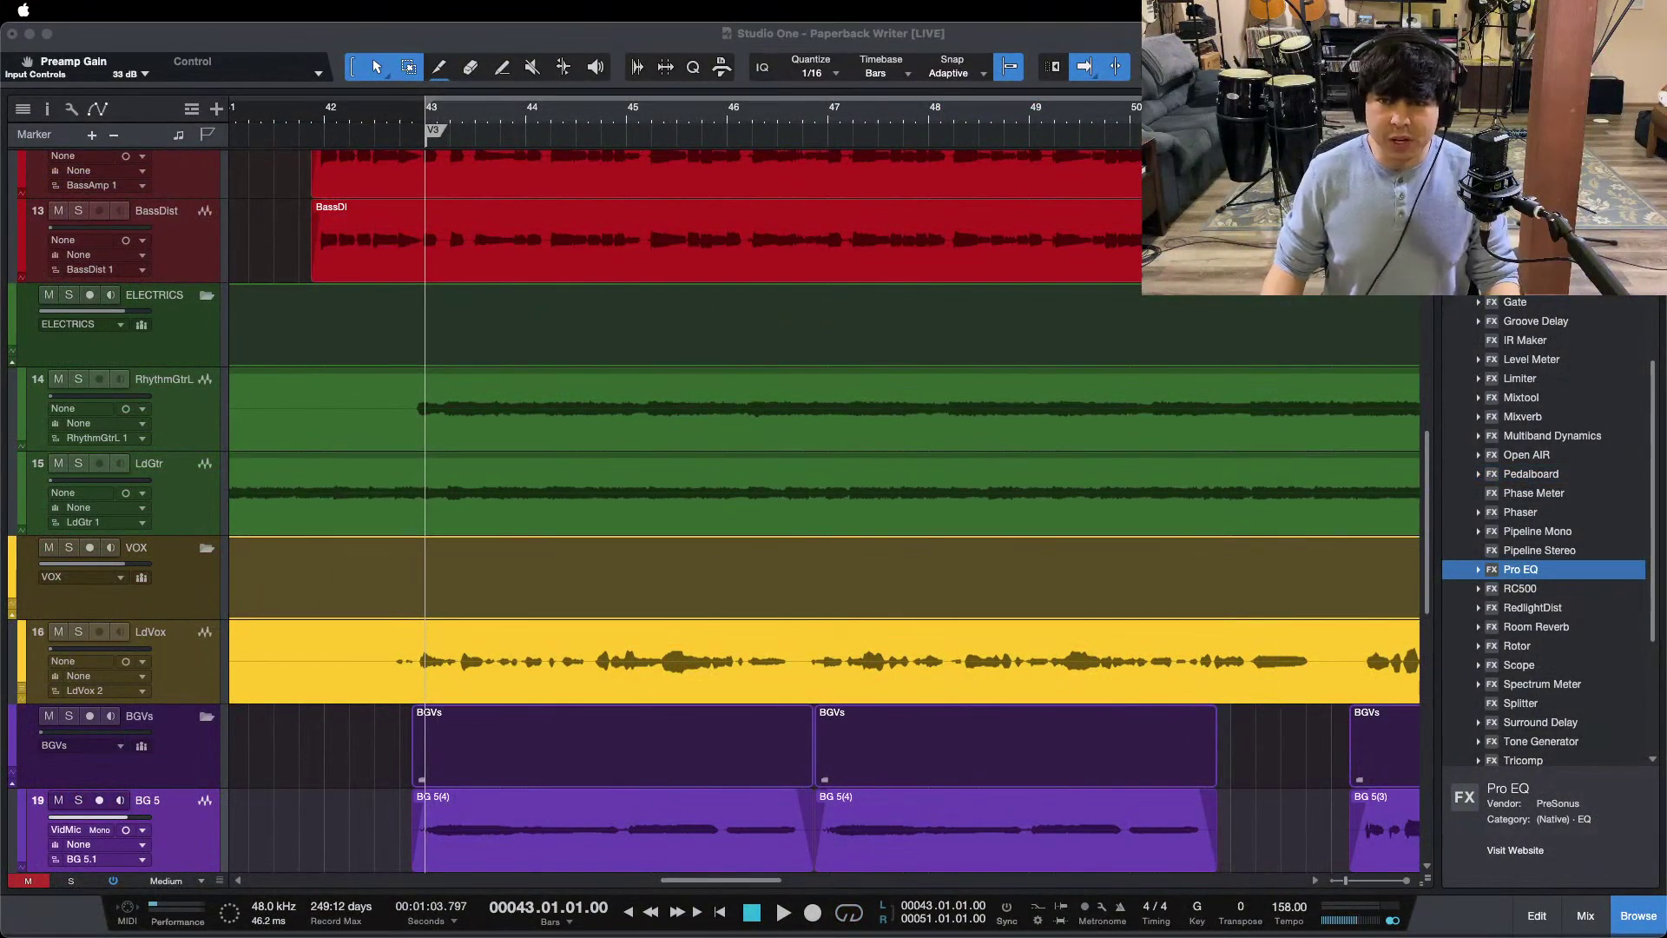
click(87, 61)
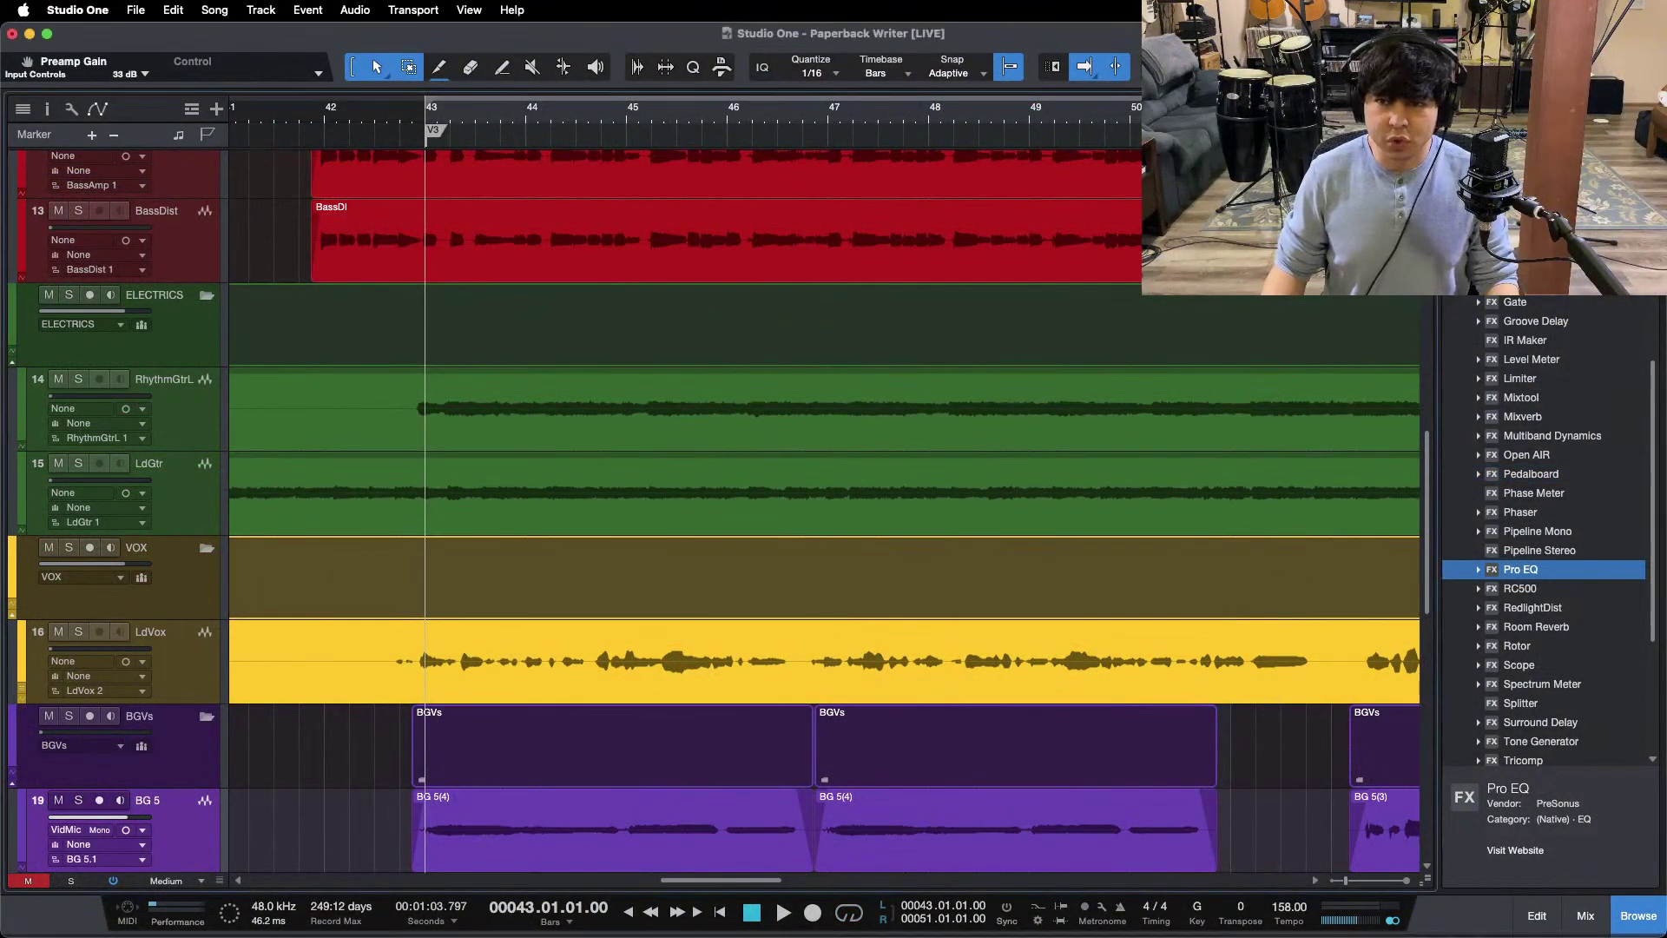
click(29, 35)
mouse_move(885, 934)
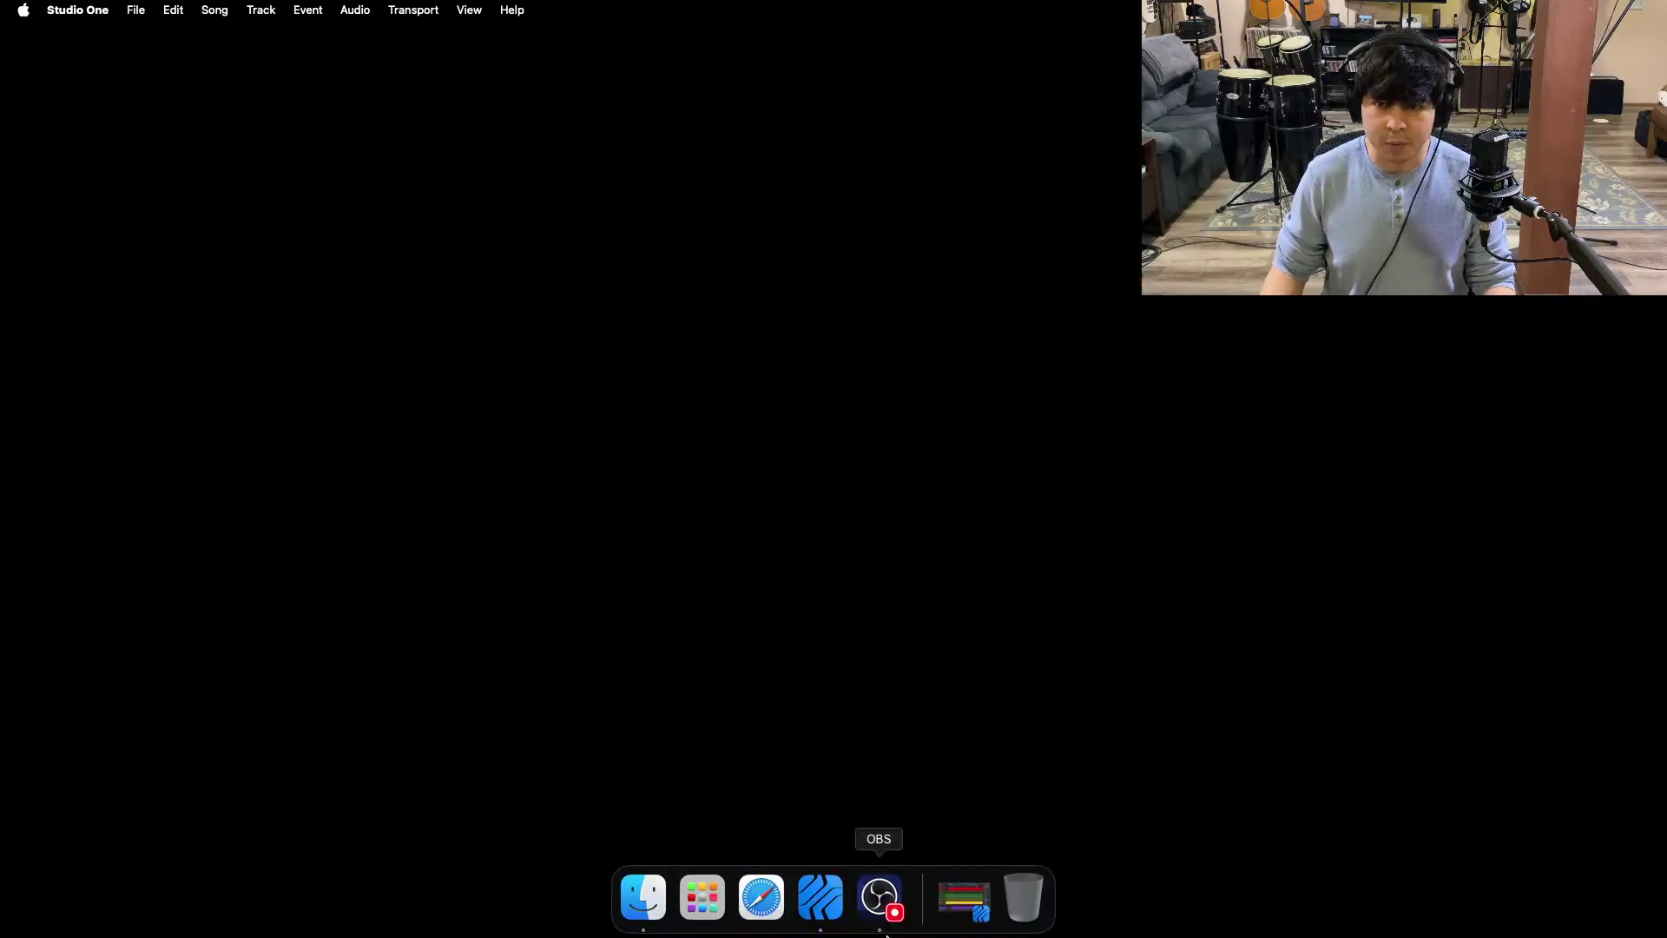
click(959, 908)
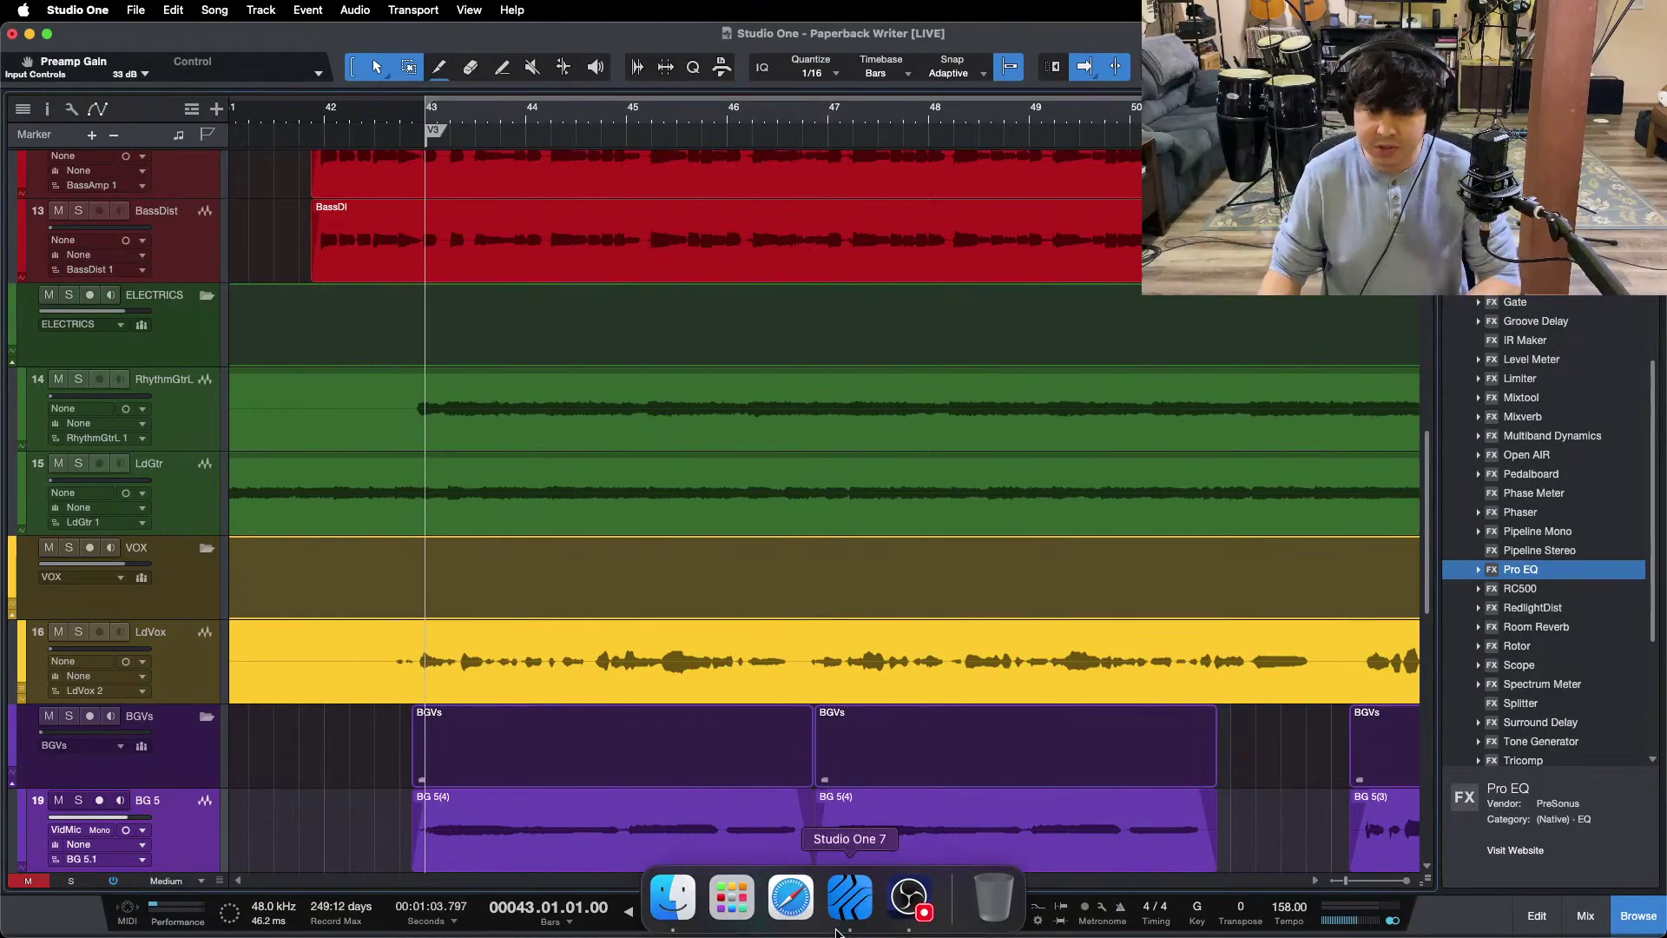
click(900, 909)
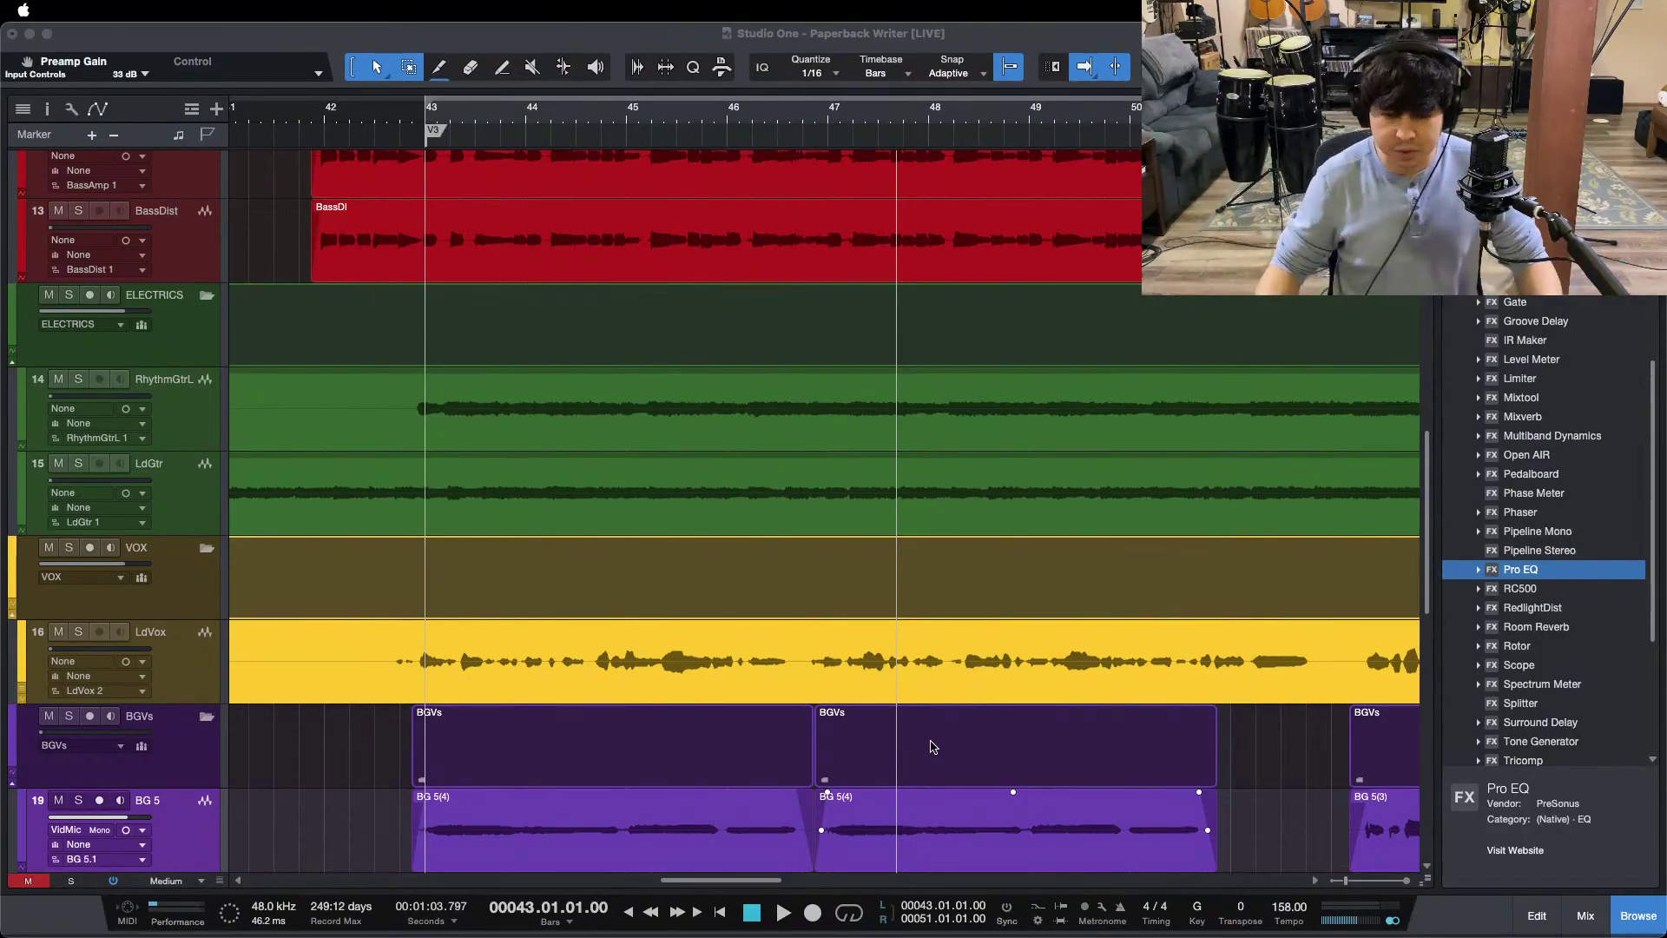
click(734, 667)
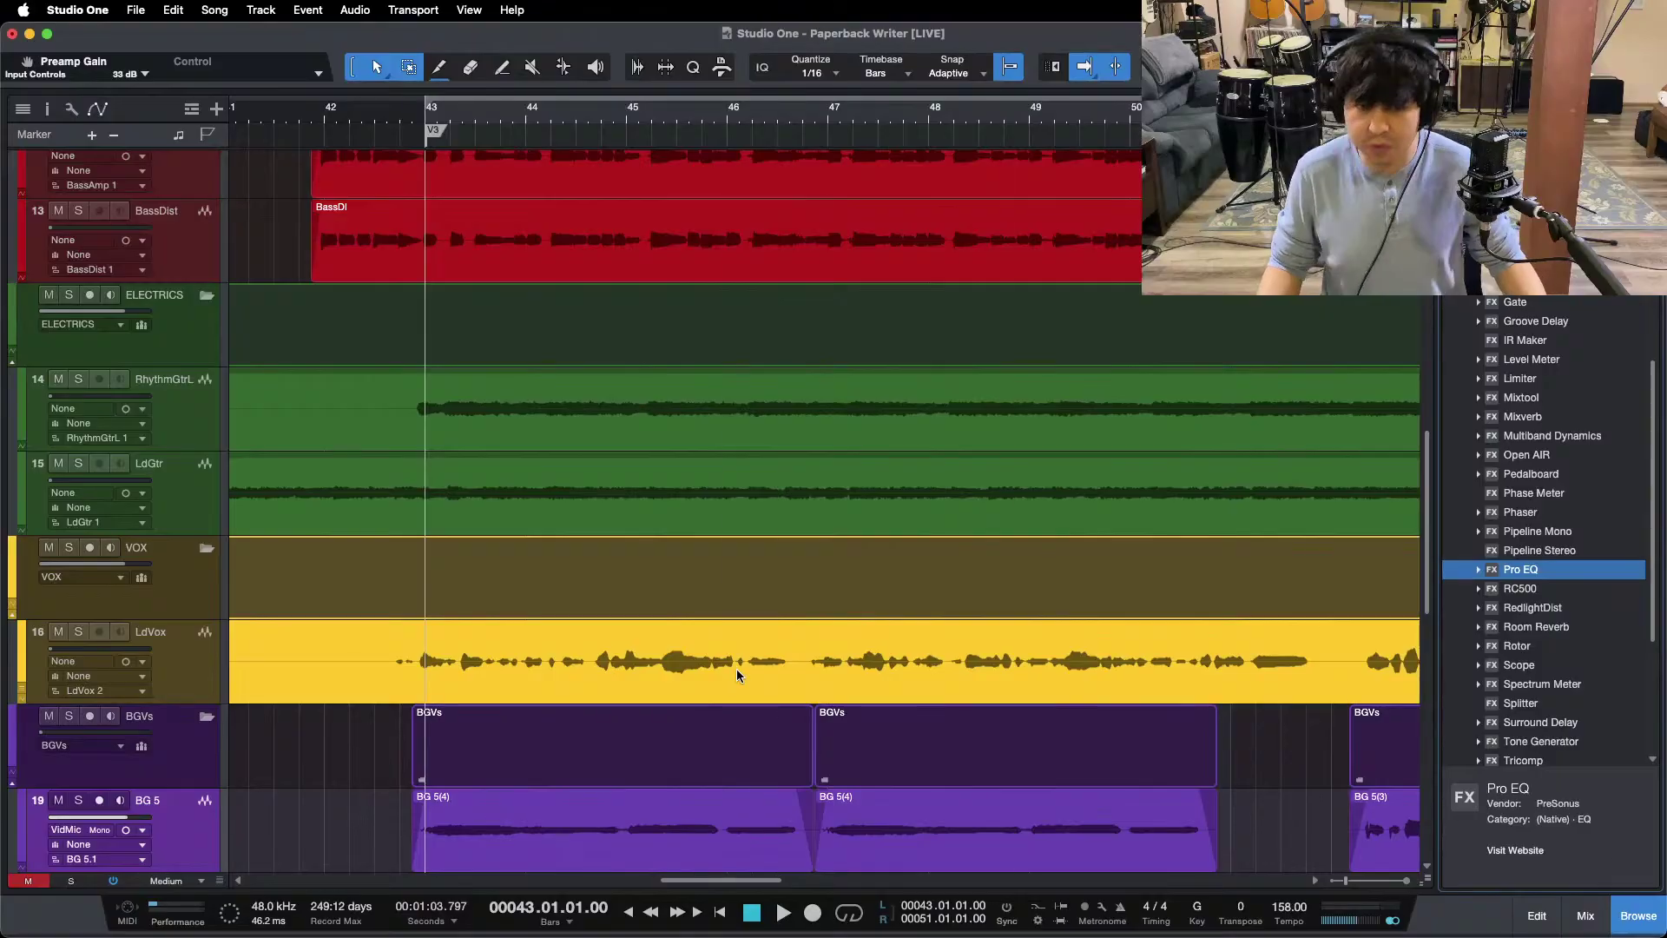
Step: Look through all the song's tracks in the arrangement, from the drums to the background vocals and reference mixes
scroll(739, 665, up, 2)
drag(819, 127, 818, 130)
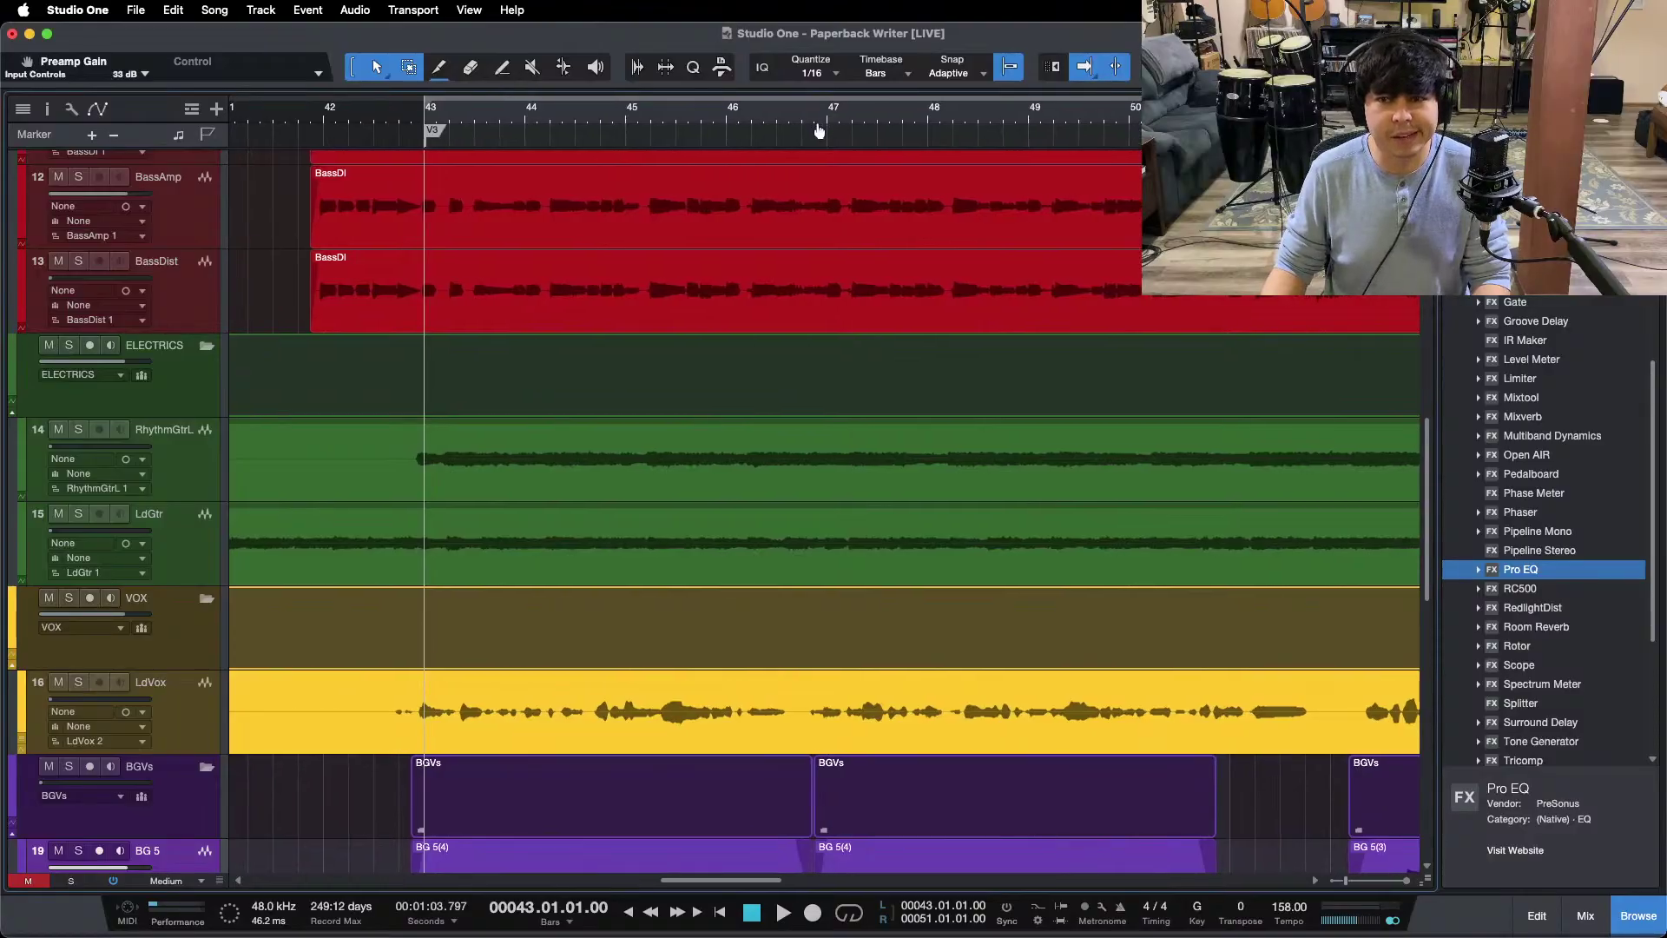
scroll(846, 552, down, 10)
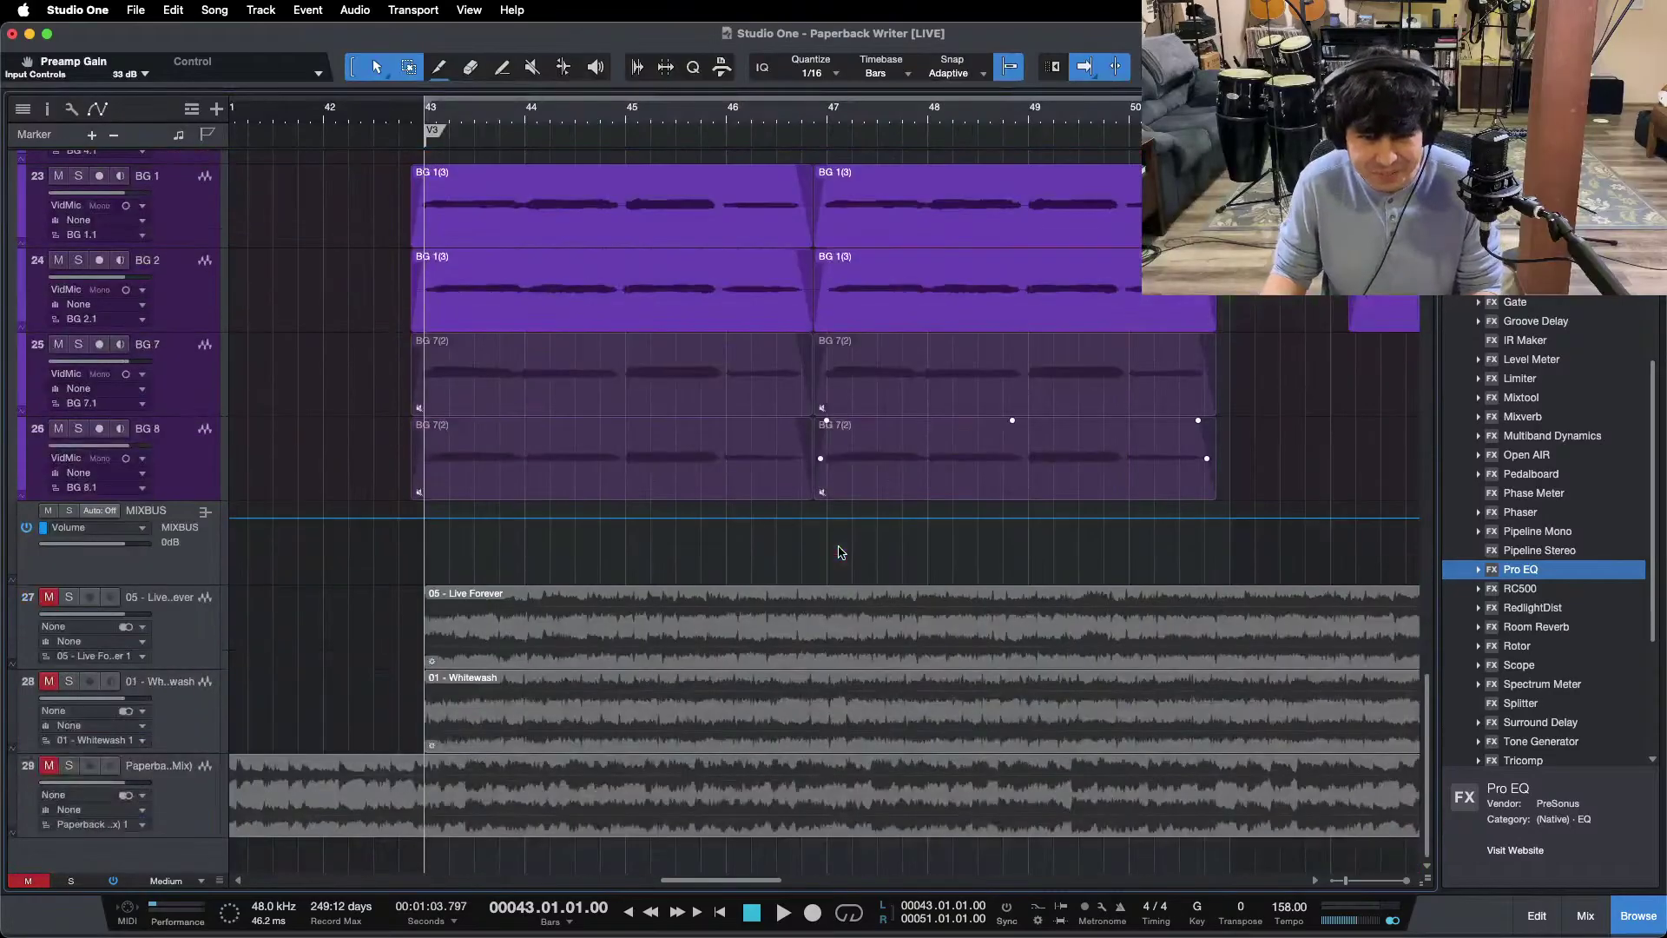
scroll(842, 556, up, 20)
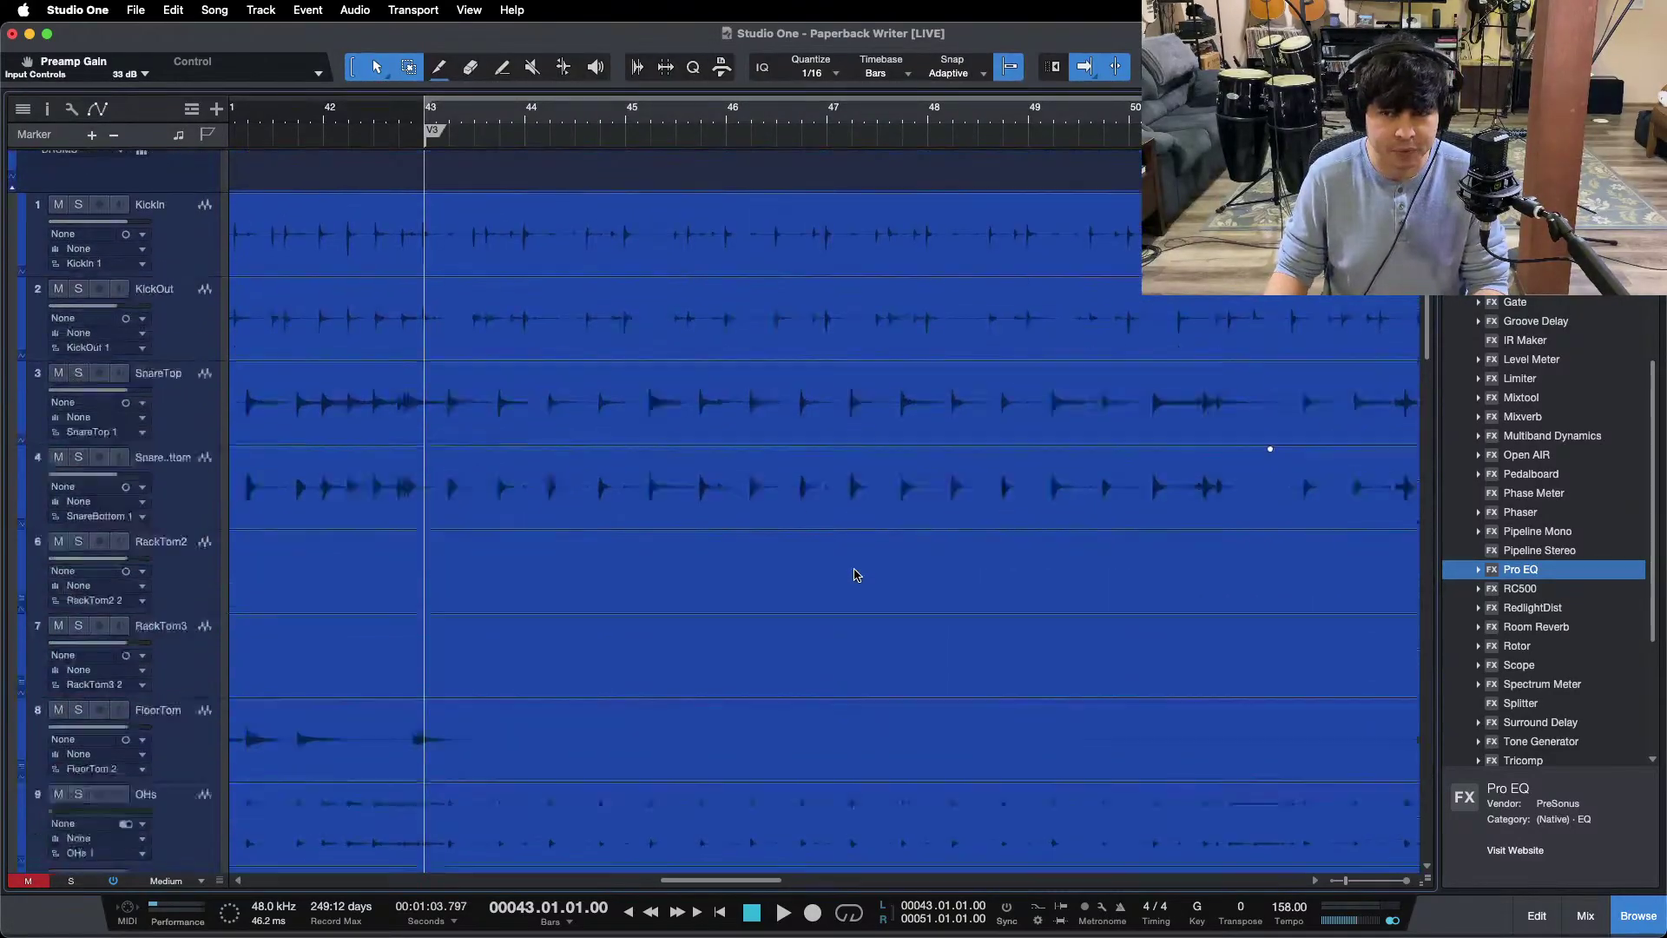
scroll(855, 574, down, 8)
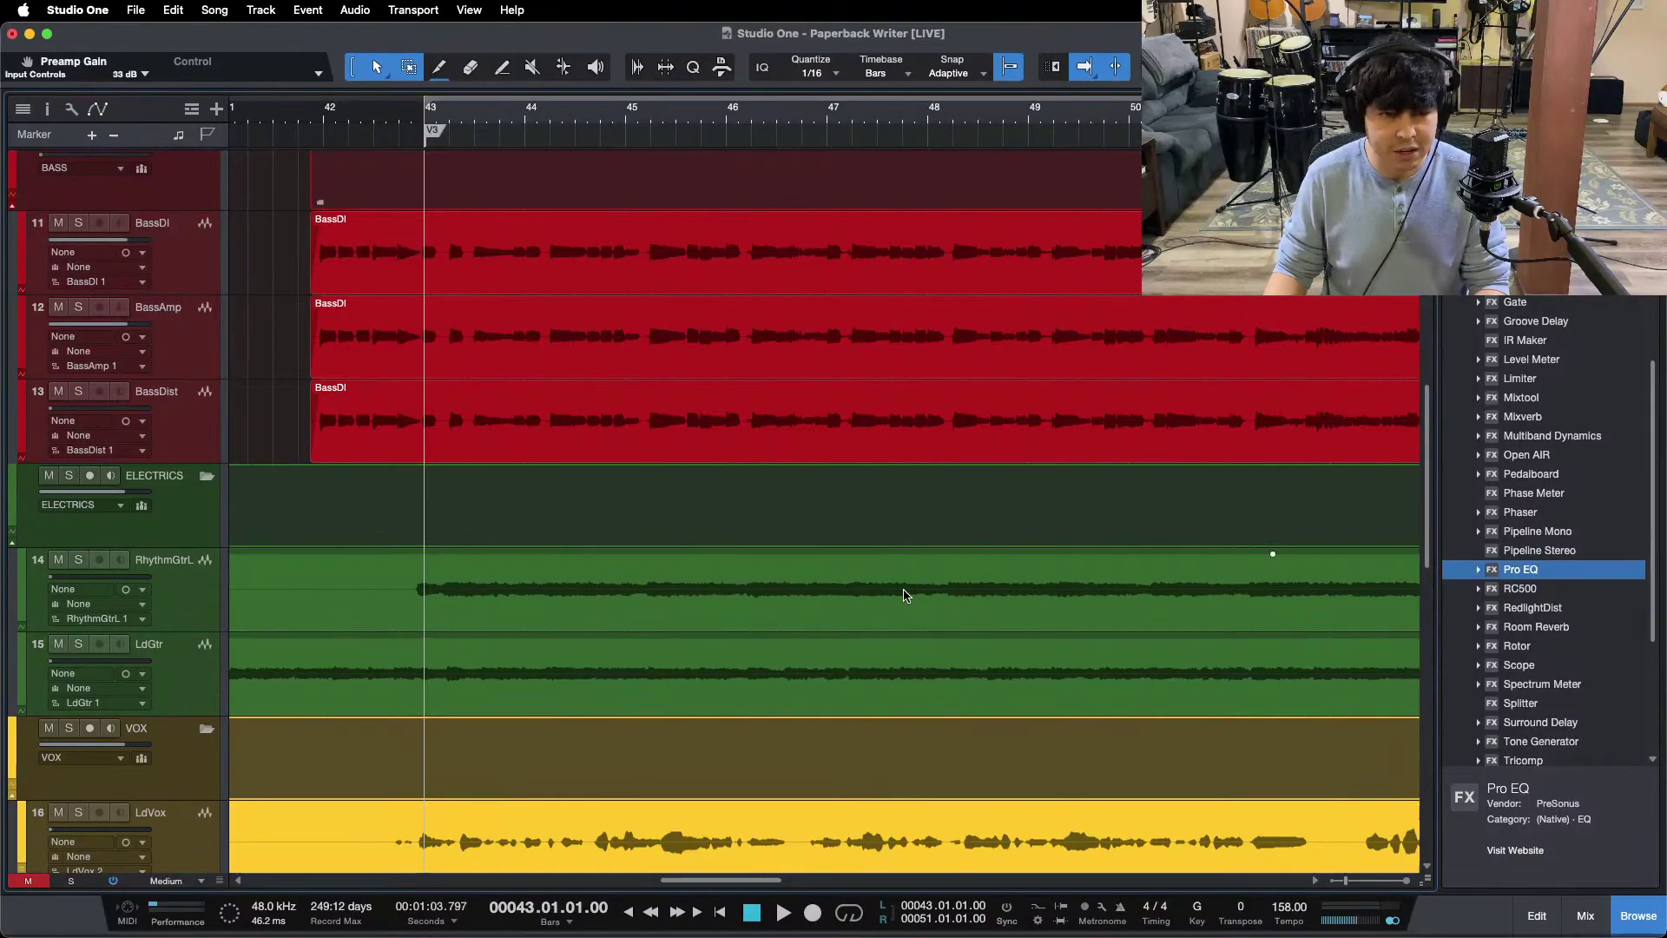
scroll(903, 595, down, 10)
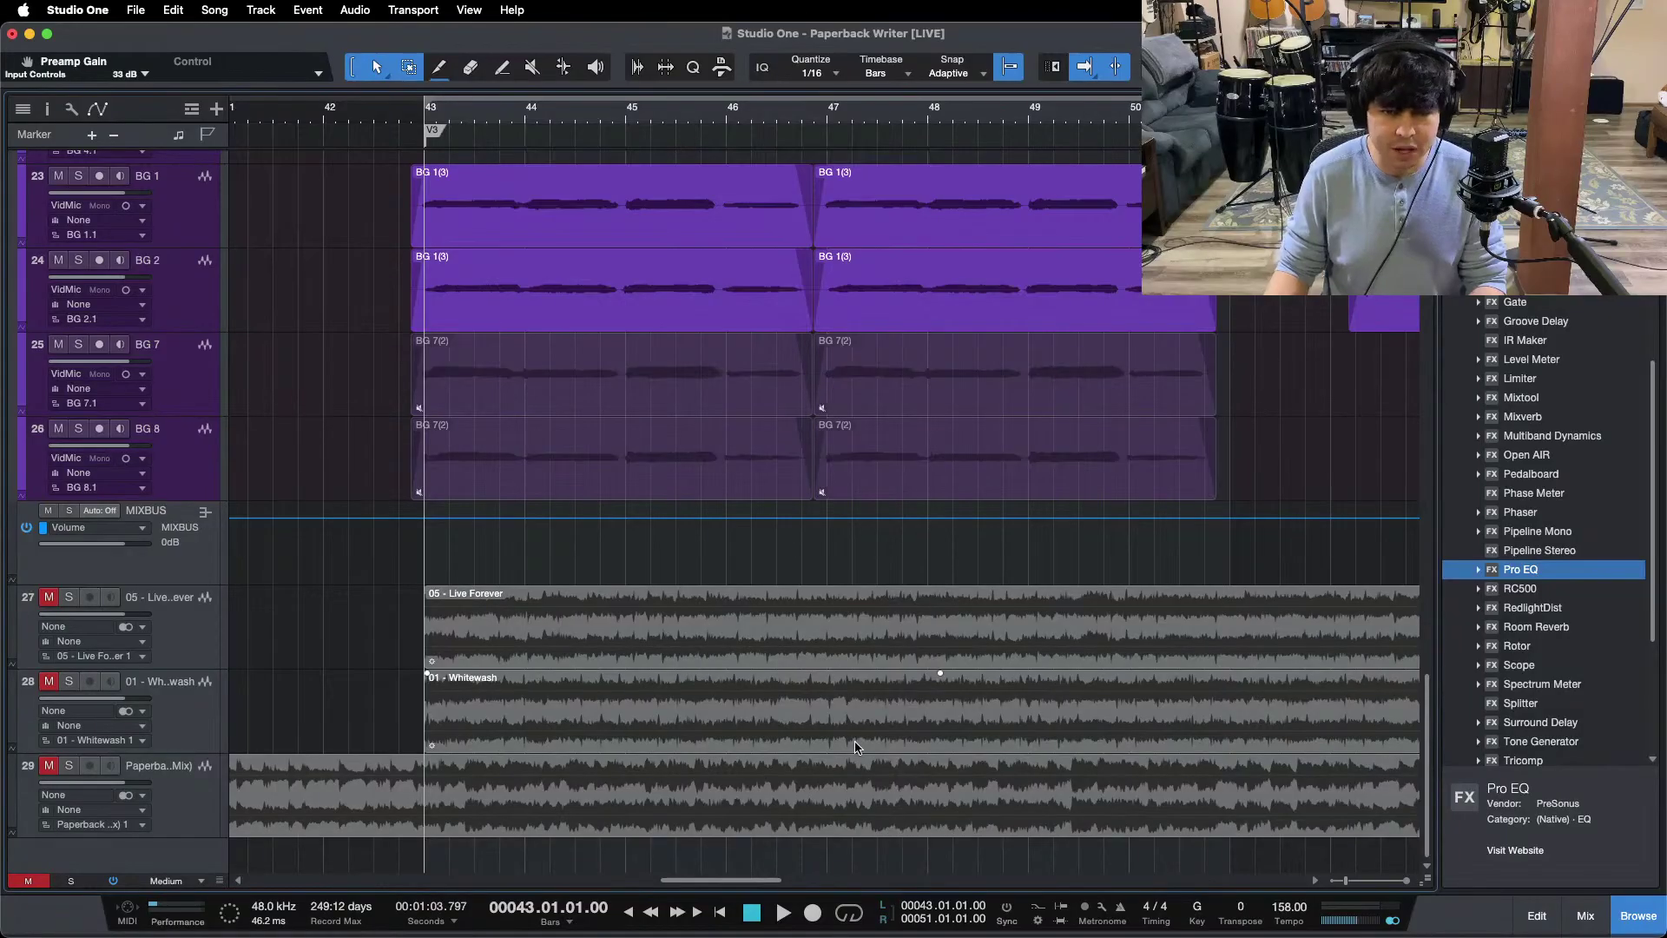
scroll(859, 747, up, 5)
scroll(858, 747, up, 15)
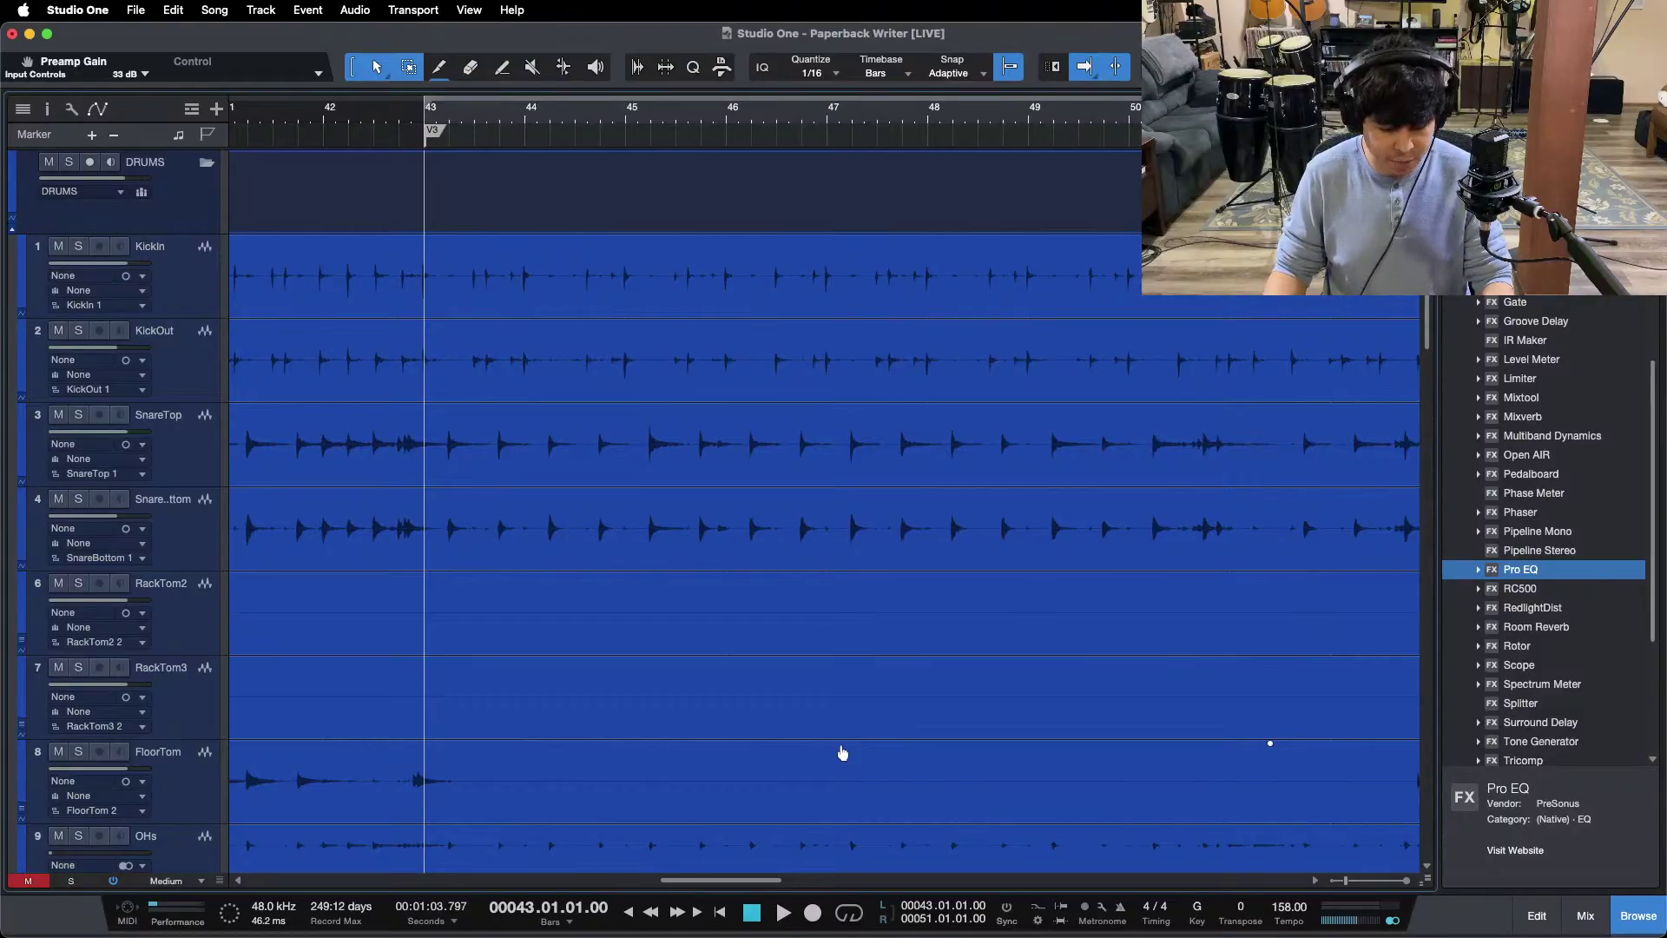
scroll(843, 752, down, 10)
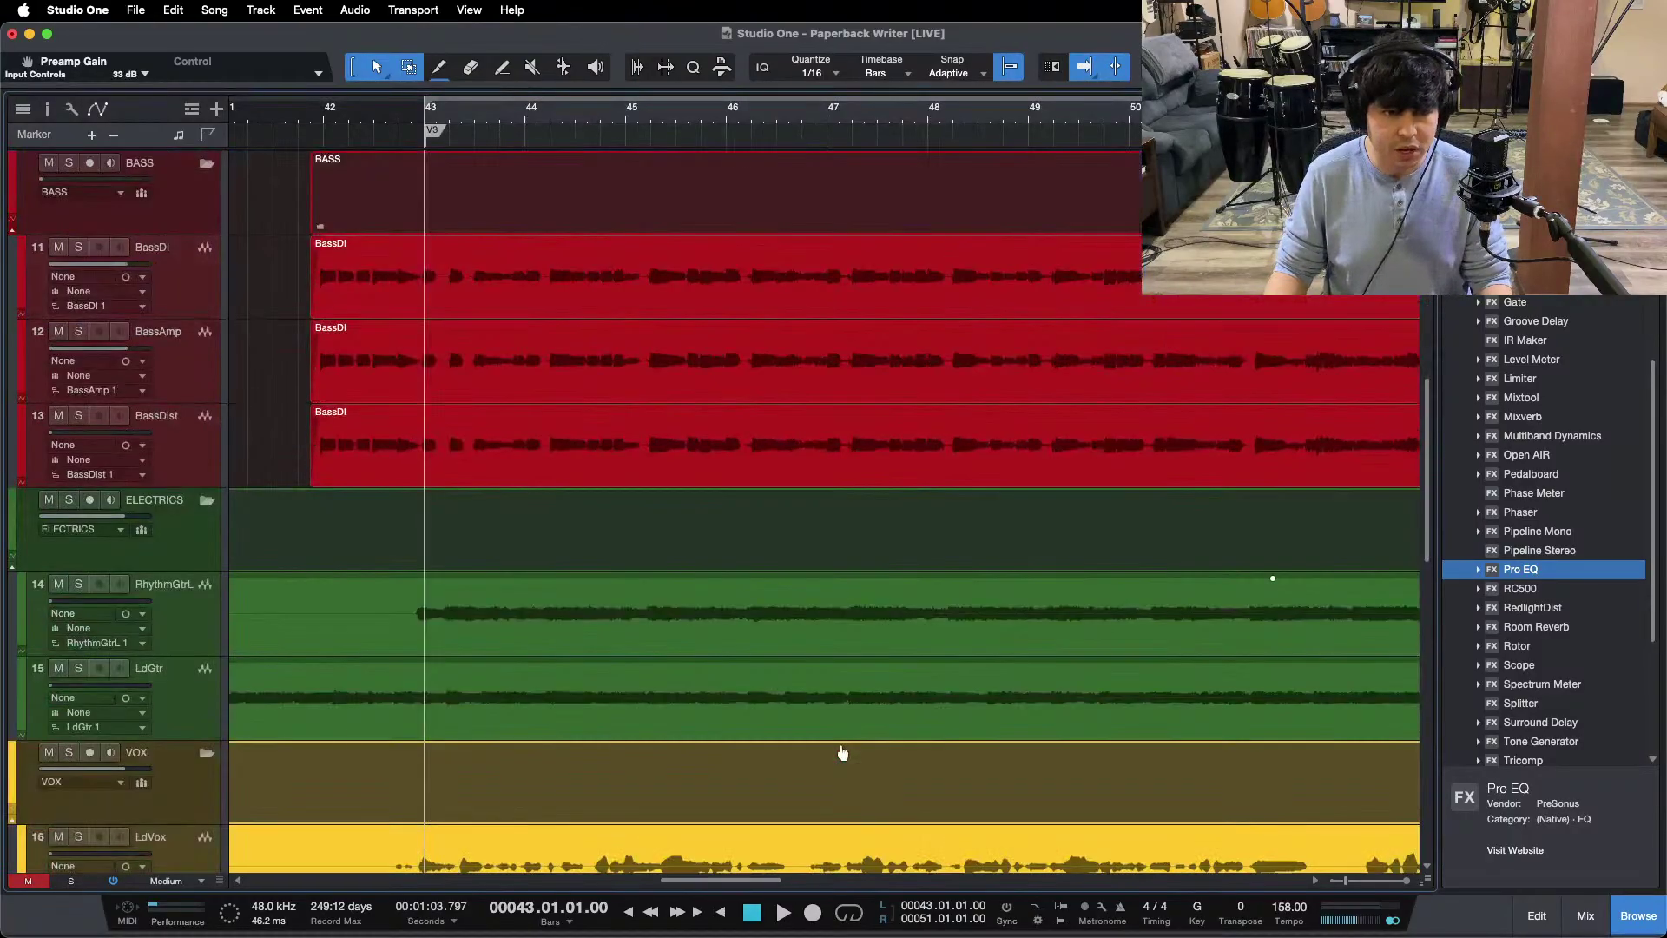
scroll(843, 752, down, 5)
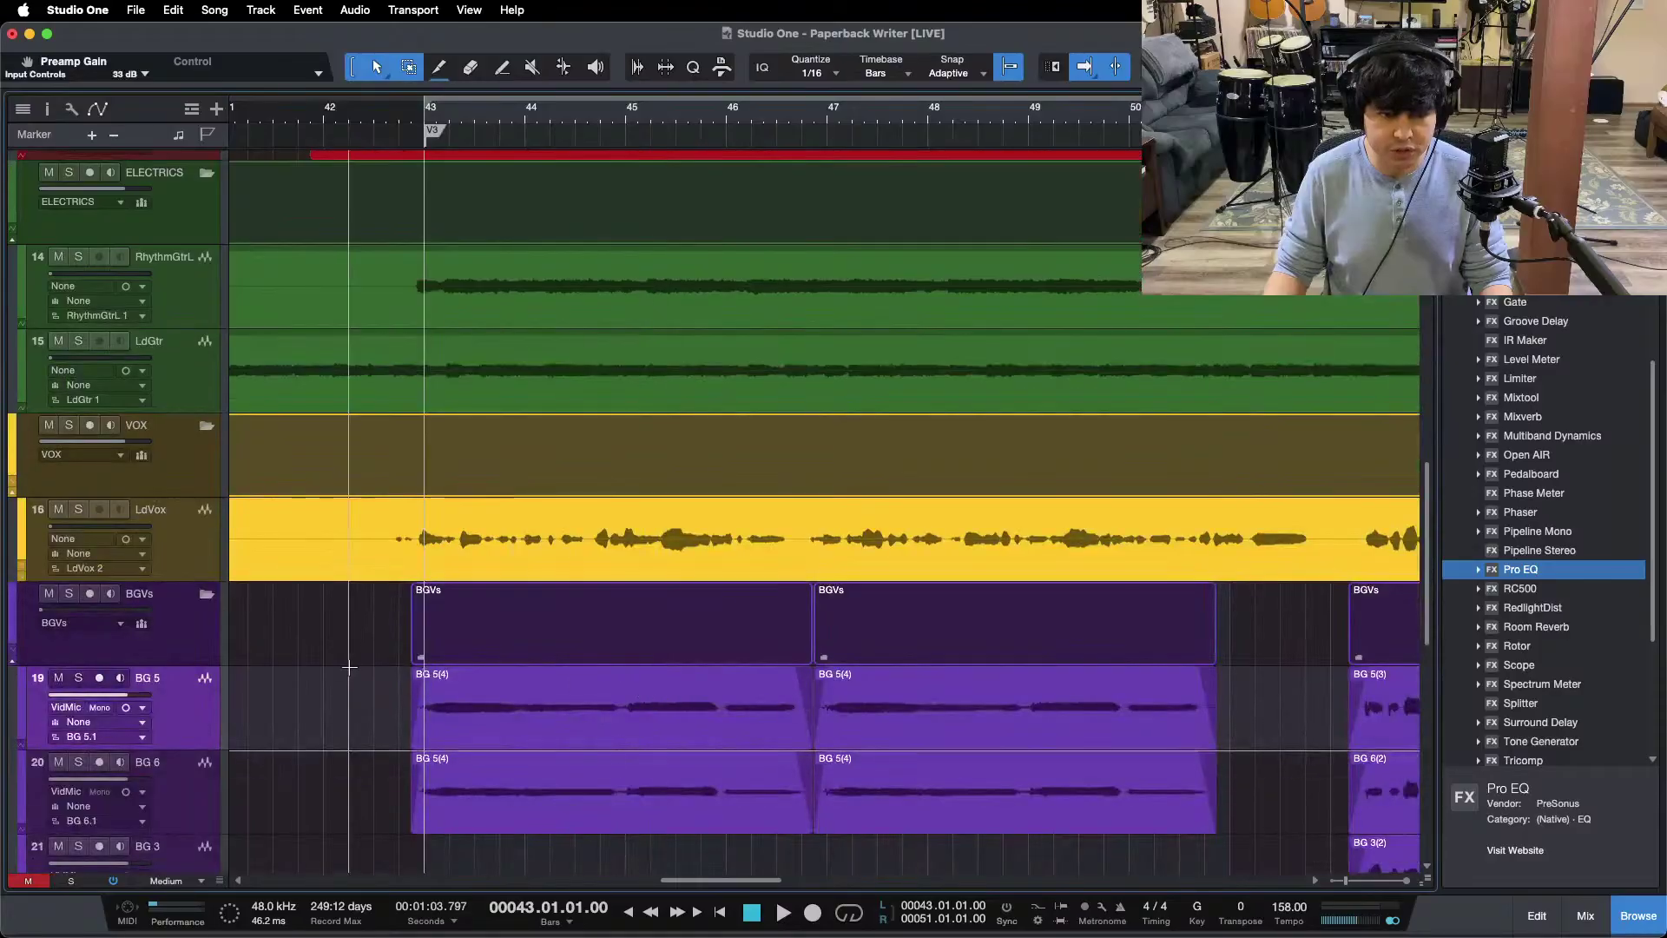
scroll(349, 667, down, 5)
scroll(520, 682, up, 20)
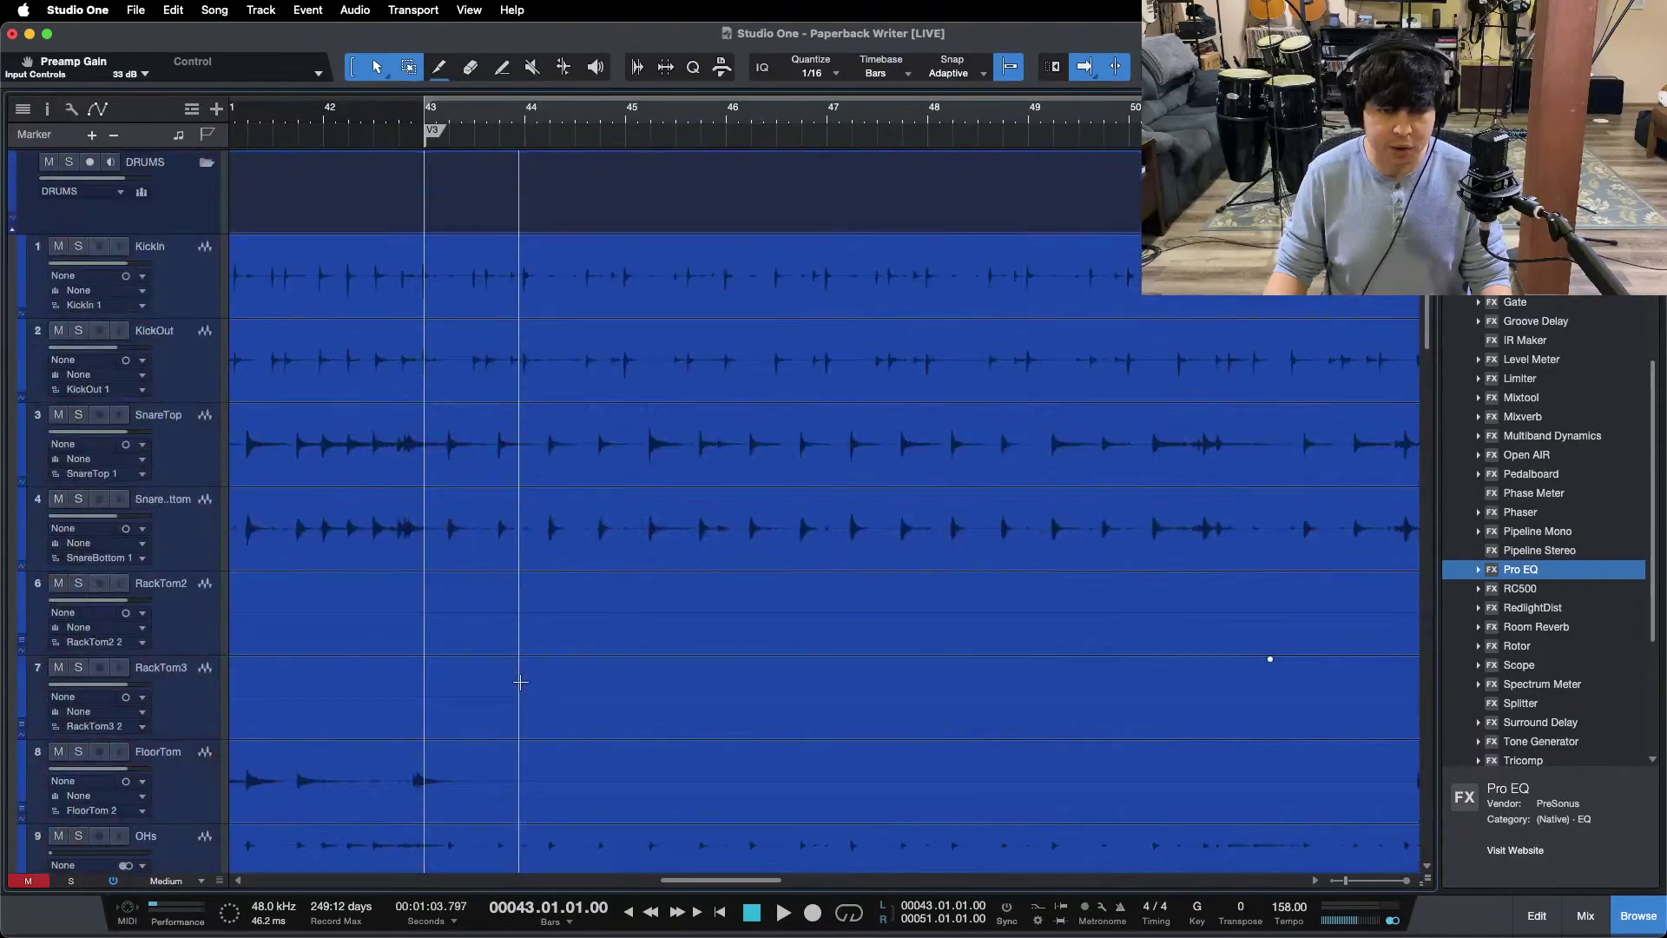
Step: Show the mixer, expand the MIX A bus with its sends, and inspect its Console Shaper
key(F3)
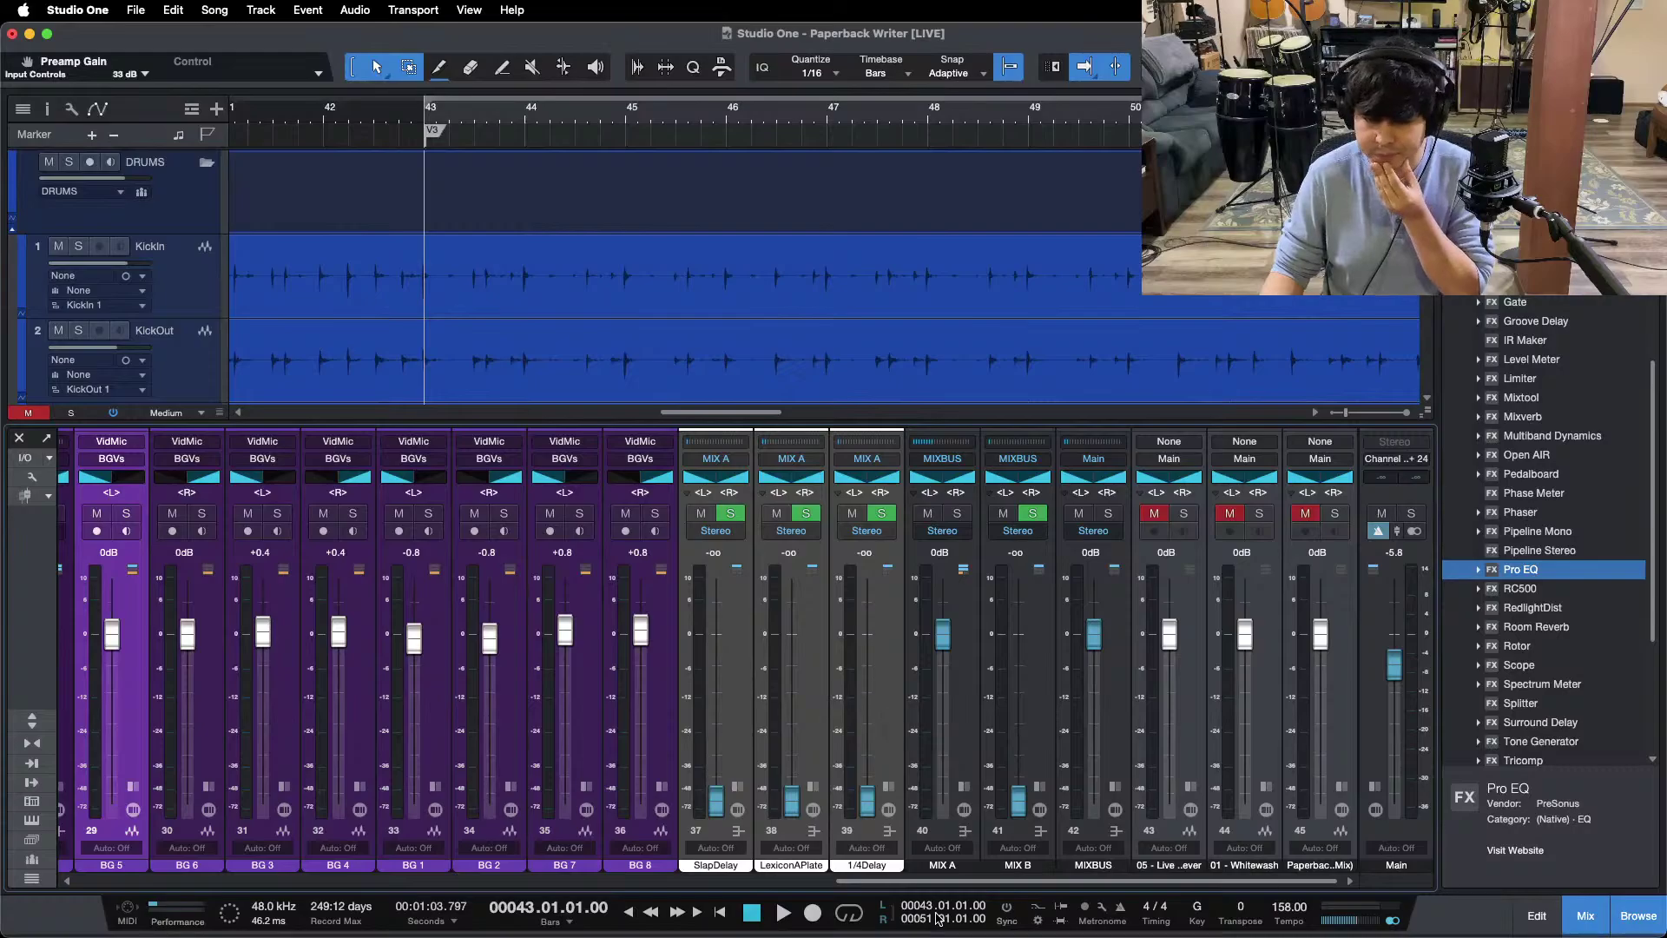
drag(916, 880, 1003, 892)
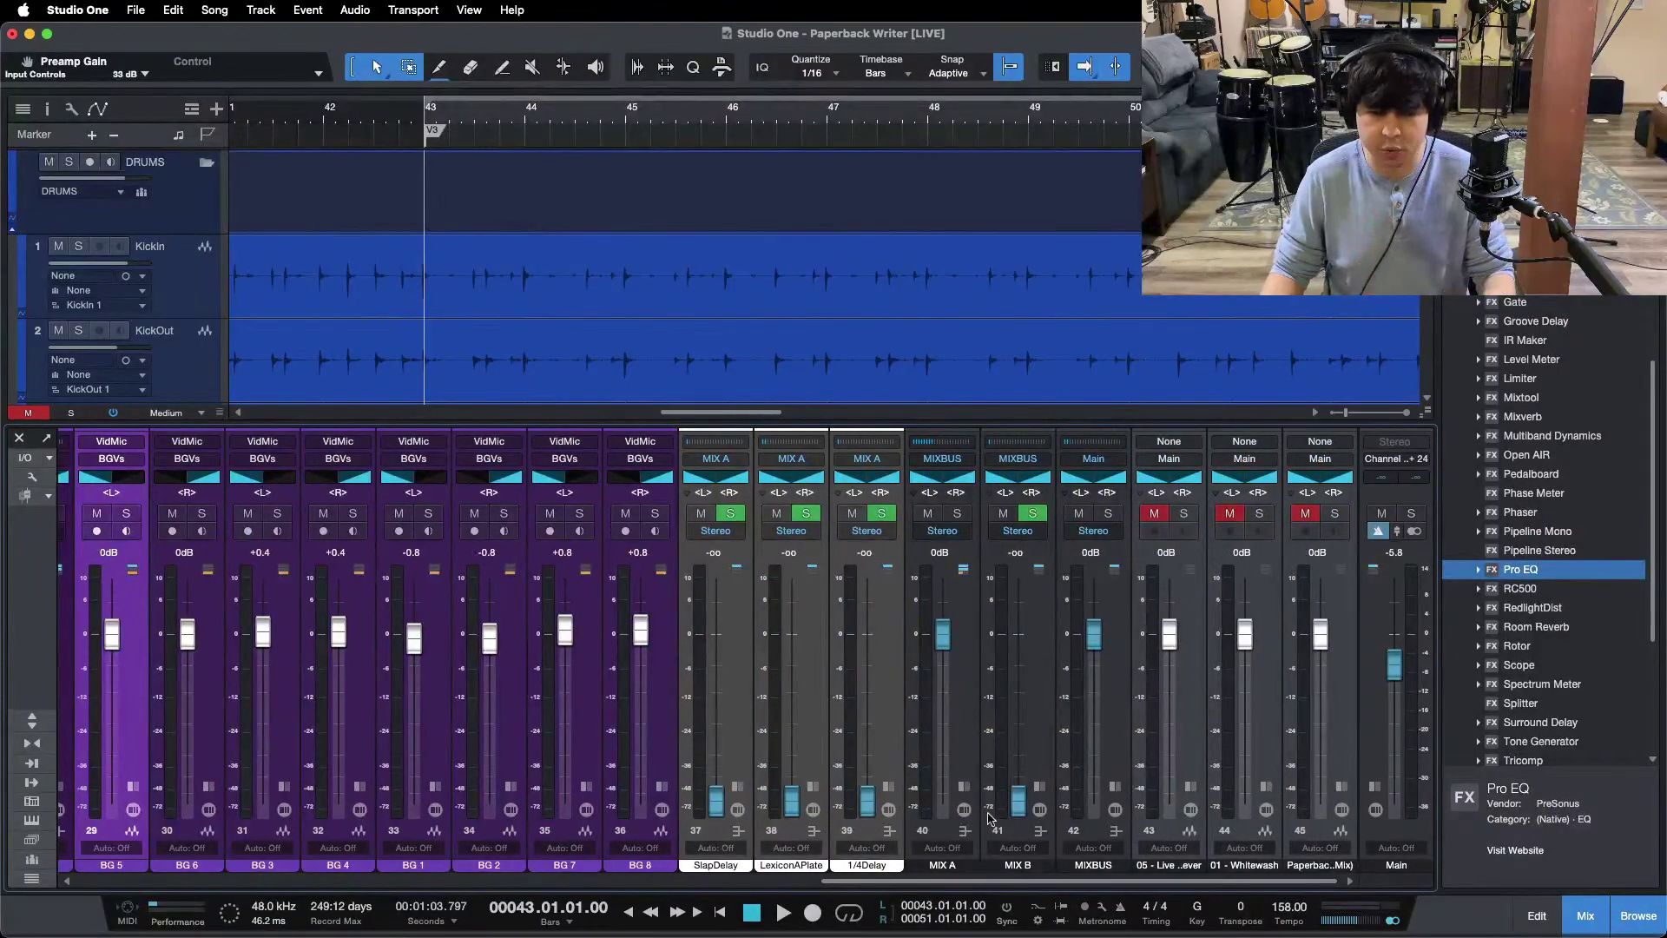
click(962, 830)
click(971, 685)
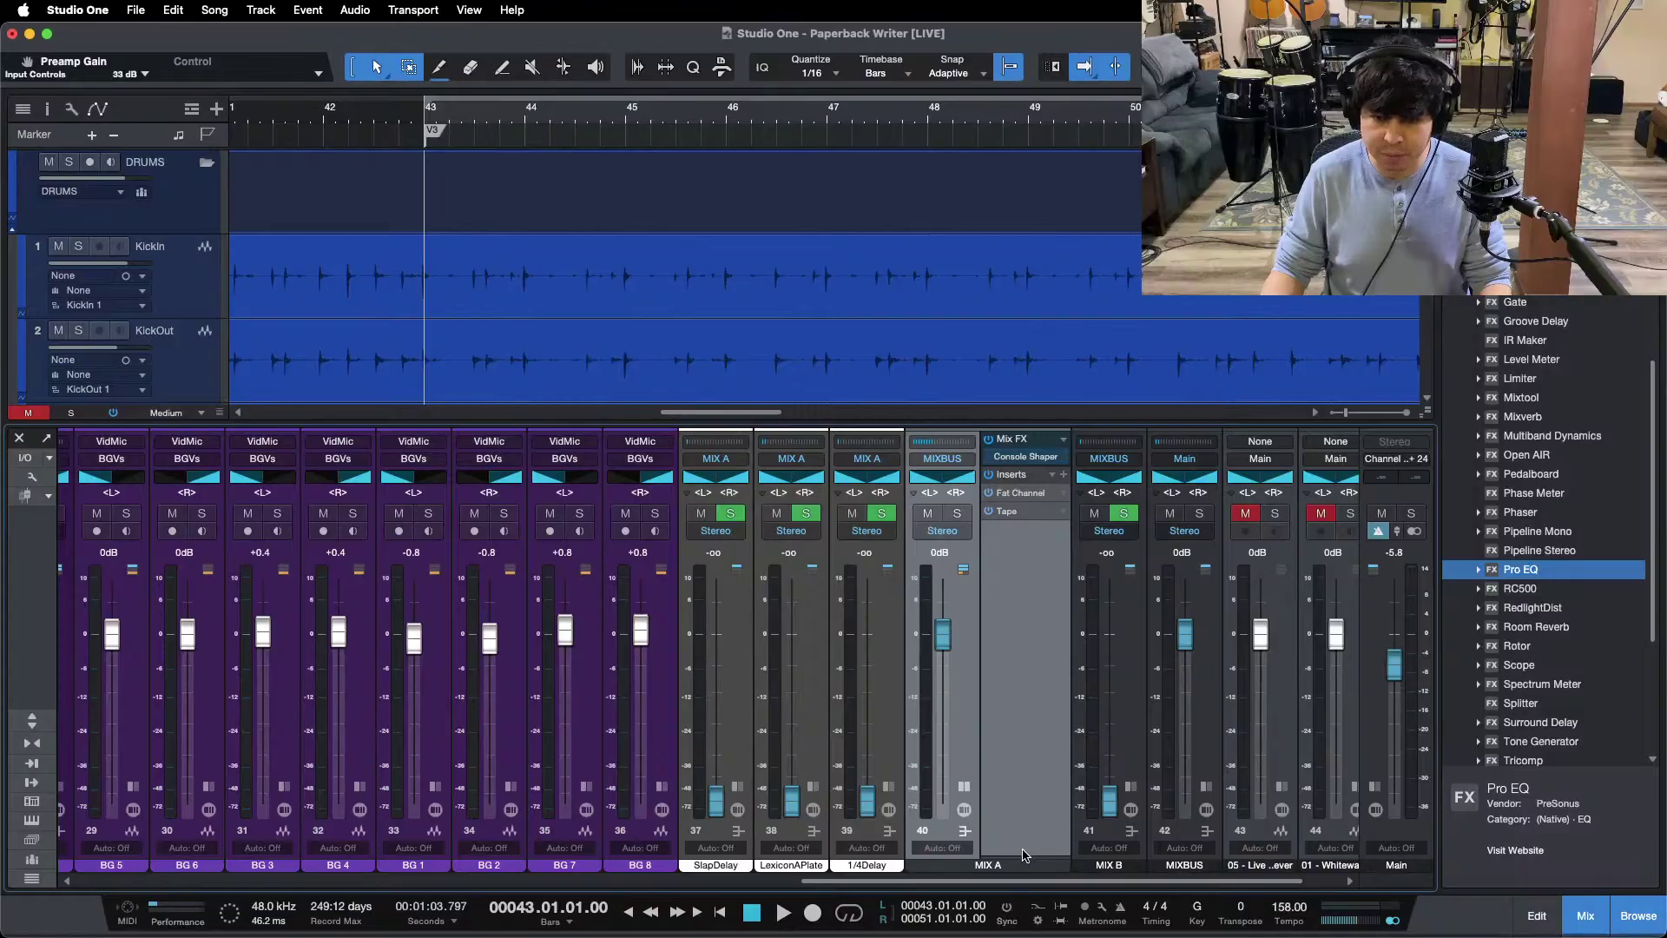
drag(1022, 853, 1022, 664)
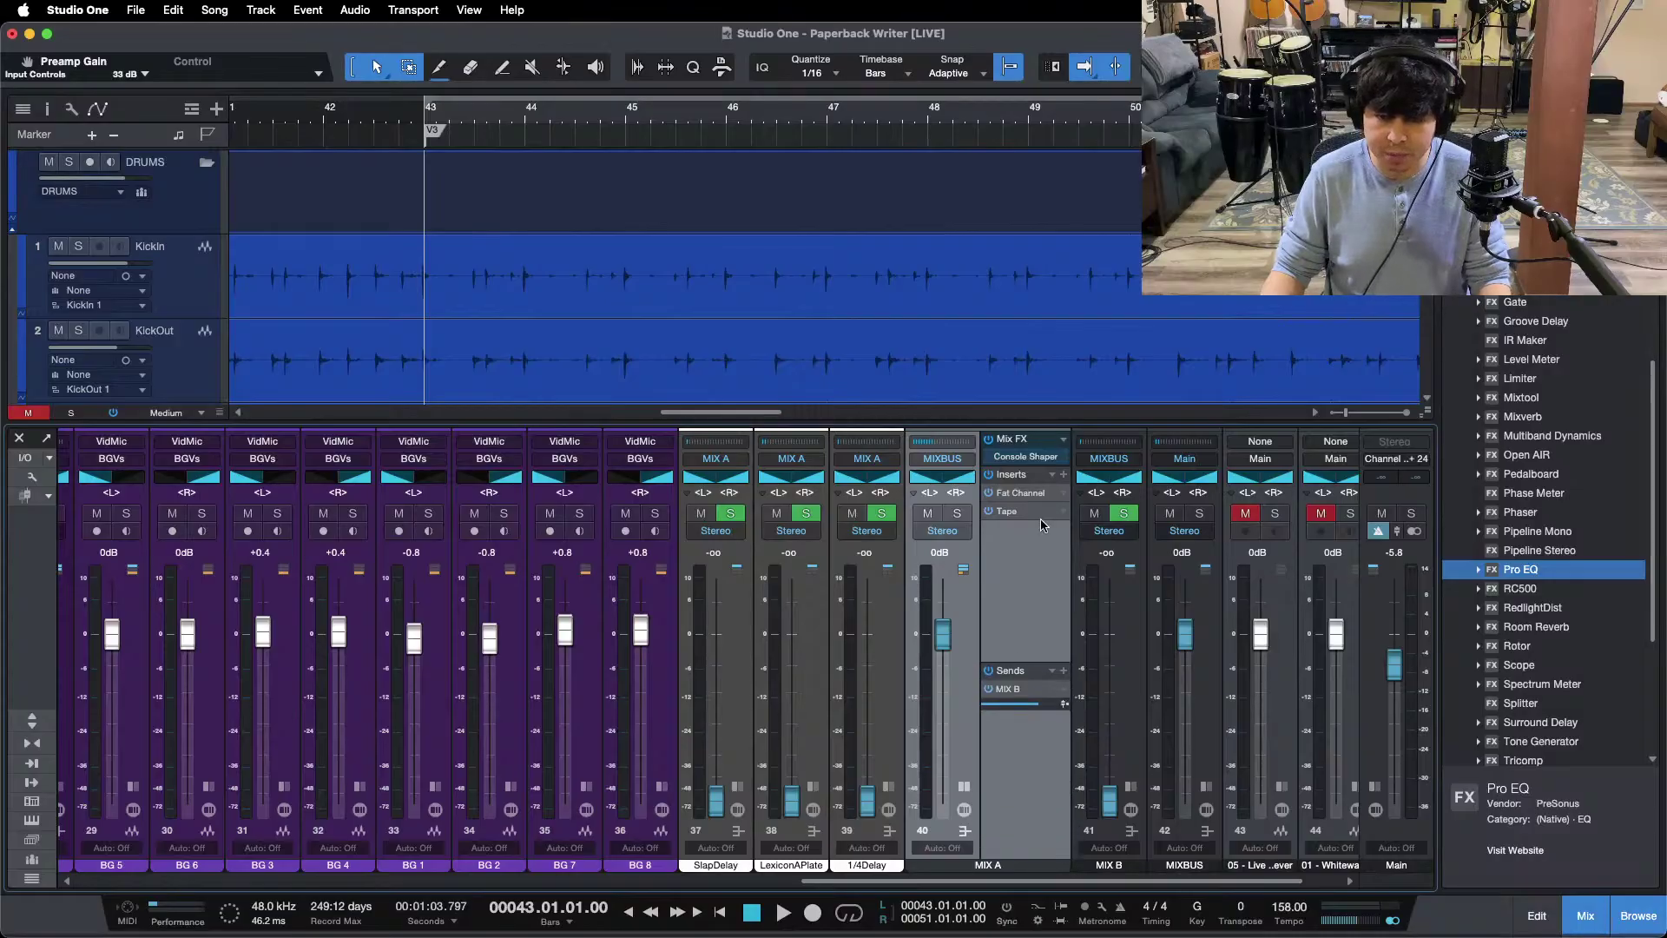
click(1025, 457)
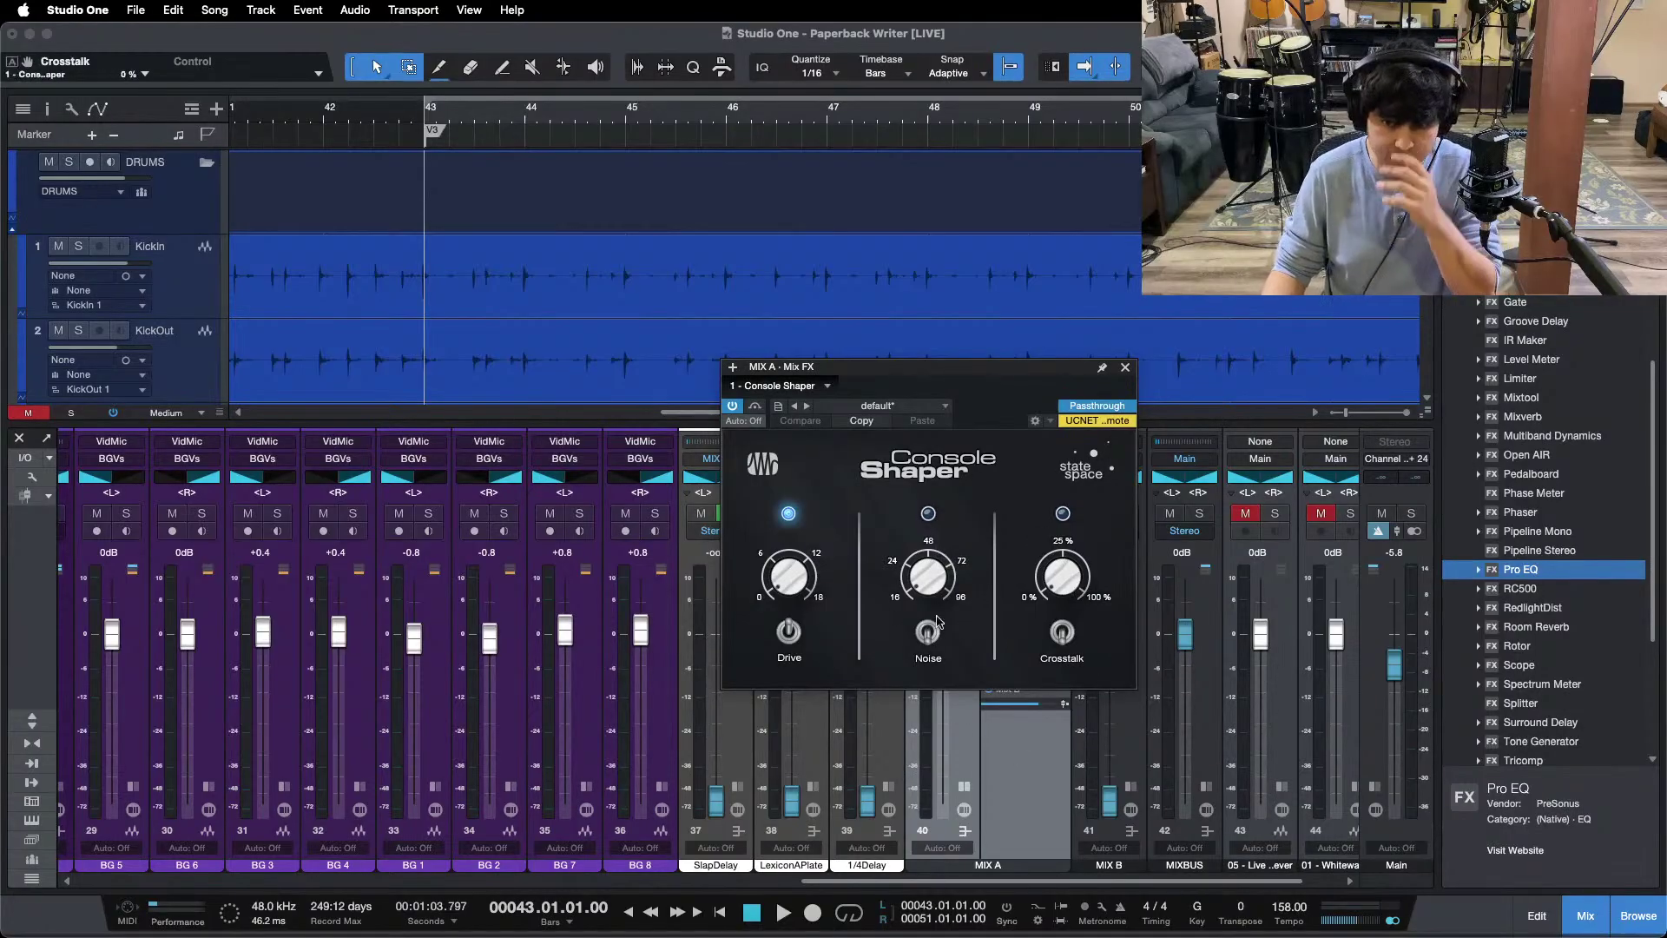
click(1126, 368)
Step: Inspect the Fat Channel compressor and the Tape plug-in inserted on the MIX A bus
click(1018, 500)
drag(775, 457, 939, 423)
click(878, 453)
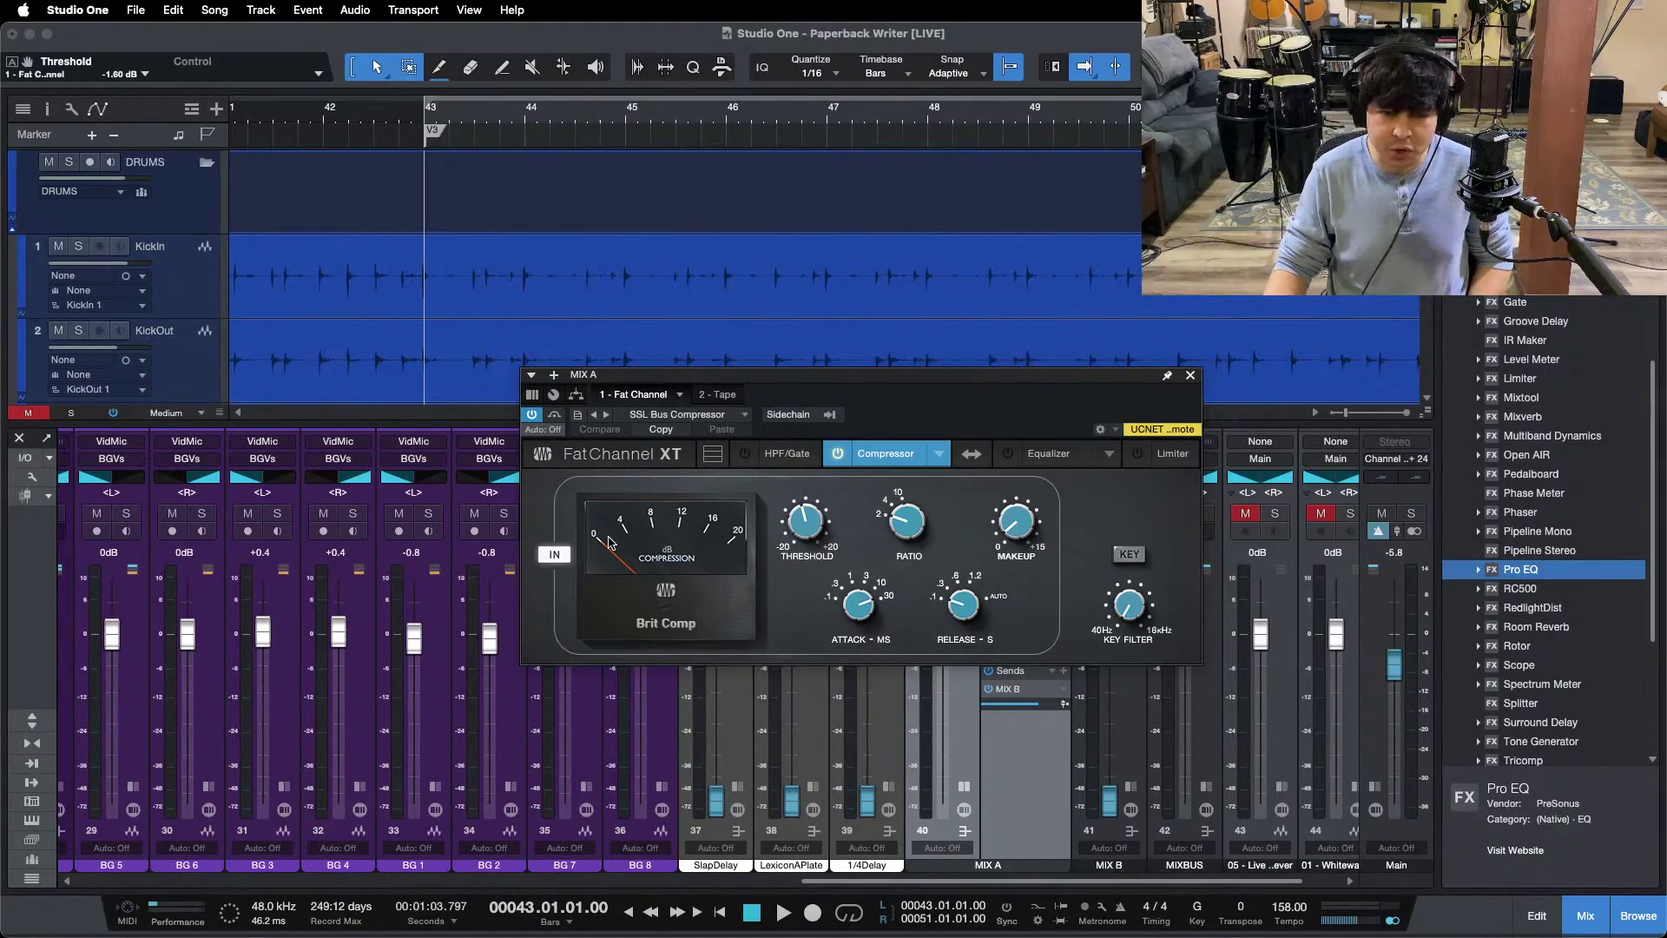
click(718, 395)
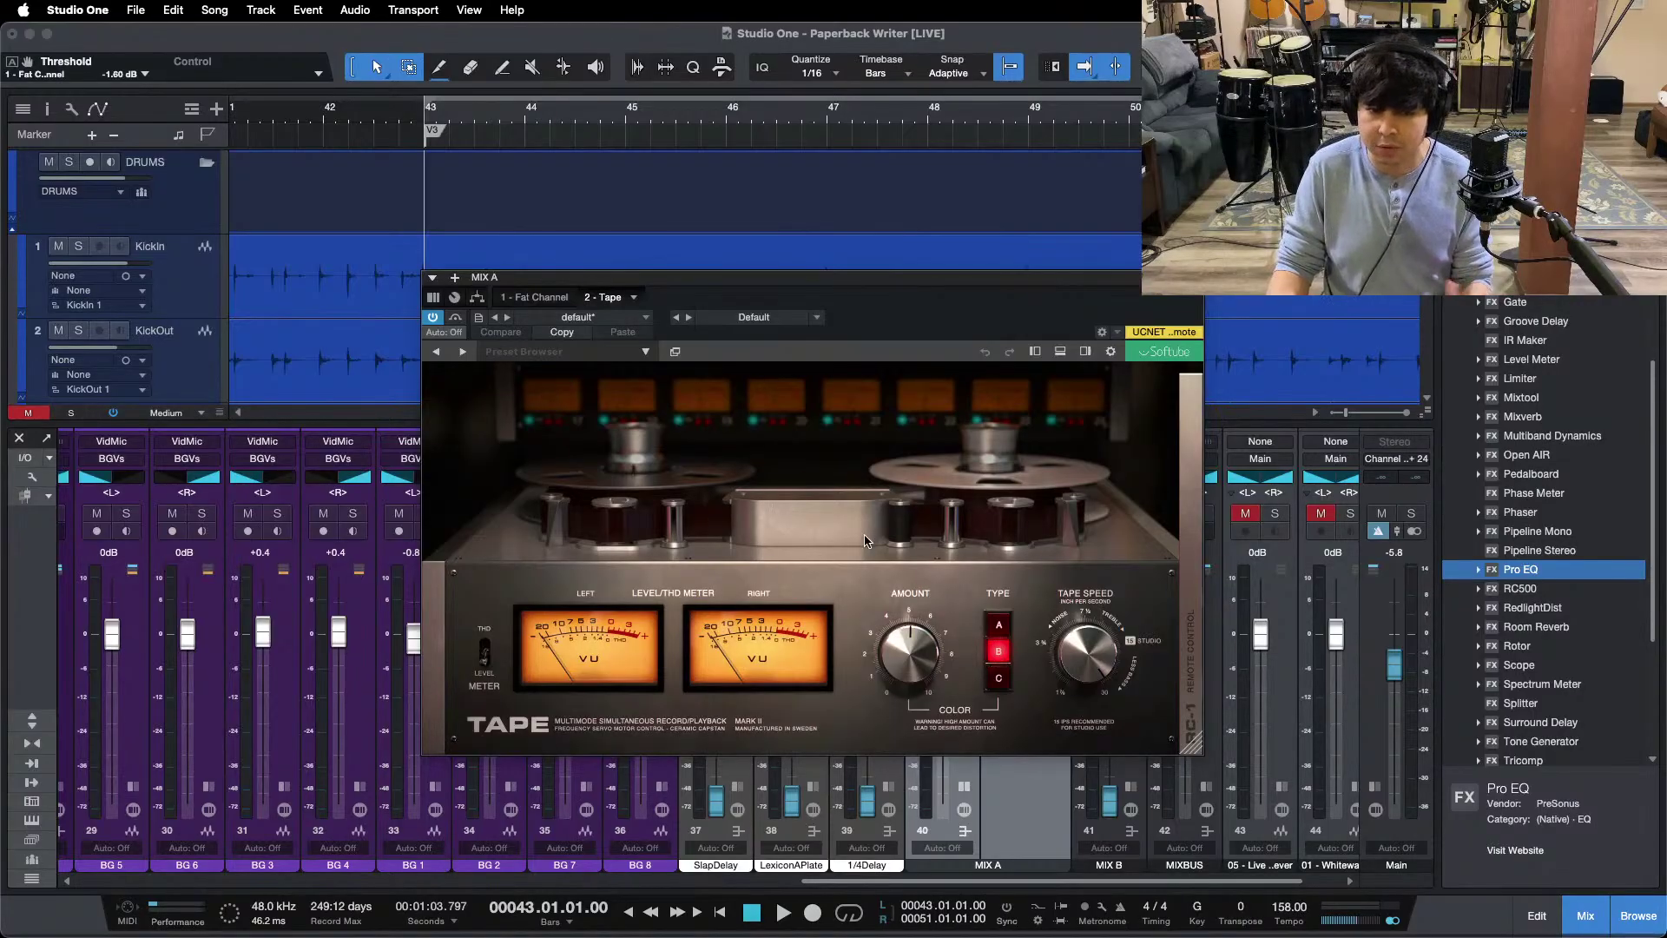
drag(1042, 681, 1042, 660)
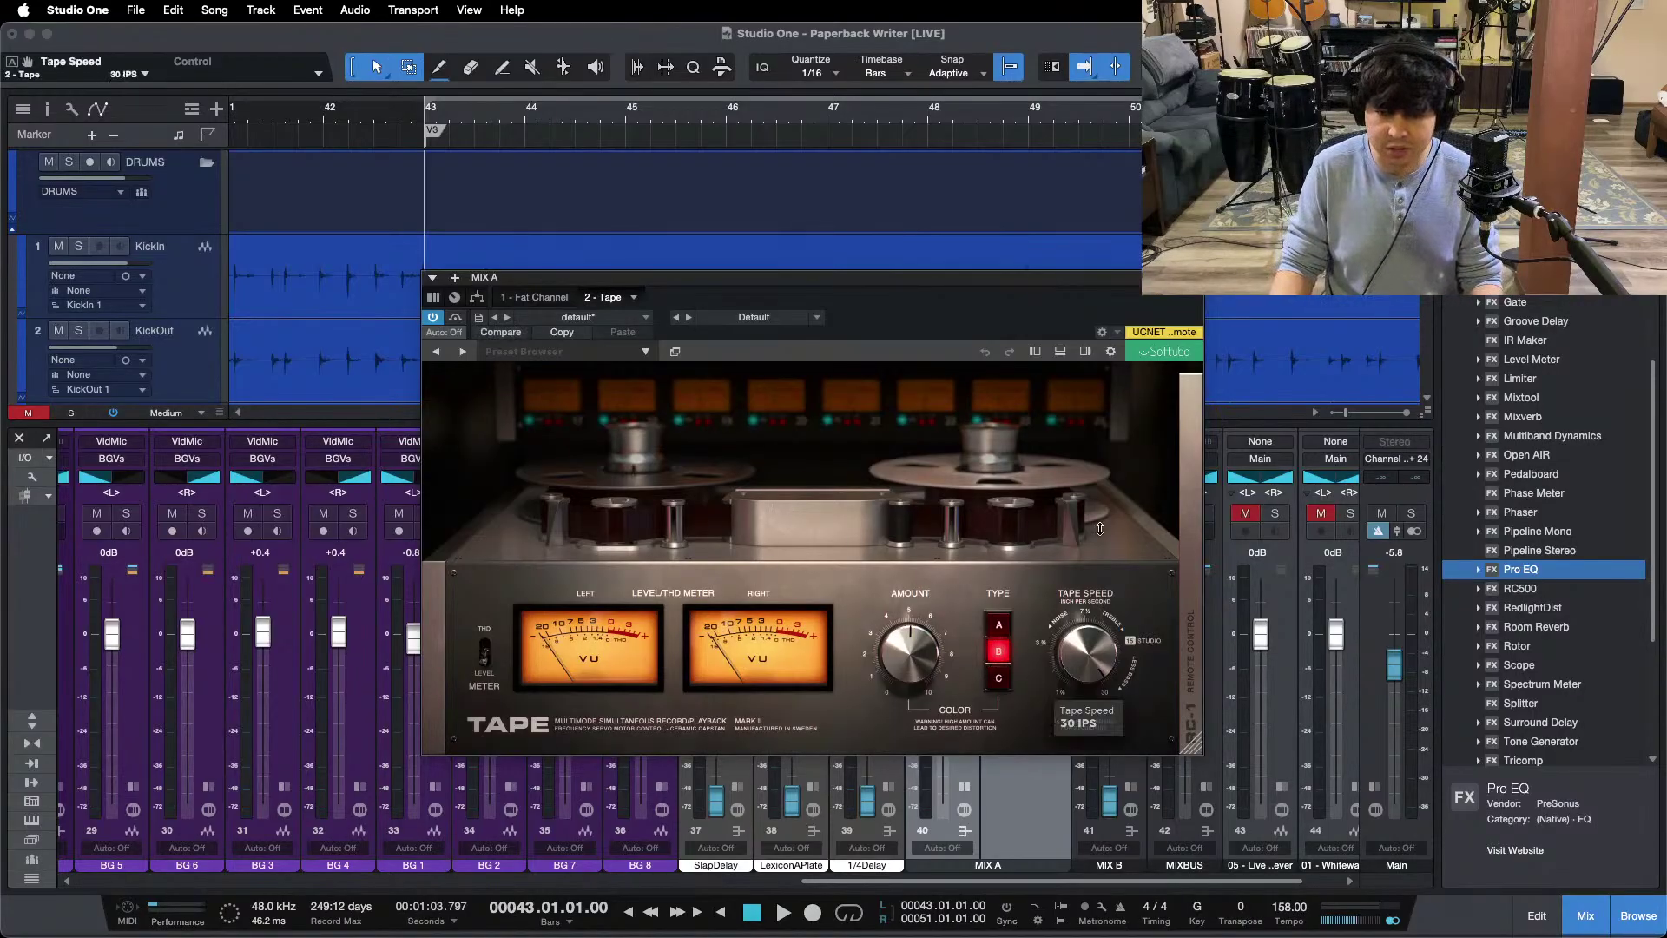
key(super+w)
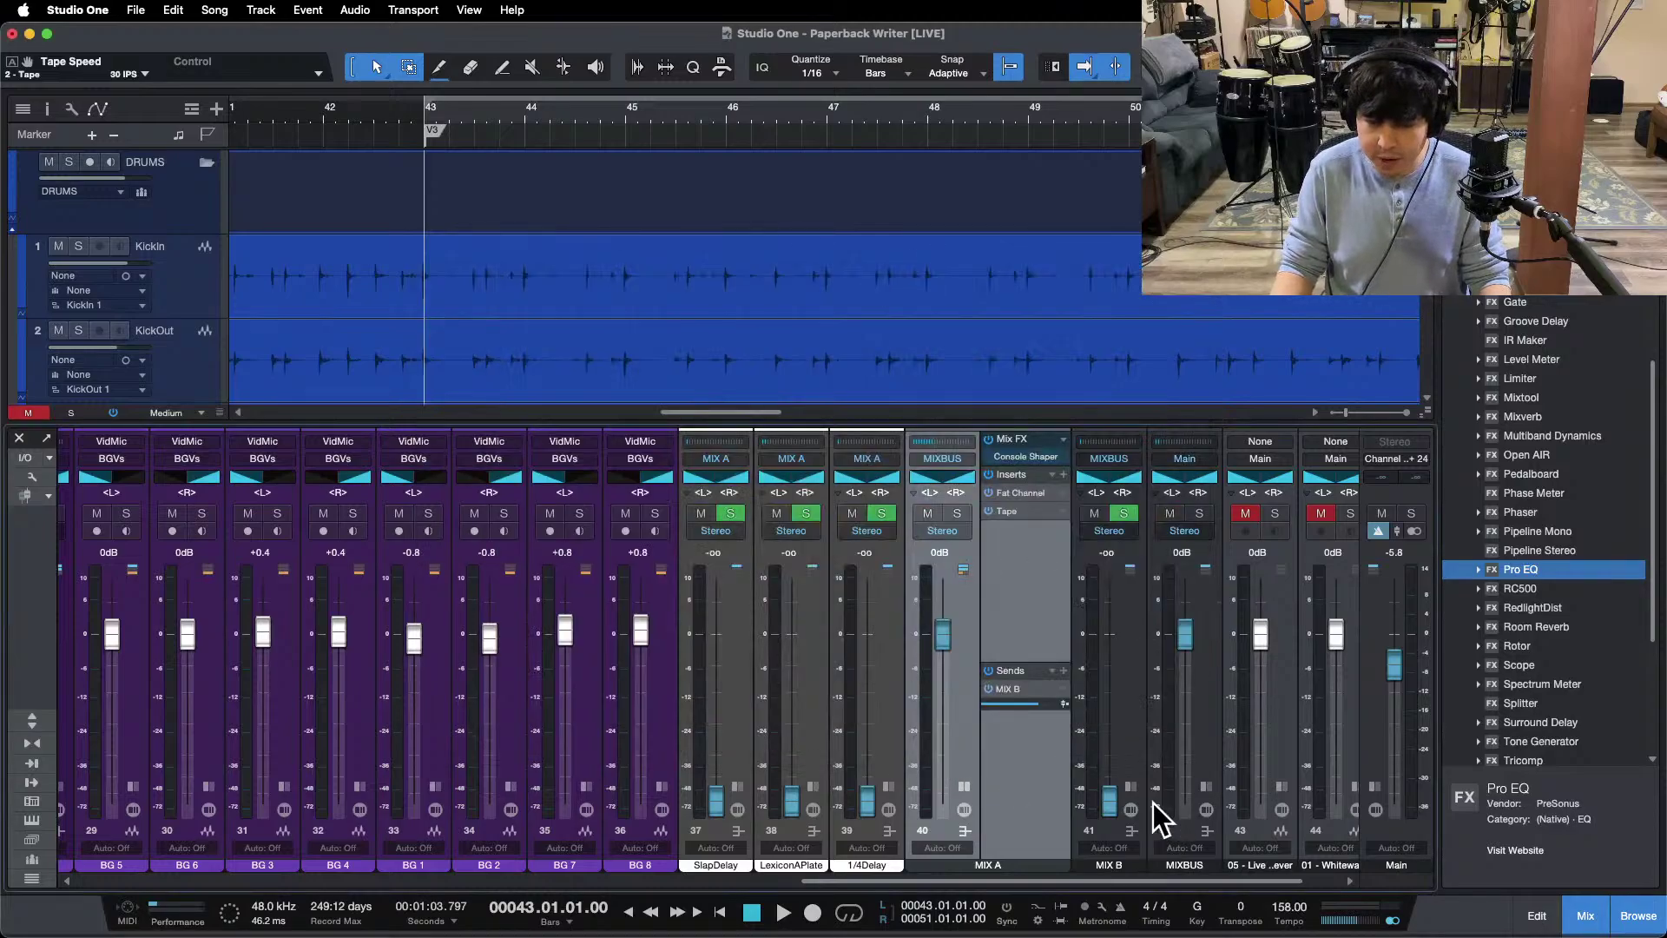
Step: View the inserts on the MIX B bus, and collapse the MIX A and MIX B channels
click(1131, 787)
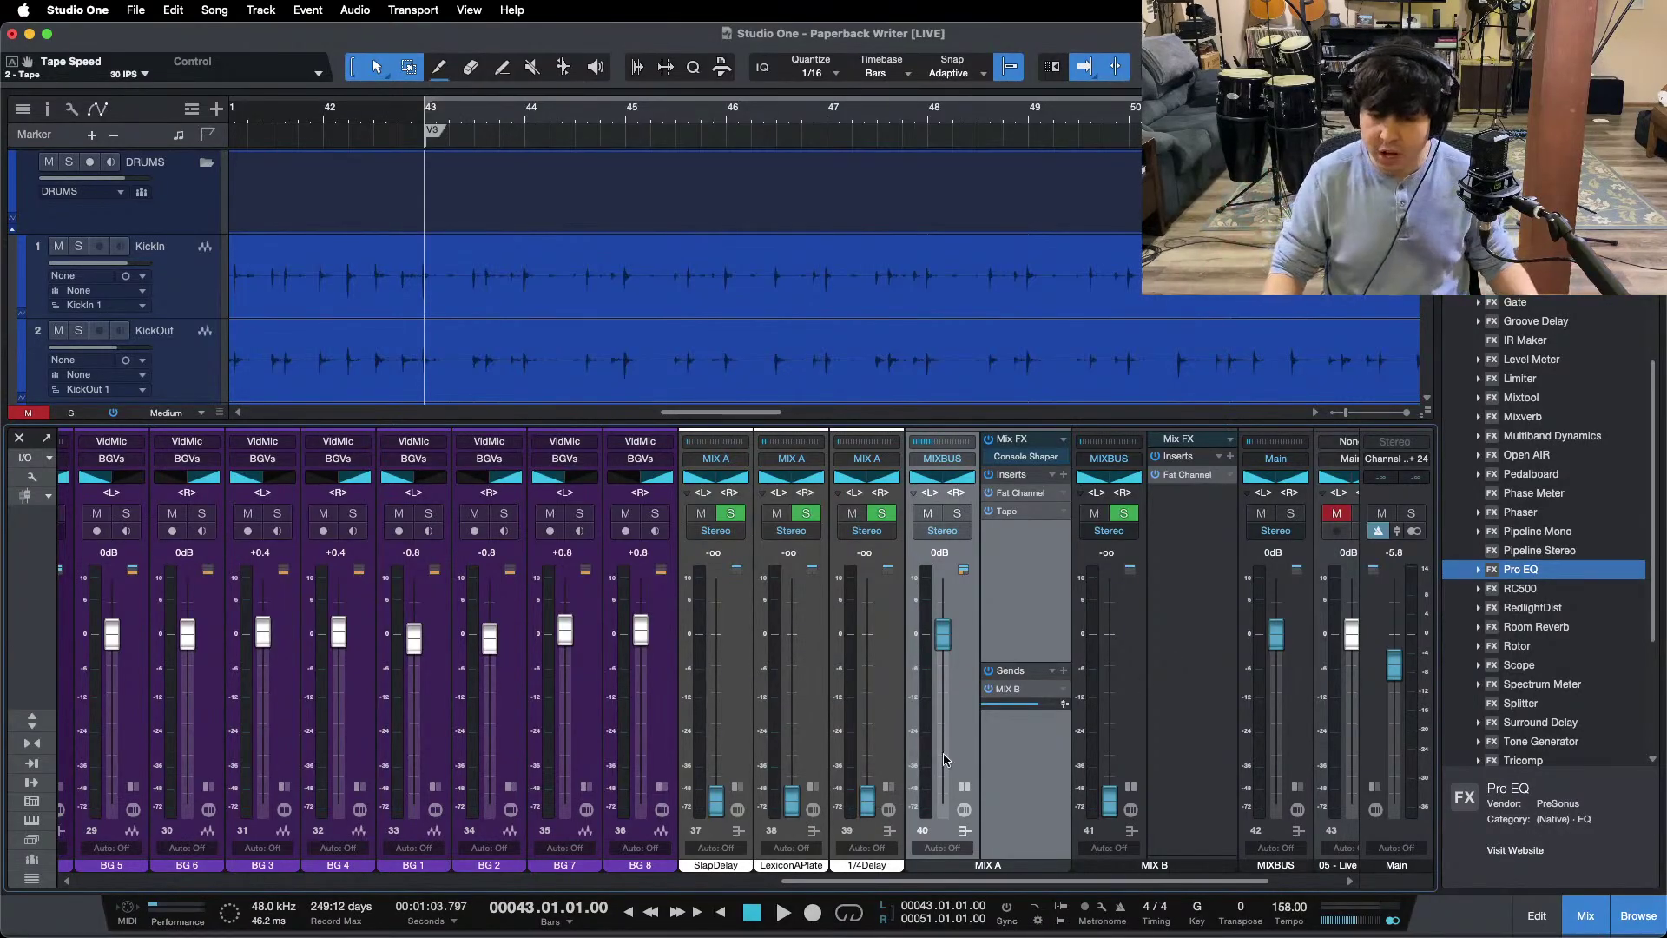
click(964, 786)
click(1037, 786)
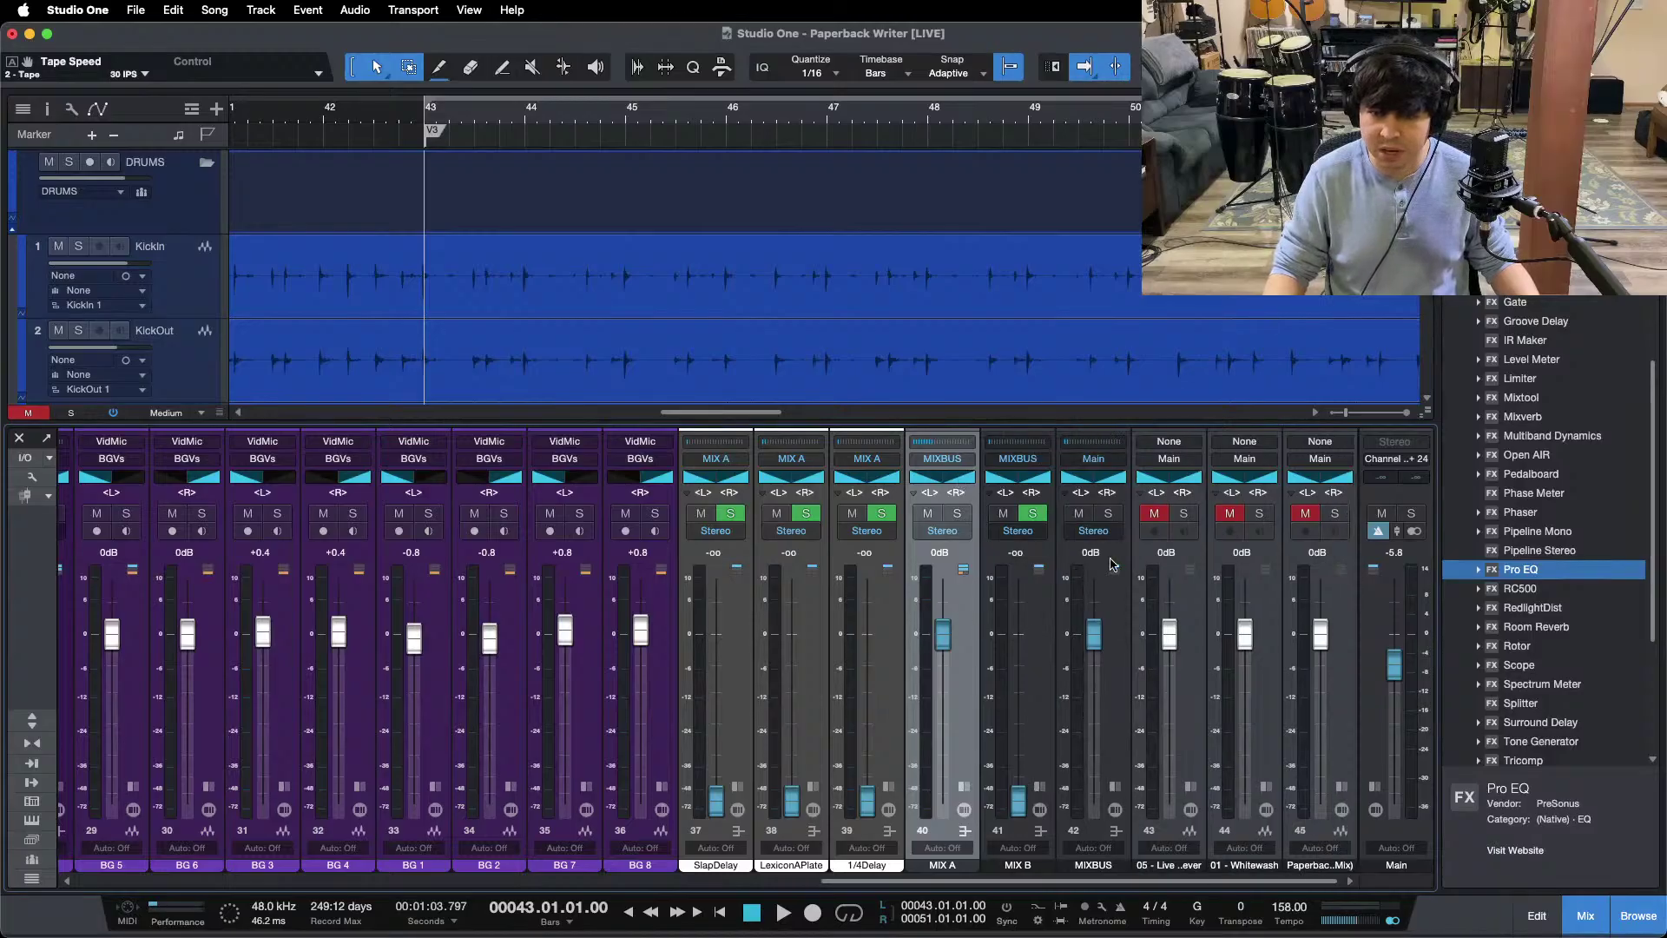
Step: Inspect the Limiter inserted on the MIXBUS channel, and collapse the channel
click(1115, 787)
double_click(1167, 475)
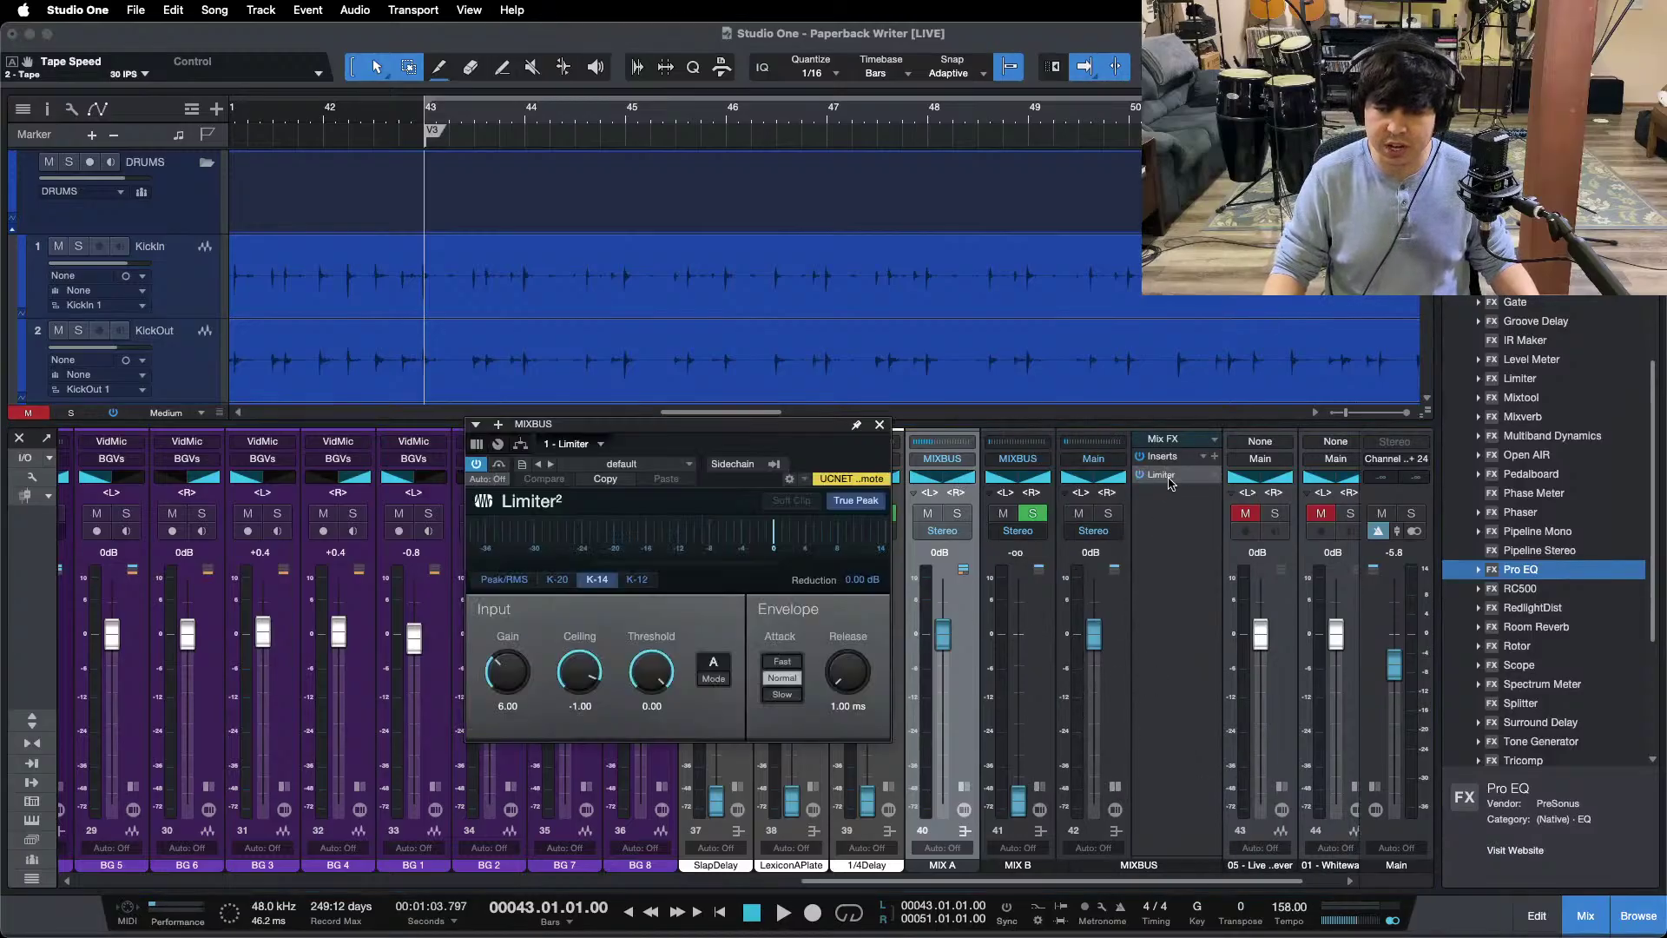
drag(608, 424, 790, 399)
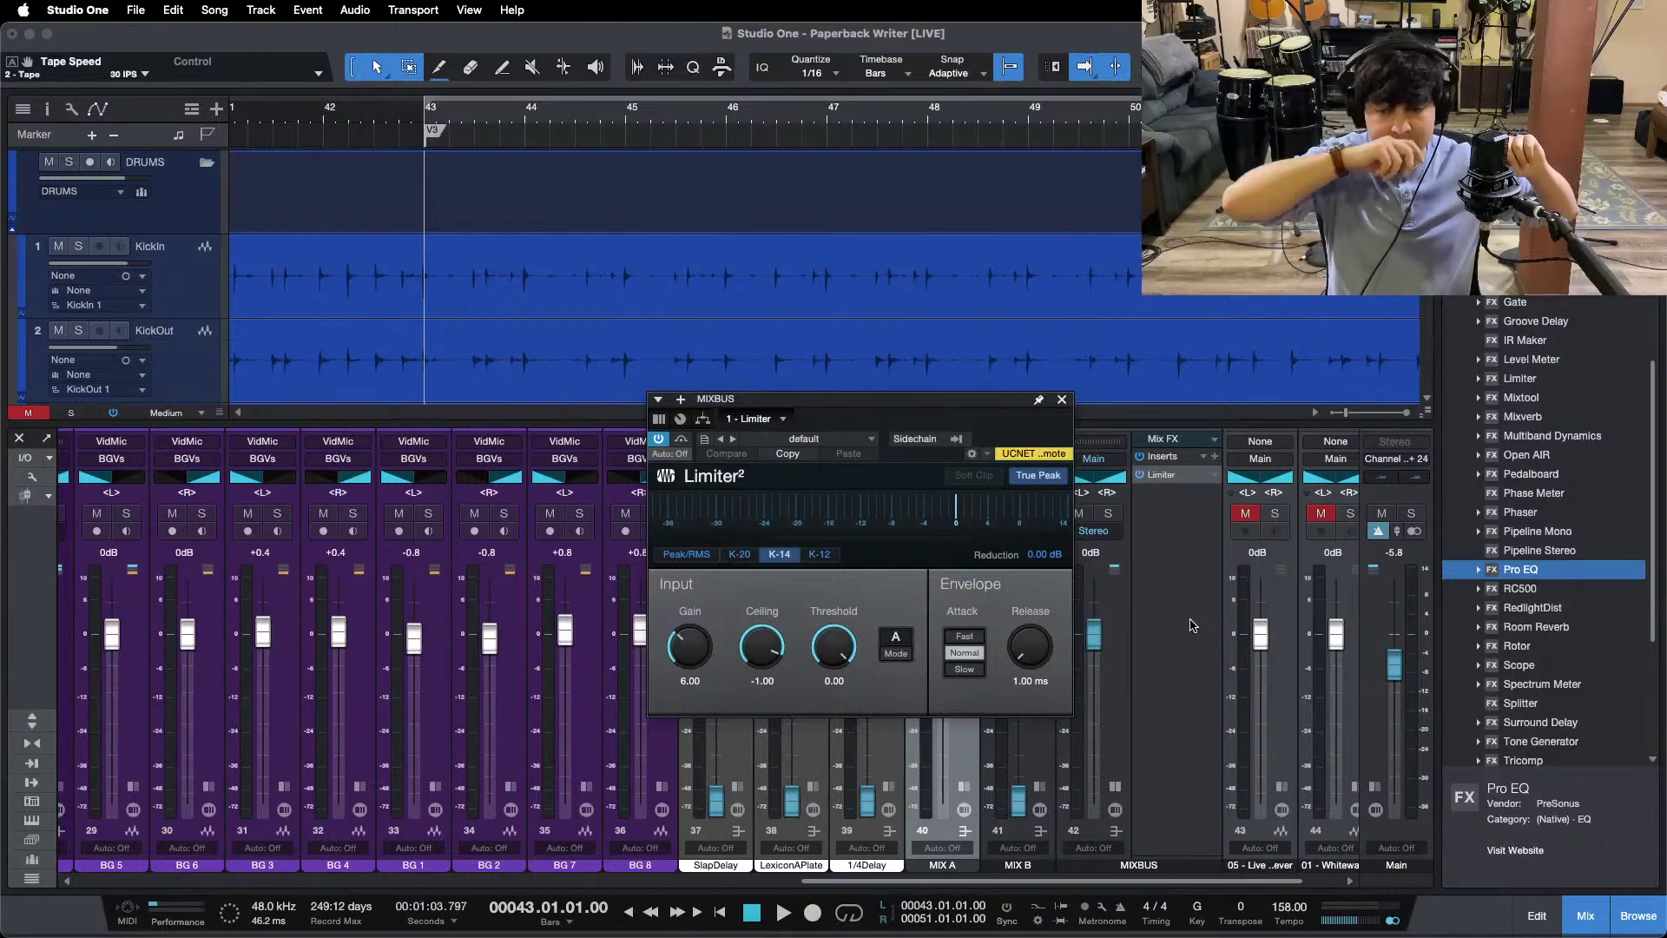
click(1062, 400)
click(1127, 808)
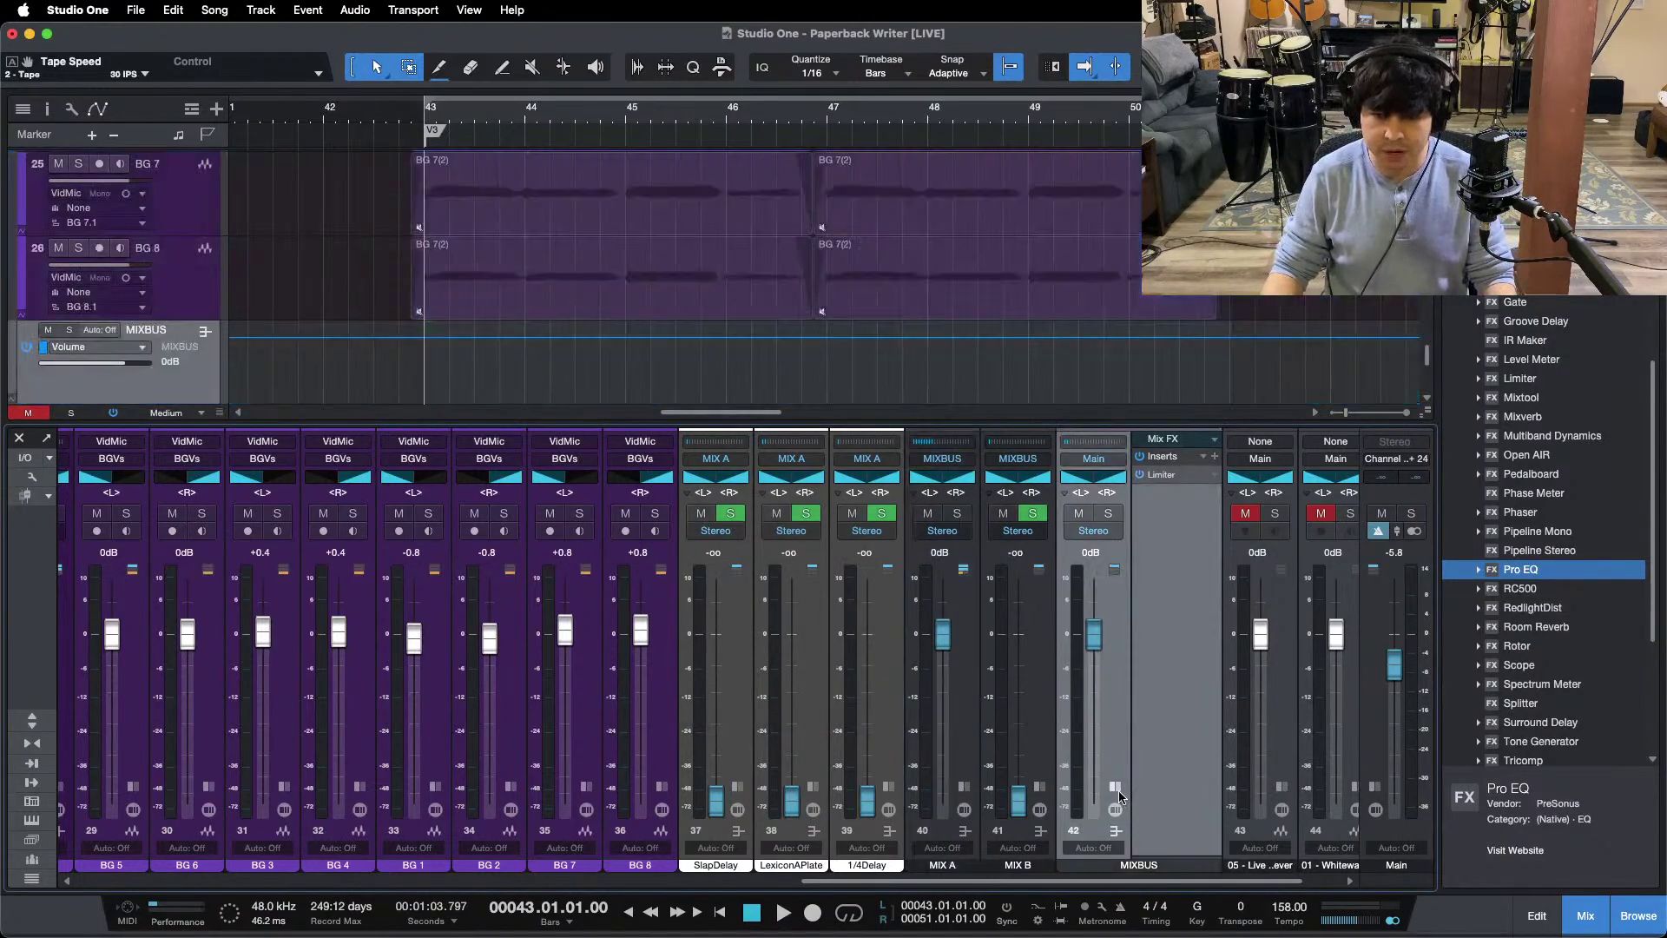
click(1117, 789)
Step: Set the KickLvl bus's fader to 0 dB among the drum channels and start playback
drag(1038, 881, 24, 899)
click(357, 671)
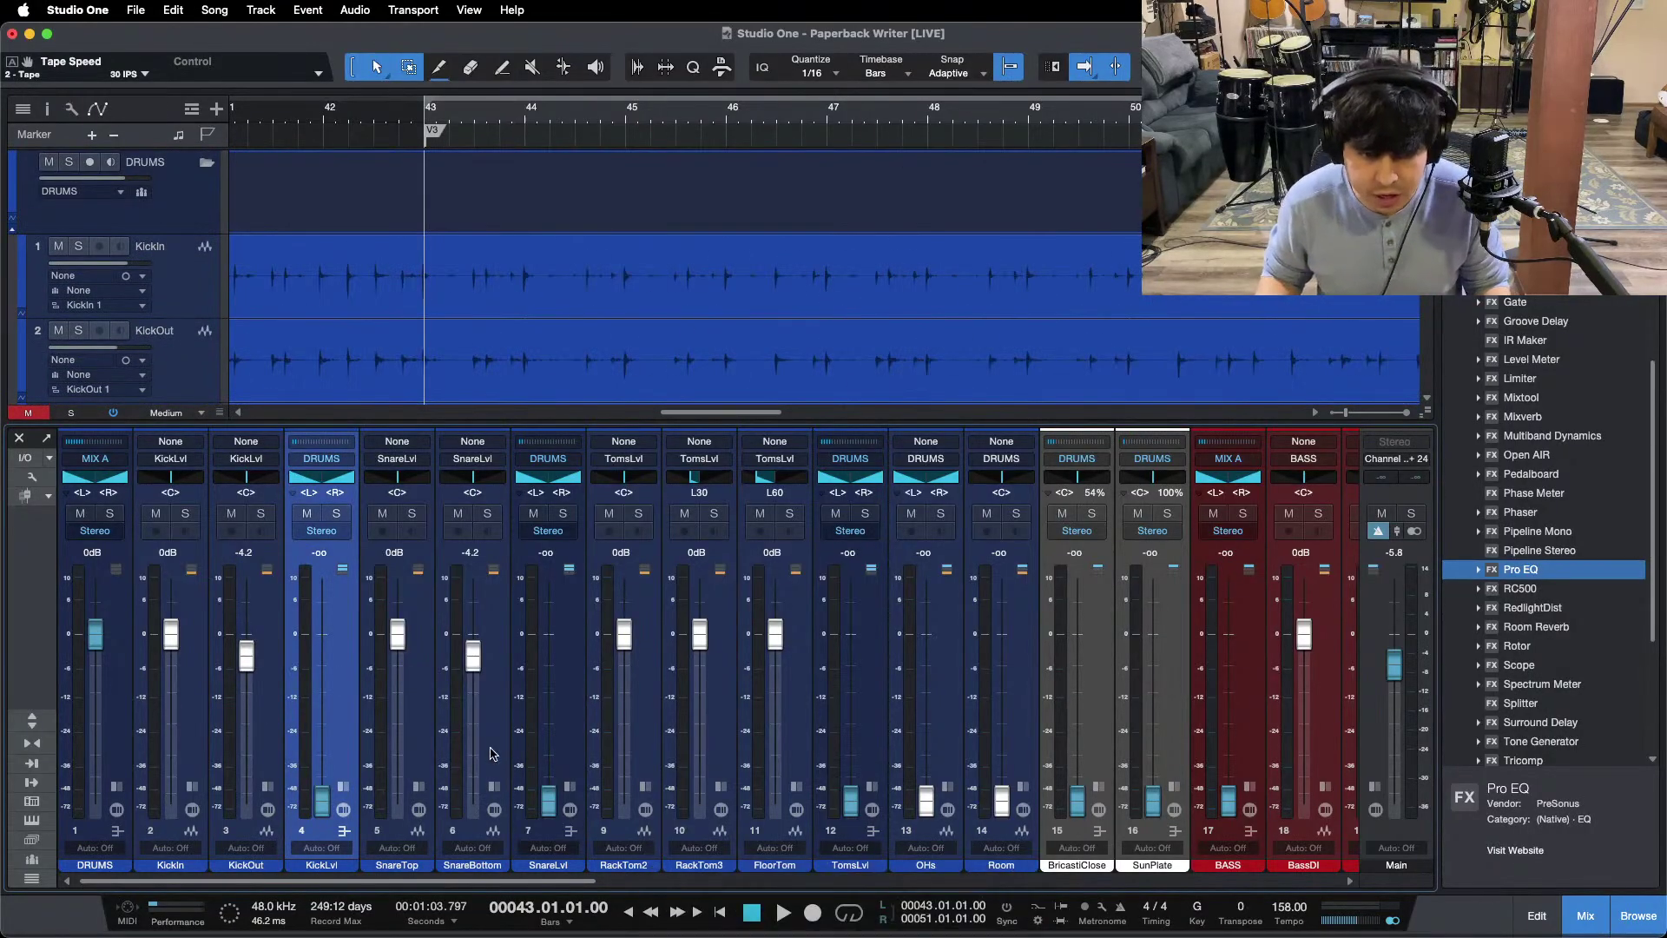
alt+click(323, 812)
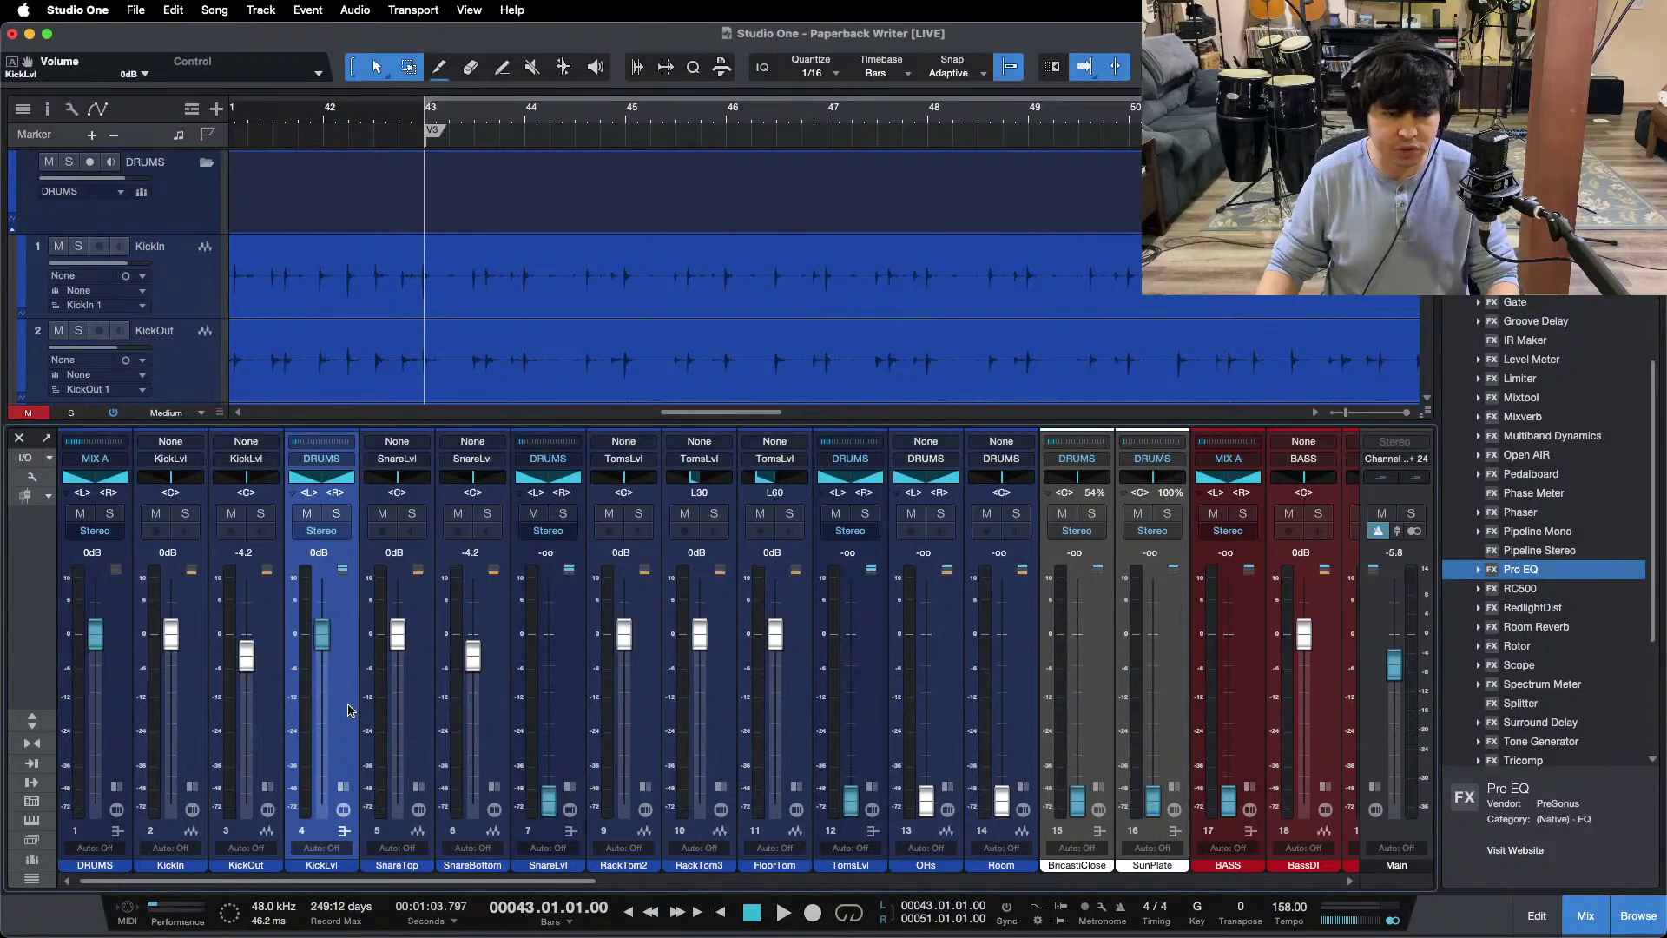
key(space)
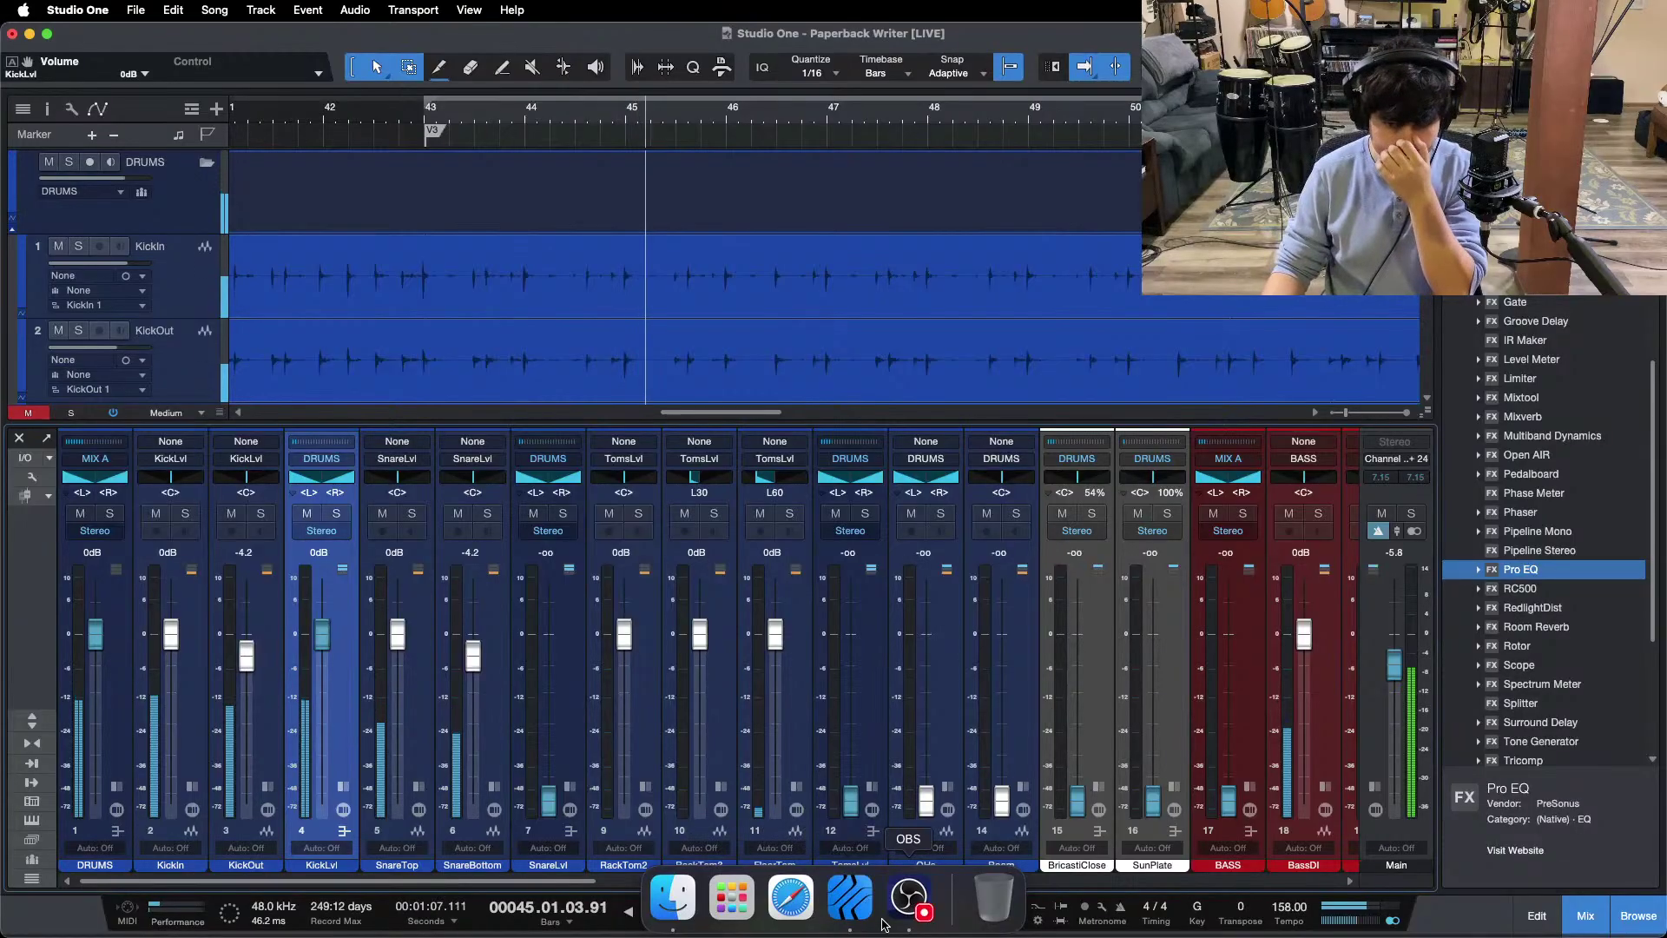
Step: Expand the KickLvl channel to show its inserts while the song plays
click(887, 918)
click(352, 642)
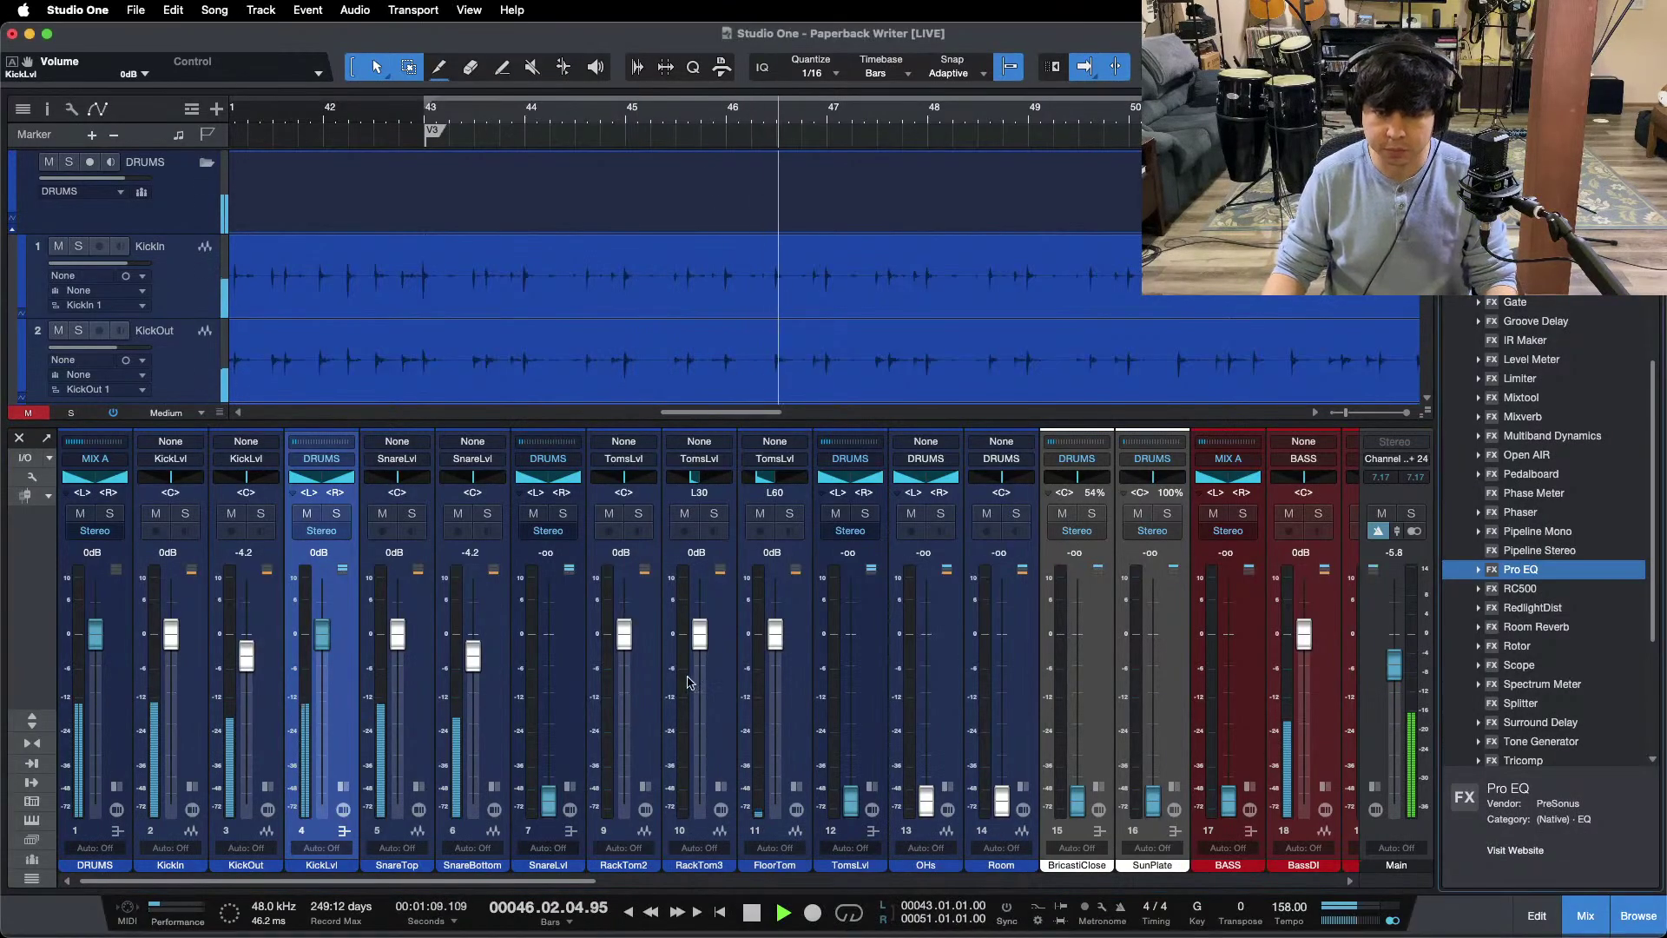
click(356, 643)
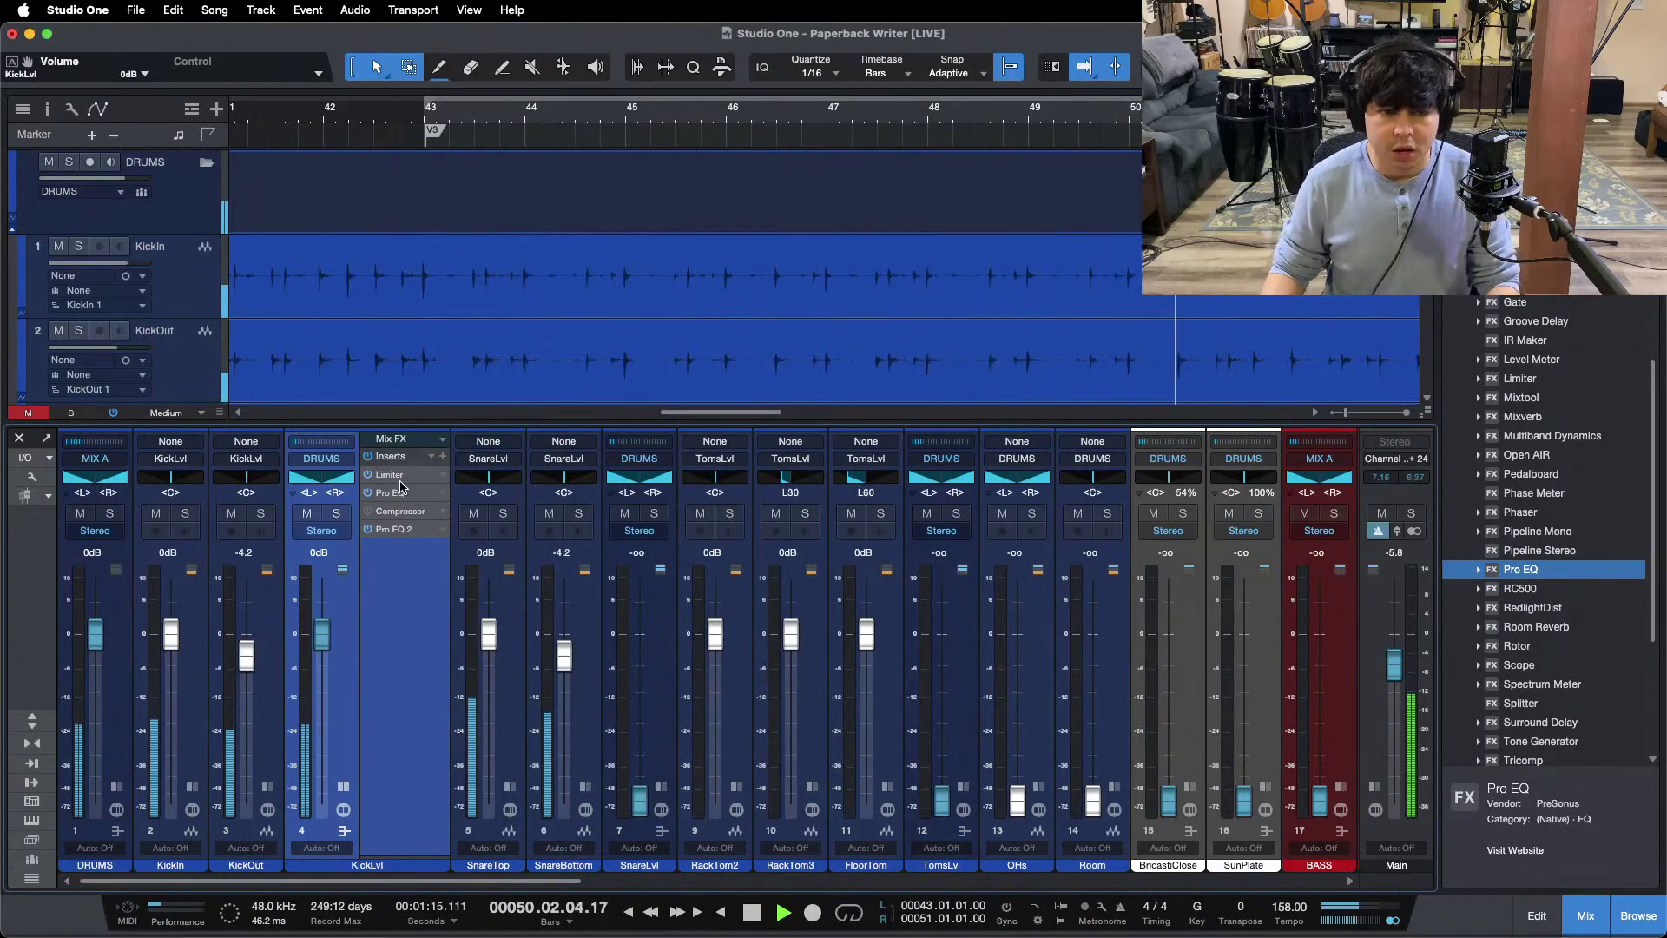
Step: Show the whole song in the arrangement and select the KickIn and KickOut events together
key(alt+z)
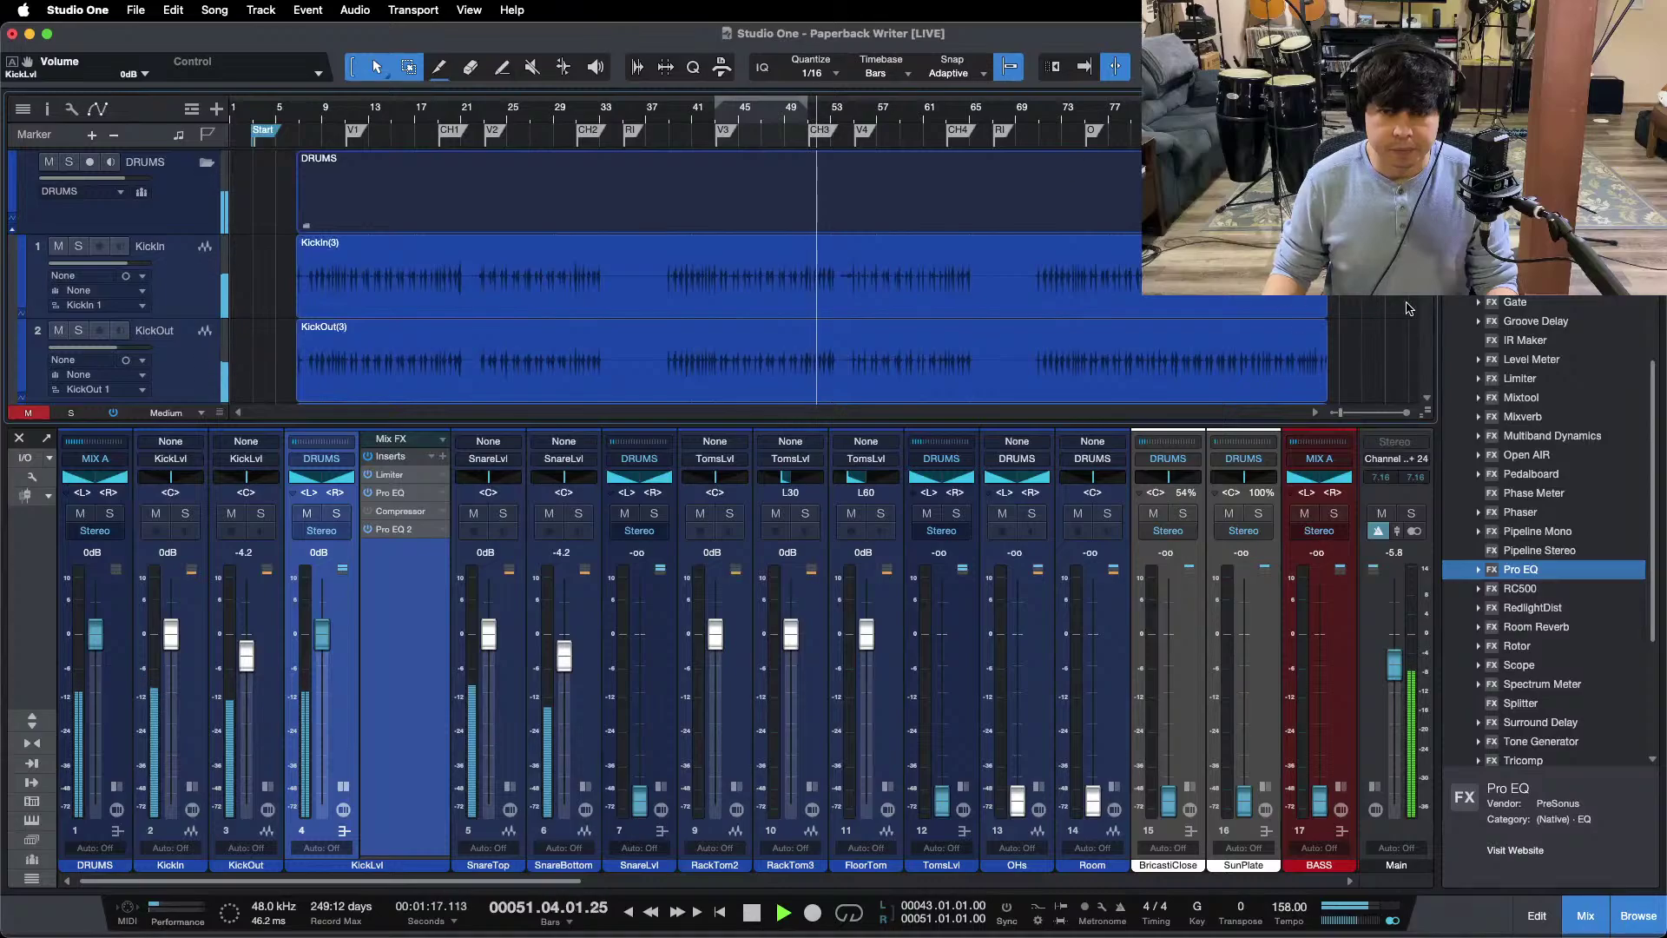
click(1086, 66)
click(1099, 314)
shift+click(1098, 324)
key(f)
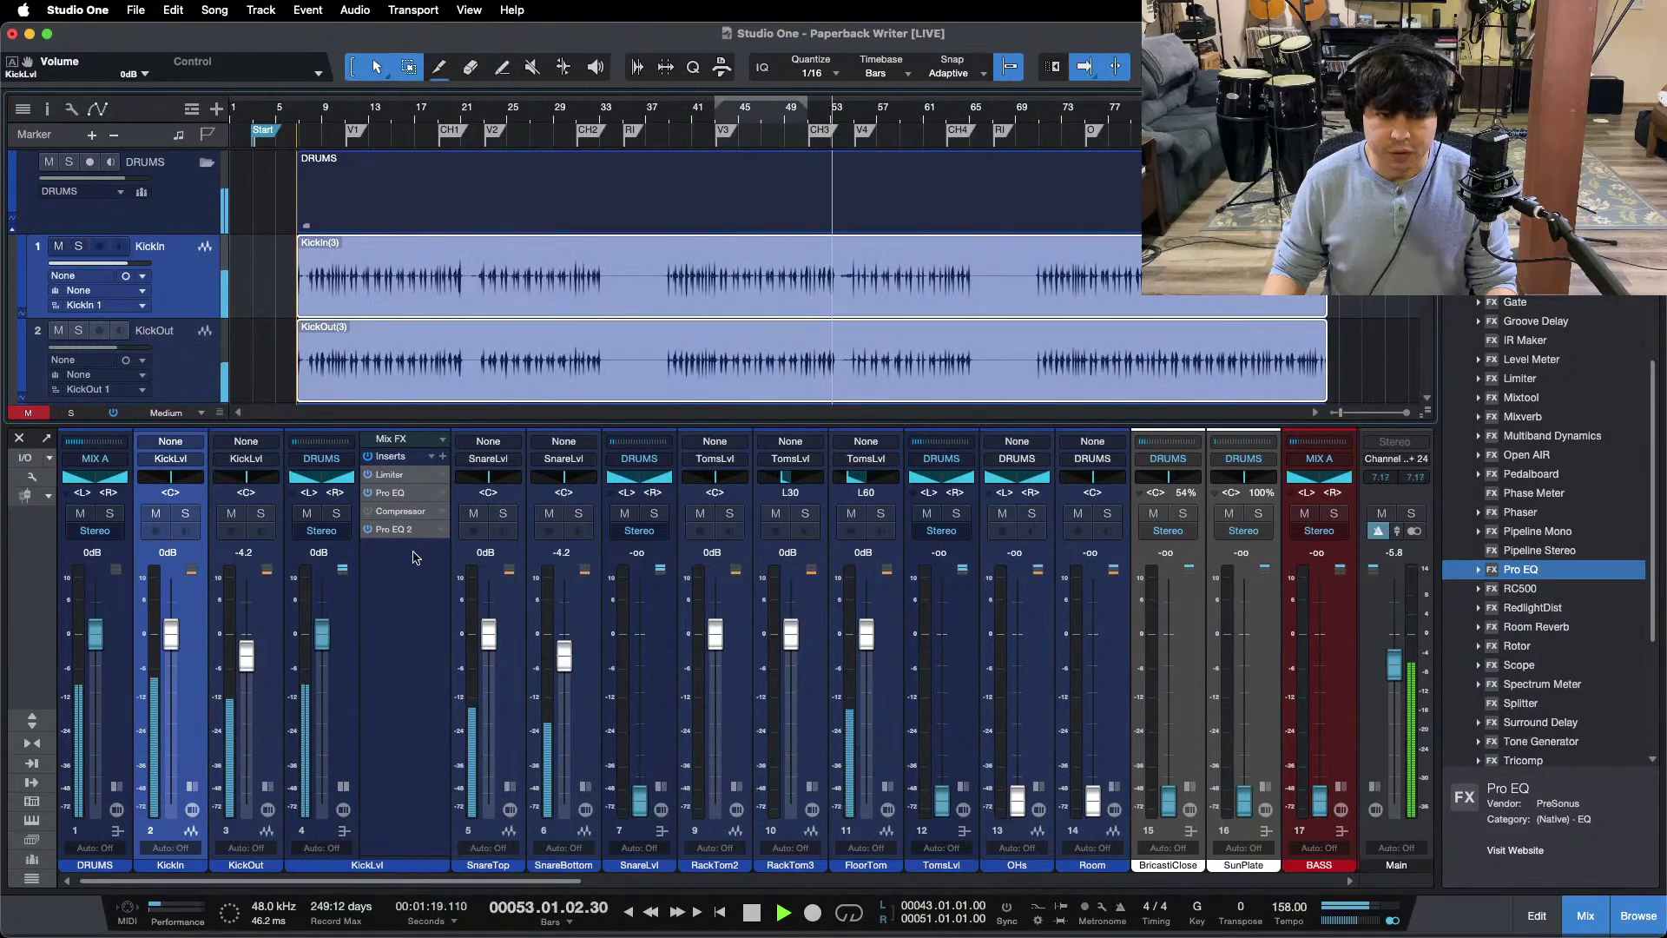
Step: Open the Limiter on the KickLvl channel and lower its ceiling to -9 dB while playing from just before the V4 marker
click(418, 474)
key(super+s)
scroll(791, 241, down, 3)
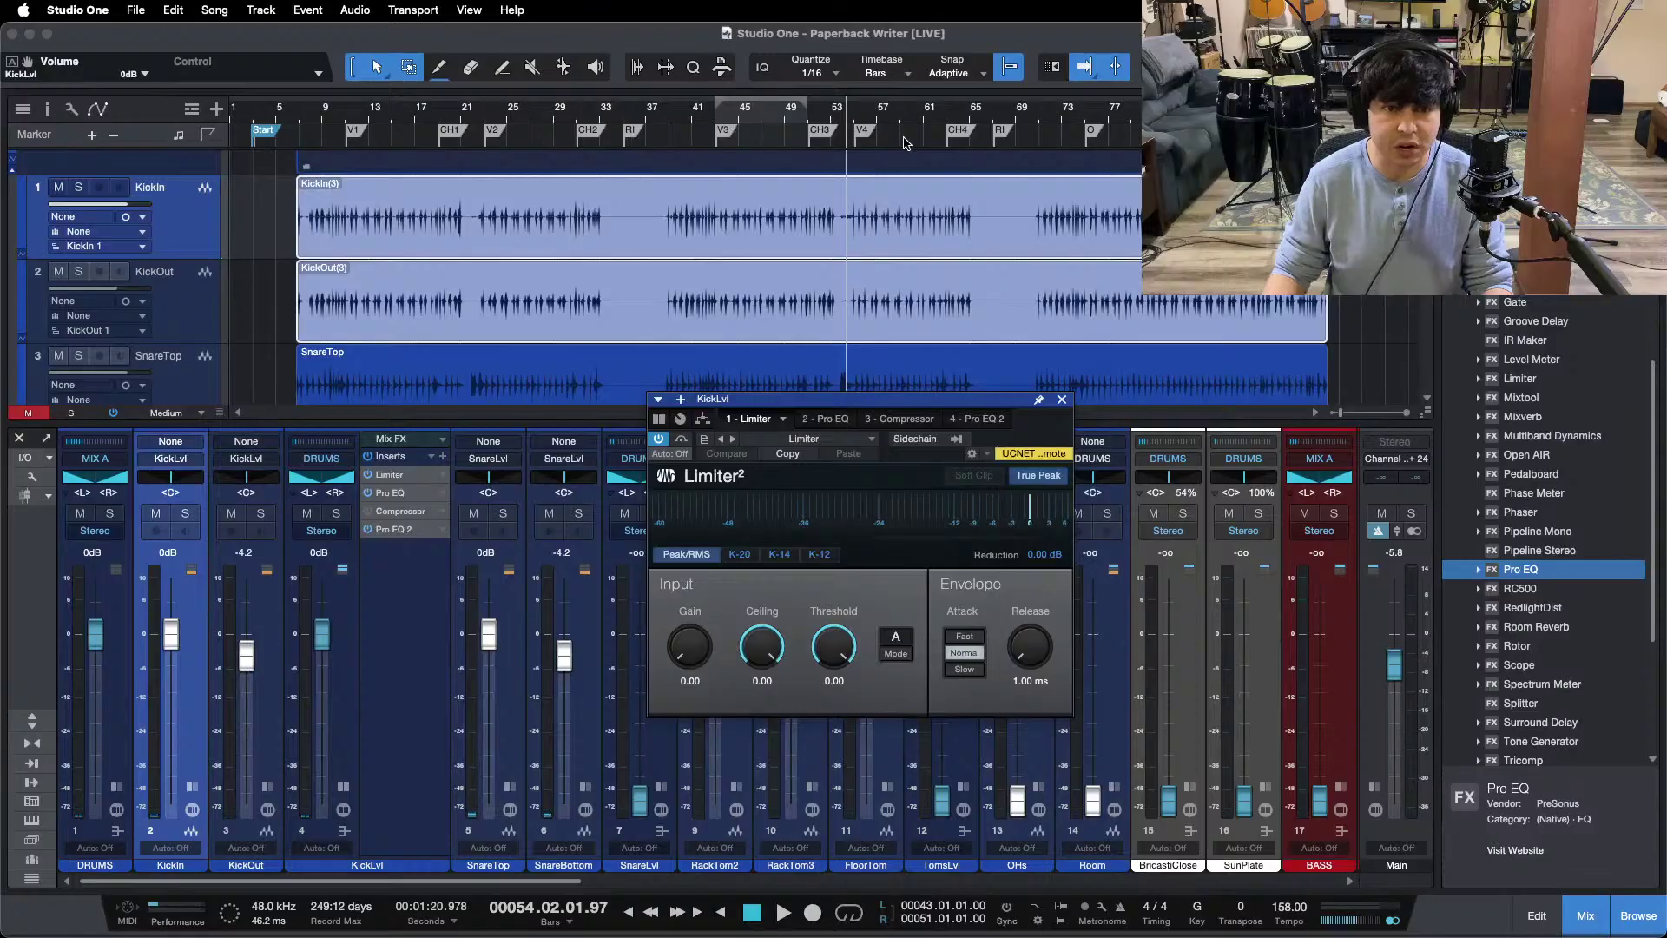
drag(858, 118, 761, 132)
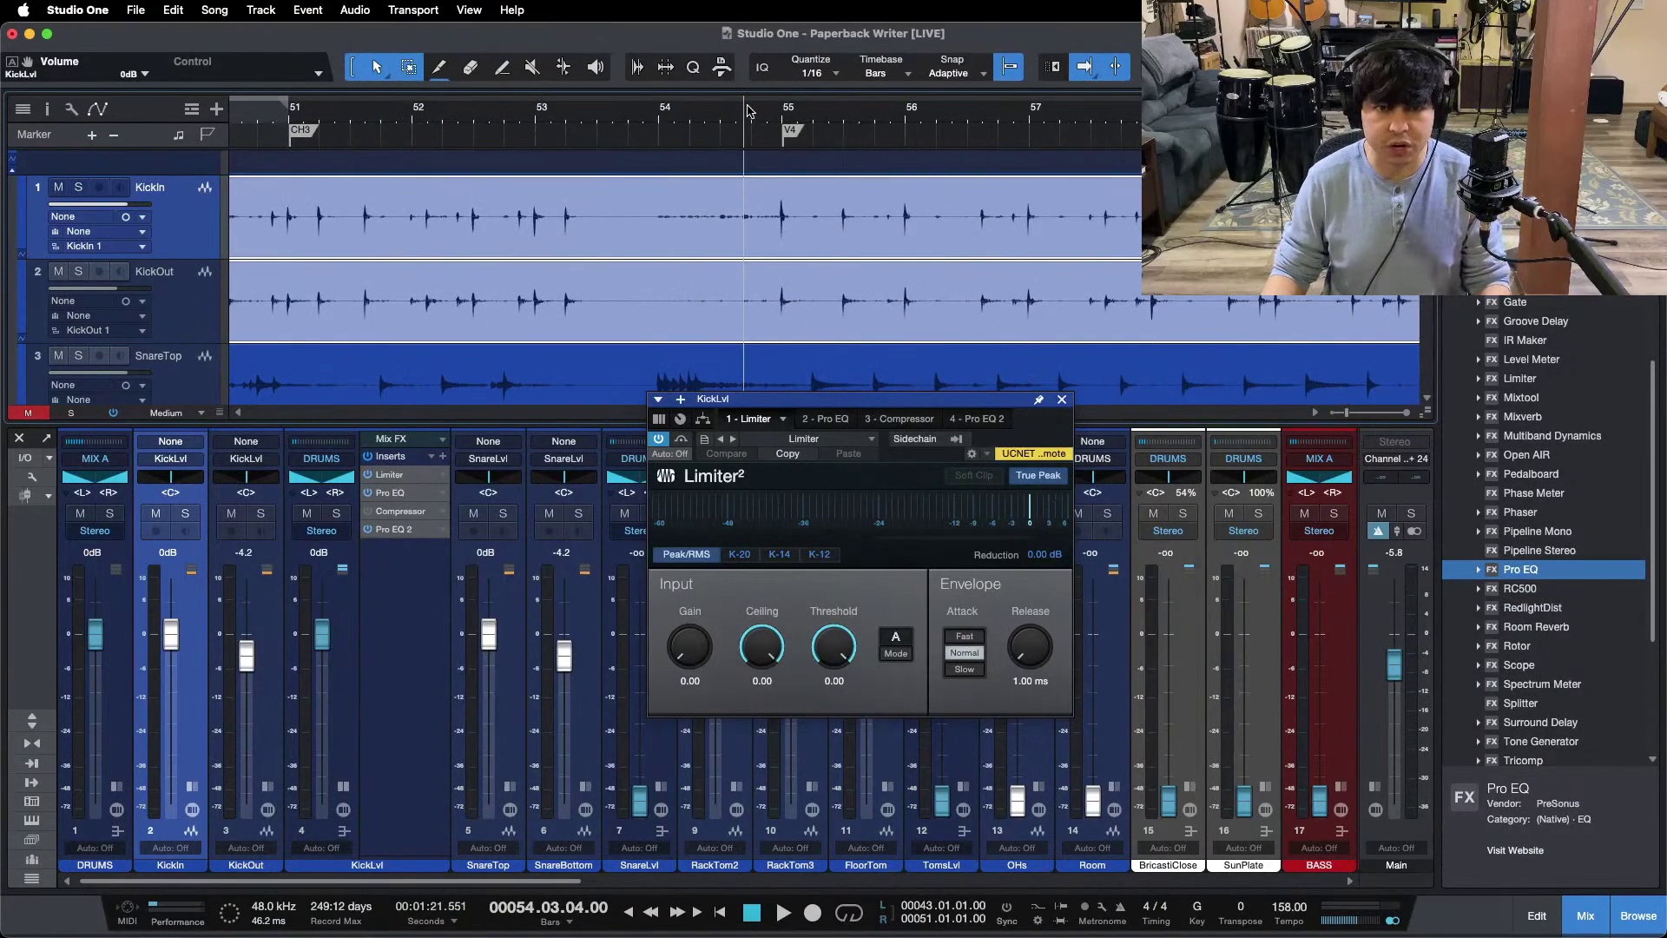
drag(774, 127, 719, 166)
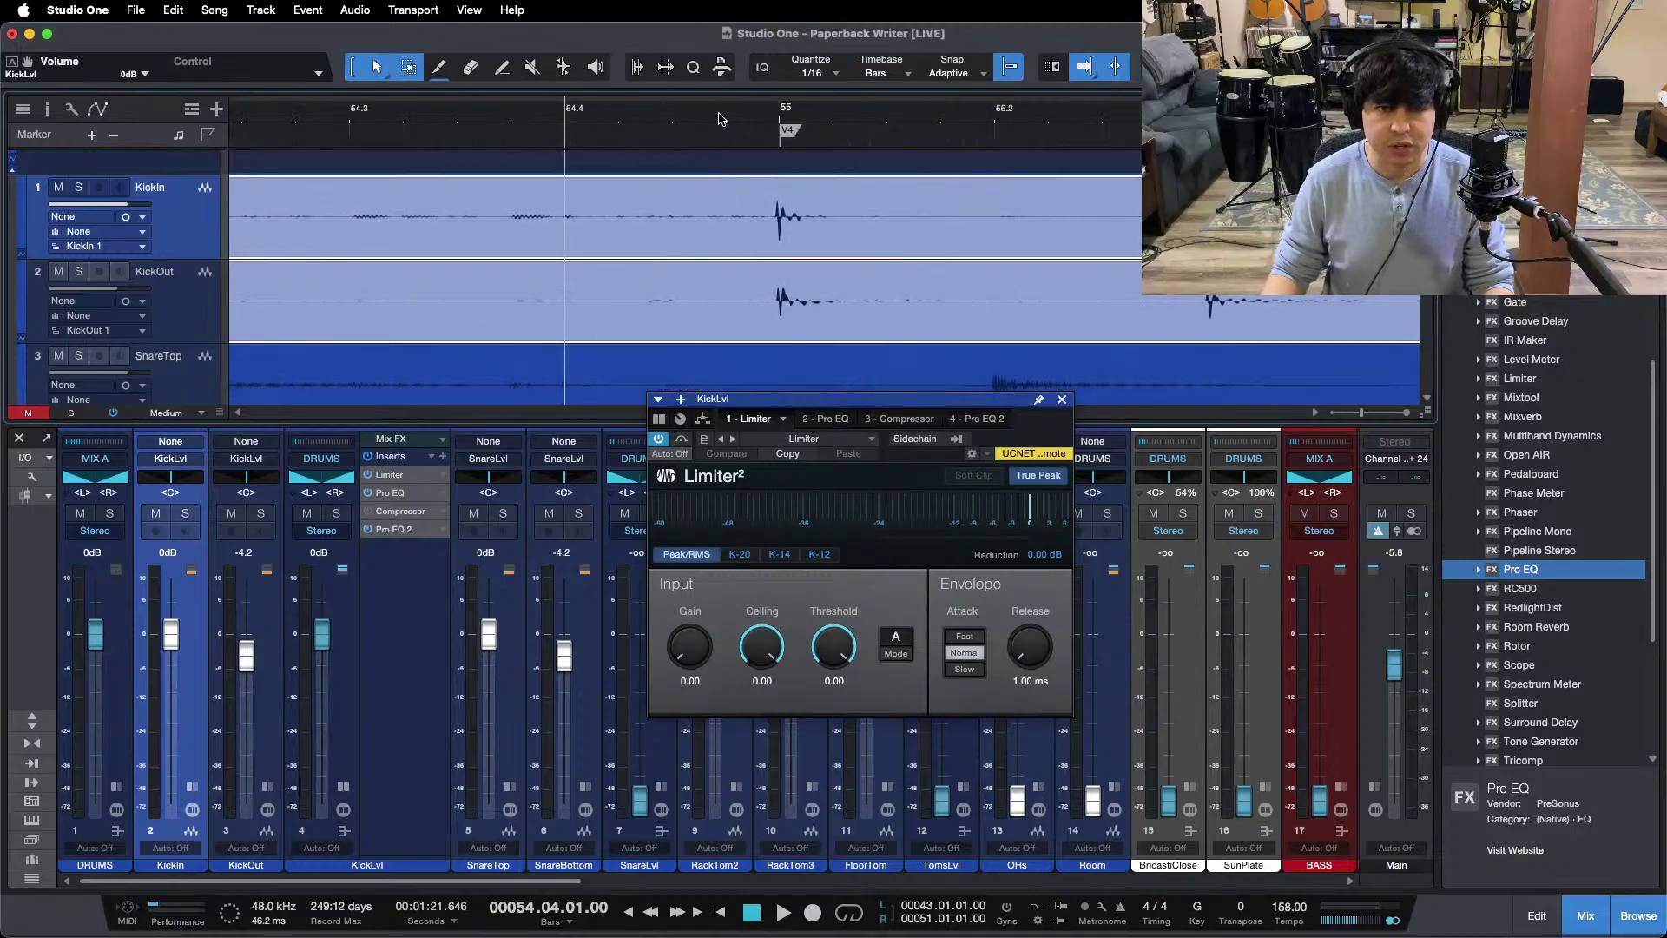
click(568, 109)
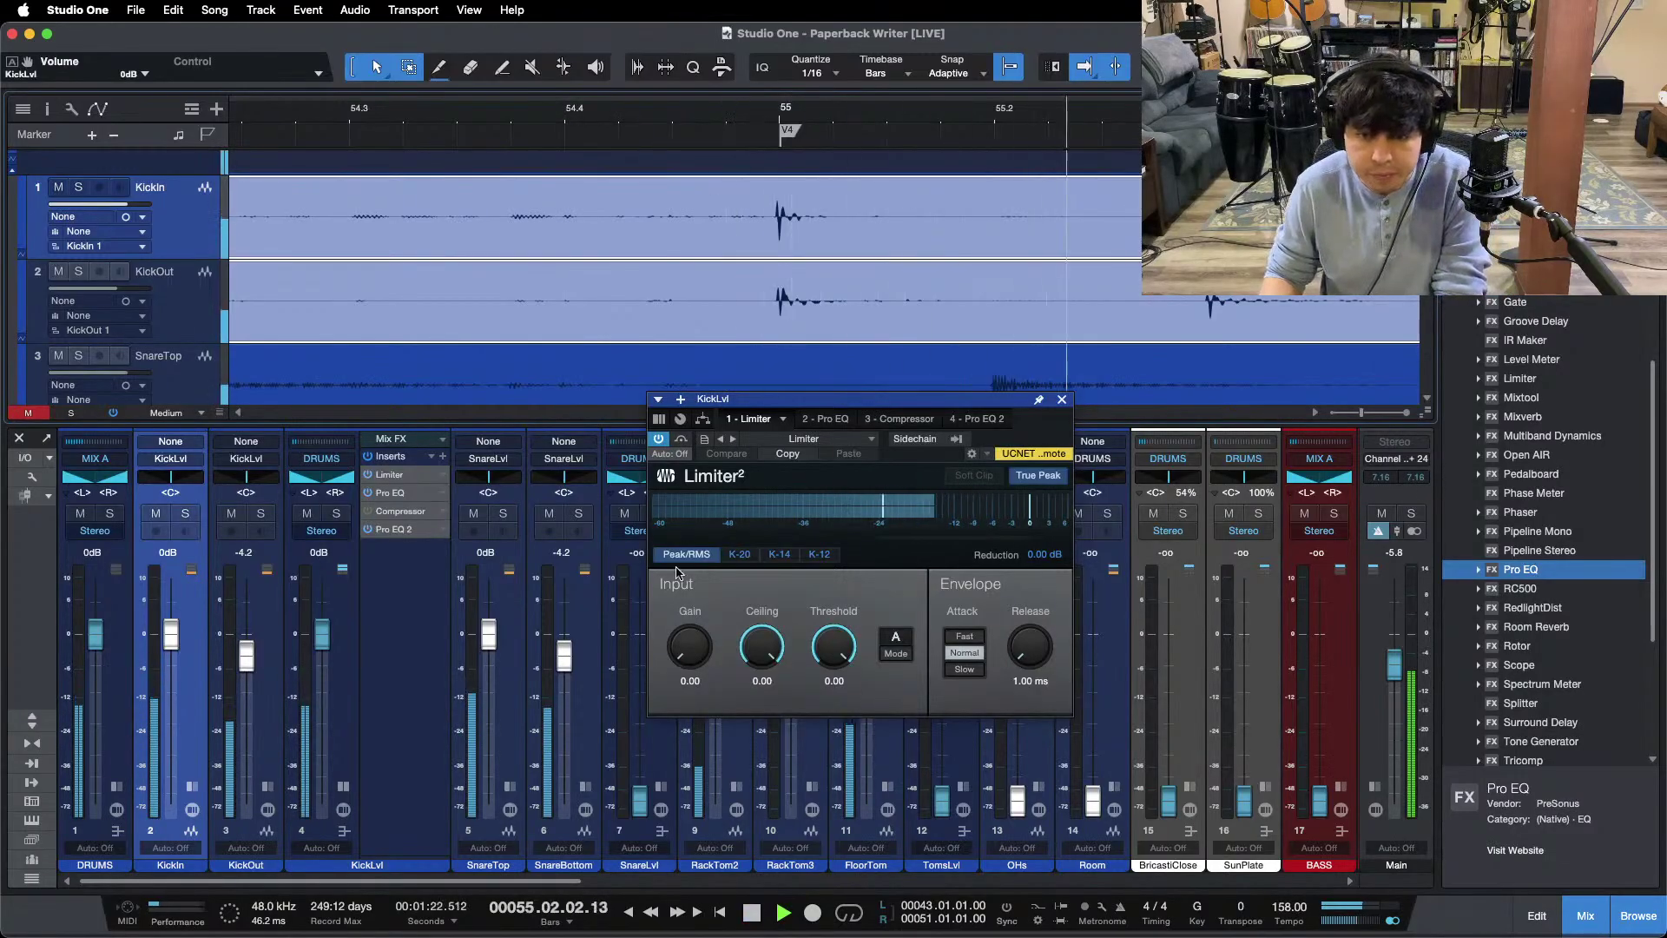
key(space)
drag(762, 651, 762, 699)
key(space)
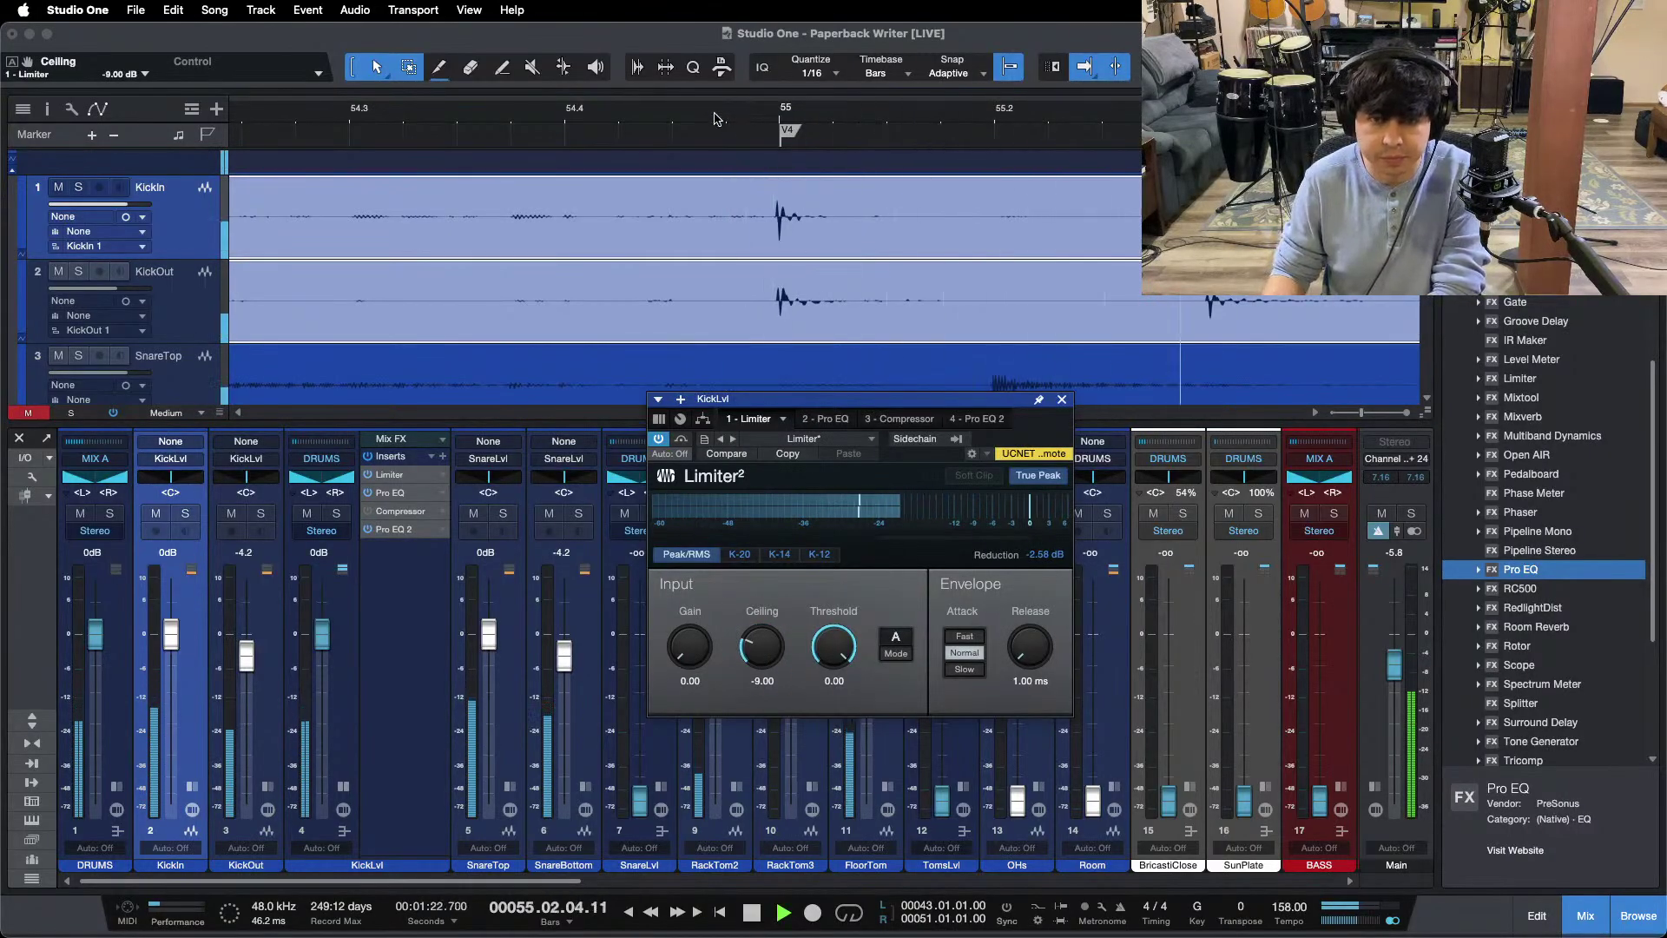
Step: Audition the limited kick from around bar 39 and again around bar 71 to check the Limiter's gain reduction
scroll(708, 106, down, 10)
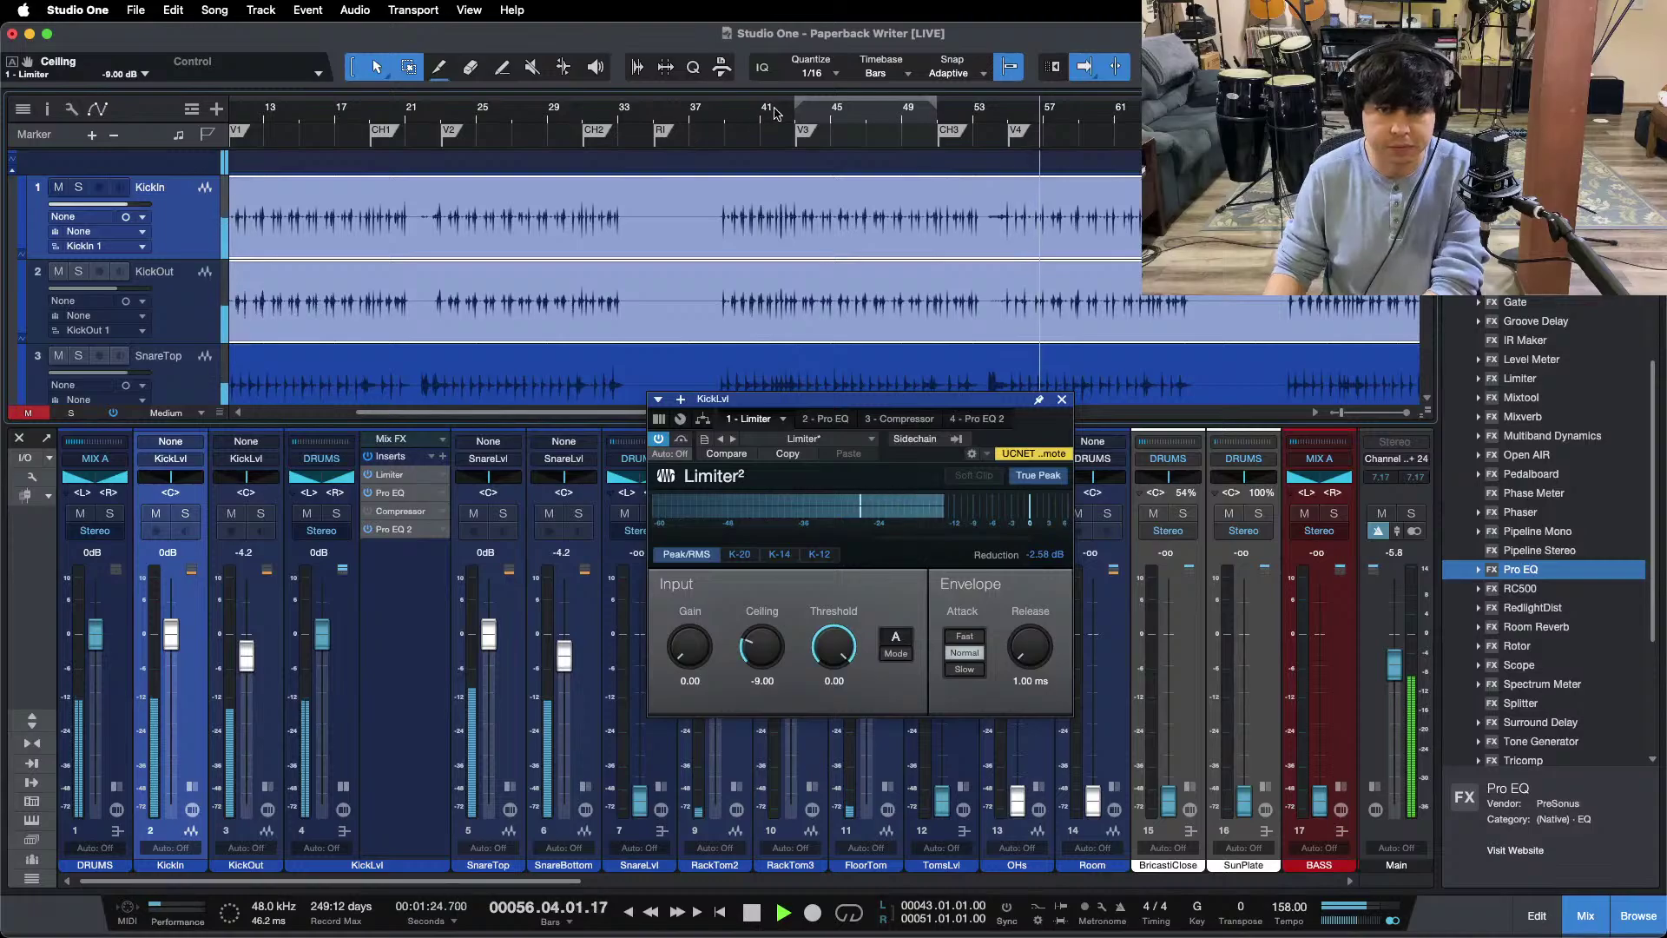
scroll(776, 129, up, 8)
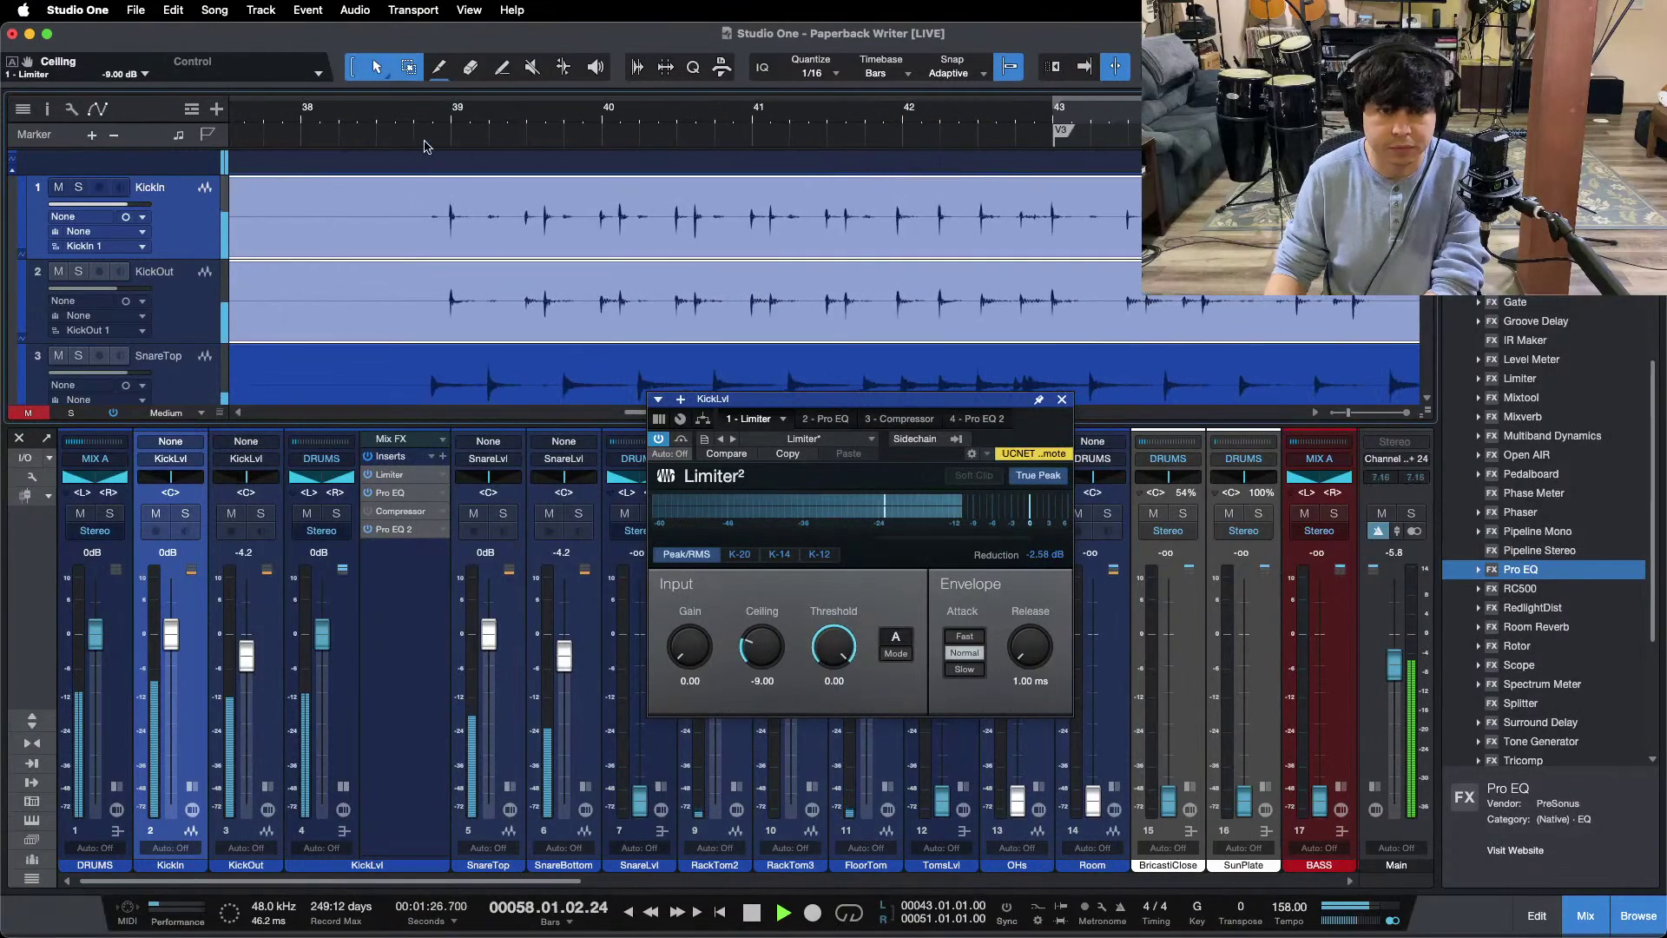
click(425, 106)
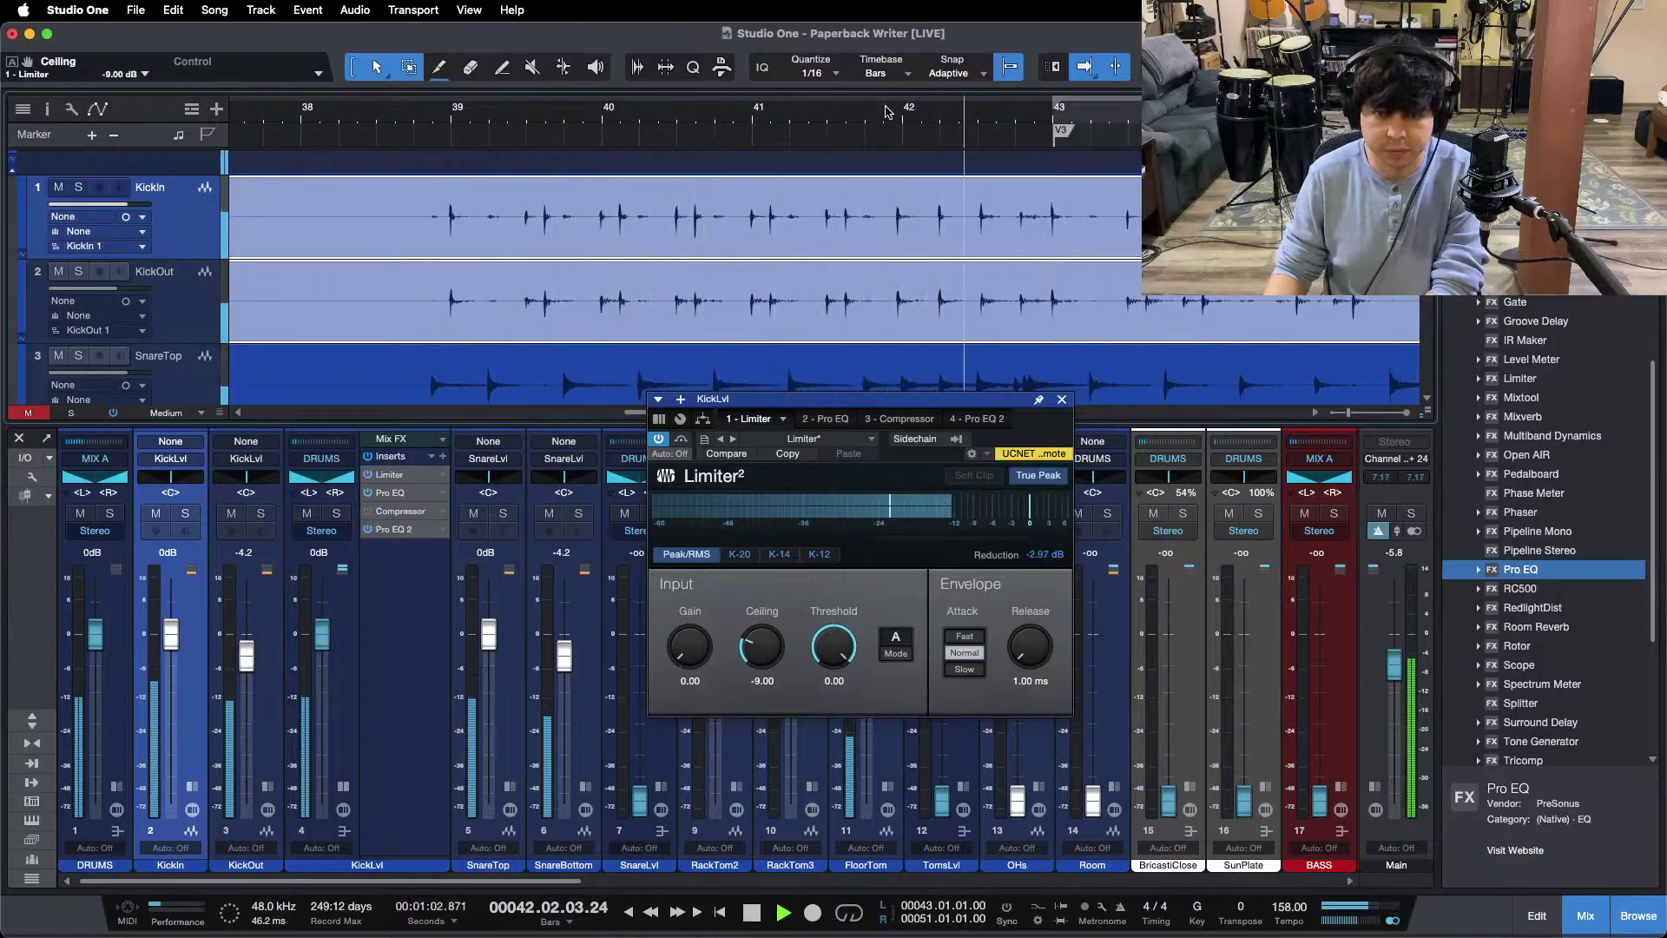
scroll(880, 110, down, 8)
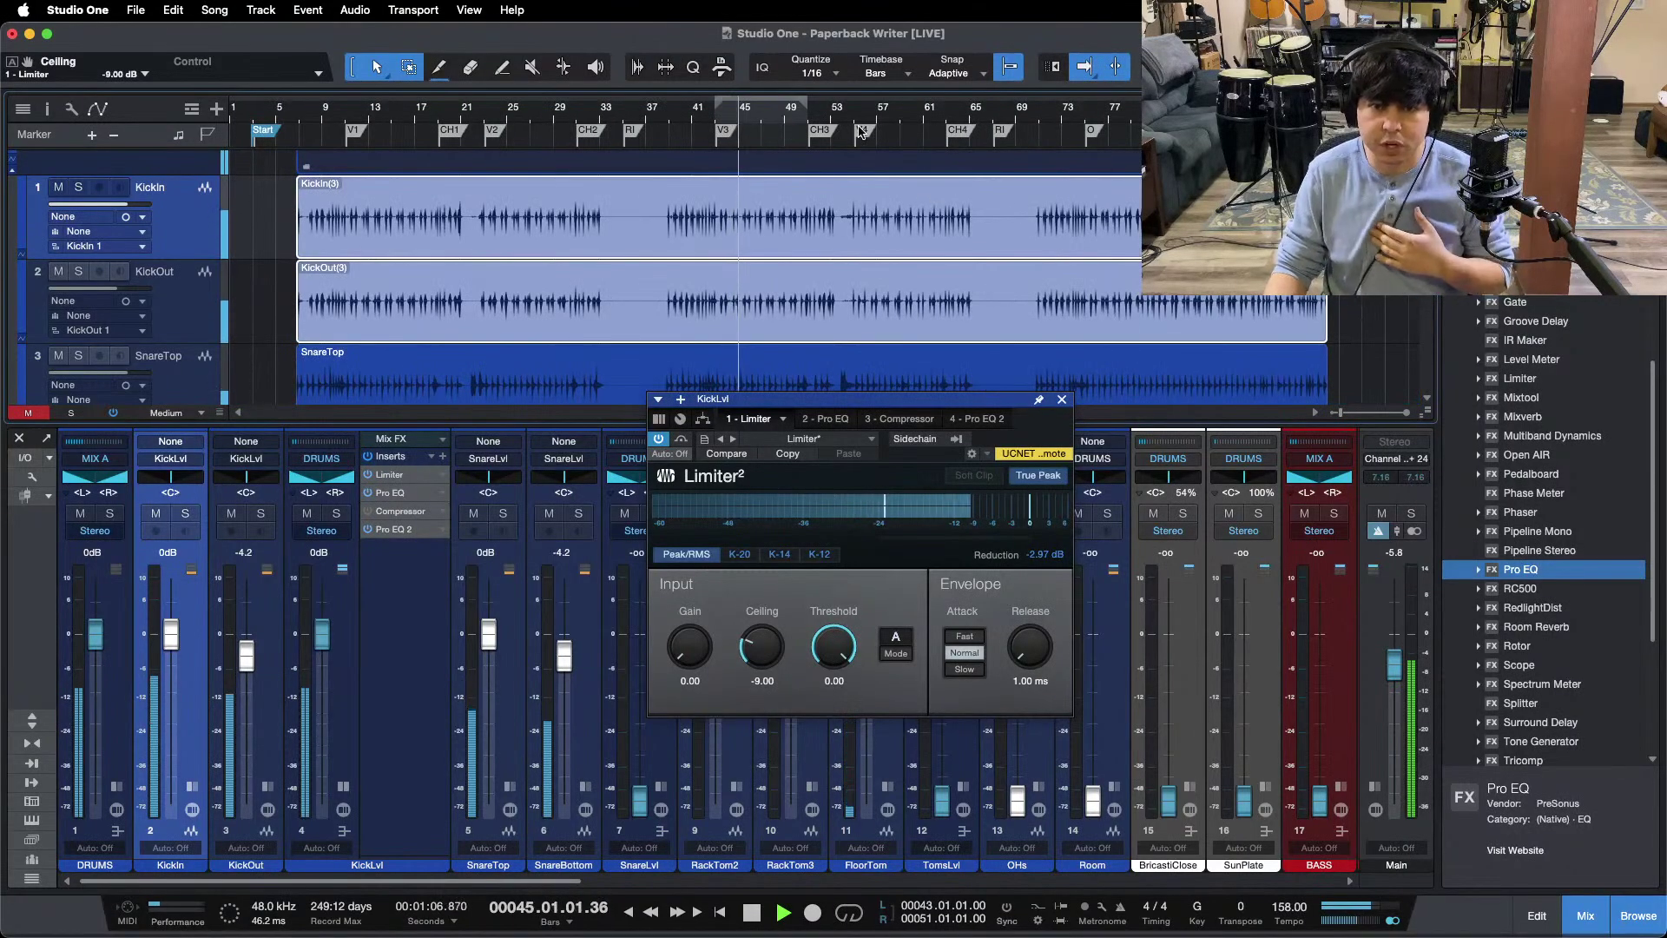
scroll(663, 152, up, 6)
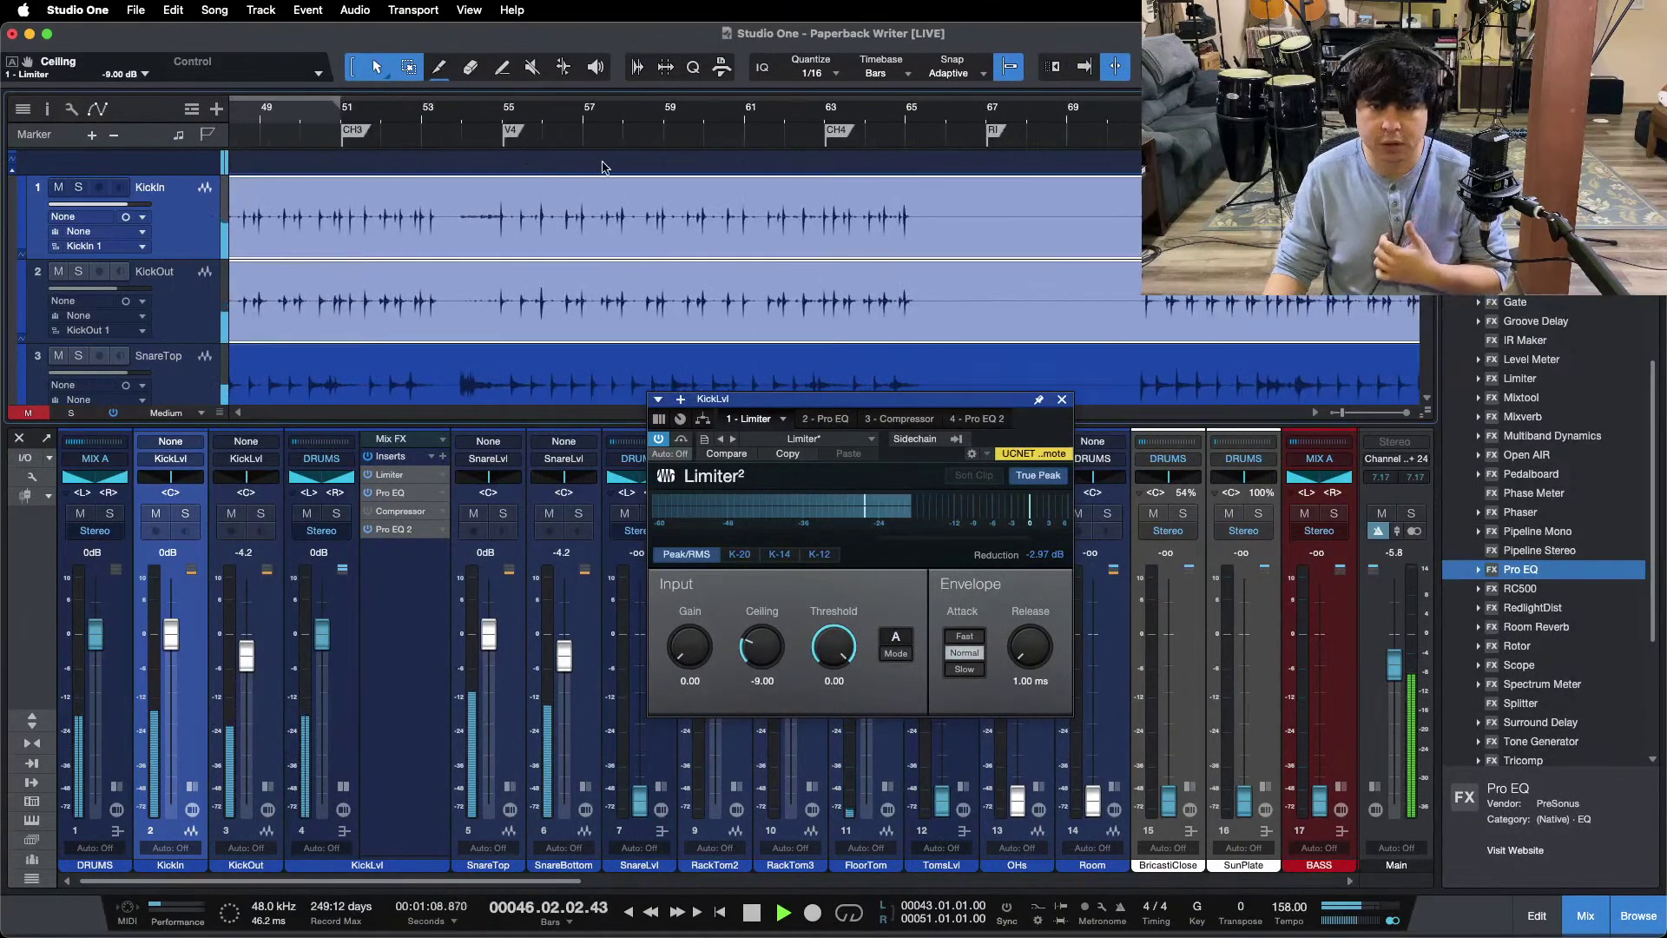
click(534, 120)
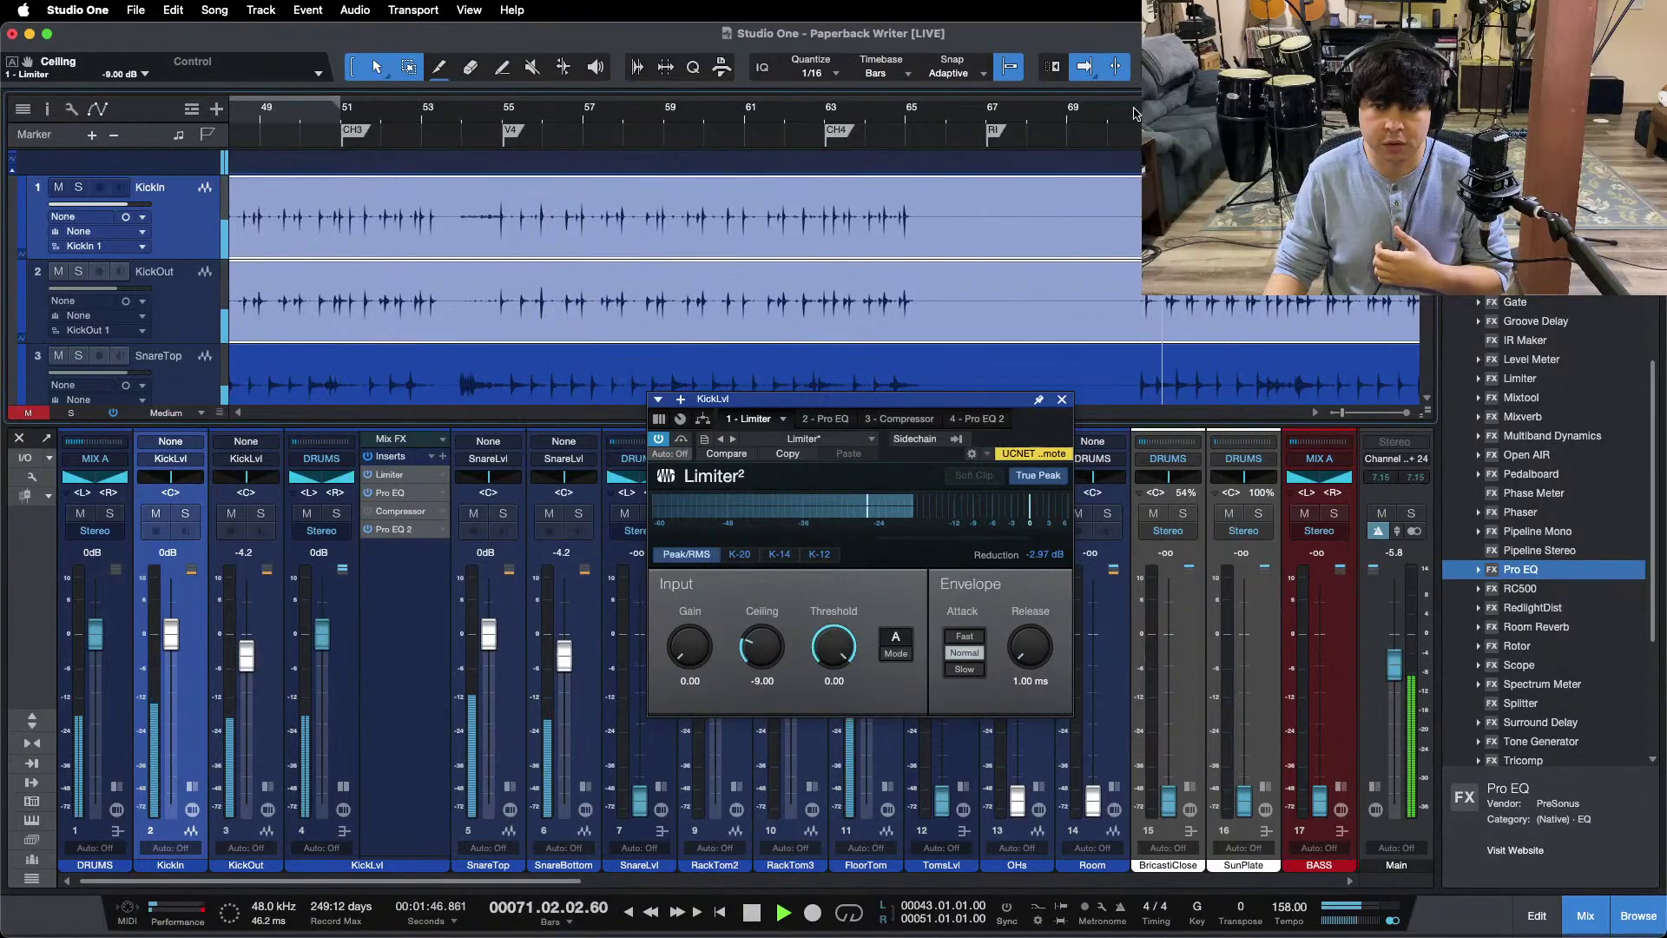
scroll(904, 104, down, 2)
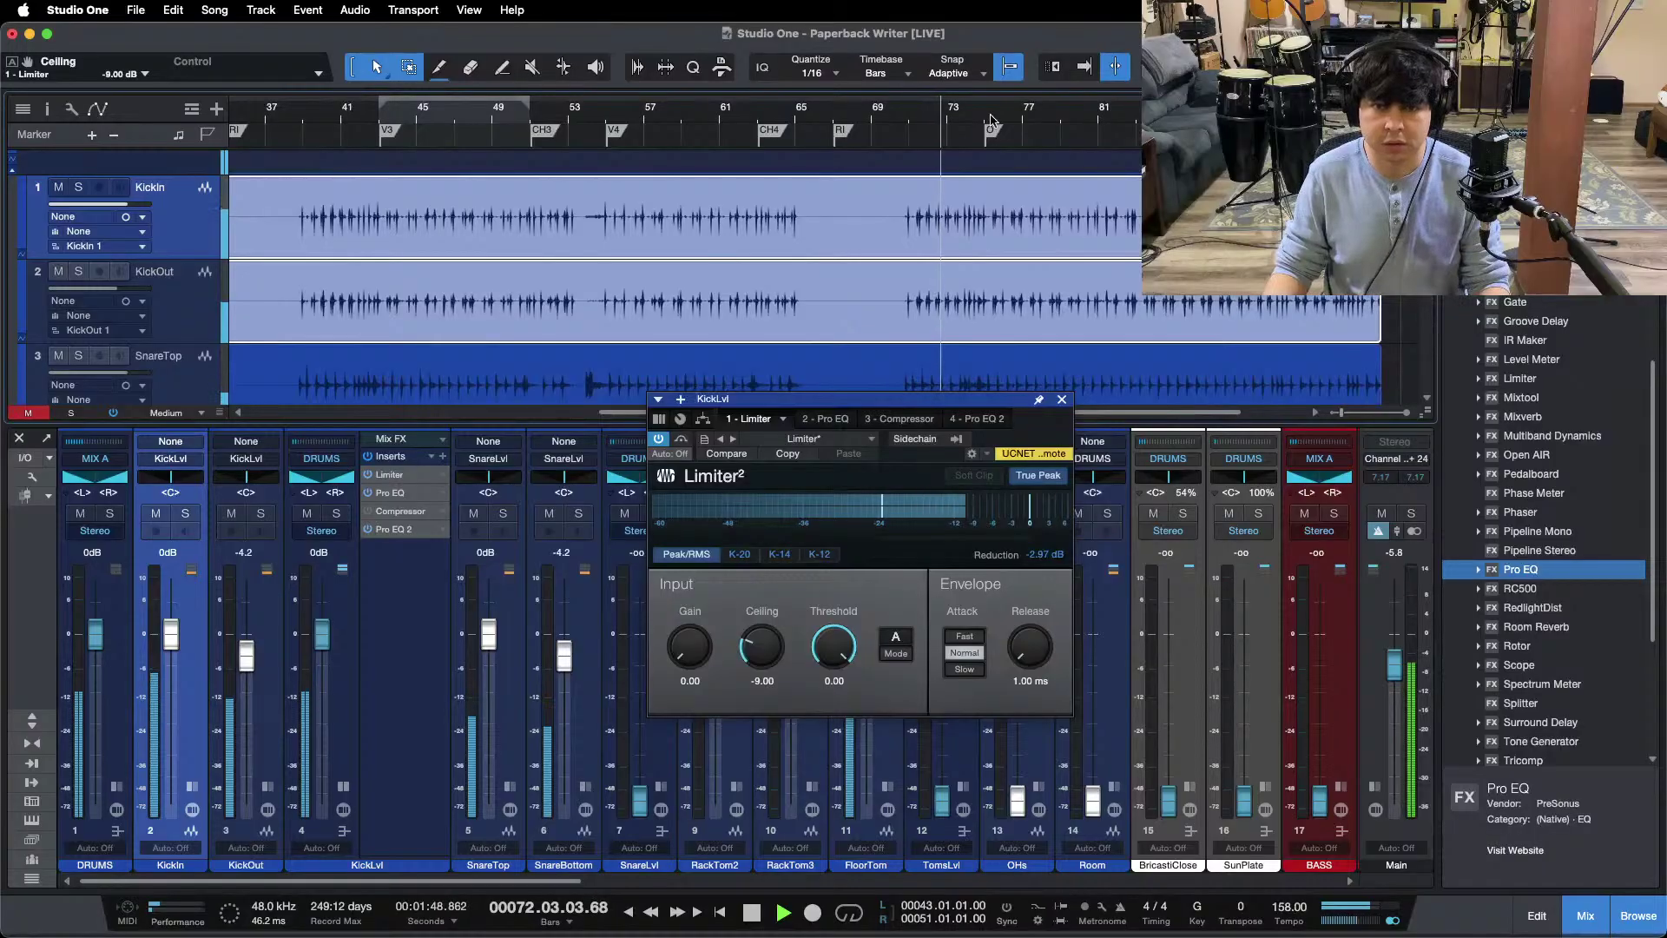
scroll(997, 118, down, 2)
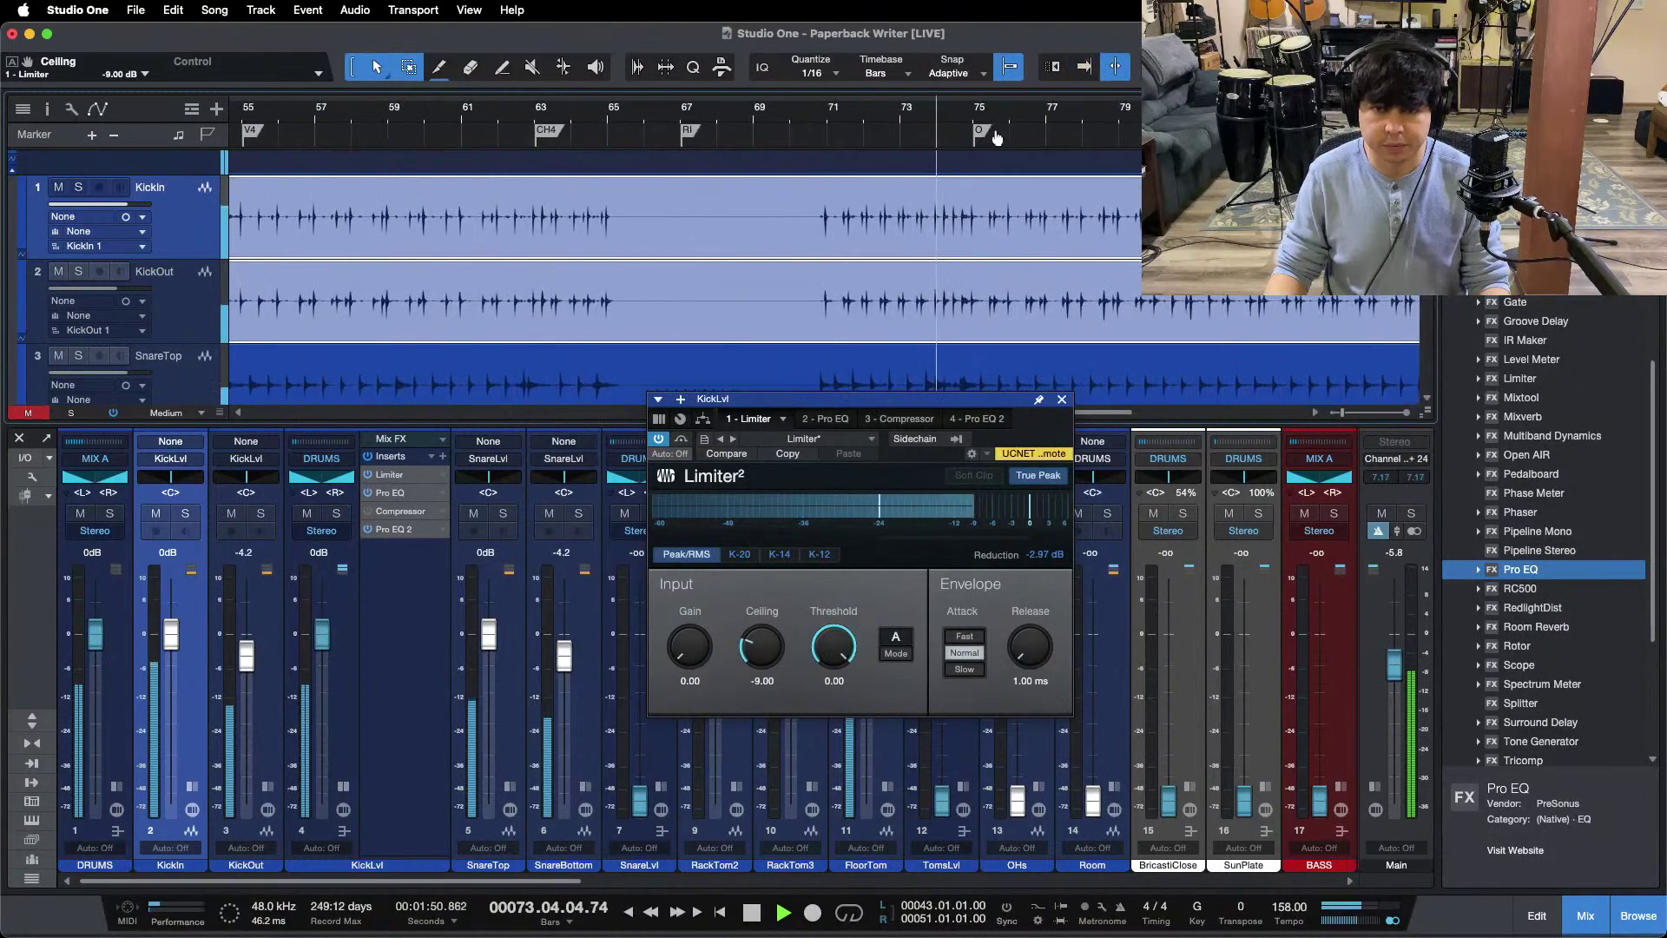
scroll(997, 118, down, 1)
Step: Stop playback, set the KickLvl Limiter's ceiling to -8 dB, and duplicate it into a second Limiter insert directly below
key(space)
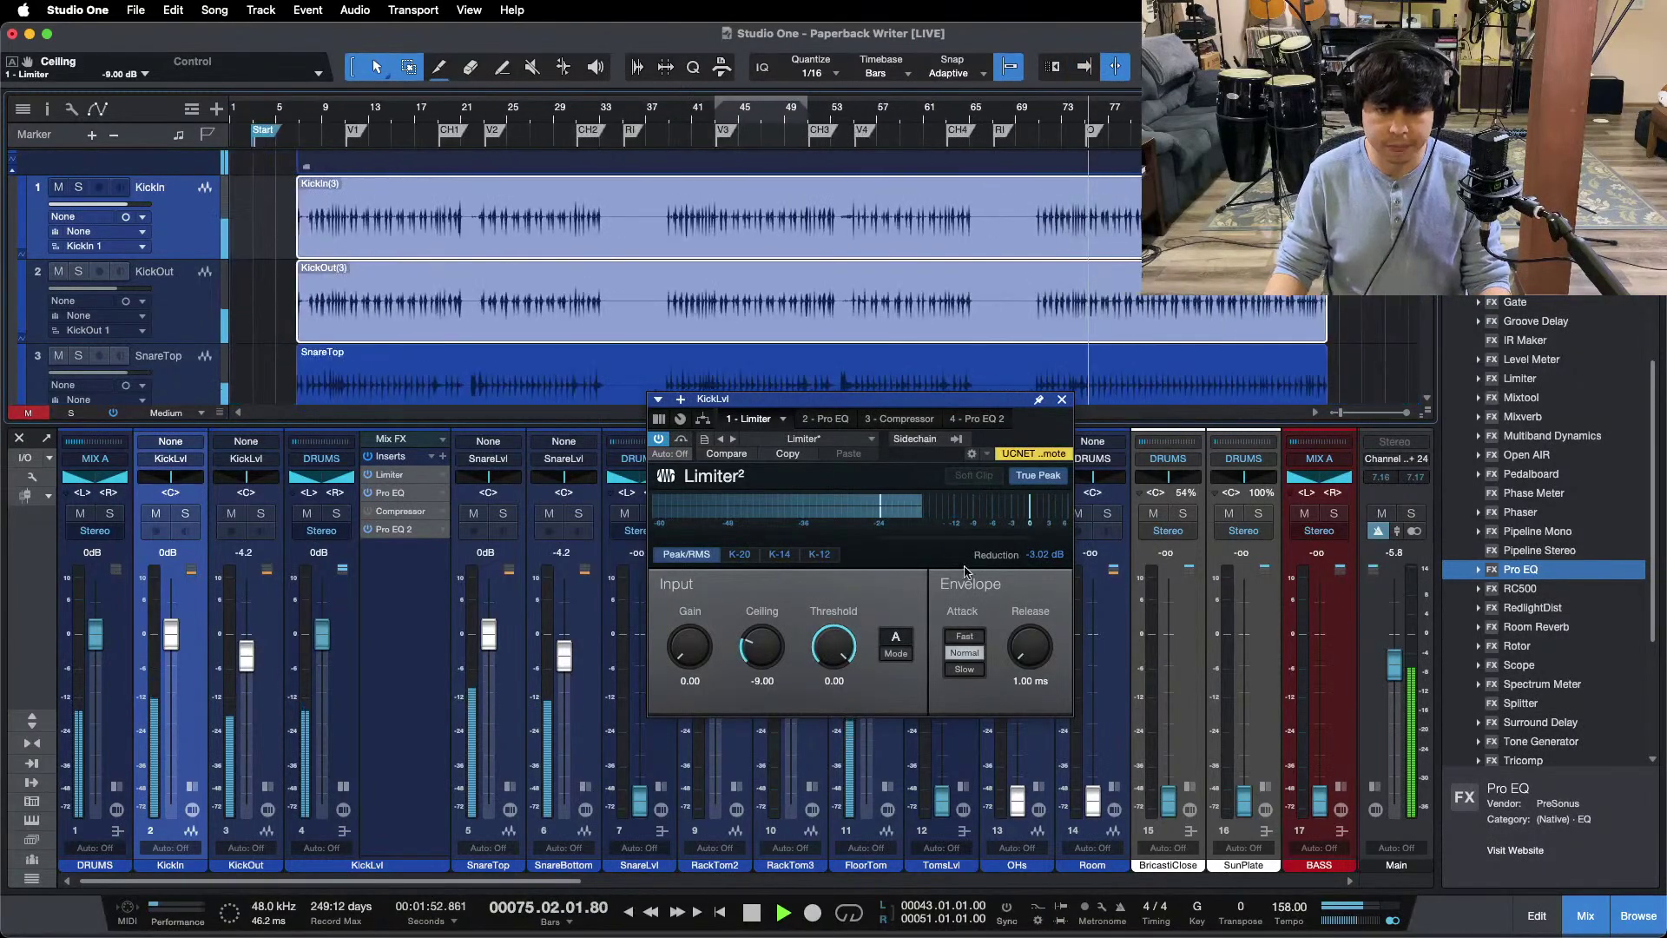
double_click(764, 682)
text(-8)
key(Return)
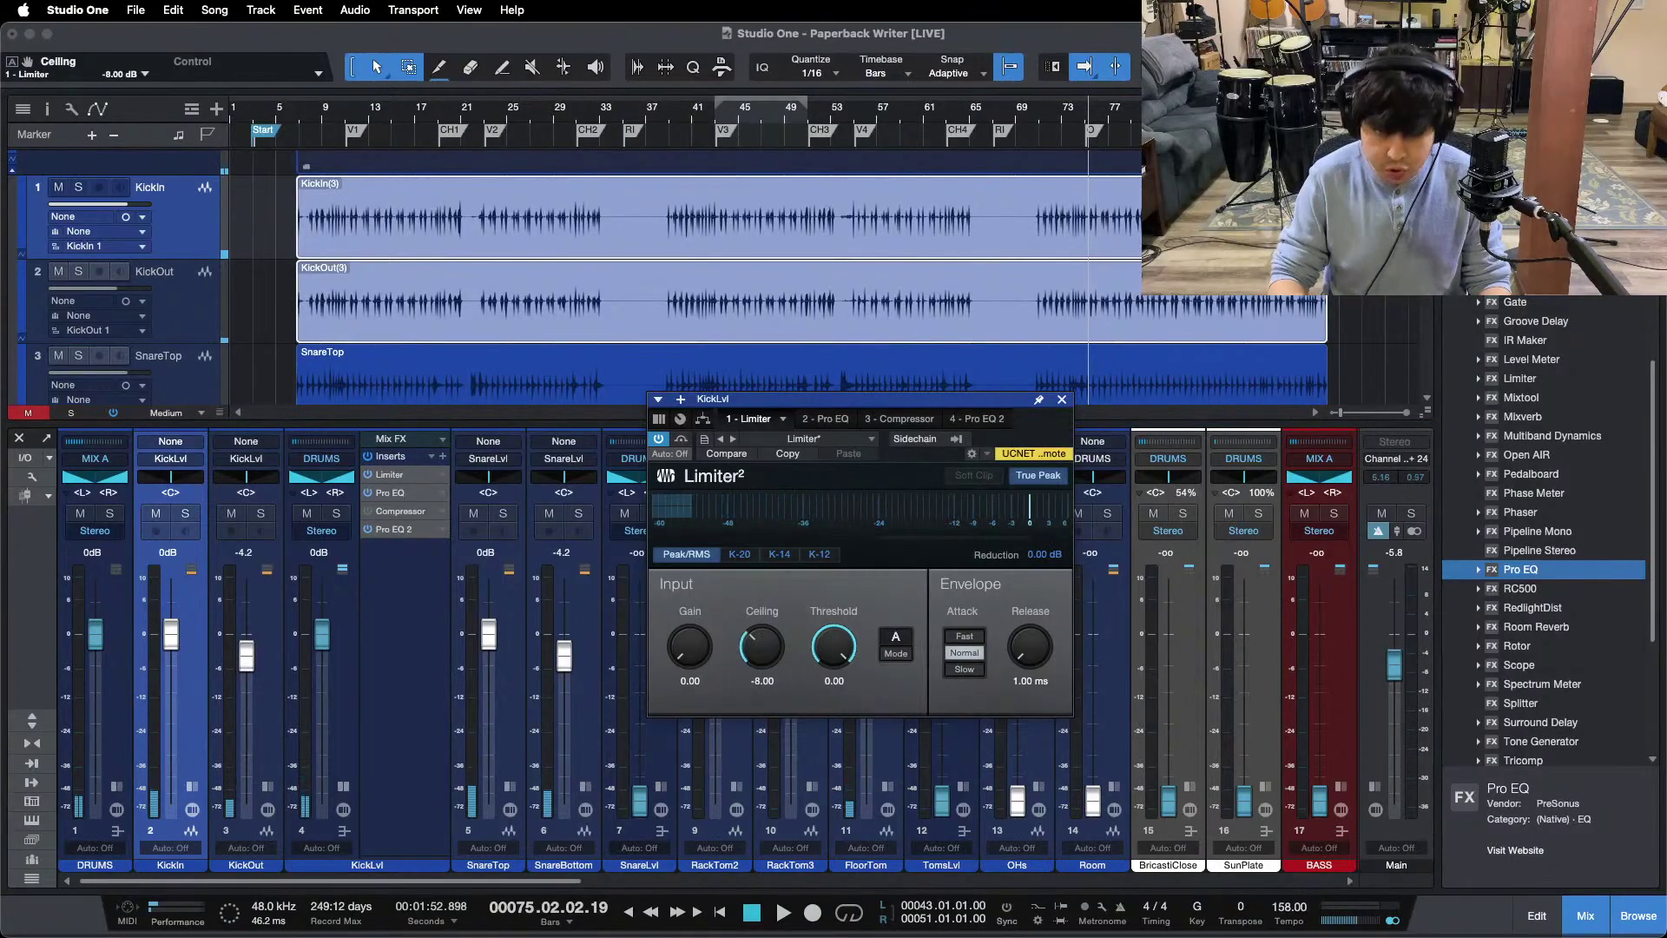
drag(396, 477, 397, 487)
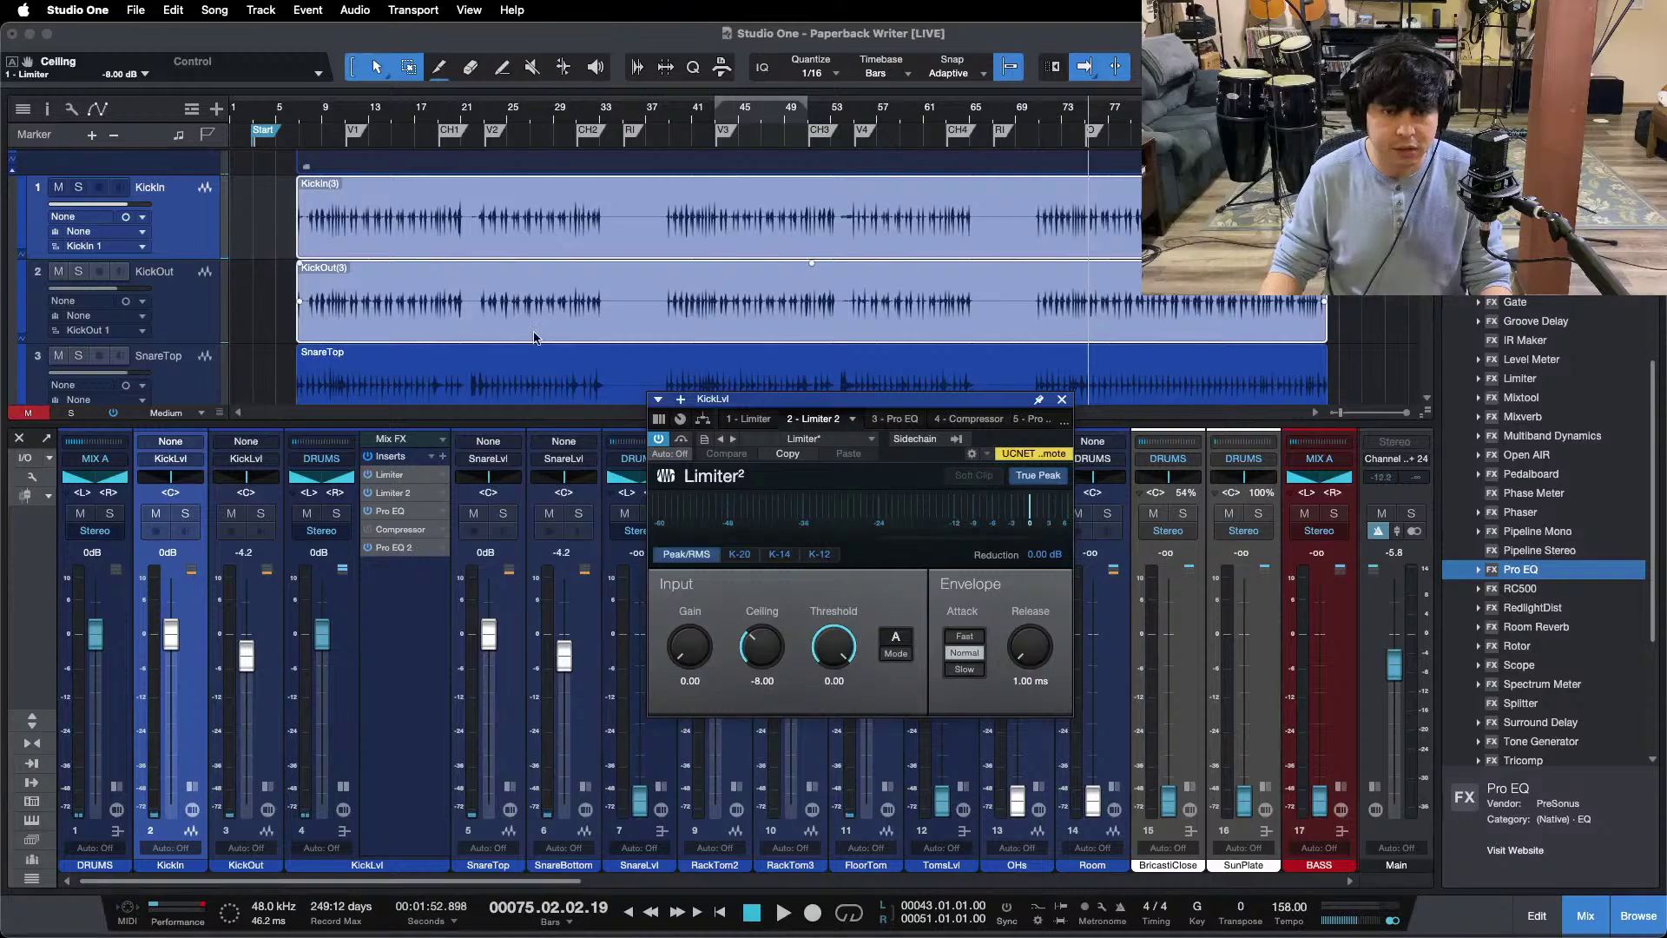
Step: Examine the first KickLvl Limiter's gain reduction while playing from around the CH1 marker into V2
click(390, 476)
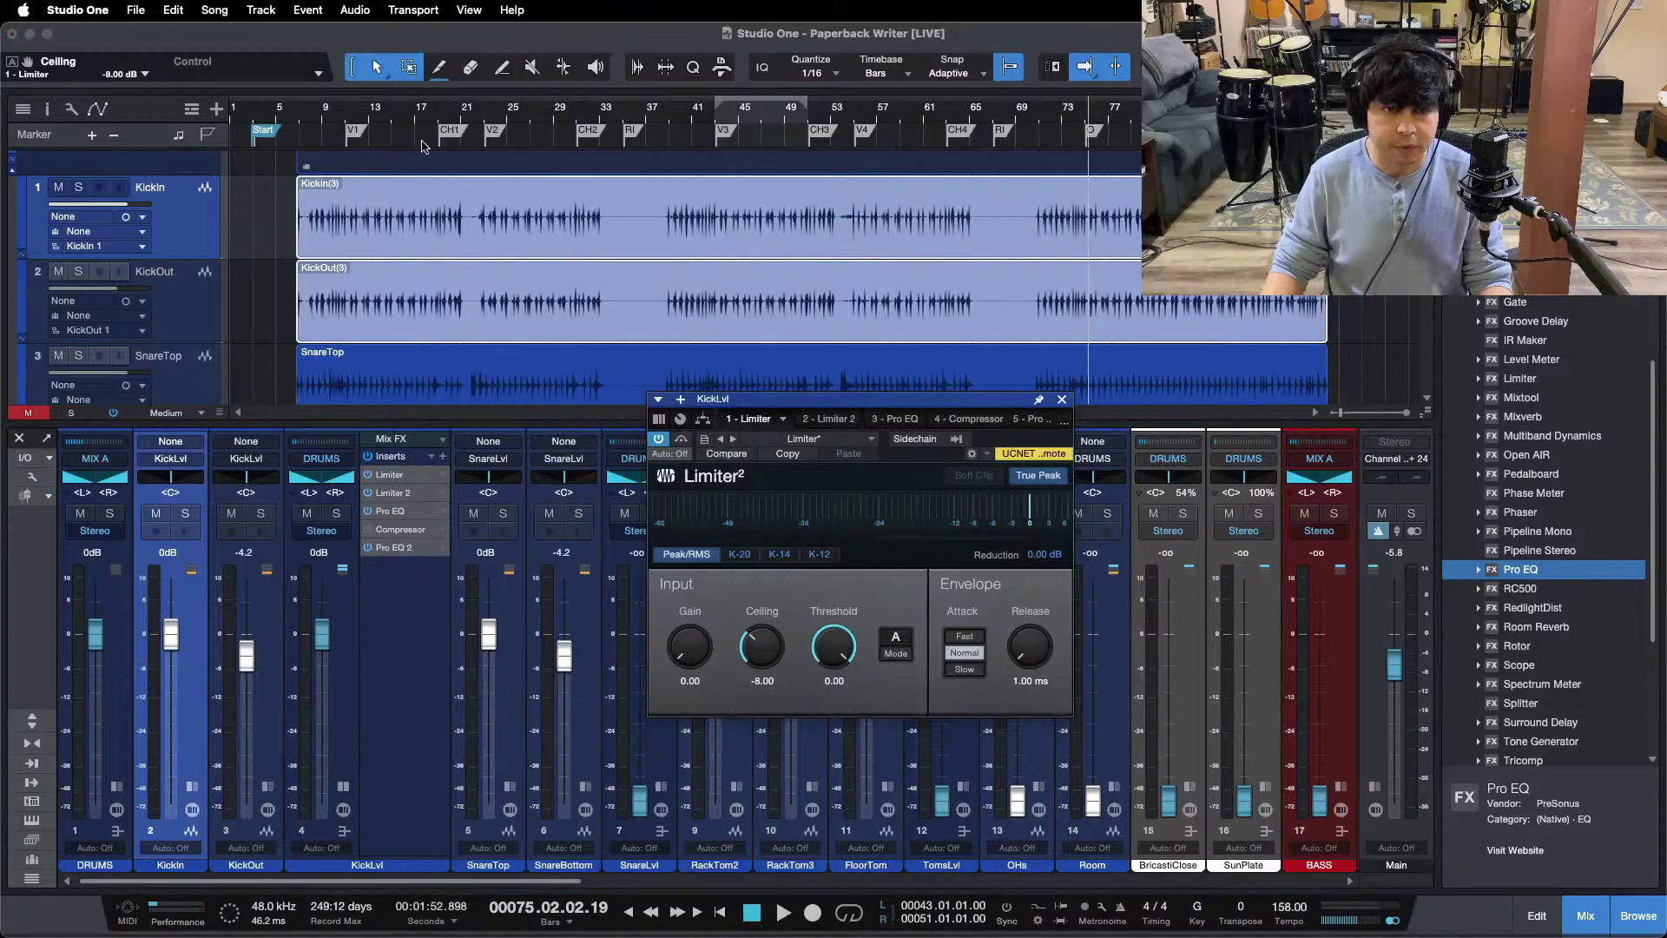
drag(438, 119, 466, 179)
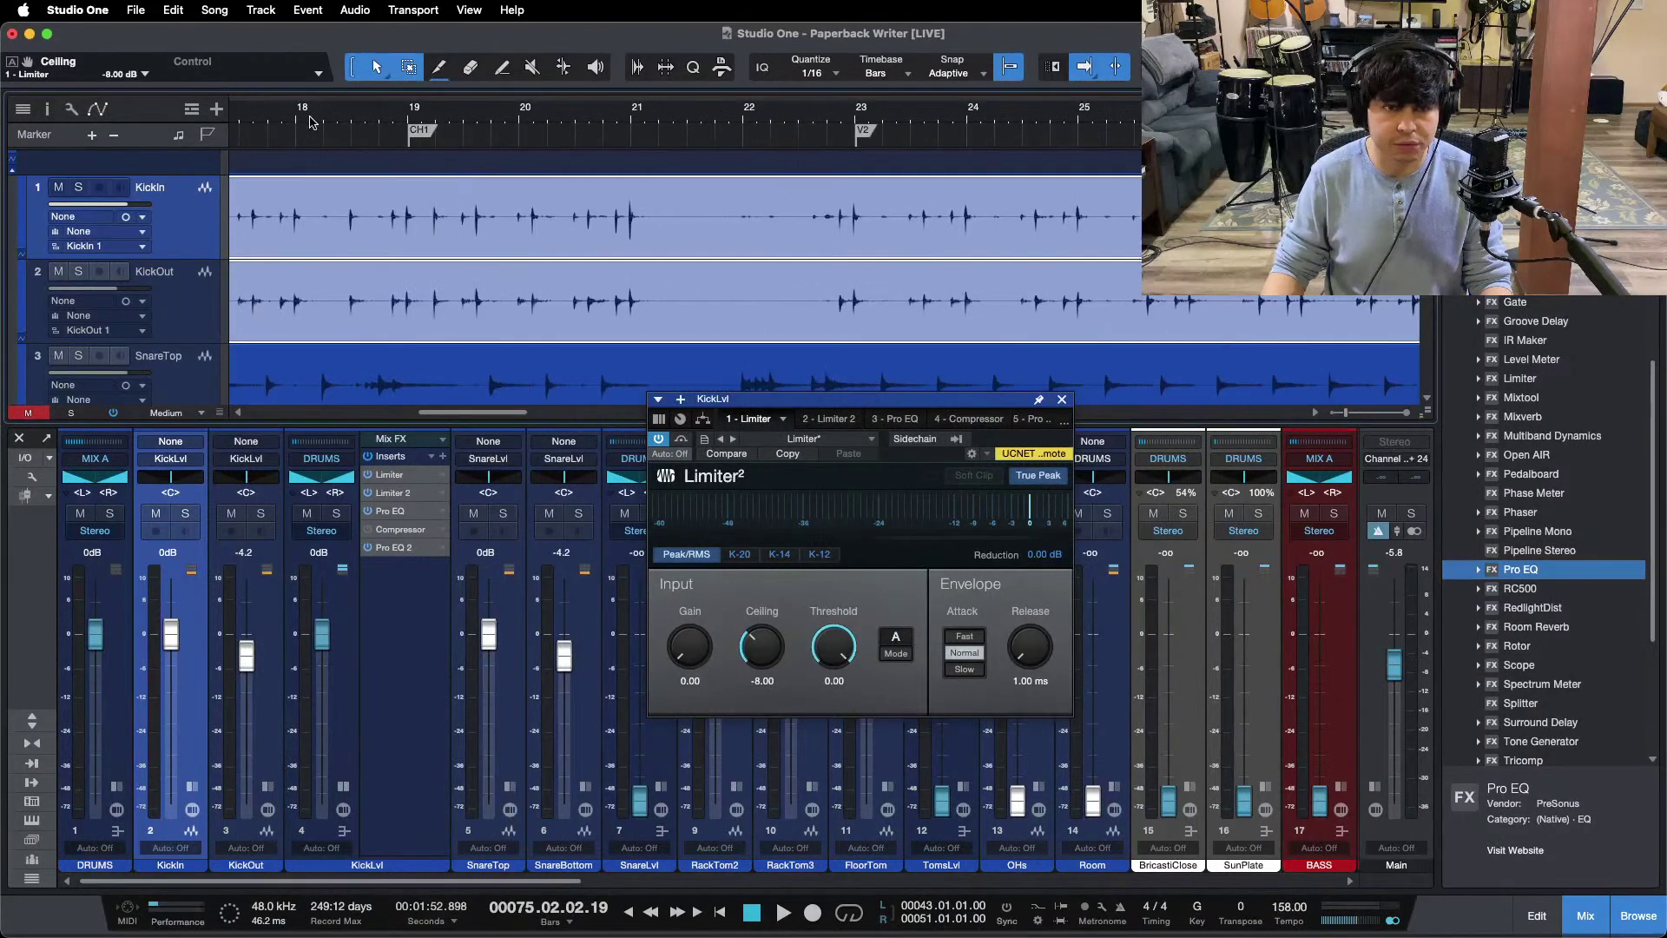
key(space)
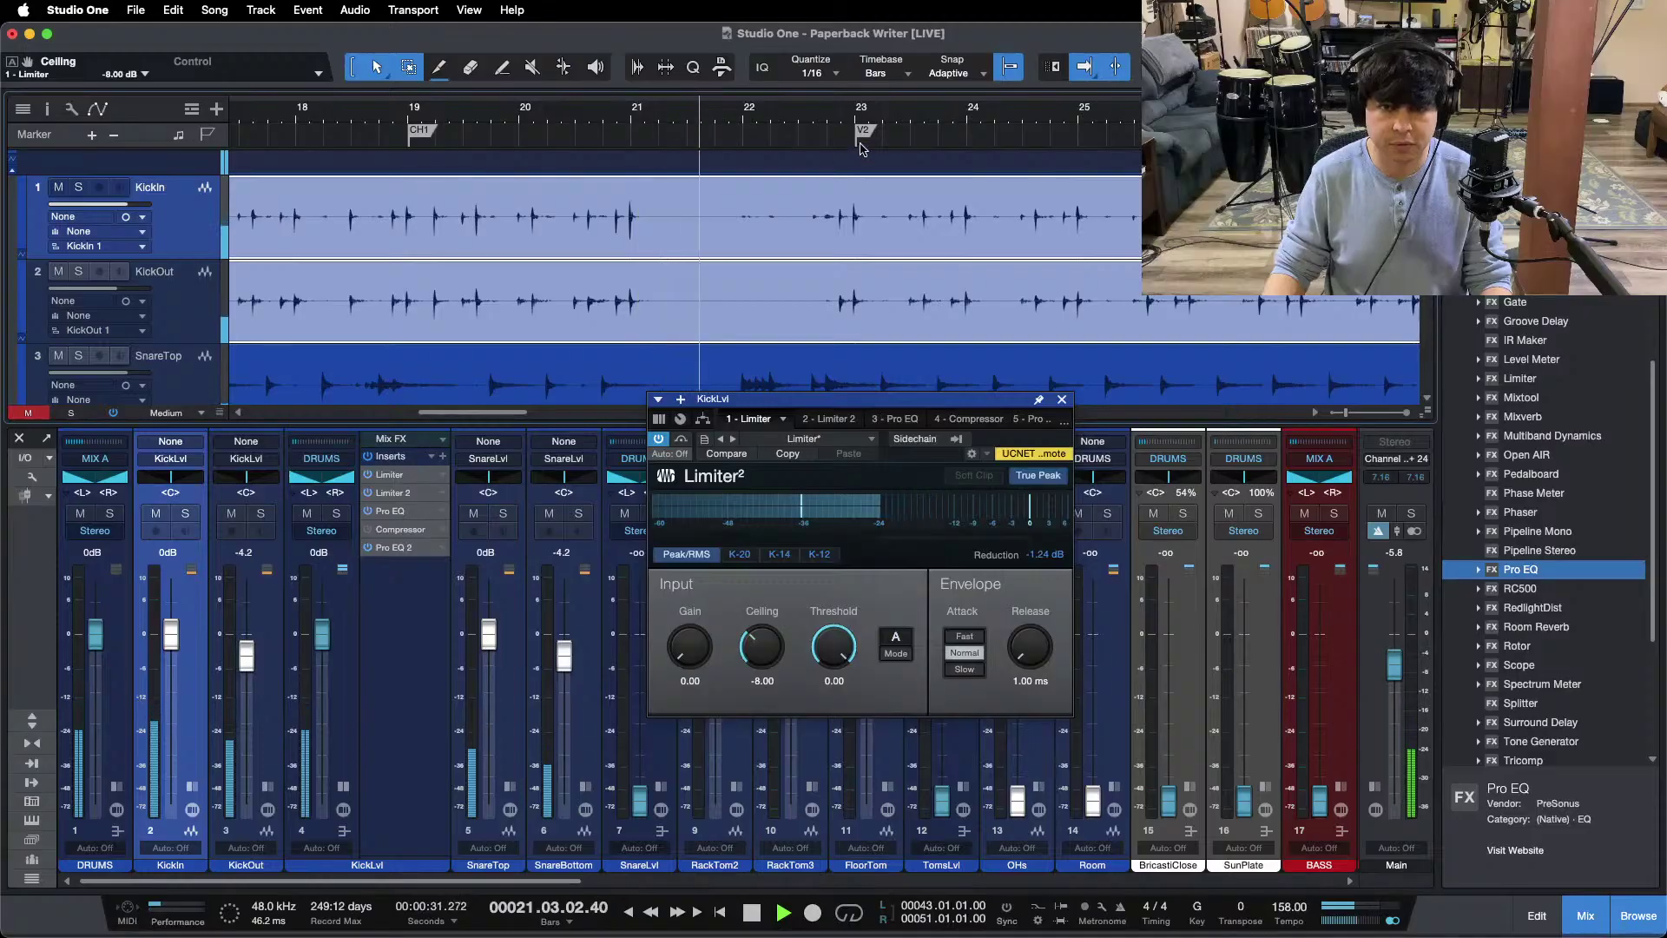
key(f)
key(shift+z)
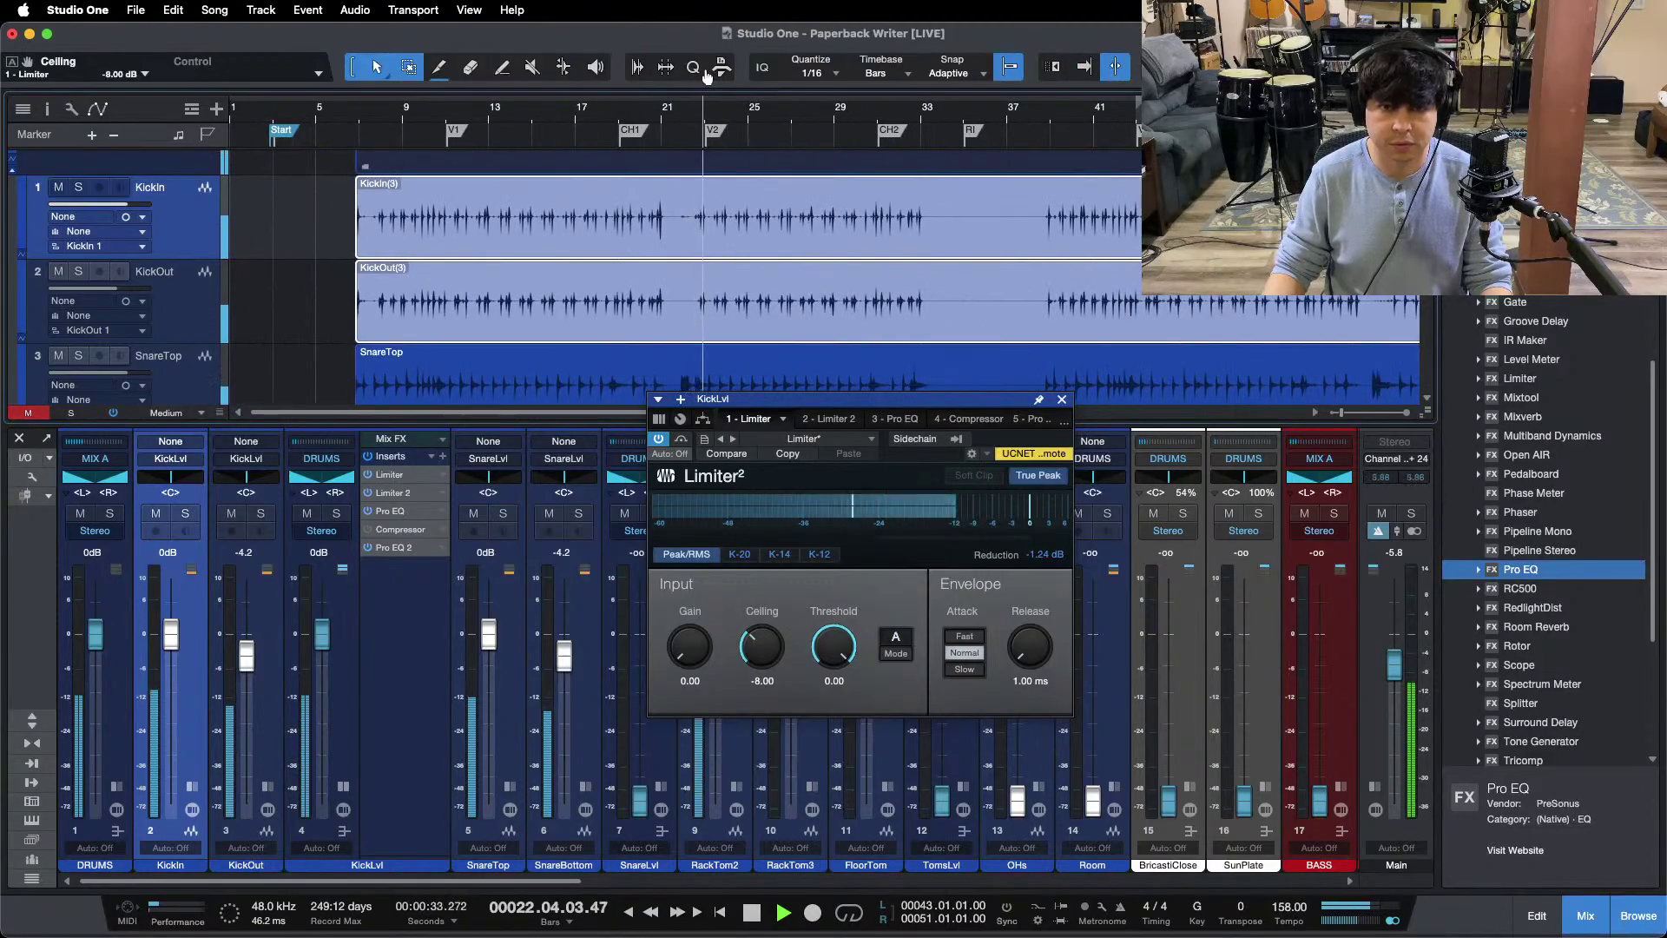
key(f)
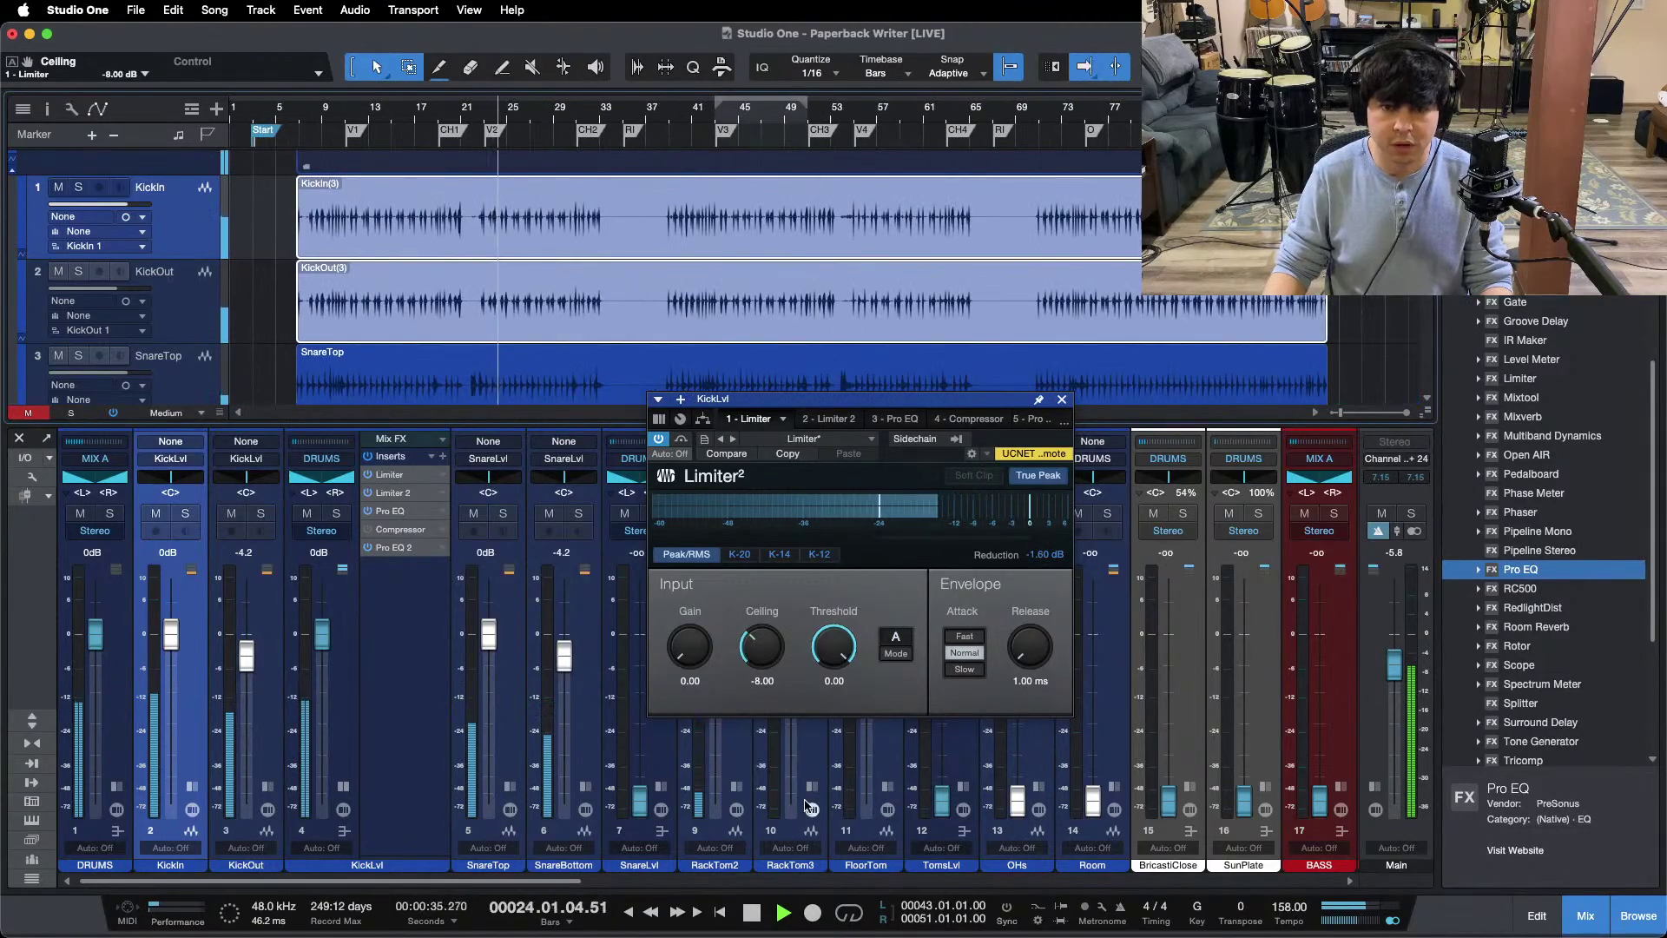
Step: Set the second KickLvl Limiter's ceiling to -11 dB, and raise the KickLvl fader to +0.4 dB during playback
click(820, 418)
key(space)
double_click(765, 683)
text(-11)
key(Return)
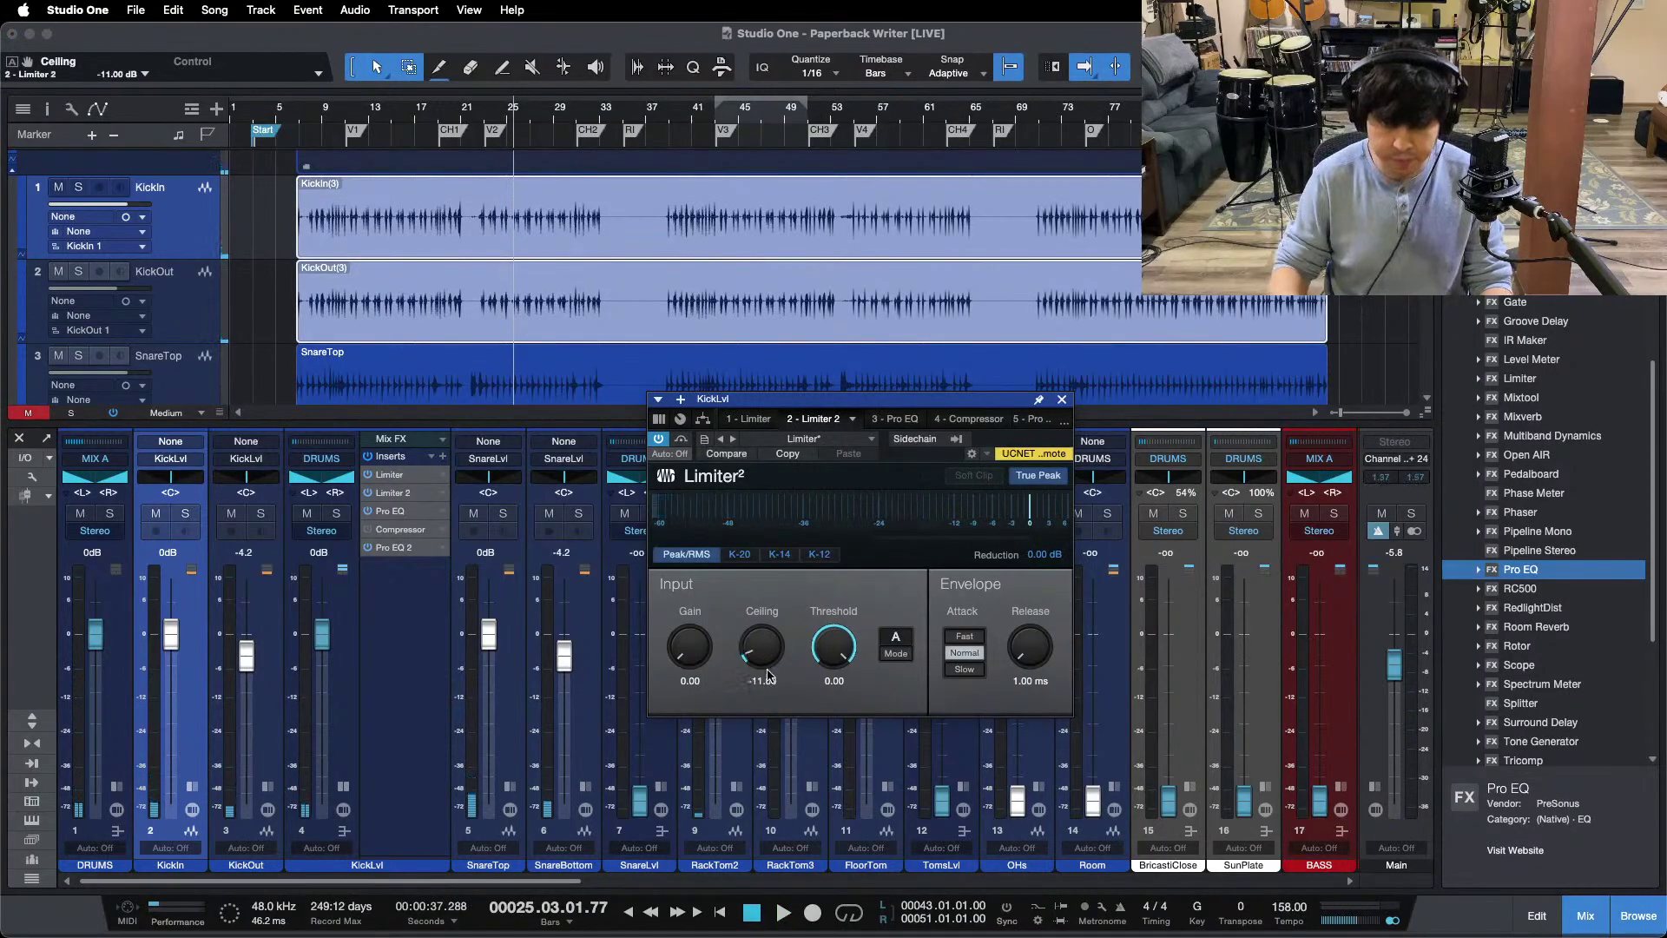
key(space)
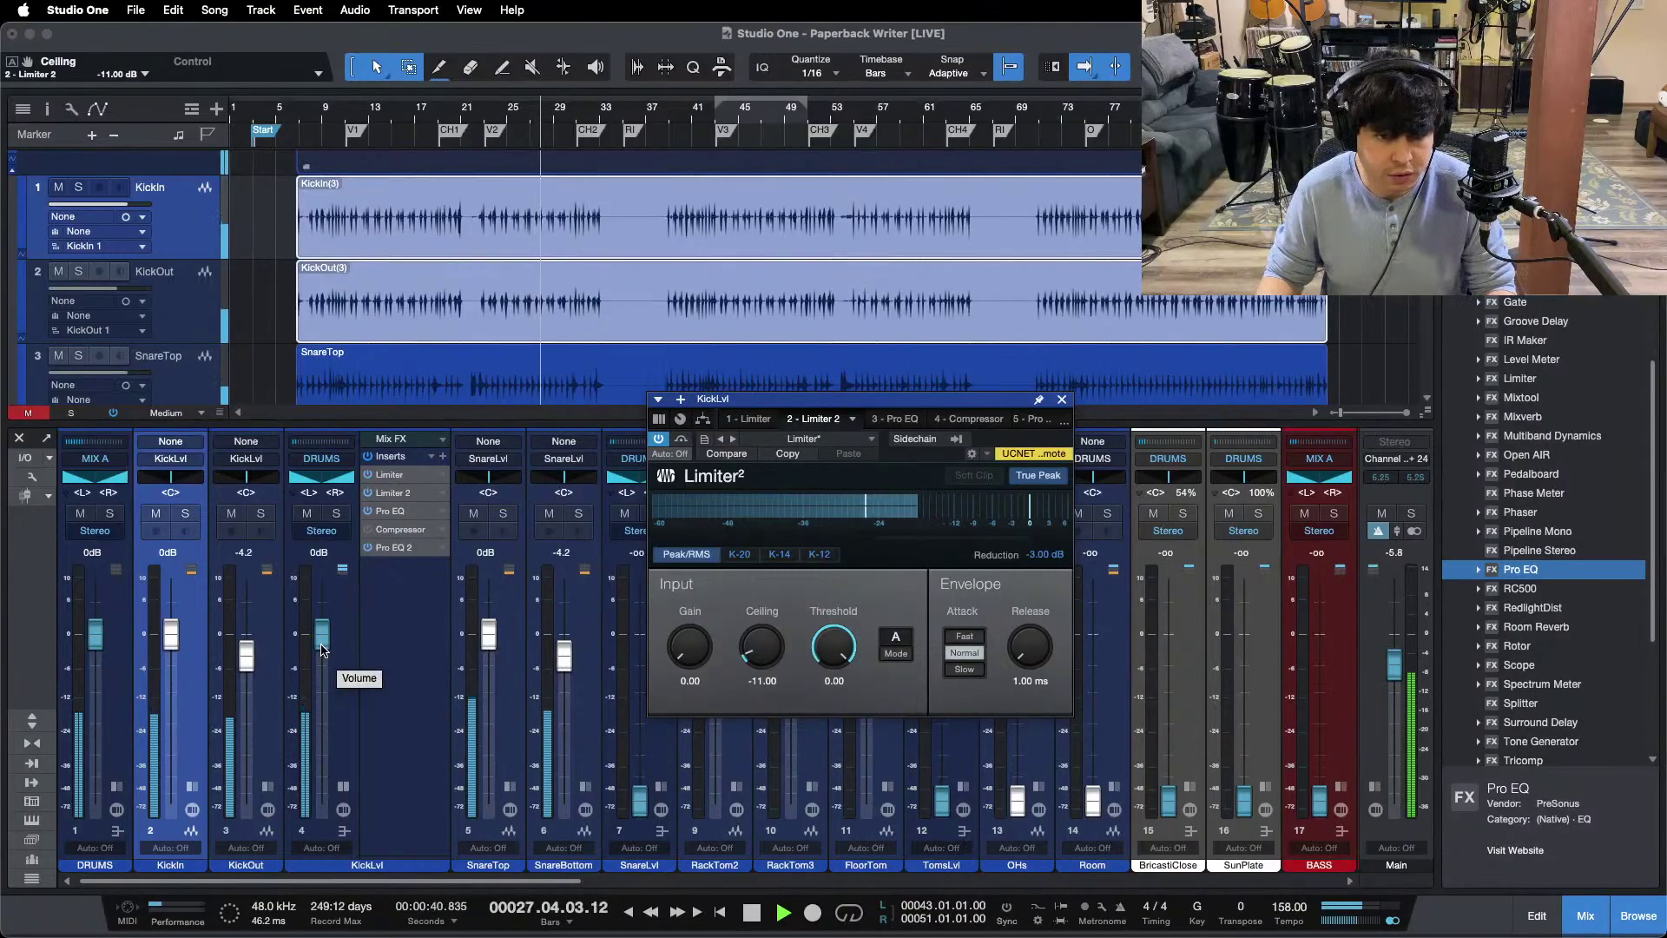
scroll(322, 647, up, 2)
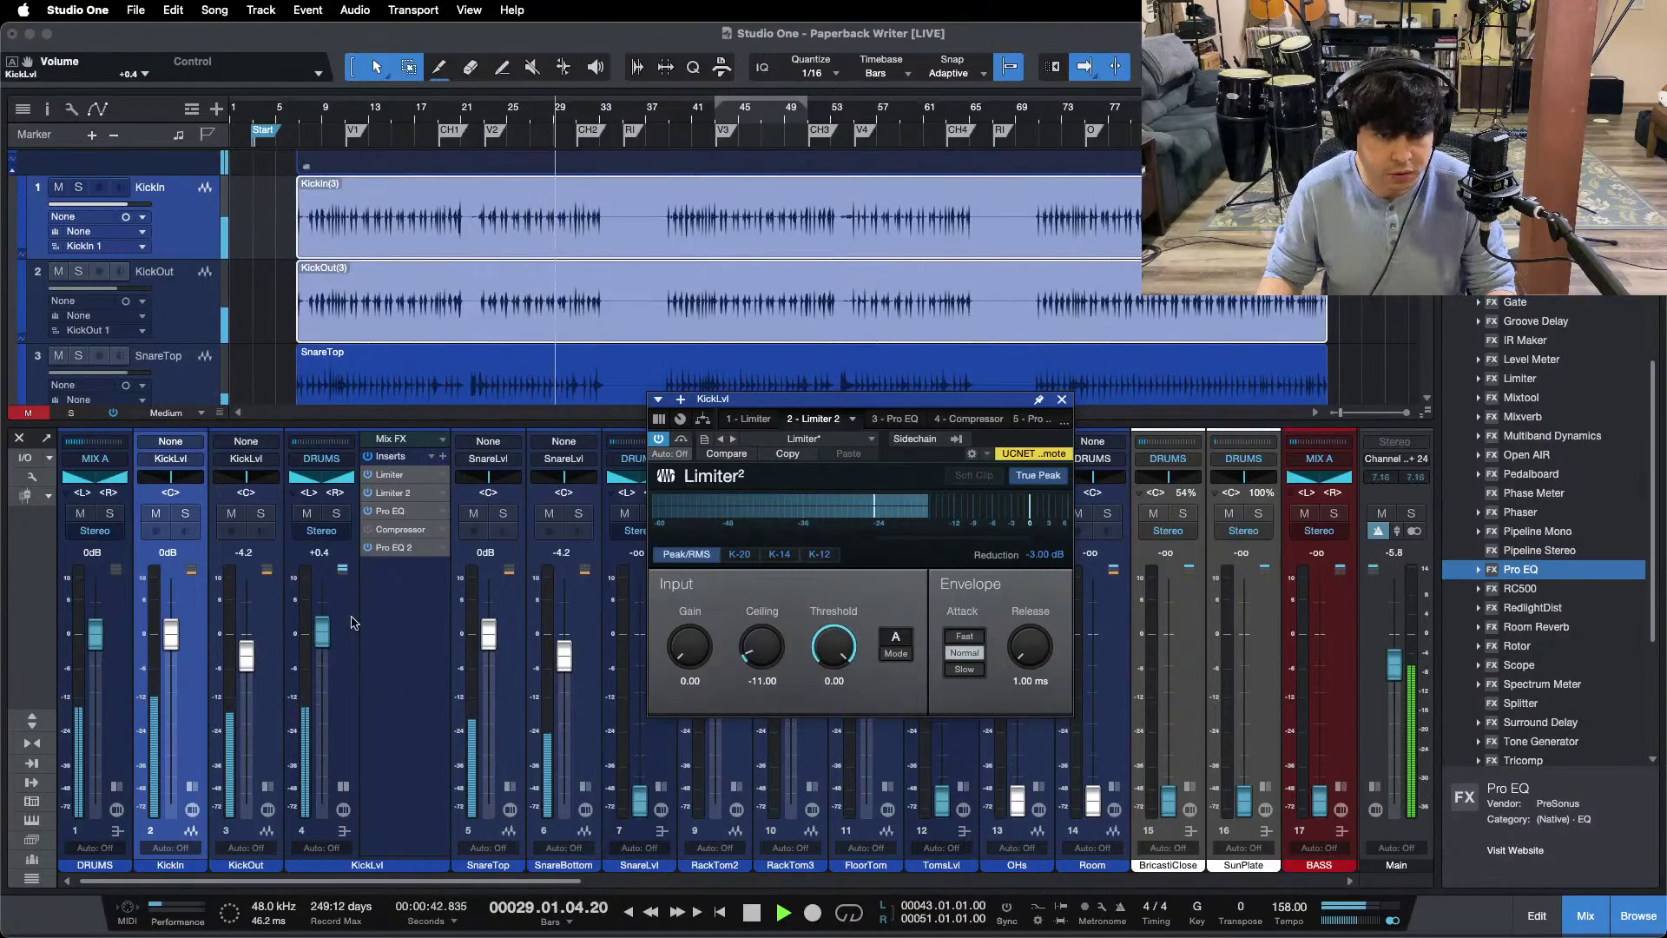
Step: Open the first Pro EQ on KickLvl and enable its low cut at about 34.8 Hz
click(733, 438)
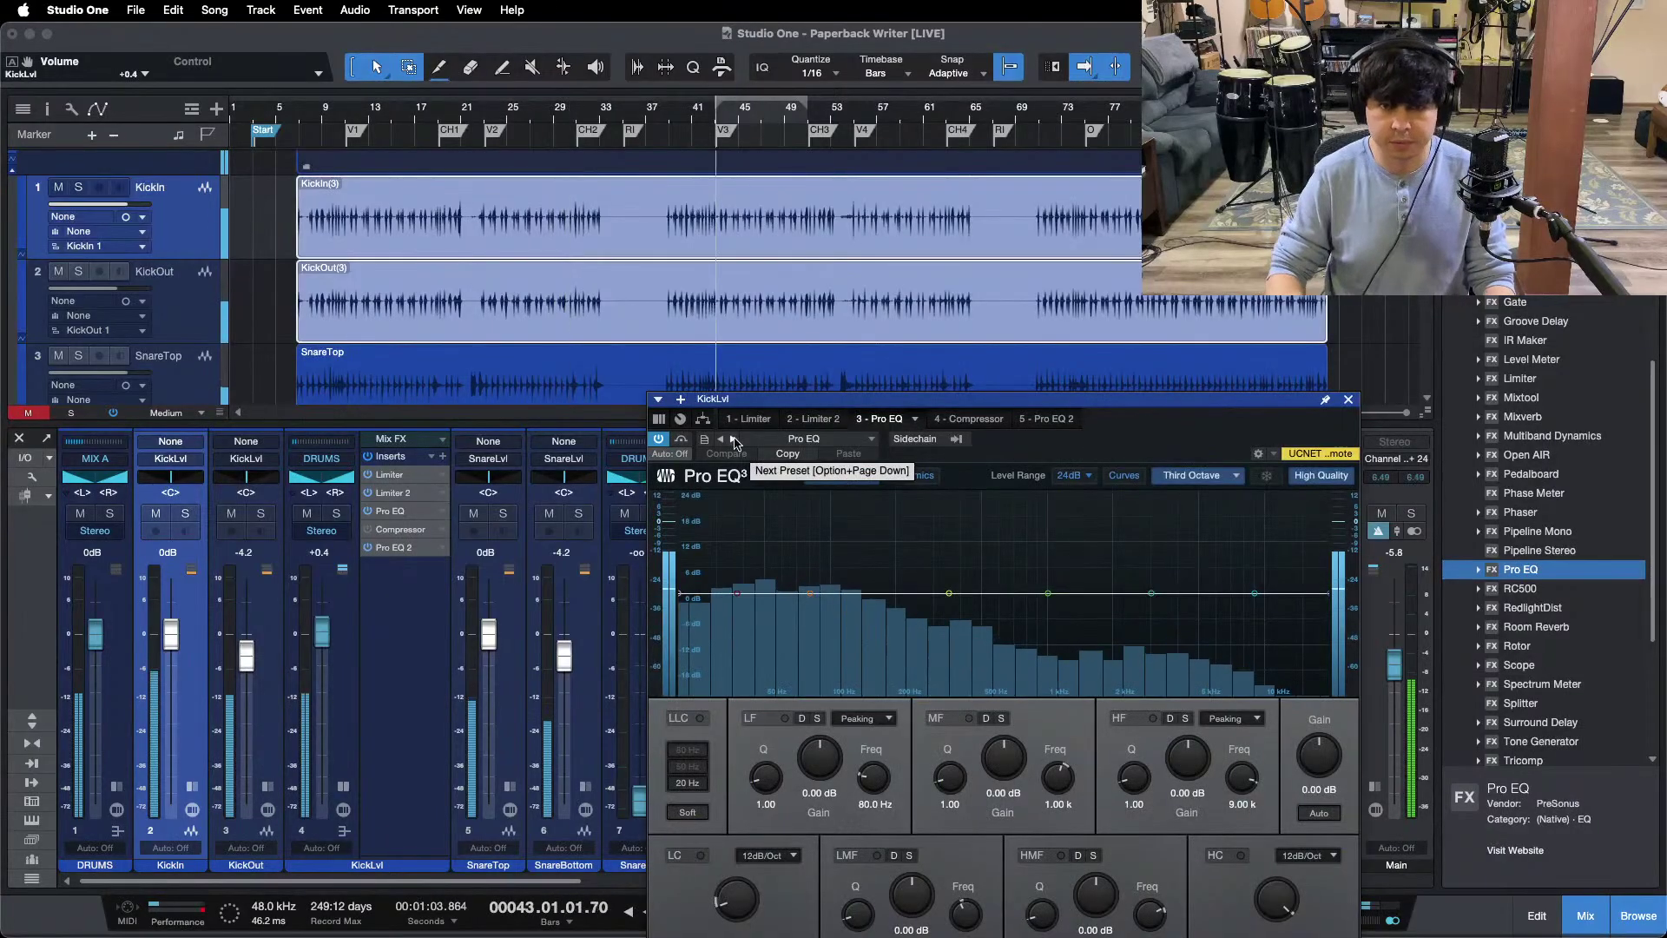
drag(1161, 418, 984, 279)
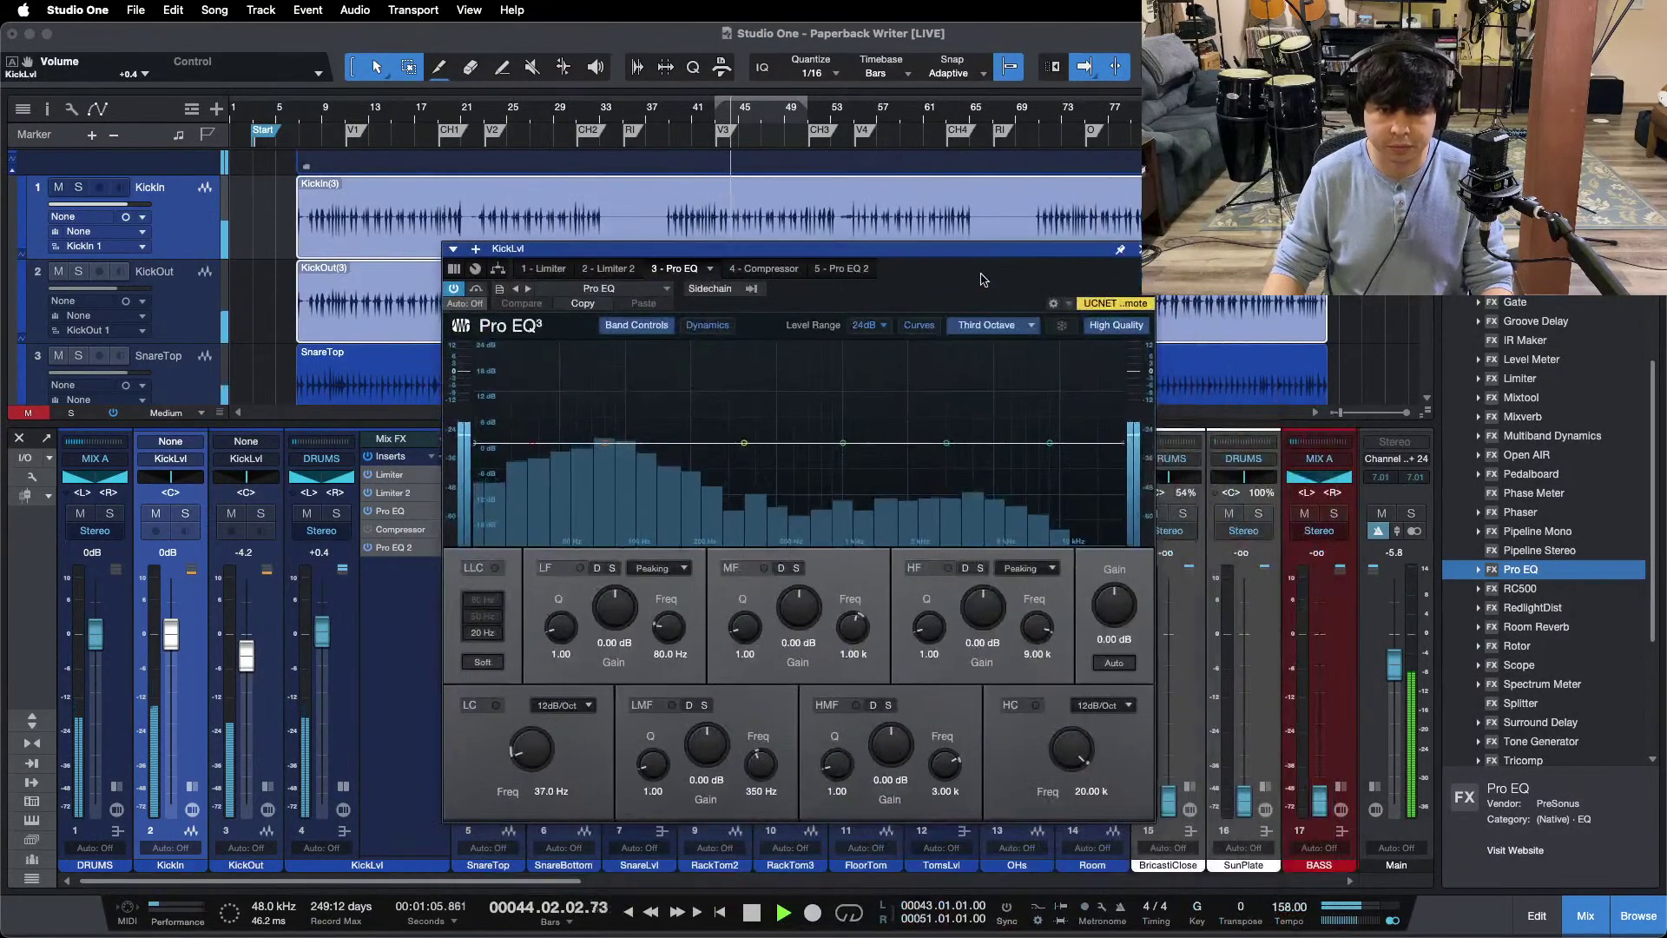
drag(540, 752, 530, 765)
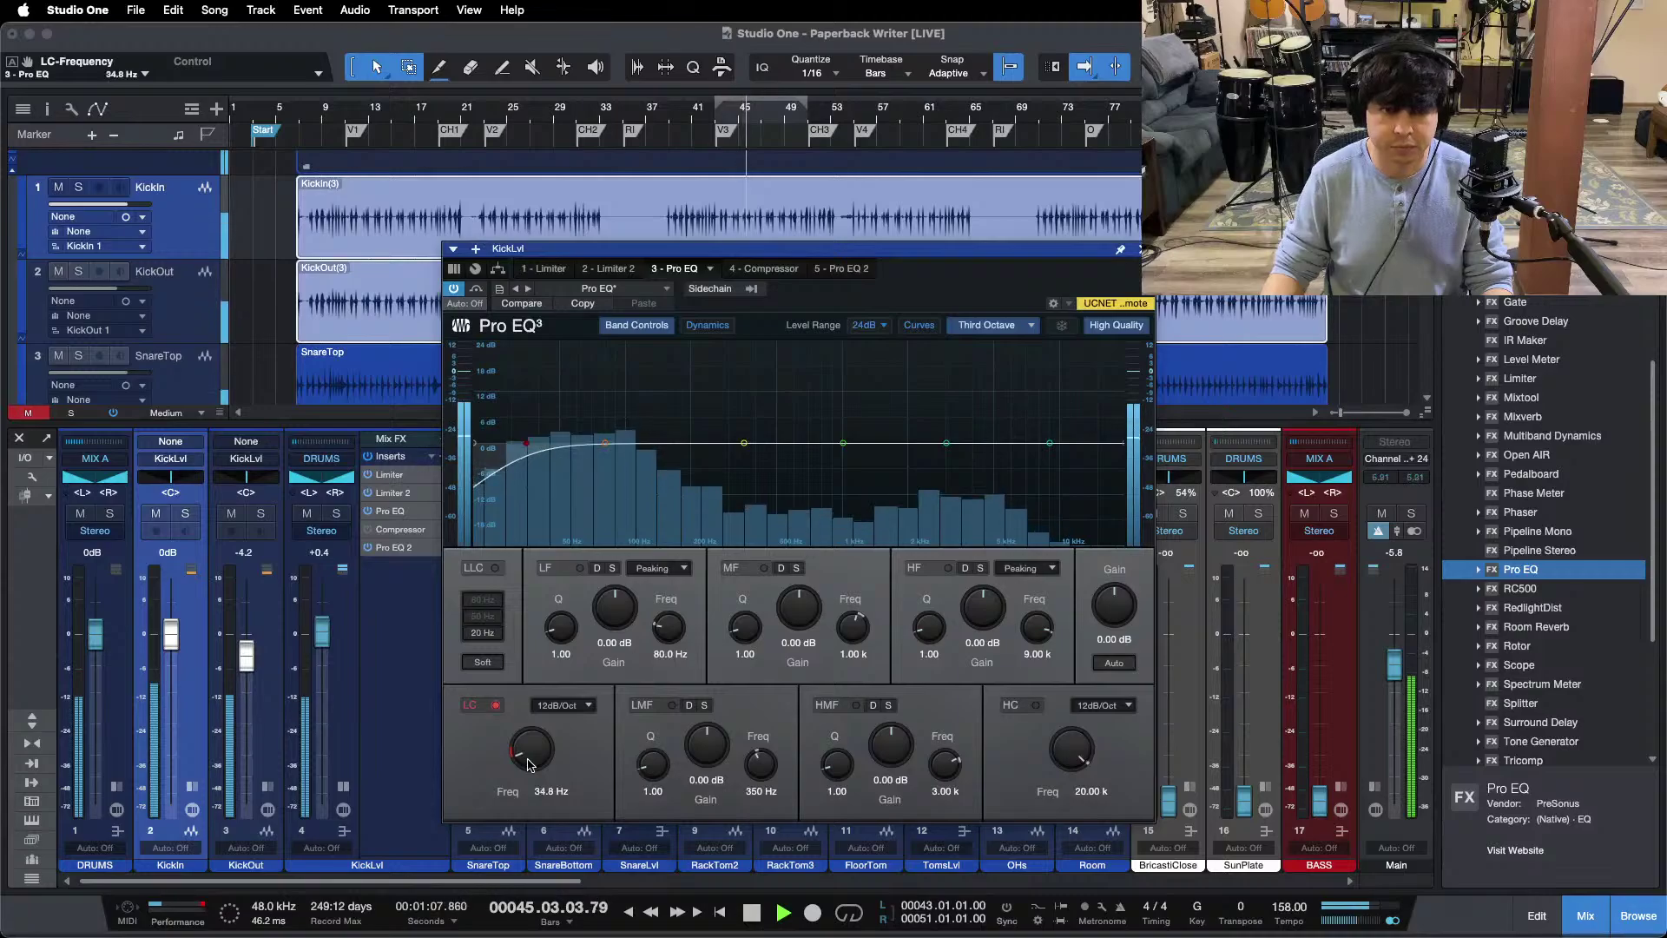
Step: Find the resonance with the FFT Curve display and looped playback, and notch 789 Hz by 24 dB using the LMF band at Q 24
drag(658, 762, 677, 659)
click(953, 342)
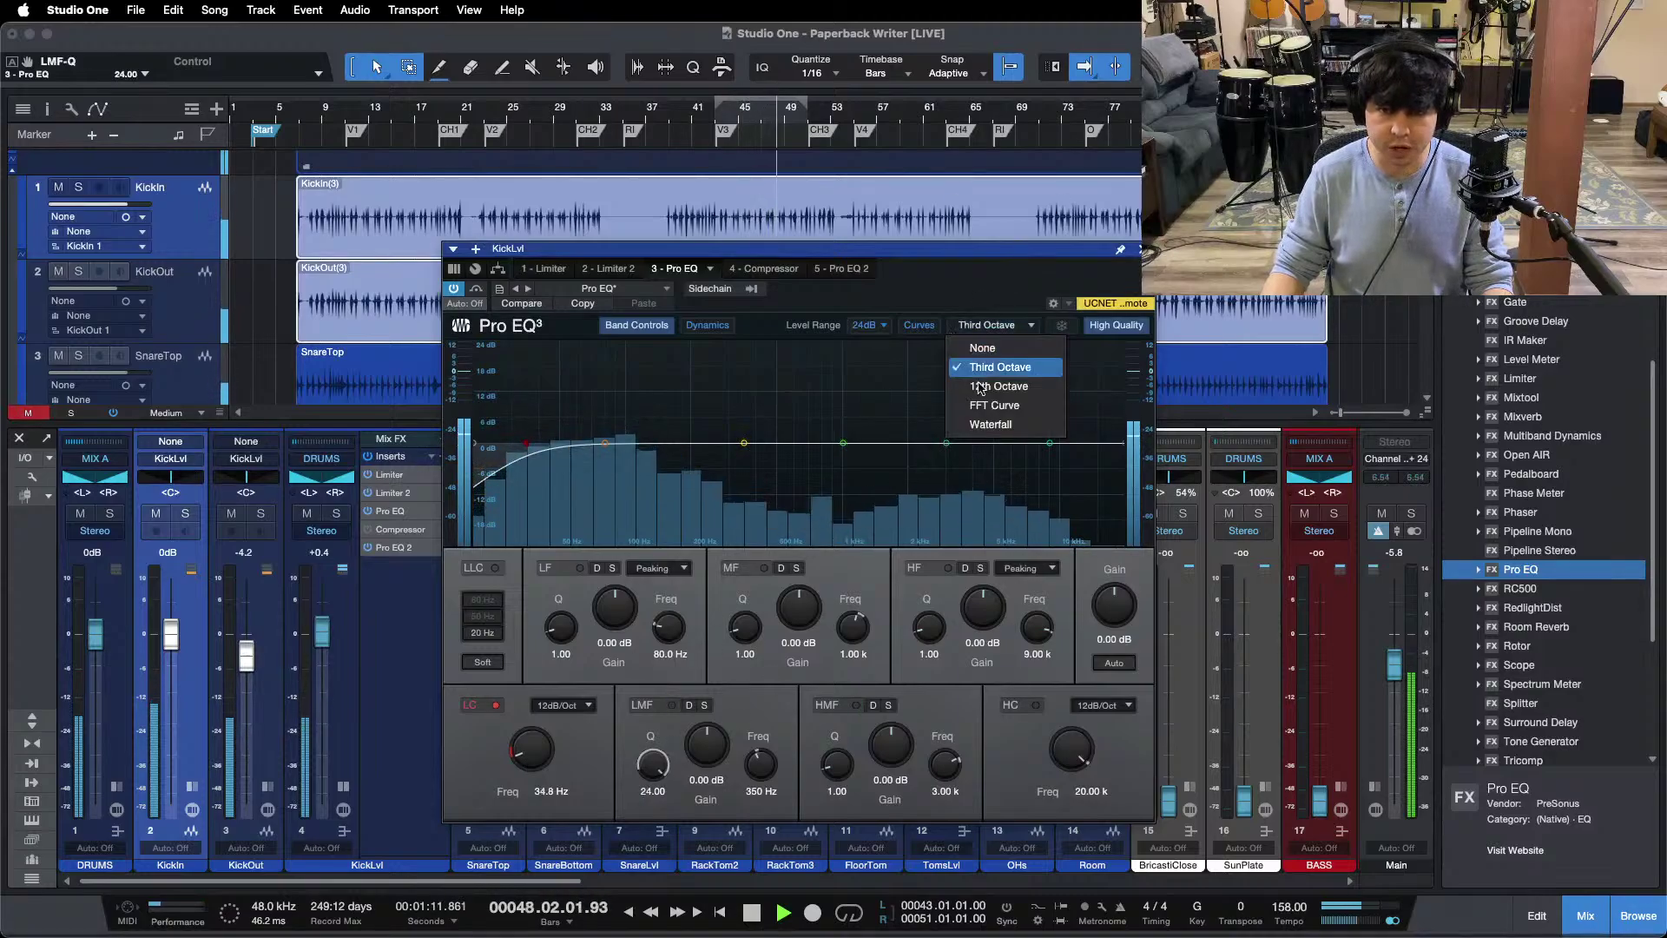
click(986, 387)
drag(744, 443, 820, 285)
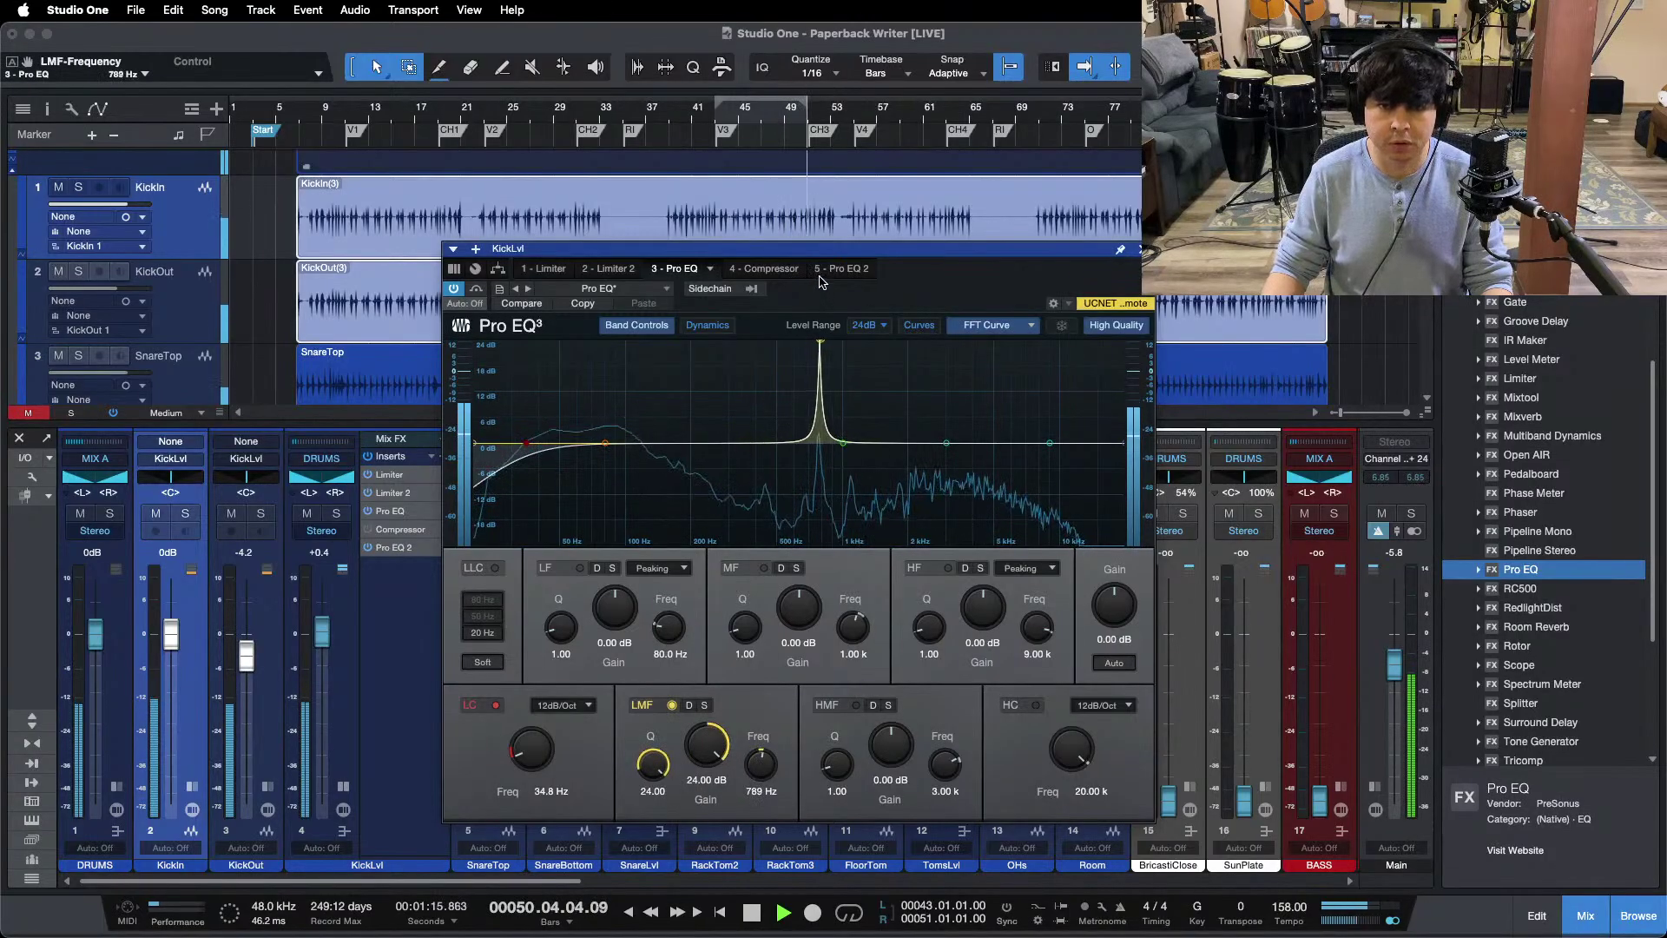
key(KP_Divide)
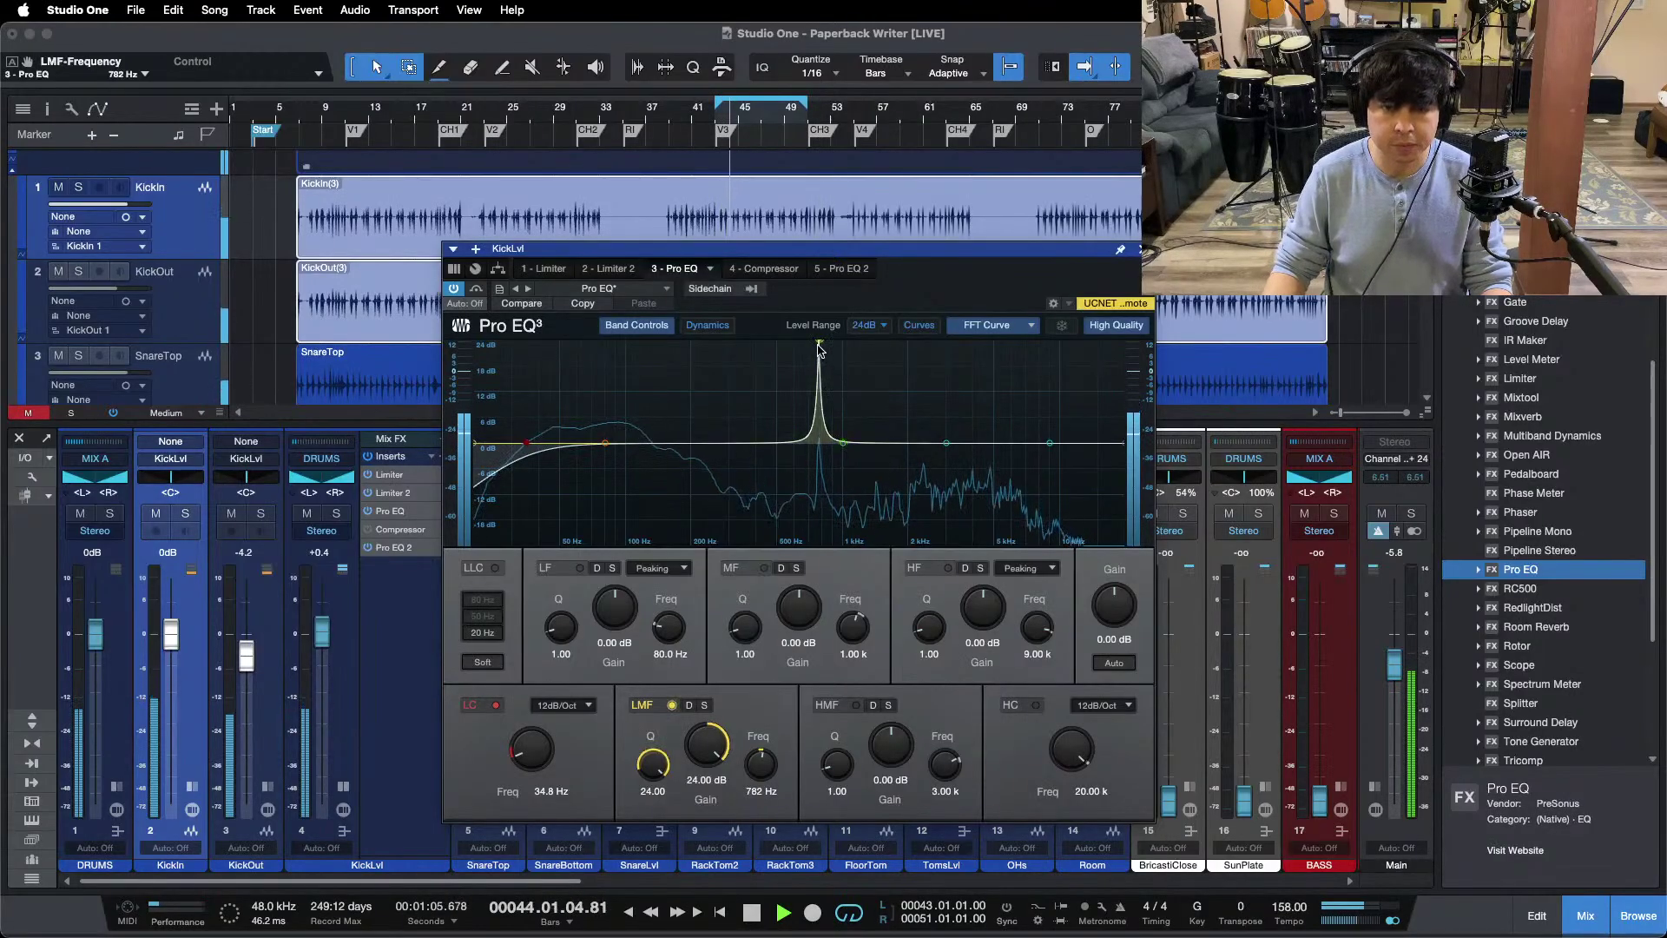
drag(819, 345, 817, 340)
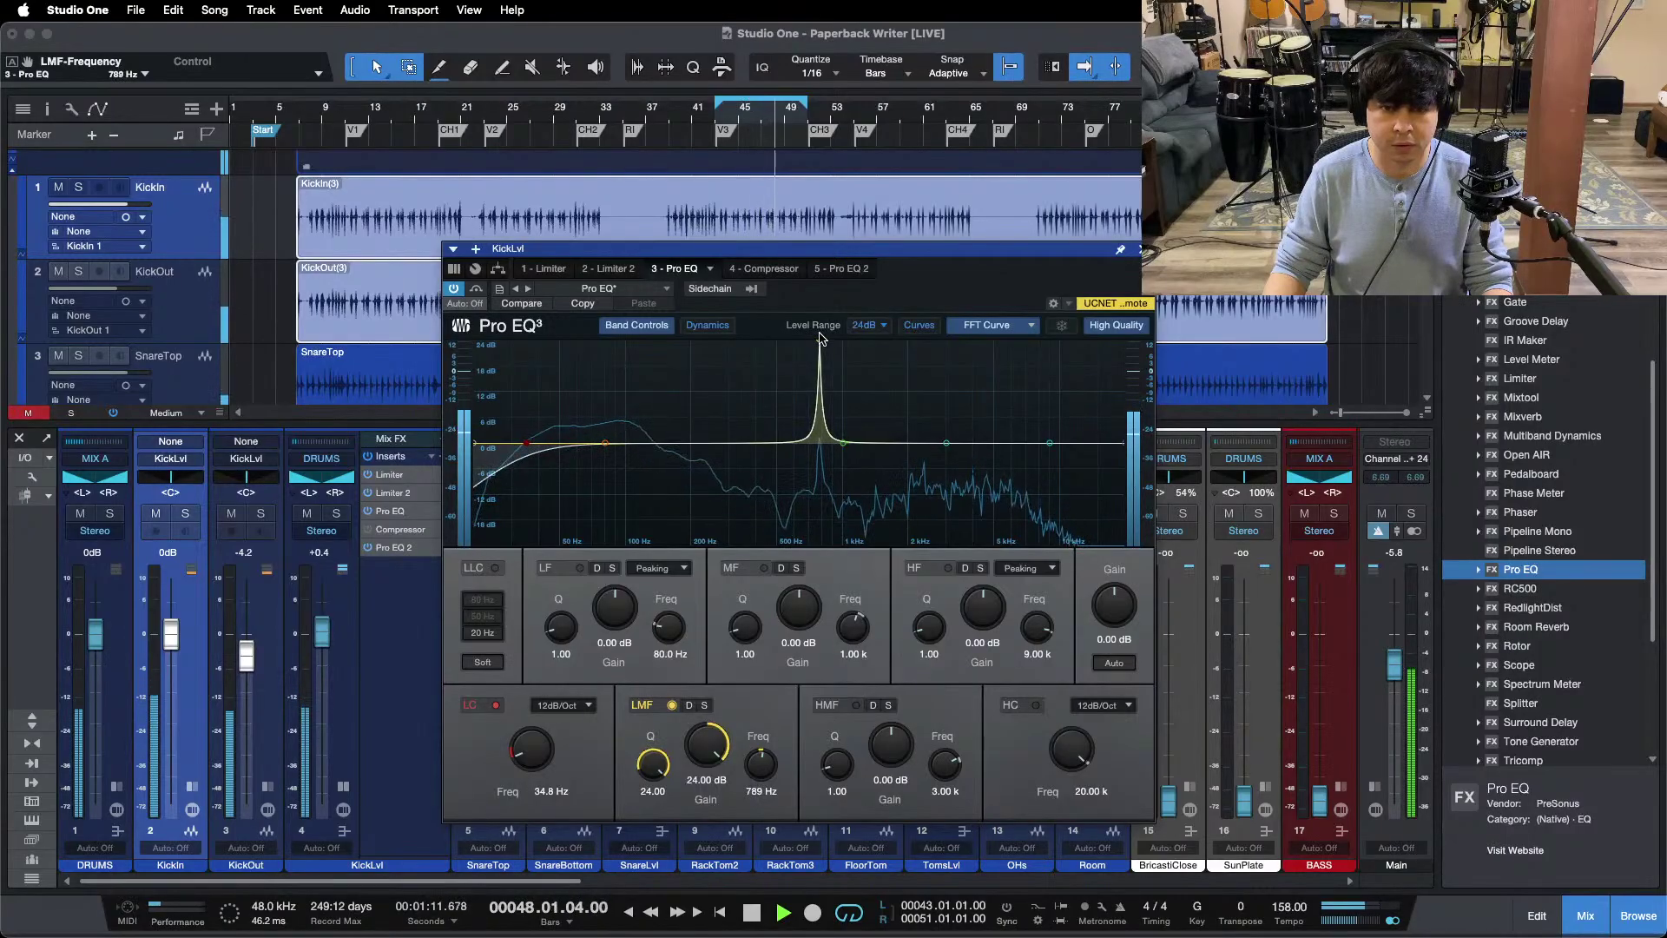
drag(707, 747, 643, 926)
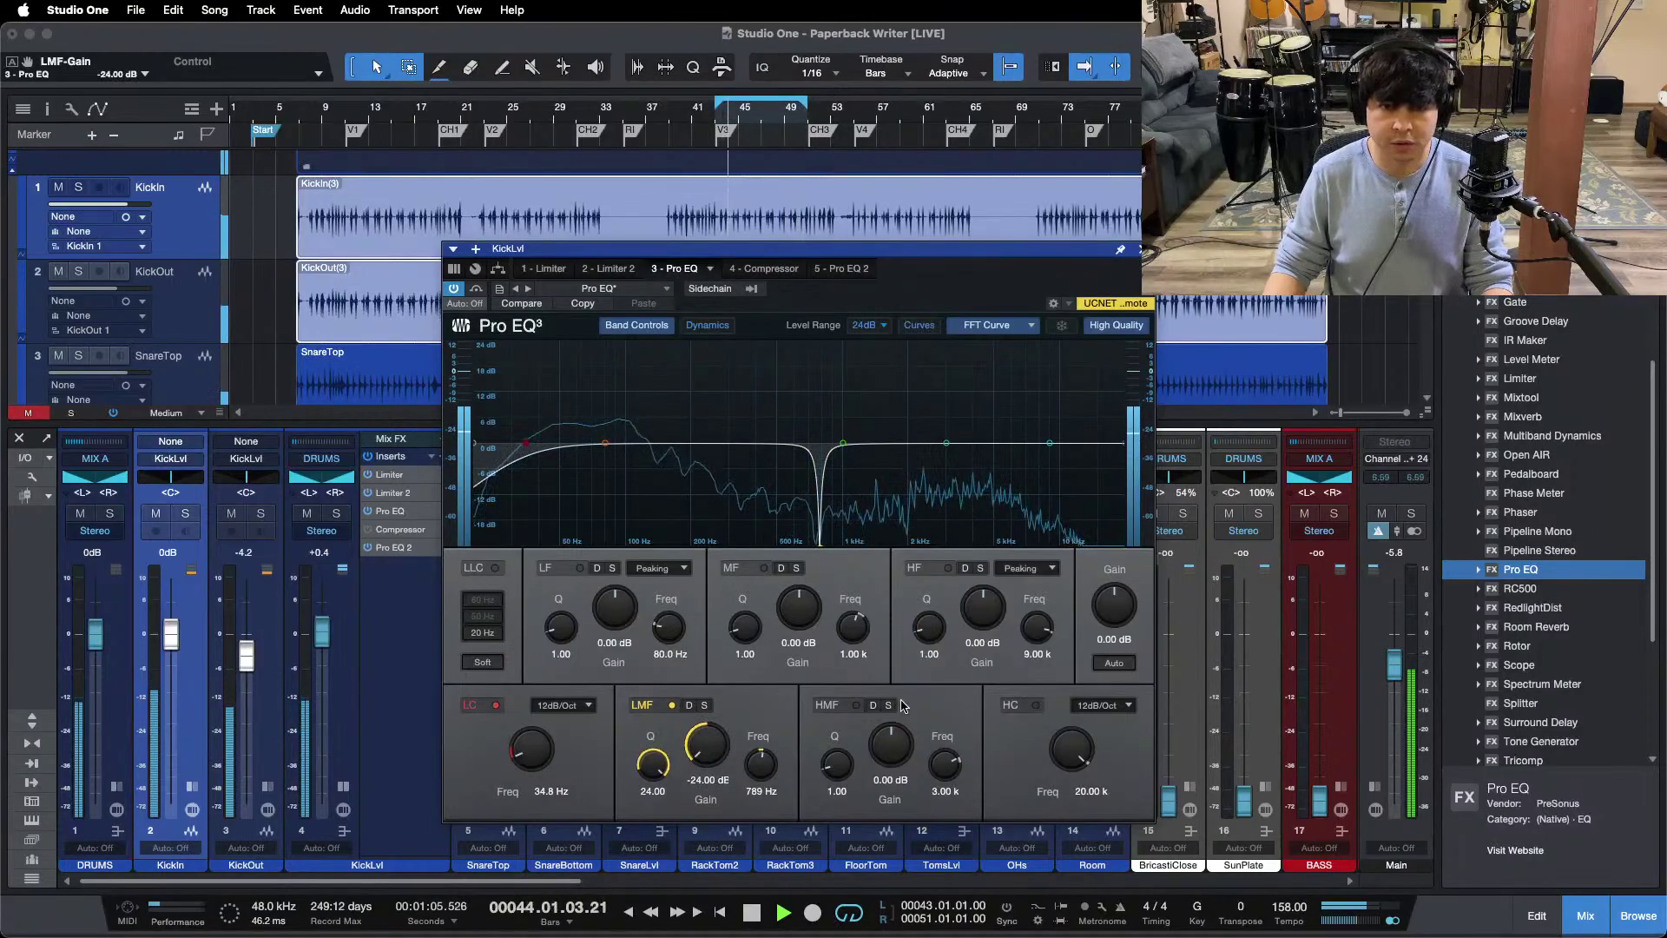
Step: Cut a second narrow notch at 1.42 kHz with the MF band, using Q 24 and a gain of -24 dB
drag(745, 627, 745, 573)
drag(843, 444, 874, 305)
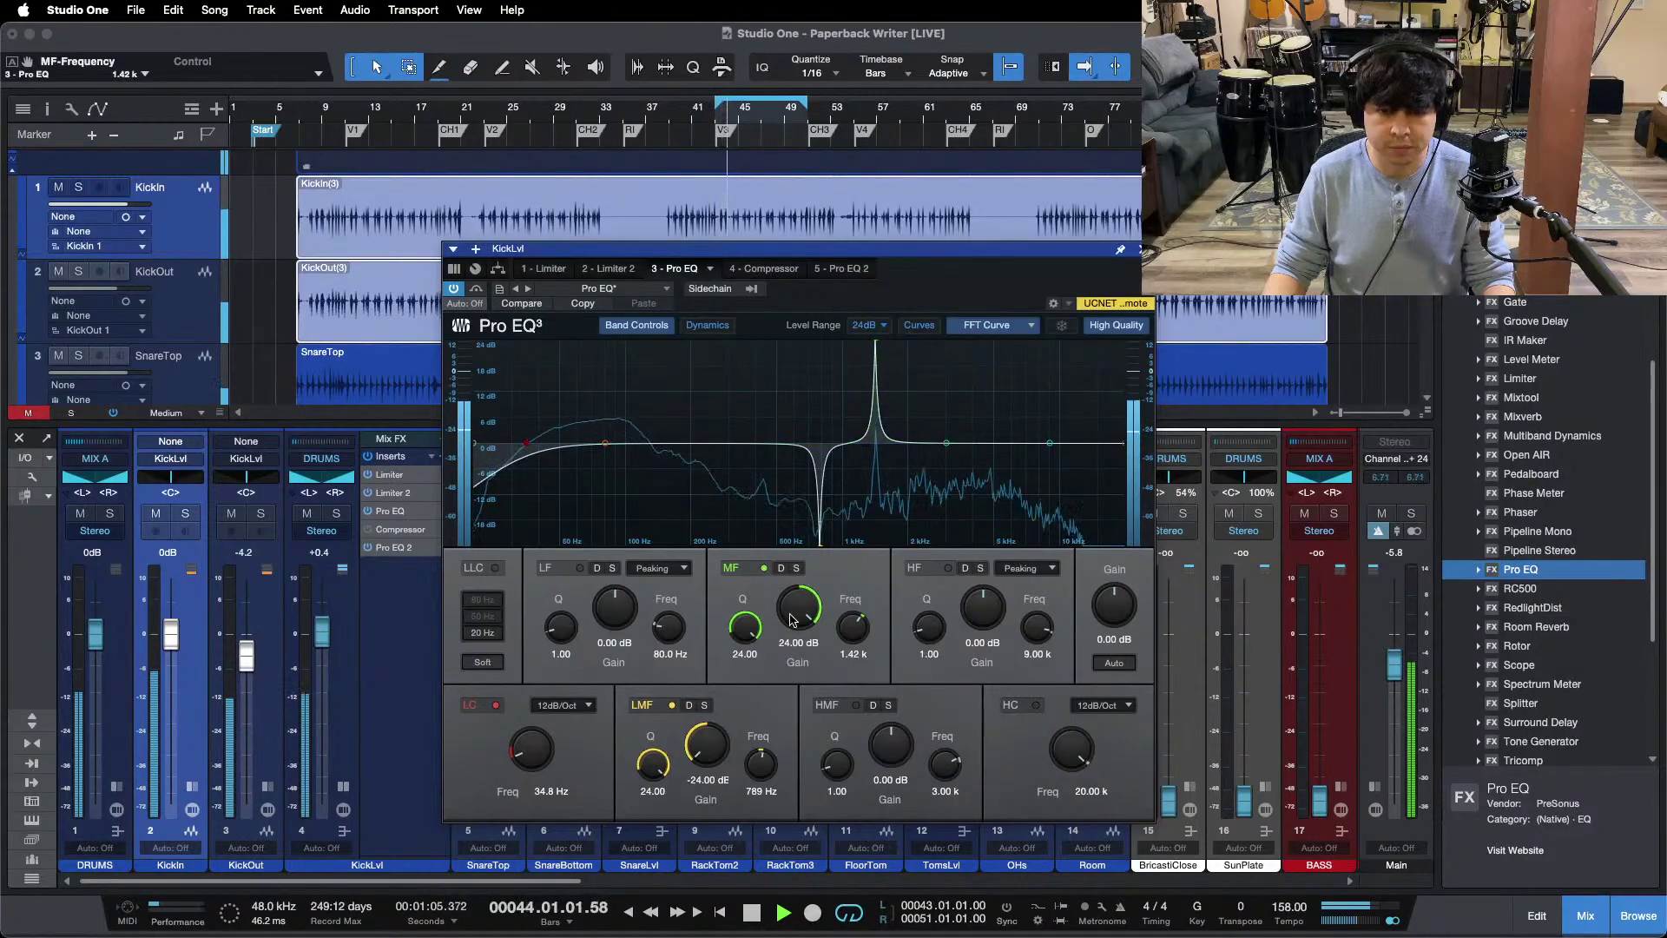
drag(796, 598, 730, 918)
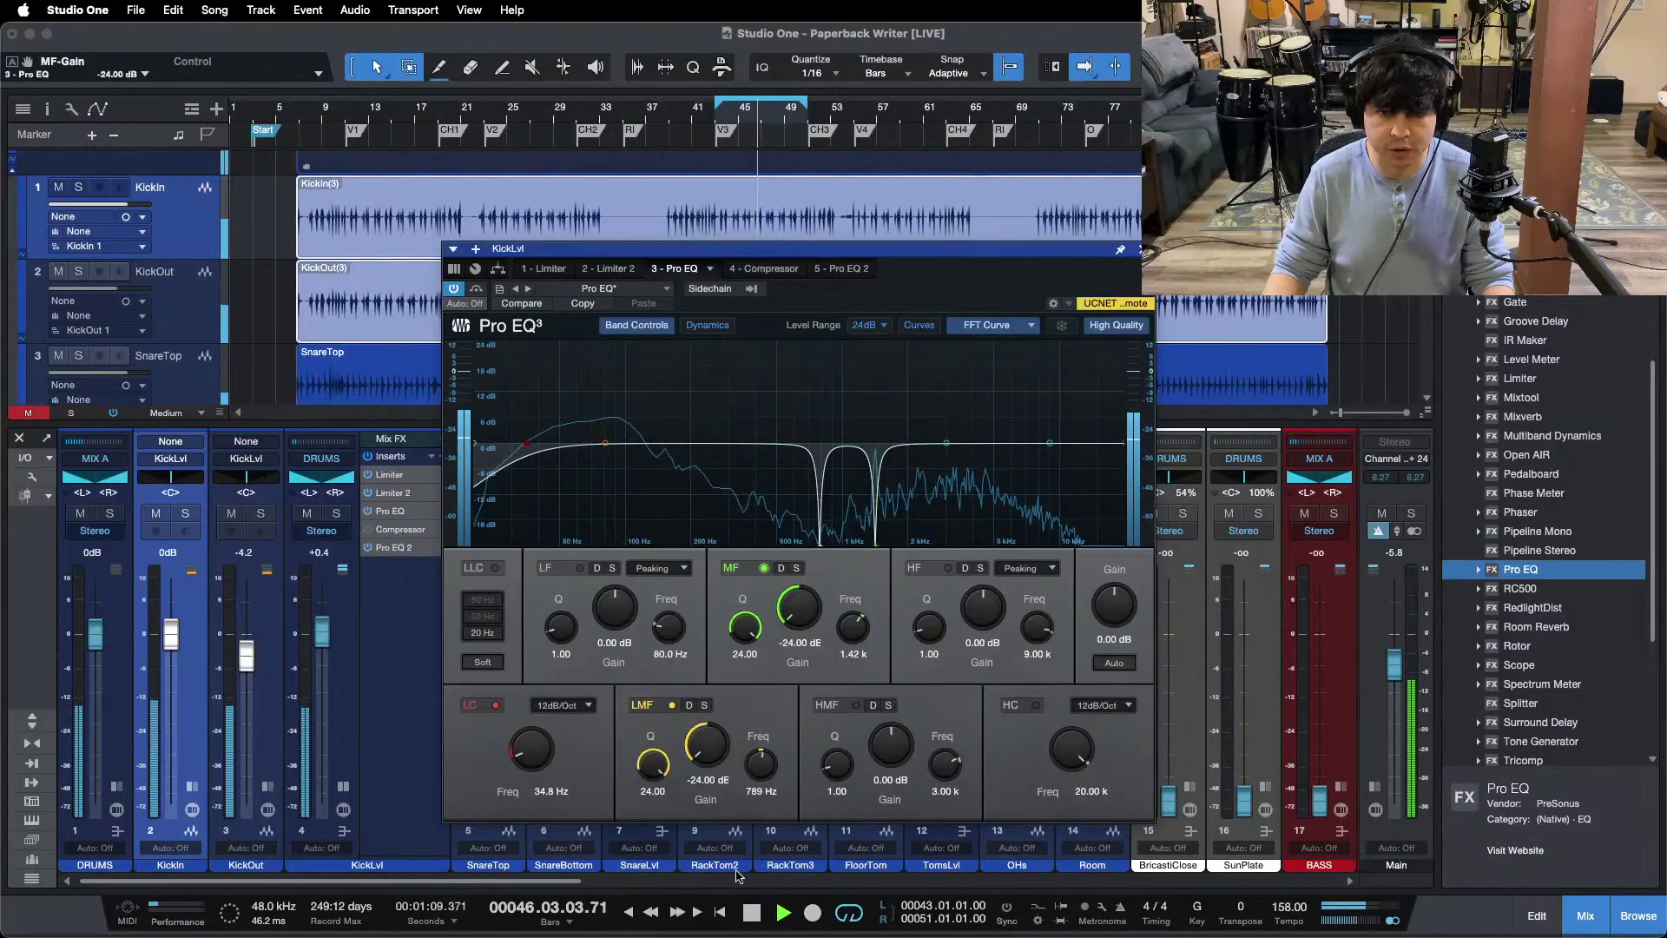
Step: Enable the Compressor on KickLvl and set its threshold to -26.88 dB while the song section loops
click(770, 270)
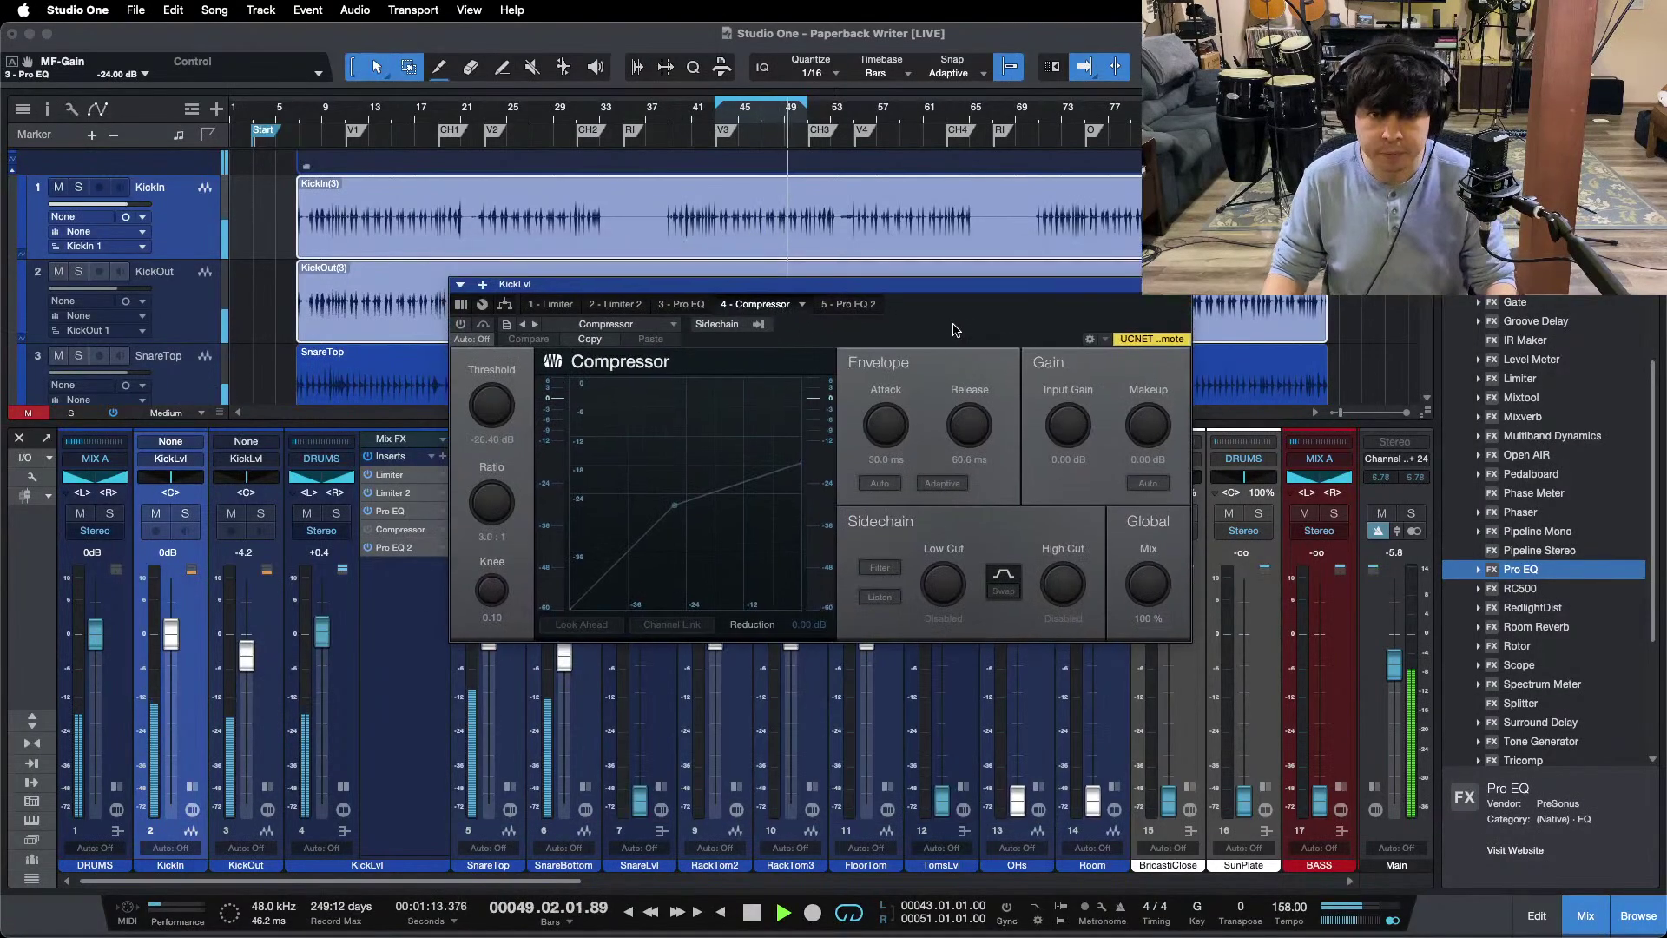
click(463, 325)
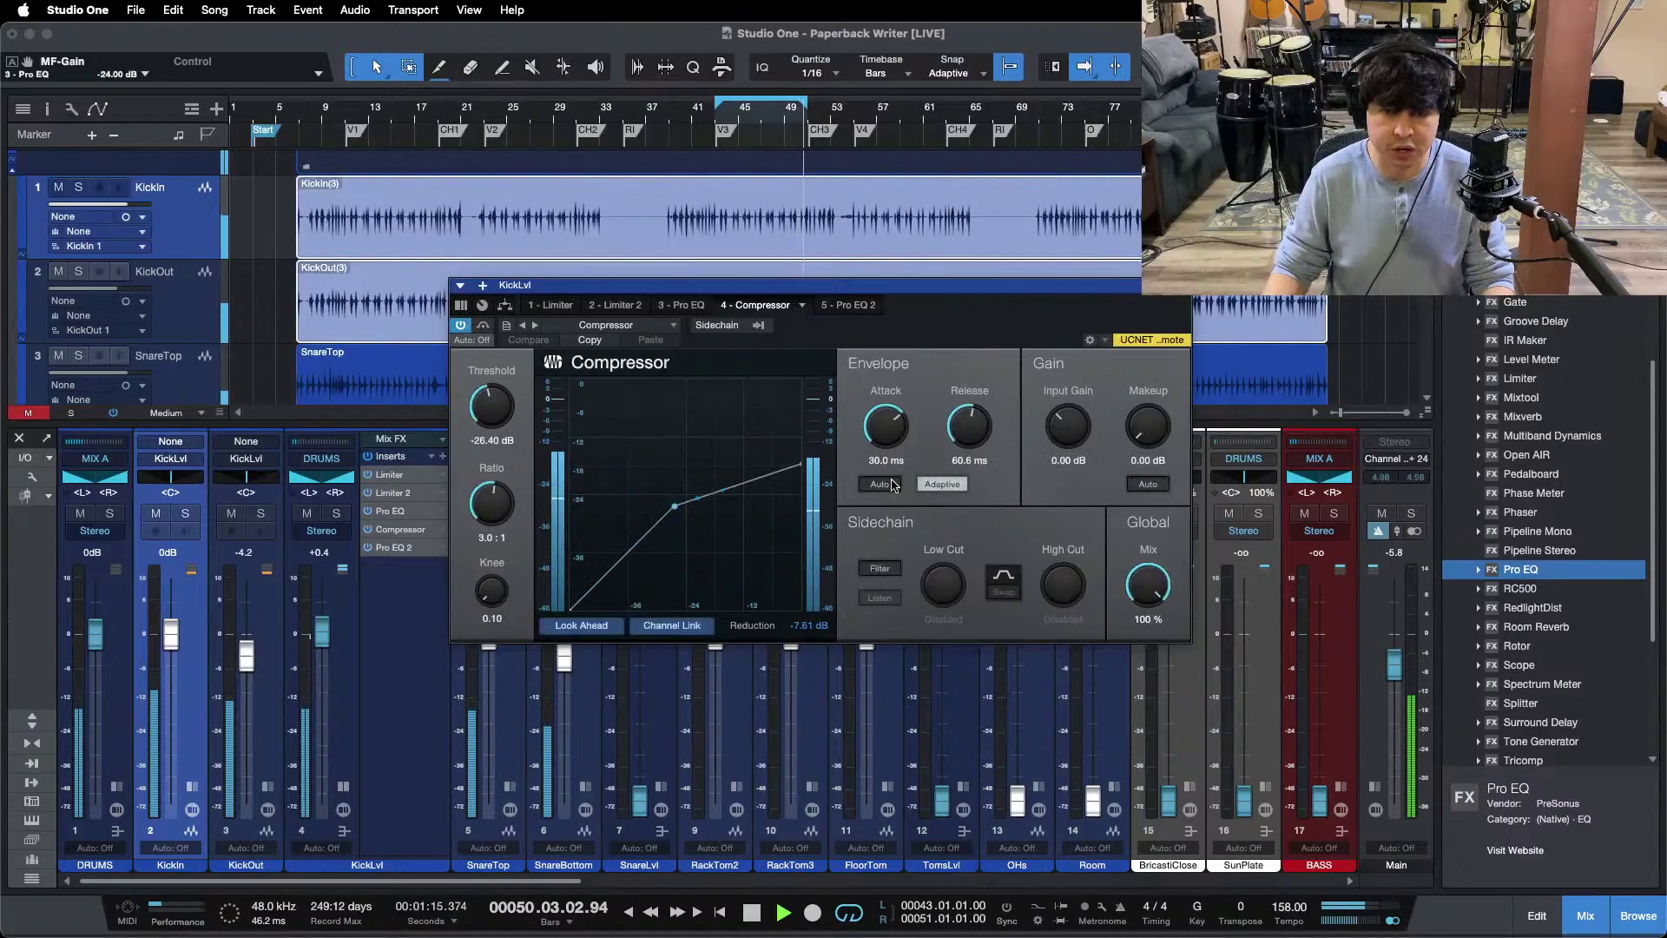
click(498, 416)
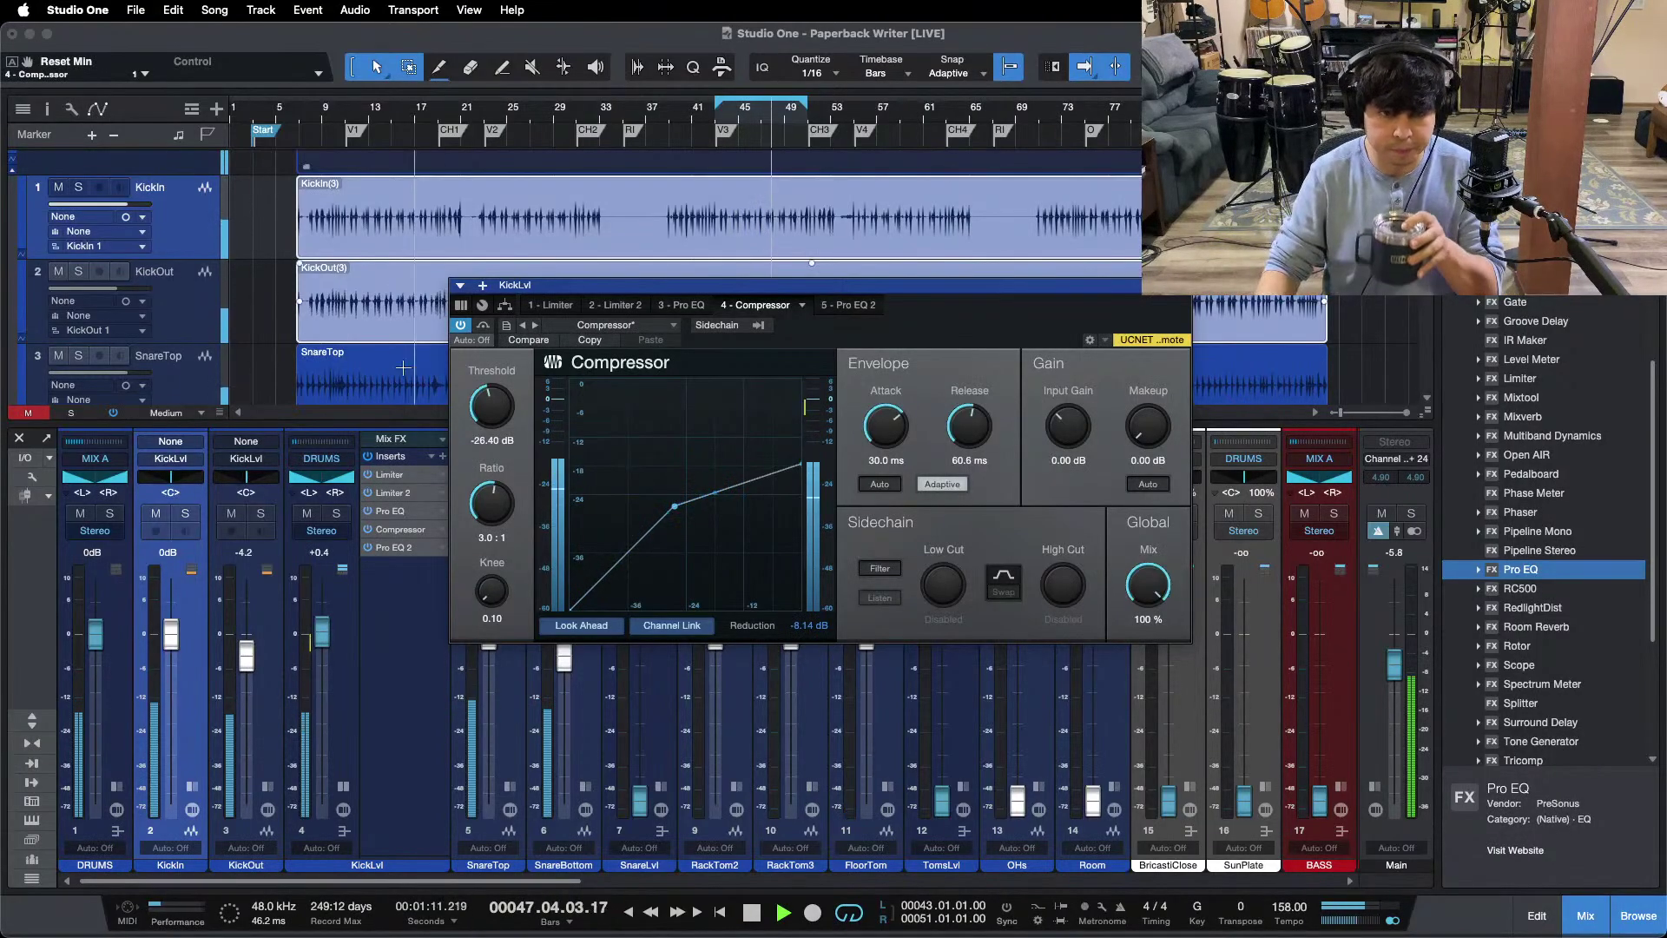
scroll(483, 419, down, 1)
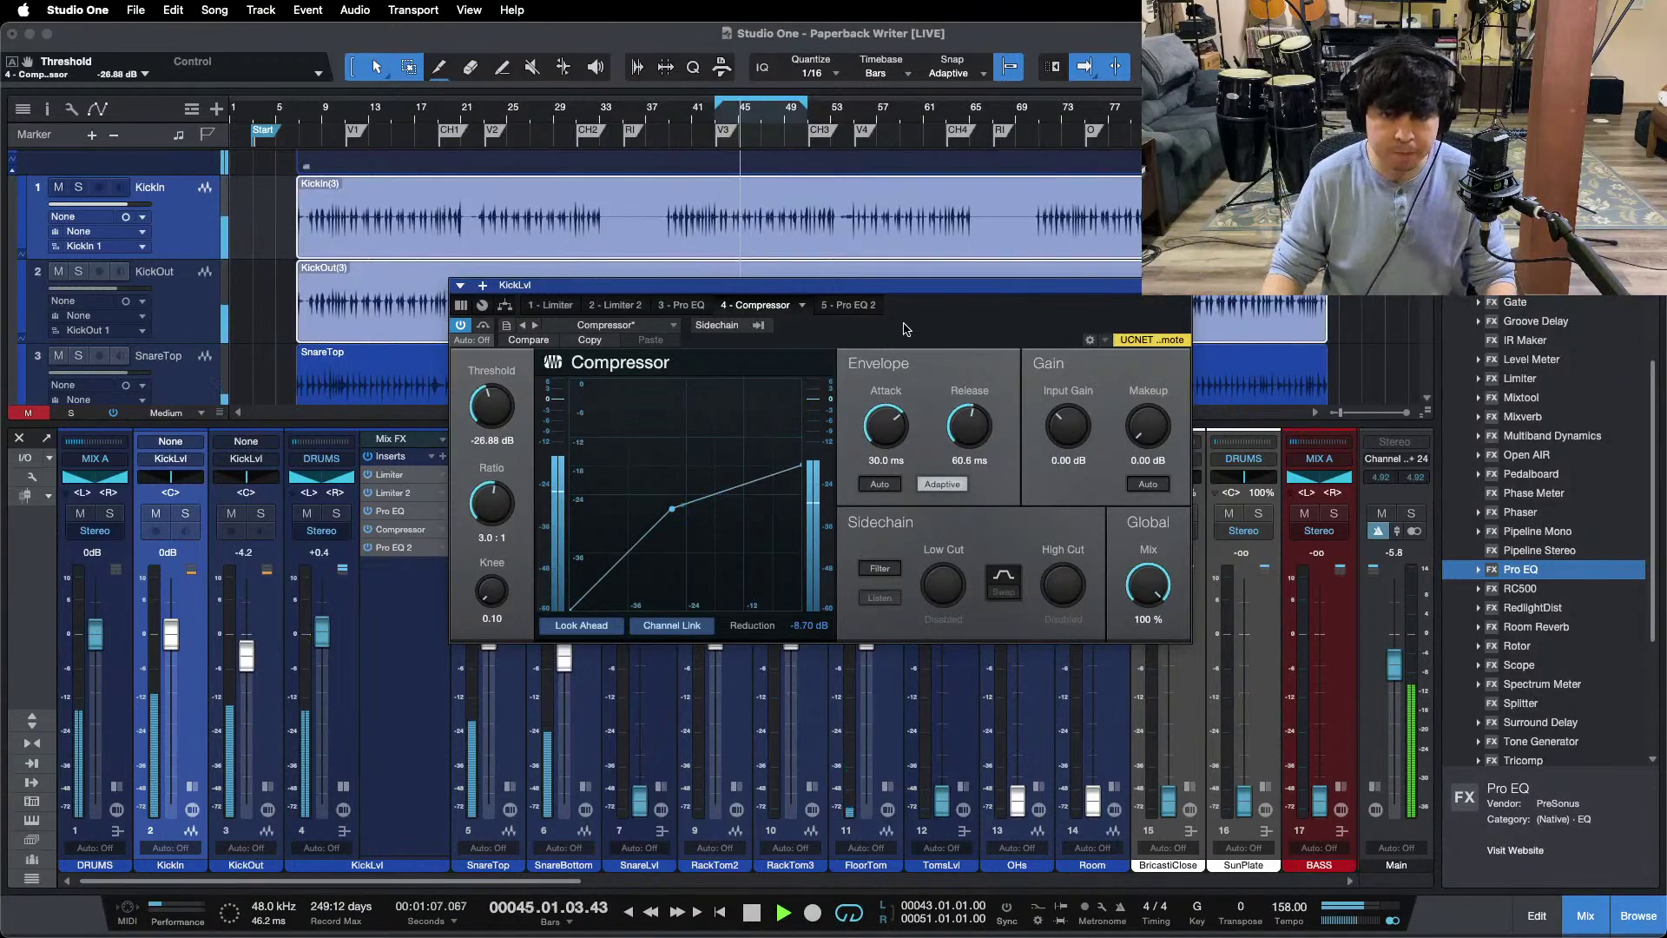
scroll(786, 179, up, 5)
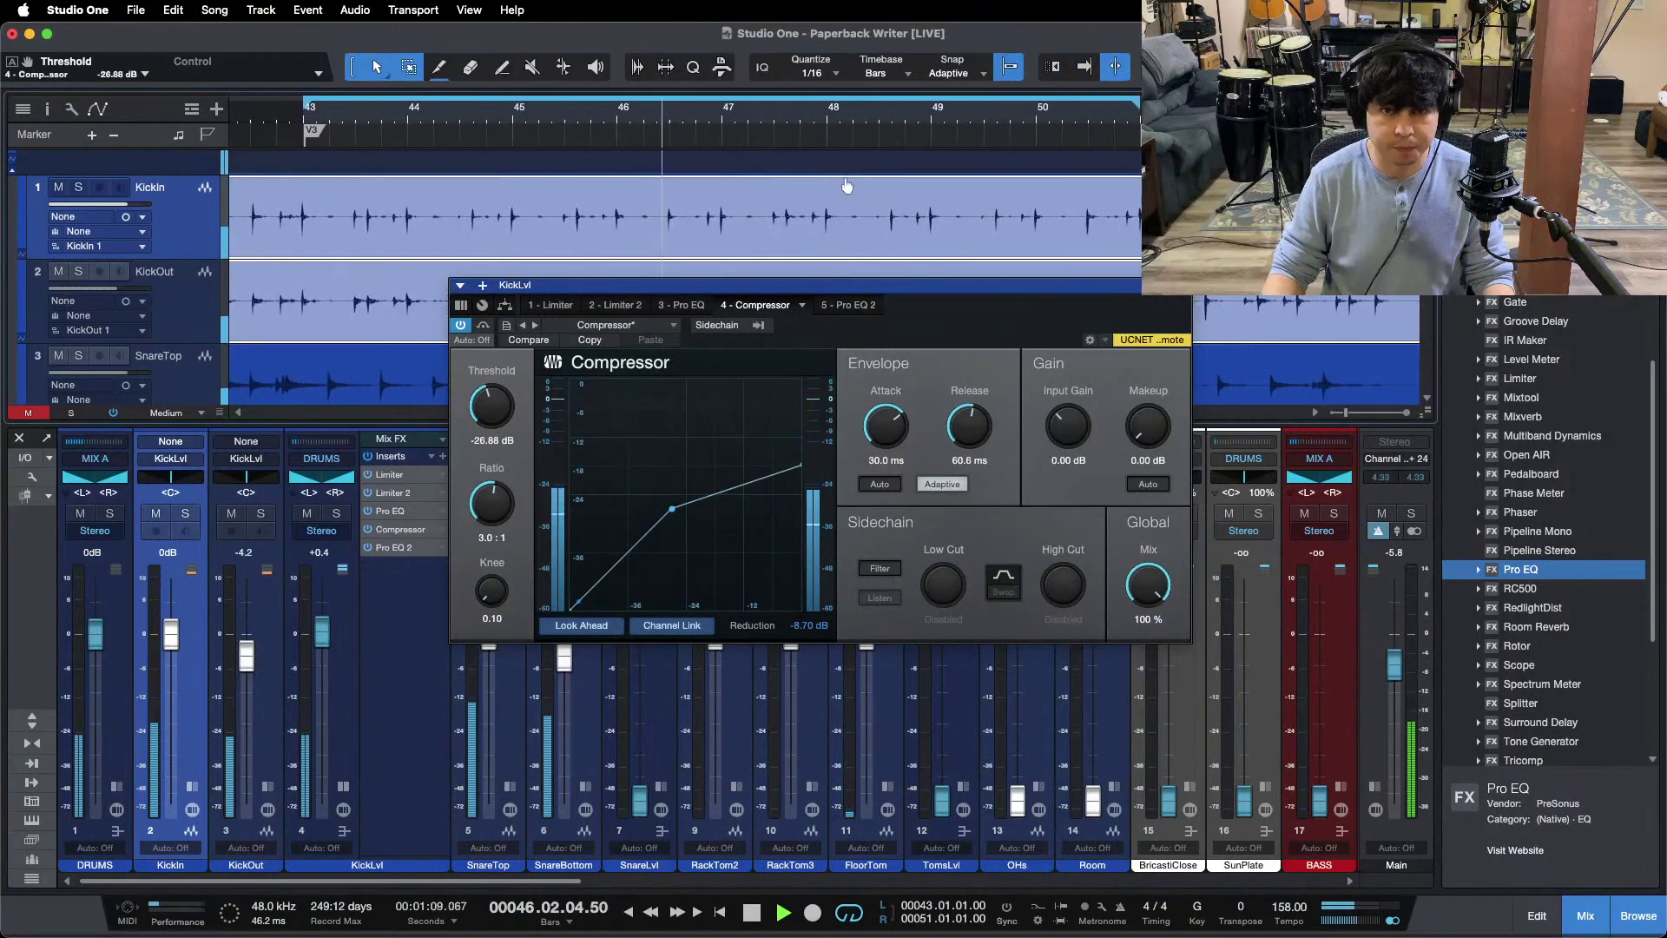
key(f)
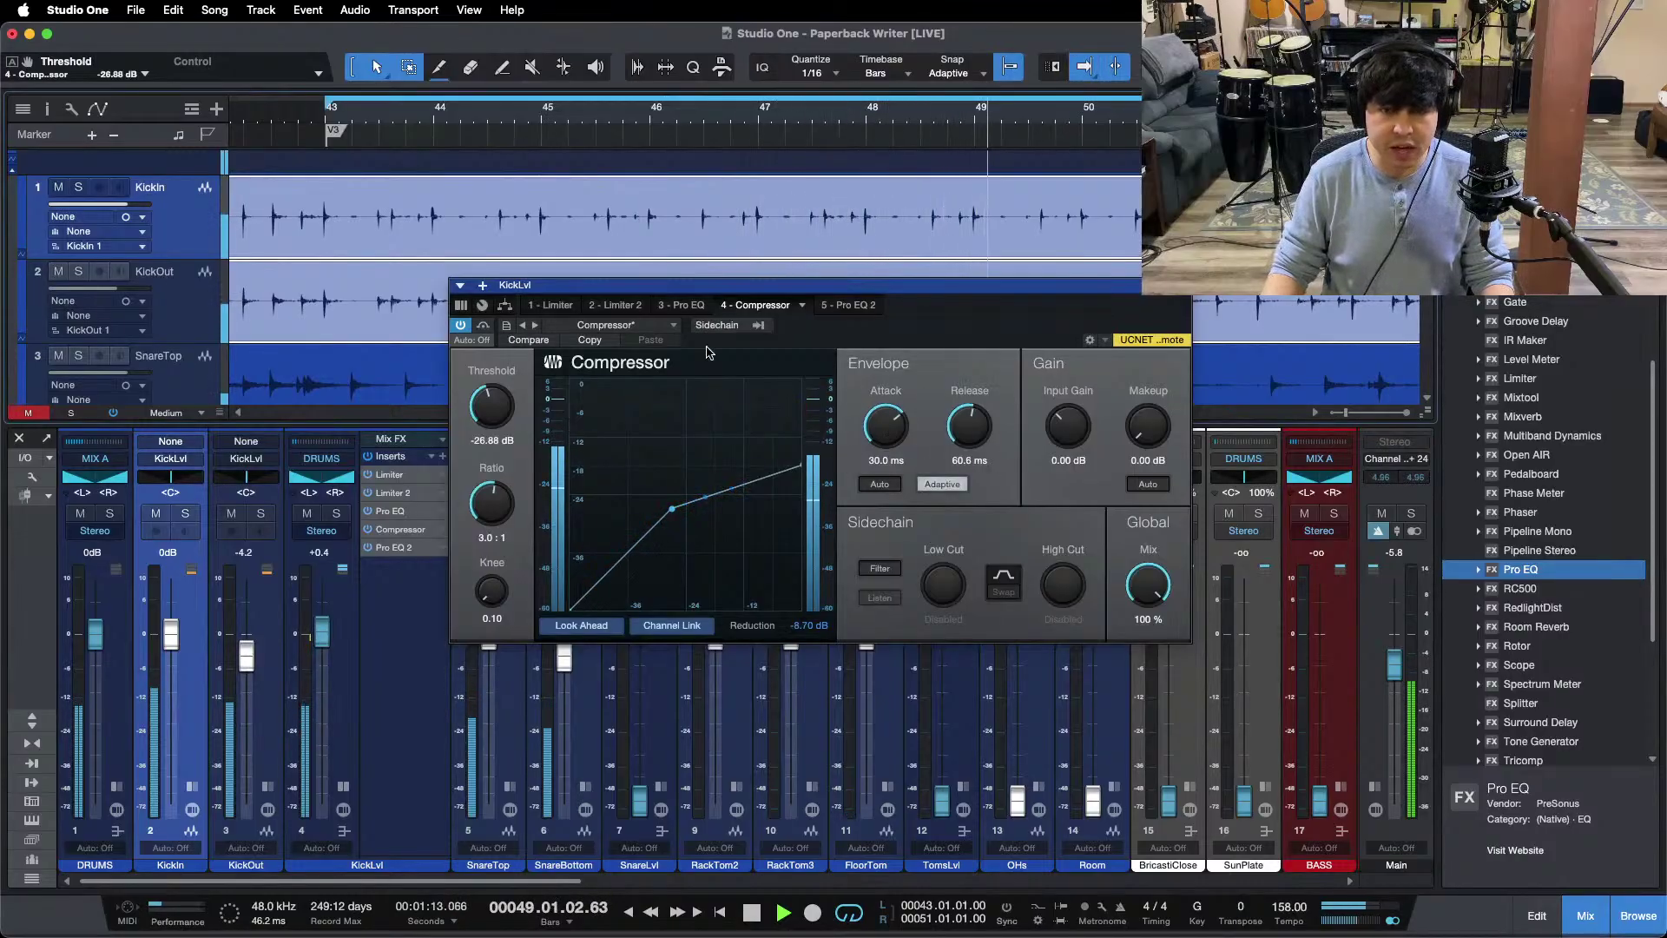
Step: Boost 9 kHz by 17.28 dB with the HF band of the first Pro EQ on KickLvl
click(691, 306)
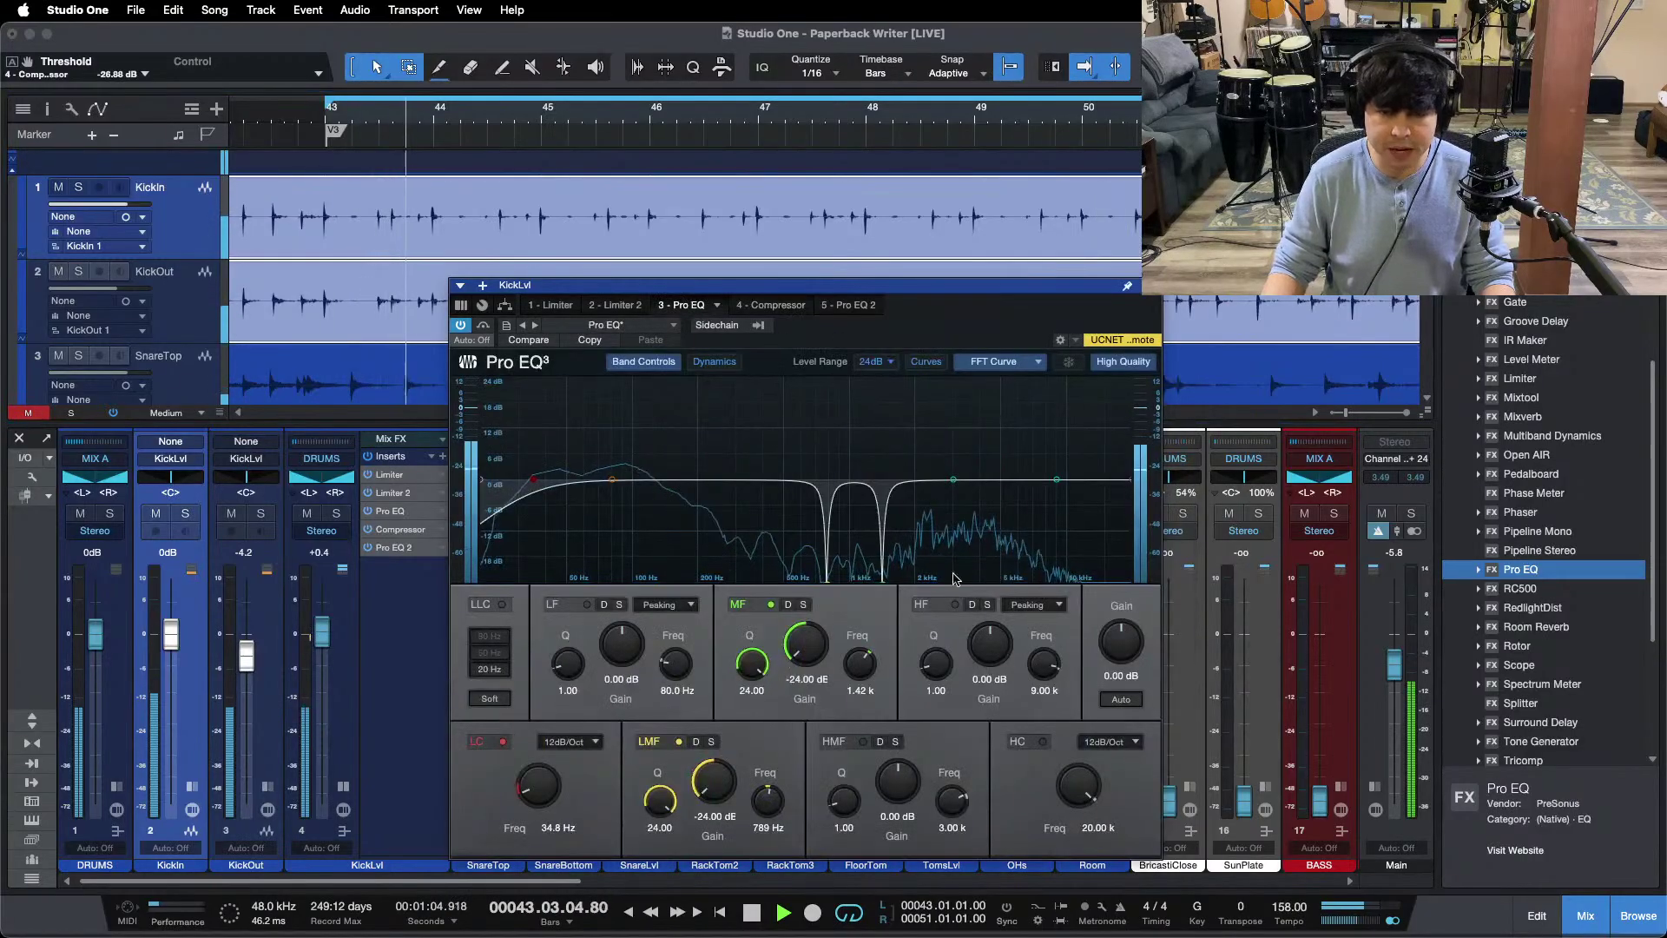
drag(989, 662, 987, 653)
scroll(987, 652, up, 2)
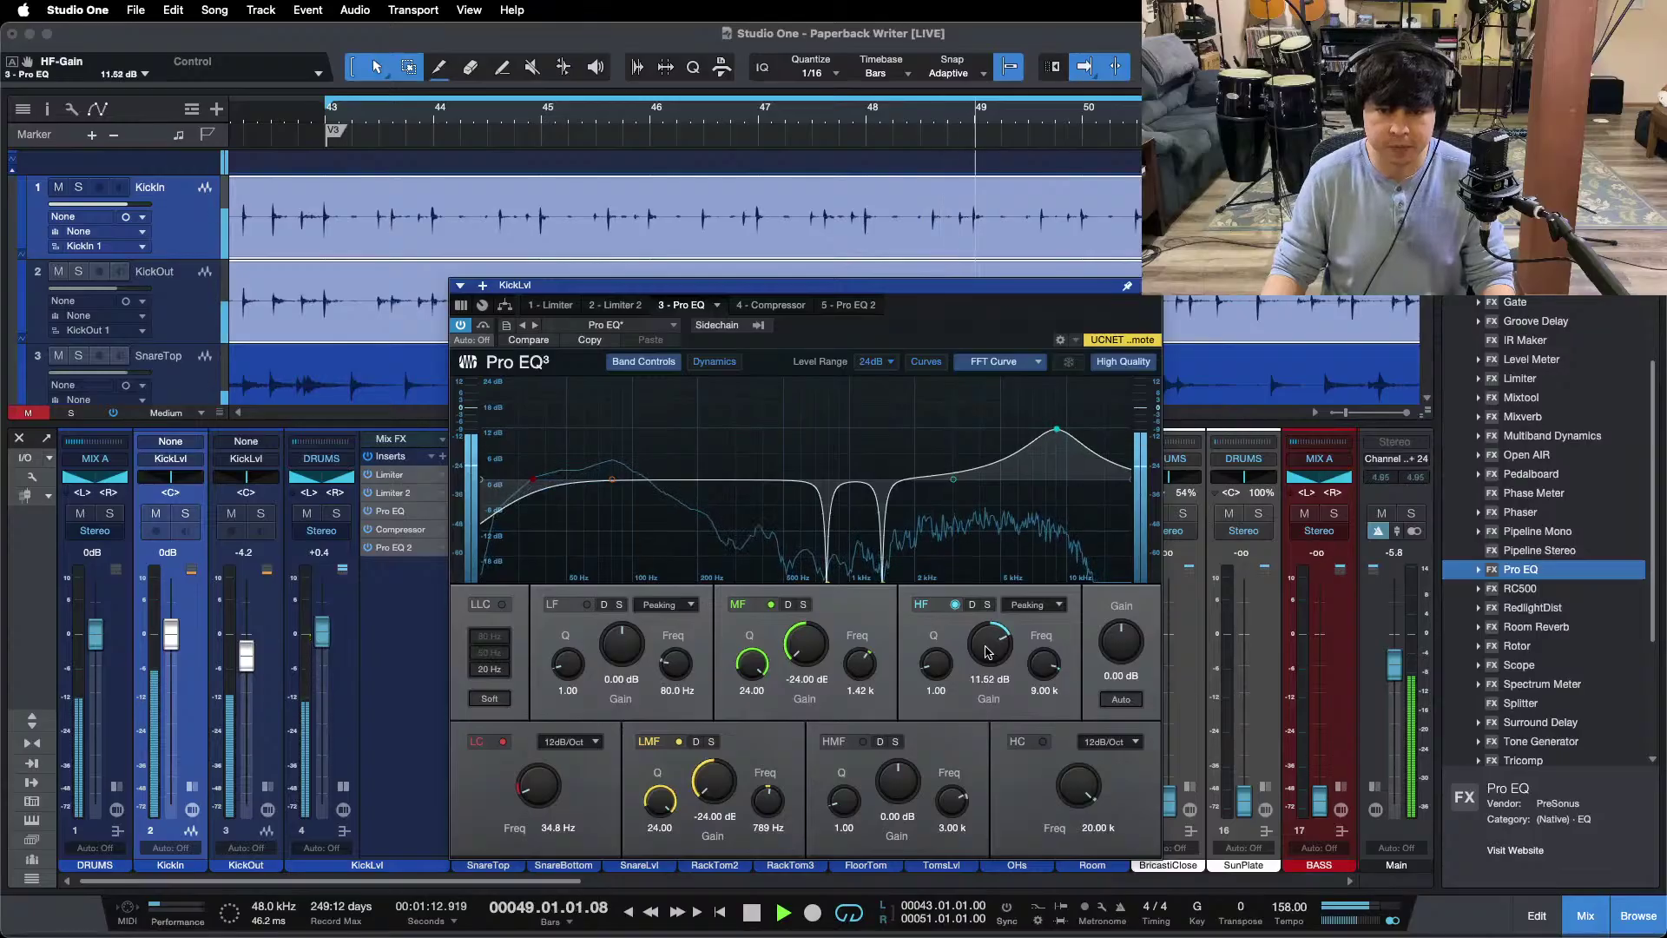
scroll(987, 652, up, 2)
scroll(987, 652, up, 1)
scroll(988, 645, up, 1)
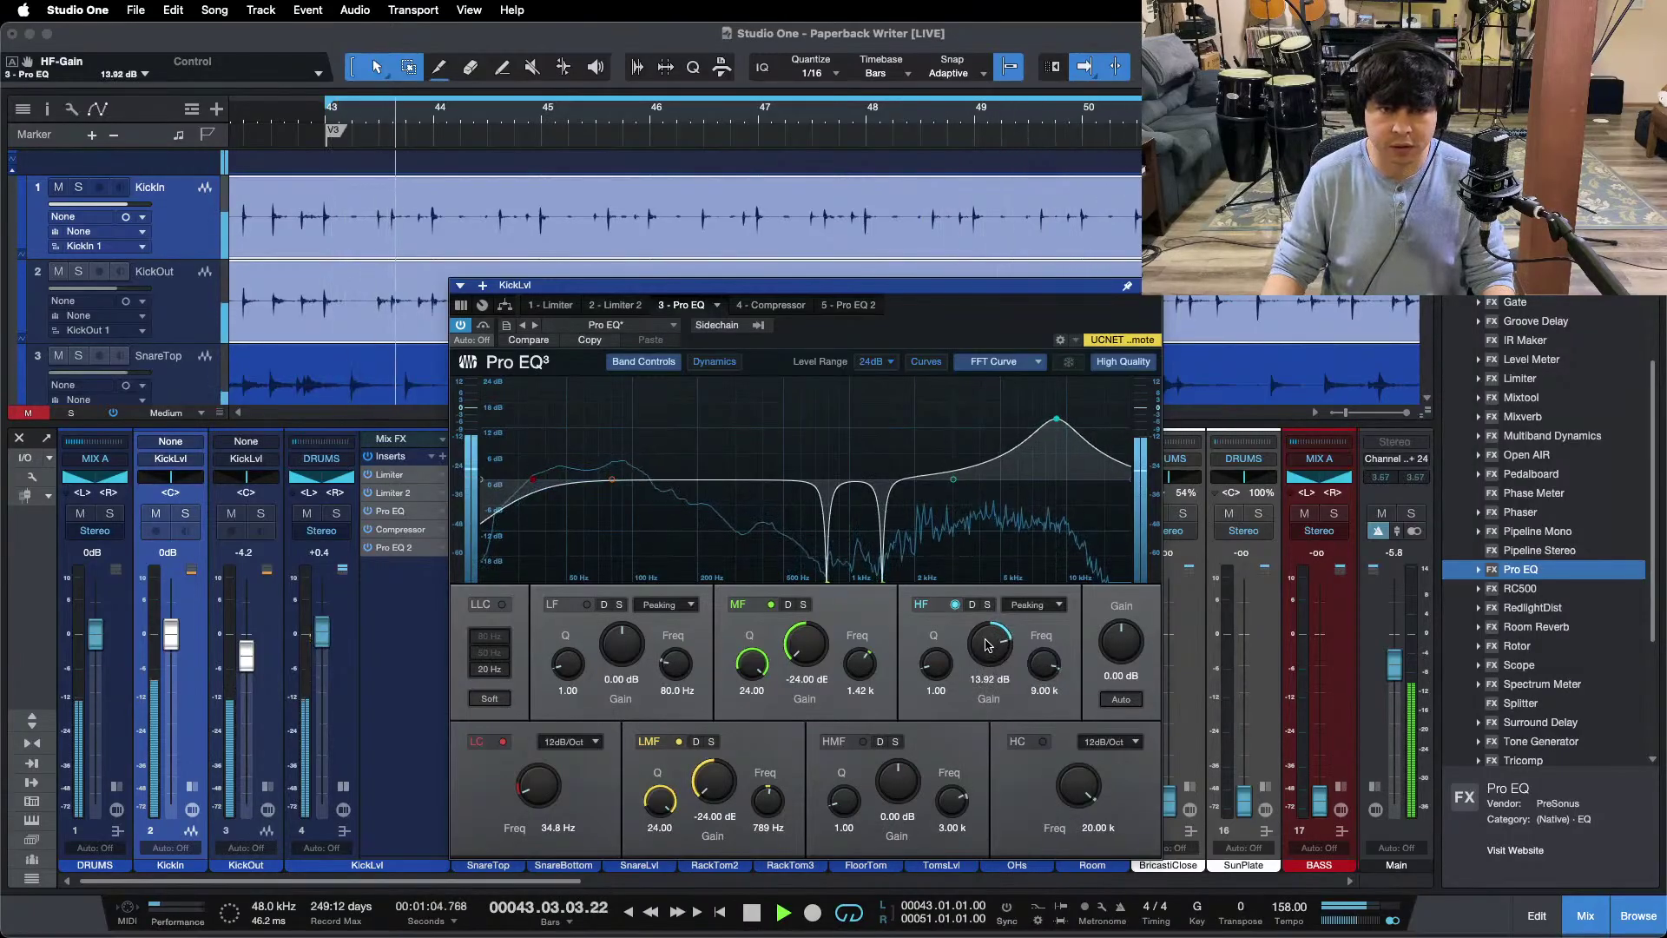
scroll(988, 644, up, 1)
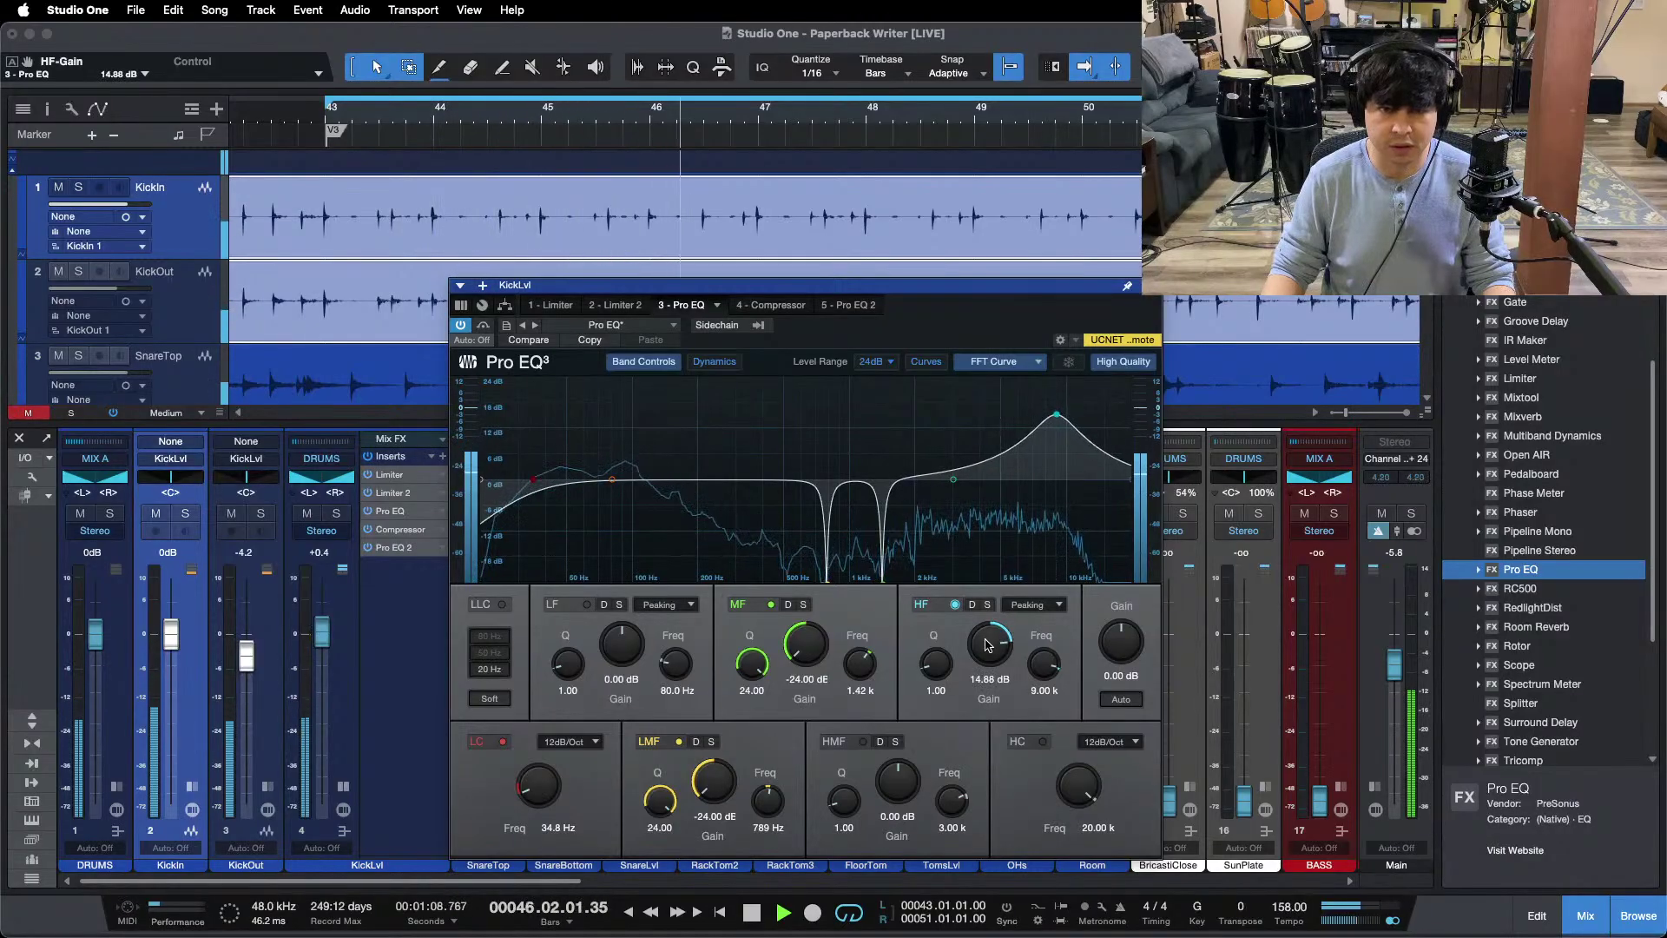
scroll(988, 645, up, 1)
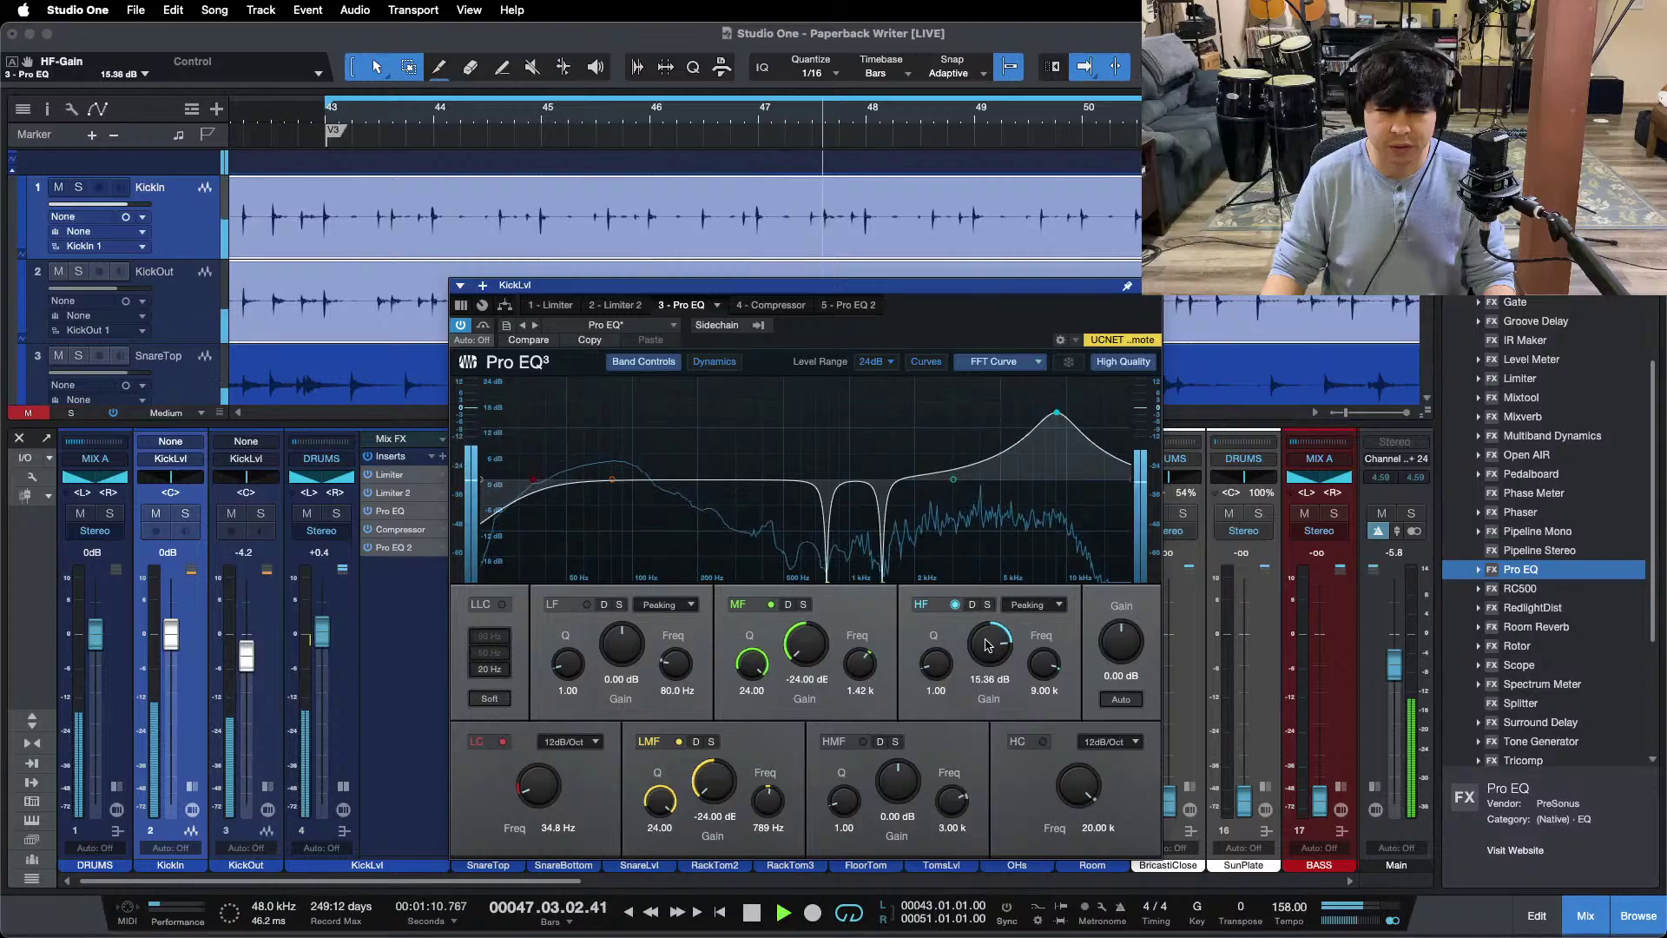
scroll(988, 644, up, 1)
scroll(988, 645, up, 1)
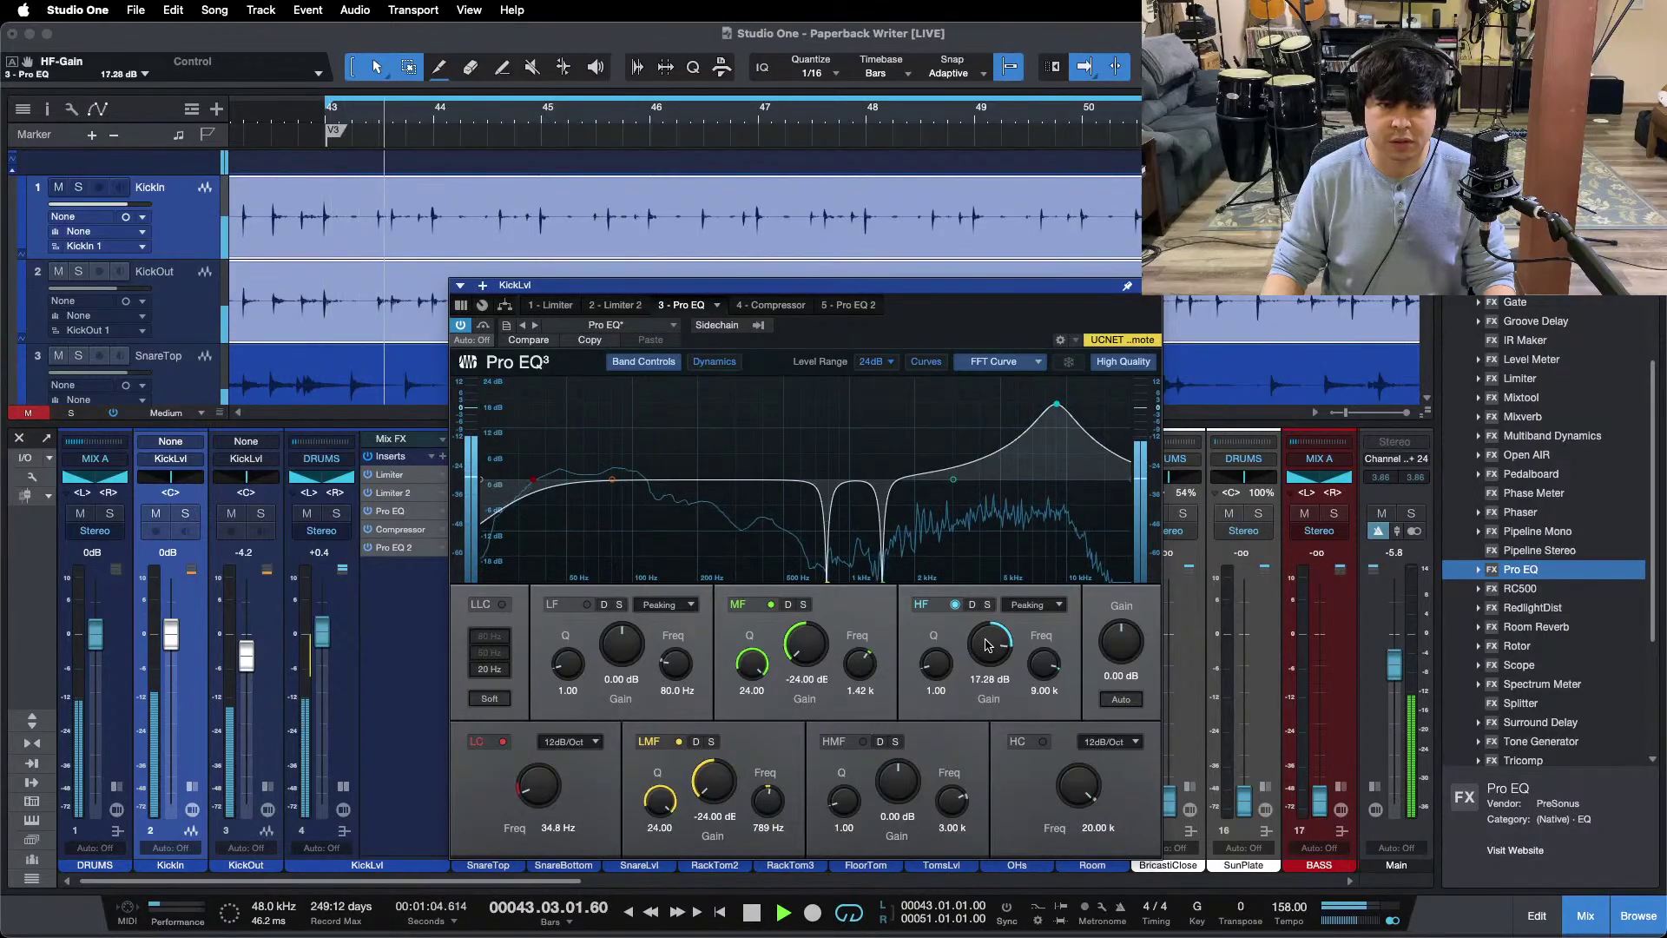
scroll(988, 644, up, 1)
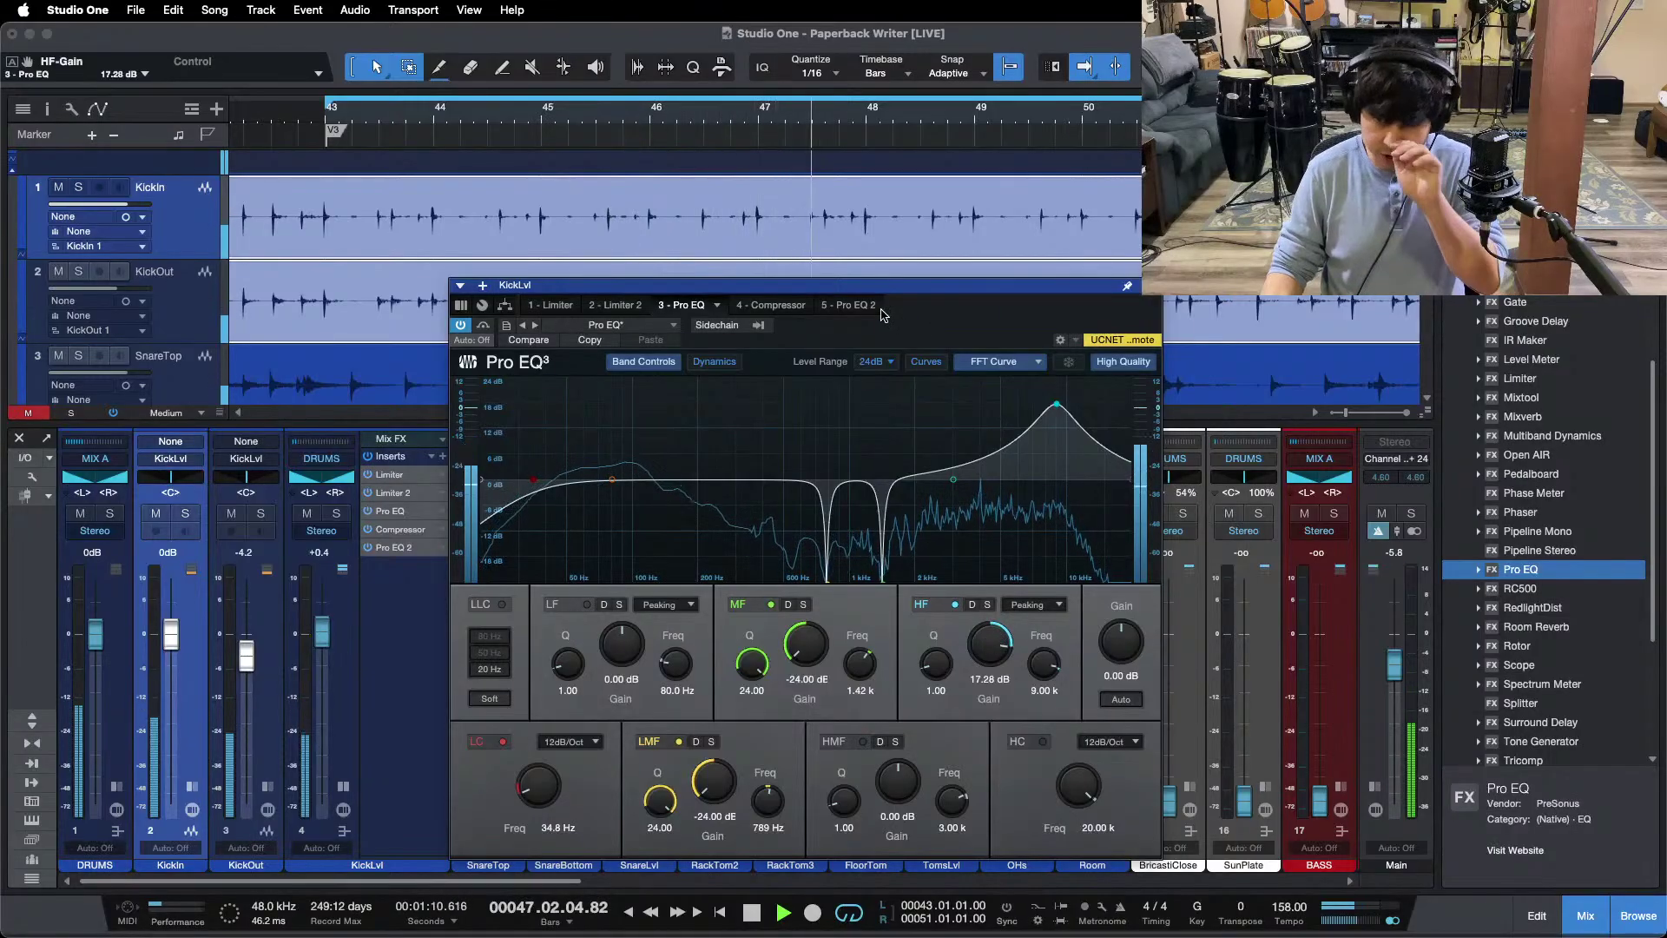
Step: Boost 80 Hz by 5.76 dB with the LF band of Pro EQ 2, and lower the KickLvl fader to -1.3 dB
click(850, 303)
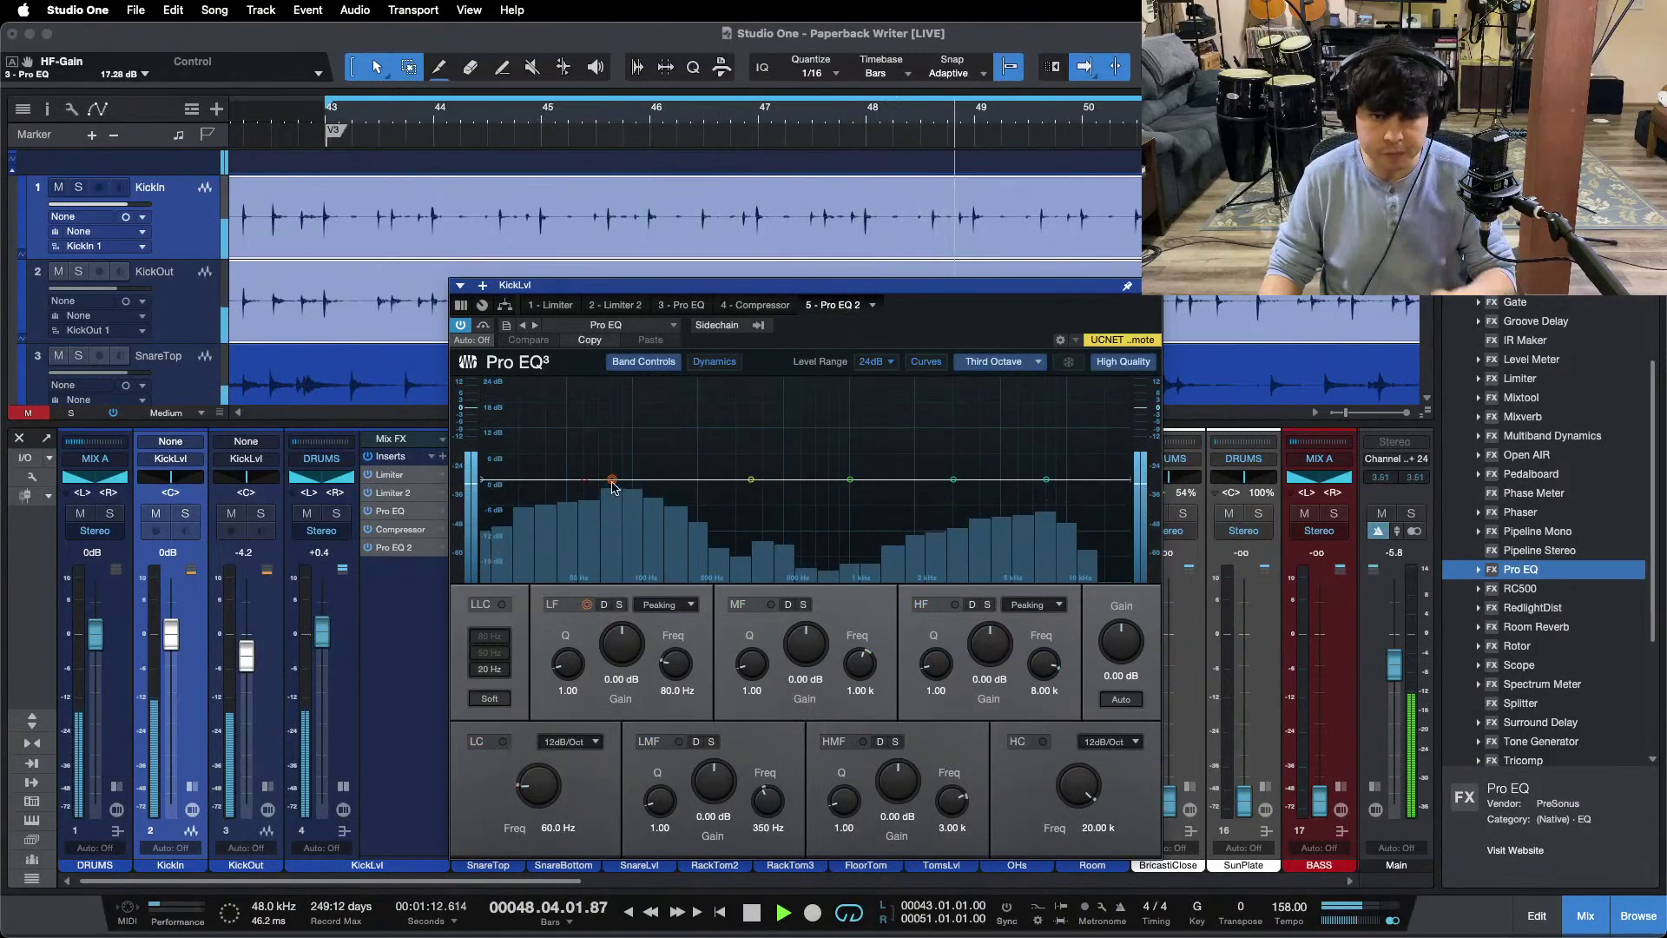
drag(327, 633, 326, 634)
drag(636, 641, 617, 651)
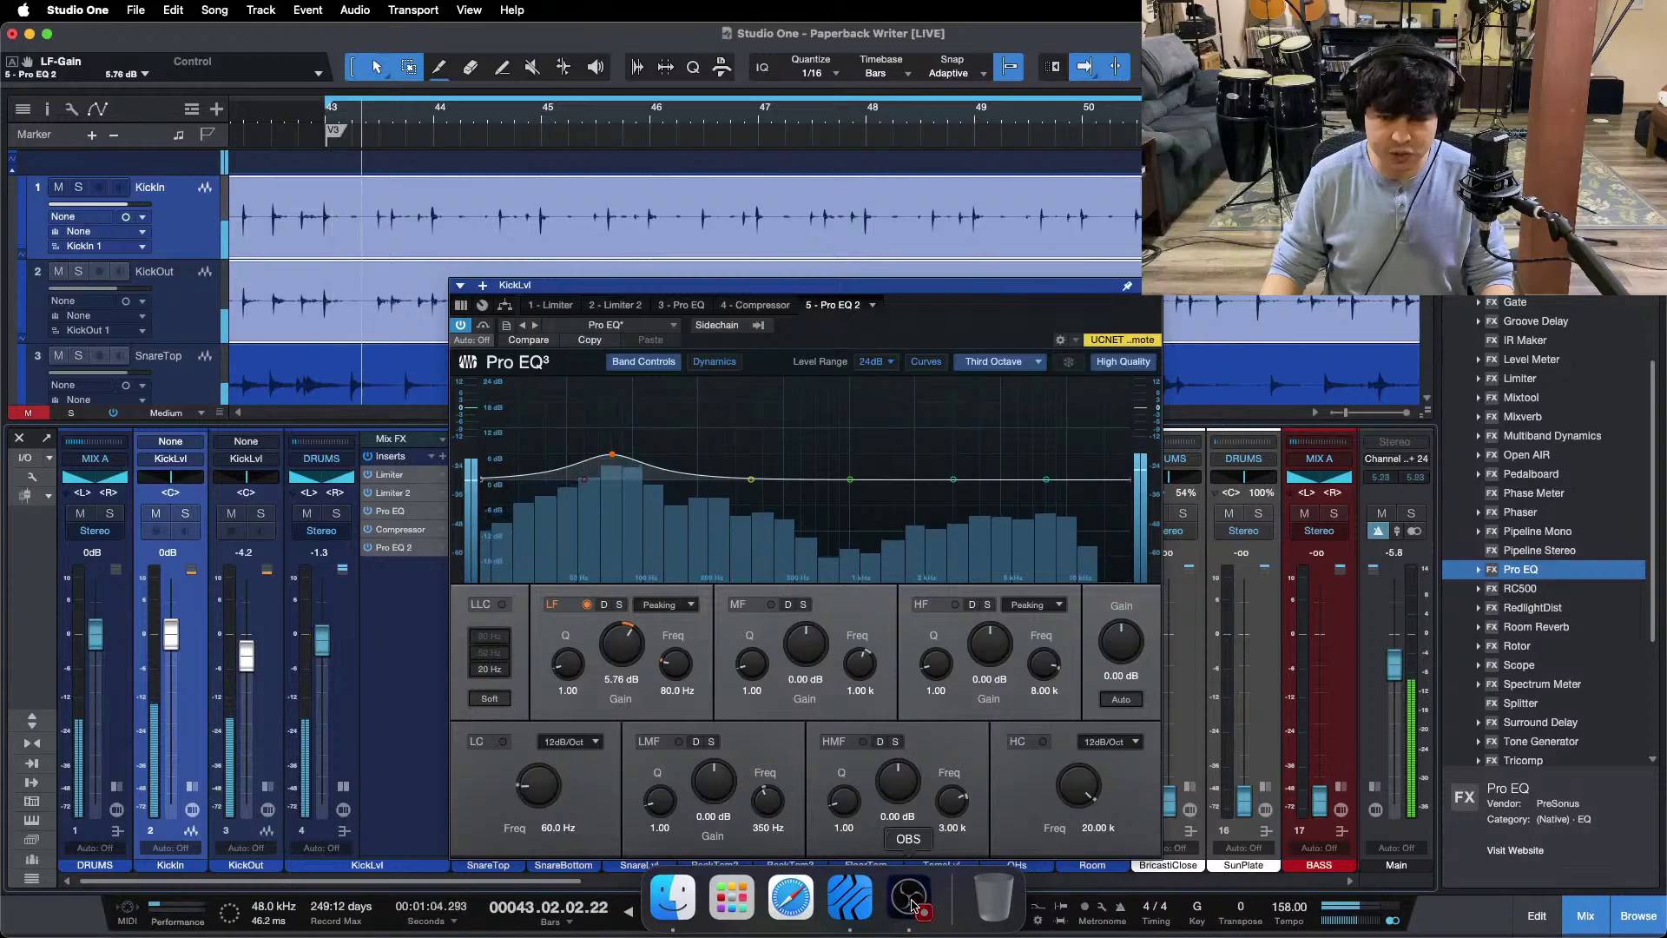
click(726, 635)
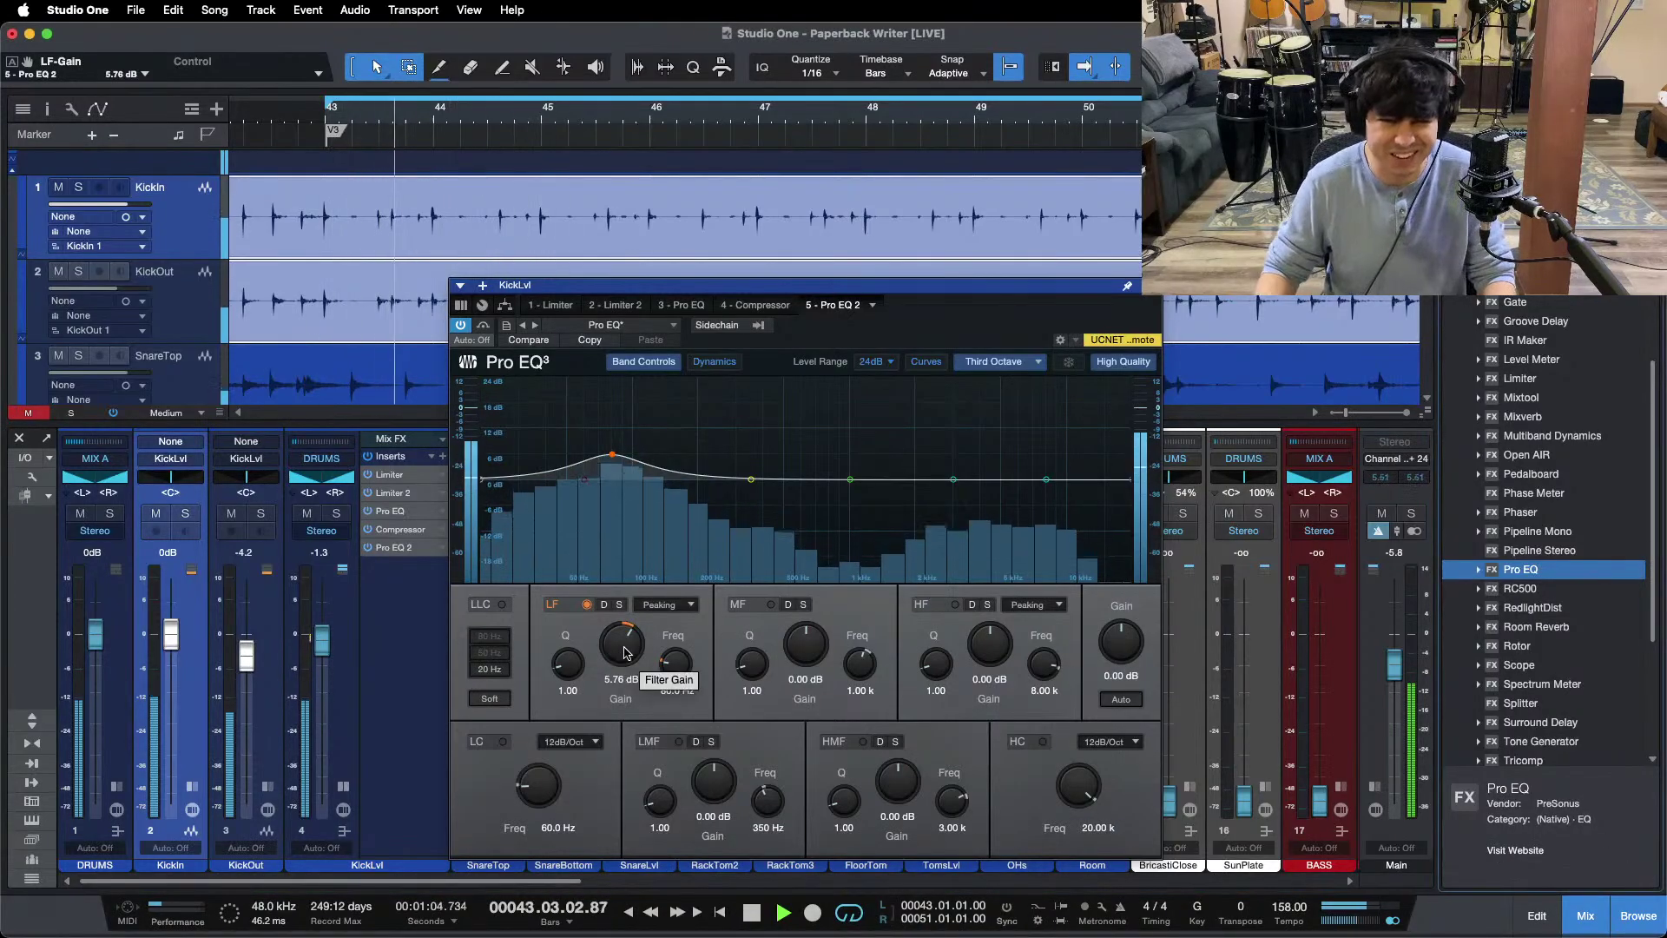
Step: Raise the LF gain of Pro EQ 2 to 6.72 dB and save the song
scroll(624, 653, up, 2)
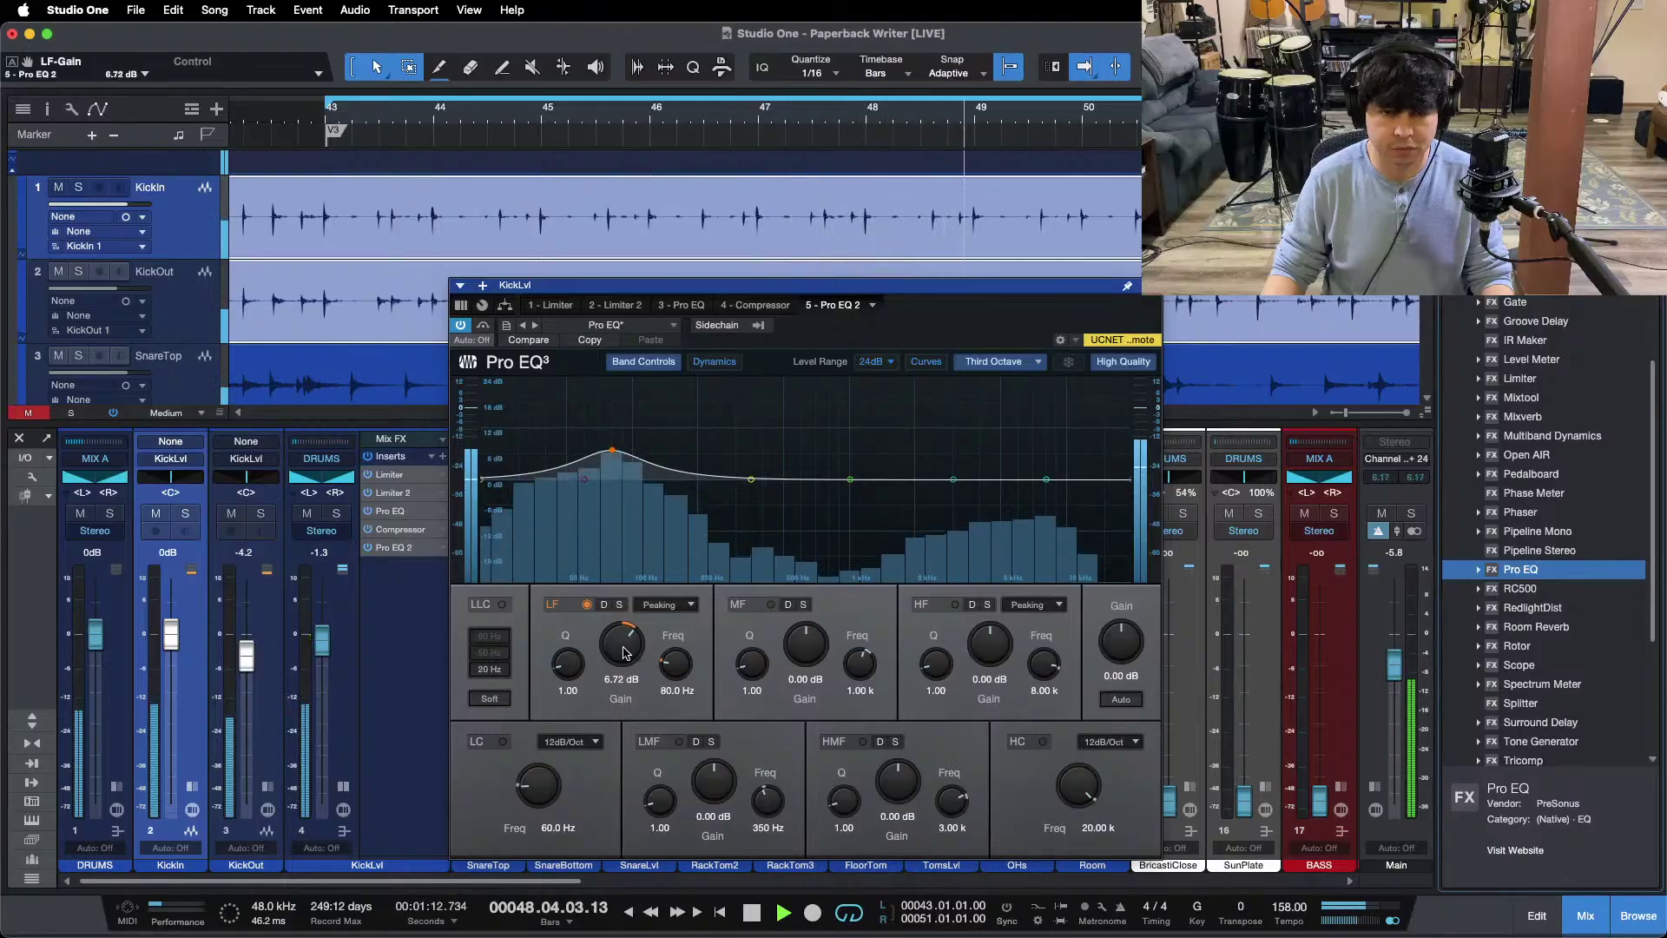
scroll(321, 647, down, 1)
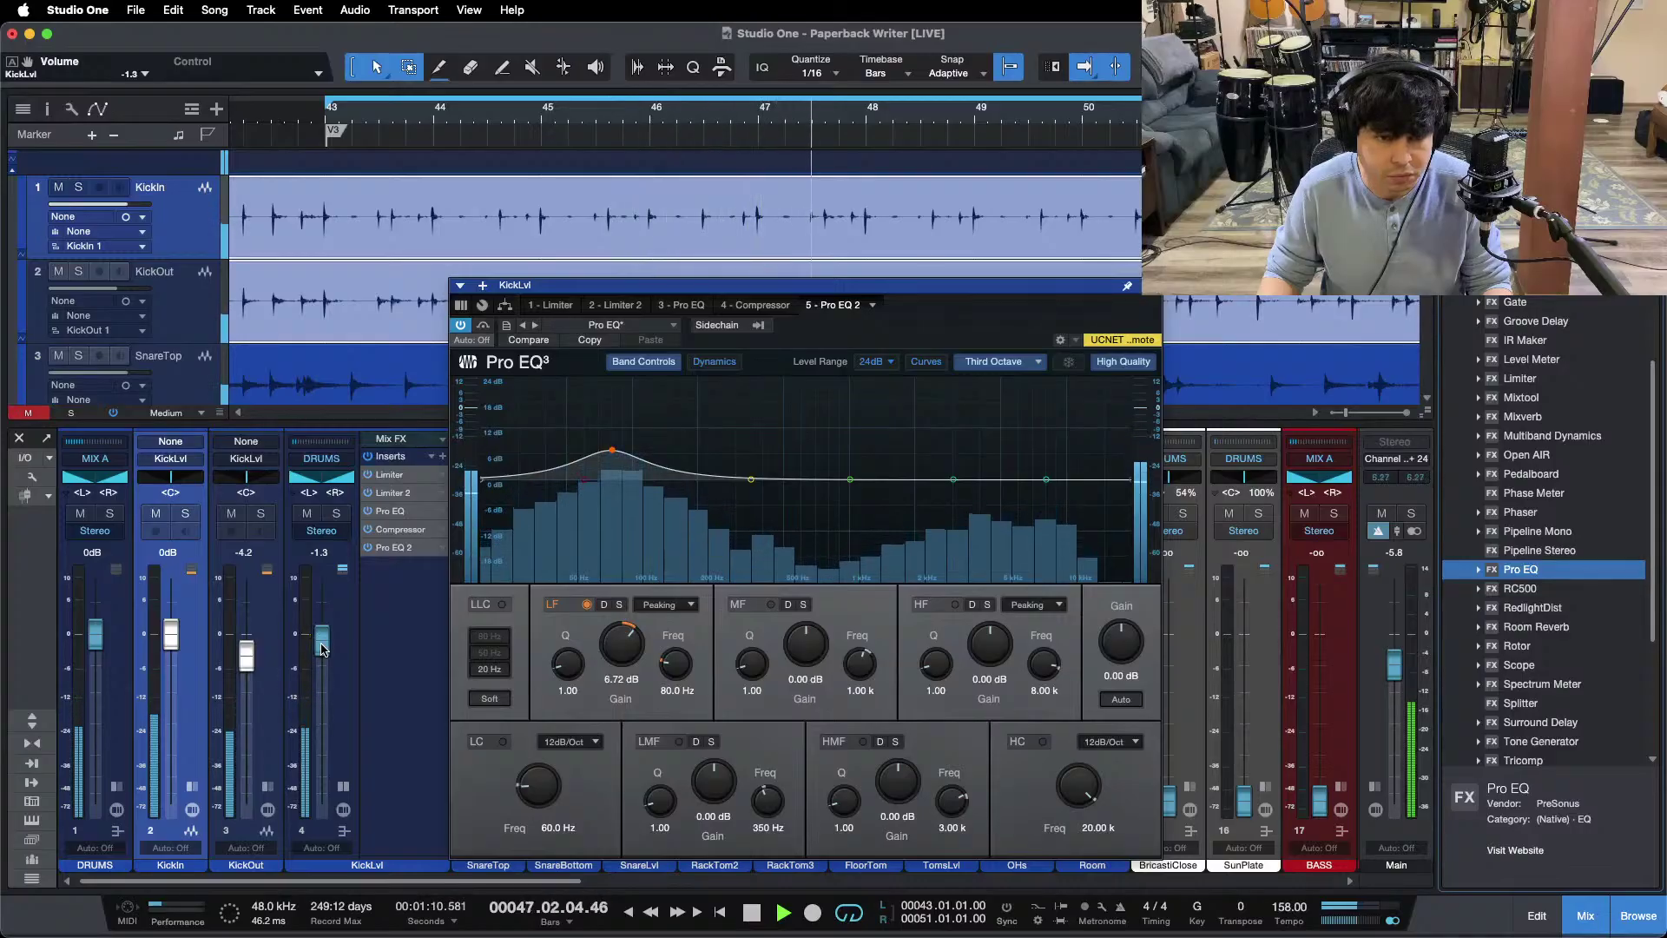
key(super+s)
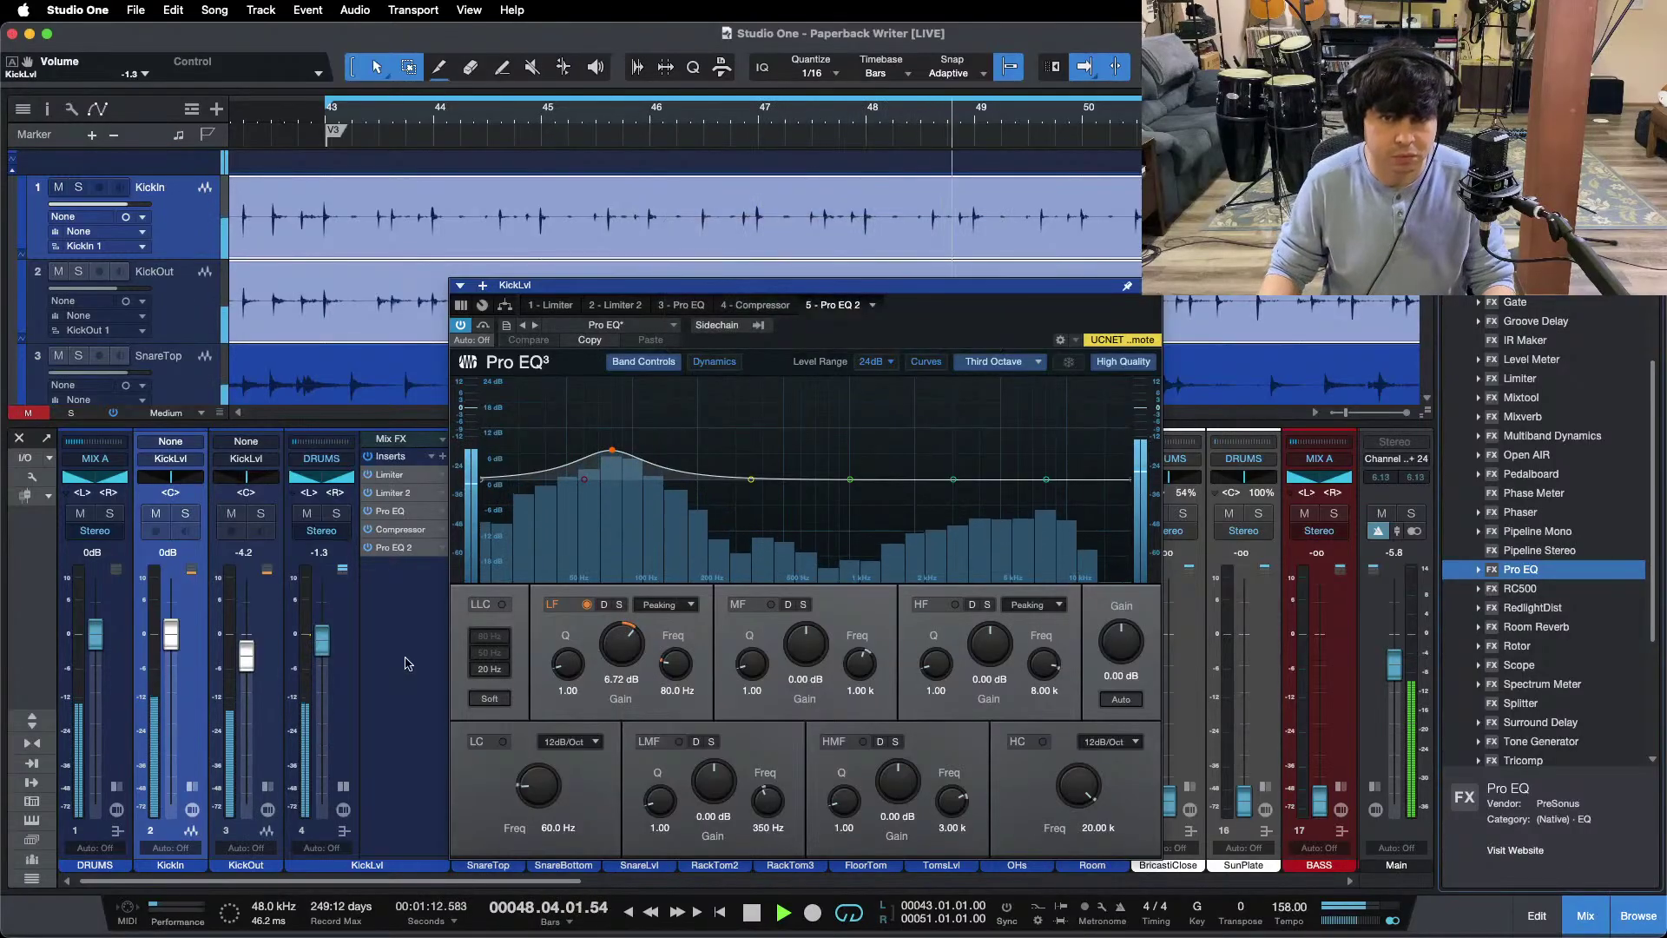
Step: Raise the HF gain of the first Pro EQ on KickLvl to 24 dB and close the plug-in window
click(679, 306)
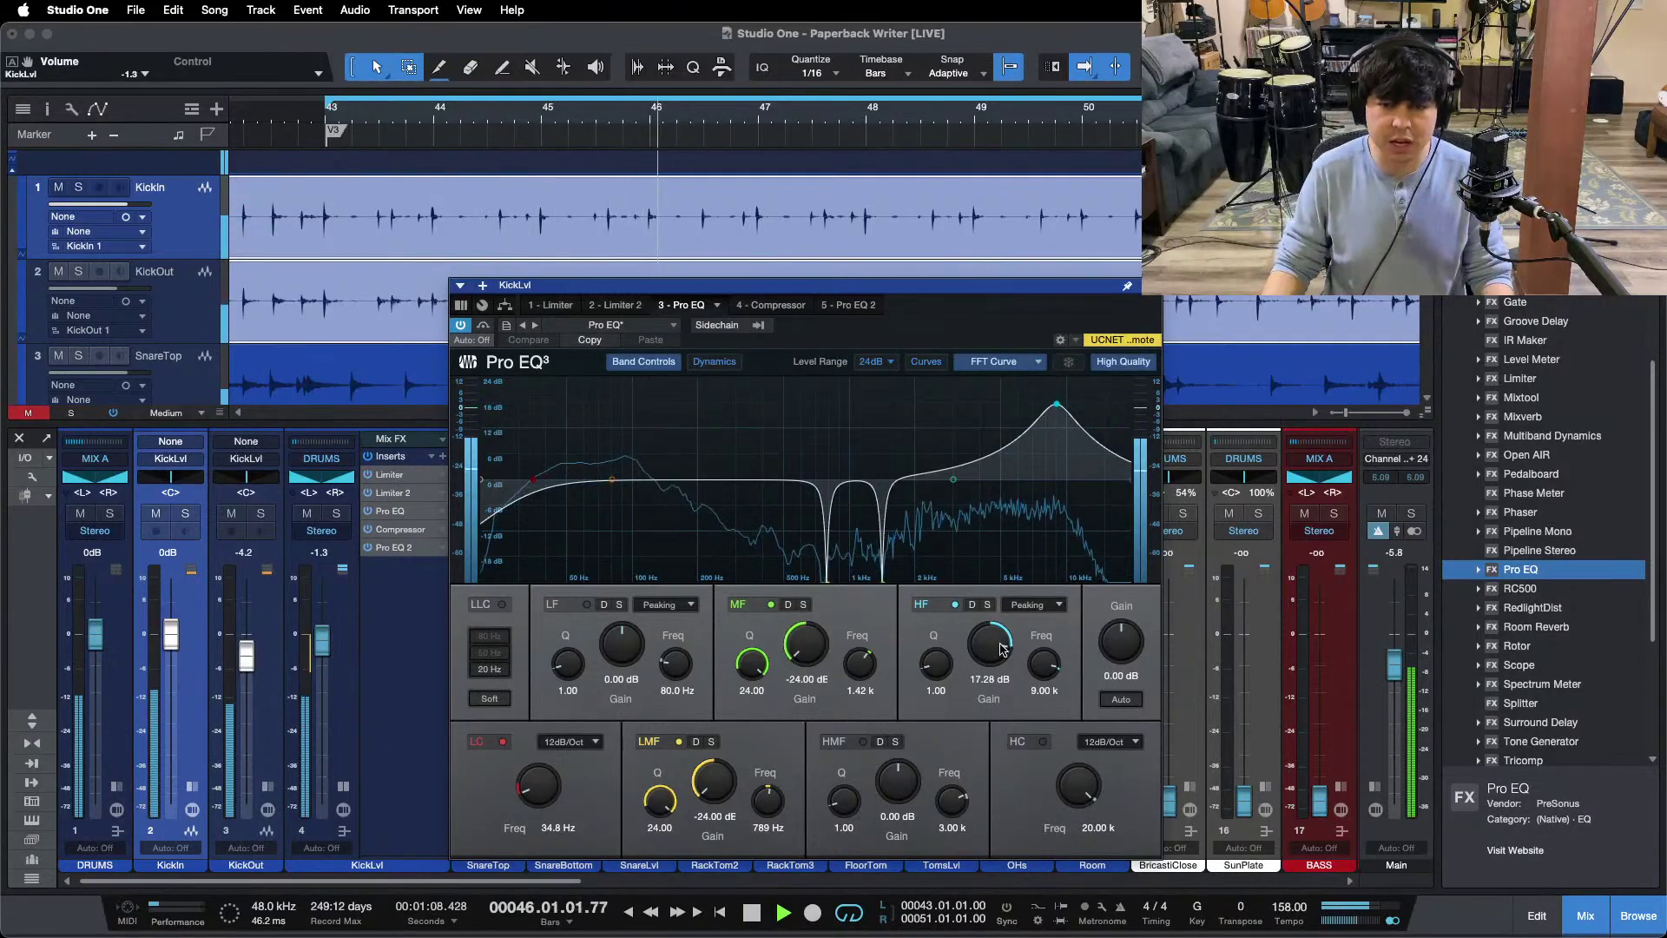
scroll(993, 649, up, 2)
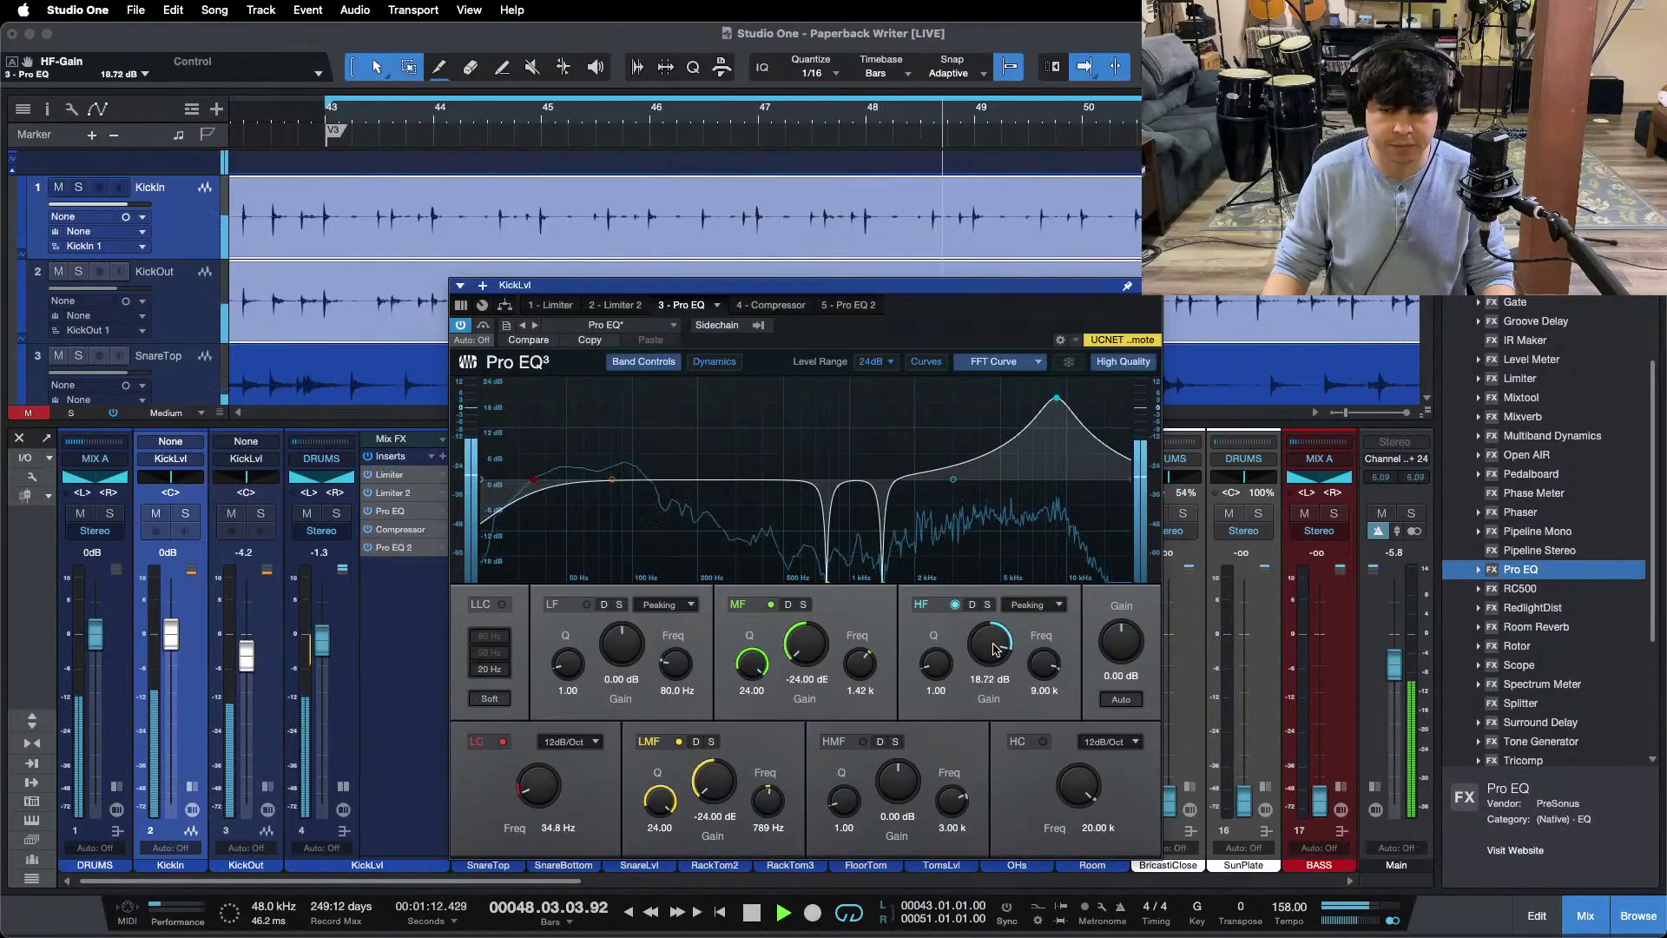
scroll(993, 648, up, 2)
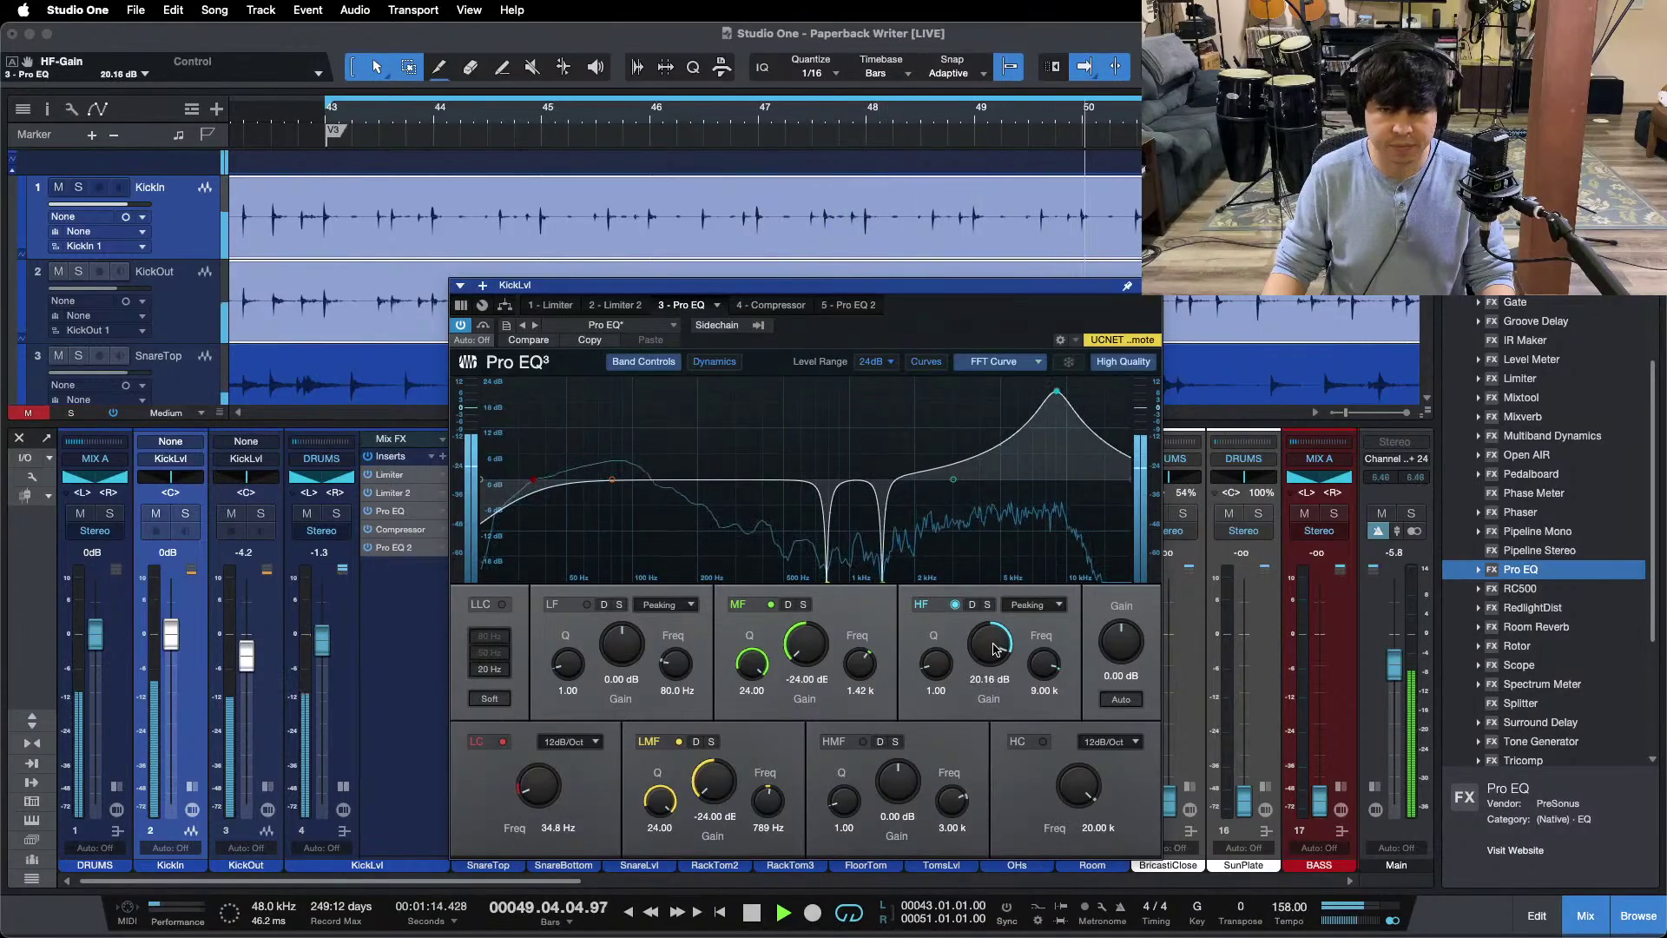
scroll(994, 648, up, 4)
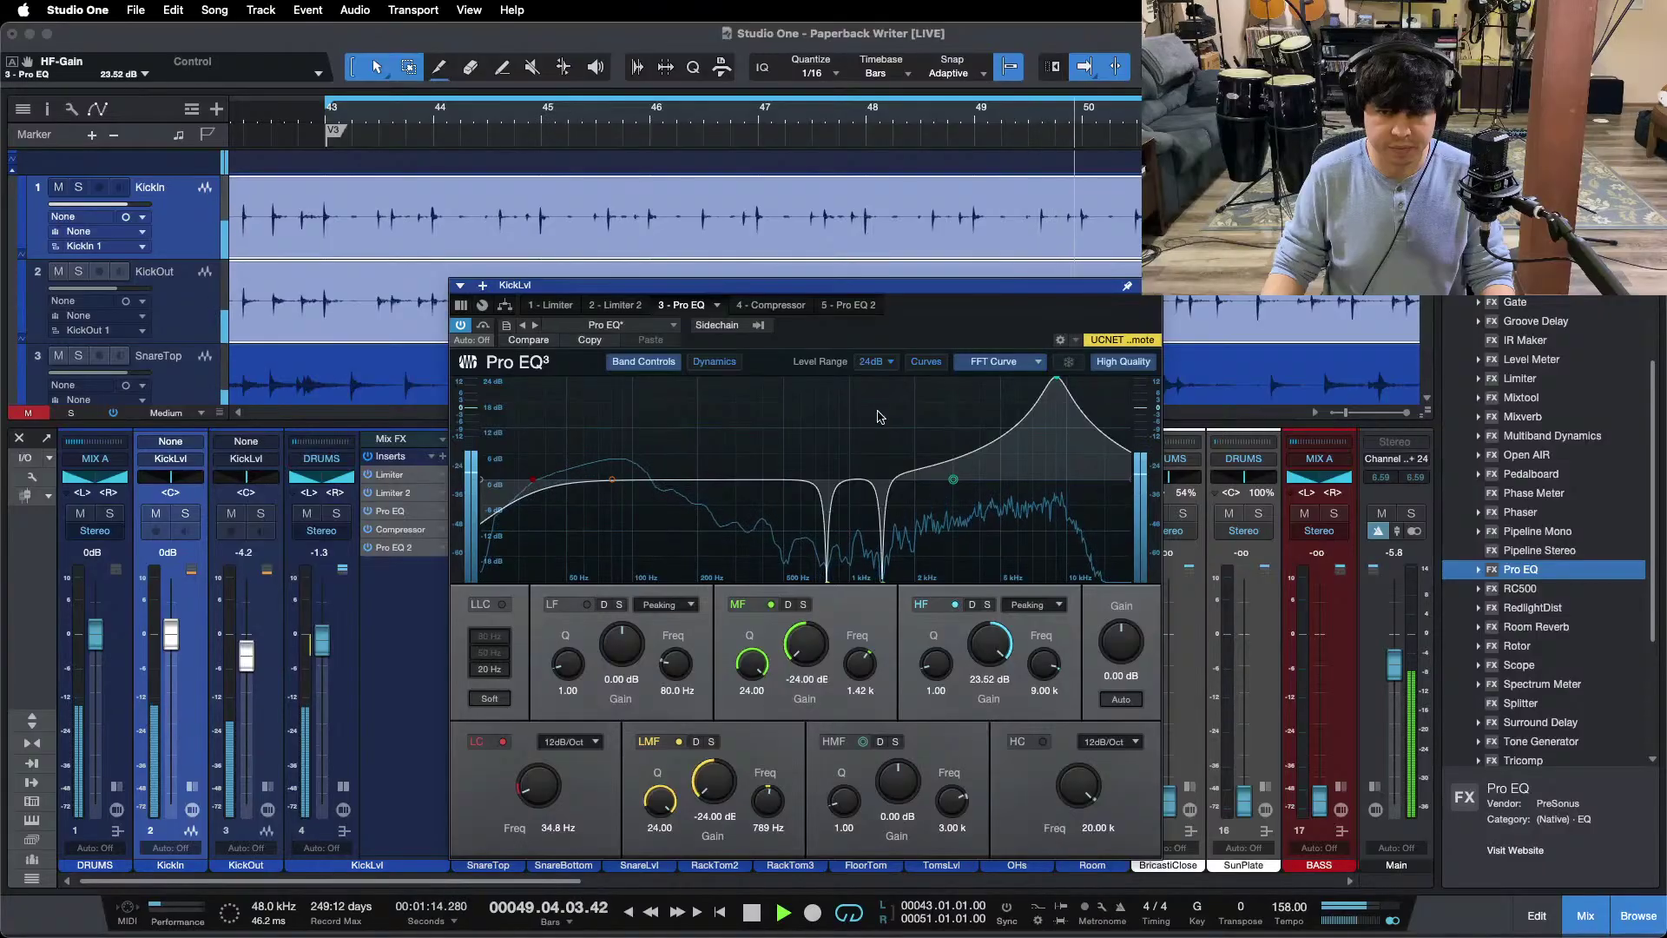
click(840, 307)
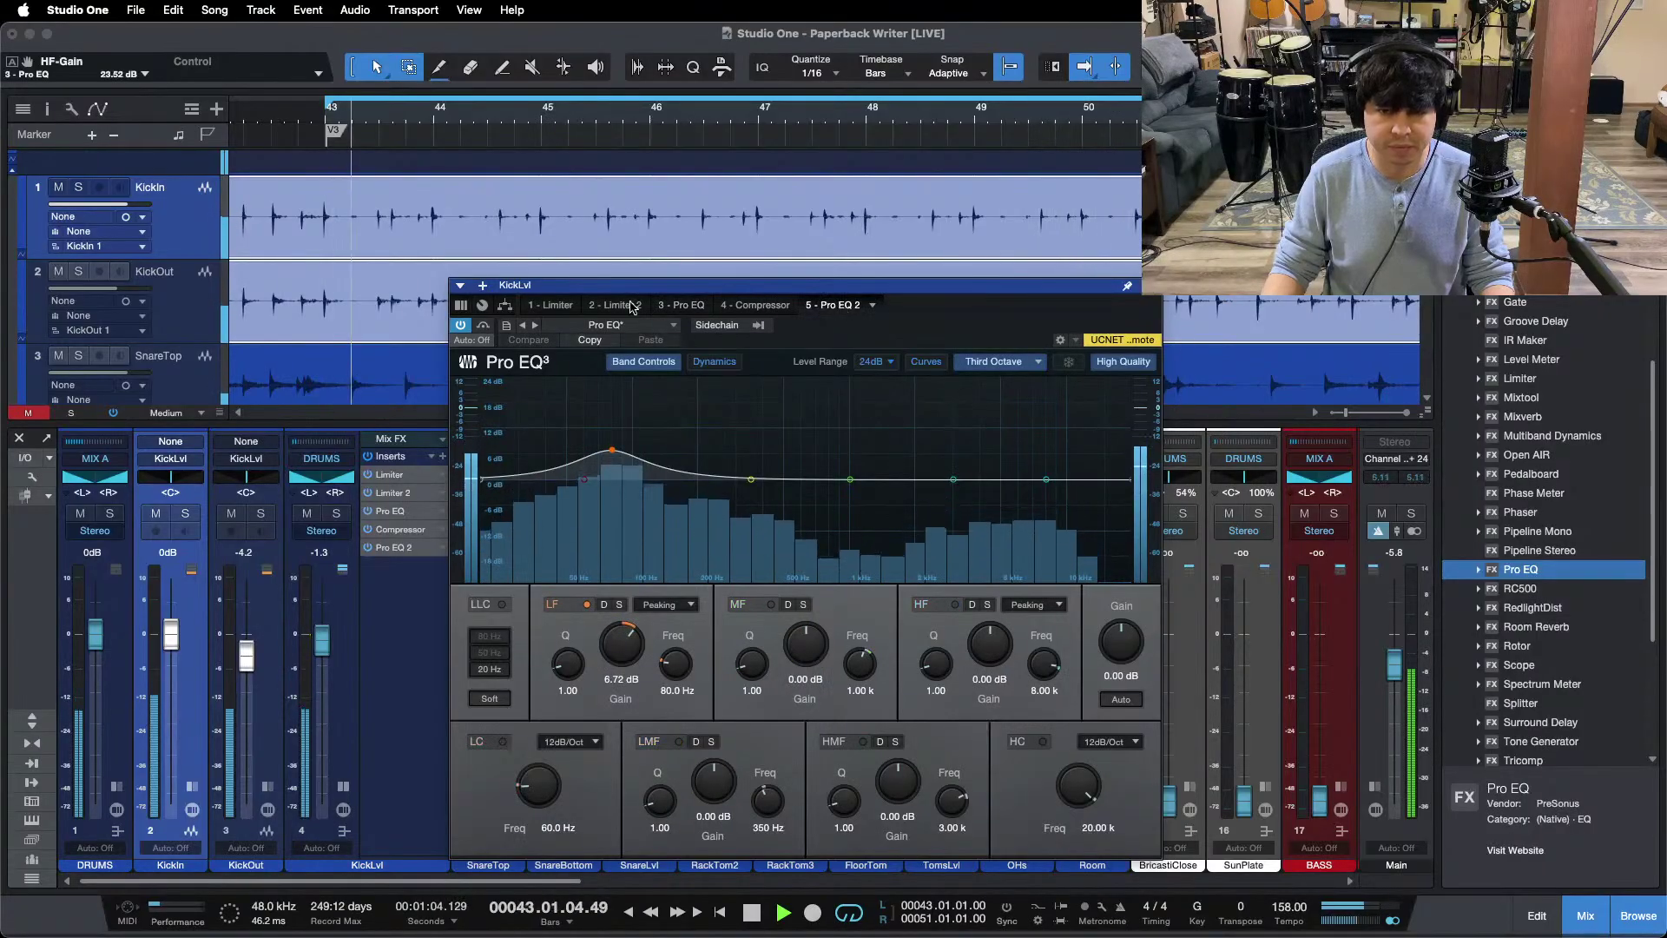
click(681, 305)
scroll(979, 649, up, 2)
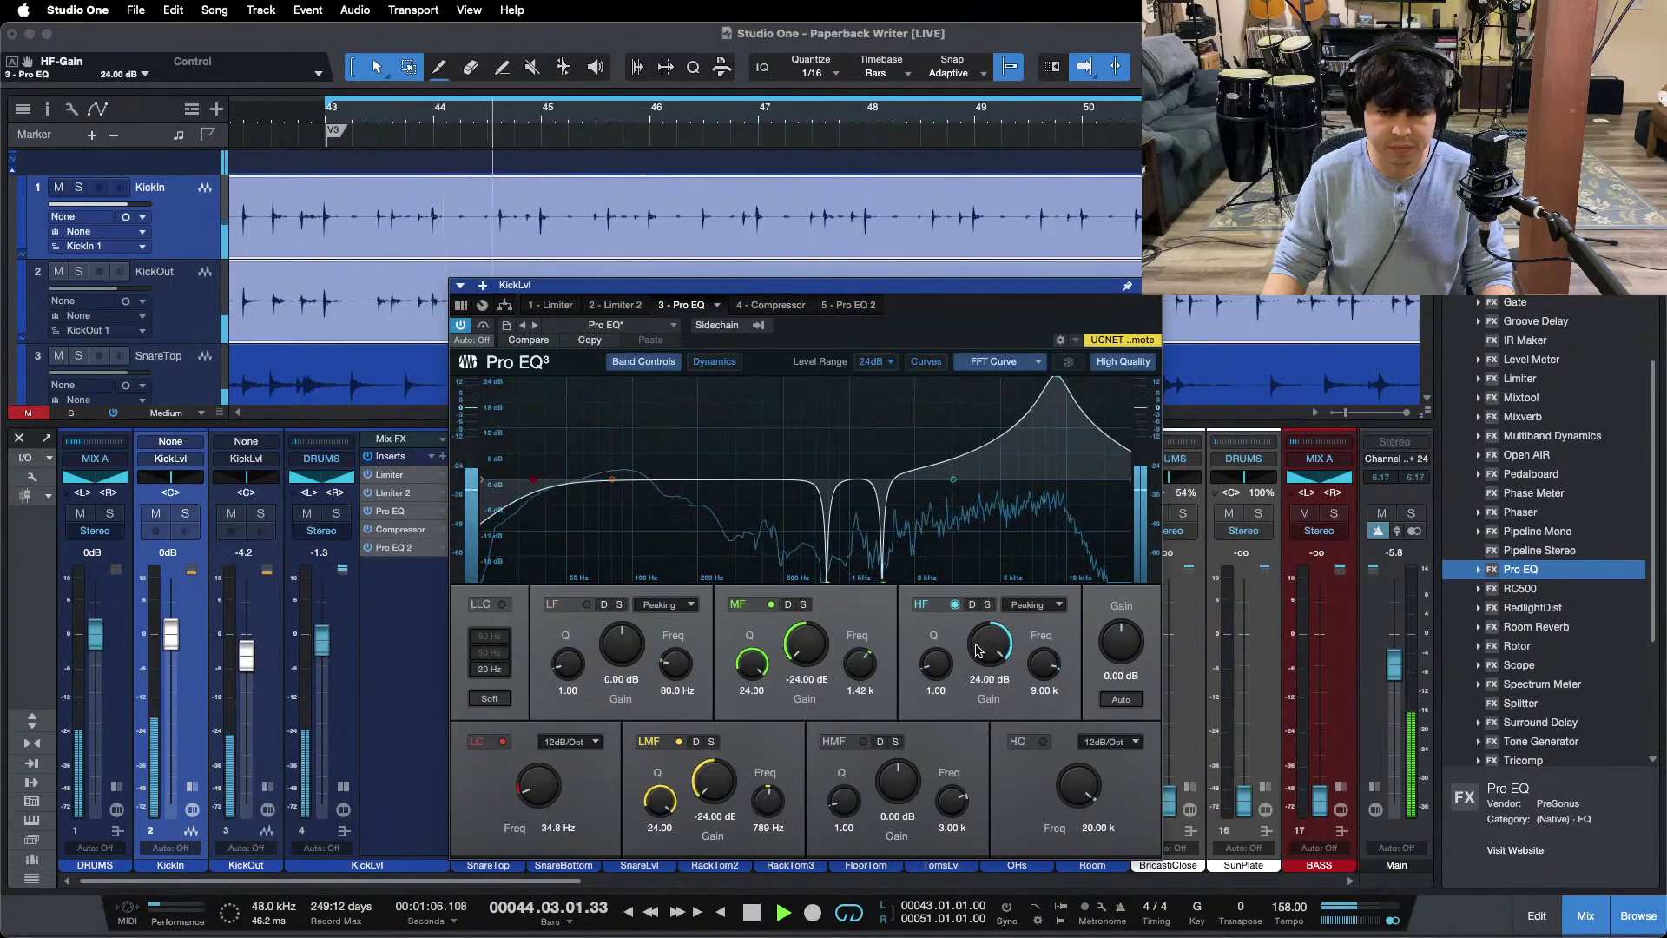
click(1146, 291)
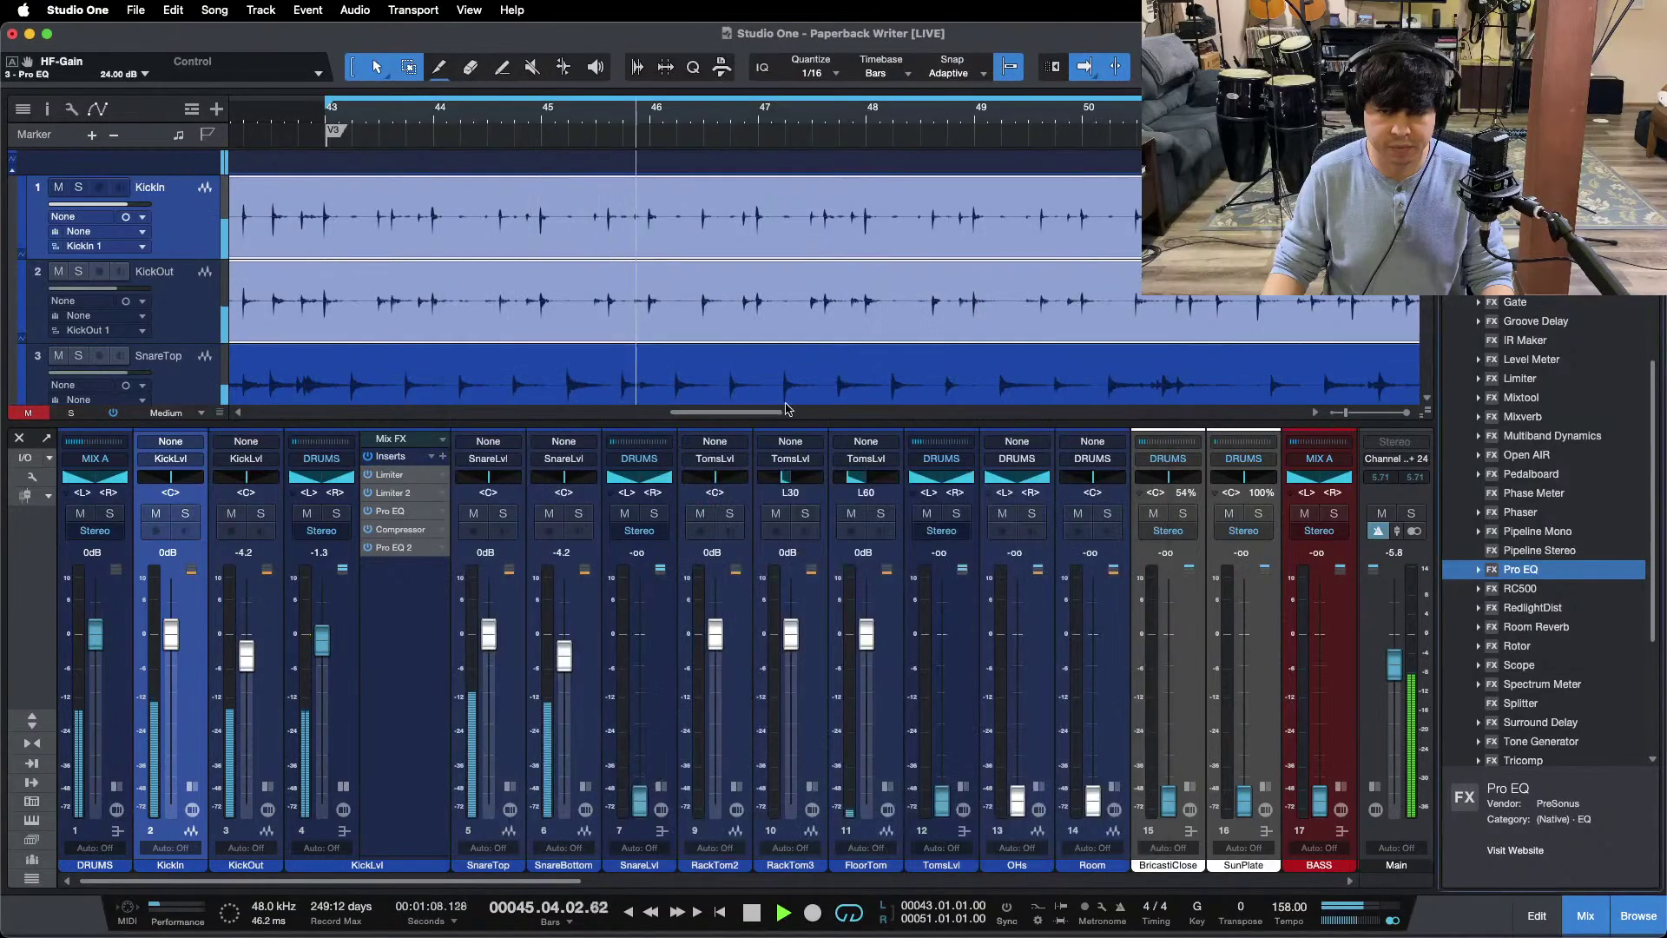
Step: Copy Limiter 2 to the end of the KickLvl insert chain and set the copy's ceiling to -10 dB
drag(393, 492, 404, 587)
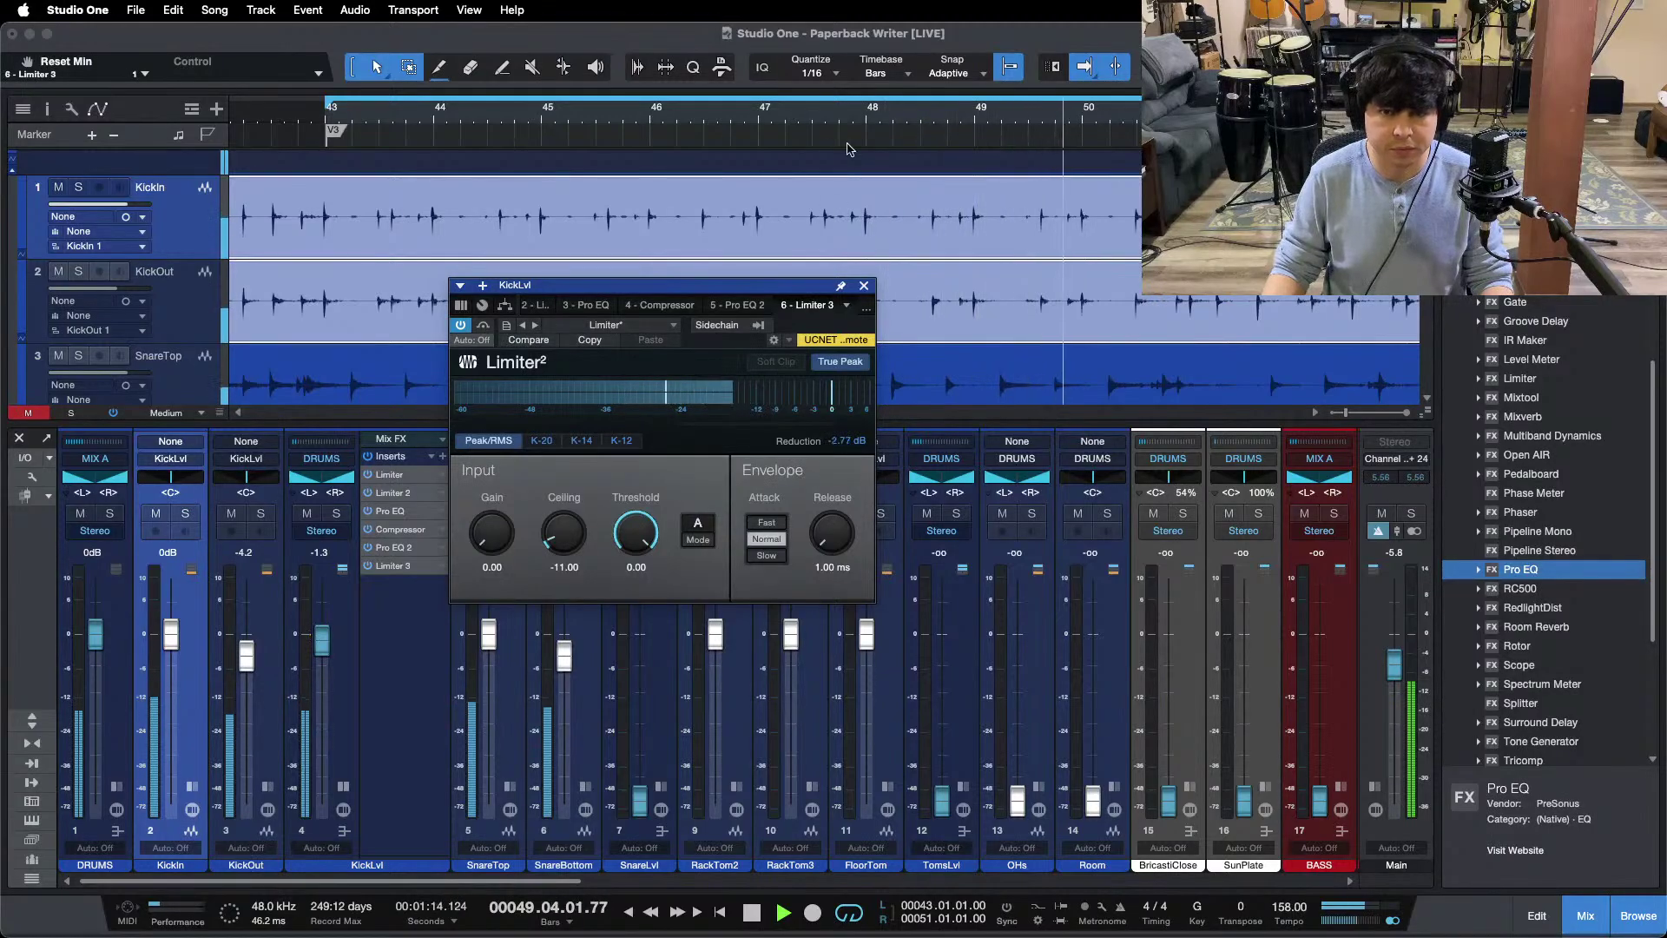
click(564, 567)
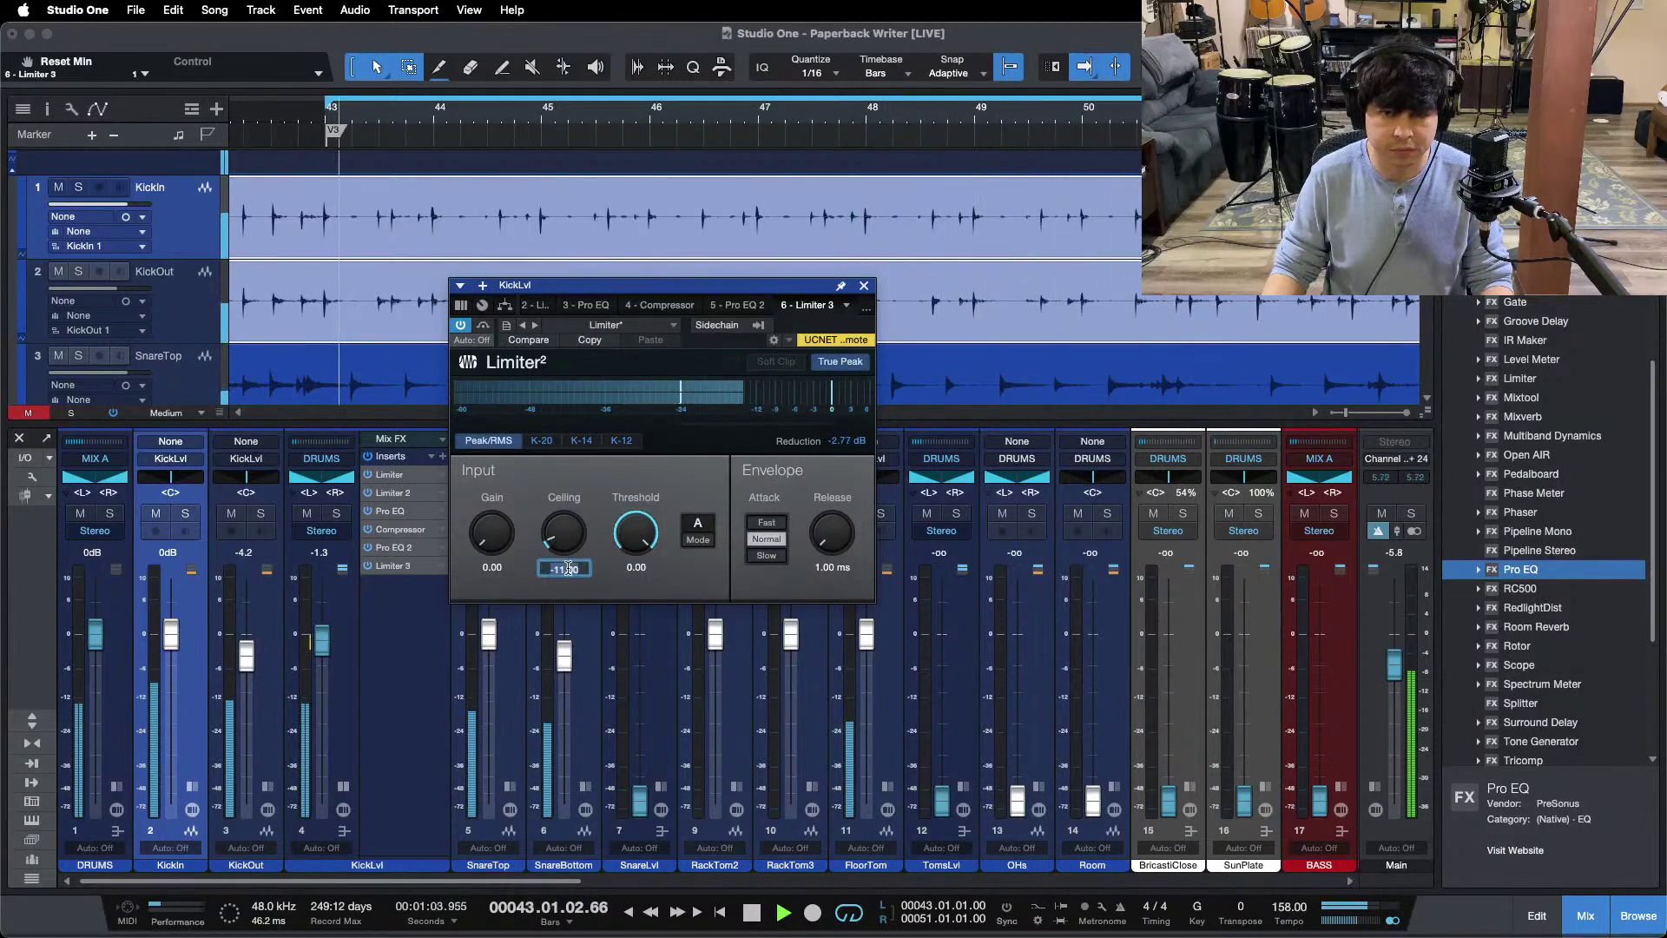
text(-10)
key(Return)
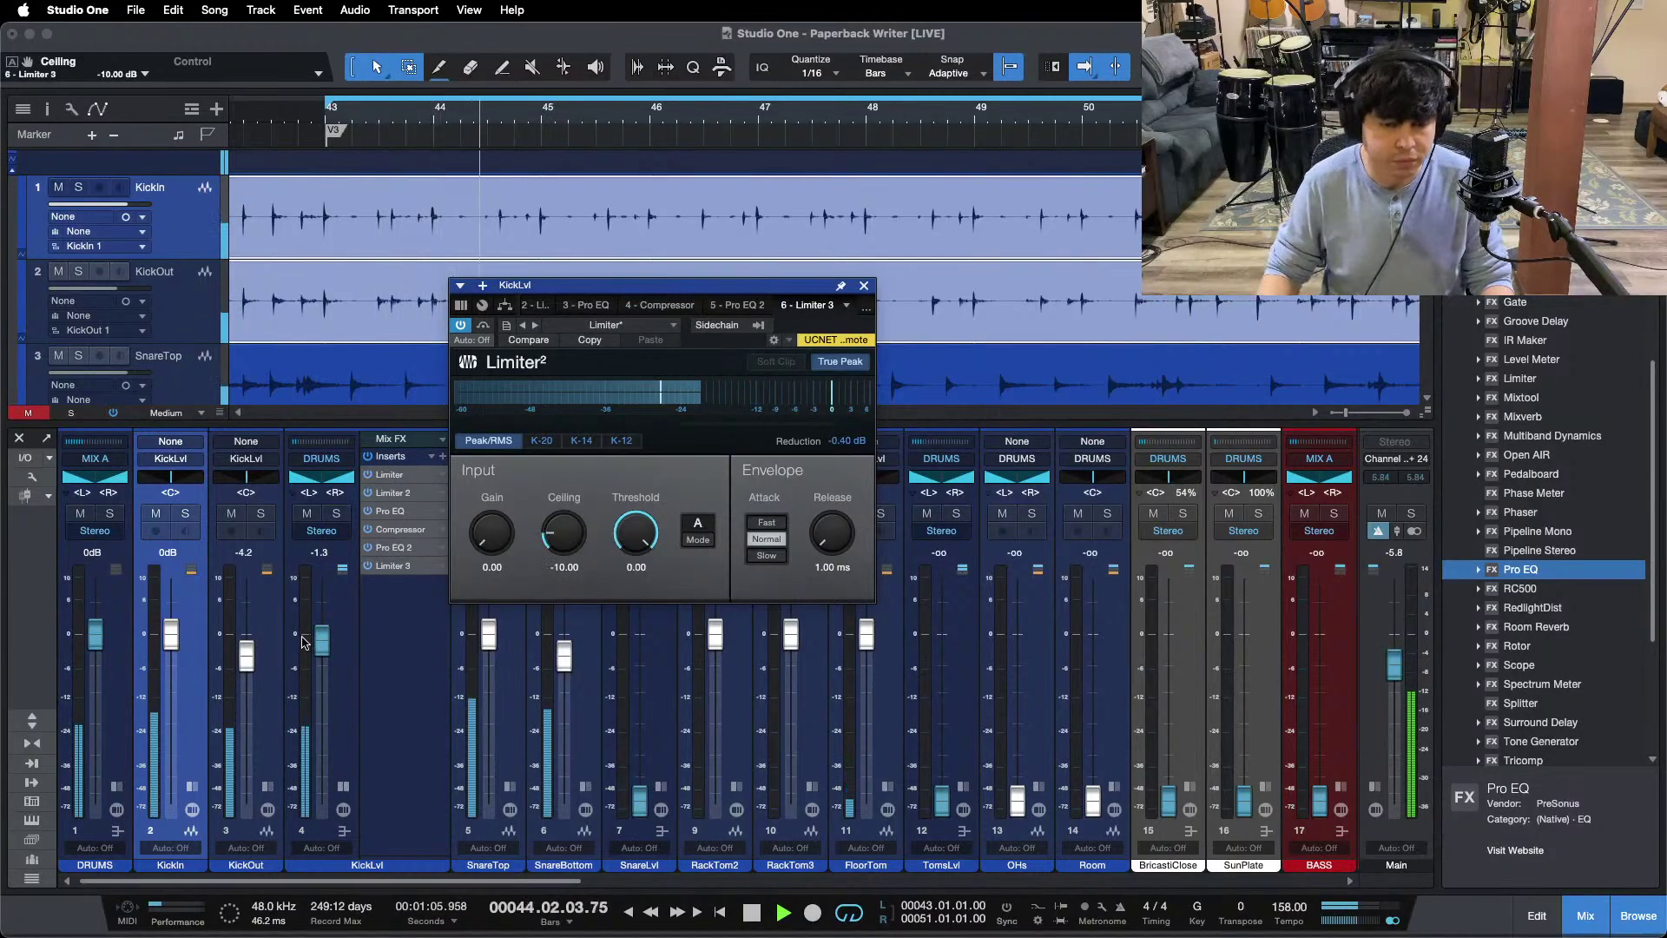
Step: Raise the KickLvl fader to 0 dB and close the limiter window
scroll(321, 642, up, 1)
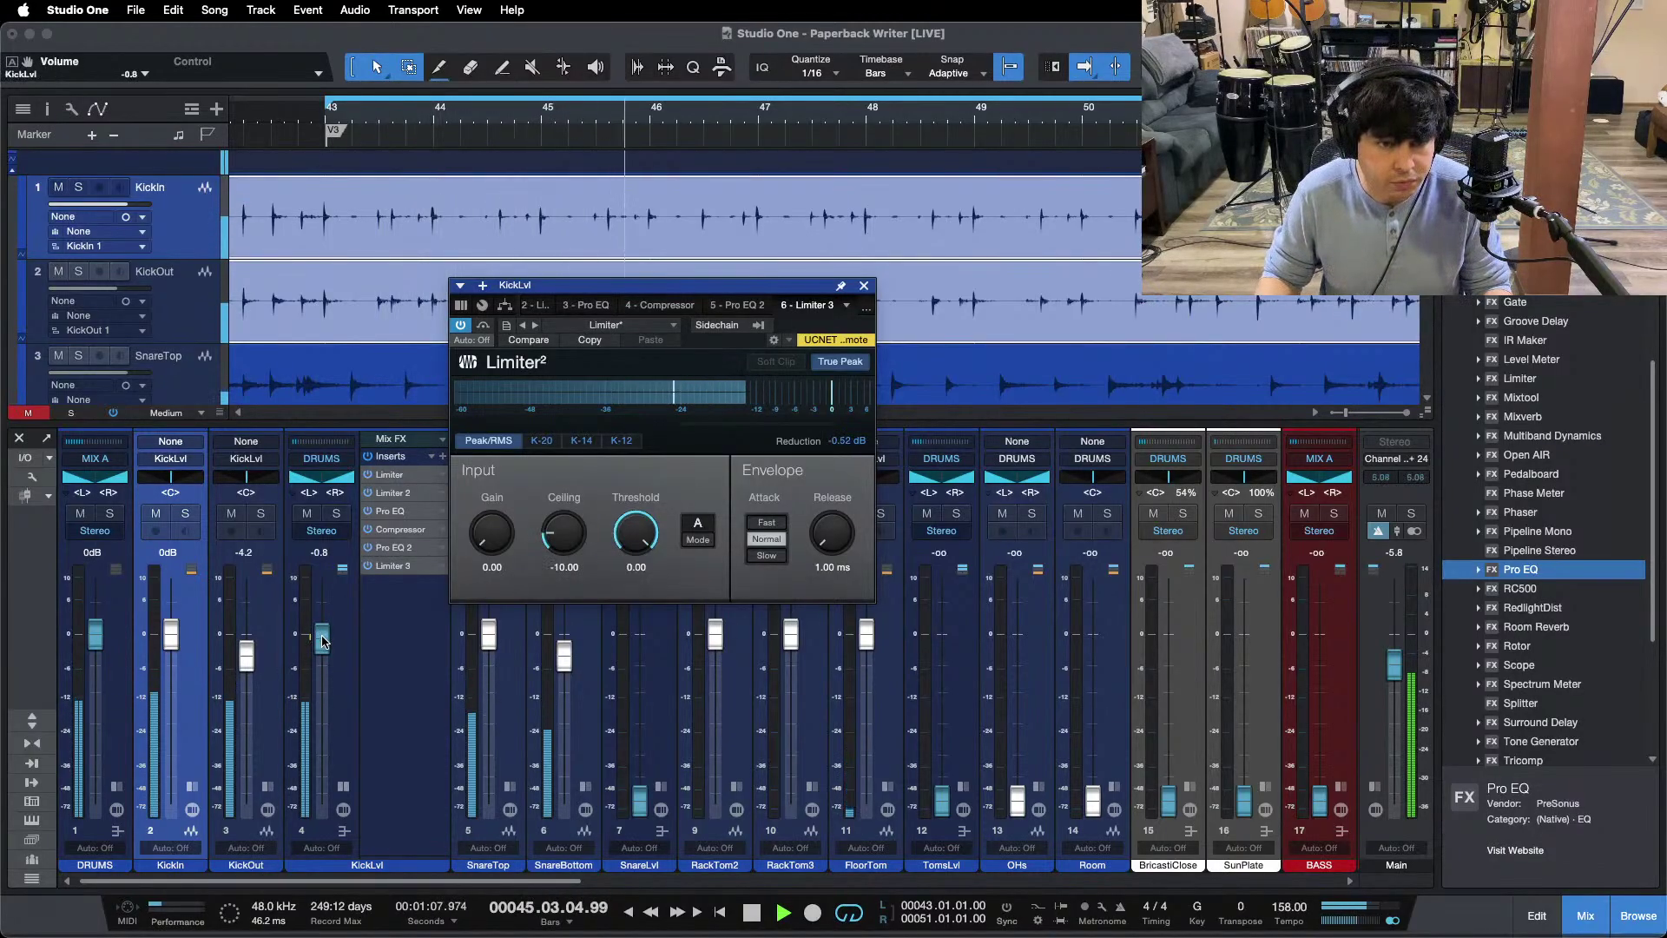
scroll(321, 642, up, 1)
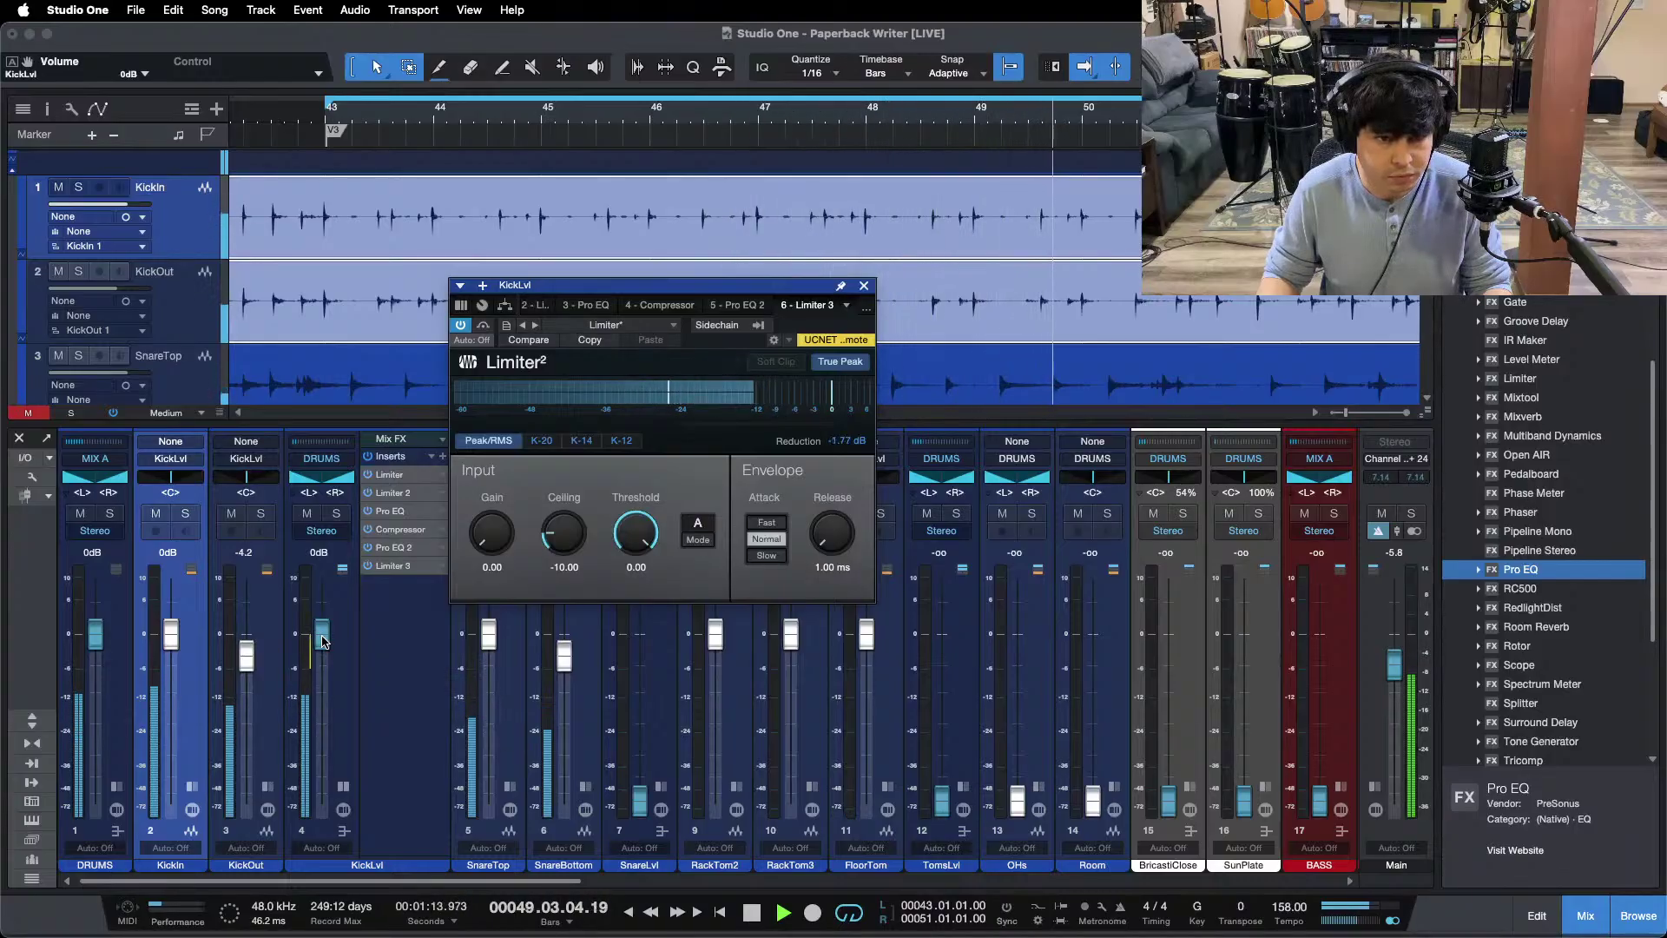
click(865, 287)
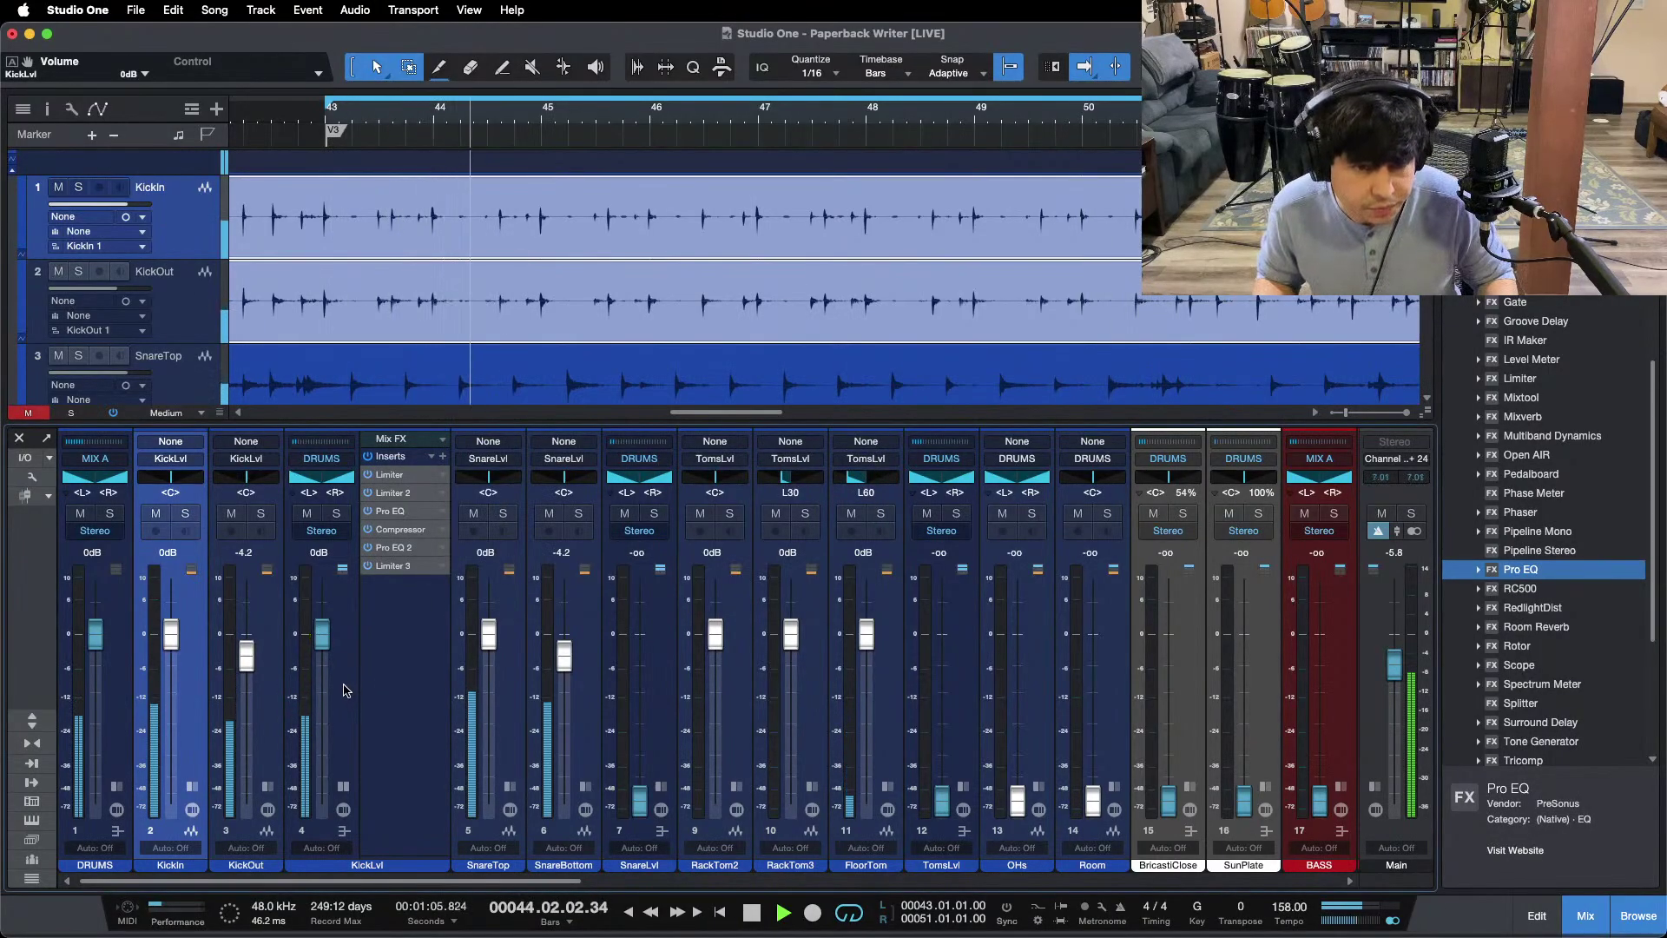
Step: Compare the kick sound with all KickLvl inserts bypassed and enabled, and open the first Pro EQ
click(368, 456)
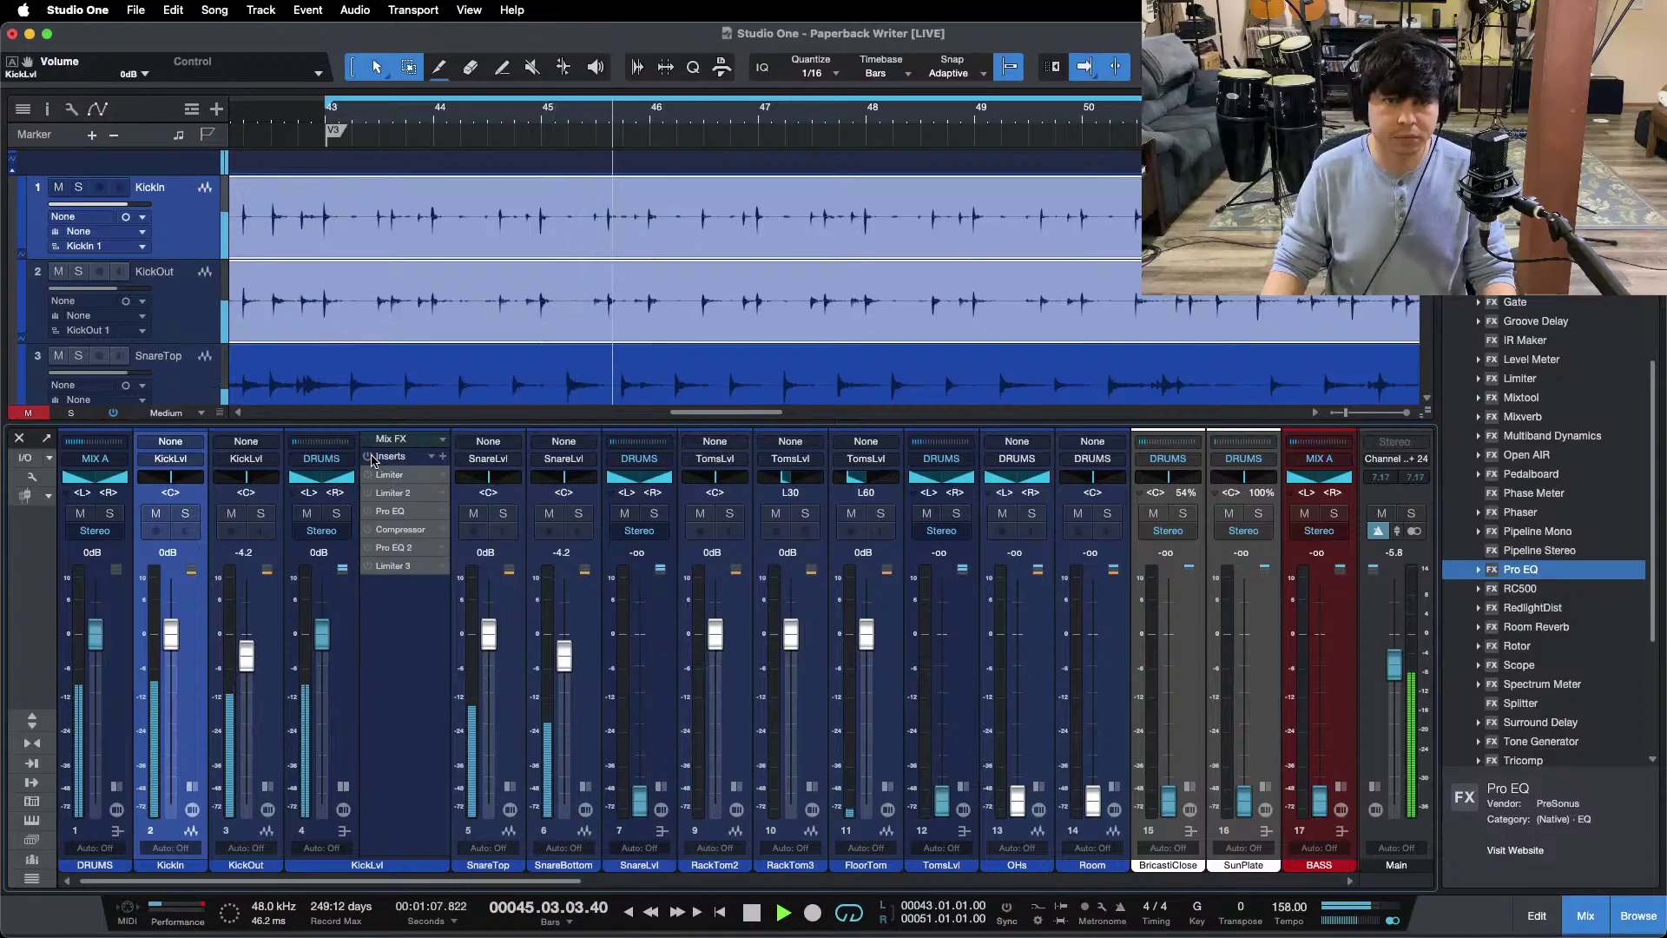
click(369, 457)
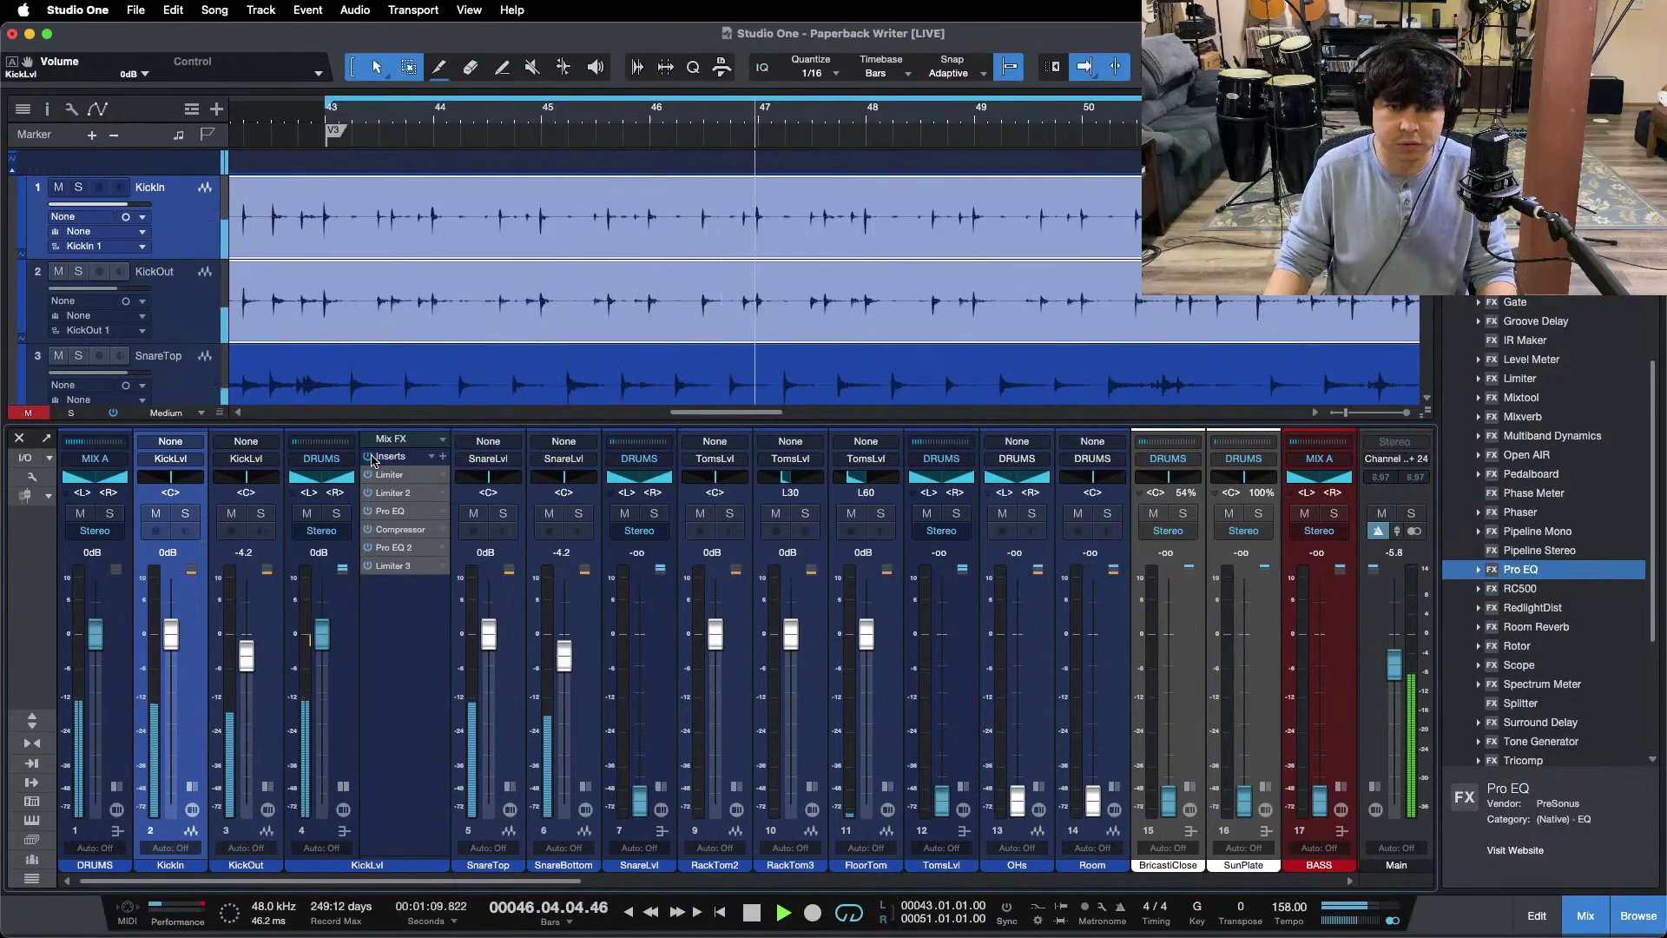
click(390, 511)
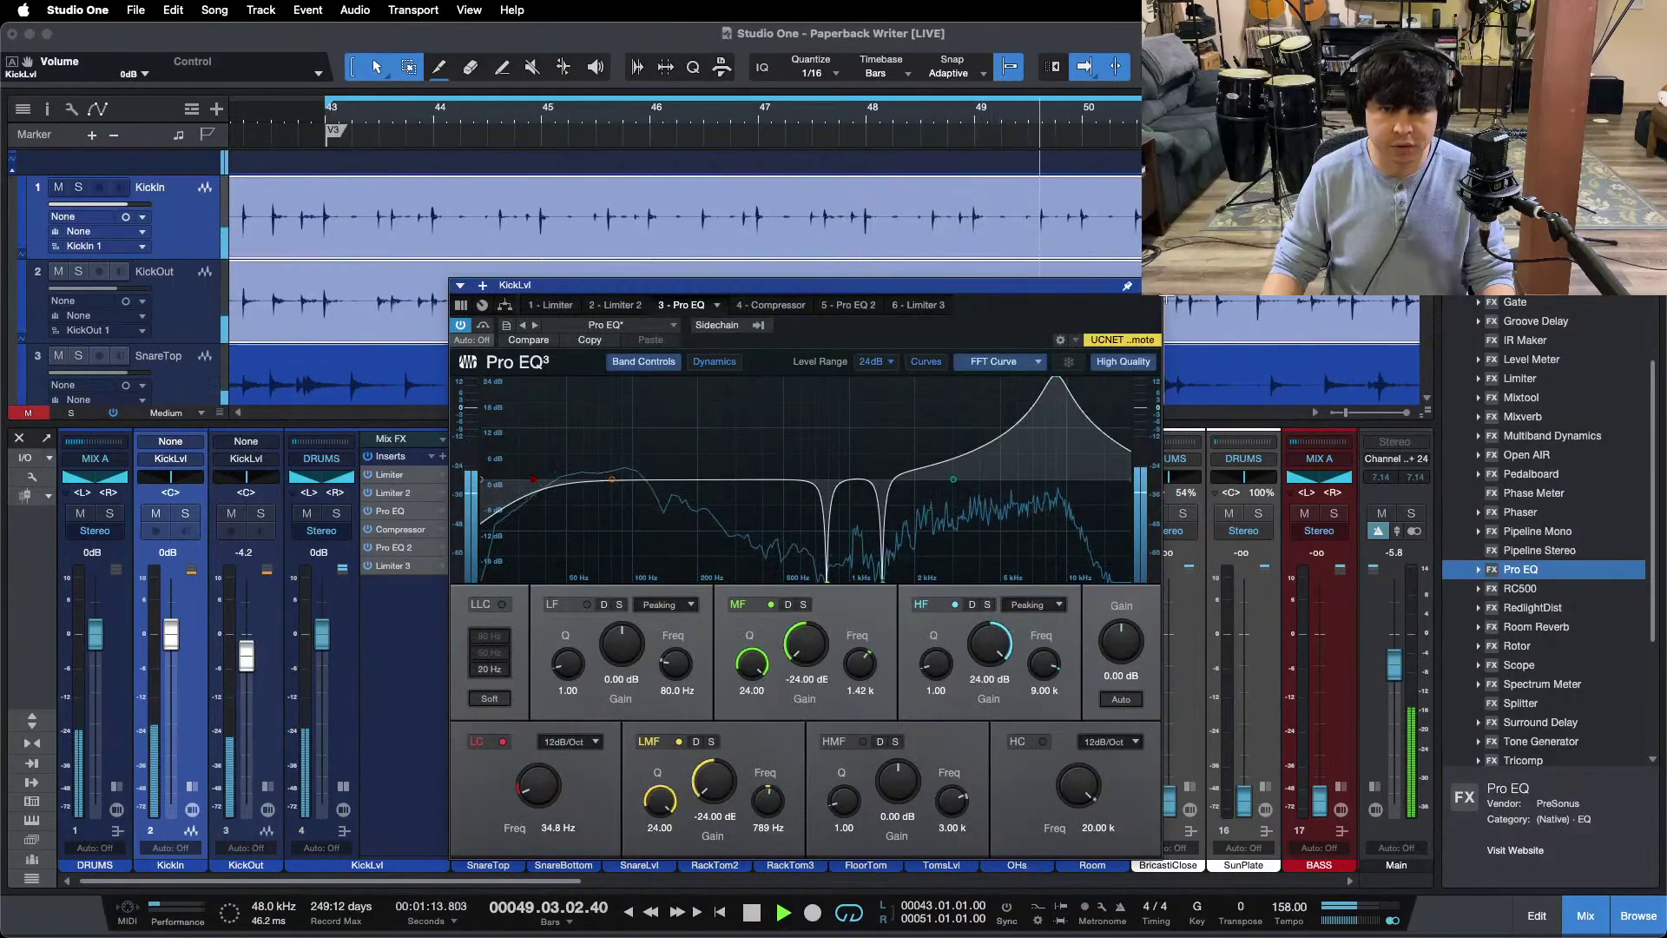
Step: Close the kick's Pro EQ window and collapse the KickLvl insert list in the mixer
click(390, 511)
click(342, 787)
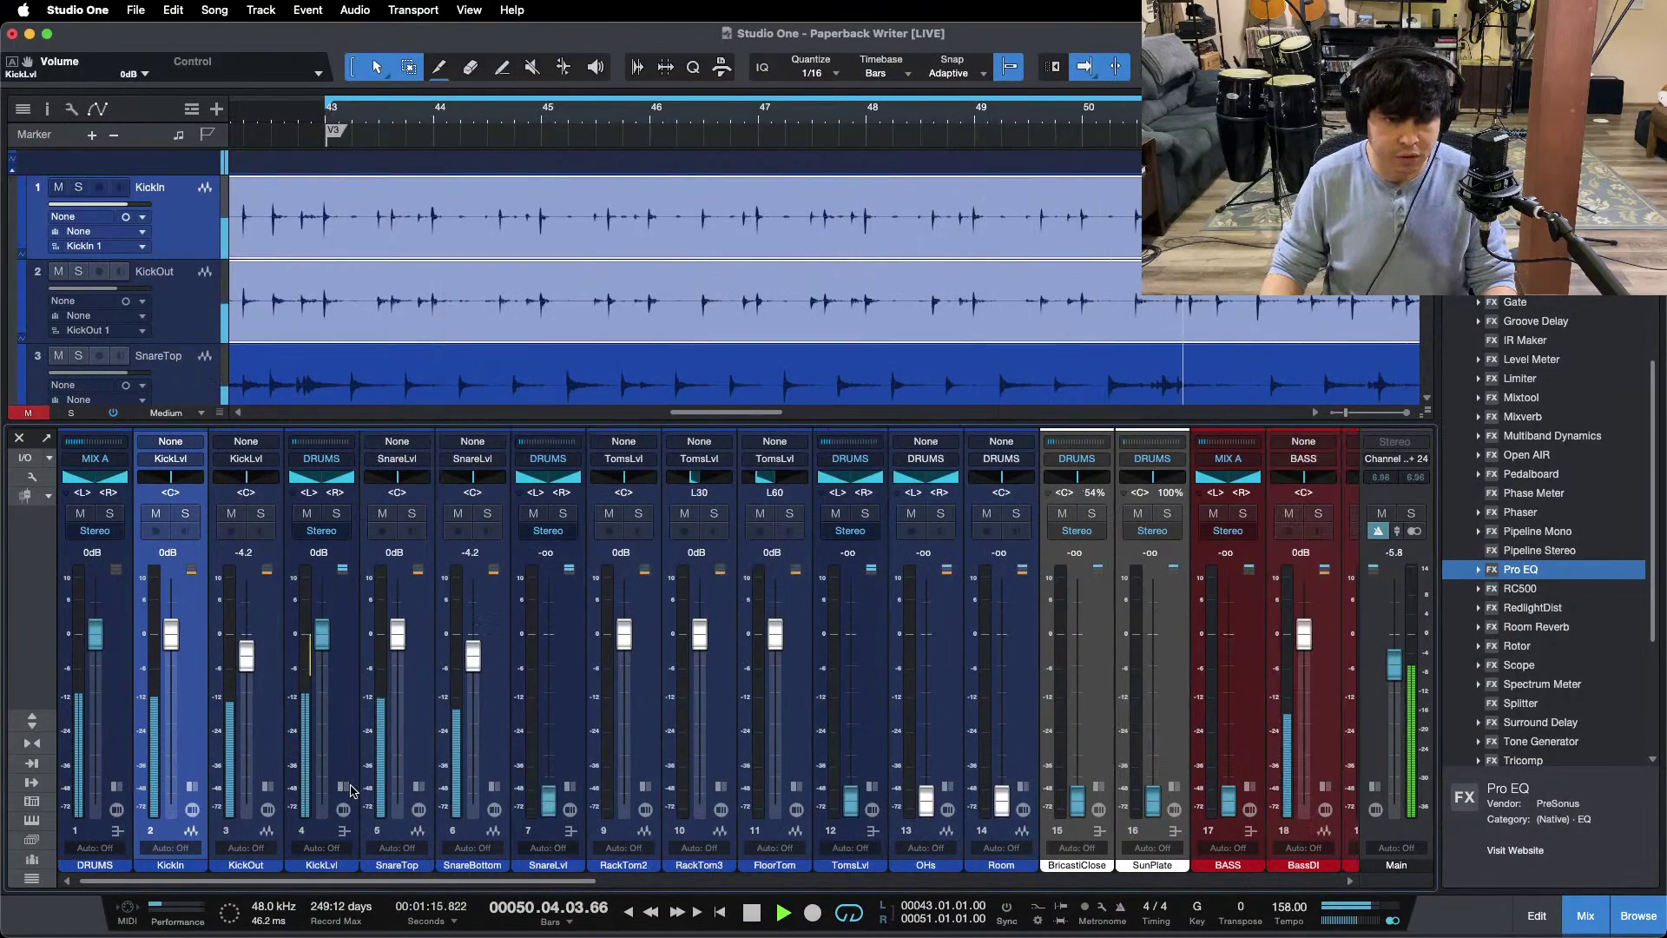
click(116, 788)
click(117, 789)
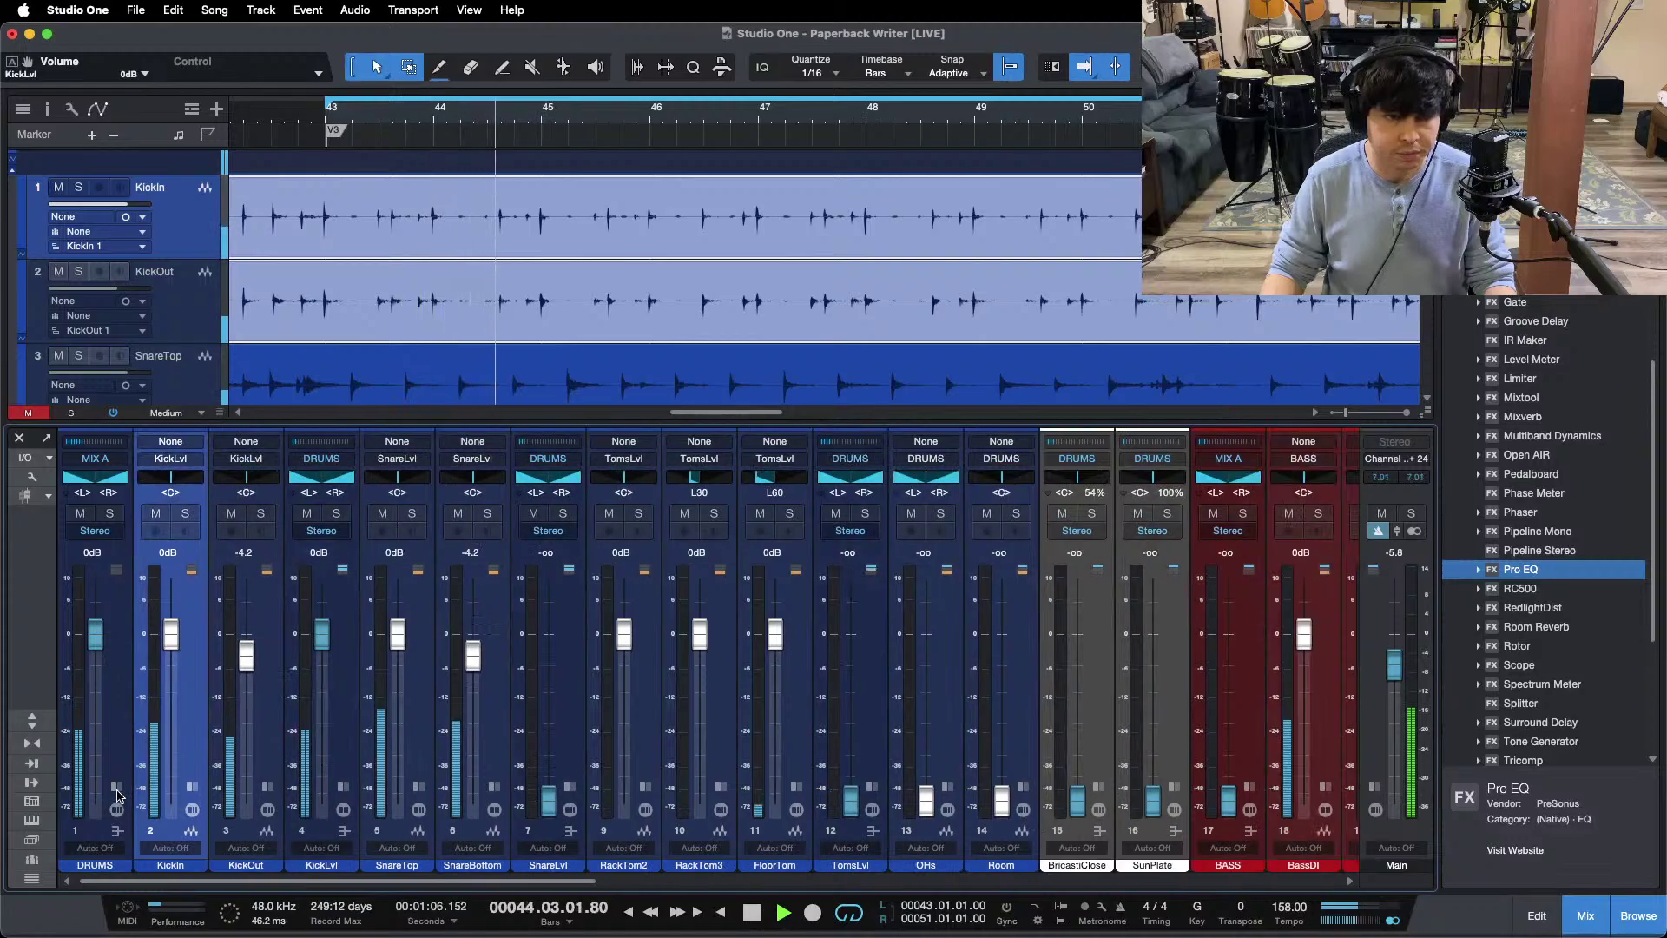
Step: Raise the SnareLvl fader to 0 dB and mute the KickIn, KickOut and KickLvl channels
super+click(551, 799)
drag(156, 513, 307, 513)
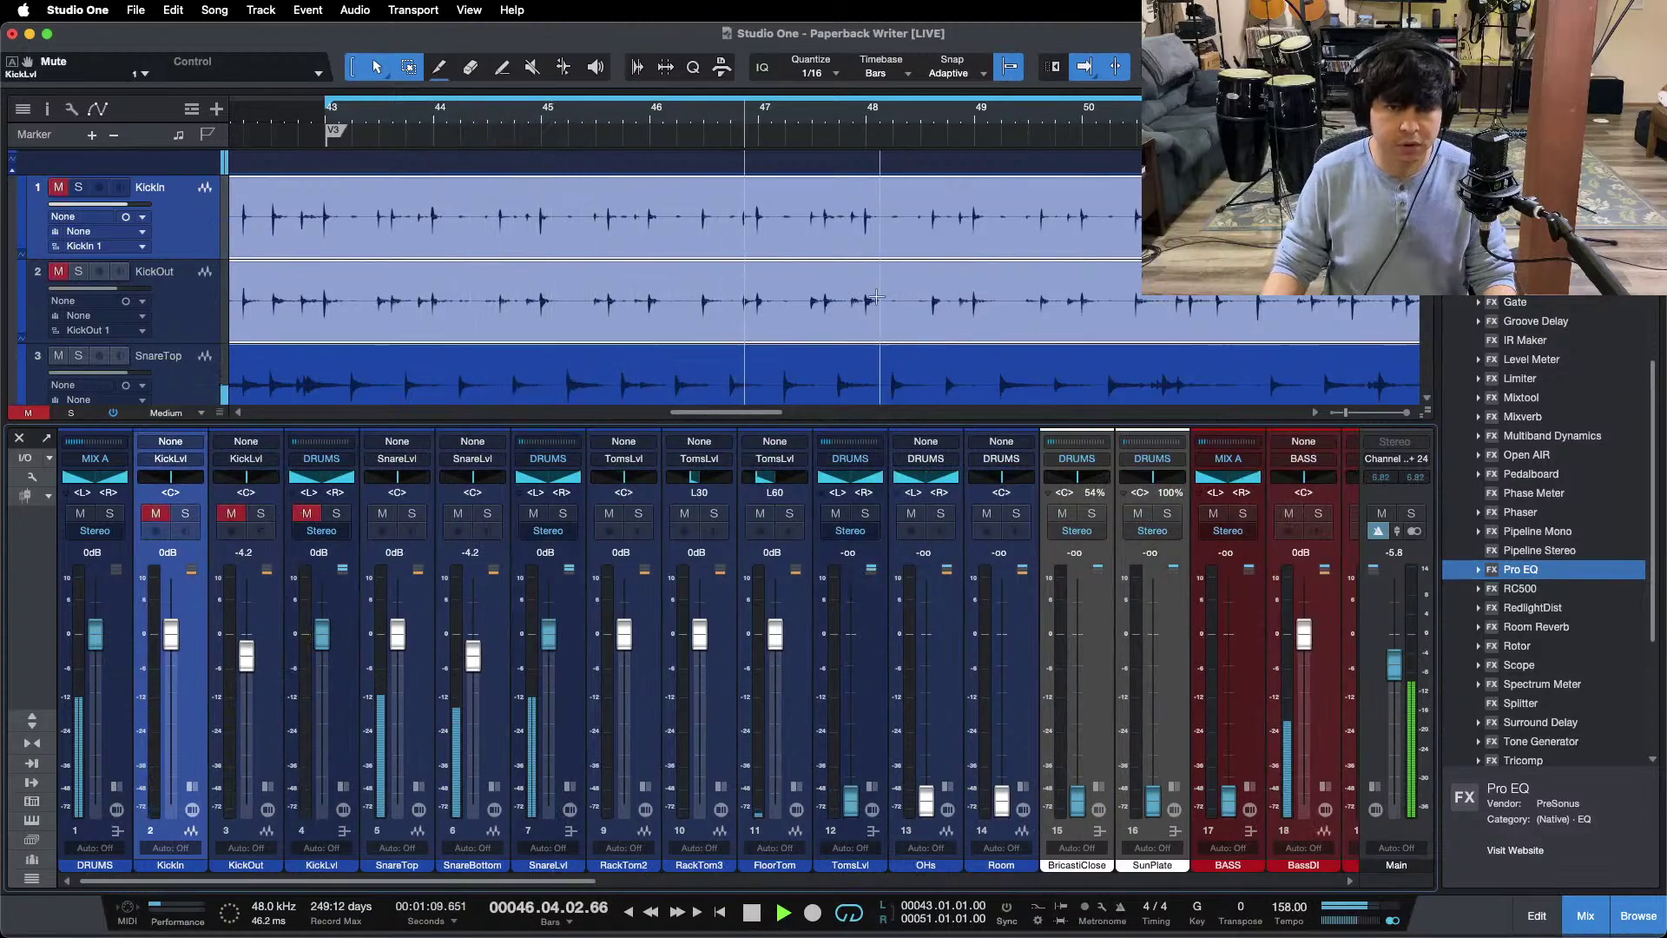
Step: Select the SnareTop and SnareBottom events in the arrangement
scroll(867, 301, down, 1)
scroll(867, 300, down, 1)
key(shift+z)
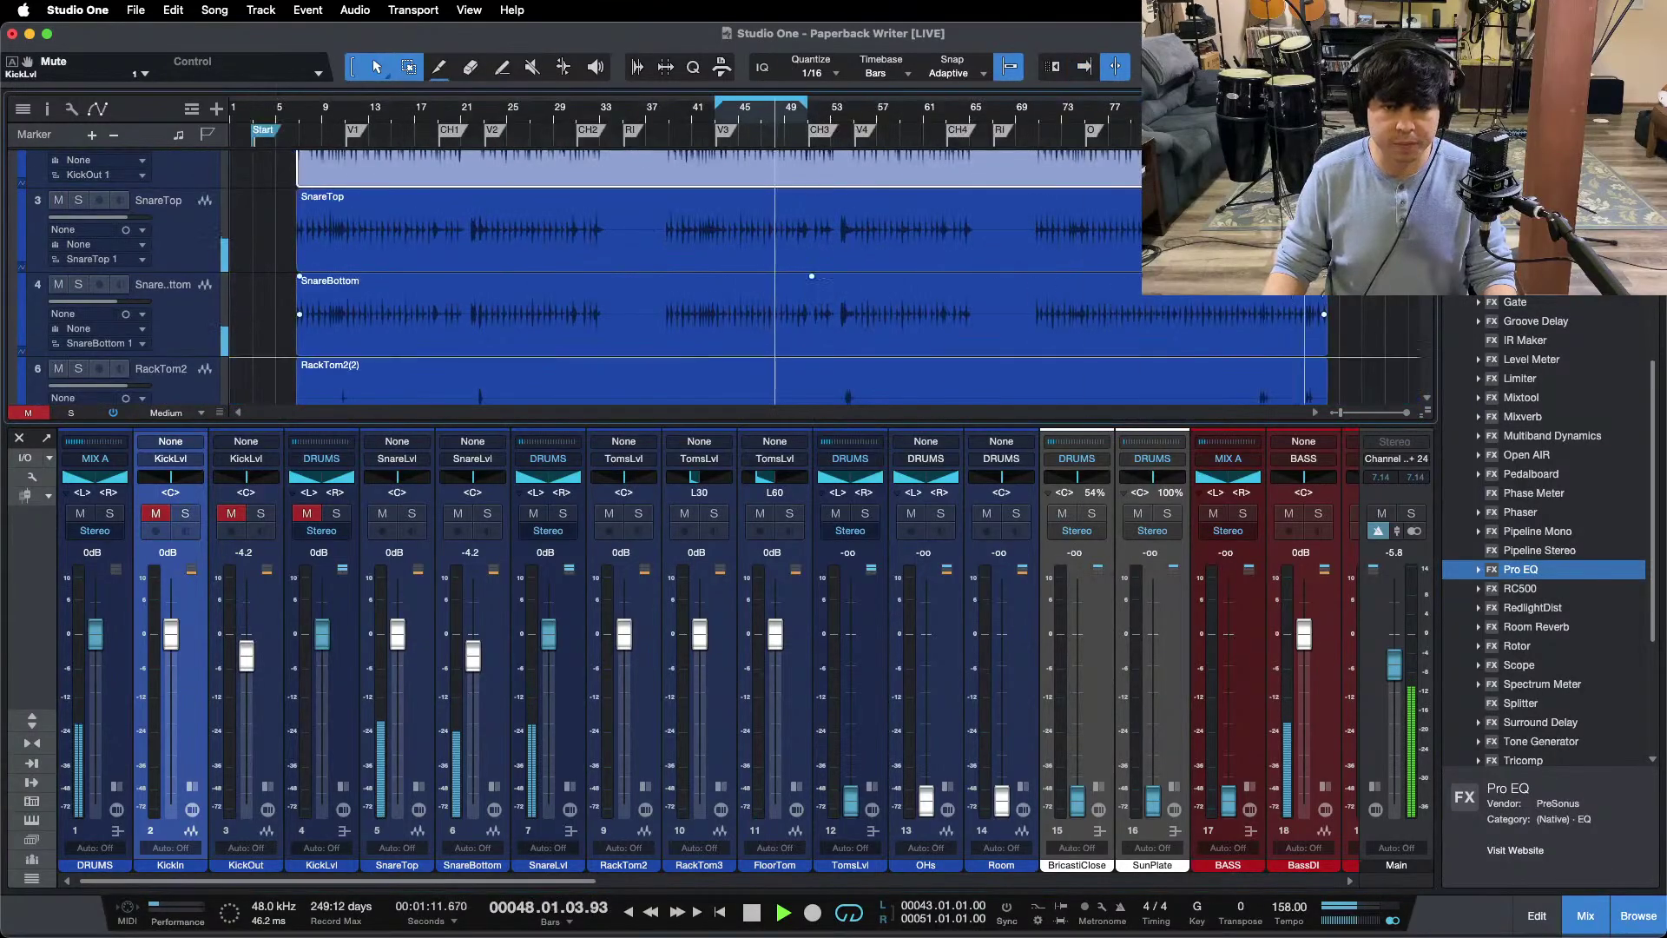
drag(1355, 337, 1294, 238)
mouse_move(732, 934)
click(909, 898)
click(1548, 848)
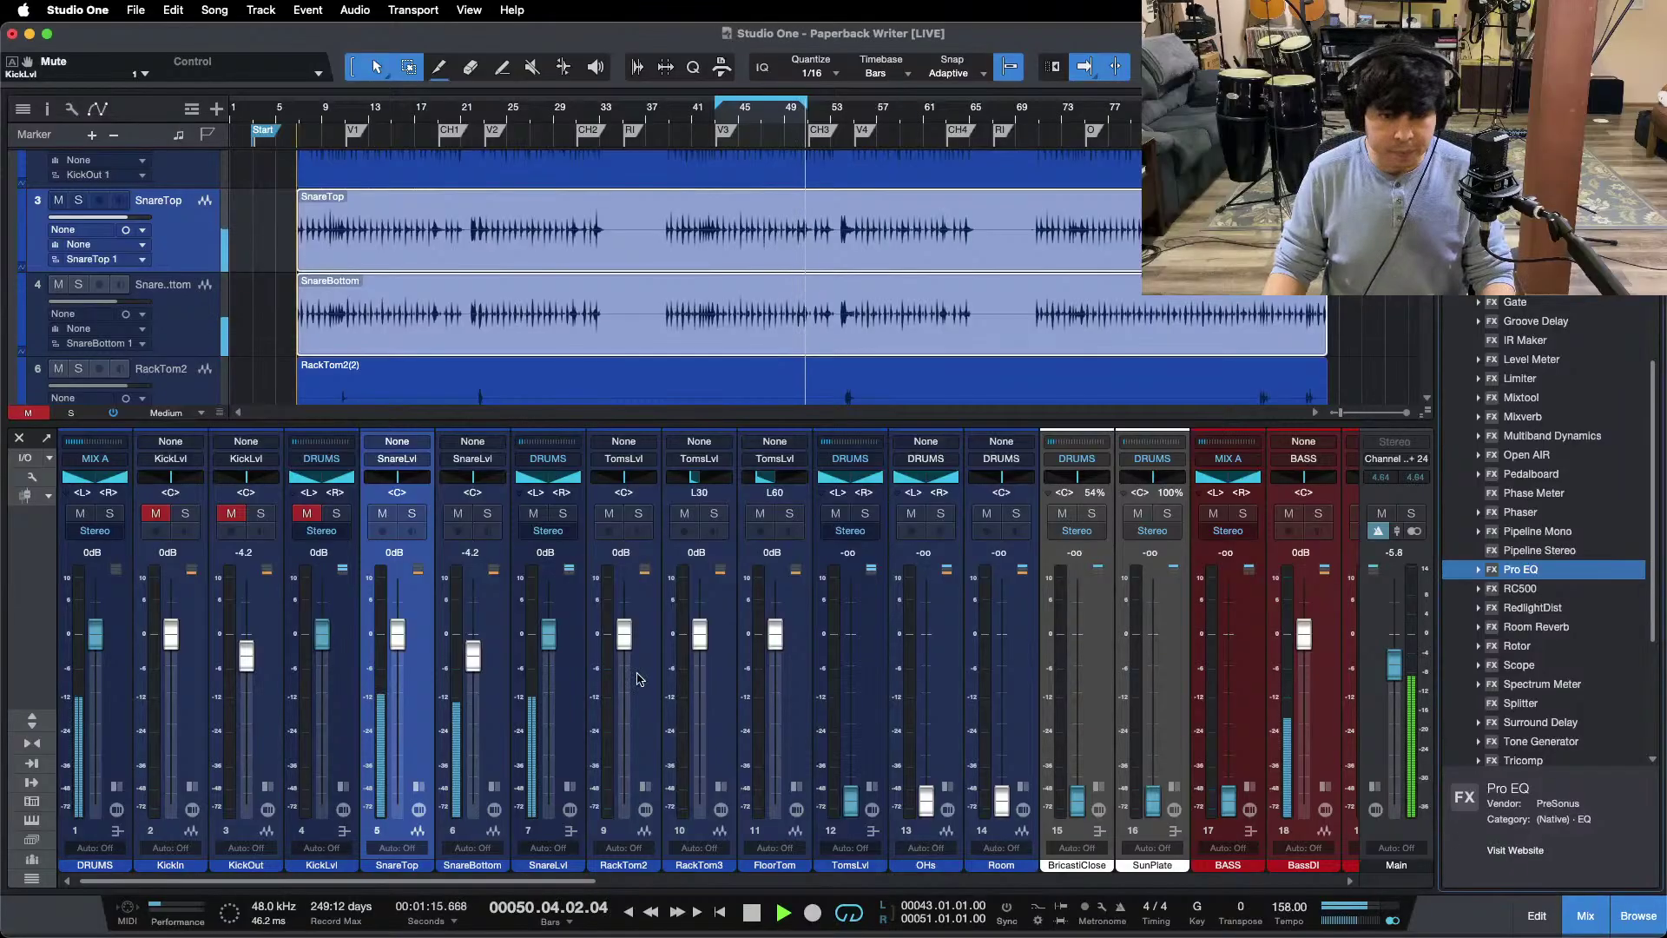
Step: Expand the SnareLvl insert list, open its first Limiter and play the snare from the loop start
click(582, 788)
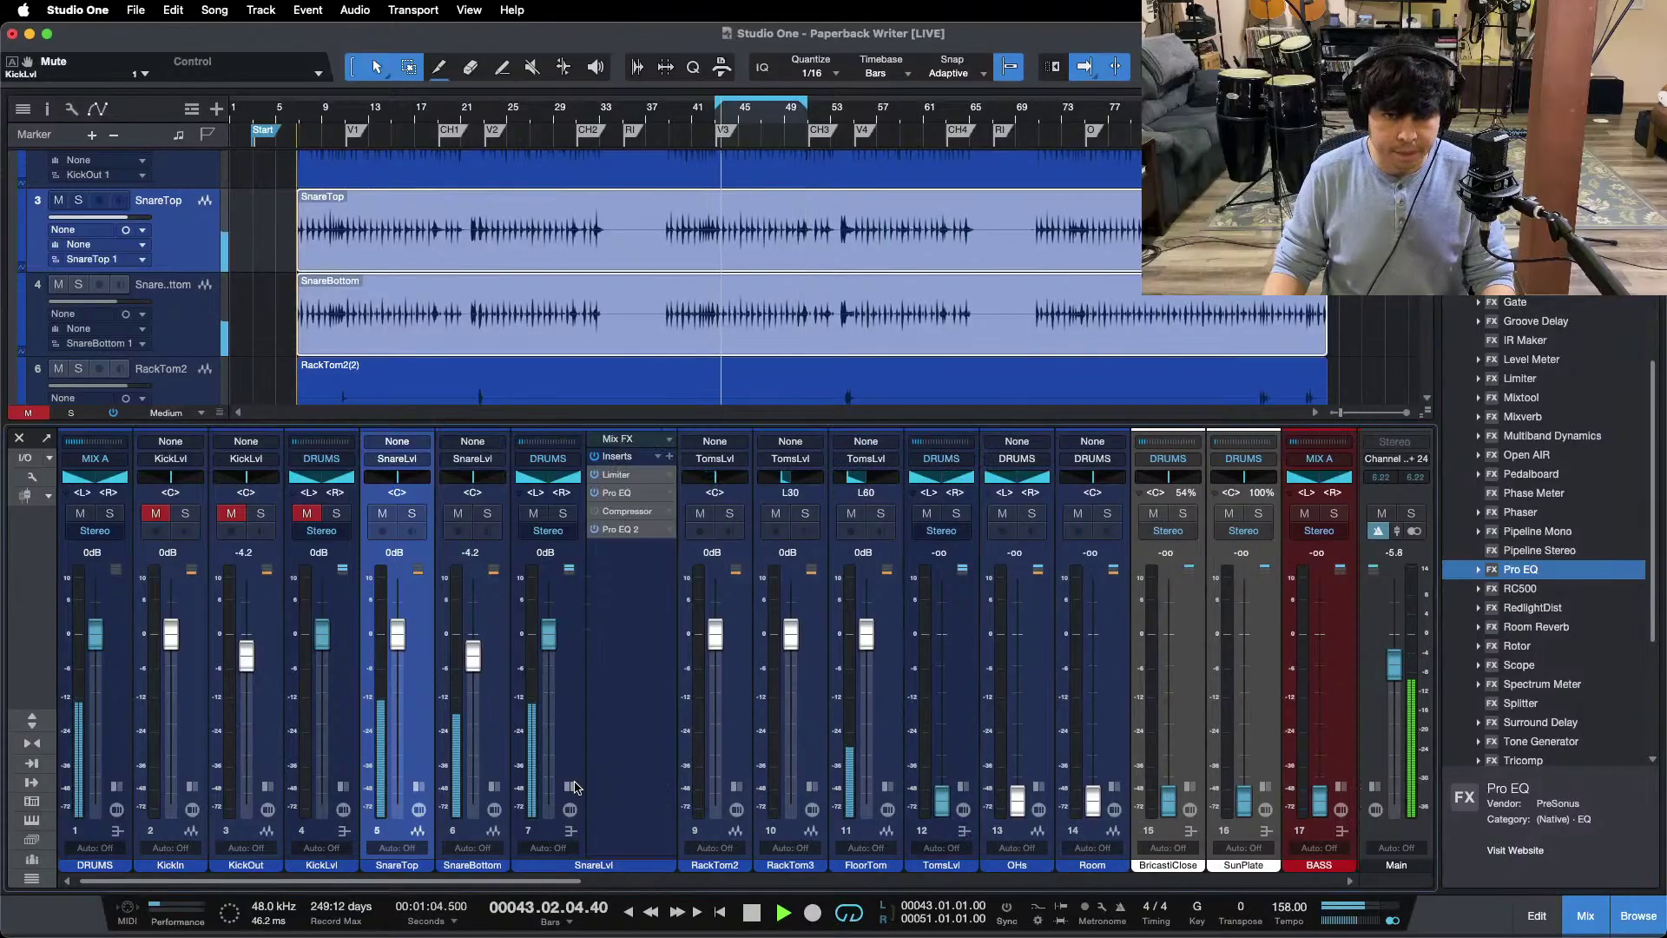
key(space)
double_click(623, 483)
key(KP_1)
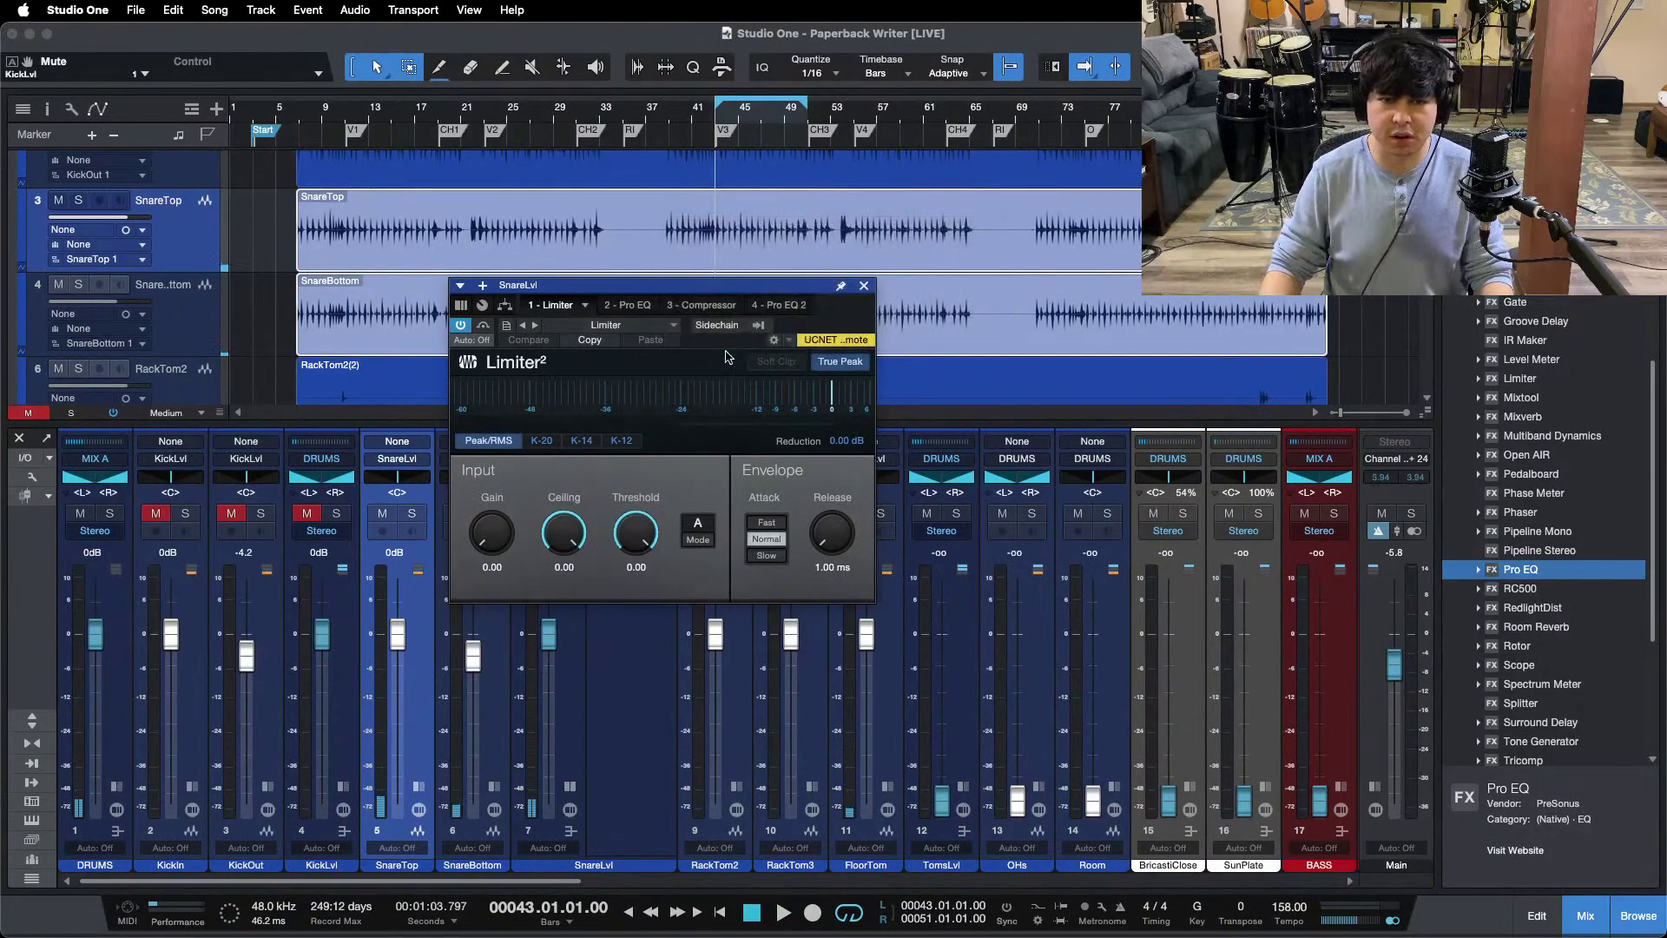
drag(705, 290, 790, 428)
key(space)
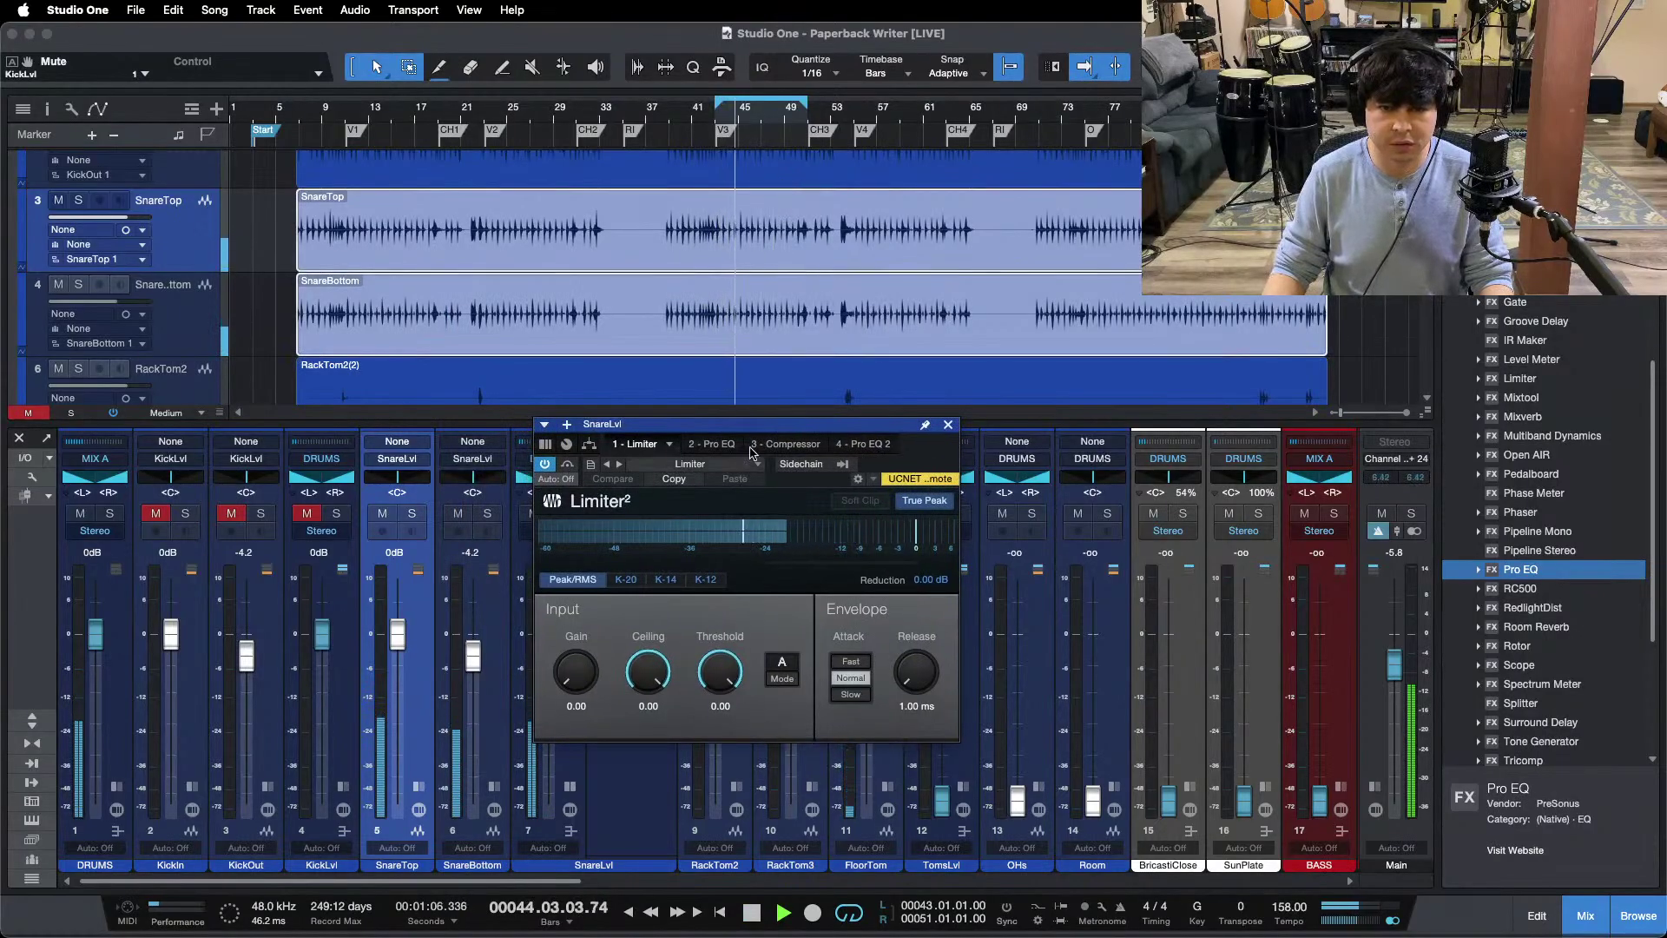
key(space)
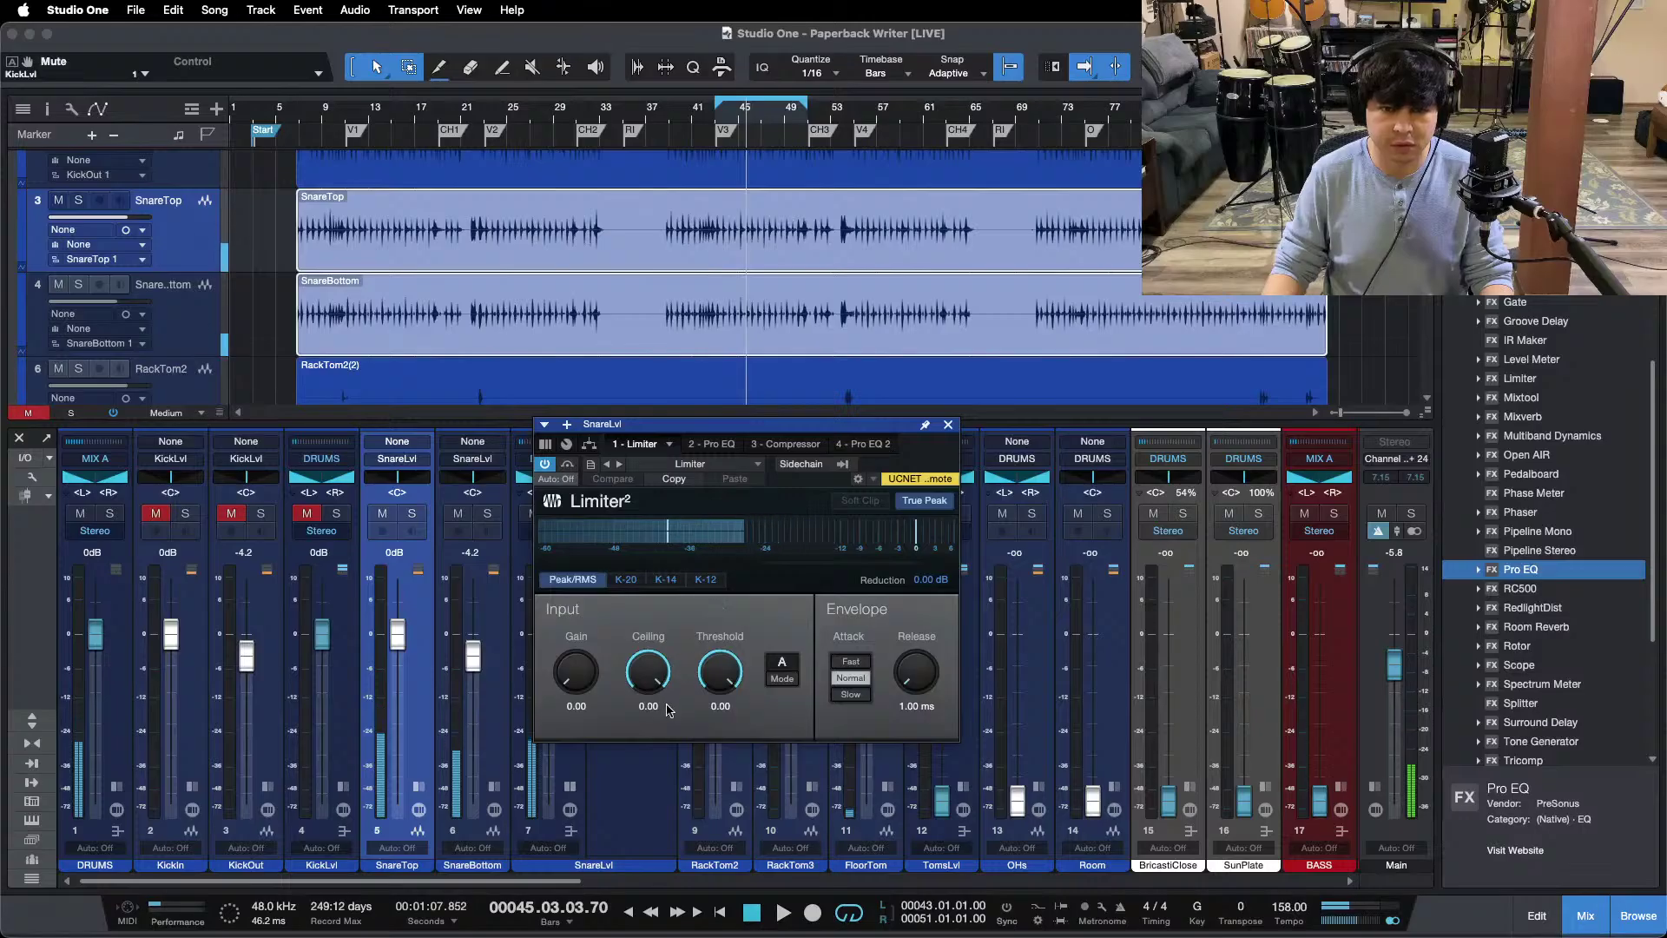
Step: Set the ceiling of the SnareLvl Limiter to -10 dB
click(648, 707)
text(-10)
key(Return)
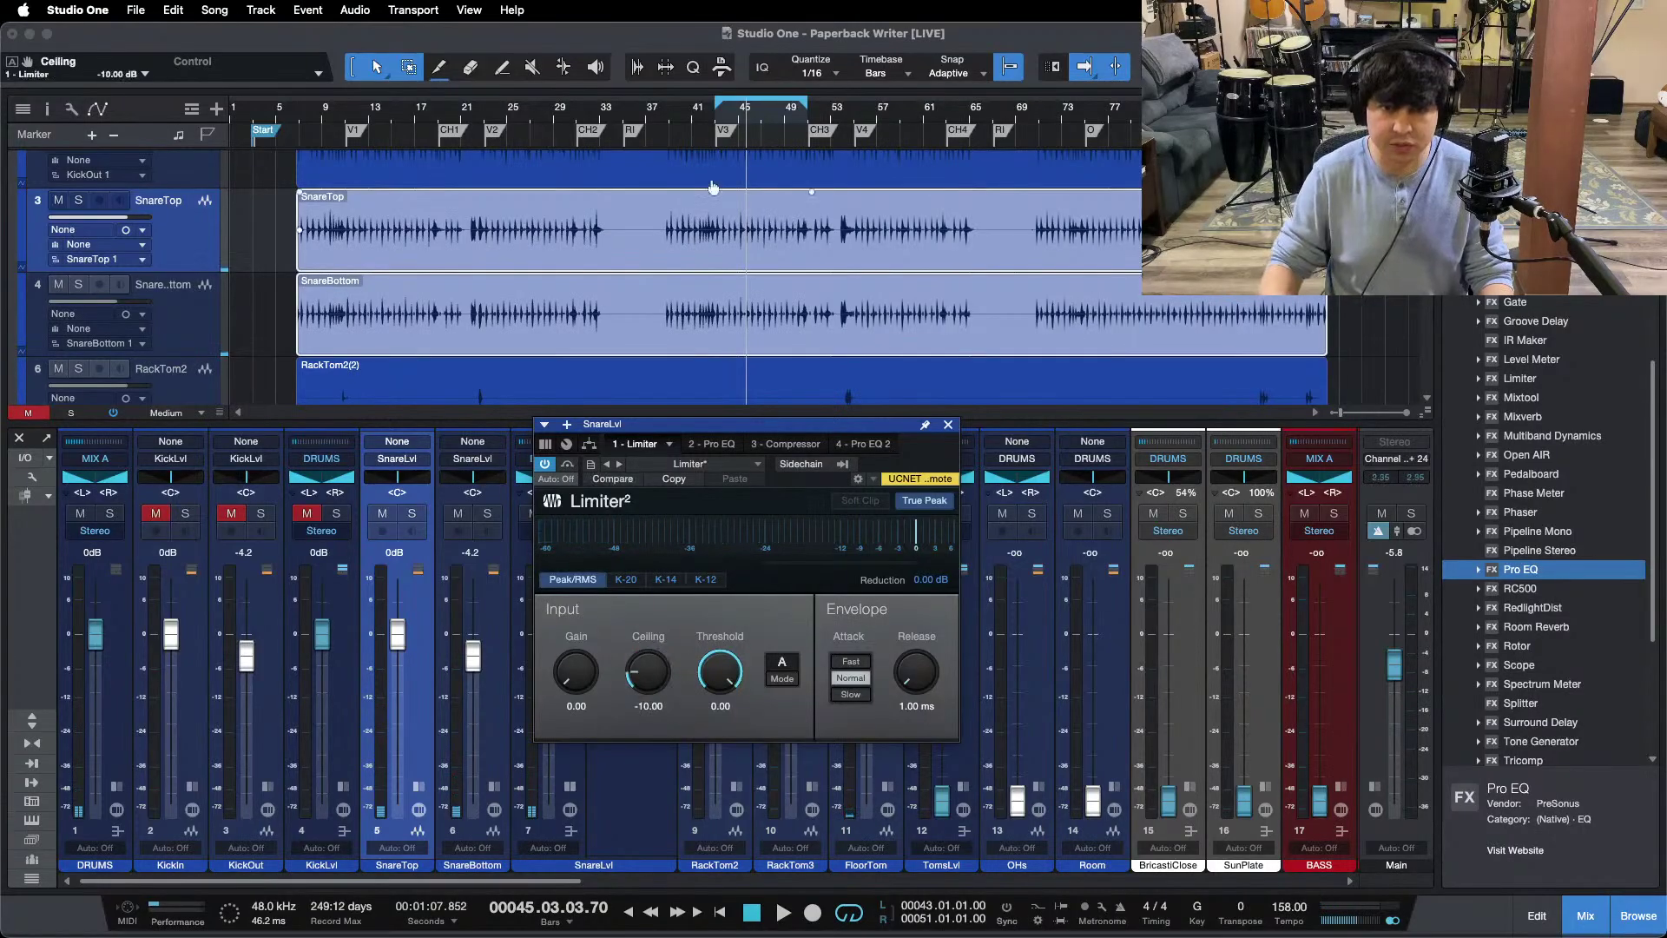
Step: Play the snare from several places before and within verse 3 to check the Limiter's gain reduction
drag(743, 119, 740, 163)
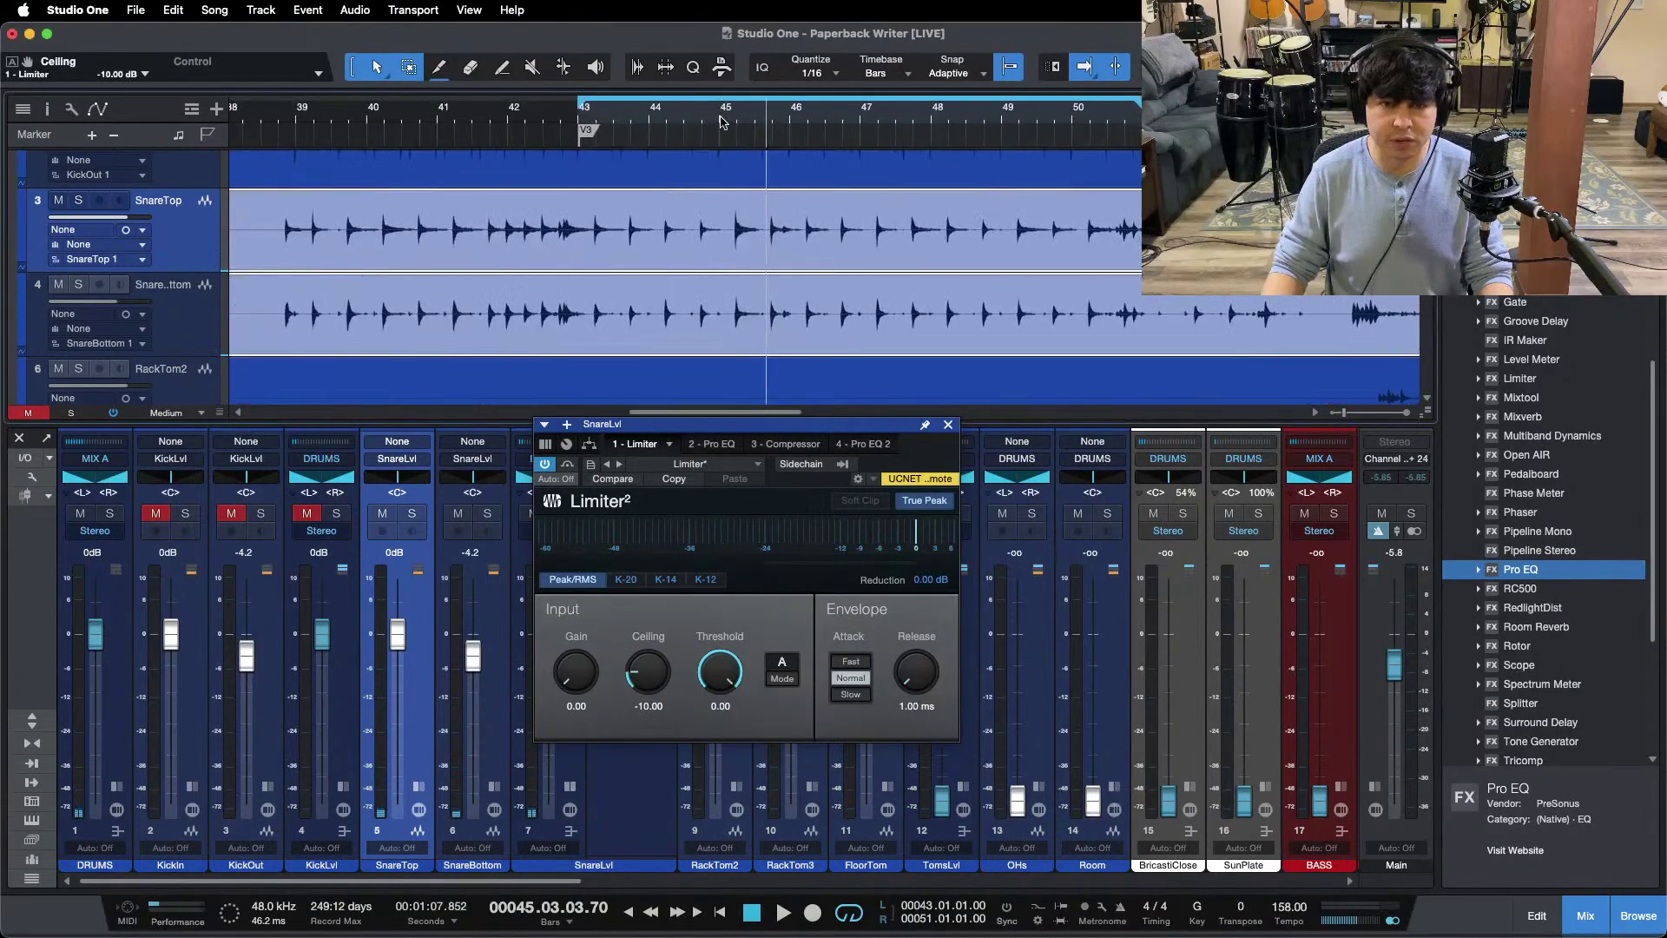
key(comma)
key(space)
key(w)
key(w)
click(658, 115)
key(e)
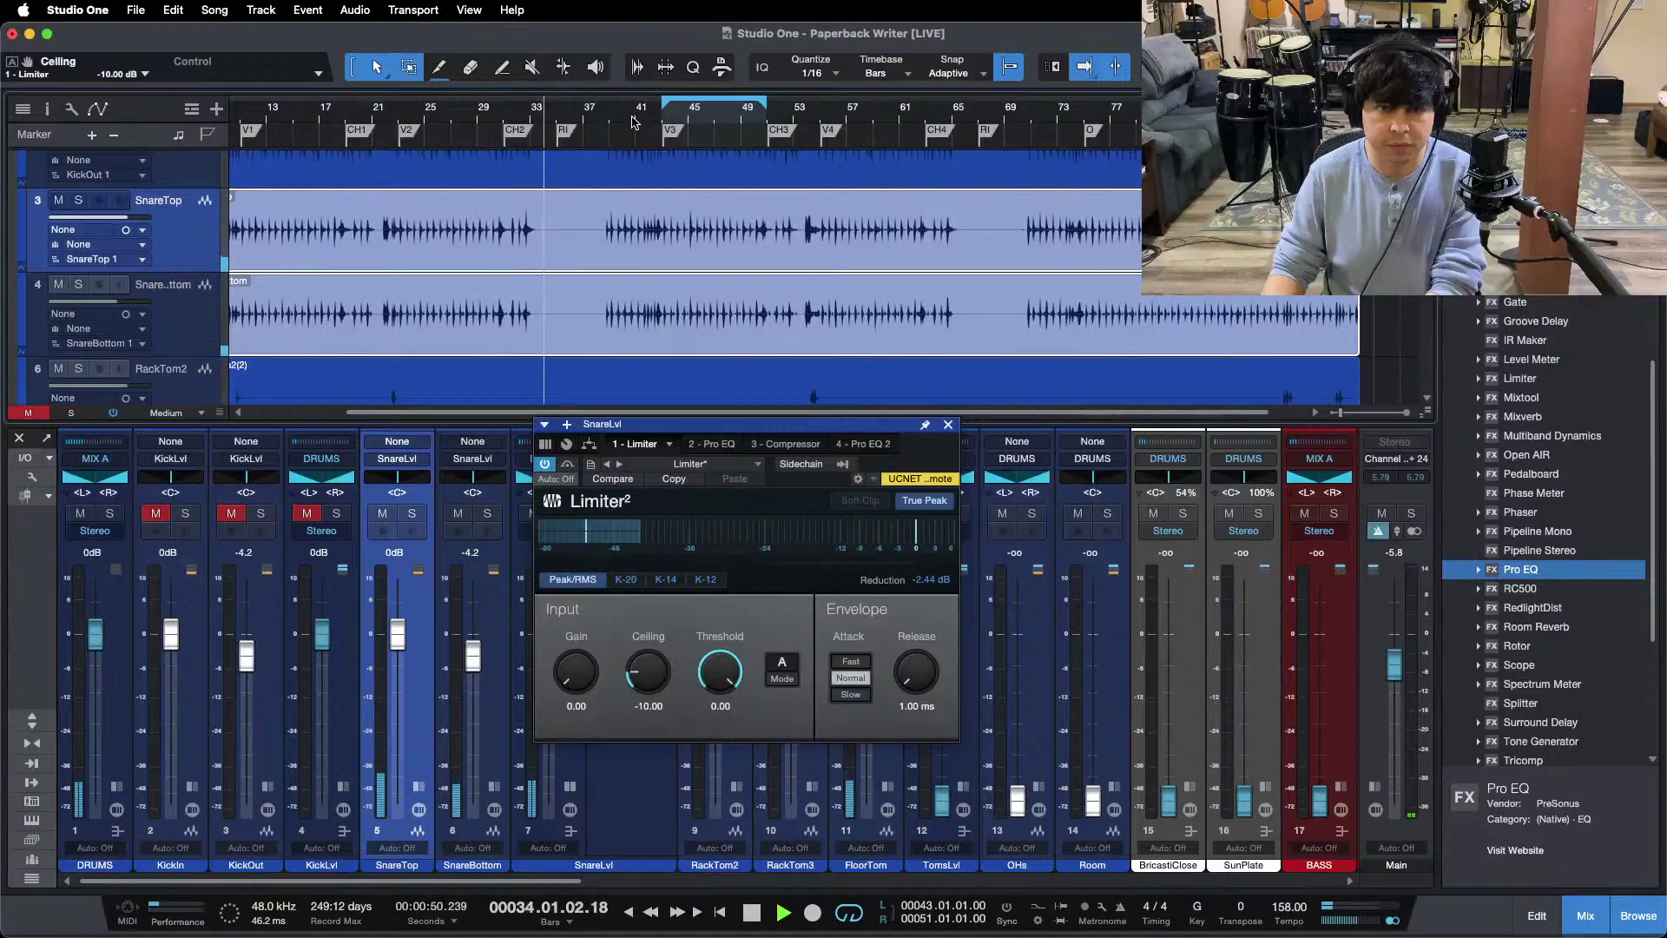
key(e)
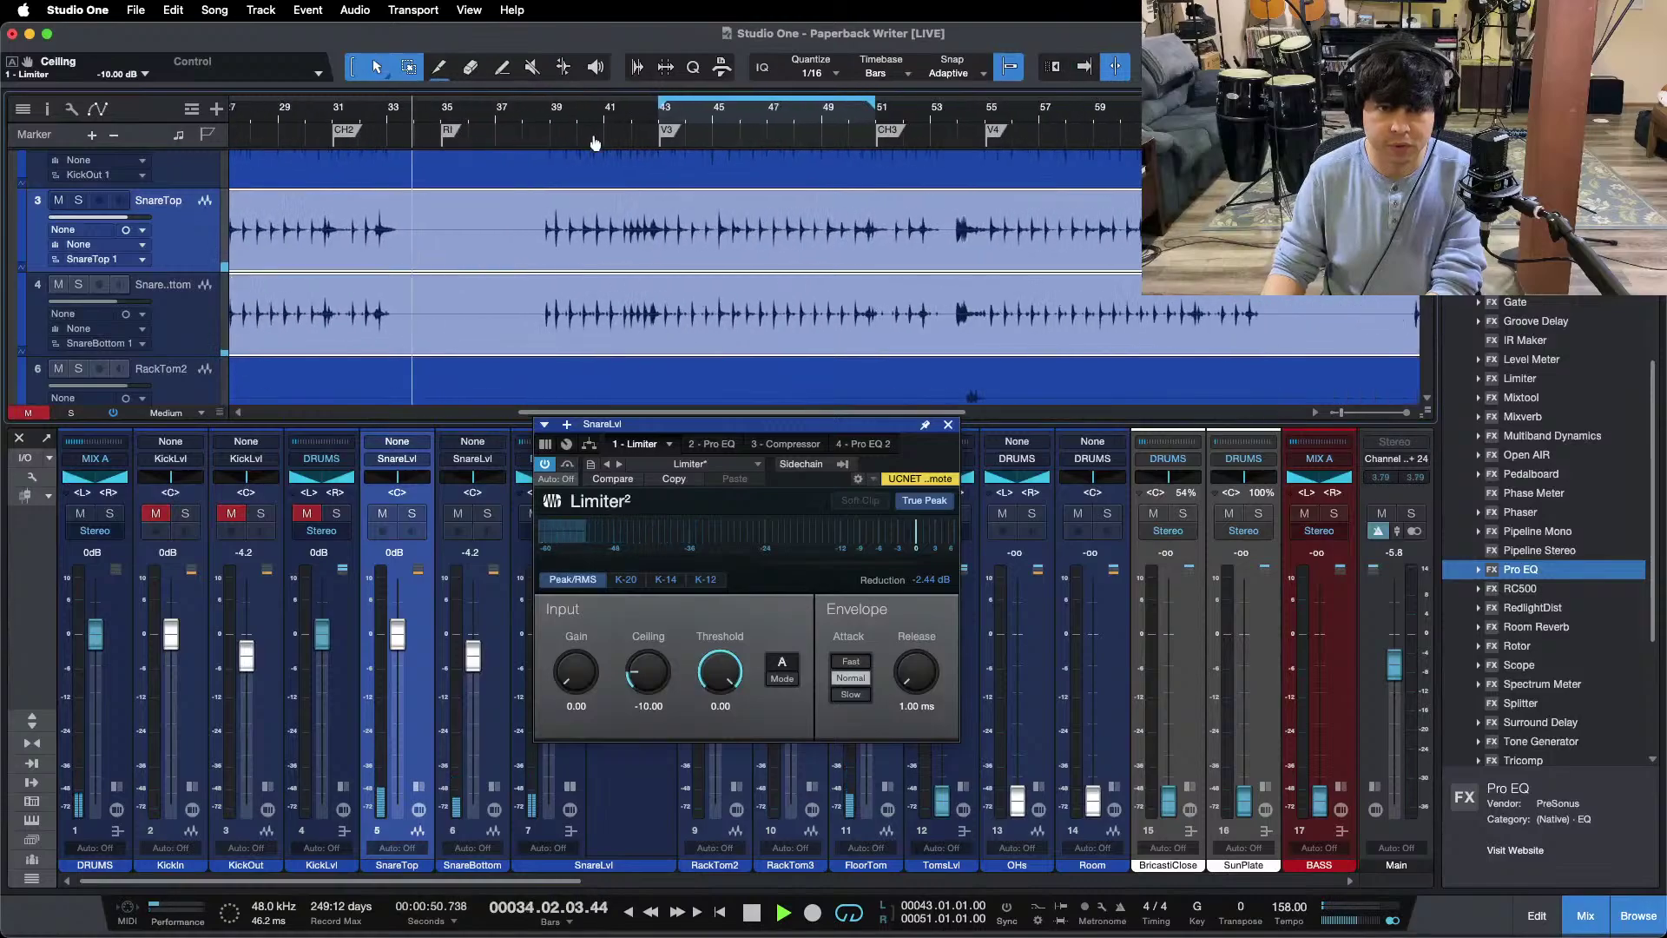
click(500, 117)
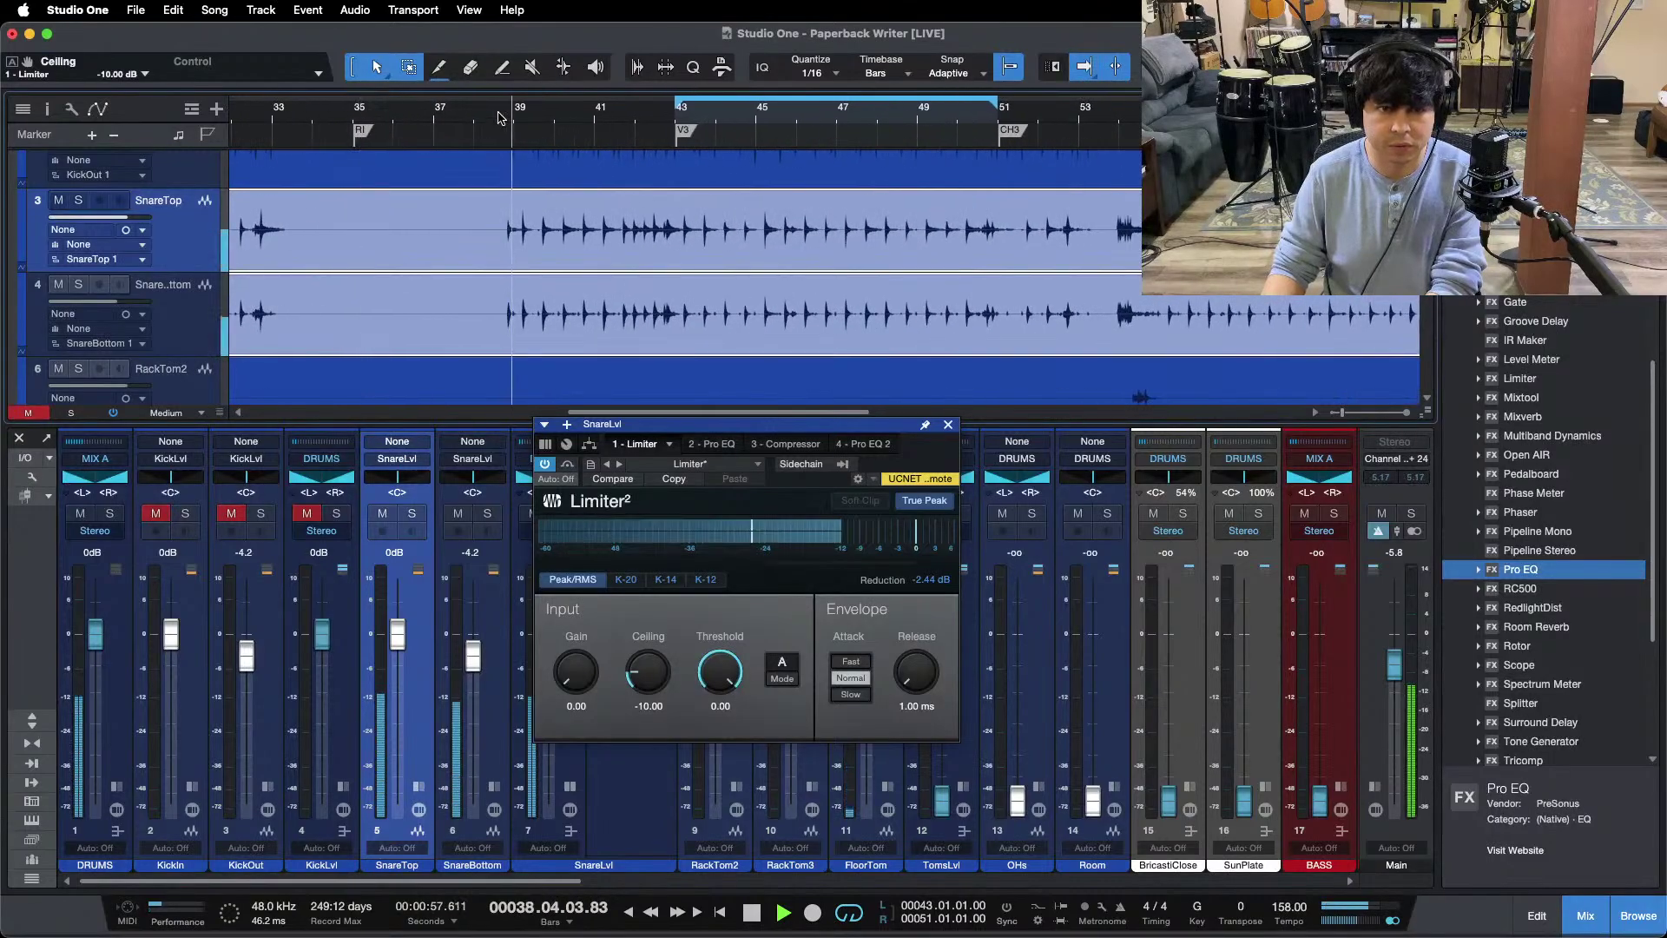
click(754, 114)
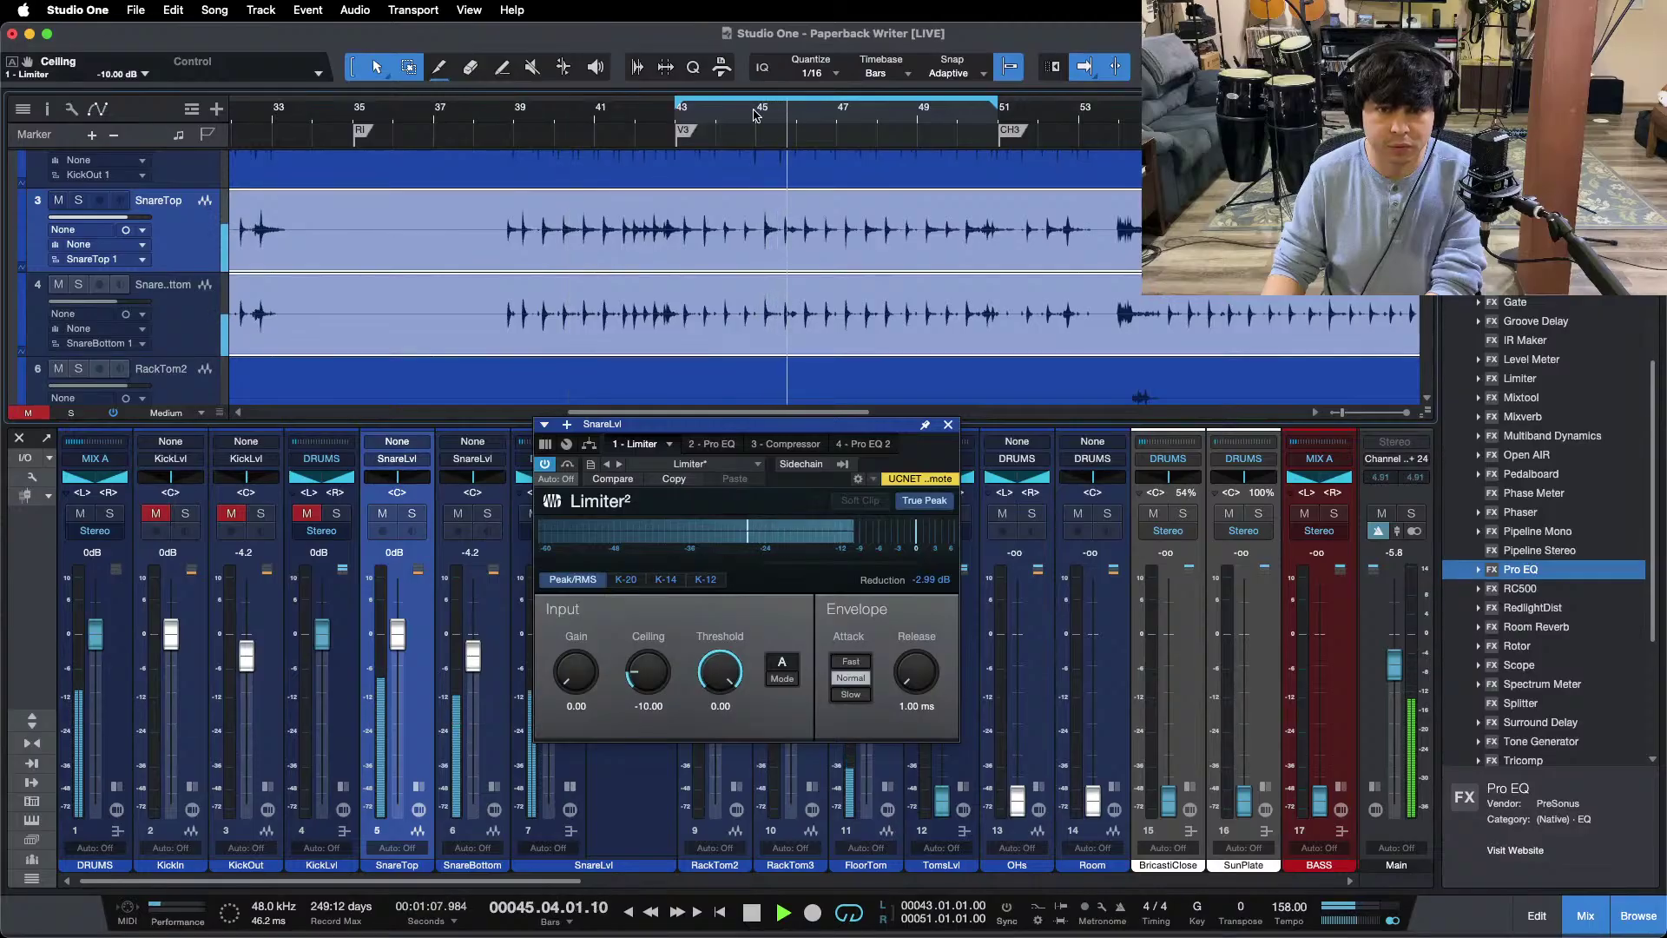
key(w)
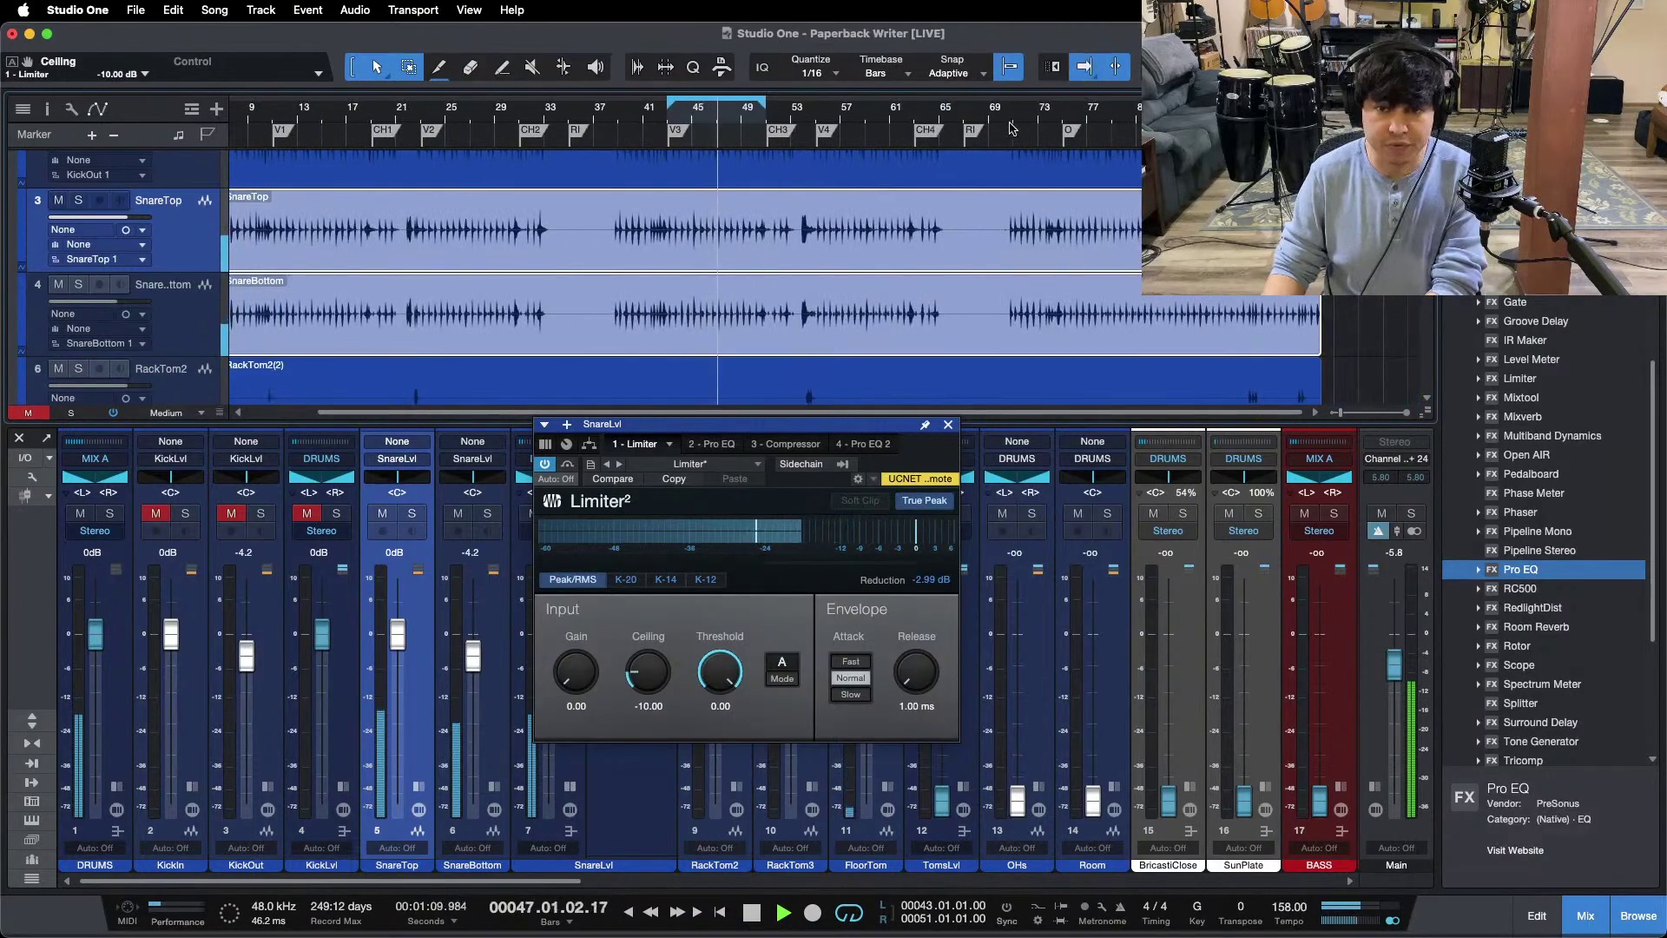
scroll(1057, 118, up, 3)
scroll(1061, 116, down, 3)
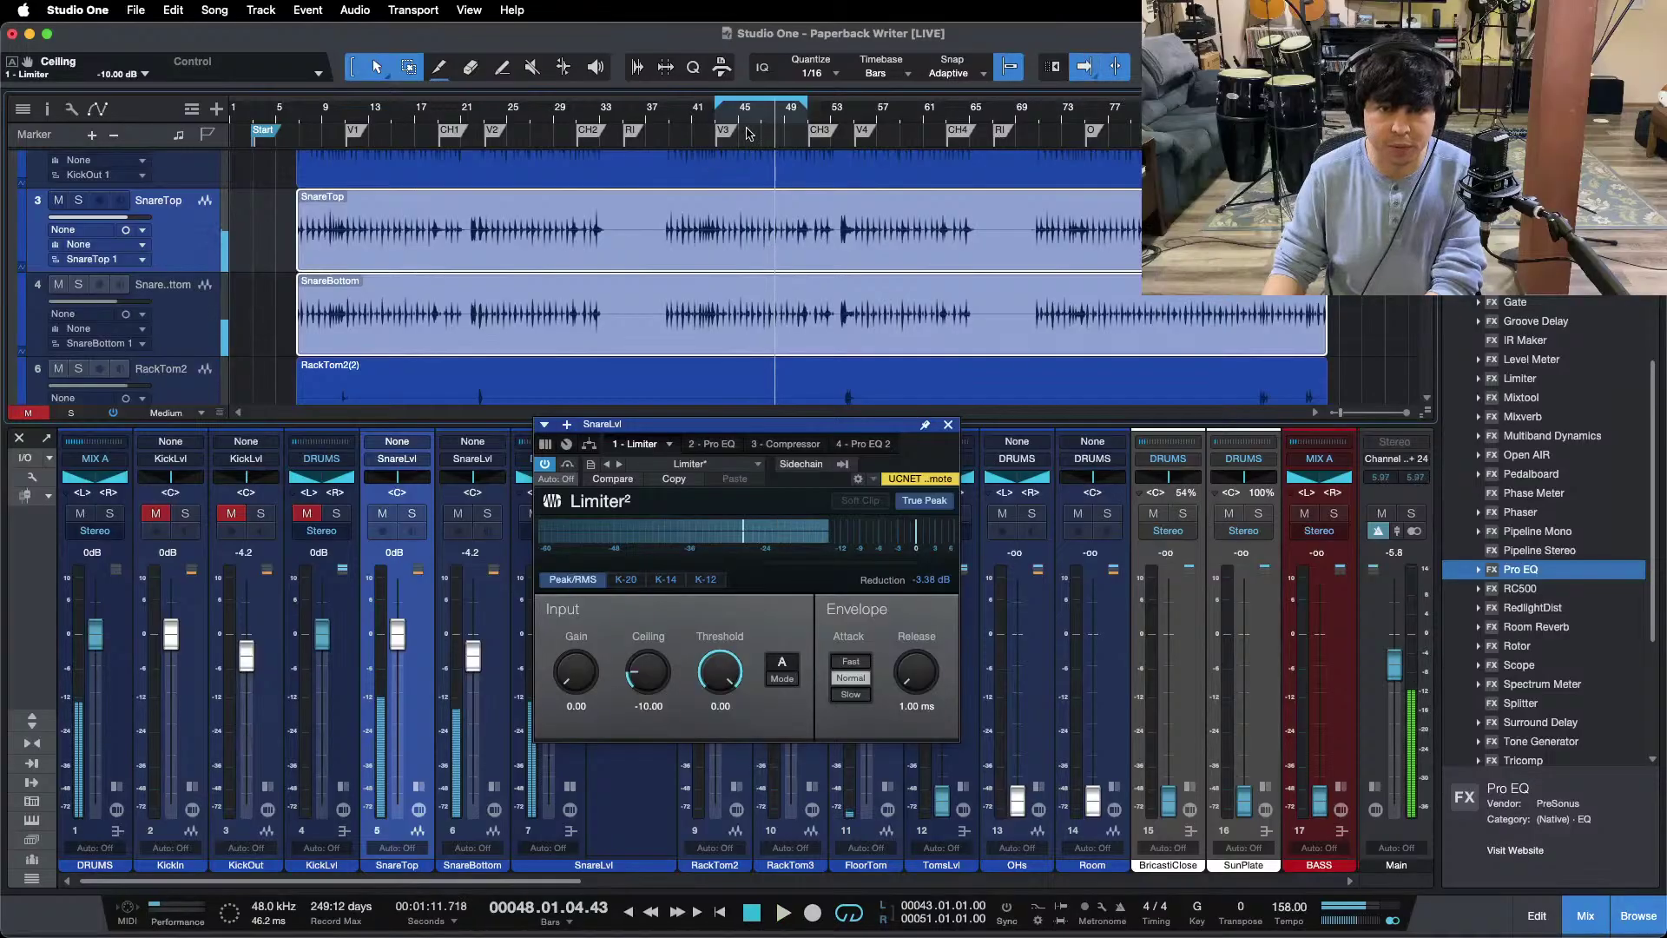
click(768, 115)
key(shift+l)
key(space)
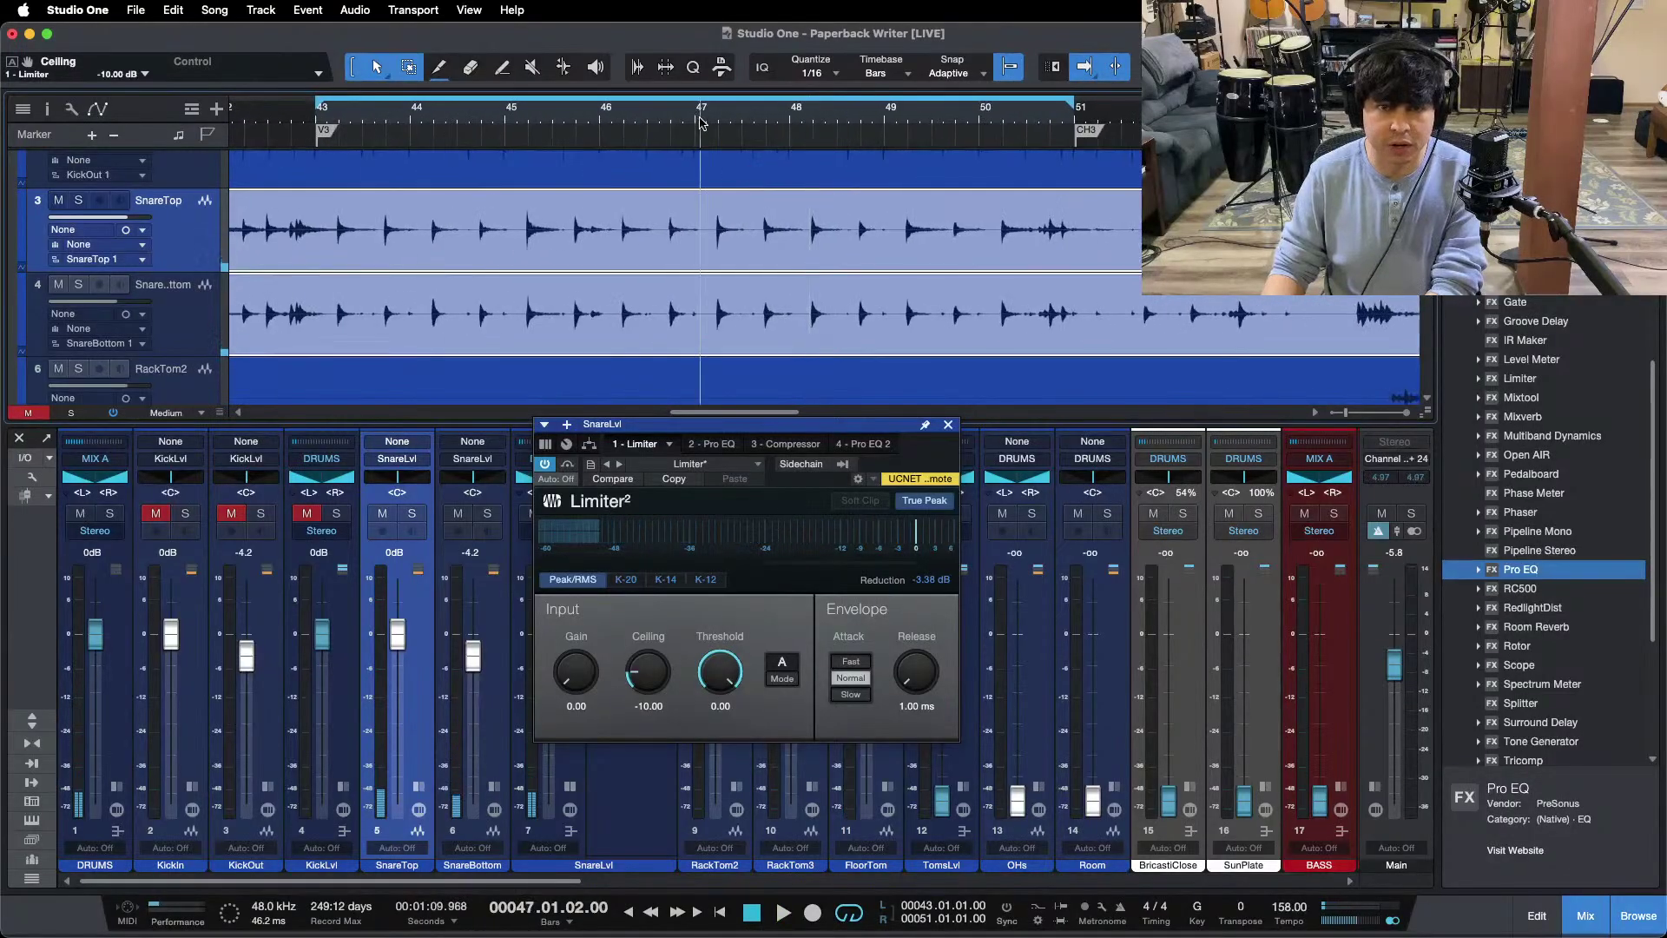
Step: Set the ceiling of SnareLvl's first Limiter to -9 dB, check it in playback and close its window
click(651, 706)
text(-9)
key(Return)
key(space)
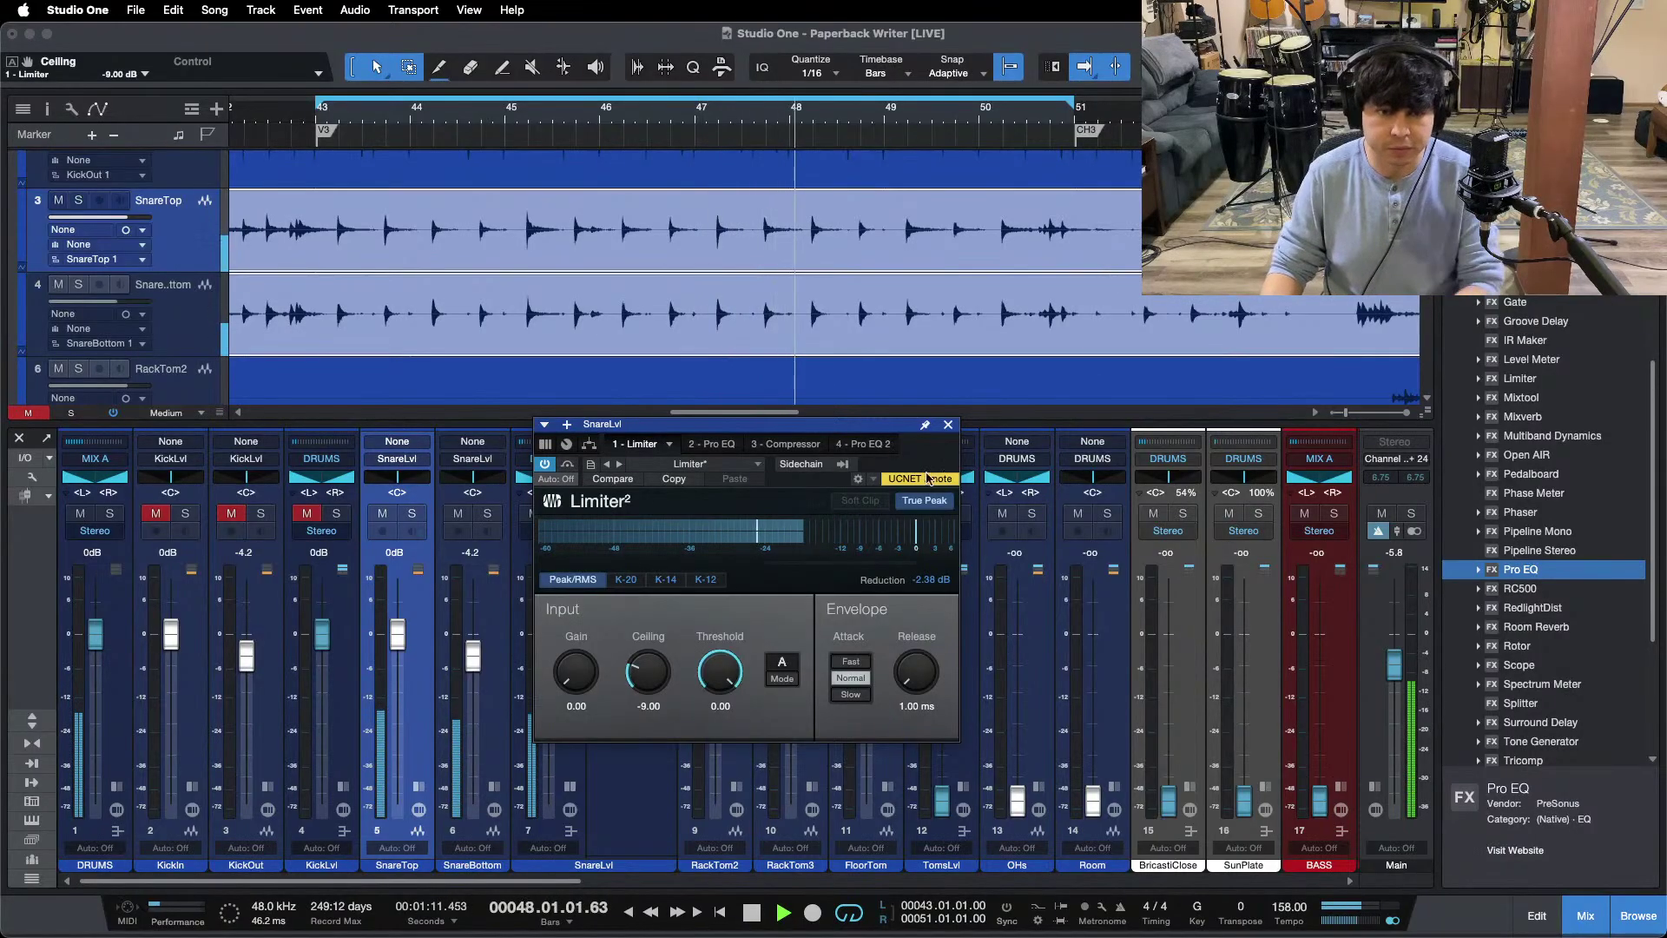
click(948, 425)
Step: Copy the Limiter to SnareLvl's second insert with a -12 dB ceiling, and lower the SnareLvl fader to -0.4 dB
drag(614, 477, 615, 500)
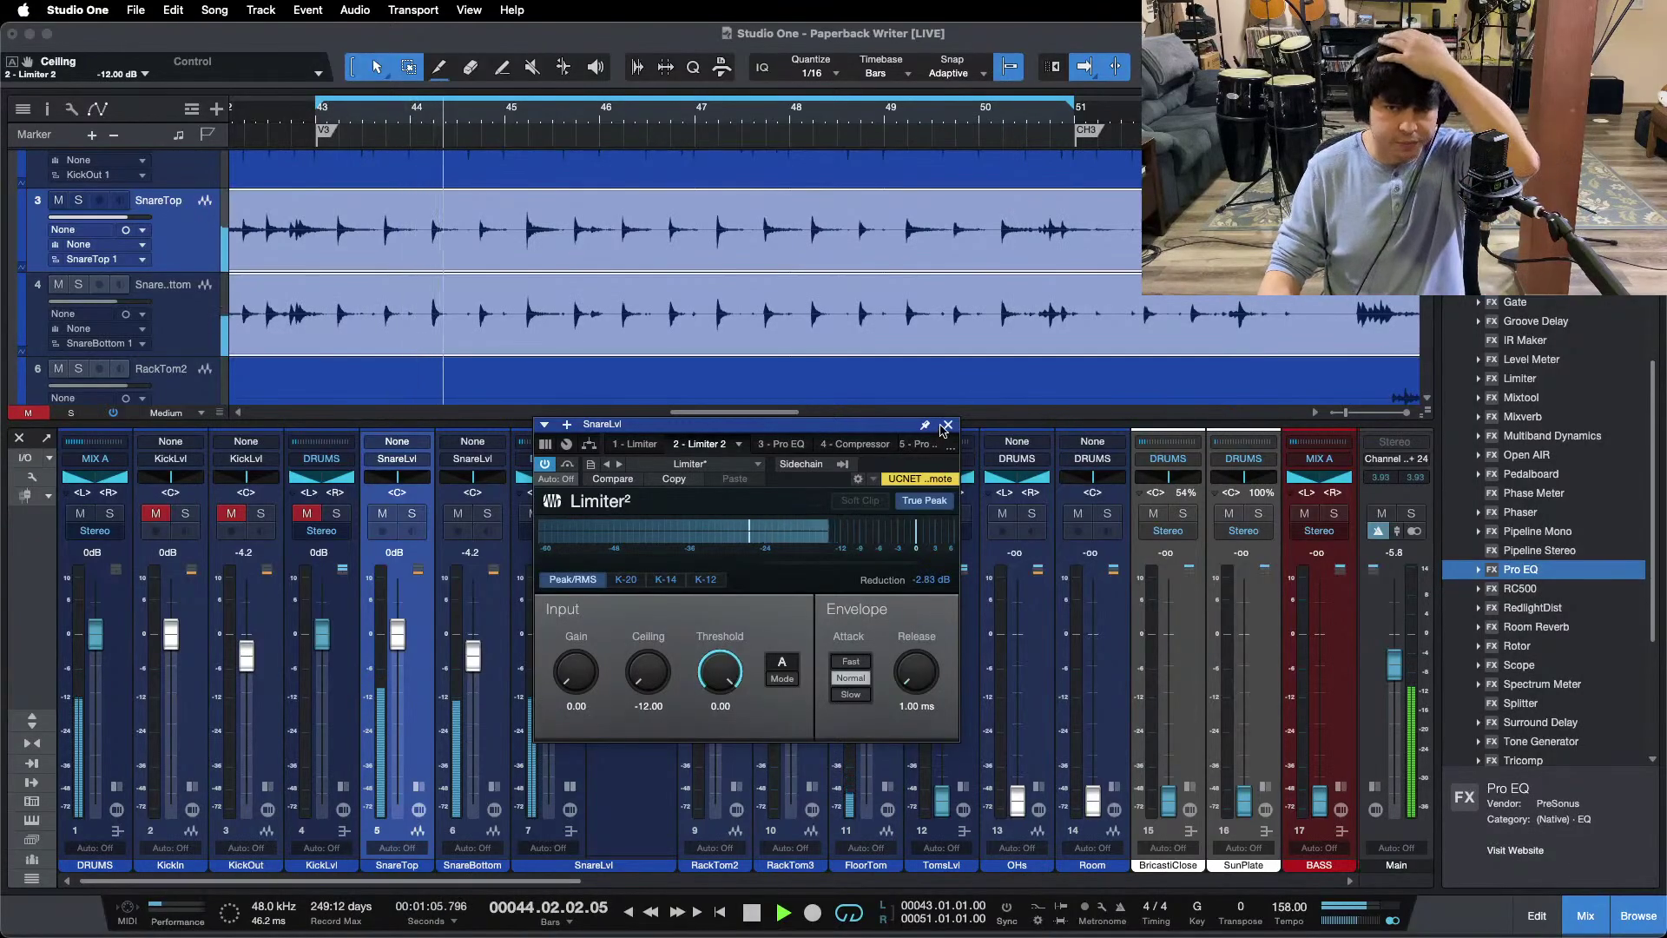
click(947, 425)
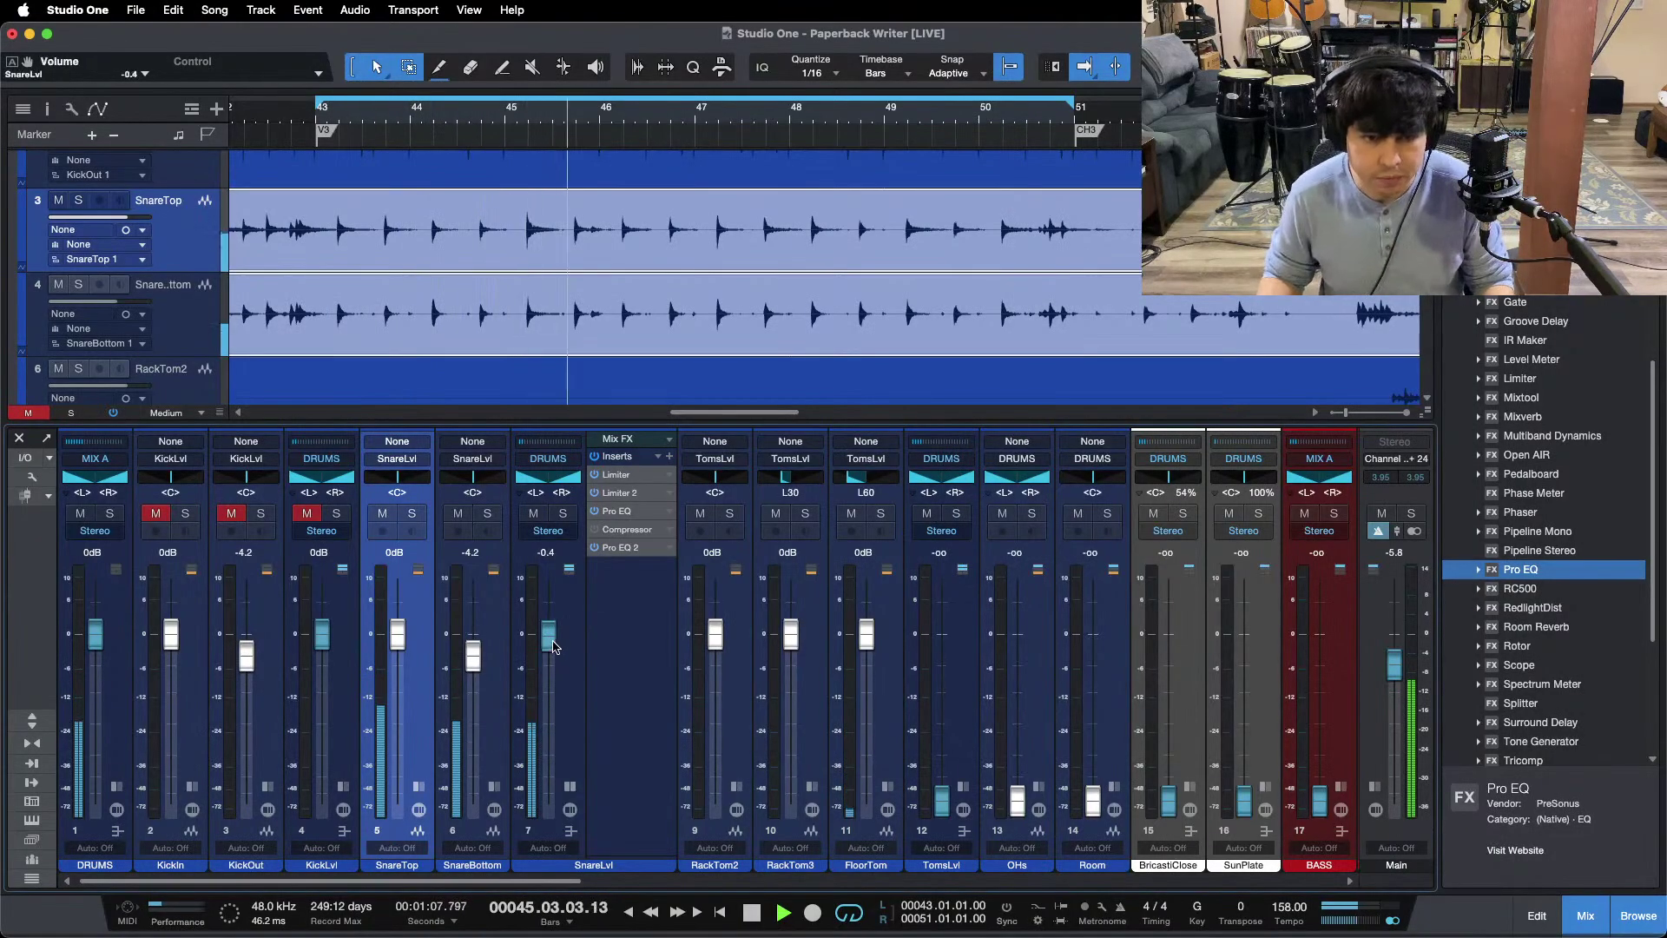
Step: Open the first Pro EQ on SnareLvl and enable its low cut at 138 Hz
click(617, 511)
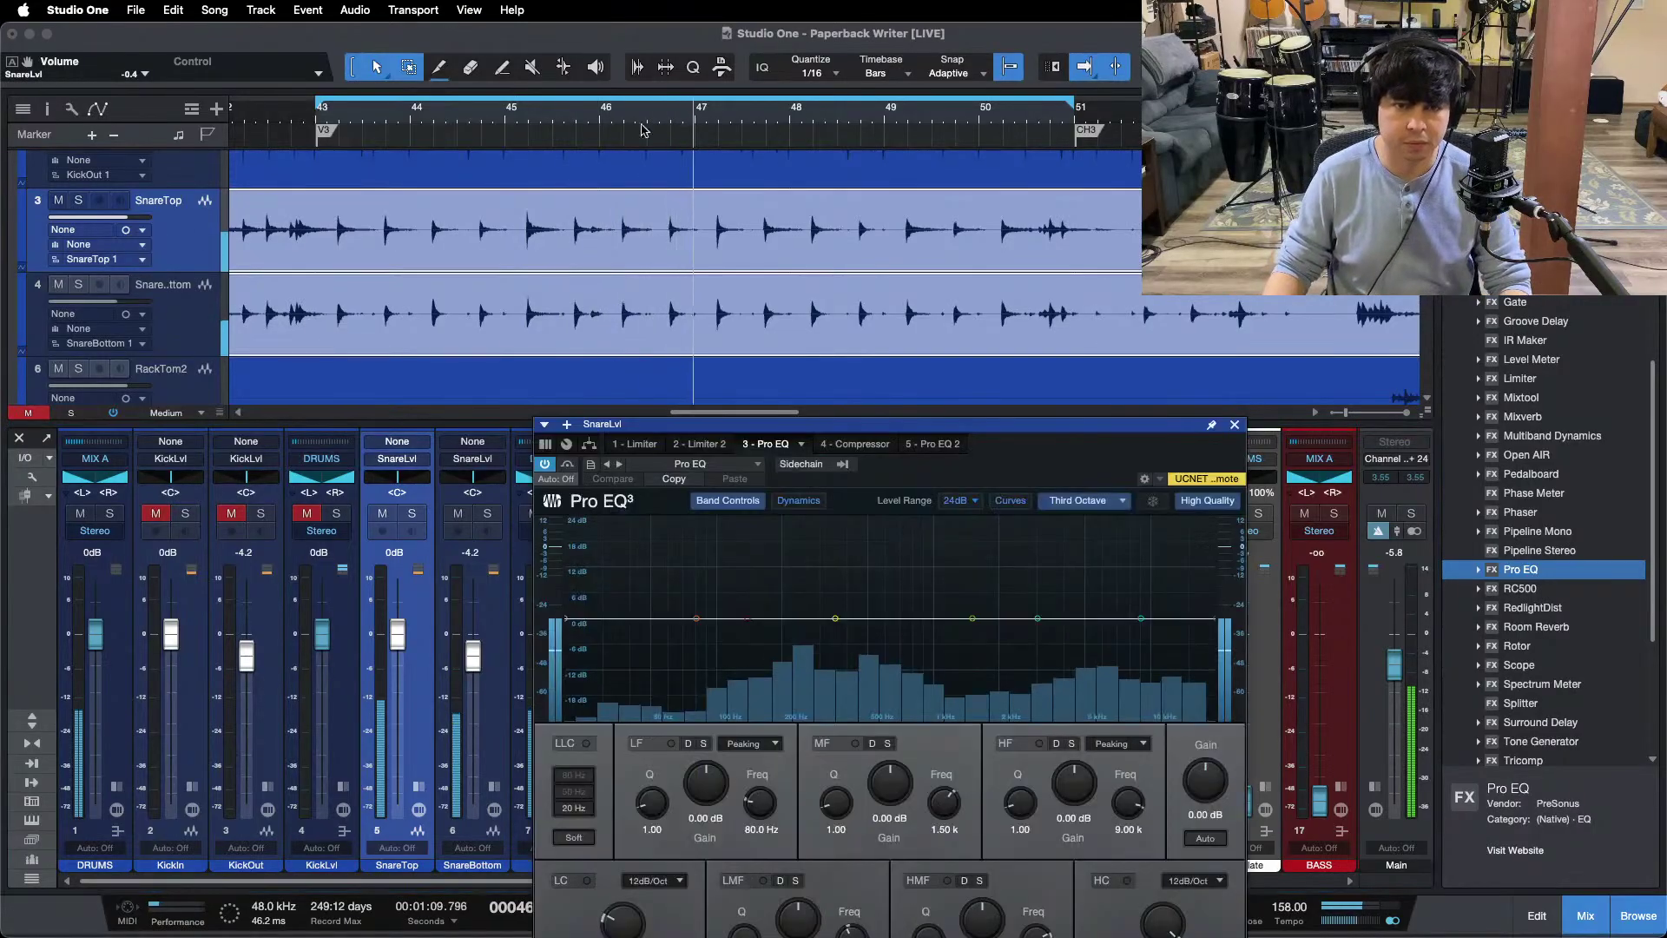
drag(1003, 421, 855, 201)
click(440, 660)
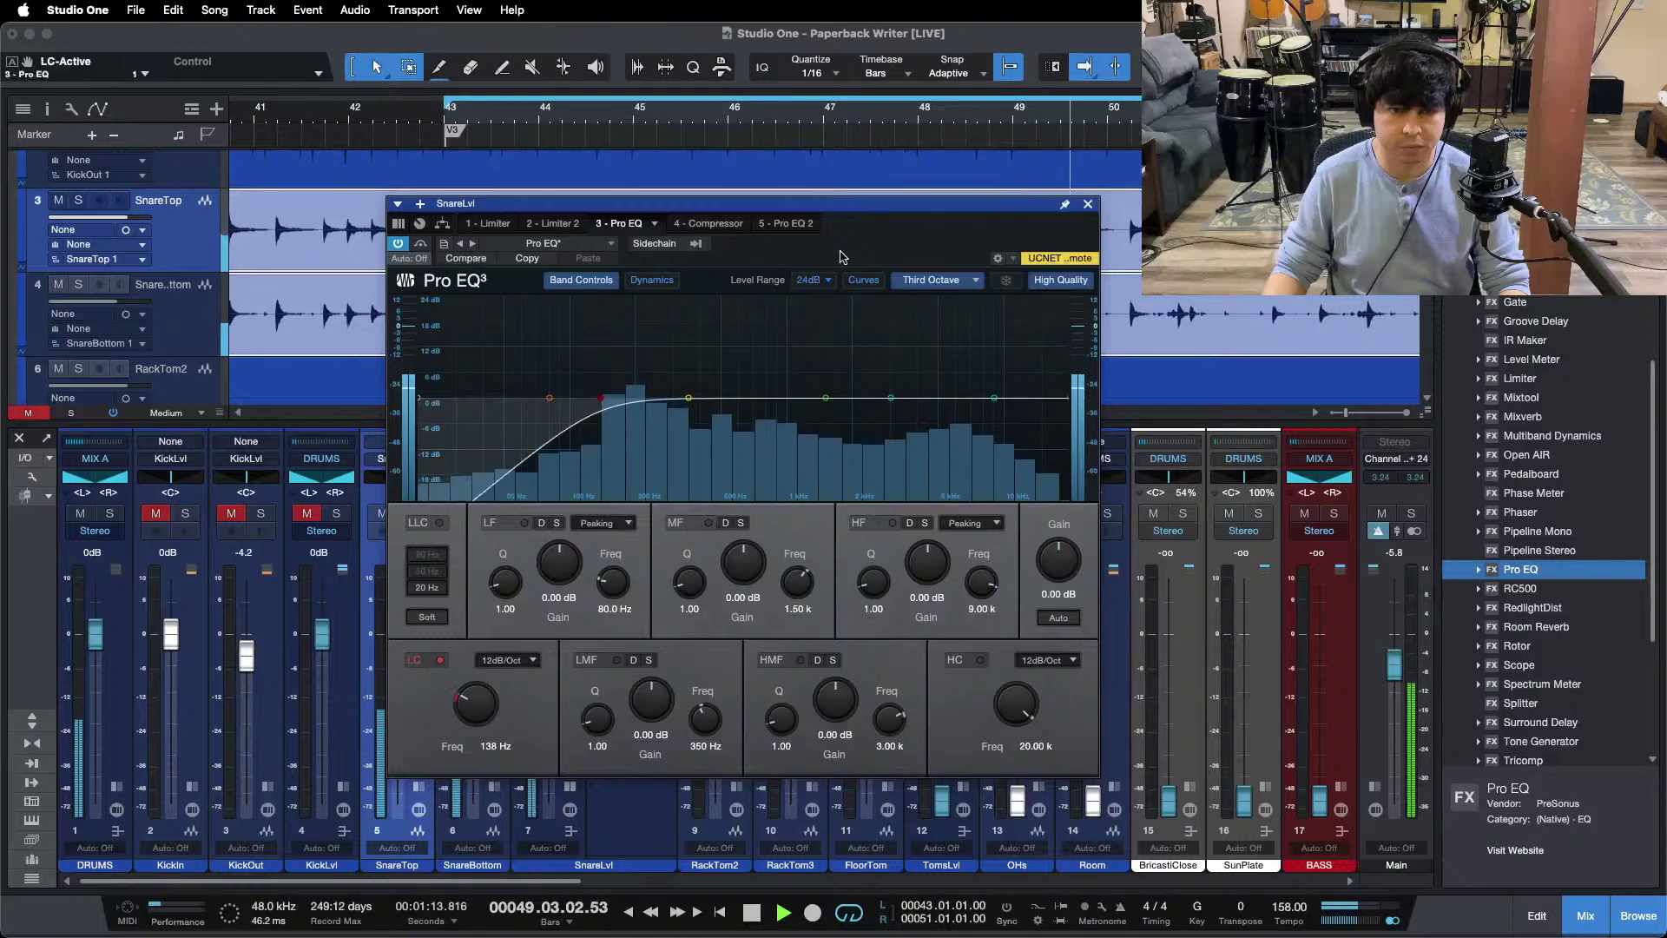
Step: Show the FFT Curve spectrum and notch the snare with the LF band at 221 Hz, Q 24 and -12 dB gain
drag(518, 618, 517, 556)
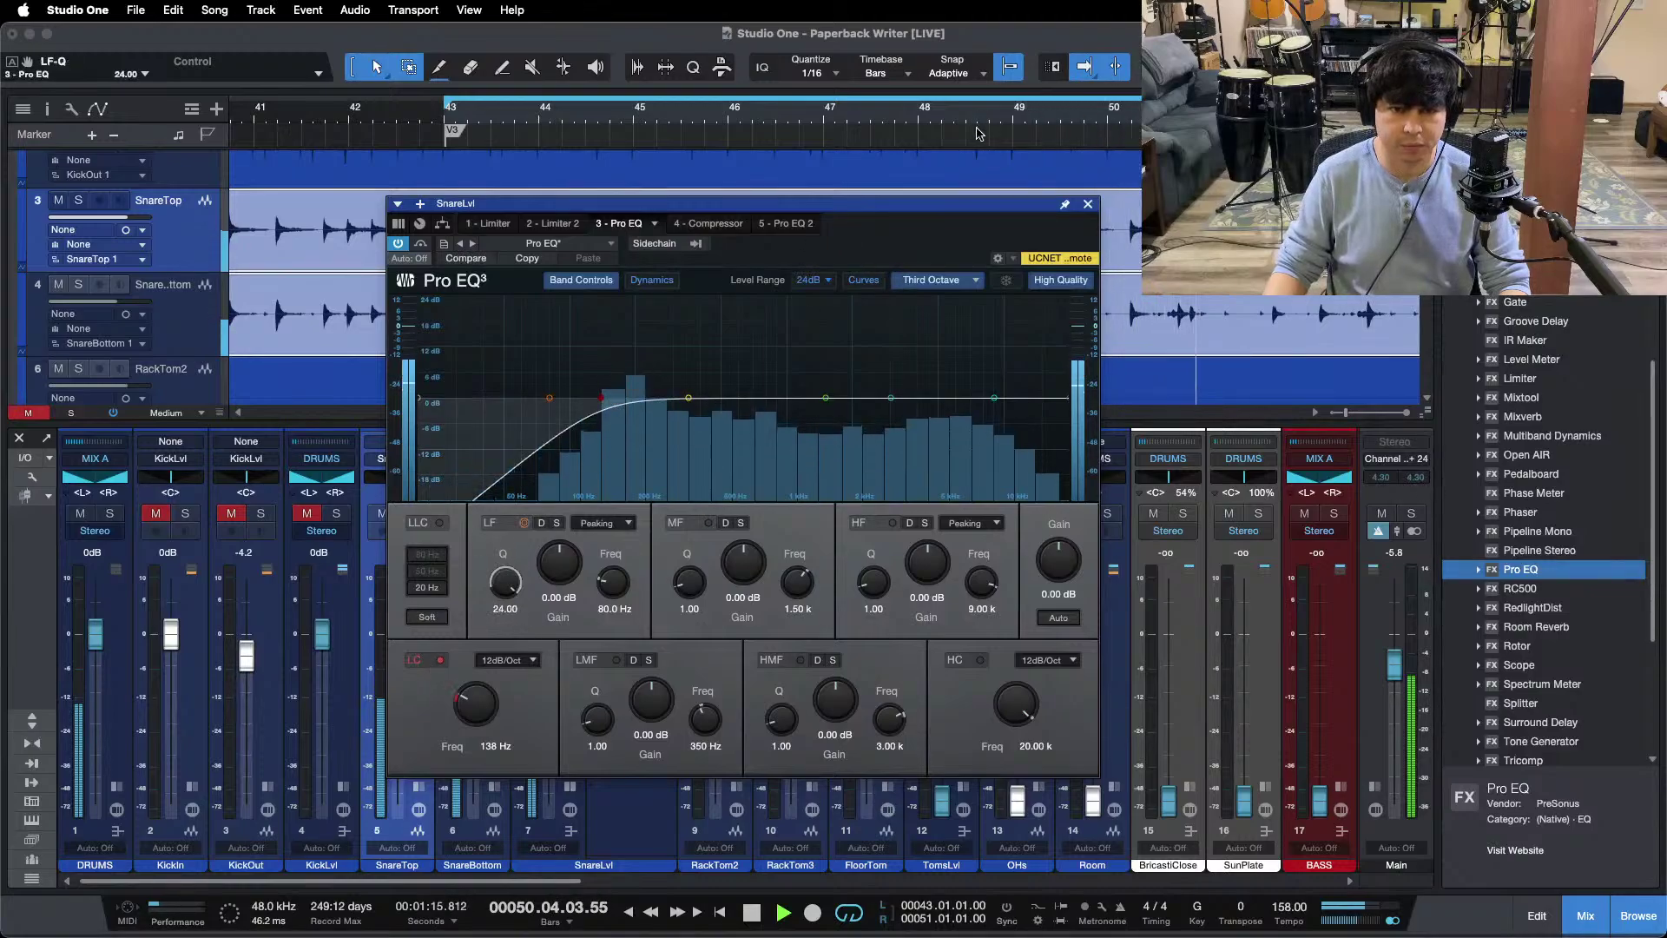
click(938, 279)
click(924, 361)
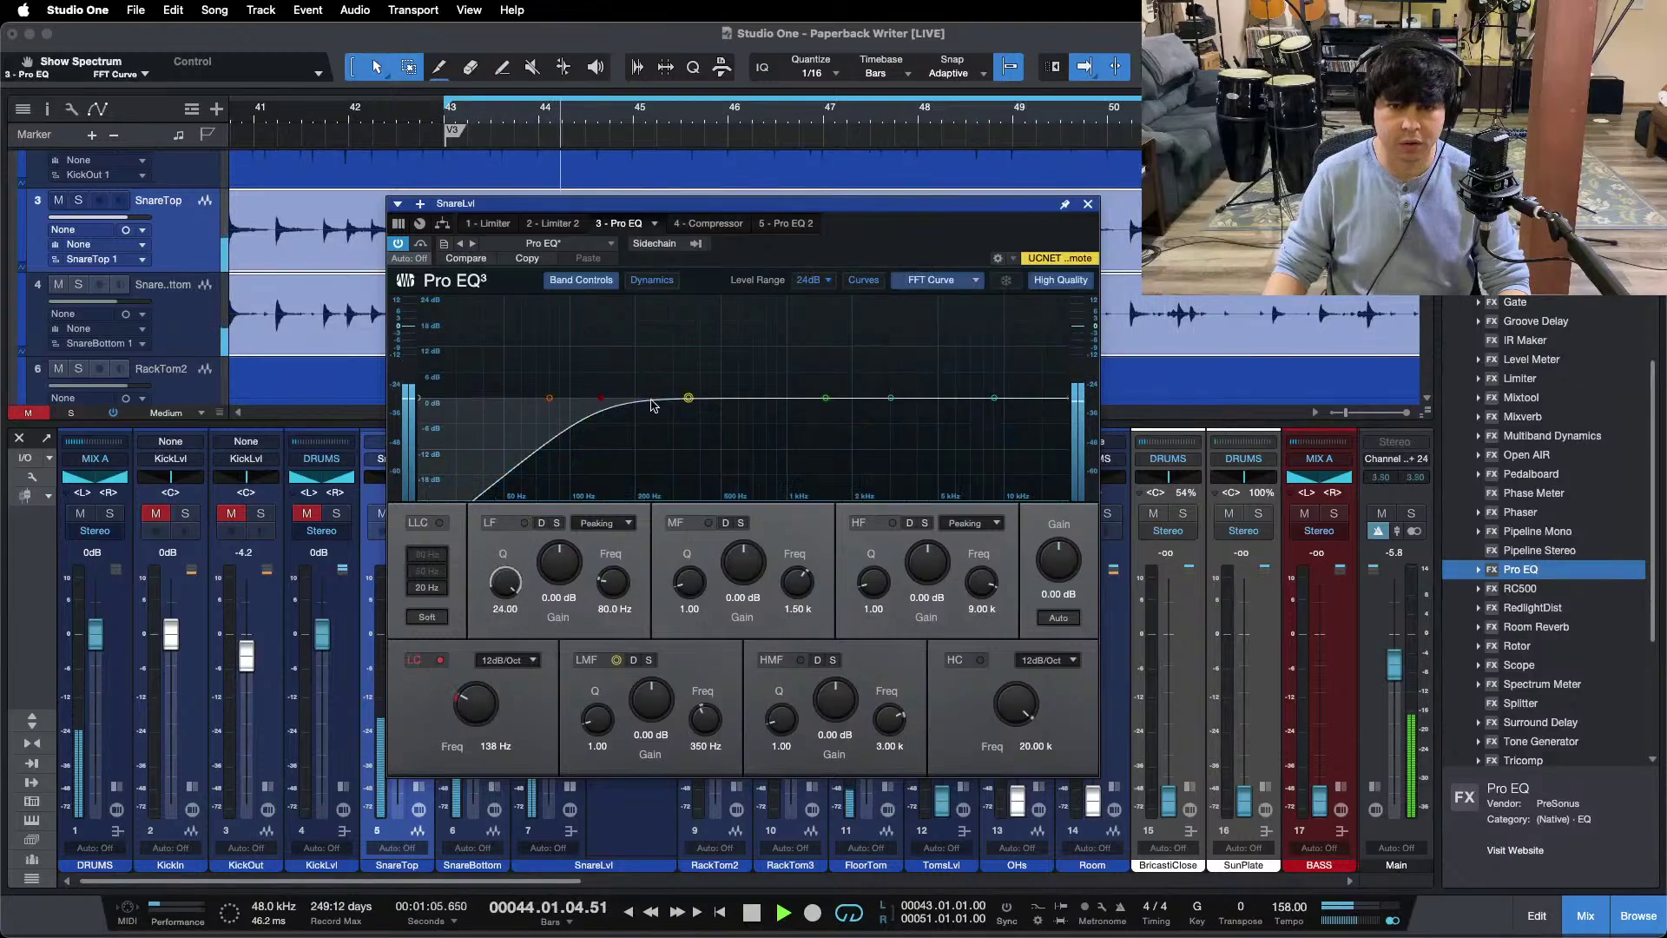
drag(549, 398, 644, 265)
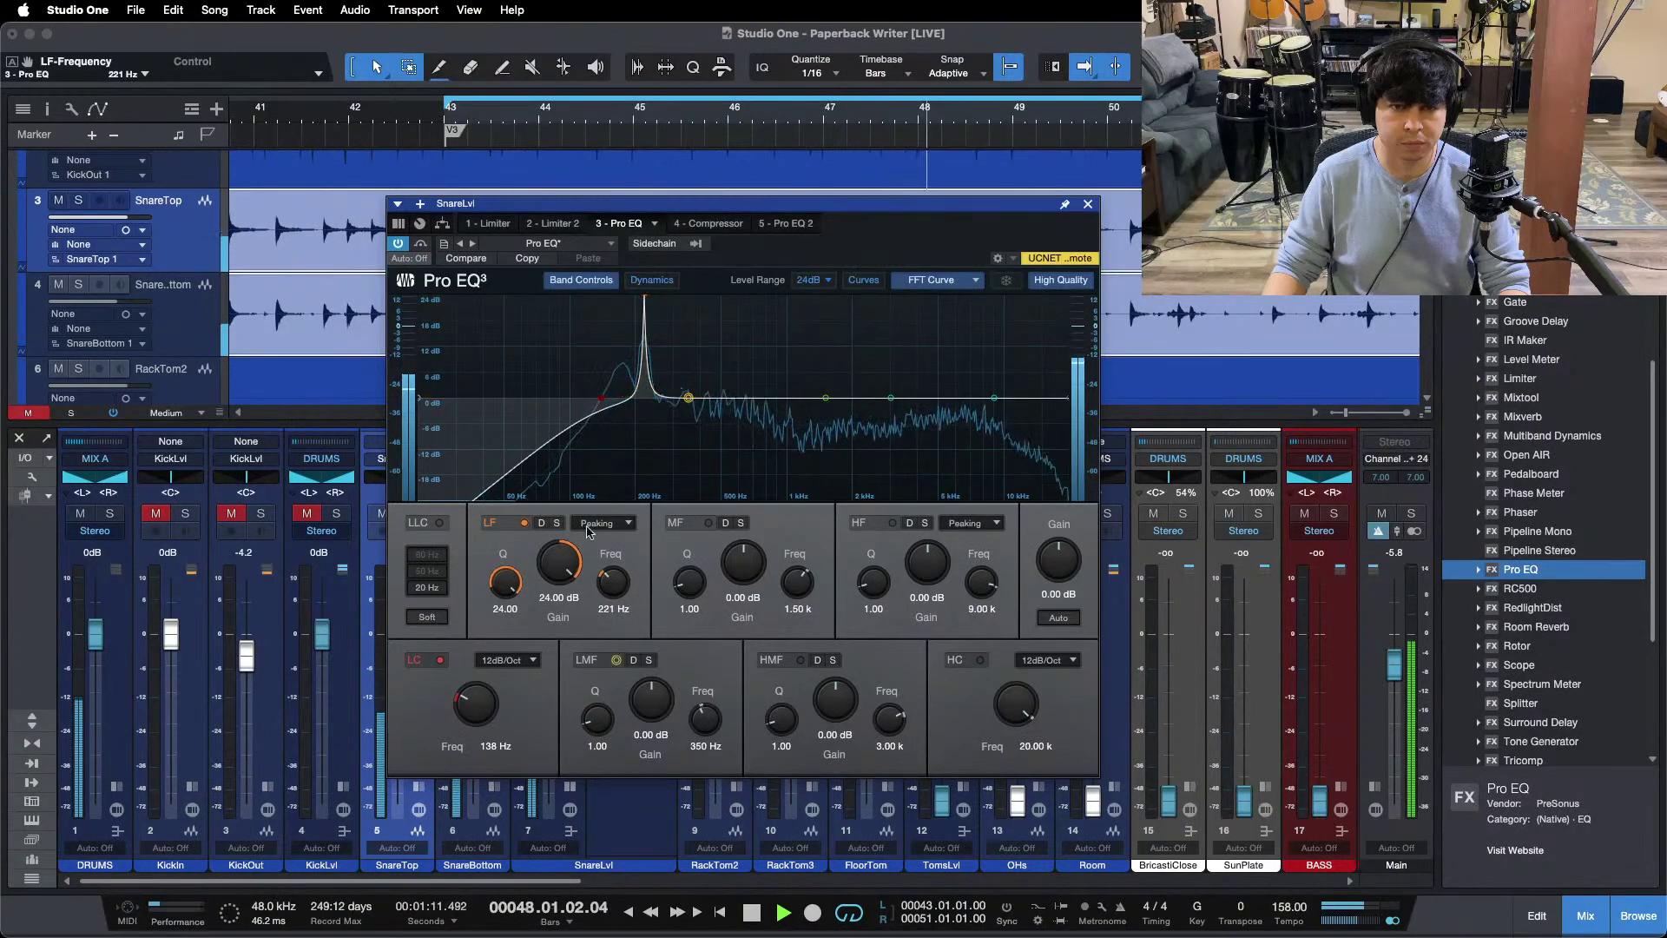
drag(558, 558, 560, 571)
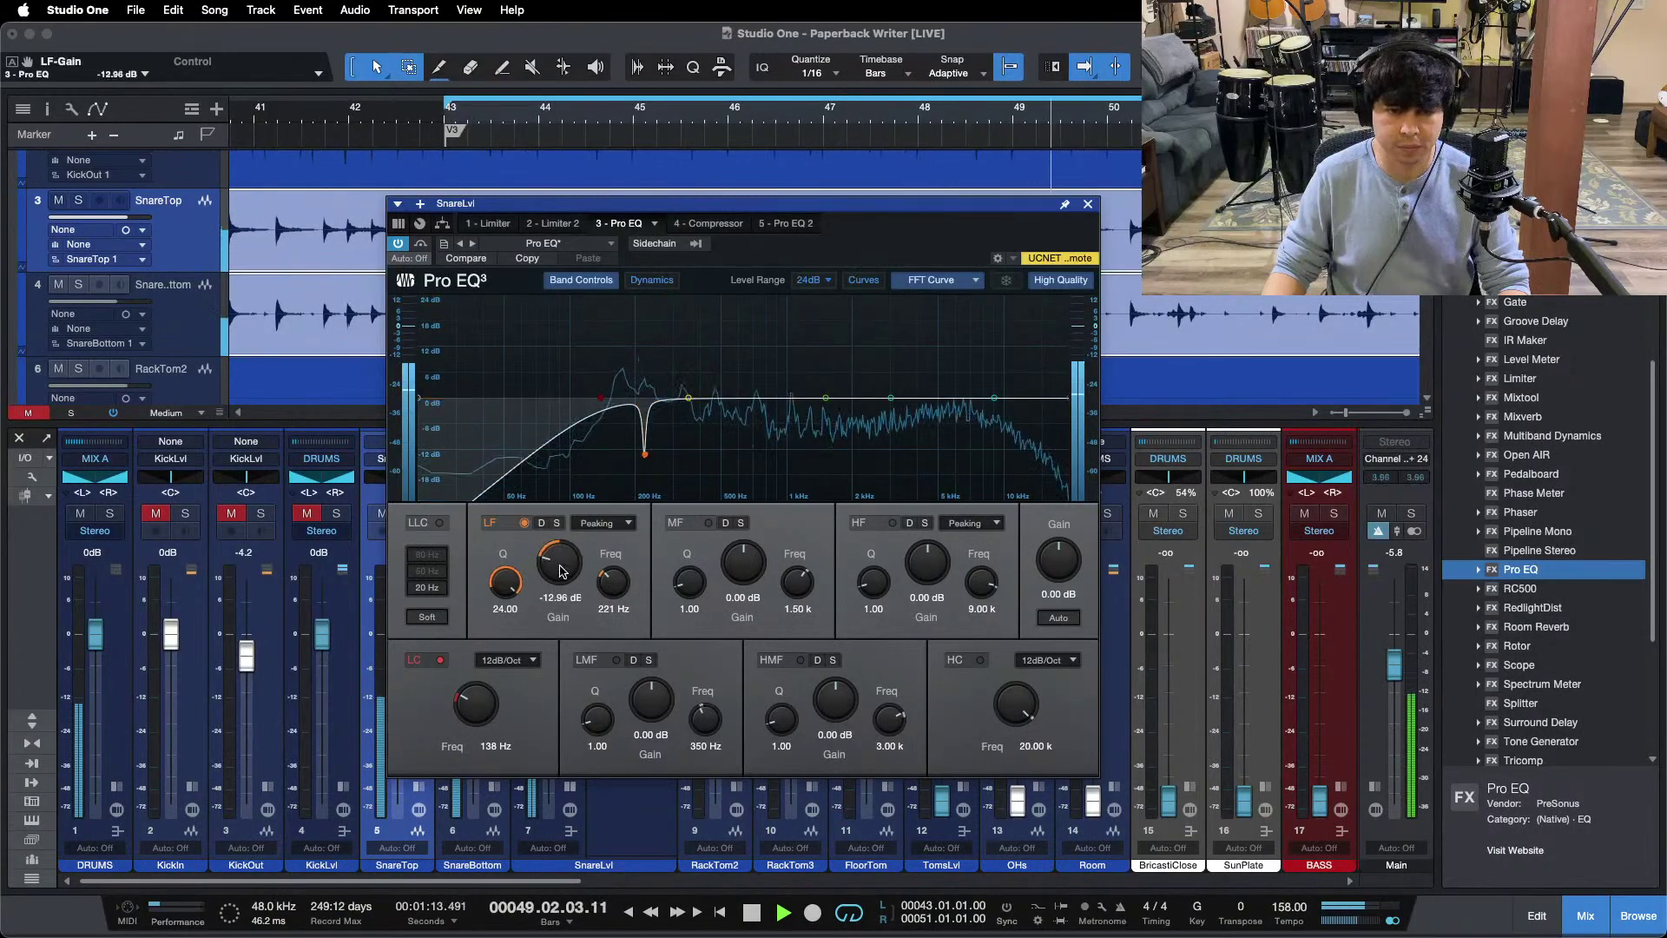
Step: Notch the snare with the LMF band at 252 Hz, Q 24 and -12 dB gain, then close the EQ
drag(598, 719, 833, 220)
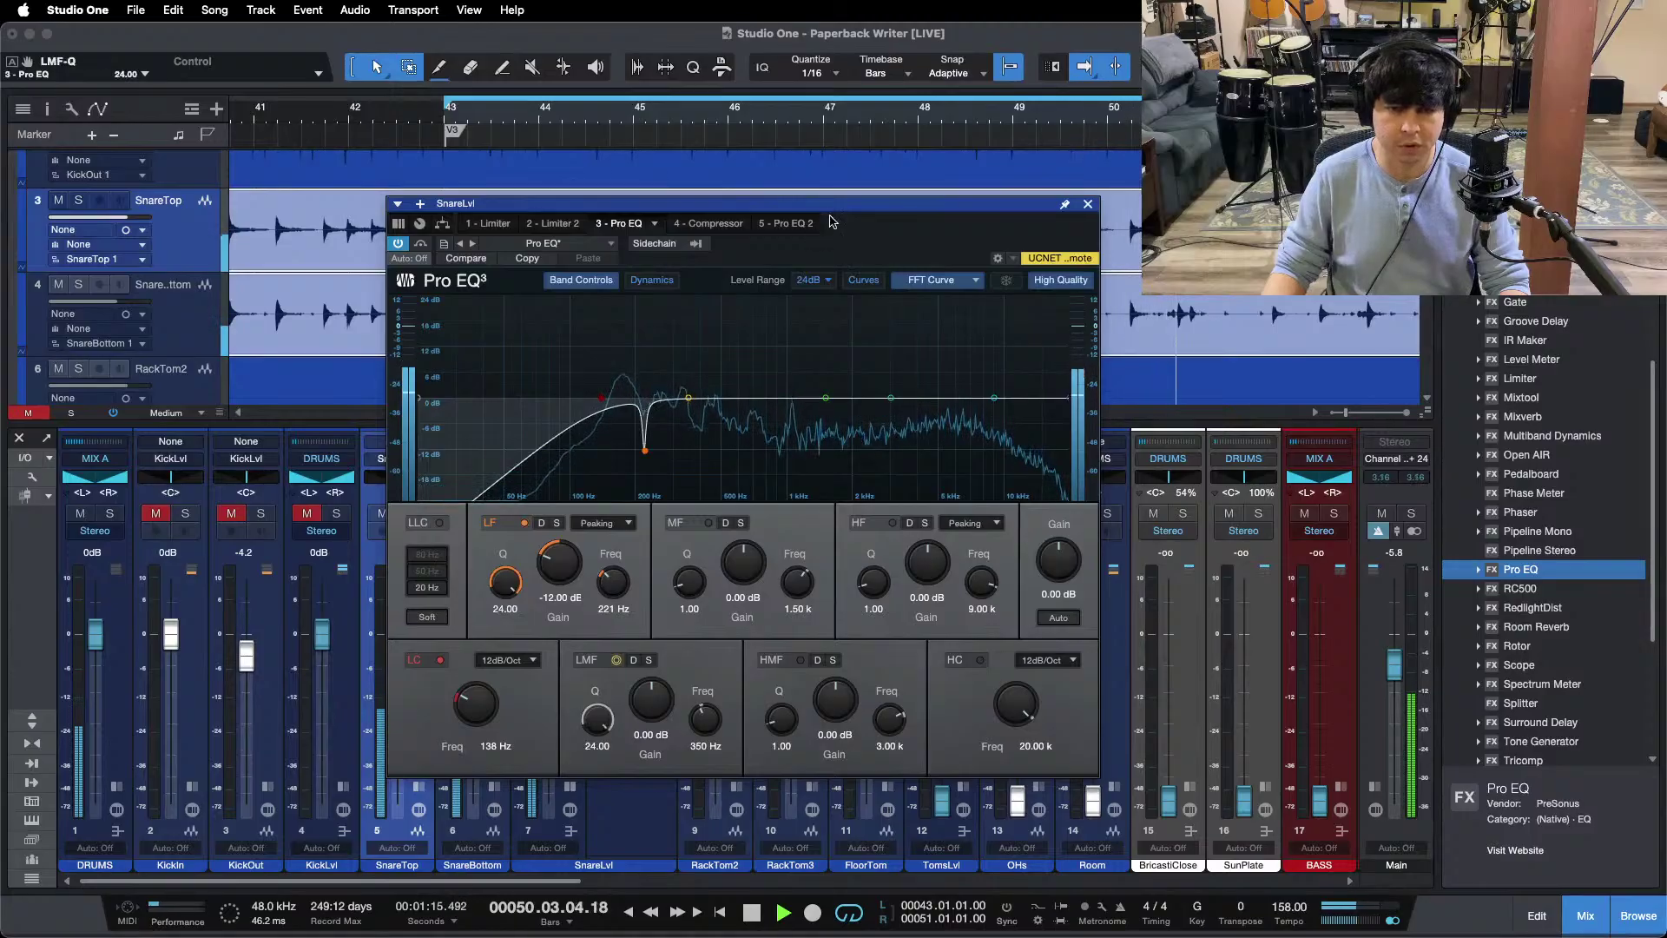
drag(688, 399, 657, 243)
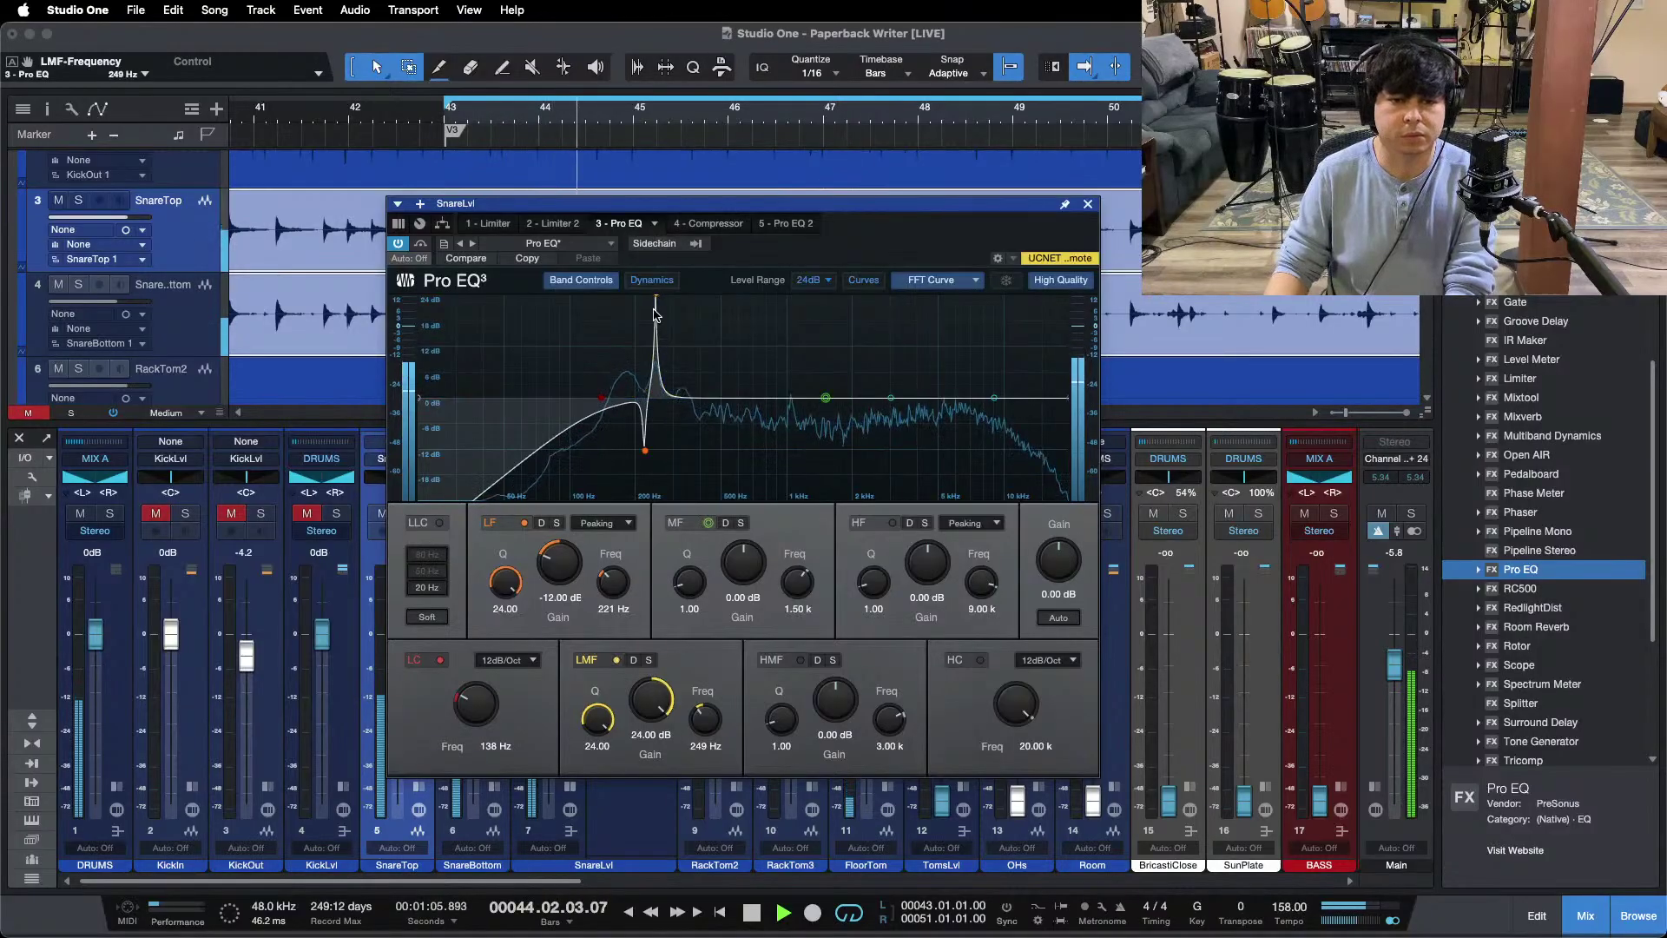
drag(657, 296, 657, 296)
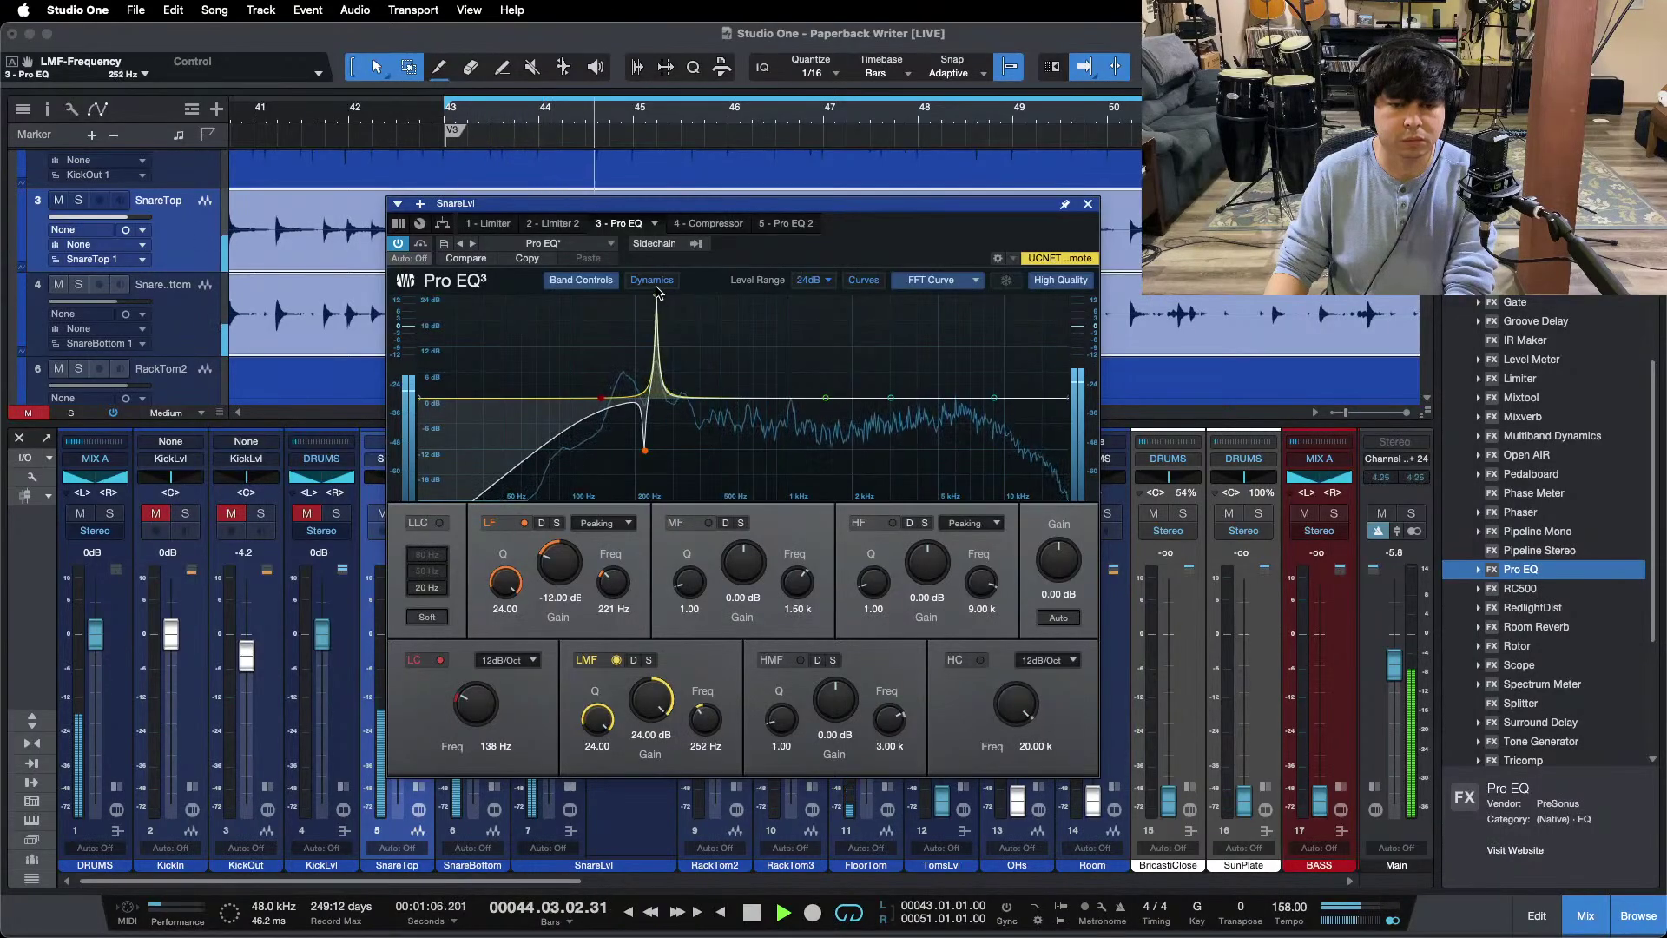
drag(651, 704, 655, 789)
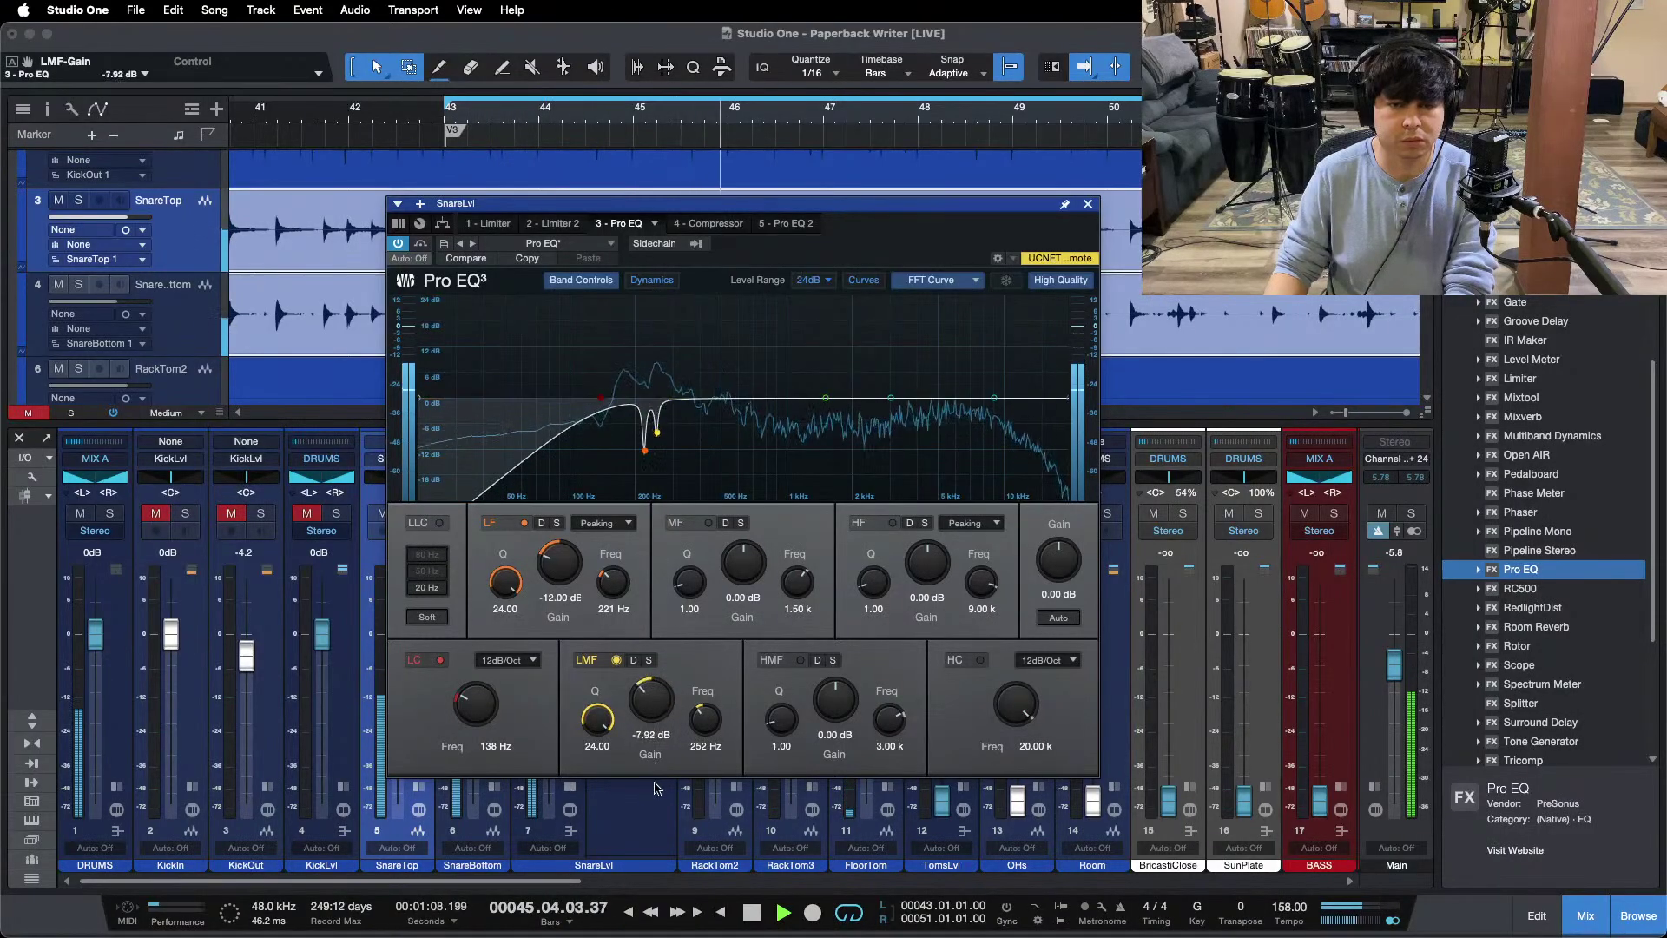
scroll(660, 695, down, 3)
scroll(660, 695, down, 1)
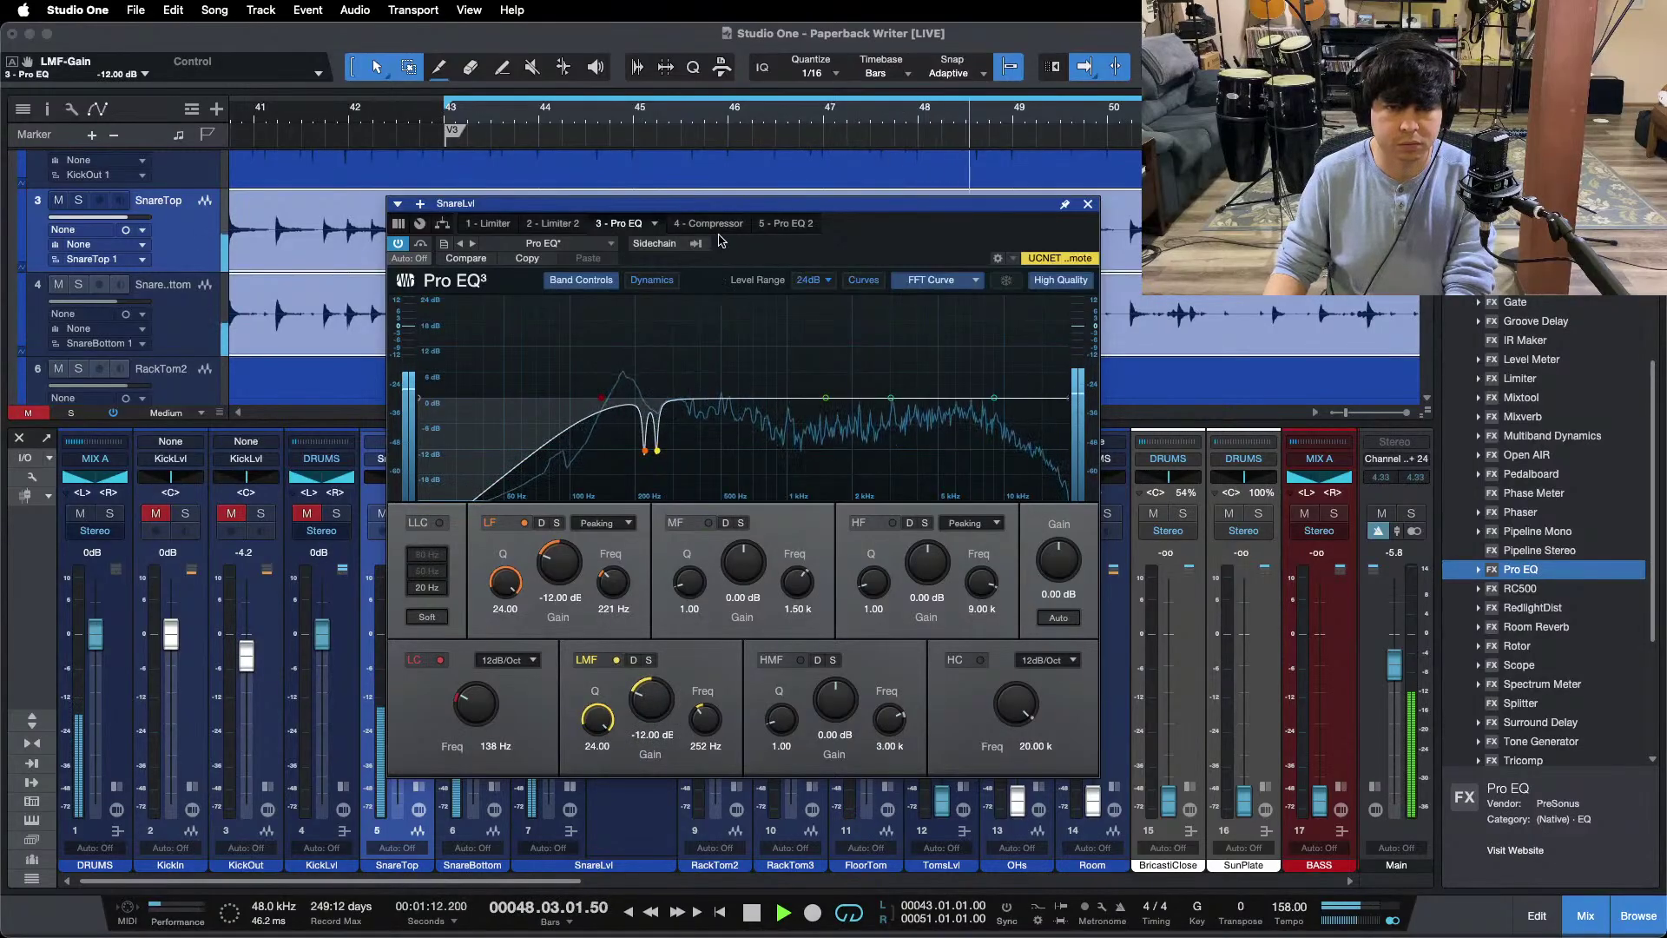
click(1088, 203)
Step: Replace the Compressor on SnareLvl with the PsychoCircuitry RLC79v2 plug-in and reposition its window
scroll(1533, 653, down, 5)
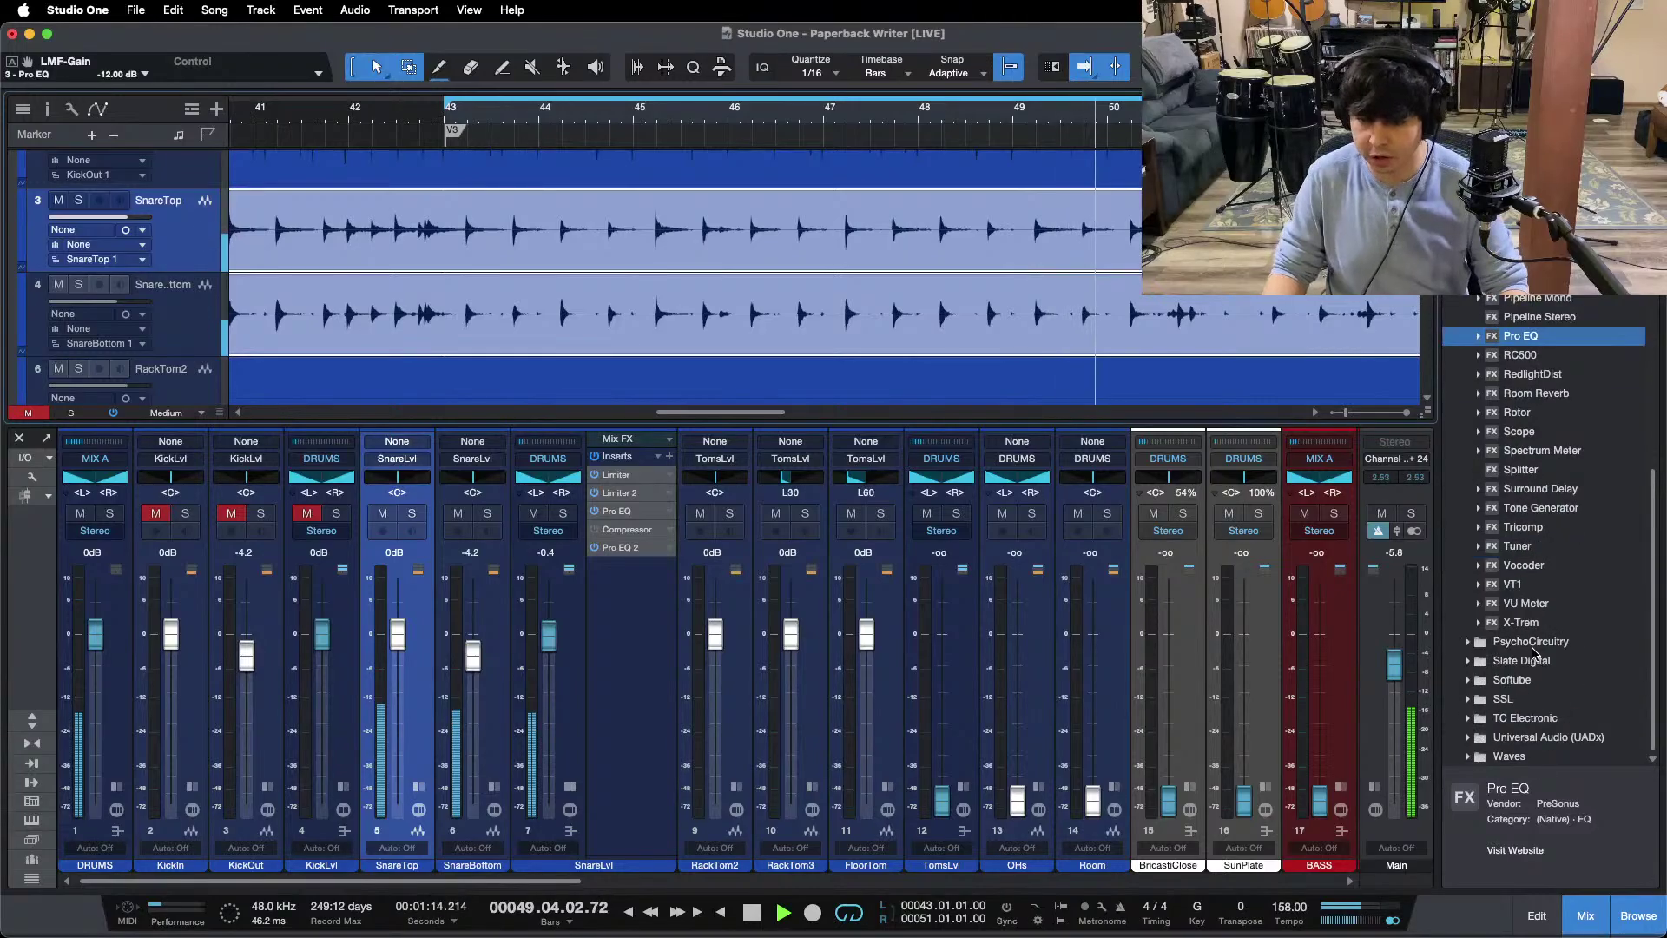
double_click(1531, 643)
key(space)
click(1539, 661)
drag(1543, 667, 638, 529)
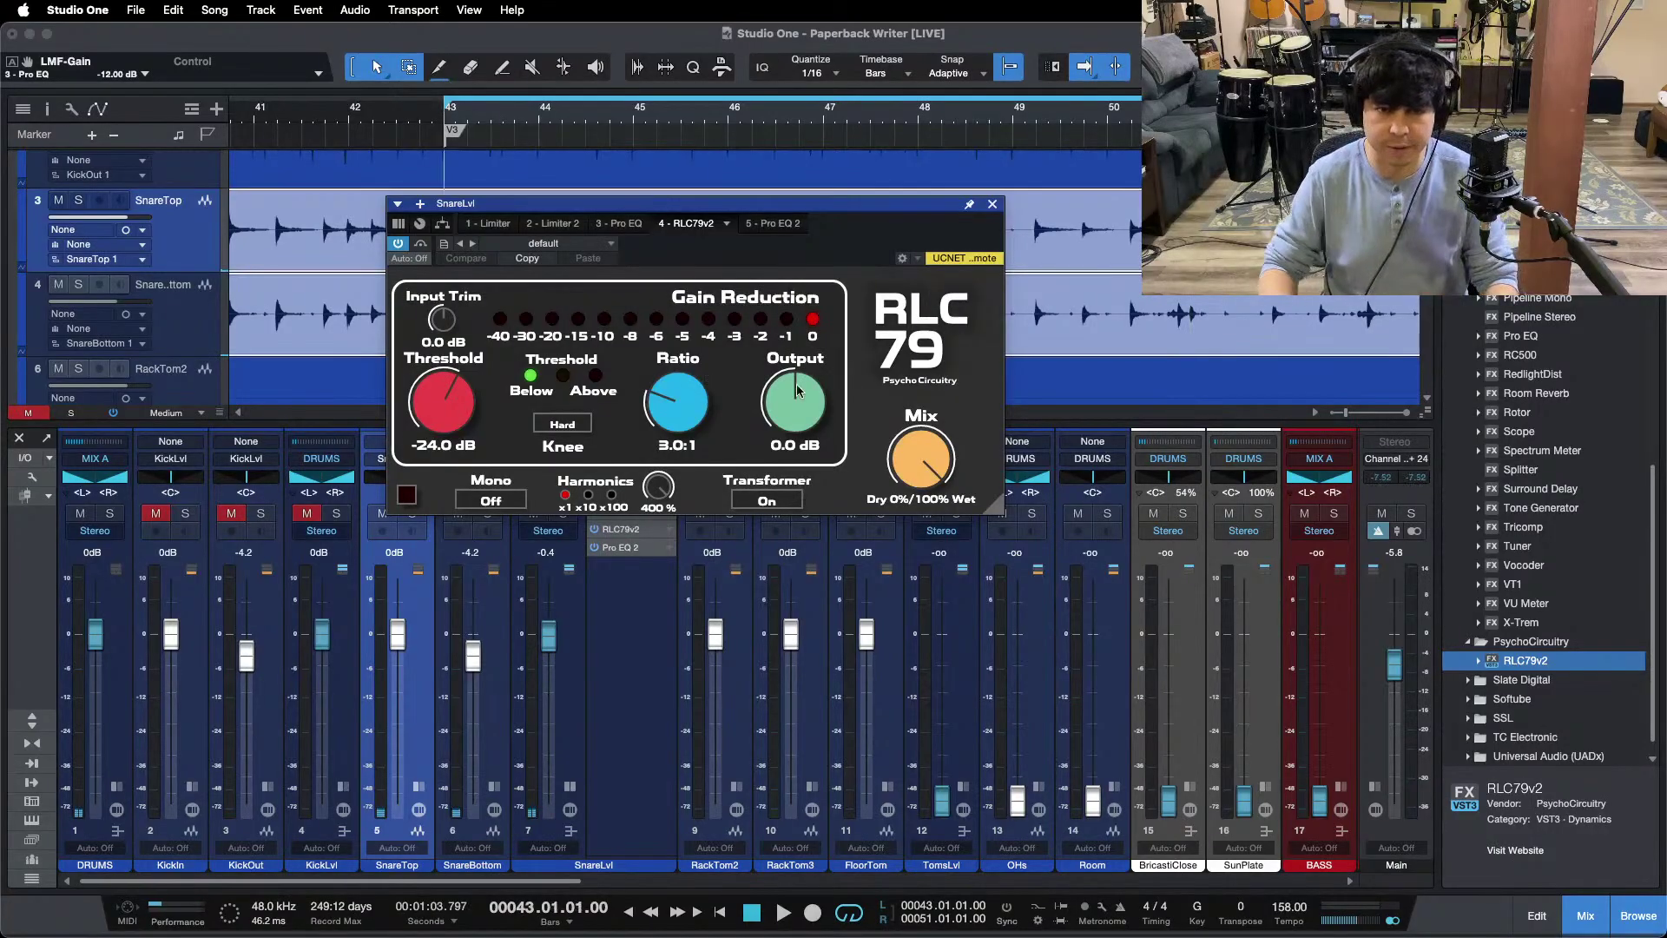
drag(833, 204, 908, 318)
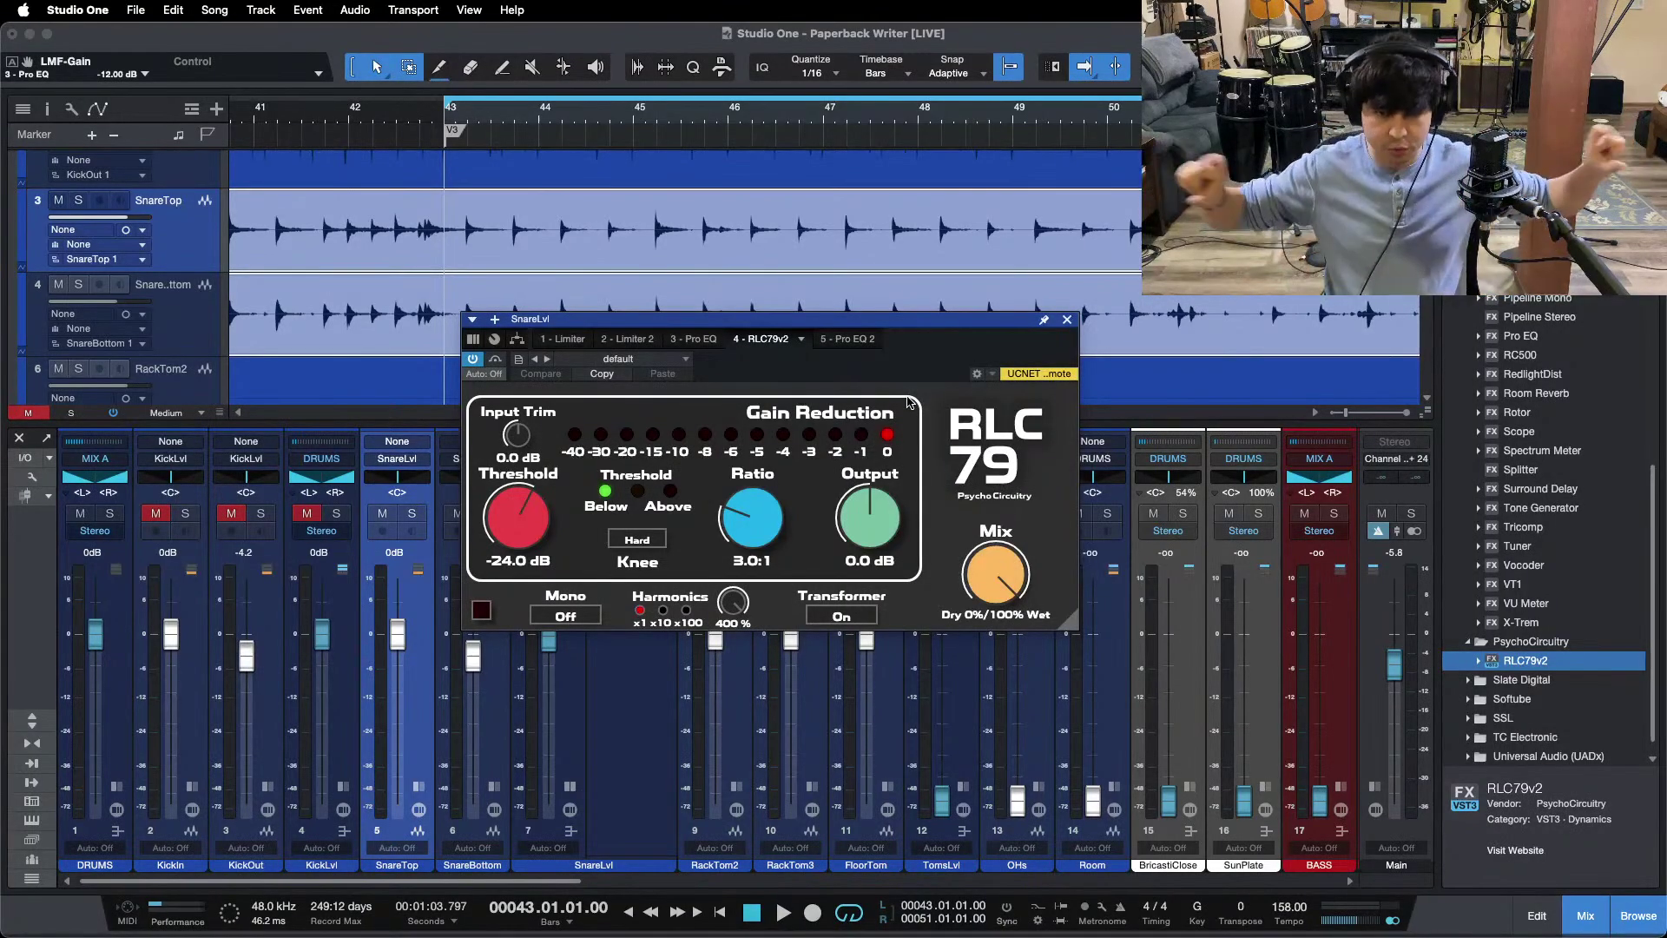
Step: Play the loop and lower the RLC79v2 threshold on SnareLvl to -25.3 dB
key(space)
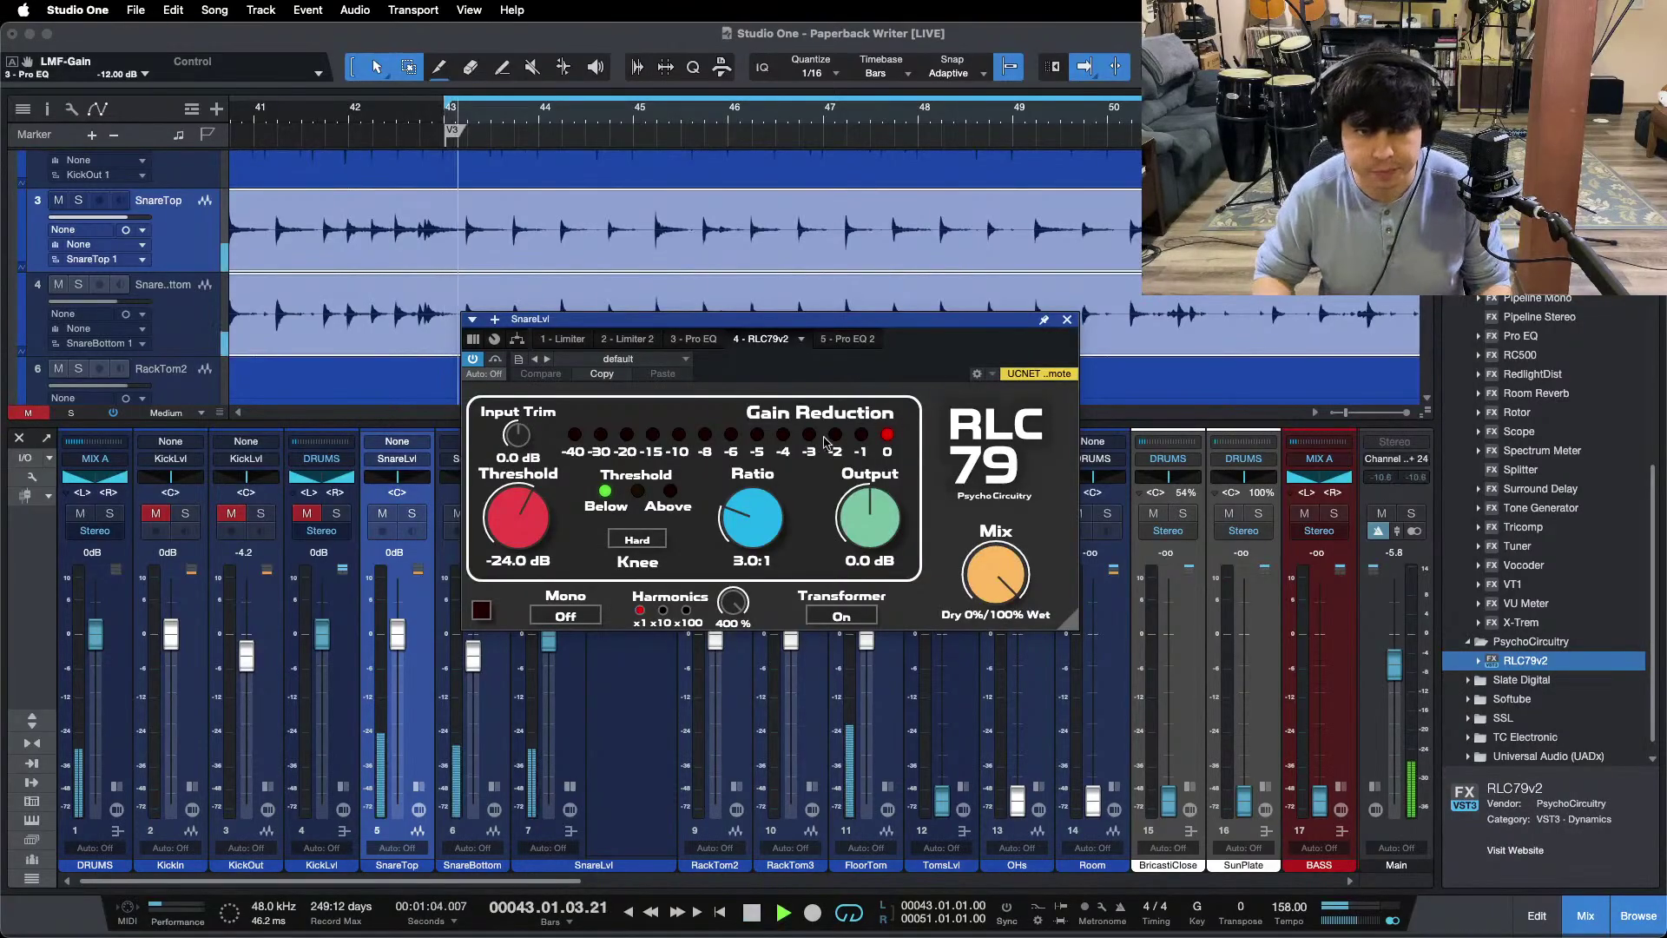
scroll(514, 517, down, 1)
scroll(515, 518, down, 4)
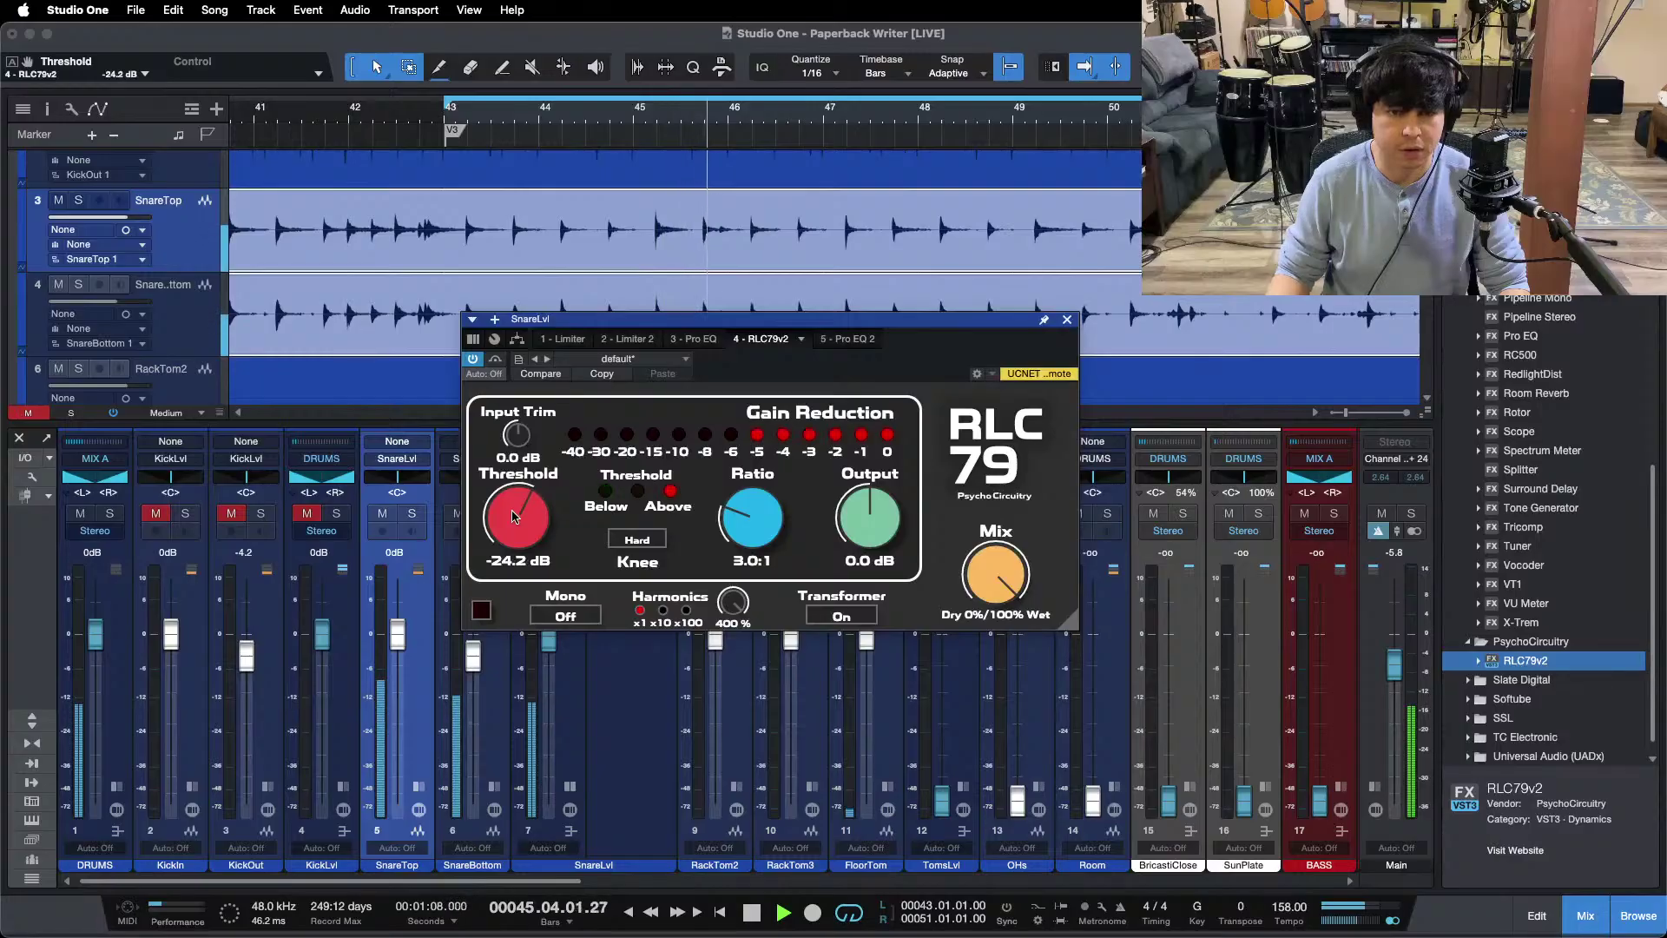
scroll(514, 517, down, 6)
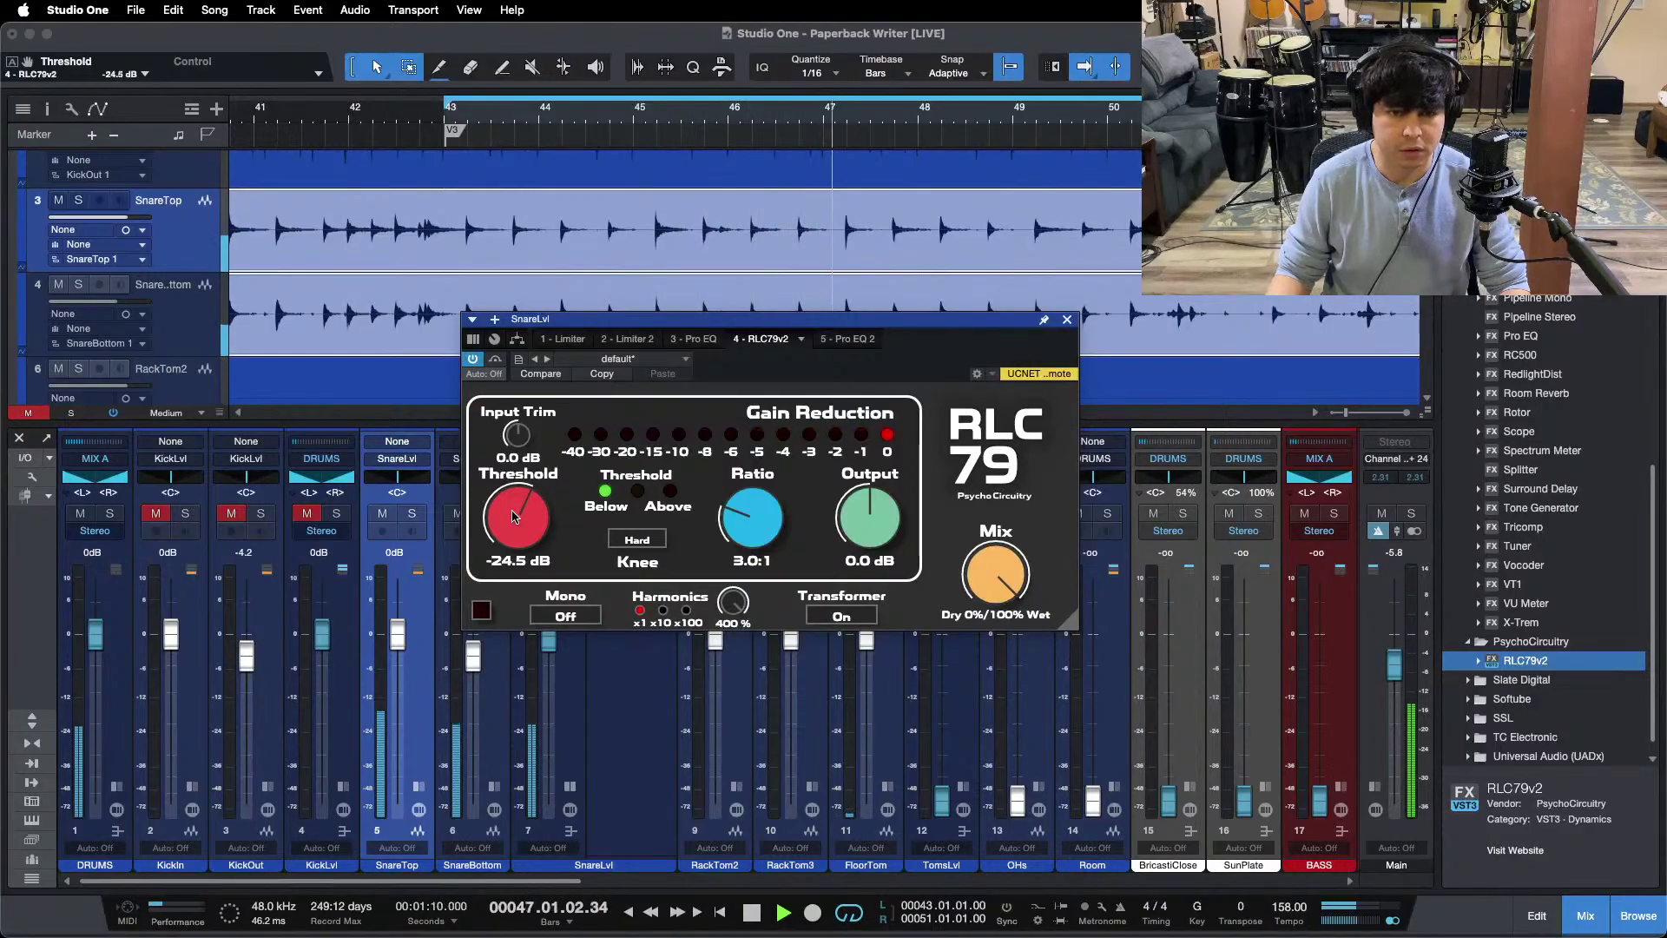
scroll(514, 517, down, 2)
Step: Notch the snare in the first Pro EQ with the MF band at 593 Hz, Q 24 and -12 dB gain
click(690, 338)
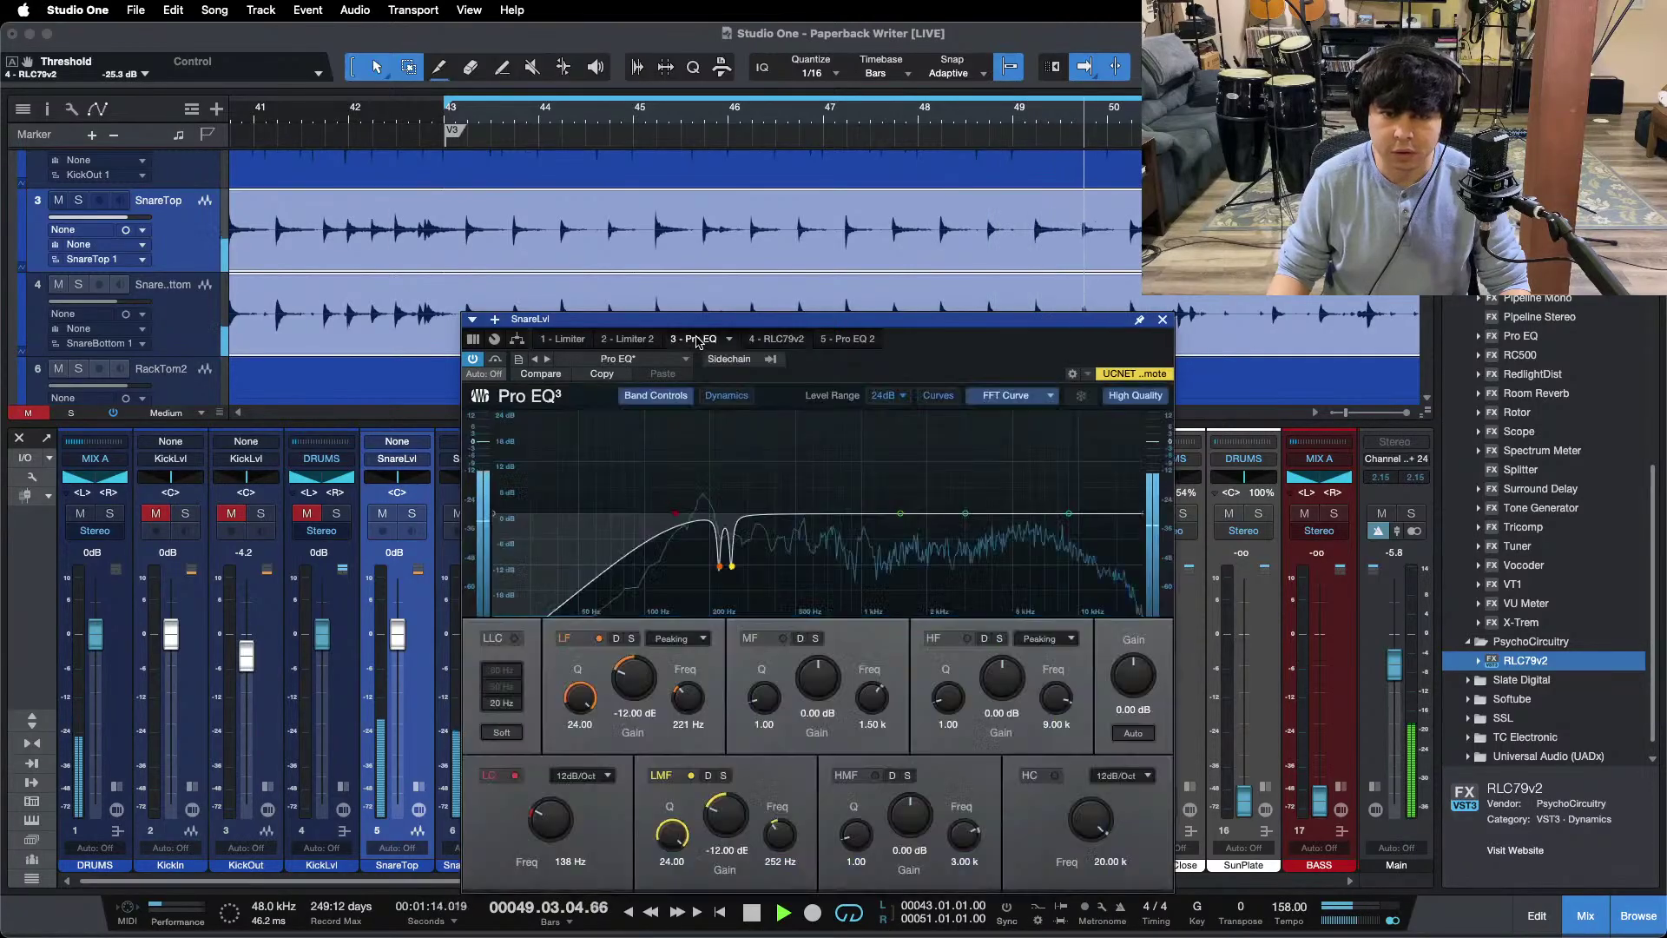
drag(900, 514, 806, 400)
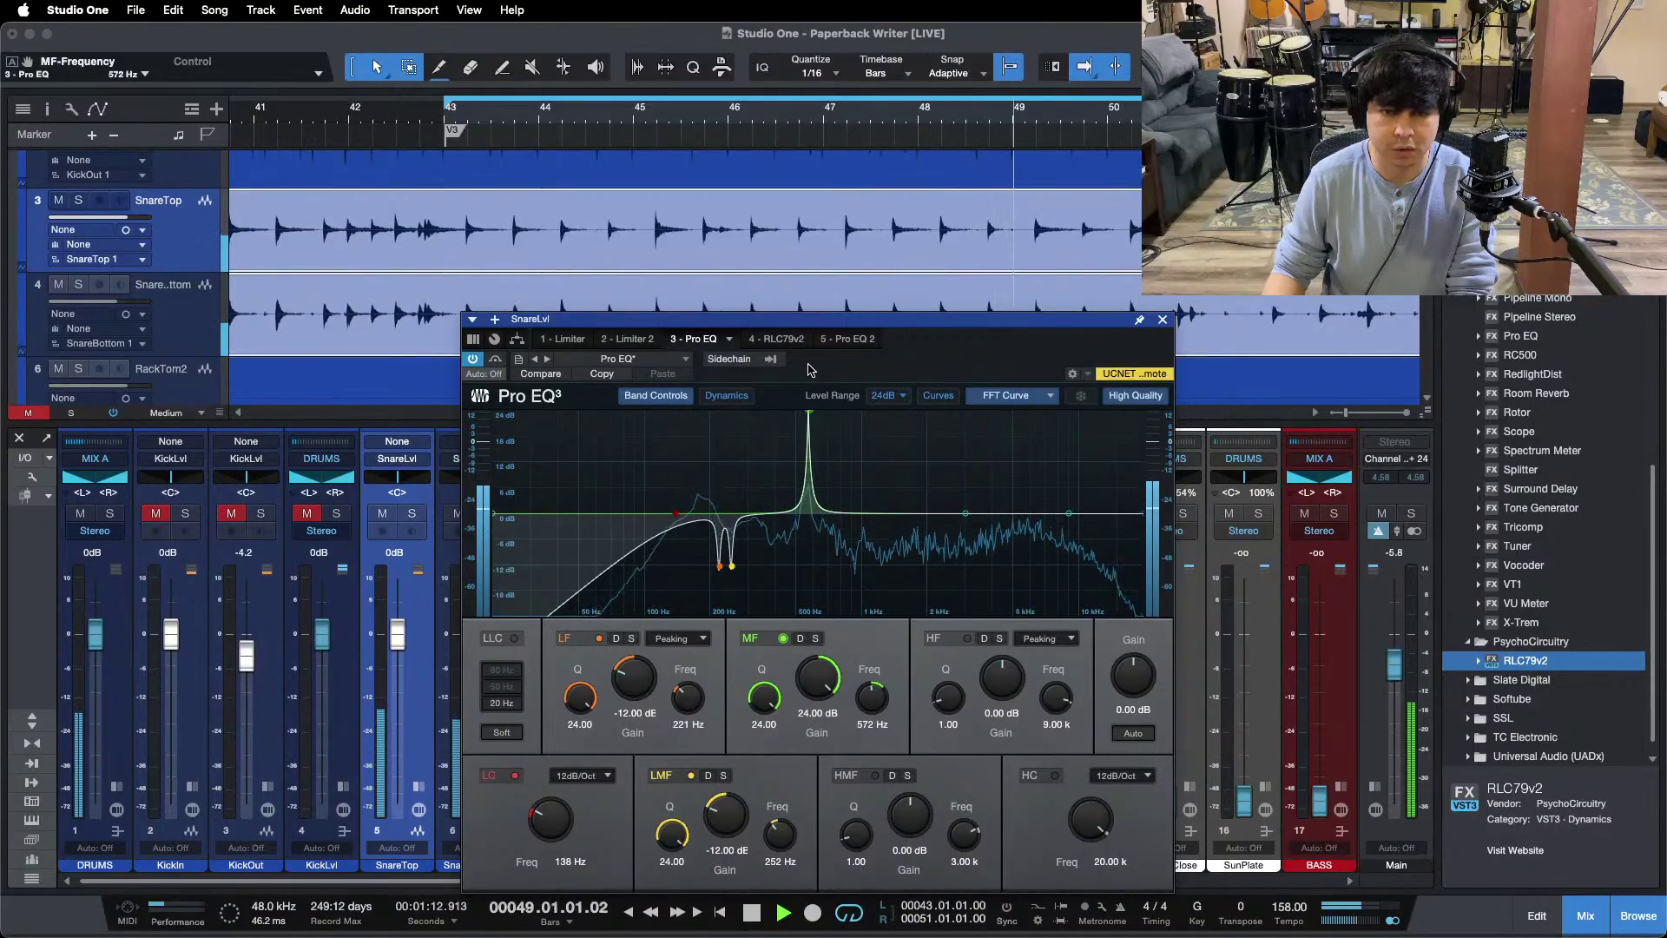
drag(804, 364, 806, 360)
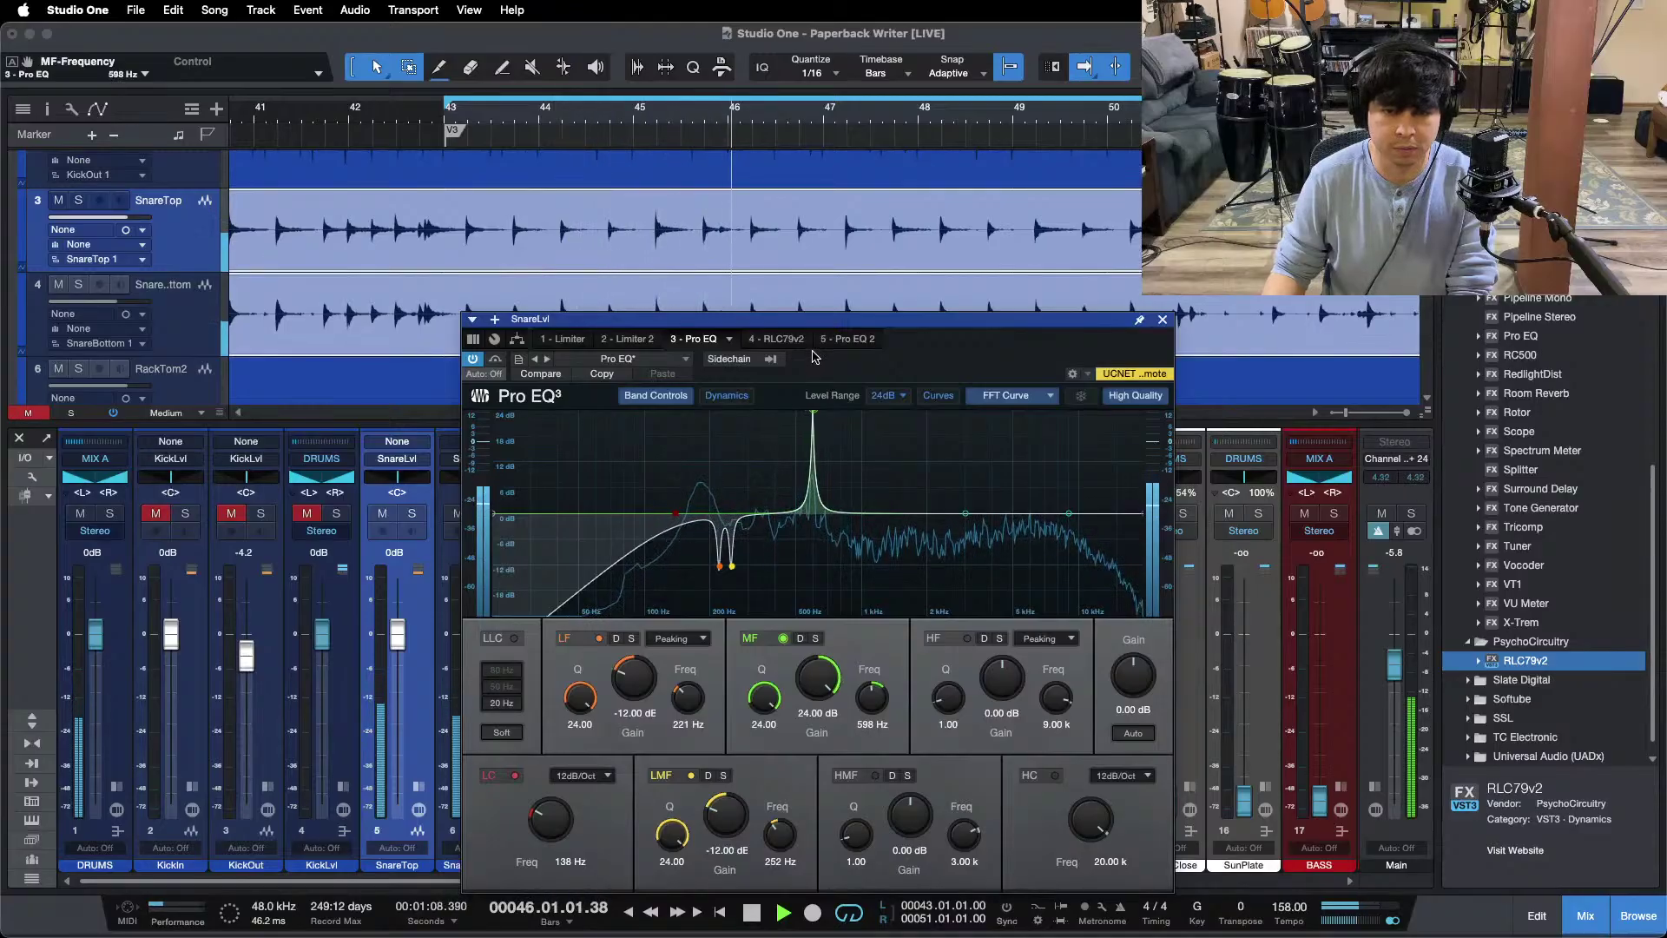
drag(808, 353, 806, 351)
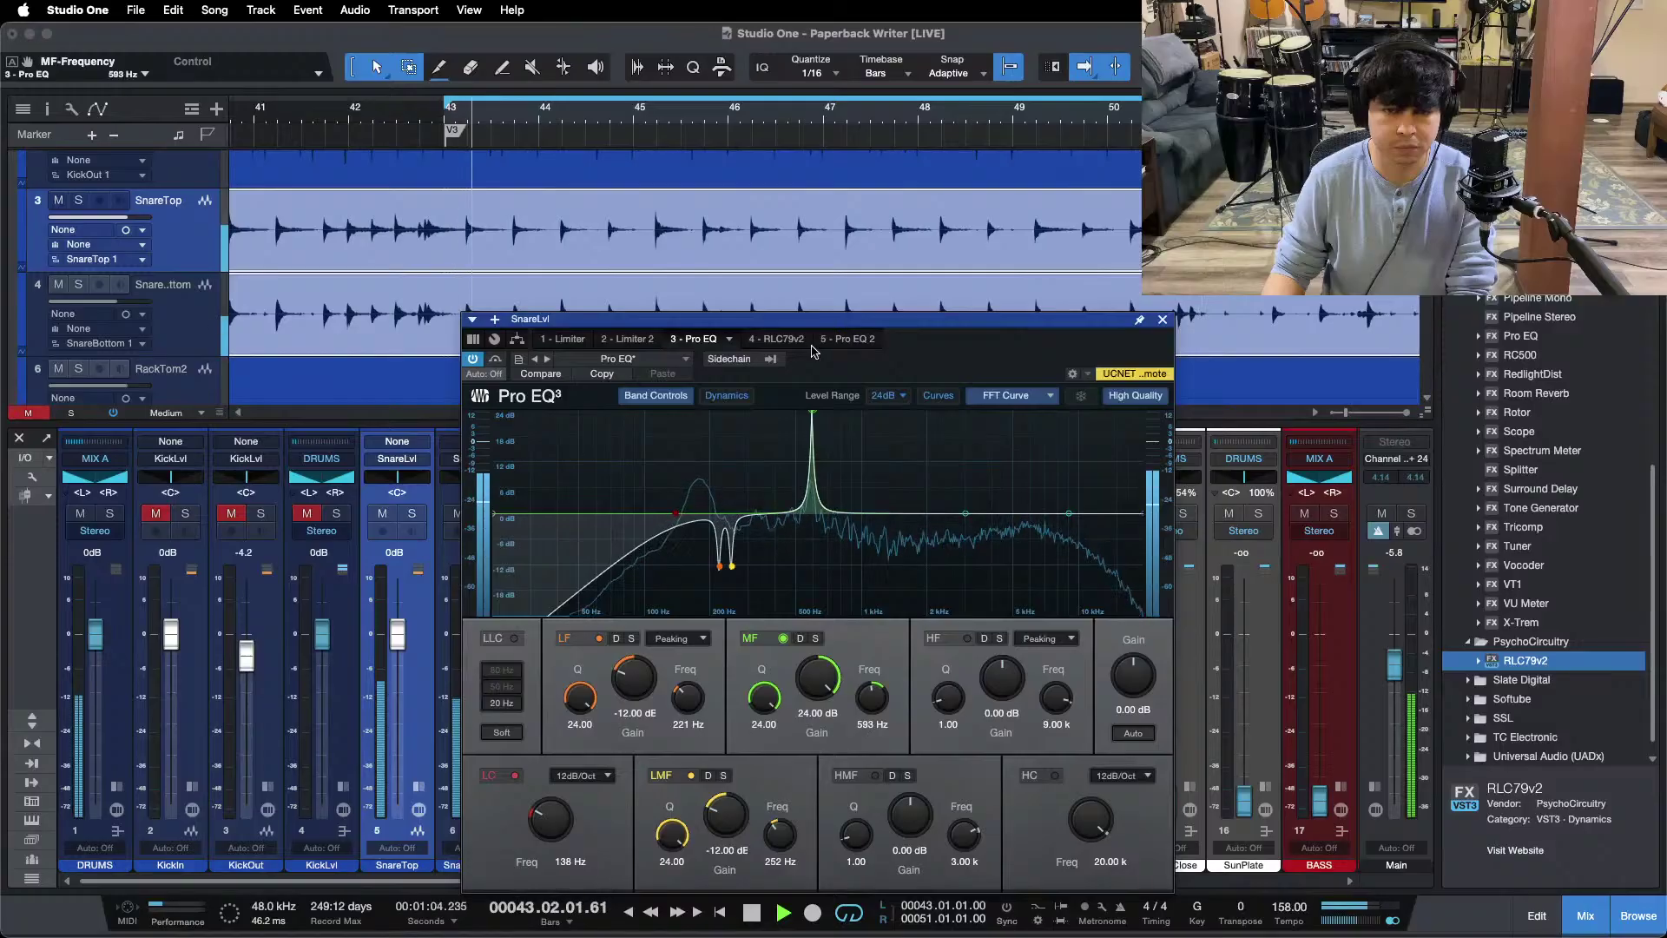
drag(817, 679, 816, 777)
scroll(825, 679, down, 5)
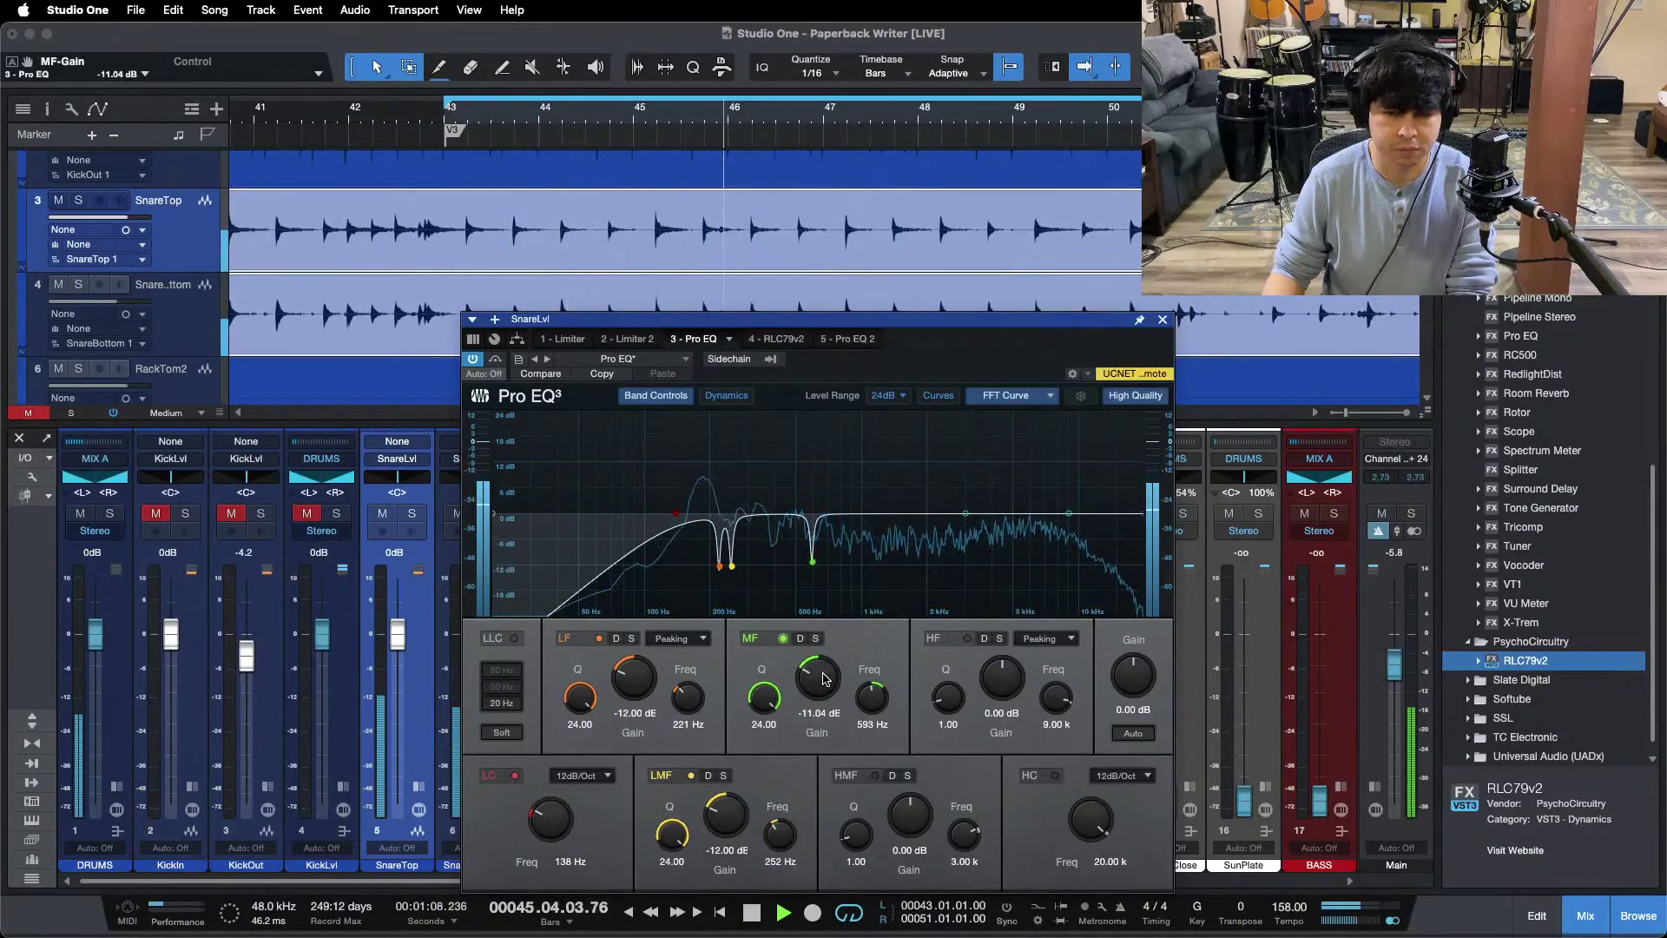
Step: Return to RLC79v2 on SnareLvl and lower its threshold to -27.0 dB
click(776, 339)
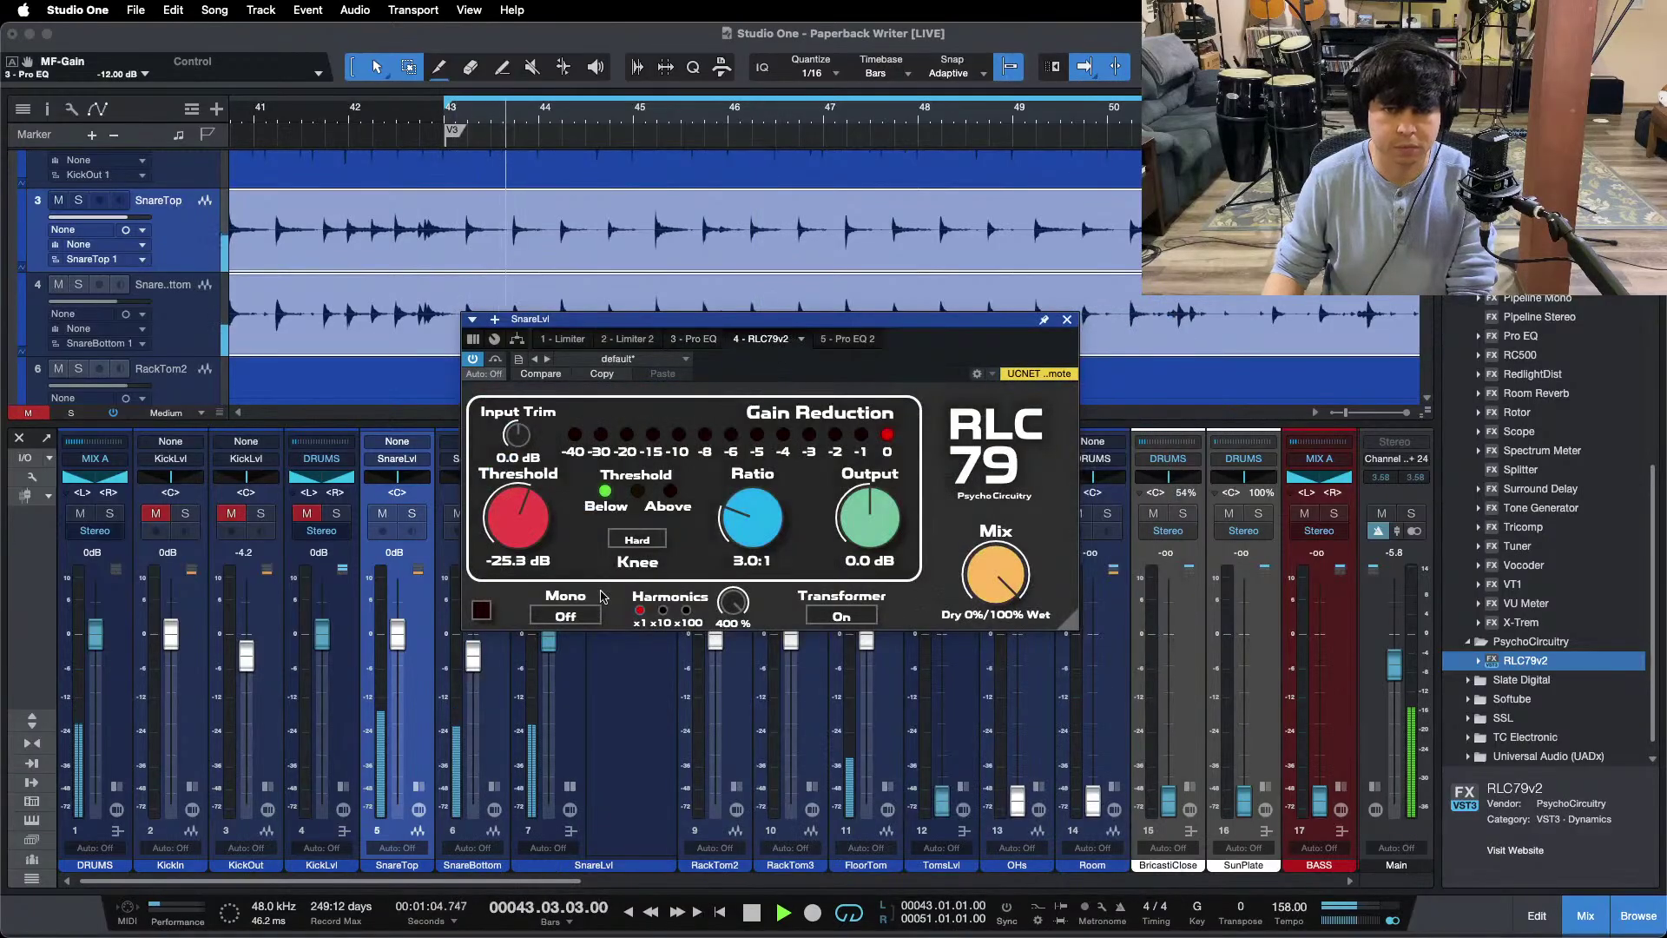
scroll(543, 511, down, 1)
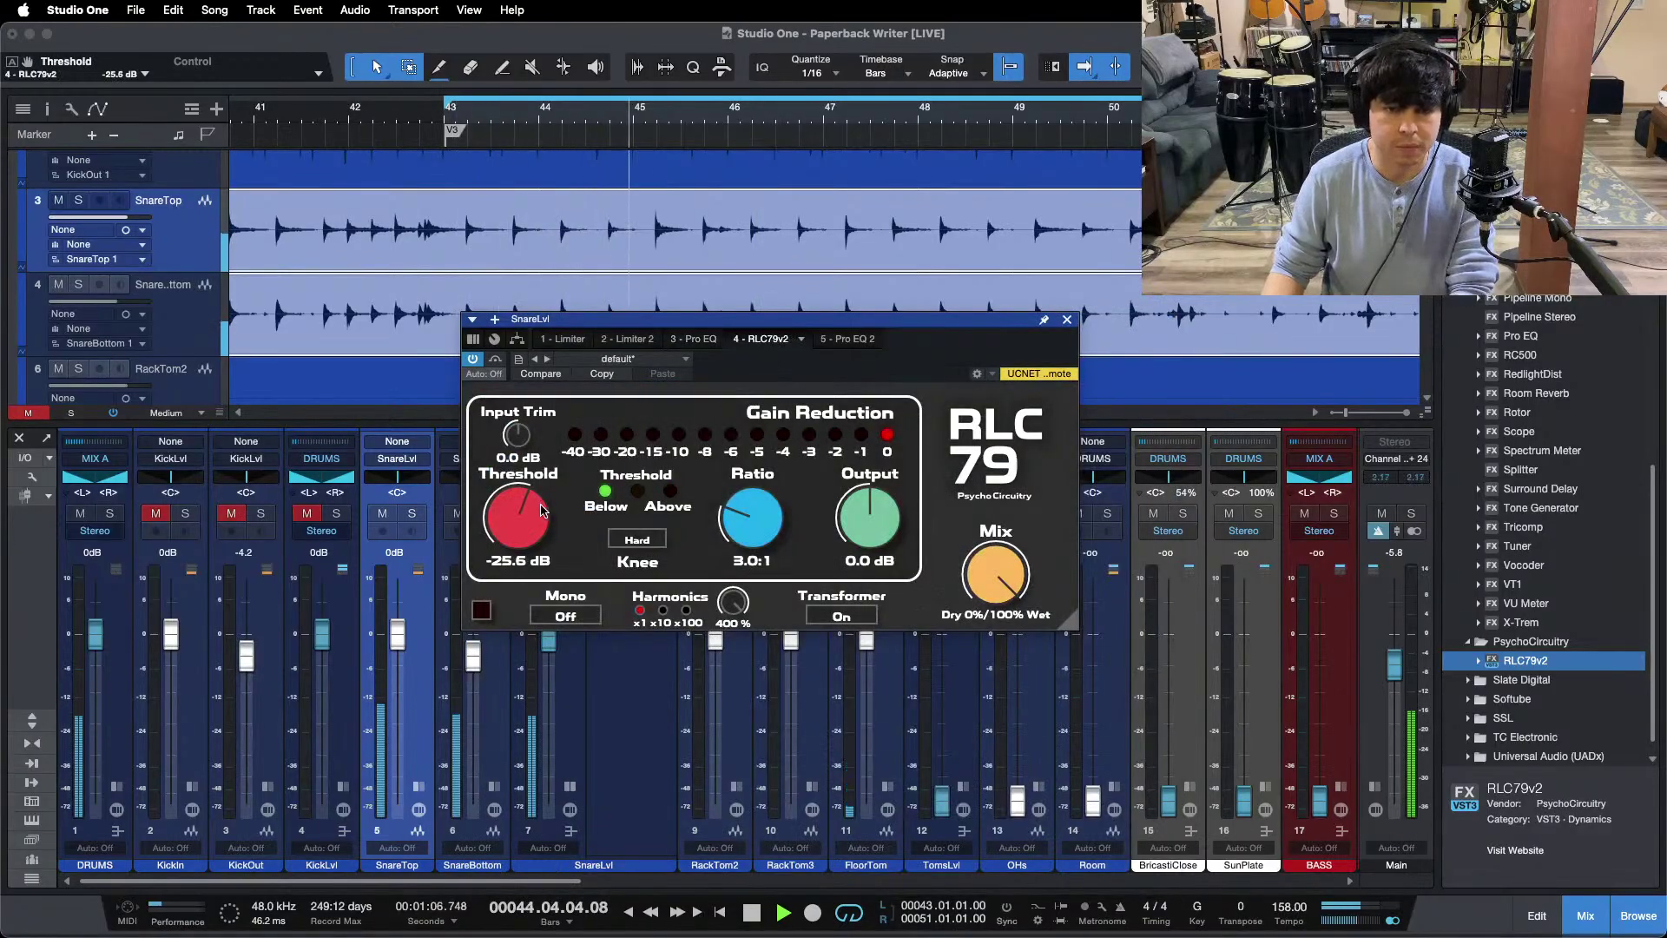
scroll(542, 510, down, 1)
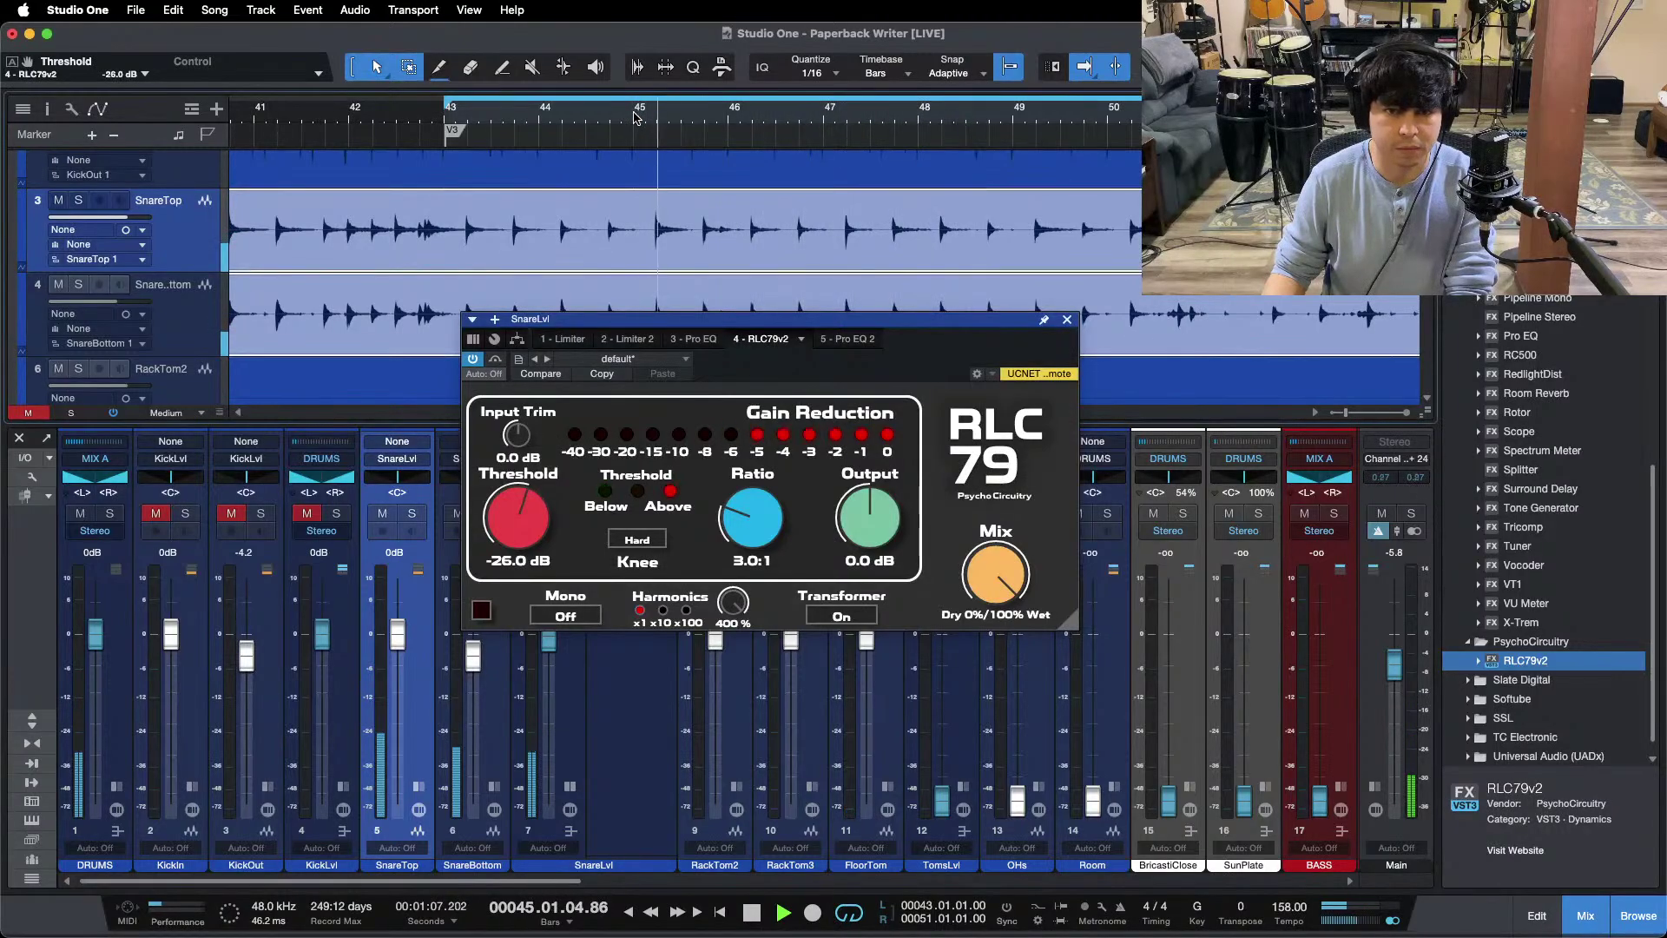
scroll(510, 522, down, 1)
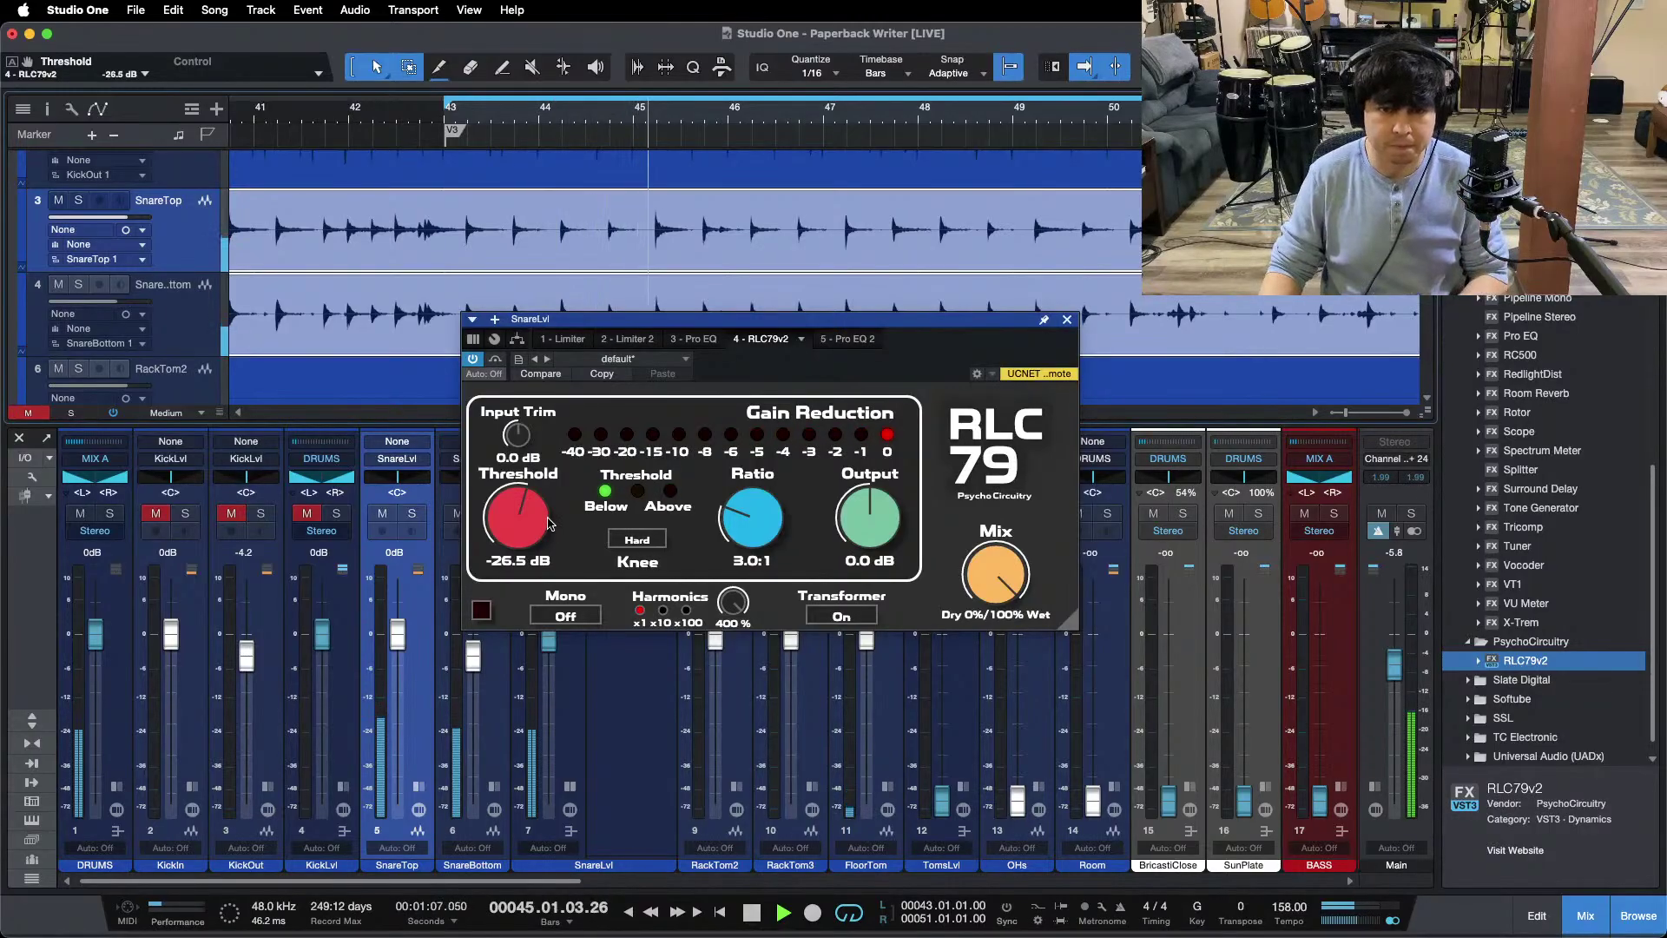
scroll(520, 508, down, 4)
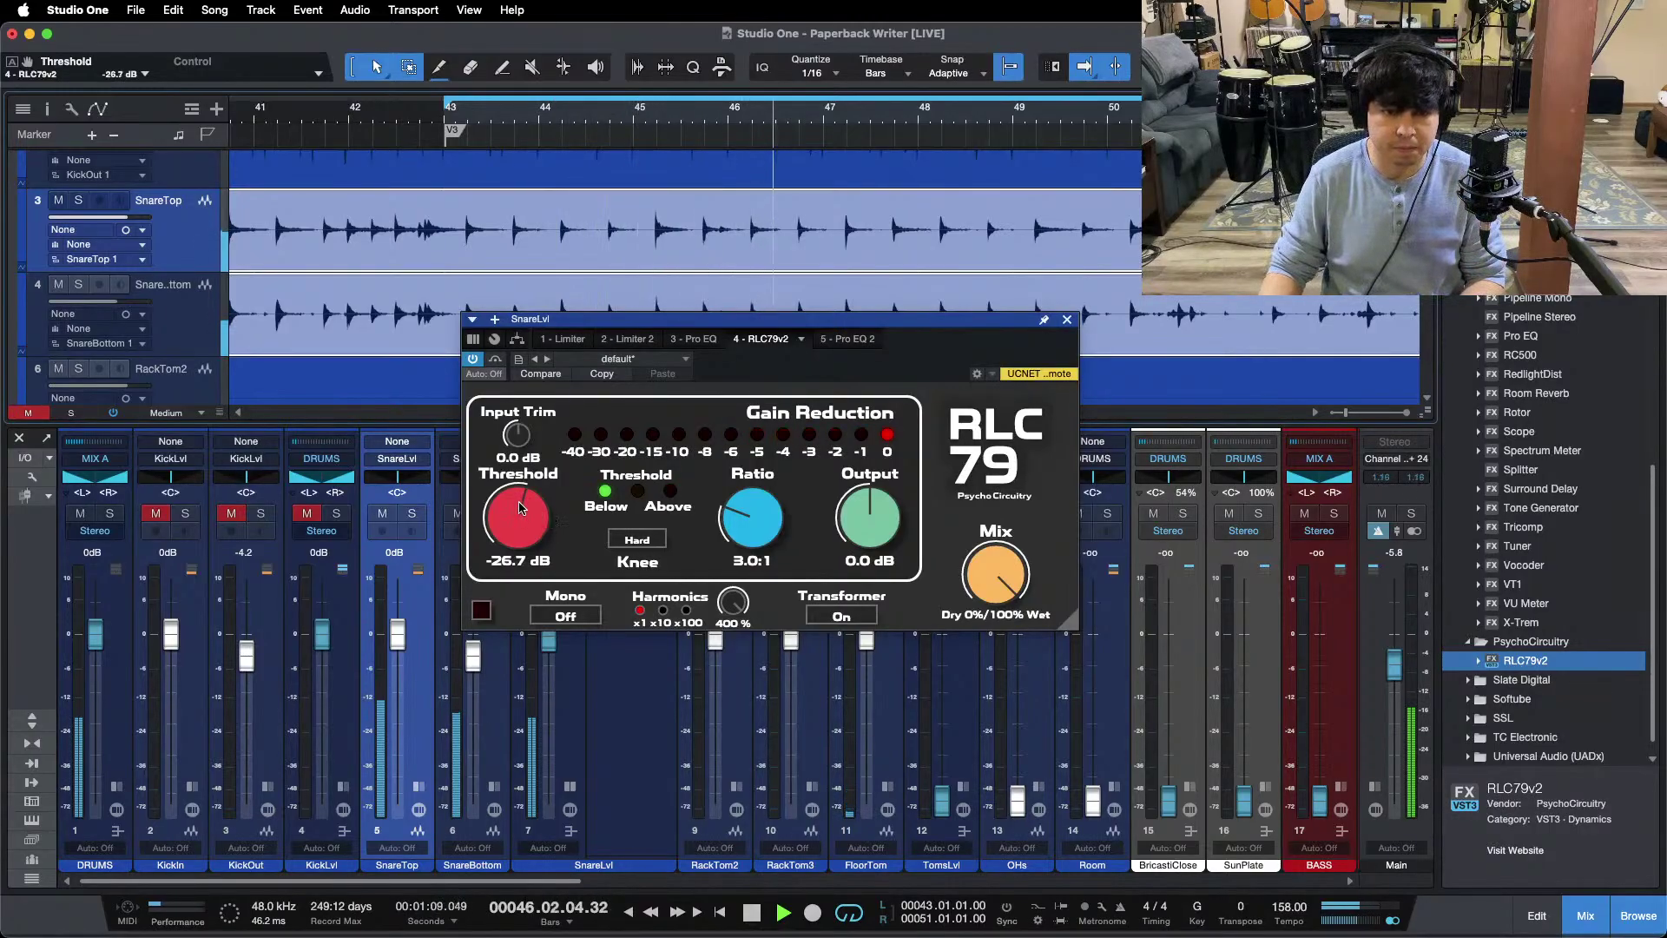
scroll(520, 508, down, 1)
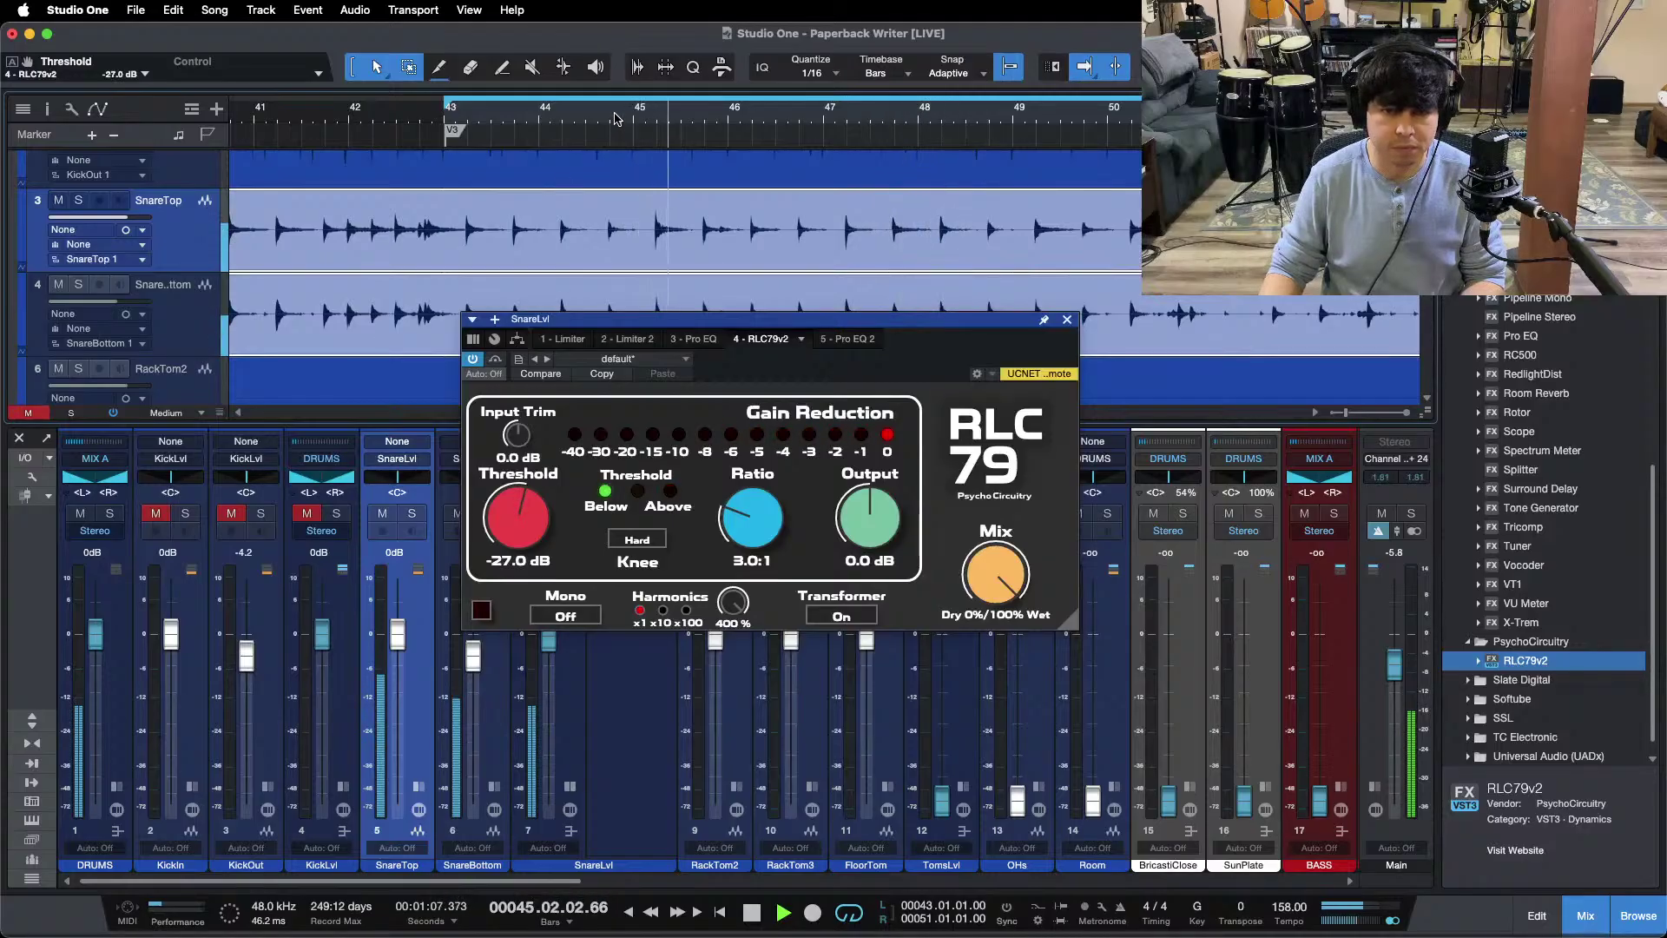
Step: Audition the RLC79v2 harmonics multiplier at x10 against x1, ending on x1
click(662, 611)
click(659, 613)
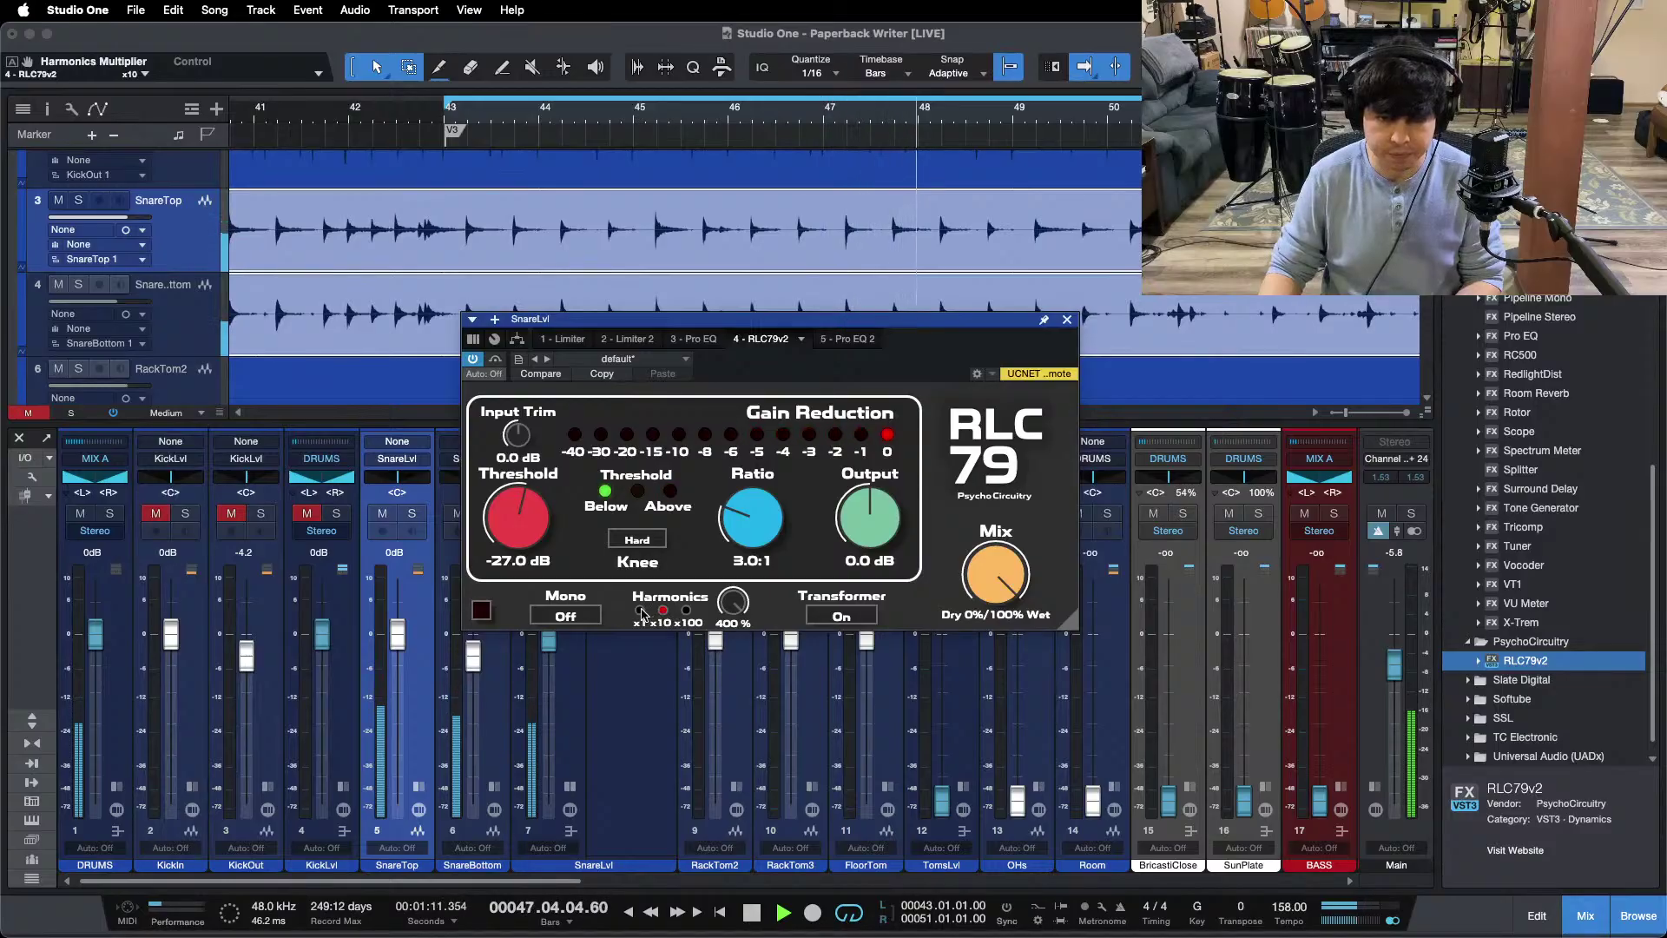
click(662, 613)
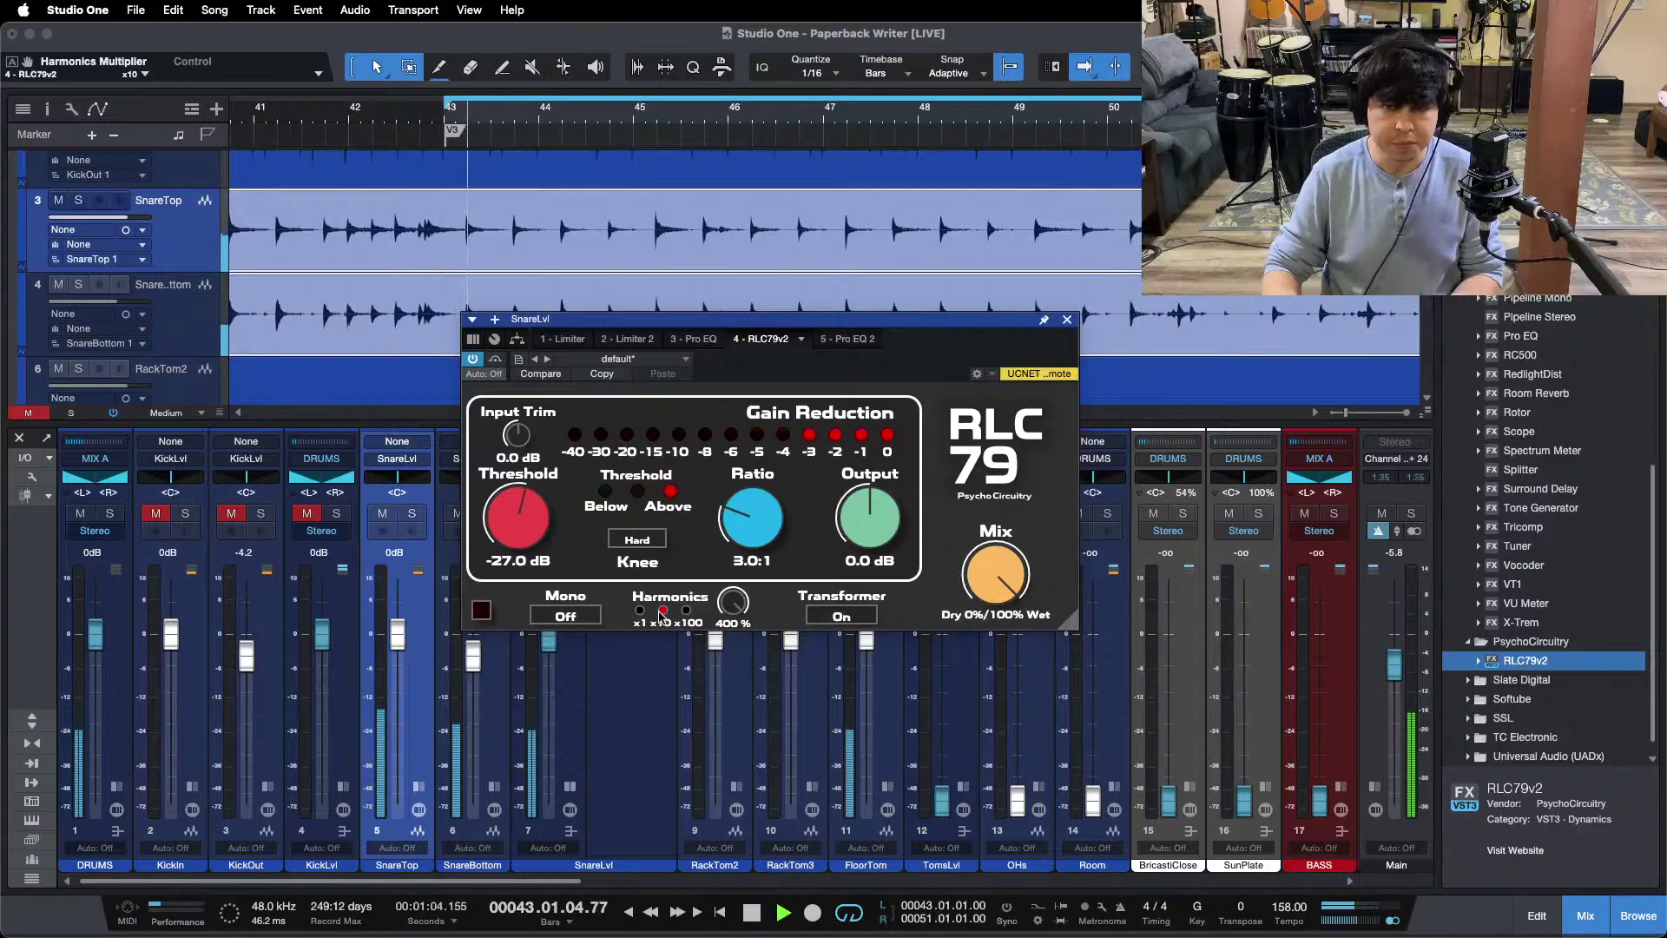
click(641, 612)
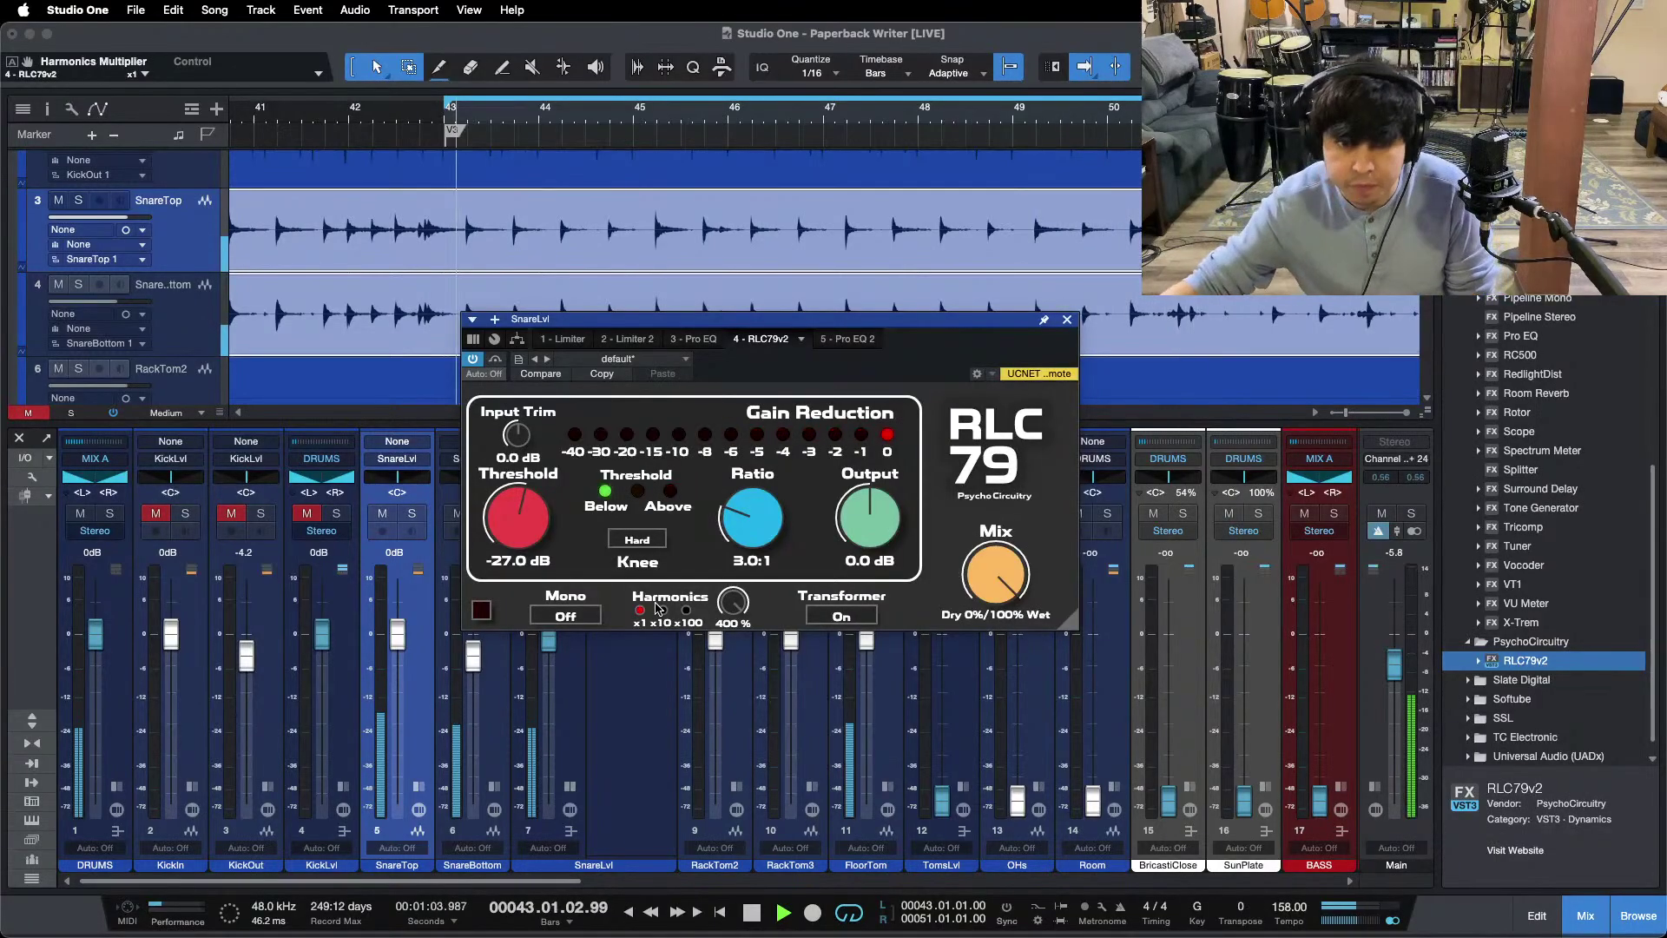
Step: Set the RLC79v2 threshold to -27.5 dB while replaying from bar 45, and stop playback
scroll(539, 526, down, 2)
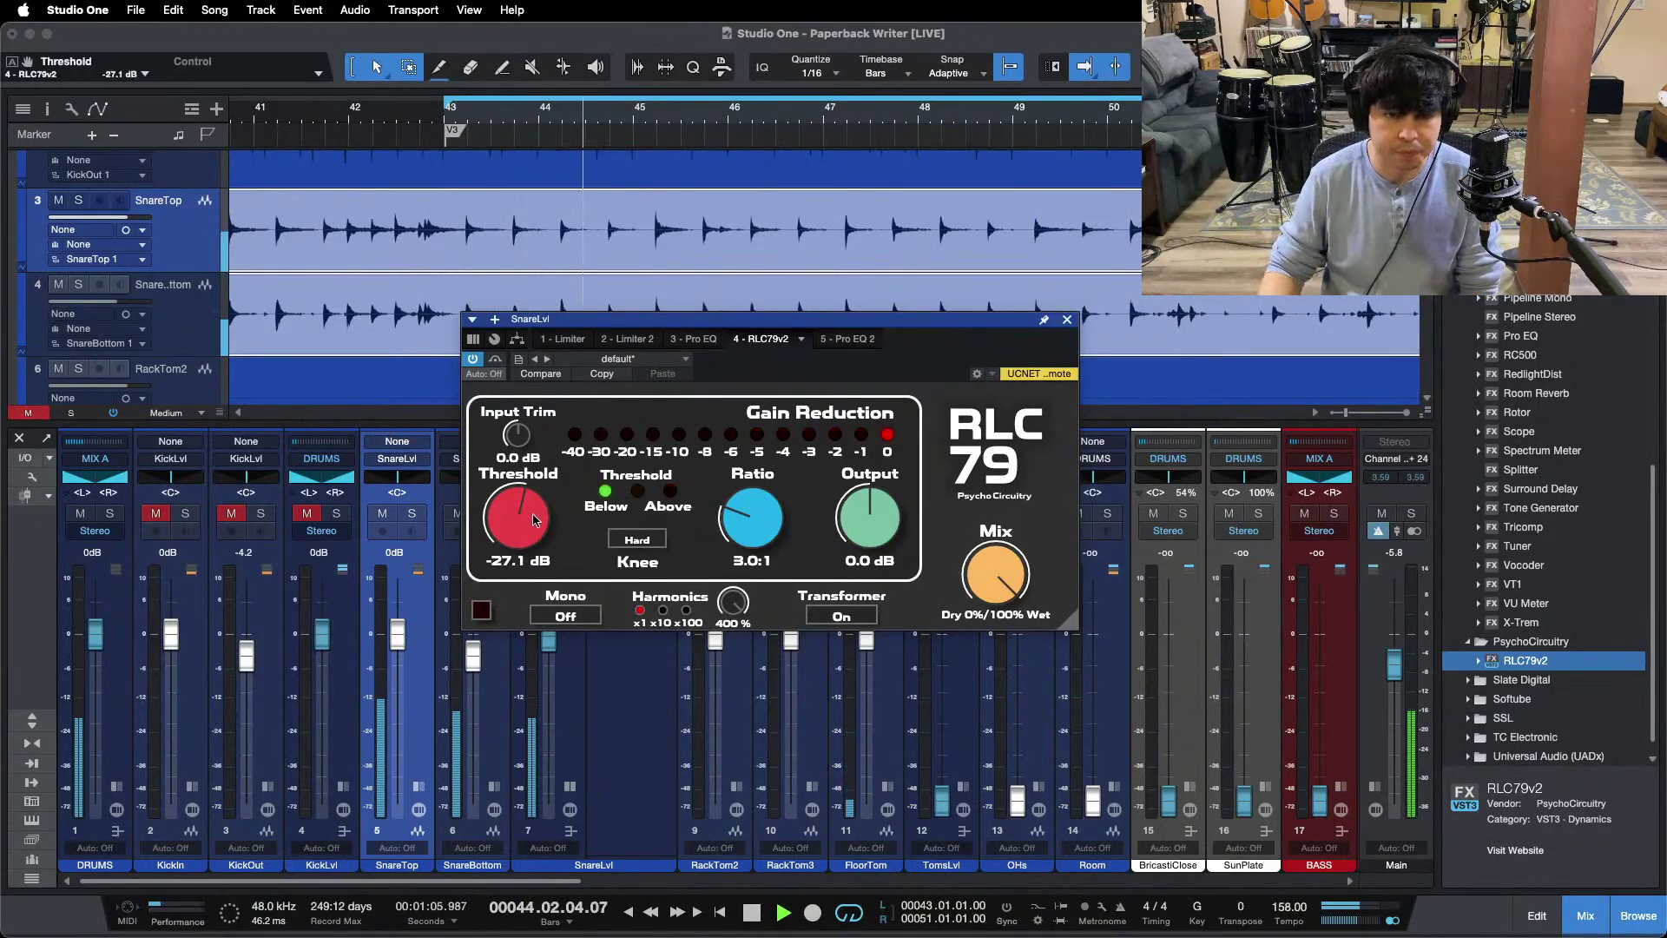
scroll(536, 519, down, 3)
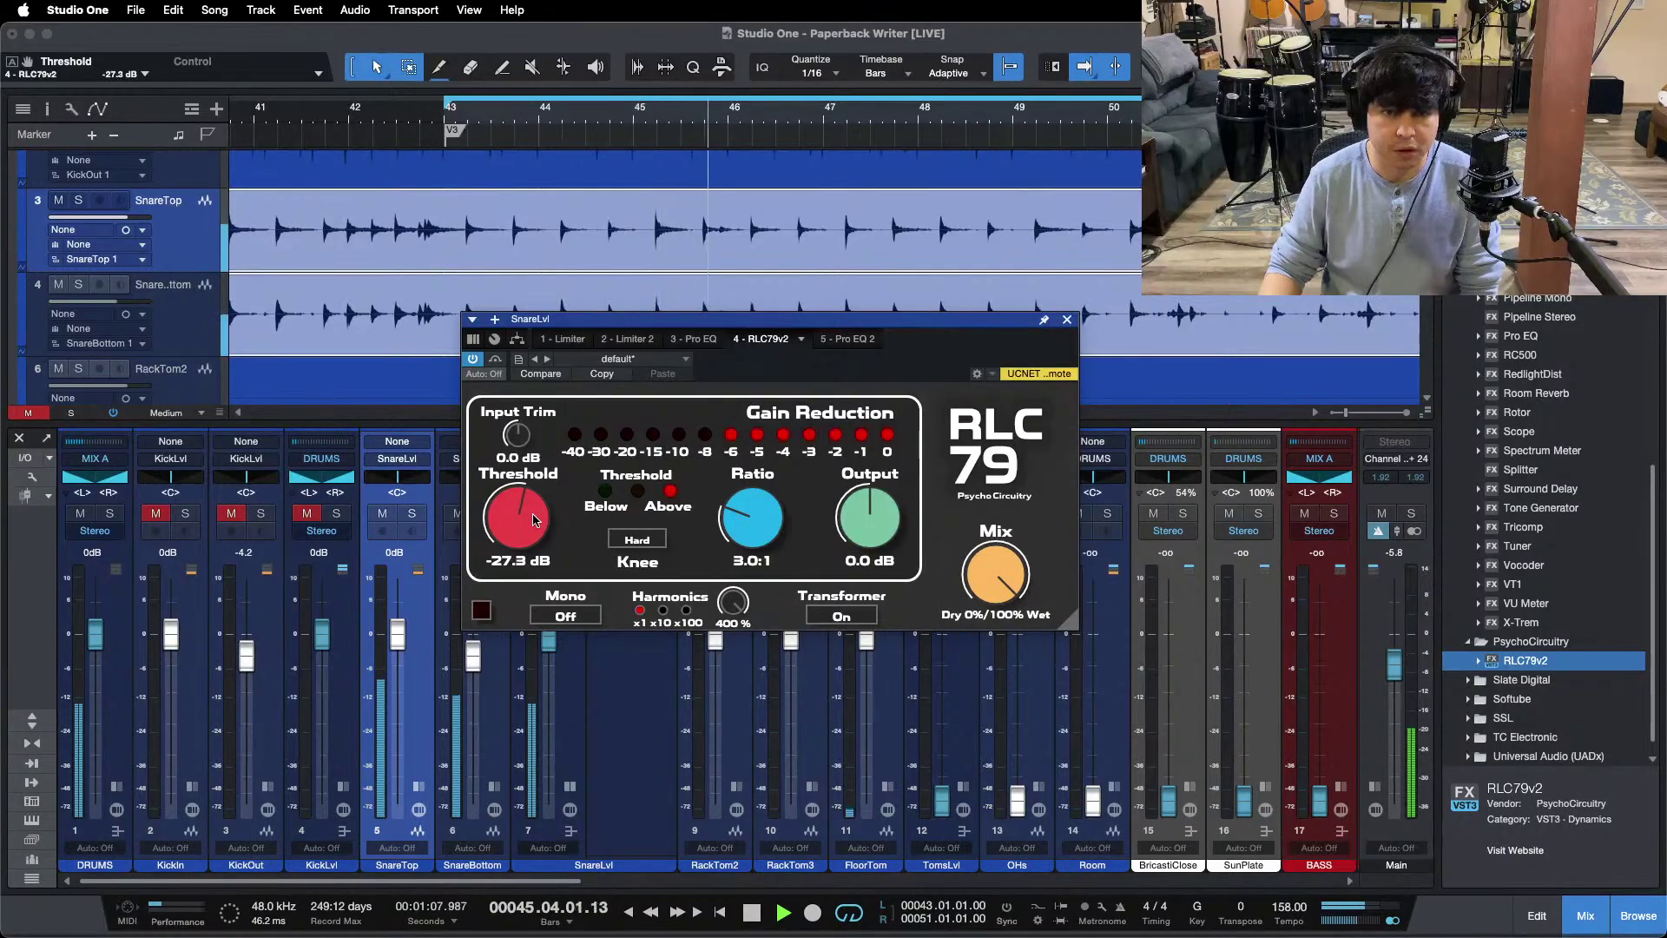
click(639, 114)
click(639, 115)
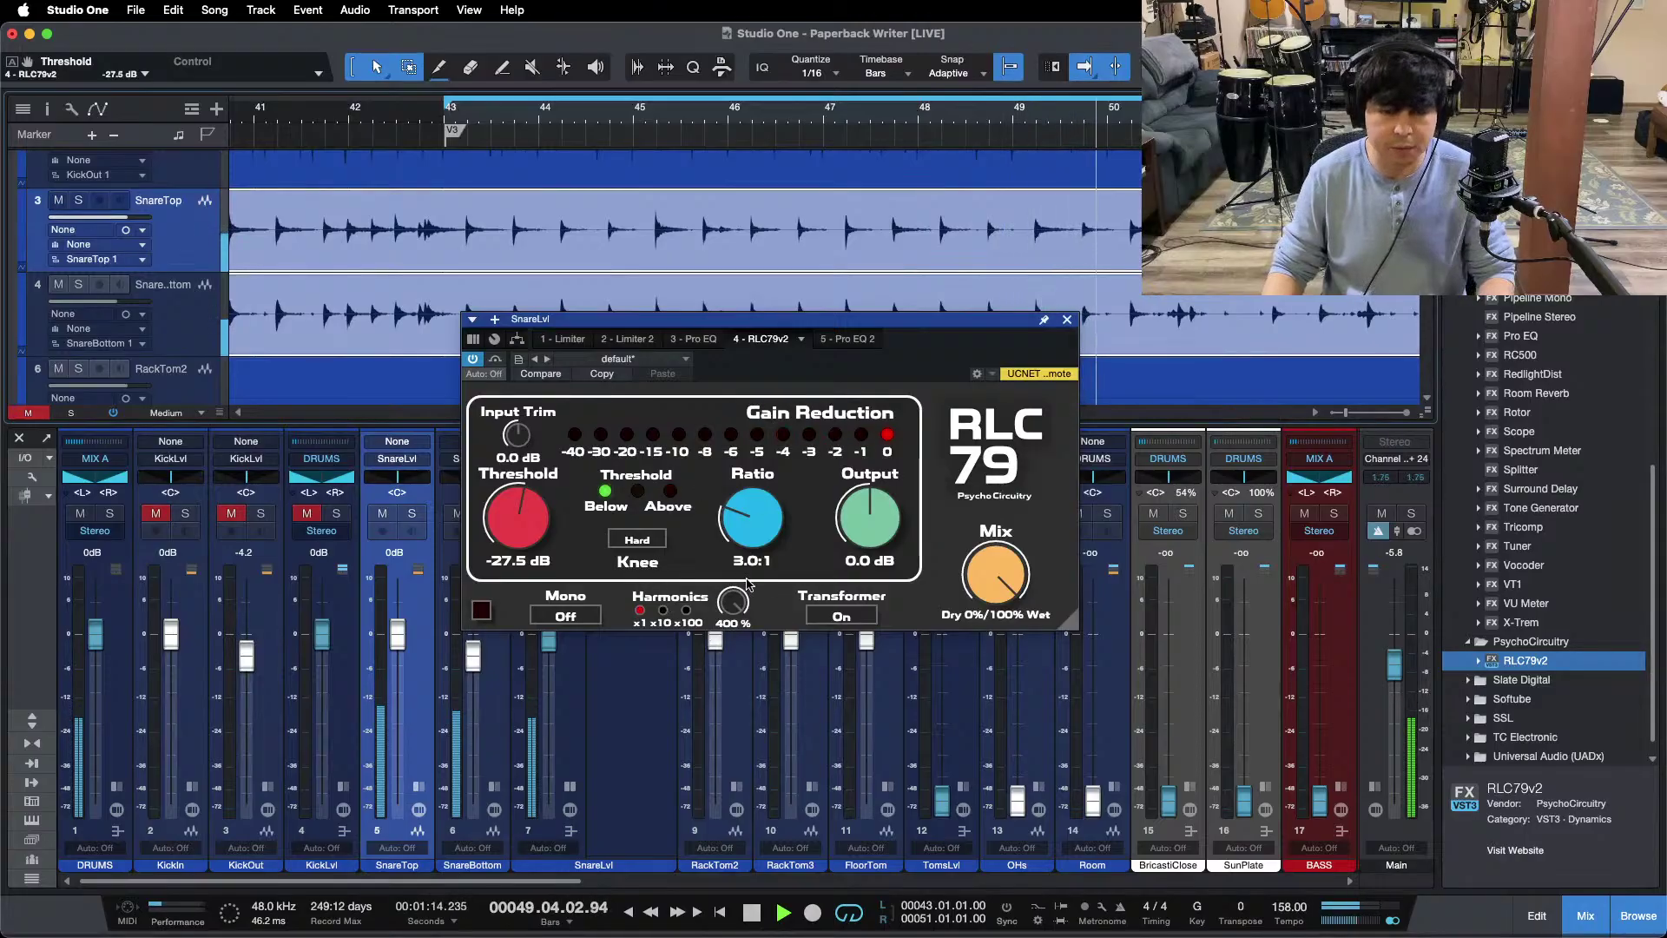
key(space)
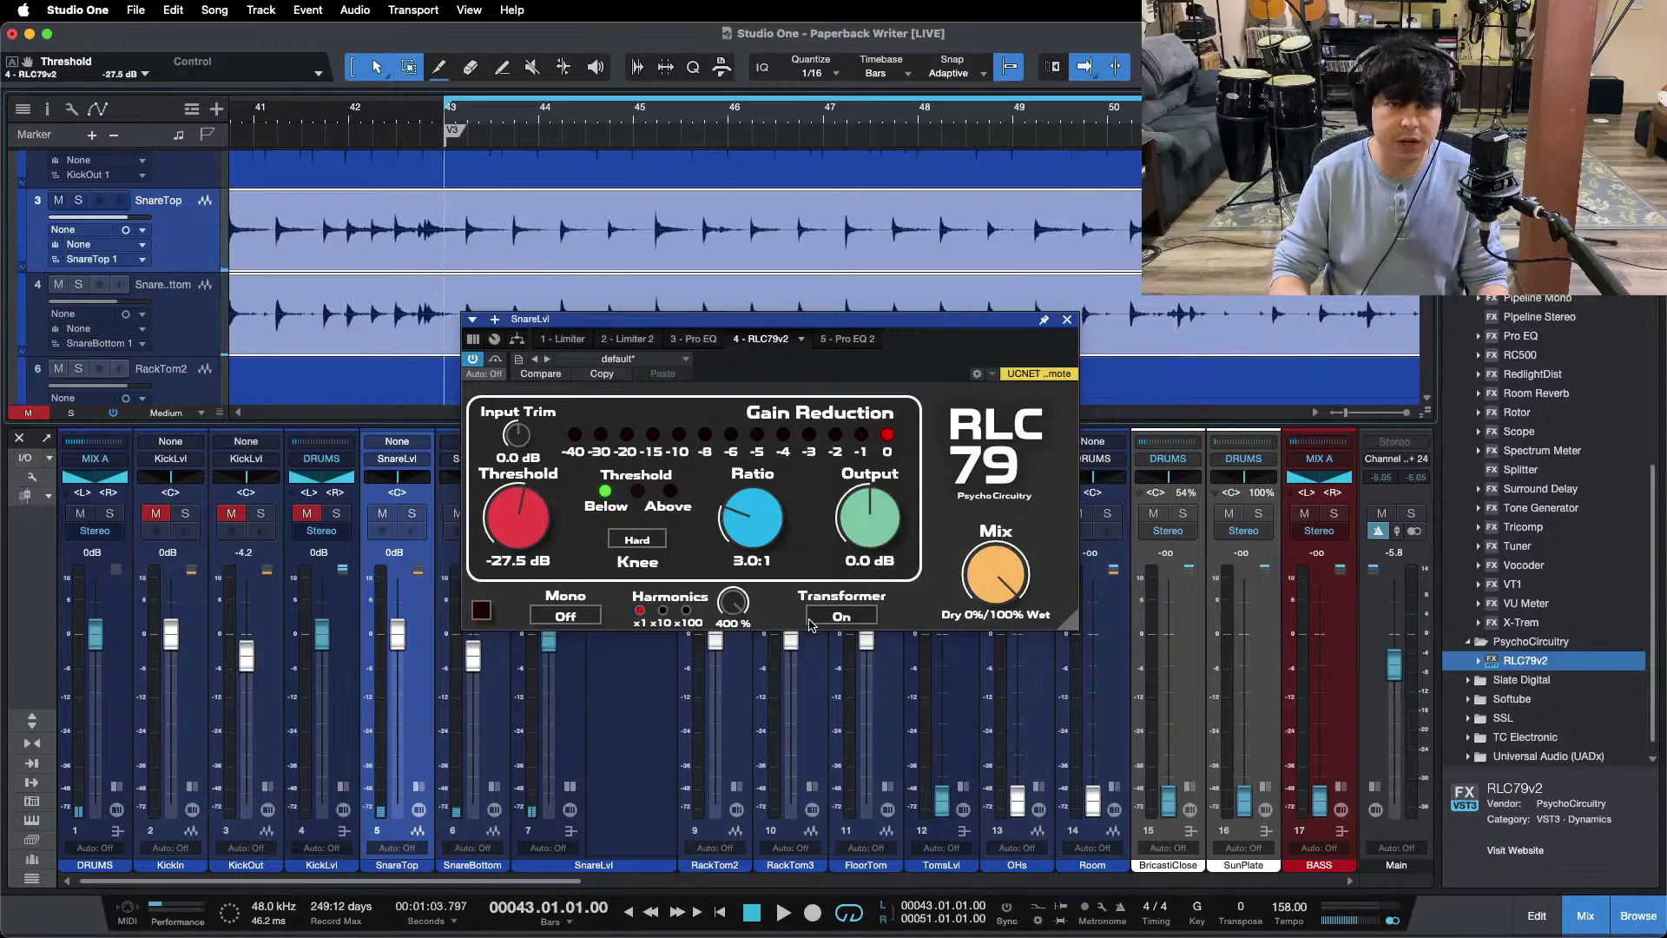
Step: Play the loop and compare the snare with RLC79v2 bypassed and active, leaving it active
key(space)
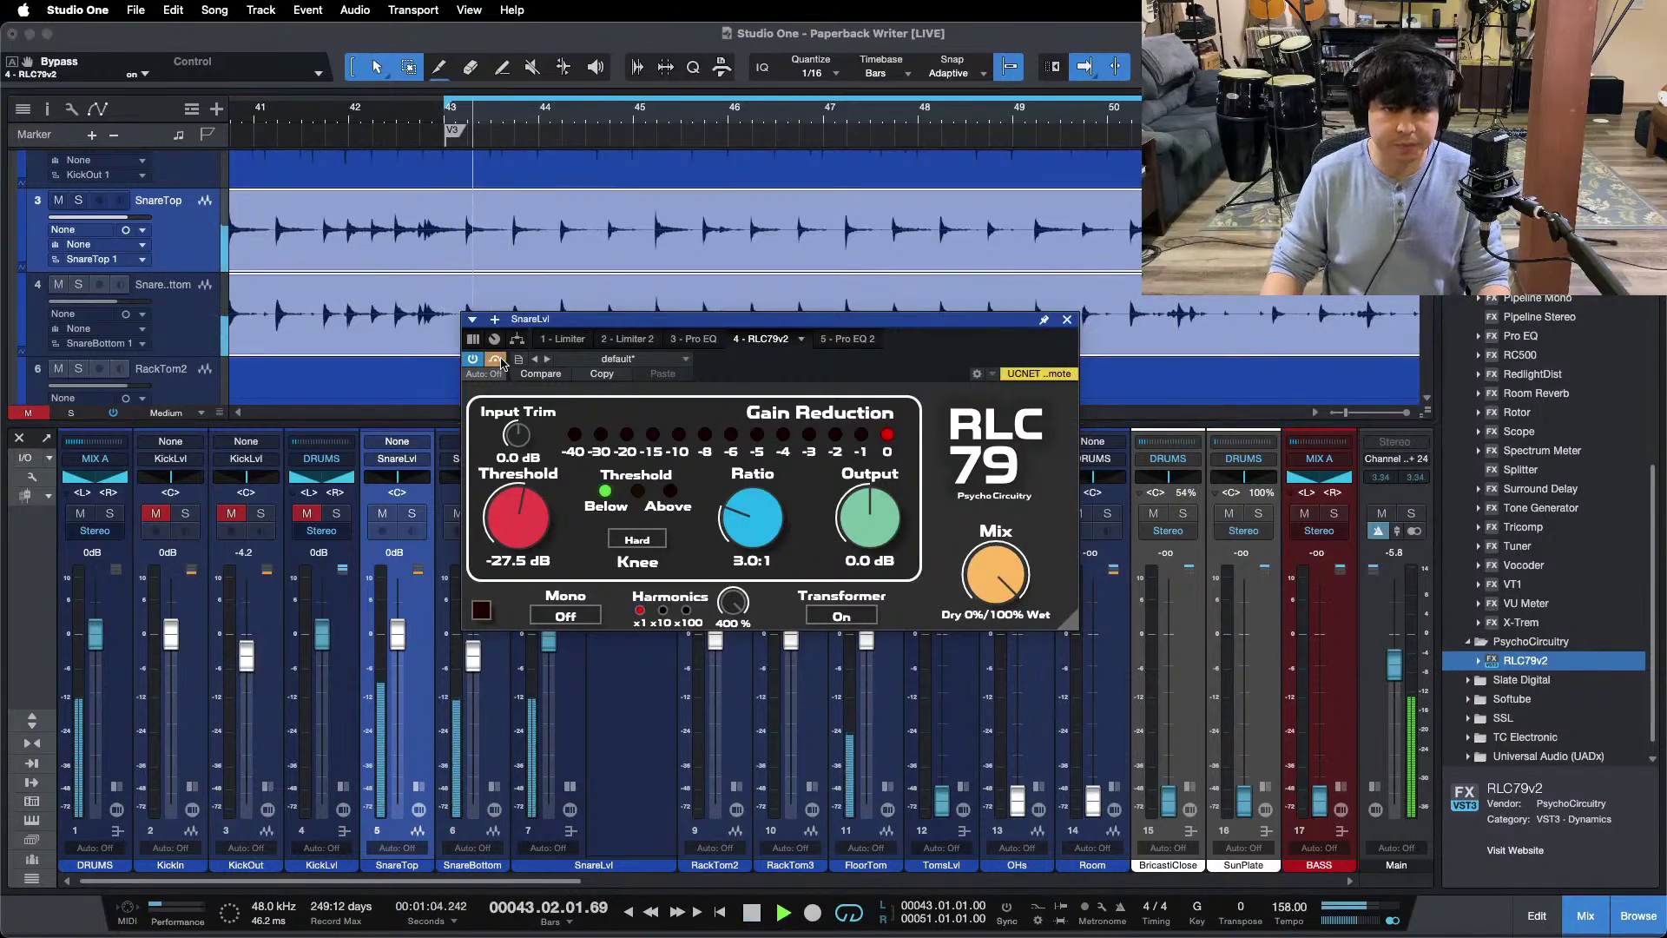
click(502, 363)
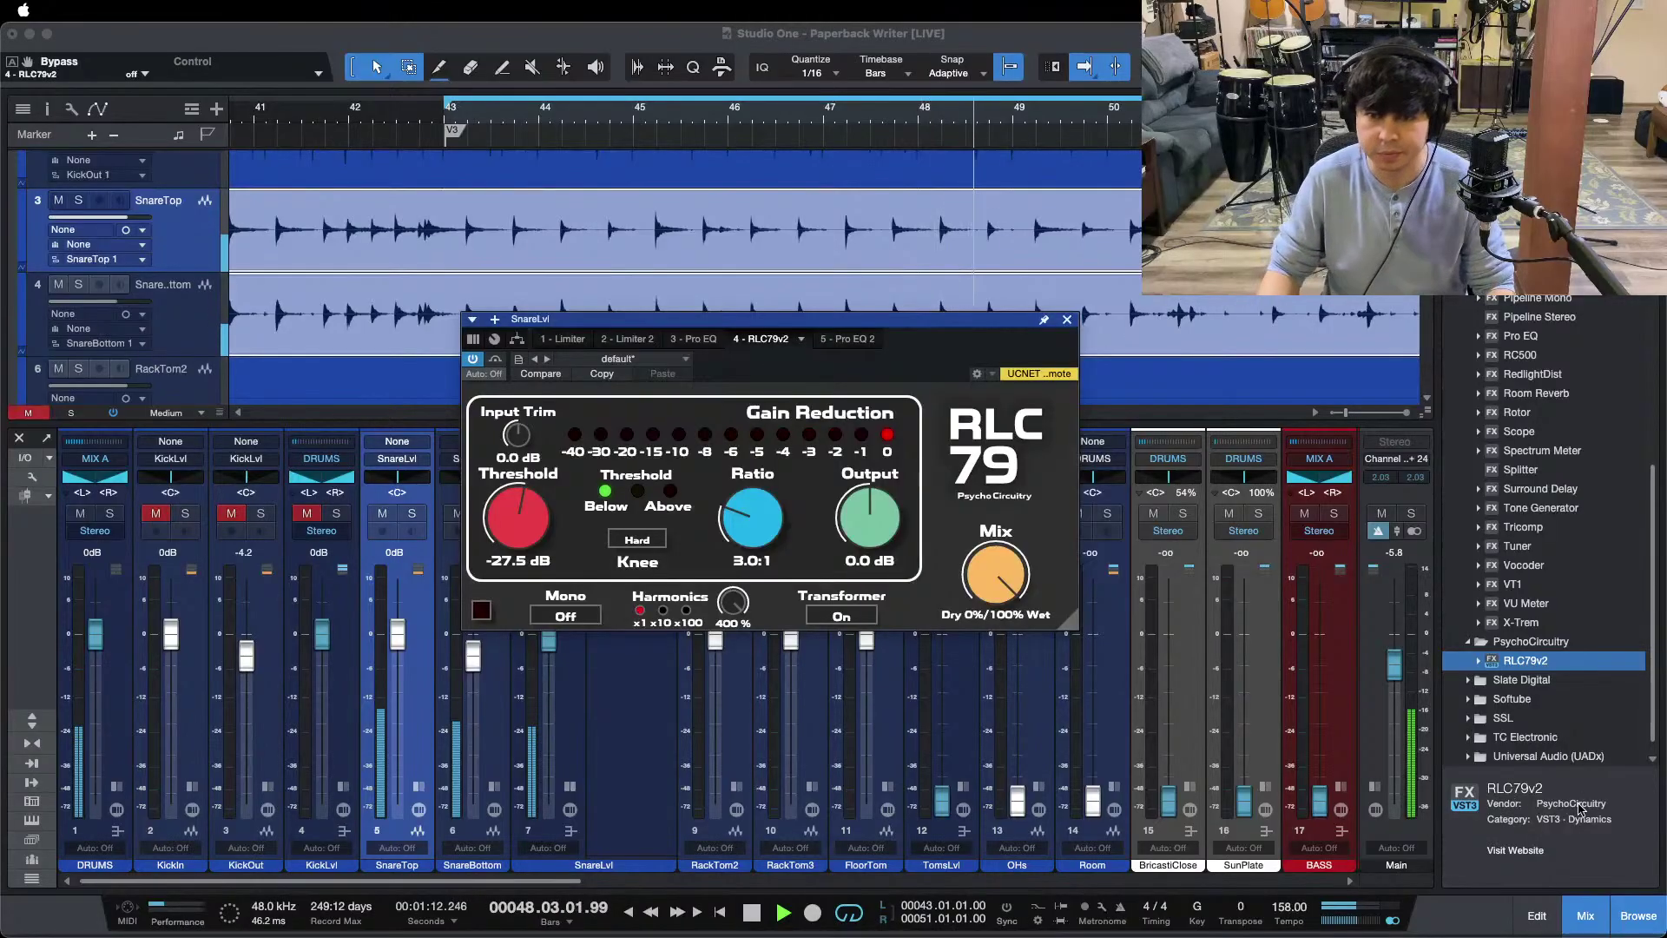
click(888, 567)
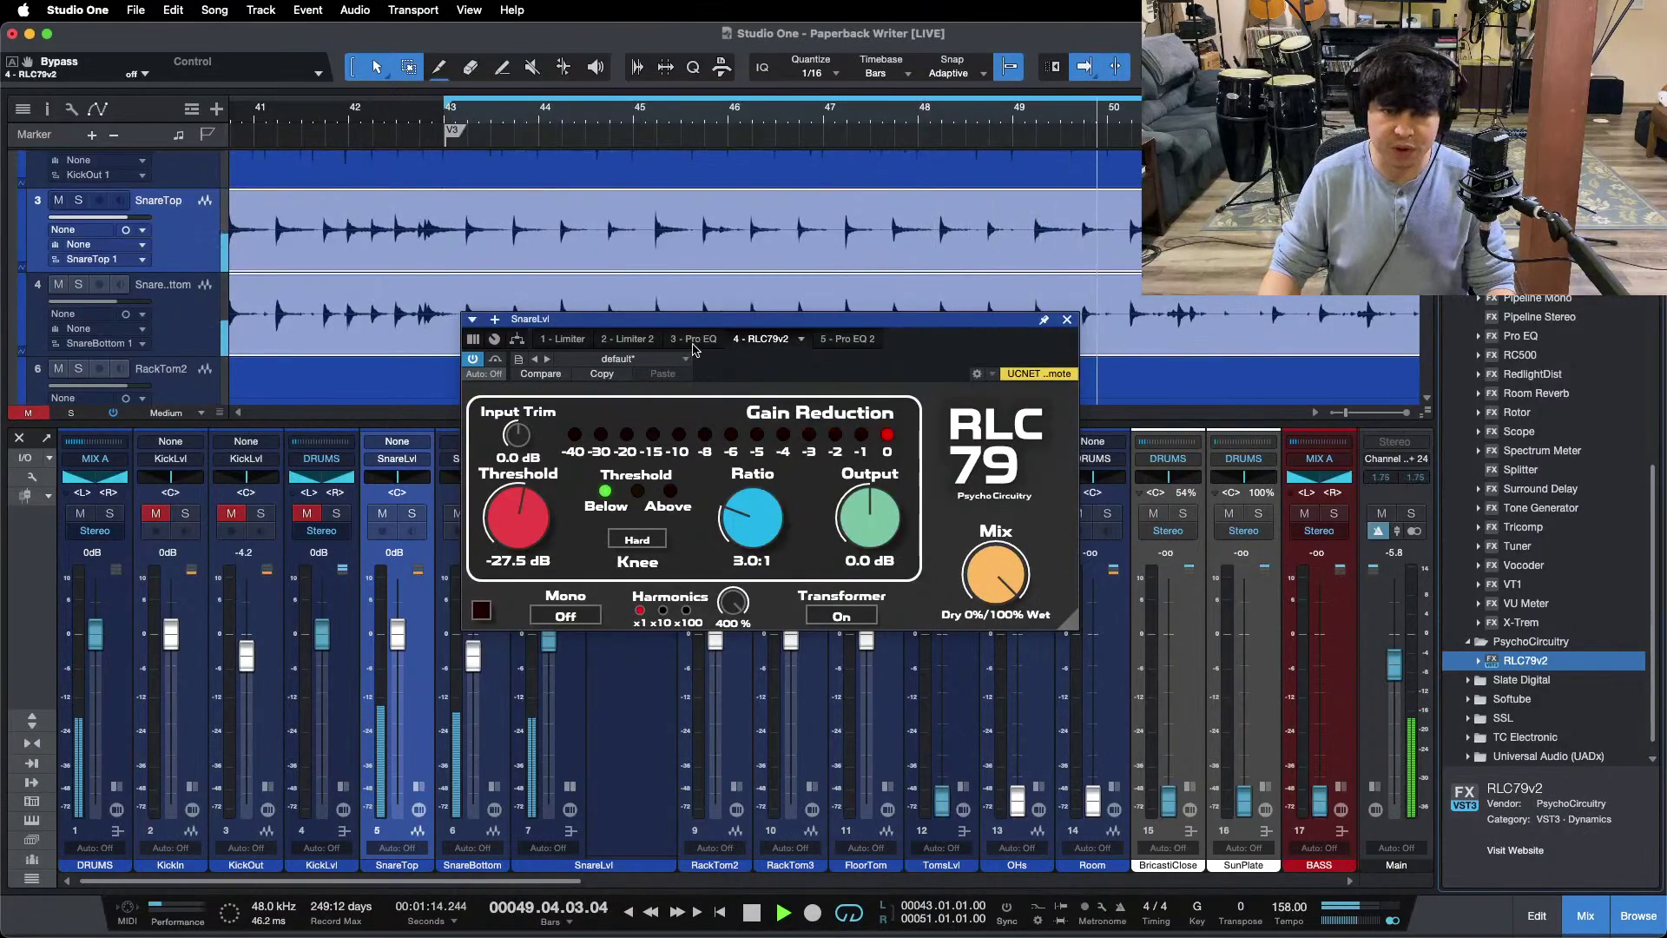
Step: Boost the HF band of the first Pro EQ by 7.20 dB at 9 kHz and reposition the EQ window
click(697, 338)
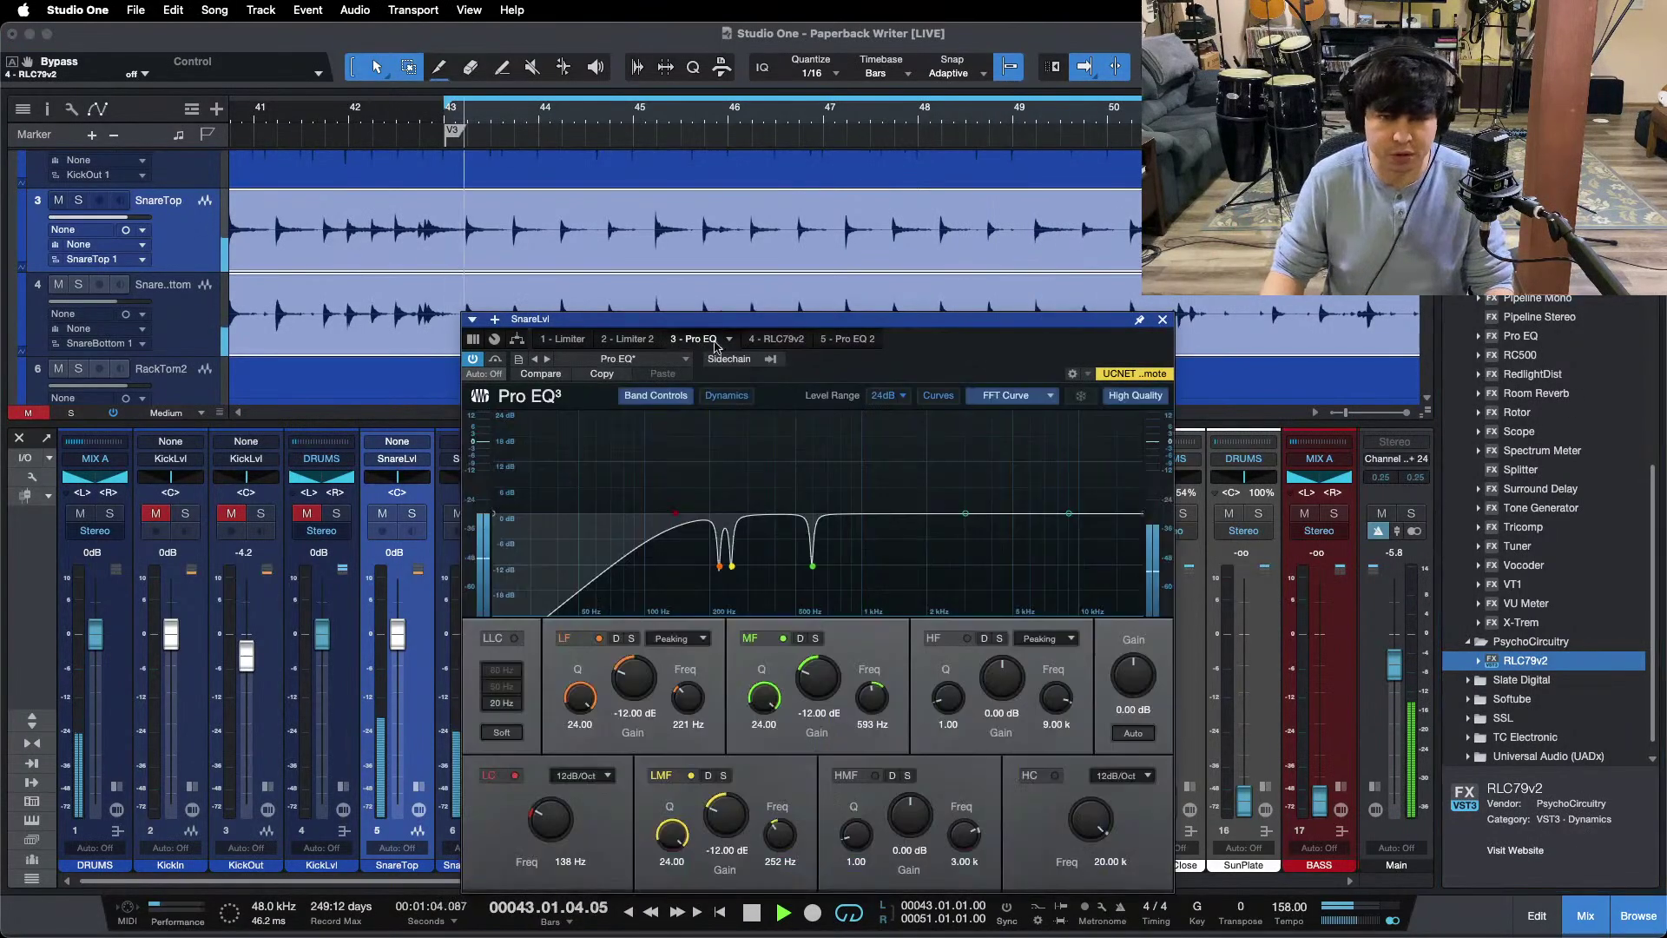
drag(998, 319, 1142, 262)
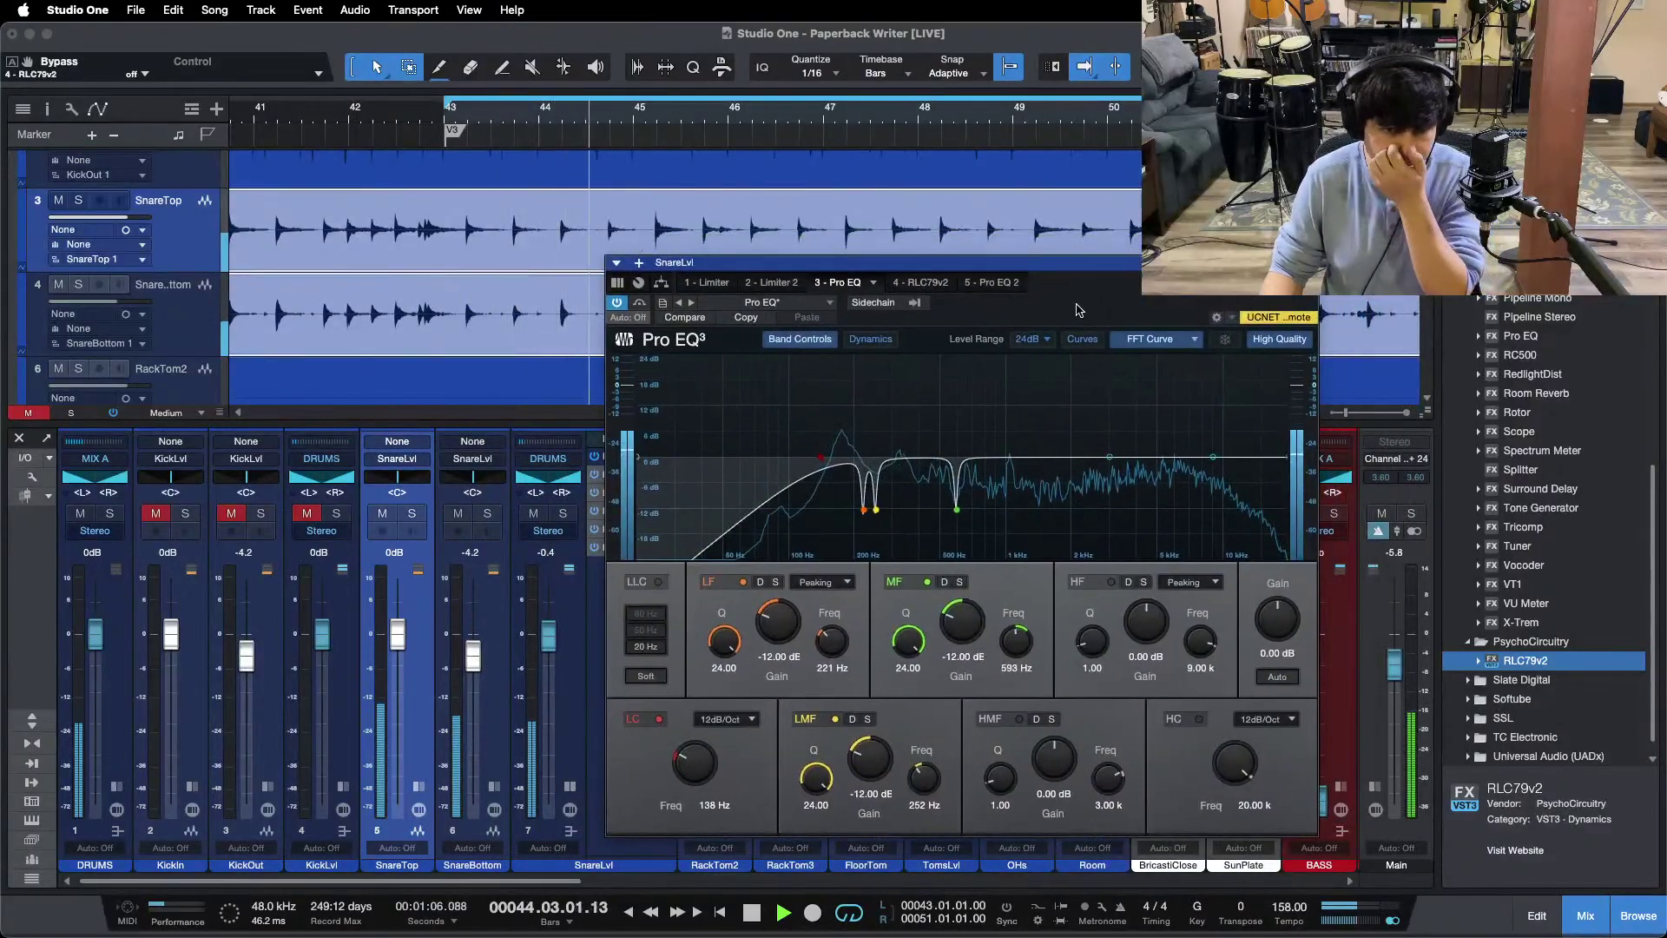
drag(1152, 622, 1154, 619)
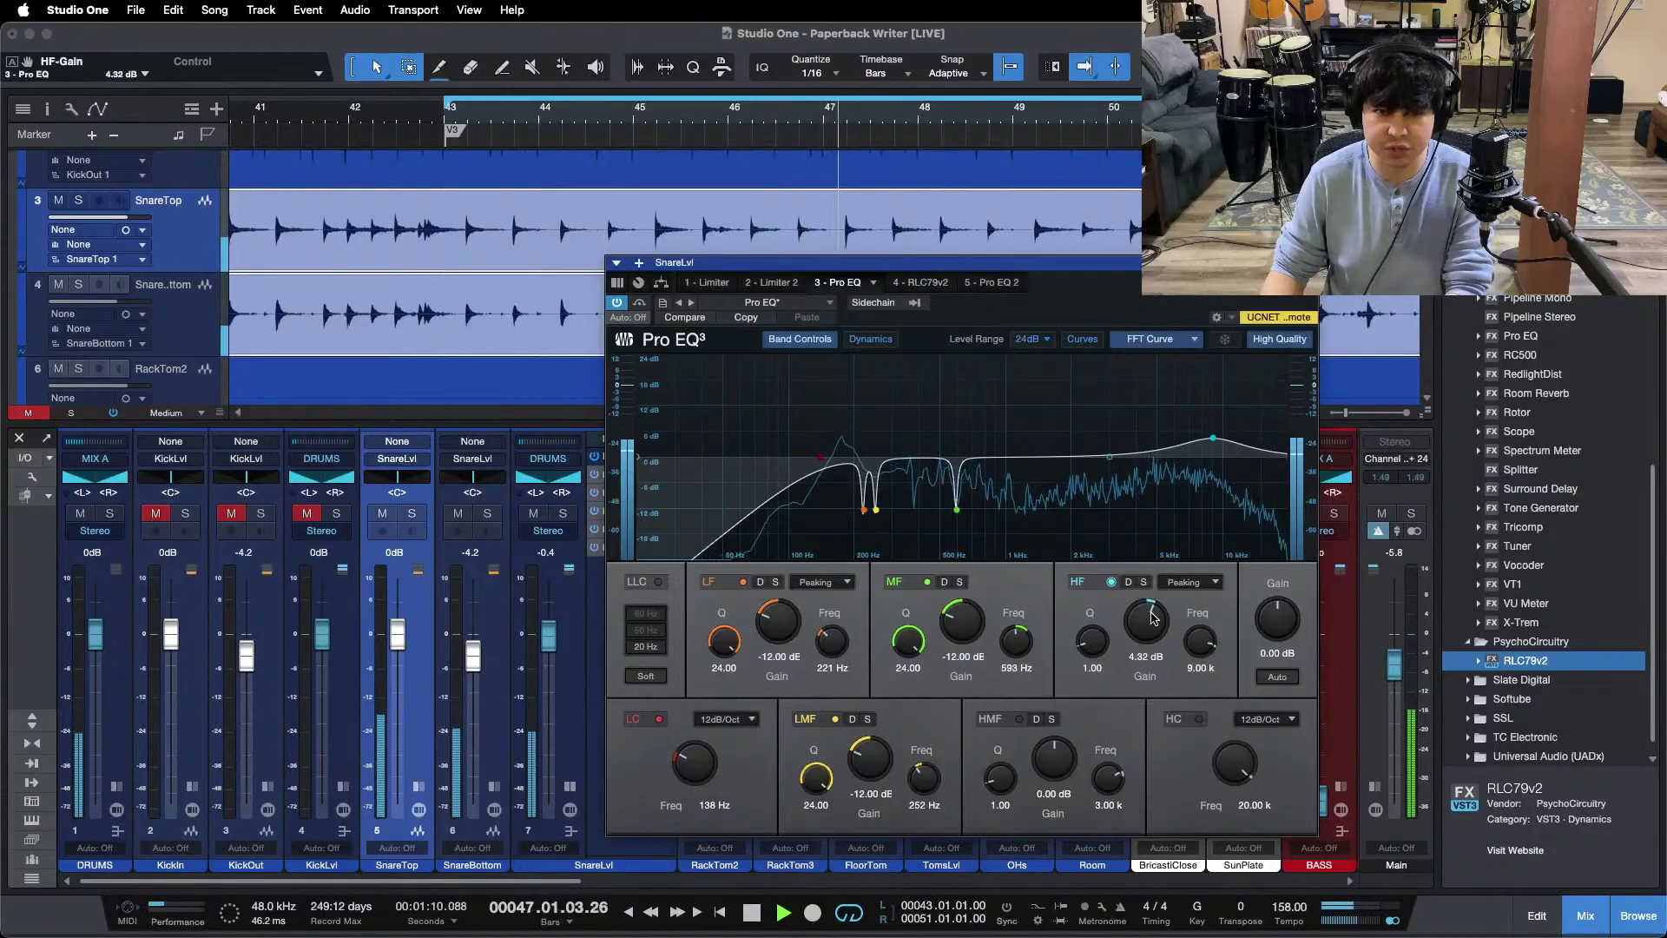
drag(1155, 618, 1155, 616)
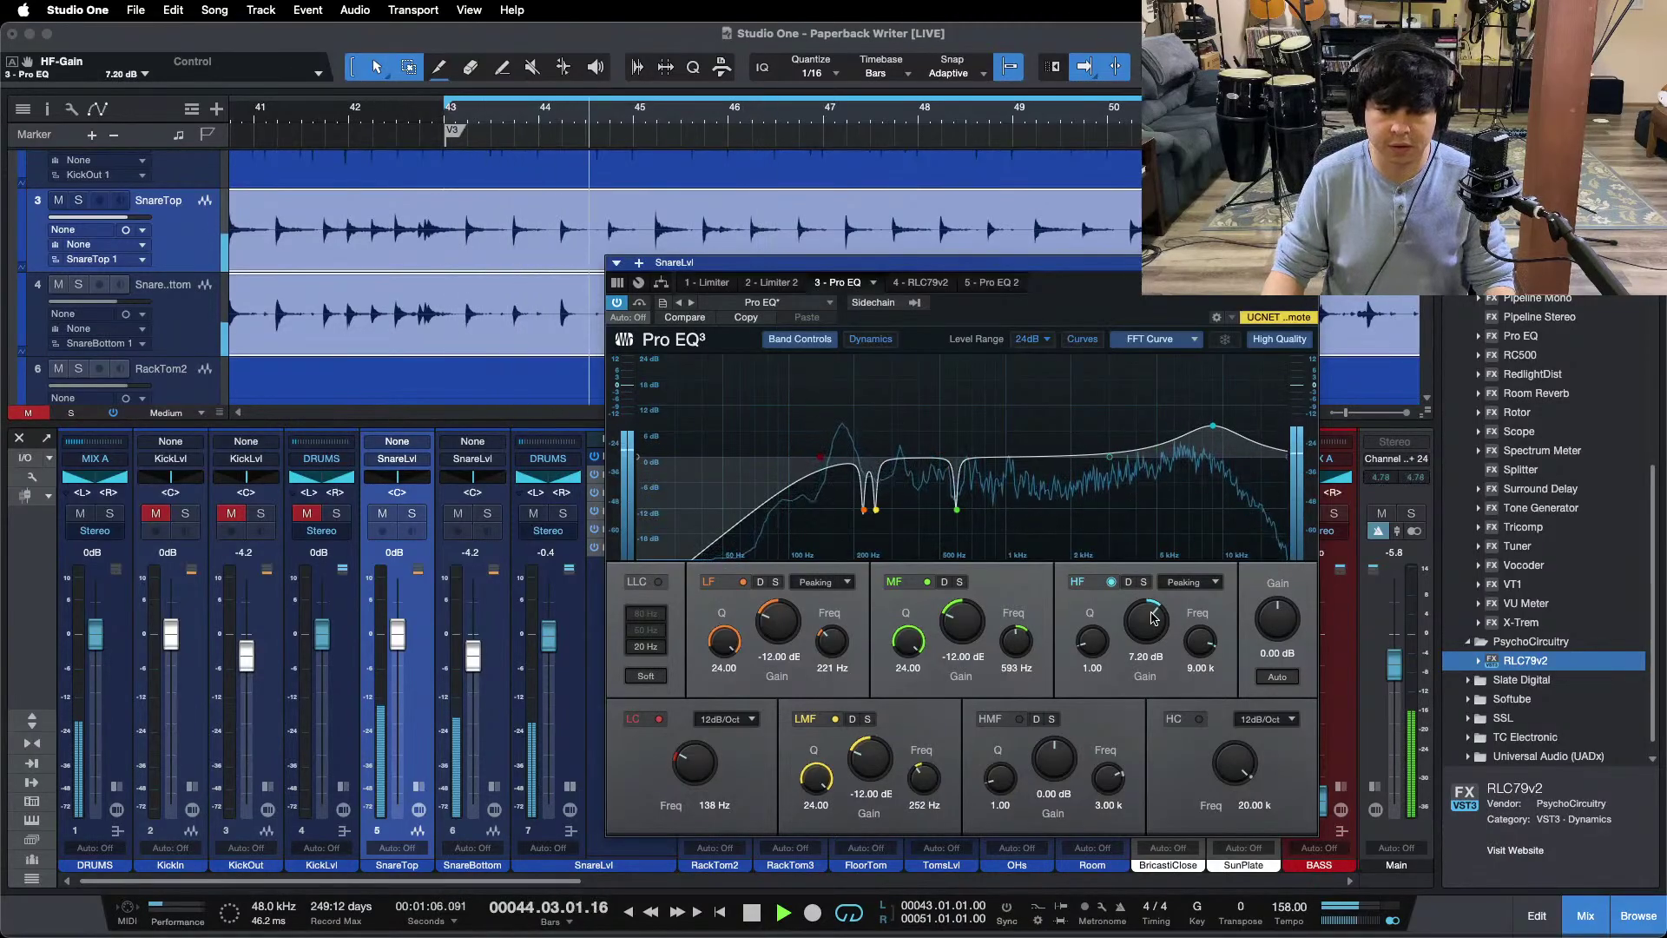
drag(1141, 284, 927, 263)
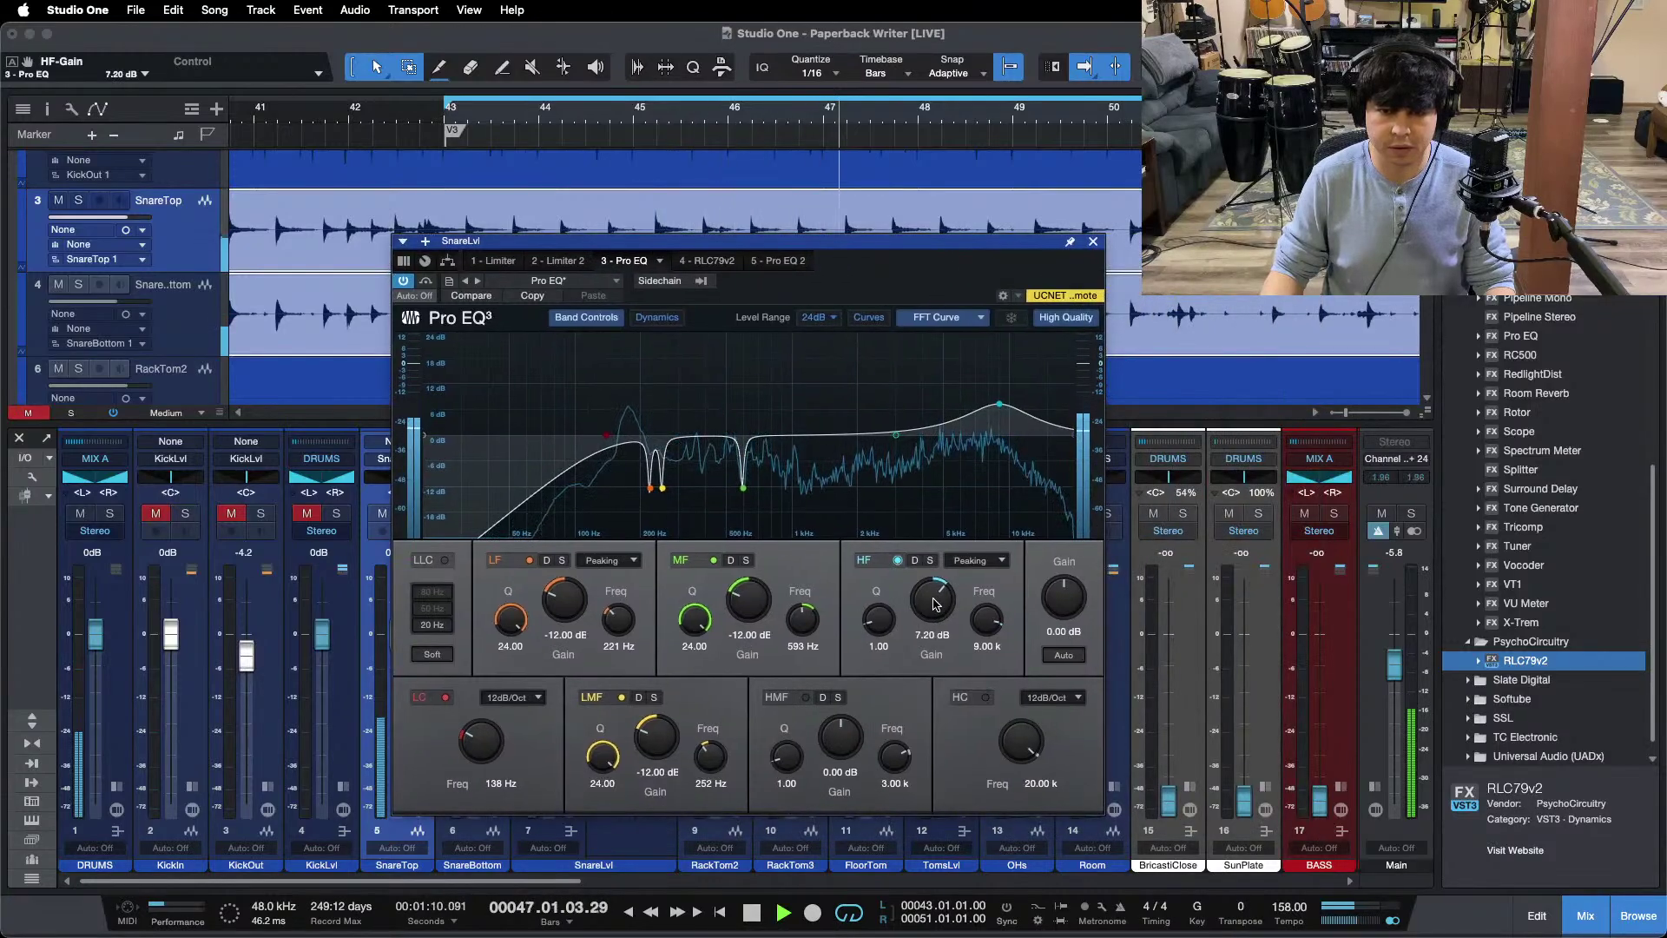
Step: Boost the snare with the HMF band at 1.82 kHz, Q 0.70 and 10.56 dB gain
drag(897, 435, 841, 429)
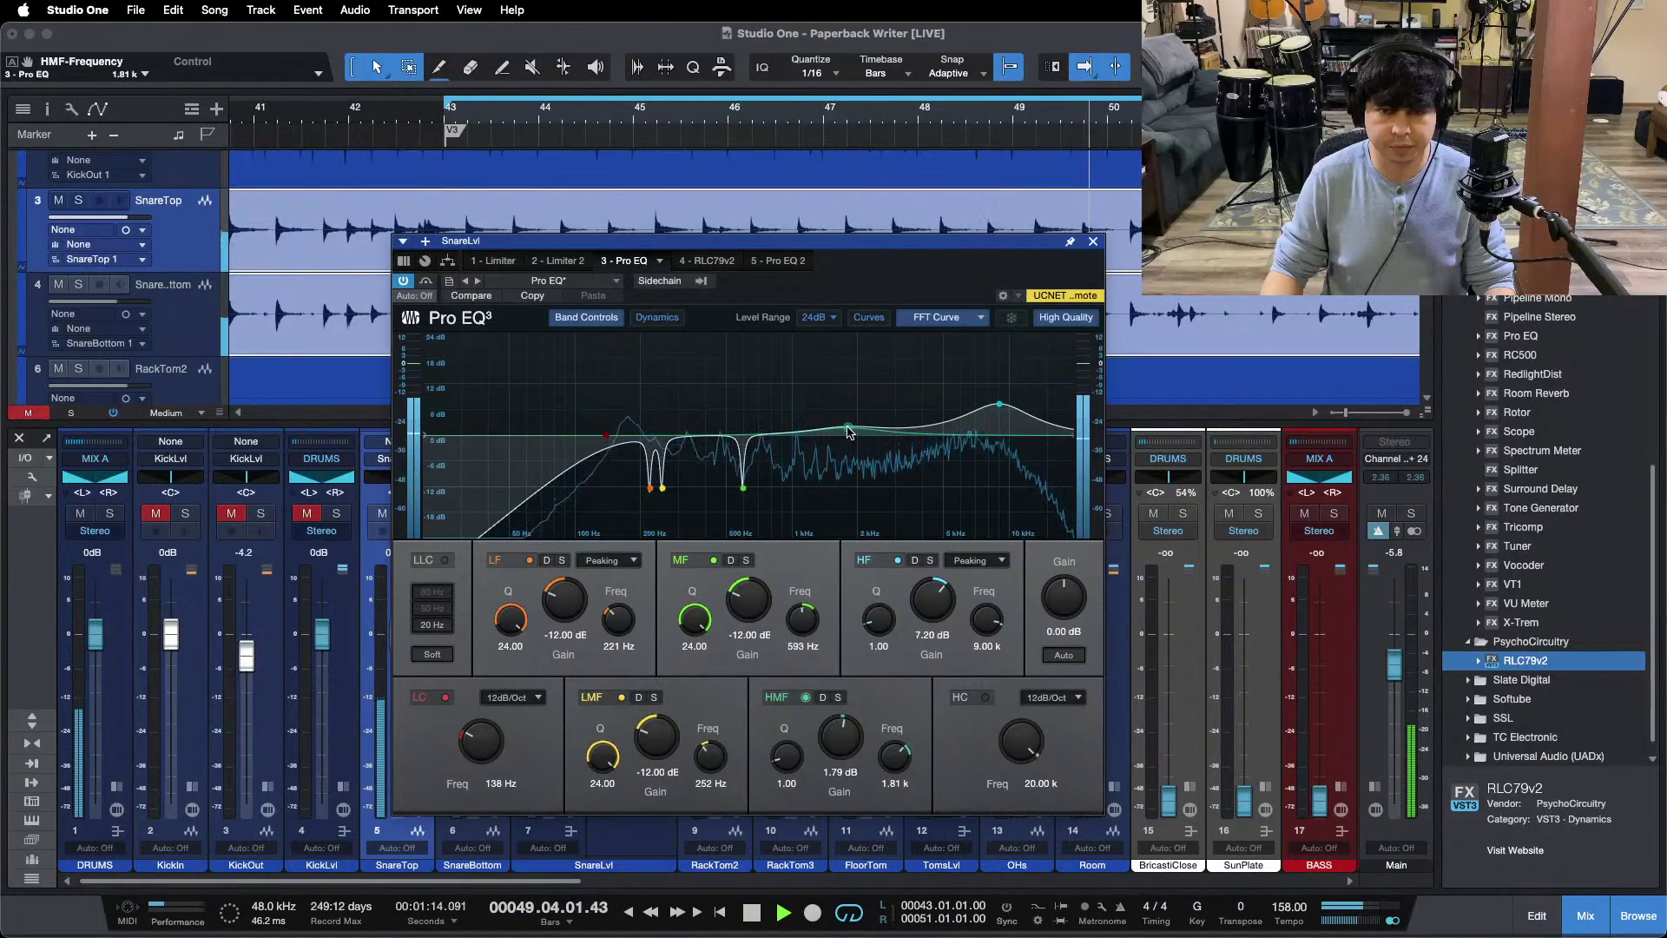
drag(836, 752, 835, 745)
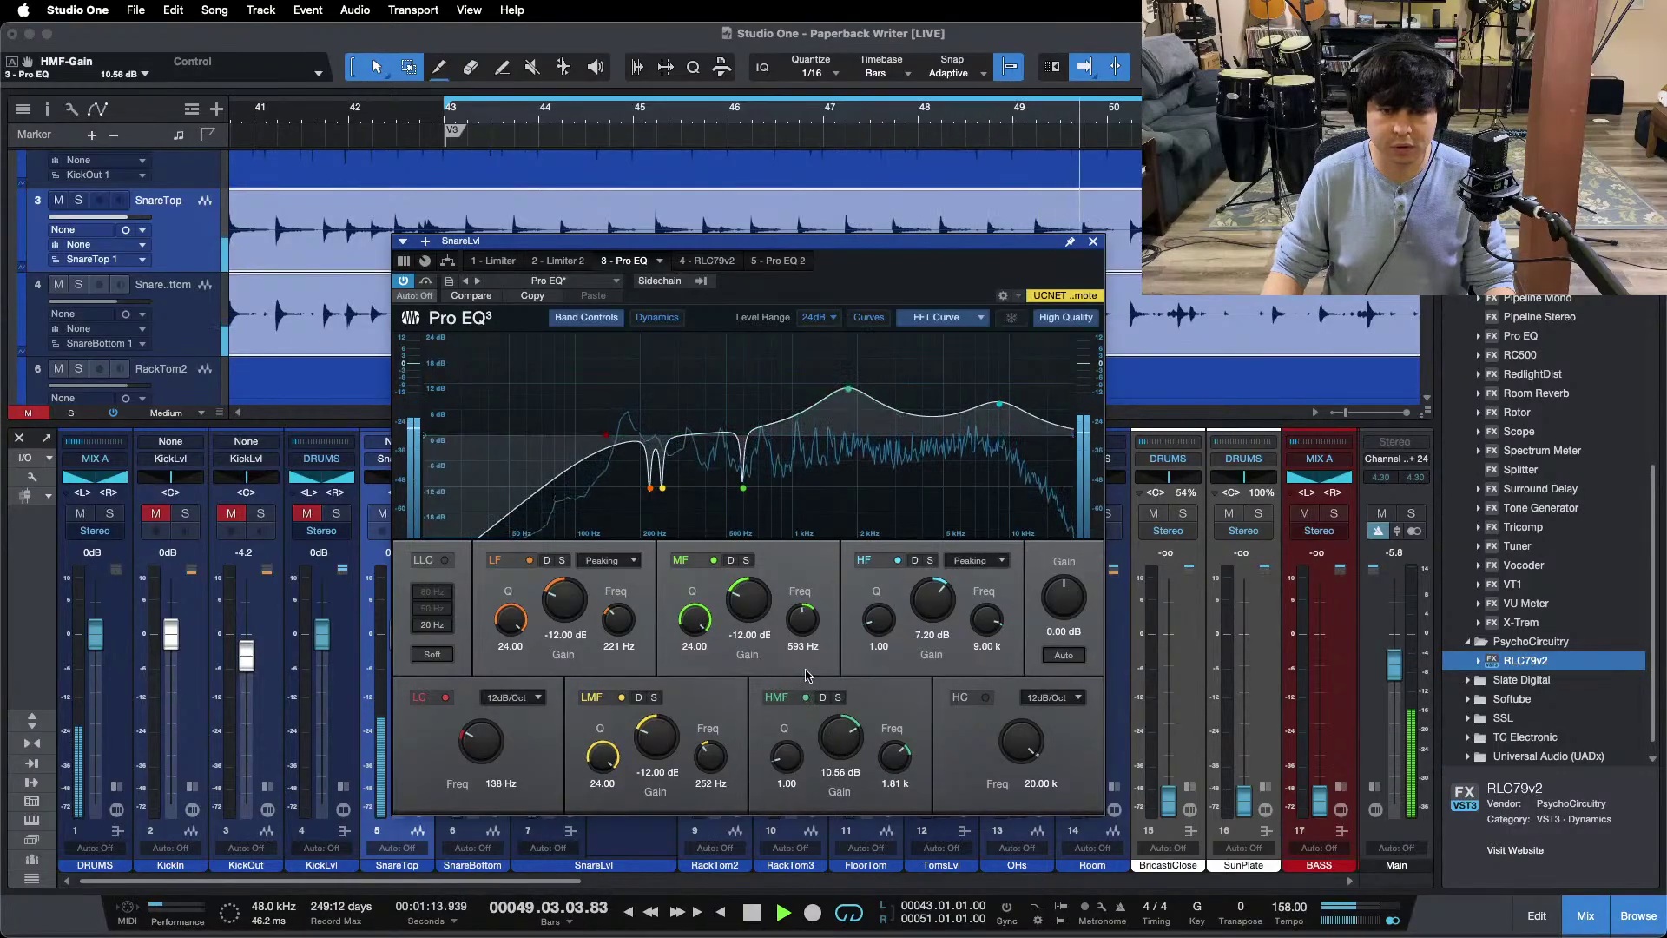
scroll(849, 395, up, 2)
drag(848, 394, 849, 392)
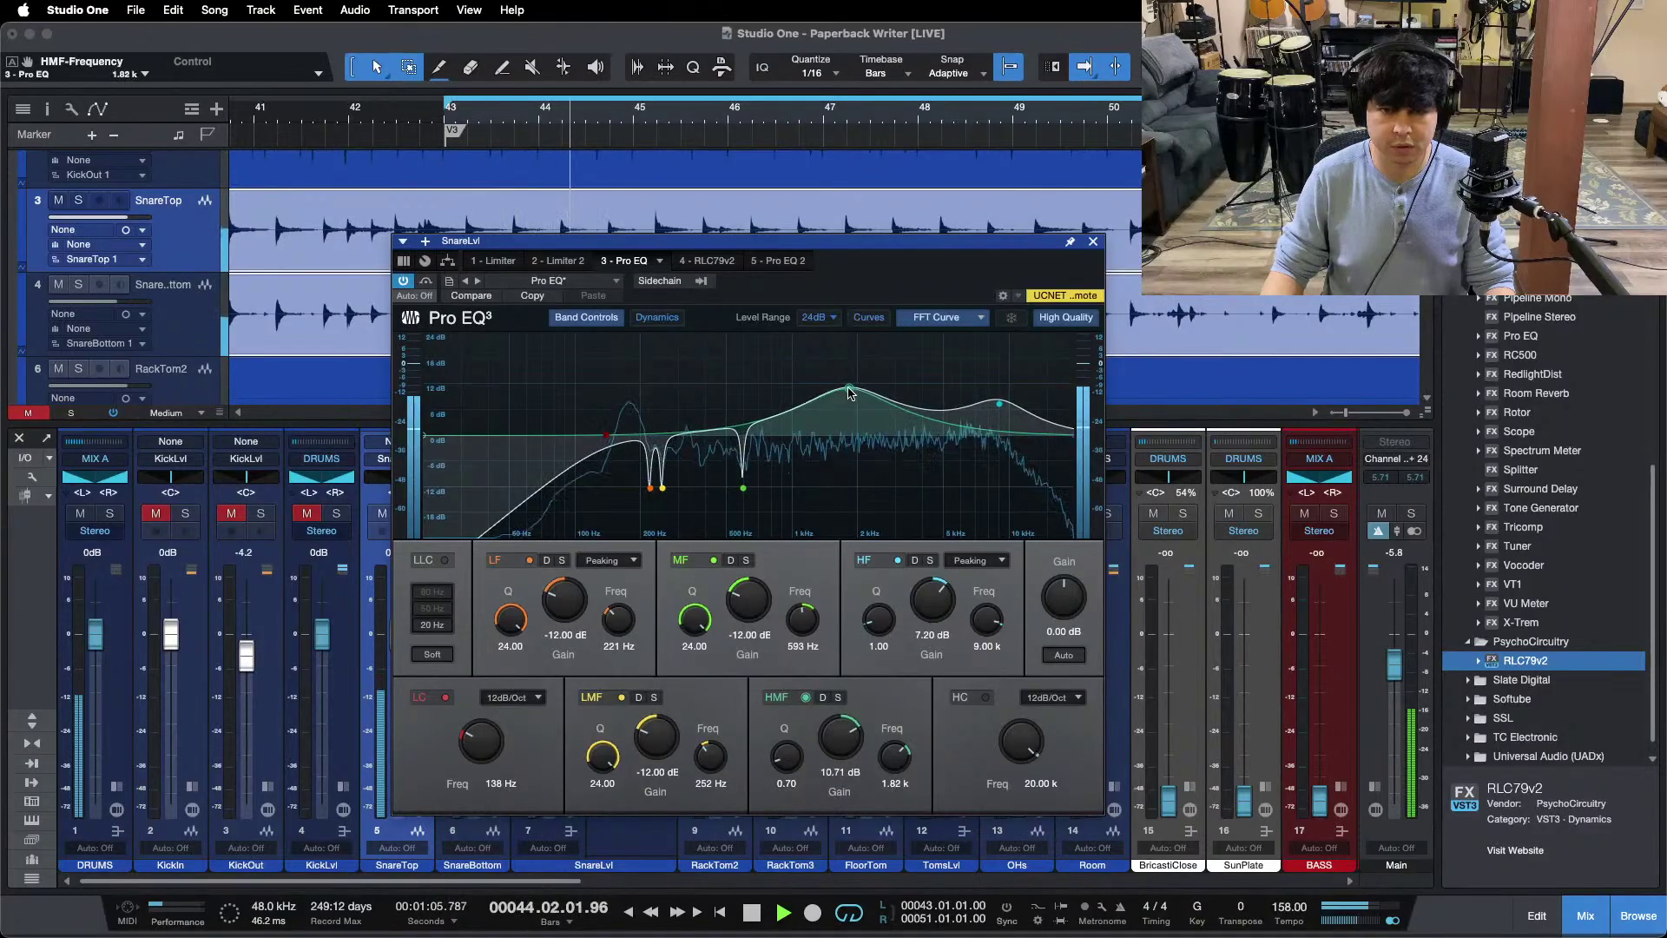
scroll(850, 750, down, 6)
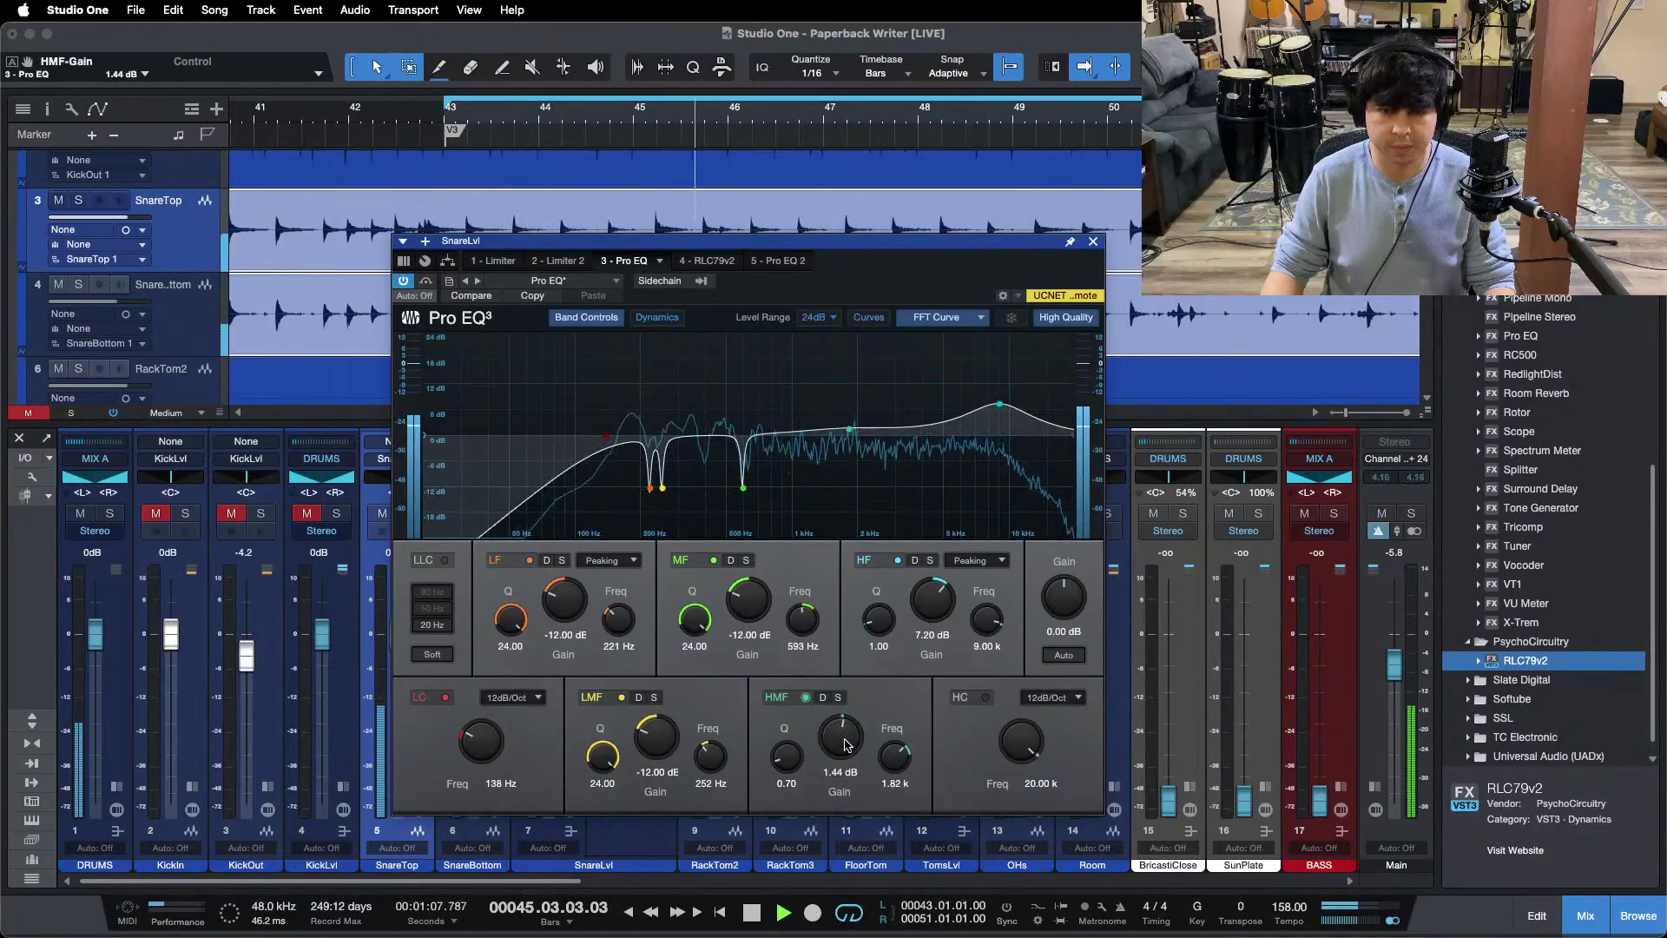
scroll(849, 745, up, 4)
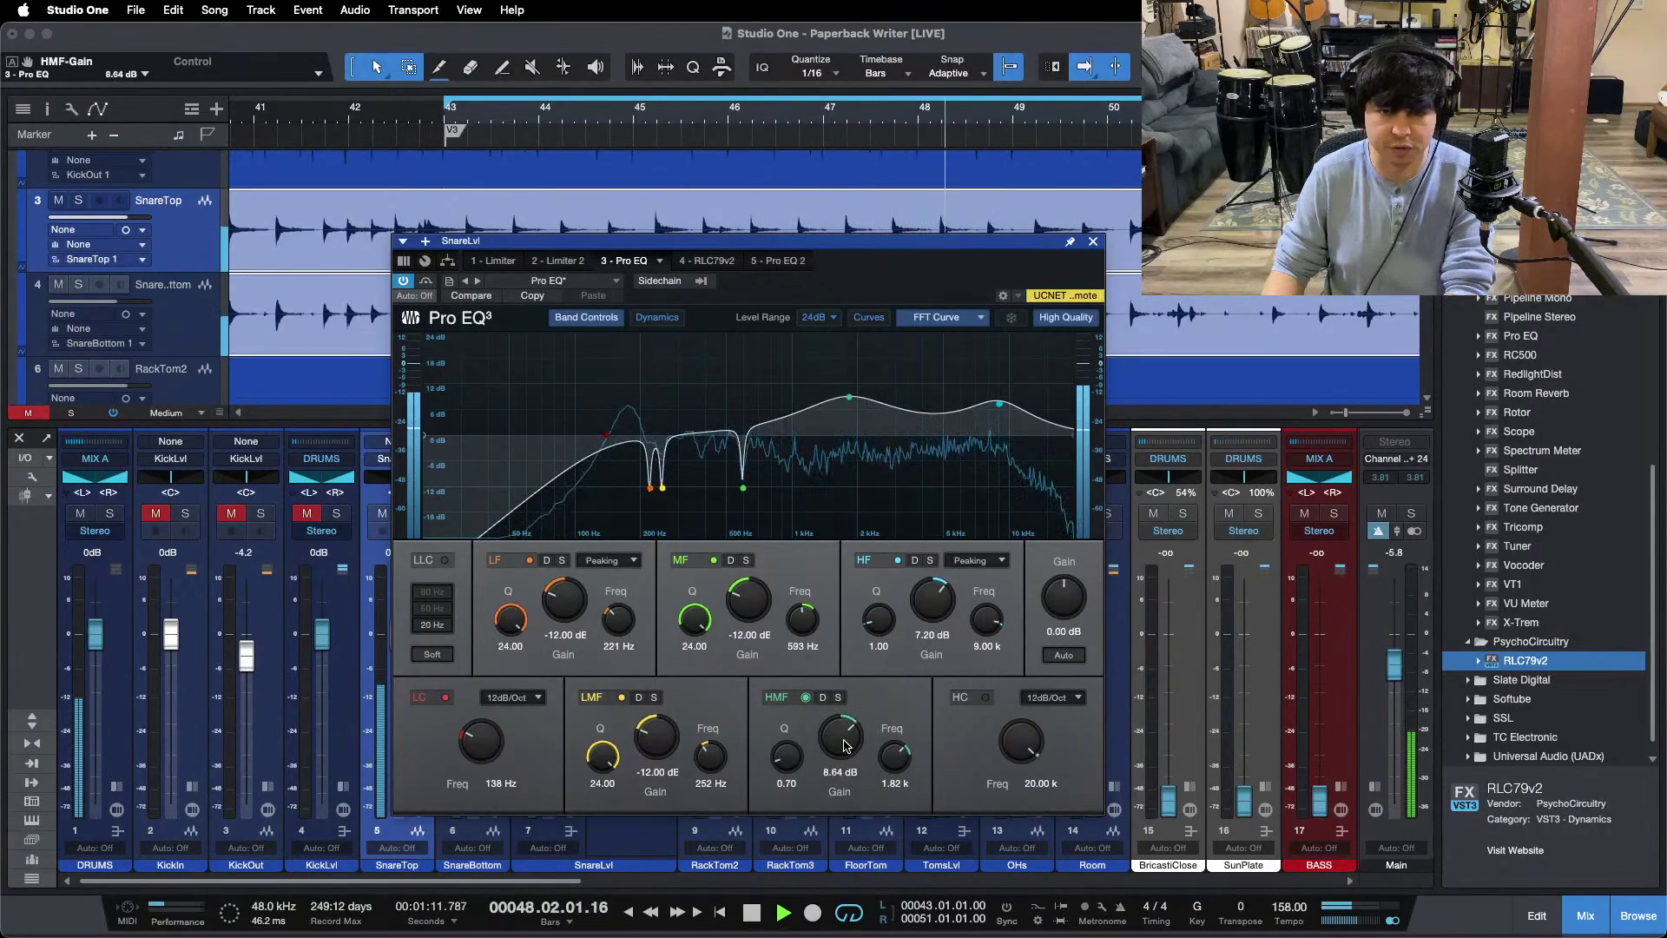
scroll(847, 746, up, 1)
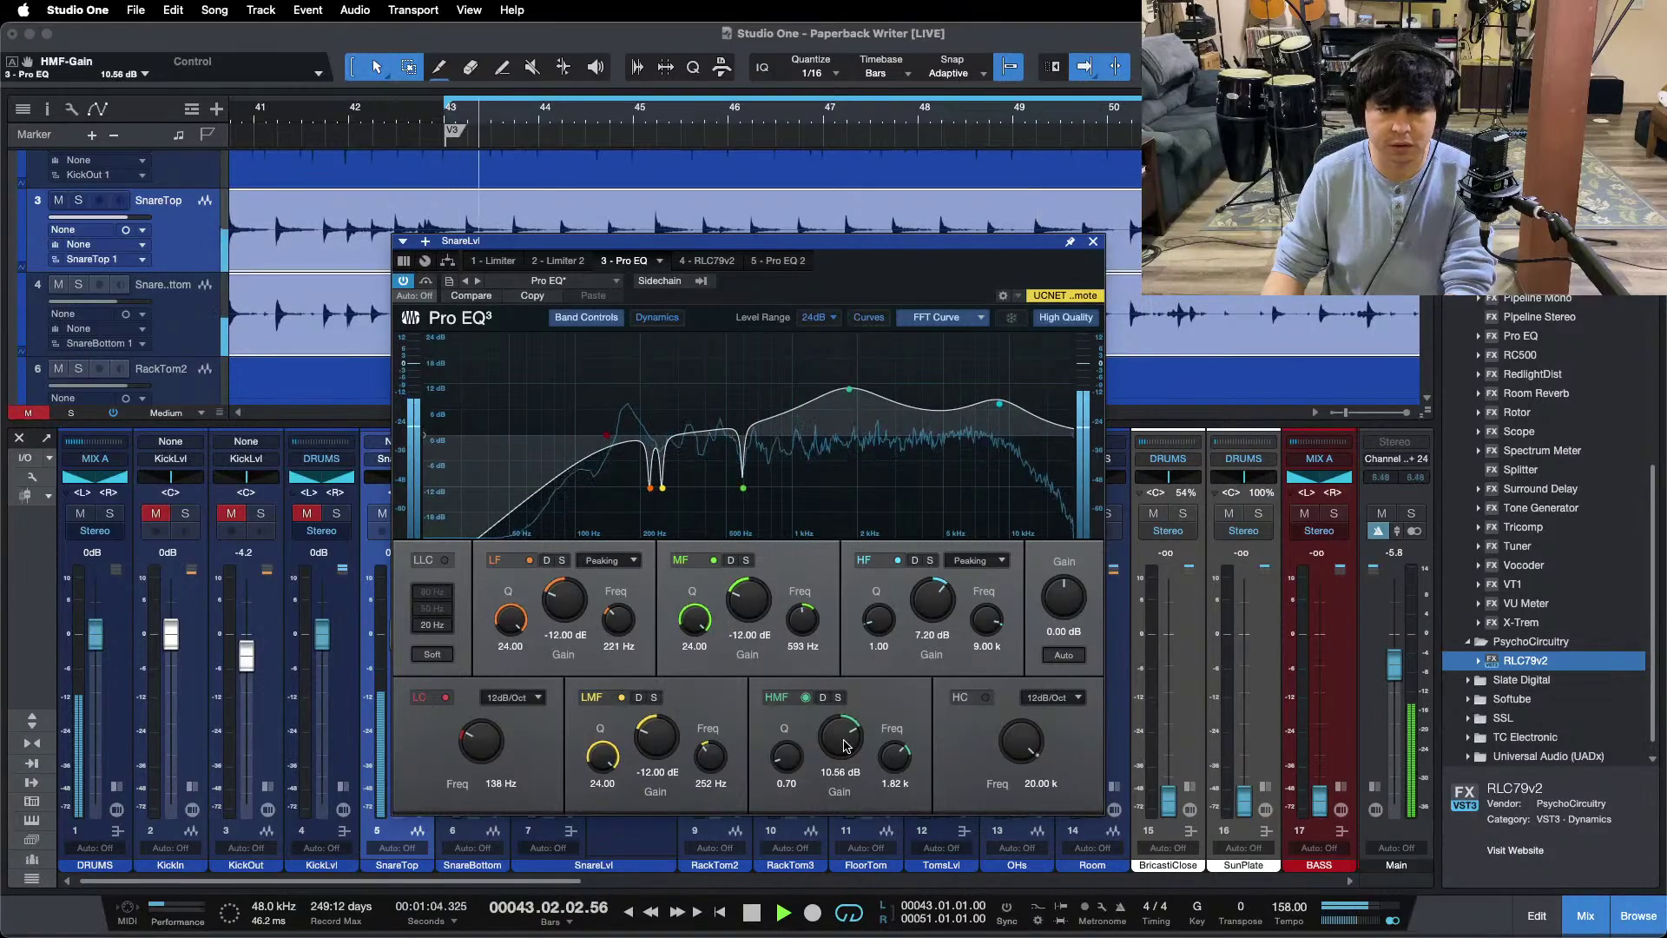
Step: Copy Limiter 2 on the SnareLvl bus to the insert slot directly after RLC79v2 and play the loop
click(1093, 242)
drag(641, 498, 641, 555)
drag(718, 235, 899, 363)
key(space)
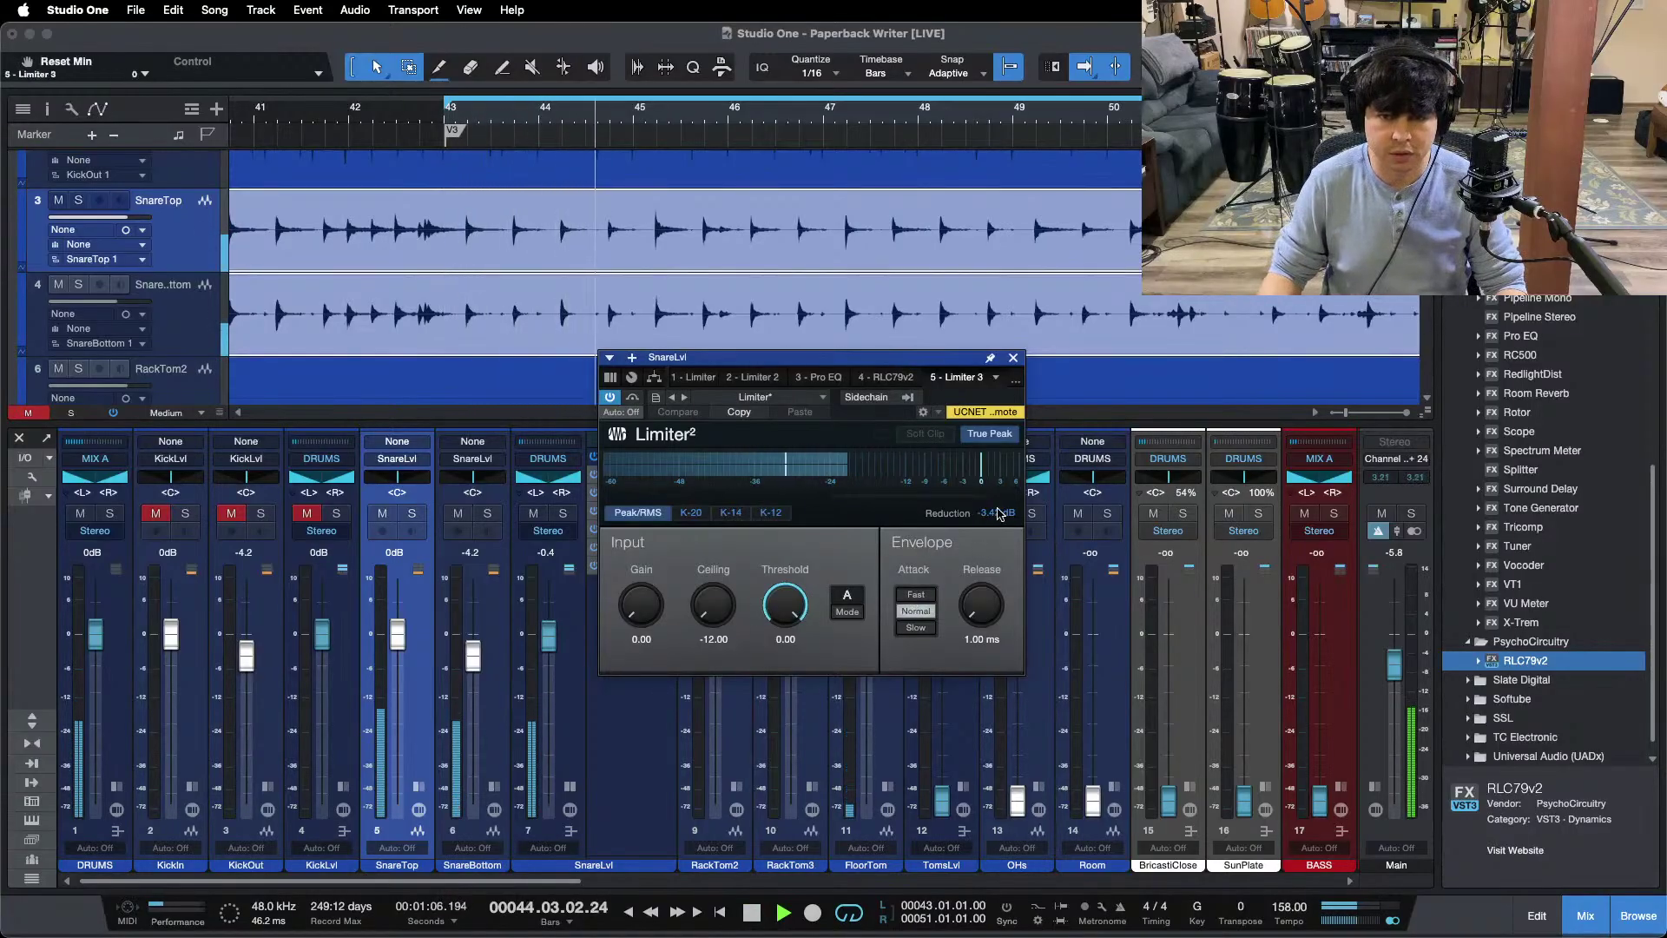
Step: Set the ceiling of Limiter 3 to -11.00 dB and replay the loop
click(715, 641)
text(1)
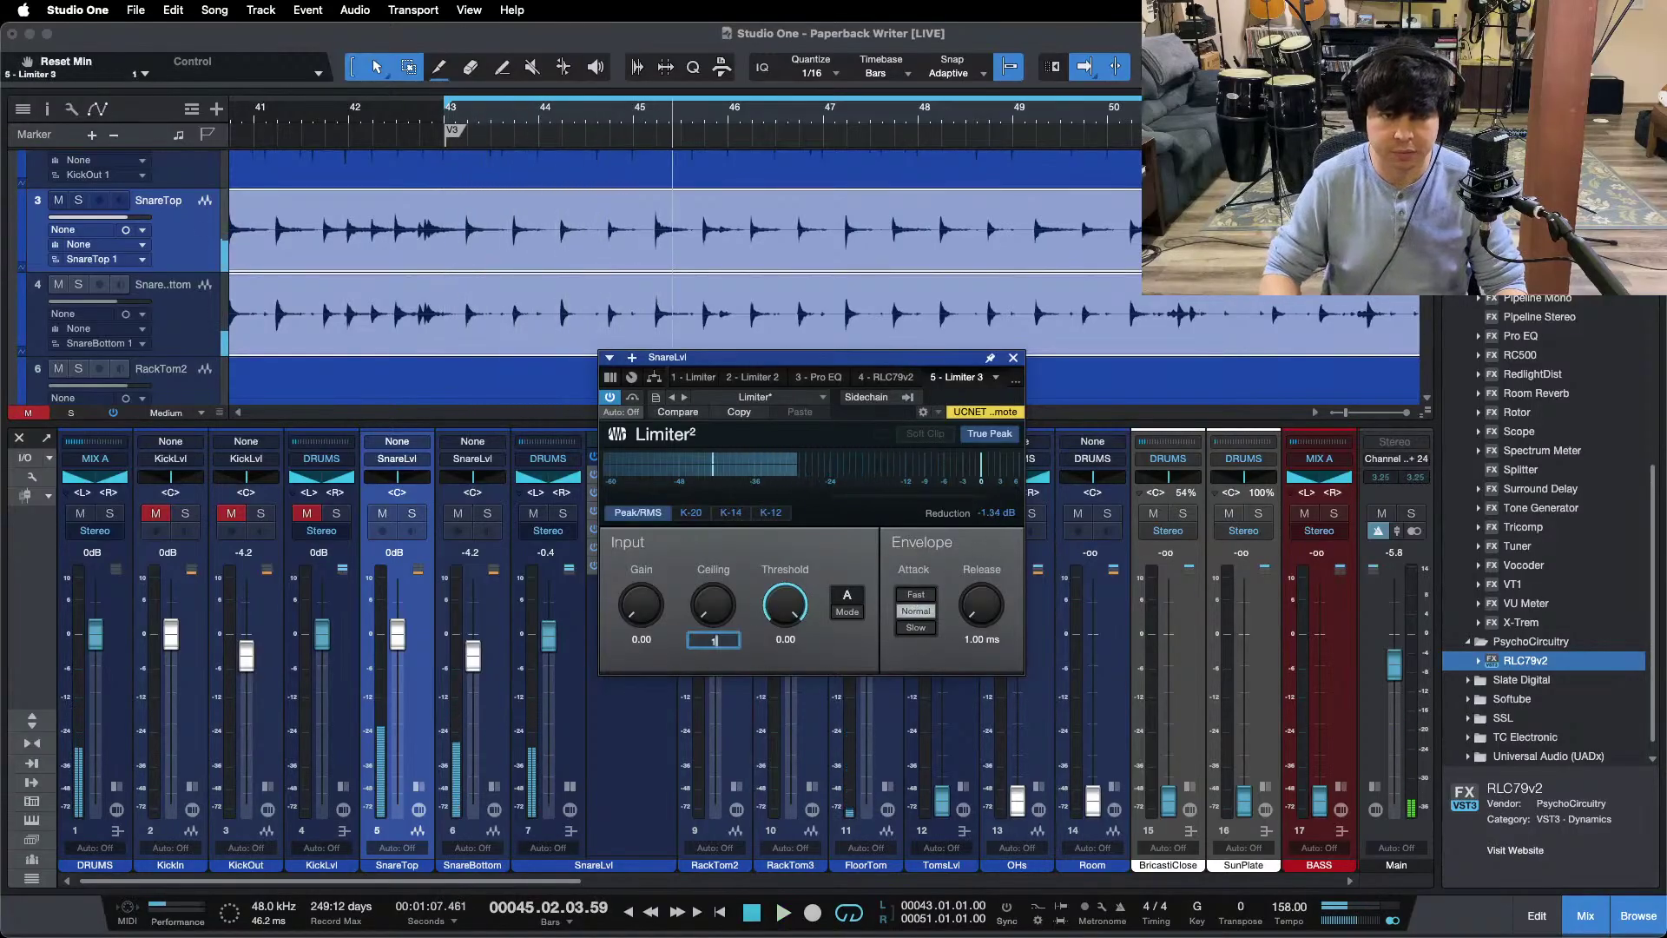
text(-)
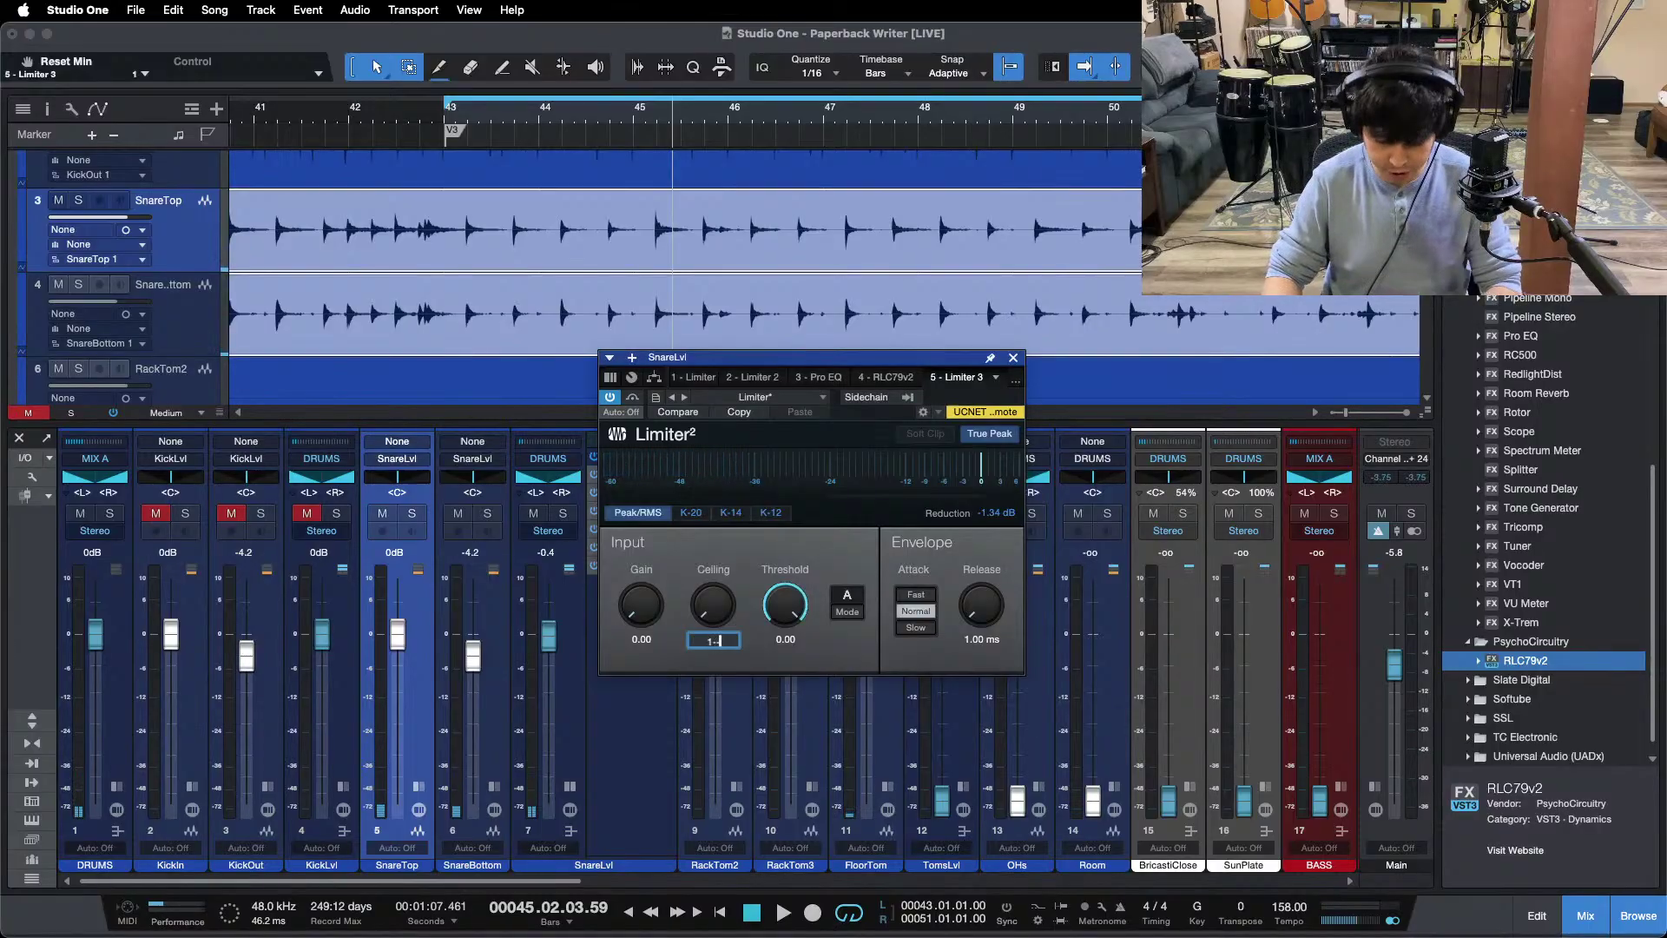
key(Return)
key(space)
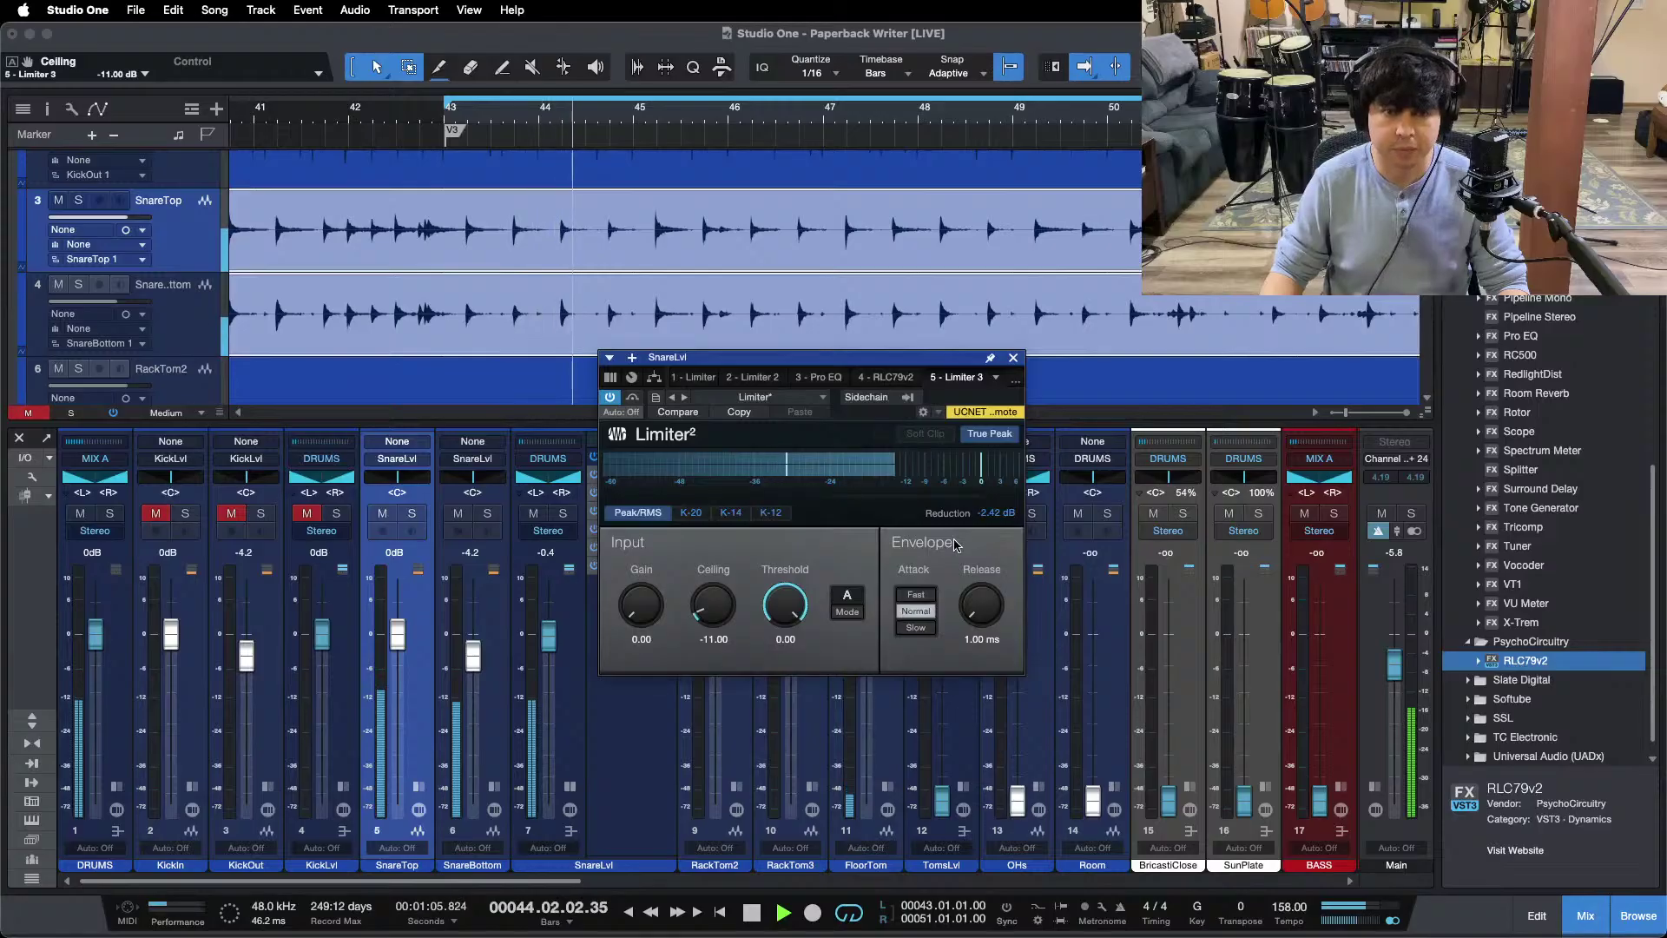
Step: Lower the SnareLvl bus volume to -0.8 dB and reset the reduction readout of Limiter 3
drag(834, 357, 957, 357)
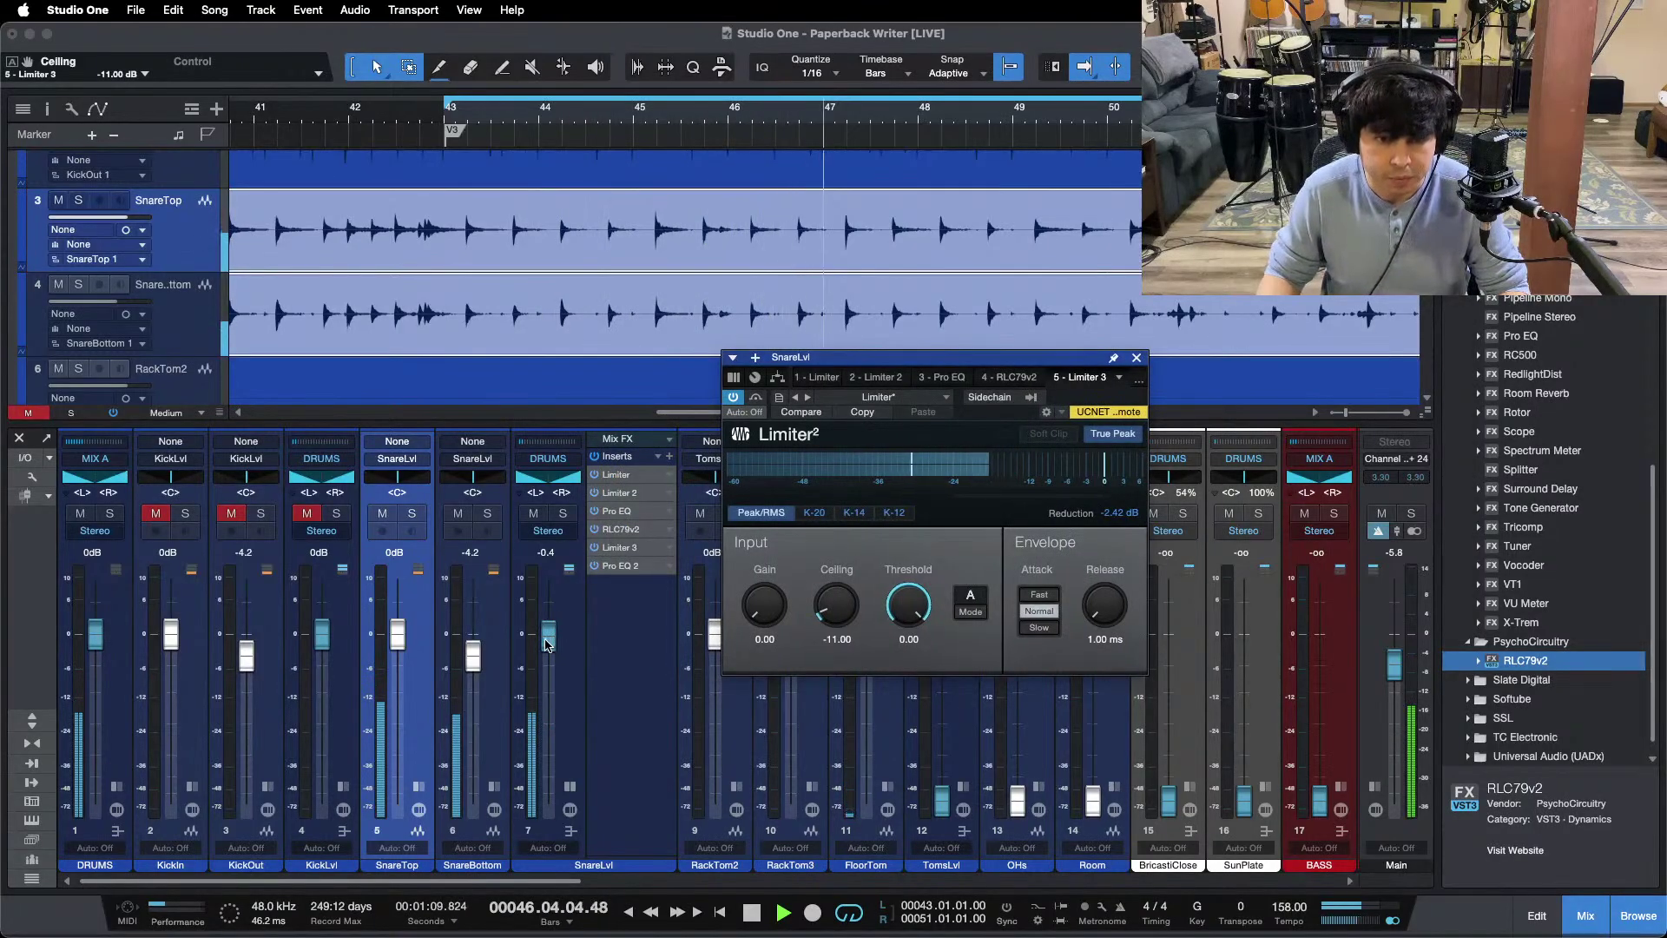
scroll(547, 644, down, 2)
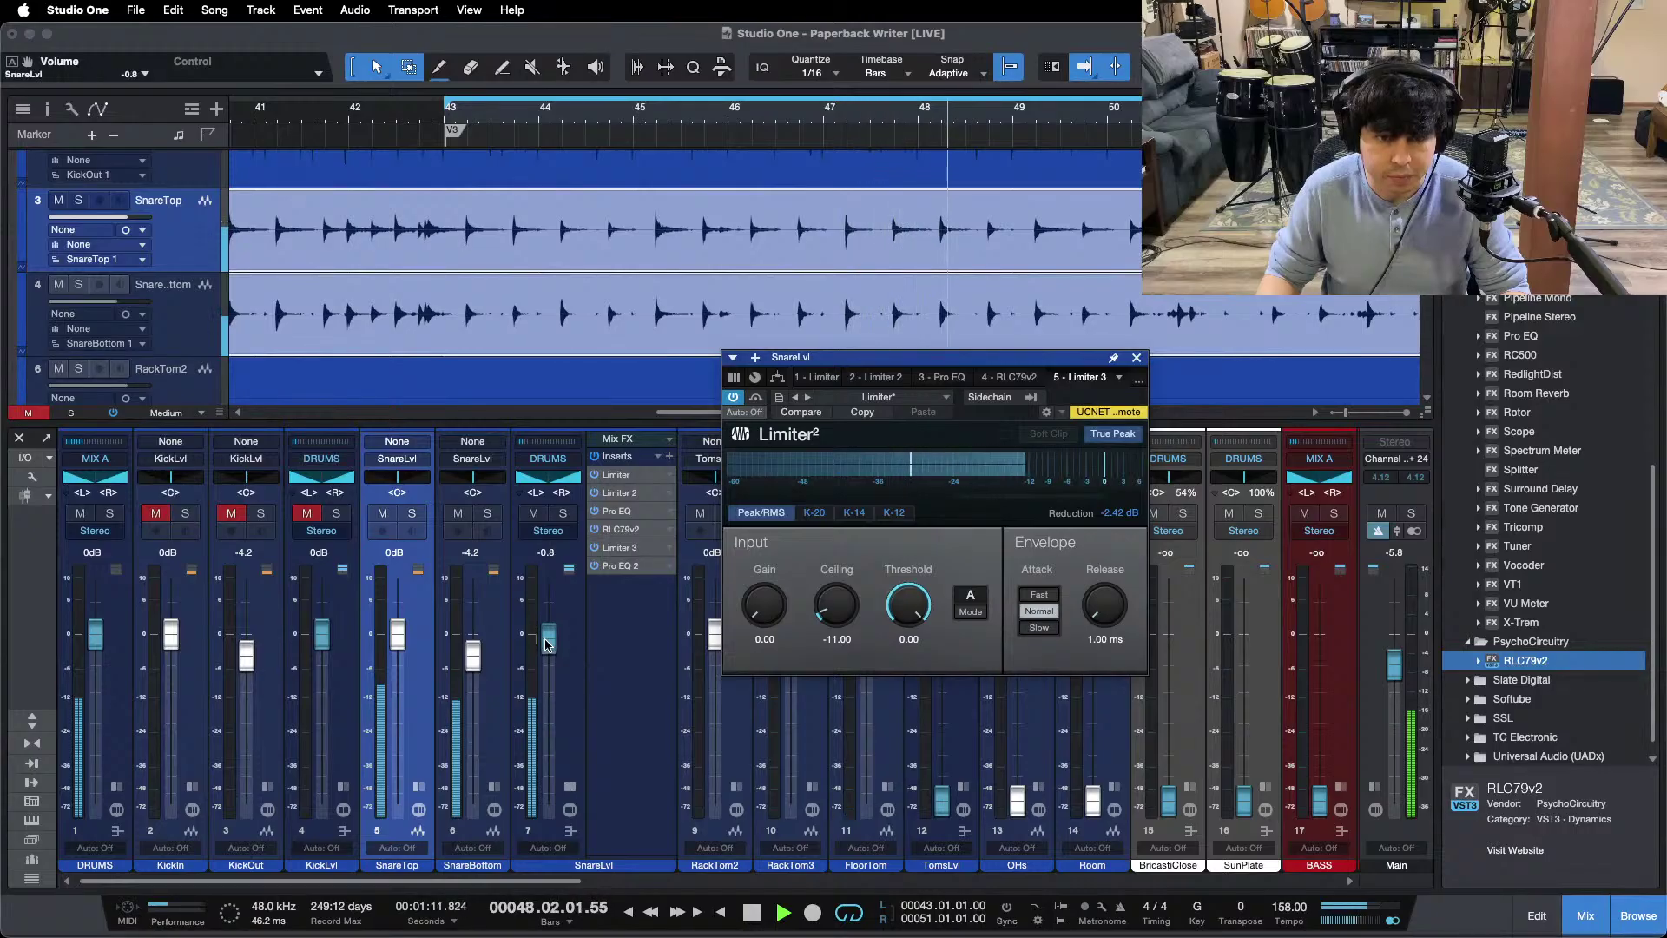
click(1119, 513)
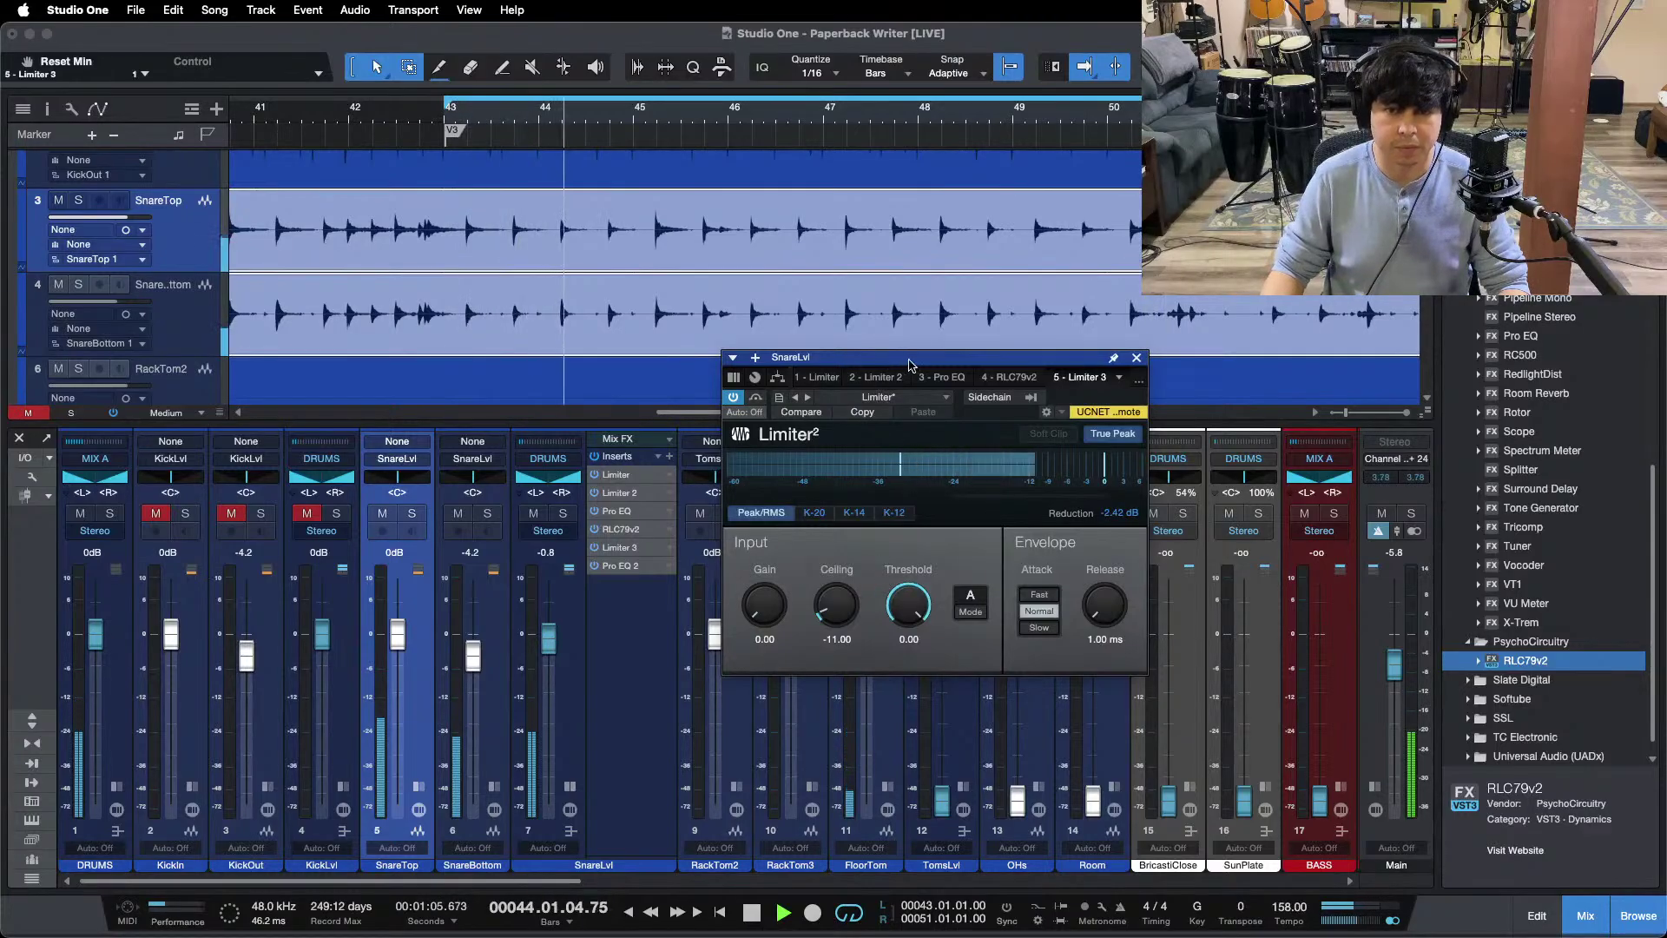
Step: Boost the LF band of Pro EQ 2 by 5.76 dB at 141 Hz and lower the SnareLvl volume to -1.7 dB
drag(909, 365, 889, 358)
click(1099, 371)
click(1145, 407)
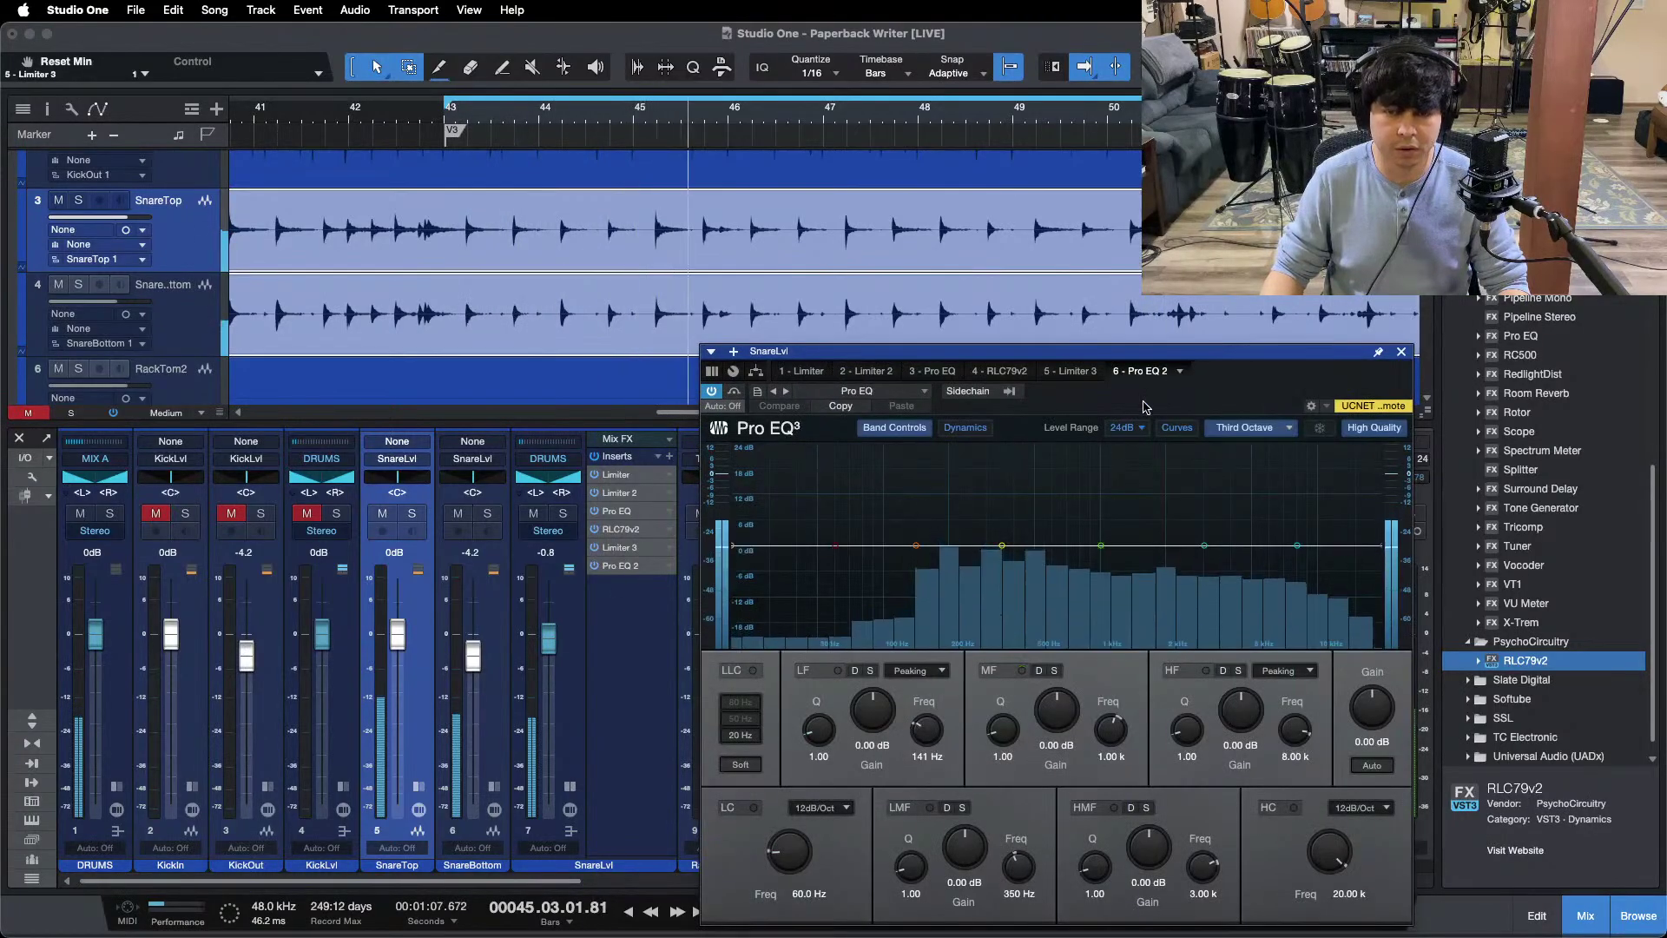
drag(772, 678, 772, 673)
scroll(772, 673, up, 5)
scroll(772, 673, up, 4)
scroll(772, 673, up, 1)
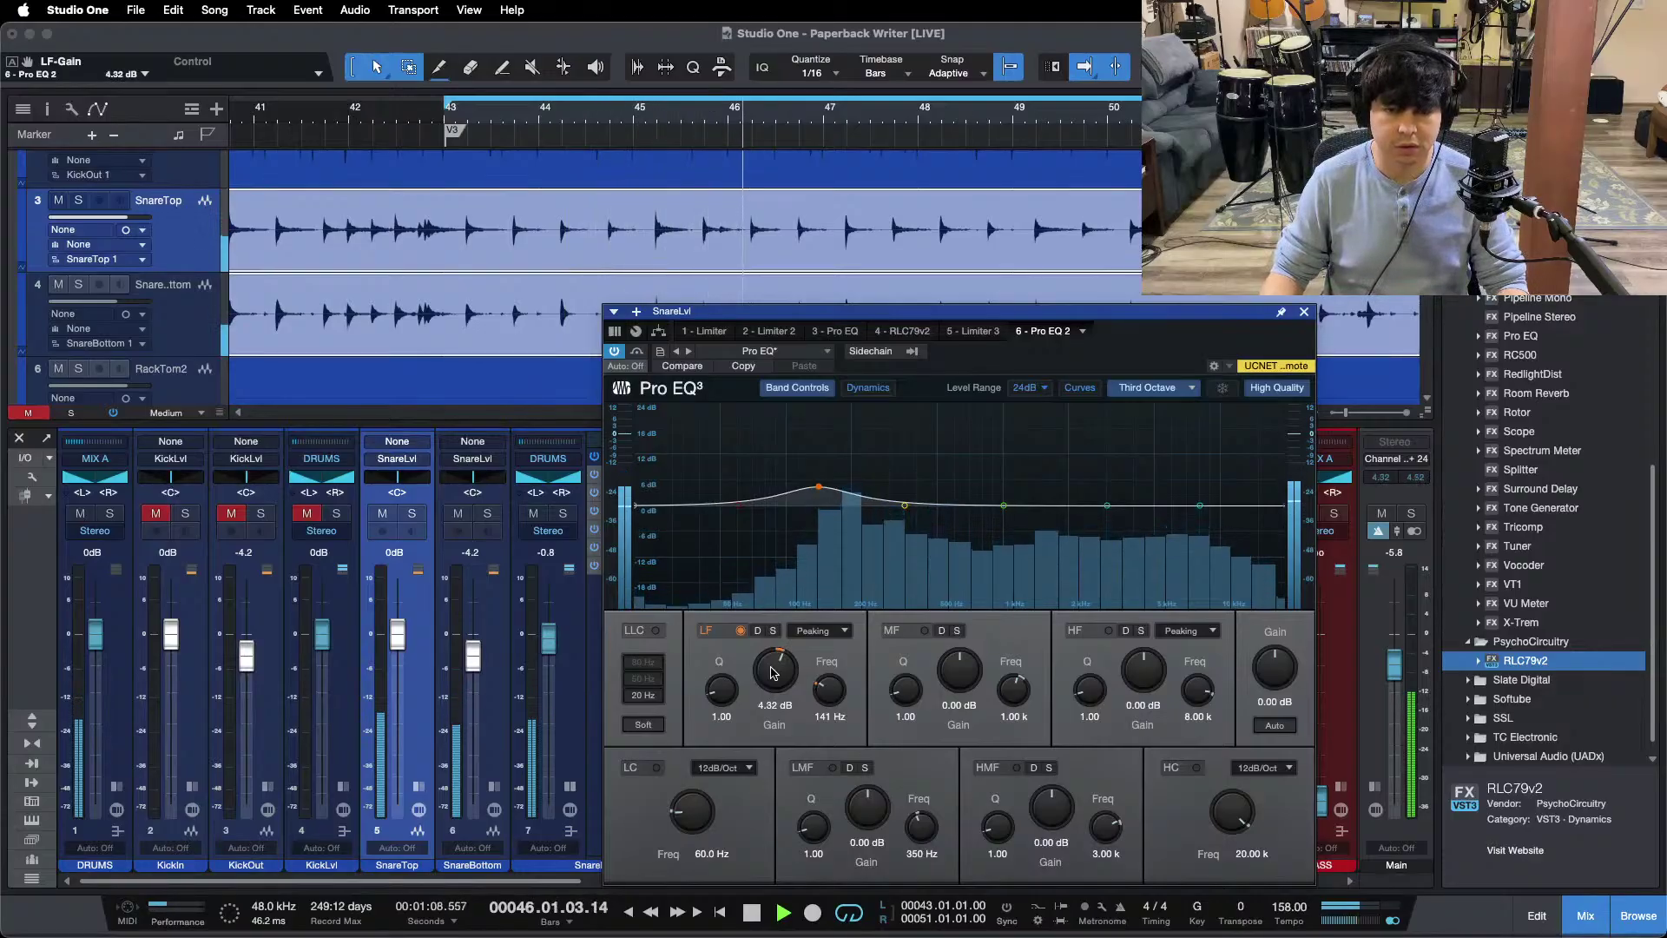
scroll(772, 673, up, 1)
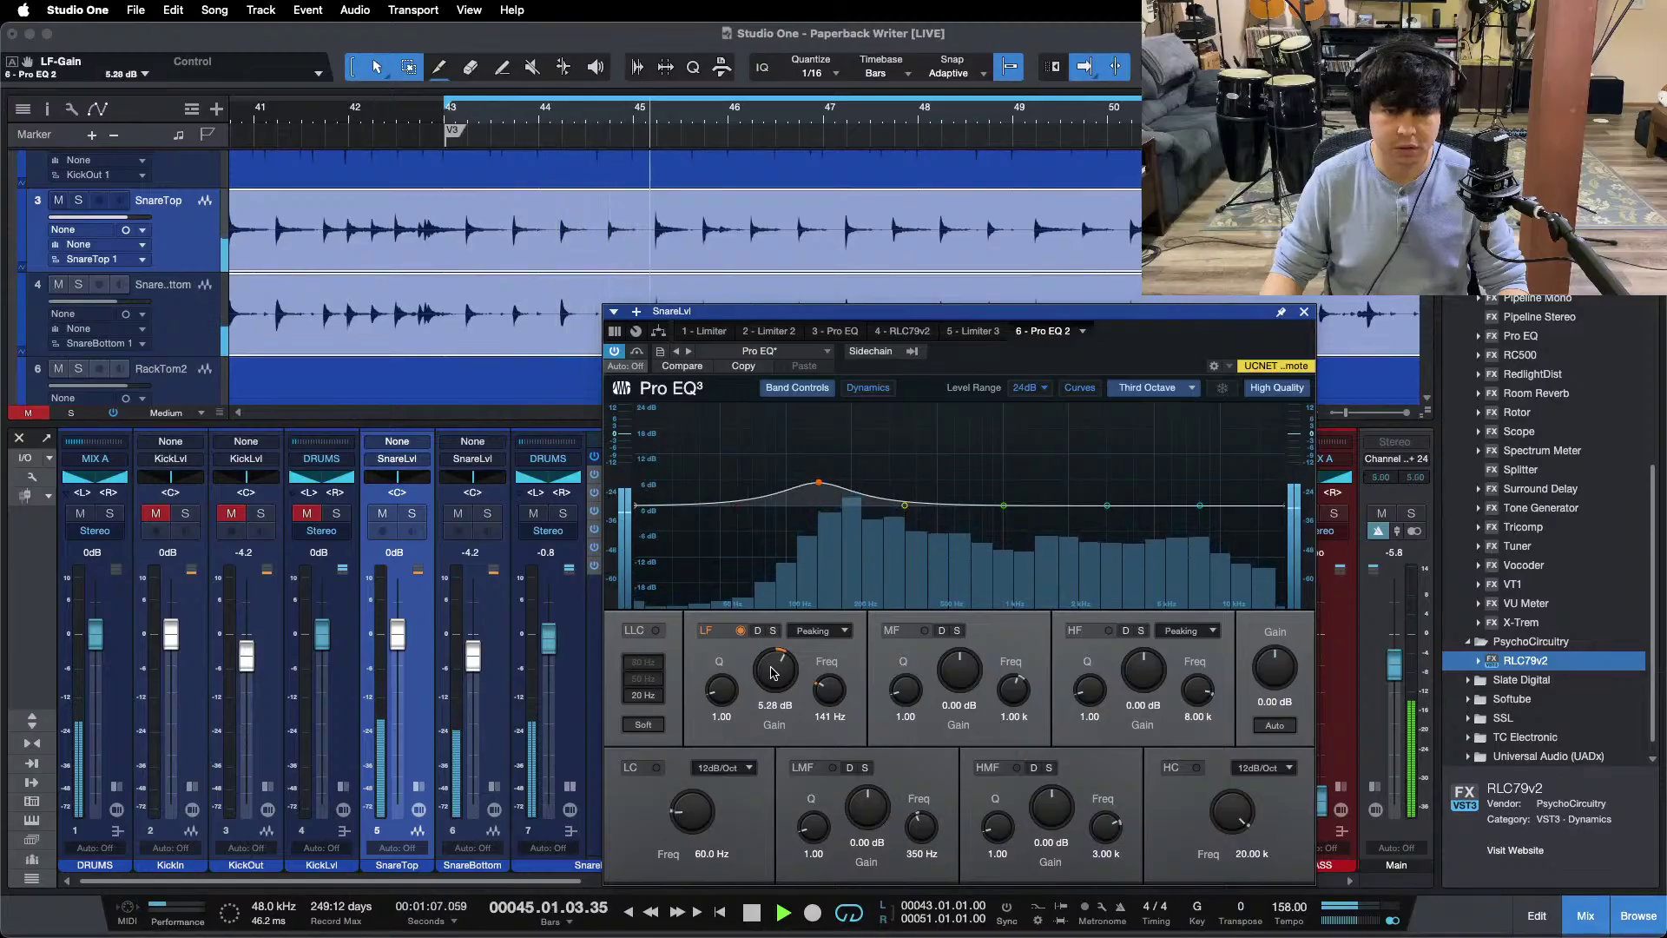
drag(996, 356, 1030, 310)
scroll(803, 629, up, 2)
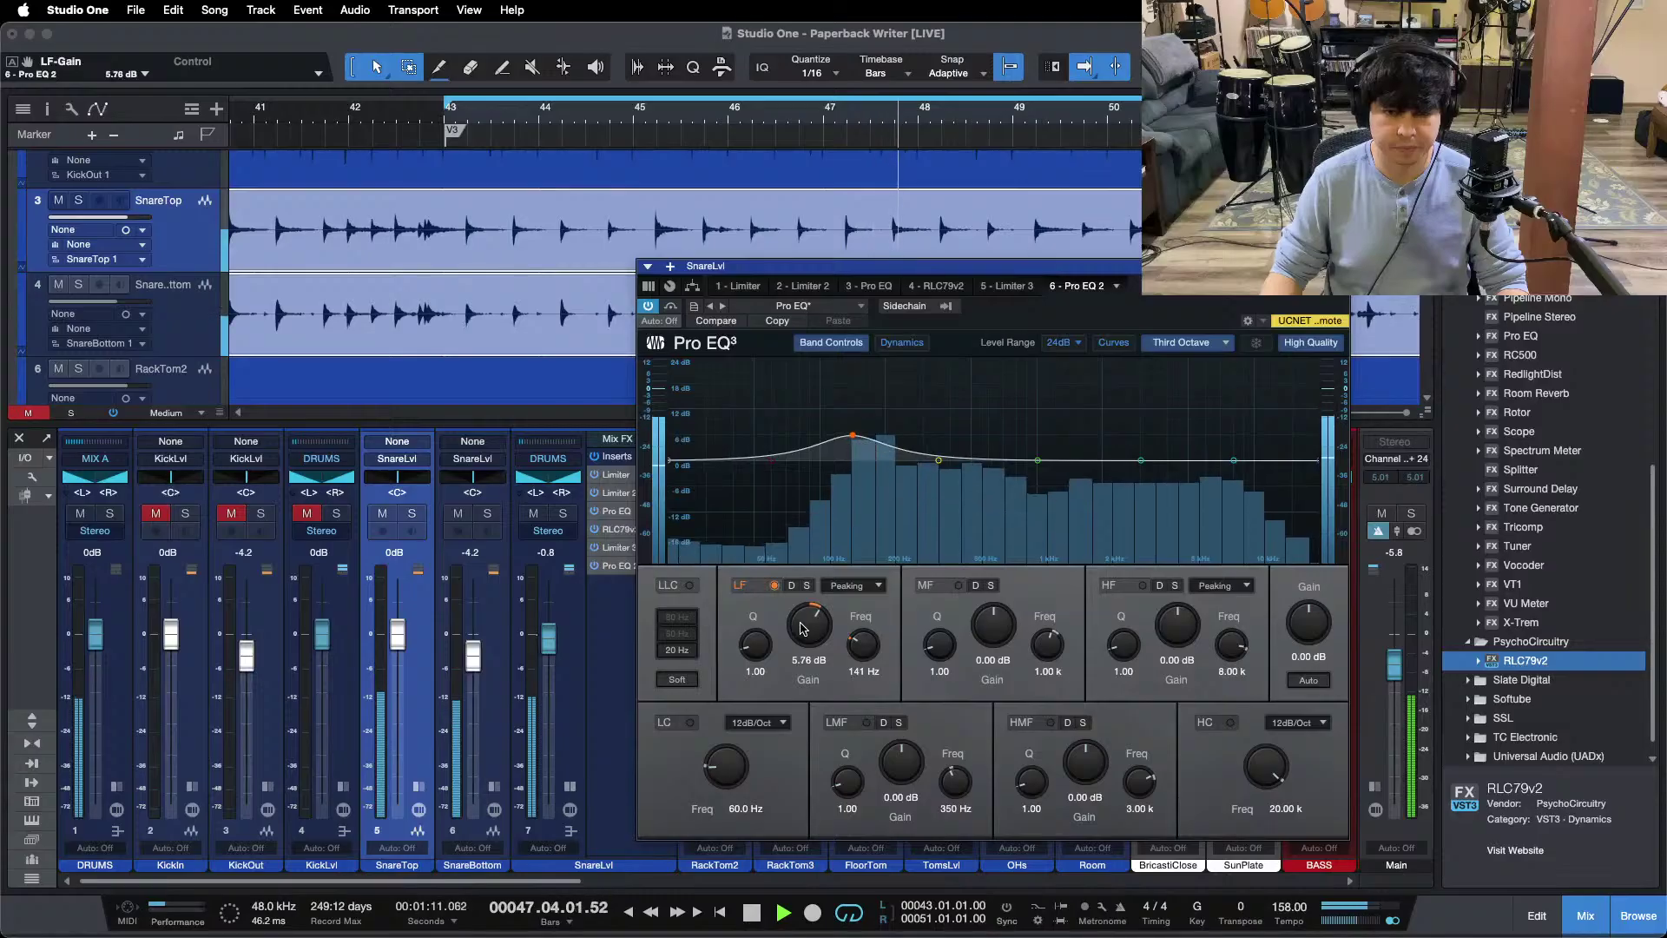
drag(549, 638, 548, 644)
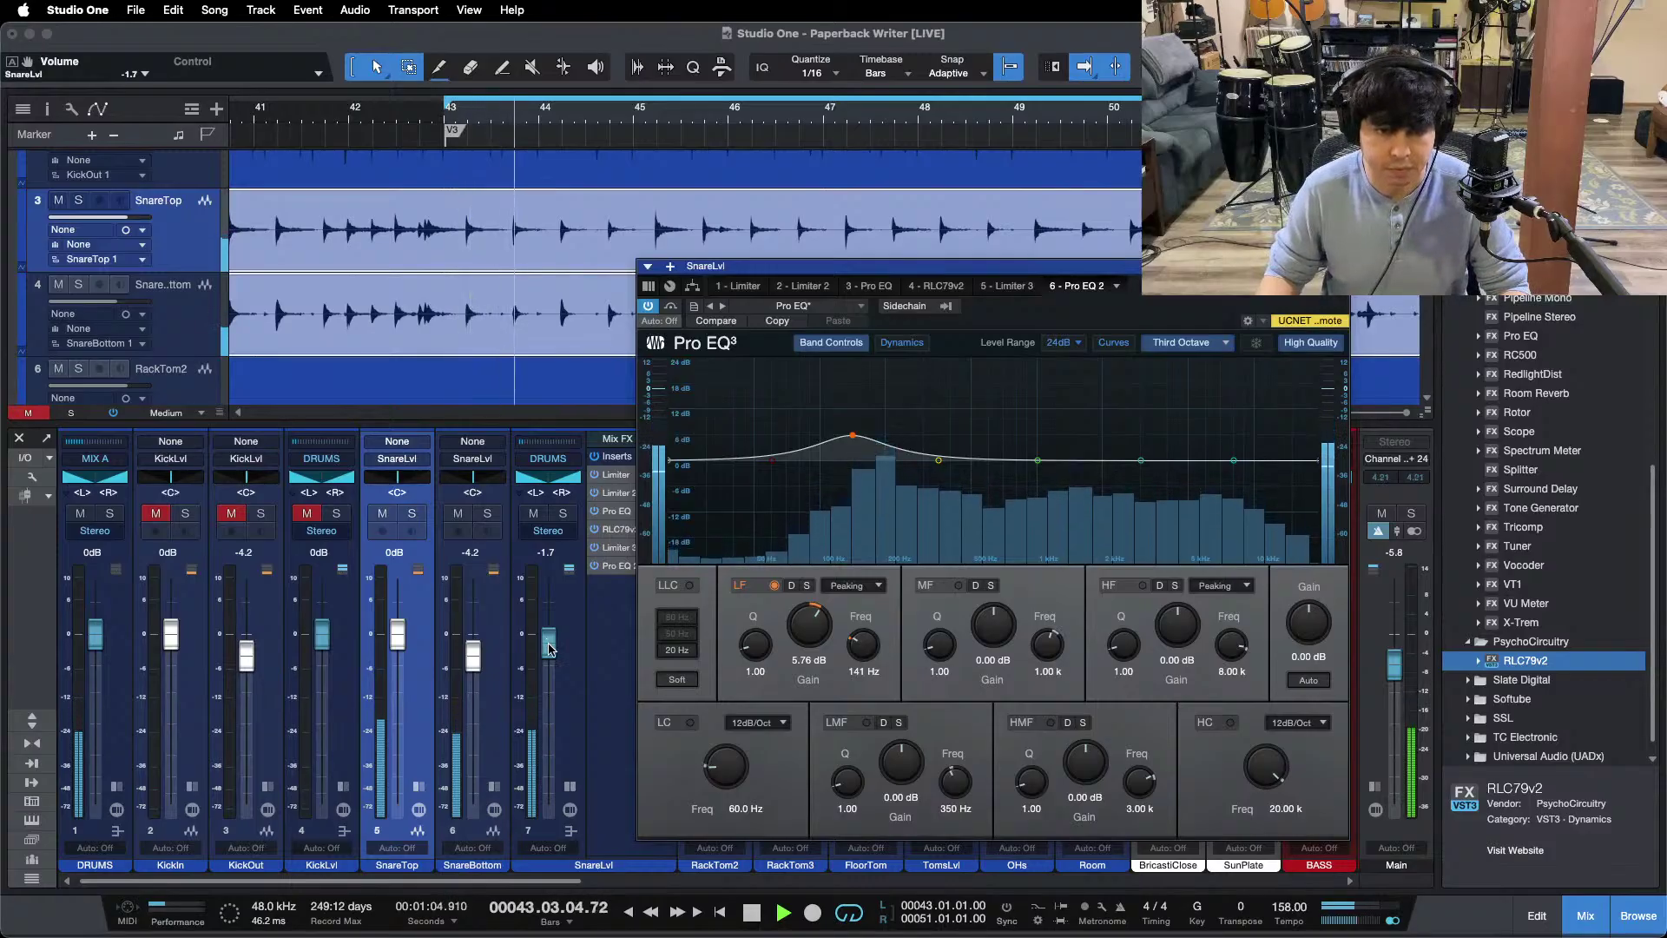
Step: Display the FFT curve in Pro EQ 2 and notch the snare ring with the LMF band at 221 Hz, Q 24, -12 dB
drag(956, 265, 800, 269)
drag(692, 786, 692, 739)
click(1030, 346)
click(1033, 426)
drag(783, 464, 734, 357)
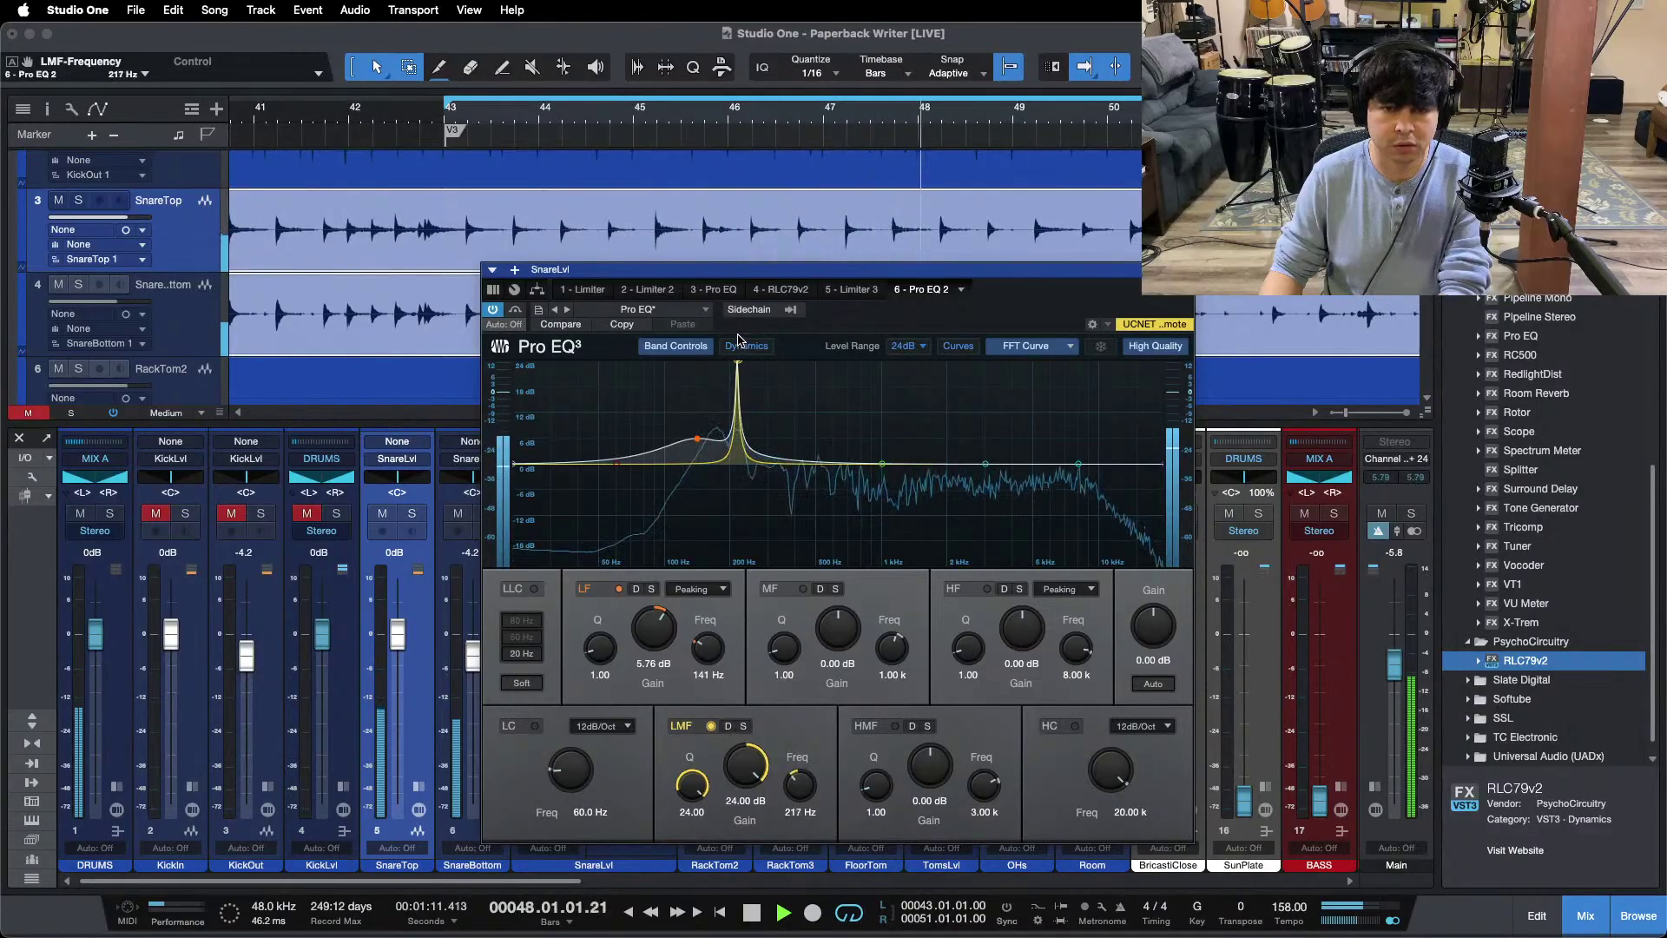
key(KP_1)
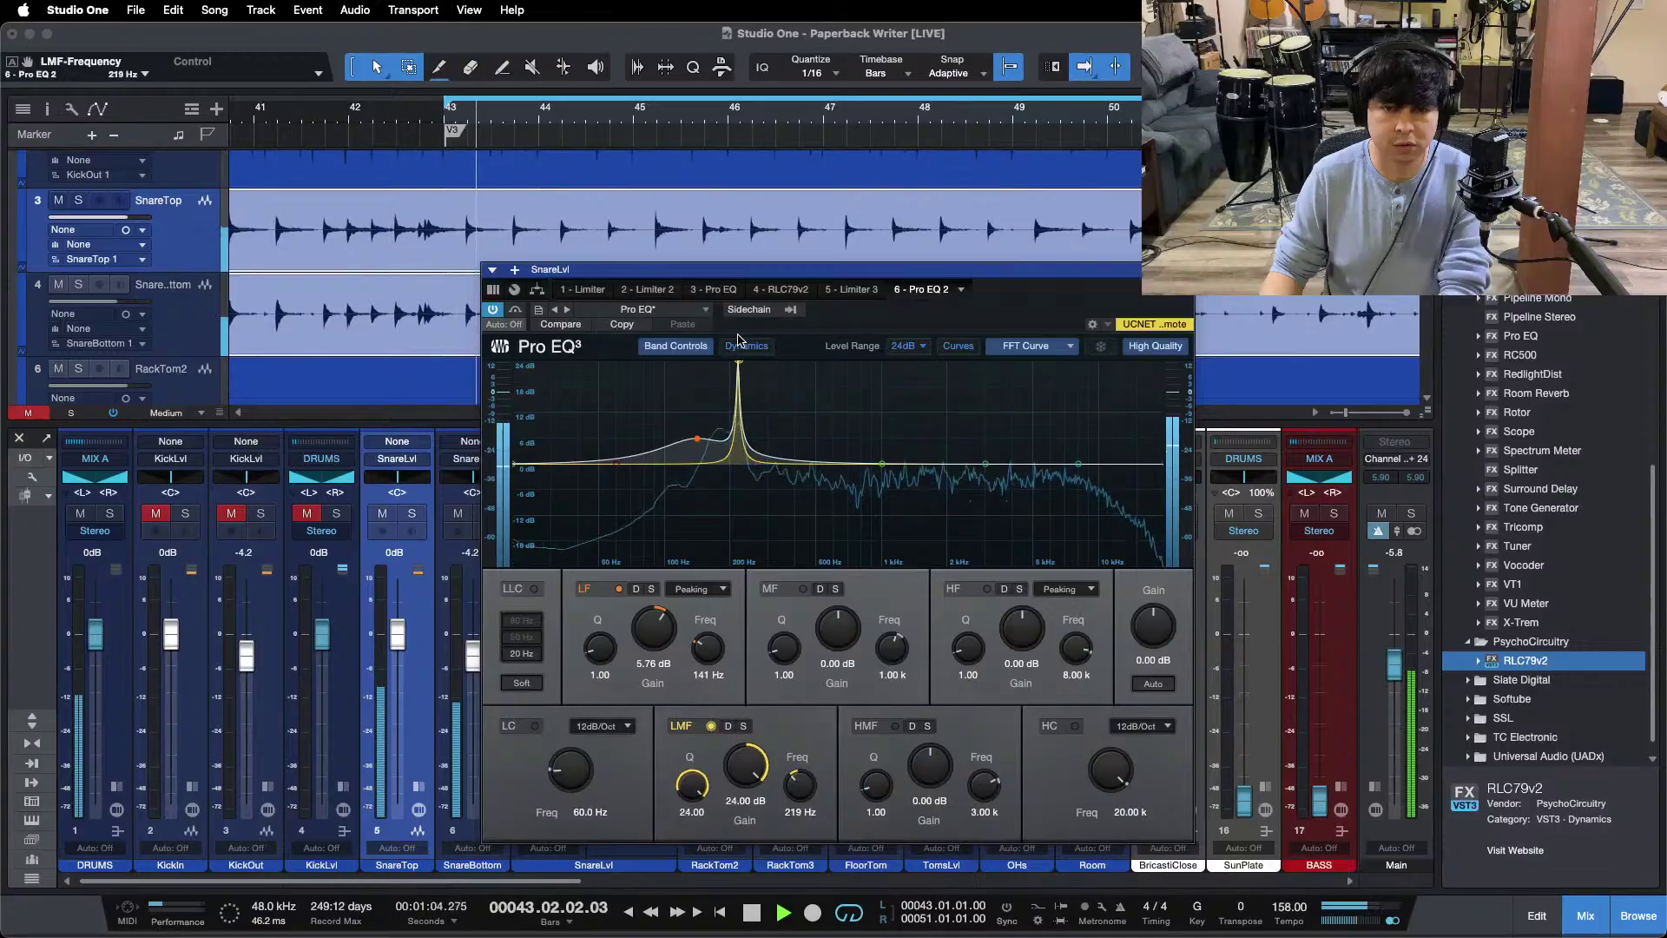
key(KP_1)
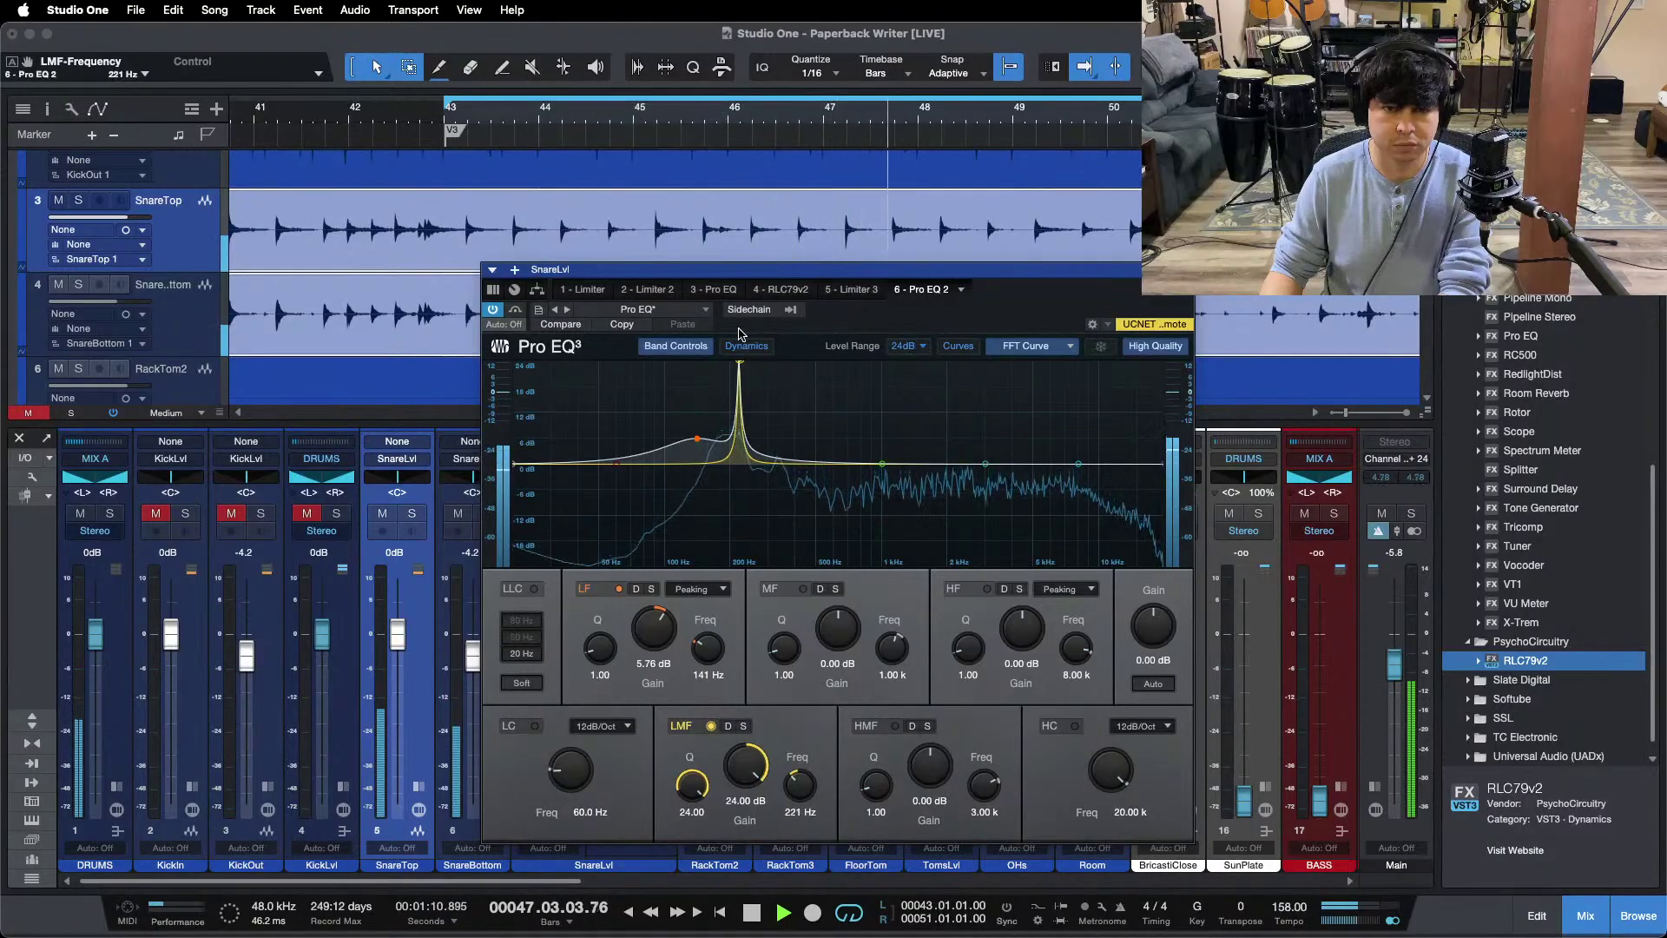
drag(747, 765, 748, 812)
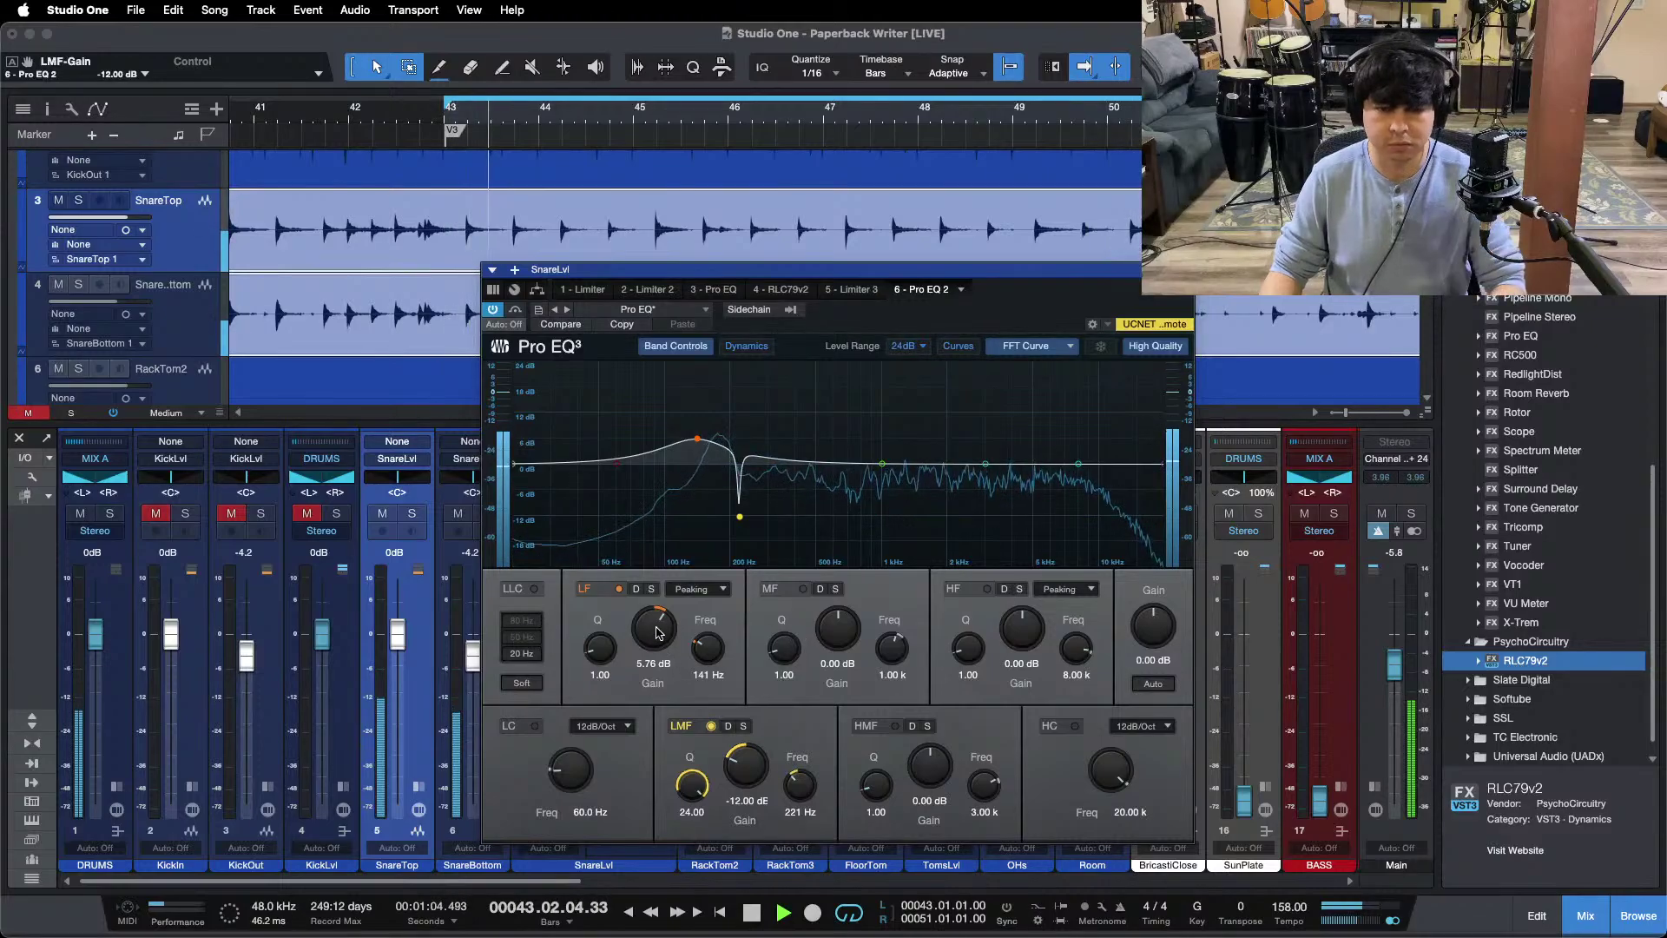
Step: Raise the LF gain of Pro EQ 2 to 6.24 dB and unmute the KickLvl bus to hear kick and snare together
drag(654, 636, 654, 631)
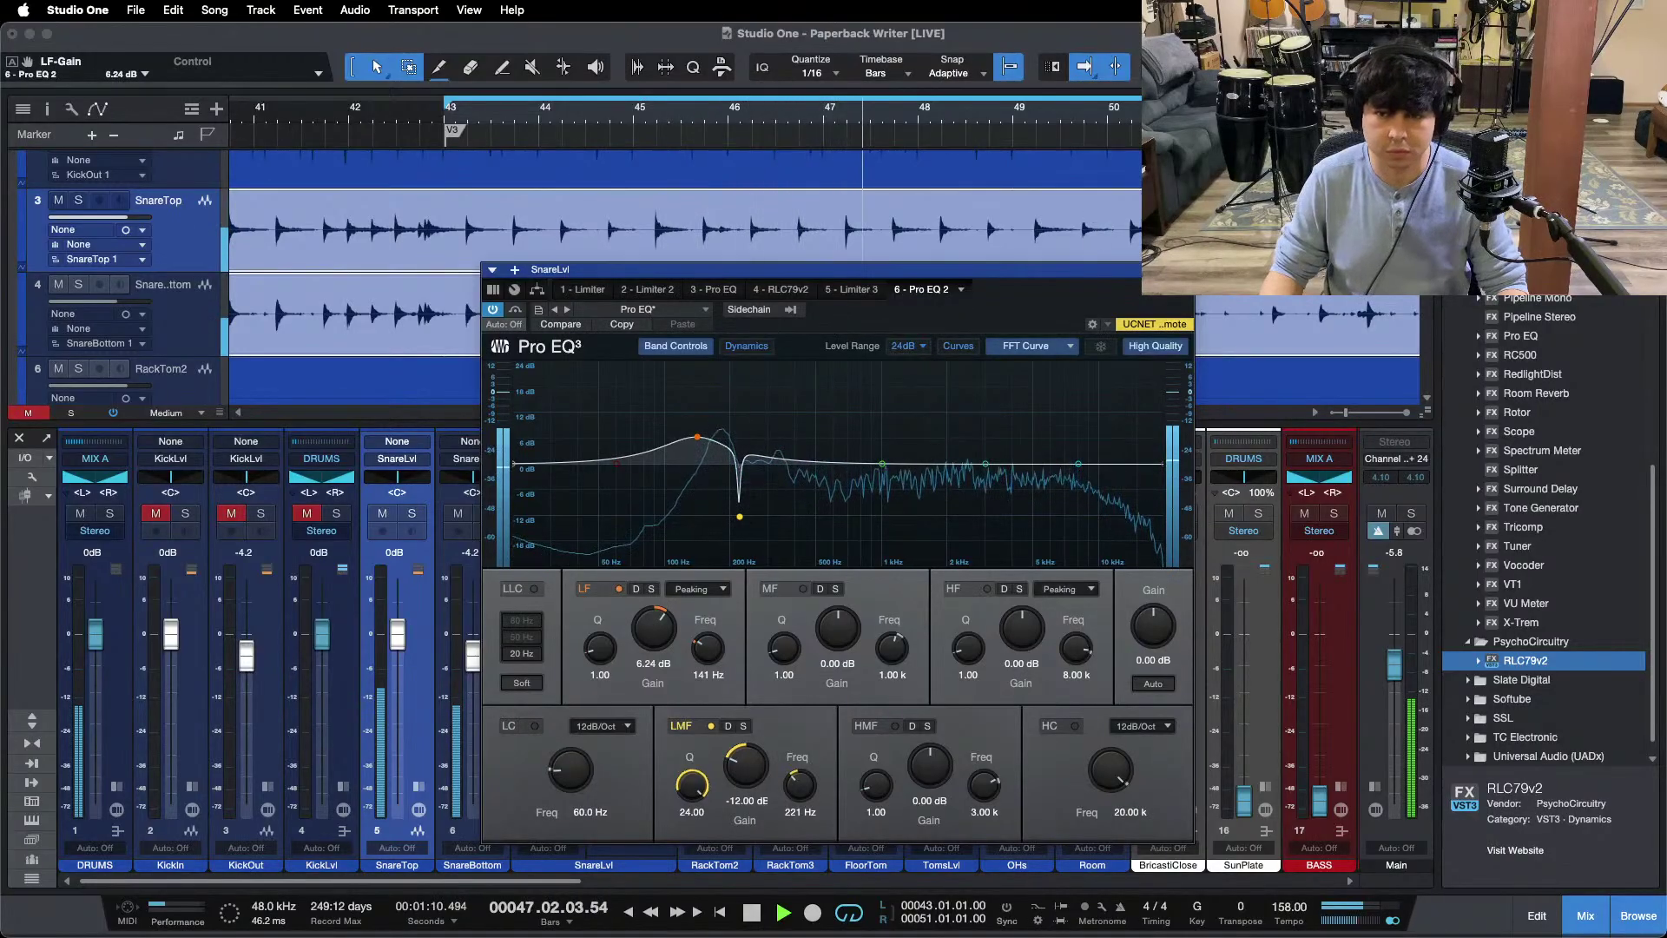
key(super+w)
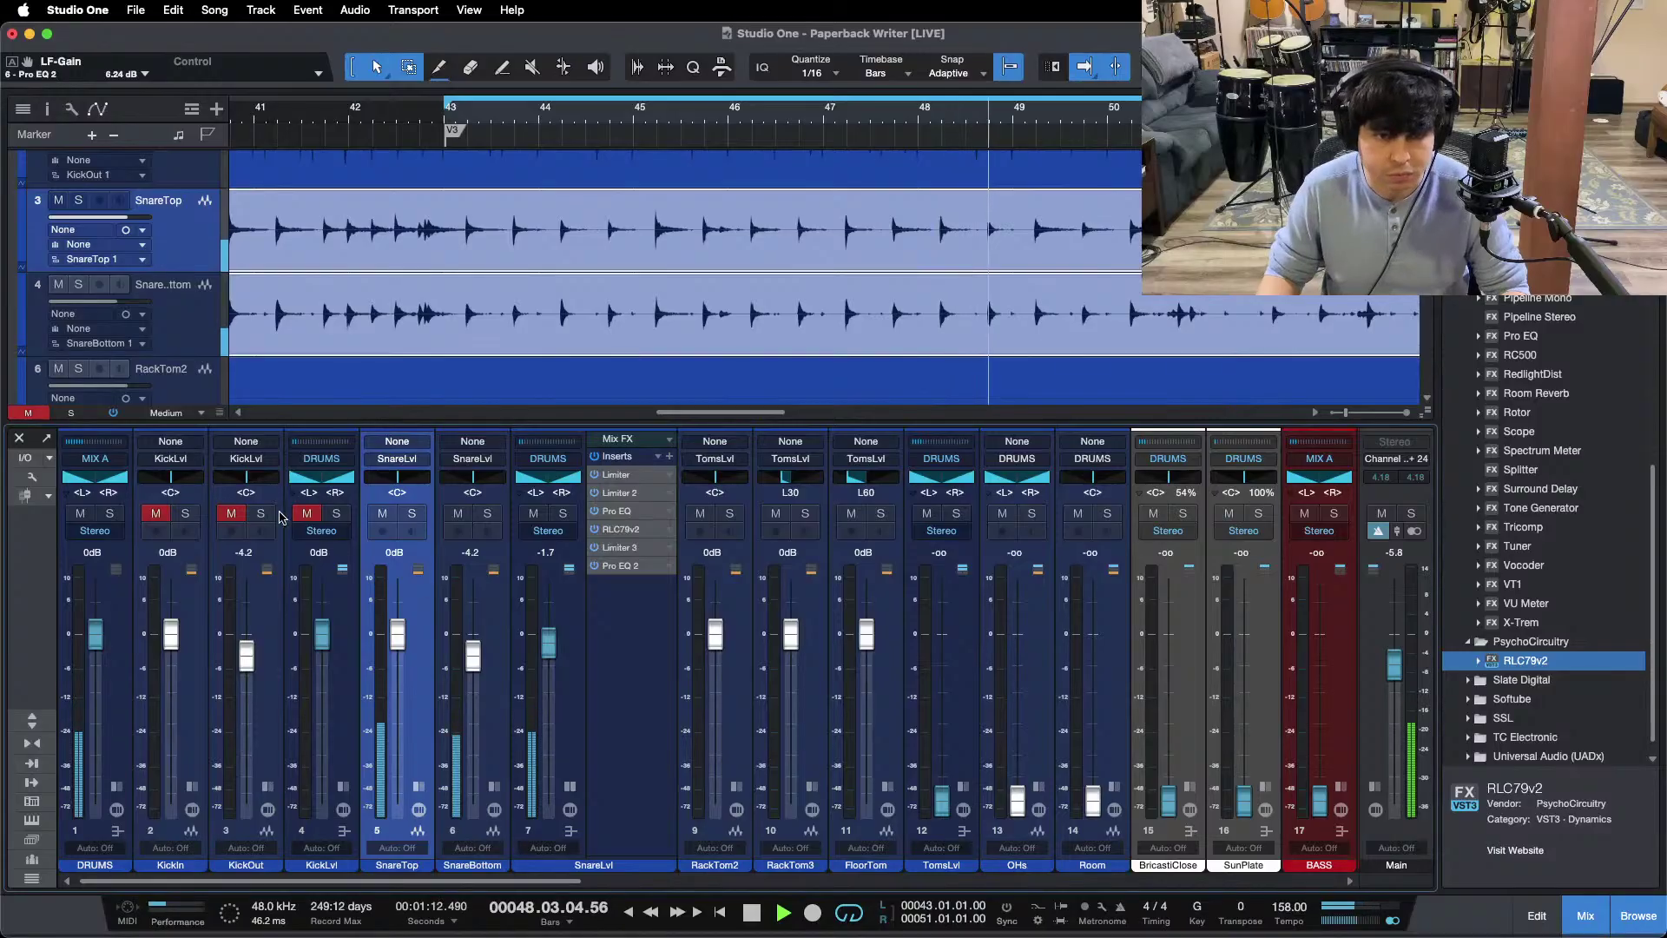
click(304, 515)
key(KP_1)
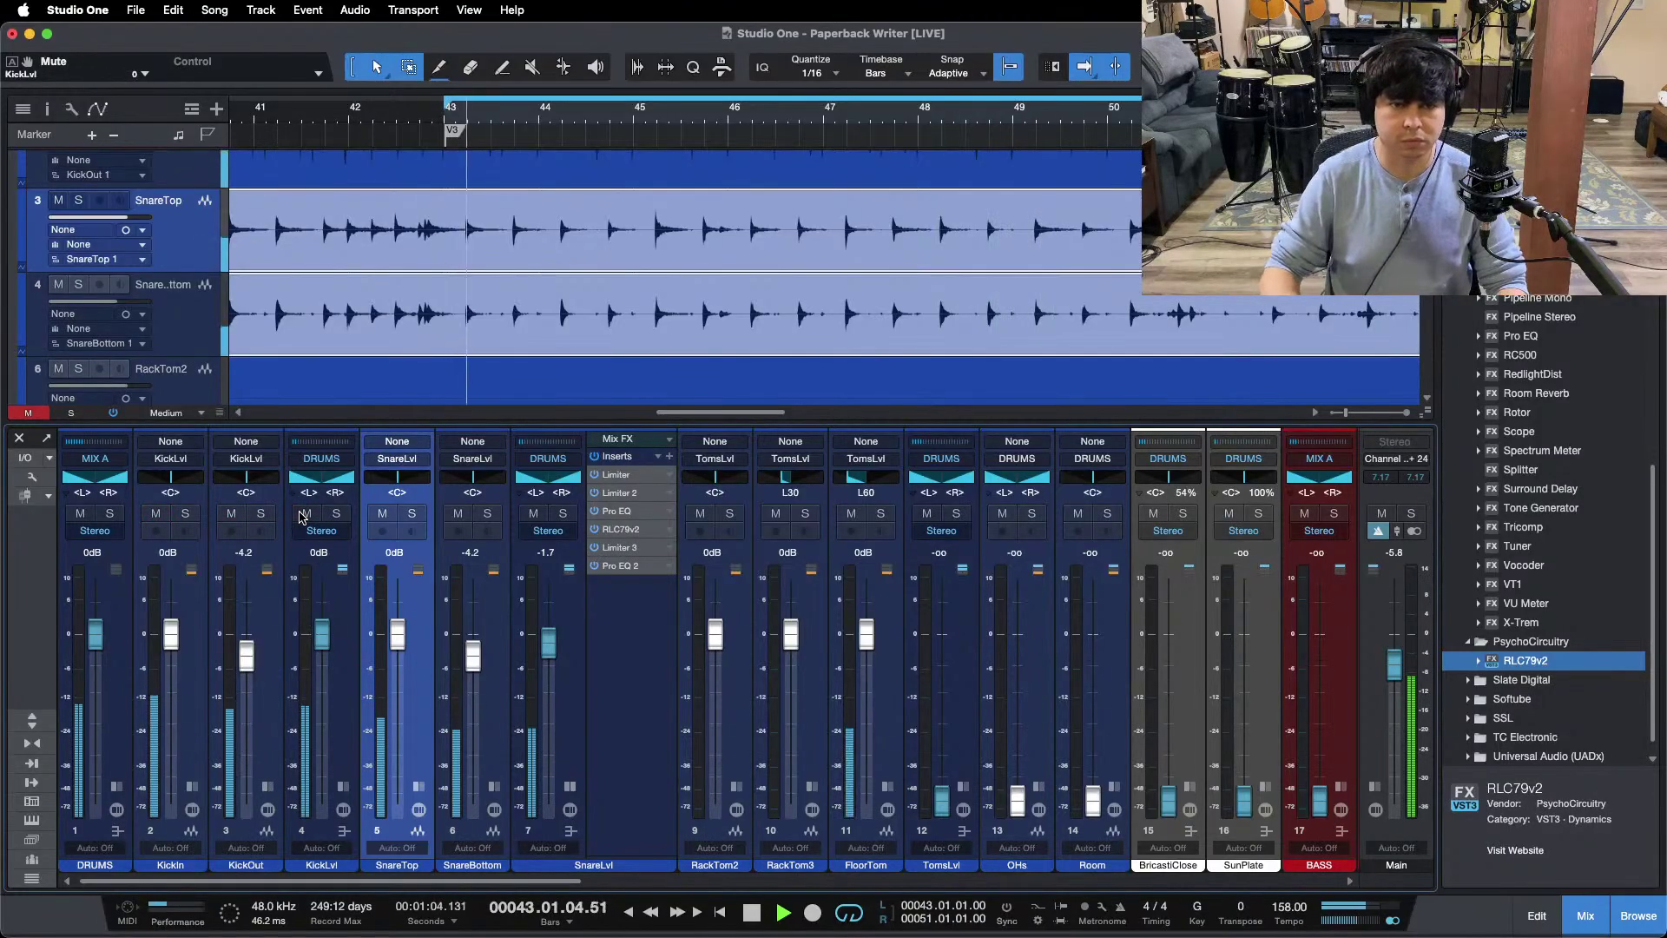
Step: Raise the LF gain of the SnareLvl Pro EQ 2 to 7.68 dB while the kick plays, and close the EQ
click(629, 572)
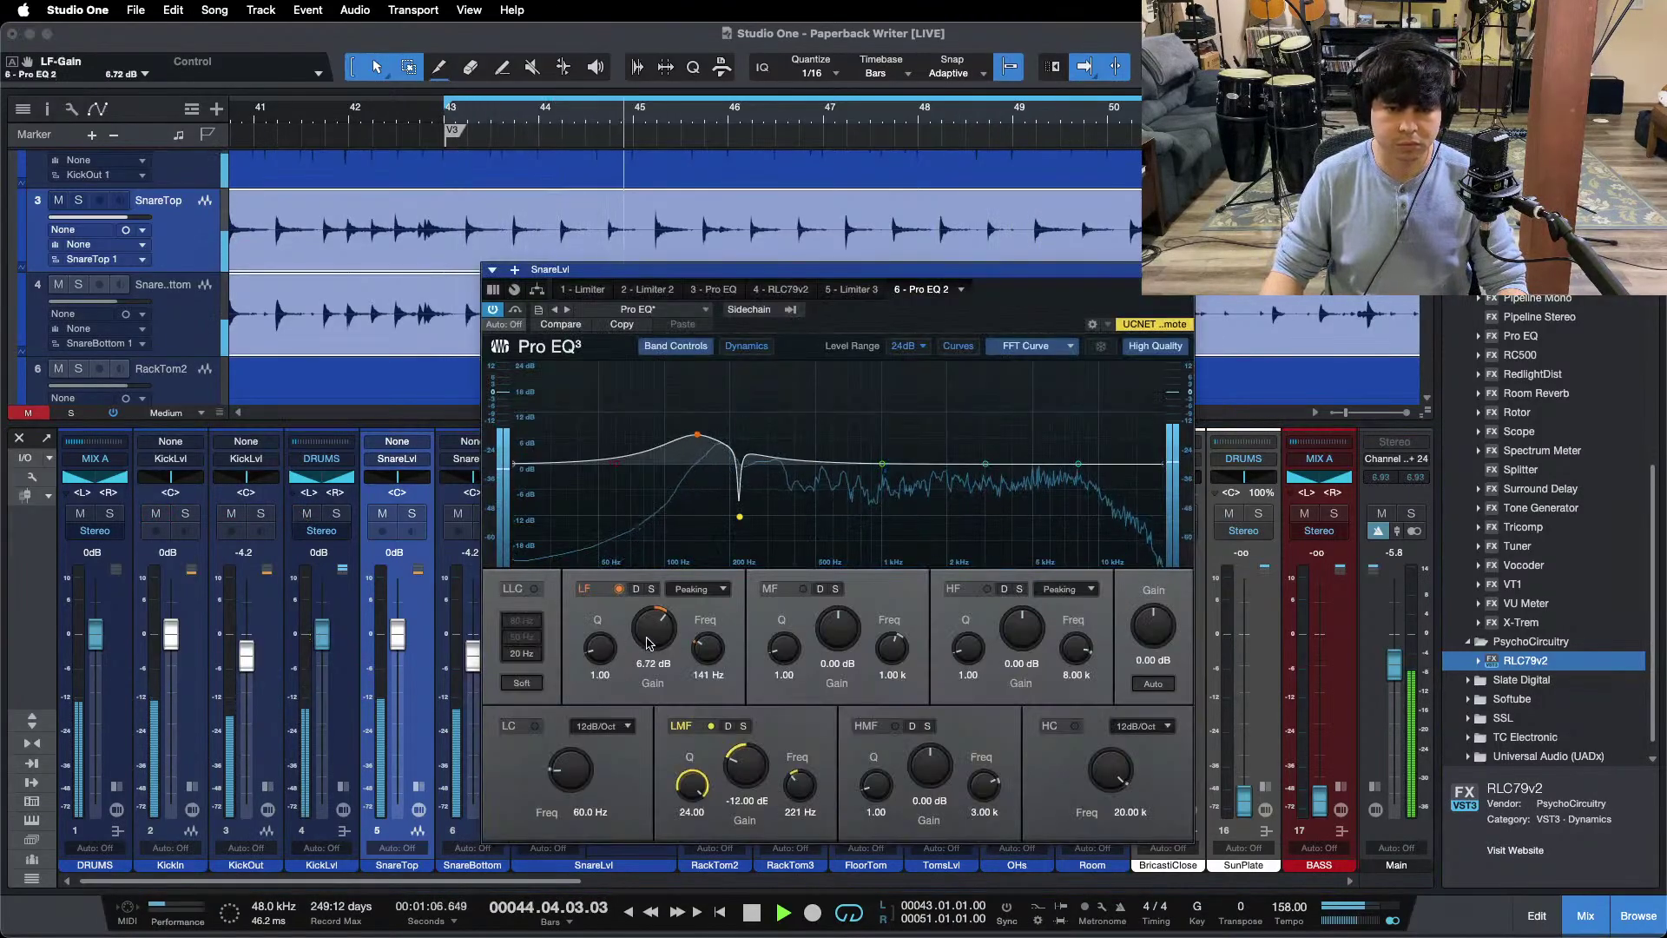
scroll(646, 640, up, 3)
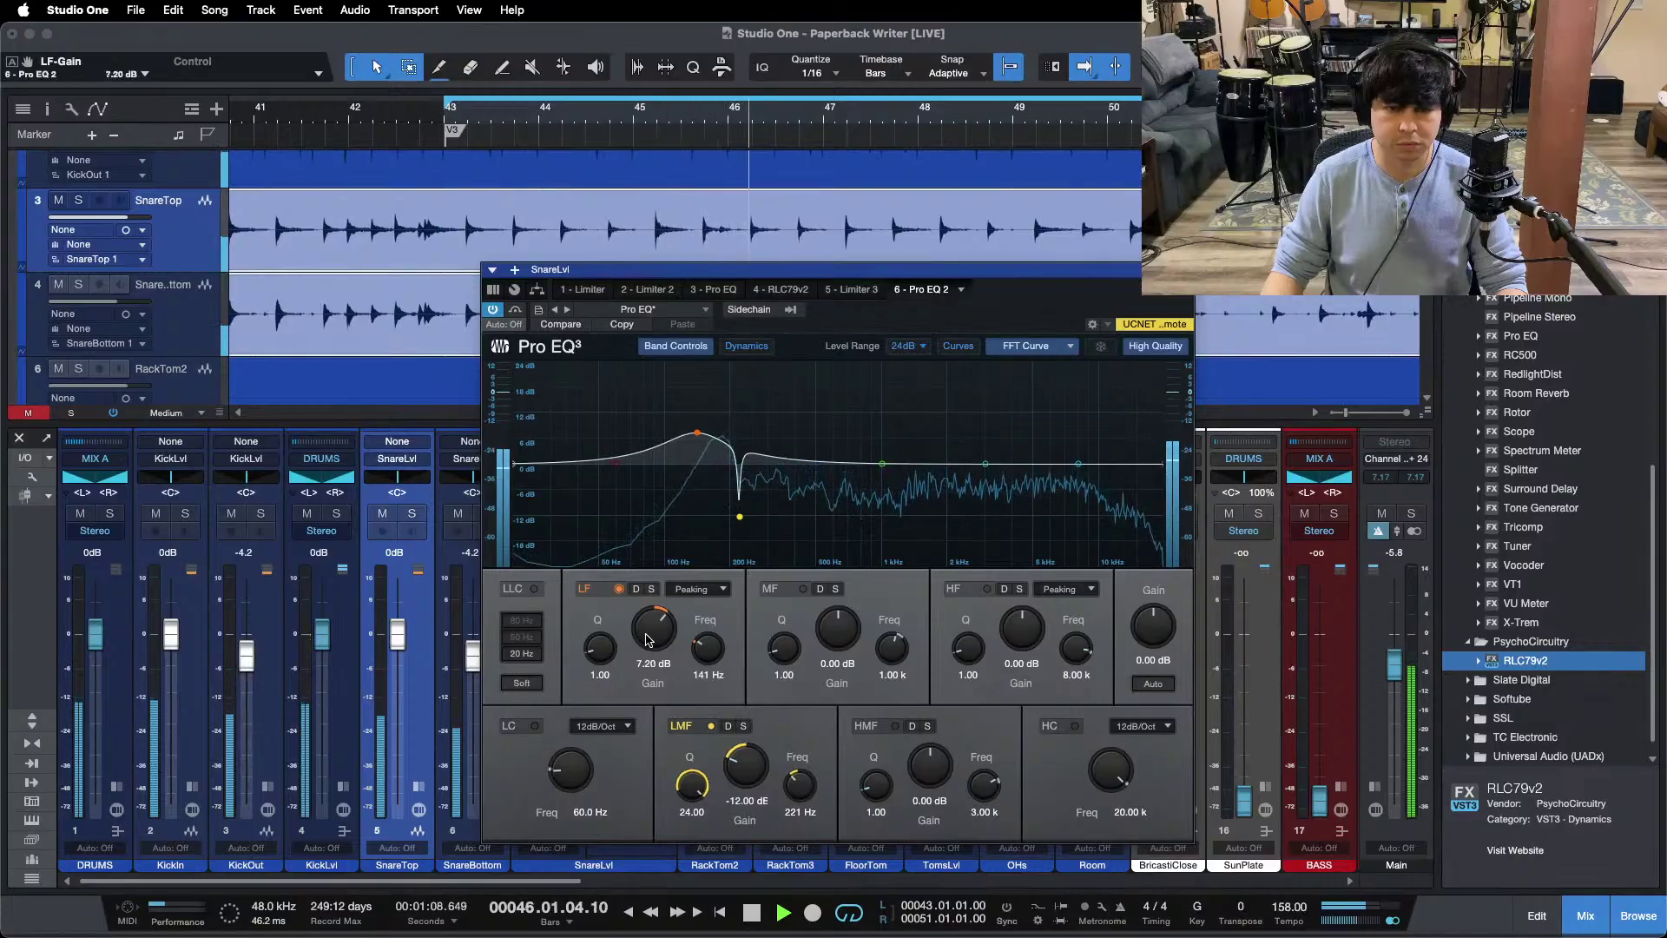
scroll(646, 640, up, 3)
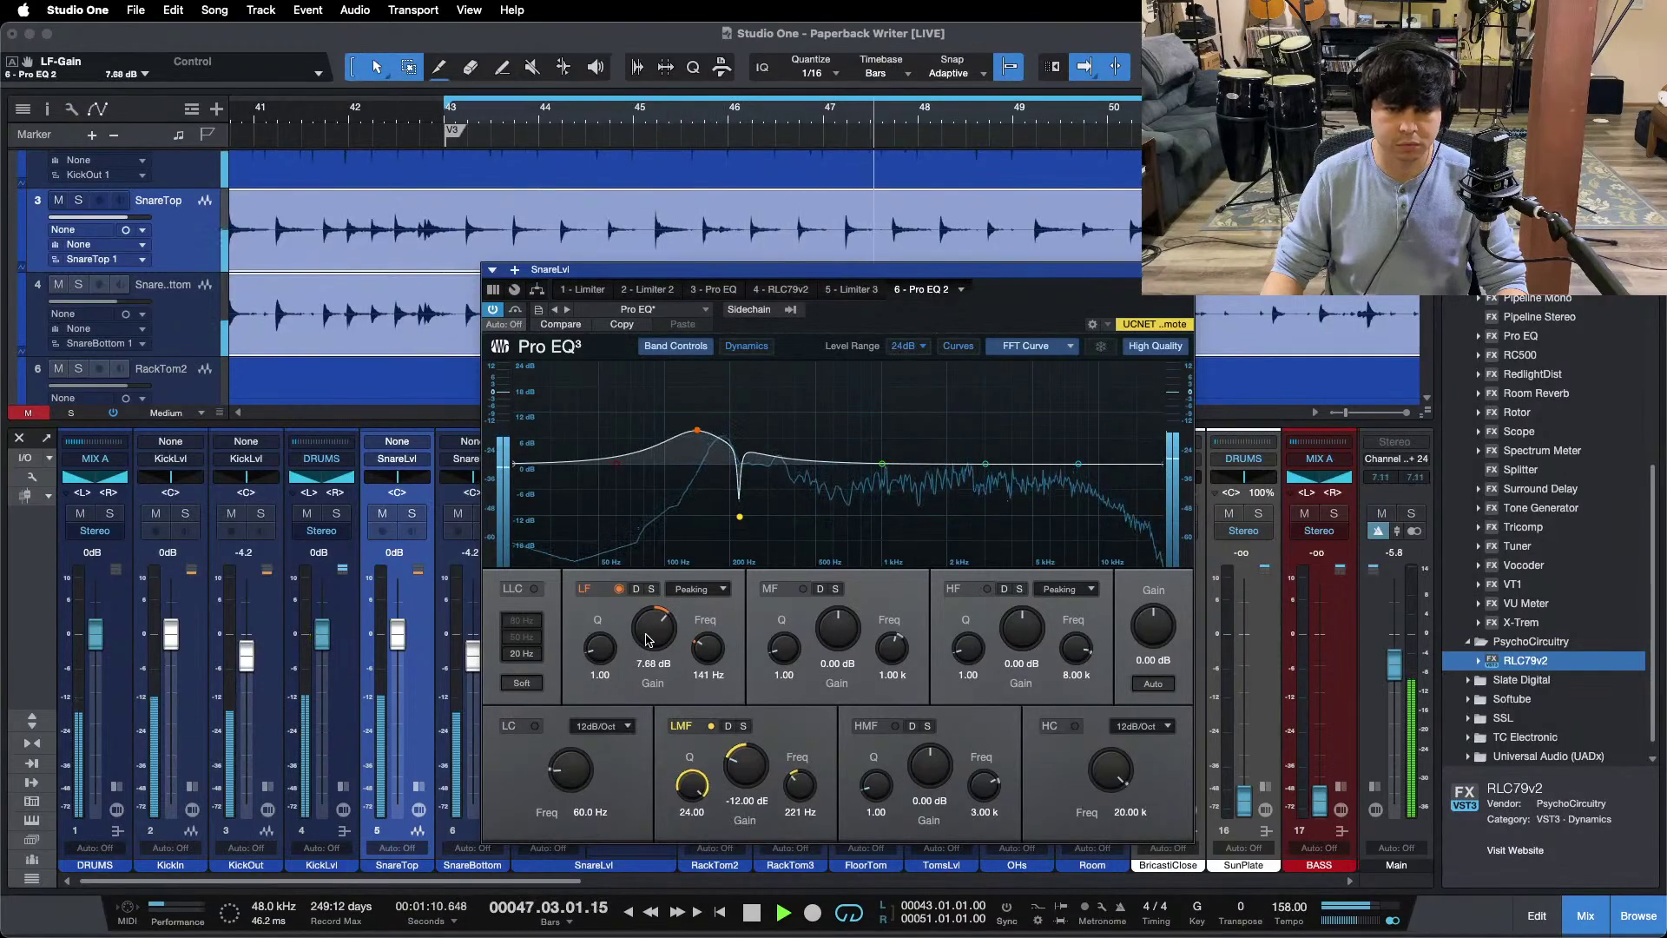
click(1183, 269)
Step: With SnareLvl soloed, enable the Pro EQ 2 low cut at 64.7 Hz and raise its LF gain to 8.64 dB
click(563, 513)
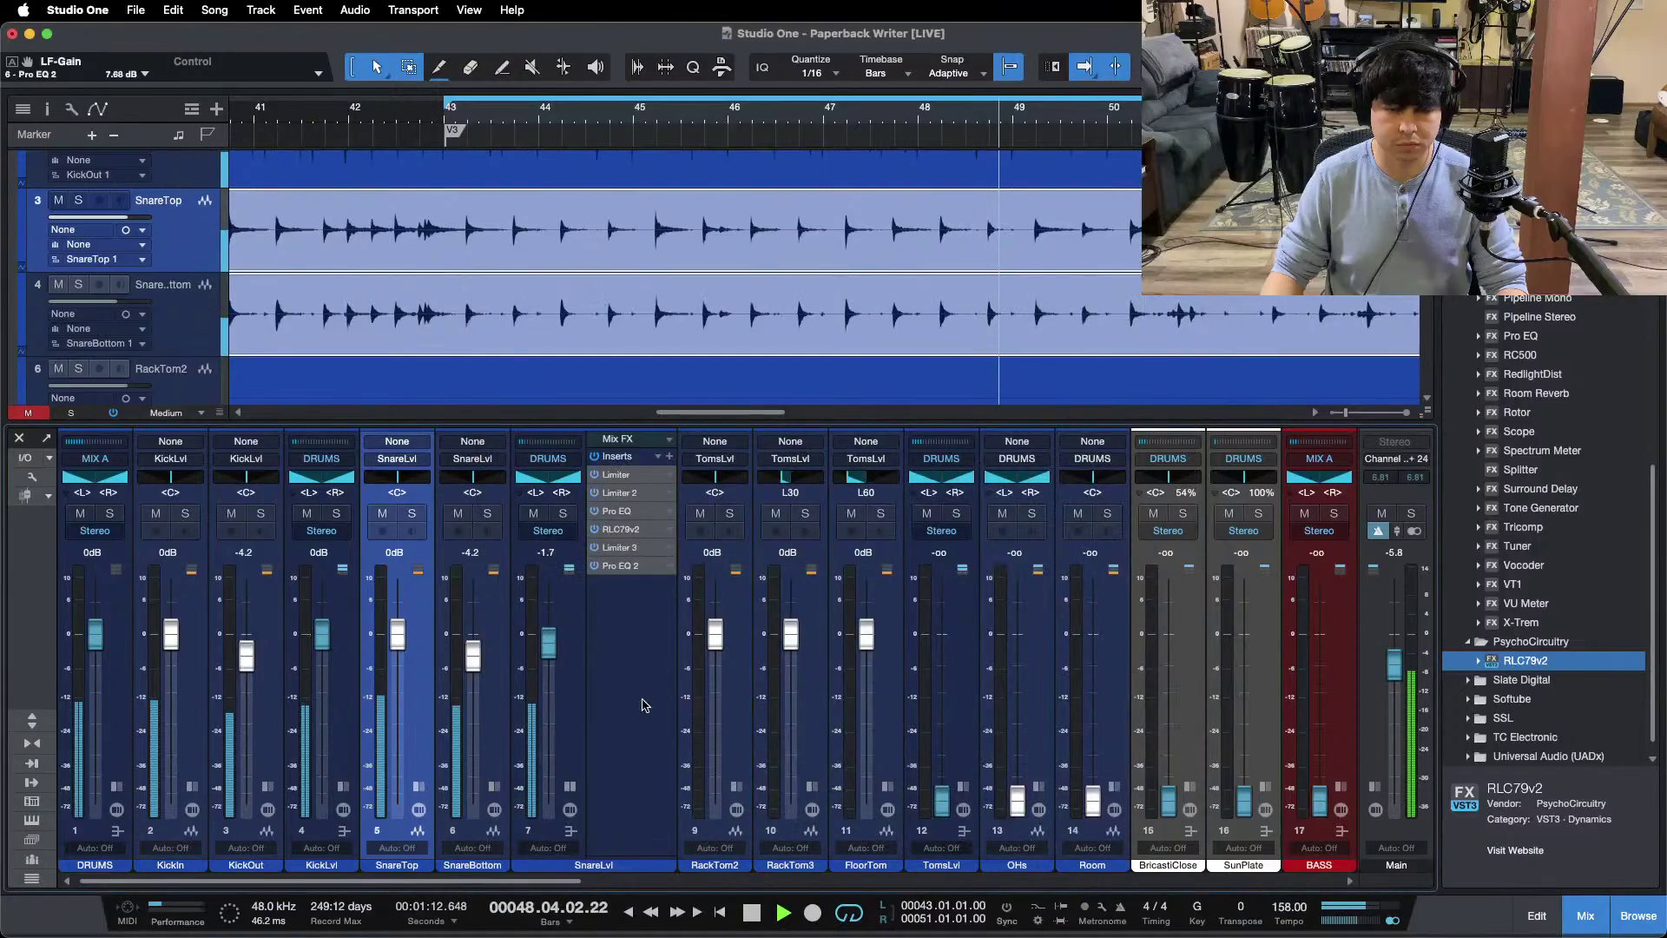
click(630, 608)
click(627, 567)
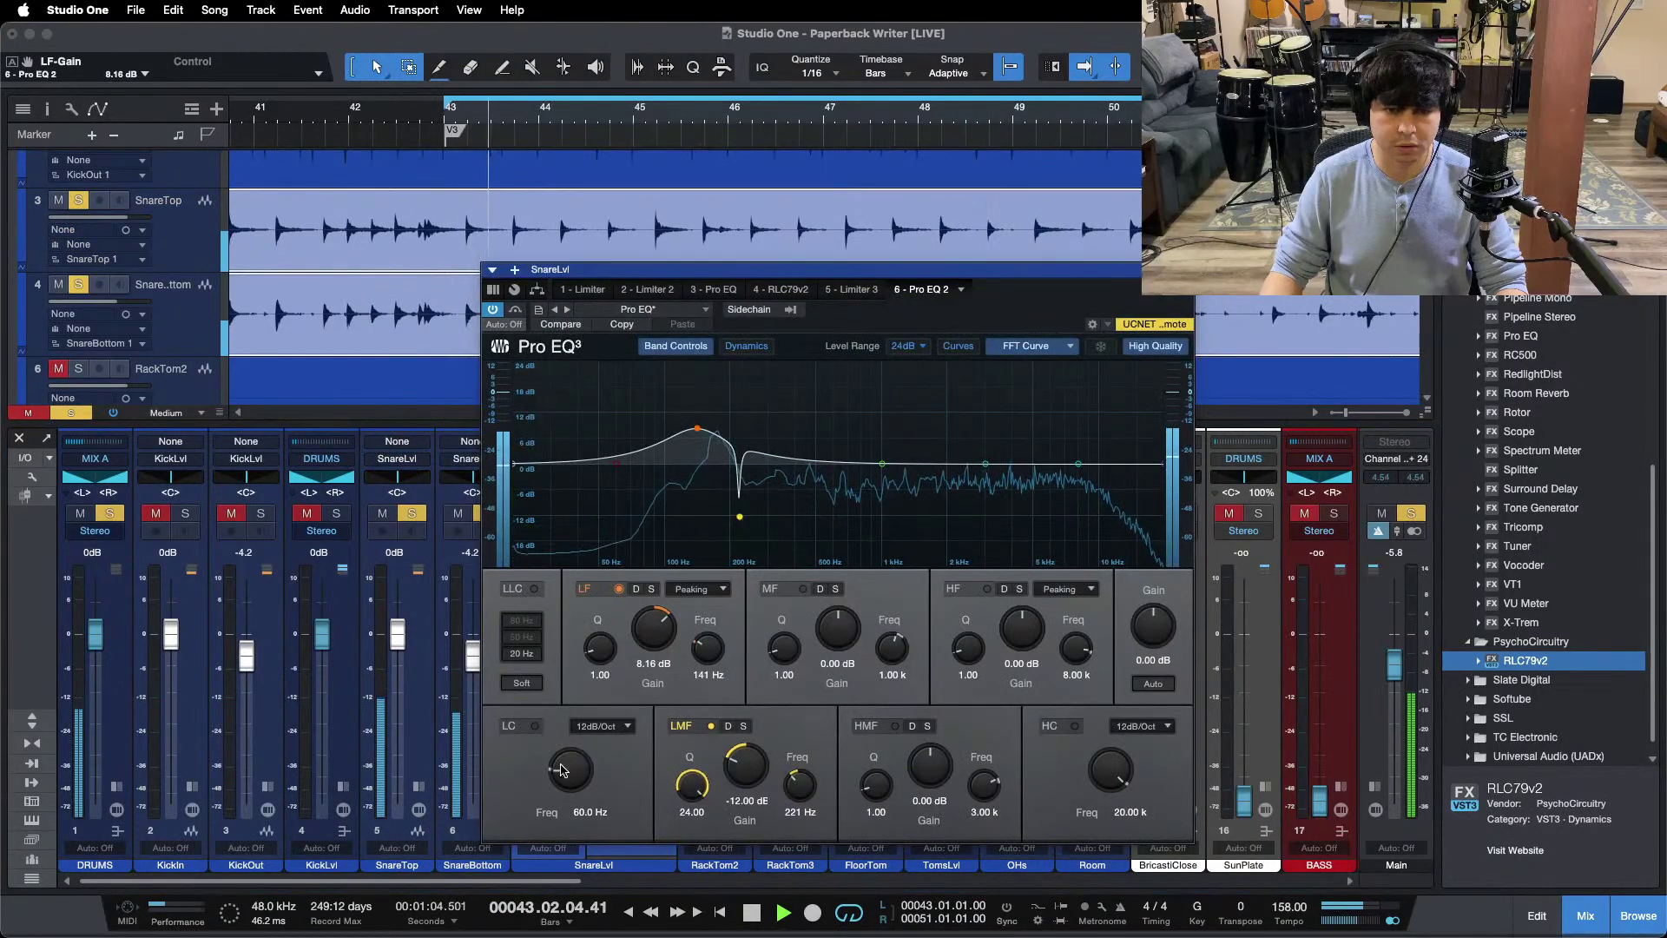
scroll(570, 786, down, 3)
scroll(571, 786, up, 3)
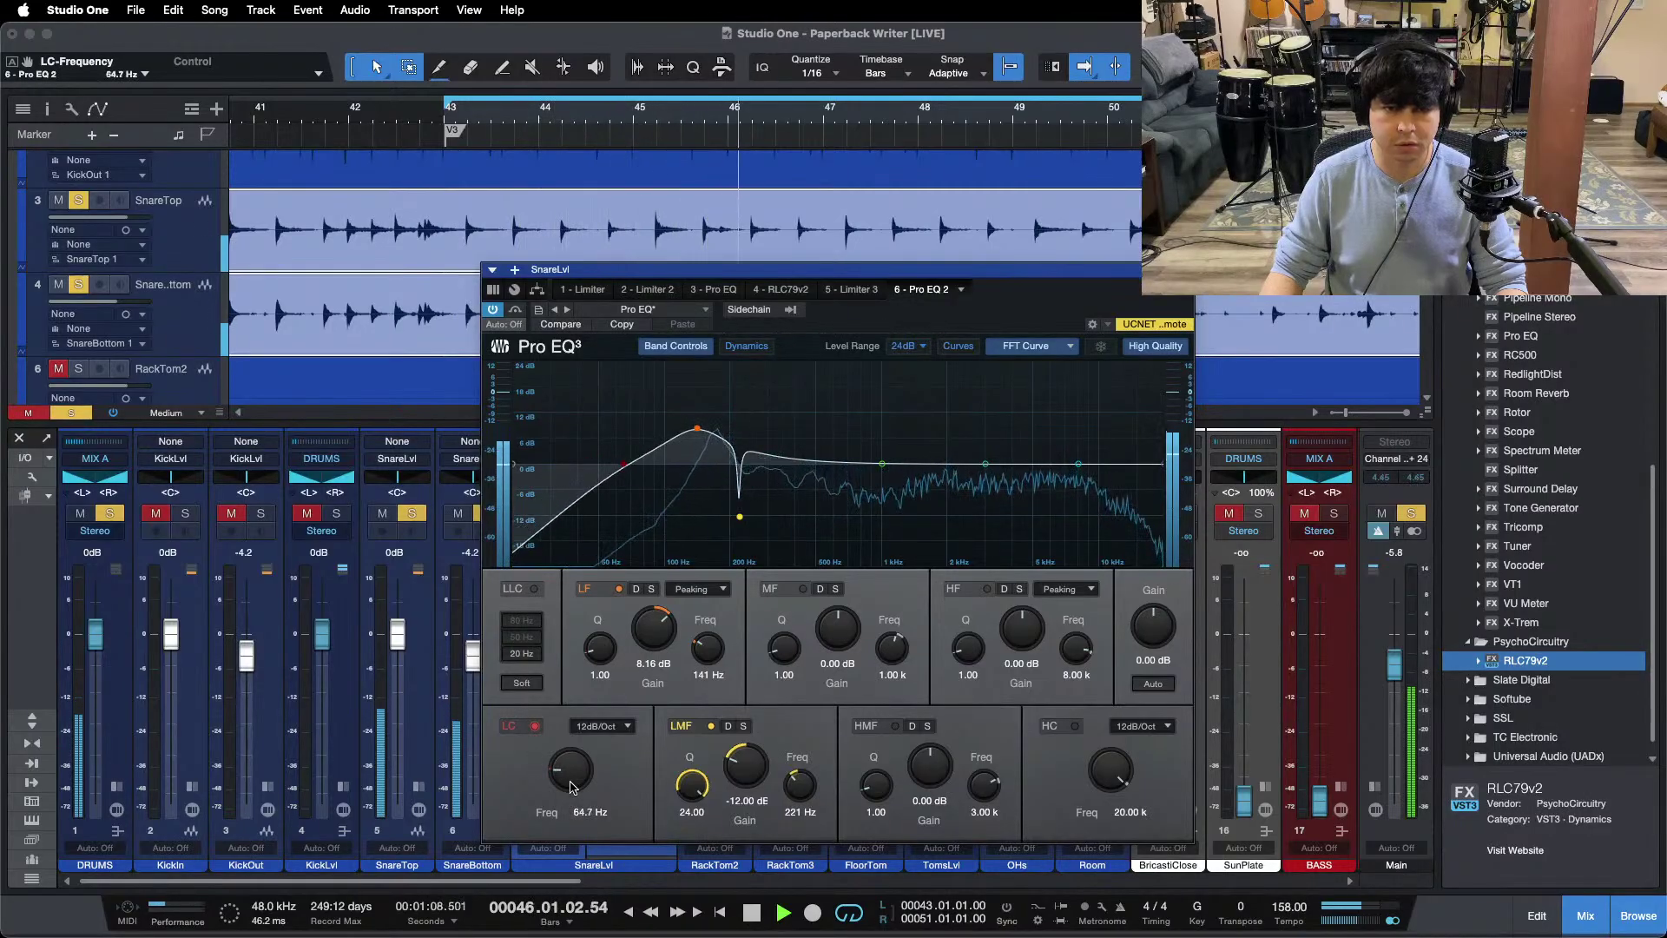
drag(640, 639, 654, 623)
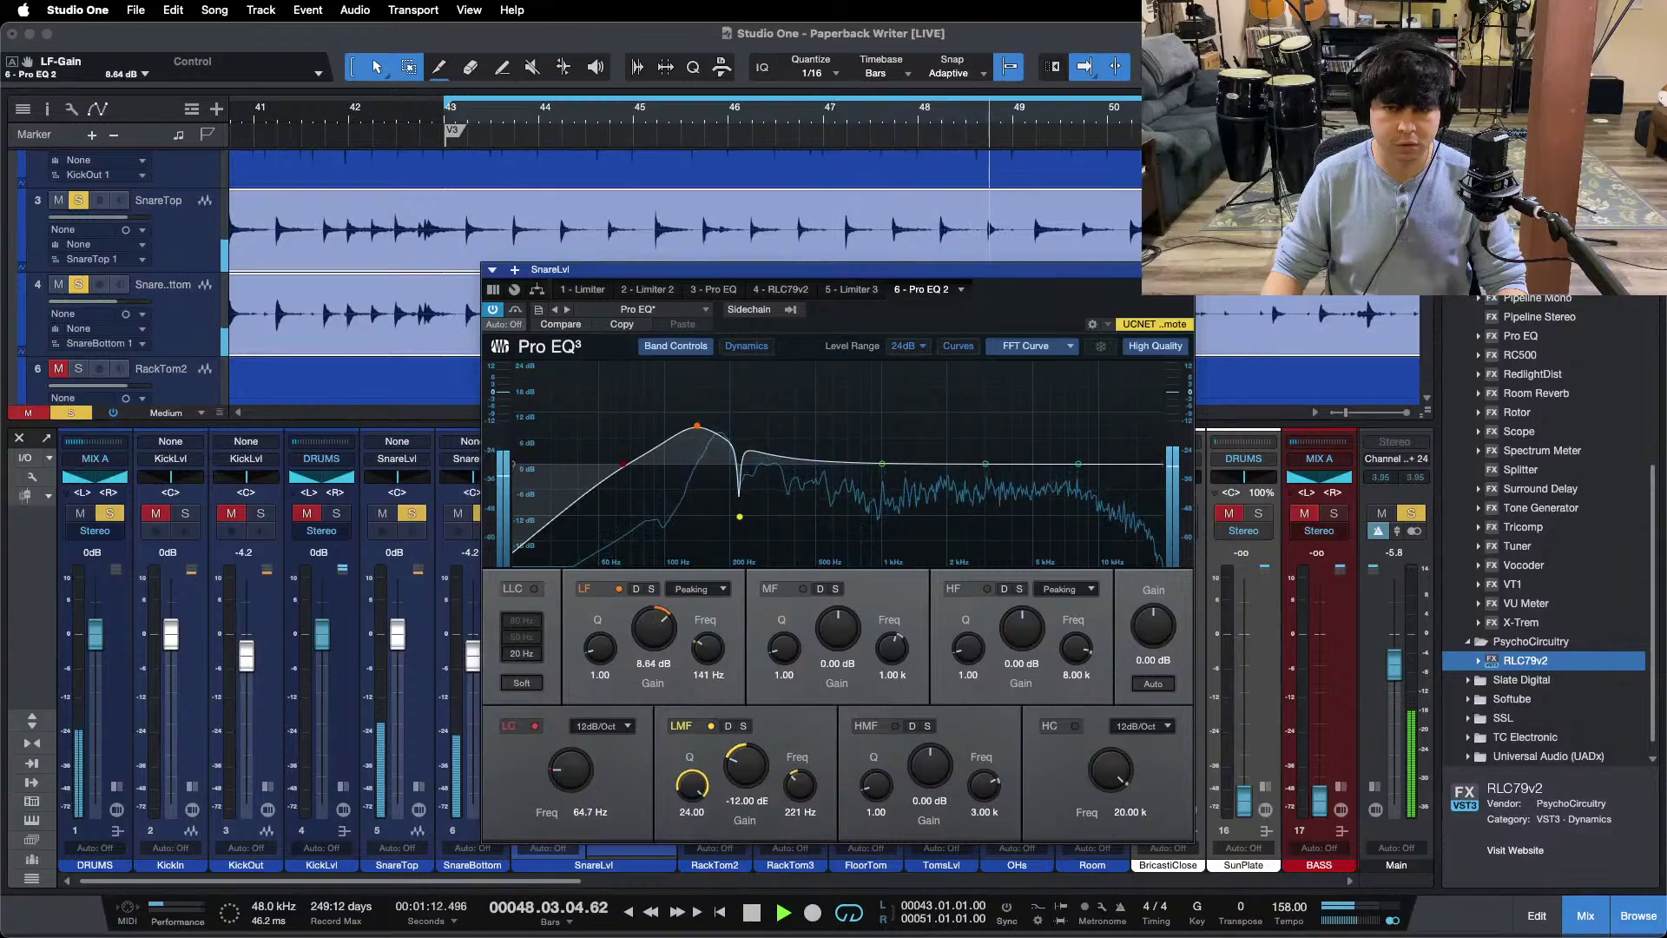
Step: Unsolo the SnareLvl bus and lower its volume to -2.5 dB against the kick
key(Escape)
scroll(571, 662, down, 2)
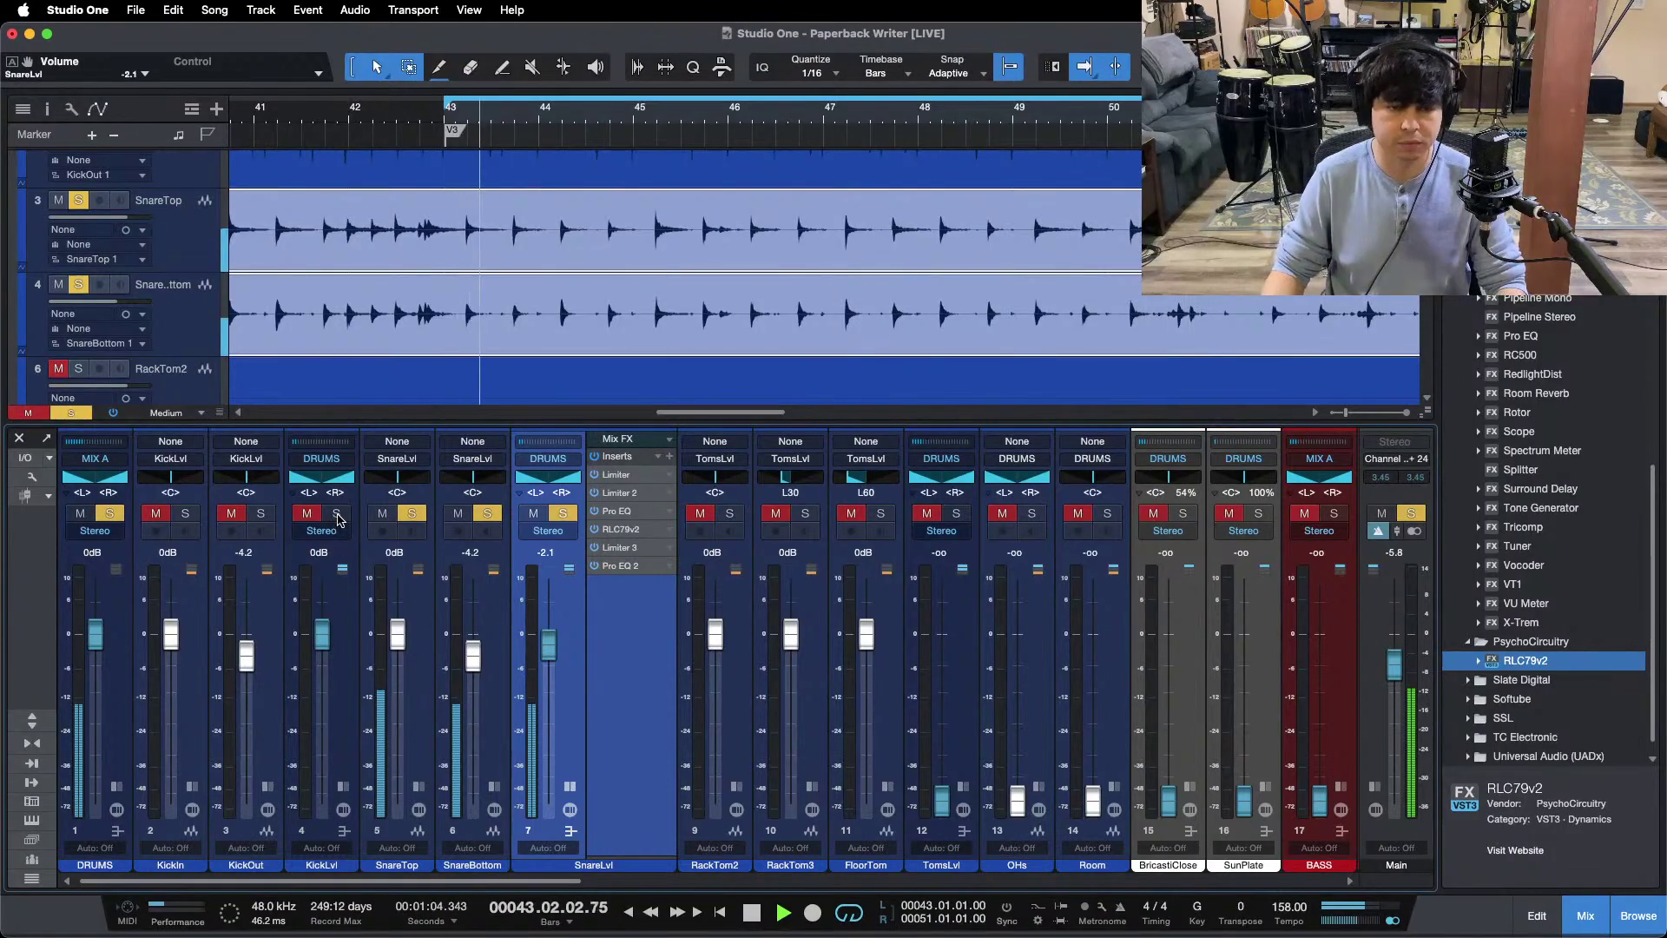
key(shift+s)
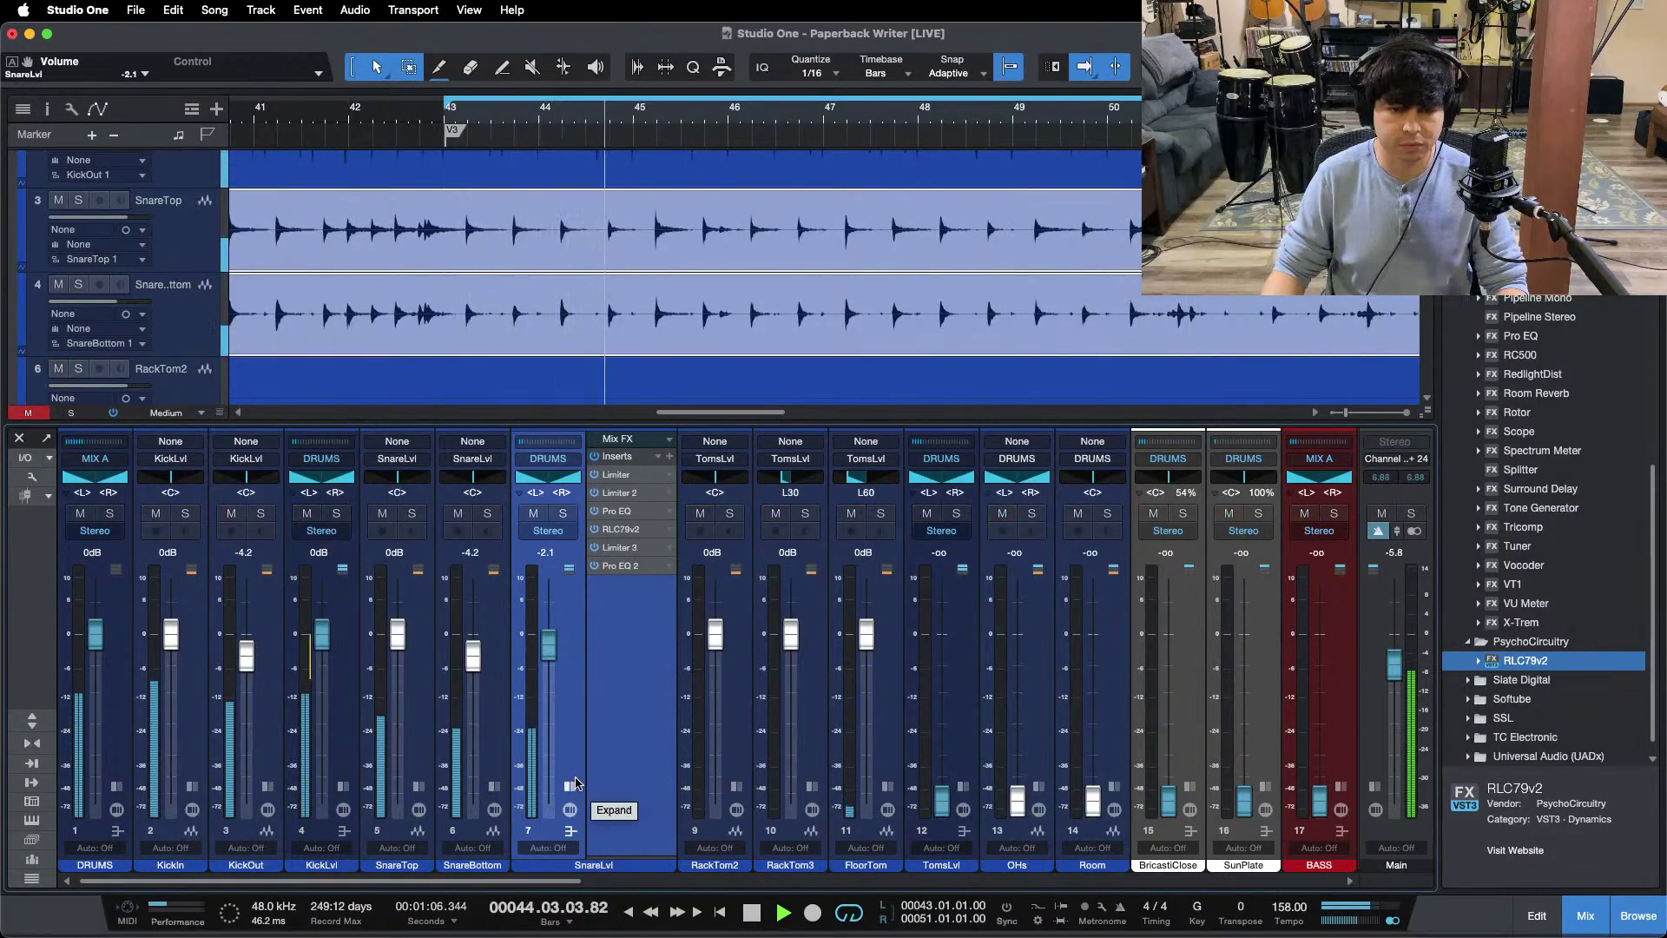
scroll(551, 647, down, 2)
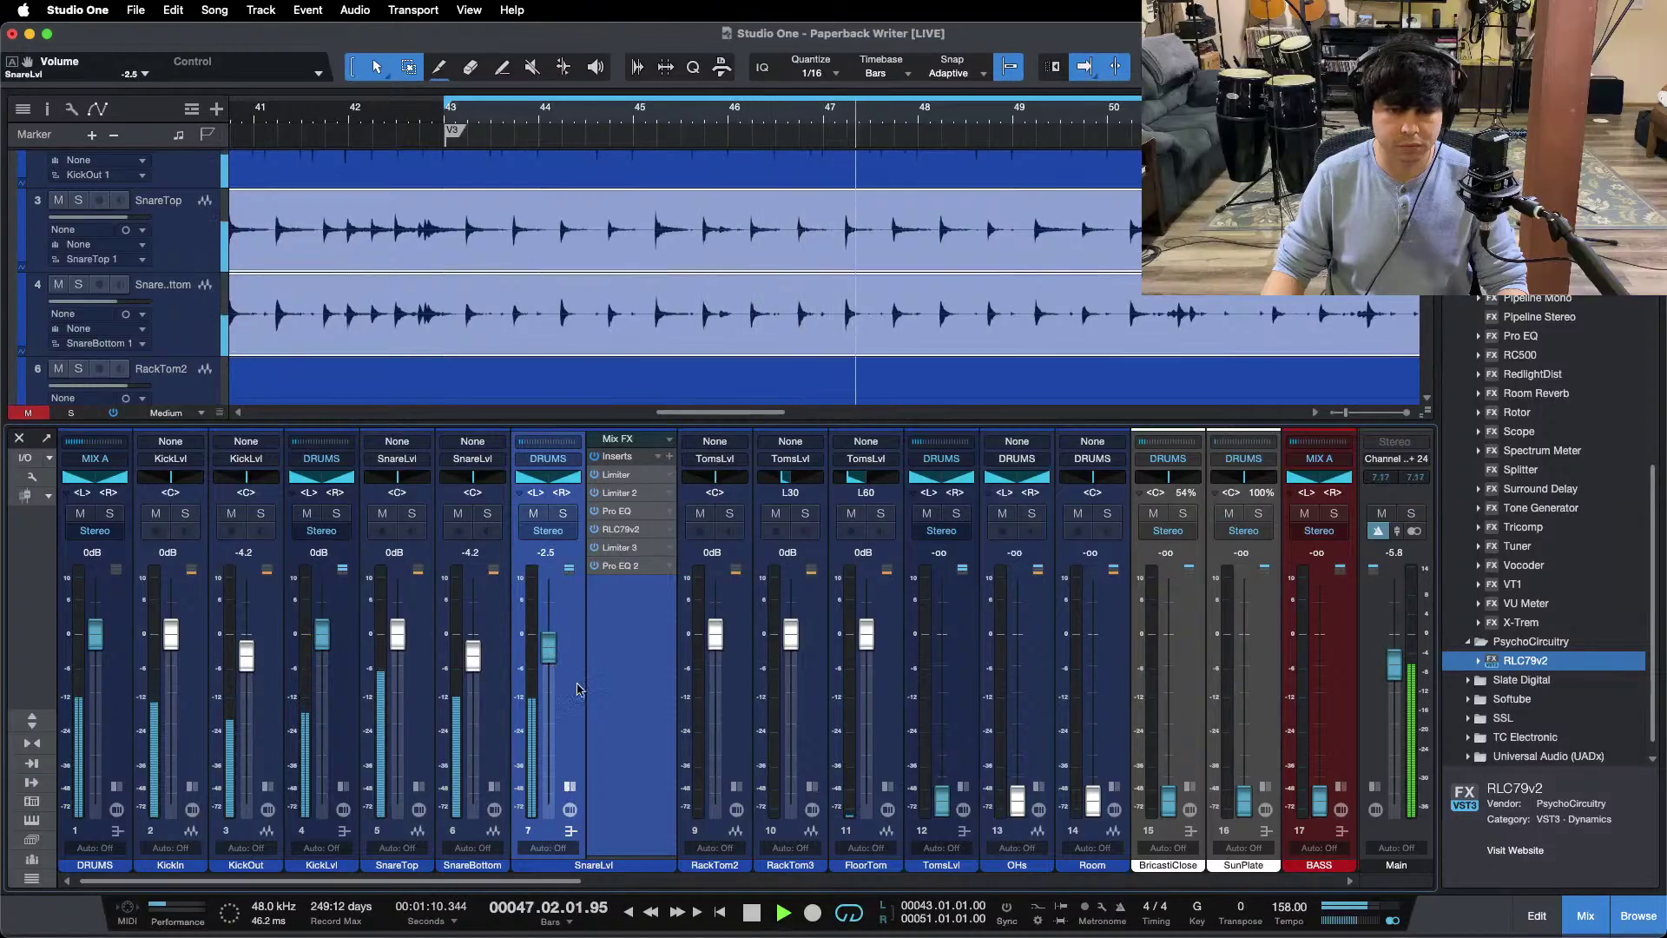
Step: Compare the drums with all SnareLvl inserts bypassed and active, leave them active, and collapse the SnareLvl channel
click(594, 458)
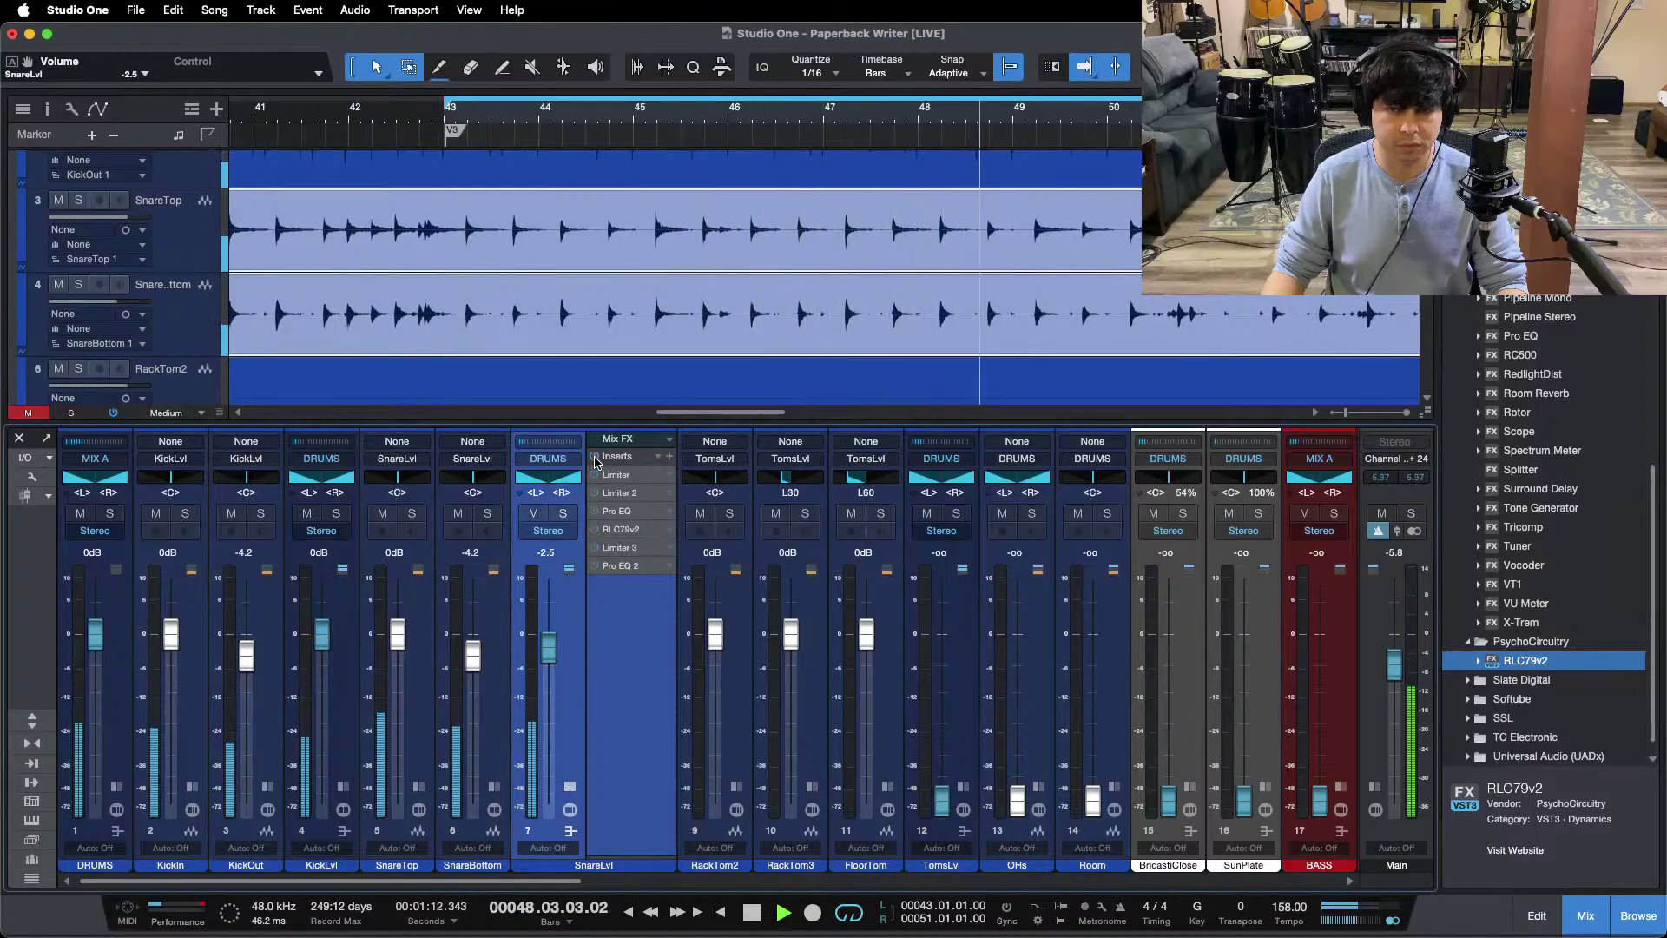
key(KP_1)
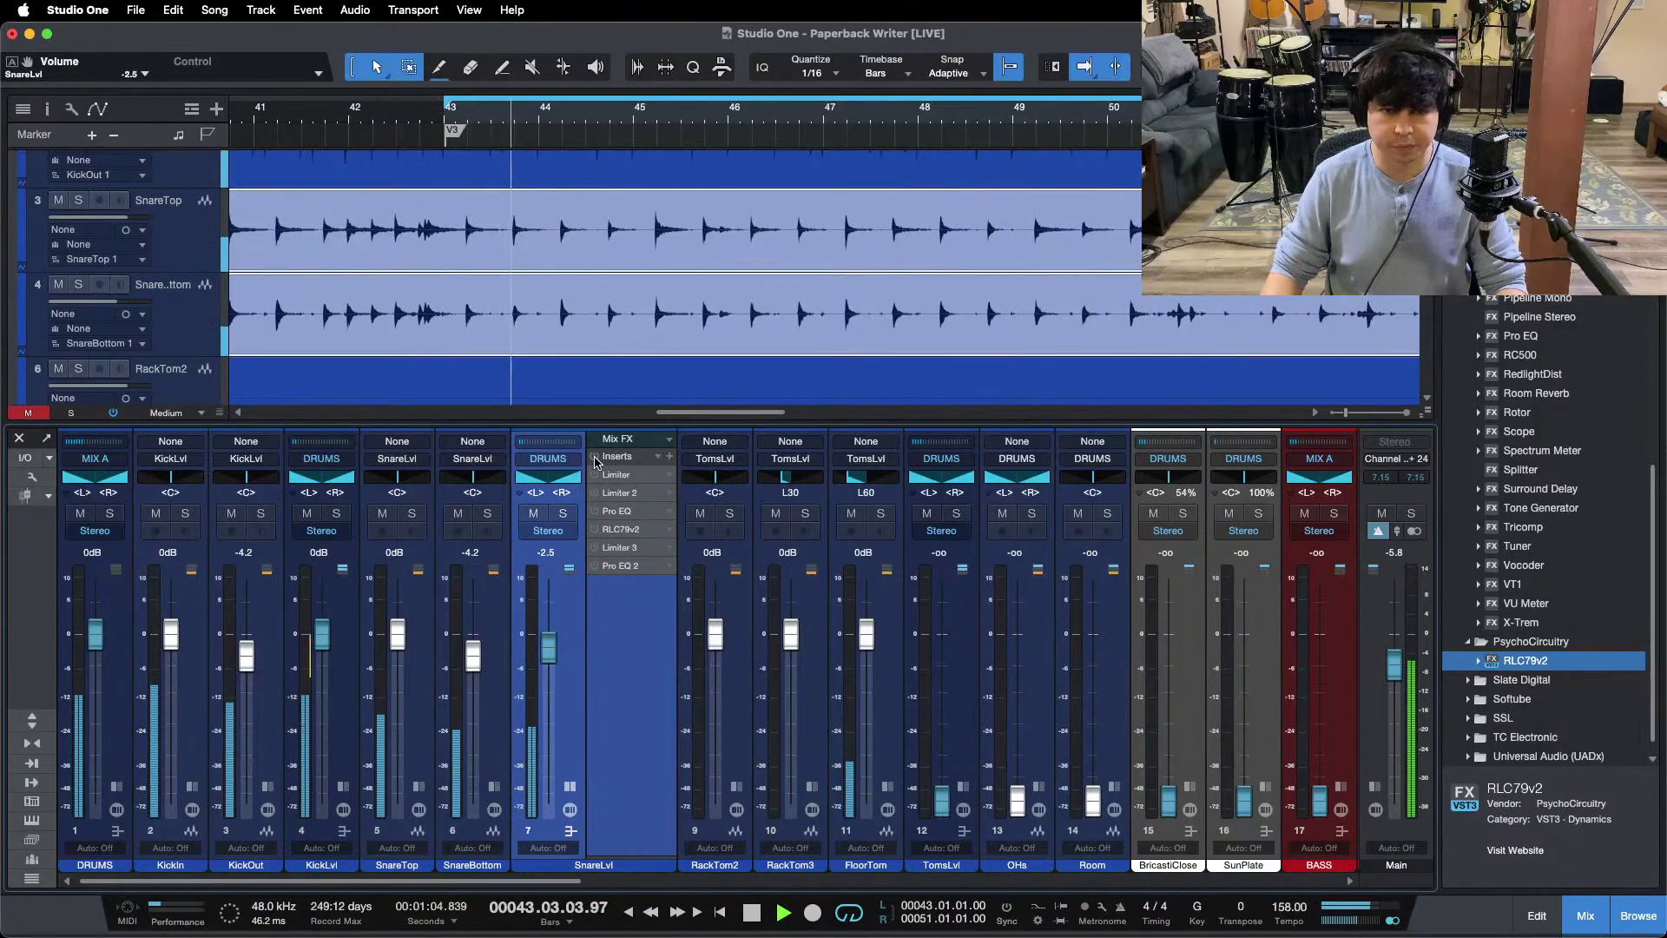
click(595, 457)
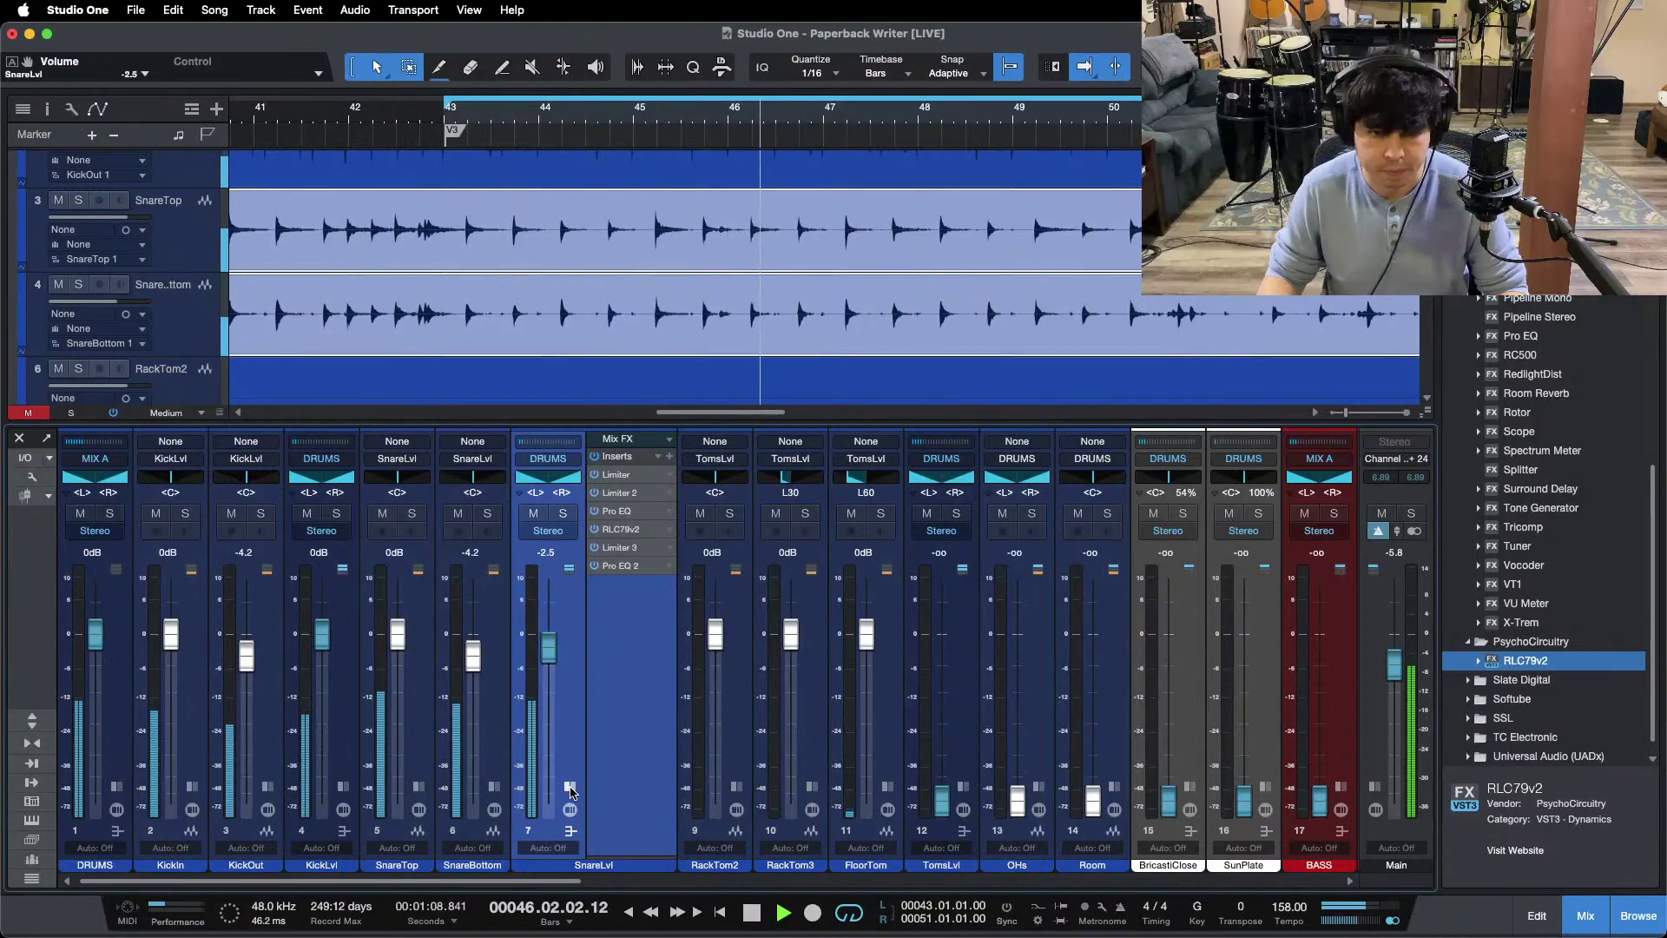
click(569, 786)
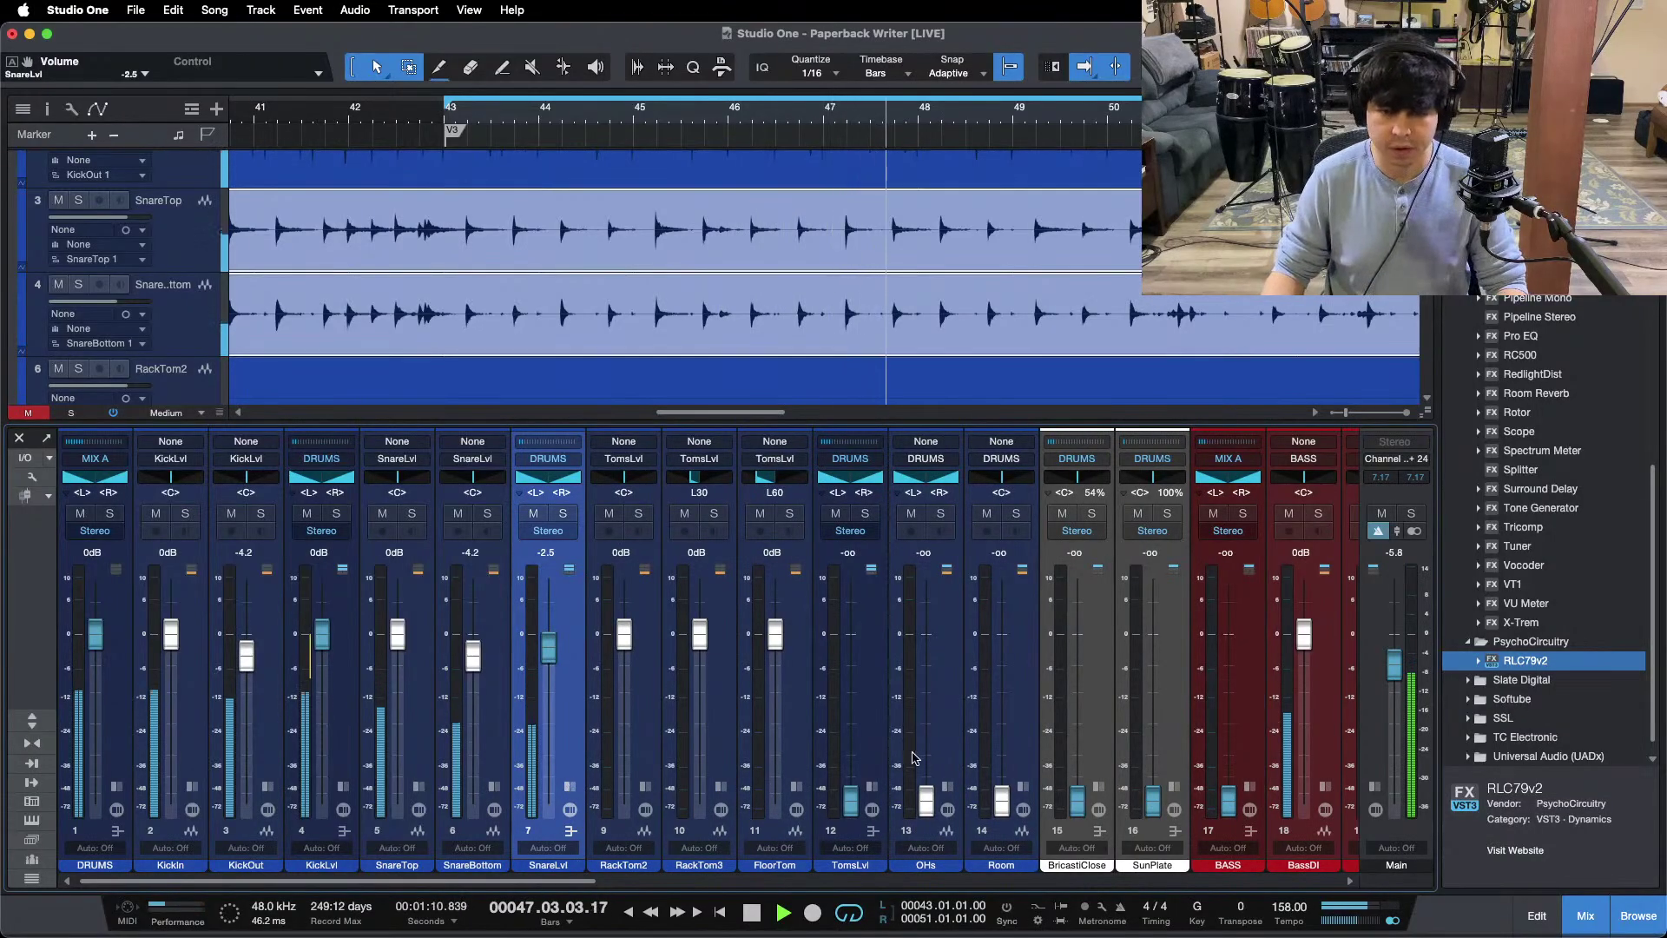
Step: Bring the OHs channel up to 0 dB, solo it and open its Pro EQ
super+click(926, 795)
click(947, 787)
key(s)
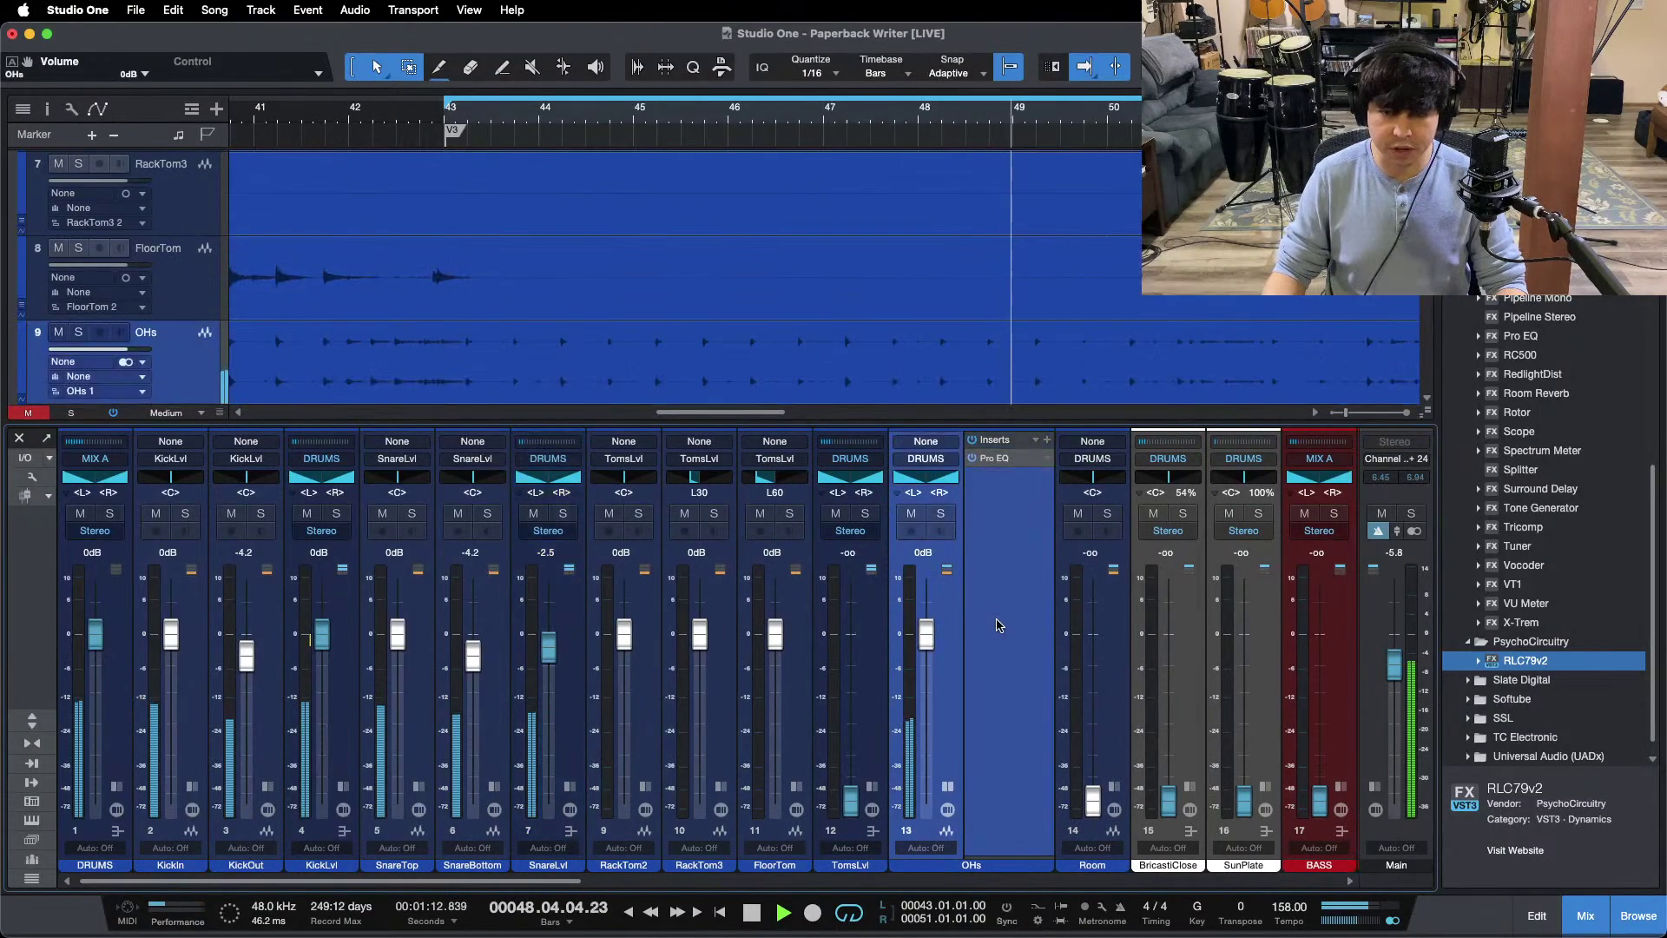
click(996, 460)
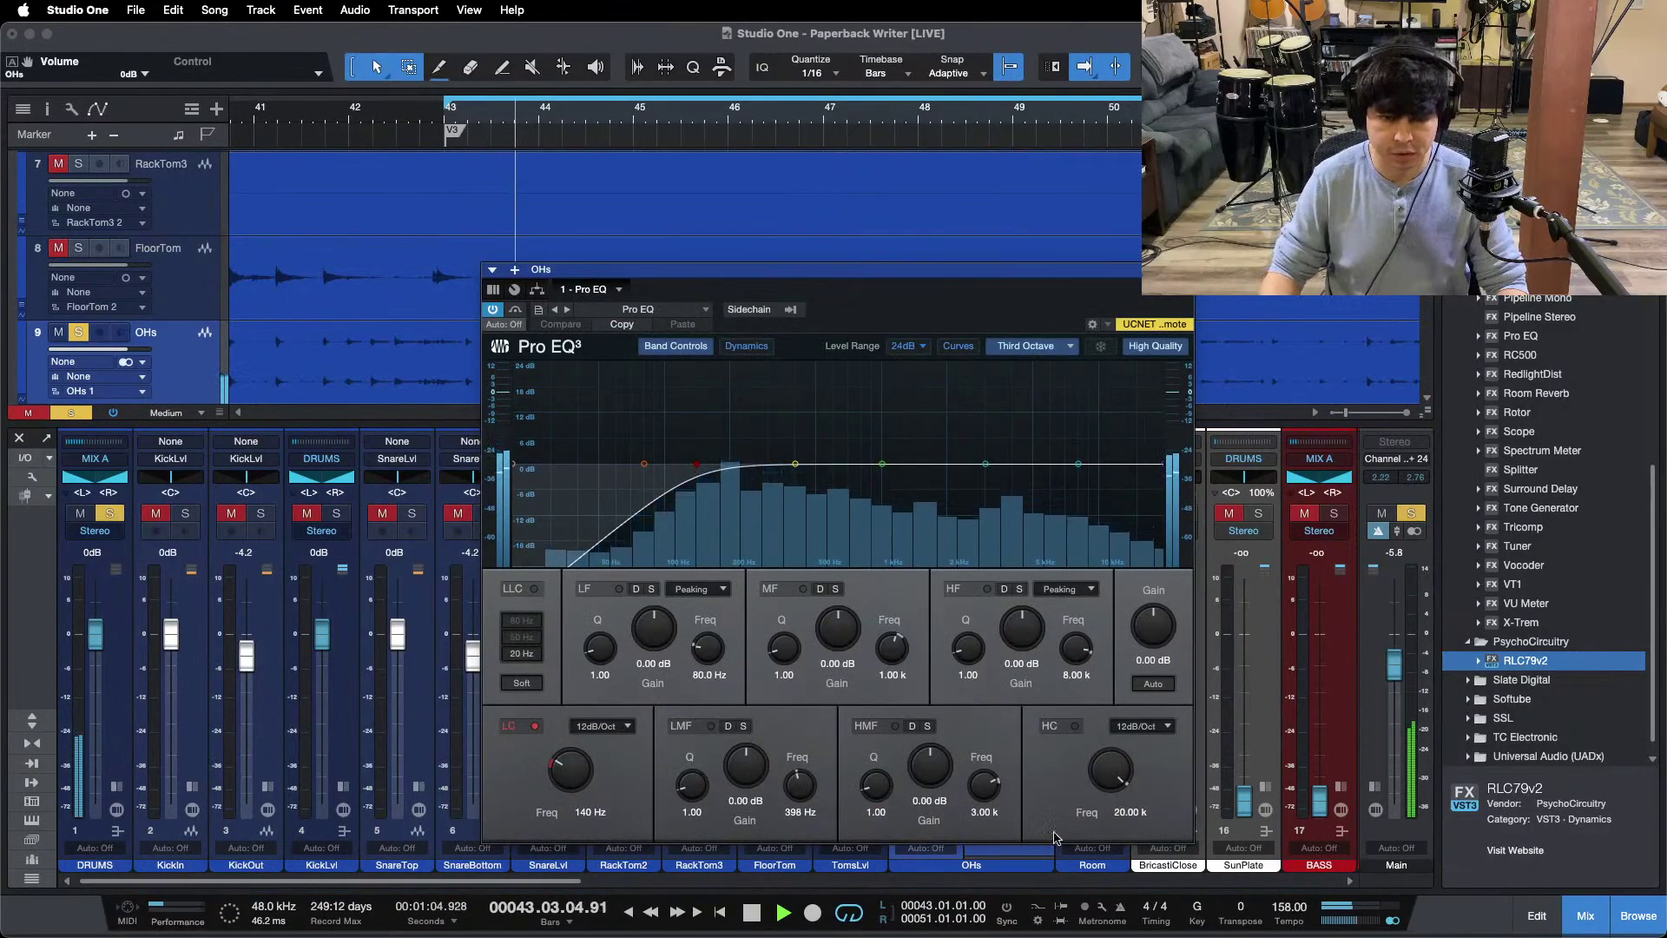
Step: Raise the low cut frequency of the OHs Pro EQ to 182 Hz
click(1390, 922)
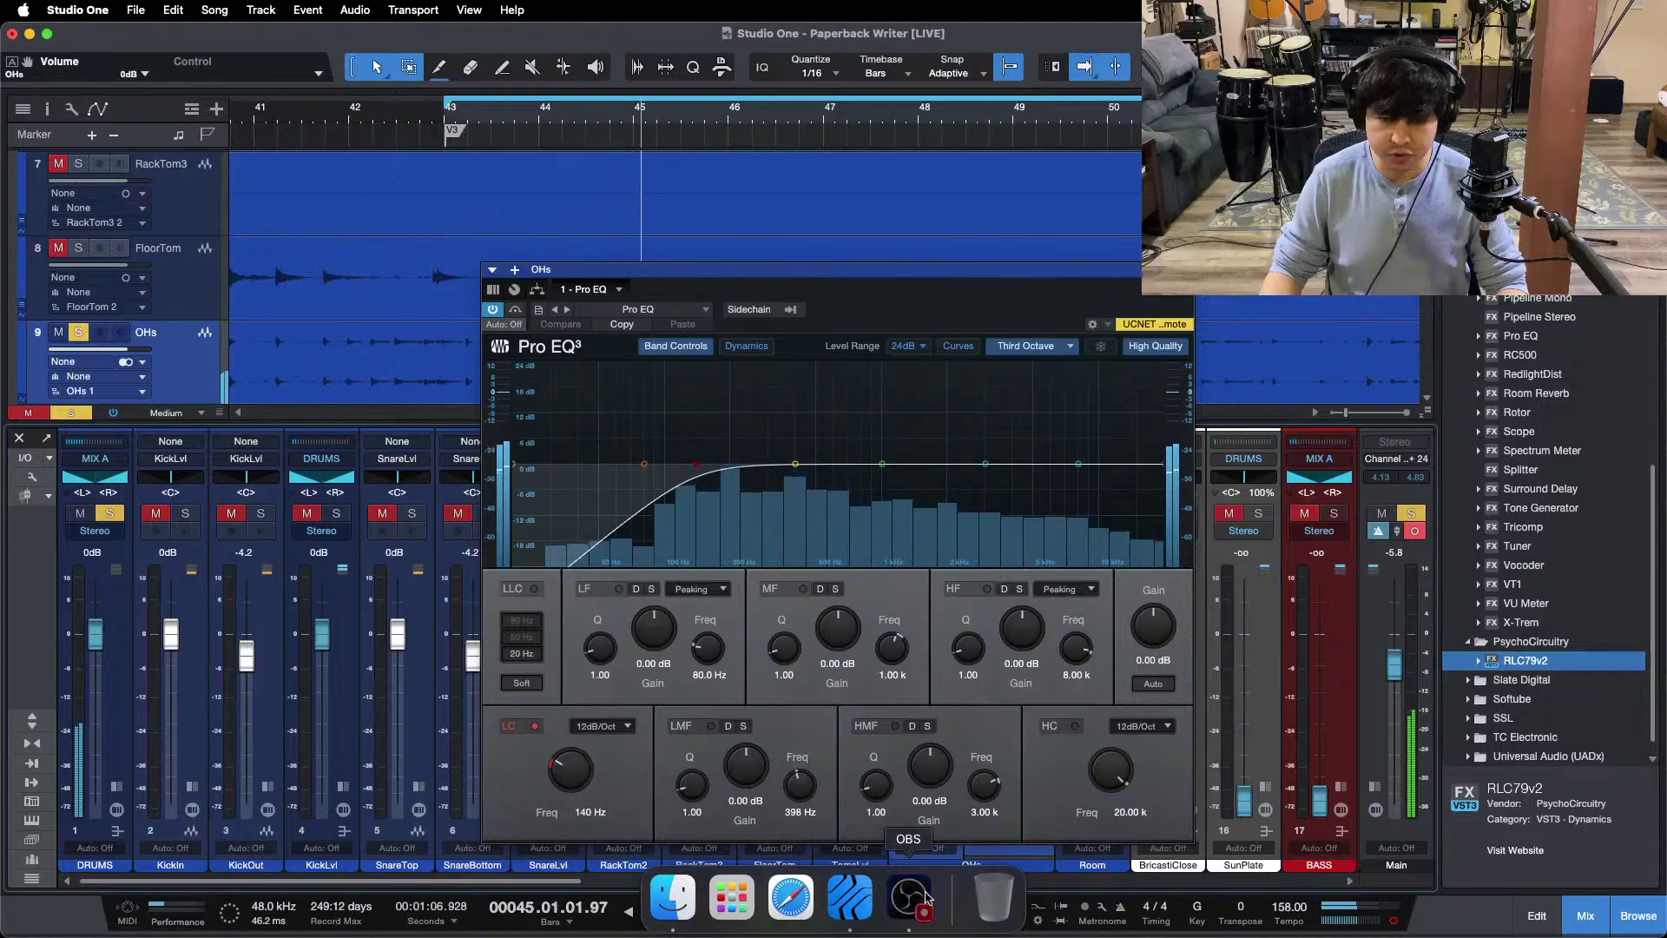
click(570, 769)
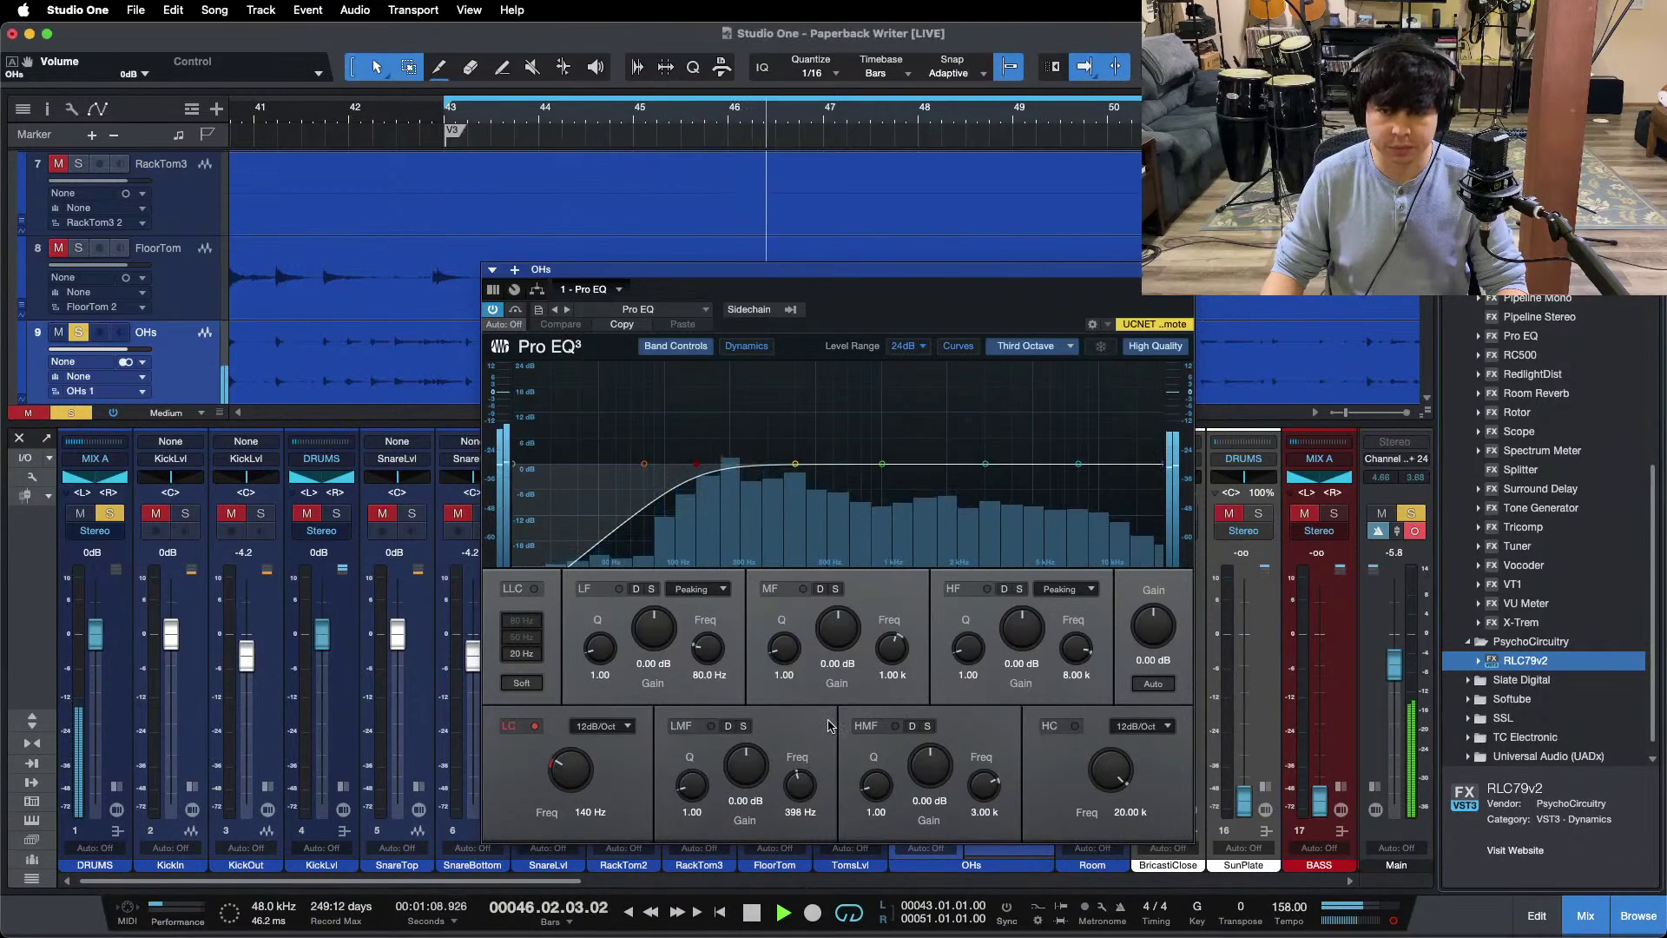
drag(571, 770, 573, 771)
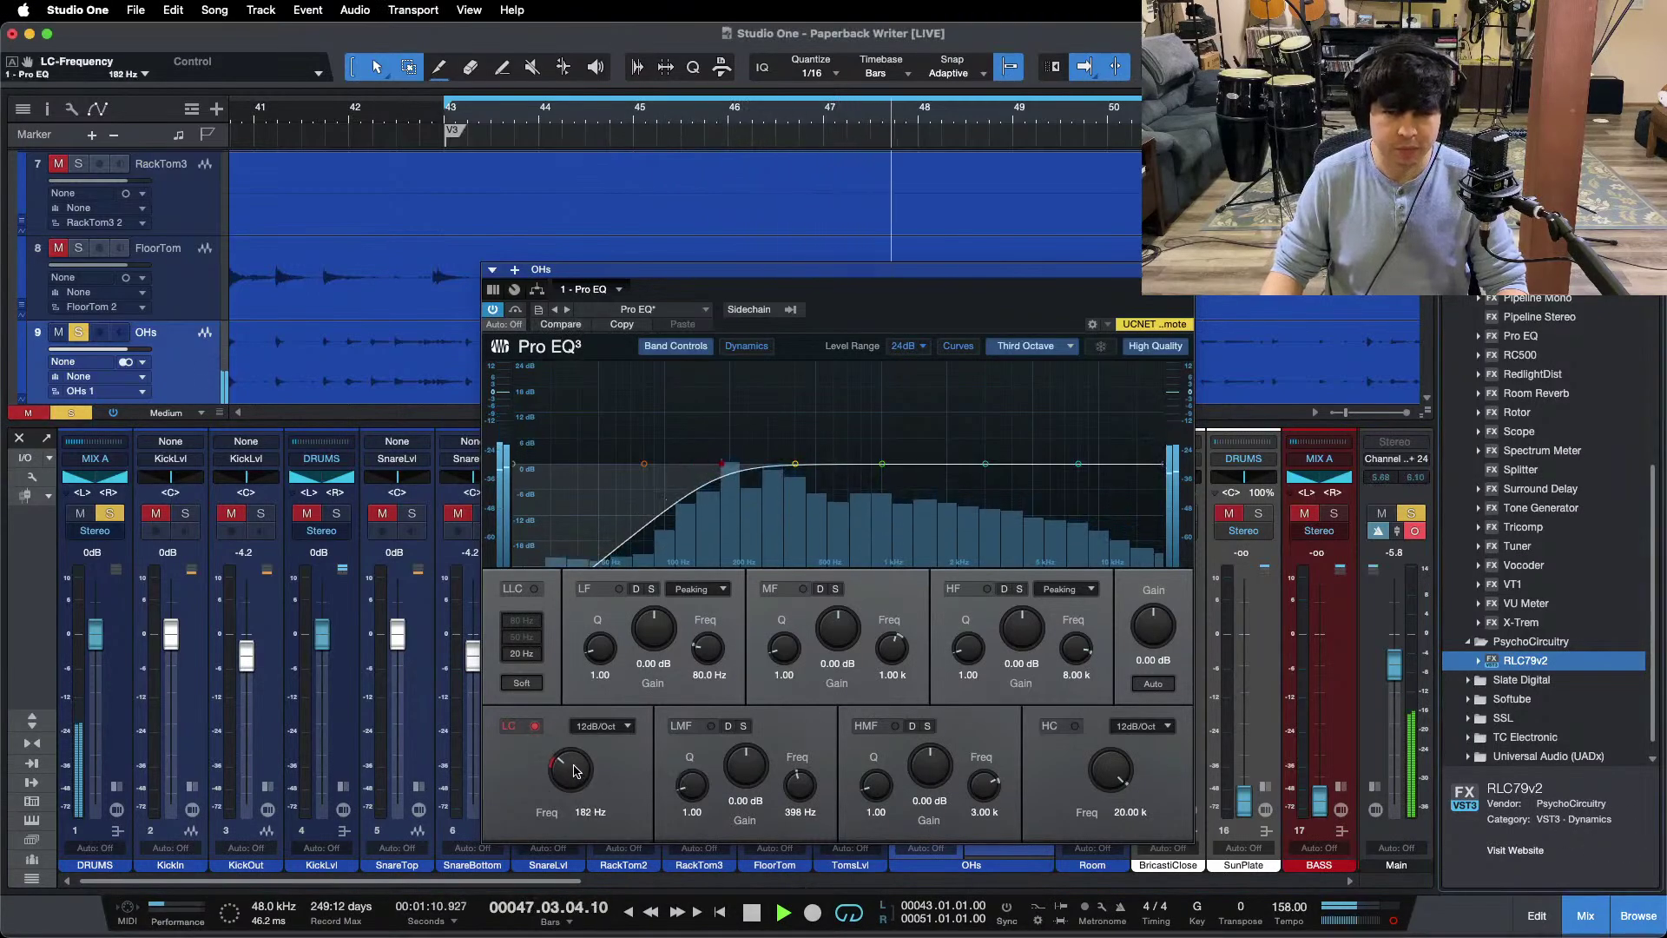
Step: Enable the LMF band on the OHs Pro EQ at 399 Hz and cut its gain to -14.88 dB
mouse_move(796, 463)
mouse_down()
mouse_move(733, 439)
mouse_move(733, 383)
mouse_move(797, 389)
mouse_move(796, 466)
mouse_up()
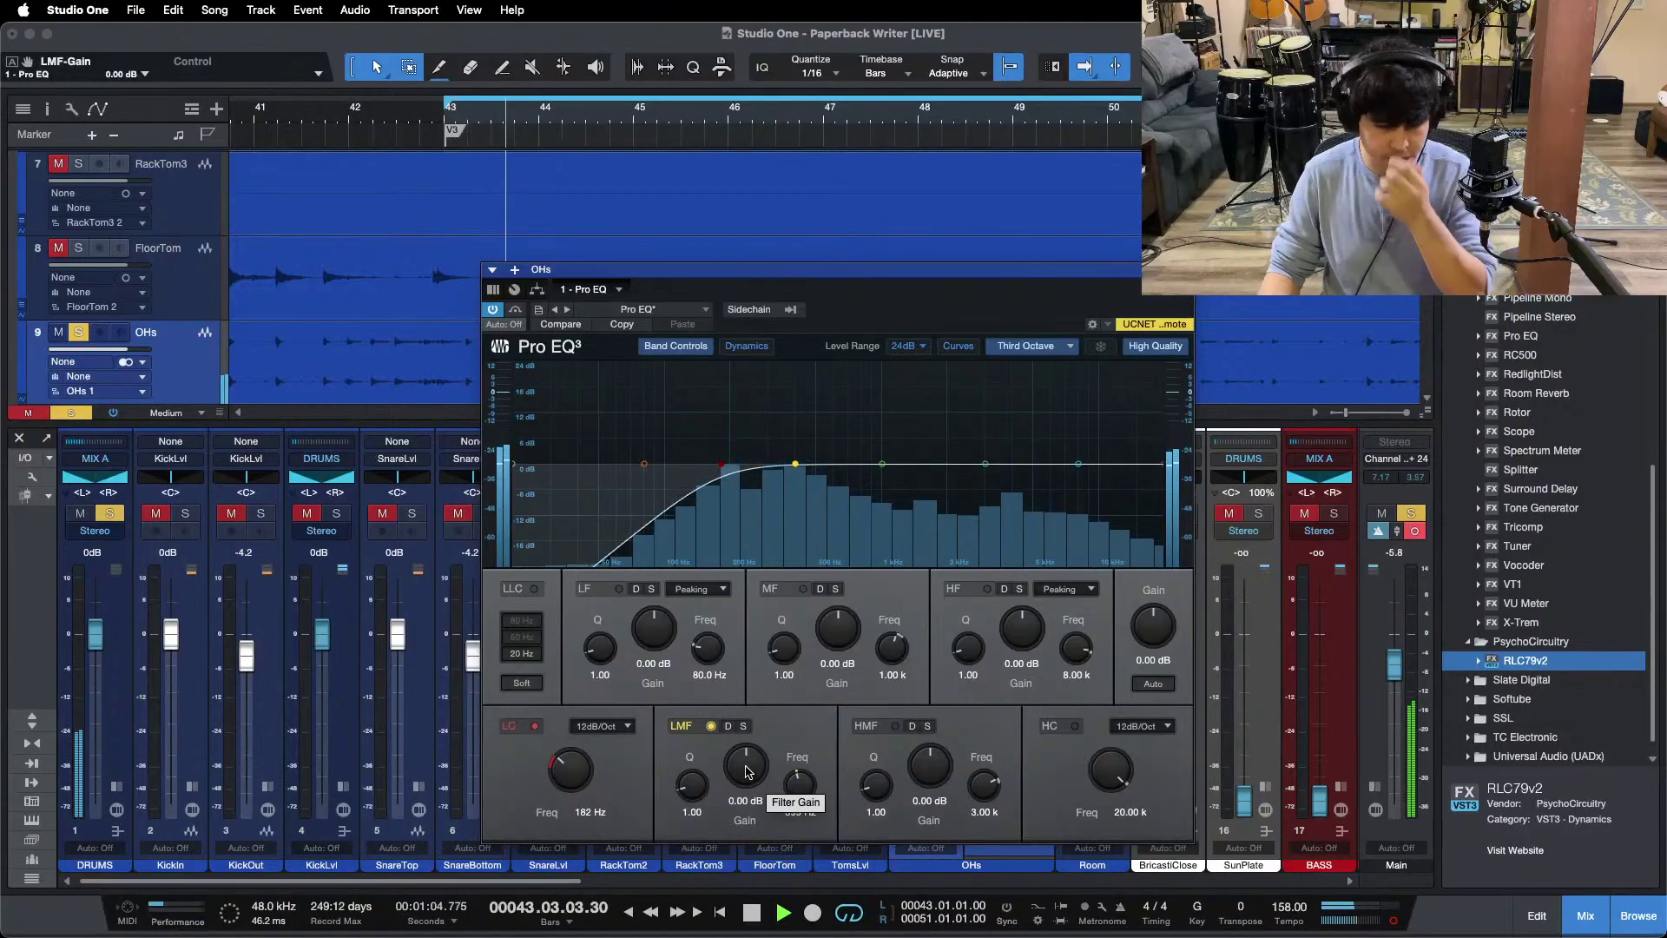
scroll(744, 767, down, 10)
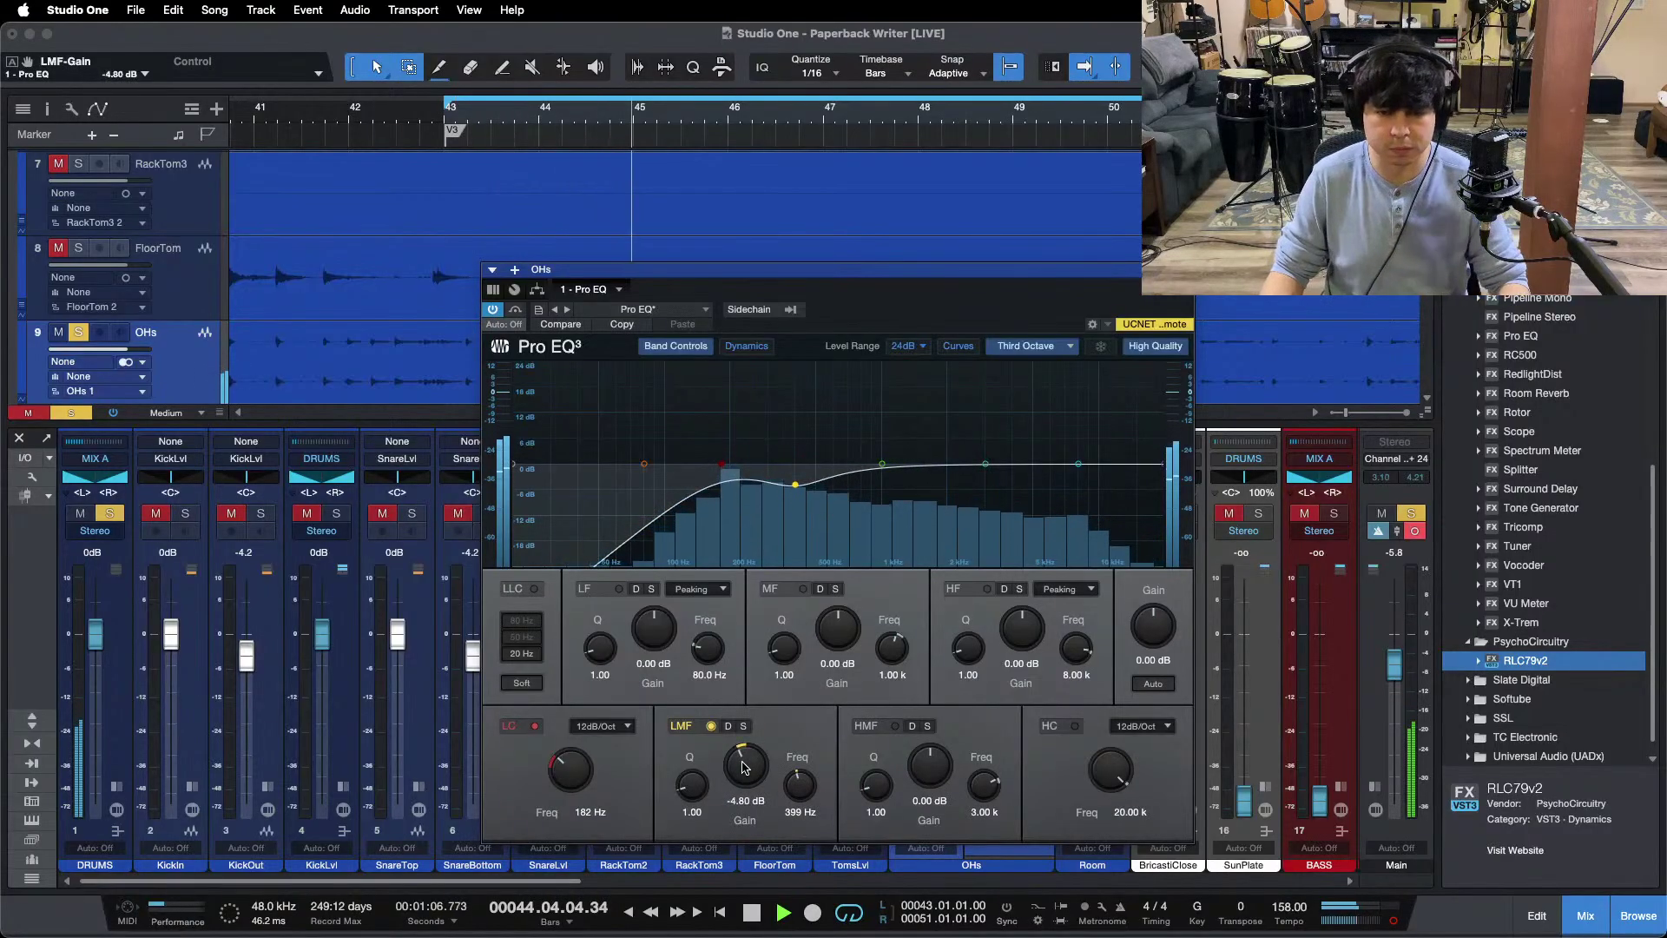
scroll(745, 767, down, 10)
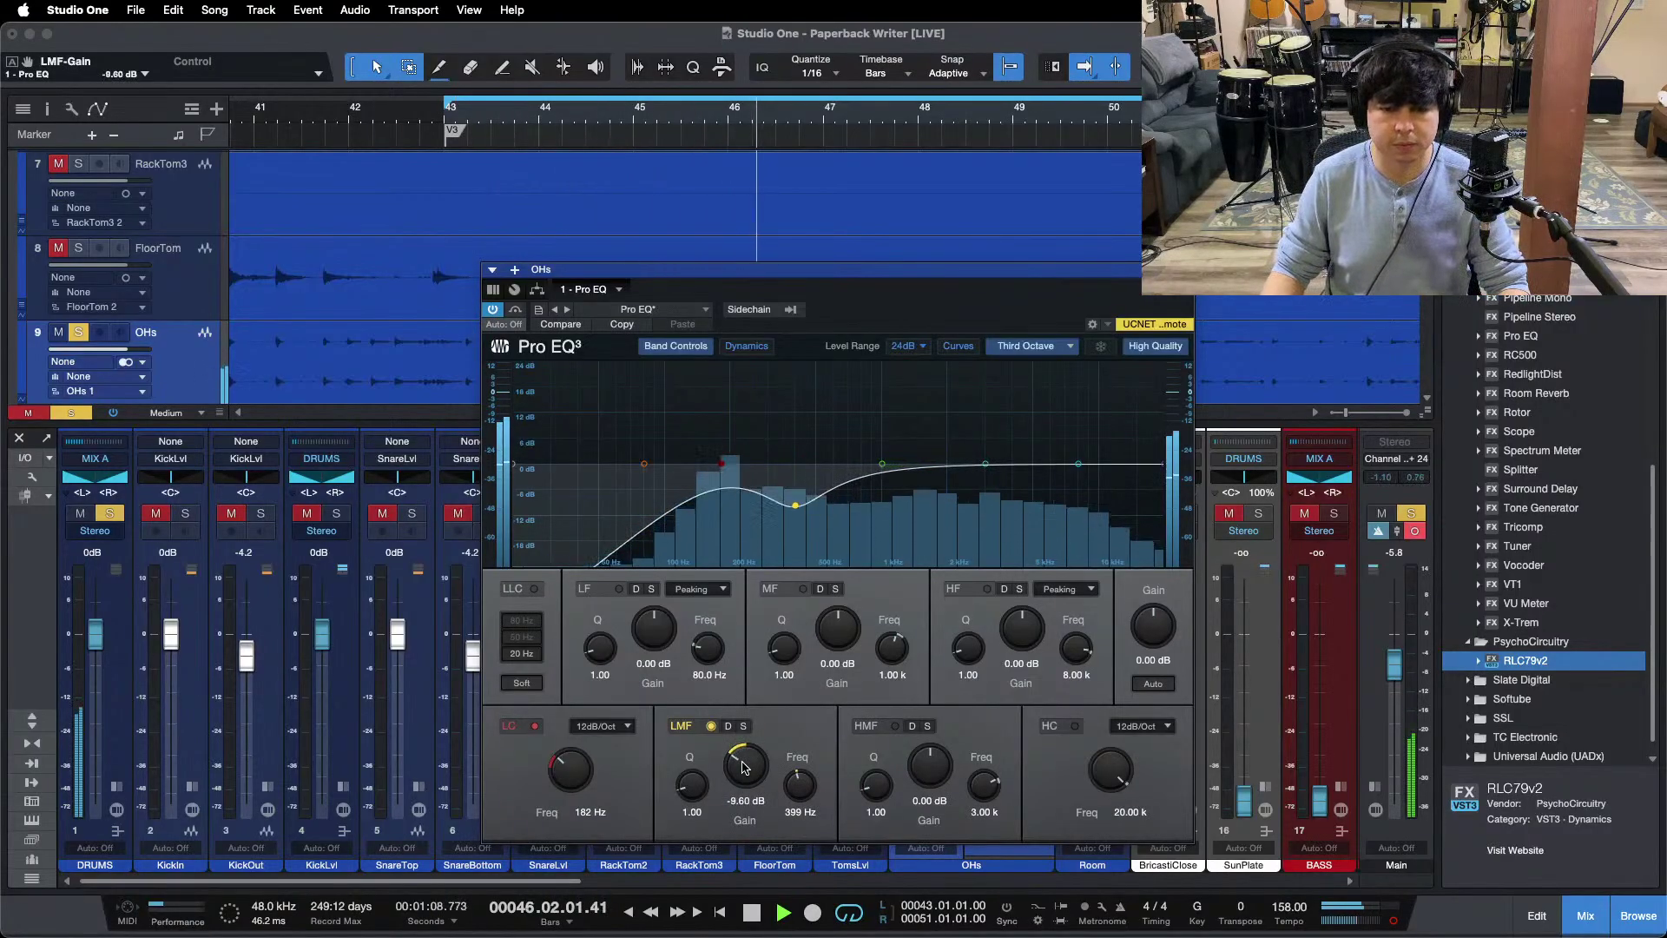
scroll(744, 767, down, 1)
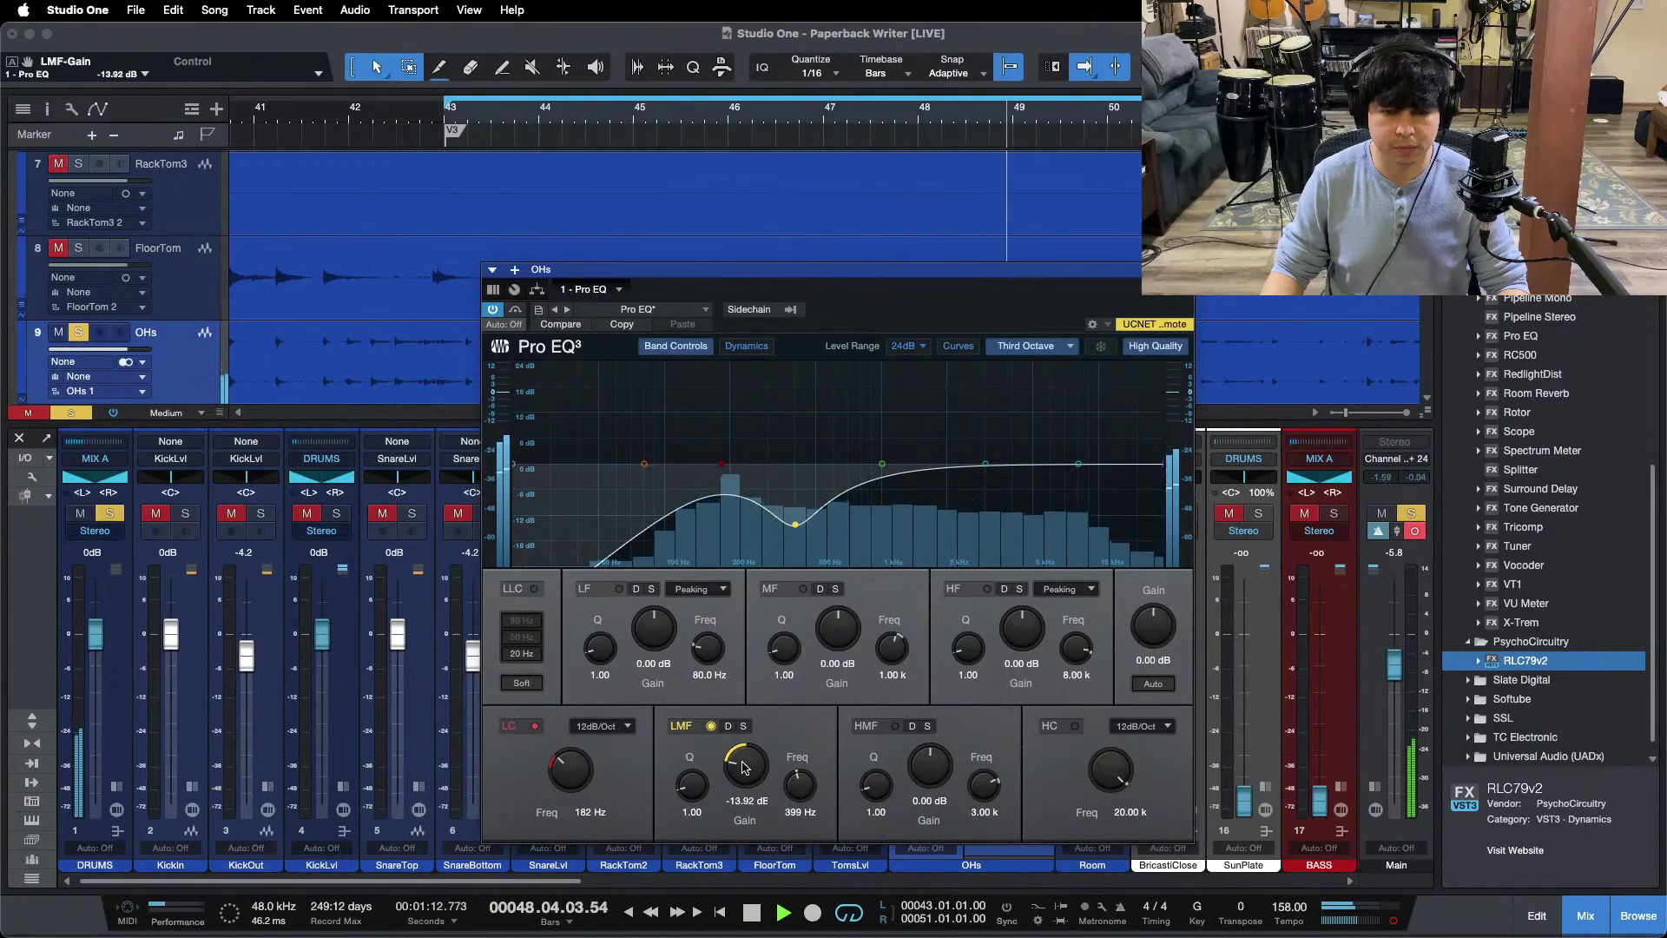
scroll(742, 767, up, 1)
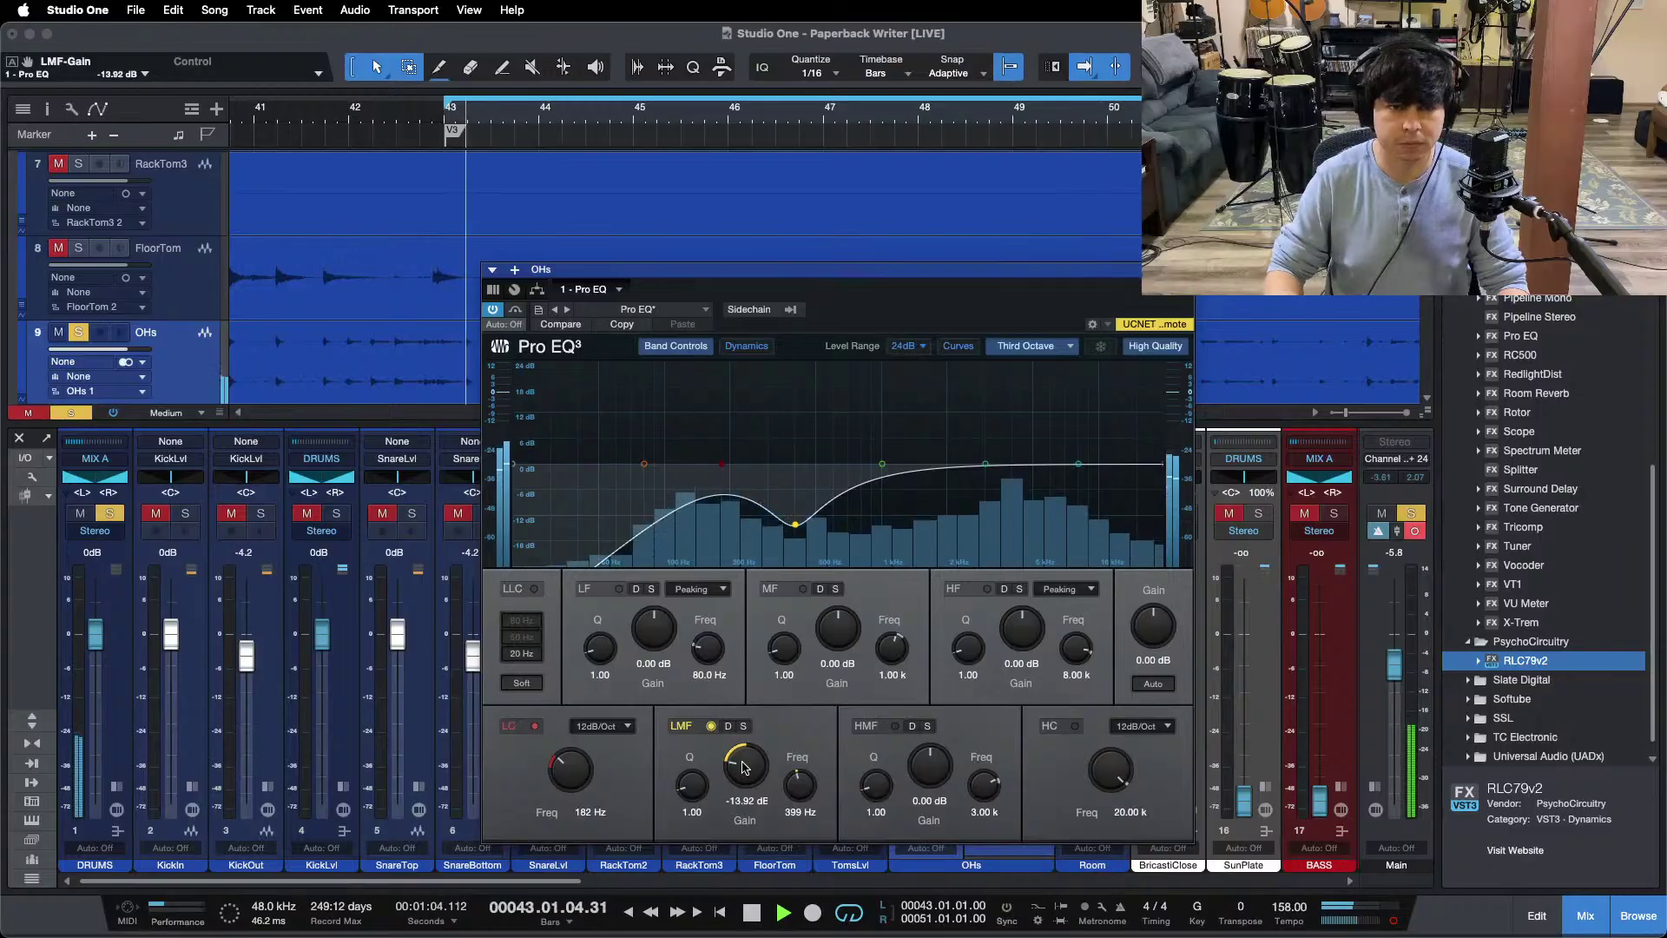
scroll(743, 766, down, 2)
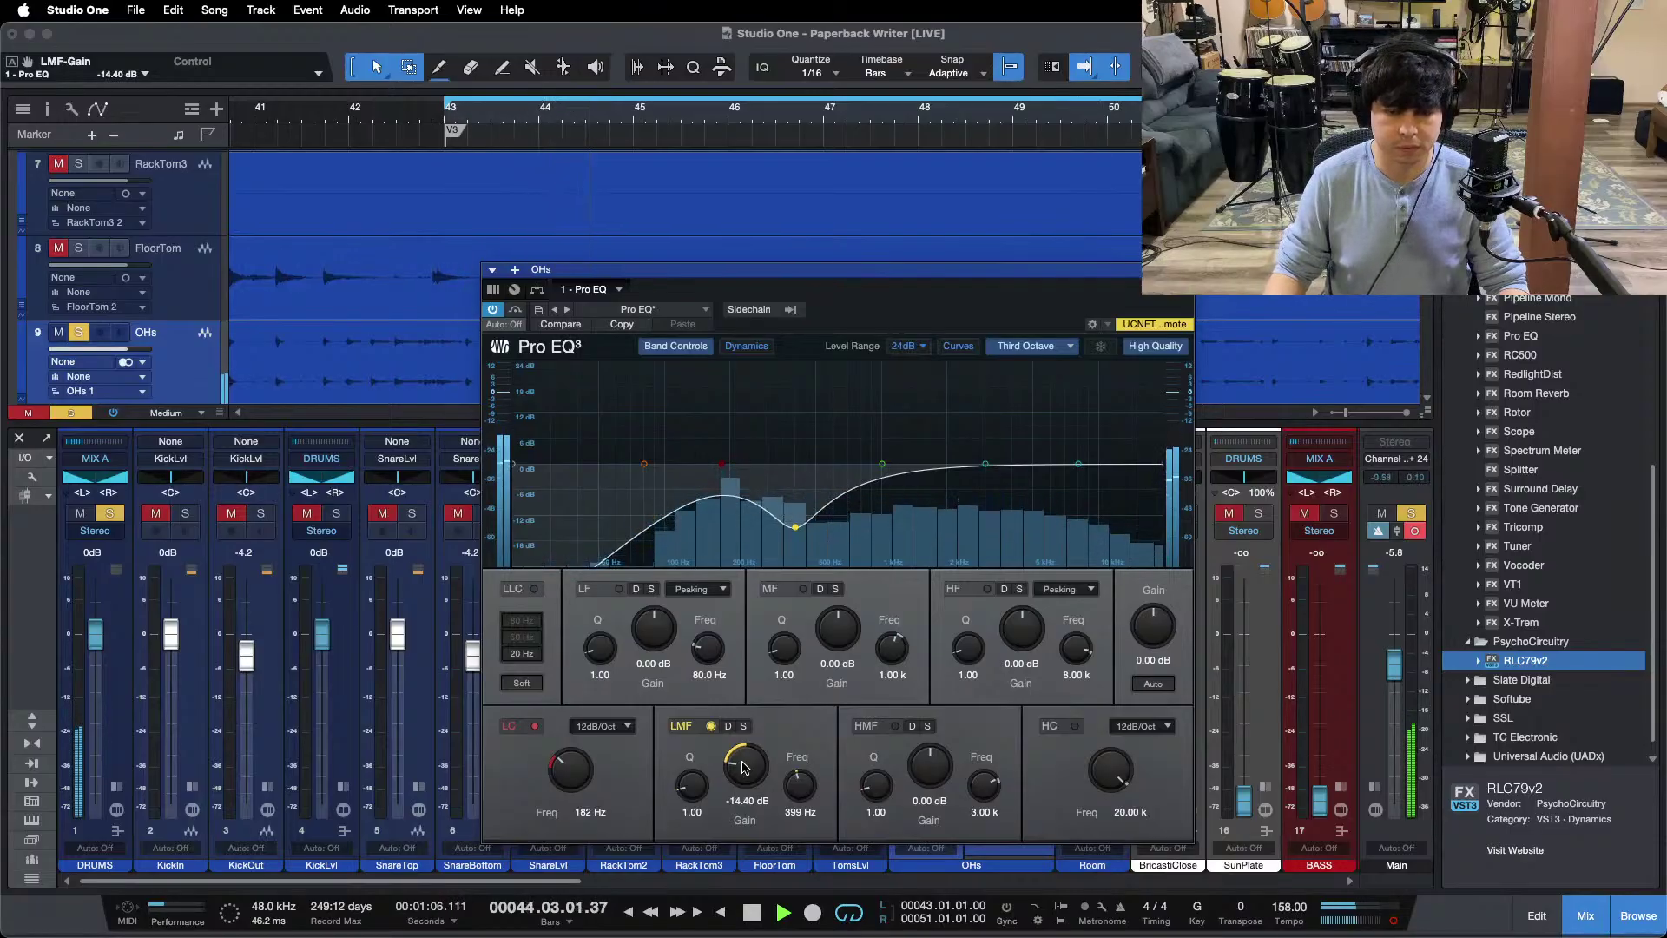
scroll(743, 766, down, 2)
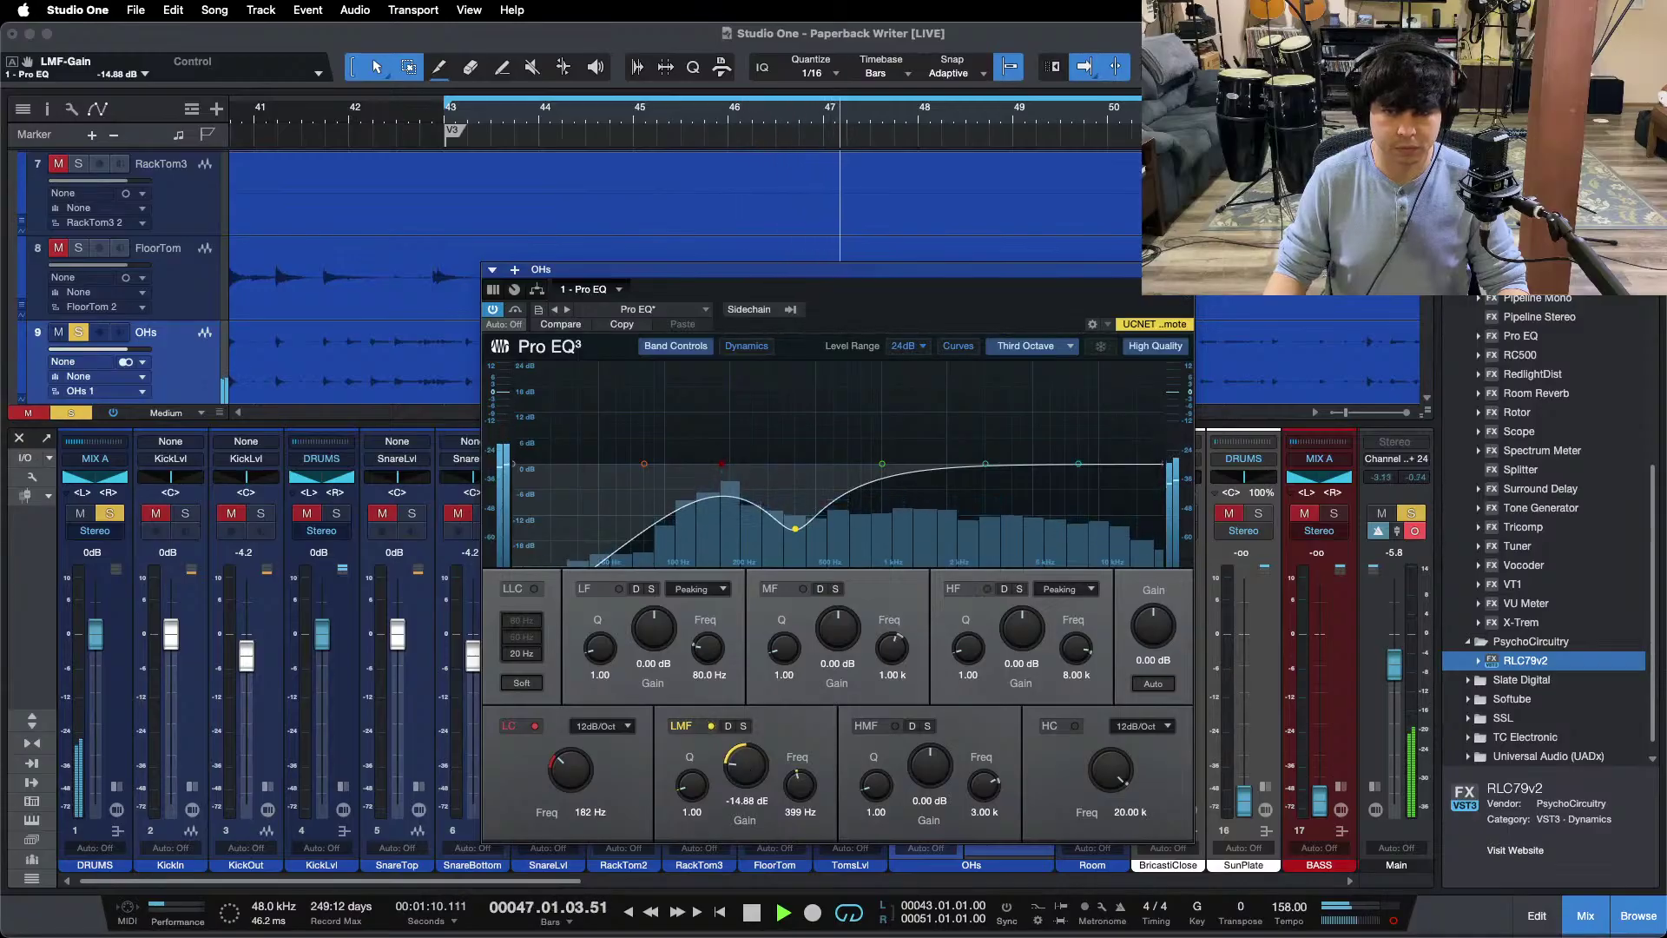
key(space)
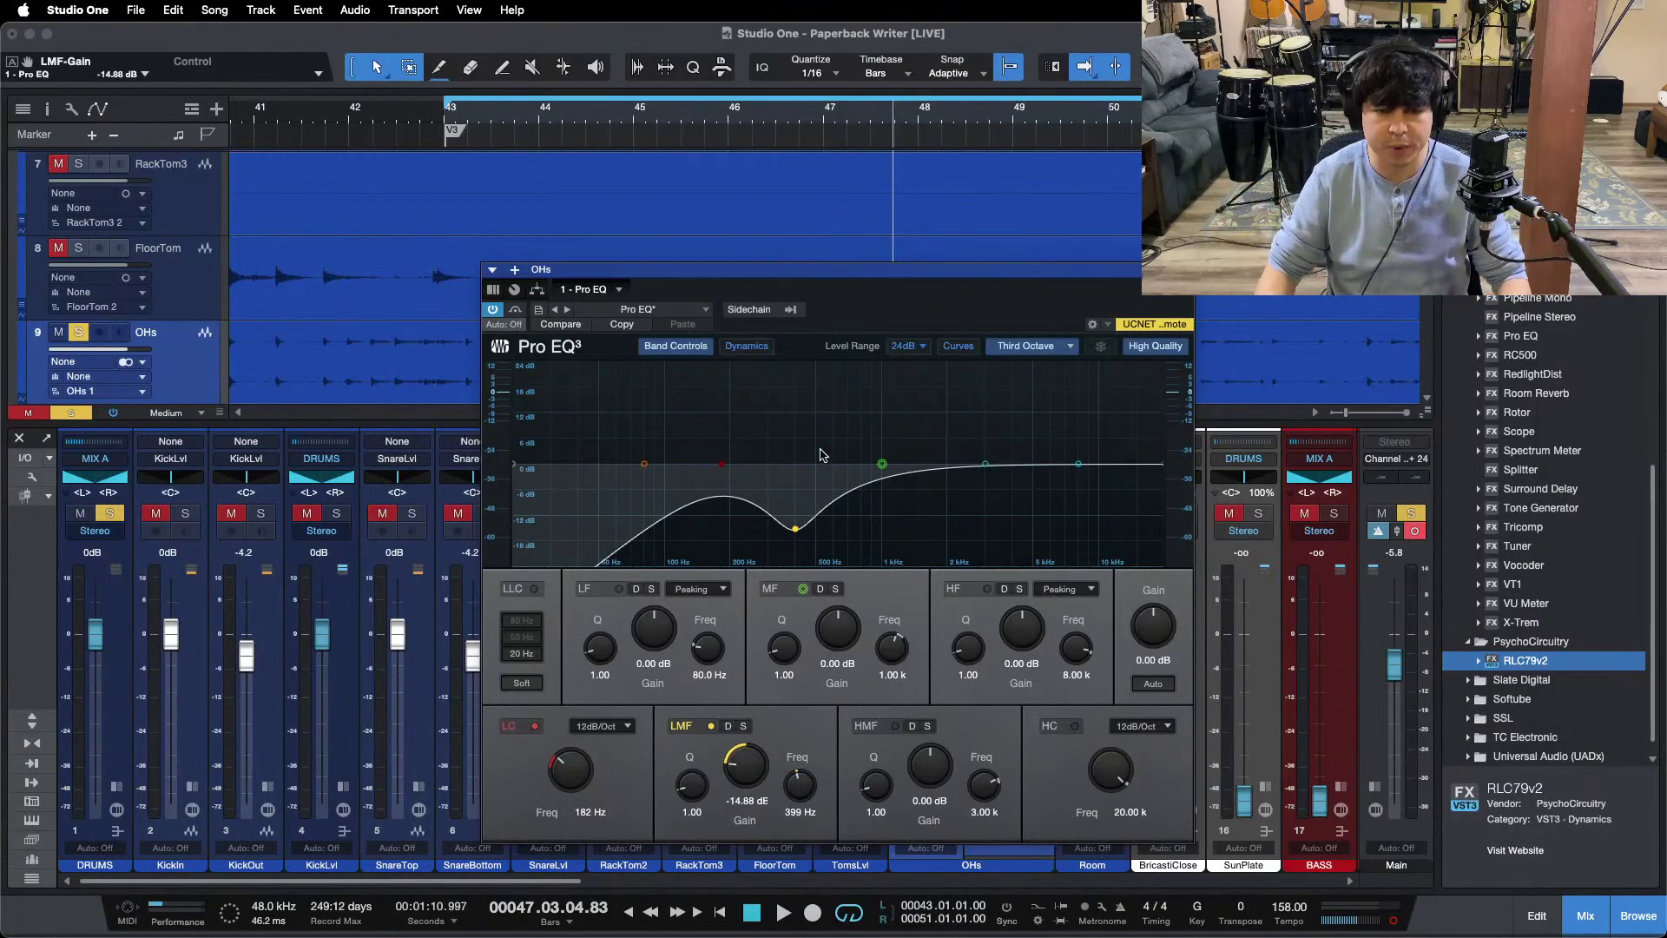
key(space)
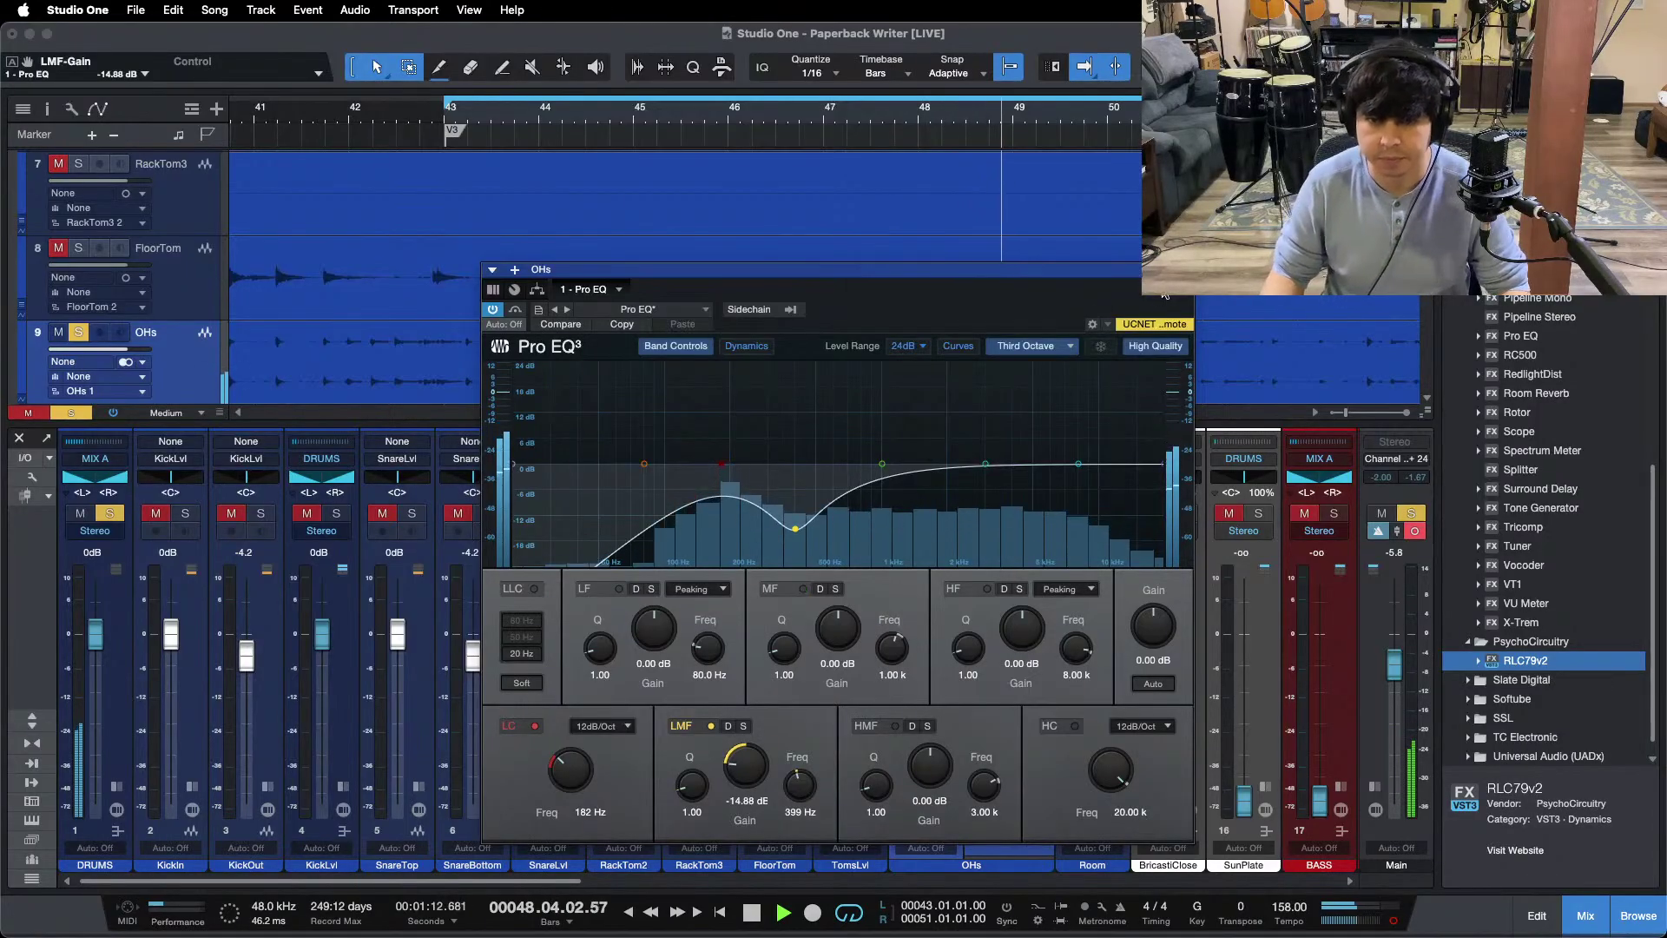
Step: Unsolo the OHs channel and raise its volume to +0.4 dB against the other drums
click(1183, 270)
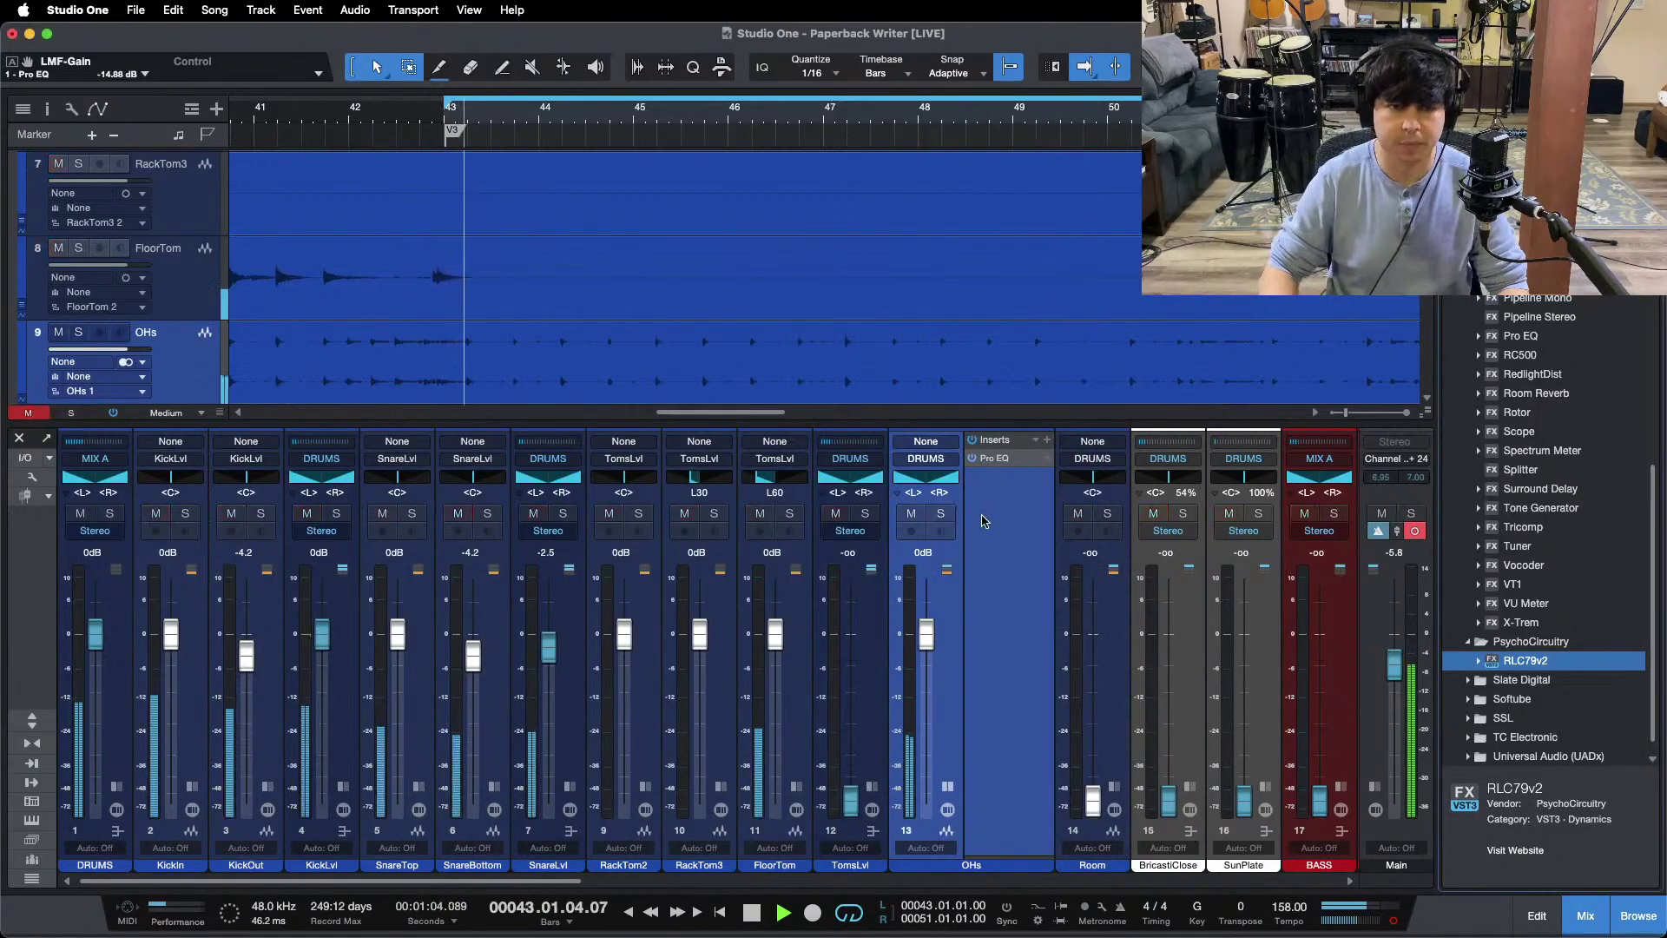
click(405, 107)
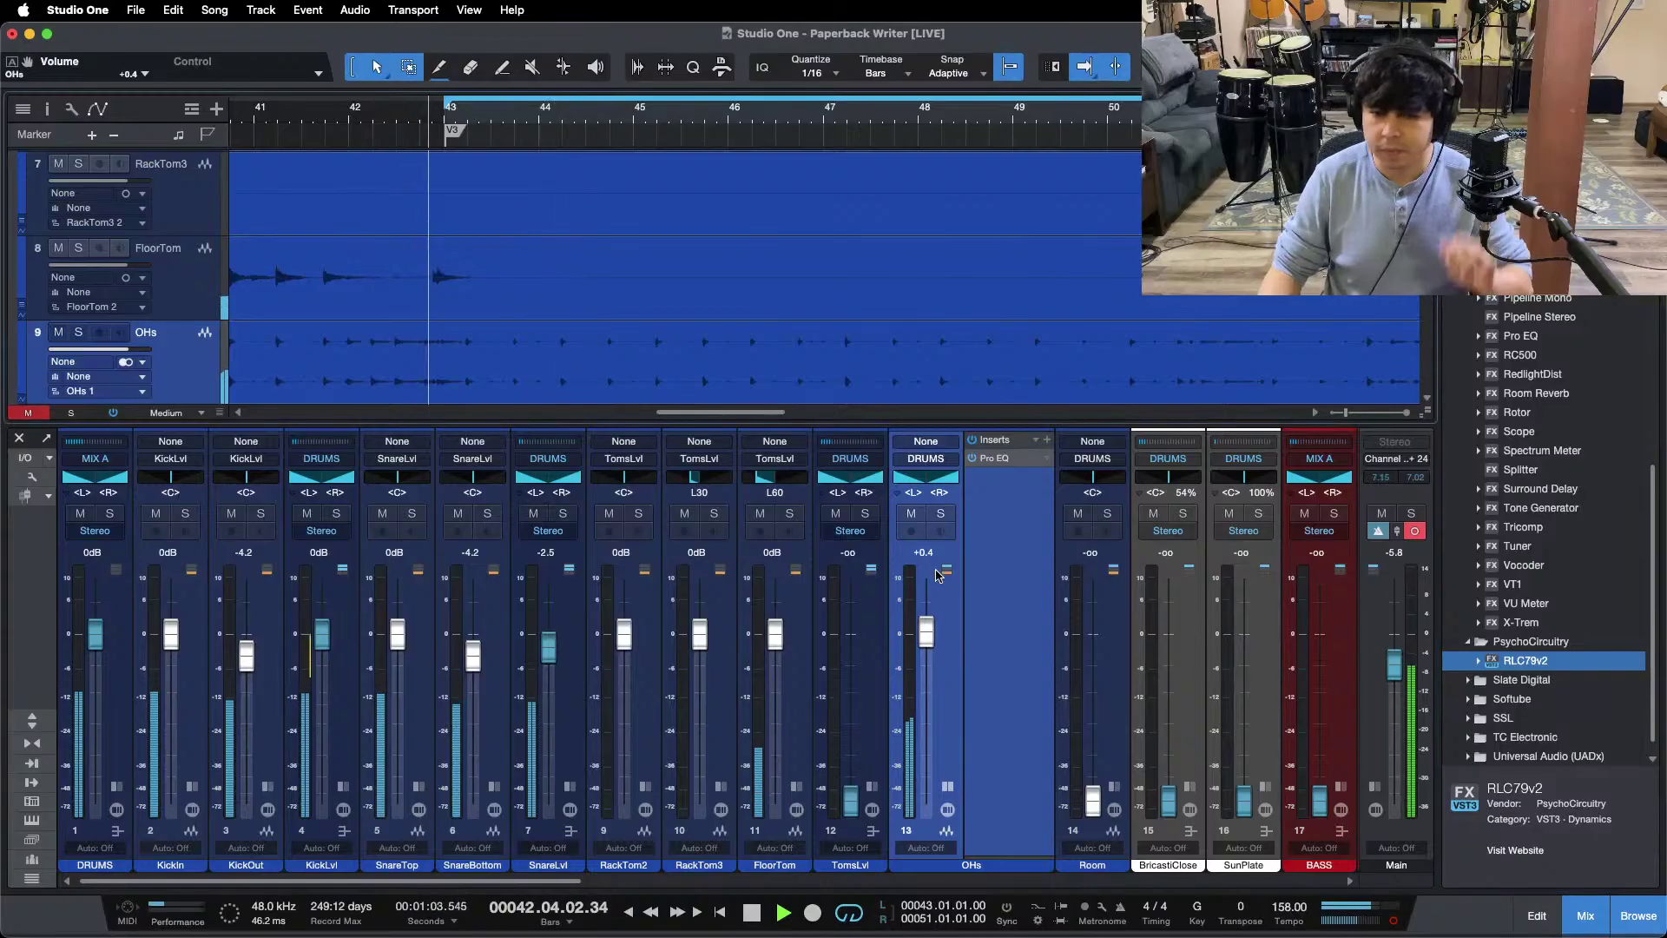
click(1010, 461)
click(410, 119)
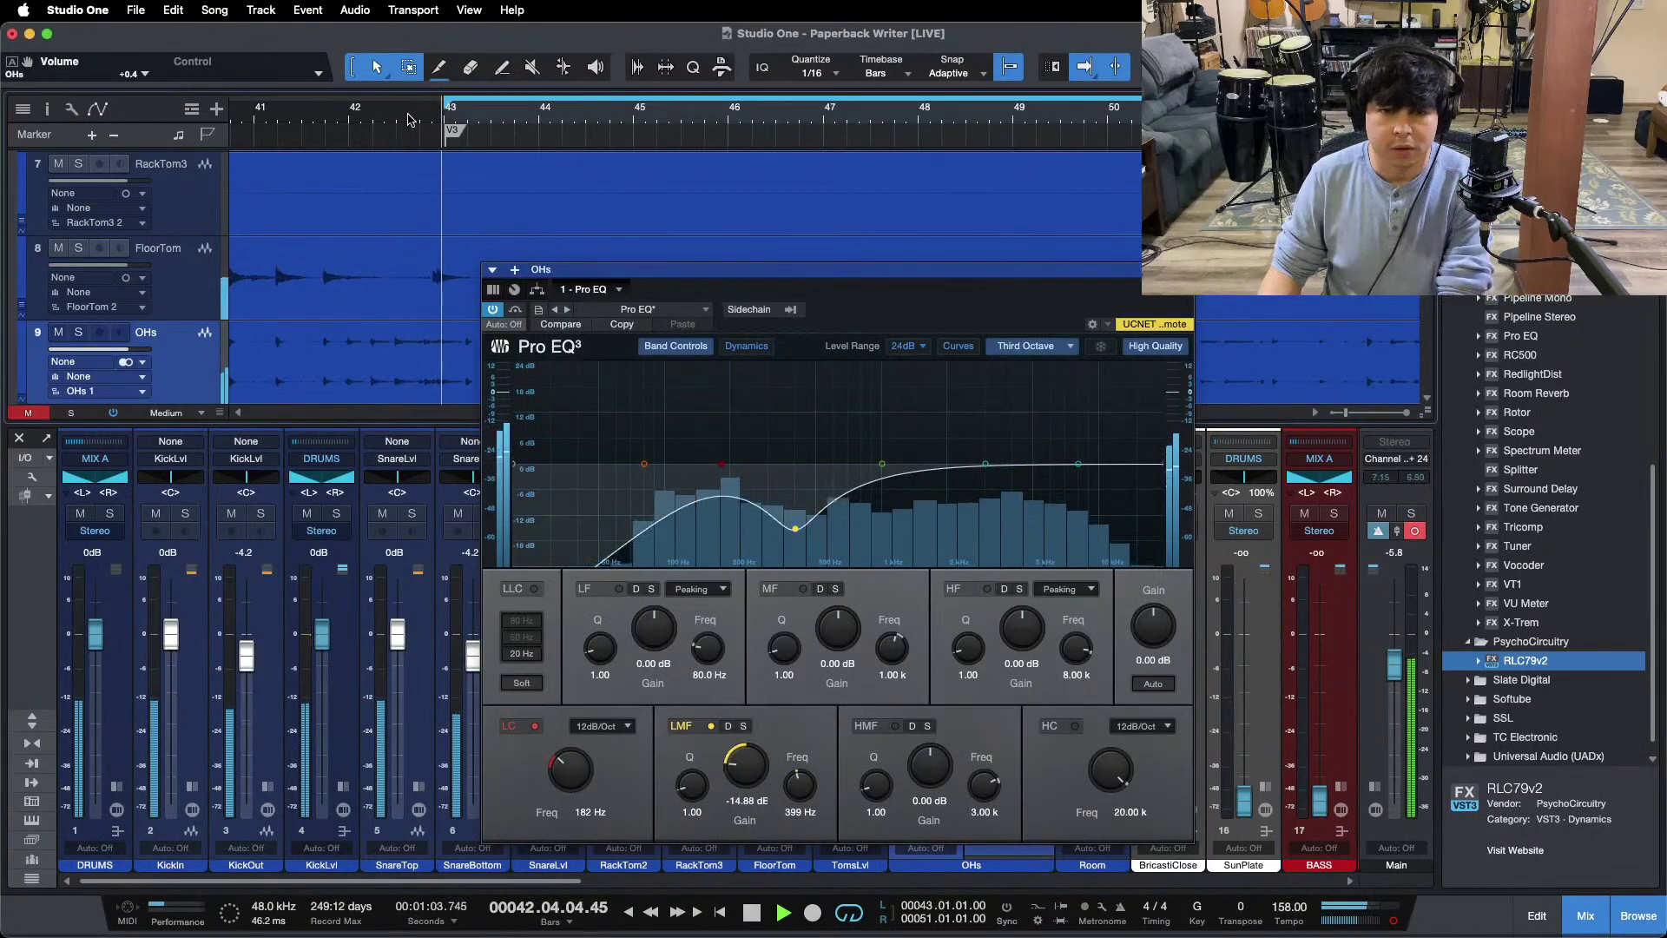
click(1183, 269)
Step: Solo the OHs again, reopen its Pro EQ and switch the spectrum display to FFT Curve
key(s)
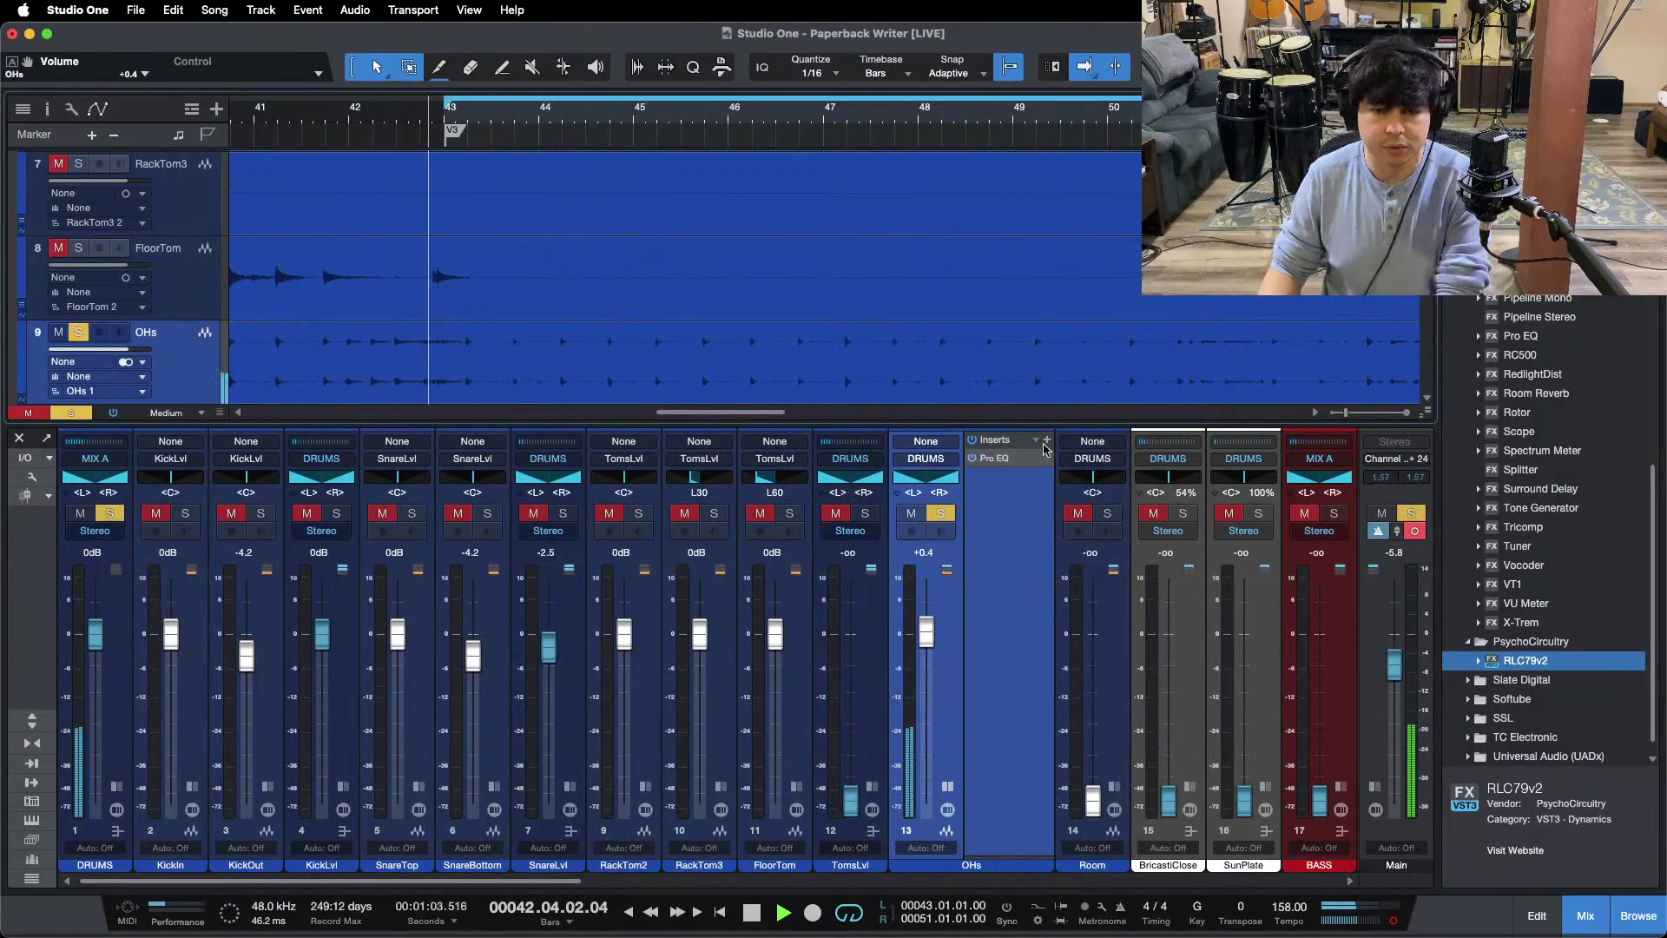
click(999, 457)
click(377, 133)
key(f)
key(space)
click(1029, 346)
click(1033, 394)
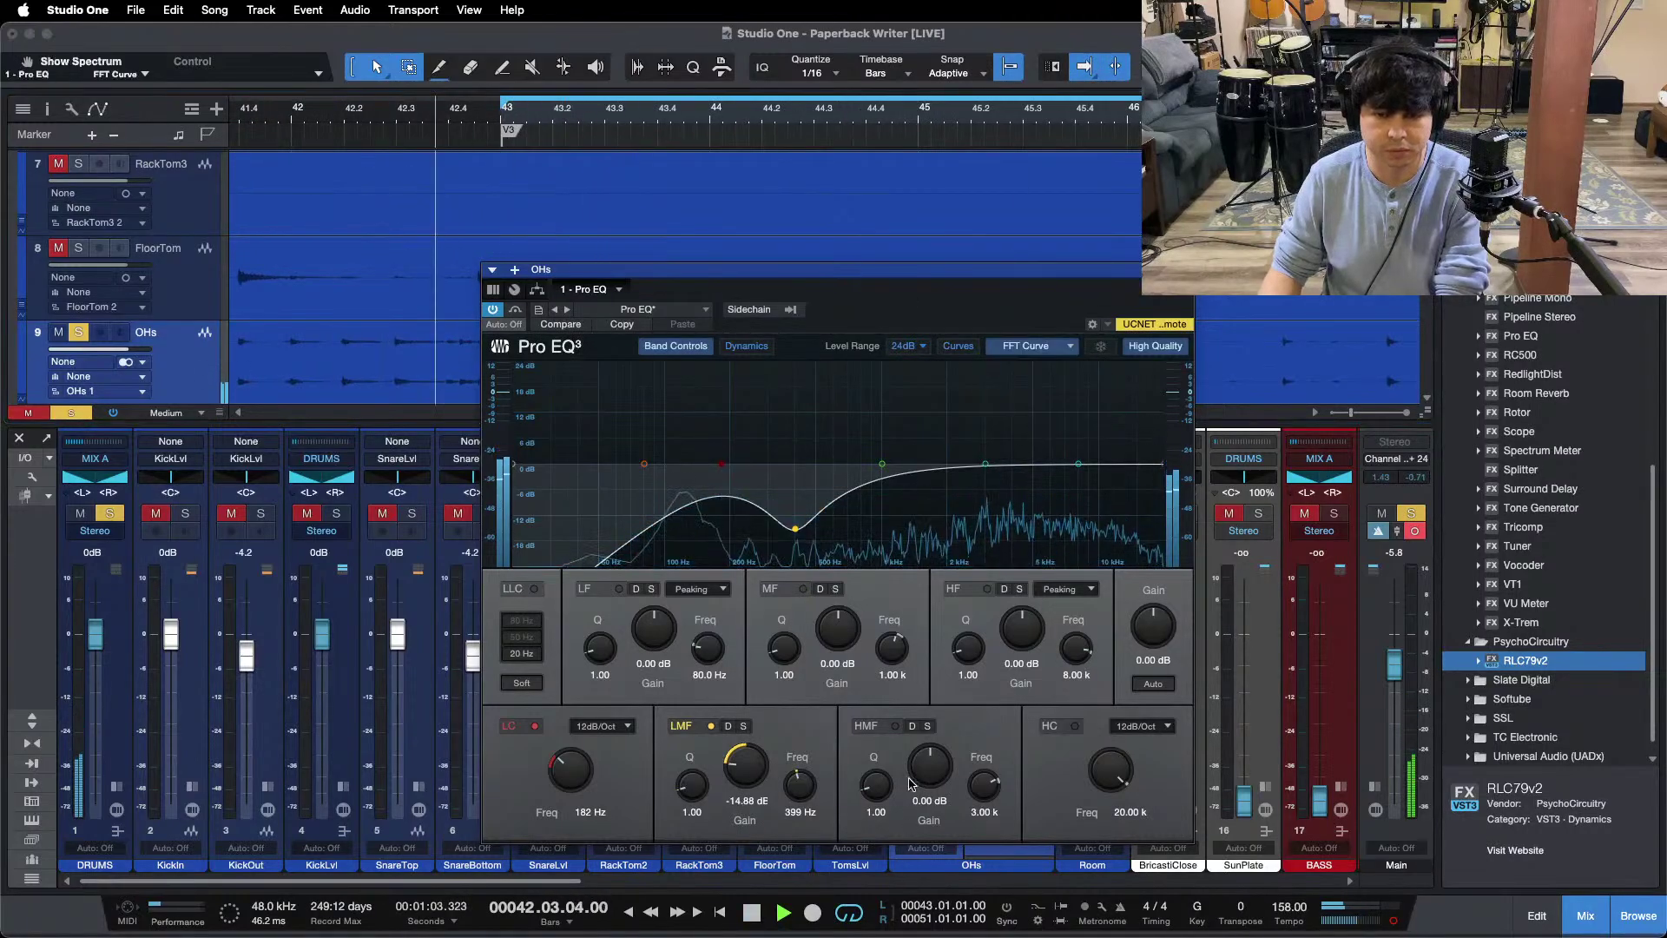
Step: Sweep a narrow HMF boost with Q 24 and 24 dB gain through the overheads and settle at 3.88 kHz
drag(876, 785, 1010, 344)
key(space)
key(space)
key(space)
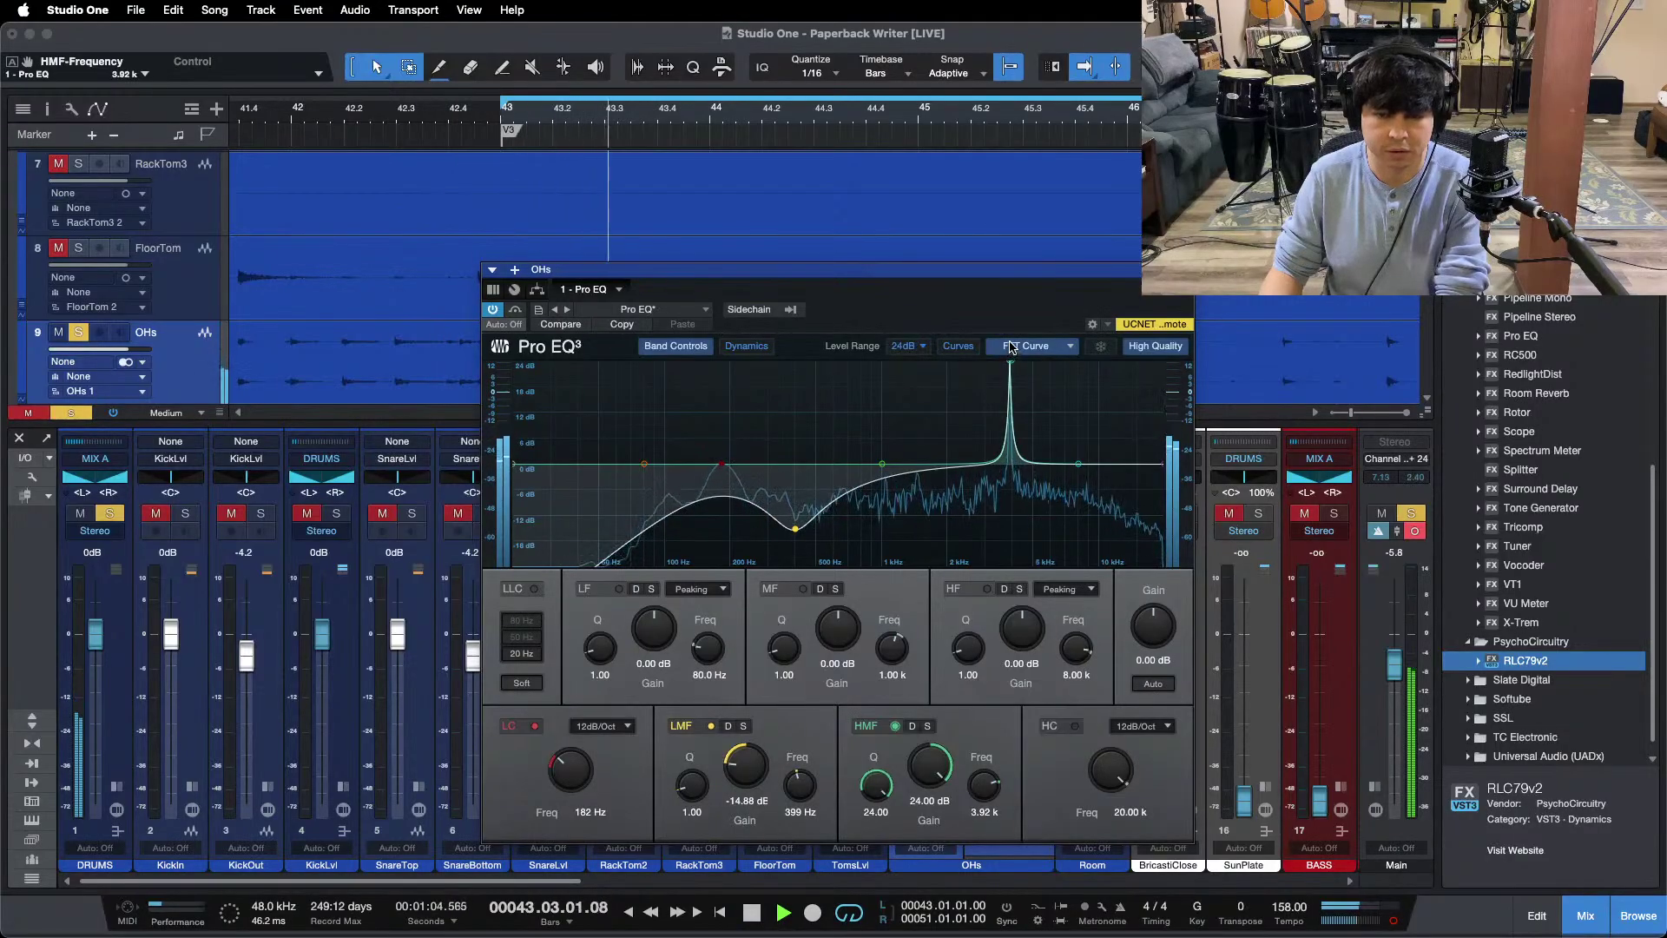
key(space)
key(space)
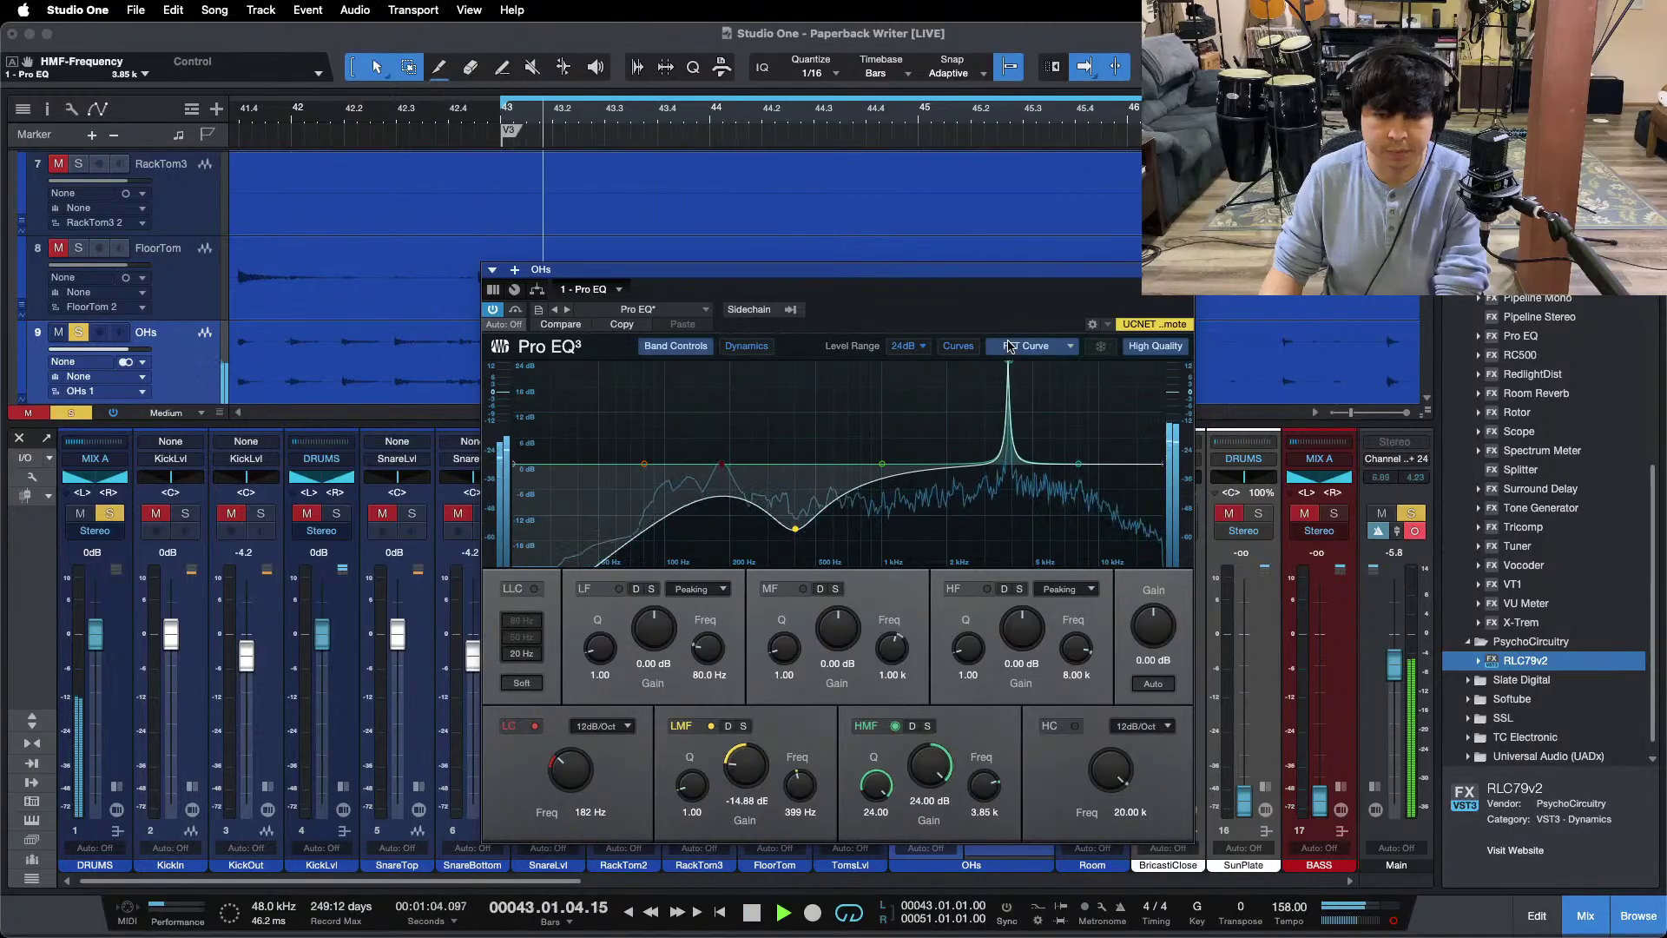
key(space)
key(space)
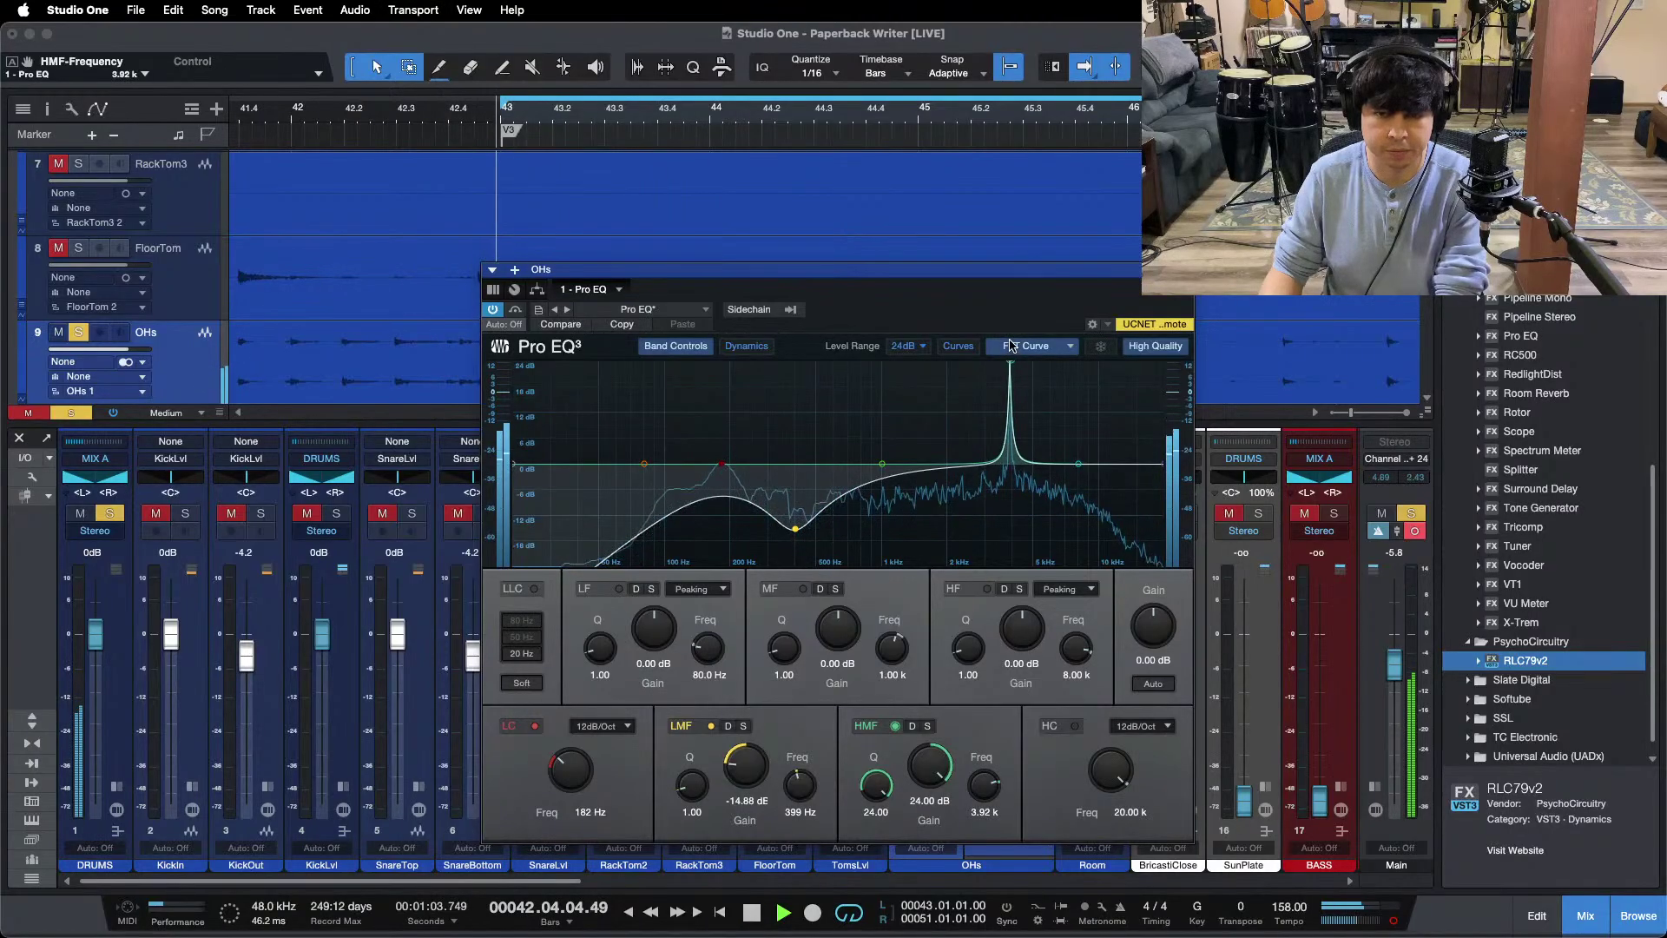
key(space)
key(space)
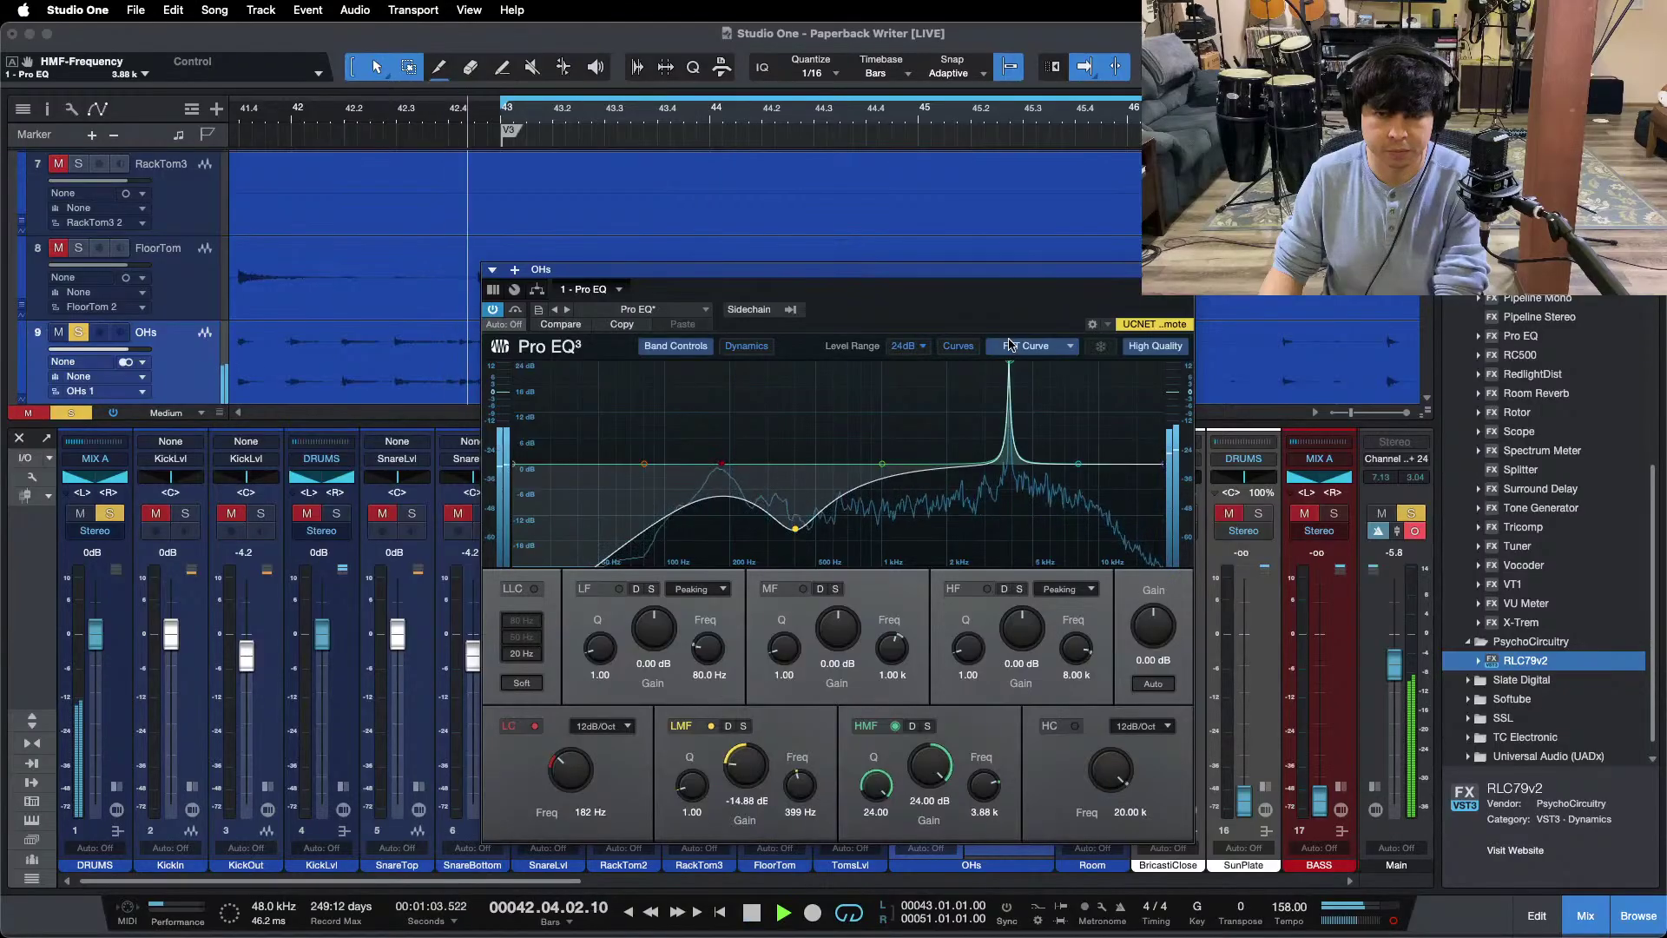
Step: Cut the narrow HMF band of the OHs to -12 dB and close the EQ
drag(938, 836, 926, 845)
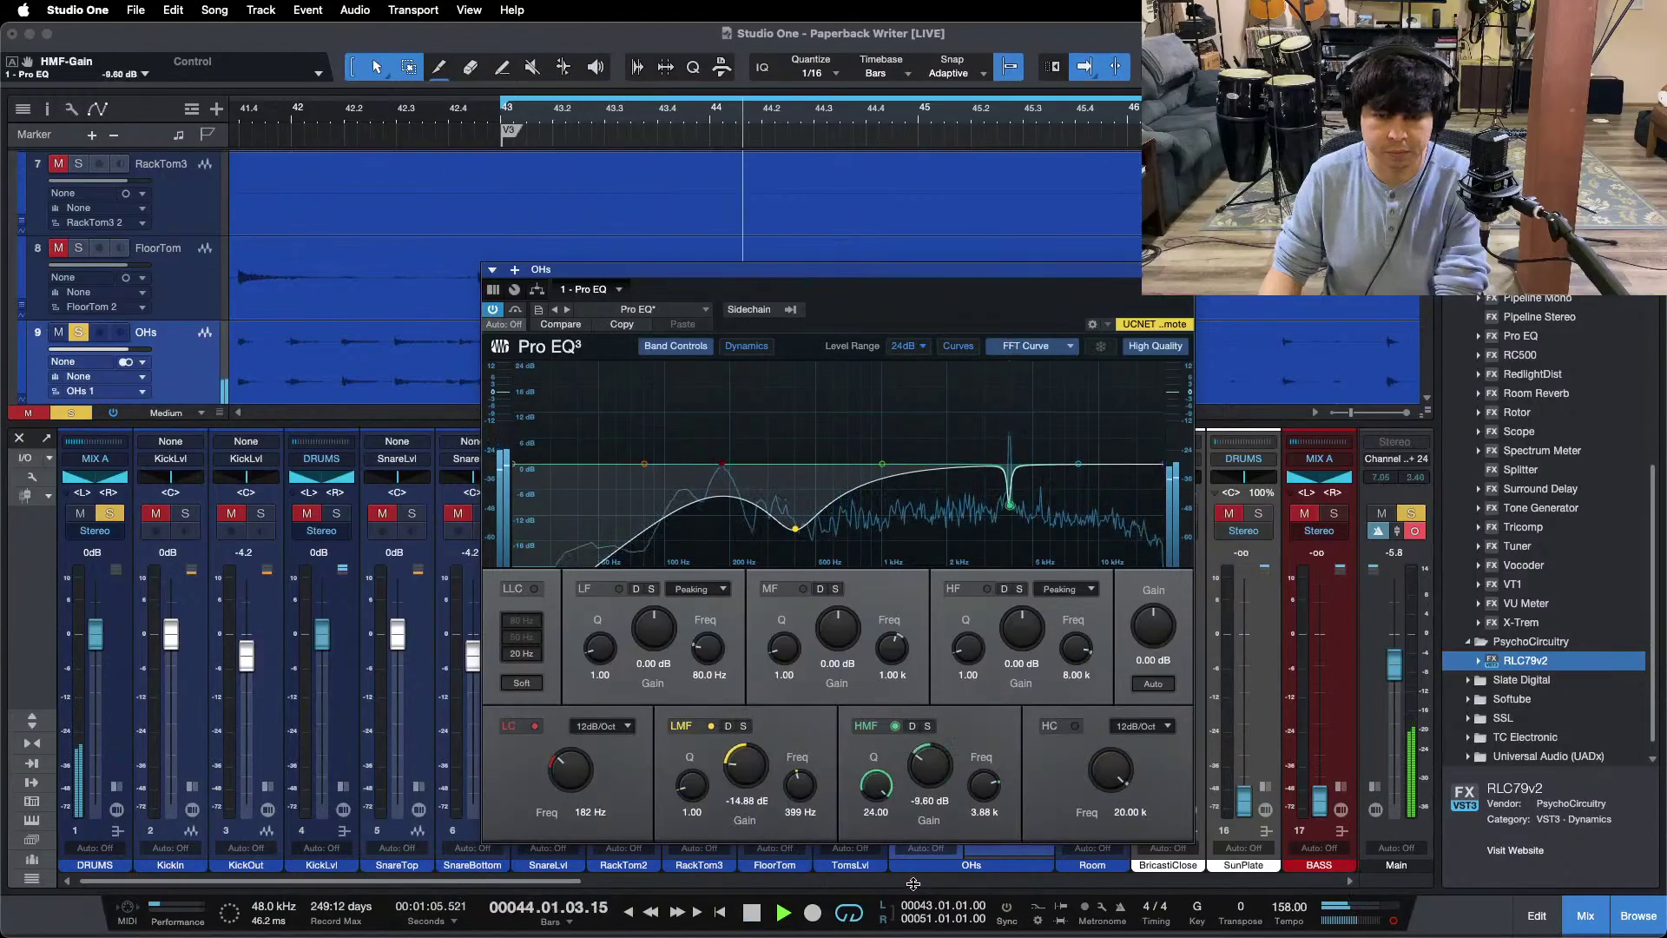
key(space)
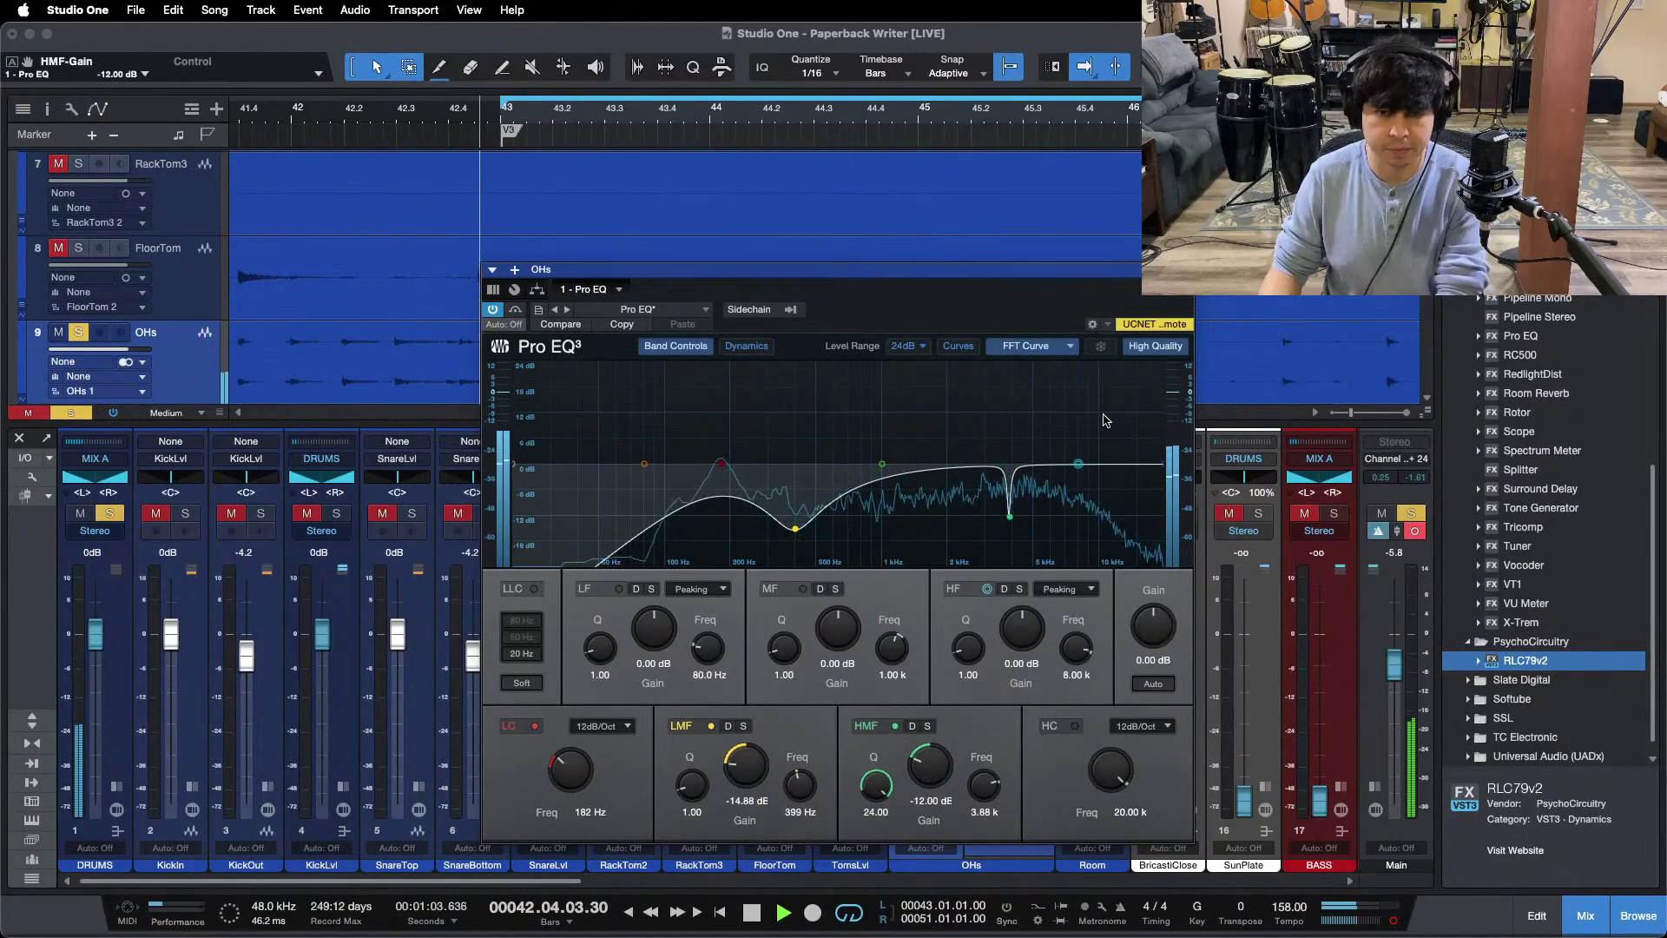
click(1122, 261)
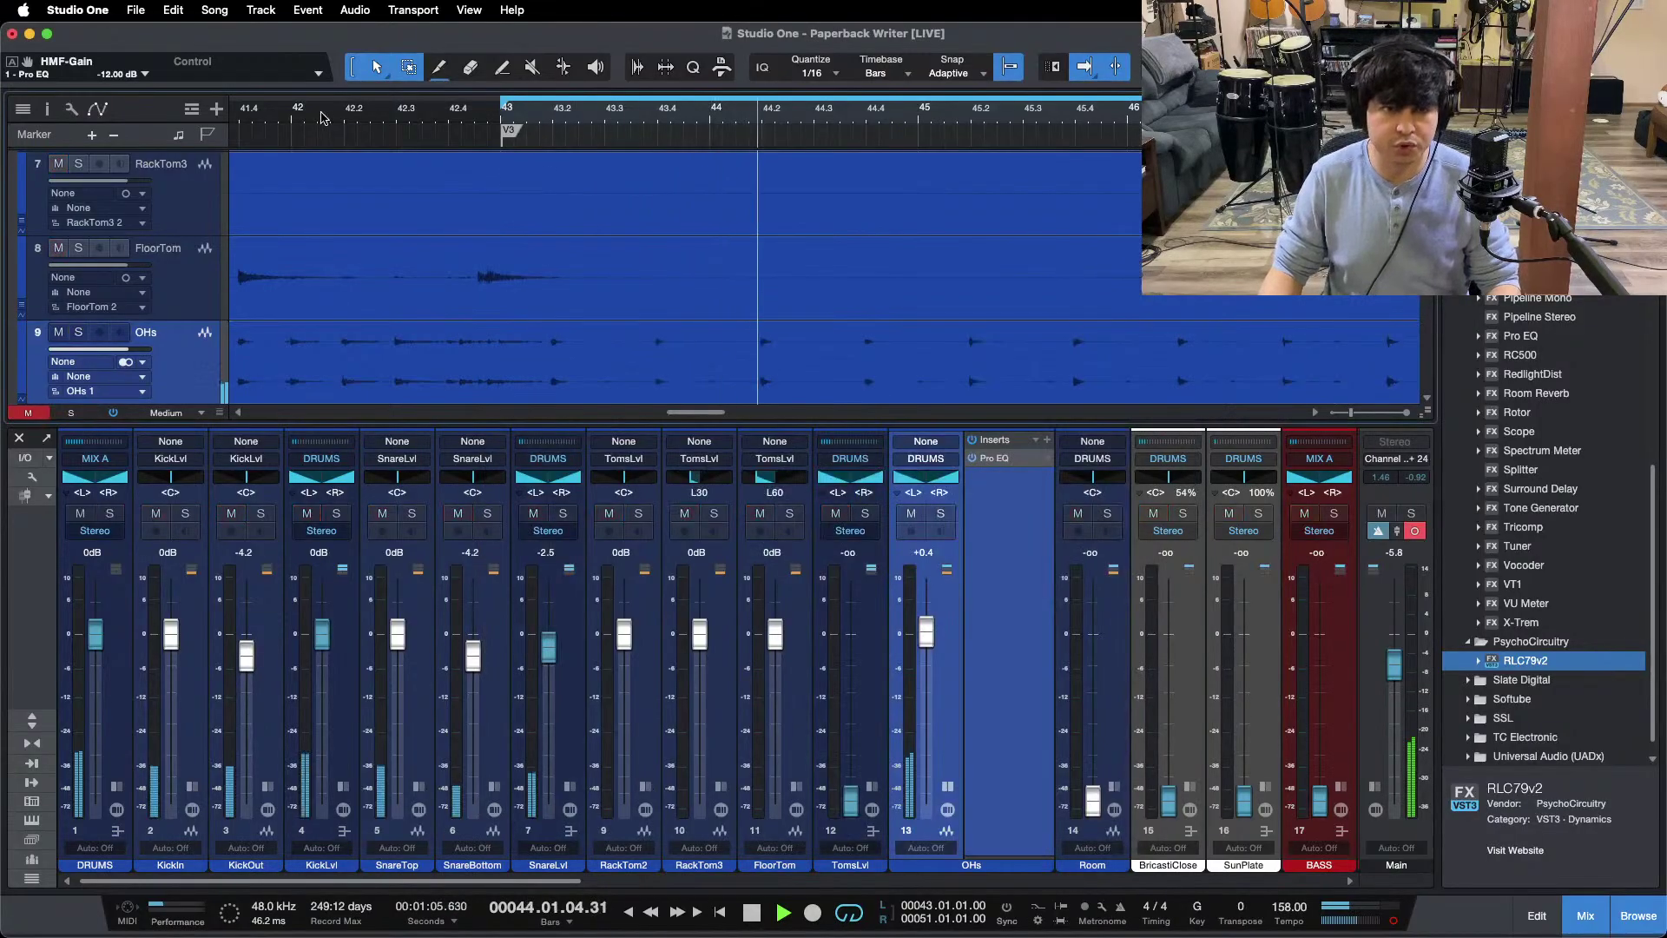
Step: With the OHs unsoloed, raise their volume to +0.8 dB and collapse the channel
key(space)
key(space)
click(940, 513)
drag(925, 634, 926, 631)
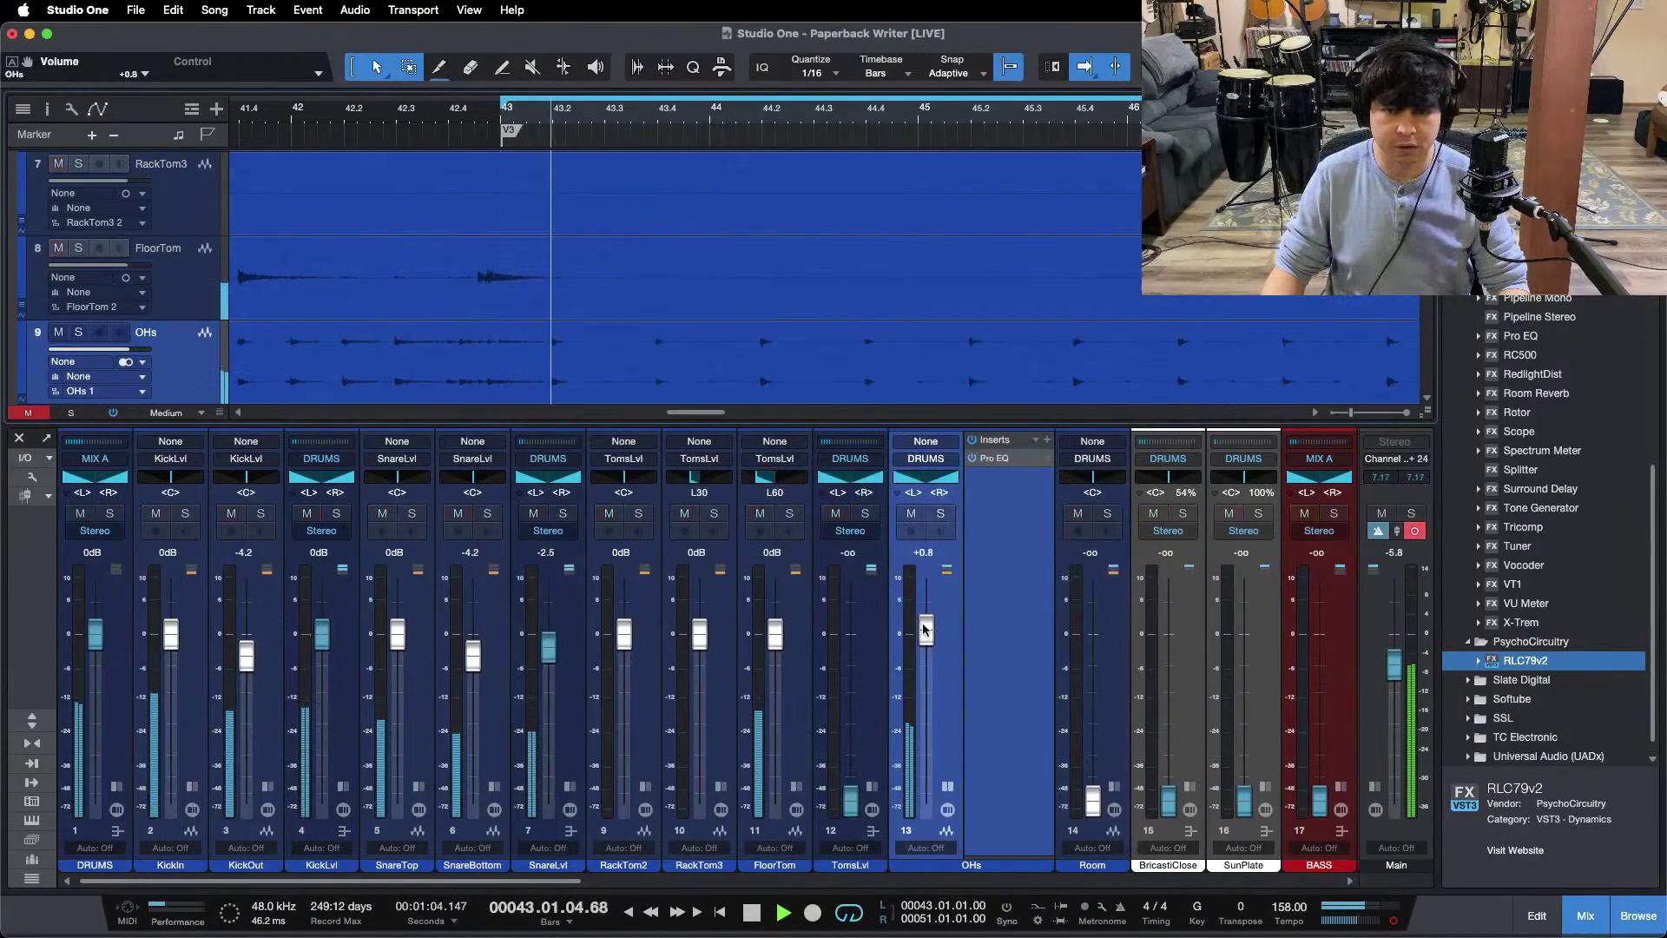
double_click(945, 747)
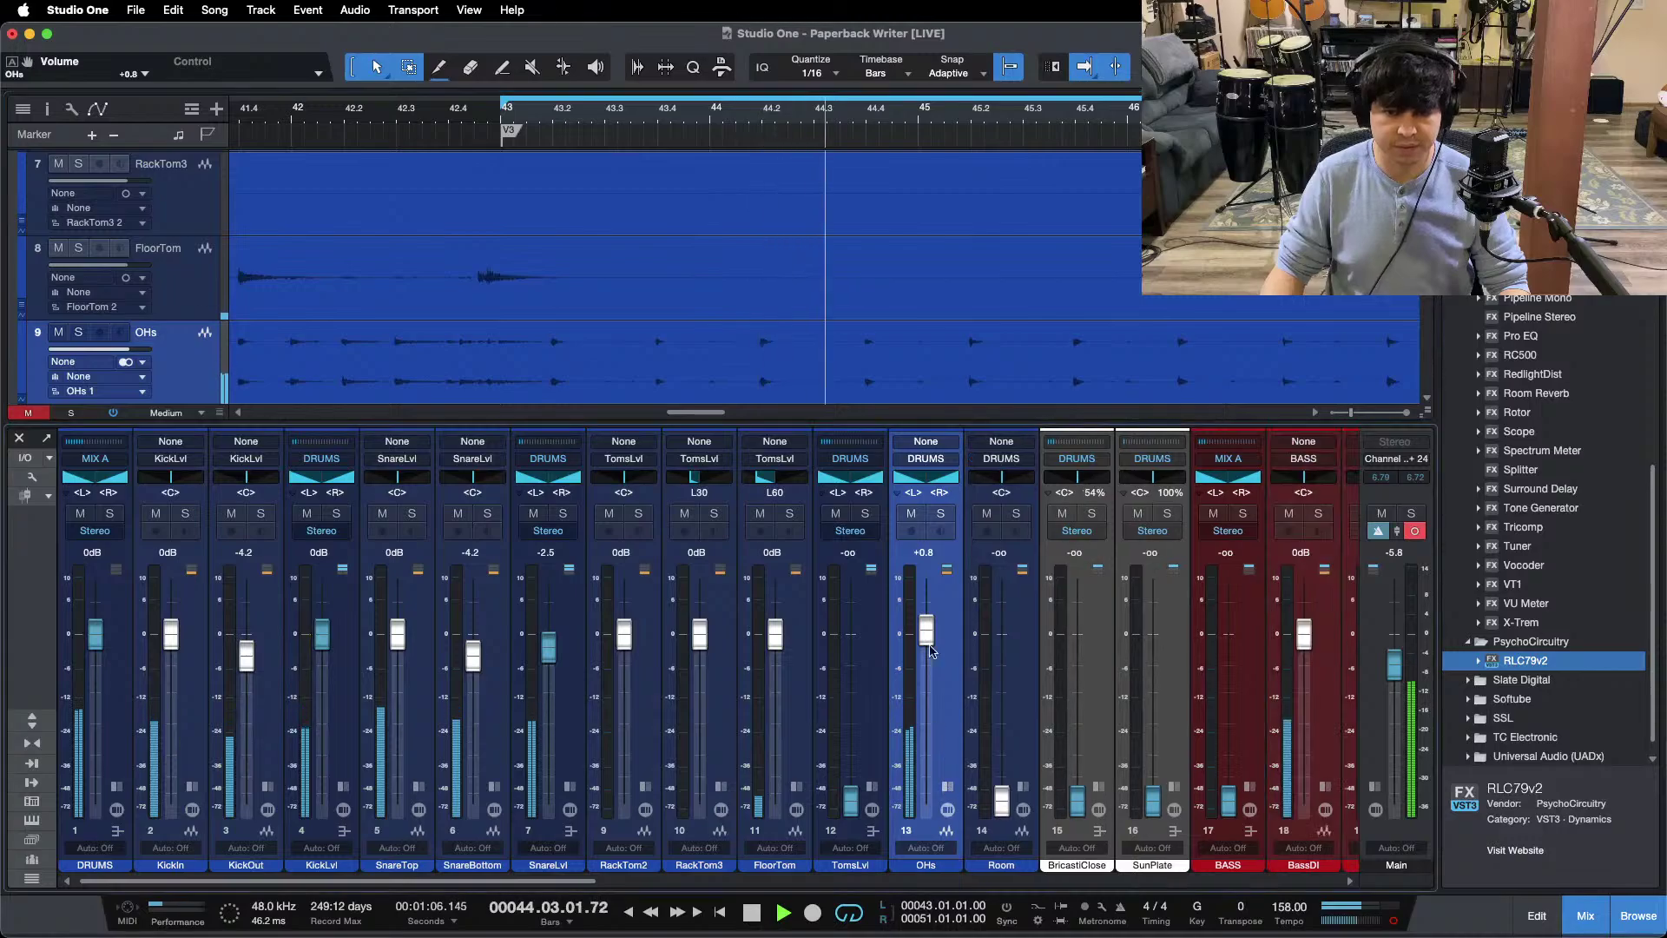
Step: Bring the TomsLvl bus up to 0 dB, expand its channel and solo it
drag(900, 114, 656, 75)
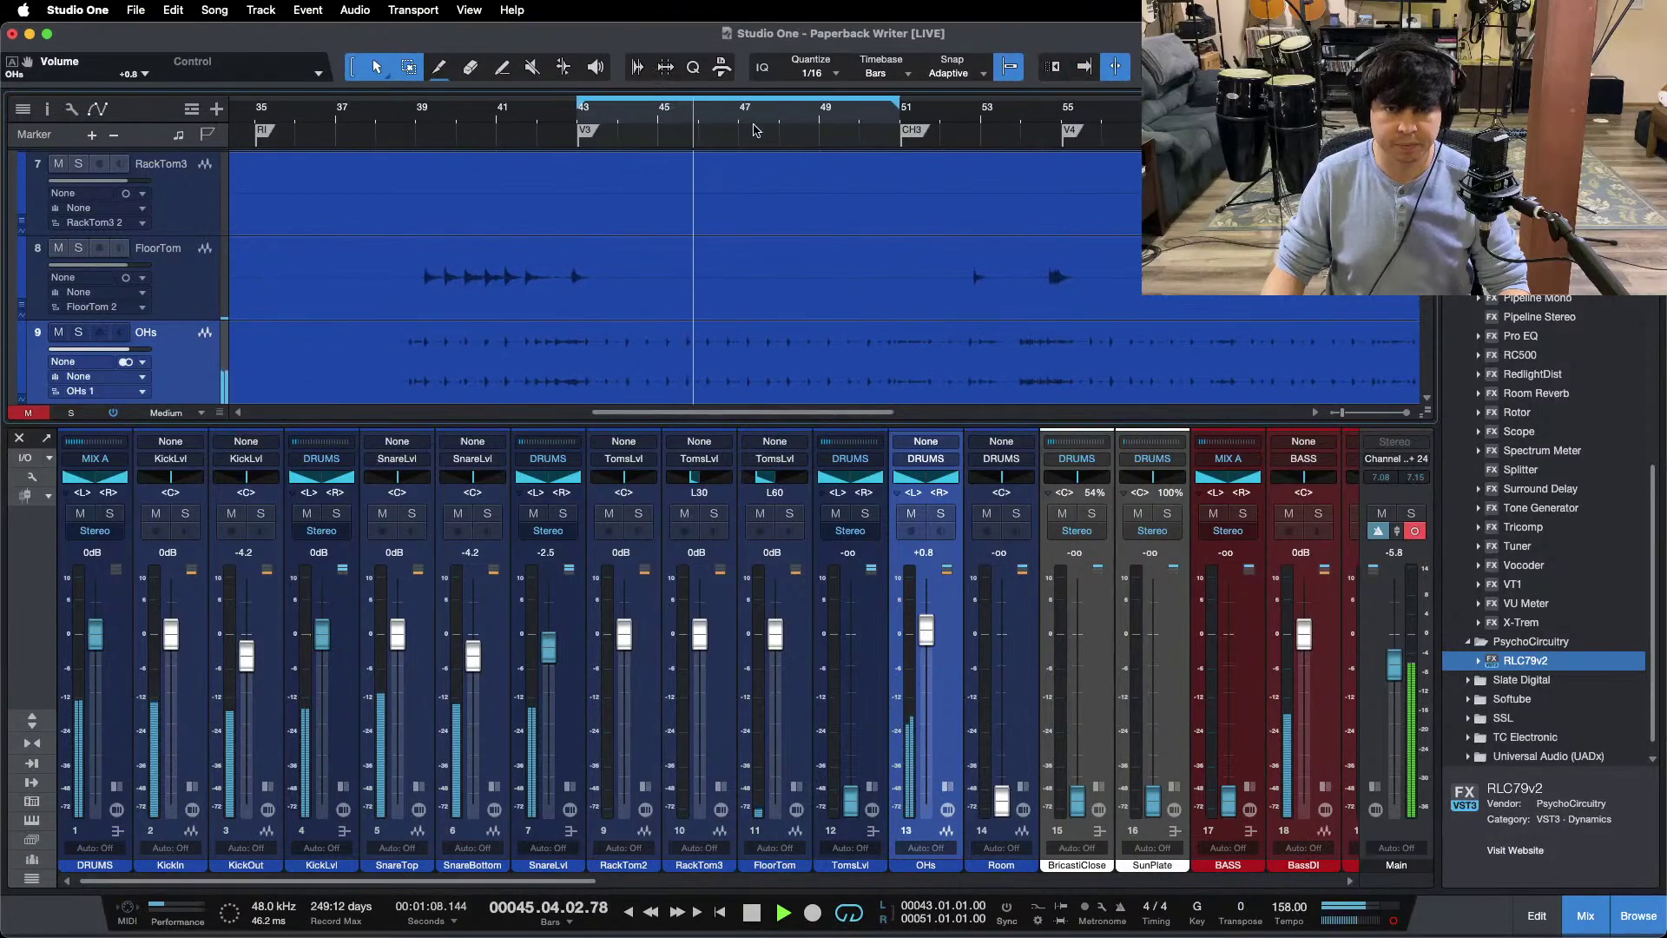
key(f)
key(e)
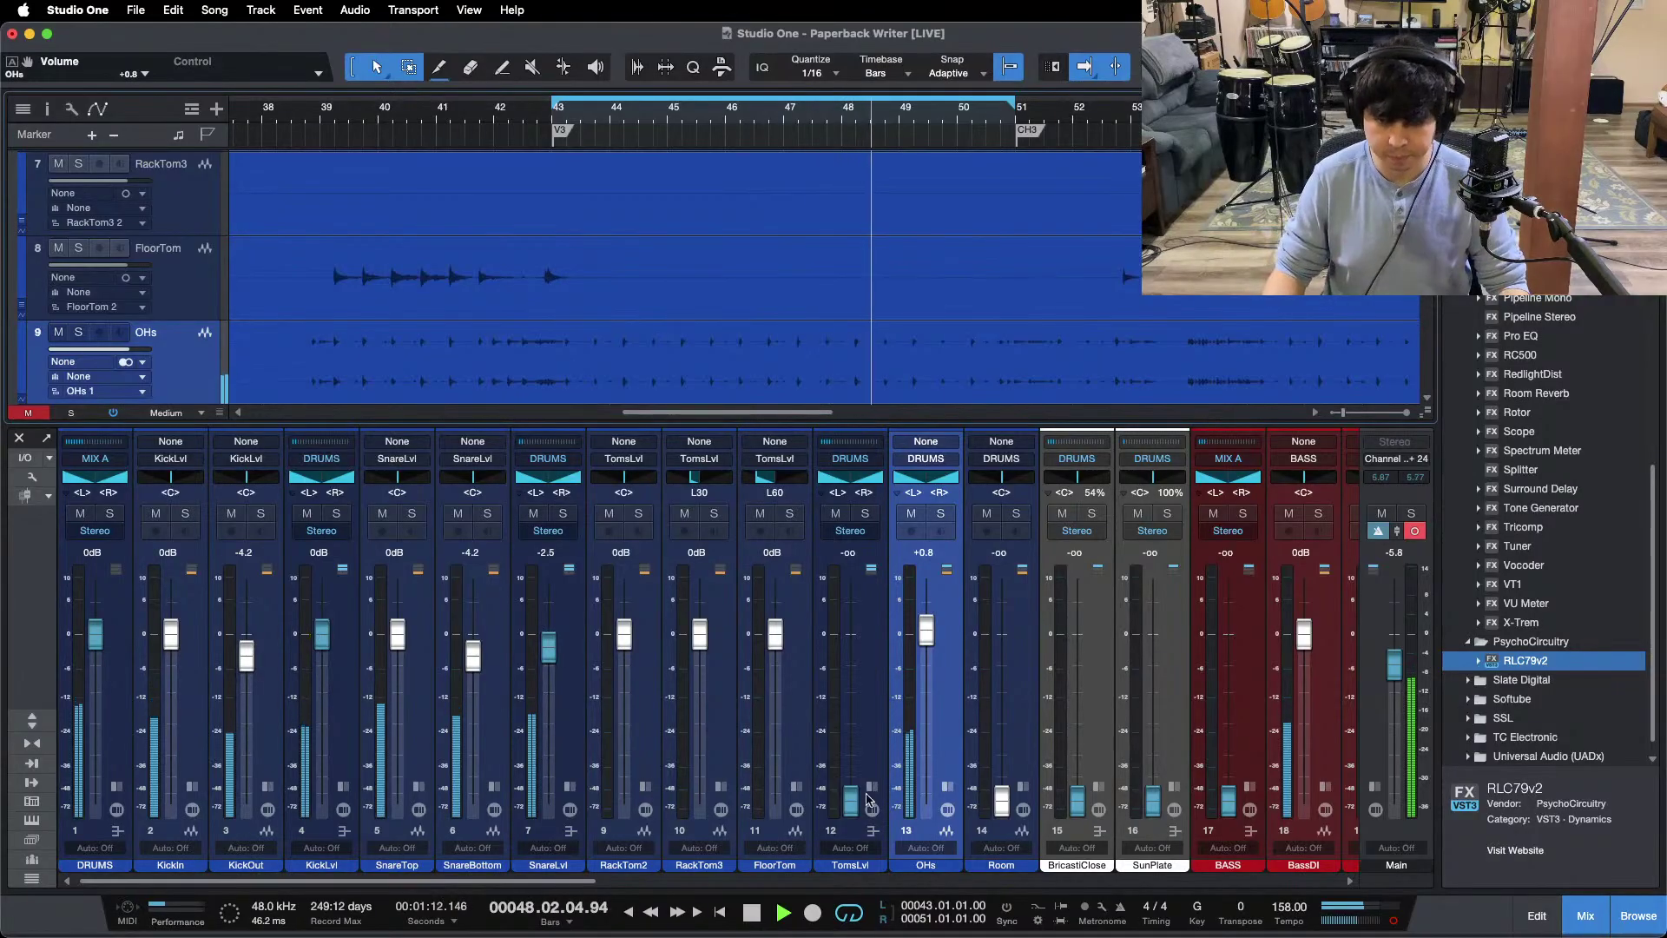
double_click(884, 663)
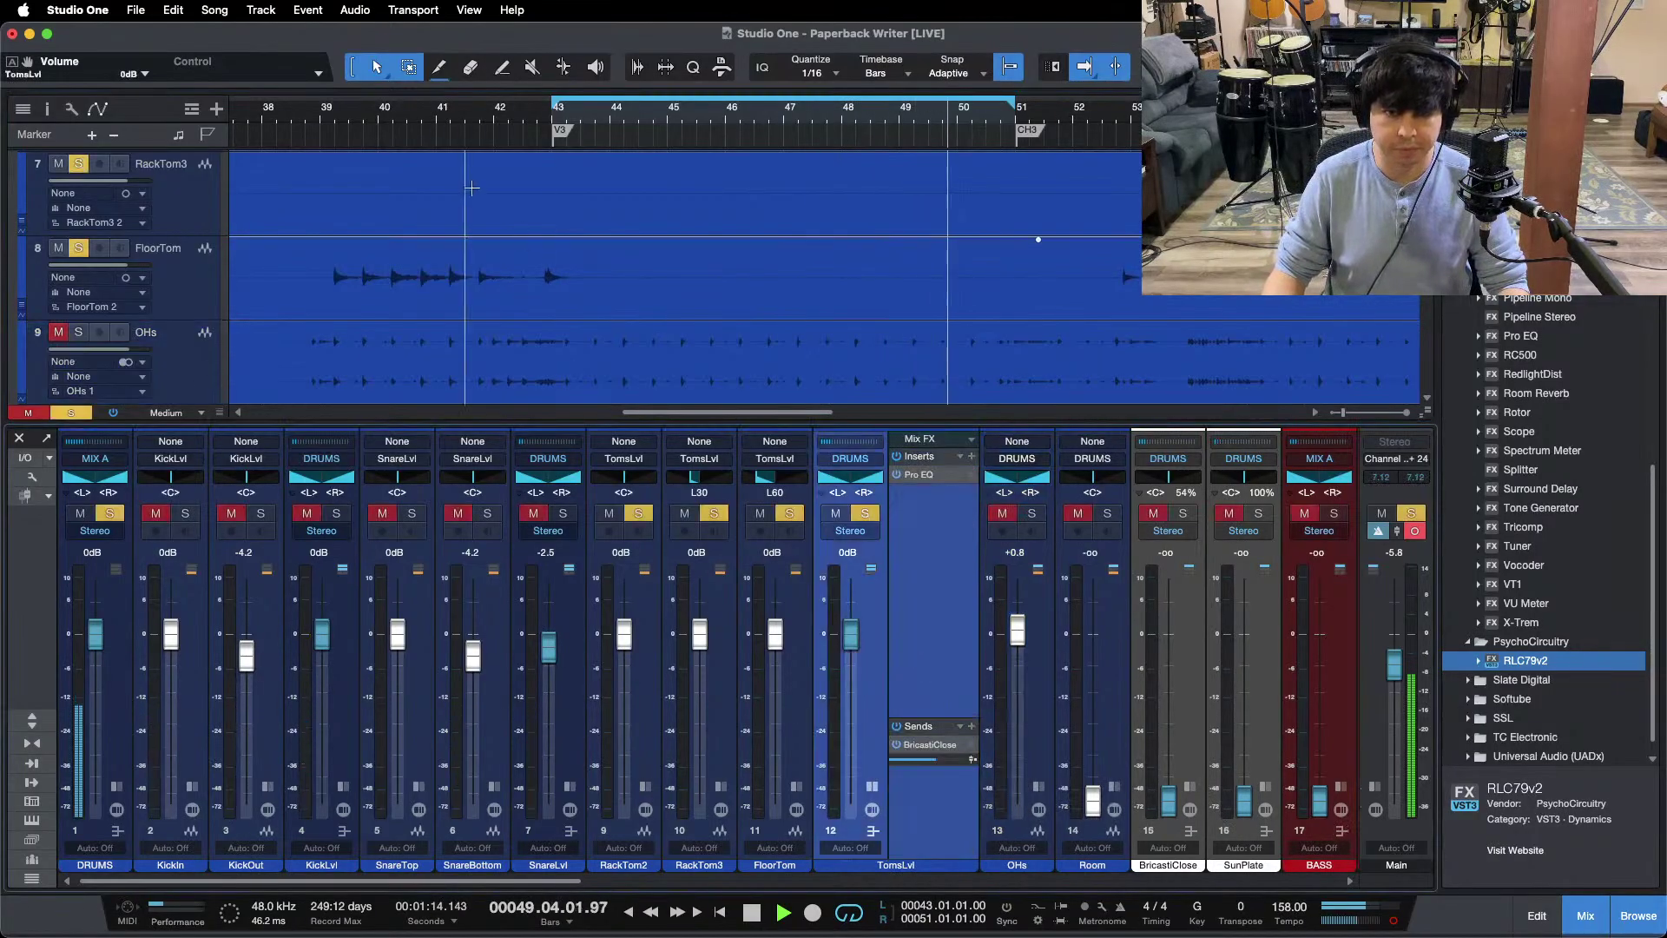
key(s)
Step: Locate the floor tom hits before verse 3 and play the soloed toms from bar 39
key(z)
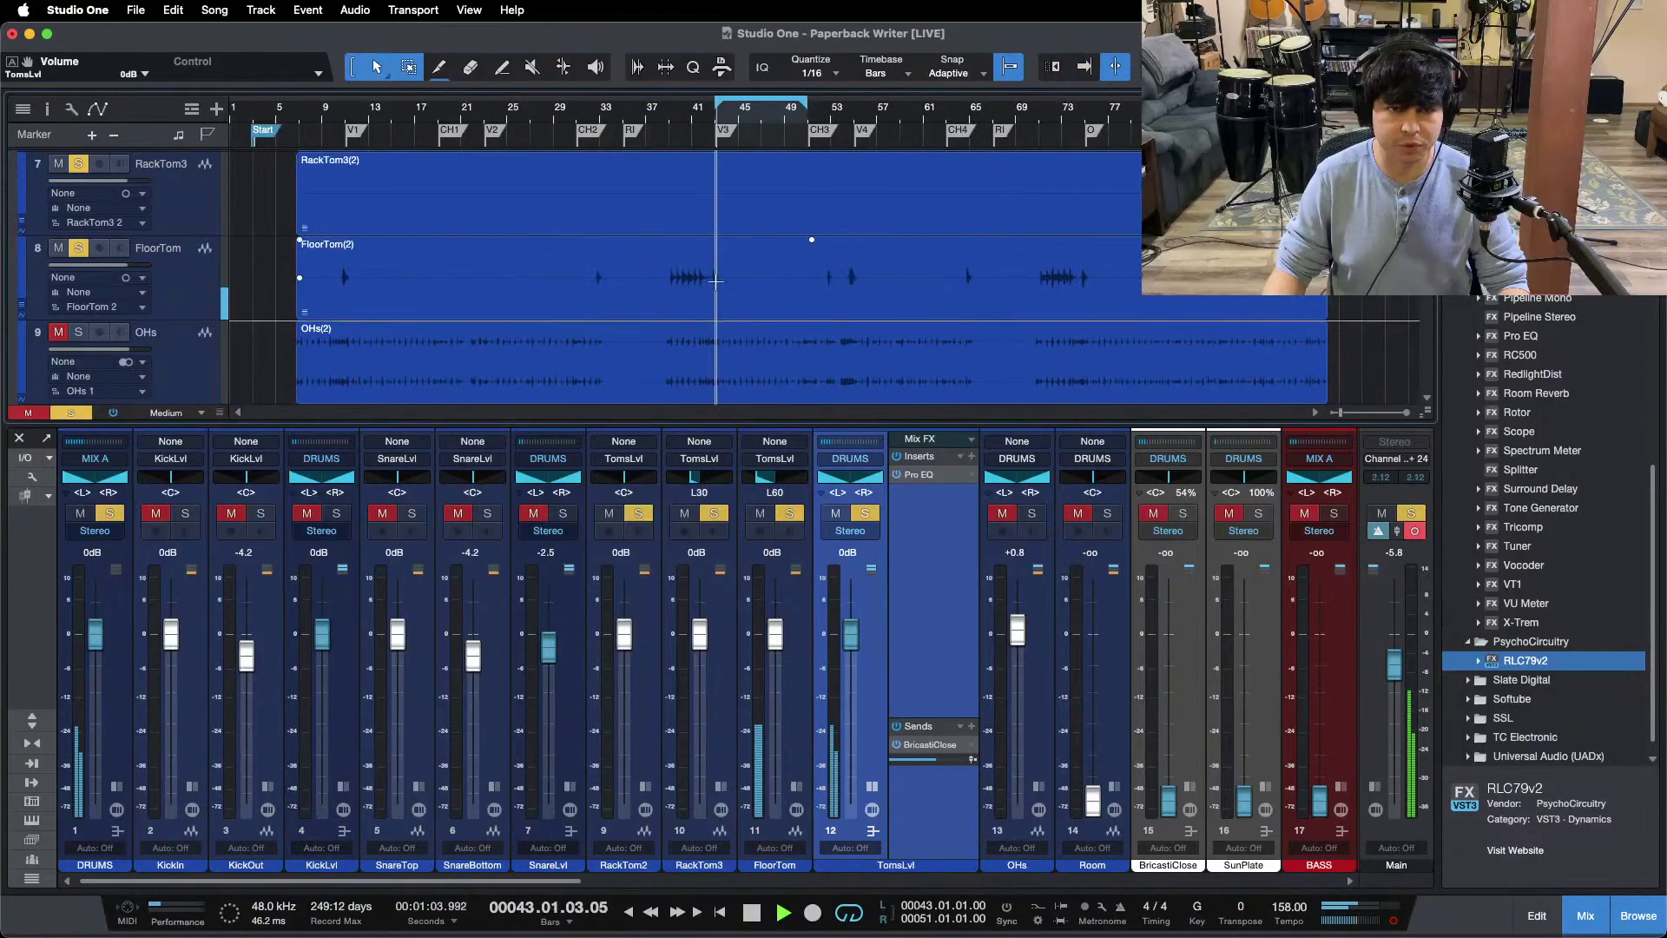
key(F3)
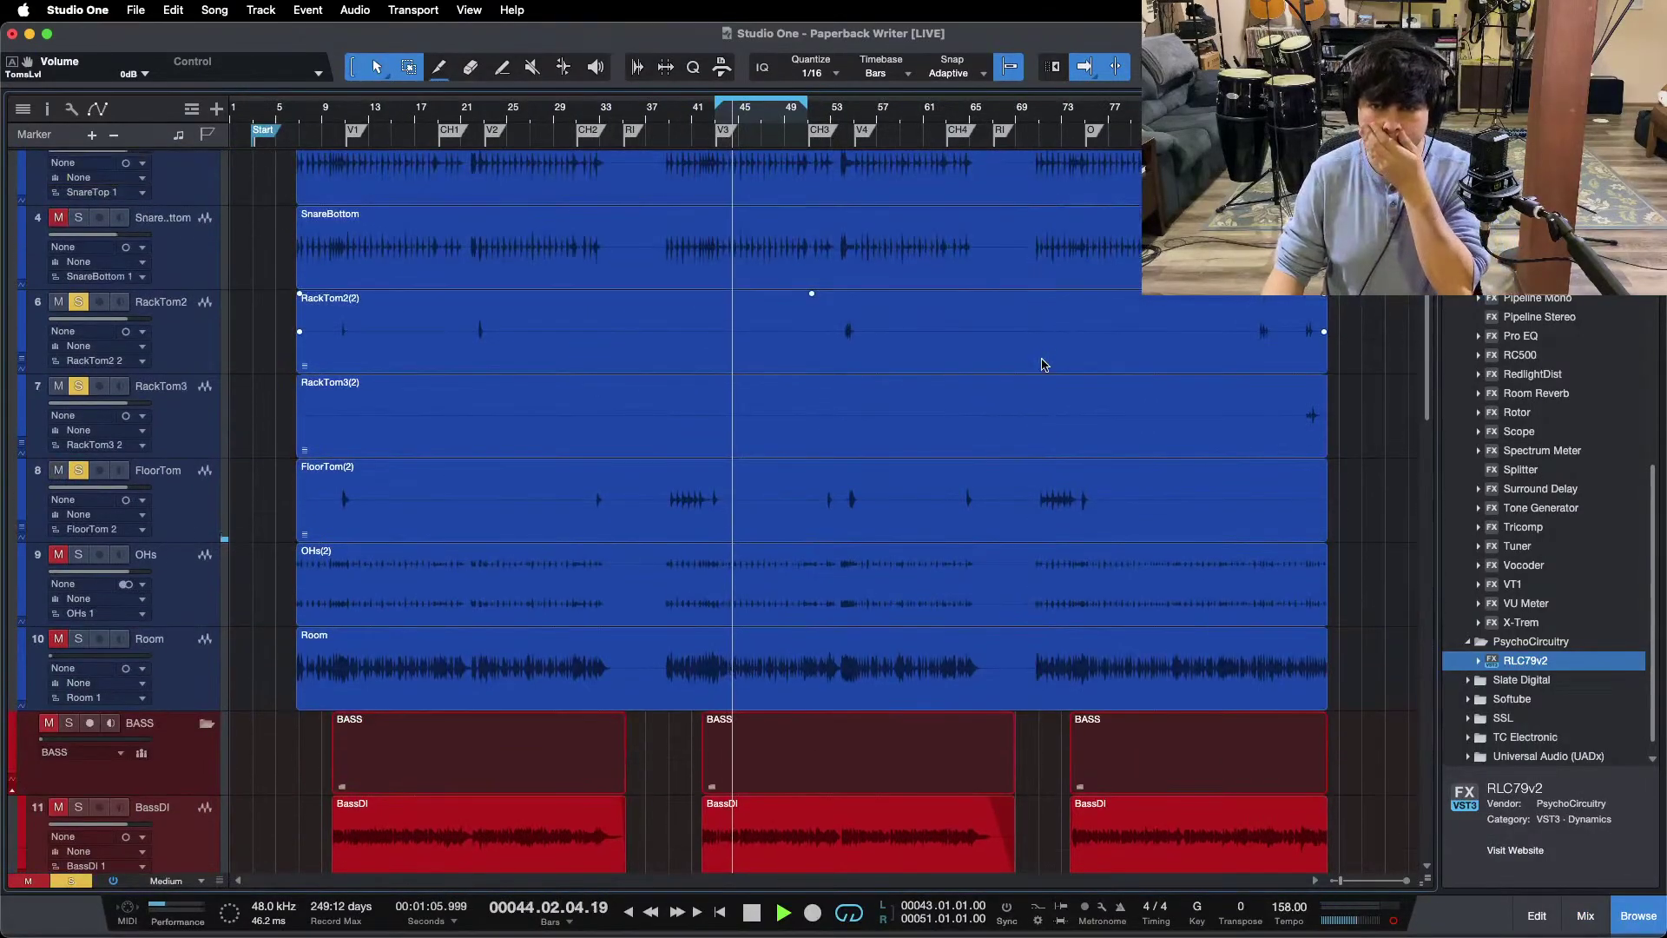
click(667, 126)
key(z)
key(f)
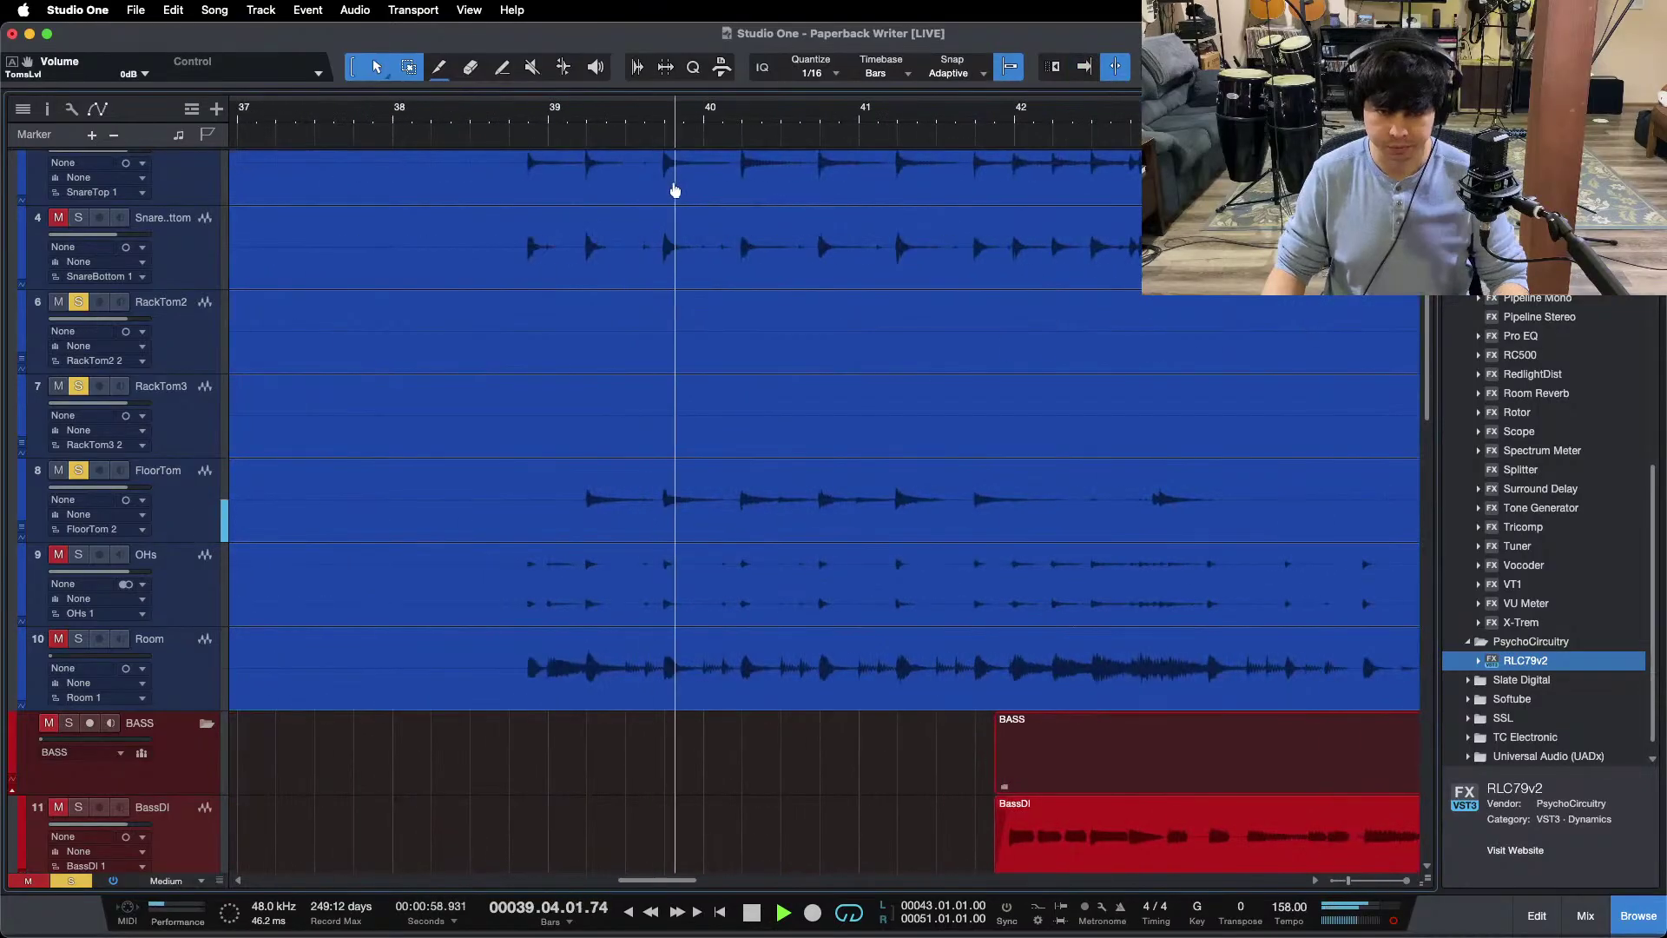
key(f)
click(560, 115)
key(F3)
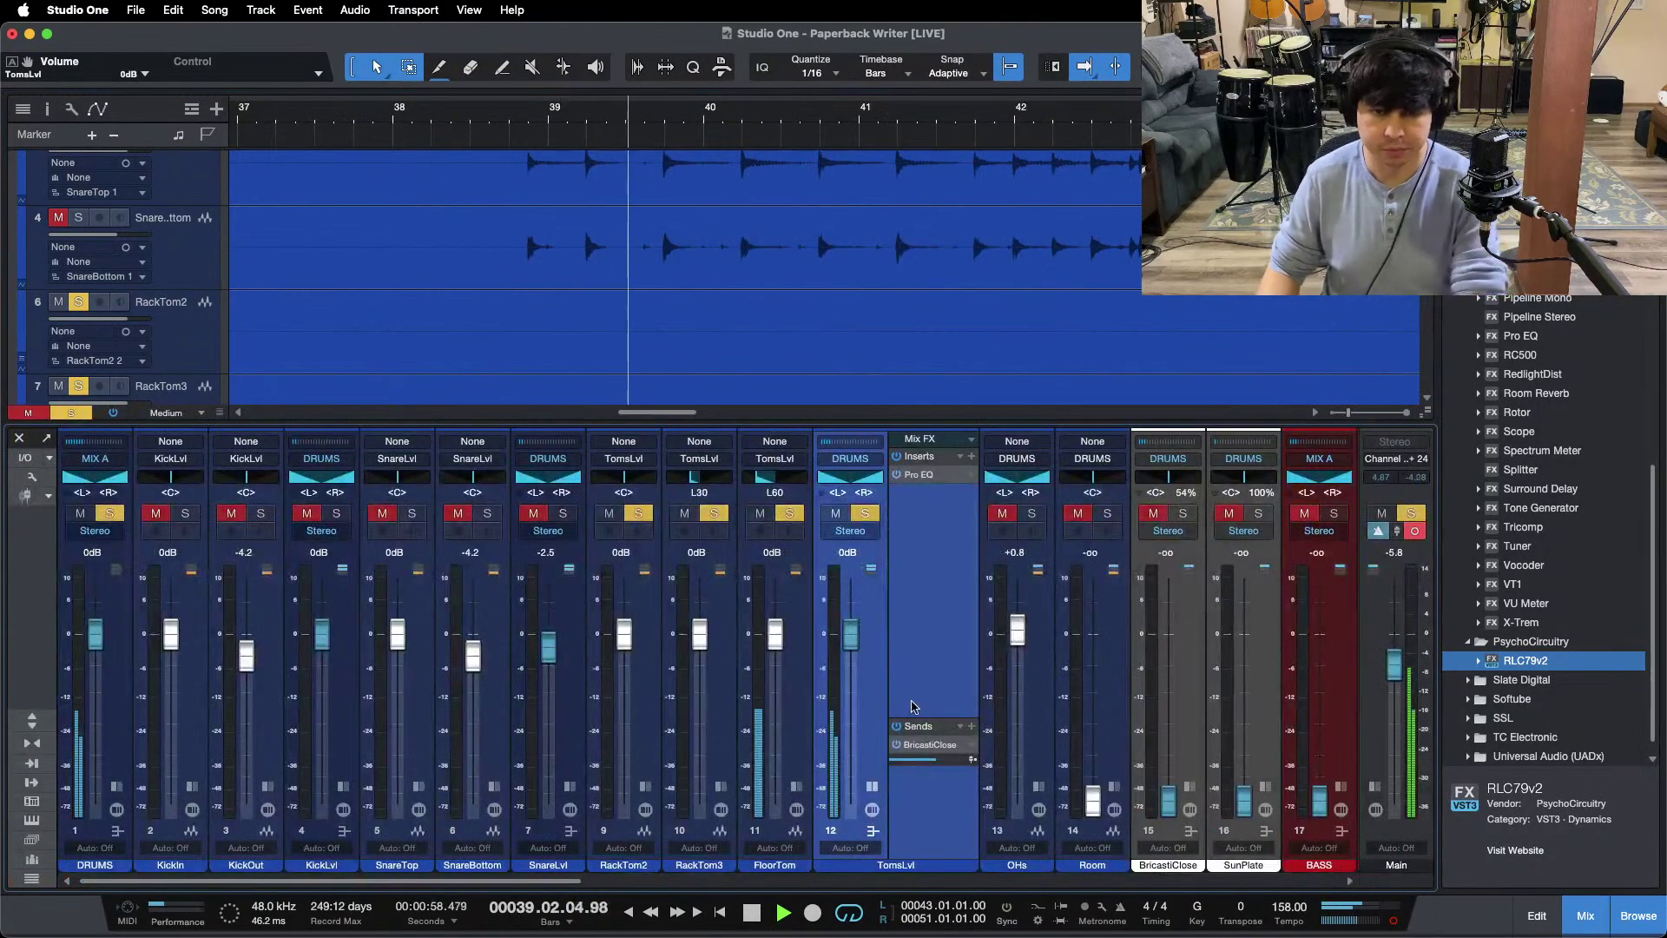
Step: Open the Pro EQ on the TomsLvl bus and enable its low cut at 69.3 Hz
click(921, 476)
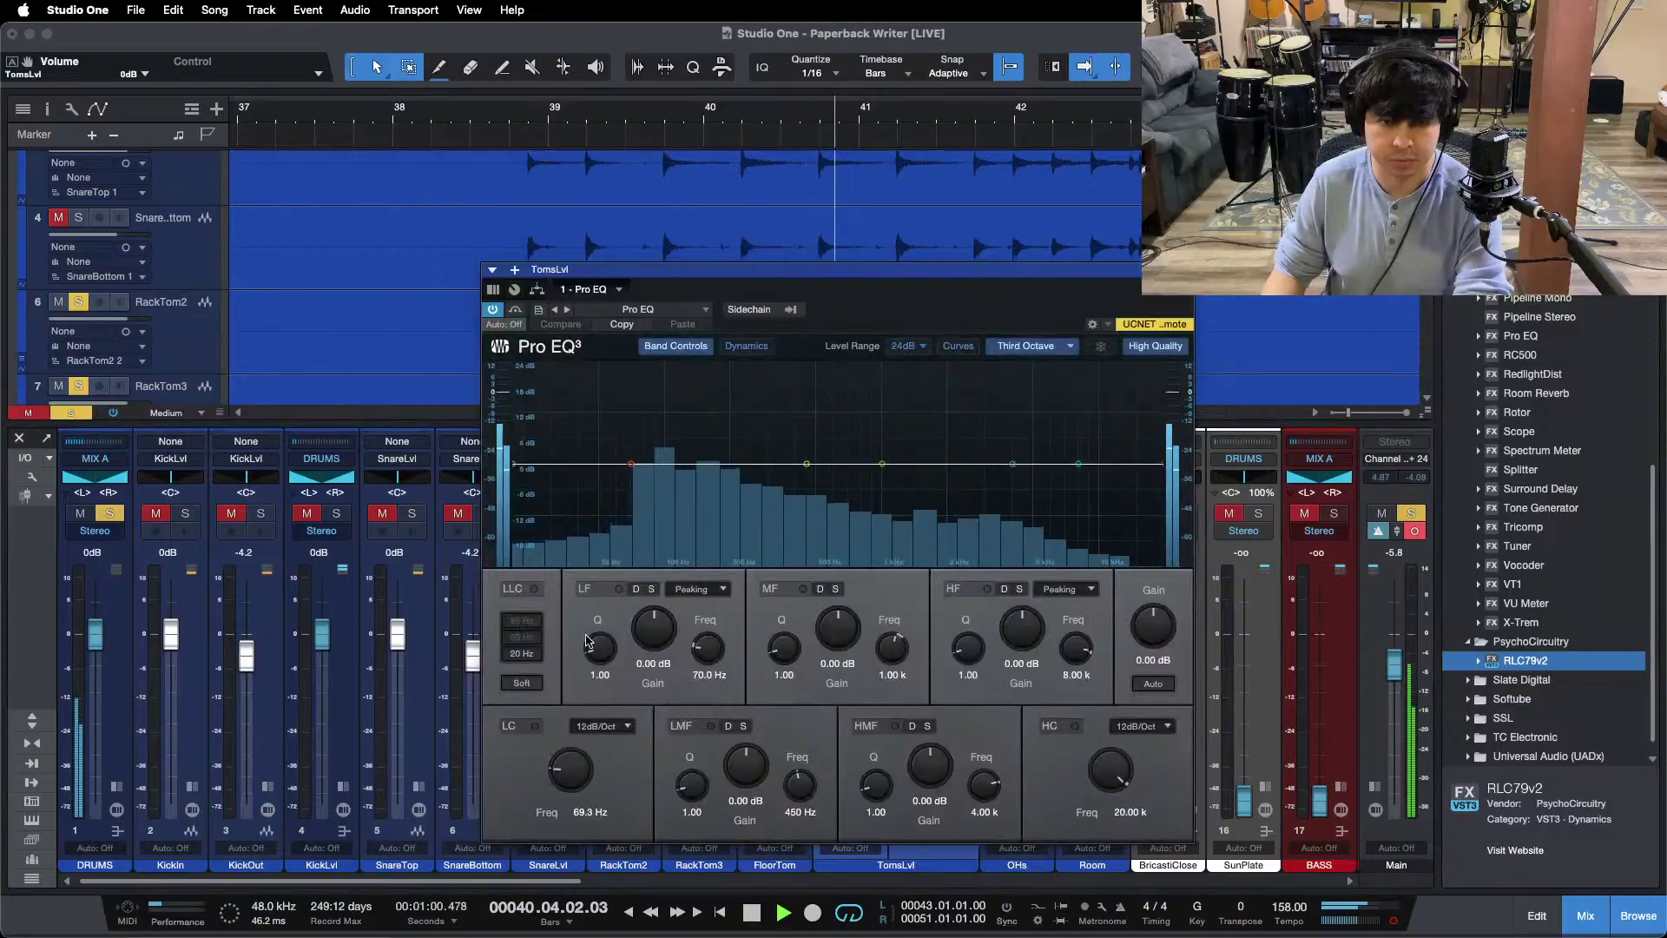
click(535, 725)
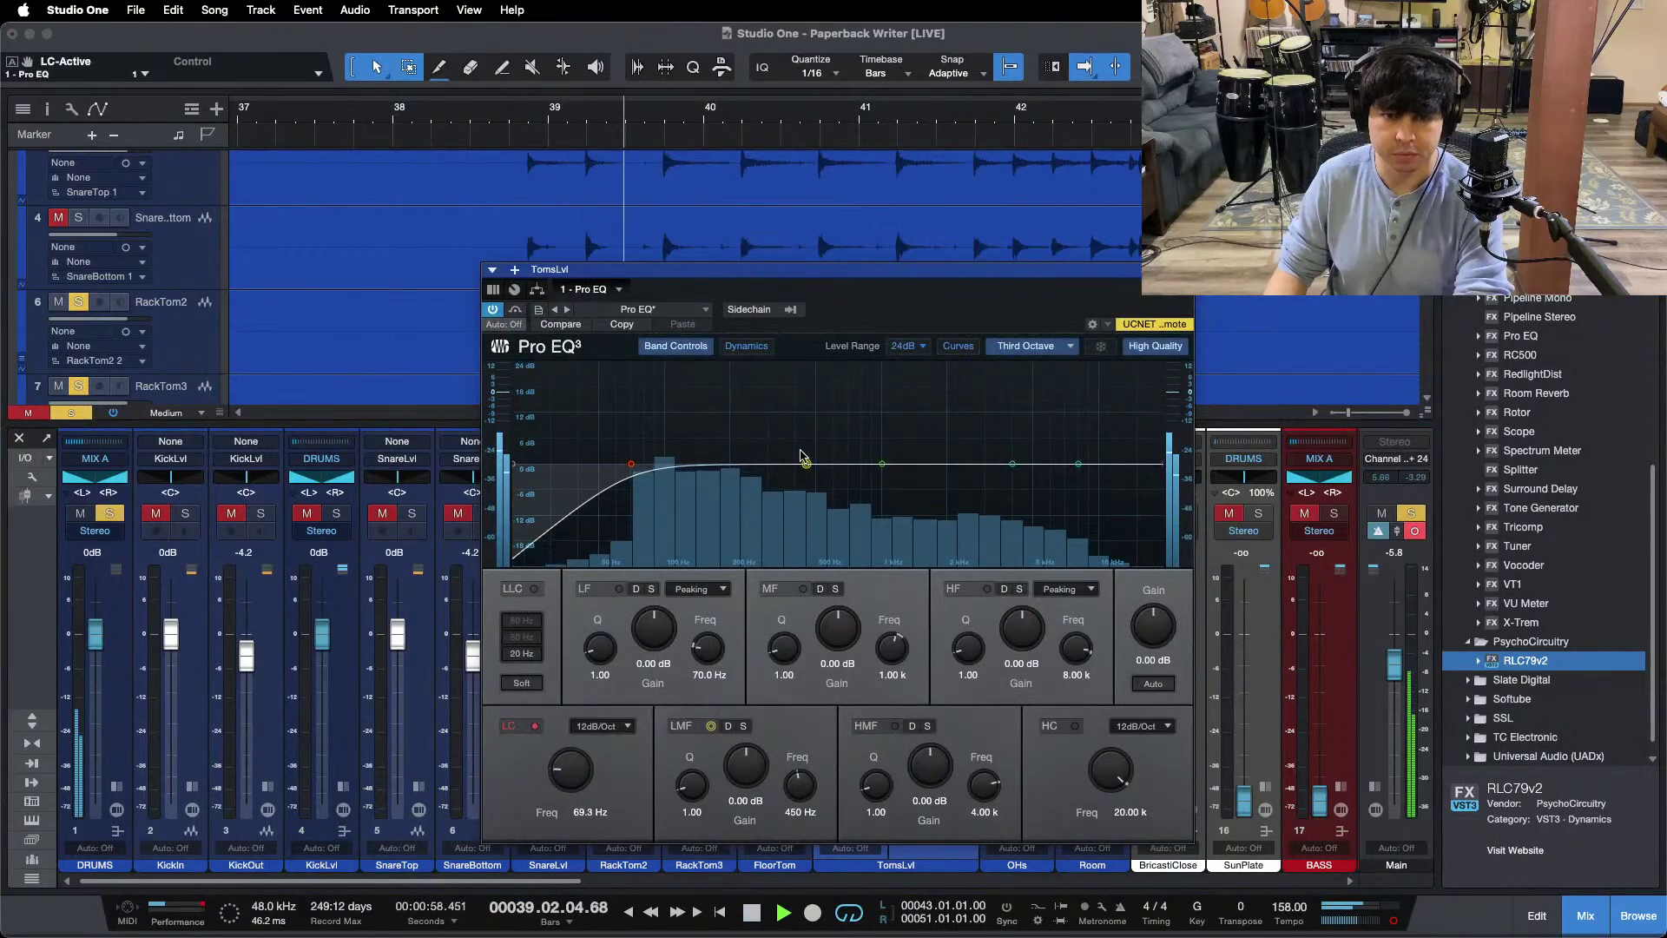
Step: In the TomsLvl Pro EQ, set the LMF gain to -18.72 dB and HMF gain to 11.04 dB, with the bus volume at +2.1 dB
drag(745, 765, 744, 774)
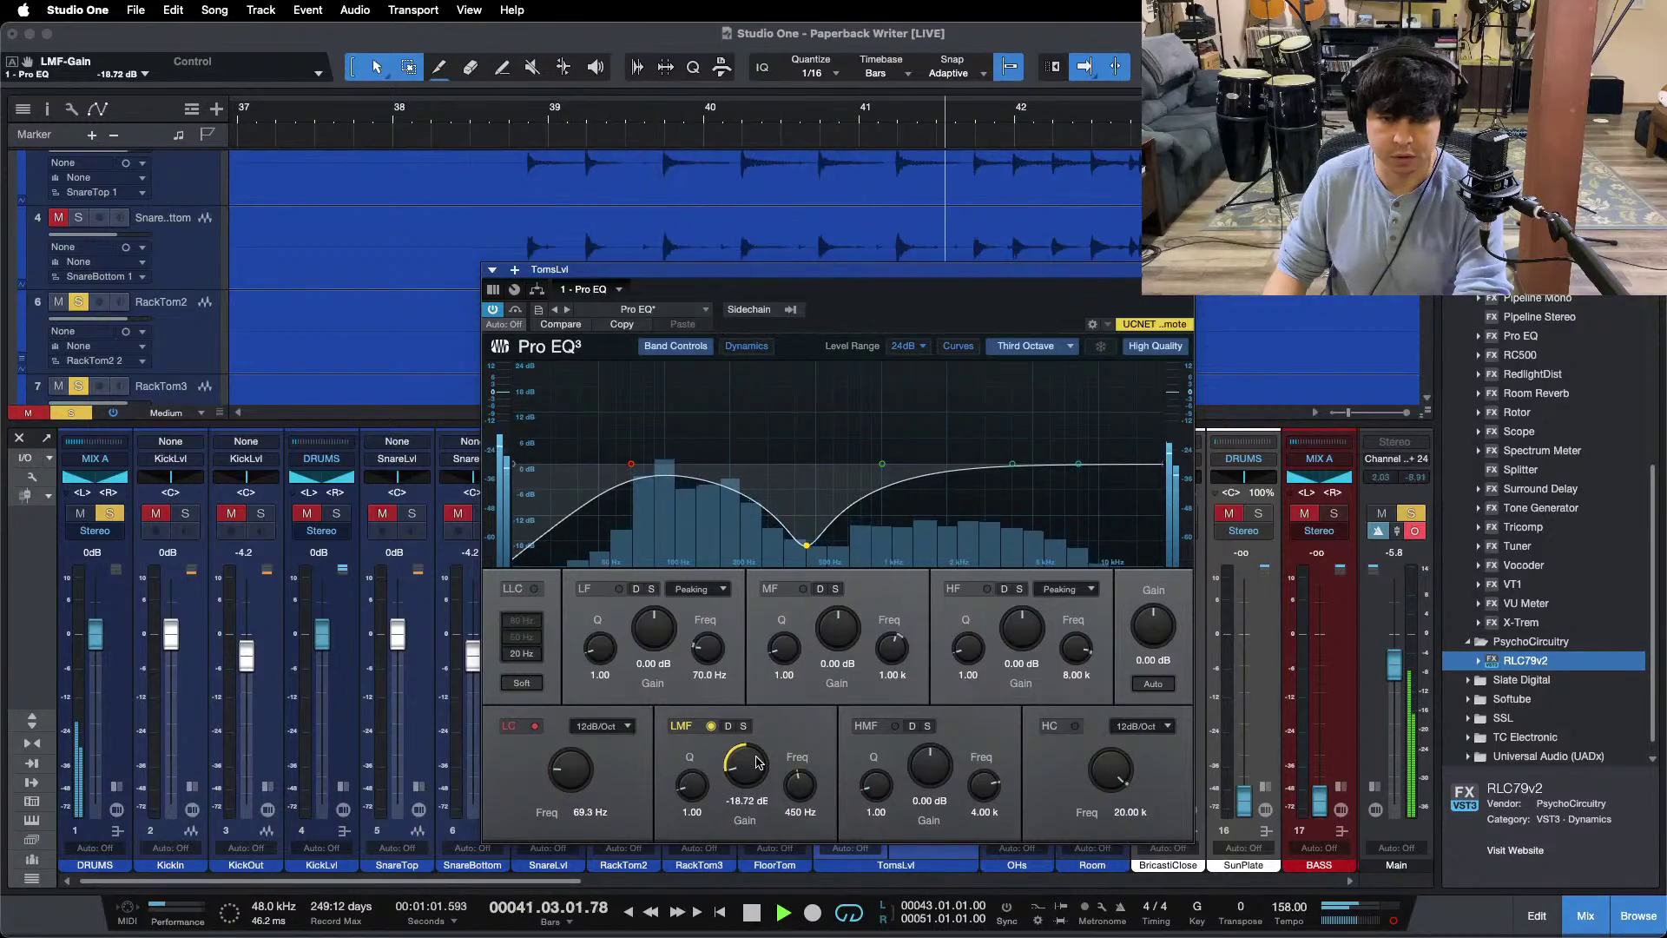
drag(782, 270, 398, 244)
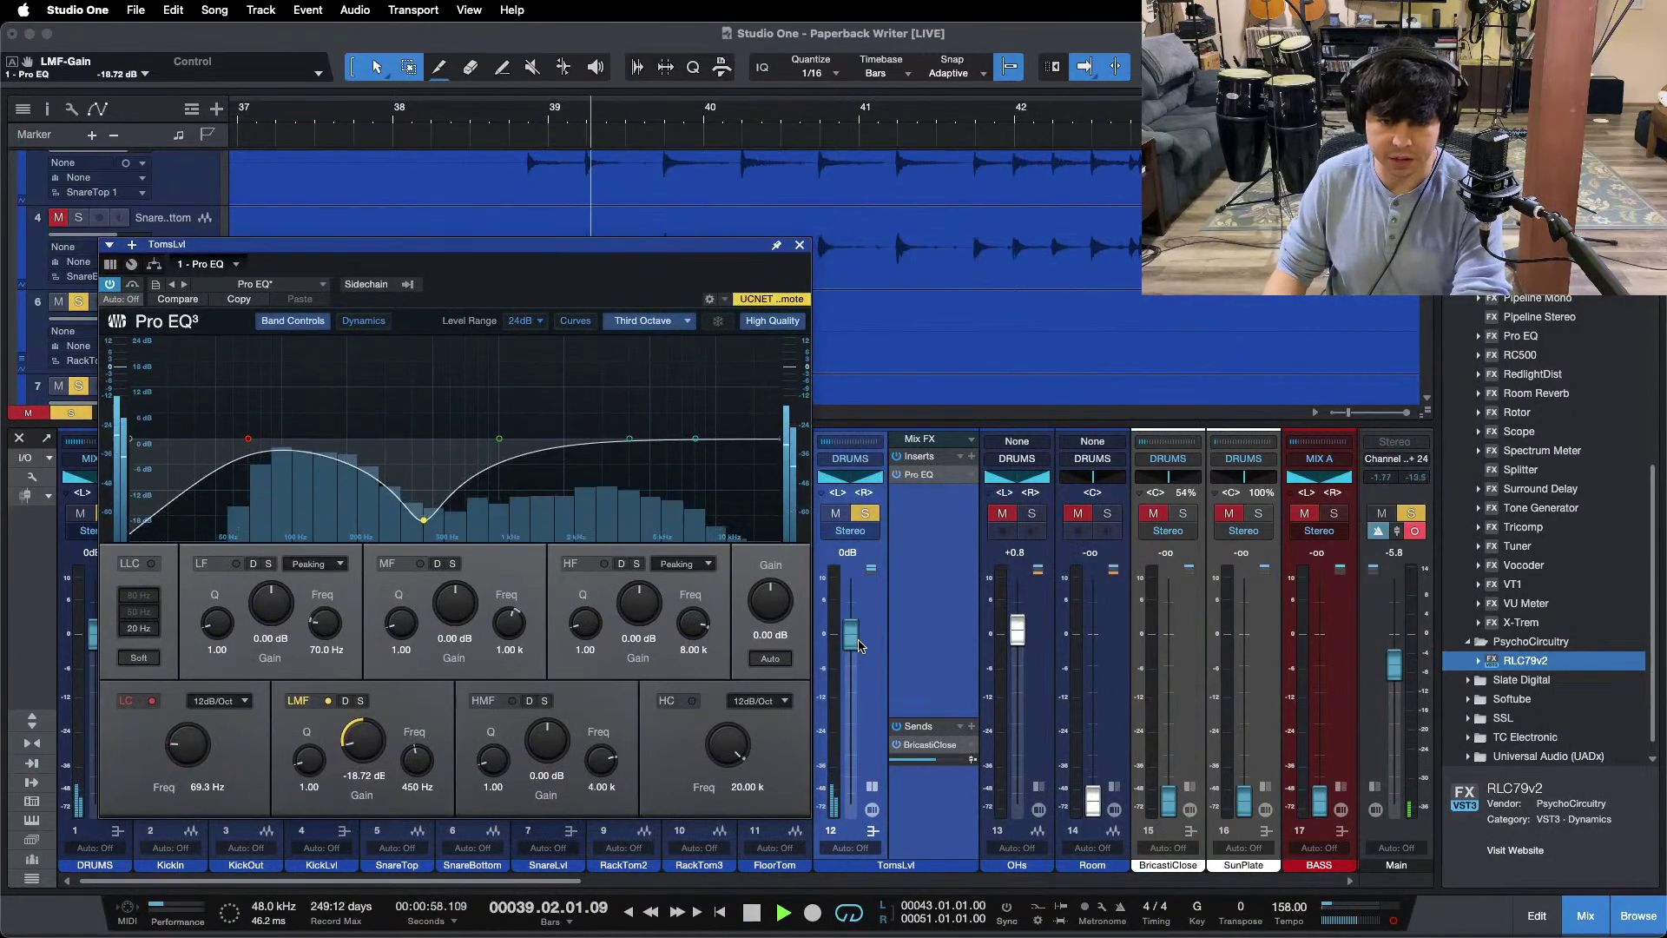
drag(858, 645, 850, 637)
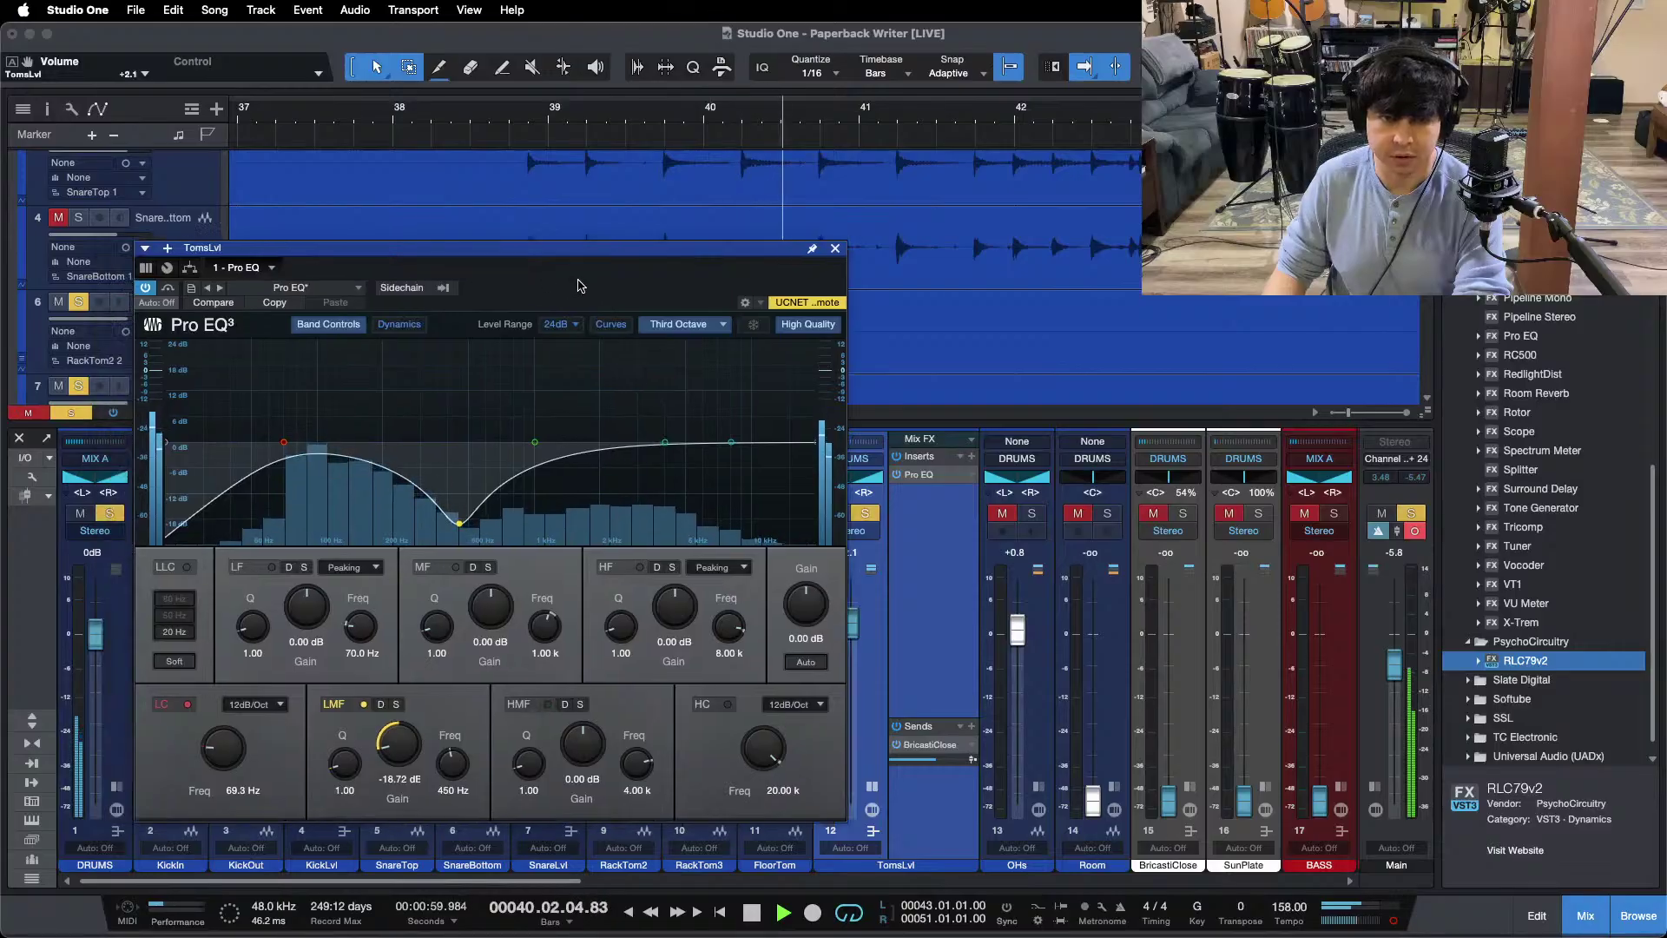
drag(478, 244, 747, 277)
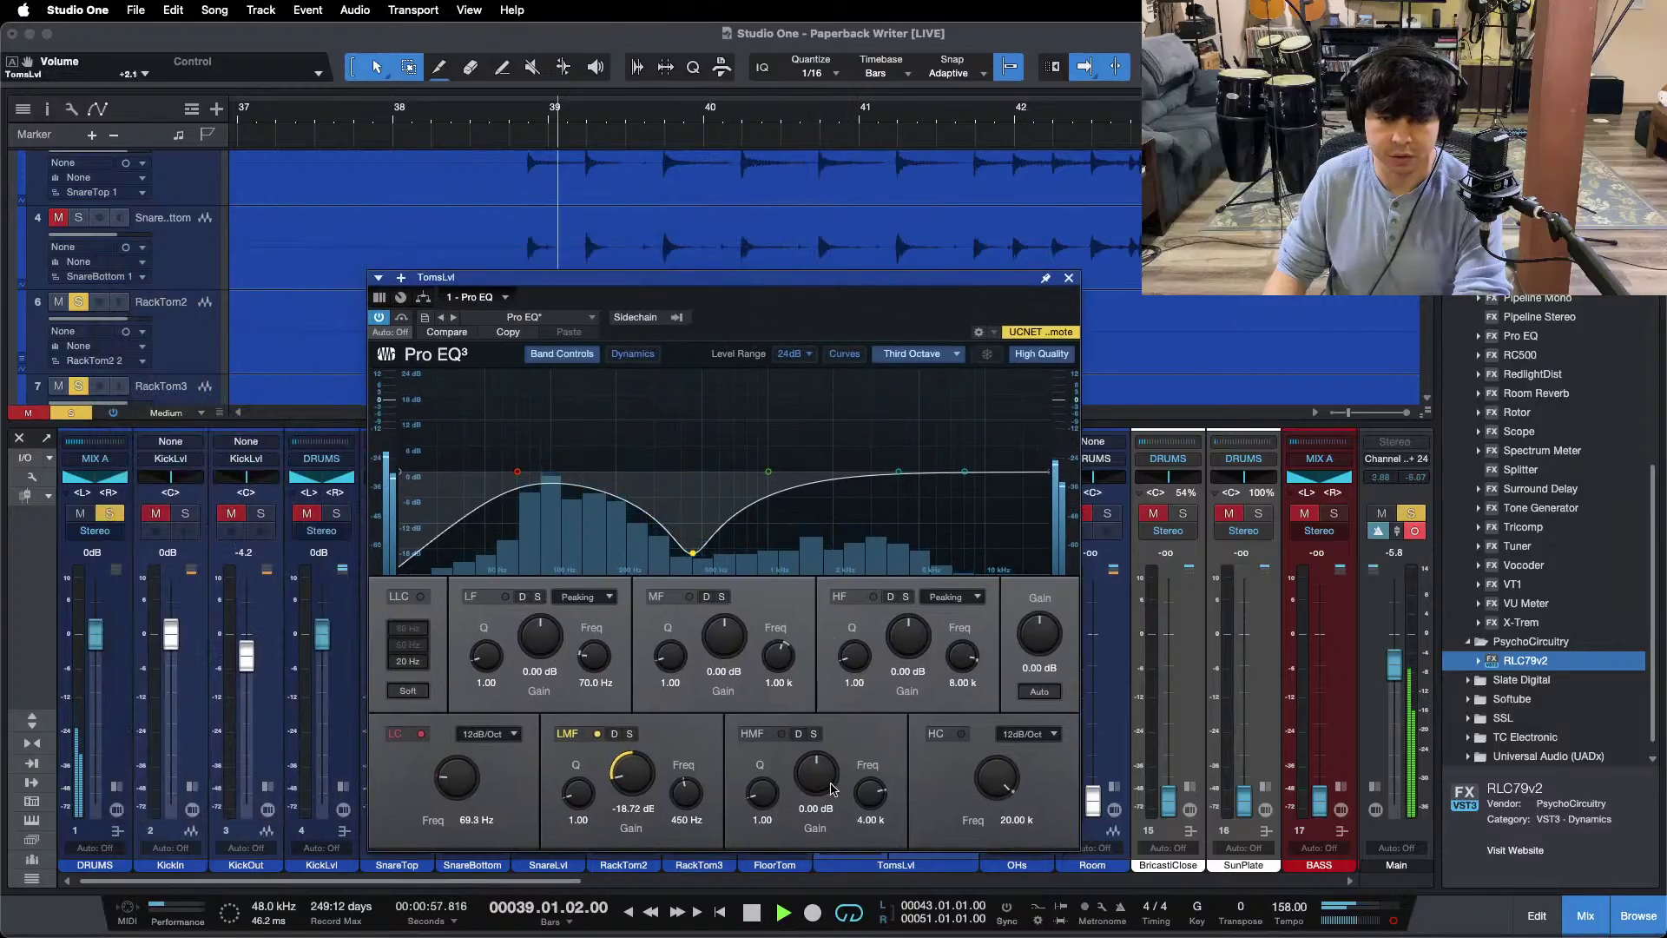
drag(815, 783, 814, 780)
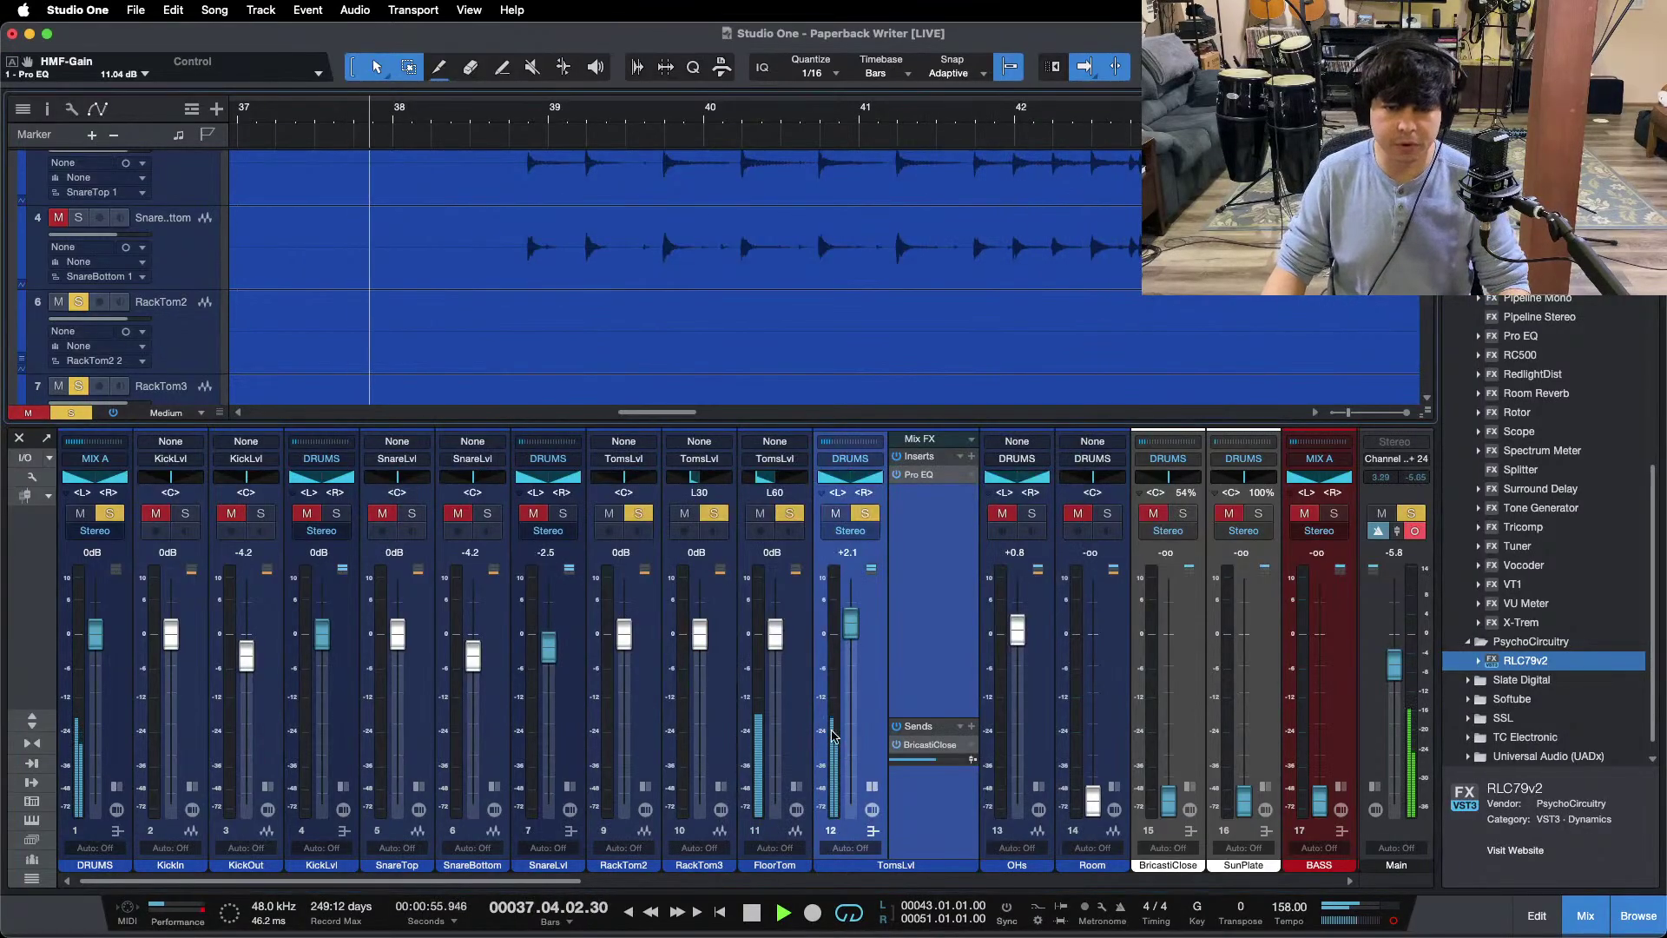
Step: With TomsLvl unsoloed, lower its volume to +0.4 dB and collapse the channel
drag(851, 623, 849, 634)
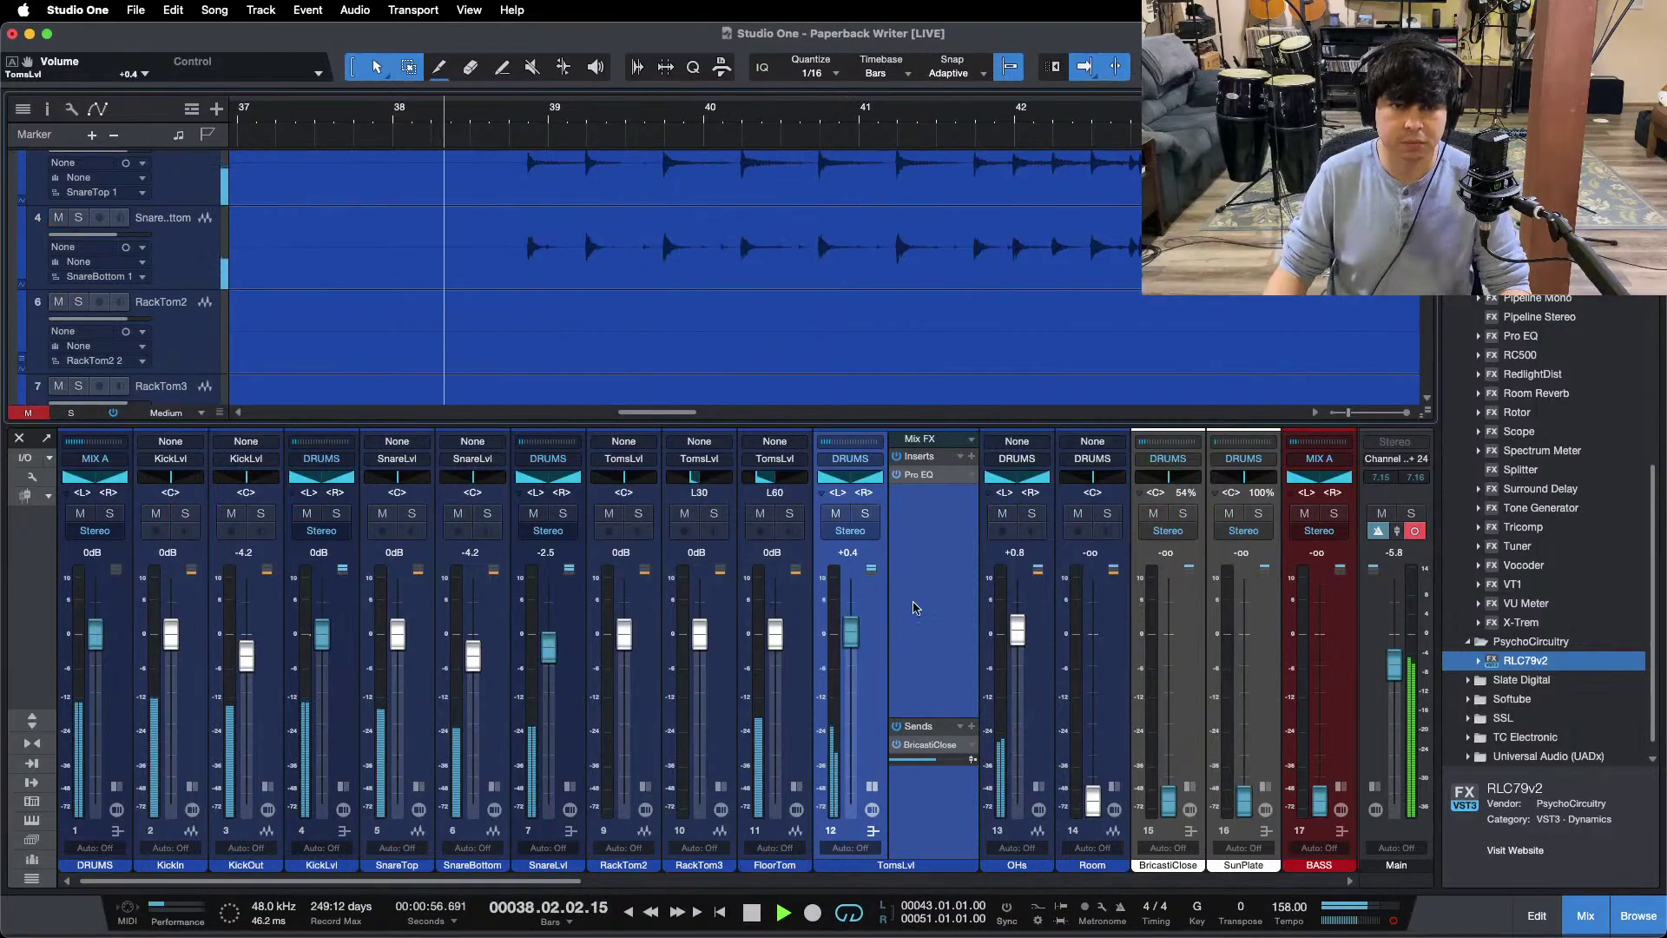
click(872, 787)
super+click(854, 630)
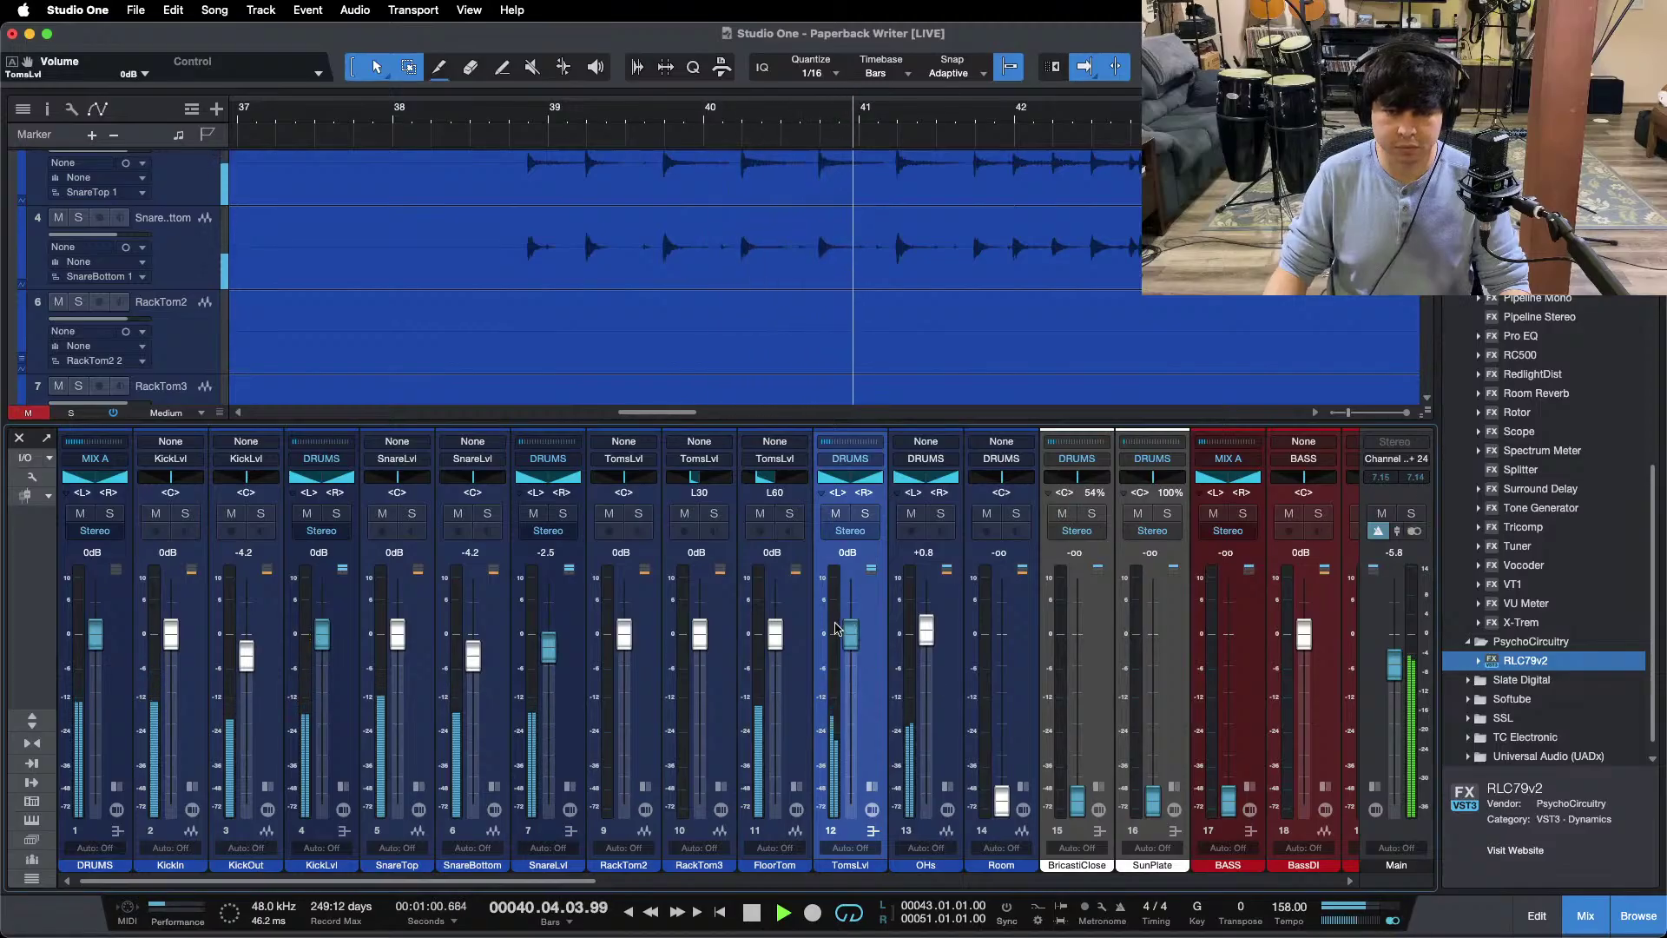
scroll(847, 635, up, 2)
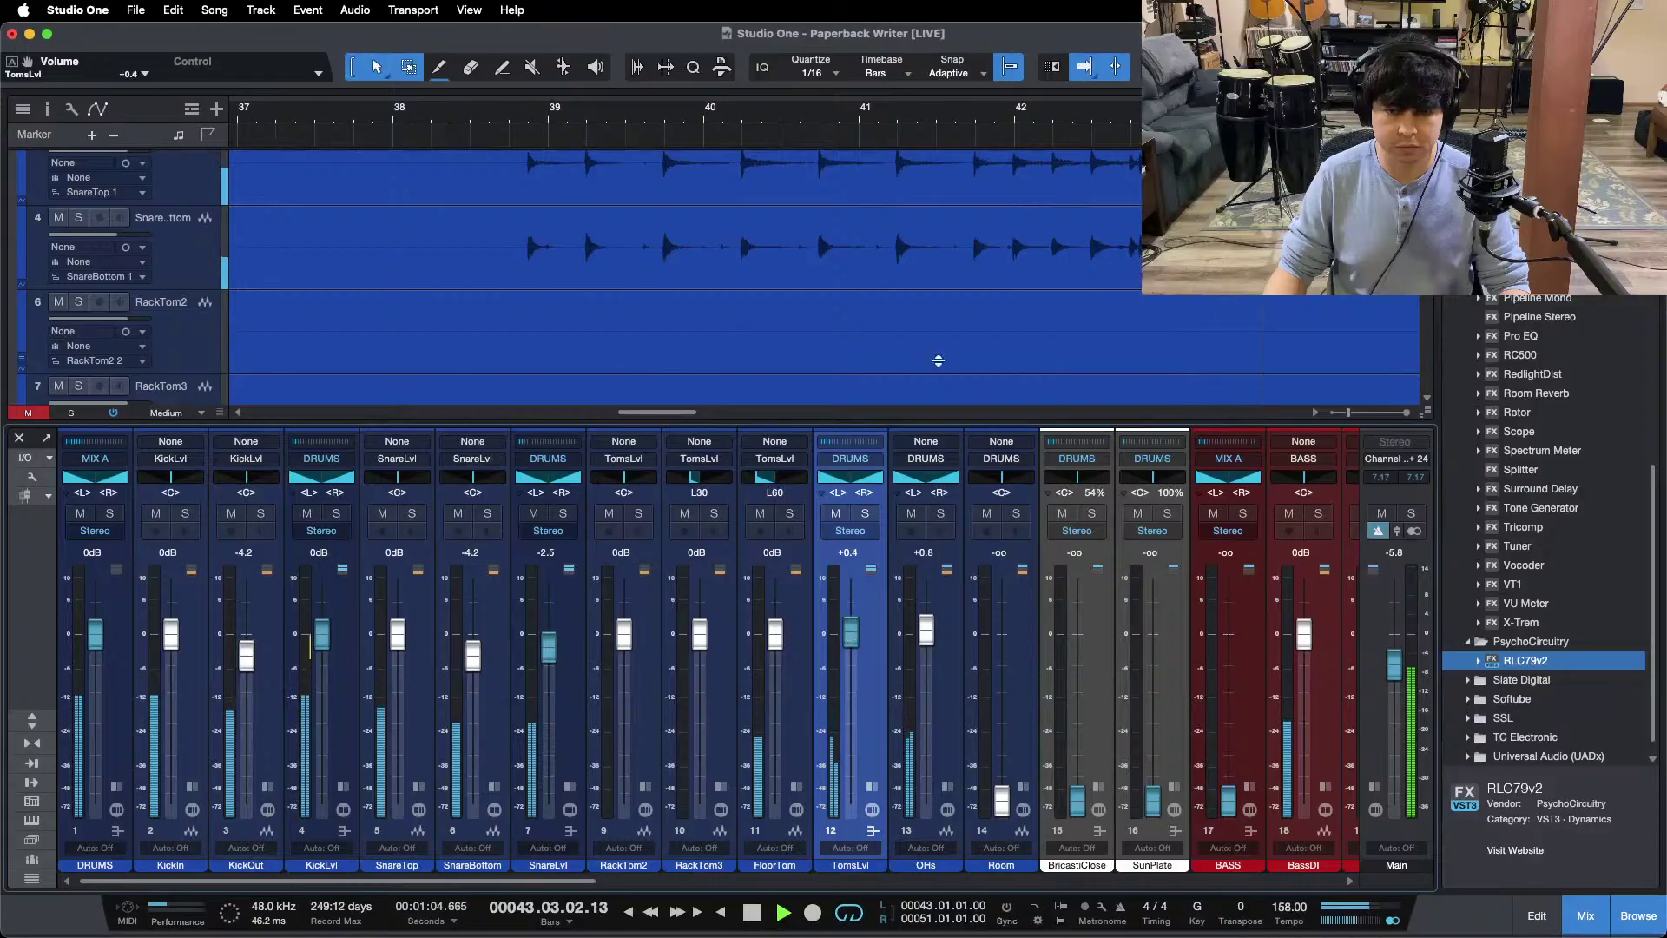
Step: Hide the mixer and play the tom hits leading into verse 3 and verse 4 in the full drum mix
click(1007, 117)
key(w)
key(F3)
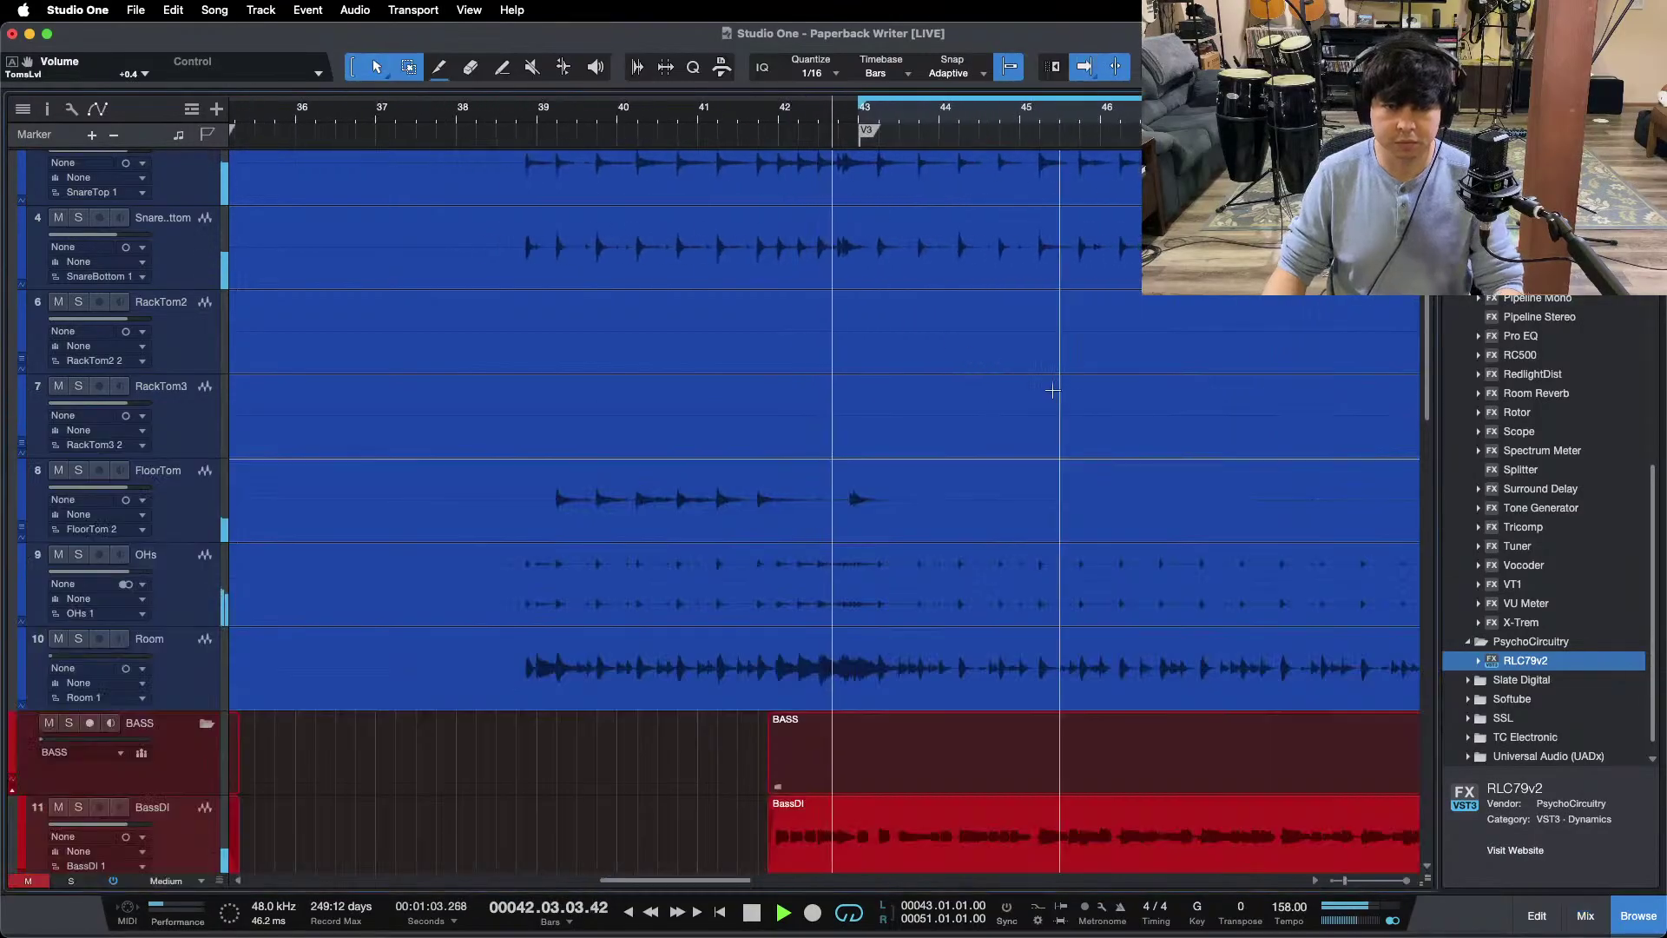
key(z)
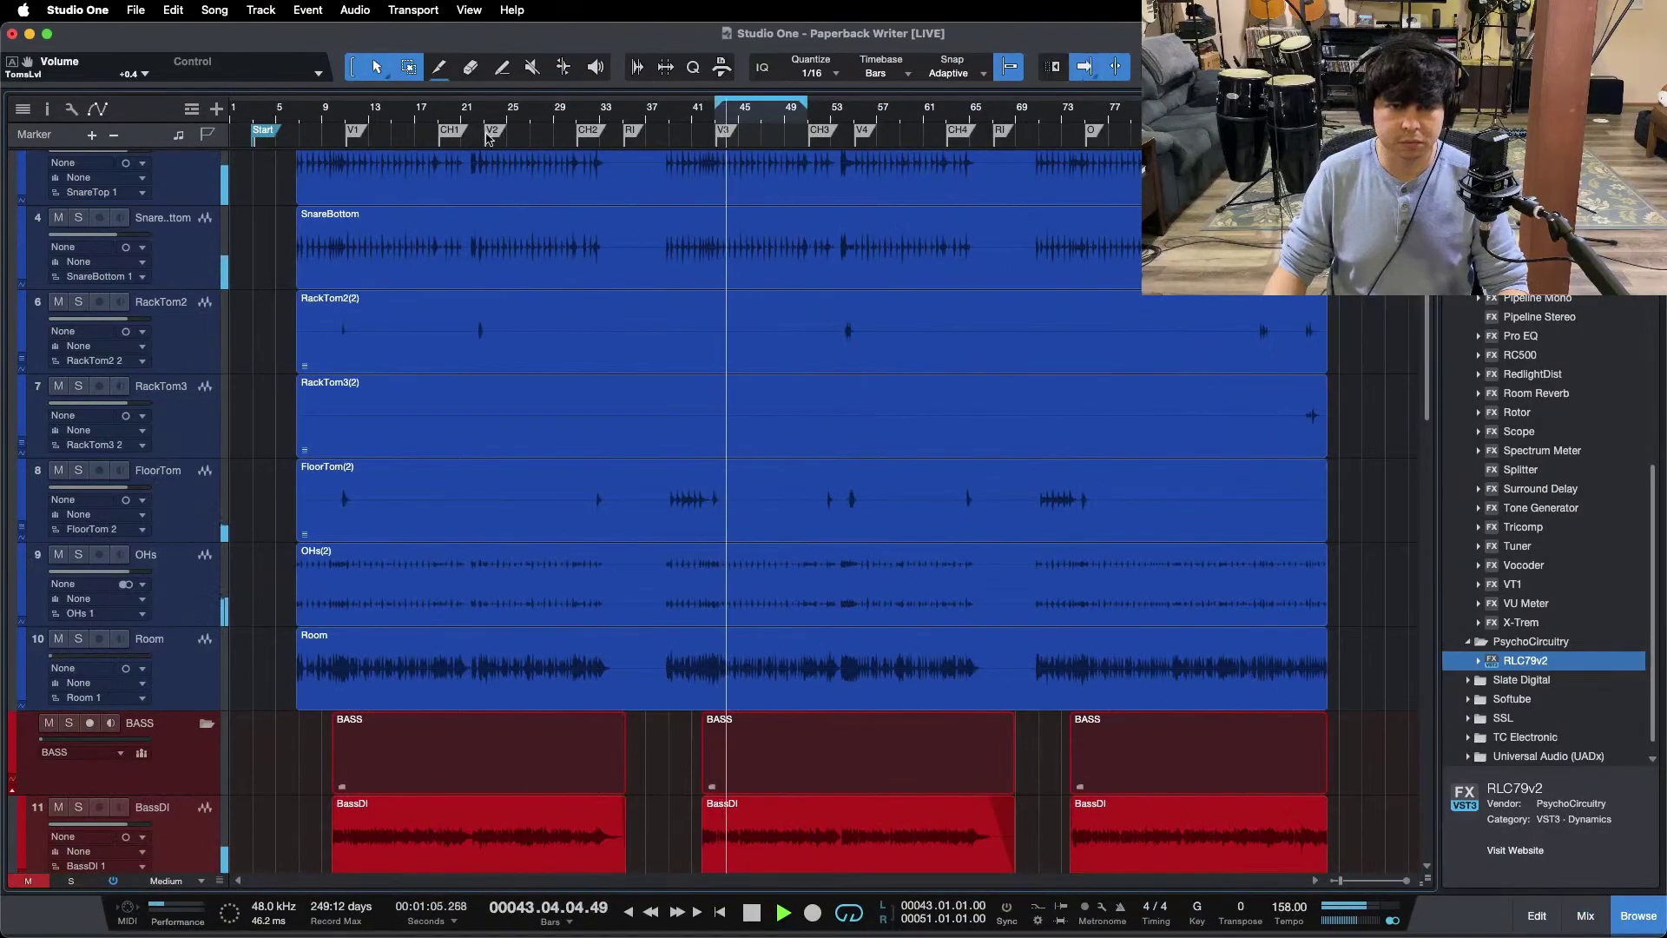
click(835, 119)
key(e)
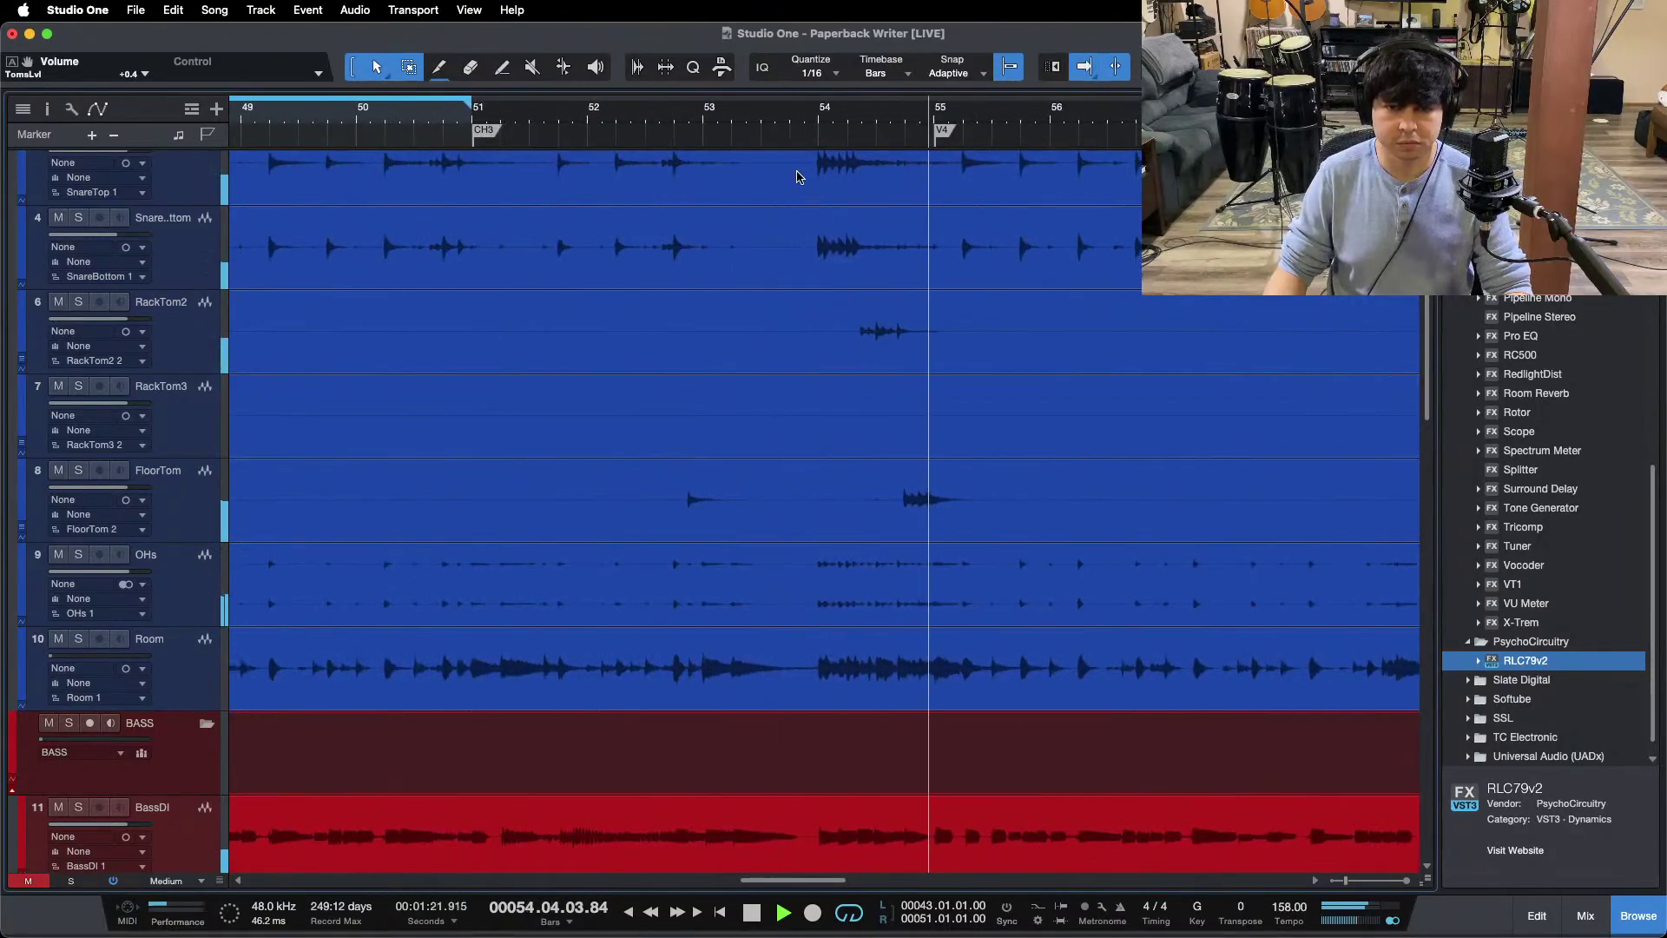
Step: Bring back the mixer, reset the TomsLvl volume to 0 dB and replay the tom fill before verse 4
key(F3)
alt+click(851, 633)
click(792, 126)
key(w)
key(w)
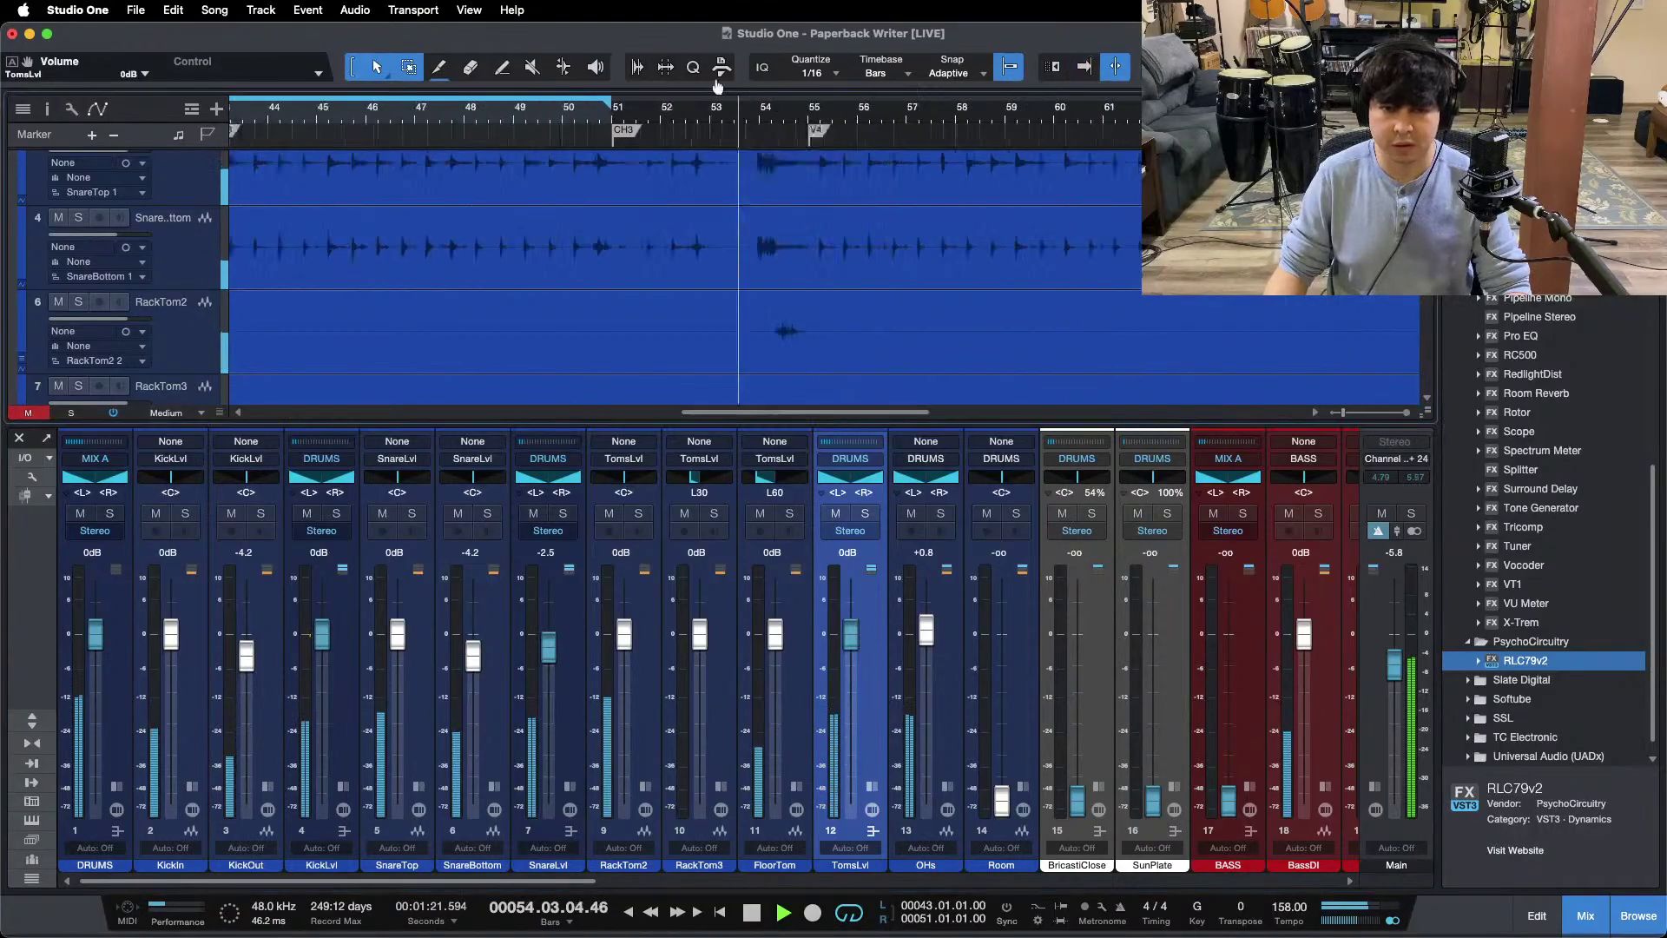
Step: Resume playback from the verse 3 loop start, then expand the Room channel, set it to 0 dB and solo it
key(F3)
key(f)
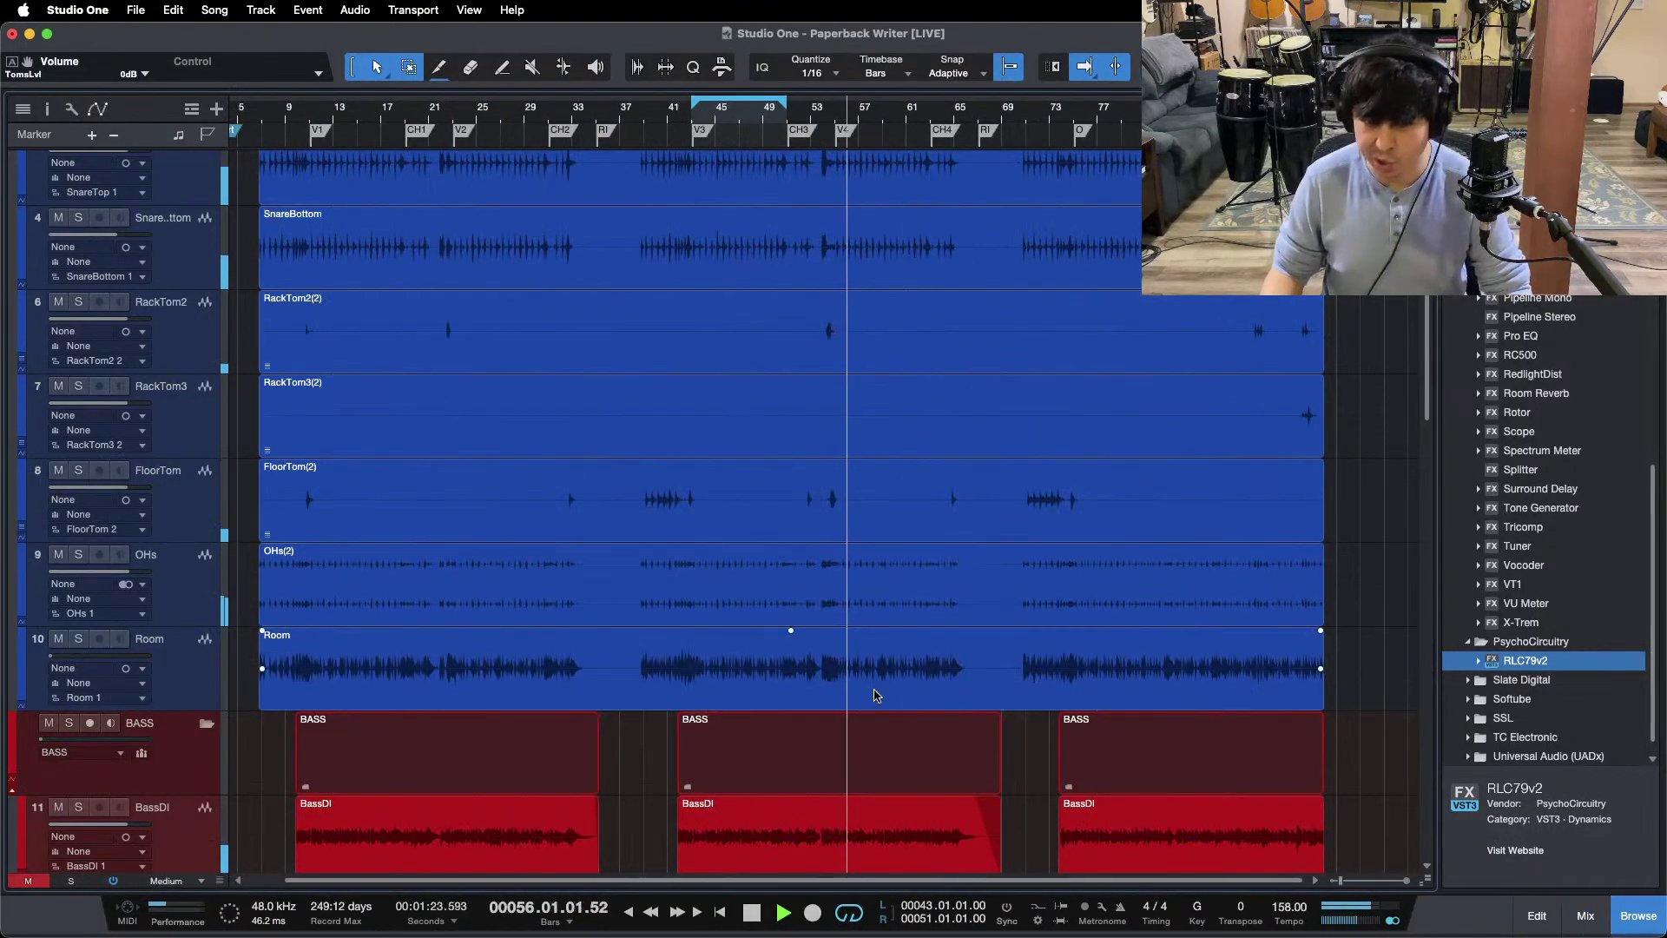
key(KP_1)
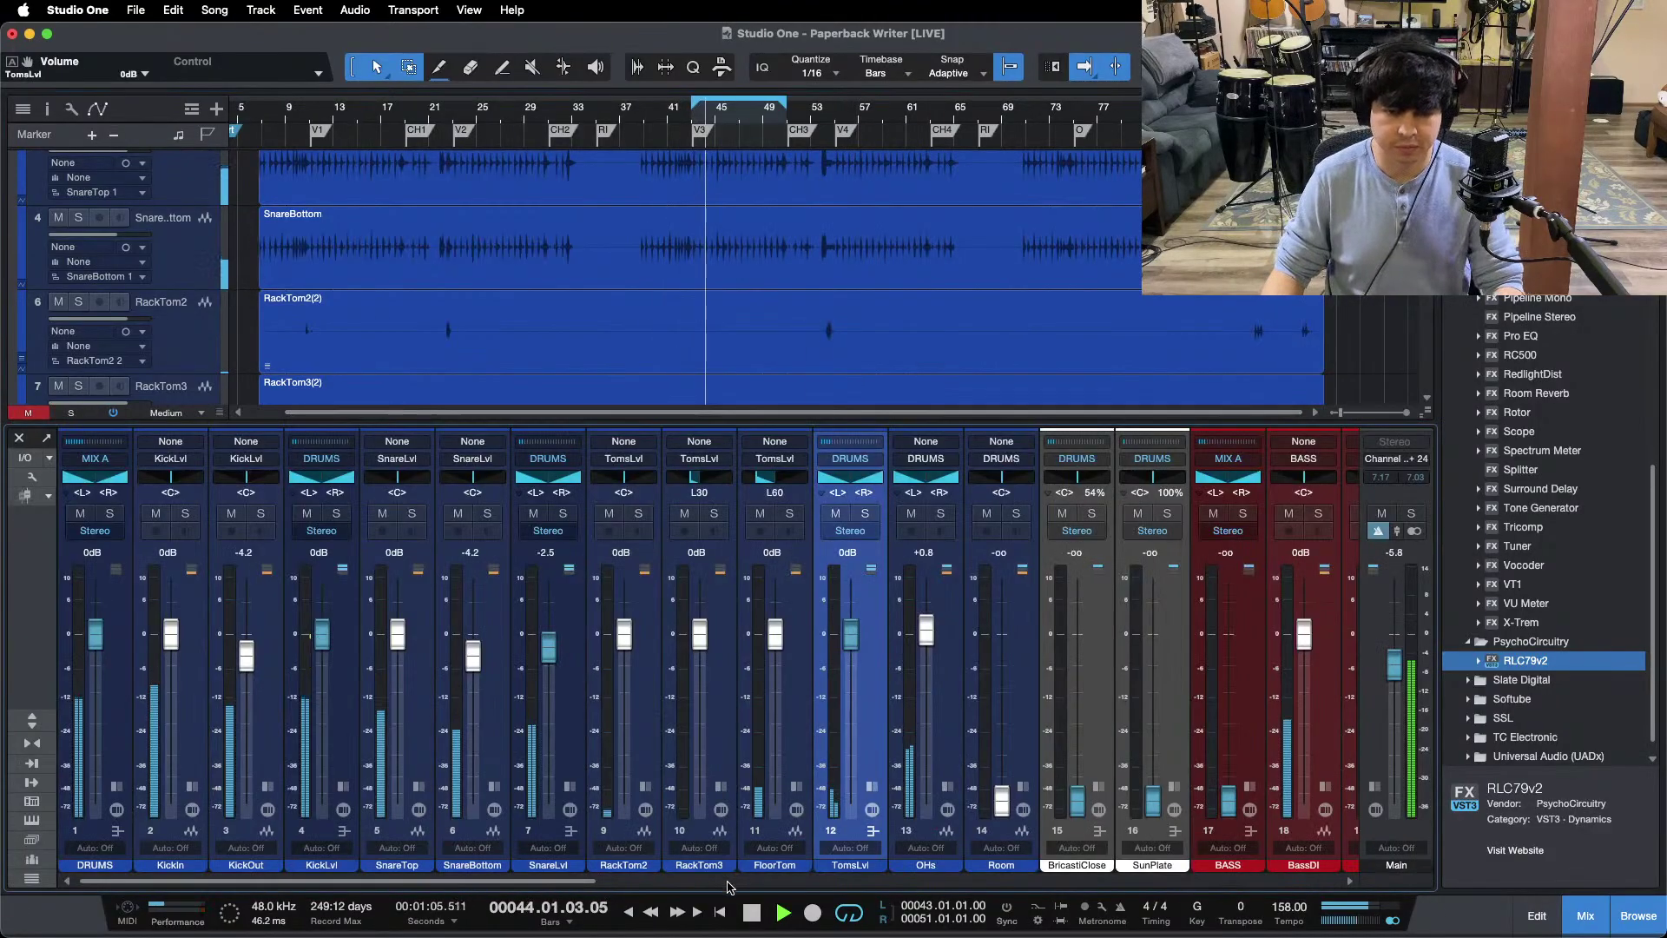
key(F3)
scroll(777, 810, right, 3)
click(773, 809)
alt+click(752, 798)
click(766, 514)
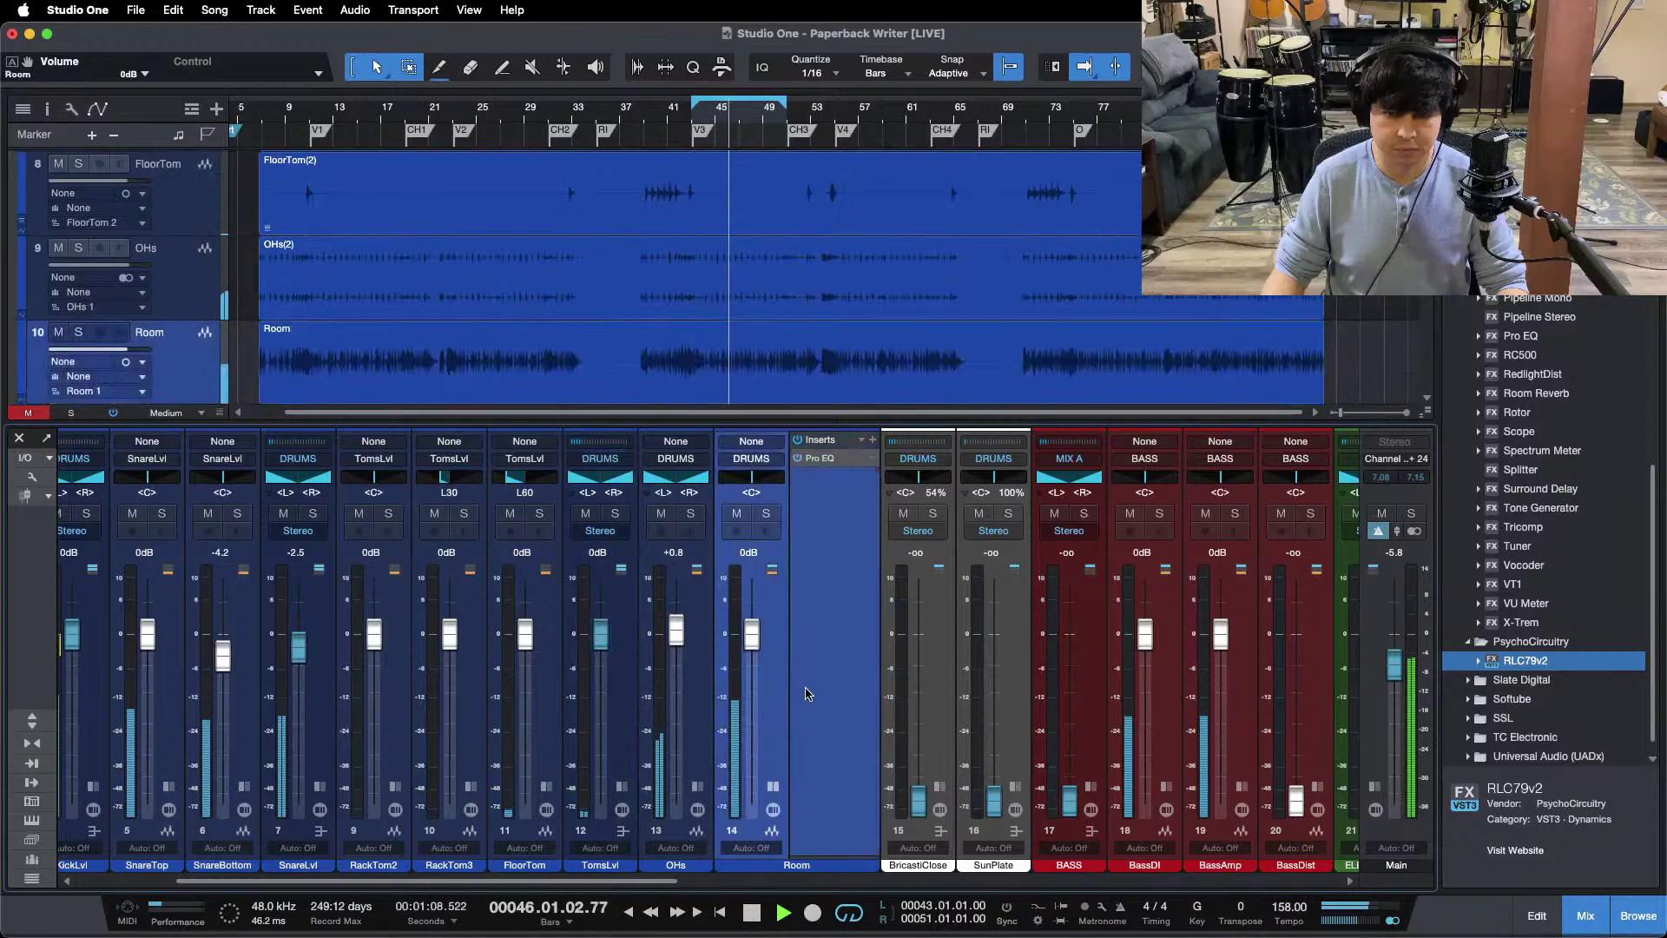
Step: Open the Pro EQ on the Room channel and set the LMF gain at 402 Hz to -21.60 dB
click(816, 462)
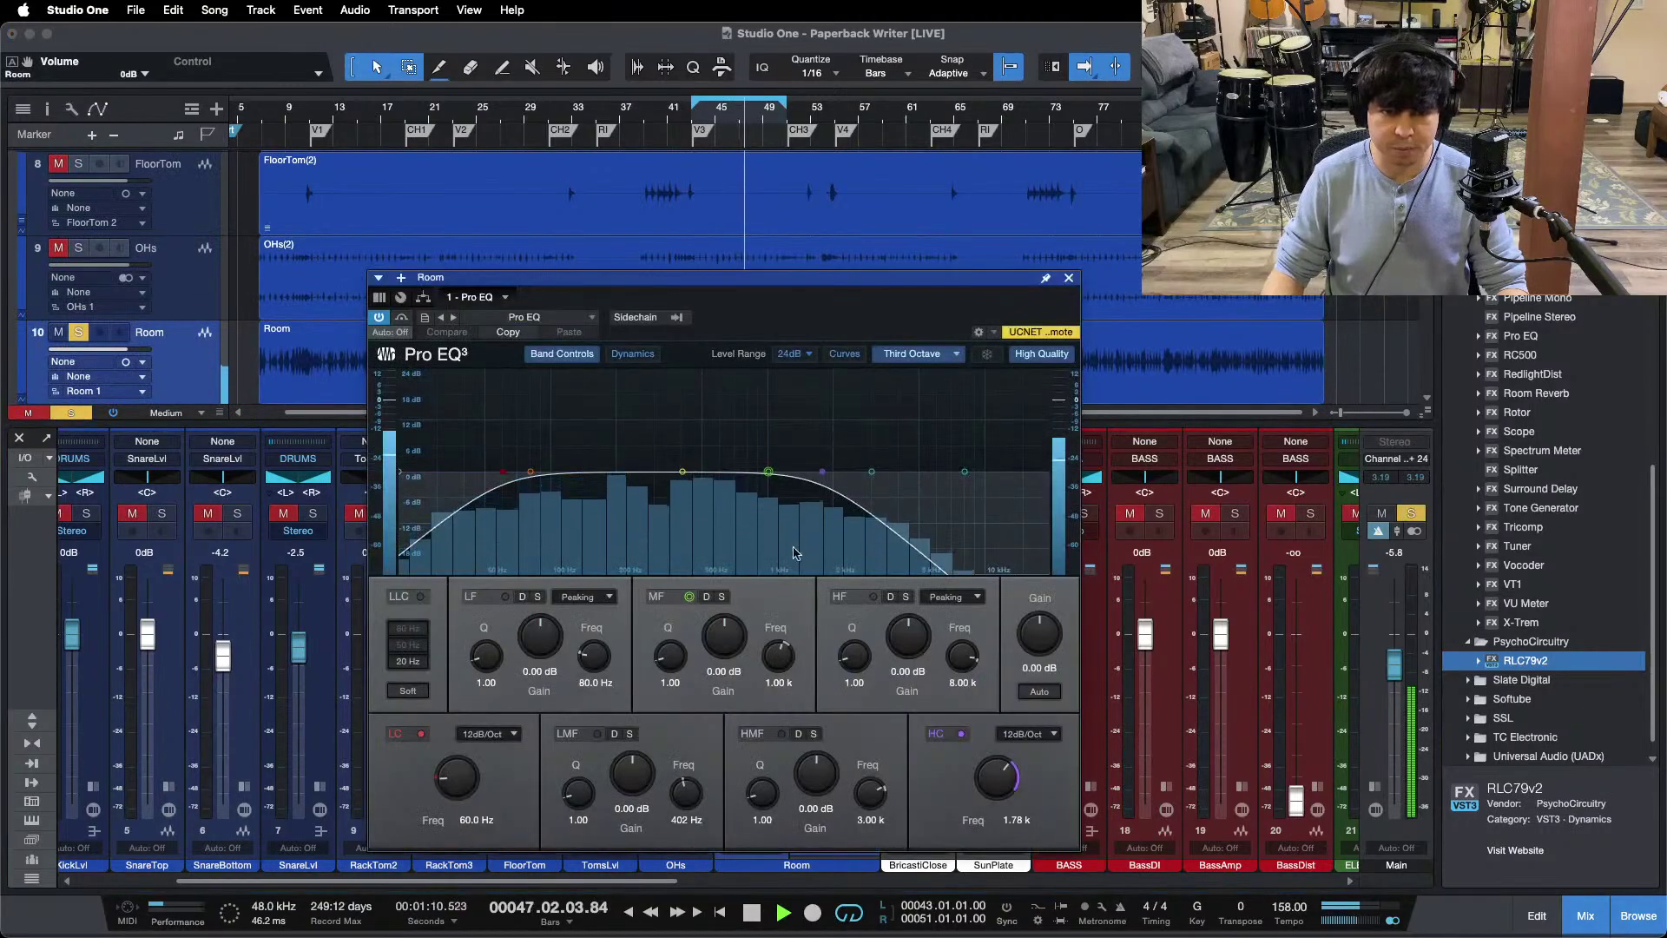
key(space)
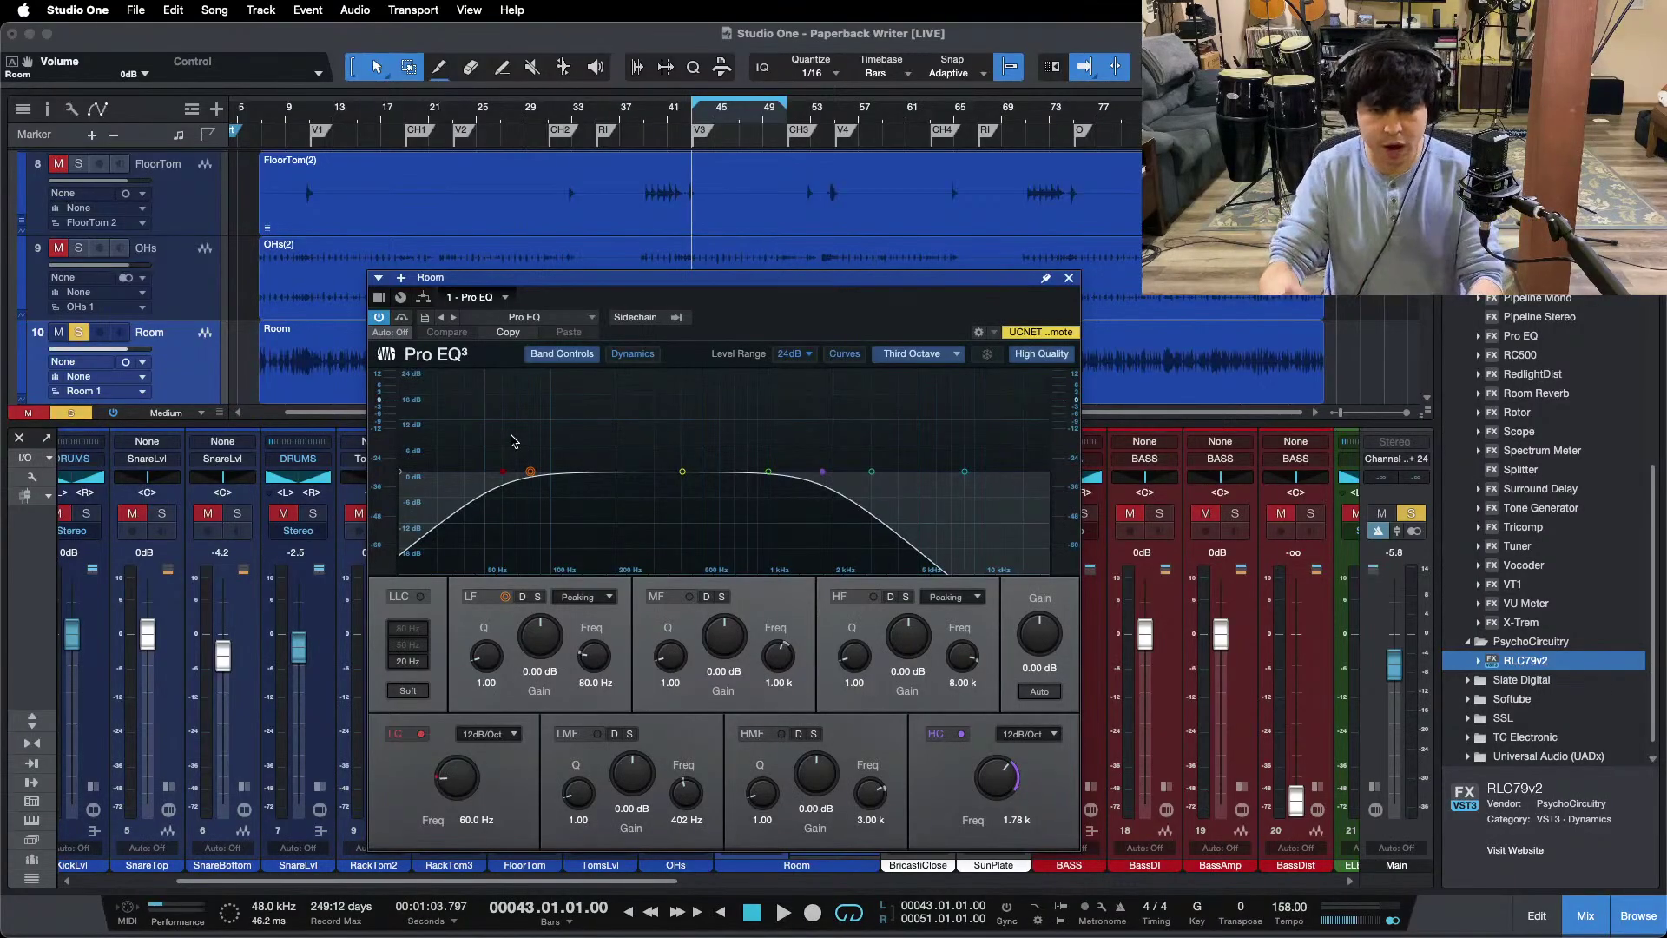
key(space)
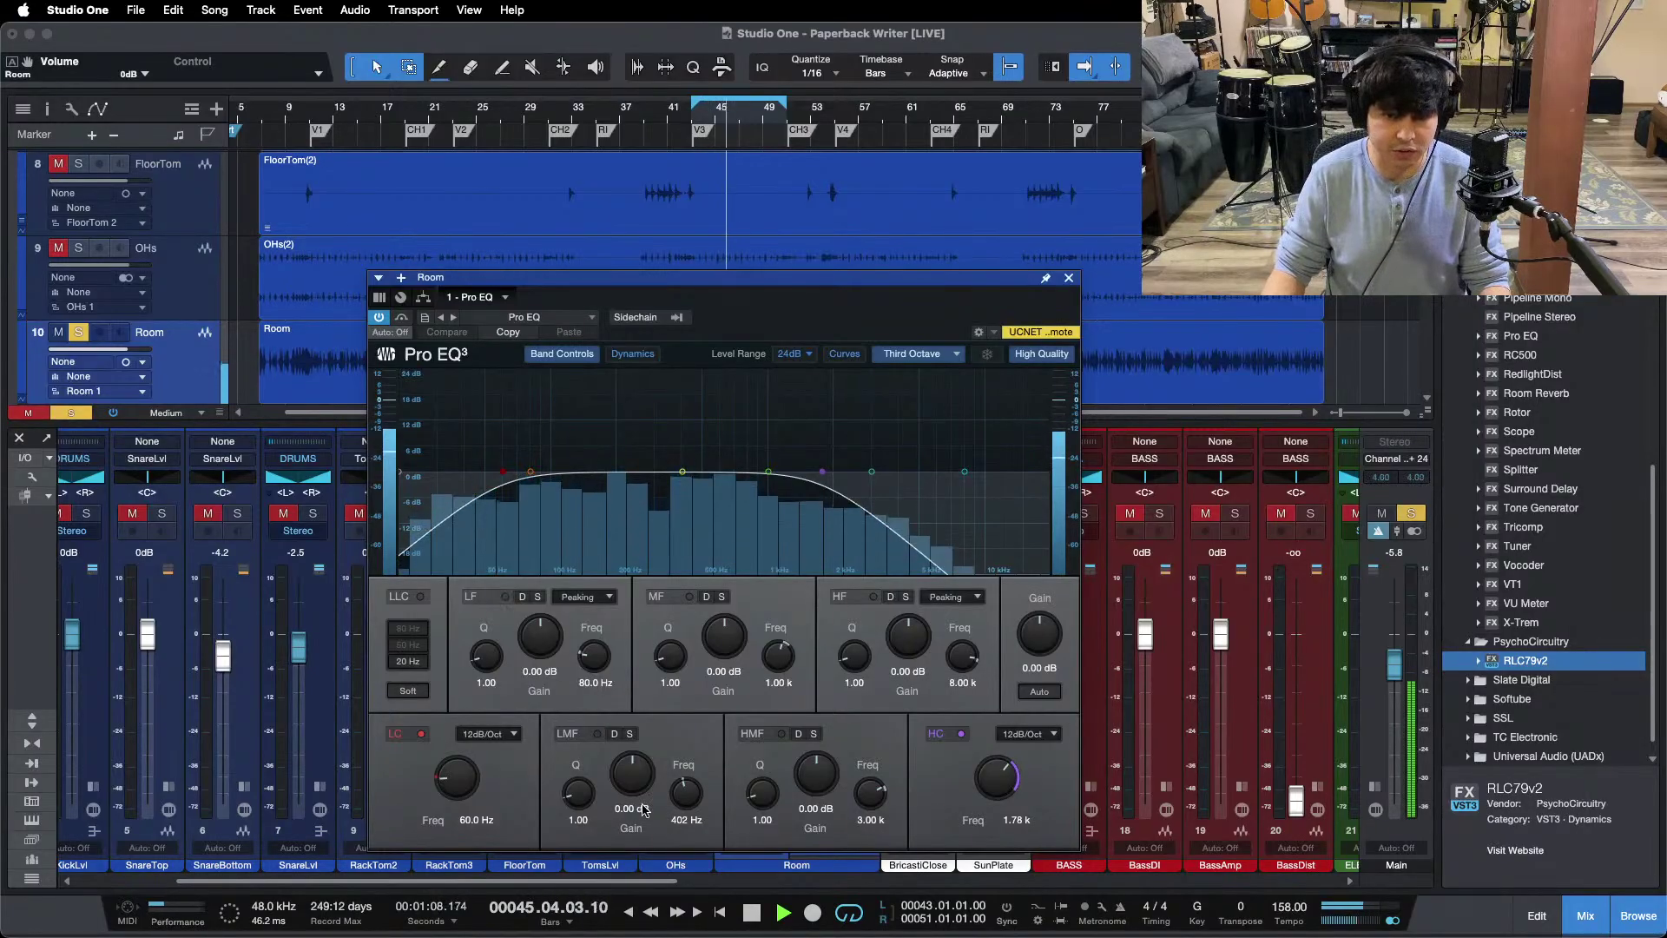
drag(639, 763, 636, 779)
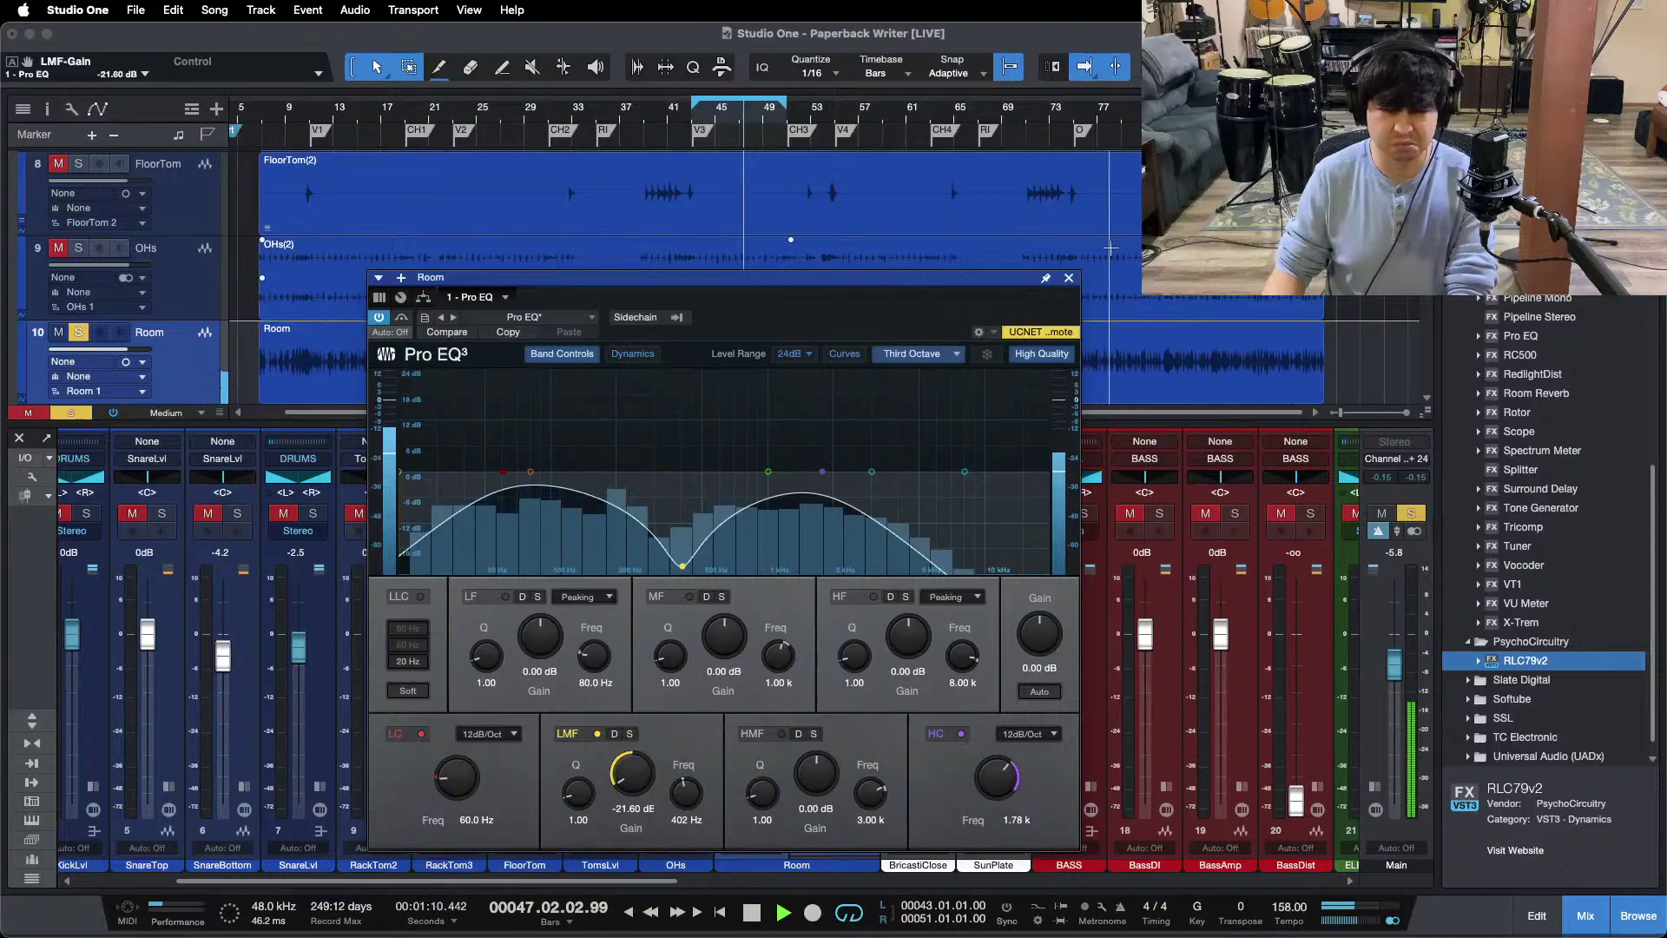
Step: Close the Room EQ, pull the Room volume all the way down, unsolo it and restart playback
click(1069, 278)
drag(753, 634, 752, 803)
key(s)
scroll(866, 796, left, 3)
key(space)
Step: Blend the Room channel into the playing mix up to -8.8 dB and collapse the channel
drag(1001, 800, 1001, 763)
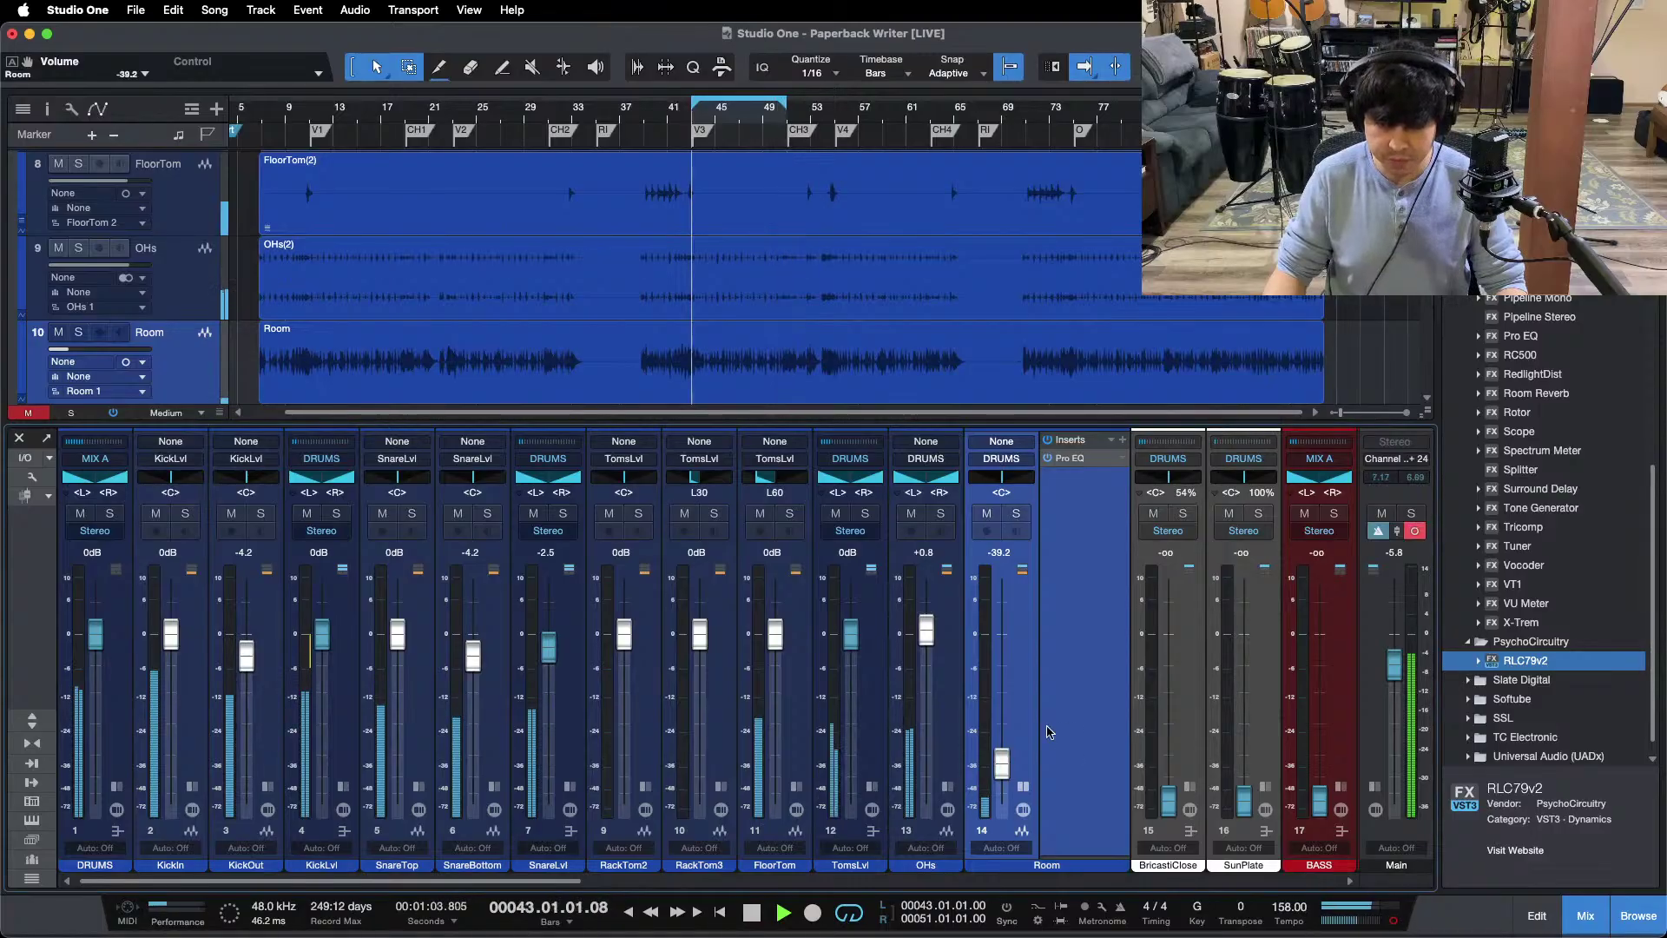
scroll(1012, 679, right, 1)
drag(974, 753, 974, 752)
scroll(975, 754, up, 5)
scroll(974, 754, up, 4)
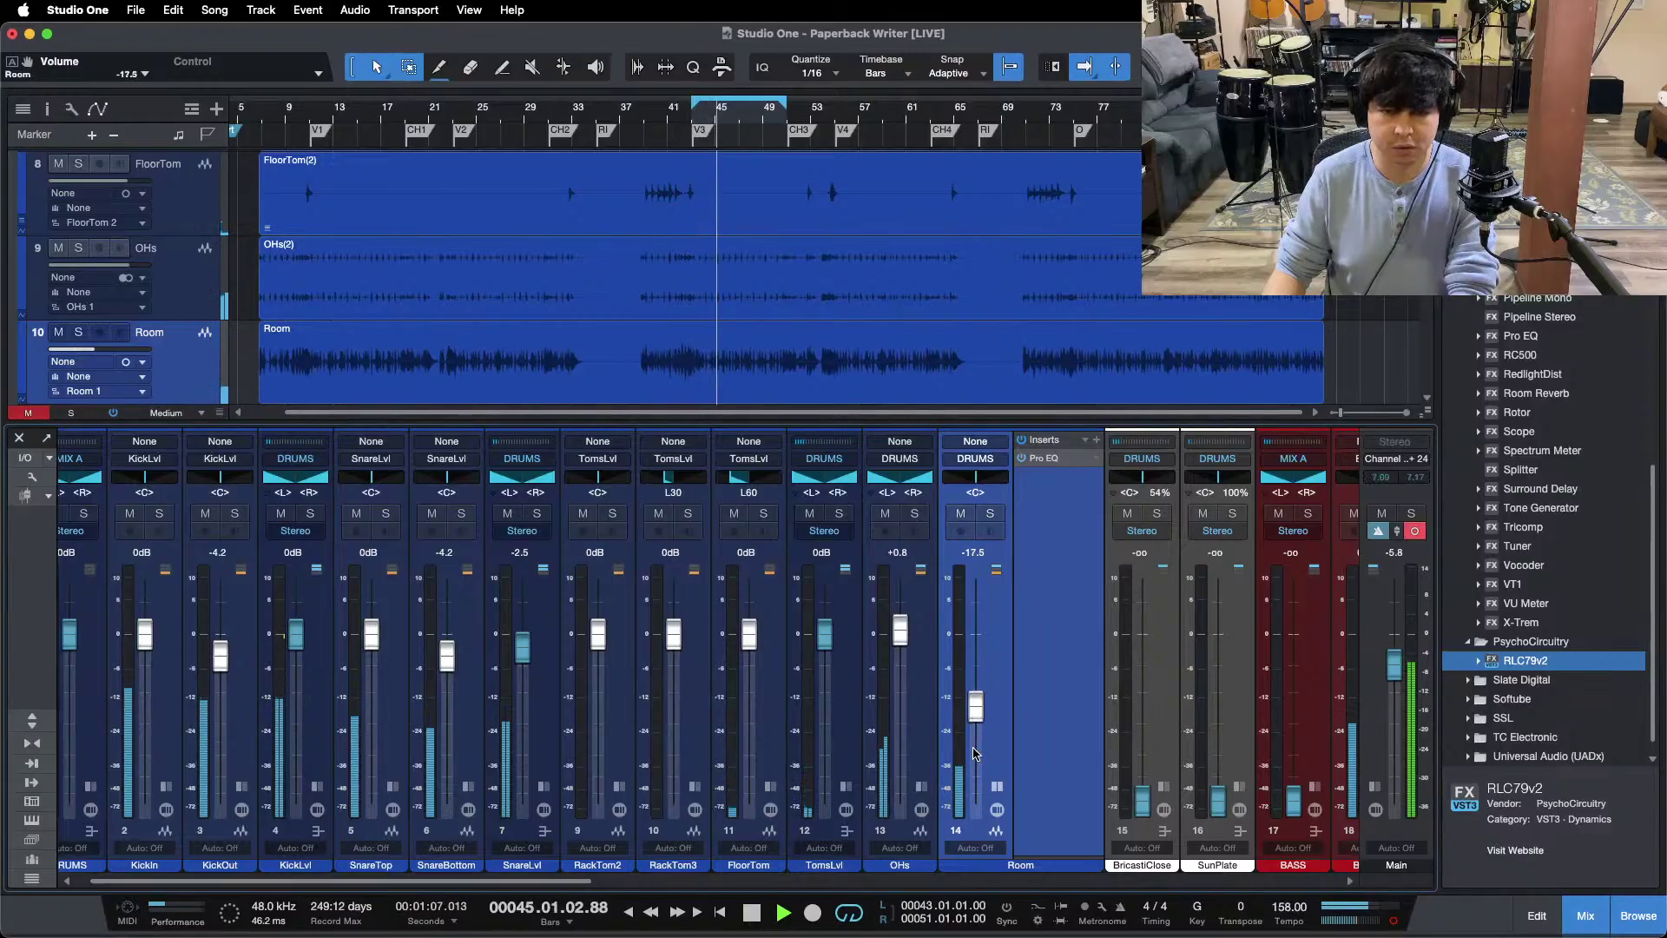
scroll(974, 754, up, 1)
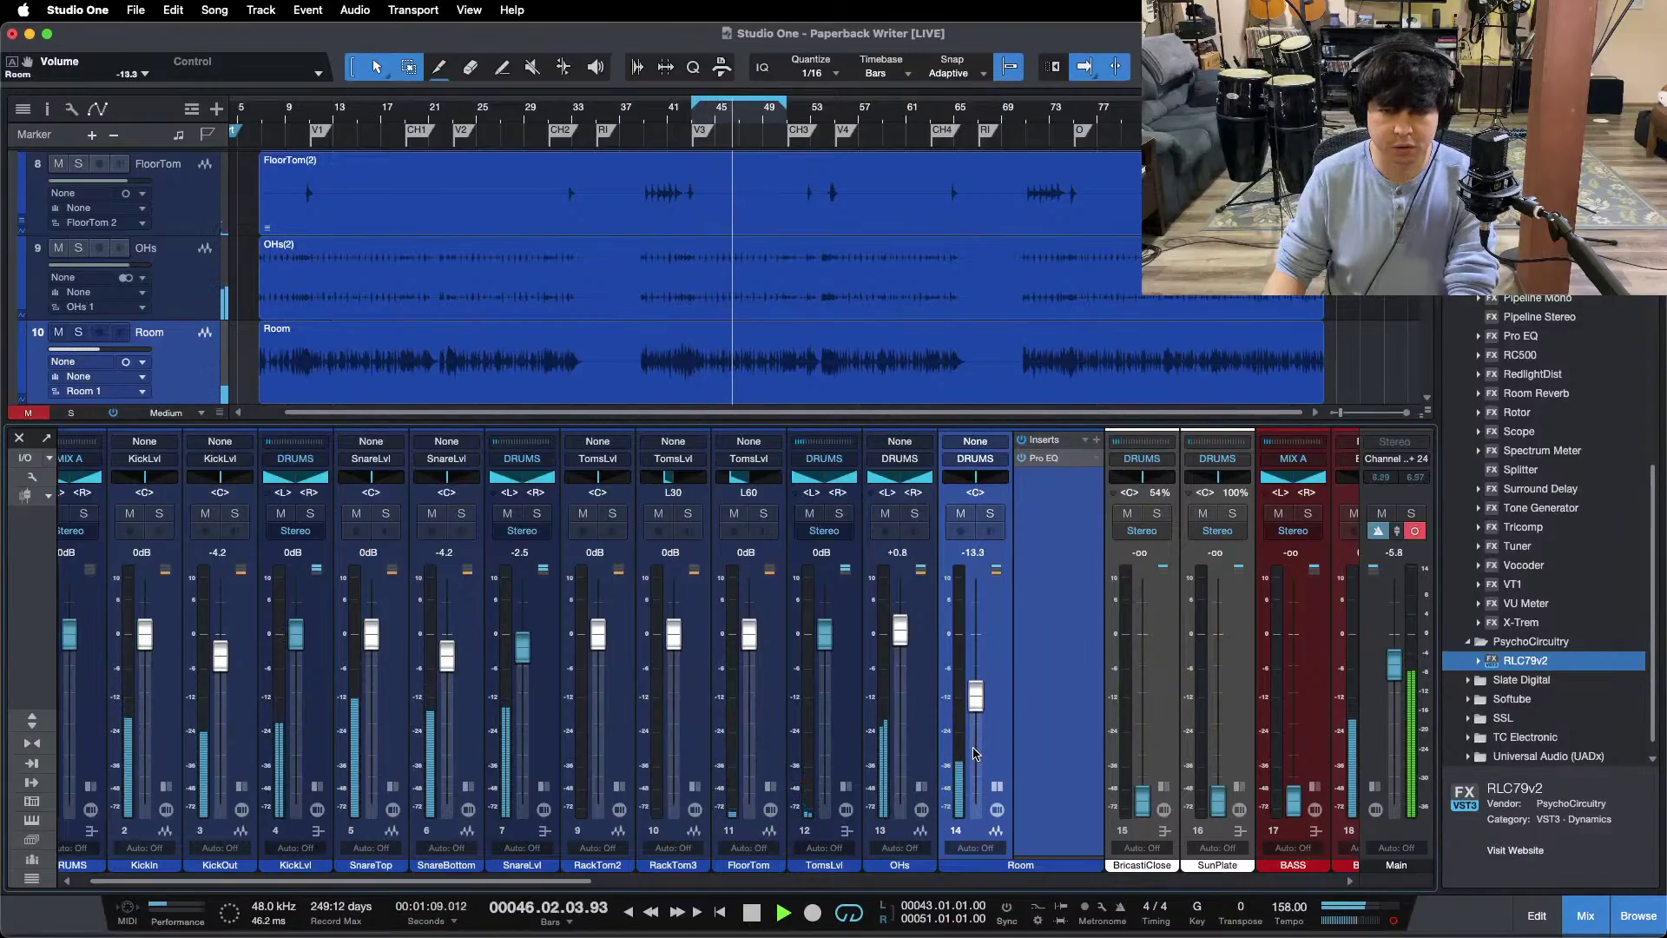
scroll(974, 754, up, 2)
scroll(974, 754, up, 1)
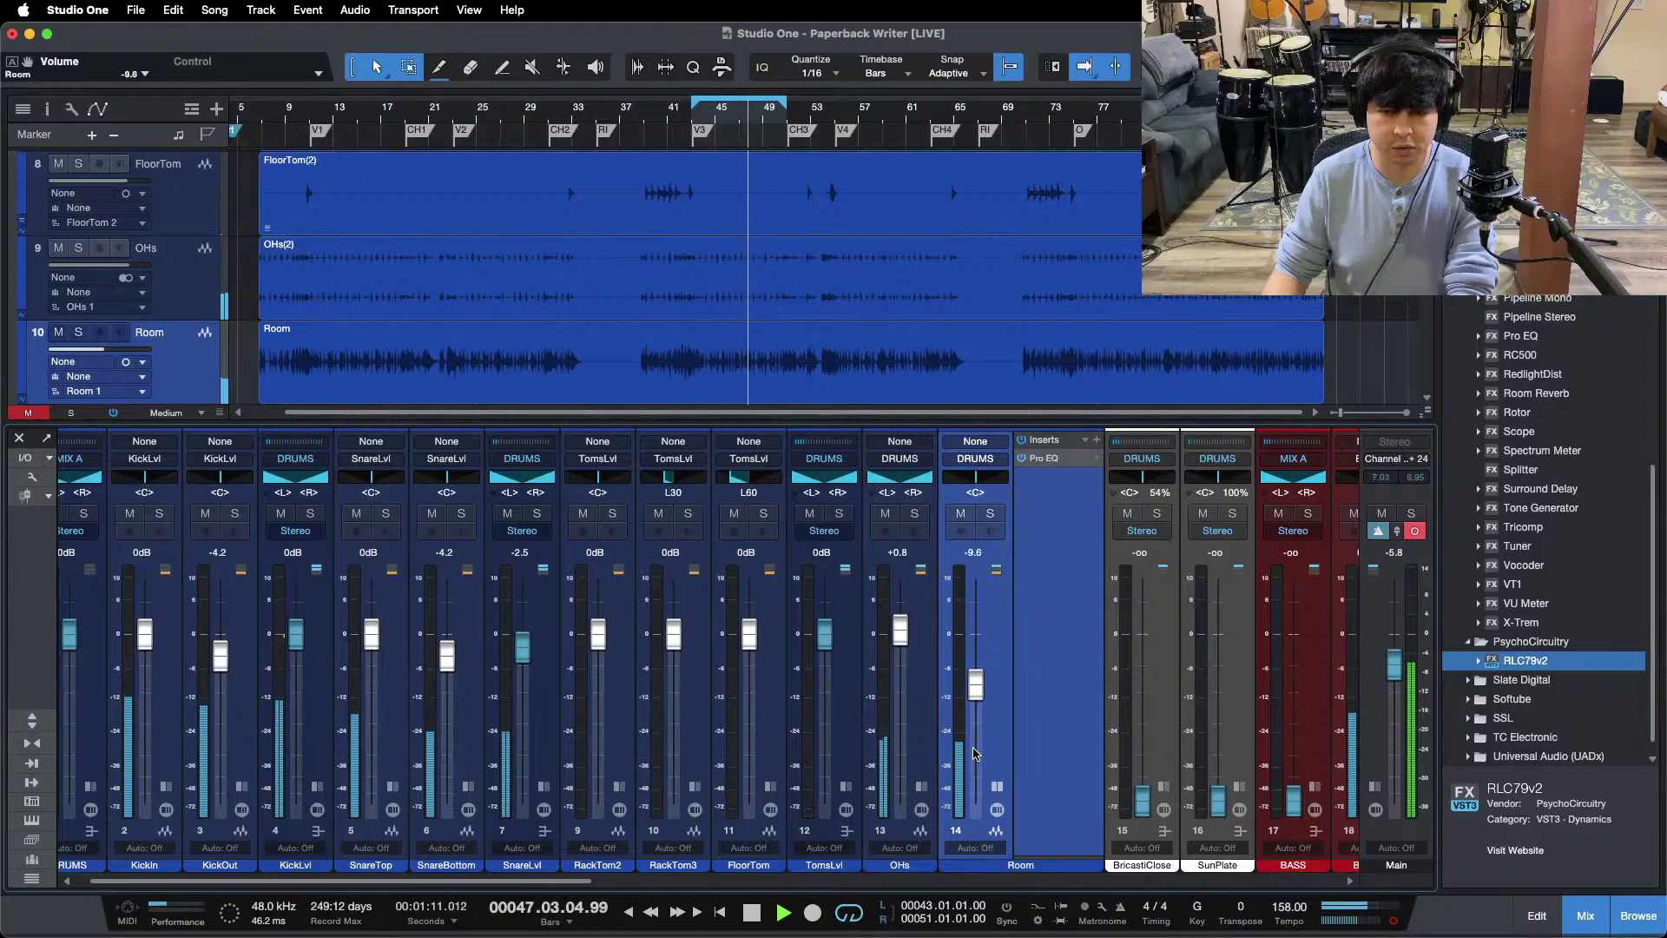
scroll(974, 754, up, 1)
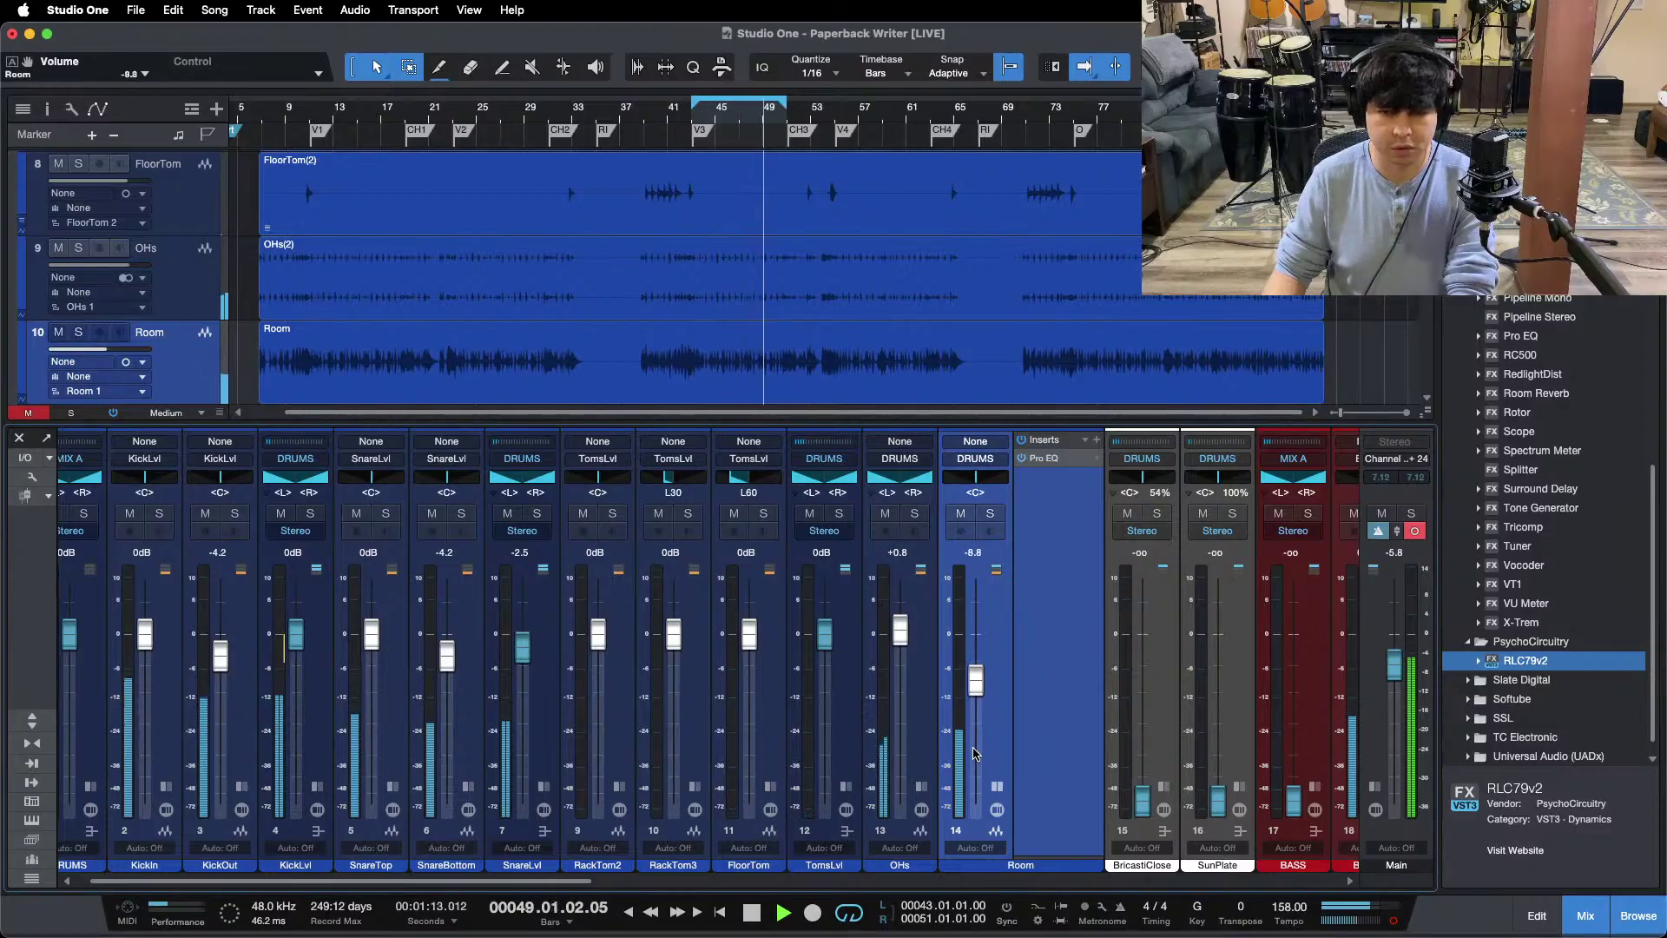
click(997, 786)
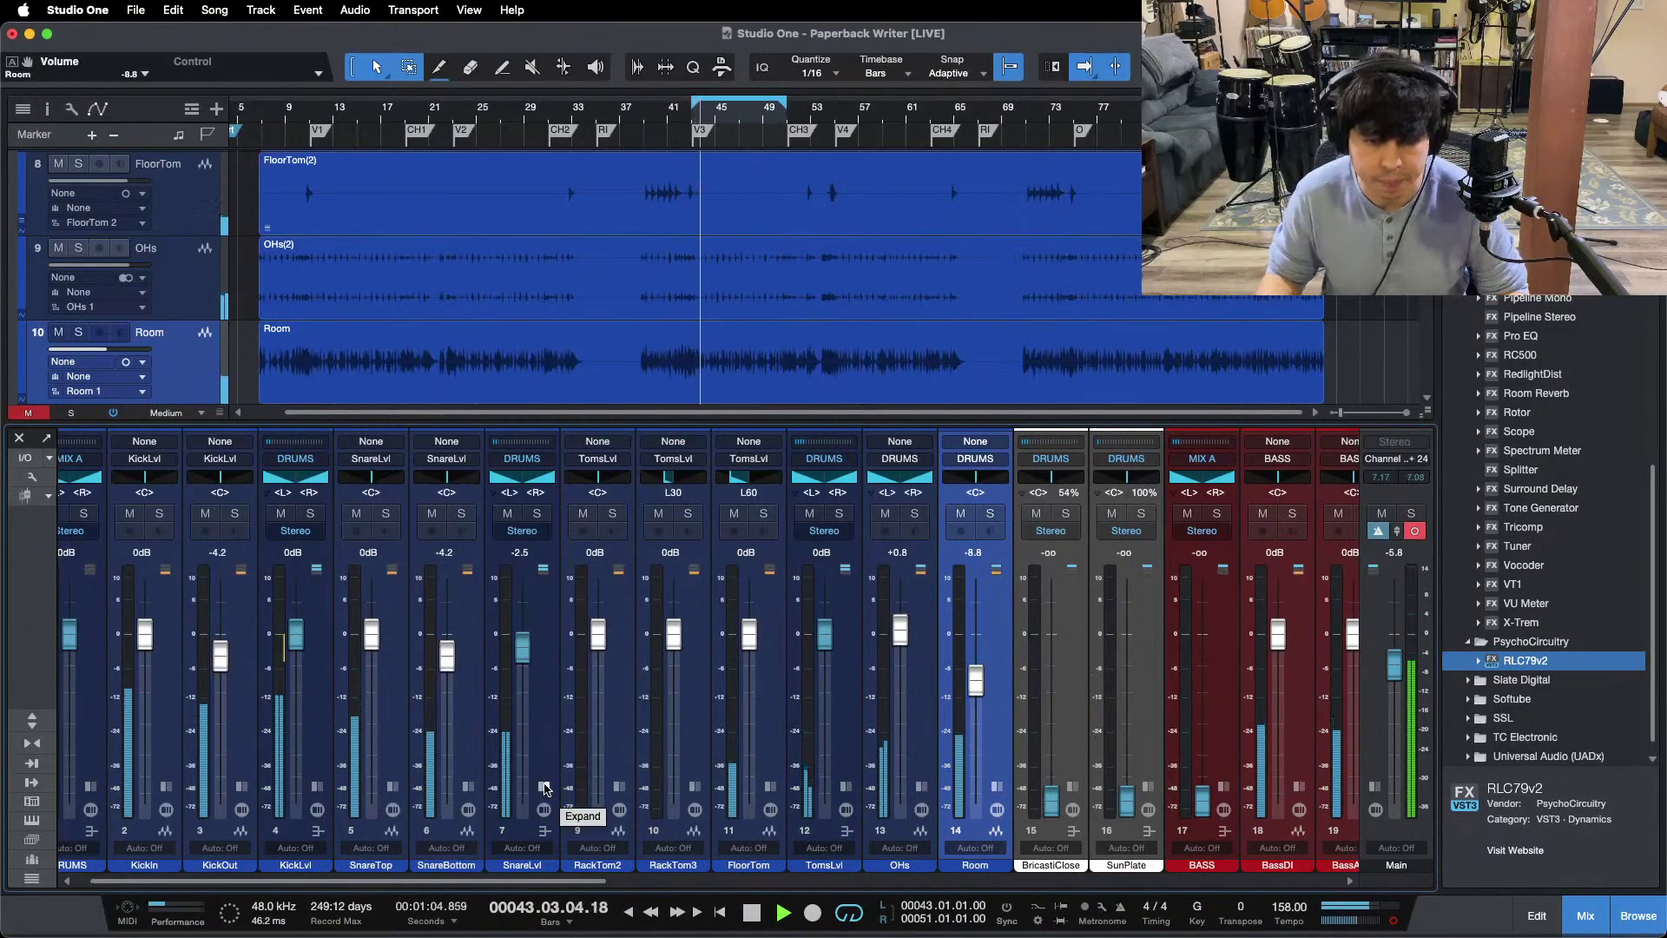
Step: Bring the BricastiClose reverb return up to 0 dB, then raise it to +2.9 dB while the mix plays
alt+click(1050, 794)
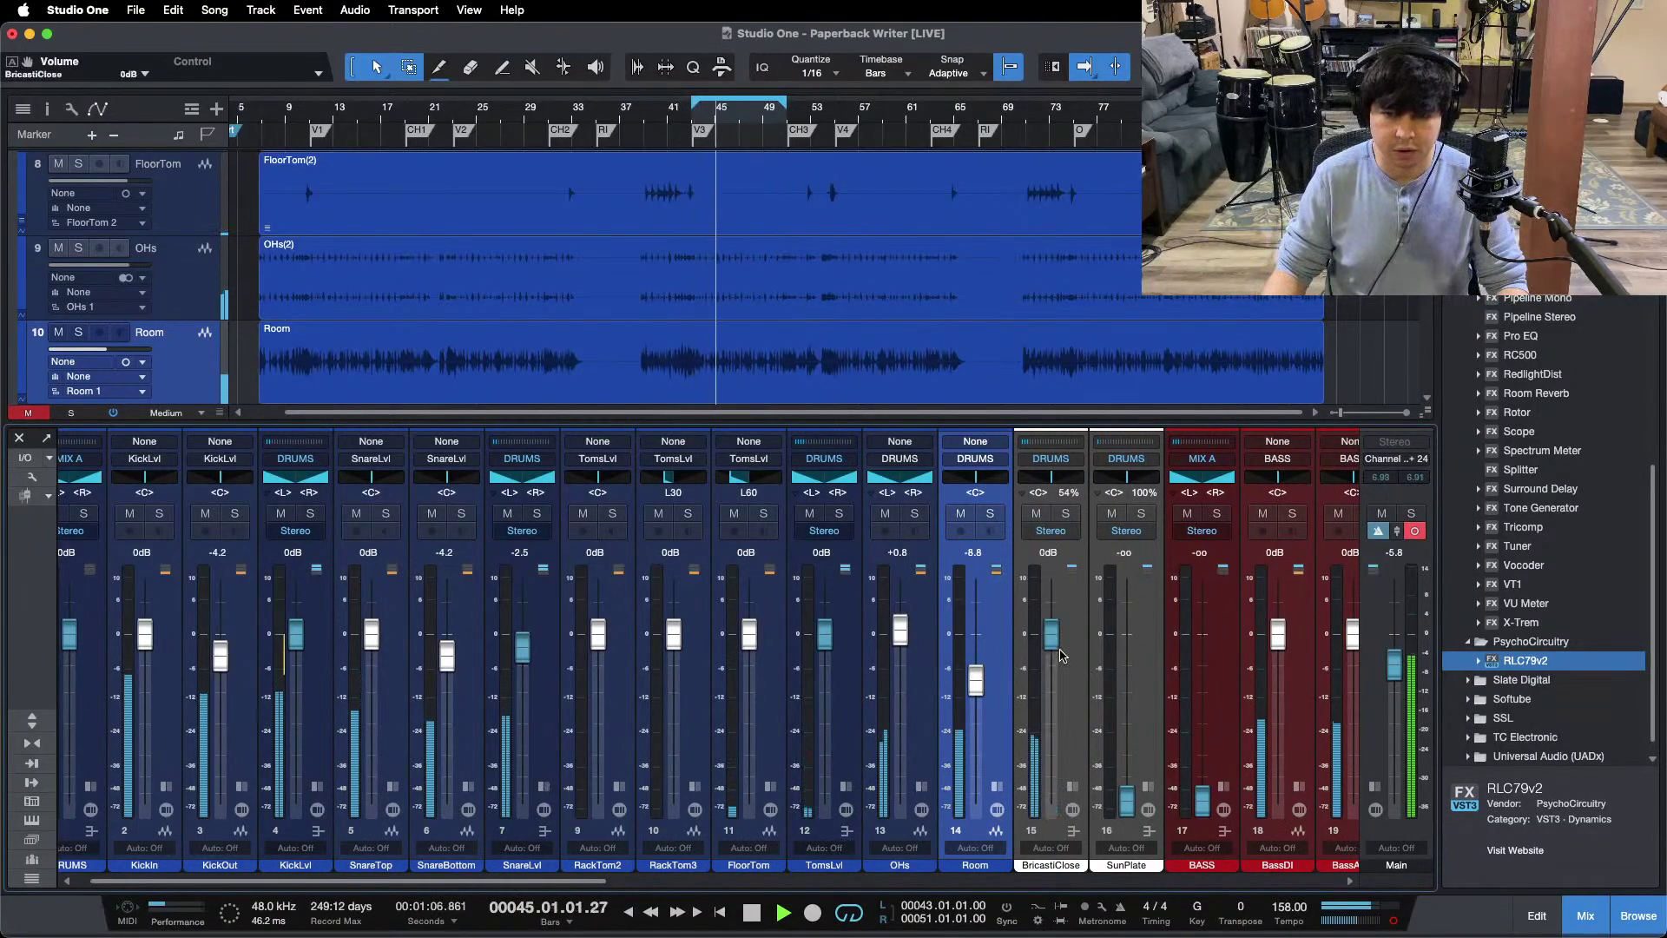
scroll(1058, 621, up, 1)
scroll(1058, 621, up, 5)
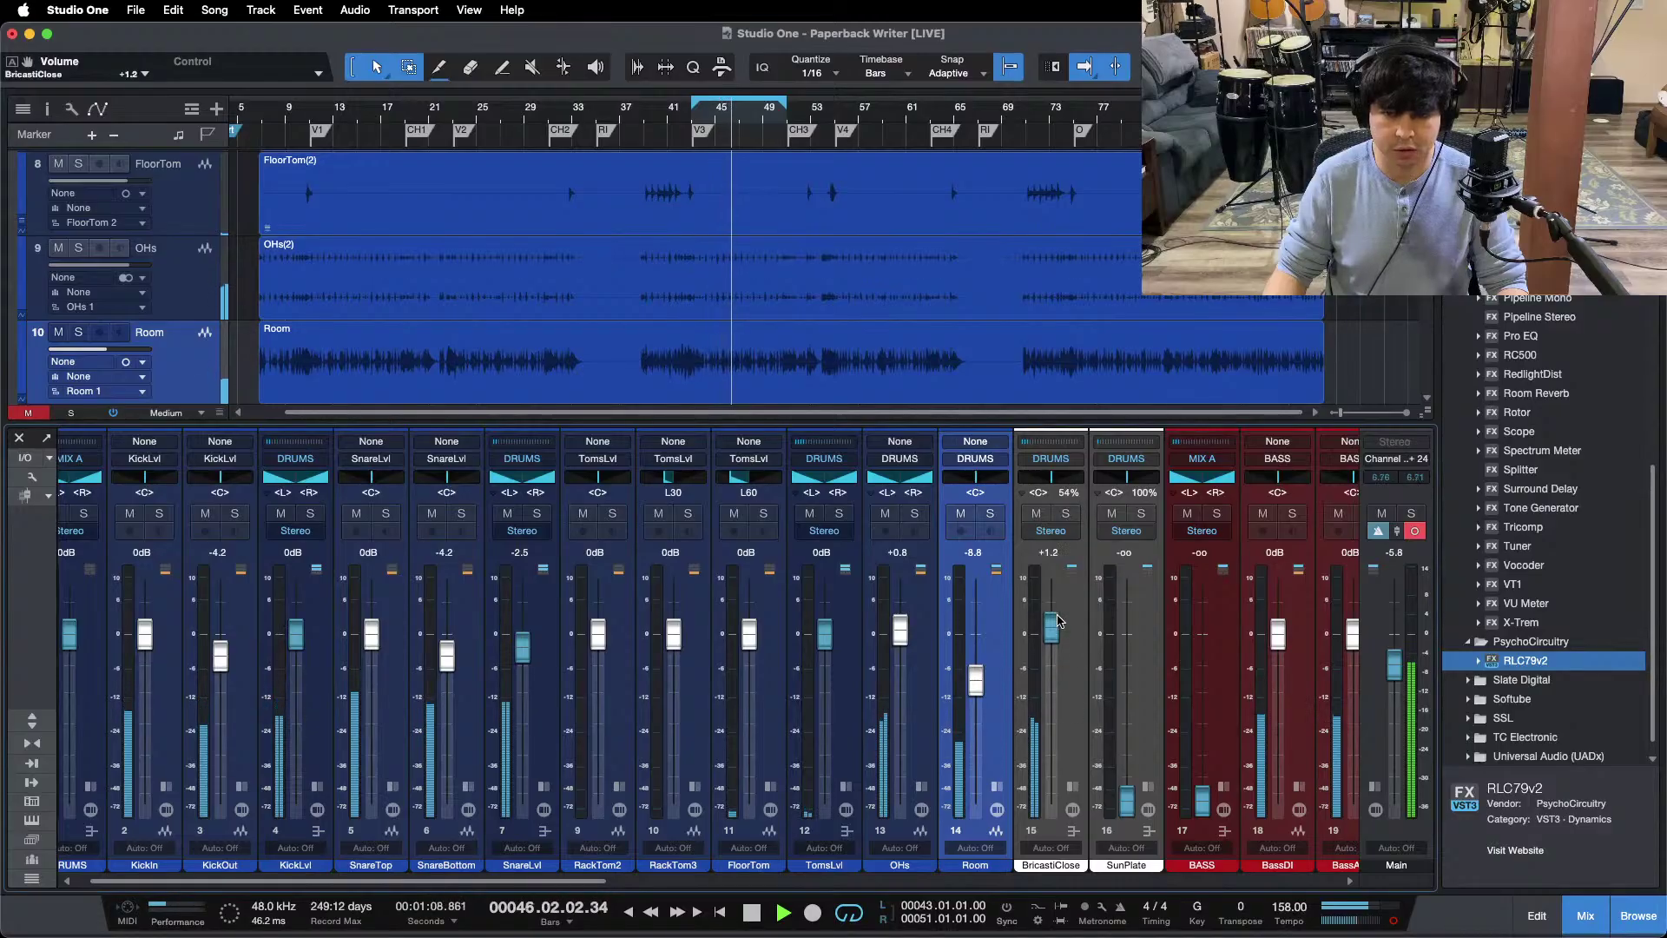
scroll(1057, 621, up, 1)
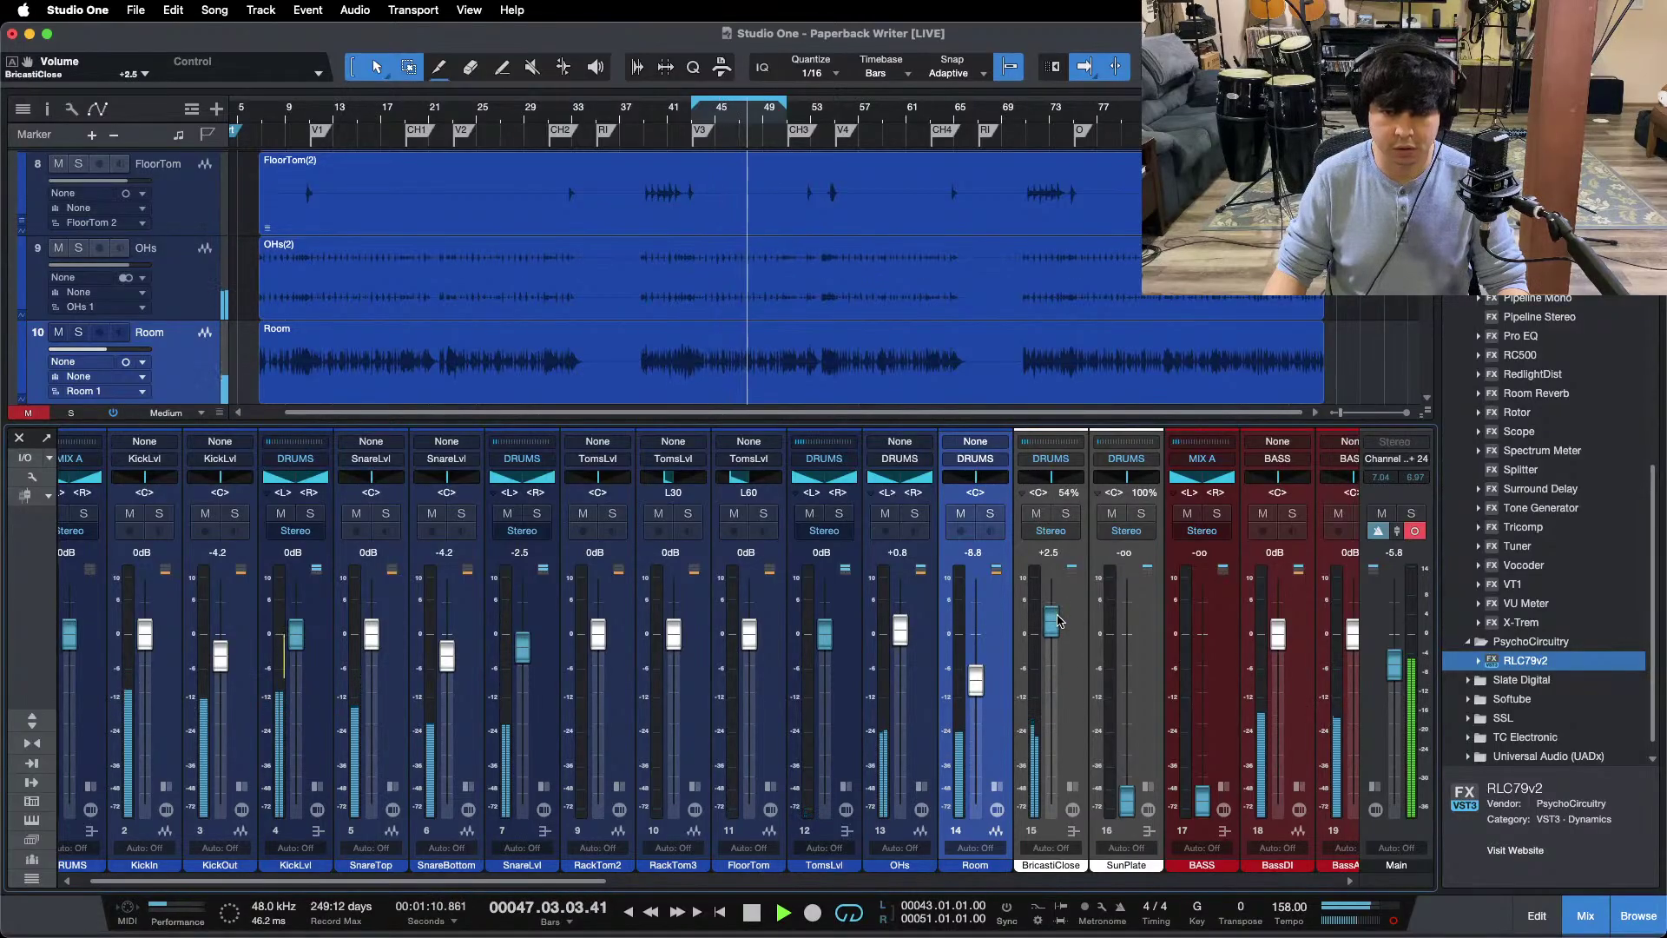
scroll(391, 880, left, 2)
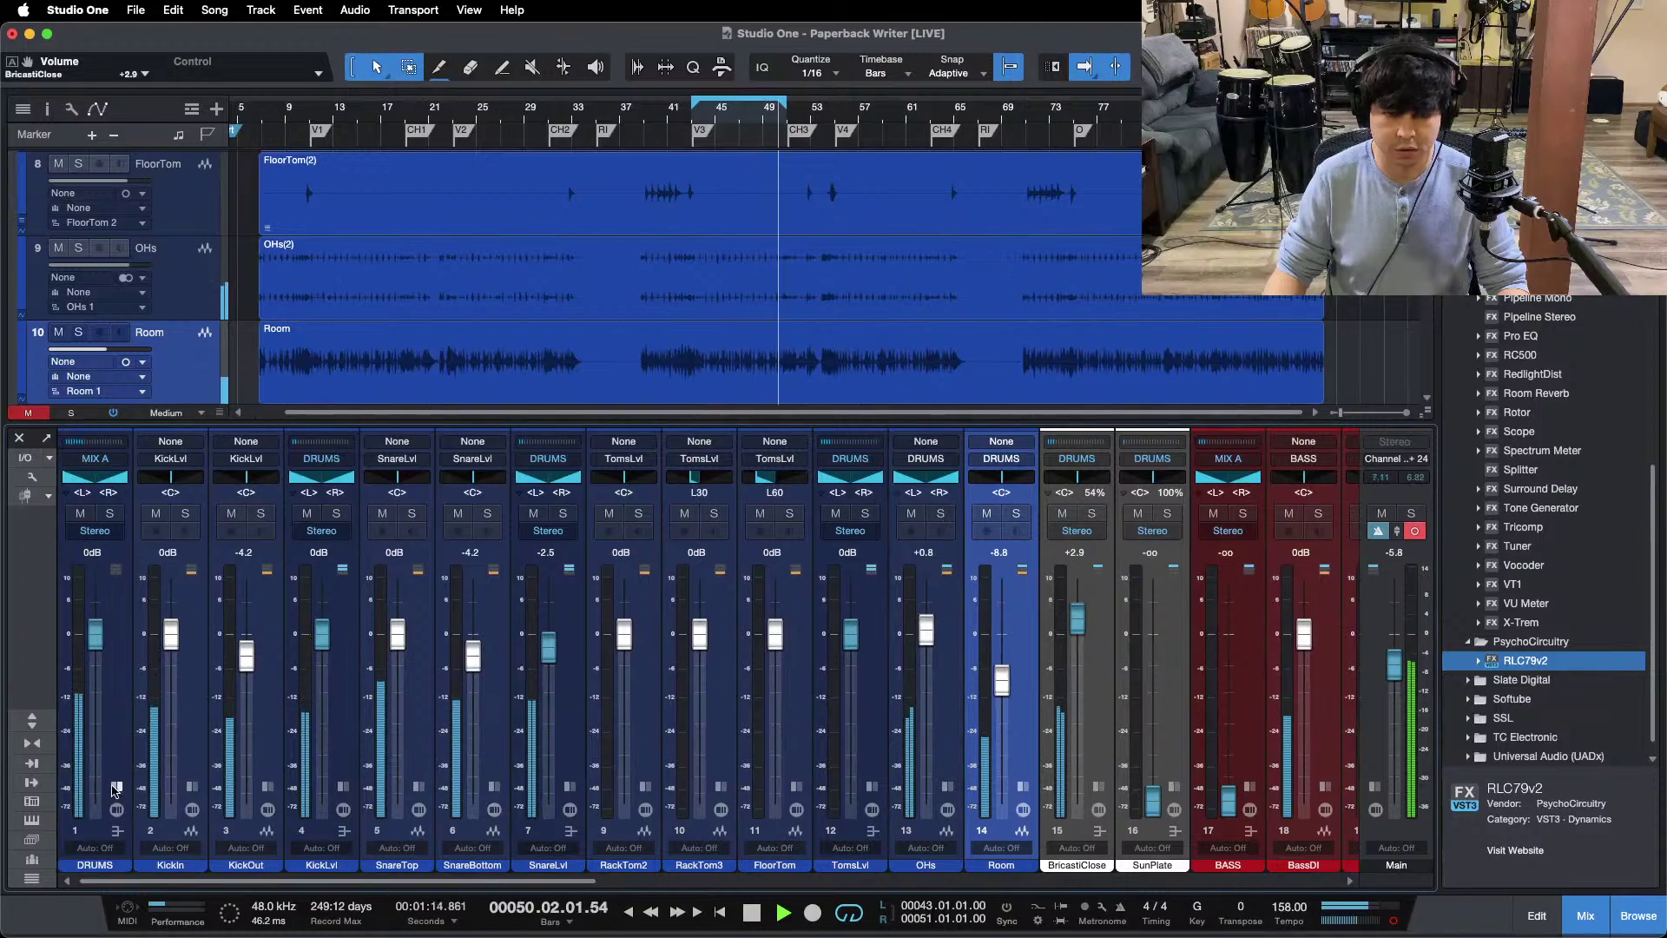
Step: Expand BricastiClose, examine its Open AIR room reverb settings with playback stopped, then close the reverb, resume playback and collapse the channel
click(1099, 786)
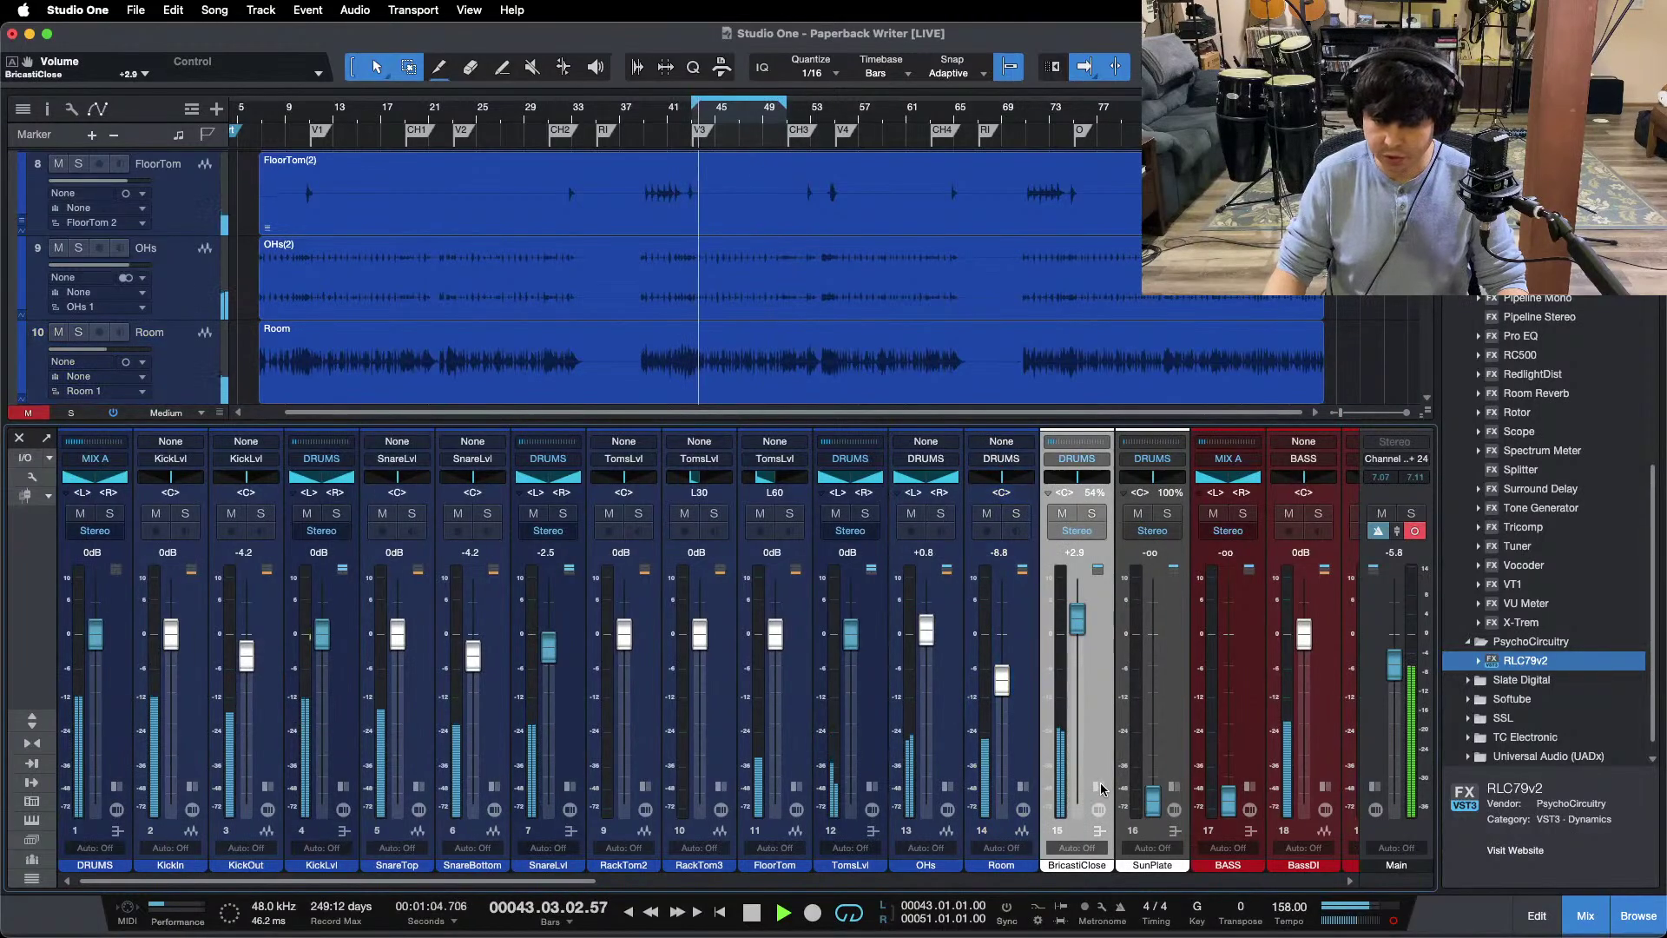
key(space)
click(1146, 474)
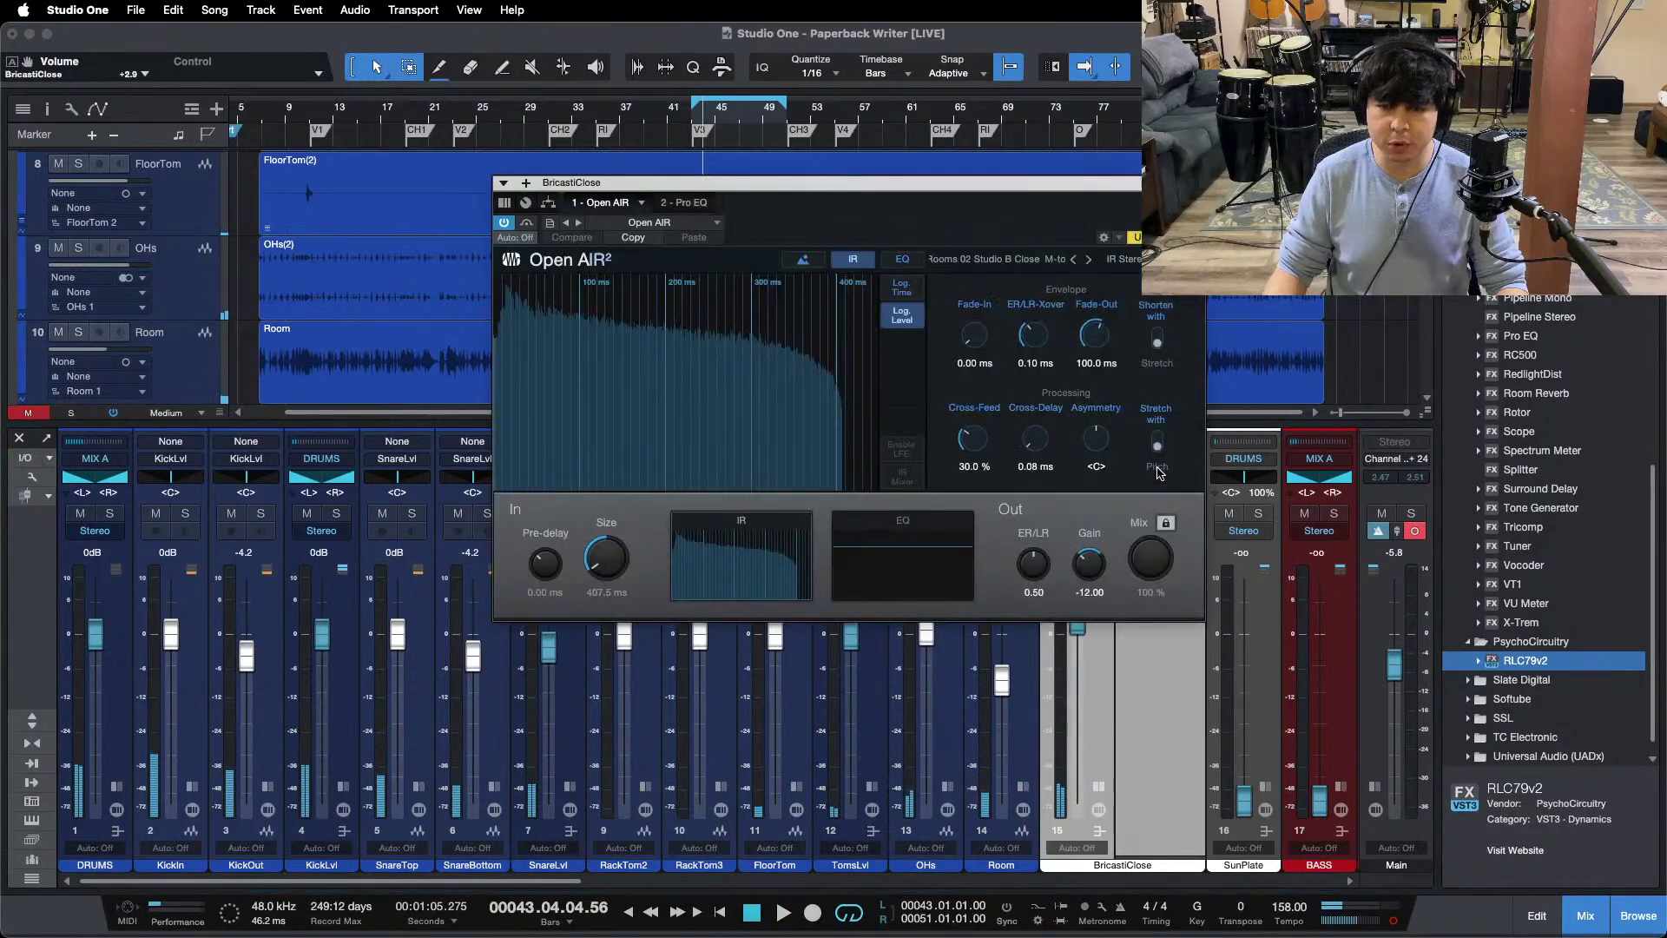
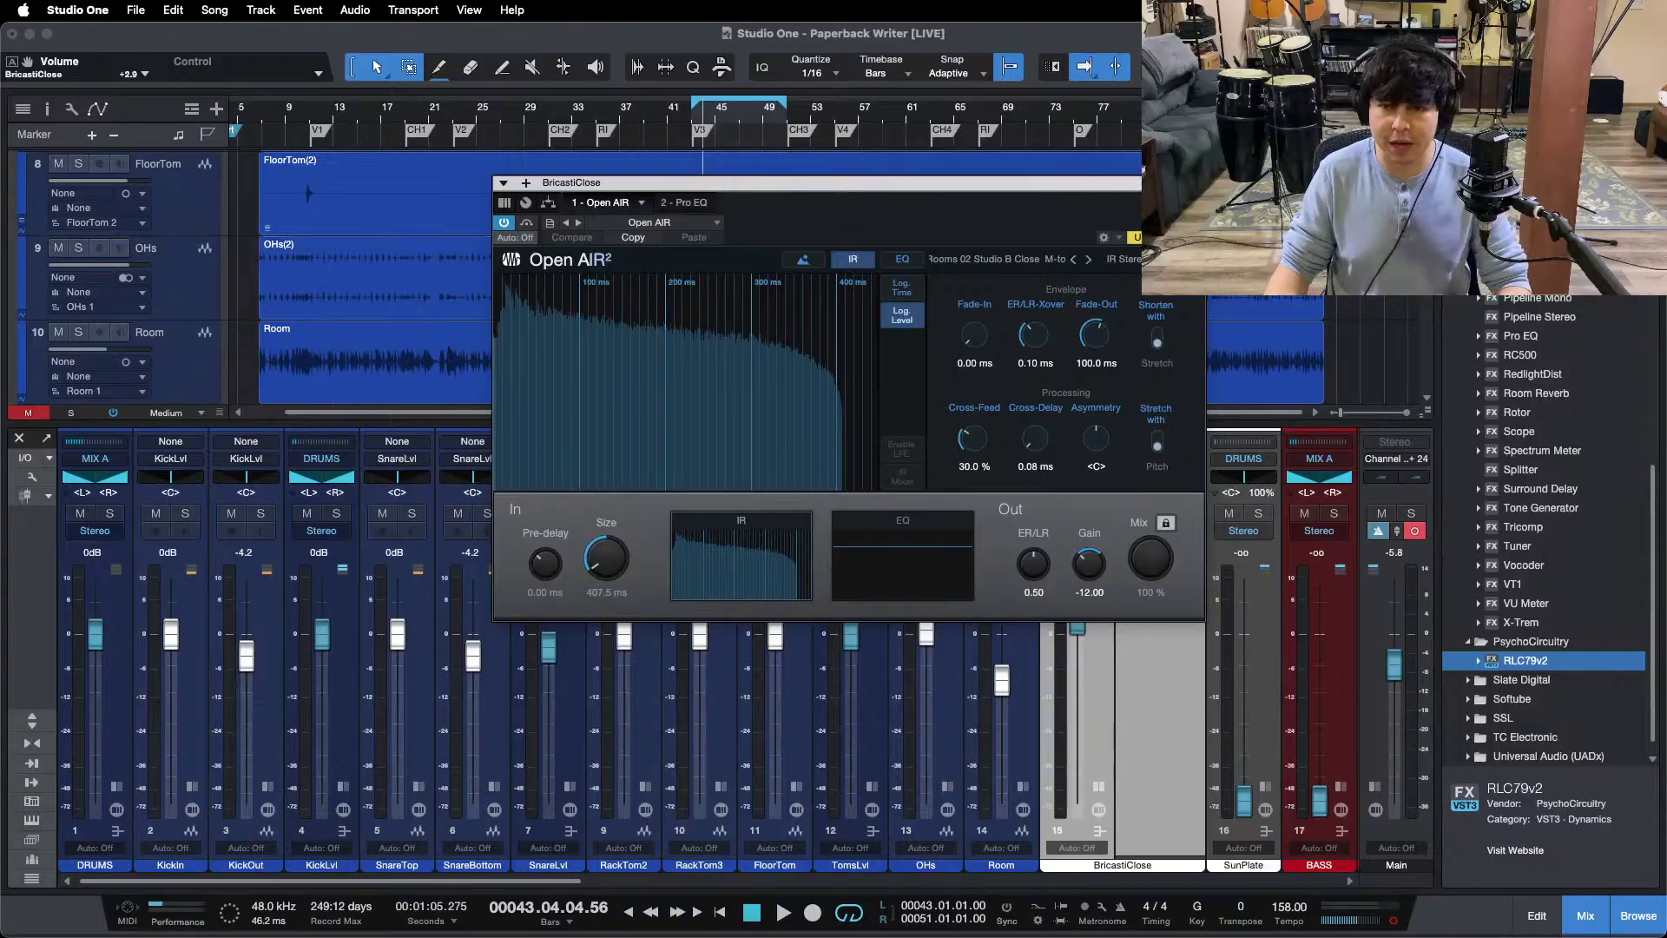
click(1003, 682)
key(space)
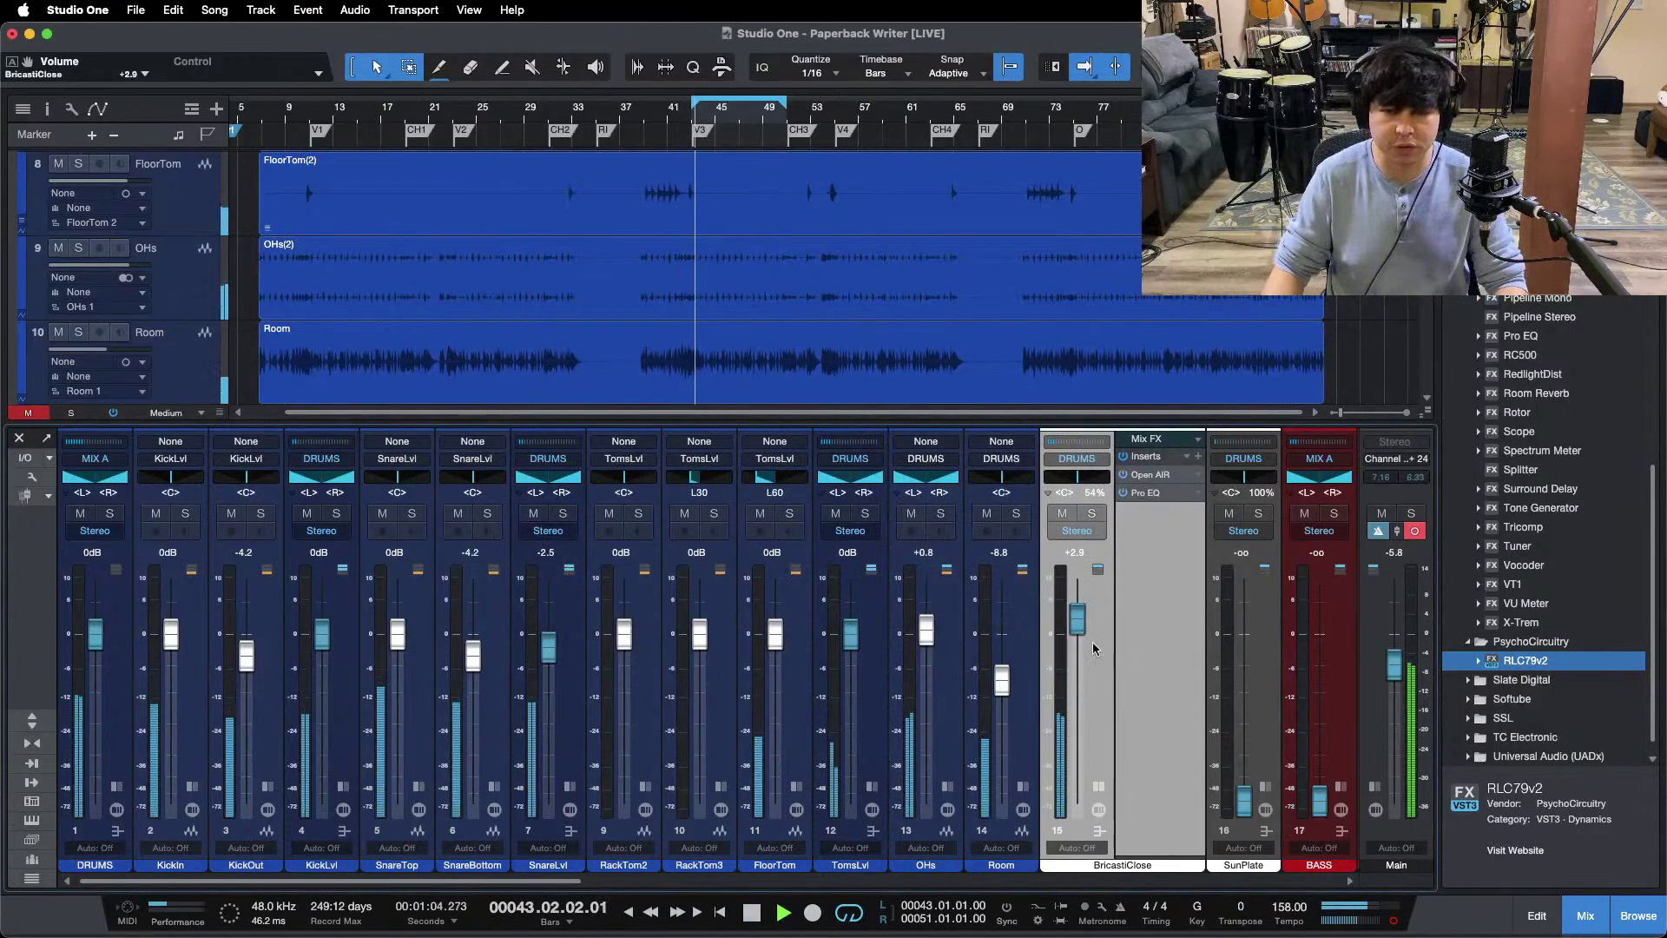
click(1098, 786)
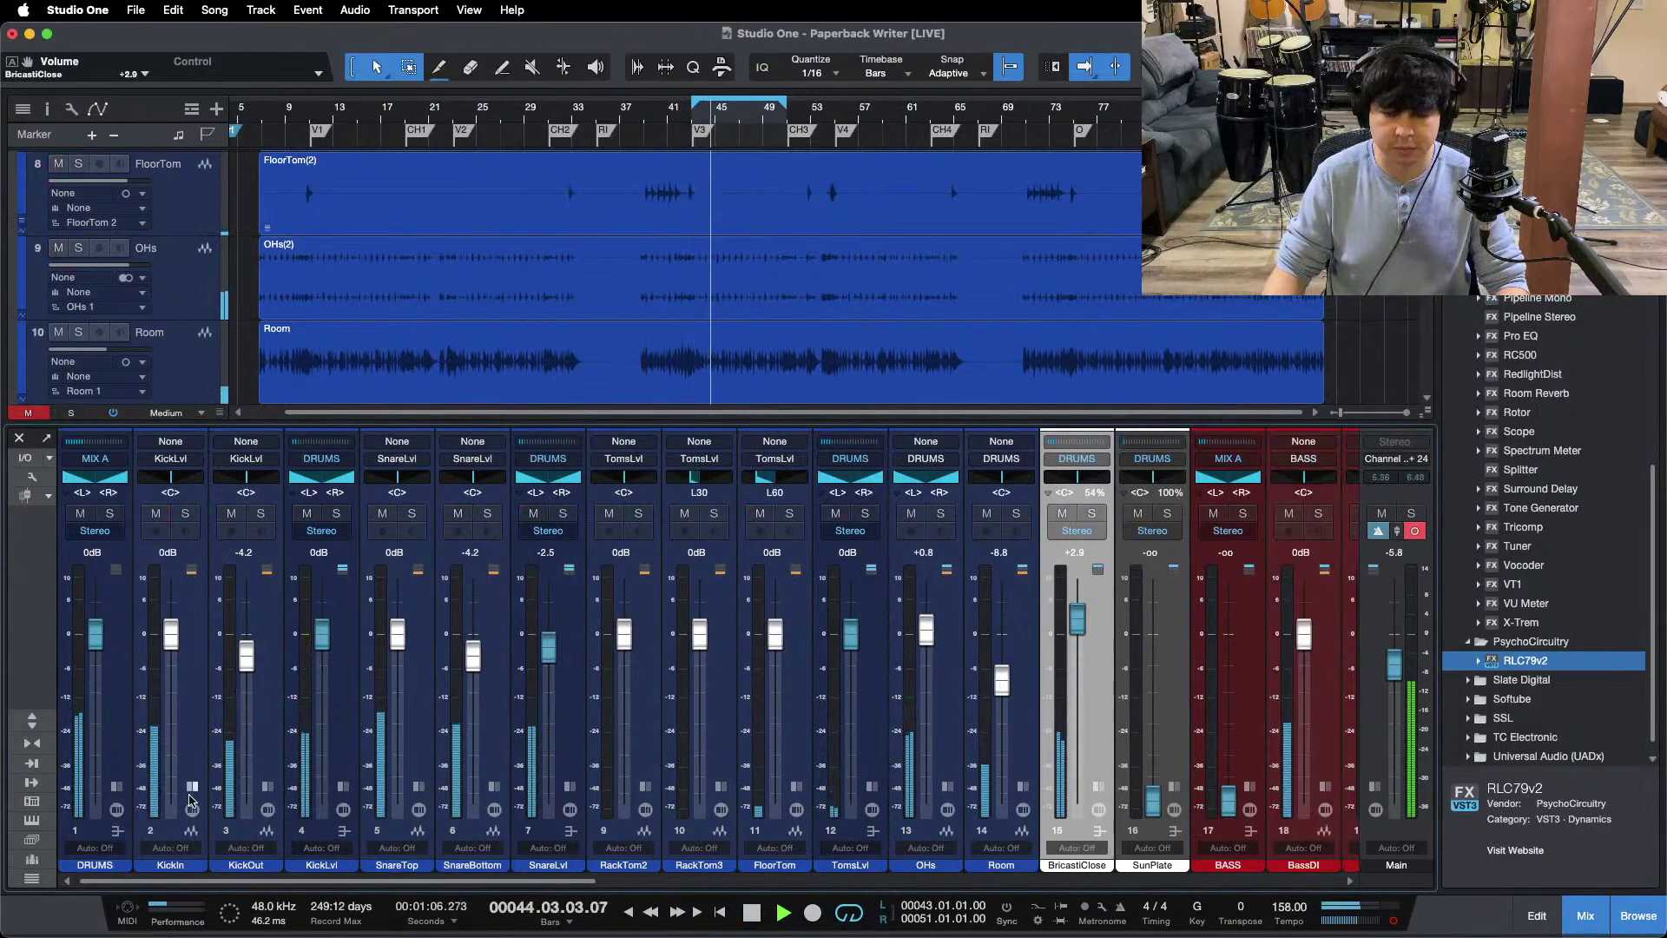
Step: Expand the mixer vertically to show the insert and send racks of all channels
click(32, 721)
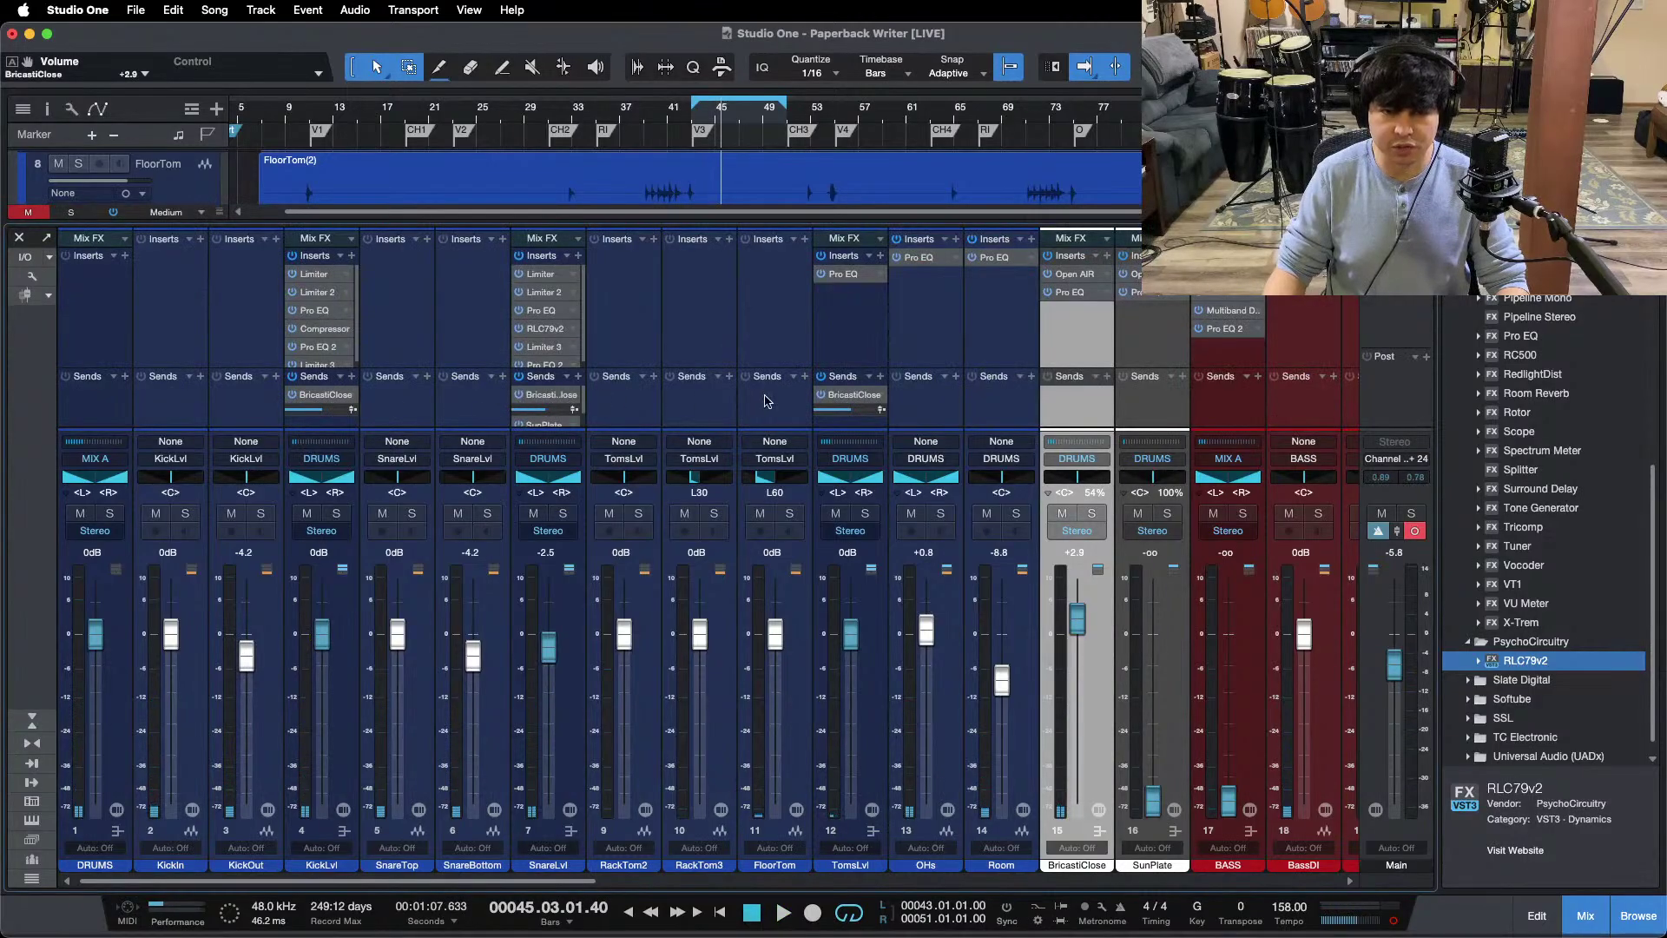
Step: Reduce the mixer's height again and expand the DRUMS bus channel to show its inserts and sends
key(F3)
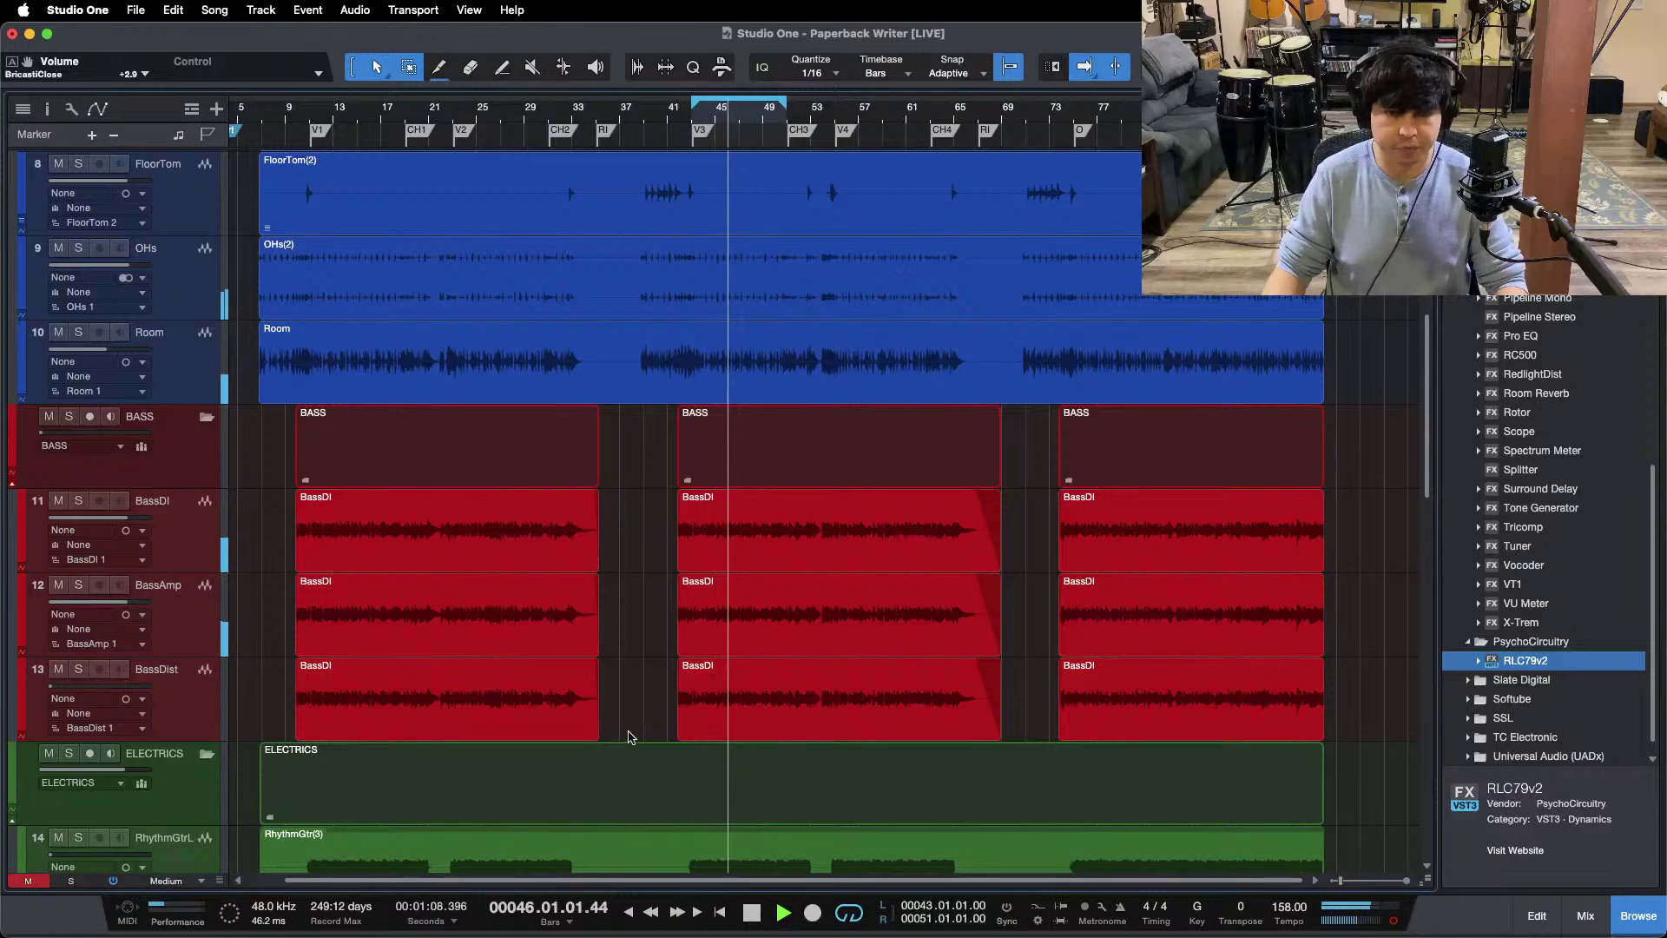
key(F3)
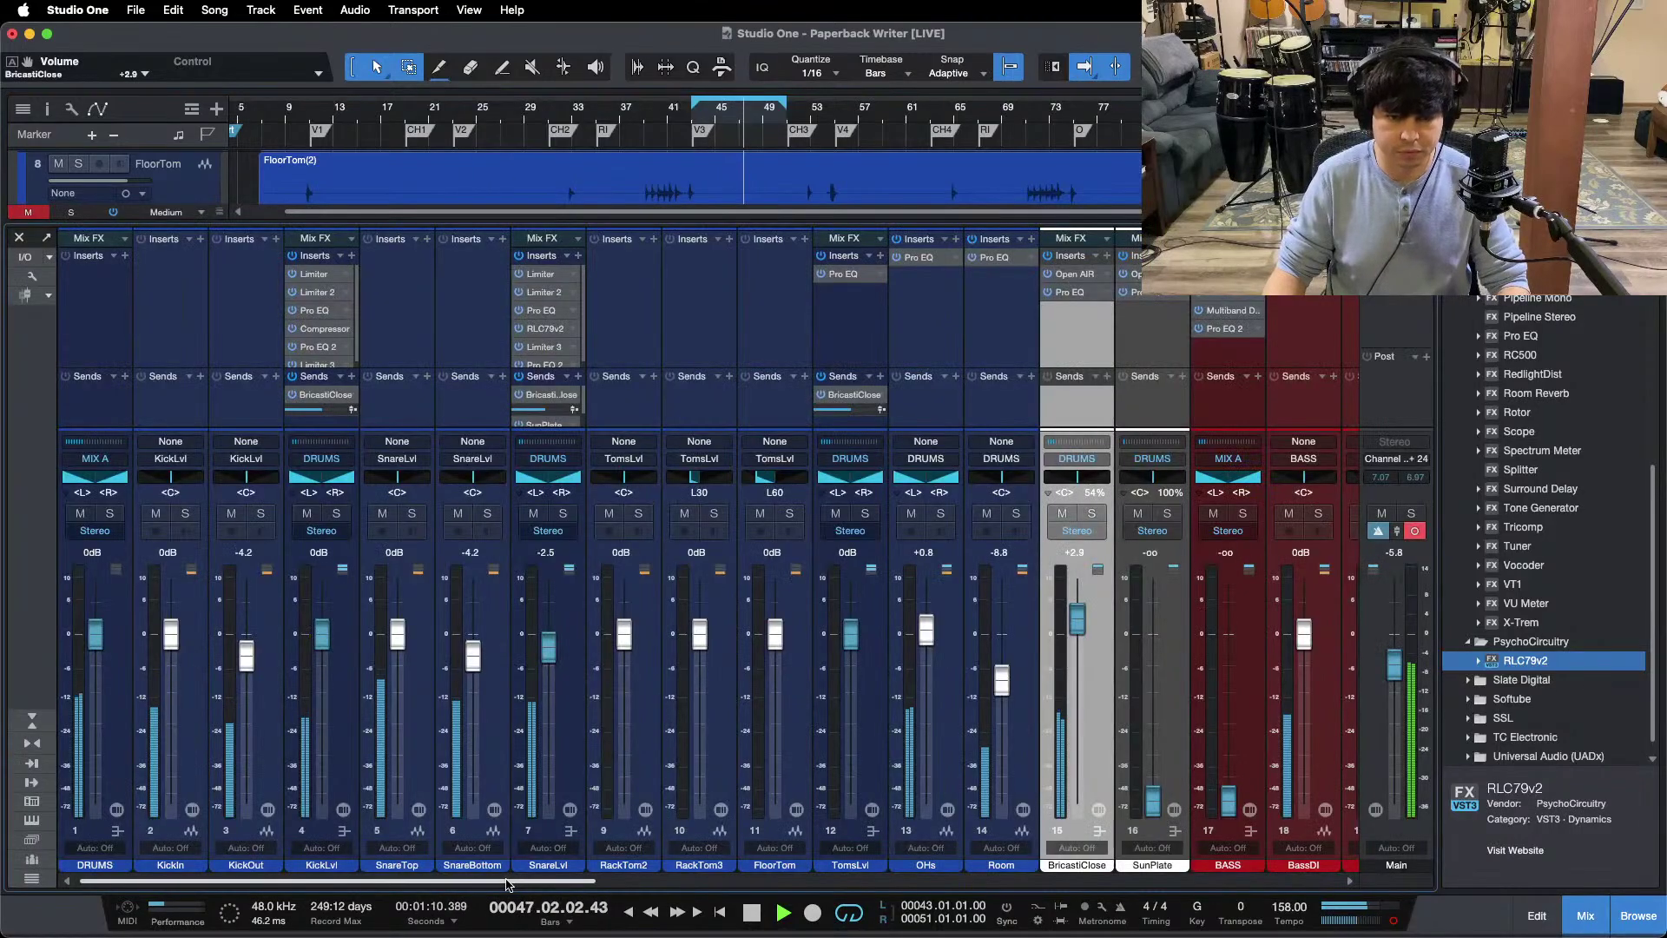
click(104, 347)
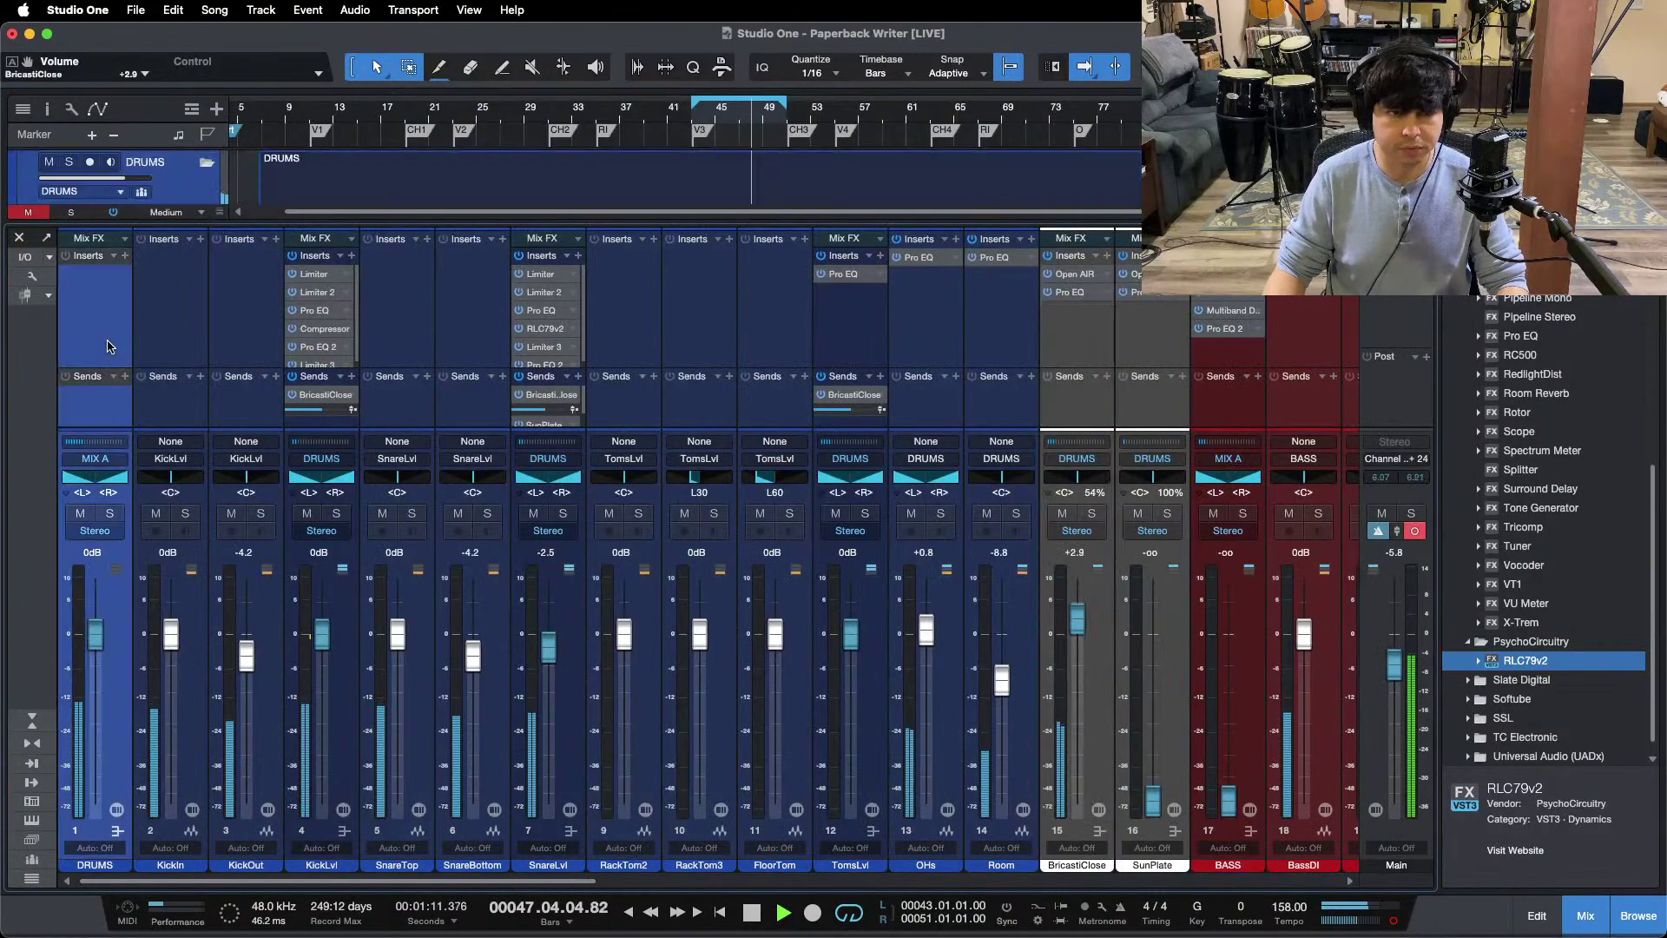
click(32, 721)
click(118, 787)
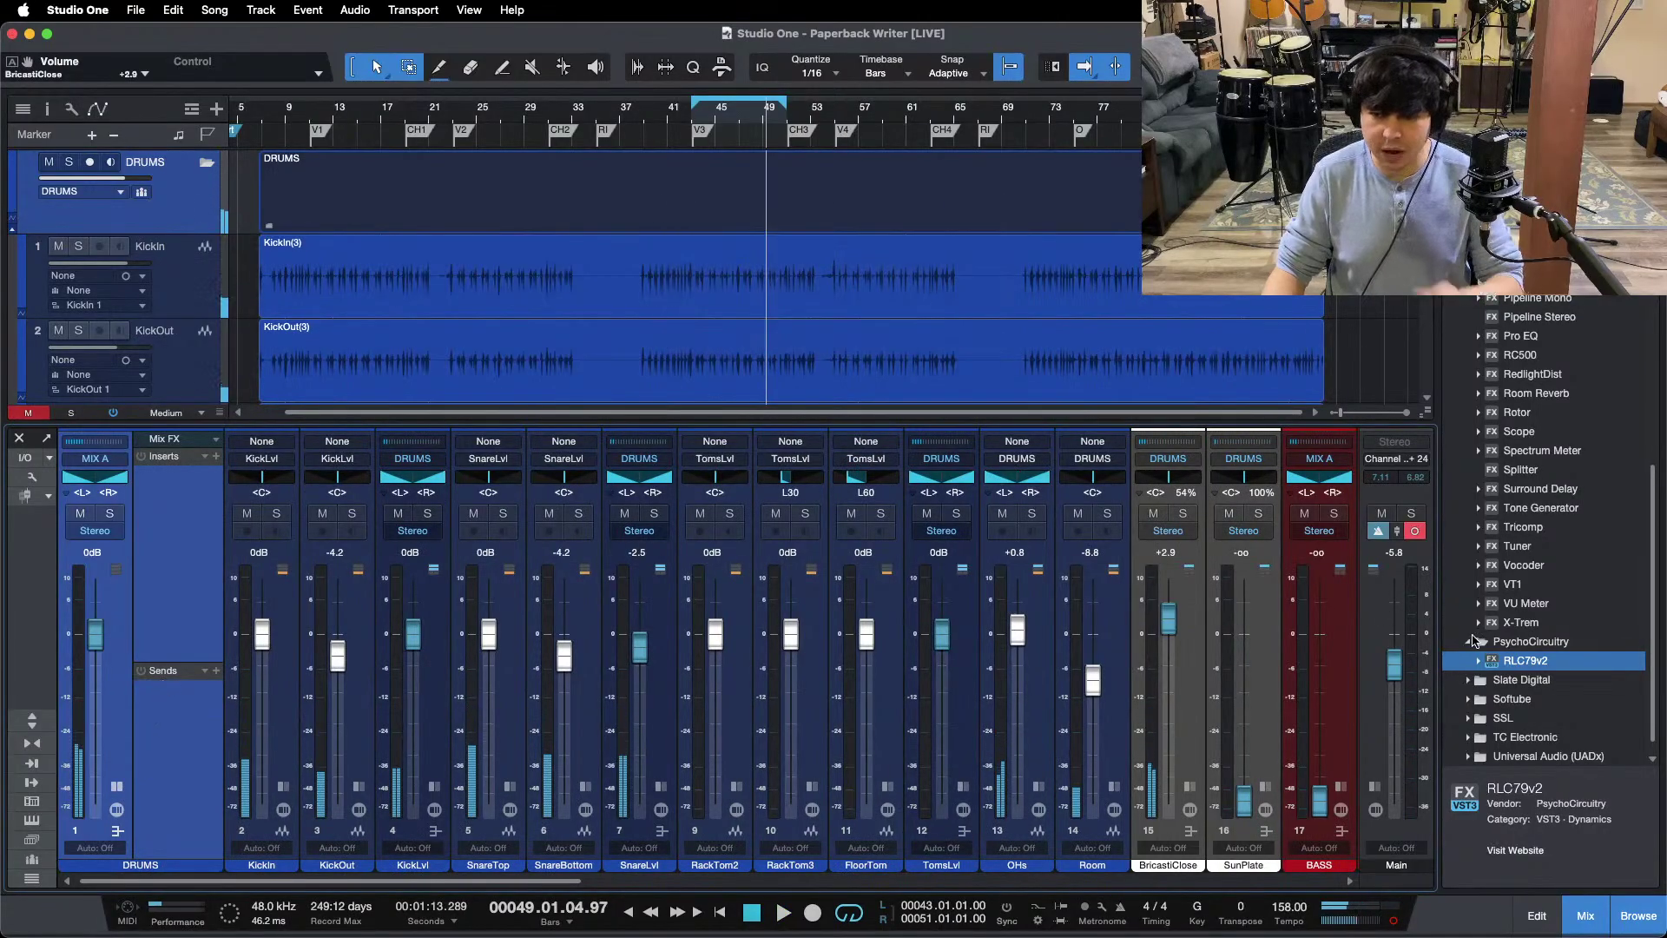
Step: Insert the RLC79v2 compressor on the DRUMS bus and set its ratio to 2.0:1
drag(1511, 661, 182, 495)
drag(761, 193, 738, 304)
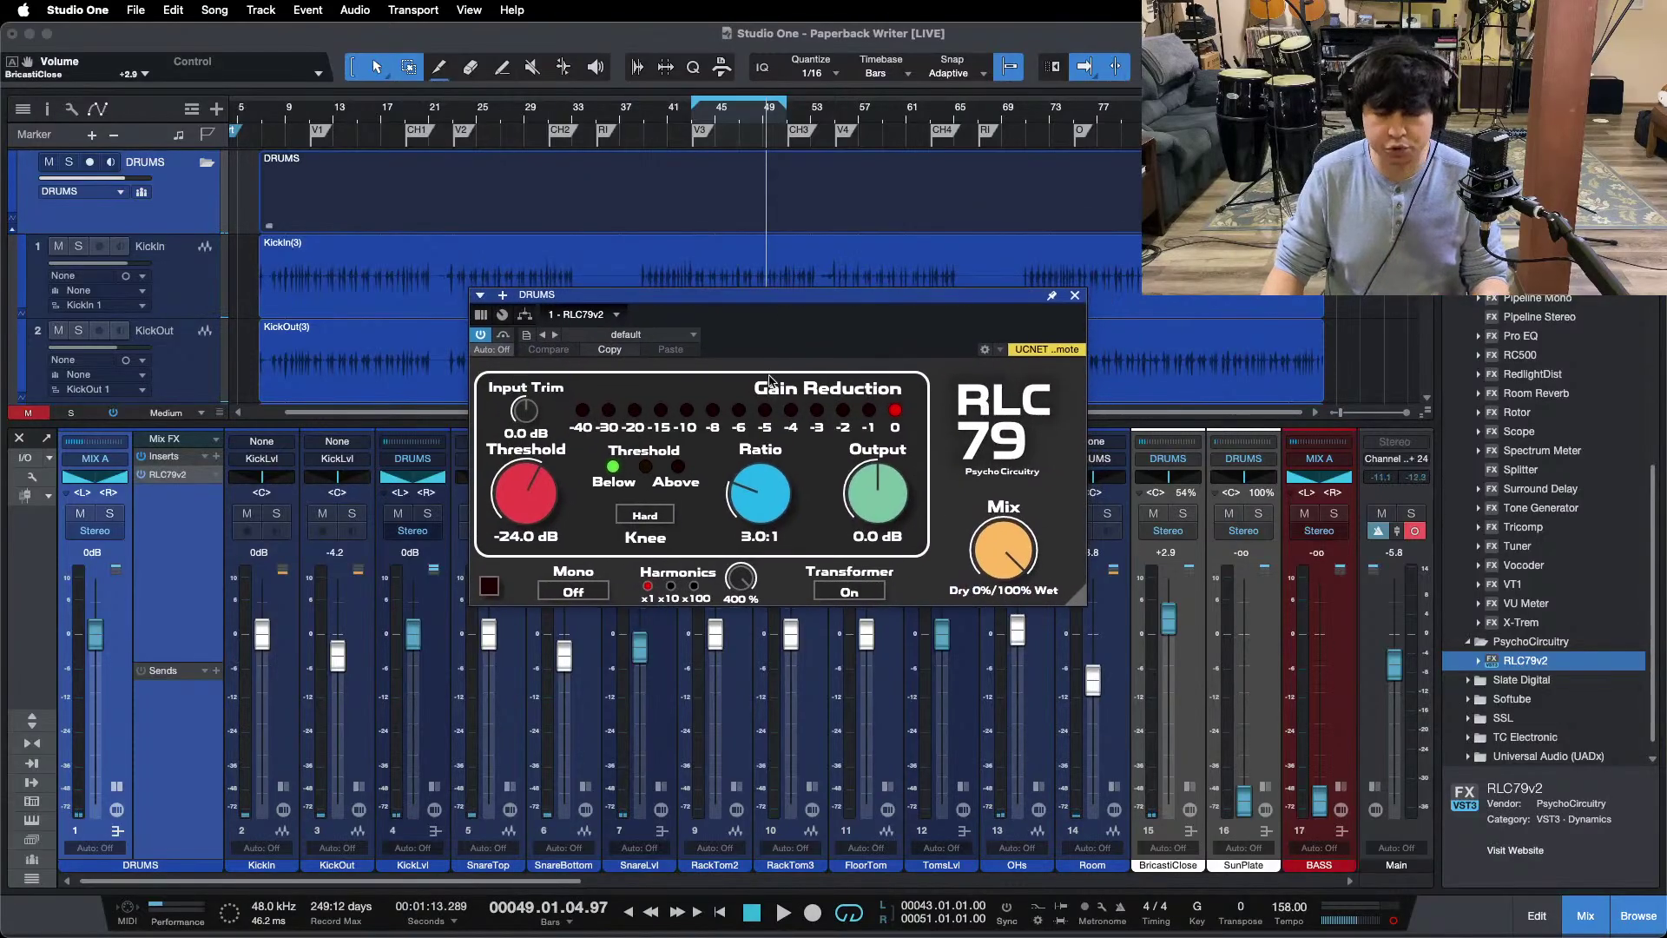
click(758, 513)
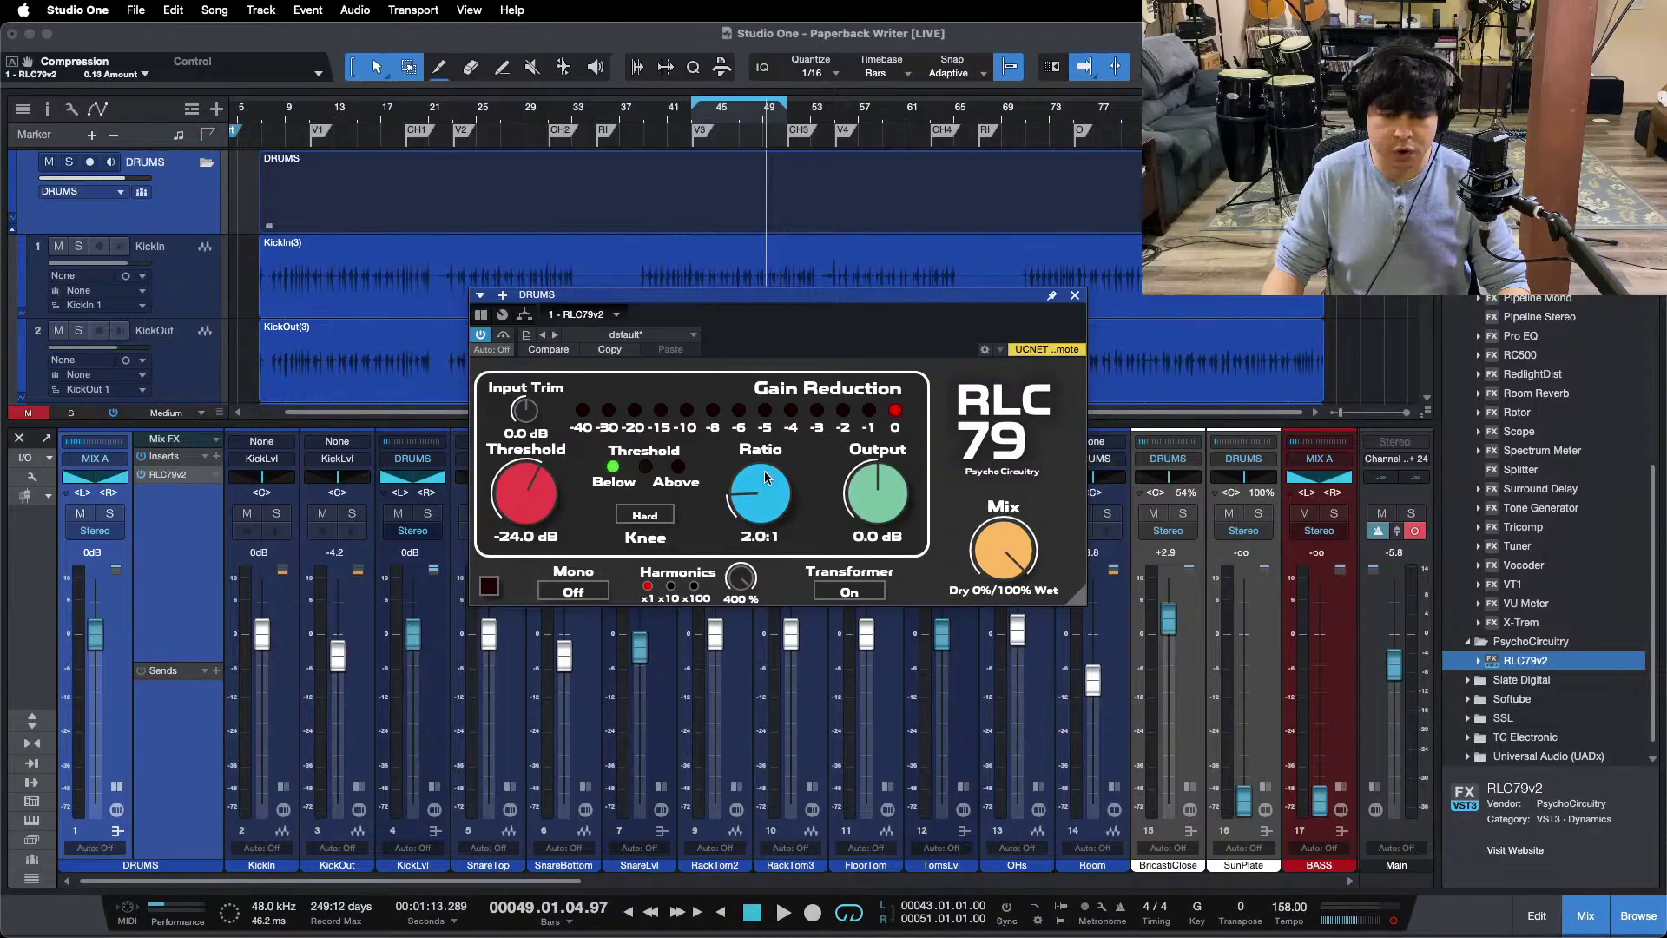
Step: Load the Drum Bus FX chain on the DRUMS bus, disable its Limiter and open its RLC79v2 compressor
click(206, 457)
click(274, 497)
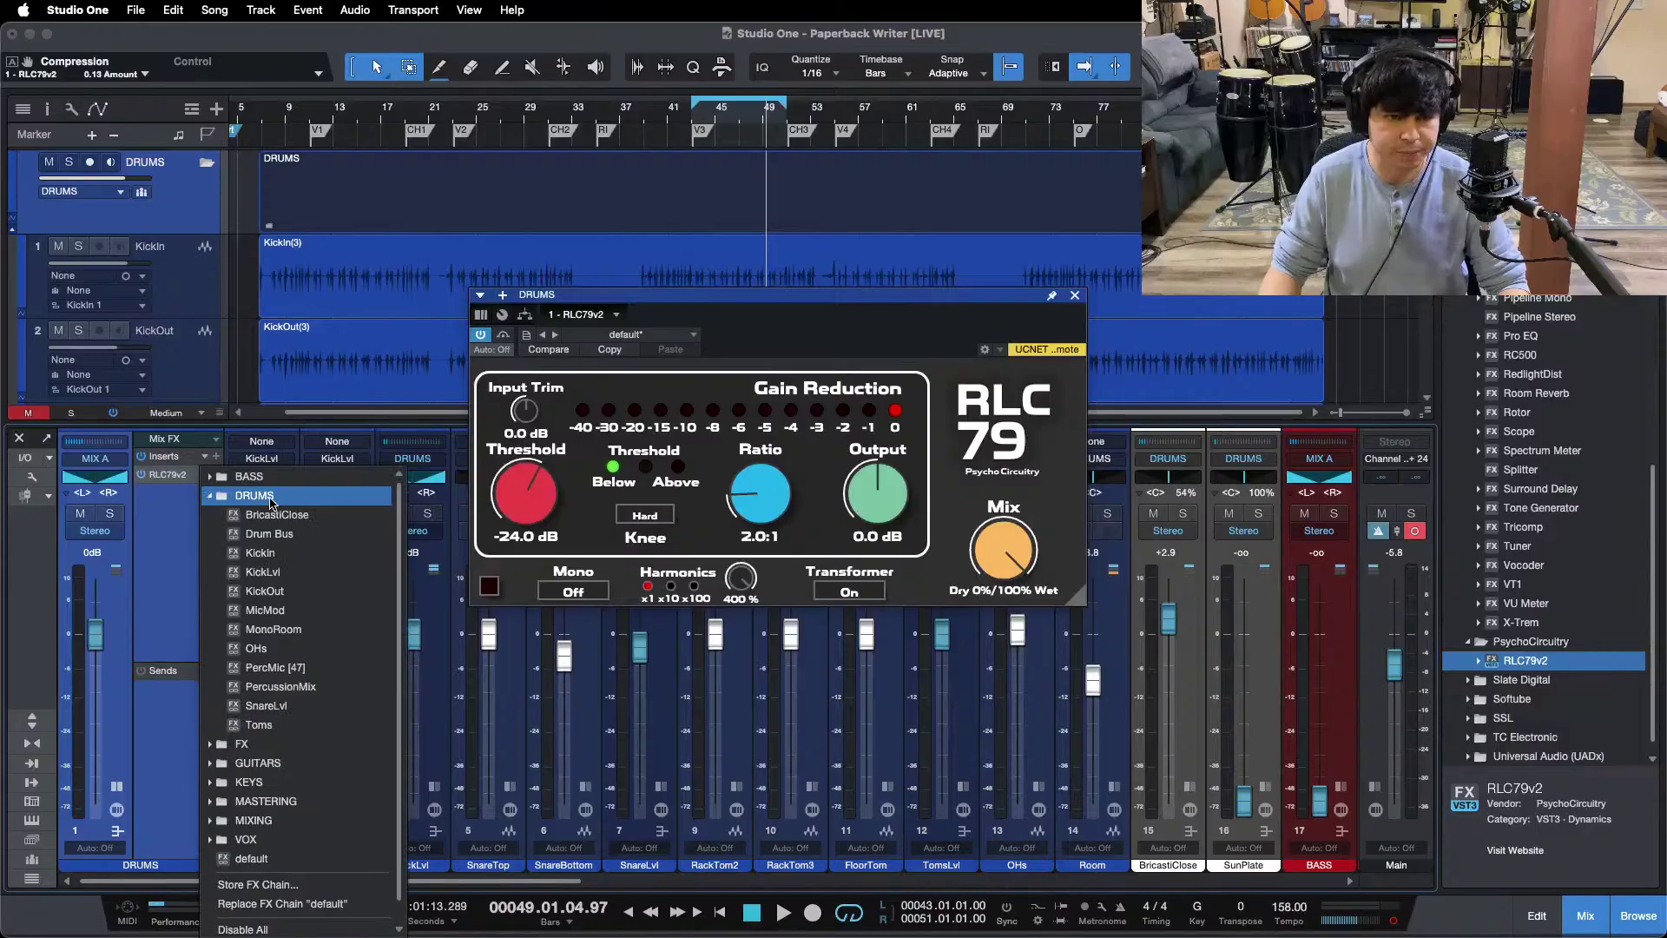
click(273, 536)
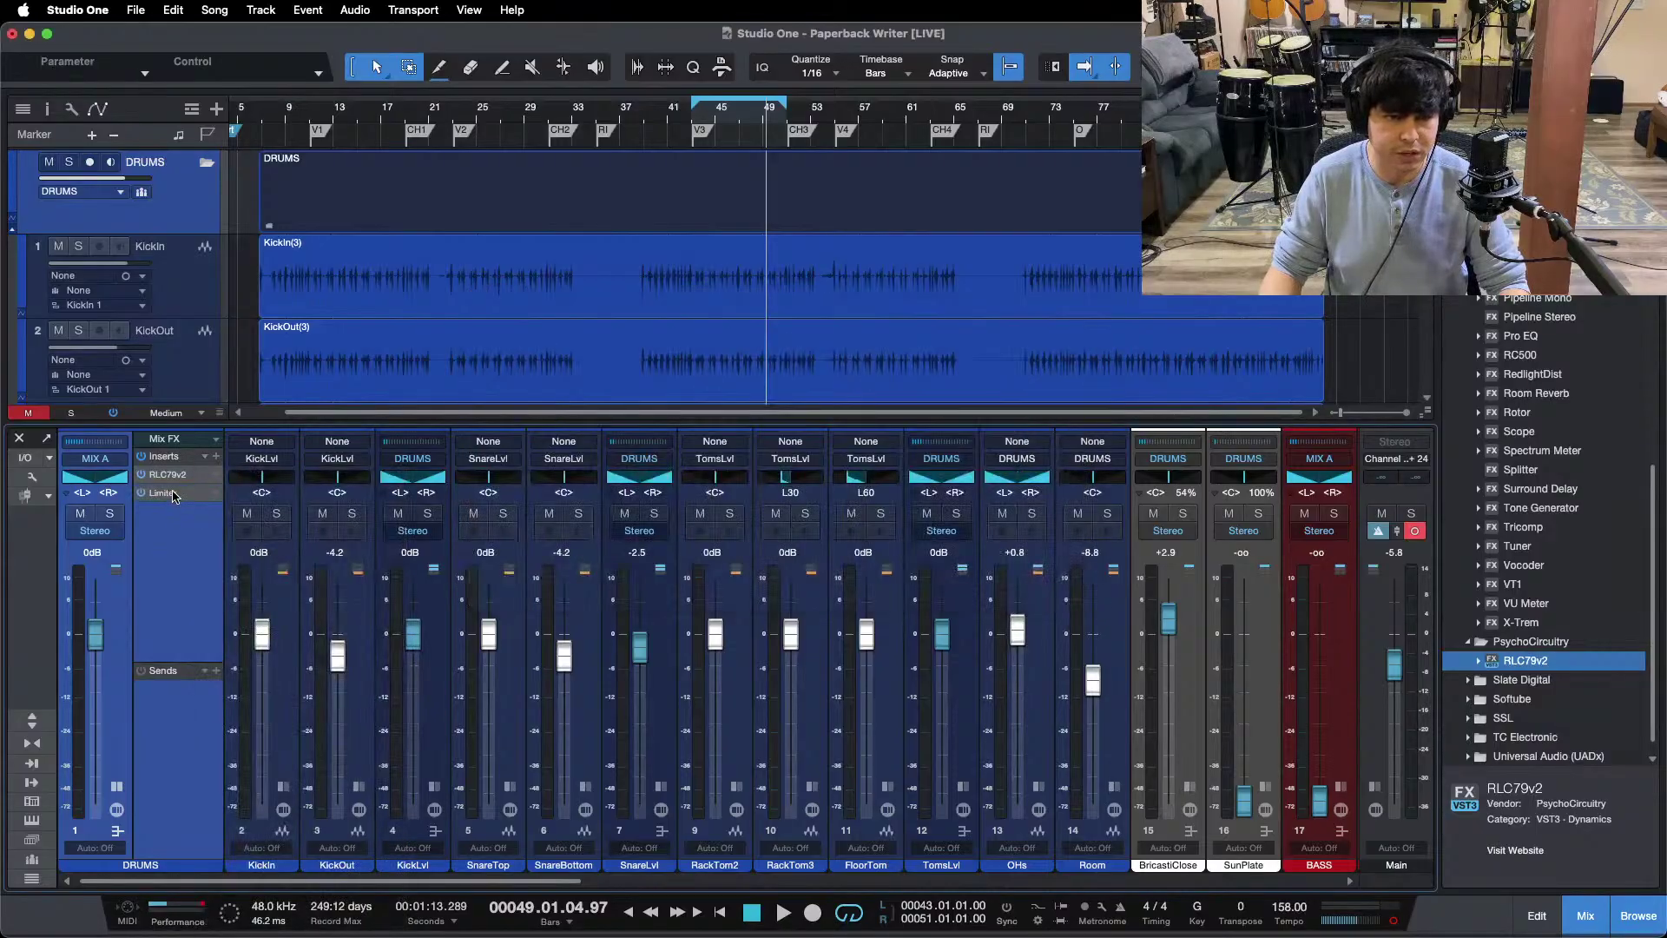
click(165, 493)
click(178, 478)
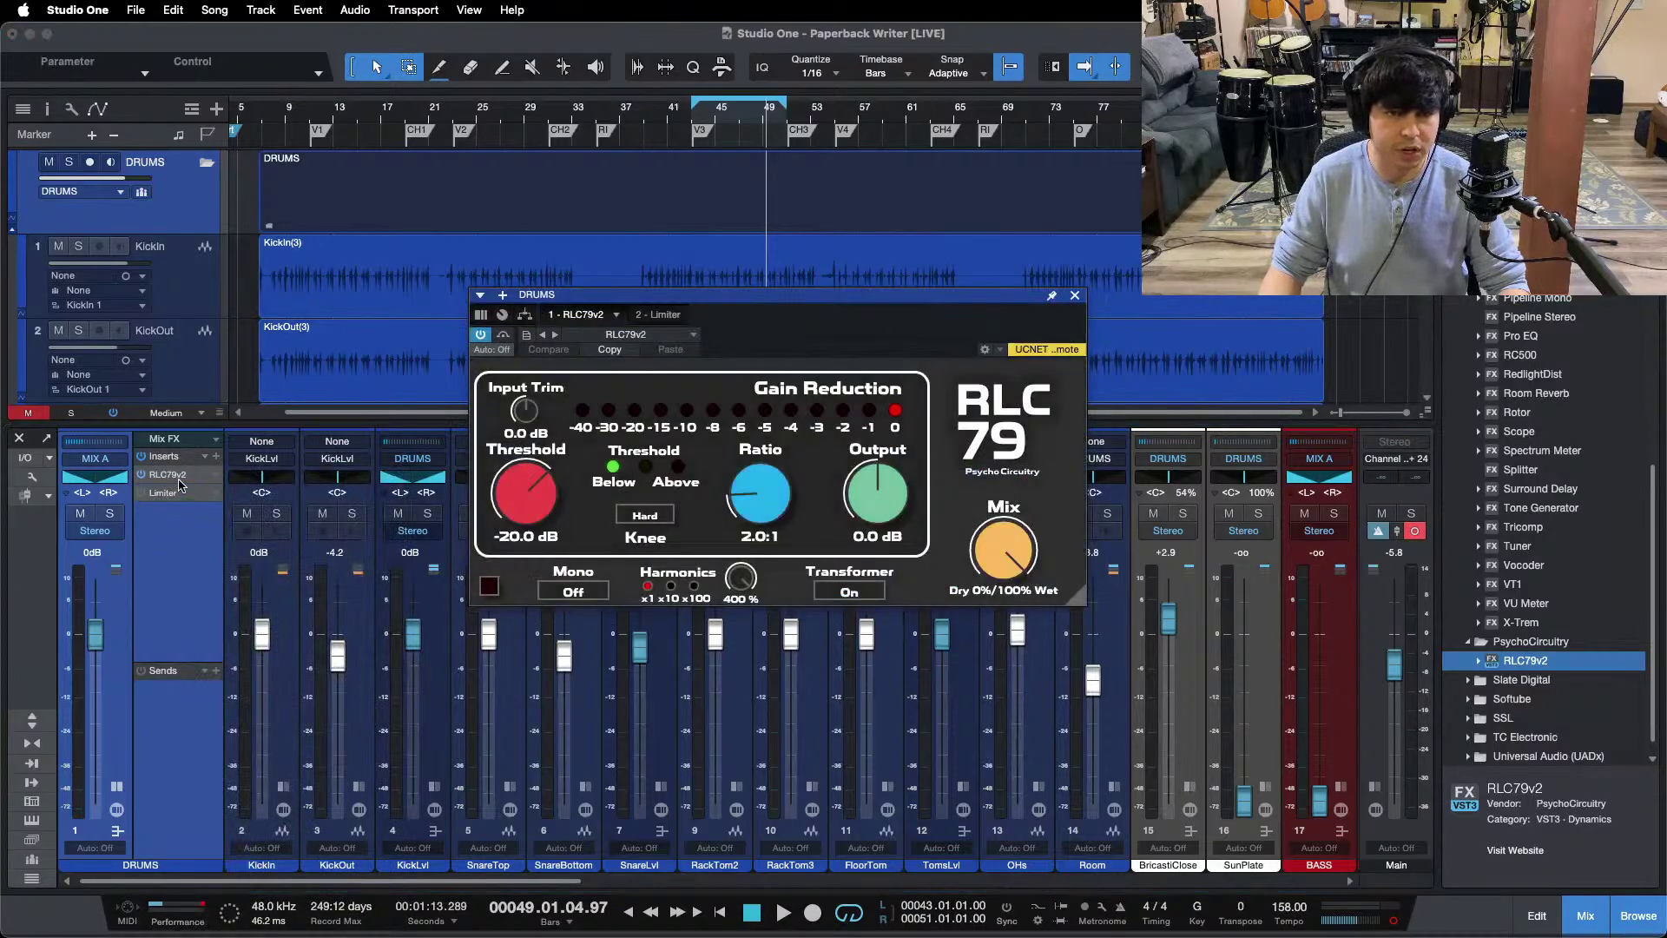
Step: Audition the drums with RLC79v2 bypassed and active during playback, leave it active and close its window
key(space)
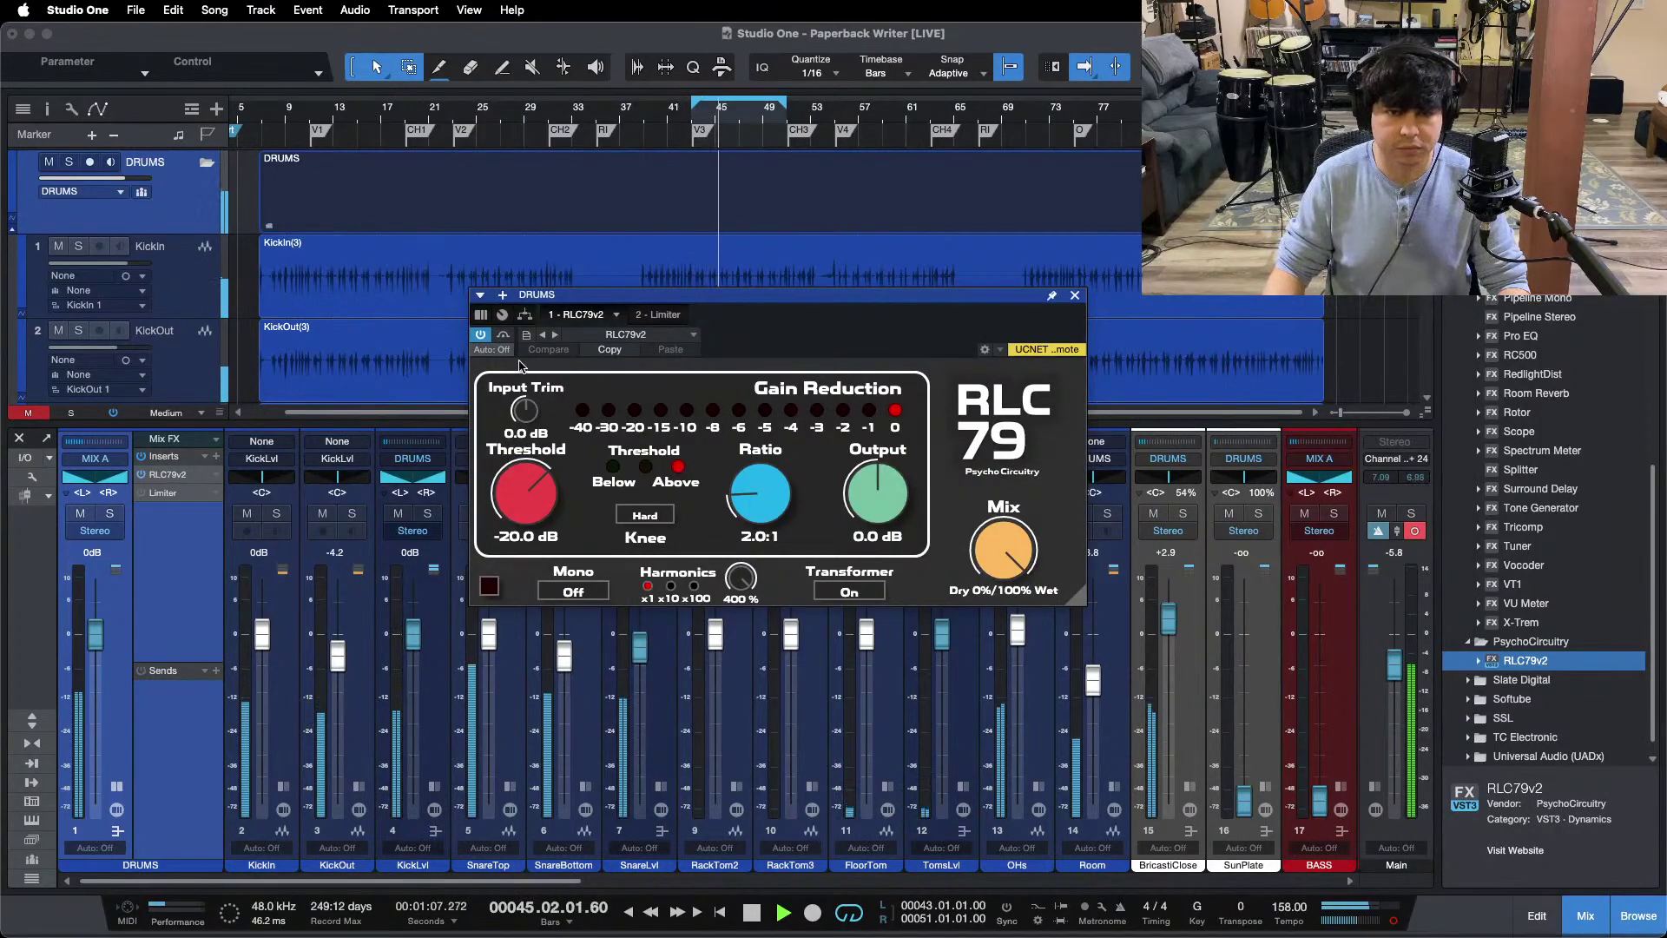
click(505, 336)
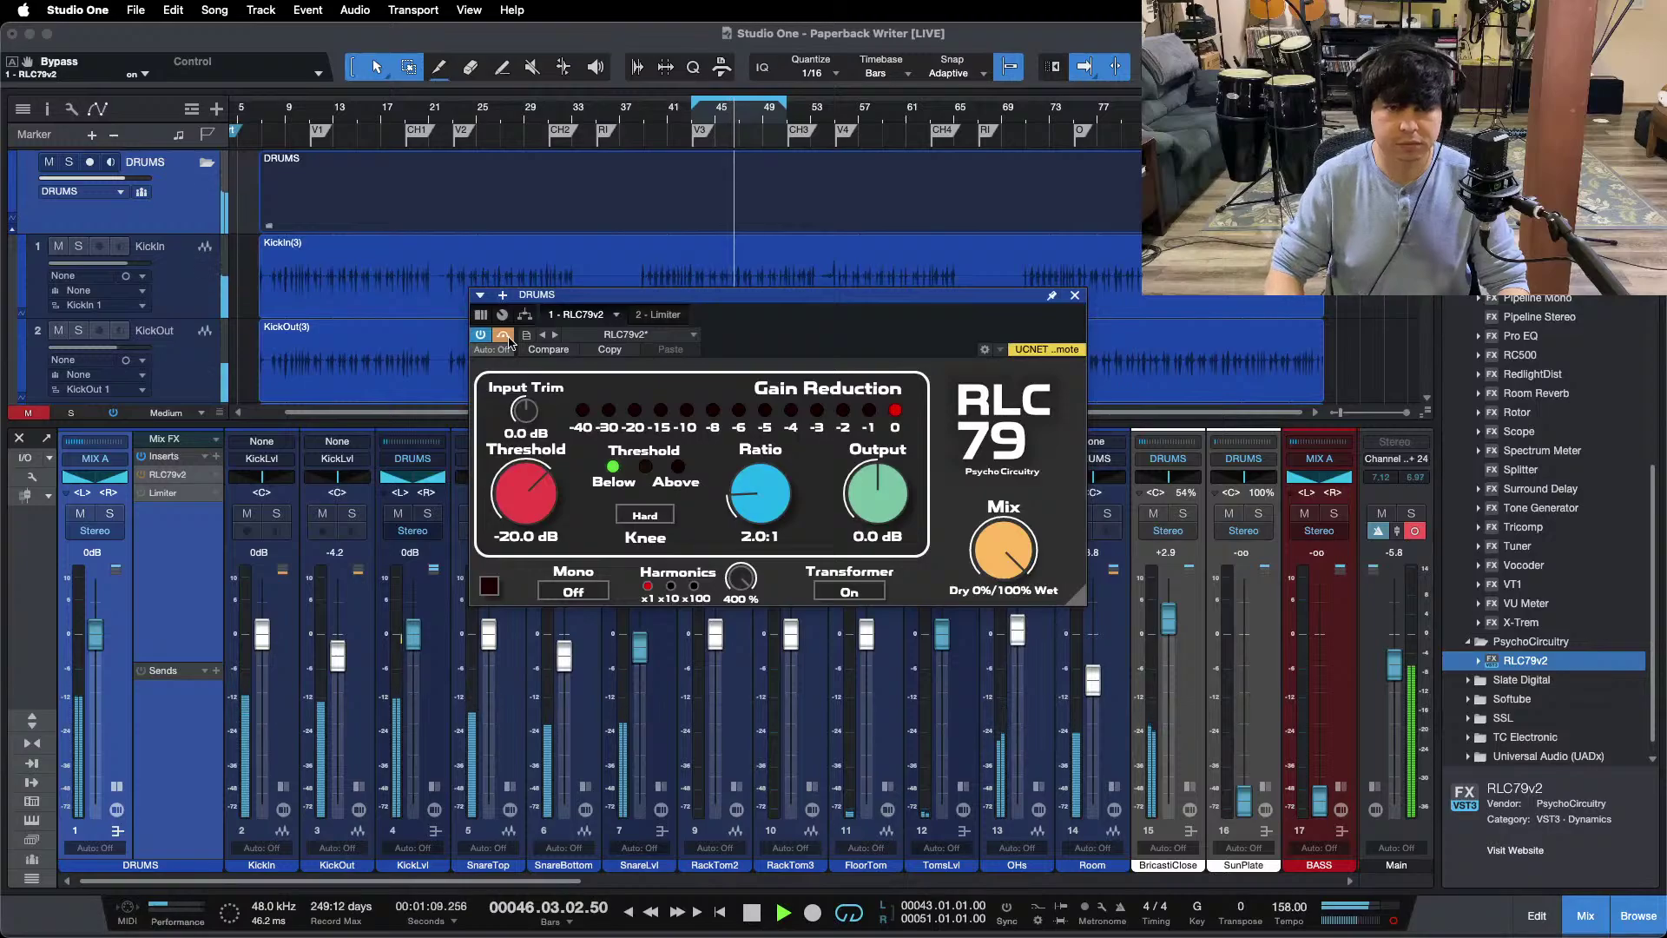
key(space)
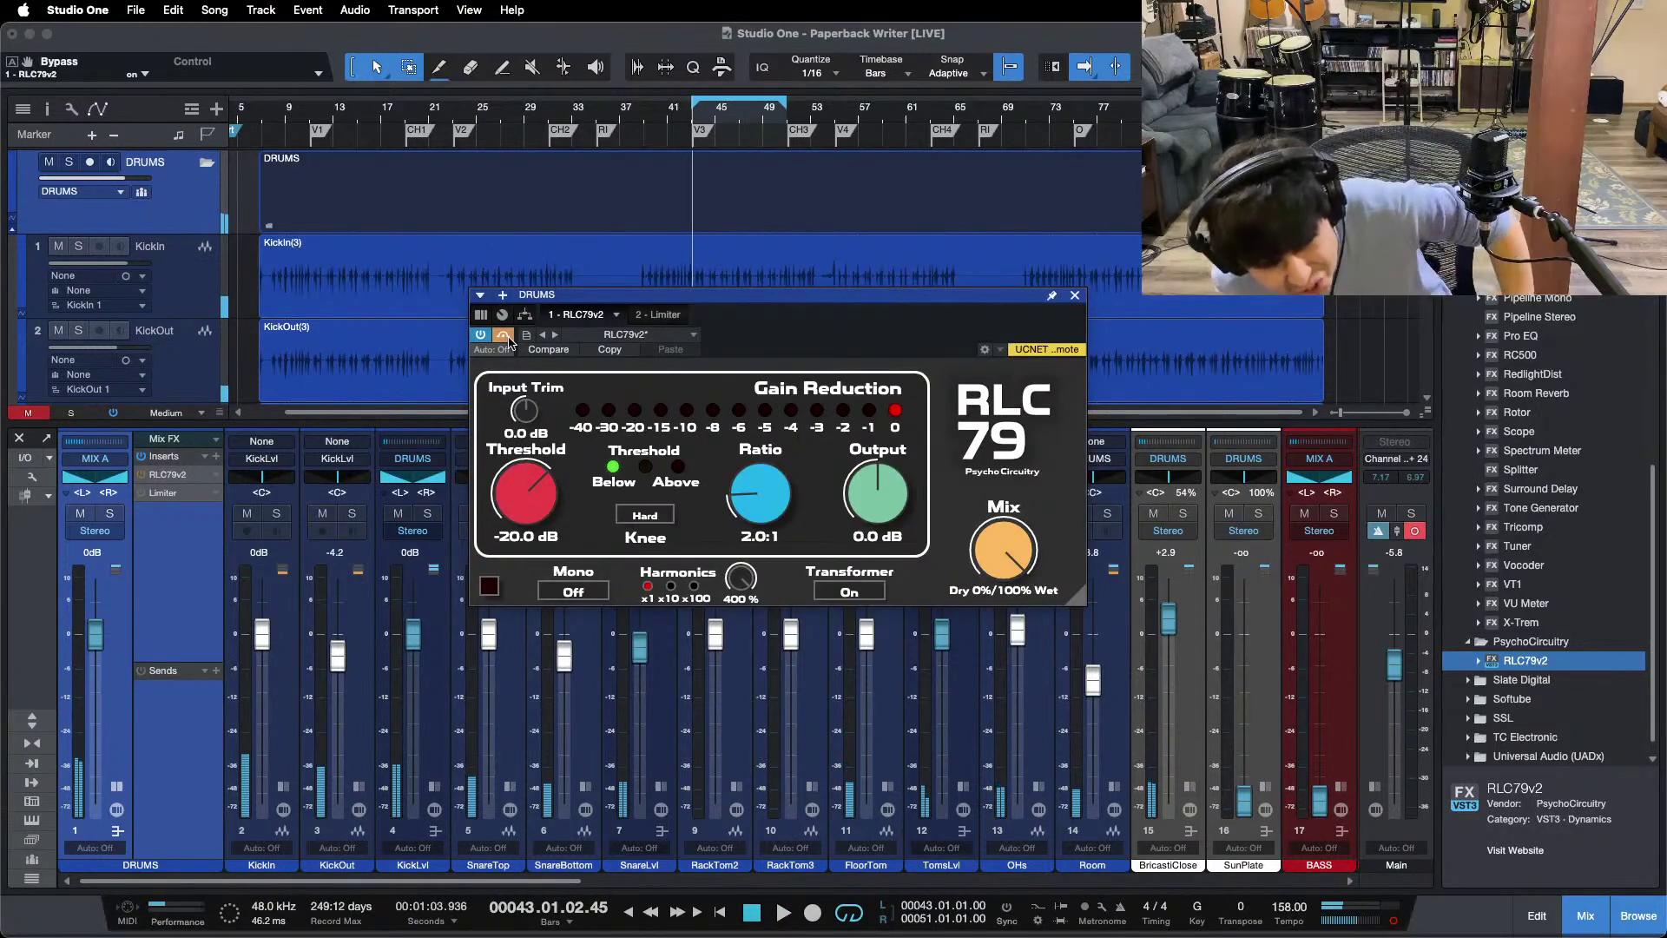
key(space)
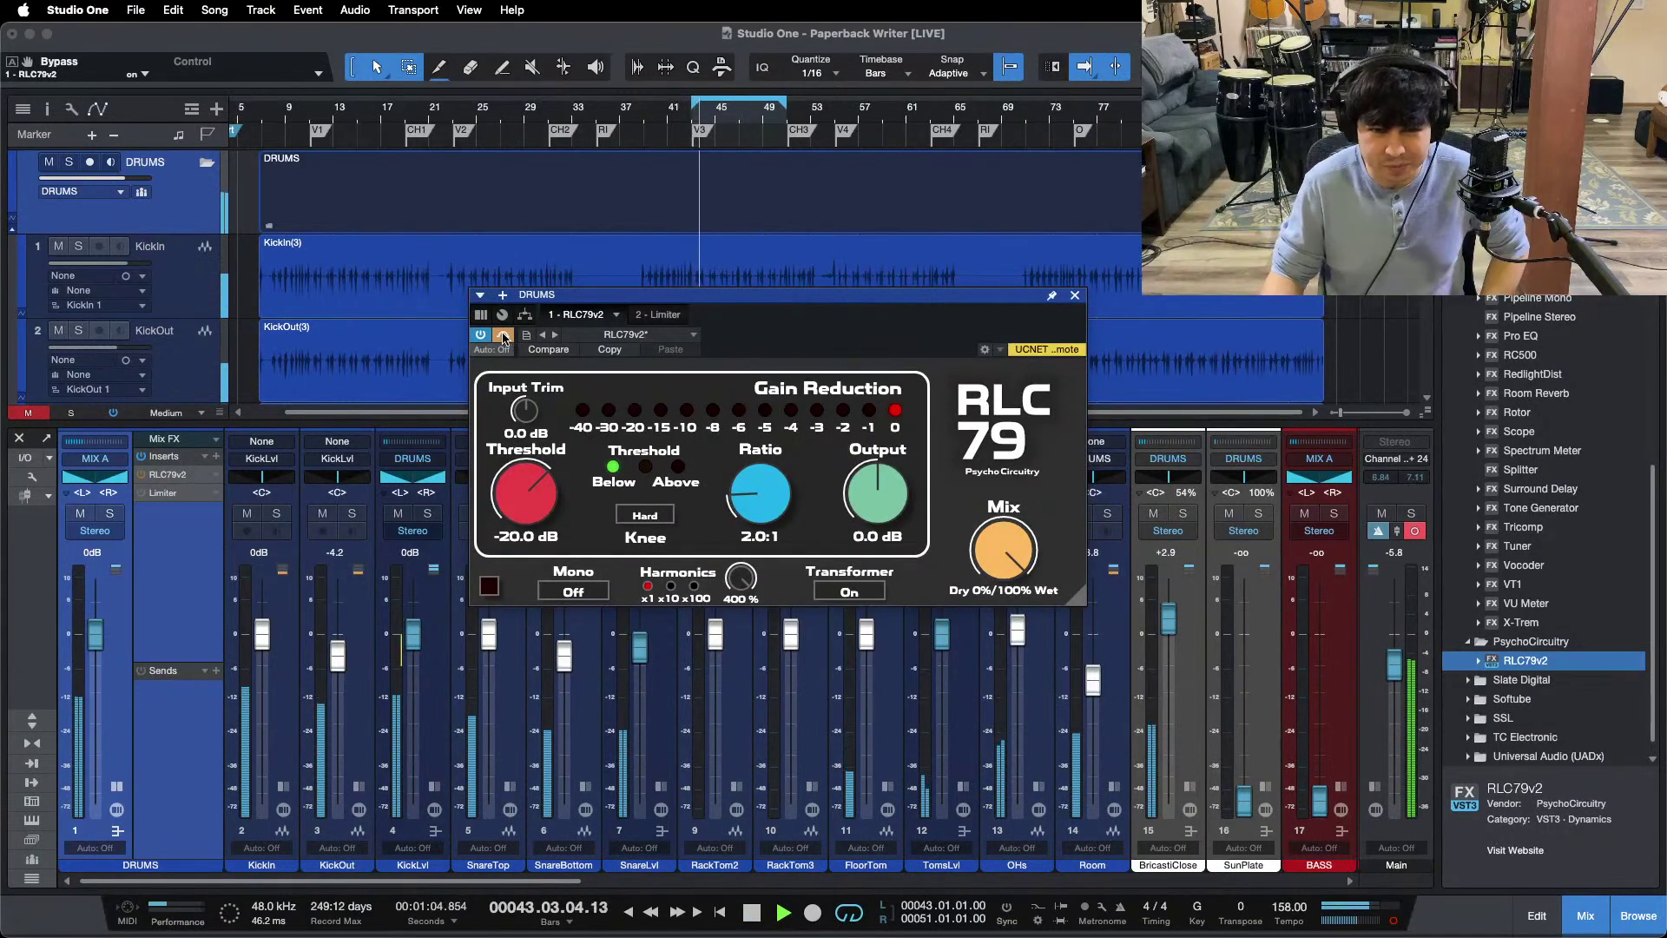
click(504, 336)
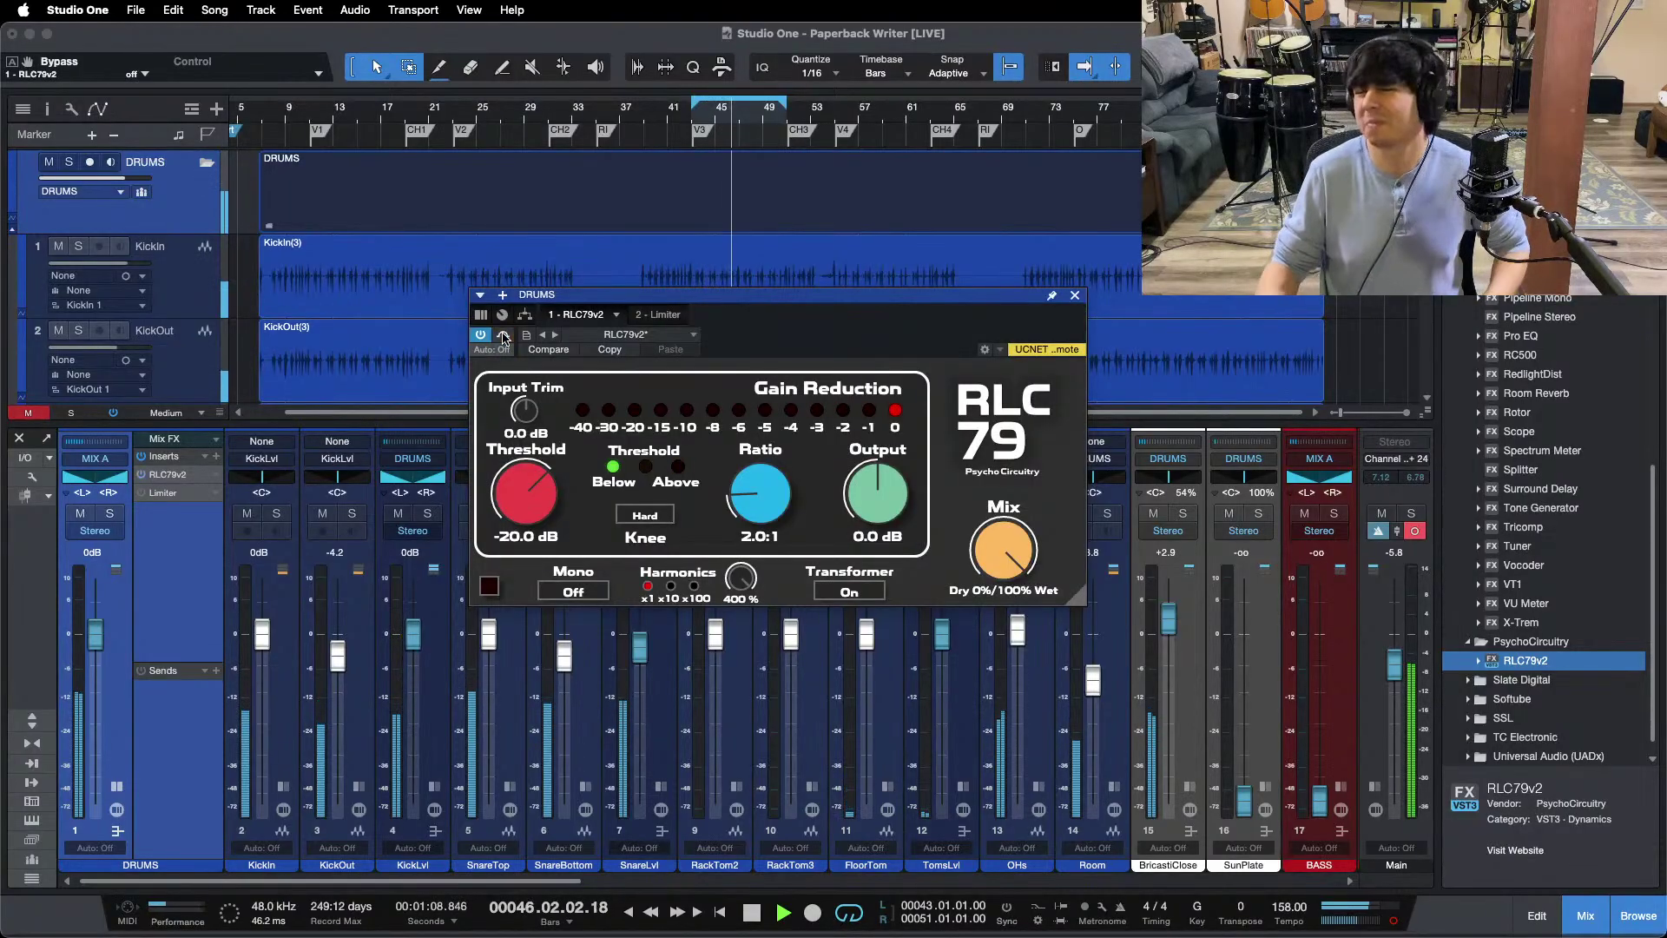
click(1075, 296)
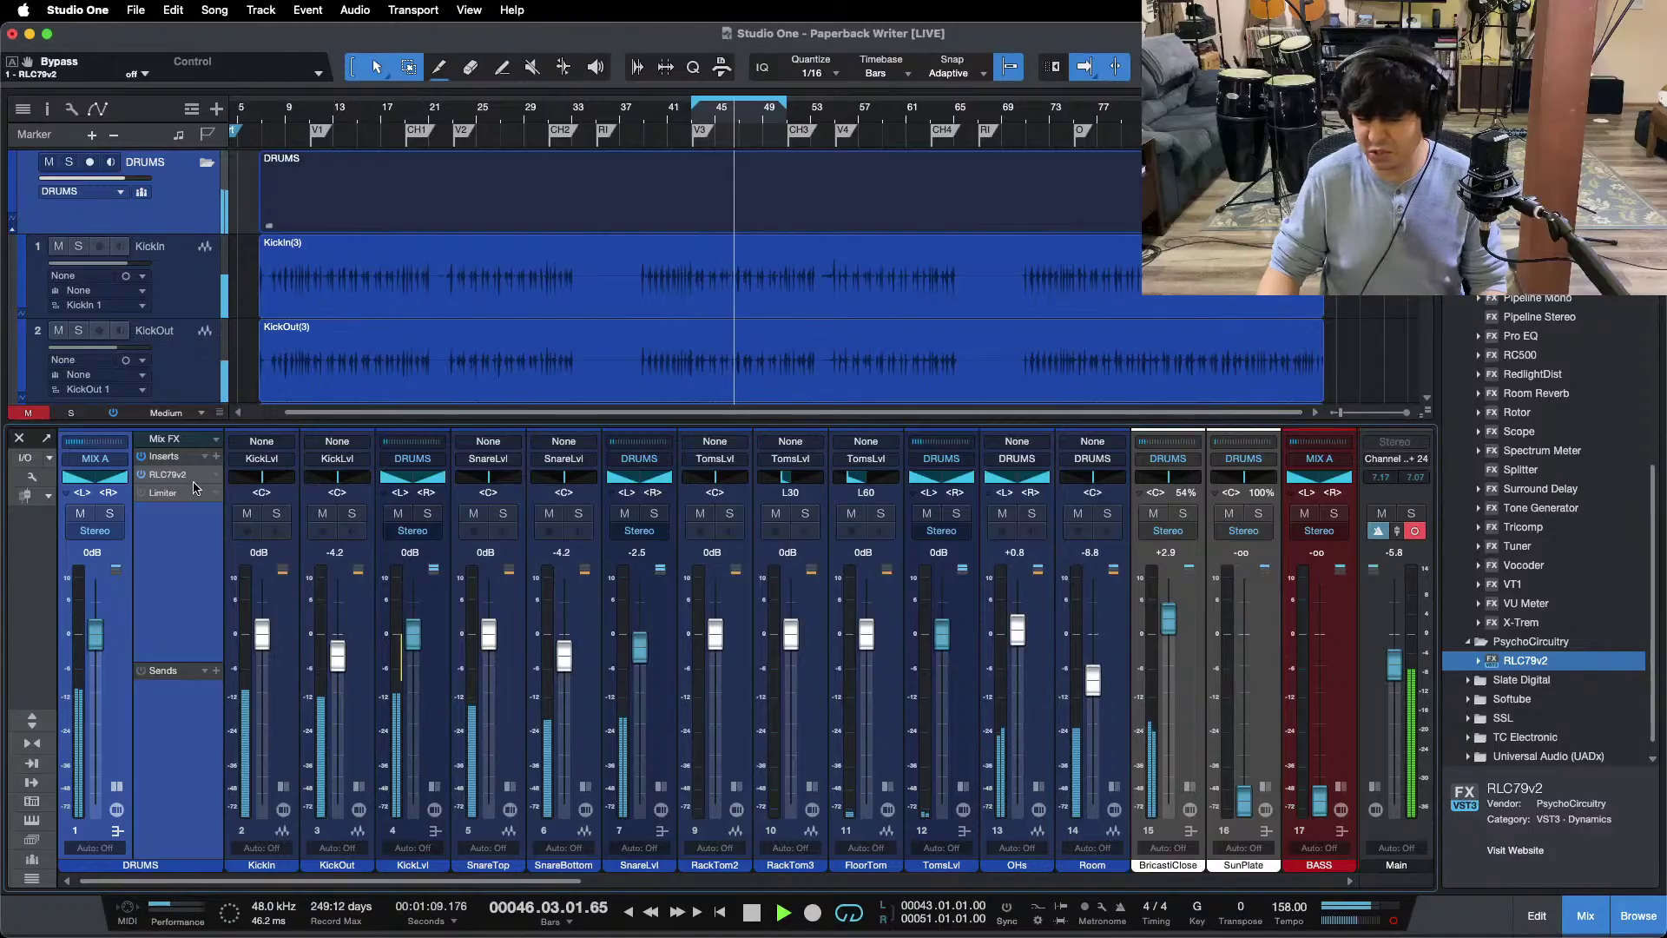
Step: Review the drum bus Limiter and RLC79v2 settings, and compare the playing drums with the compressor bypassed
mouse_move(848, 929)
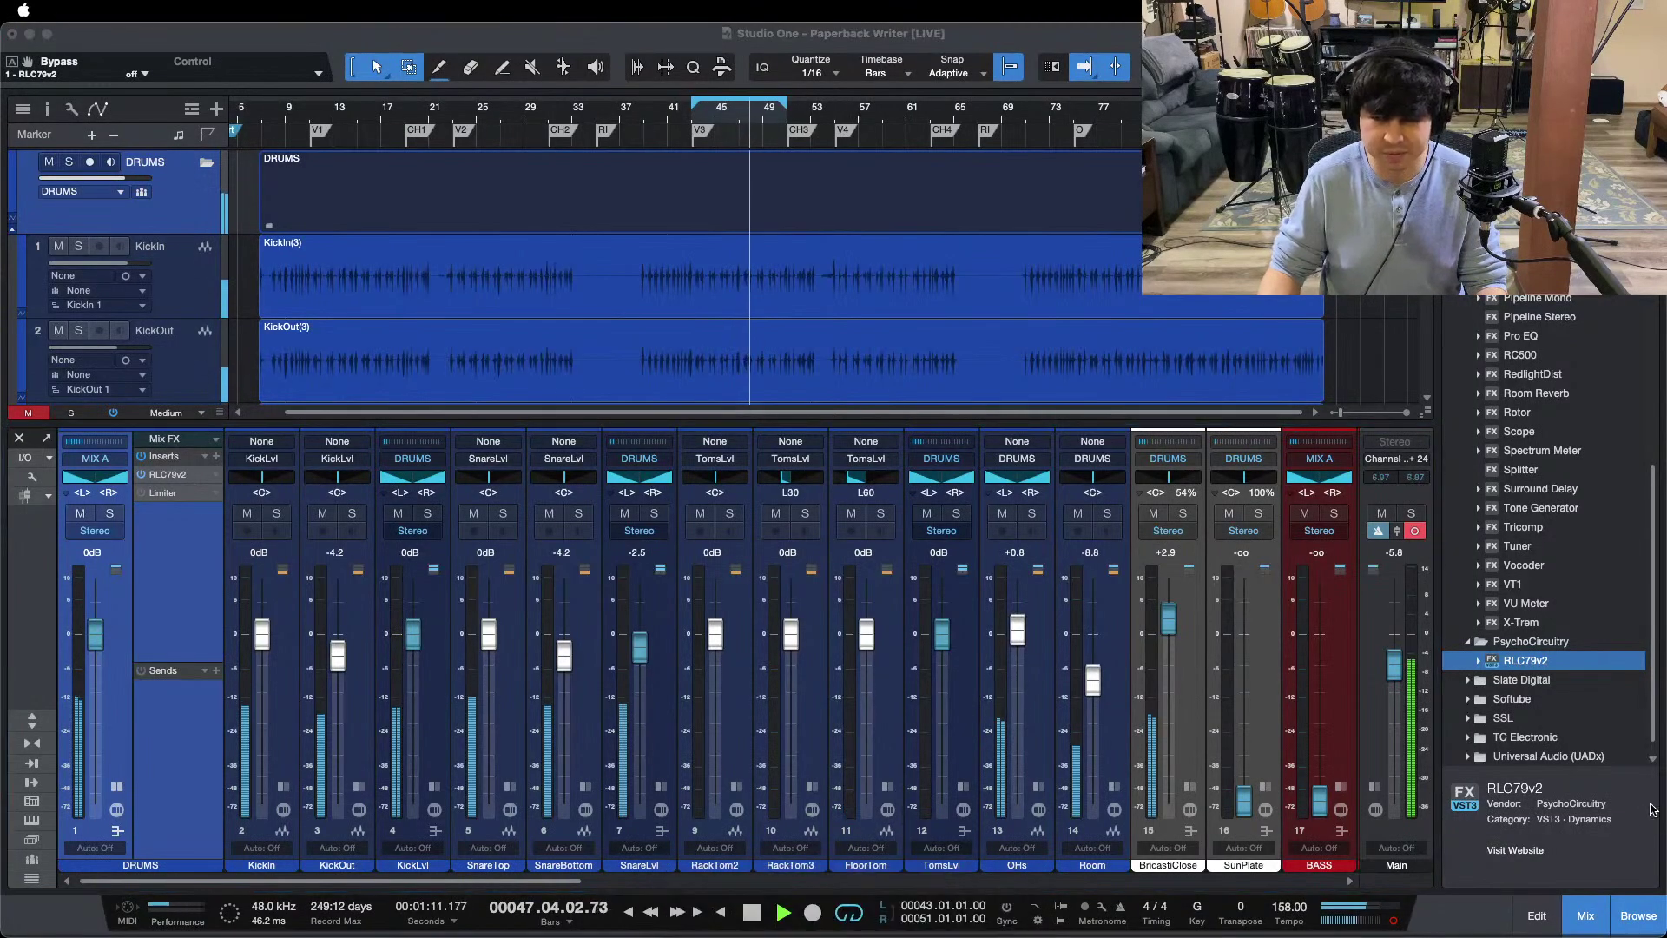
click(1579, 854)
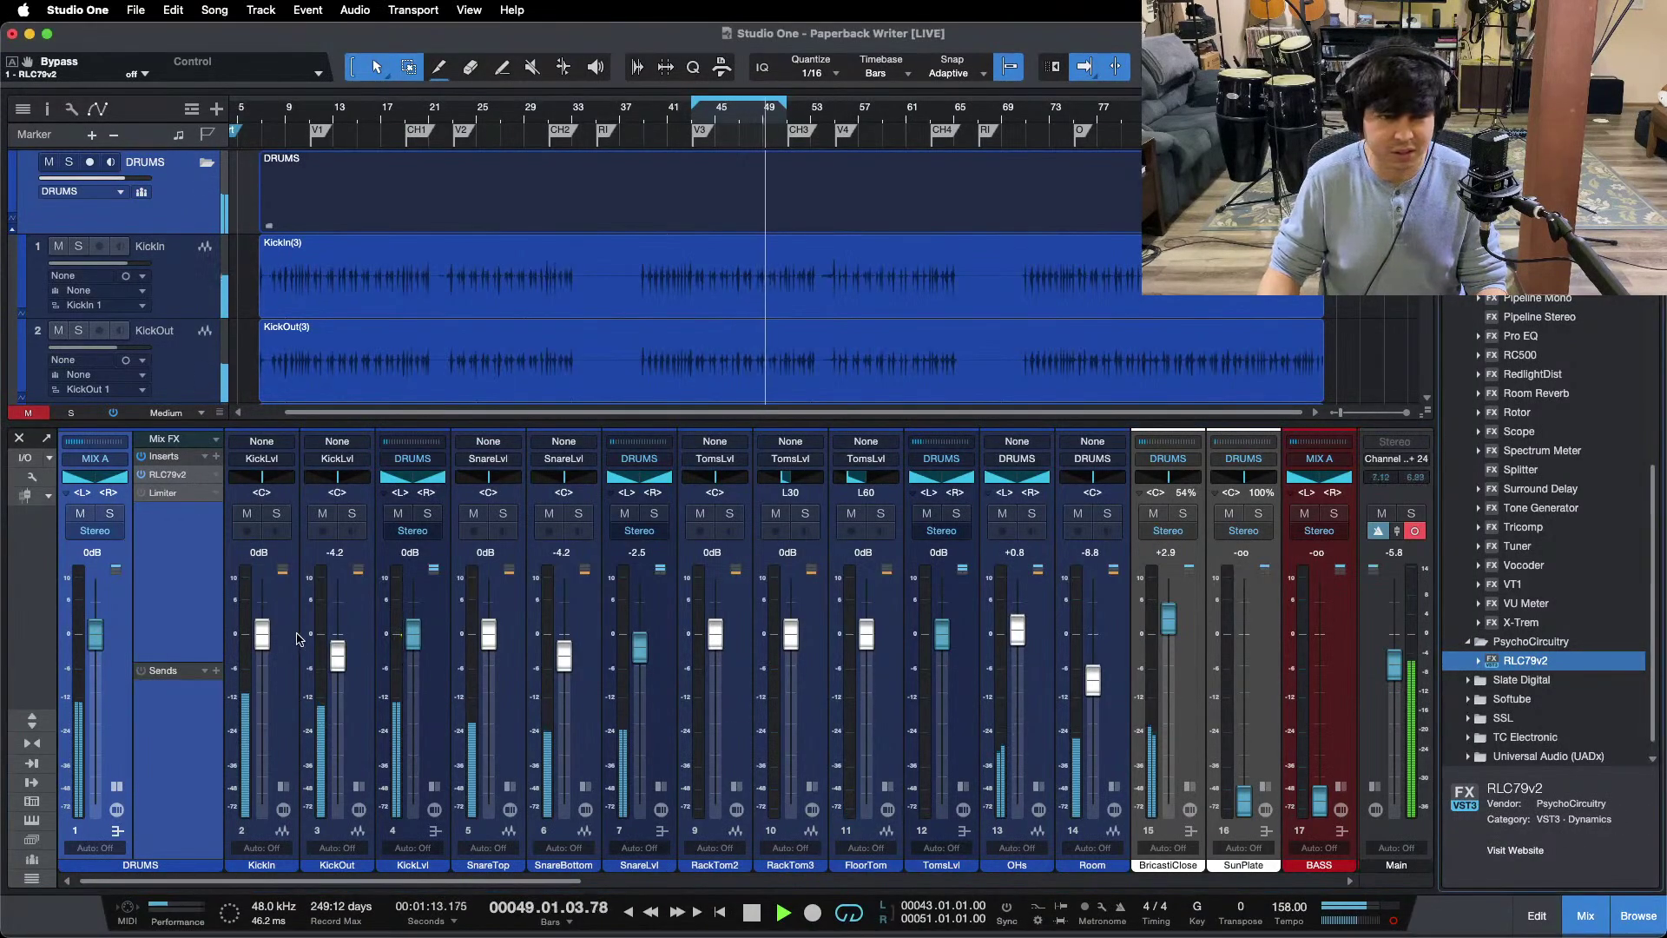
click(160, 496)
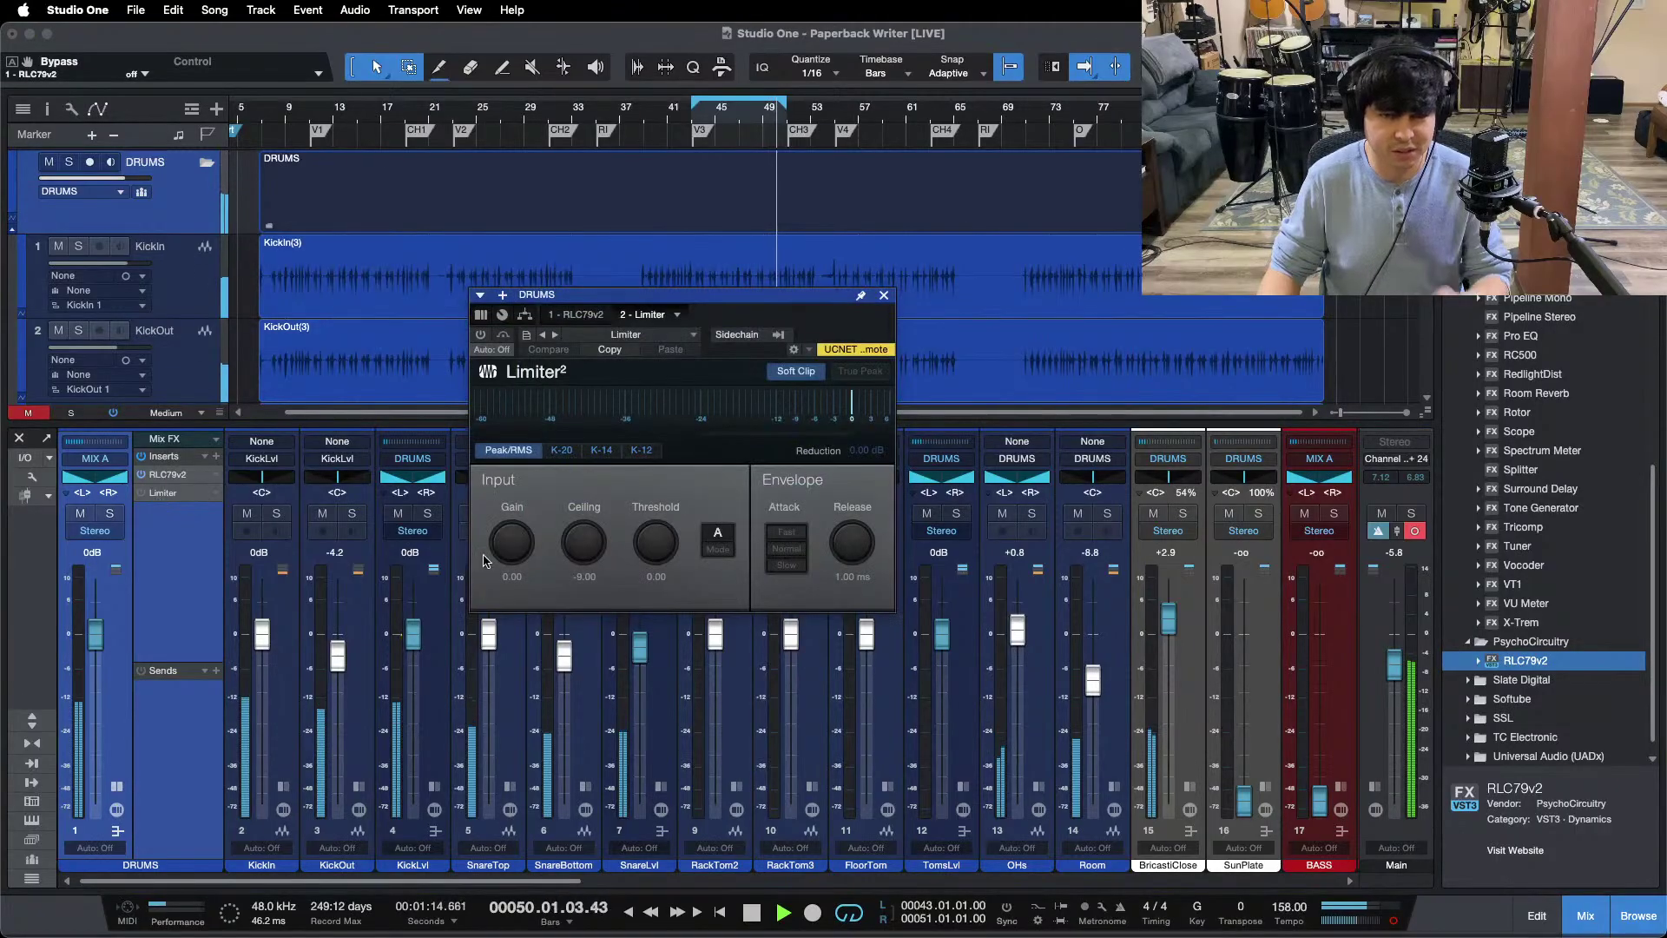
click(578, 315)
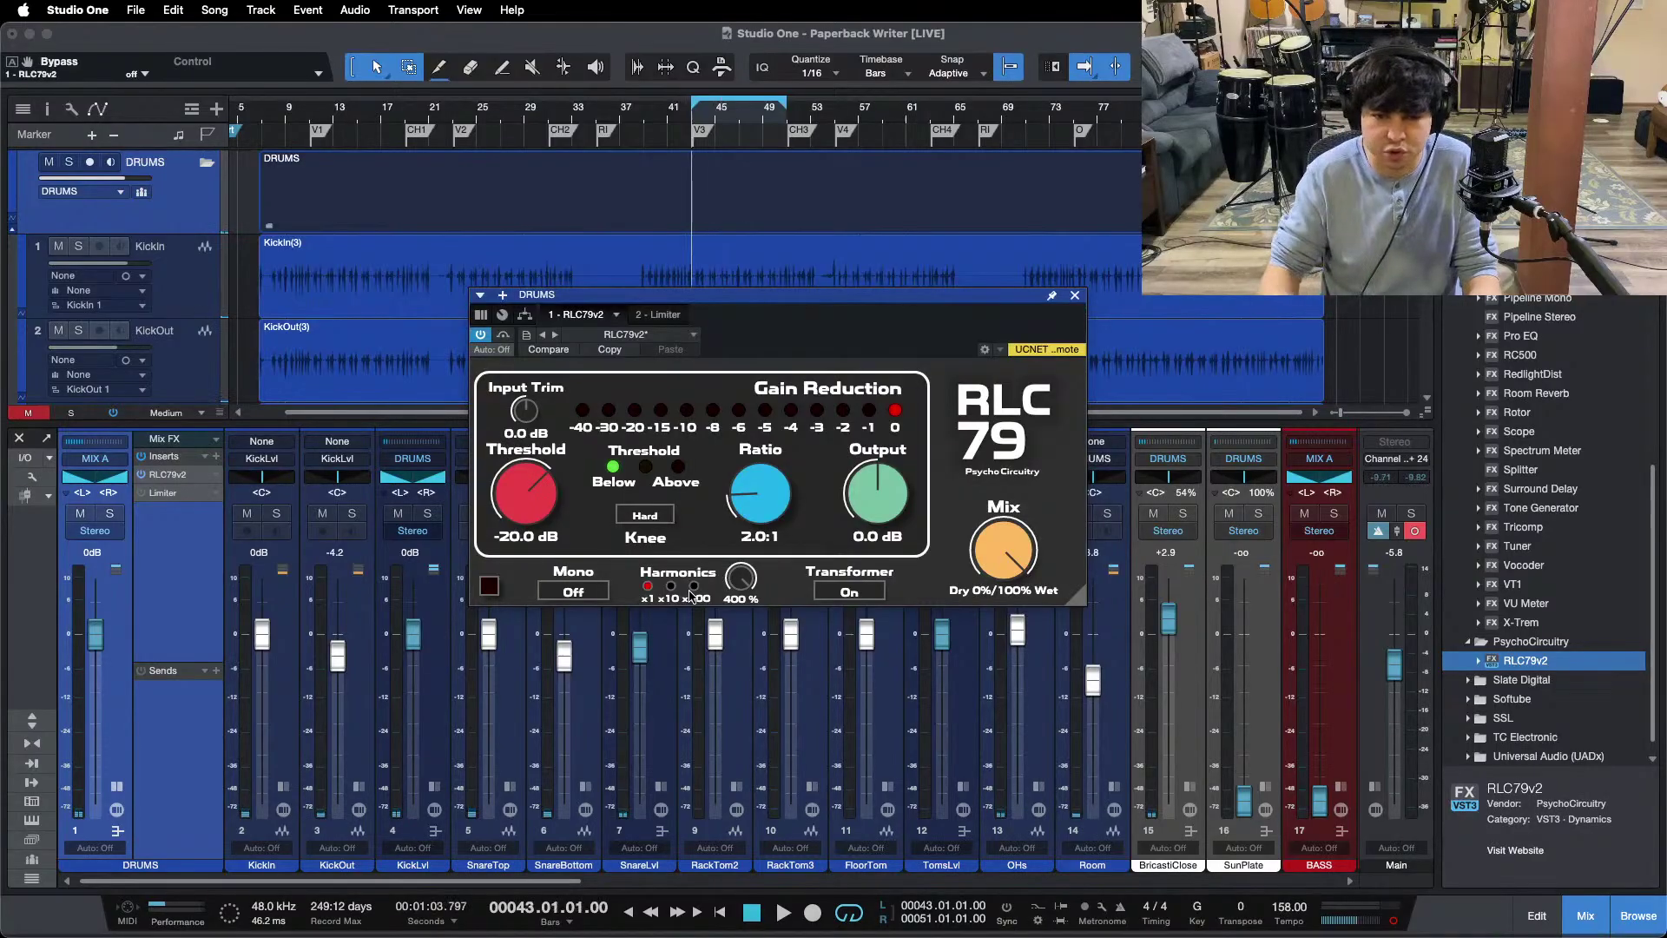
key(space)
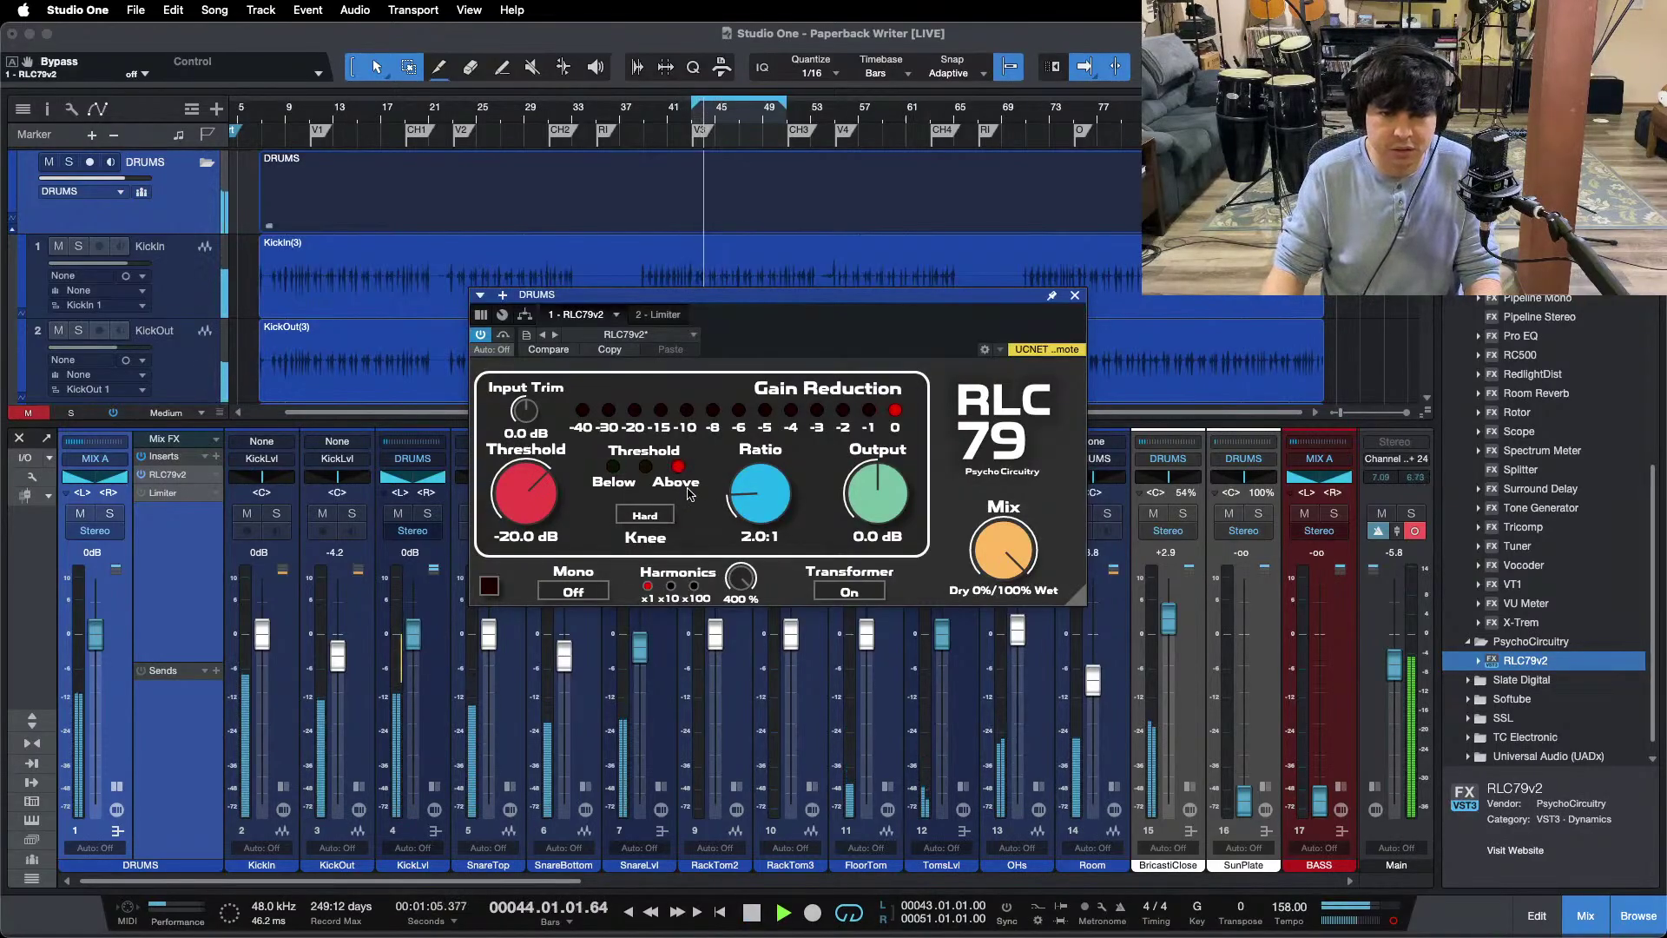
click(502, 336)
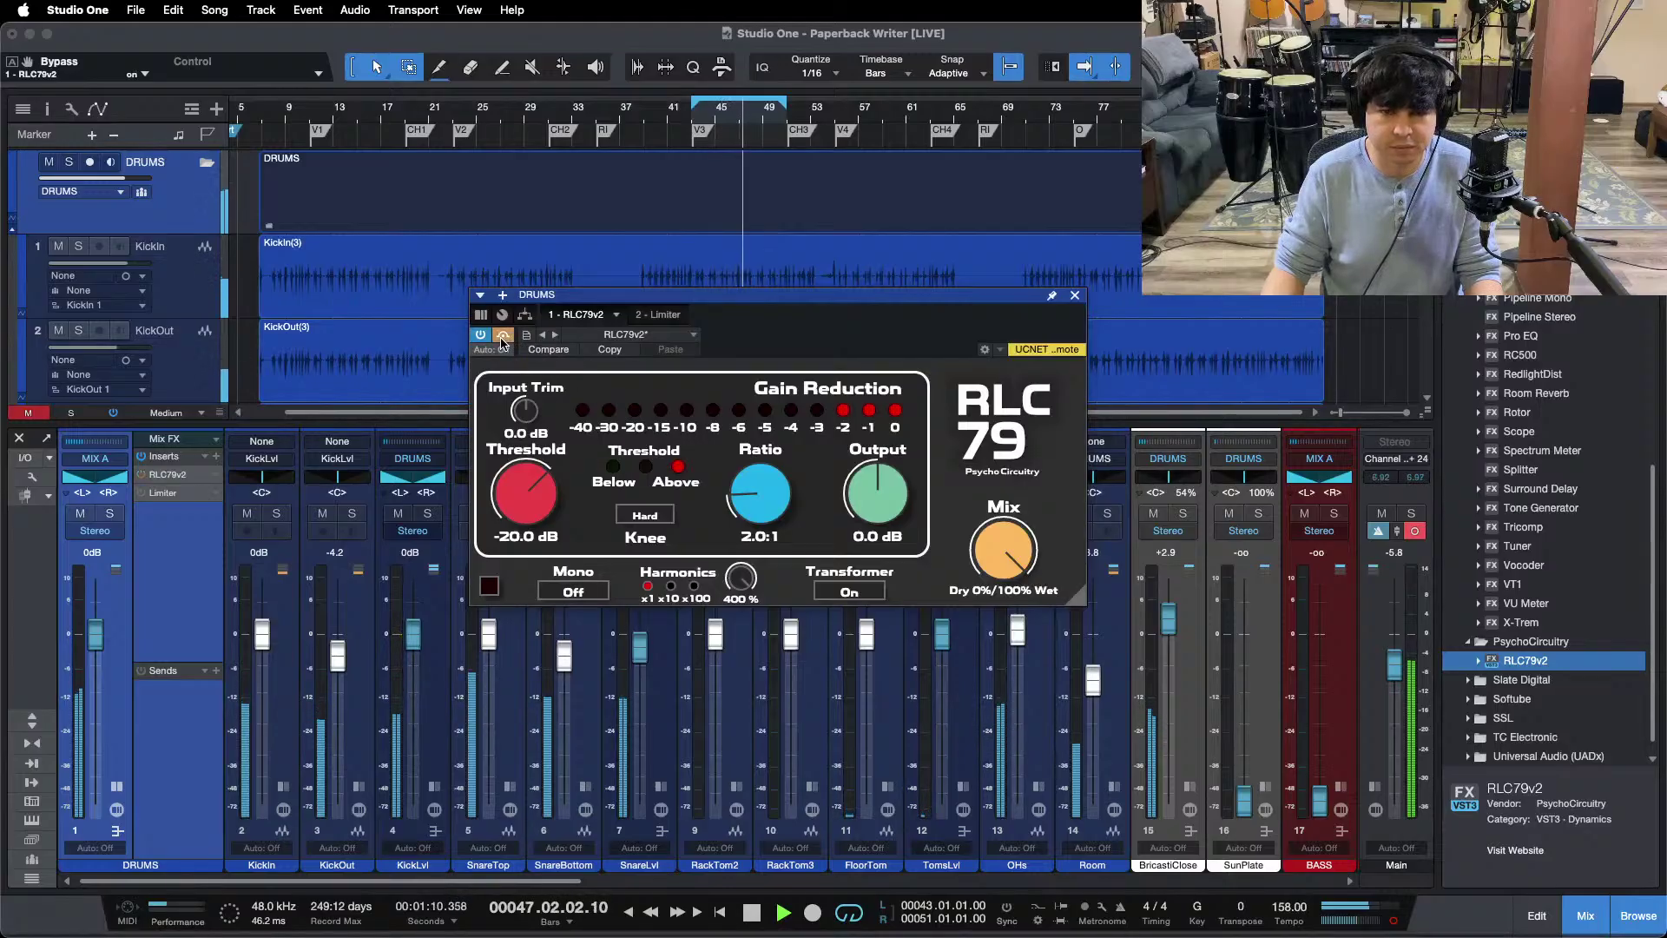
Step: Enable the Limiter on the DRUMS bus, audition it in the playing mix, then close it and collapse the channel
click(659, 315)
click(481, 335)
key(space)
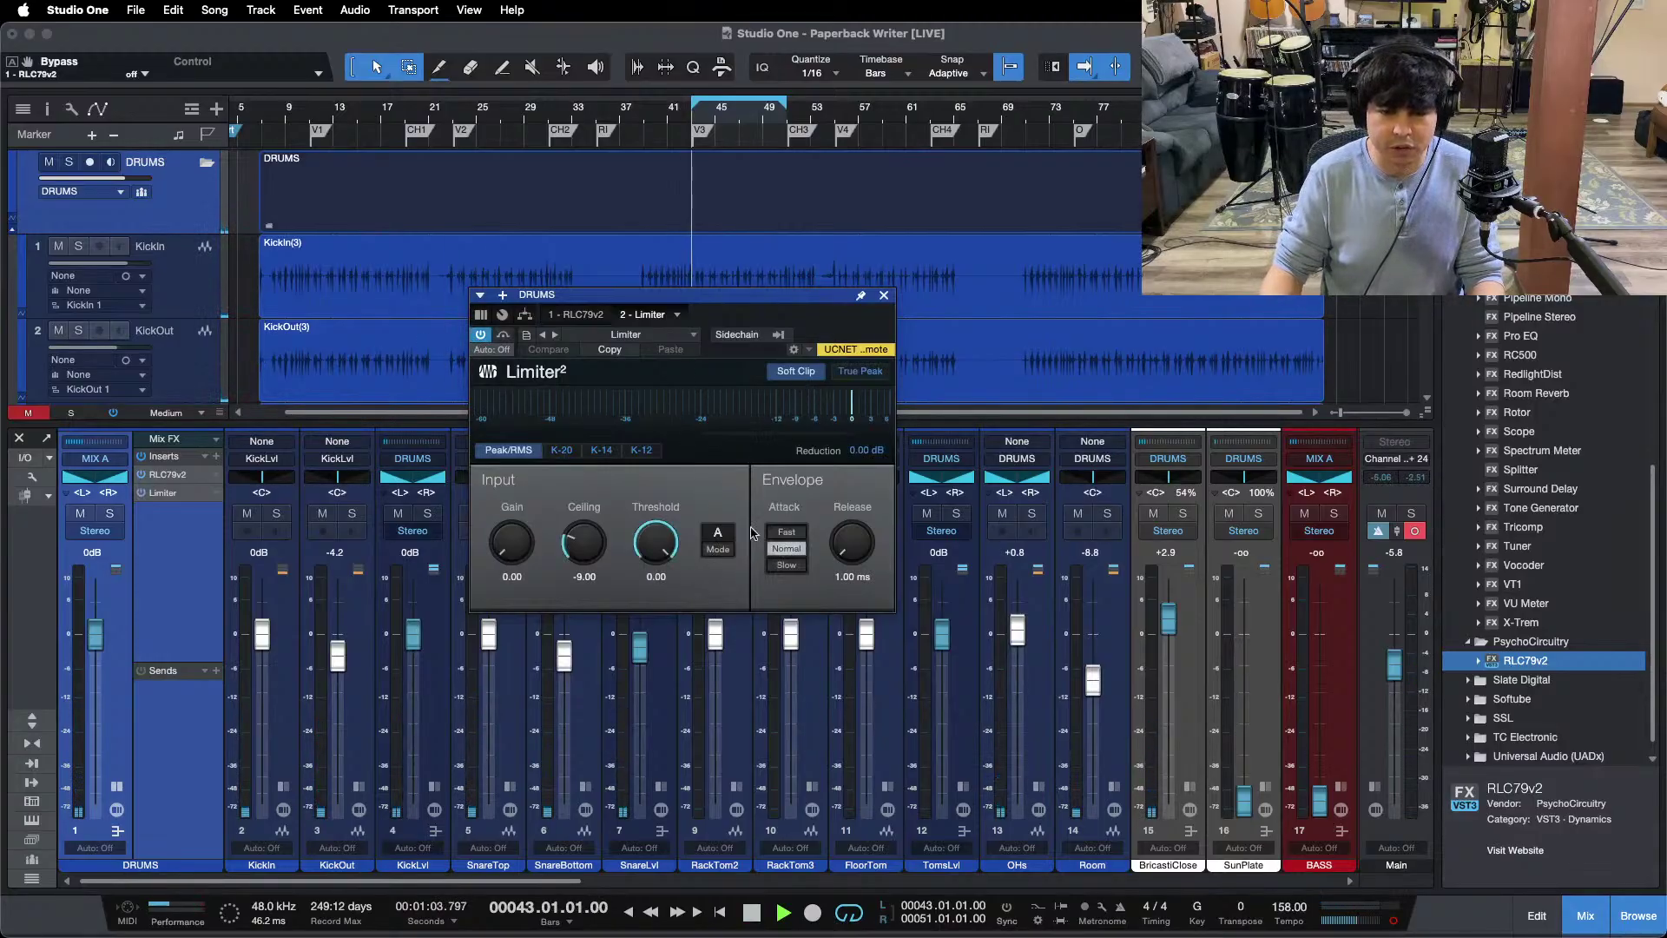
key(space)
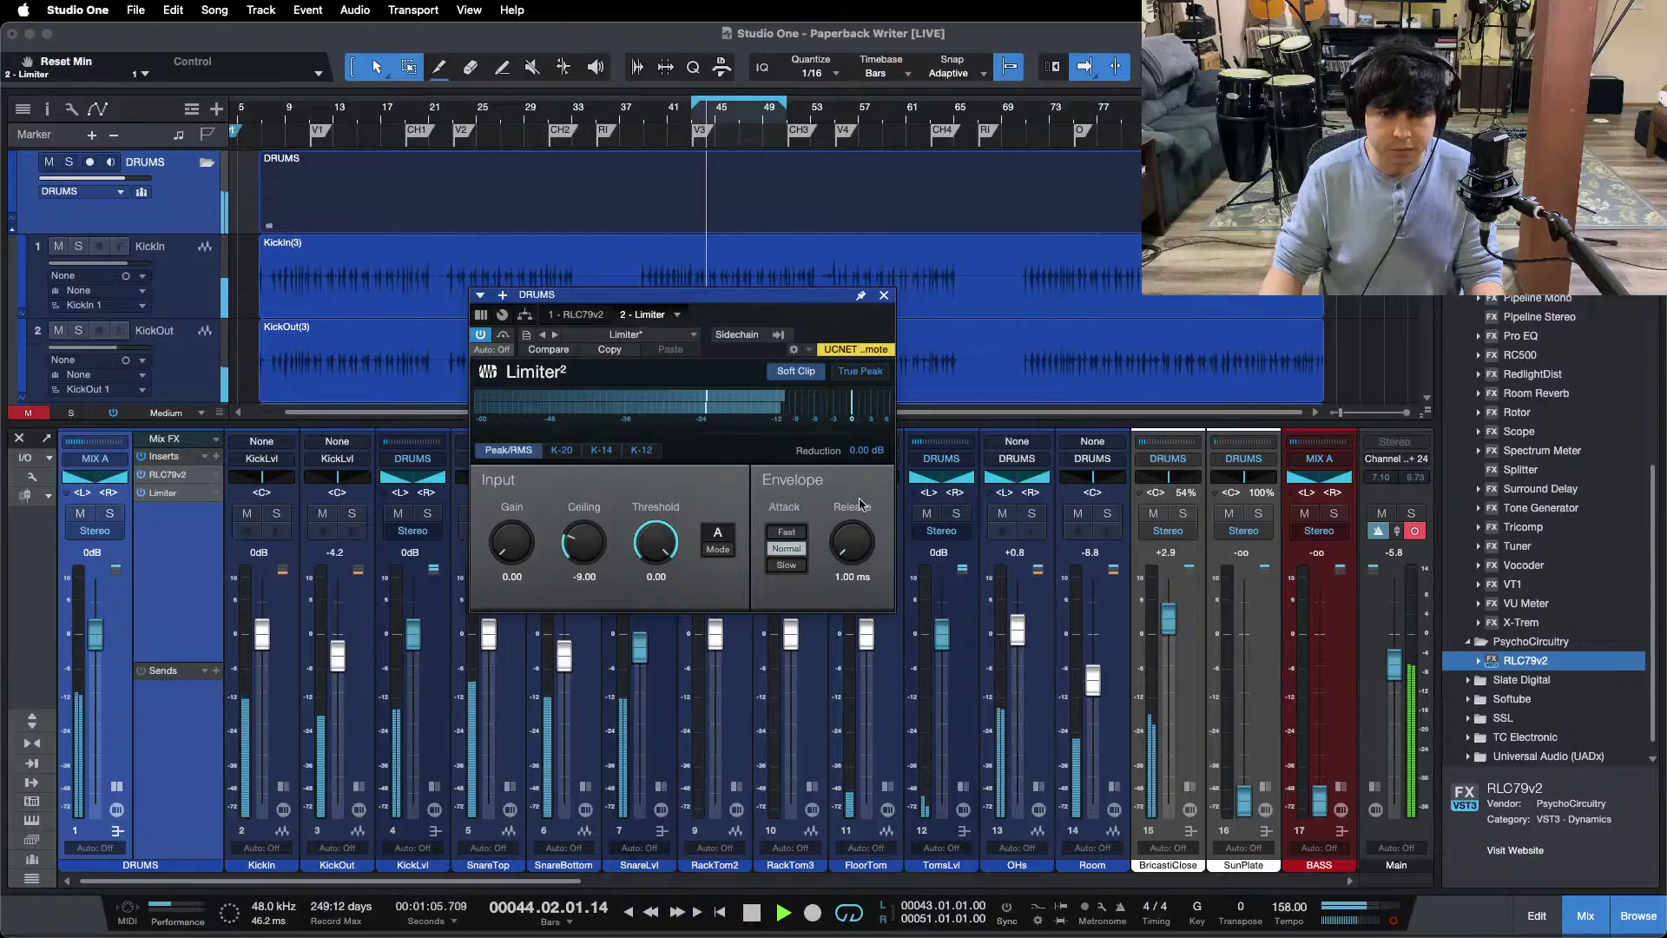
click(884, 297)
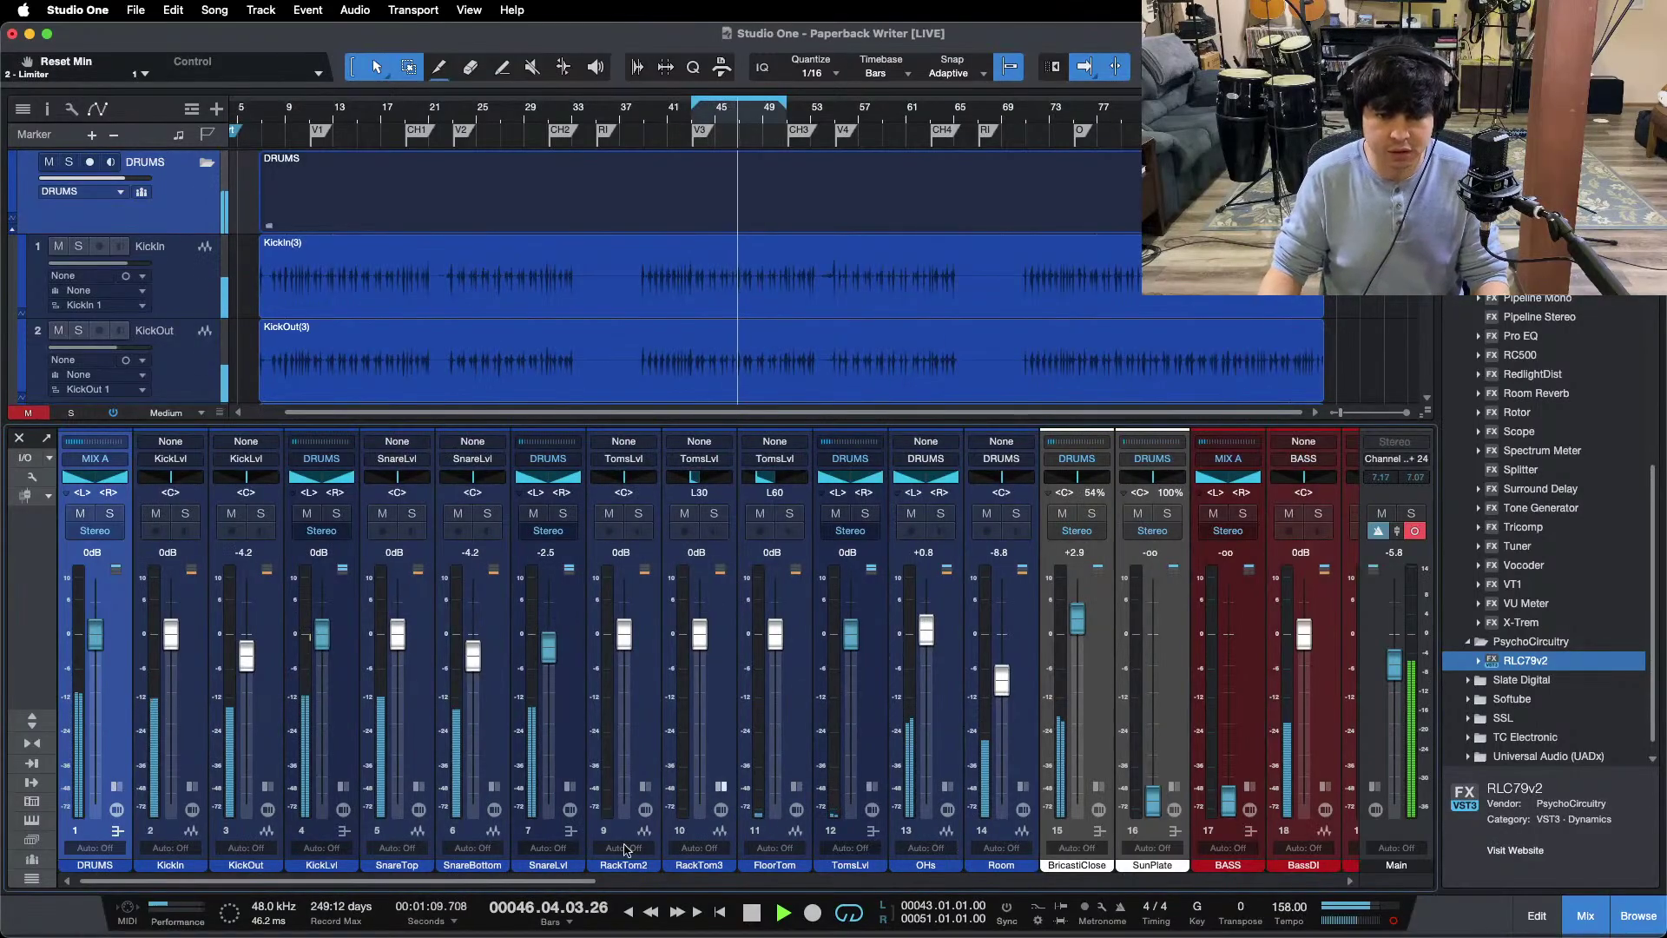
Step: Reset the BASS bus fader to 0 dB and expand its channel while the verse 3 loop plays
scroll(682, 812, right, 8)
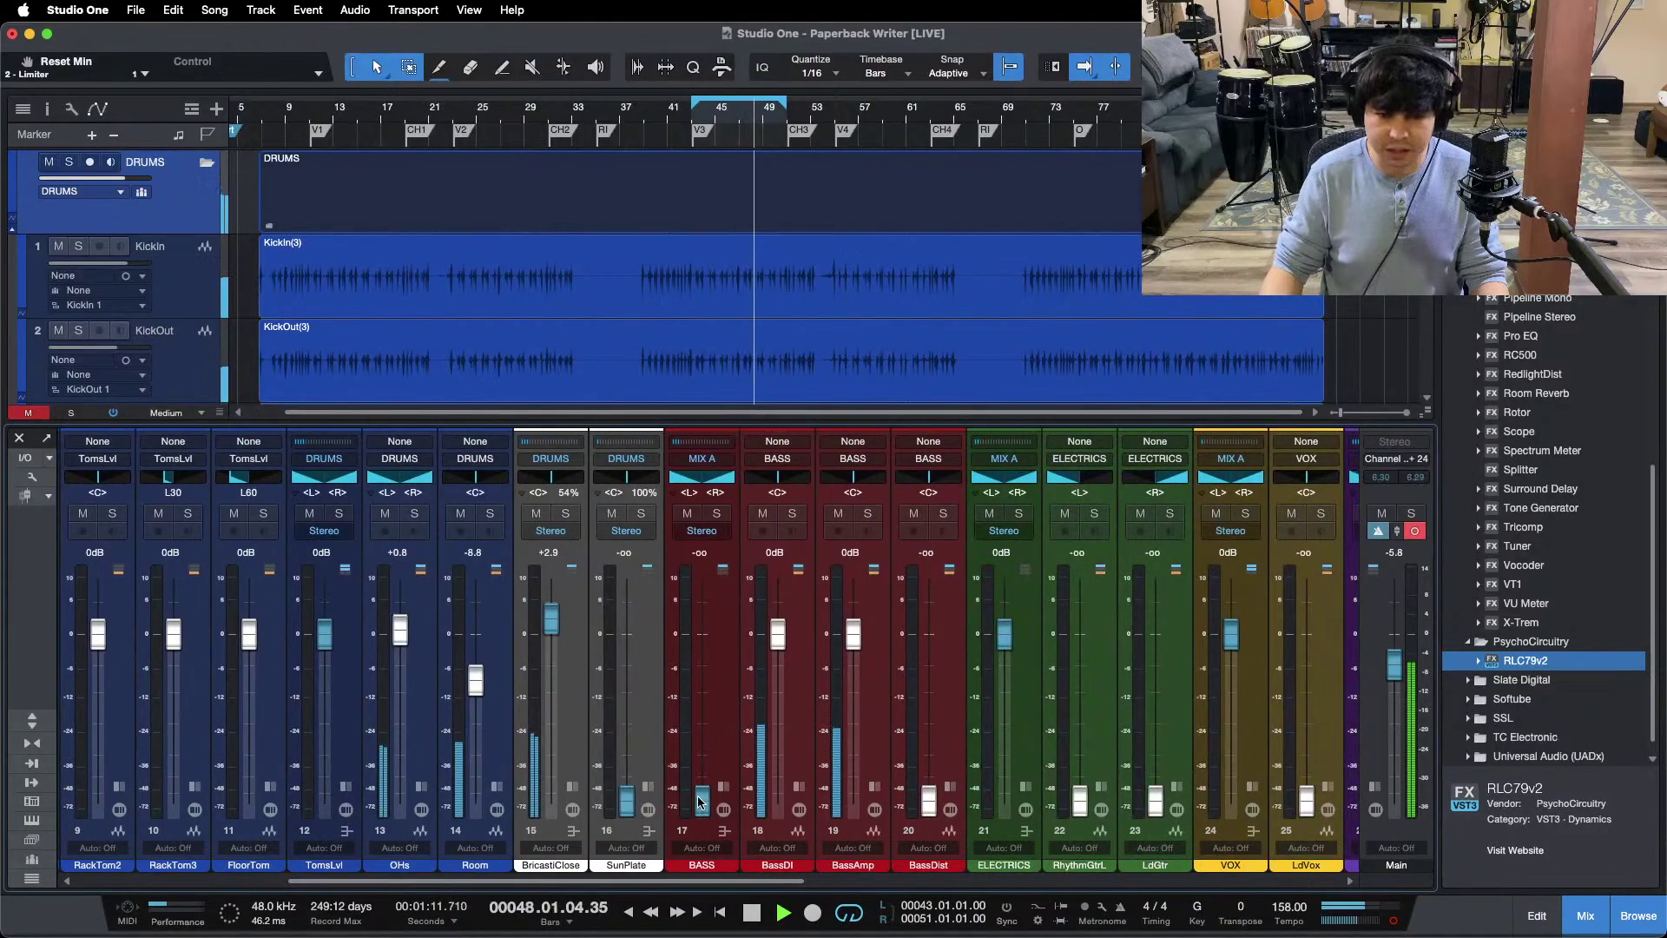
alt+click(701, 801)
click(724, 830)
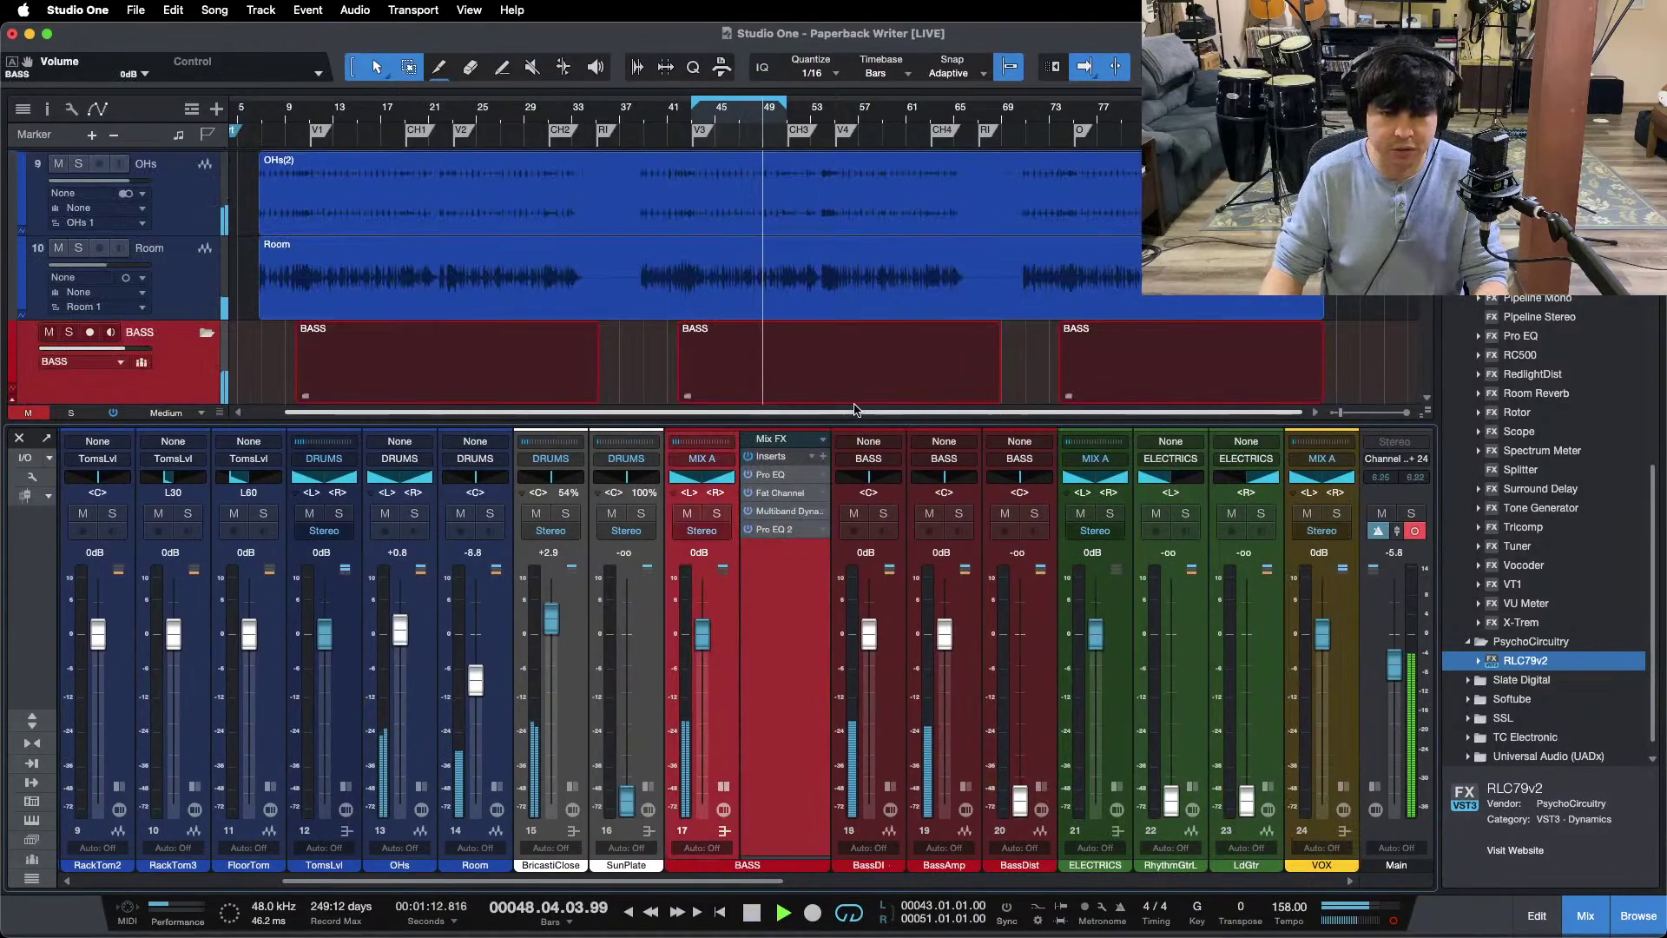
scroll(812, 318, down, 3)
scroll(812, 318, down, 1)
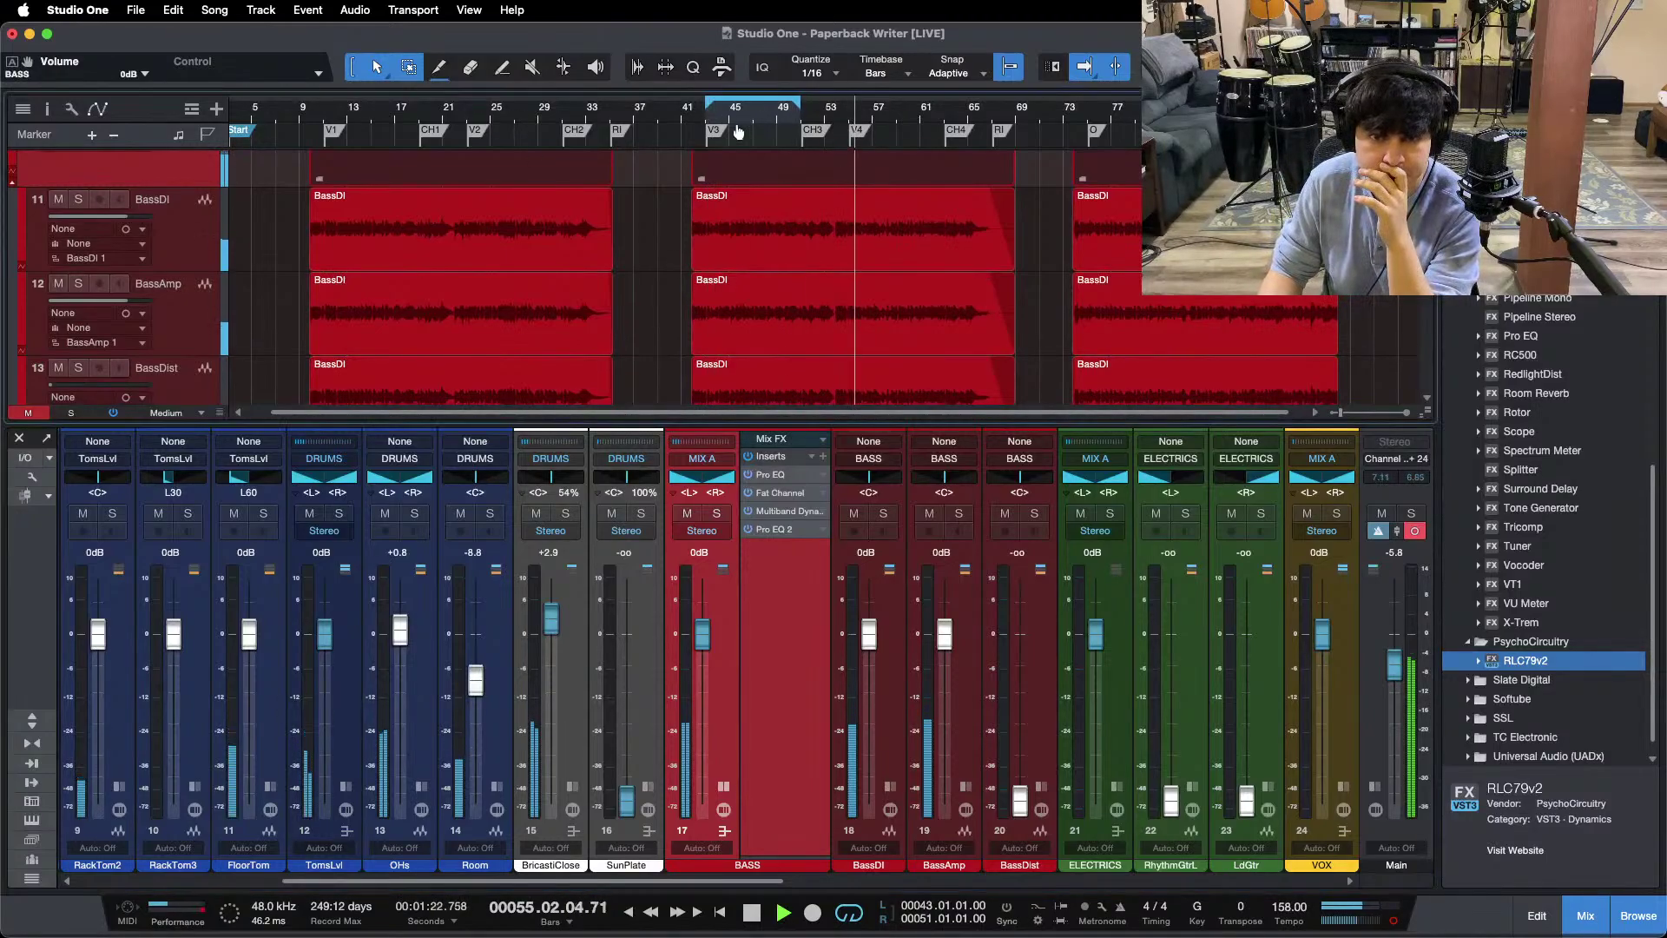
scroll(625, 167, up, 5)
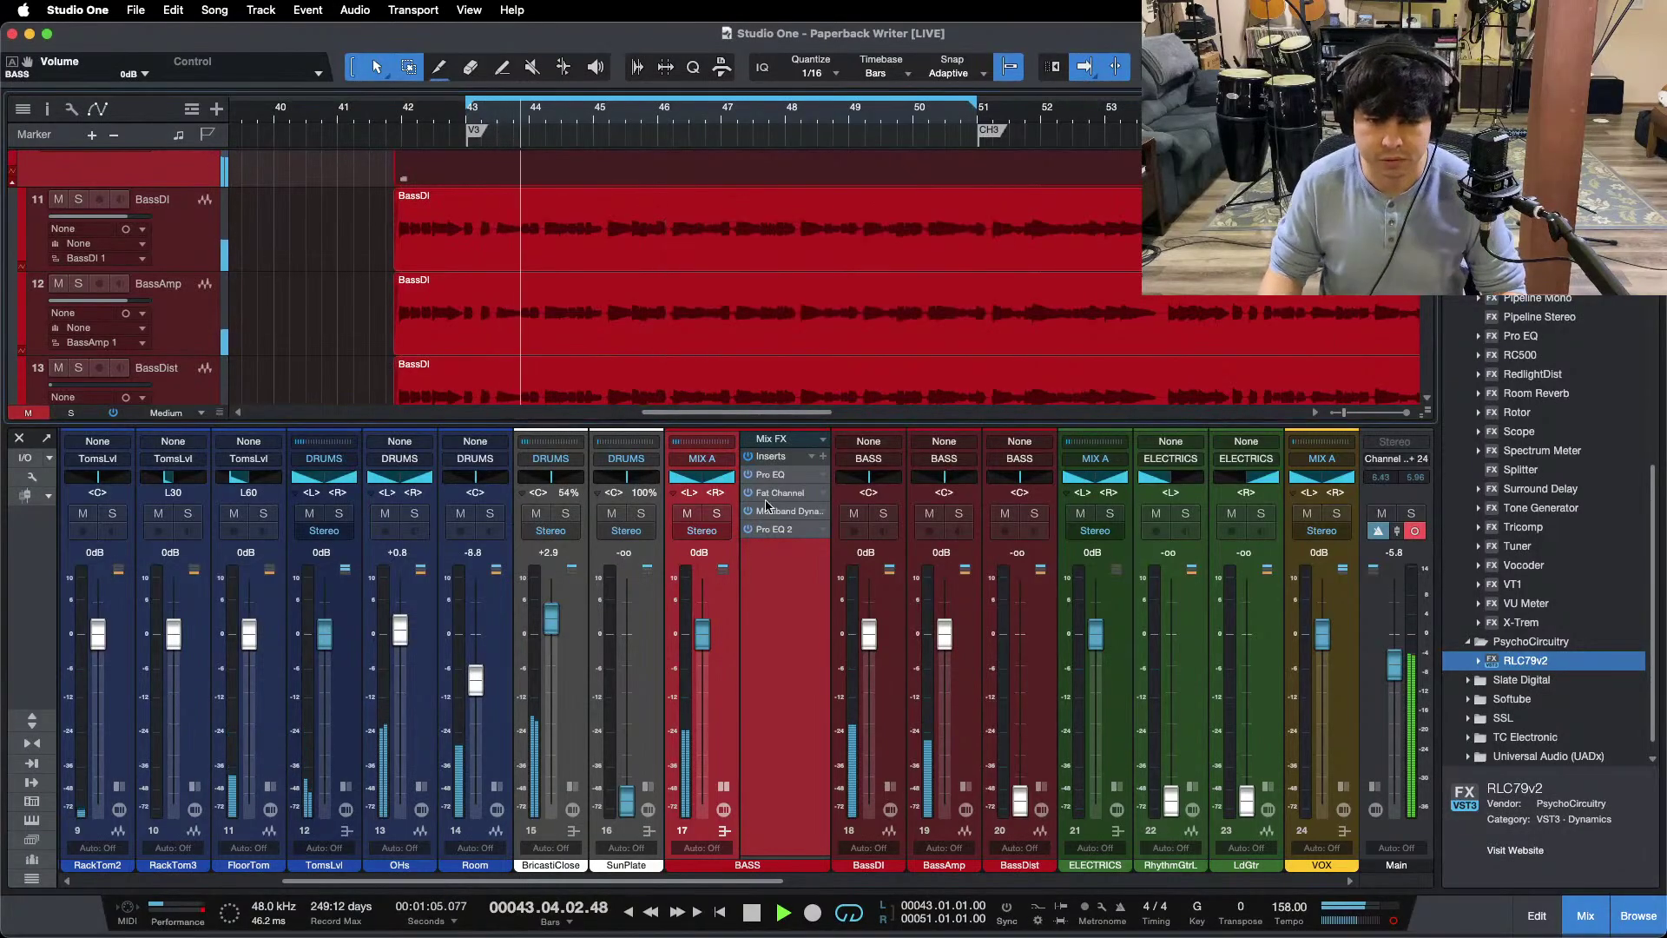
Step: Solo the BASS bus and turn on the FET compressor in its Fat Channel
click(717, 513)
click(769, 474)
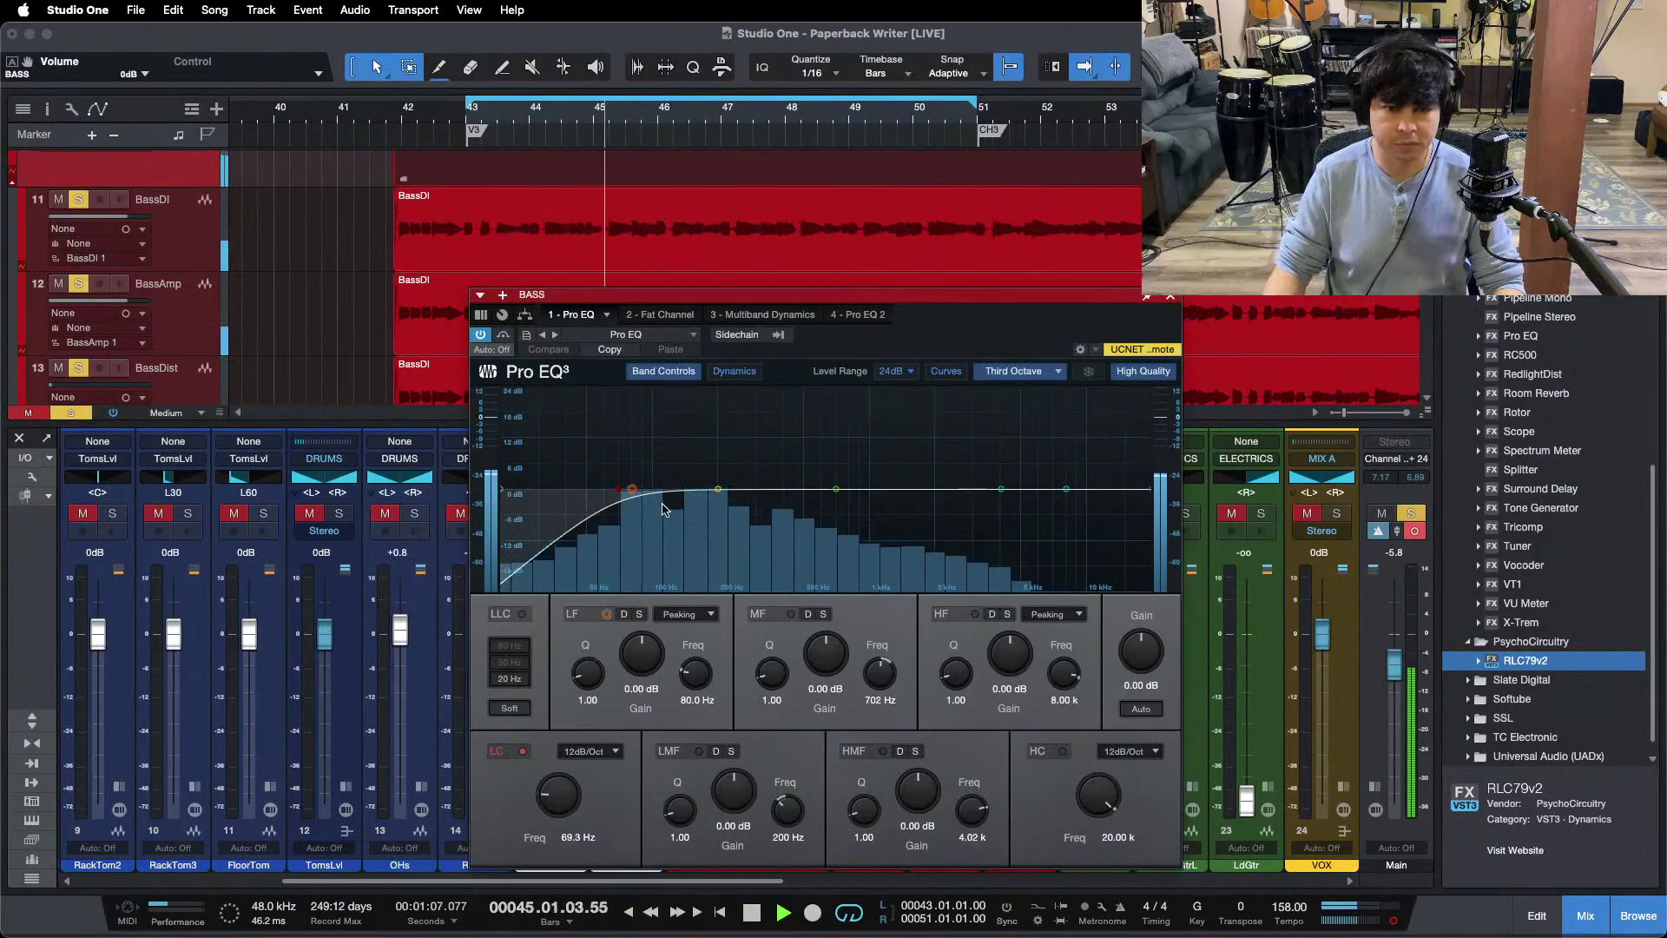
click(660, 314)
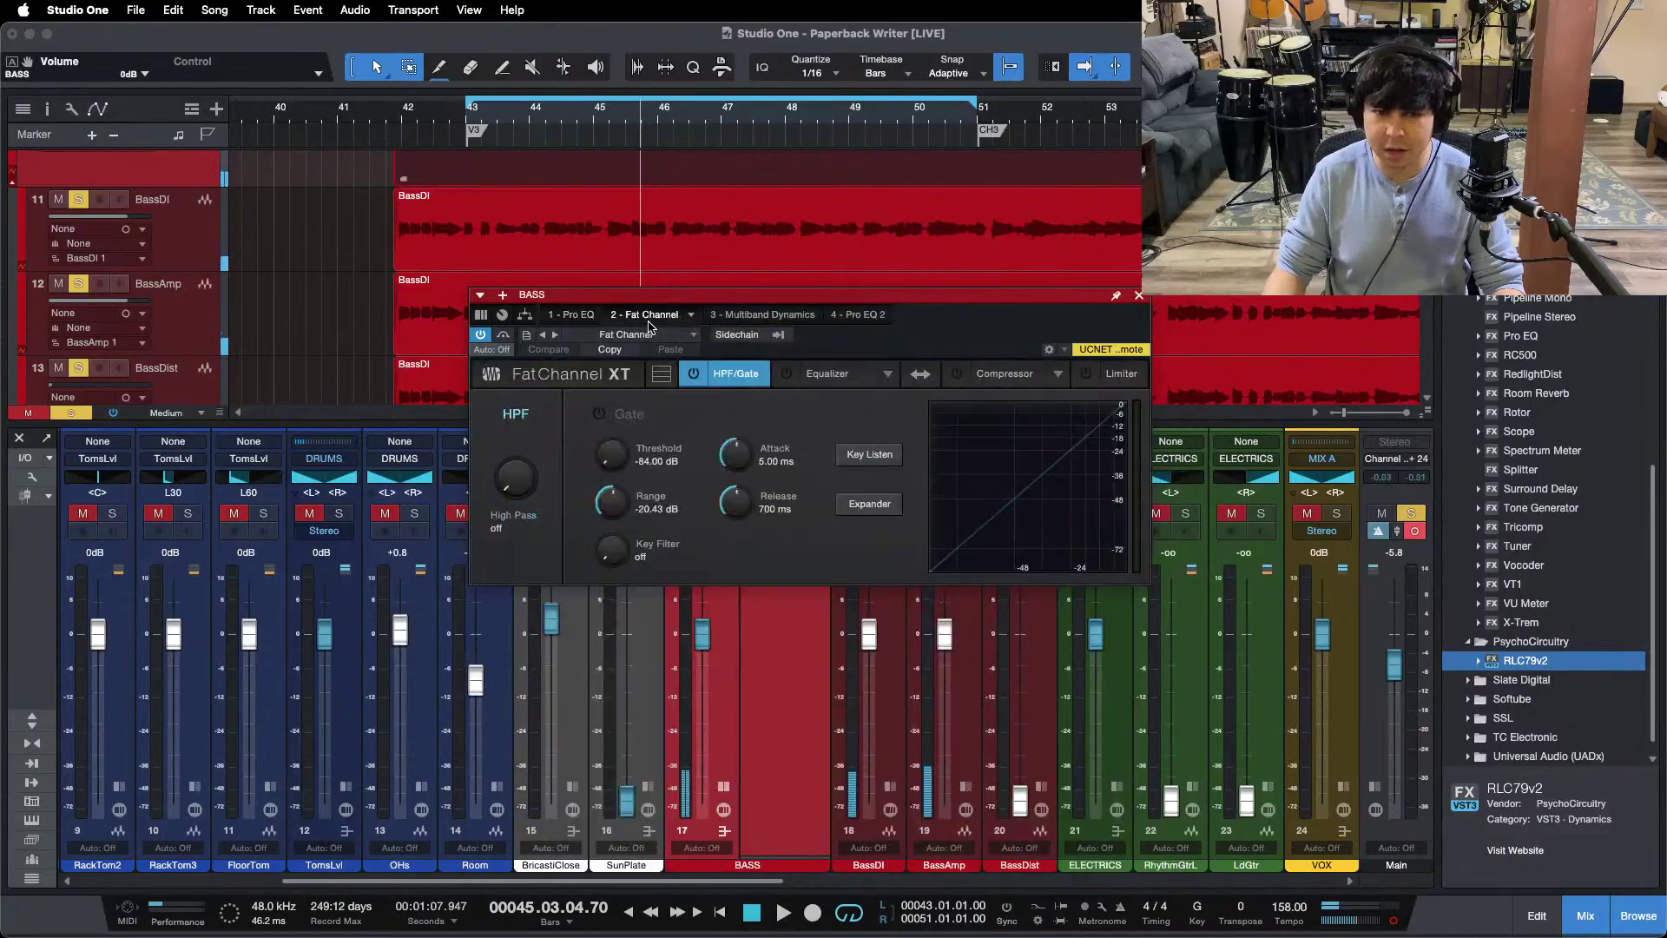
click(955, 372)
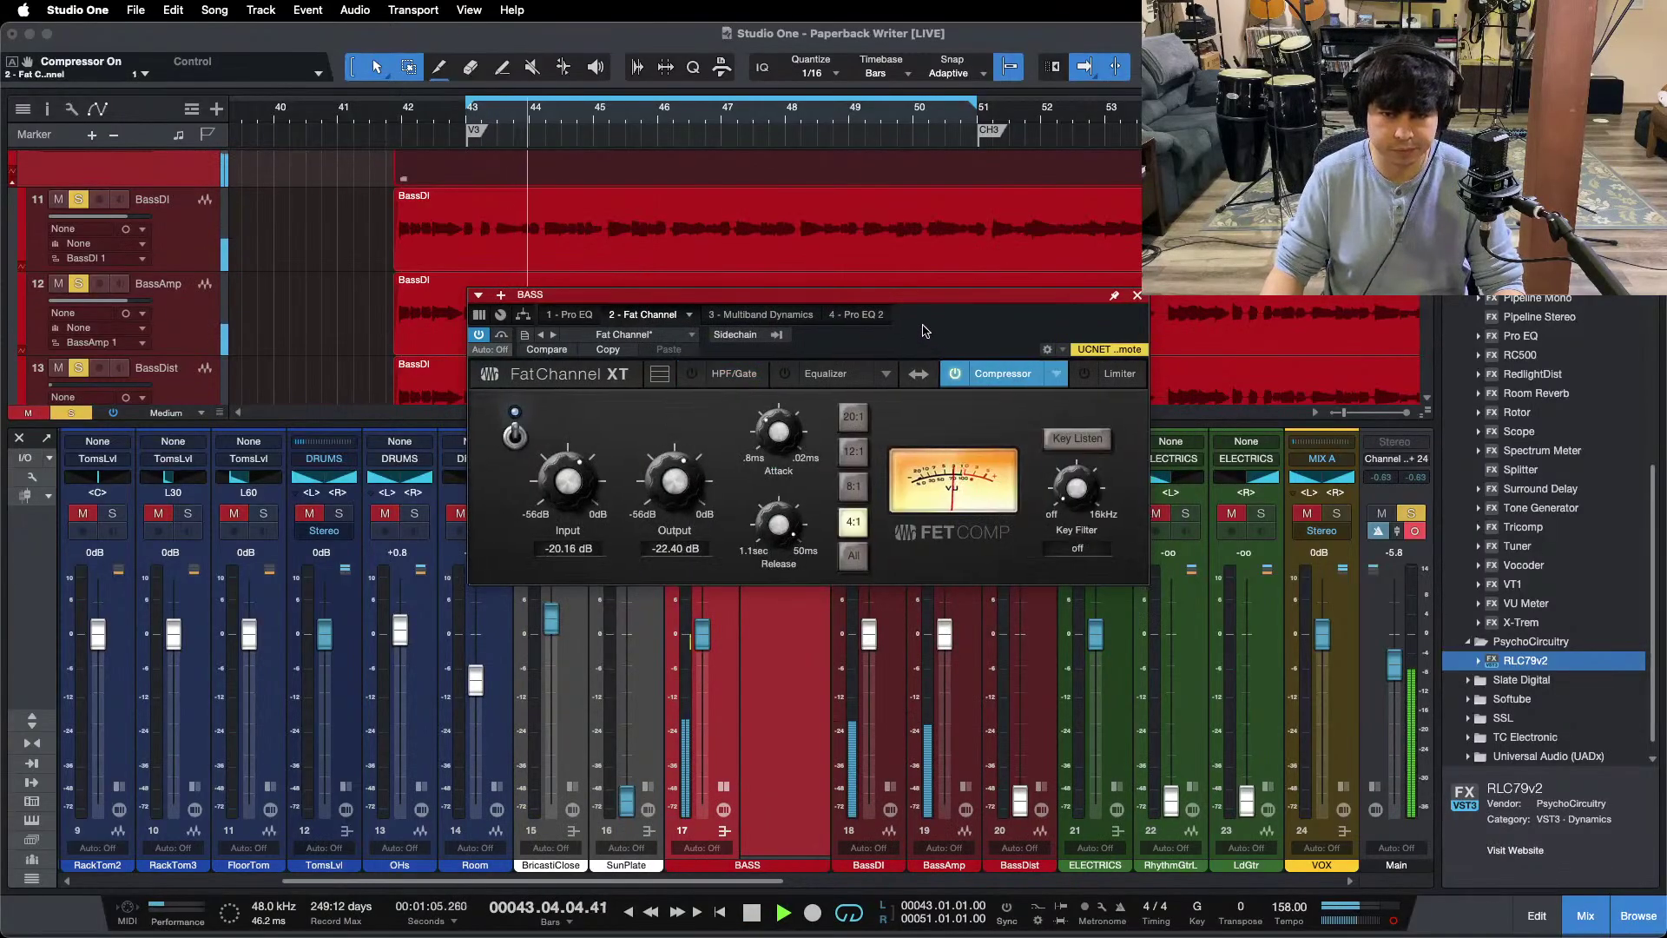
Step: Recheck the Pro EQ low cut on the BASS bus, then return to the Fat Channel compressor
drag(566, 304, 614, 346)
click(618, 355)
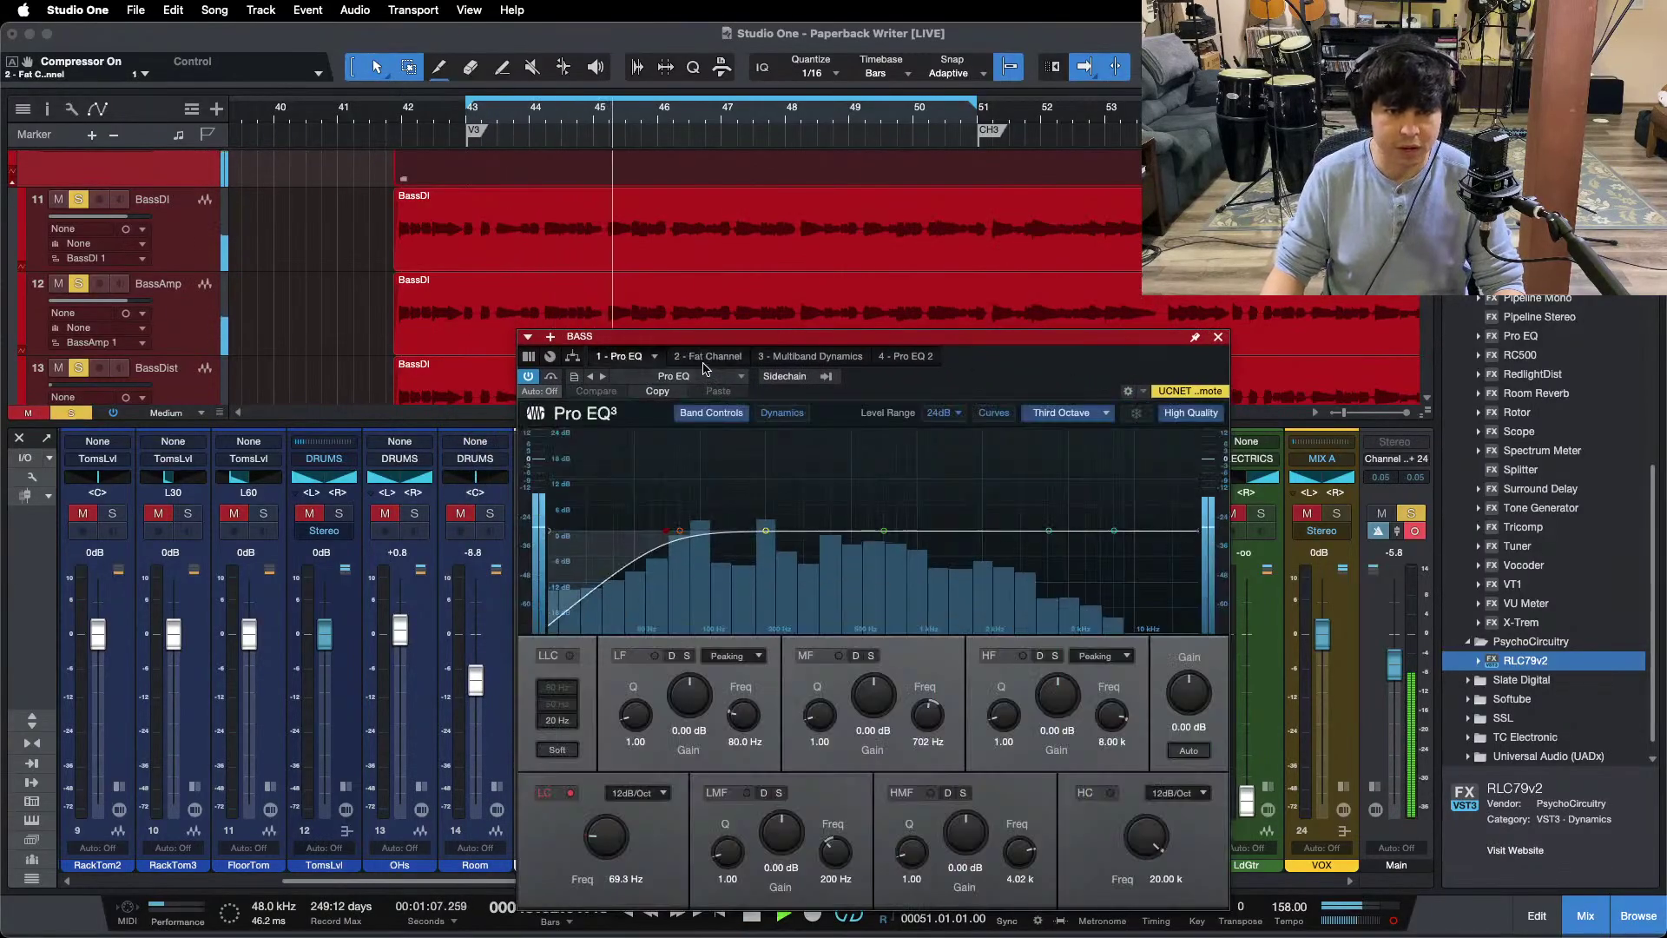
click(708, 356)
drag(712, 336, 625, 293)
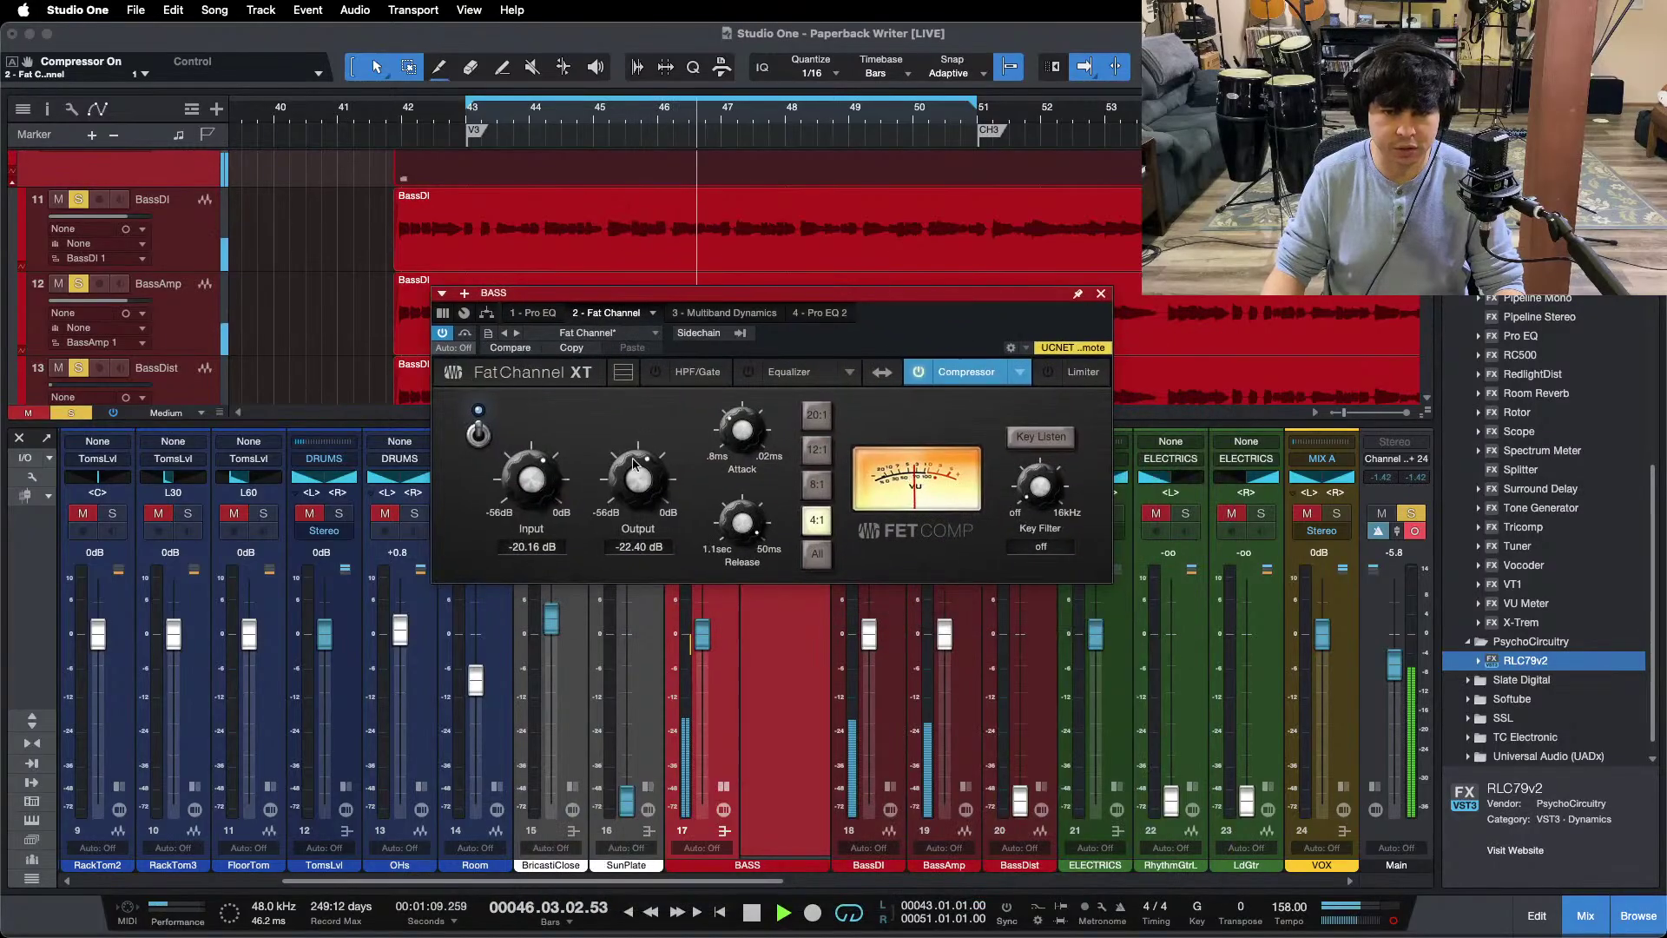
Step: Adjust the BASS Fat Channel compressor to an input of -17.36 dB and an output of -25.20 dB
drag(536, 473, 536, 469)
mouse_move(634, 476)
mouse_down()
mouse_move(545, 477)
mouse_move(651, 481)
mouse_up()
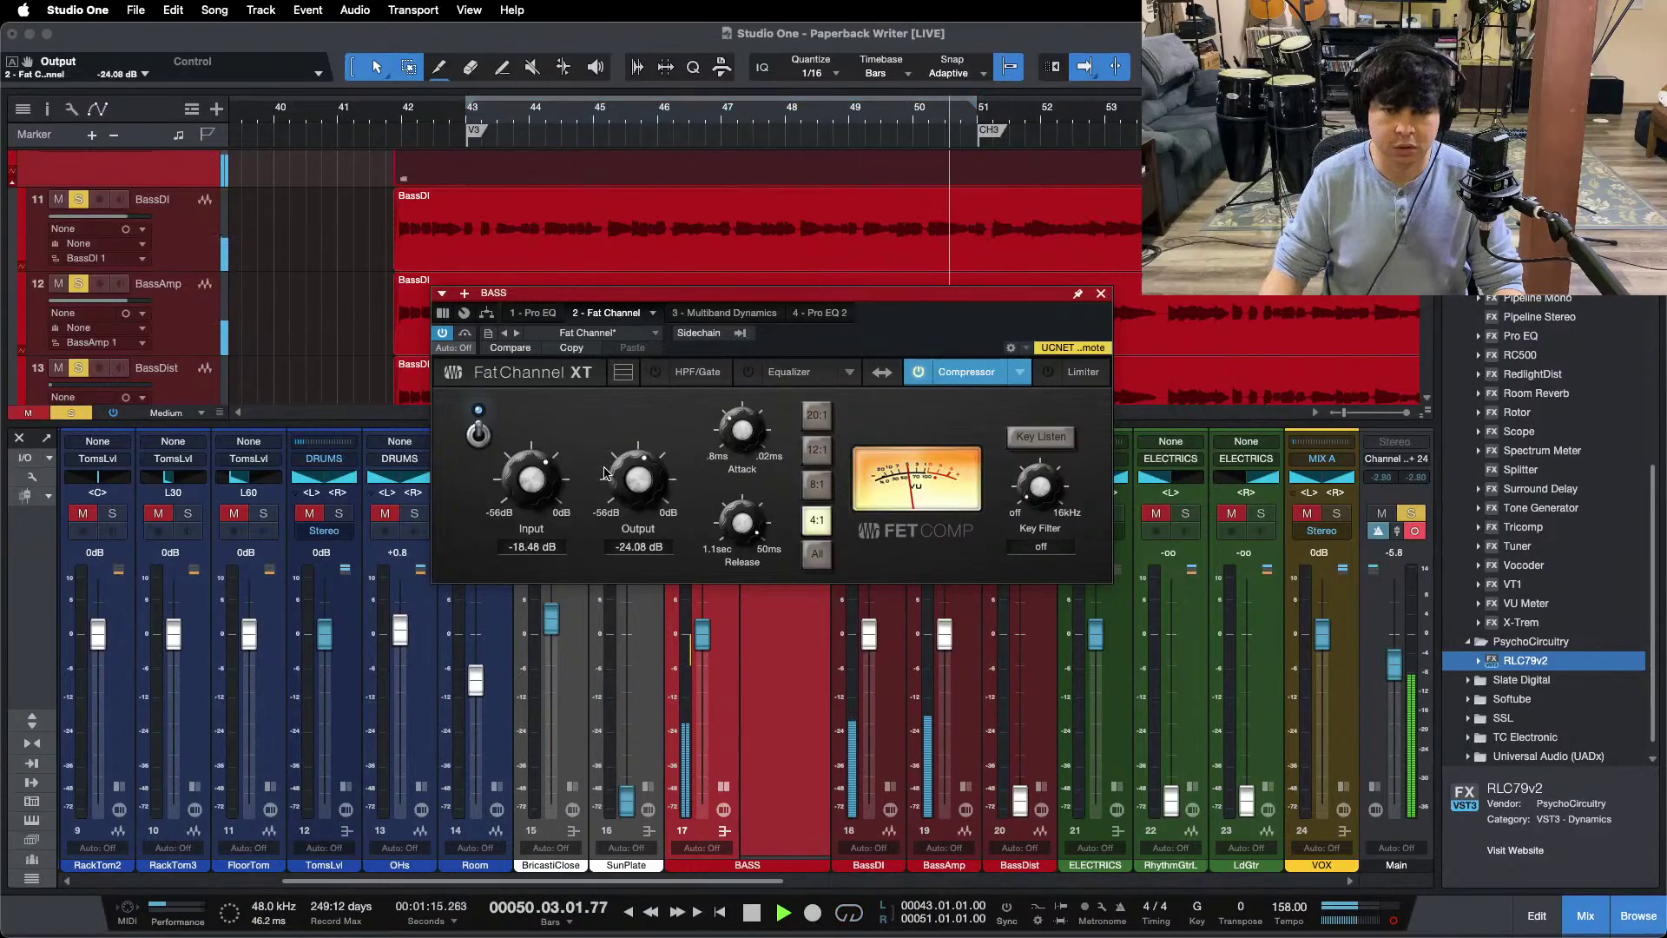
drag(532, 477, 564, 484)
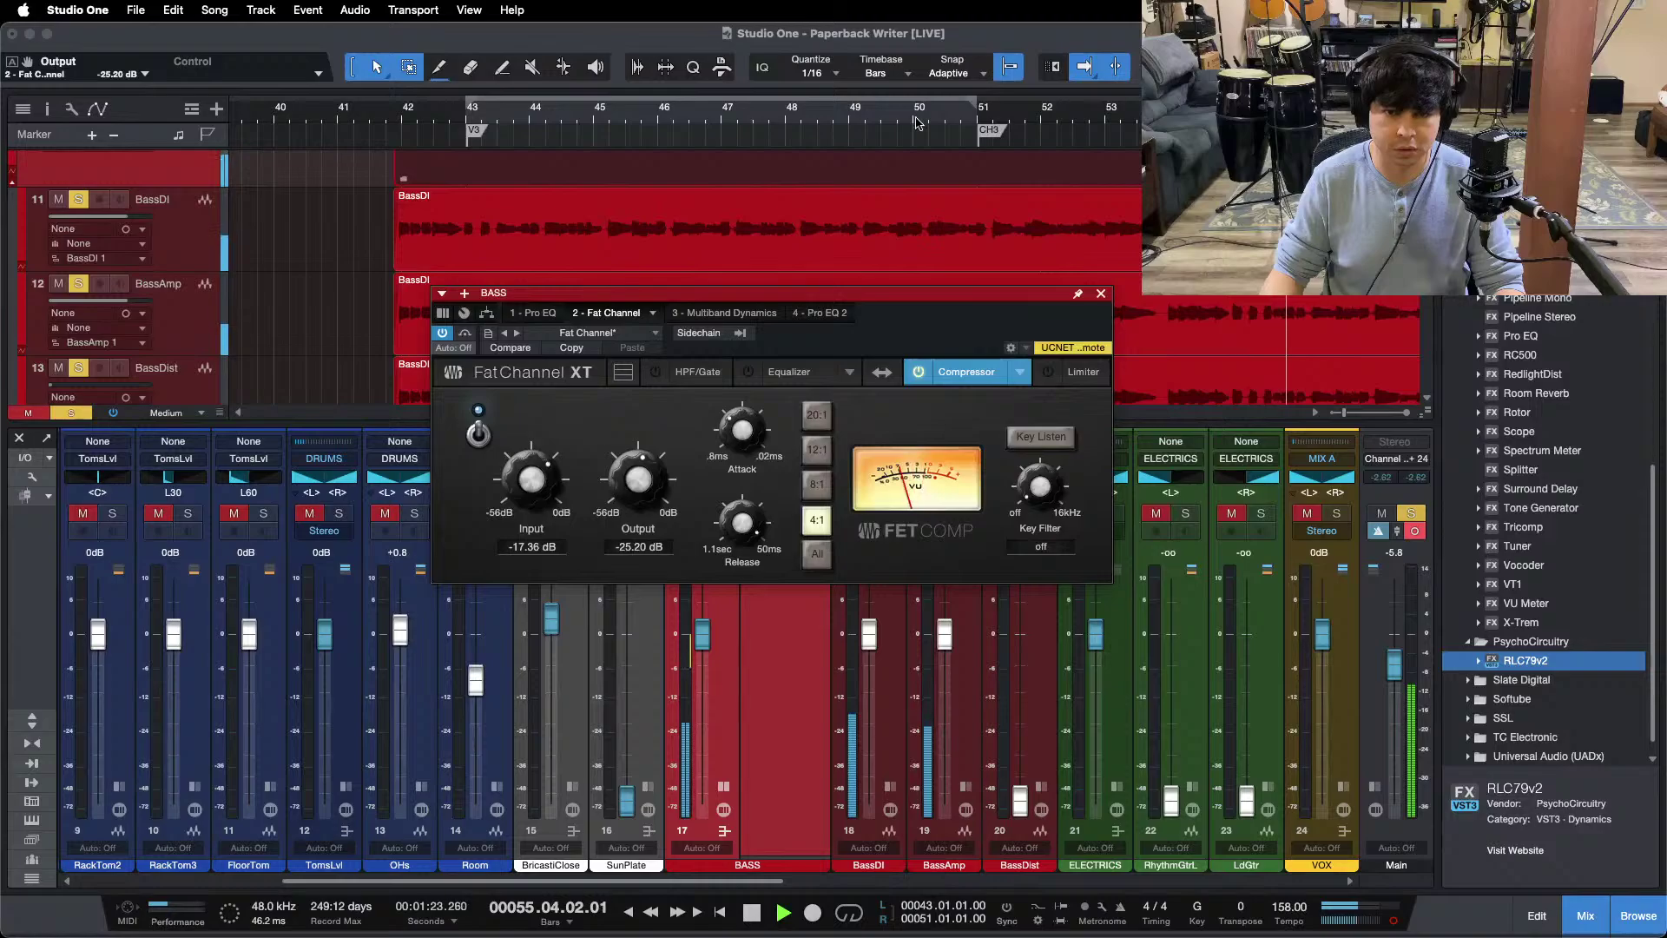
Step: Set the BASS Fat Channel compressor to an input of -16.24 dB and an output of -26.32 dB during playback, and compare it with bypass
drag(839, 124, 840, 109)
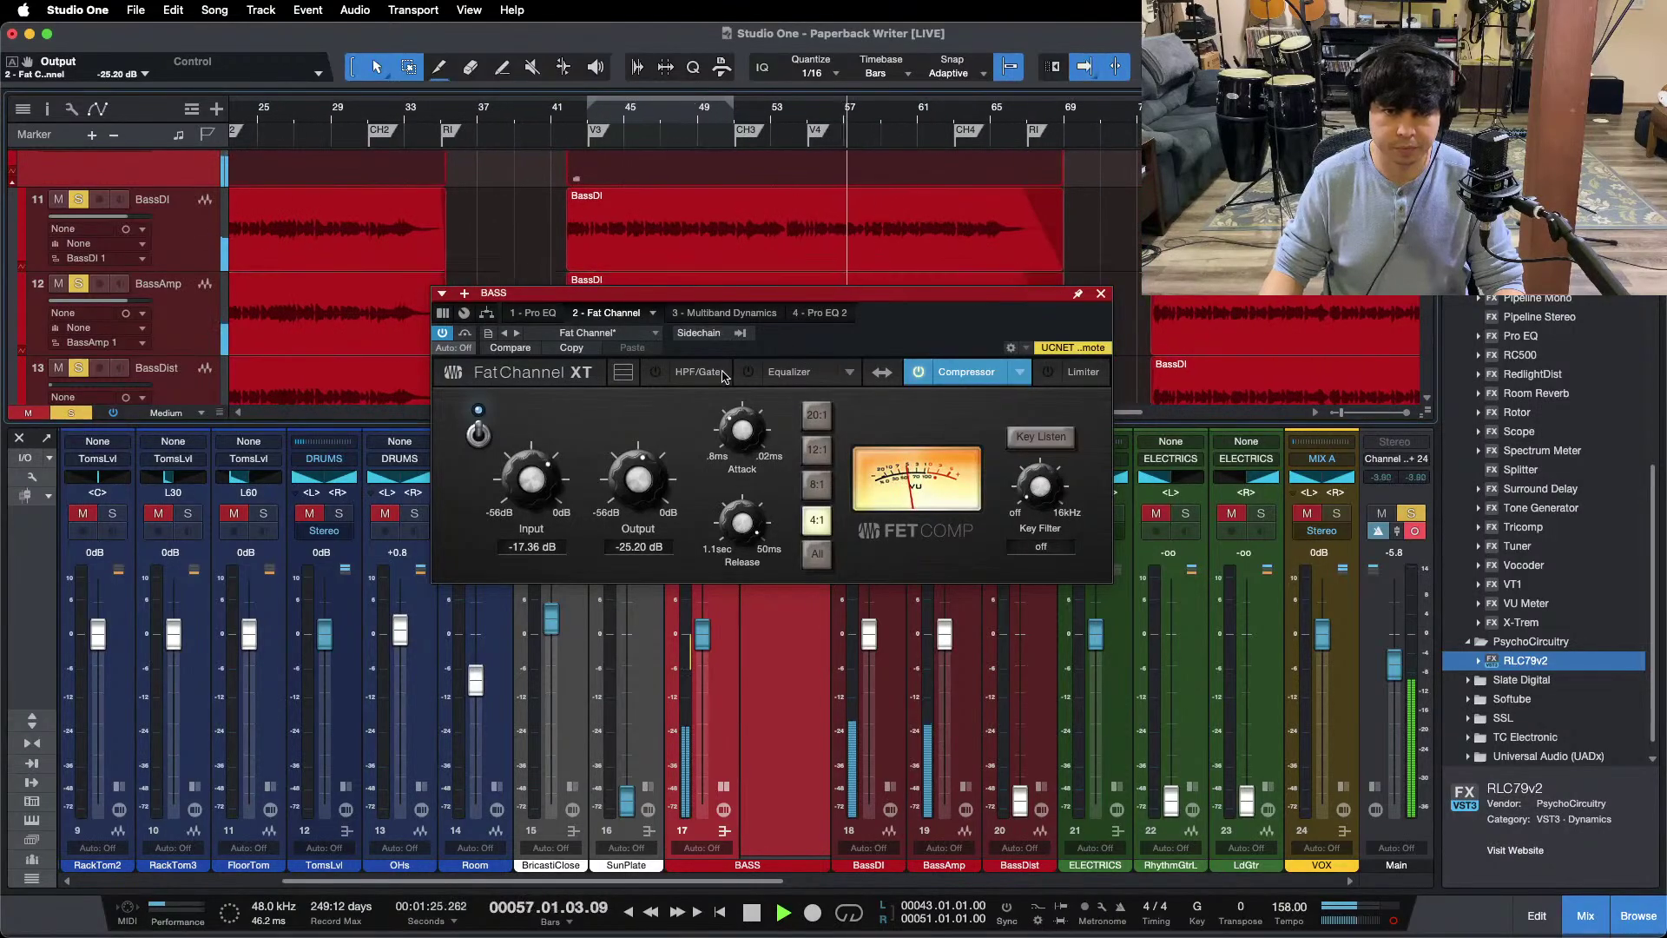
scroll(623, 477, down, 1)
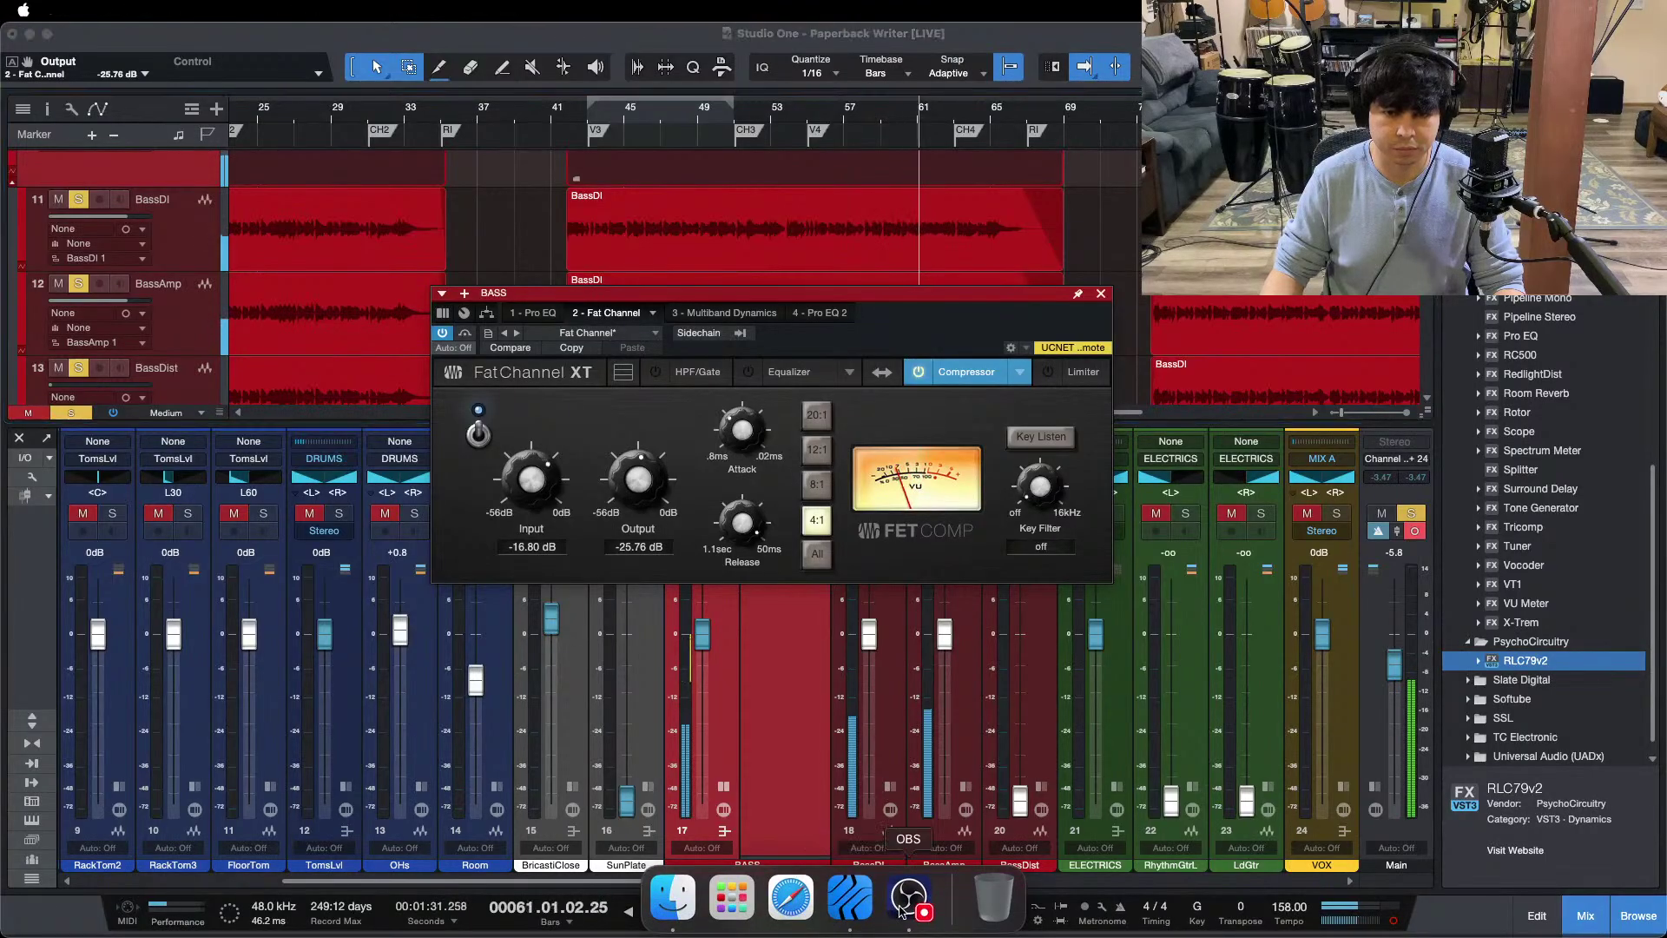
click(1586, 866)
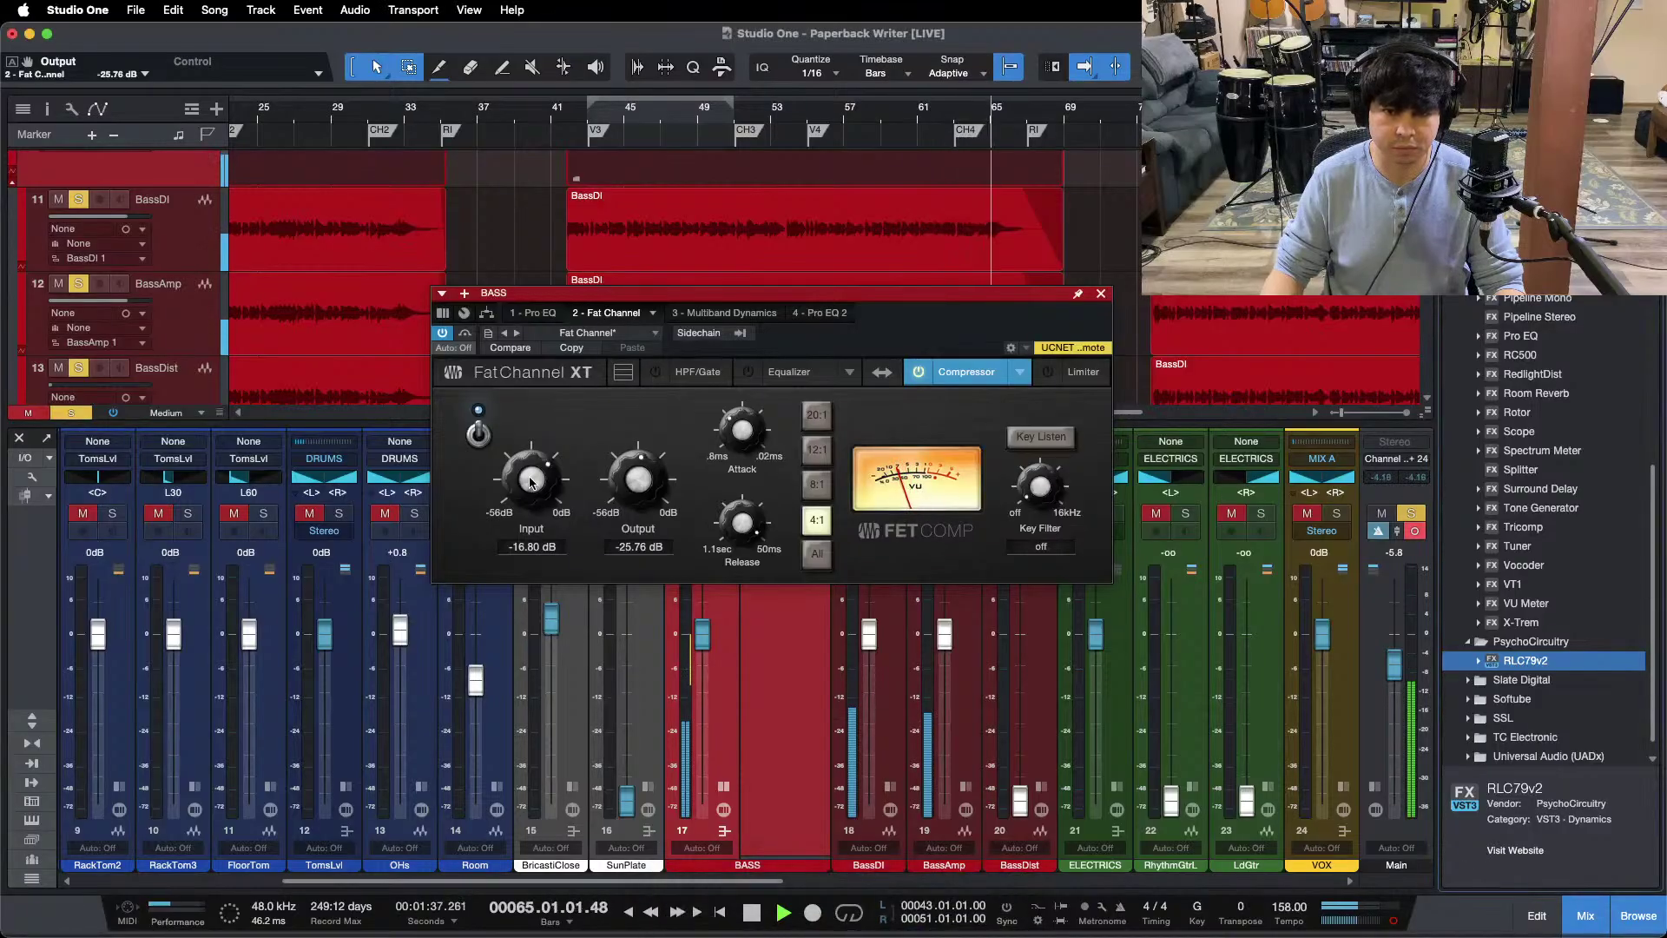
click(259, 114)
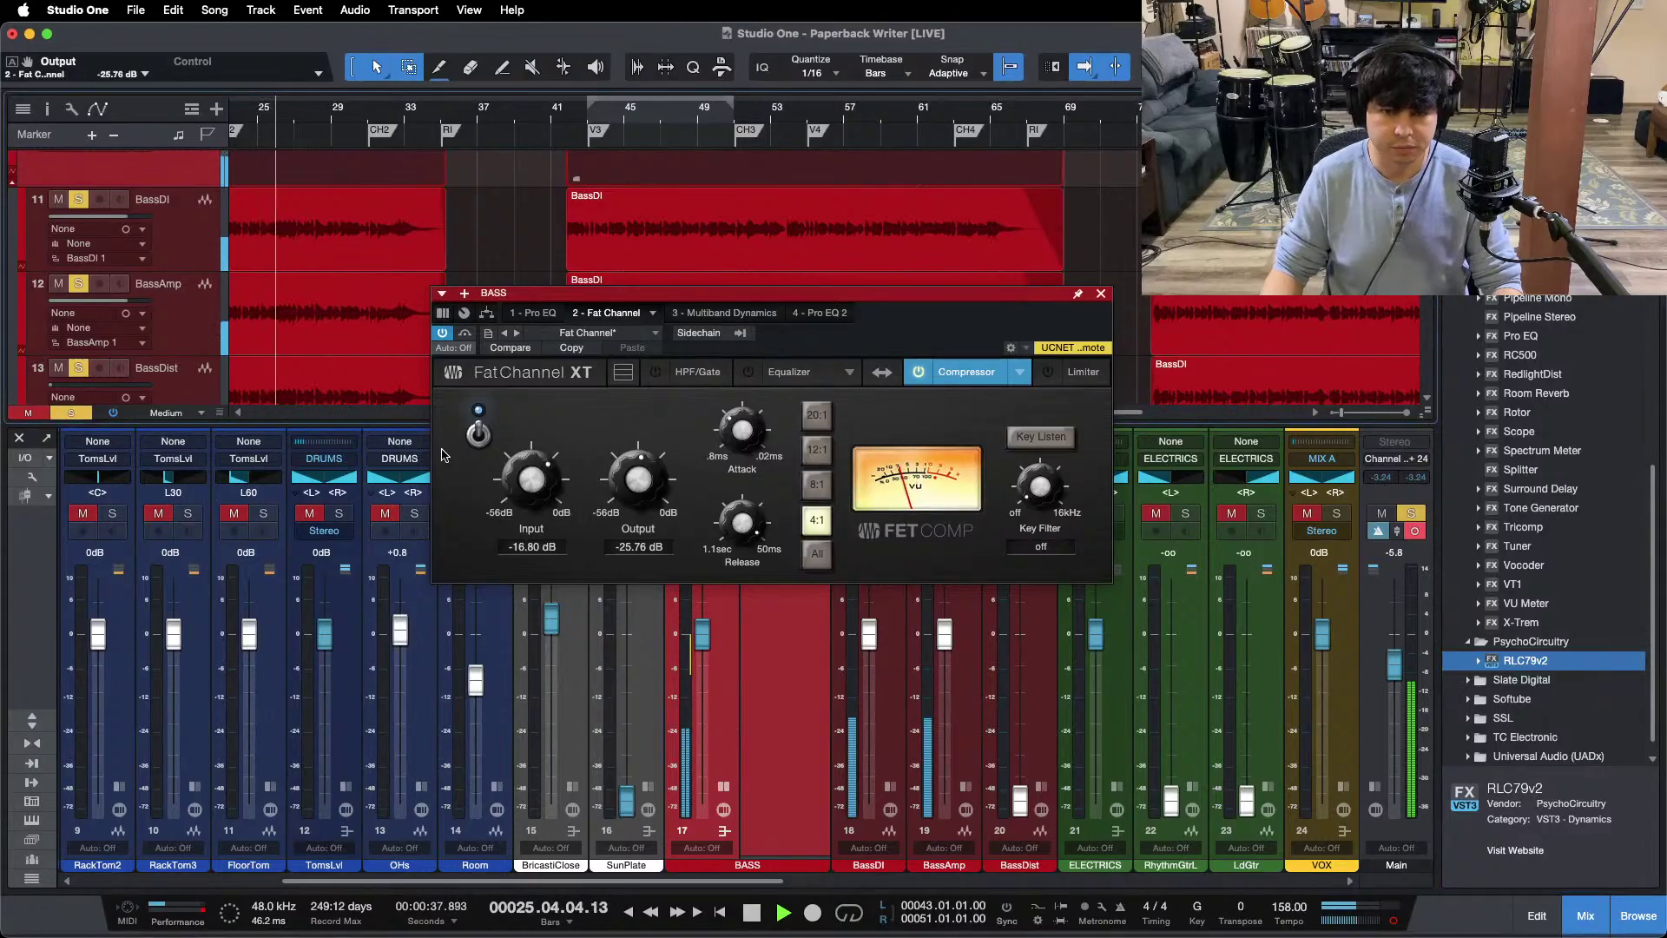
scroll(527, 487, up, 1)
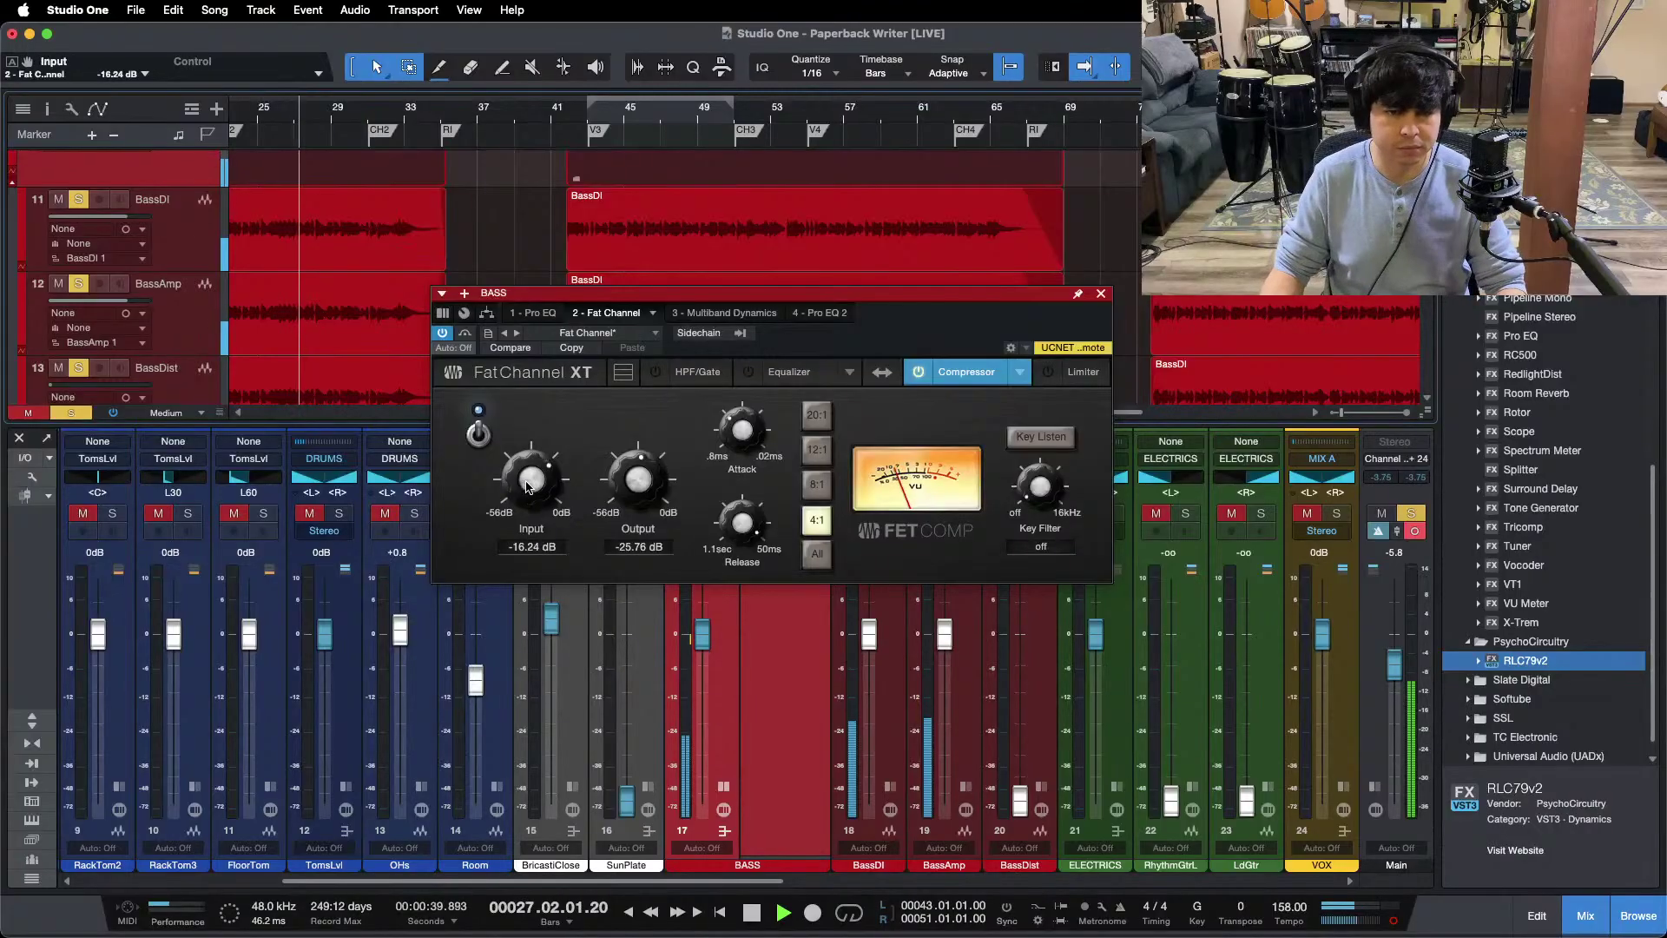
scroll(629, 489, down, 1)
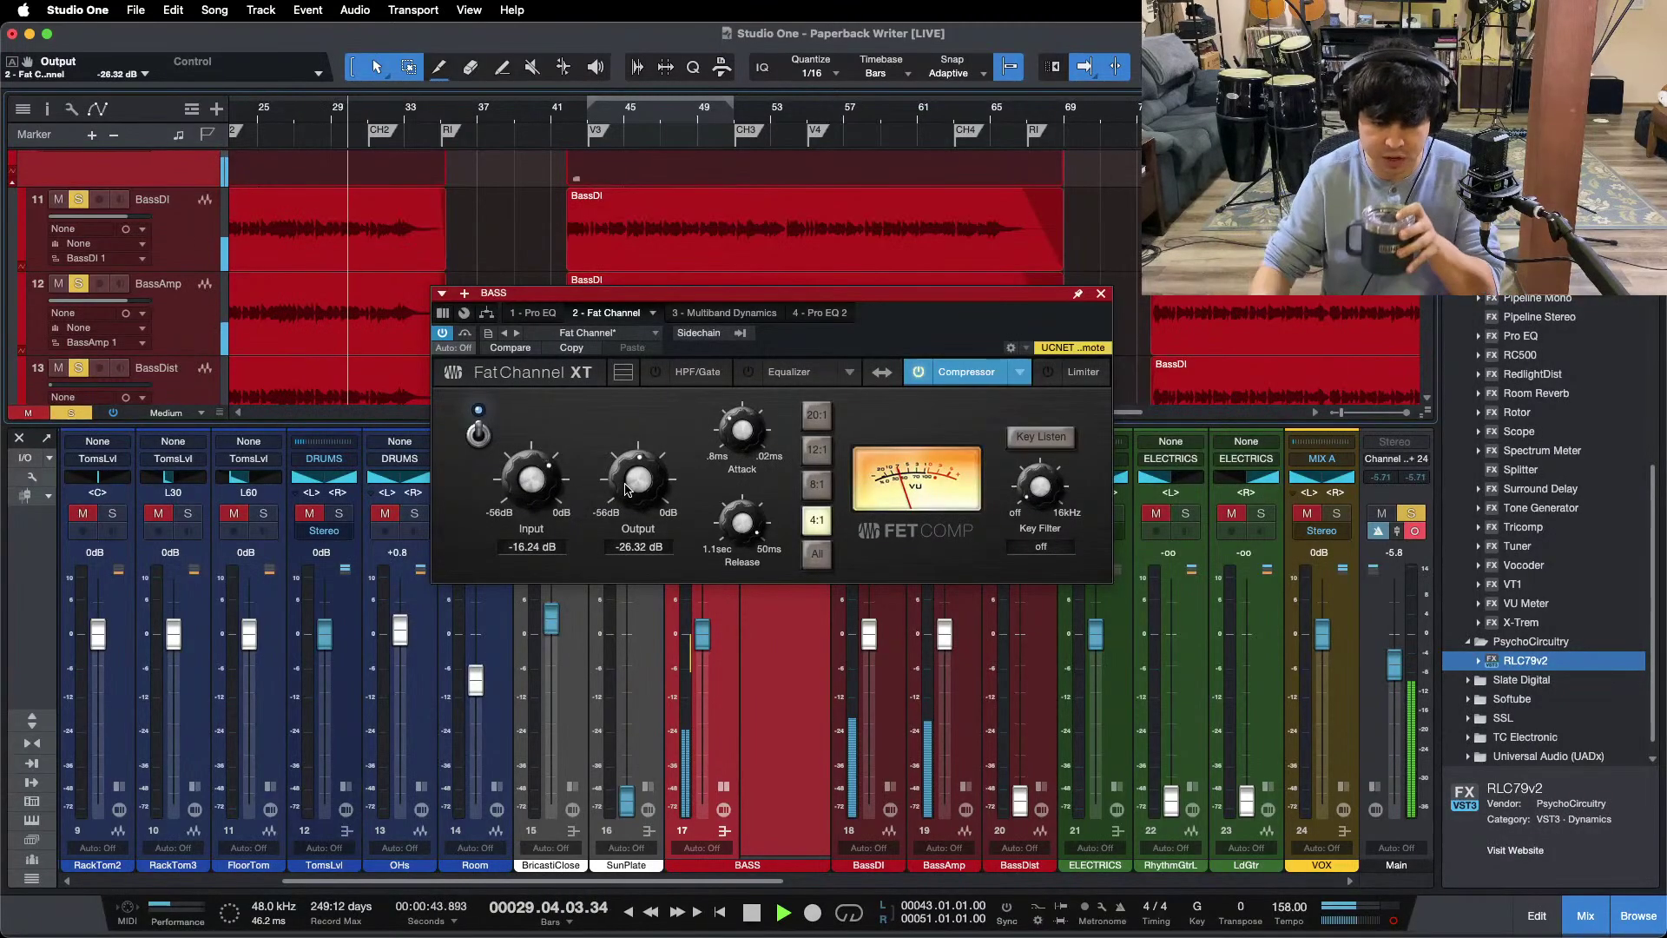
click(470, 333)
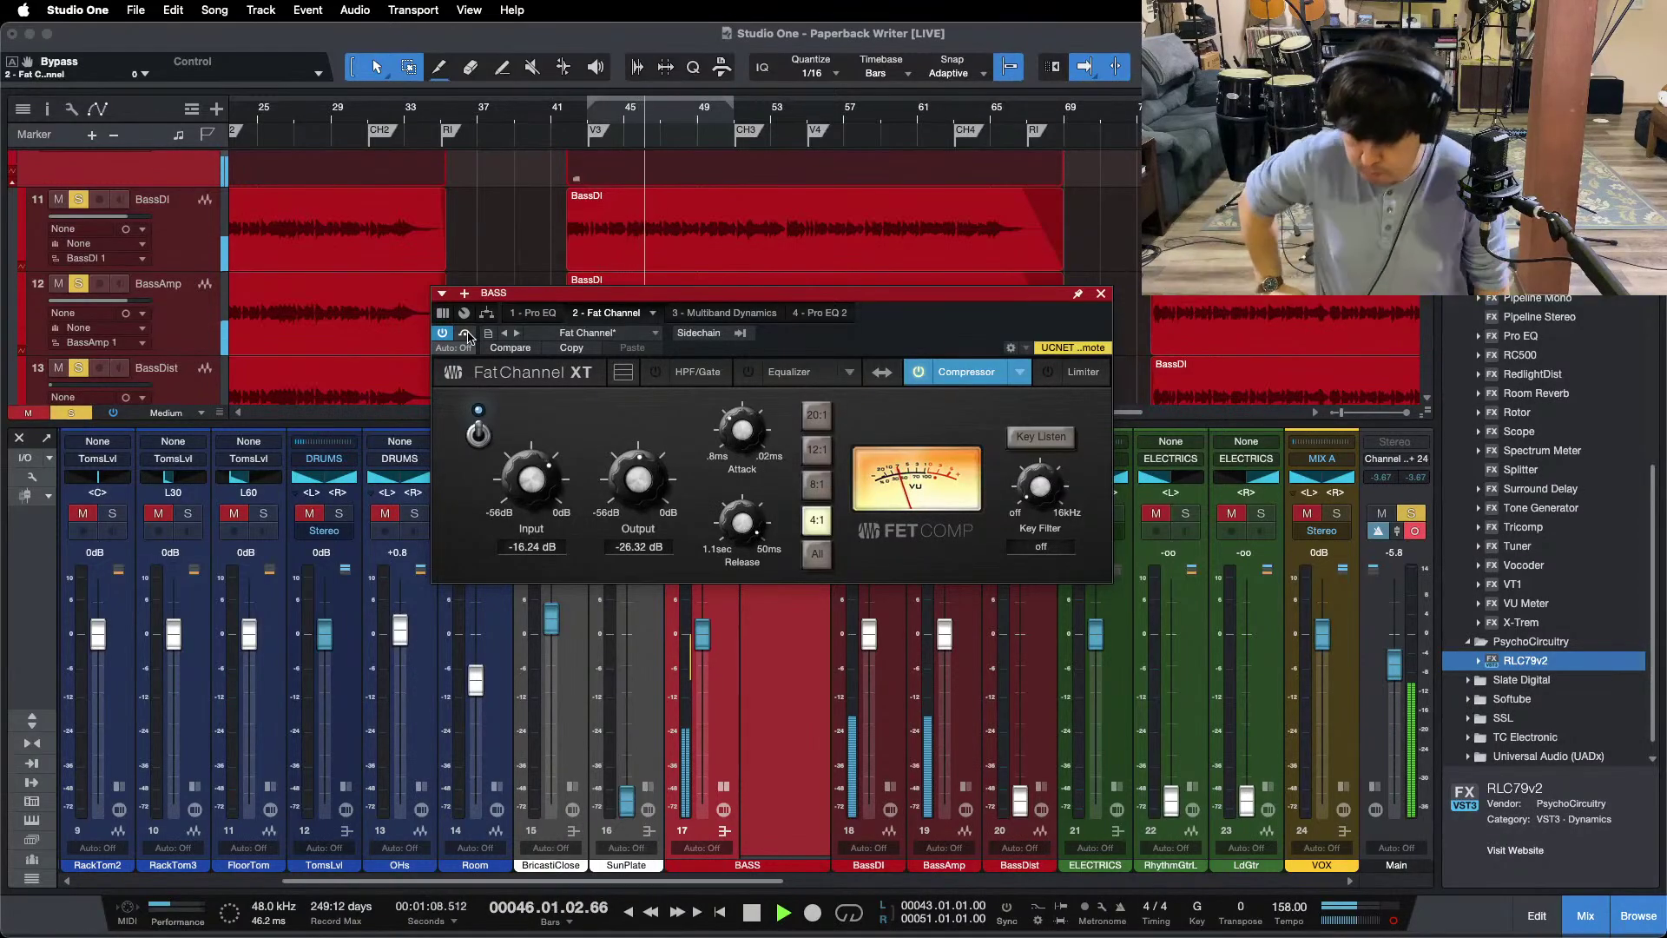
Step: Solo the low band of the BASS bus Multiband Dynamics and set its low threshold to -15.00 dB while the verse 3 section plays
click(724, 313)
click(577, 647)
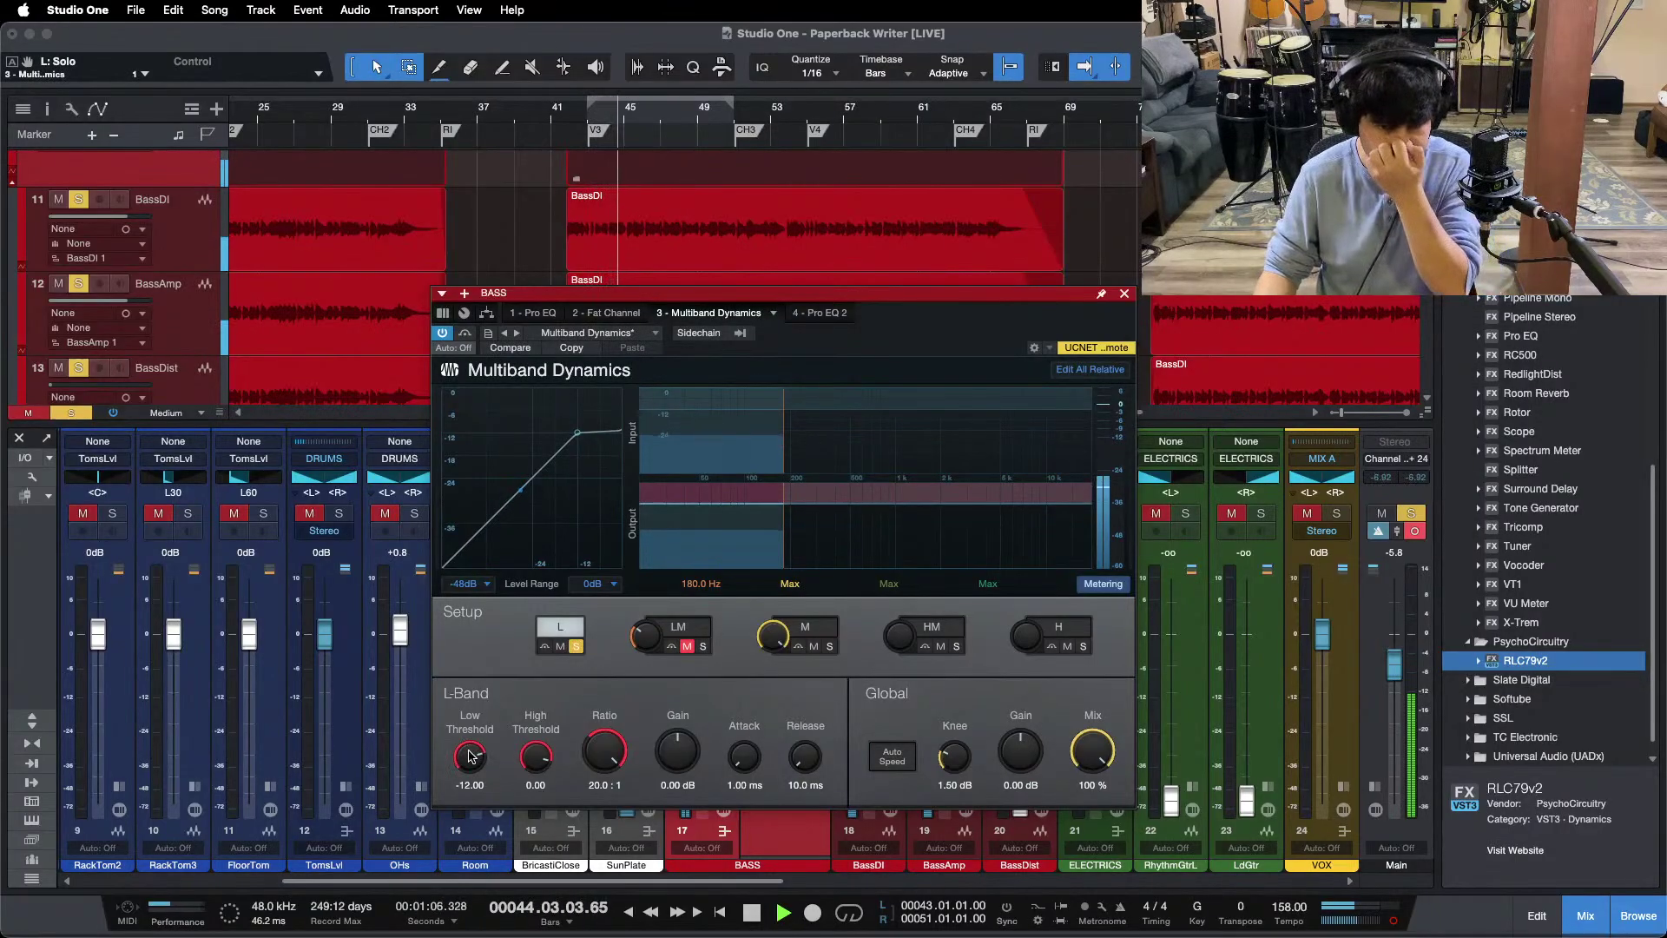
key(space)
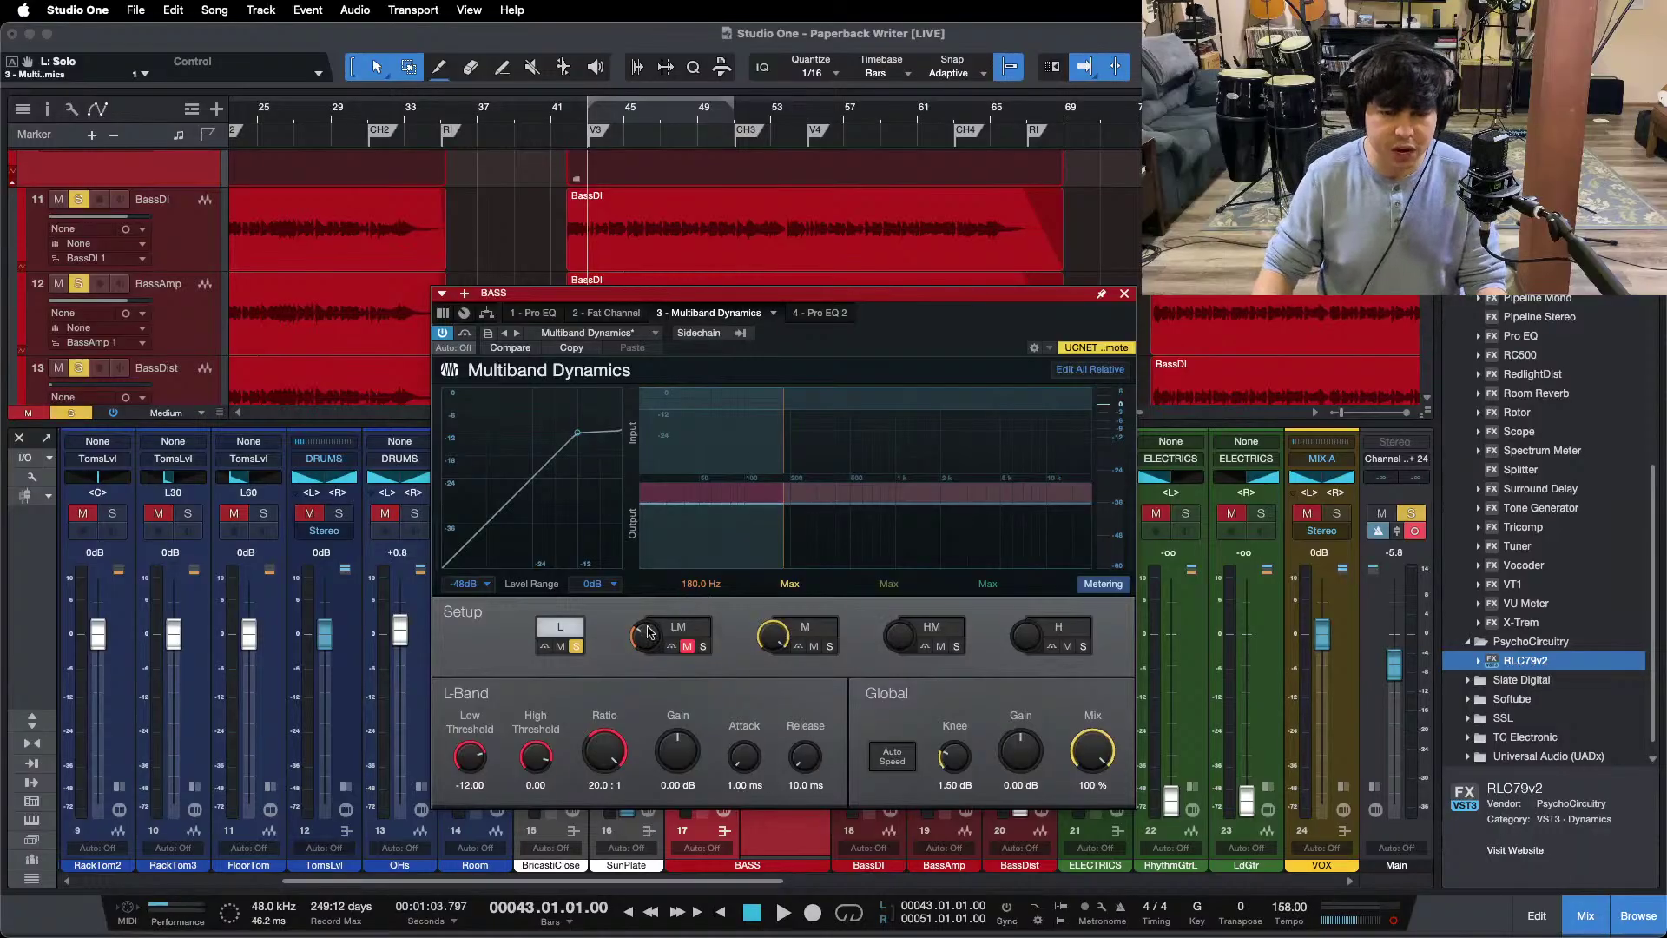
key(space)
drag(470, 752, 467, 760)
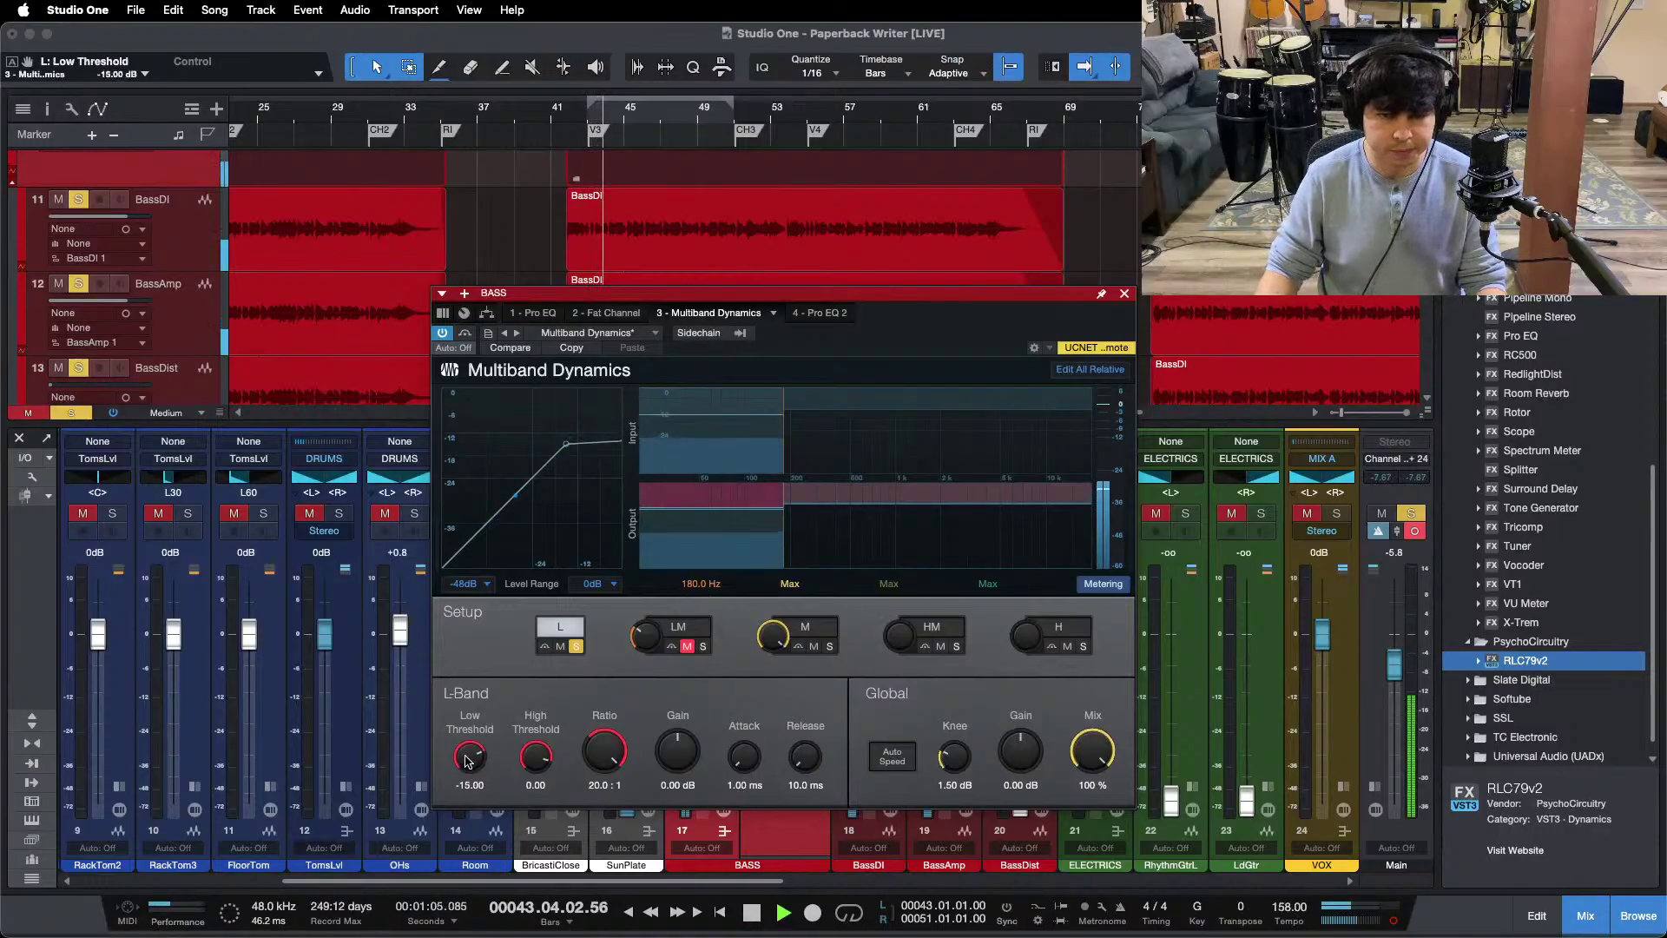
Step: Lower the L band's low threshold to -27.96 dB in the BASS bus's Multiband Dynamics
scroll(467, 761, down, 5)
scroll(466, 760, down, 4)
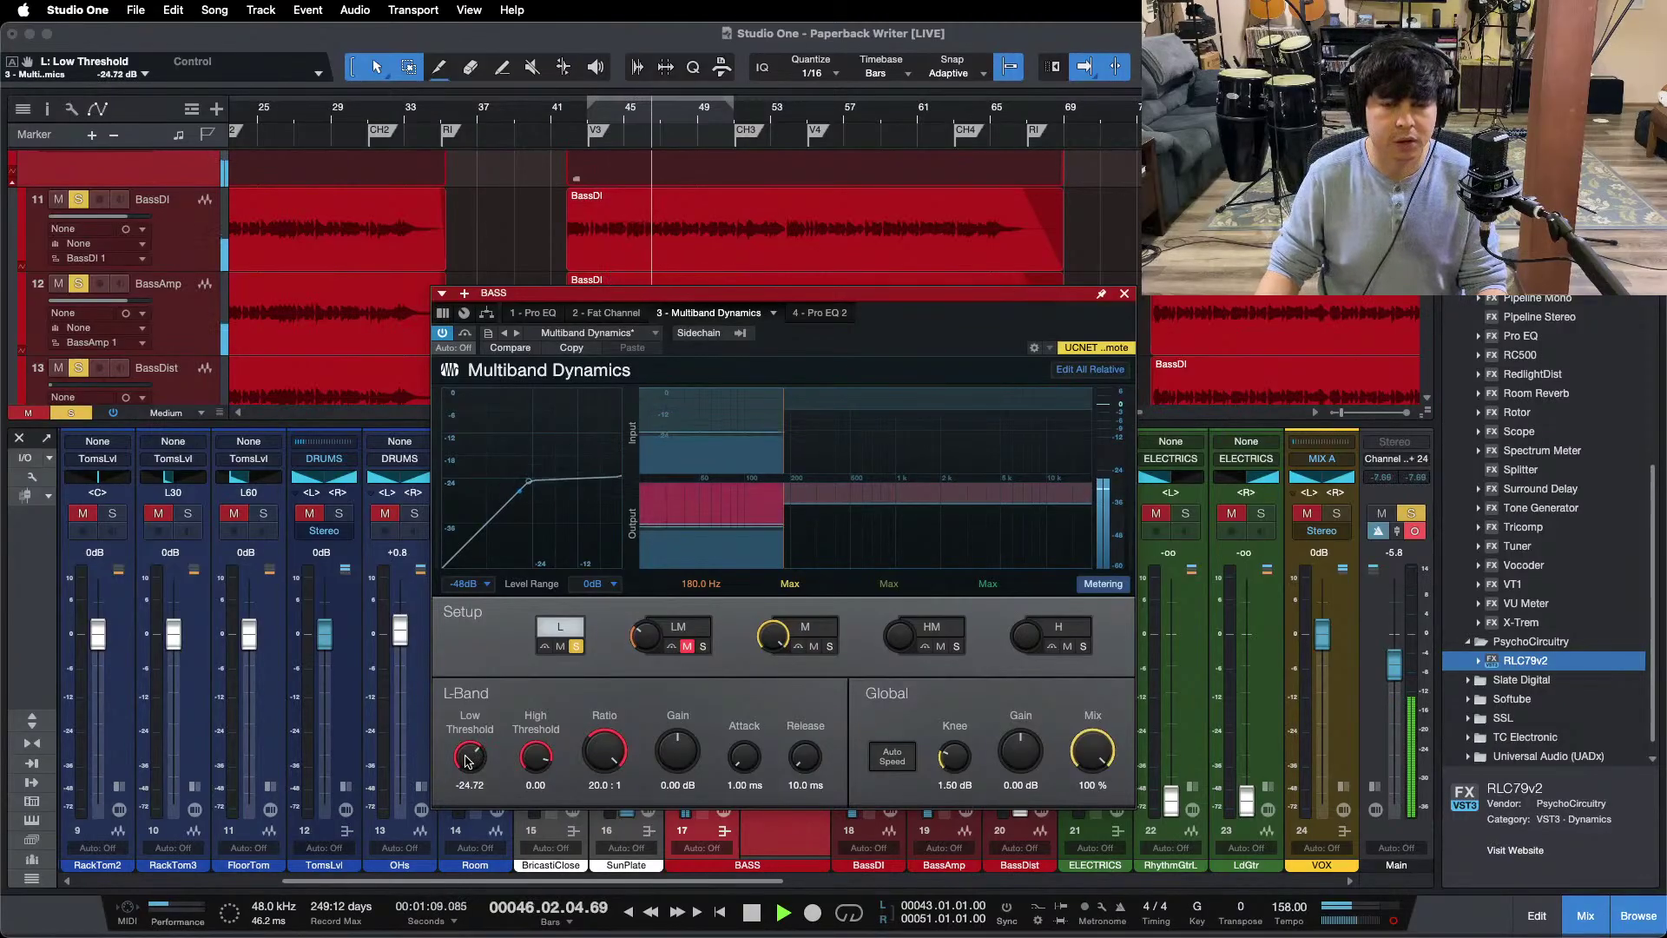
scroll(467, 761, down, 1)
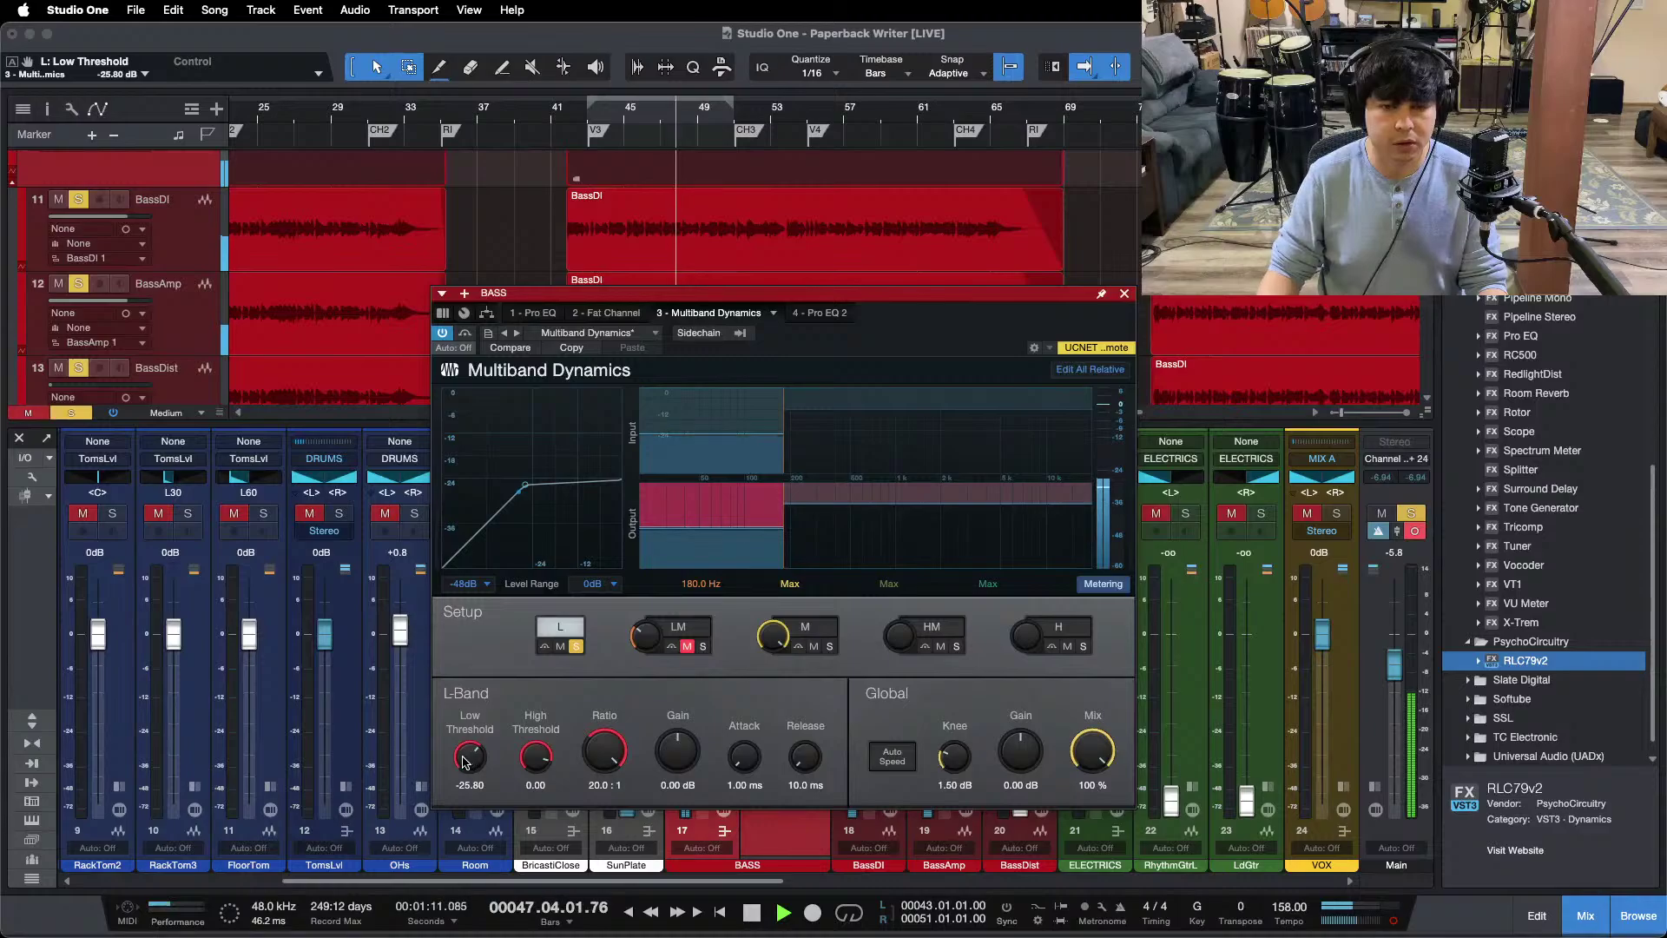
scroll(466, 760, down, 1)
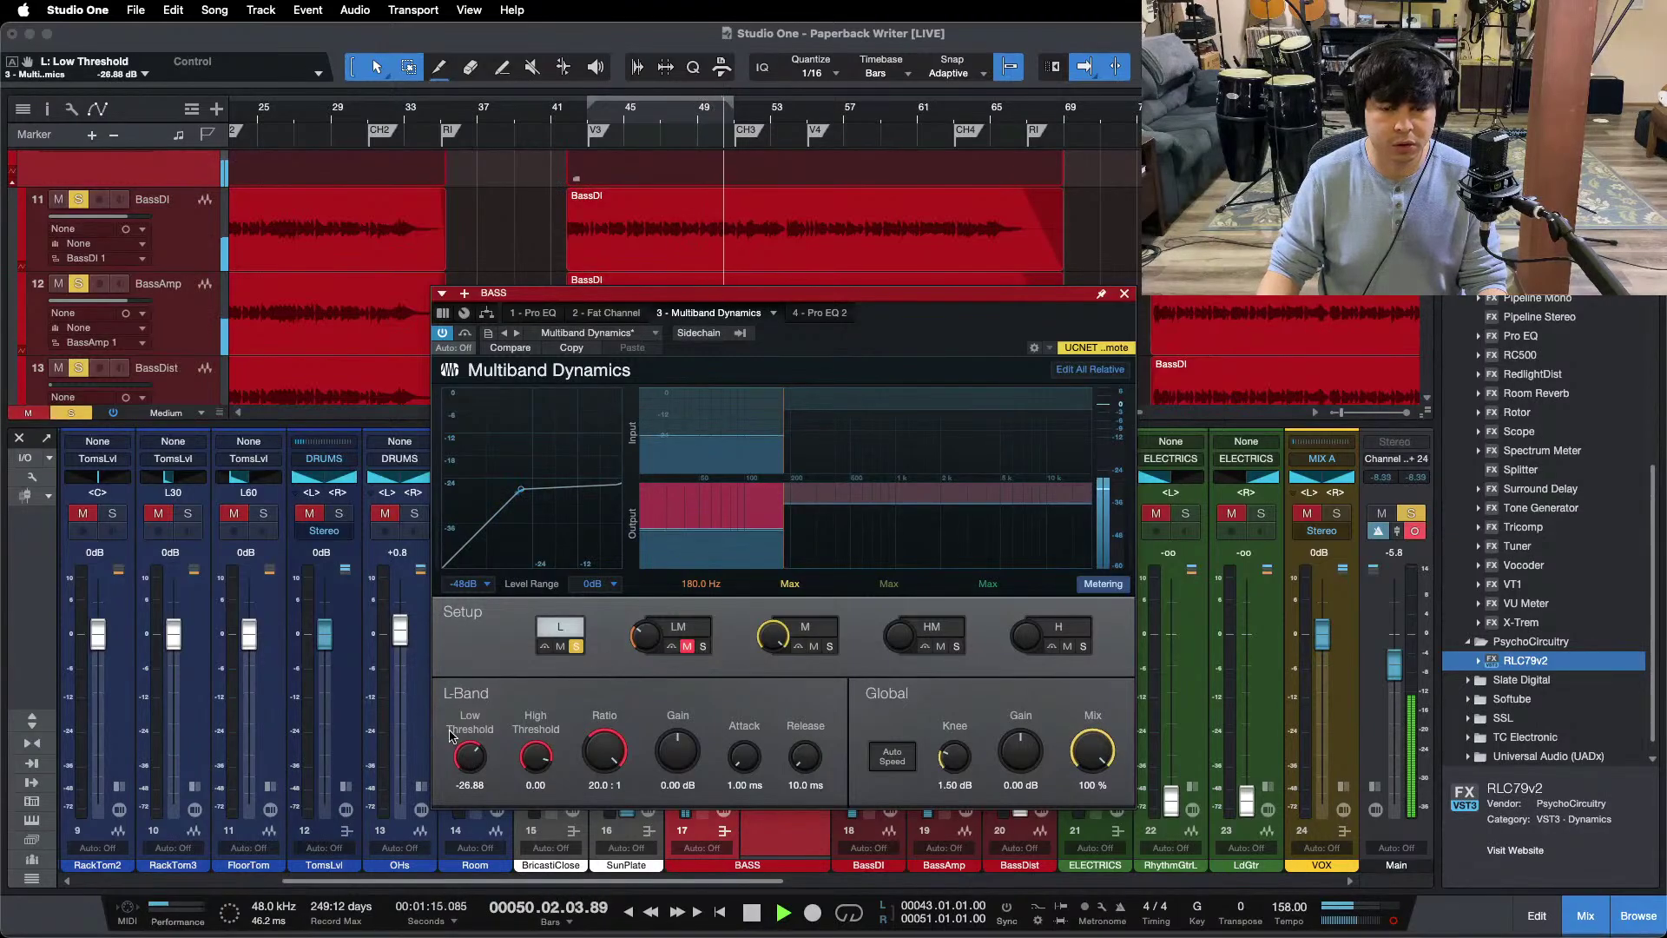
scroll(461, 763, down, 1)
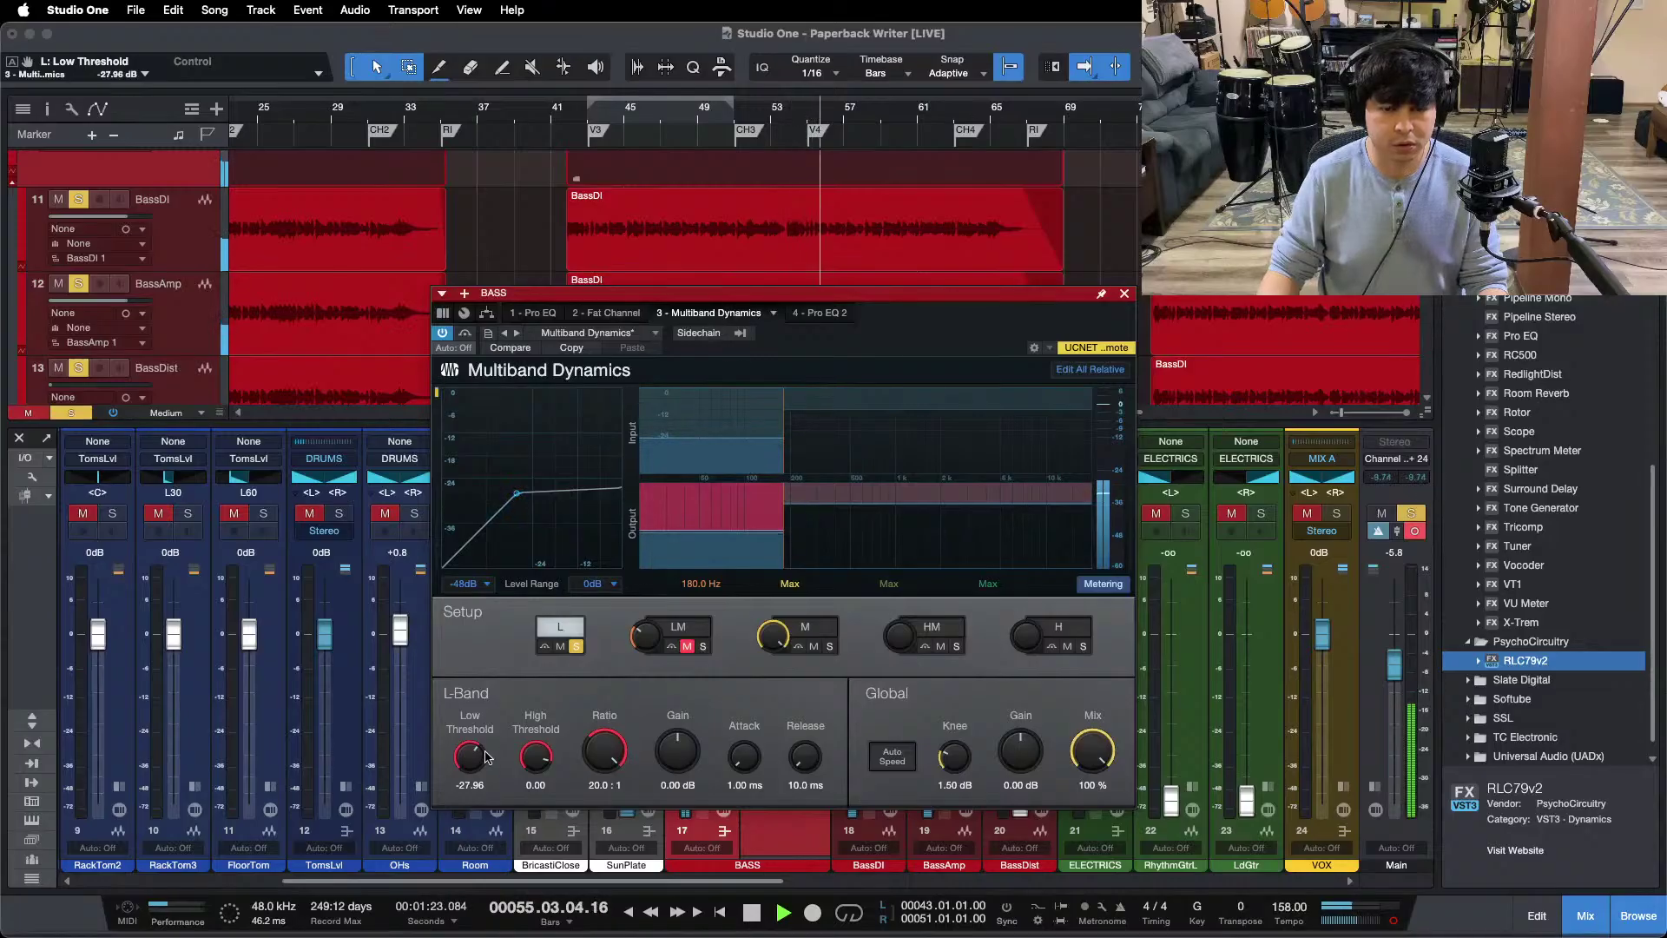
scroll(473, 759, down, 1)
scroll(466, 764, up, 1)
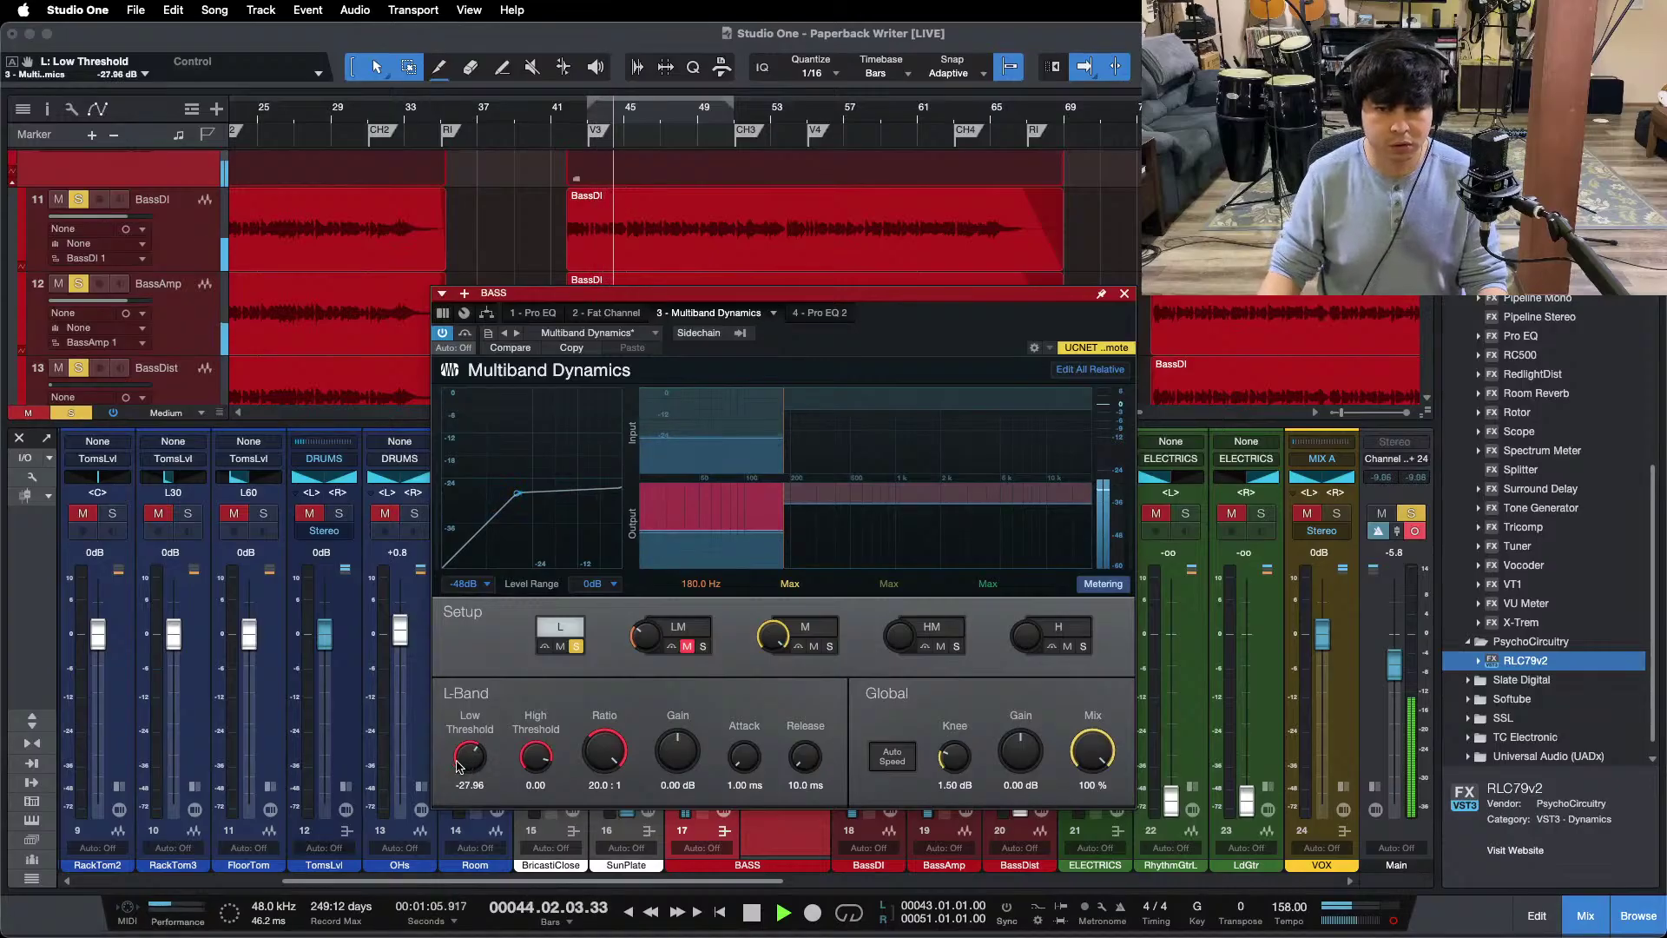
Step: Solo the LM band and lower its low threshold to -26.88 dB
click(703, 646)
scroll(470, 765, down, 7)
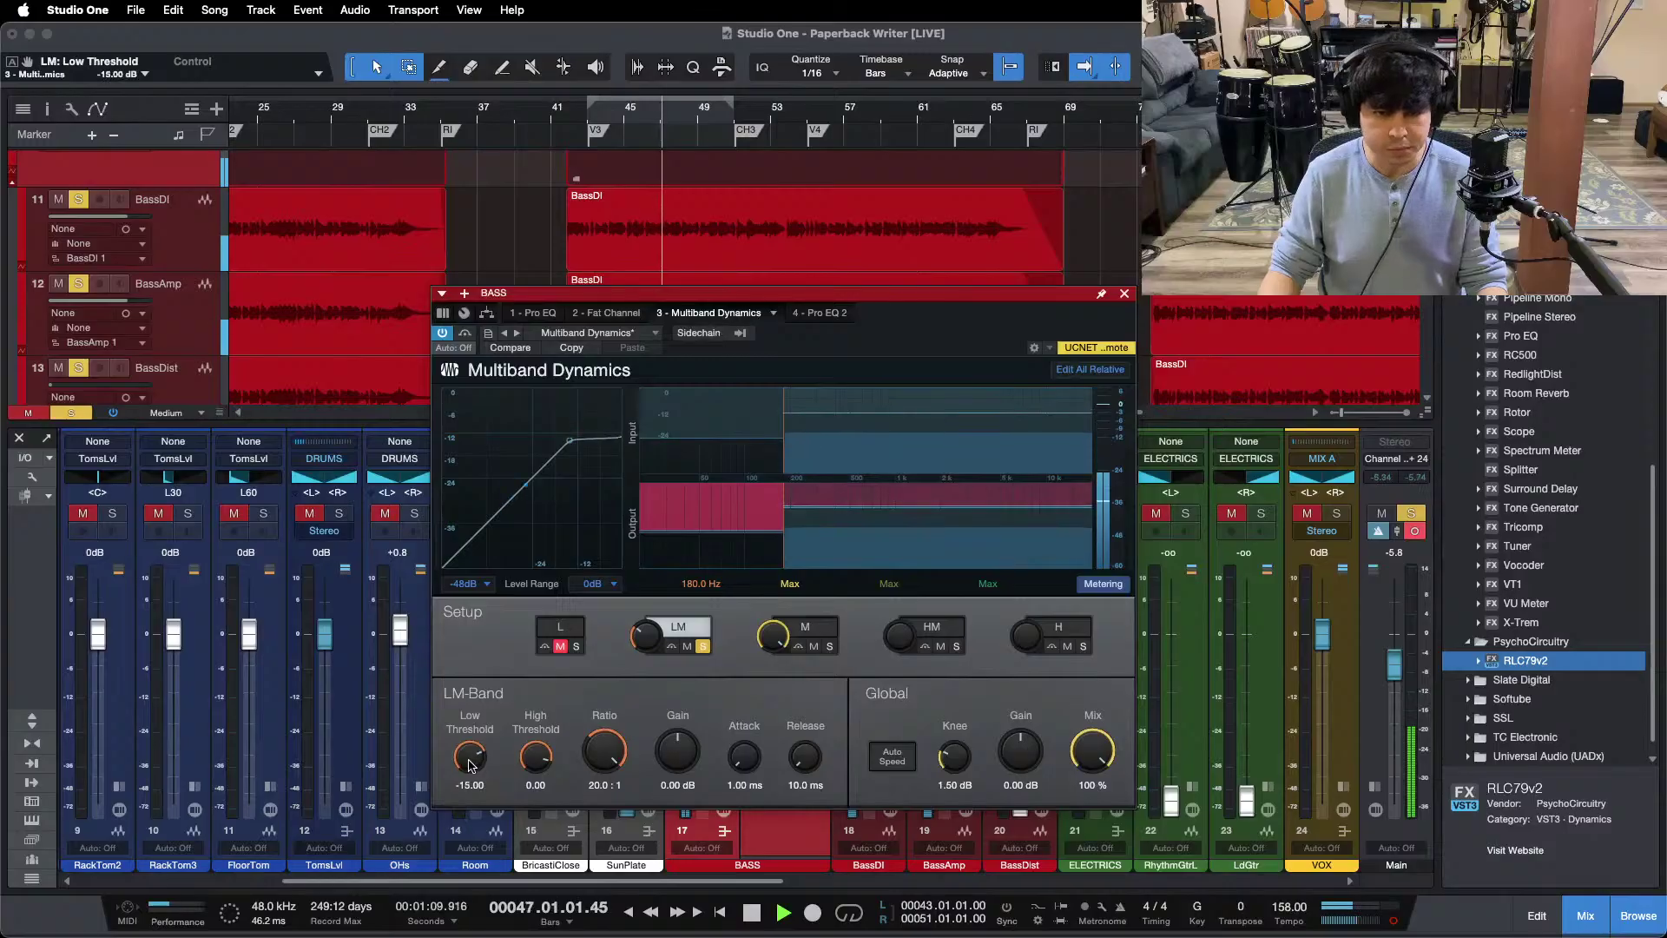
scroll(470, 765, down, 4)
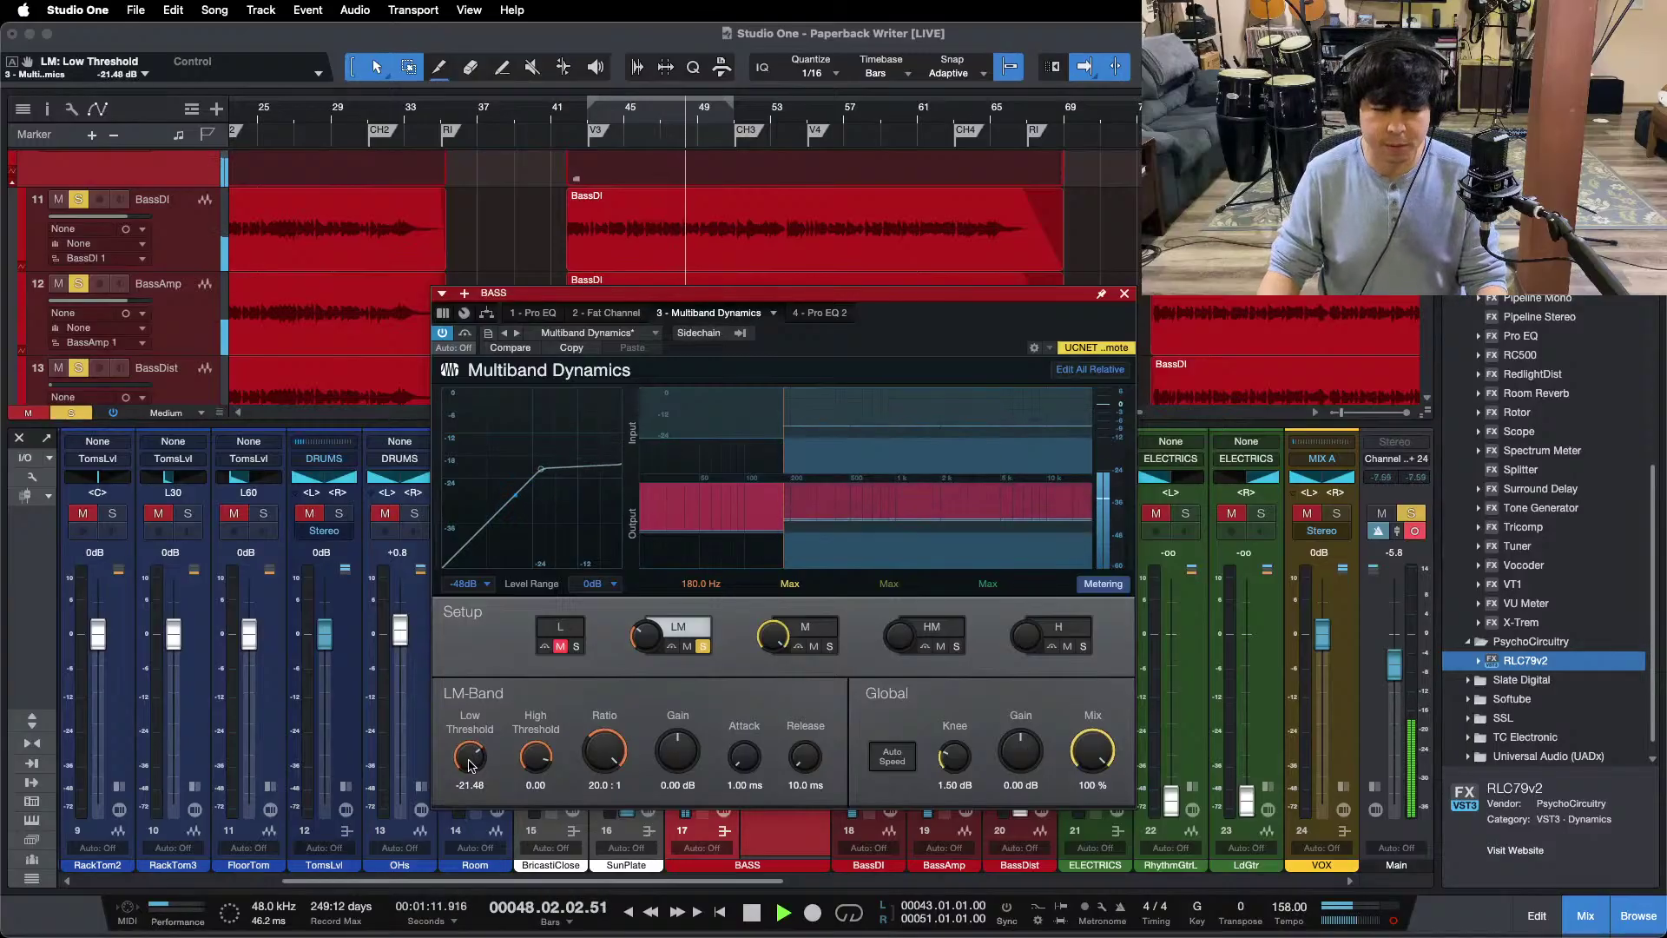
scroll(470, 766, down, 1)
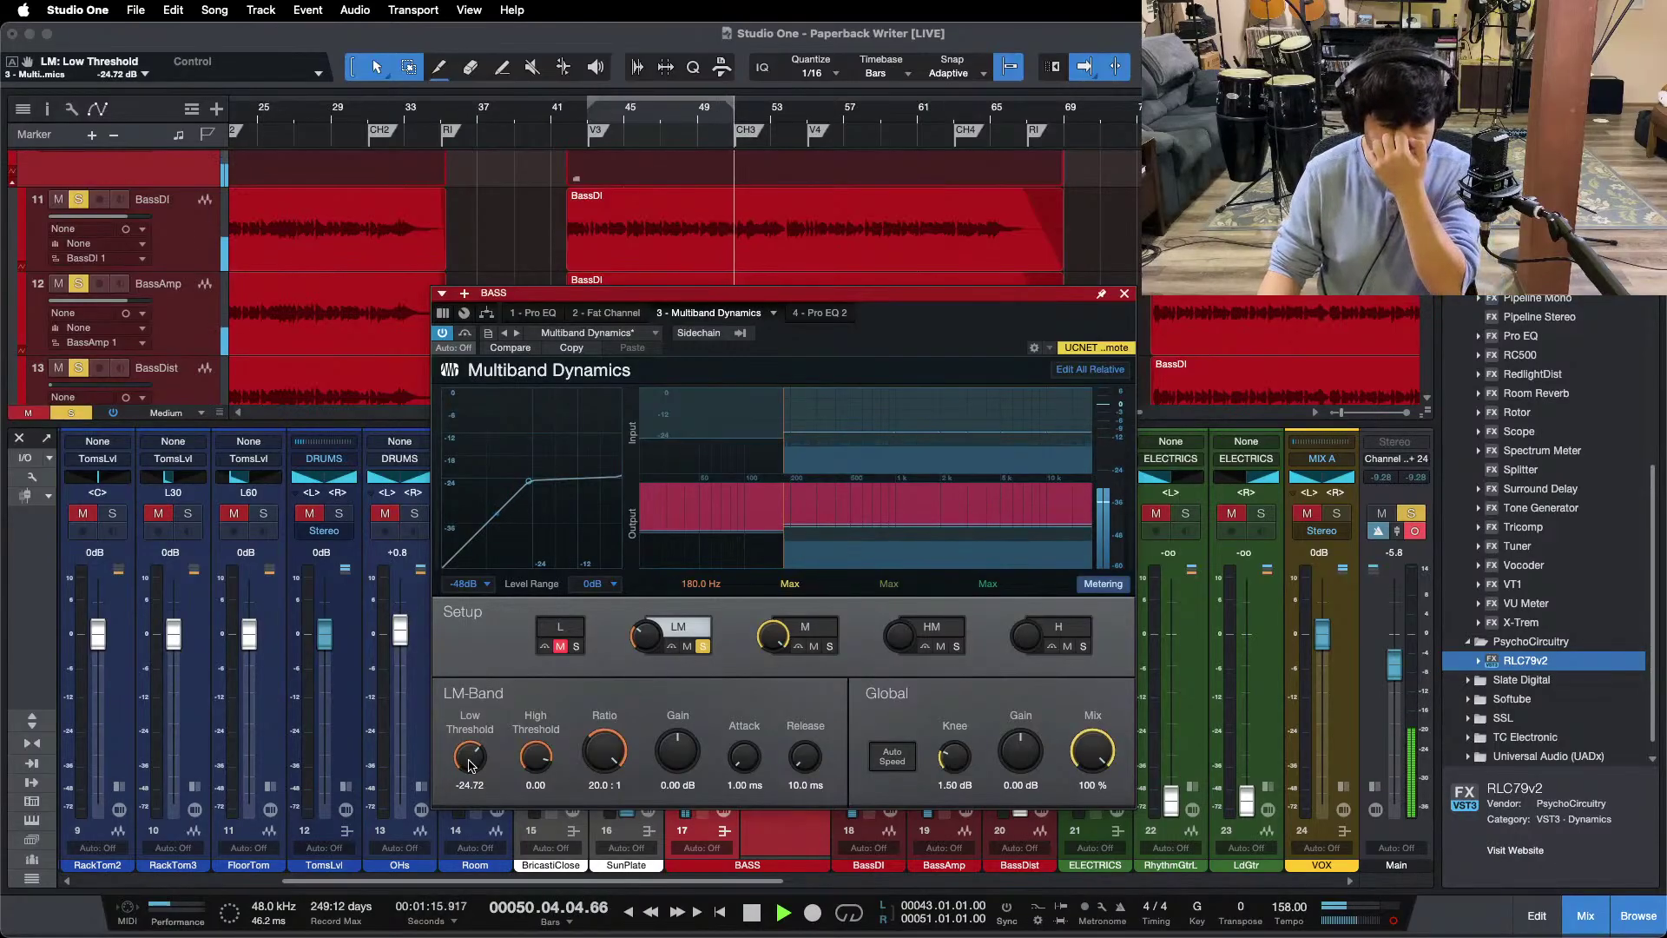
scroll(470, 765, down, 1)
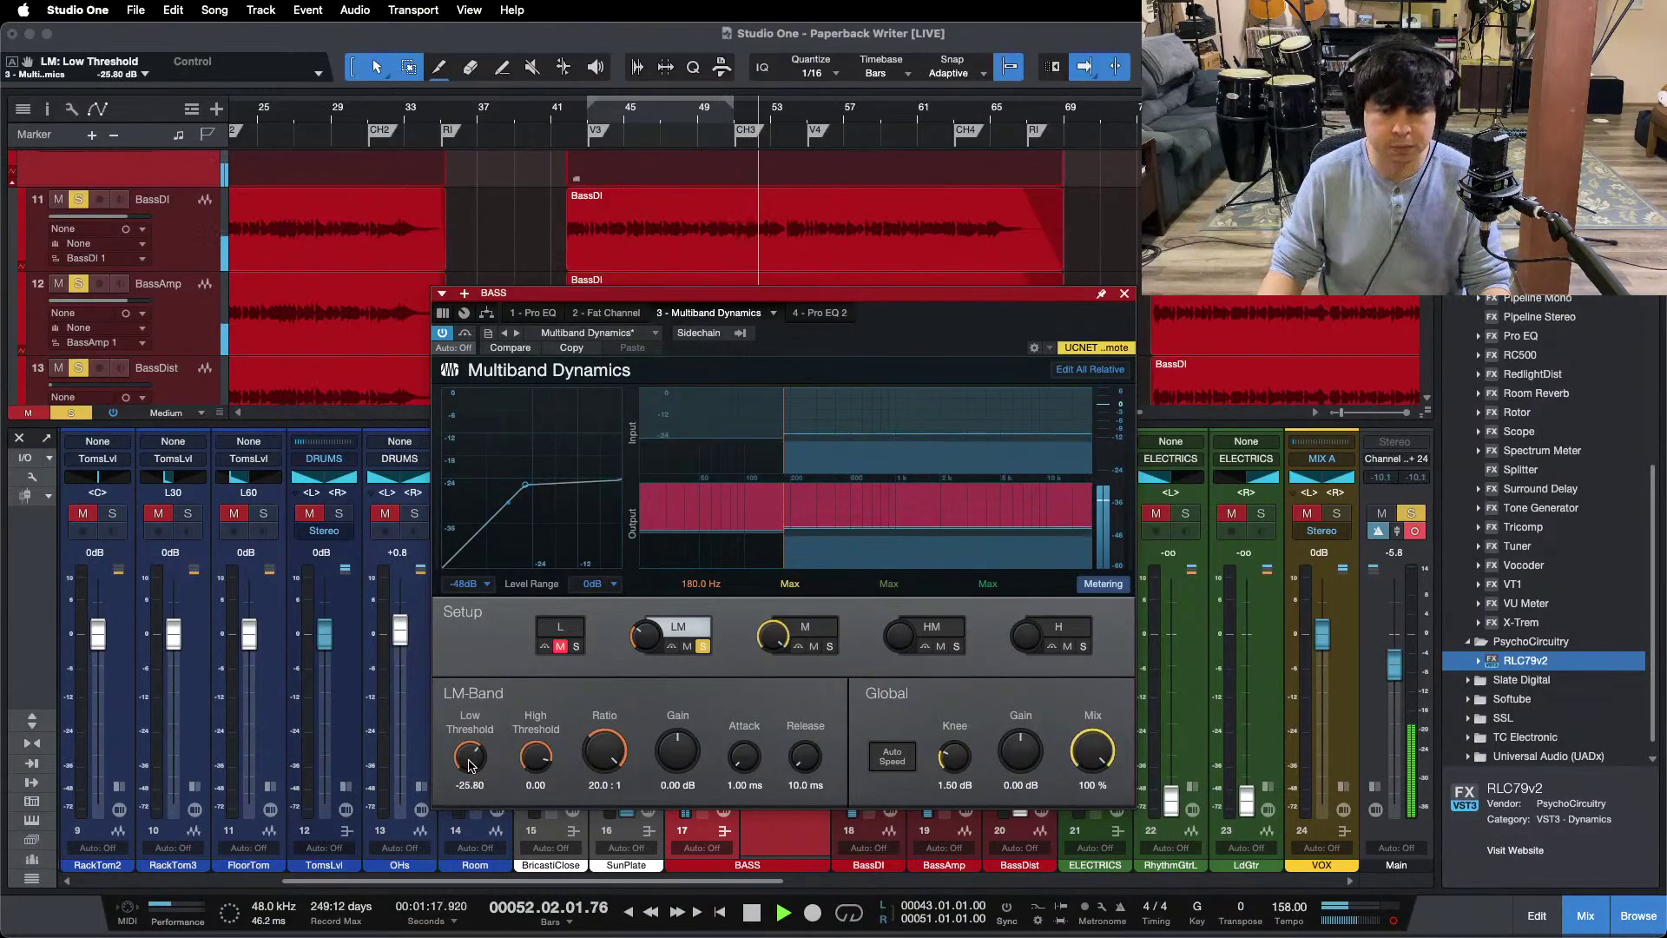
Step: Check the L band's settings against the LM band's and turn off the LM band's solo so both play
click(560, 628)
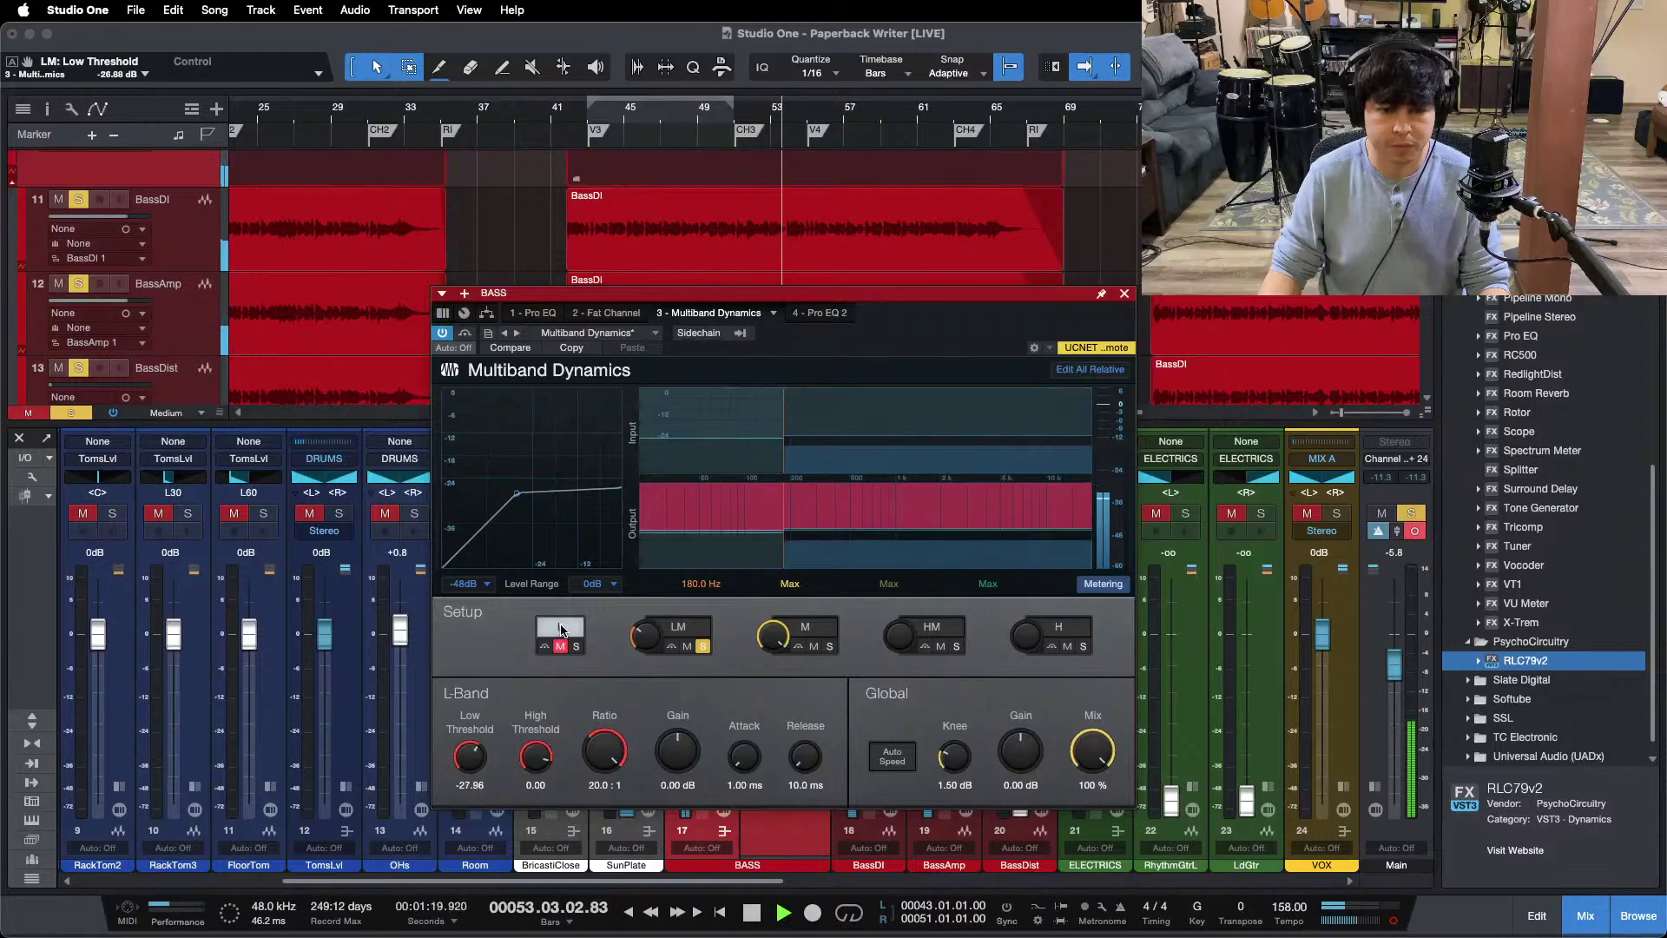
click(680, 629)
click(697, 644)
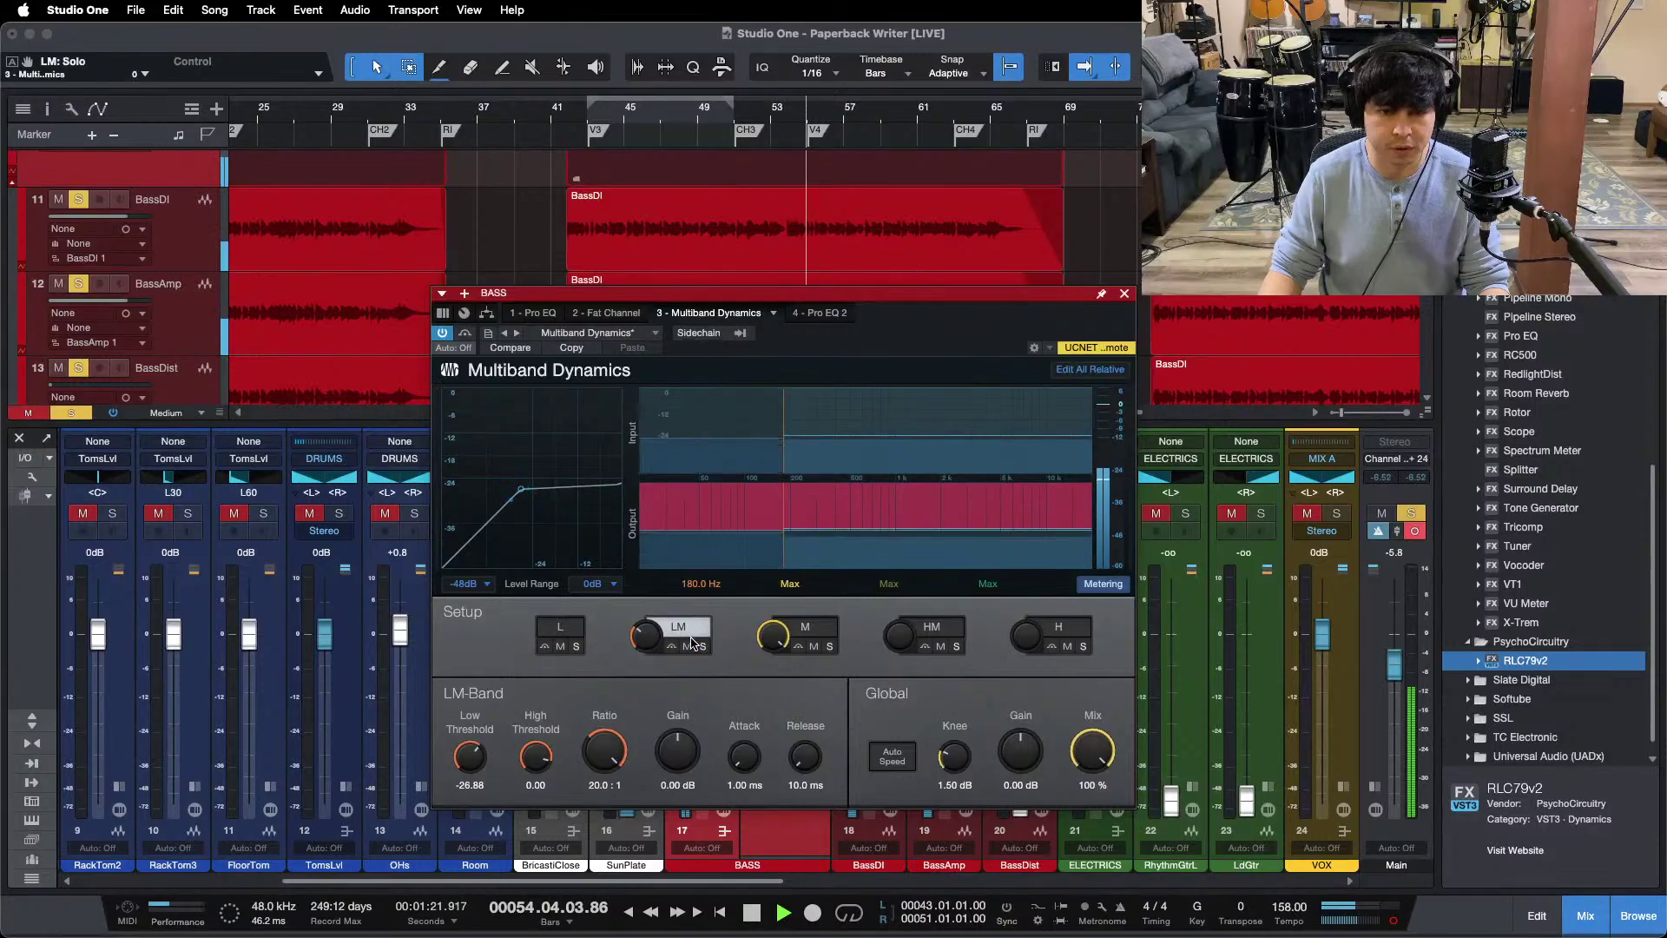
Step: Boost the LF band at 80 Hz to 9.12 dB in the BASS bus's Pro EQ 2, with the bus's fader in view
click(535, 313)
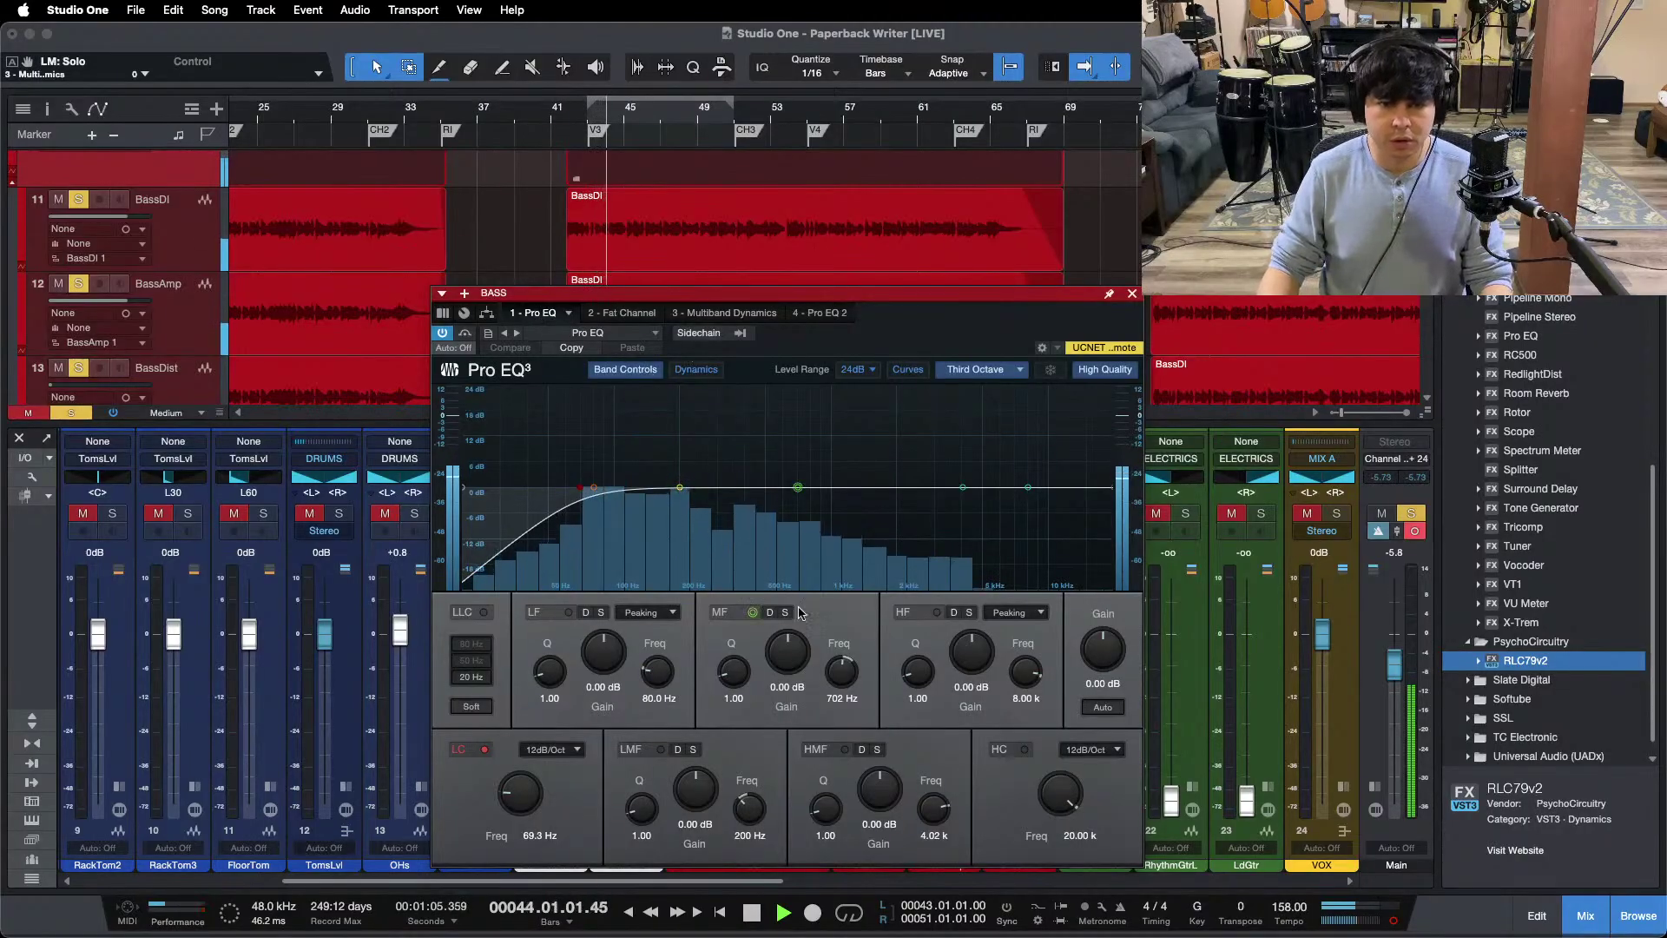
drag(807, 294, 1202, 251)
drag(738, 880, 807, 880)
drag(1267, 323, 1114, 330)
drag(838, 642, 840, 641)
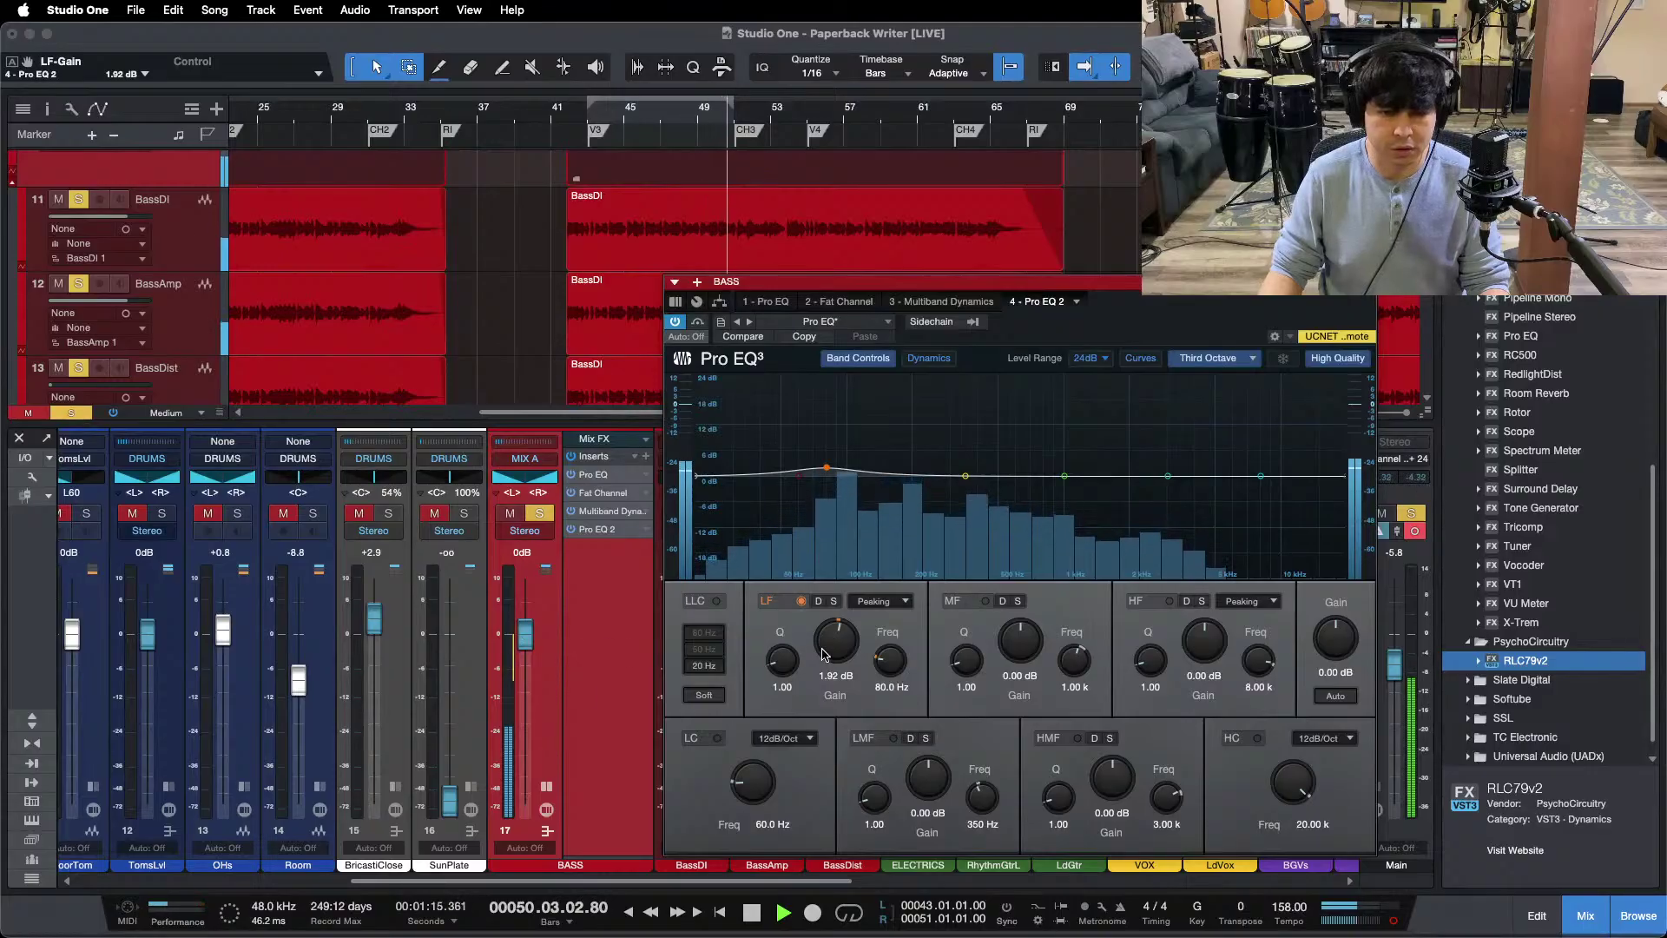
scroll(823, 655, up, 4)
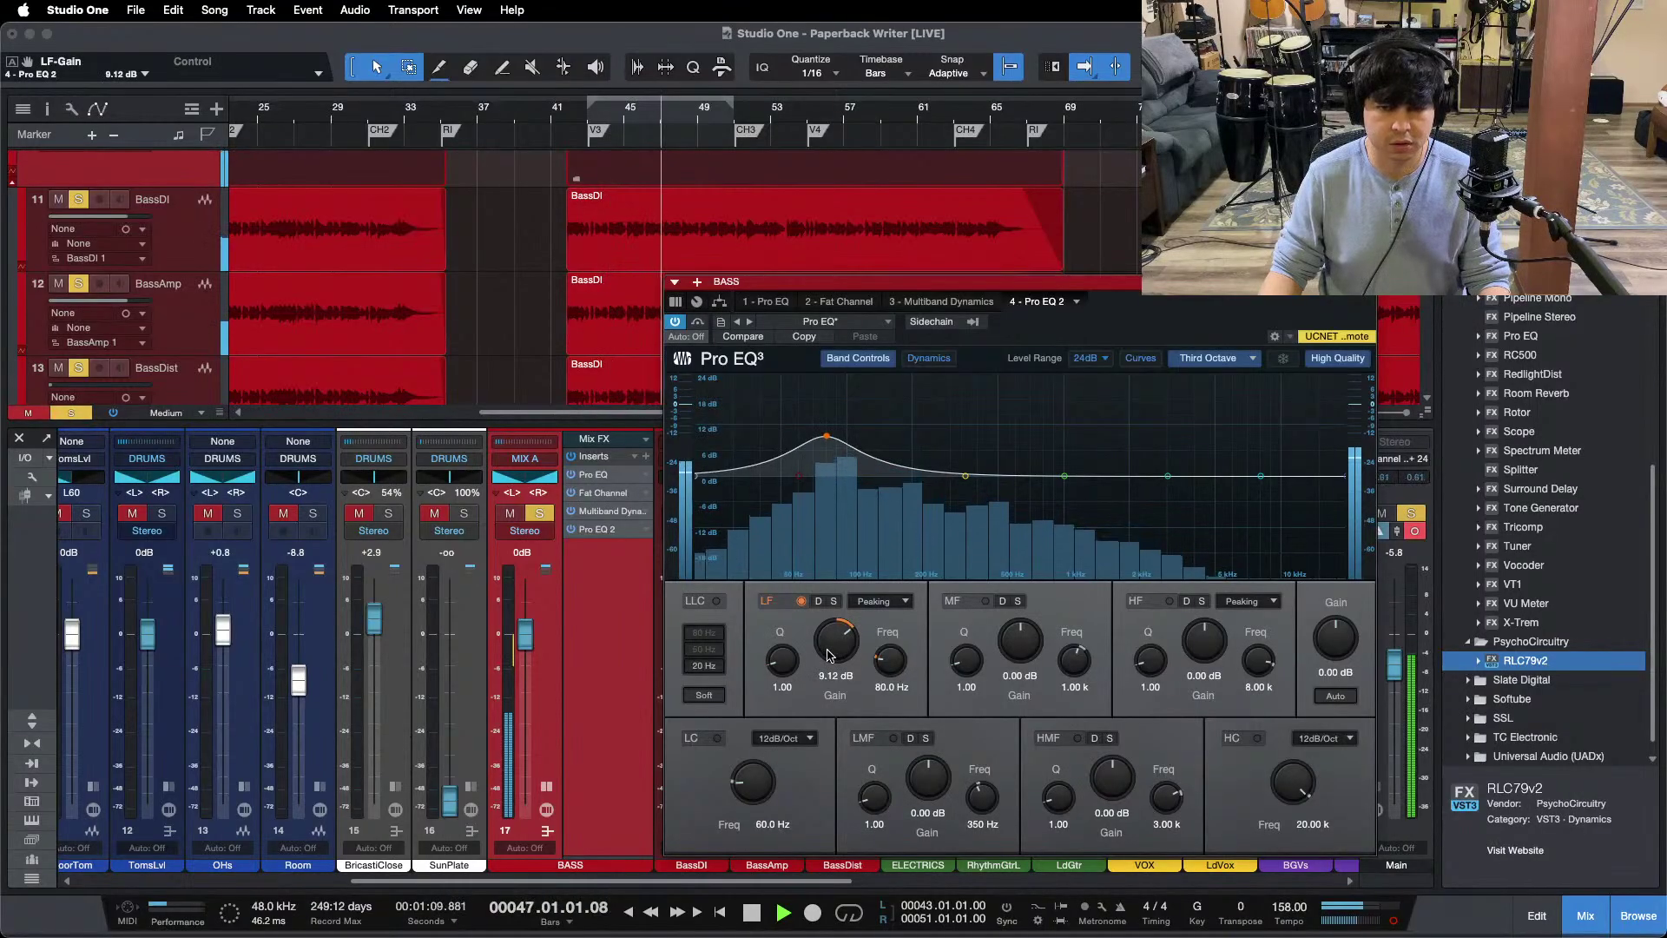
Step: Lower the BASS bus fader to -4.2 dB and raise the LF band's gain in Pro EQ 2 to 9.60 dB
drag(526, 626, 526, 641)
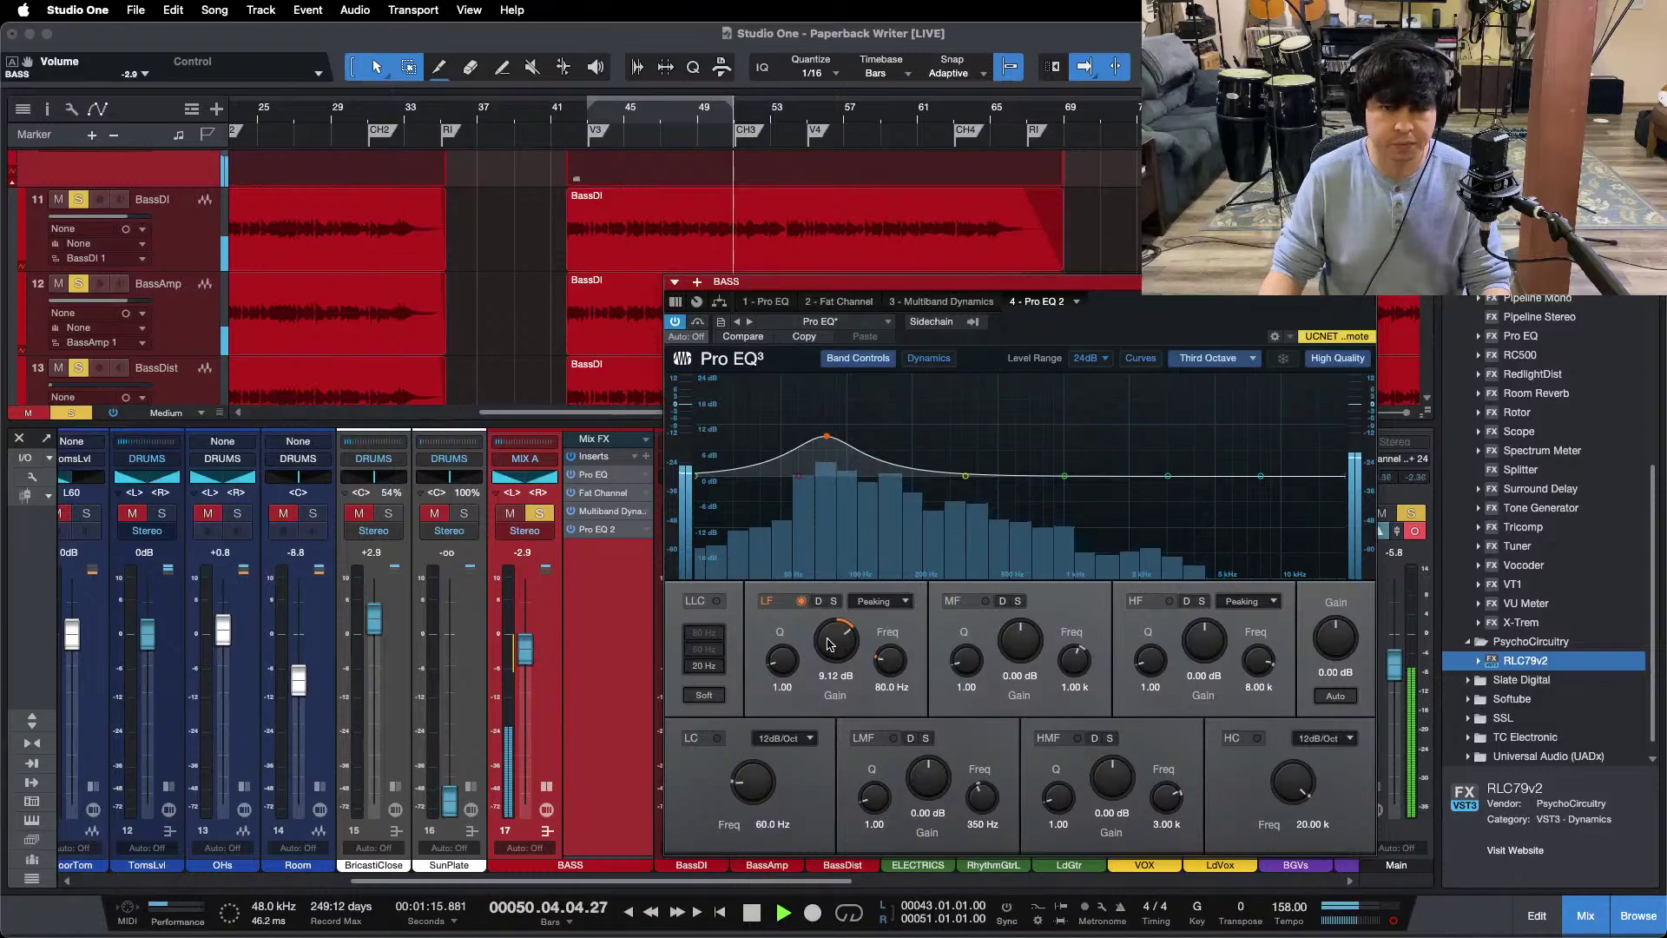
scroll(830, 643, up, 2)
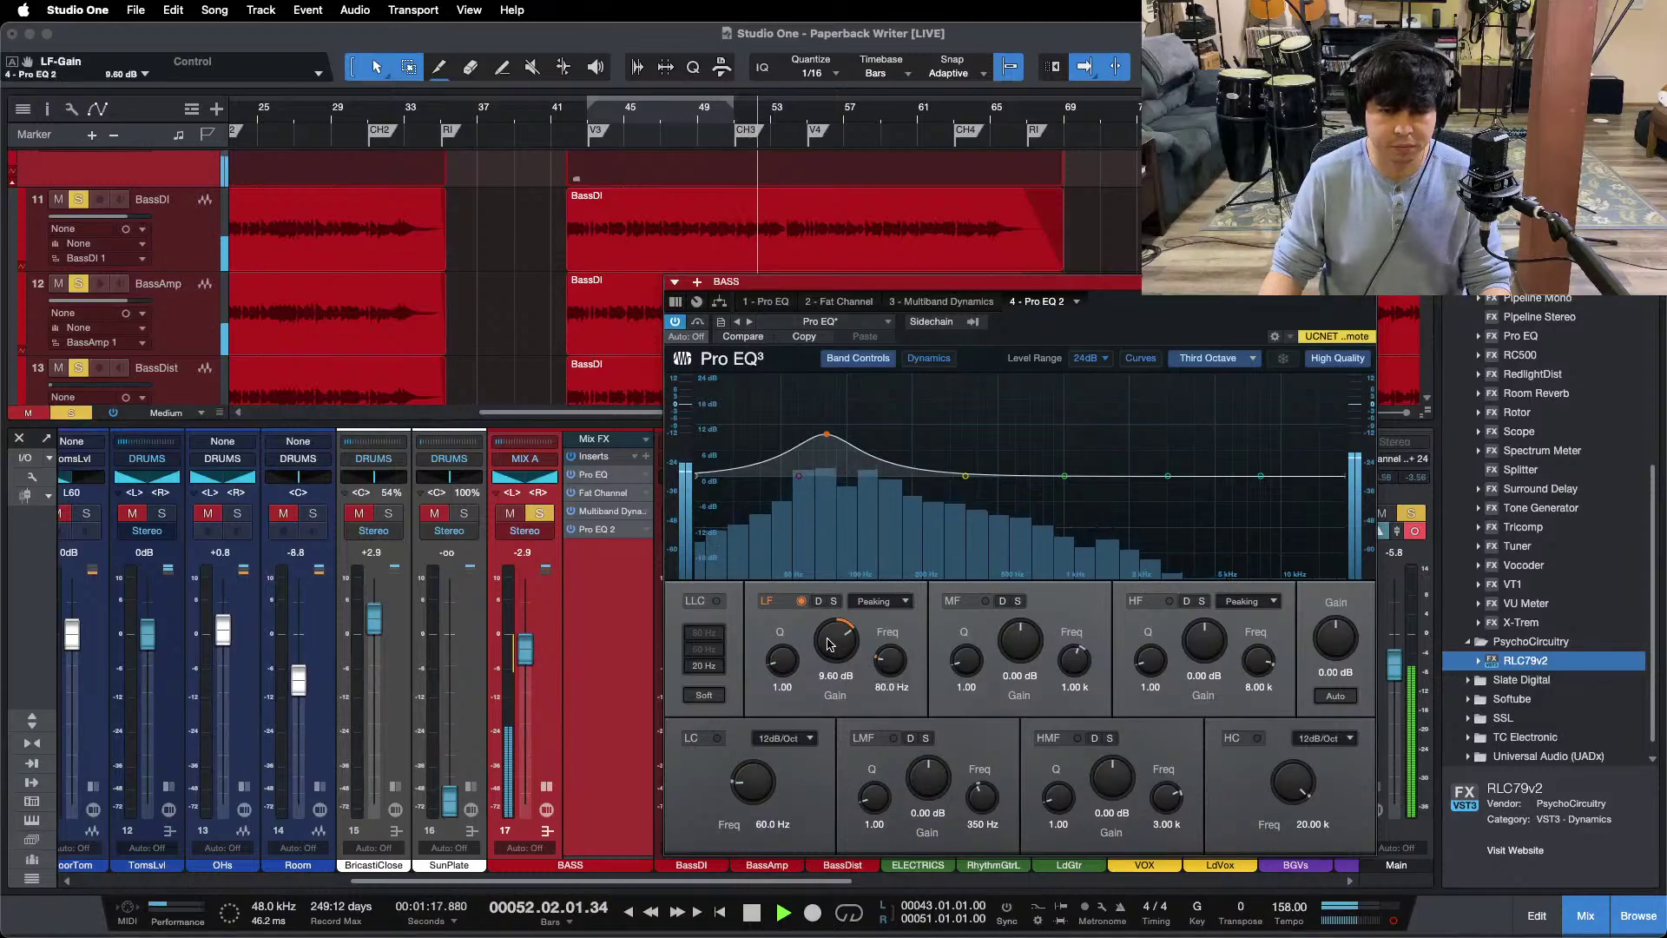
scroll(521, 666, down, 2)
key(KP_1)
scroll(523, 665, down, 2)
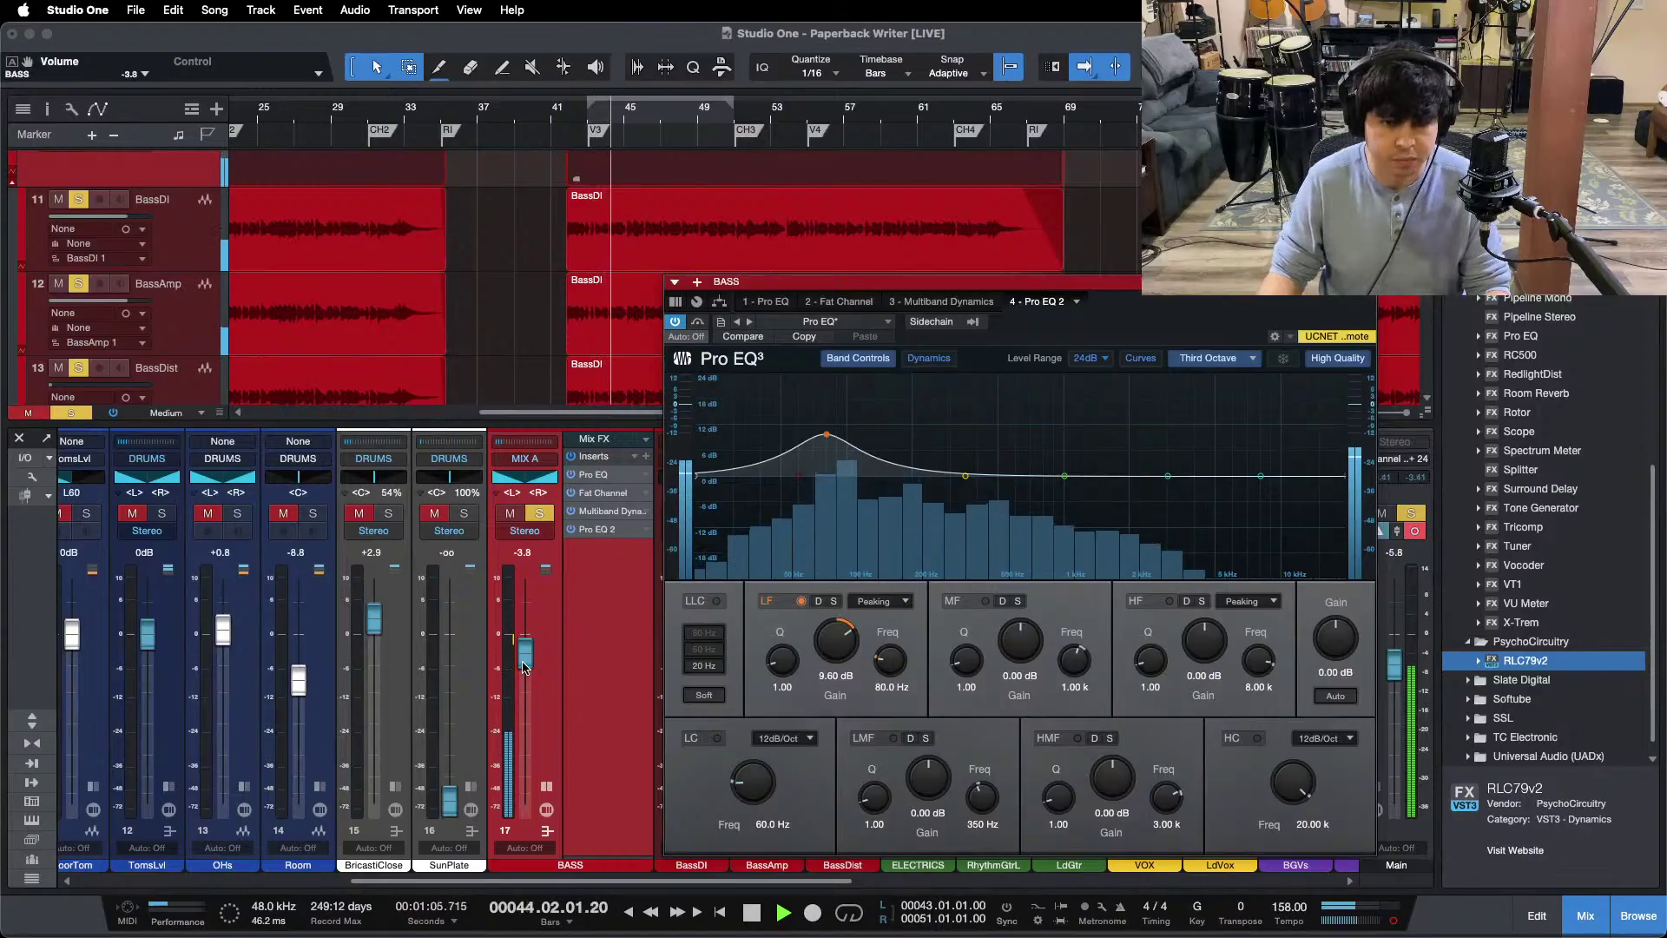
scroll(524, 665, down, 2)
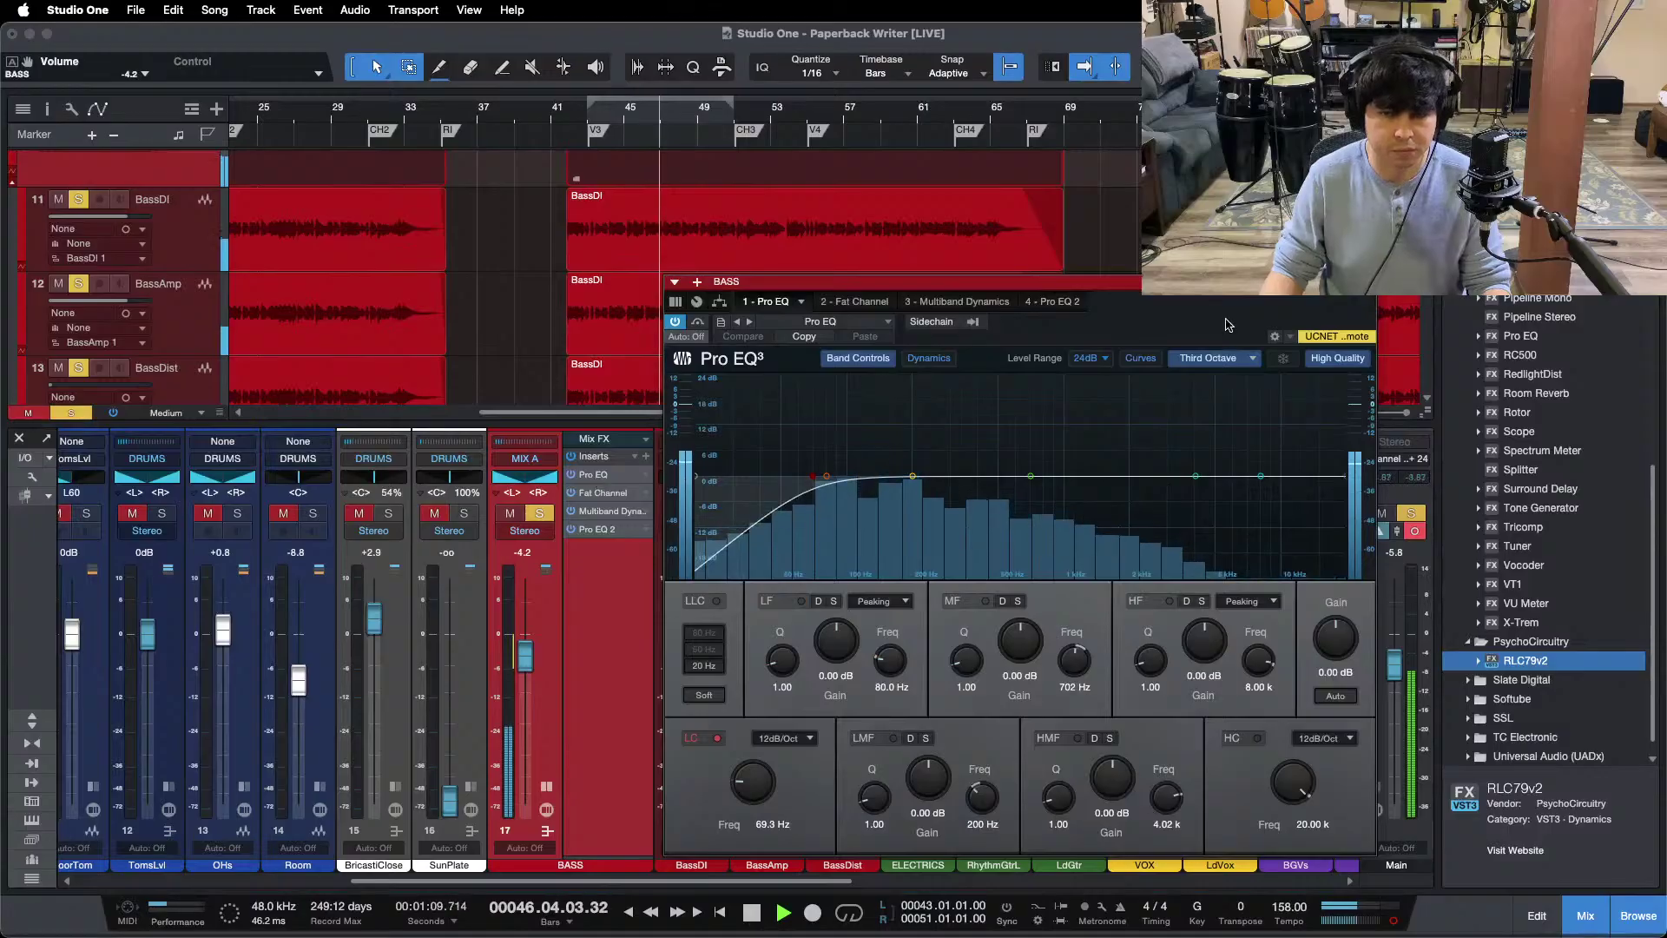
Step: In the BASS bus's first Pro EQ, boost MF at 702 Hz to 3.36 dB and HMF at 4.02 kHz to 12.48 dB
click(594, 476)
scroll(854, 658, up, 3)
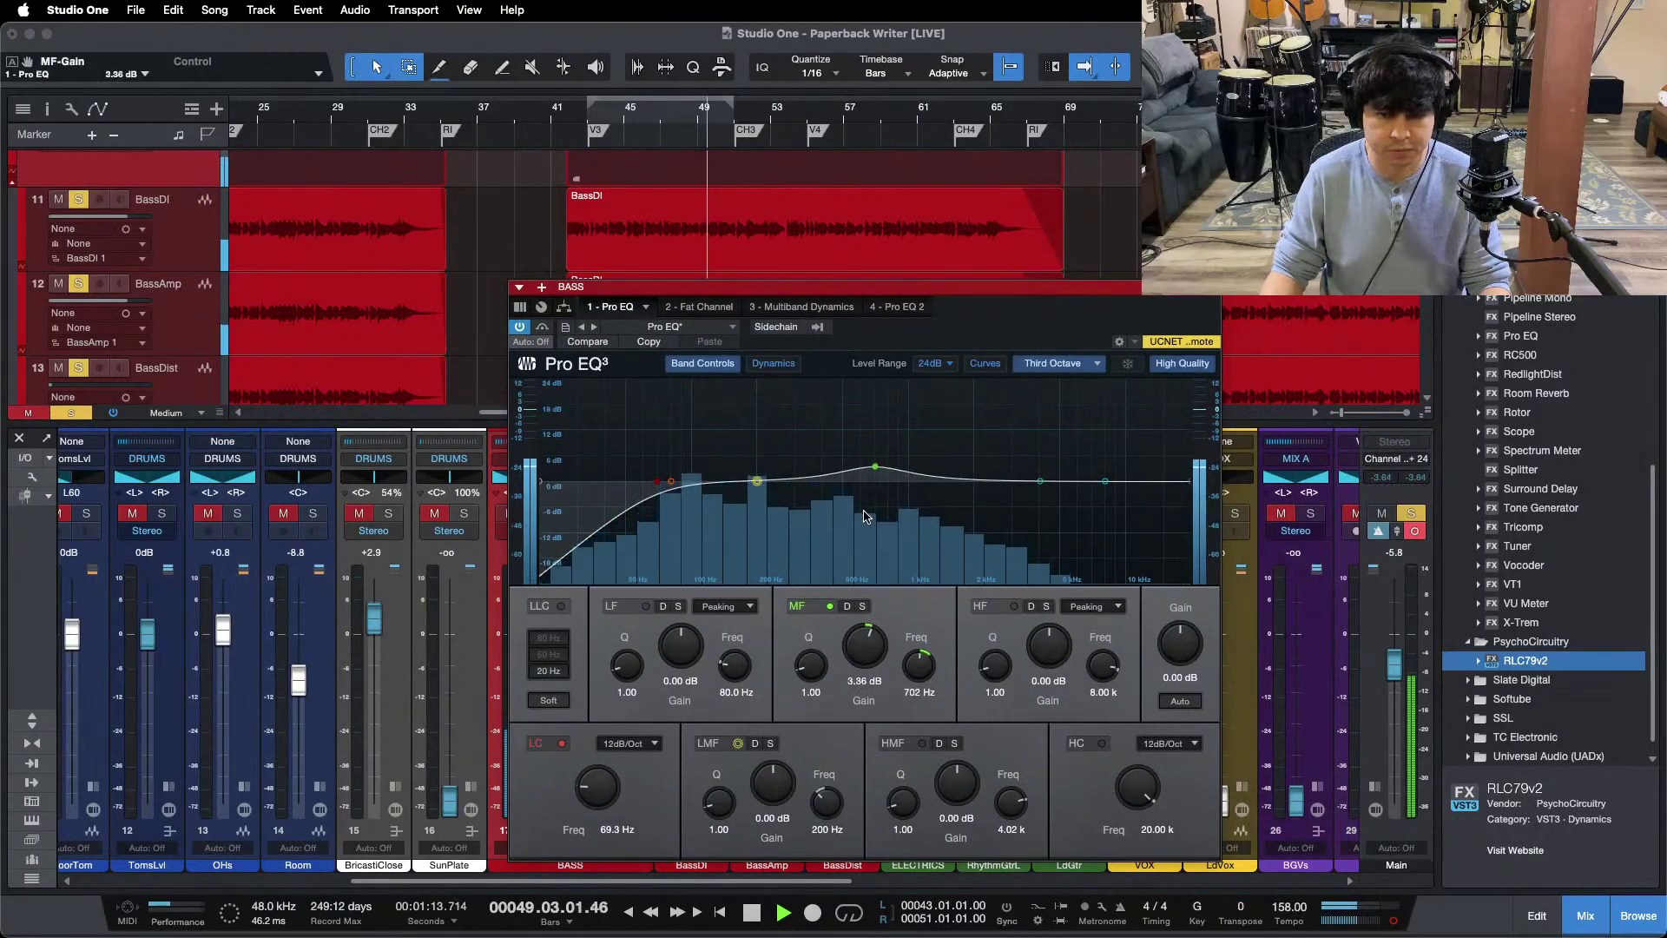
scroll(948, 798, up, 5)
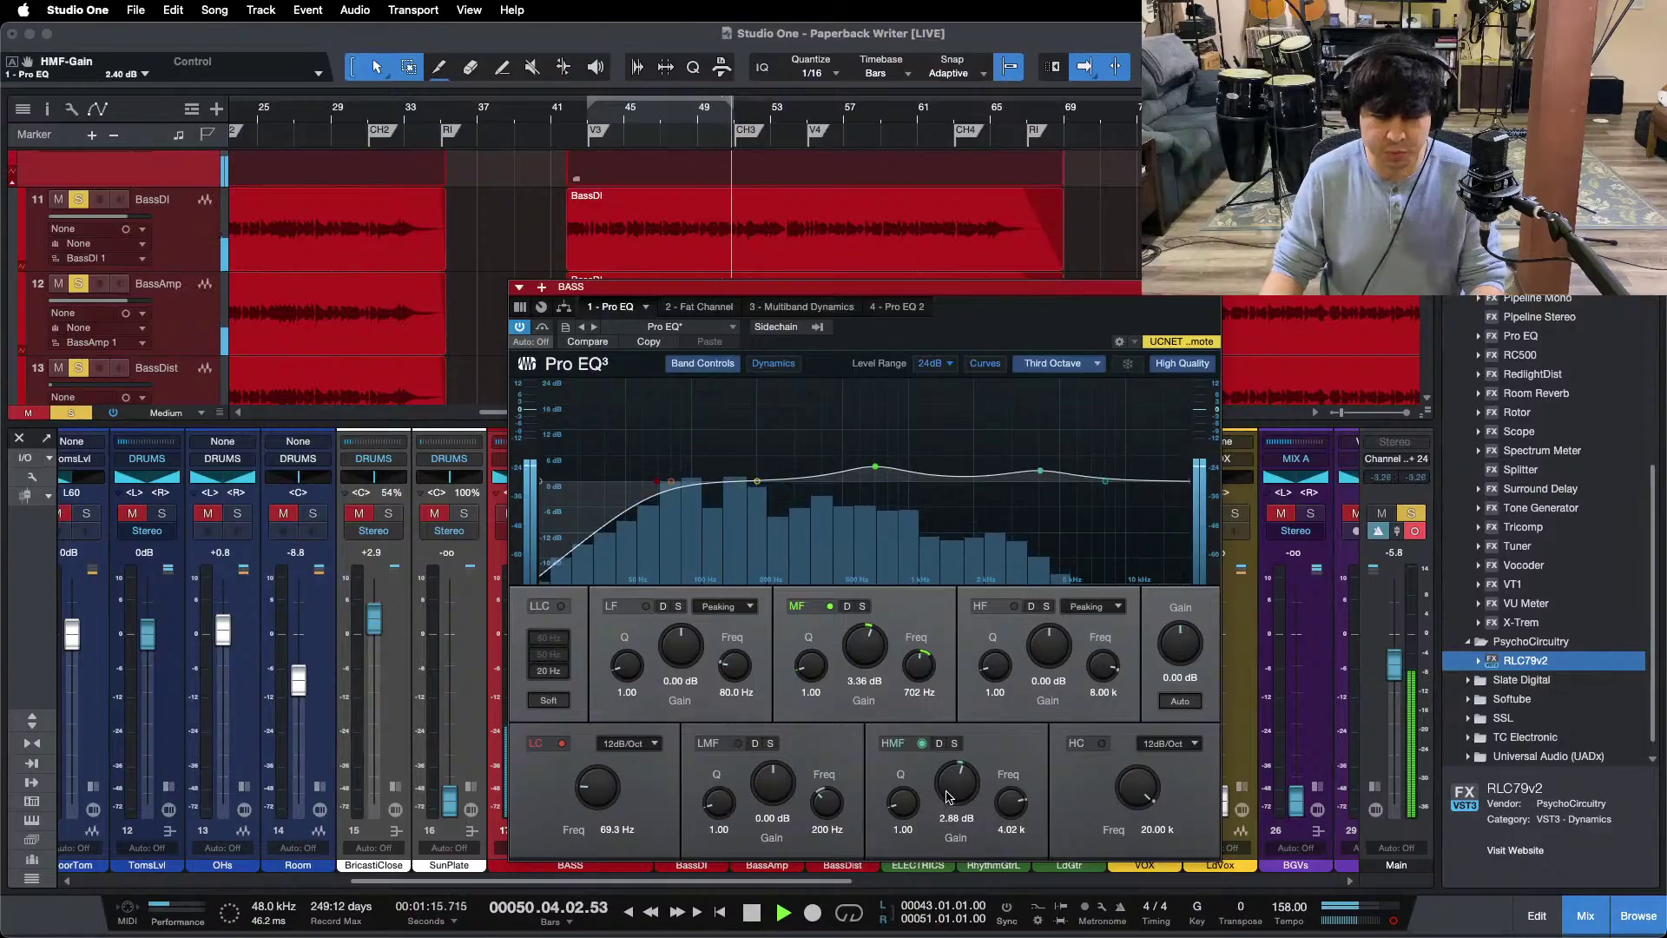
scroll(948, 798, up, 4)
scroll(948, 796, up, 2)
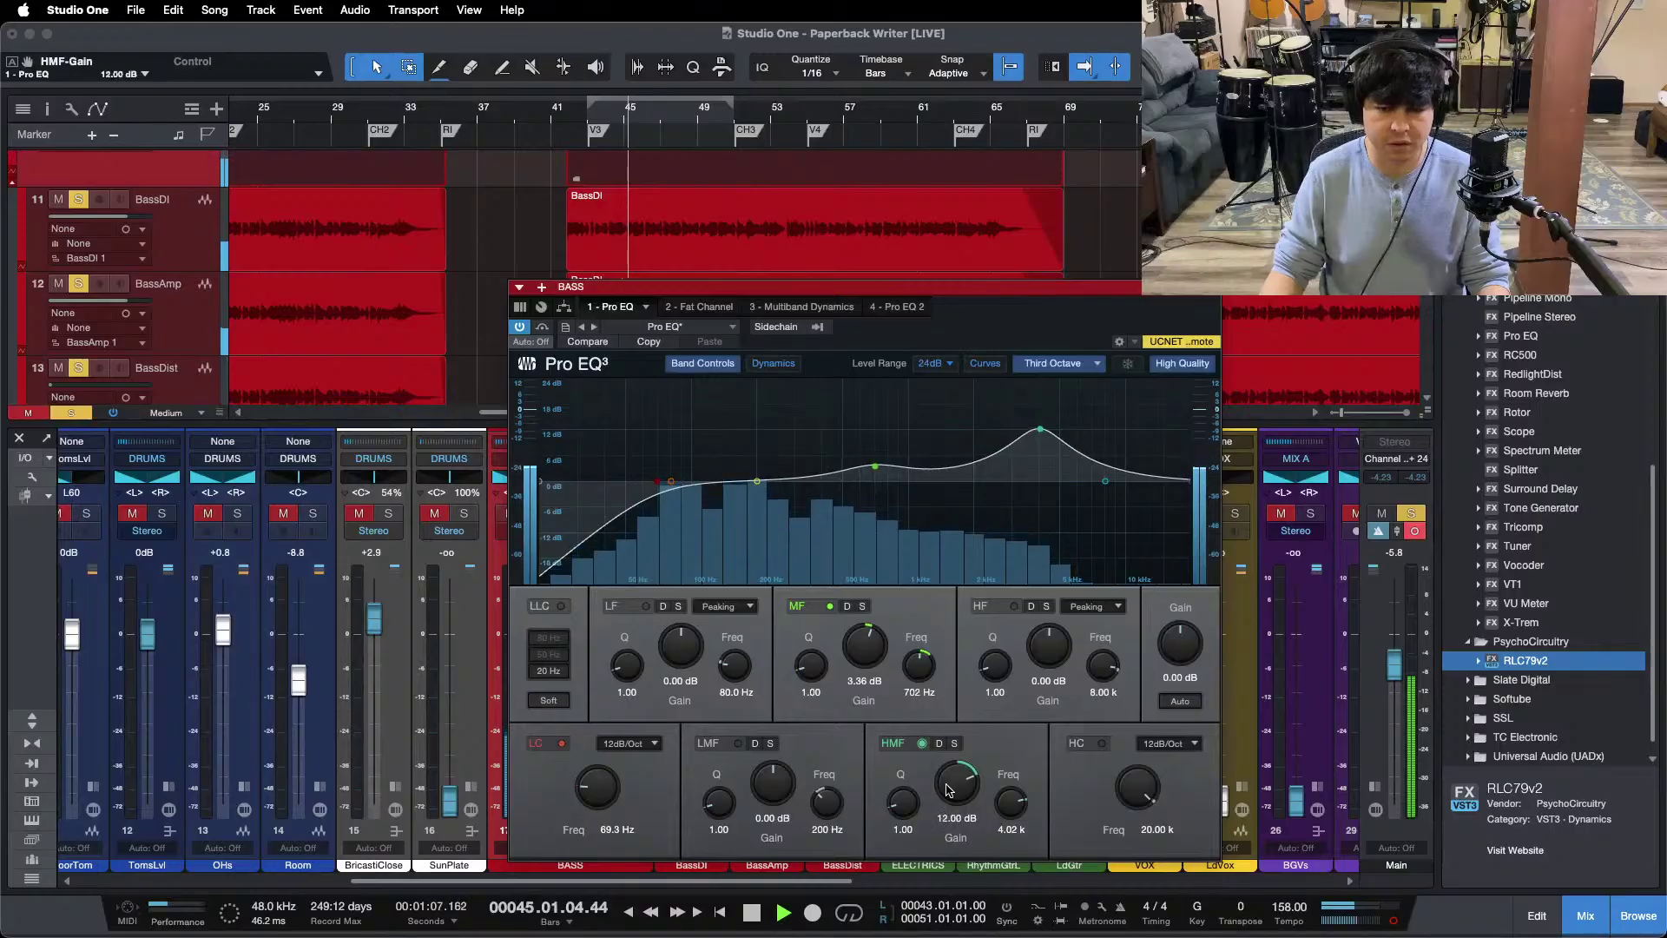
scroll(948, 790, up, 1)
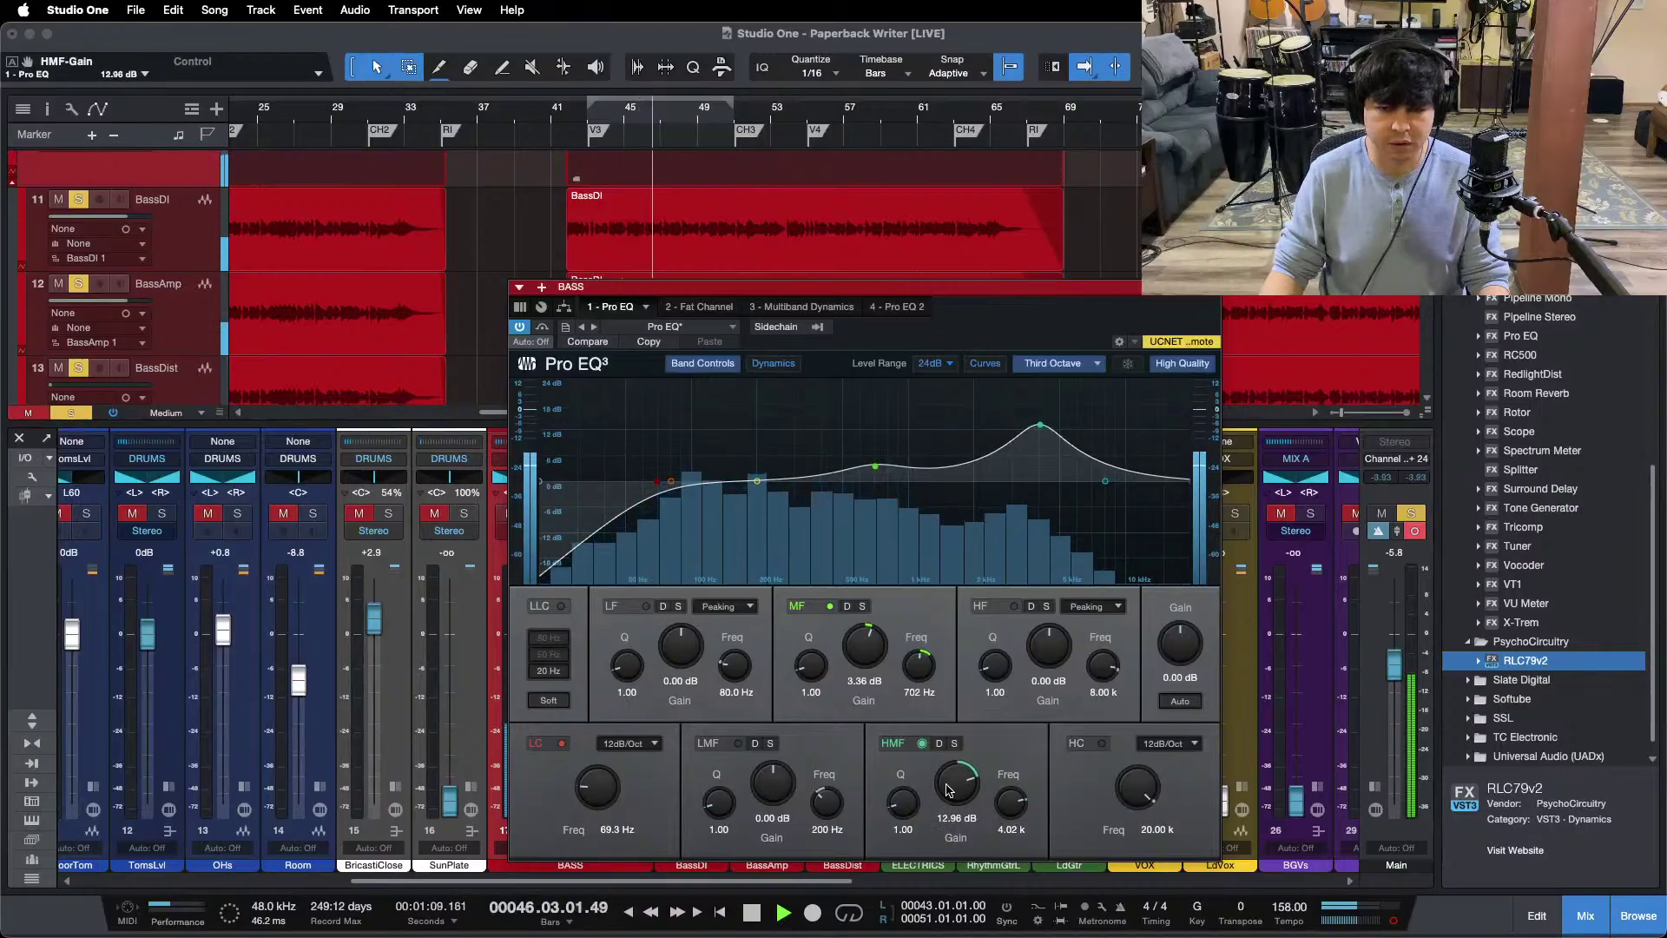
scroll(949, 791, down, 4)
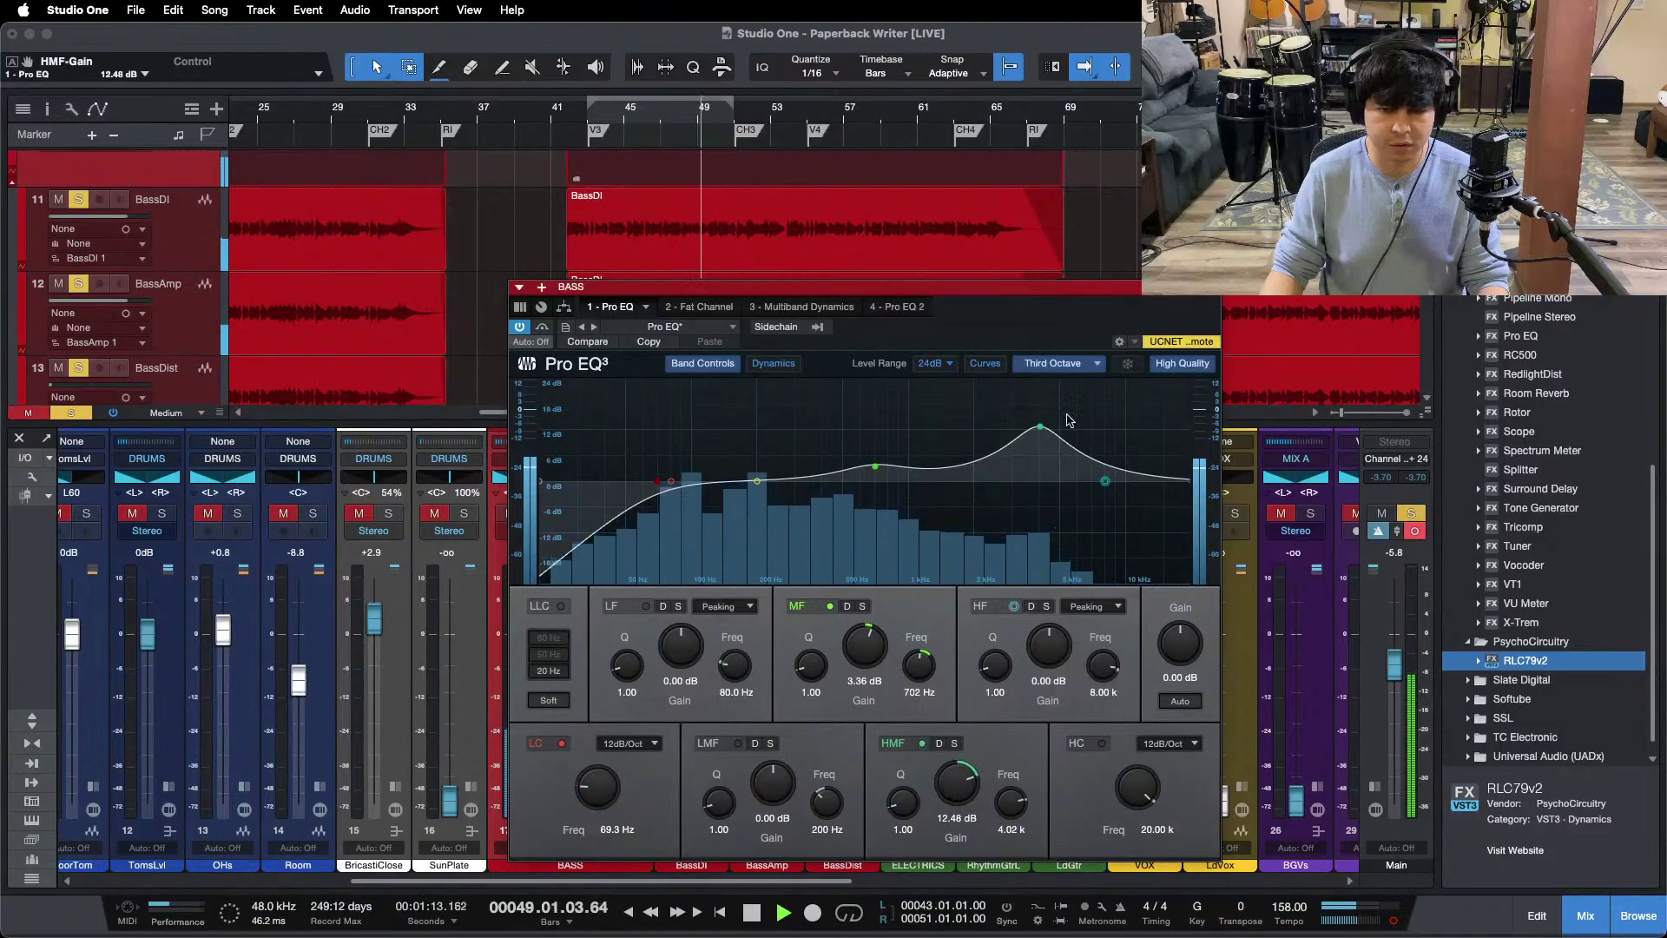
click(1209, 289)
Step: Unsolo the BASS bus, and open and enable the Pro EQ on the Main output channel
click(539, 513)
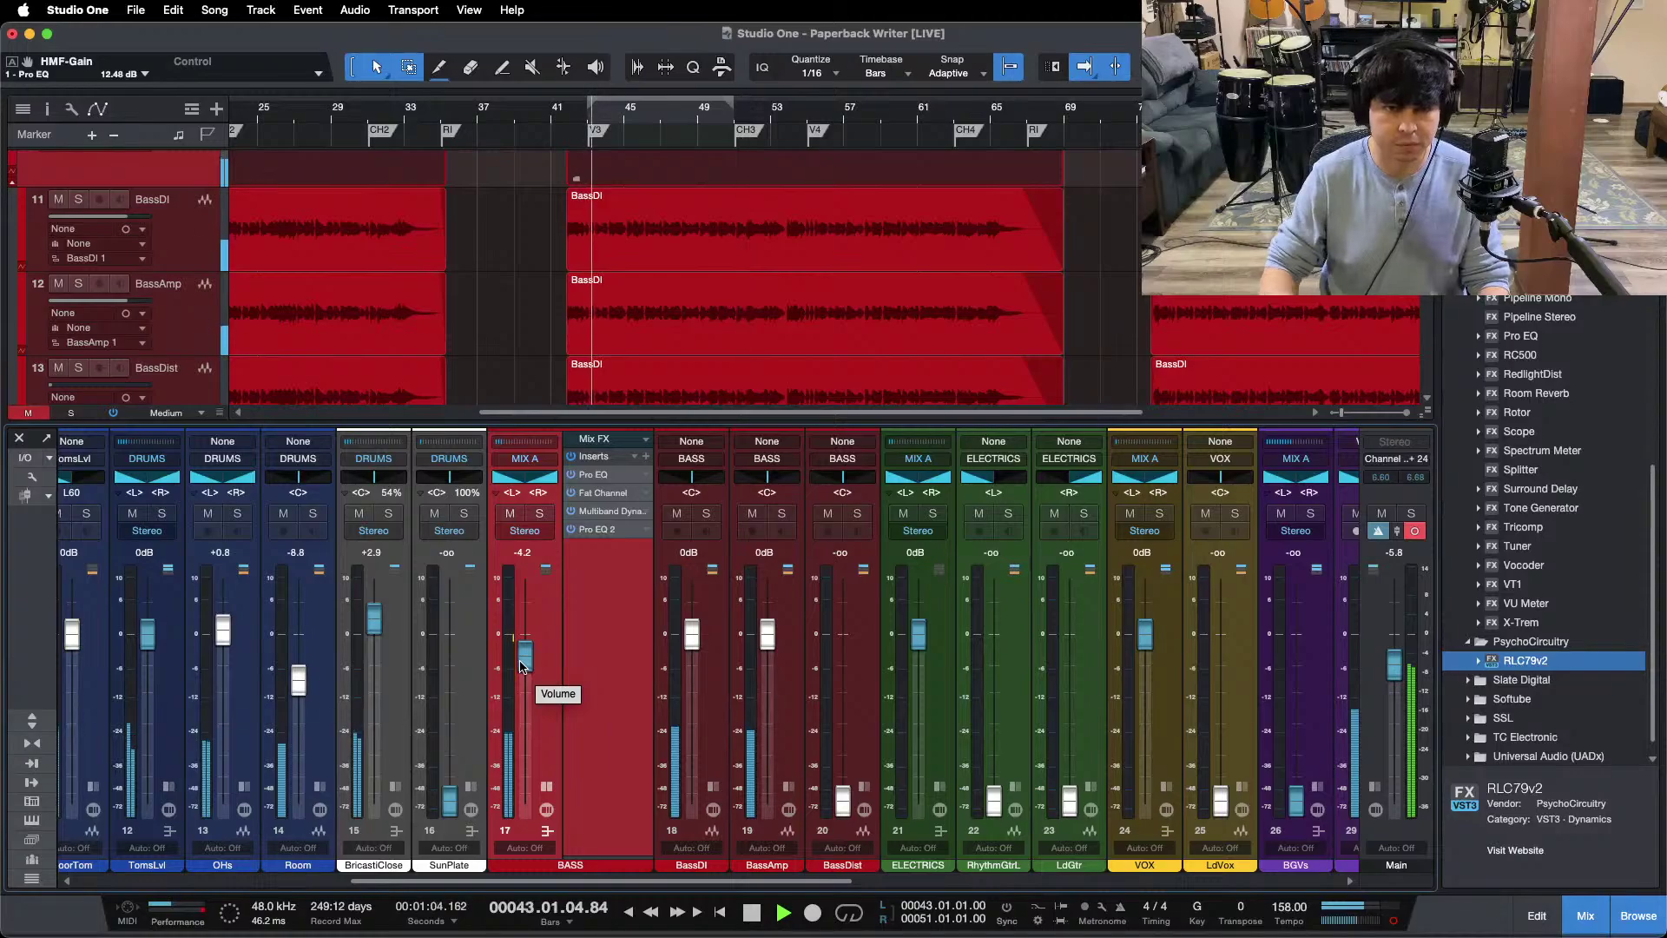
click(1368, 773)
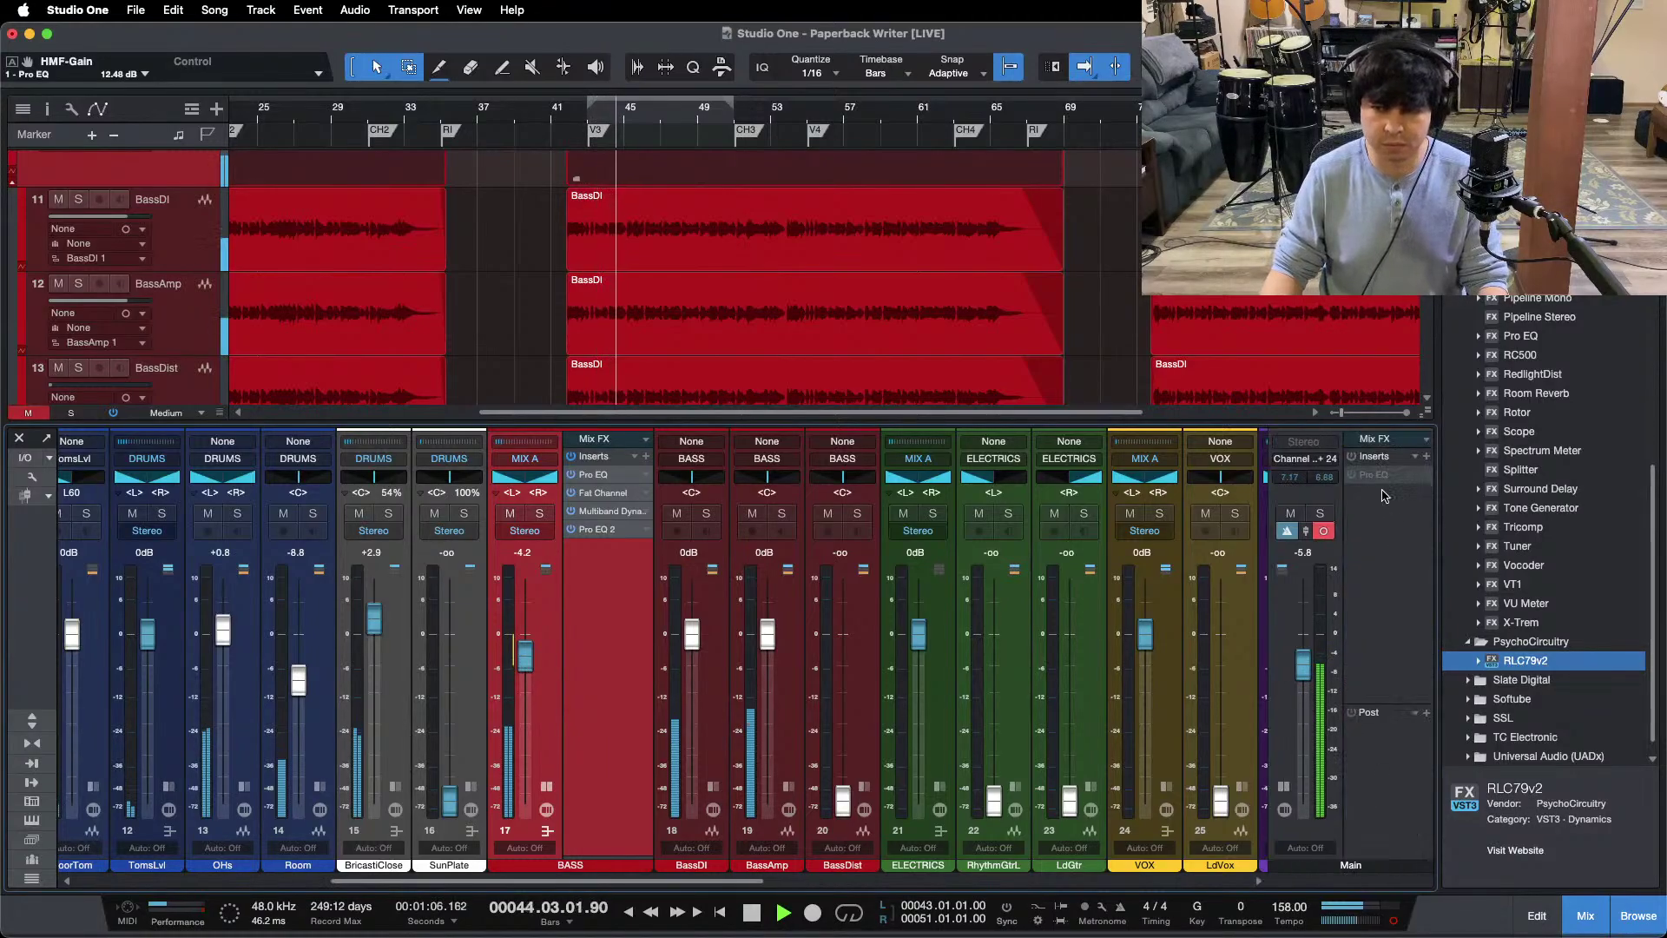
right_click(1384, 491)
click(1370, 521)
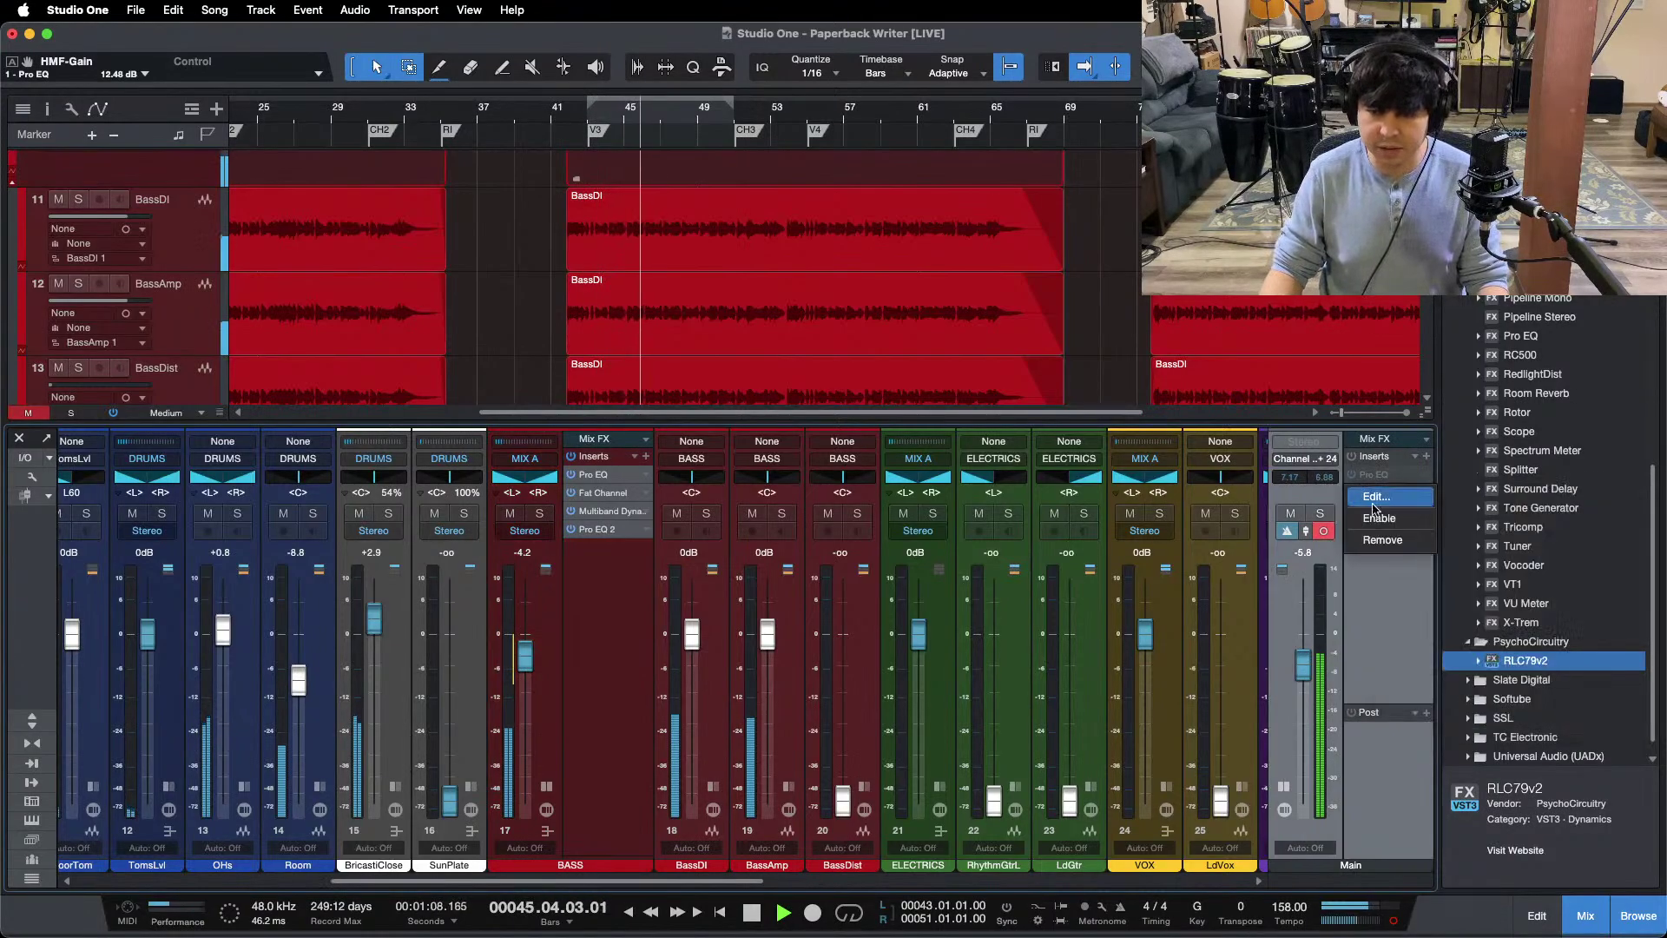
double_click(1360, 476)
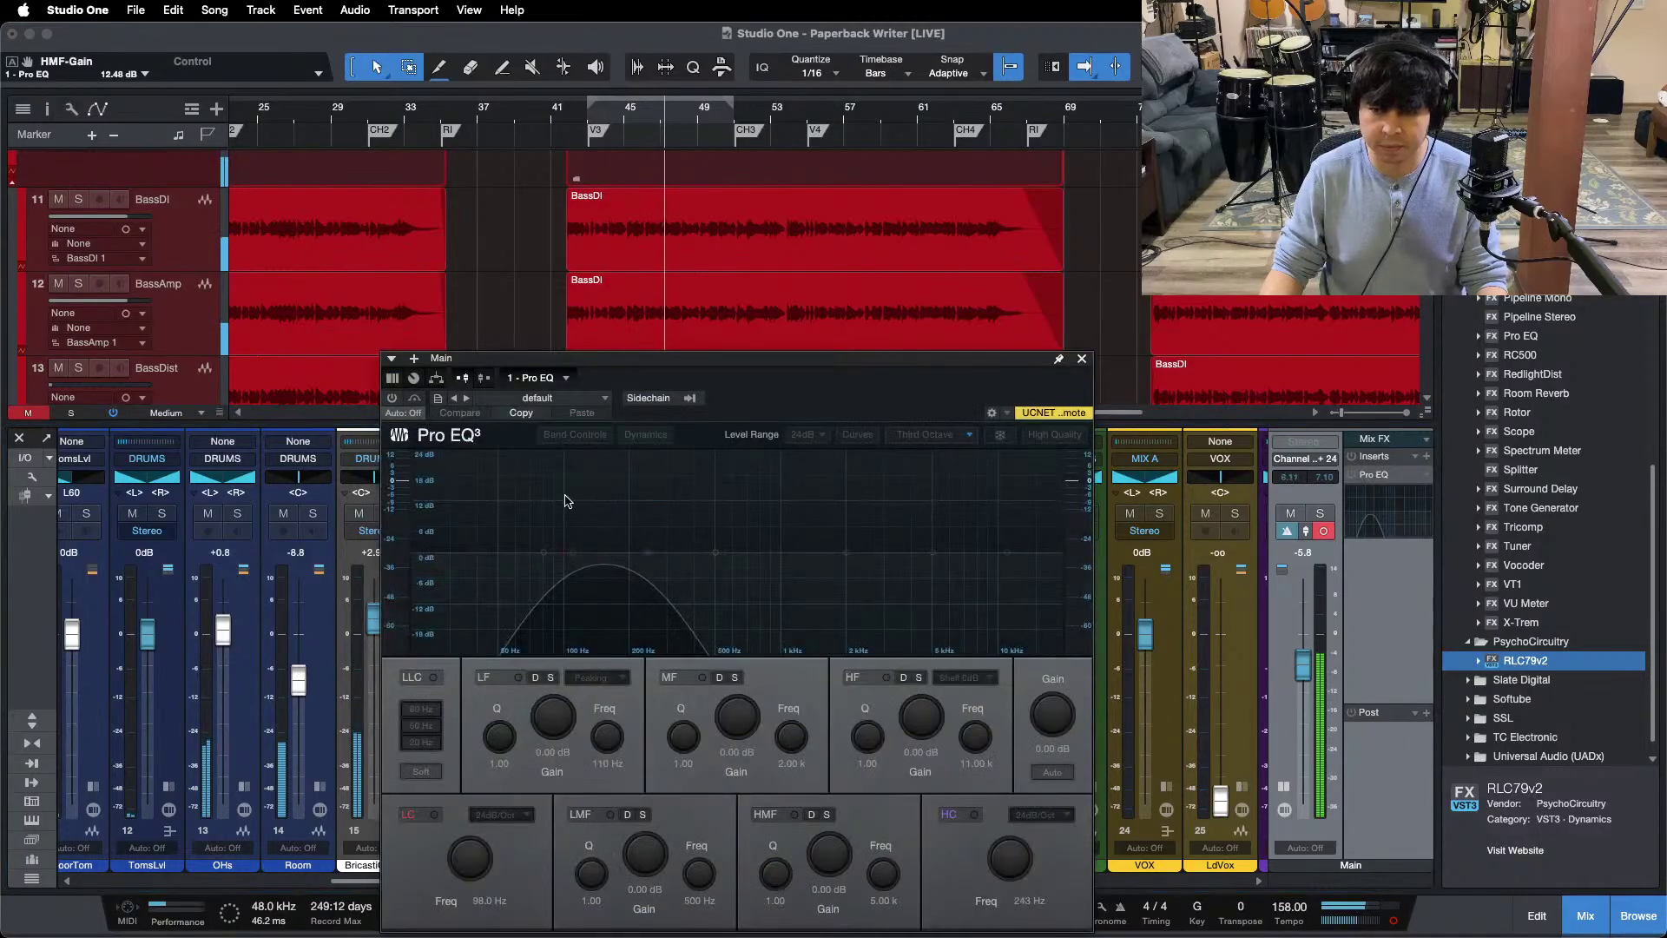
click(393, 398)
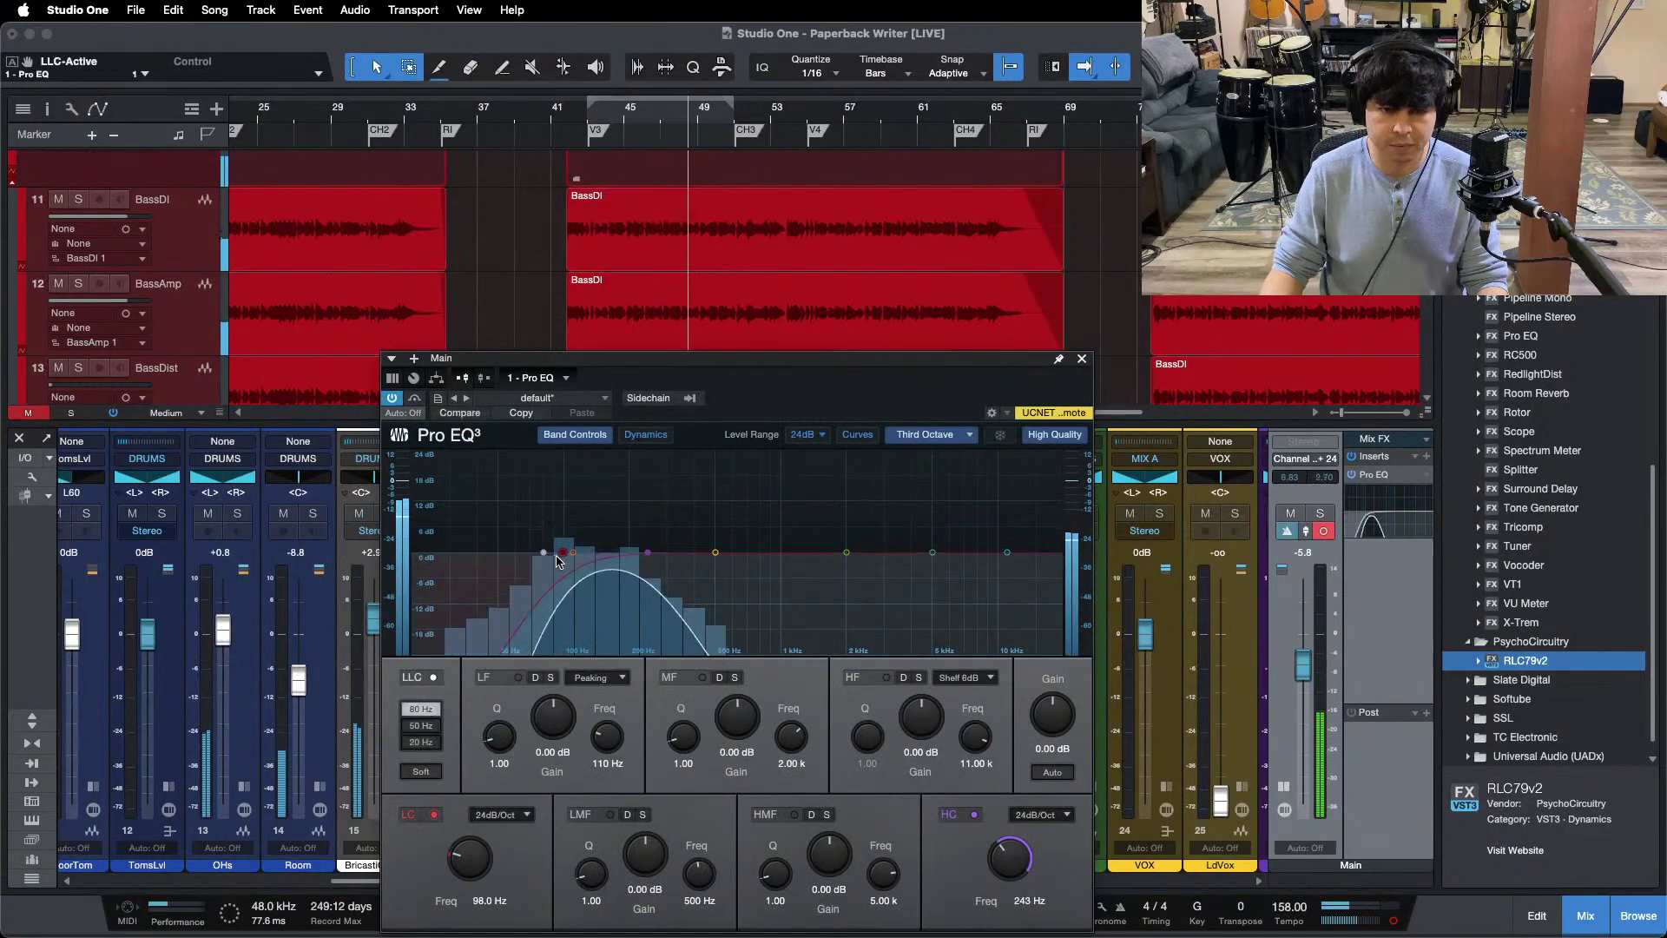
Step: Disable the LLC and low-cut filters in the Main channel's Pro EQ and set the high cut to 100 Hz
double_click(543, 553)
double_click(562, 552)
drag(647, 553, 565, 563)
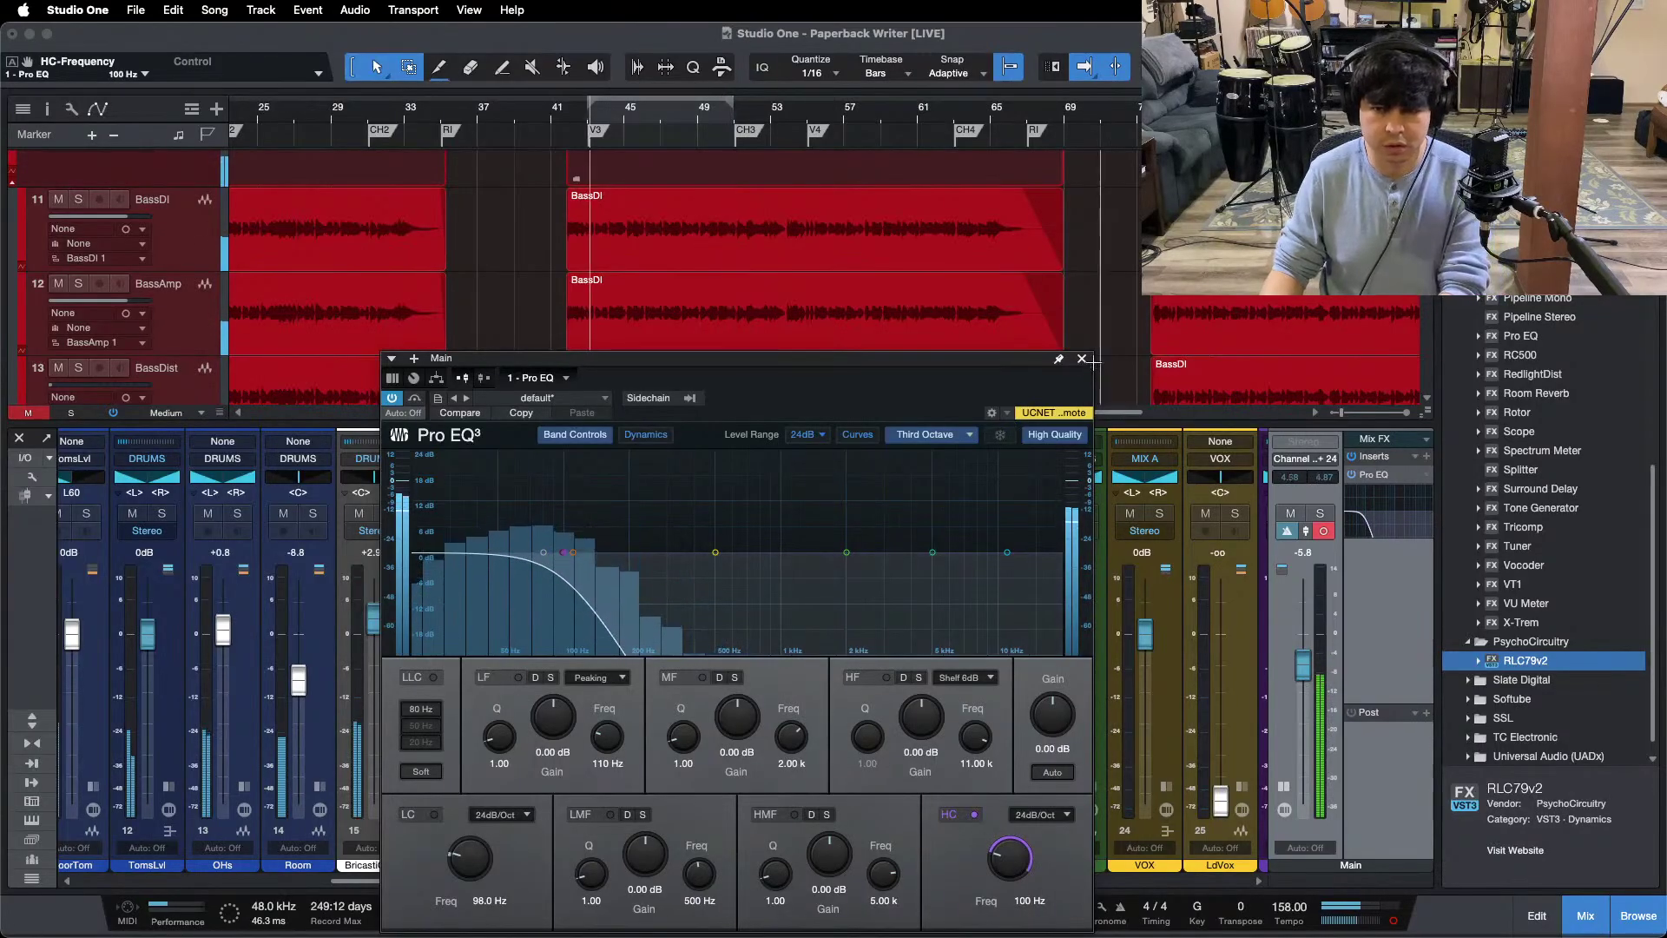
click(1082, 358)
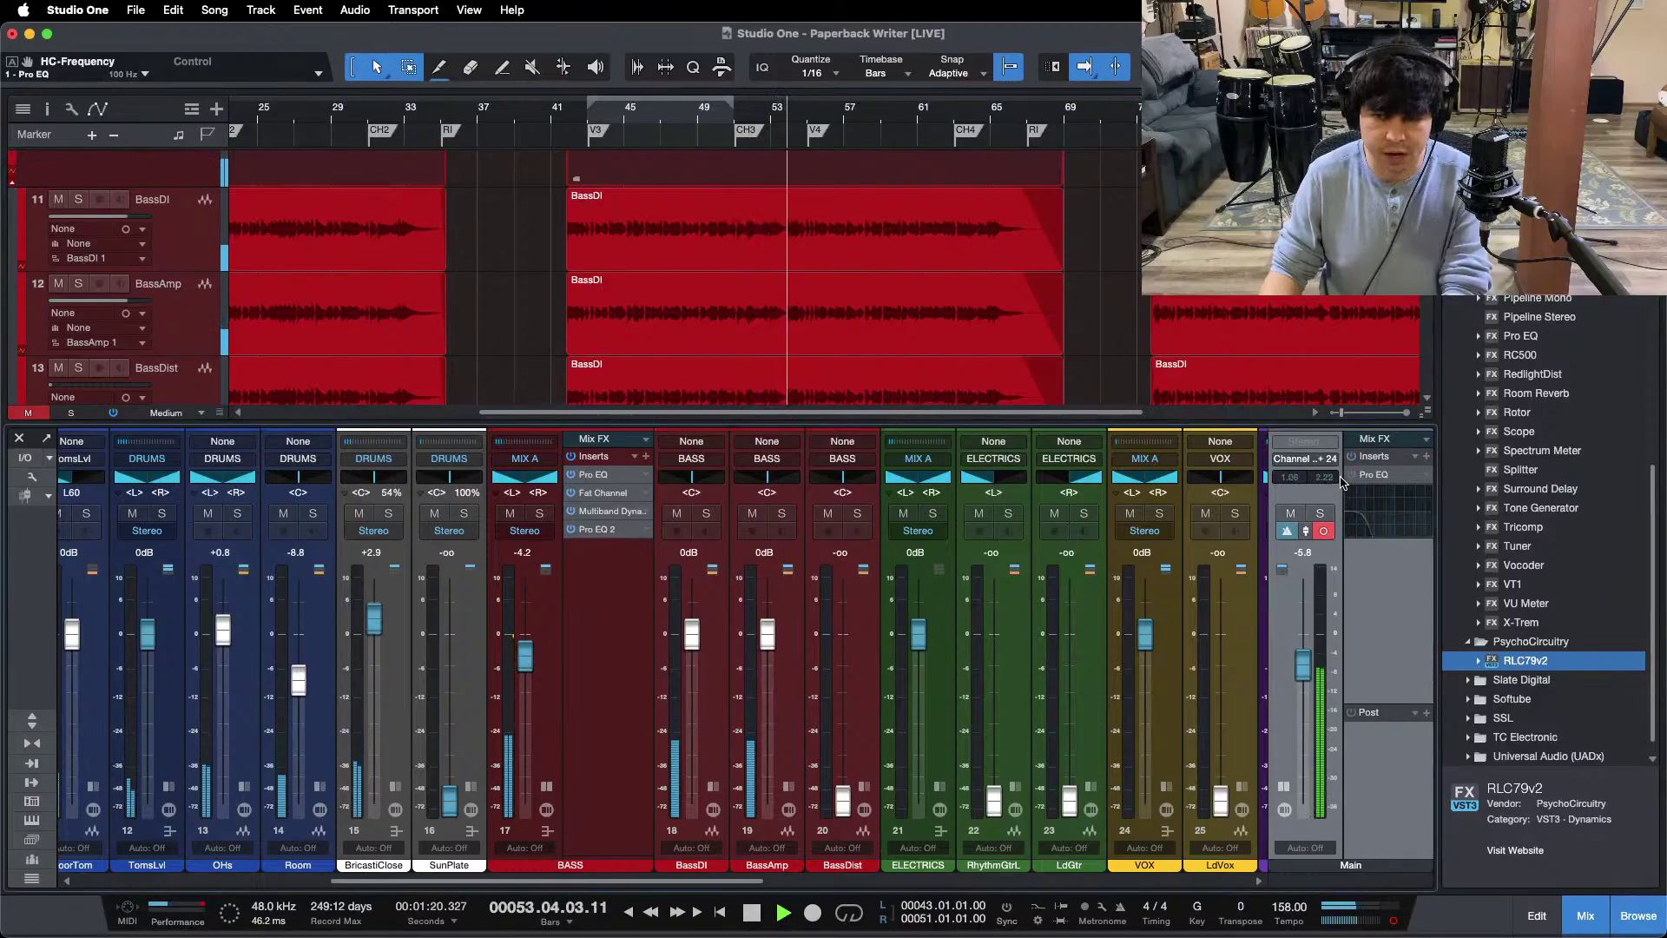
Step: Collapse the expanded Main and BASS channels in the mixer and restart playback at bar 43
click(1286, 787)
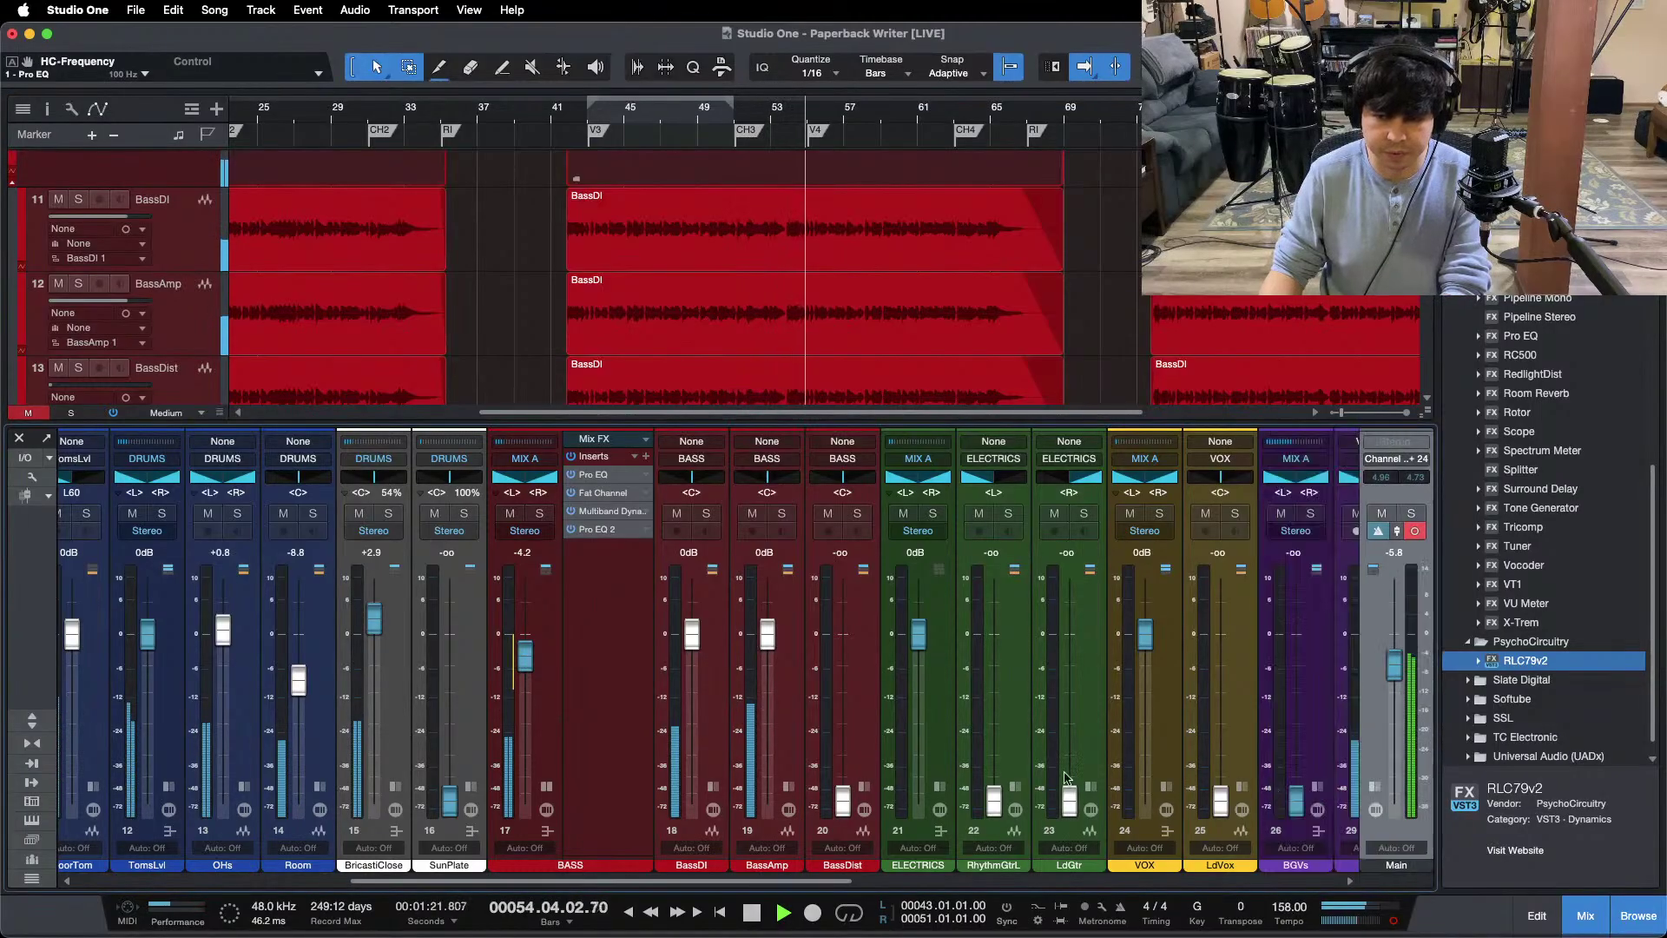
click(545, 787)
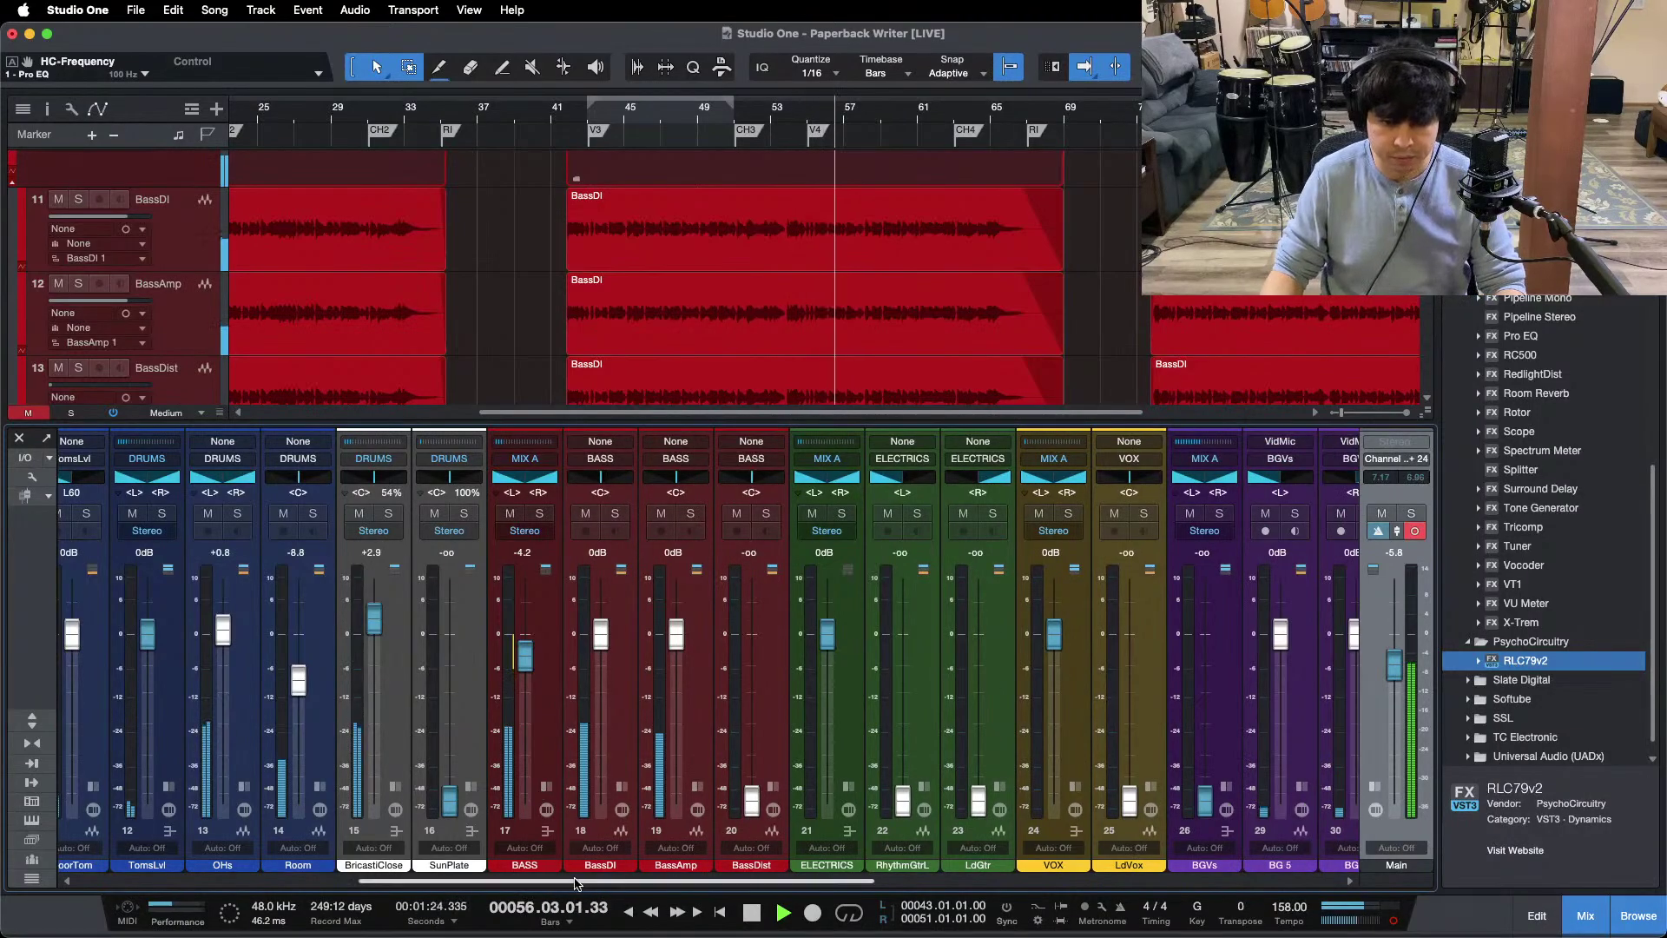
scroll(573, 608, right, 2)
click(631, 118)
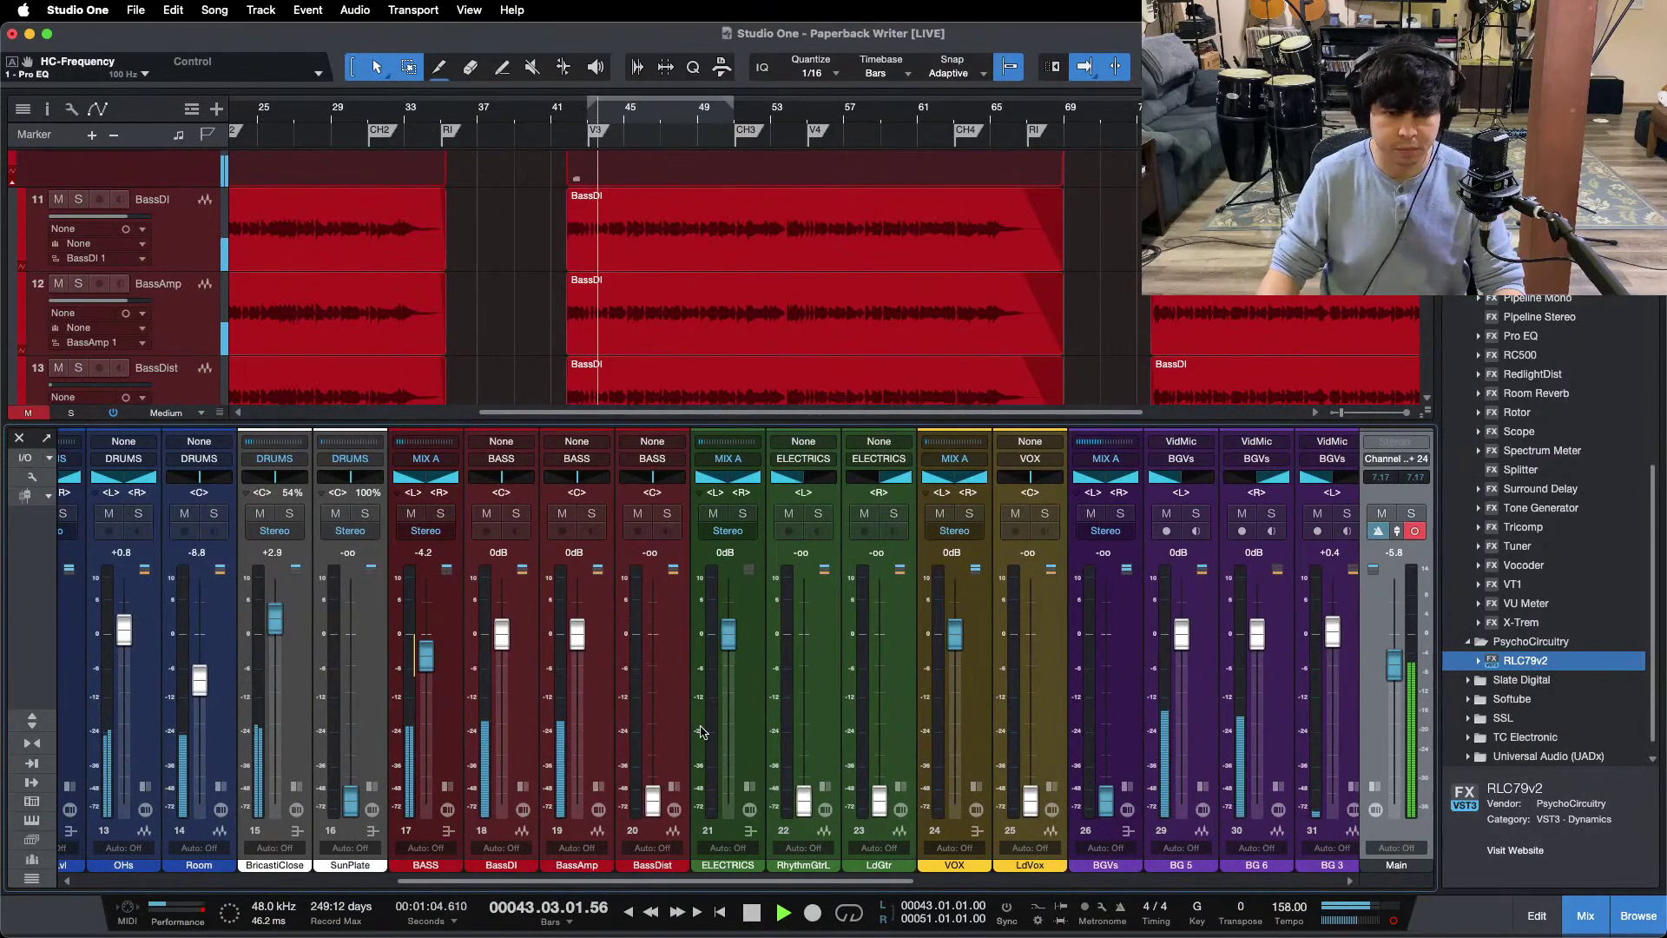
Step: Expand and solo the BassDist channel and set its fader to 0 dB
drag(652, 799, 651, 757)
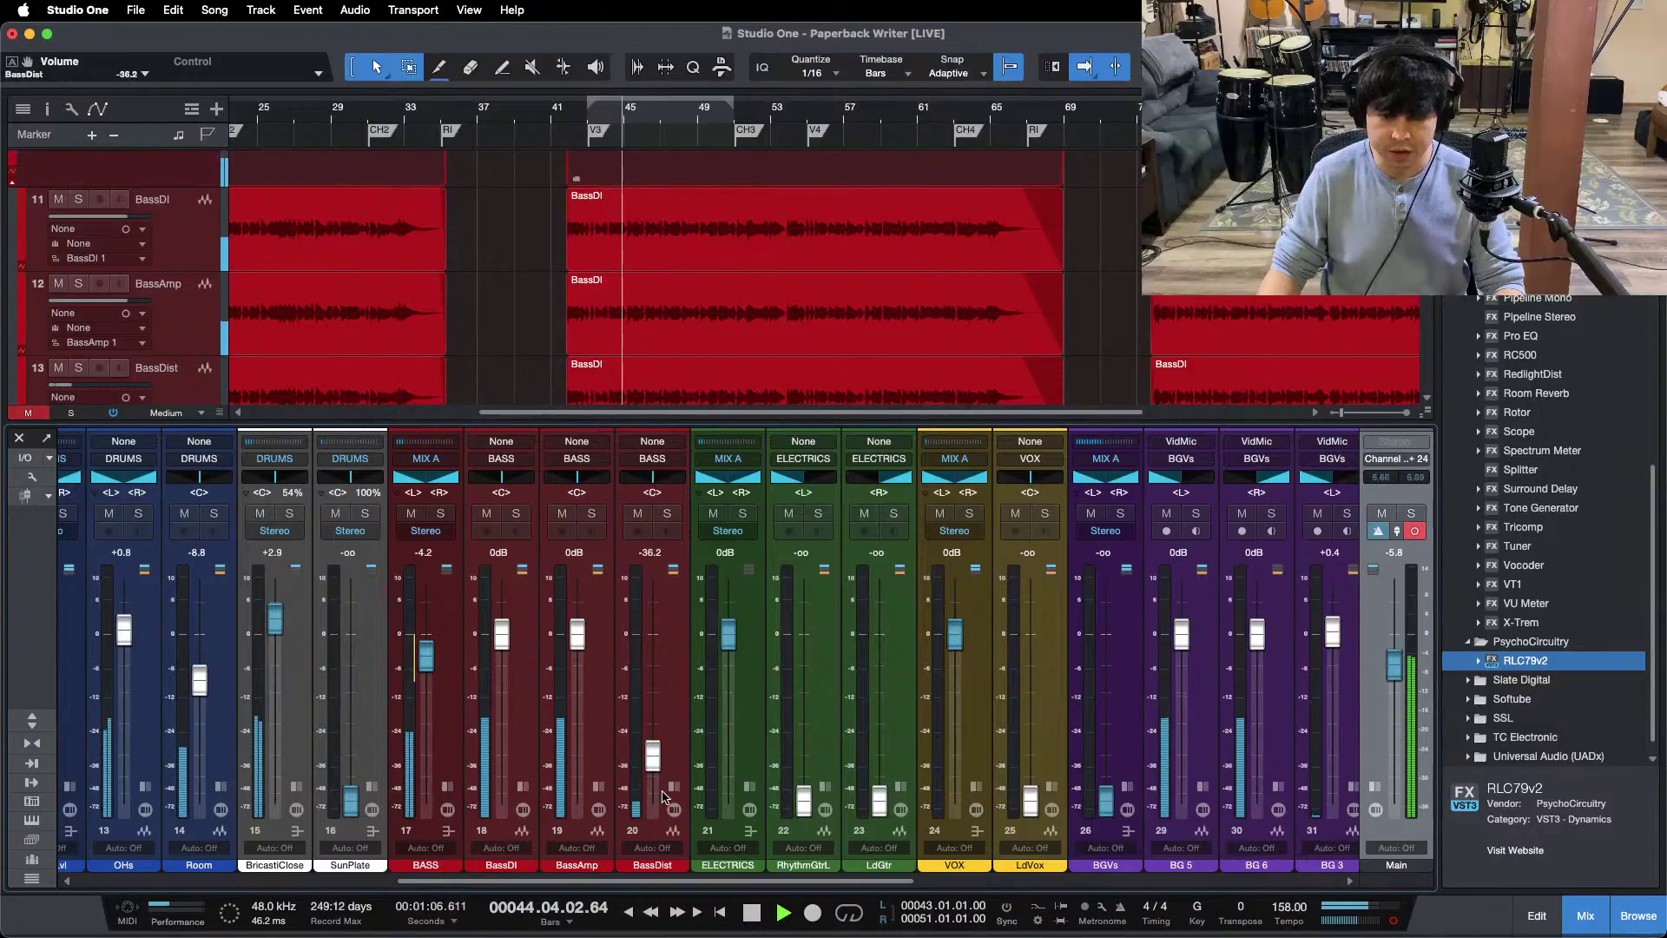
click(674, 786)
click(667, 513)
alt+click(653, 754)
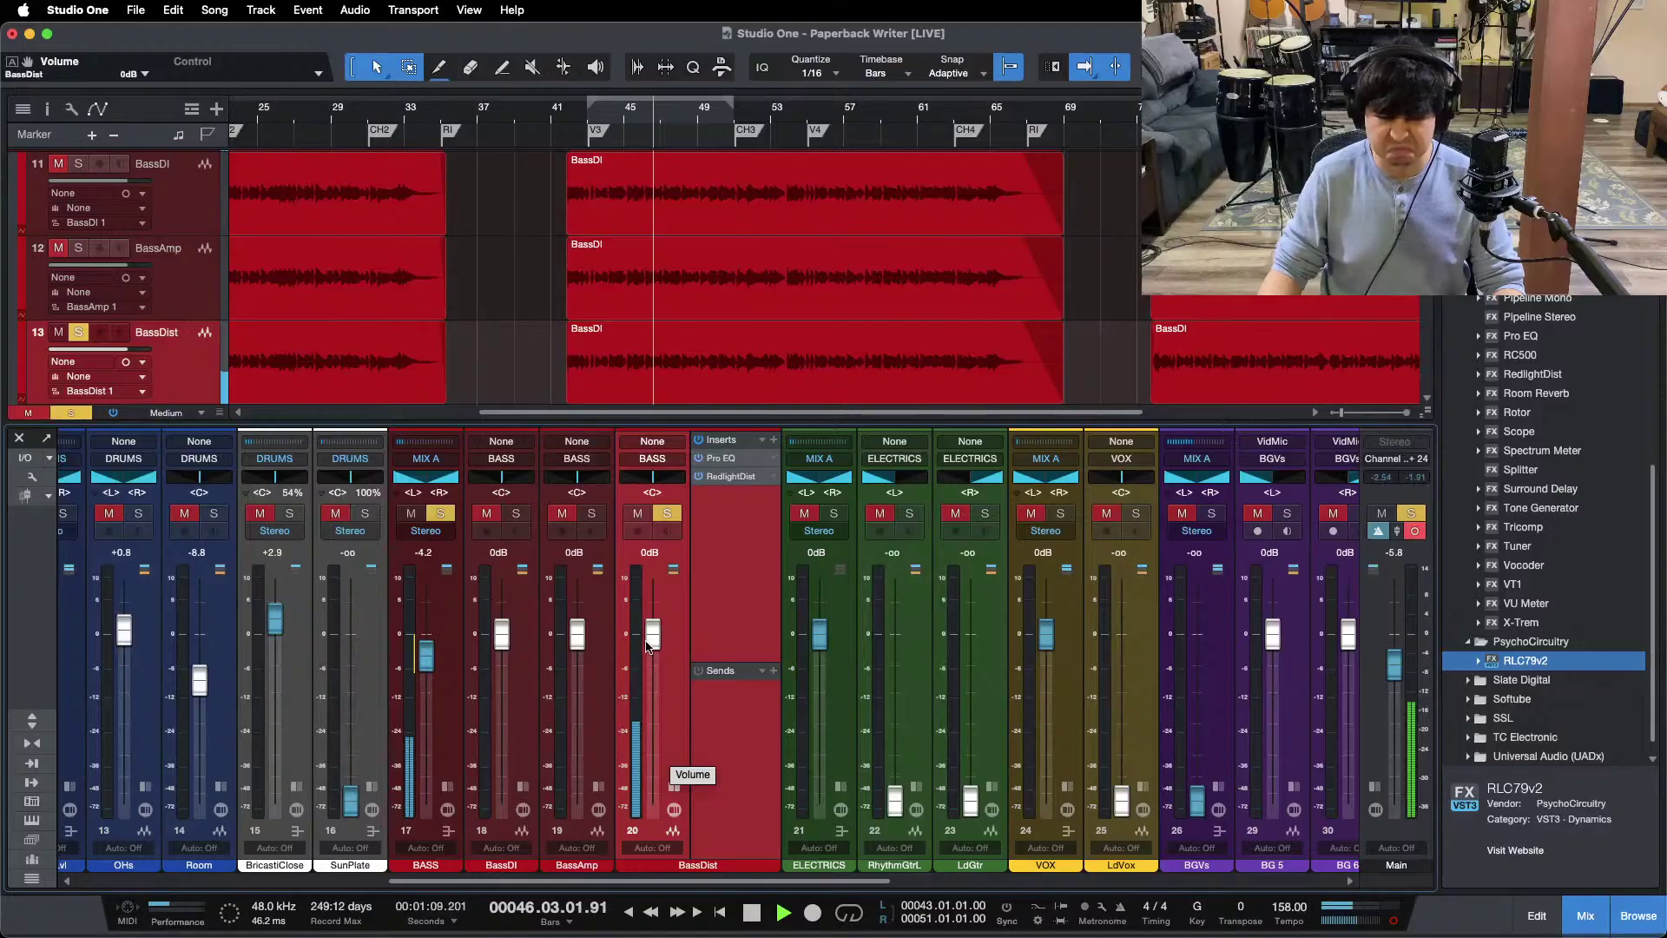
Step: Examine the Pro EQ and RedlightDist settings on the BassDist channel, and close the effect window
scroll(647, 642, down, 3)
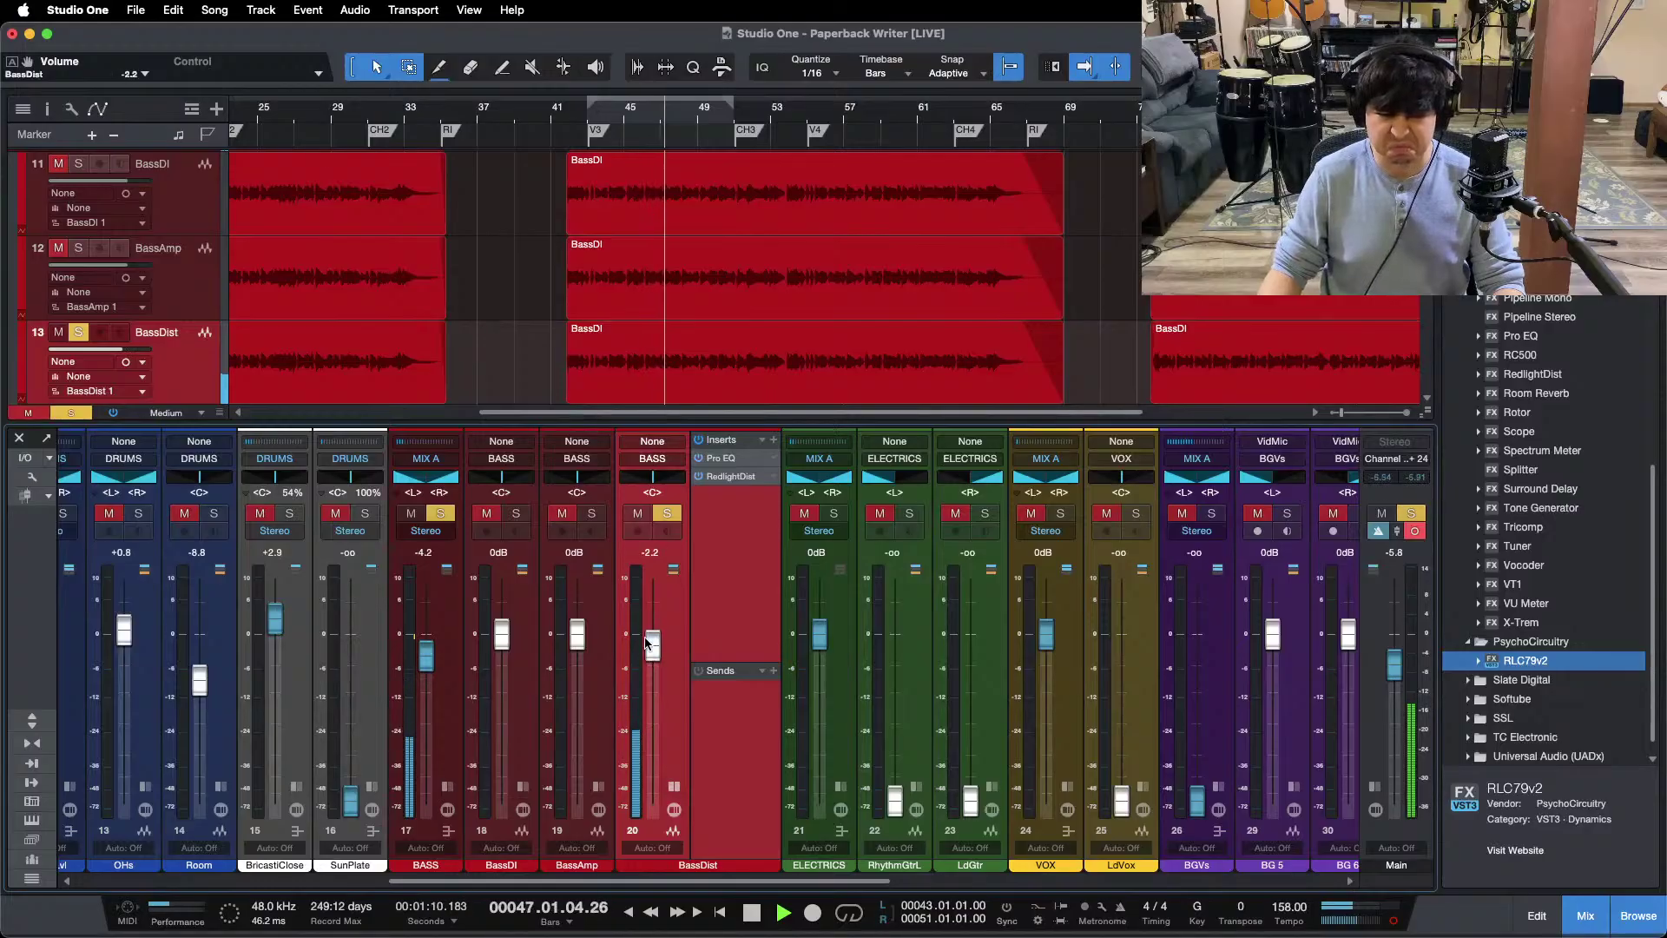
click(729, 475)
click(482, 379)
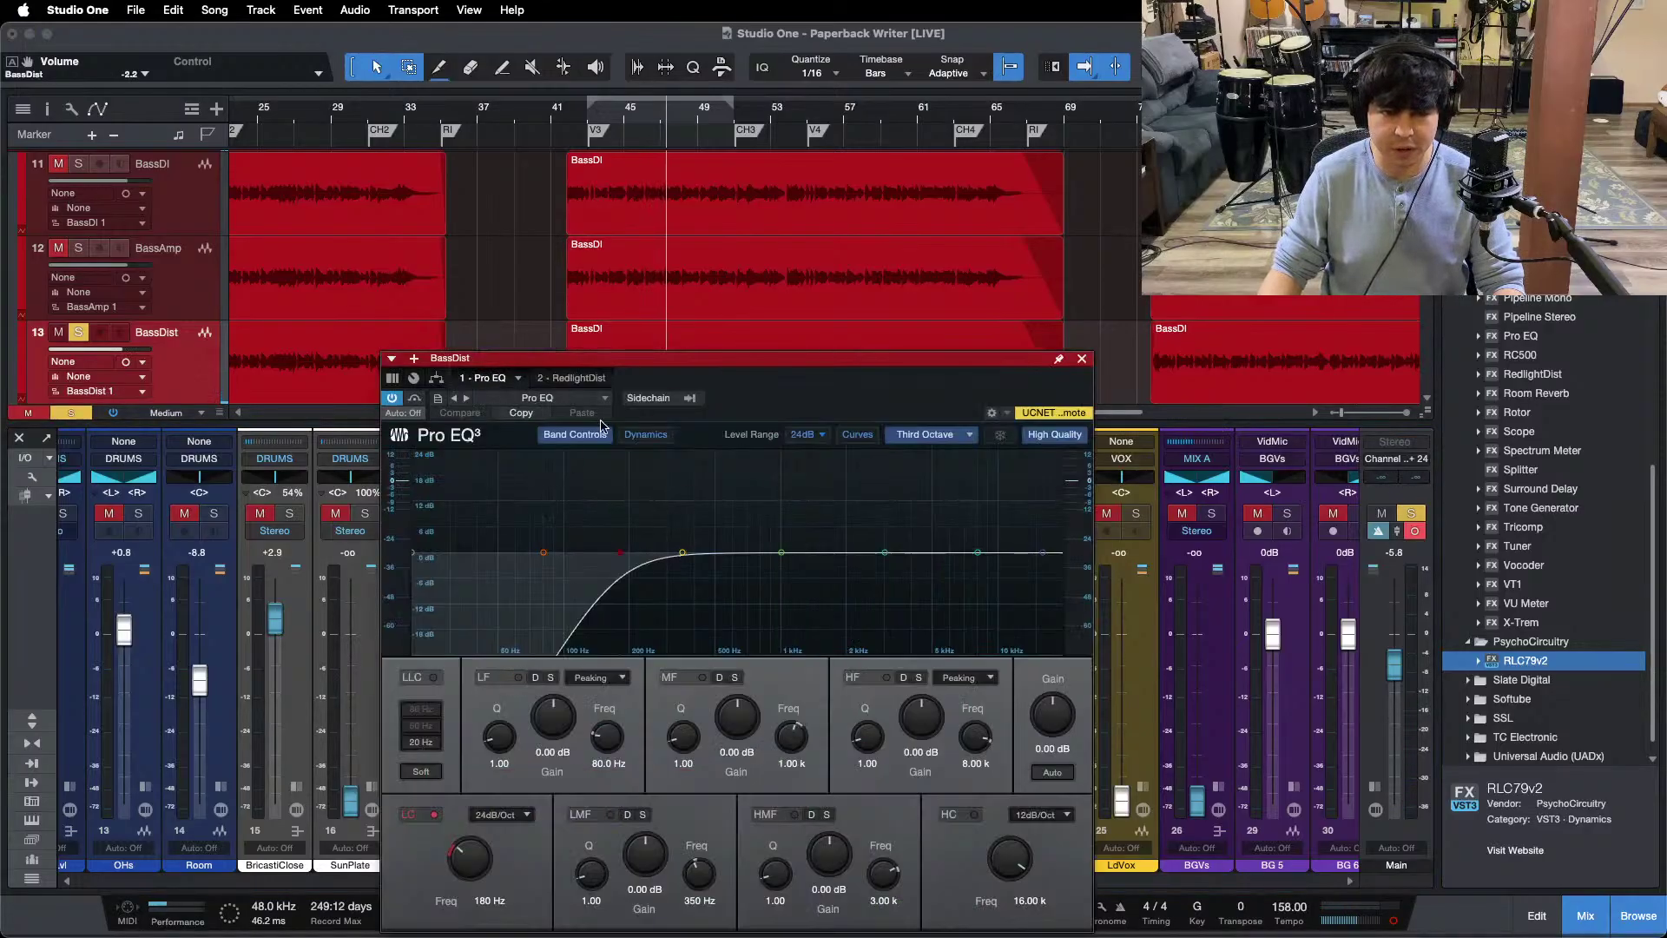
click(560, 396)
click(569, 379)
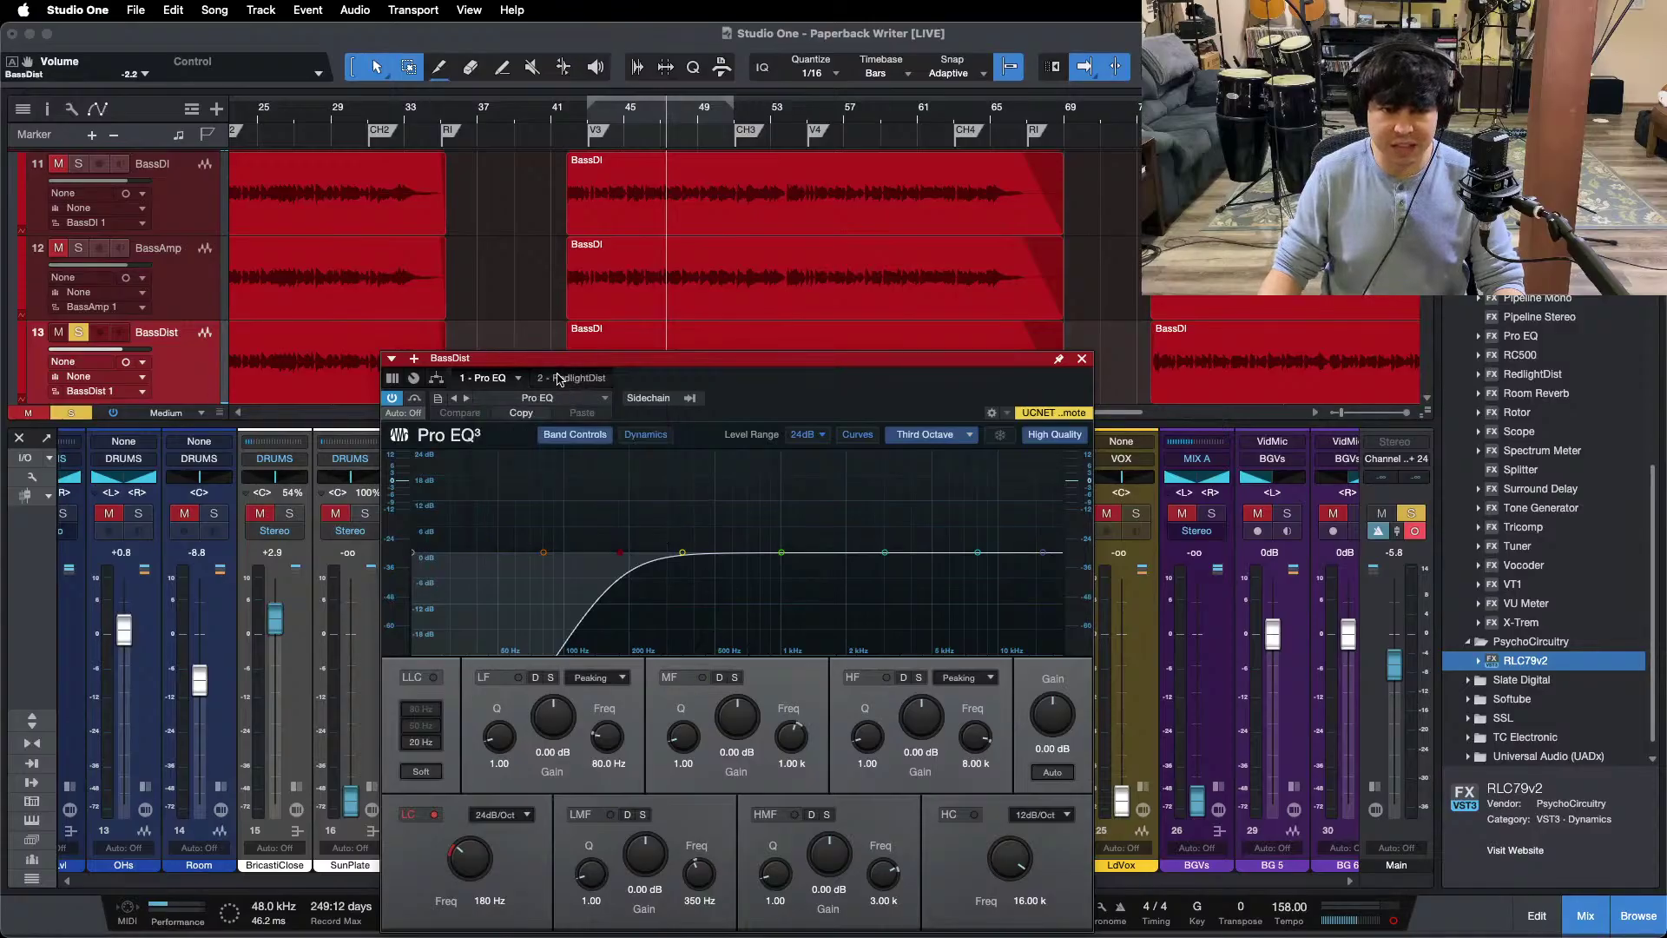
click(569, 379)
drag(608, 358, 857, 381)
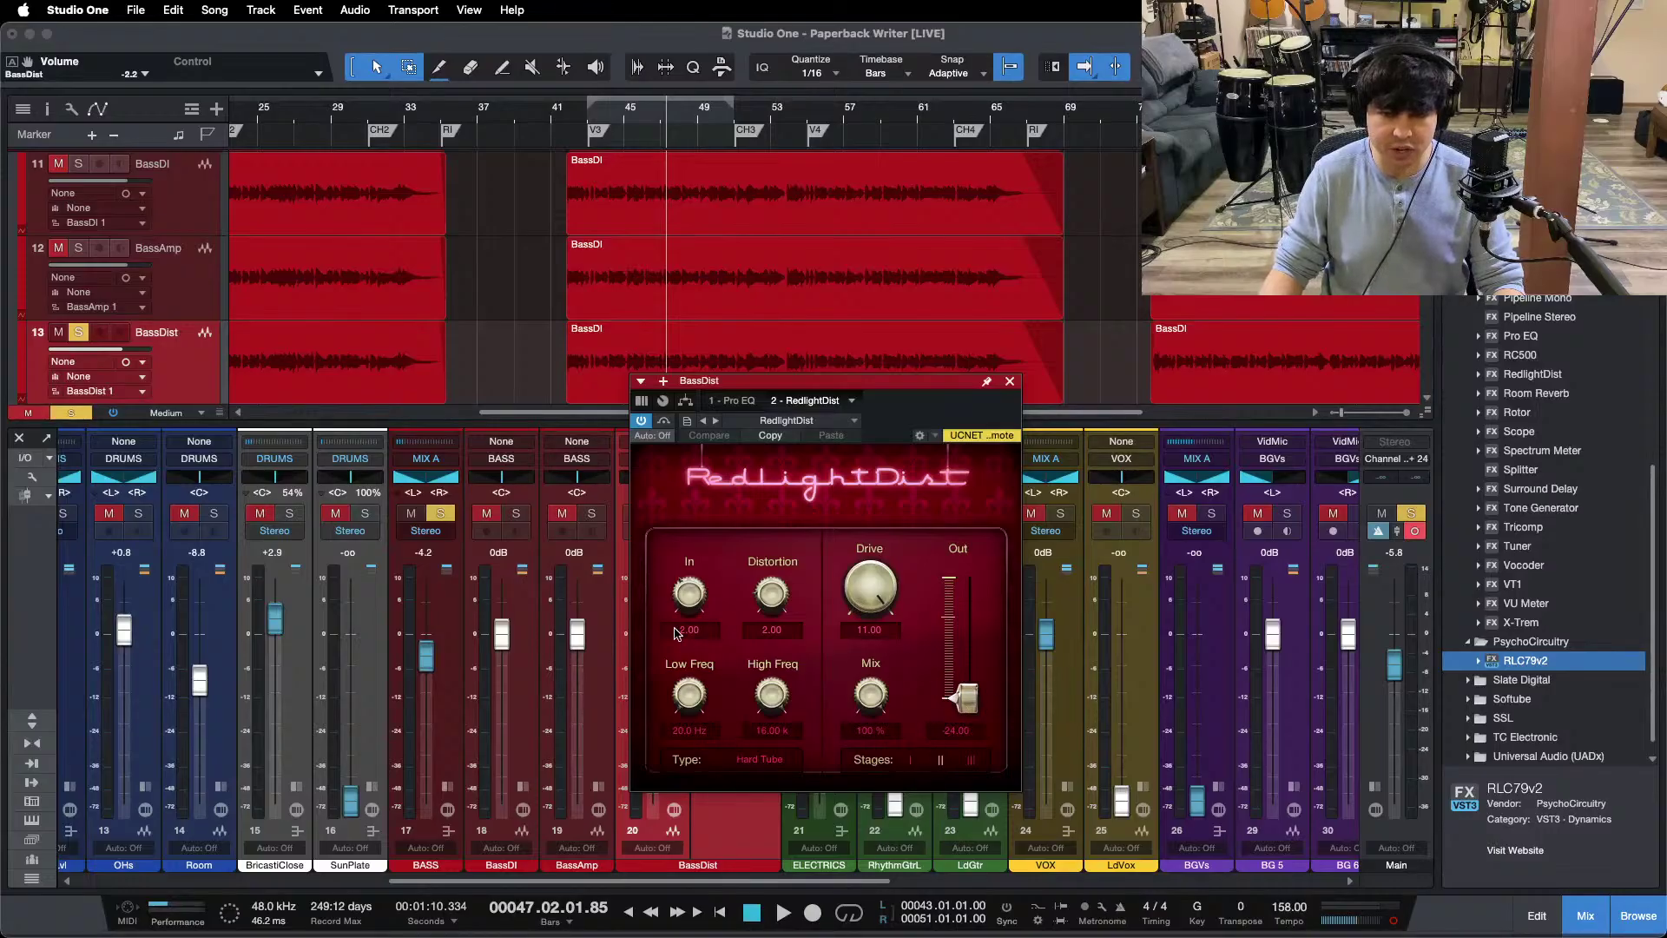
click(1010, 382)
Step: Lower the BassDist fader to -20 dB, unsolo the channel for playback in the full mix, and collapse it
drag(653, 644, 661, 723)
key(s)
key(space)
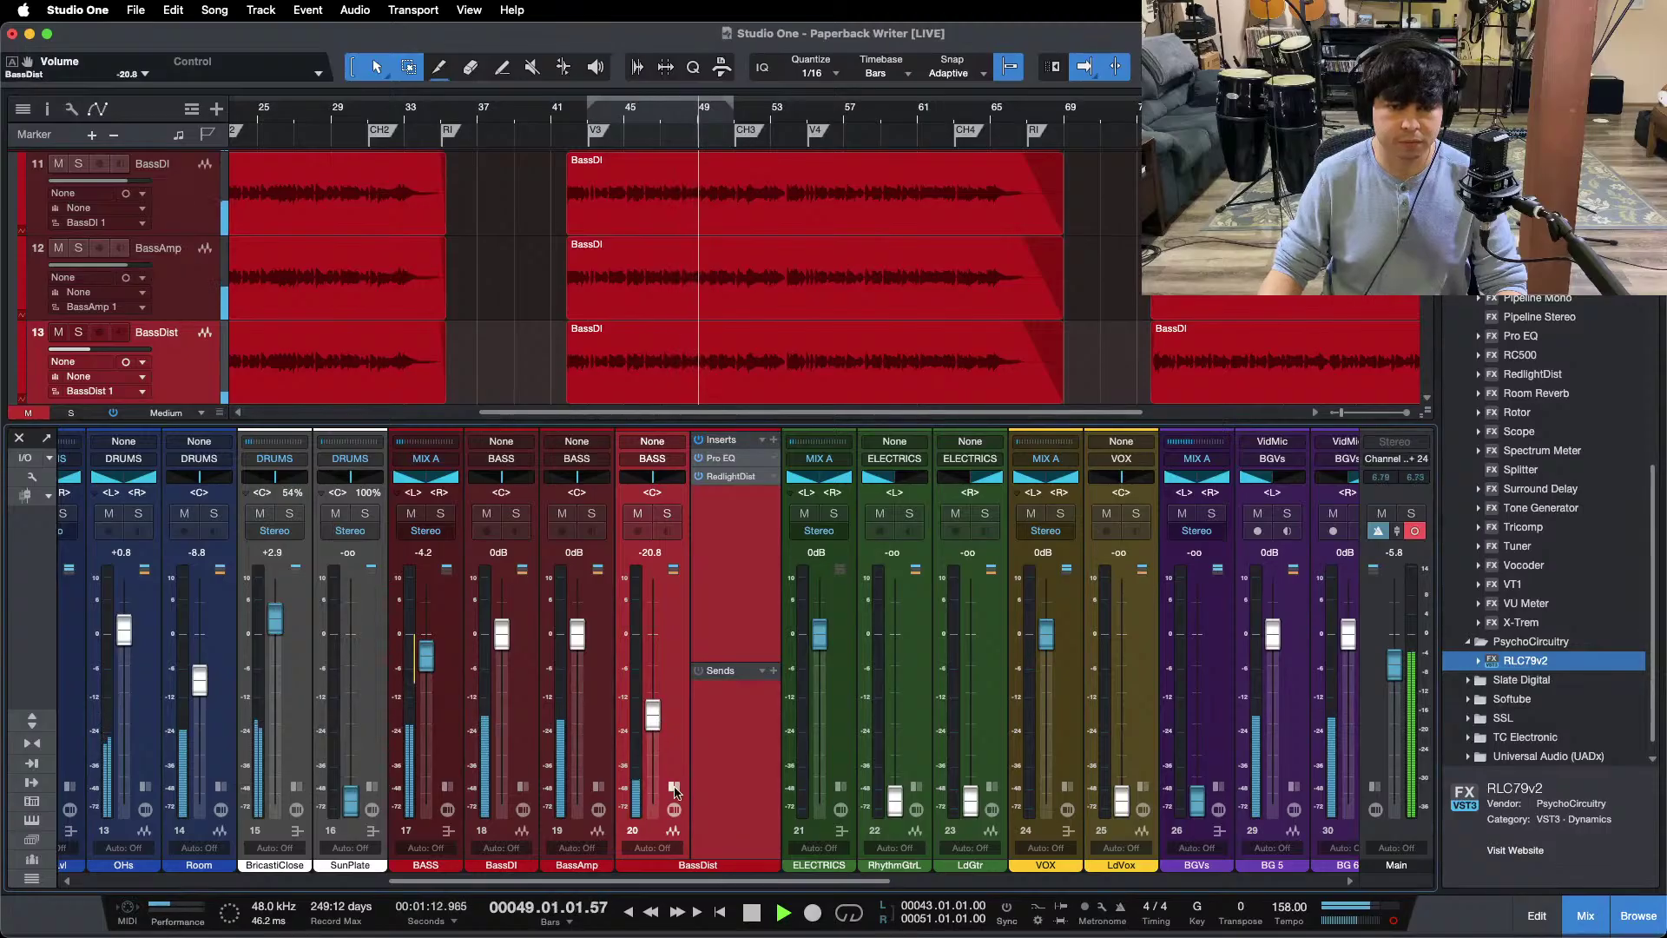
click(634, 489)
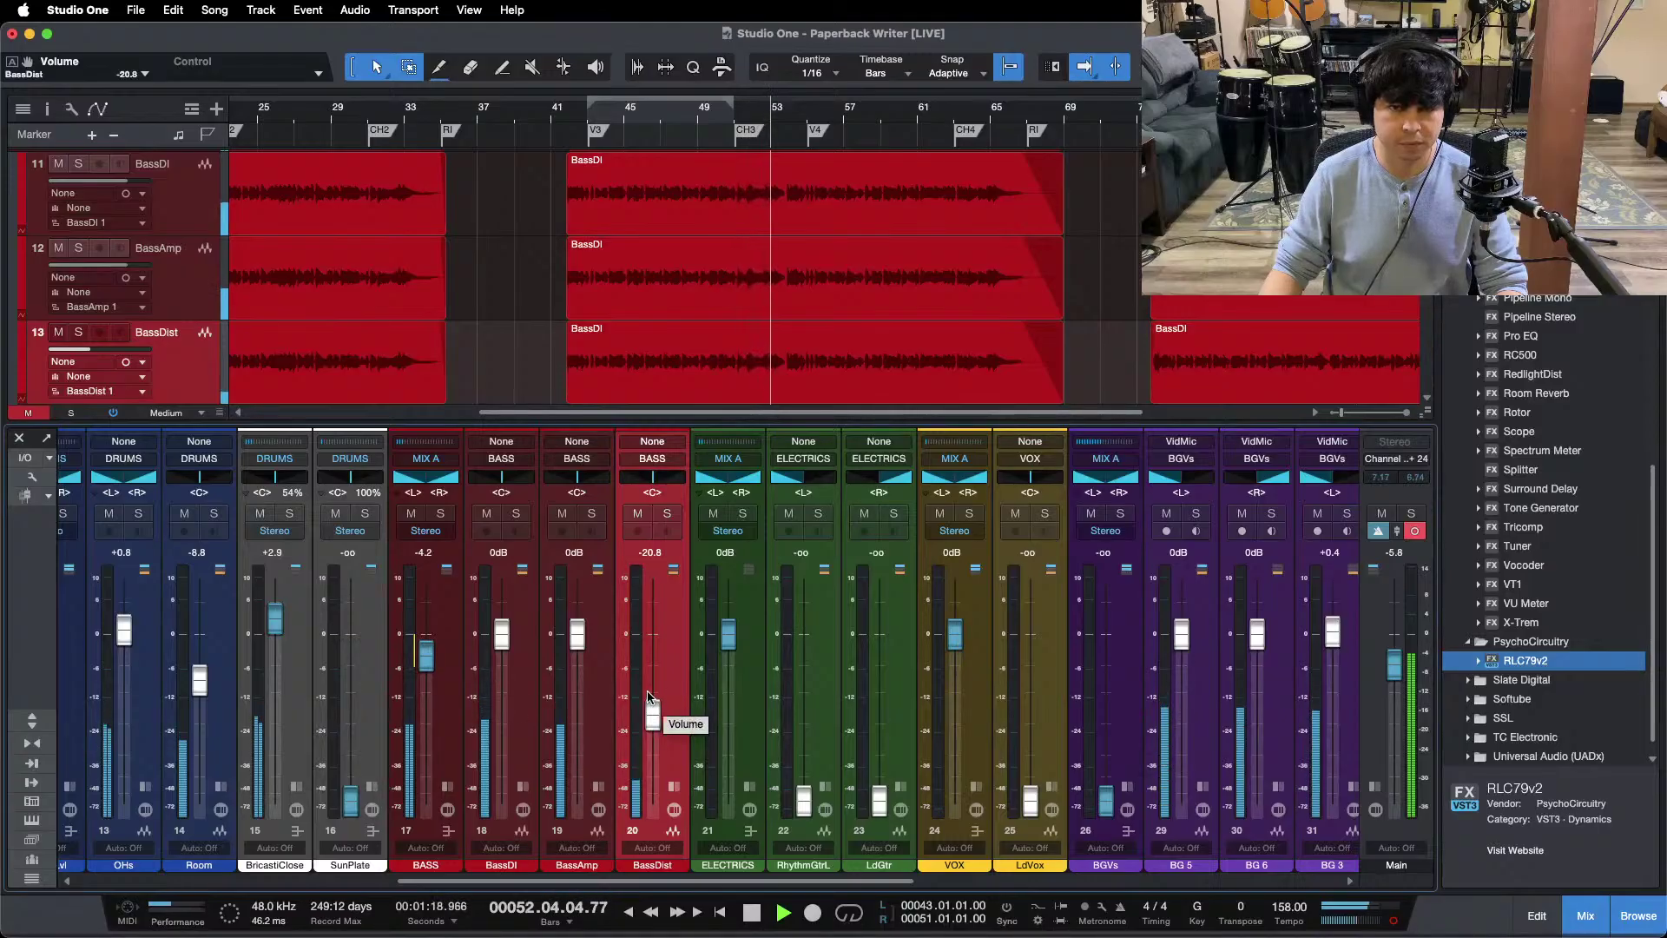
scroll(647, 690, up, 1)
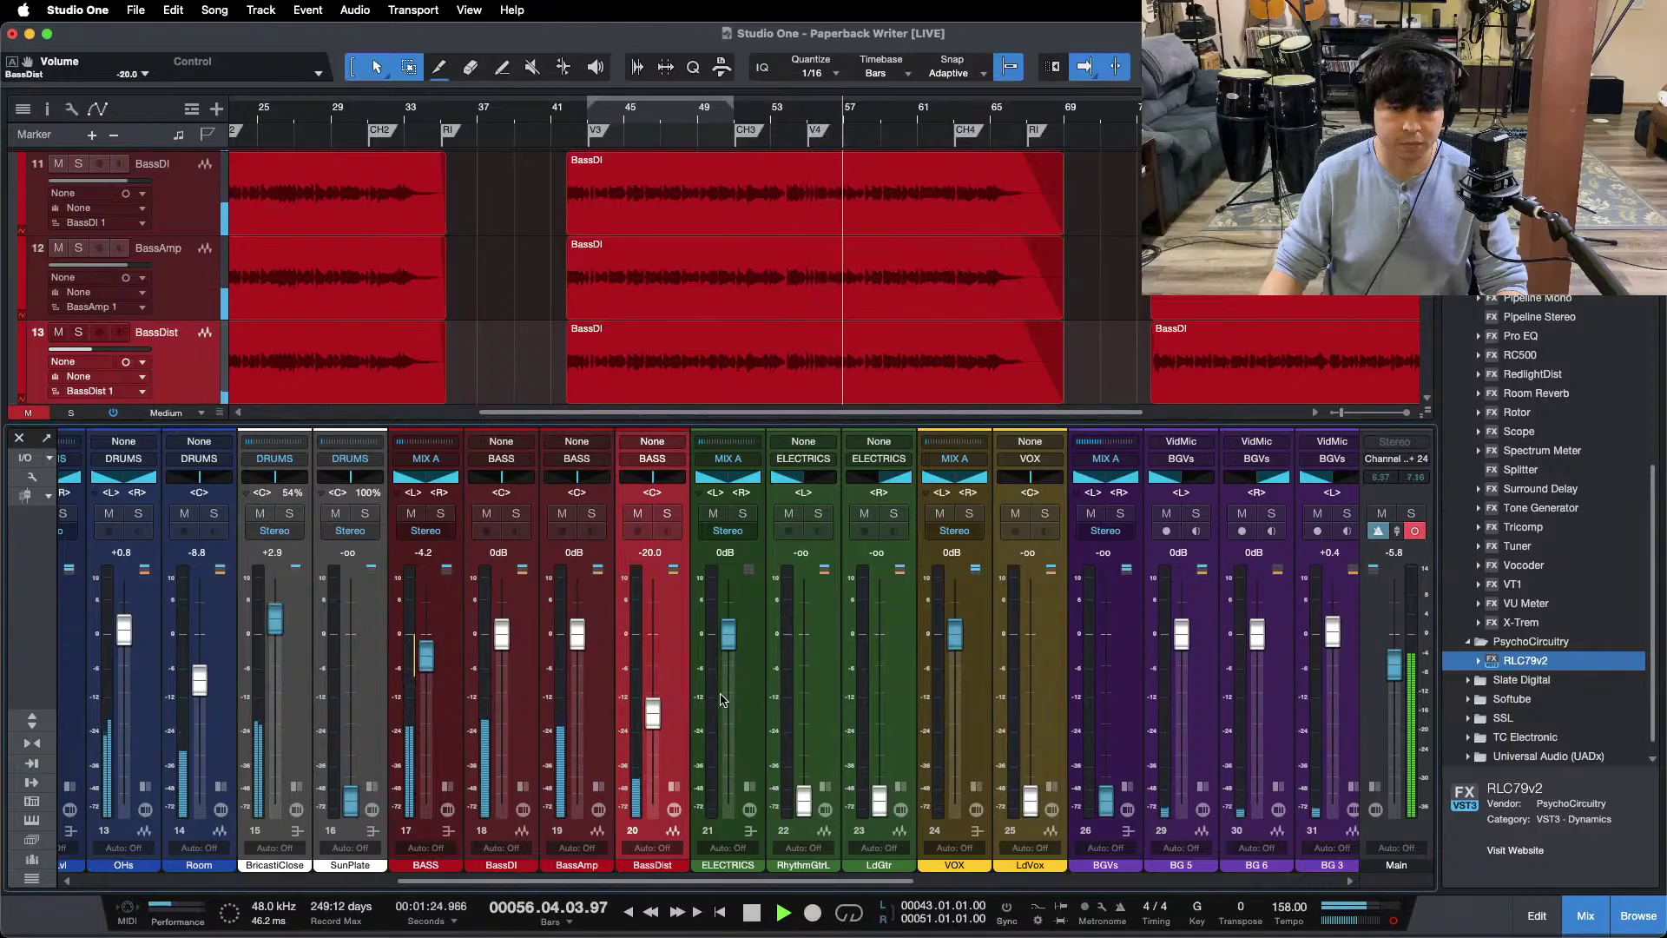
Step: Restart playback at bar 43, set the RhythmGtrL fader to 0 dB and expand its channel
key(KP_1)
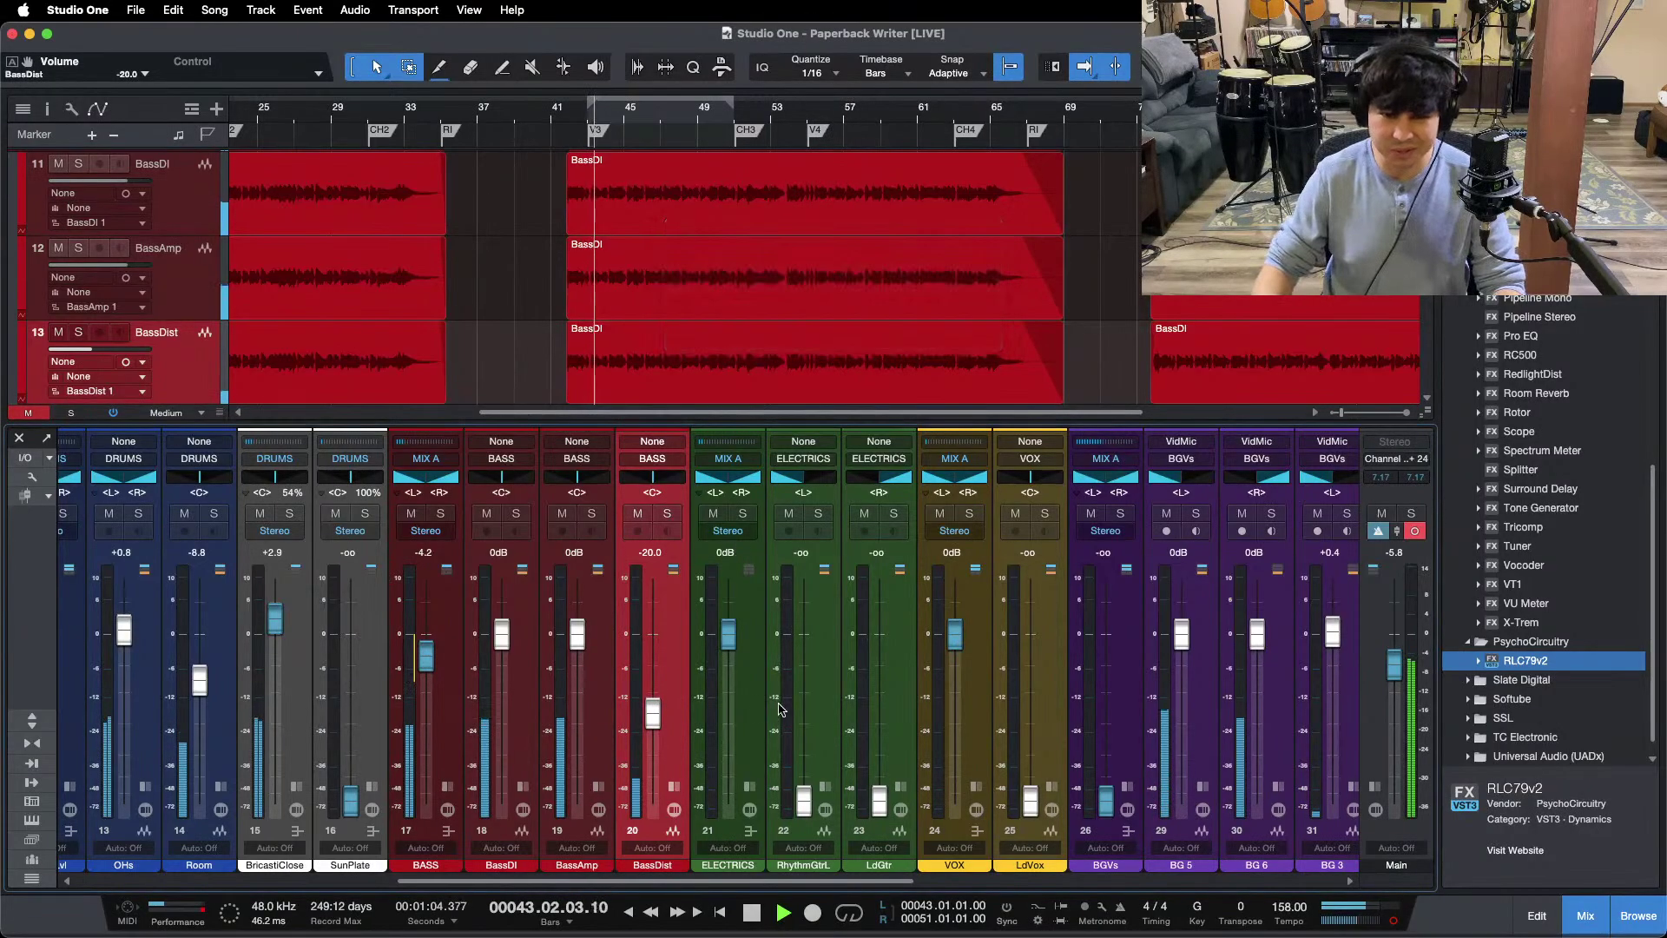
alt+click(805, 799)
click(827, 792)
right_click(826, 792)
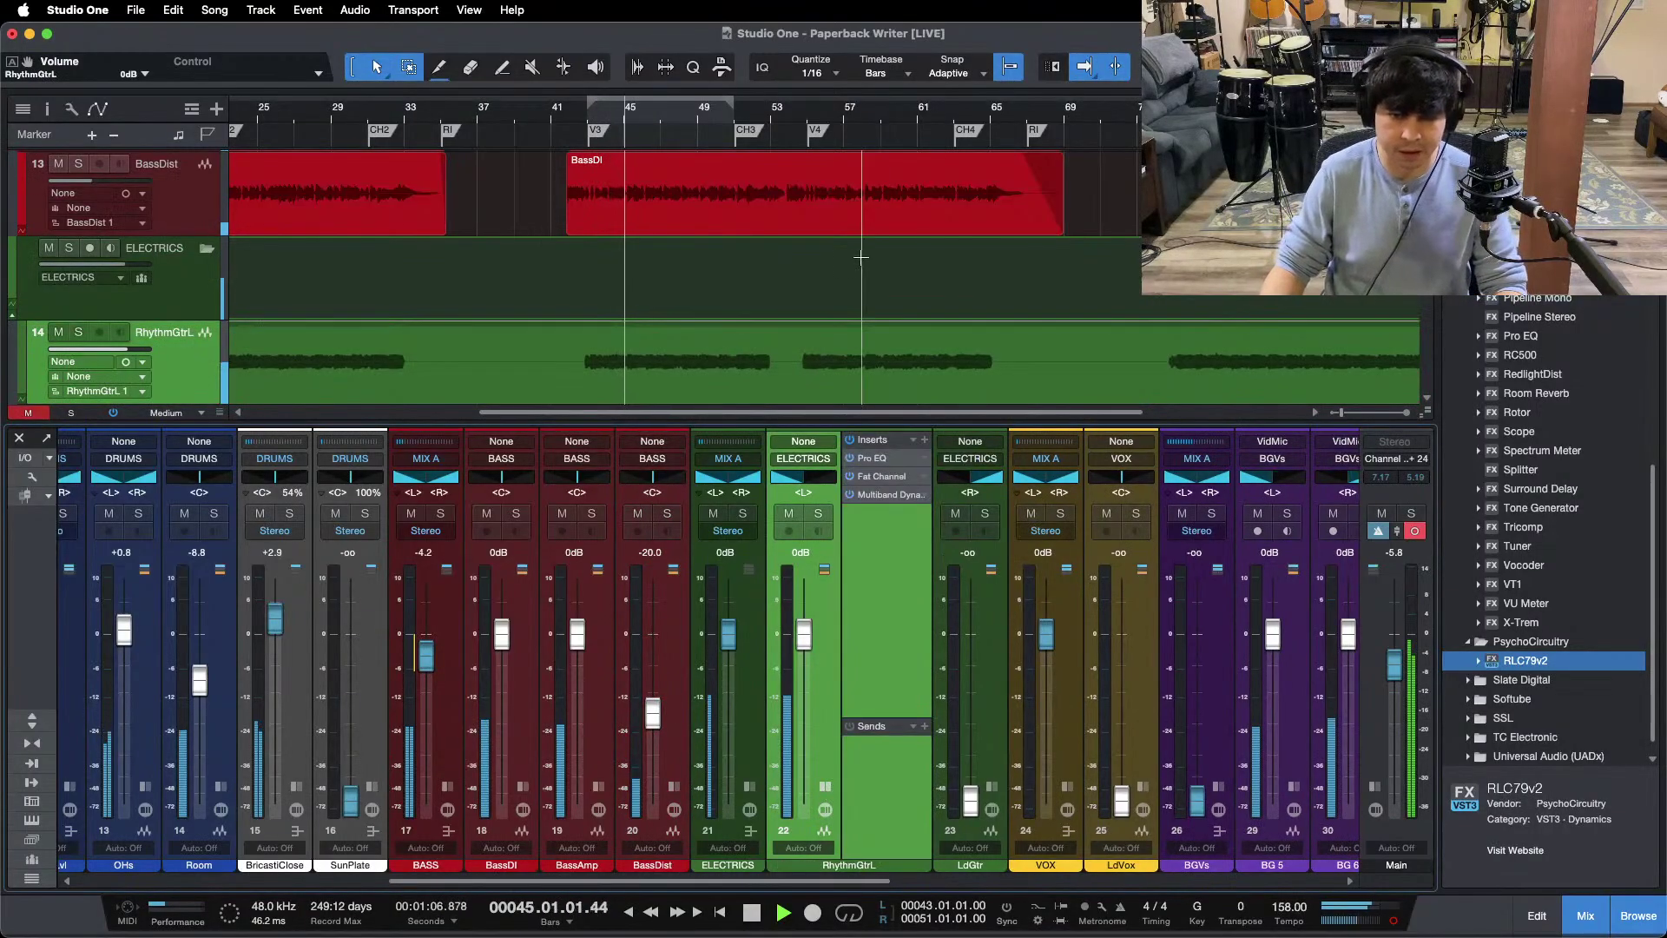
Step: Select the RhythmGtr and LdGtr events in the arrangement, lower their gain slightly, and restart playback with the mixer shown
key(F3)
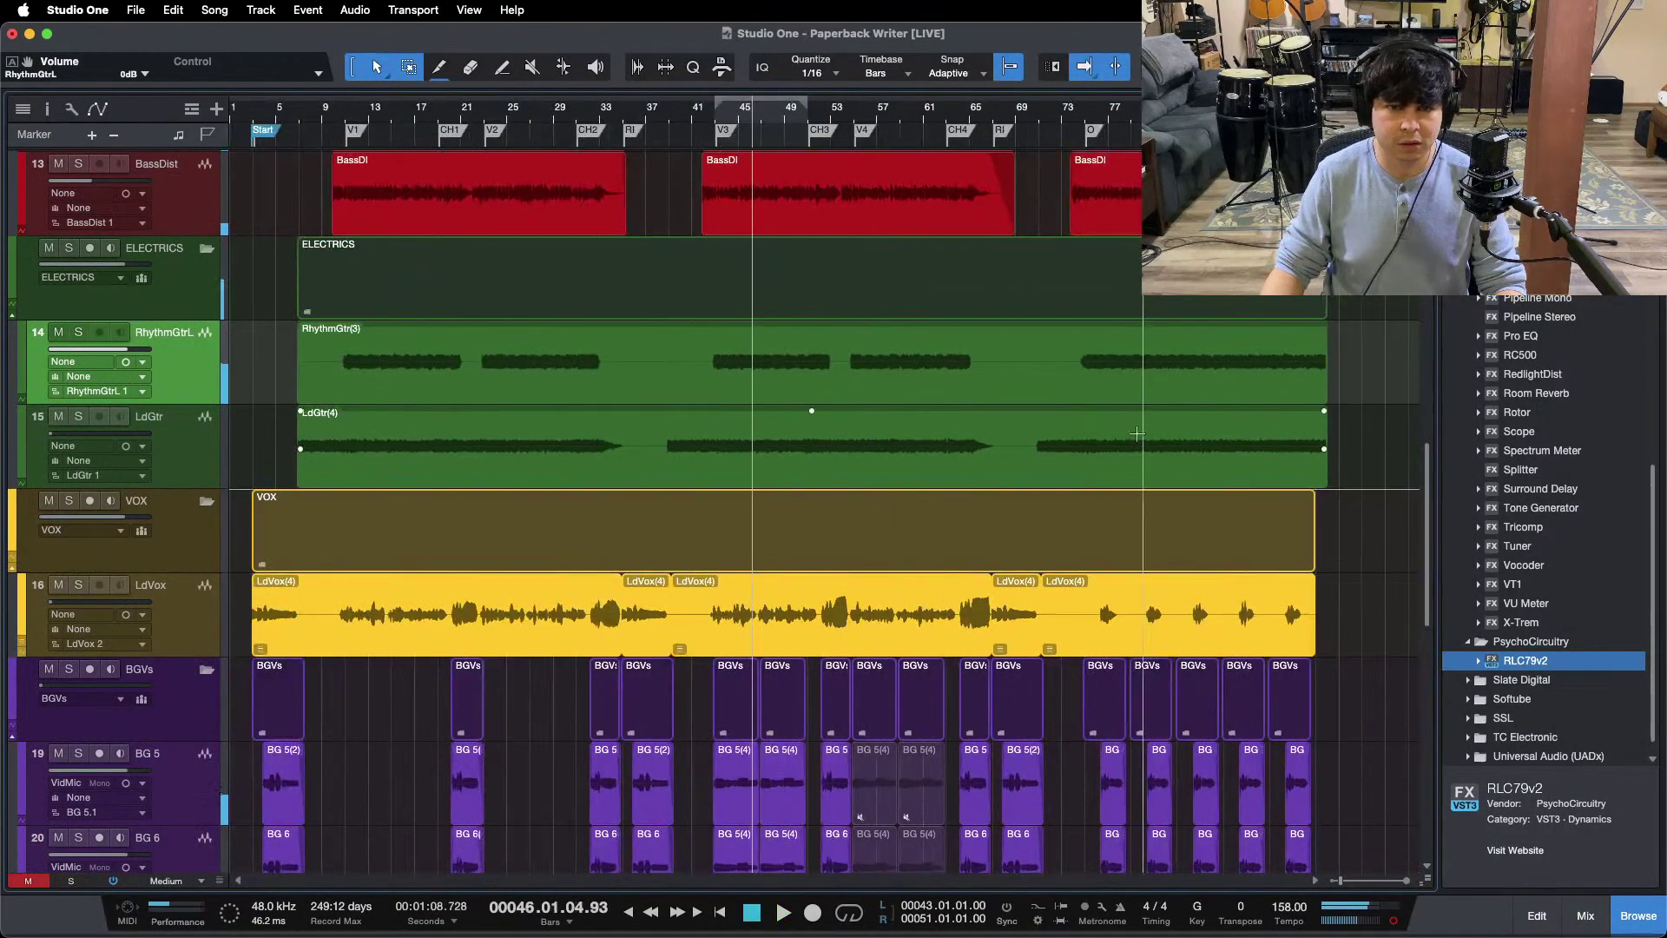
key(space)
drag(1373, 330, 1181, 432)
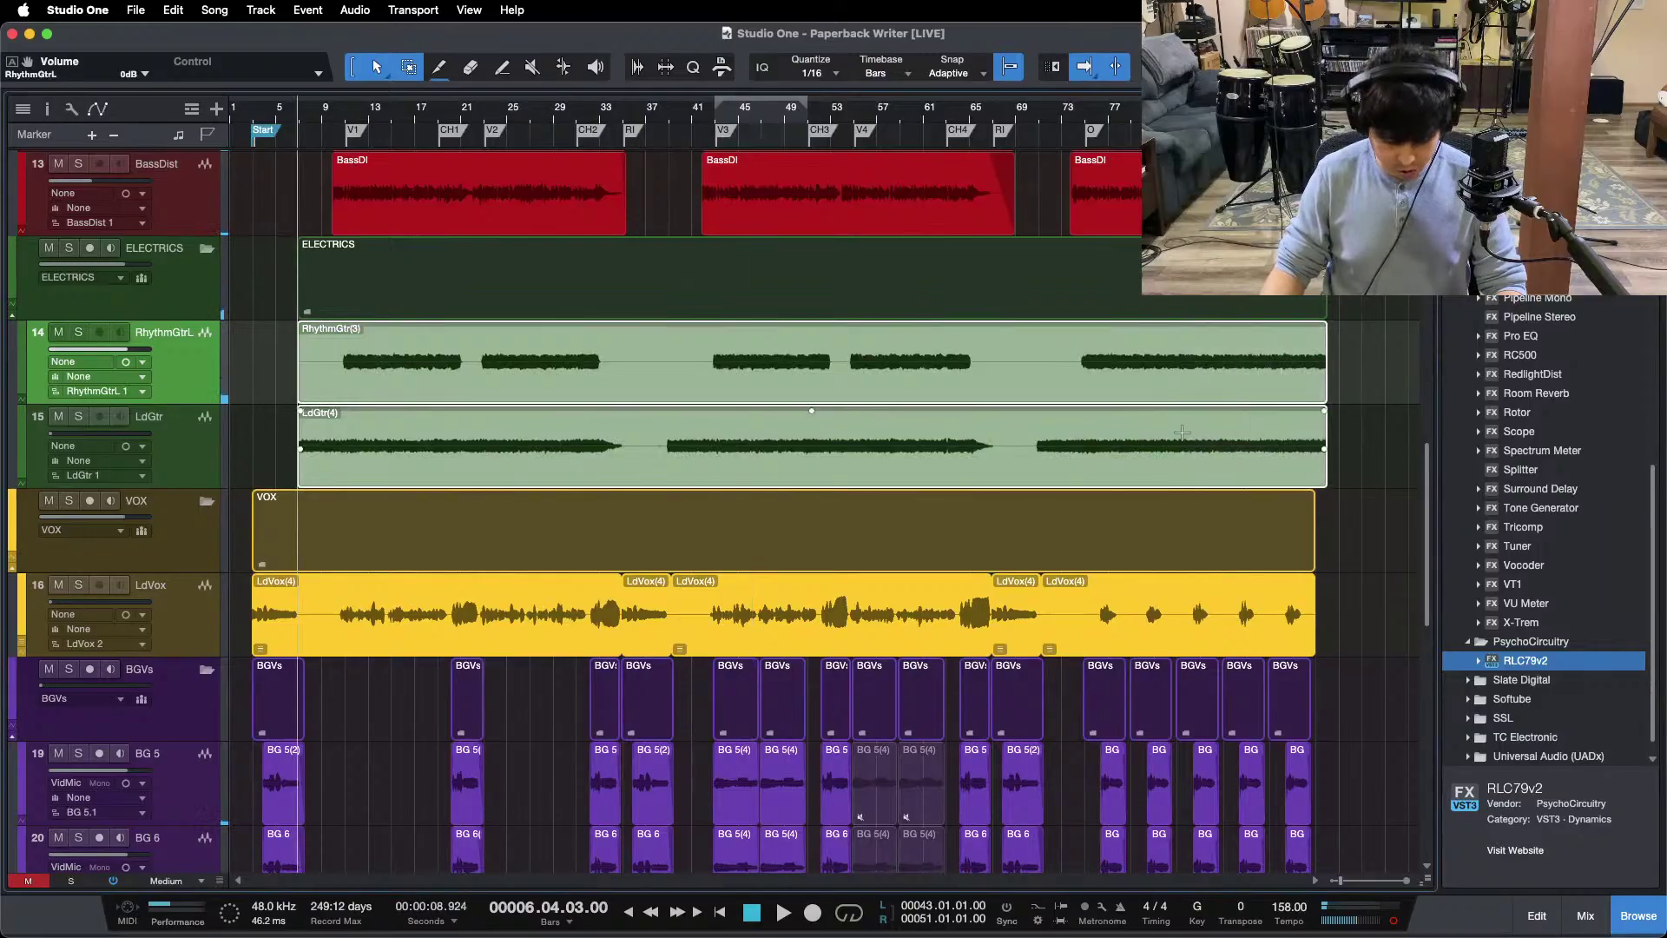
key(space)
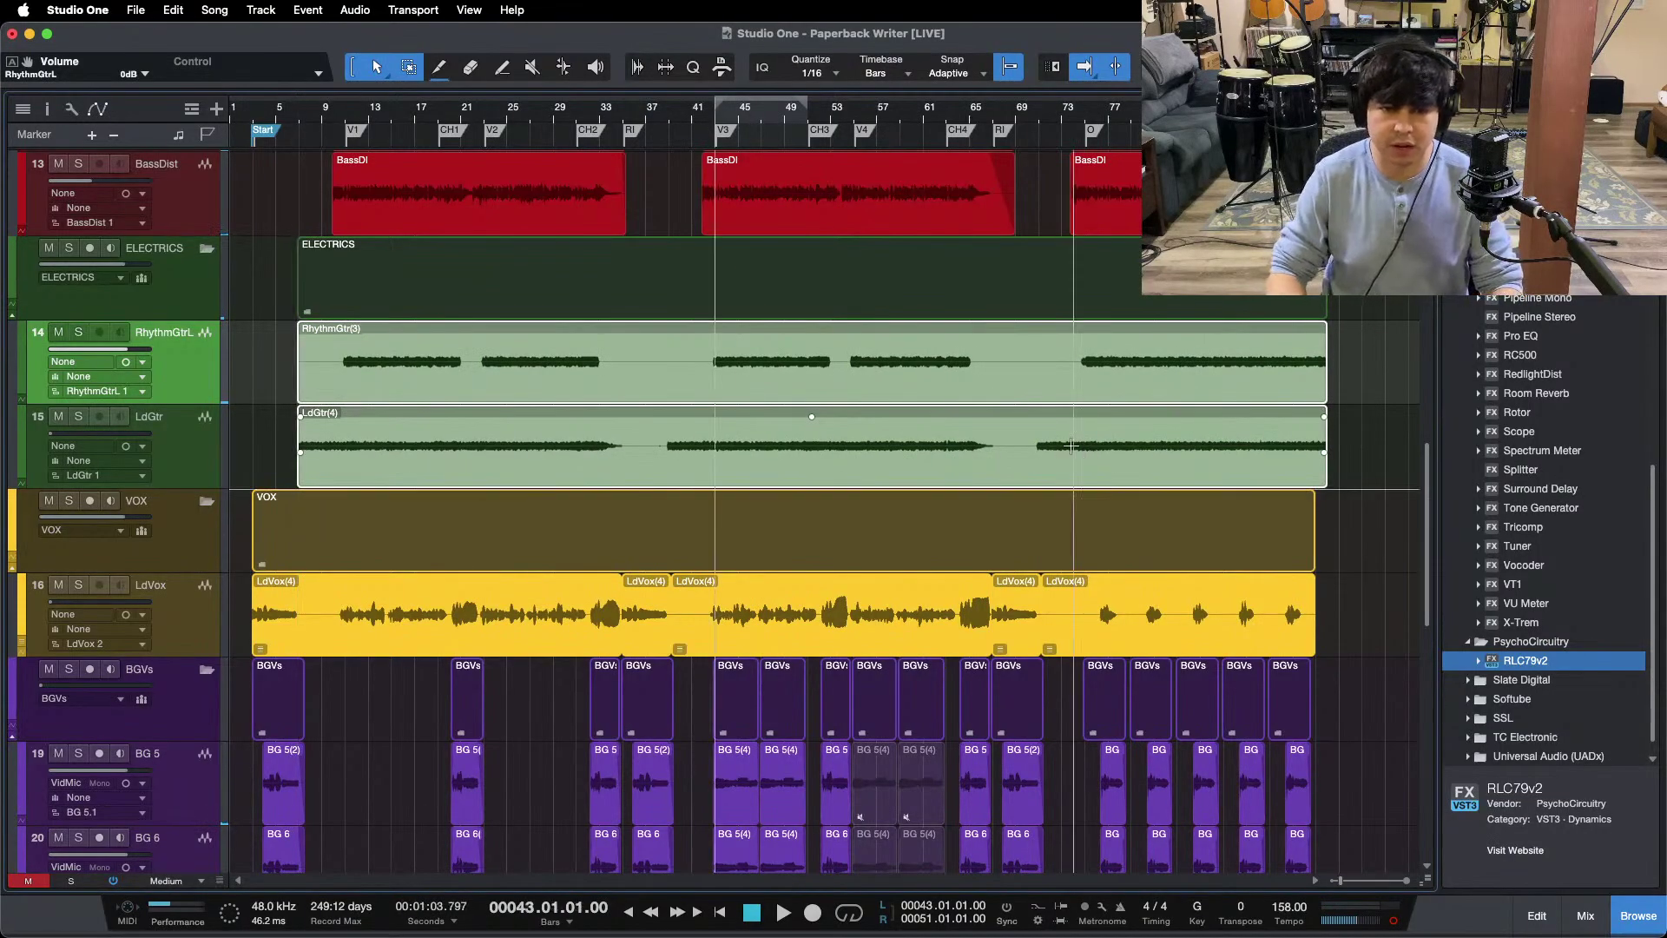
key(F3)
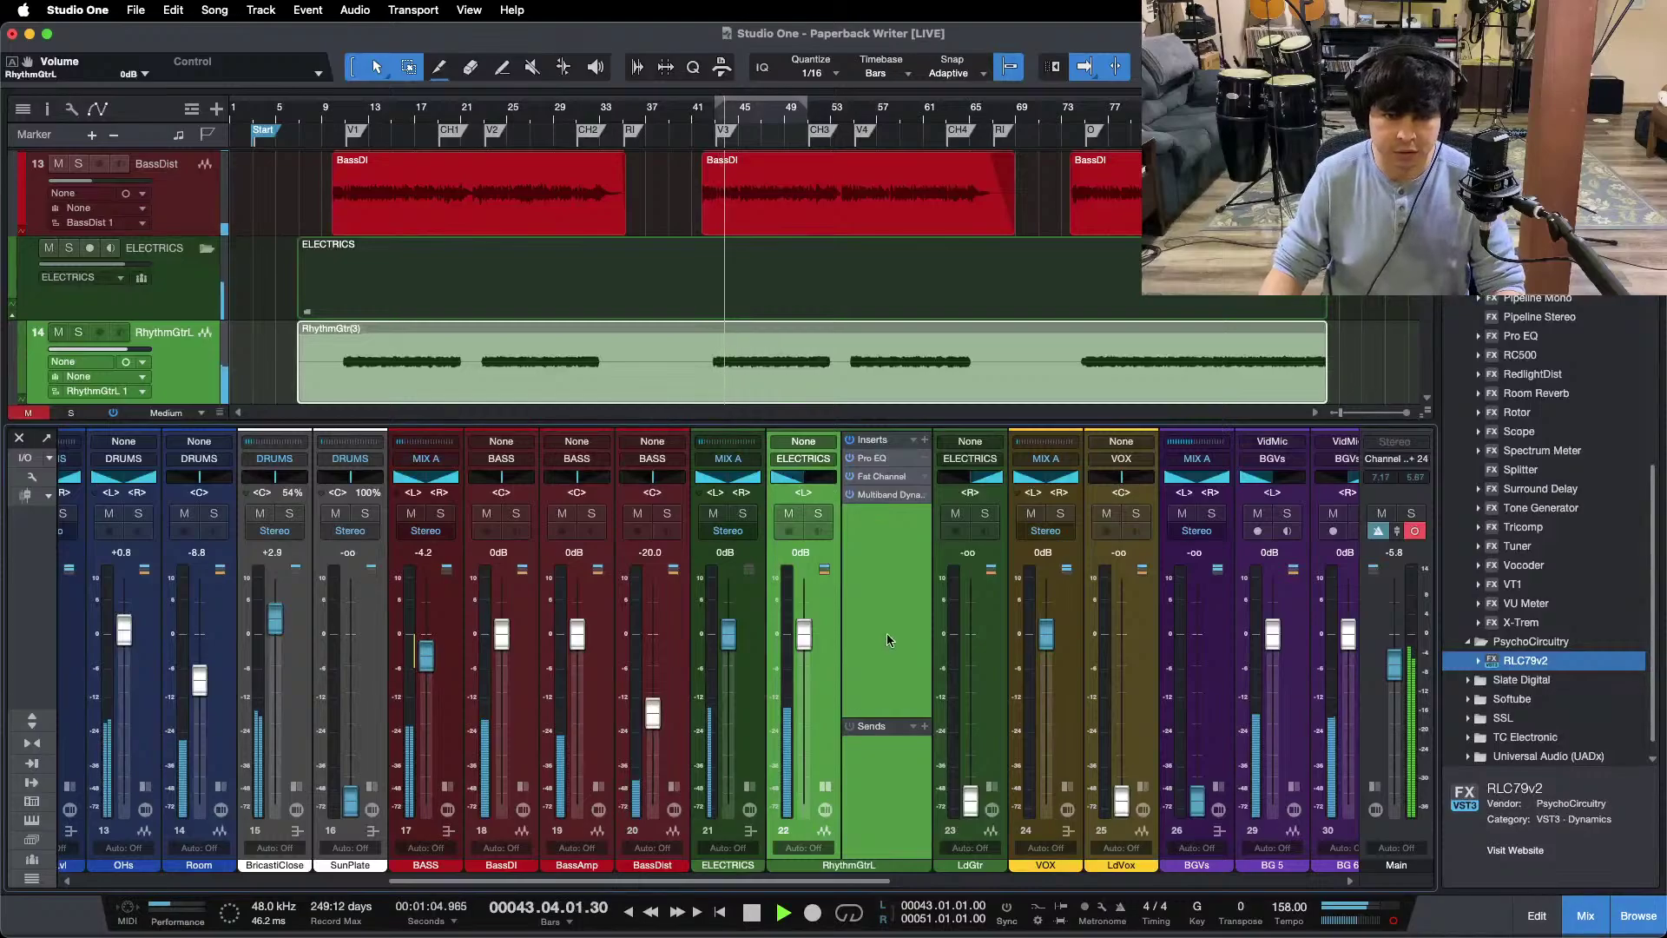
Step: Solo the RhythmGtrL channel and enable the low cut in its Pro EQ at 182 Hz
key(s)
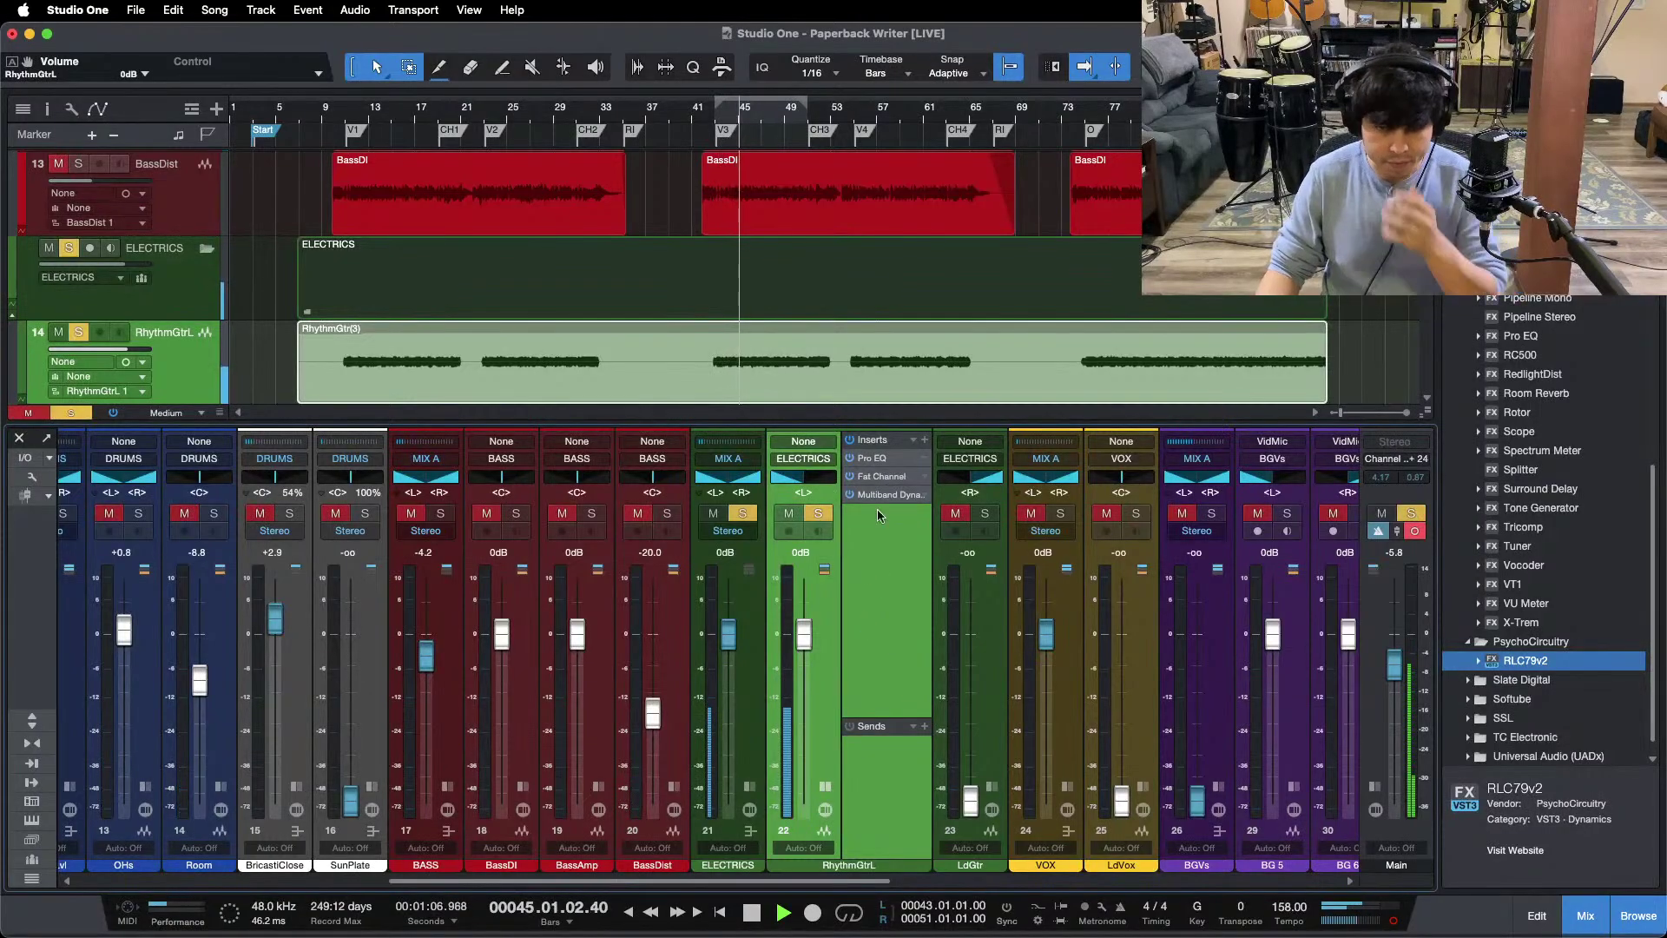
click(872, 461)
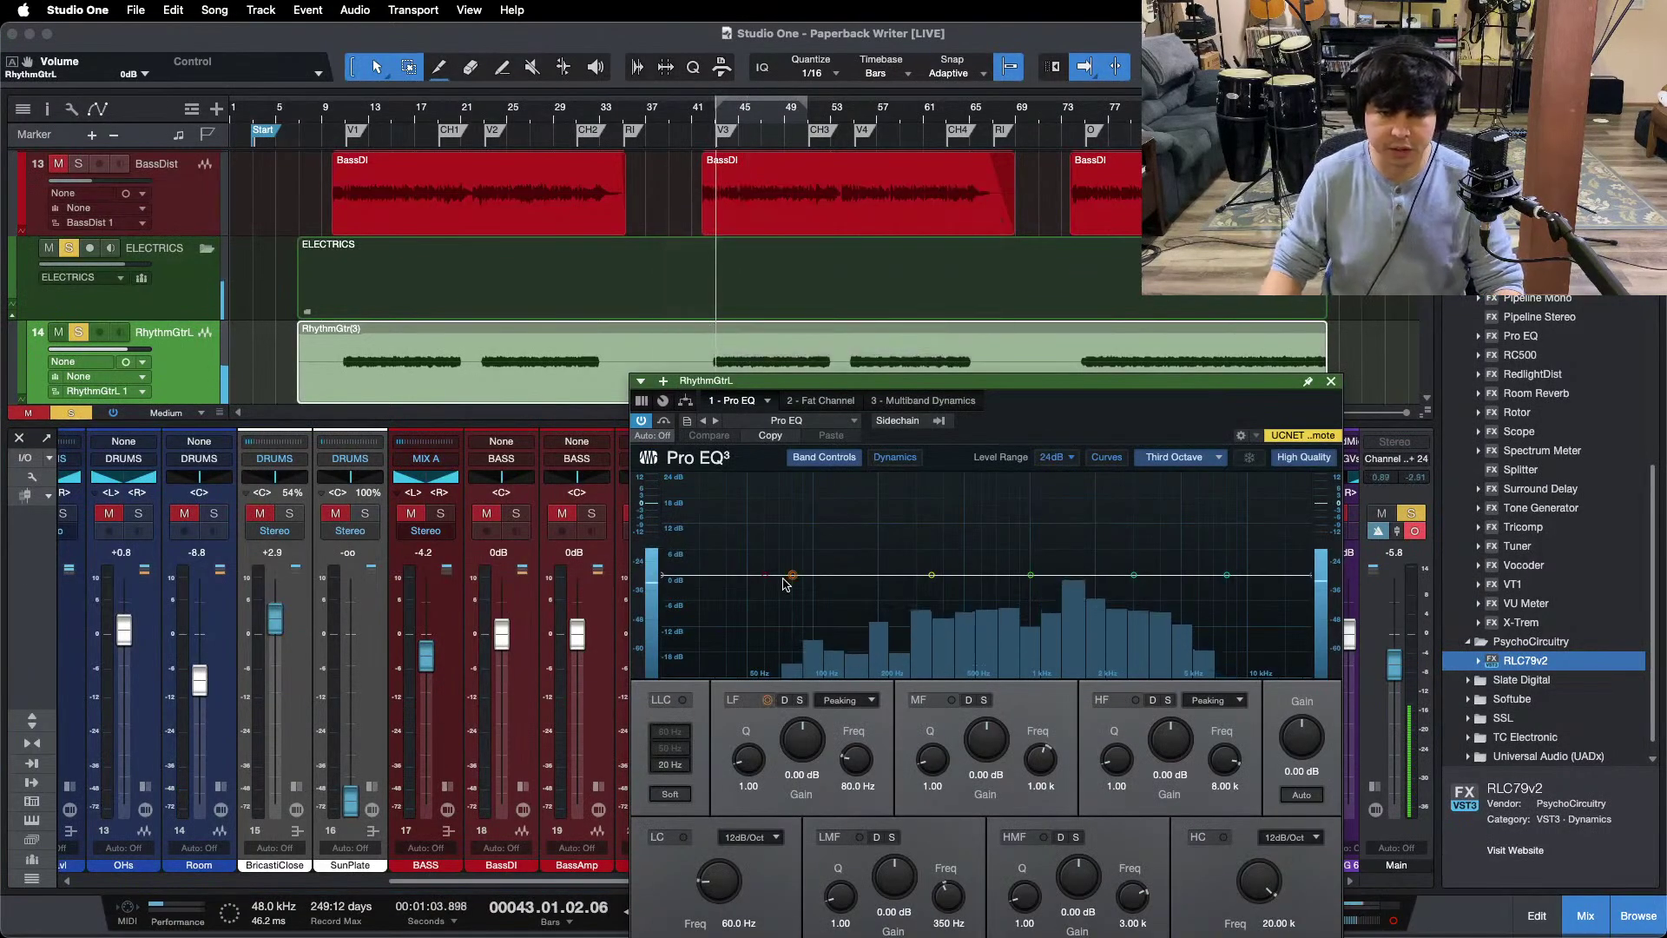
click(683, 837)
drag(726, 886, 714, 874)
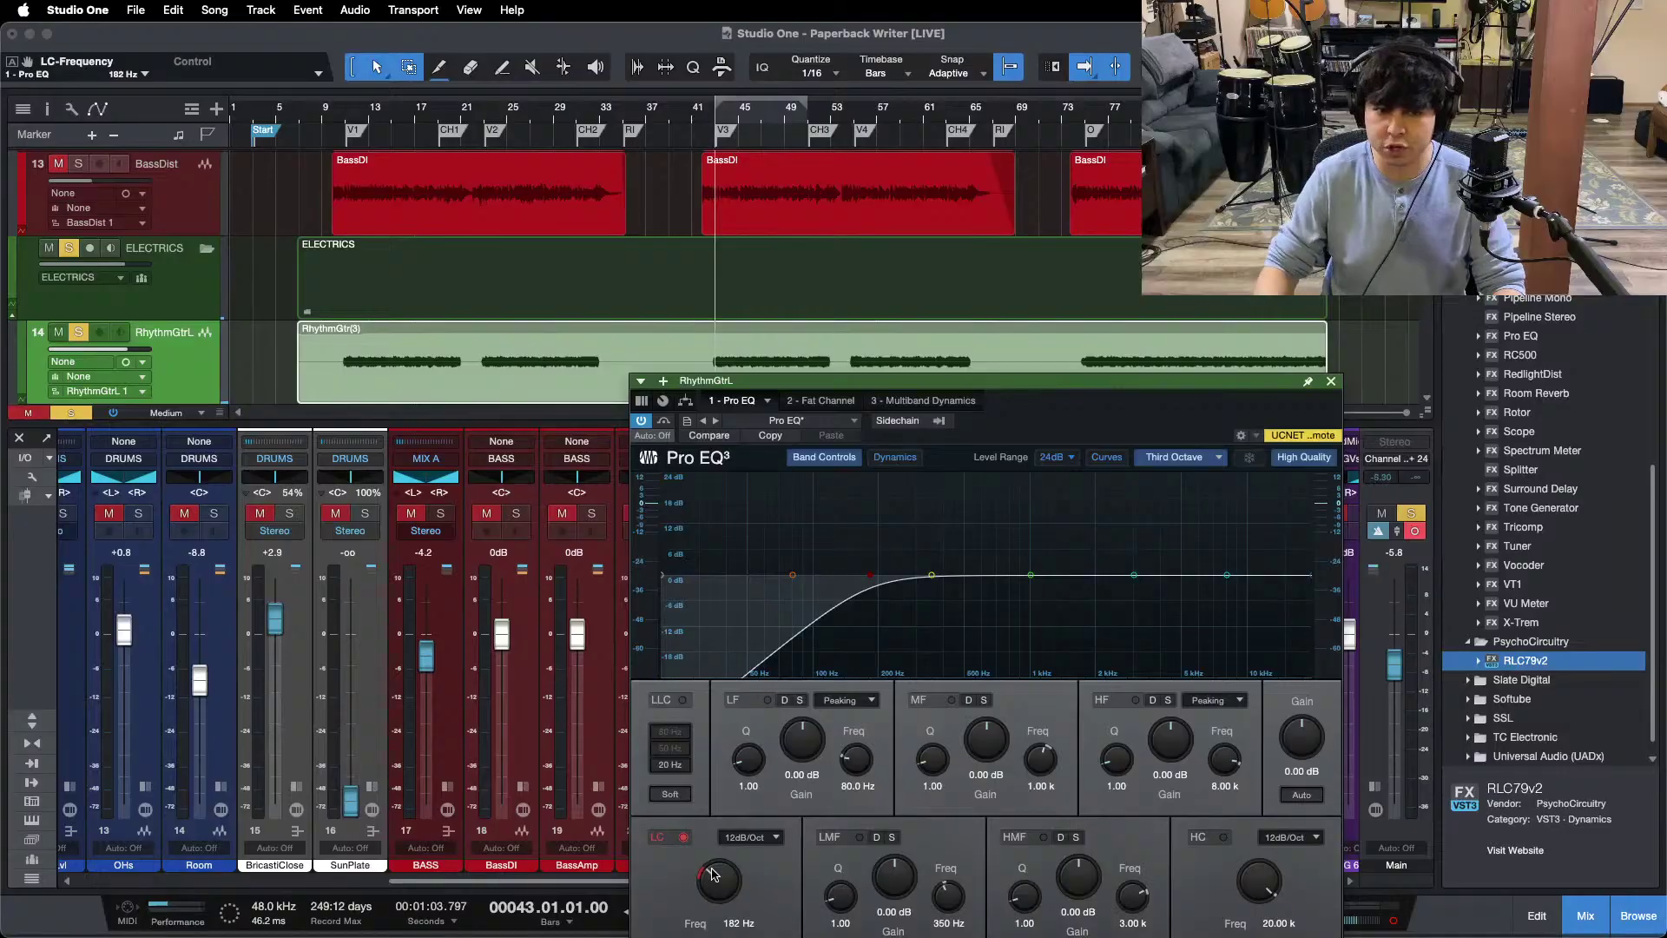
drag(955, 380, 695, 351)
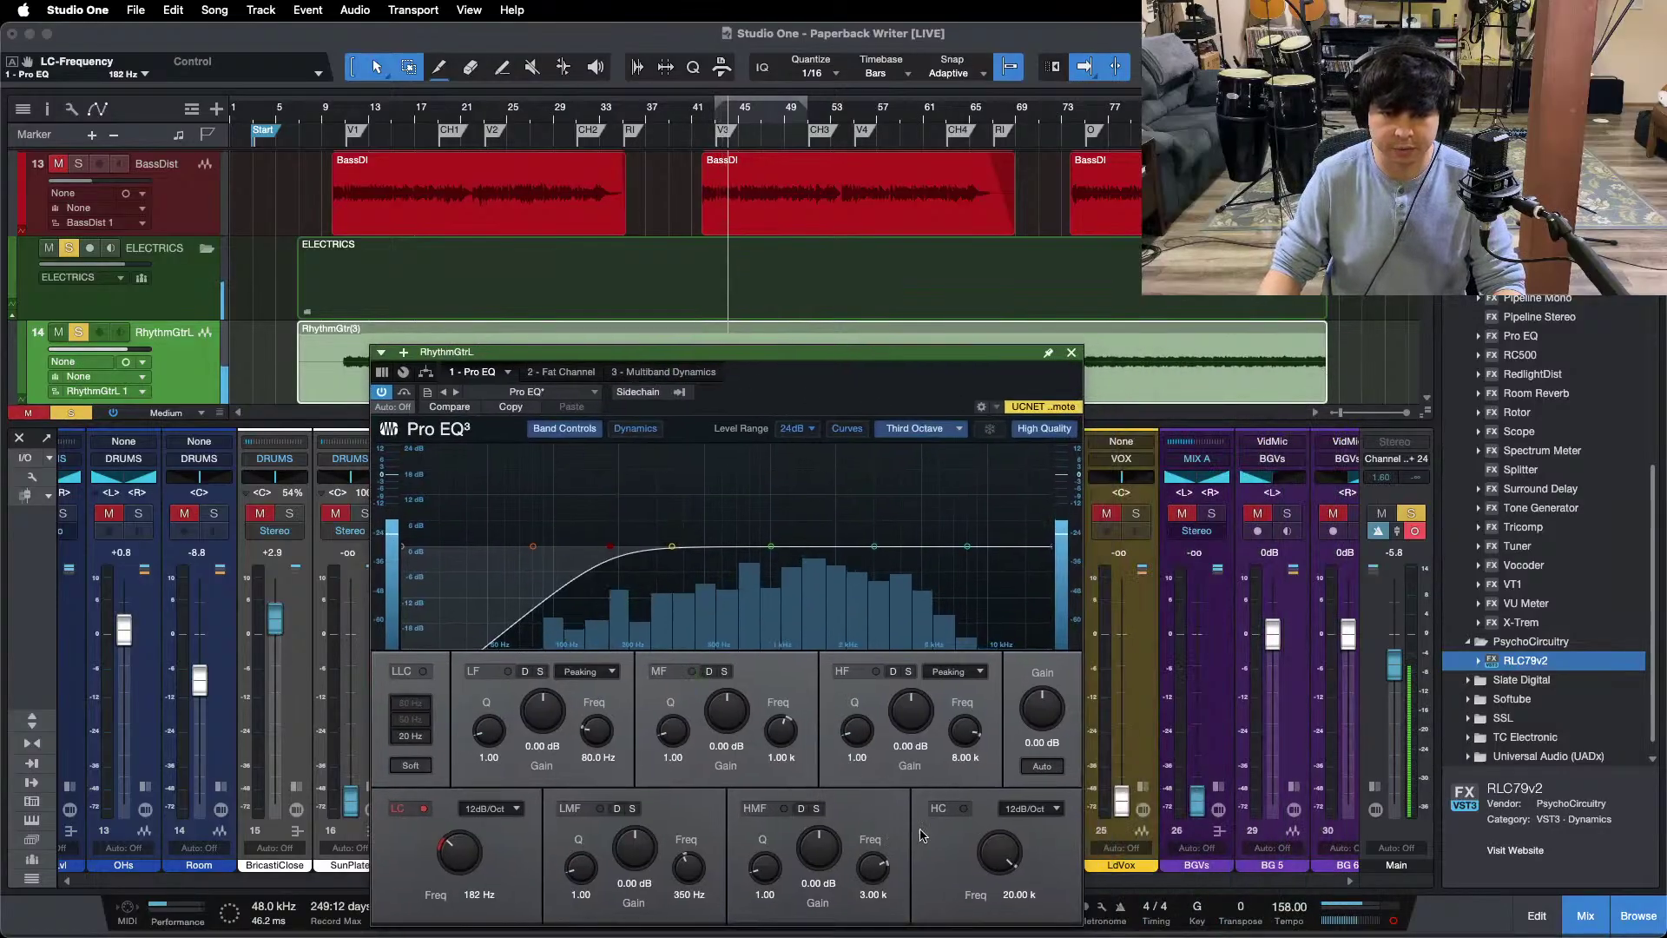
Step: Enable the high cut in RhythmGtrL's Pro EQ and set it to 7.60 kHz
click(964, 808)
drag(999, 848, 997, 860)
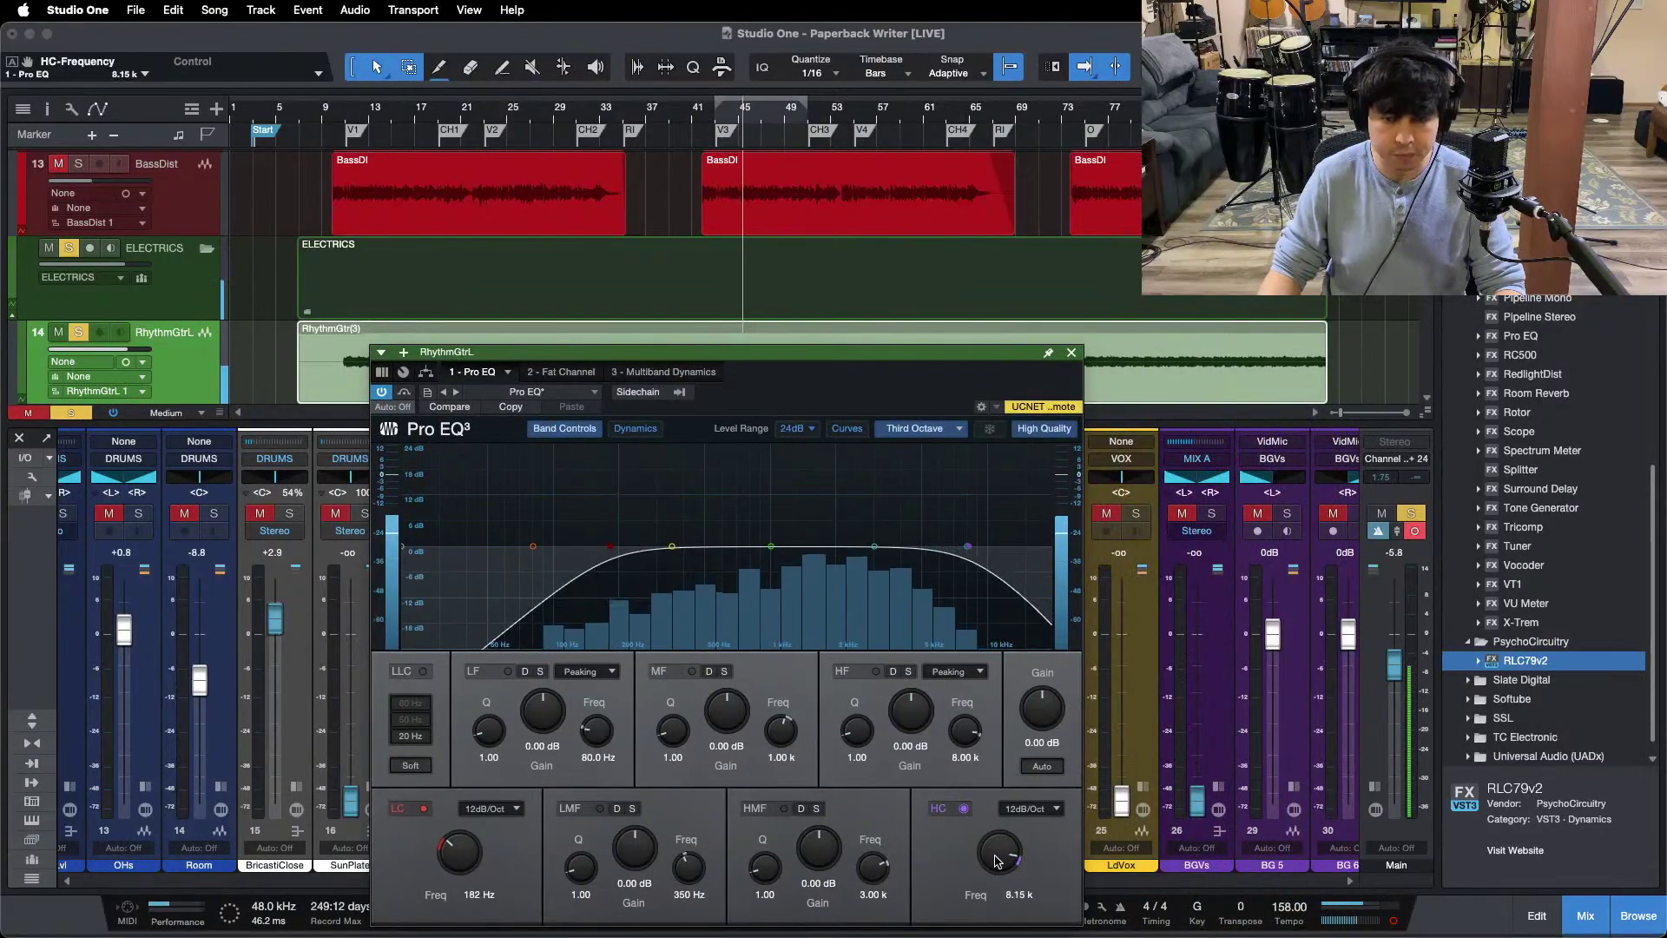
scroll(997, 859, down, 2)
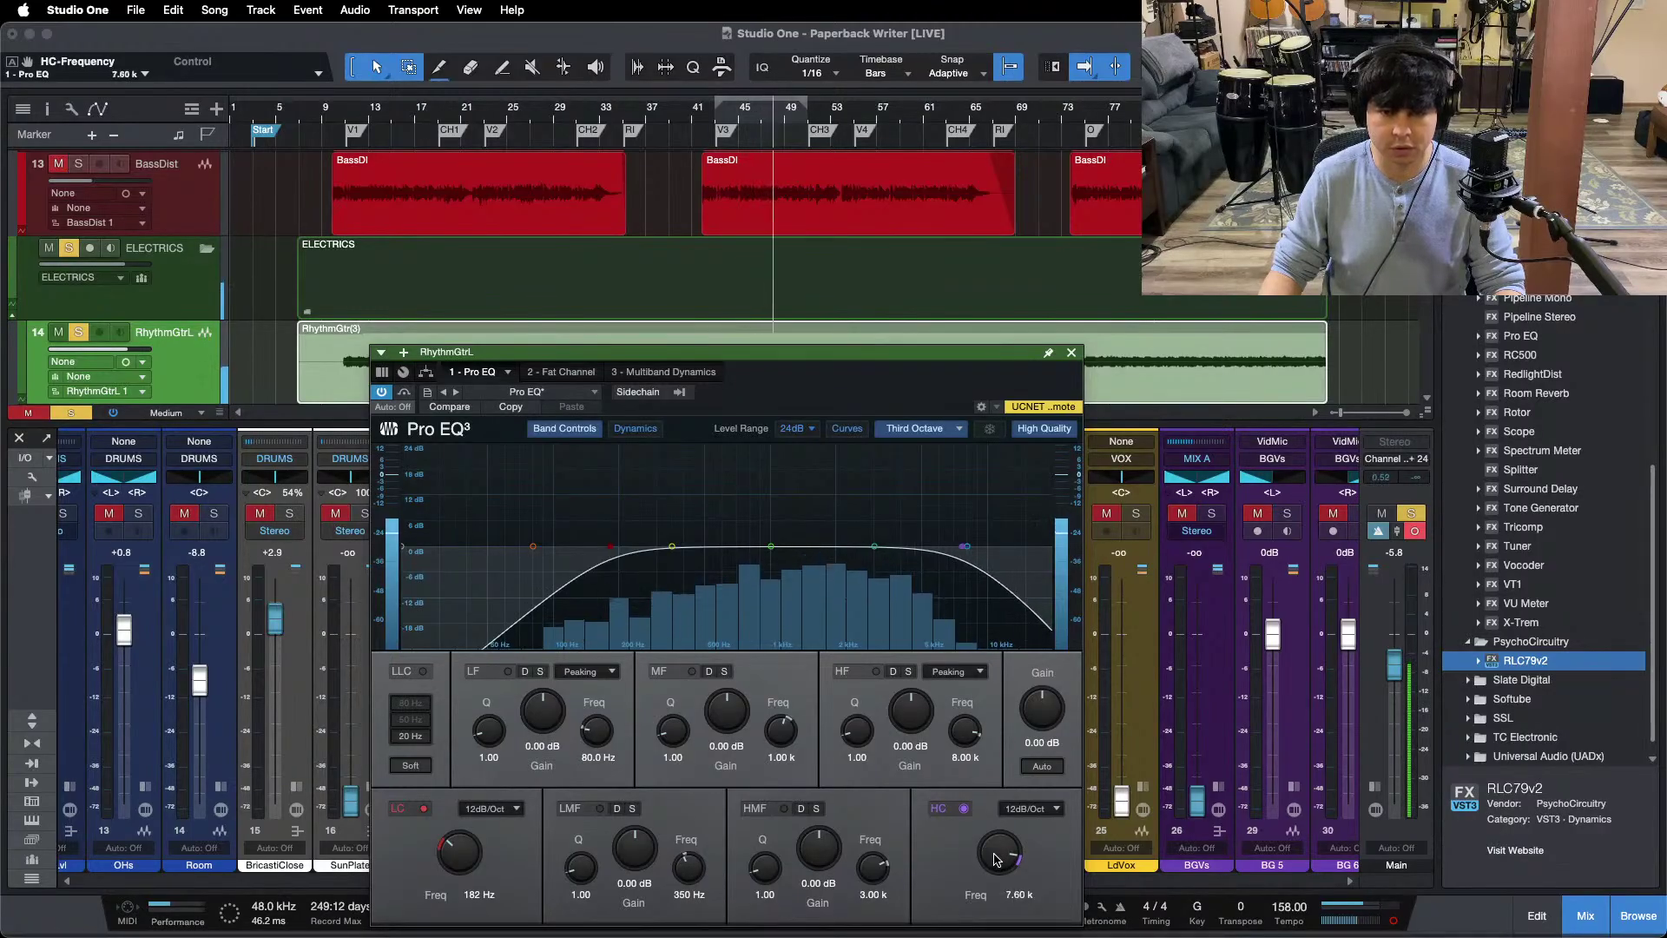
Step: Enable the compressor in RhythmGtrL's Fat Channel and set its Gain Reduction to 5.30
click(560, 372)
click(867, 432)
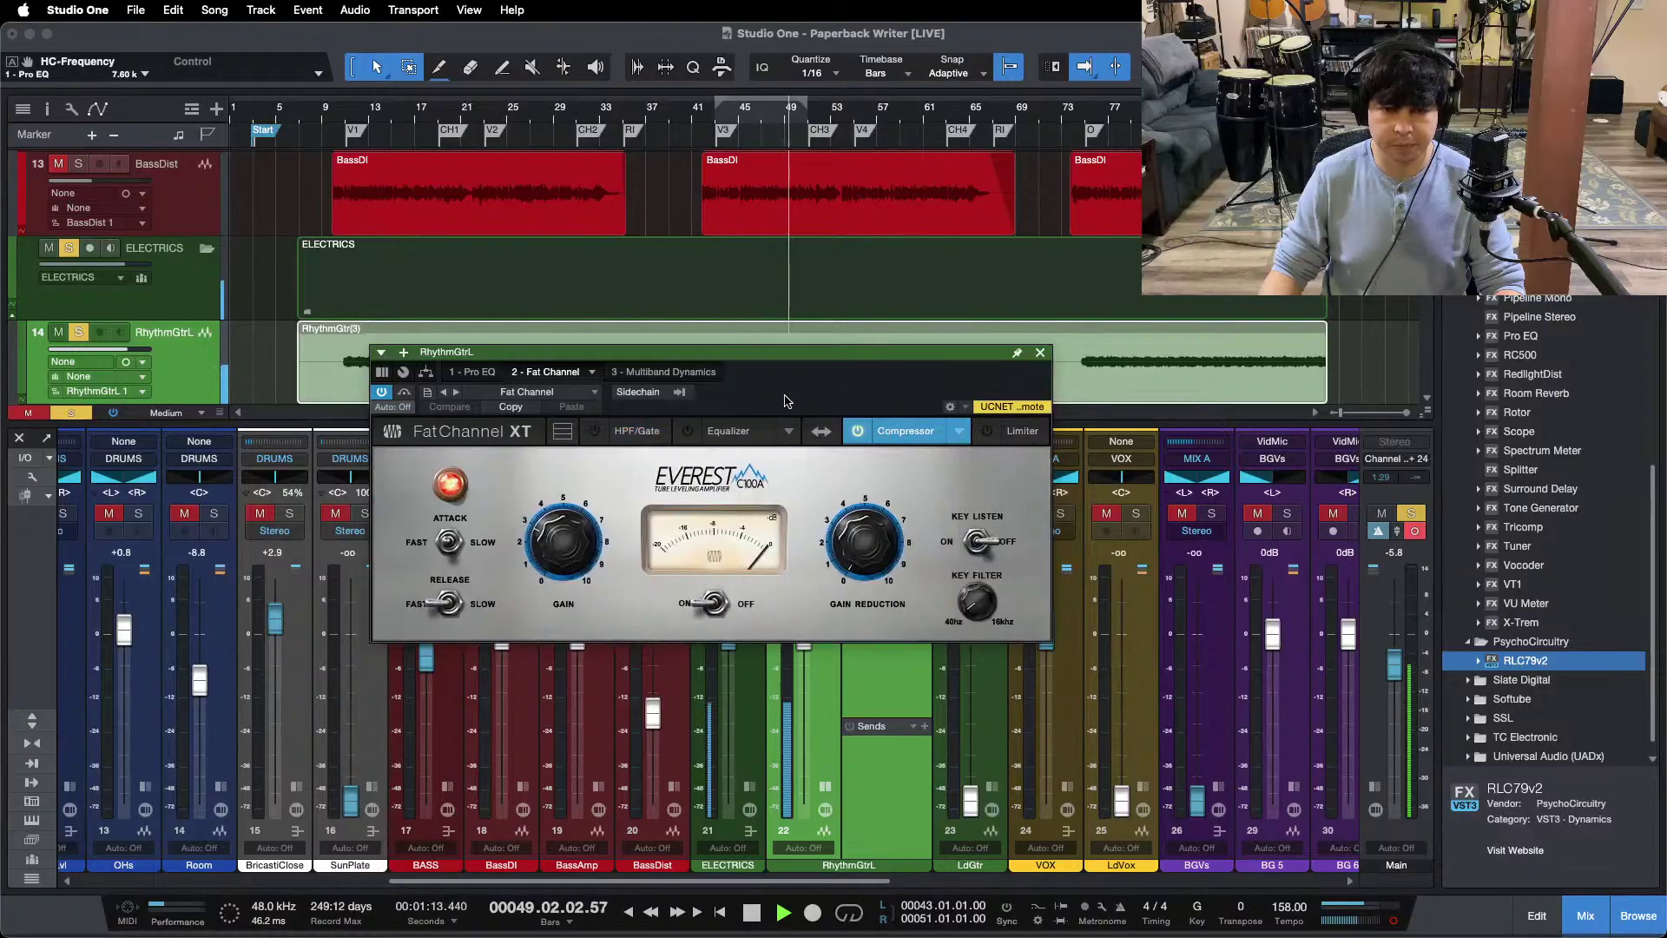
scroll(953, 622, up, 1)
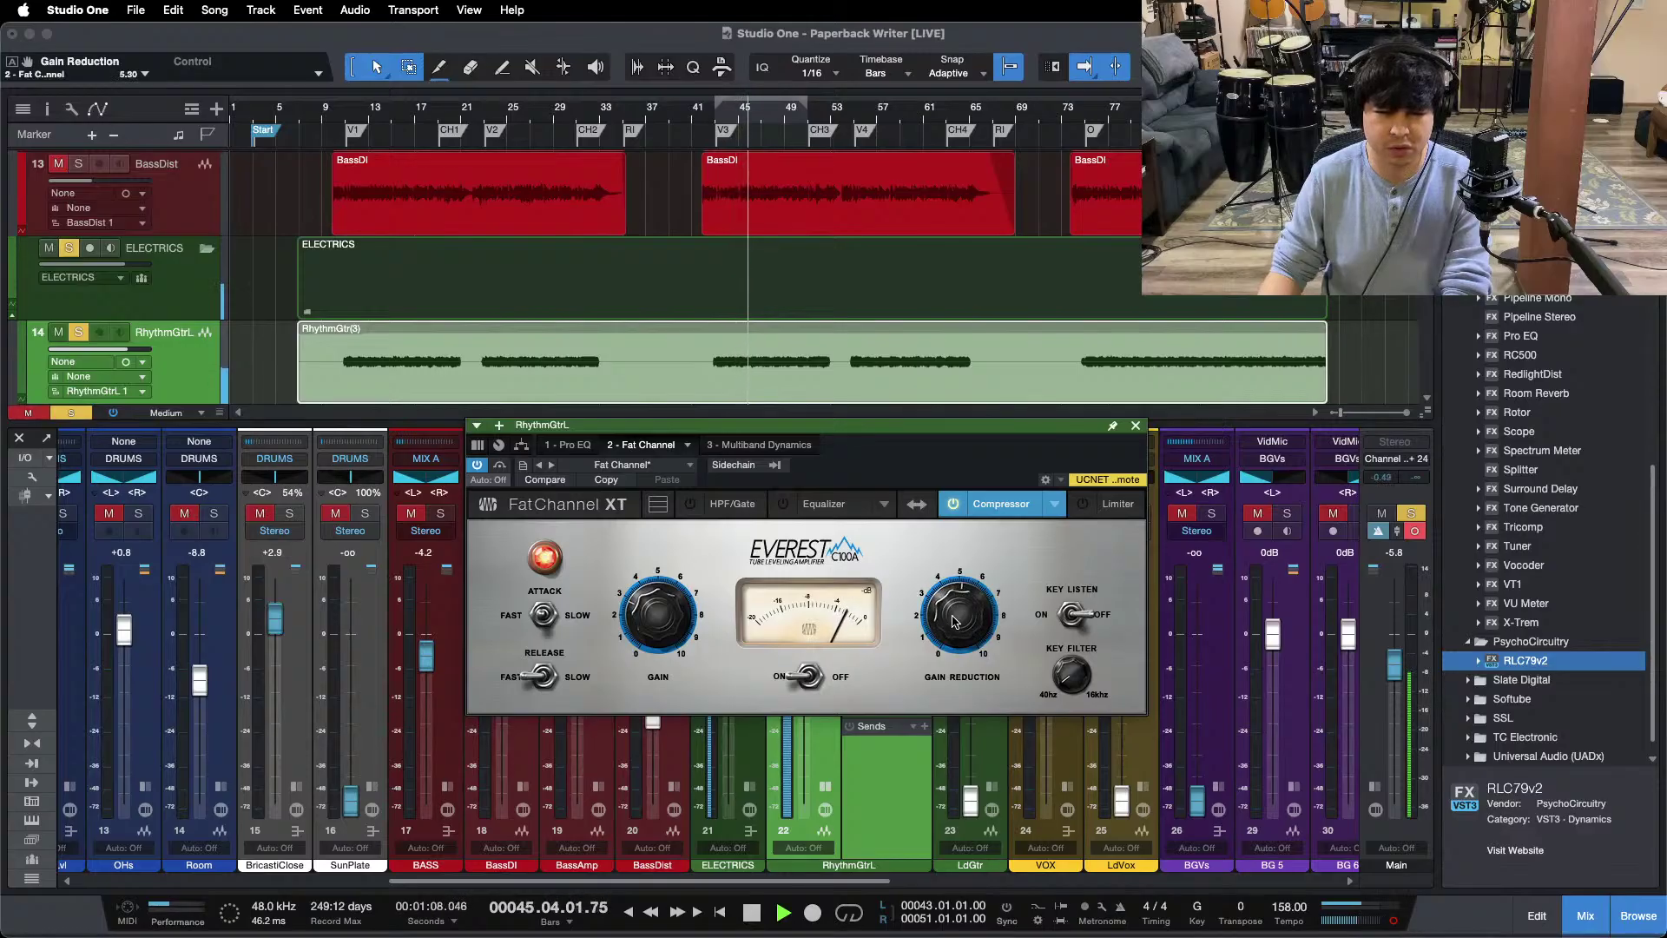
Step: Set the low threshold of the H band in RhythmGtrL's Multiband Dynamics to -20.40 dB
click(566, 445)
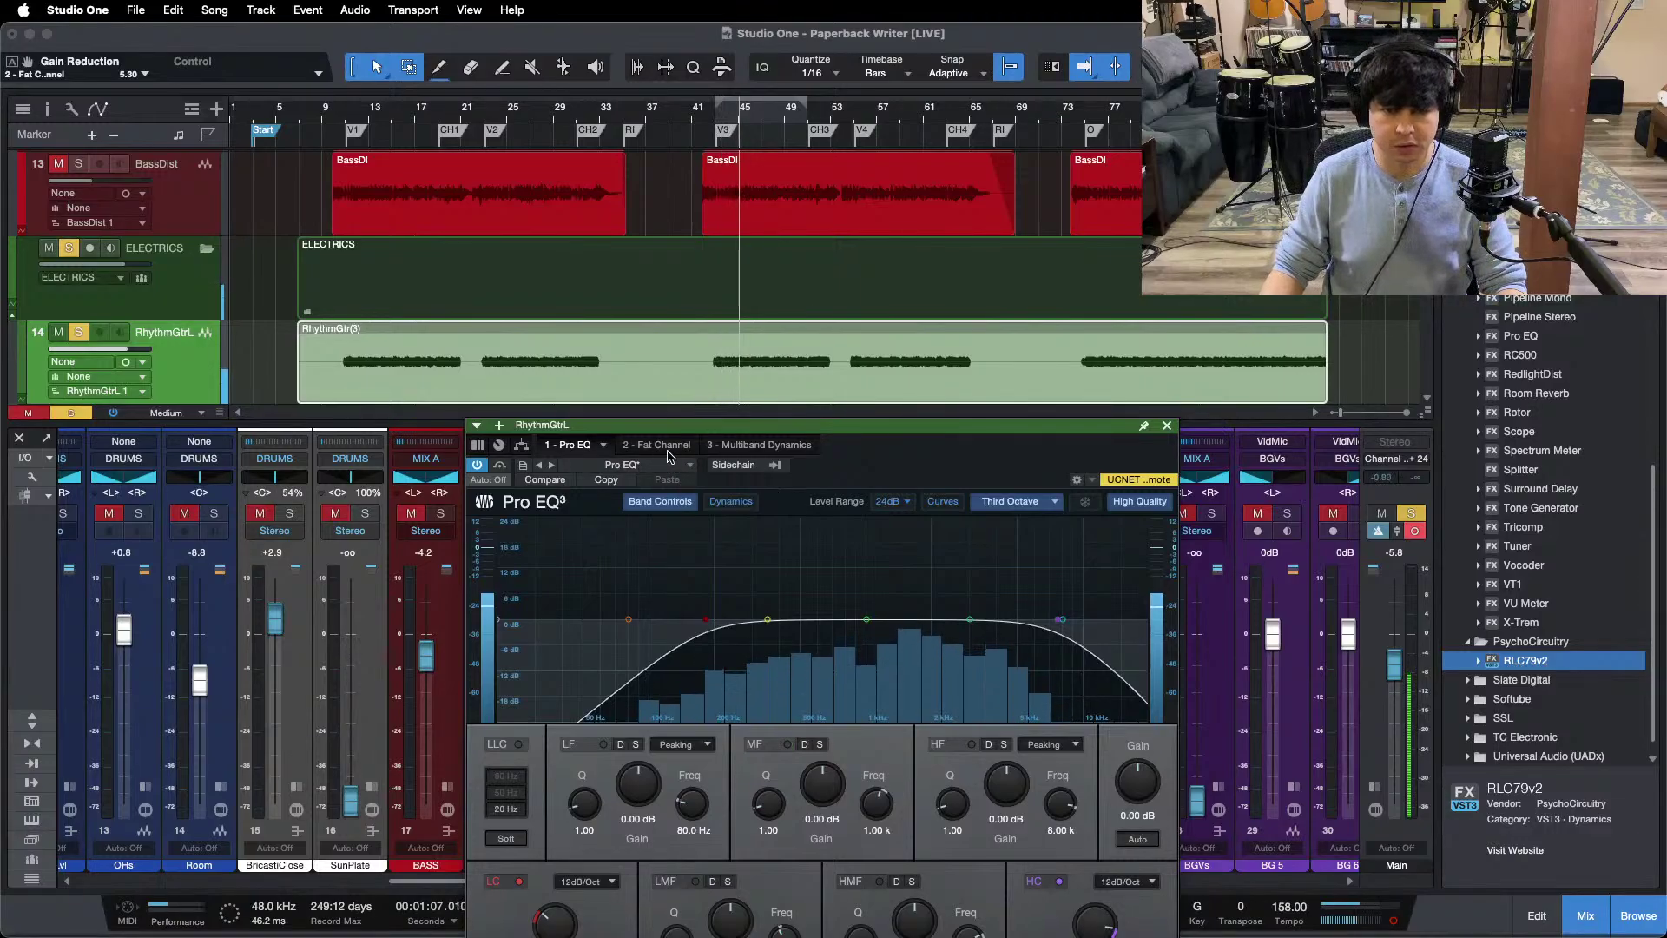
drag(738, 425, 724, 401)
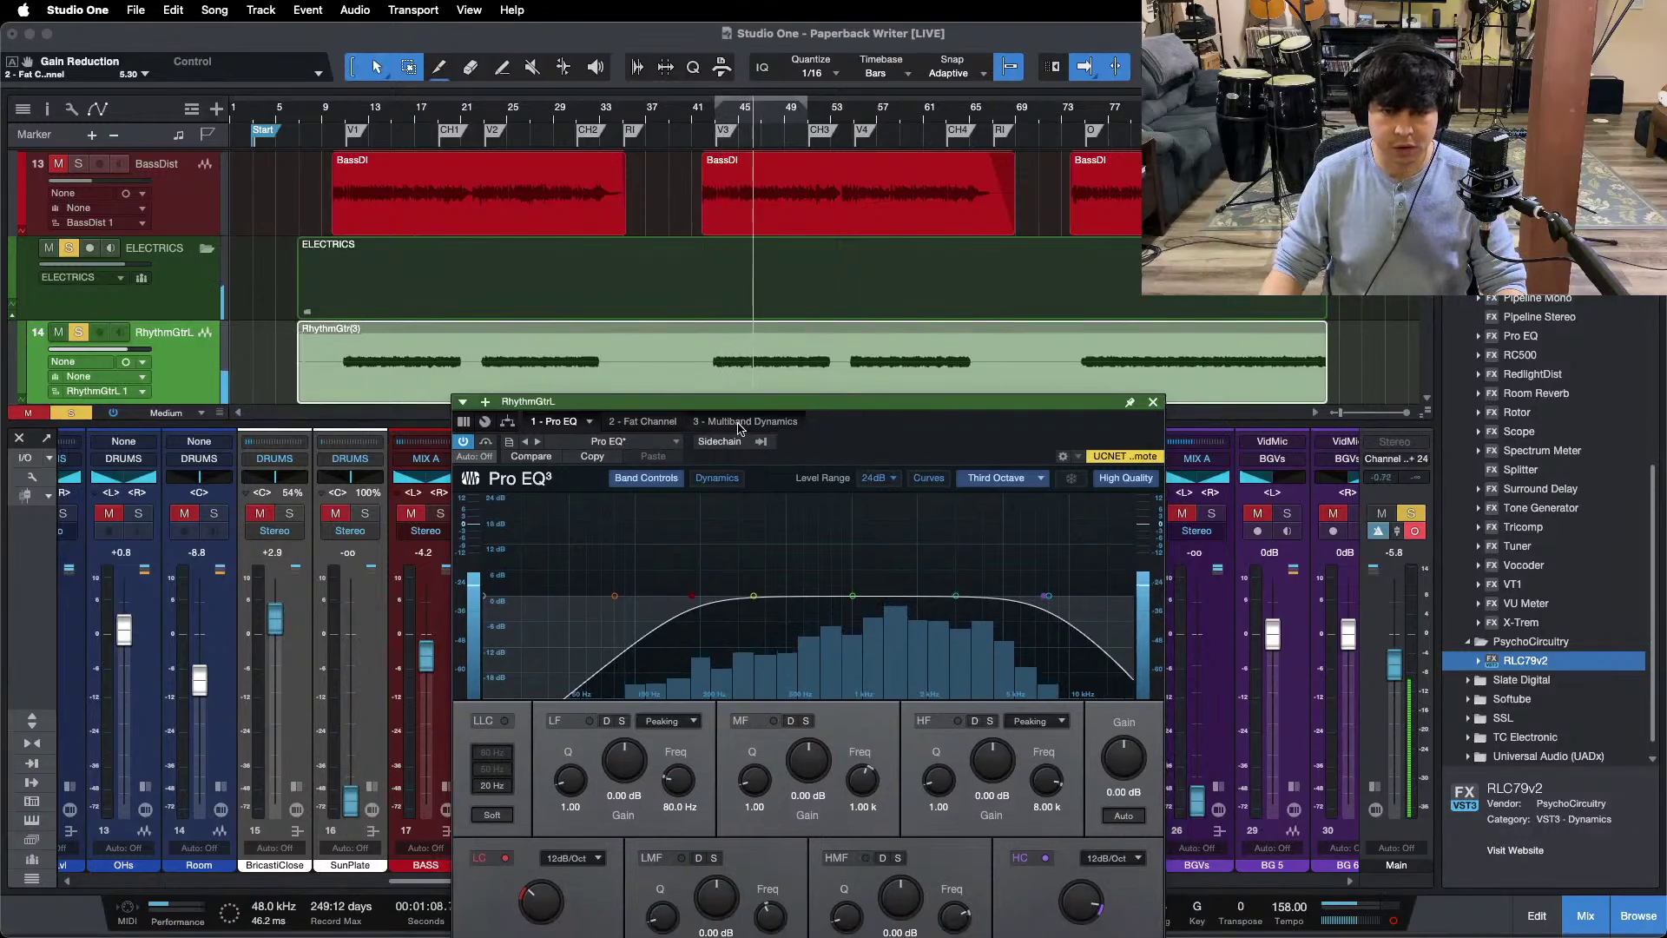
click(745, 421)
drag(887, 432, 886, 319)
click(1078, 623)
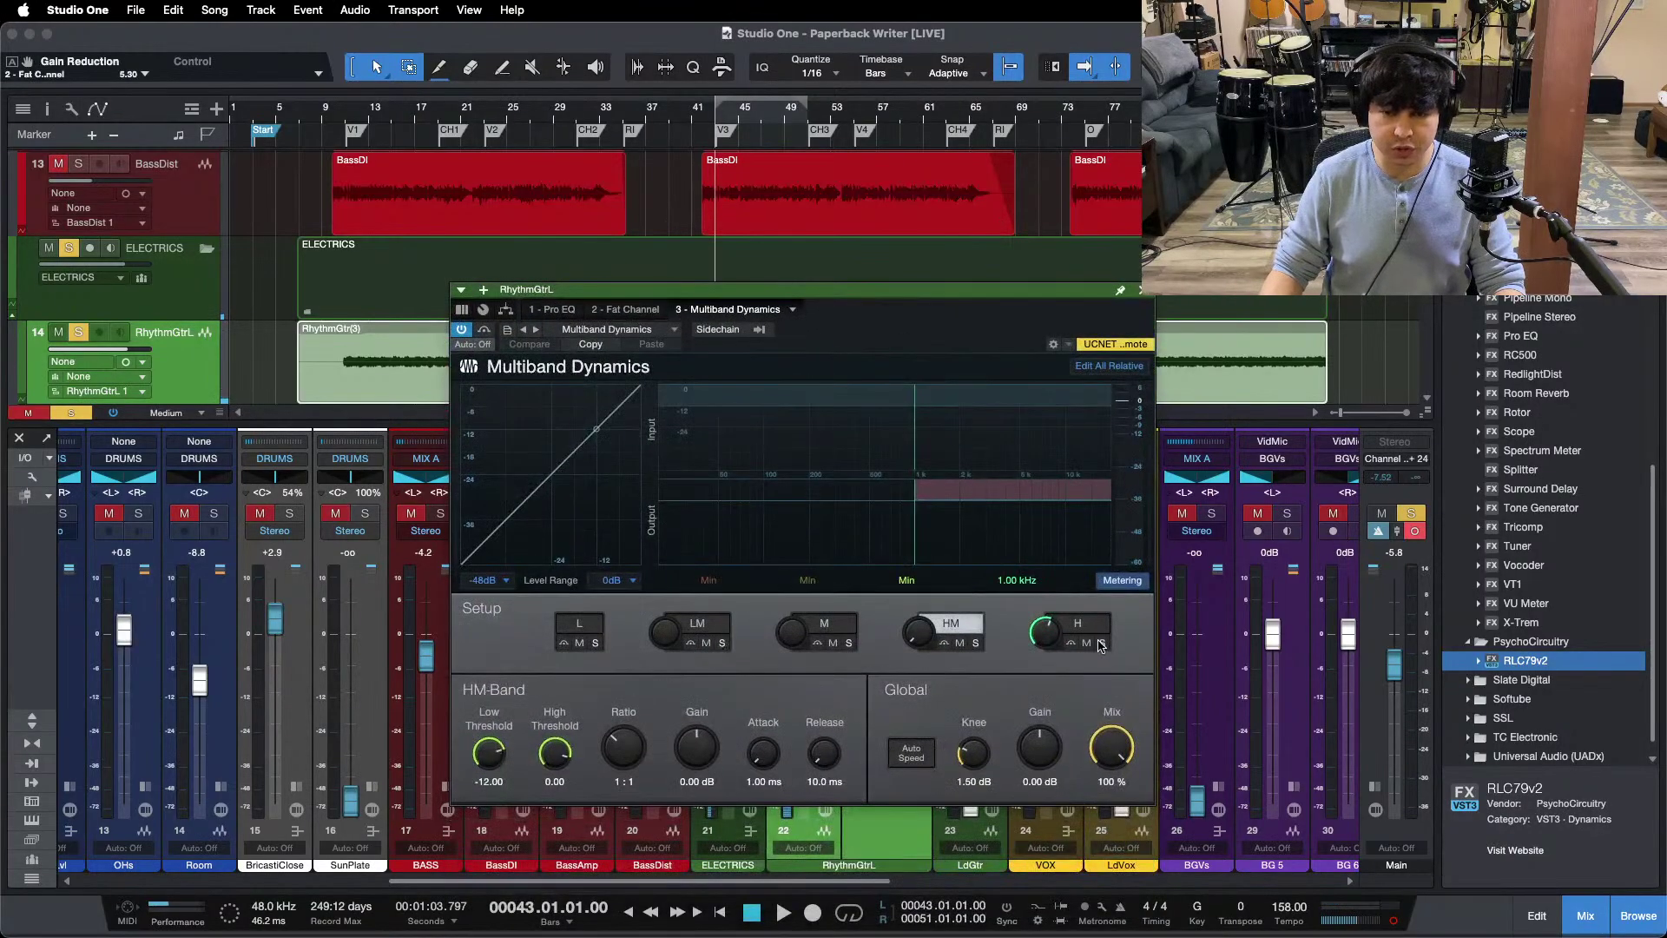
drag(509, 760, 488, 757)
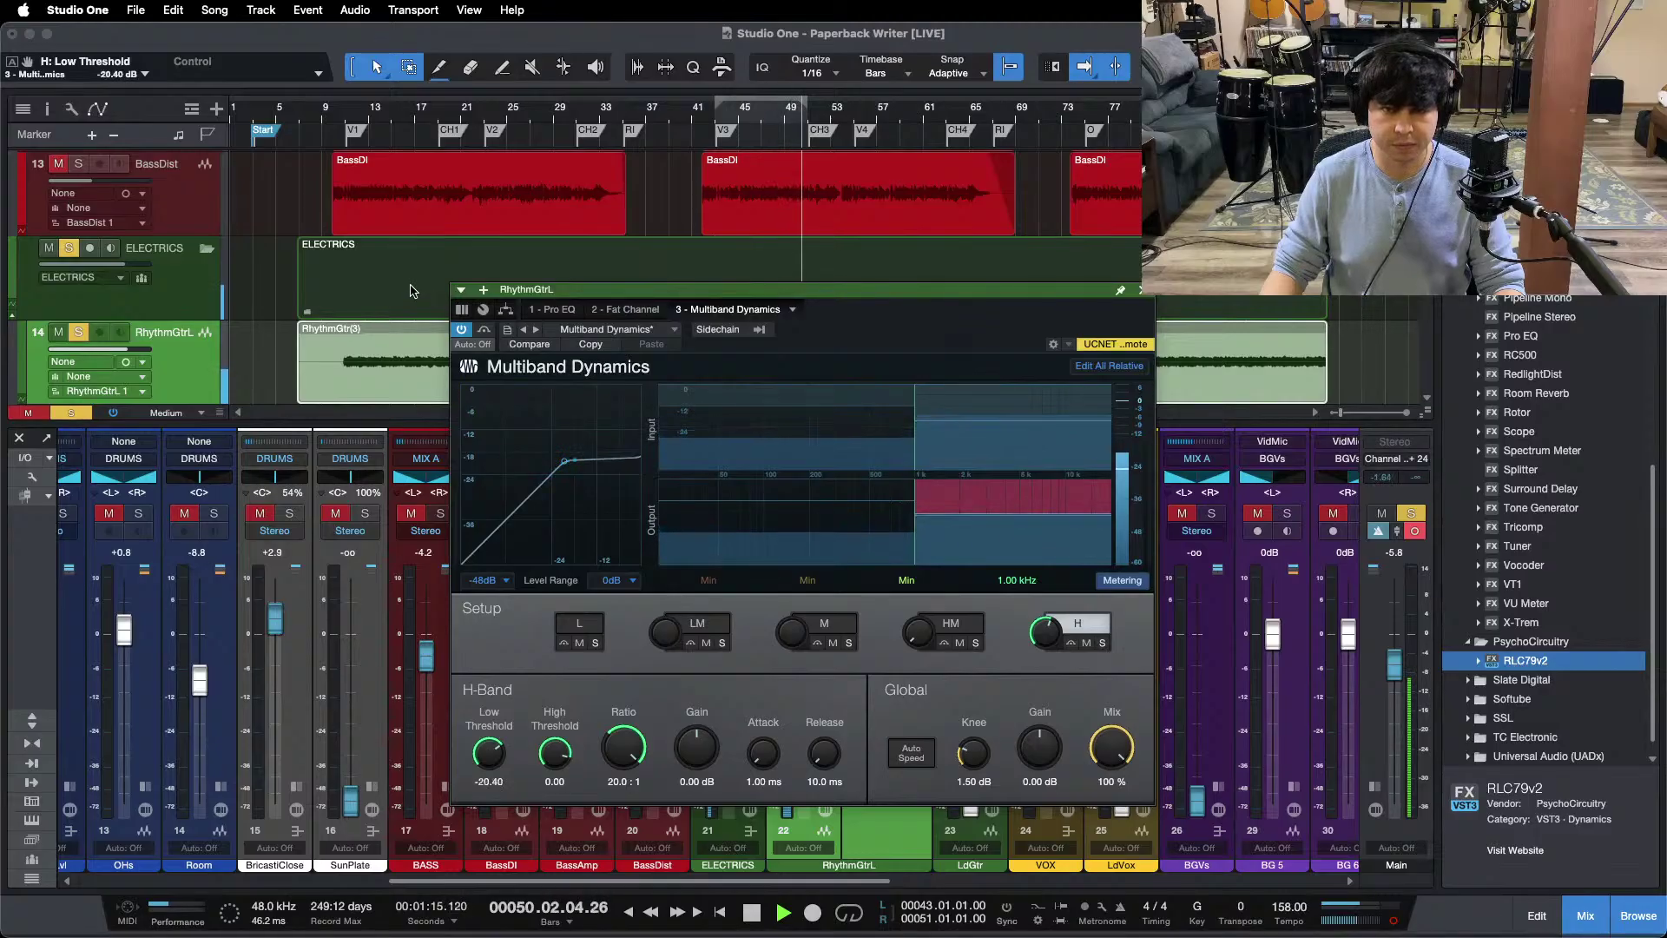
Step: Play the soloed rhythm guitar from the first verse and close the Multiband Dynamics window
click(354, 114)
click(346, 114)
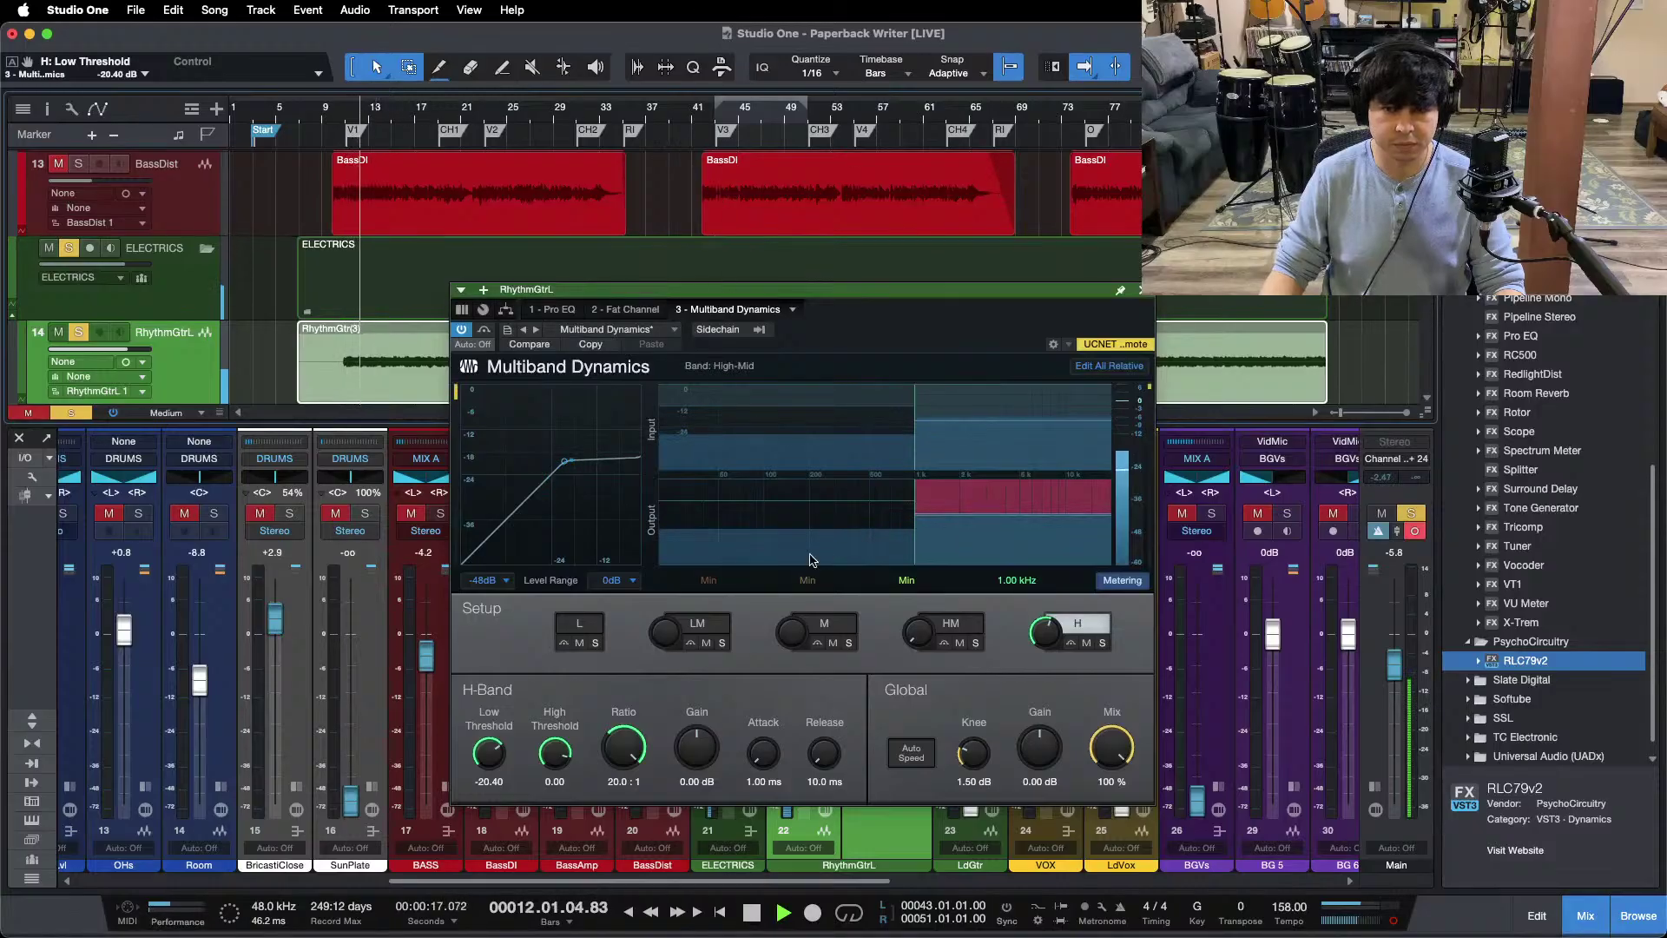
click(1142, 298)
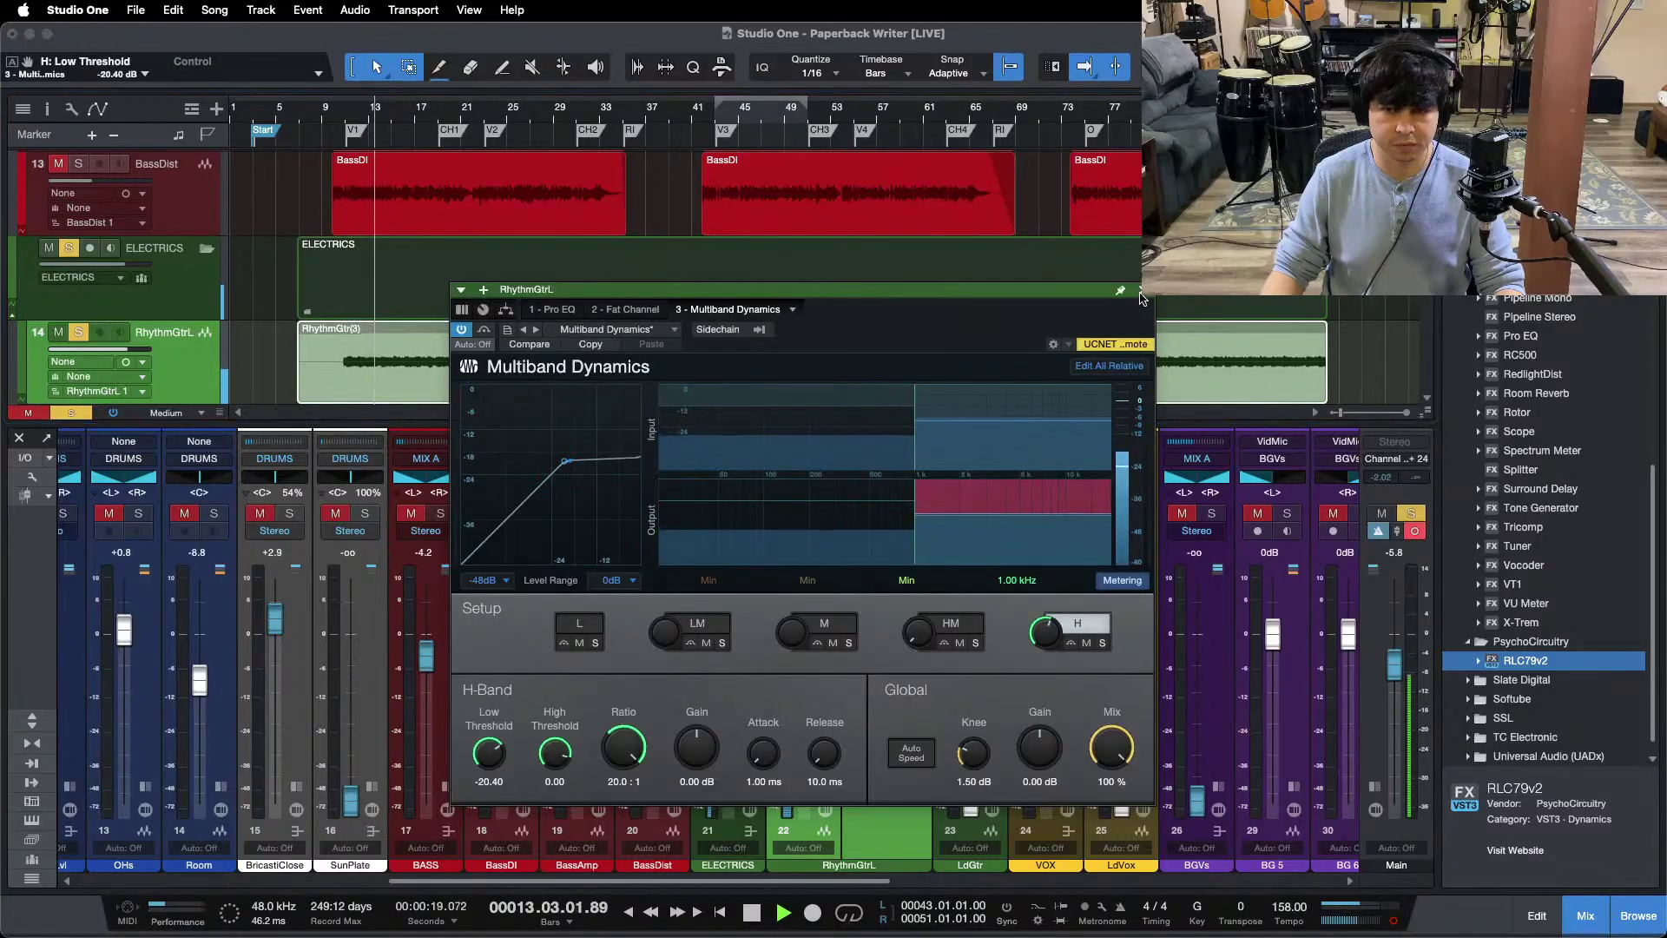
click(1141, 298)
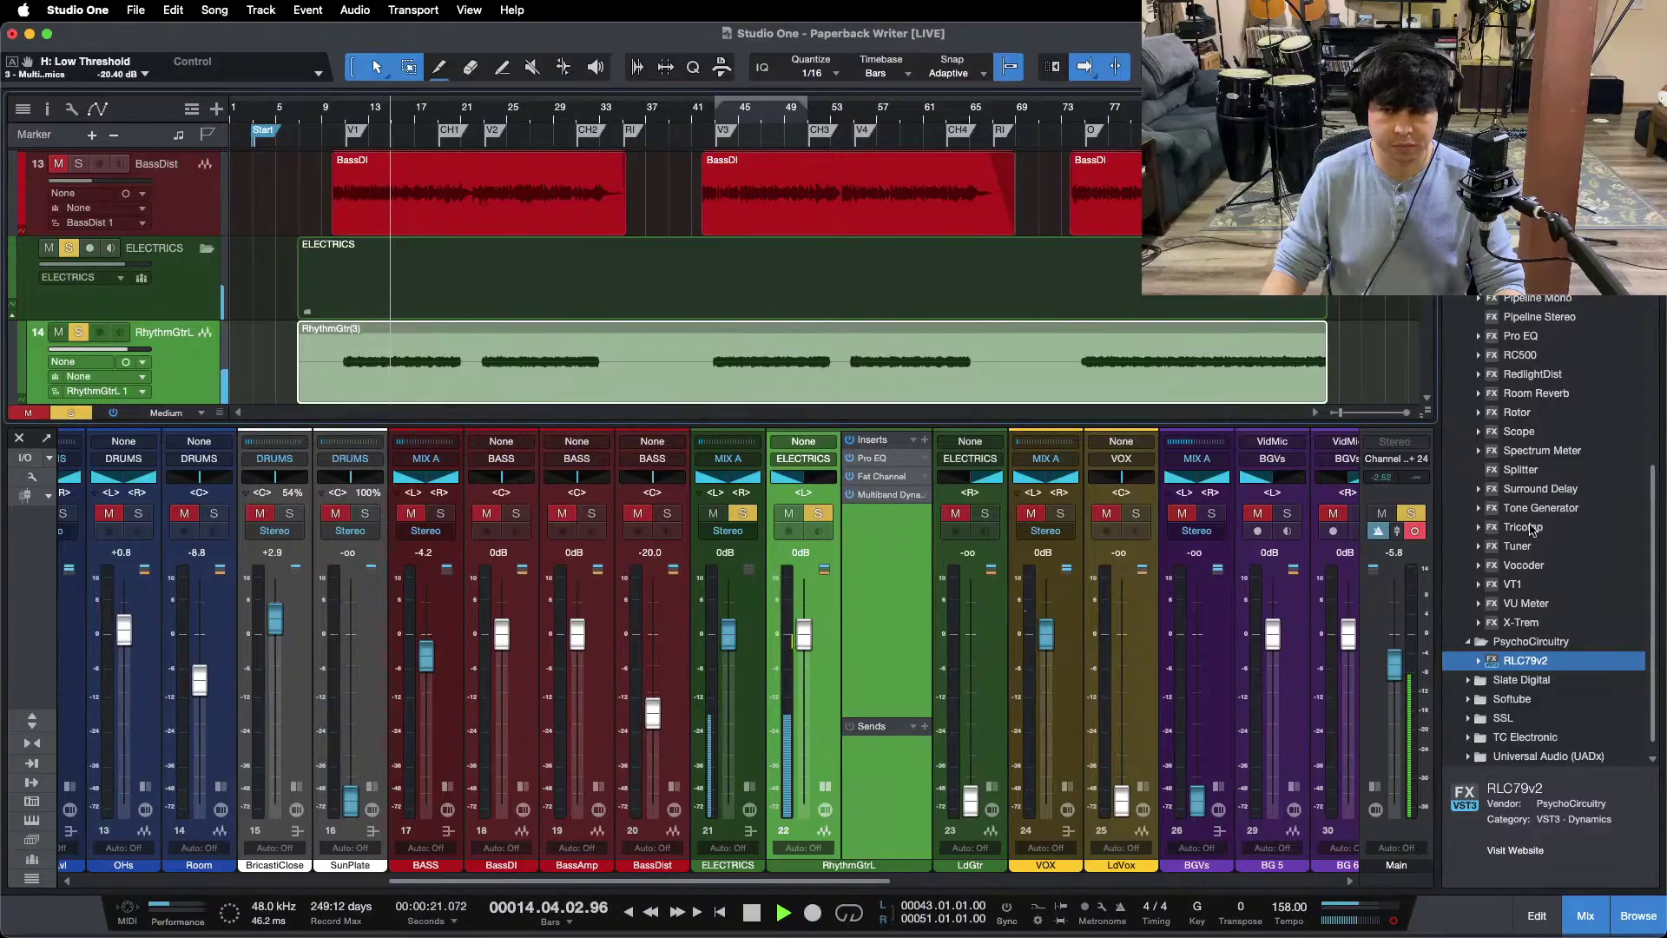
Step: Add a second Pro EQ after RhythmGtrL's Multiband Dynamics and switch its spectrum display to FFT Curve
click(1524, 337)
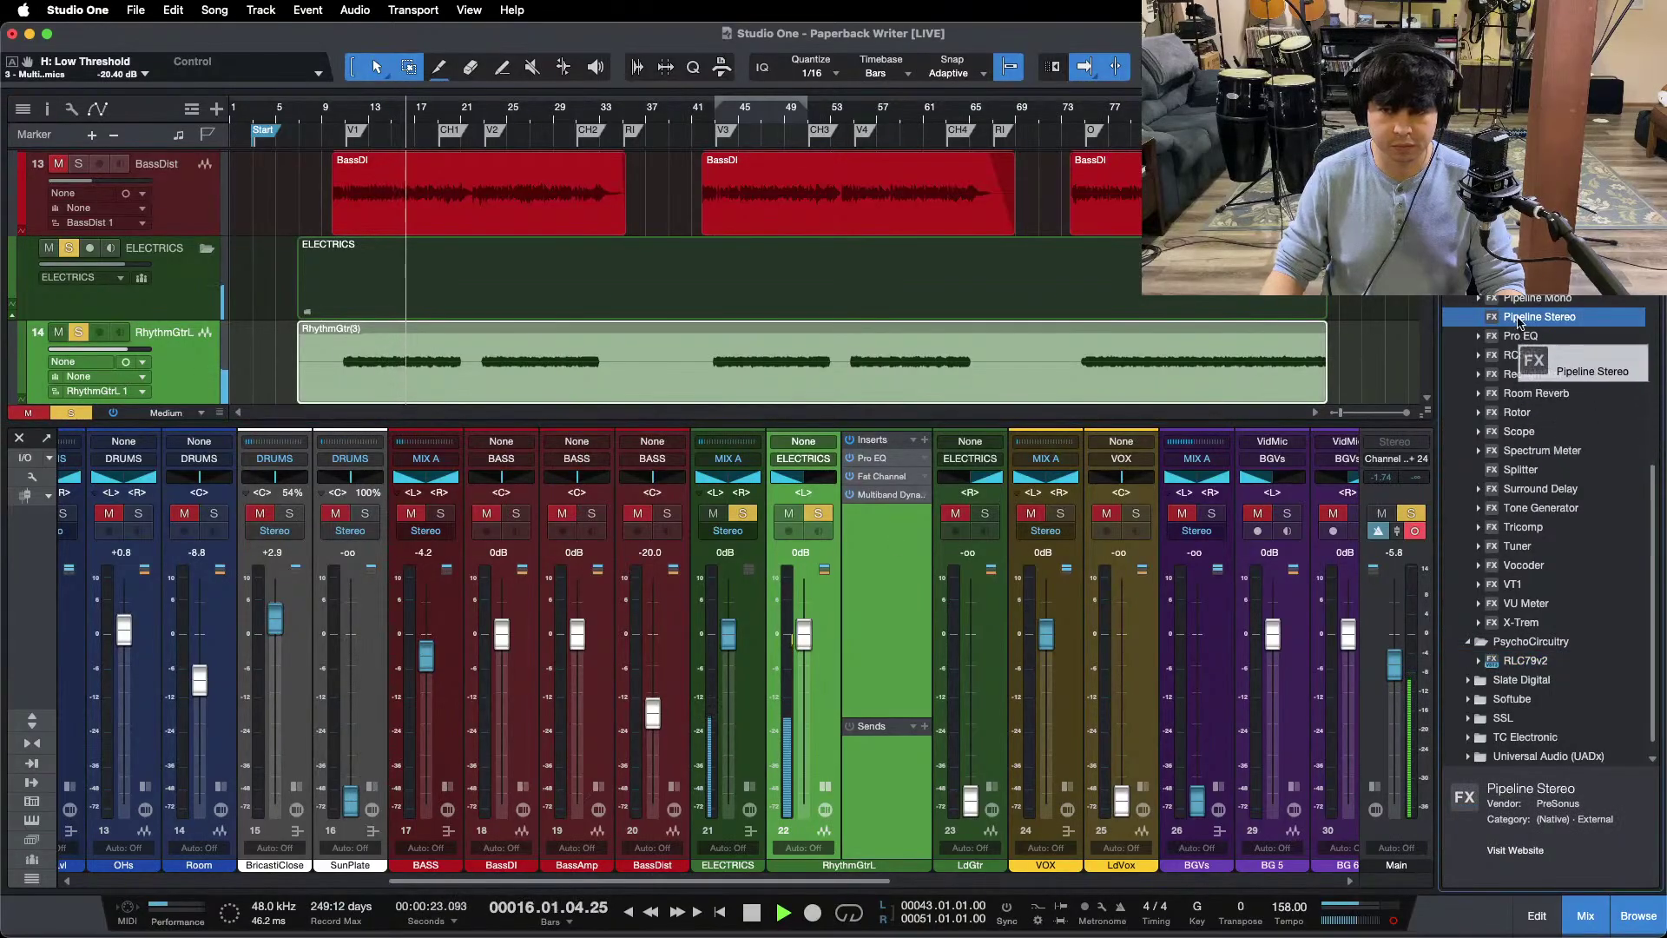
drag(1528, 336, 890, 560)
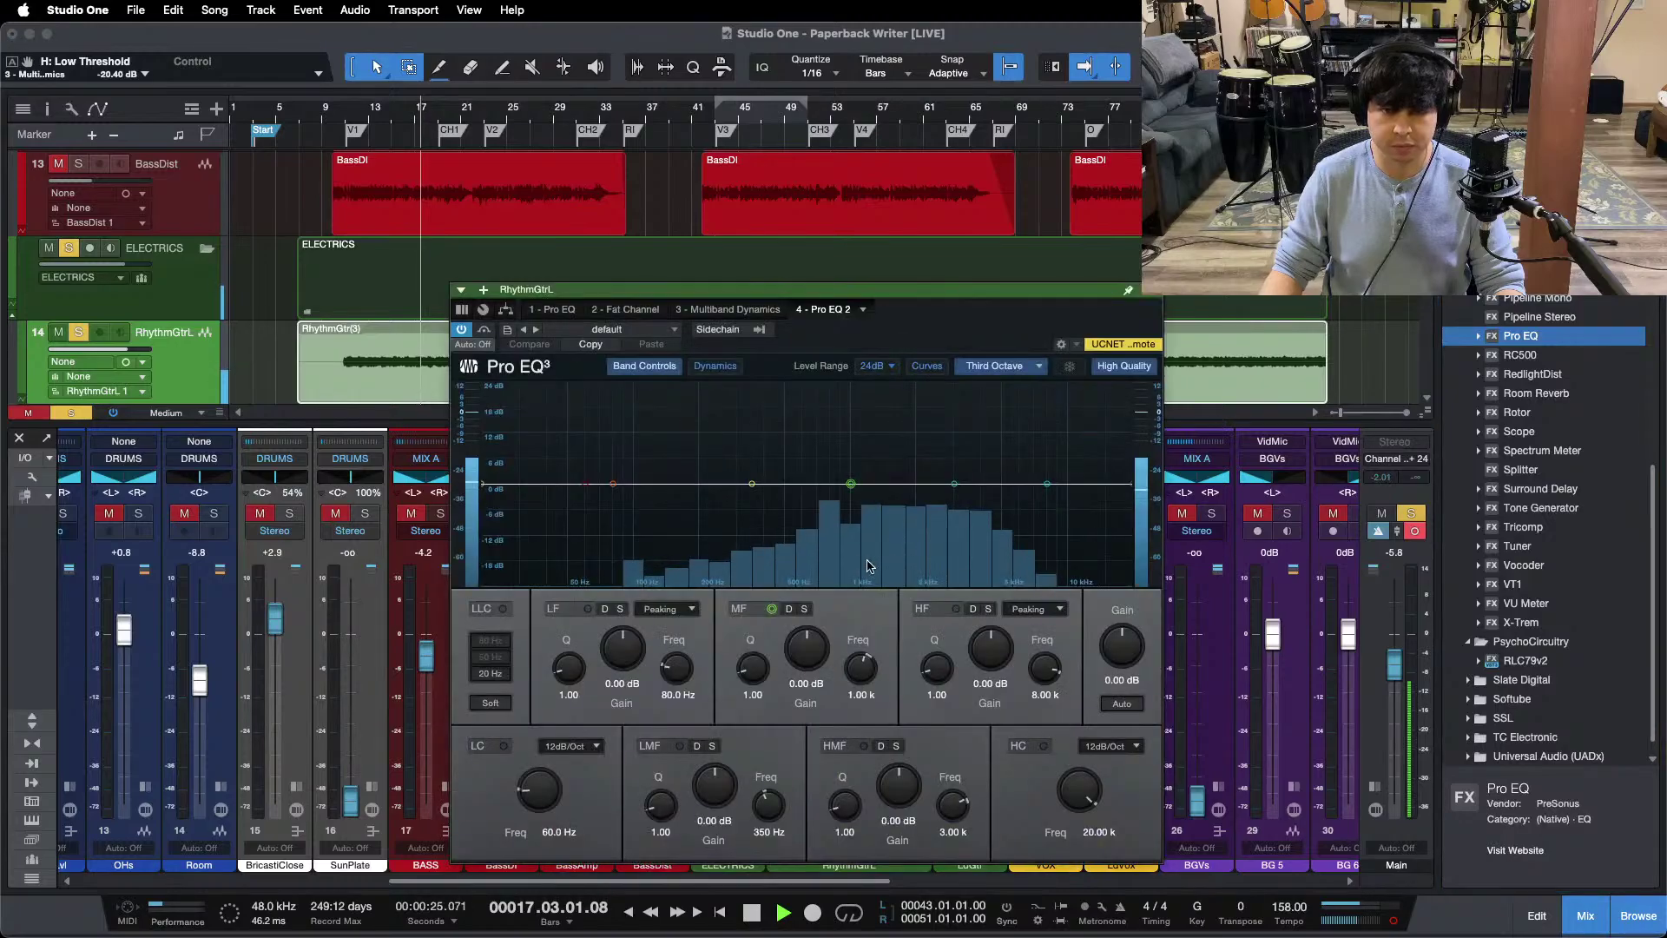
key(KP_1)
click(995, 366)
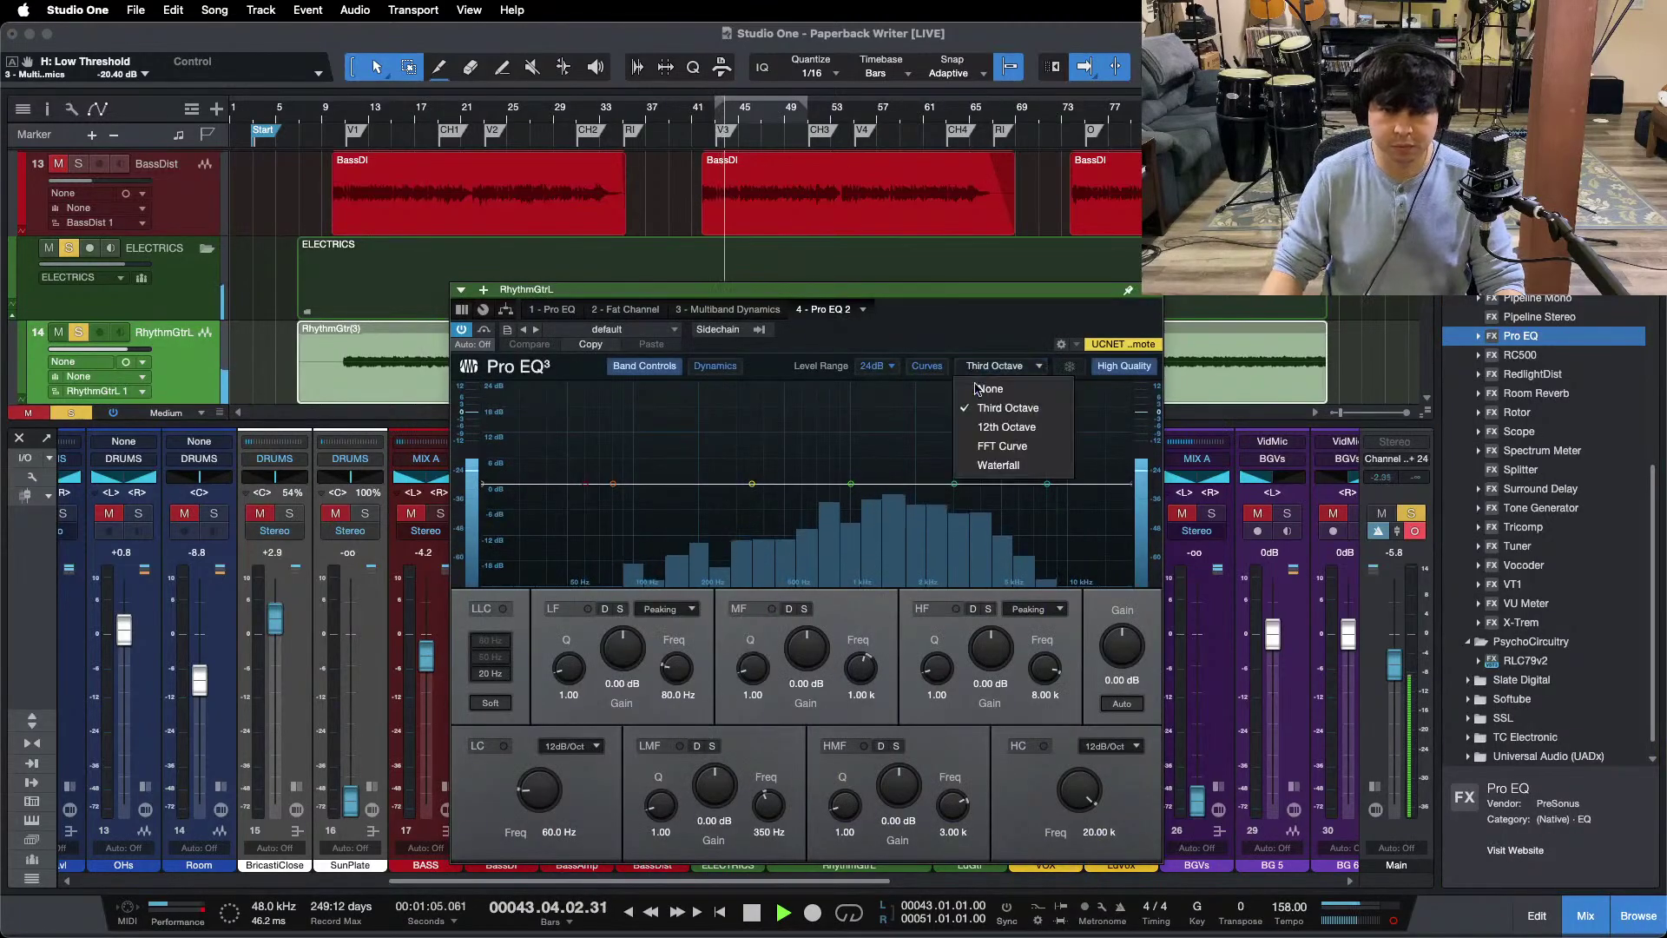
click(992, 447)
Step: Sweep the MF band with a narrow boost and cut 782 Hz by 12 dB with a Q of 24
drag(851, 484, 827, 365)
scroll(814, 460, up, 10)
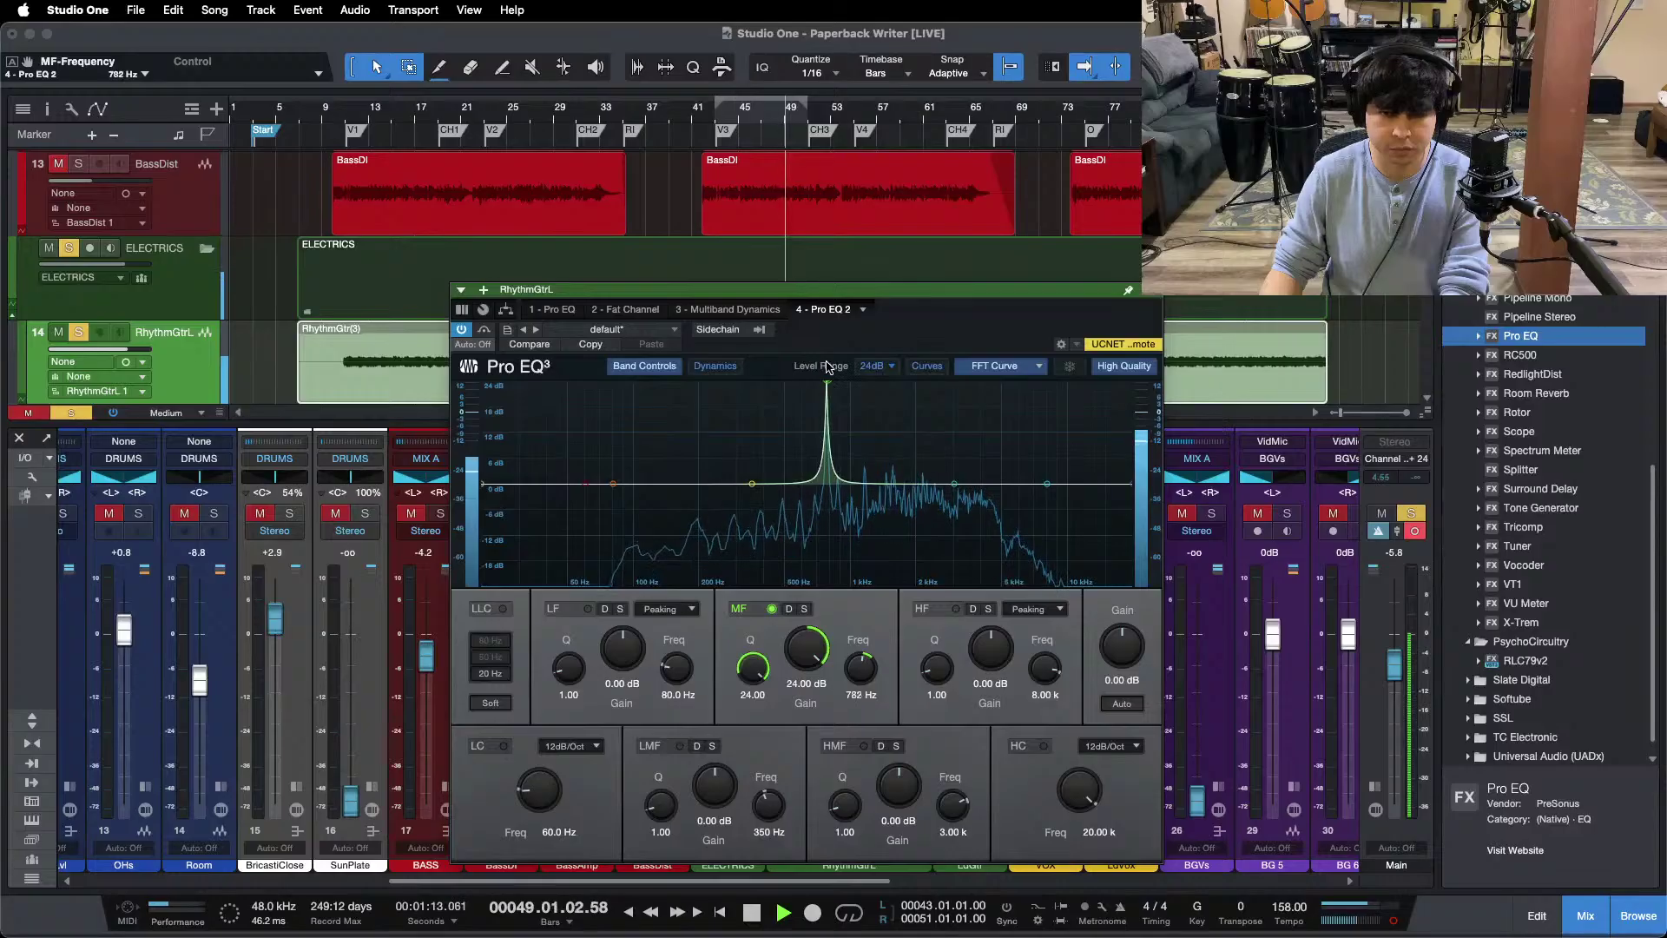
drag(807, 660, 796, 725)
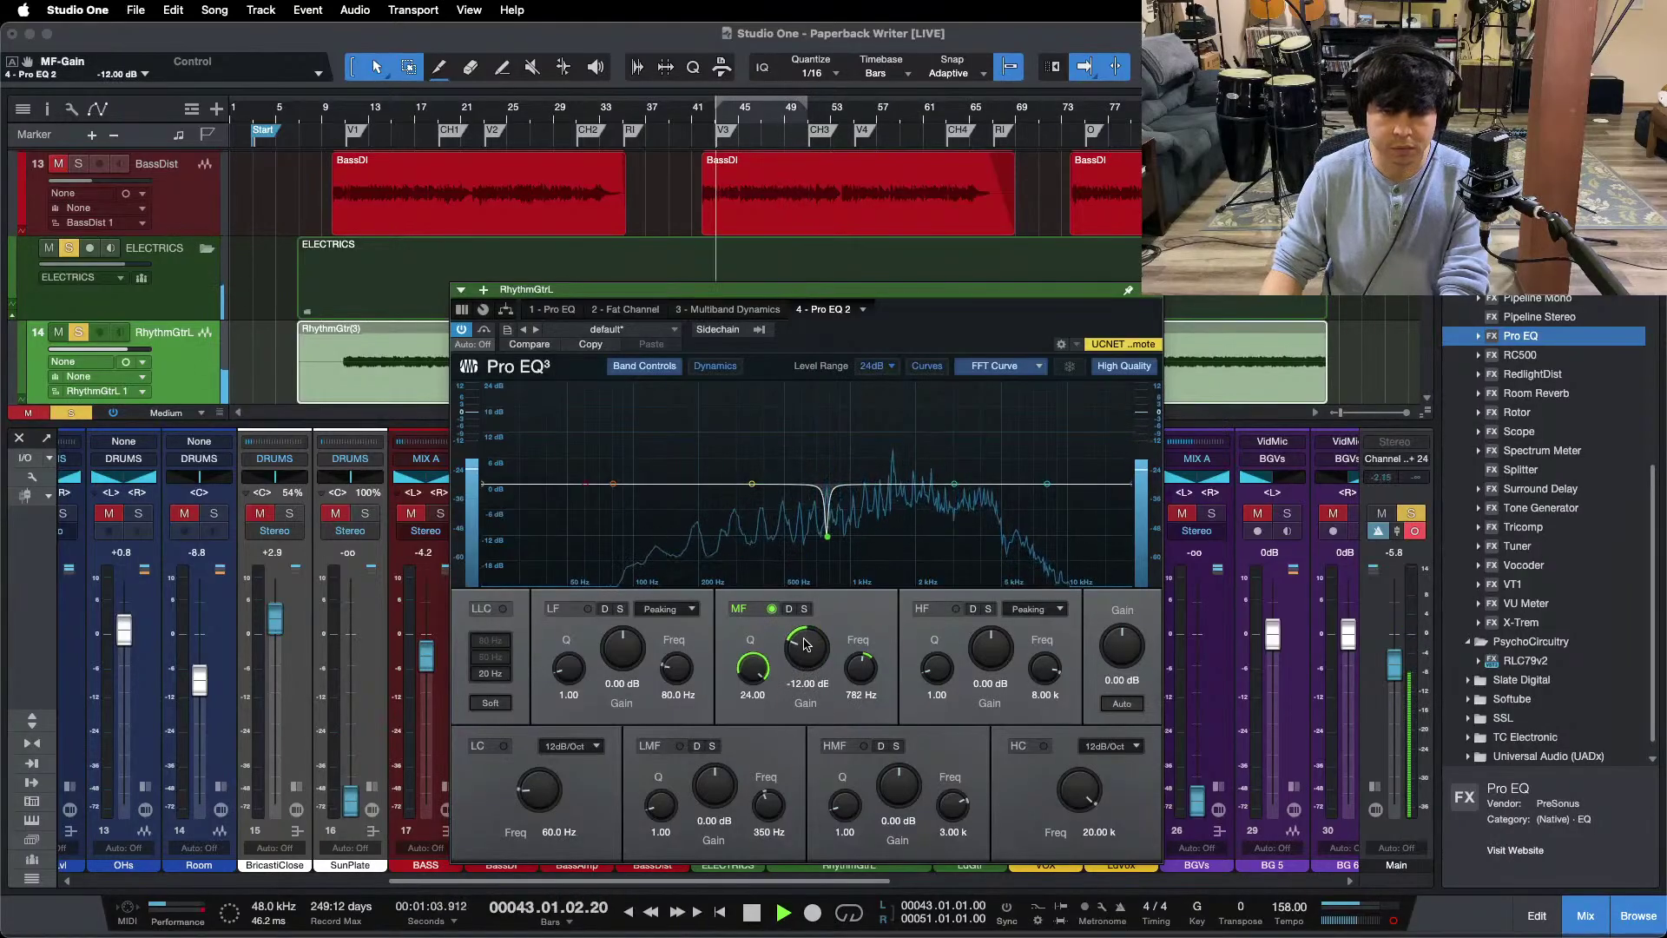
Step: Try an LF band boost at 142 Hz in Pro EQ 2, then reset the band's gain to 0 dB
drag(633, 483, 666, 412)
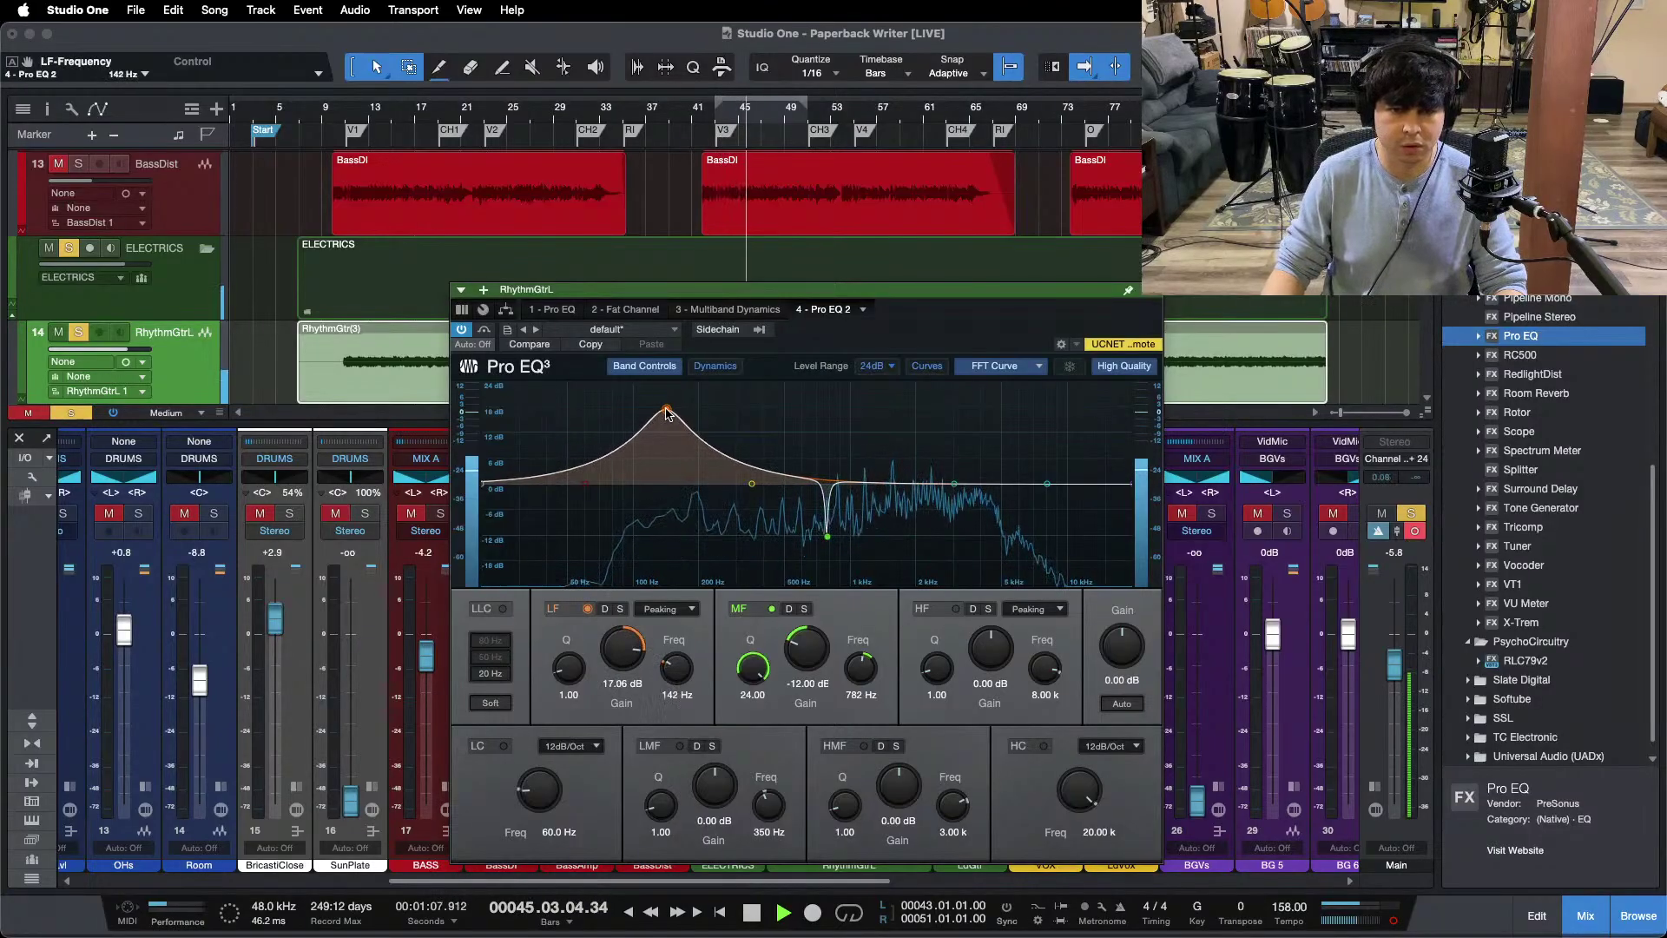
alt+click(621, 653)
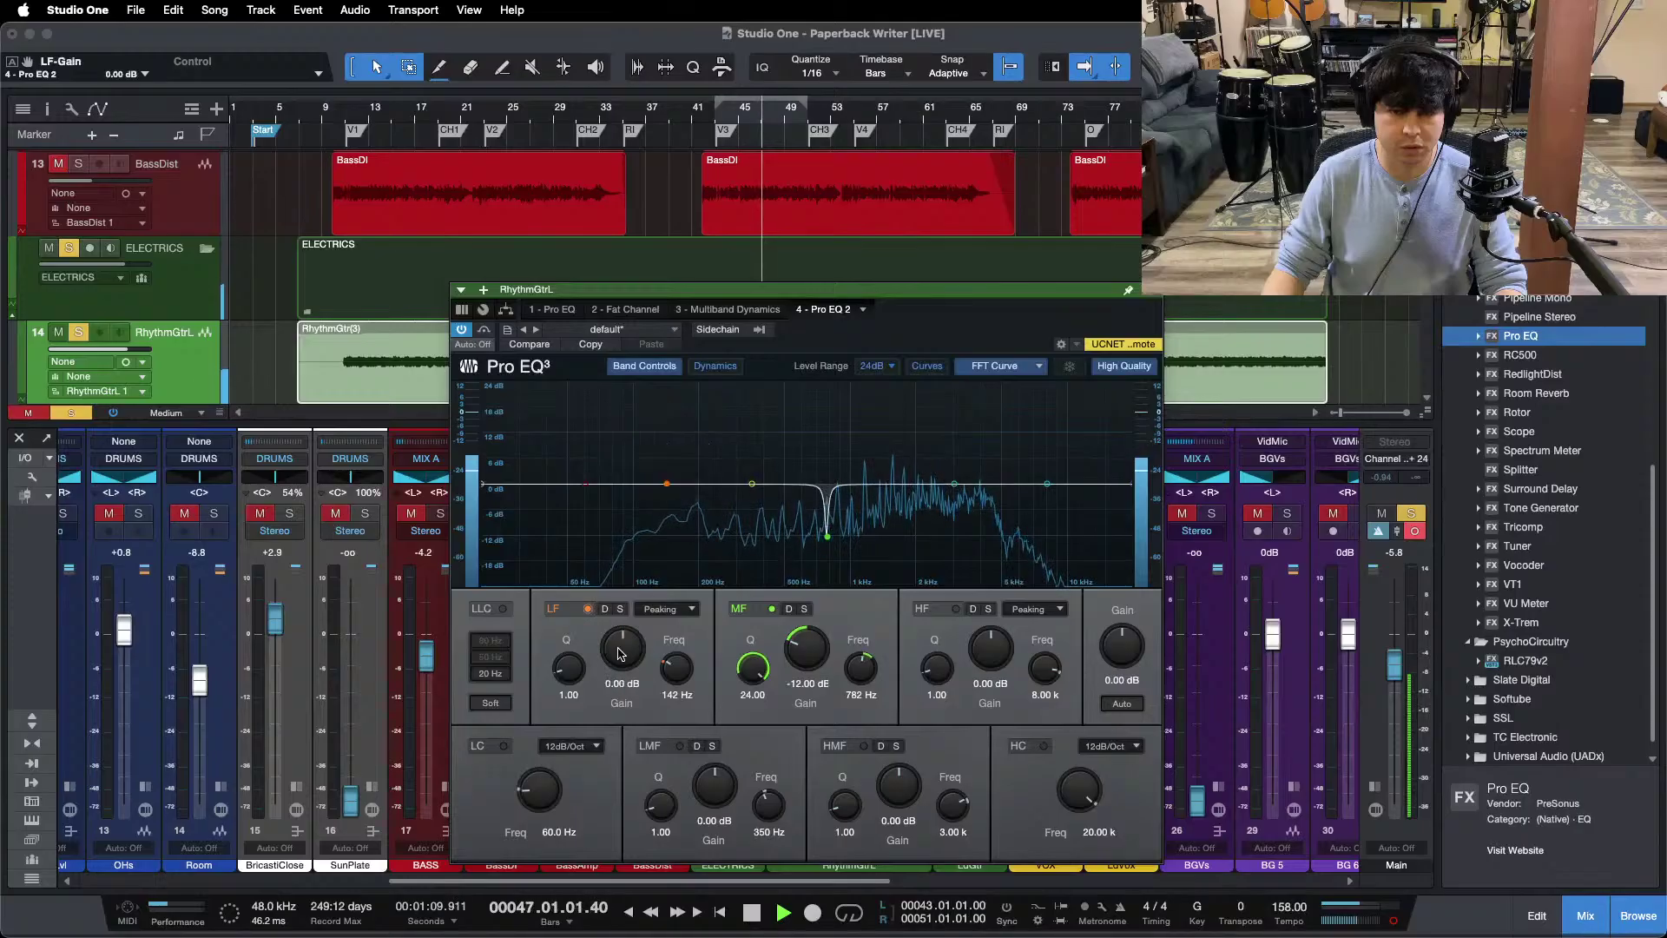
Step: Solo the HM band in Multiband Dynamics, set its ratio to 20:1, low threshold to -27.96 dB and gain to 1.44 dB, and unsolo it
click(737, 310)
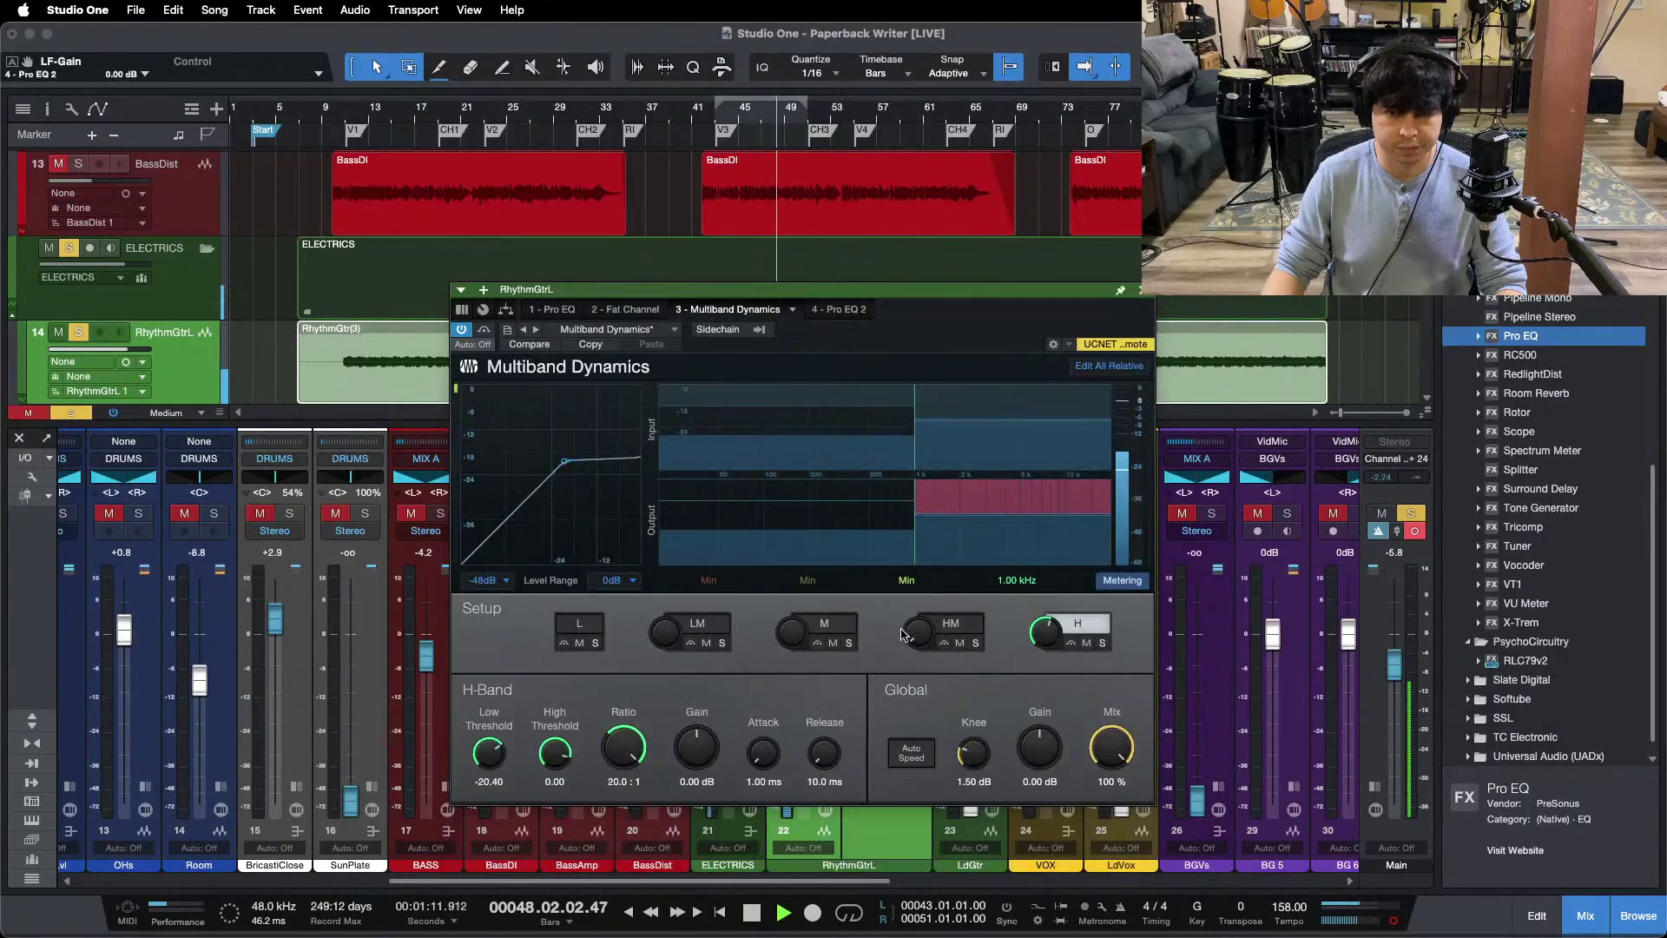
click(977, 644)
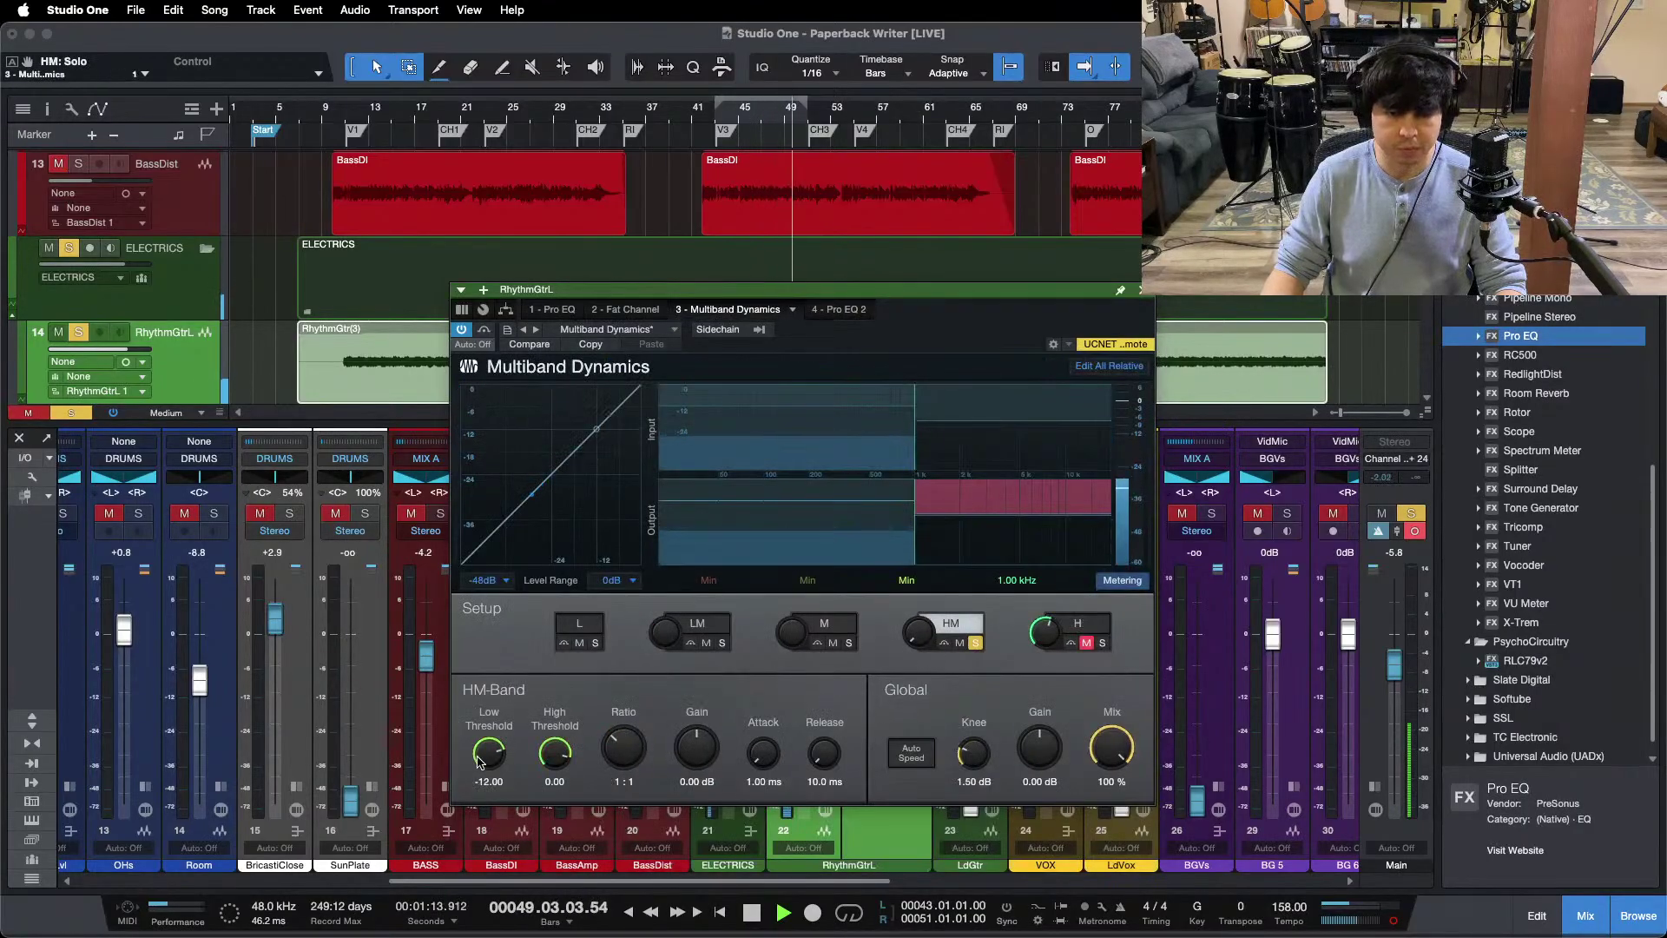
drag(622, 745, 638, 652)
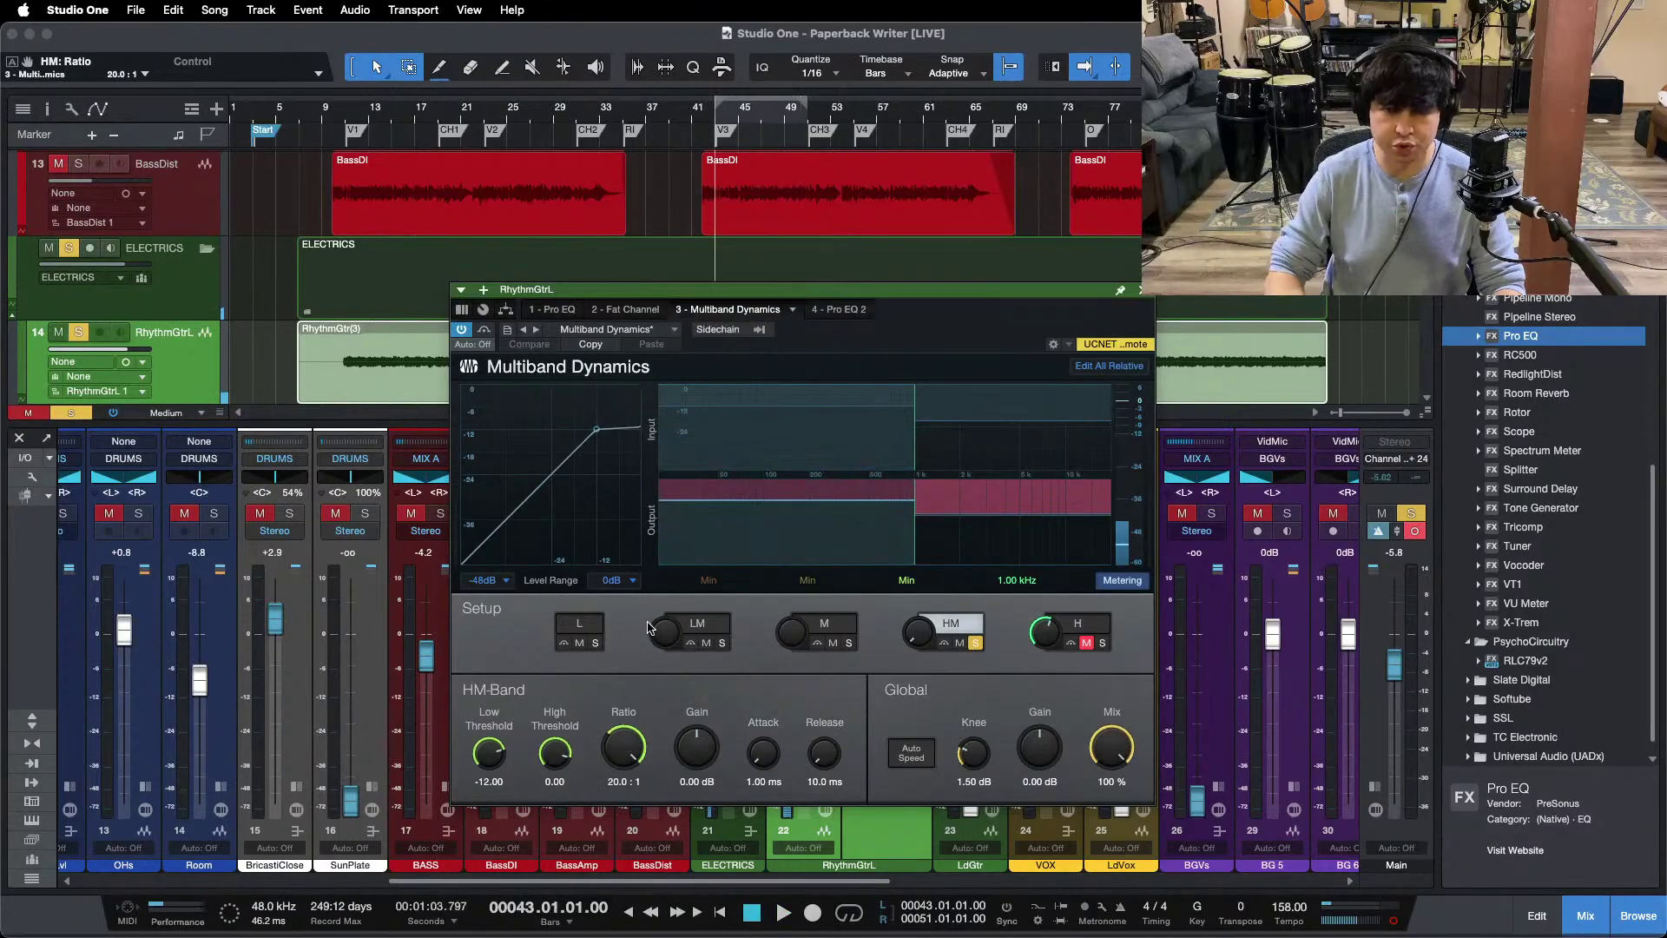
scroll(491, 754, down, 6)
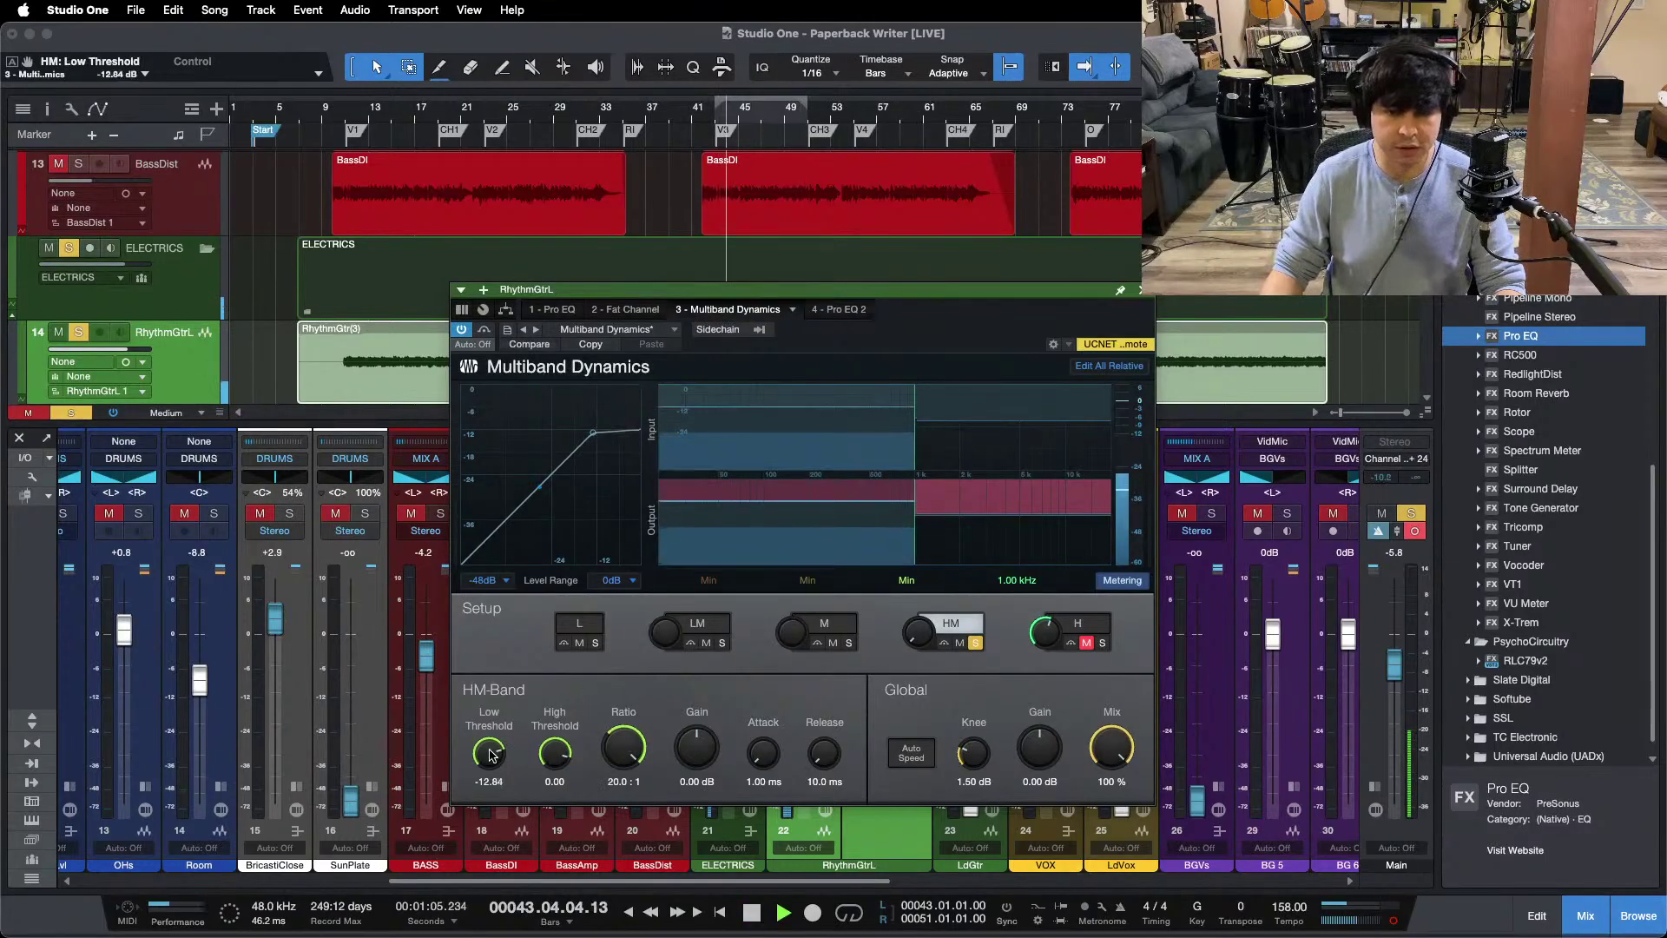
scroll(491, 753, down, 2)
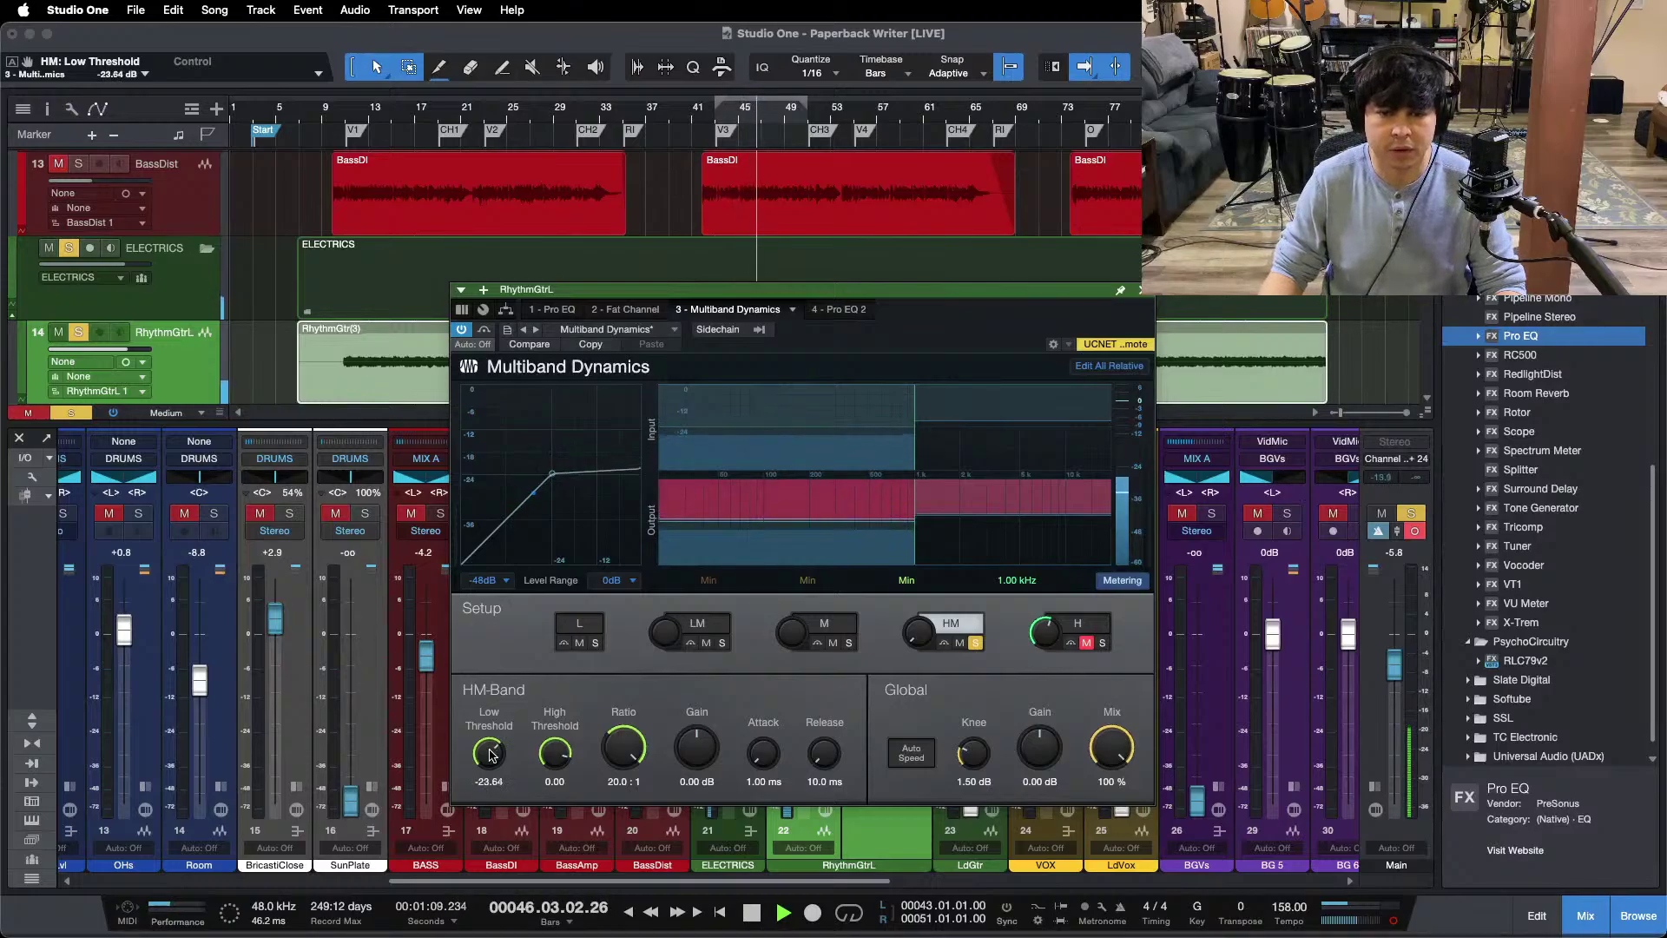
scroll(491, 754, down, 1)
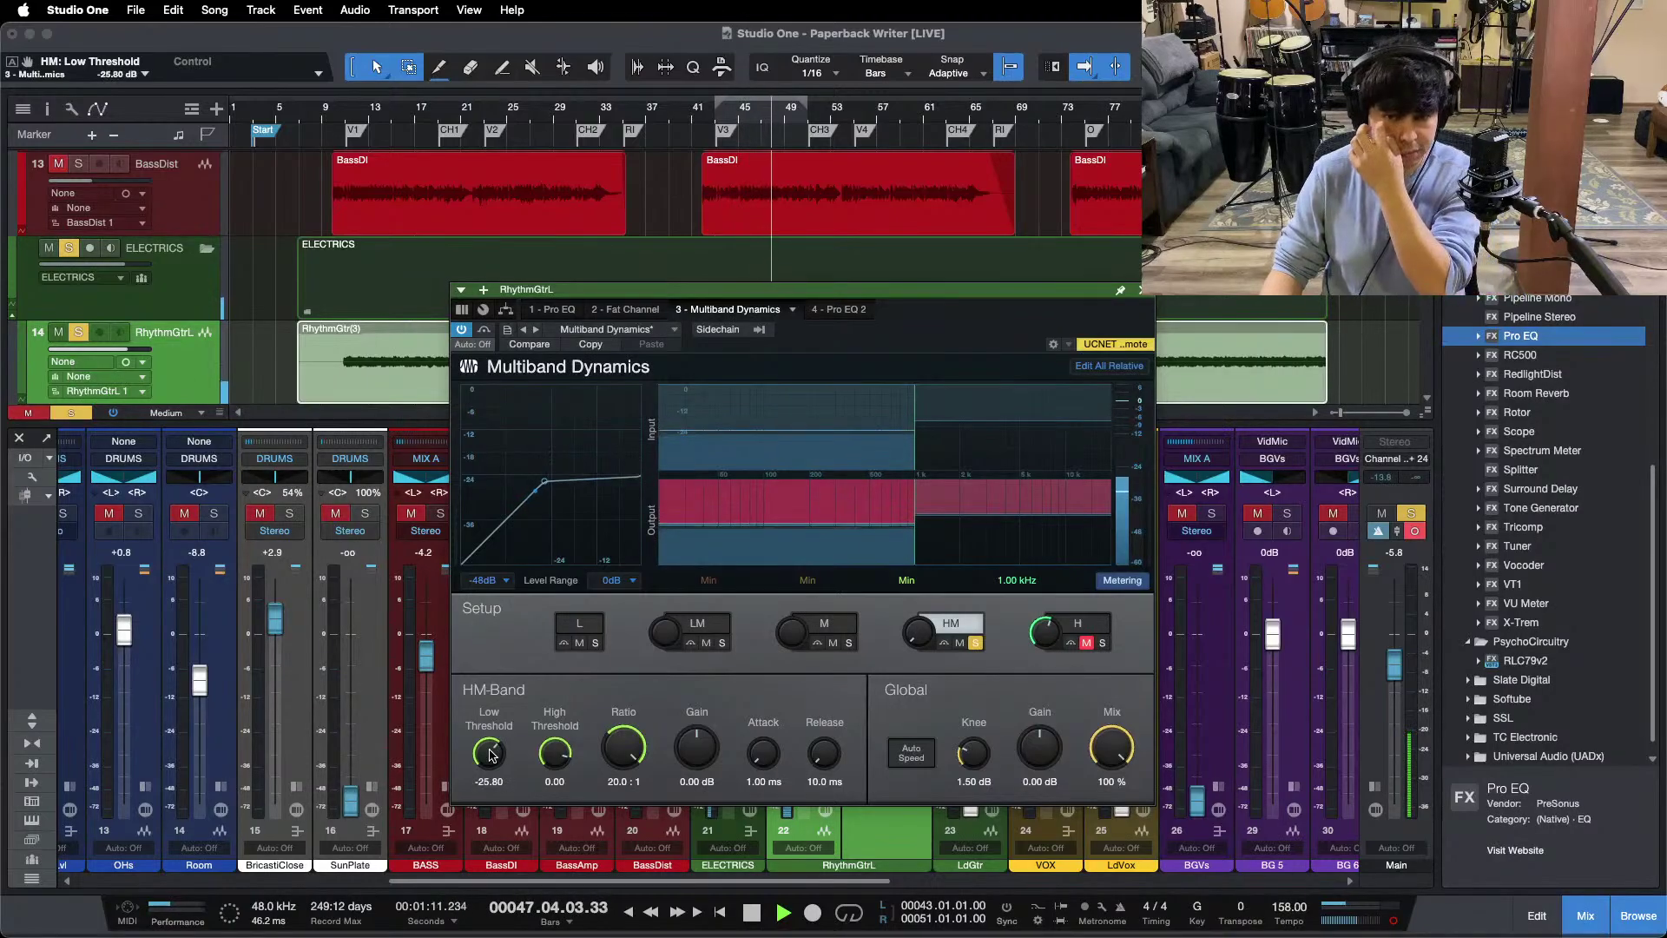
scroll(490, 753, down, 1)
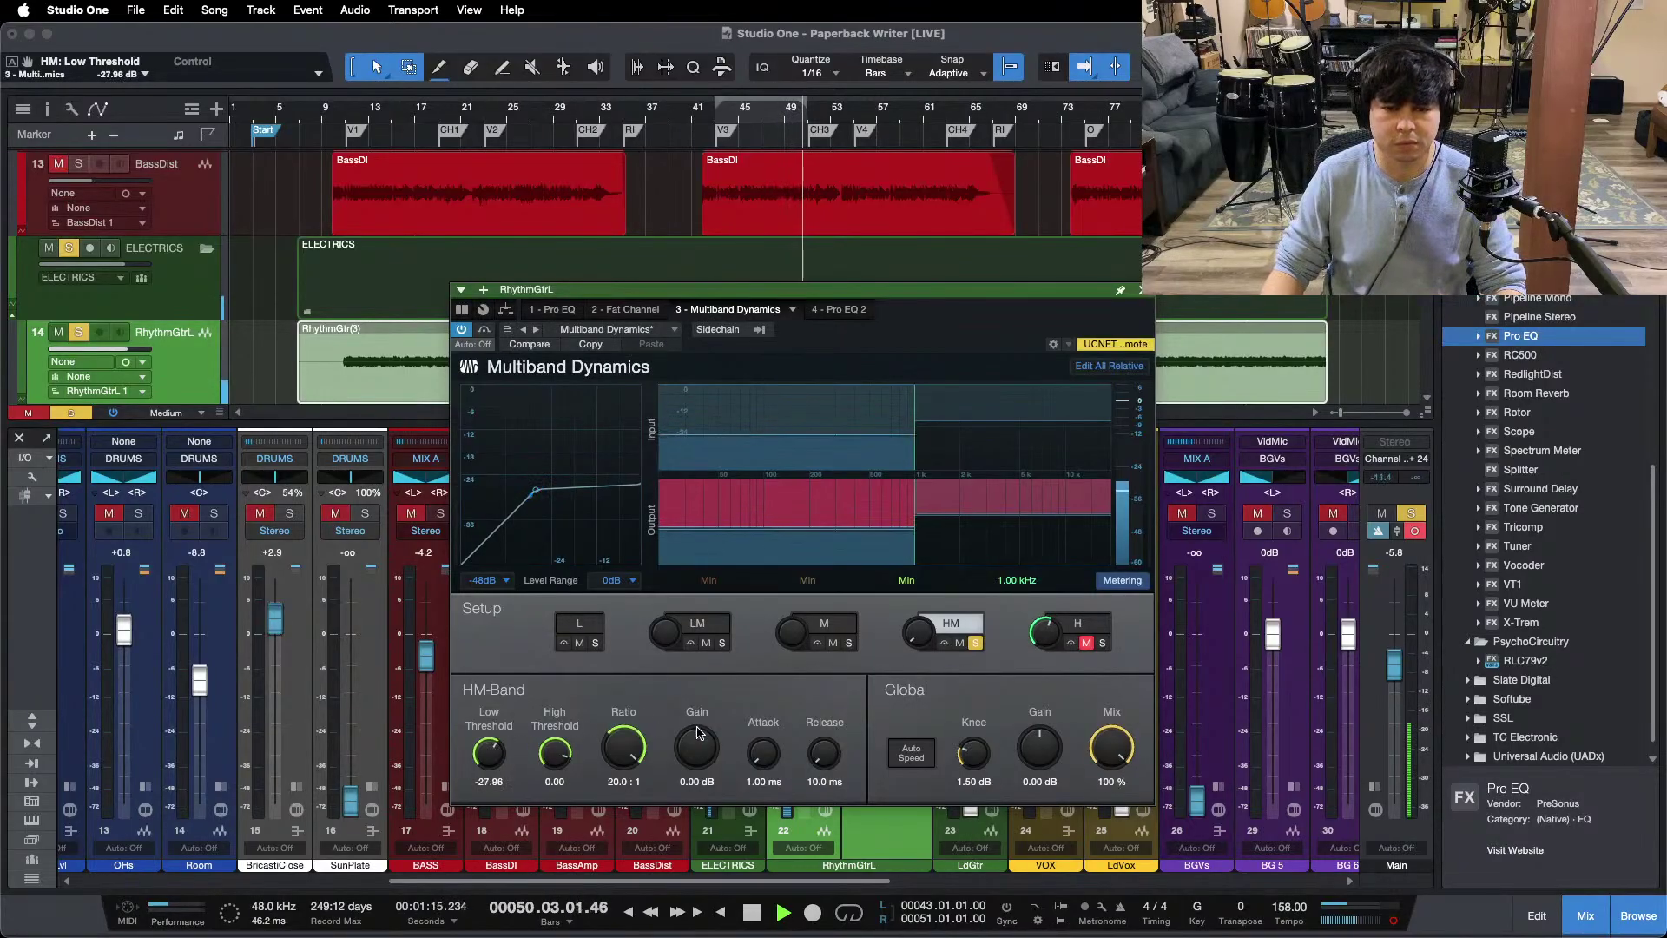
scroll(694, 749, up, 1)
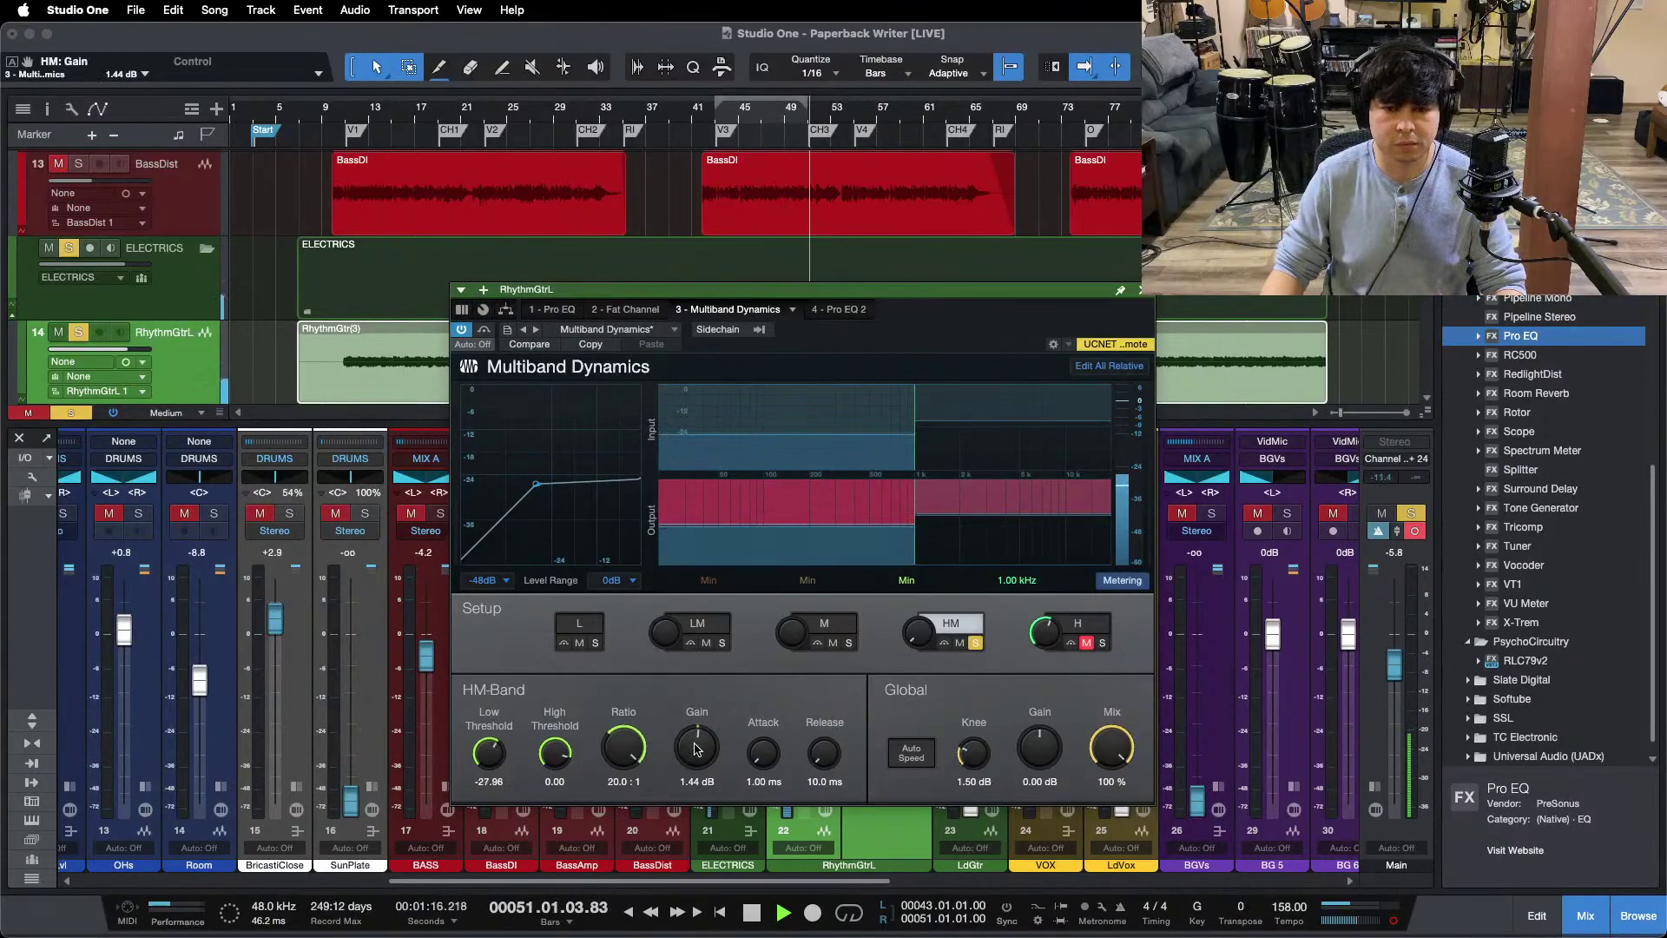
click(975, 644)
Step: Set the H band's low threshold to -21.48 dB and the HM band's gain to 3.60 dB during playback
click(1048, 617)
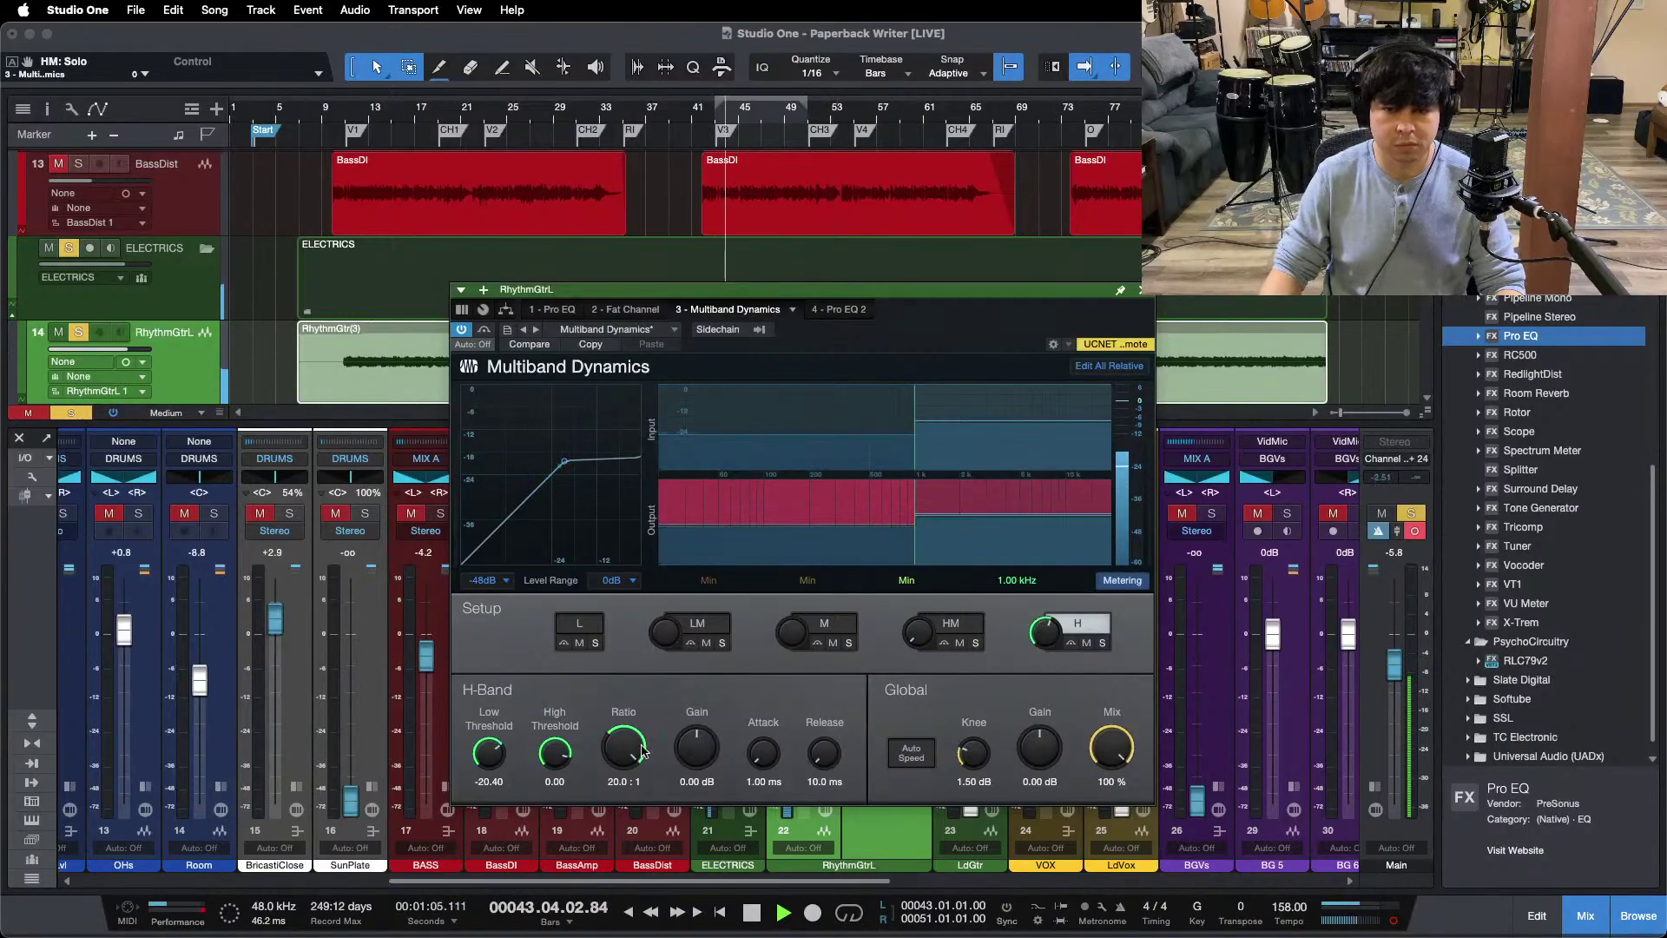
drag(488, 752, 488, 761)
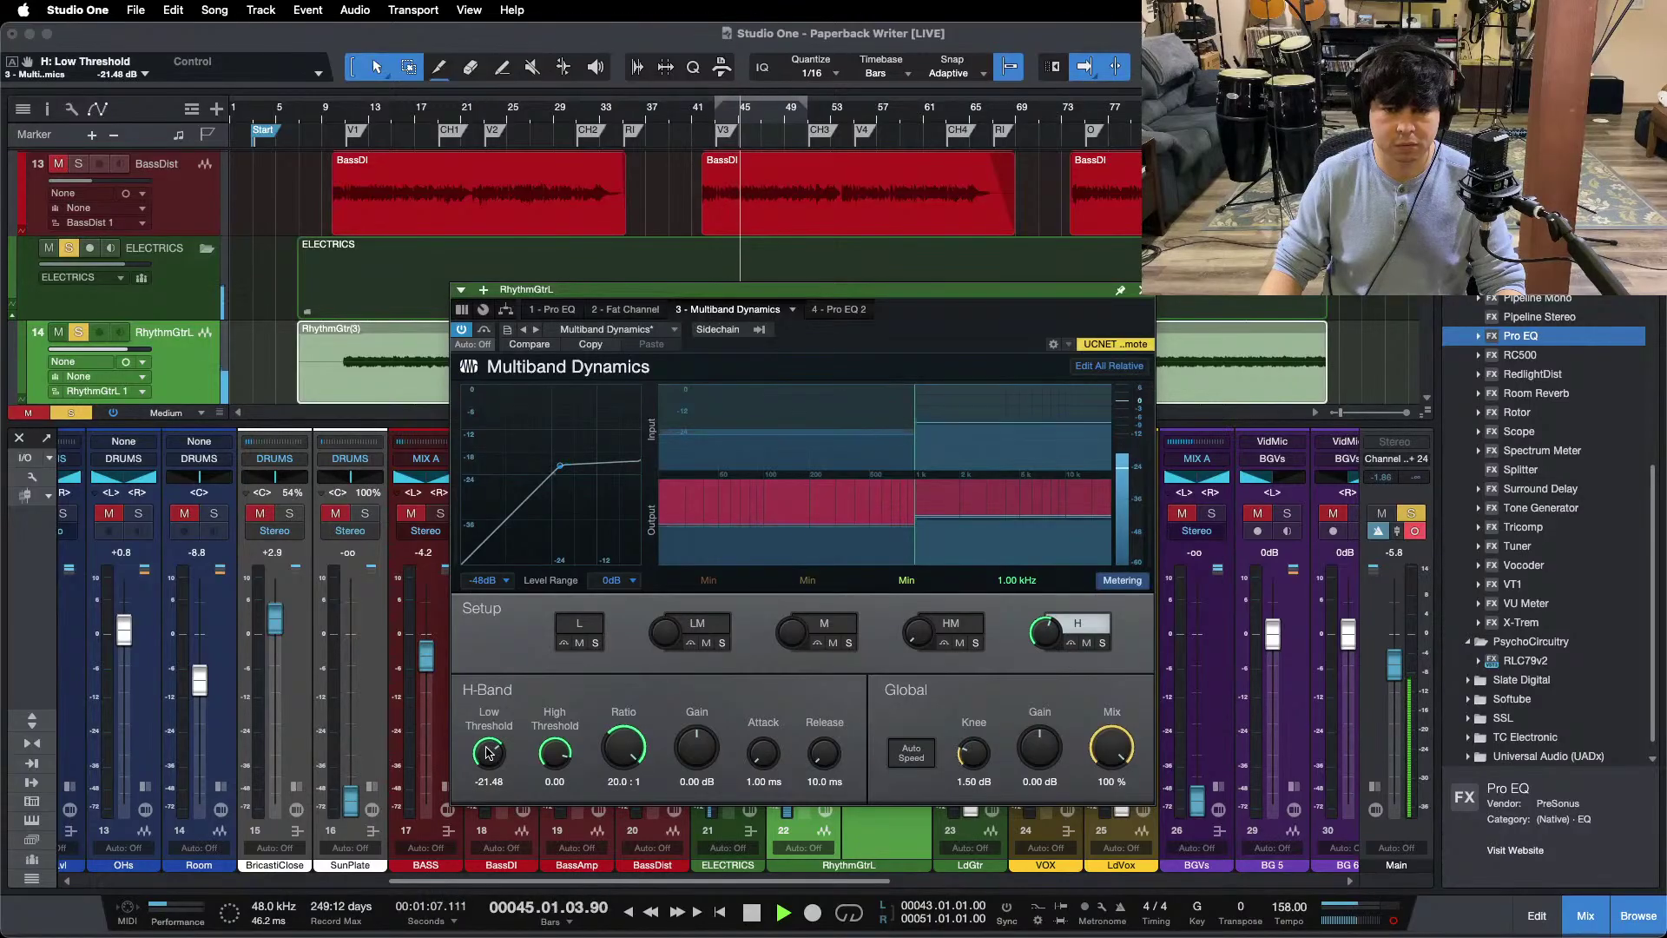
click(942, 625)
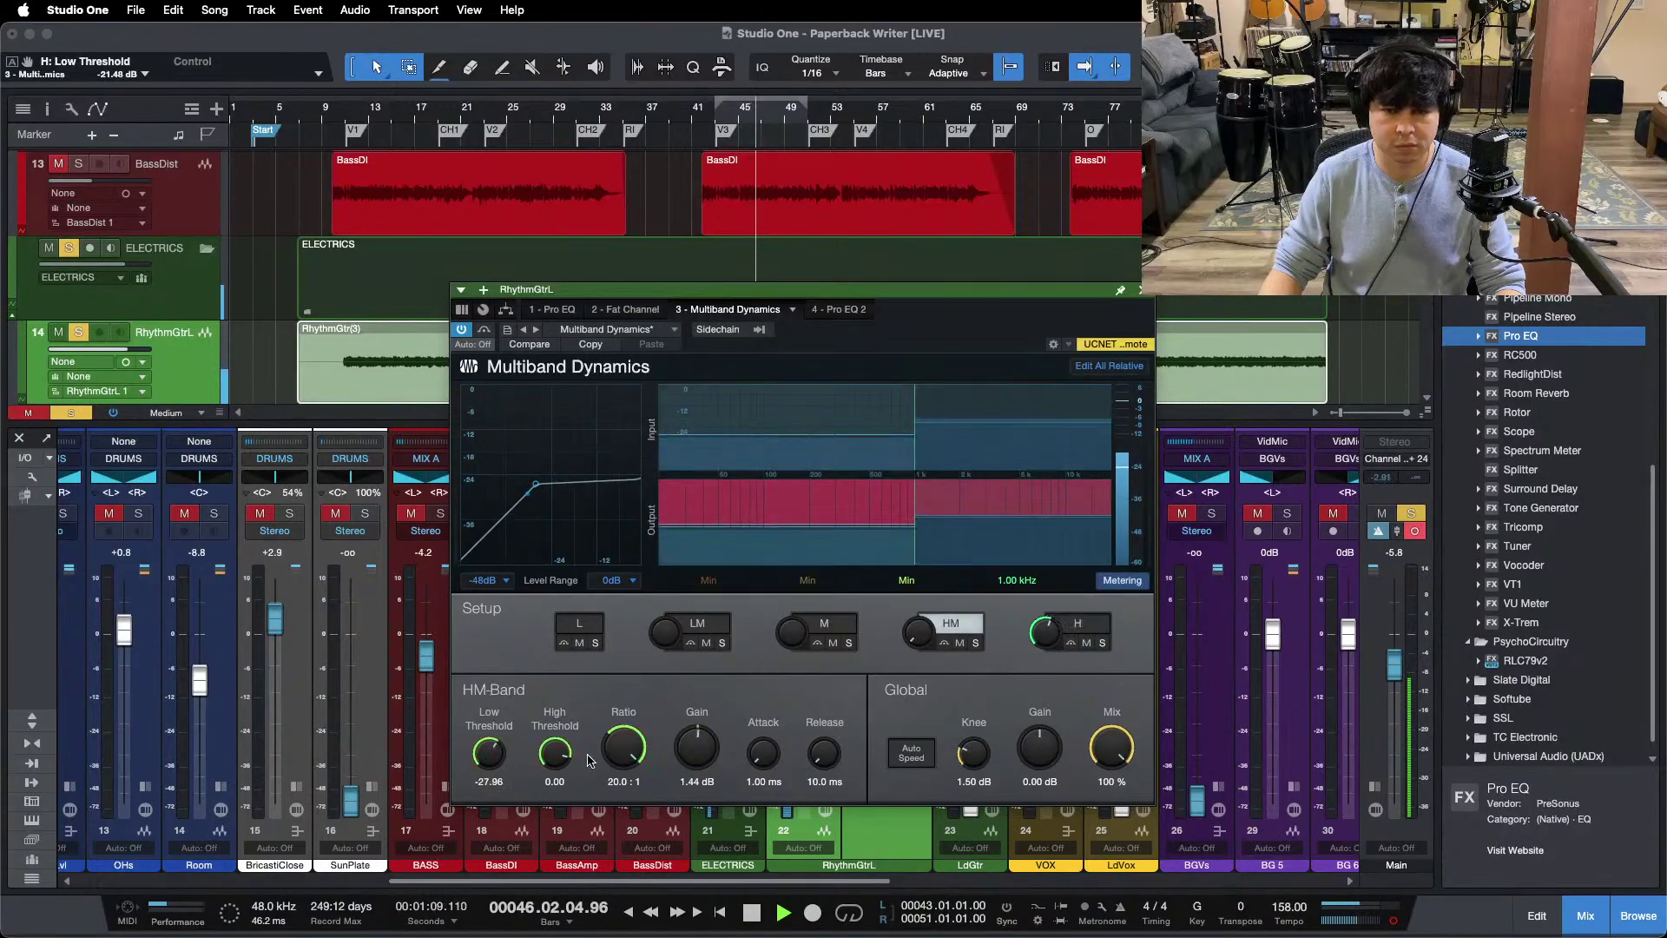
scroll(680, 749, up, 2)
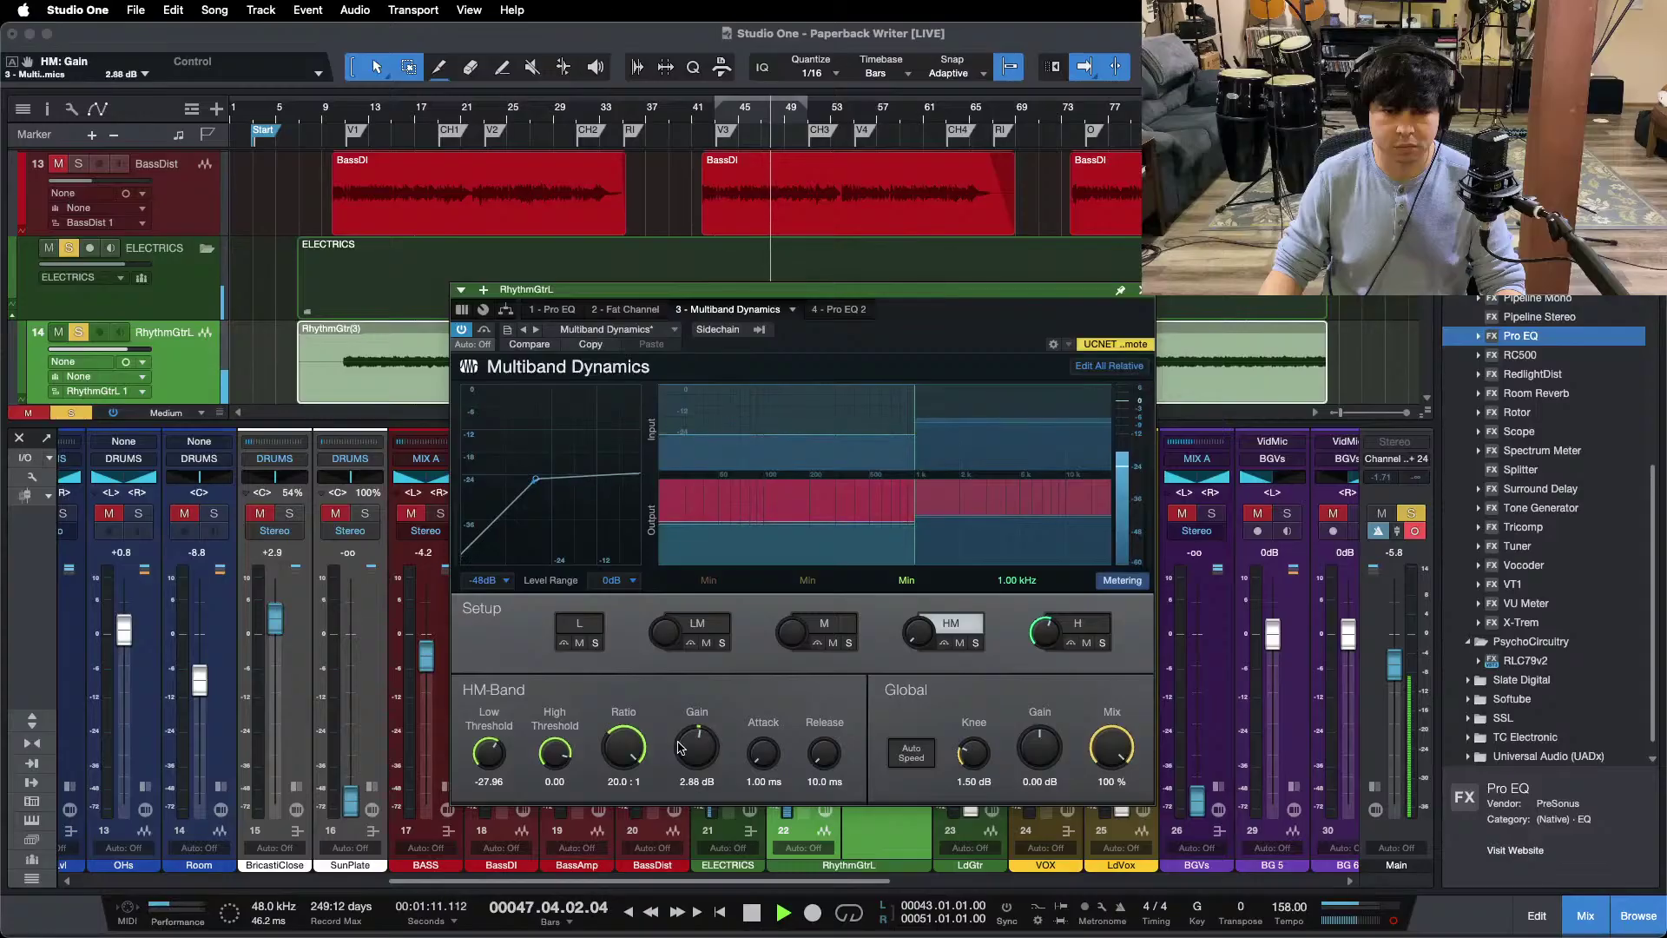
key(KP_1)
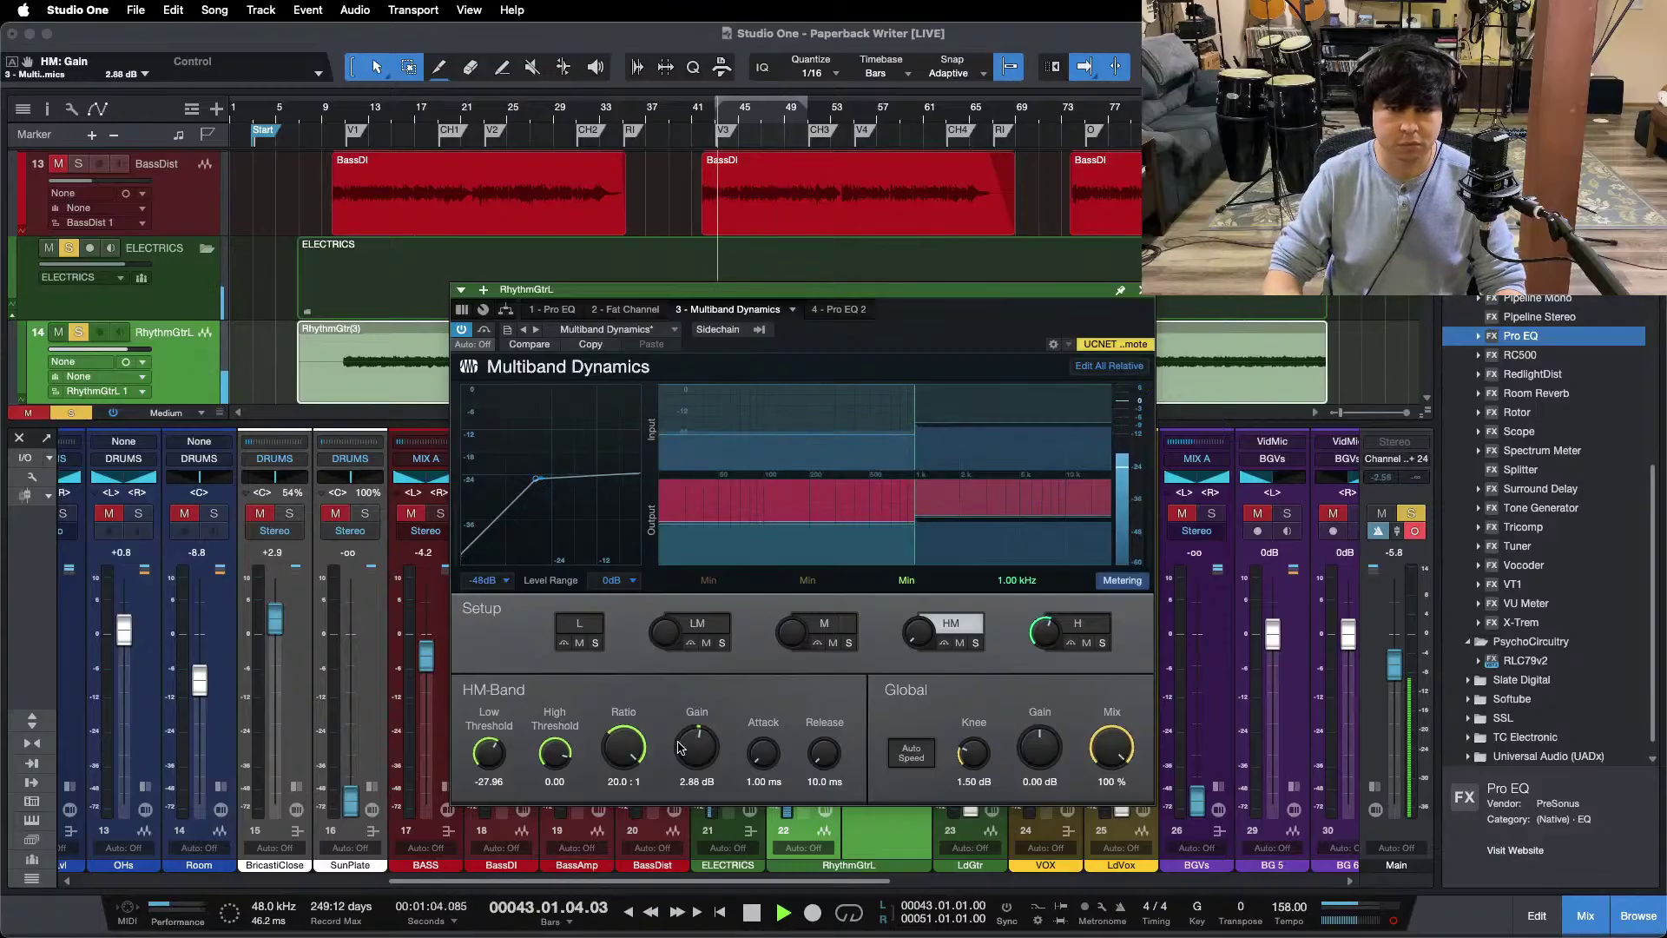
scroll(693, 752, up, 2)
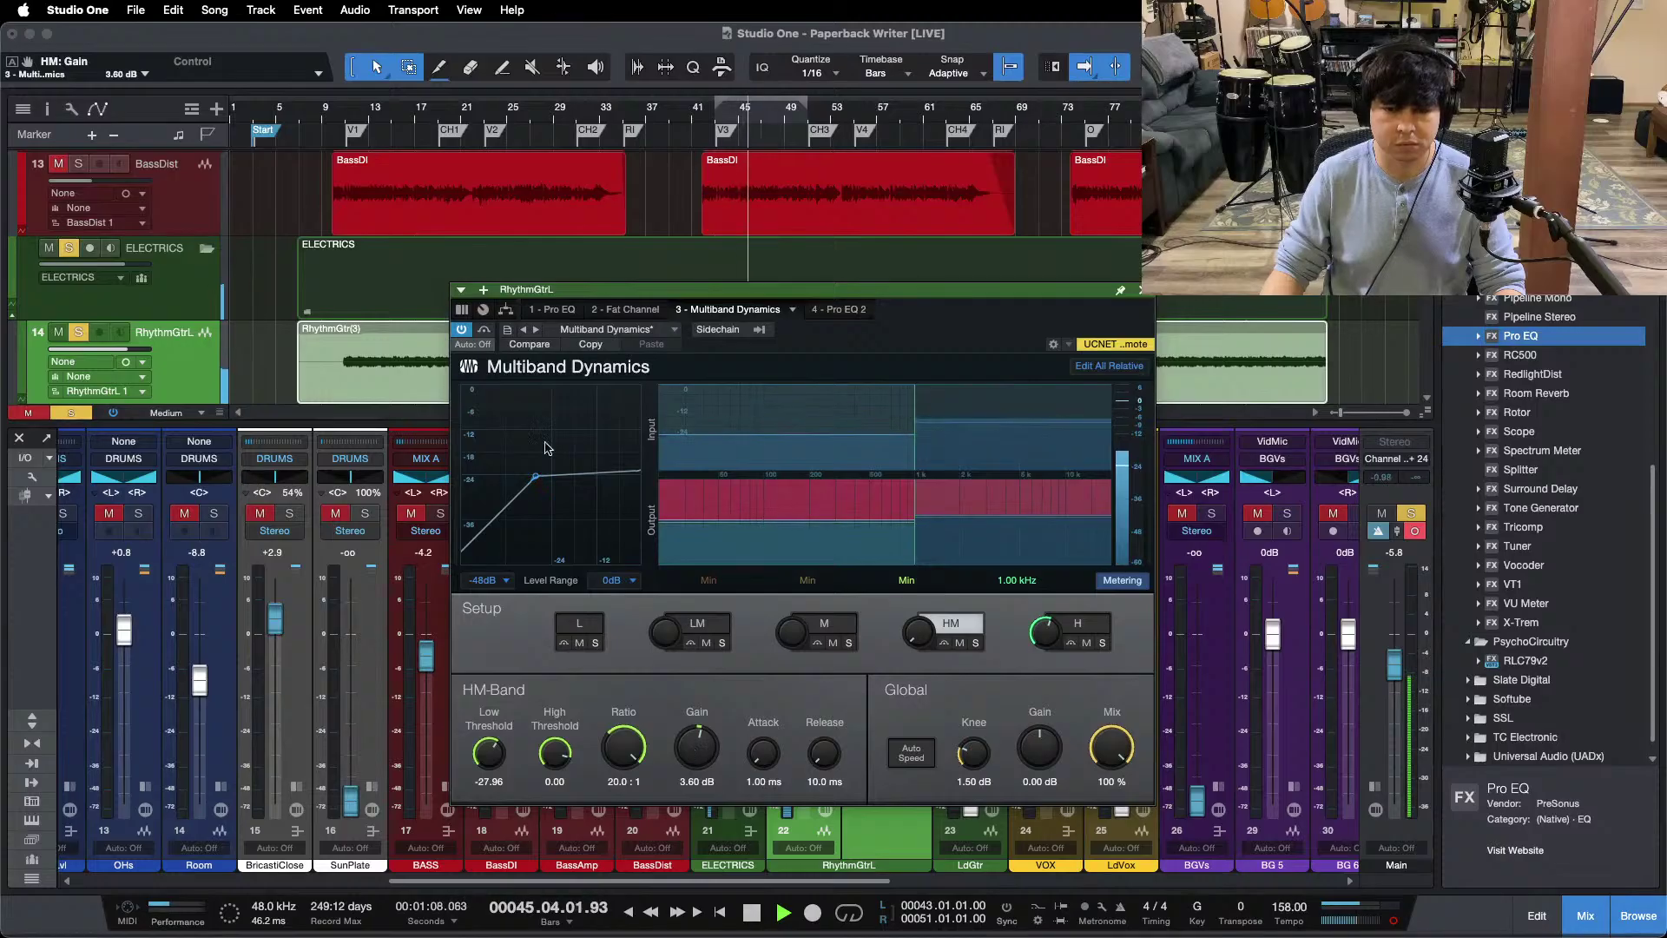
Step: Compare RhythmGtrL with its inserts bypassed and raise the HM band's gain in Multiband Dynamics to 5.04 dB
click(1141, 290)
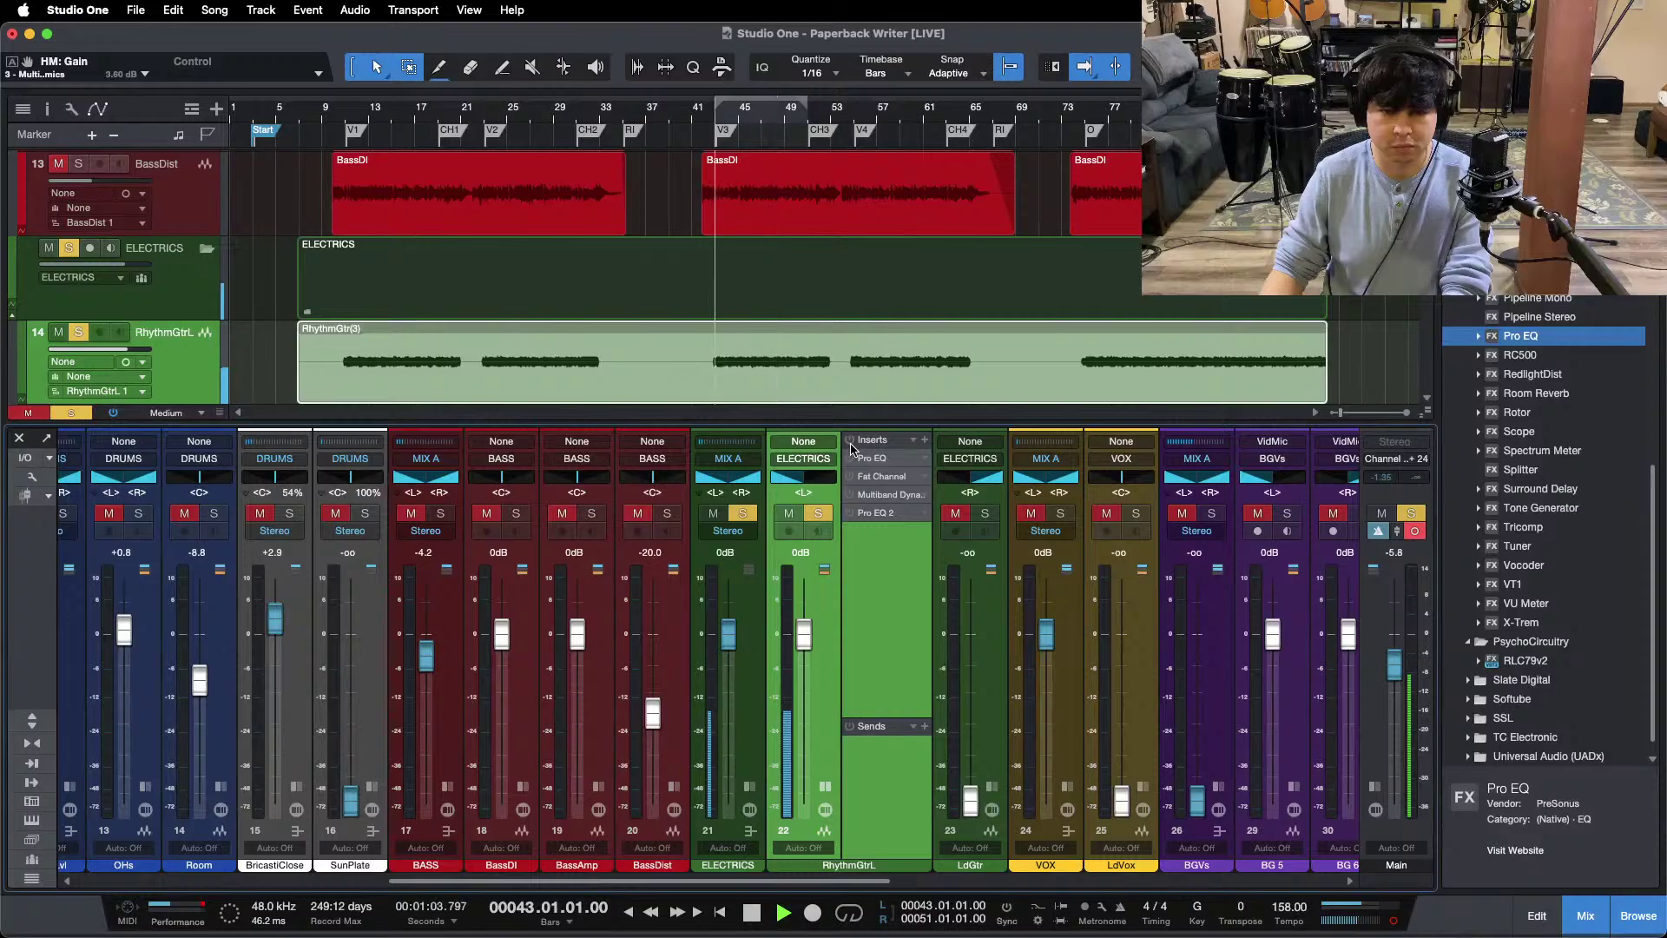
click(873, 501)
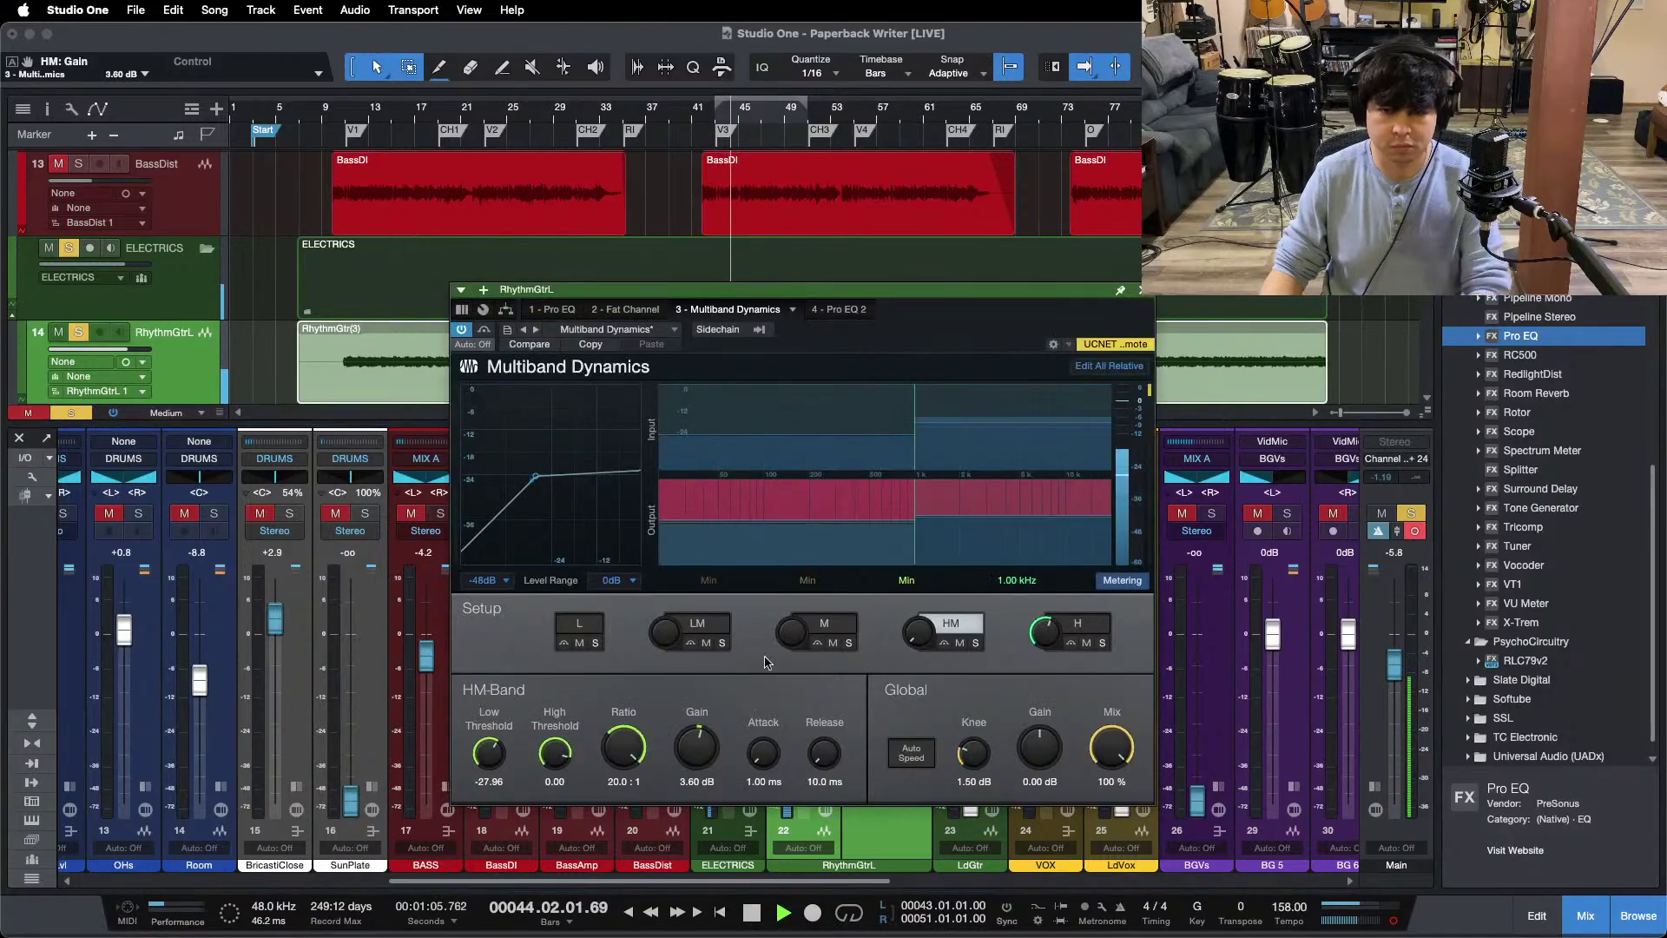
click(838, 309)
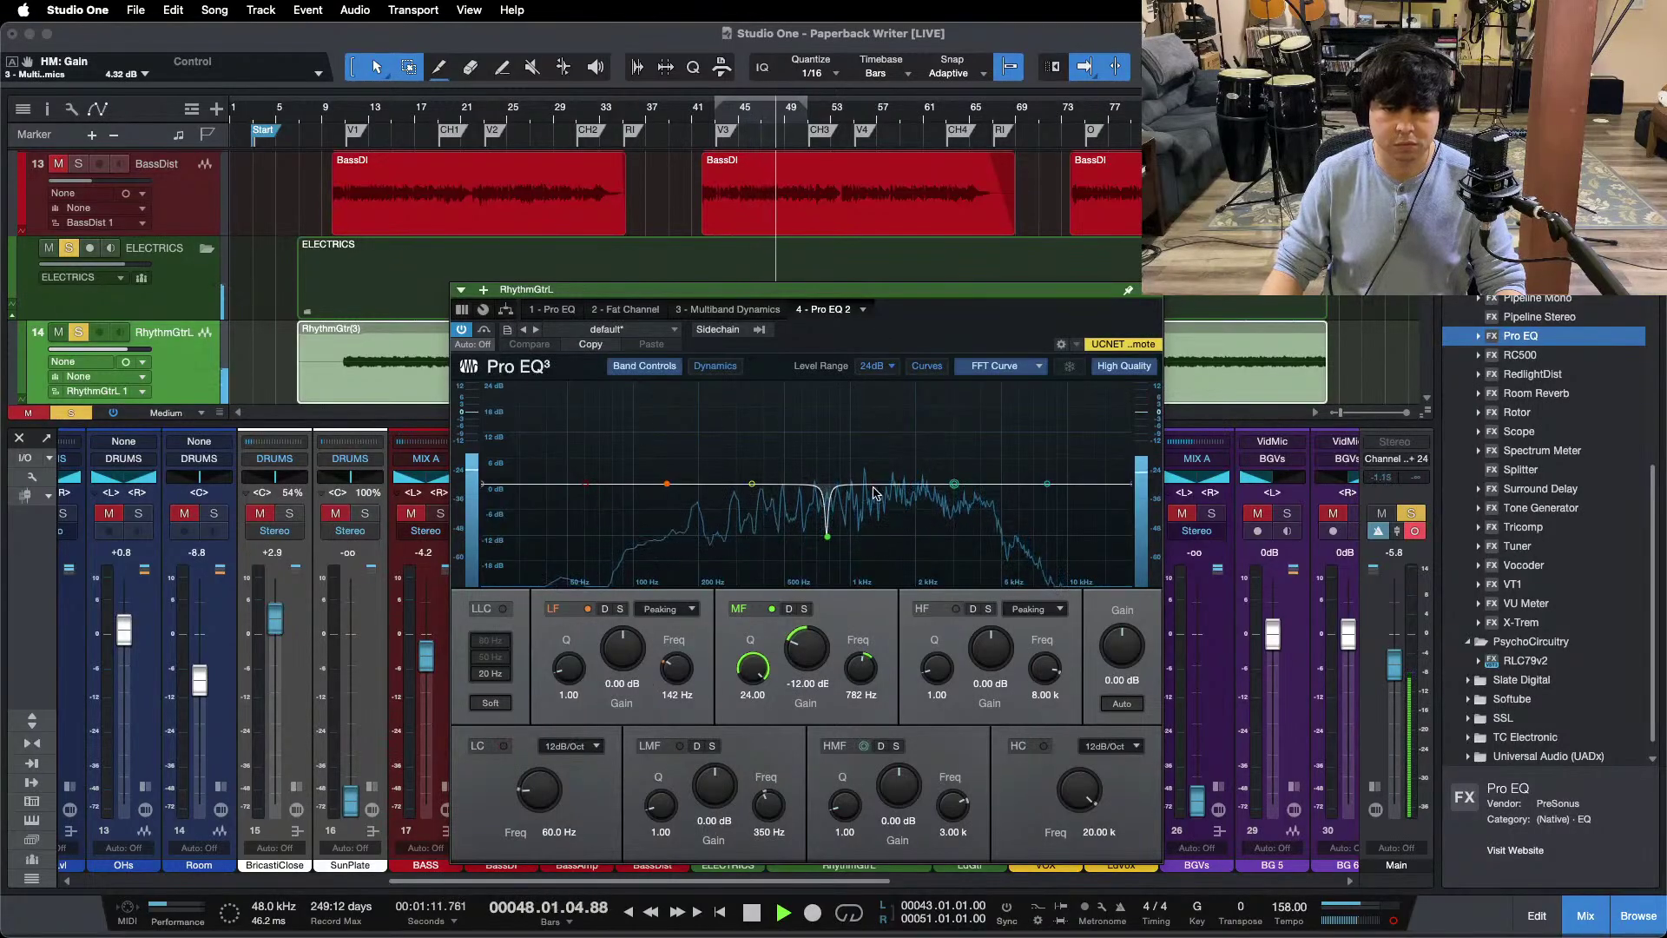
click(696, 312)
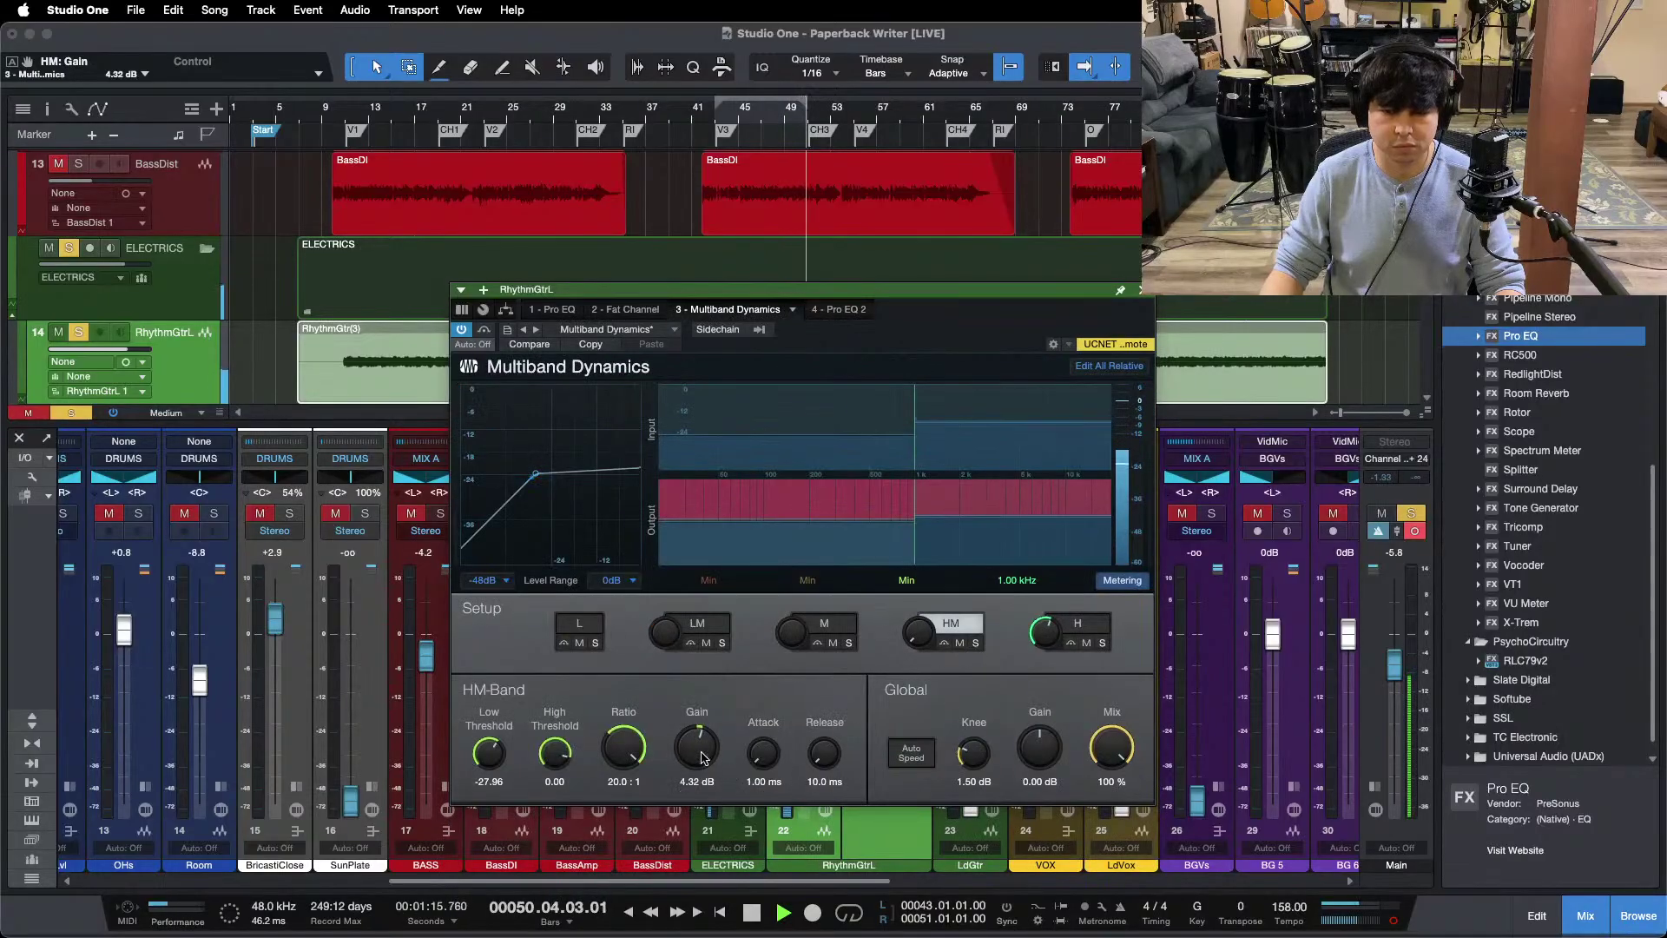
scroll(703, 742, up, 3)
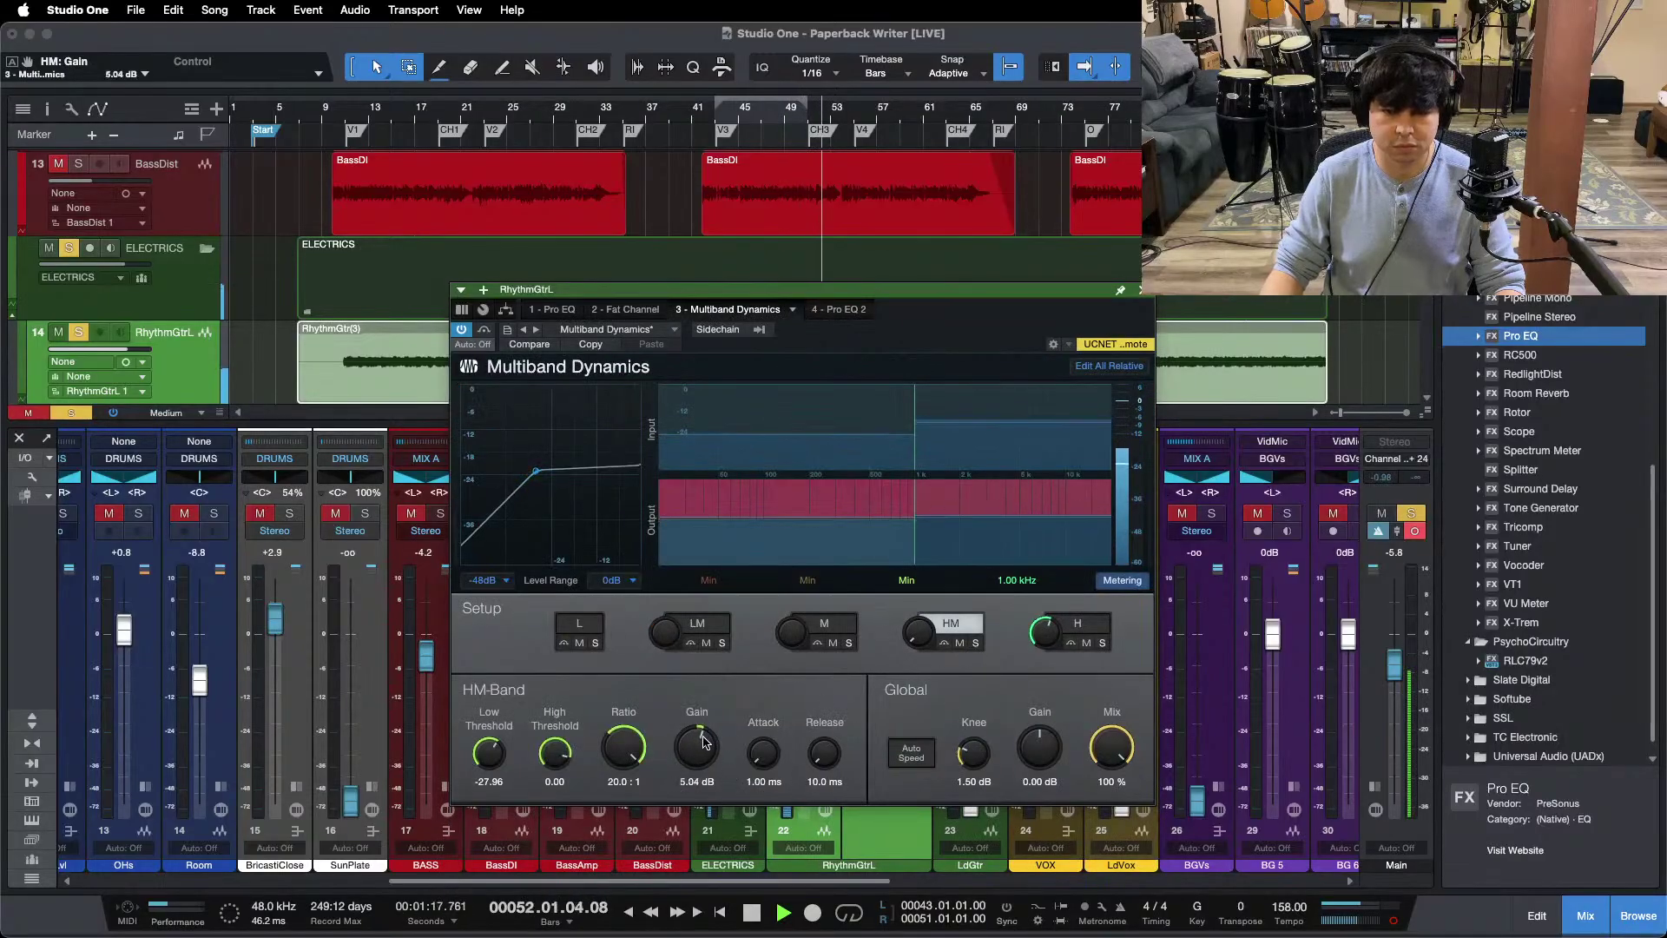
Step: Boost the LF band of Pro EQ 2 at 142 Hz and set its gain to 2.88 dB
click(836, 309)
drag(667, 483, 666, 435)
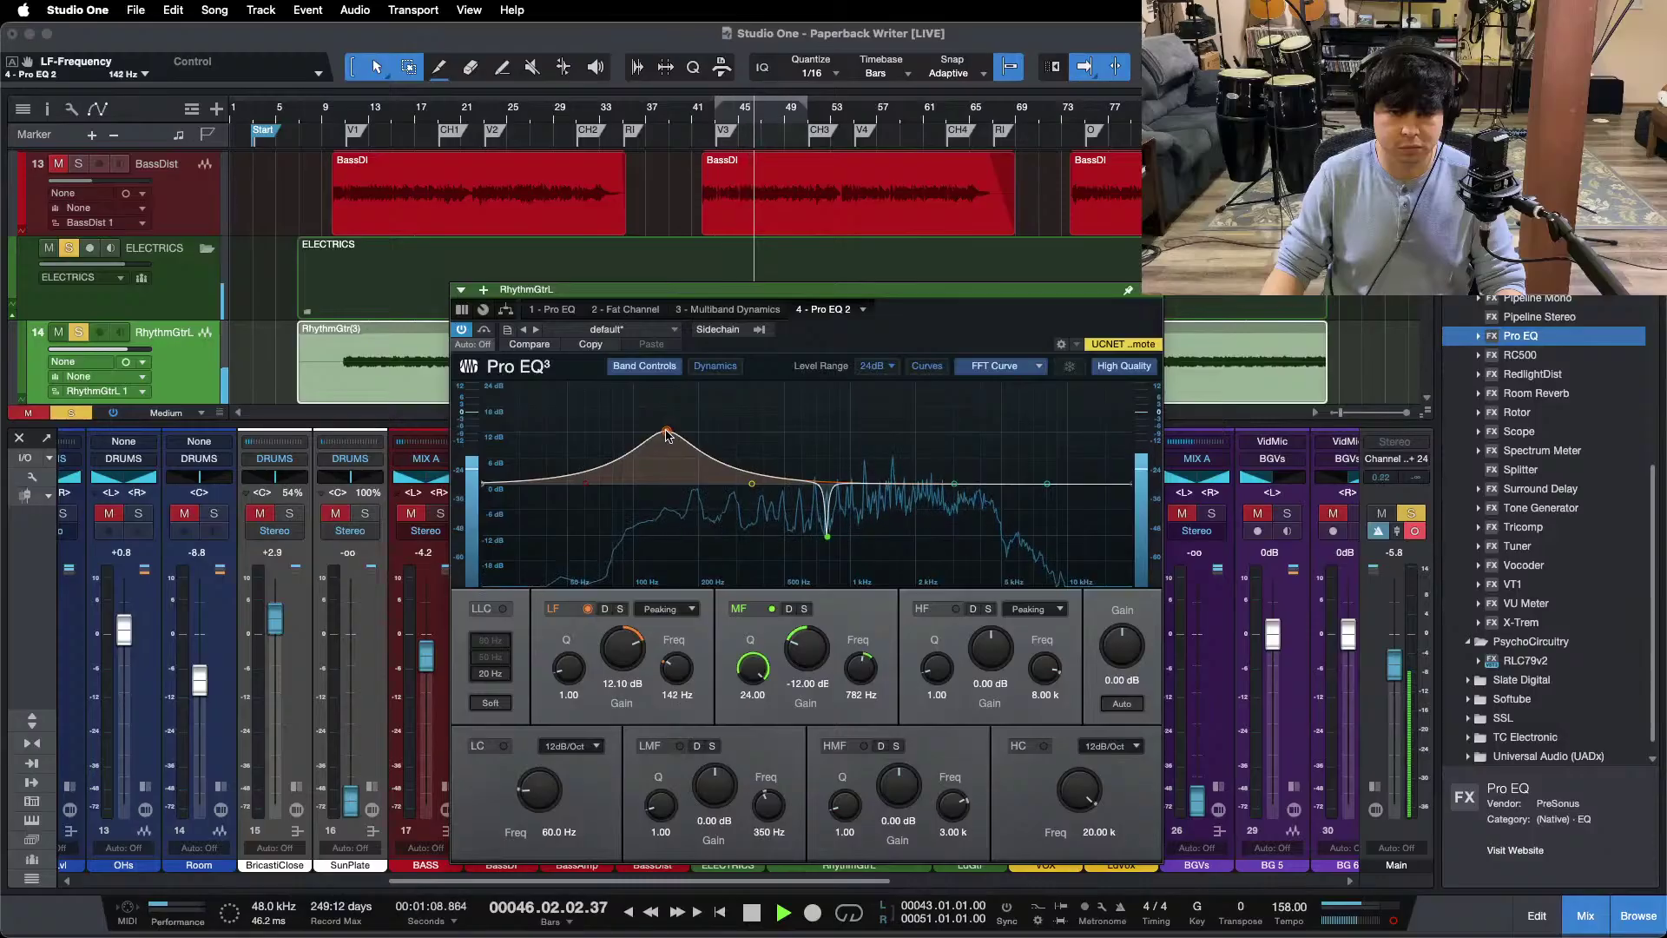
double_click(625, 658)
drag(626, 660, 625, 657)
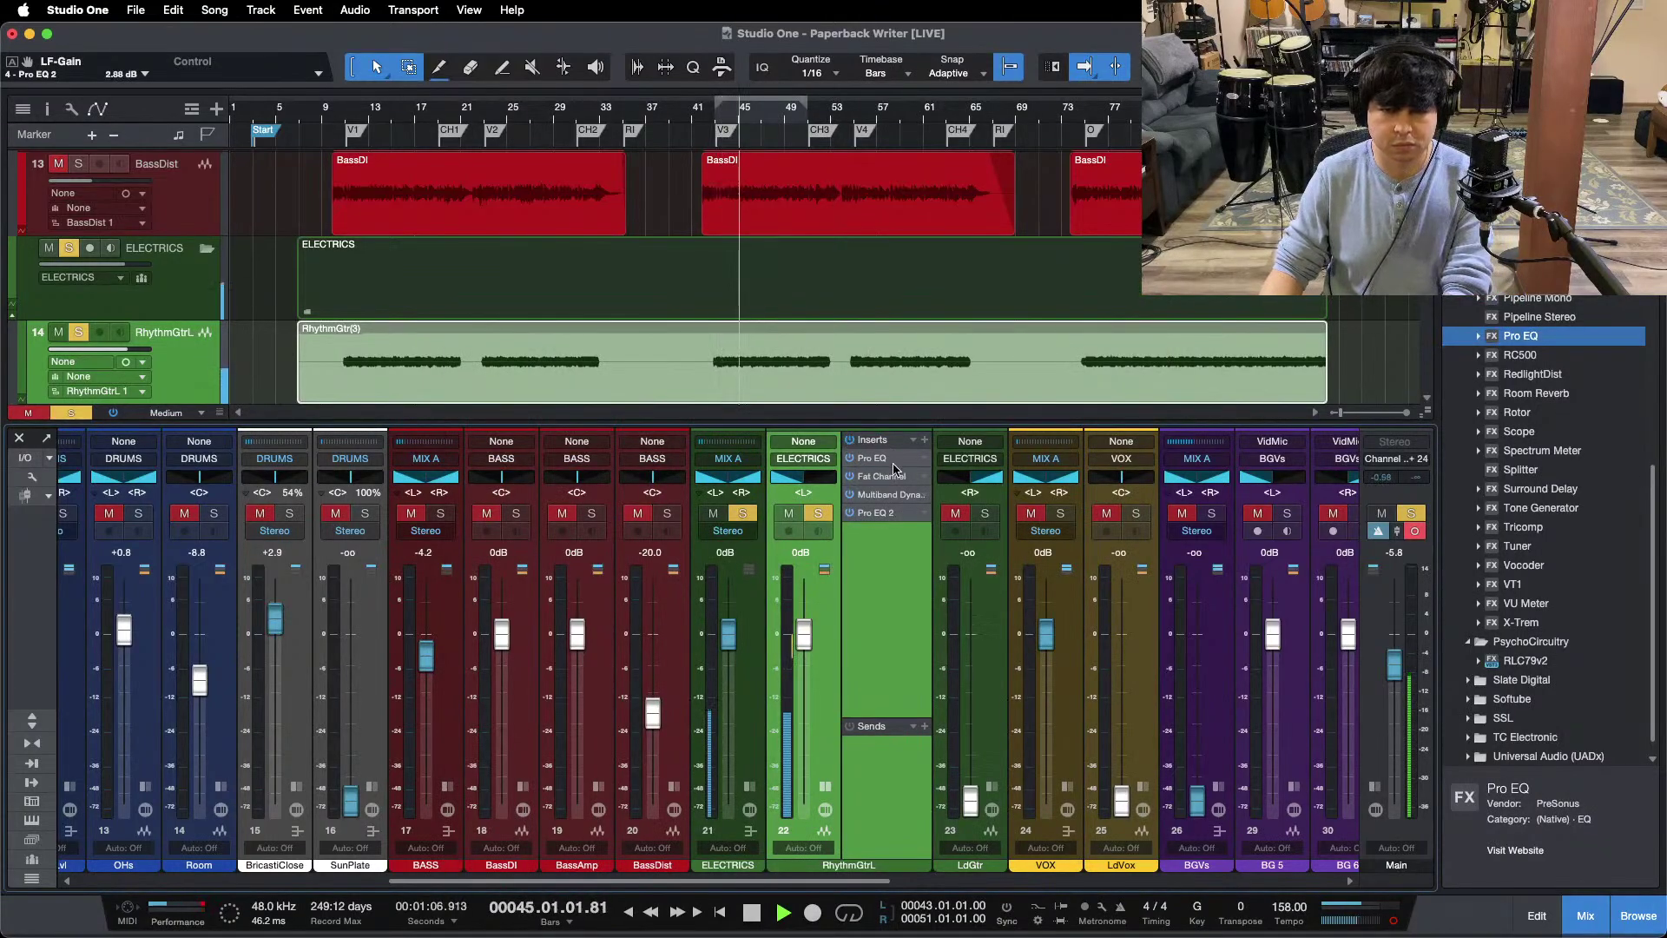
Step: Add an HMF boost at 3.95 kHz in RhythmGtrL's first Pro EQ and set its gain to 1.44 dB while looping the third verse
click(872, 457)
drag(912, 596, 981, 564)
double_click(895, 811)
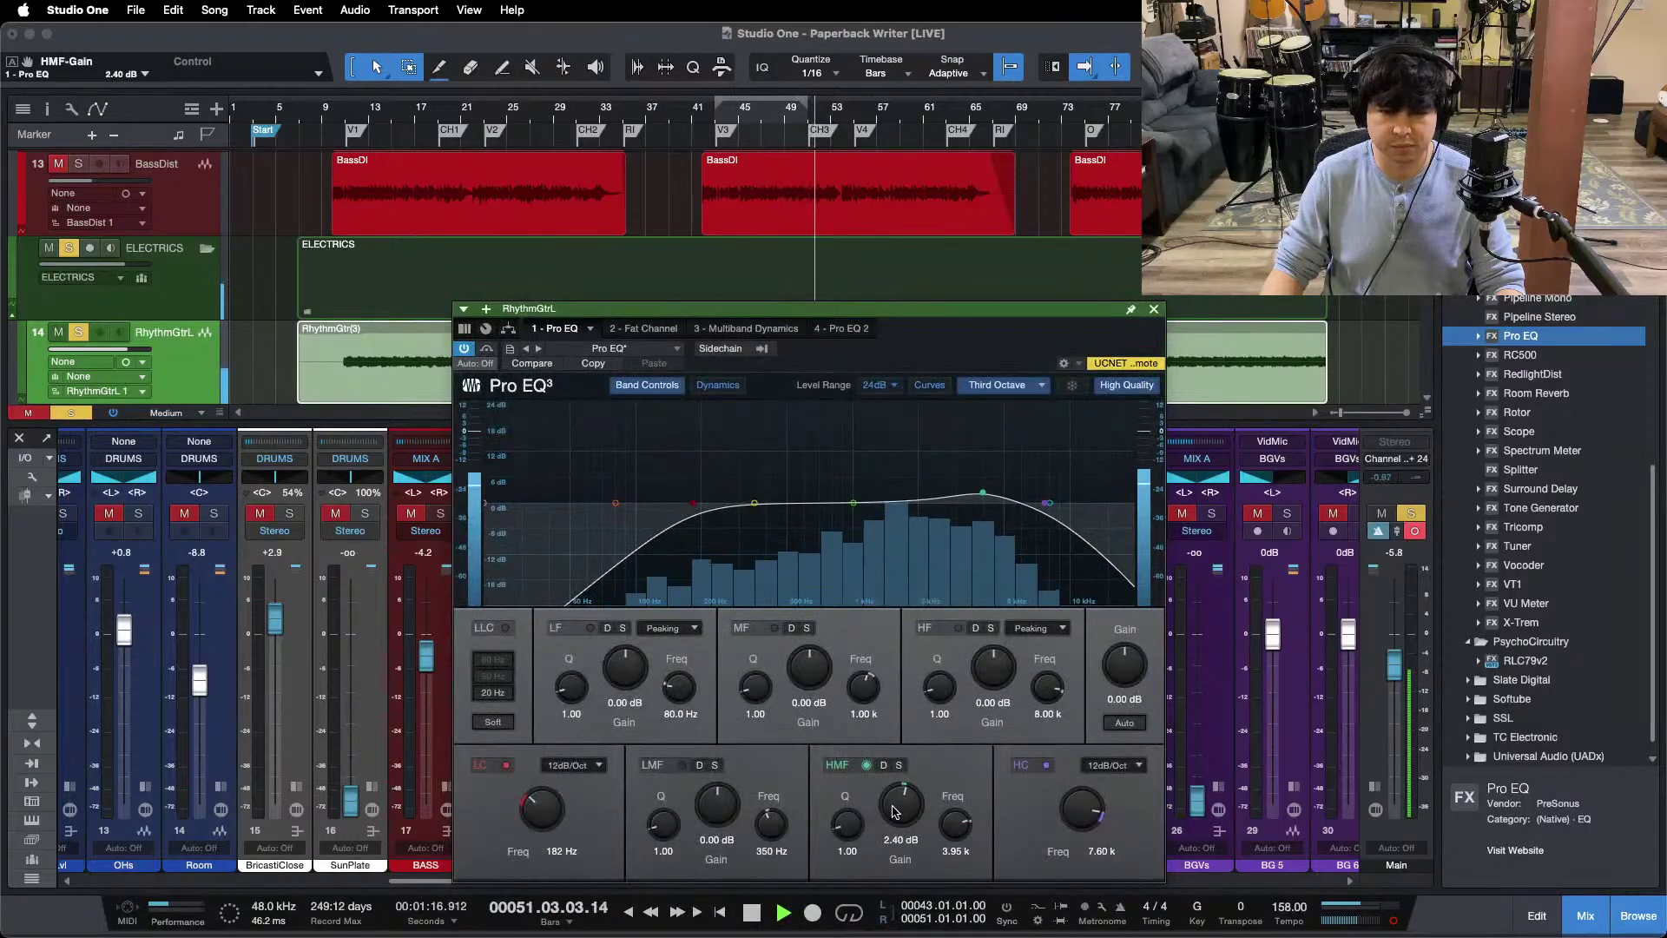
double_click(918, 807)
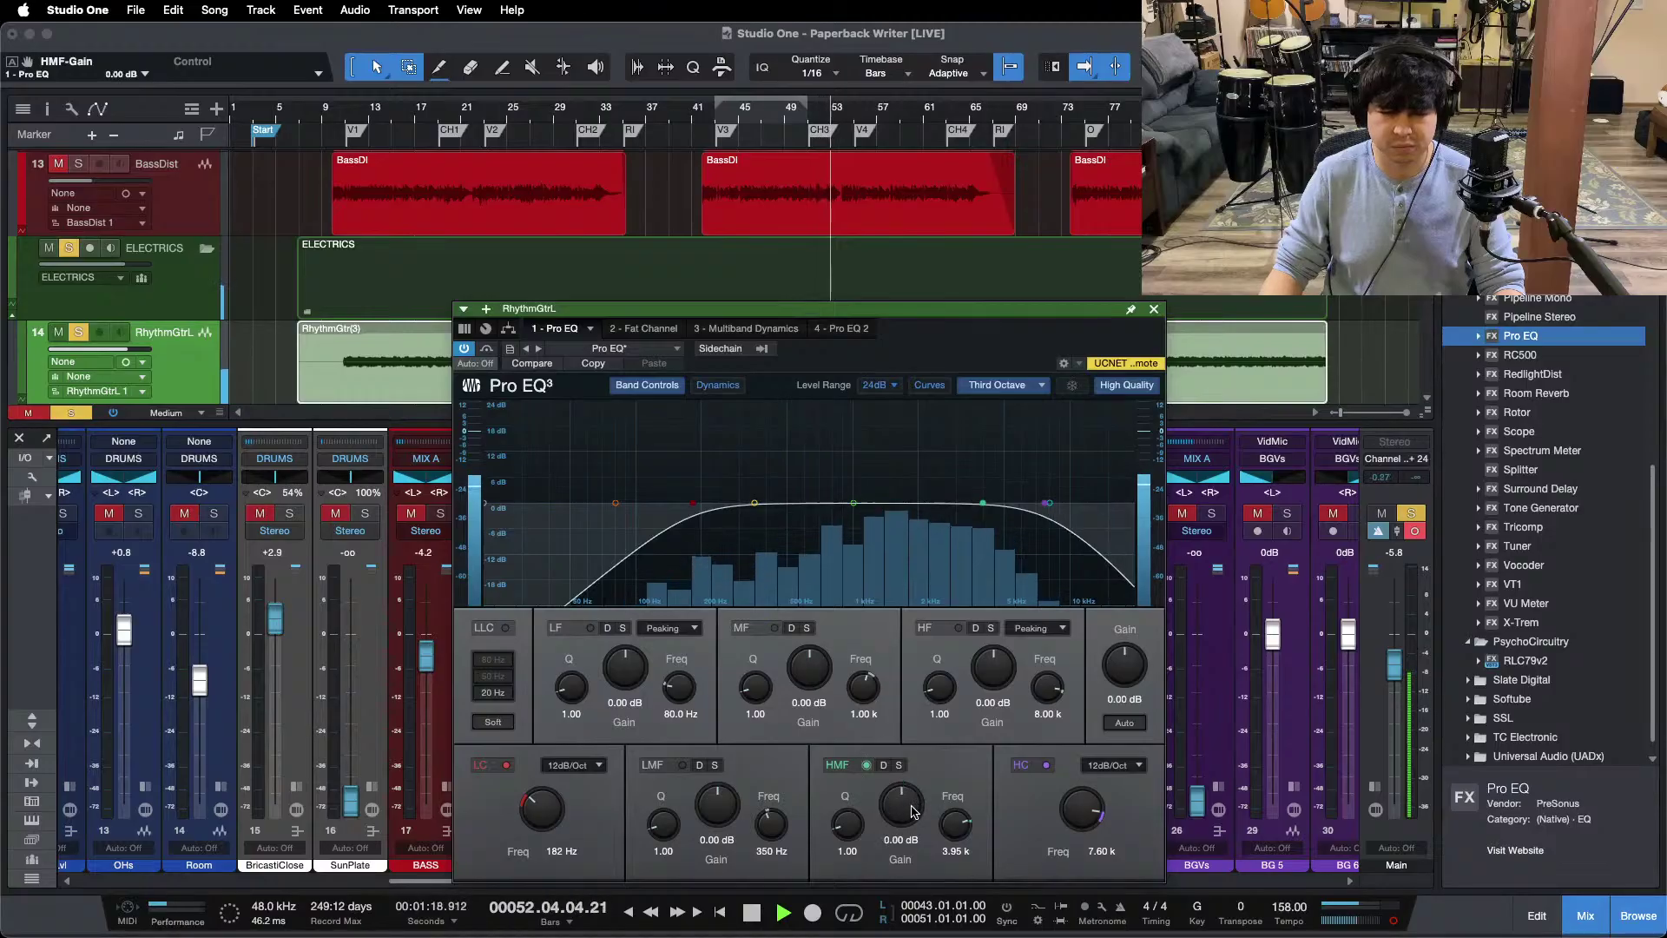
key(KP_1)
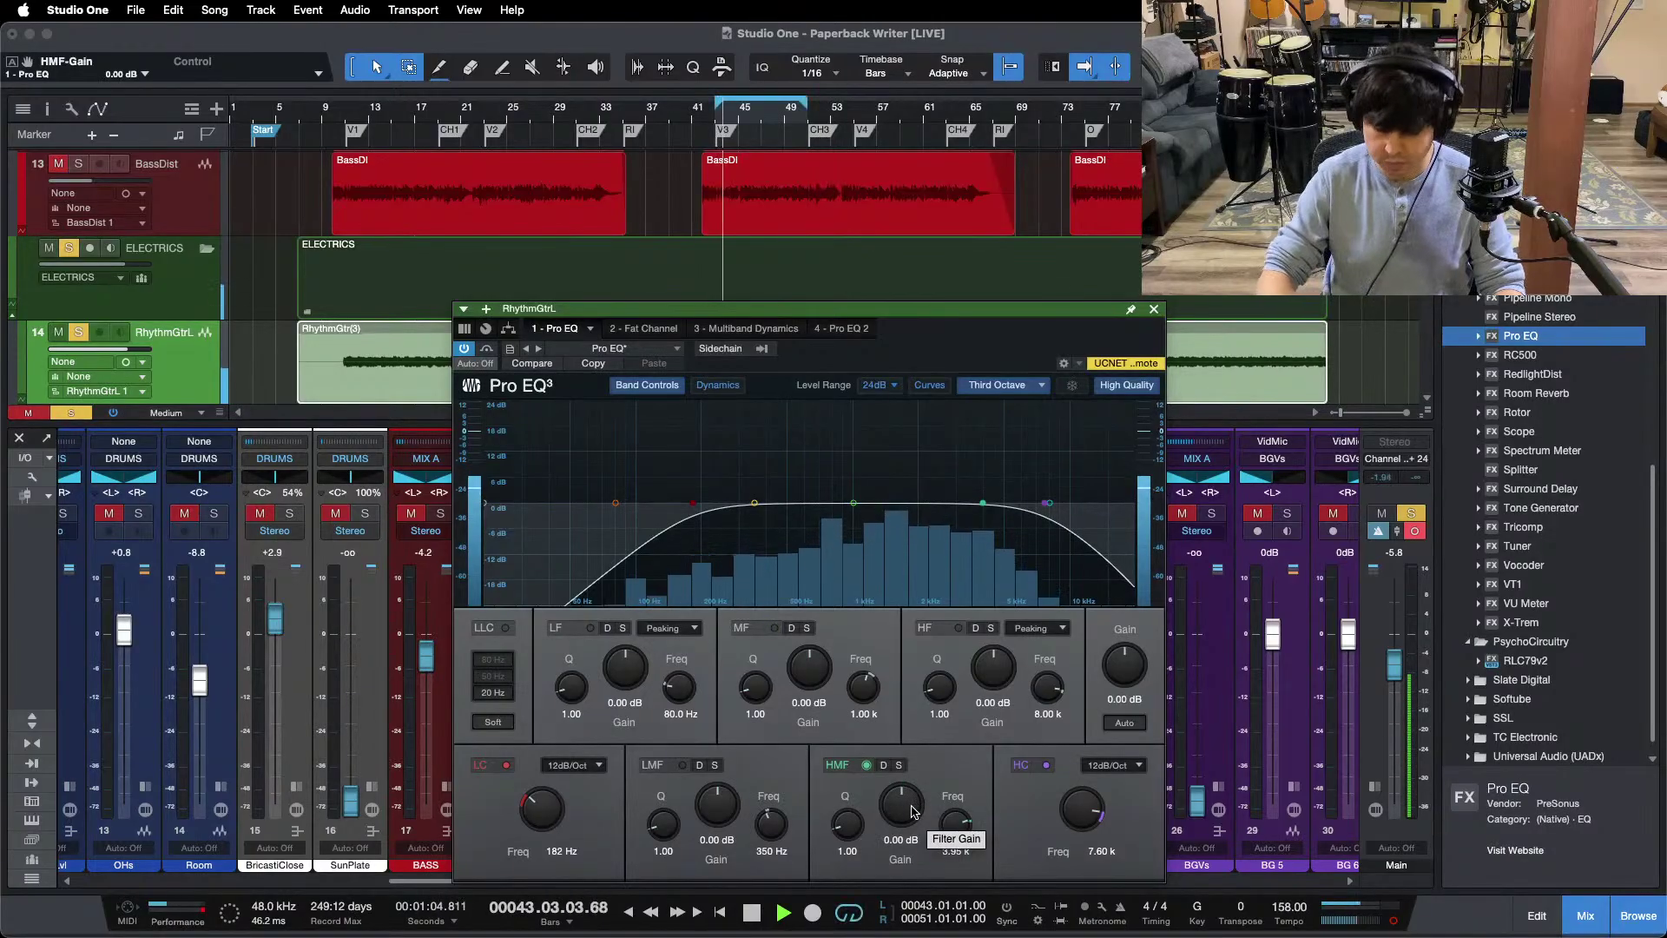
scroll(912, 811, up, 1)
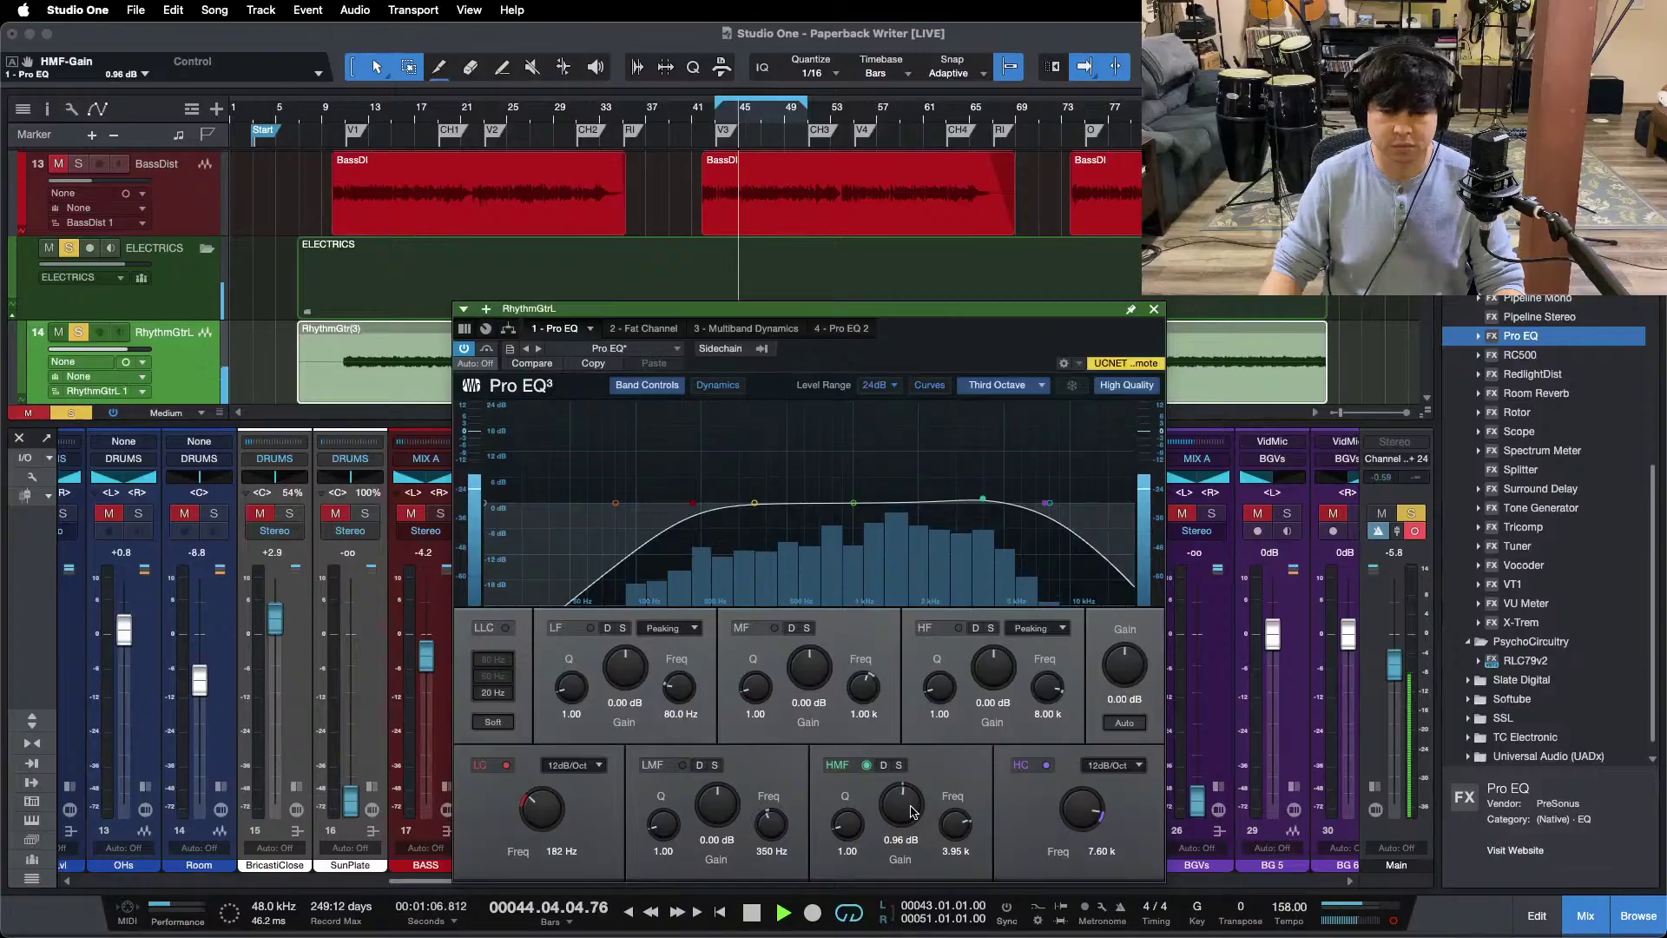
Step: Return to Multiband Dynamics, readjust the HM band's gain to 5.04 dB and show the H band's settings
click(740, 330)
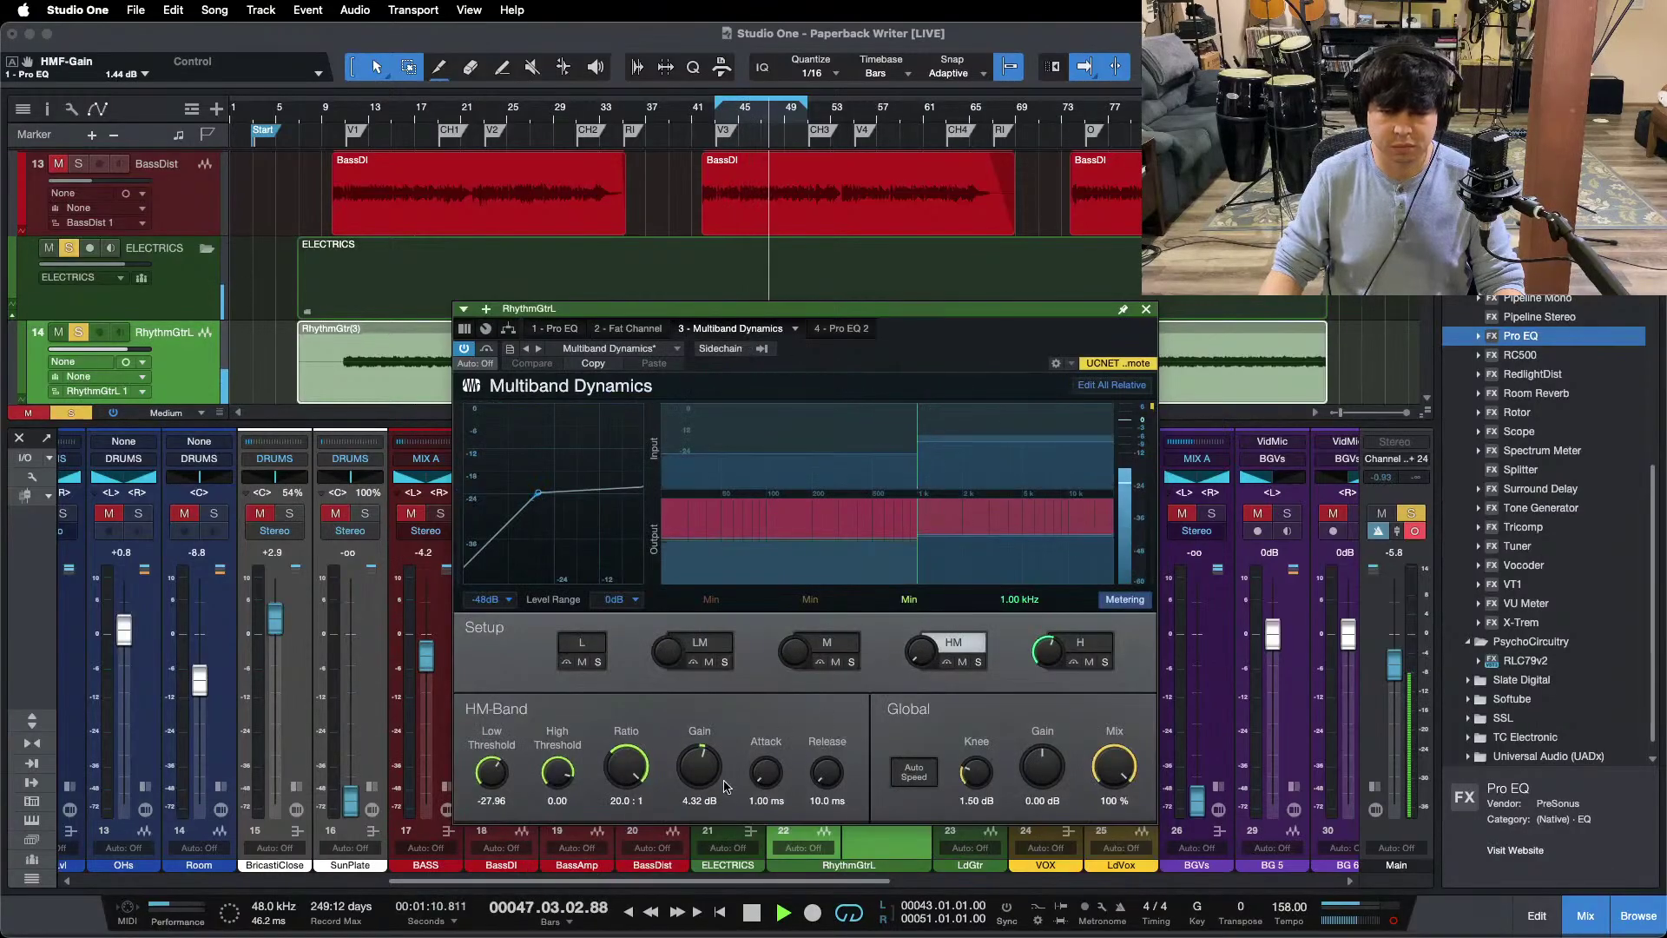
scroll(692, 778, up, 2)
click(1096, 648)
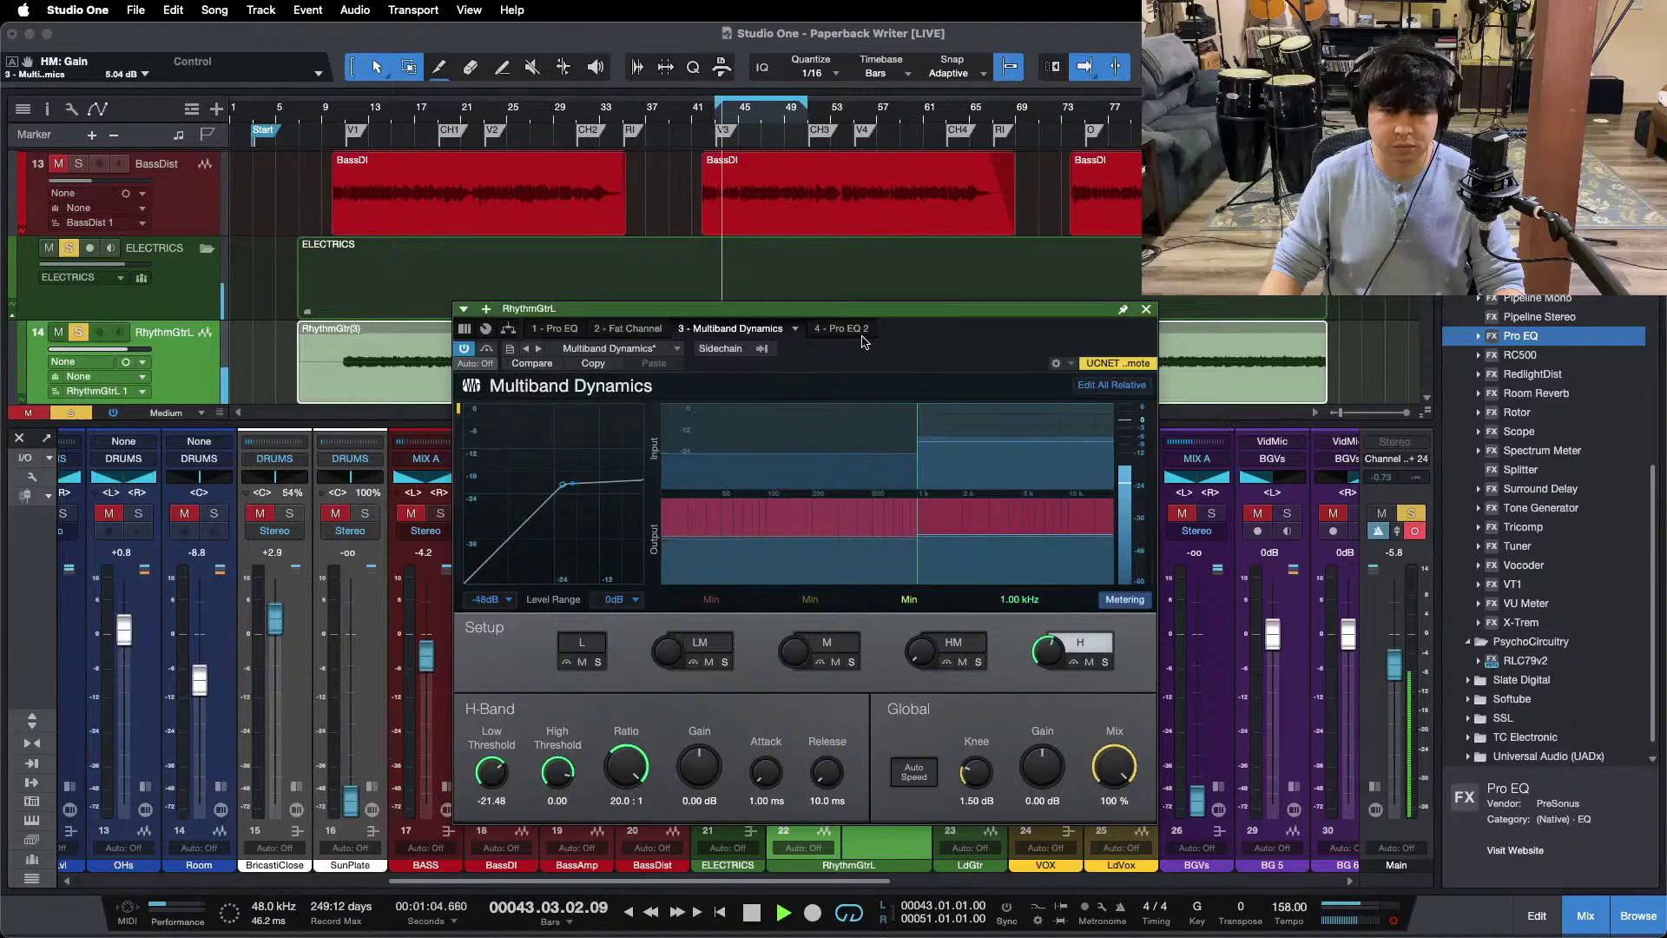
Step: Reset the LF band's gain in Pro EQ 2 and bring it back up to 1.92 dB
click(855, 330)
scroll(619, 671, down, 3)
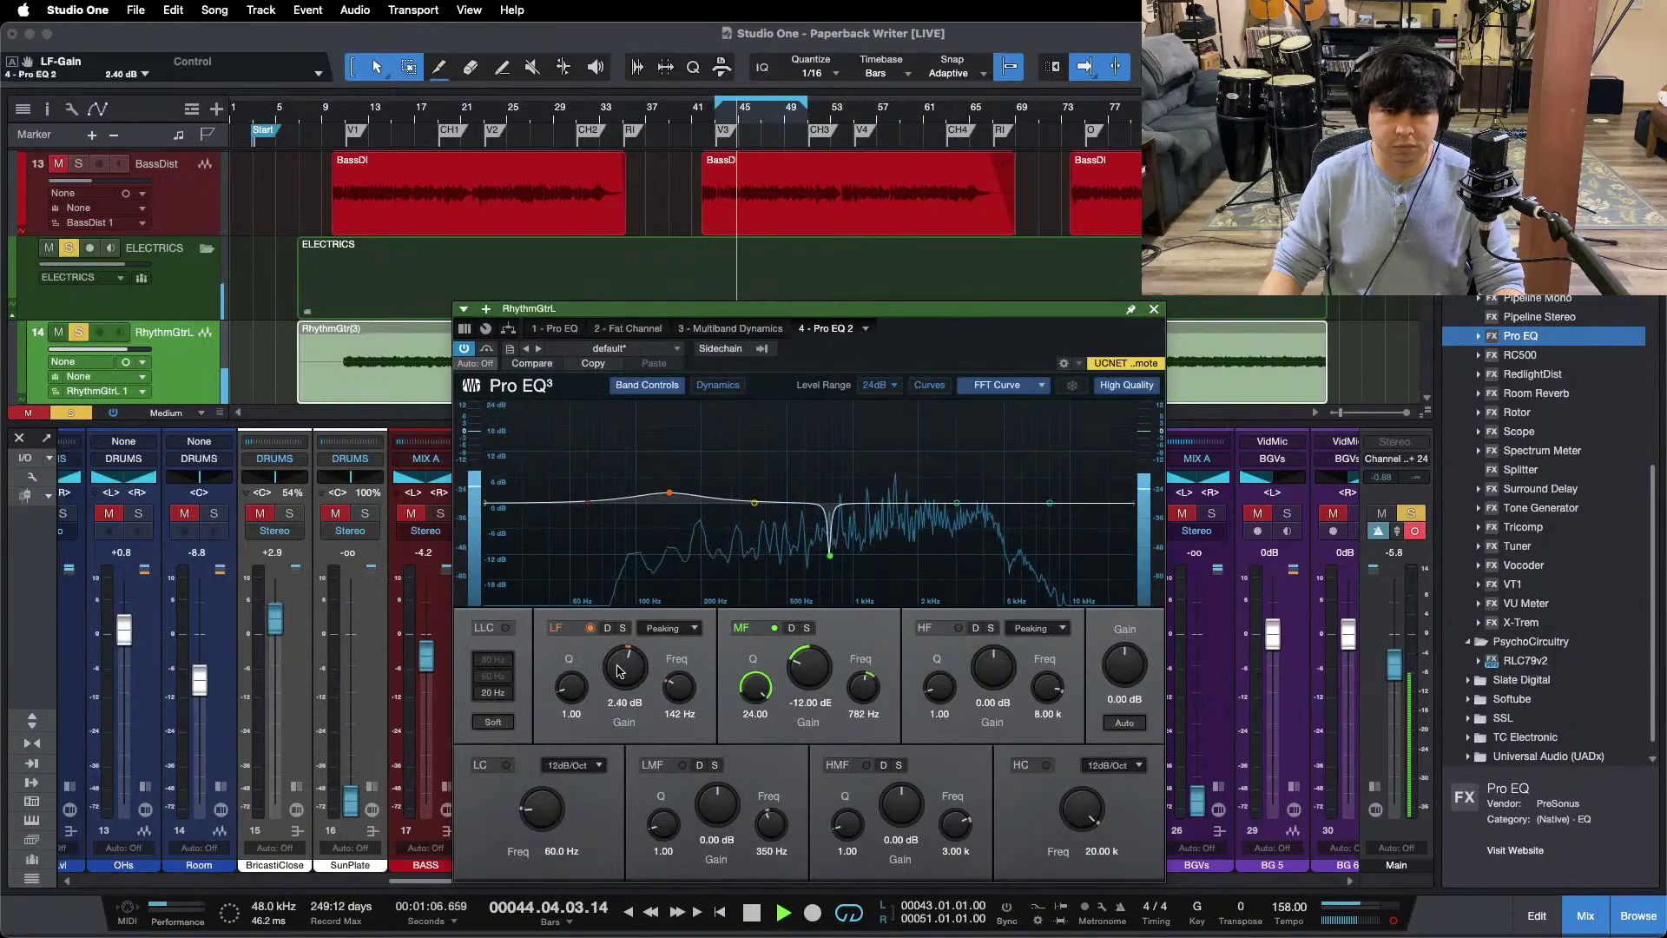
alt+click(619, 672)
scroll(619, 672, up, 2)
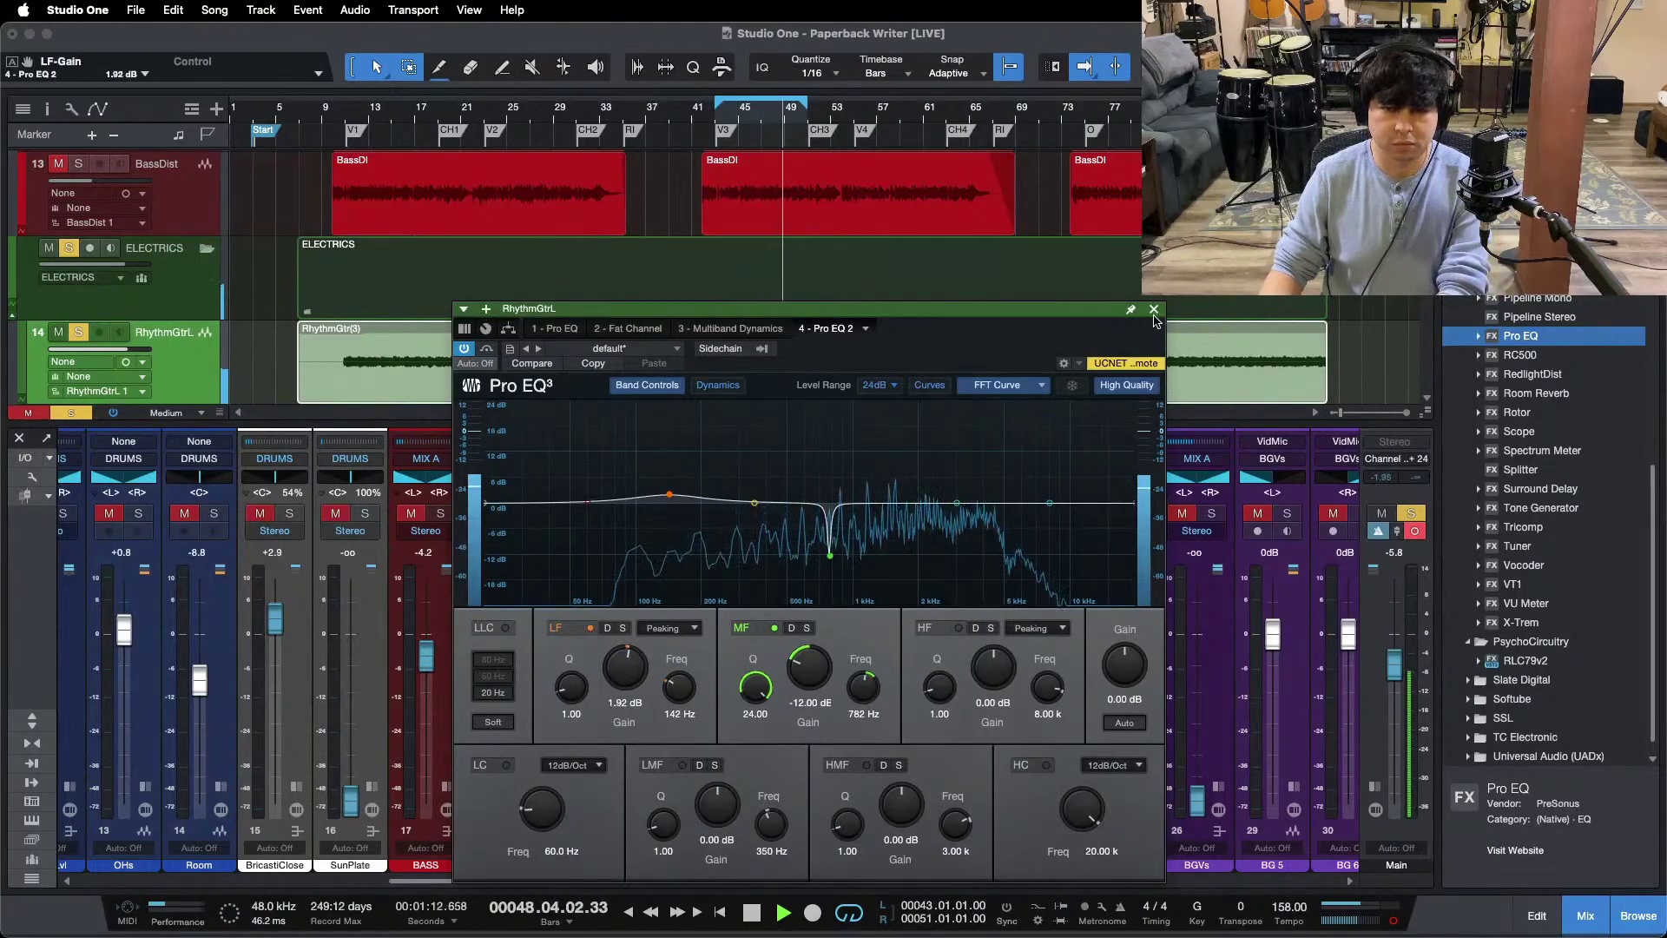
Step: Sweep the LMF band of Pro EQ 2 with a narrow boost and cut 1.17 kHz by 12 dB with a Q of 24
scroll(755, 454, up, 5)
drag(755, 455, 868, 380)
drag(717, 803, 719, 806)
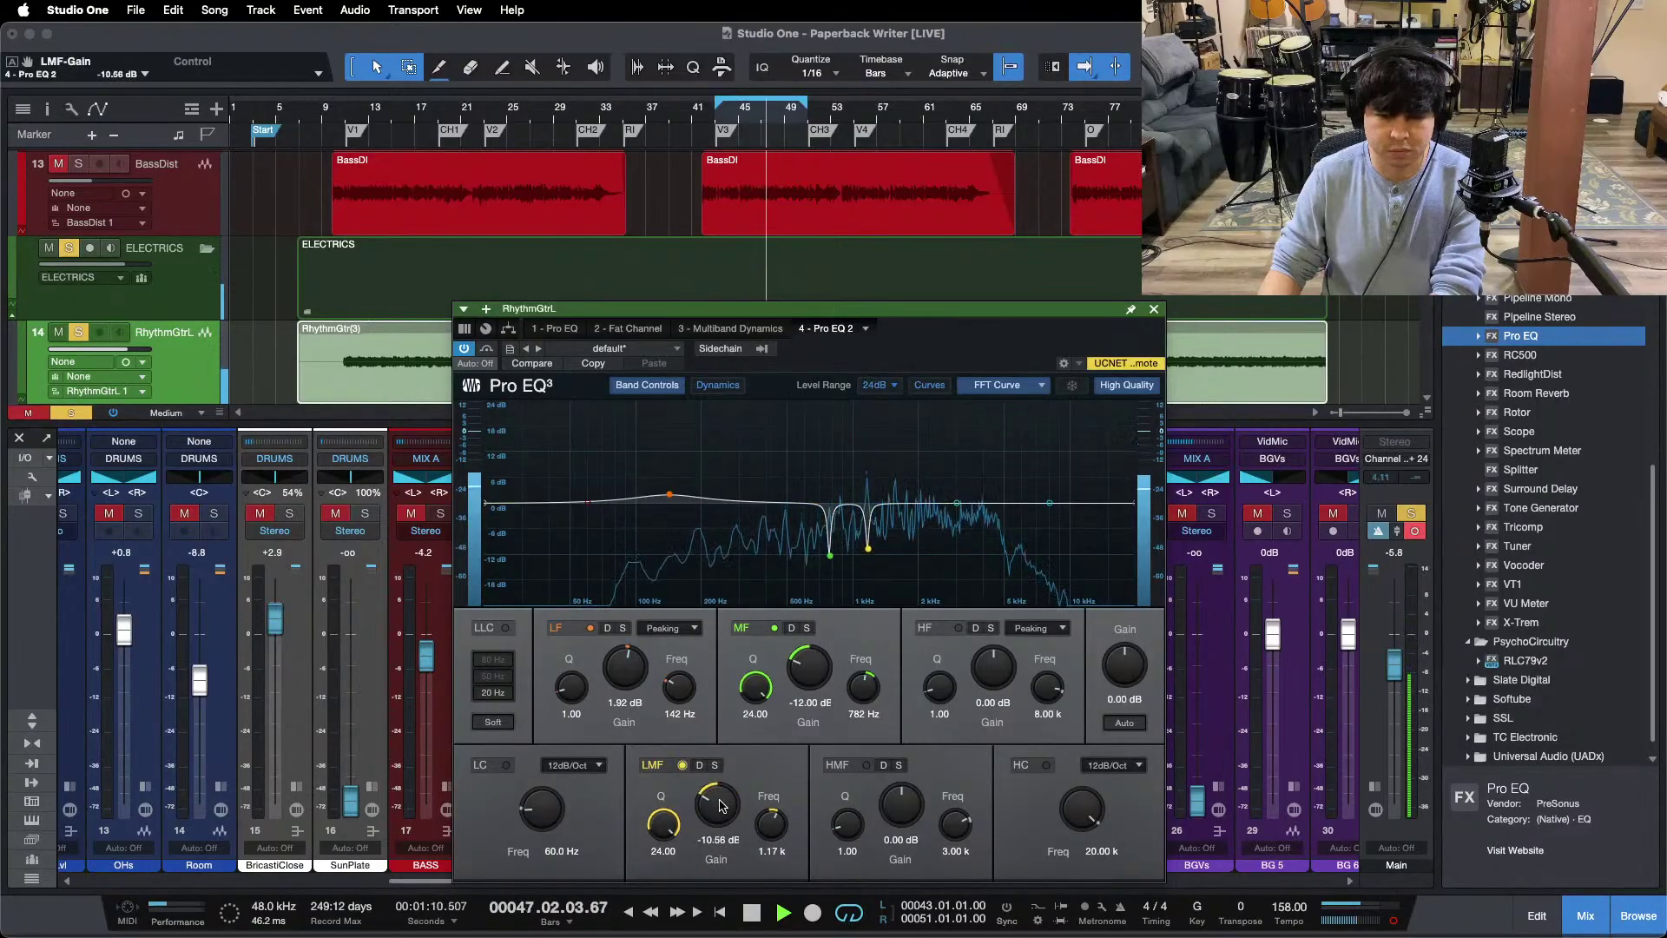
Step: Compare RhythmGtrL with its inserts bypassed, lower its fader to -2.5 dB and reopen Pro EQ 2
click(1152, 310)
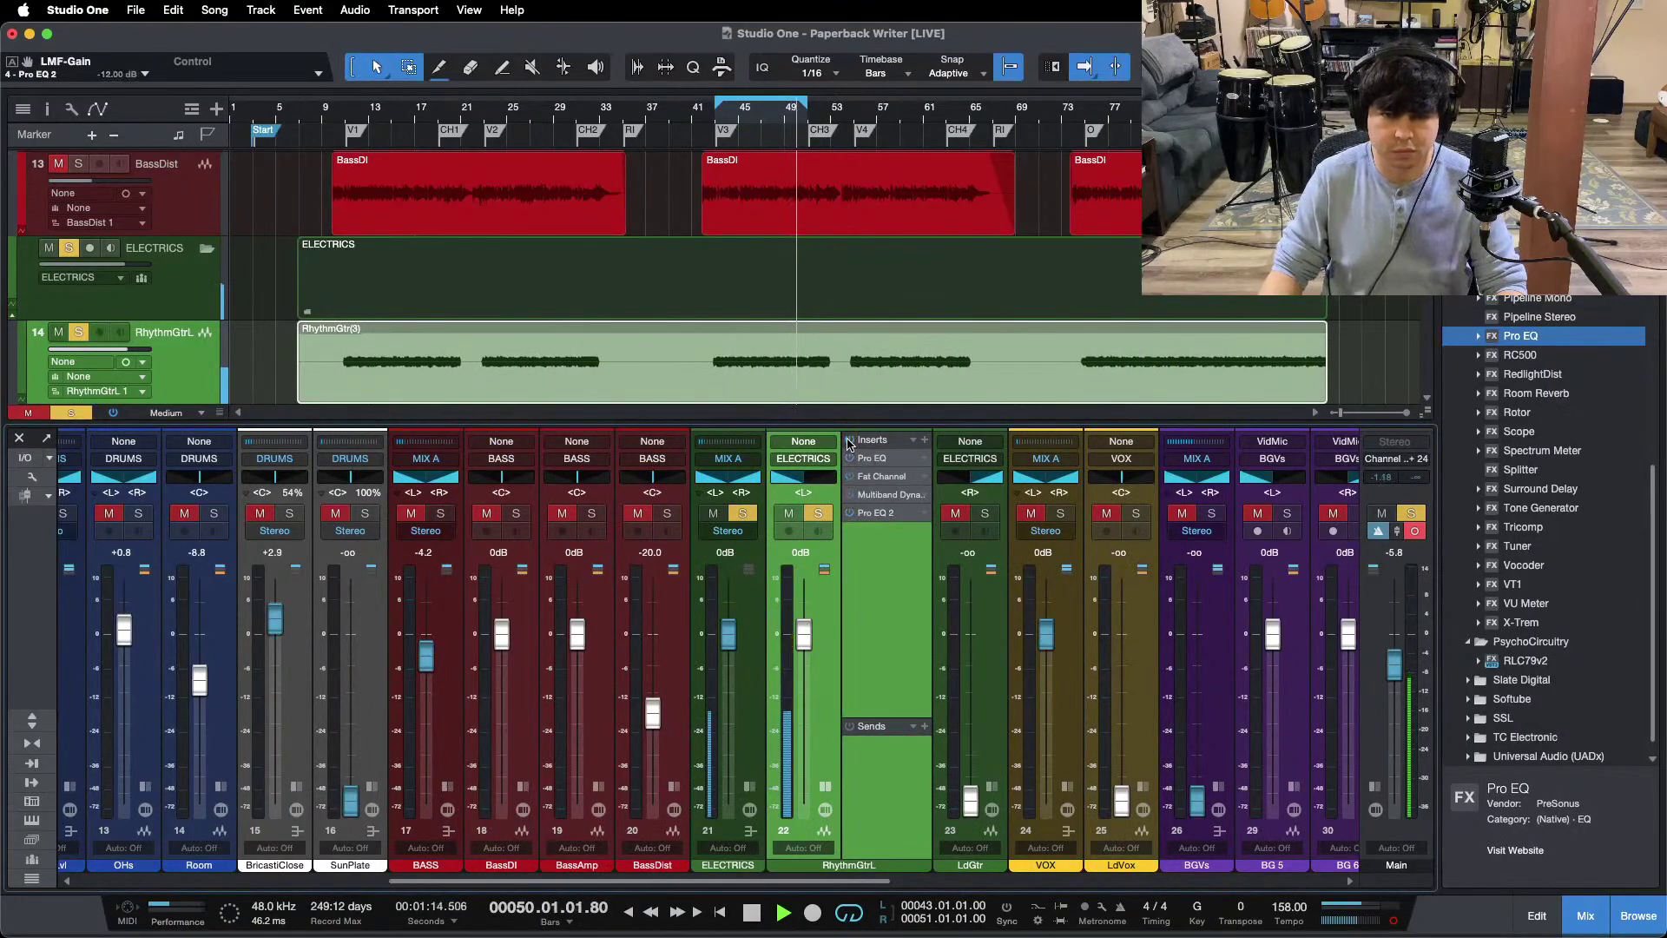
drag(804, 635, 805, 643)
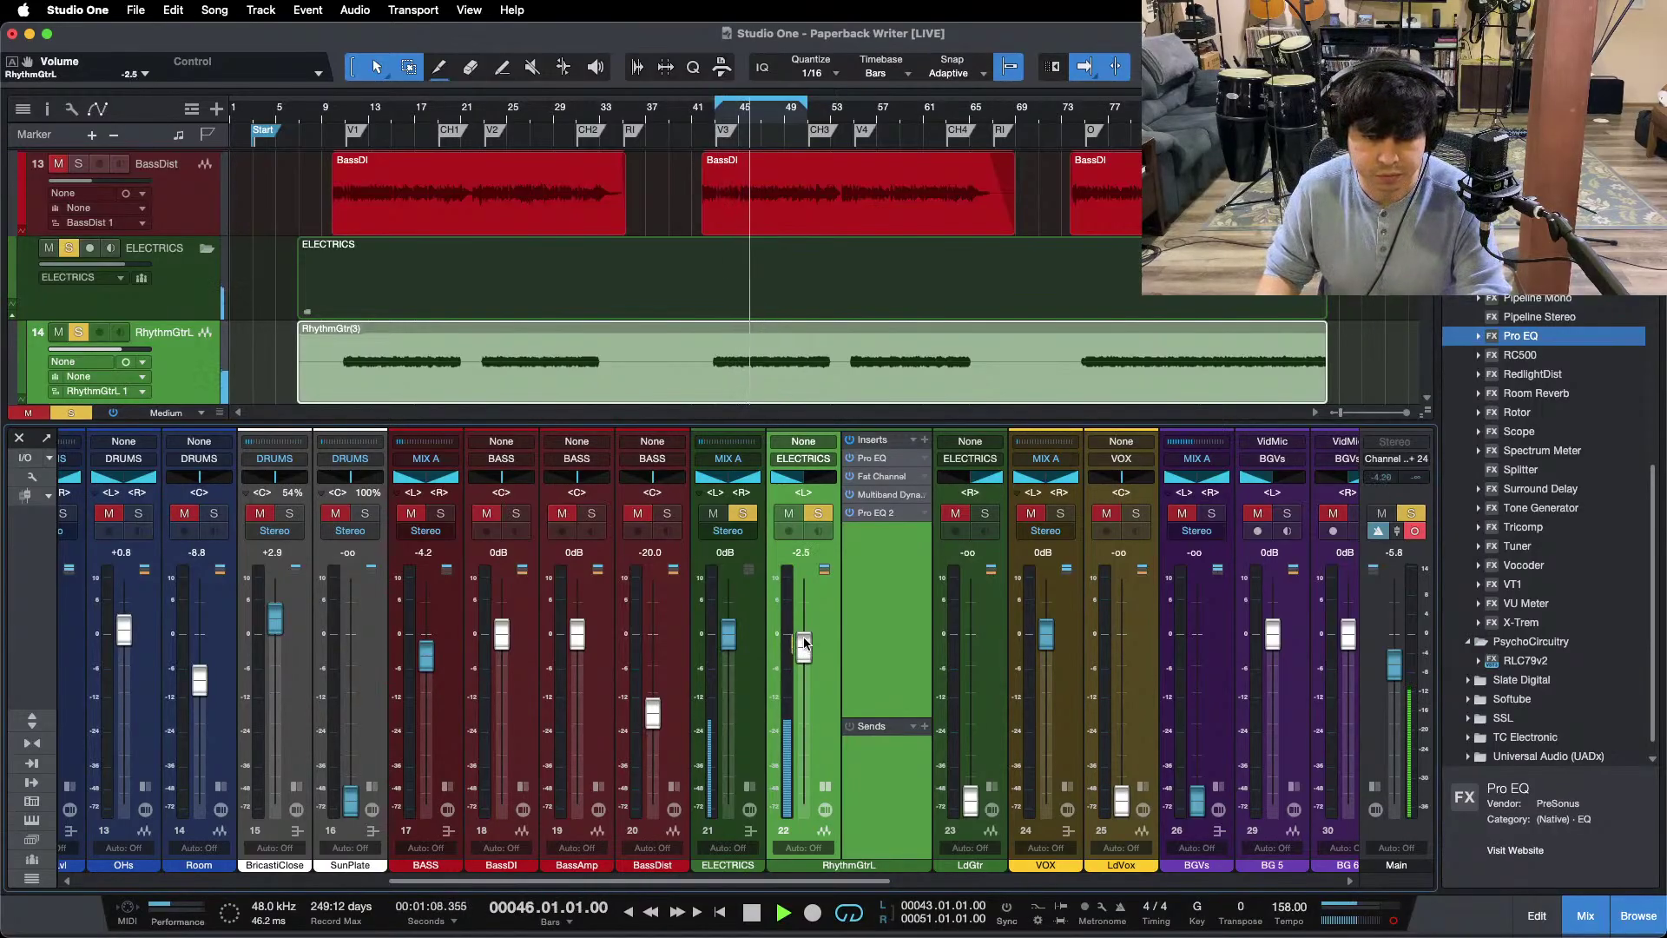
click(875, 513)
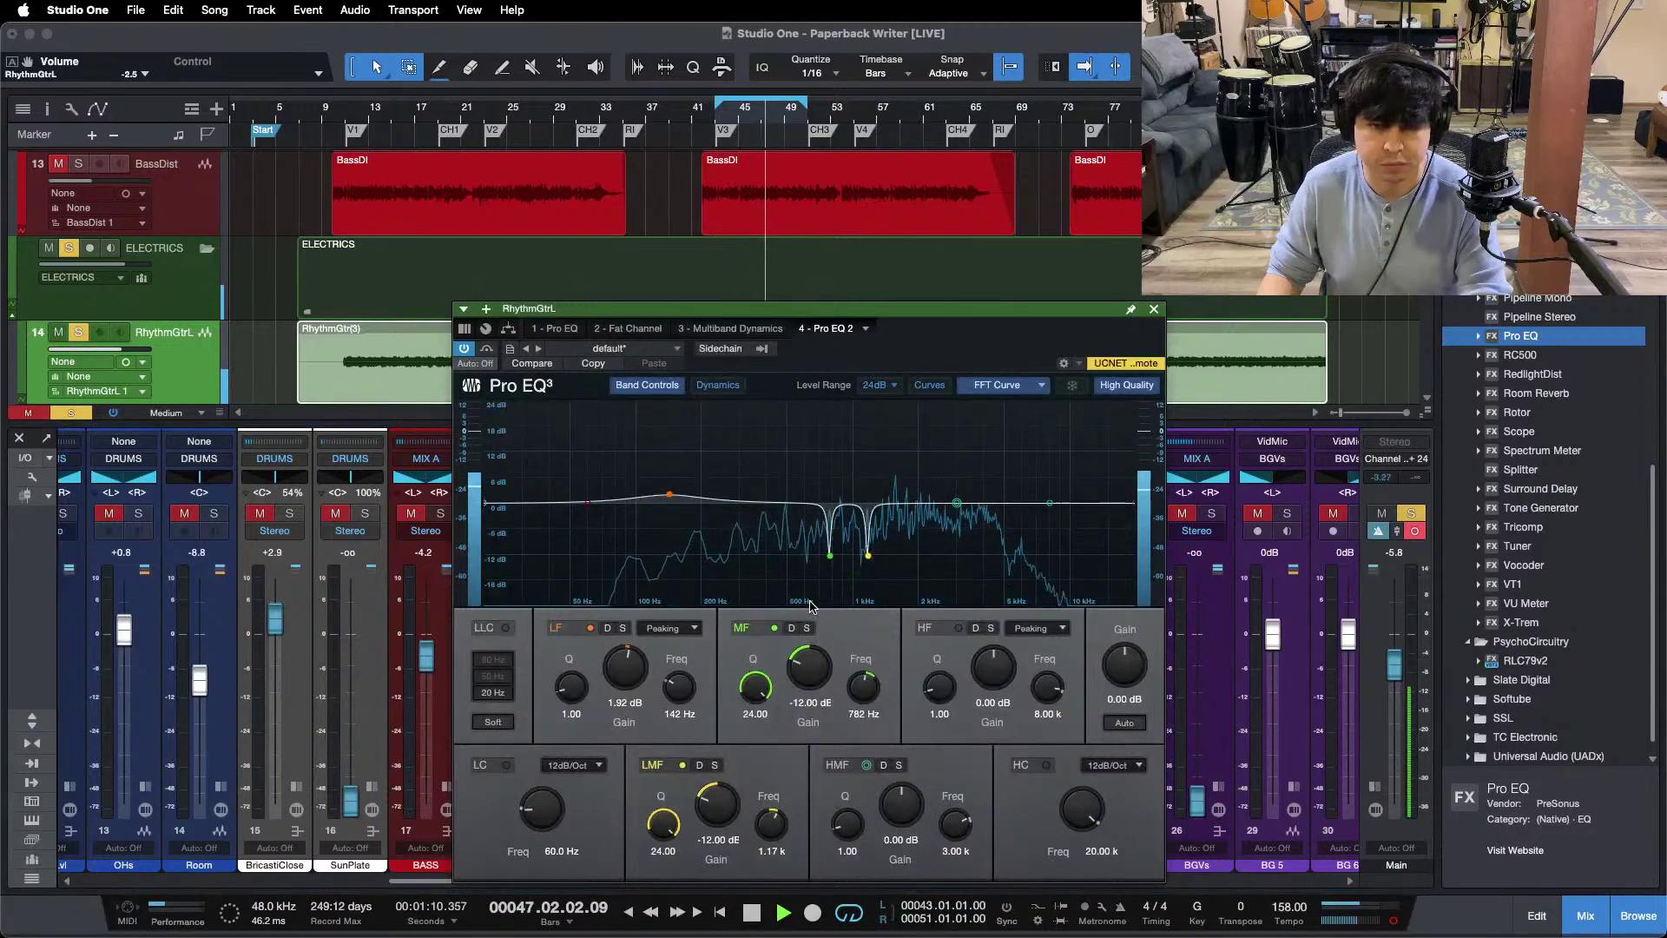
Step: Sweep the HMF band of Pro EQ 2 with a narrow boost and cut 881 Hz by 12 dB with a Q of 24
scroll(931, 523, up, 10)
drag(962, 513, 841, 367)
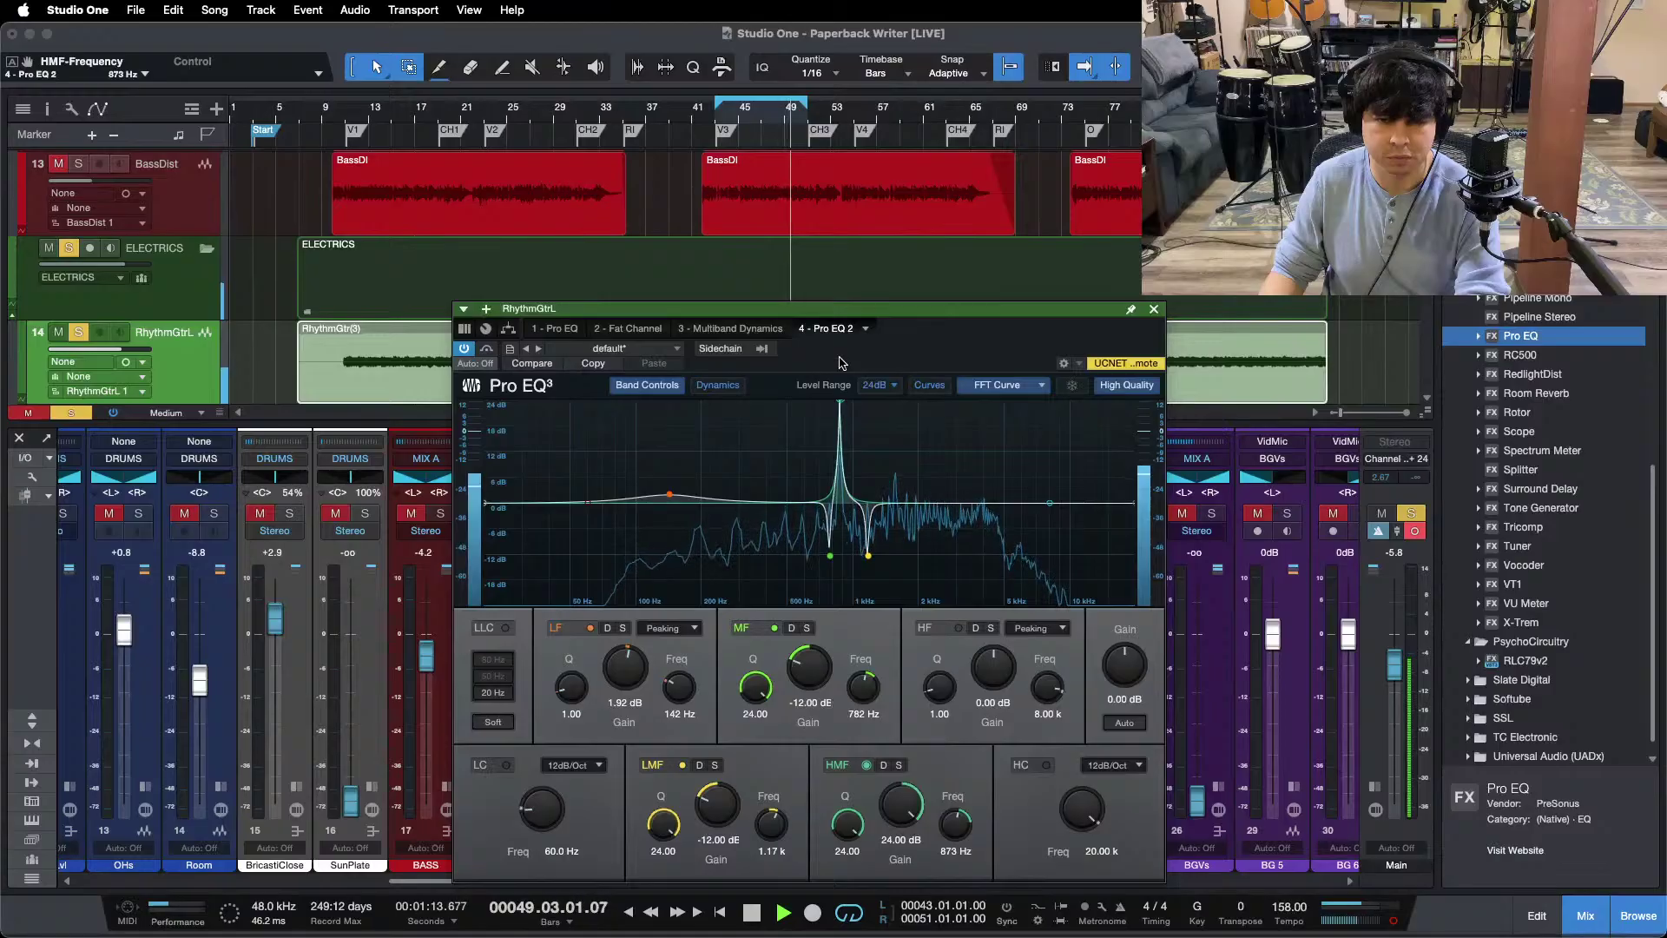
drag(842, 358, 841, 357)
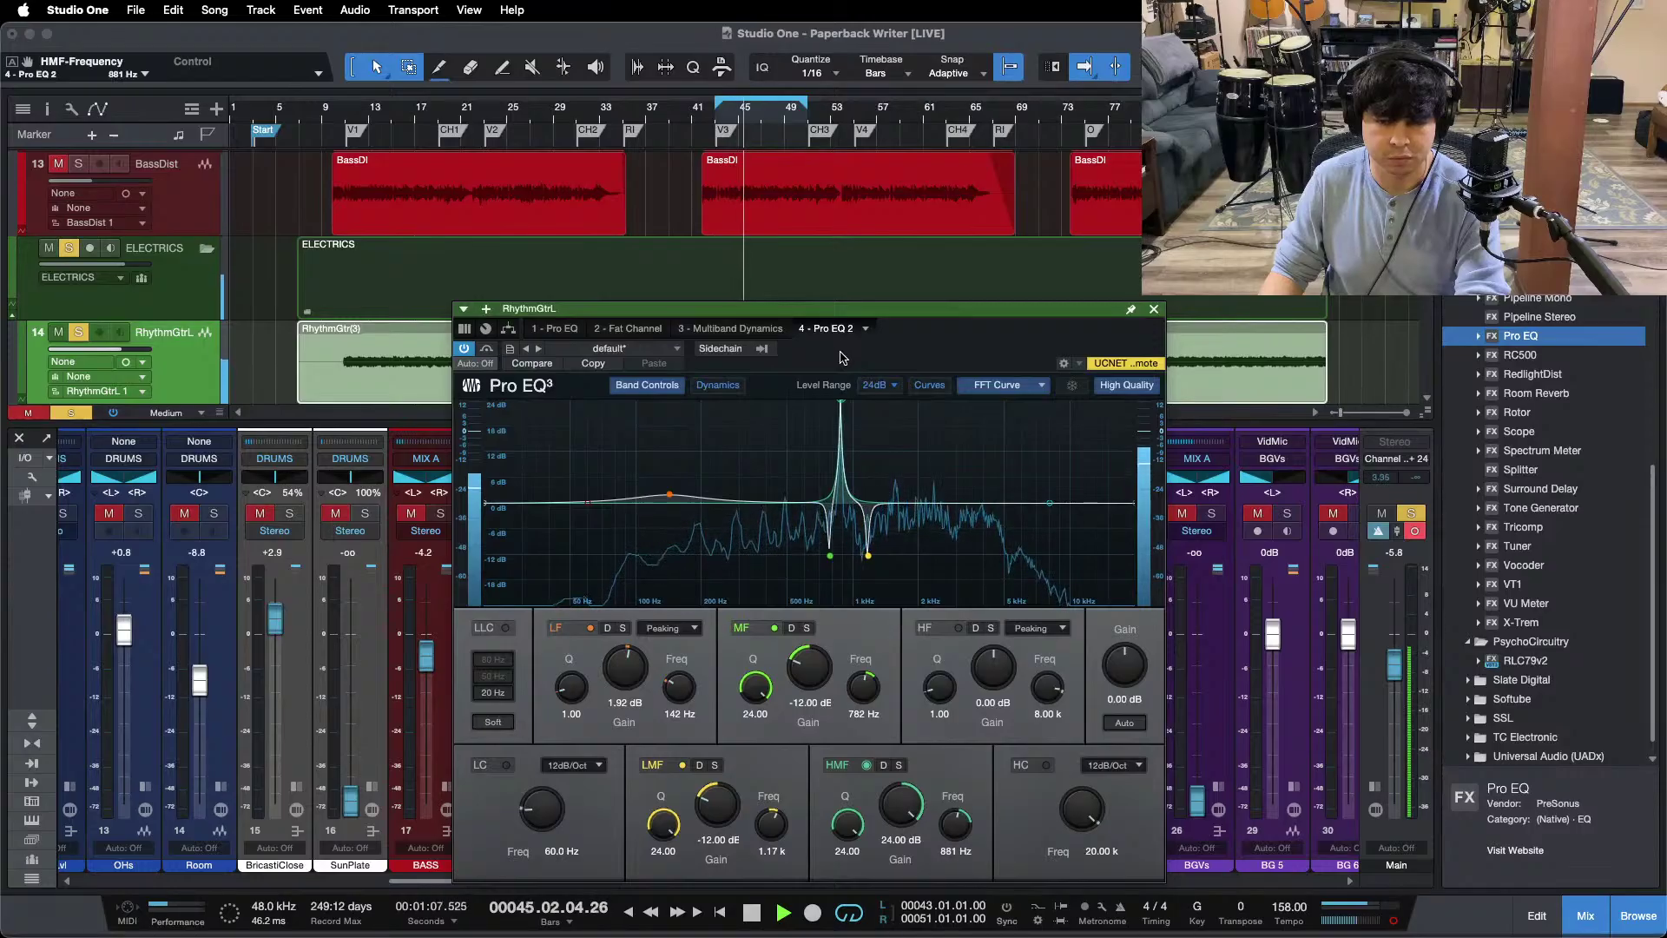
drag(841, 357, 887, 929)
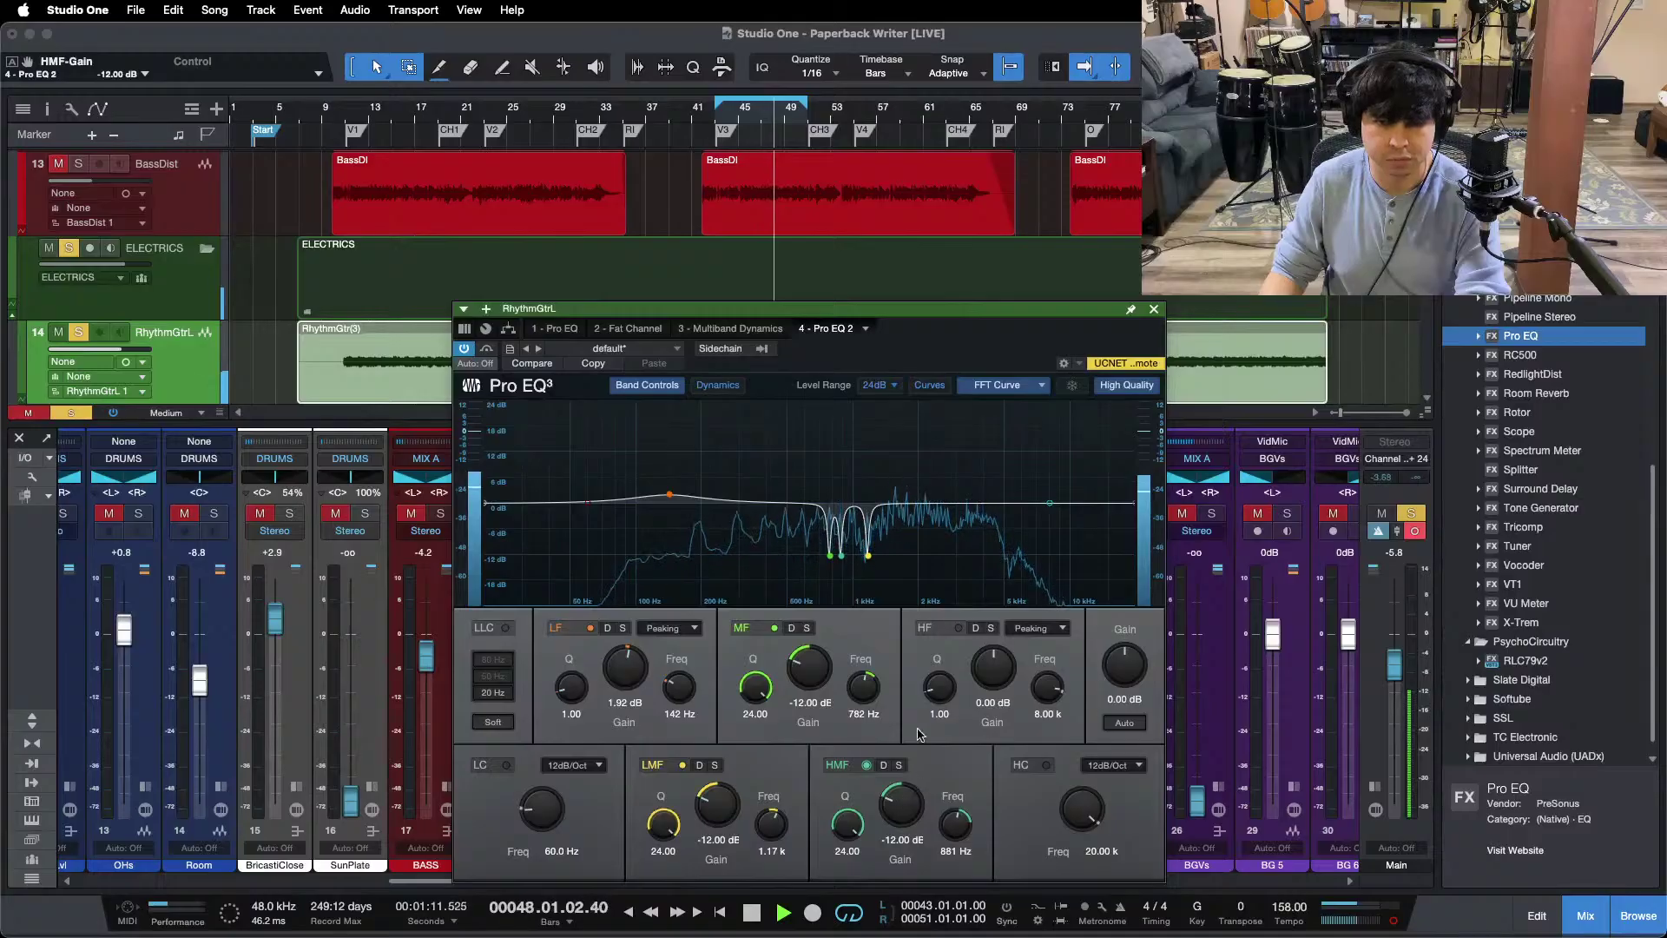
Step: Switch to RhythmGtrL's Multiband Dynamics and set the HM band's gain to 5.76 dB
click(729, 328)
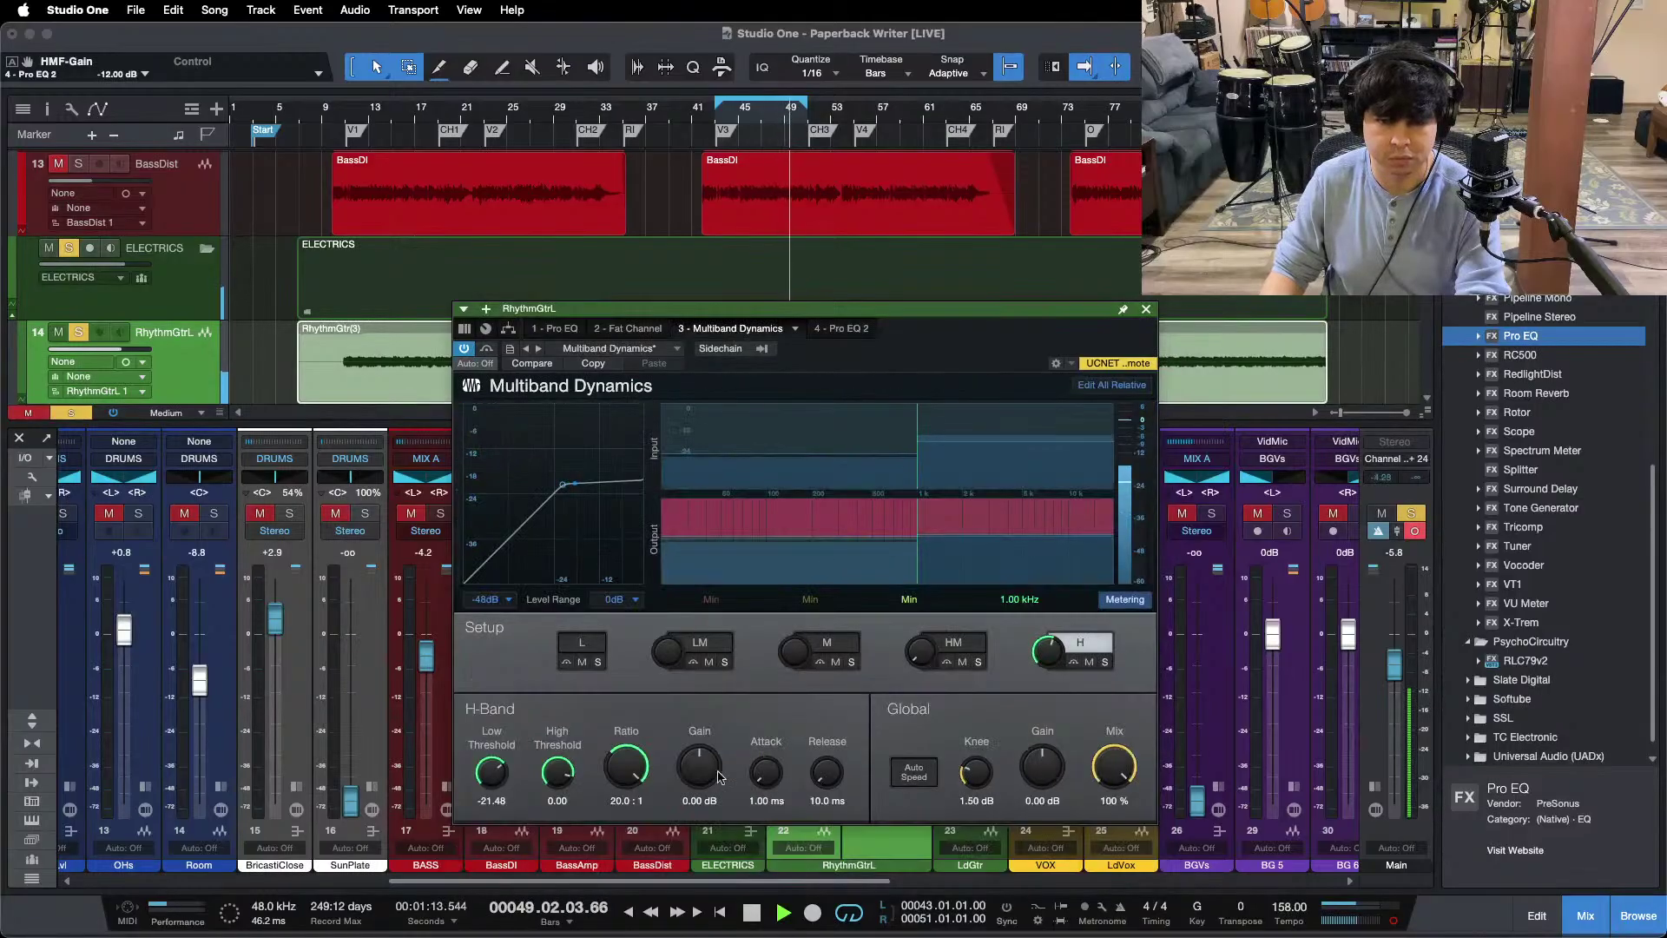
click(976, 651)
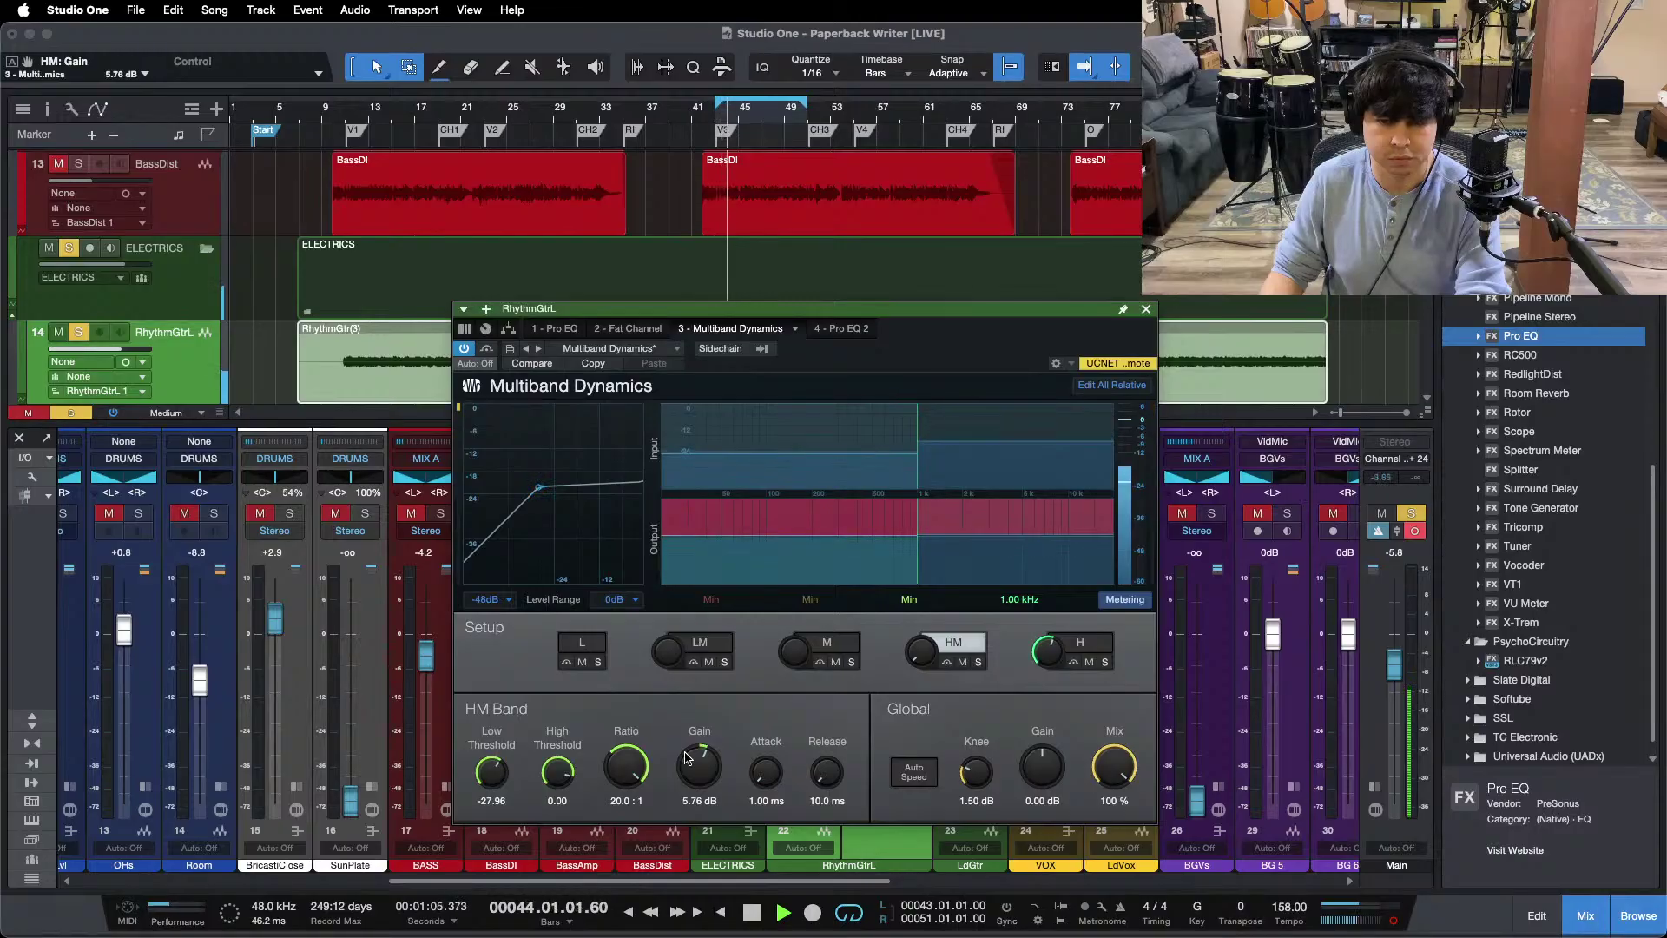
scroll(686, 758, down, 3)
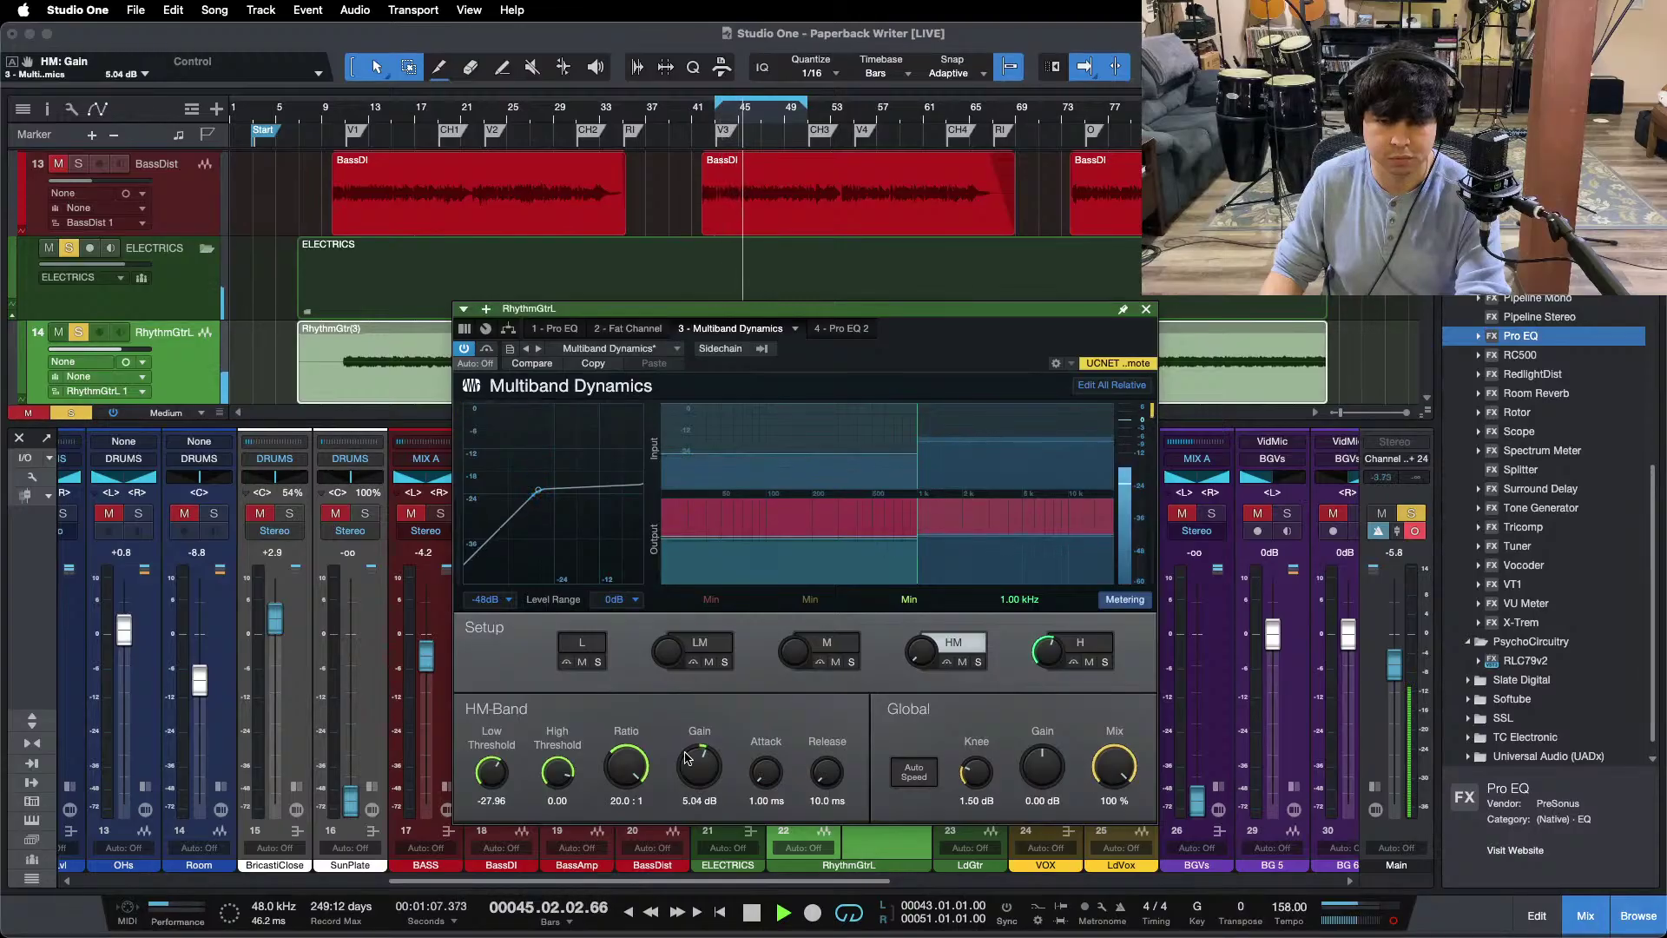
scroll(686, 758, up, 3)
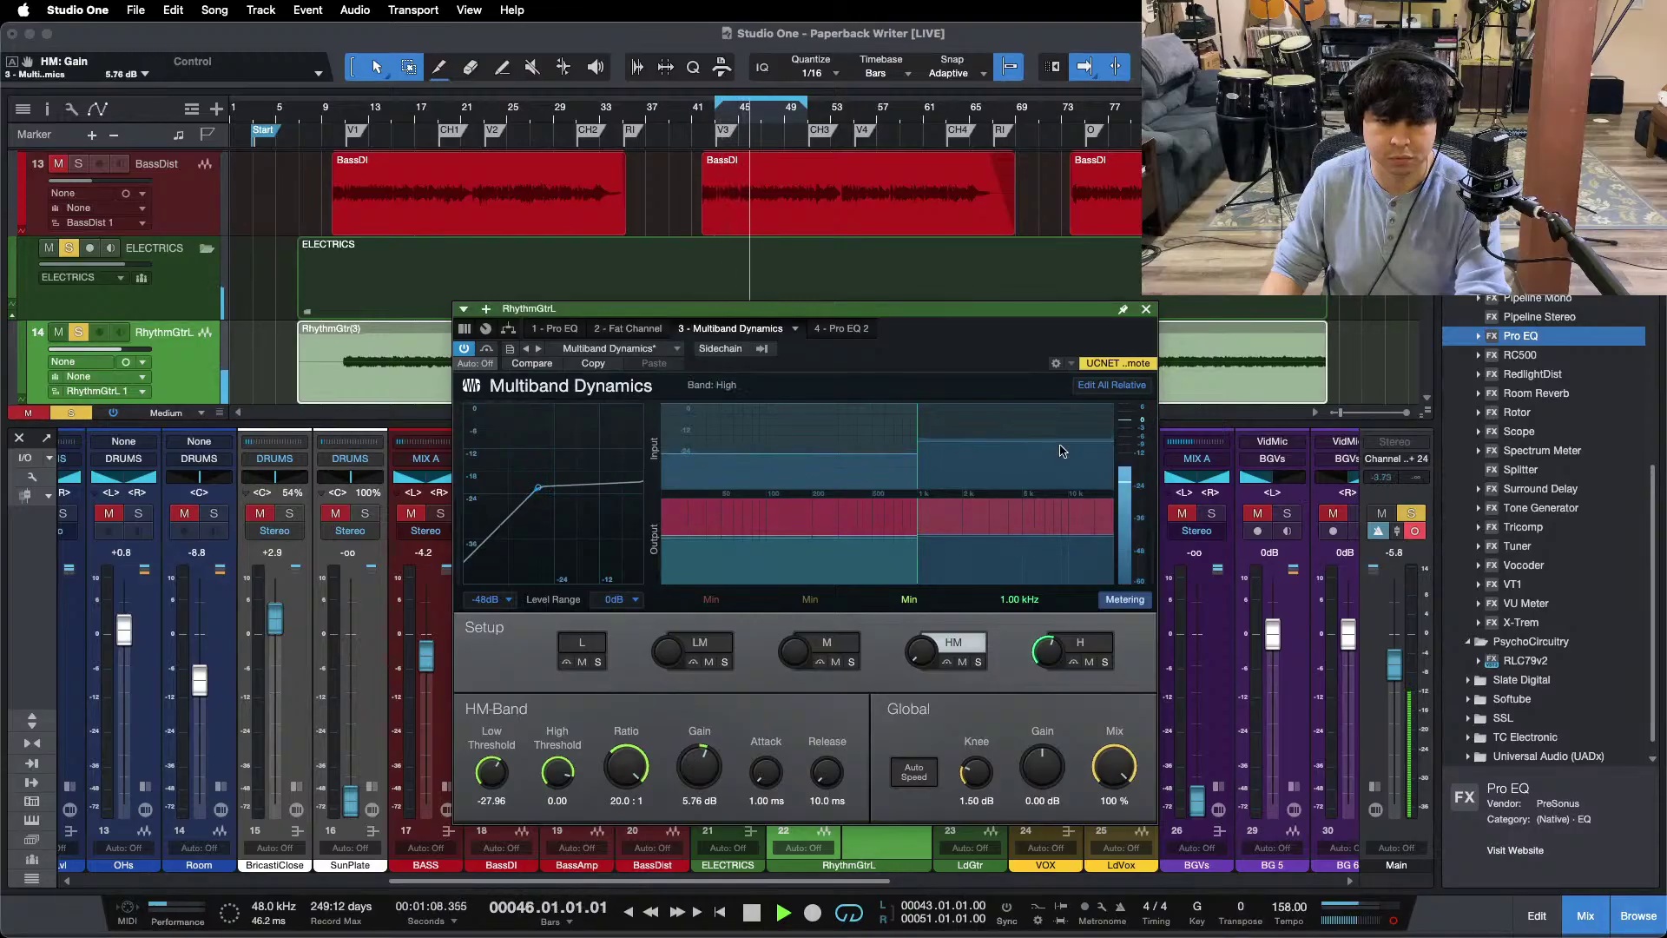
Step: Close the plug-in window, lower RhythmGtrL's fader to -3.3 dB, unsolo it and play the full mix from the first verse
click(1147, 309)
drag(805, 645, 802, 662)
key(s)
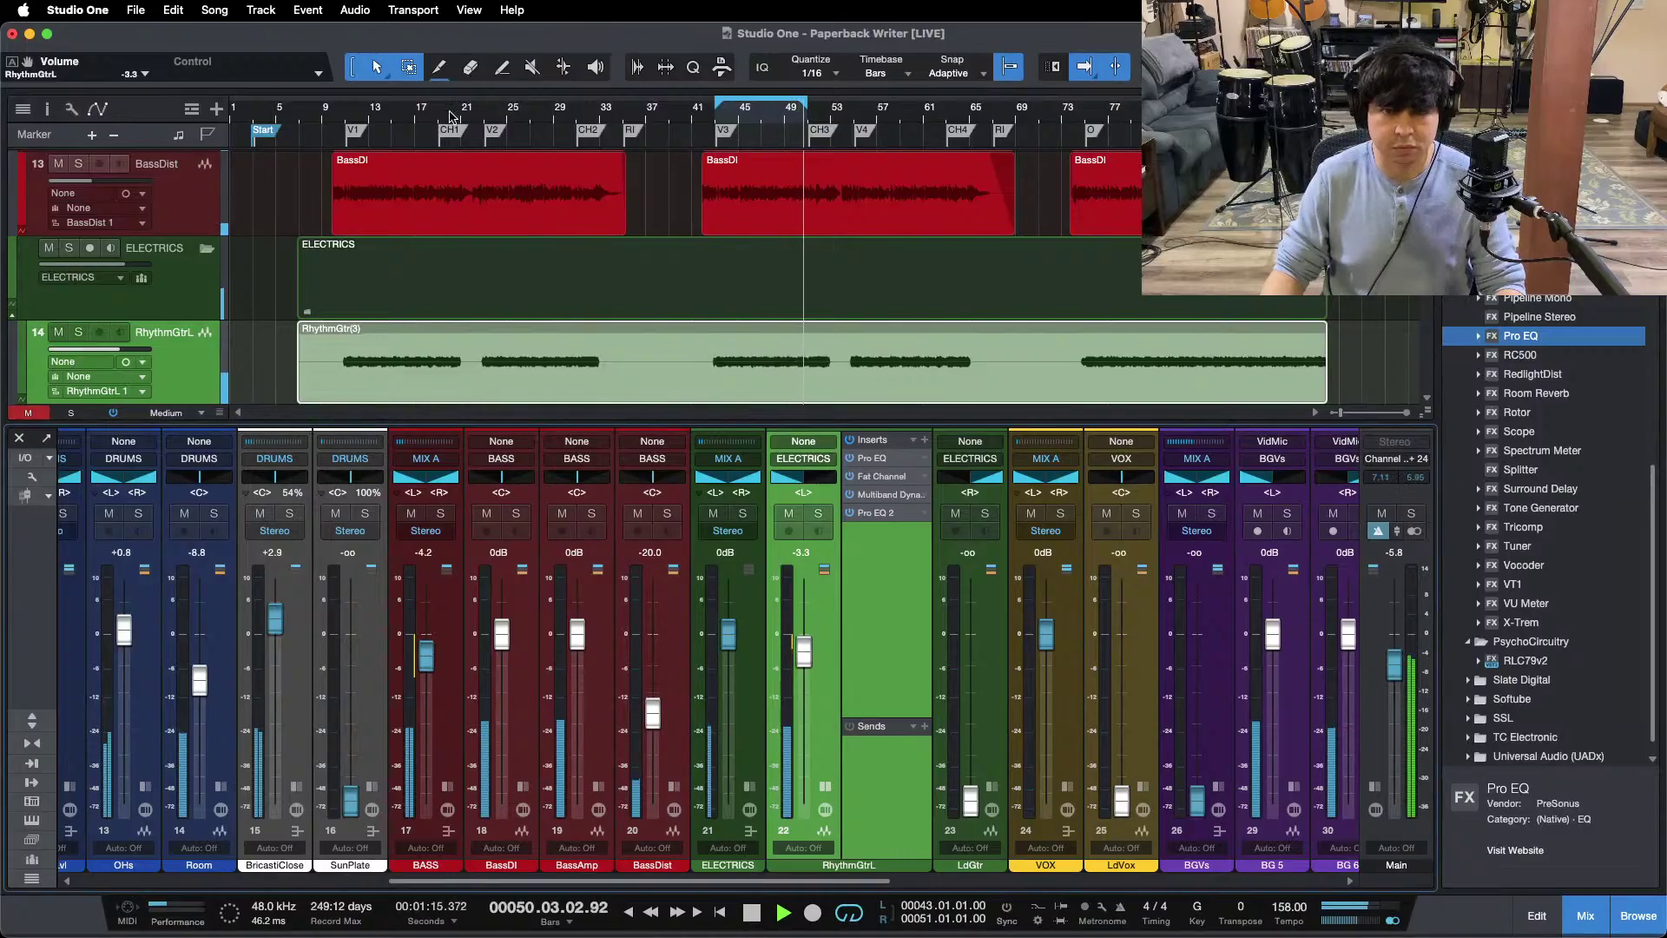
click(341, 111)
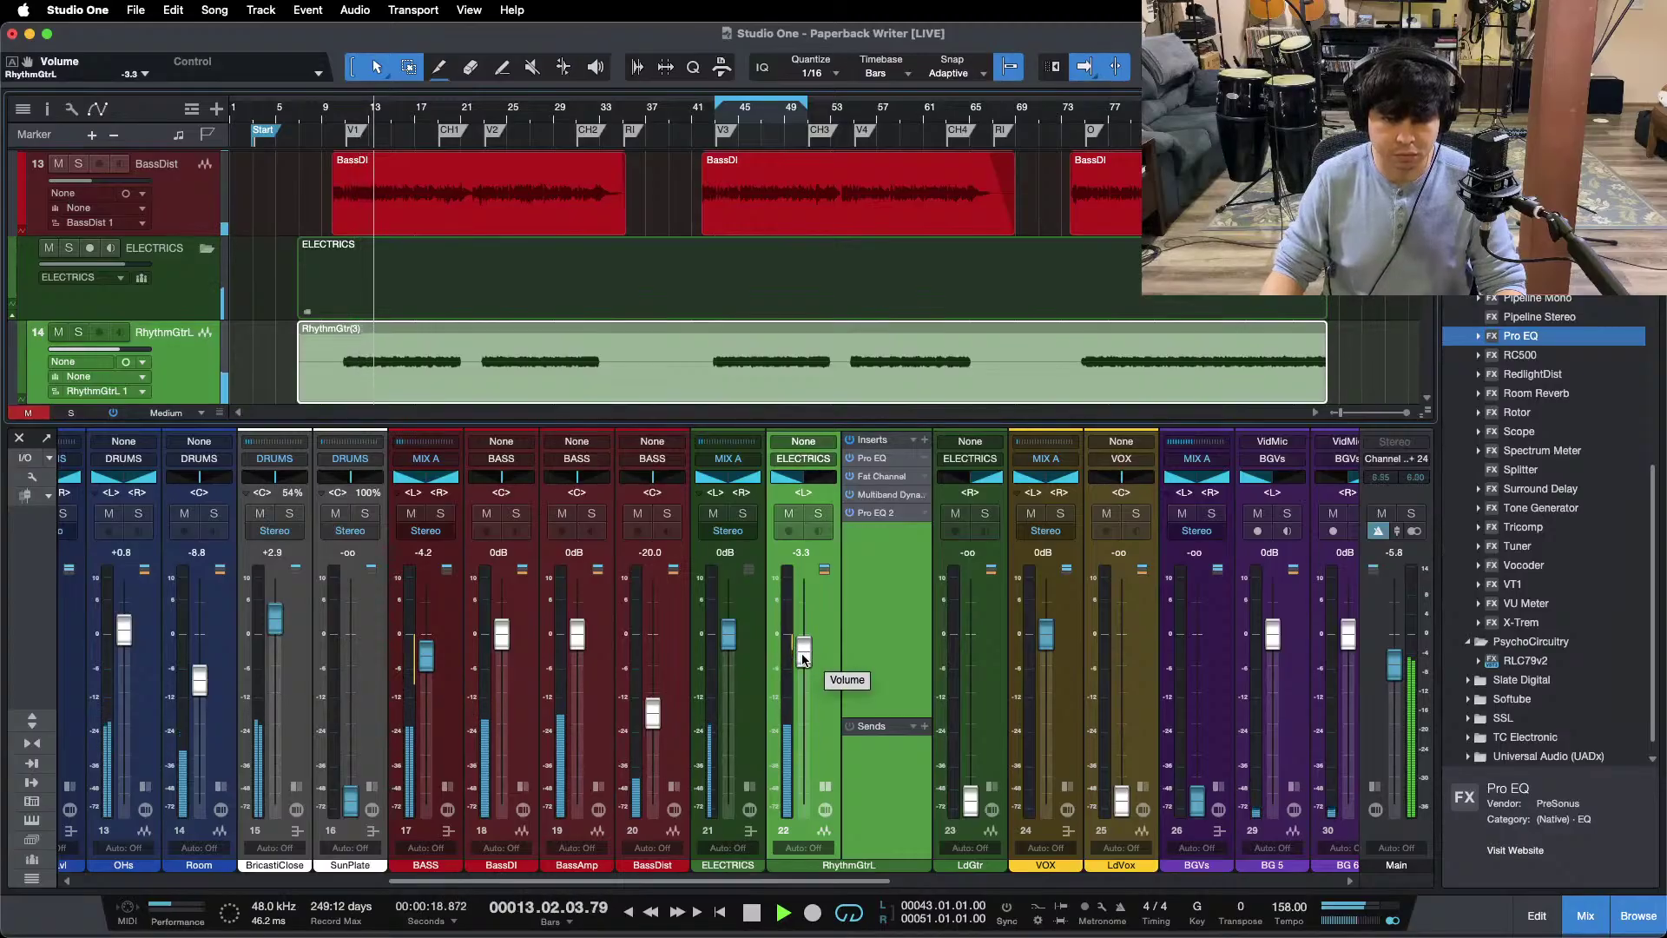
Step: Collapse the RhythmGtrL channel, reset LdGtr's fader to 0 dB, then expand LdGtr and solo it
click(823, 811)
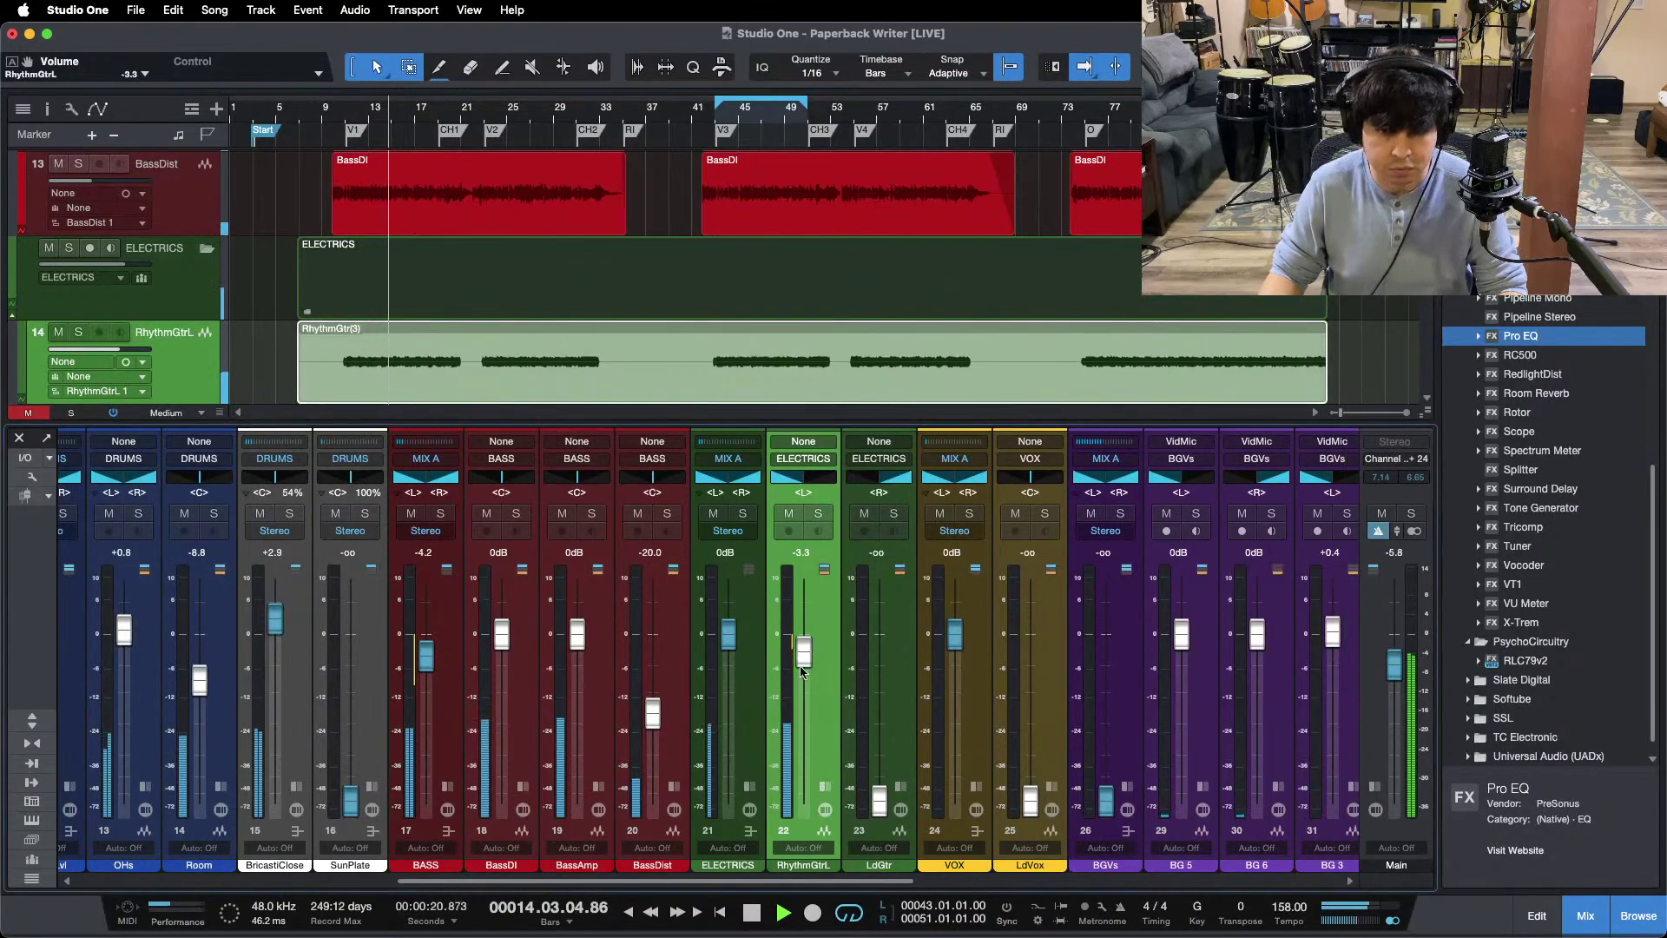
alt+click(880, 792)
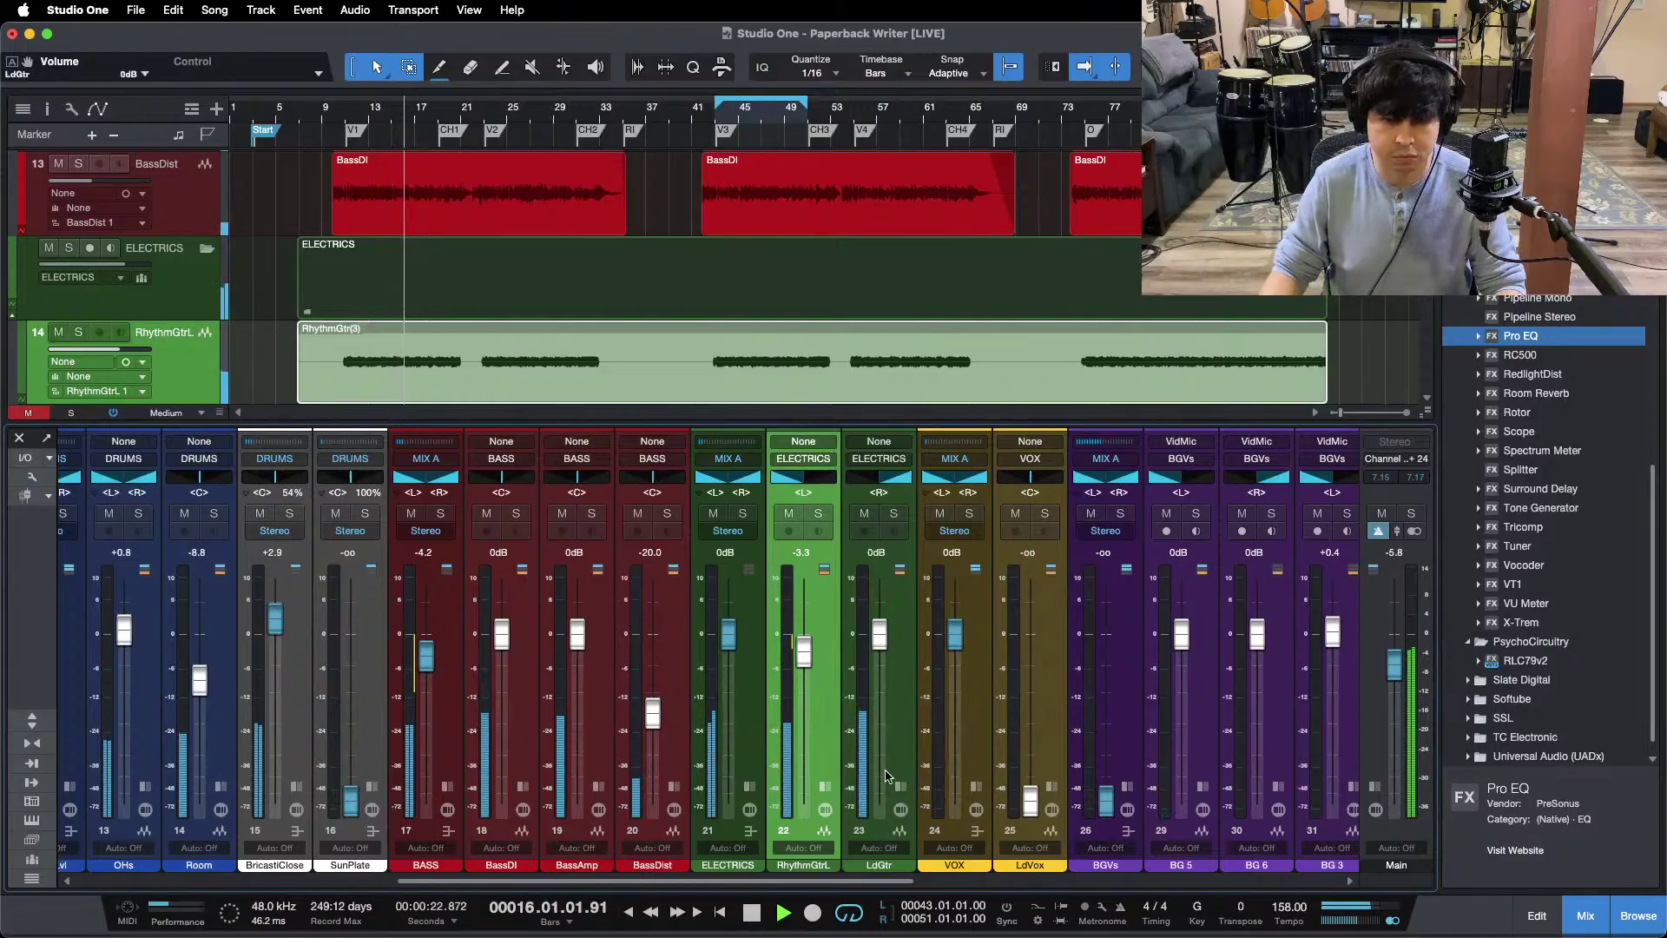
click(900, 810)
click(894, 513)
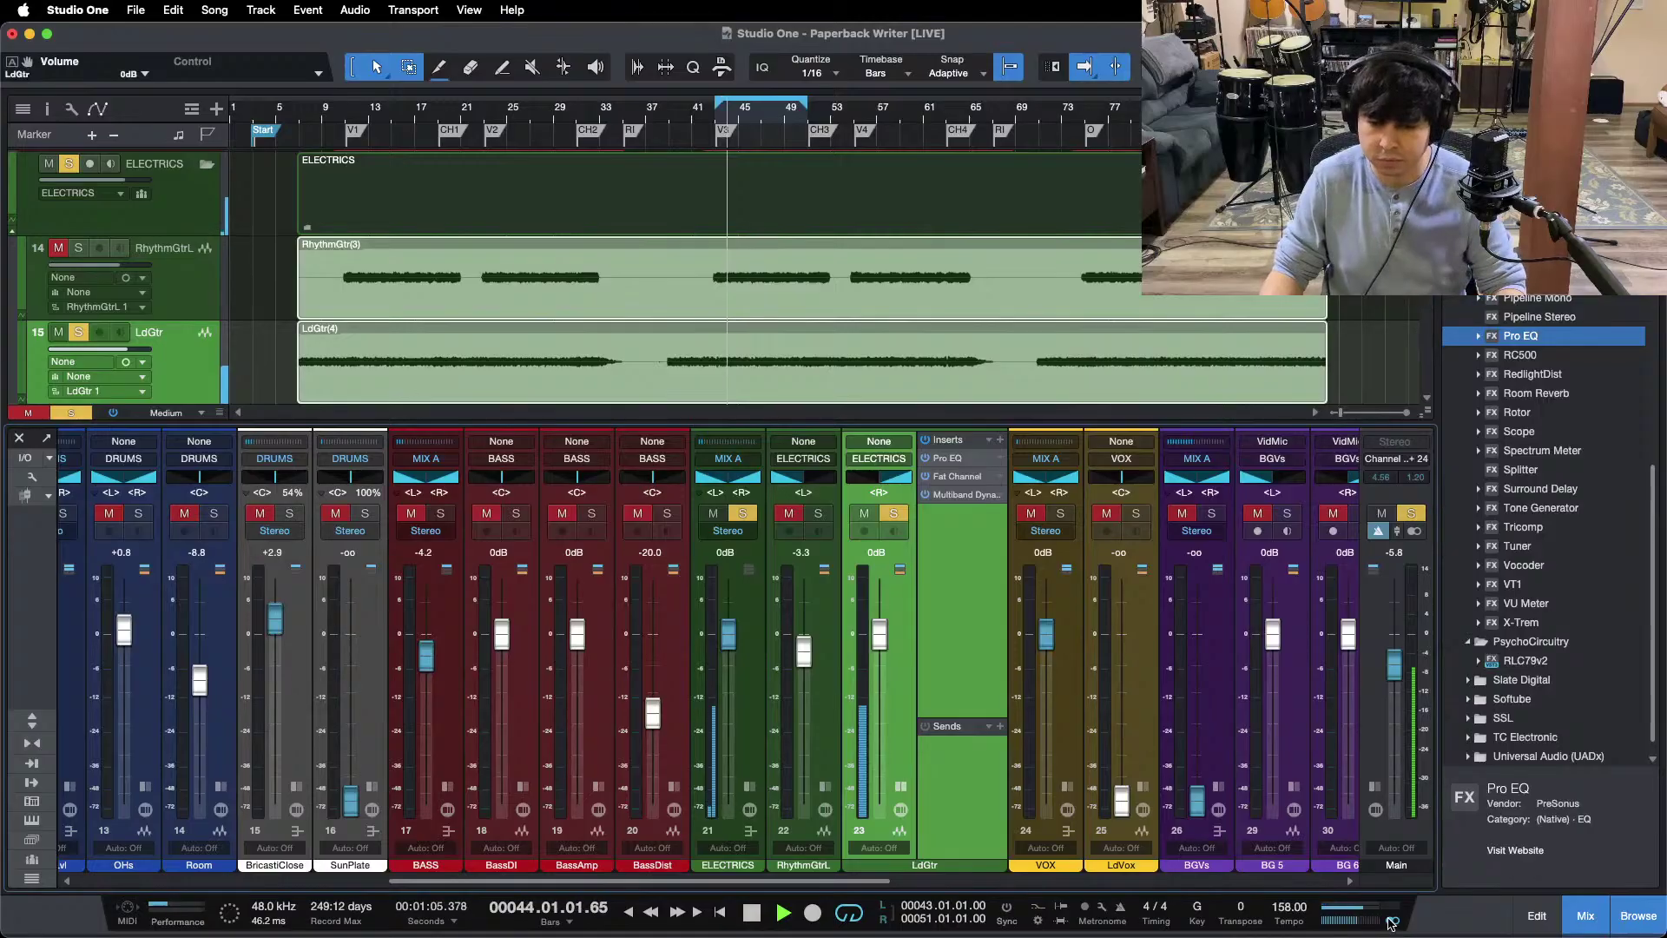
Step: Open Pro EQ on LdGtr, add a low cut at 182 Hz and show the spectrum as FFT Curve
click(946, 458)
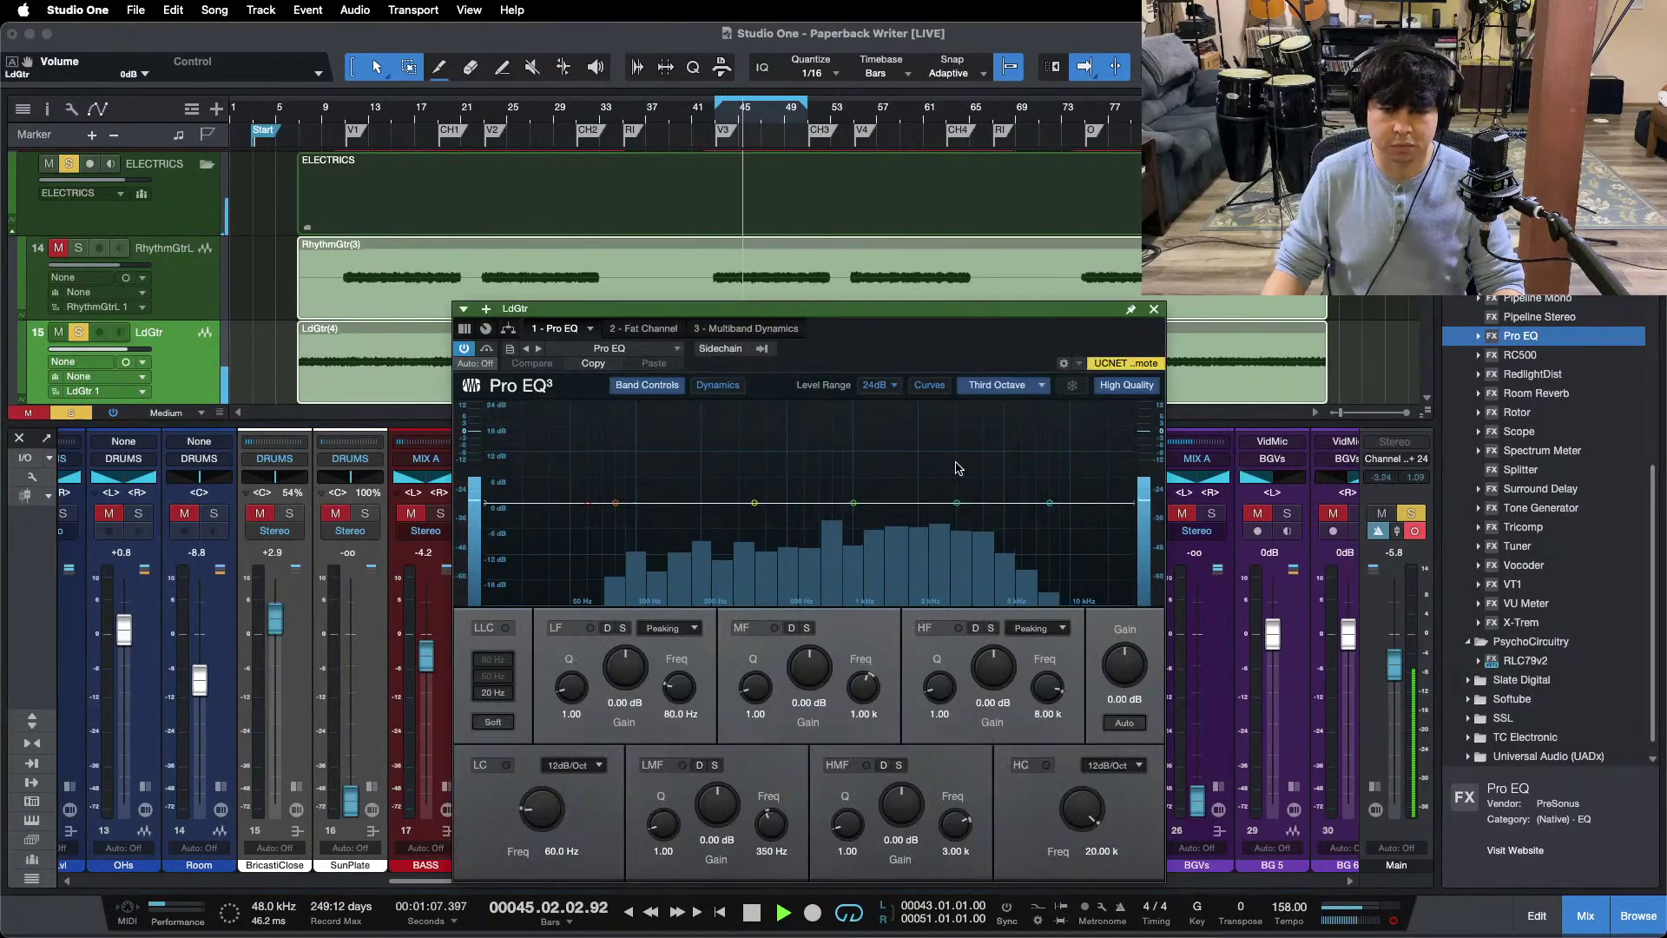
drag(541, 812, 548, 791)
click(999, 385)
click(999, 465)
Step: Sweep the LMF band of LdGtr's Pro EQ with a narrow boost and cut 782 Hz by 12 dB with a Q of 24
scroll(755, 503, up, 5)
drag(754, 503, 829, 367)
key(KP_1)
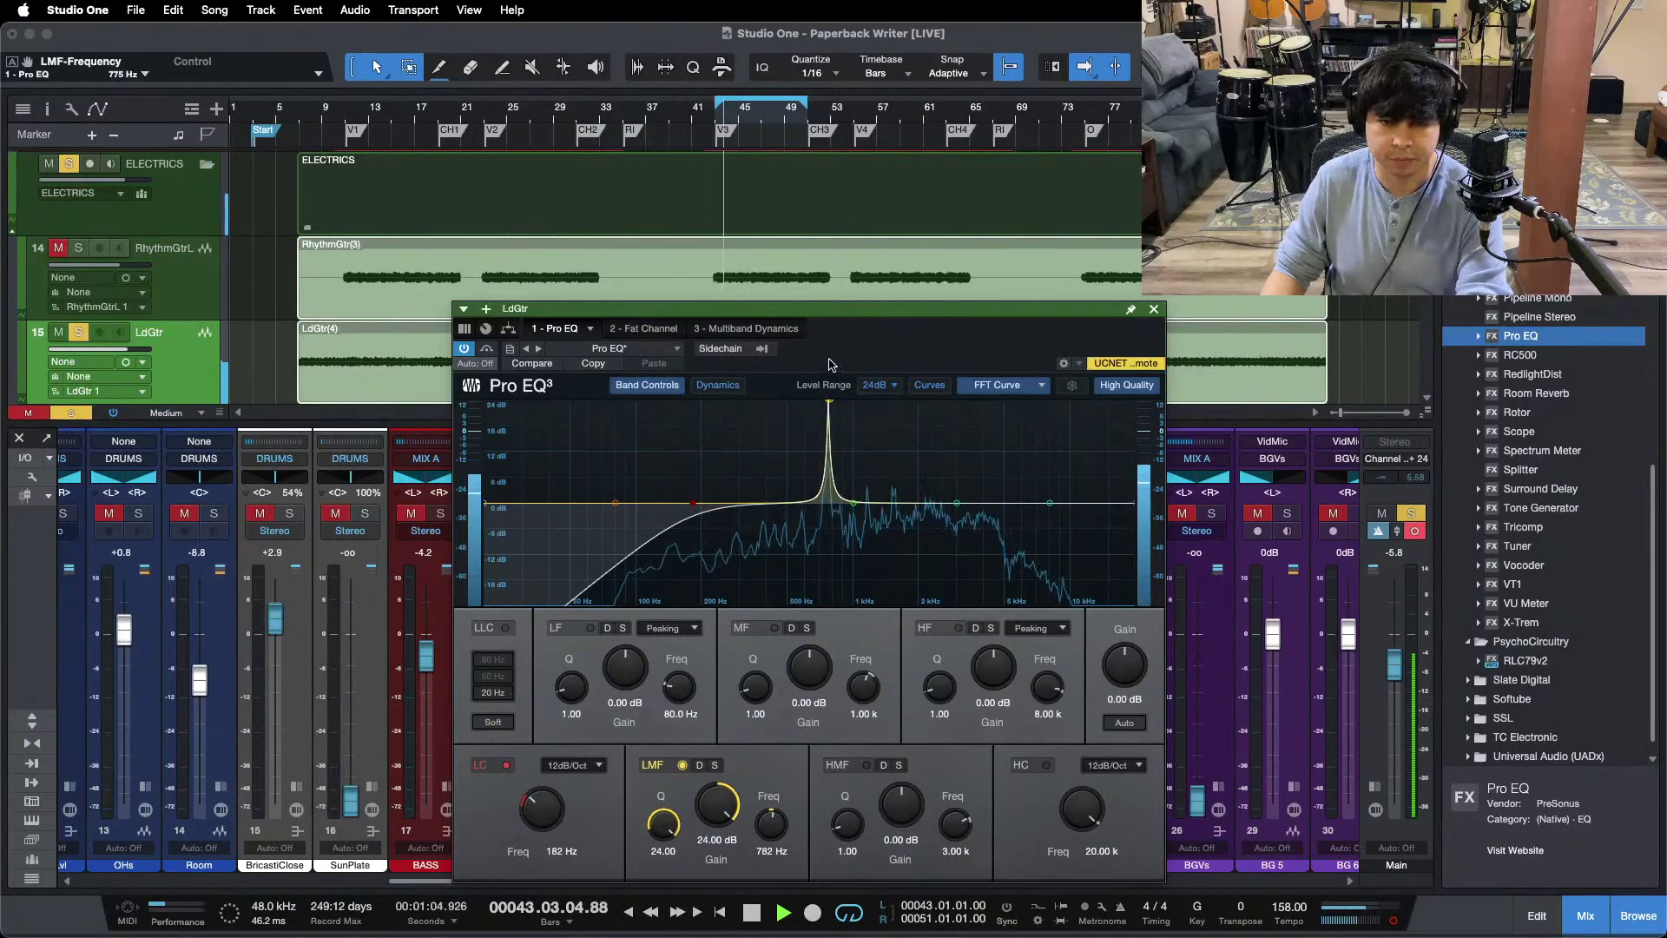
drag(718, 807, 718, 843)
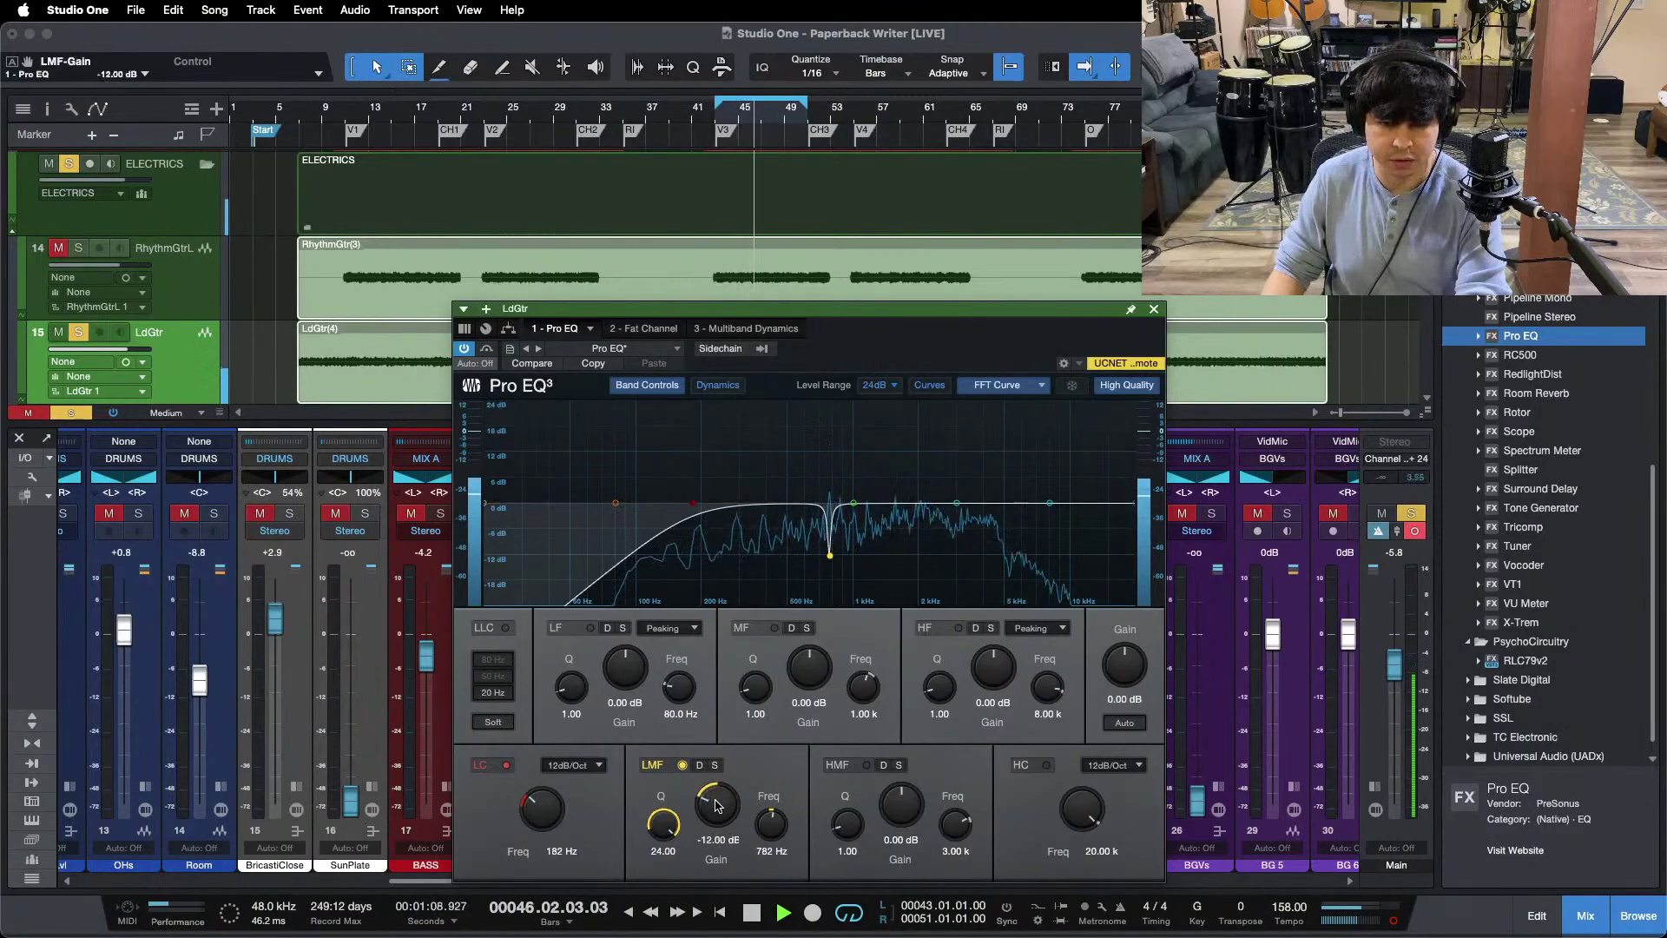
Step: Cut 1.17 kHz by 12 dB with a Q of 24 on LdGtr's MF band and add a high cut at 7.10 kHz
drag(755, 681, 897, 381)
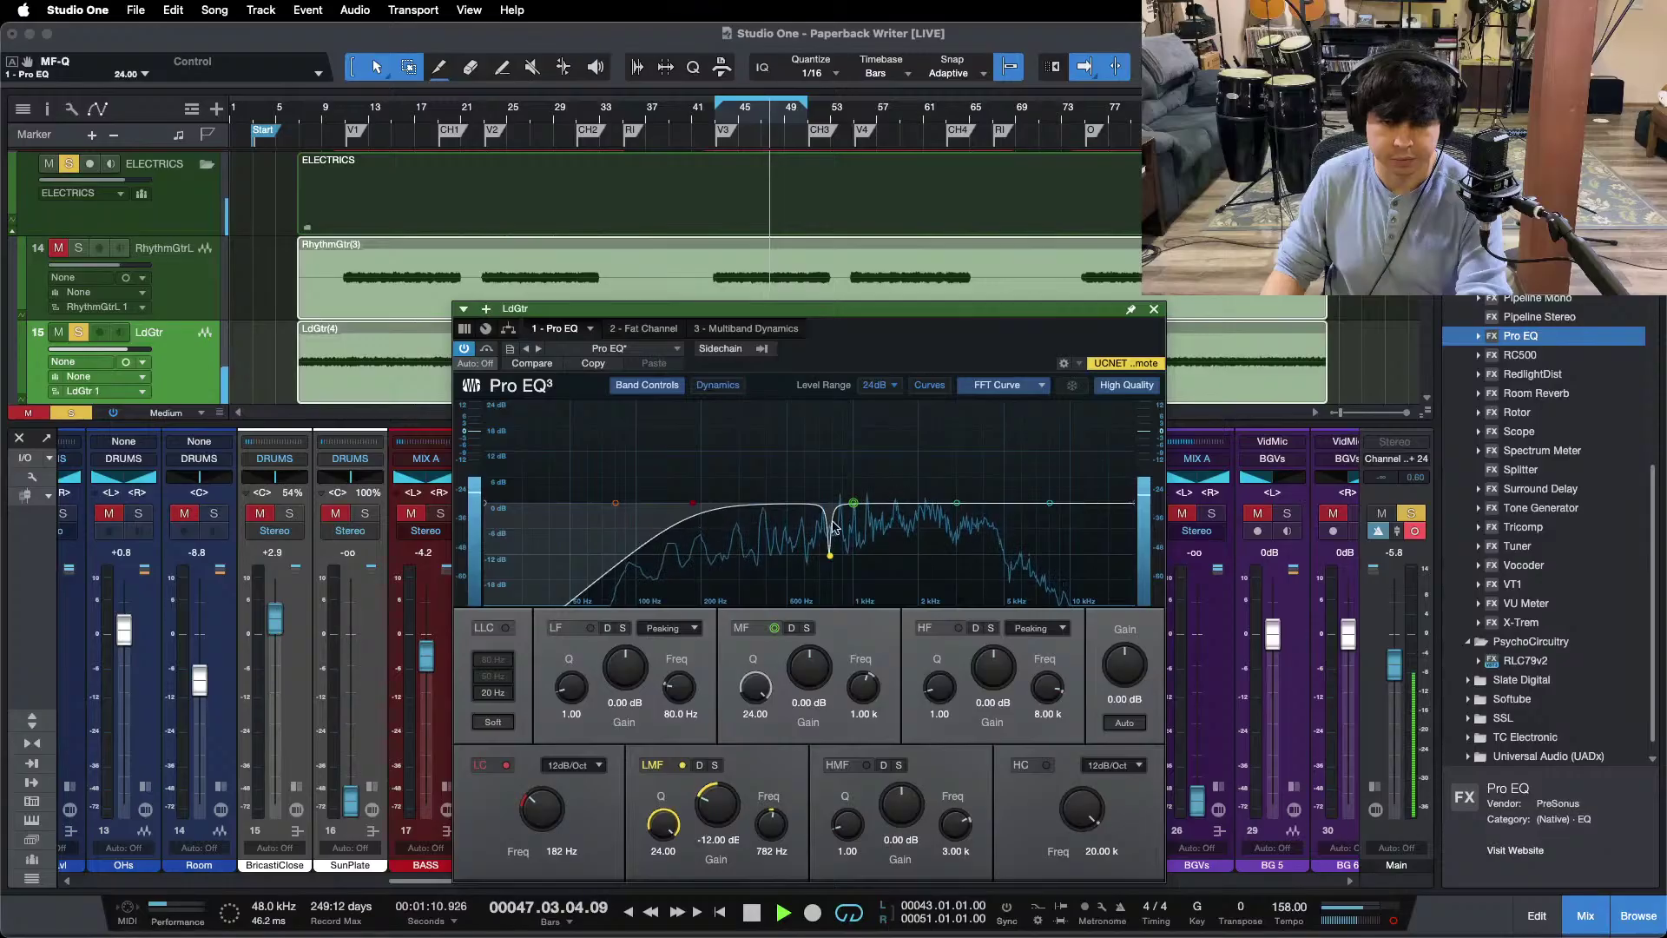
drag(849, 504, 867, 374)
key(KP_1)
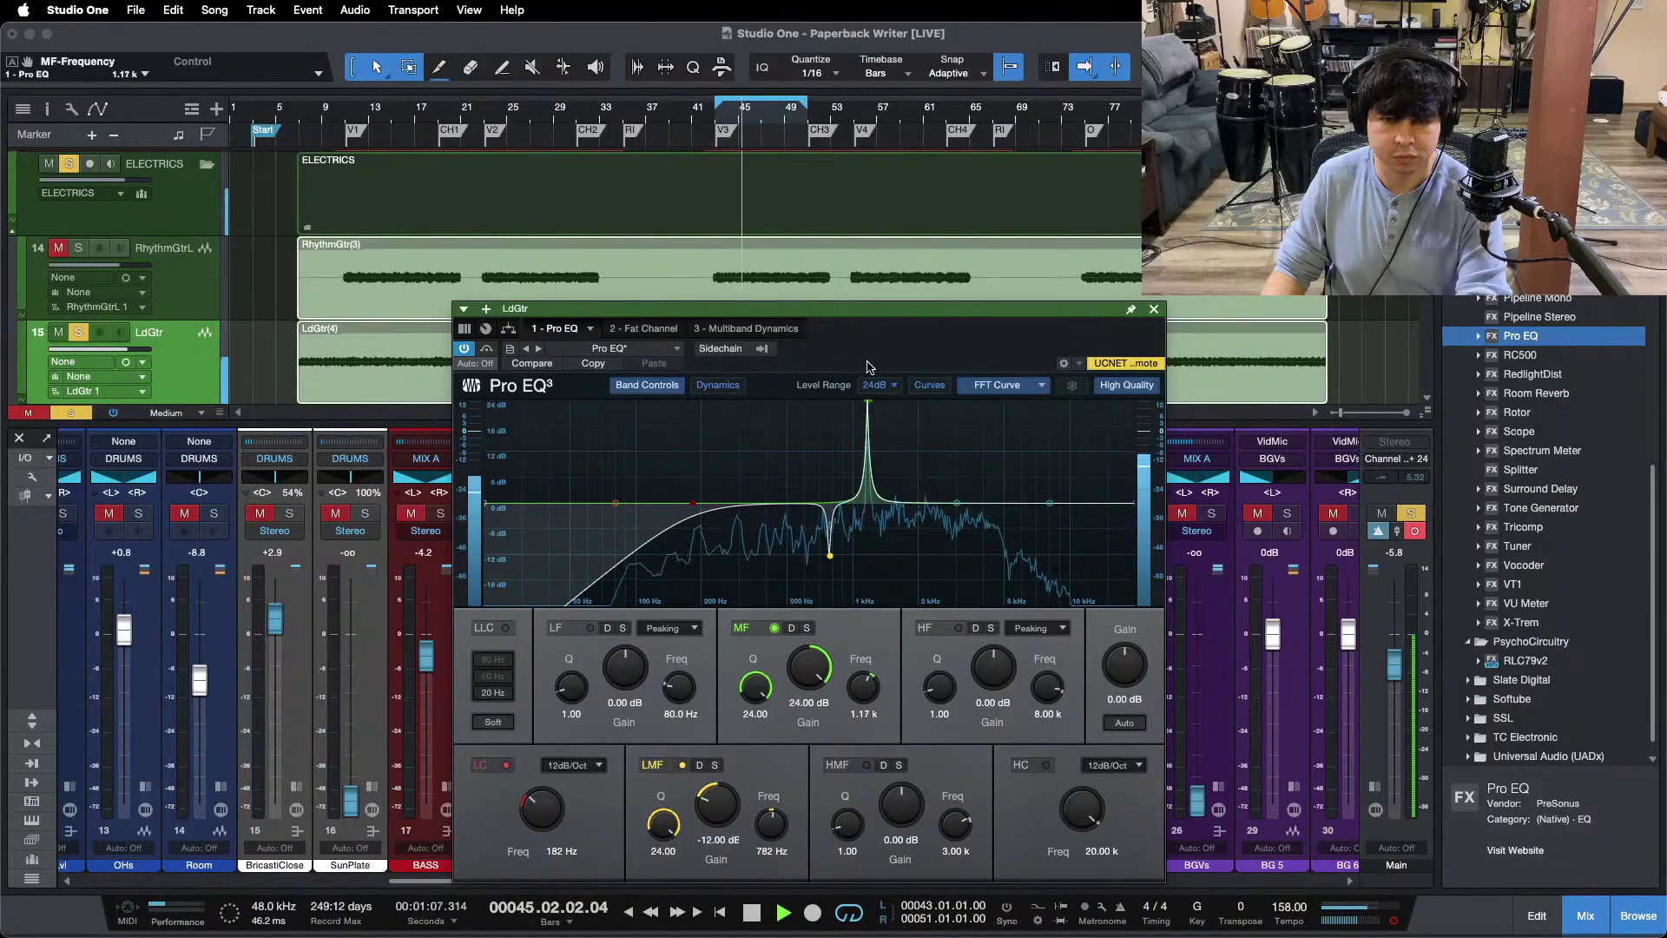
drag(809, 669, 797, 764)
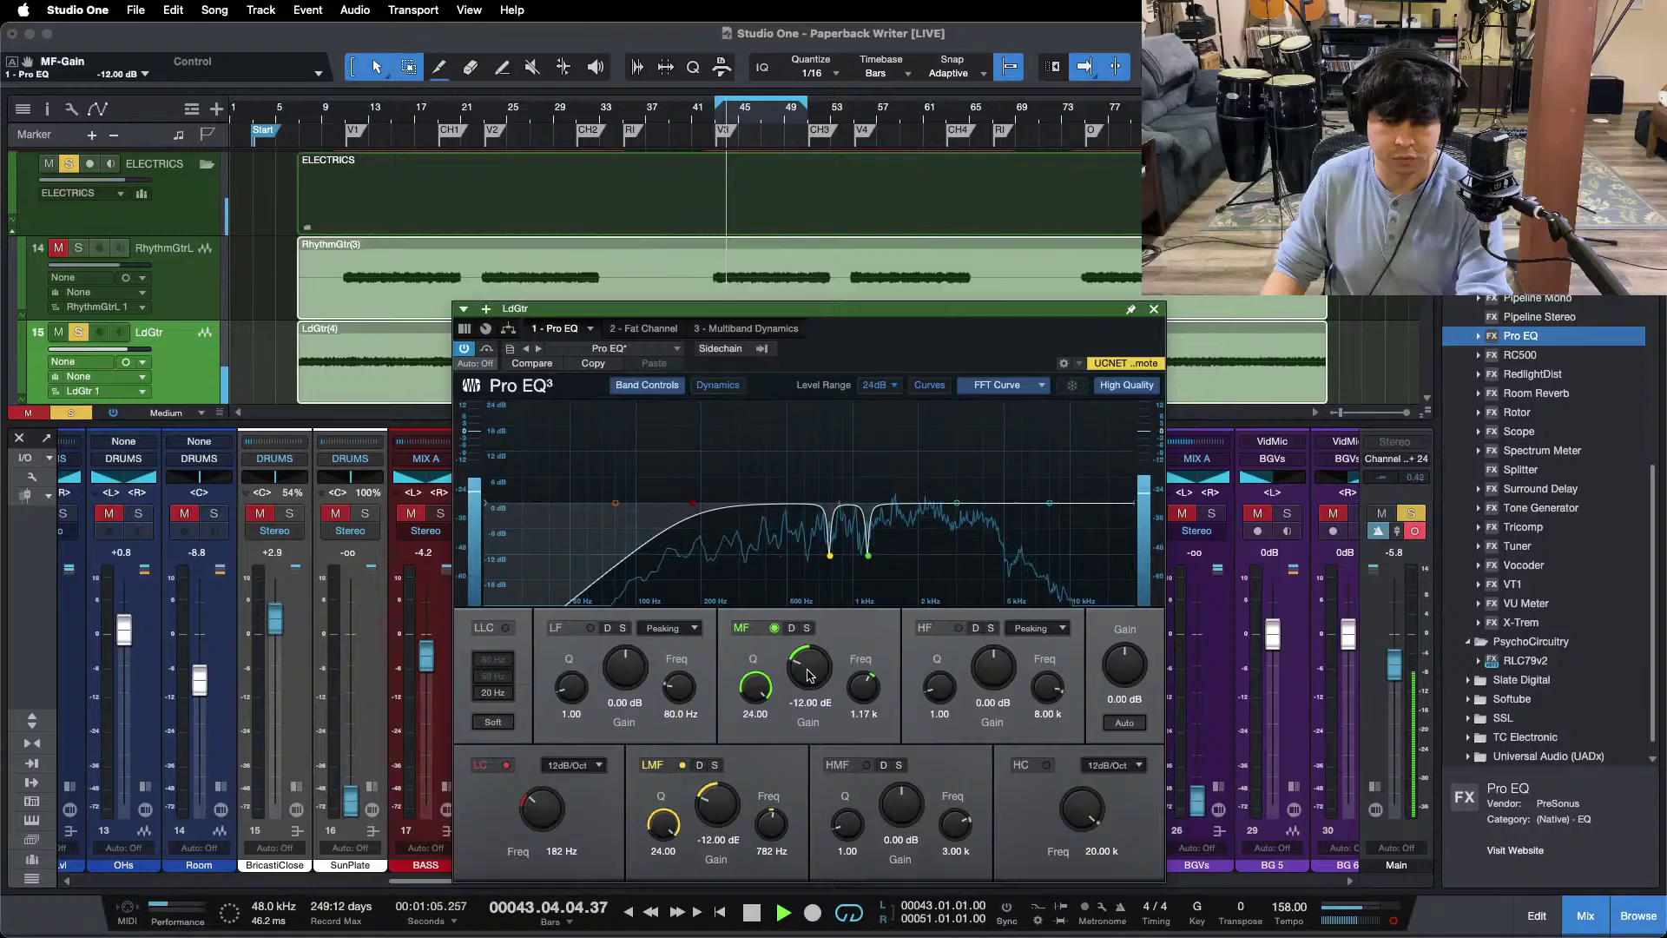
drag(1073, 807, 1070, 814)
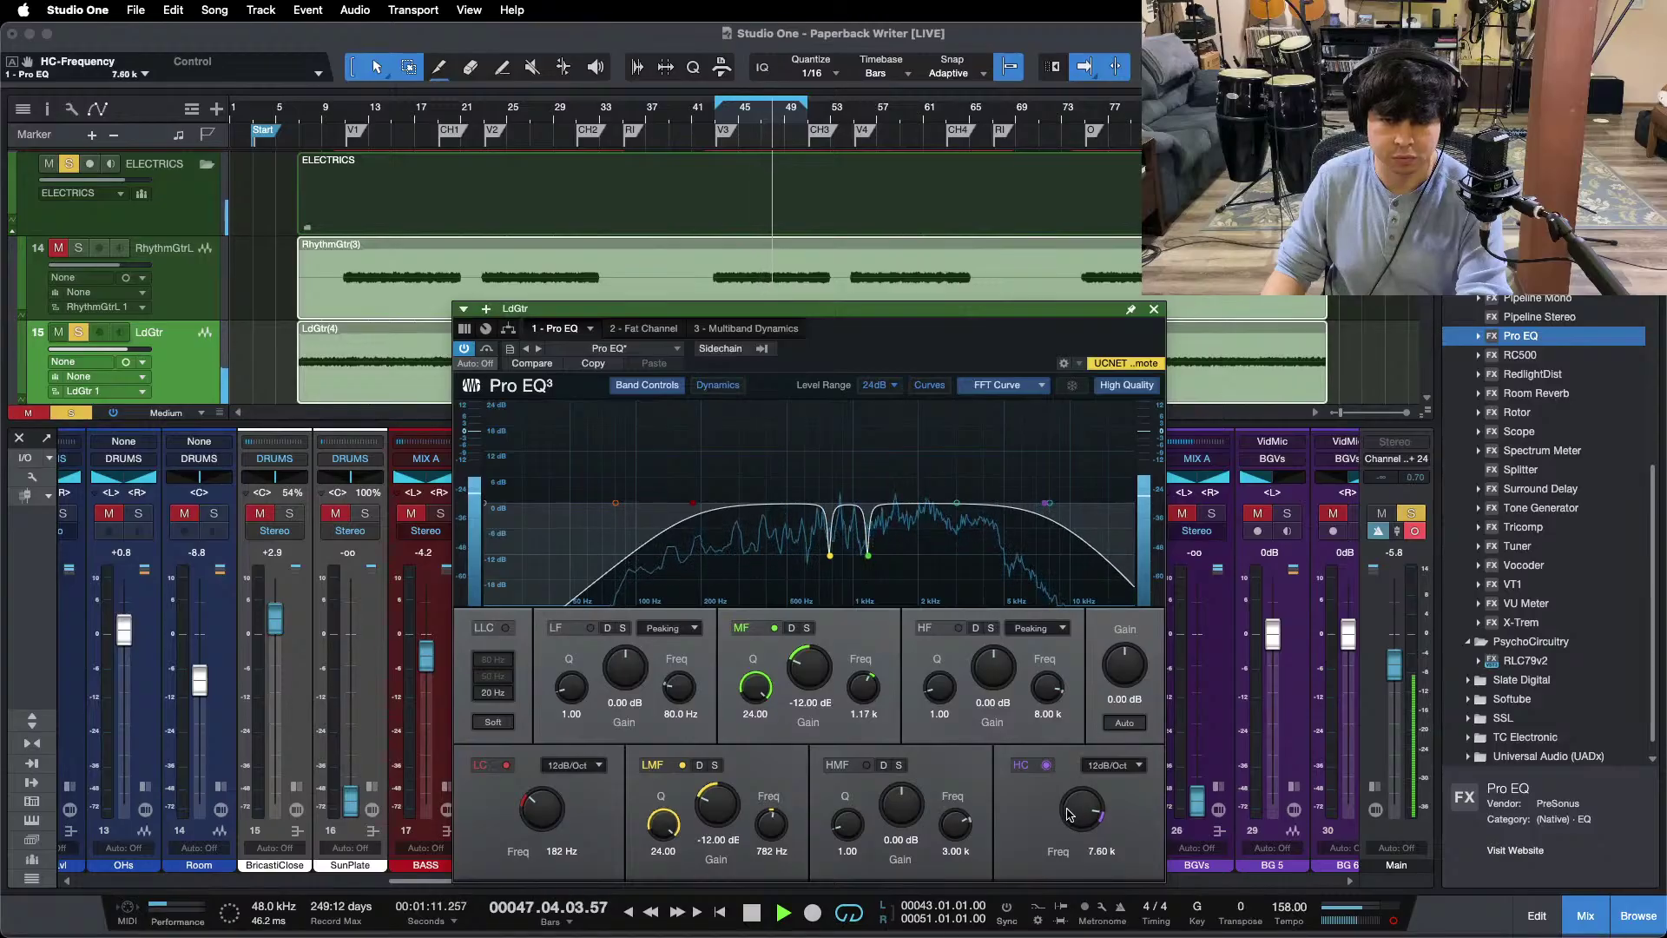
Step: Show the compressor in LdGtr's Fat Channel and set its gain reduction to 5.50
click(642, 330)
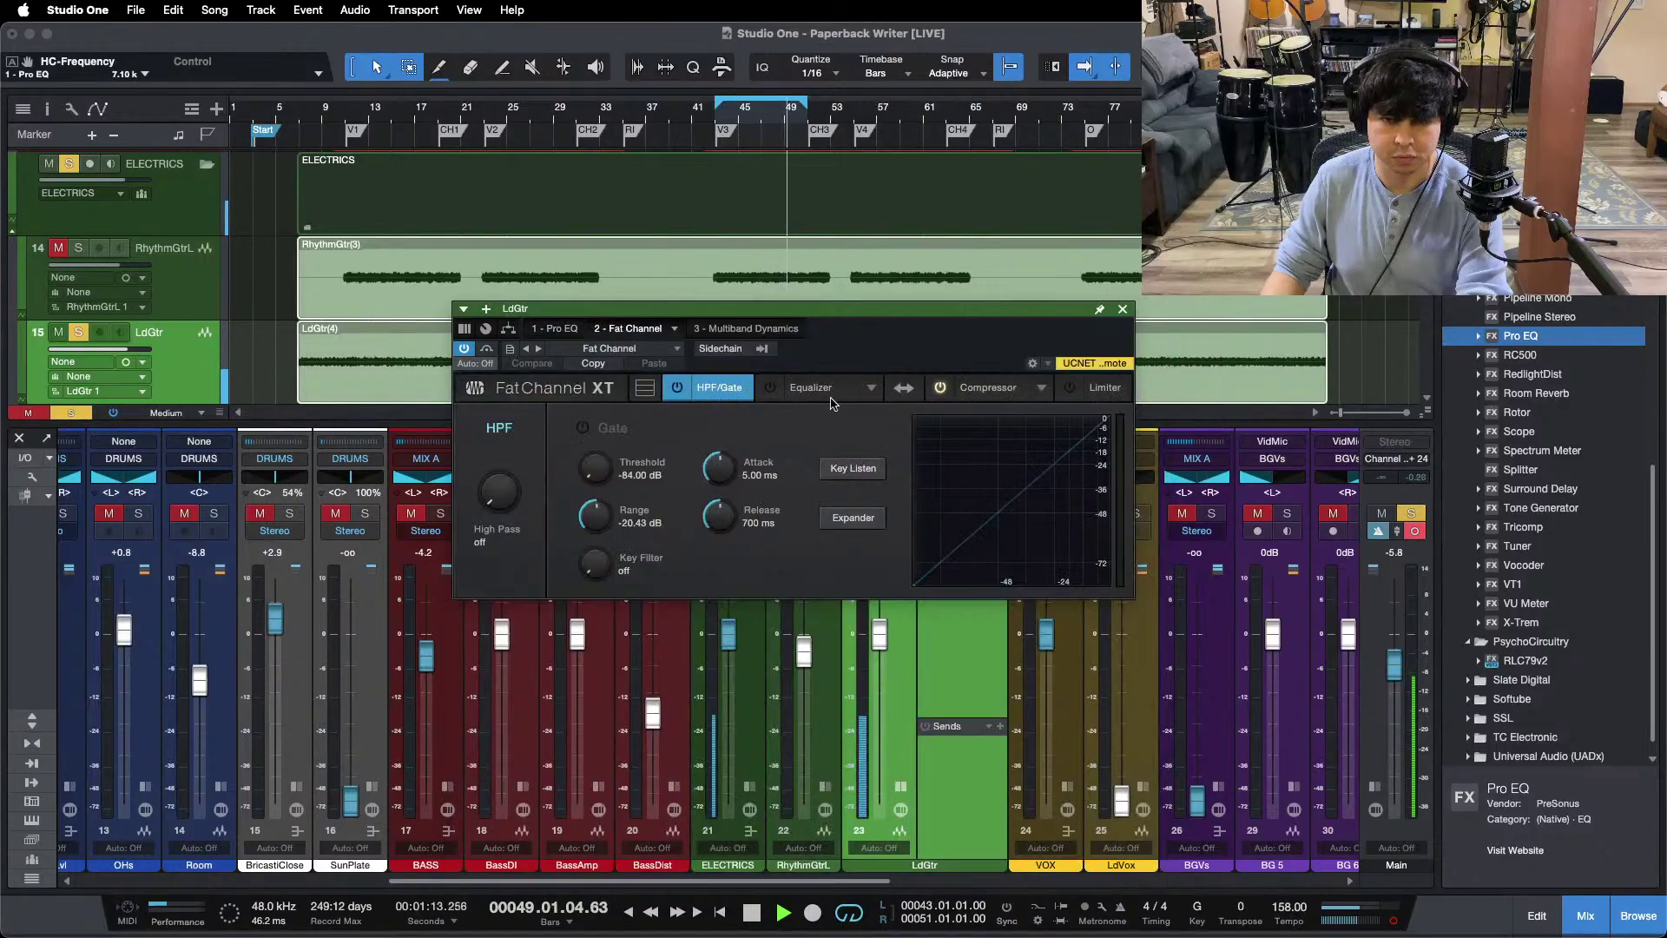
click(988, 387)
drag(931, 514, 947, 518)
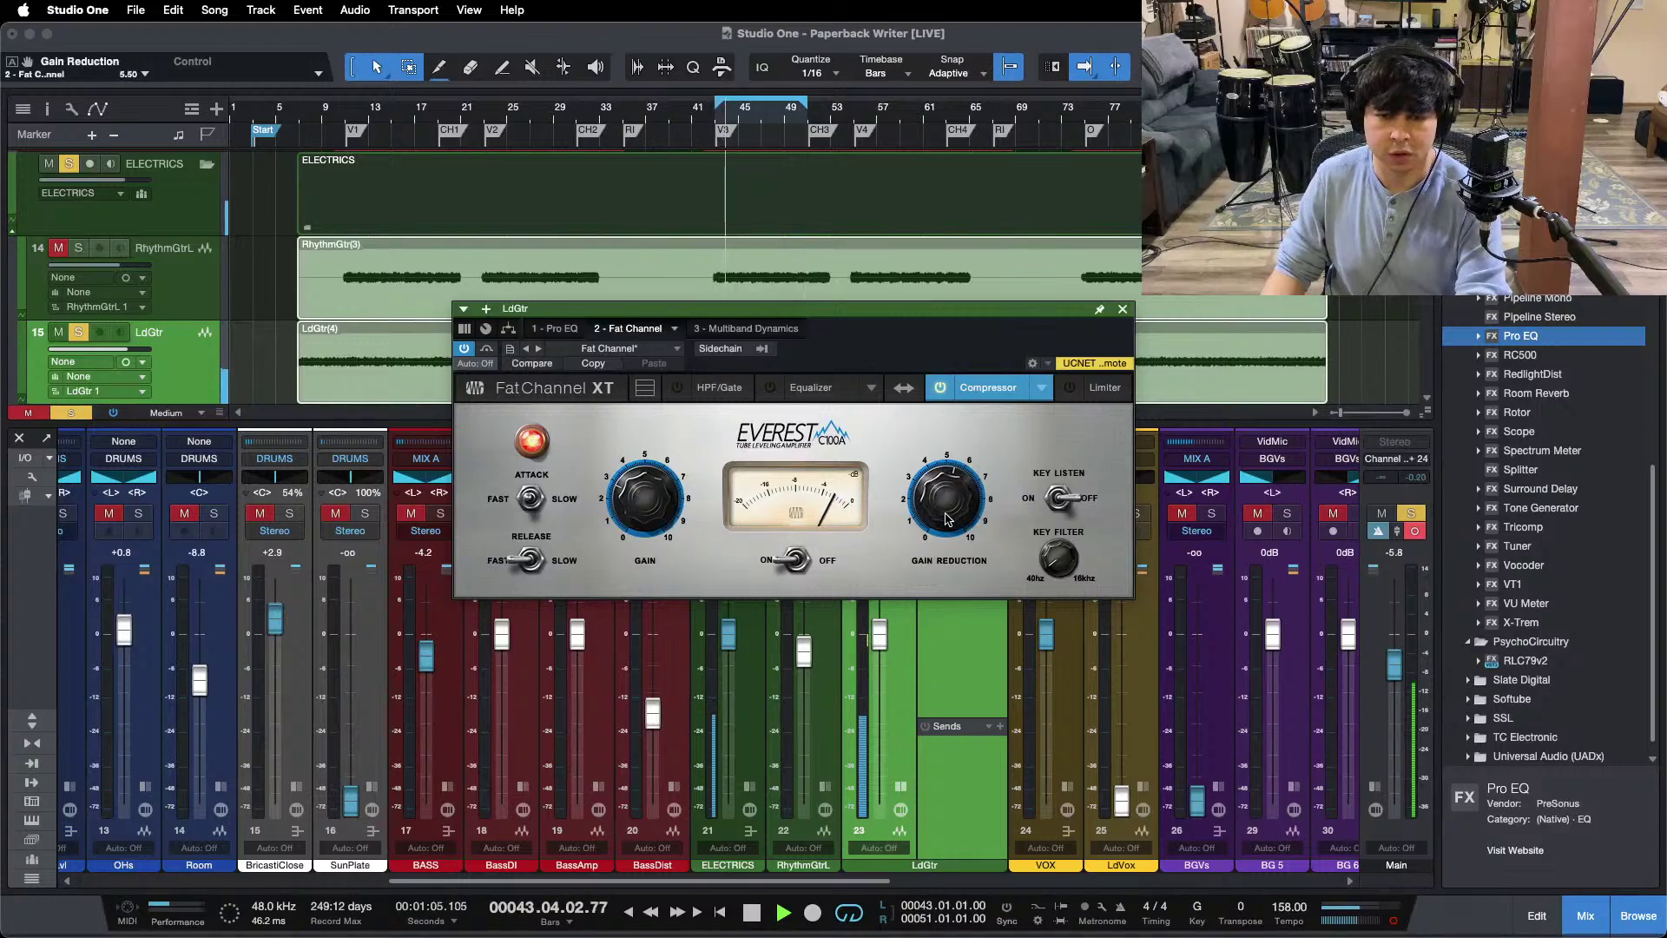
click(737, 329)
Step: Return to LdGtr's Pro EQ, sweep the LF band with a narrow boost and cut 881 Hz by 12 dB with a Q of 24
click(556, 329)
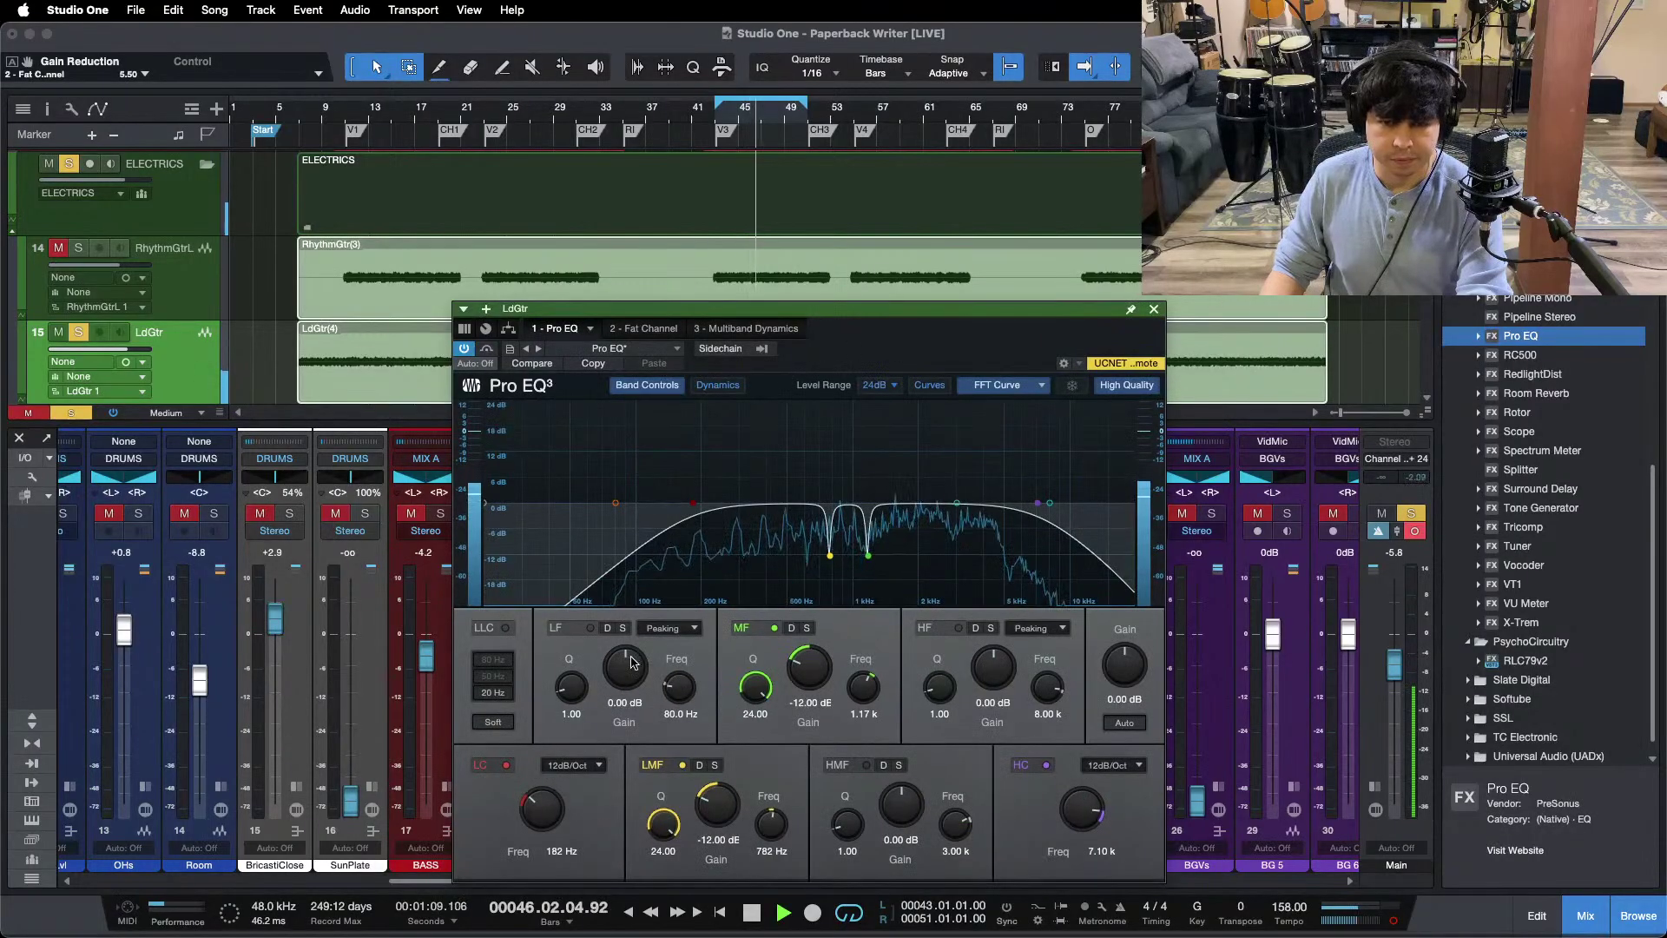
drag(570, 688, 573, 634)
drag(616, 503, 836, 386)
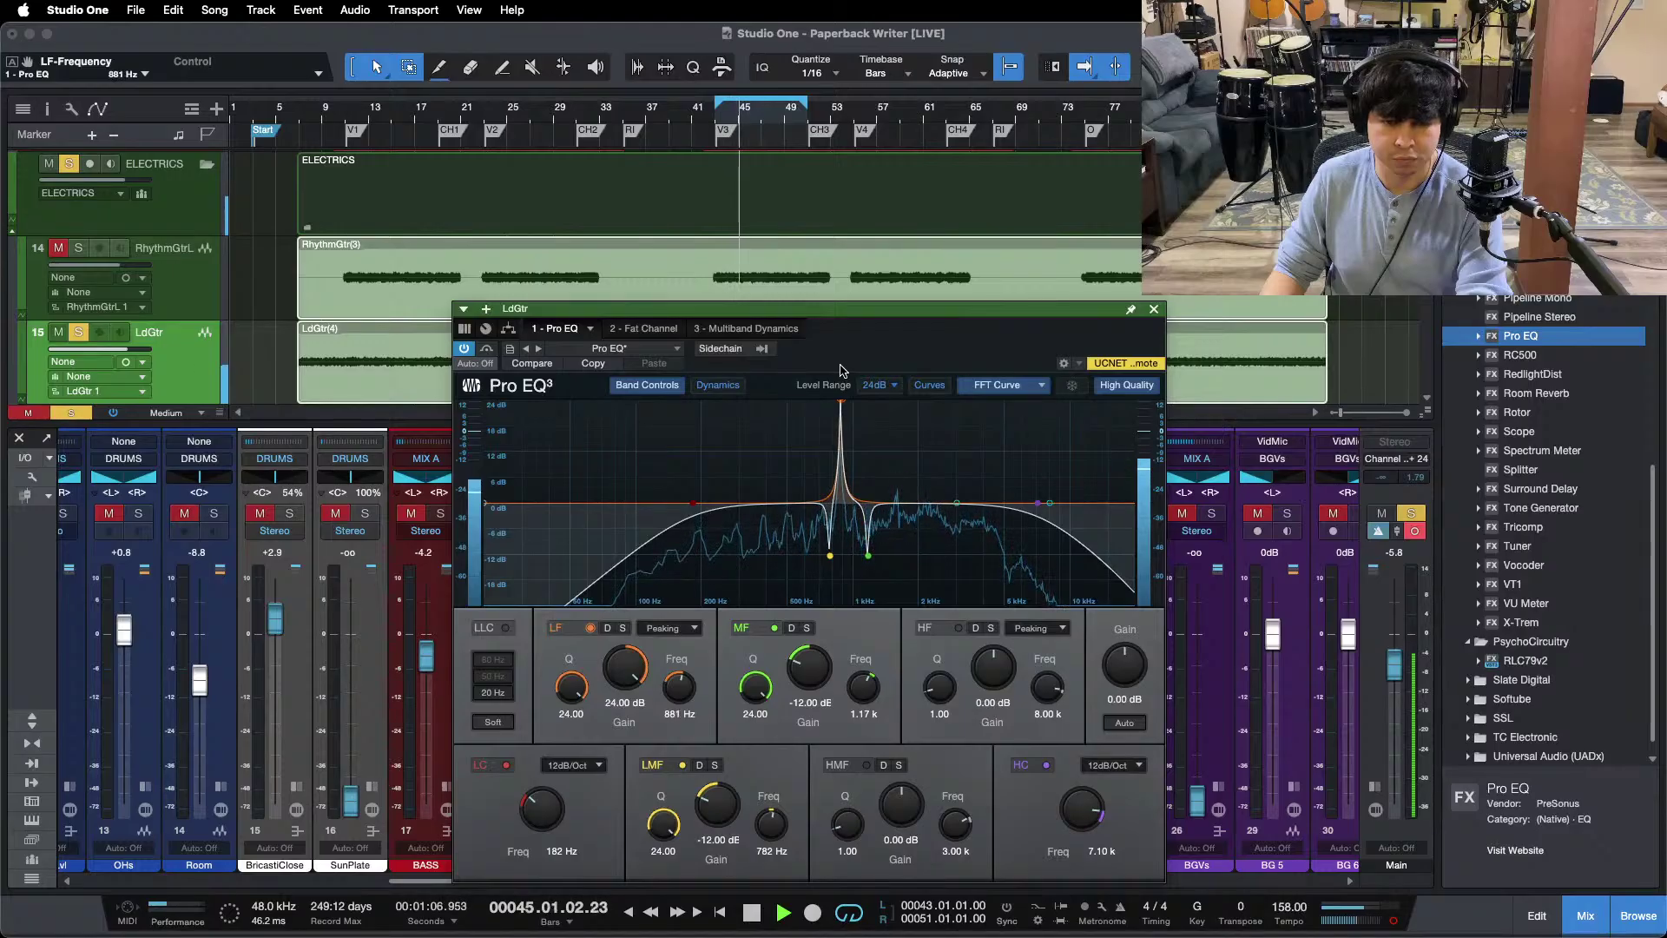
drag(622, 675, 617, 774)
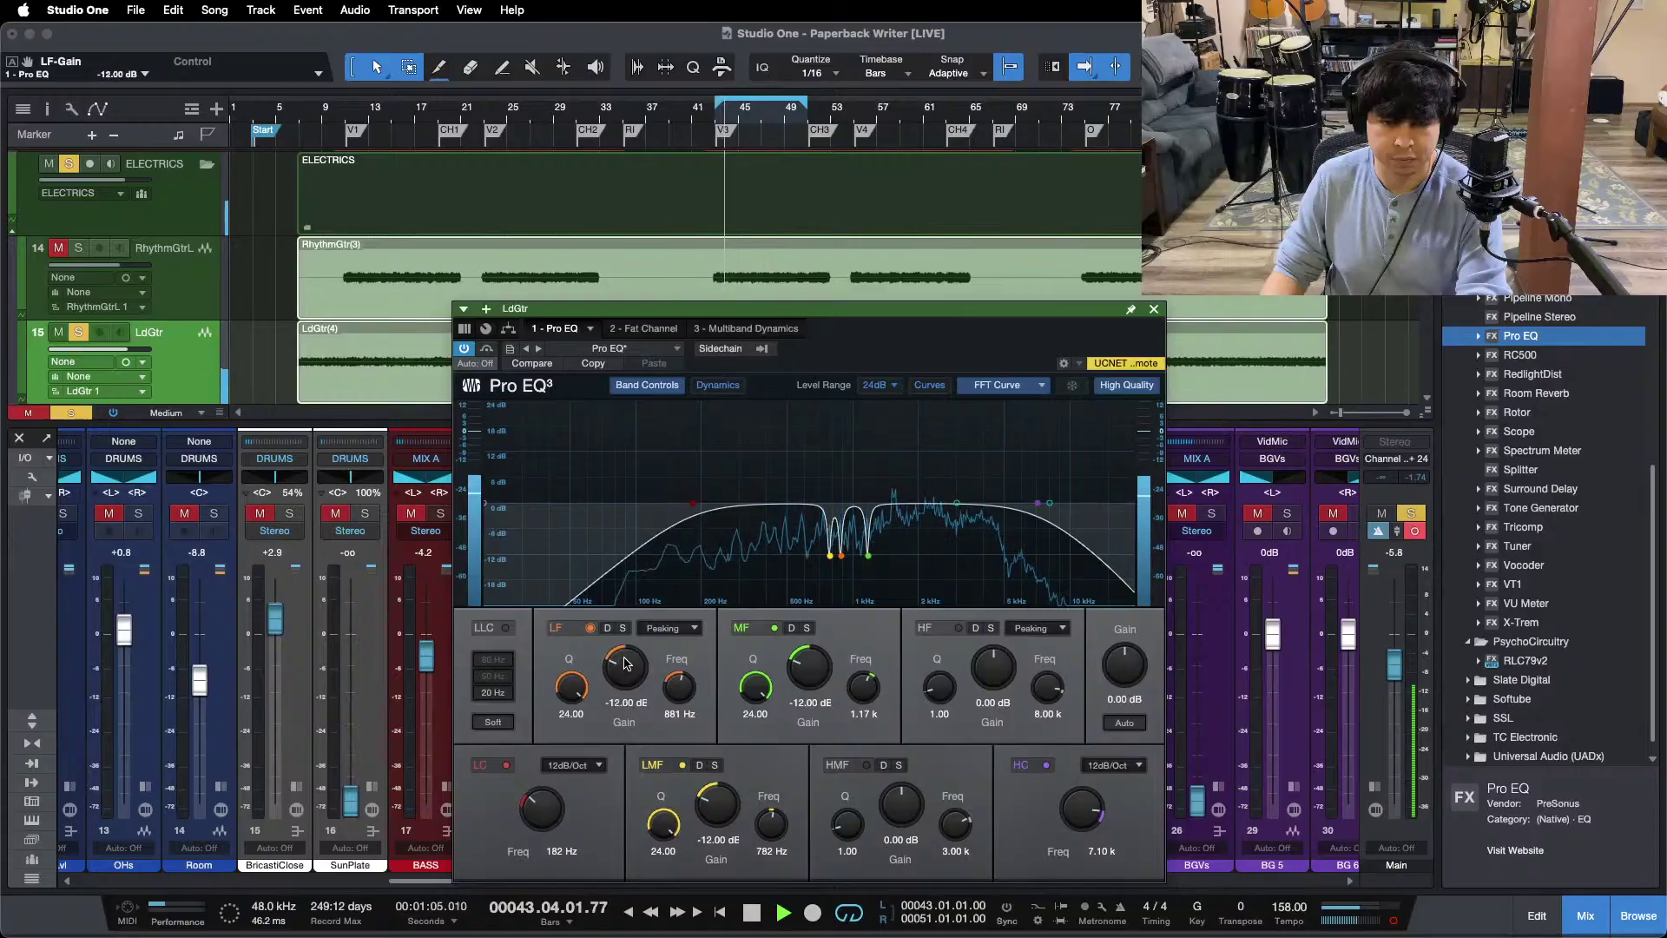
Step: Check the Fat Channel compressor, then boost the HMF band of LdGtr's Pro EQ by 1.92 dB at 3.99 kHz
click(647, 332)
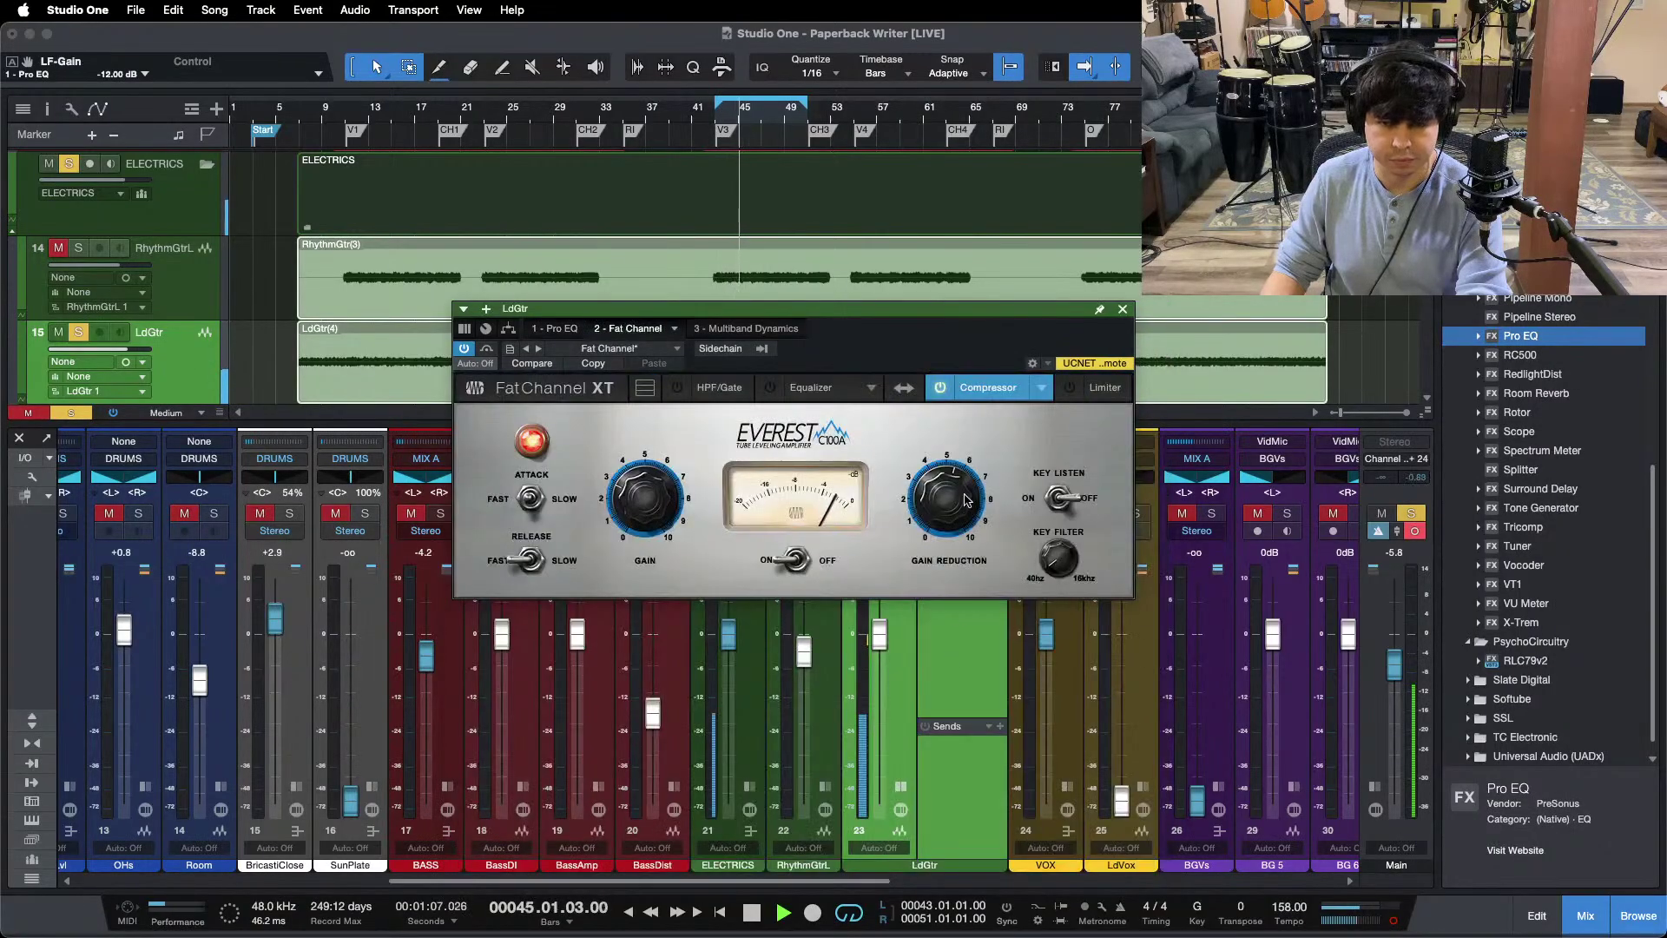
click(560, 329)
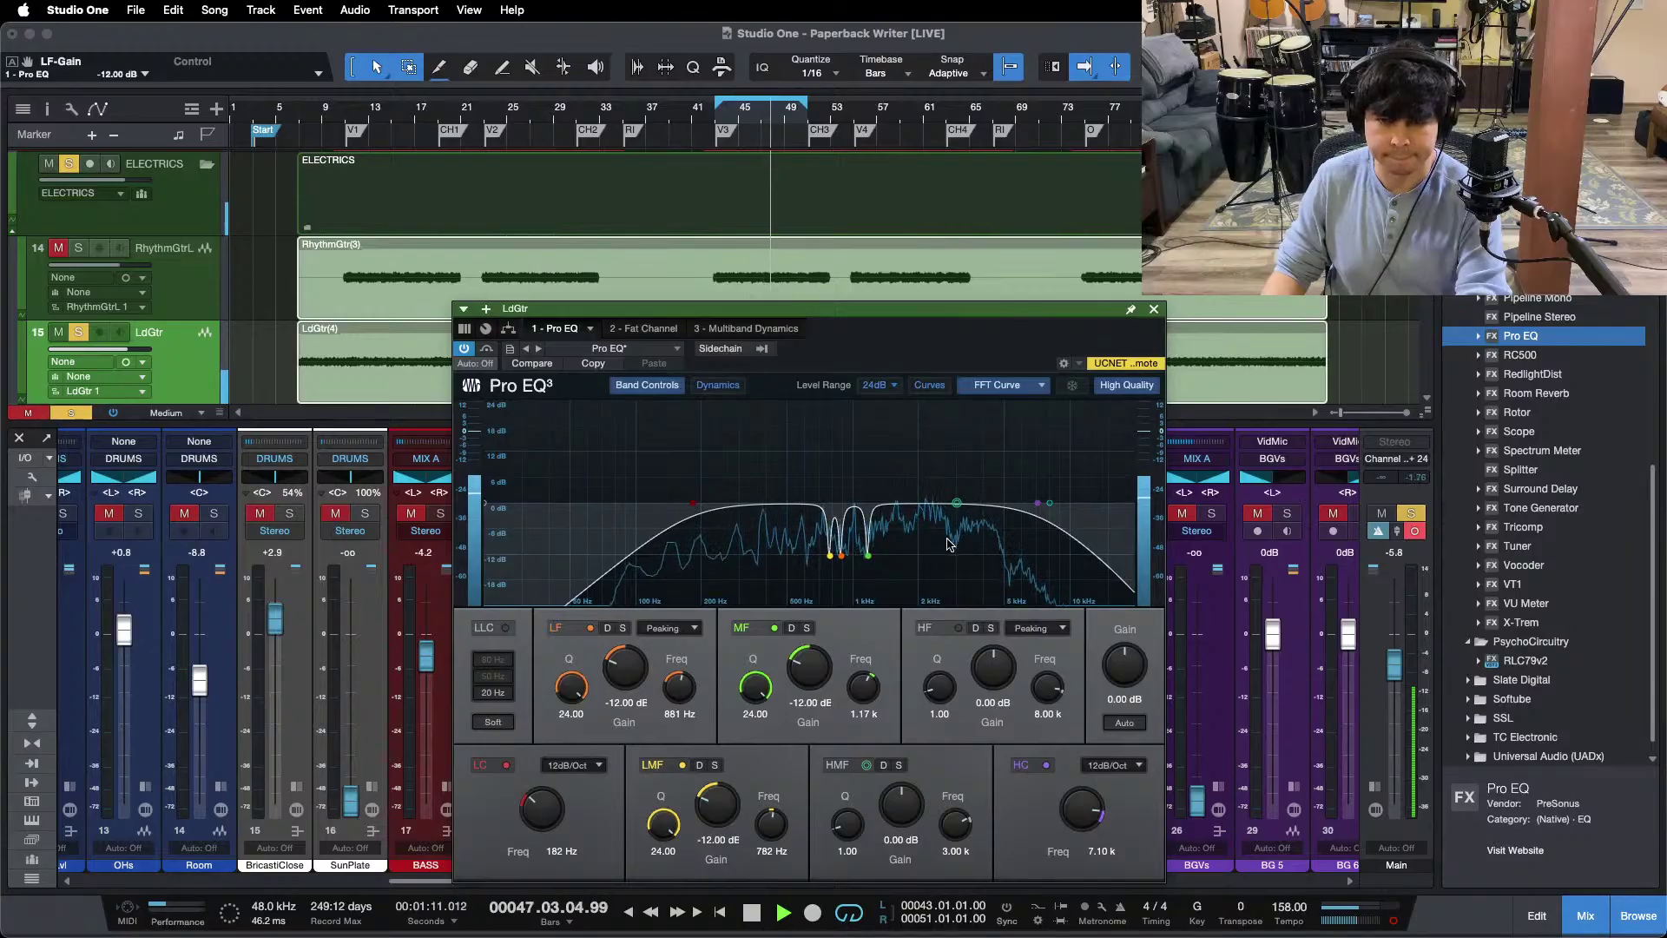
mouse_move(956, 503)
mouse_down()
mouse_move(972, 471)
mouse_move(984, 497)
mouse_up()
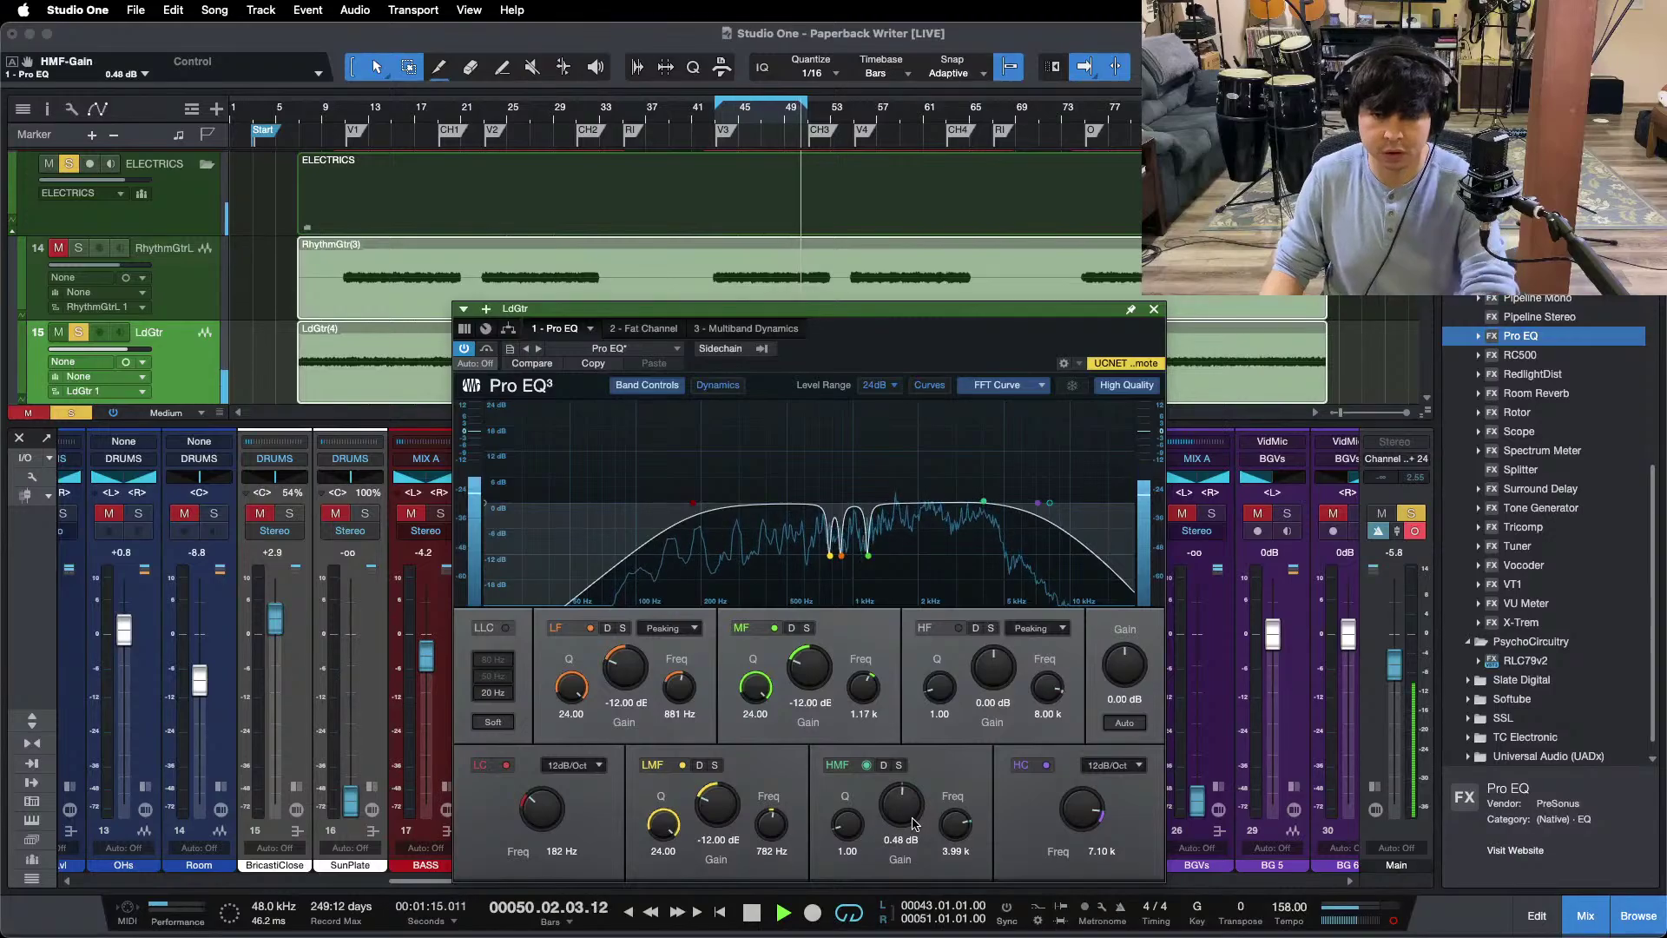
scroll(914, 823, up, 2)
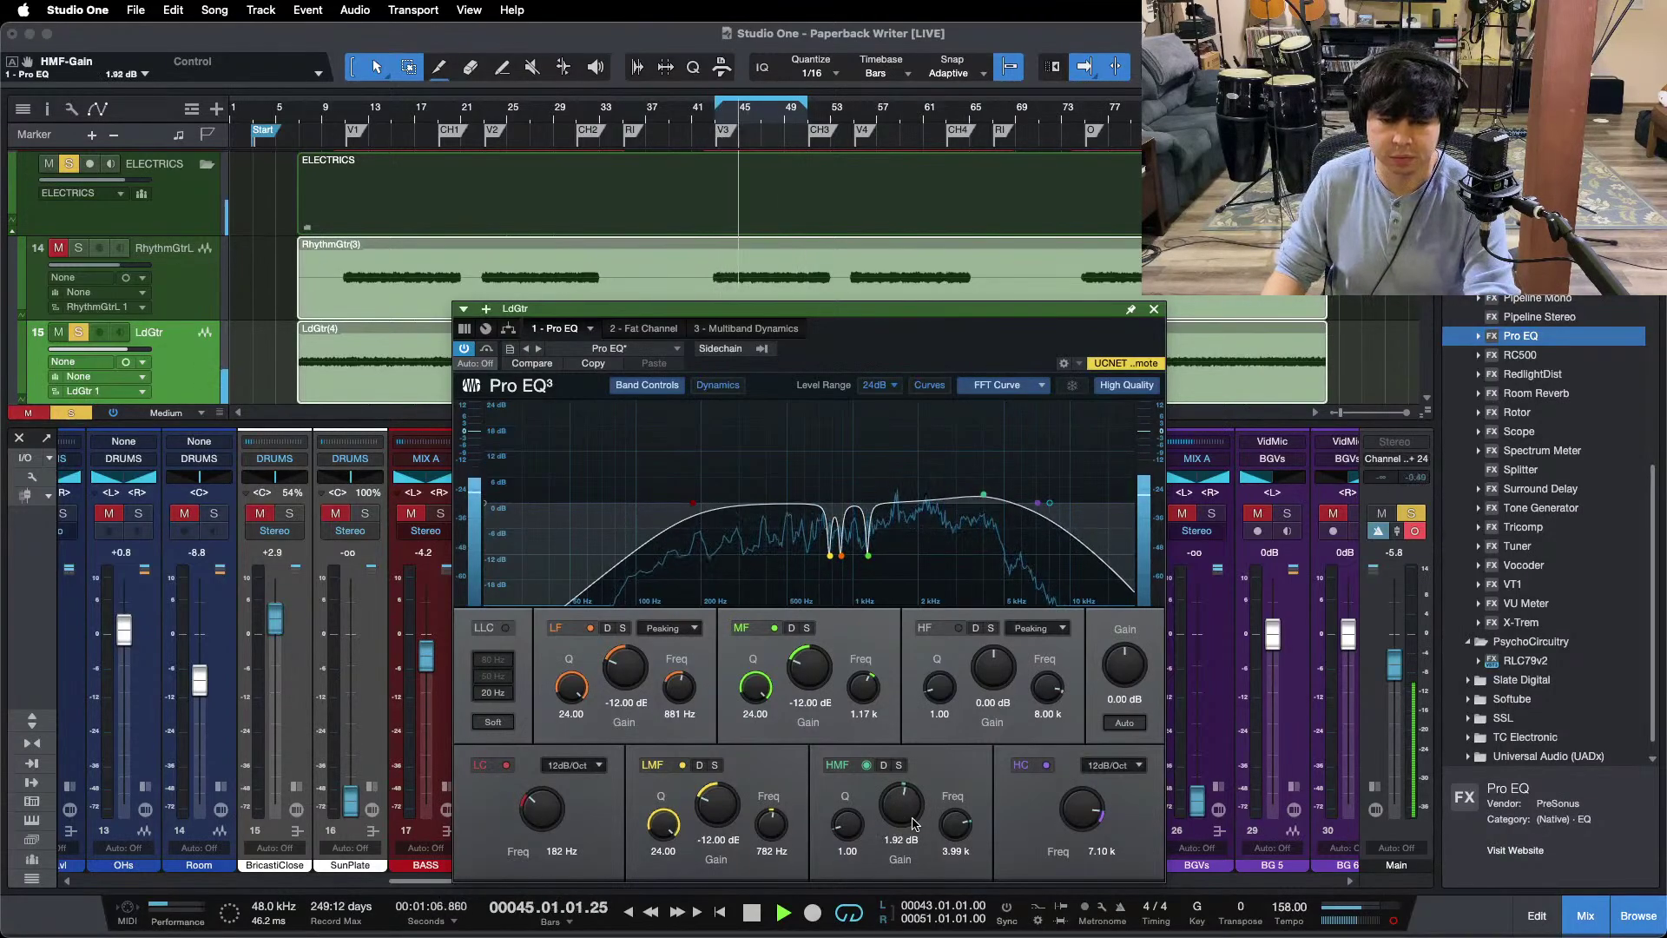
Step: In LdGtr's Multiband Dynamics, mute the HM band, solo the H band with a 20:1 ratio and start playback
click(738, 329)
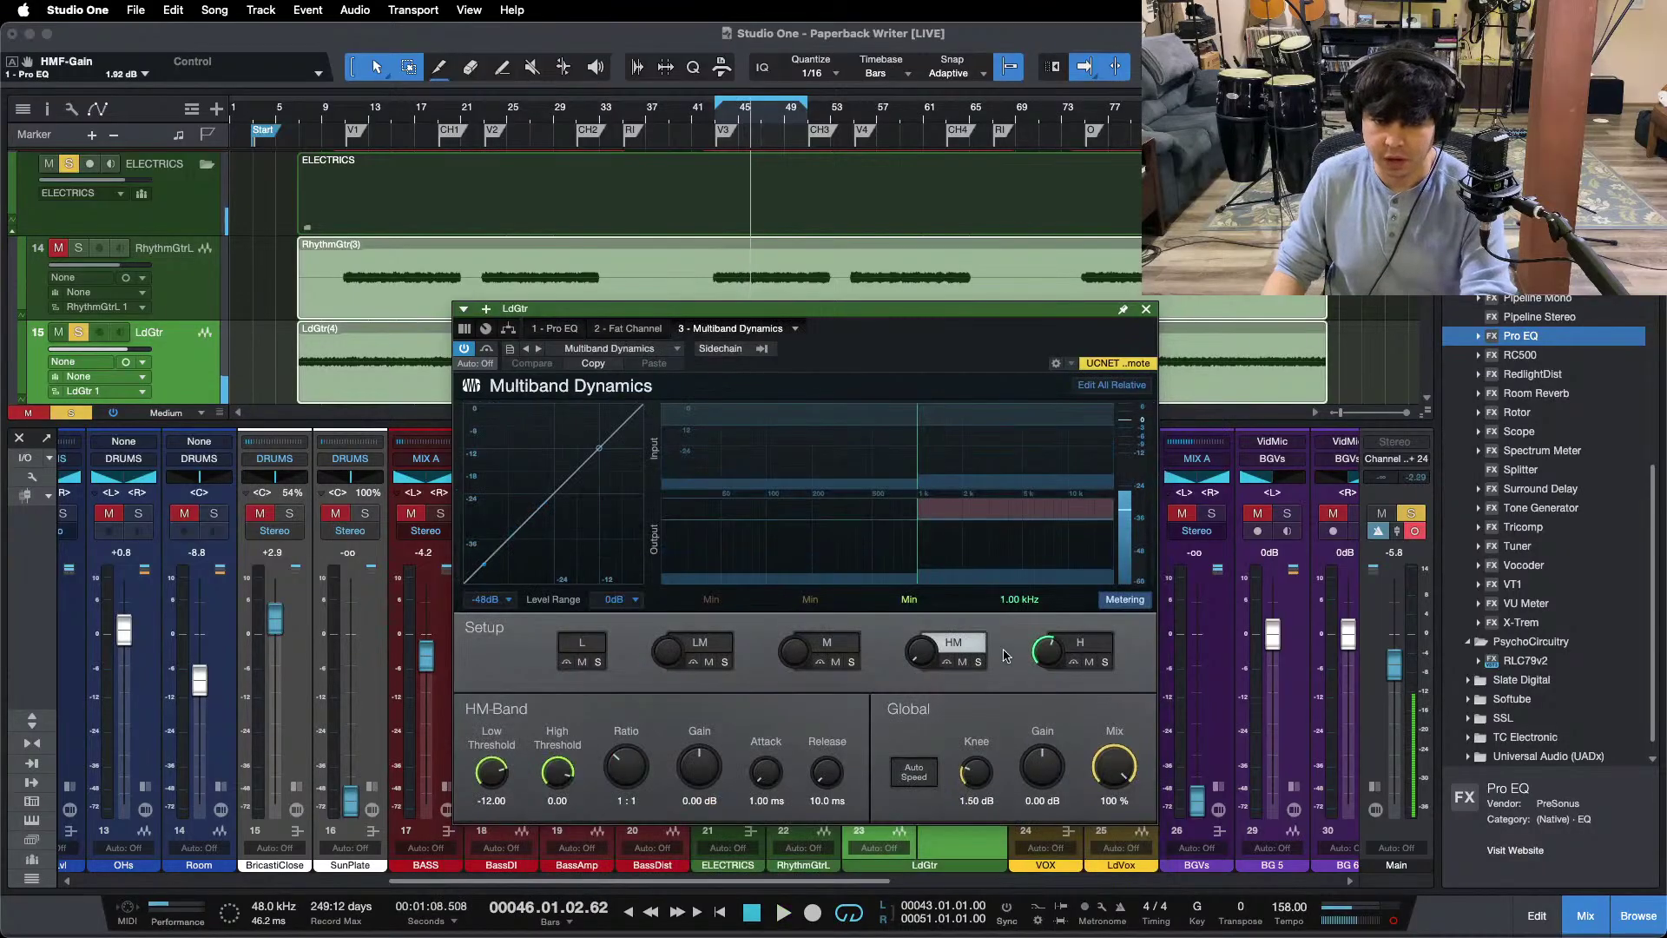
click(1081, 649)
click(1105, 663)
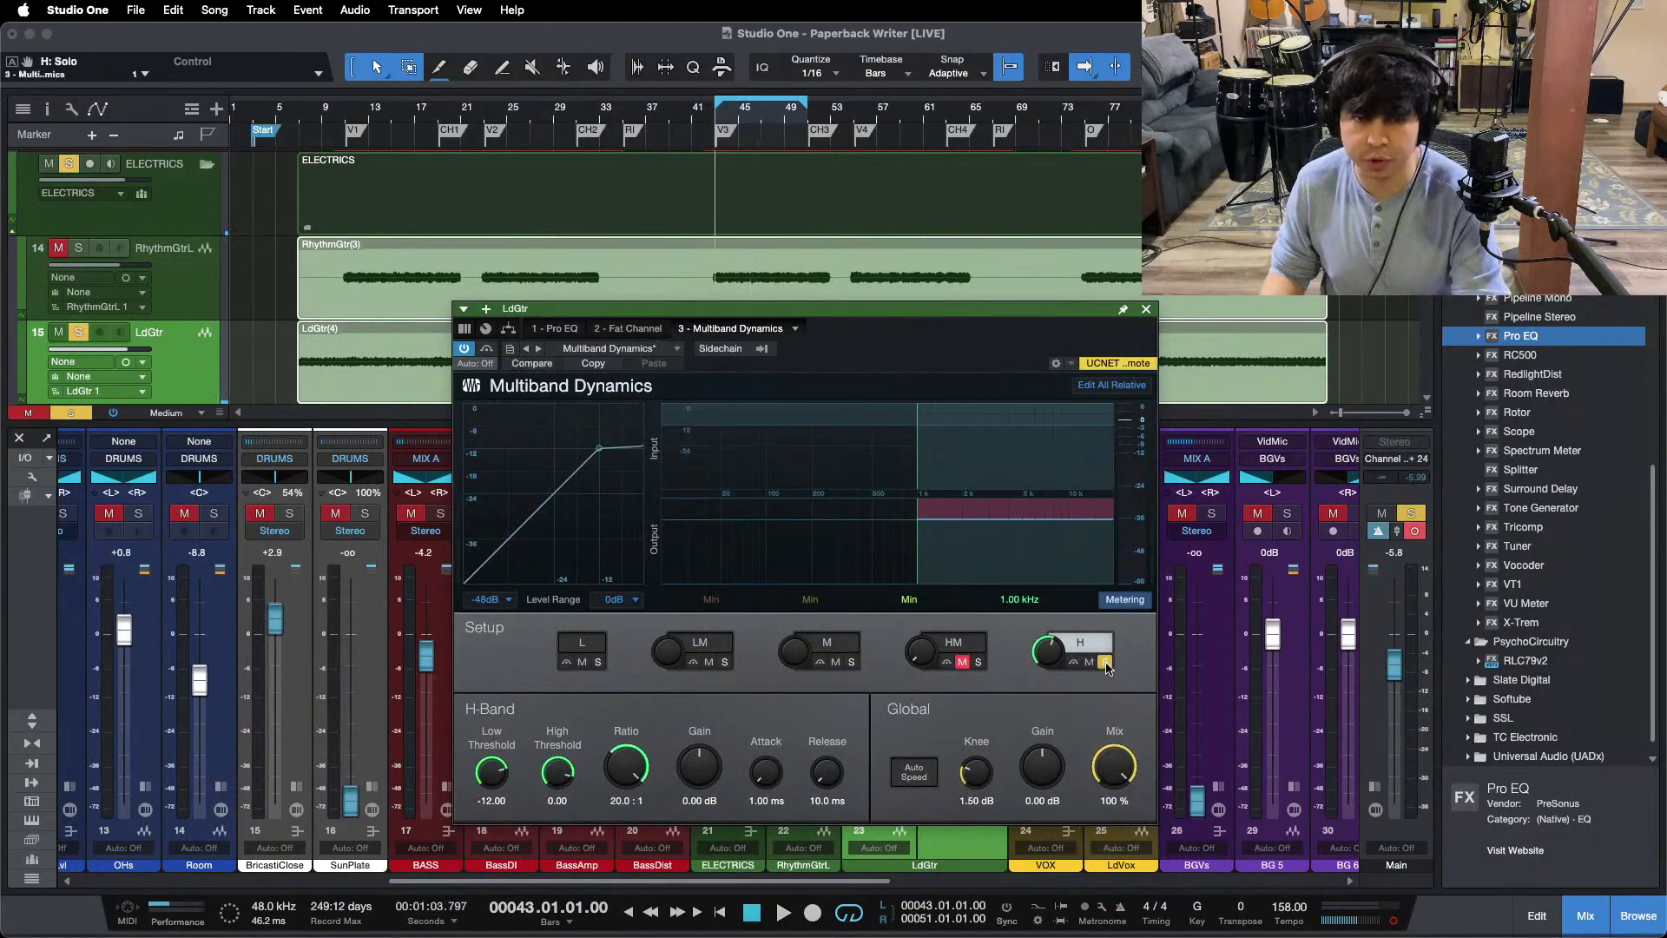
key(space)
Step: Lower the H band's low threshold to -22.56 dB and toggle the band's solo
scroll(498, 773, down, 2)
scroll(497, 773, down, 4)
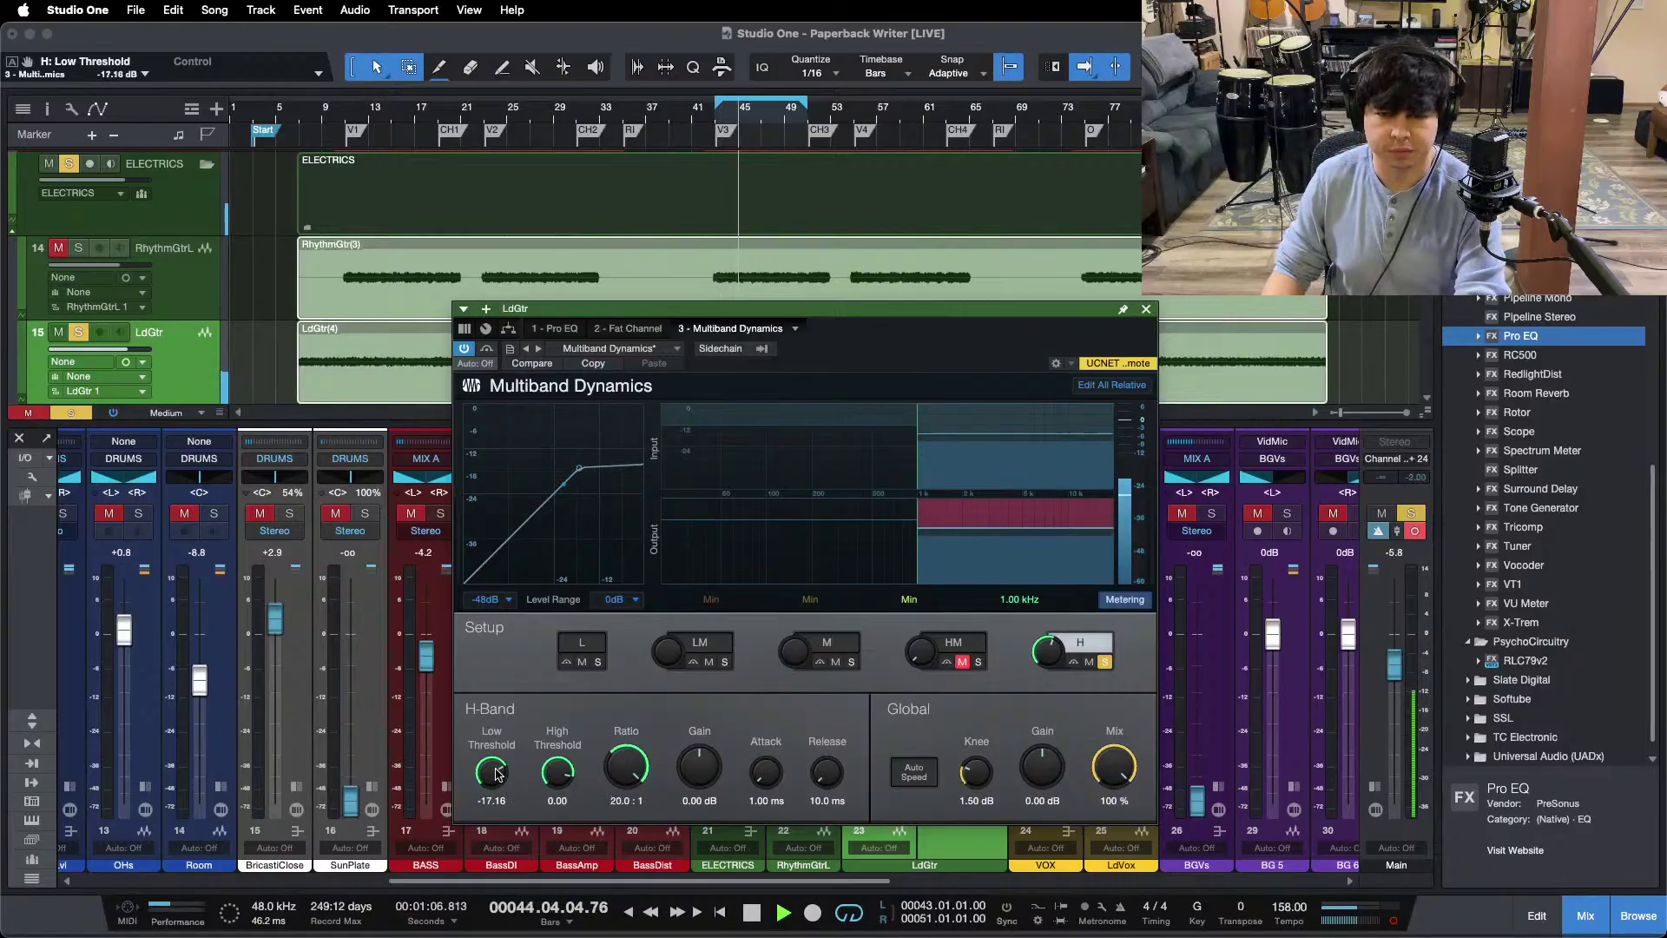
scroll(498, 773, down, 2)
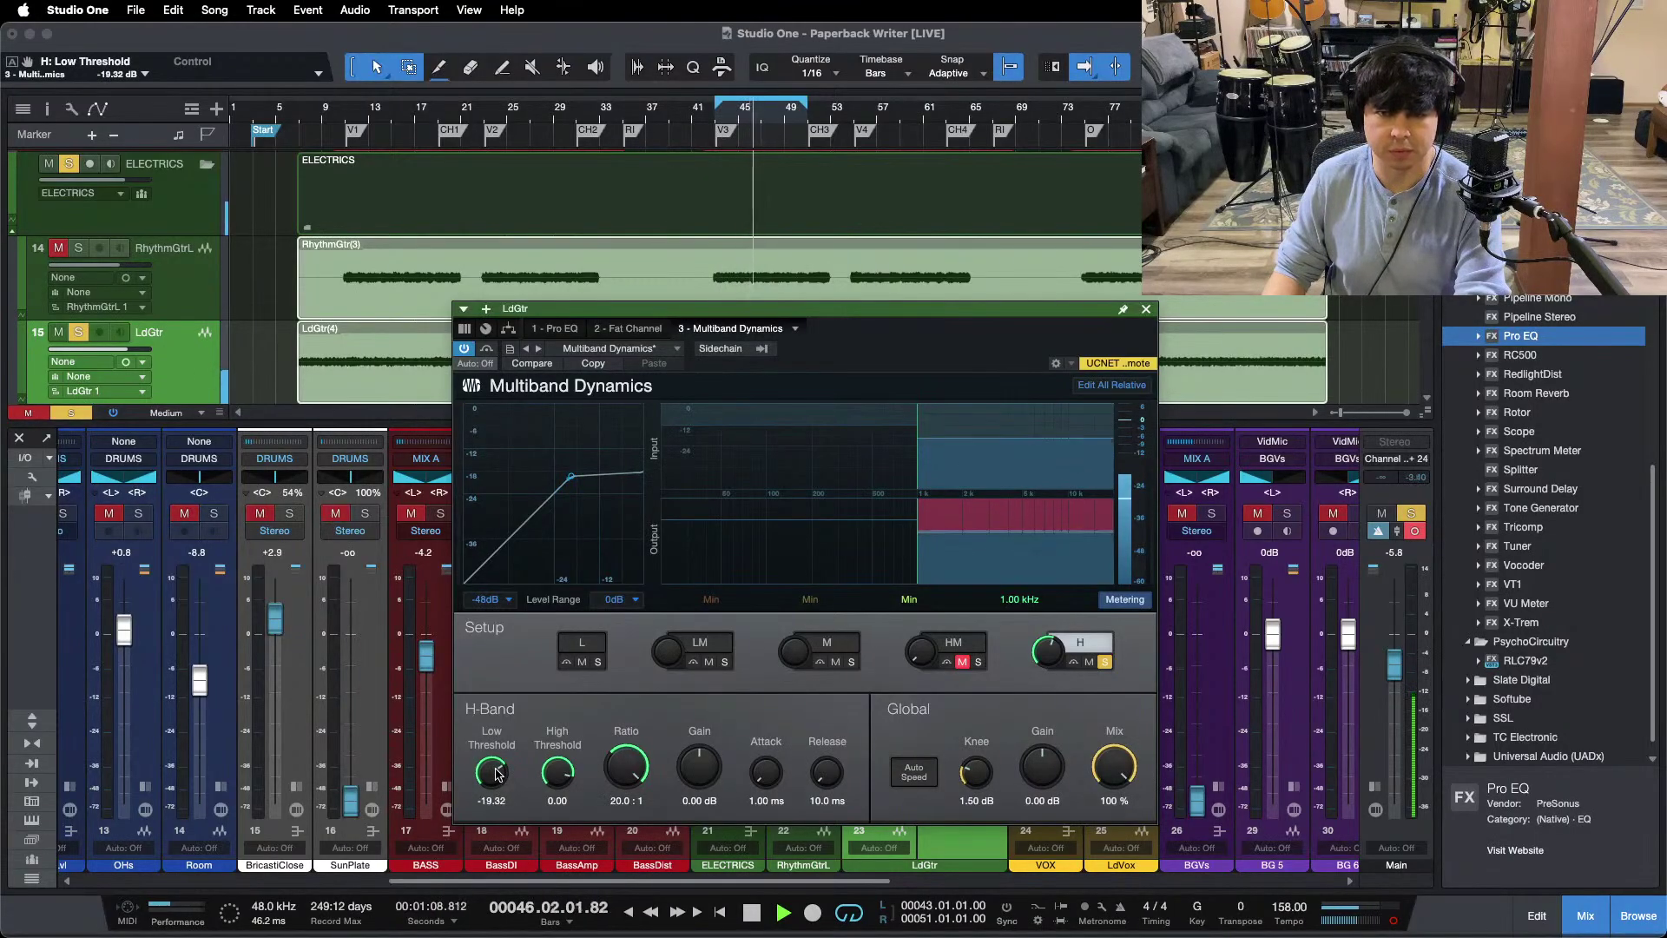
scroll(498, 773, down, 1)
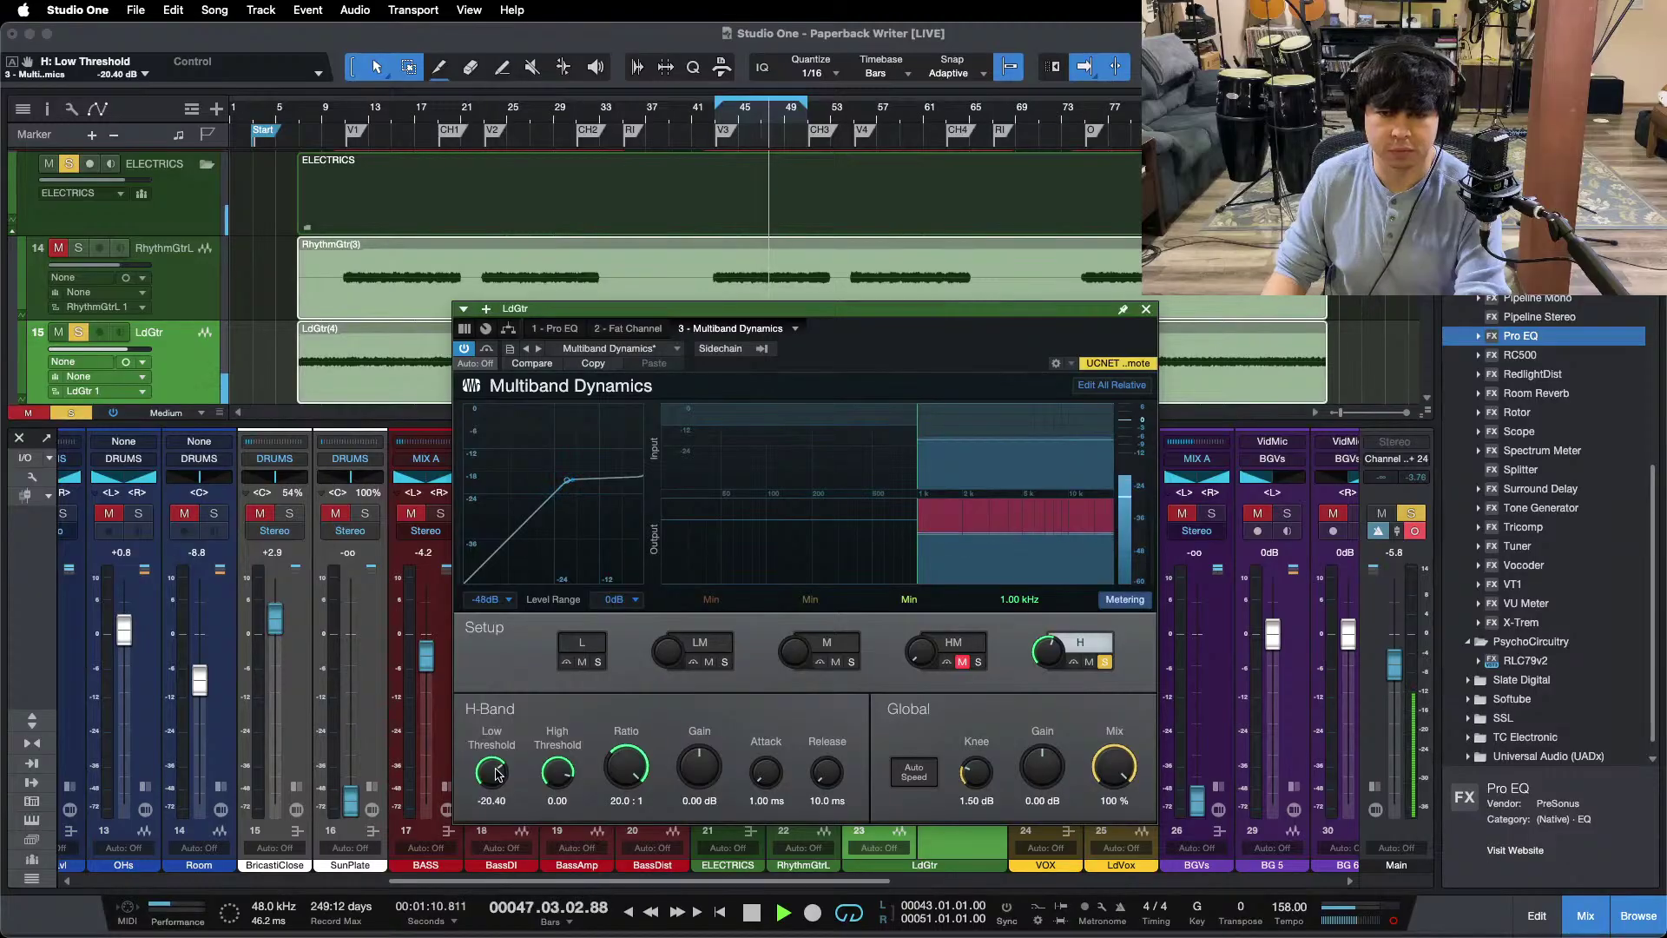
scroll(498, 773, down, 1)
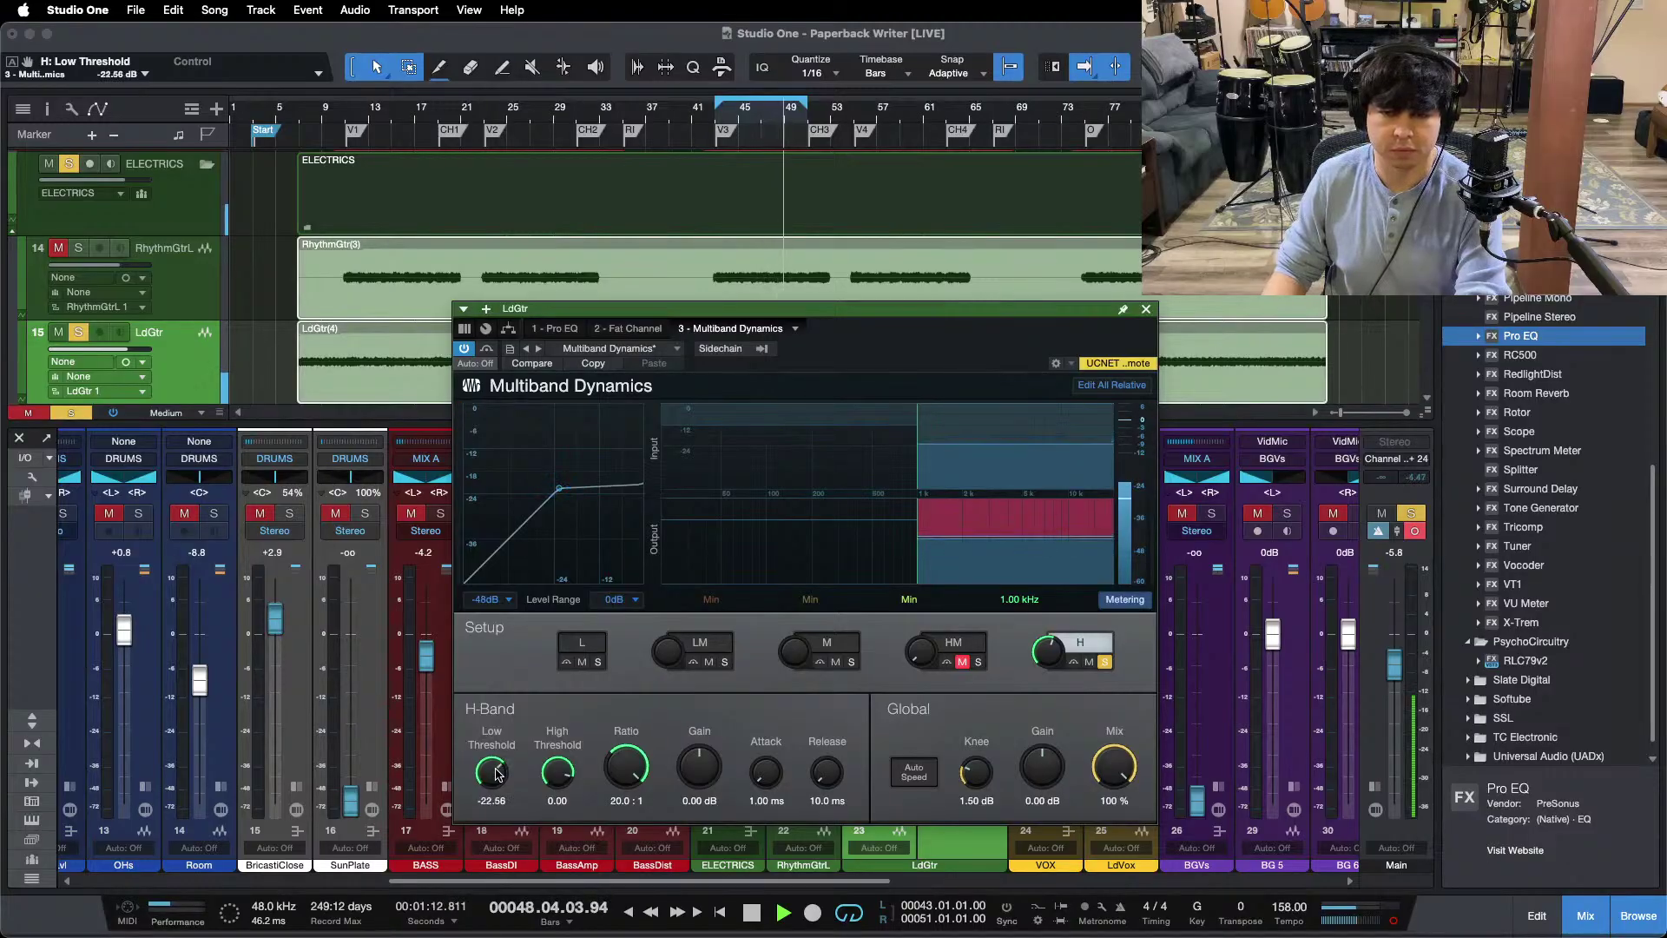
click(1105, 662)
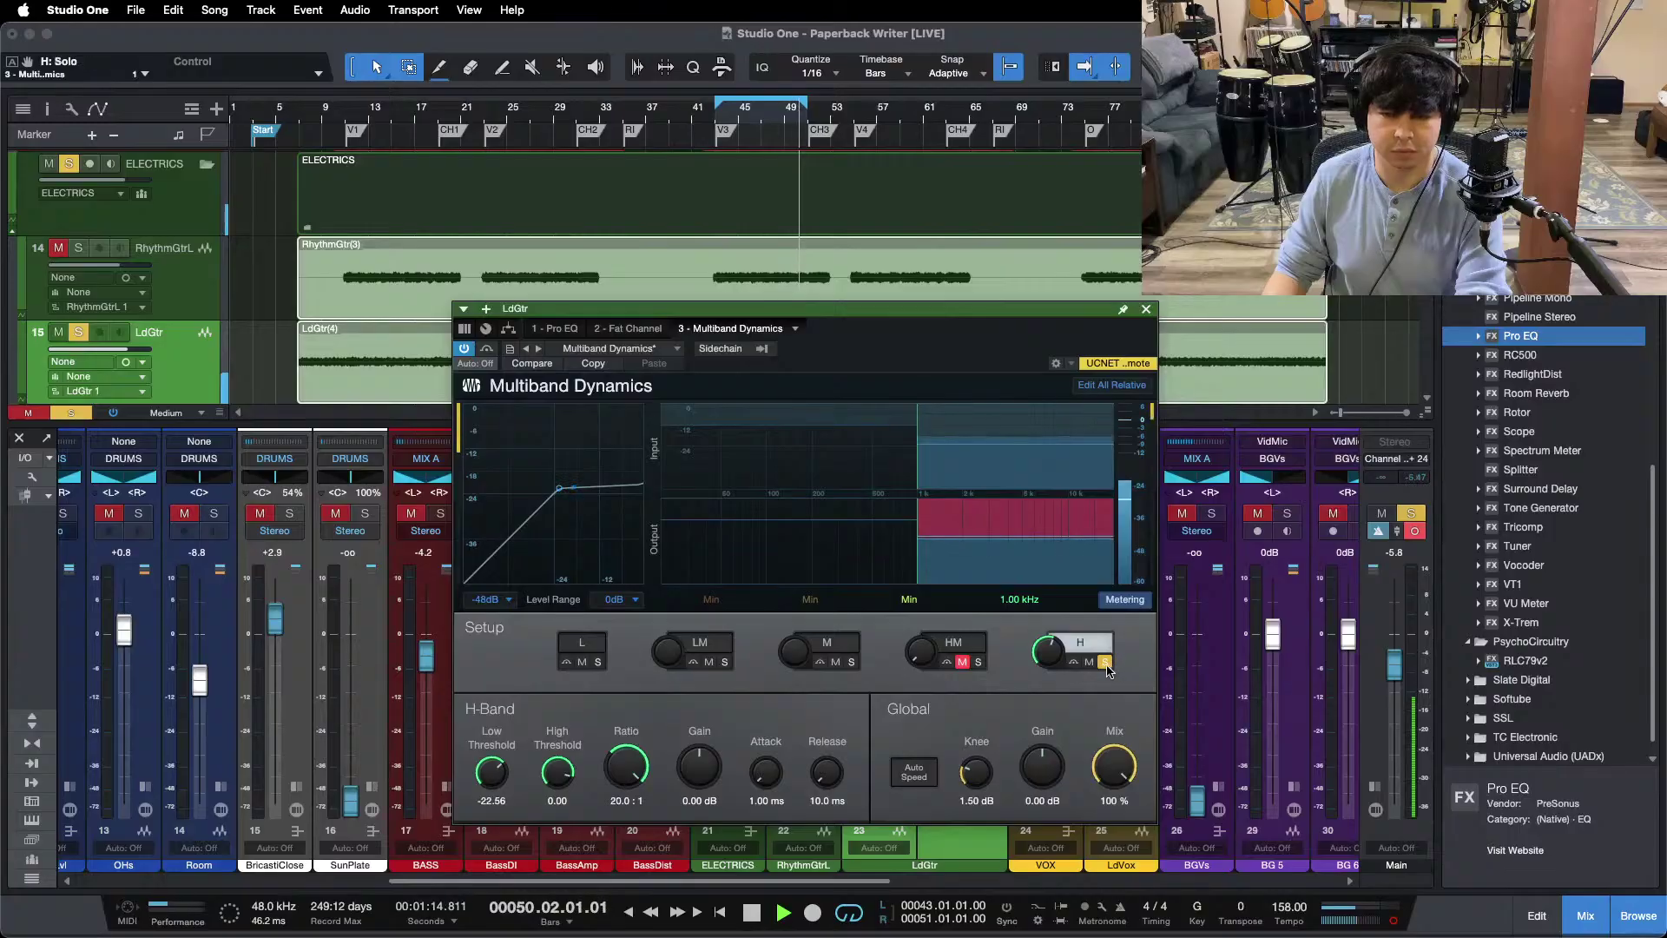
Step: Solo the HM band of LdGtr's Multiband Dynamics, set its ratio to 20:1 and lower its low threshold to -29.04
click(953, 642)
click(979, 662)
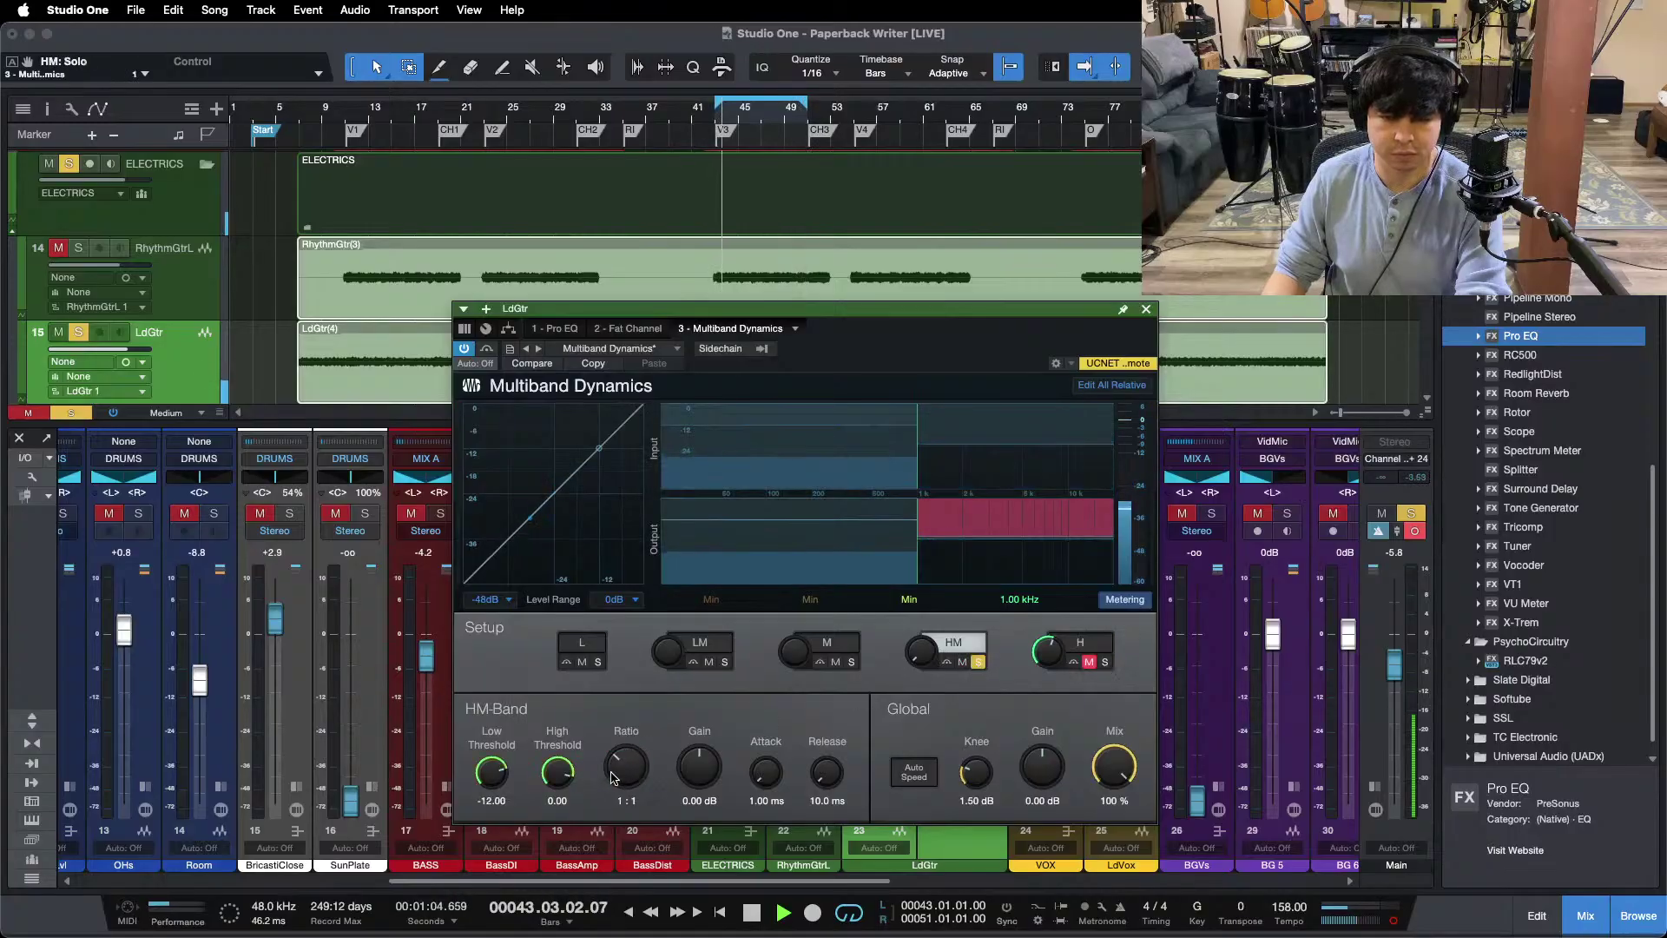
scroll(489, 772, down, 8)
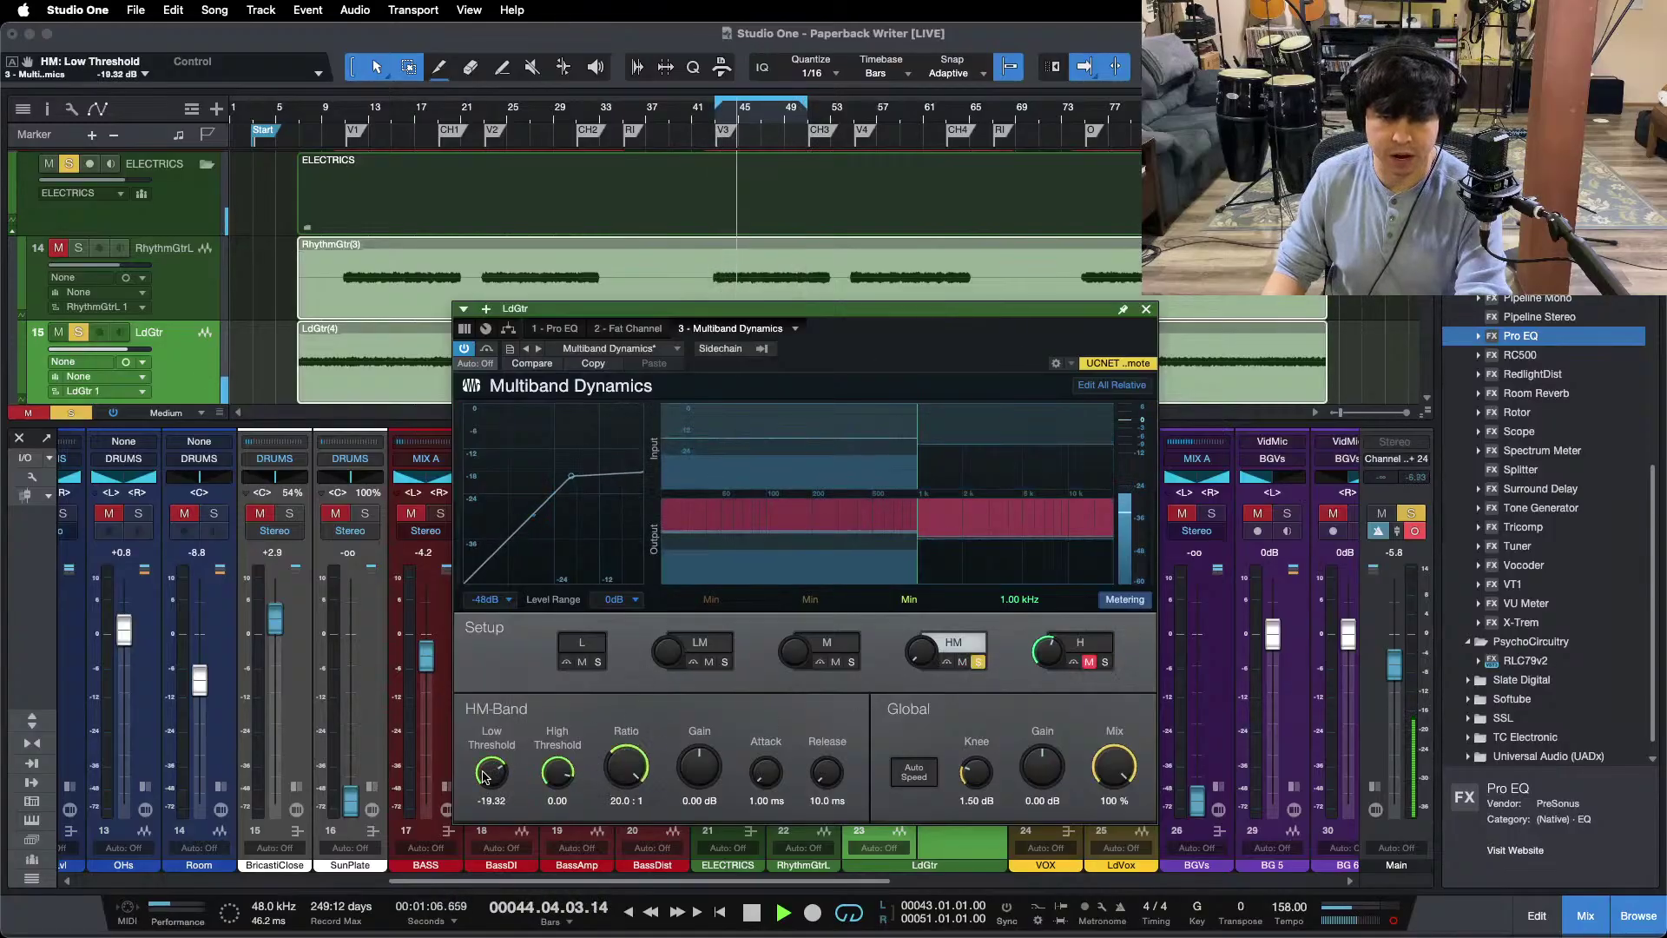
scroll(489, 772, down, 6)
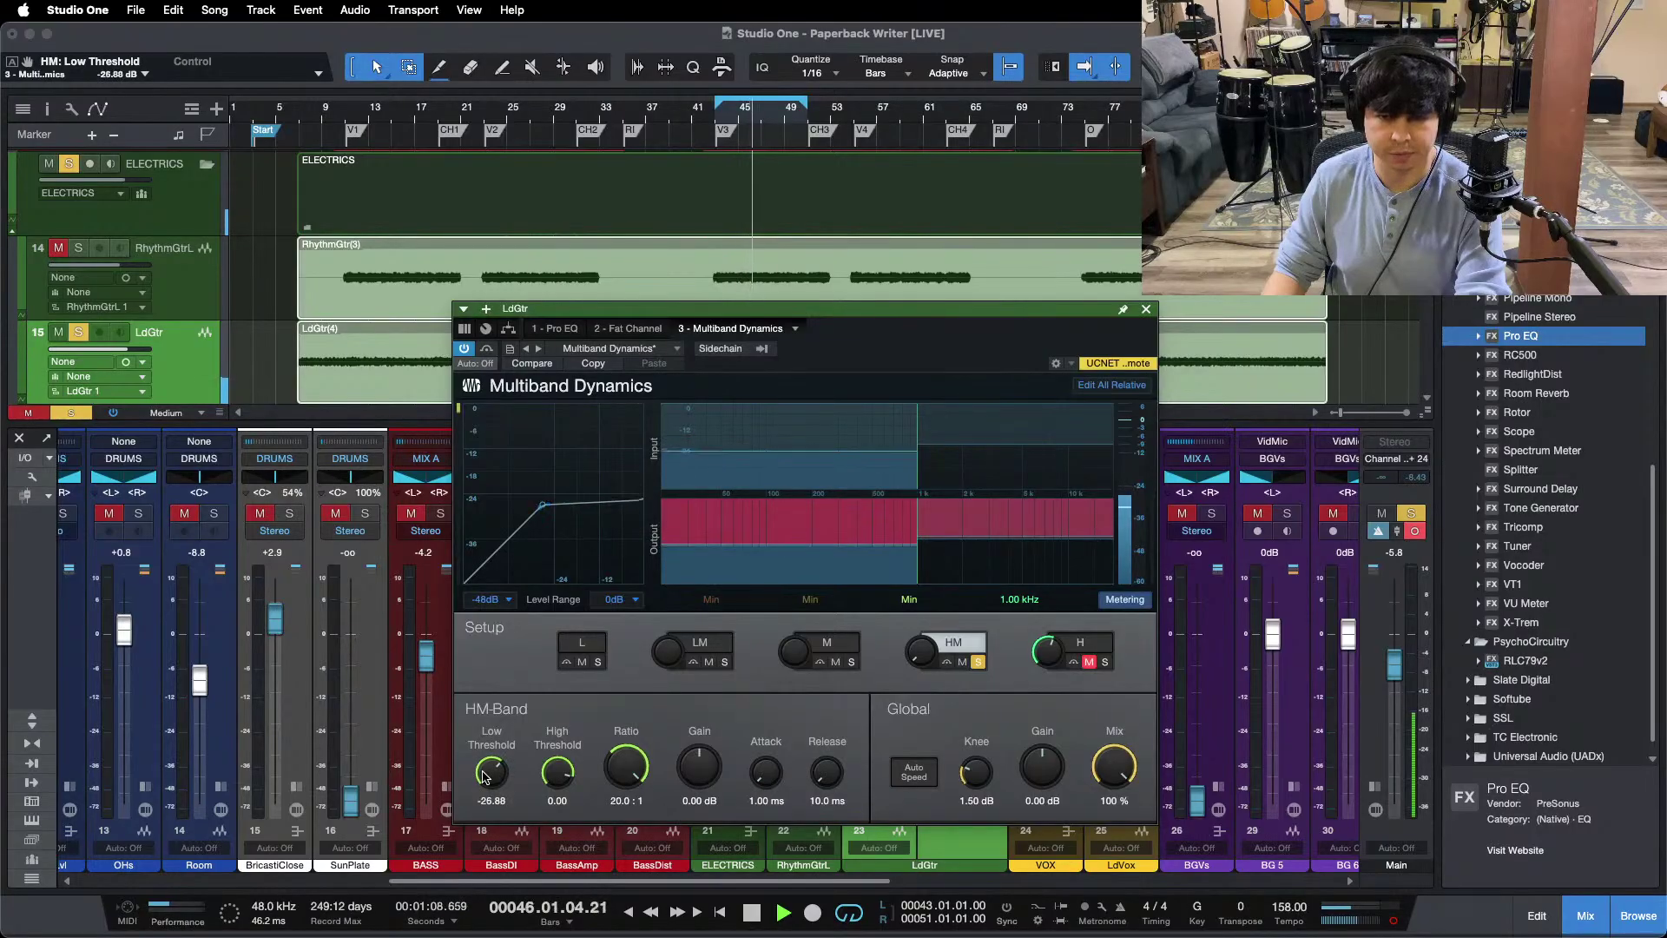
scroll(489, 772, down, 1)
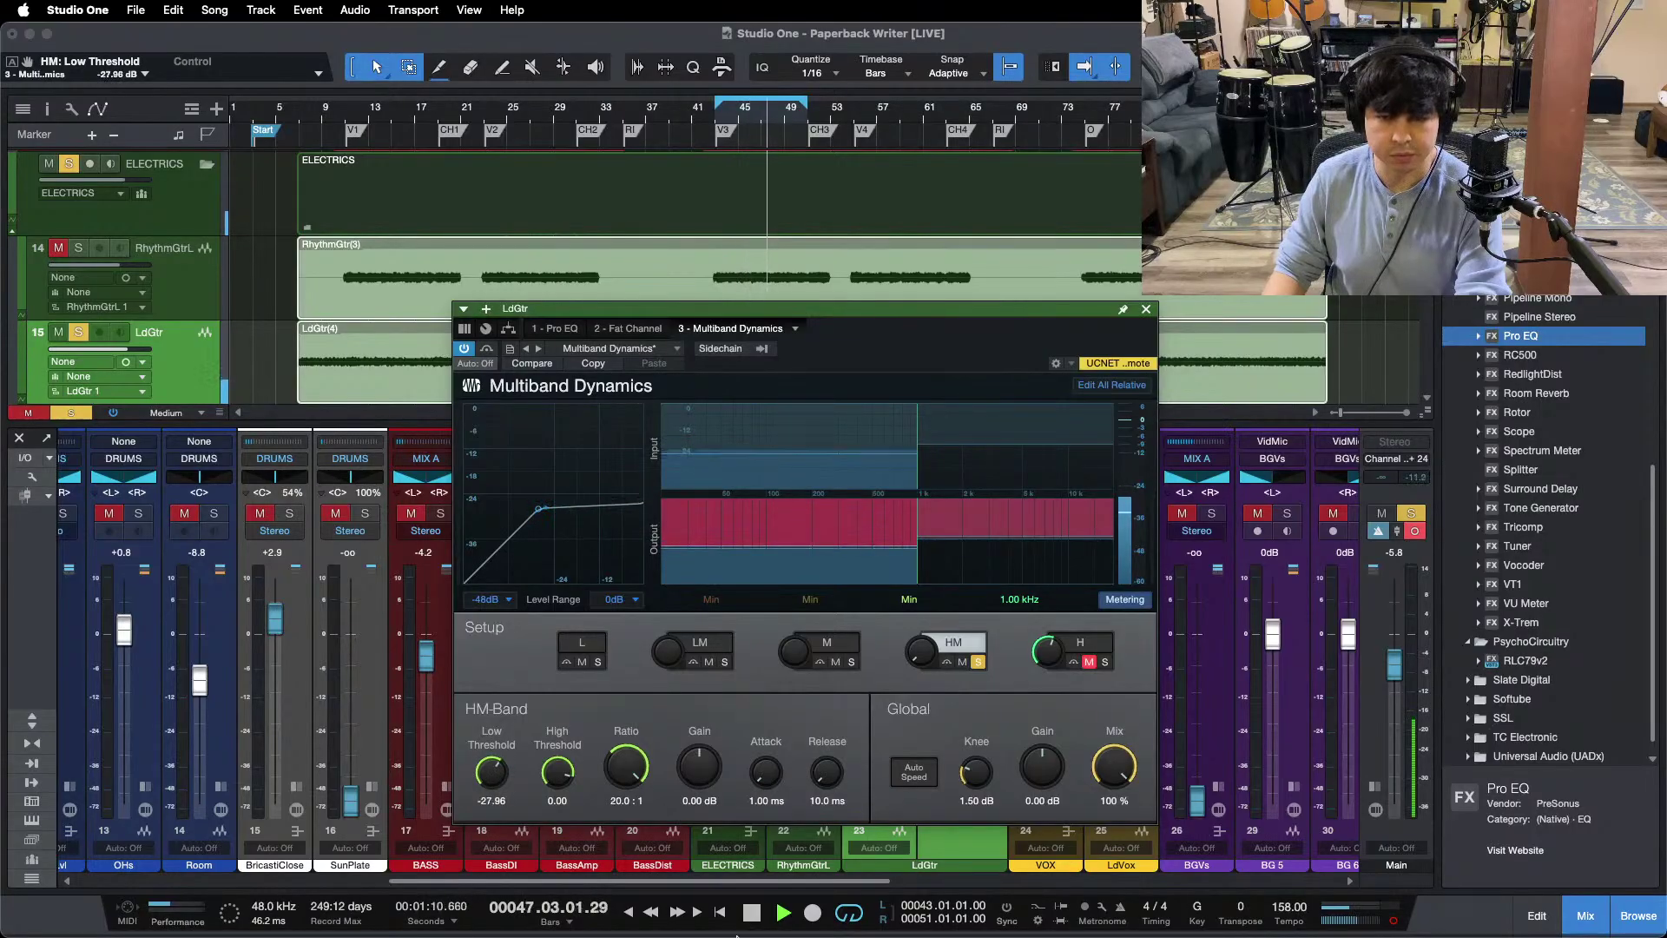
mouse_move(979, 920)
click(1651, 851)
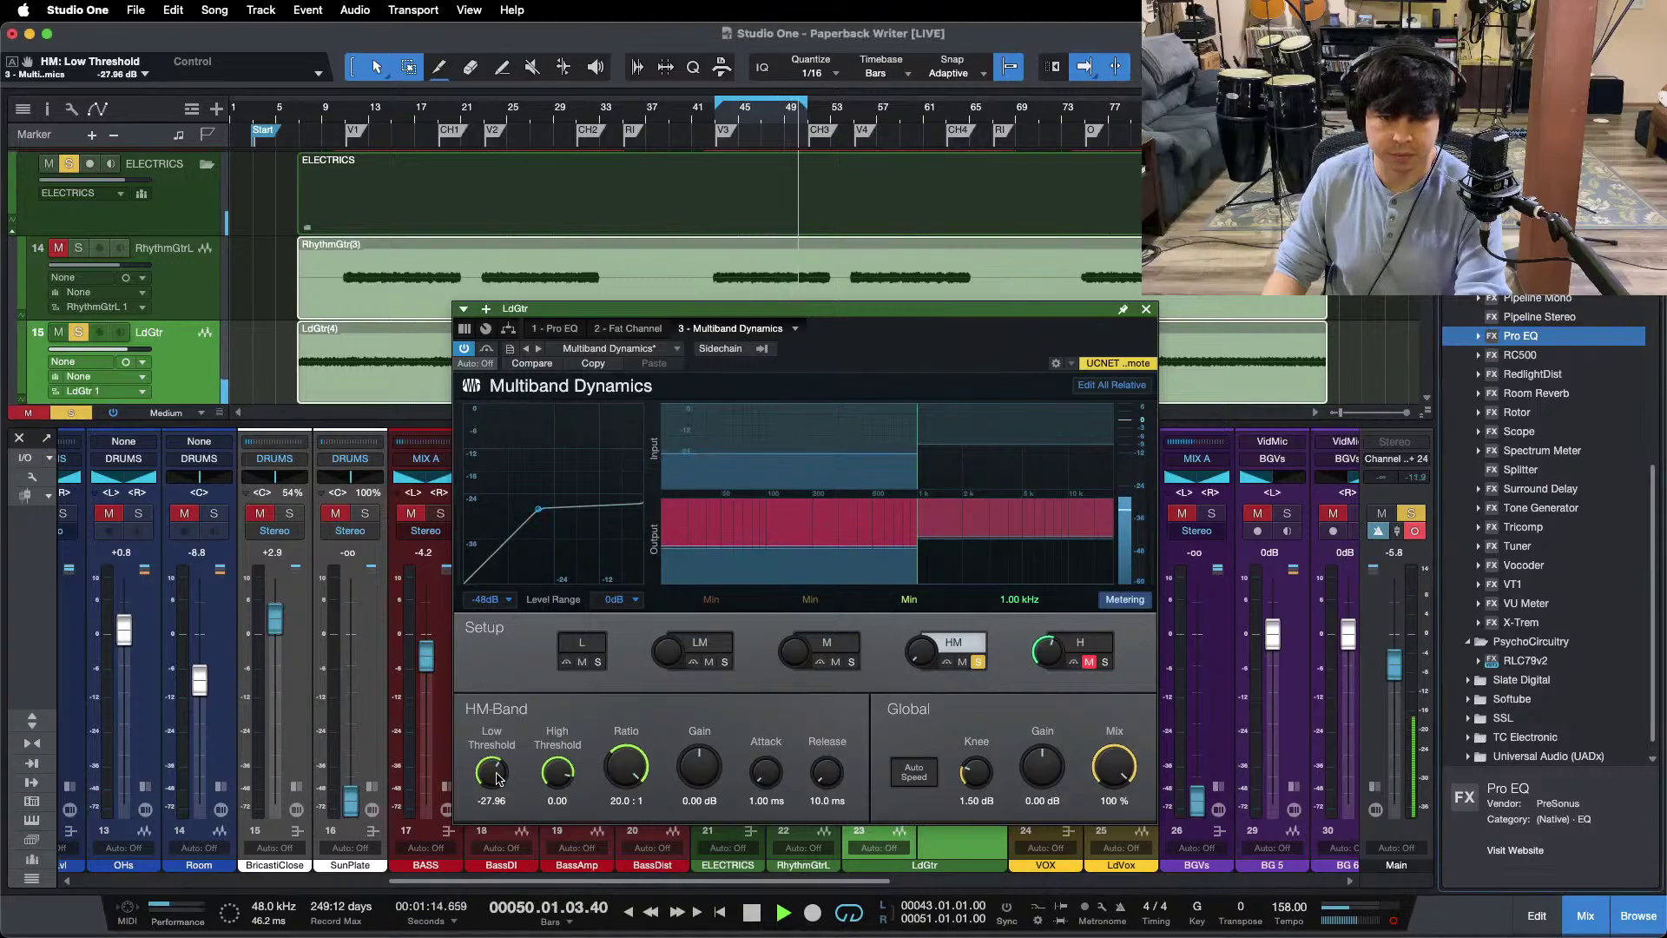
scroll(496, 776, down, 1)
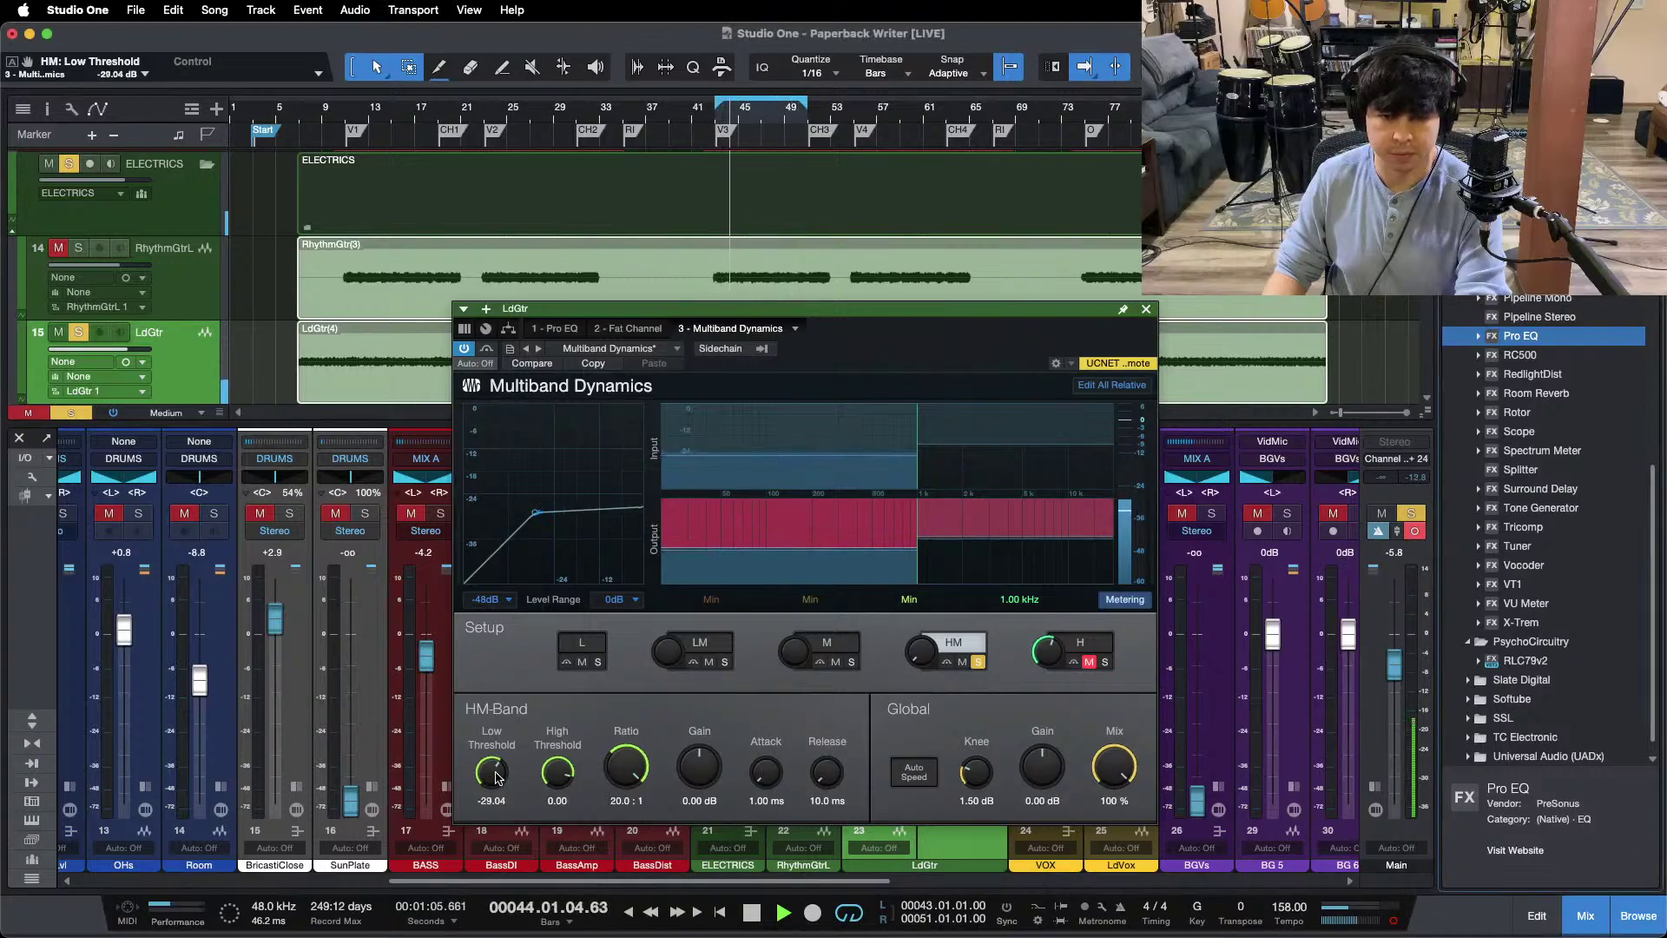
Step: Unsolo the HM band, raise its gain to 4.32 dB and close the Multiband Dynamics window
click(978, 662)
scroll(700, 776, up, 2)
scroll(700, 775, up, 2)
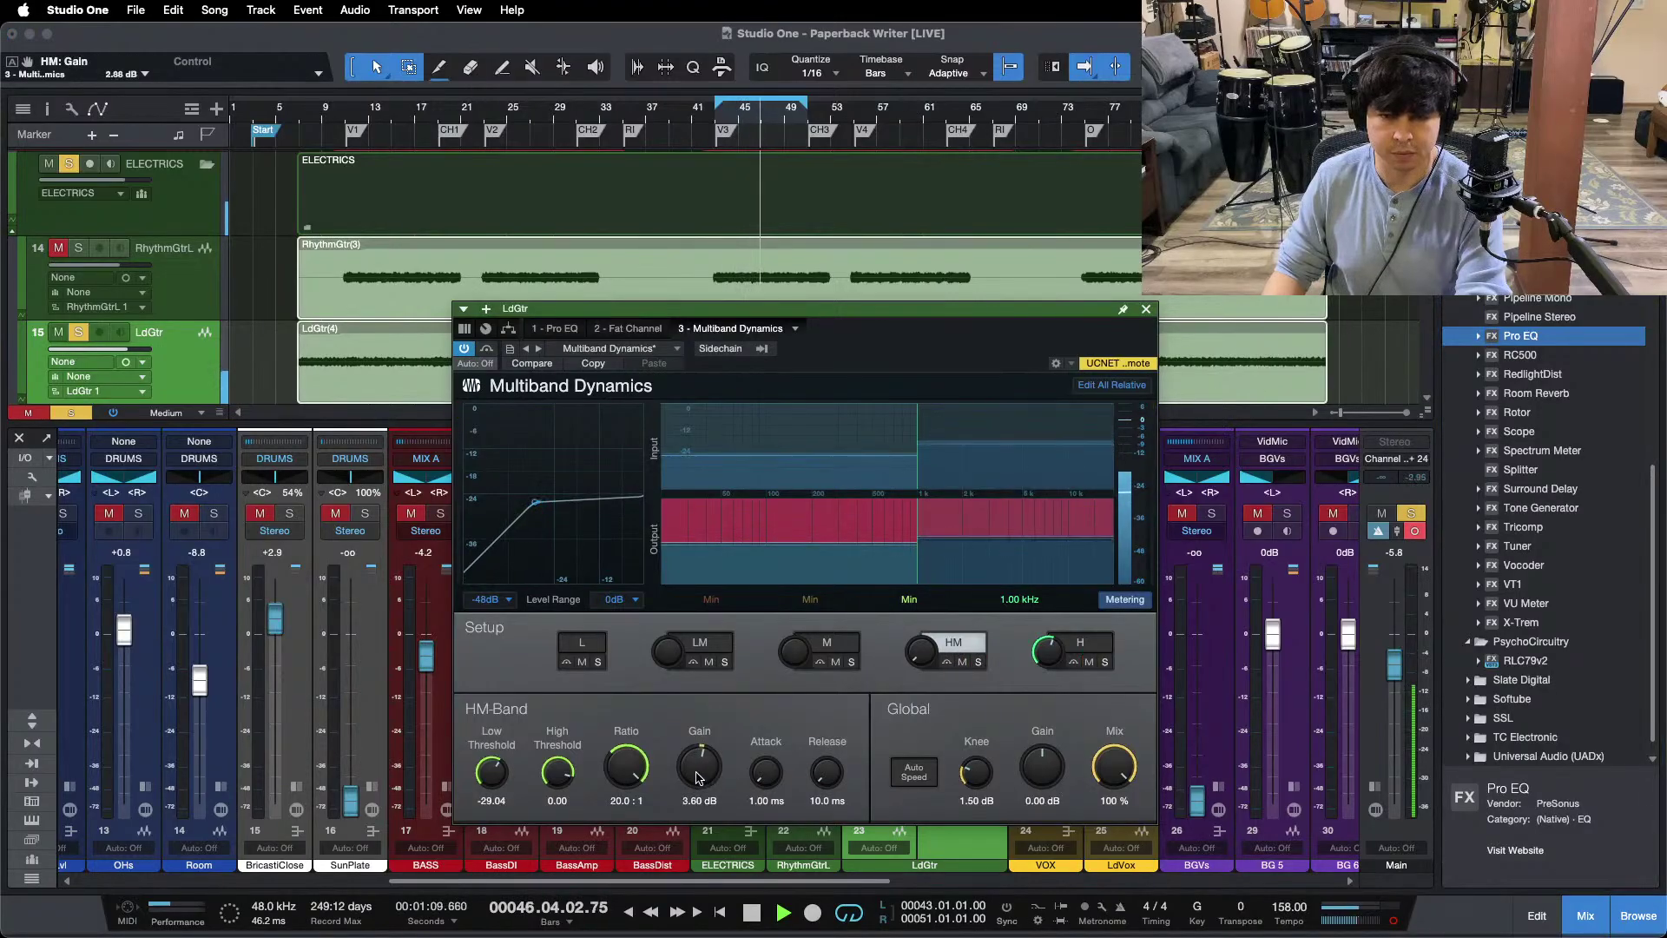
scroll(700, 775, up, 2)
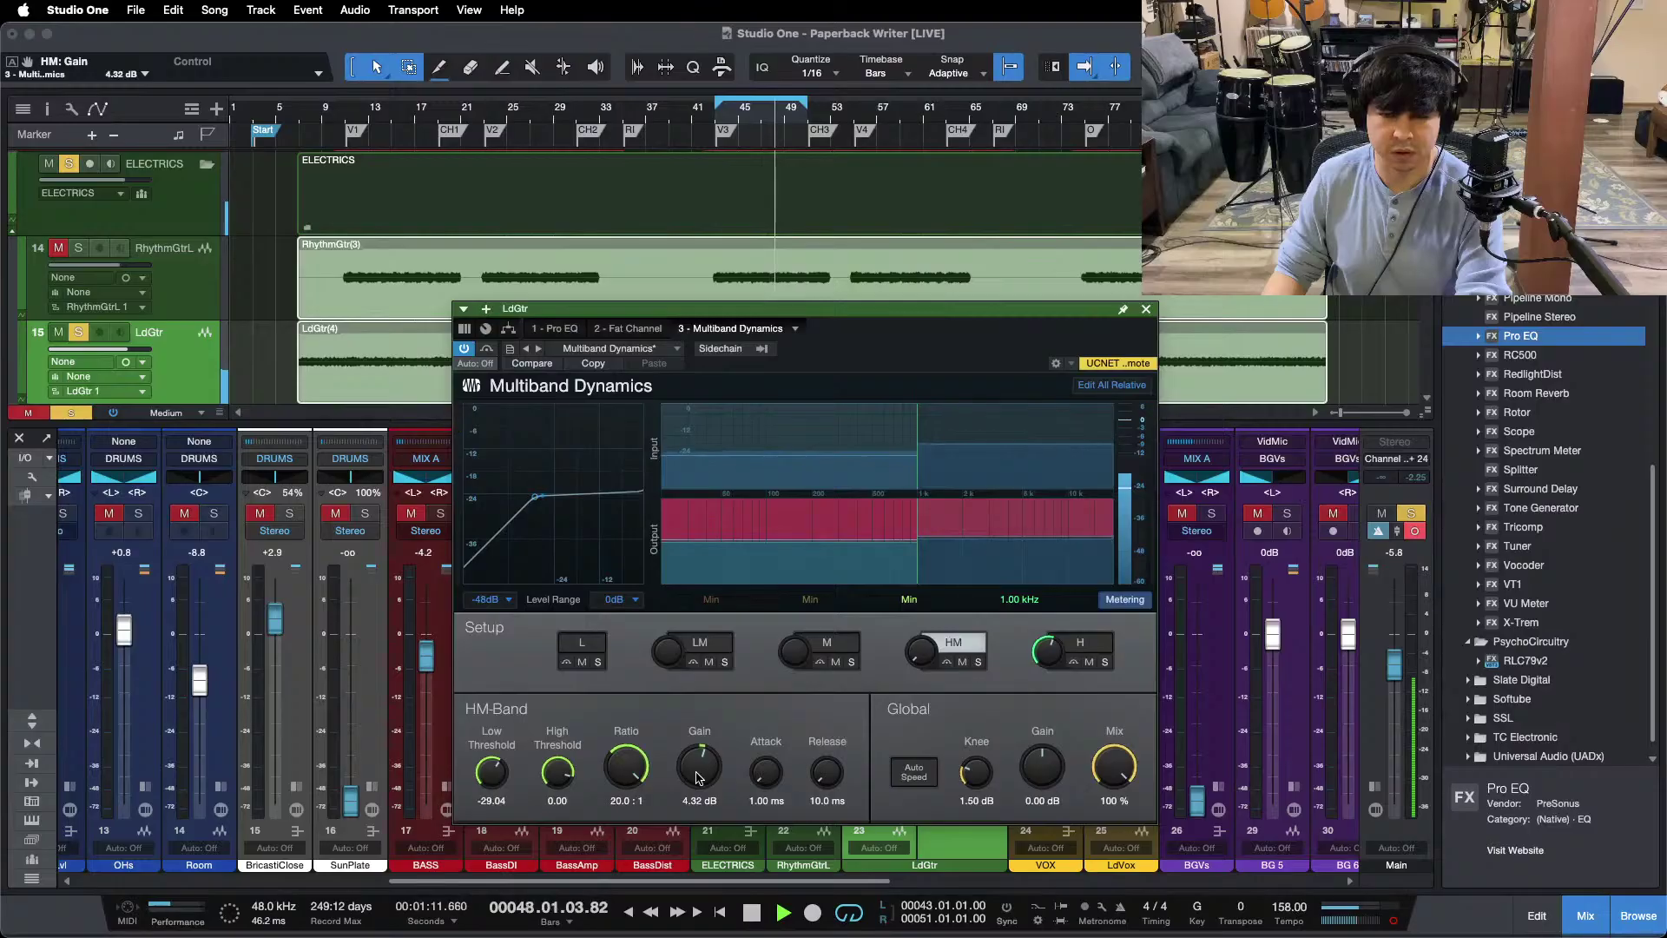
scroll(700, 776, down, 1)
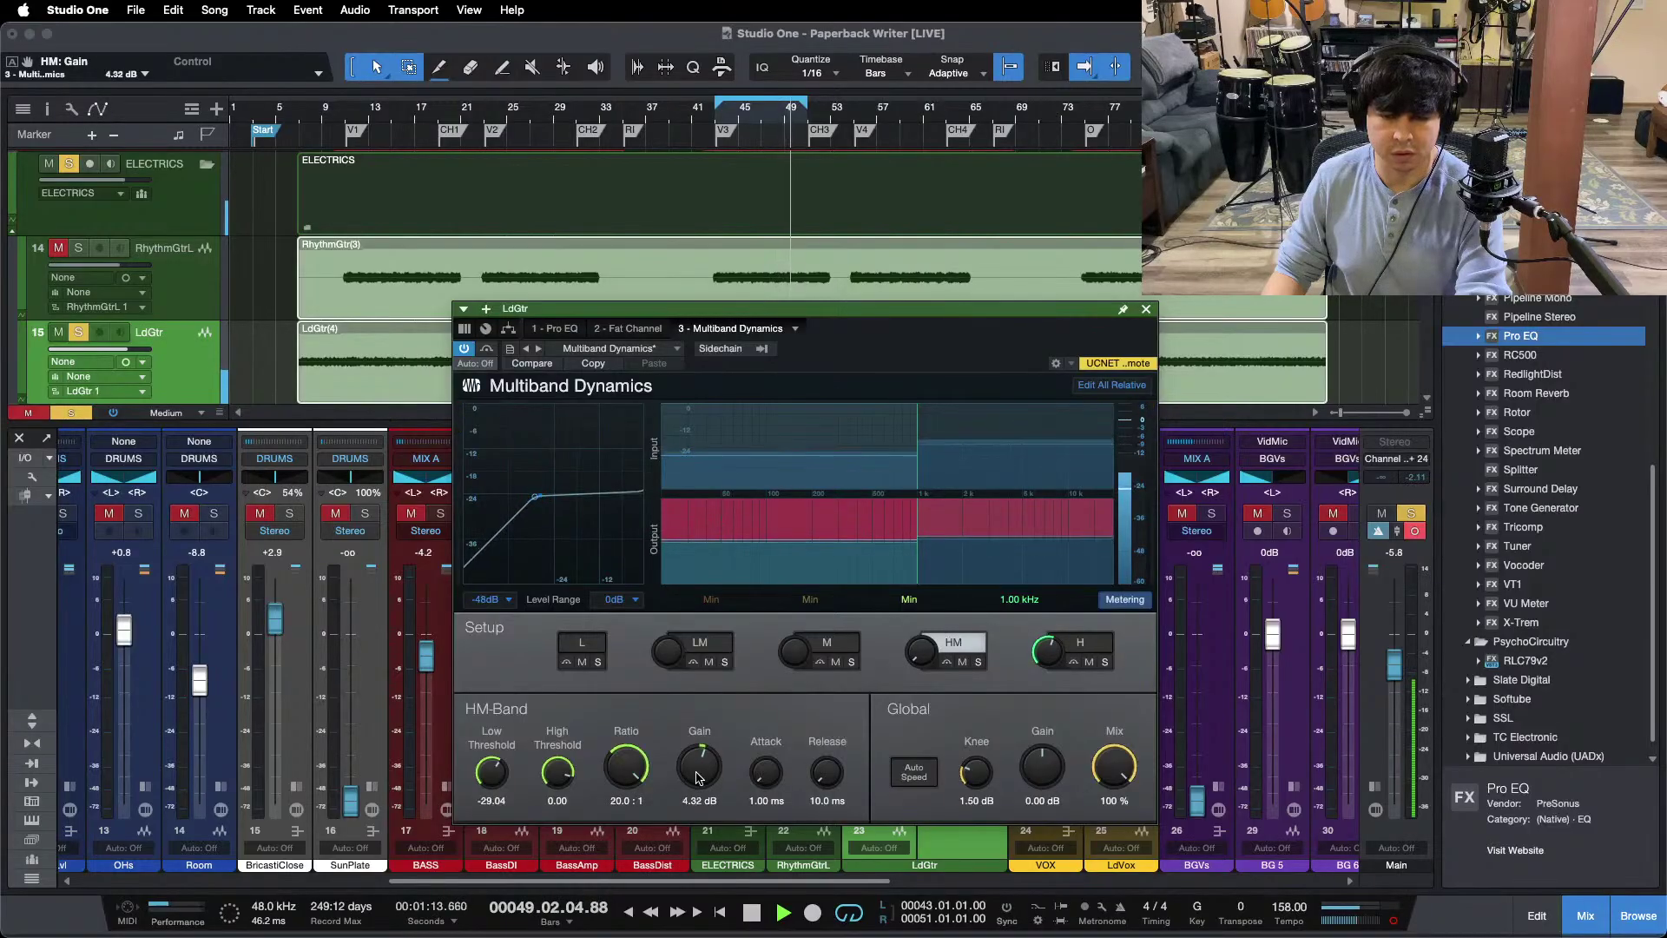
click(1147, 308)
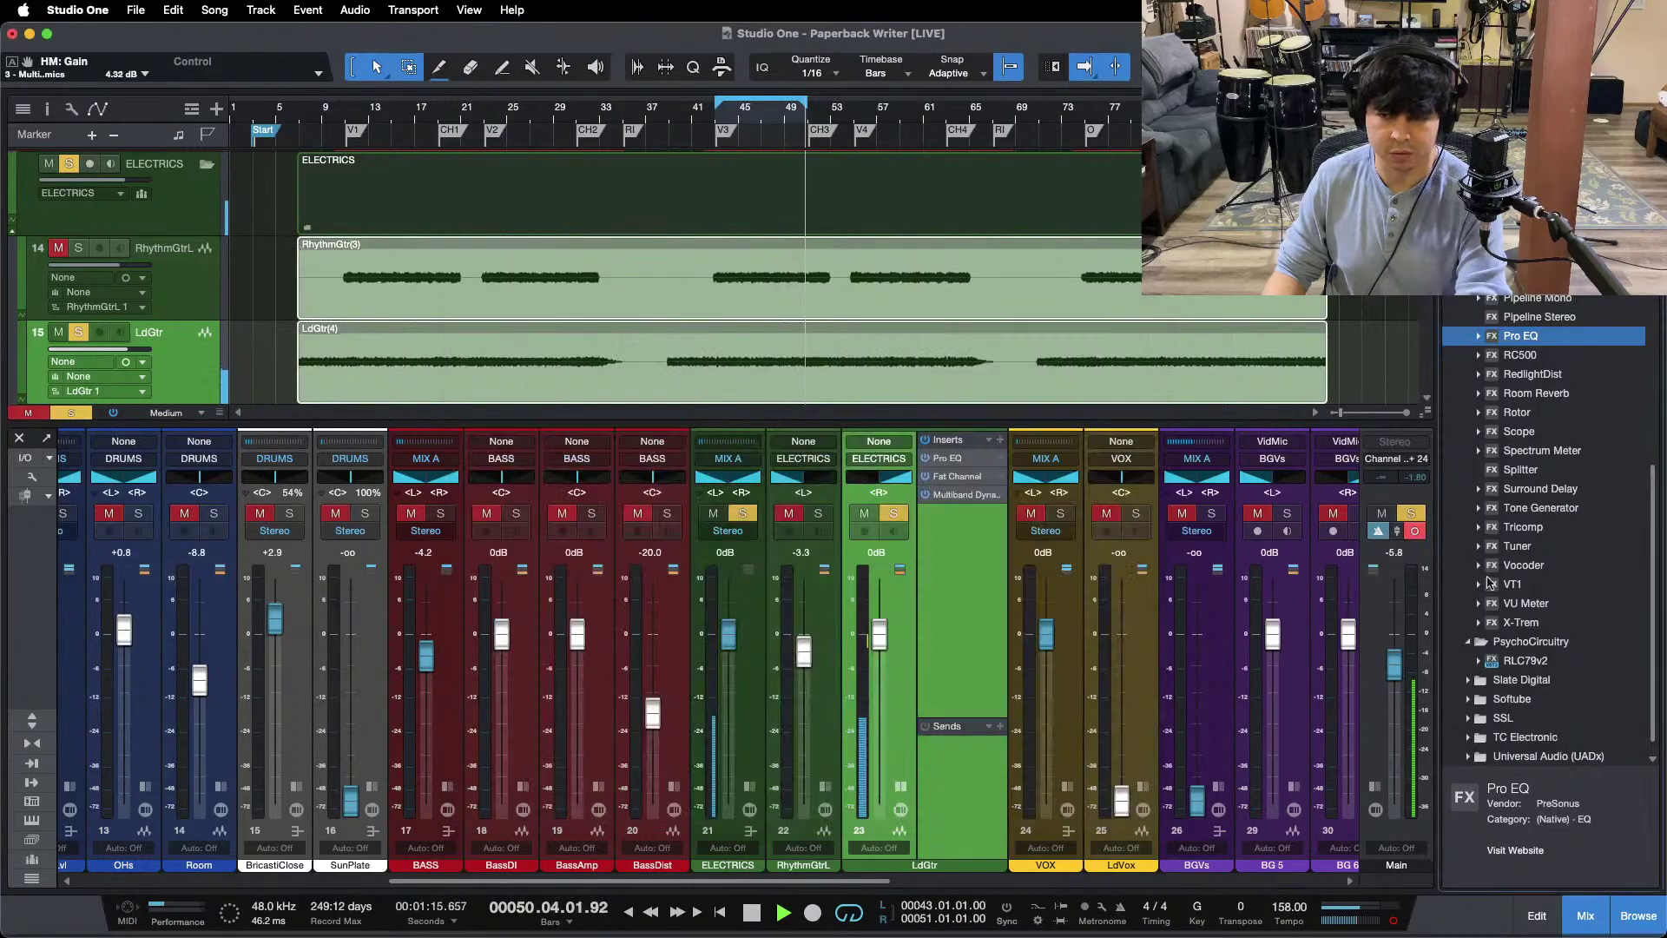
Step: Insert a second Pro EQ on LdGtr, set its LMF Q to 24 and show the spectrum as an FFT curve
drag(1529, 336, 1003, 547)
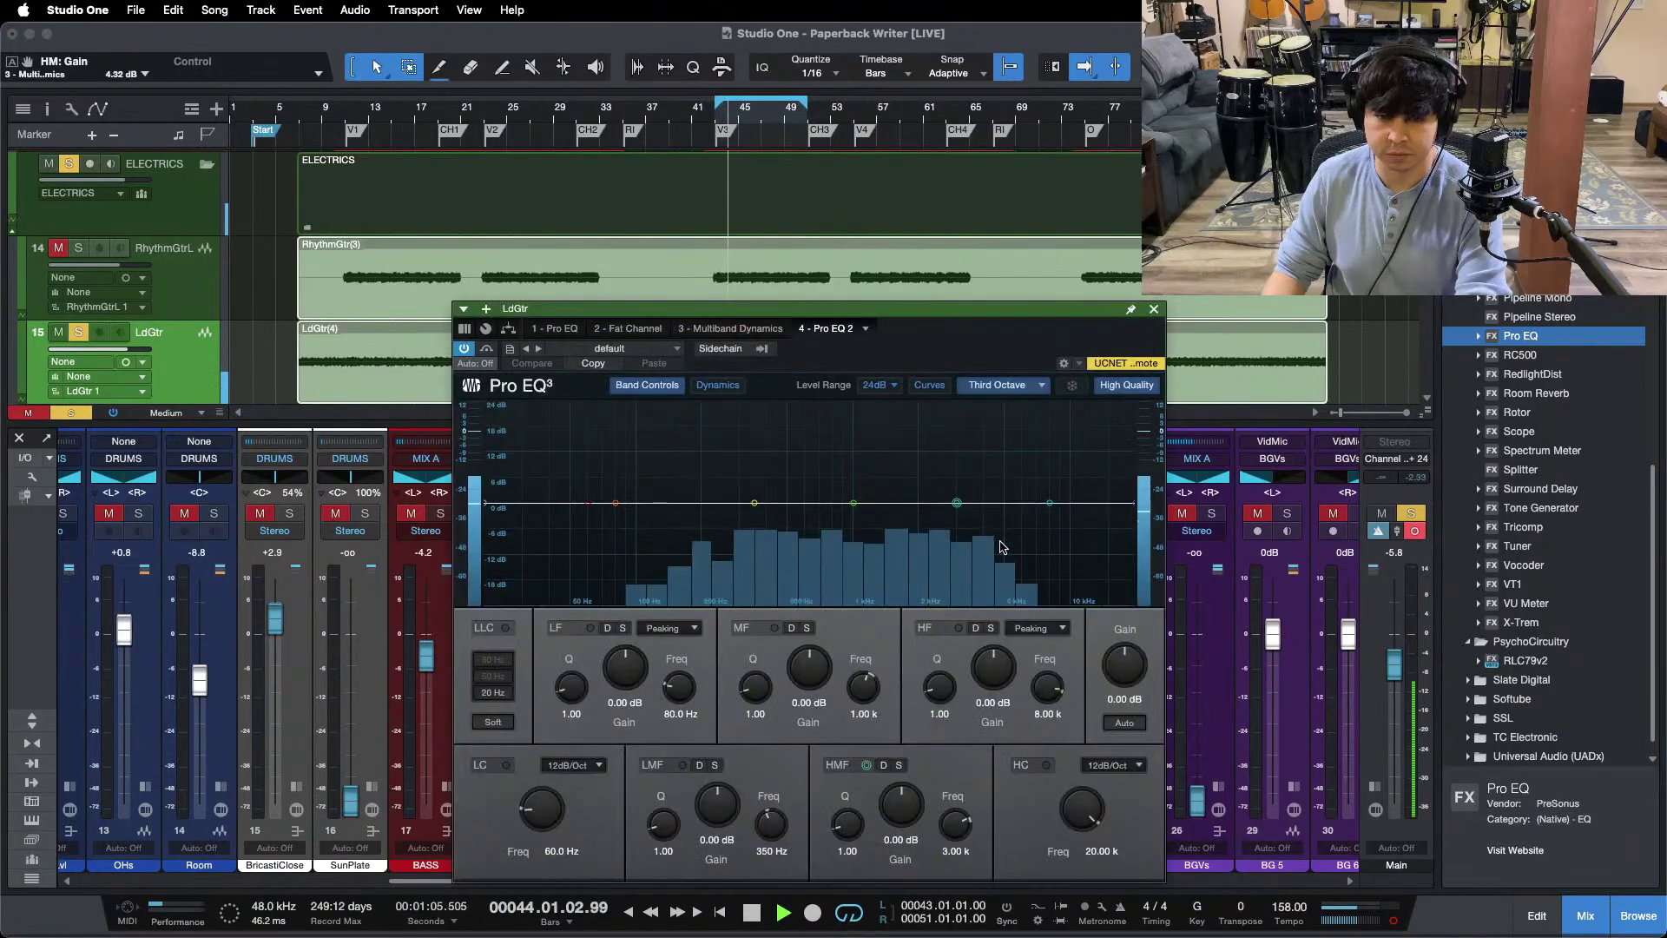
drag(662, 824, 980, 399)
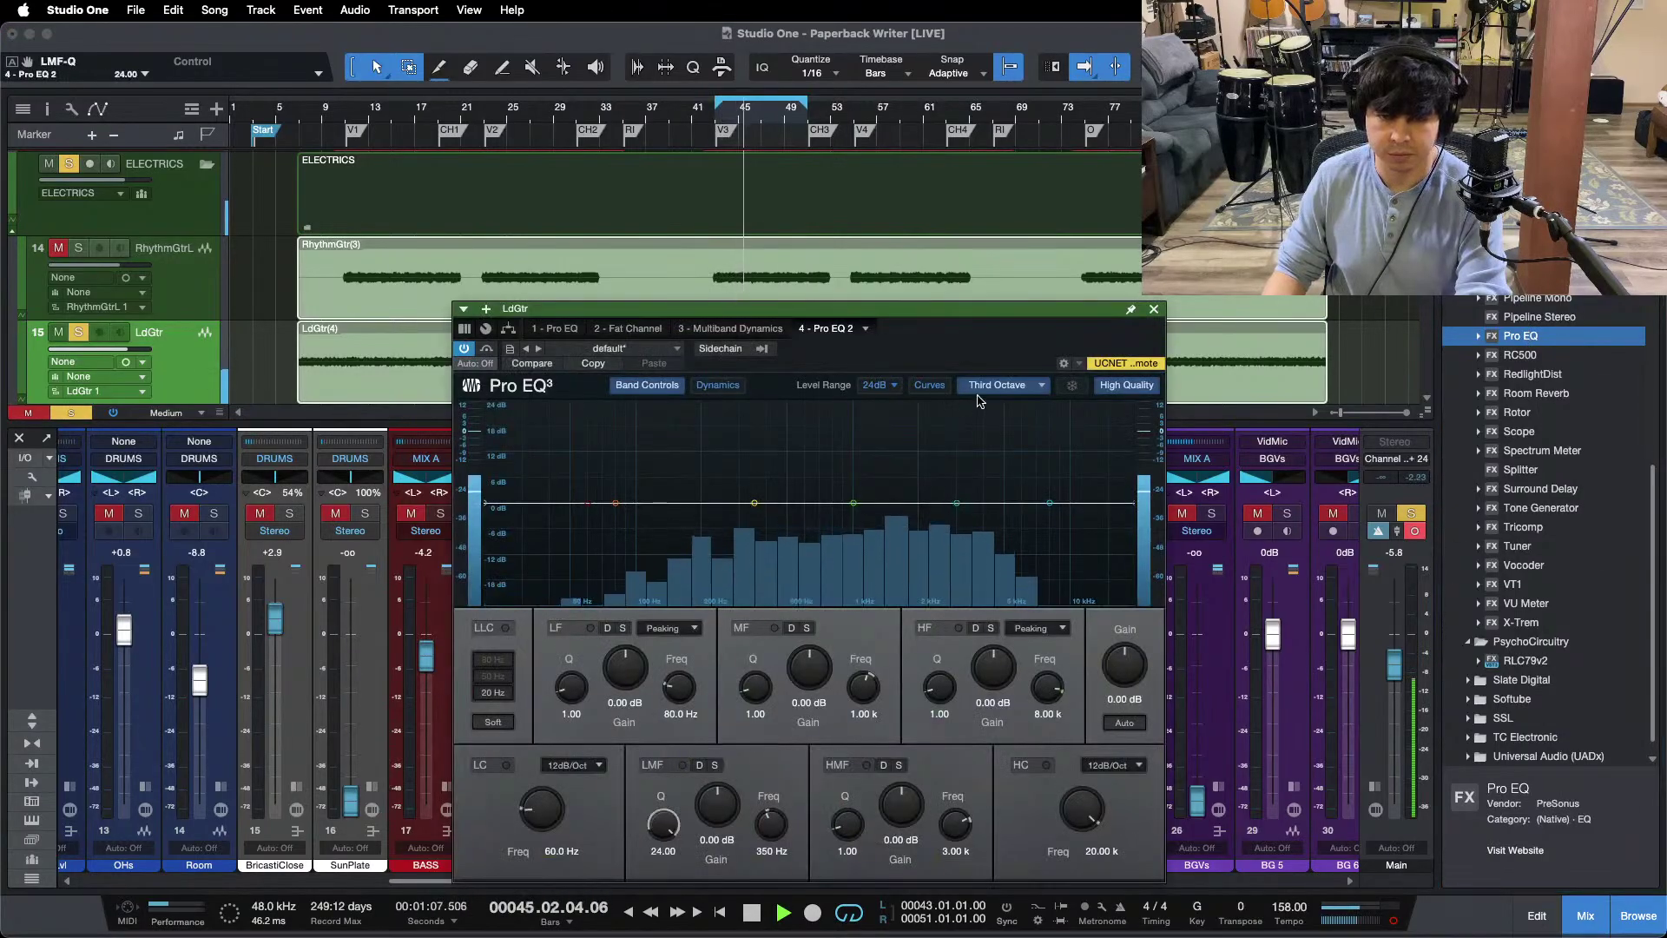
click(984, 393)
click(1027, 461)
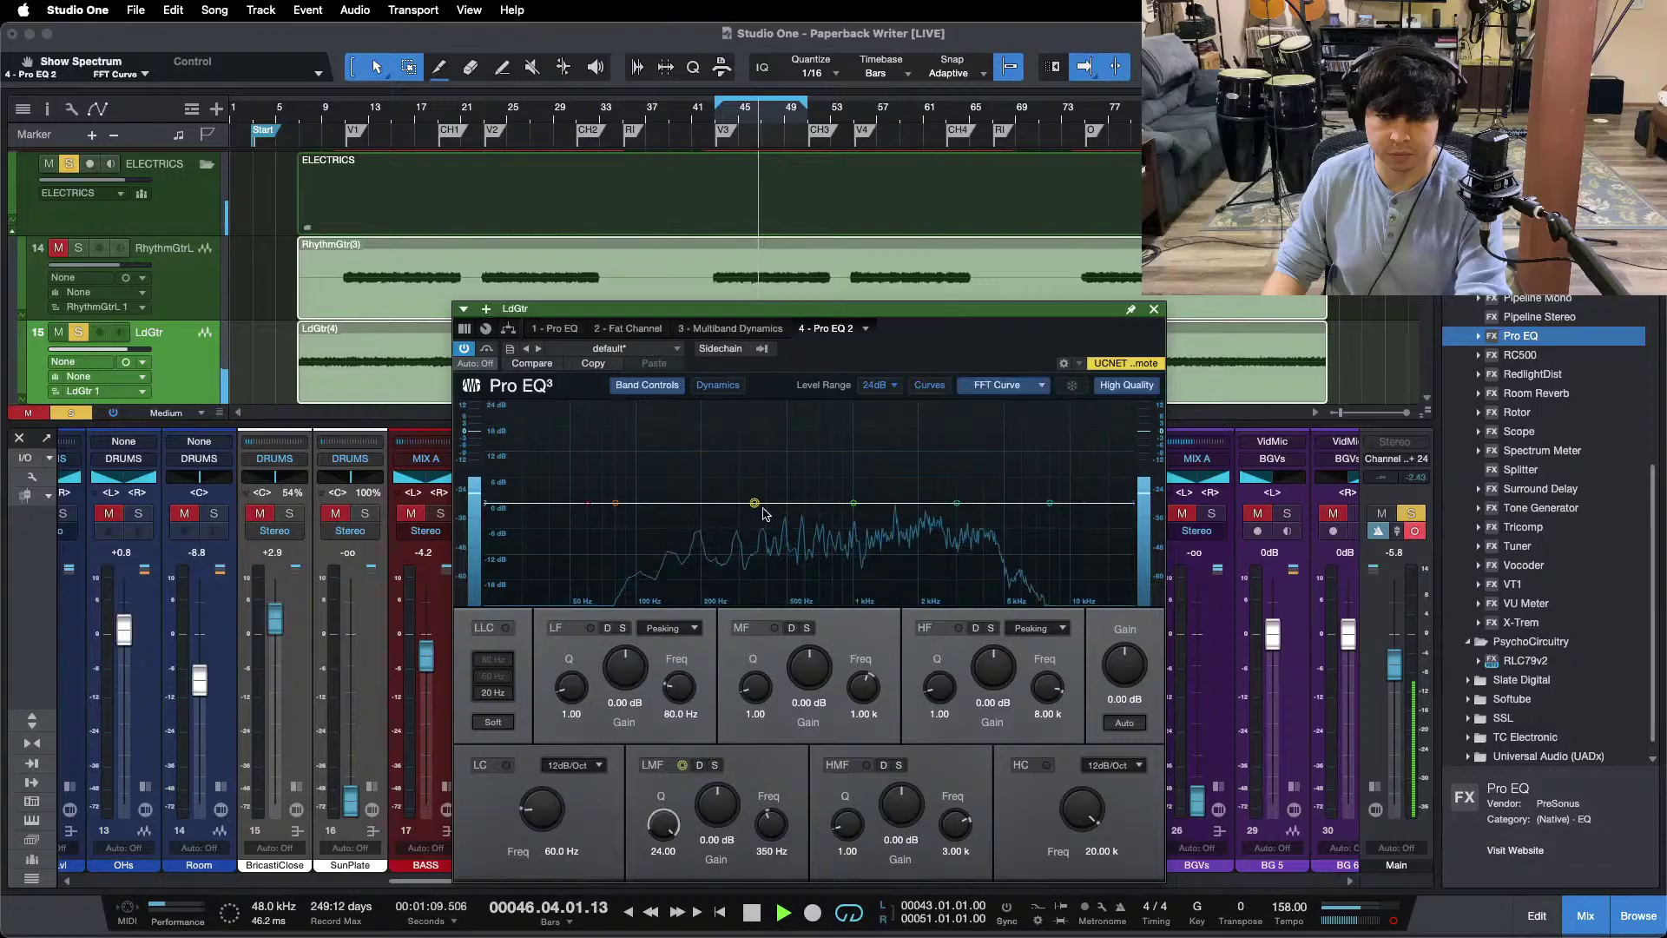
Step: Sweep the second Pro EQ's LMF band with a 24 dB boost and cut 1.03 kHz by 12 dB
drag(757, 509, 854, 372)
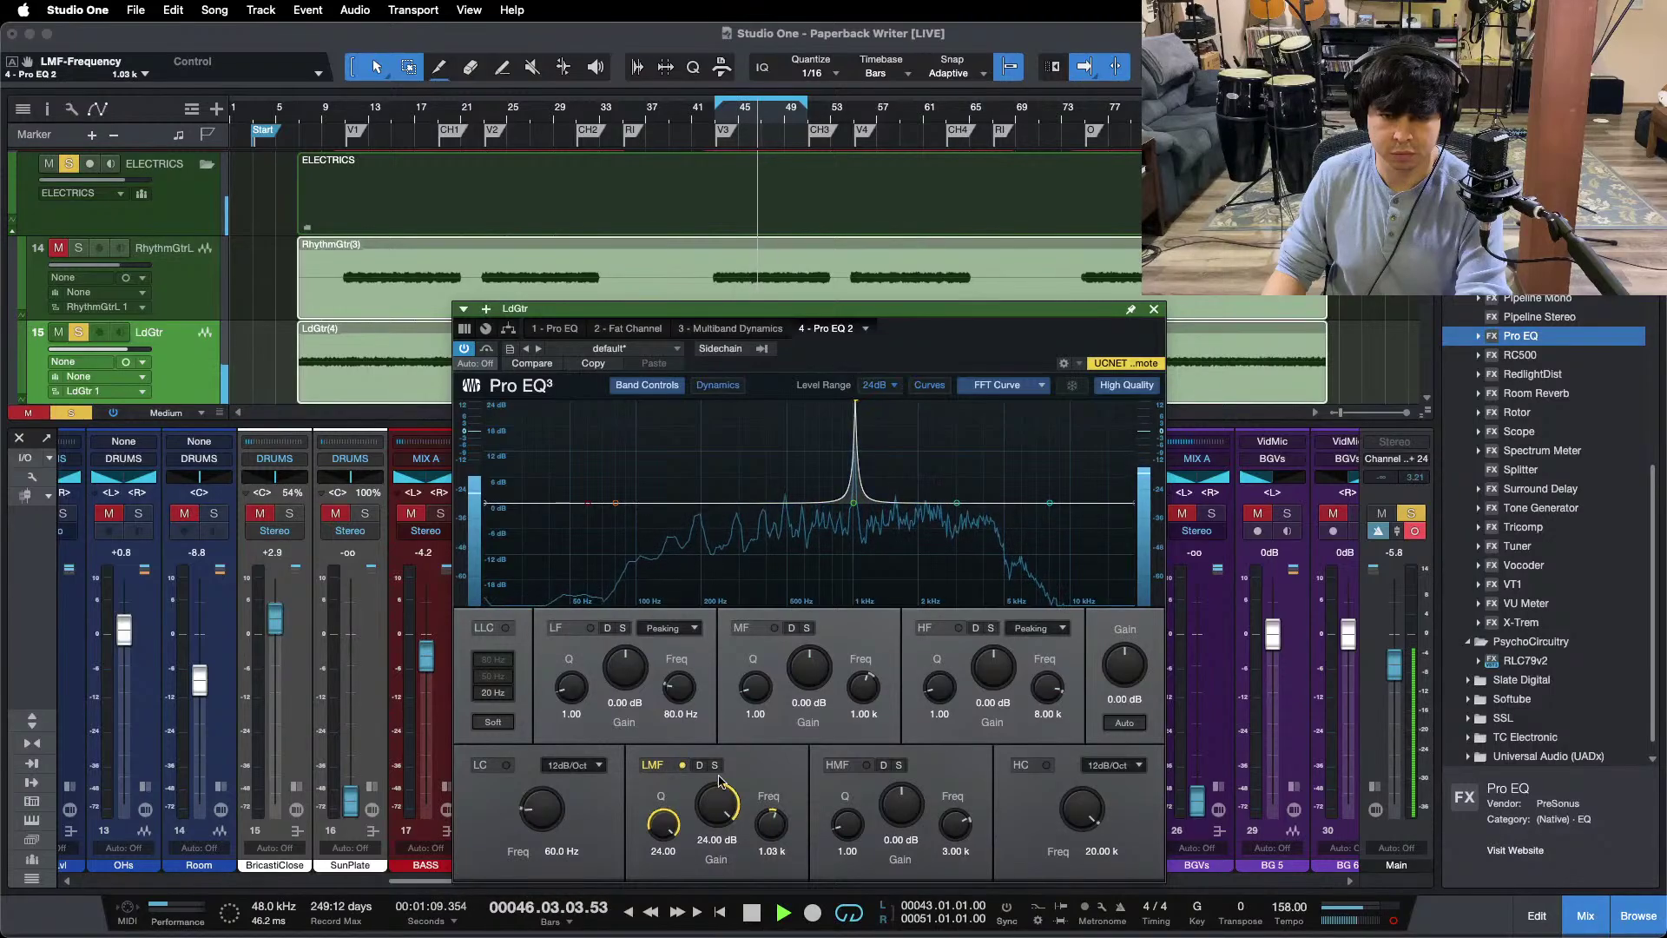
drag(703, 814, 710, 845)
scroll(726, 802, down, 2)
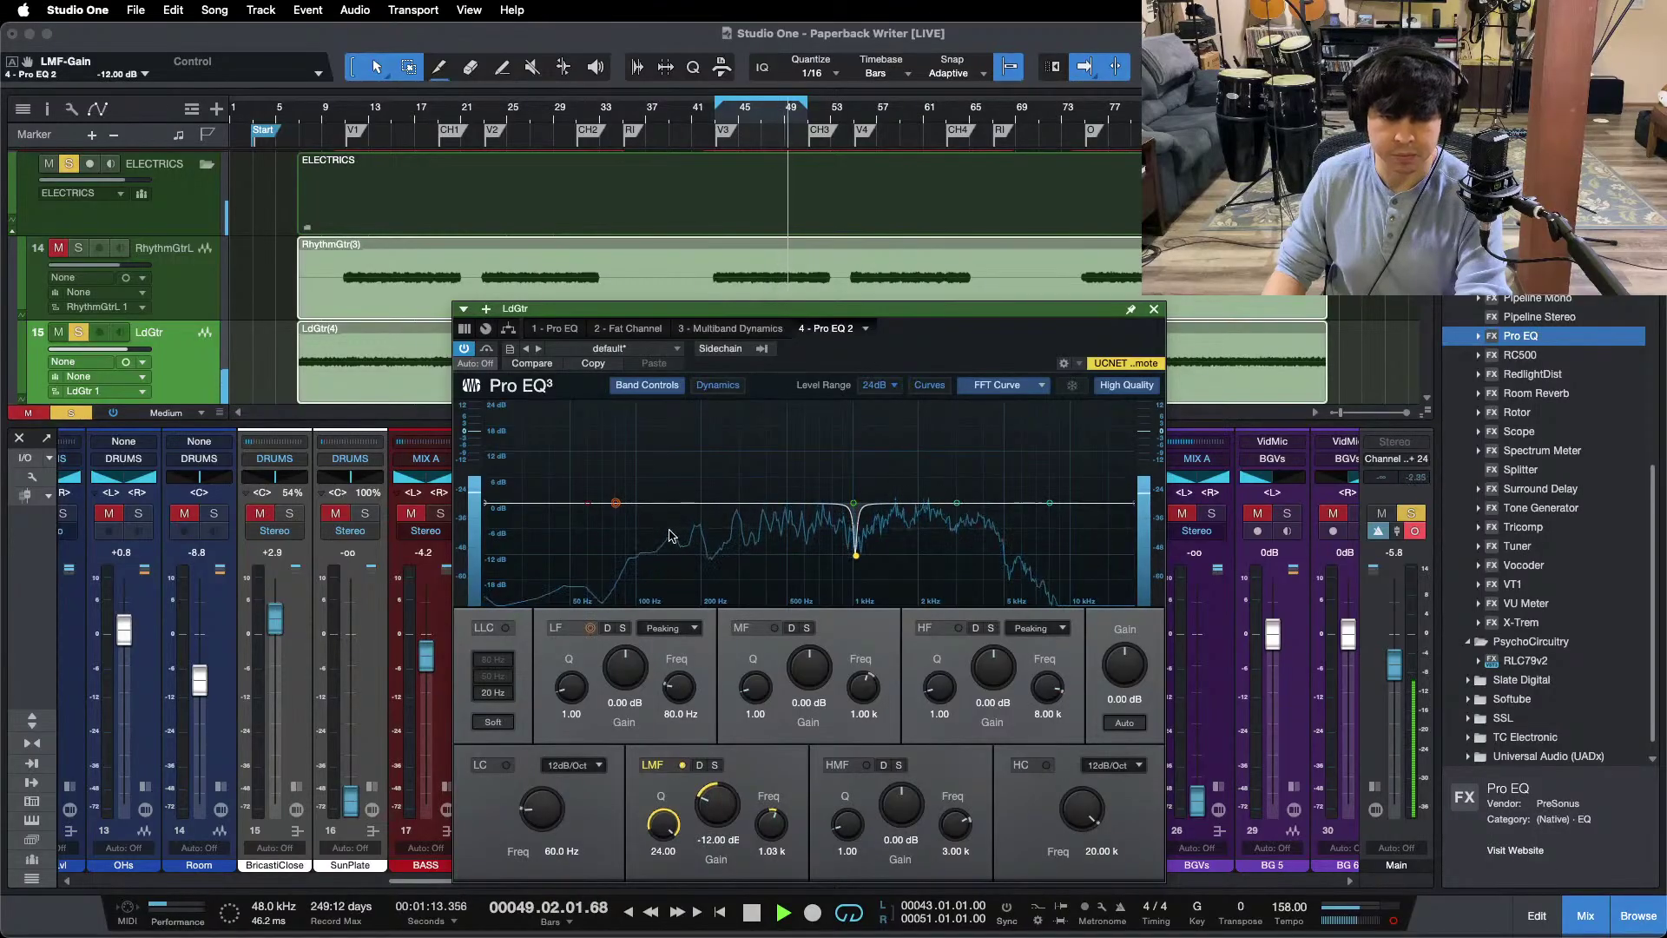
Step: Boost the LF band of LdGtr's second Pro EQ by 1.92 dB at 138 Hz and close the EQ window
drag(613, 508, 667, 454)
drag(636, 665, 632, 676)
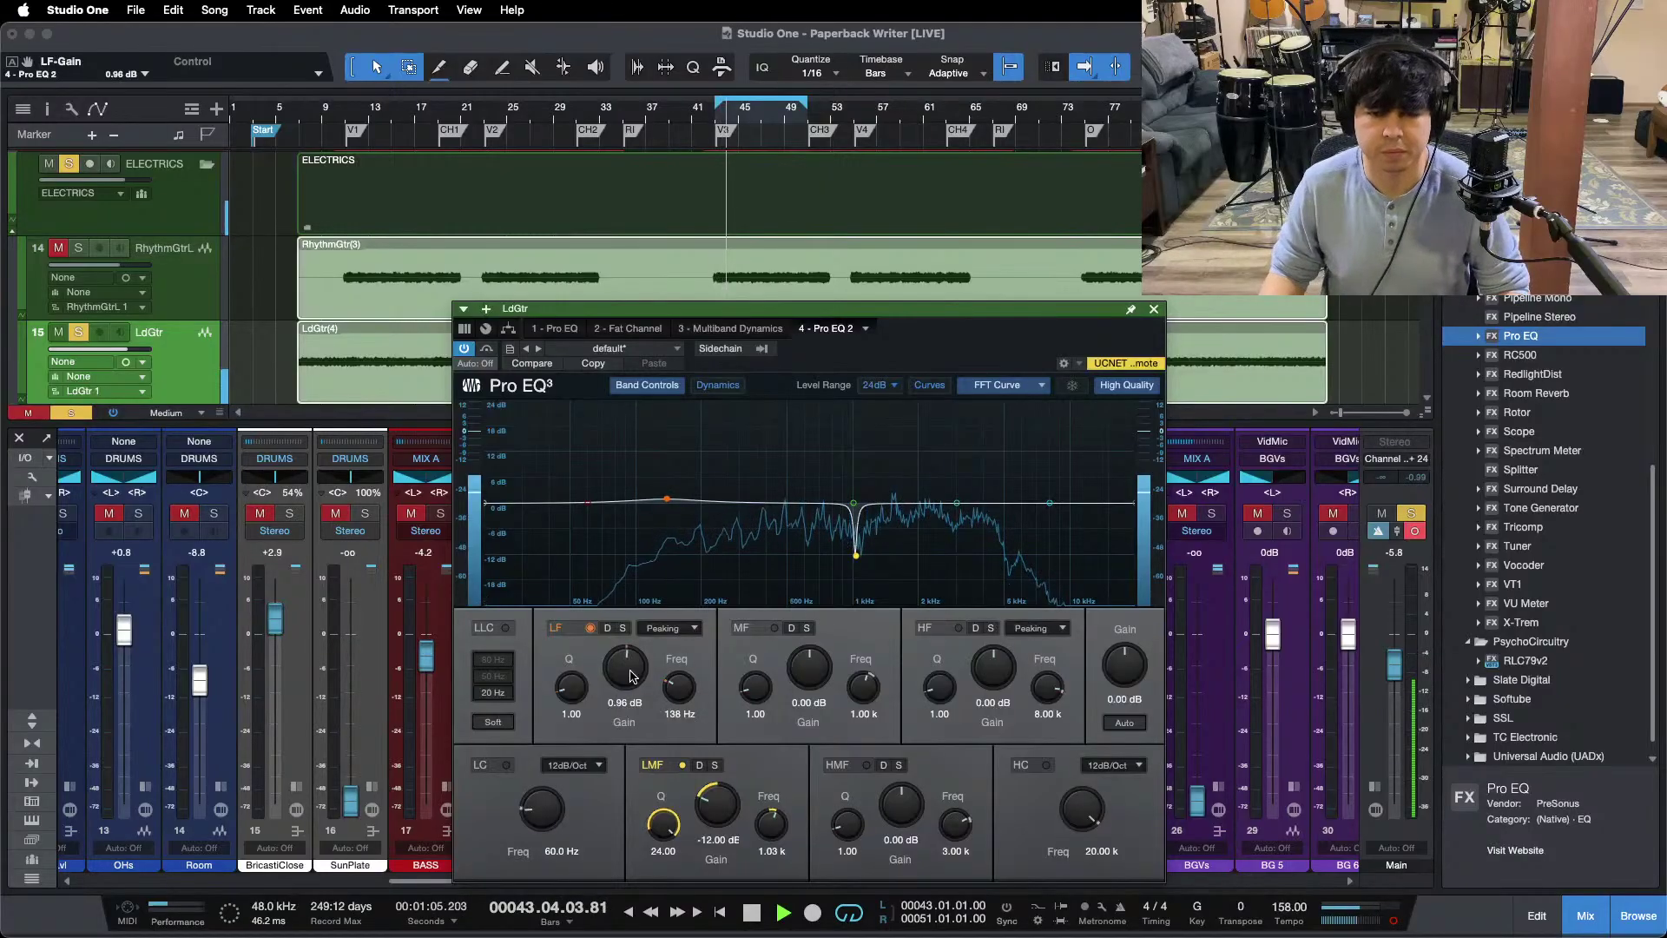
scroll(631, 677, up, 2)
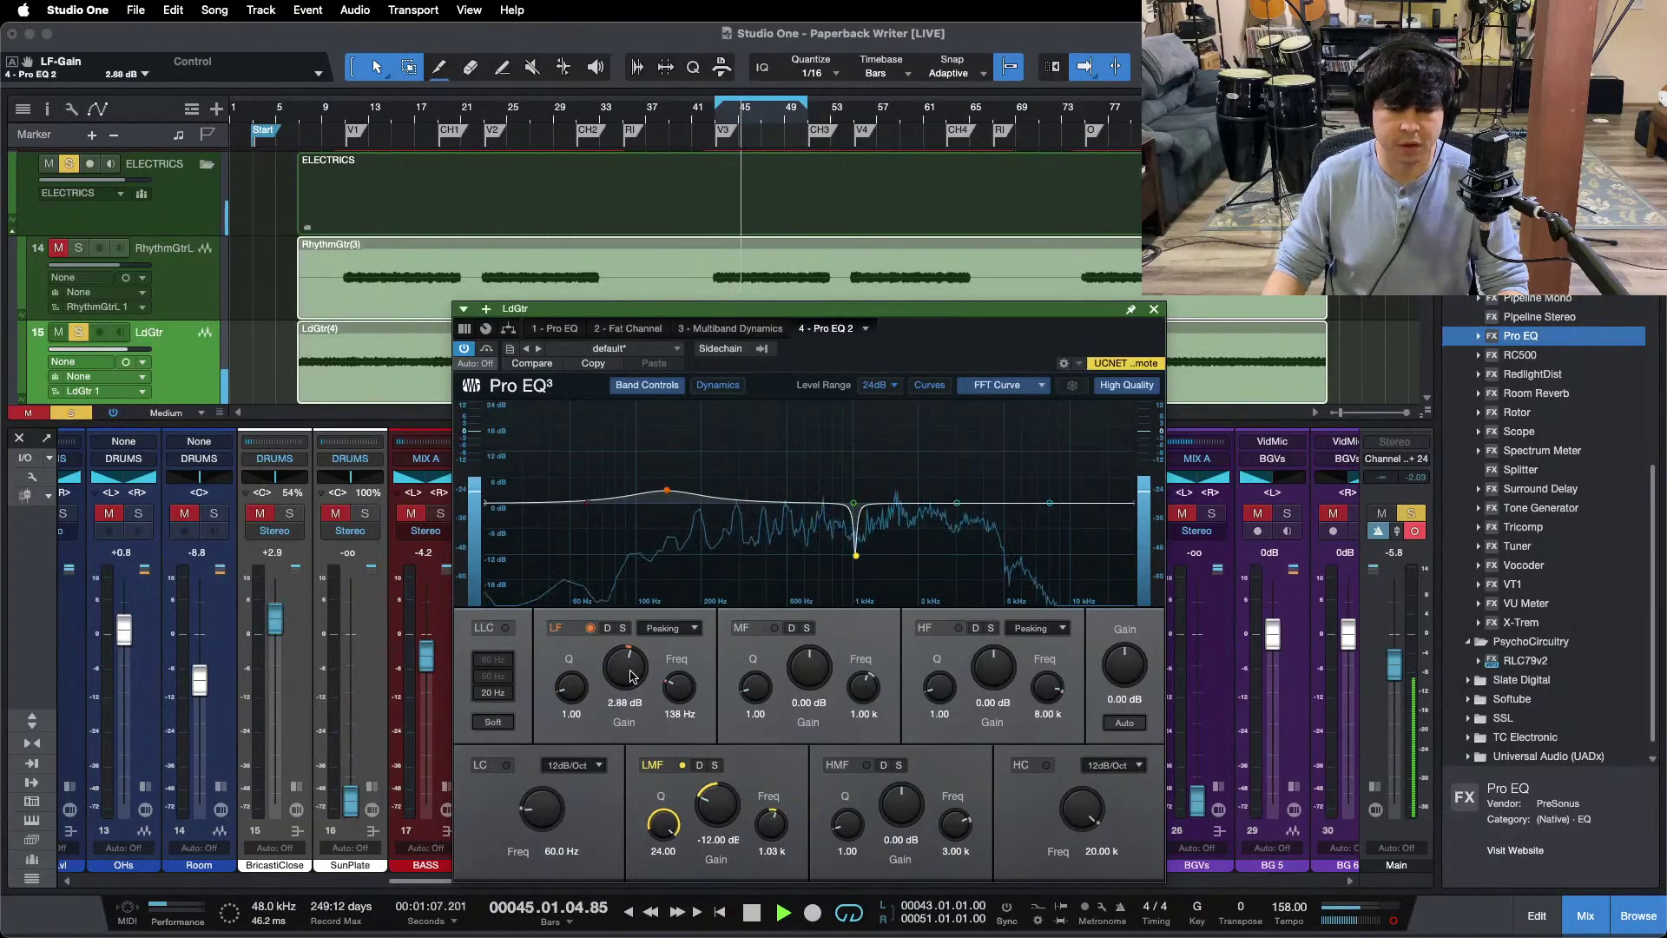
scroll(631, 677, down, 2)
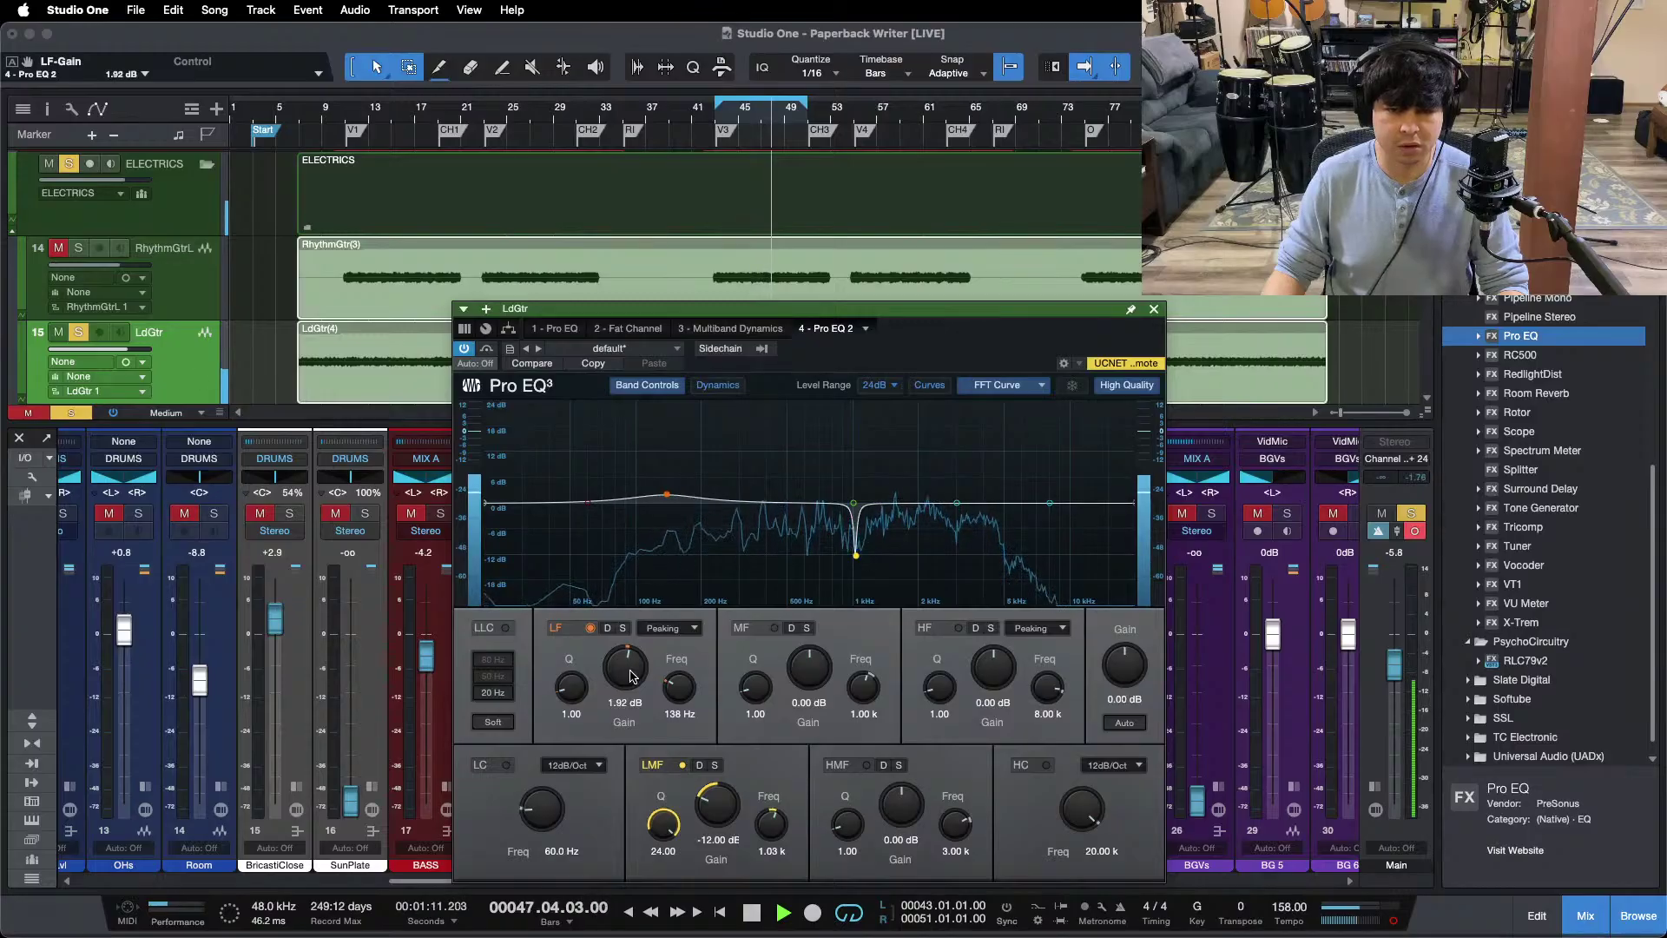
click(1154, 309)
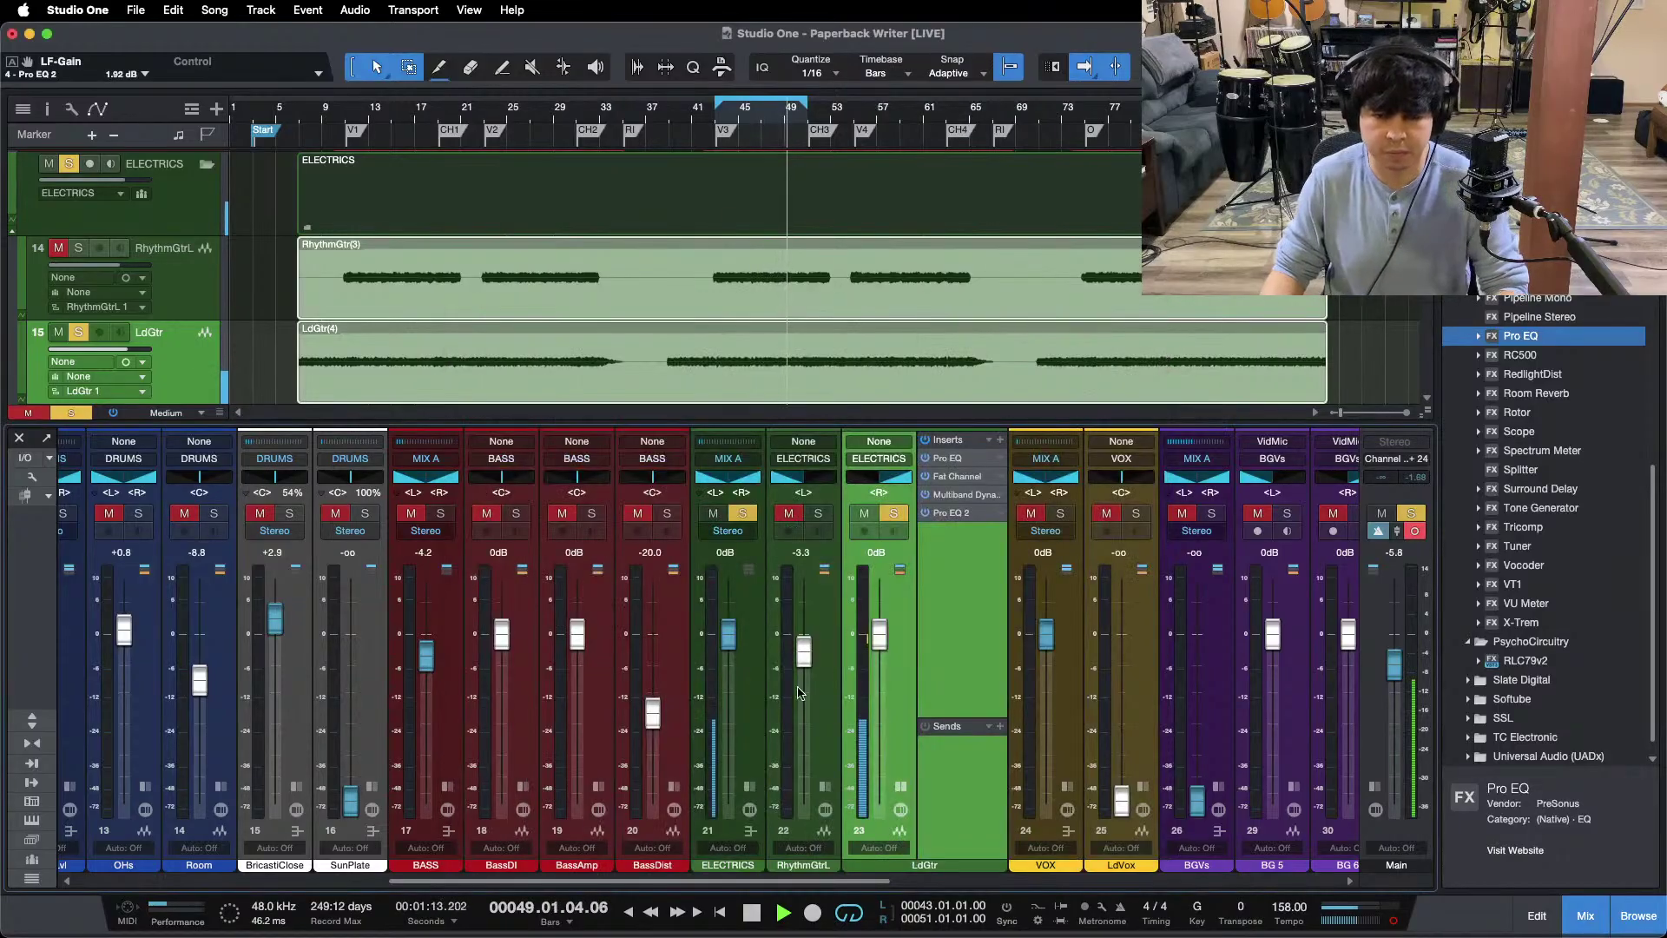
Step: Lower the LdGtr fader to -2.5 dB and solo the RhythmGtrL channel alongside it
scroll(891, 646, down, 3)
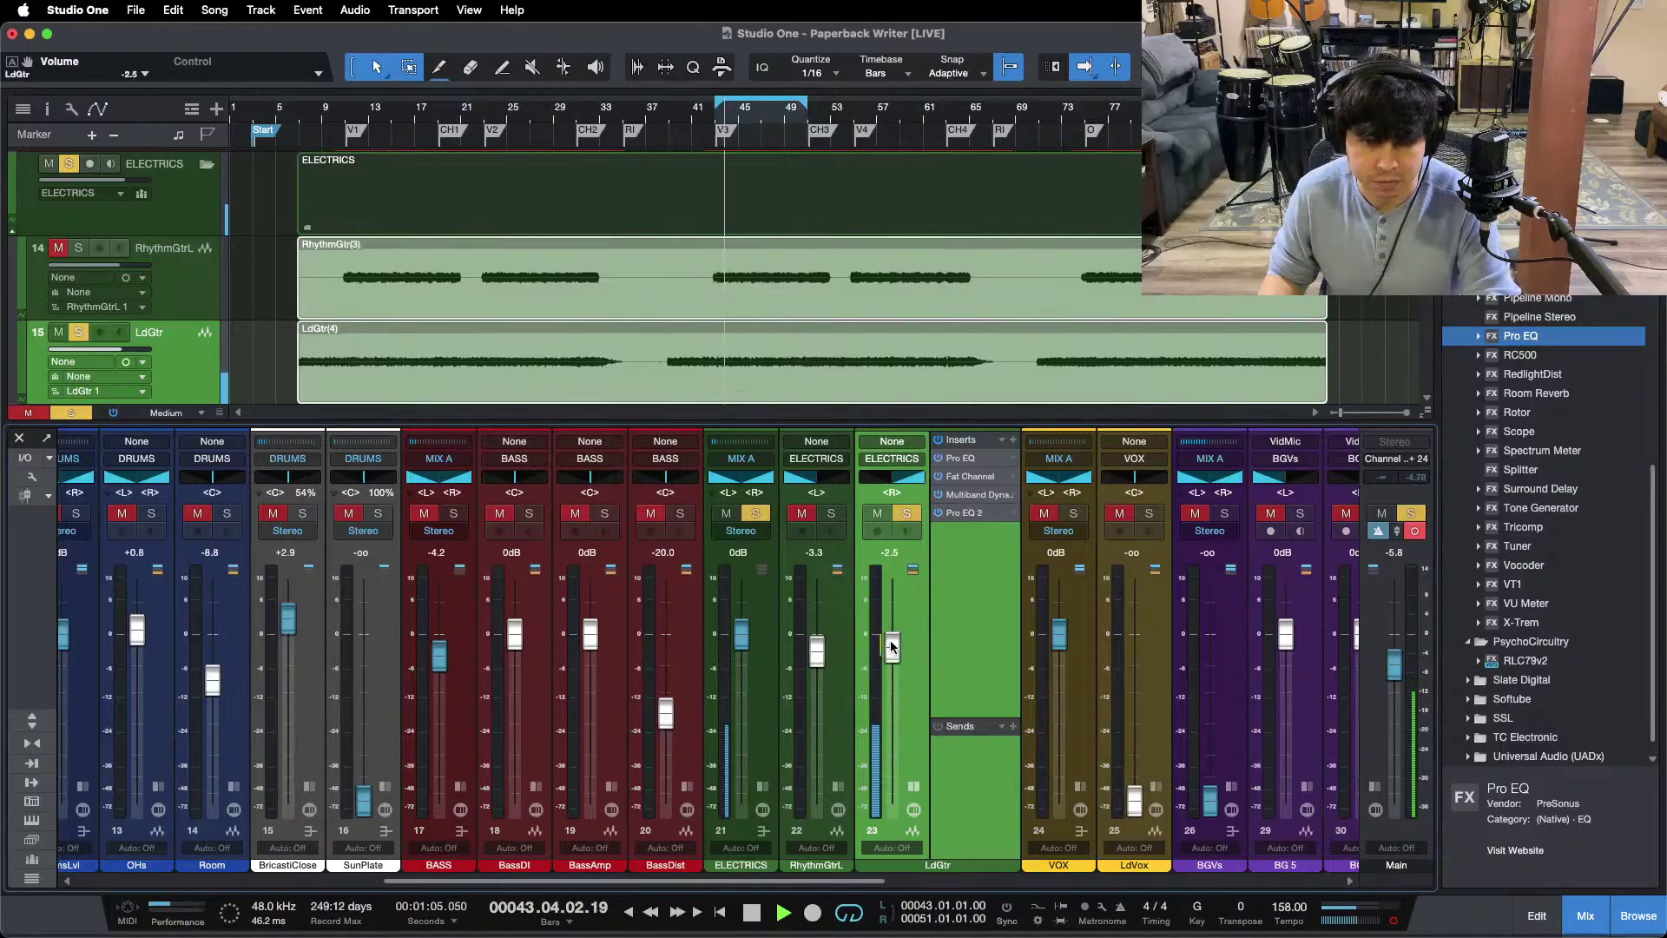
click(830, 514)
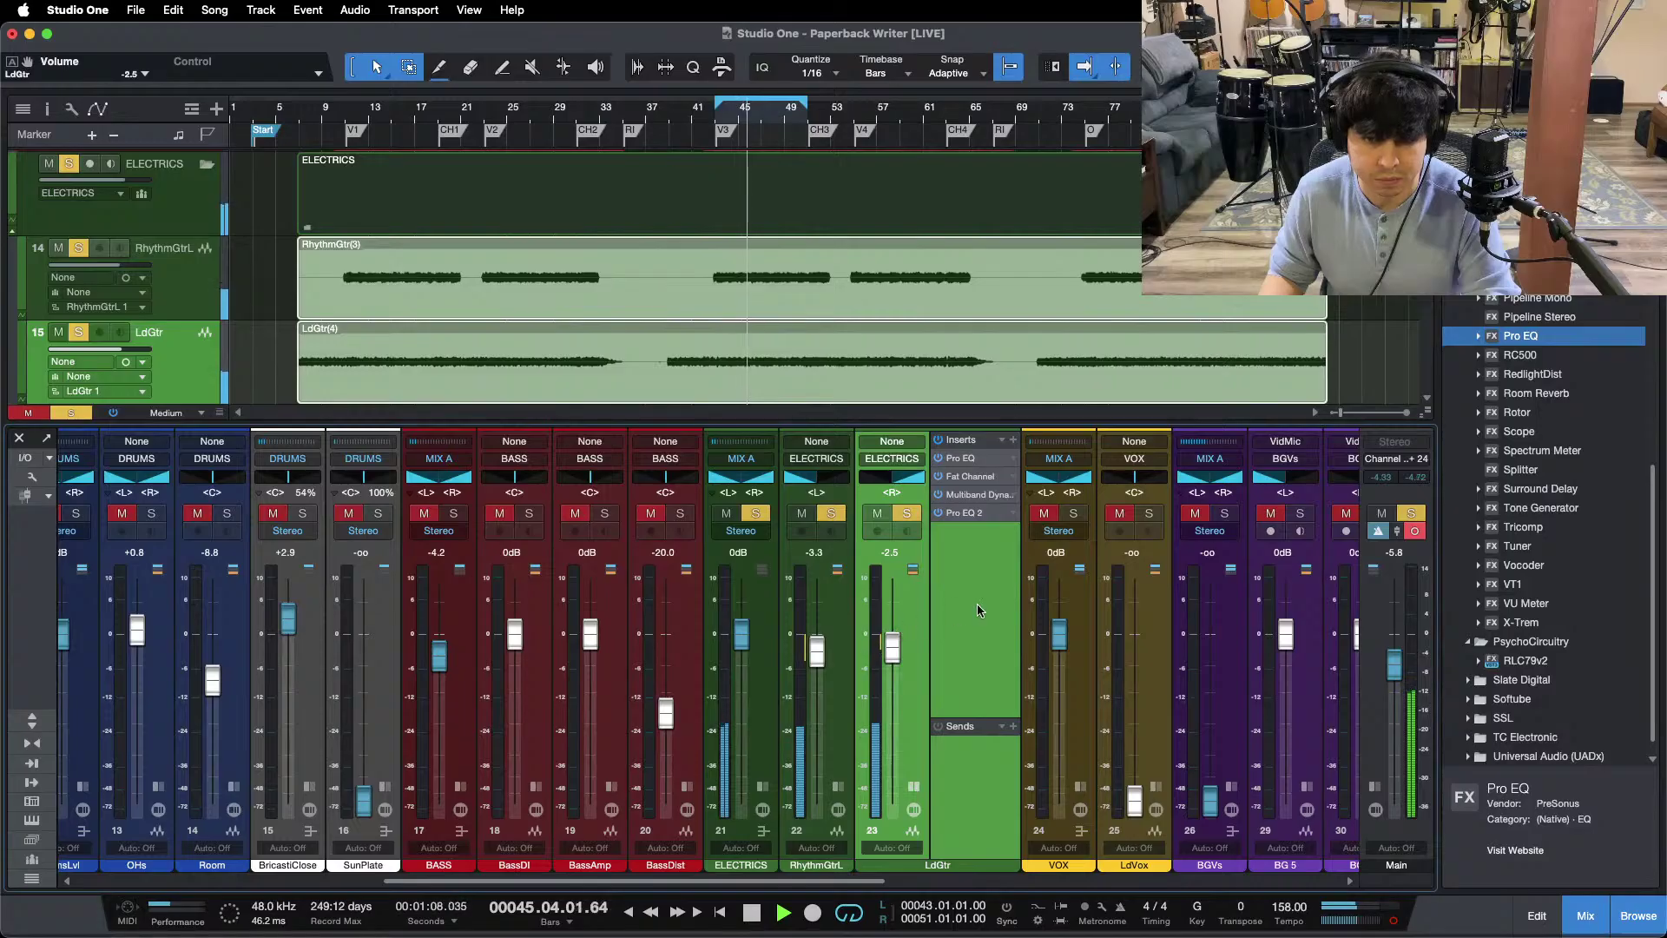
Step: Try a global gain of -0.36 dB in LdGtr's Multiband Dynamics and reset it to 0 dB
click(973, 494)
scroll(1042, 768, down, 1)
click(1145, 310)
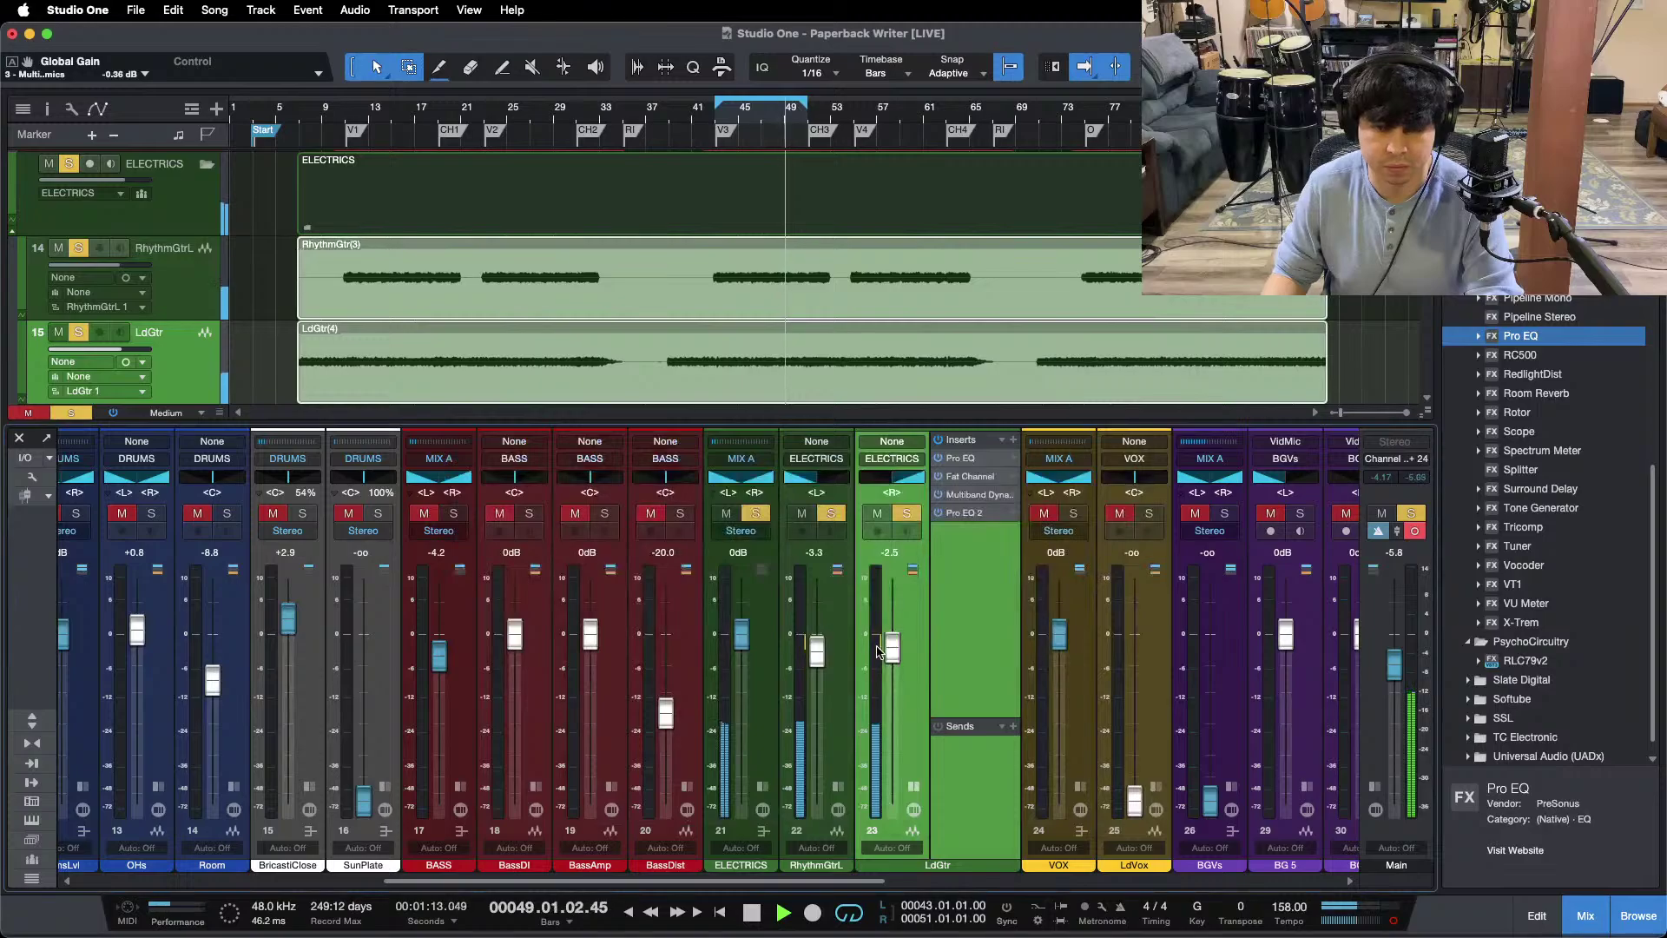
click(985, 496)
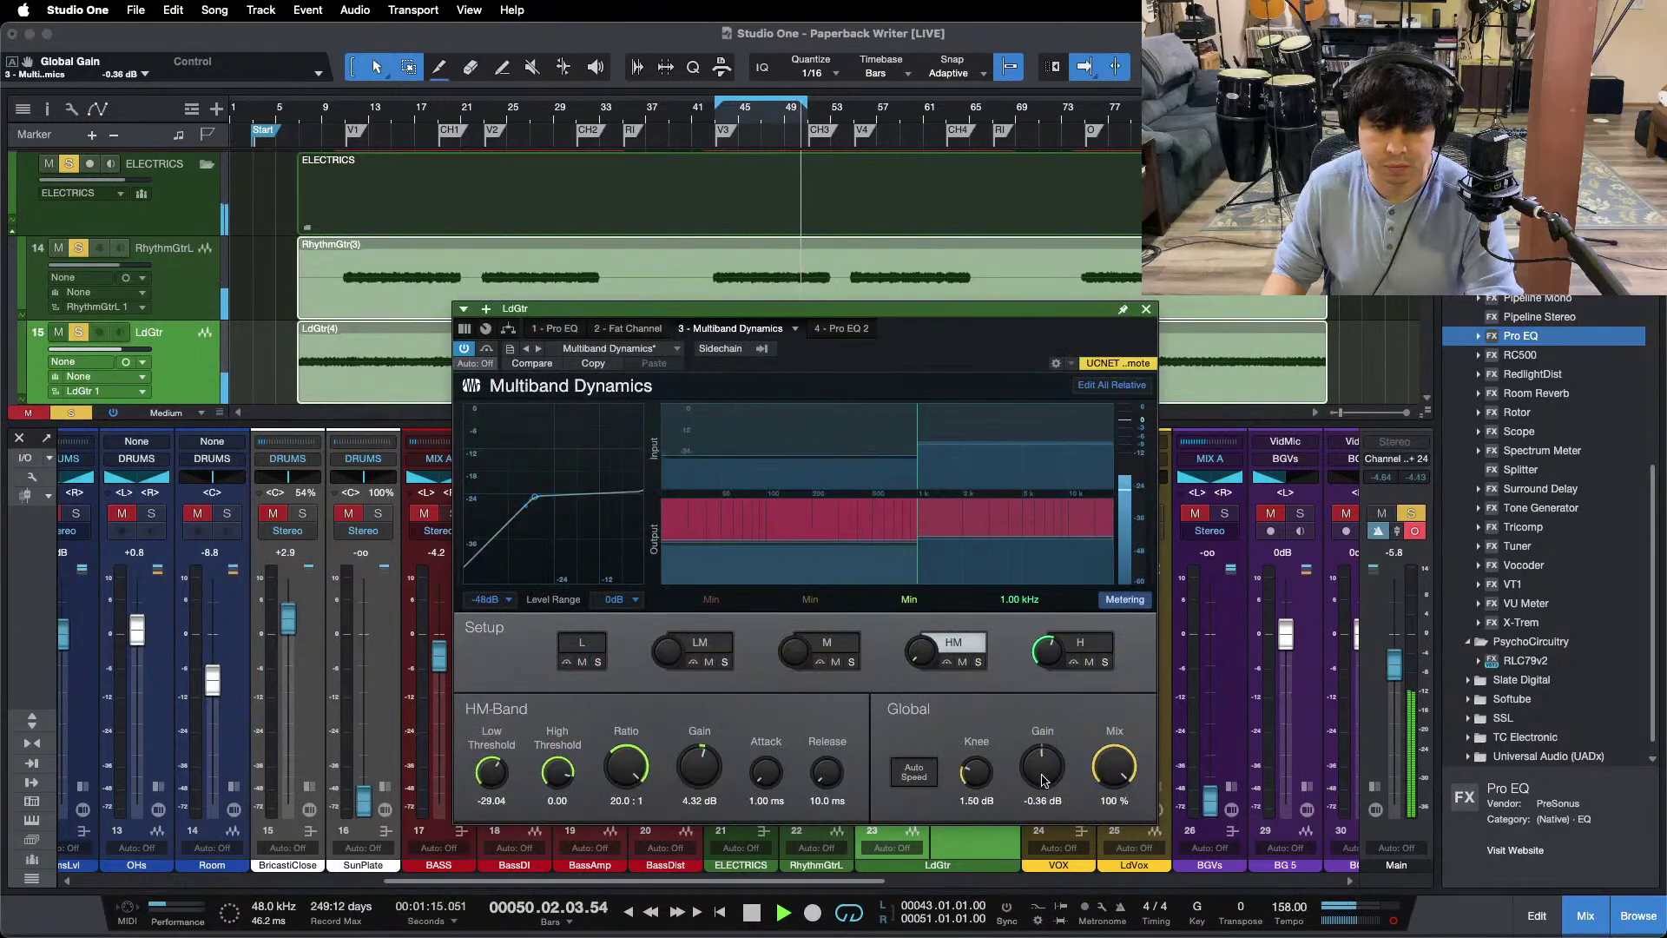
scroll(1041, 771, up, 1)
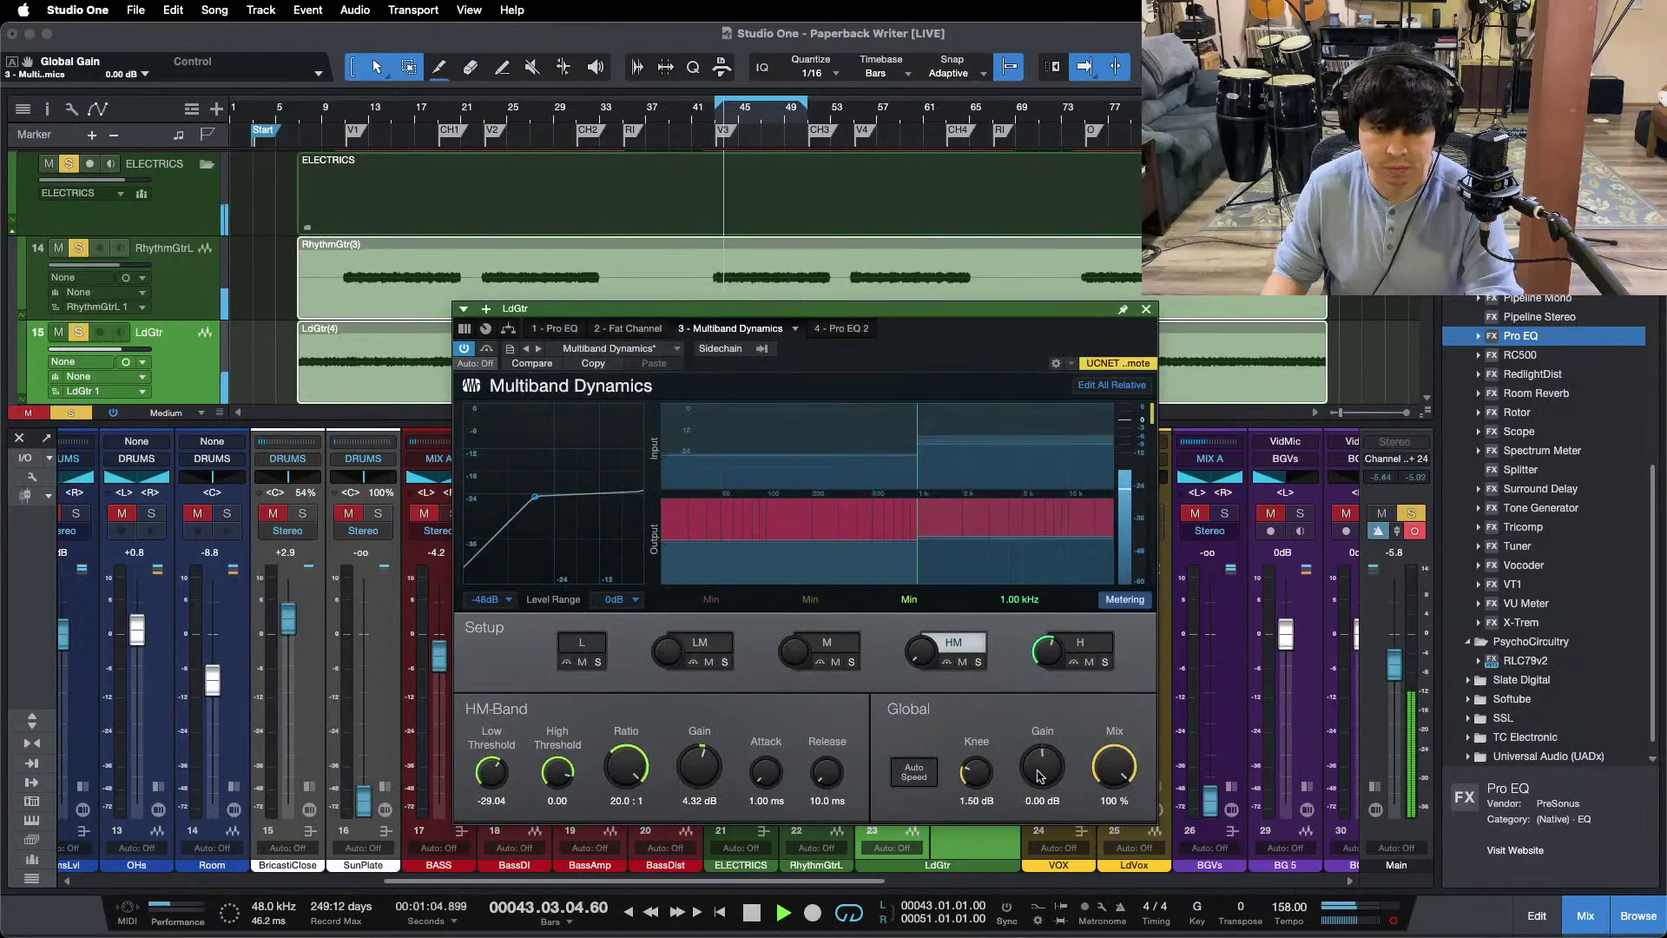
click(1146, 309)
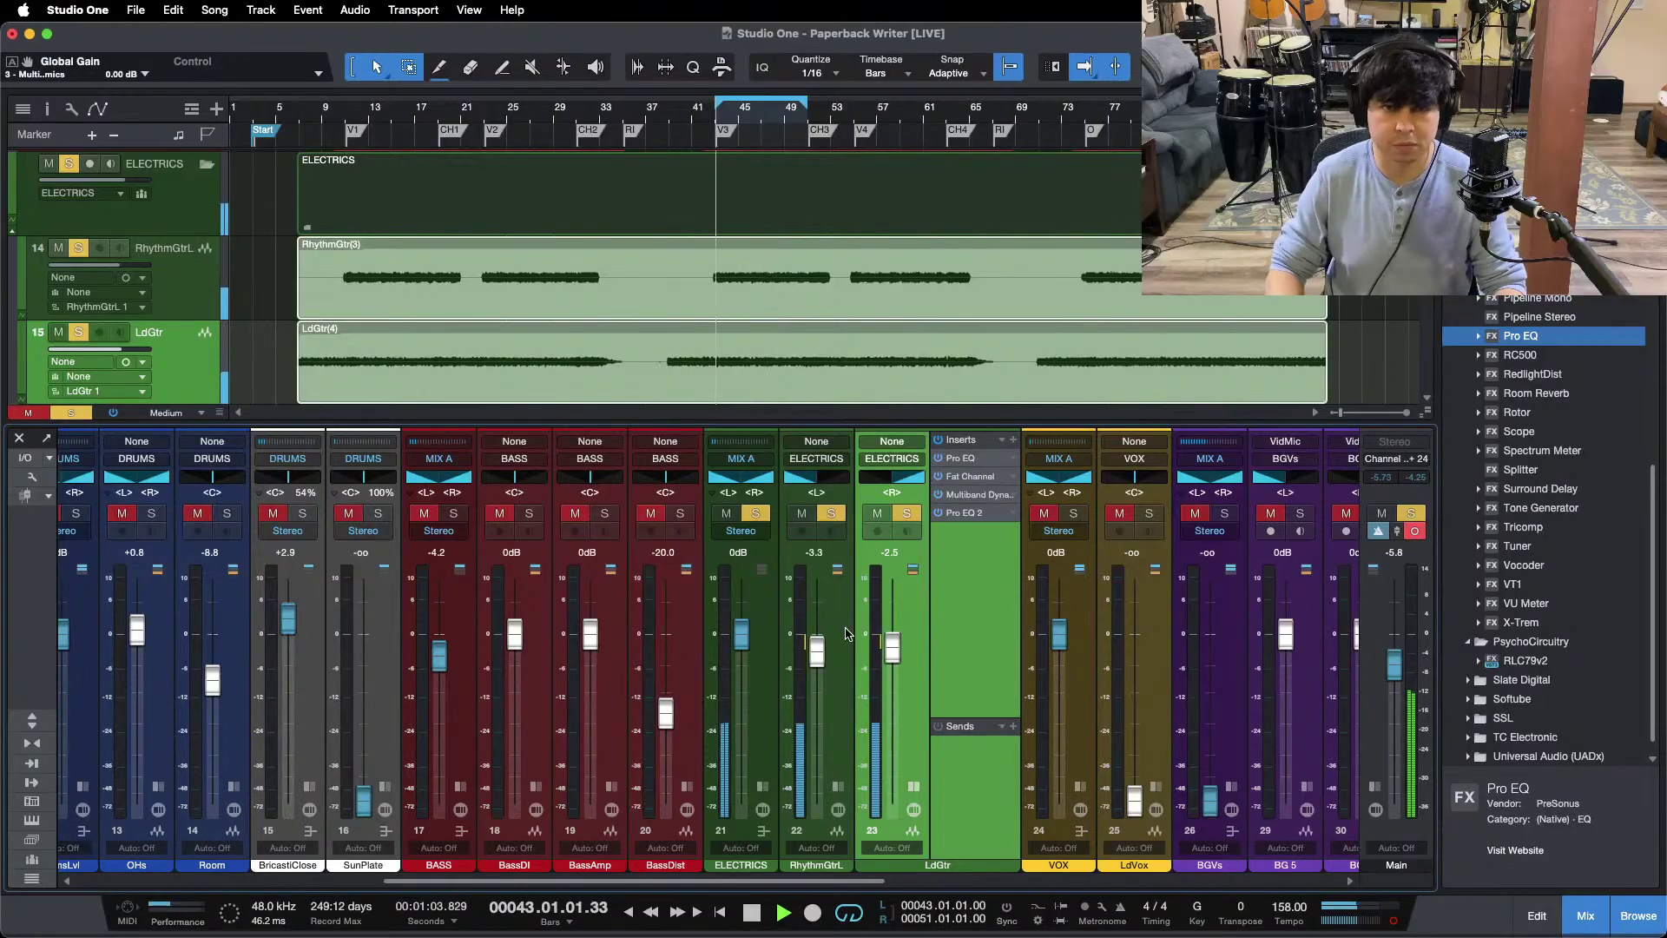
Step: Clear all solos to hear the full mix, collapse the LdGtr channel and expand the ELECTRICS bus to show its inserts
key(shift+s)
click(914, 786)
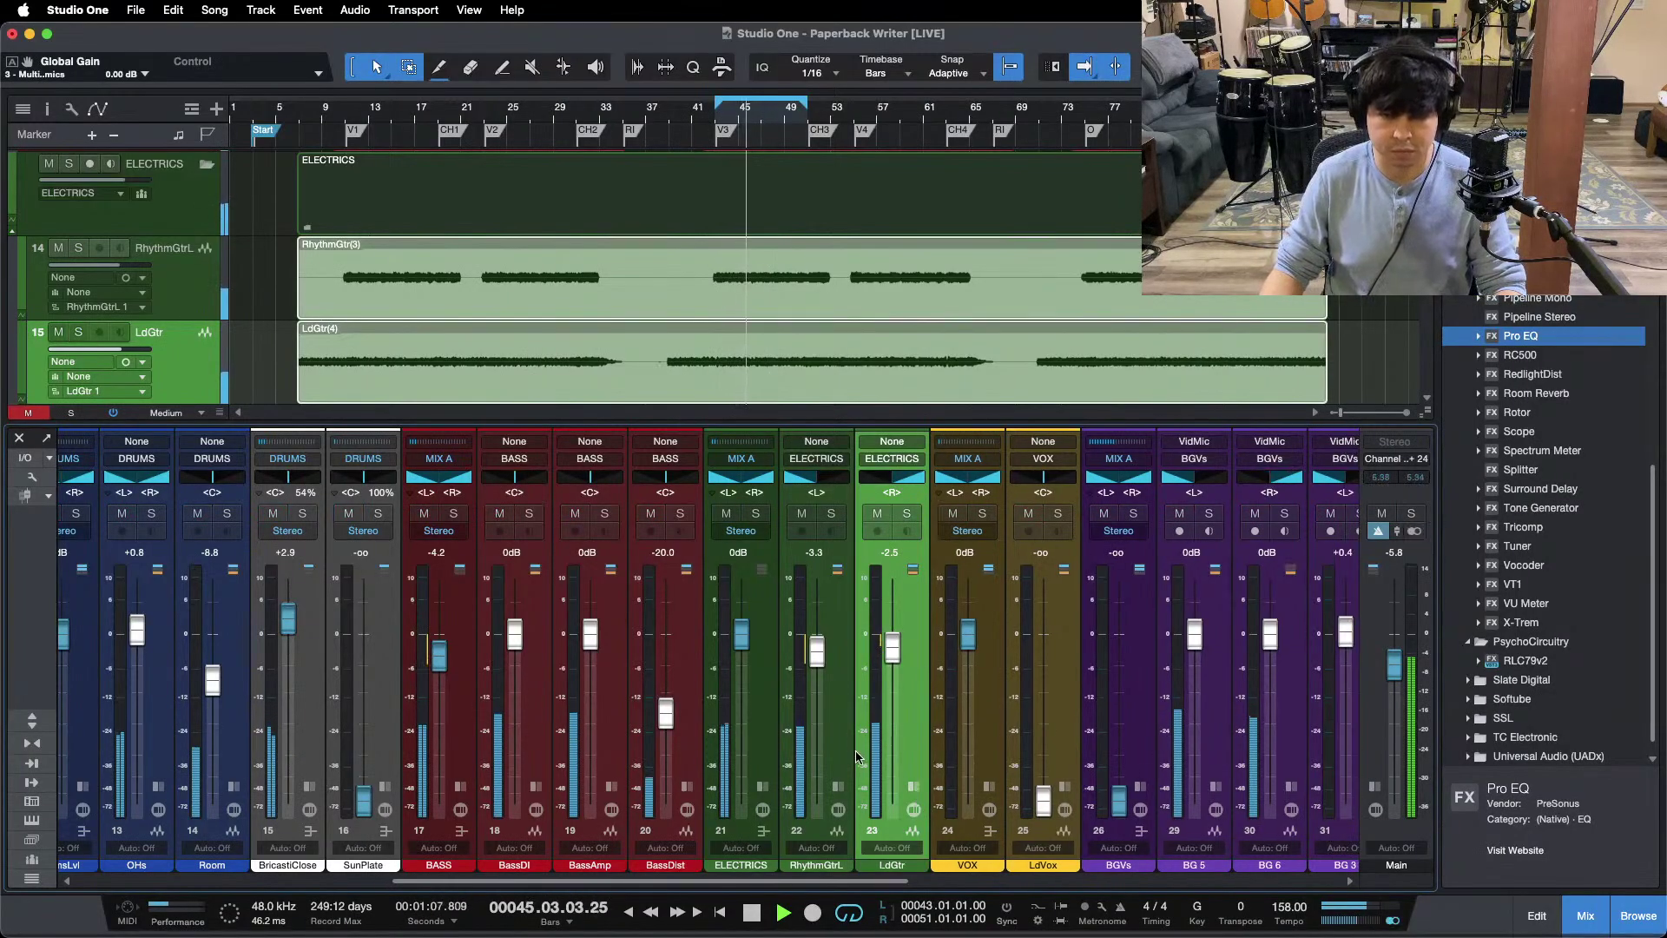
click(763, 787)
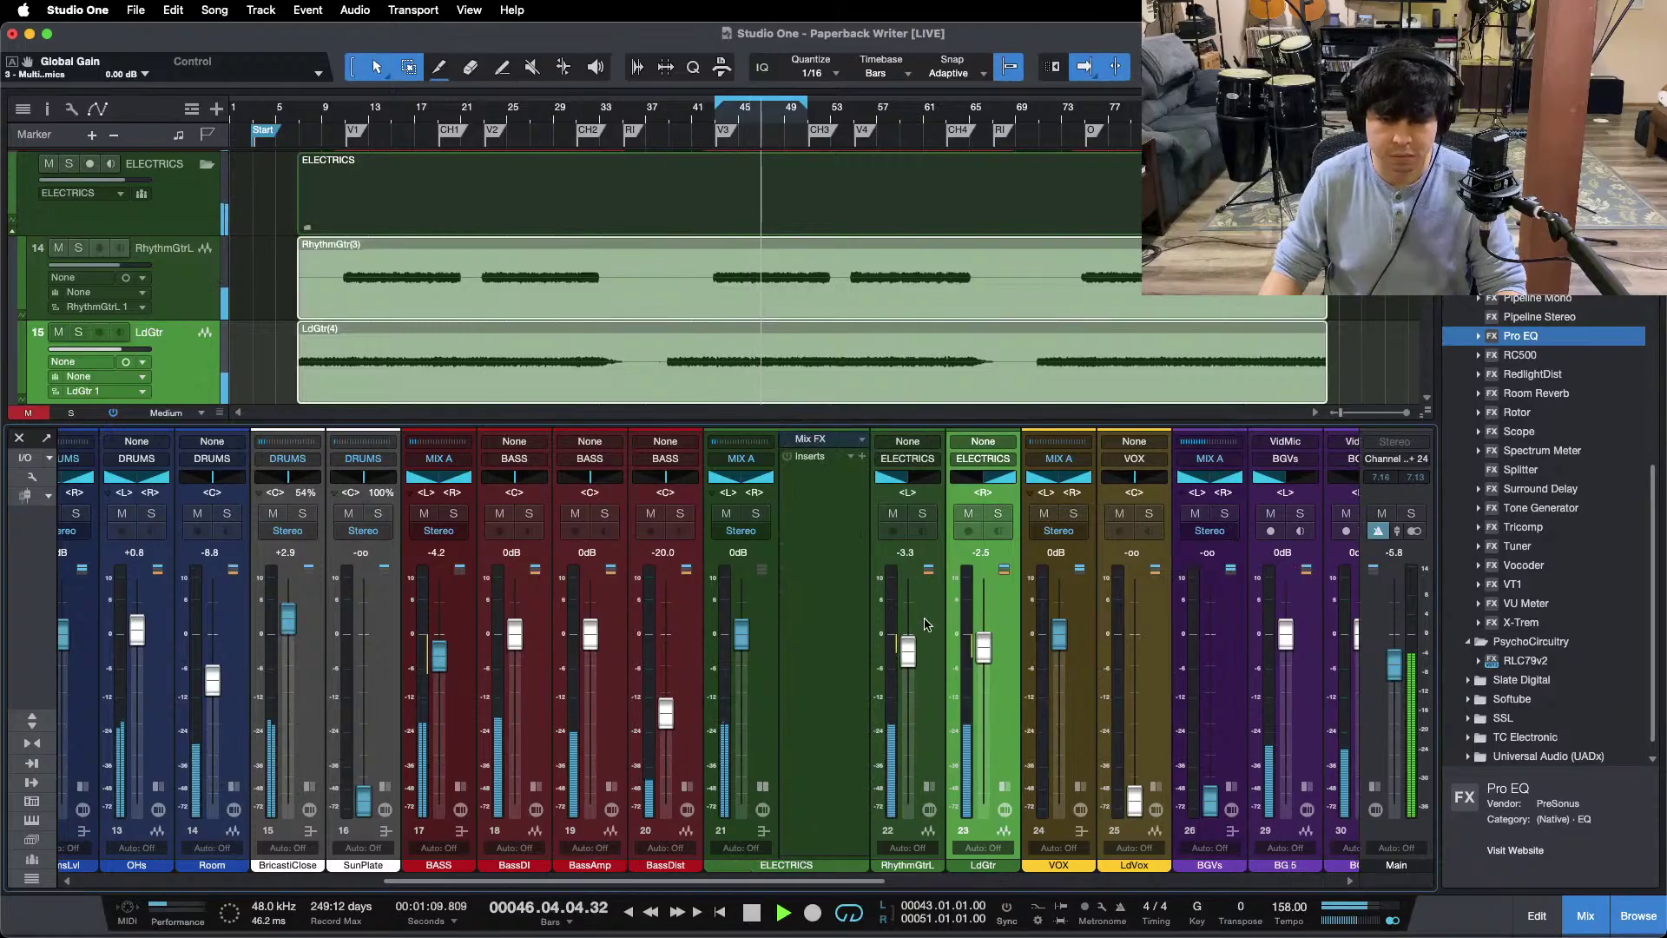
Step: Try LdGtr at -2.9 dB and the ELECTRICS bus at -0.4 dB during playback from the first verse, restoring -2.5 dB and 0 dB
click(924, 647)
scroll(984, 651, down, 2)
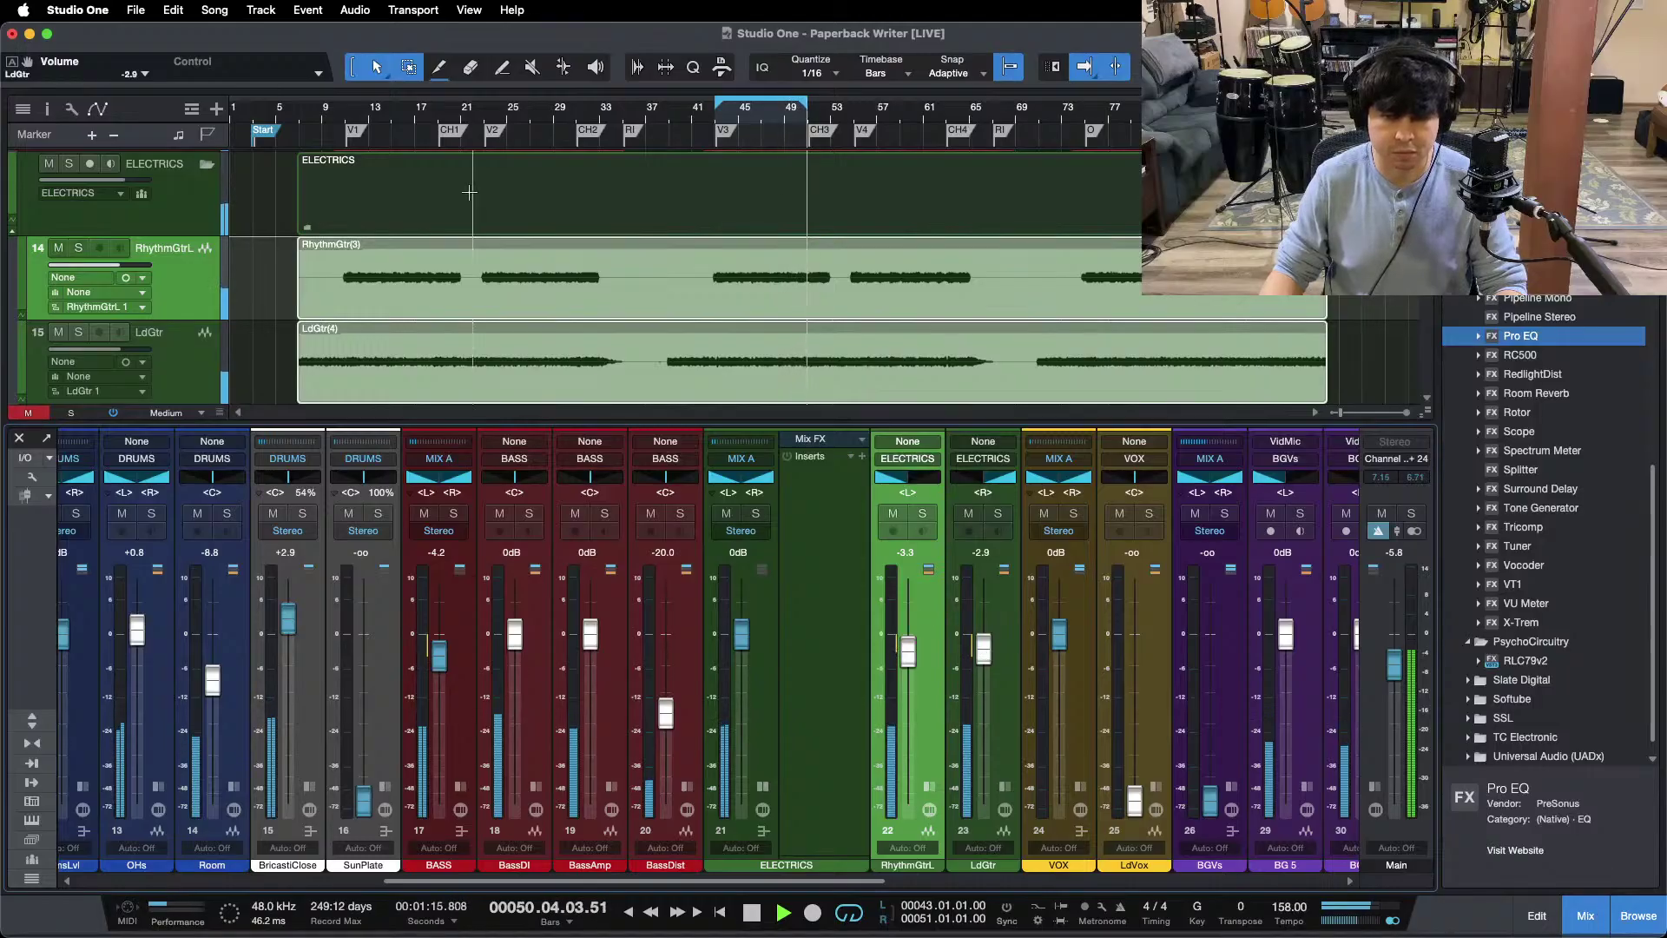
click(310, 109)
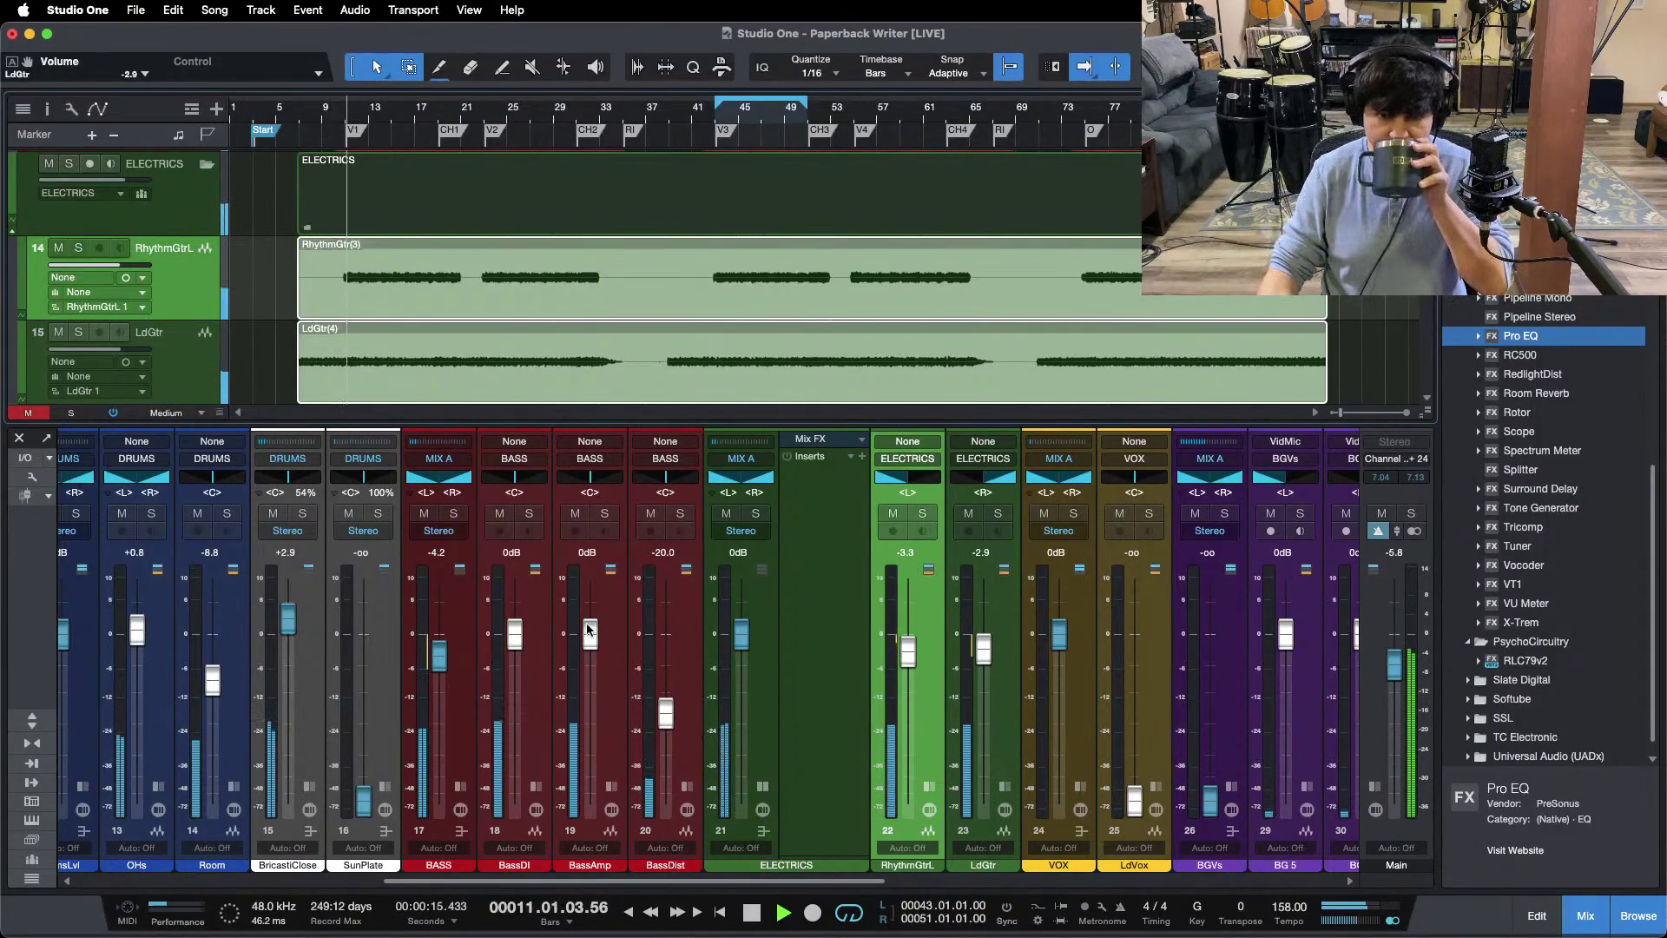
drag(984, 660, 984, 658)
drag(738, 662, 738, 655)
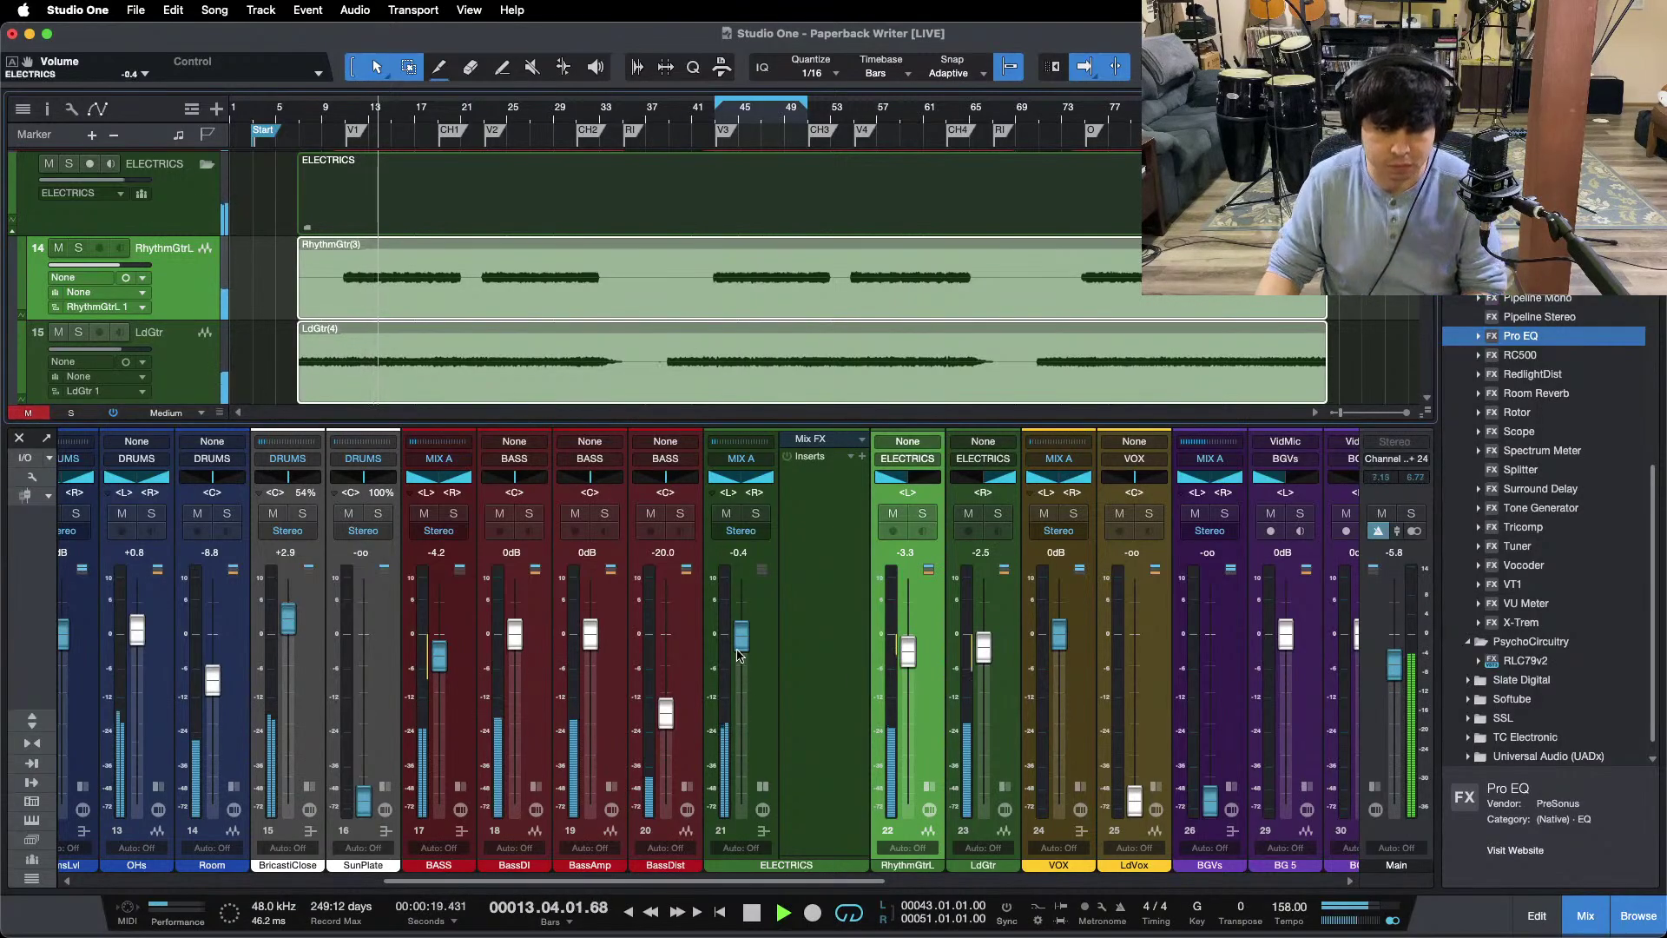
alt+click(738, 656)
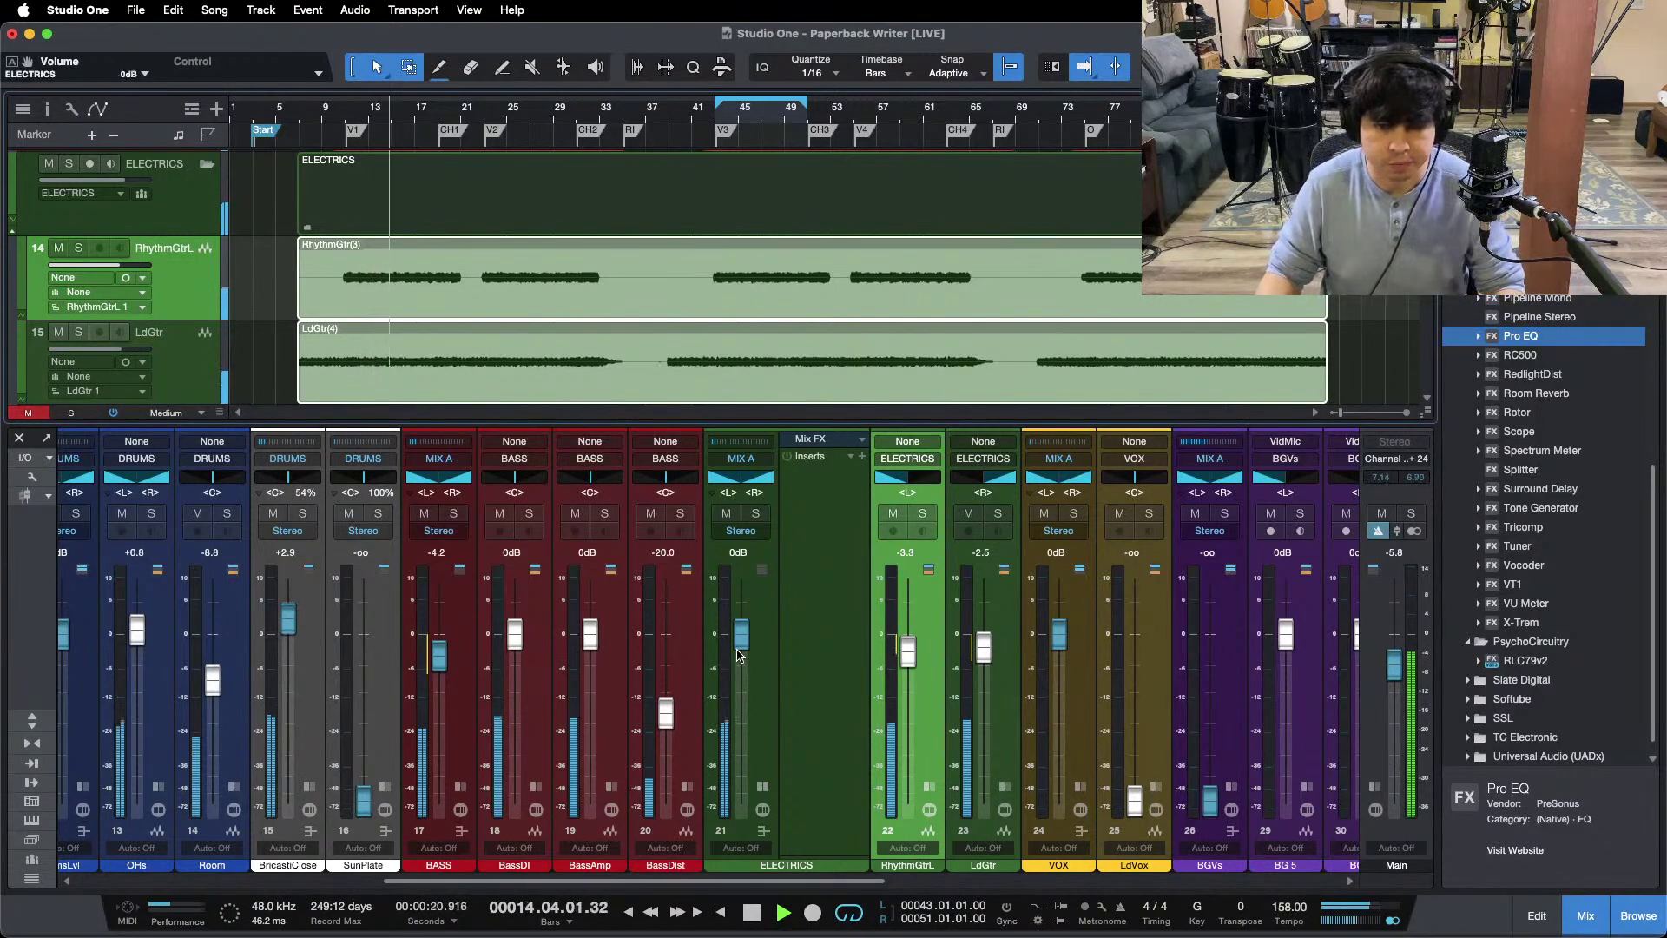
Step: Try inserting a Pro EQ on the ELECTRICS bus, remove it and collapse the bus channel
click(794, 634)
drag(930, 542, 825, 538)
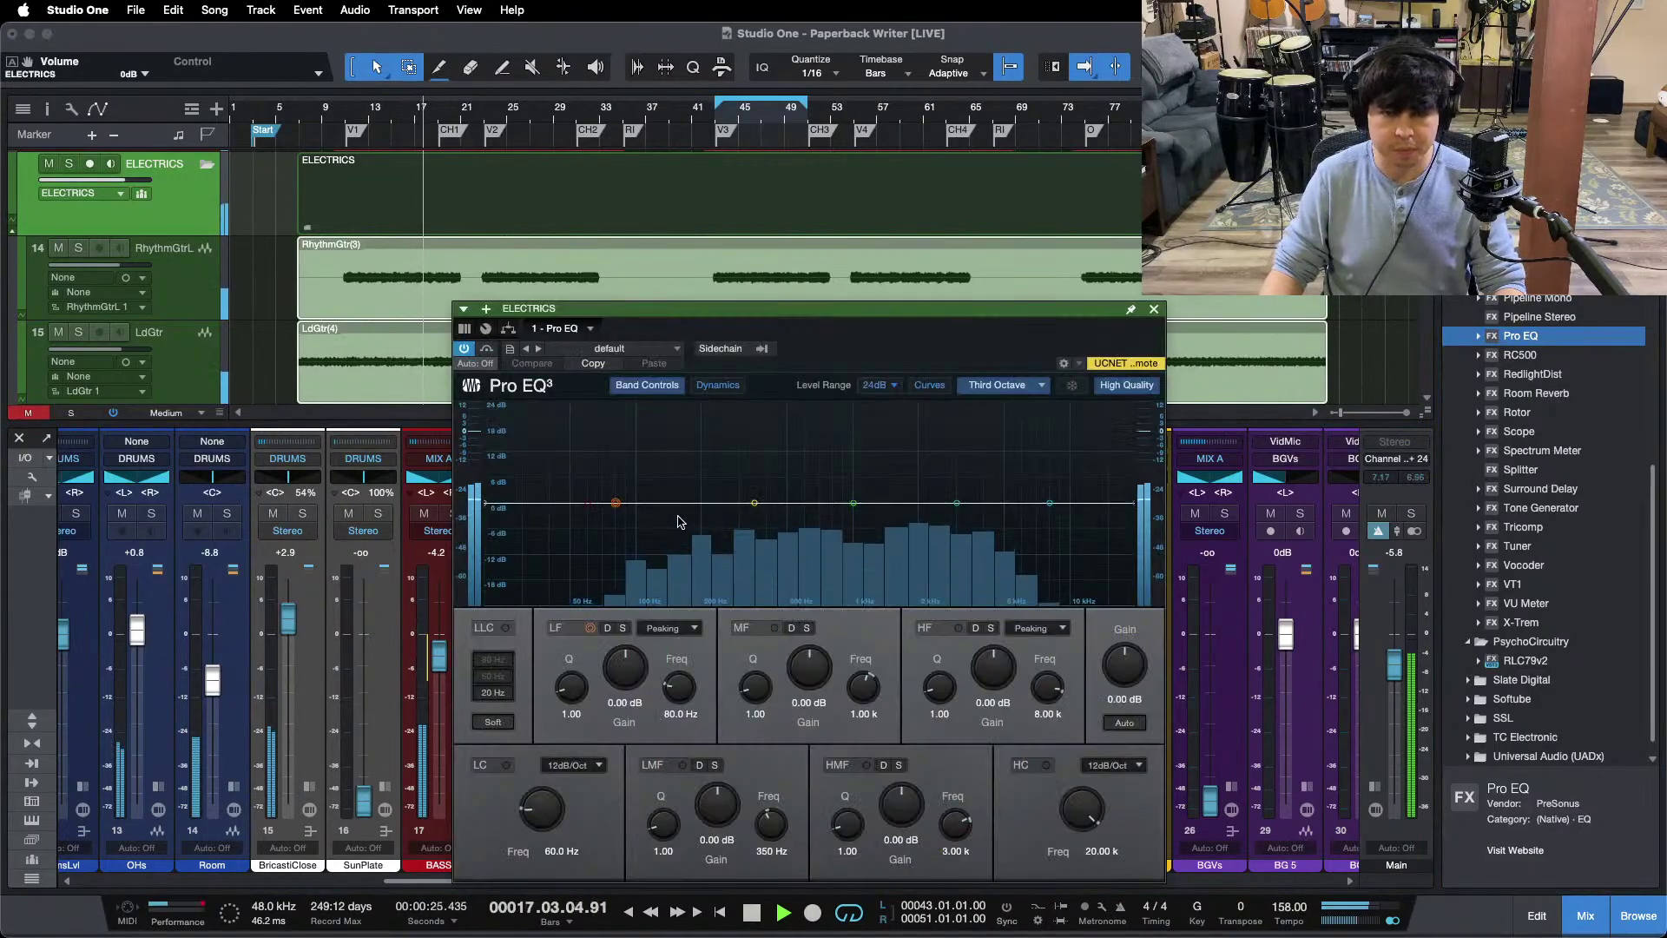
key(super+w)
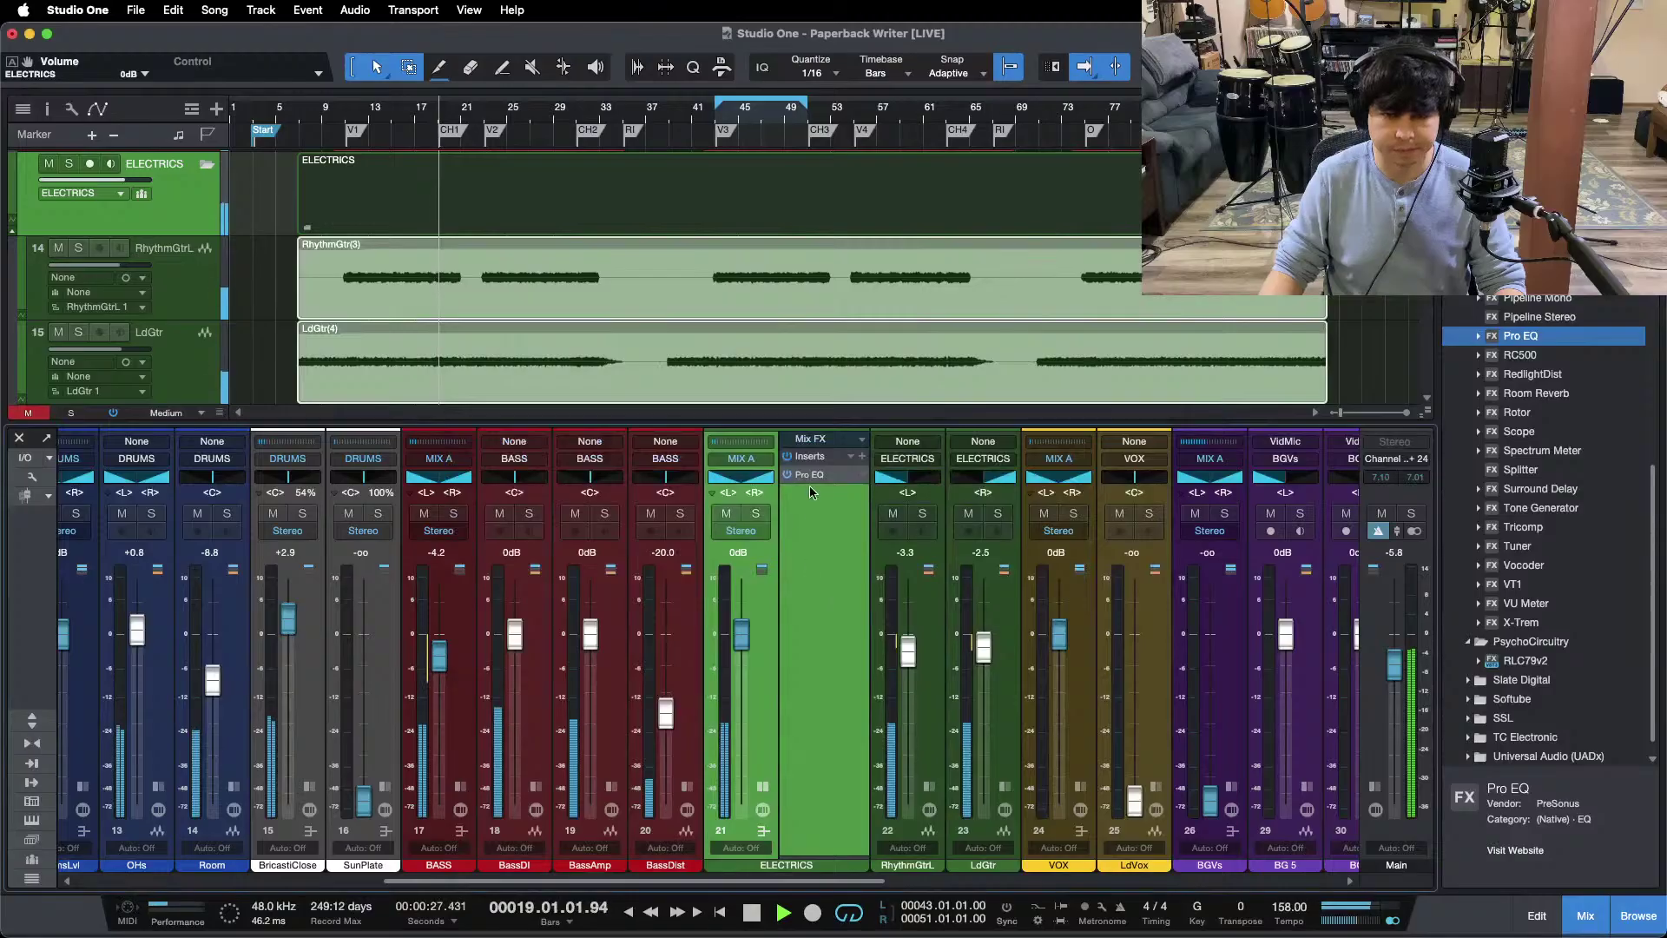
right_click(806, 475)
click(814, 635)
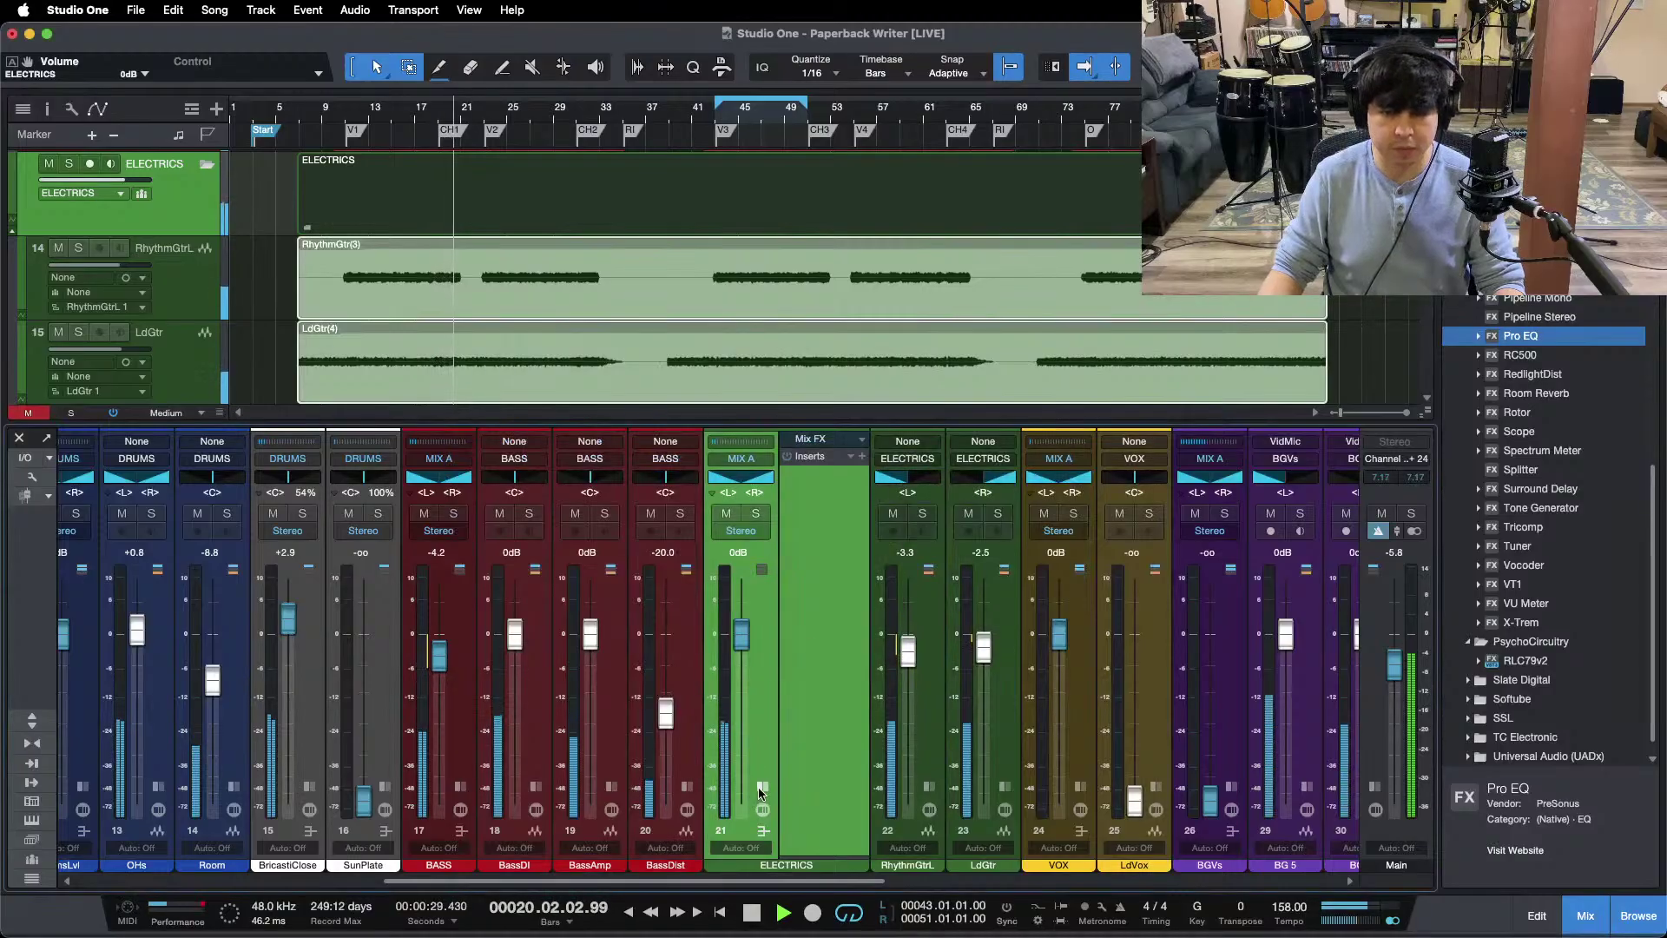
click(762, 788)
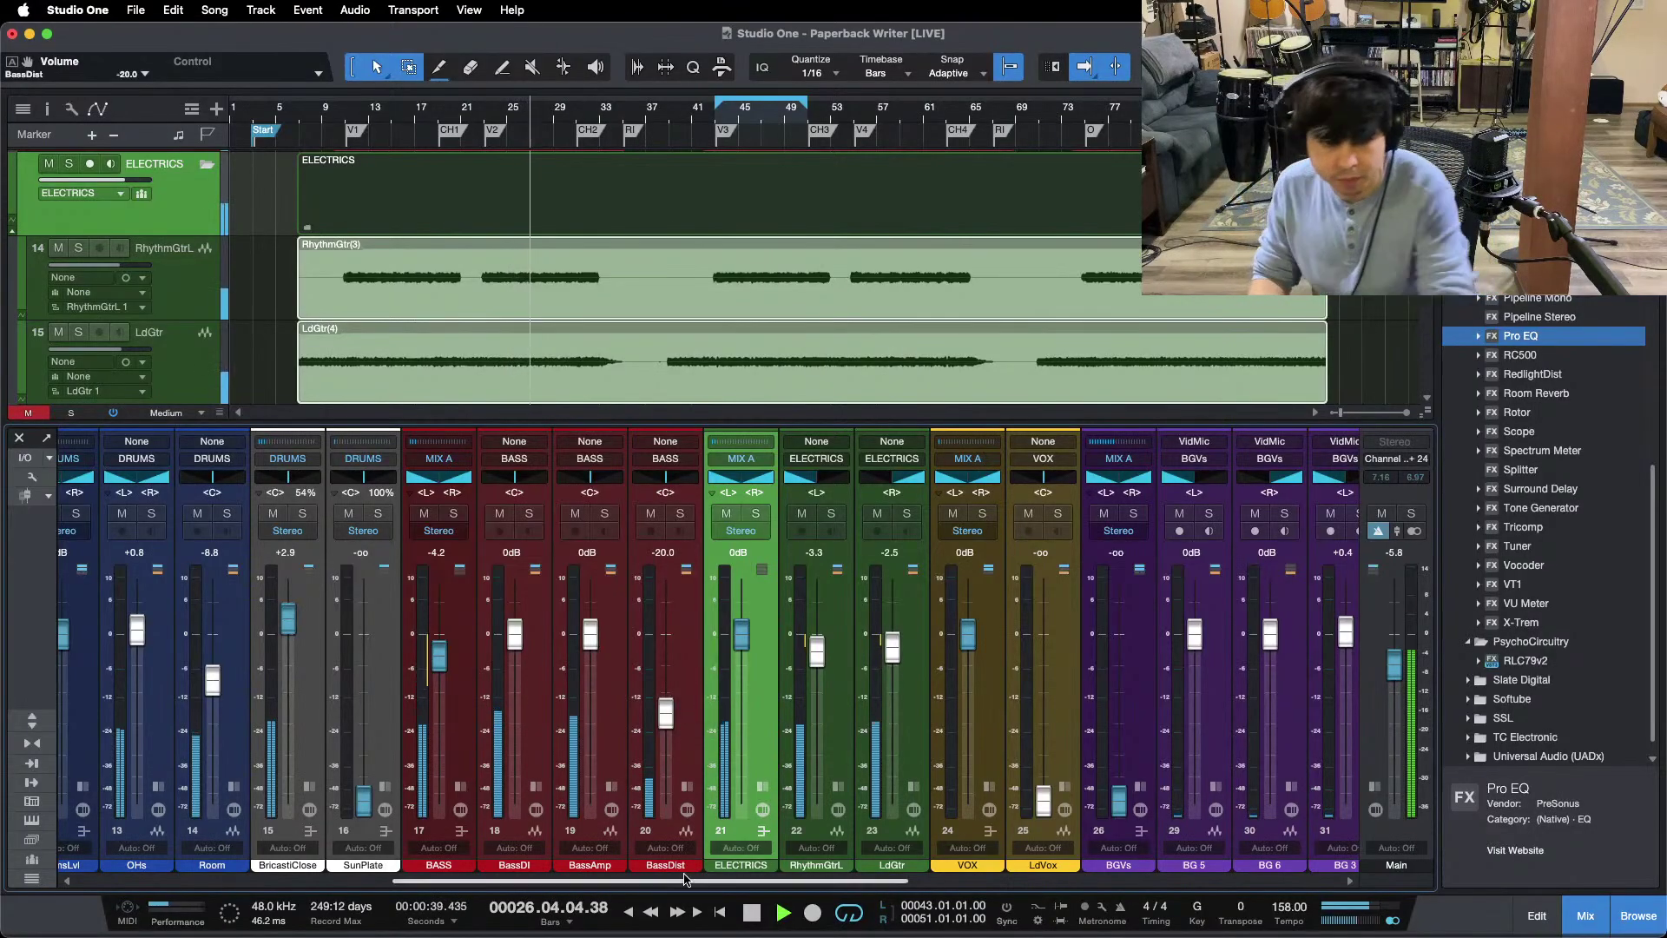
Step: Compare the current mix with the Paperback reference track by toggling its solo during playback, checking the second verse and the song's opening
drag(686, 879, 1113, 879)
click(1329, 514)
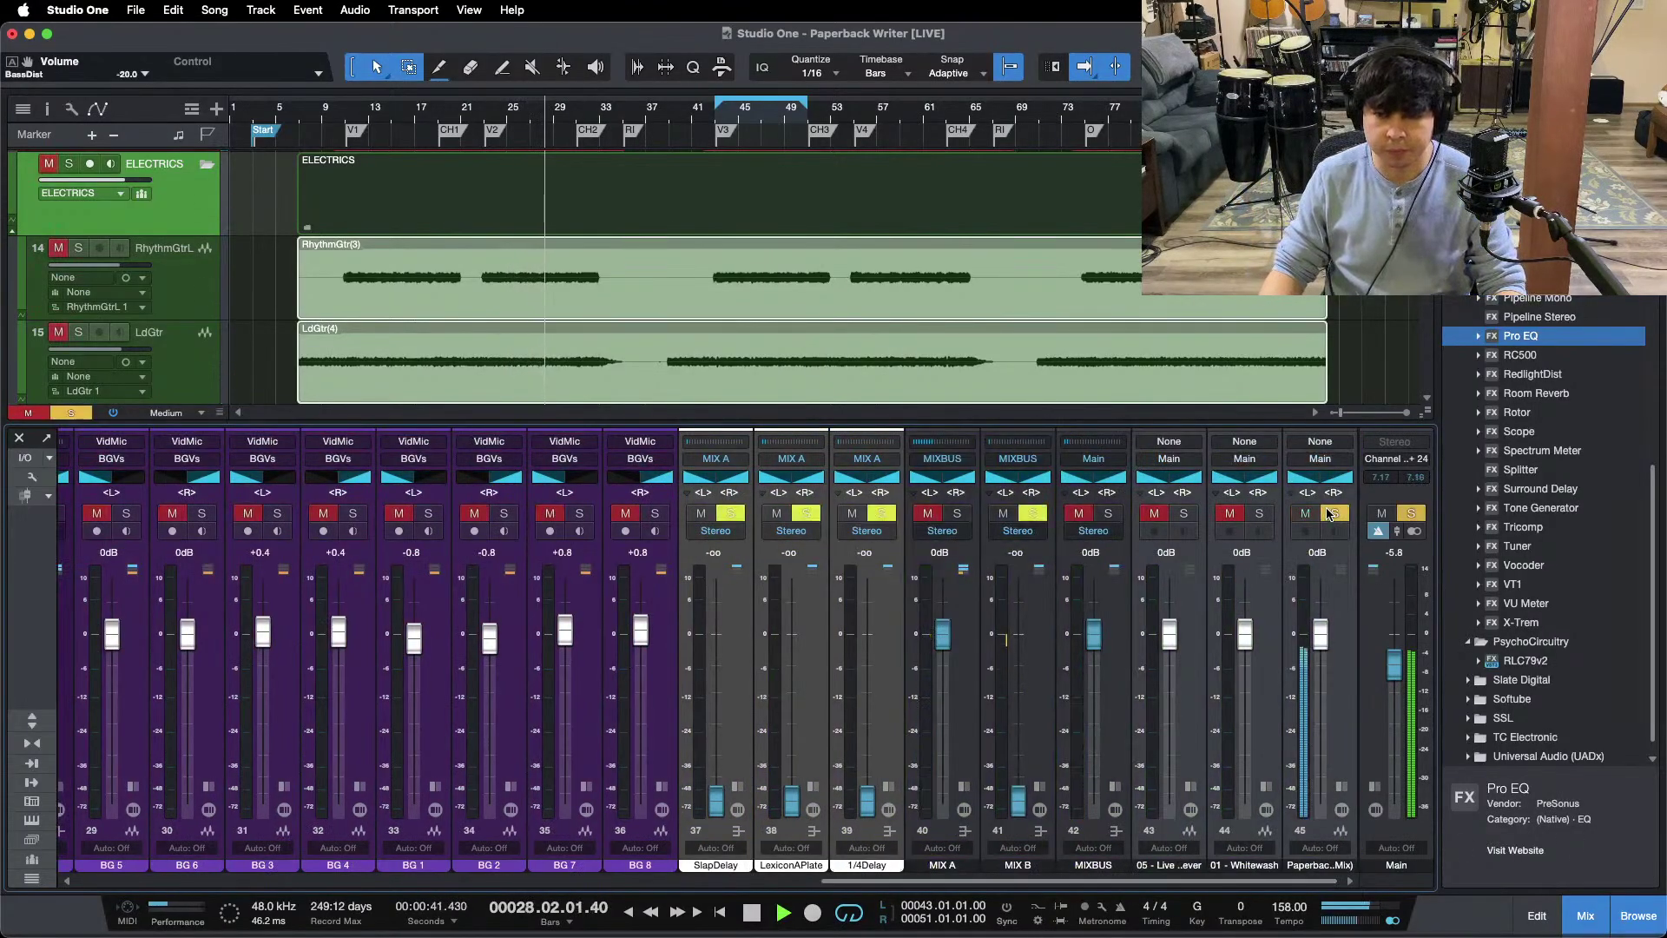
click(485, 109)
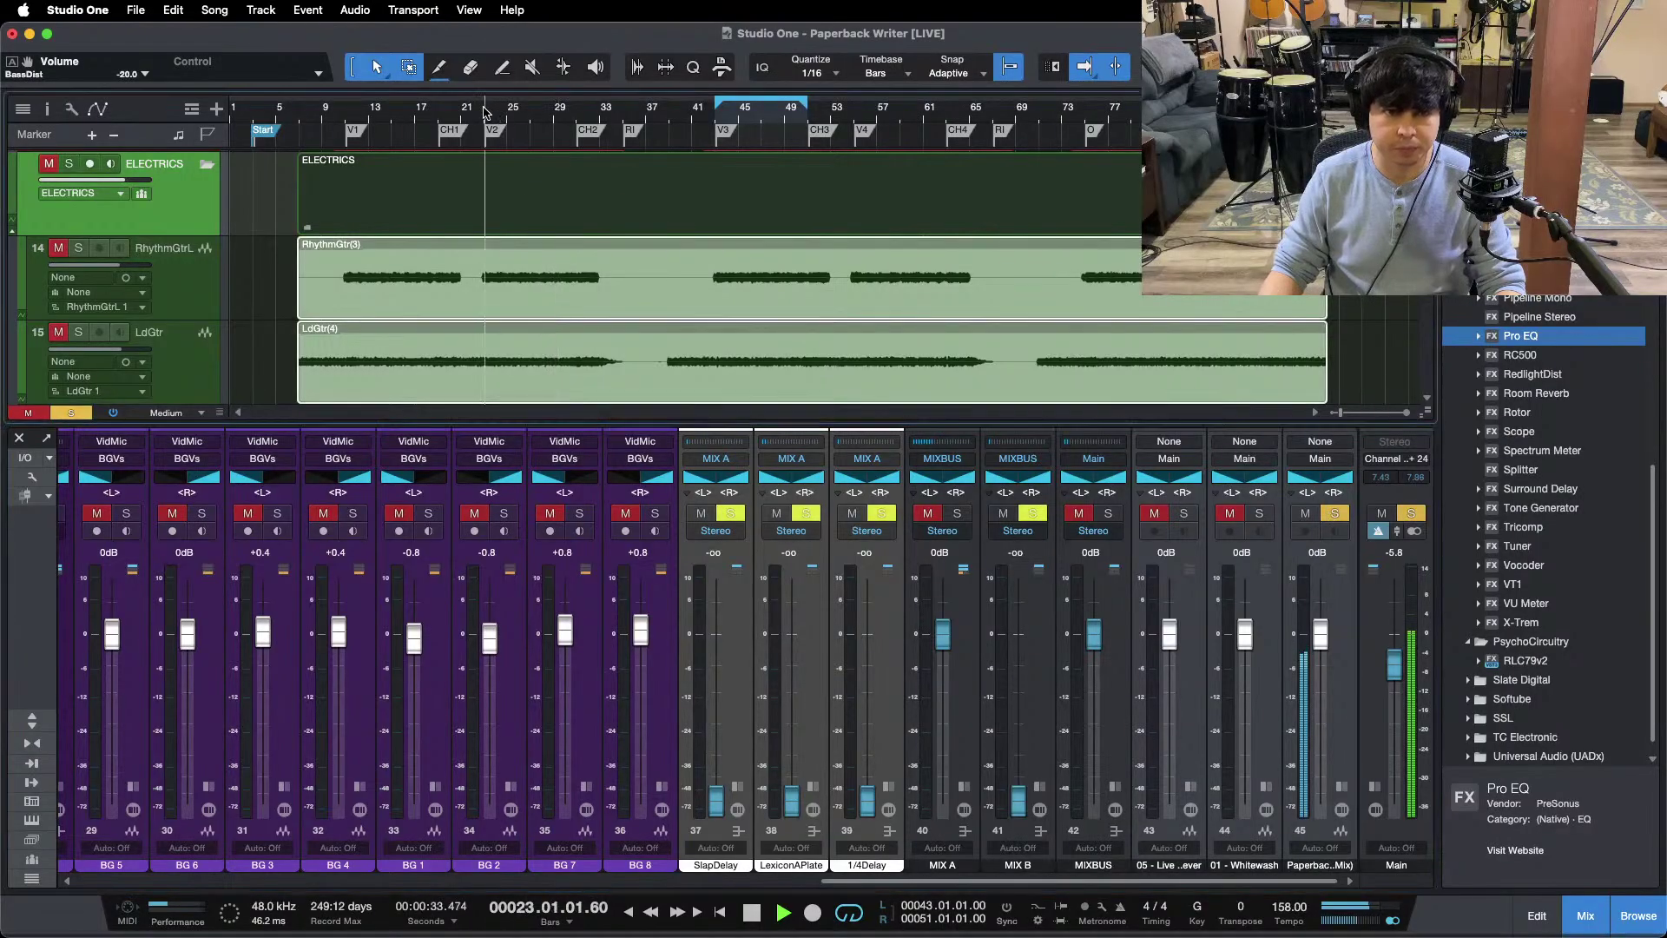
click(1335, 513)
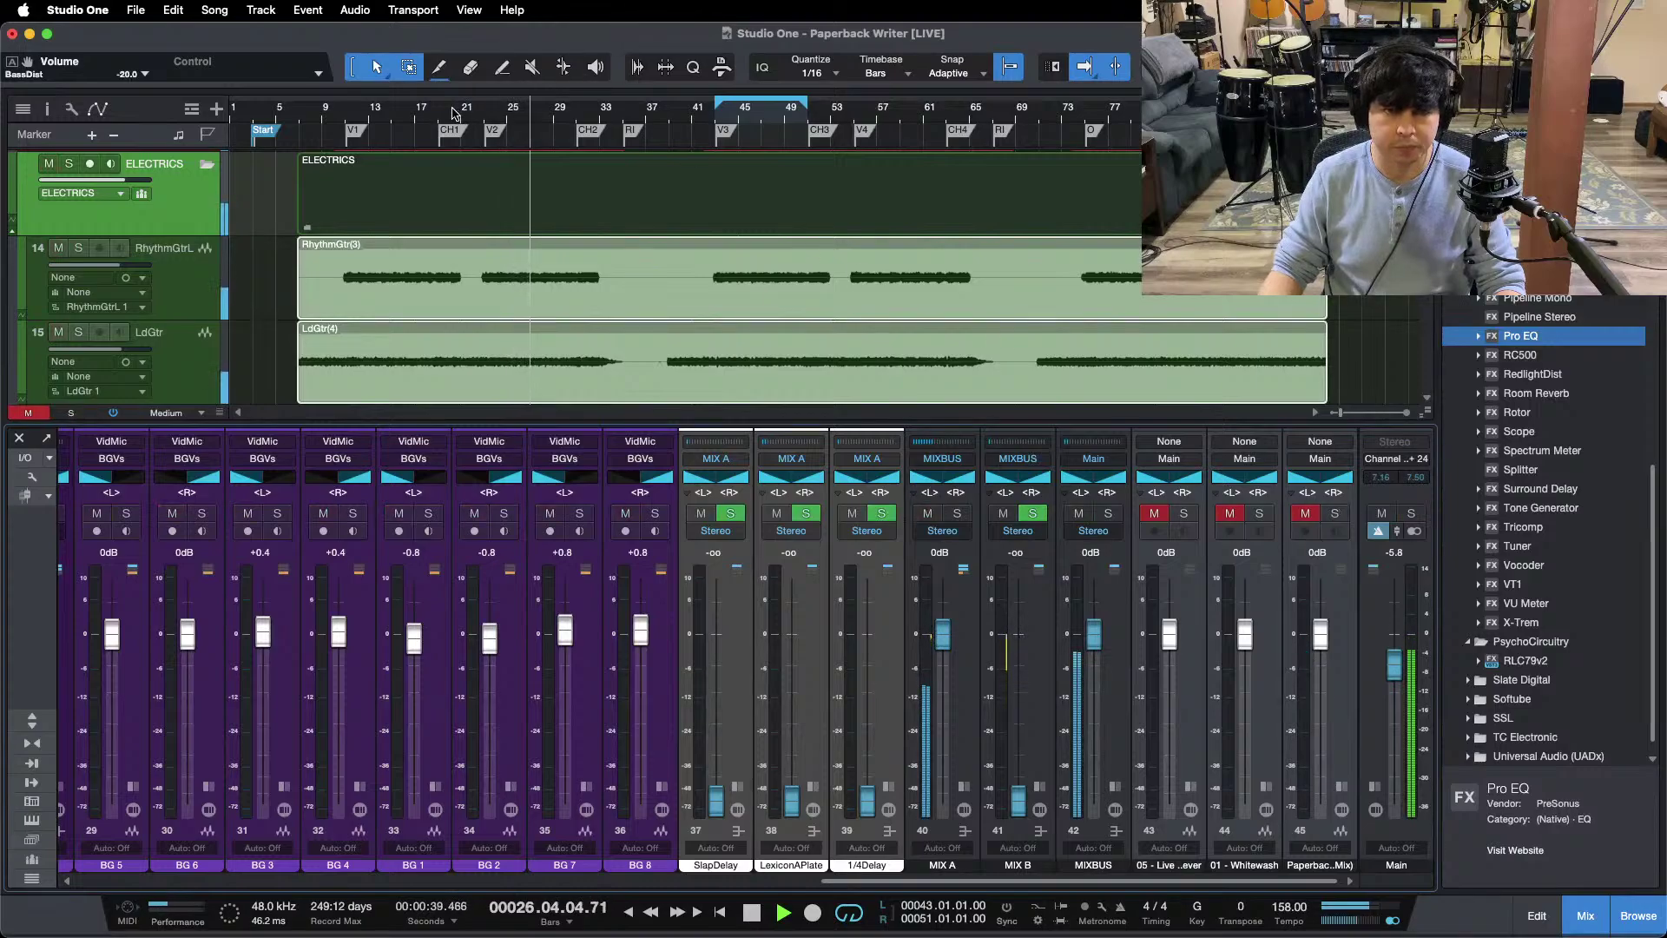
click(1336, 514)
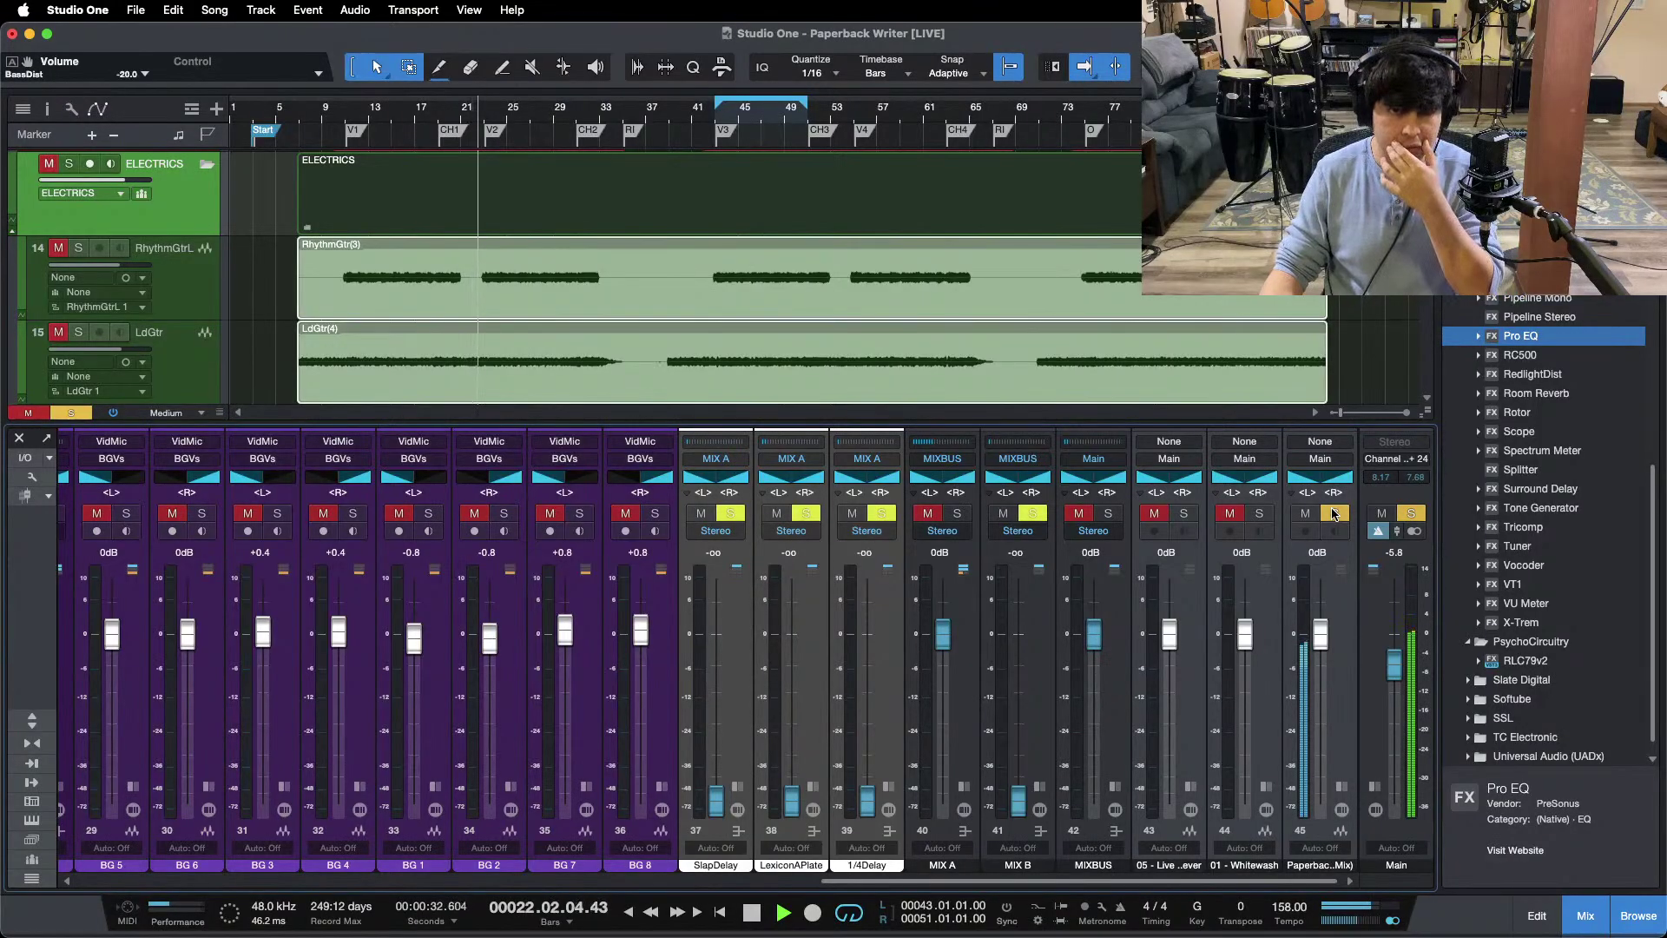
click(1336, 513)
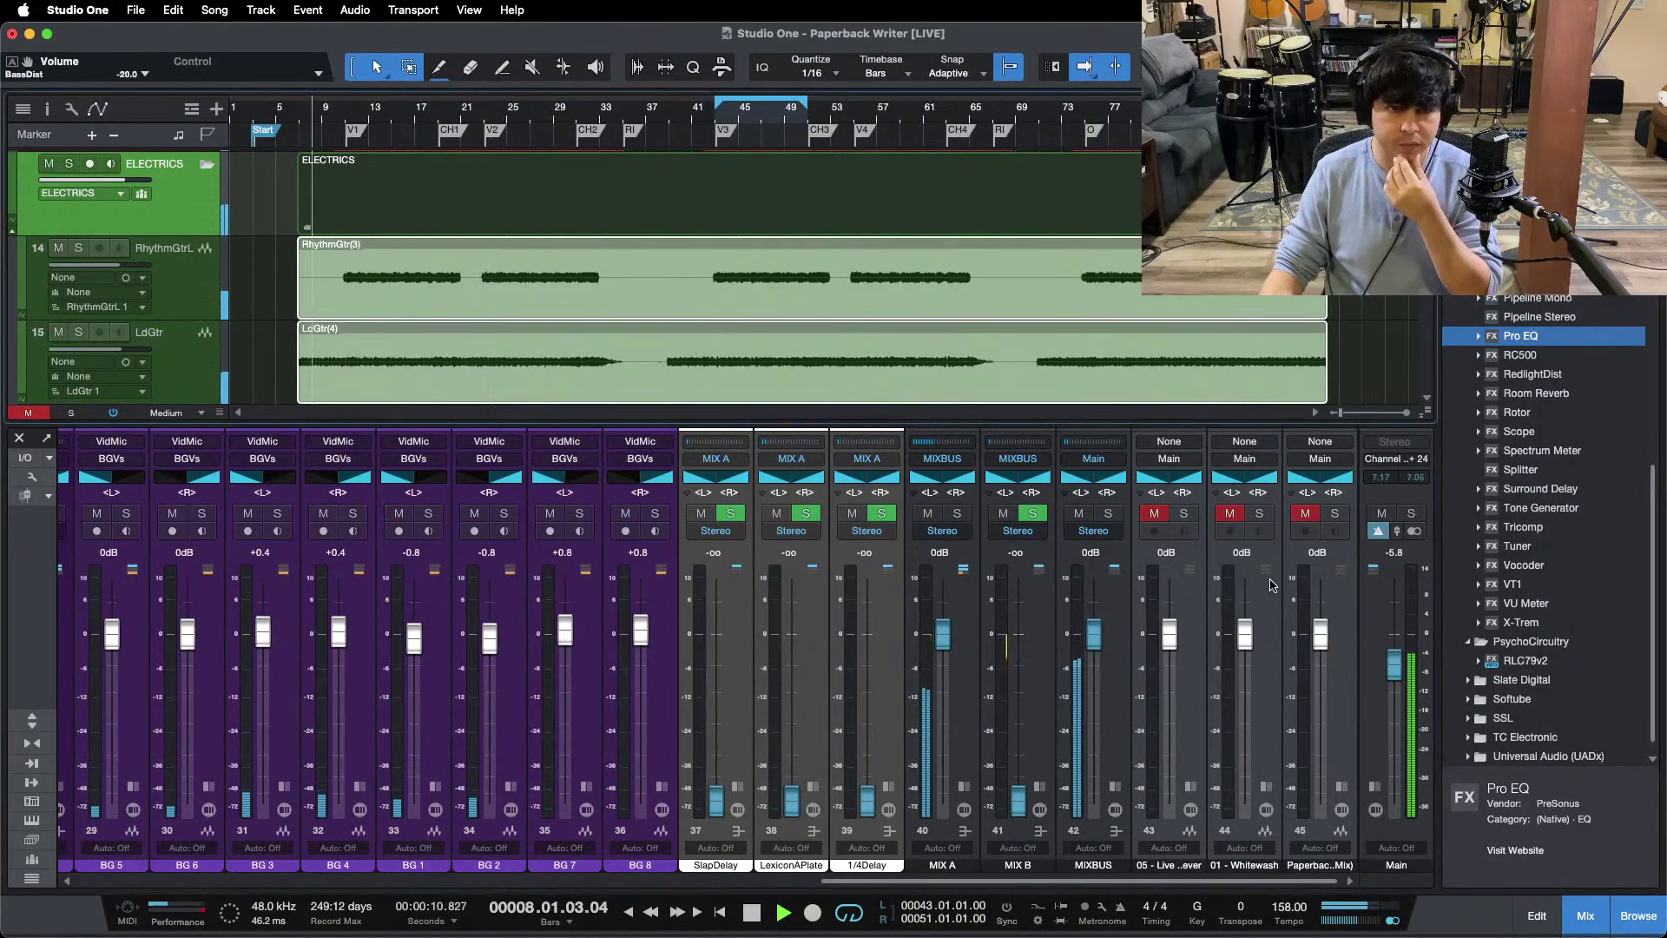
click(1340, 514)
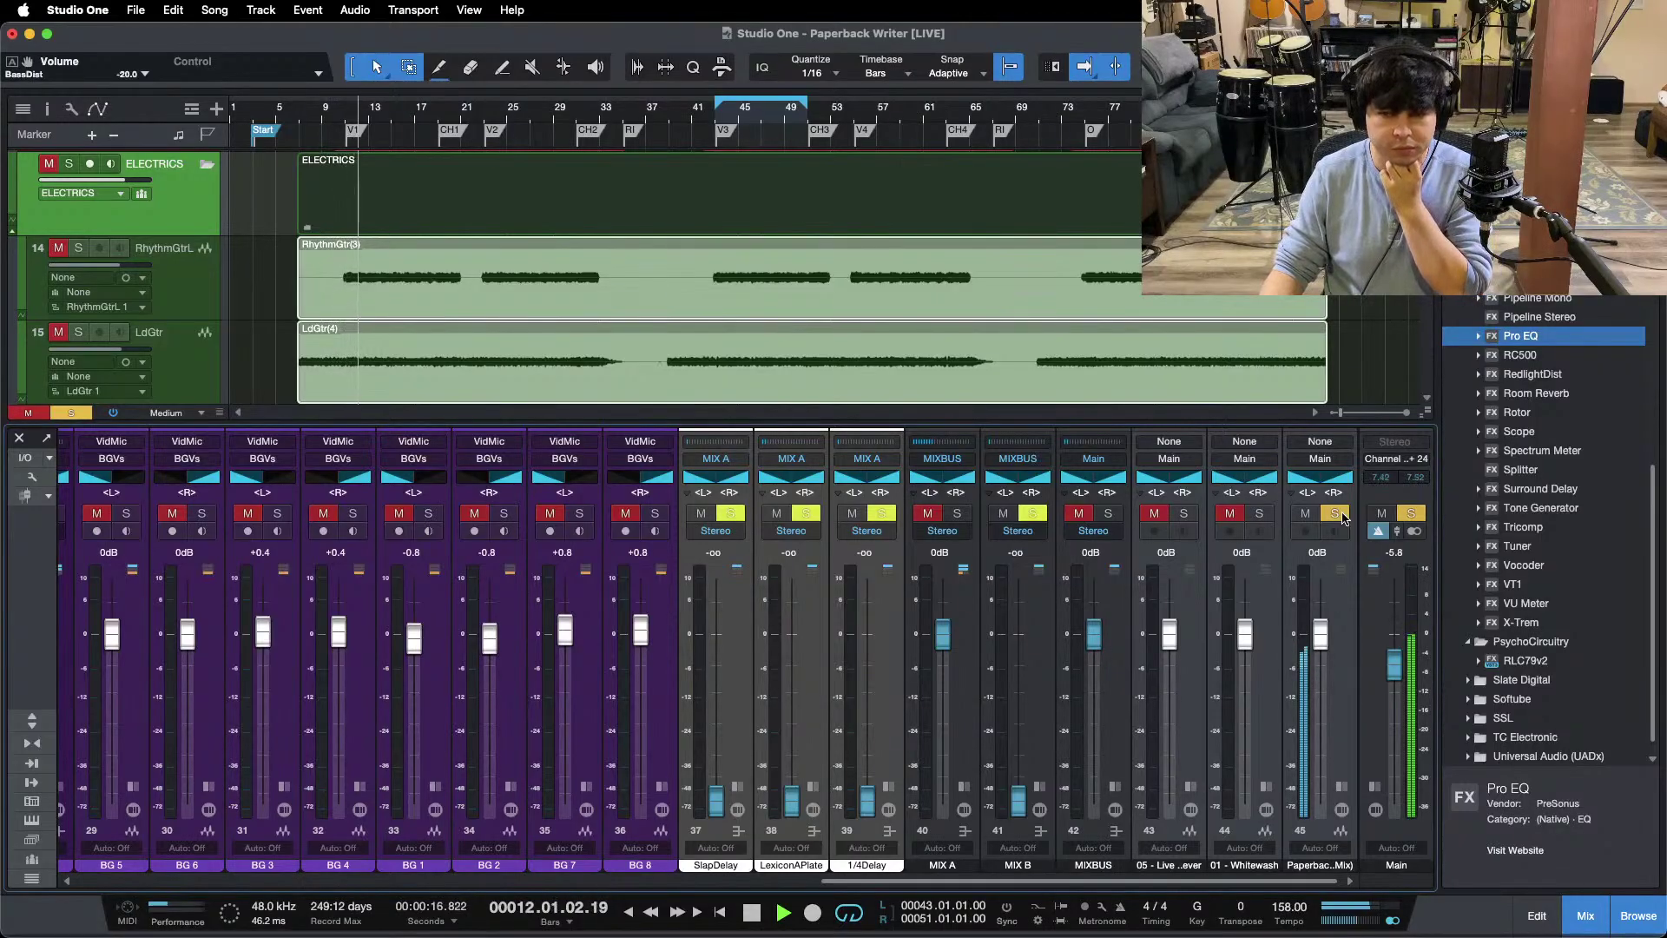
click(1337, 514)
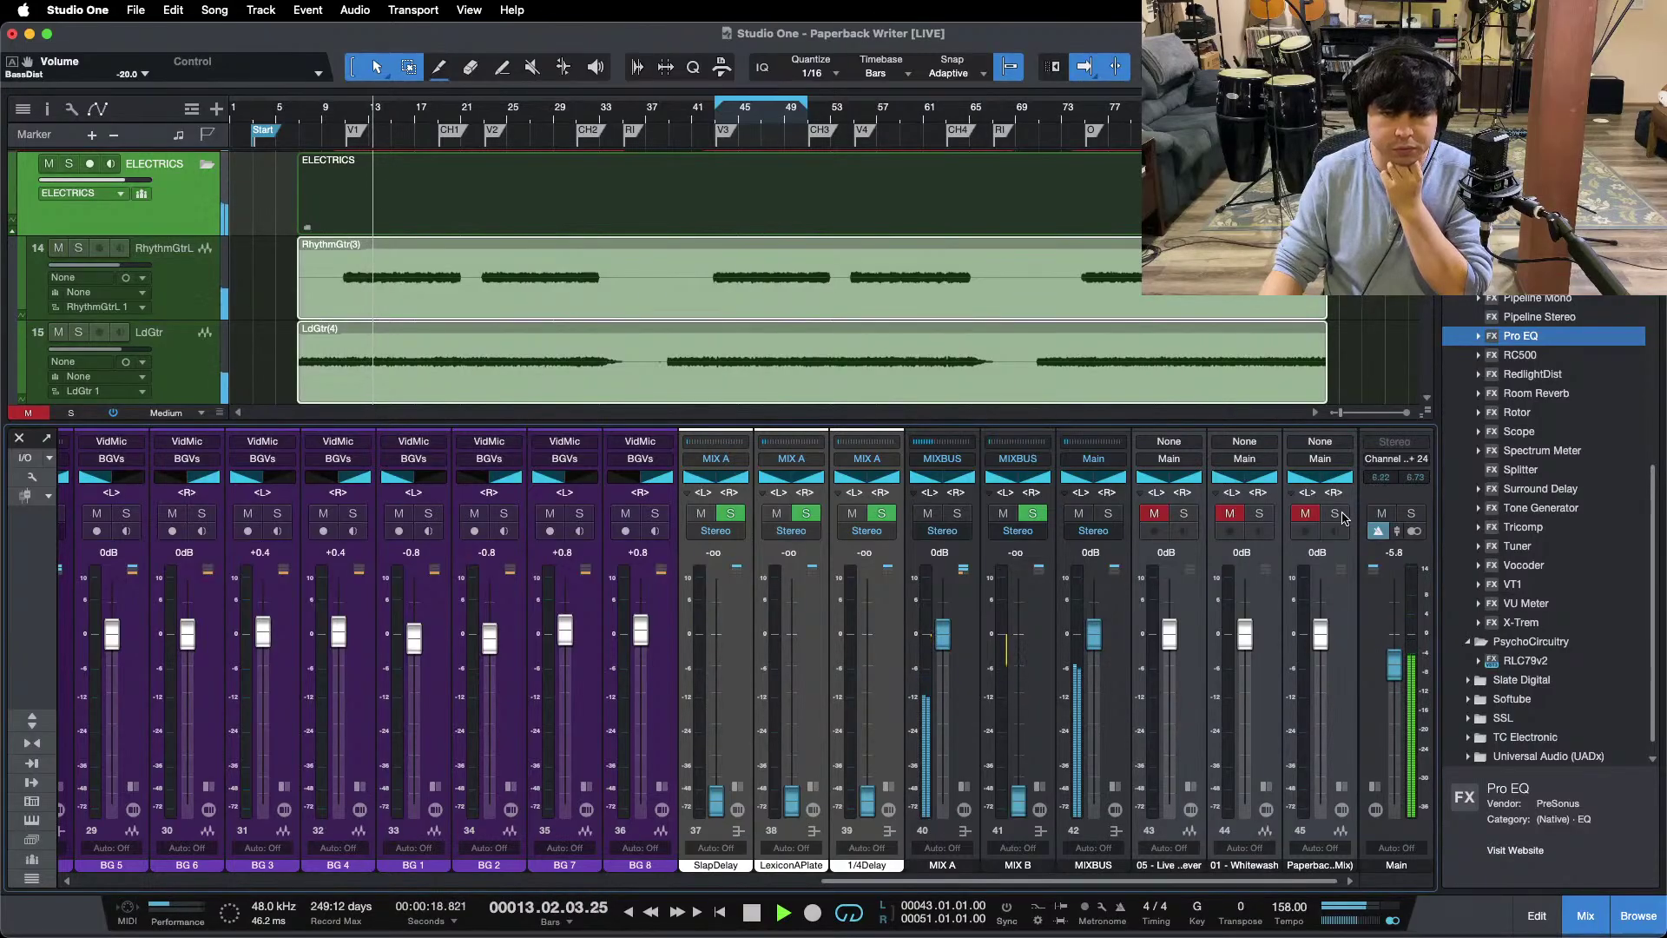
click(311, 109)
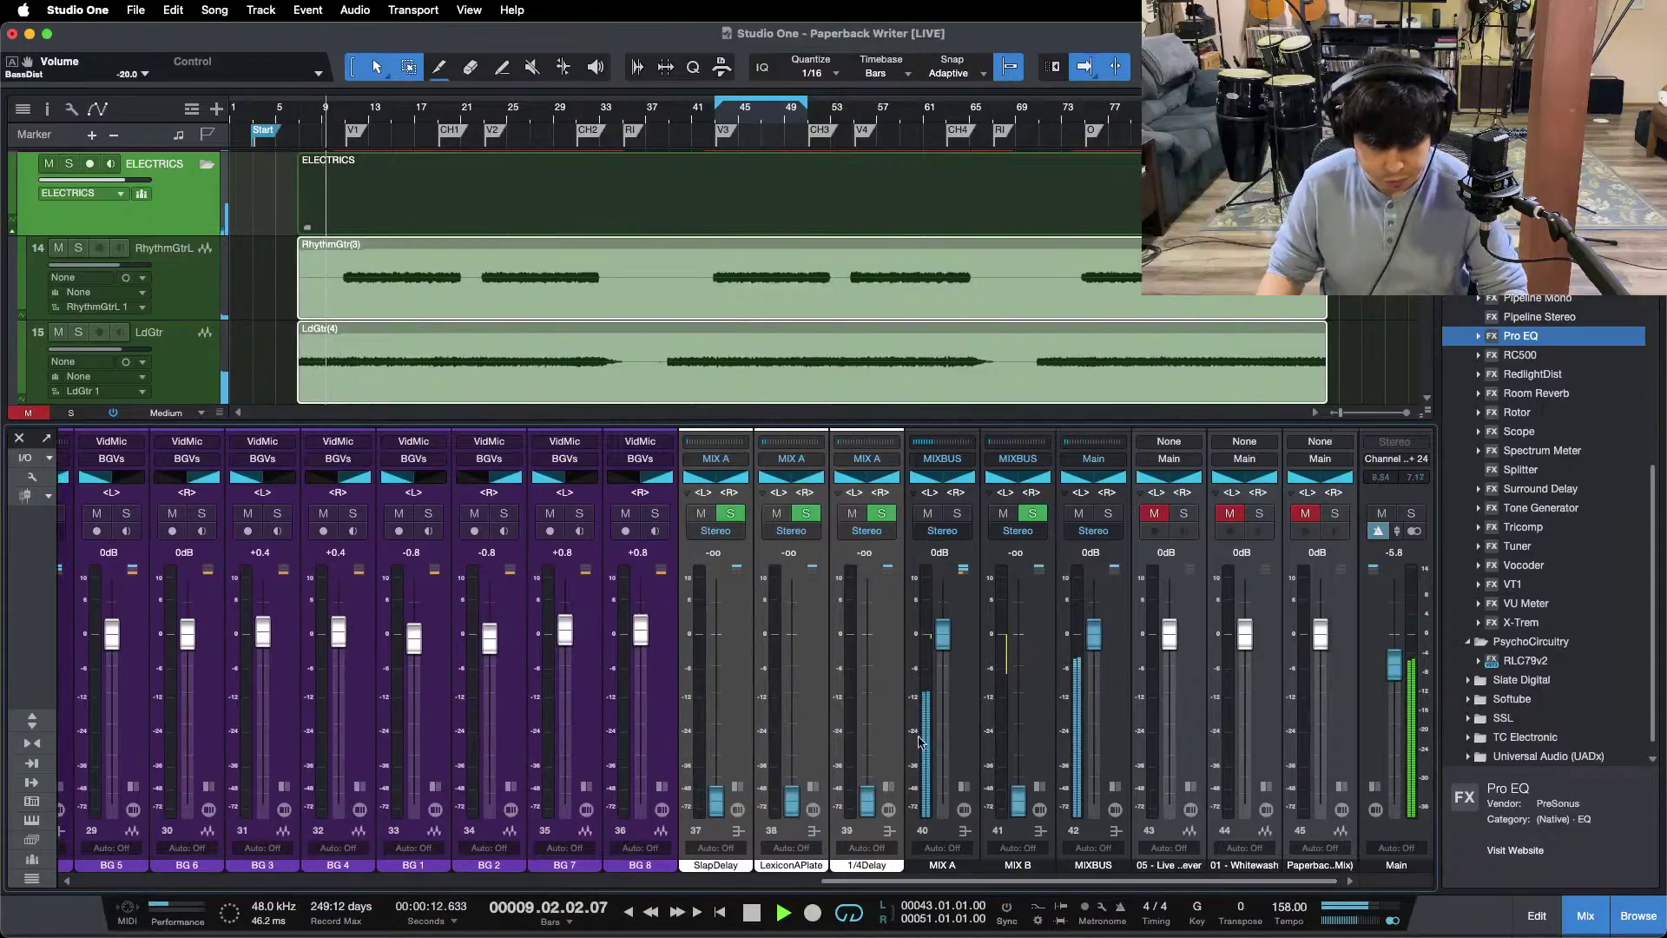
Step: Add a bus channel after the 1/4Delay channel, stop playback and name the bus RoomVerb
right_click(883, 657)
click(921, 549)
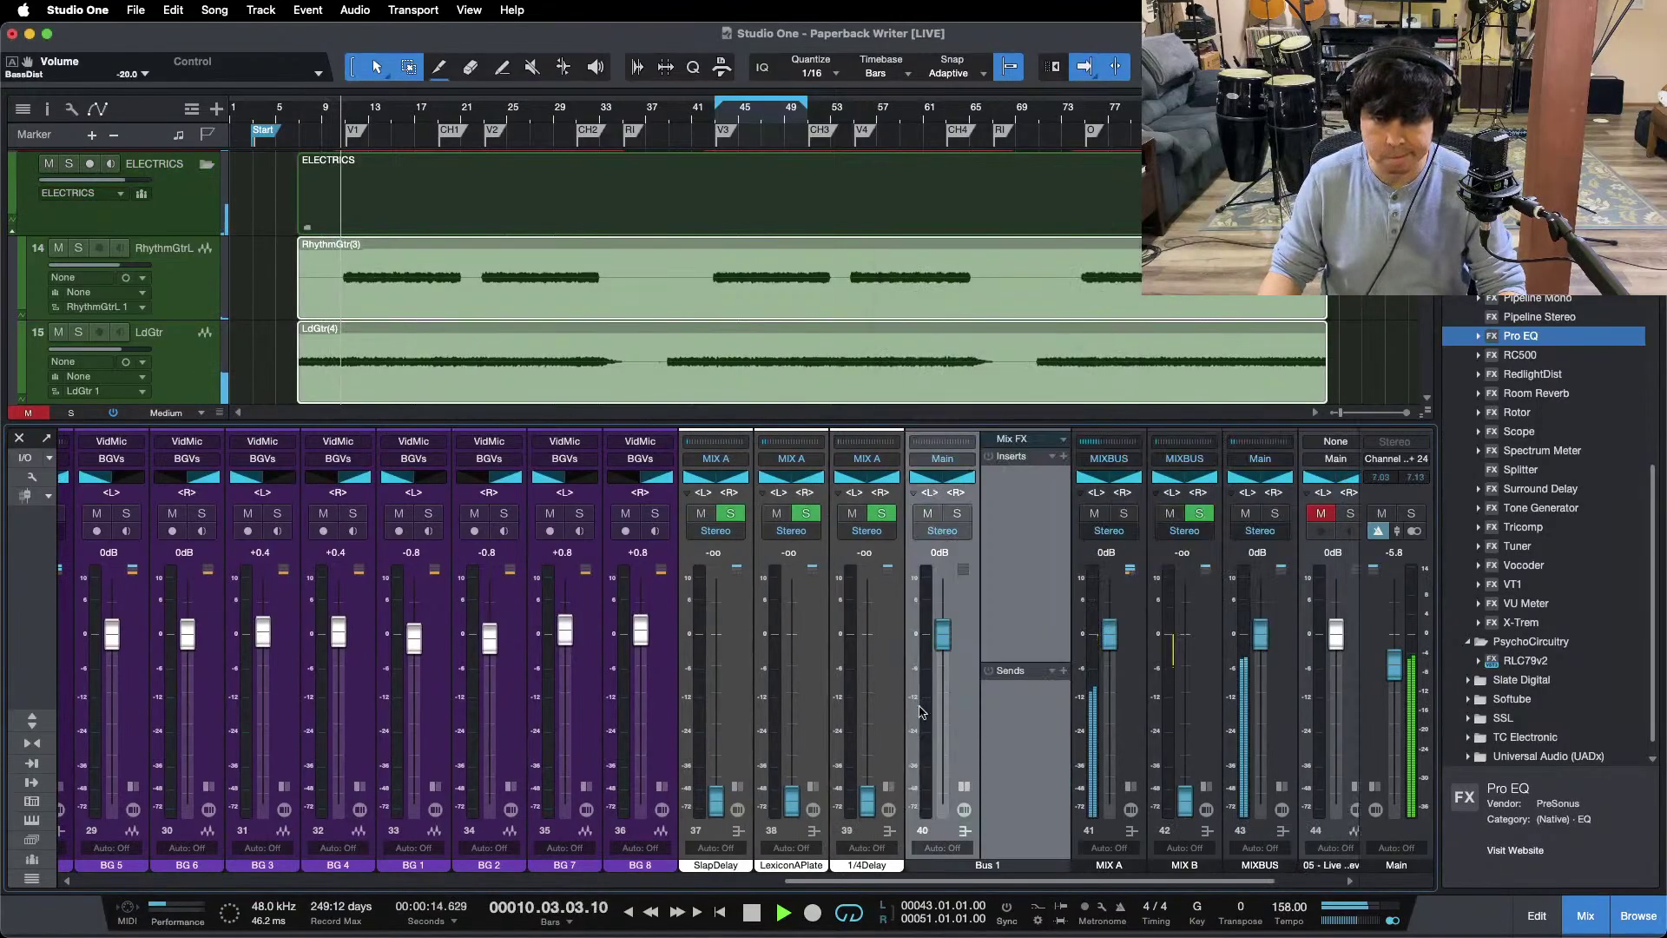
key(space)
double_click(993, 866)
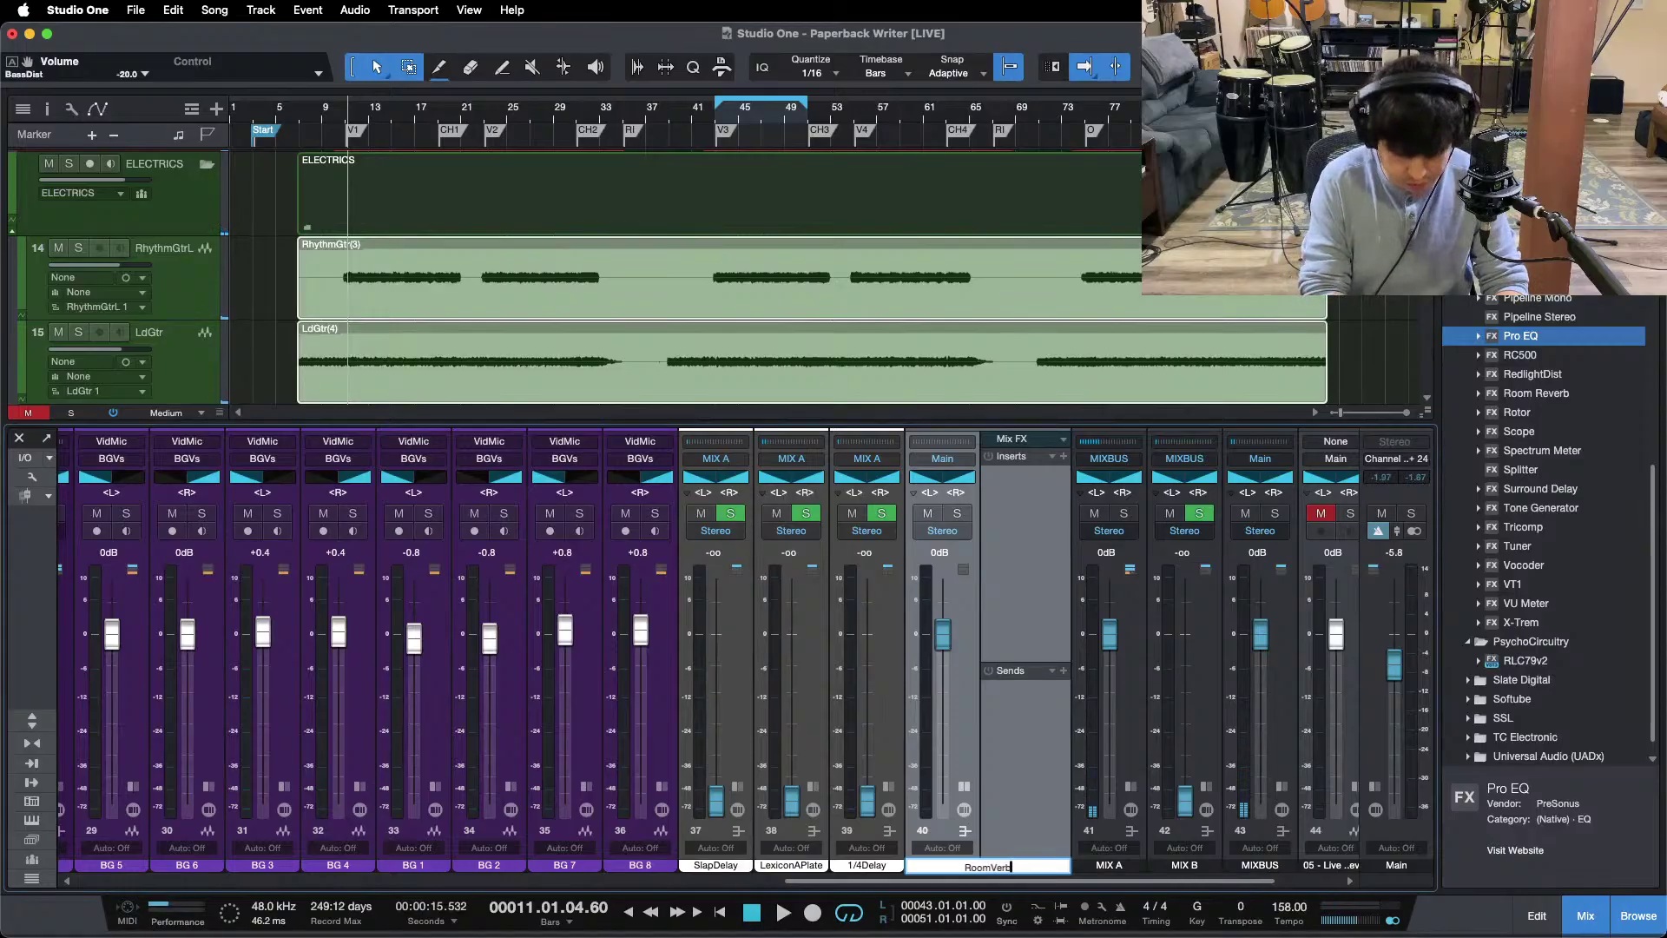
text(RoomVerb)
key(Return)
Step: Colour the RoomVerb bus white, make it solo-safe and route its output to MIX A
click(996, 873)
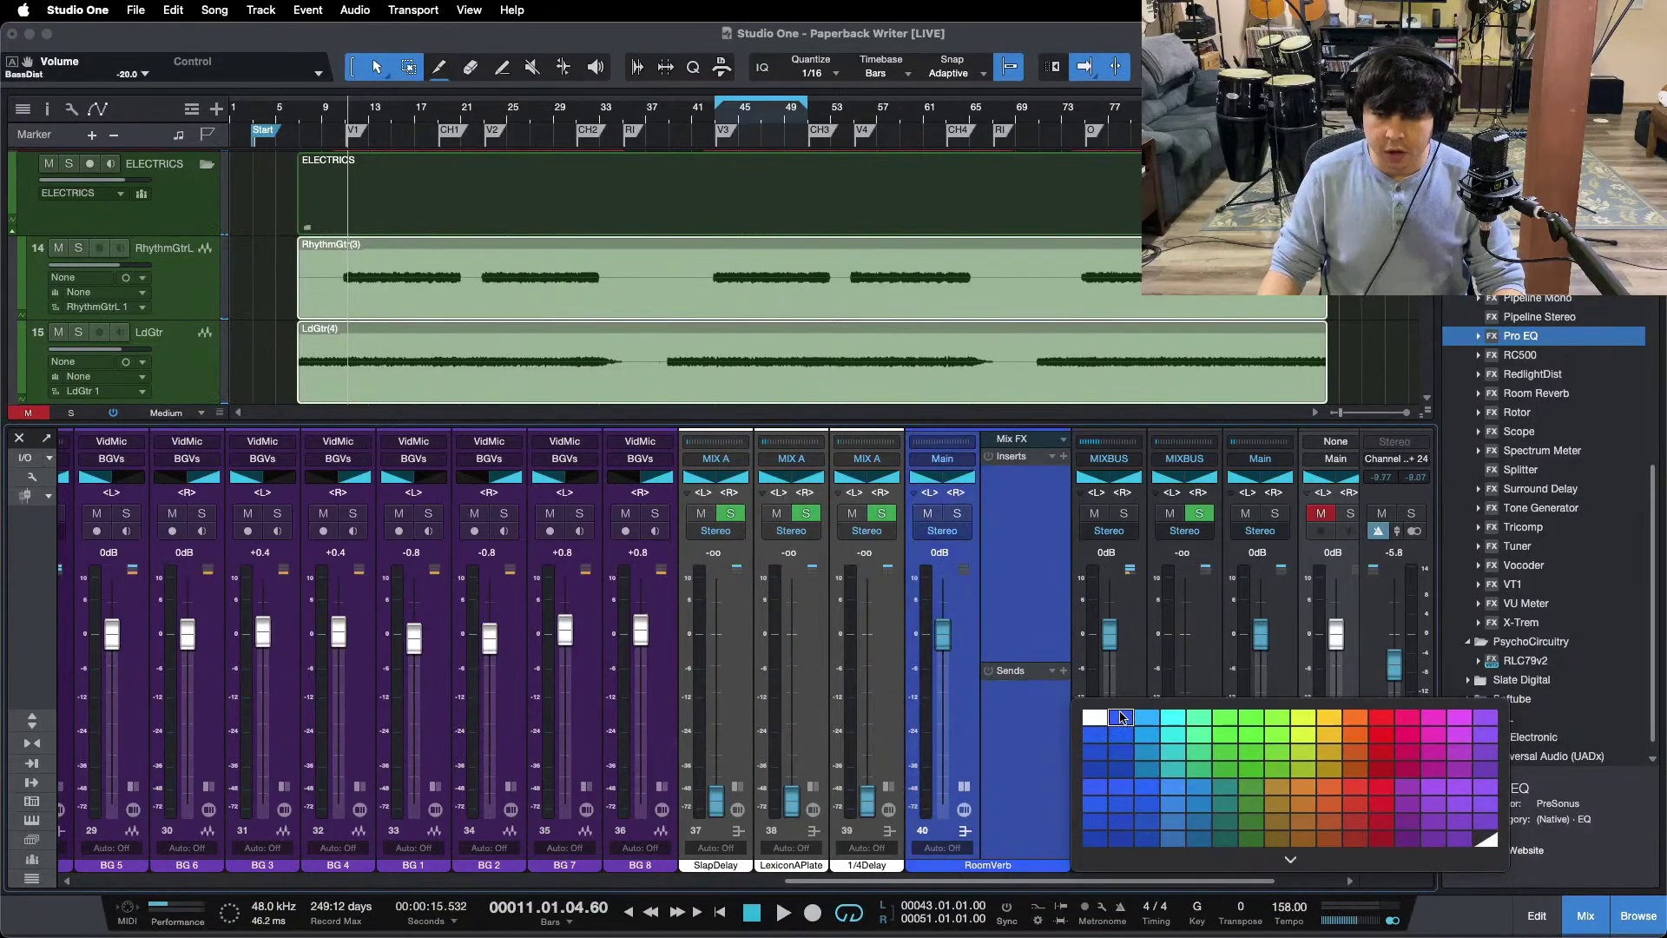
click(1087, 712)
click(963, 529)
click(962, 526)
click(961, 517)
click(945, 462)
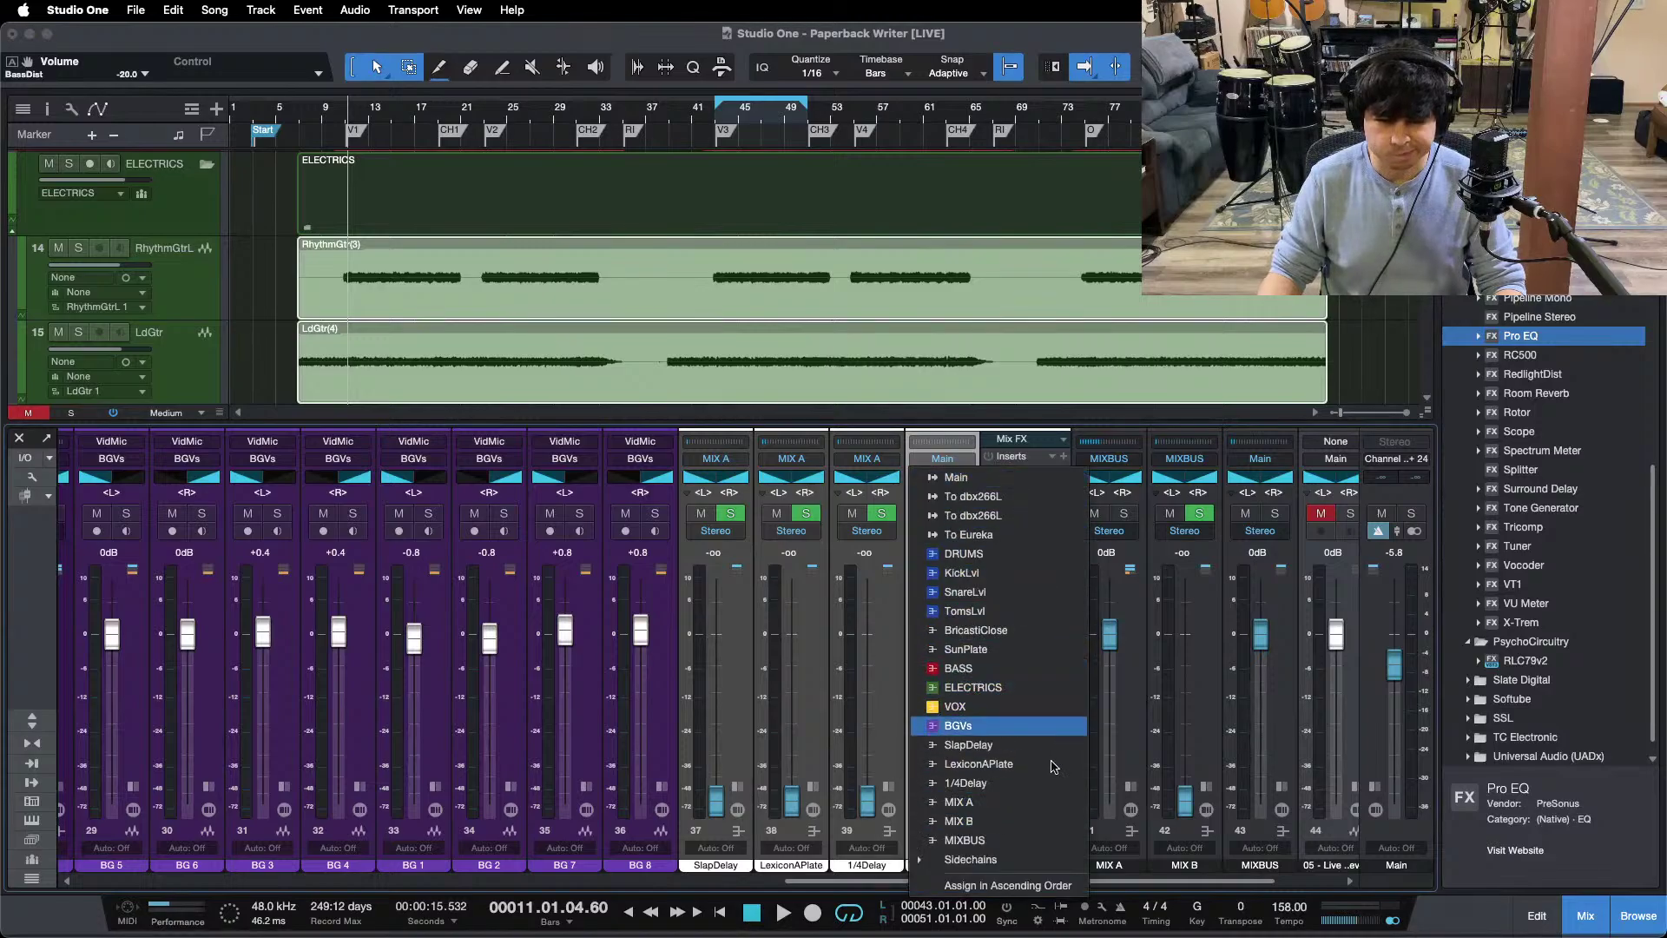
click(959, 802)
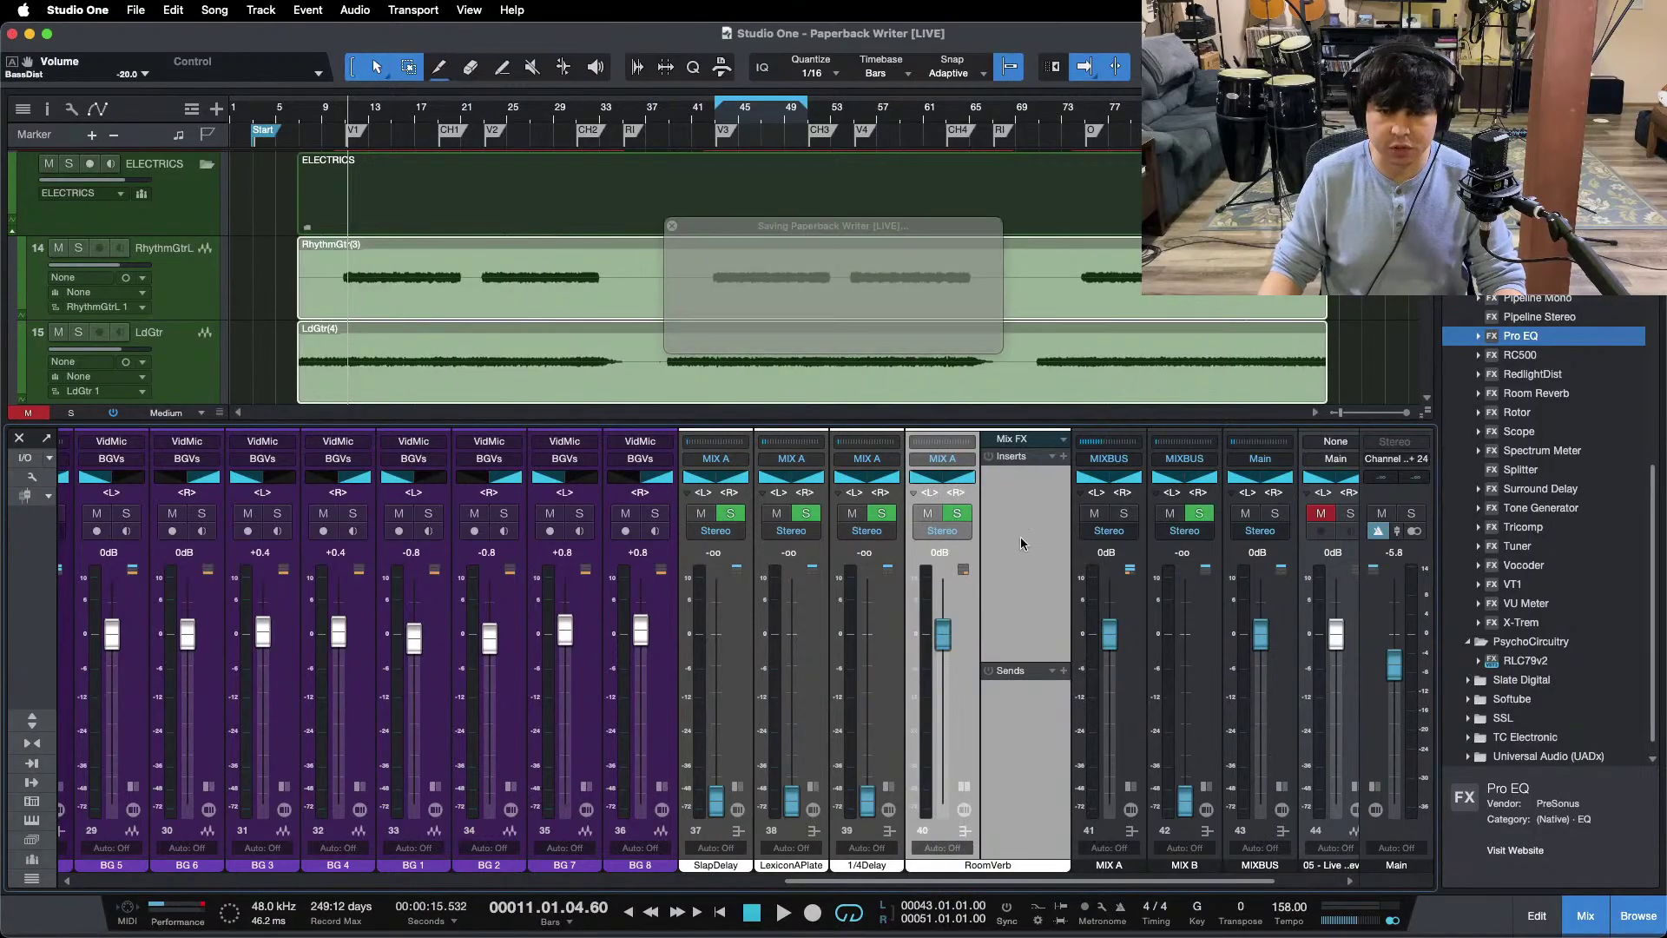
Step: Insert a Room Reverb on the RoomVerb bus and load the Medium Studio preset
drag(1538, 399, 1037, 500)
click(578, 350)
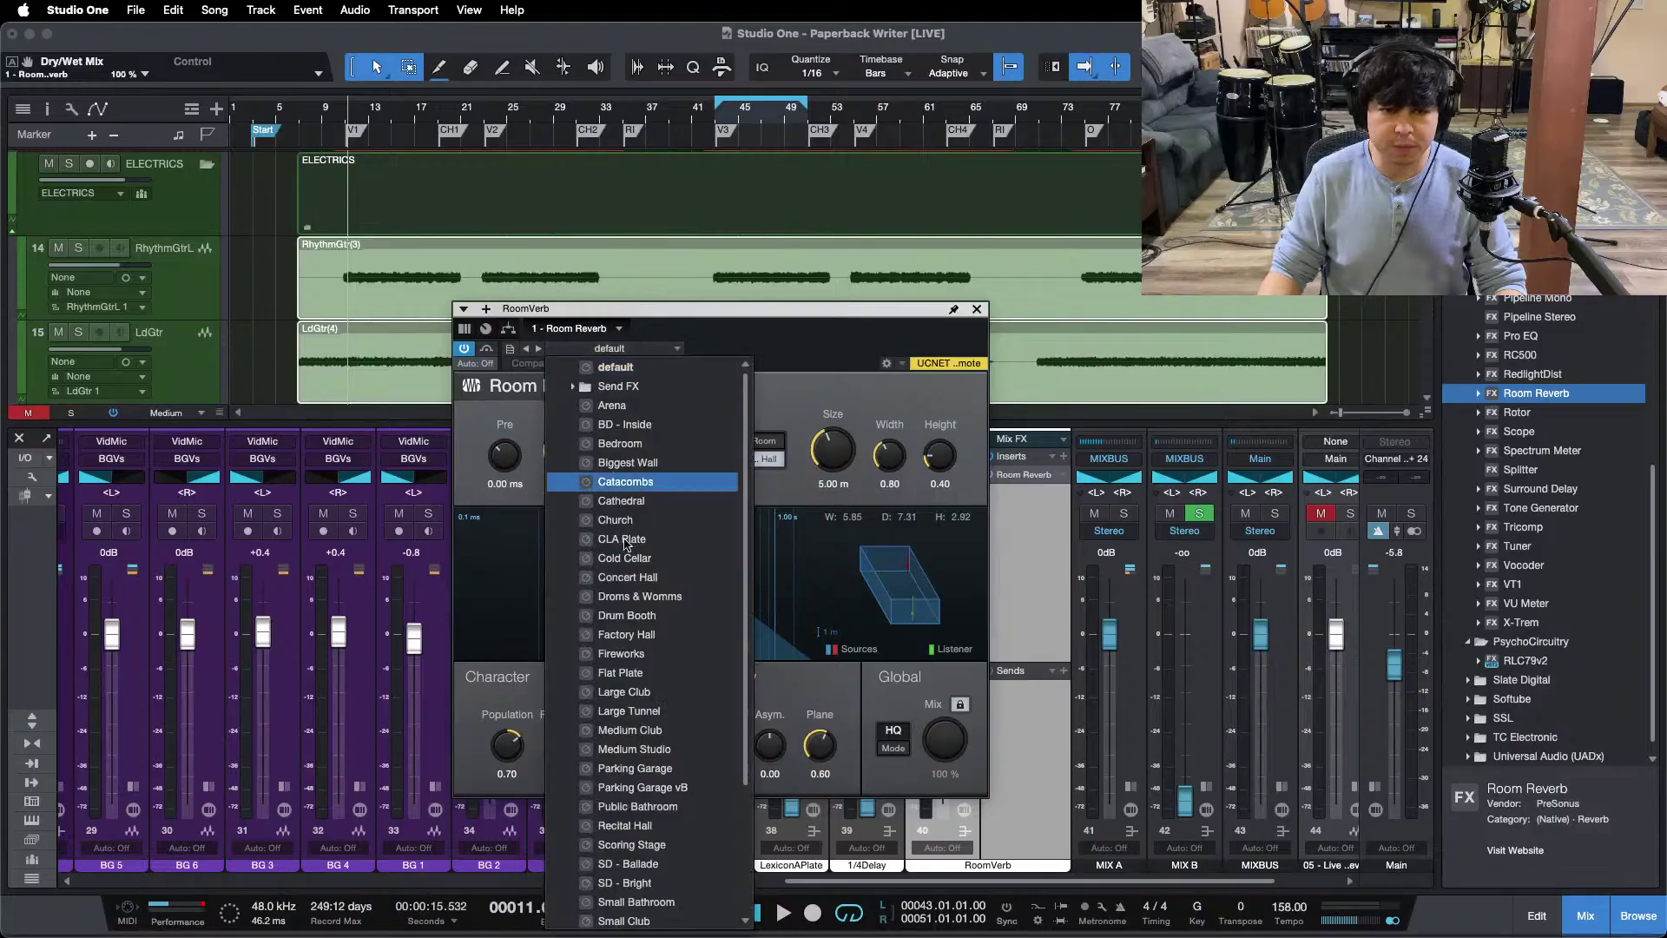
click(634, 749)
click(816, 379)
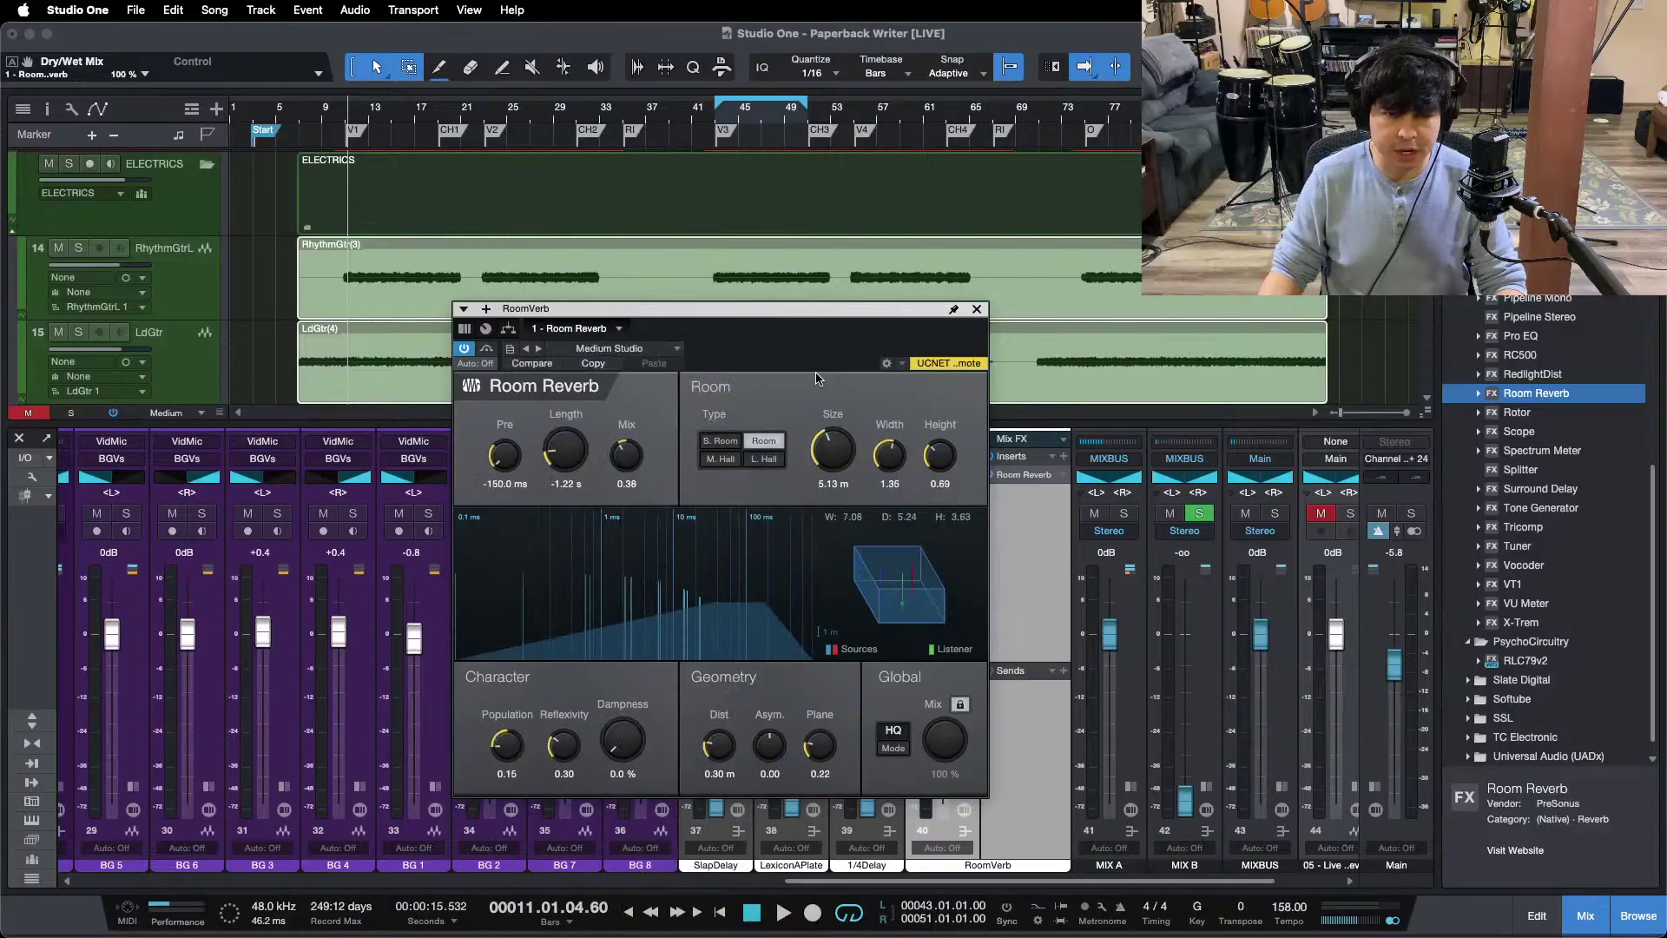
click(977, 310)
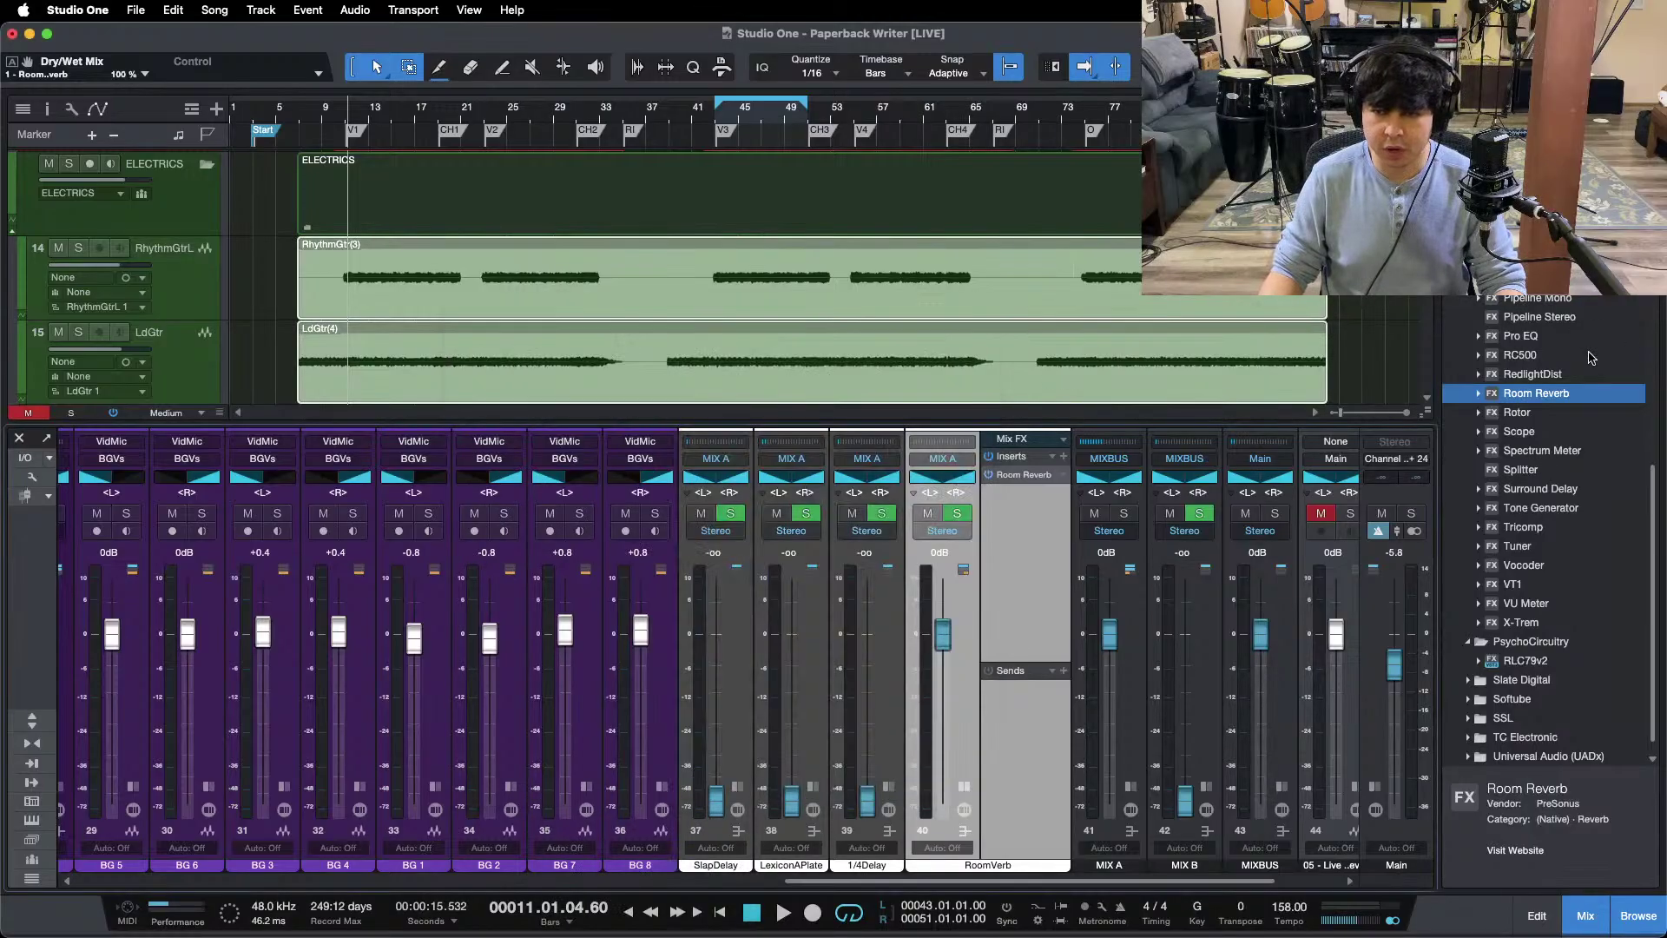
Step: Insert a Pro EQ after the Room Reverb and enable its low cut at 300 Hz
drag(1526, 344, 1029, 534)
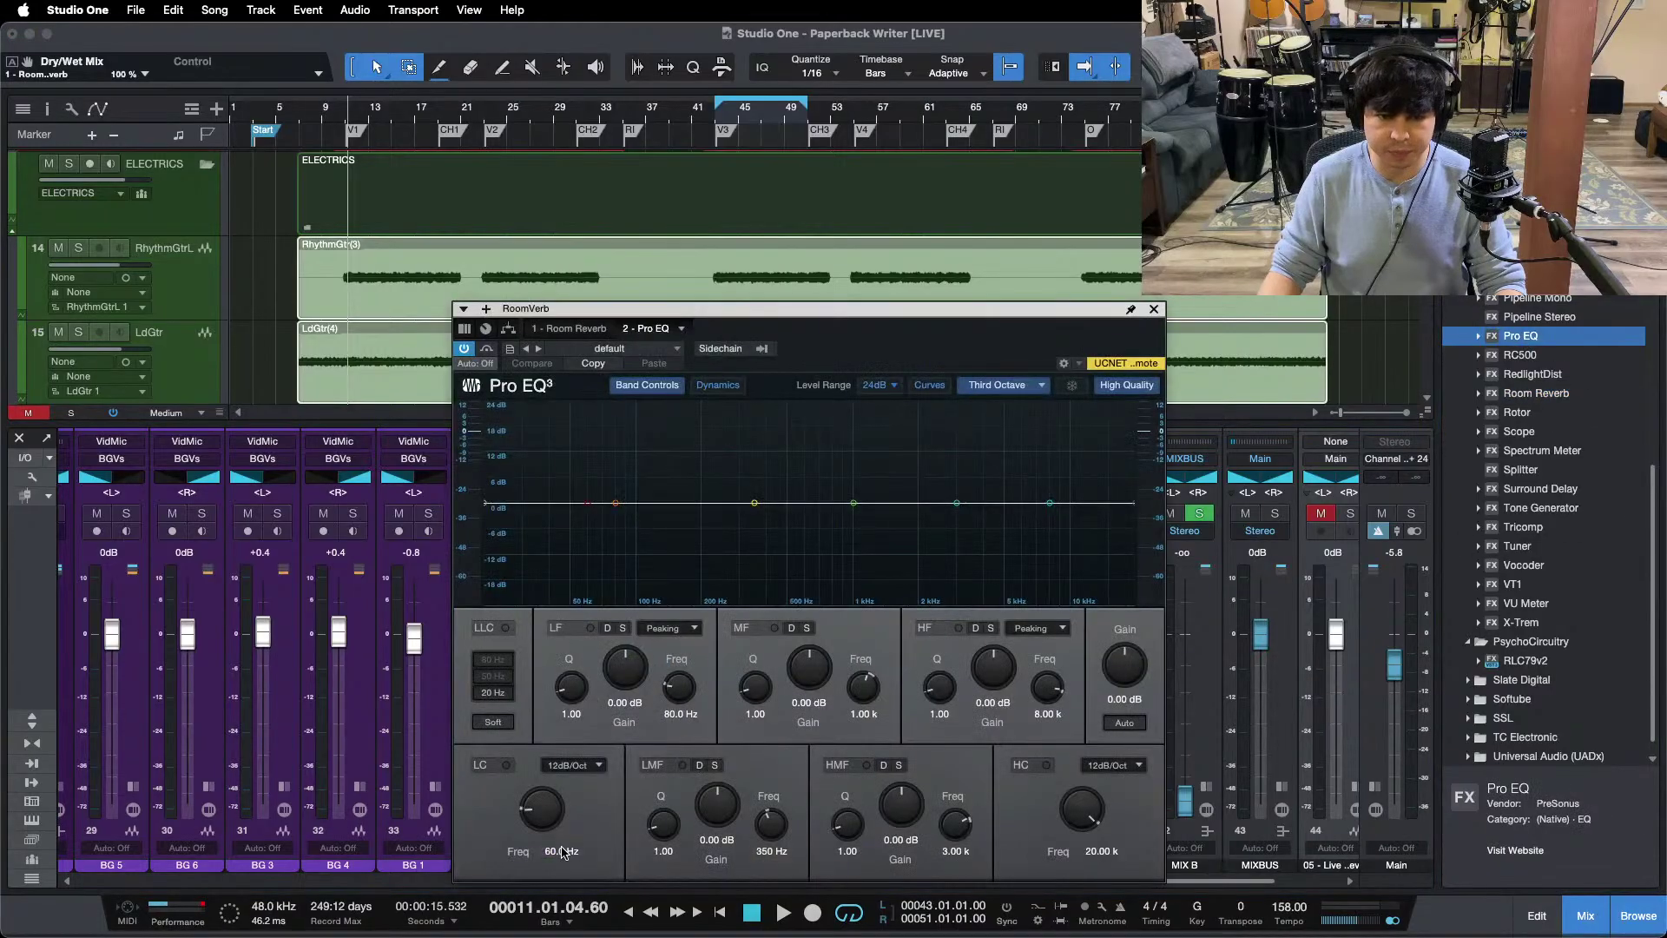
text(300)
key(Return)
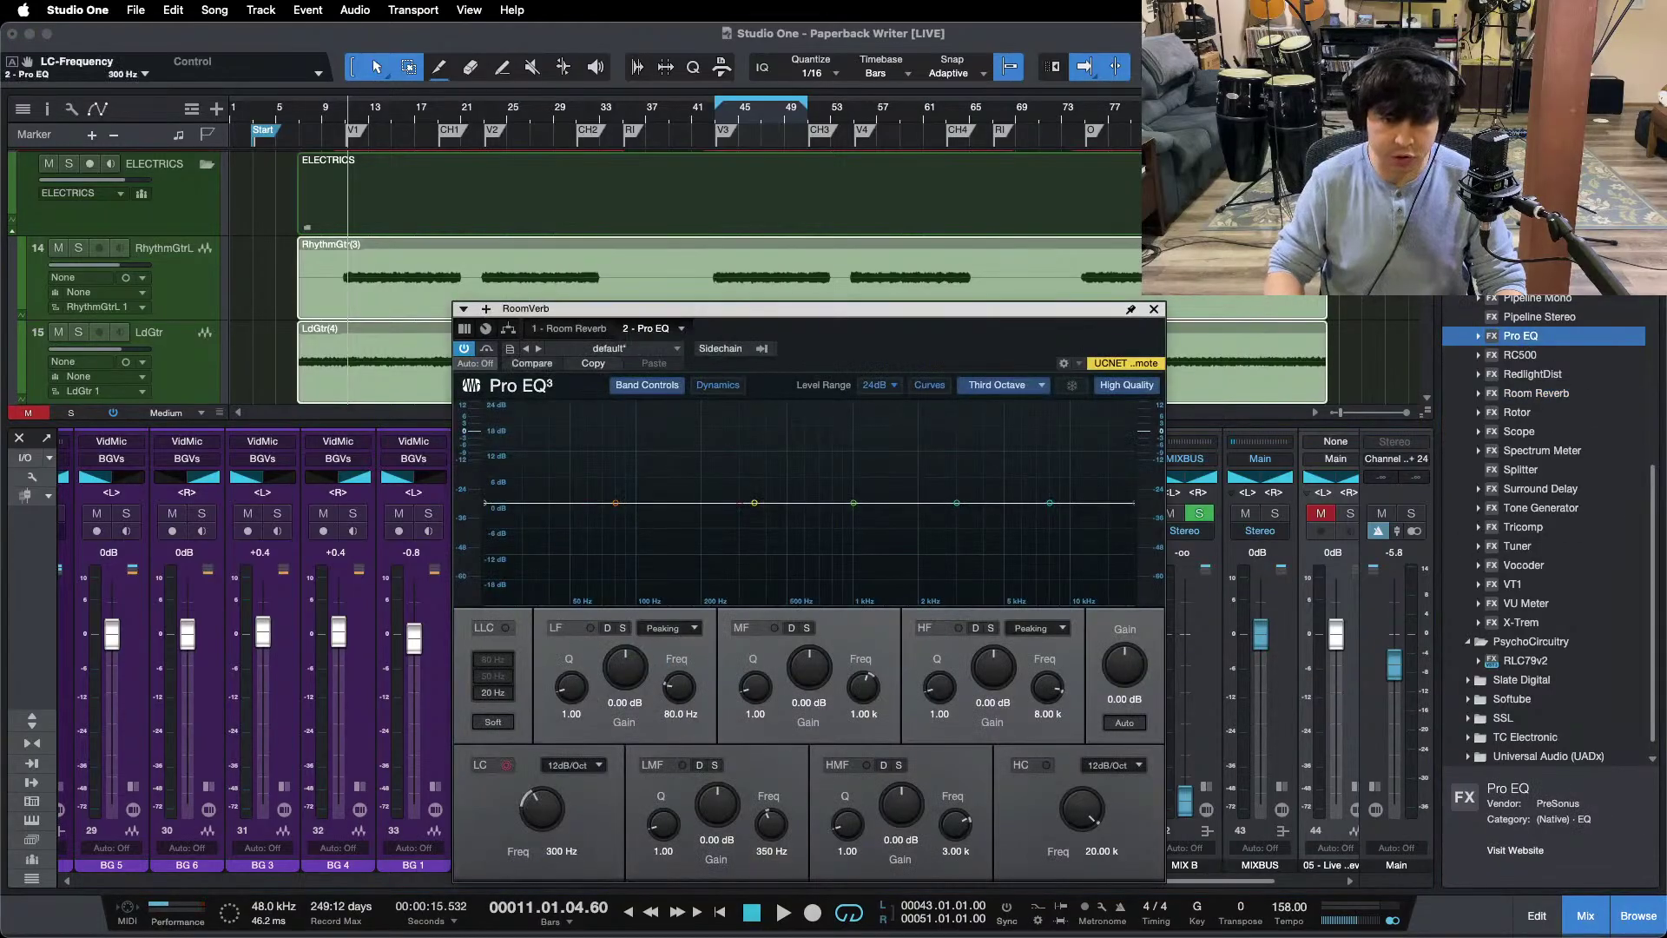
click(480, 766)
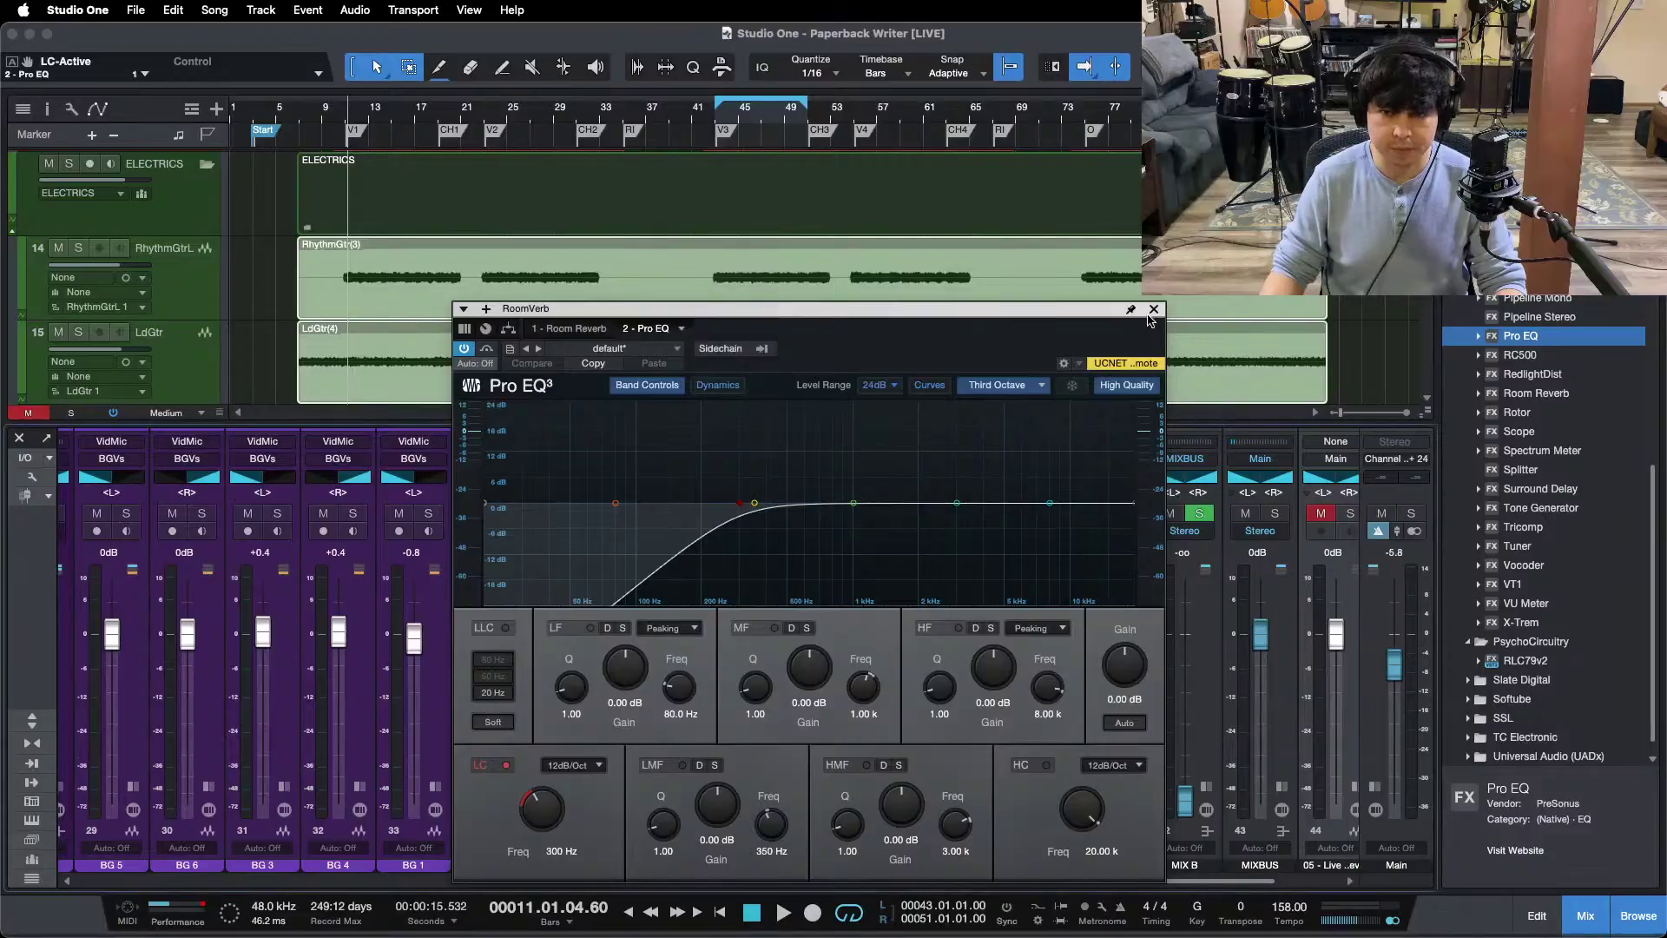
click(1154, 309)
Step: Add a two-way splitter ahead of the RoomVerb inserts with a Room Reverb in each branch, and lock Room Reverb 2's mix at 100%
click(1024, 474)
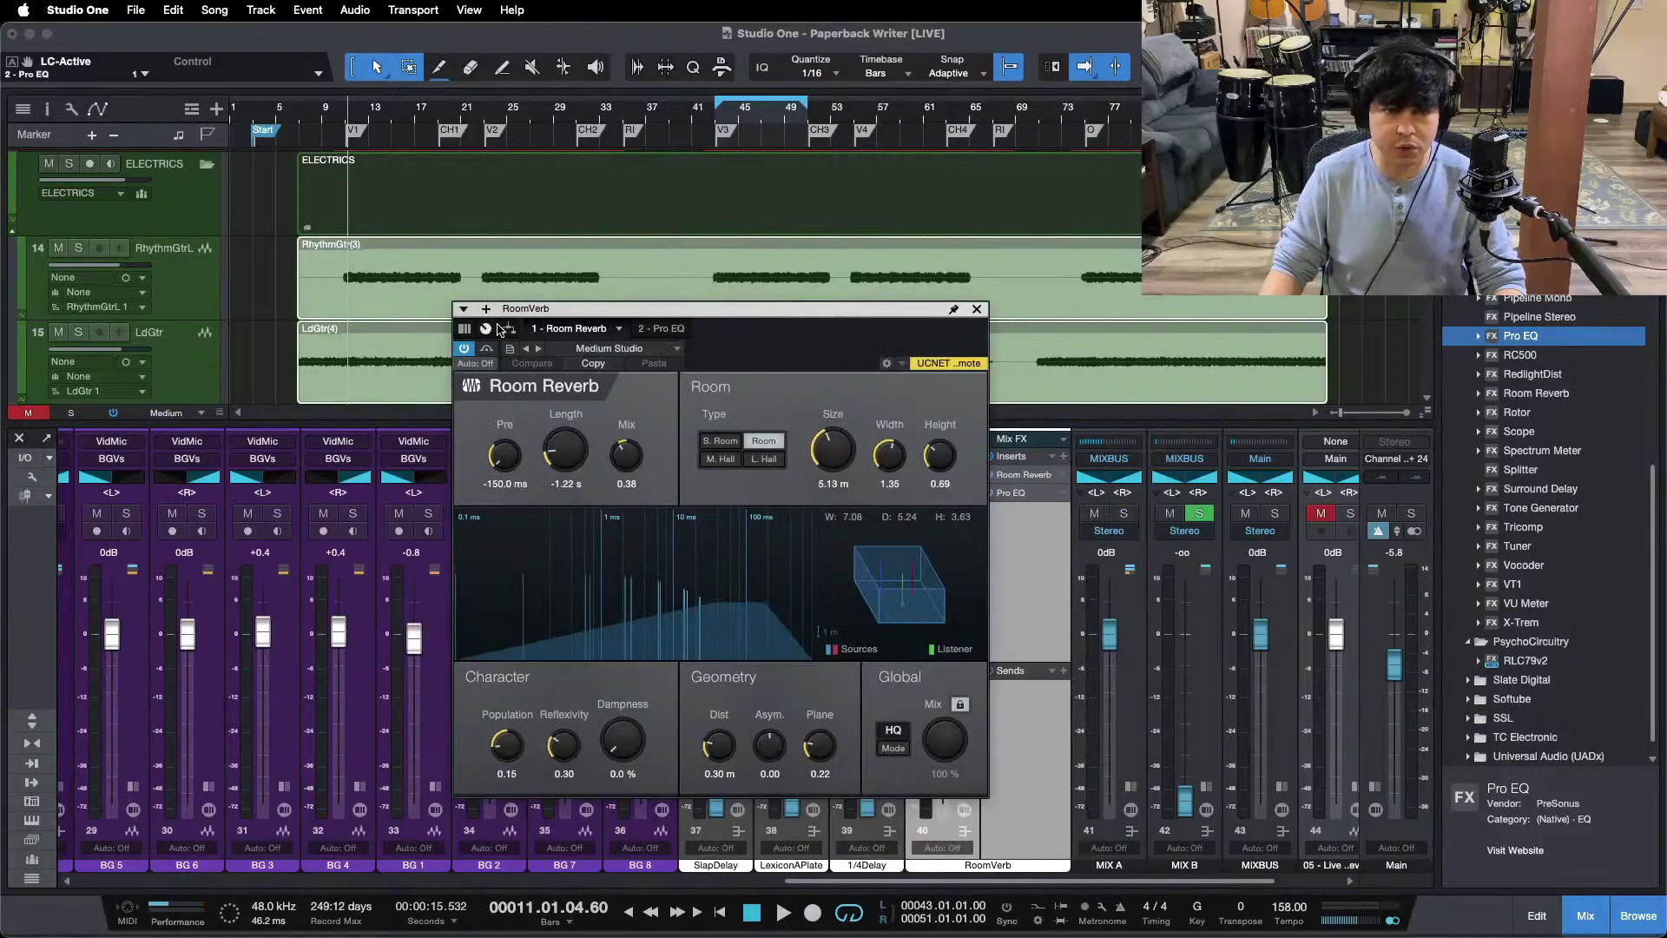
click(509, 328)
drag(862, 368, 736, 401)
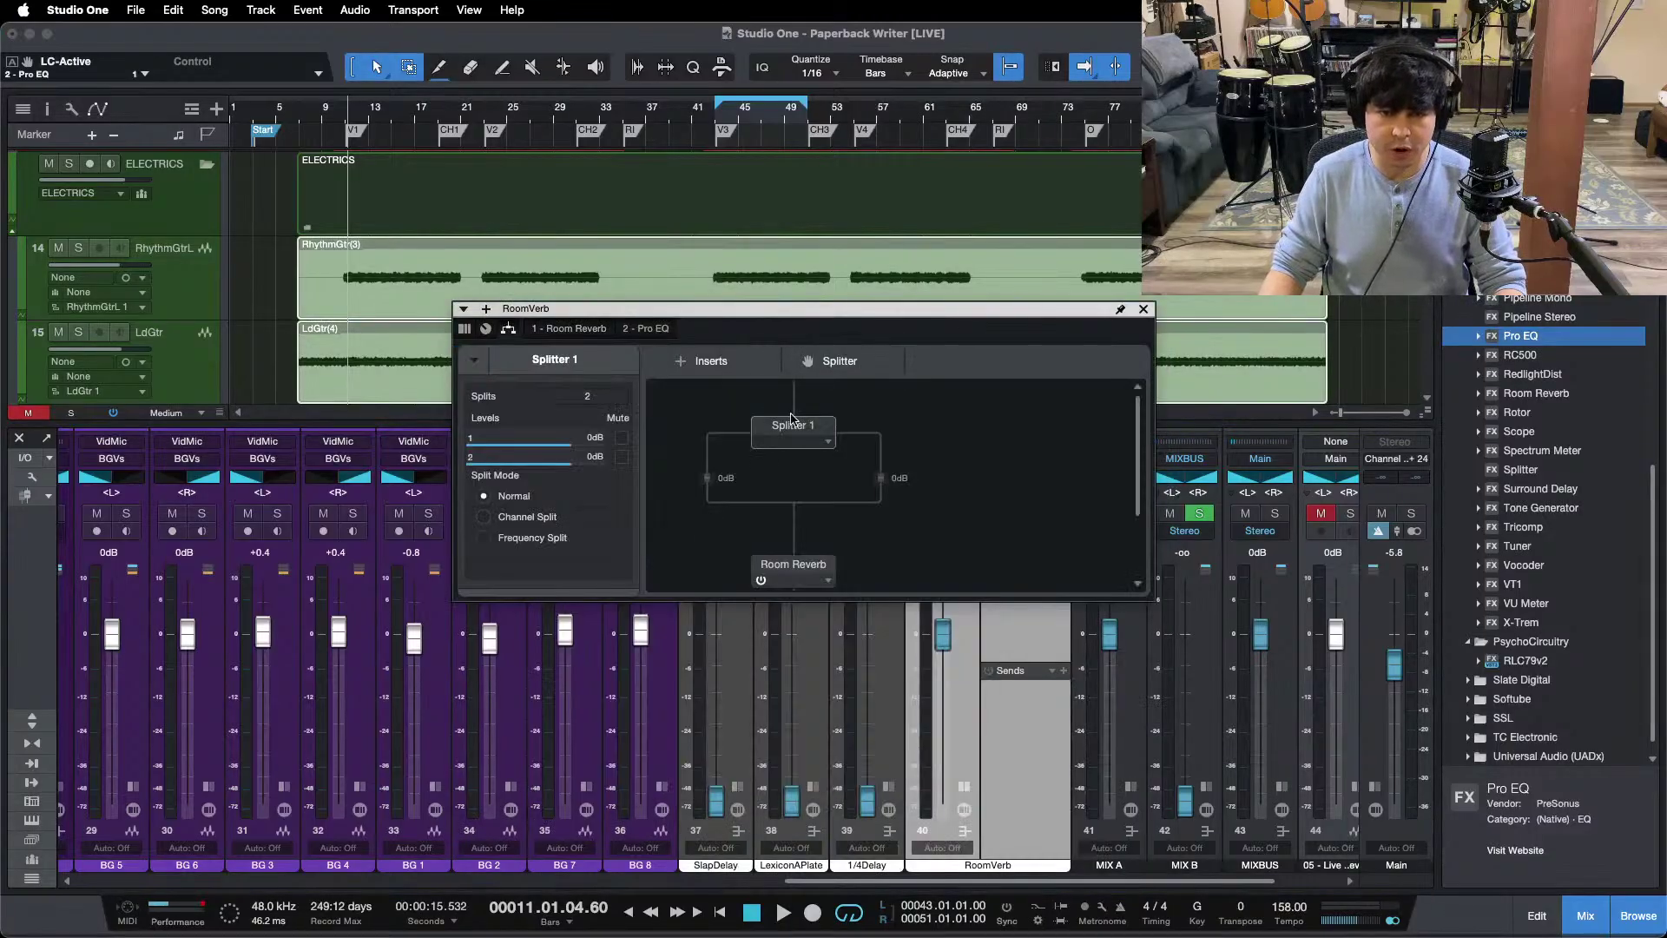
drag(794, 575, 888, 504)
double_click(867, 499)
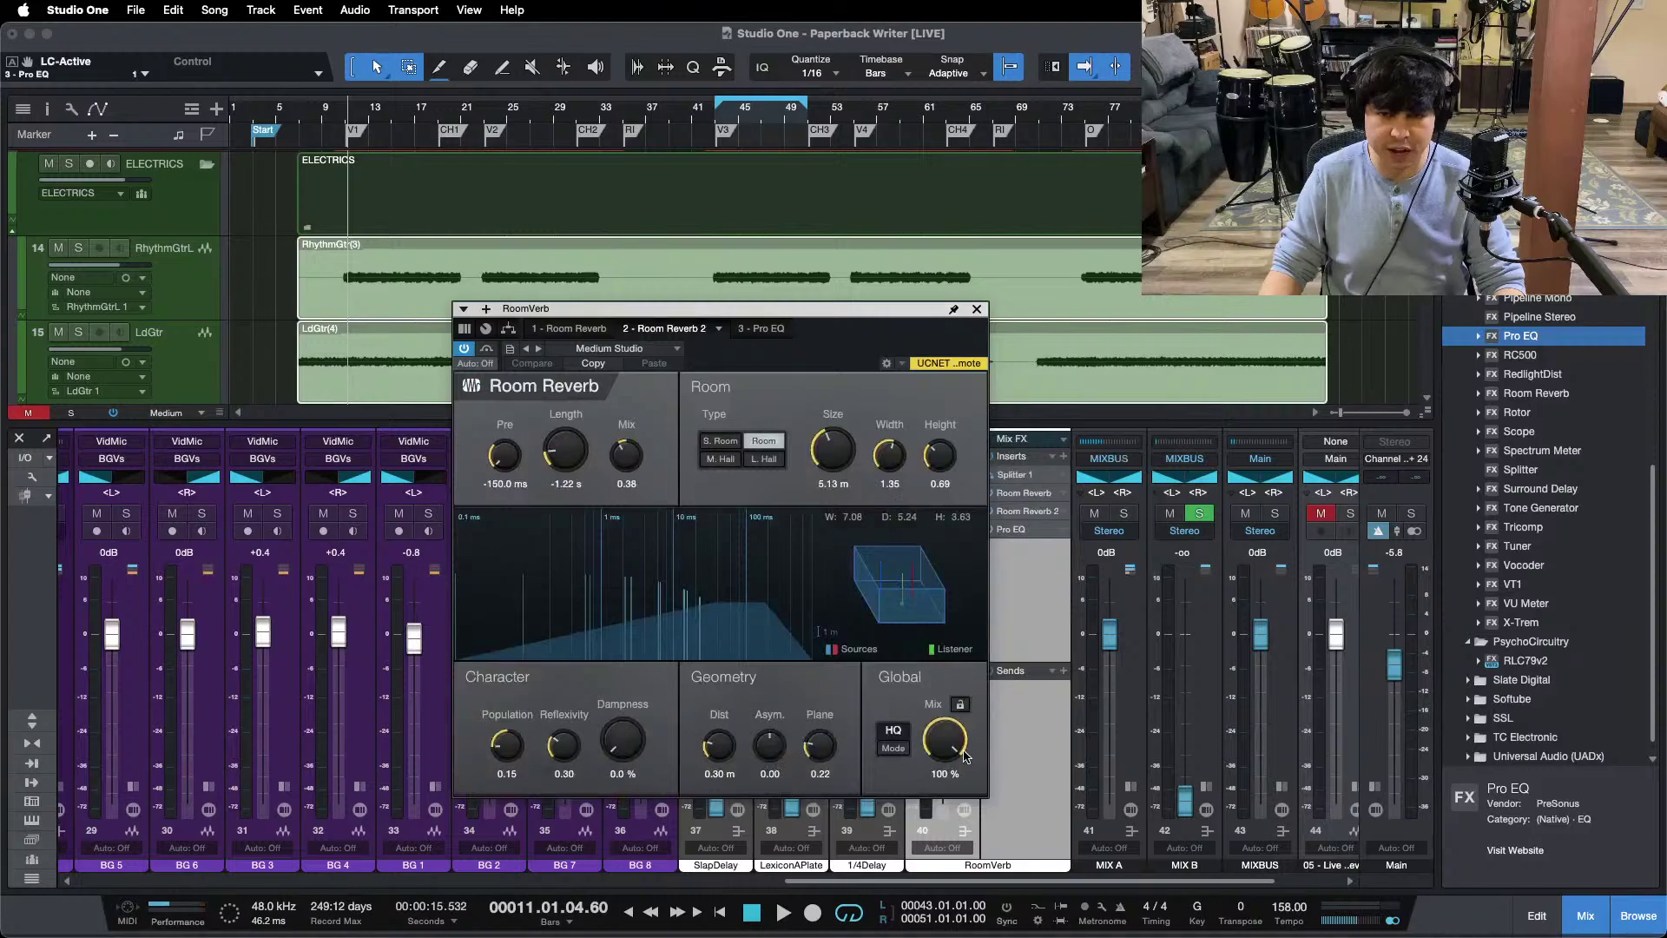
click(960, 704)
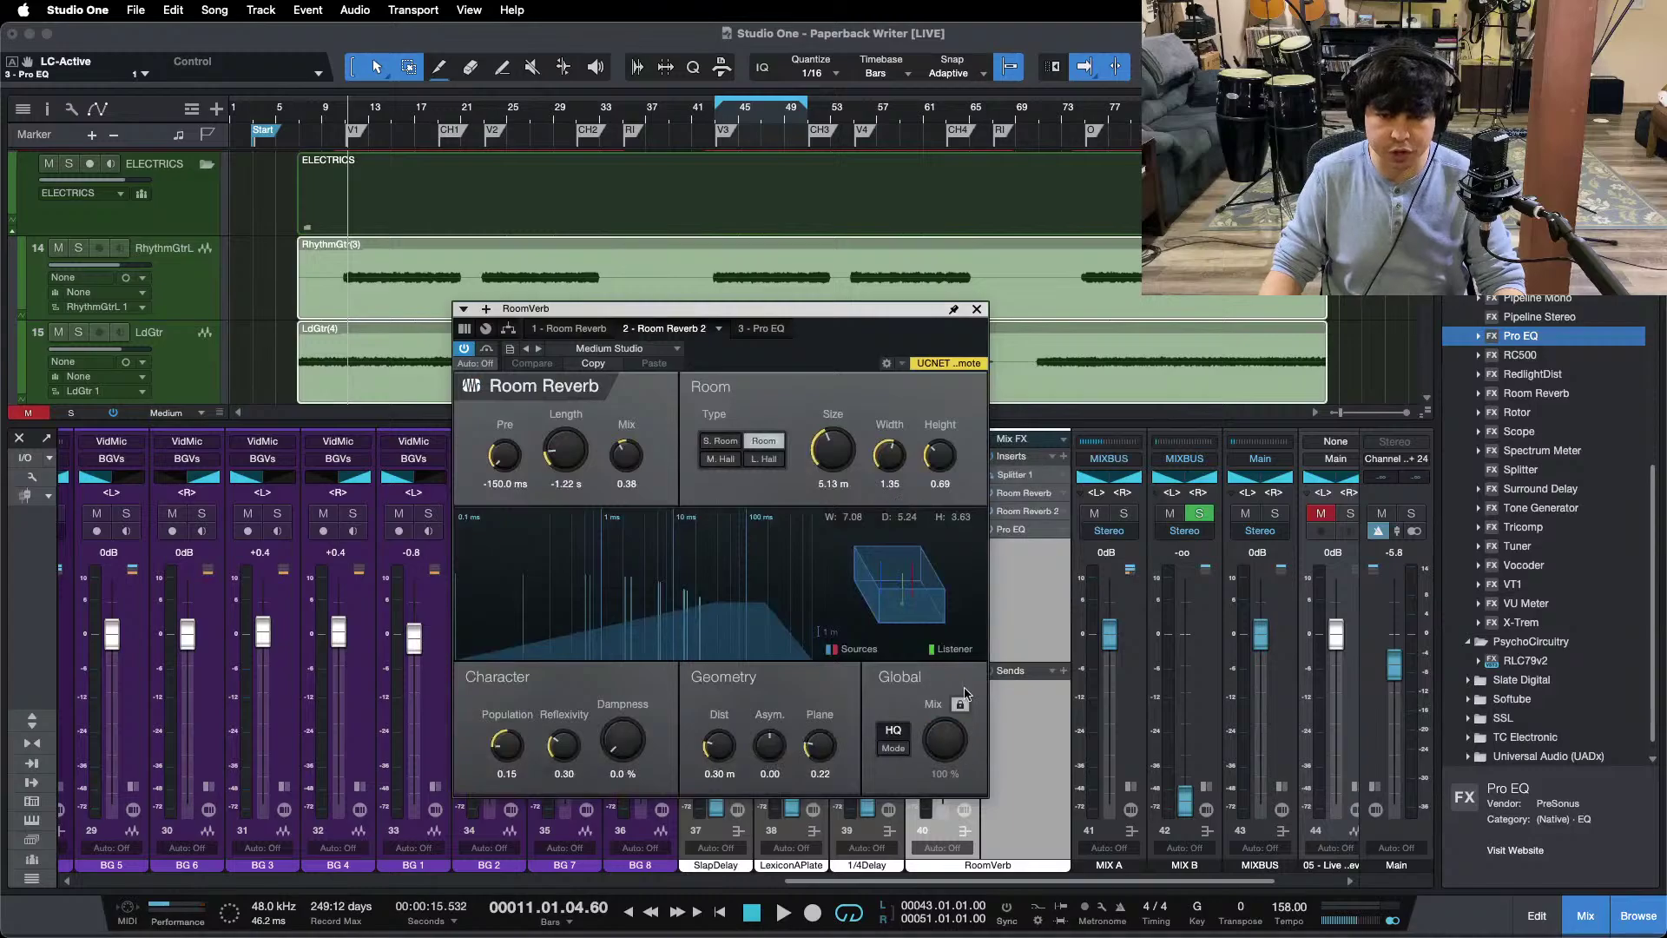
click(976, 310)
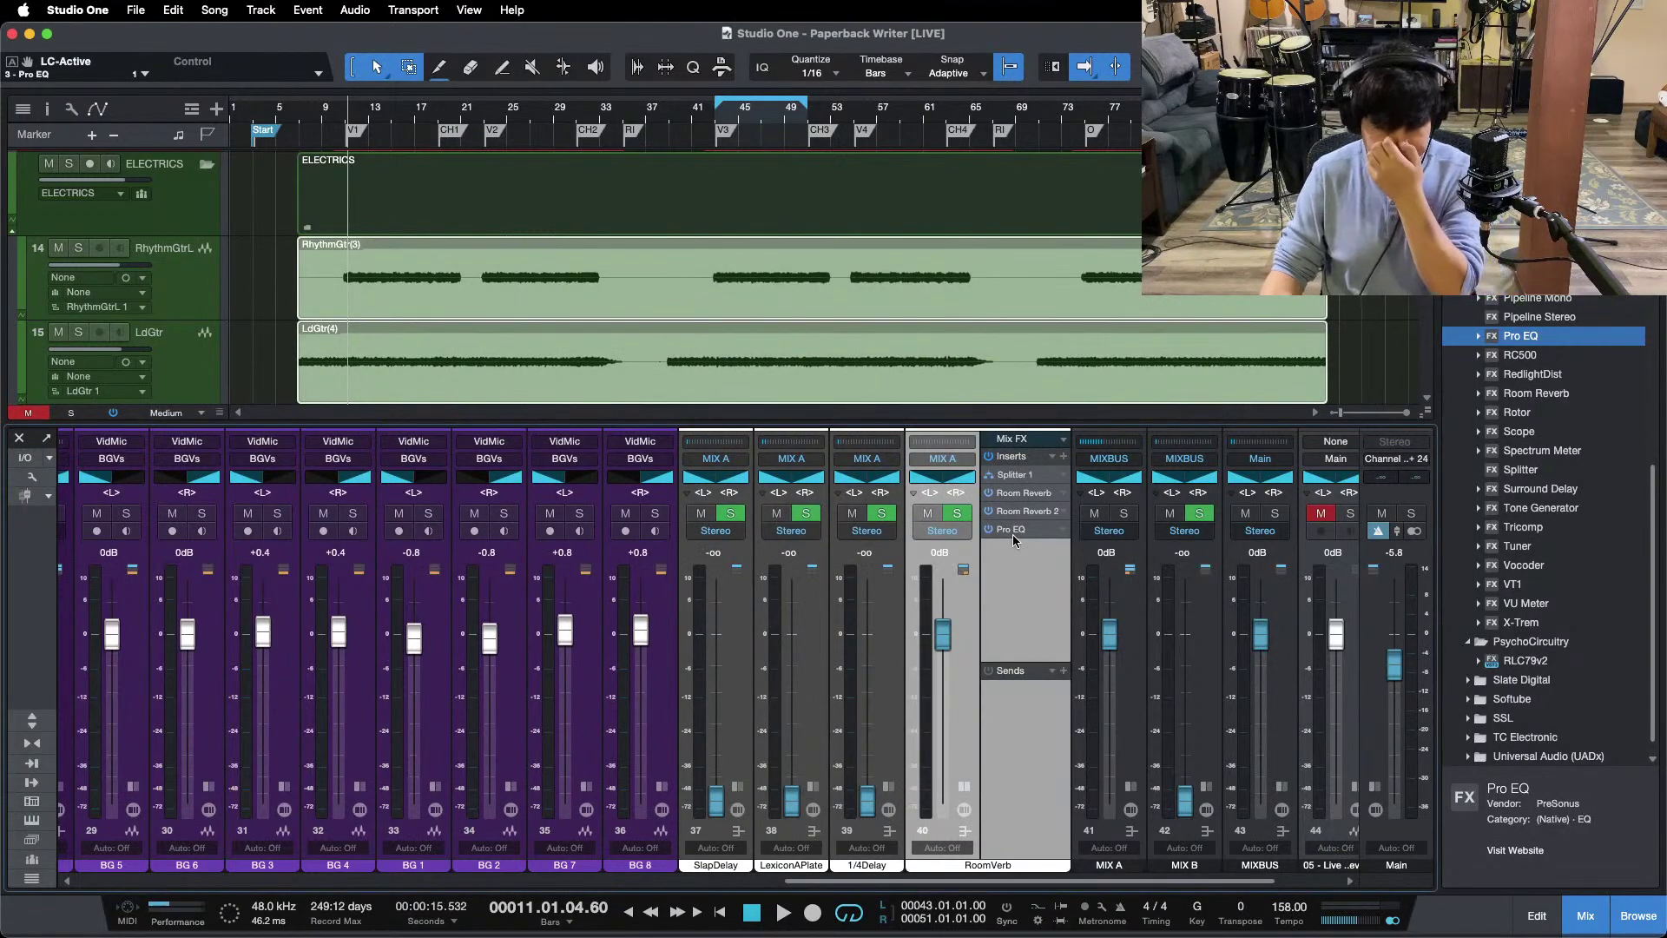
Step: Swap the RoomVerb bus's left and right panning and enlarge its inserts area above the sends
drag(955, 480, 903, 484)
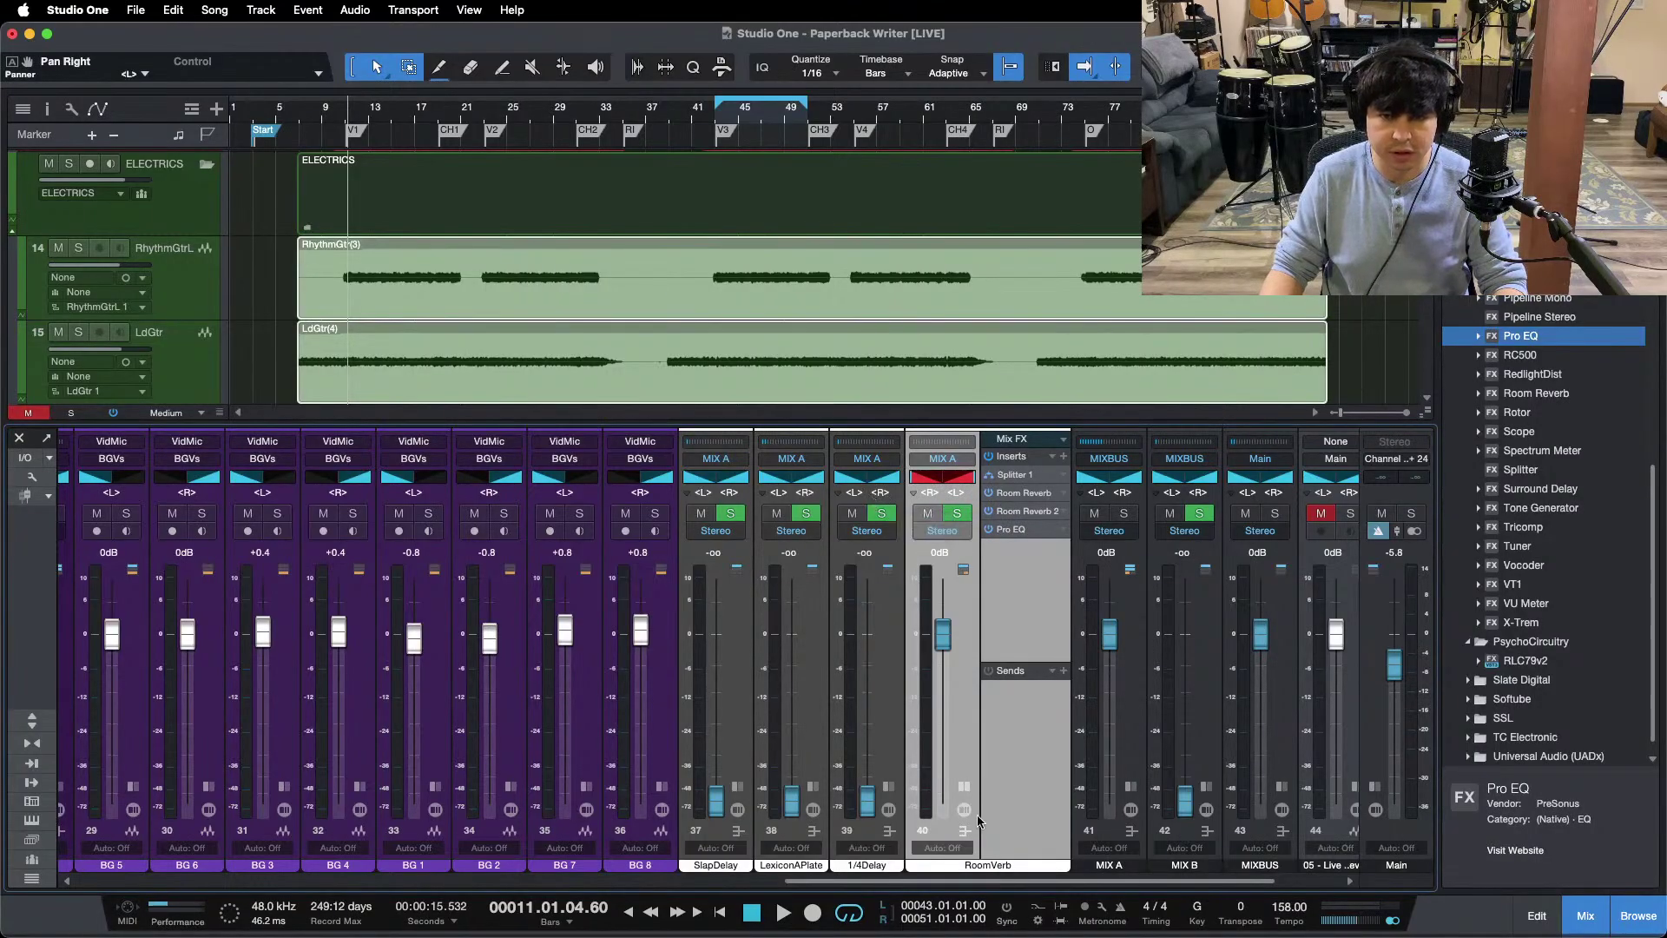
drag(937, 880, 525, 878)
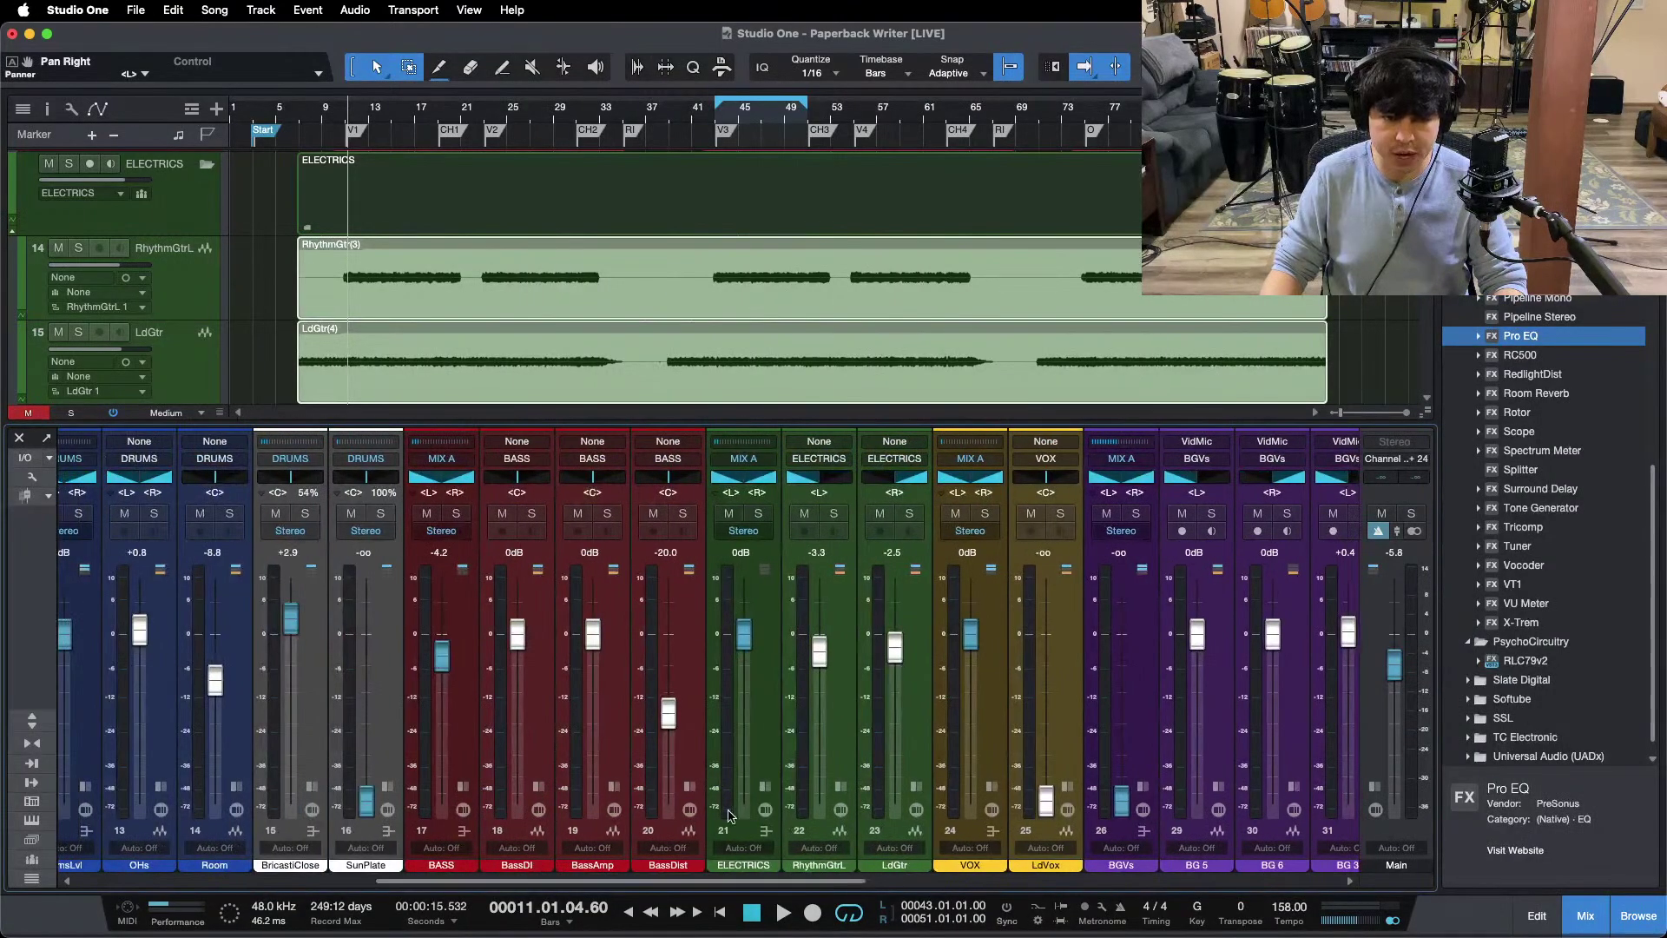
click(764, 788)
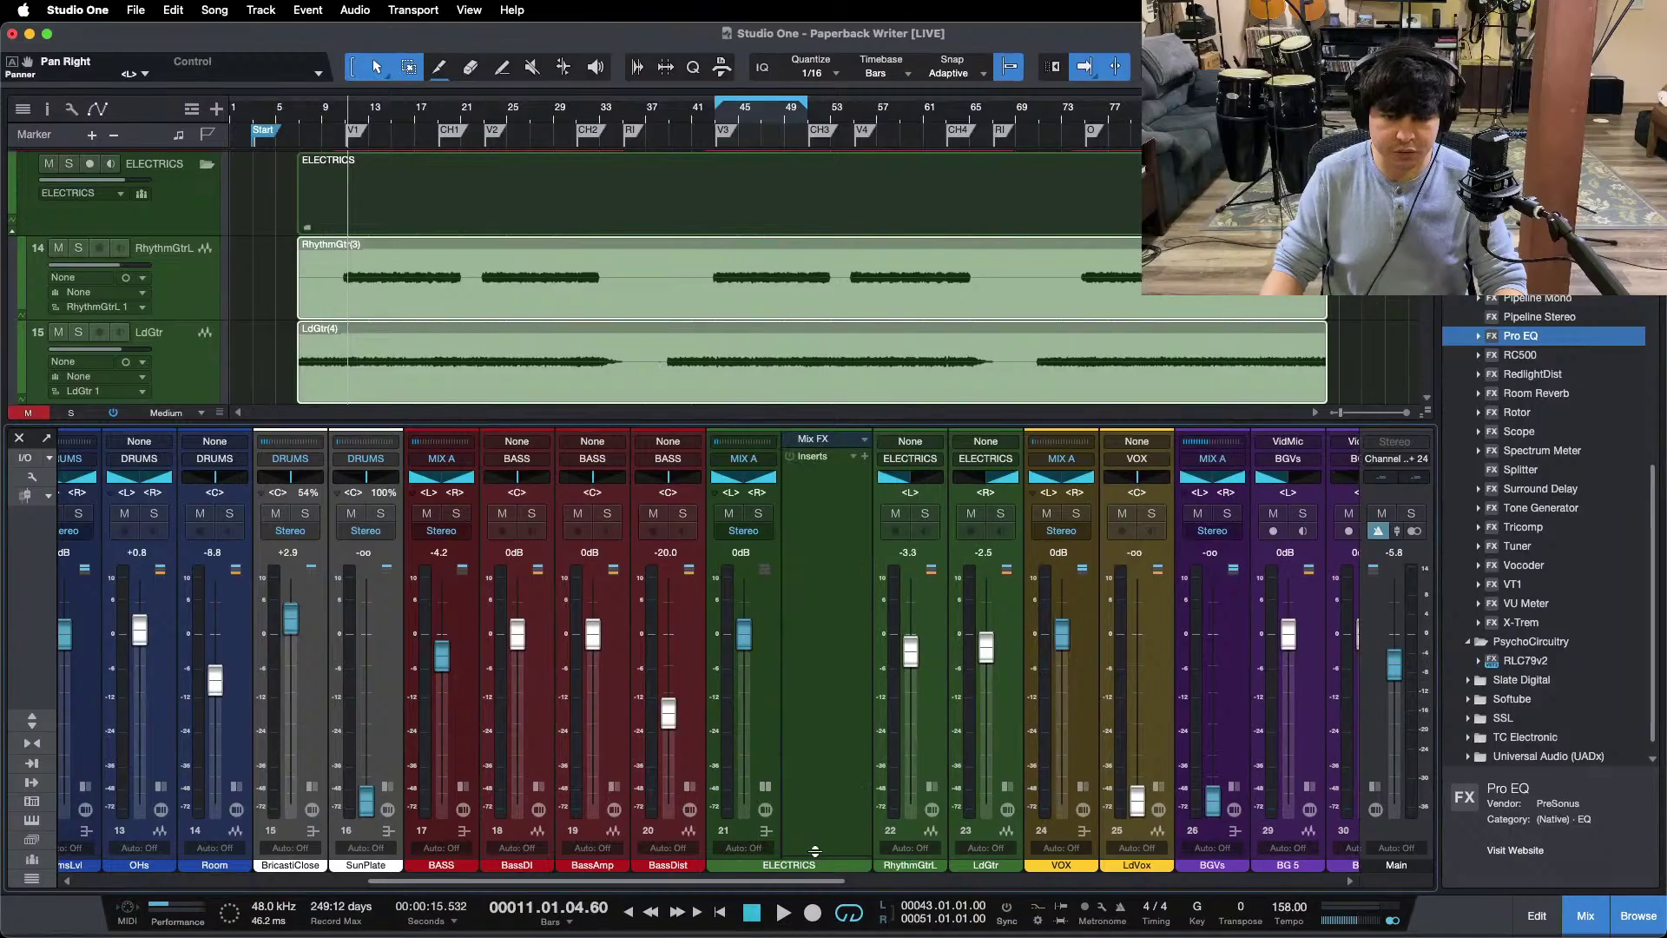
drag(752, 897, 1149, 858)
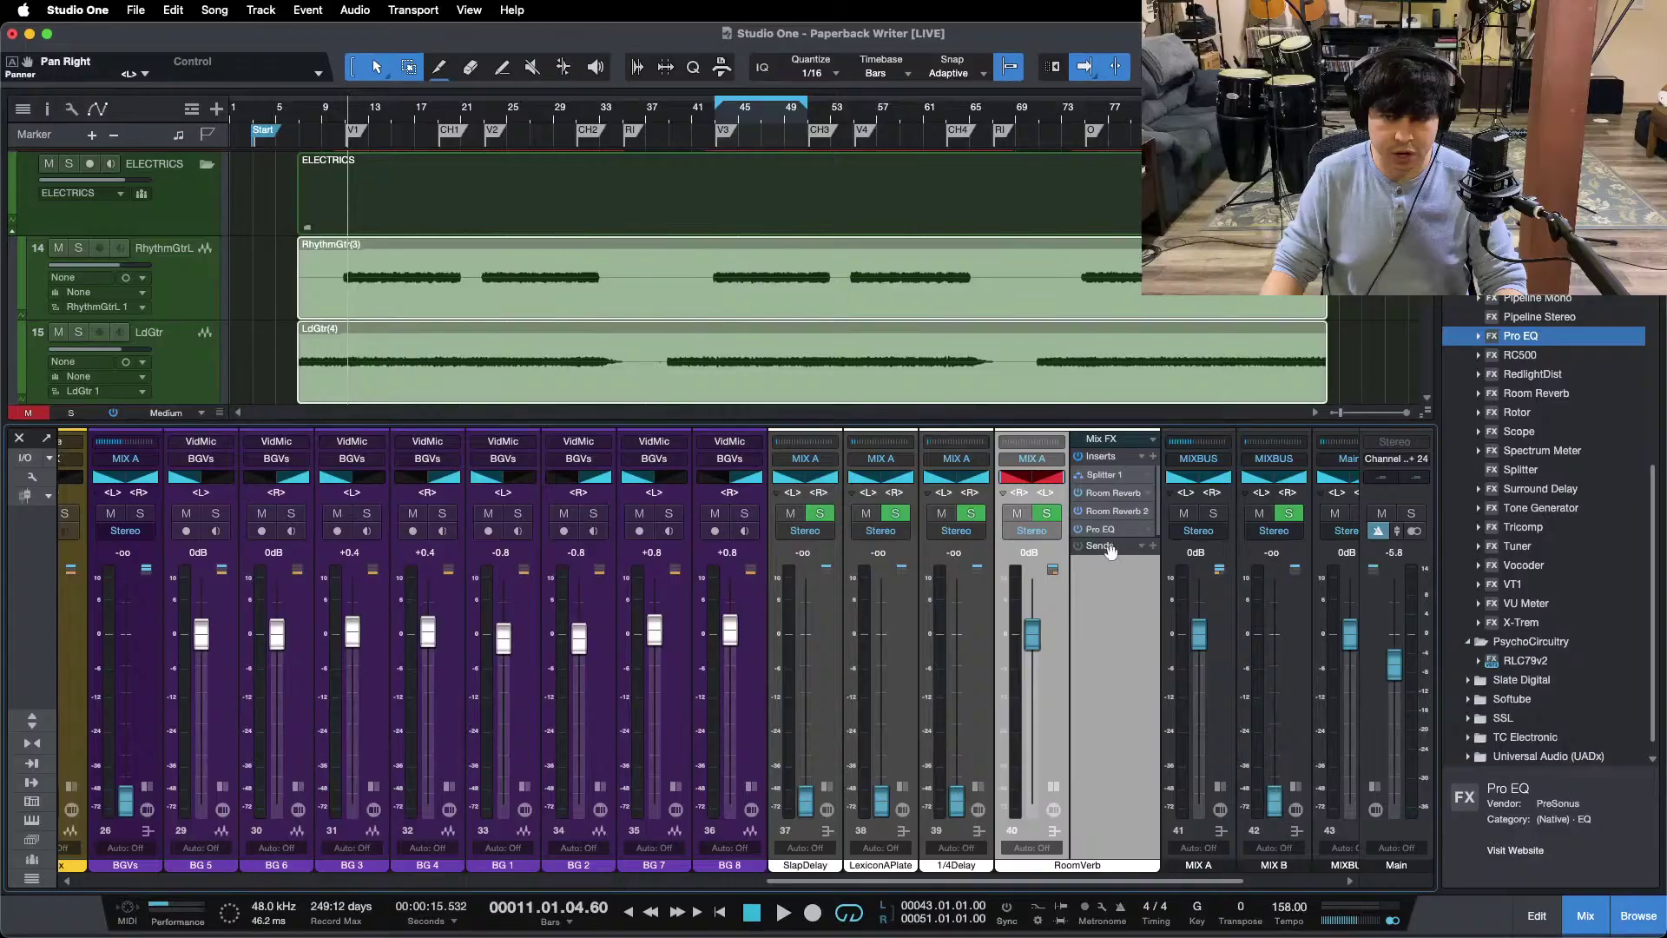
drag(1108, 544, 1072, 671)
Step: Add a send from the ELECTRICS bus to RoomVerb
drag(1012, 883, 610, 883)
click(811, 729)
click(870, 676)
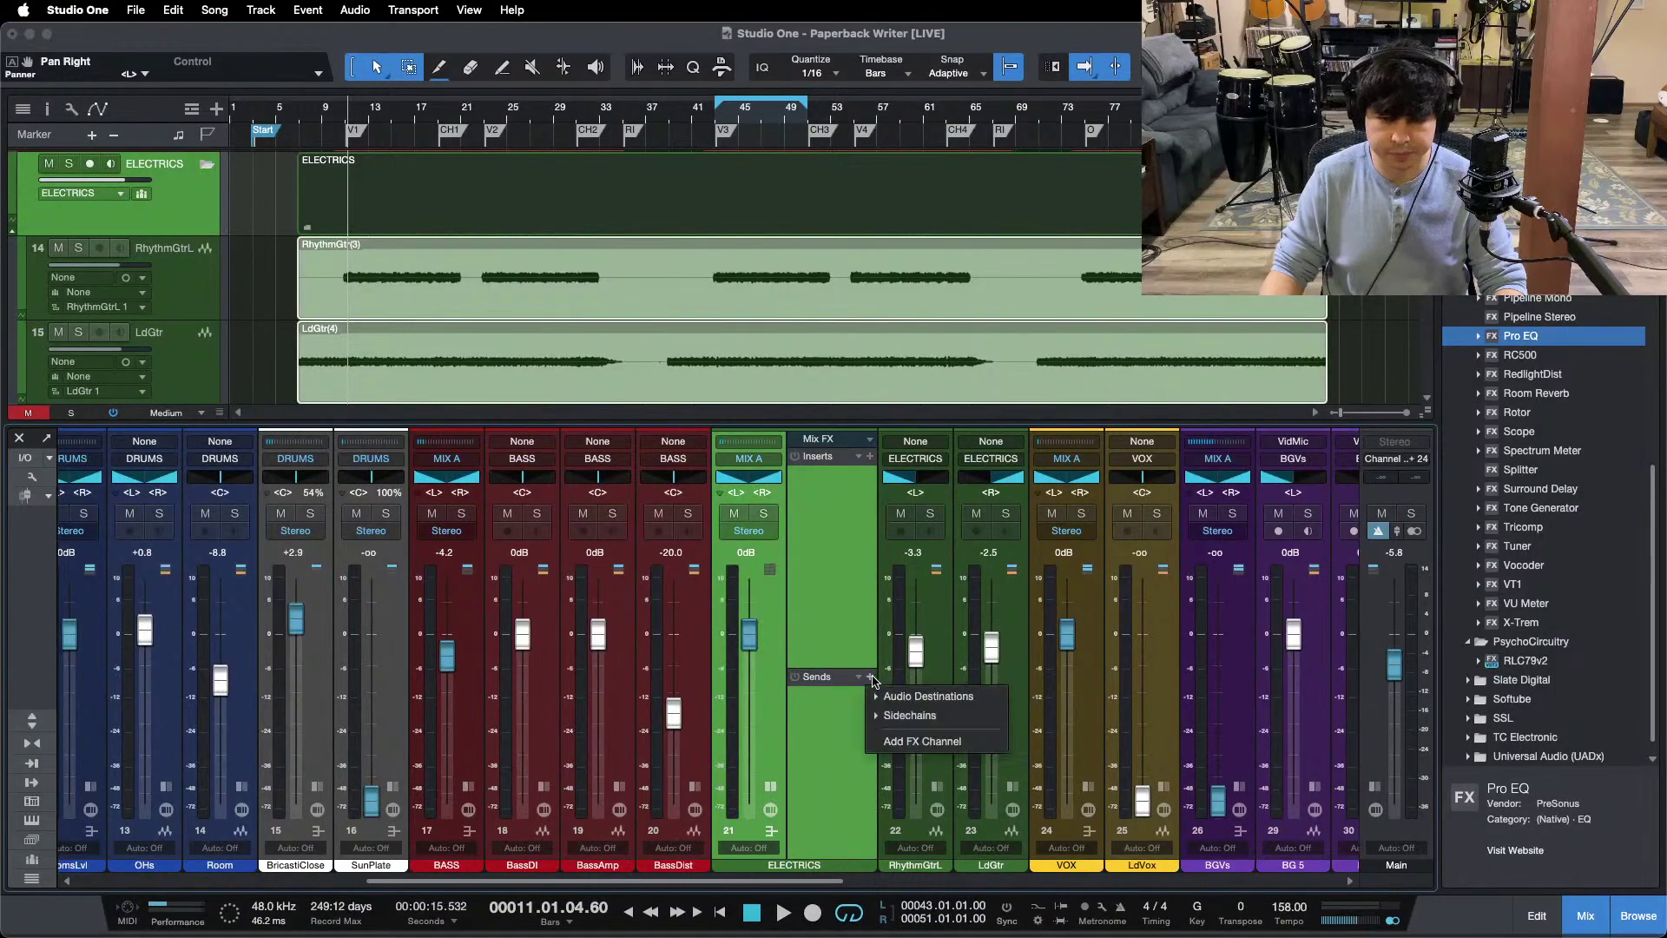
click(907, 692)
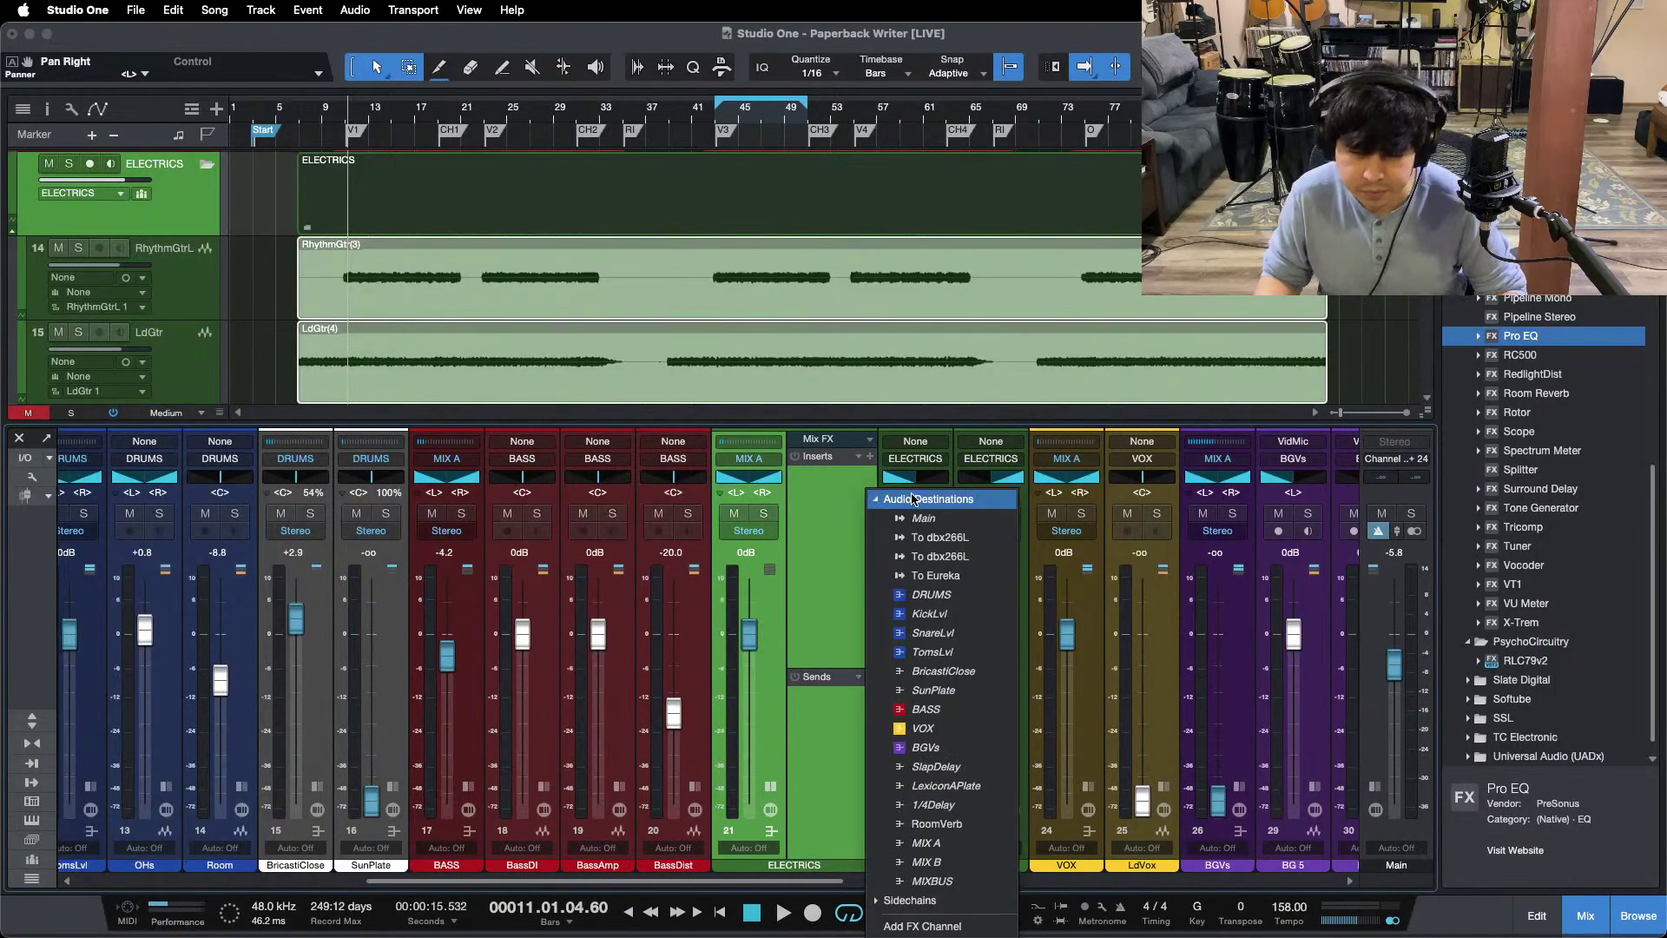
click(940, 824)
Step: Try unlocking the RoomVerb send's pan from the ELECTRICS channel and restore the lock
right_click(868, 709)
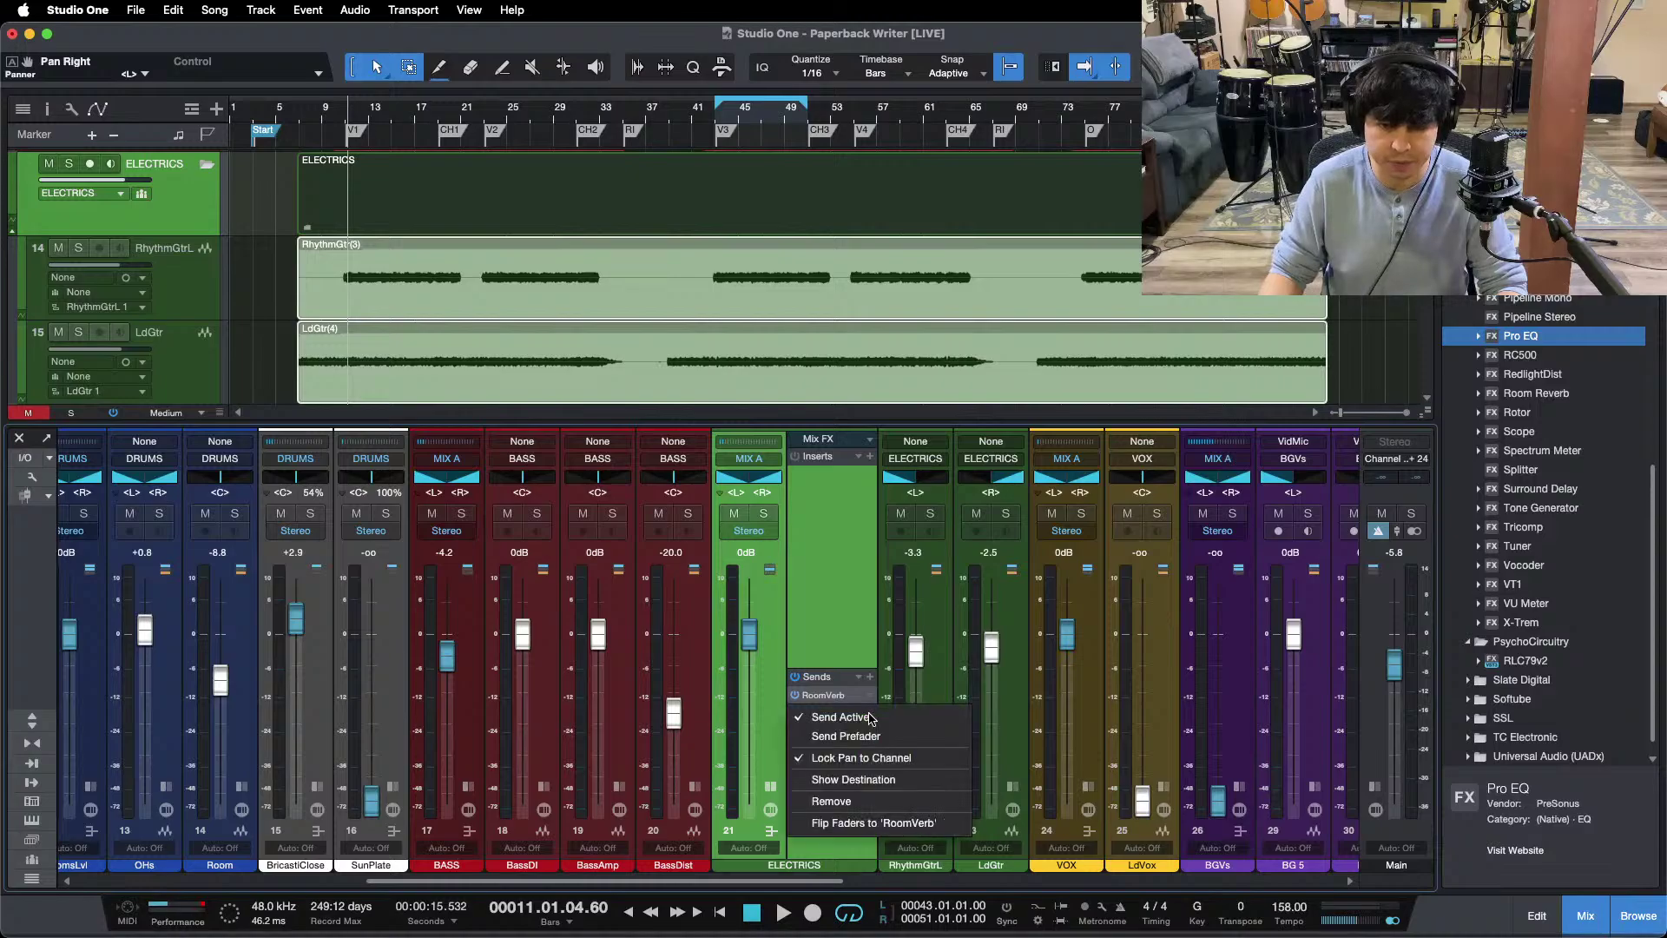
click(863, 745)
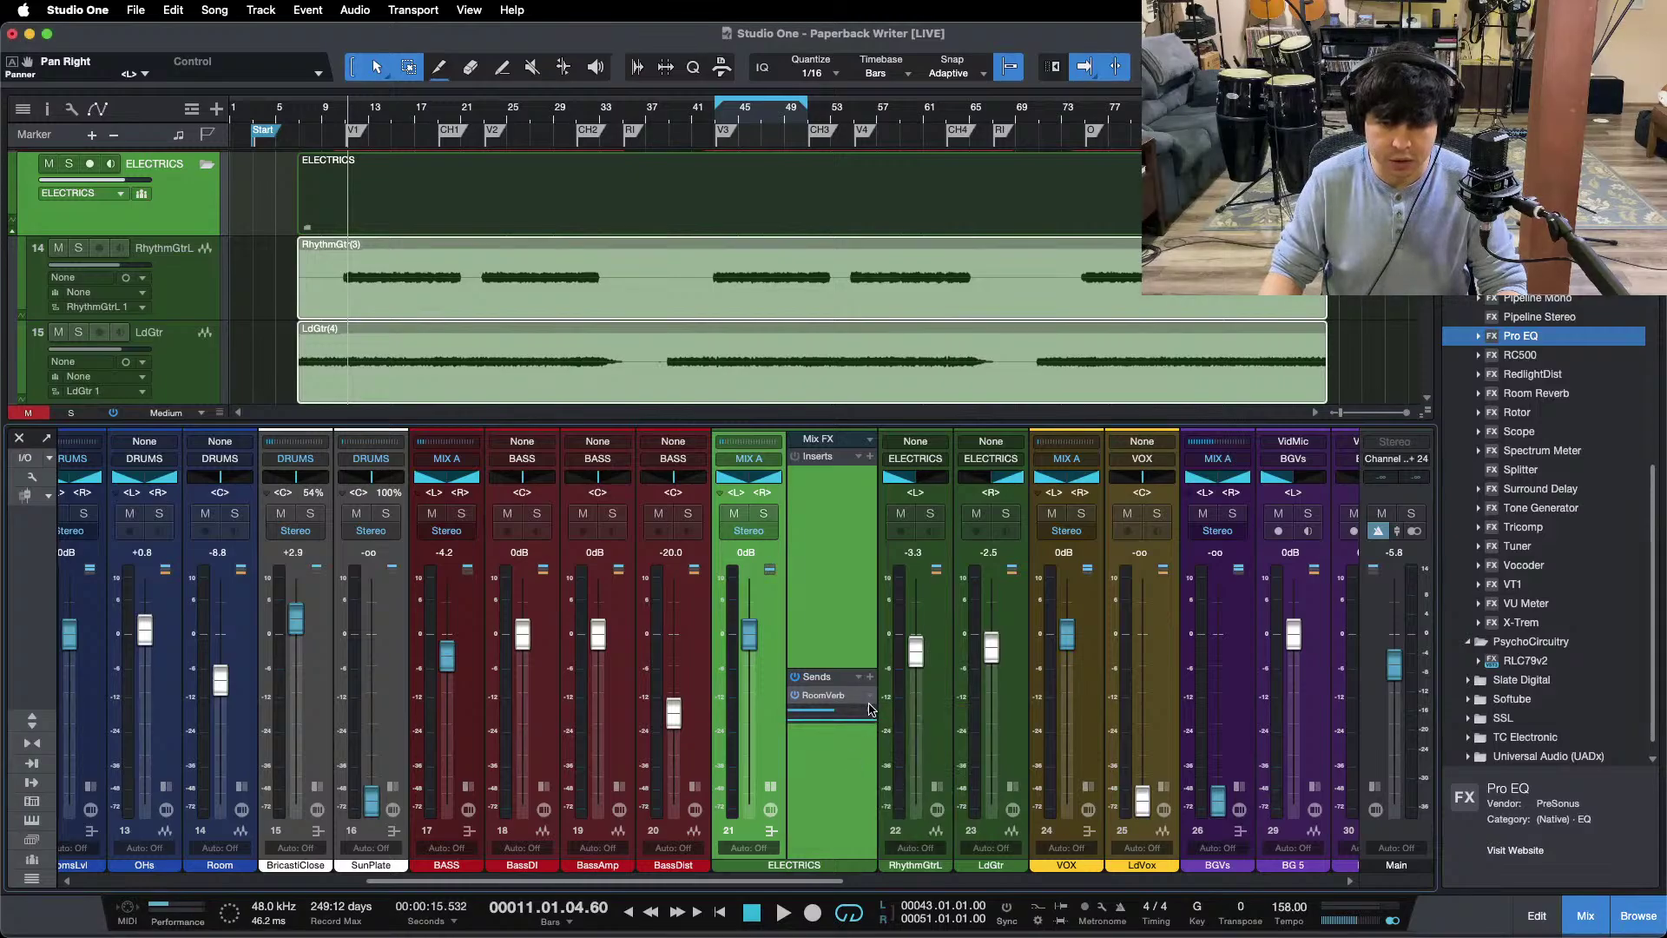
right_click(870, 709)
click(879, 758)
Step: Solo LdGtr and play from just before the third verse to audition its reverb, showing the RoomVerb bus
click(930, 515)
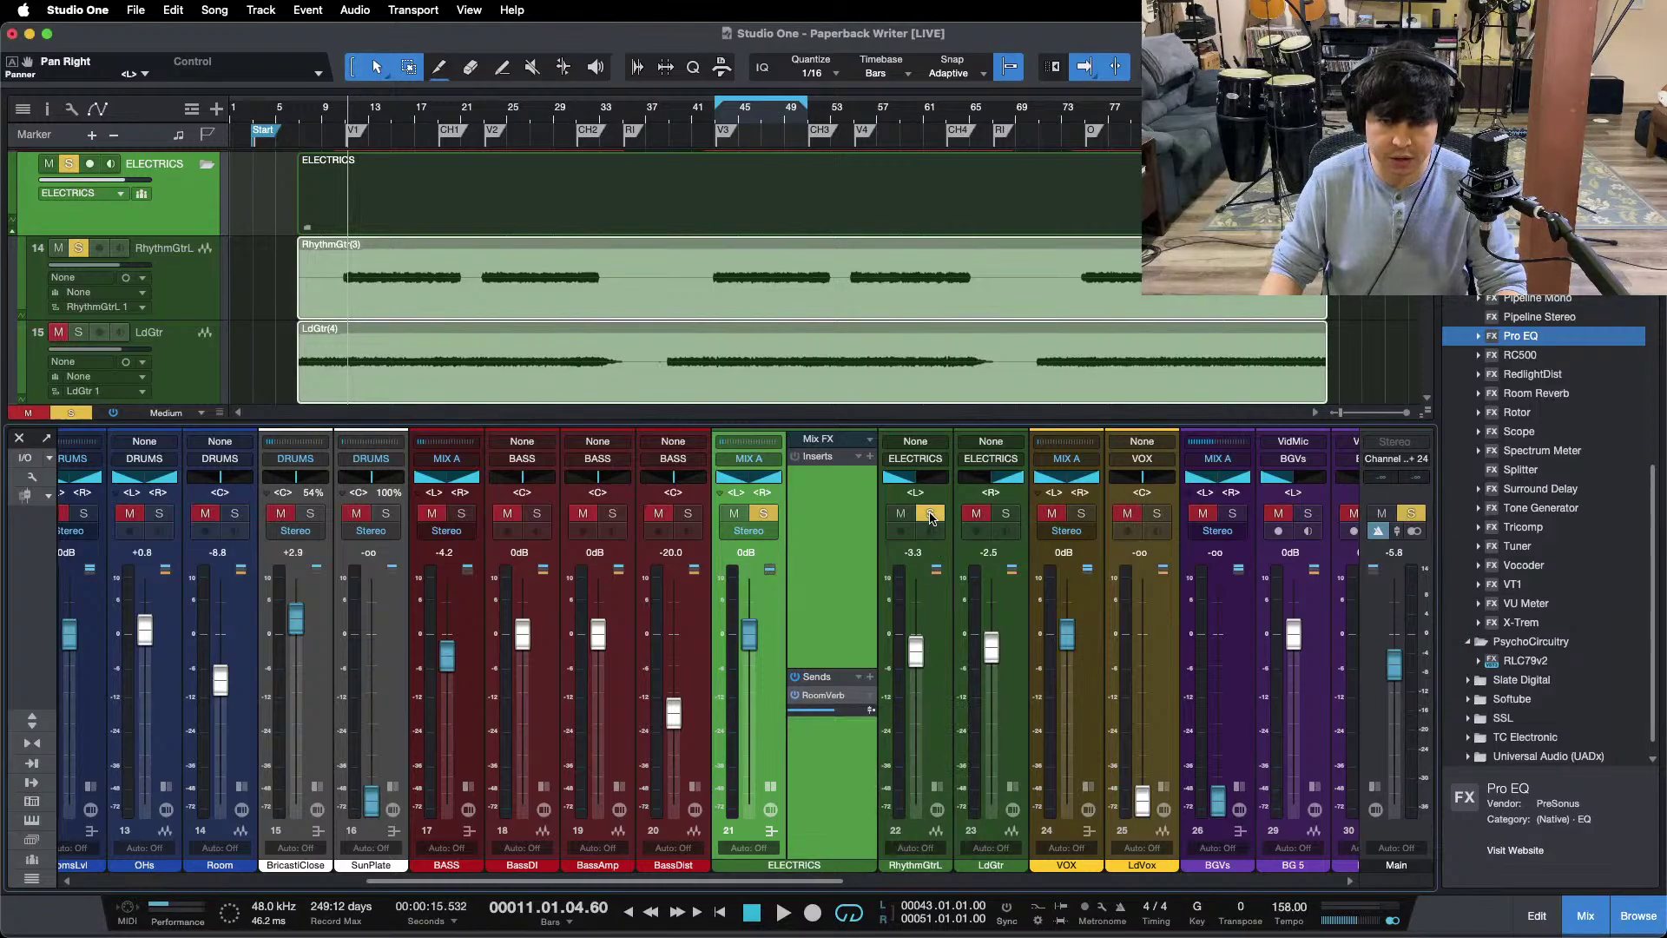
click(997, 514)
click(663, 116)
key(space)
drag(752, 882, 1245, 882)
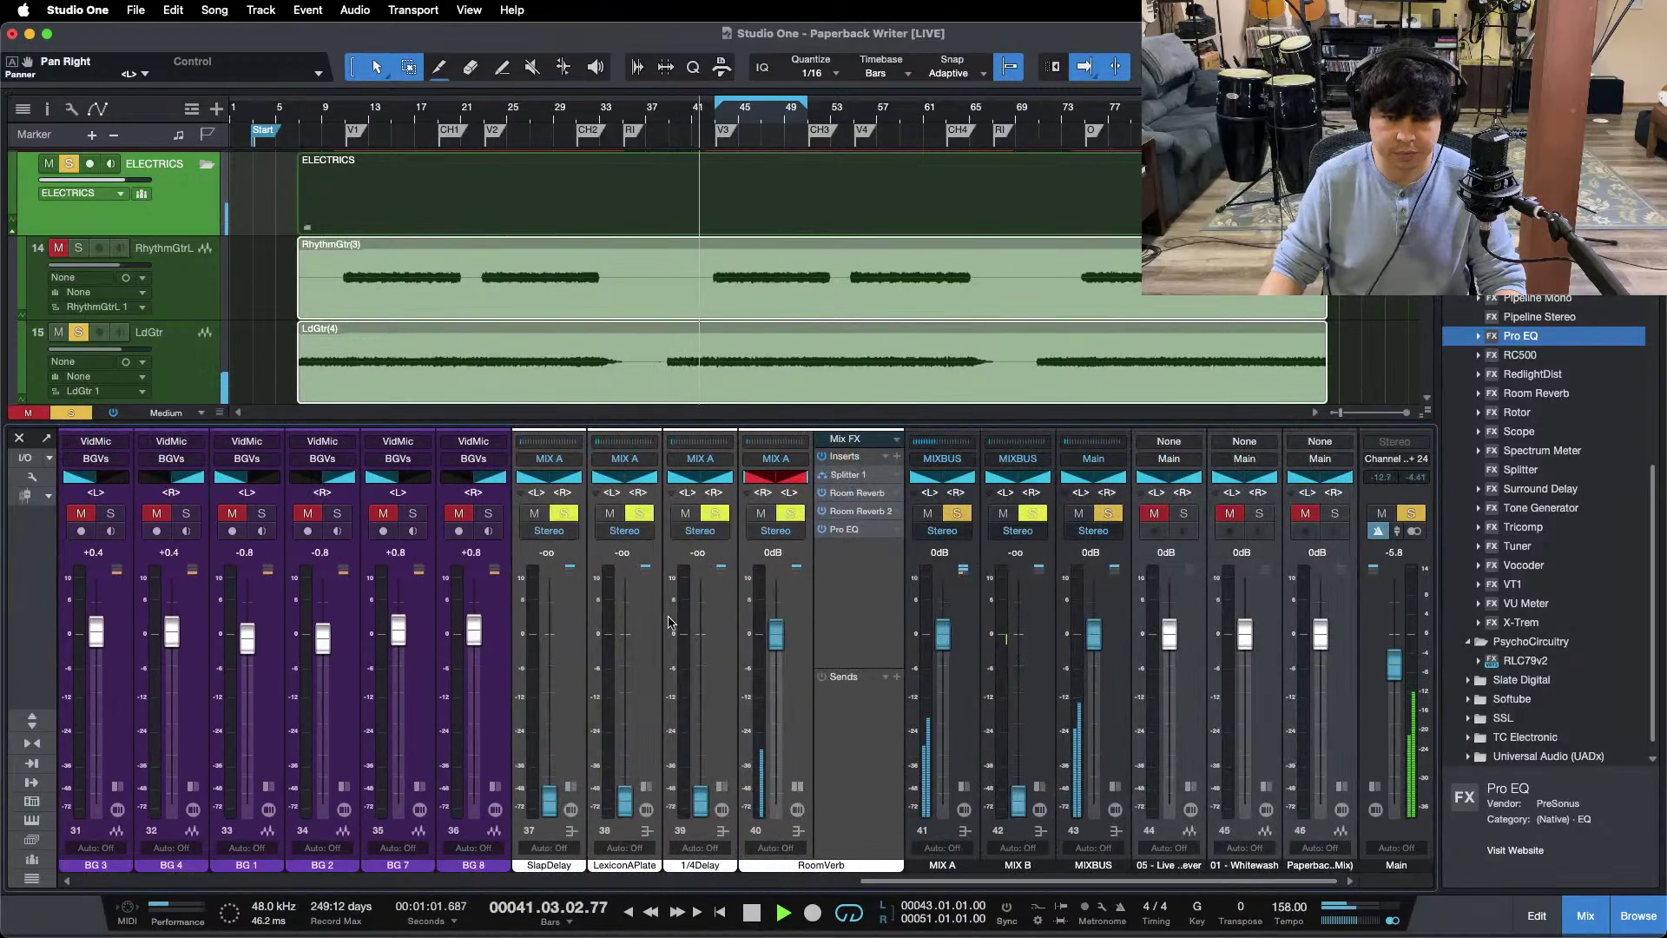
Step: Try a higher RoomVerb level and reset it to 0 dB, return to bar 6 and pull the fader down to -∞
drag(778, 643, 780, 598)
alt+click(778, 591)
click(289, 113)
drag(779, 639, 763, 936)
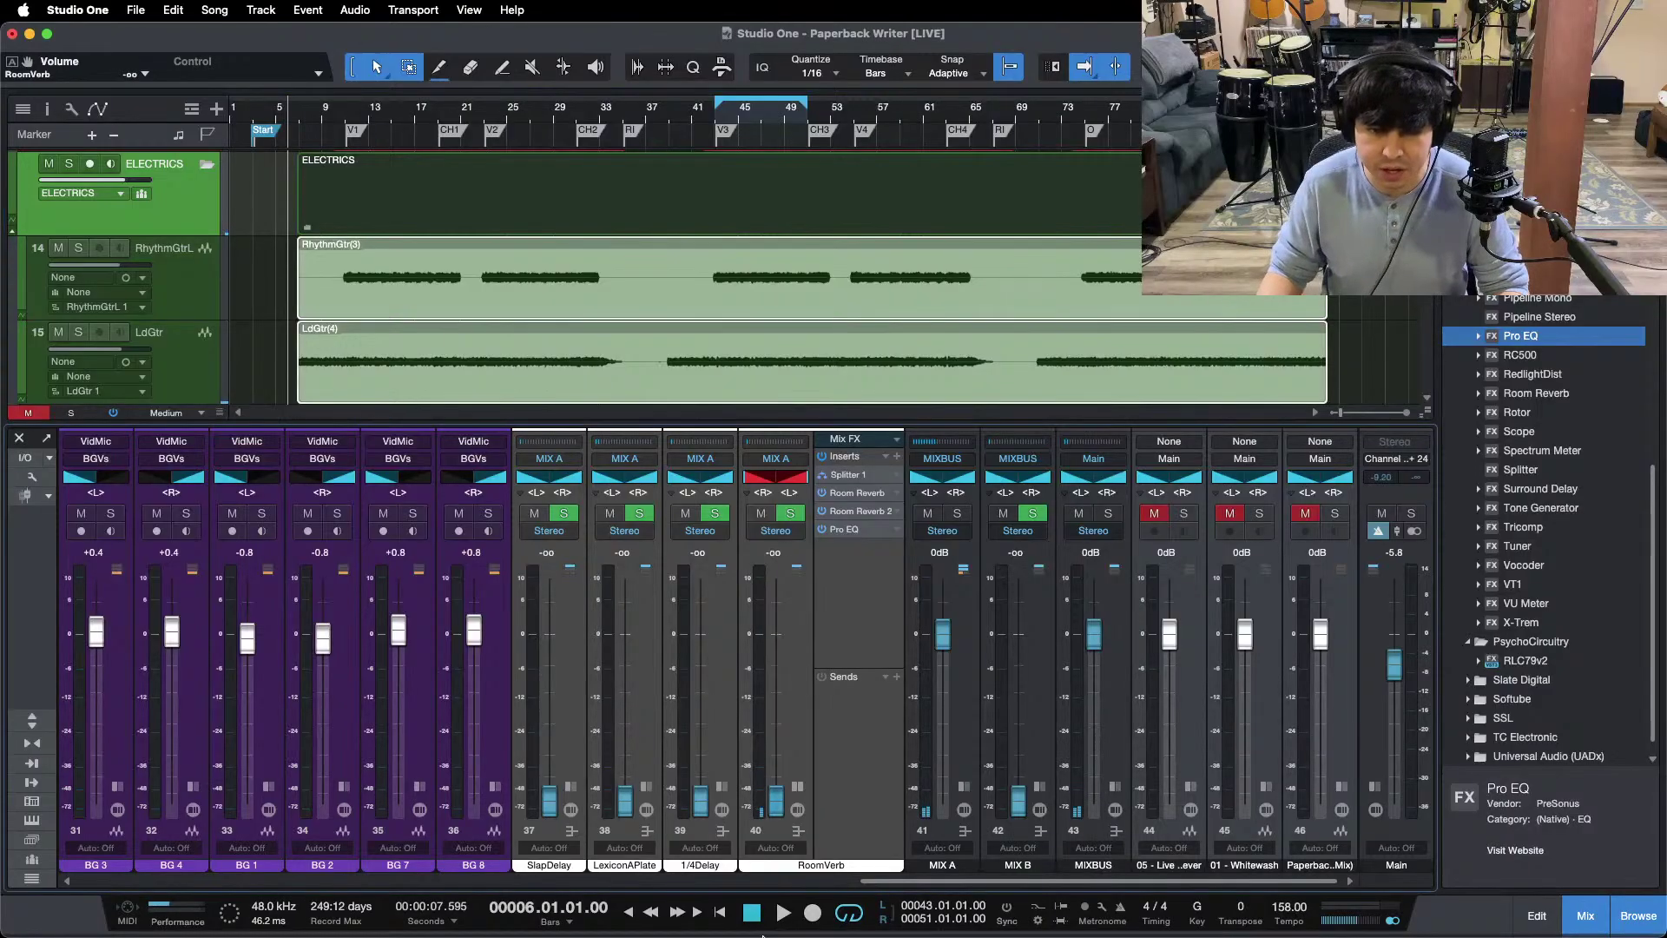
Step: Play from bar 6 and raise the RoomVerb fader from silence to about -5.8 dB
click(797, 787)
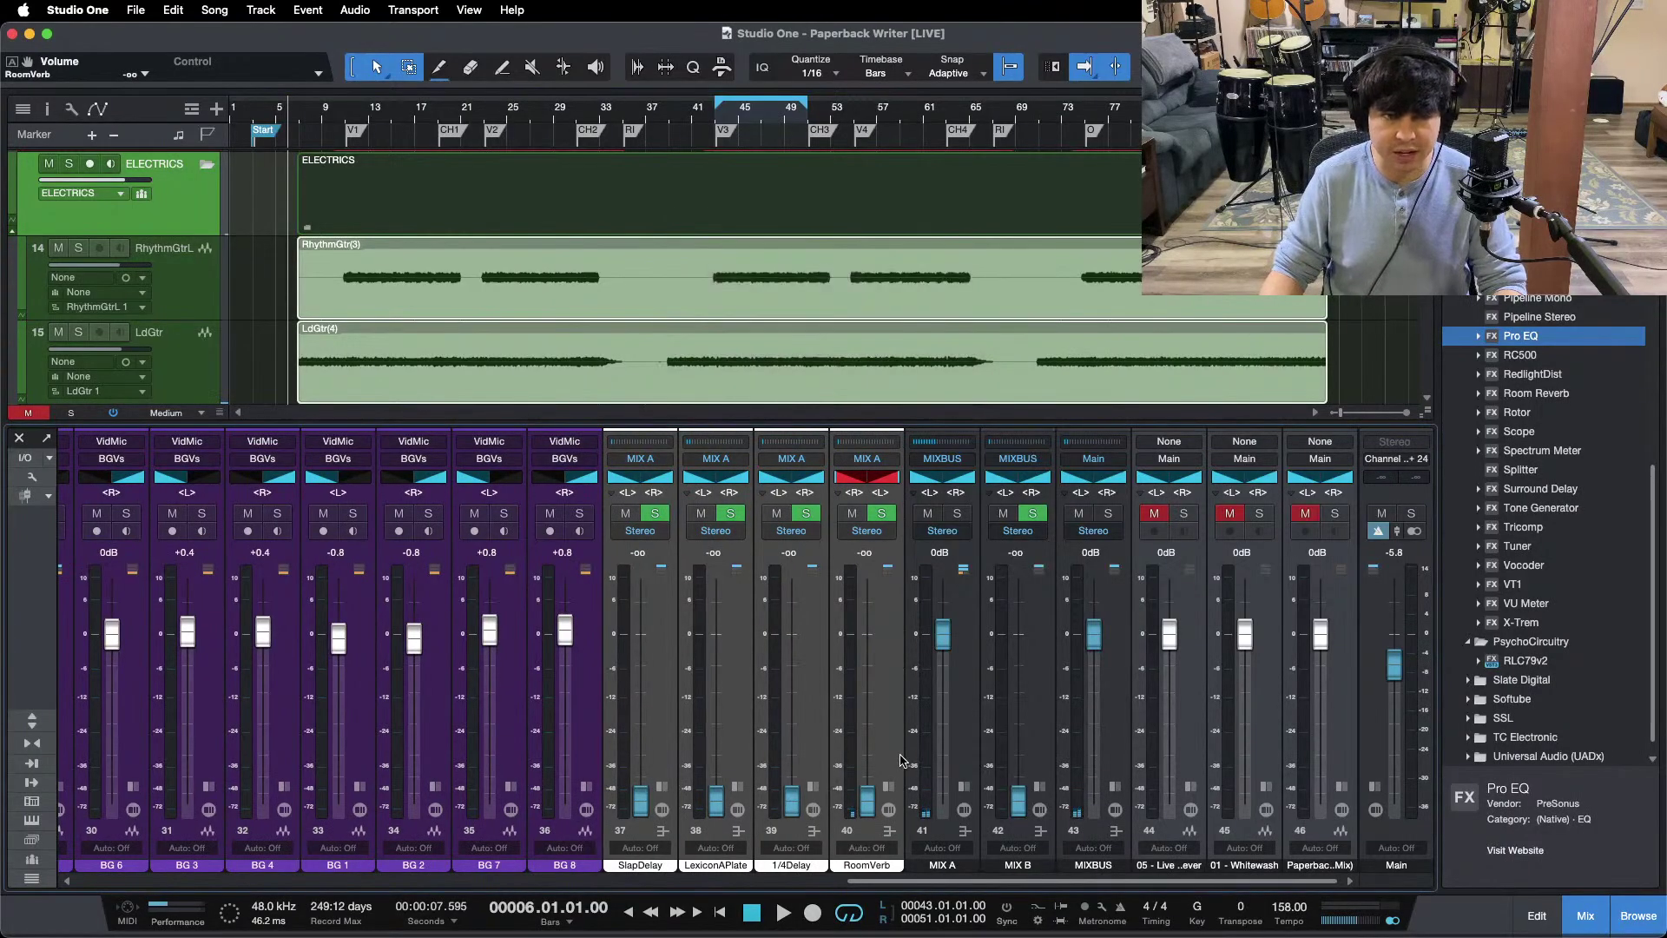
key(space)
drag(876, 806, 871, 723)
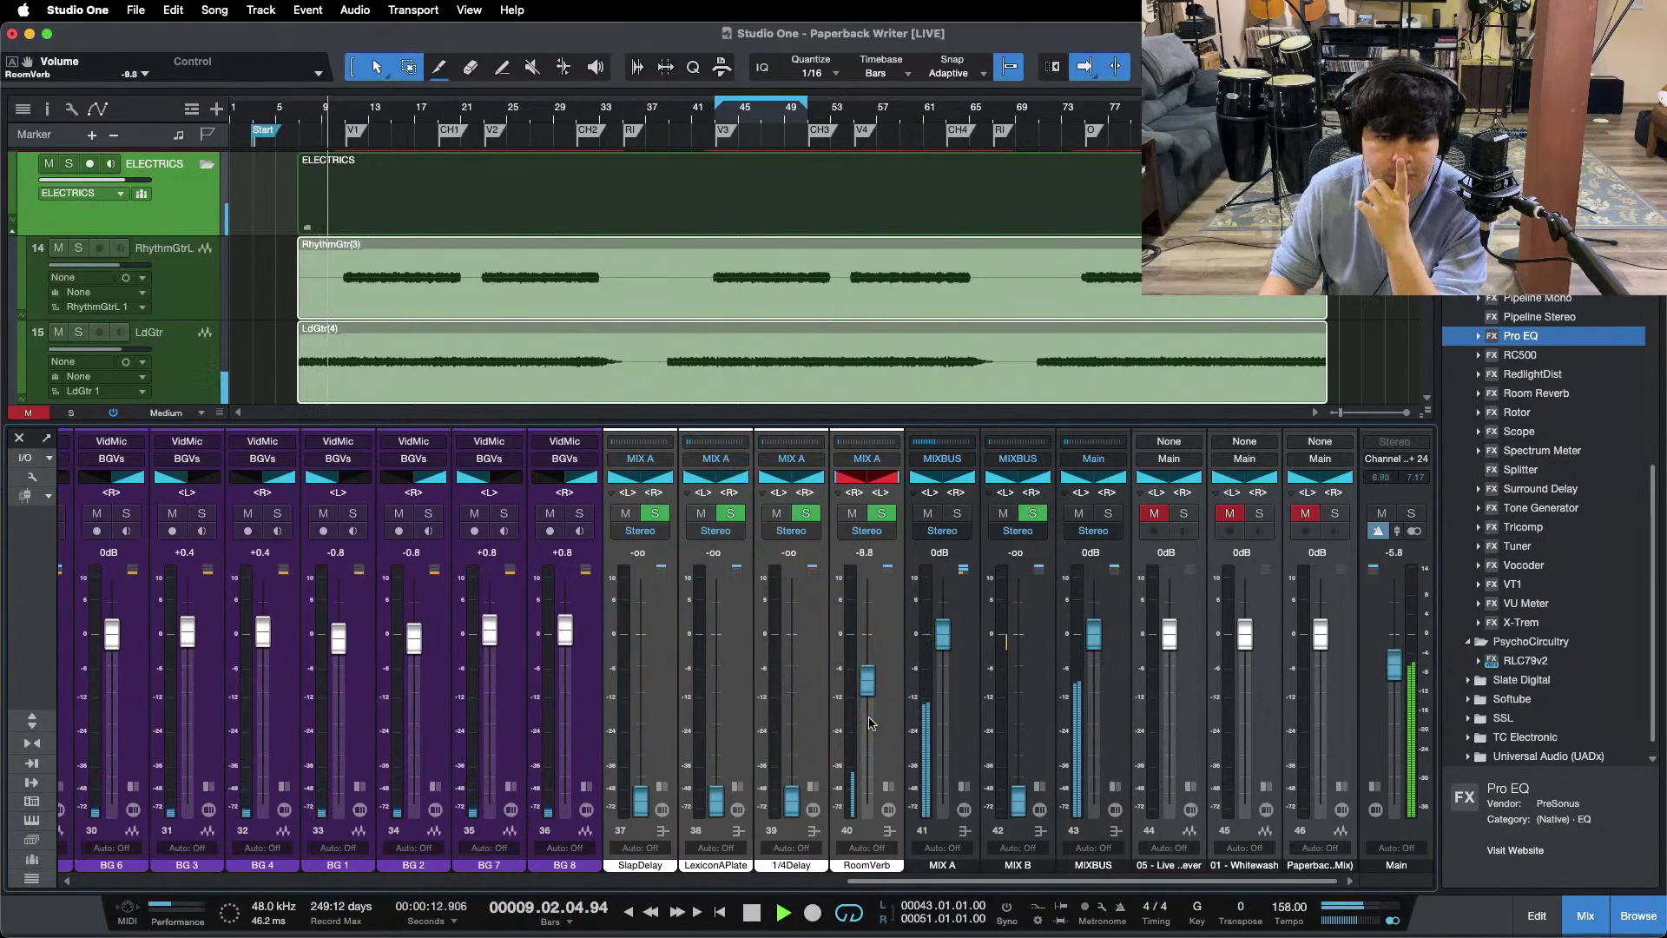
scroll(871, 723, up, 2)
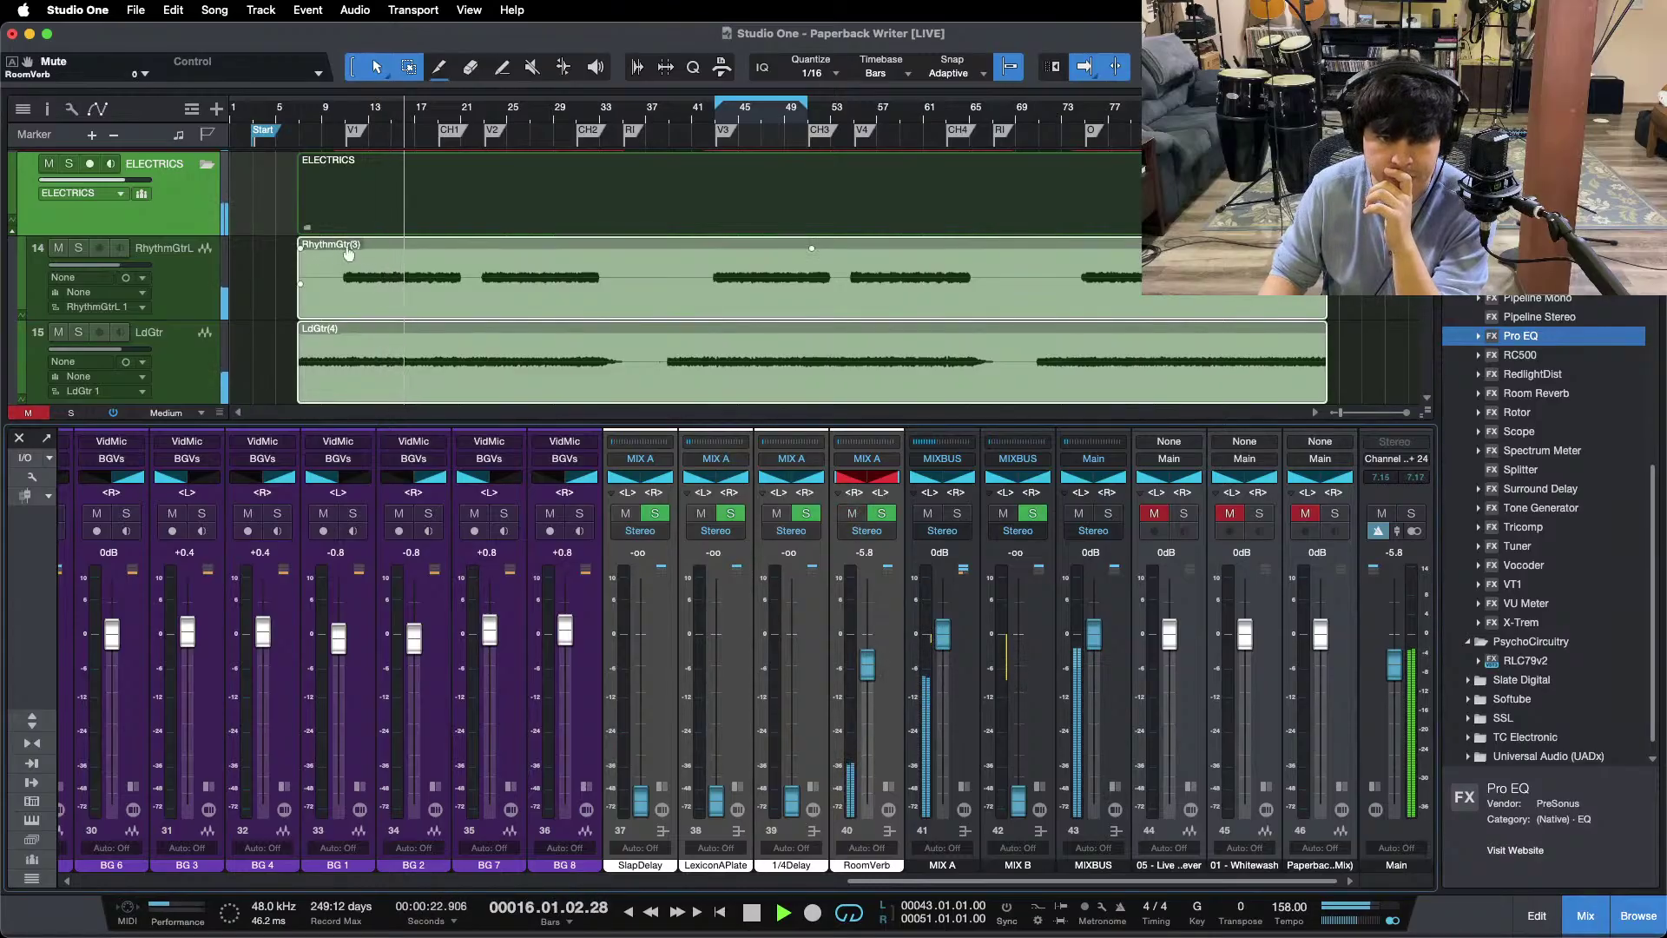
Step: Replay from around bar 6 and raise the RoomVerb level to -5.4 dB
click(288, 115)
drag(287, 115, 373, 161)
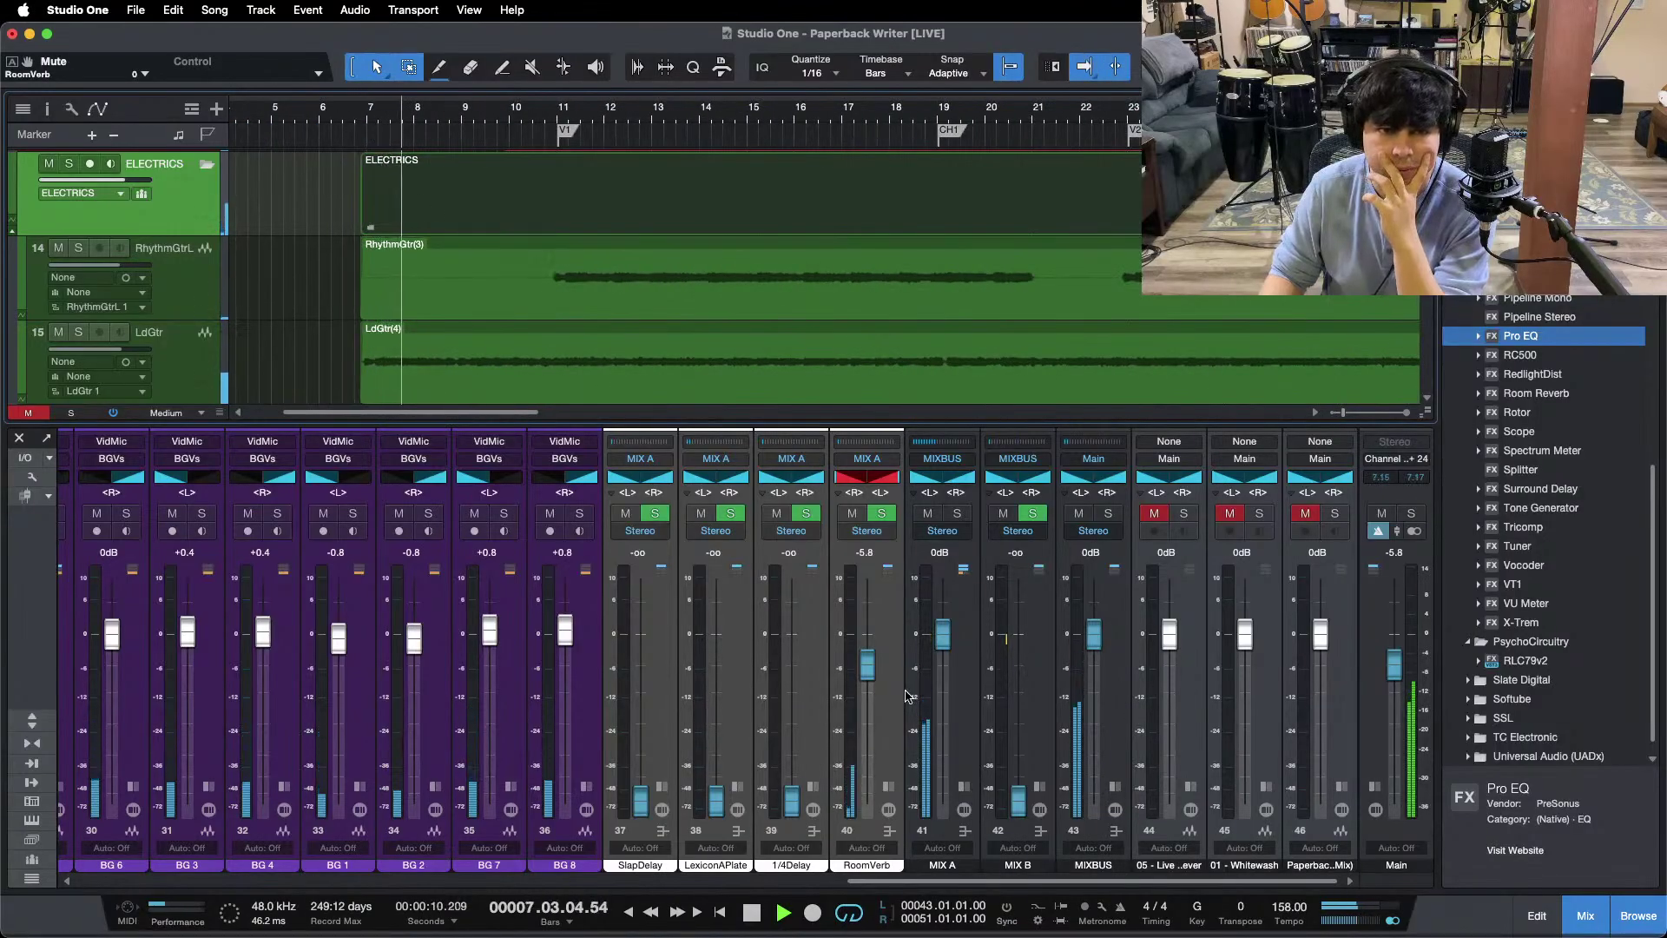
scroll(871, 663, up, 2)
scroll(871, 662, down, 2)
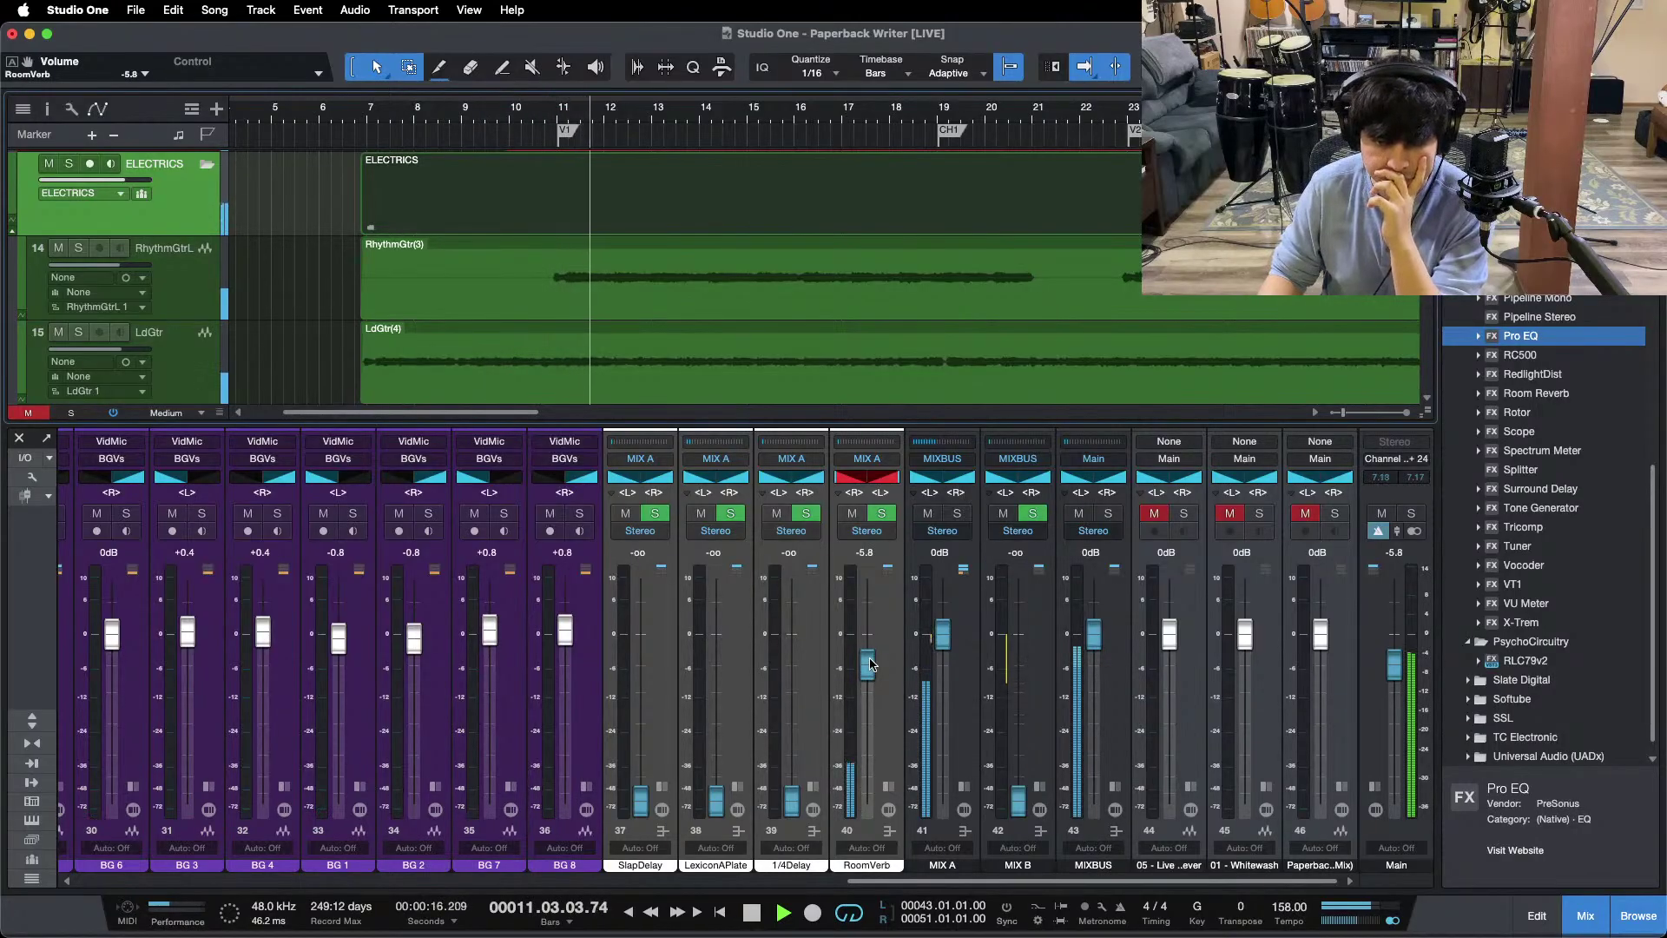
scroll(865, 667, up, 2)
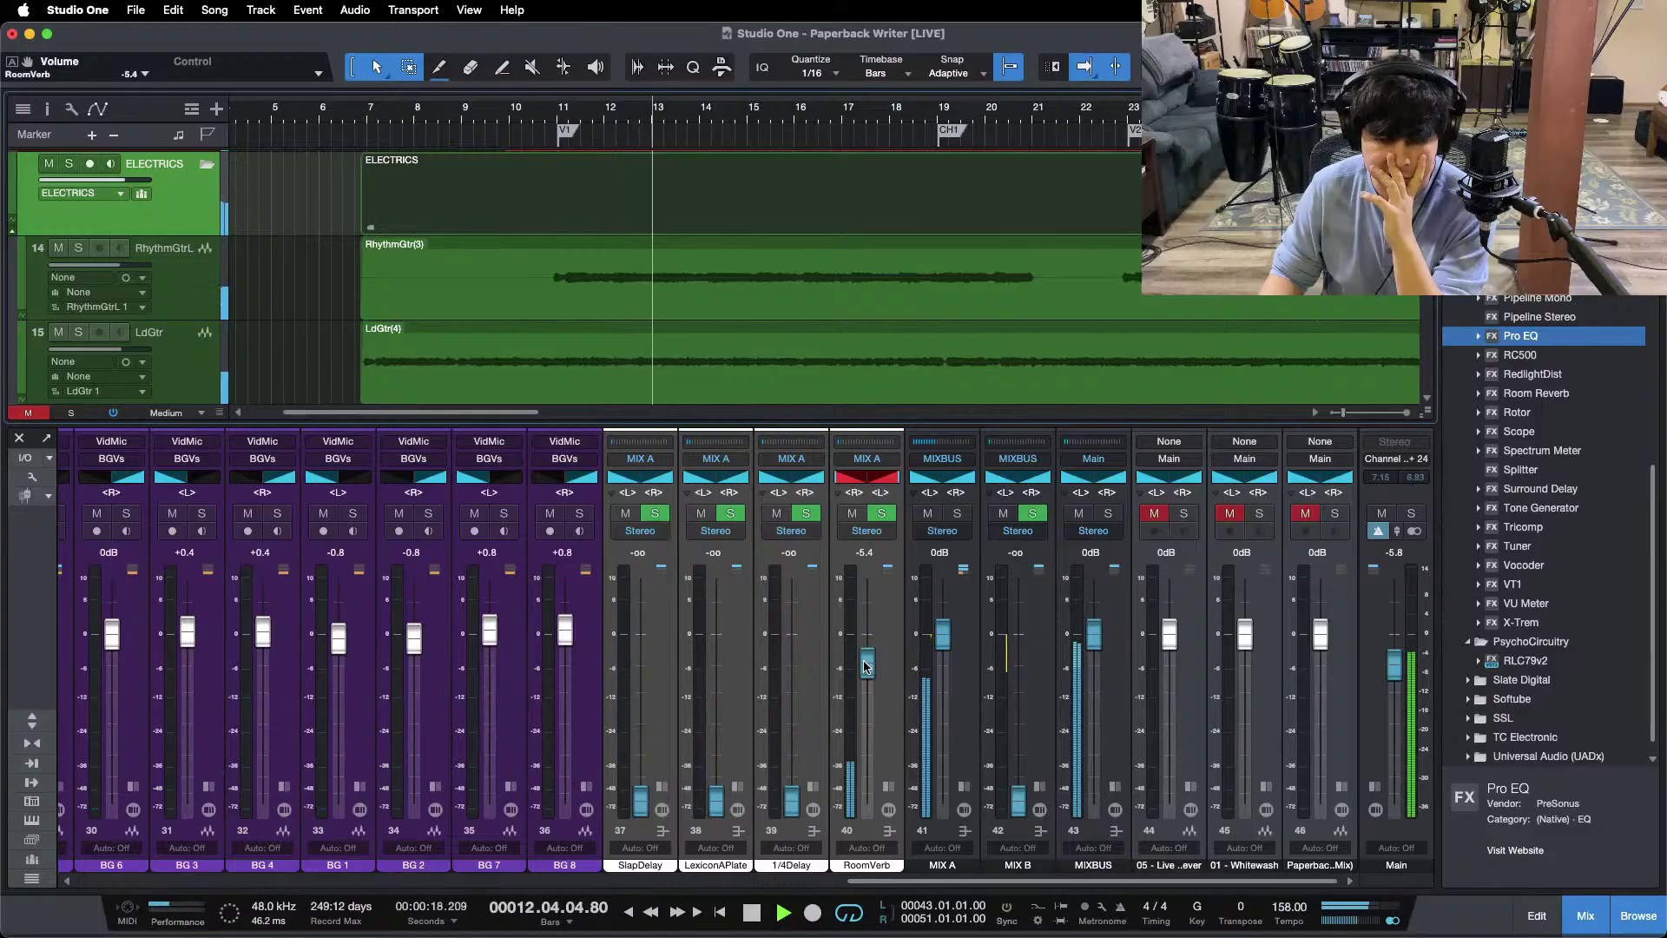
Step: Replay from around bar 5, set RoomVerb to -5.0 dB, and mute and unmute it to compare the guitars with and without reverb
click(289, 115)
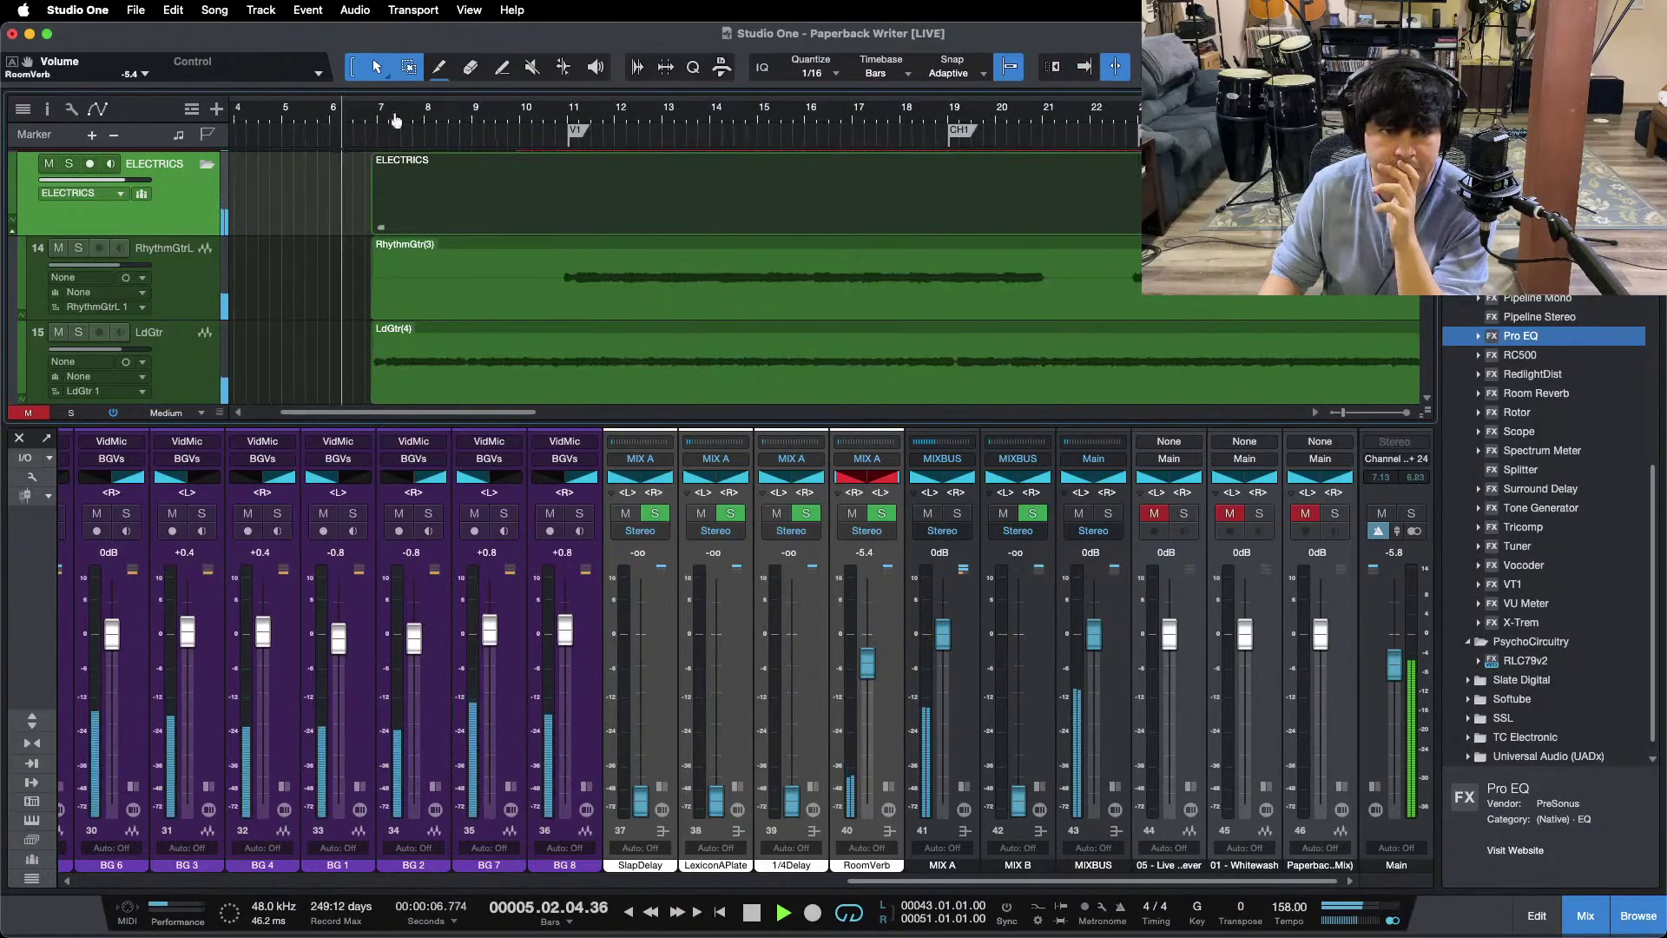
key(w)
key(w)
key(w)
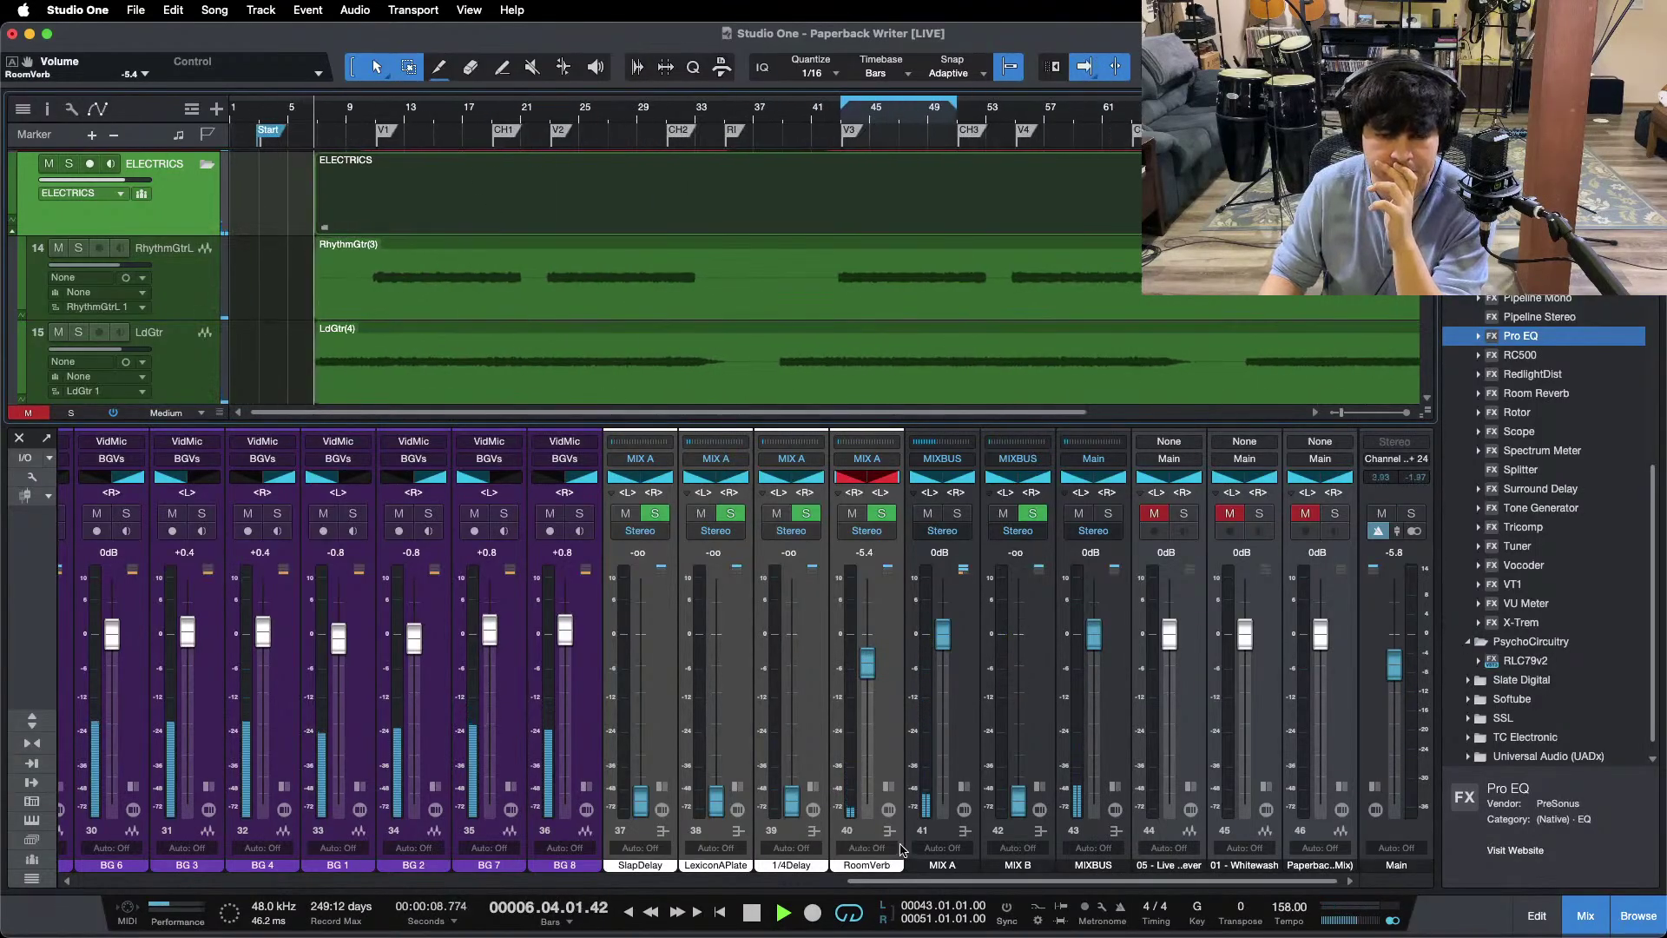
mouse_move(895, 888)
mouse_down()
mouse_move(350, 888)
mouse_move(921, 887)
mouse_up()
drag(879, 665, 873, 658)
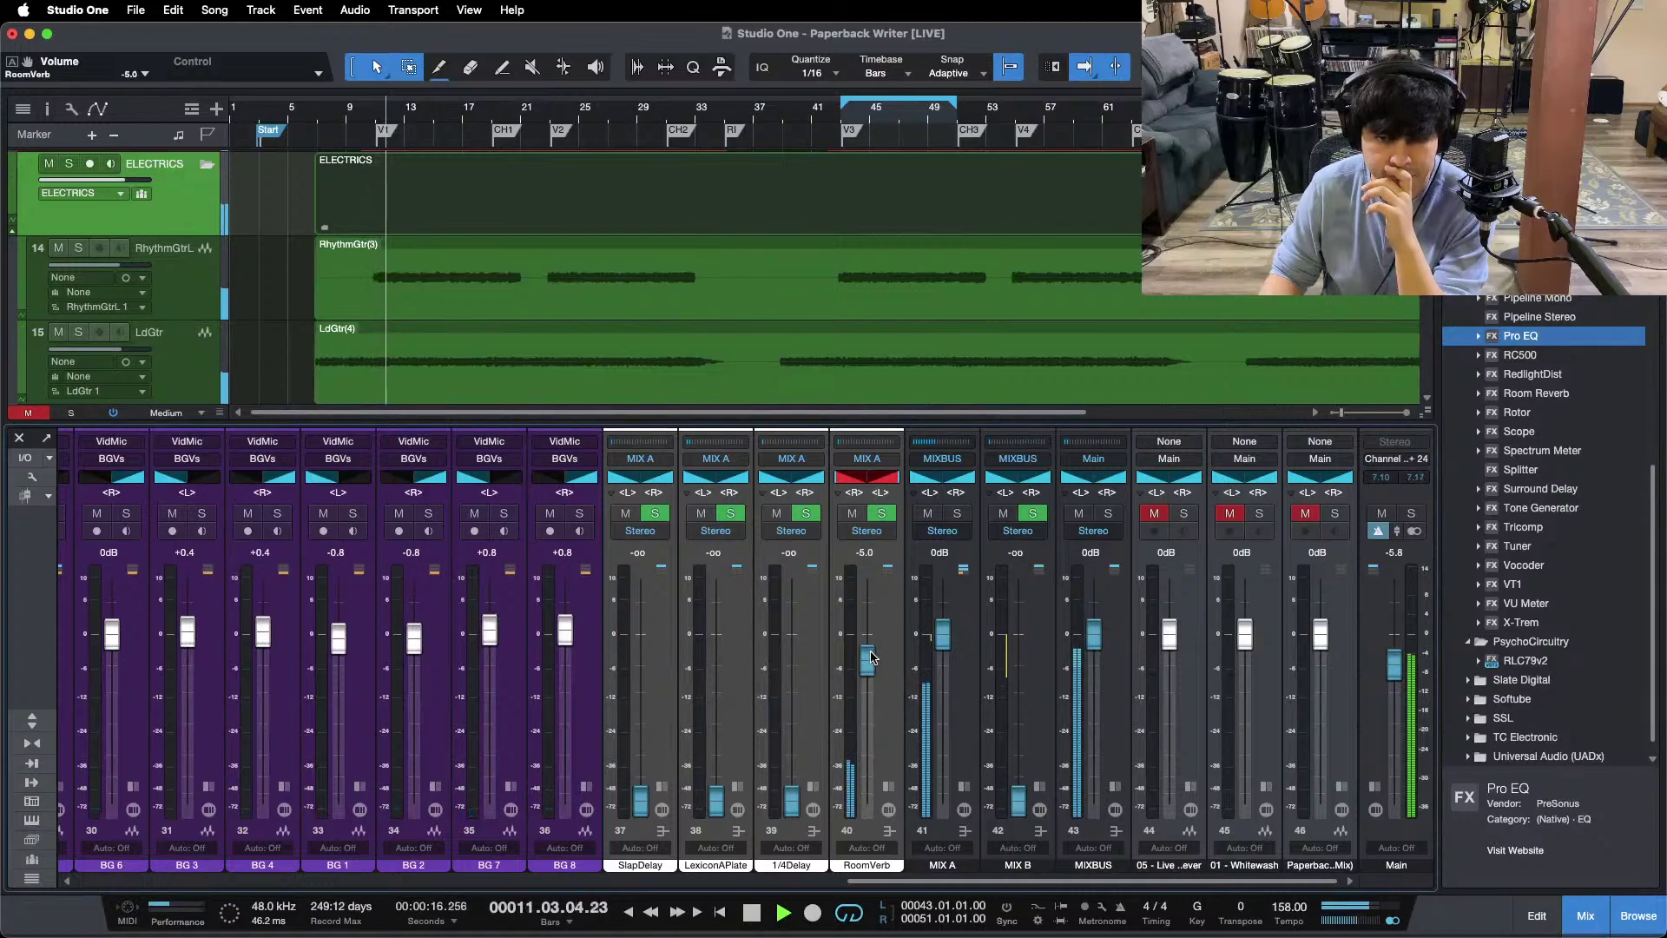
click(854, 514)
click(854, 515)
Step: Reset the LdVox fader to 0 dB, show its inserts, solo the channel and stop playback
drag(961, 892, 608, 879)
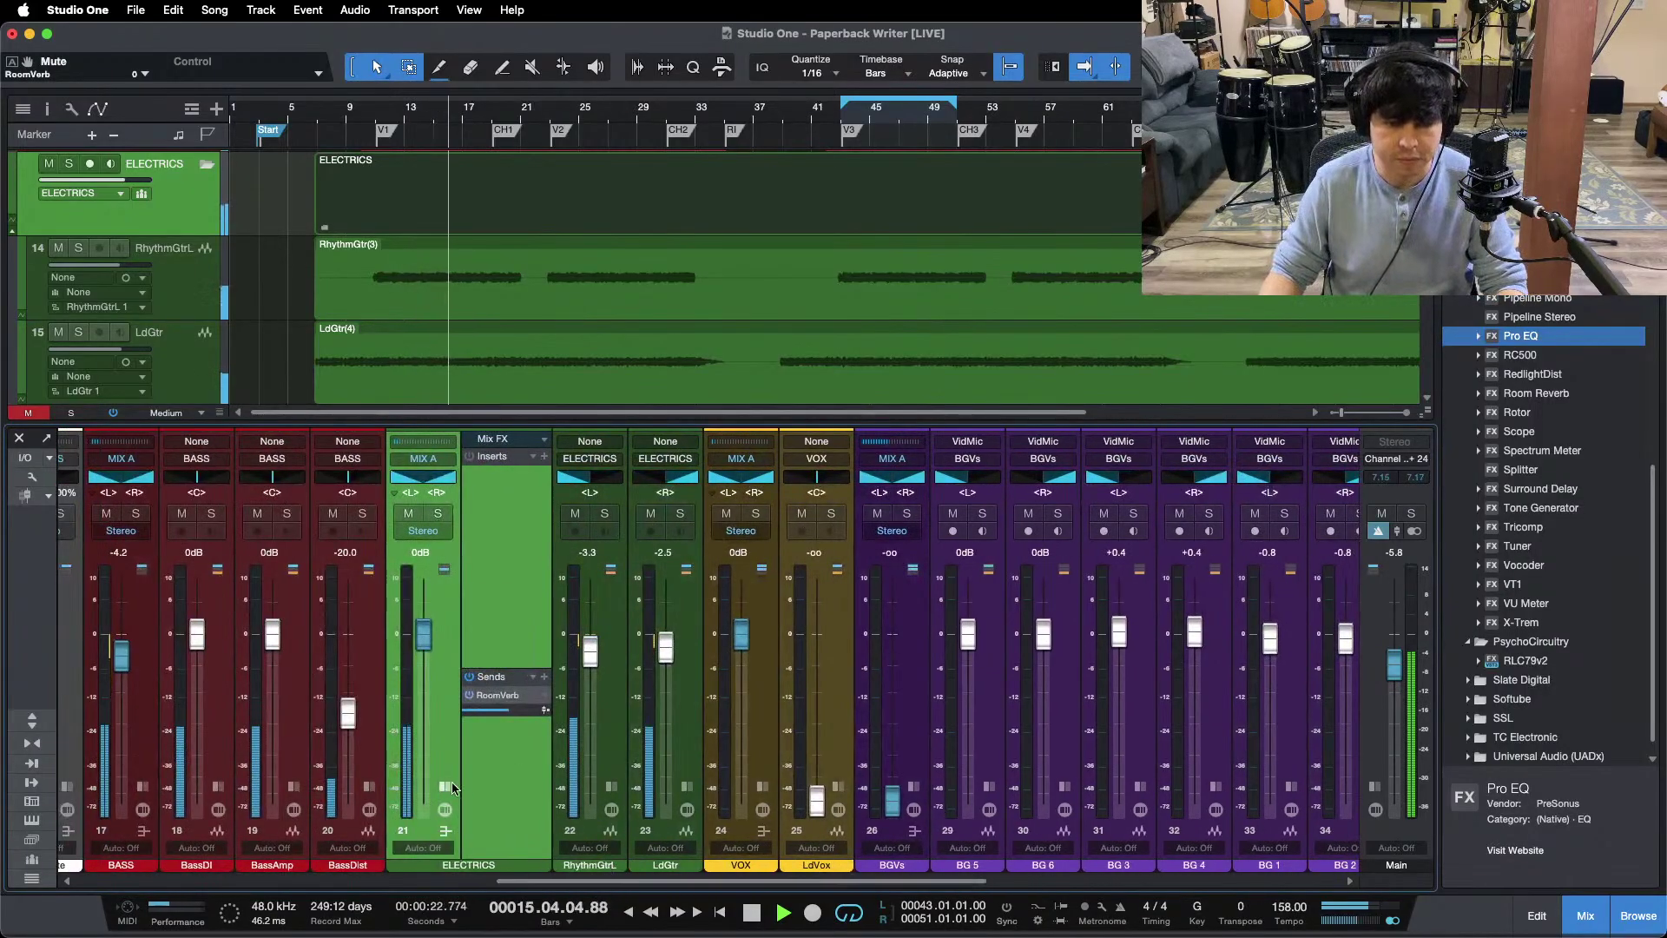
key(F3)
scroll(760, 477, down, 2)
scroll(760, 477, down, 3)
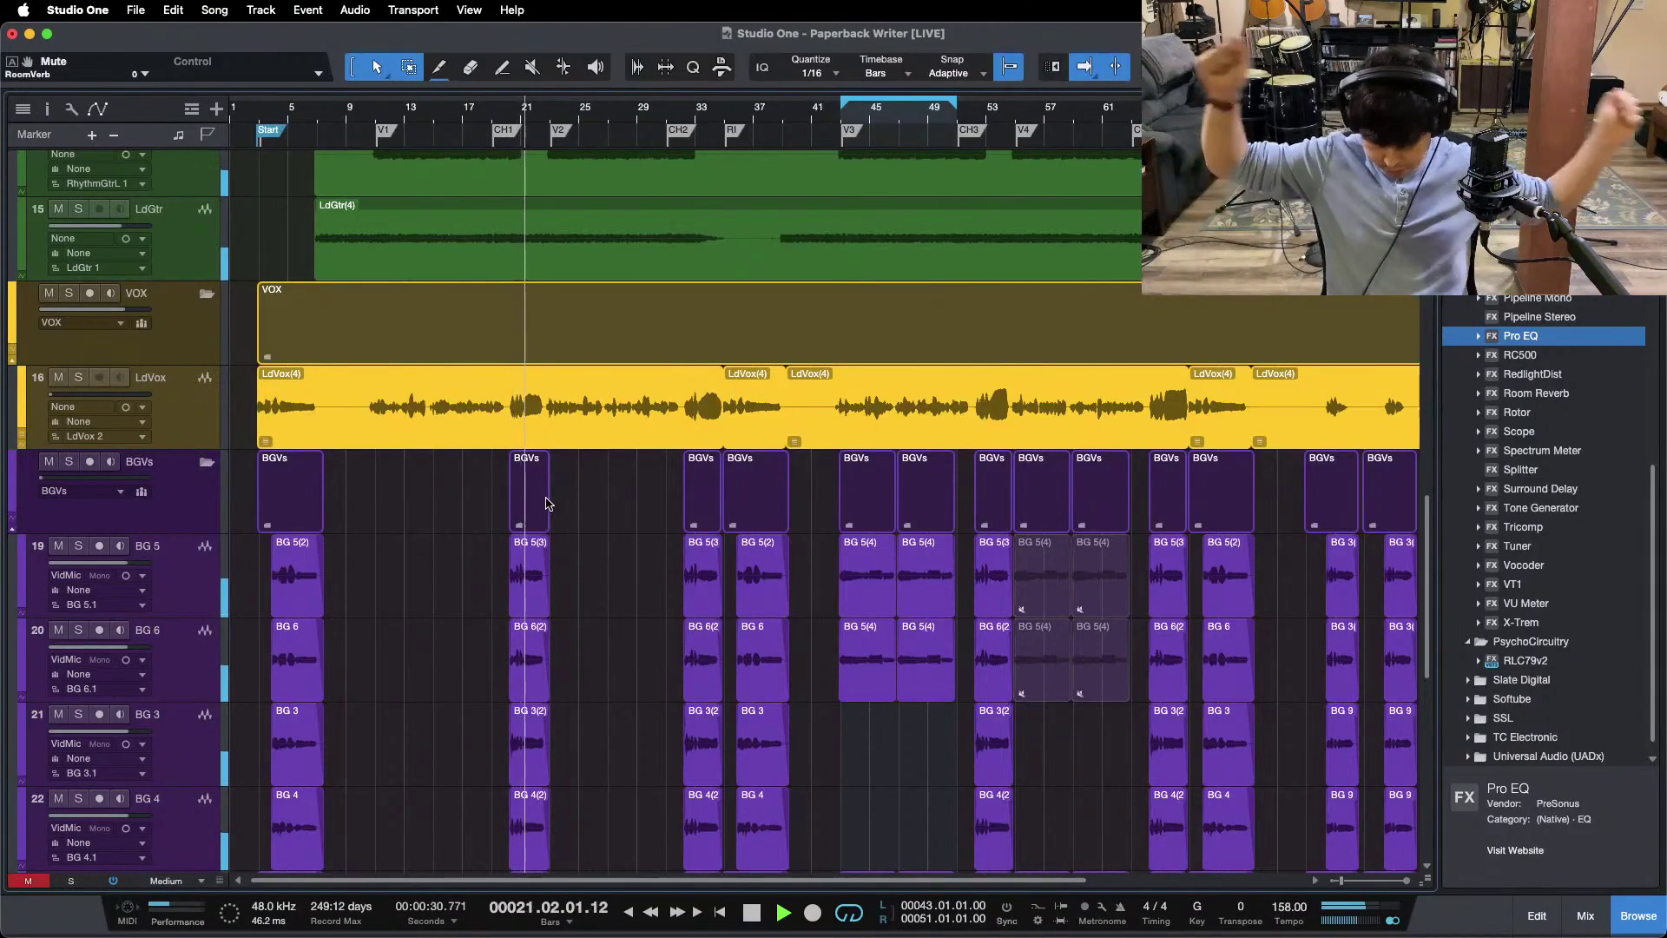
click(904, 899)
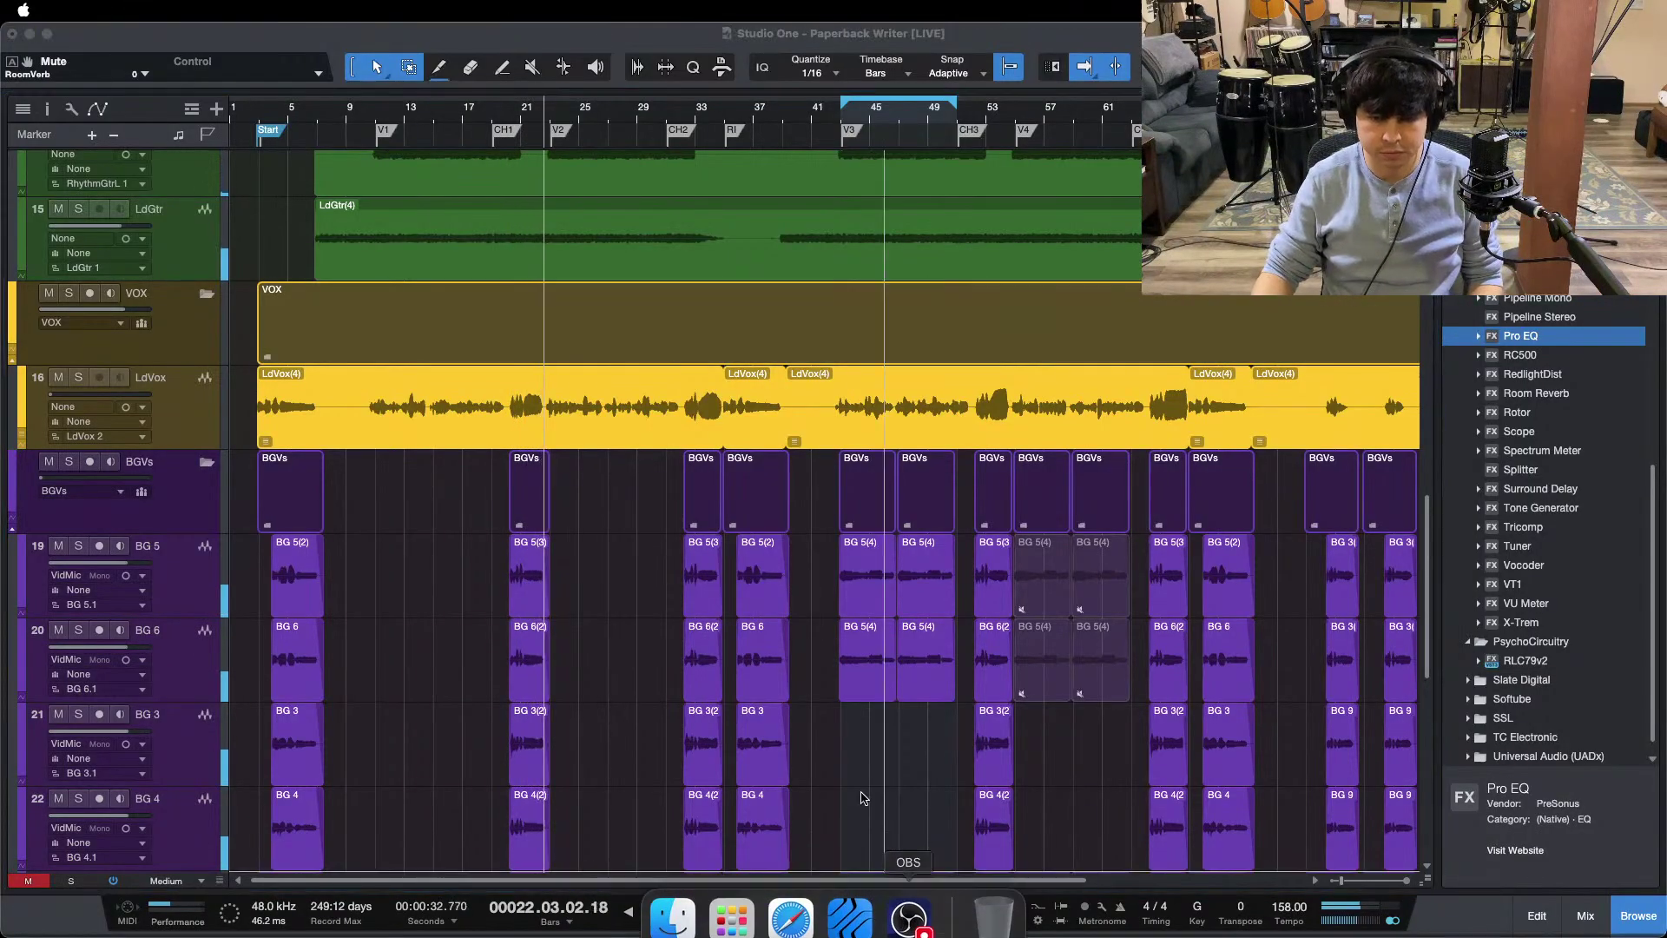
click(1552, 869)
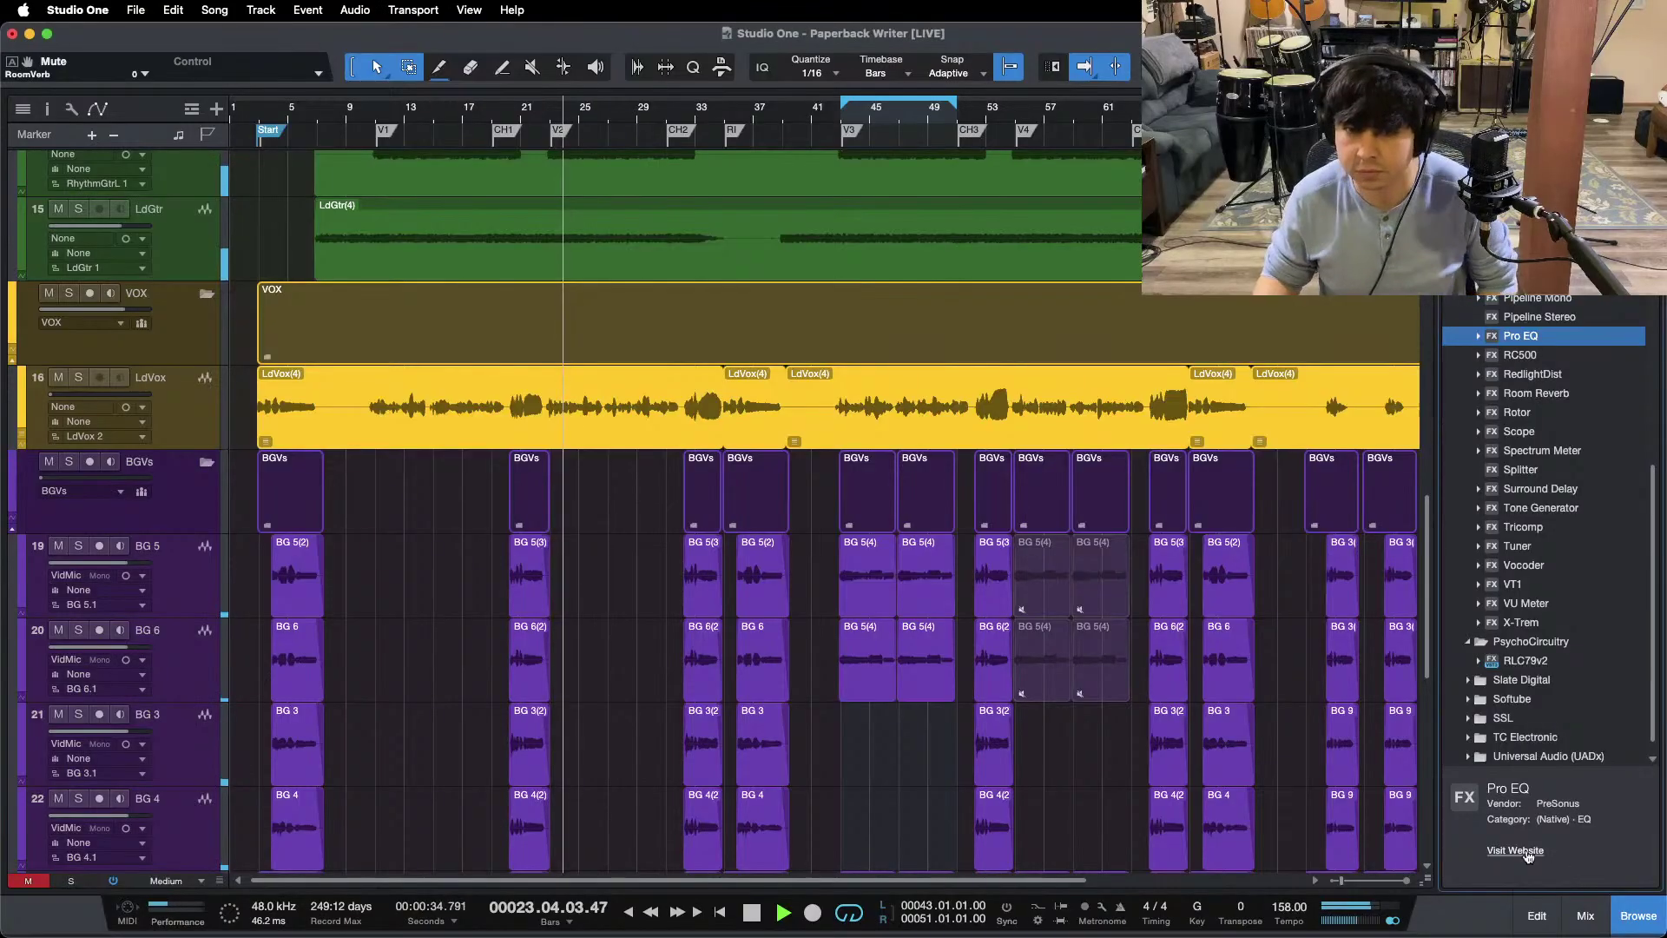
key(F3)
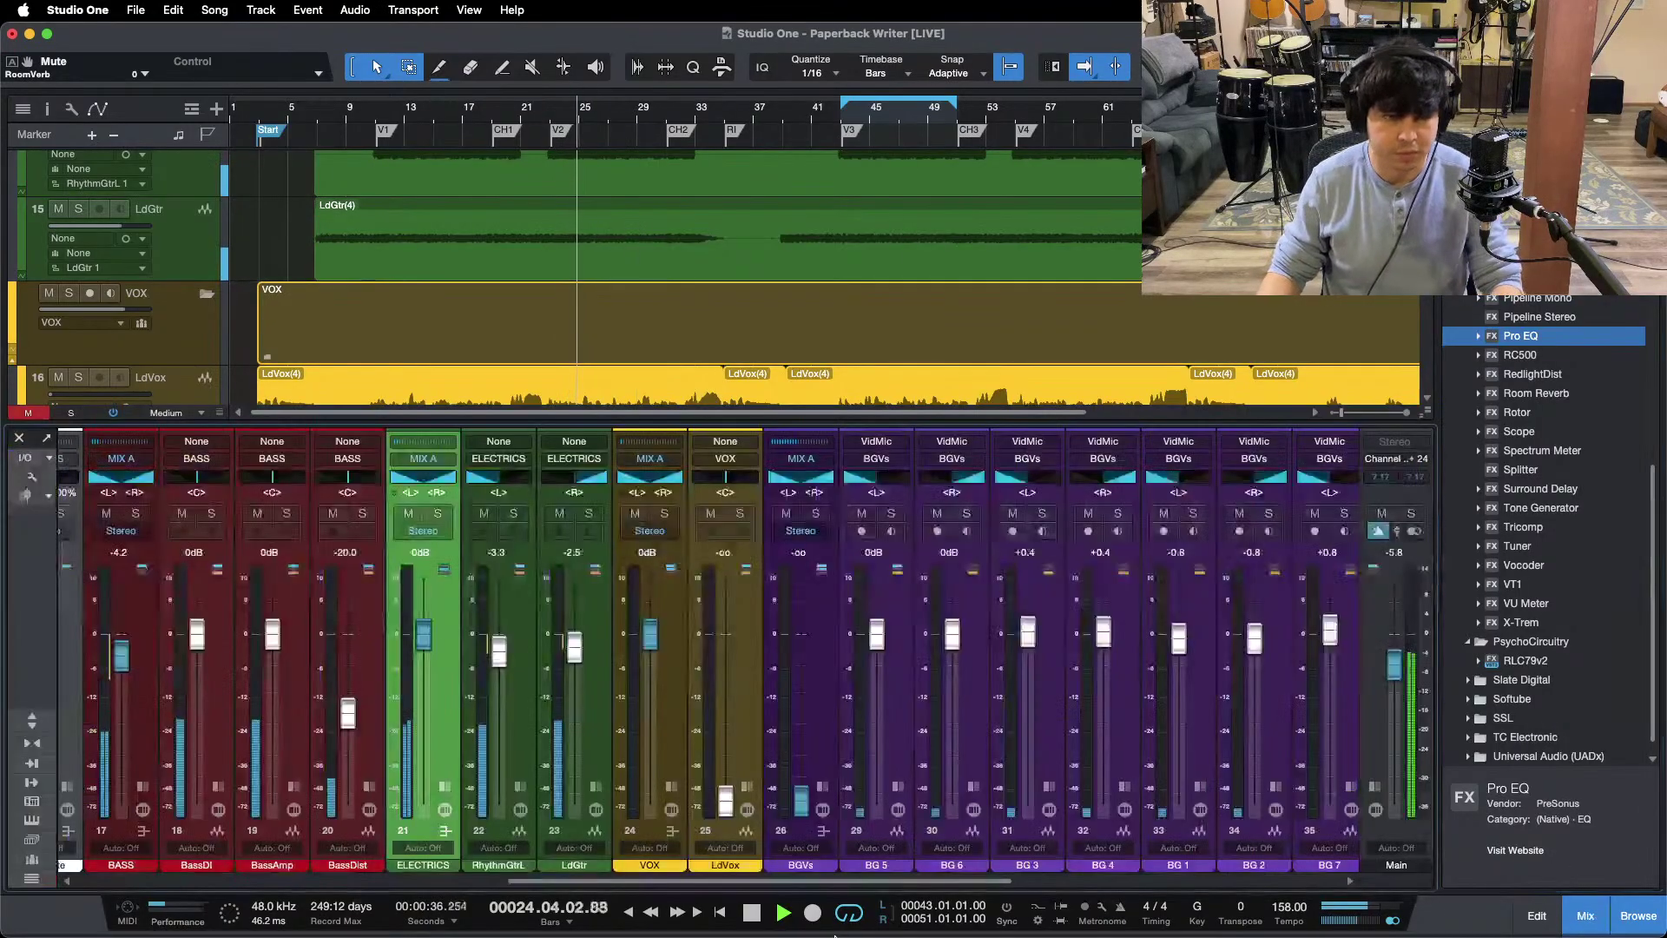
alt+click(725, 801)
click(747, 786)
key(s)
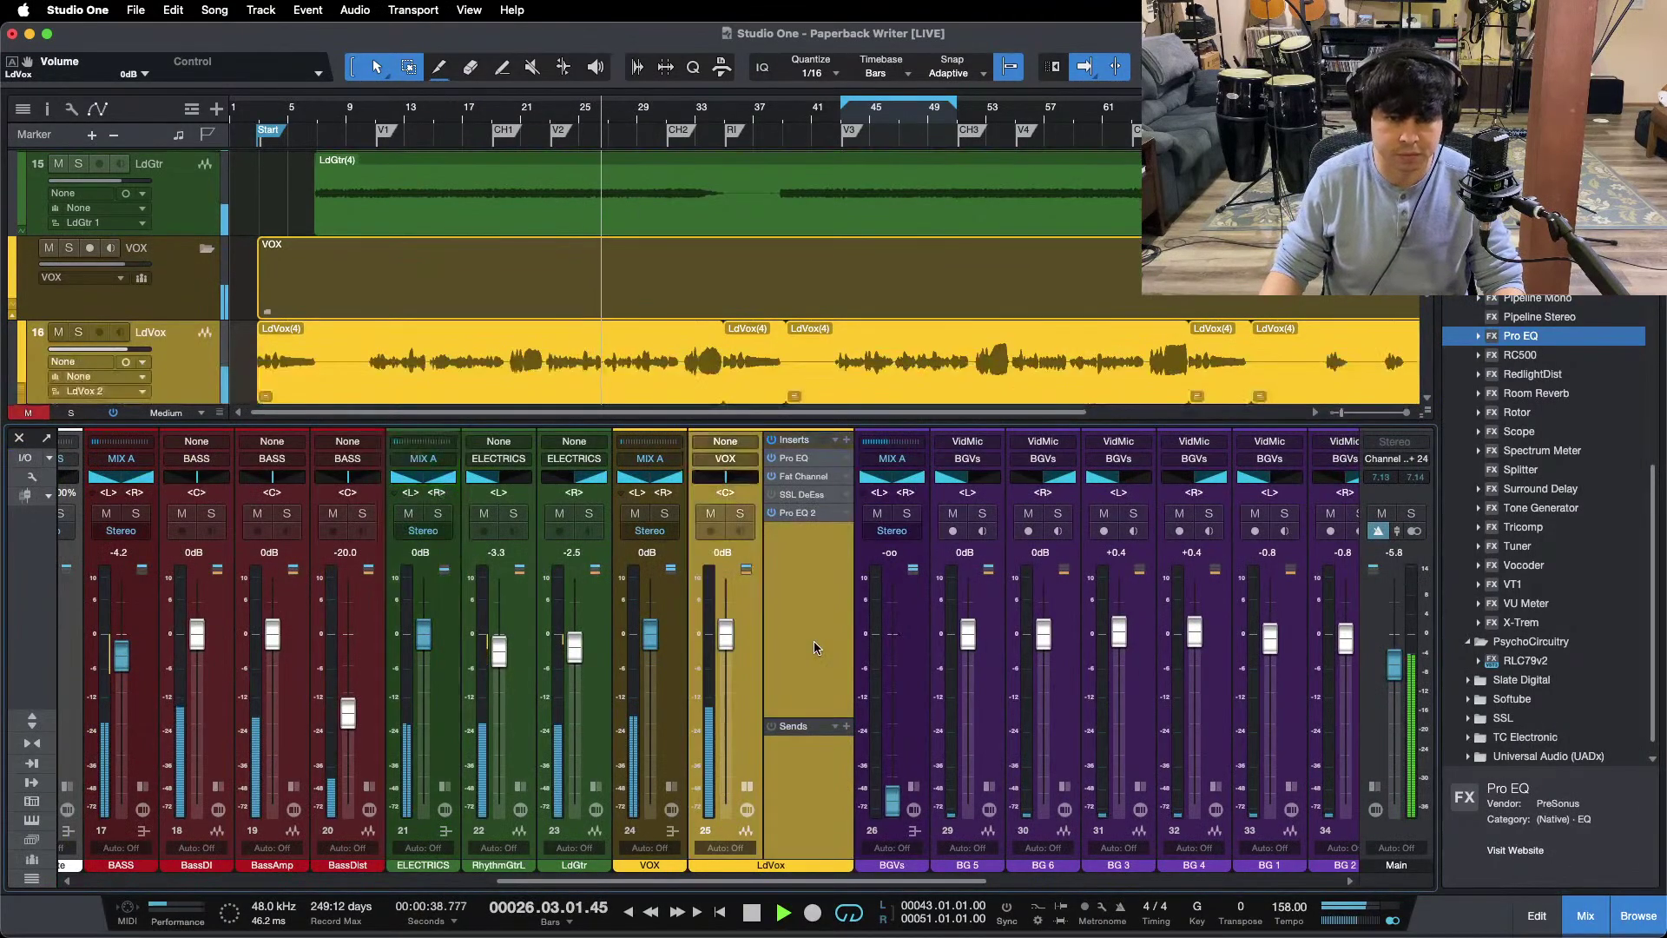
key(space)
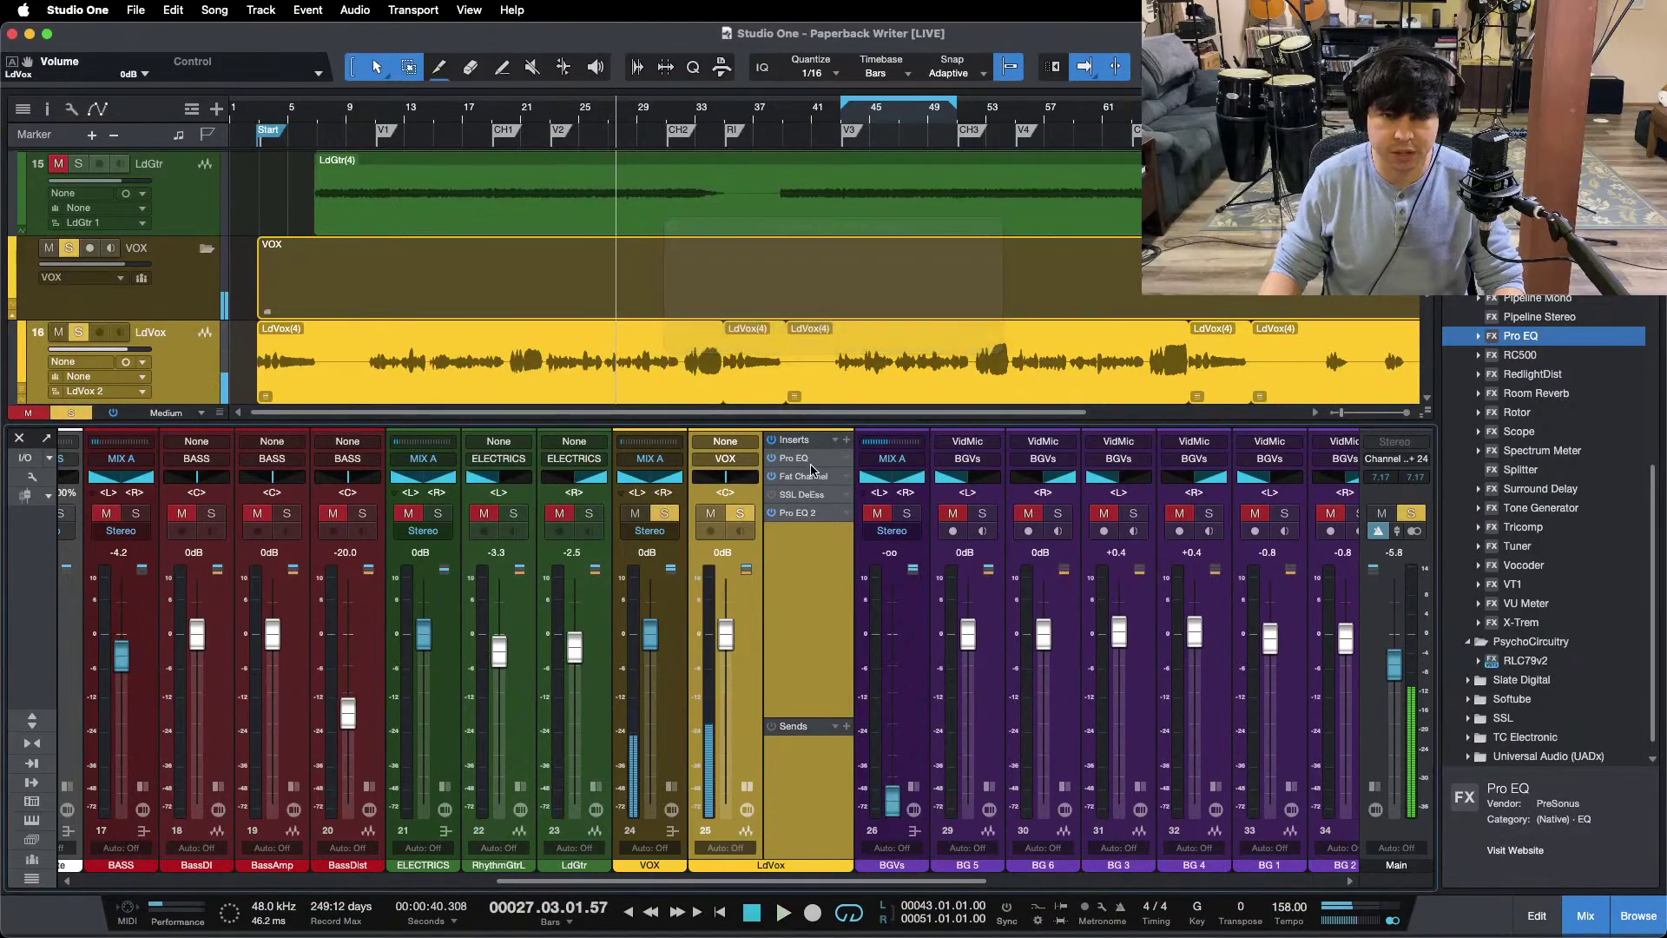
Step: Open the first Pro EQ on LdVox, save the song and play the soloed vocal from just before the second verse
click(793, 458)
drag(966, 360, 851, 570)
scroll(618, 324, down, 1)
key(super+s)
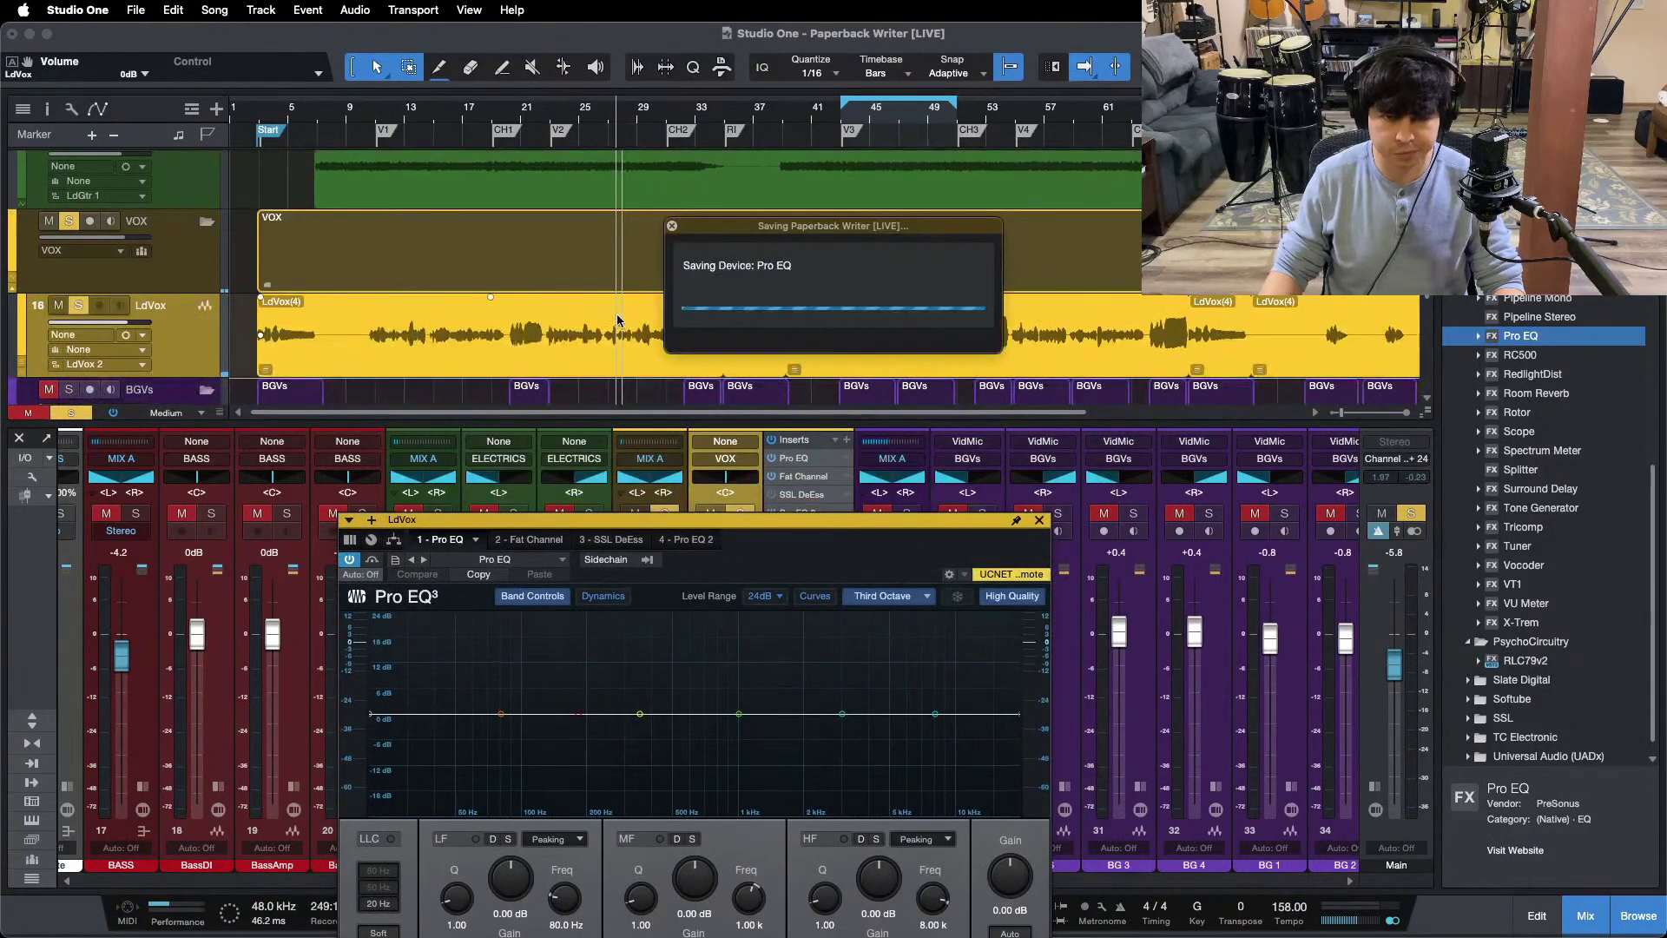
mouse_move(642, 139)
mouse_down()
mouse_move(623, 77)
mouse_move(625, 122)
mouse_move(569, 132)
mouse_up()
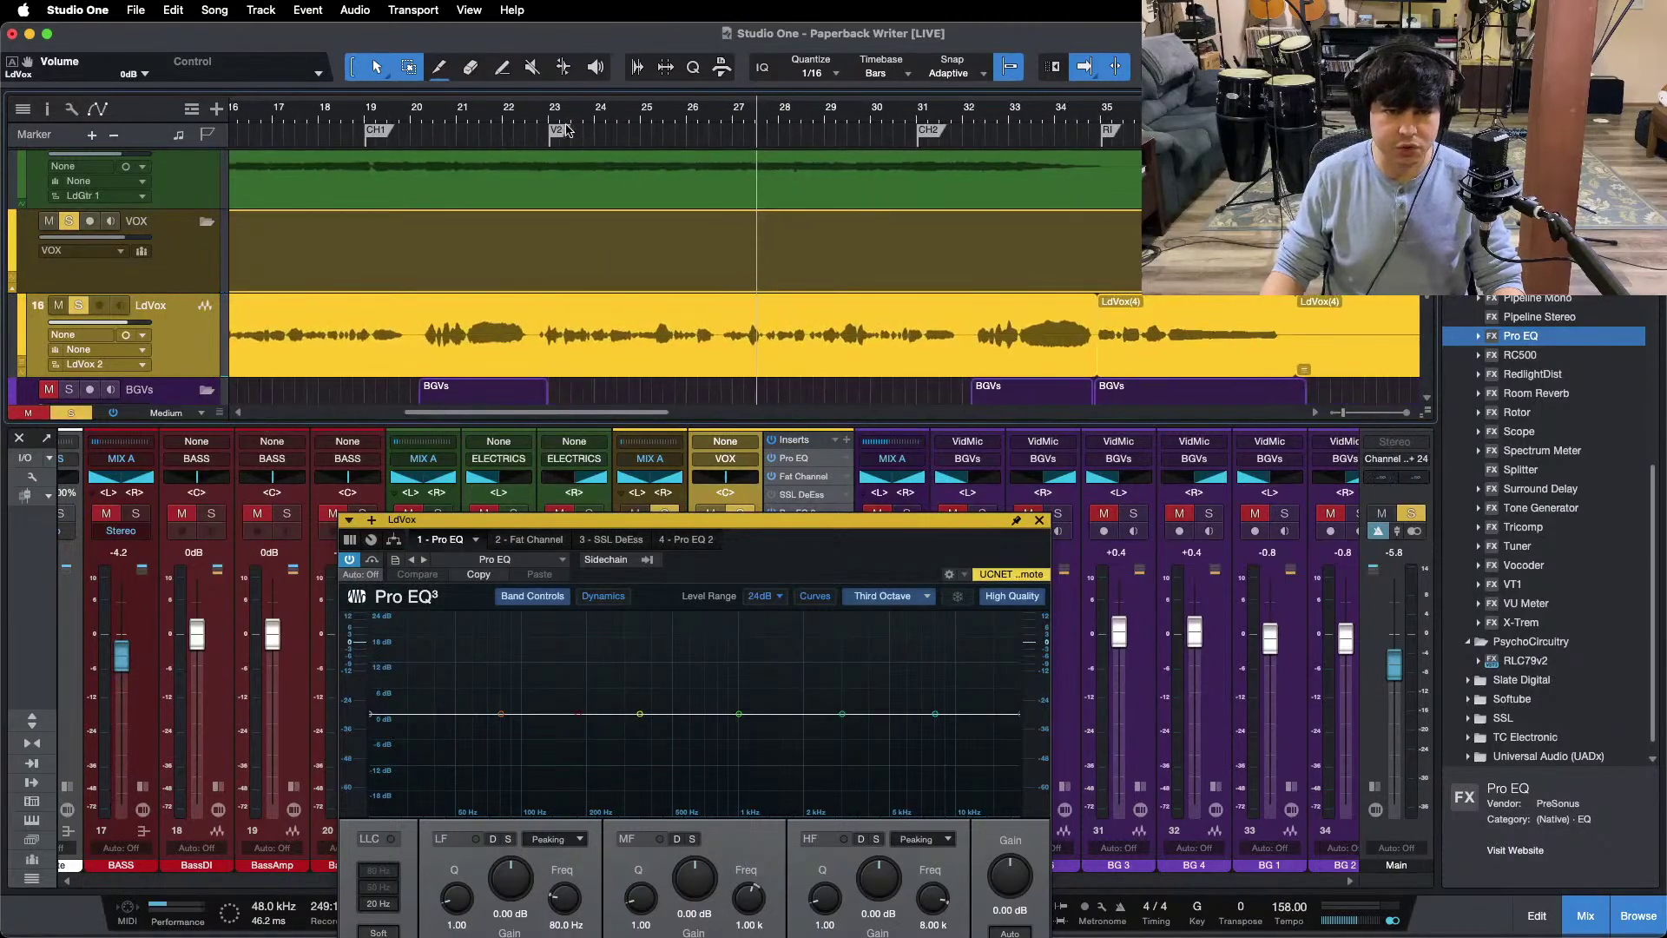
click(525, 122)
key(space)
Step: Close the EQ, insert a Limiter as the first effect on LdVox and play from bar 20
drag(1026, 540, 1046, 460)
click(1060, 440)
scroll(1534, 497, up, 6)
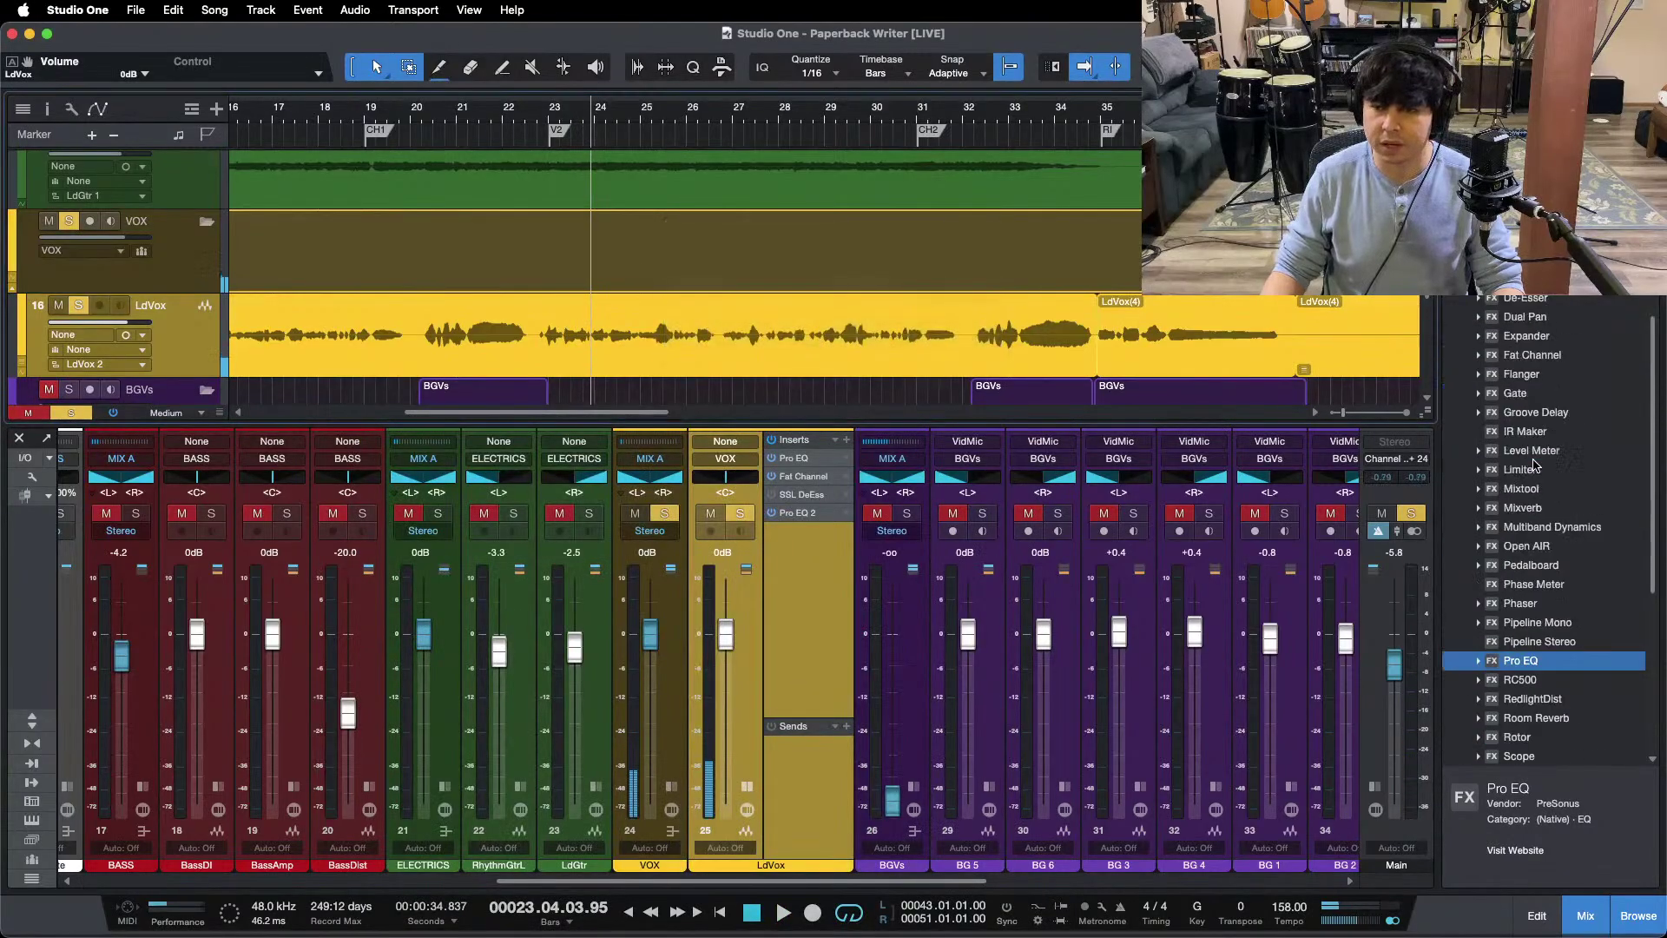
drag(1524, 476, 793, 459)
click(420, 114)
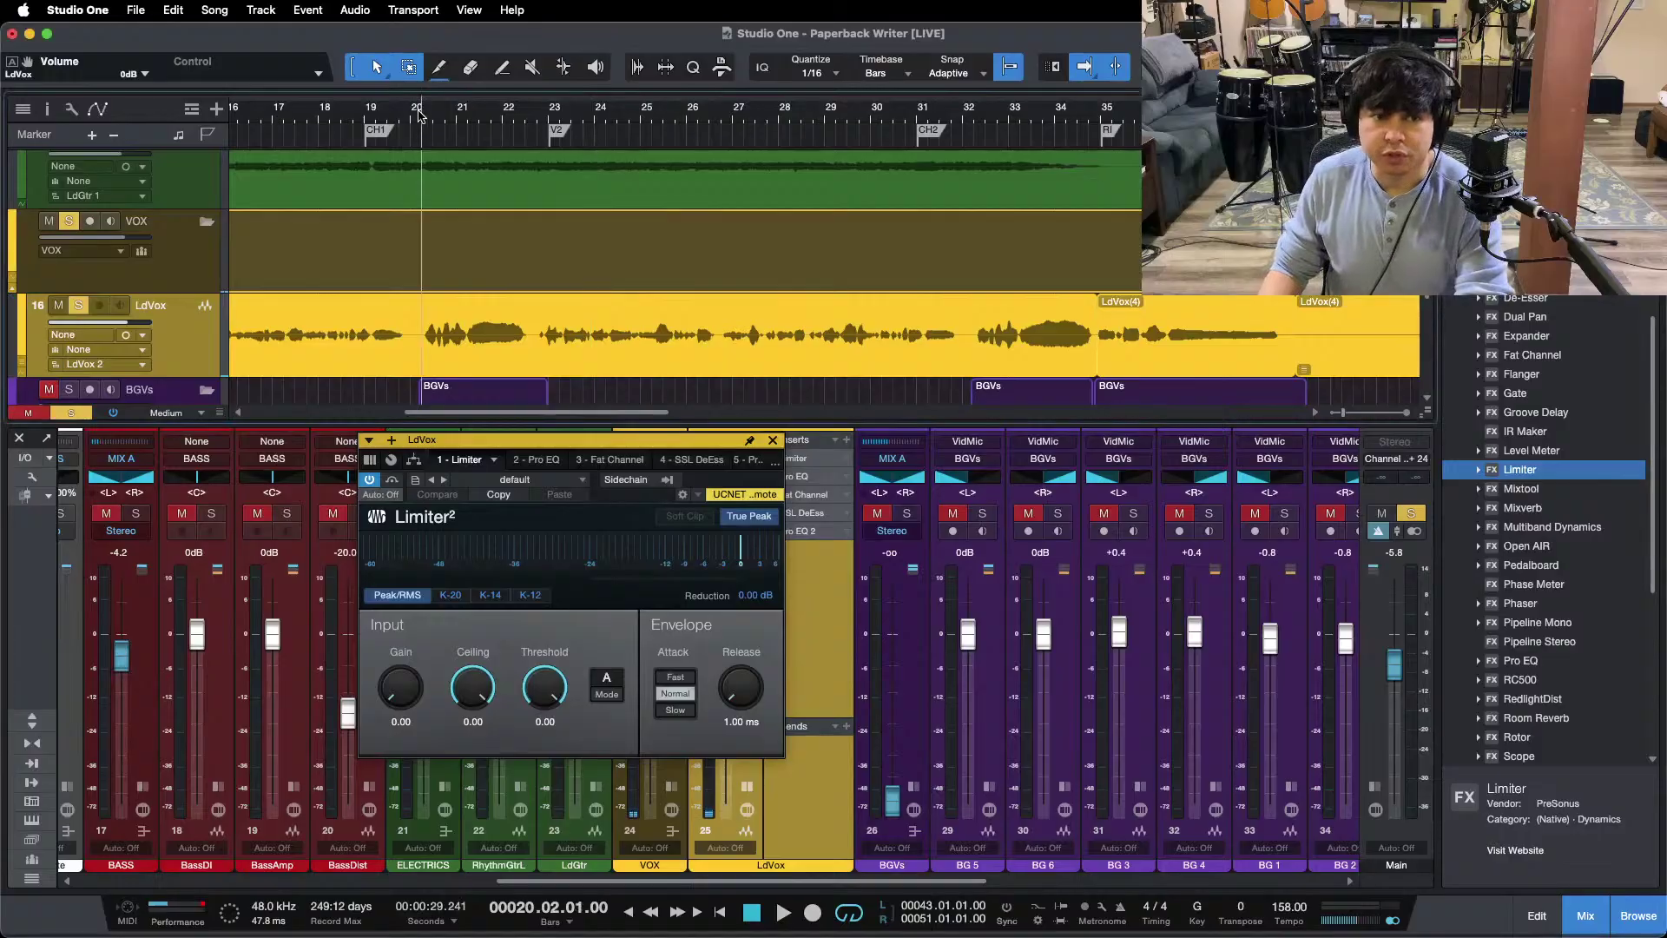
key(space)
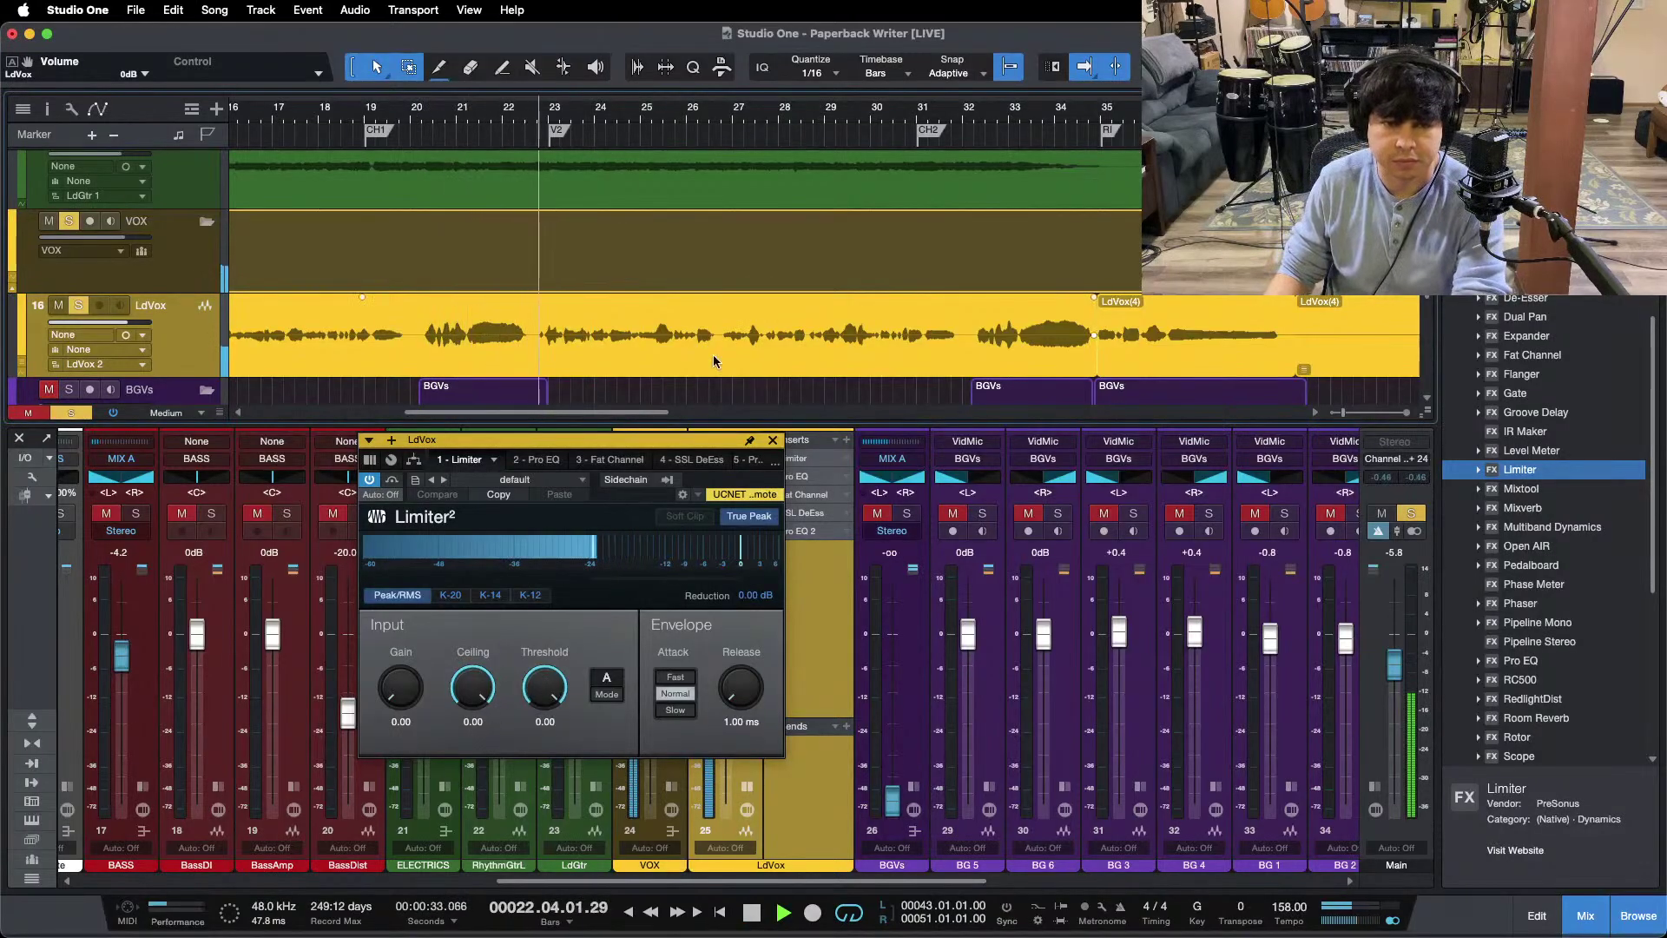
Step: Set the Limiter's Ceiling to -11 dB and replay the vocal from bar 20
double_click(473, 721)
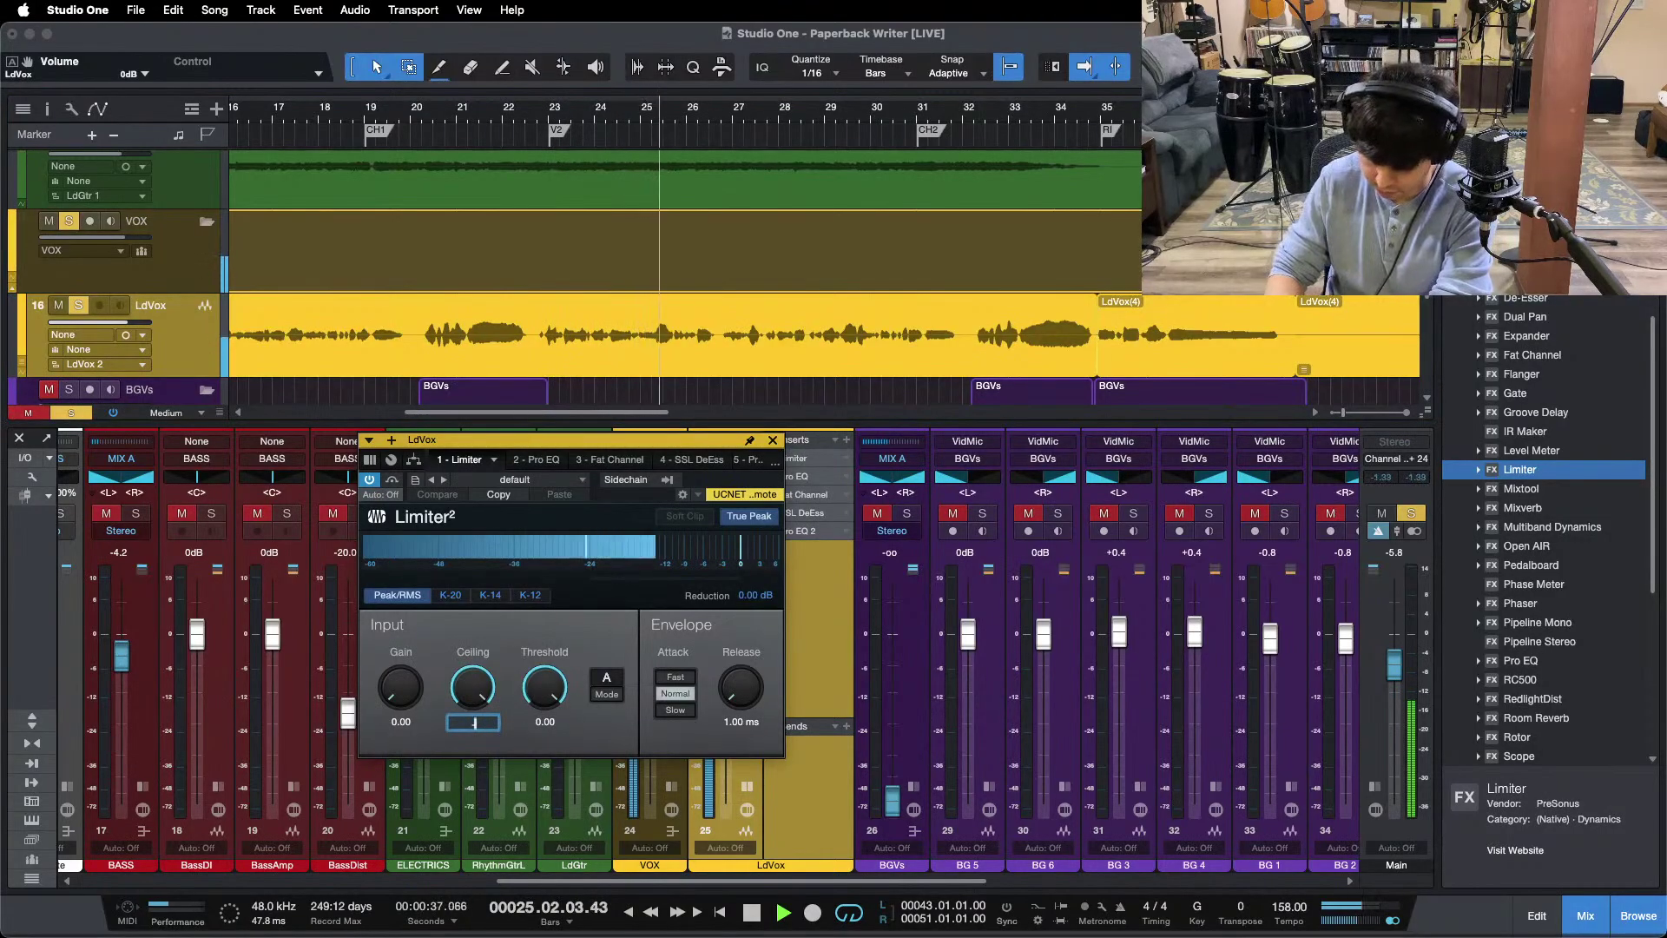
text(-11)
key(Return)
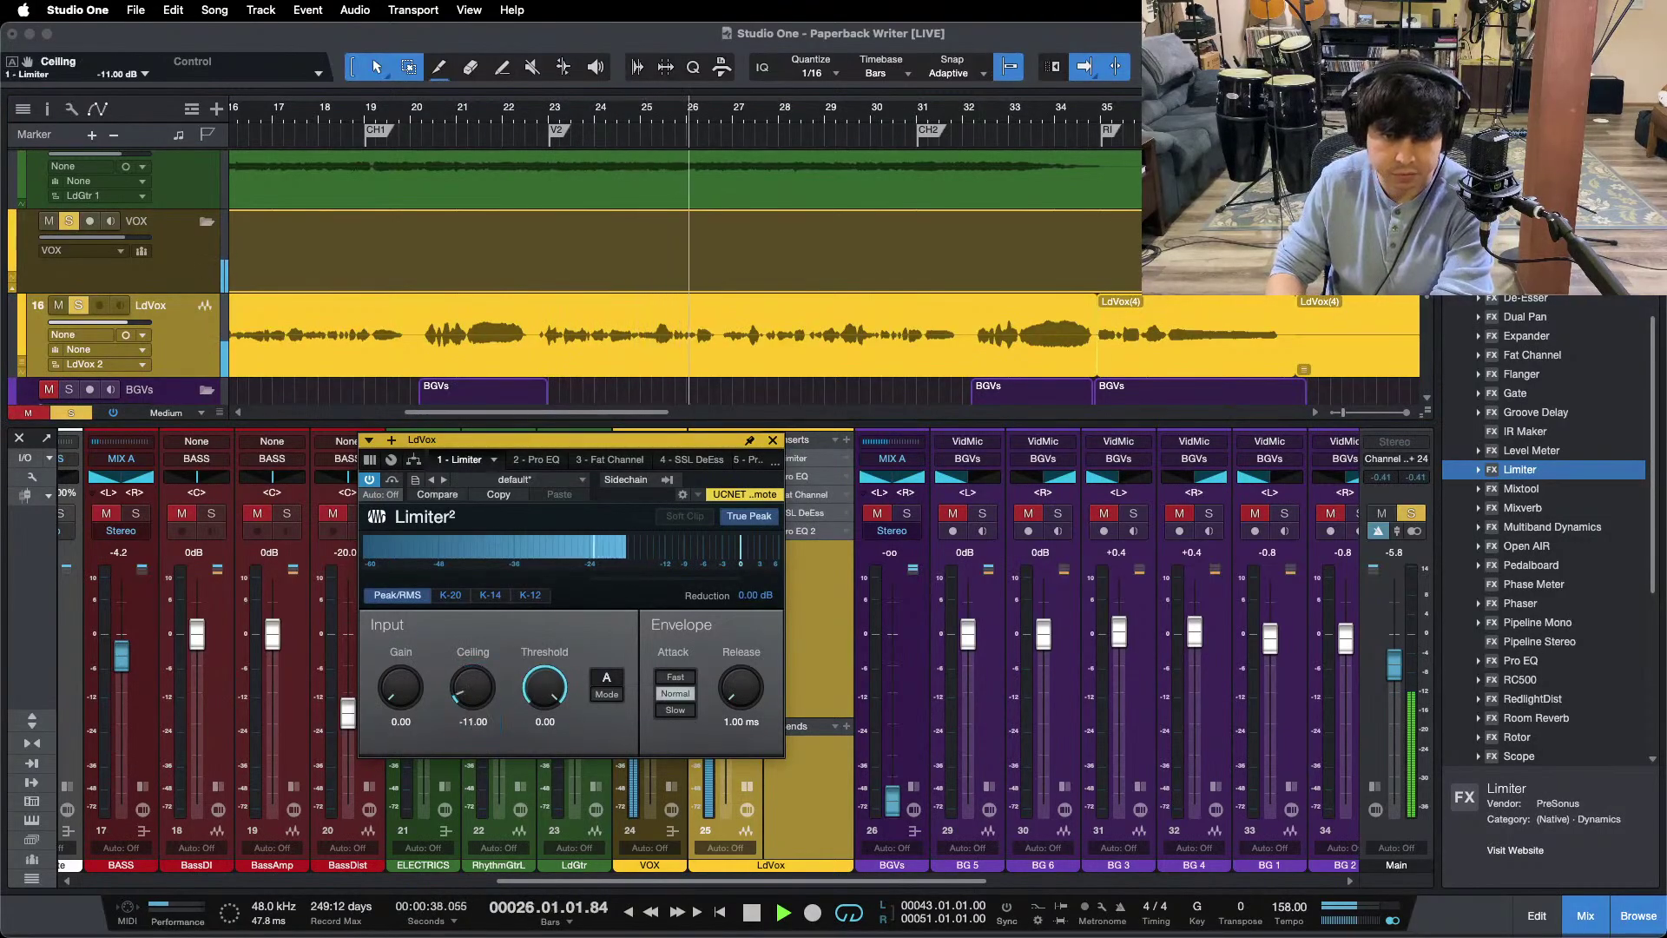
click(418, 117)
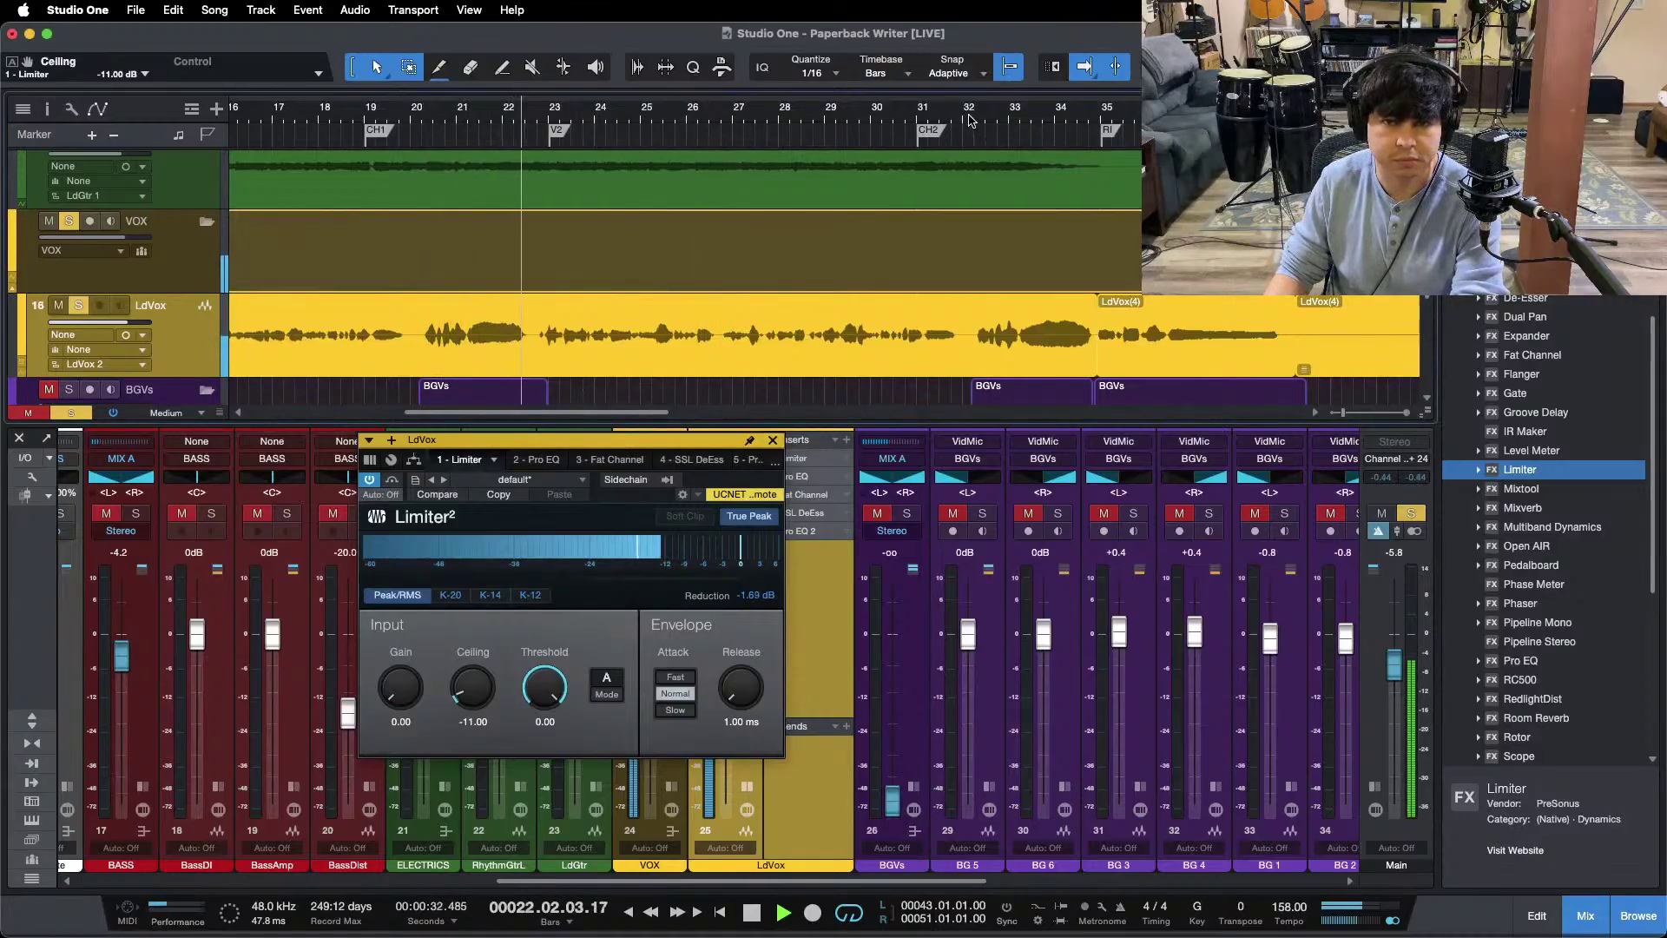
Step: Play the vocal from the third chorus to check the limiter's gain reduction on the loud phrase
scroll(968, 122, down, 5)
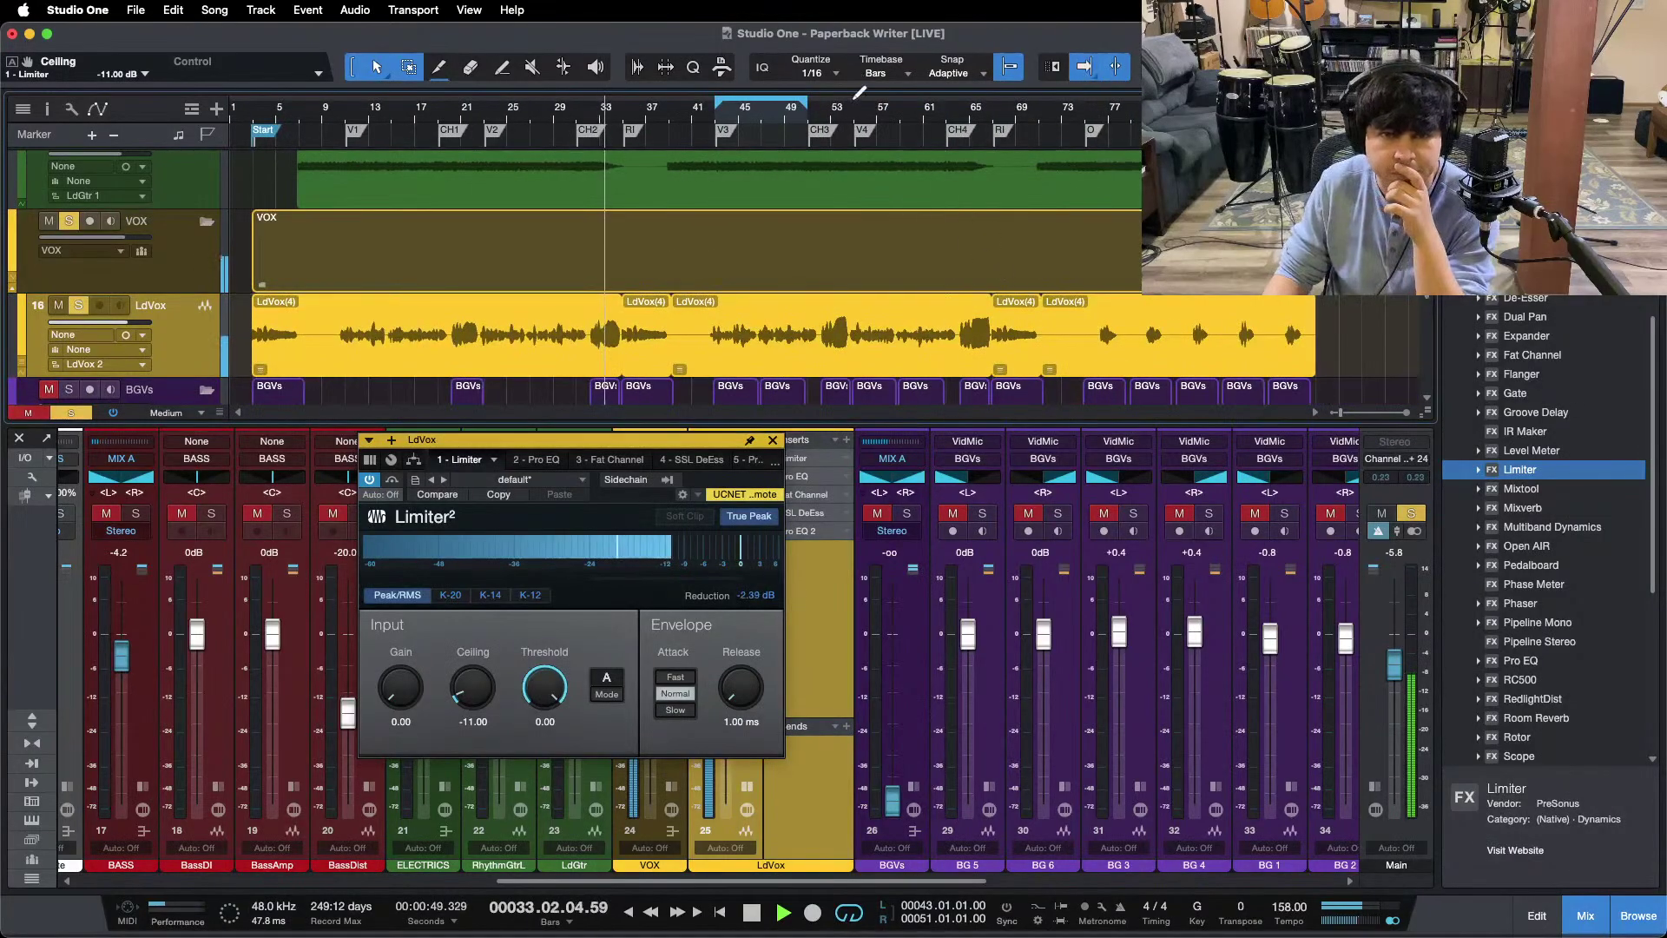
scroll(841, 110, up, 5)
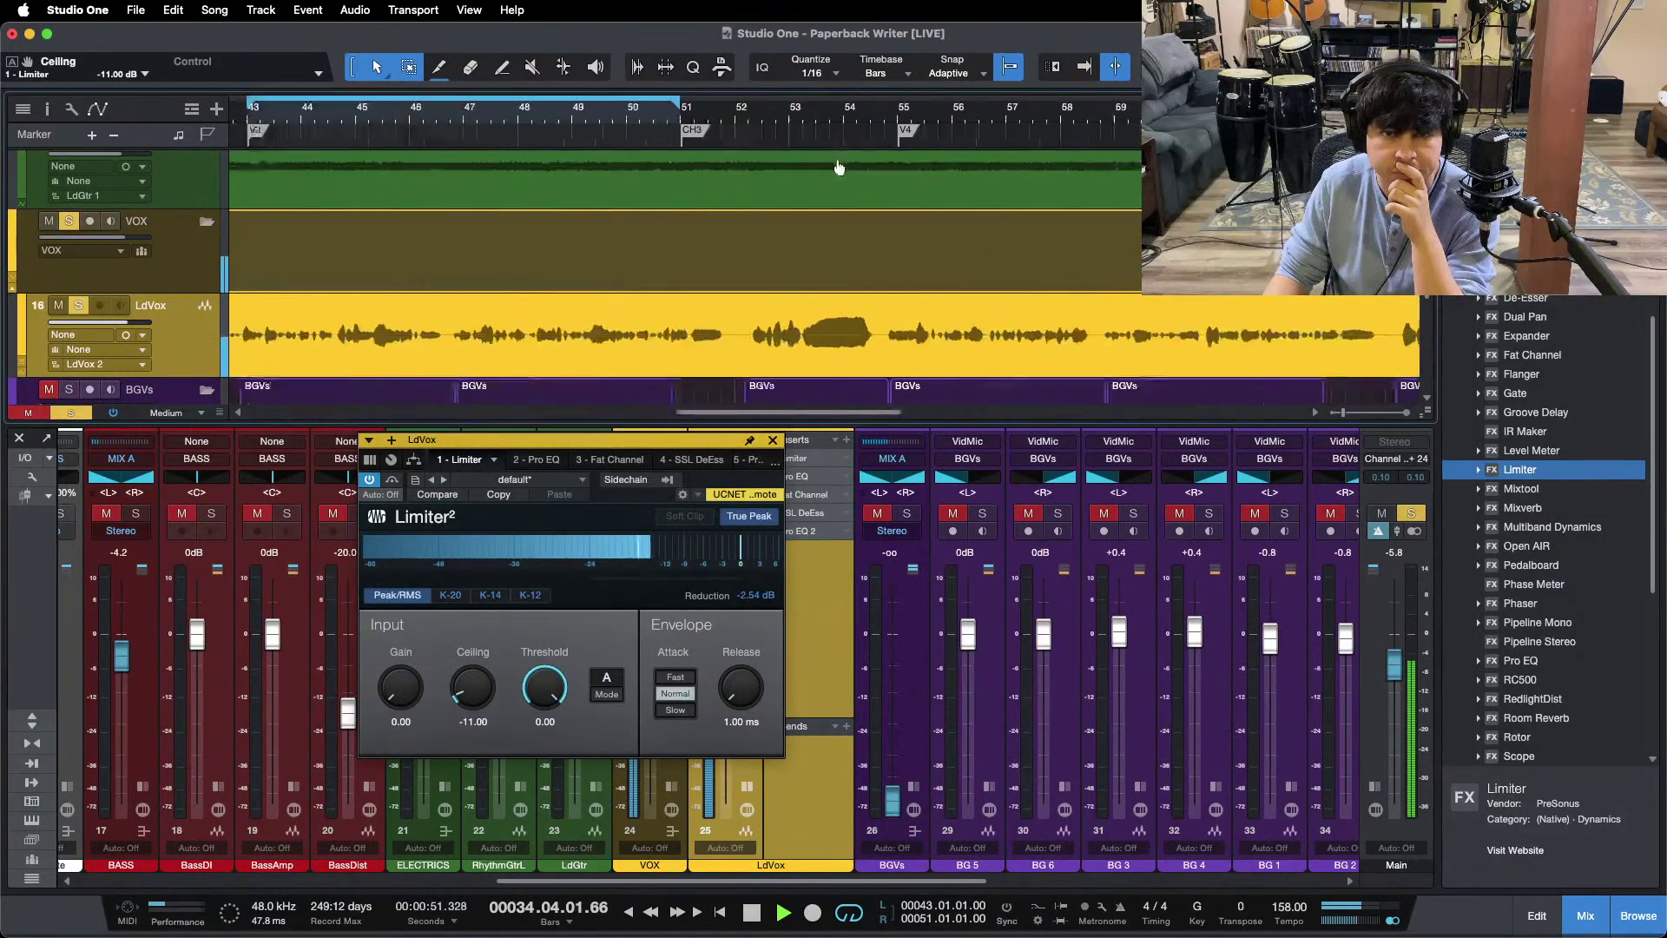
click(694, 116)
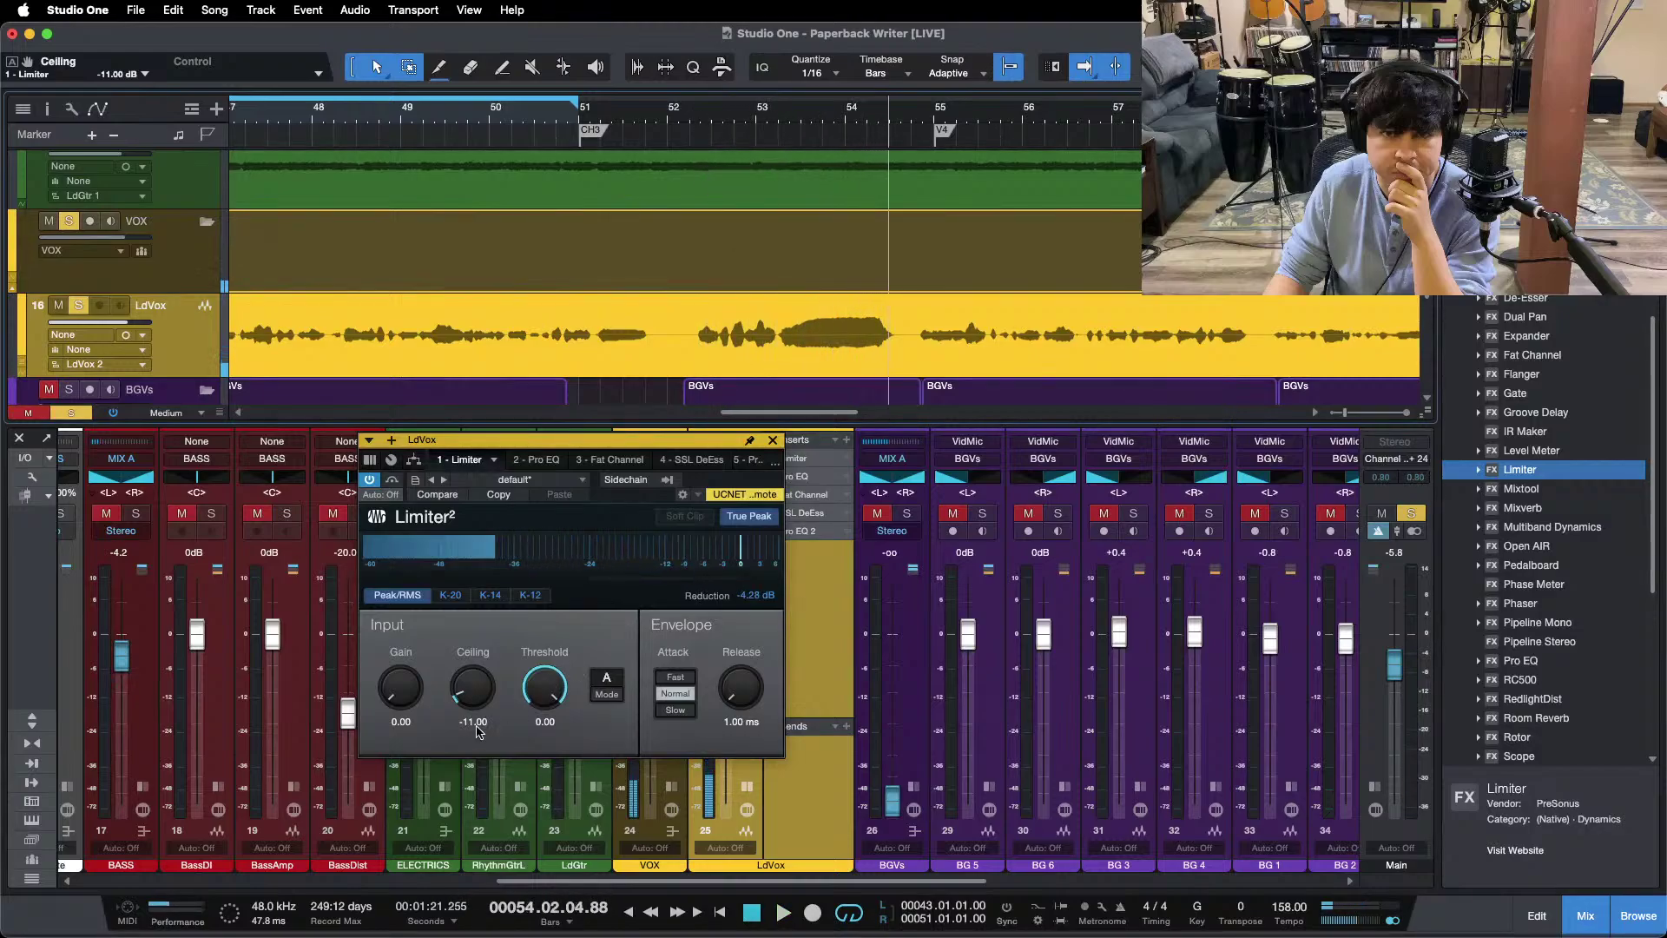
click(904, 906)
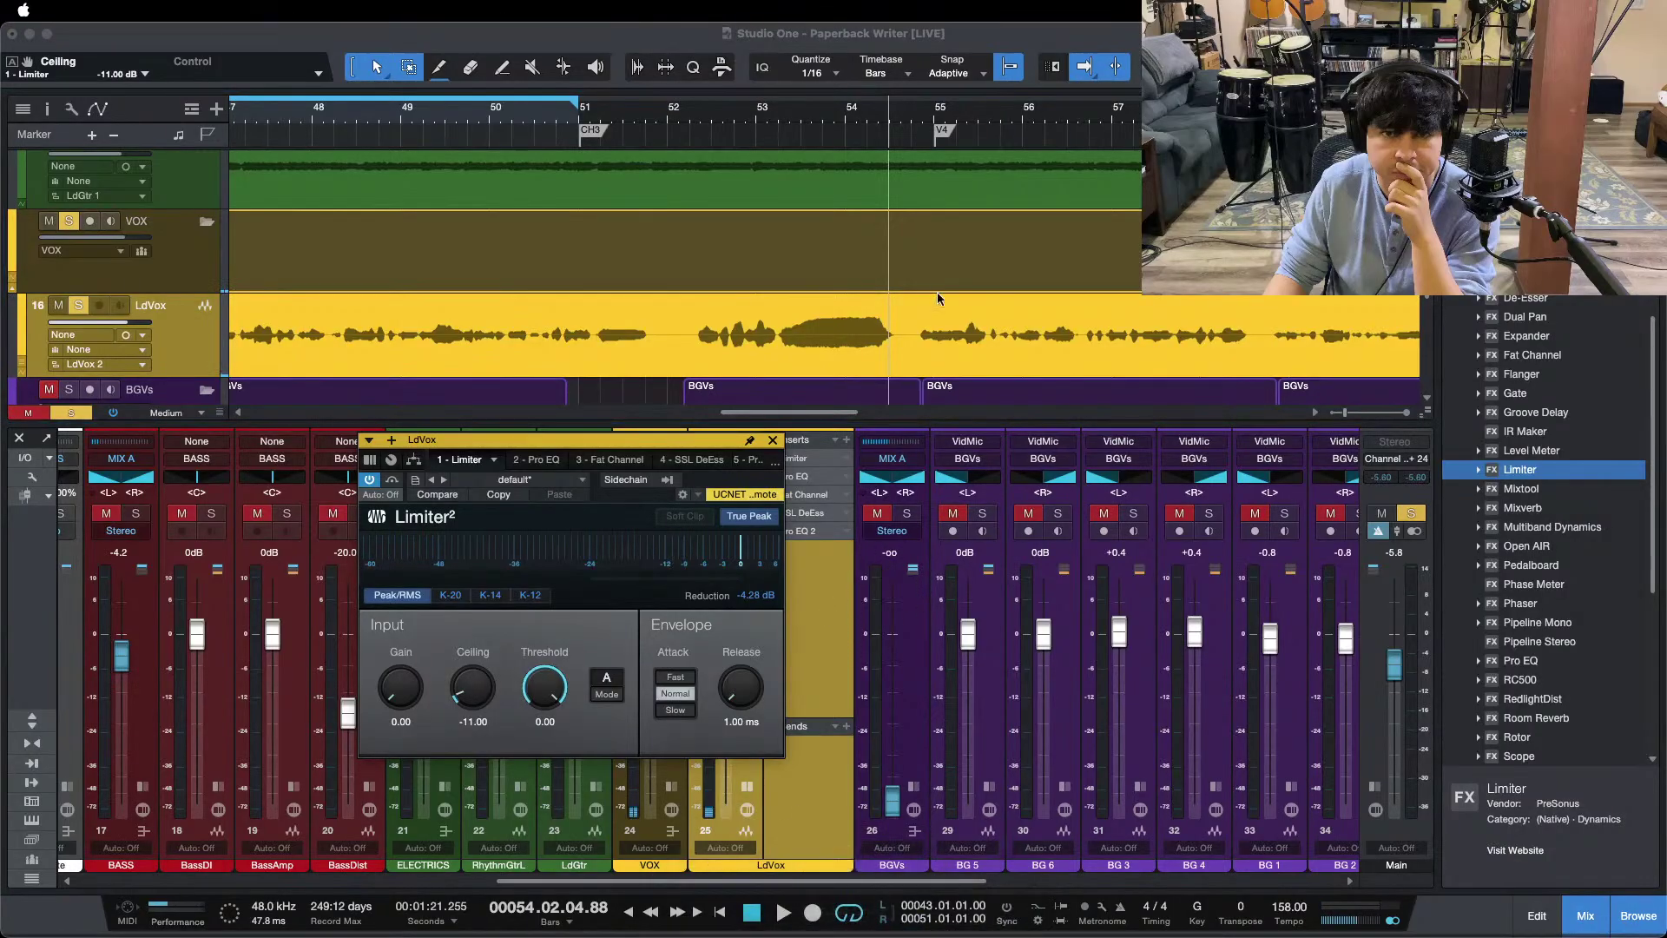
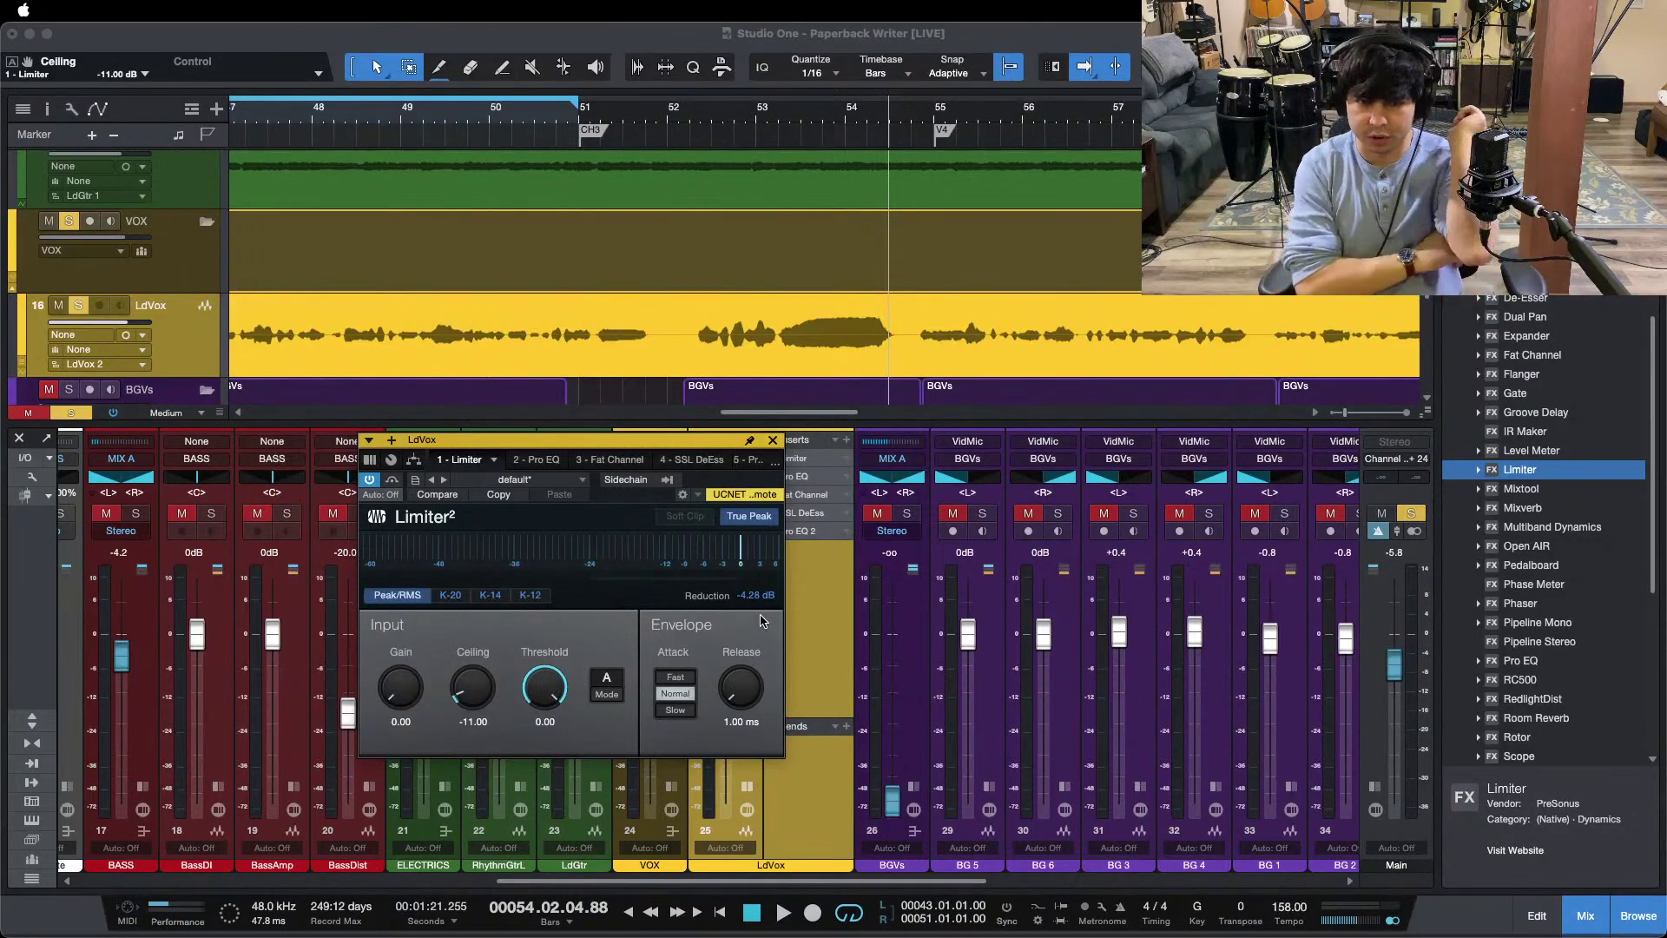
click(1600, 863)
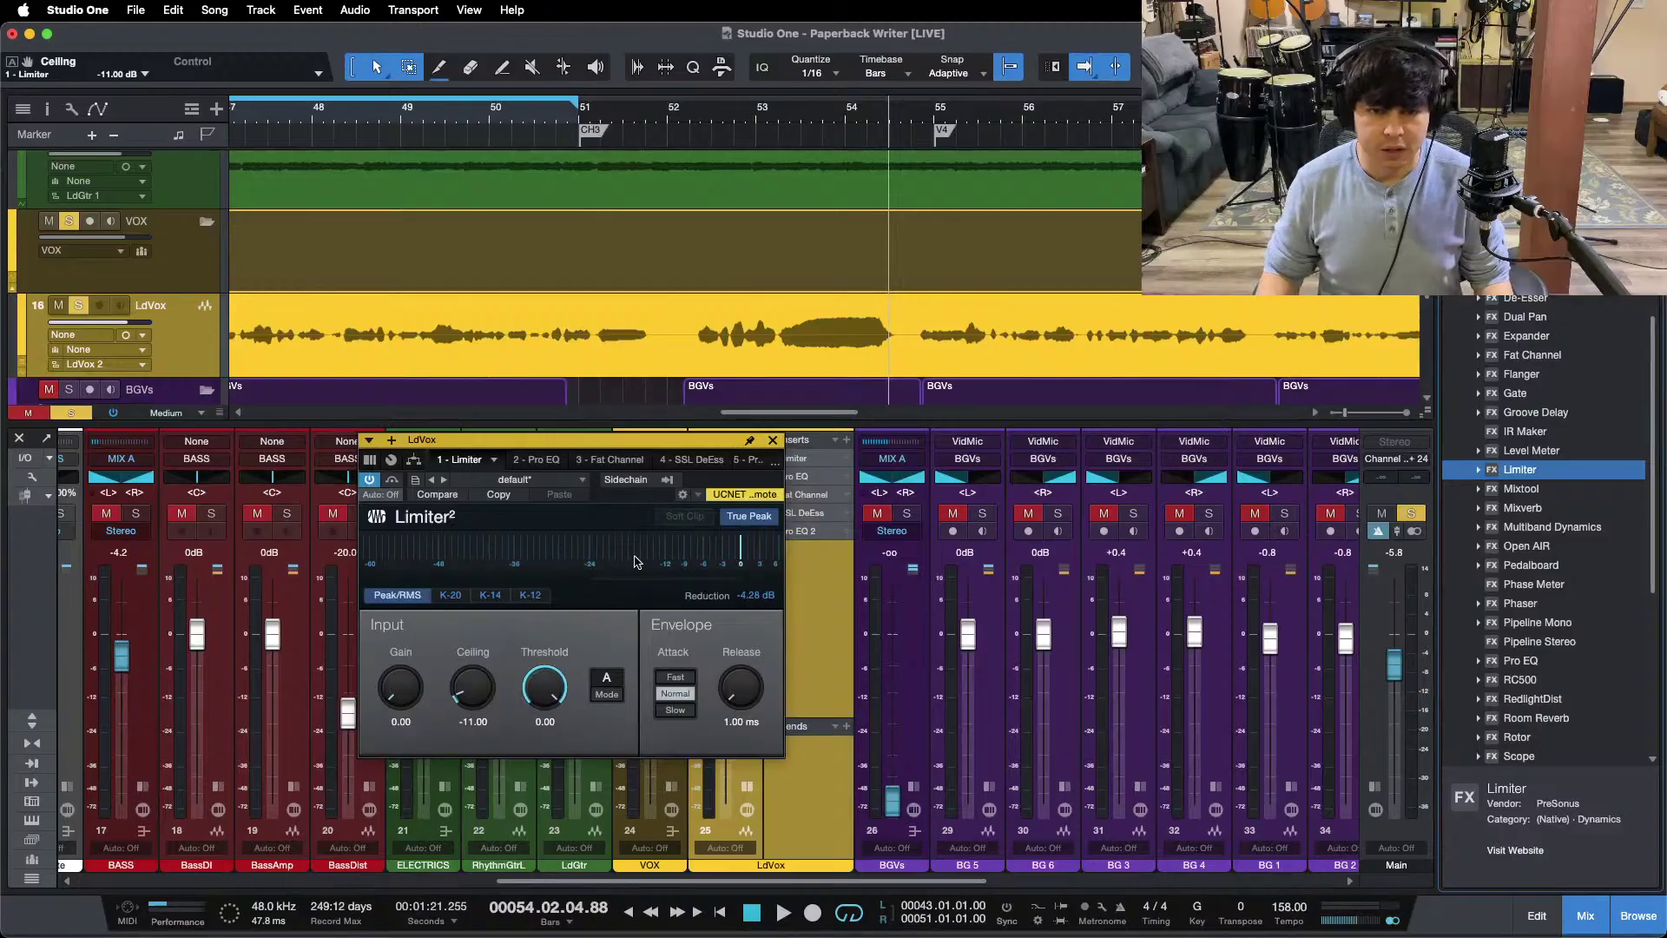
Step: Set the Limiter's Ceiling to -9 dB and audition the loud vocal phrases in the third and fourth choruses
click(481, 721)
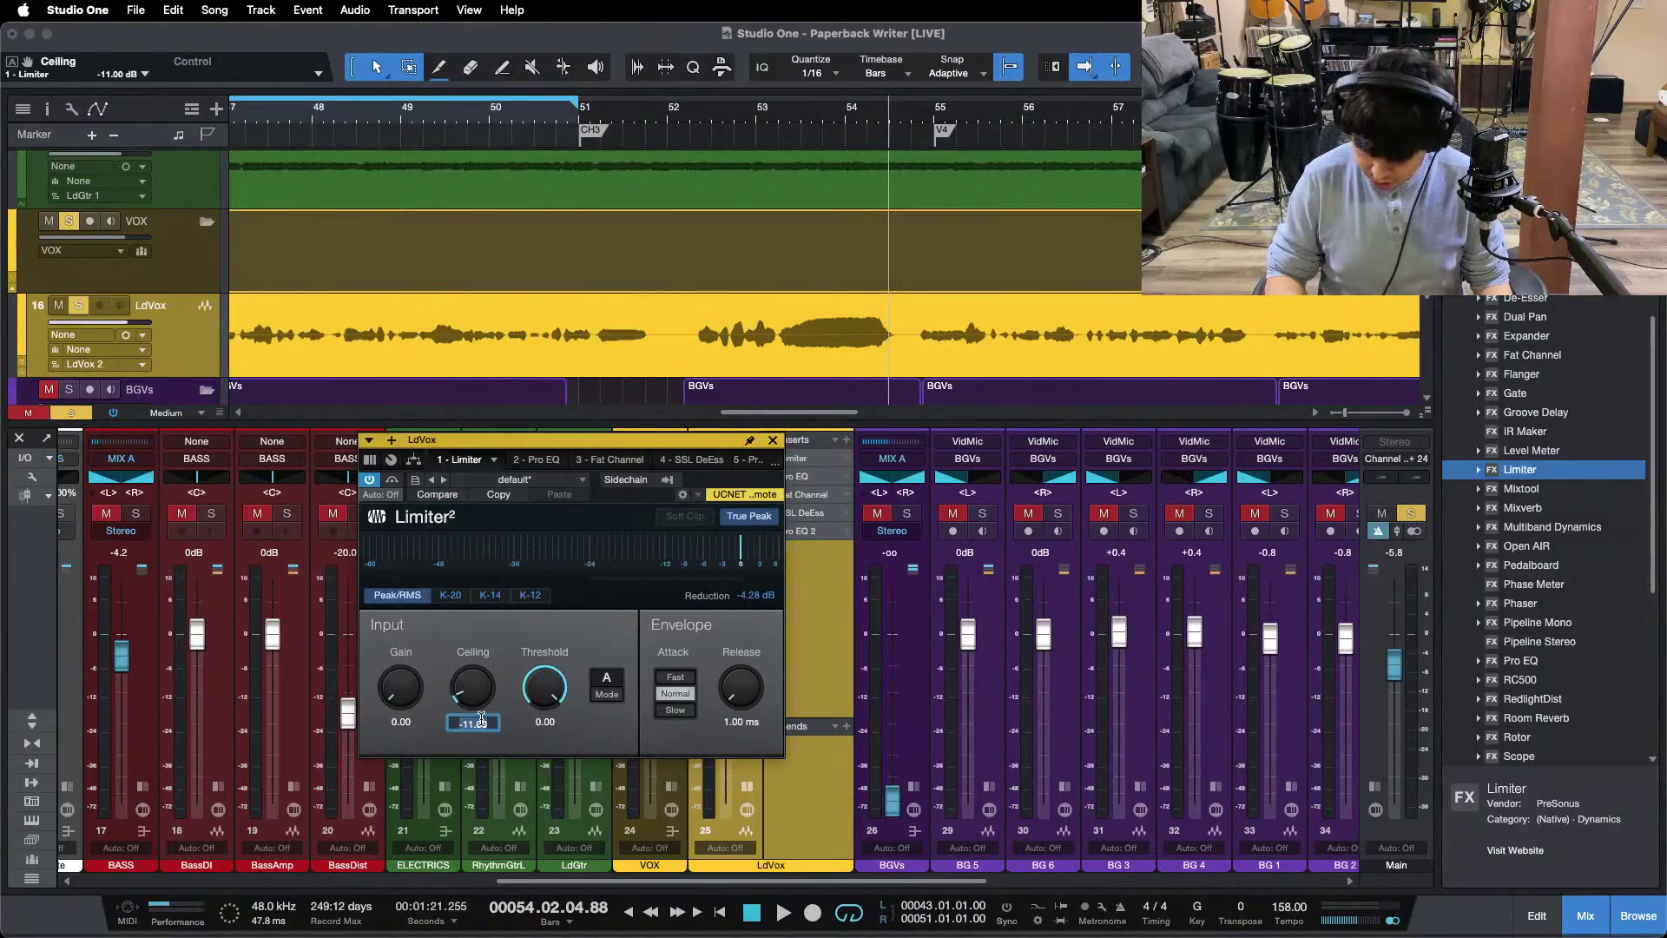
click(682, 123)
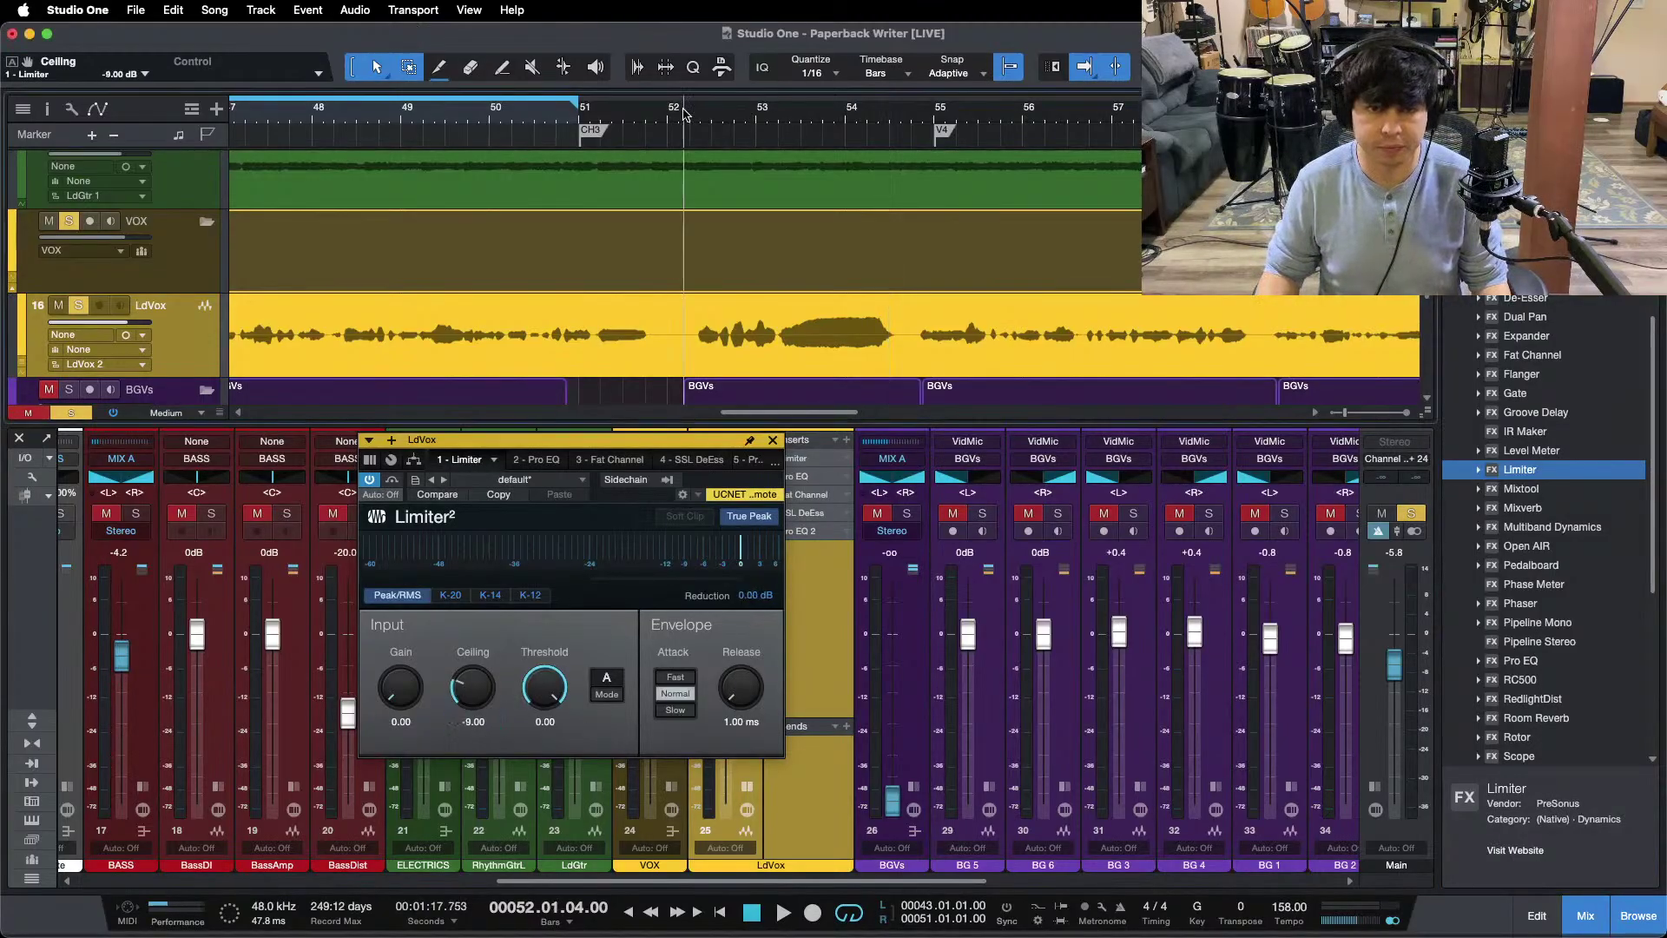
key(space)
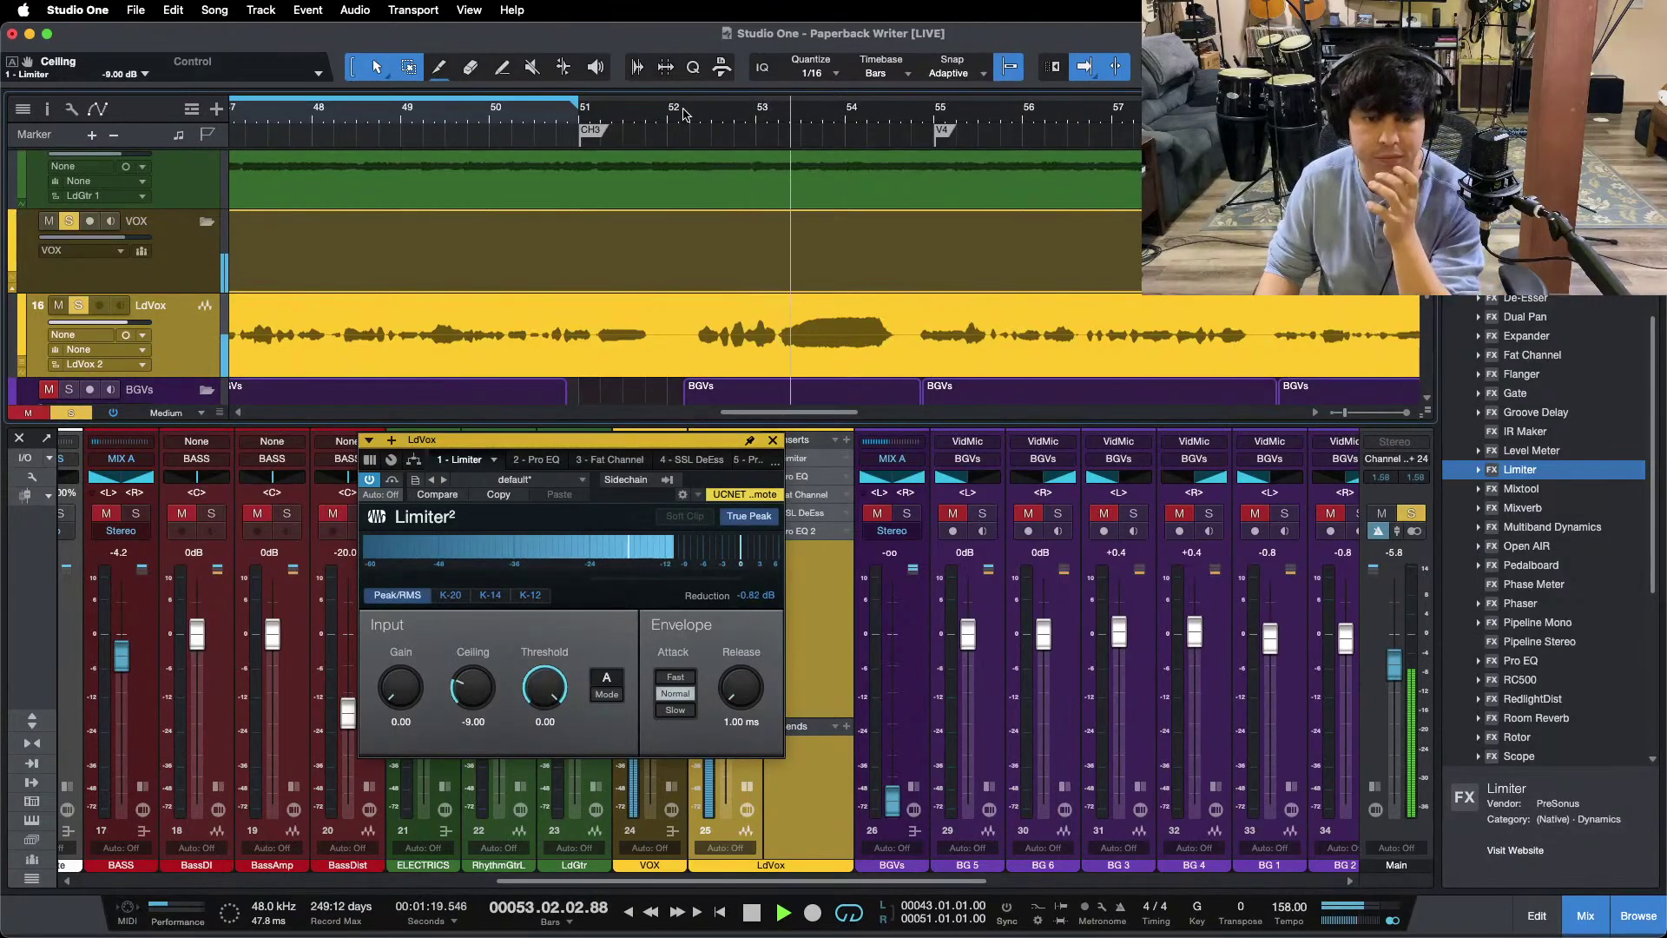
scroll(970, 119, down, 5)
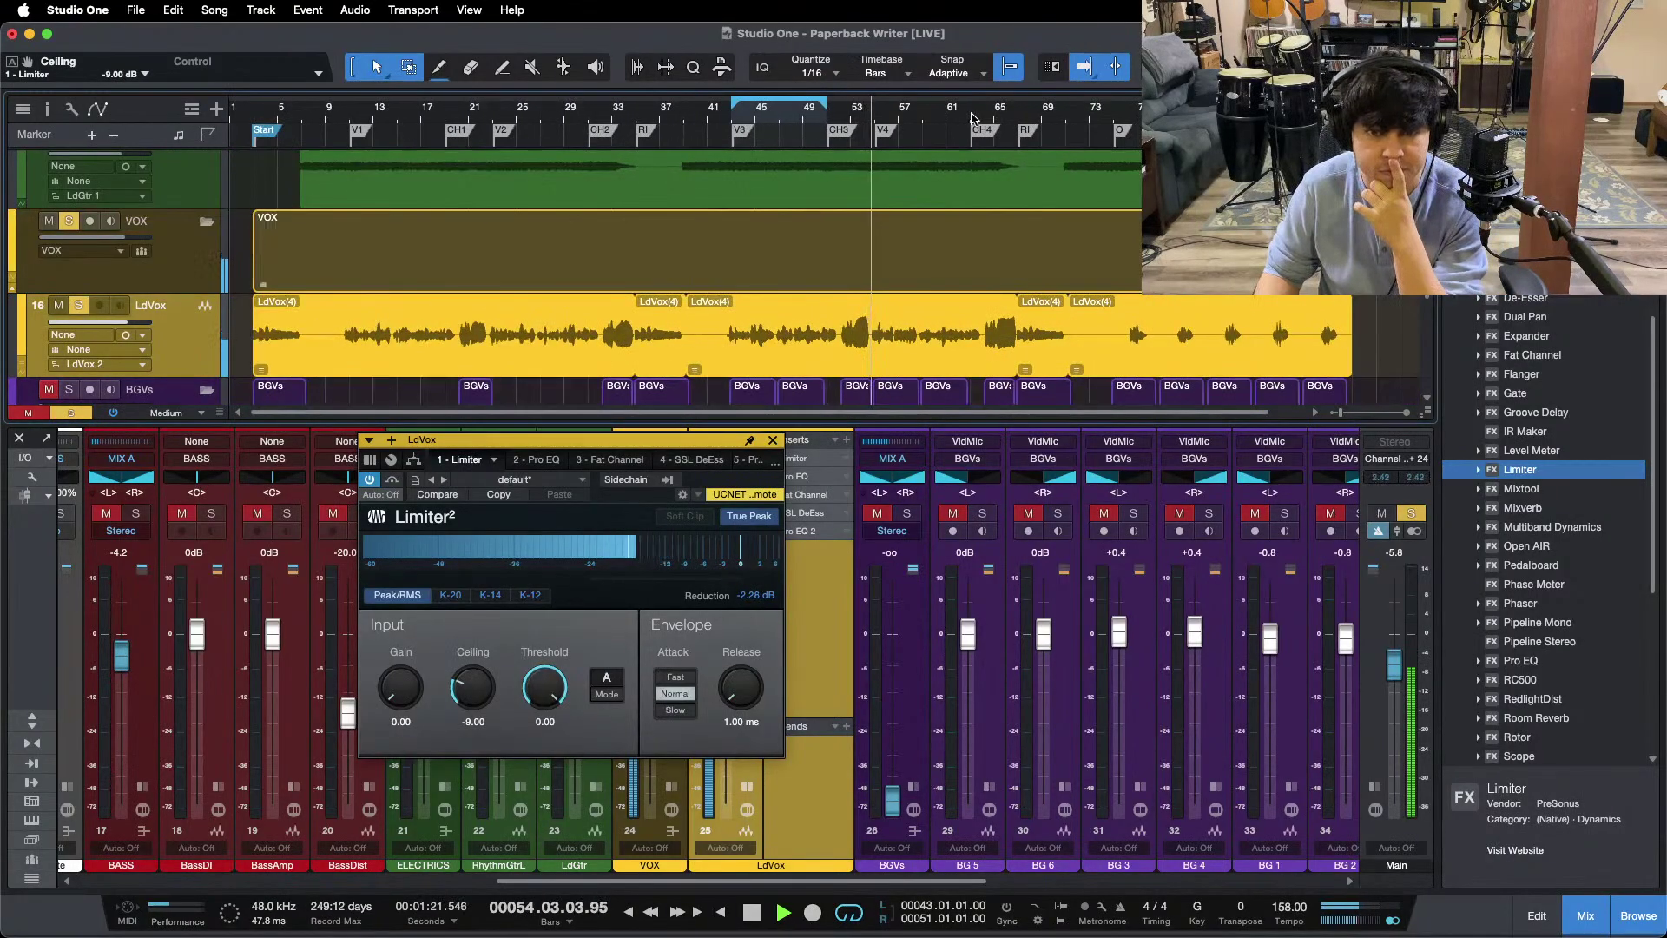
scroll(871, 120, up, 6)
key(f)
scroll(871, 122, down, 2)
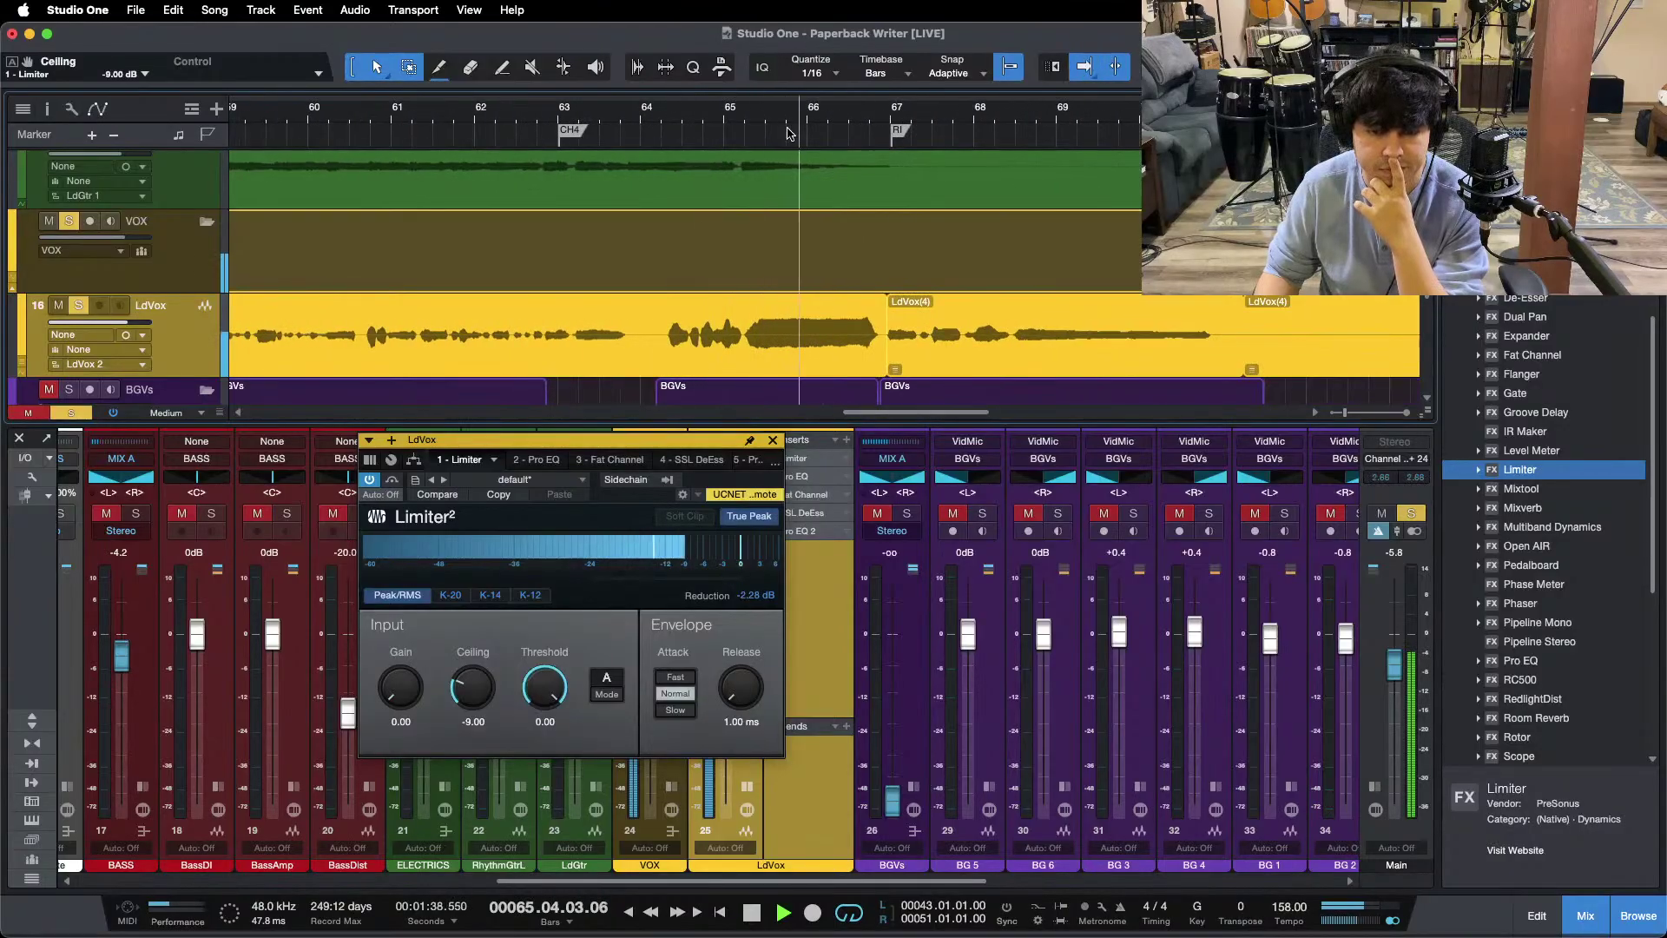
Step: Open the first Pro EQ on LdVox, play from the third verse and enable its low cut at 182 Hz
scroll(808, 112, down, 5)
key(space)
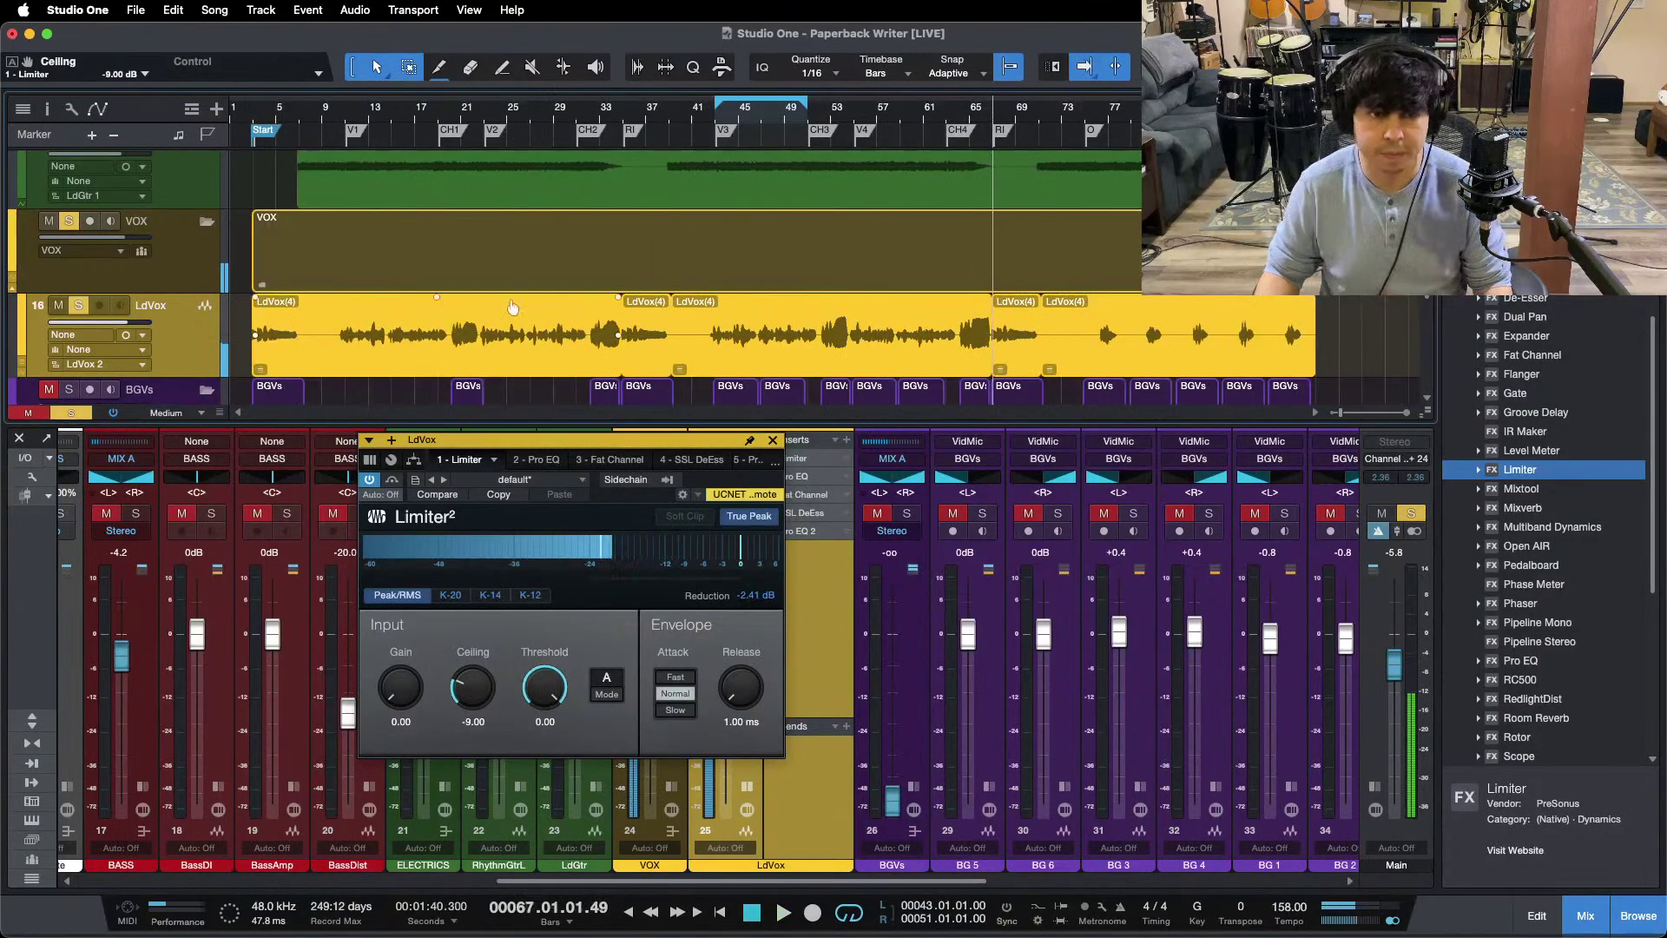
click(789, 456)
click(798, 477)
key(space)
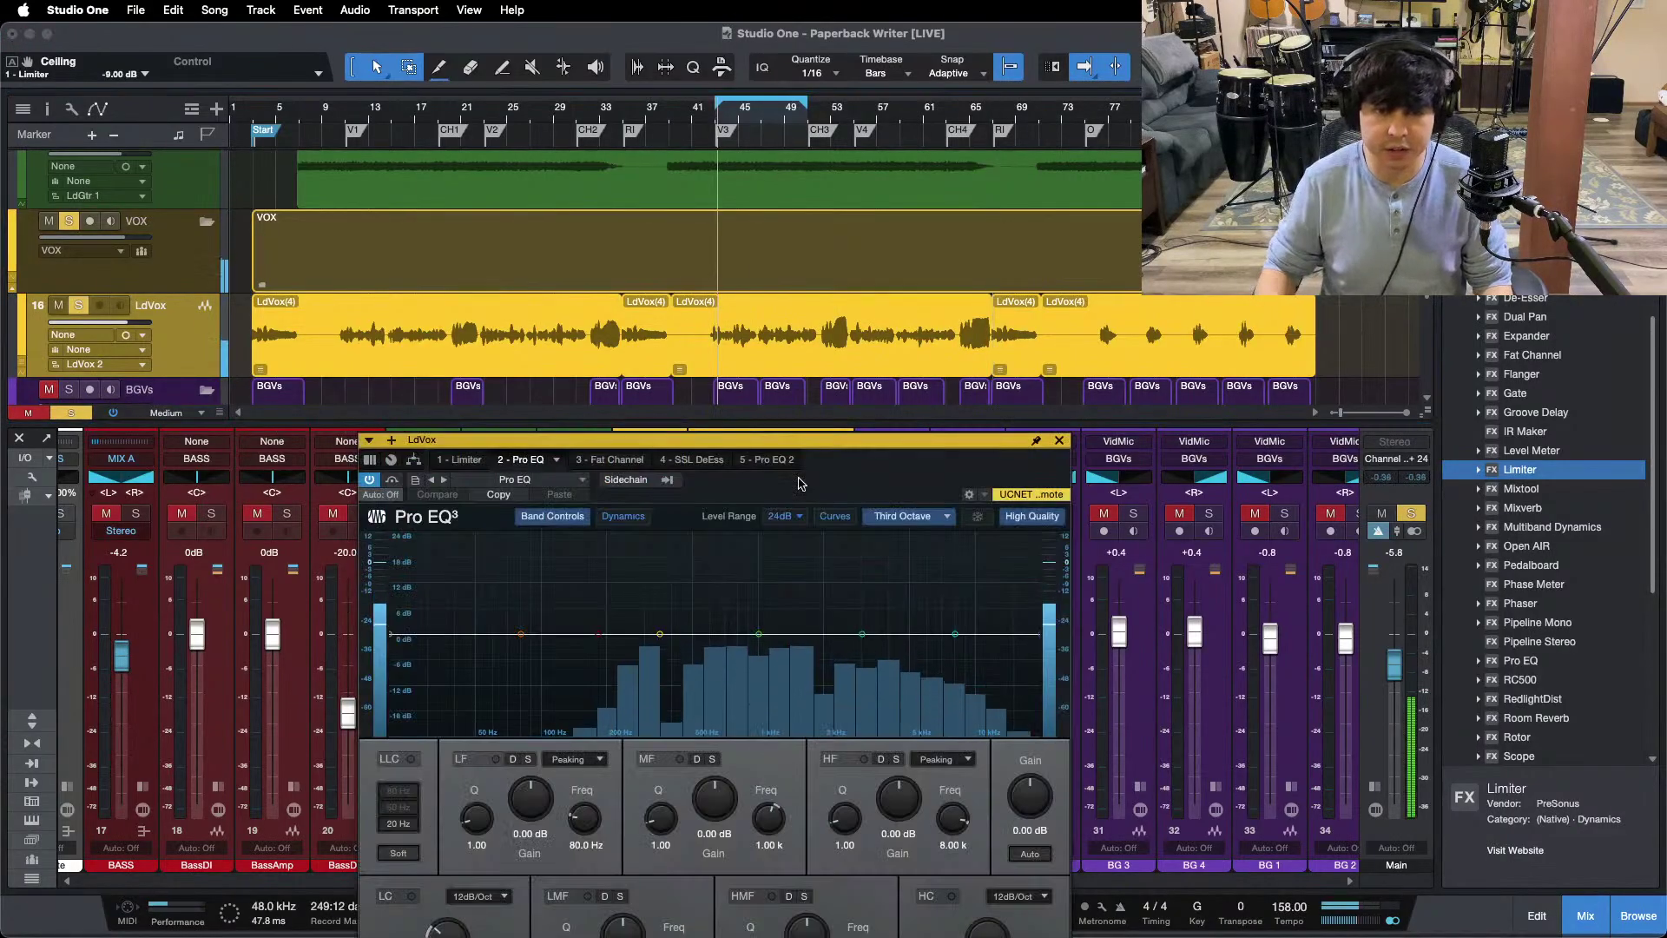
click(413, 897)
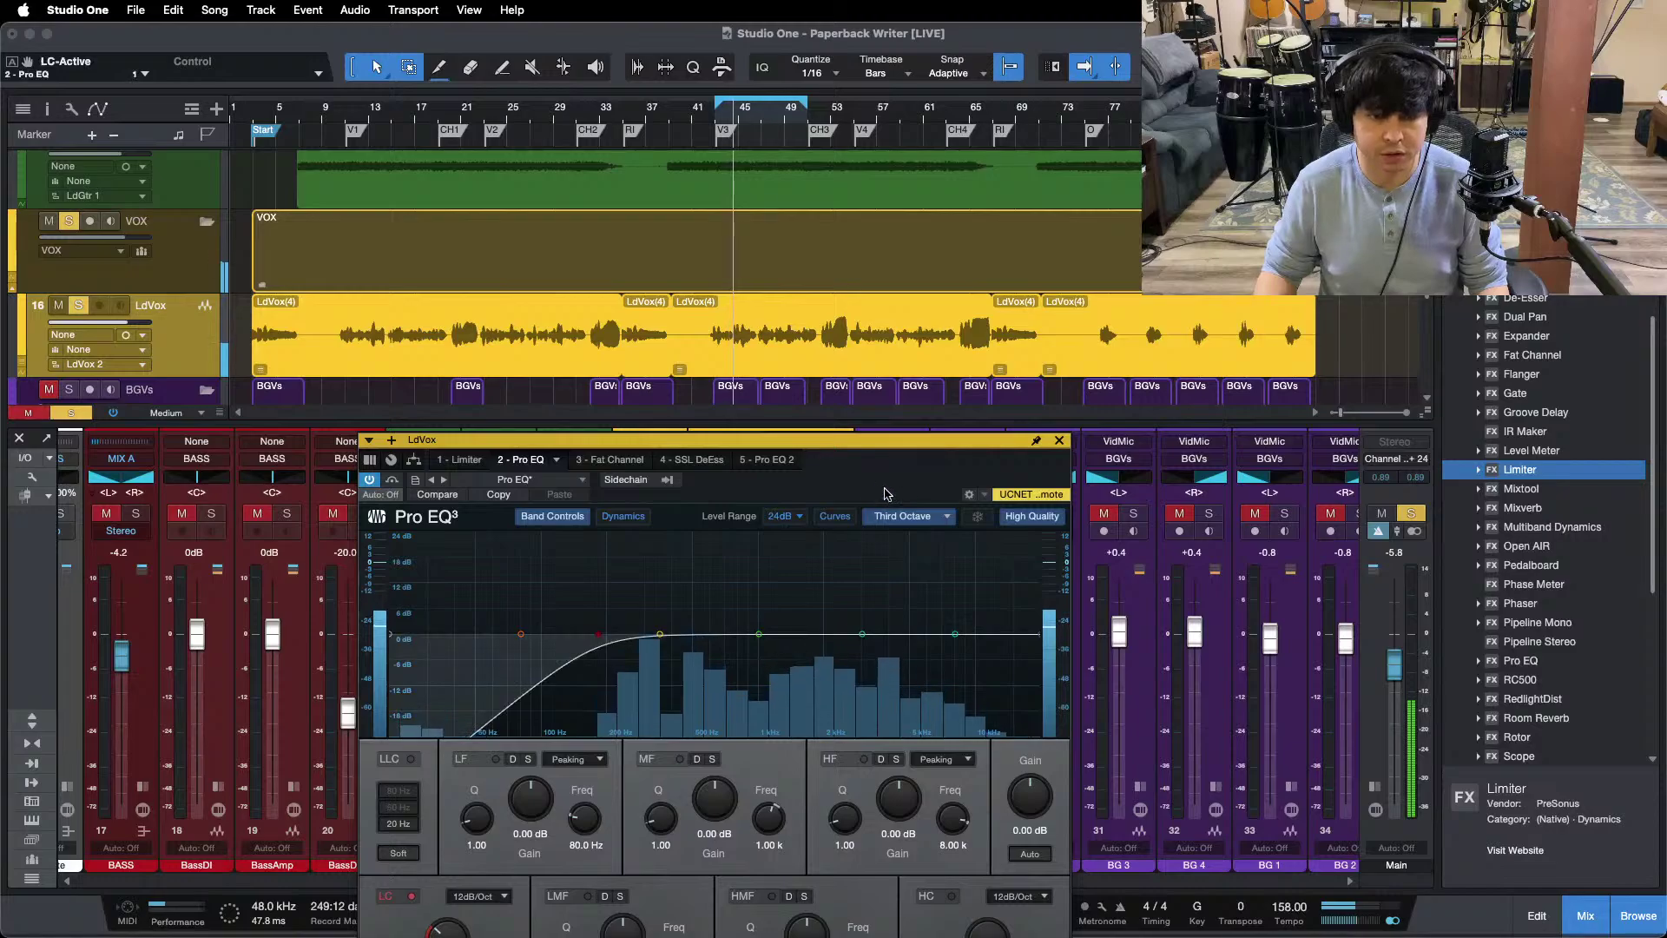
drag(620, 439, 675, 271)
Step: Switch on the compressor in LdVox's Fat Channel and play the loud vocal phrase from bar 52
click(665, 291)
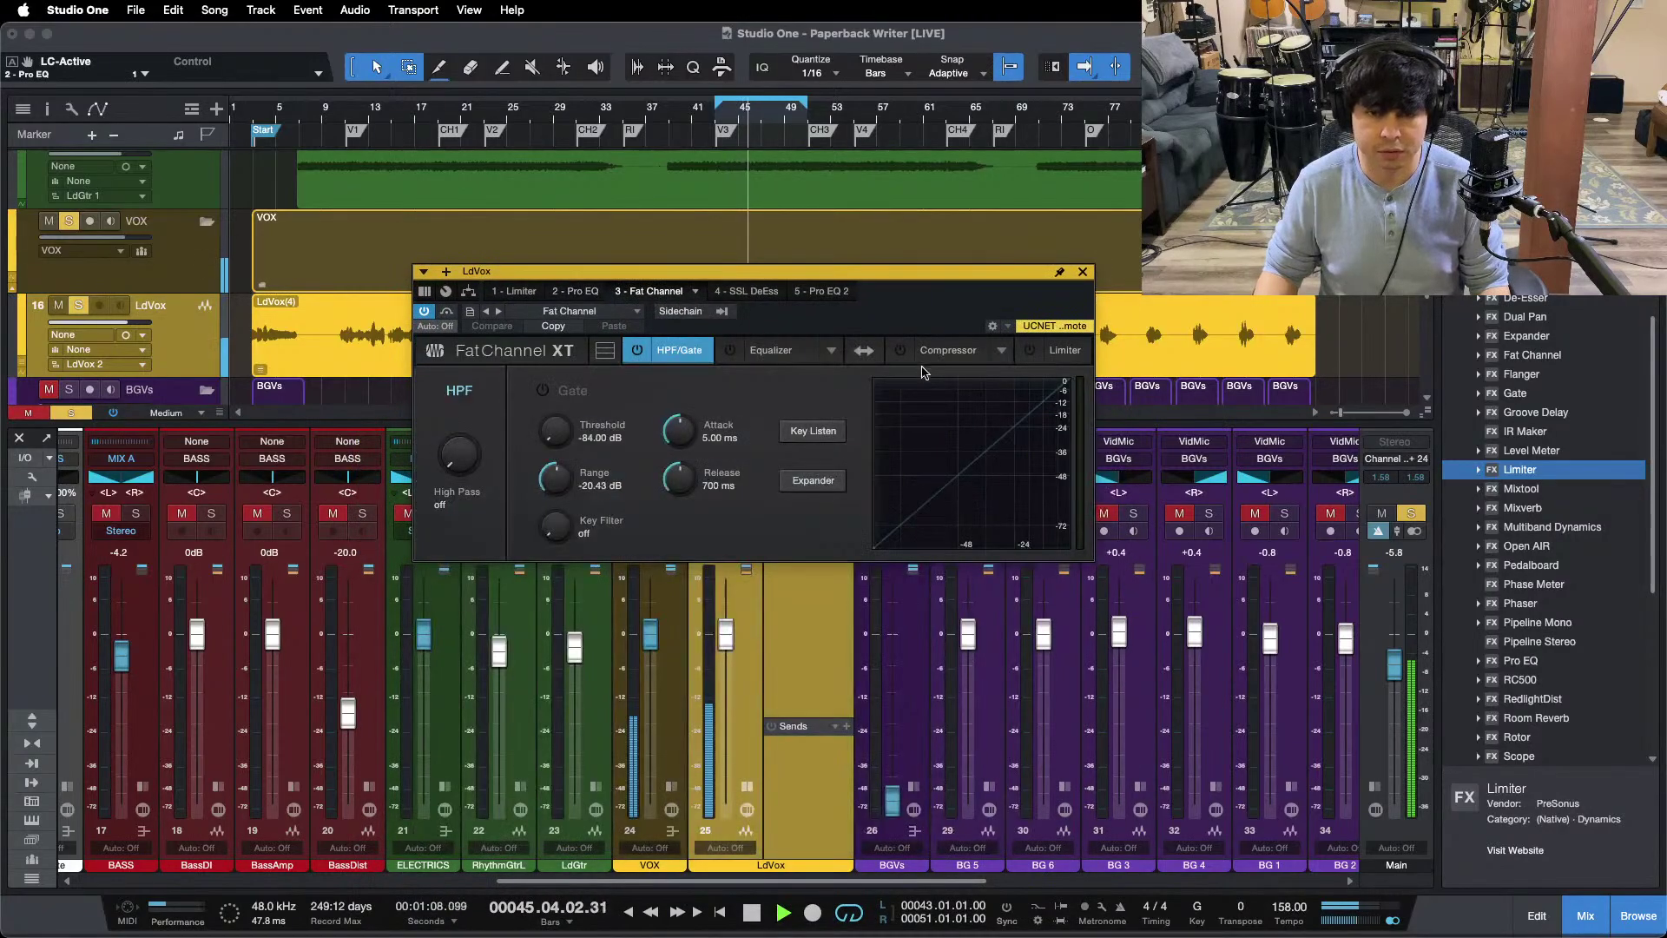
click(898, 350)
drag(868, 271, 880, 434)
scroll(973, 291, down, 1)
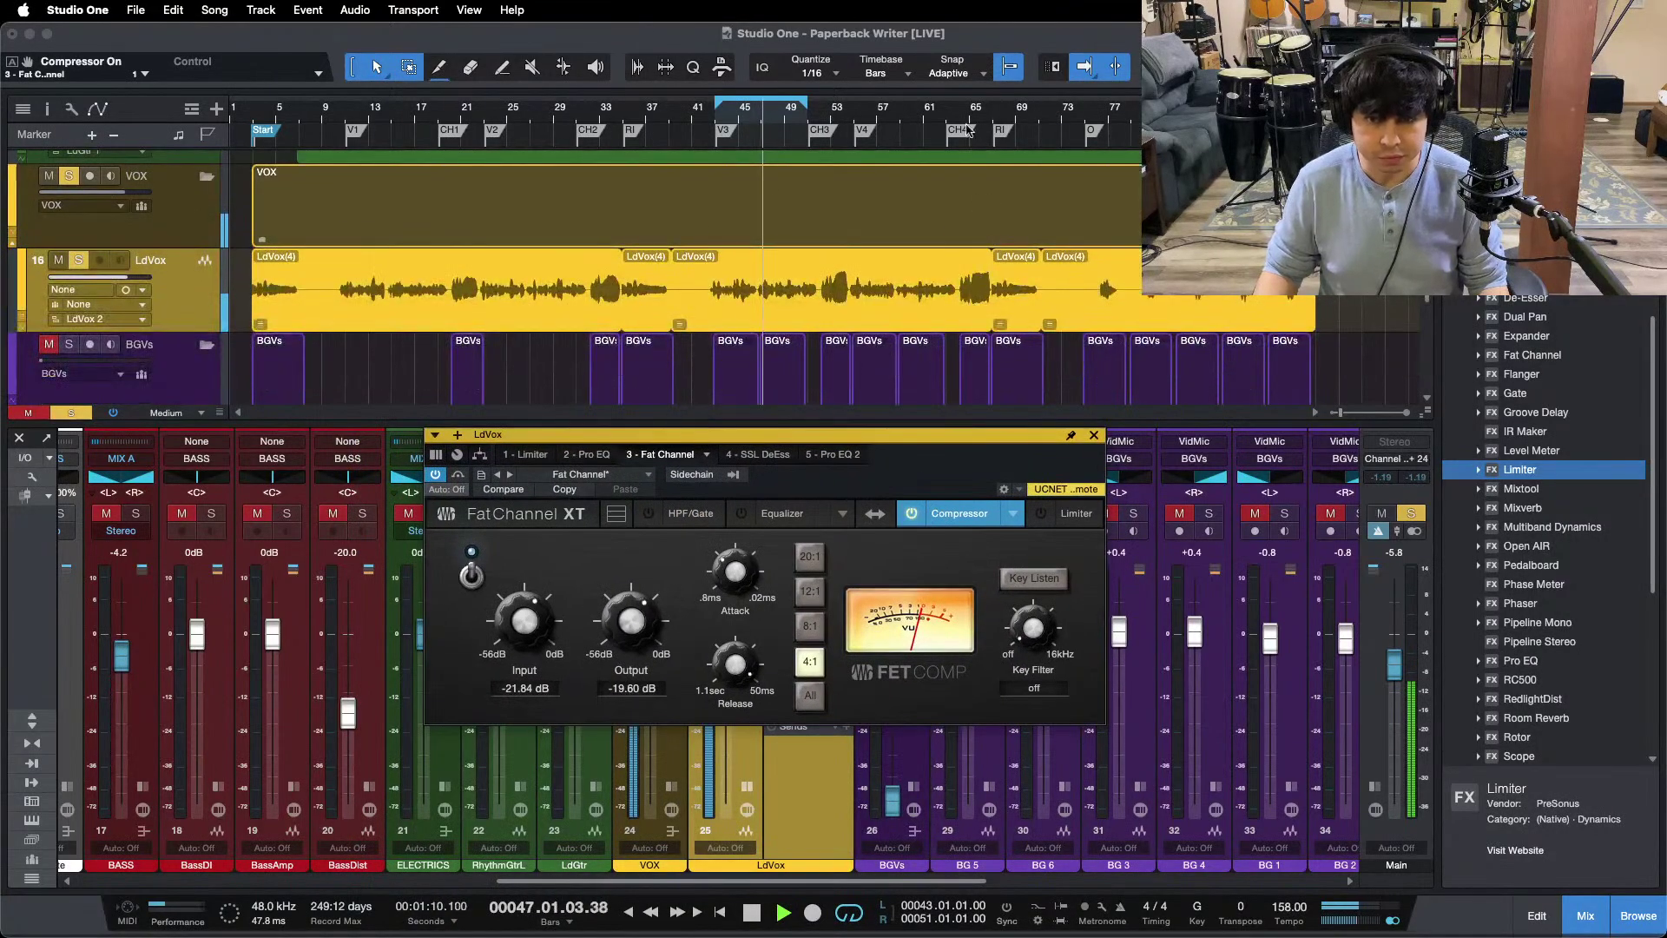
key(e)
click(605, 113)
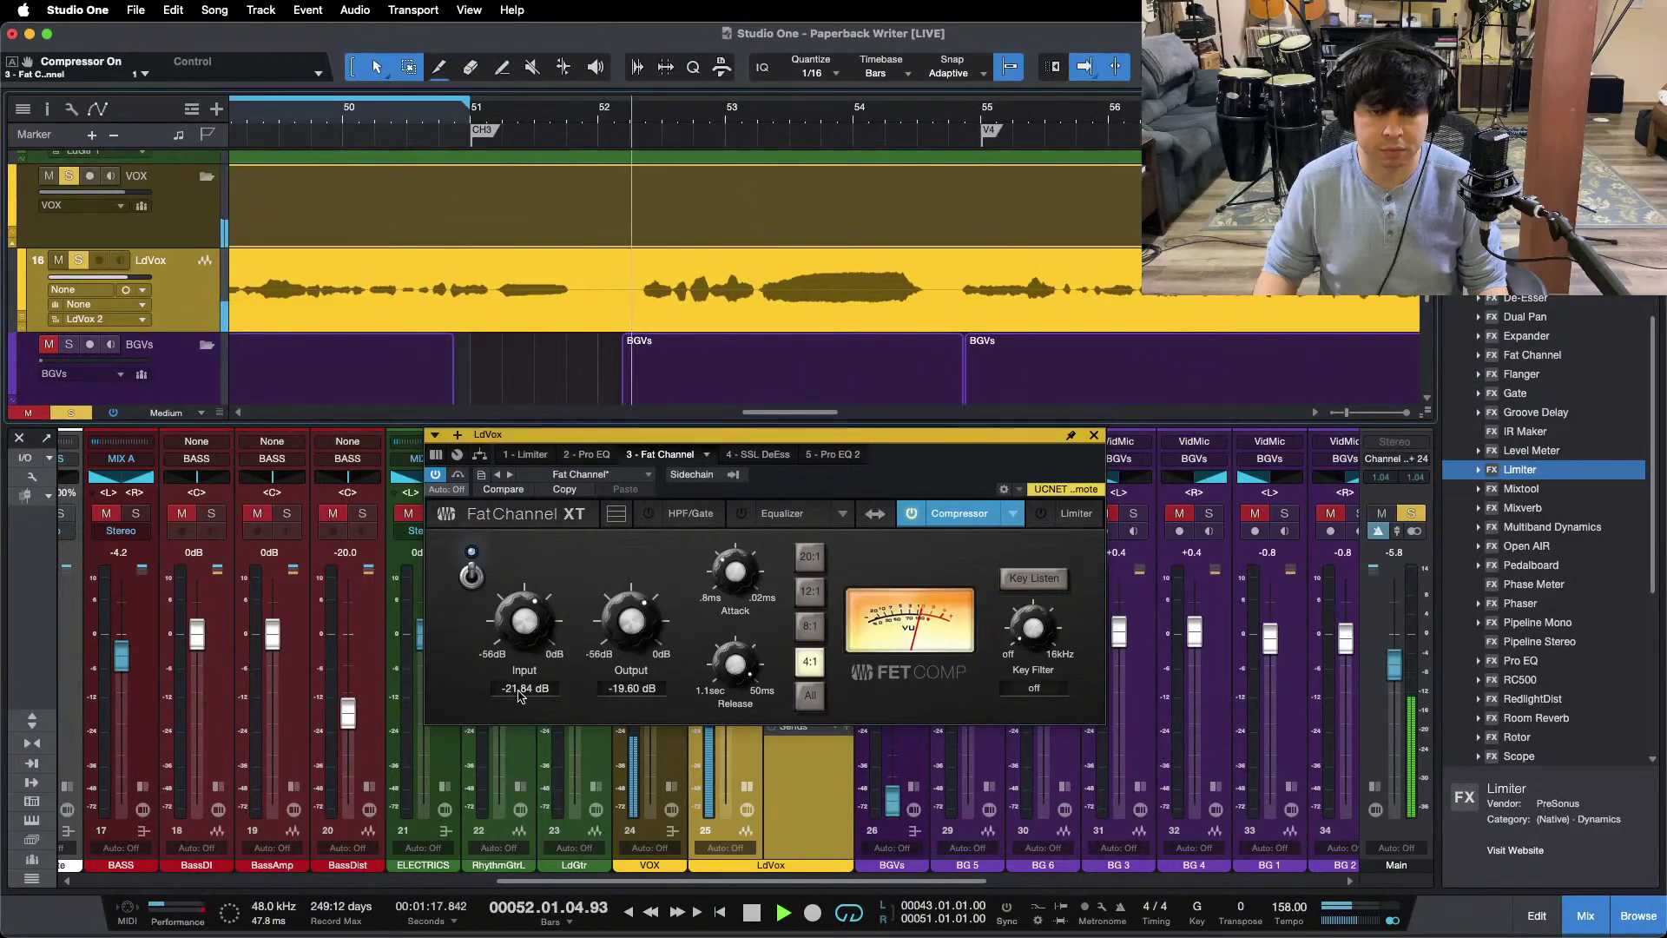
Step: Set the FET compressor's Input to -17.92 dB and Output to -23.52 dB while replaying the phrase from bar 52
scroll(512, 640, up, 1)
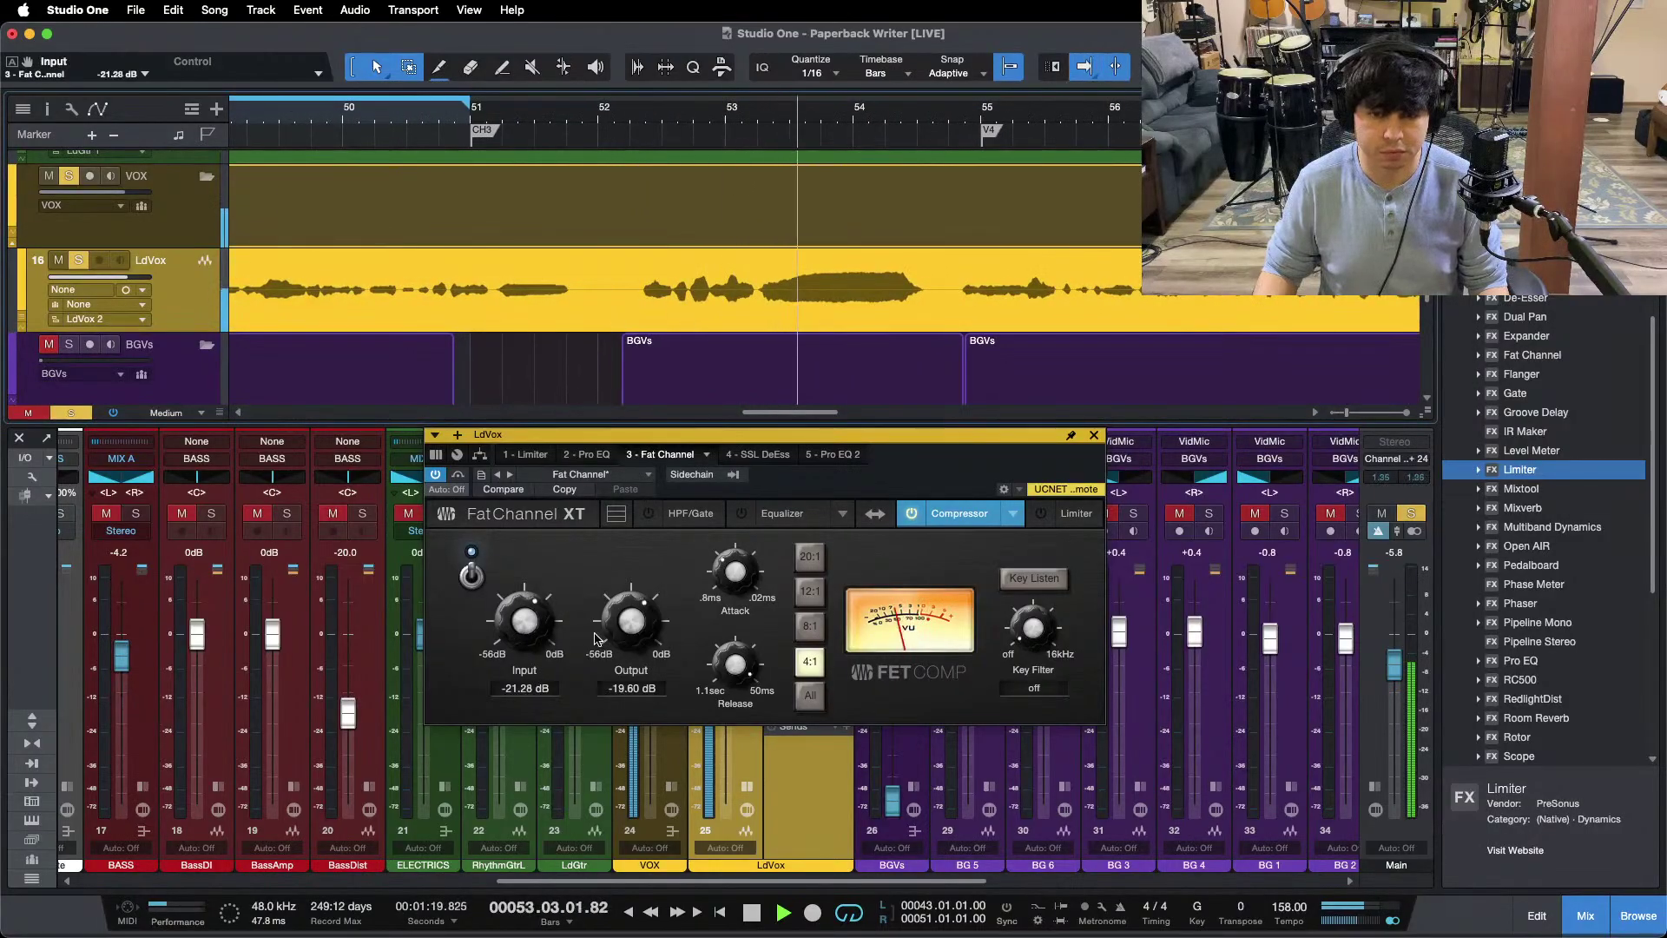
scroll(574, 630, up, 2)
scroll(574, 629, up, 1)
scroll(631, 624, down, 2)
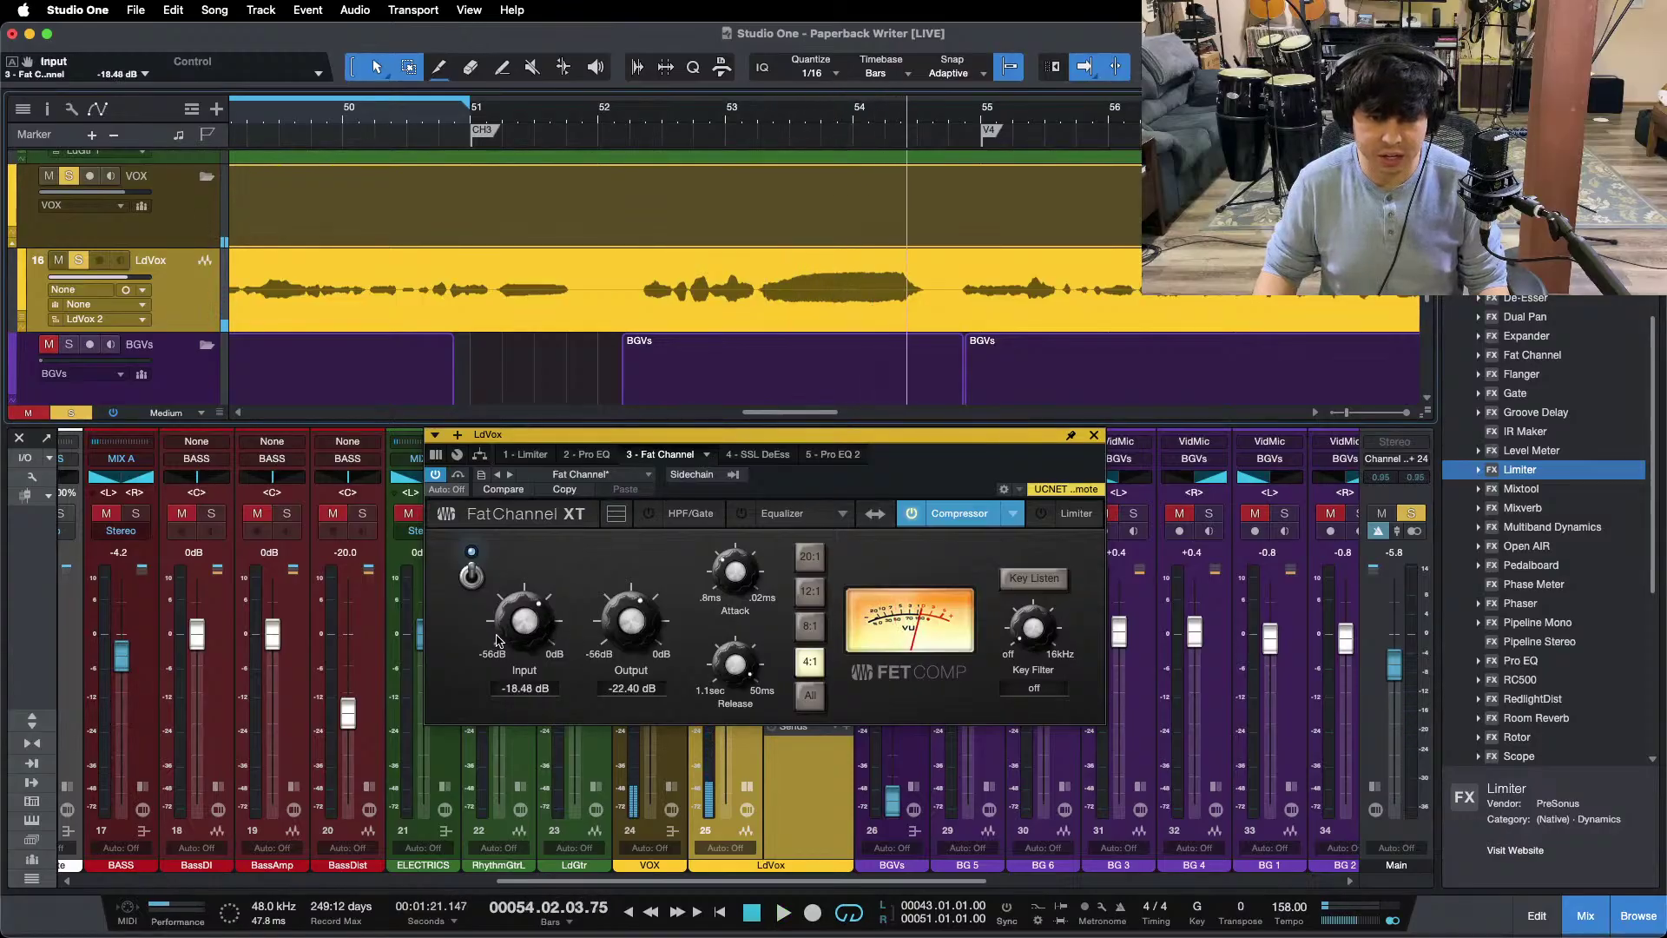
click(630, 122)
key(space)
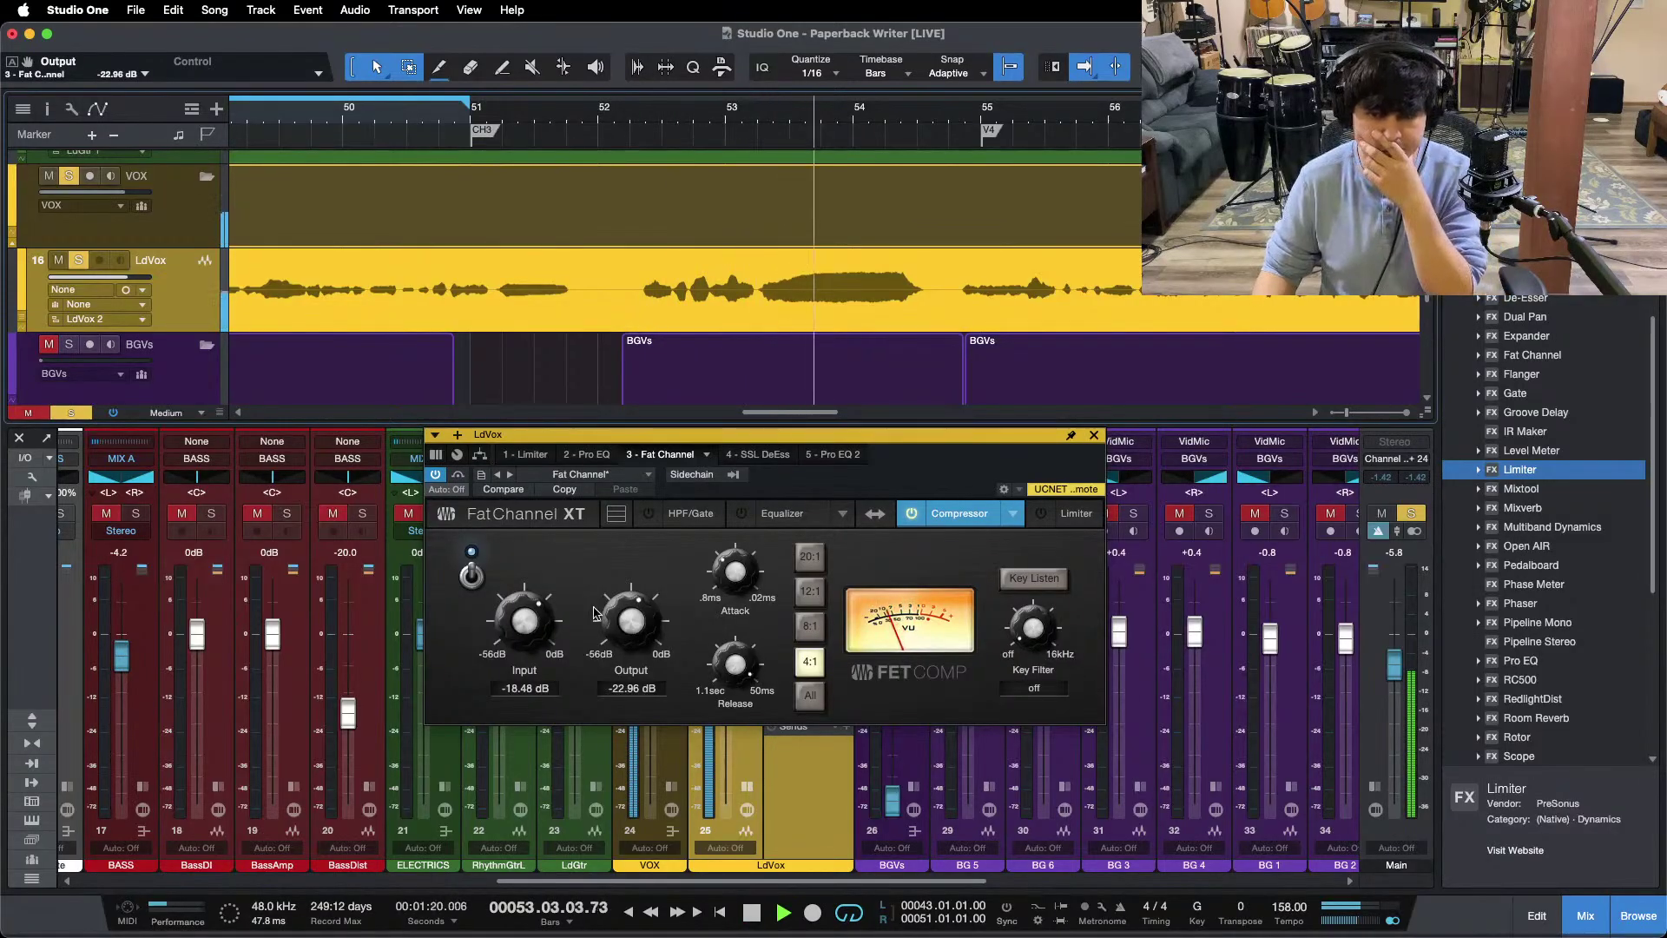
drag(618, 625, 620, 633)
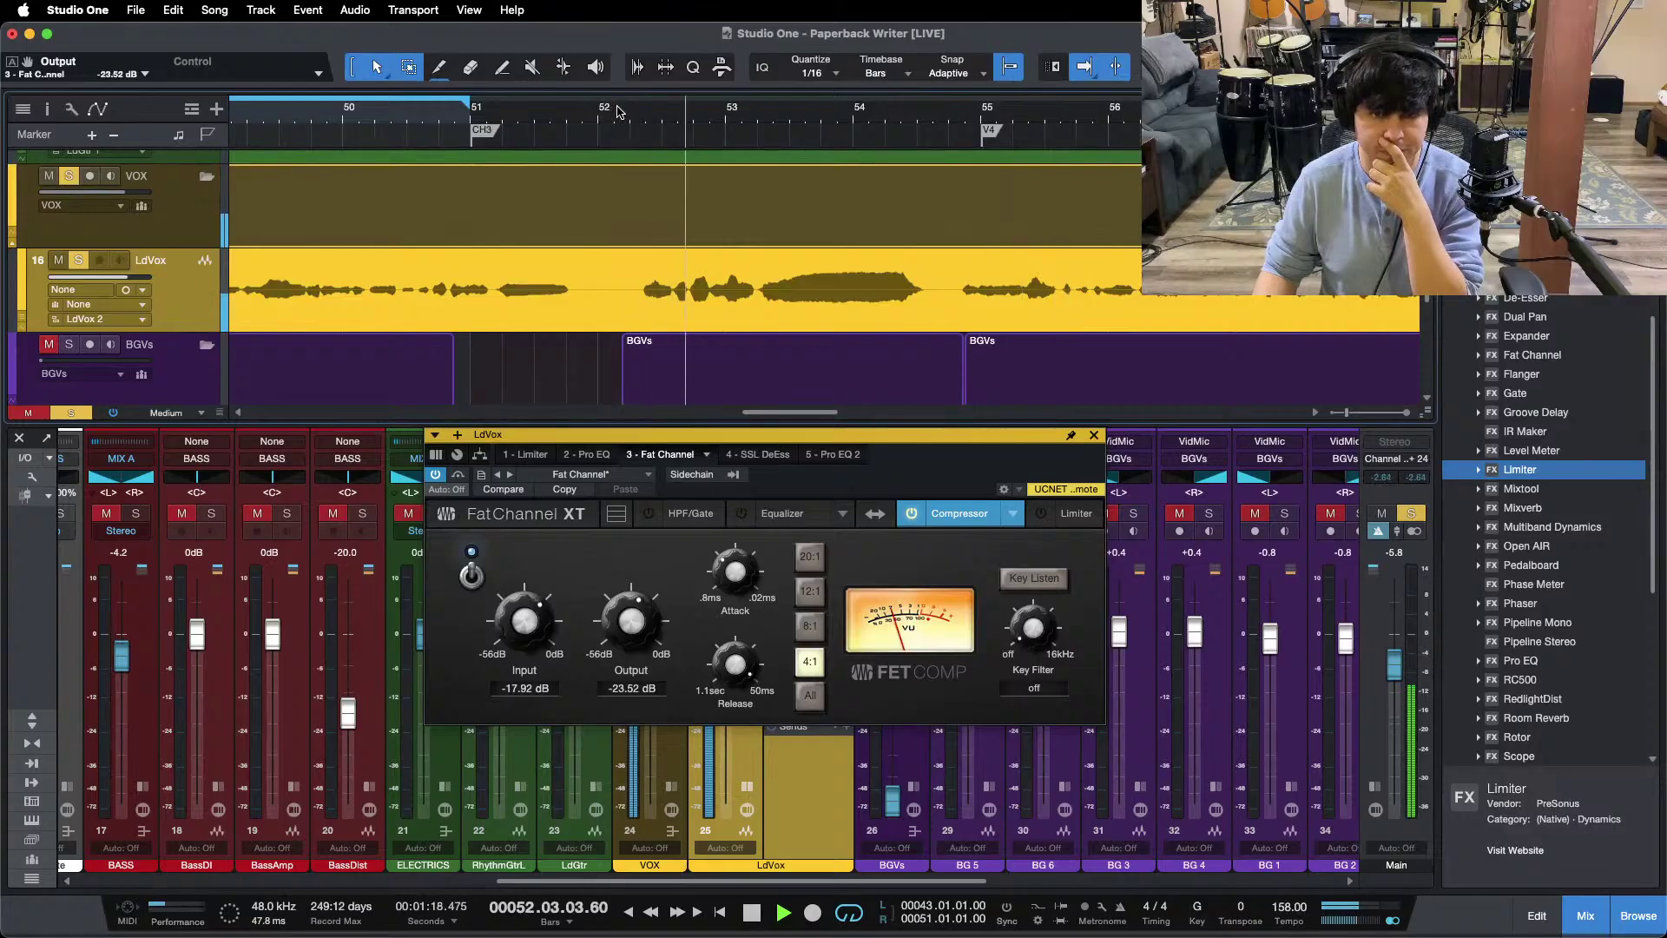
Step: Close the Fat Channel, raise the LdVox fader to +3.7 dB from the third verse and expand the VOX bus inserts
key(shift+f)
key(KP_1)
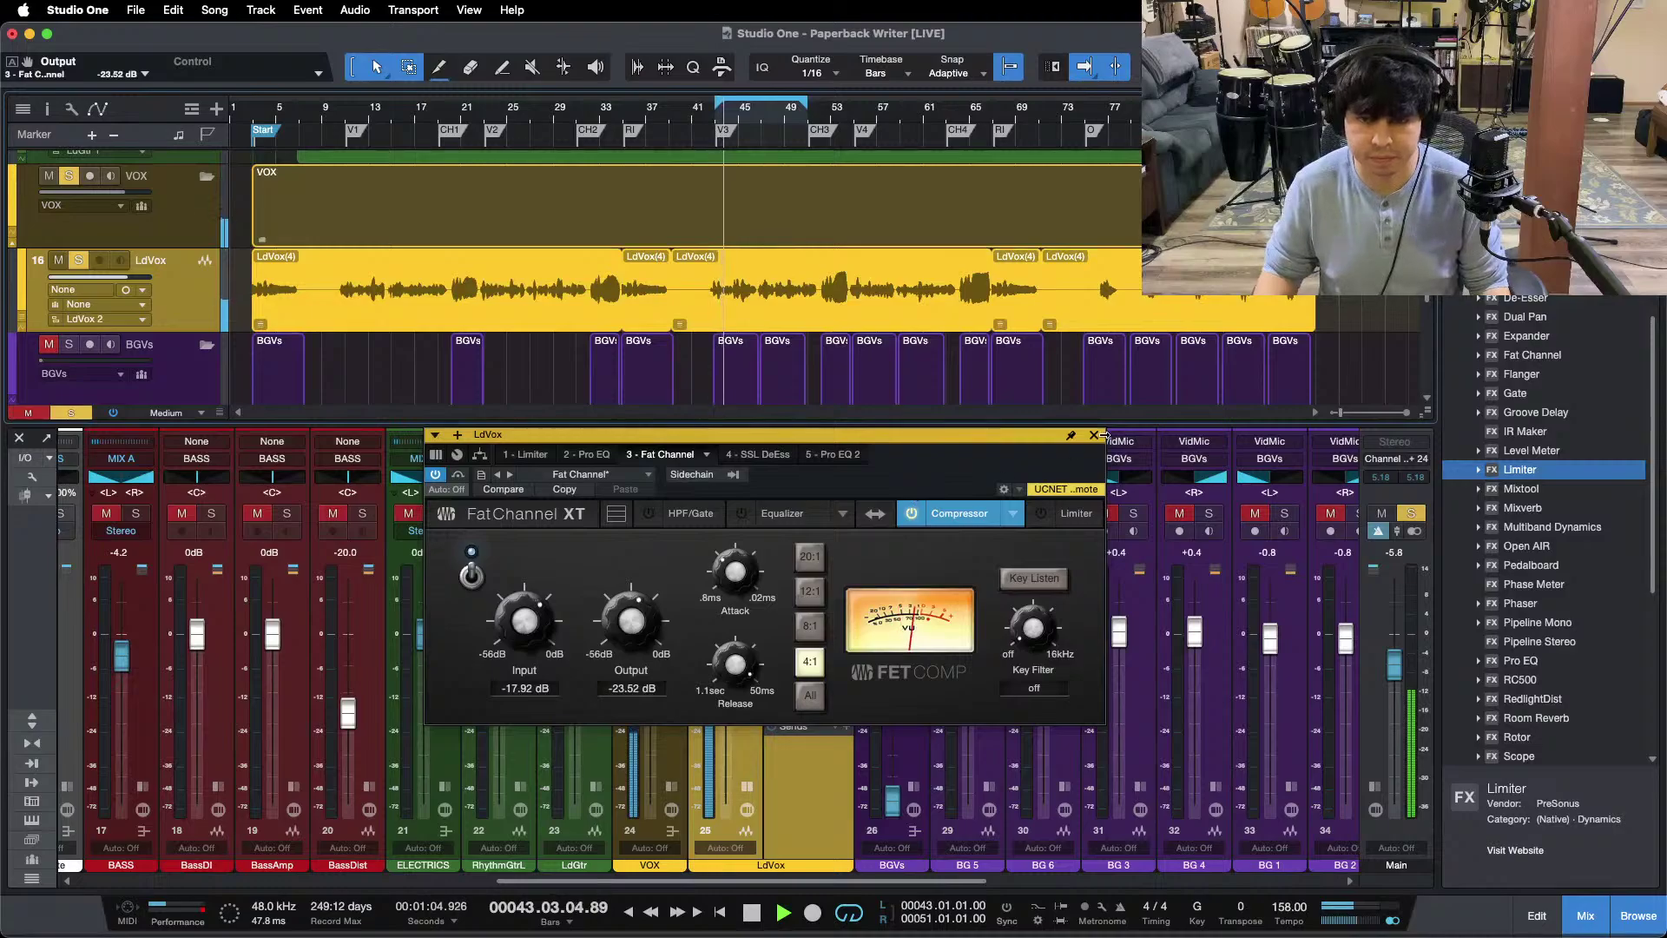
key(super+w)
scroll(732, 634, up, 5)
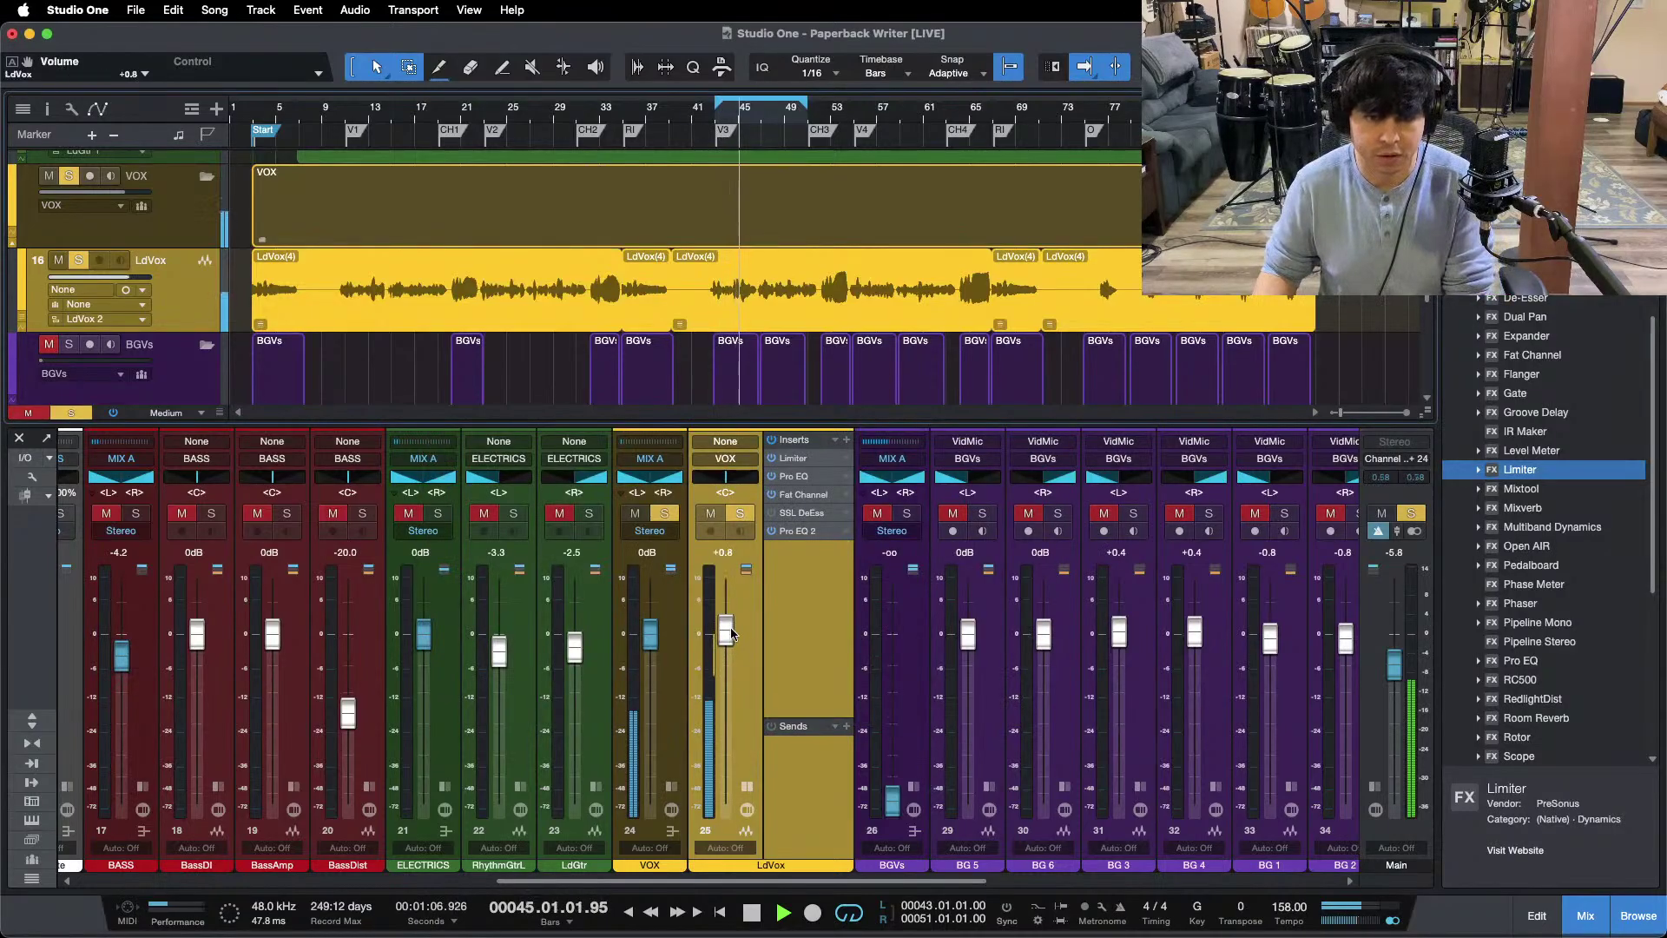
scroll(732, 634, up, 2)
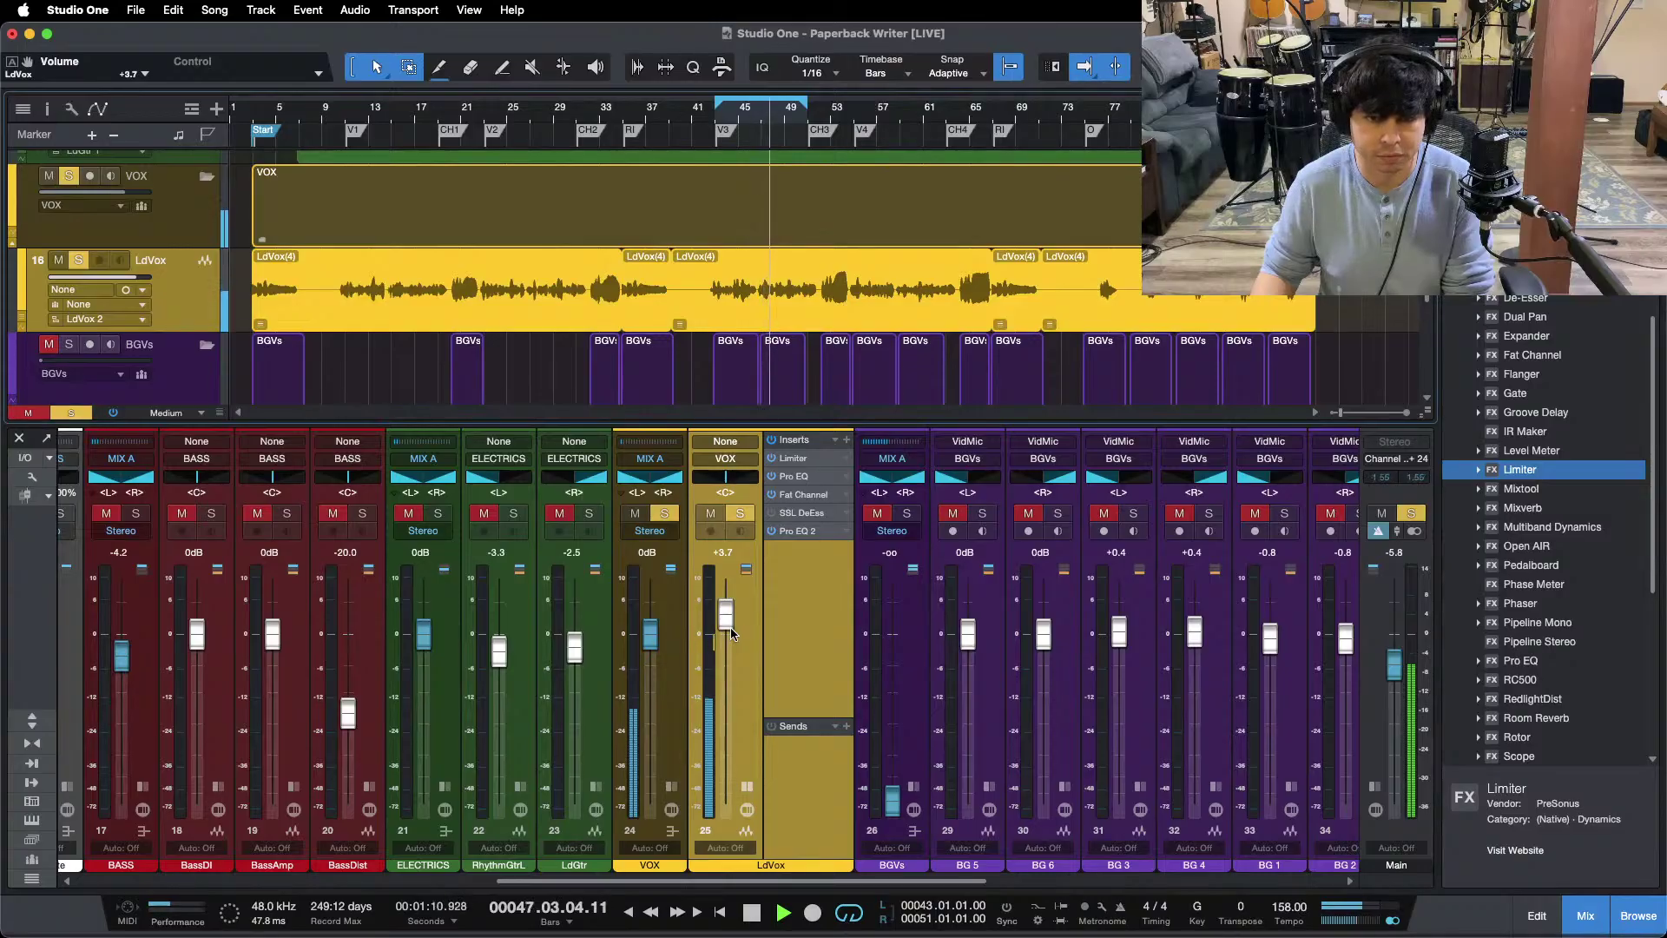
click(672, 787)
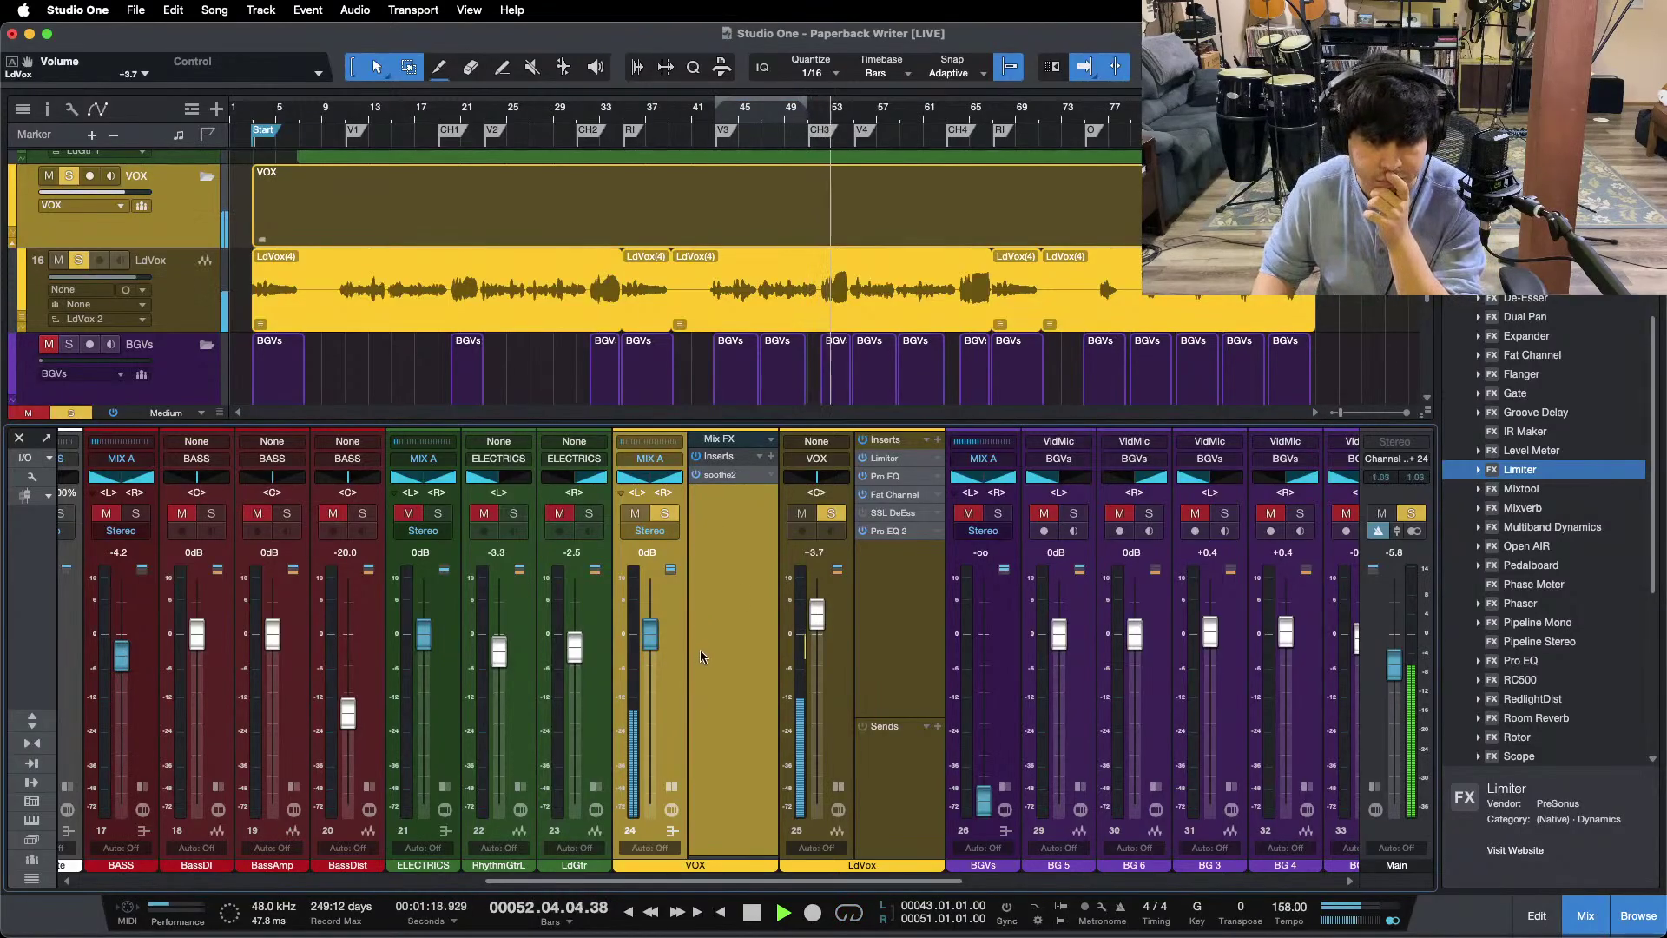
Step: Boost the HF band of LdVox's first Pro EQ by 7.68 dB at 8 kHz while playing from the third verse
key(KP_1)
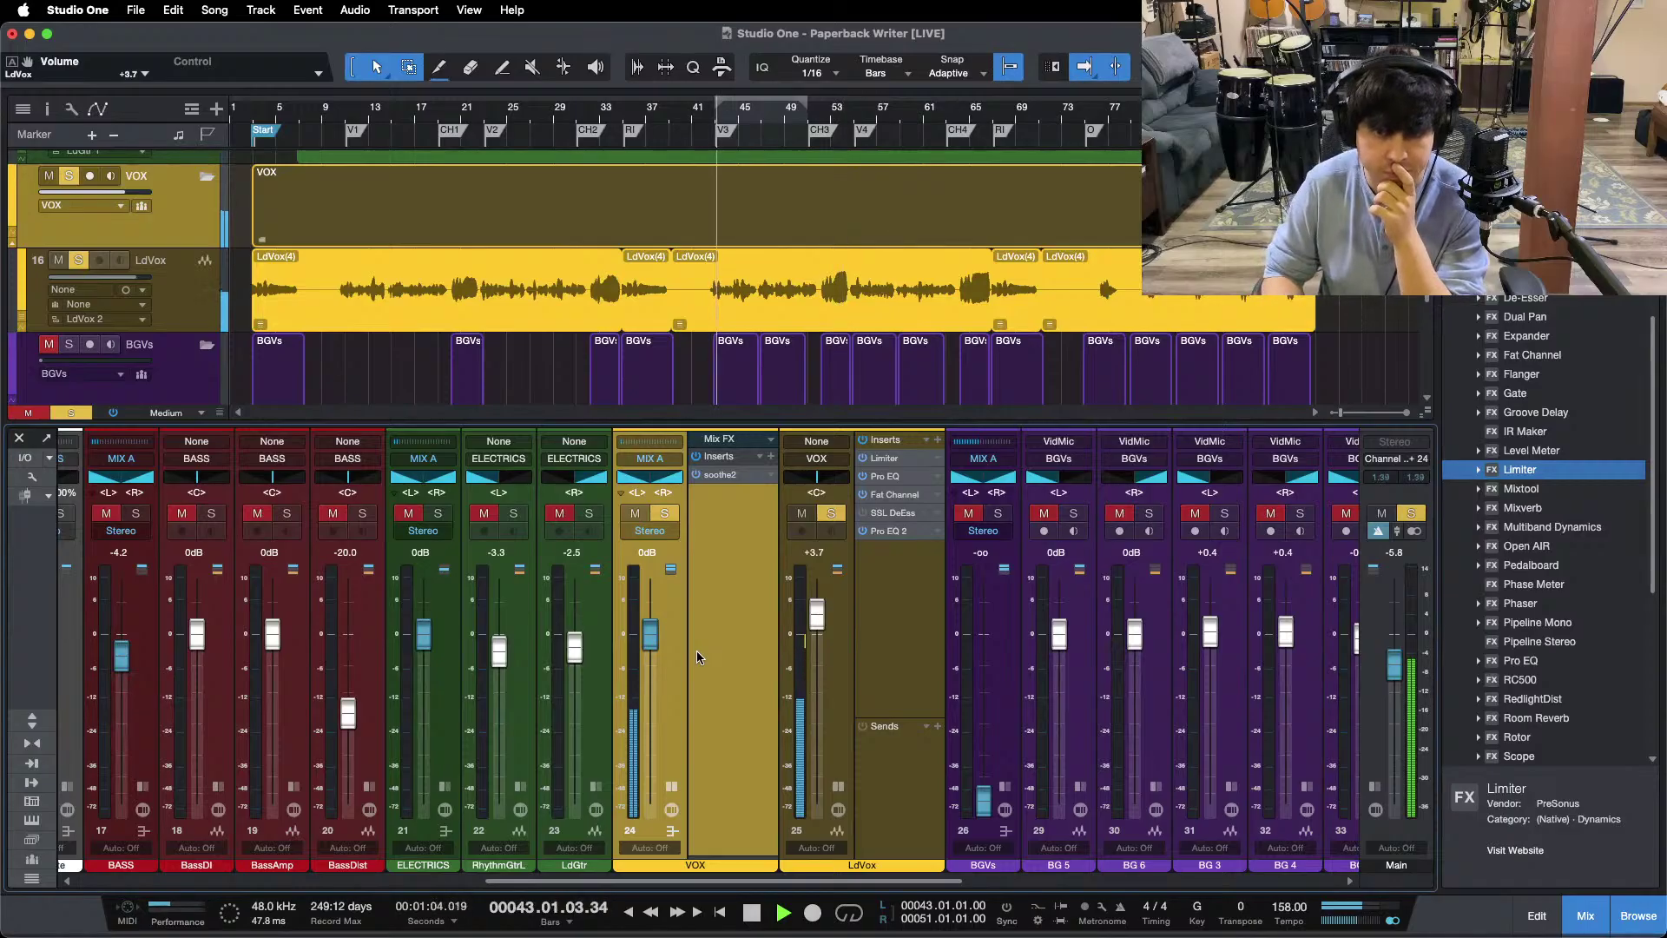
click(890, 480)
key(space)
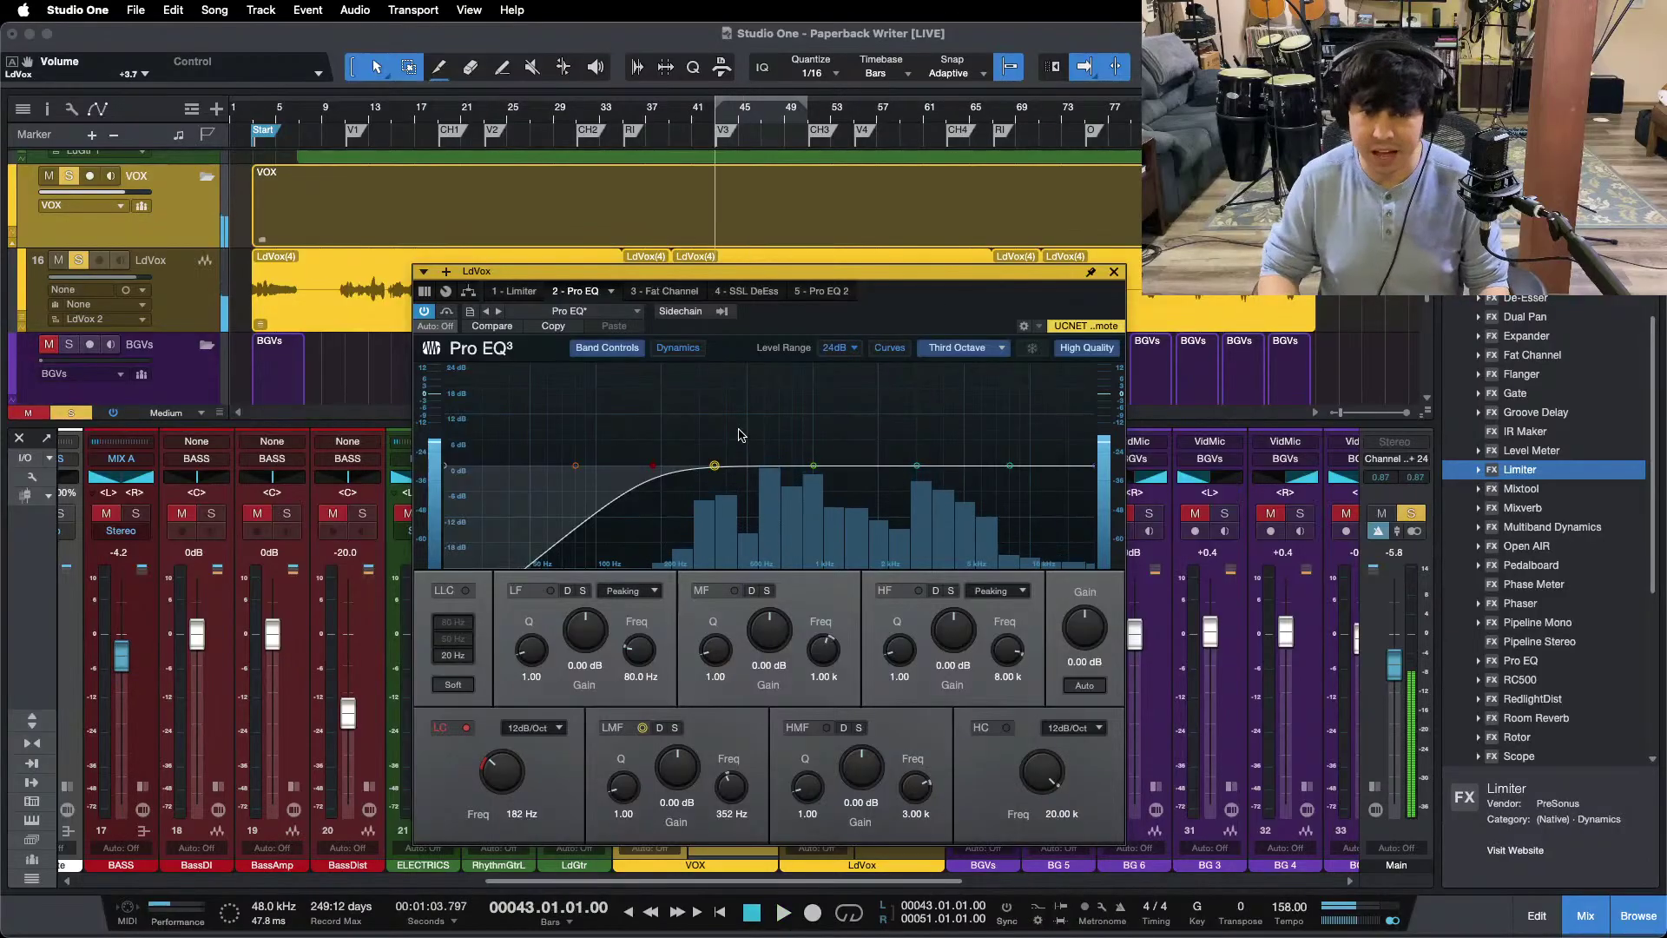
key(space)
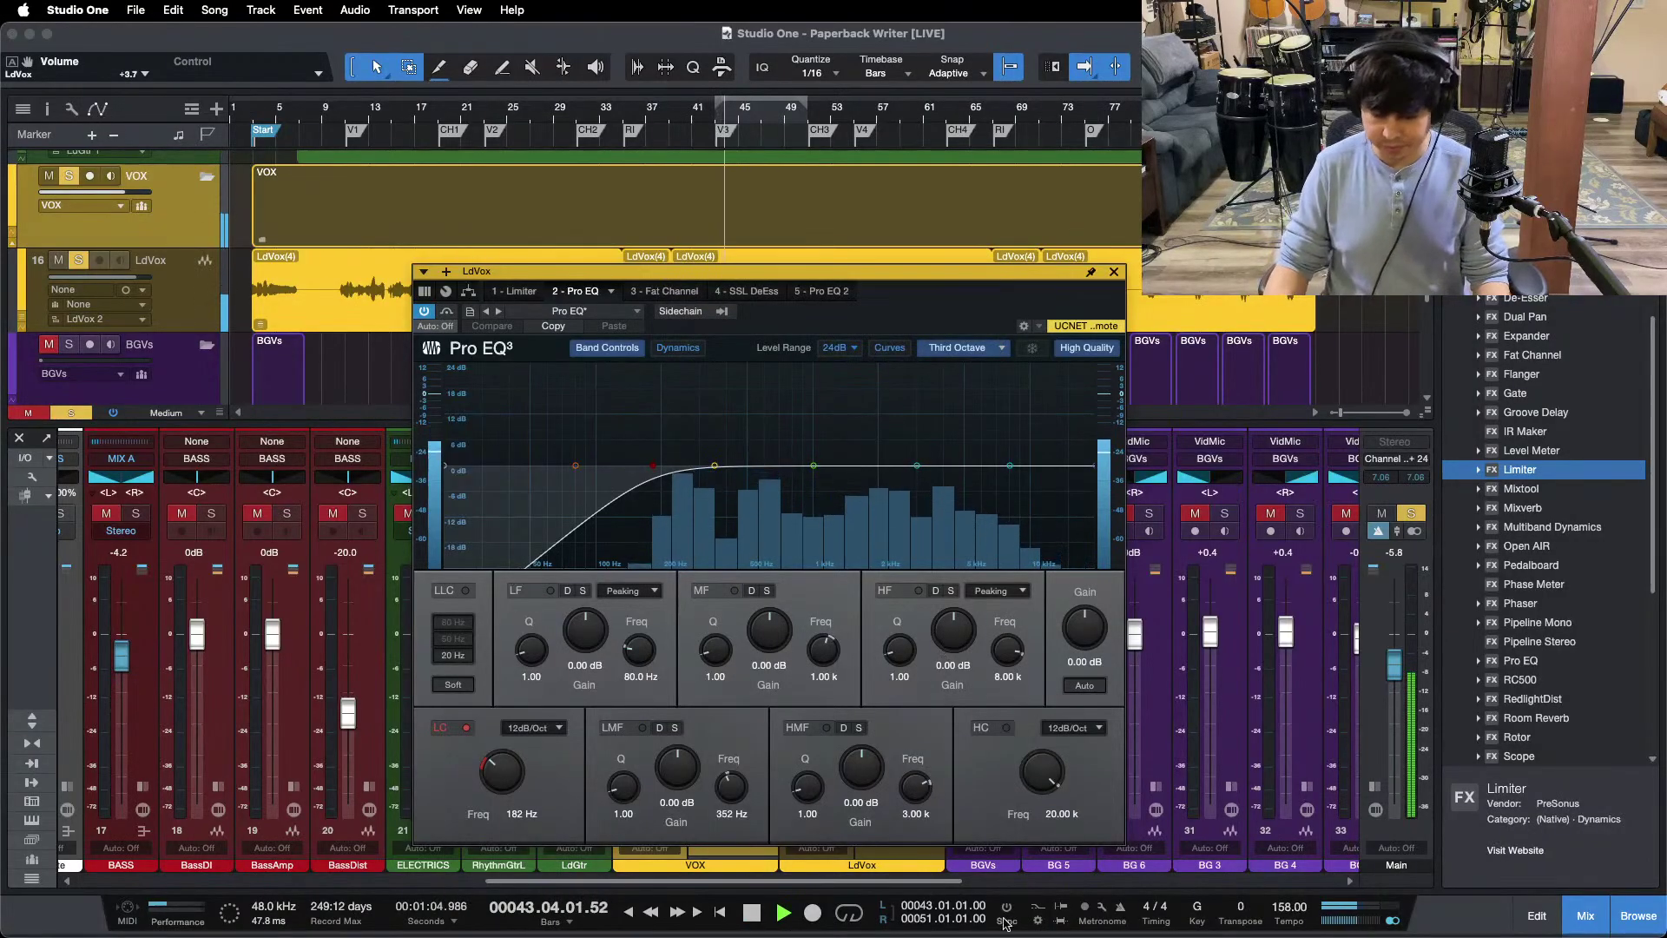
mouse_move(991, 929)
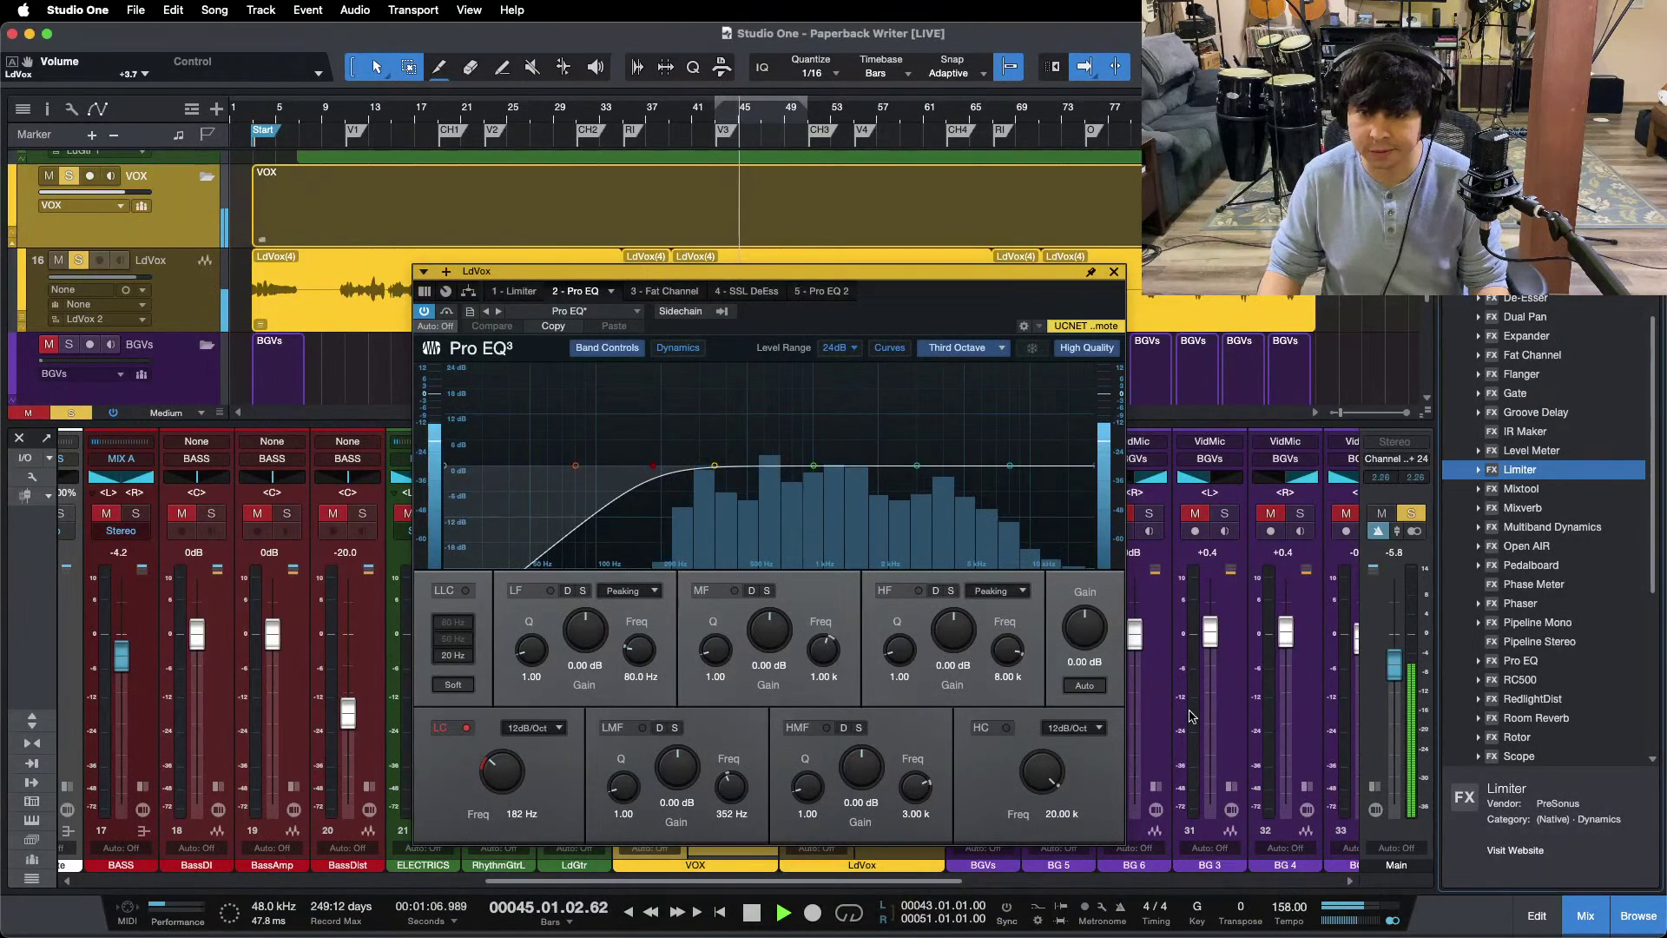
drag(953, 634, 948, 631)
scroll(949, 631, up, 1)
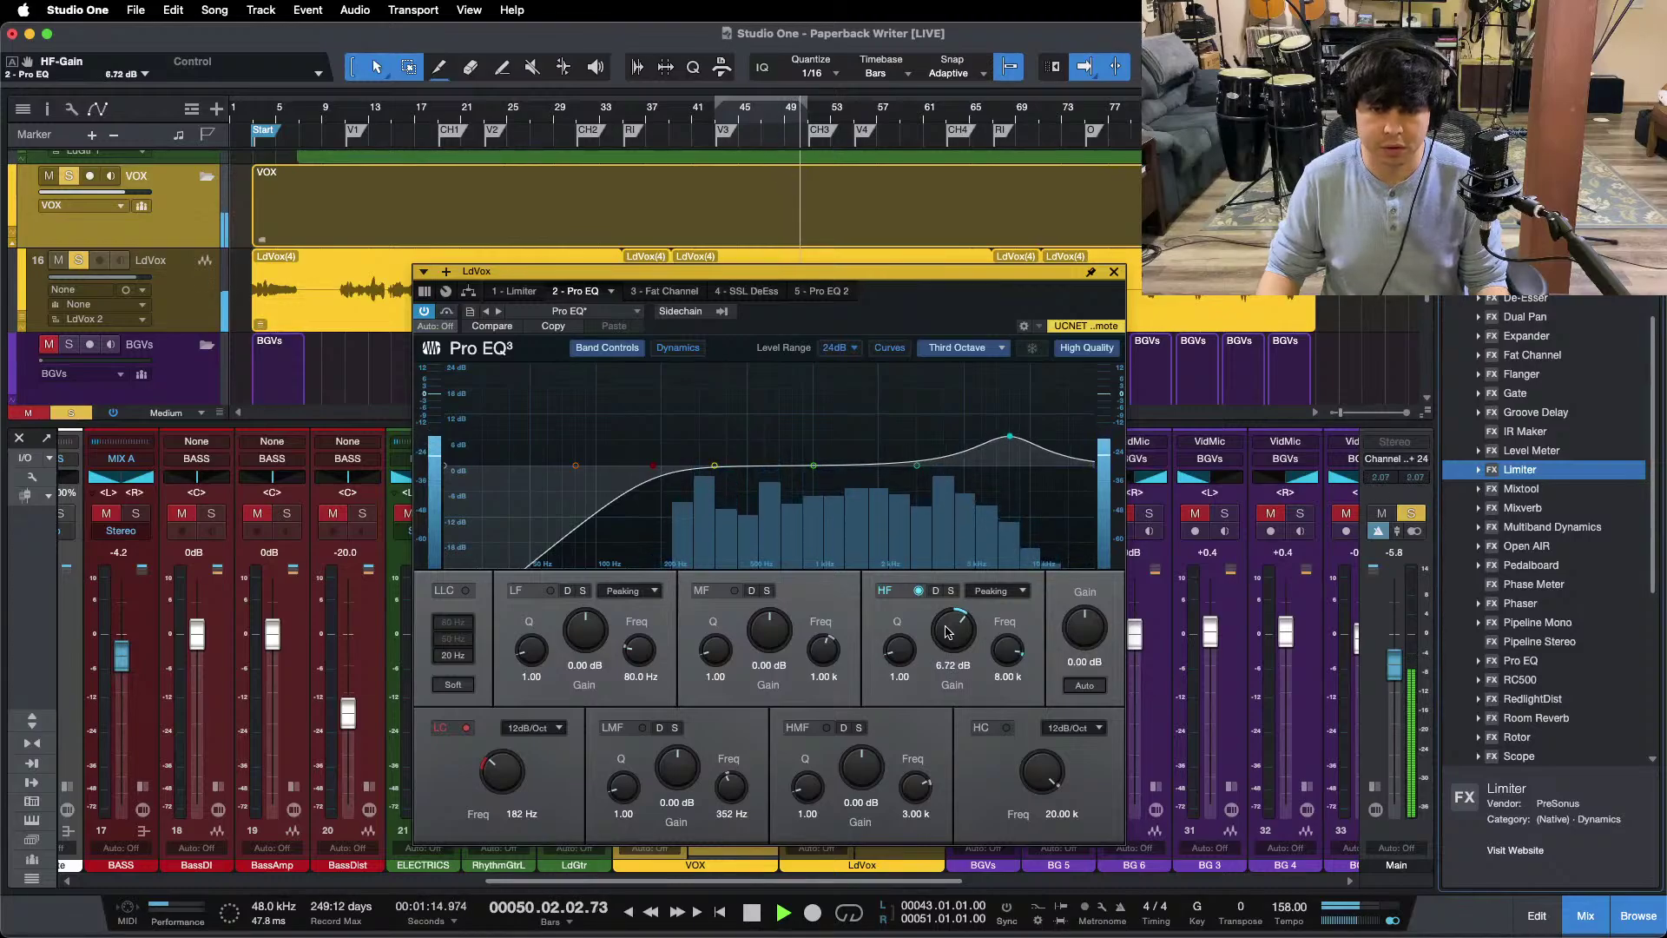
scroll(948, 632, up, 1)
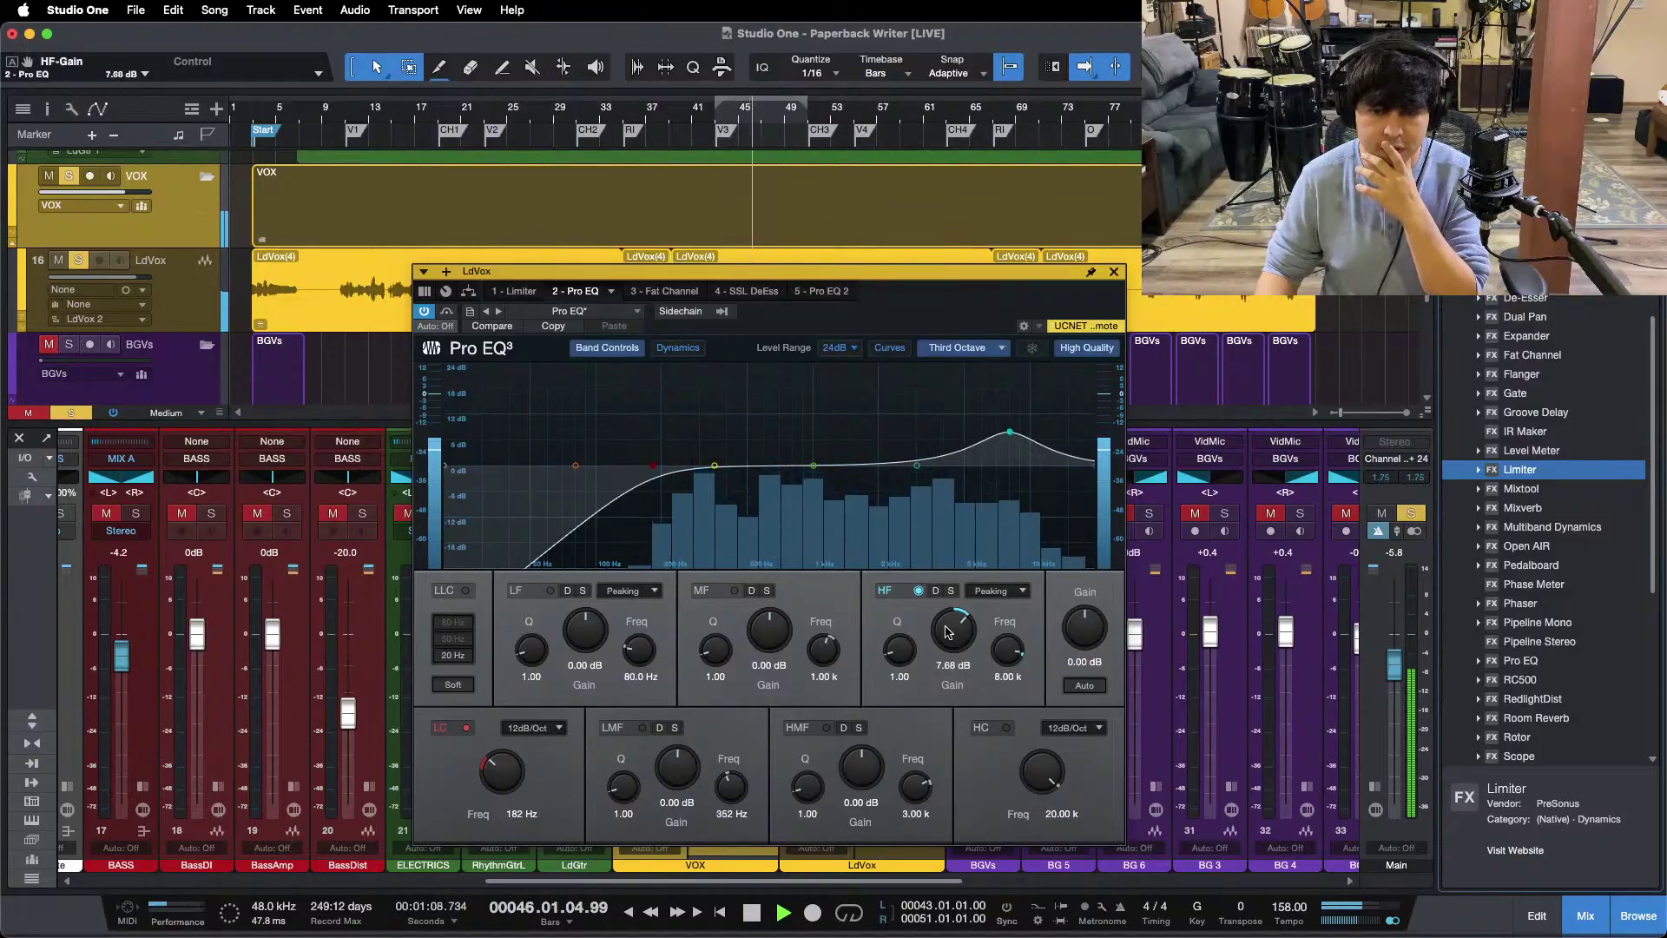
Step: Activate the SSL DeEss on LdVox and set its Threshold to -7.5 dB
click(745, 291)
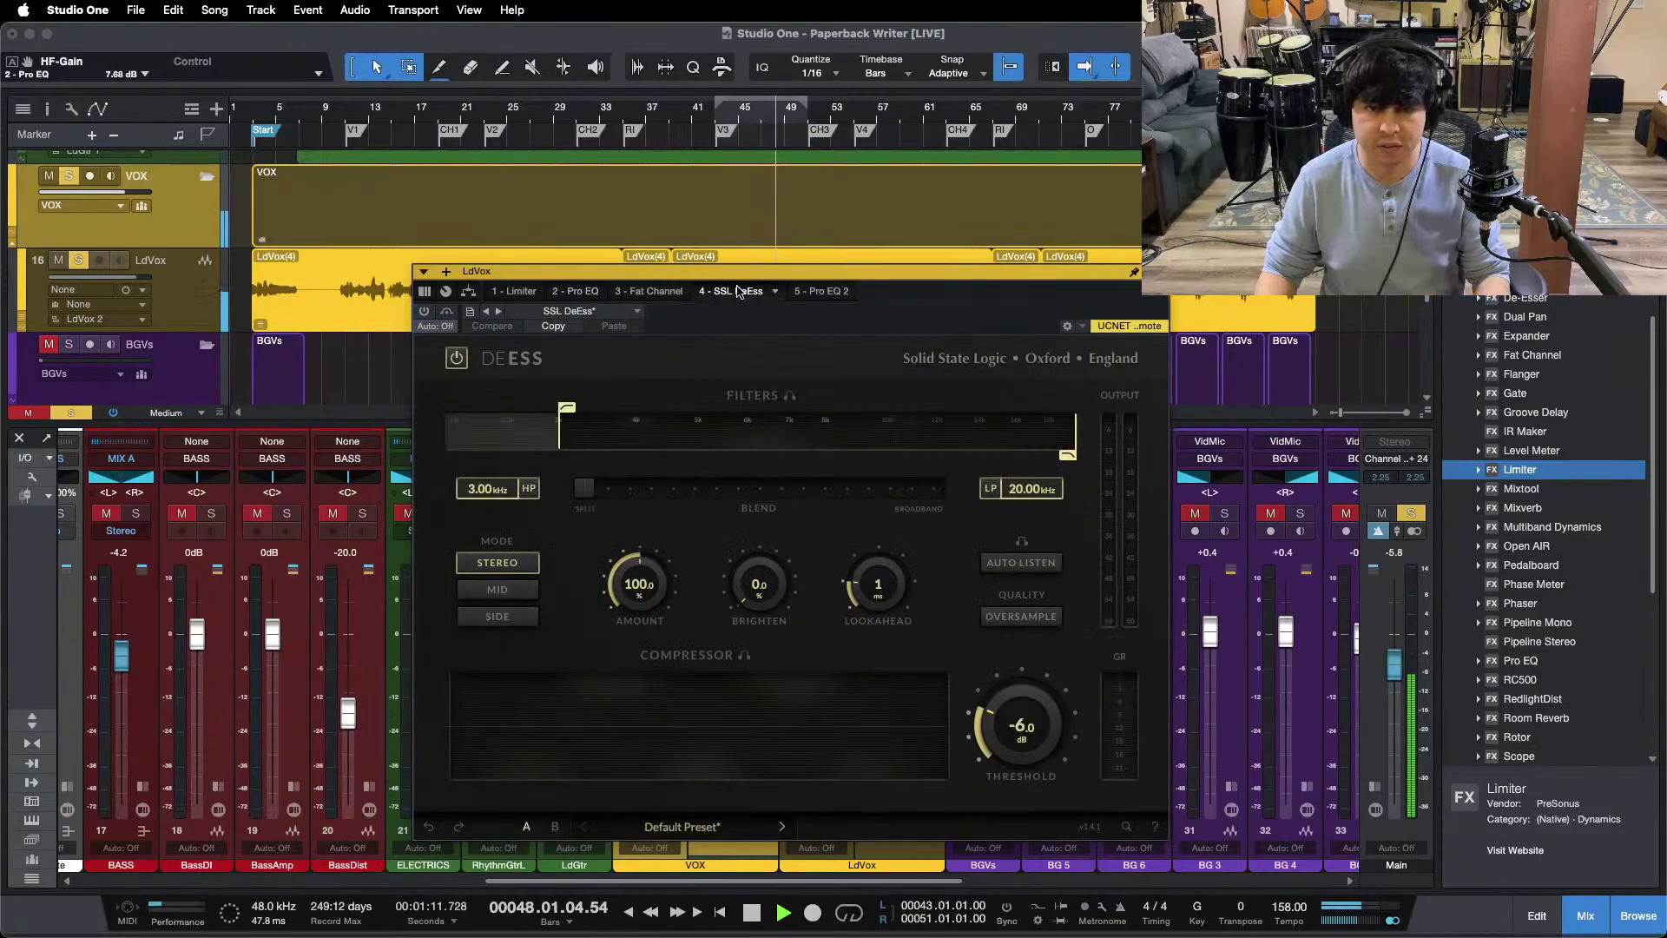
click(424, 310)
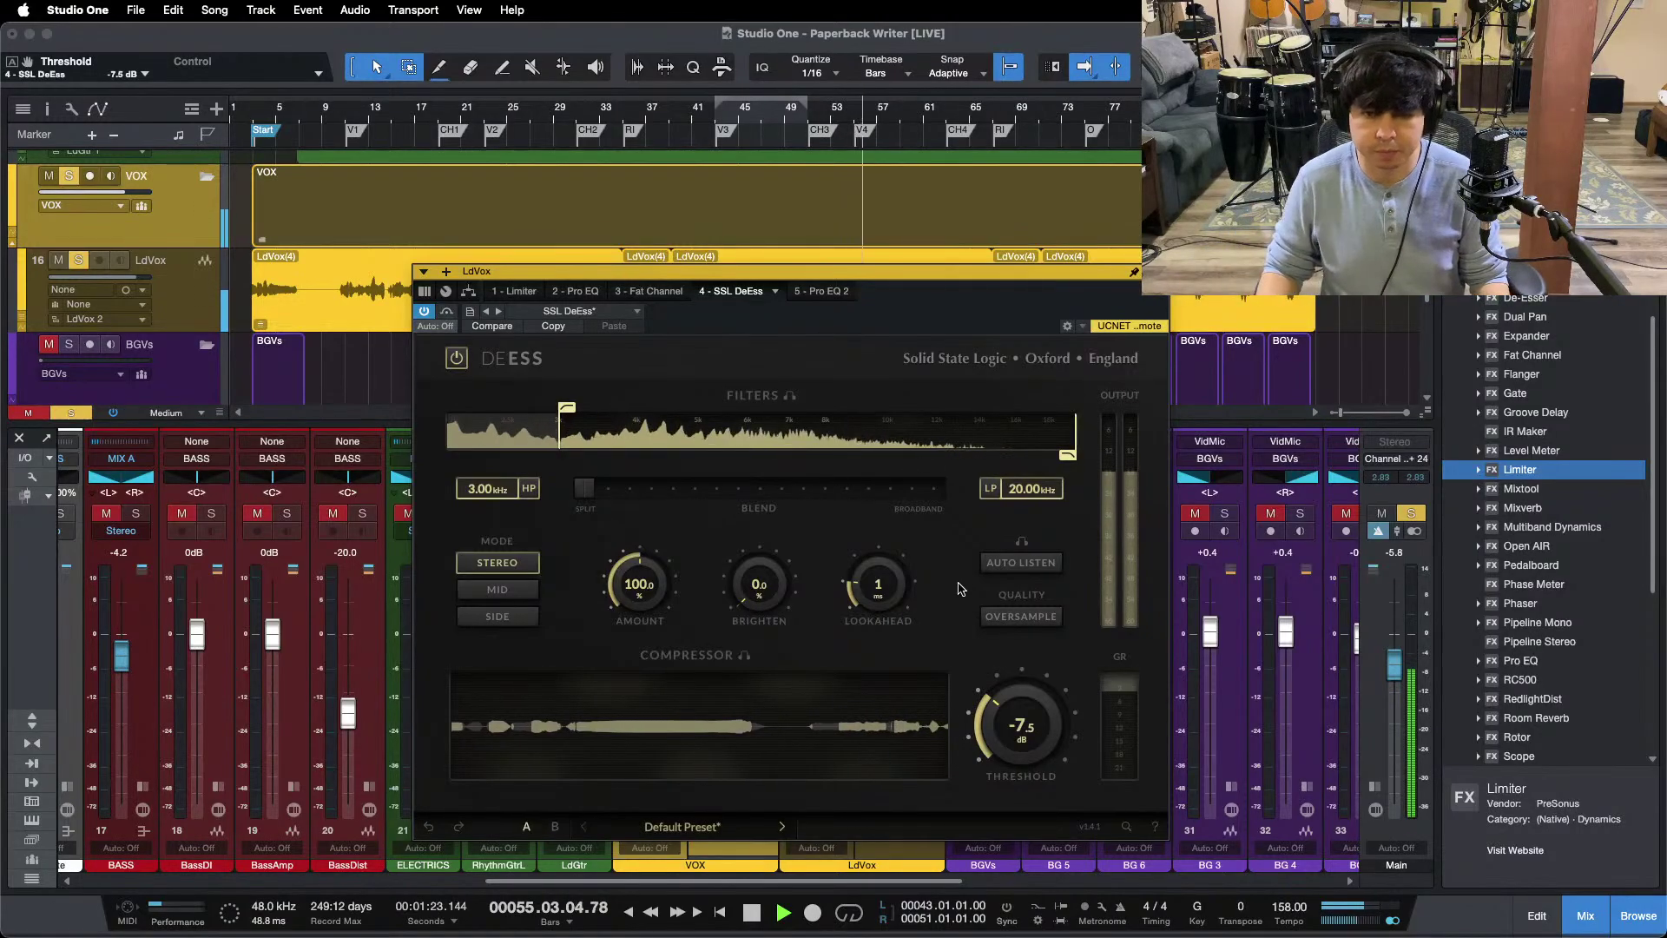
click(1158, 272)
Step: Unsolo the vocal to audition it in the full mix, review the de-esser, and solo the vocal again
key(s)
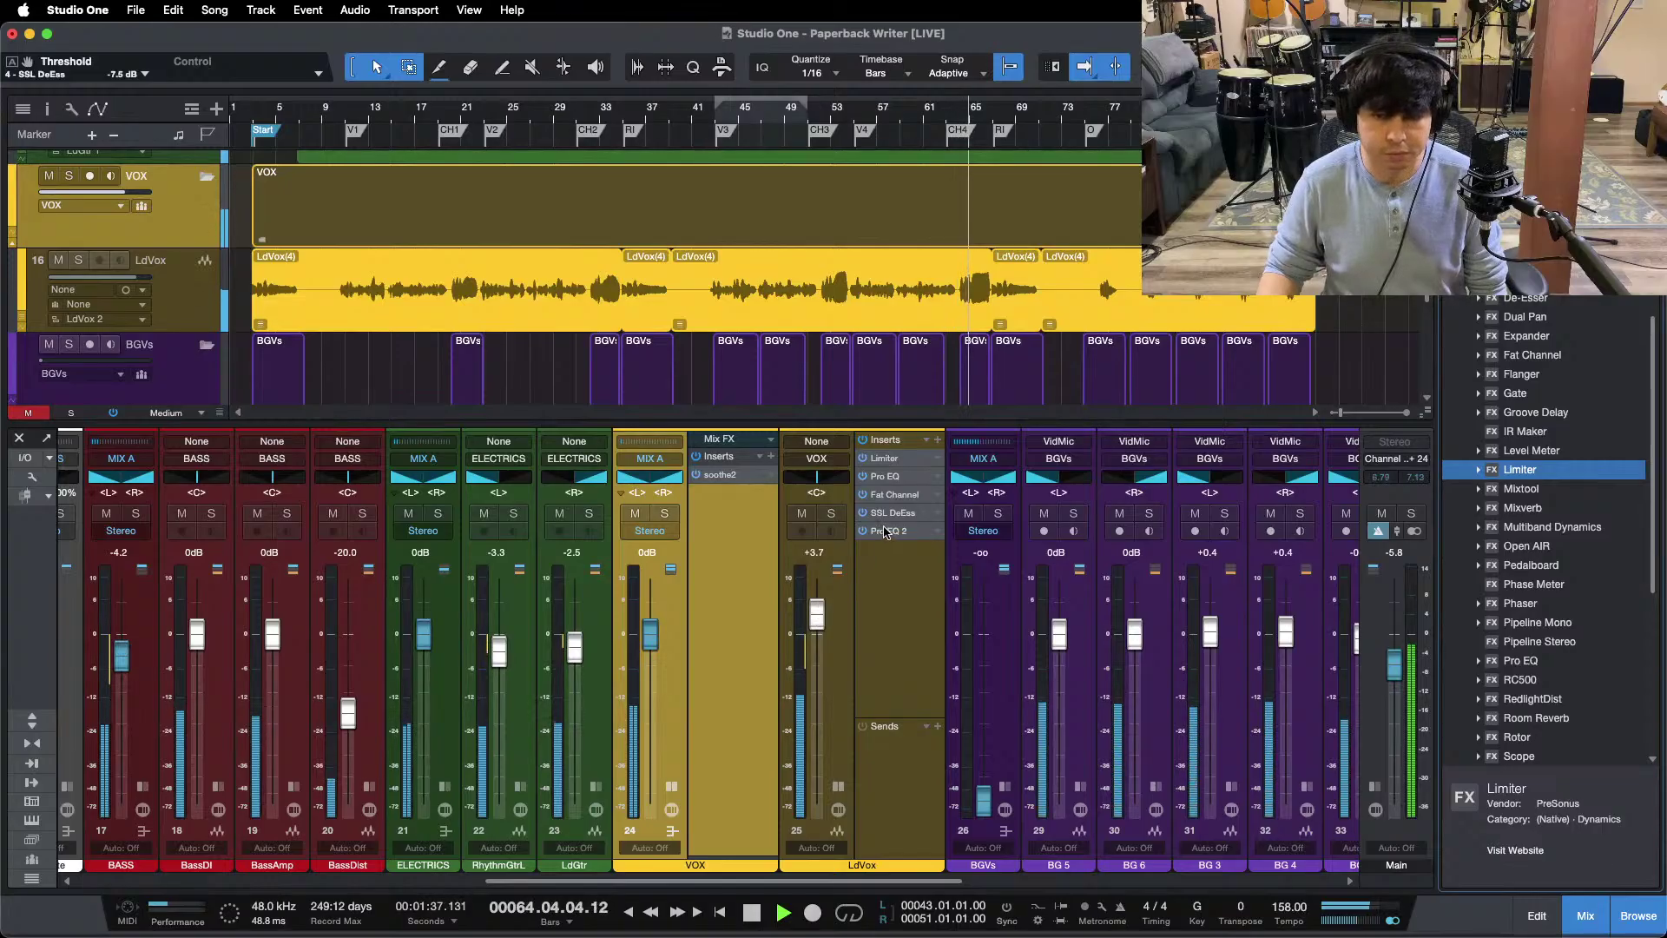
key(space)
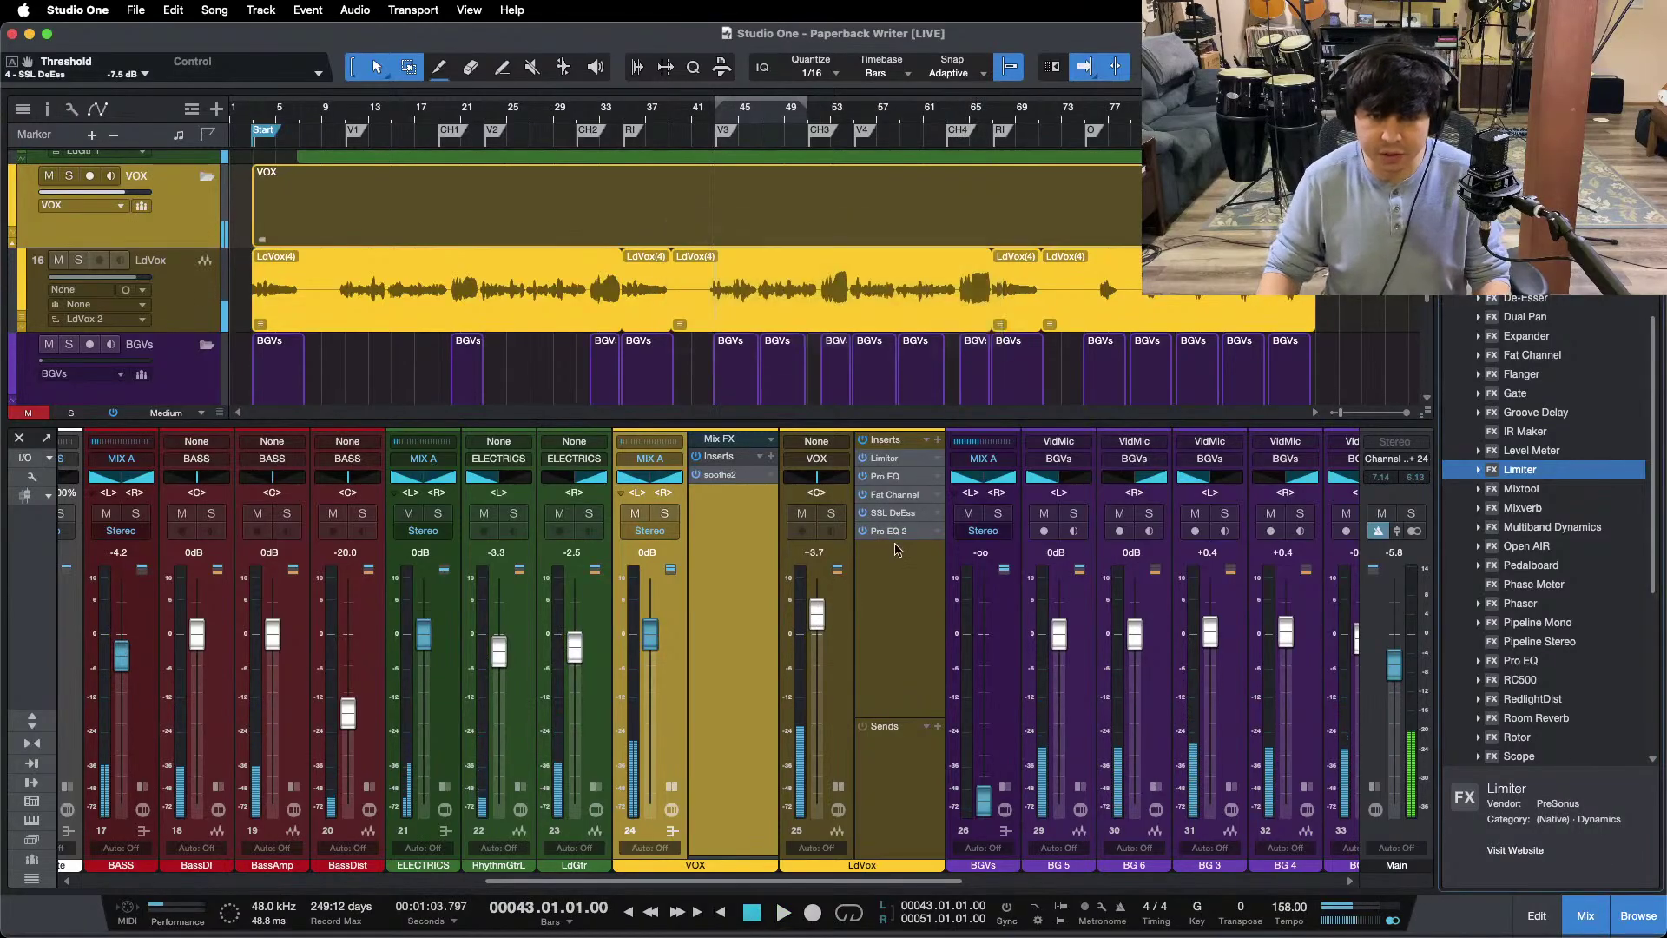
click(903, 513)
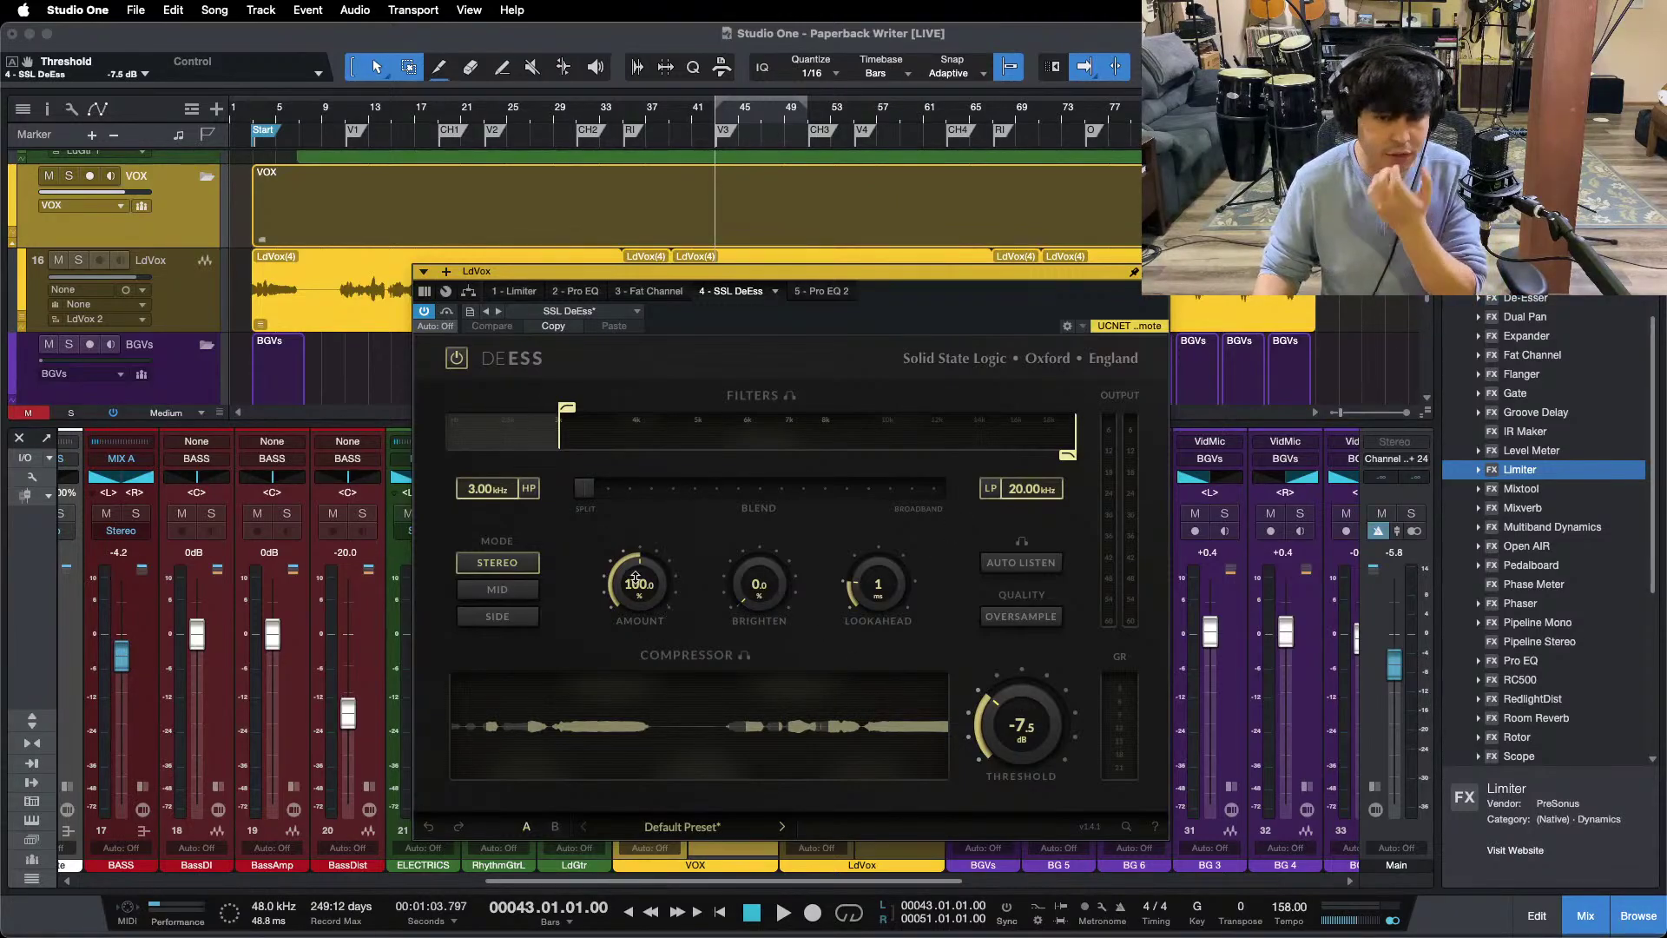
key(space)
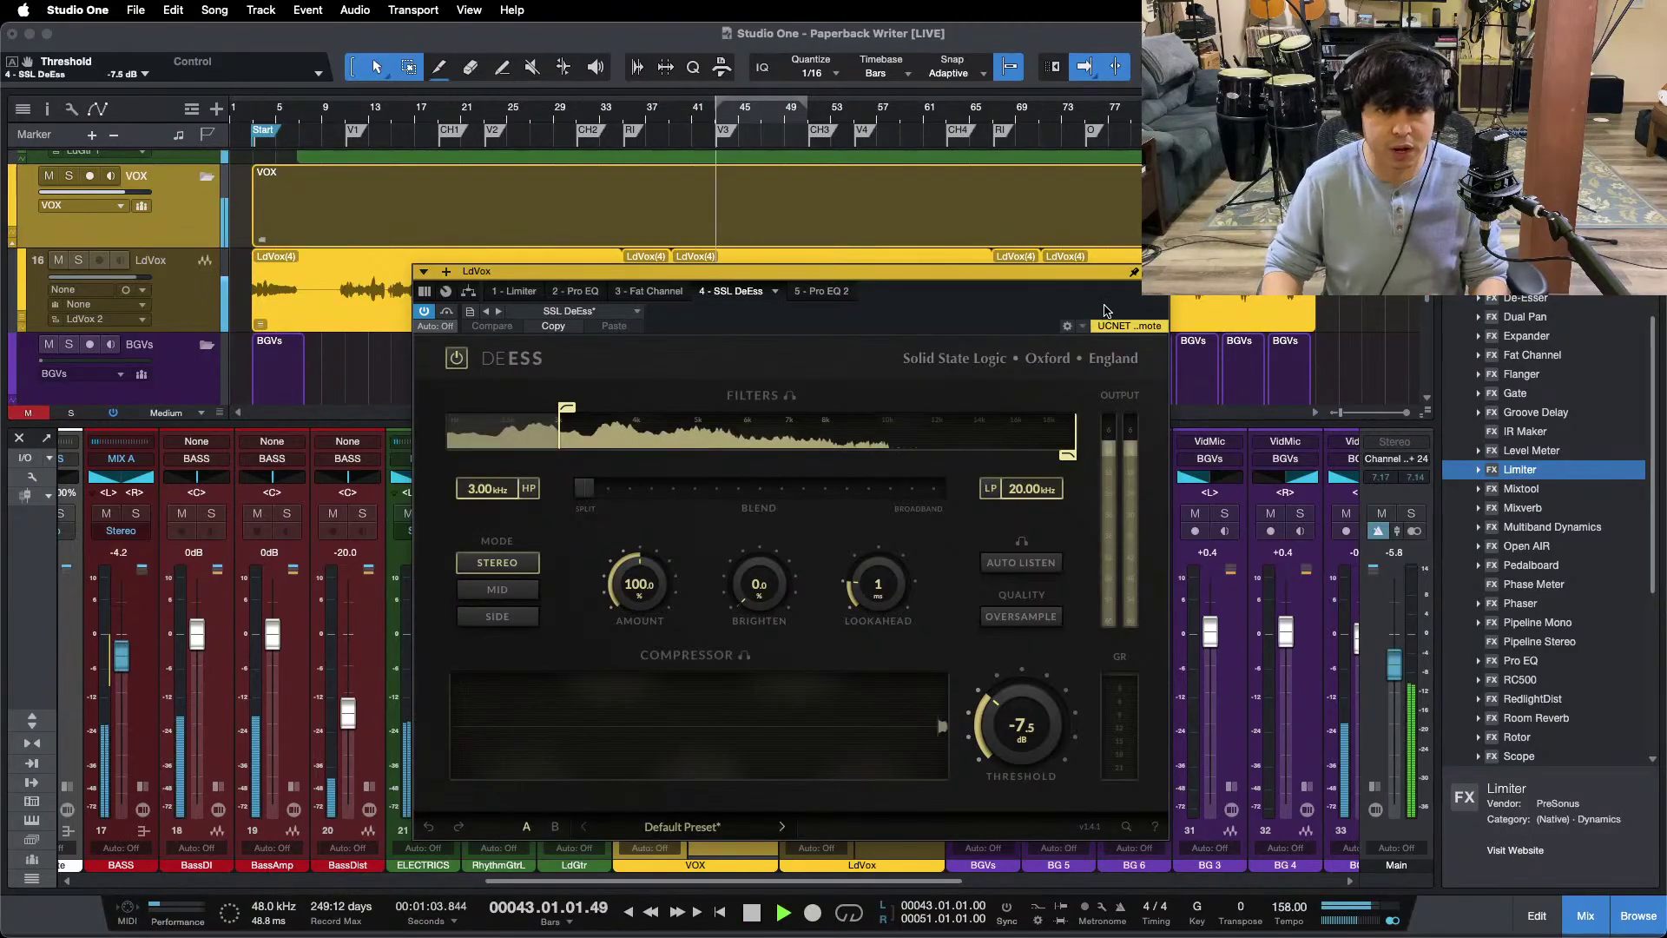
click(1156, 272)
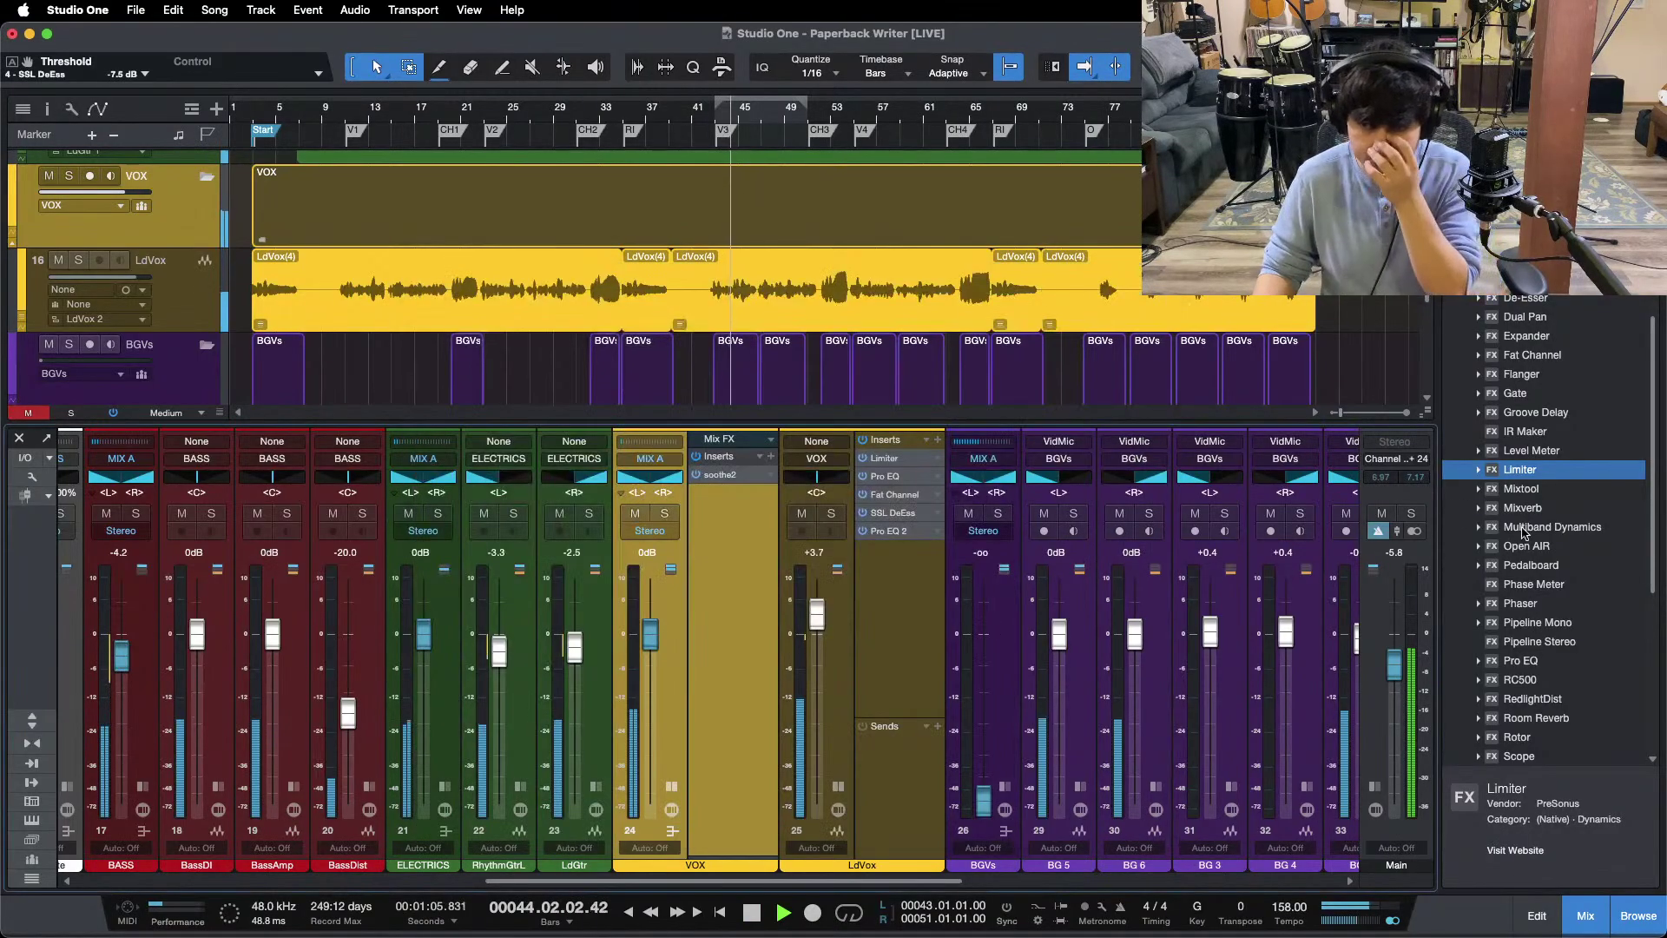
key(s)
Step: Boost the LF band of LdVox's Pro EQ 2 by 2.88 dB at 141 Hz and close the EQ
double_click(889, 531)
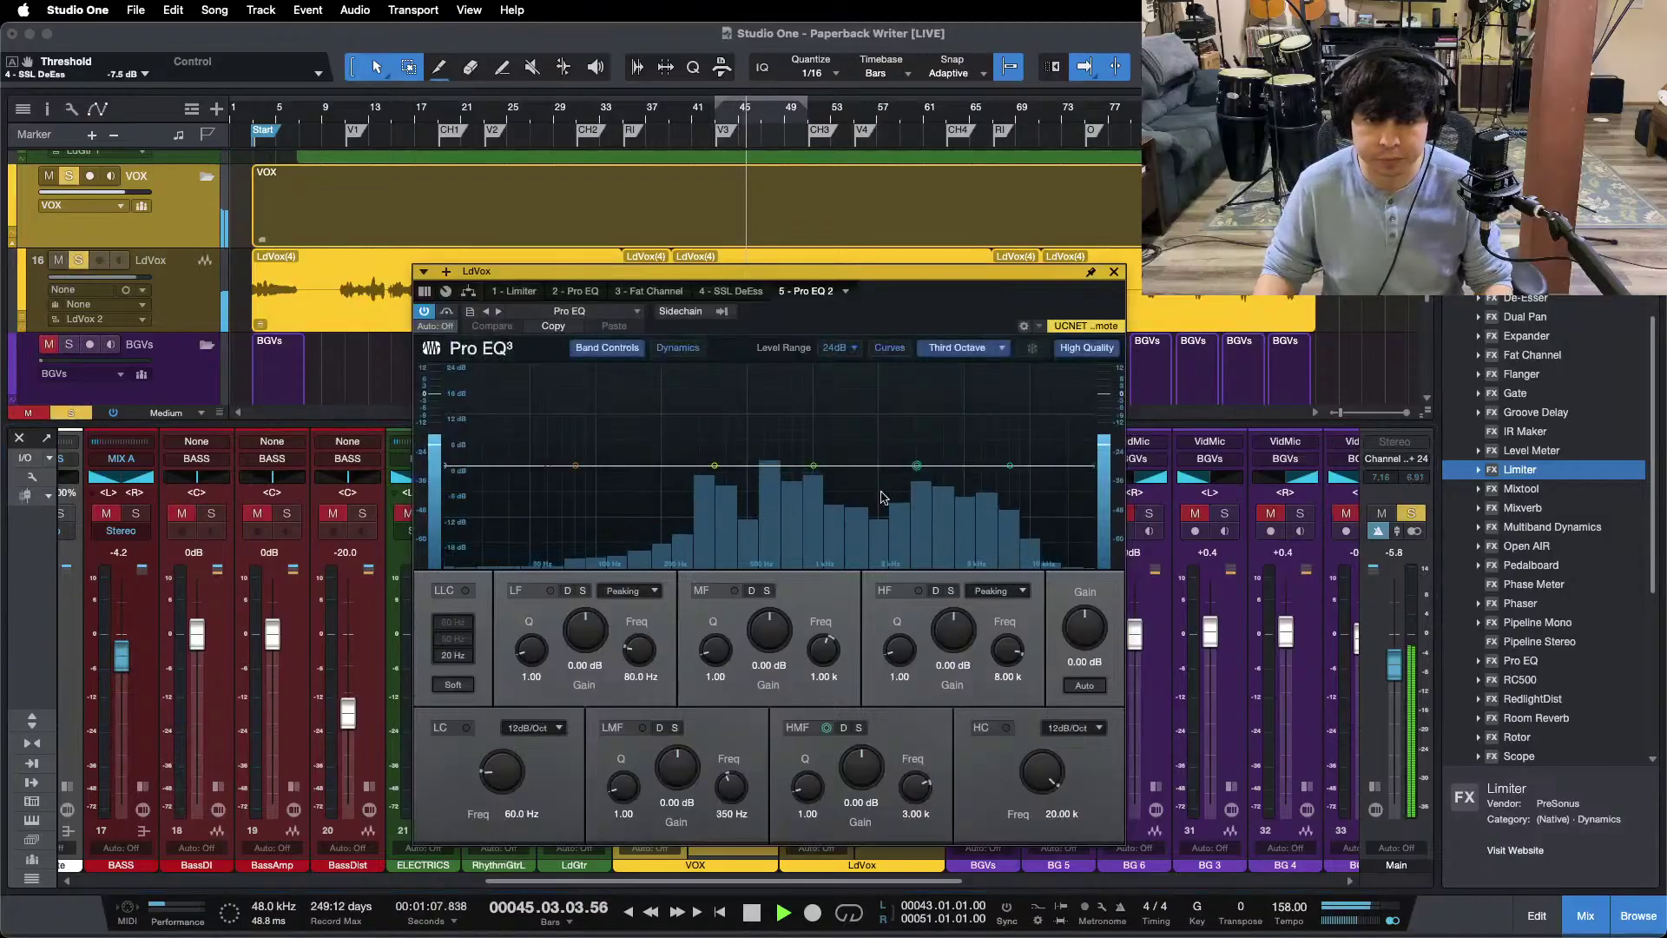
drag(575, 465, 629, 459)
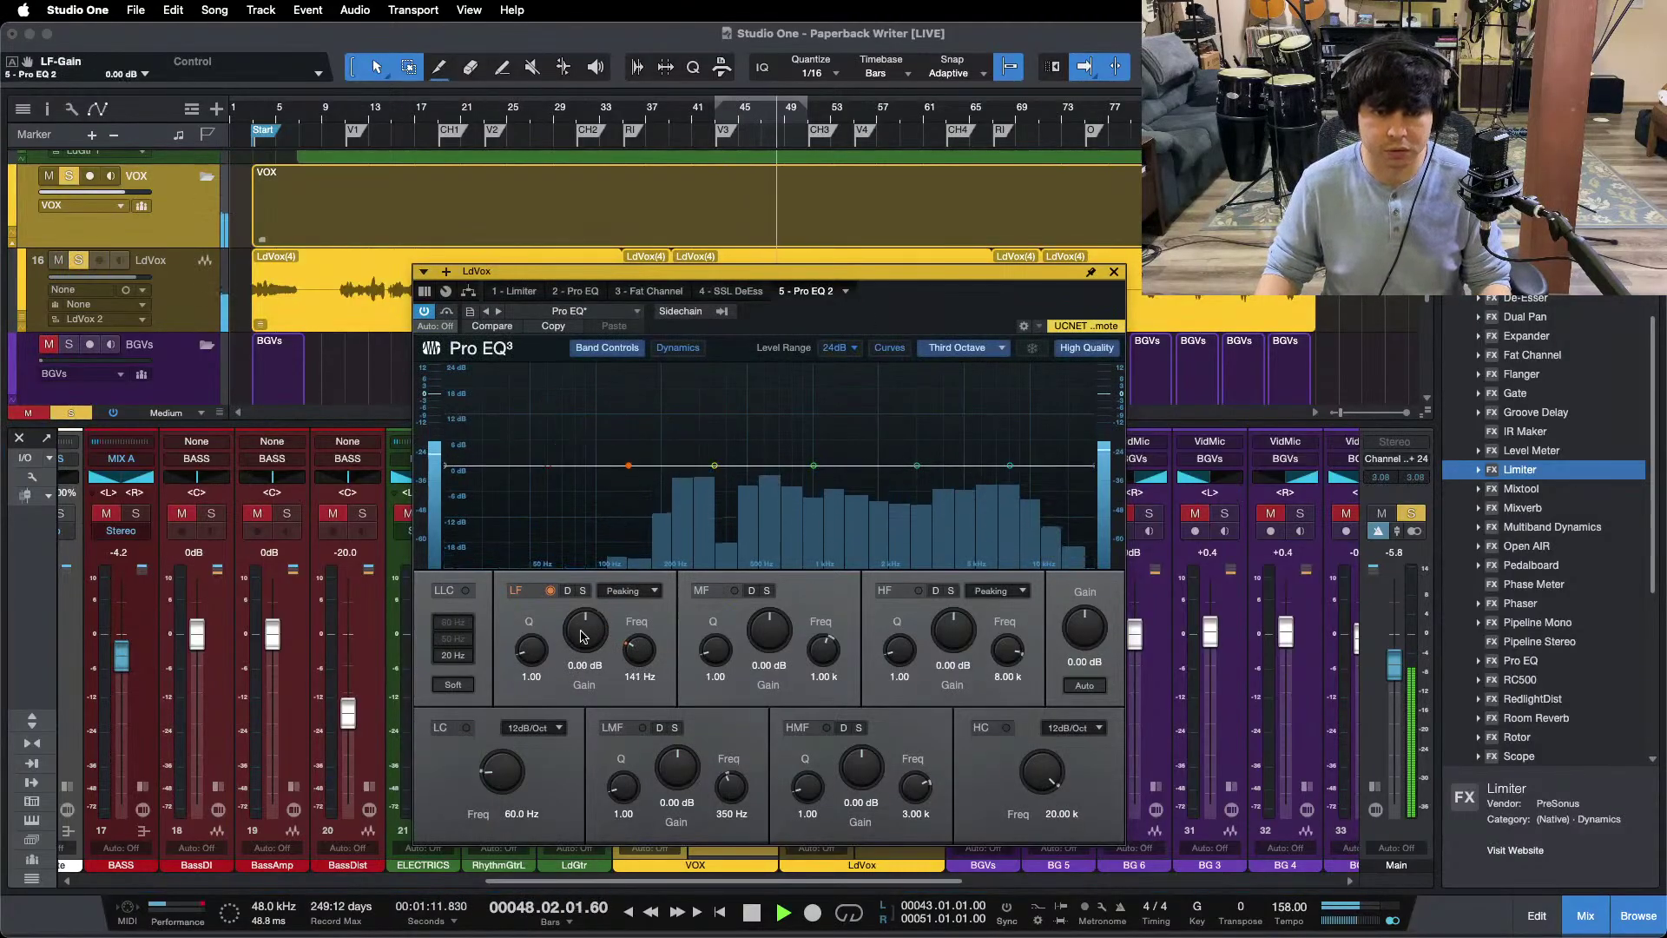
scroll(581, 636, up, 4)
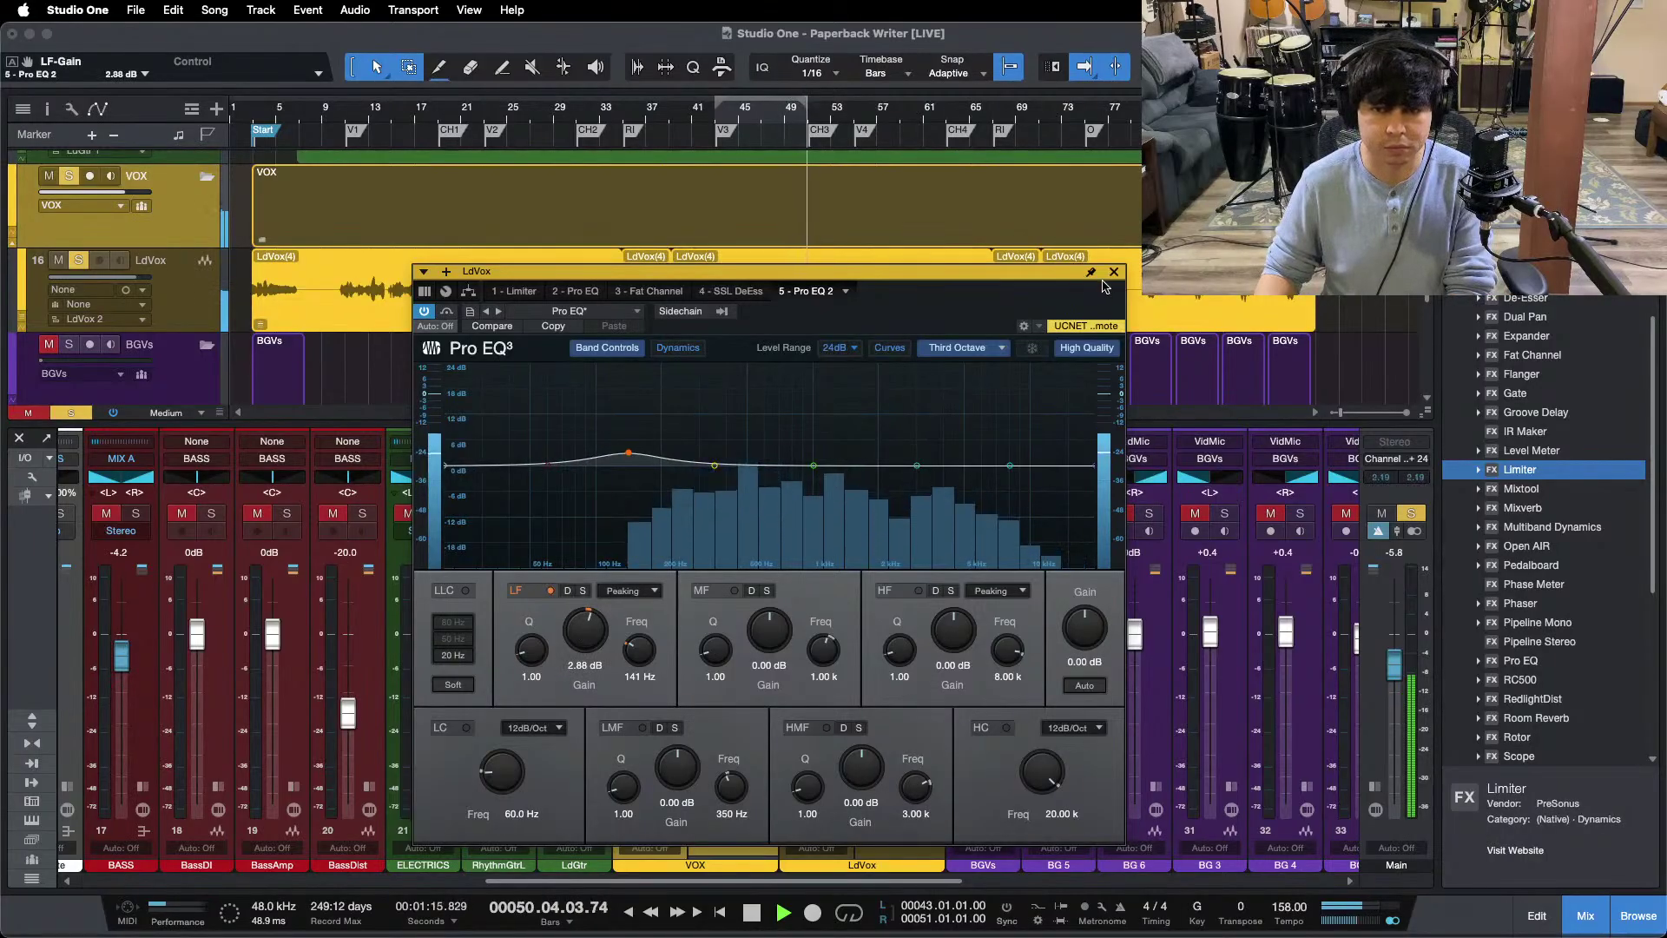
key(super+w)
Step: Set the depth of soothe2 on the VOX bus to 2.0 and close the plug-in
click(732, 475)
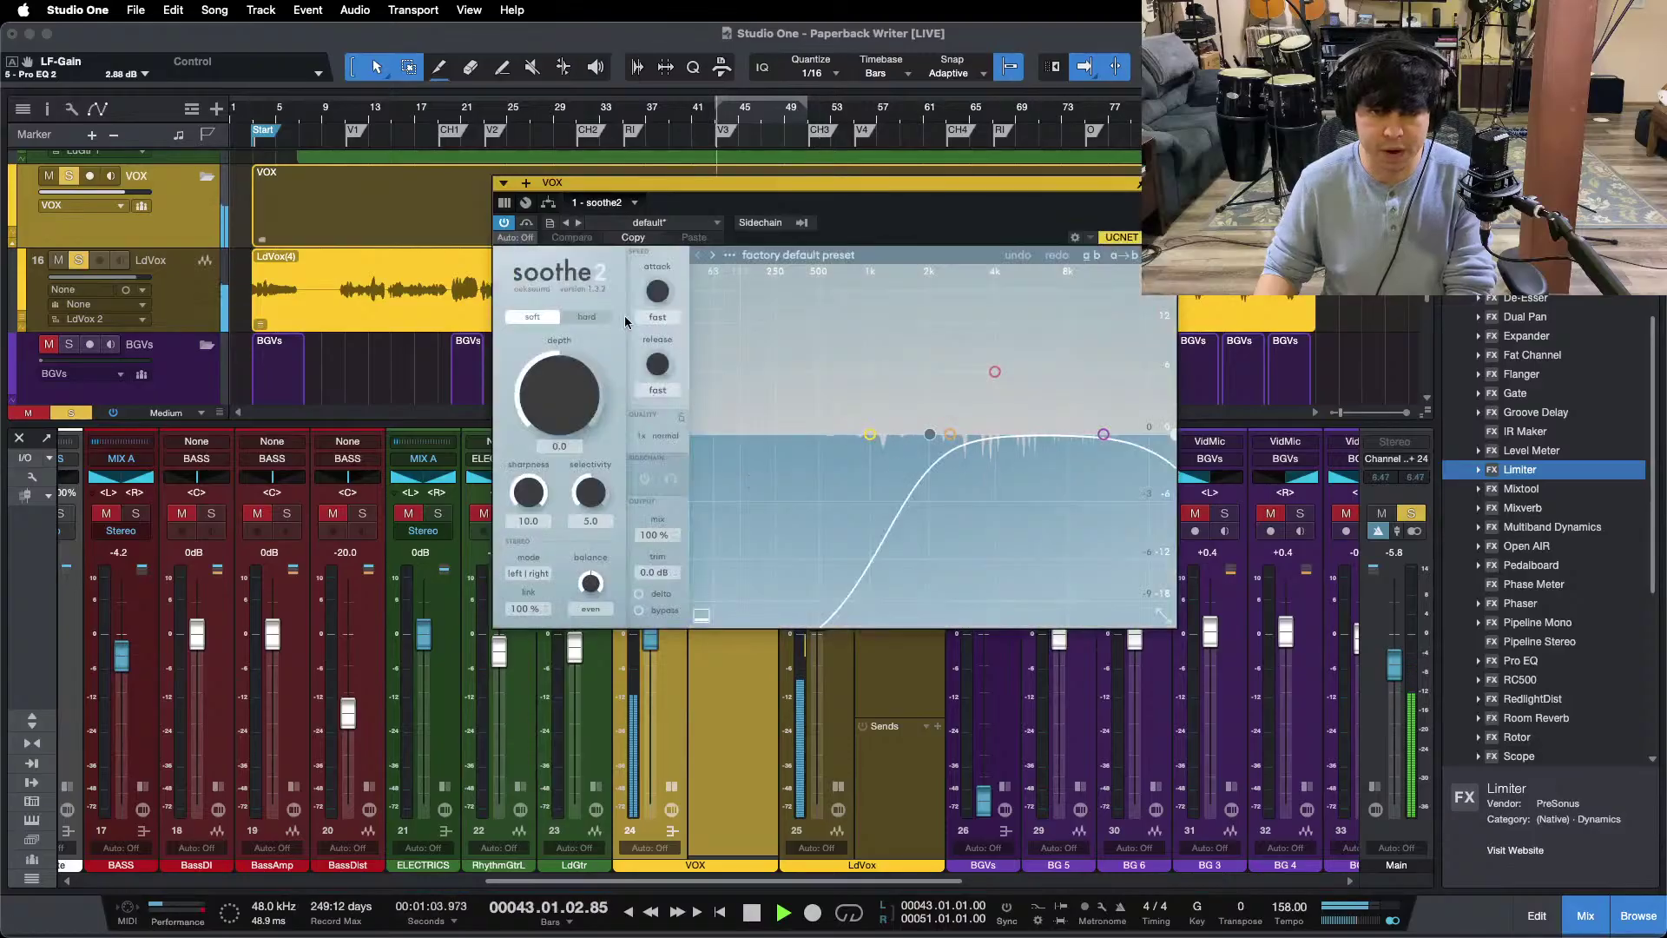
scroll(549, 399, up, 1)
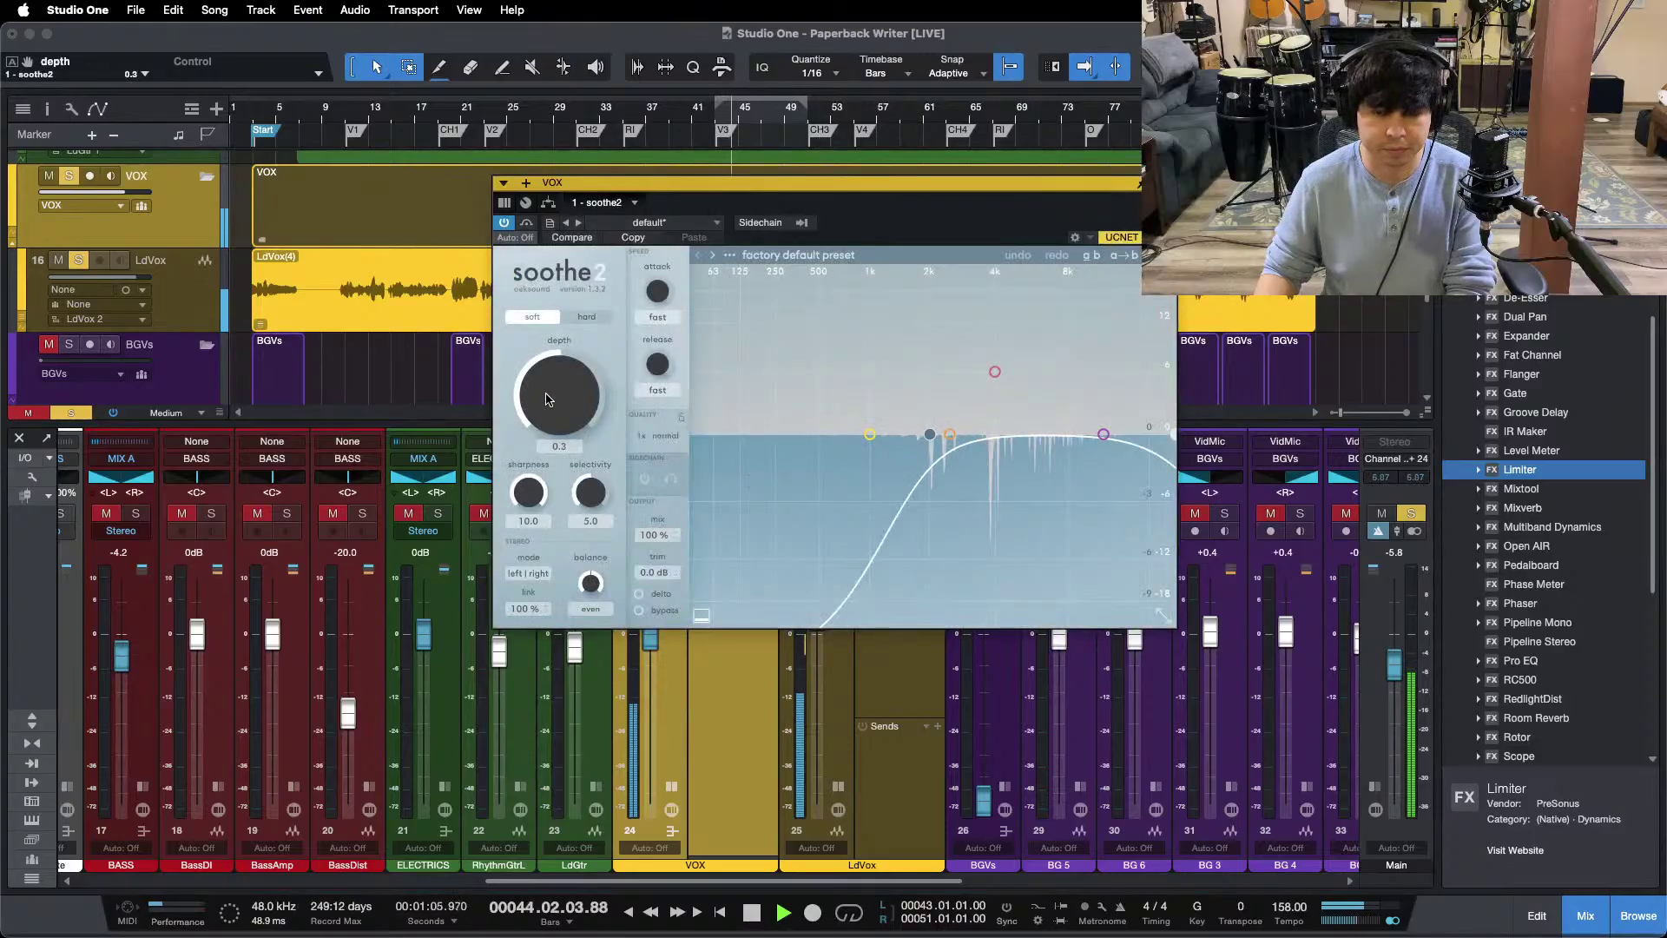
drag(921, 183, 897, 241)
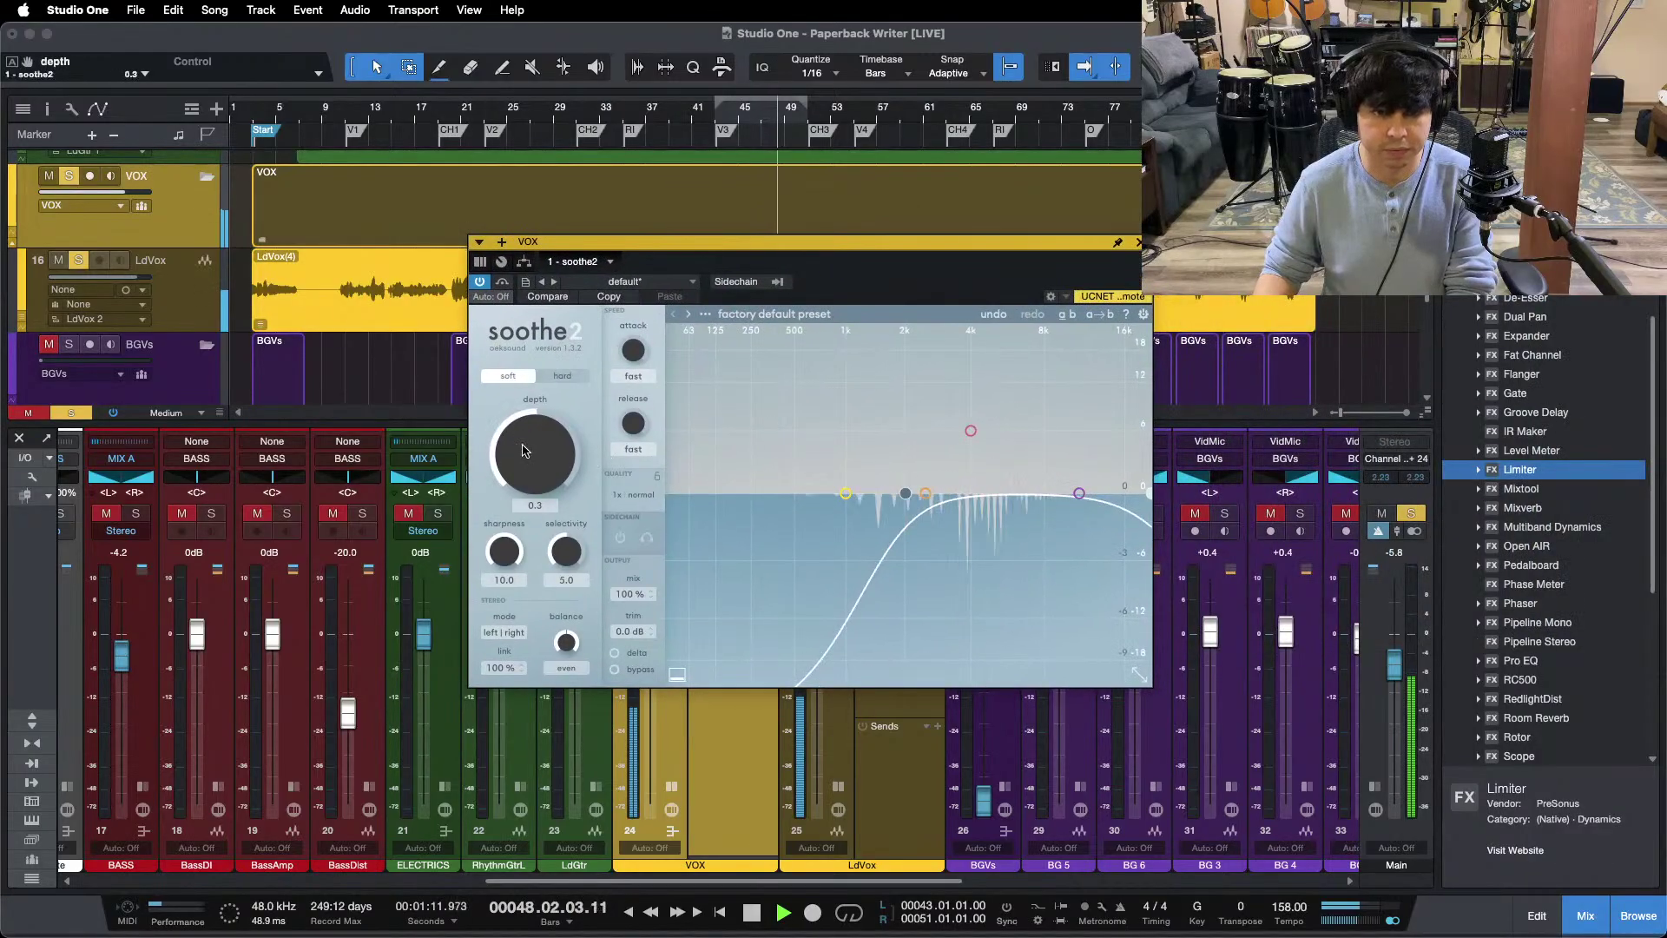
scroll(524, 450, up, 8)
scroll(524, 449, up, 3)
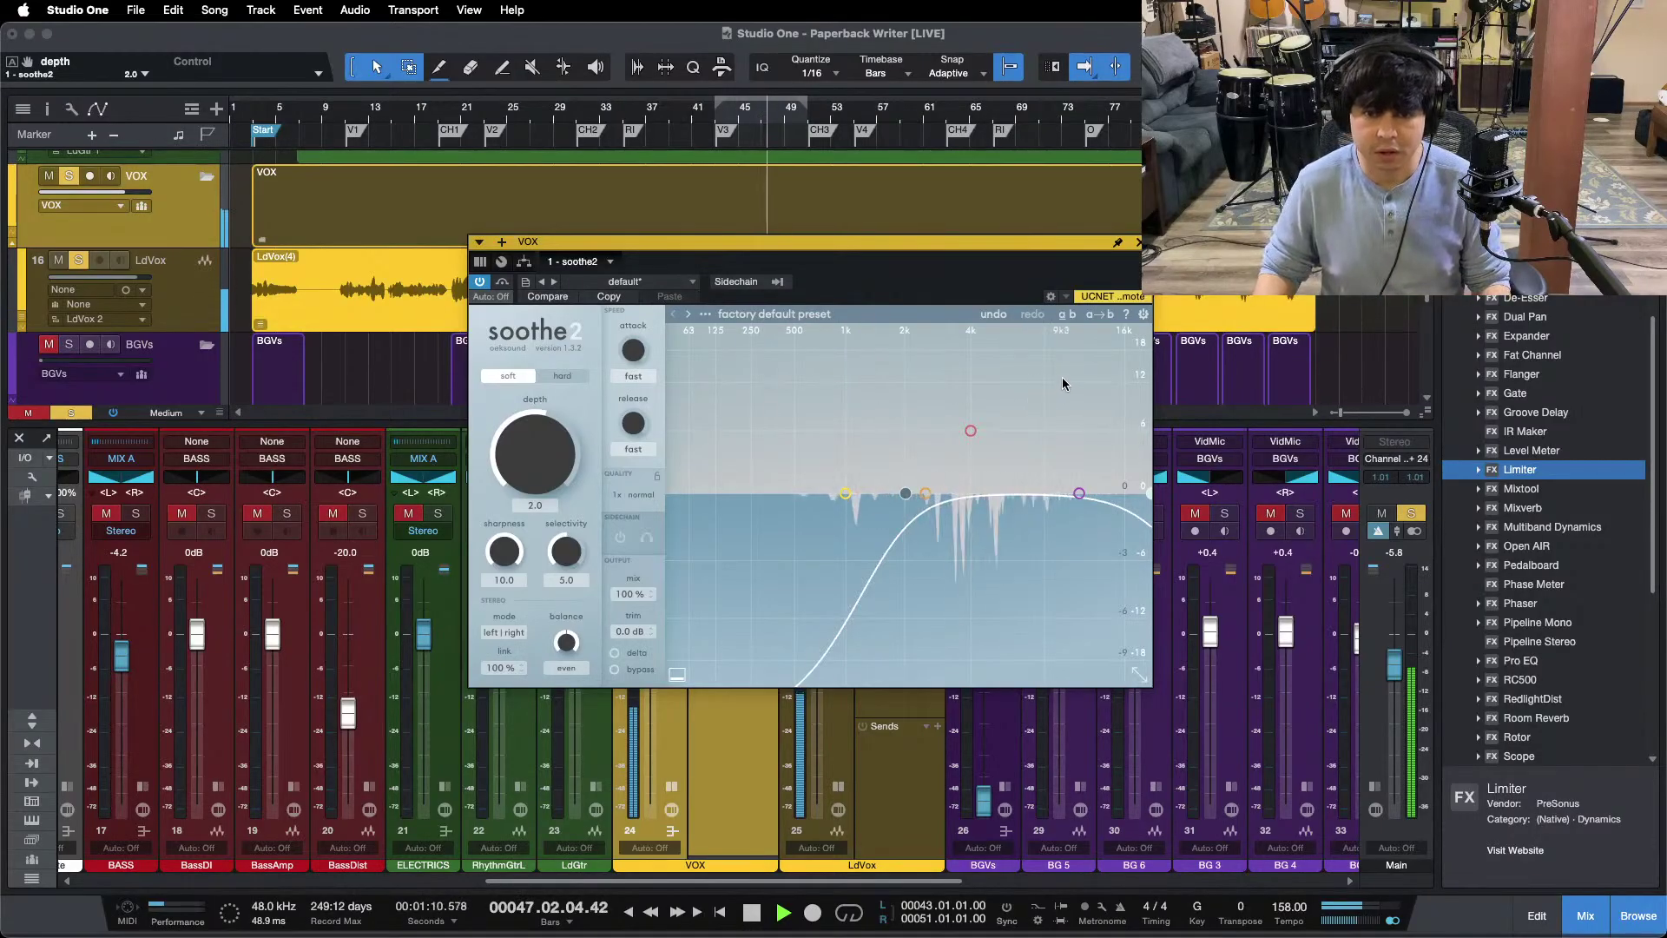
click(1138, 242)
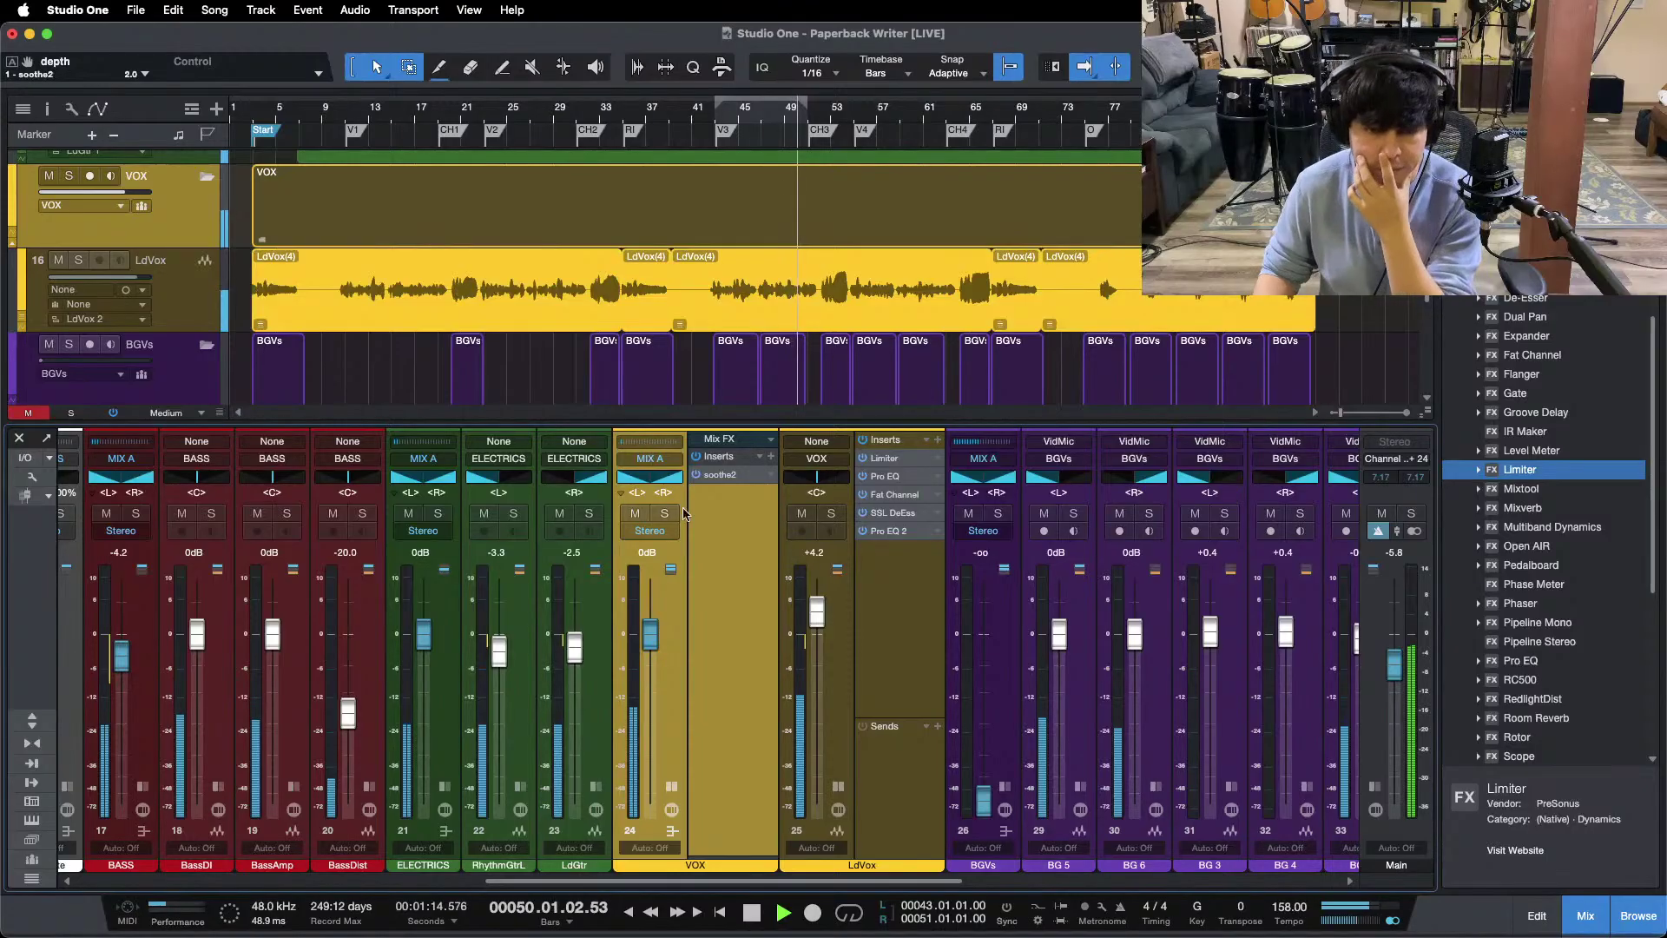
Step: Add a Limiter after soothe2 on the VOX bus and set its Ceiling to -12.00 dB while verse 3 plays
drag(821, 611, 726, 565)
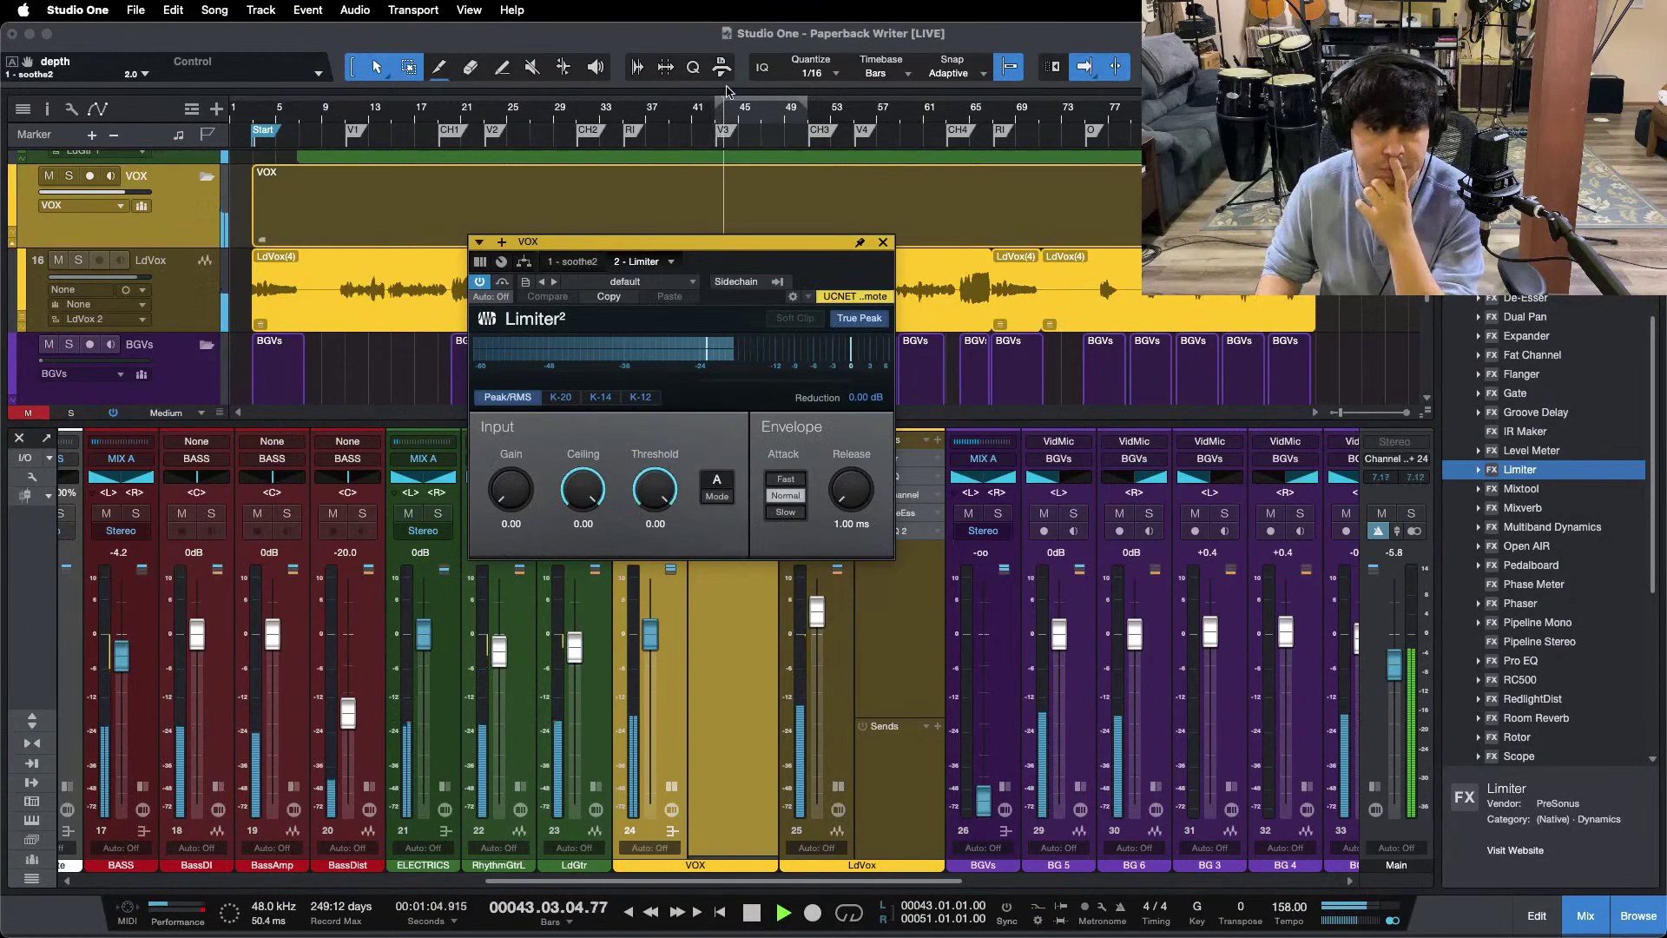
scroll(708, 116, up, 5)
click(695, 122)
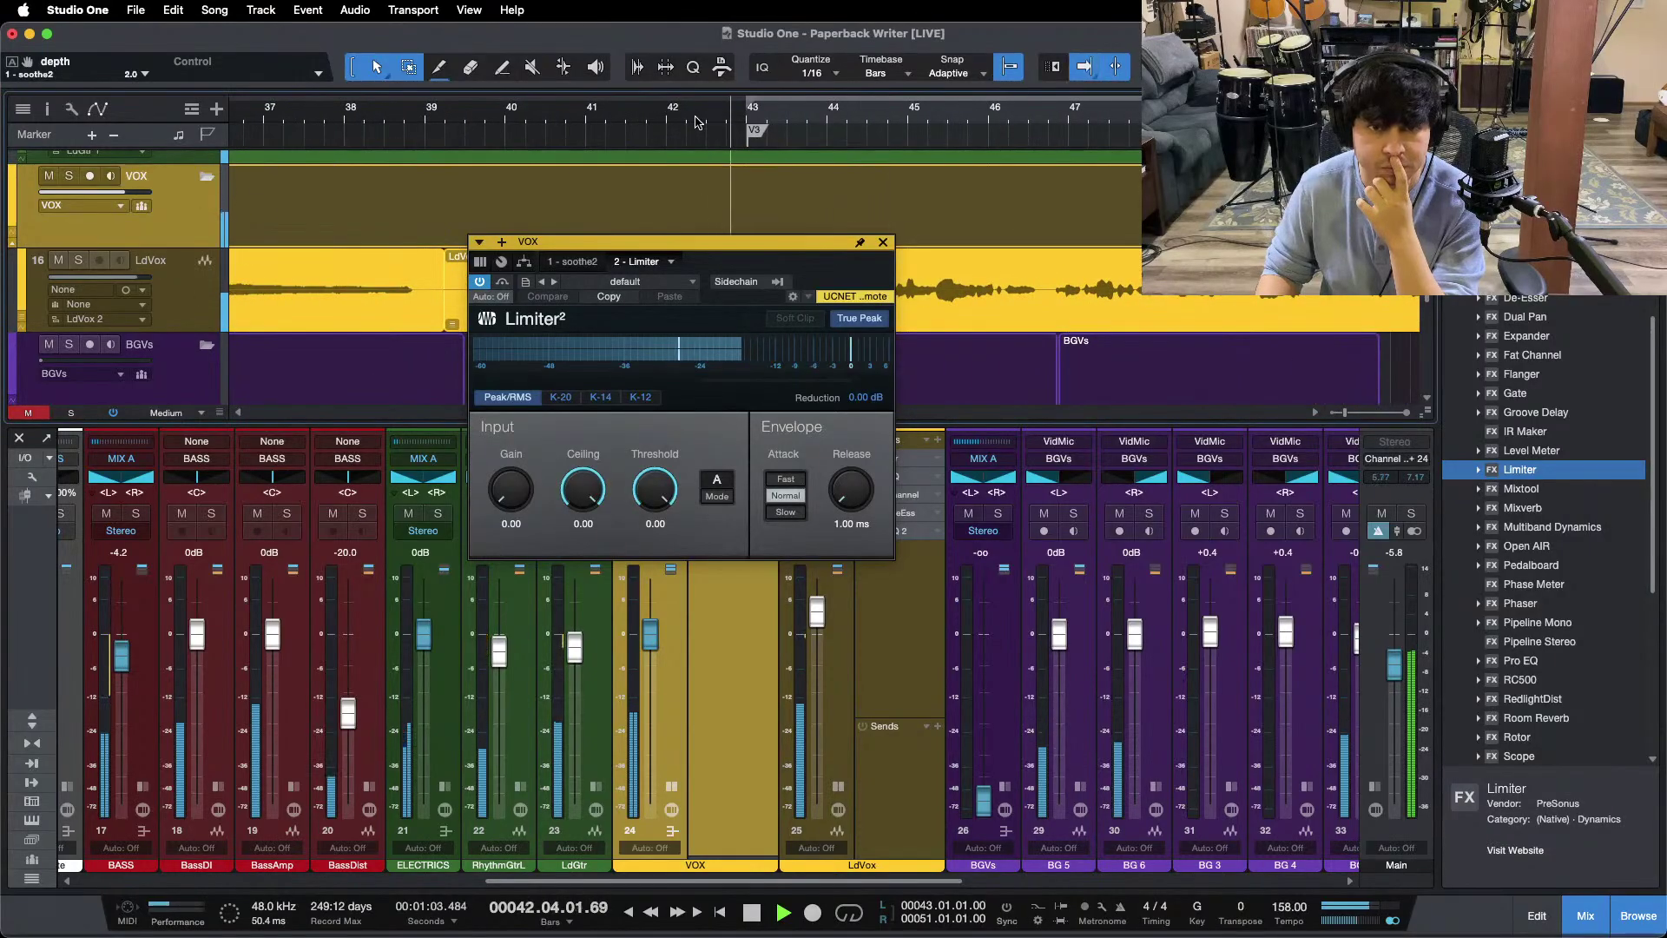
drag(583, 489, 583, 530)
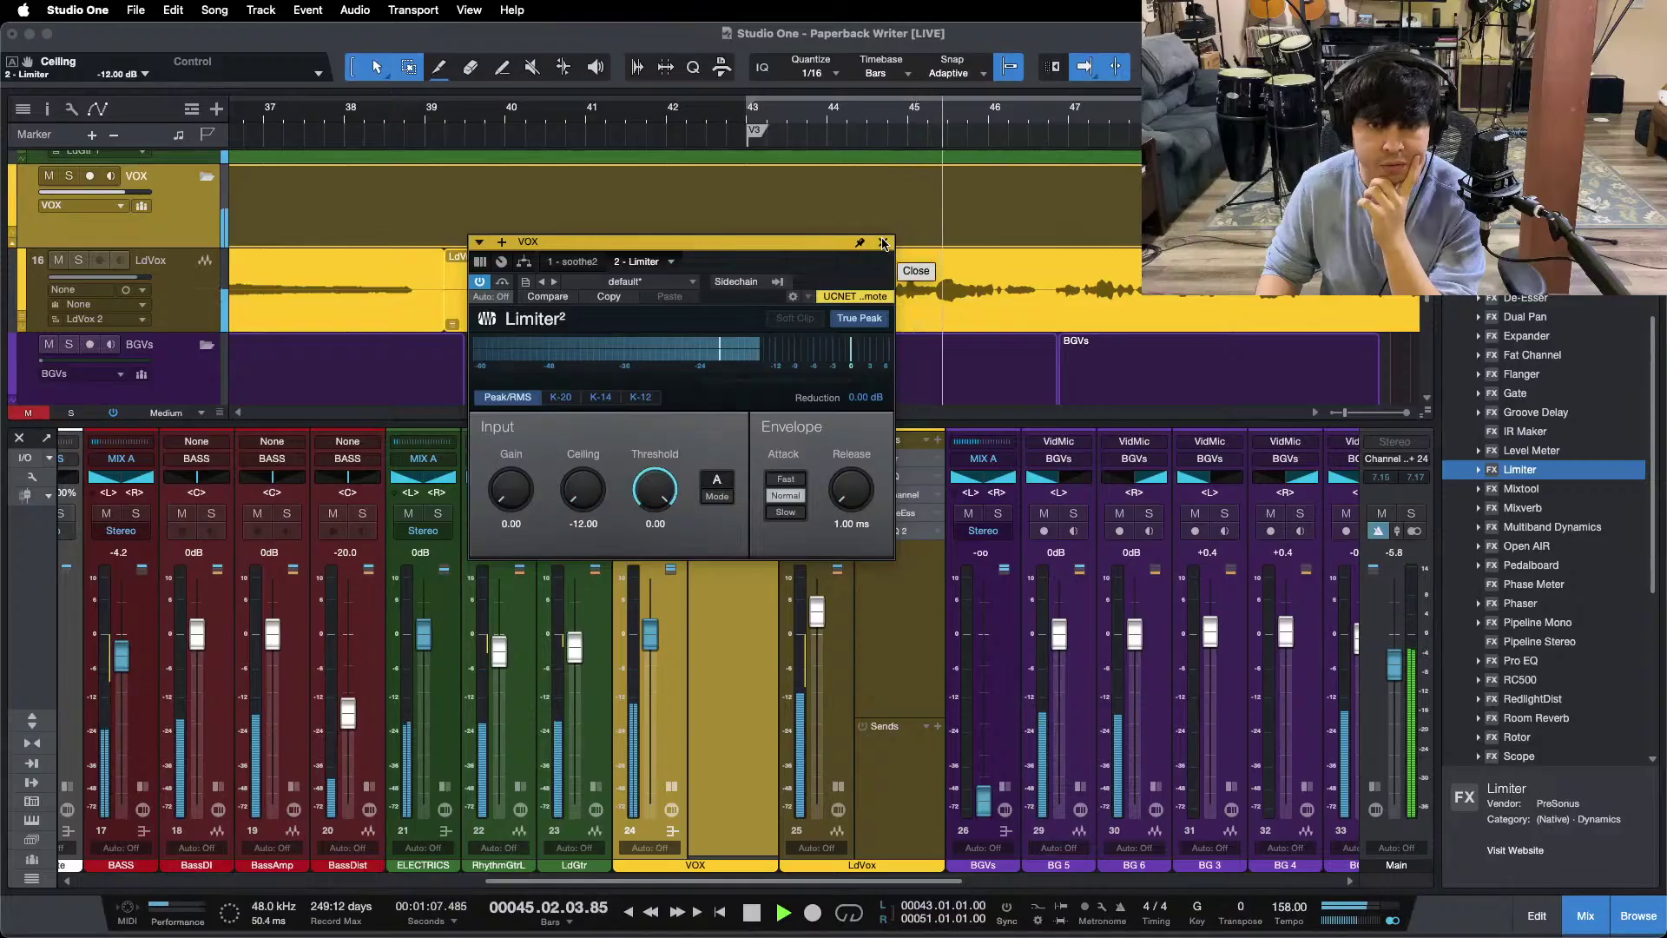
click(758, 233)
scroll(757, 233, down, 3)
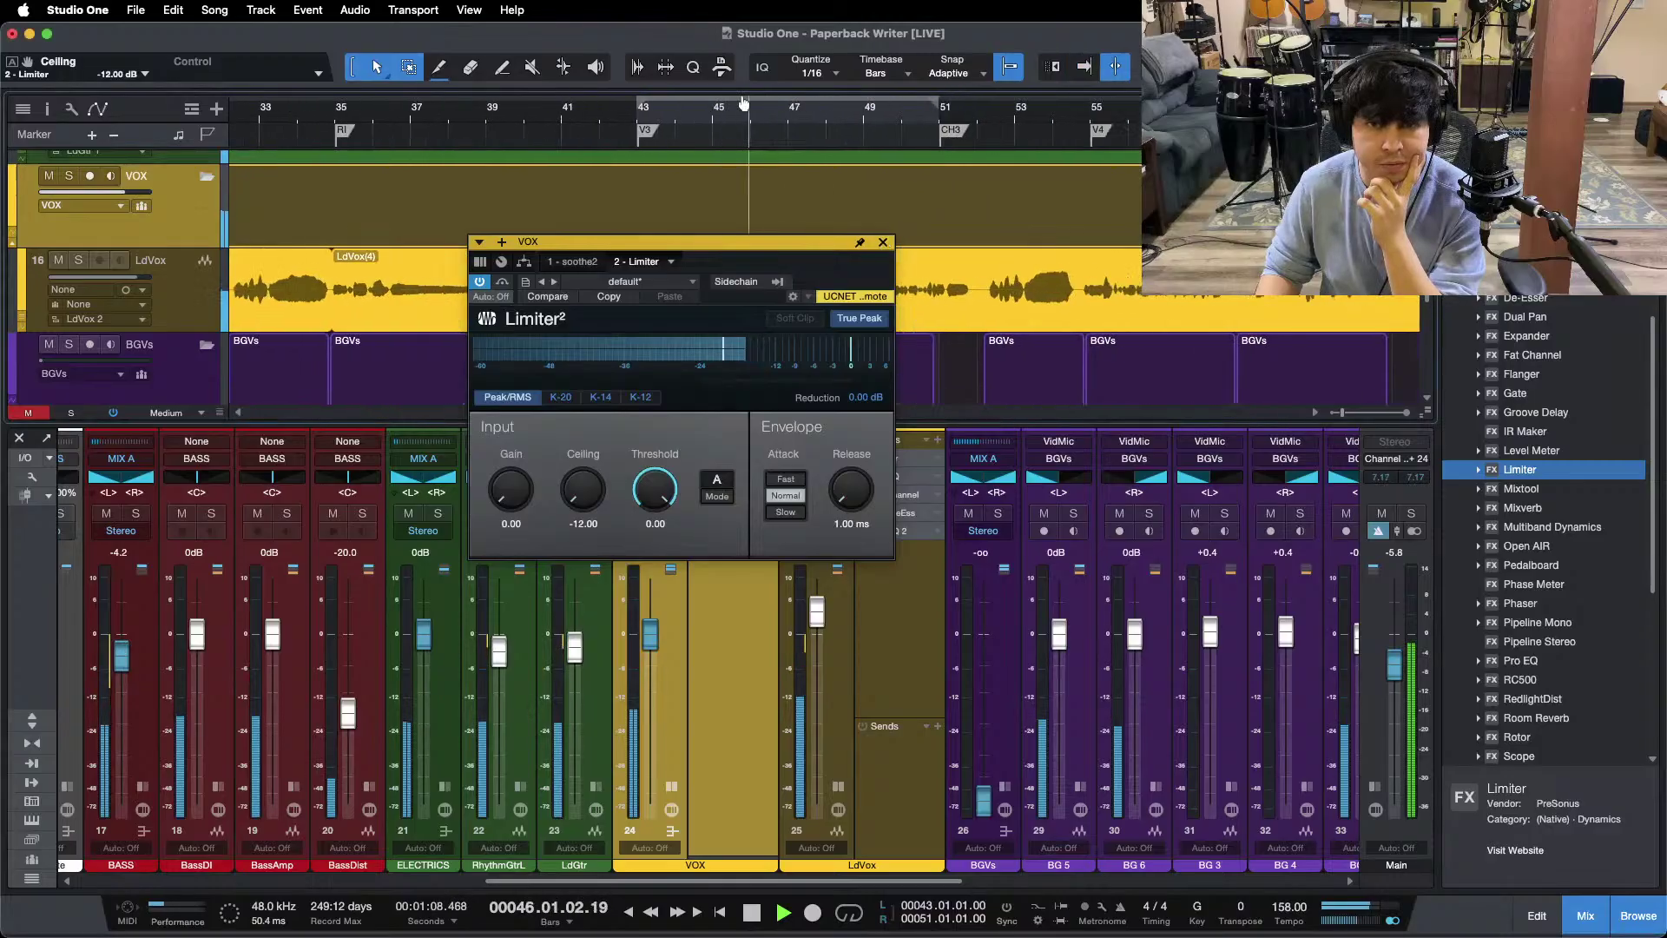
Step: Set the depth of soothe2 on the VOX bus to 1.5, audition it from verse 3, and close the plug-in
click(579, 262)
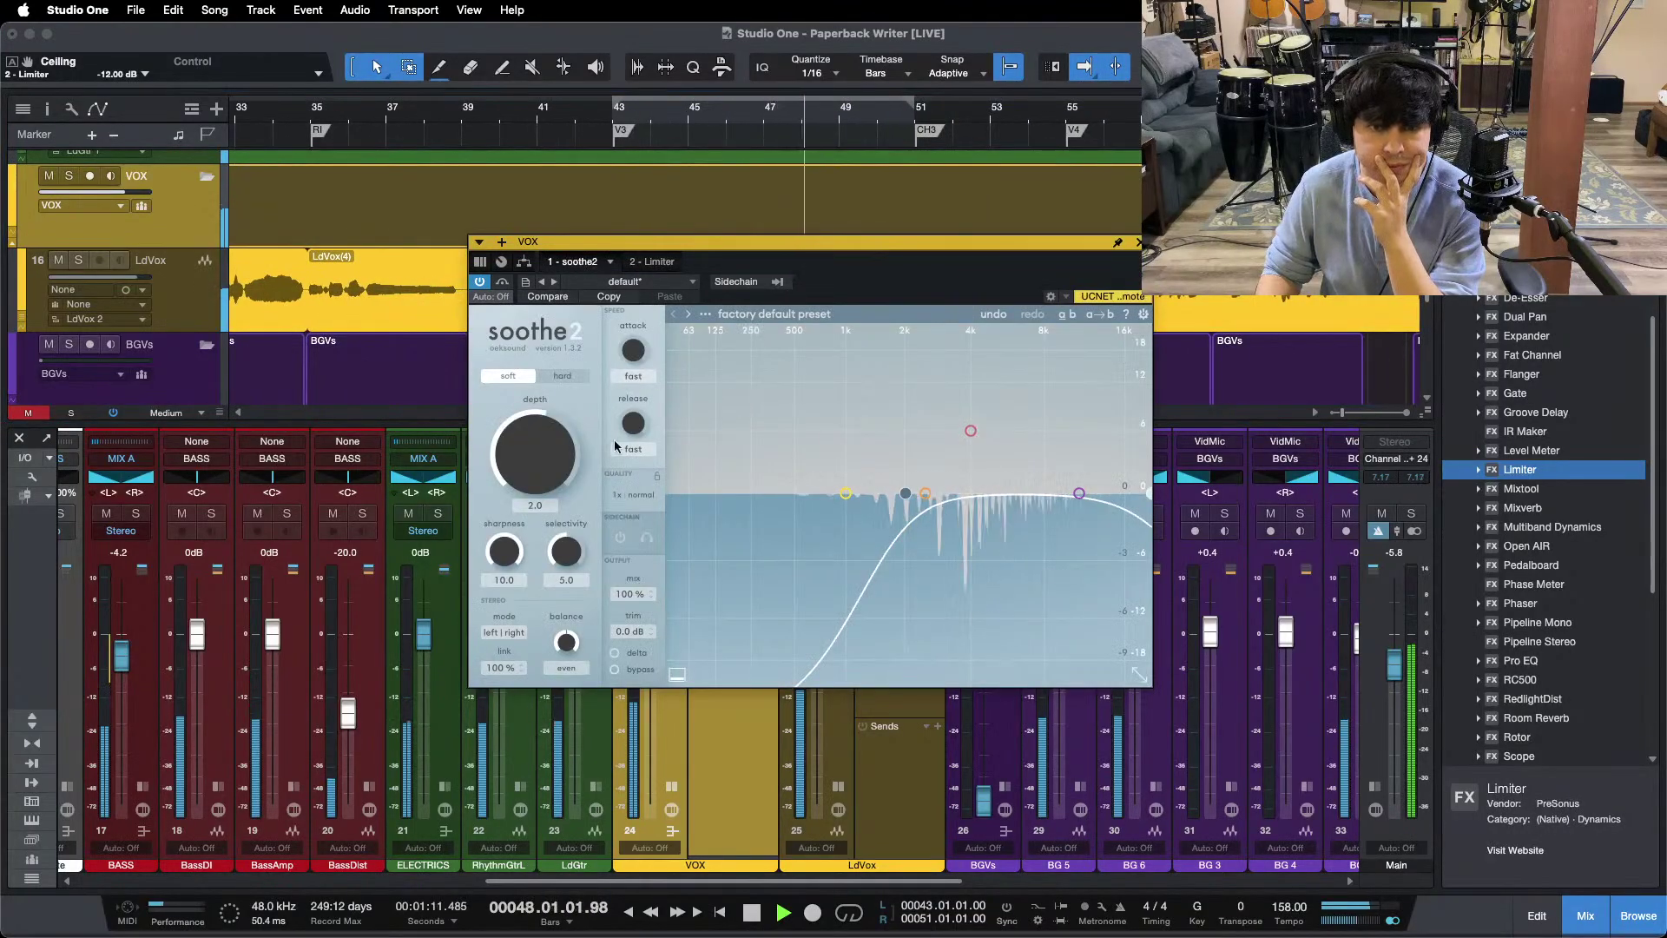
drag(547, 455, 547, 494)
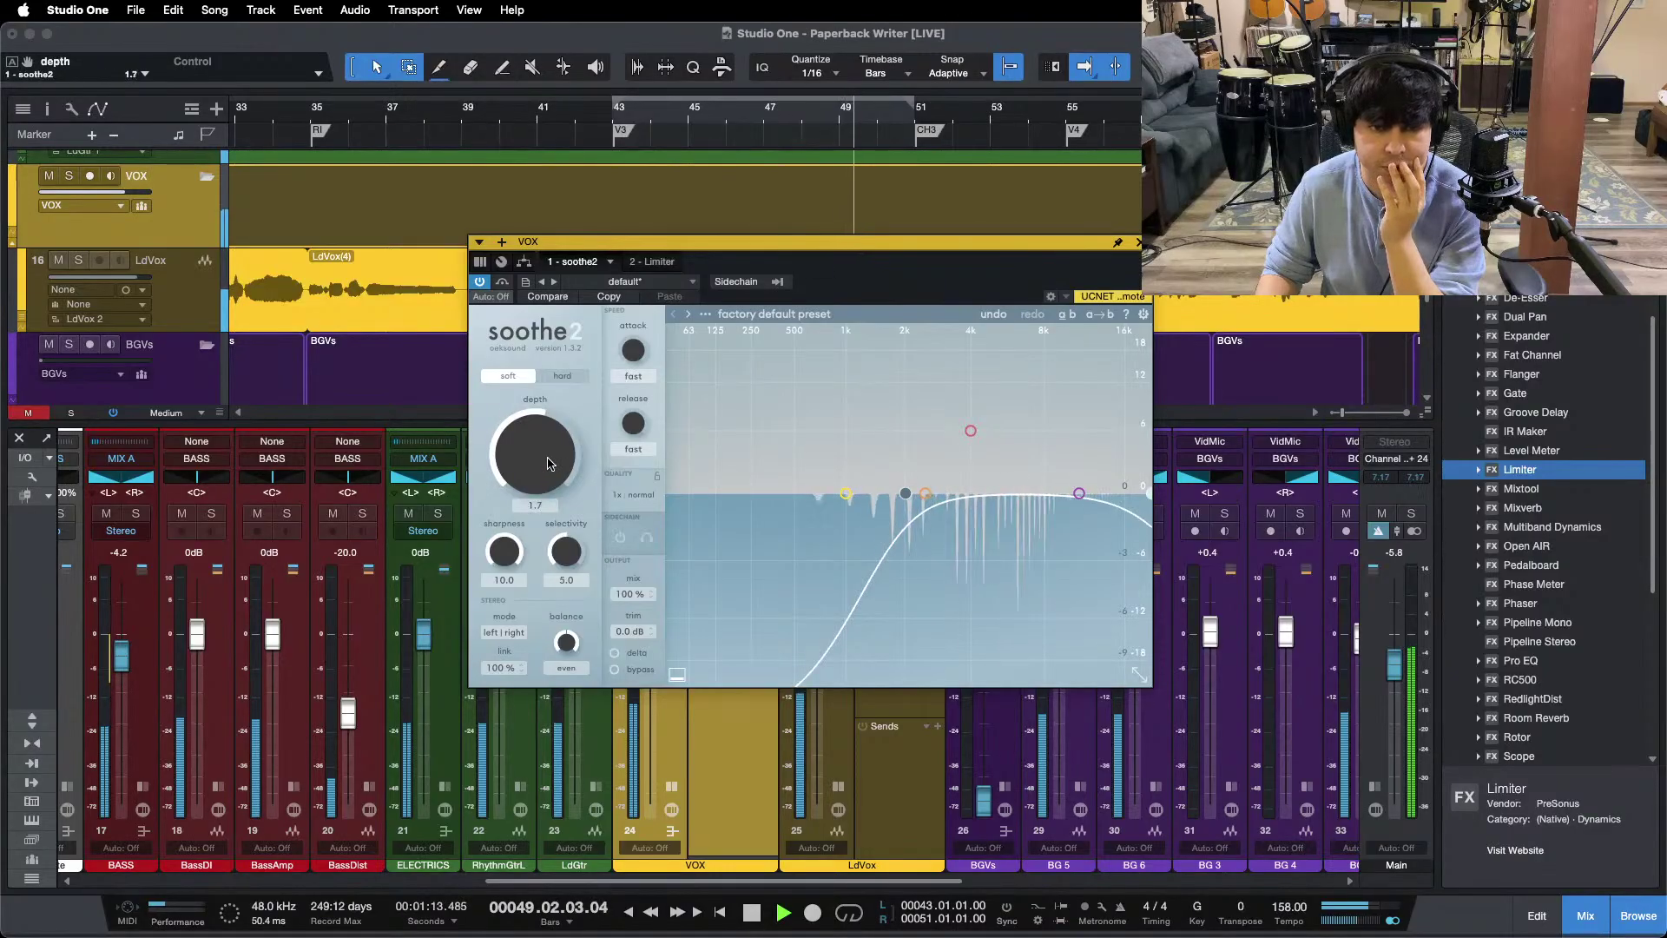
click(587, 109)
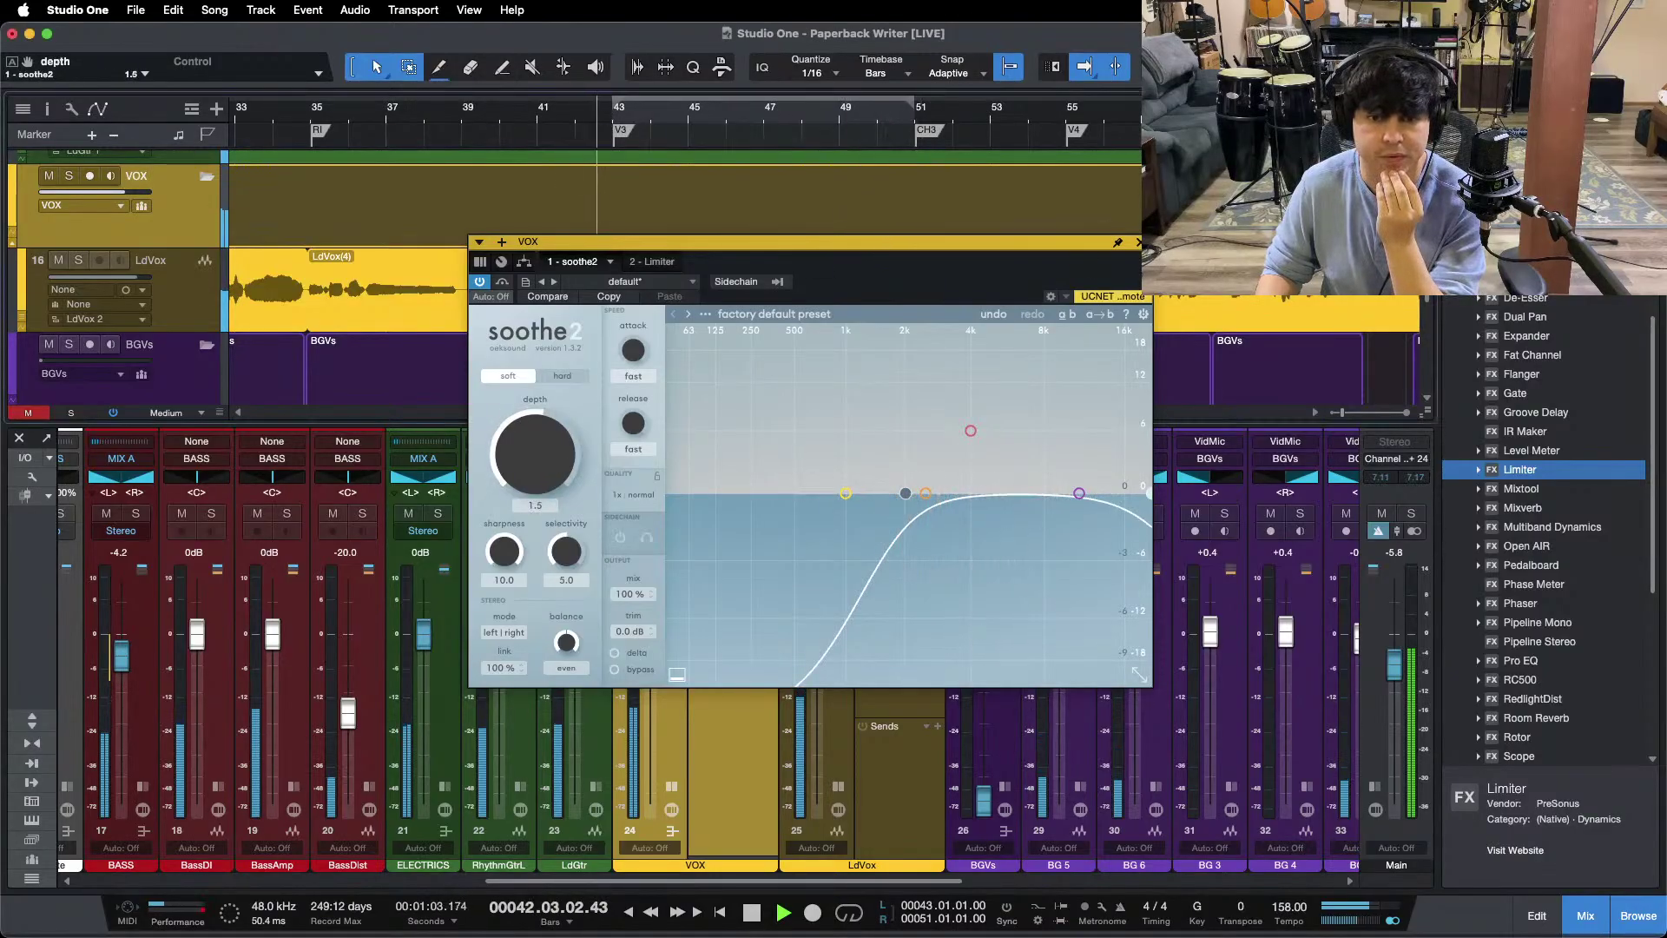
click(1138, 243)
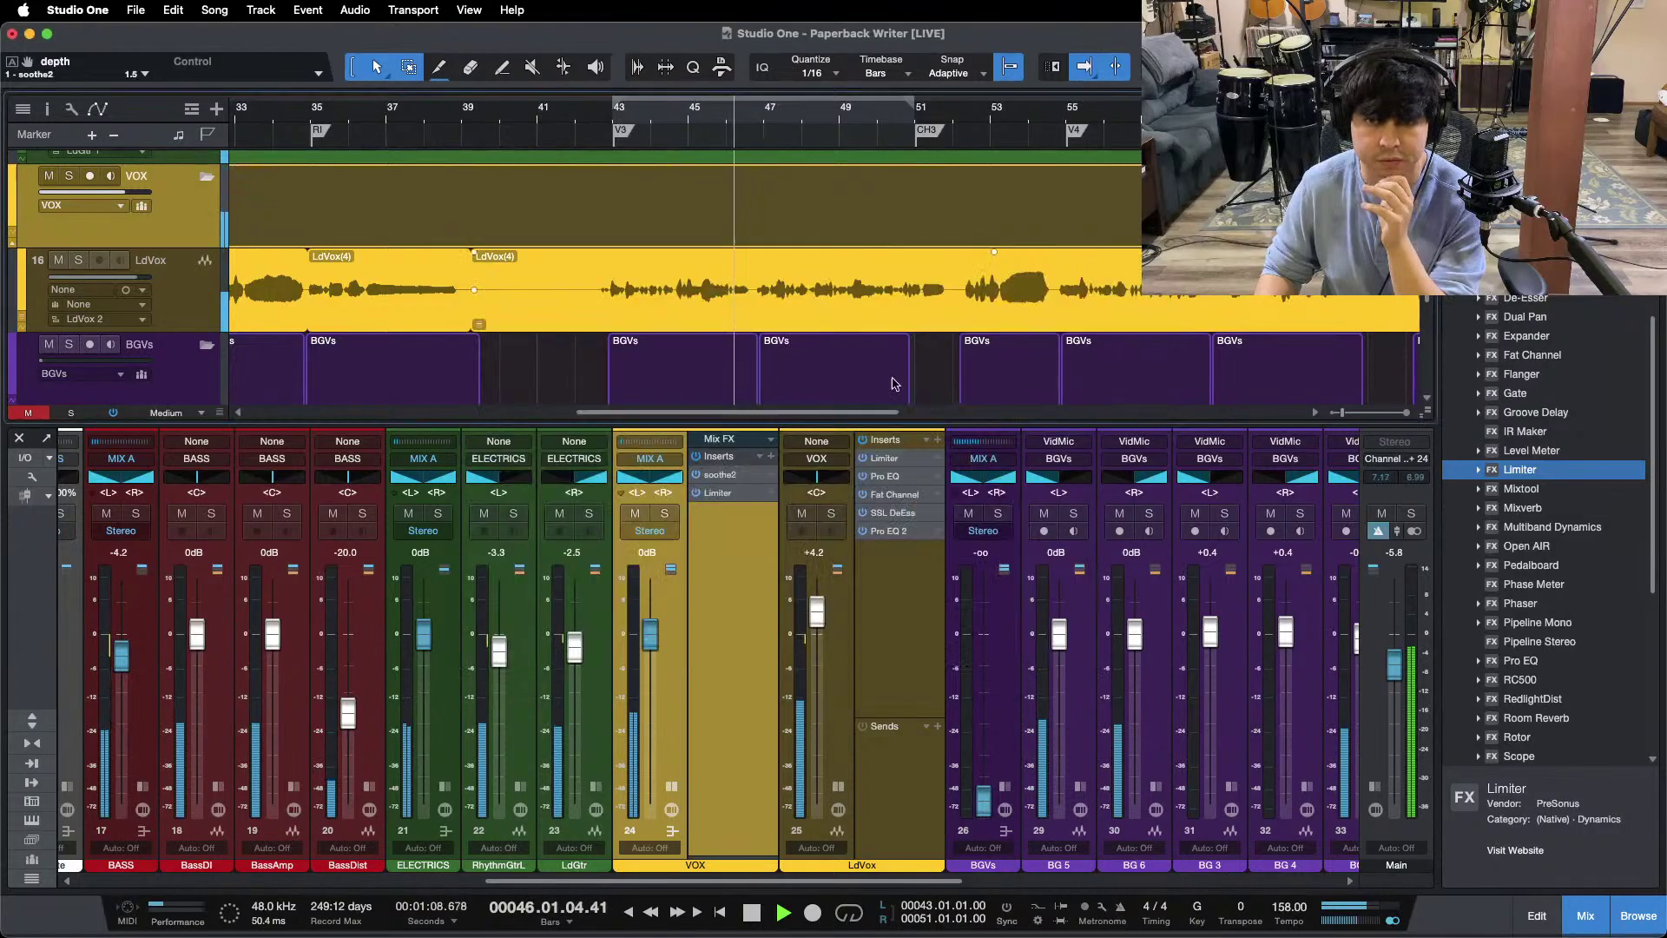
Step: Check the Limiter on the VOX bus, close it, and set the LdVox fader to +4.6 dB
click(719, 494)
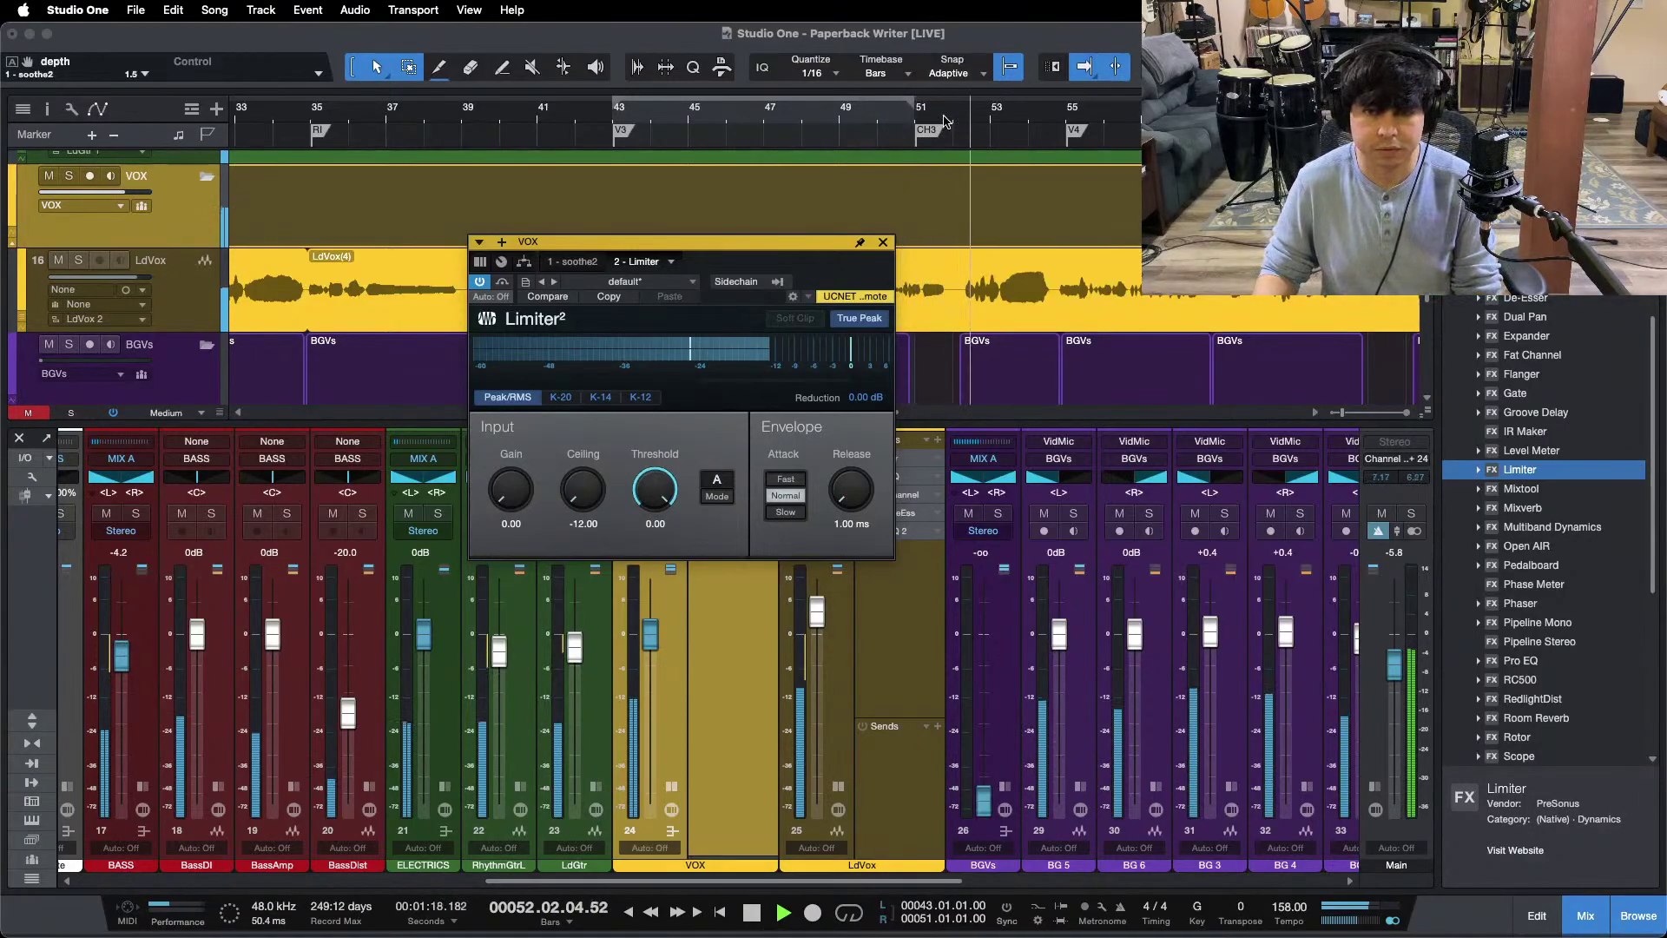
click(883, 243)
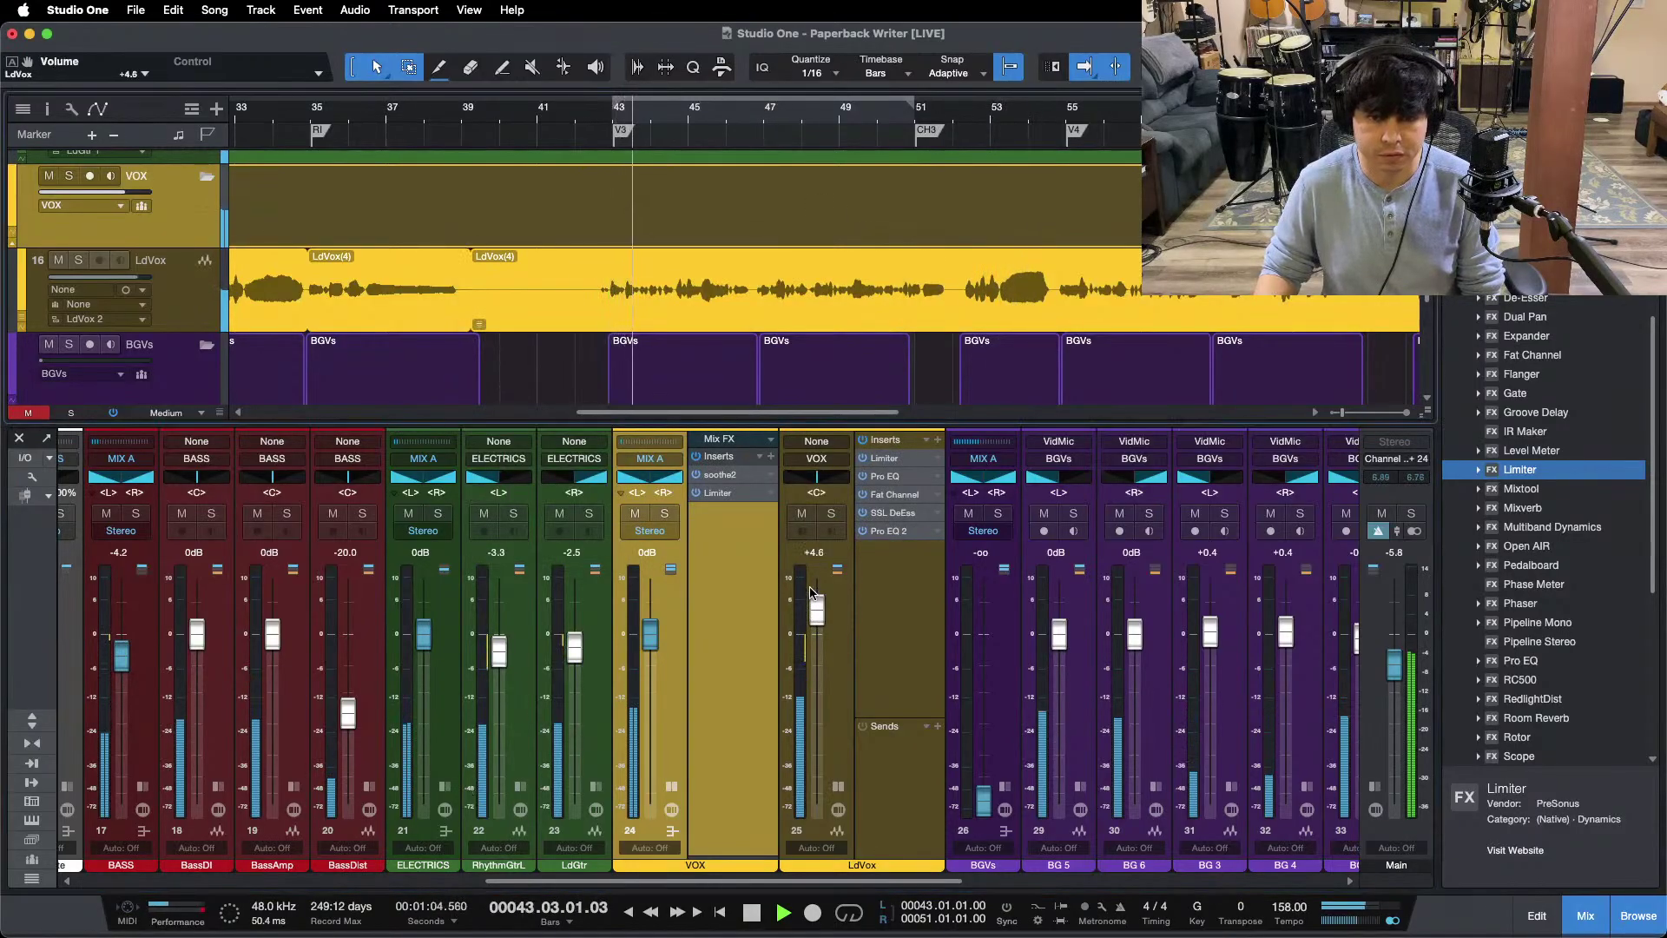
click(838, 785)
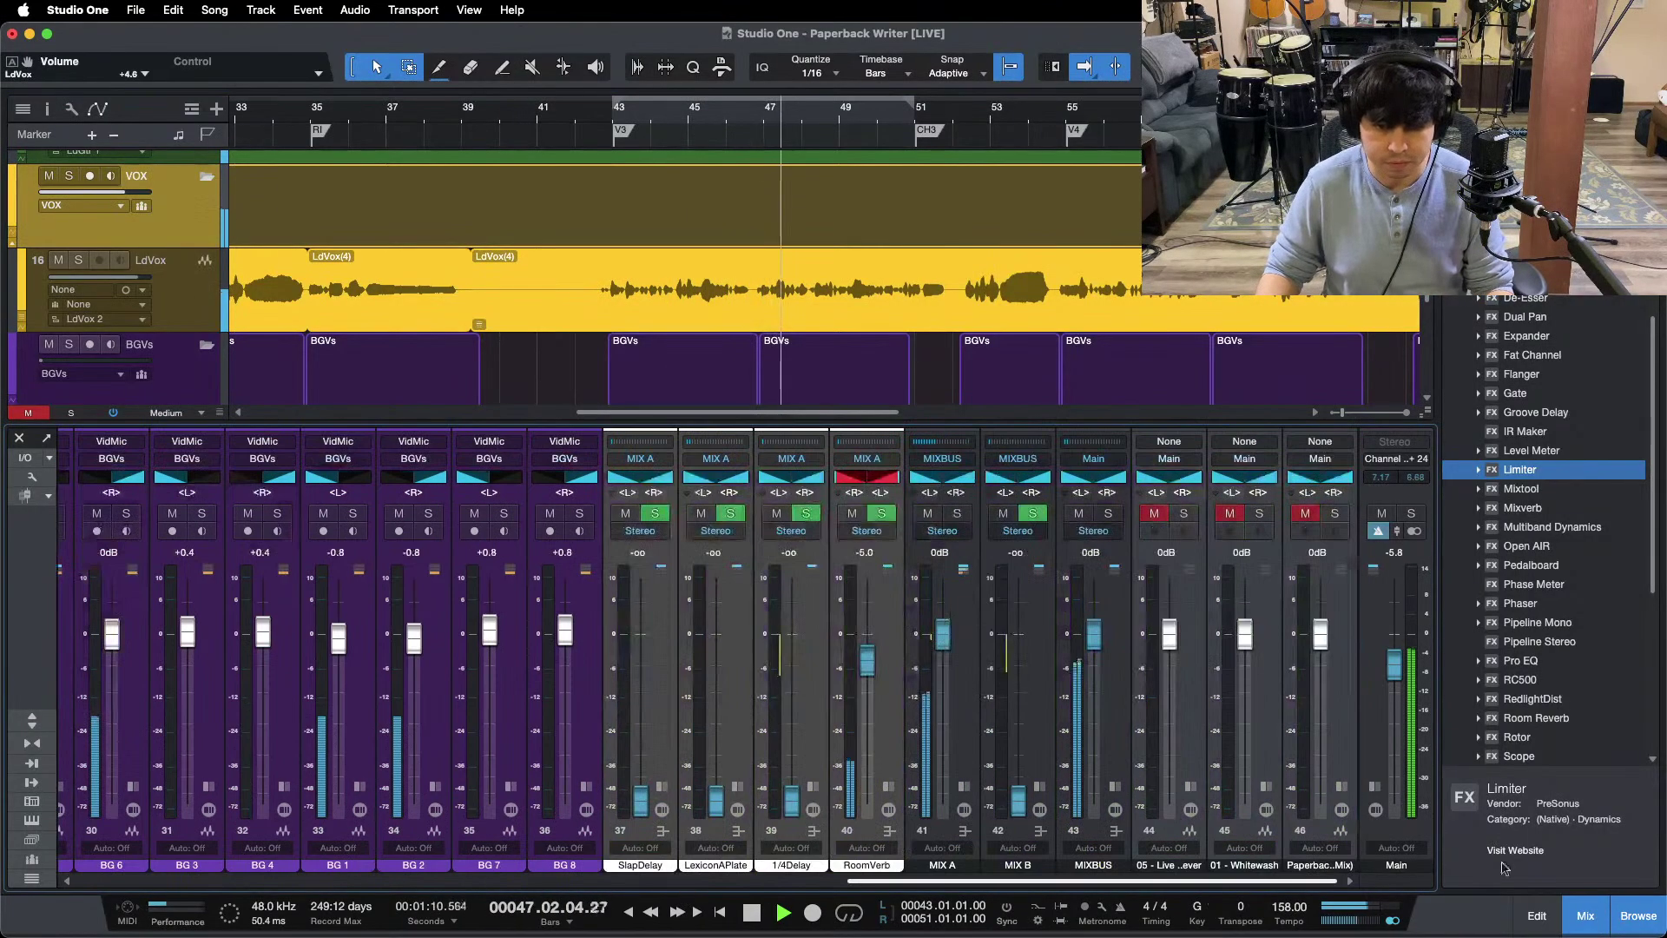
Step: Compare the mix with the soloed Paperback reference track from bar 43, and unsolo the reference
click(613, 119)
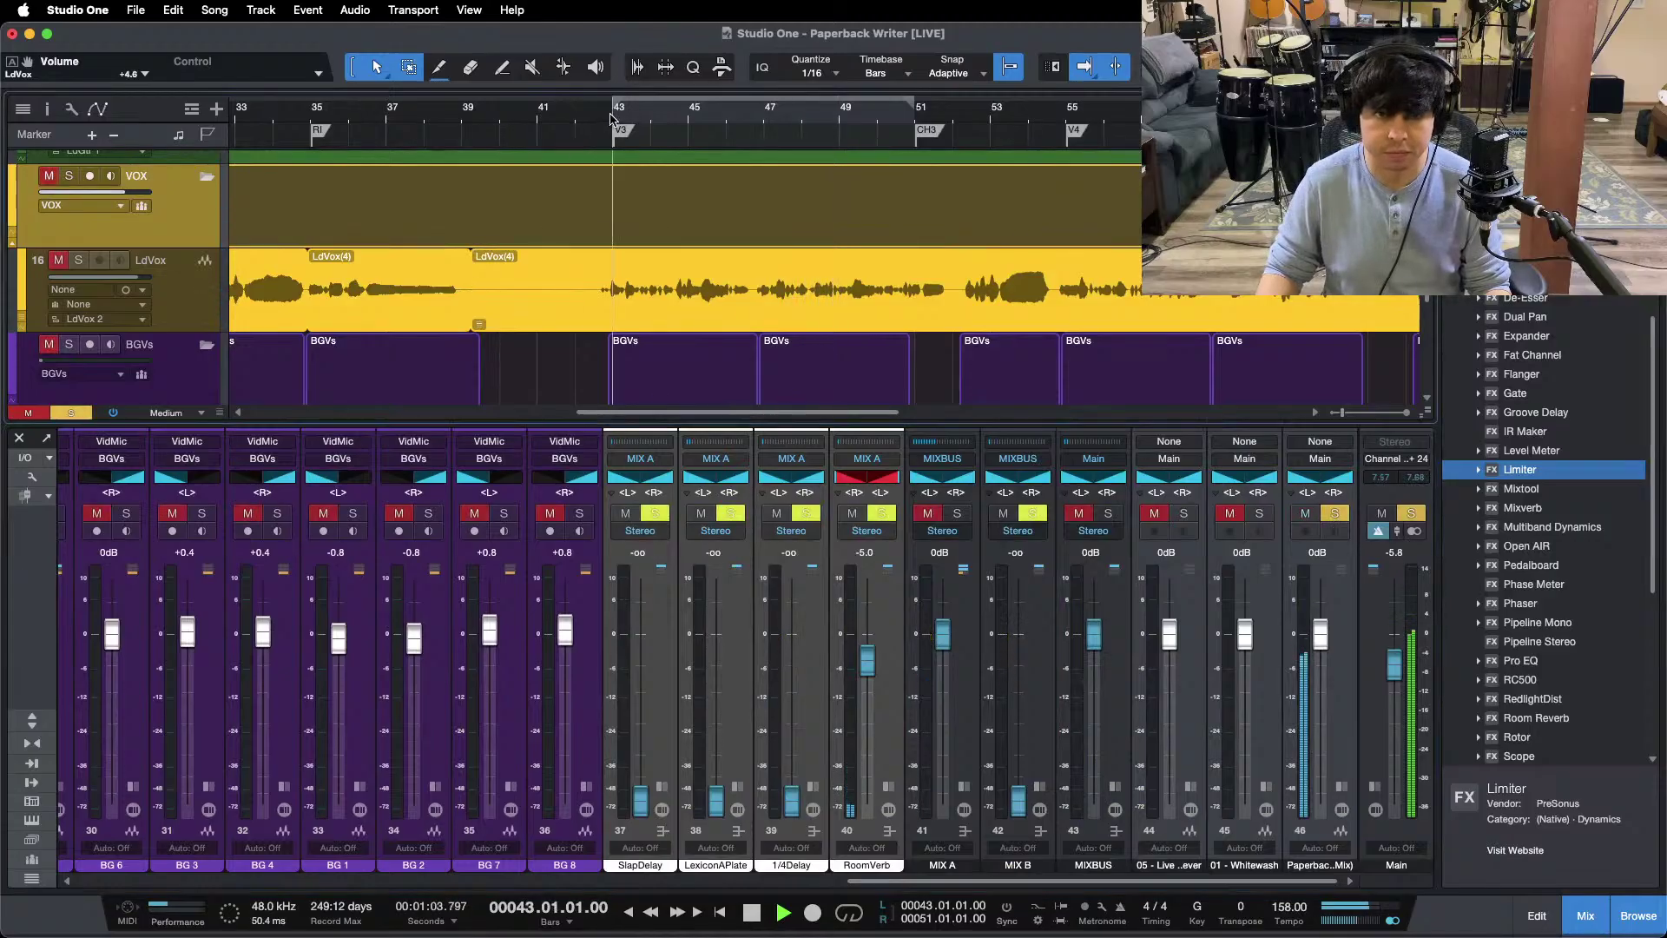
click(1336, 514)
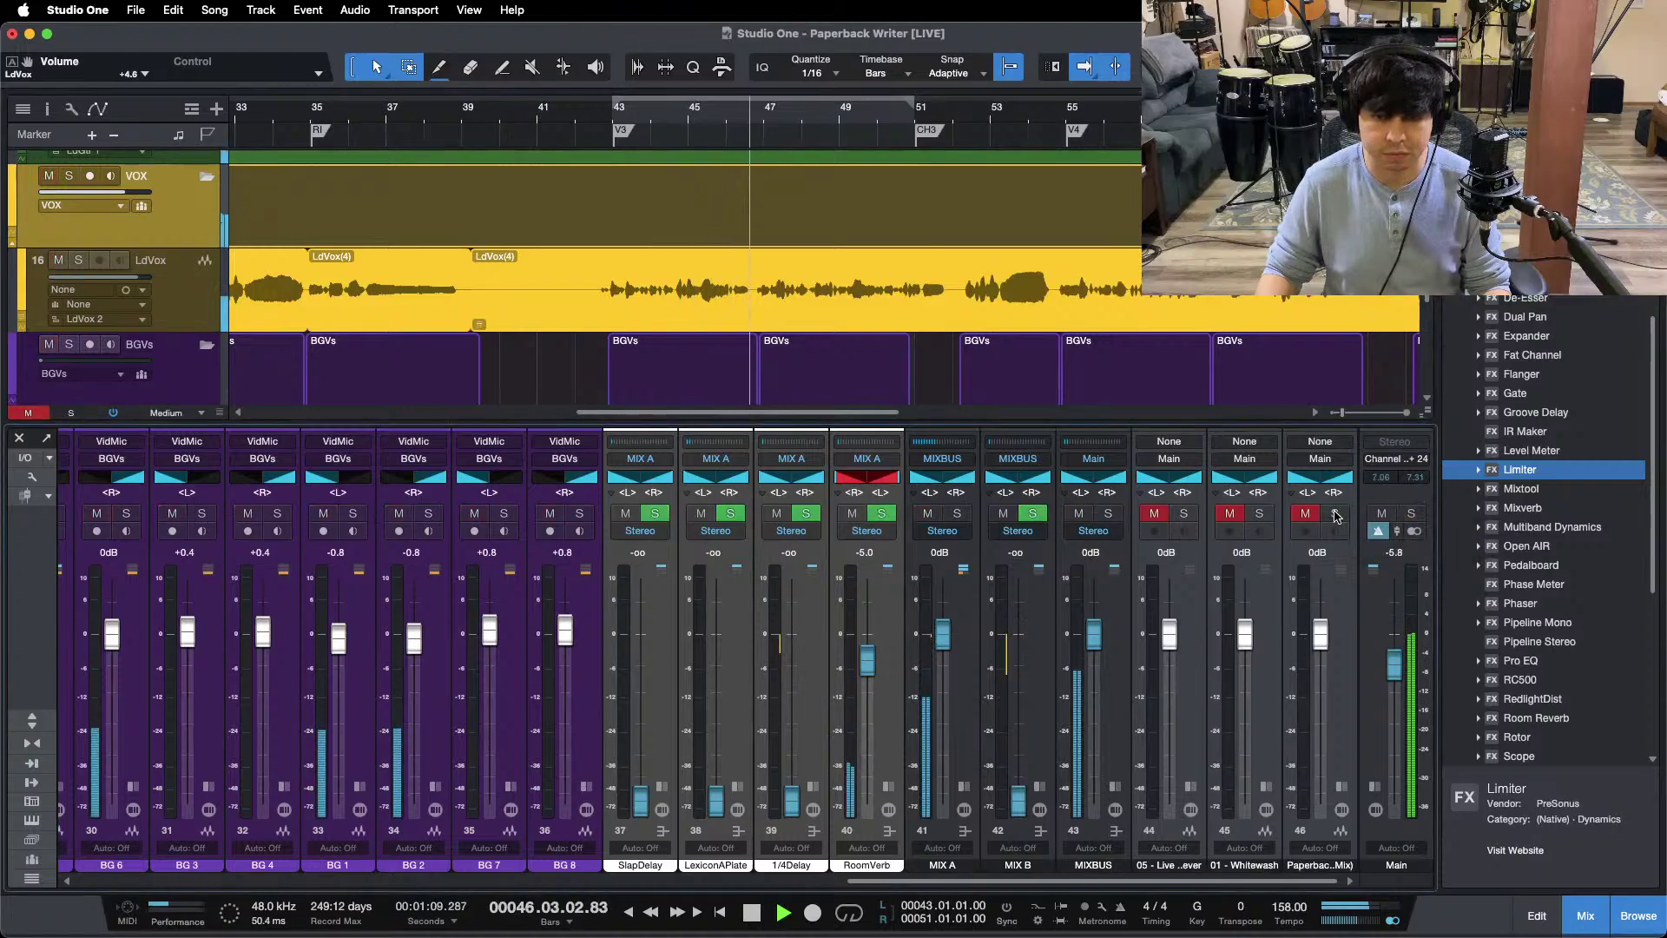
Step: Lower the OHs drum channel fader to +0.4 dB and review the drum and vocal channel levels
click(621, 881)
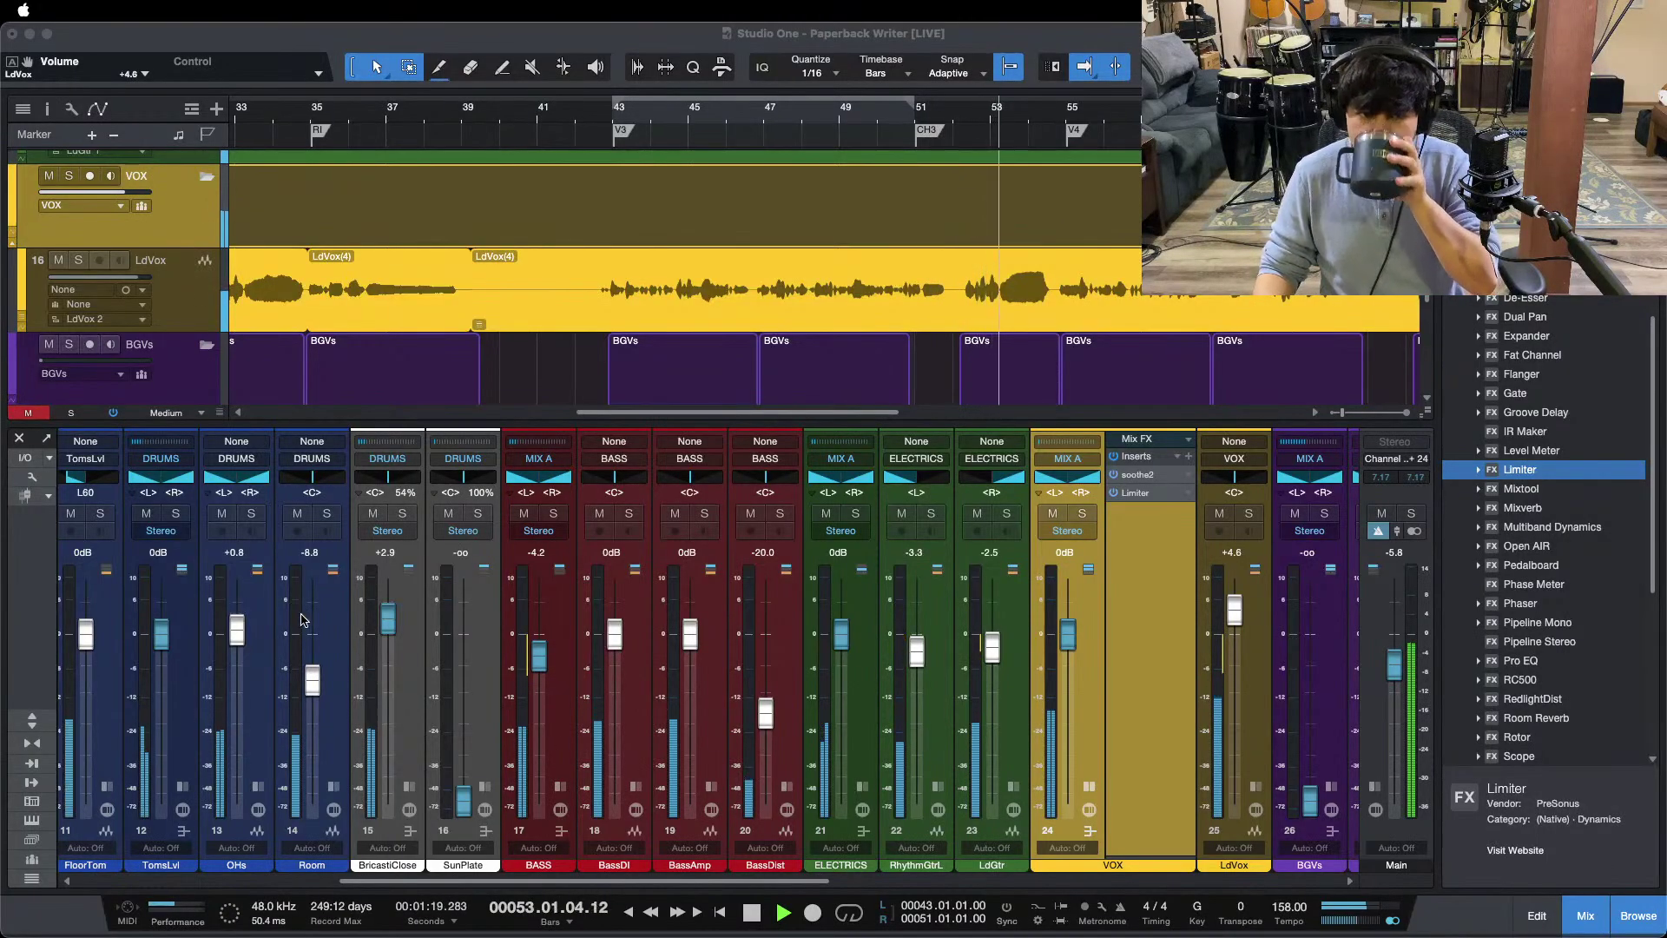
scroll(255, 676, down, 2)
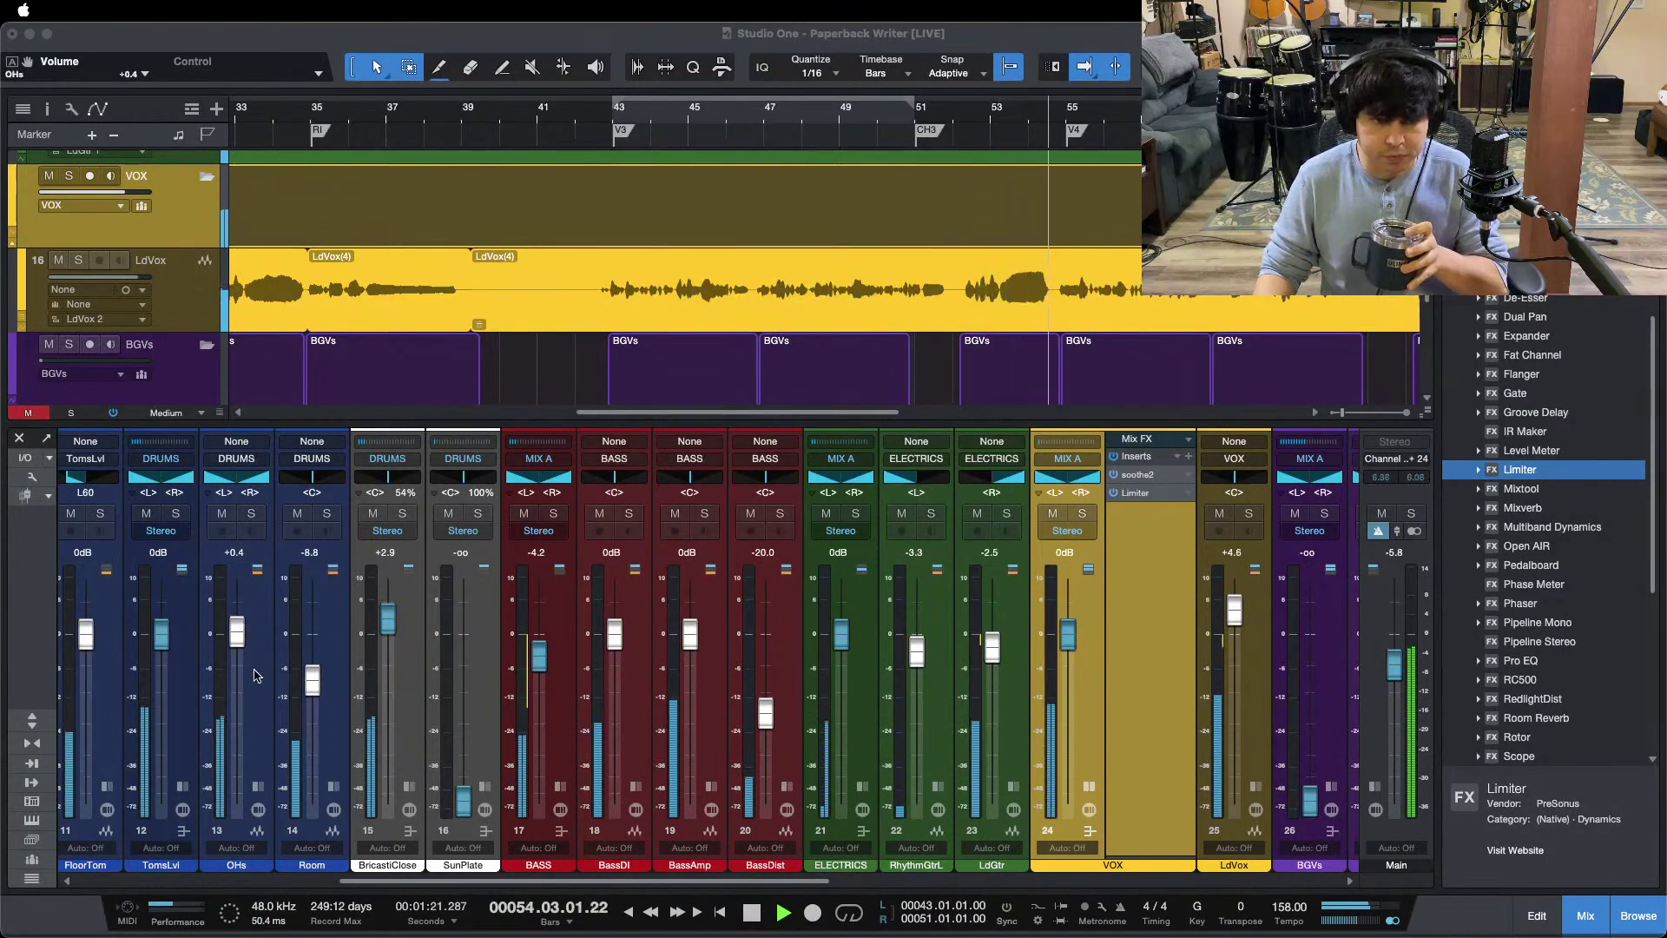
click(256, 676)
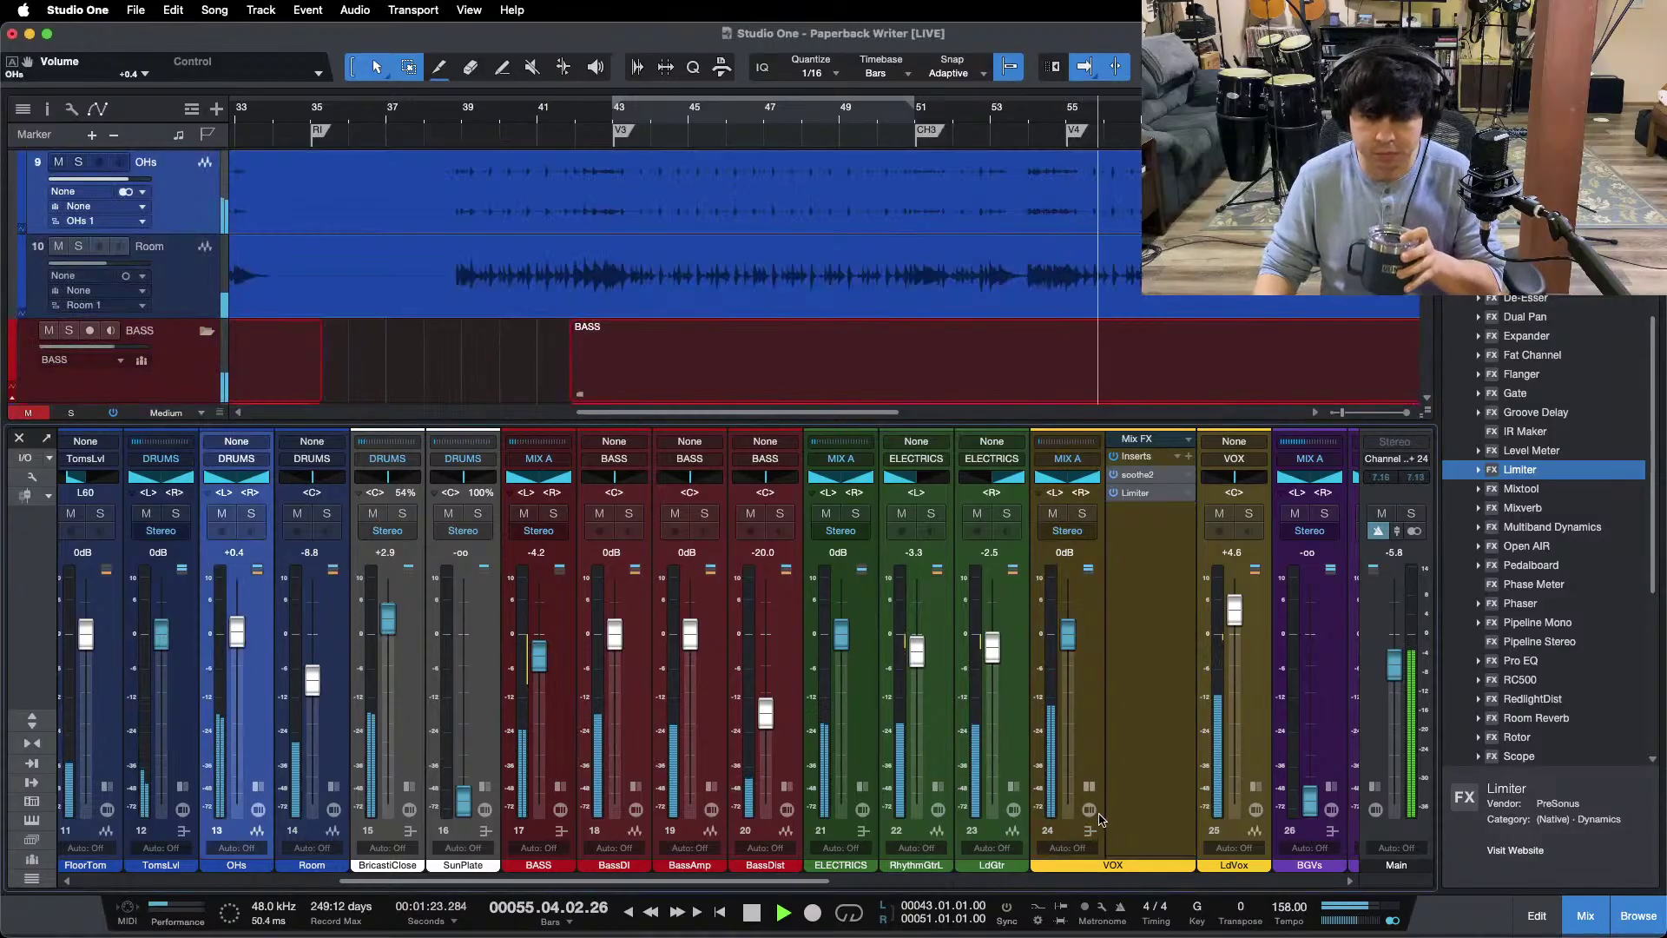
drag(744, 880, 487, 879)
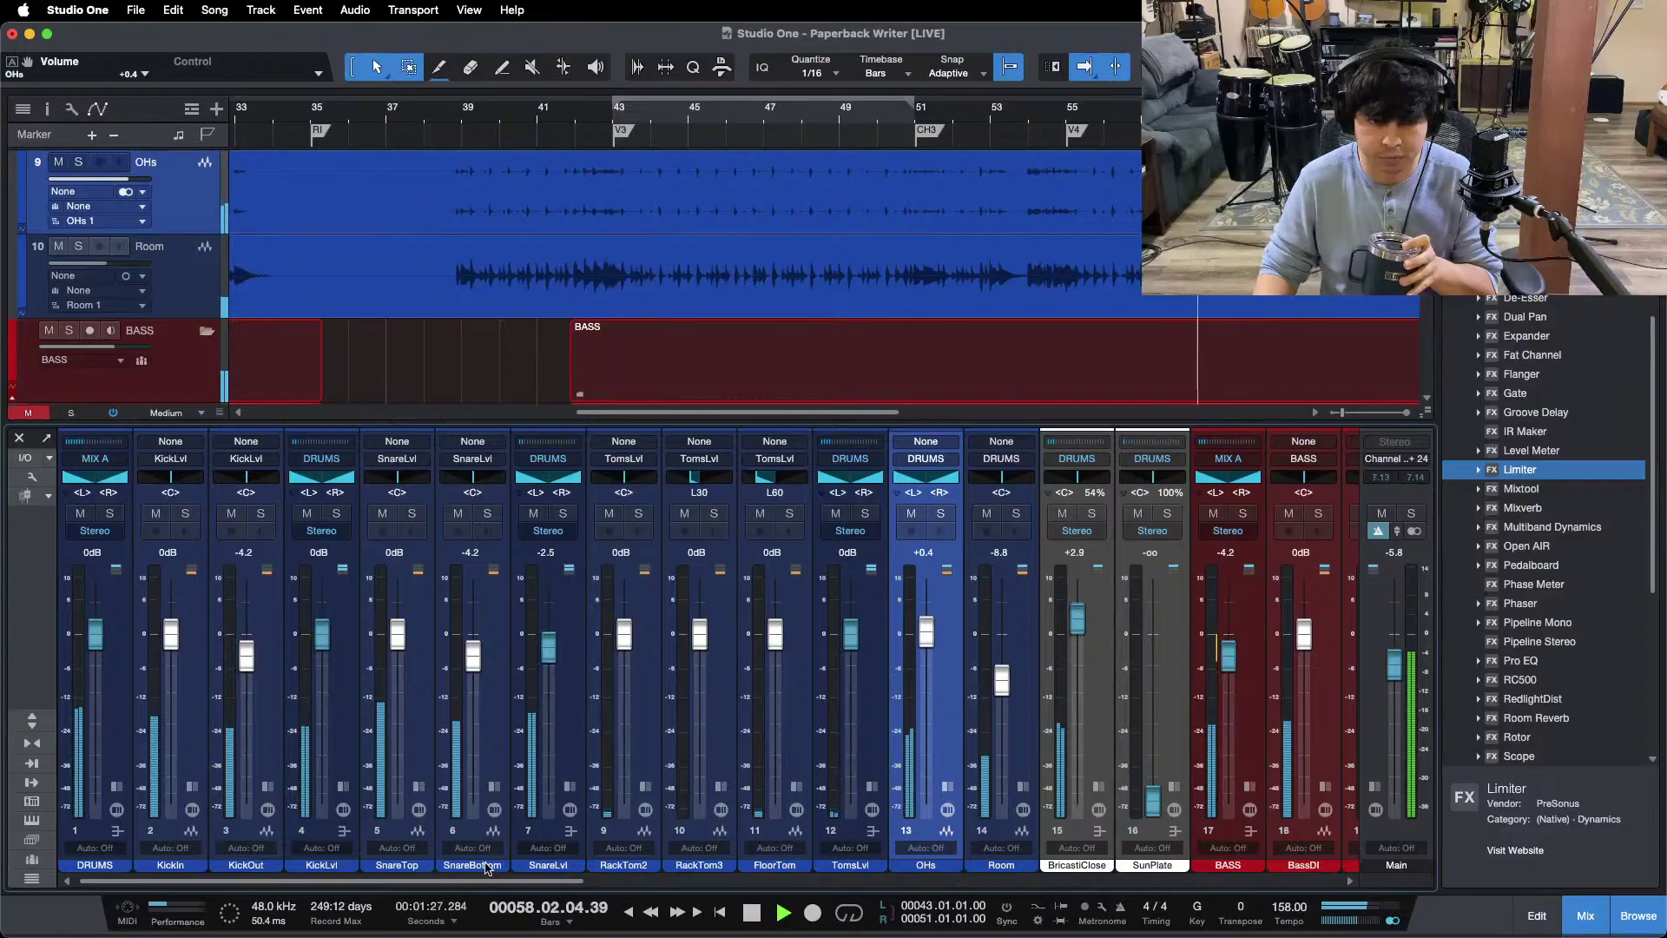
drag(523, 882, 989, 875)
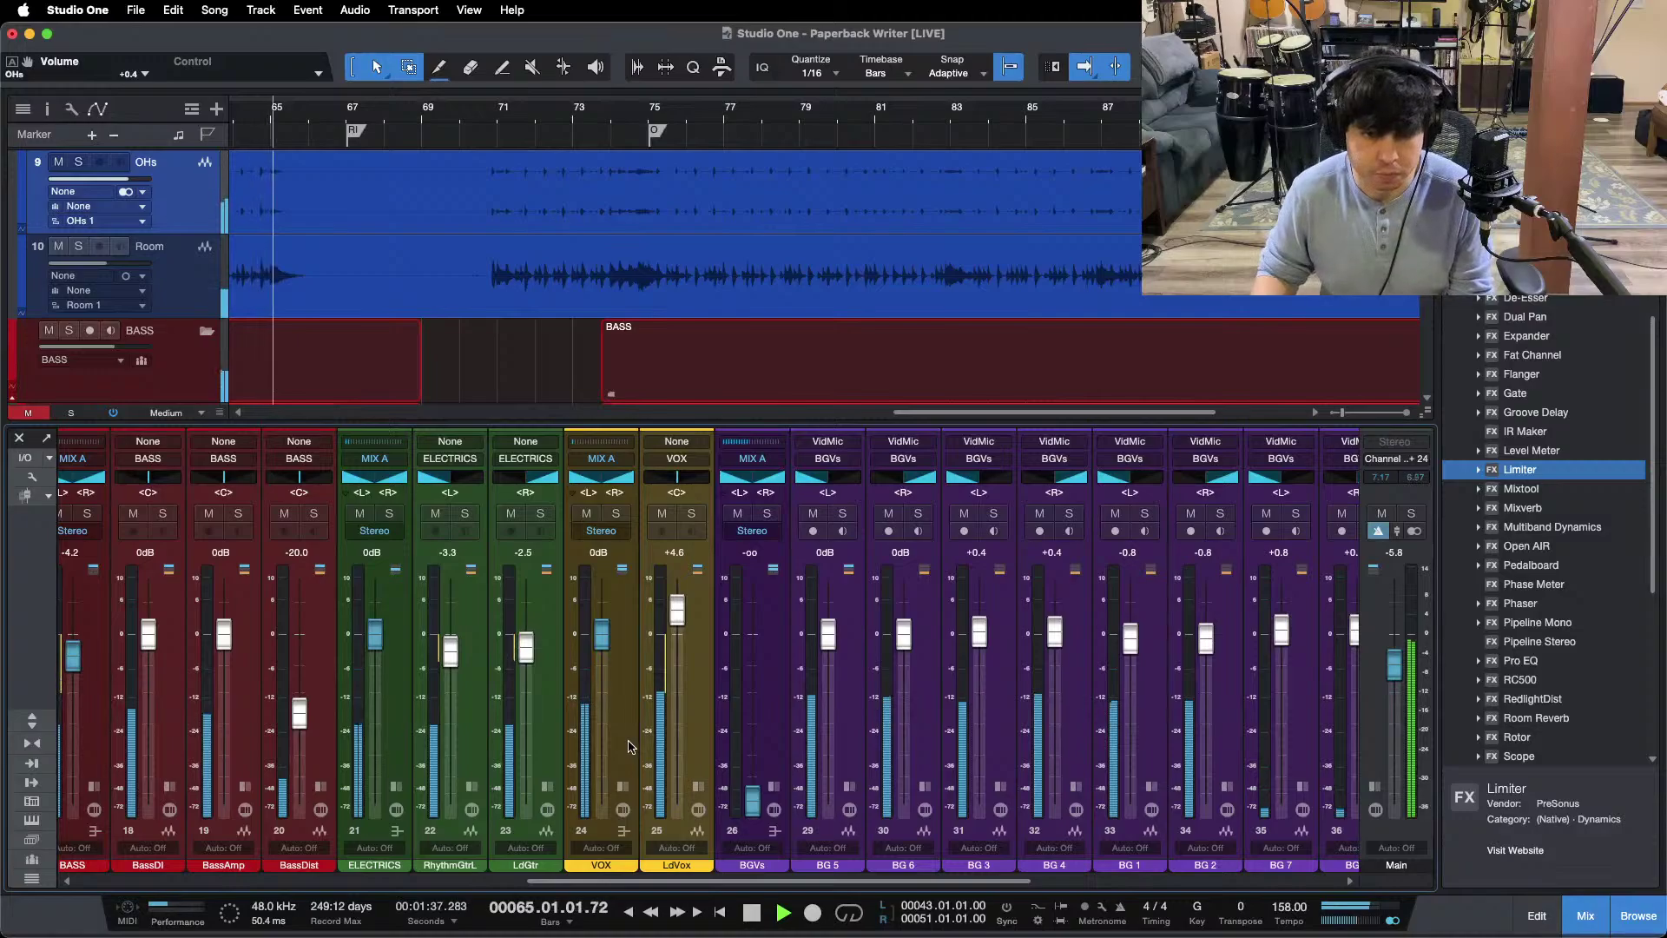
Step: Review the backing vocal tracks in the arrangement while playing from verse 3, and stop playback
key(z)
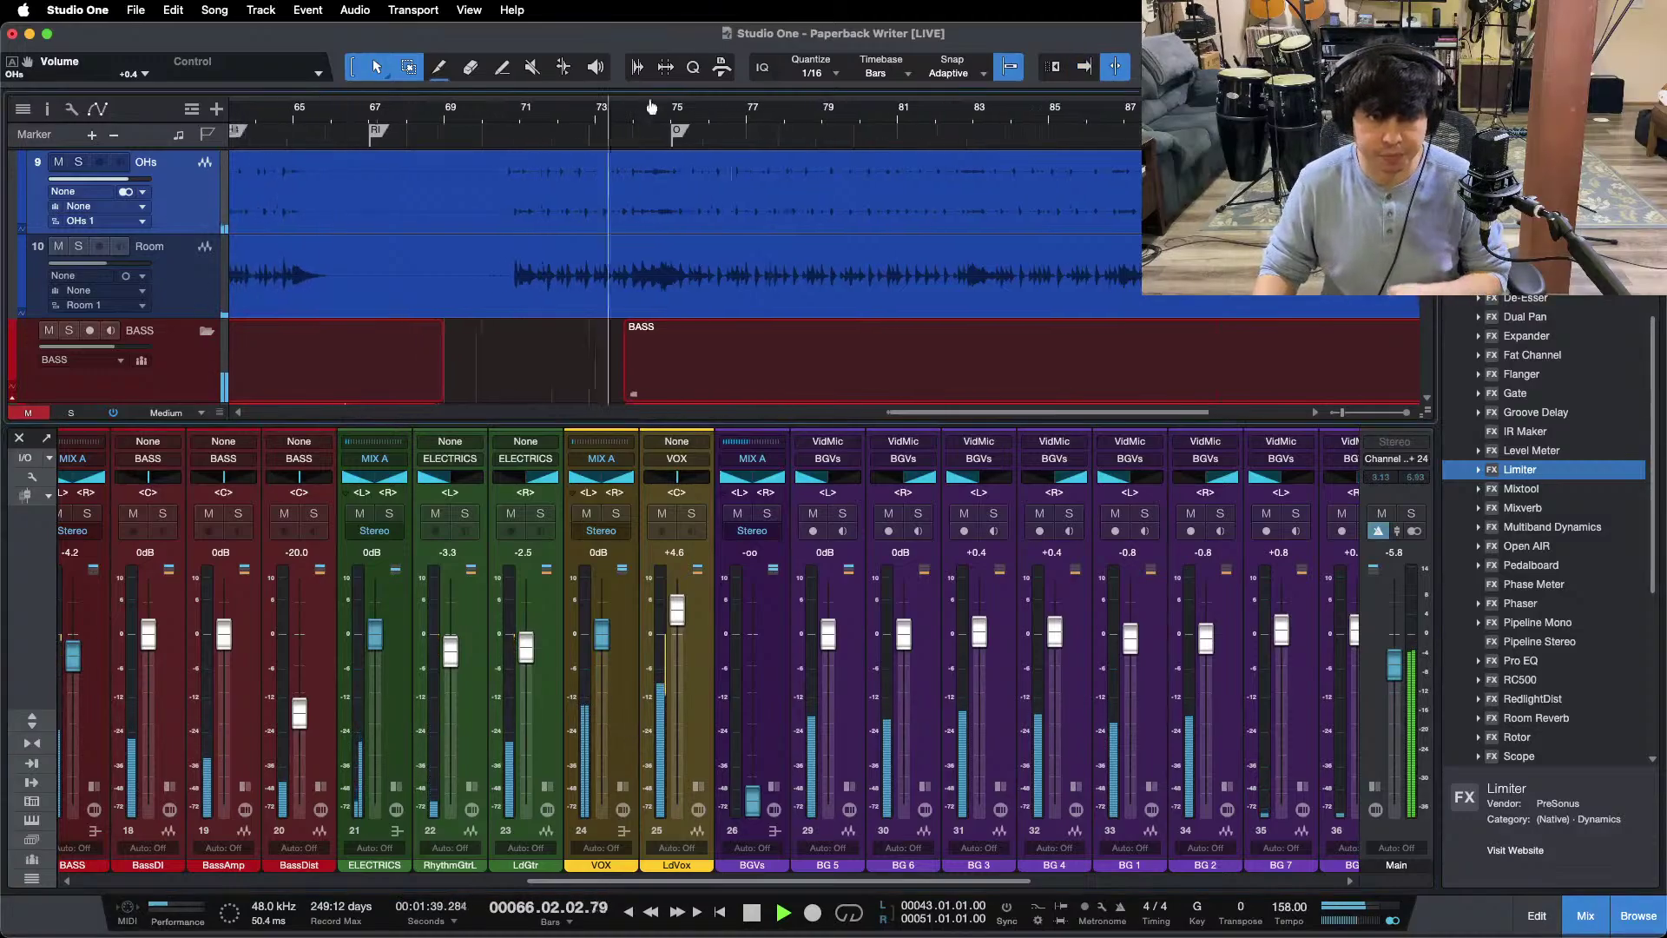
key(F3)
scroll(891, 484, down, 5)
scroll(892, 483, down, 6)
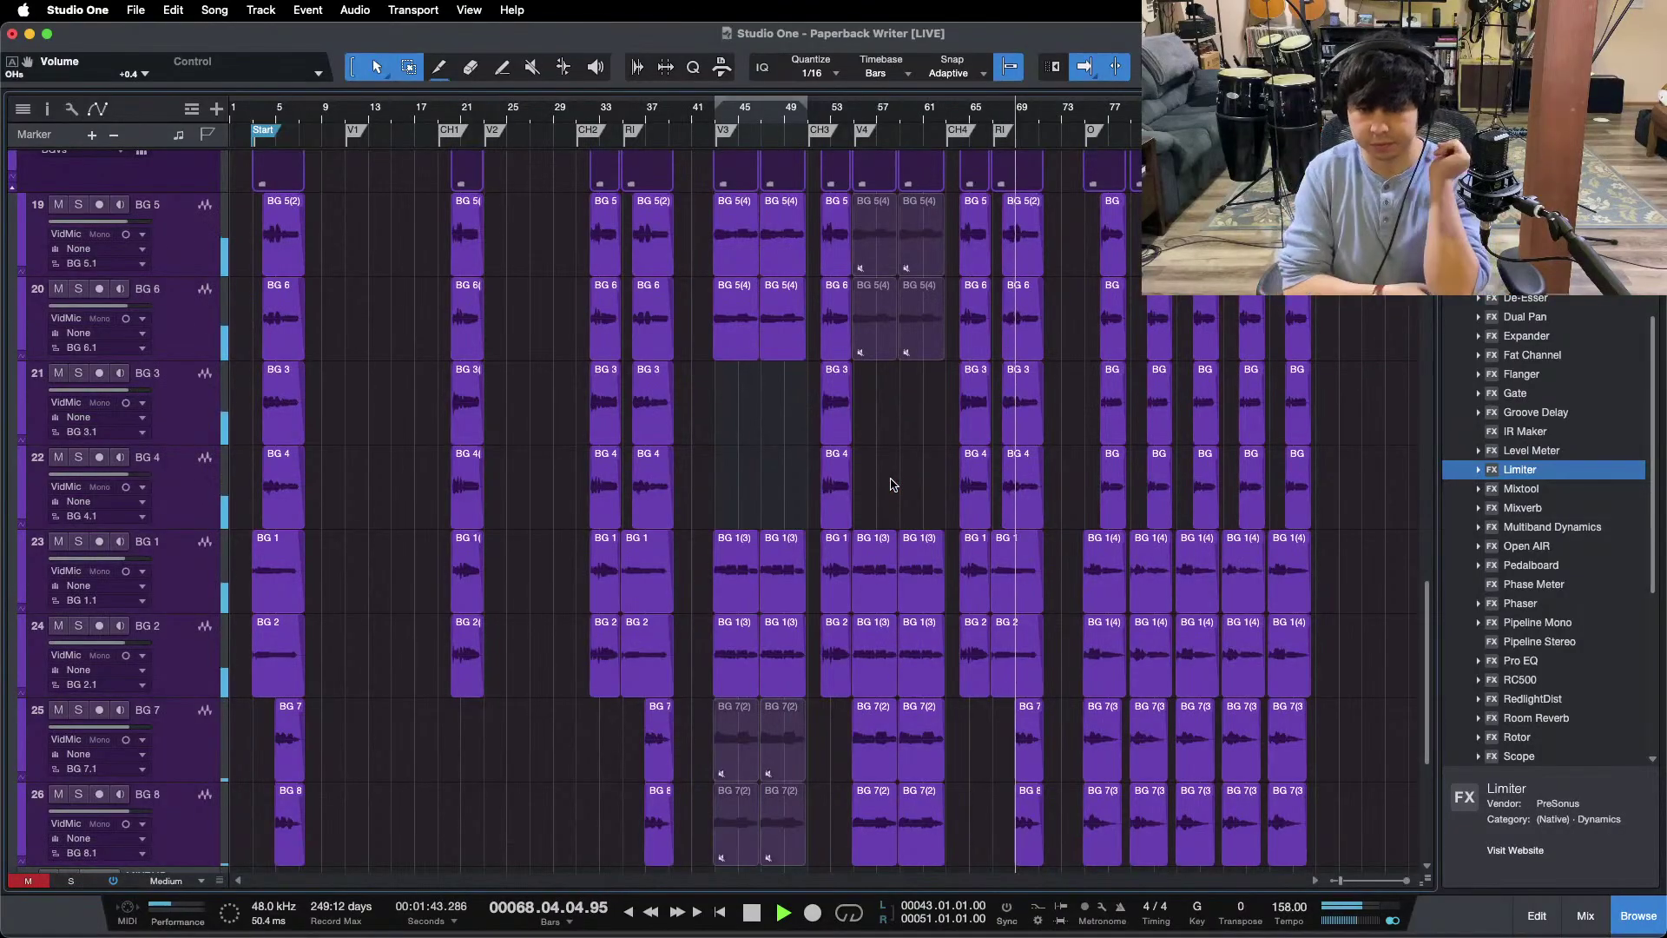
key(KP_1)
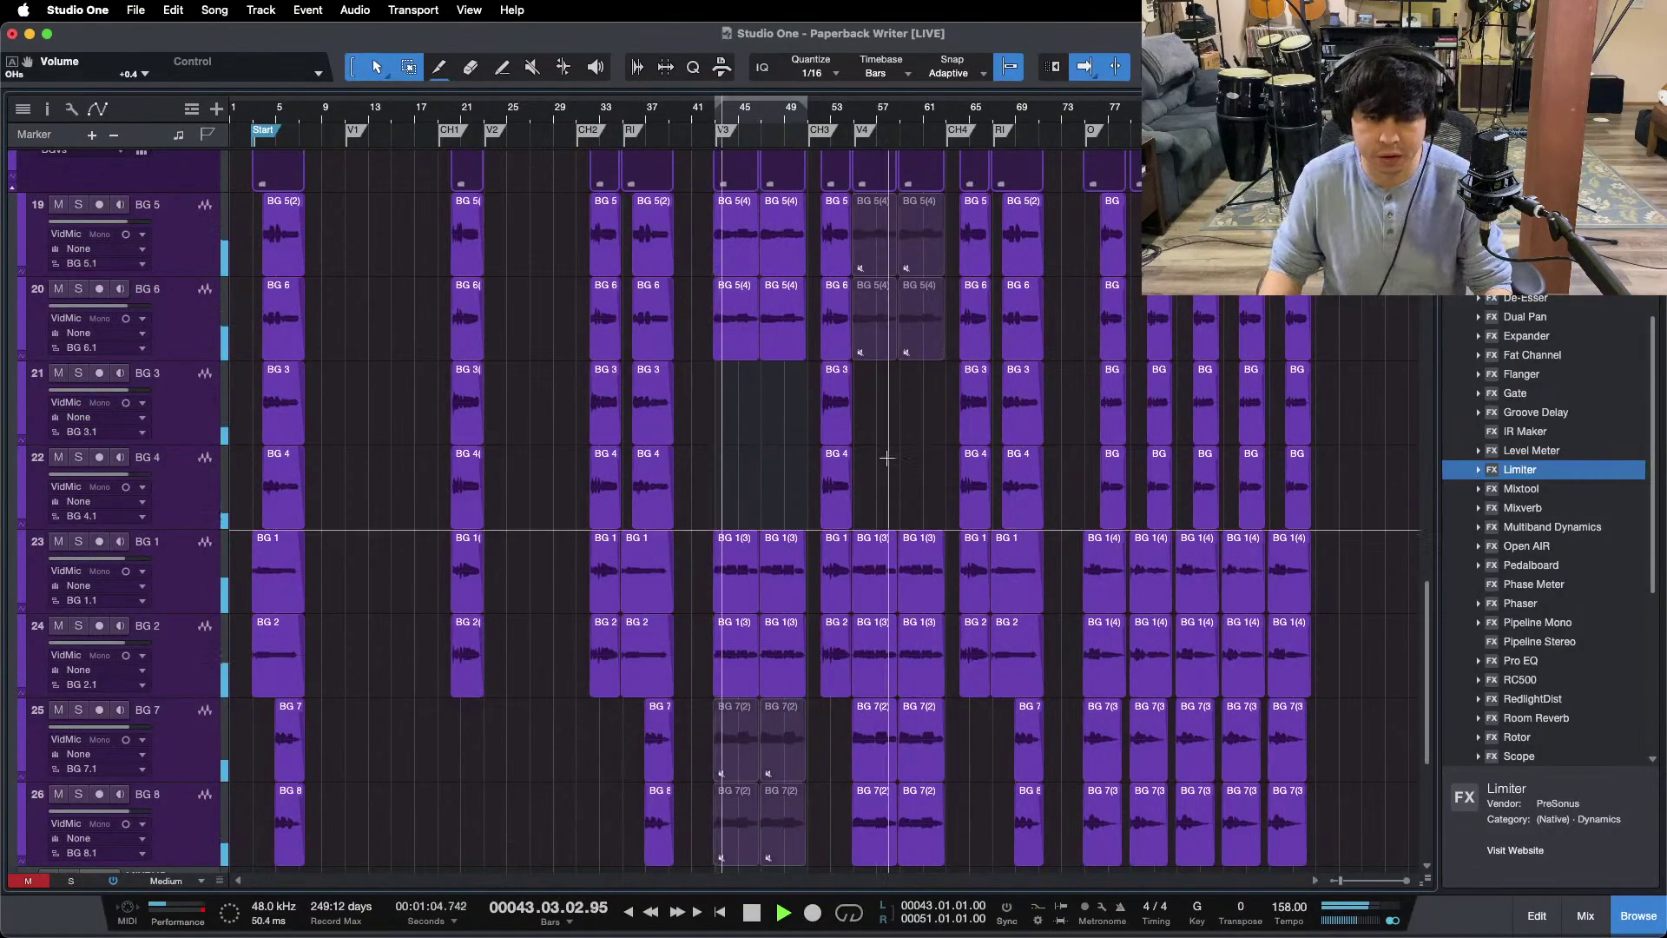
scroll(879, 487, up, 7)
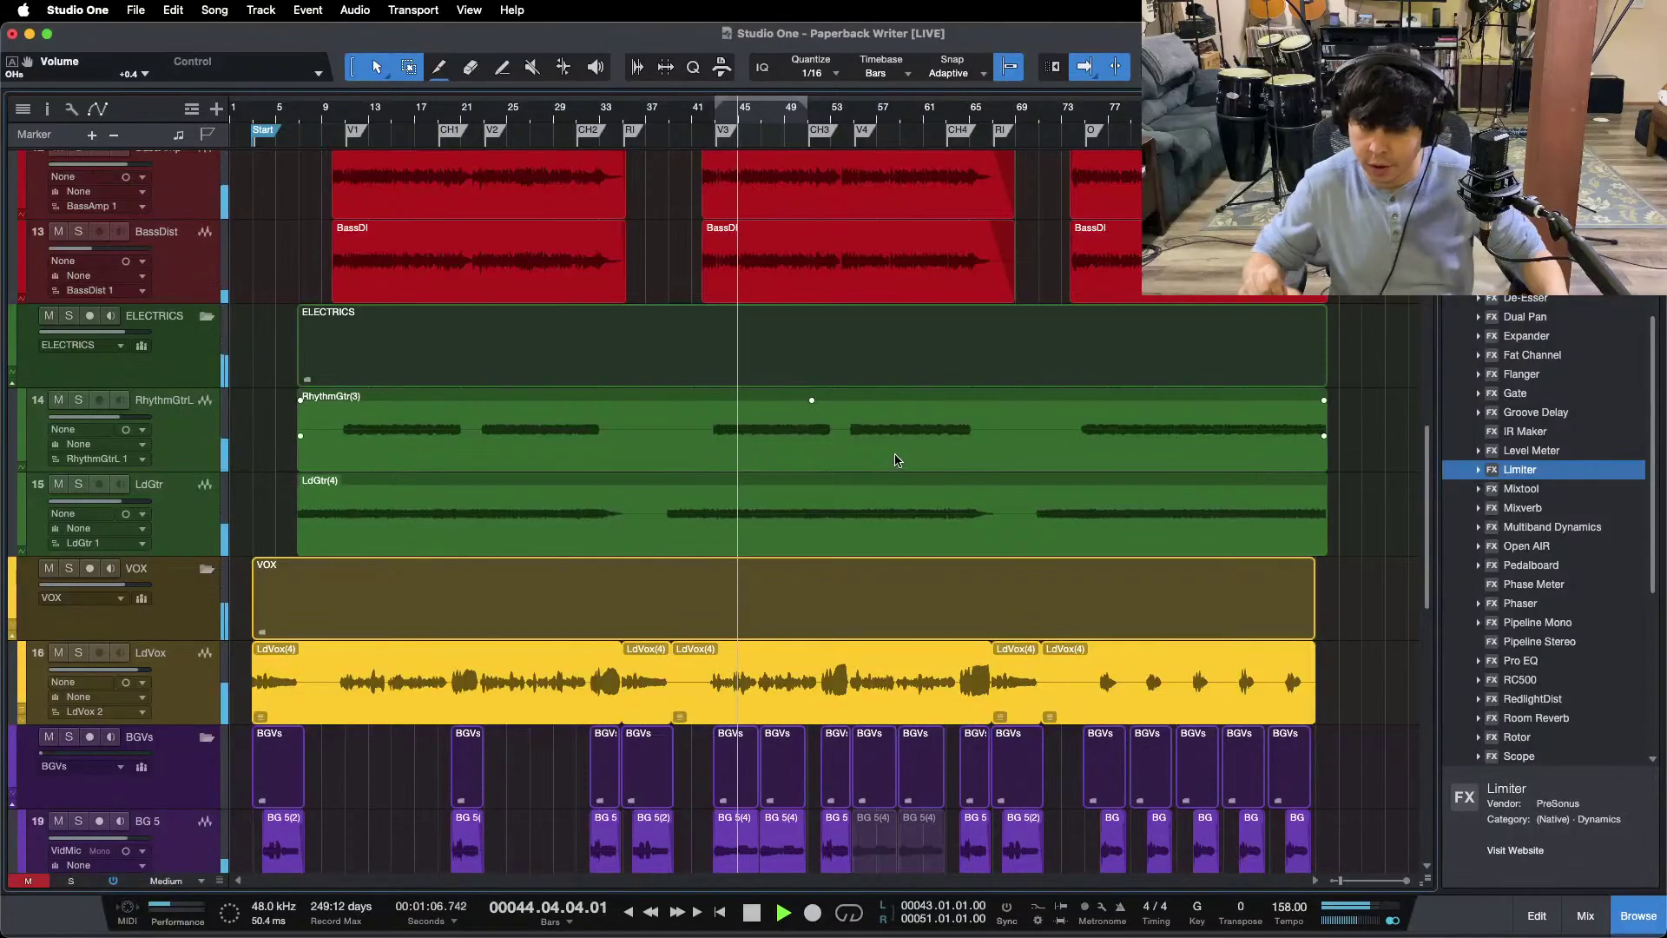
mouse_move(961, 936)
click(906, 897)
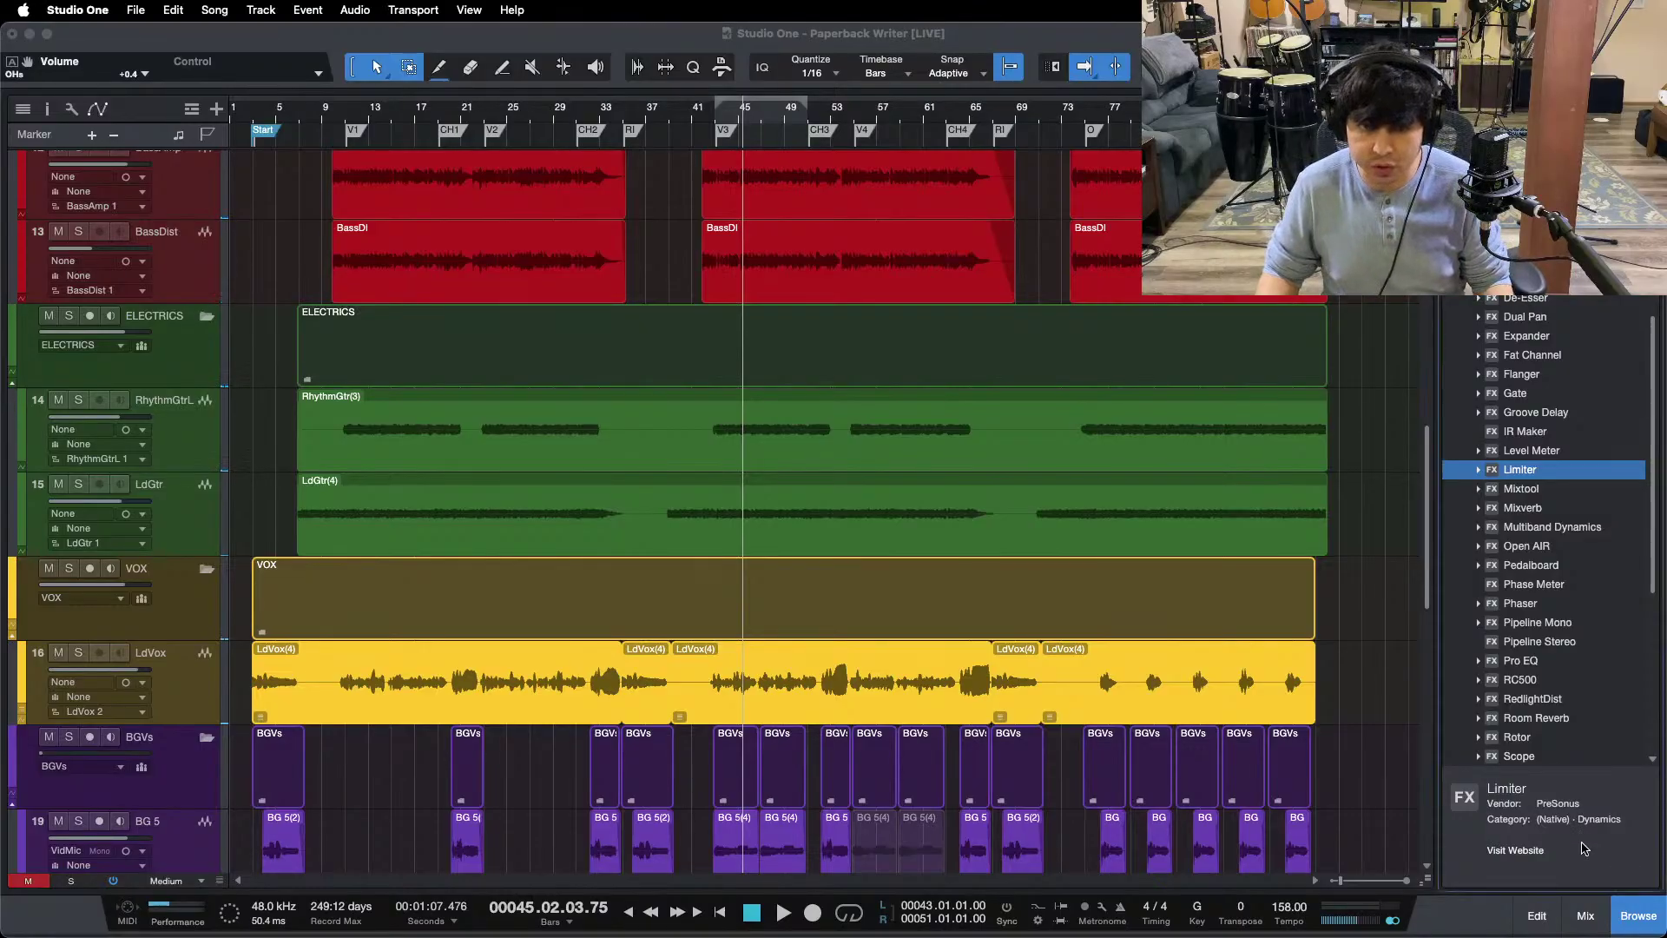
click(1583, 848)
Step: Examine the verse 3 backing vocal clips and the effects and bus channels in the mixer
scroll(877, 599, down, 5)
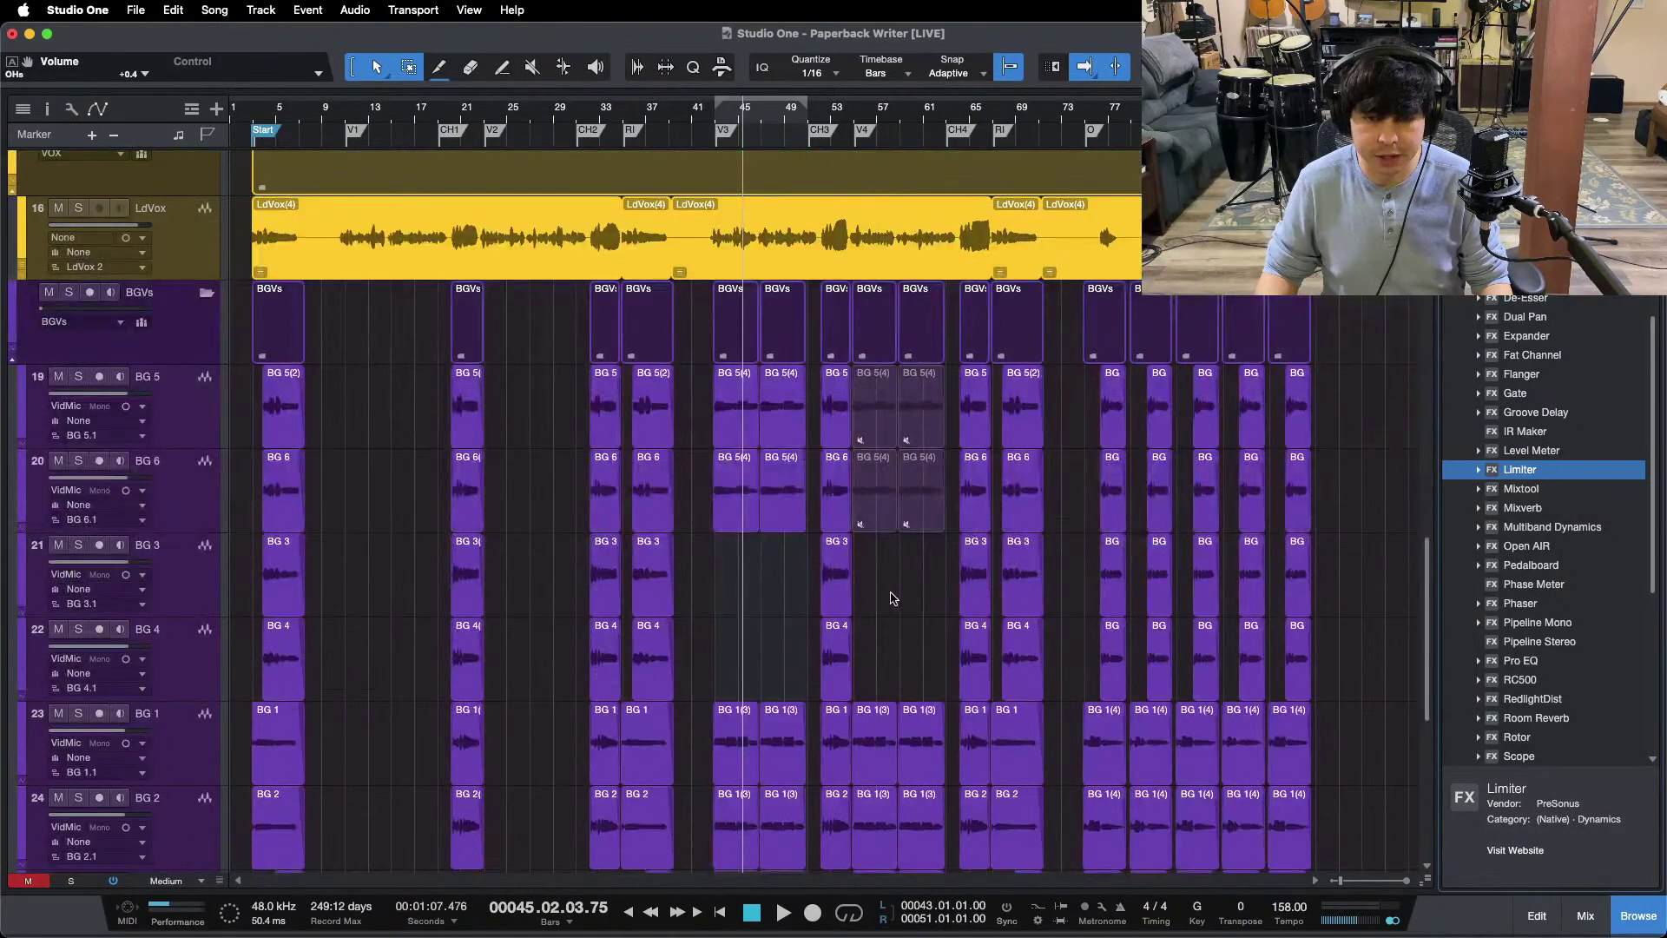
scroll(894, 597, up, 3)
key(KP_1)
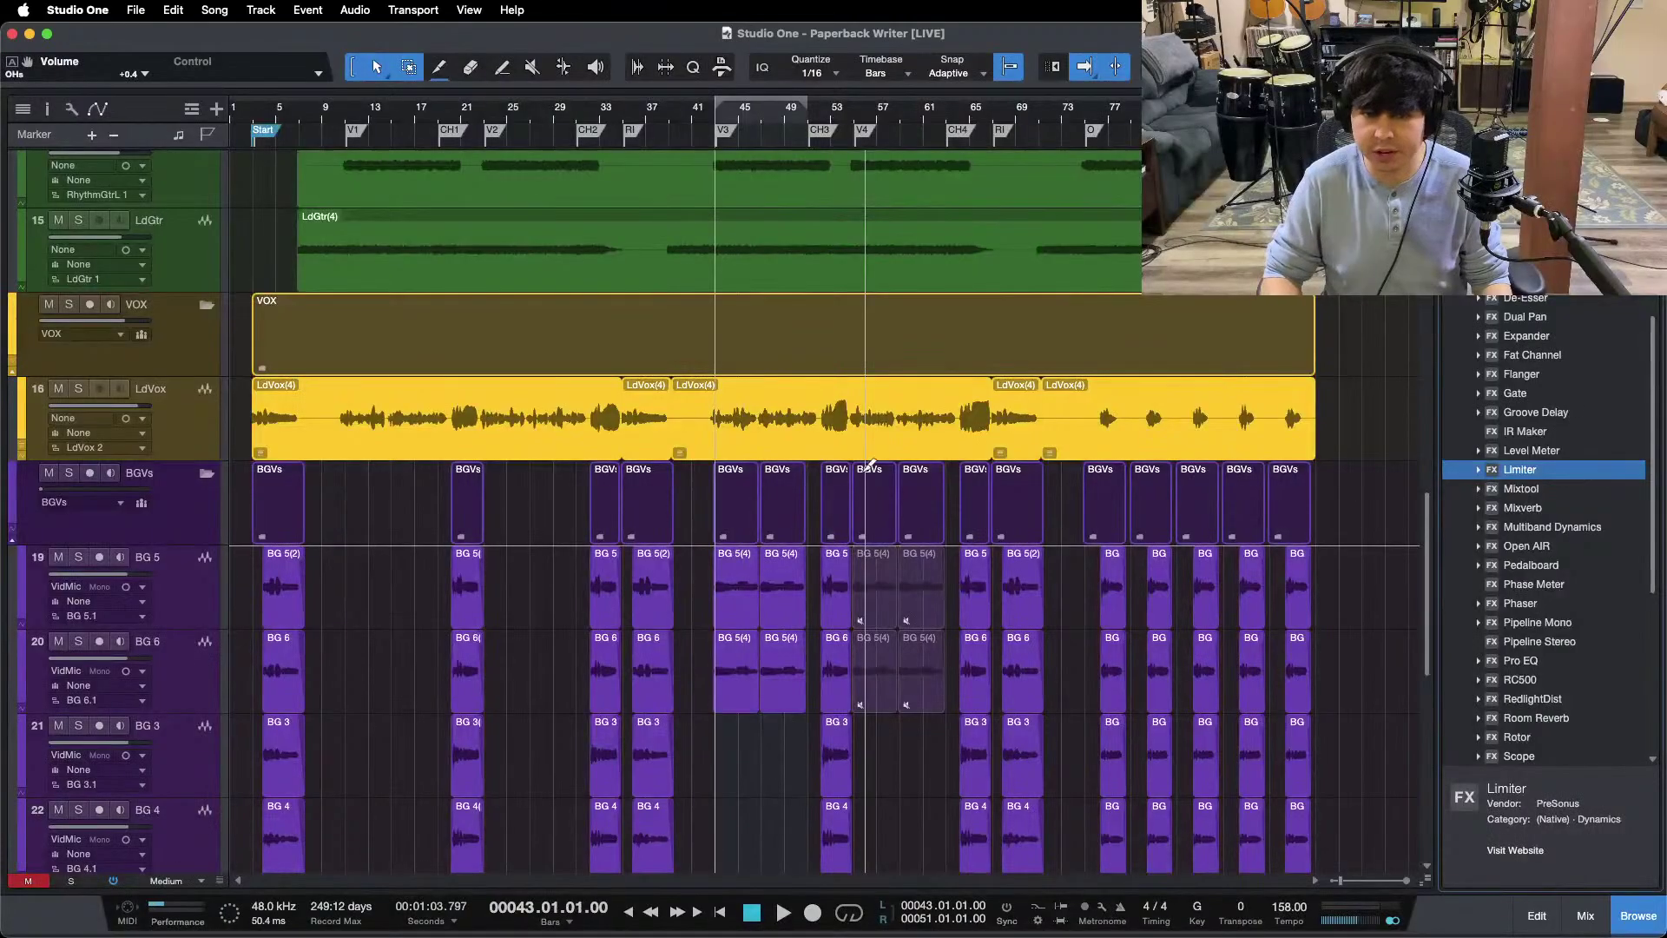
key(e)
key(e)
key(e)
key(e)
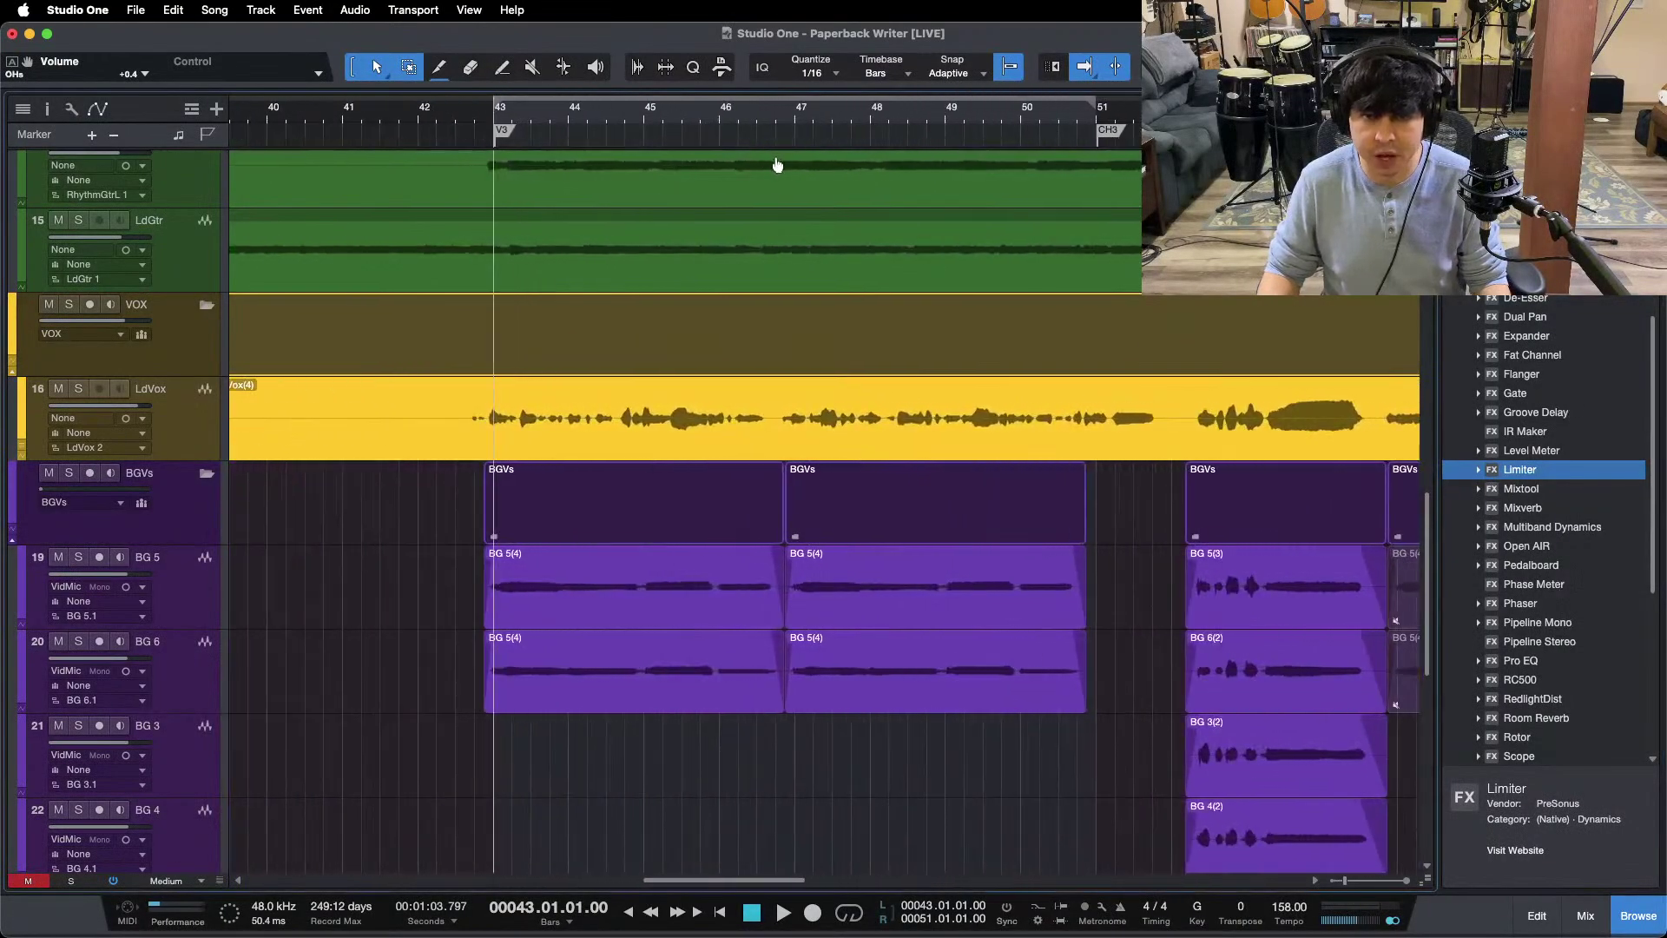
key(F3)
drag(791, 881, 1223, 880)
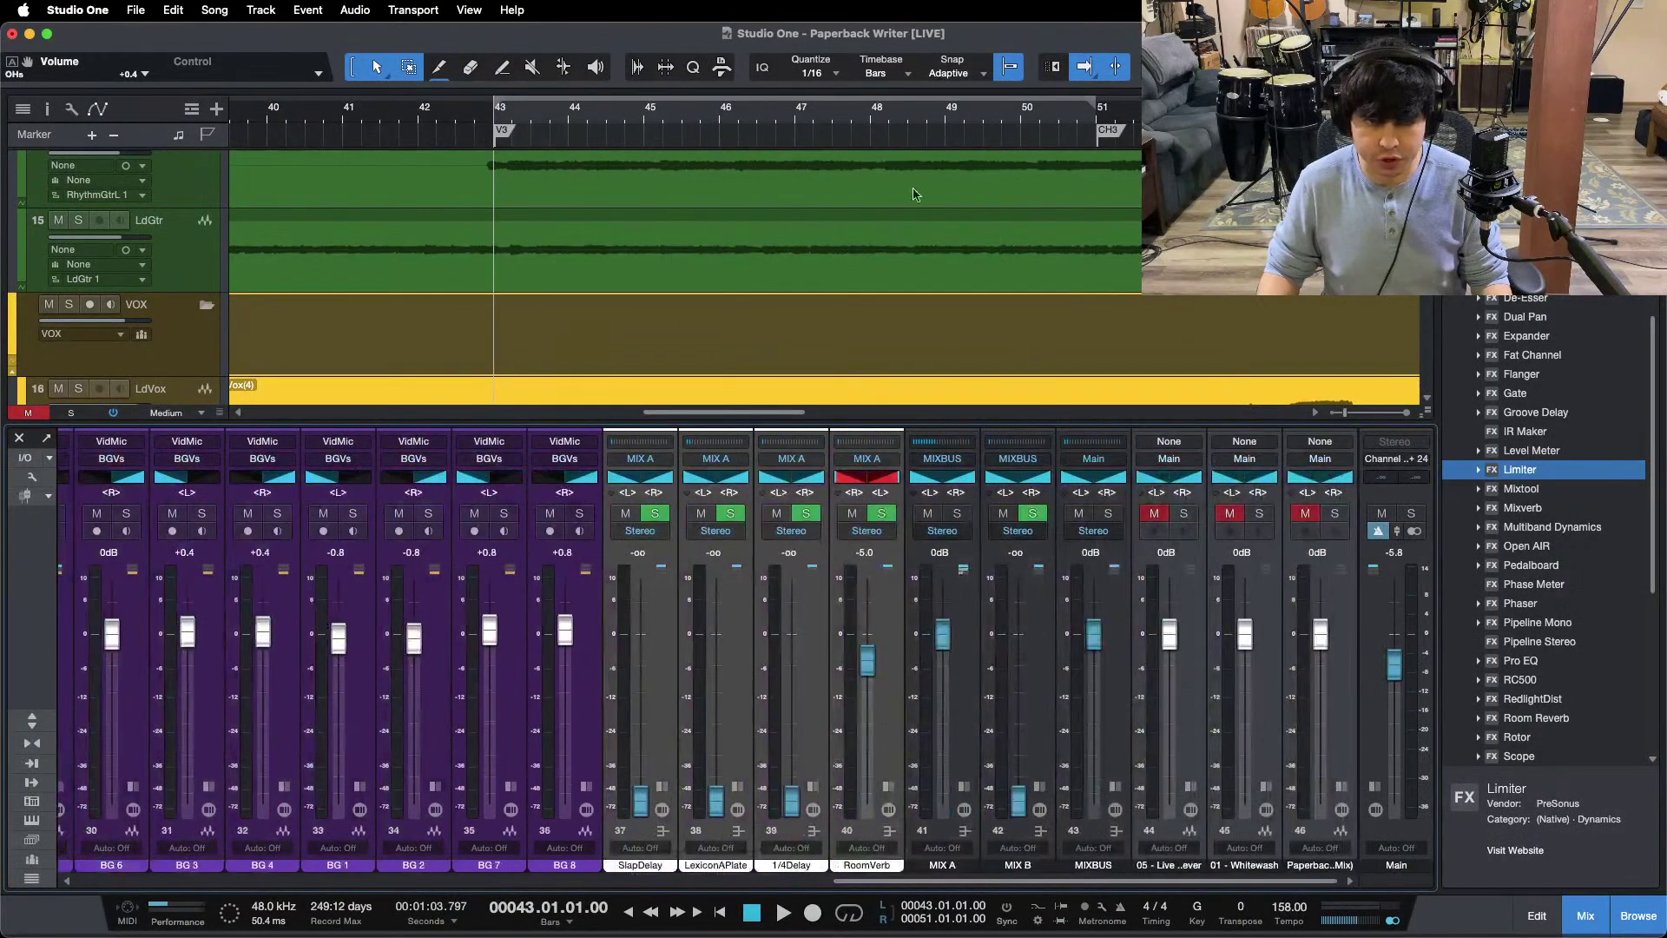
key(z)
key(F3)
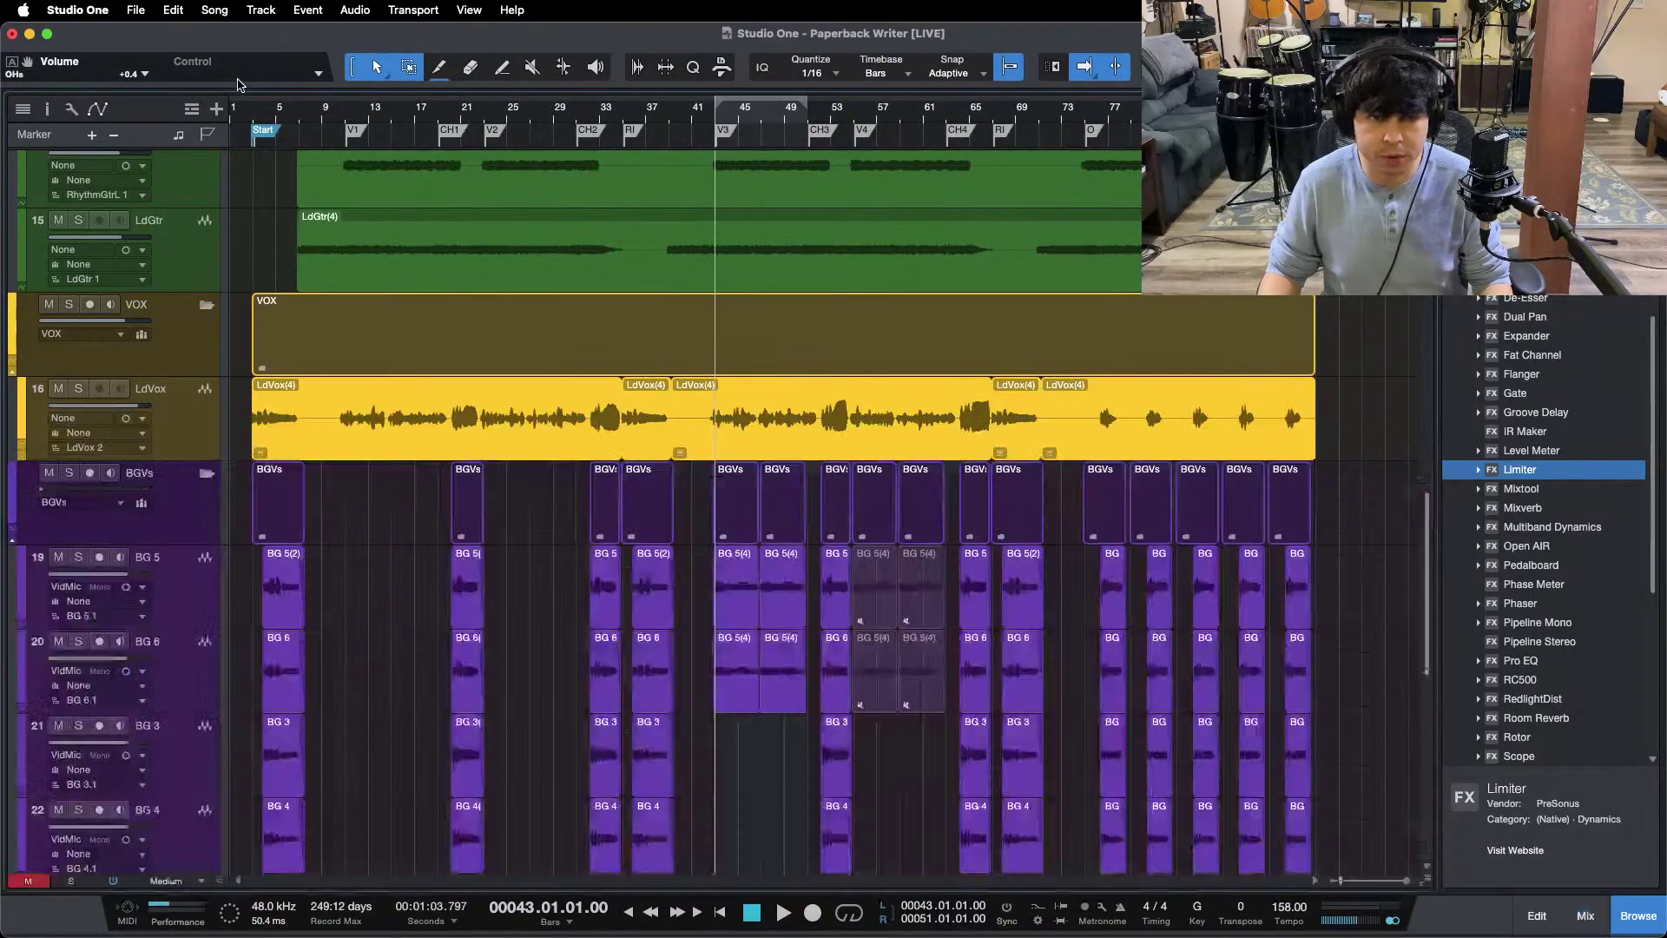
Step: Play the mix from just before verse 1 to review the balance, and stop playback
click(335, 111)
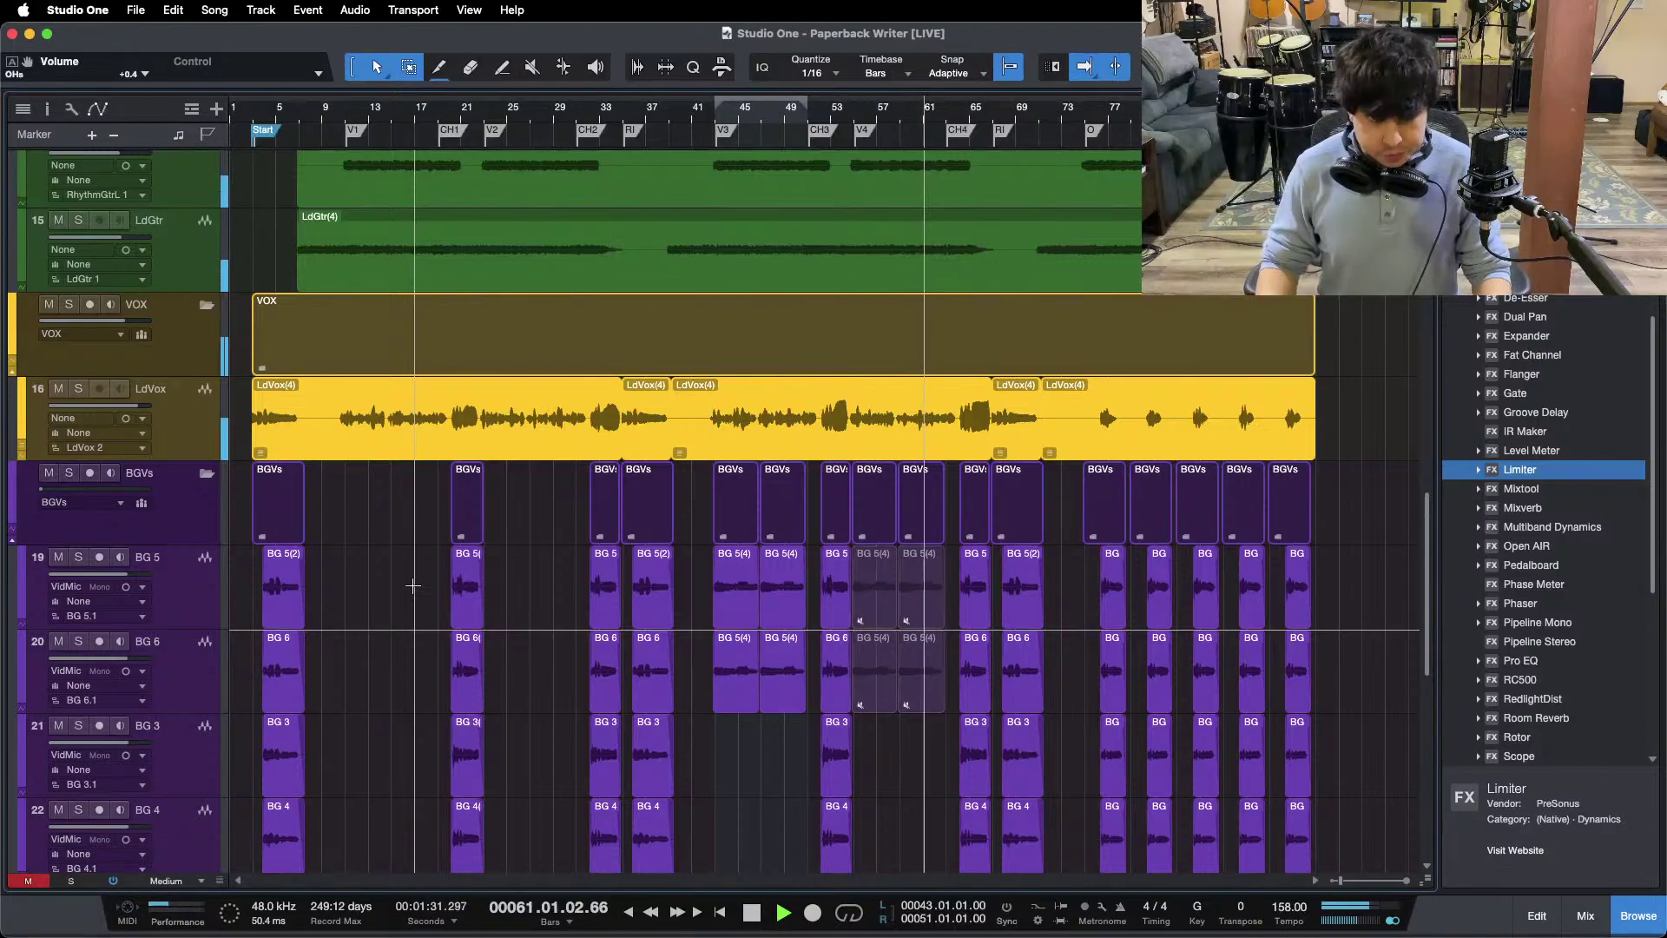
key(space)
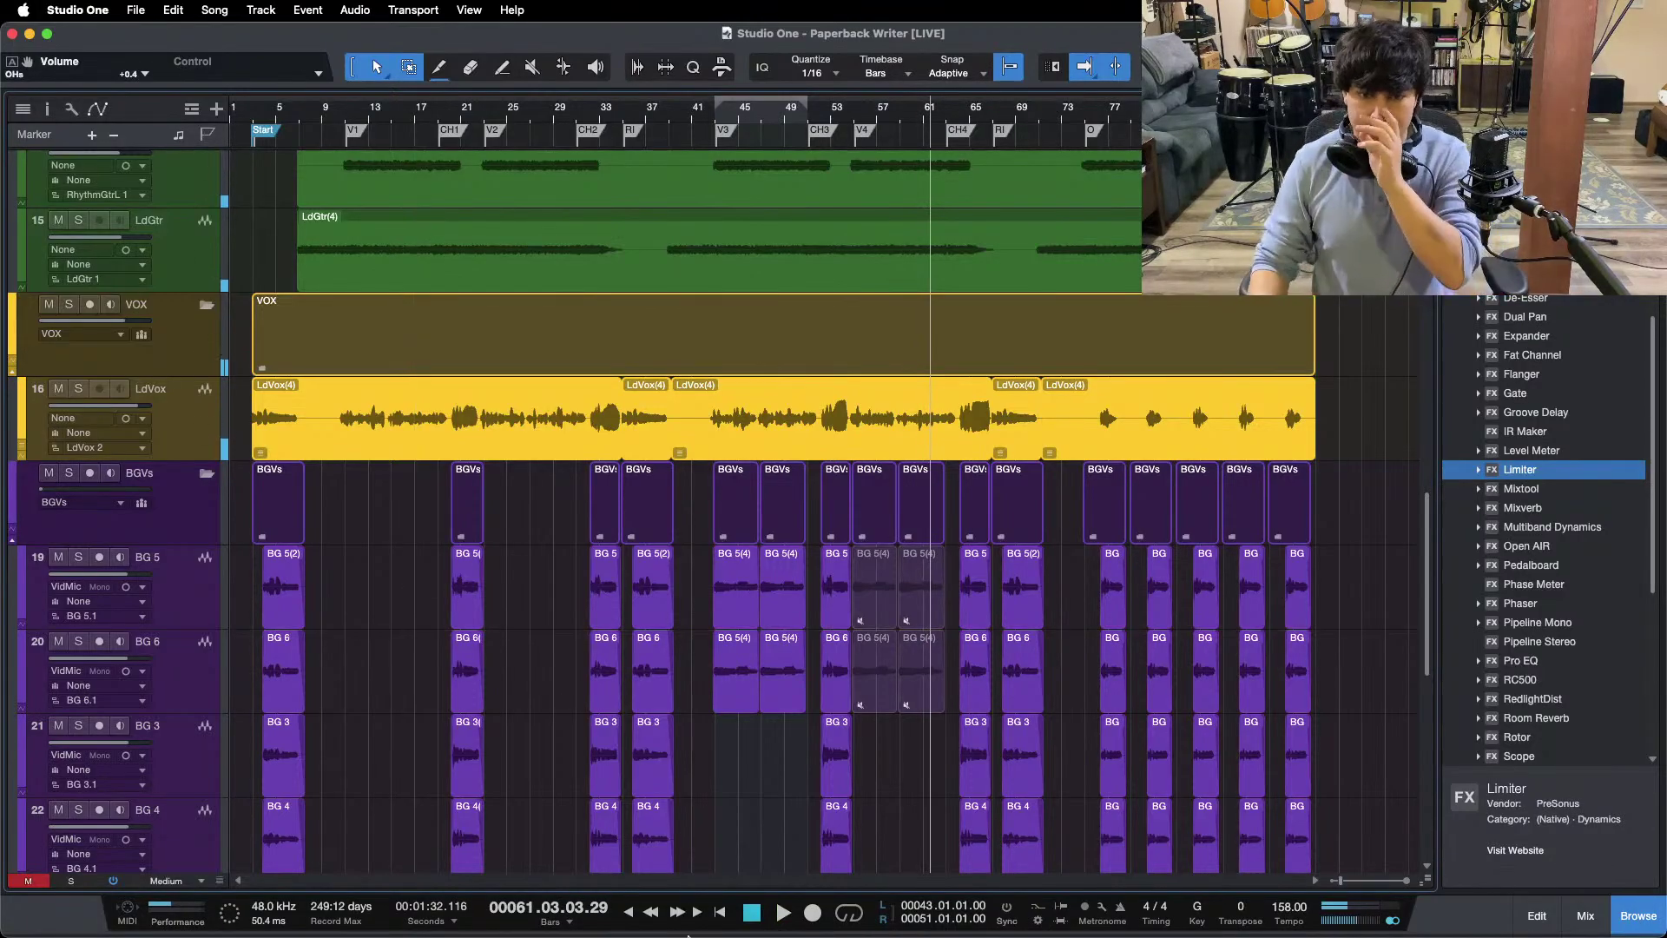
click(909, 931)
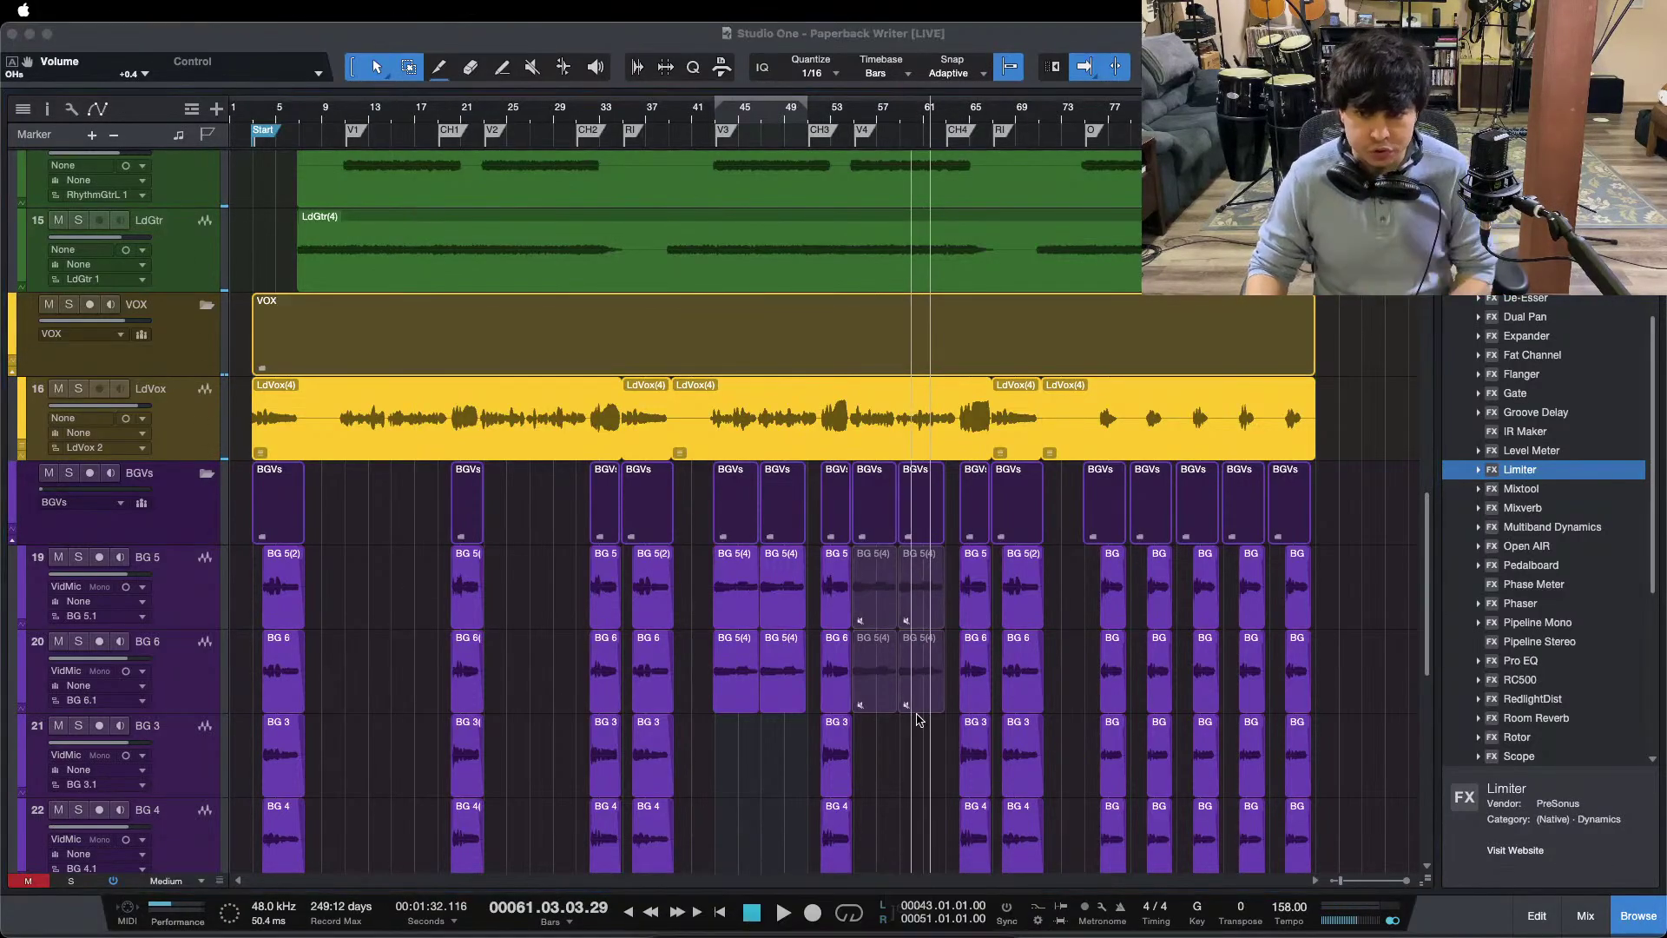
click(1620, 848)
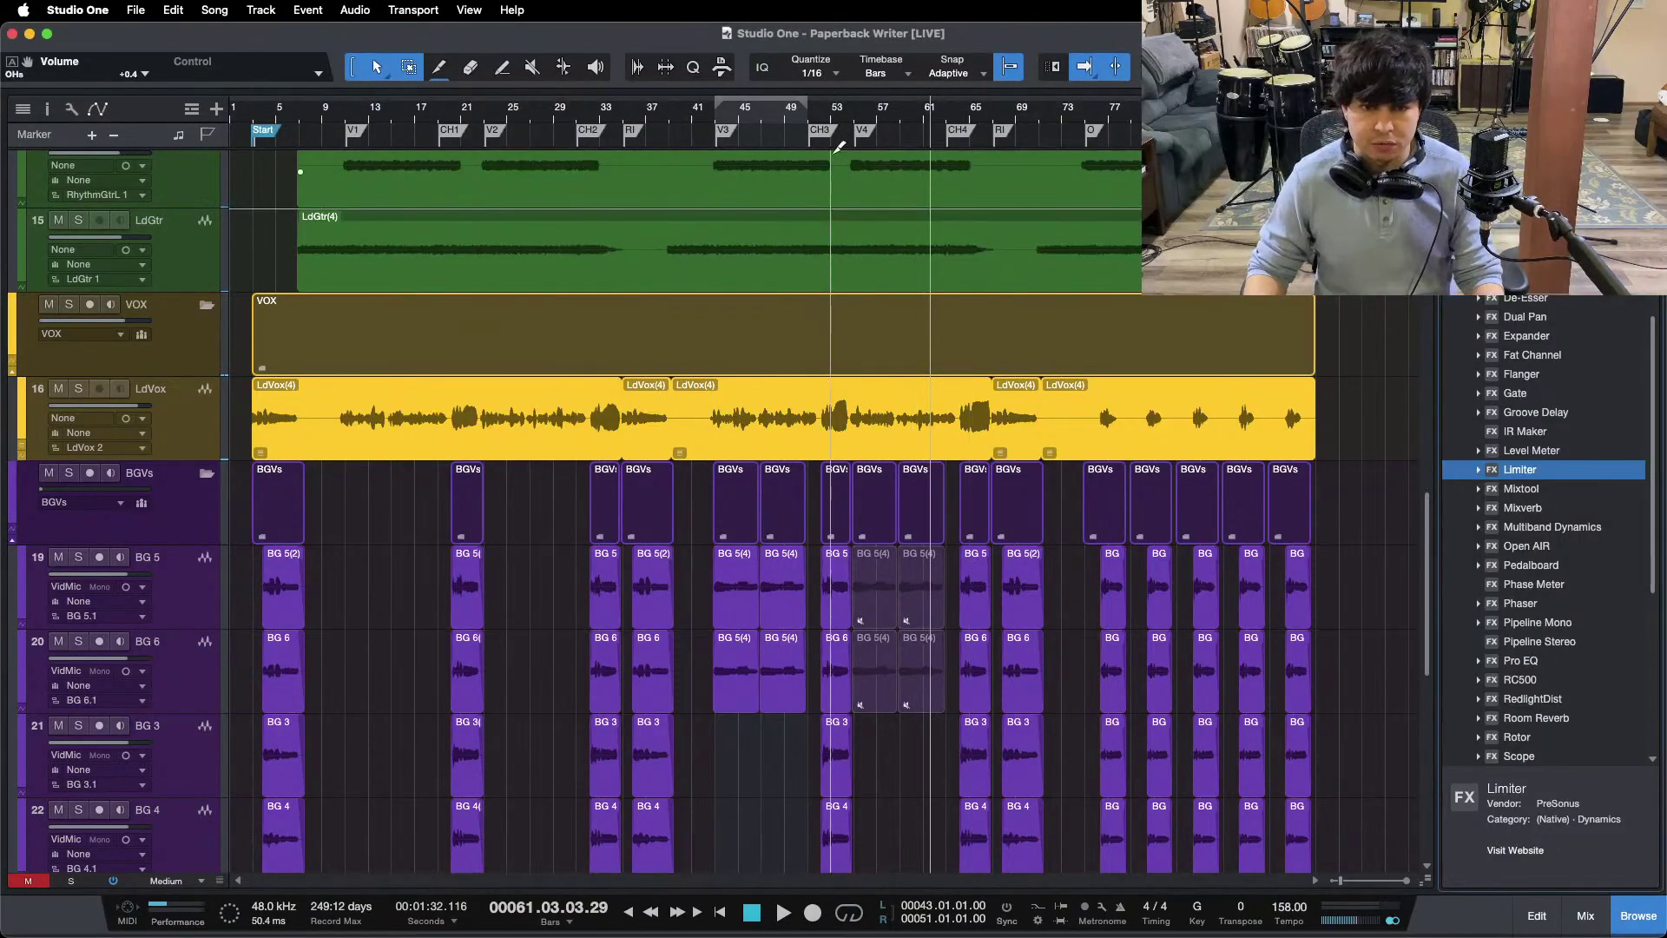
Step: Enable looping of verse 3 starting at bar 43 and show the BG 1 and BG 2 tracks together with the mixer
drag(777, 121, 921, 178)
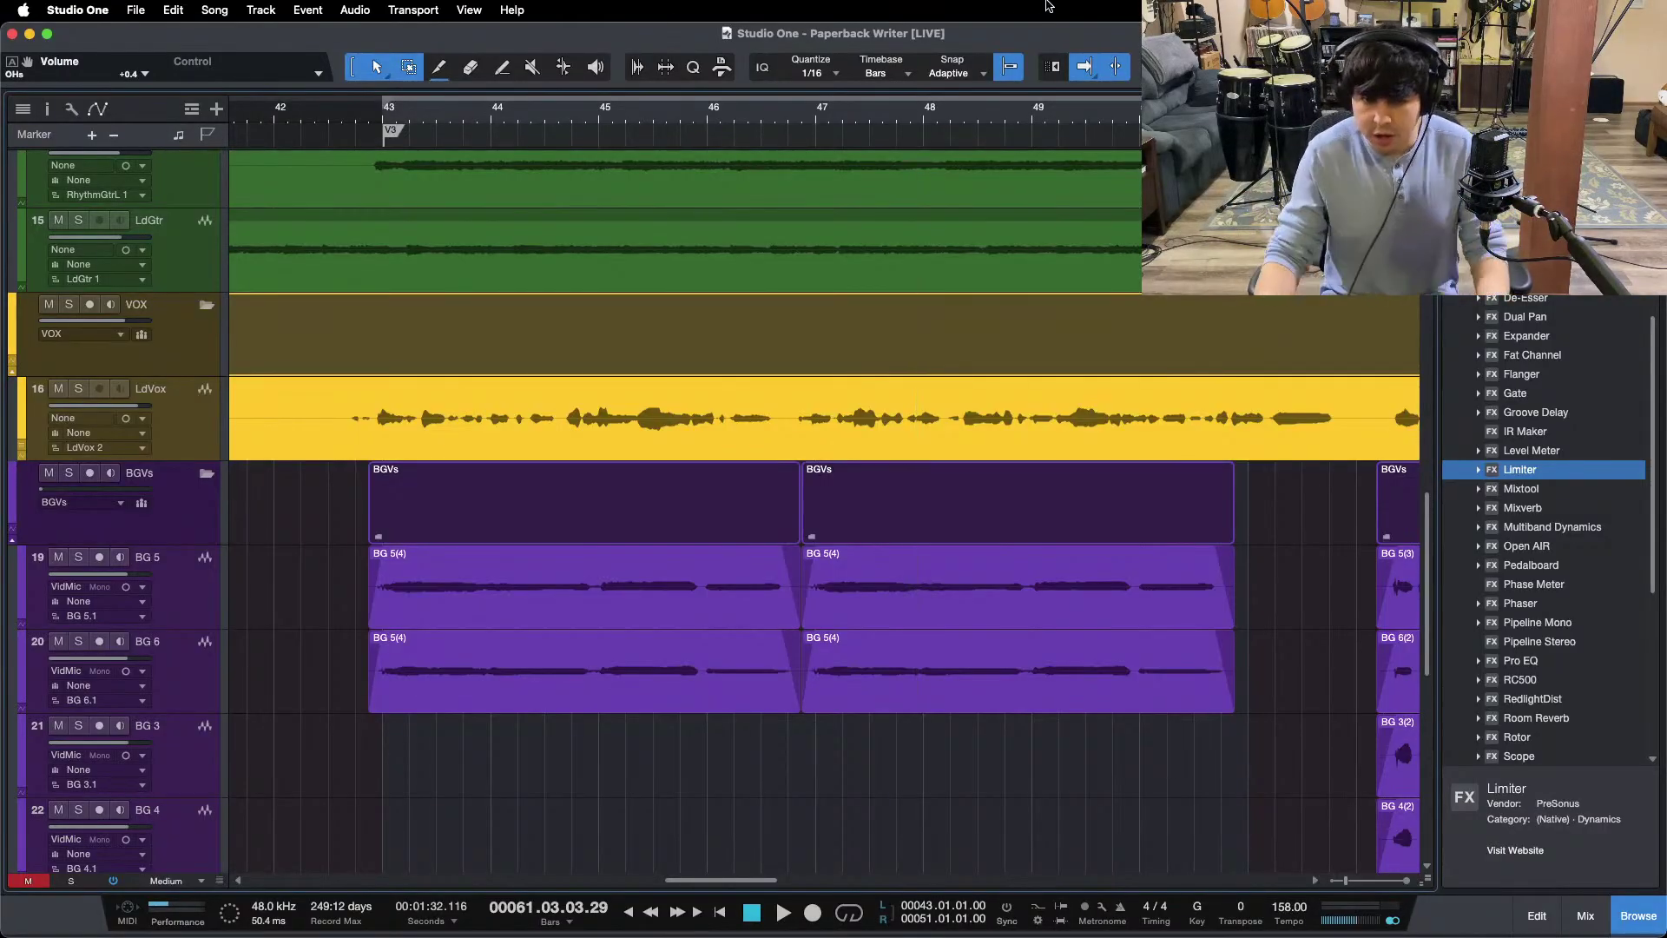
key(KP_1)
key(KP_Divide)
key(F3)
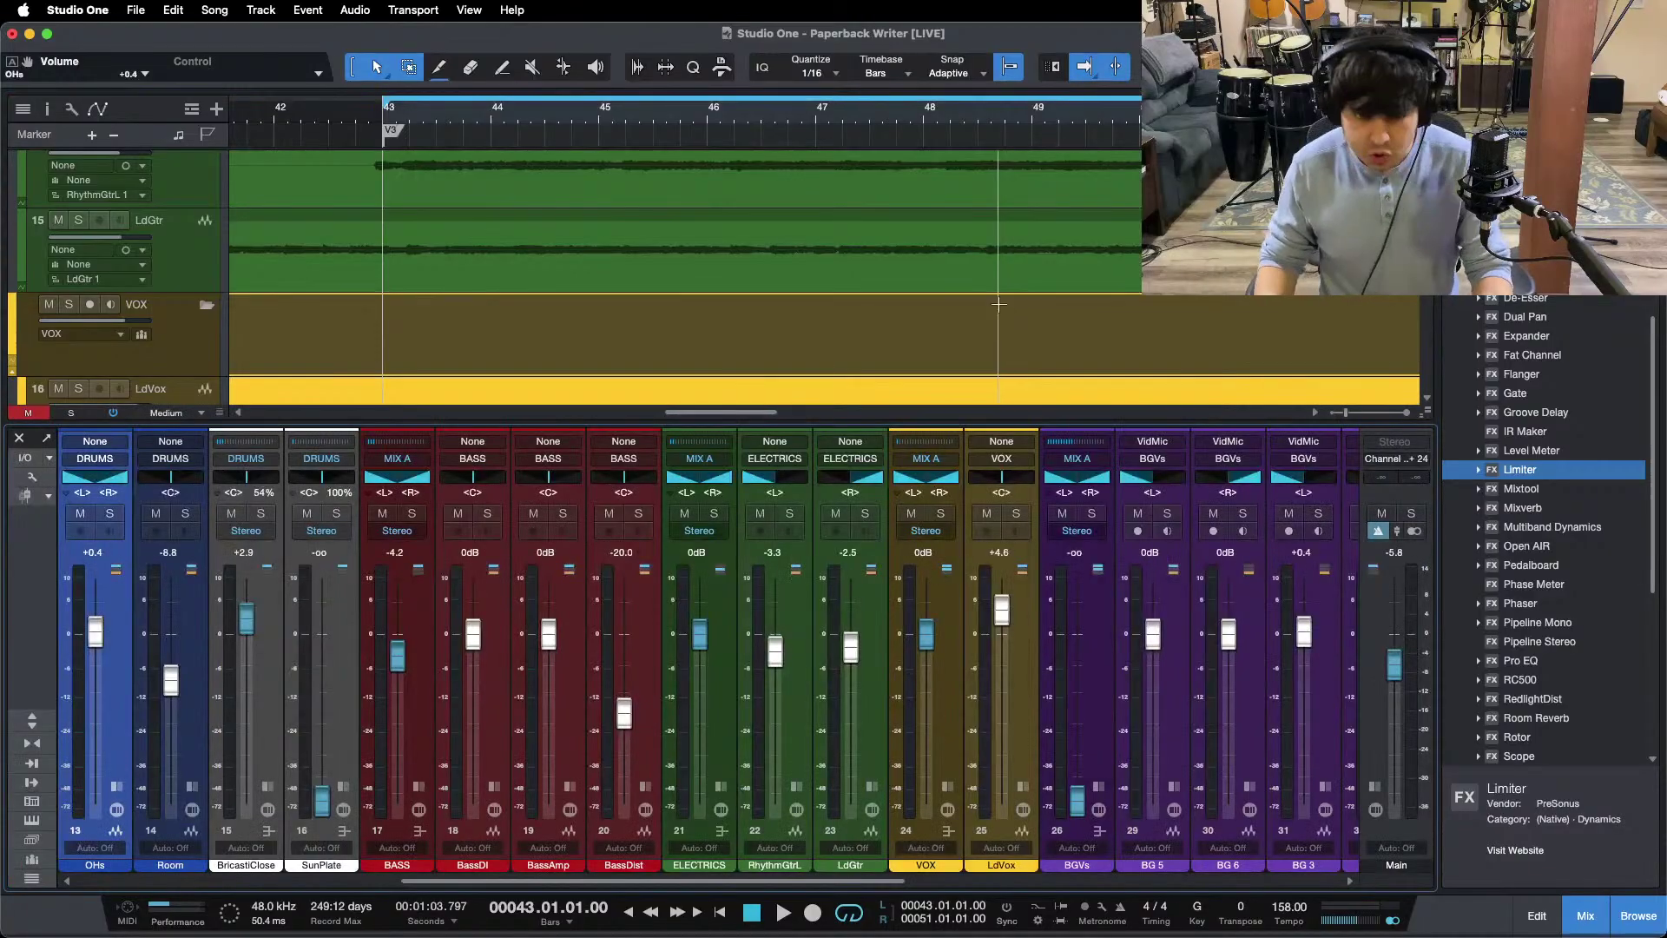
key(F3)
scroll(821, 639, down, 2)
scroll(820, 639, down, 6)
key(F3)
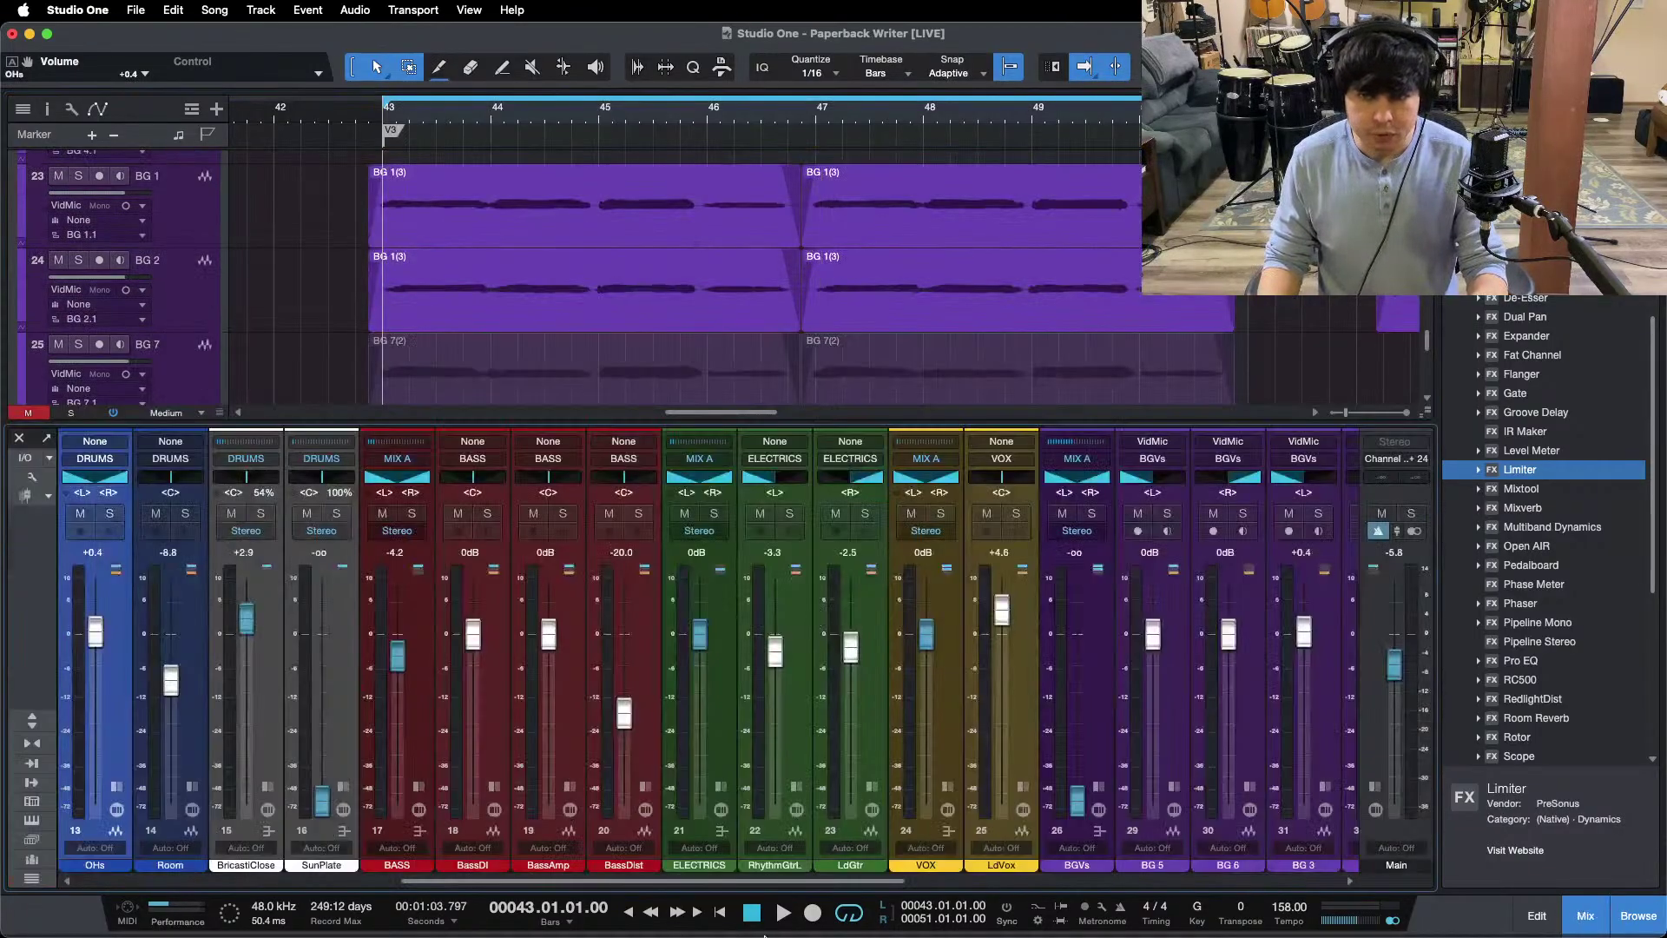
Step: Select the Paperback Writer reference mix channel and check its track below the backing vocals in the full arrangement
scroll(1212, 739, right, 2)
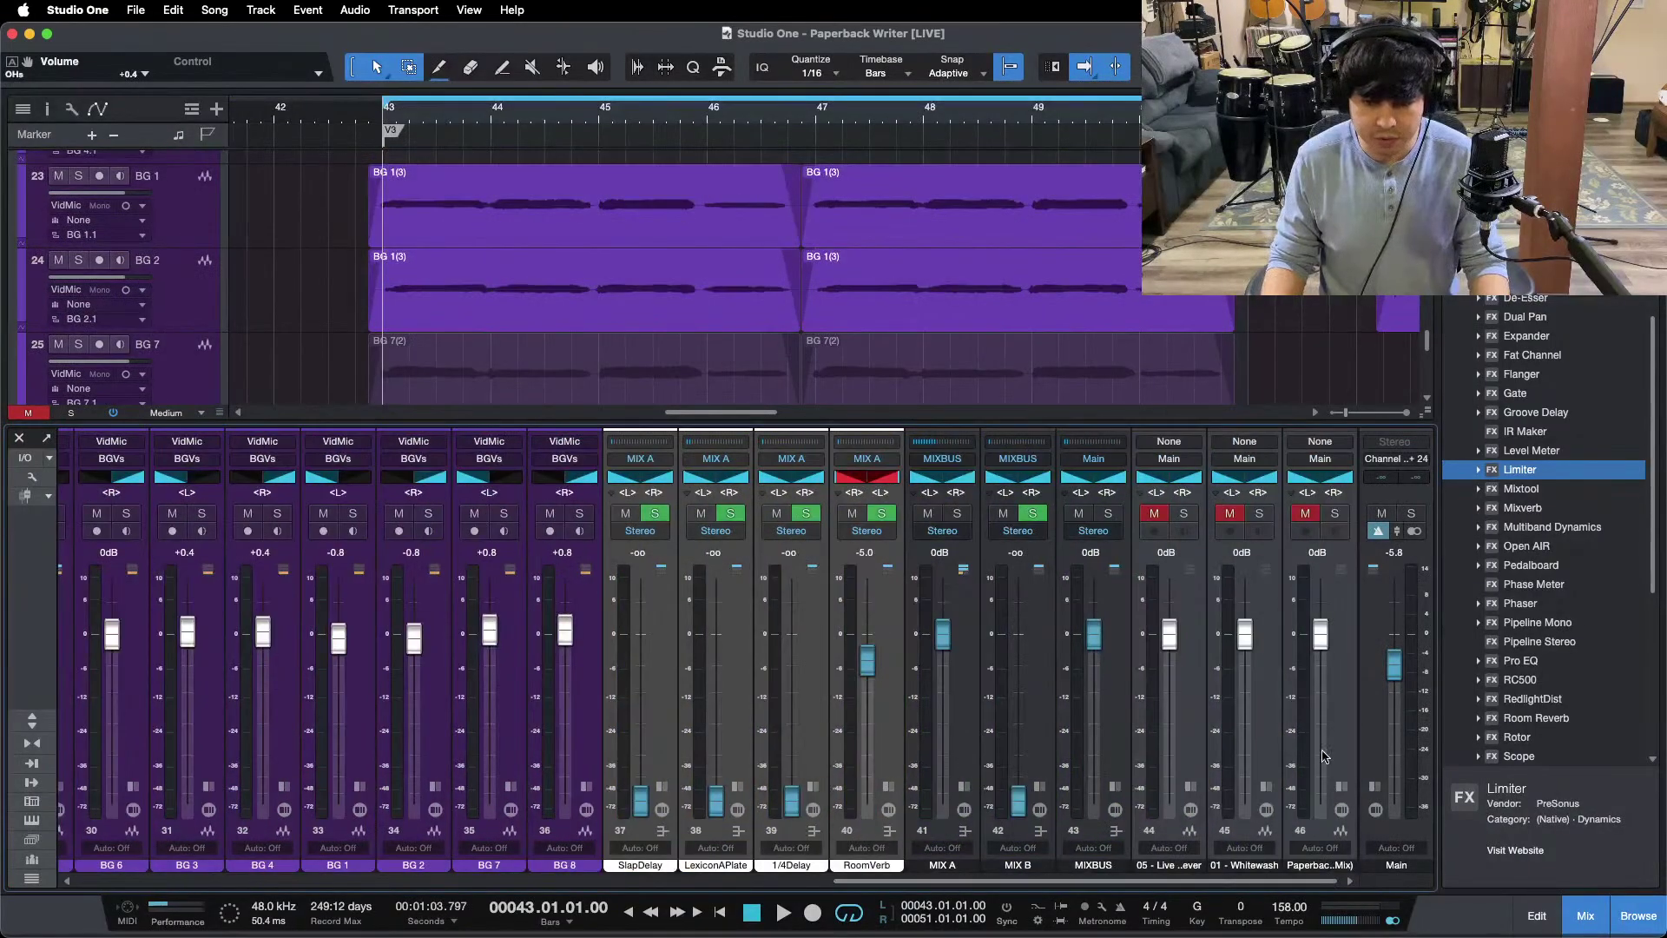
click(1334, 728)
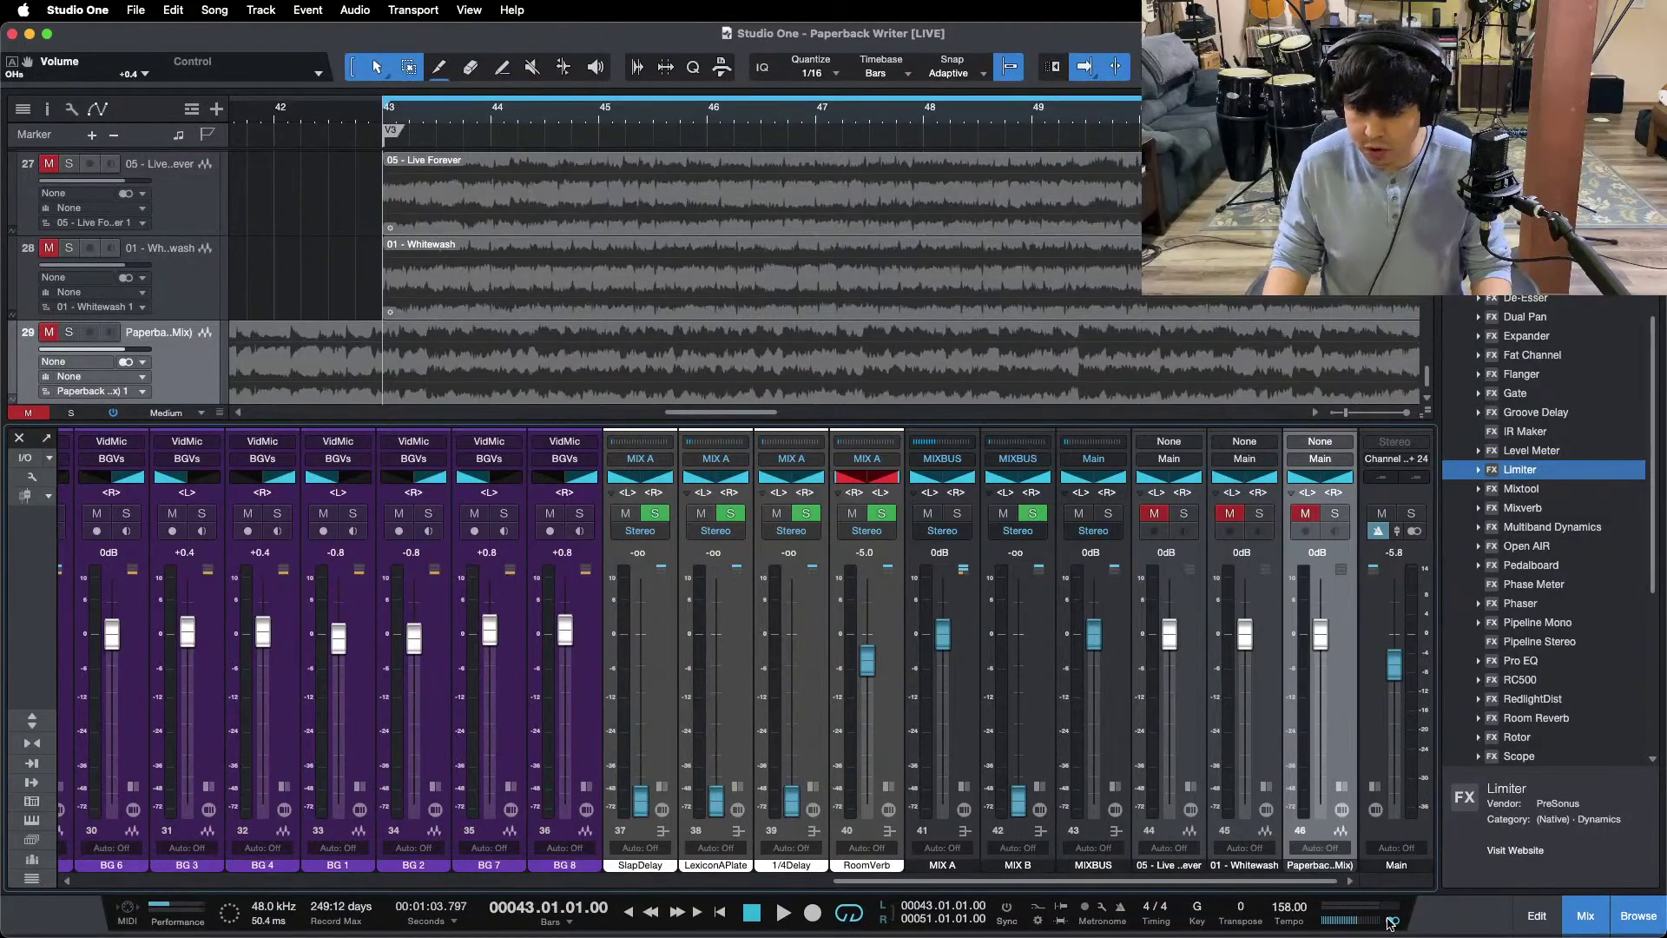
key(F3)
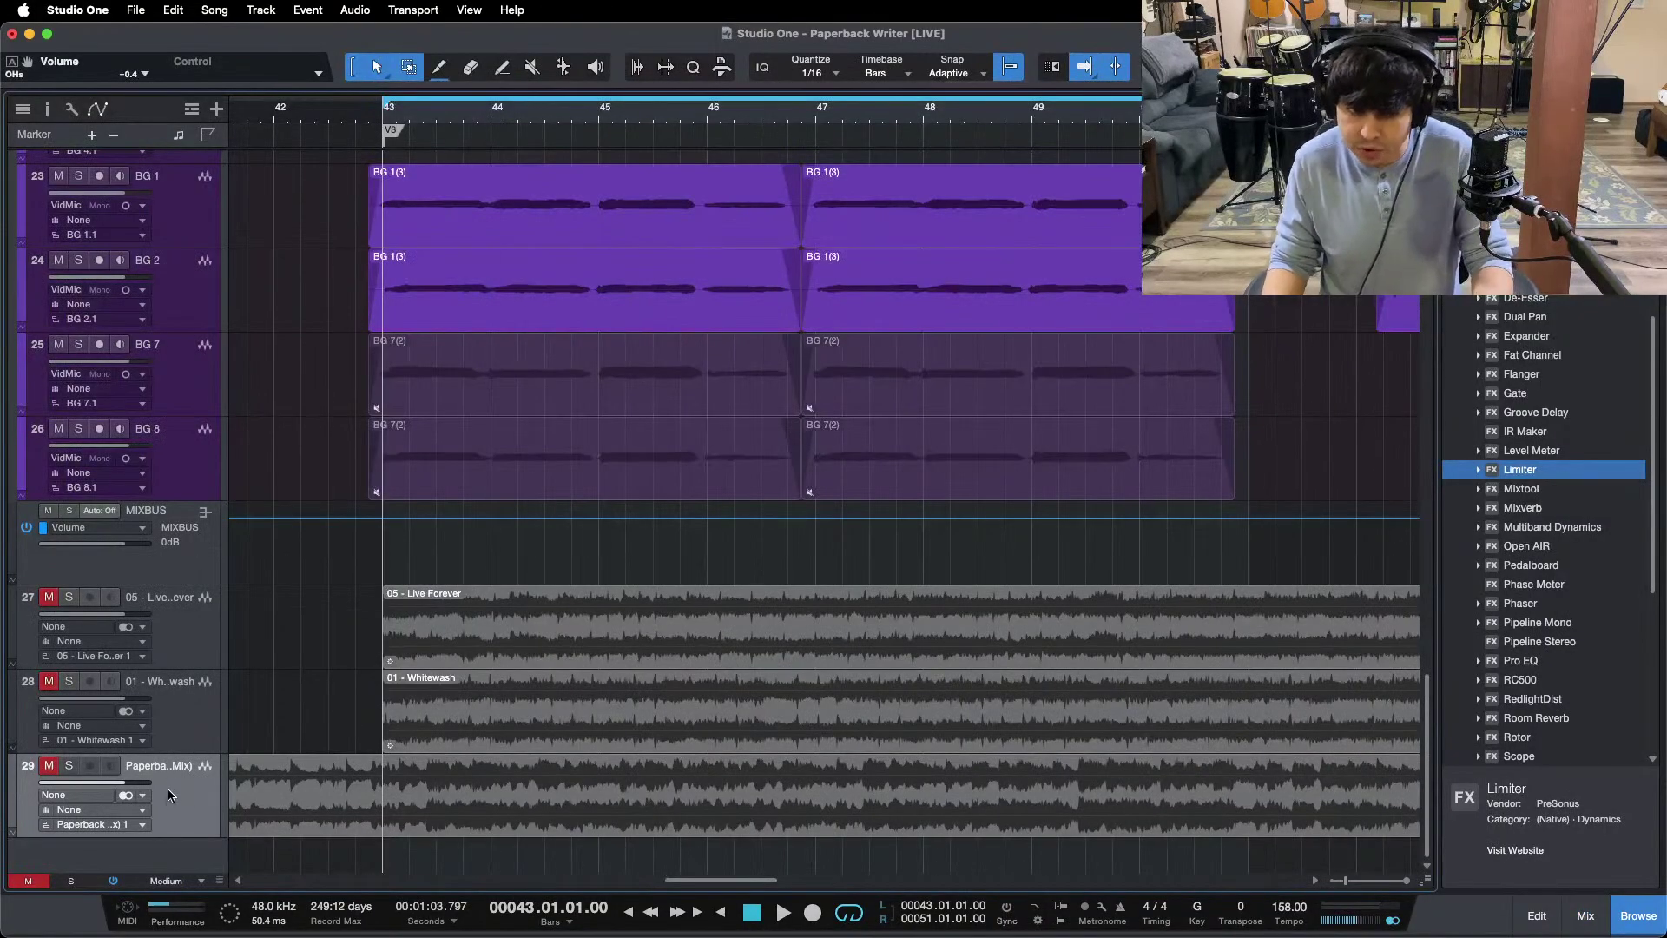
key(F3)
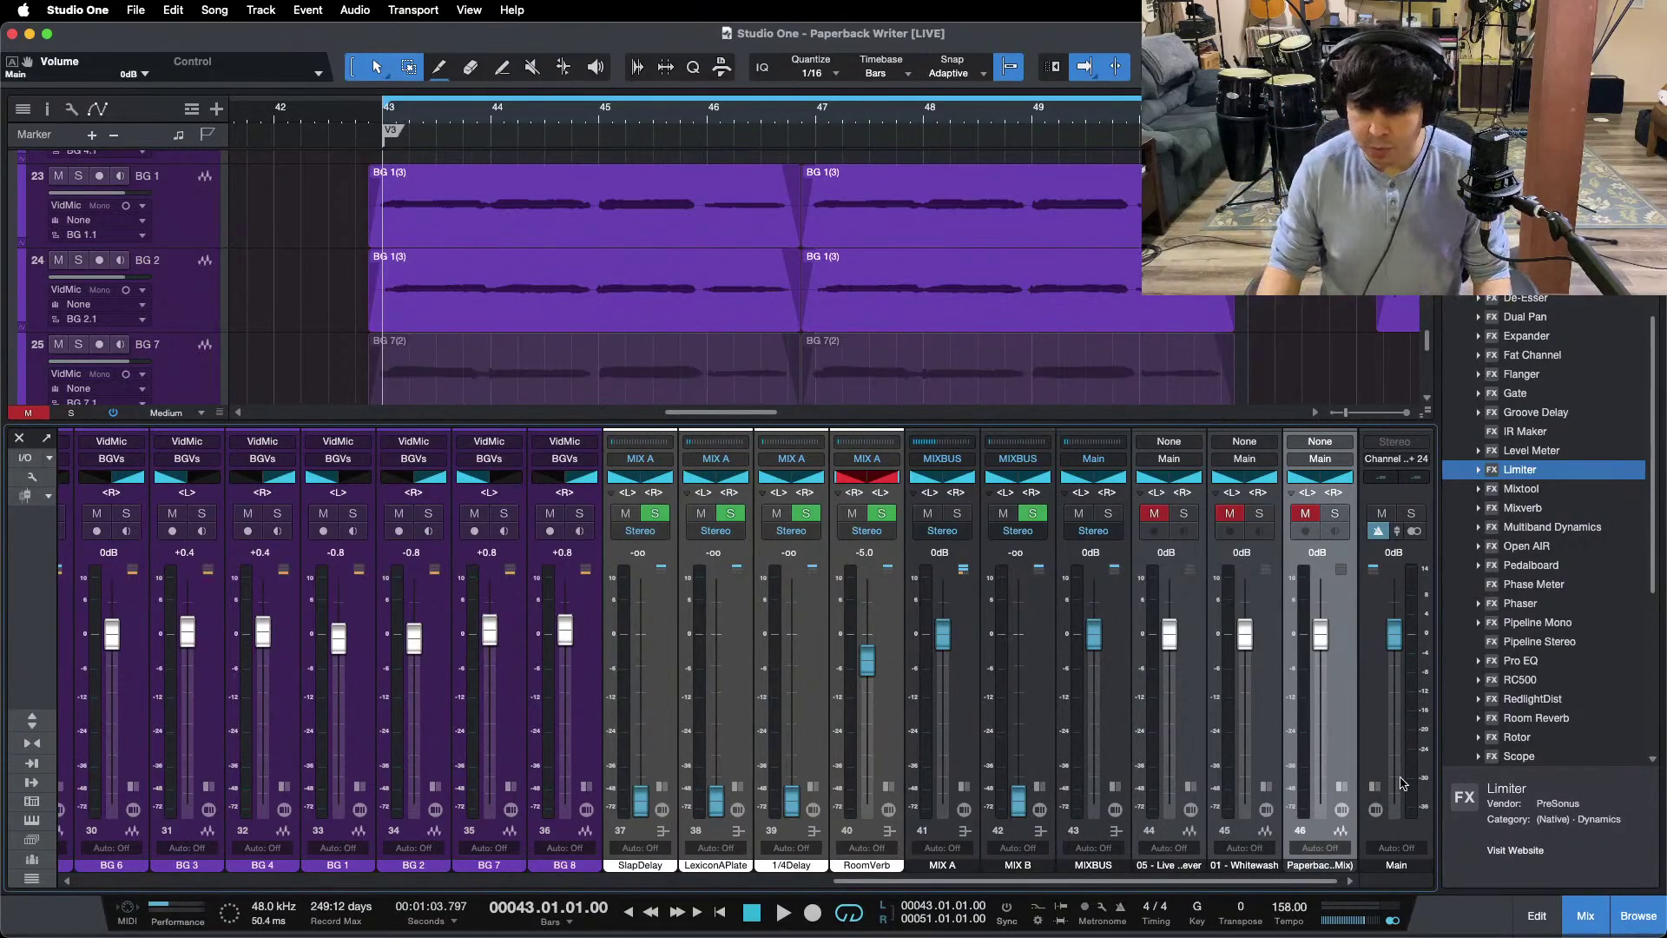
Step: Open the Pro EQ on the Main output and set its low cut frequency to 48.9 Hz
click(1383, 794)
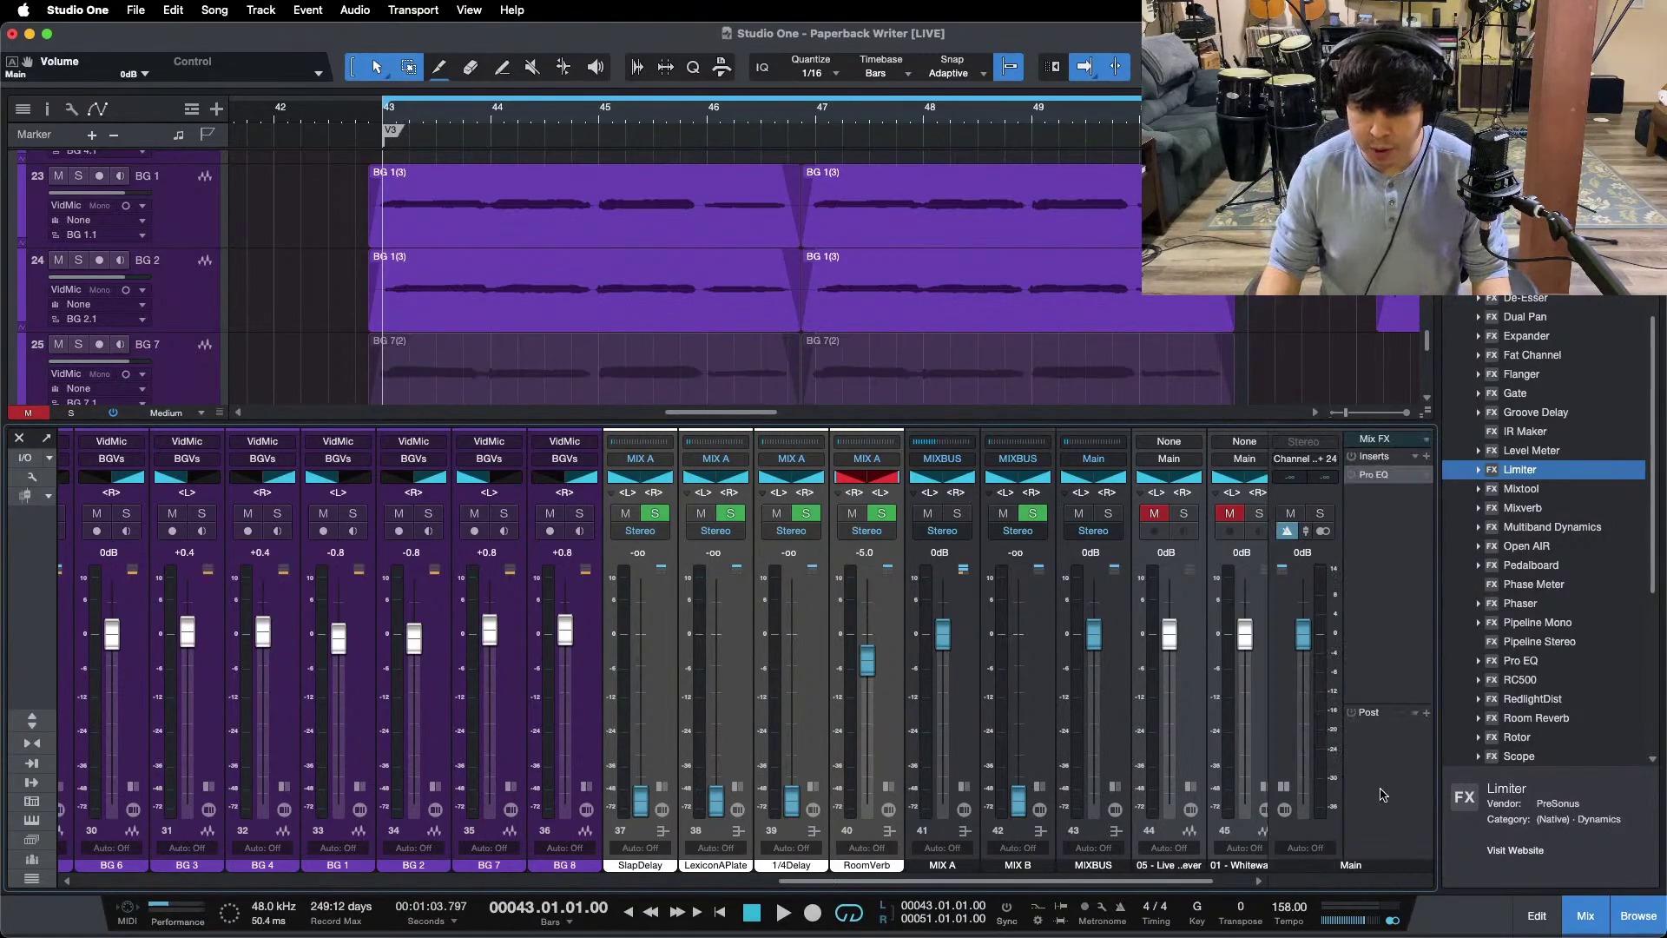
click(1369, 474)
drag(565, 556, 497, 562)
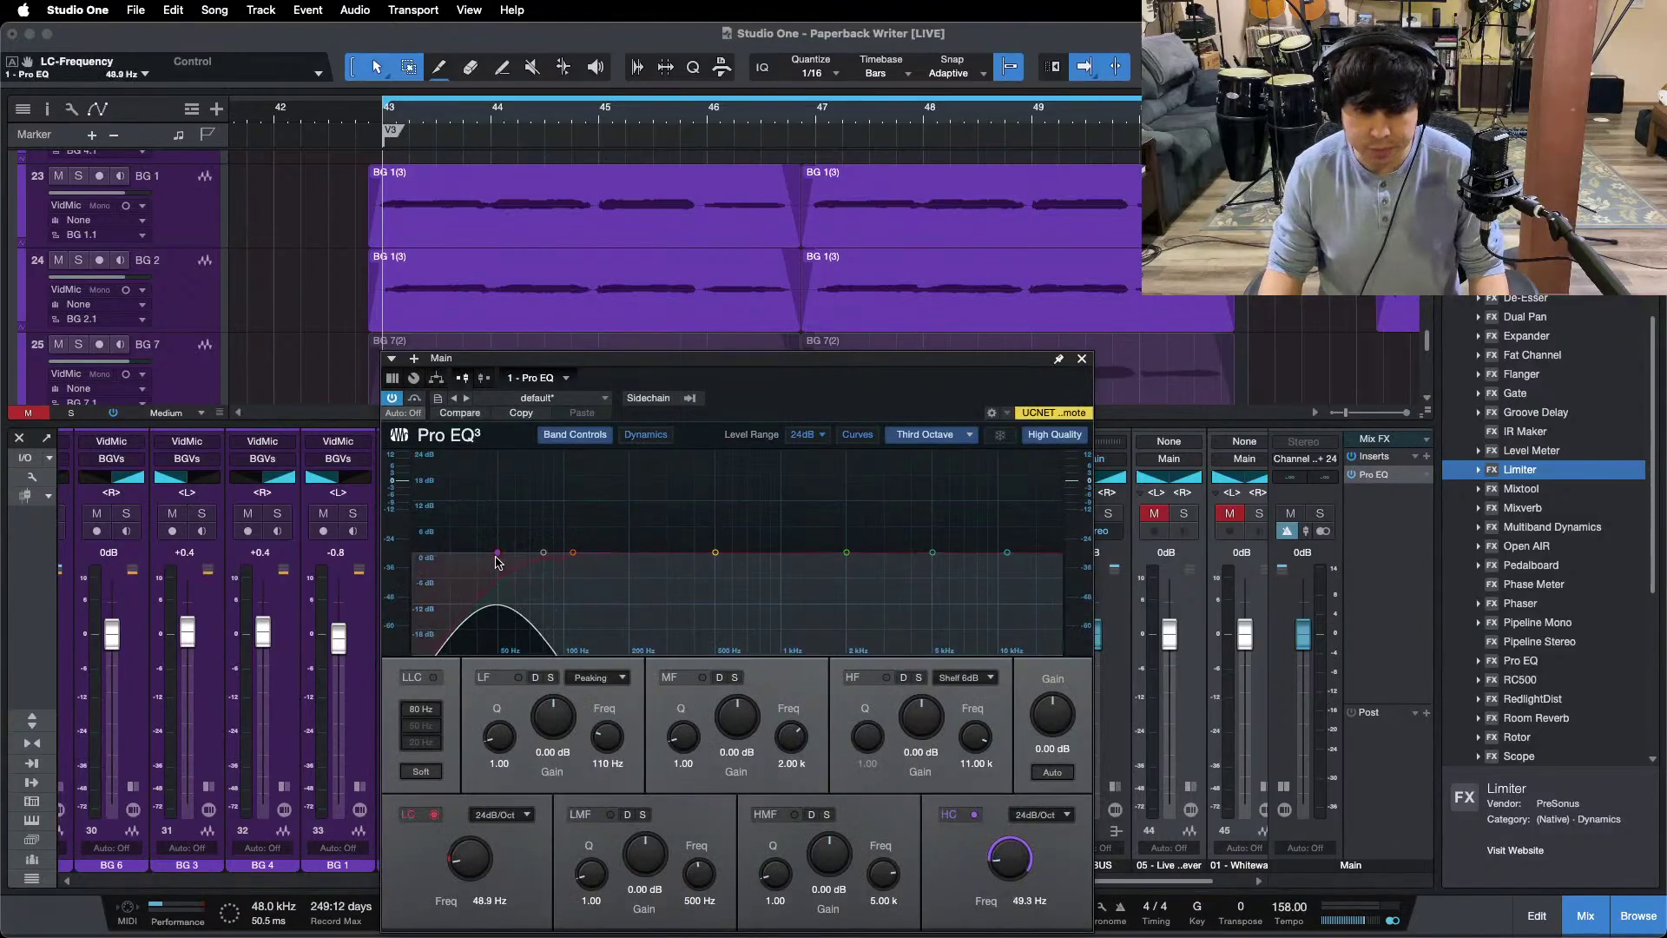
Step: Switch the Main output to mono, turn off the low cut in its Pro EQ and close the EQ
click(1390, 922)
click(406, 816)
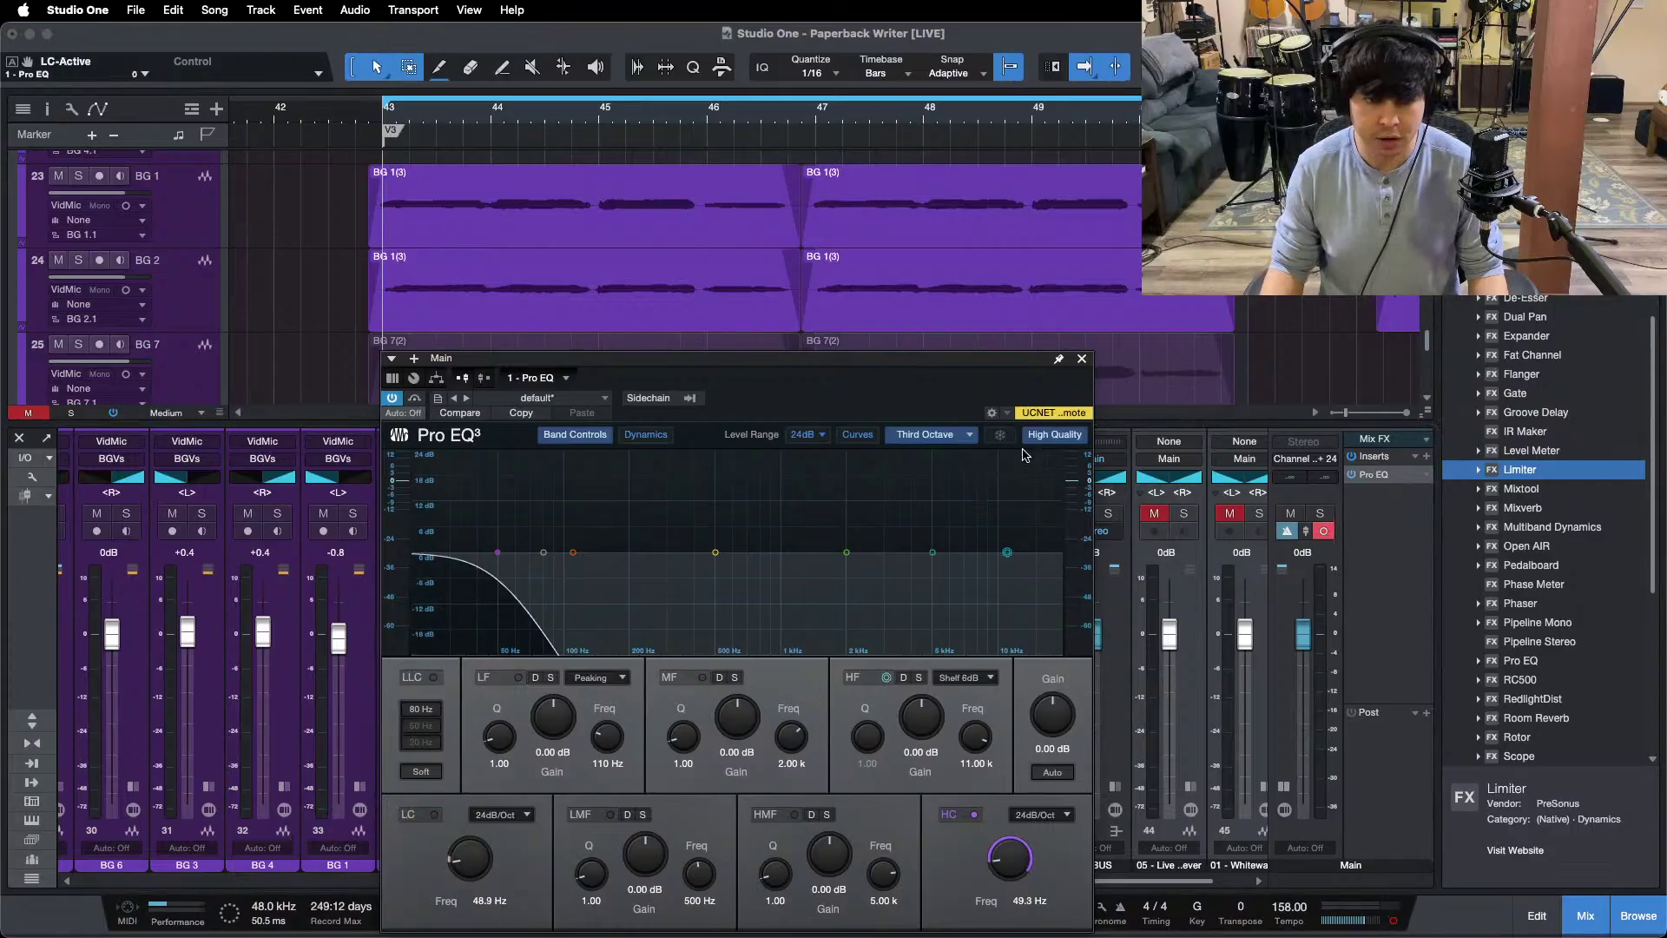
click(1081, 360)
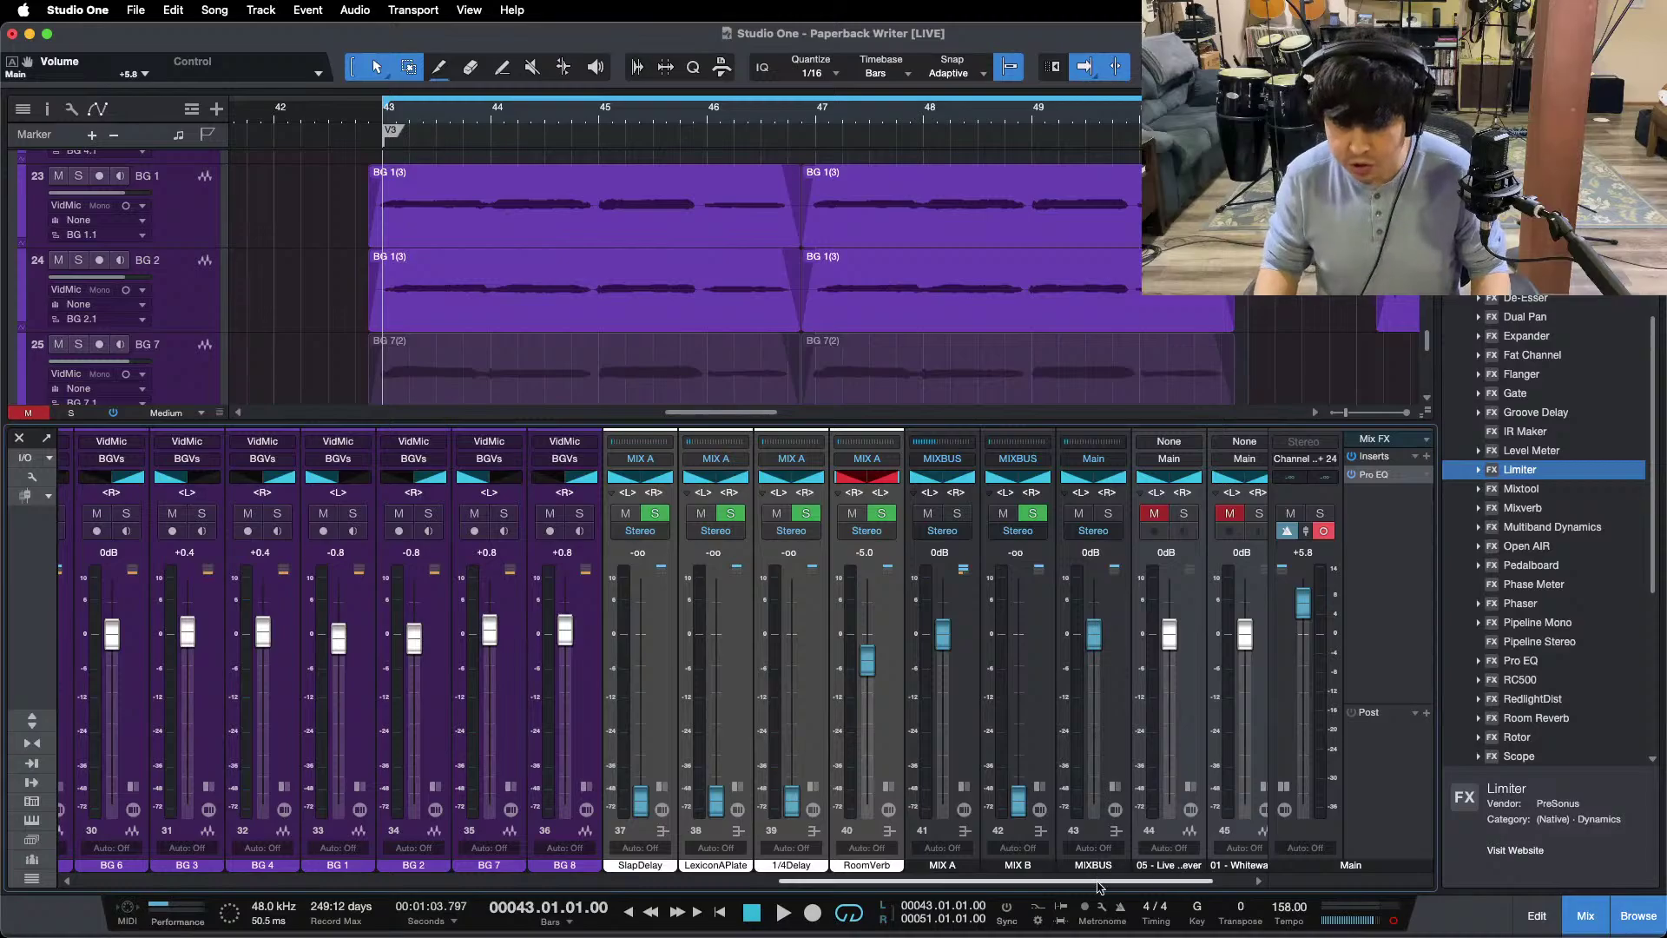
Step: Play the verse 3 loop and briefly solo the Paperback Writer reference mix to compare it with the current mix
scroll(1096, 868, right, 2)
mouse_move(945, 374)
key(space)
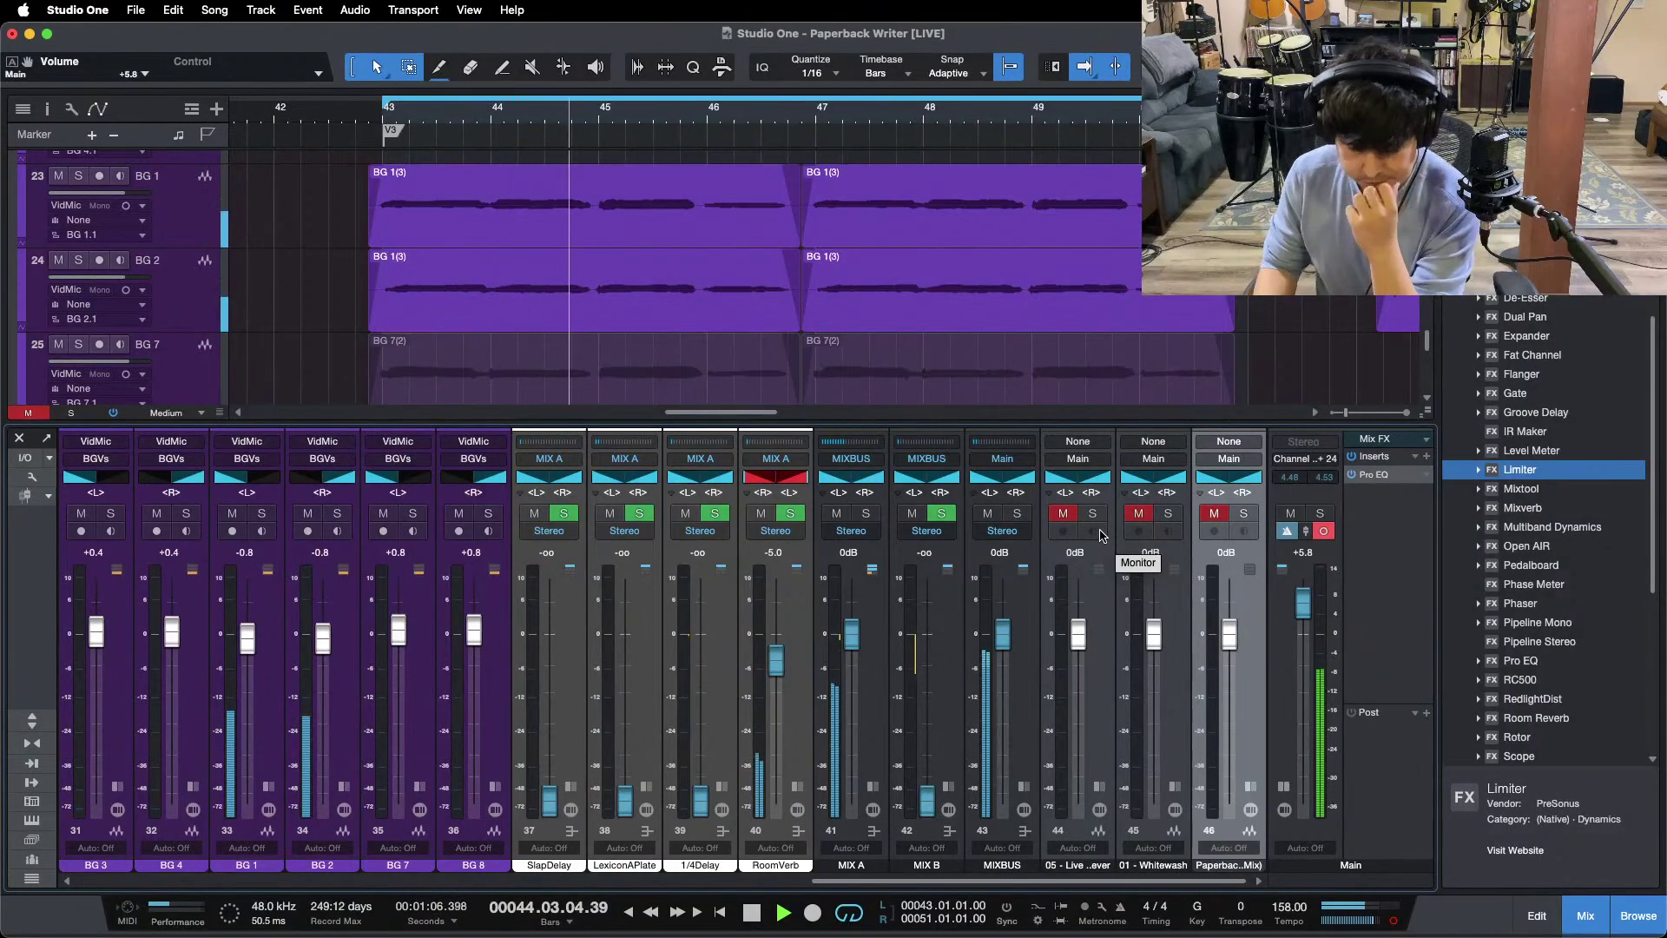
click(1243, 514)
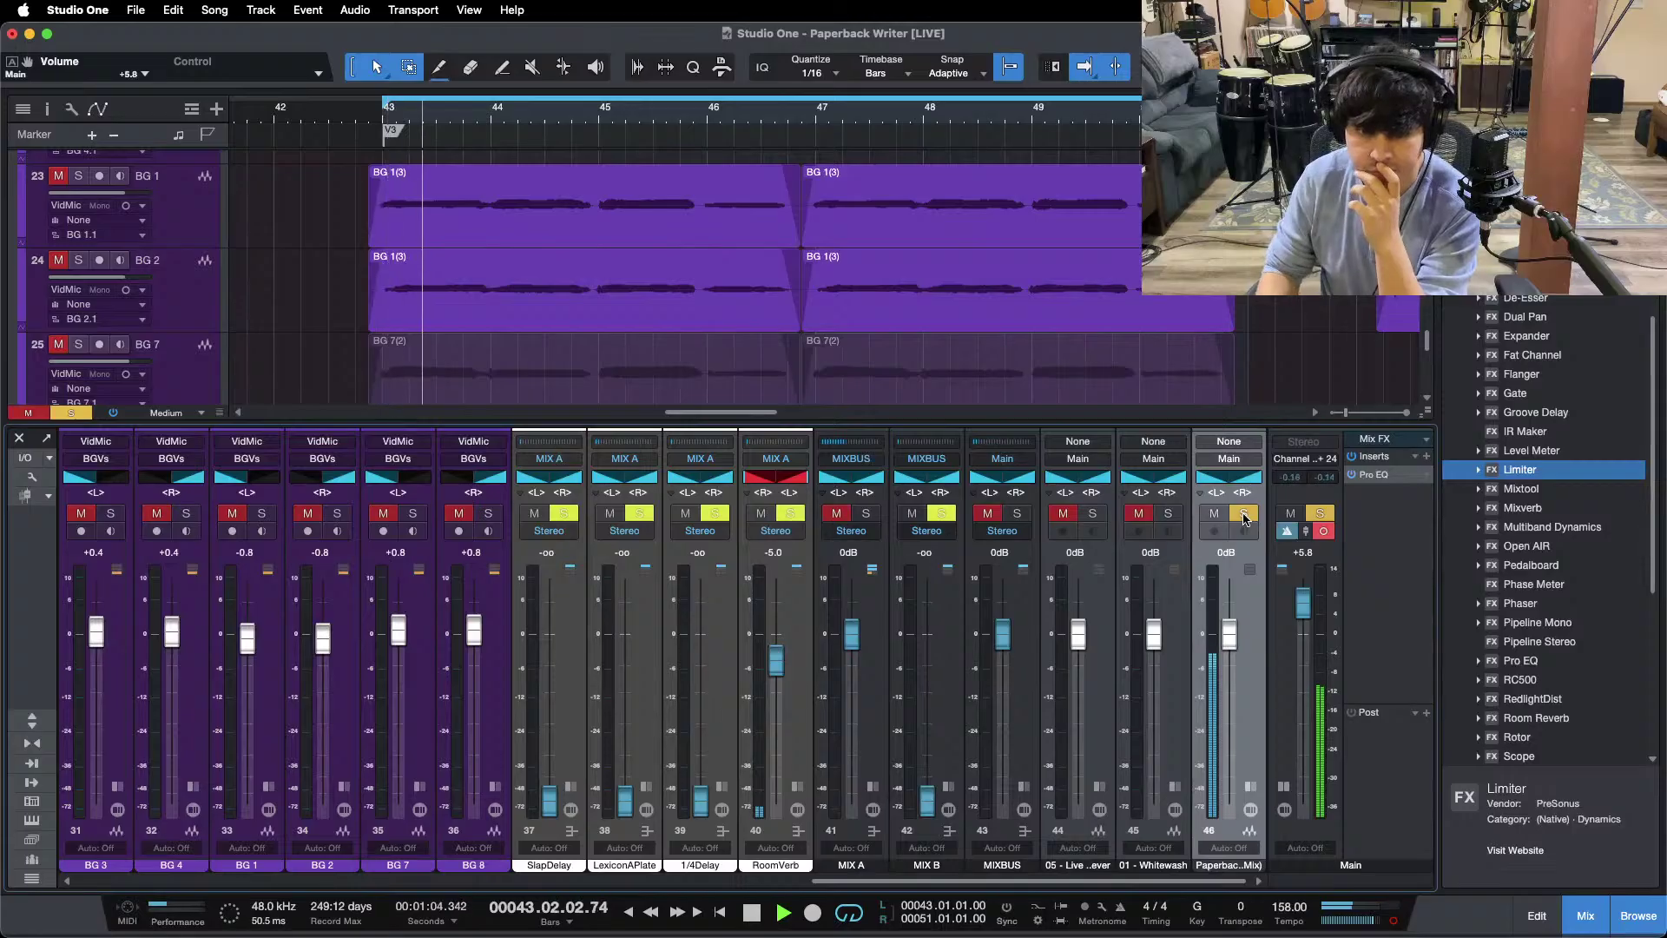
click(1243, 518)
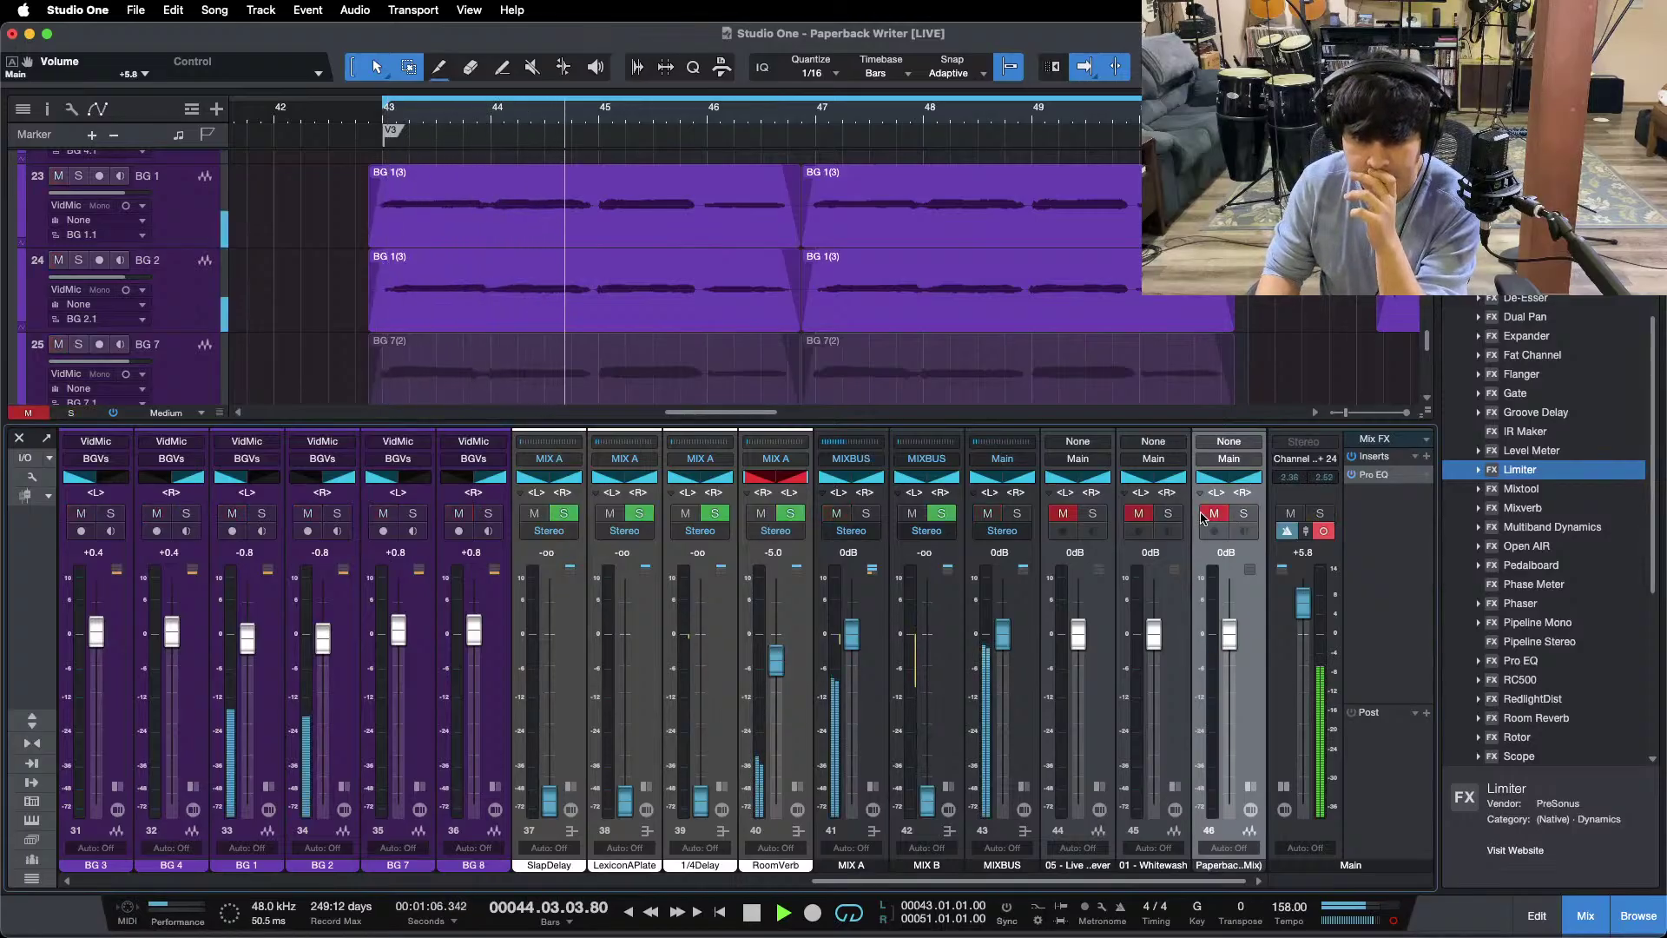
Step: Compare the low end of the looped mix with the 01 - Whitewash reference by soloing and unsoloing the reference during playback
click(1170, 514)
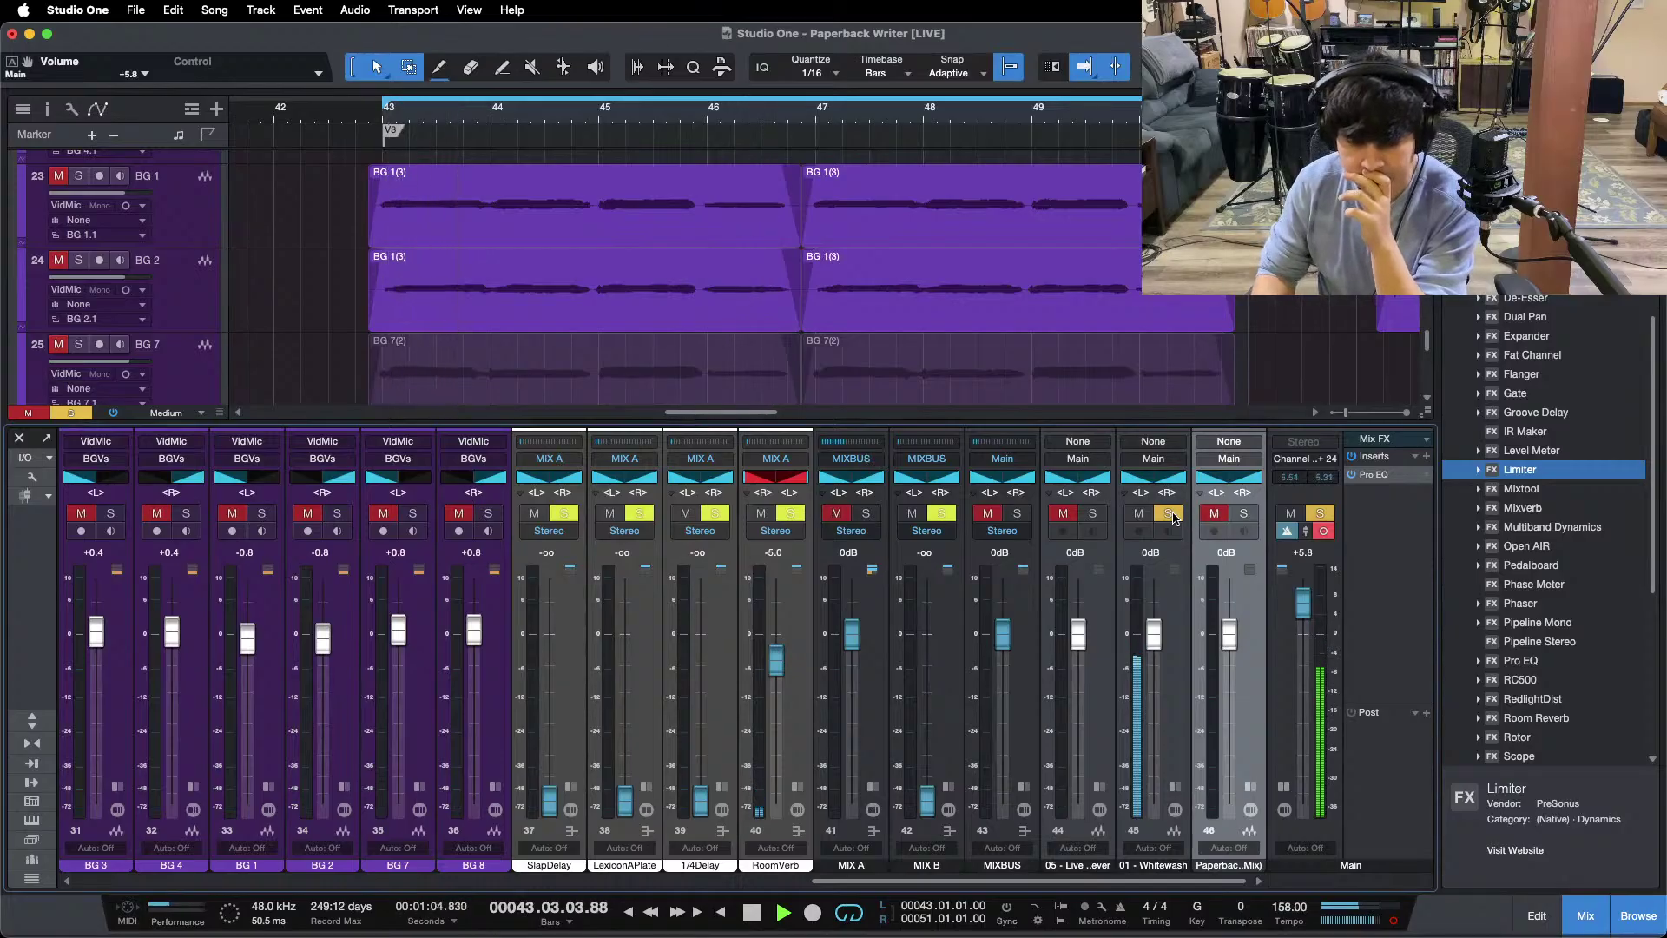
click(1169, 515)
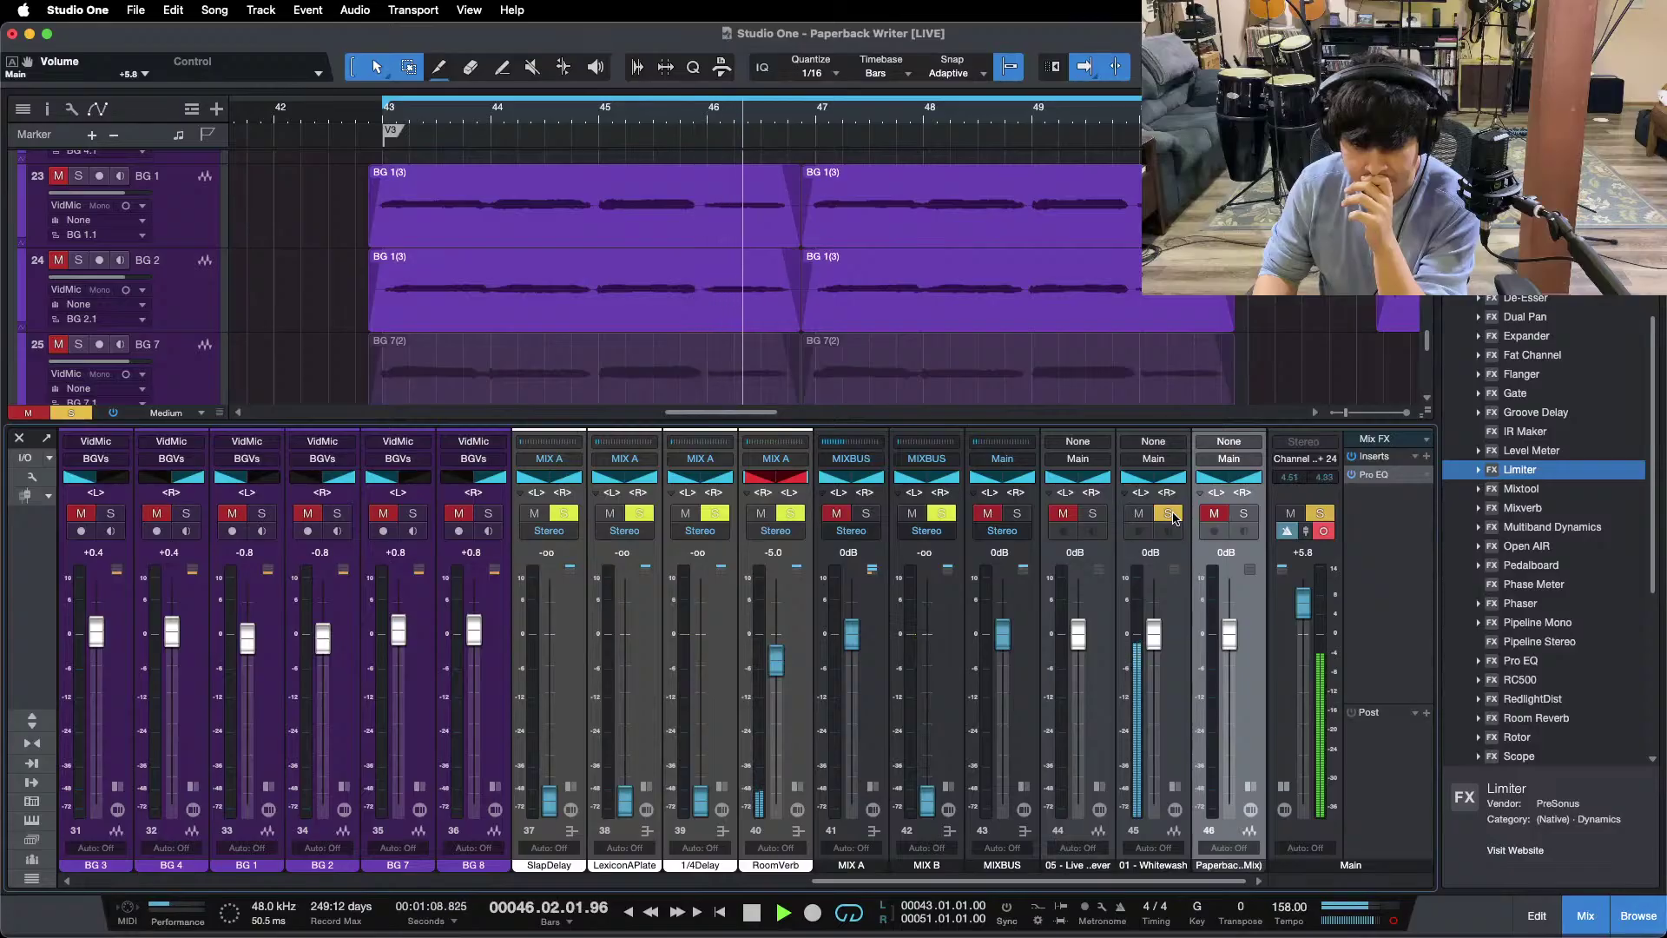
click(1169, 514)
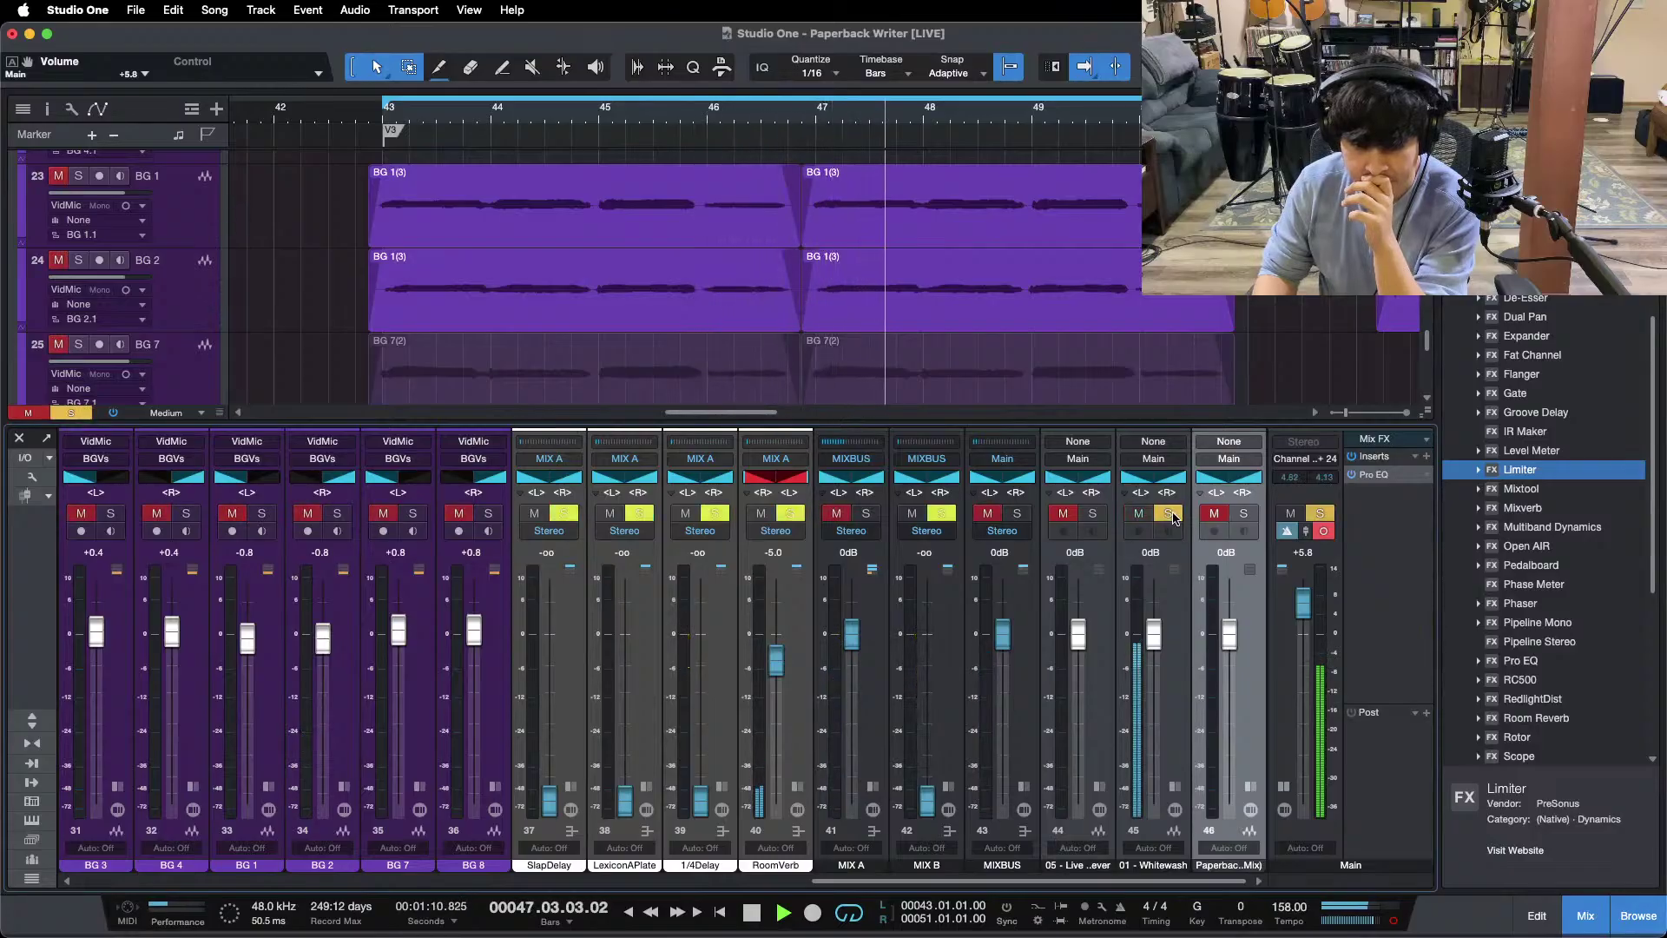
click(1170, 514)
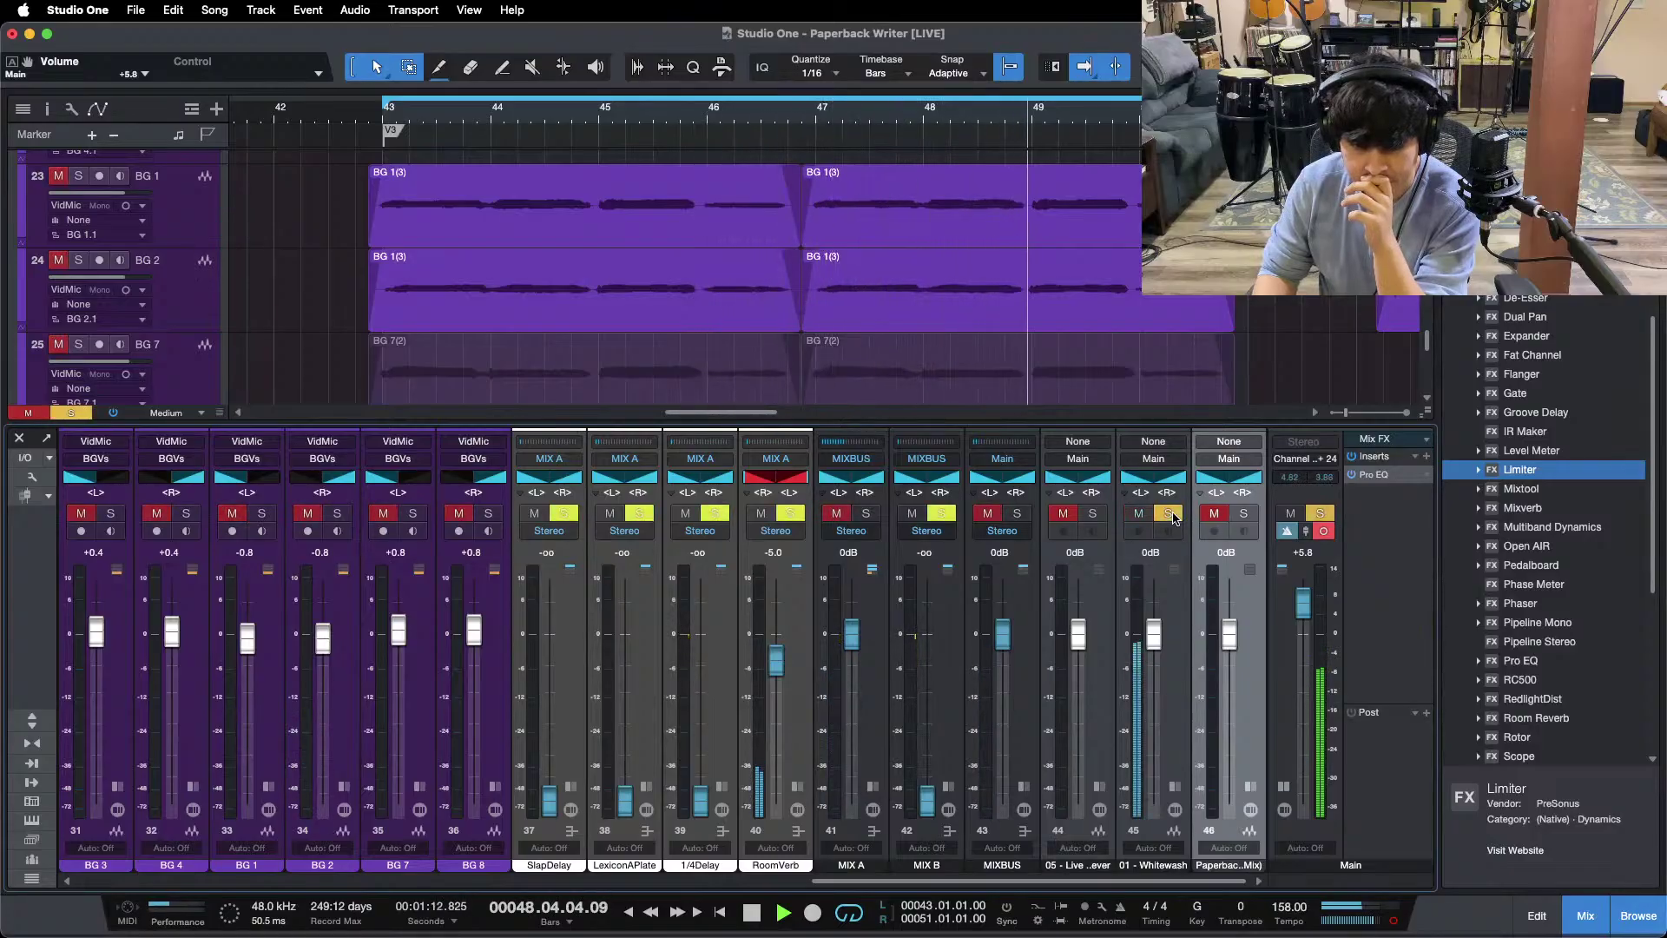
click(1170, 514)
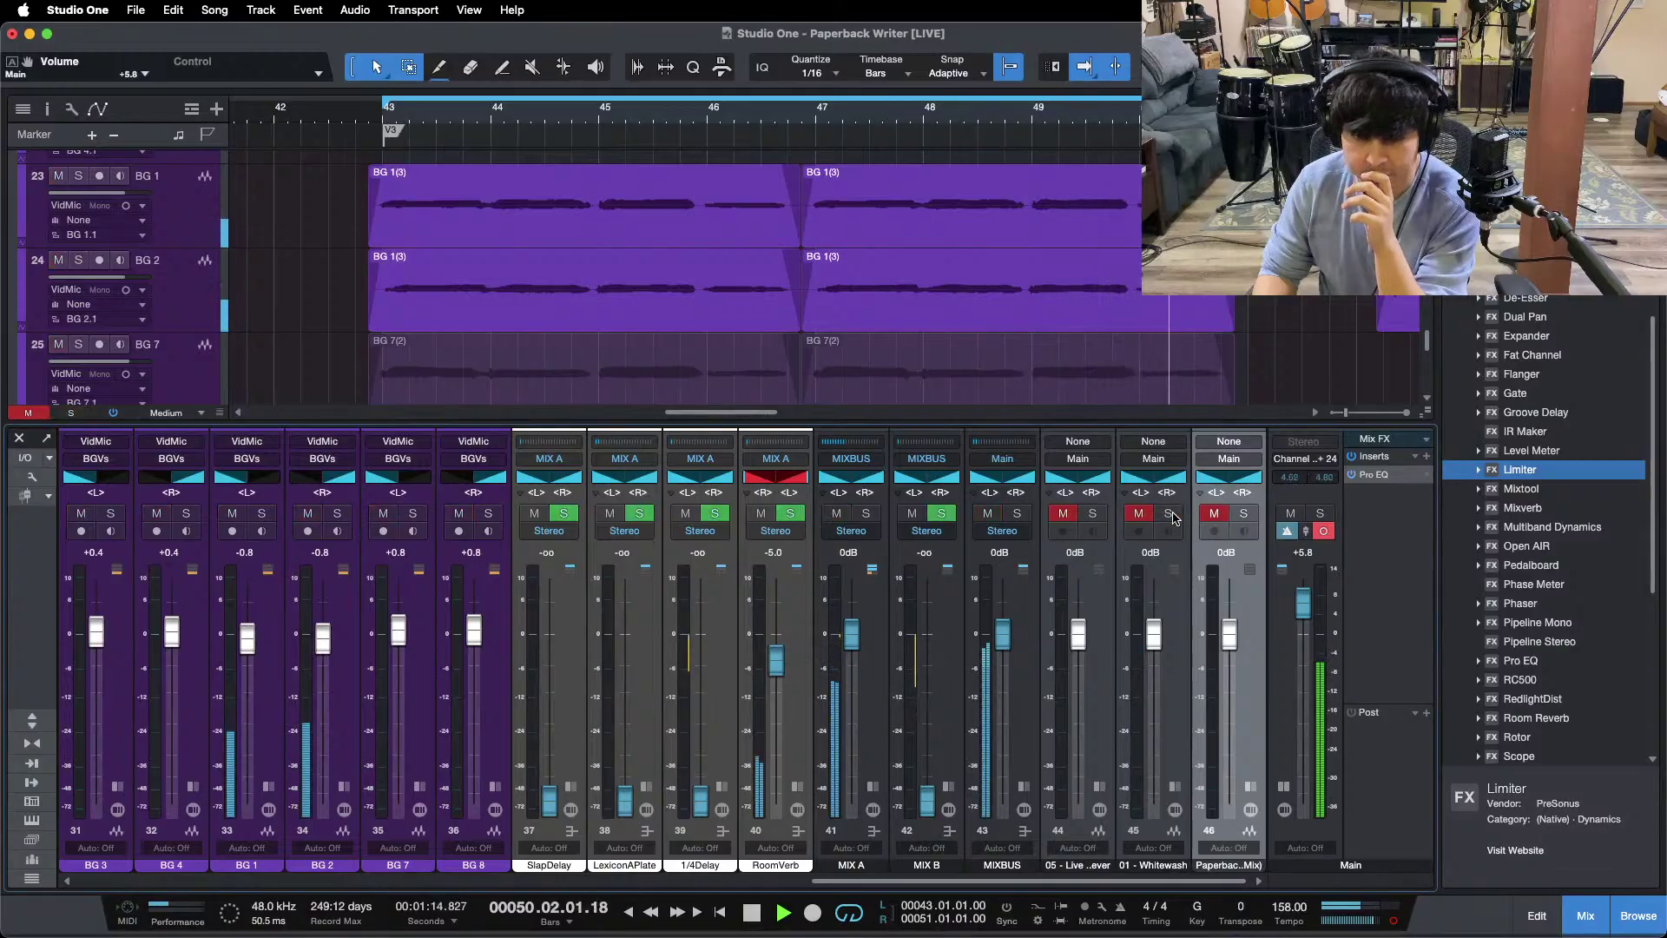
click(1170, 514)
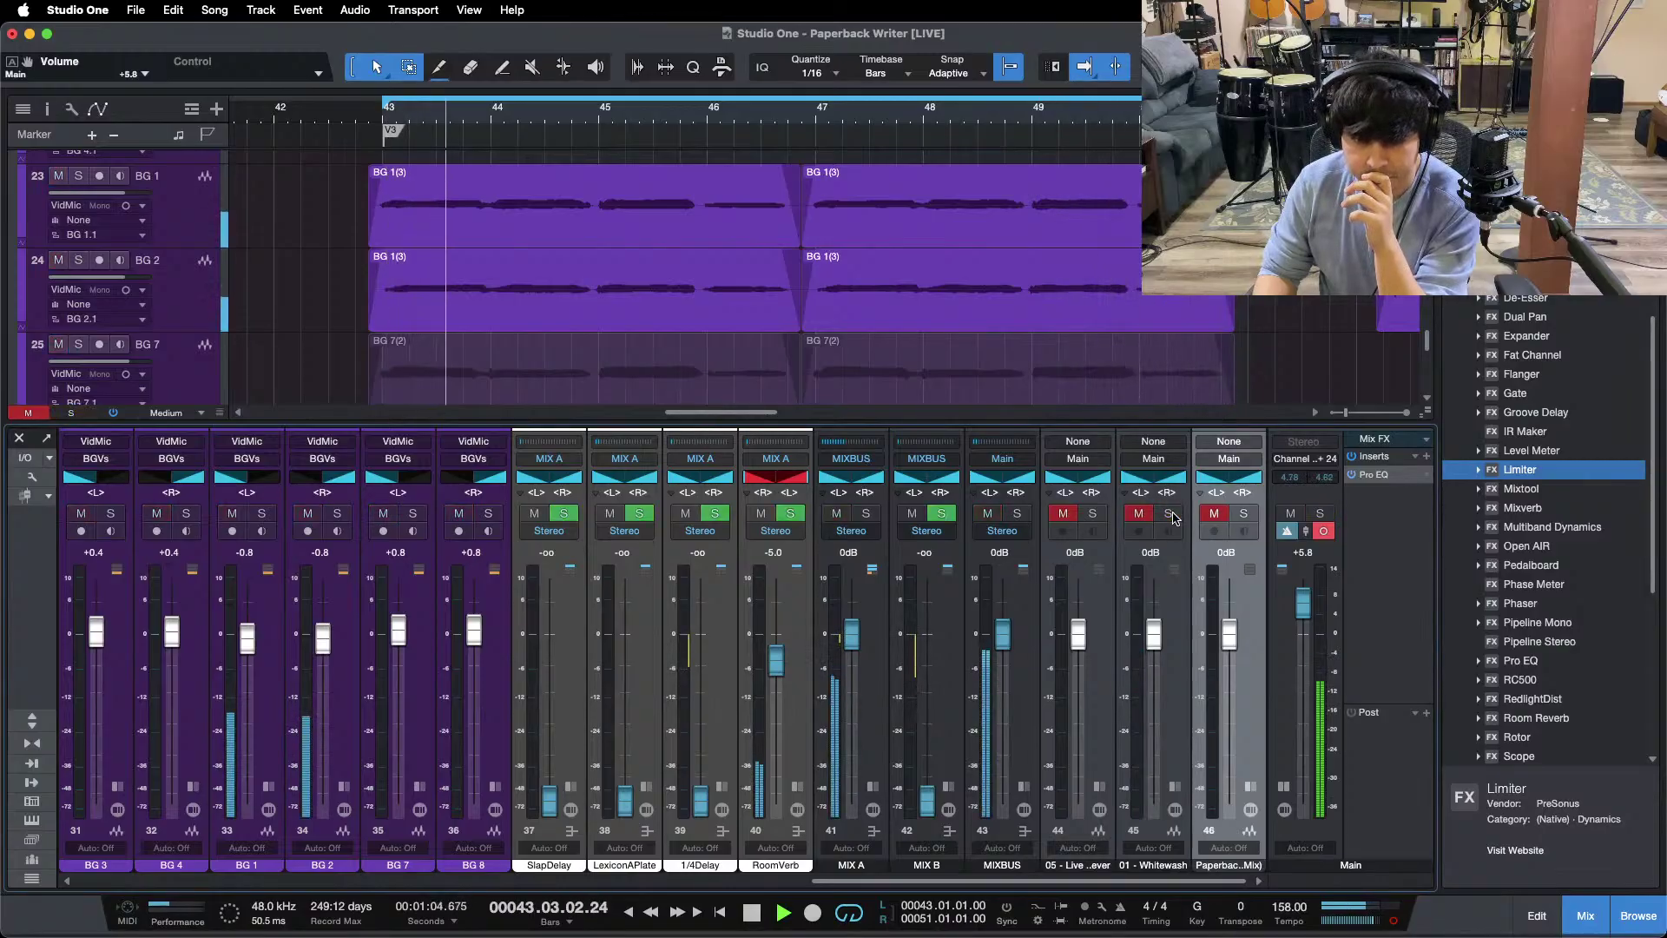
click(1170, 514)
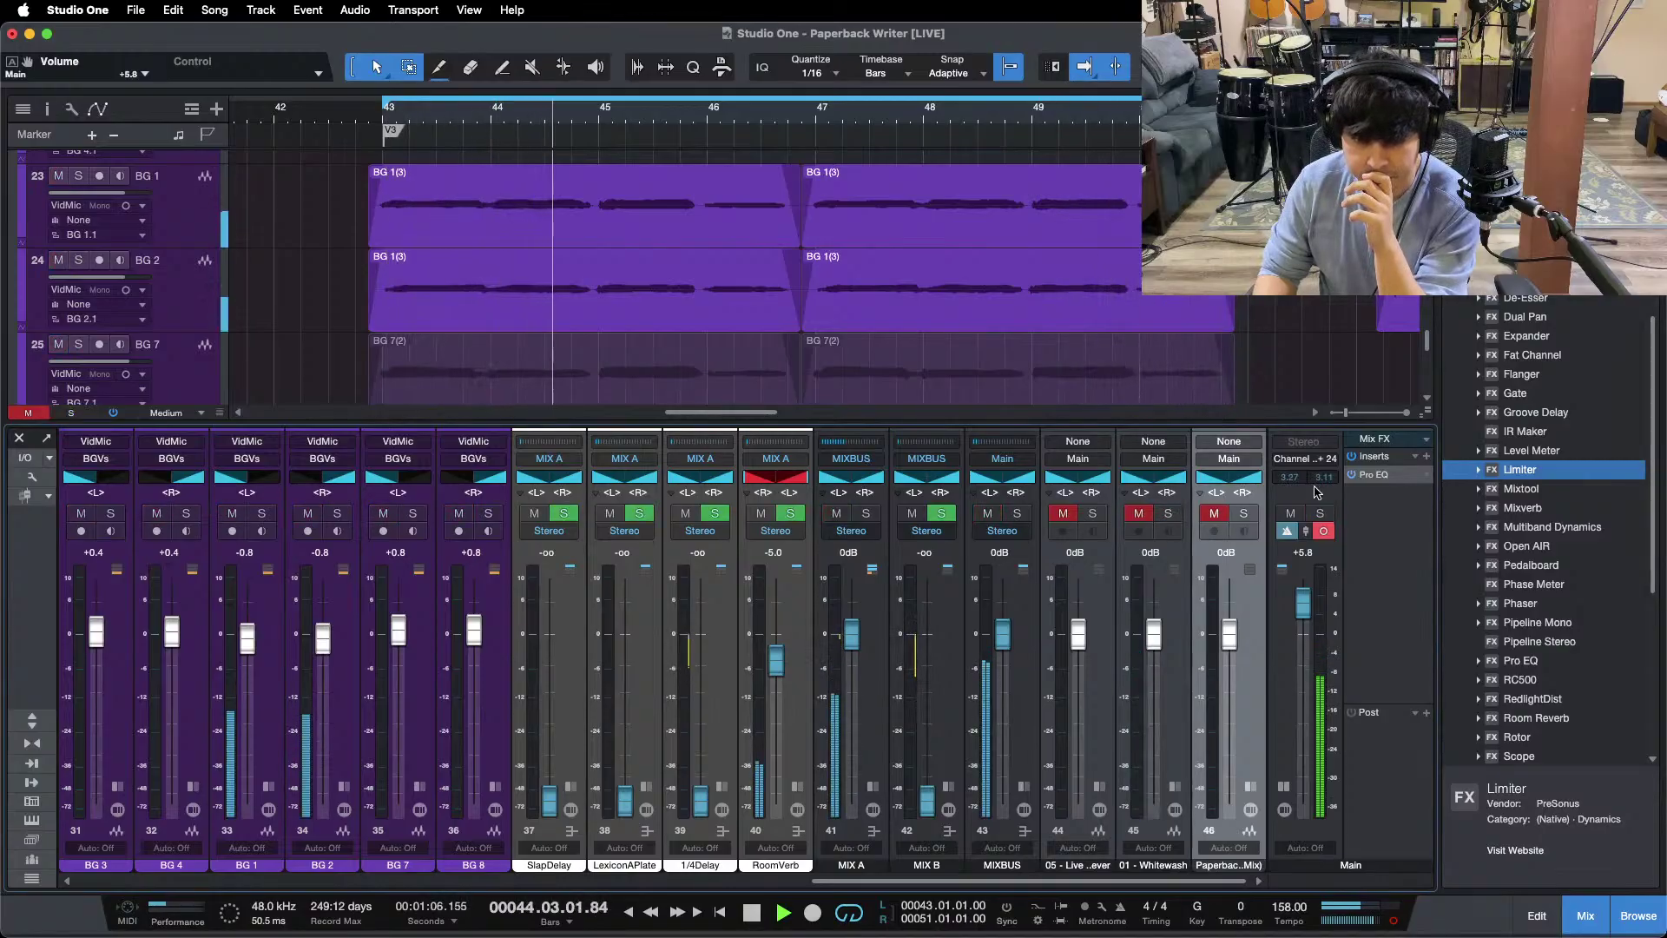
Step: In the Main output's Pro EQ, enable the low cut and raise the high cut to 98.0 Hz
double_click(1373, 474)
click(434, 815)
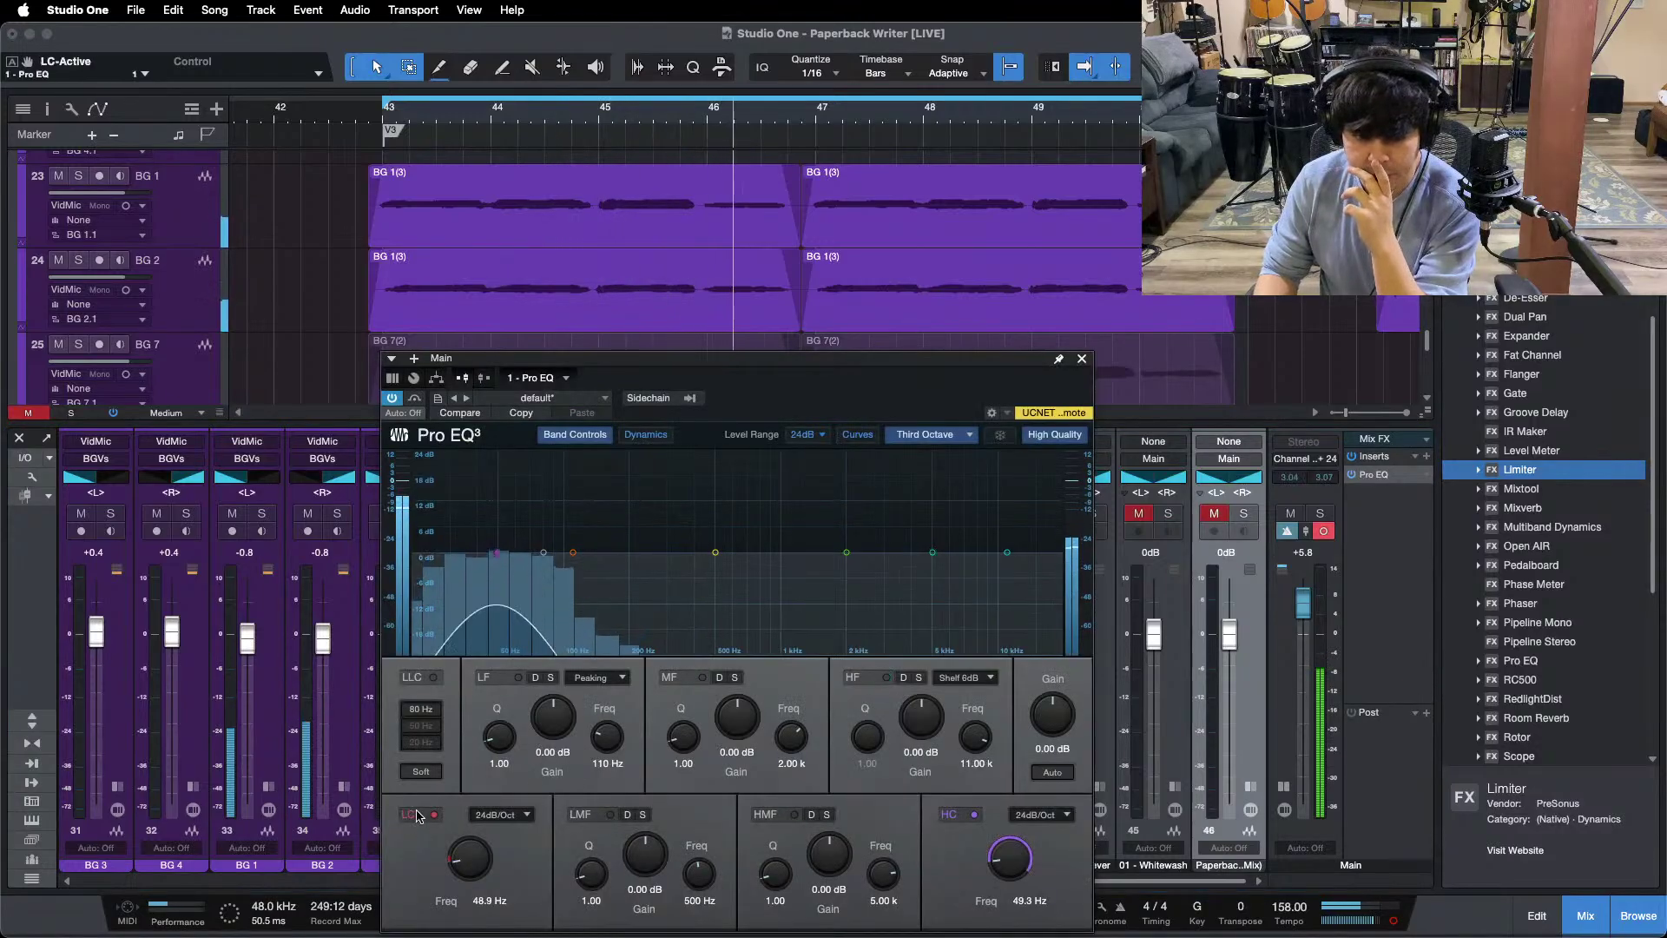
drag(1010, 860, 1014, 851)
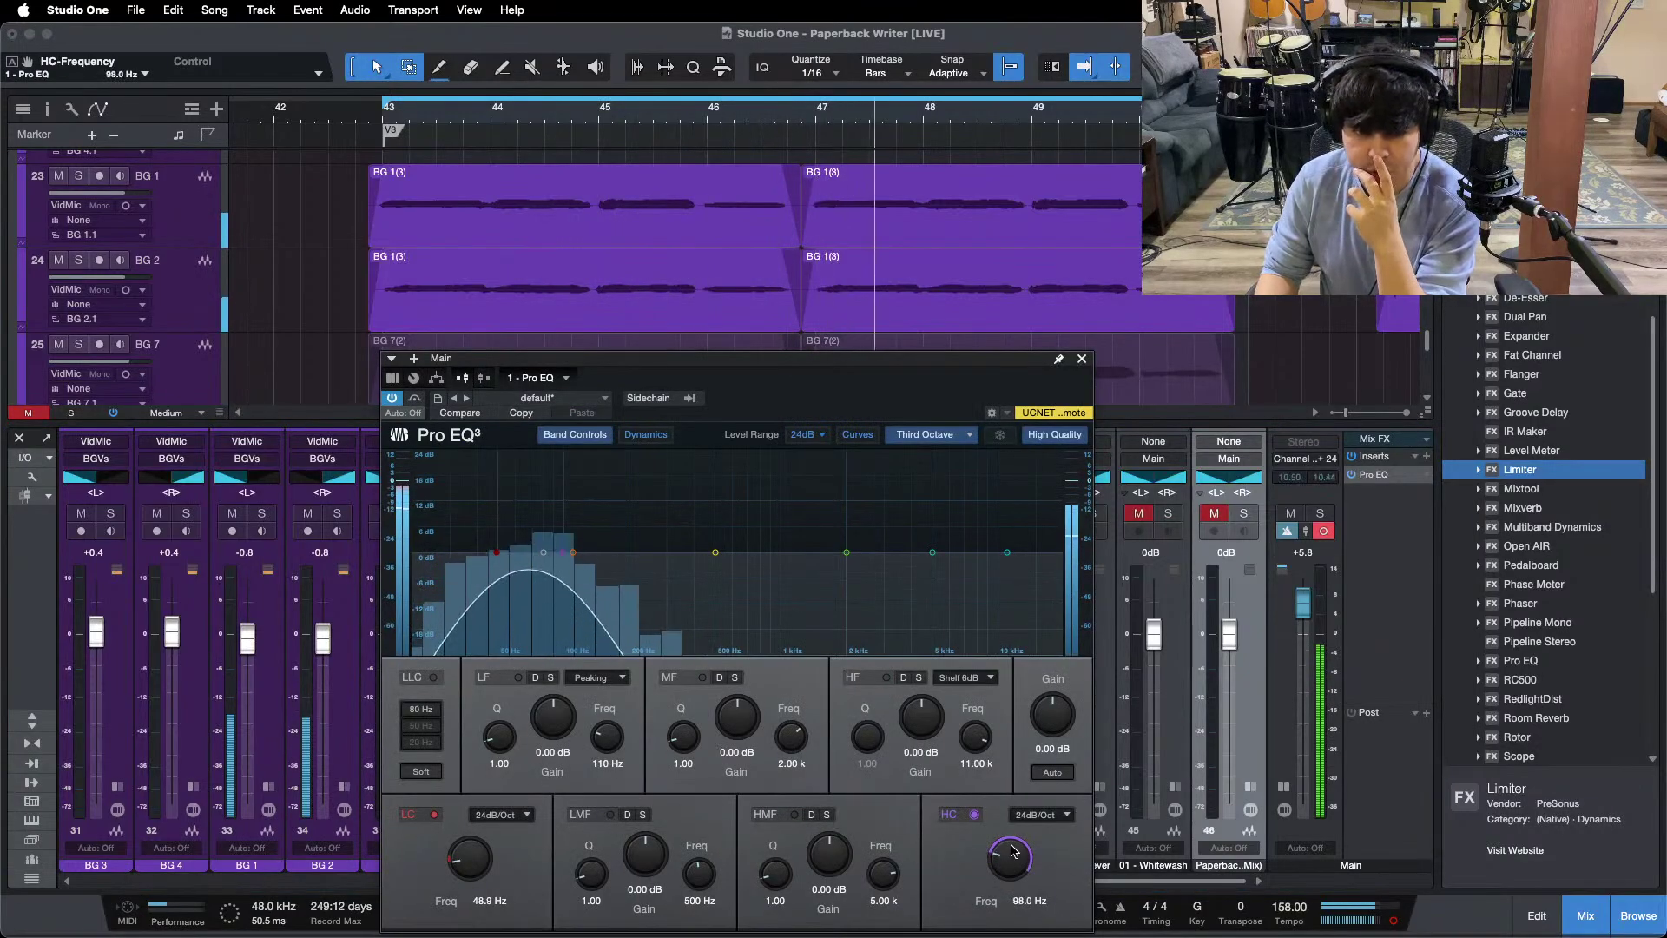
Step: Compare the filtered lows of the mix with the 01 - Whitewash and Paperback mix references by soloing each one
click(1170, 514)
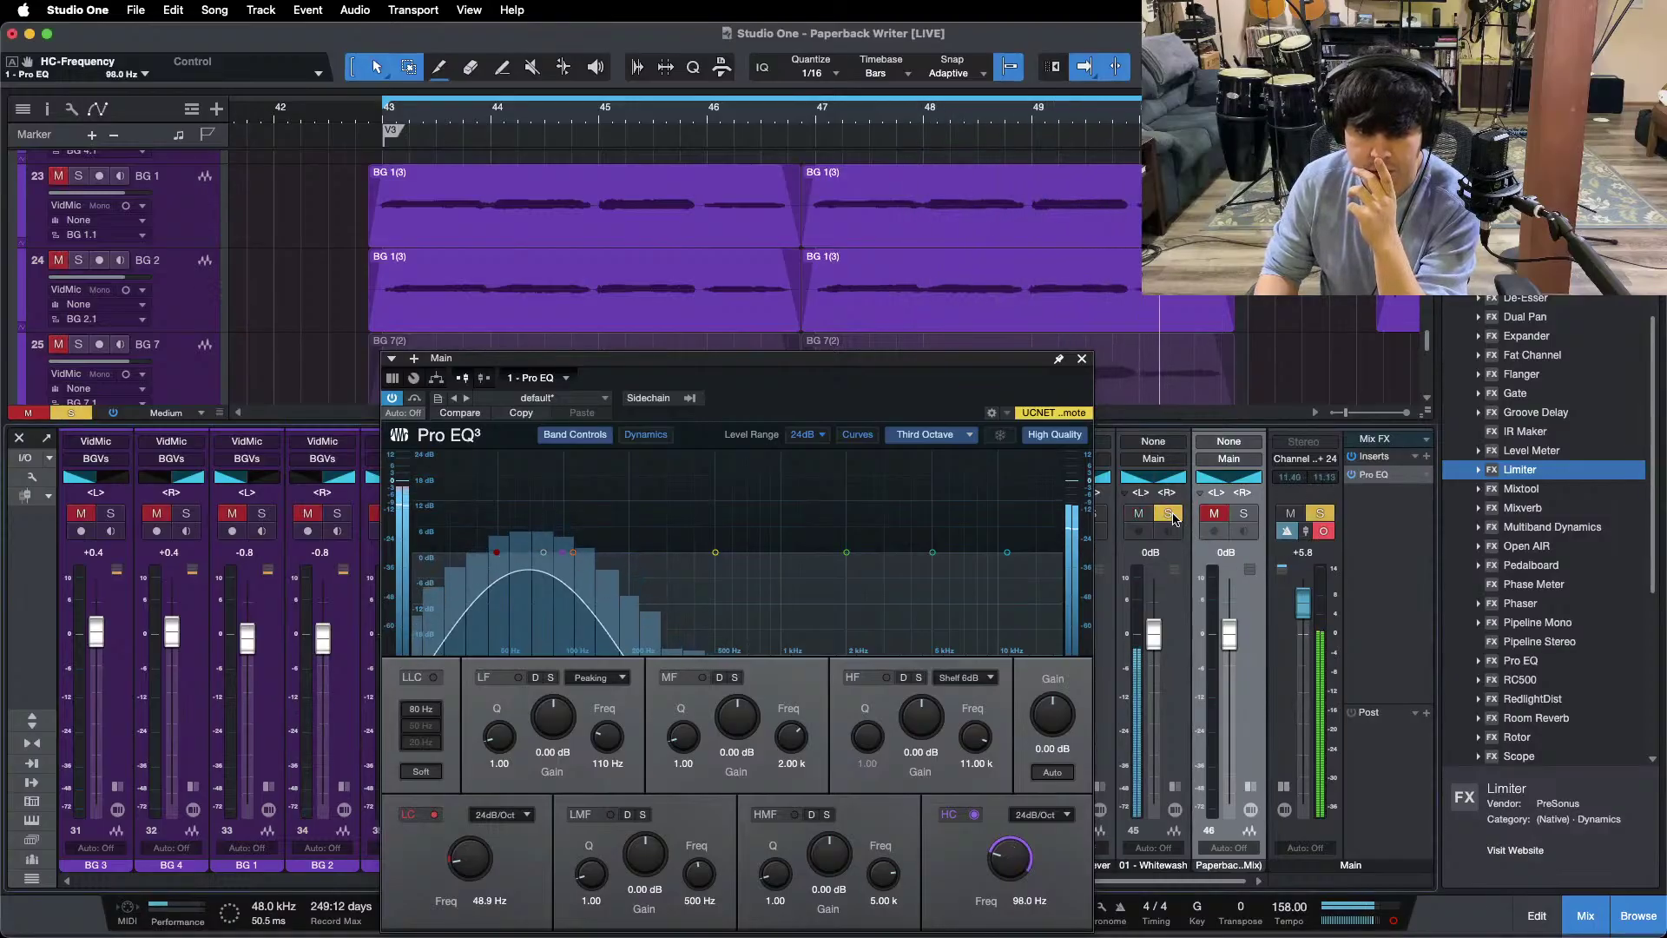
click(1169, 514)
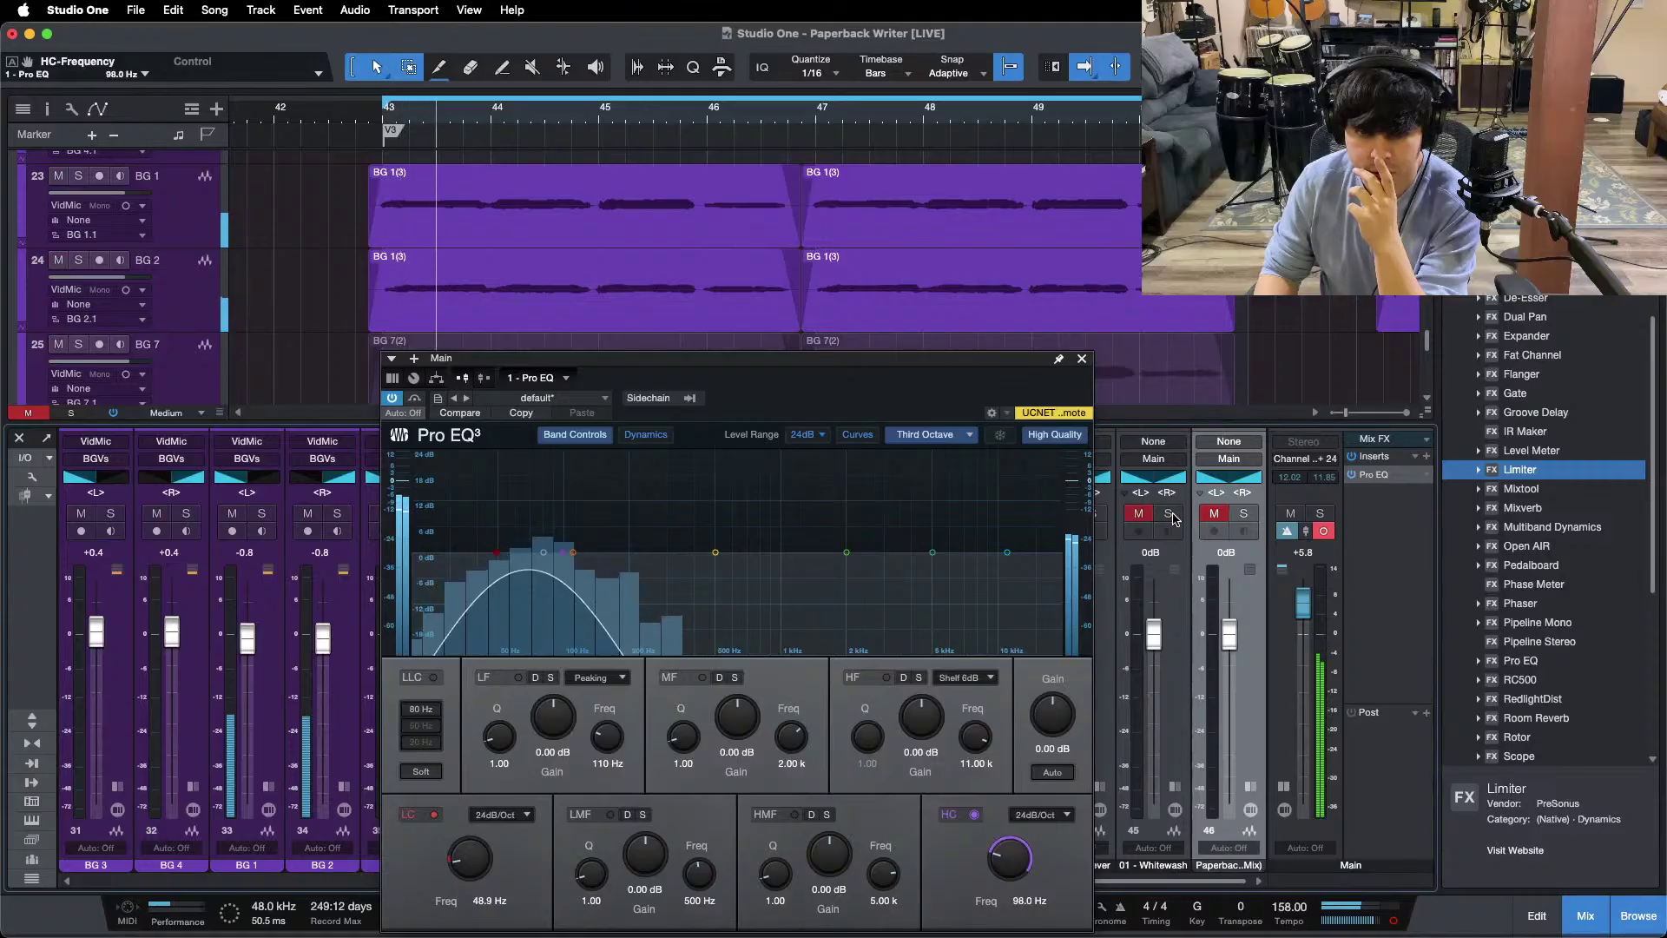
click(1103, 518)
click(1243, 514)
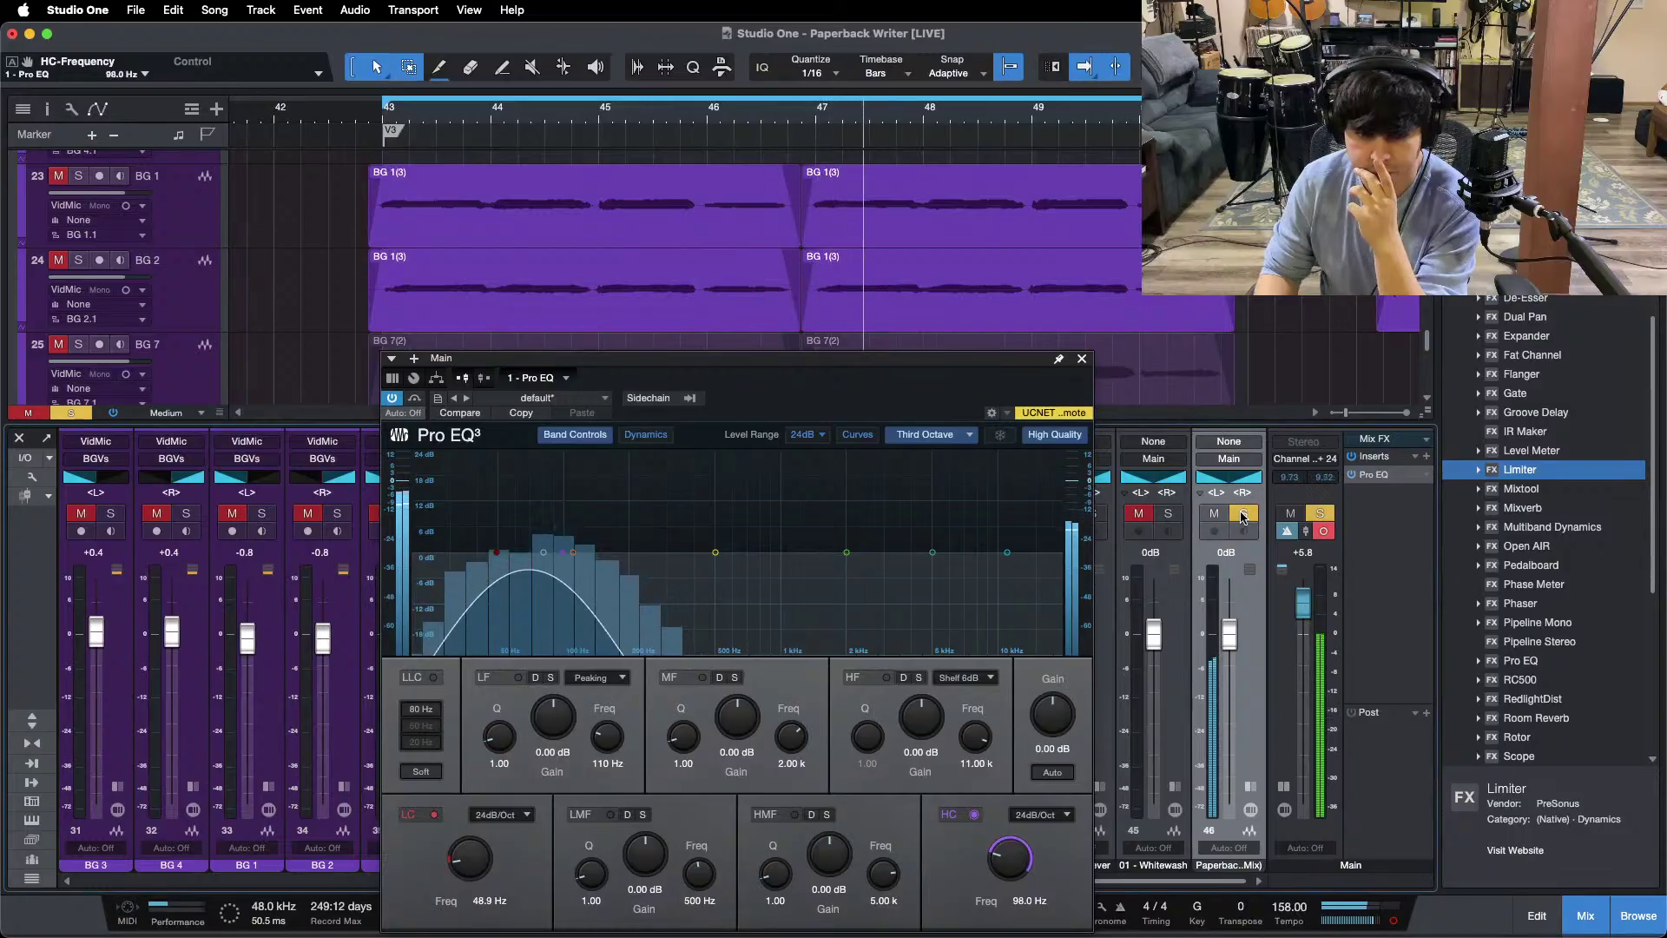
click(1242, 514)
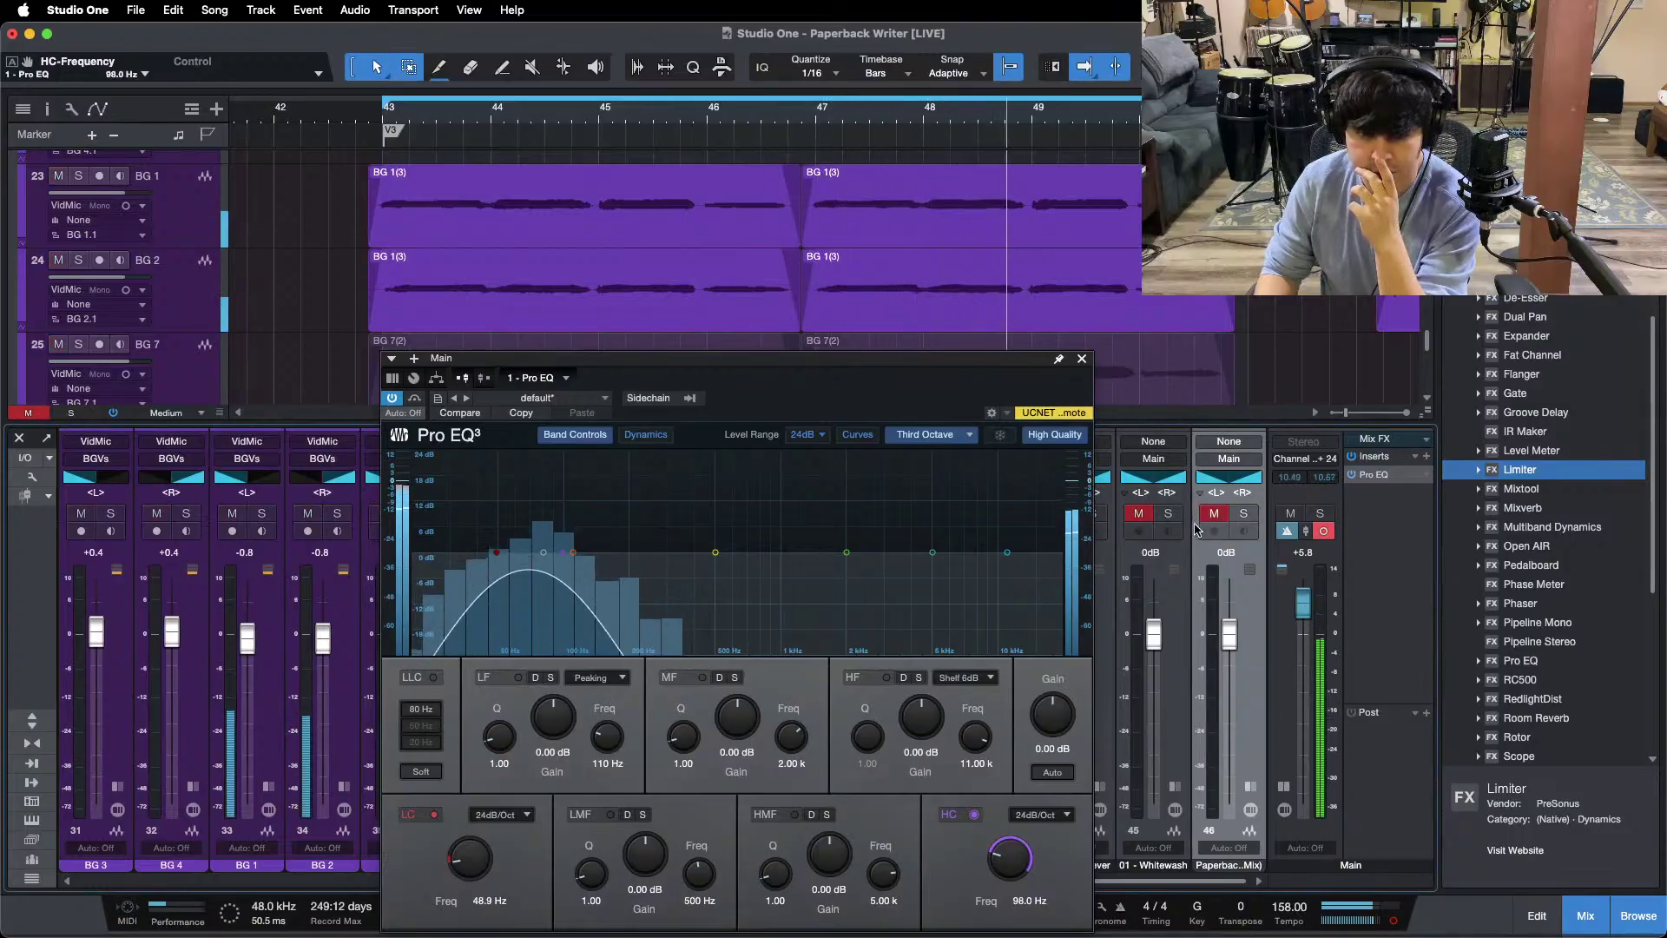
Step: Alternate repeatedly between the mix and the soloed 01 - Whitewash reference to judge level and spectrum in the filtered low band
click(1169, 515)
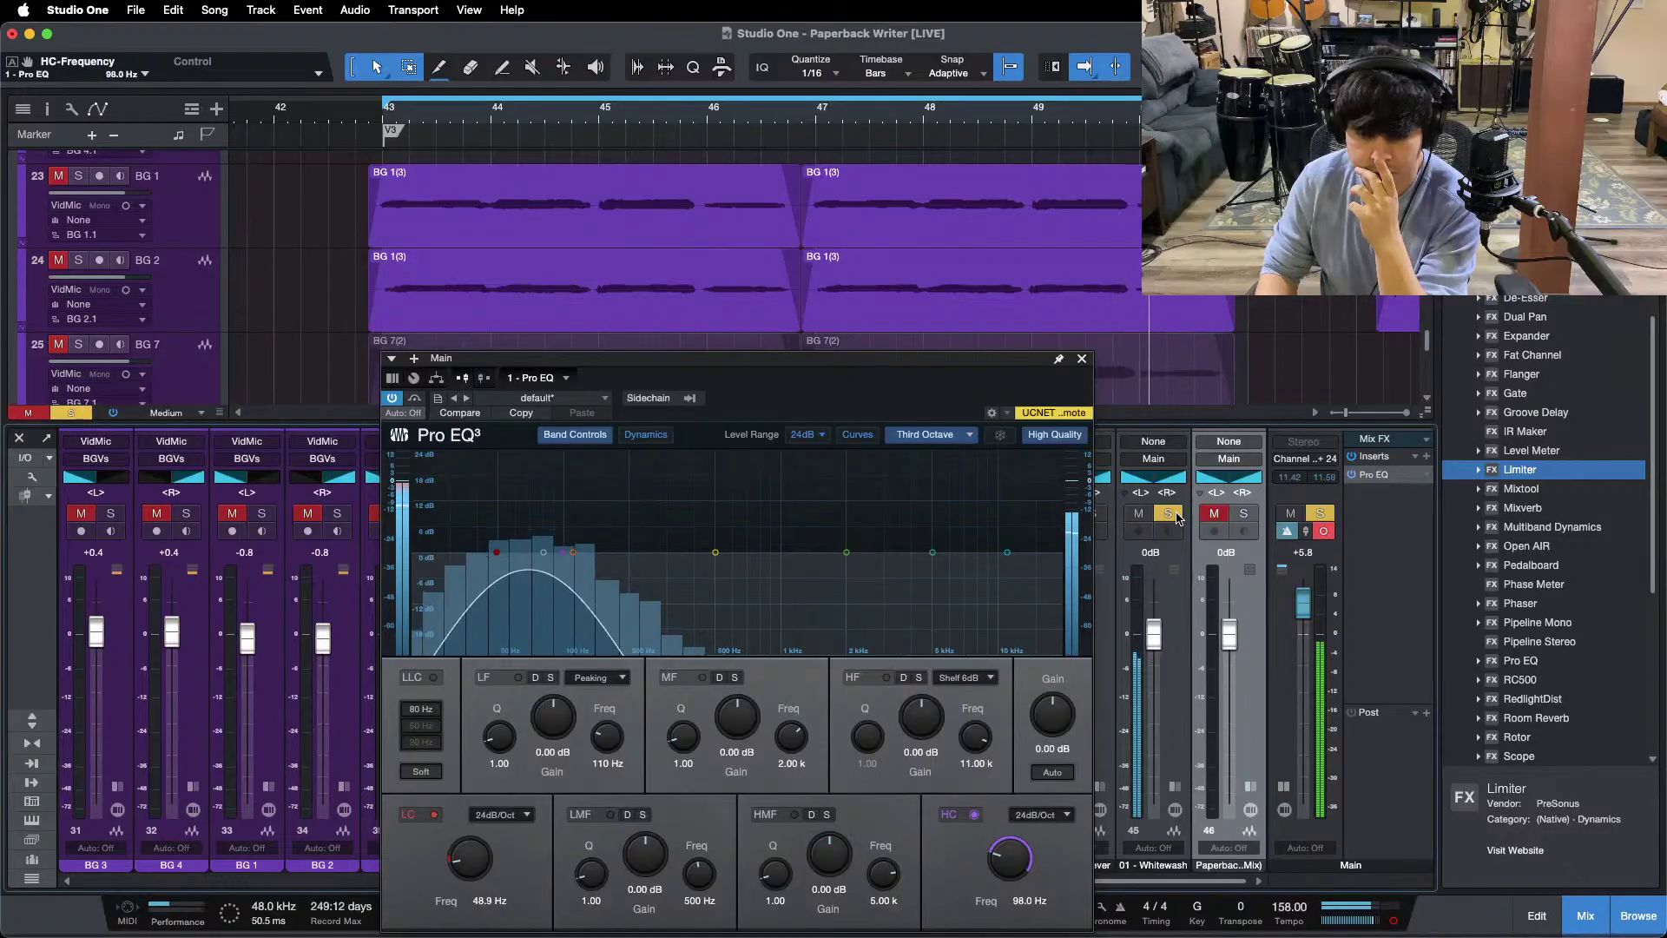
click(1175, 515)
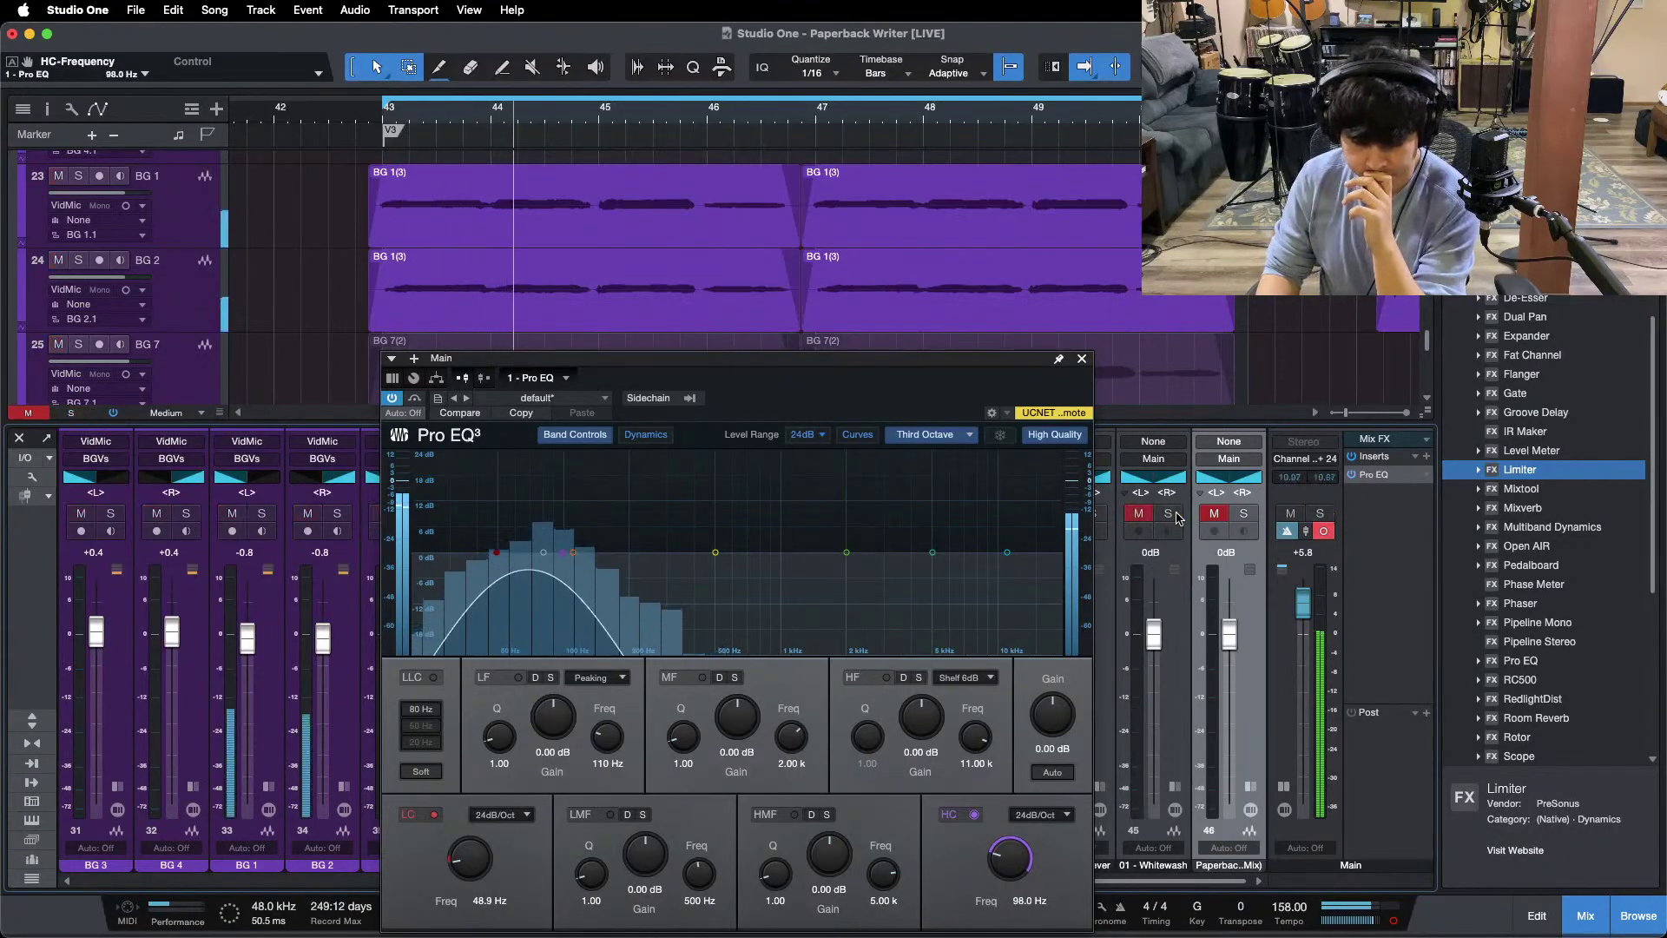
click(1172, 515)
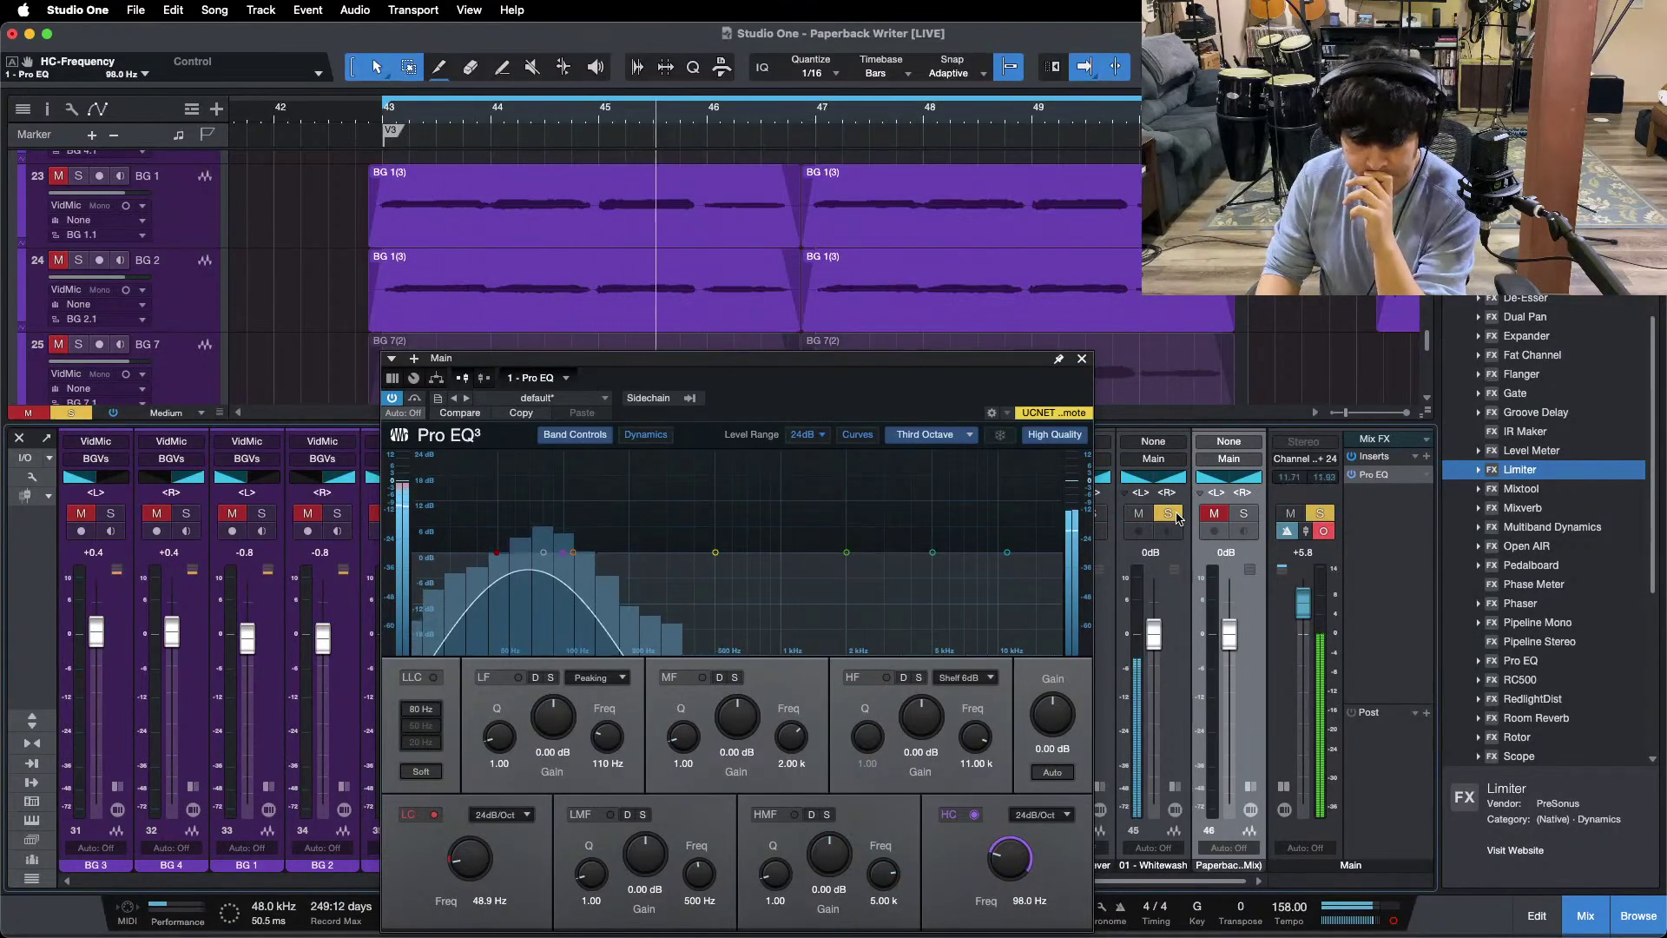
click(1169, 514)
click(1171, 514)
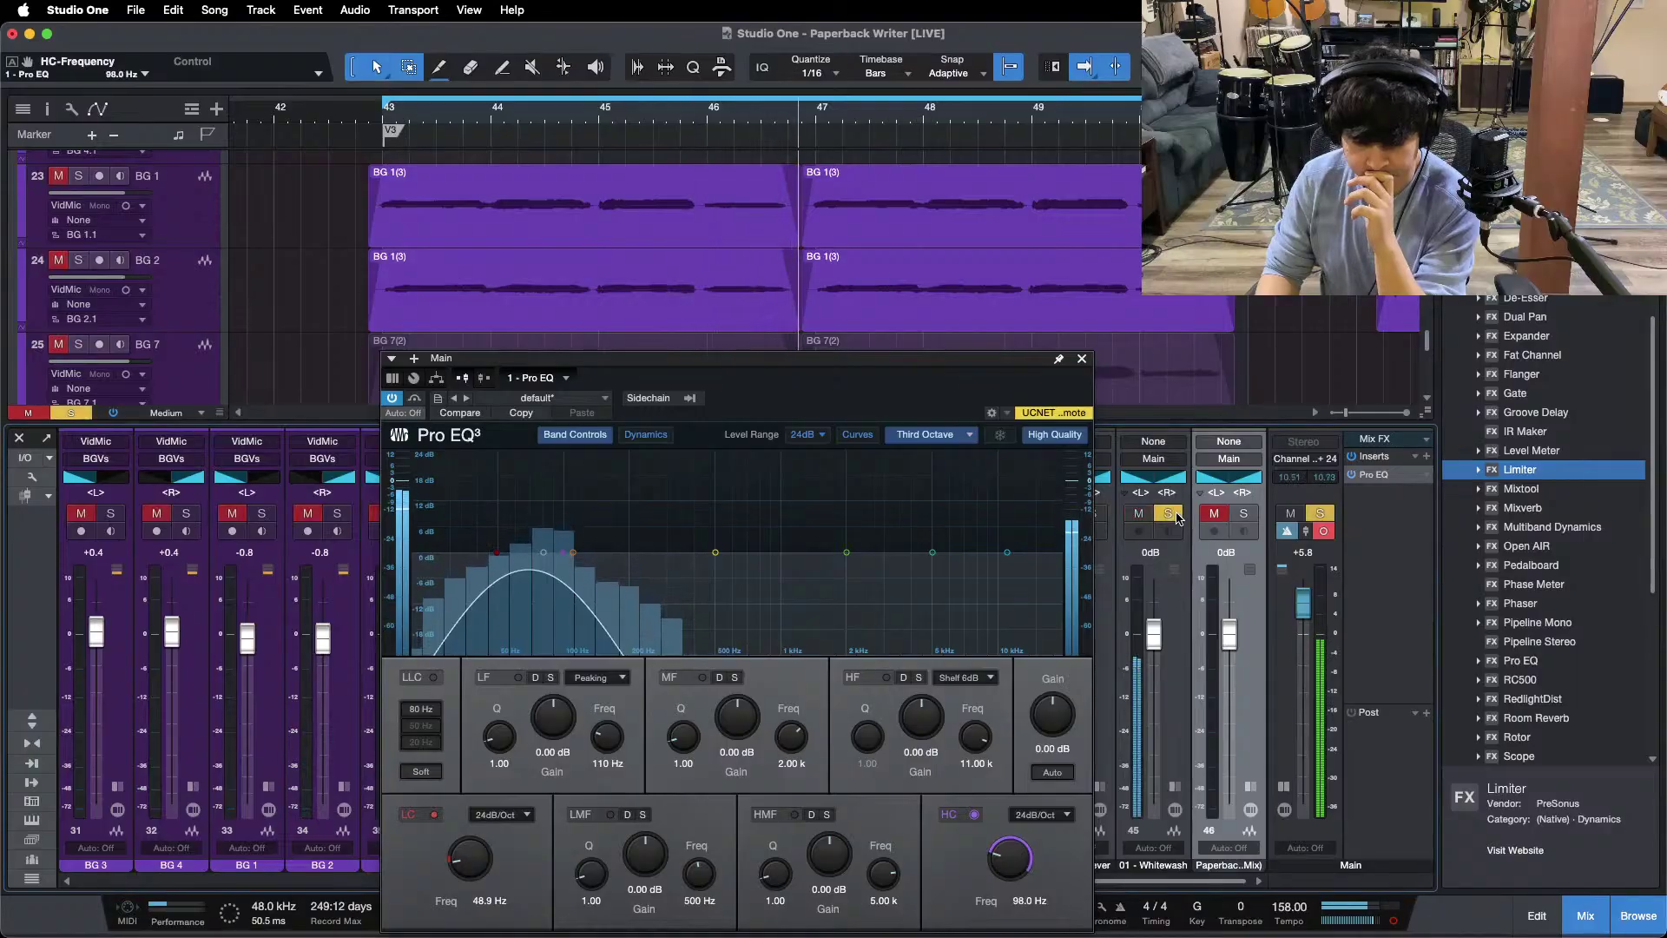
click(1169, 514)
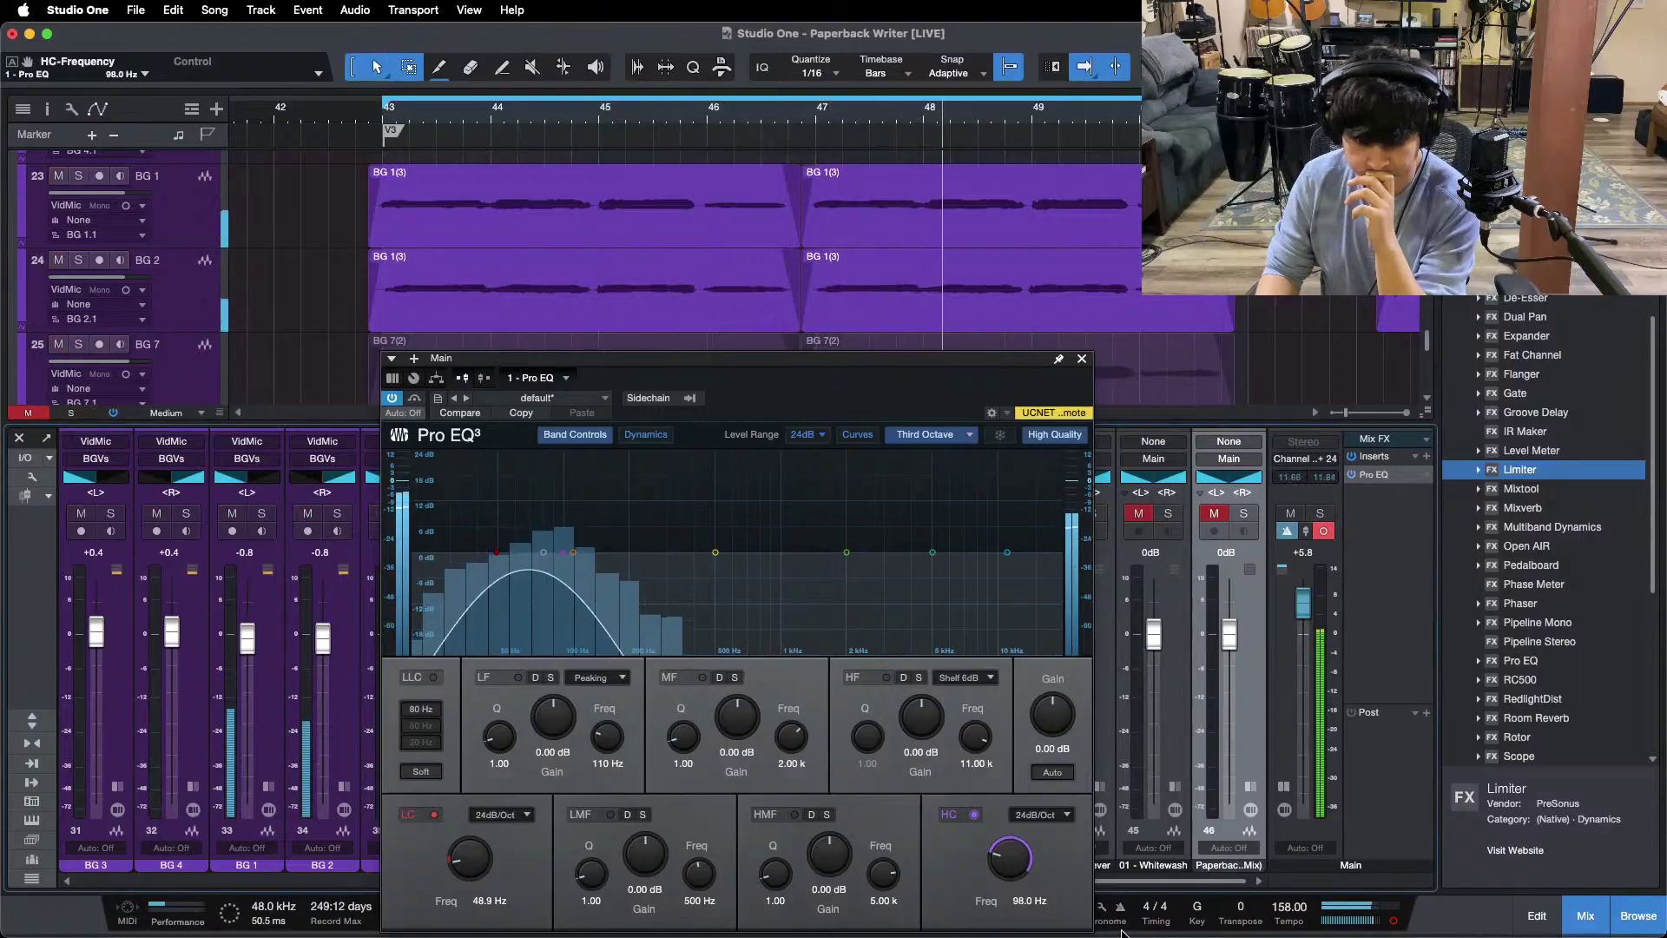
click(1170, 514)
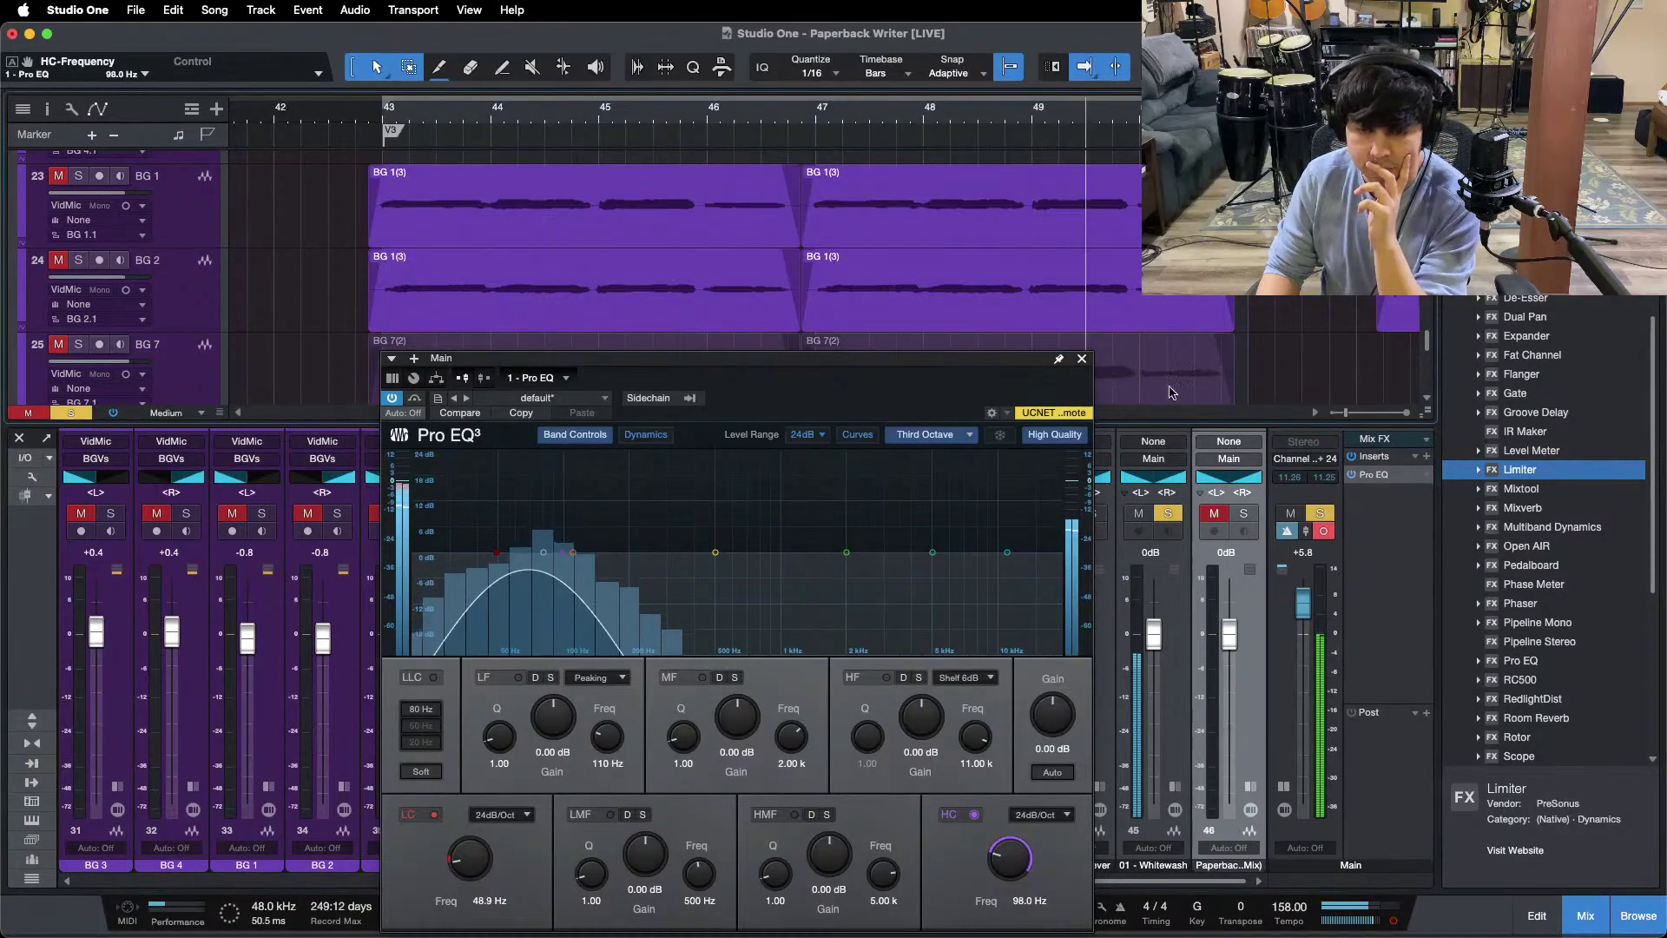
click(1171, 515)
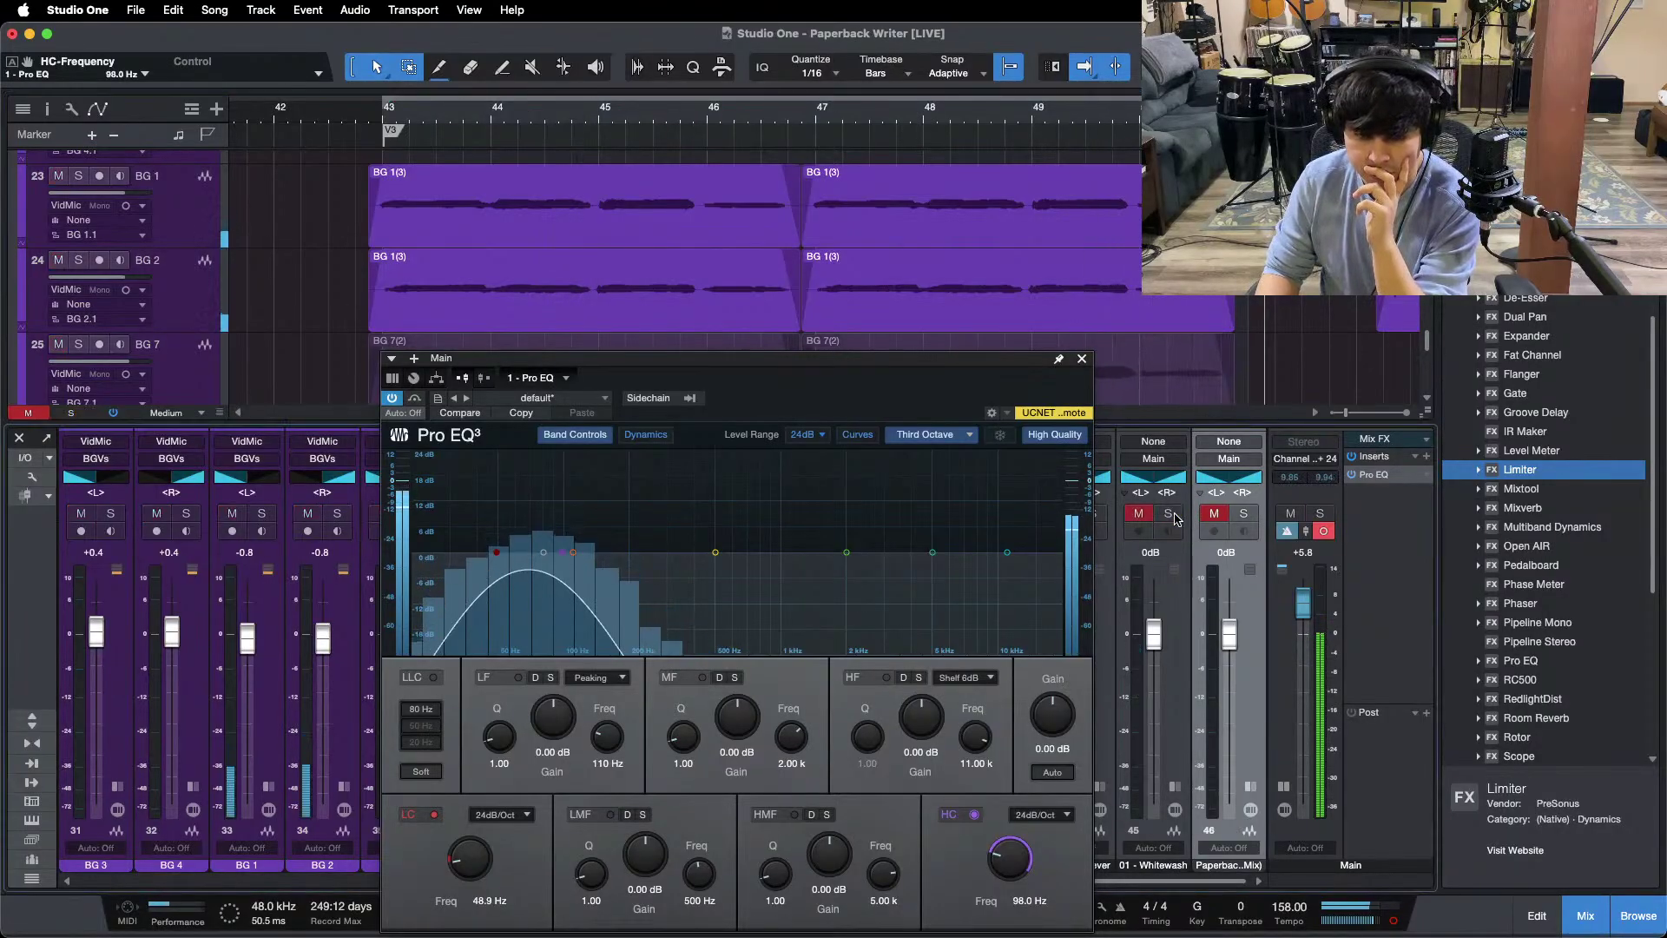
click(1170, 515)
click(1170, 515)
click(1169, 515)
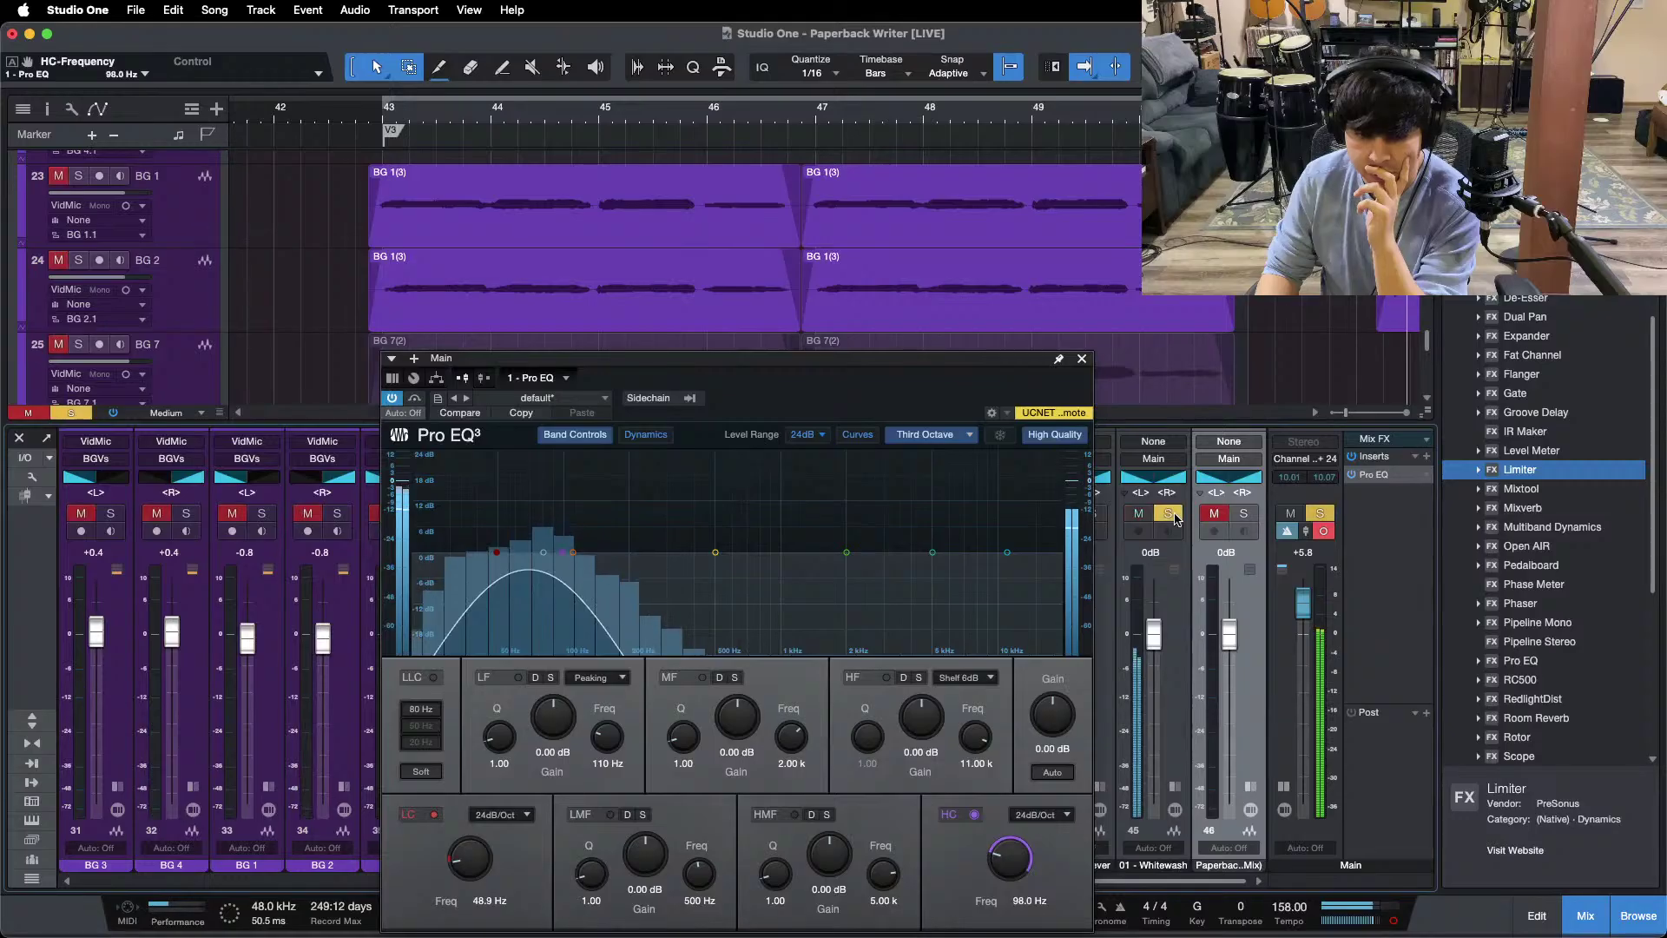
click(1173, 515)
click(1173, 515)
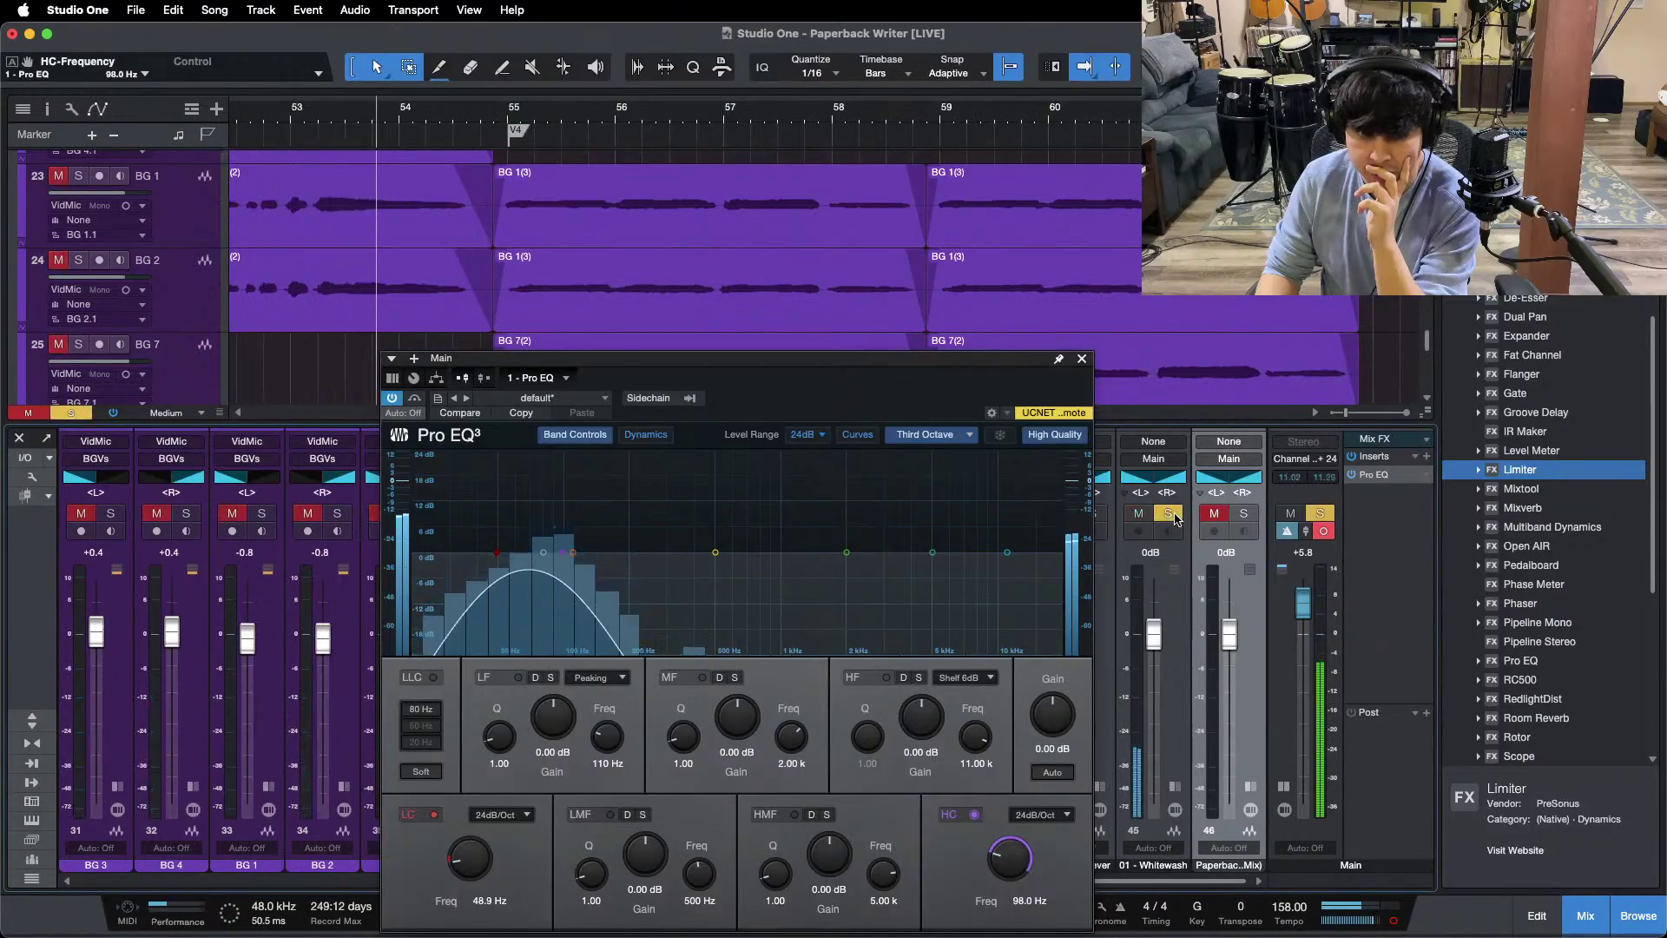
Step: Restart playback from verse 3 and recheck the filtered lows against the 01 - Whitewash reference
key(space)
key(space)
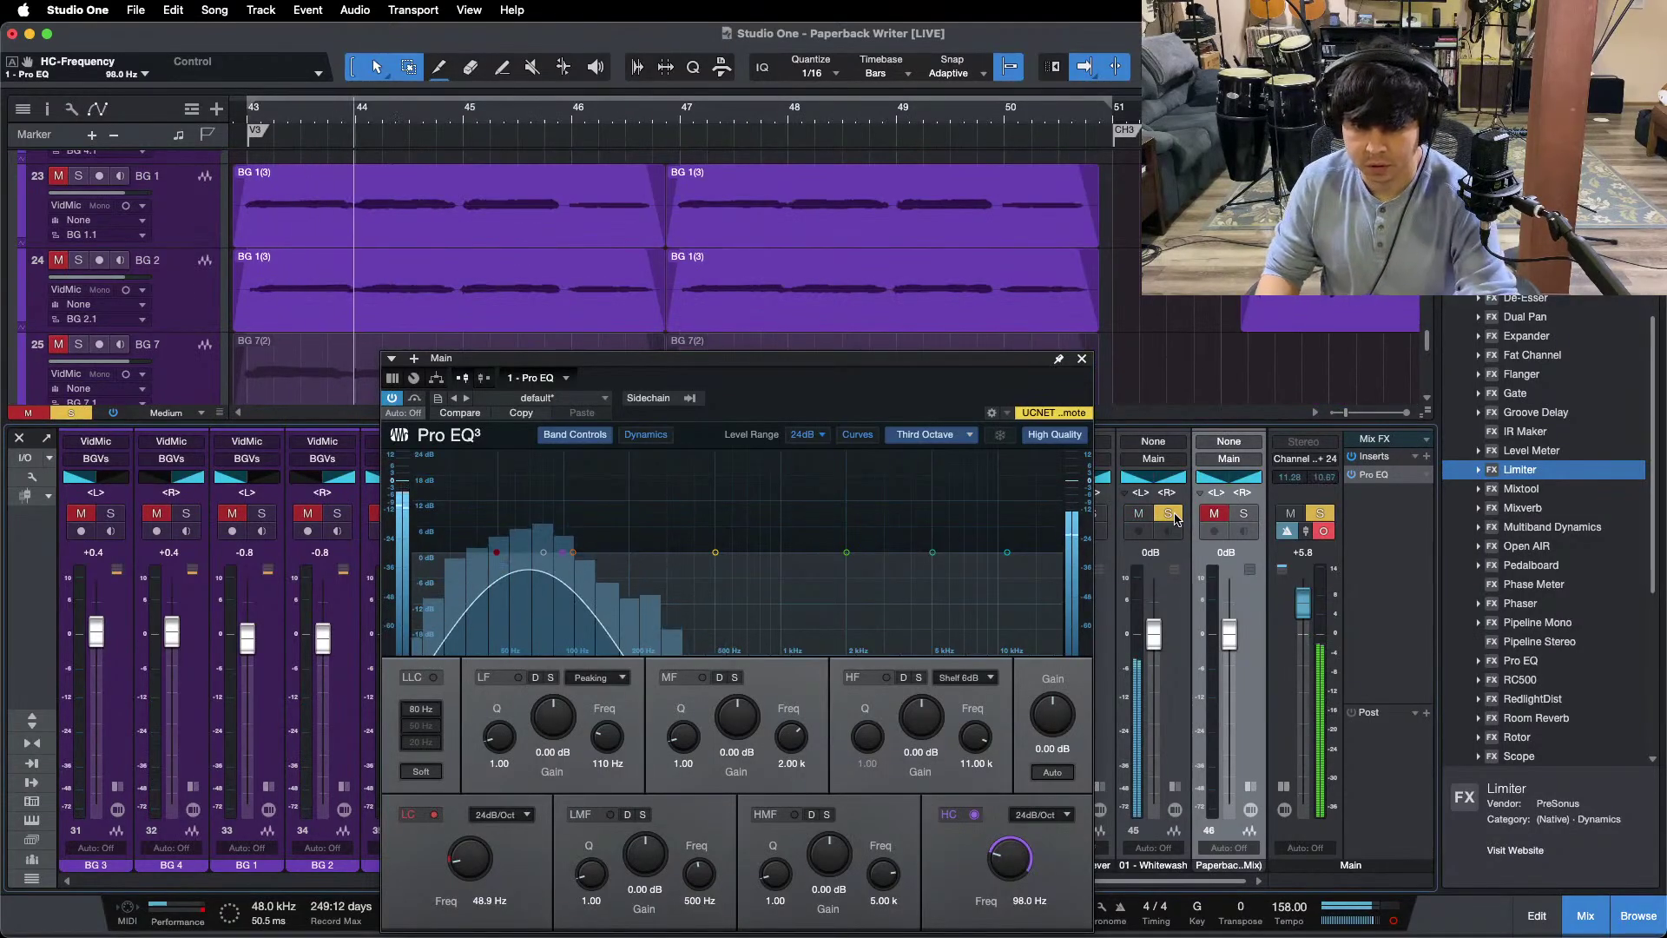
click(1172, 516)
click(1010, 108)
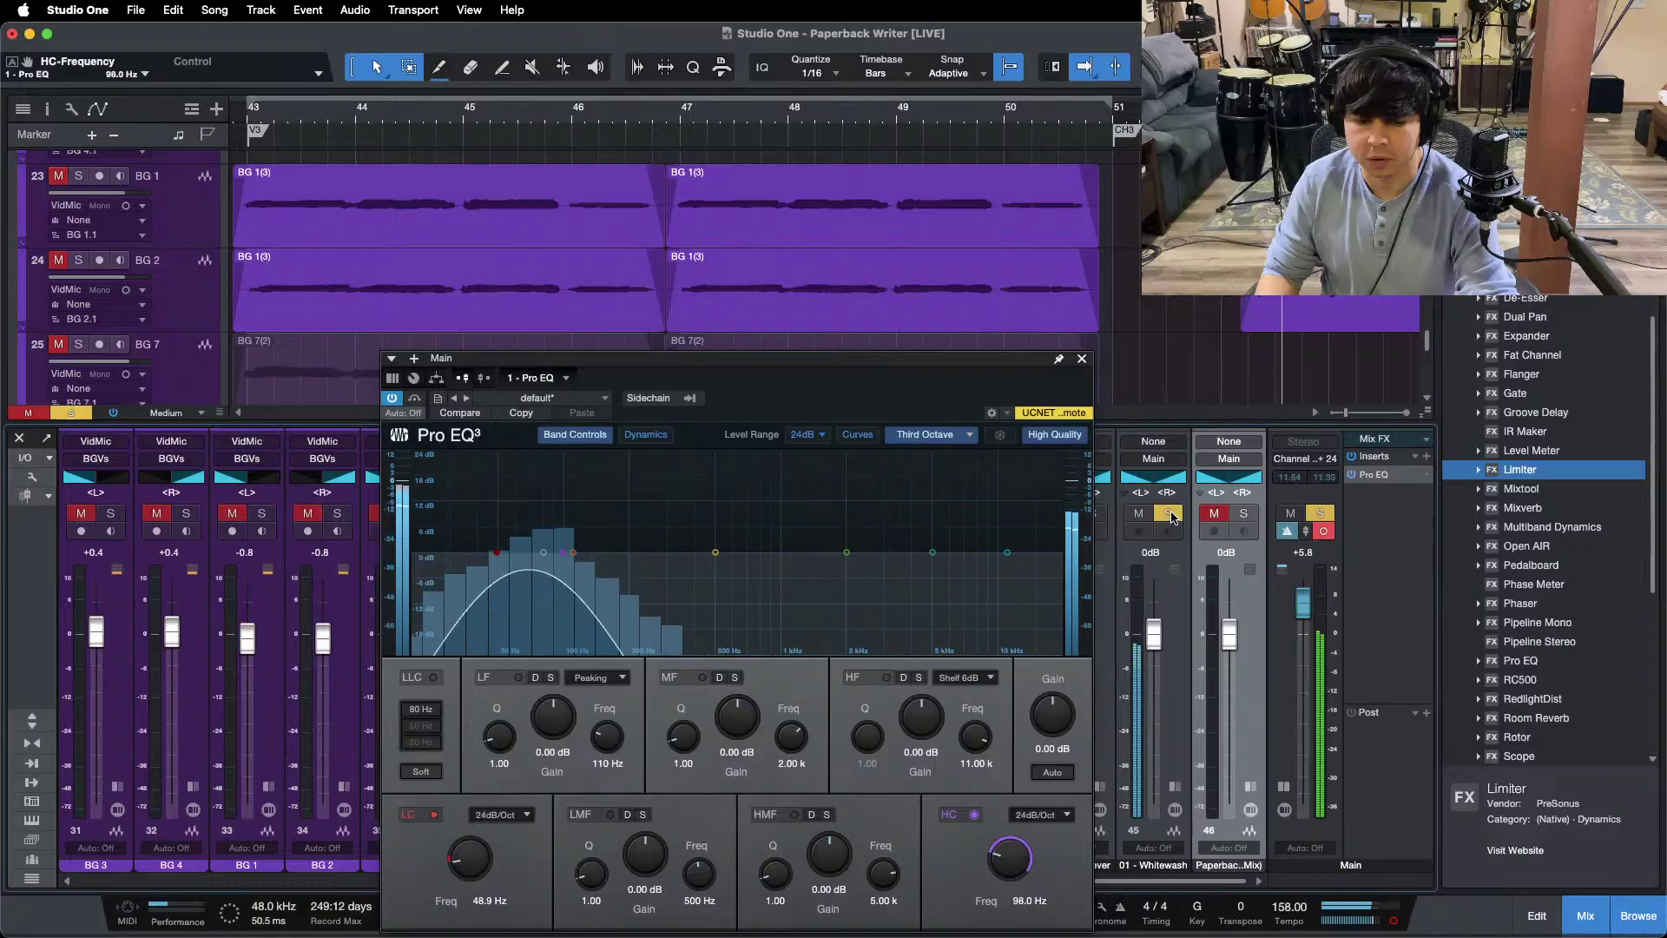
Step: Close the Pro EQ, stop playback and reset the Main output fader to 0 dB
click(1081, 360)
key(space)
alt+click(1303, 602)
Step: In the Main output's Pro EQ, move the low cut up to 8.04 kHz and disable the high cut
click(1374, 474)
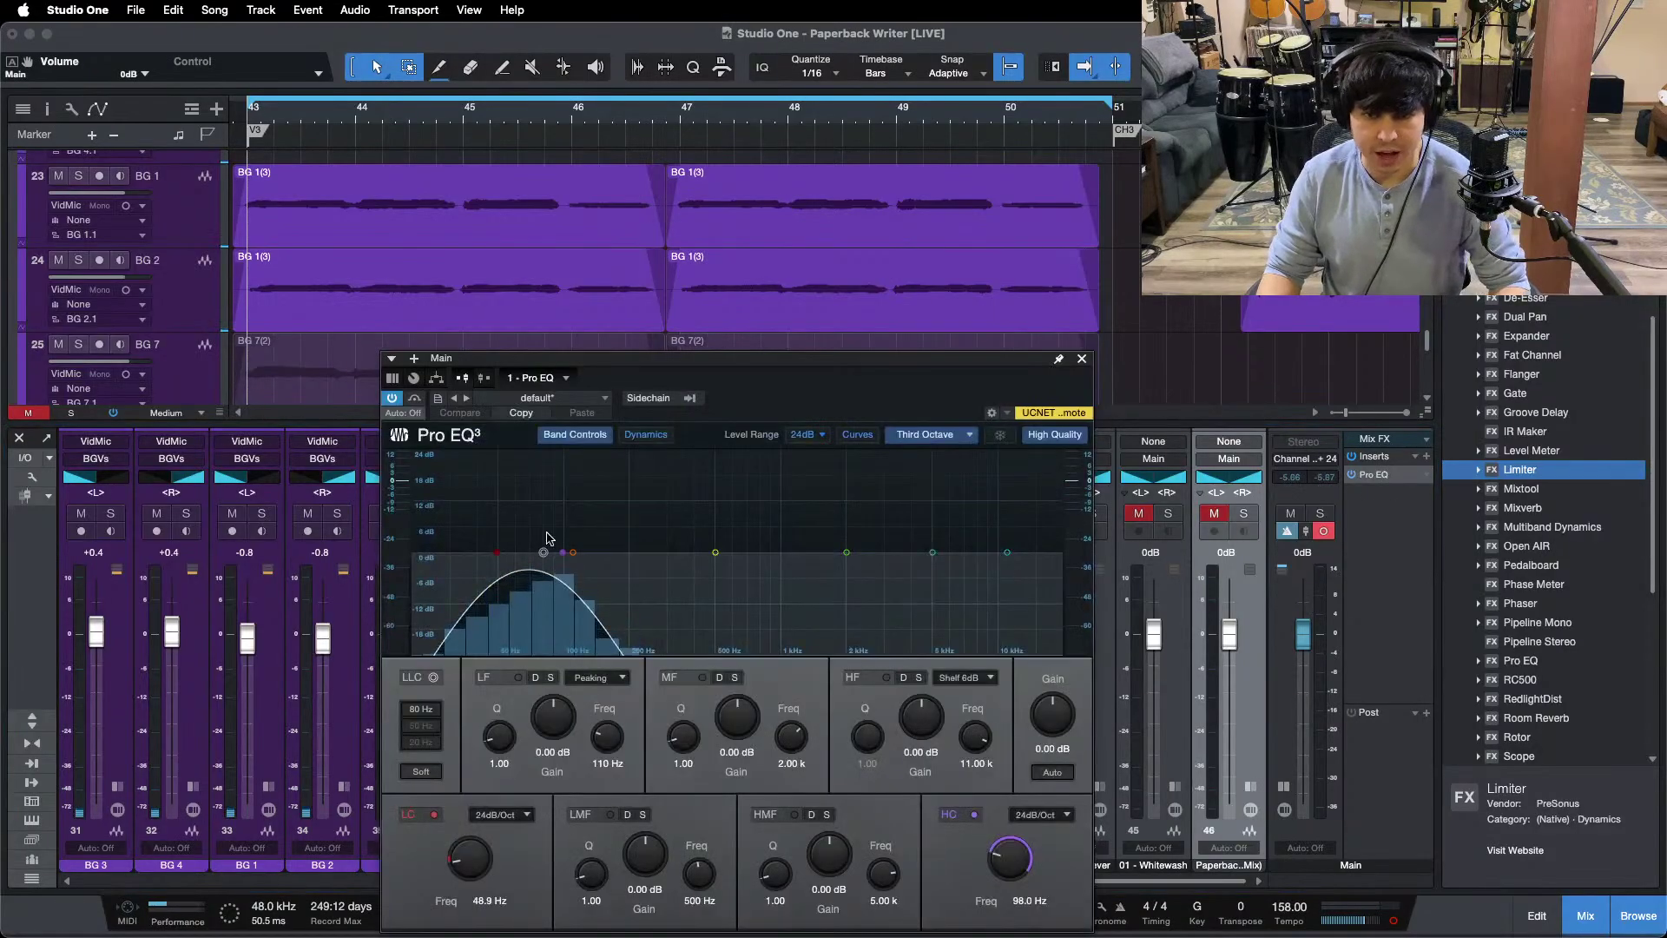
drag(496, 553, 683, 553)
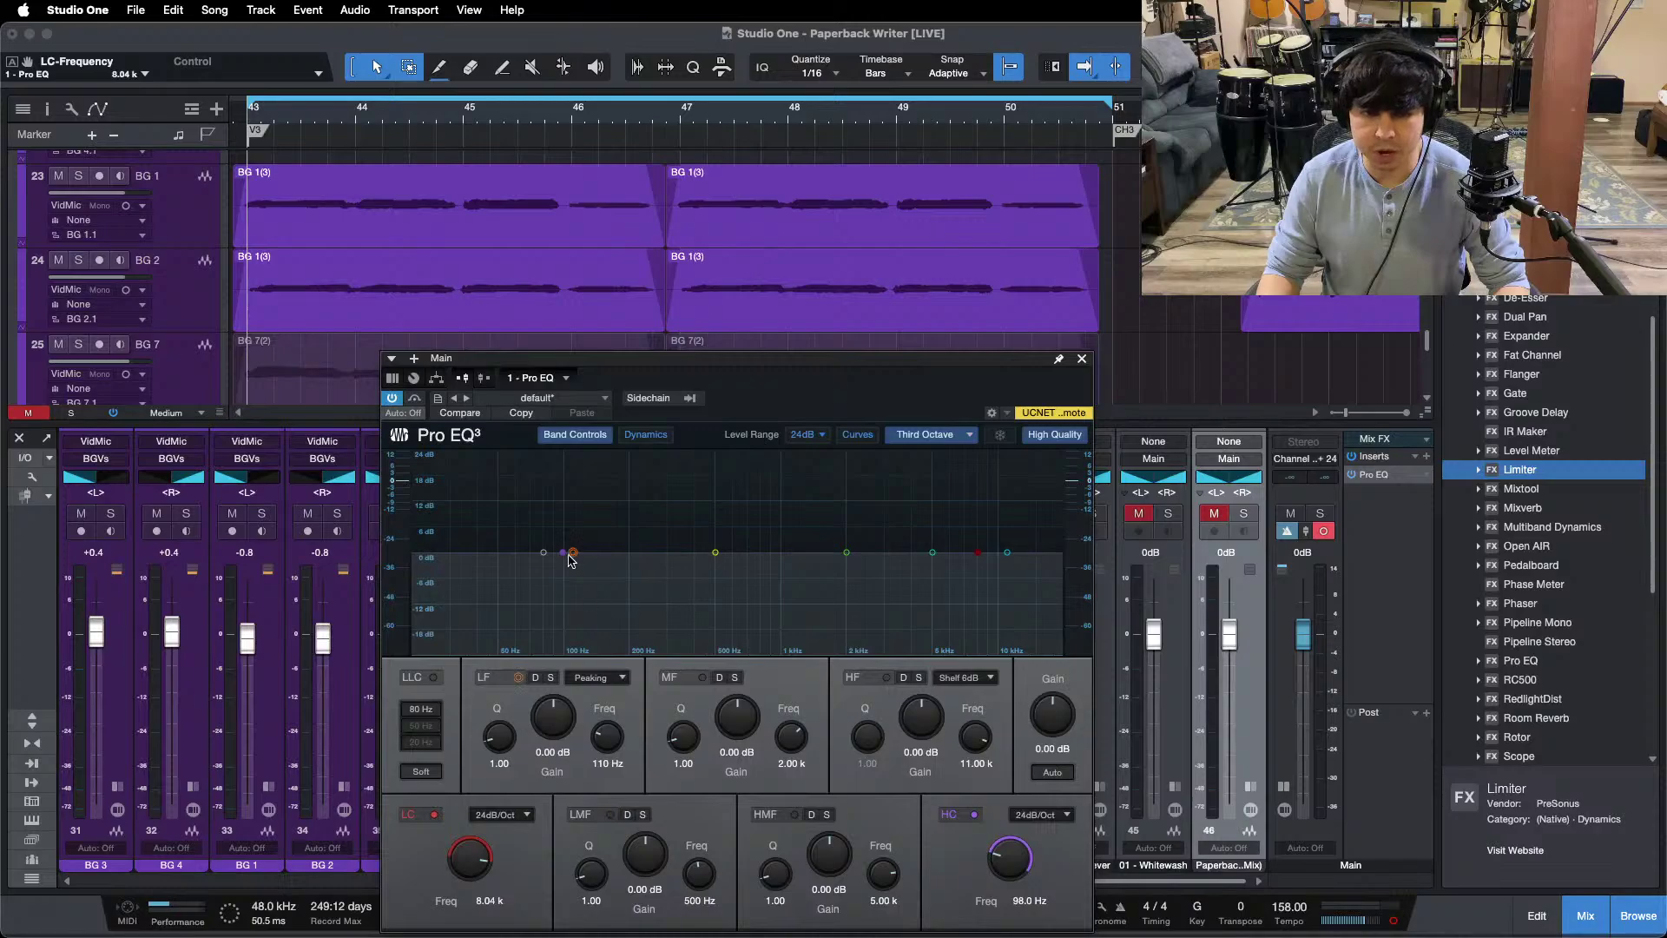
drag(573, 554, 993, 563)
double_click(997, 554)
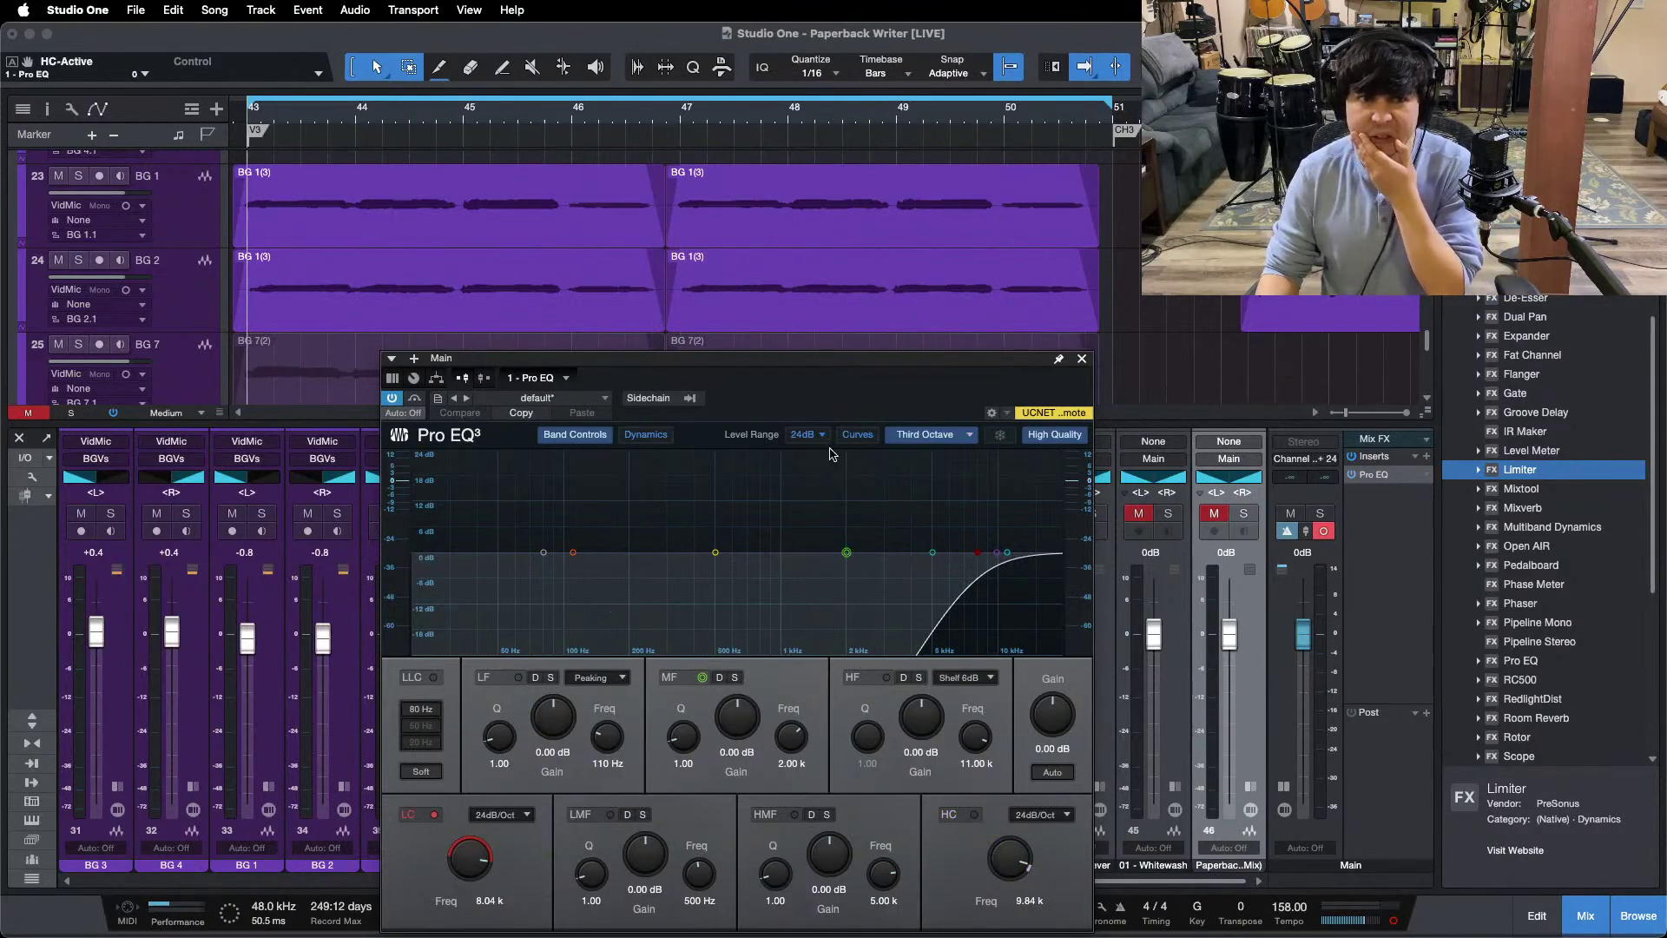
drag(654, 145, 818, 124)
mouse_move(1032, 918)
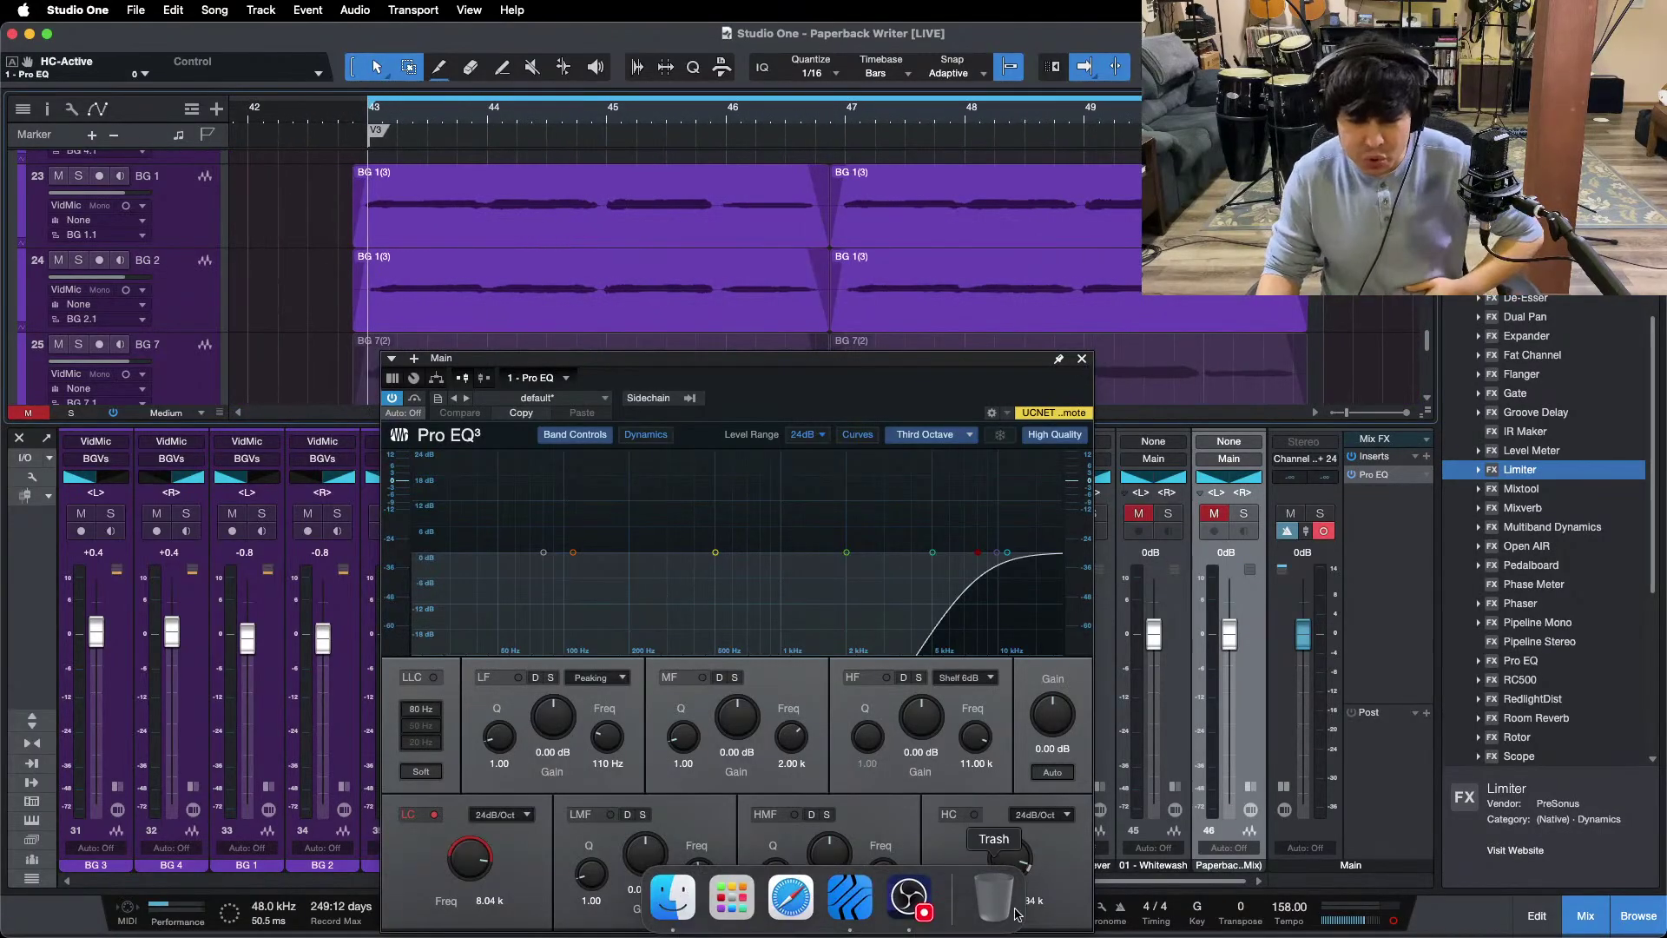
click(888, 917)
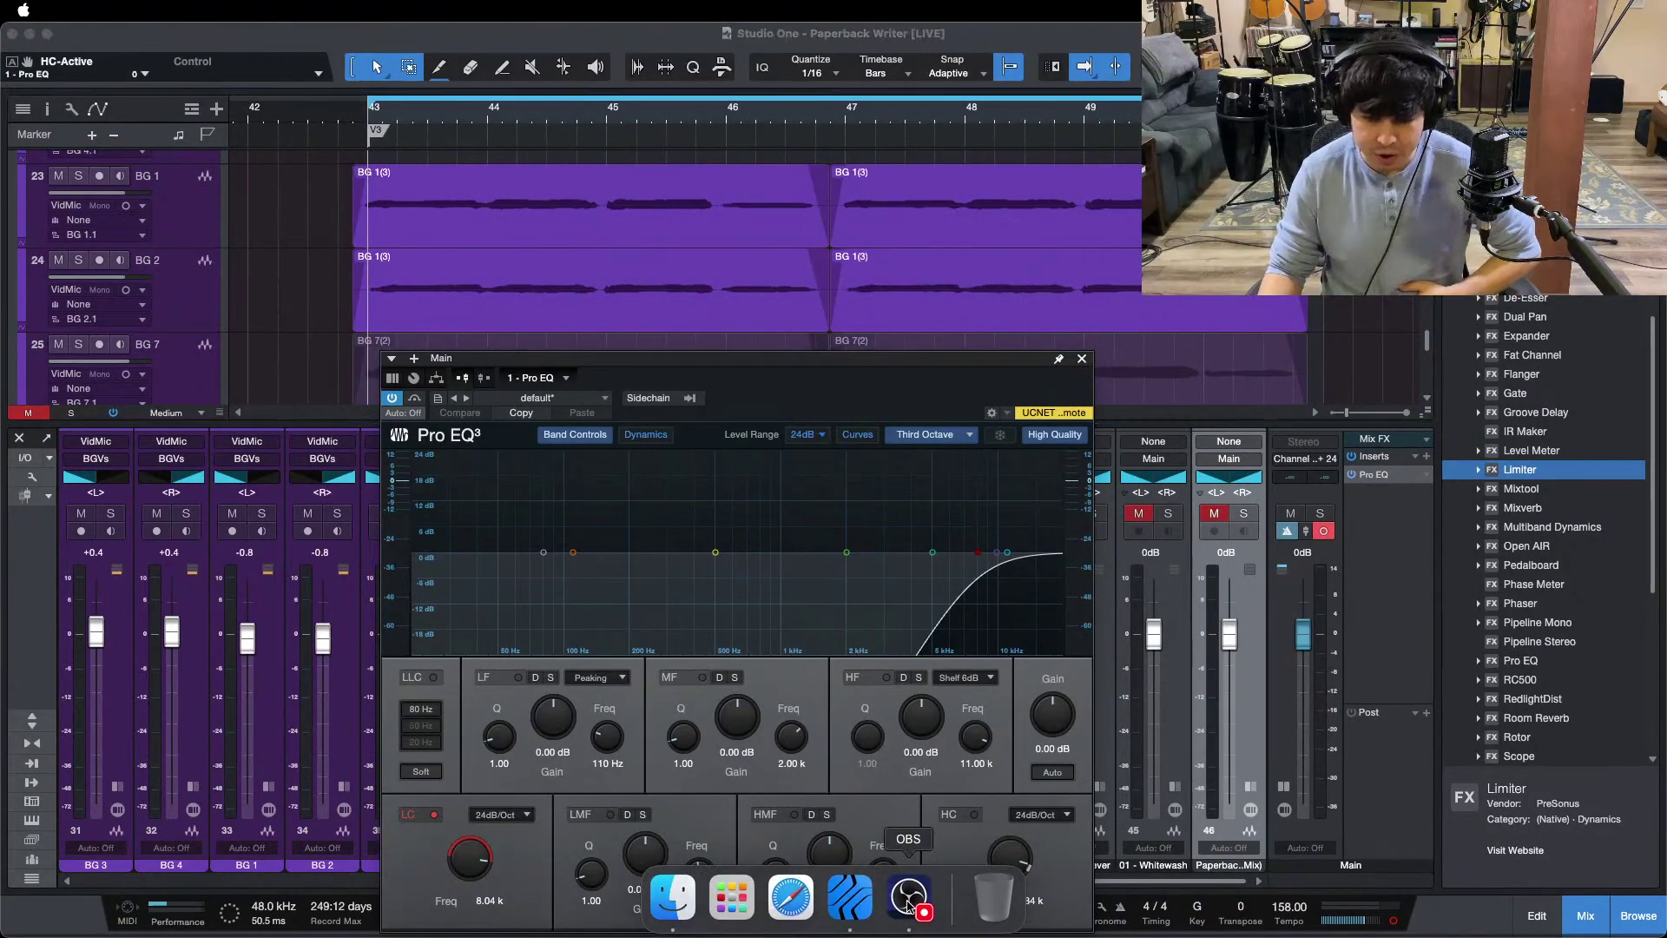
click(1397, 673)
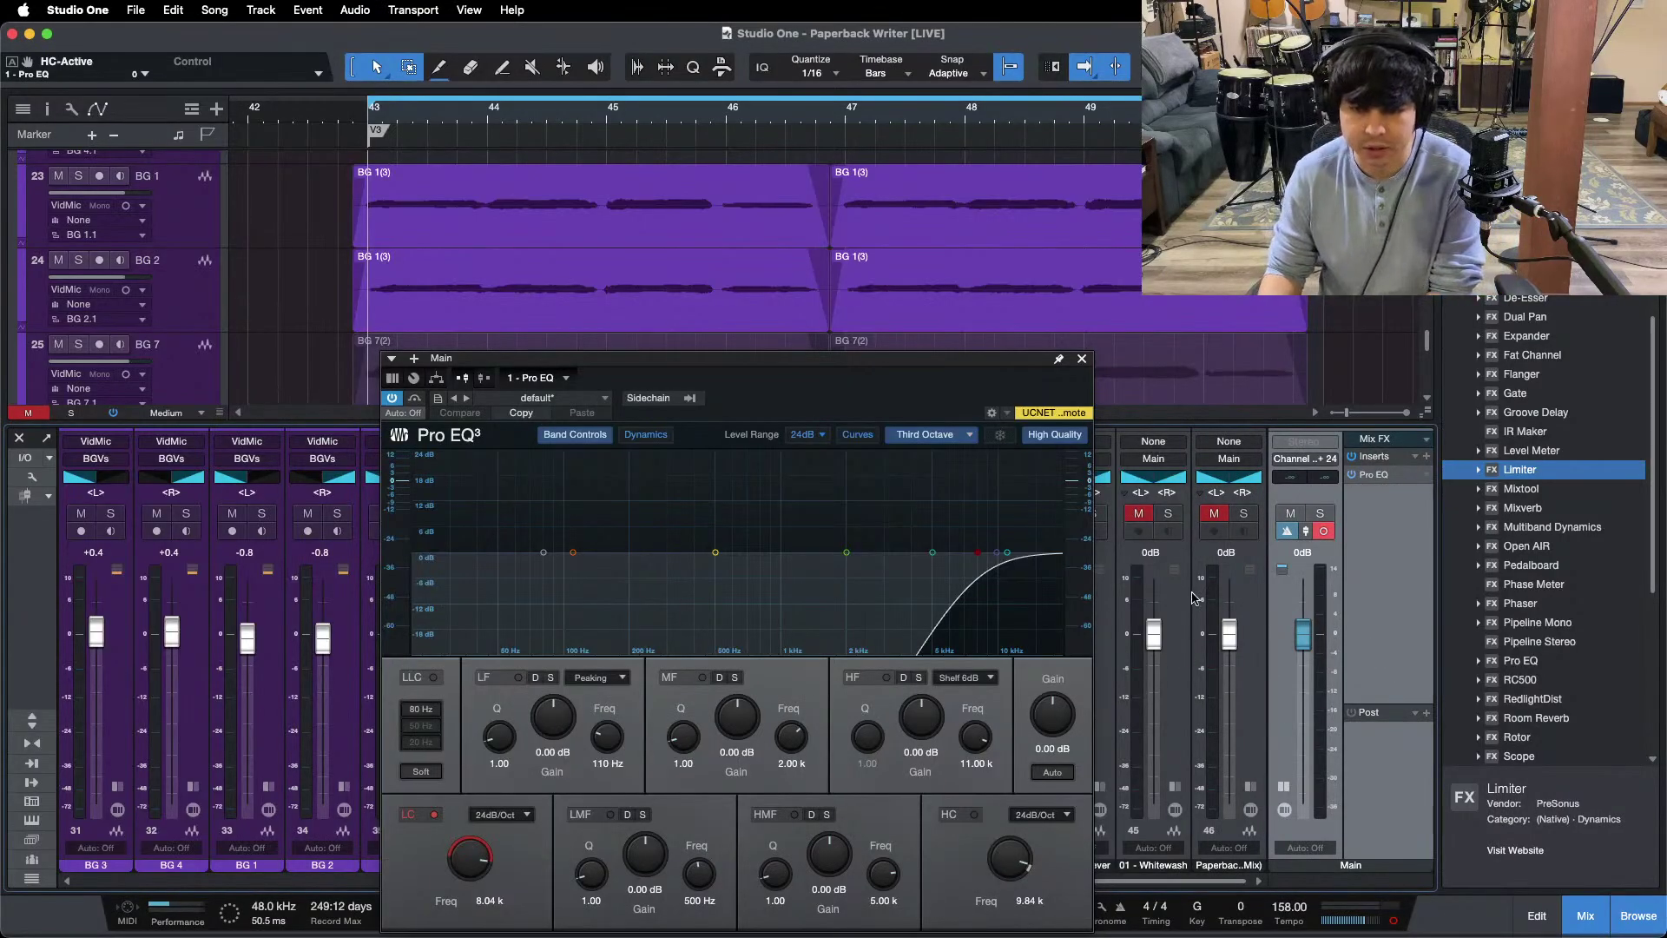
Step: Close the Pro EQ and play the verse 3 loop, soloing the 05 - Live reference to hear its filtered highs
click(1082, 359)
key(space)
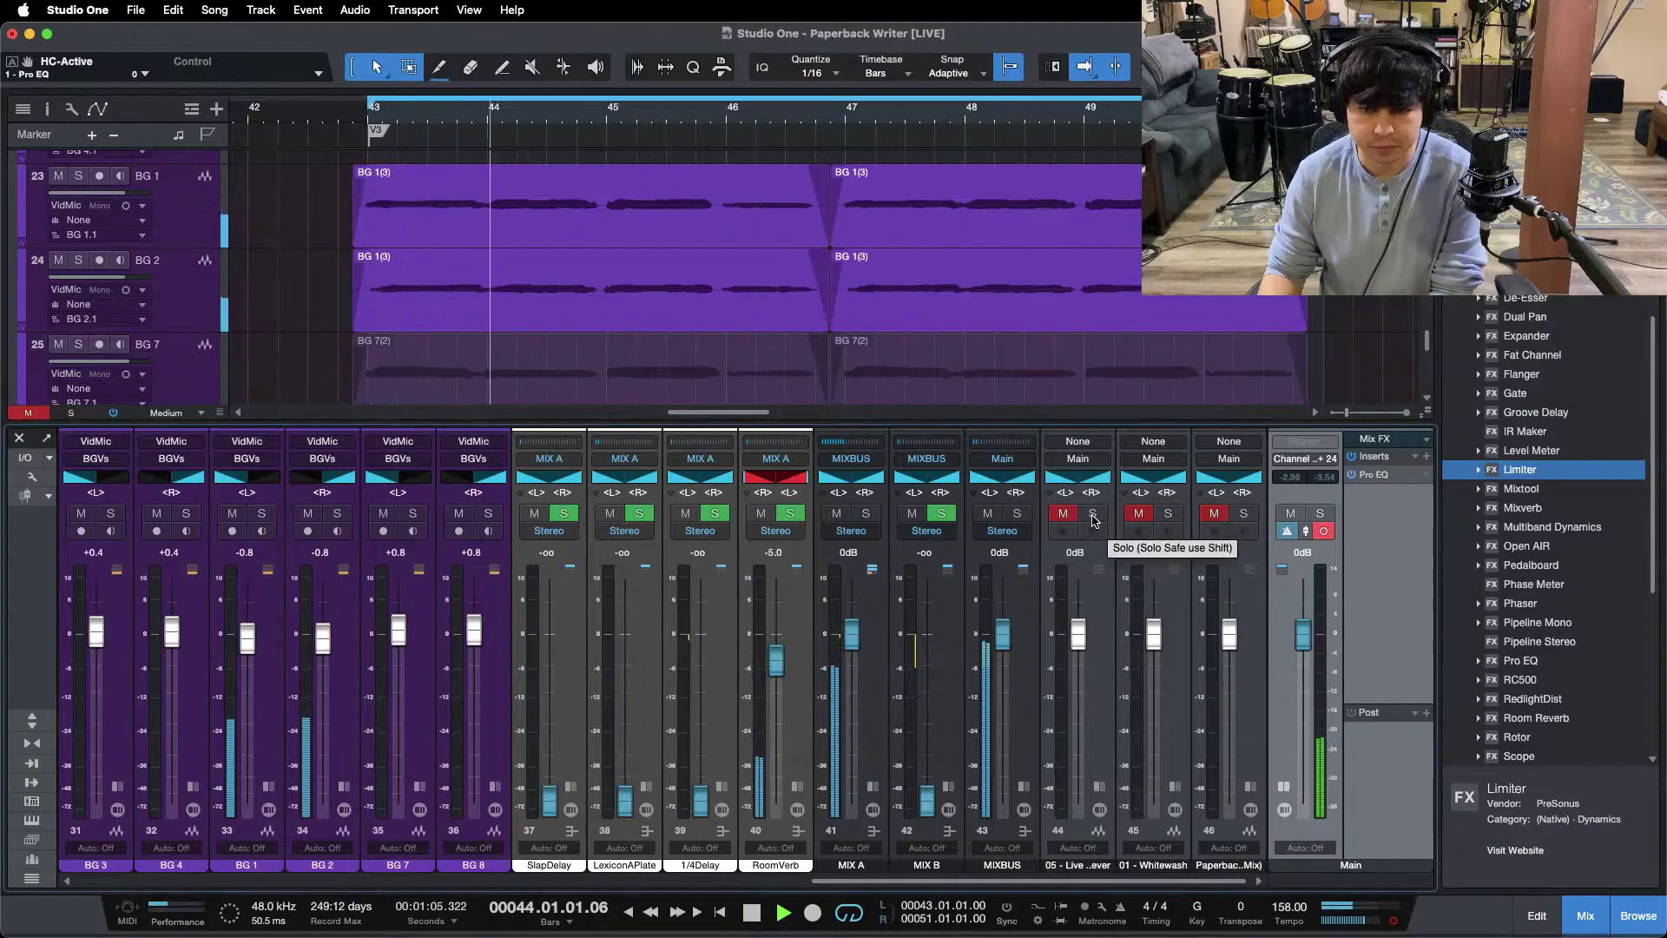
key(space)
key(space)
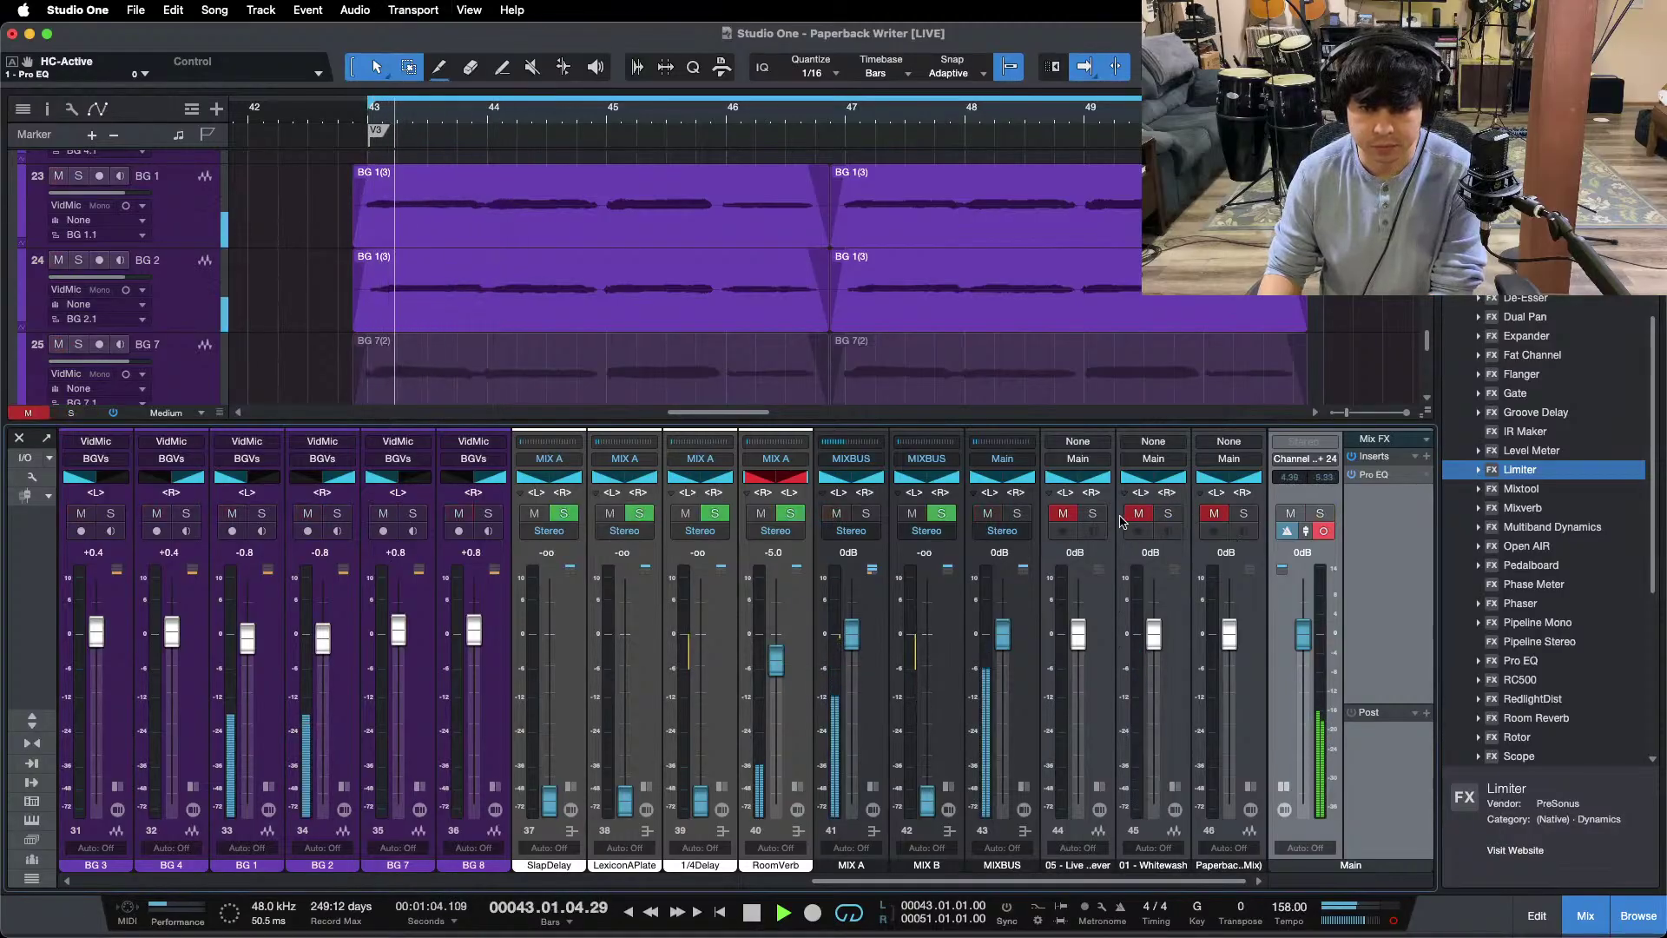
click(1093, 514)
key(space)
key(space)
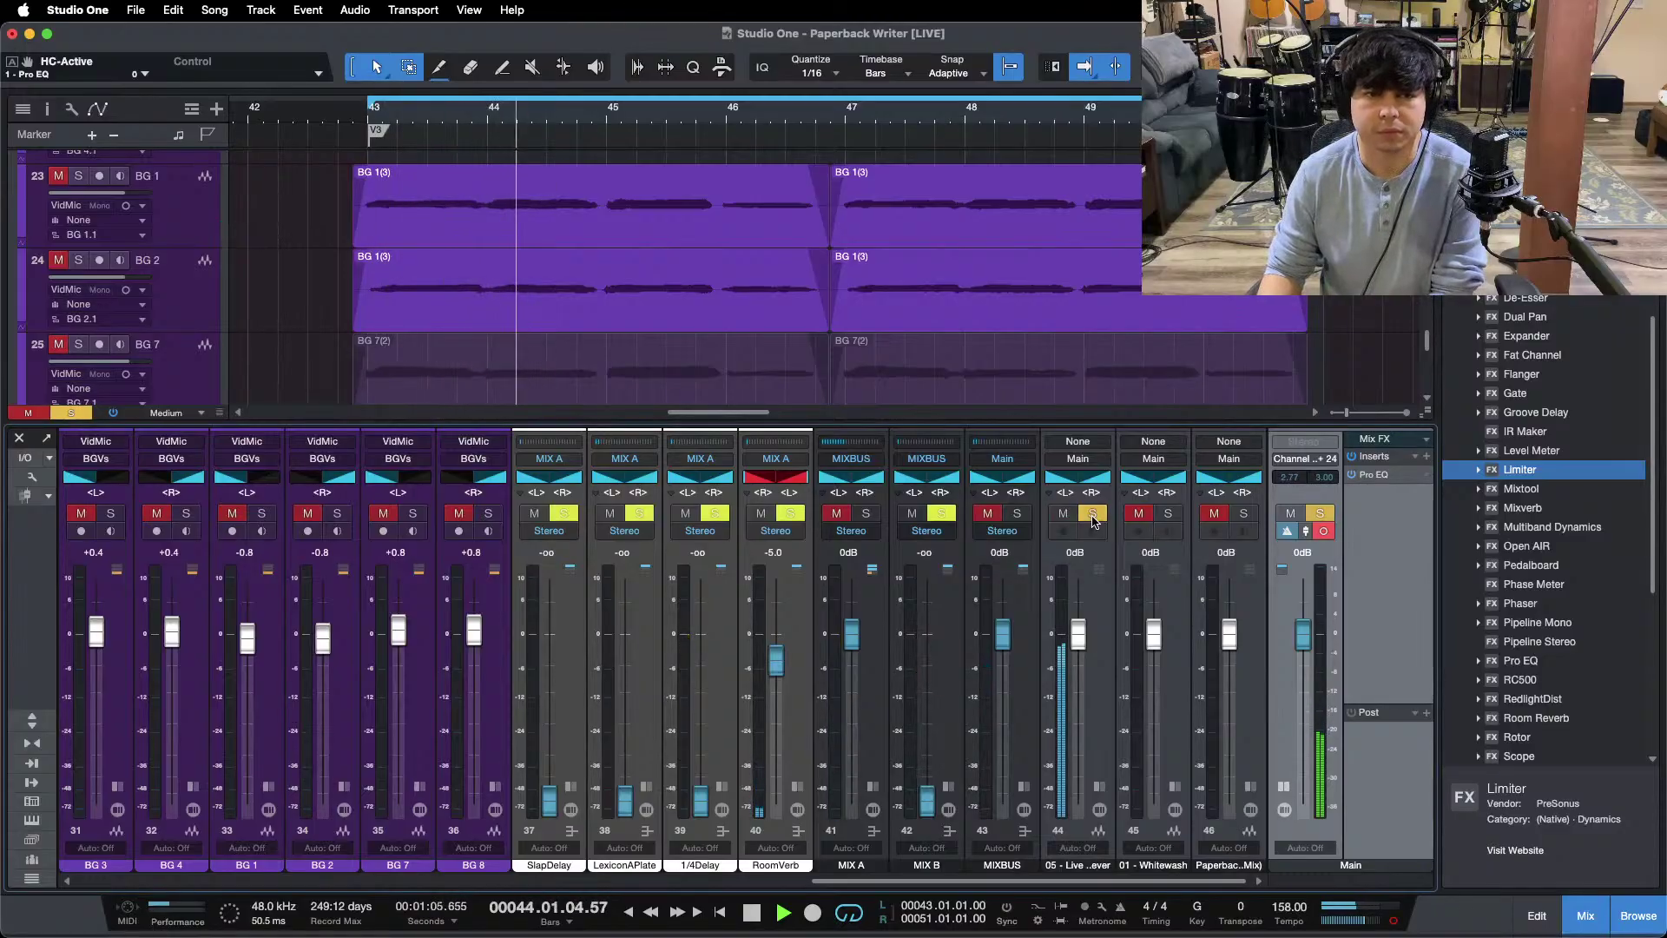
Step: Alternate between the mix and the soloed 05 - Live reference to compare the level of their highs above the low cut
click(1092, 514)
key(space)
key(space)
click(1092, 514)
click(1093, 515)
click(1092, 514)
click(1092, 514)
key(space)
key(space)
click(1092, 514)
click(1093, 515)
Step: Boost the HF band gain in the LdVox channel's Pro EQ to 8.16 dB, close it and return to the reference channels
drag(925, 879, 653, 879)
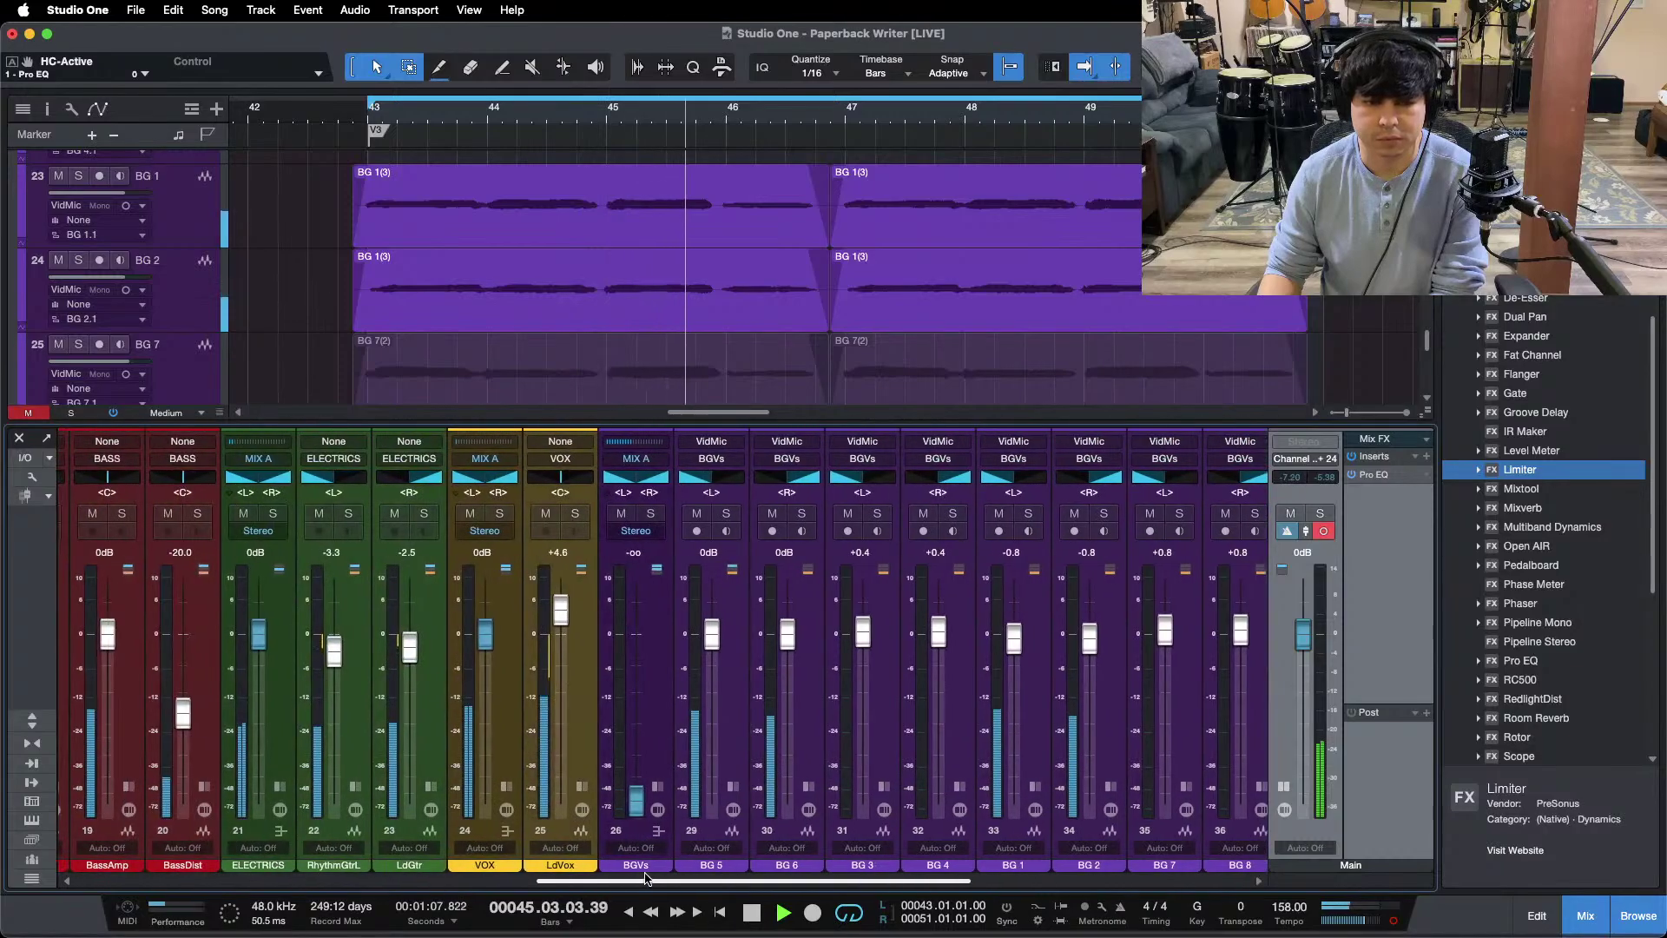
click(582, 808)
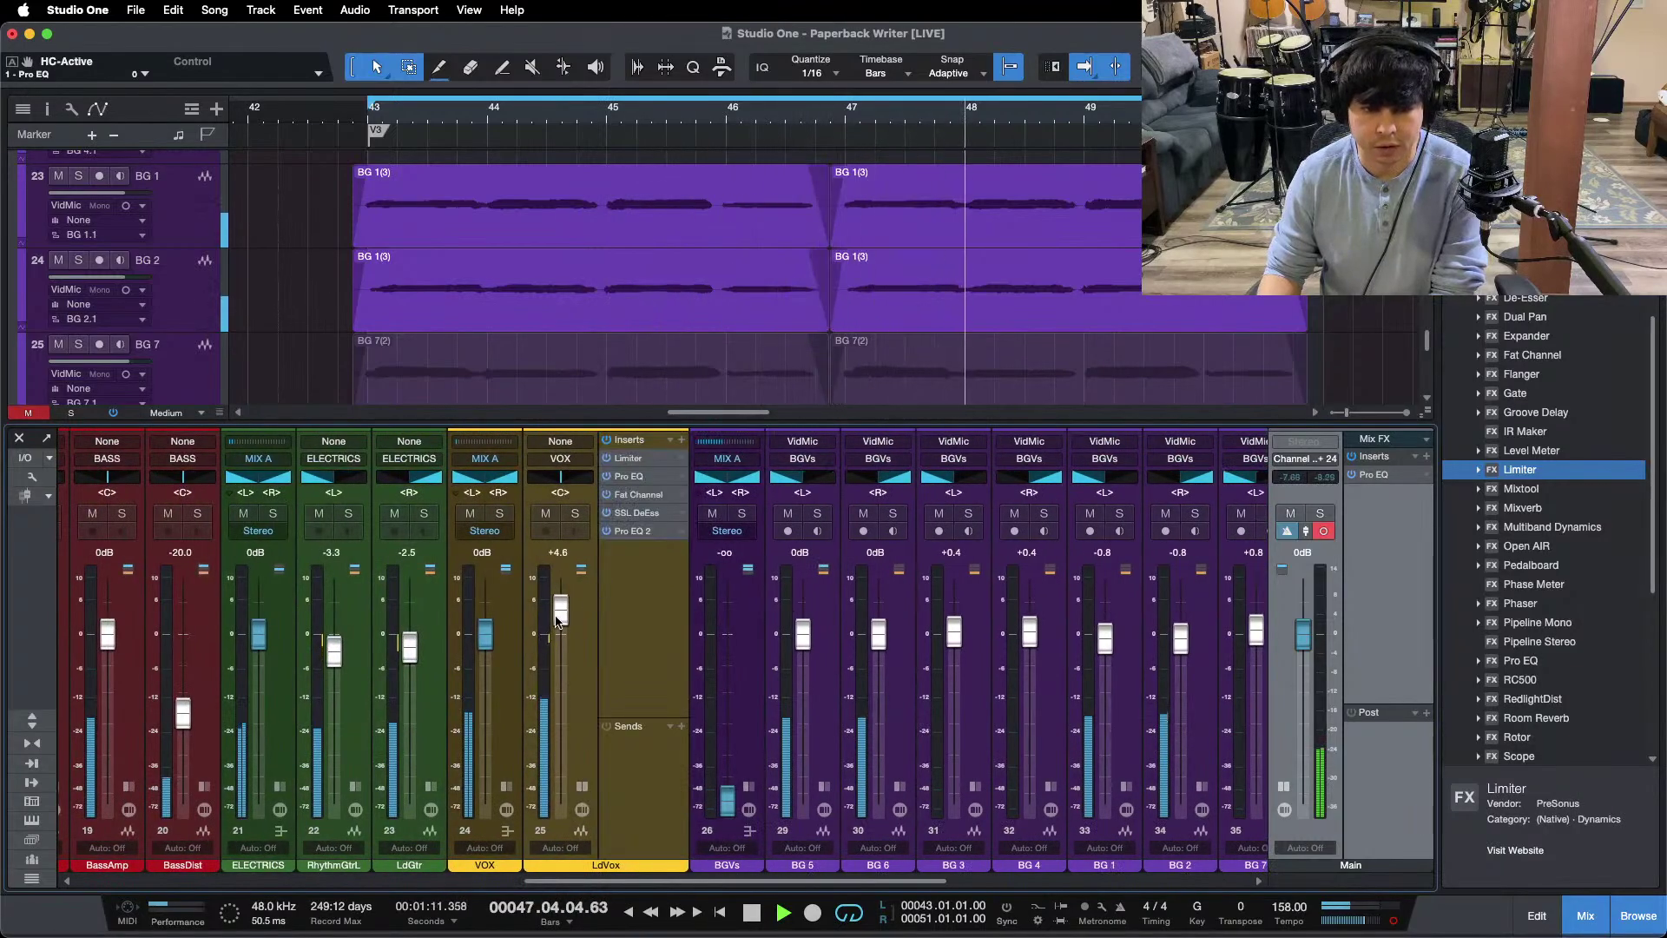
click(628, 476)
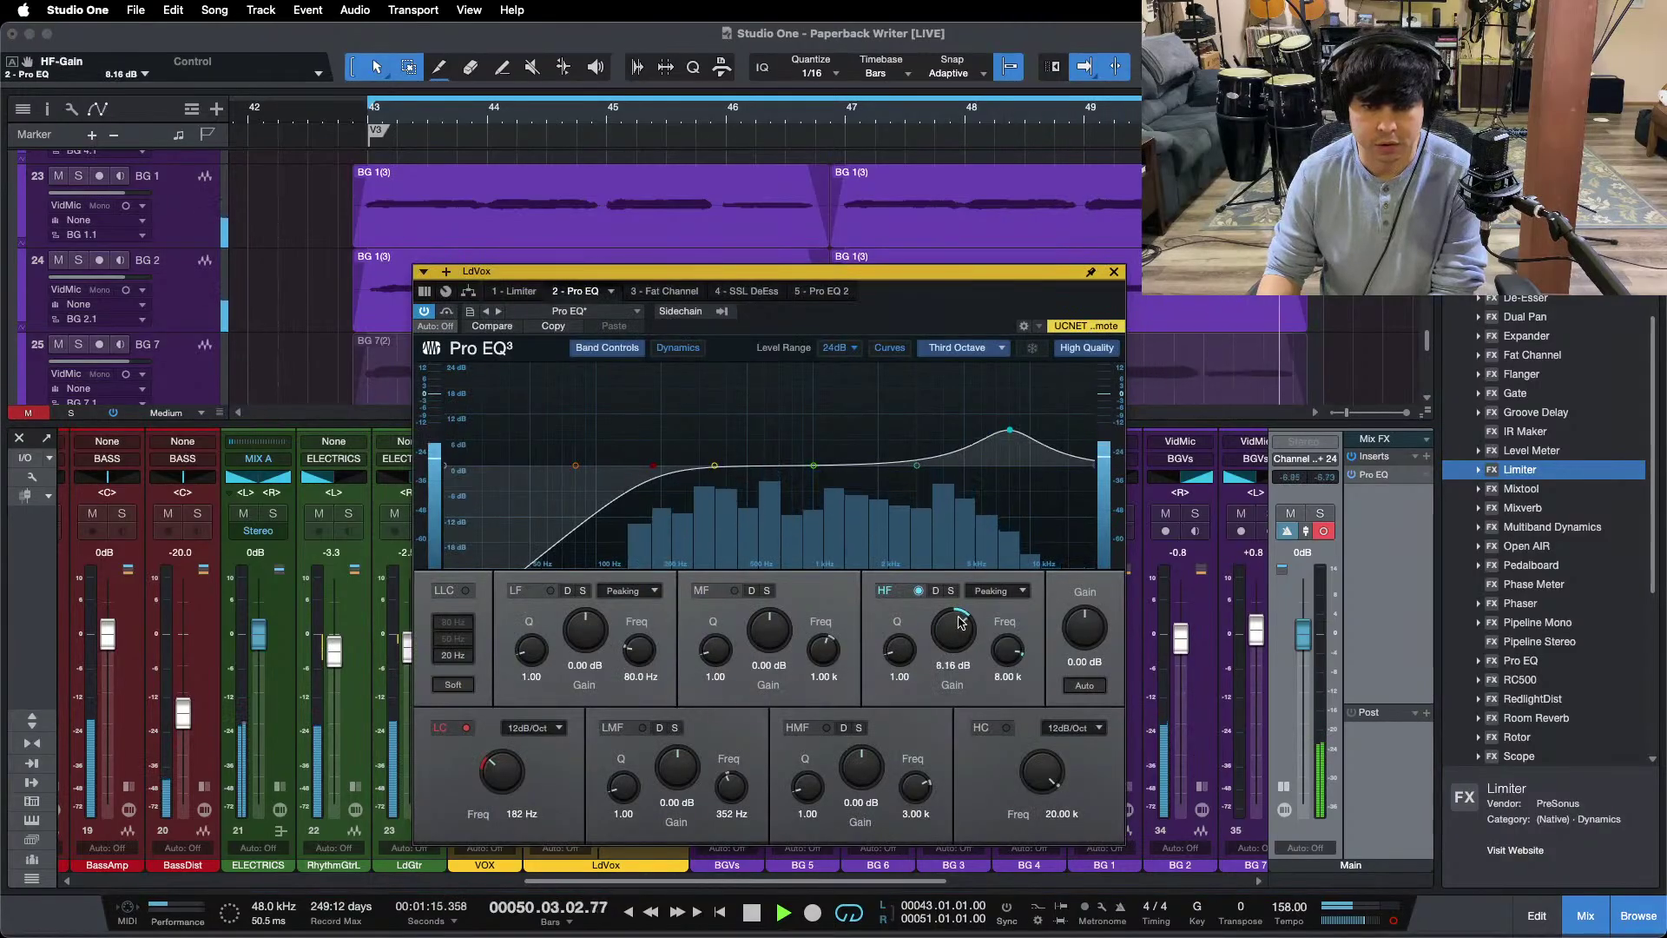
key(super+w)
drag(767, 884, 1066, 885)
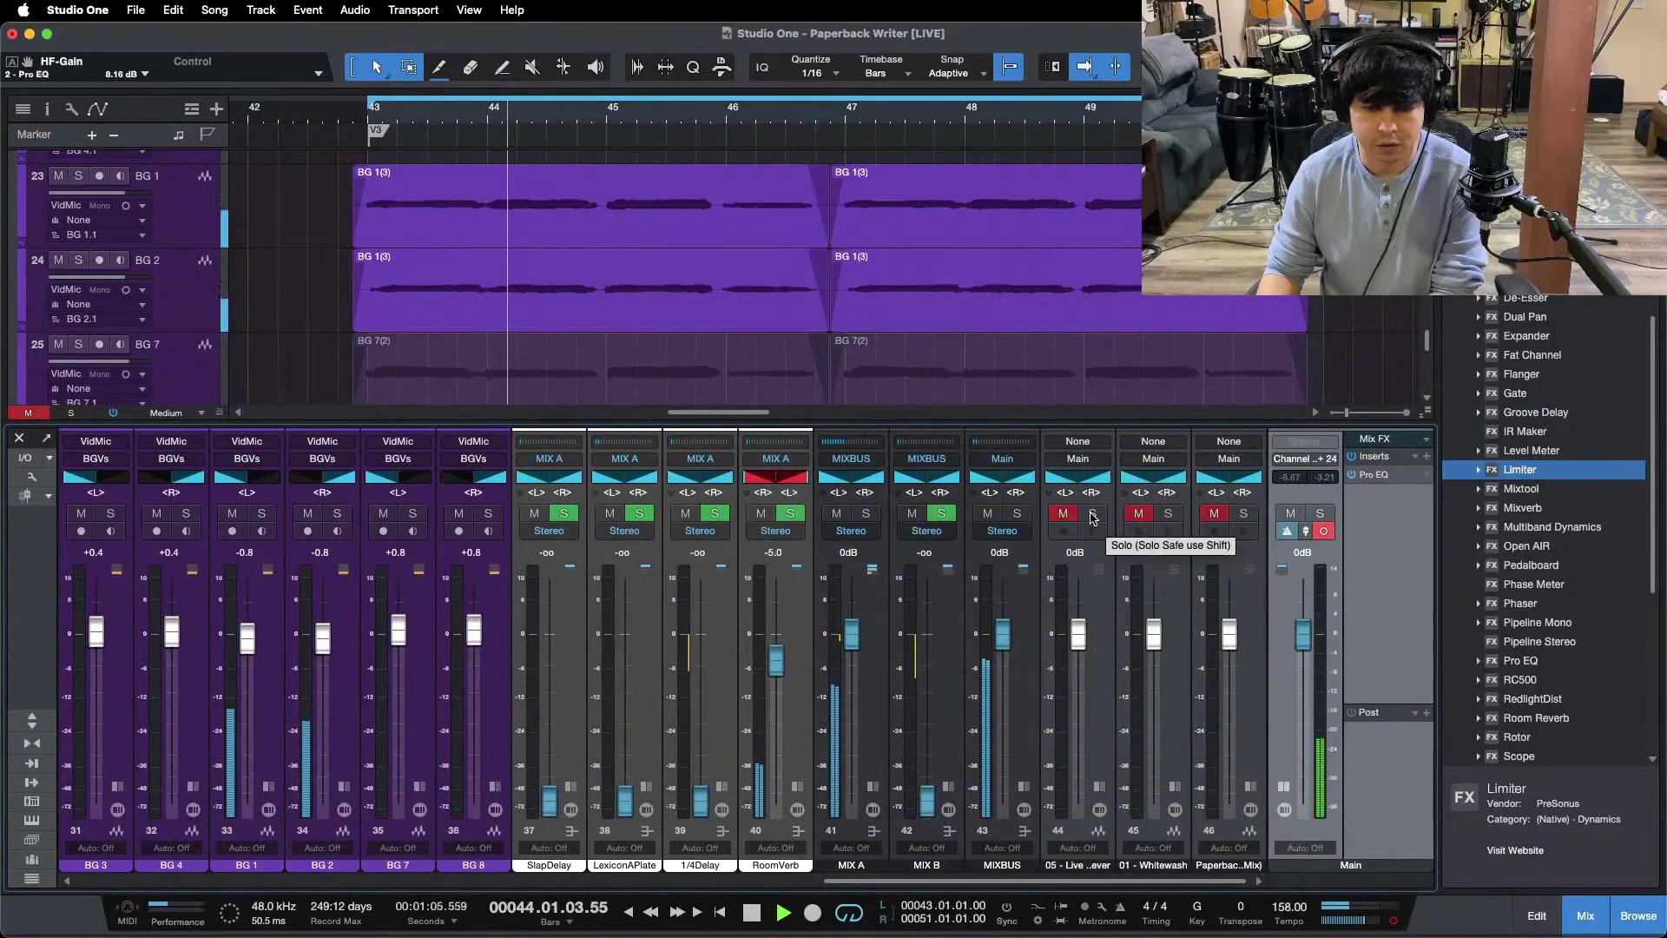
Step: Alternate between the mix and the soloed 01 - Whitewash reference to compare their filtered highs above the low cut
drag(960, 883, 704, 890)
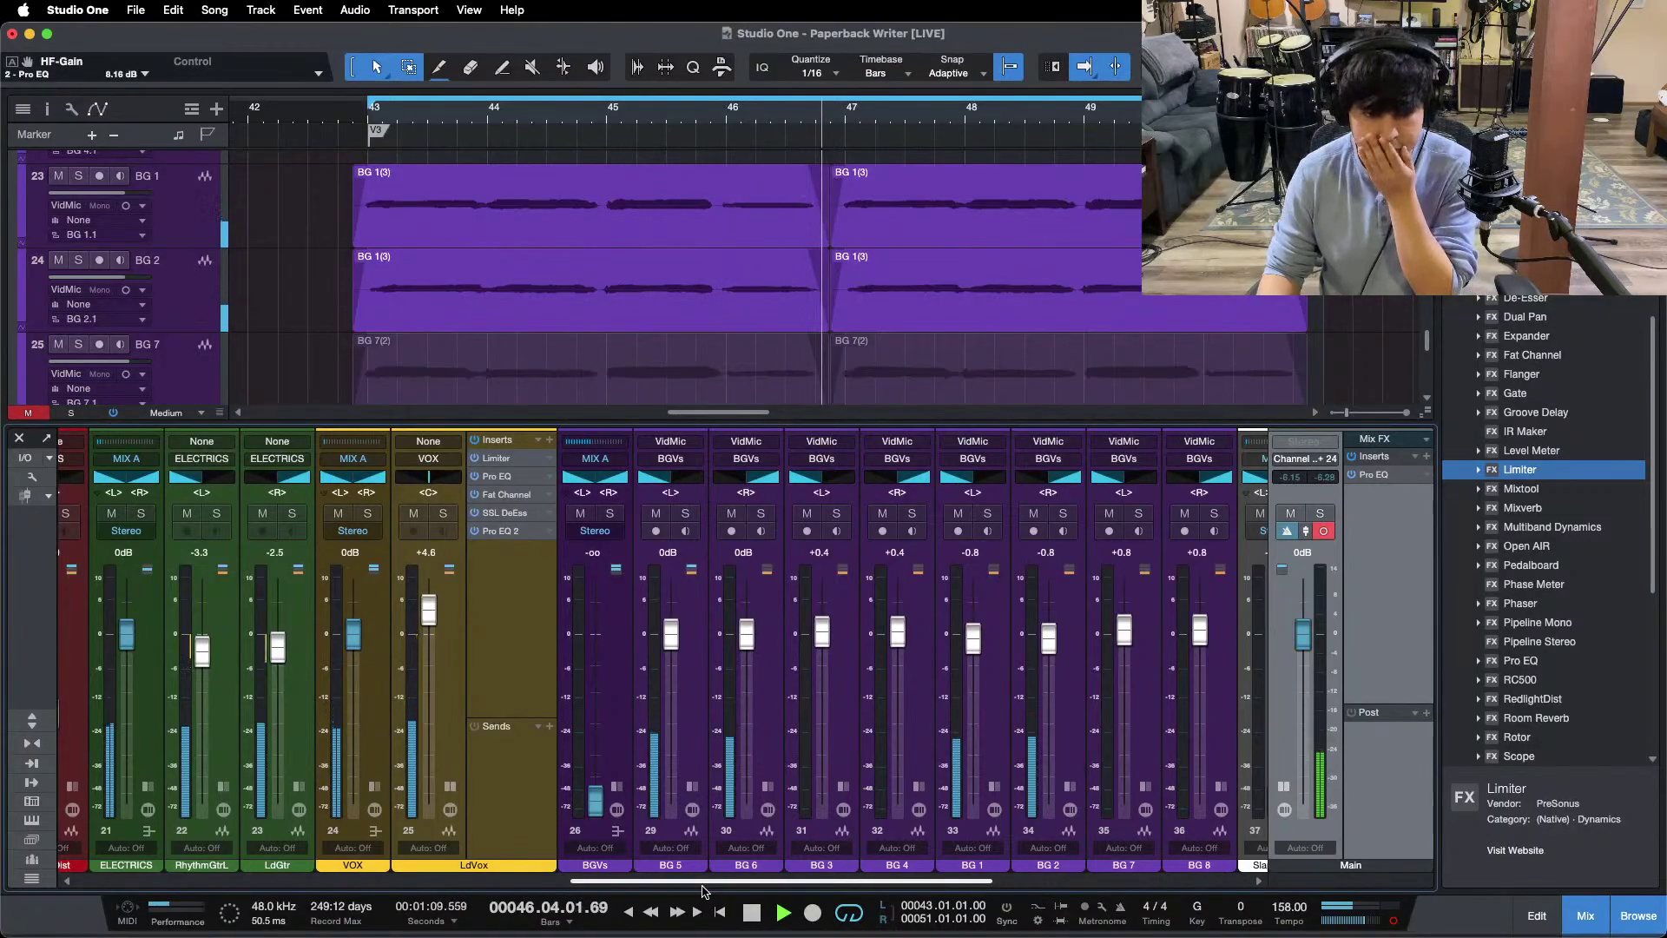
drag(703, 890, 957, 890)
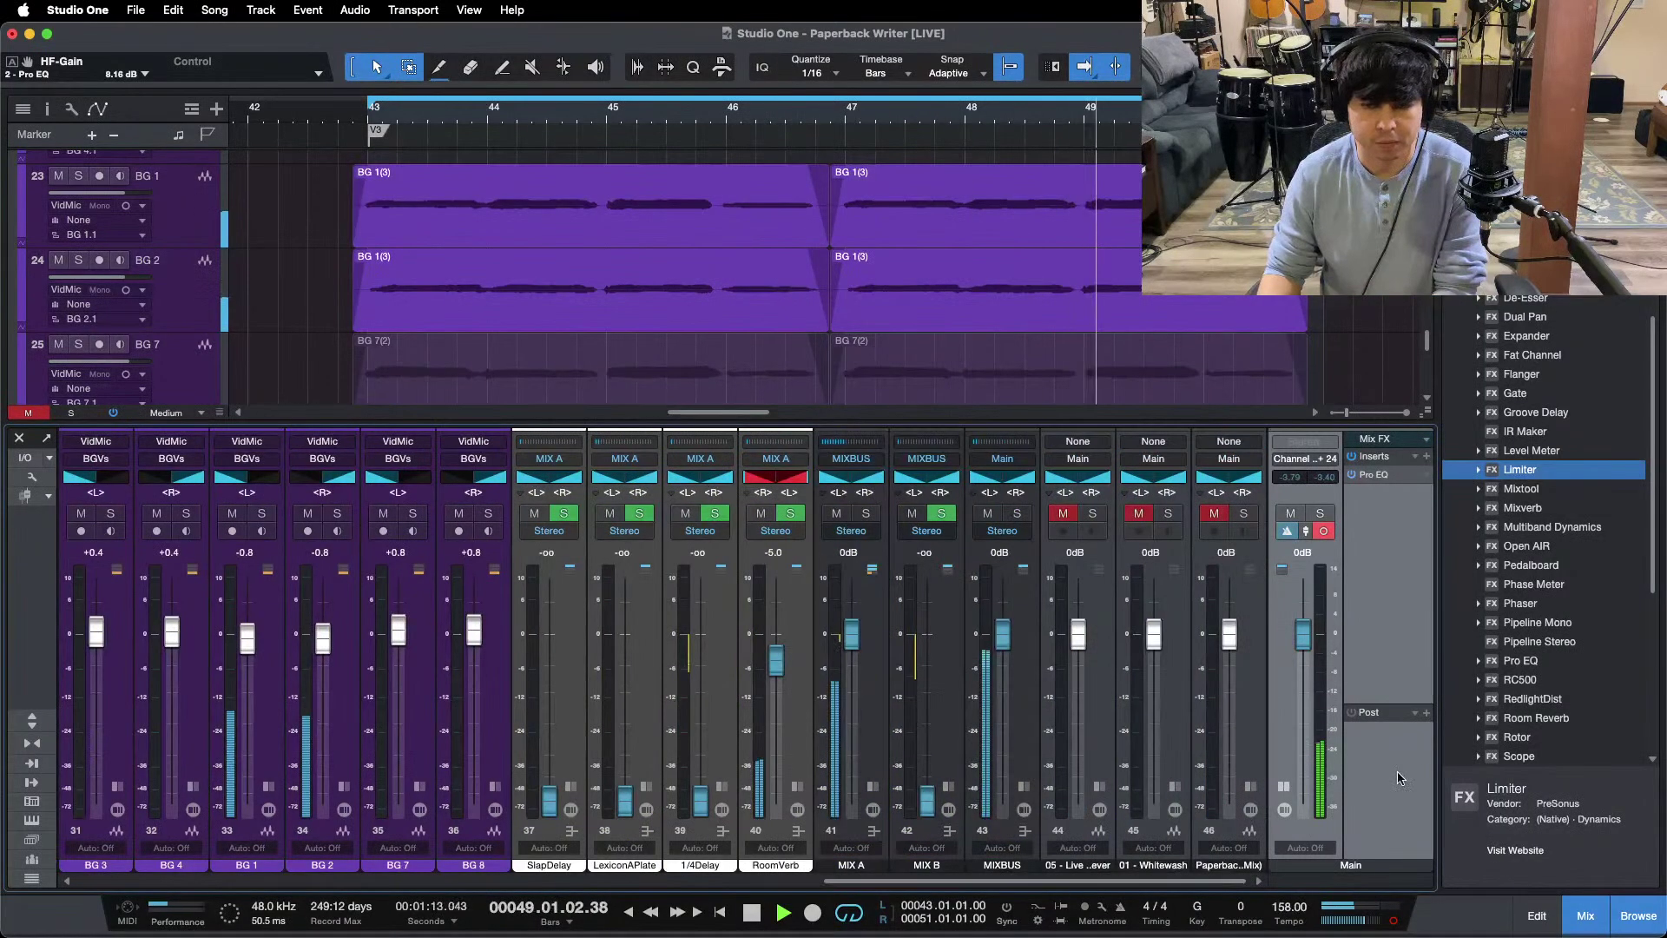
click(1169, 513)
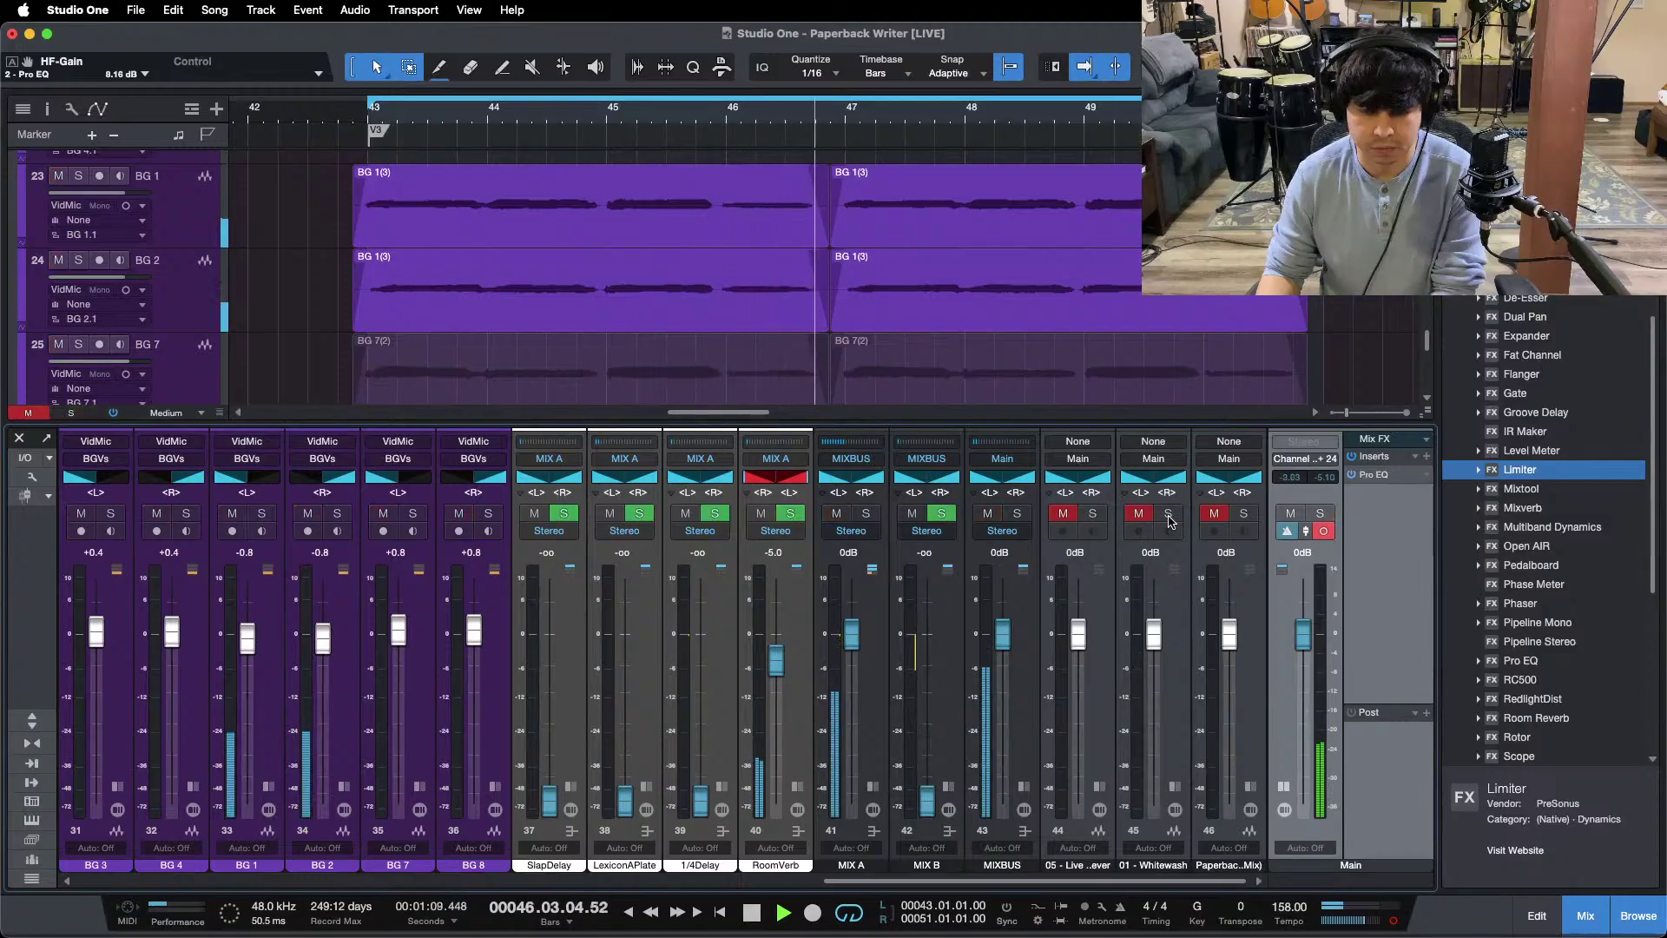
click(1169, 517)
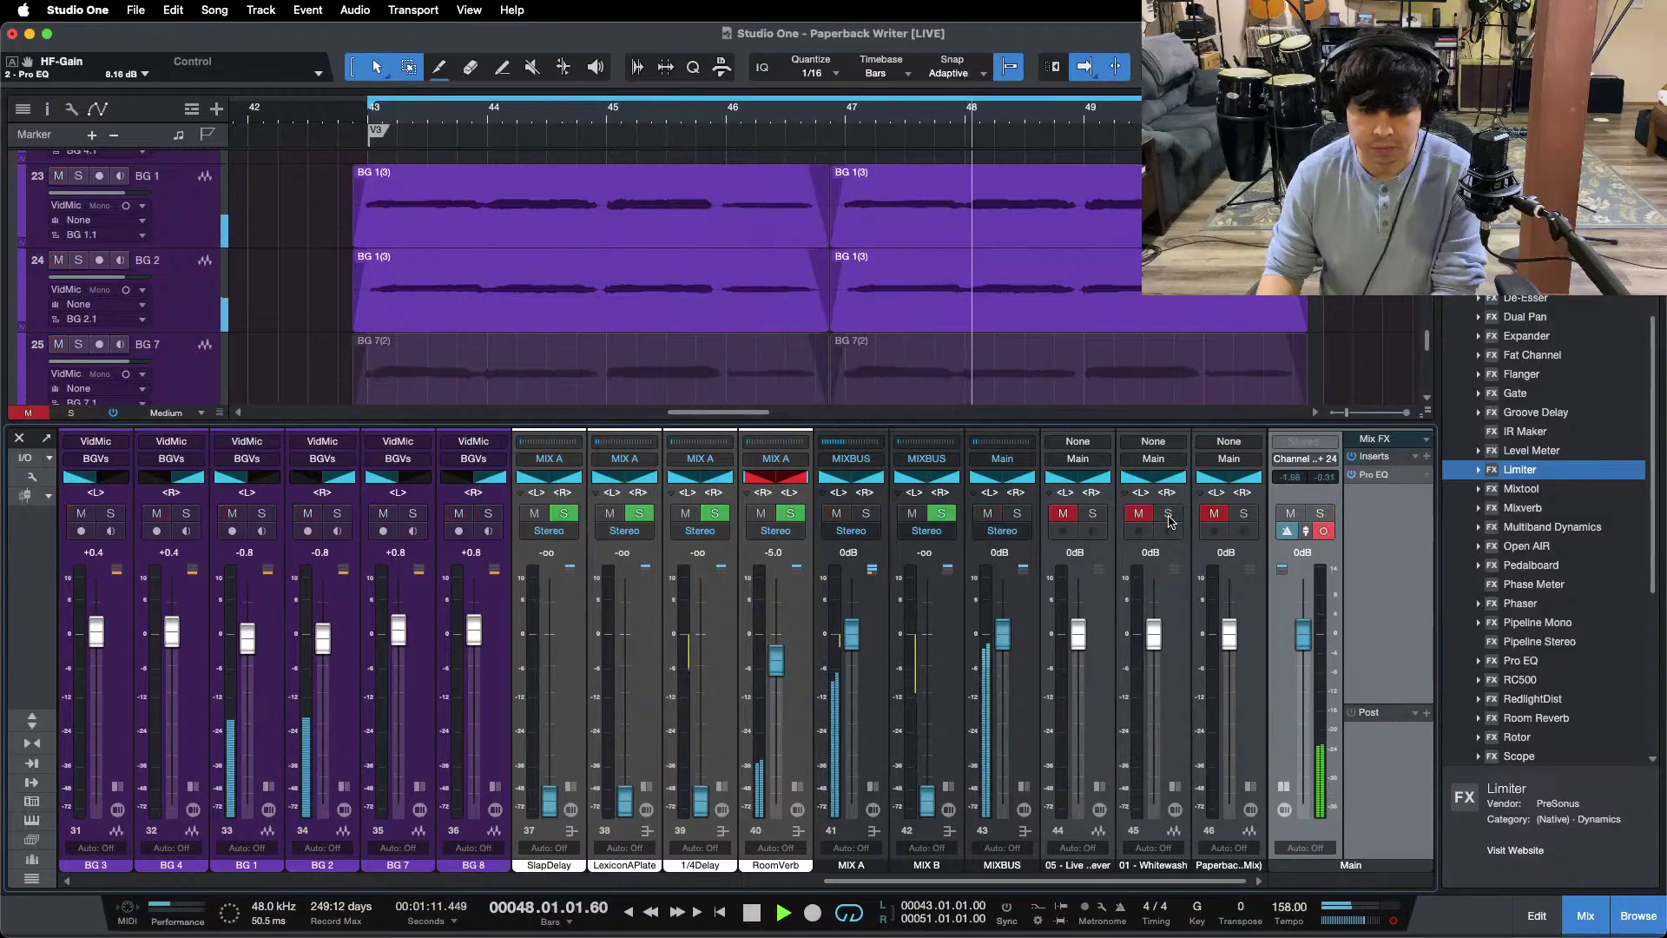
click(1169, 516)
click(1169, 516)
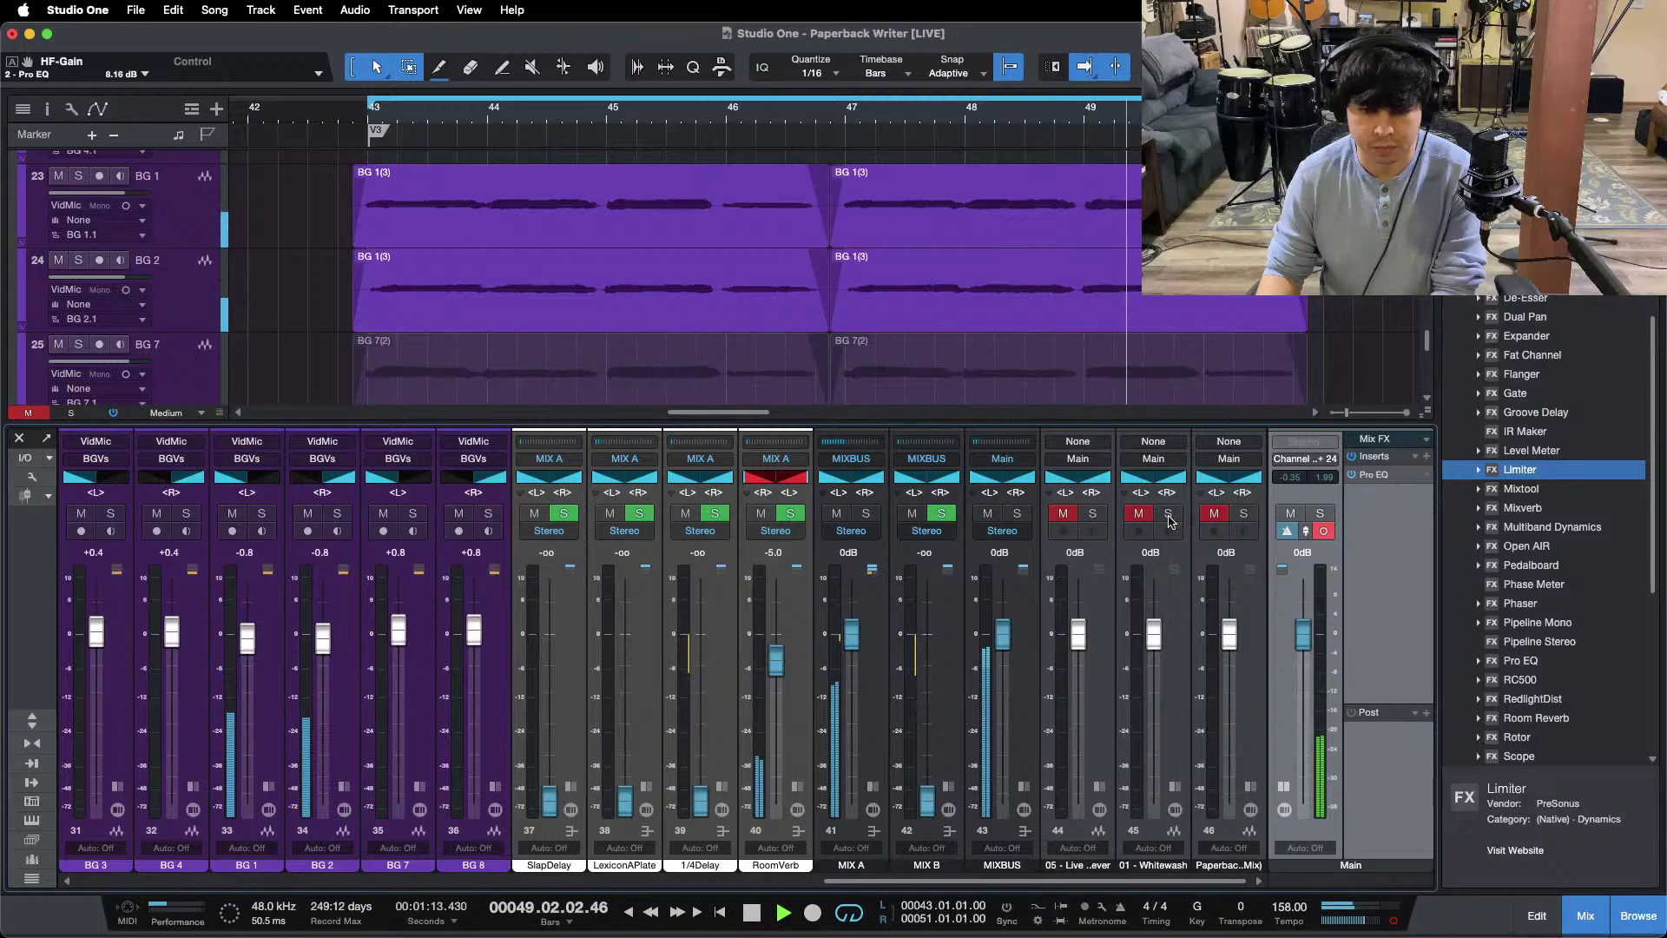
click(1169, 516)
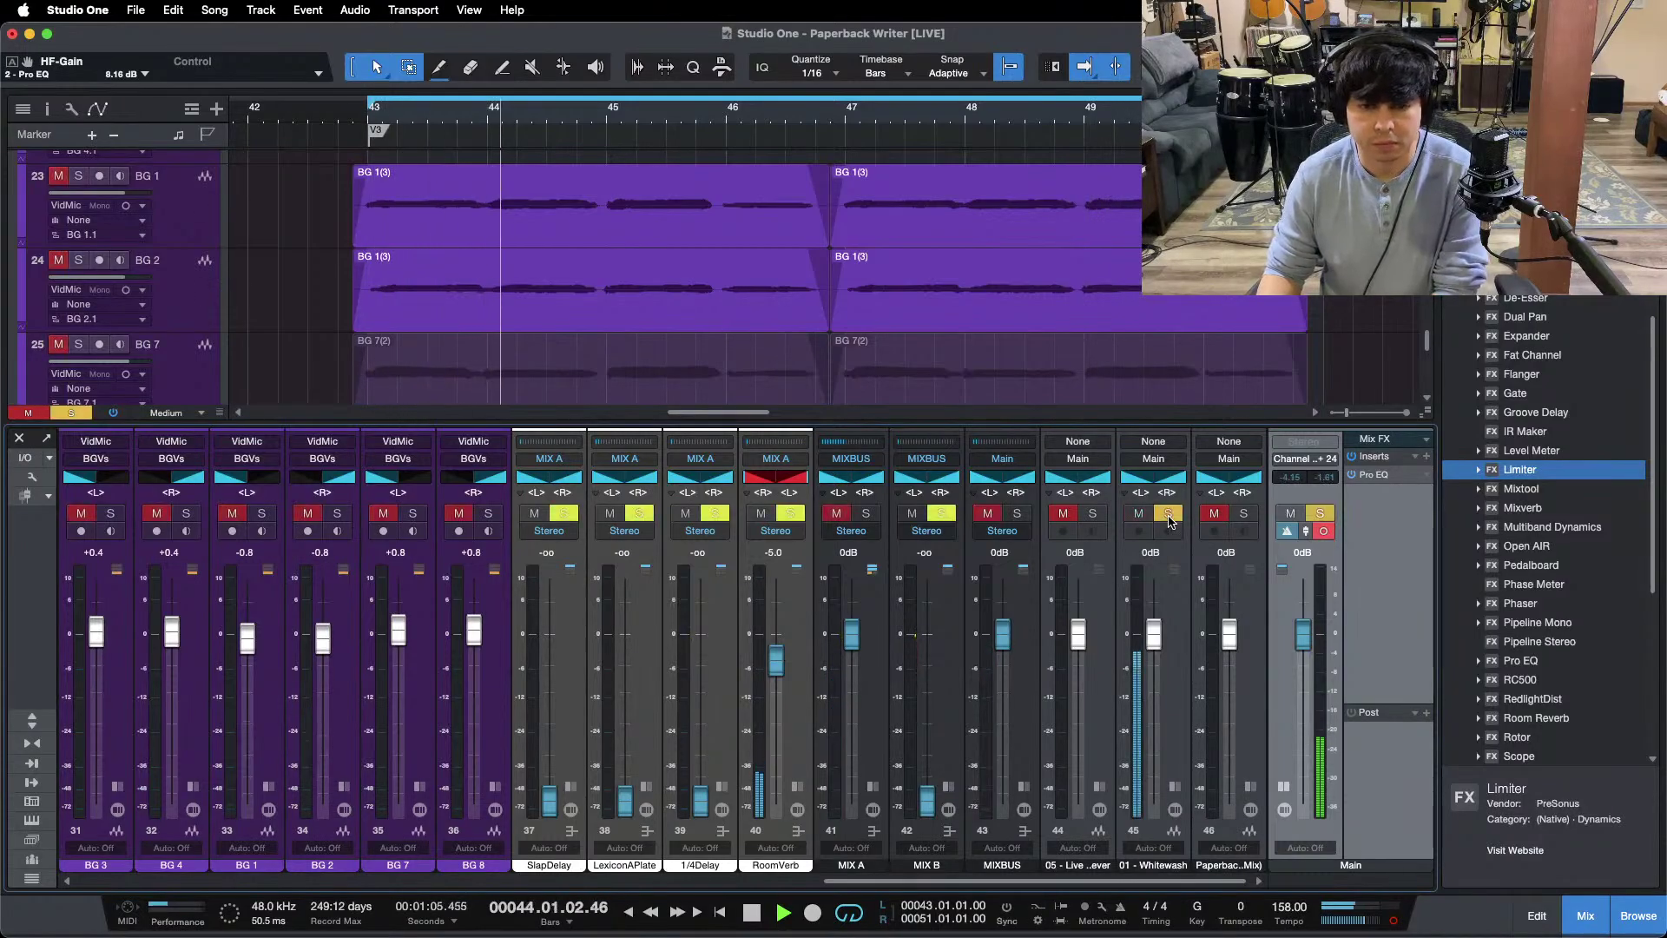
click(1168, 516)
click(1169, 516)
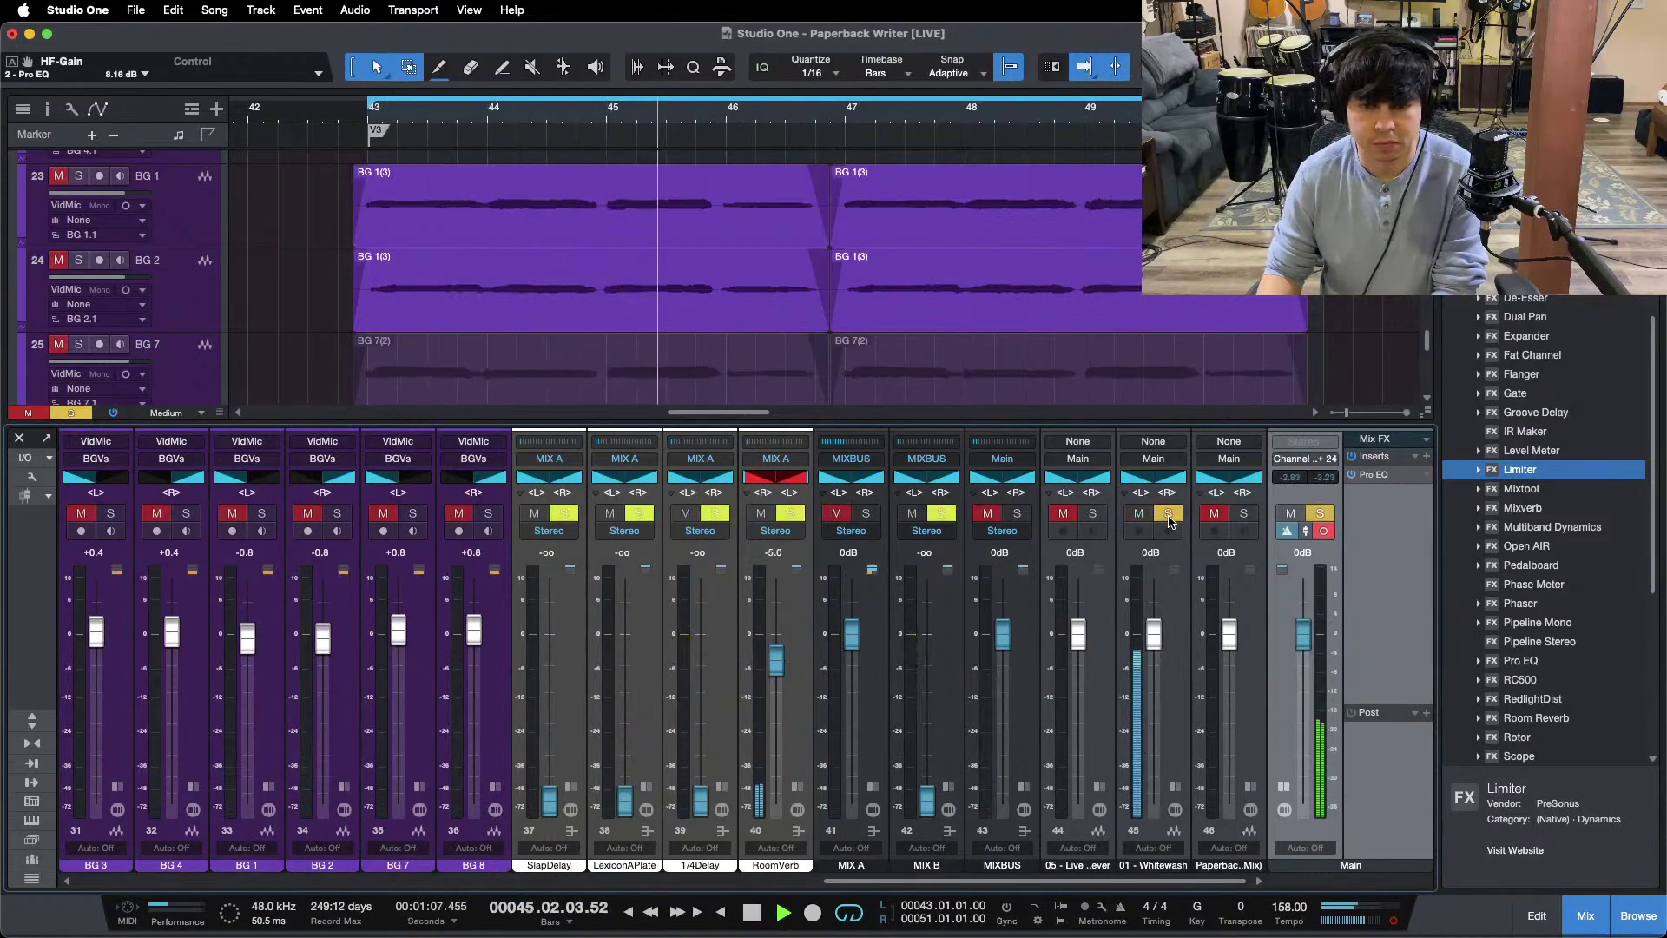
click(1169, 515)
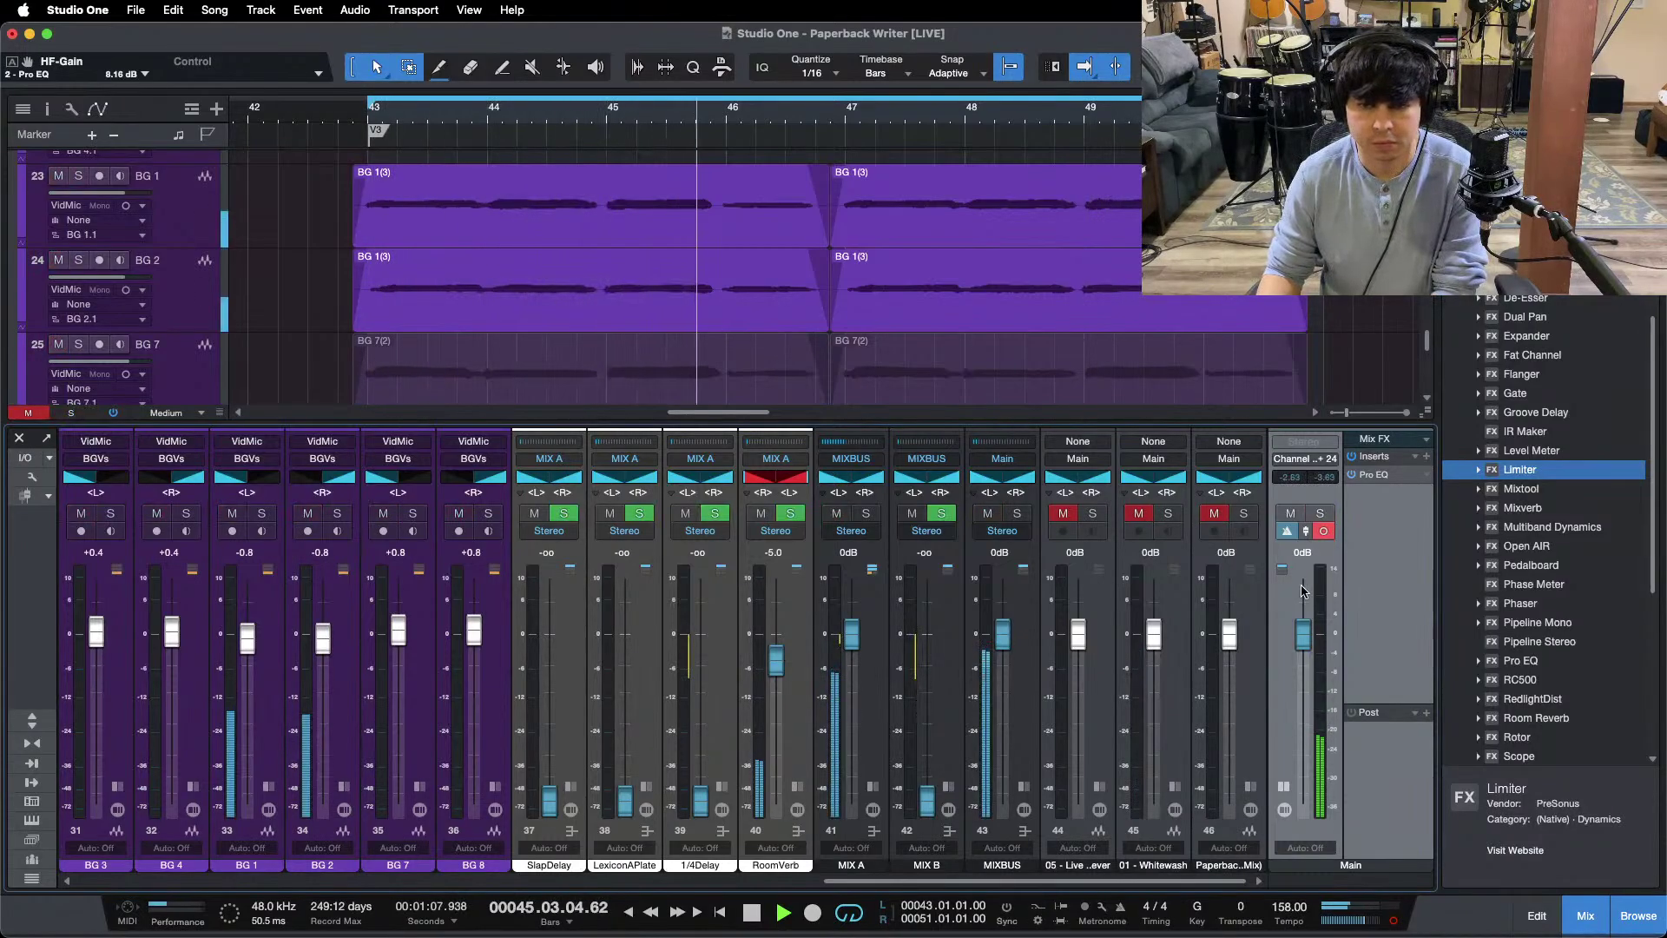
Step: Open the Main output's Pro EQ and briefly switch the output to stereo to compare the mix's highs with the soloed 05 - Live reference
click(1379, 474)
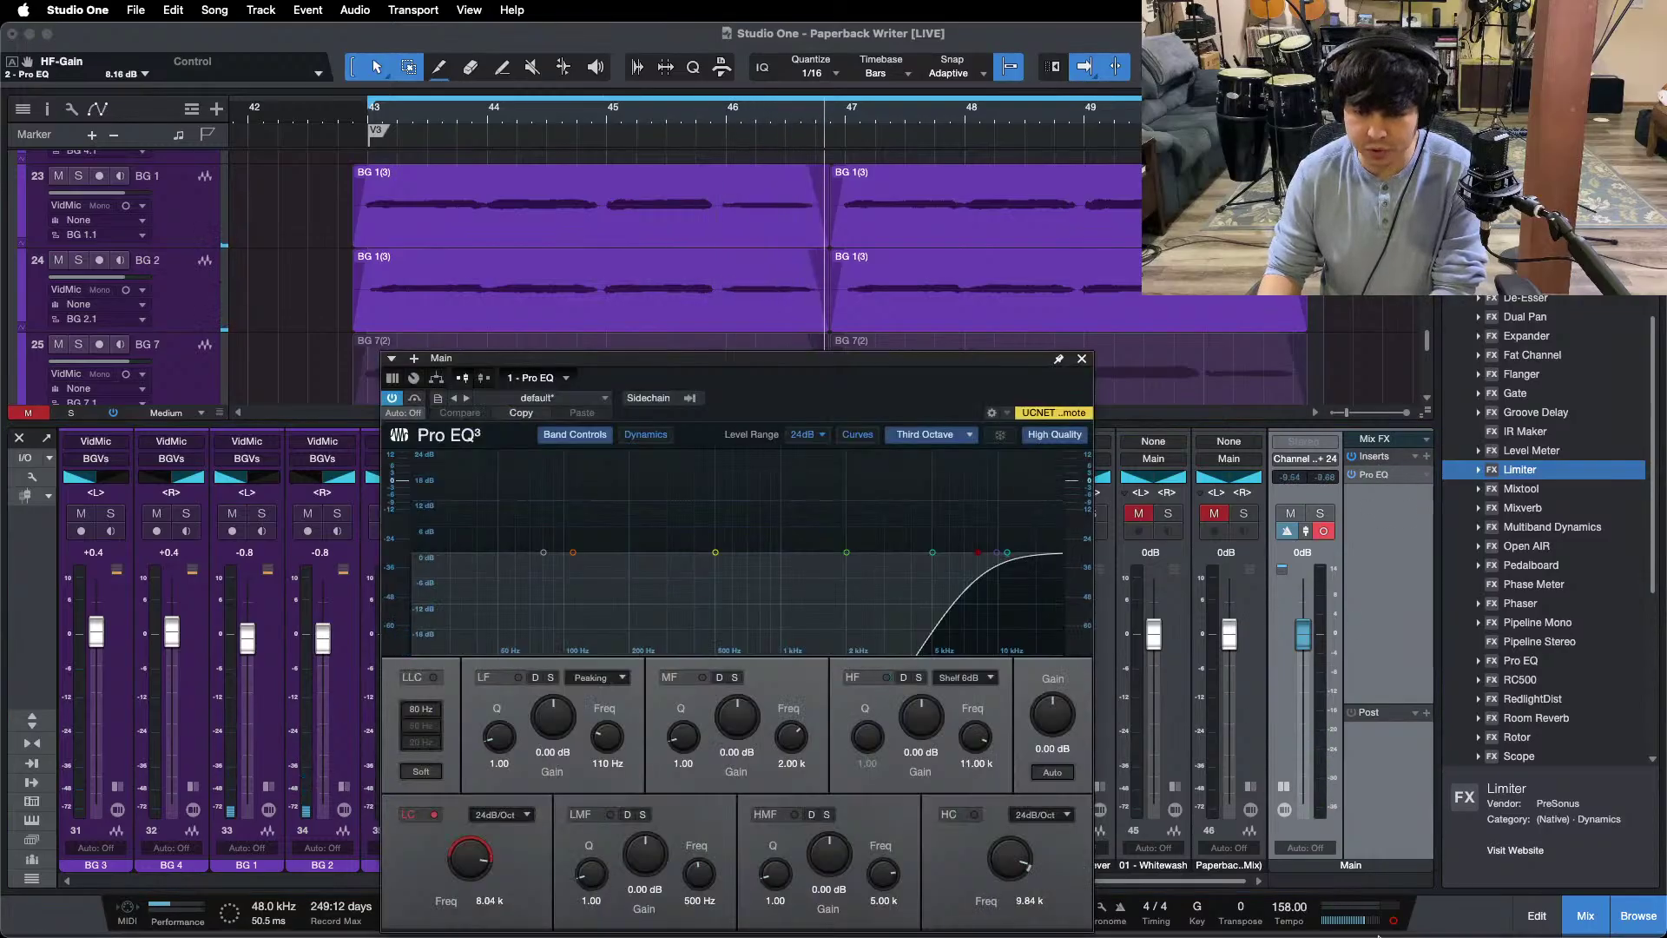
key(space)
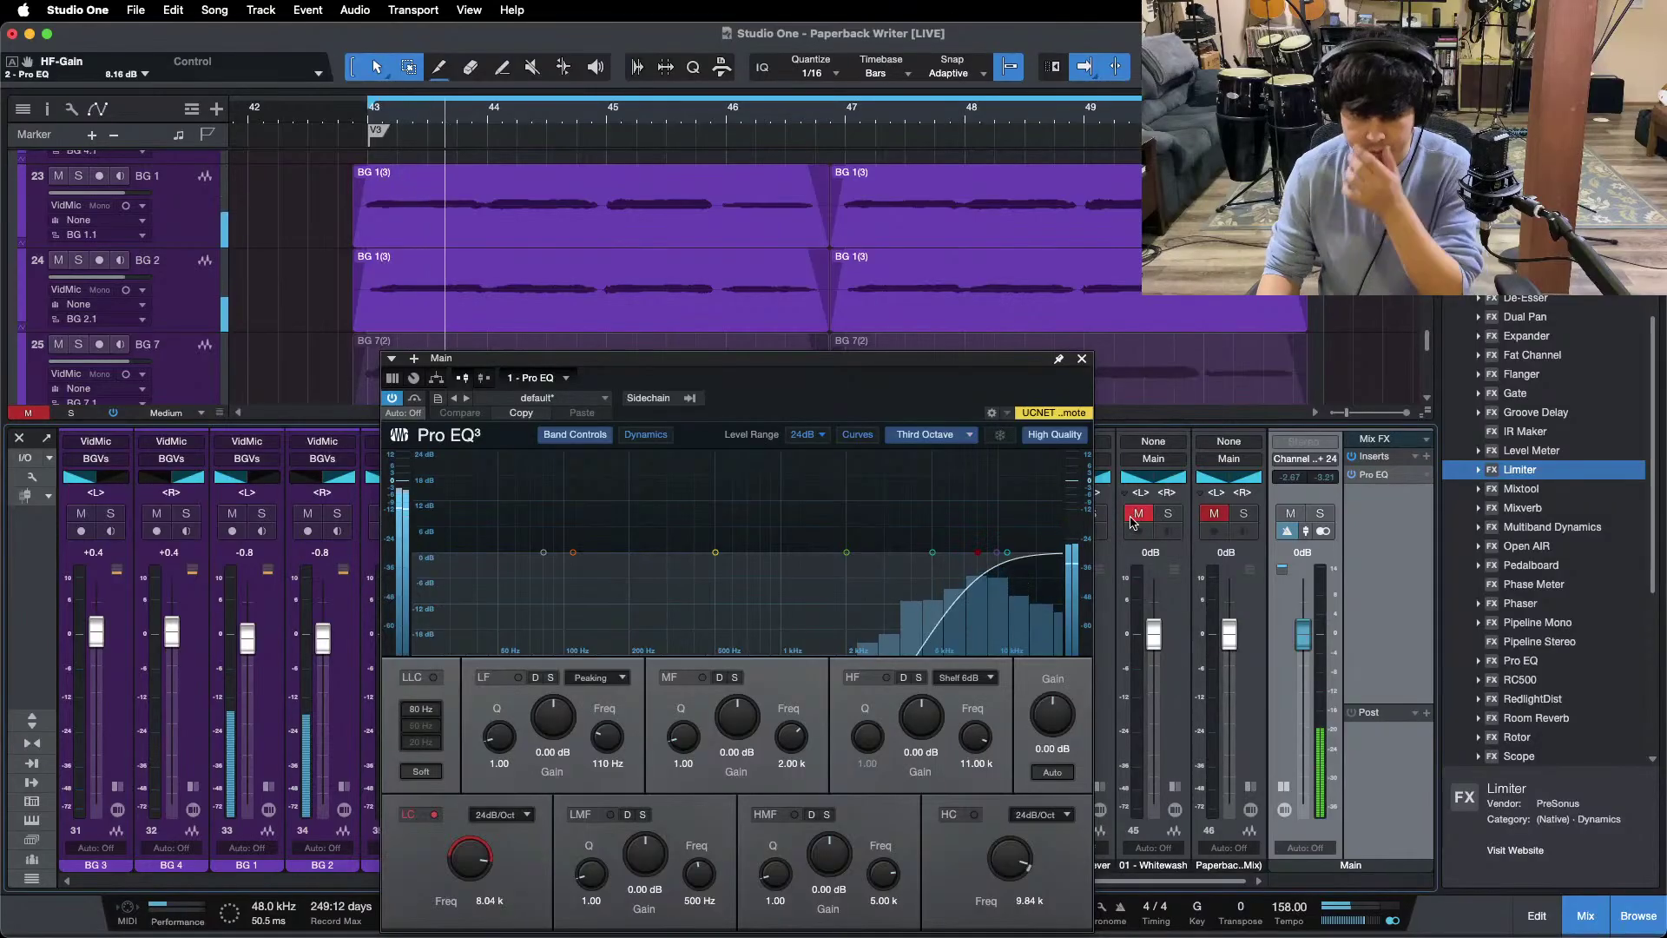
click(1104, 515)
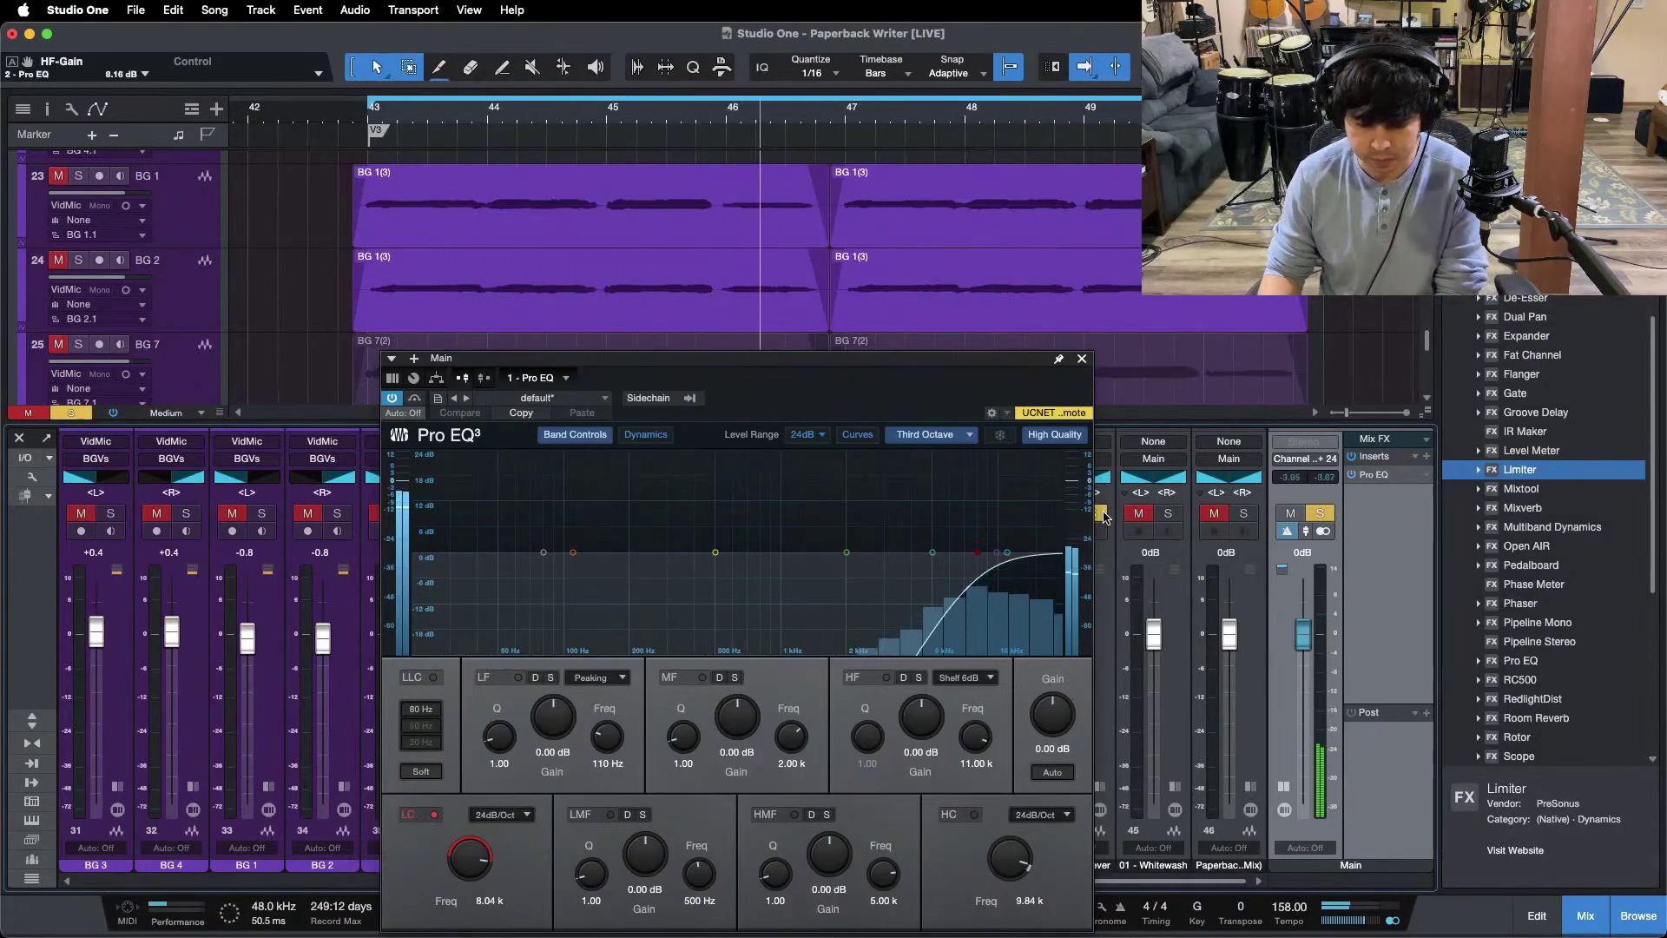
click(1104, 515)
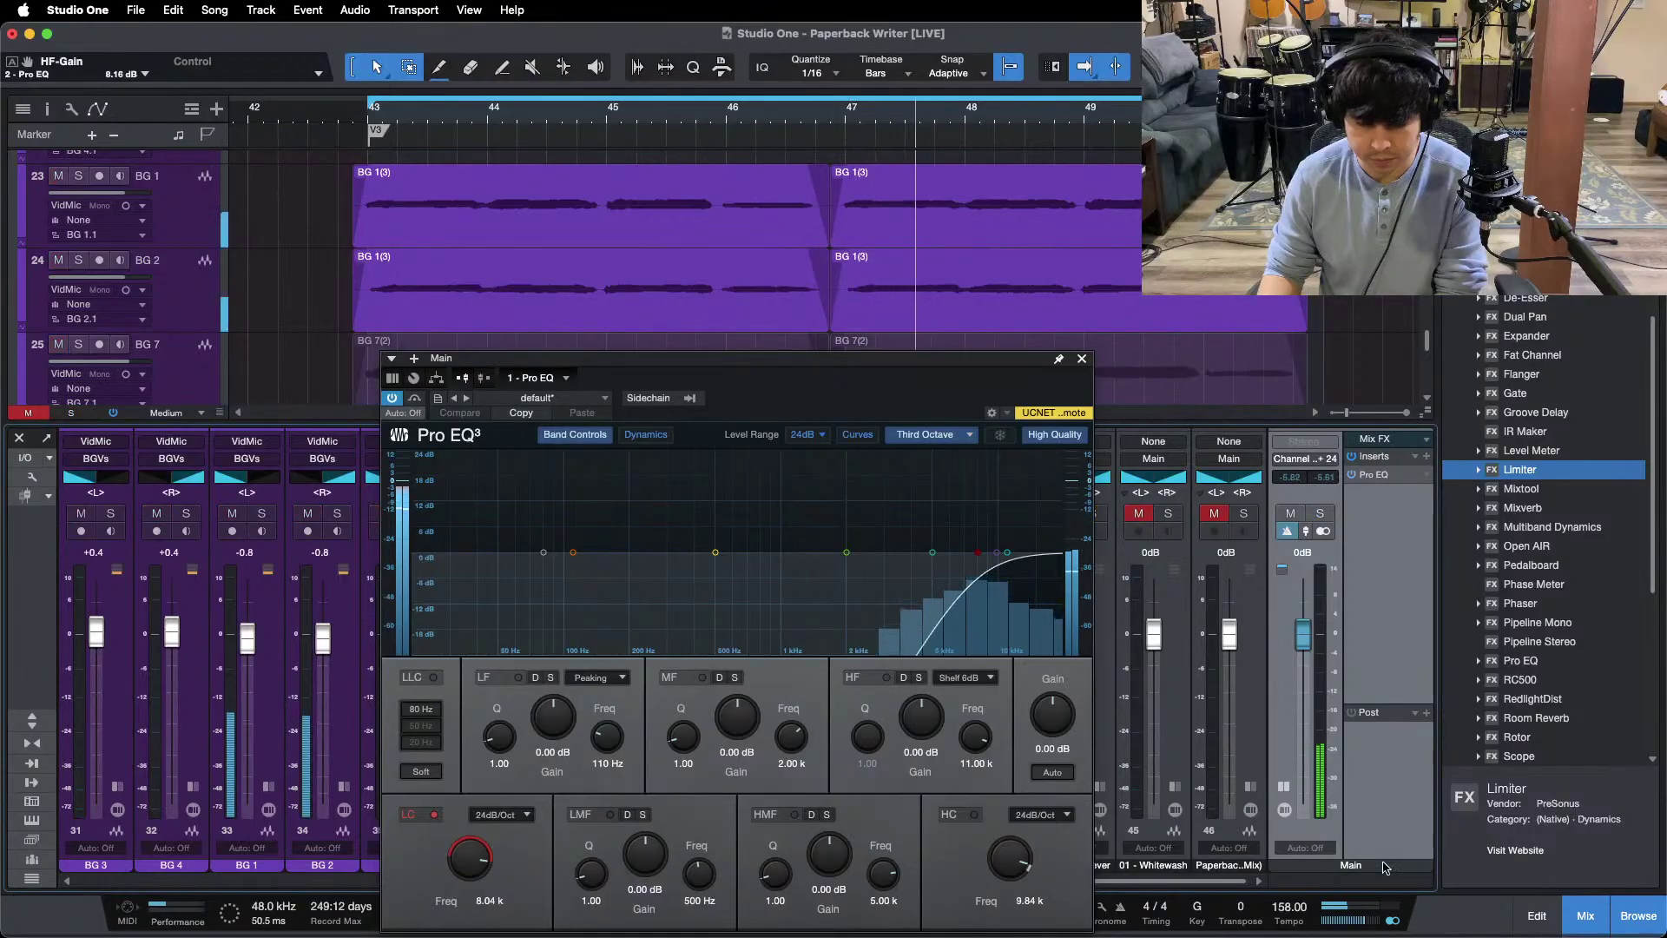
click(1395, 920)
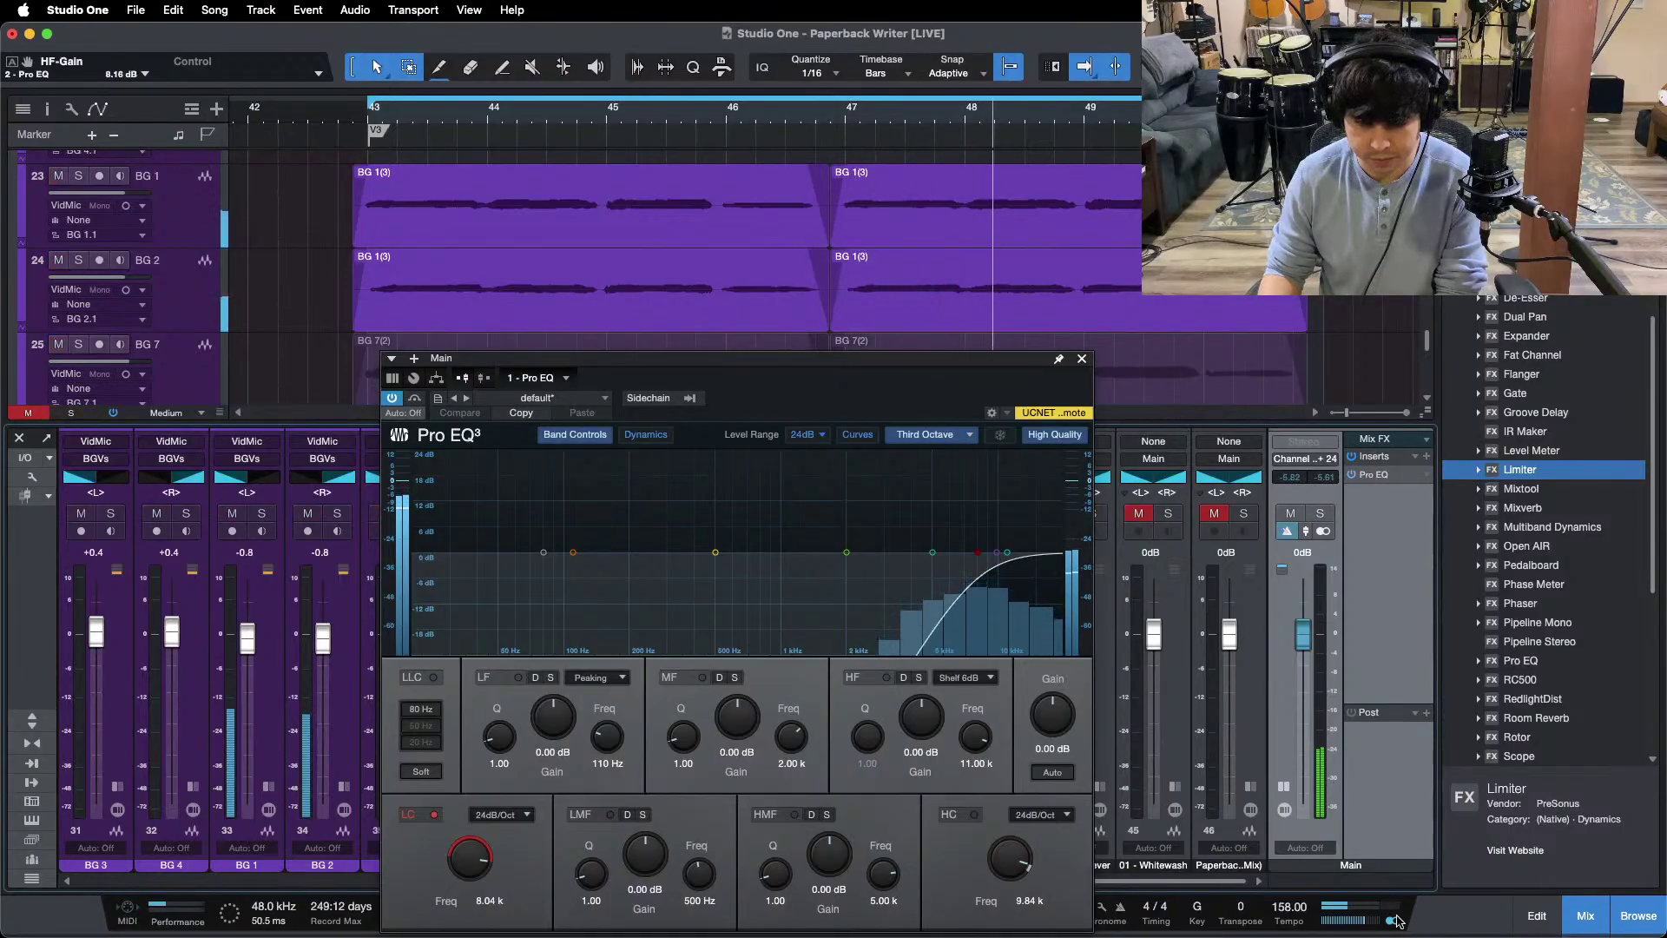
Step: In the Main output's Pro EQ, enable the high cut at 9.84 kHz and lower the low cut to 4.89 kHz
click(999, 553)
drag(1006, 553, 927, 569)
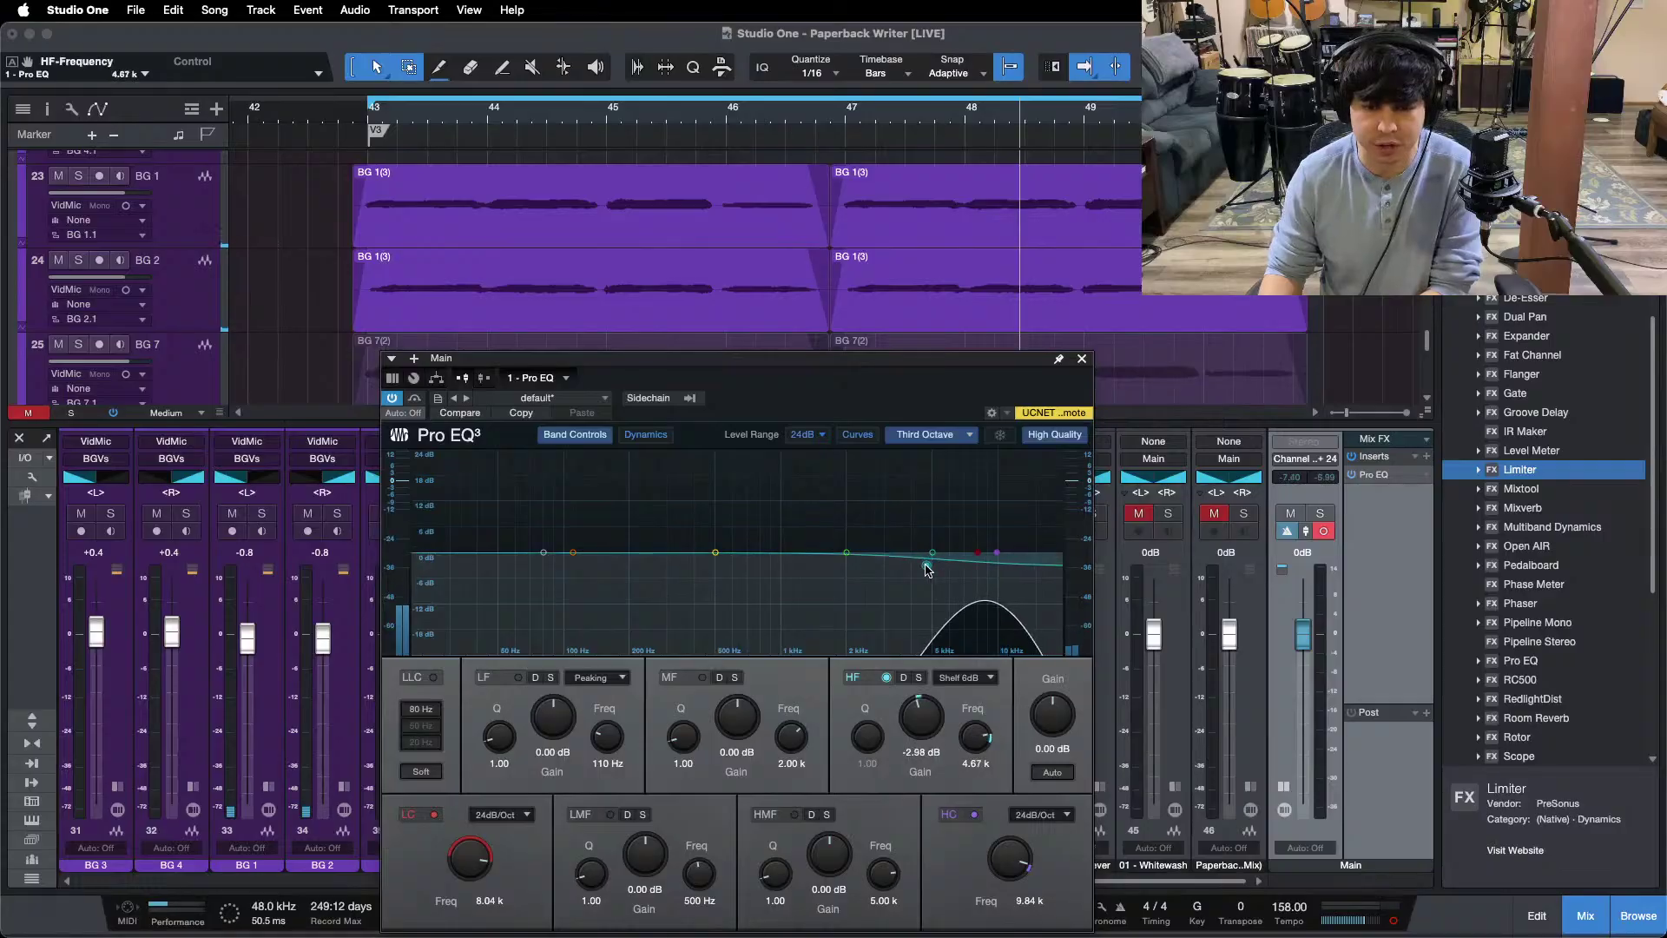
key(super+z)
key(super+z)
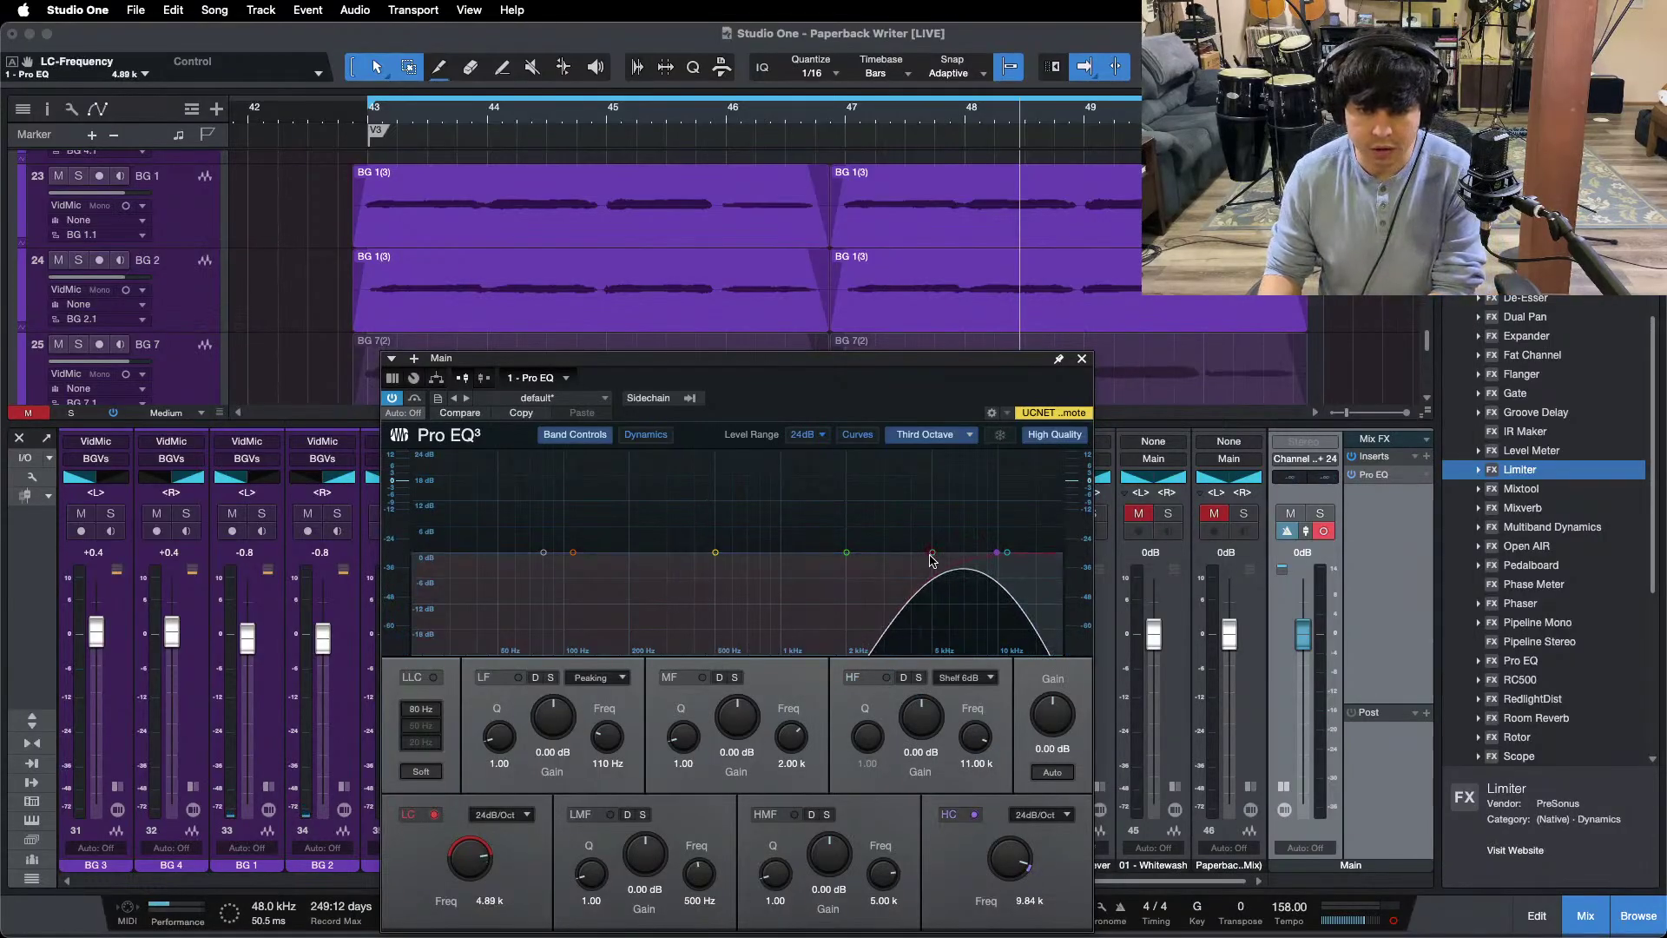
Step: Play the loop and briefly solo the 01 - Whitewash reference to compare its 4.89 to 9.84 kHz band with the mix
key(space)
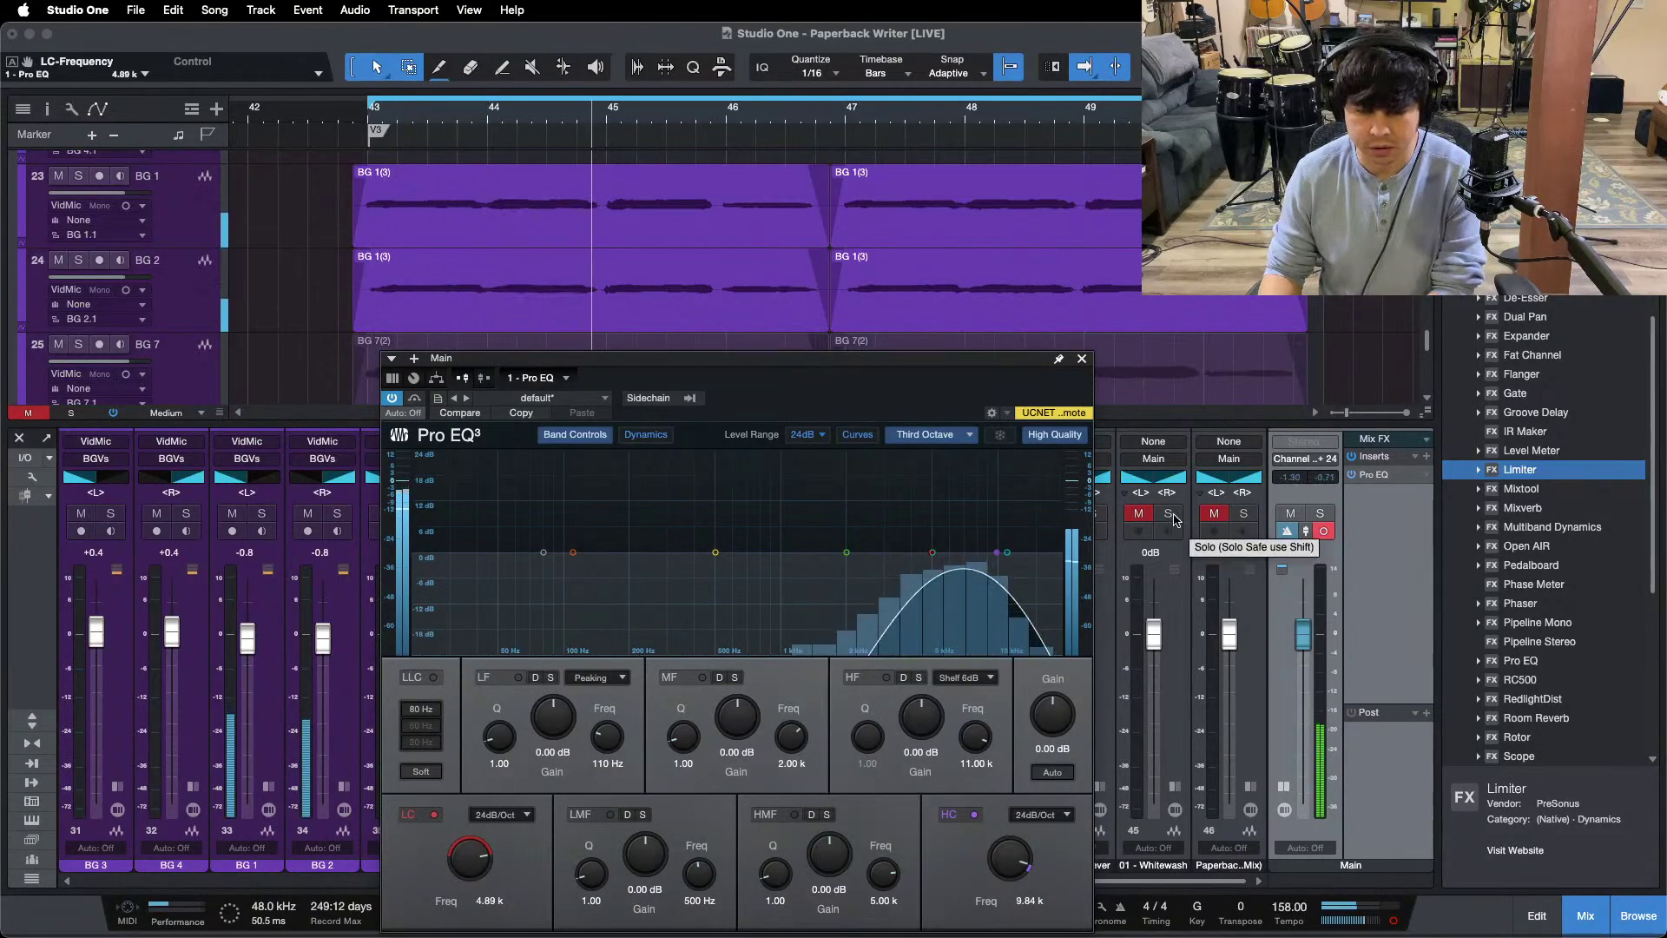
click(1170, 514)
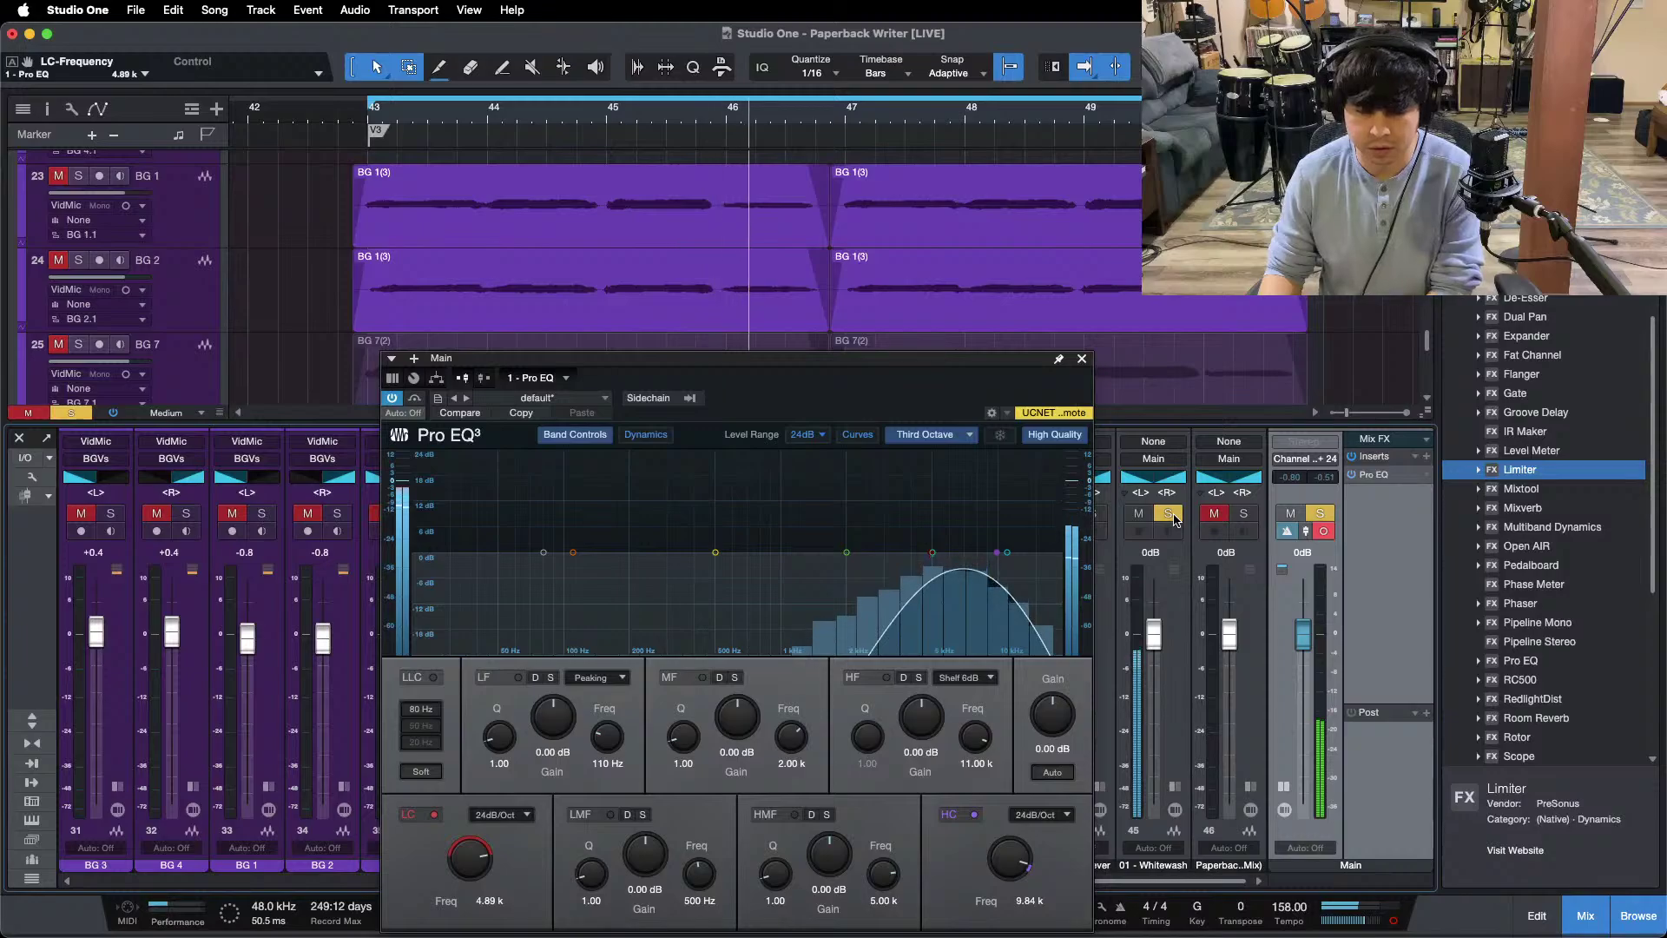
click(1173, 517)
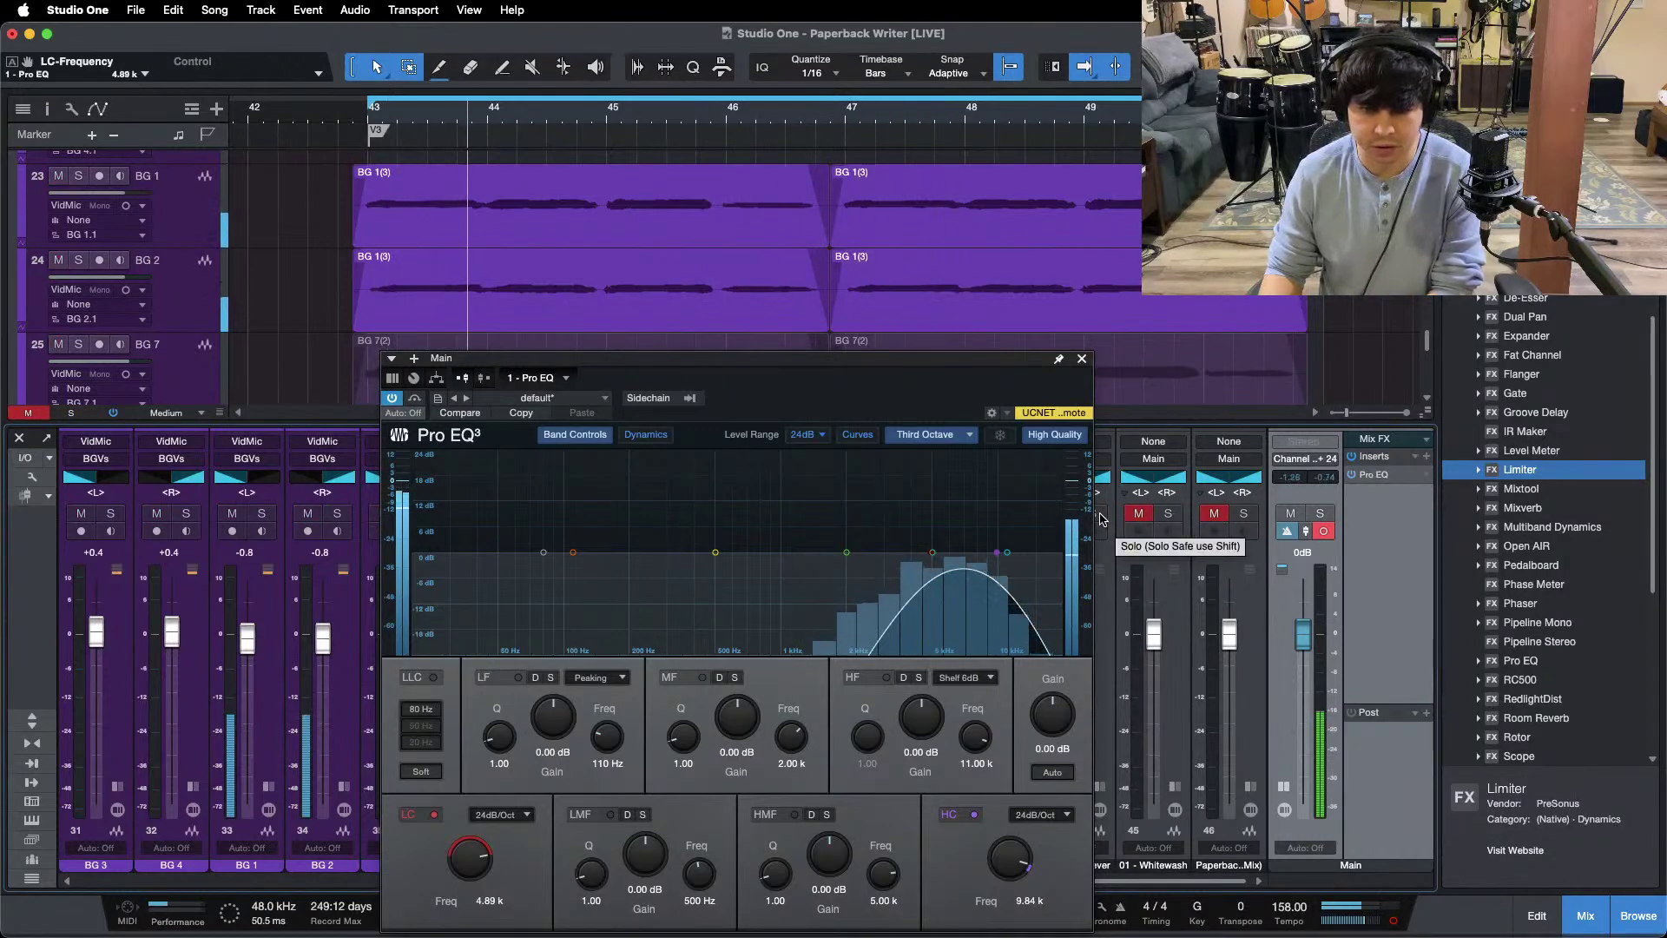
Step: Temporarily switch the Main output to stereo and solo the 05 - Live reference to compare the same band with the mix
key(comma)
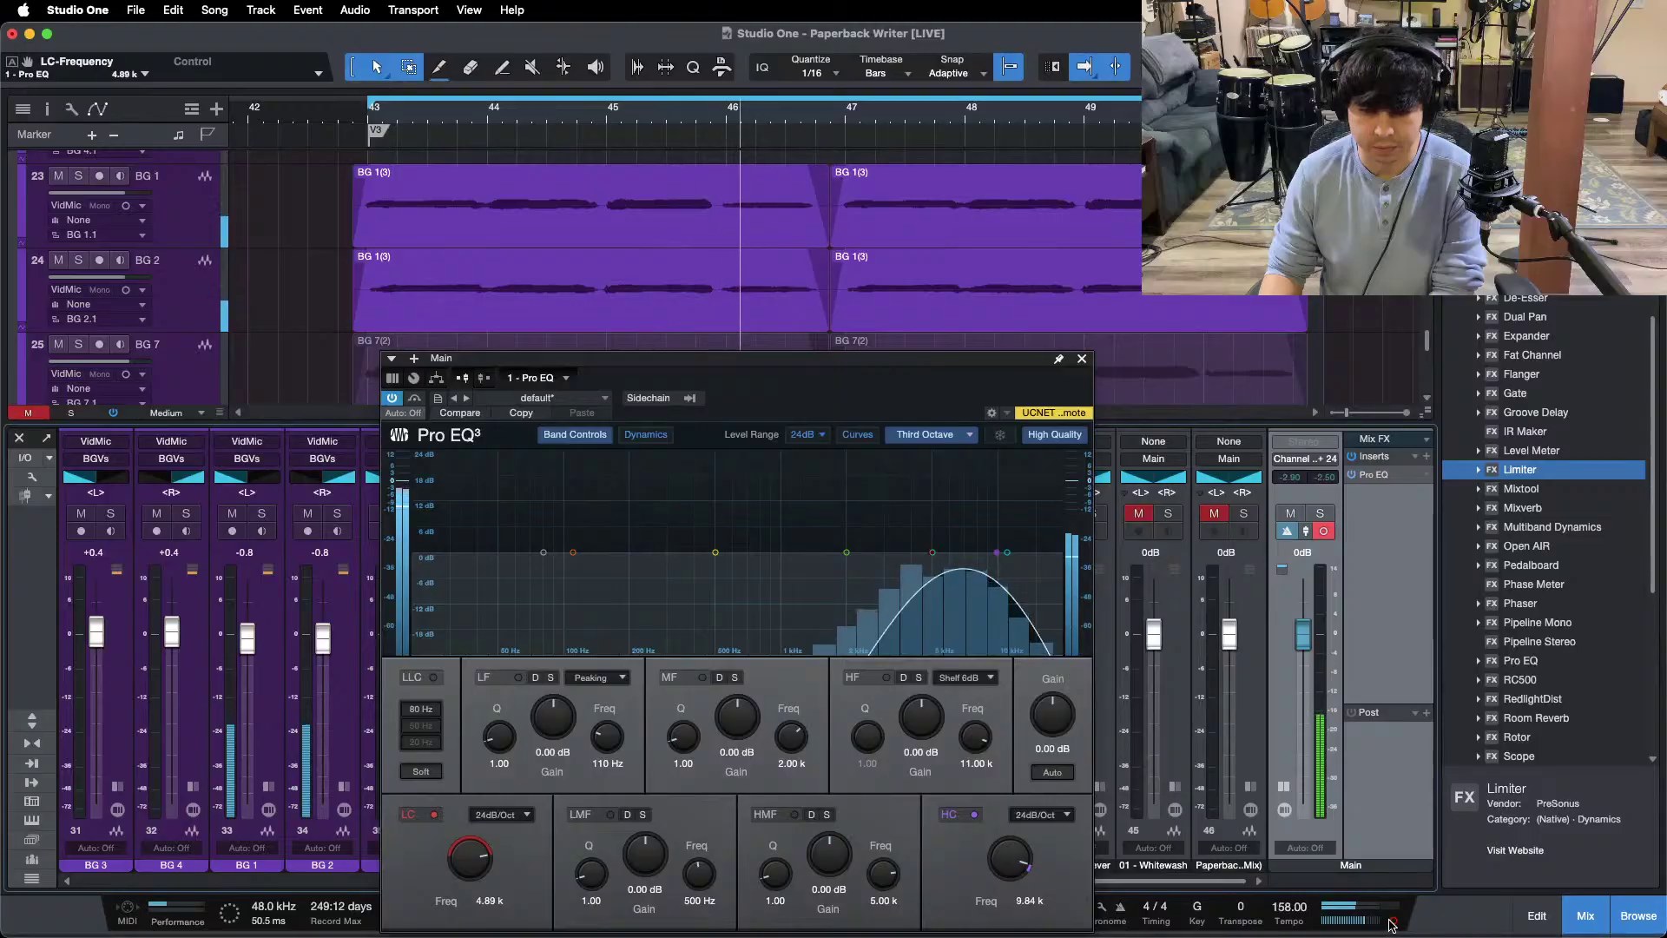
key(comma)
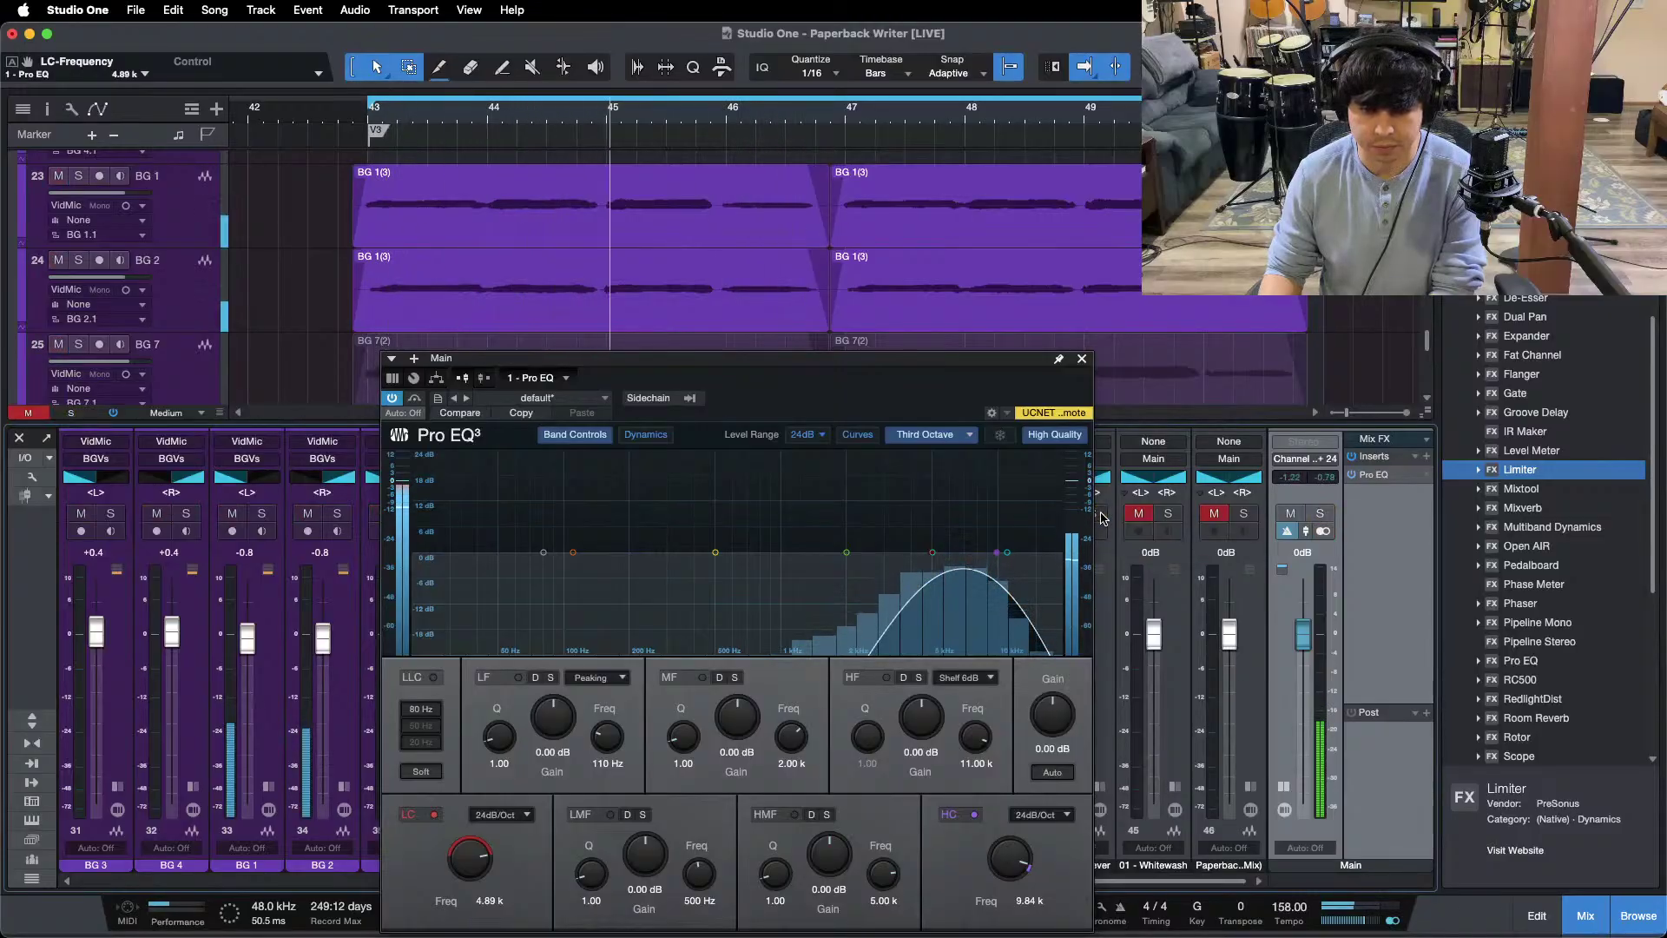
click(1100, 514)
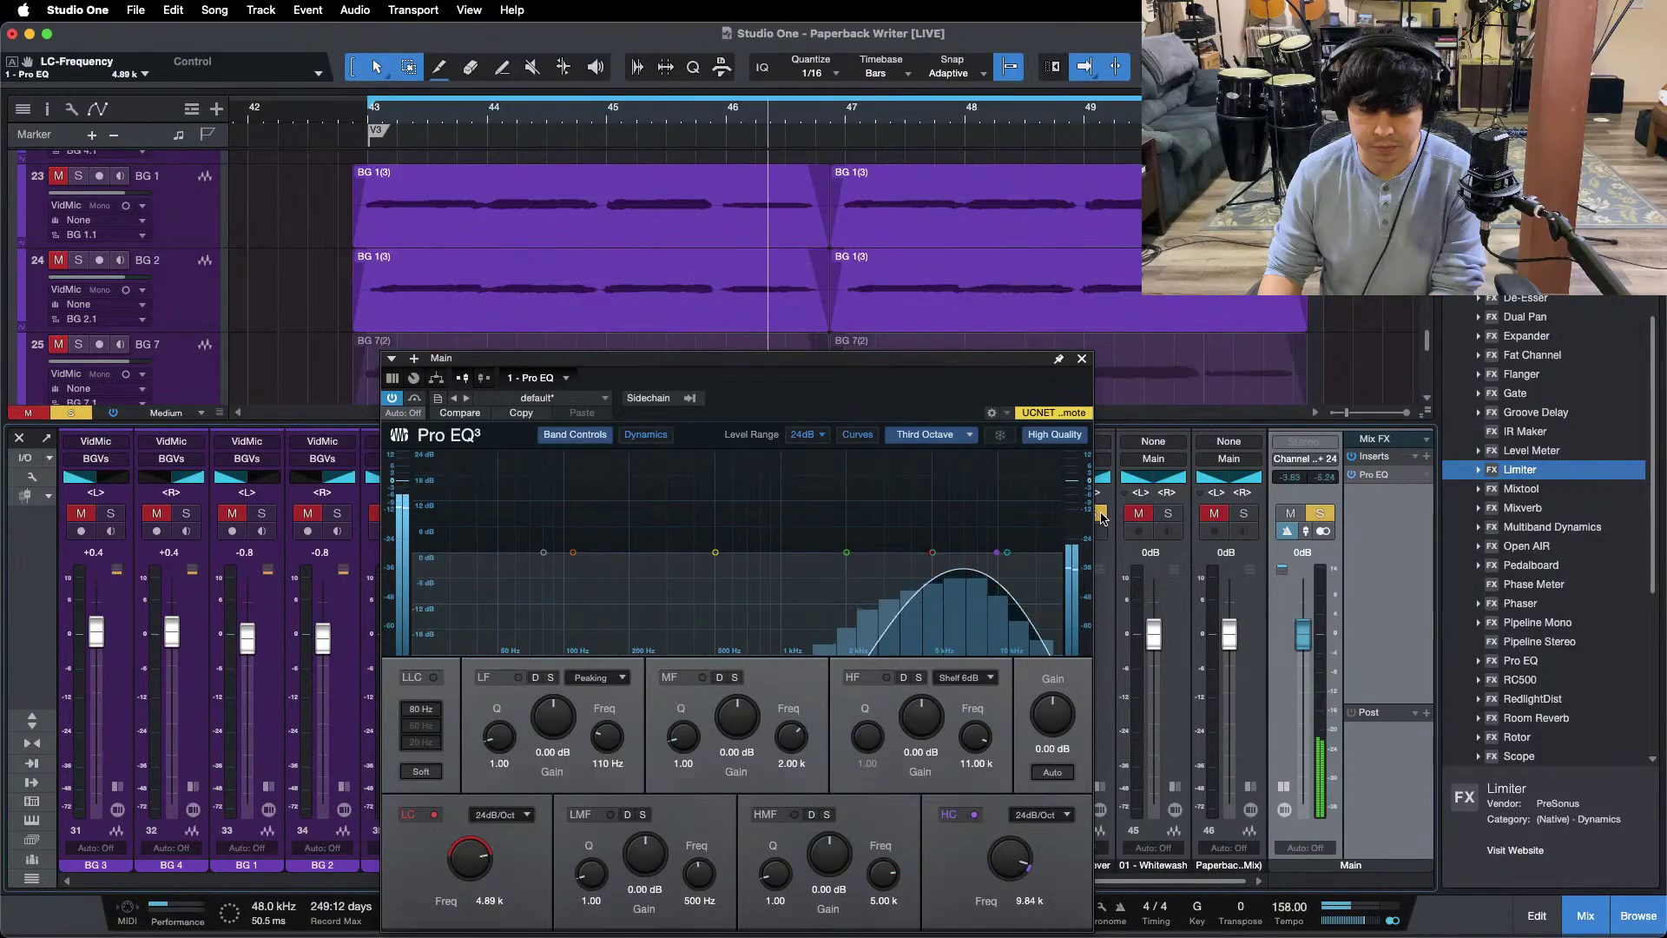
click(1101, 515)
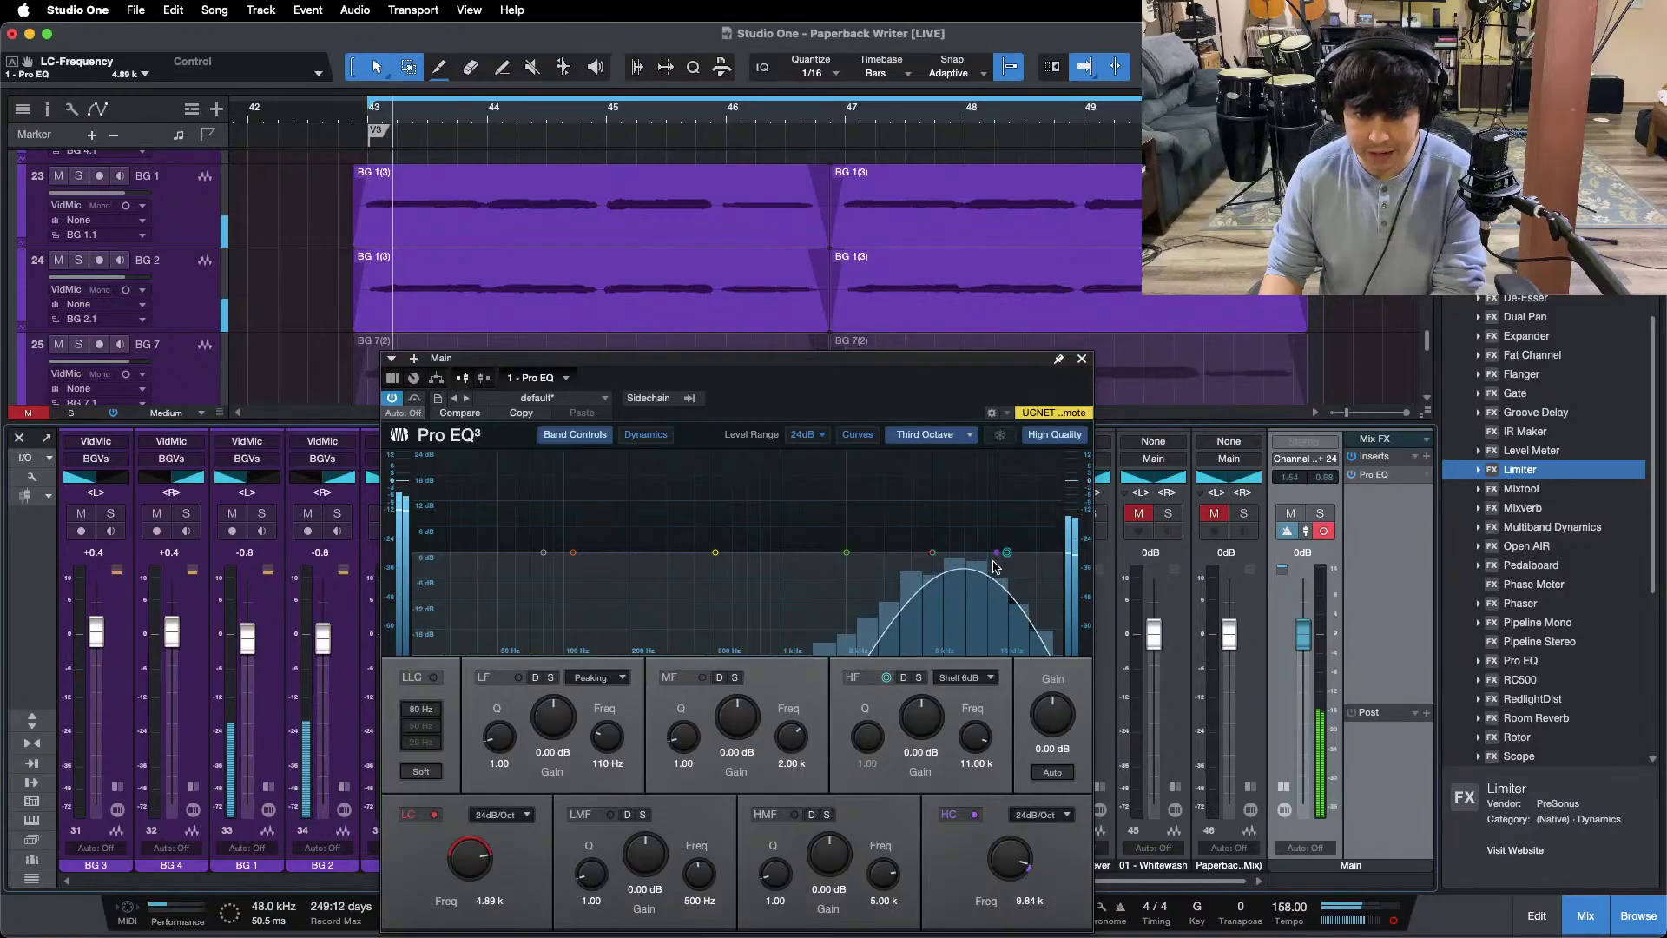
Step: Set the Main Pro EQ's high cut to 4.98 kHz and low cut to 2.05 kHz, and restart playback
drag(994, 561, 931, 556)
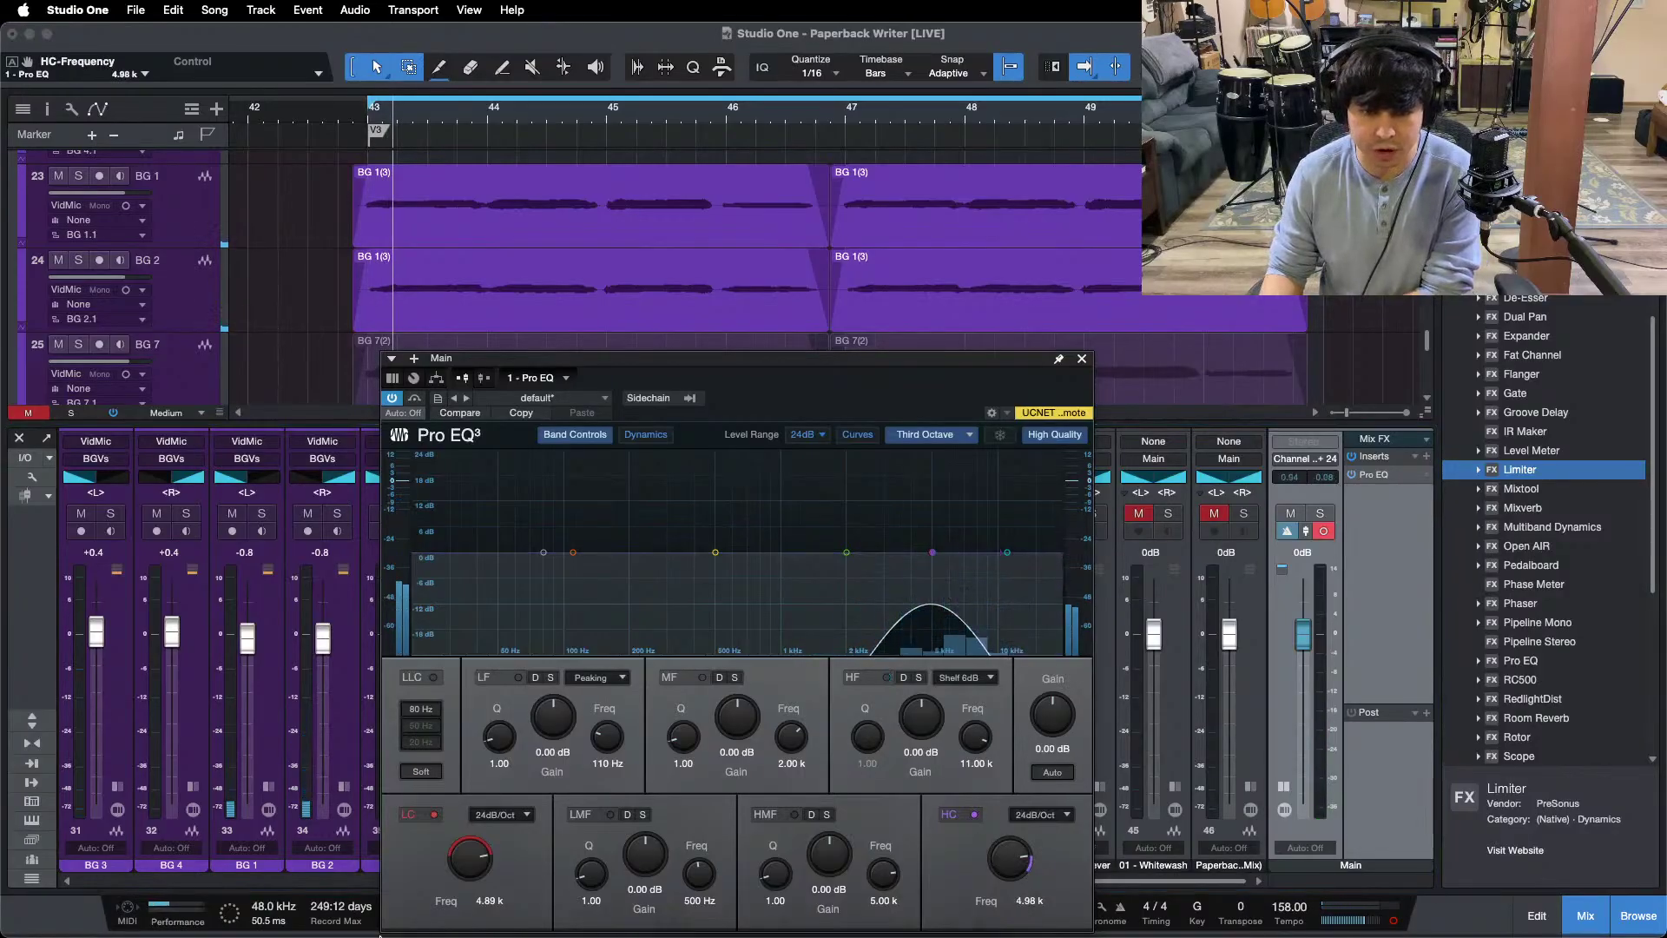
drag(464, 858, 460, 871)
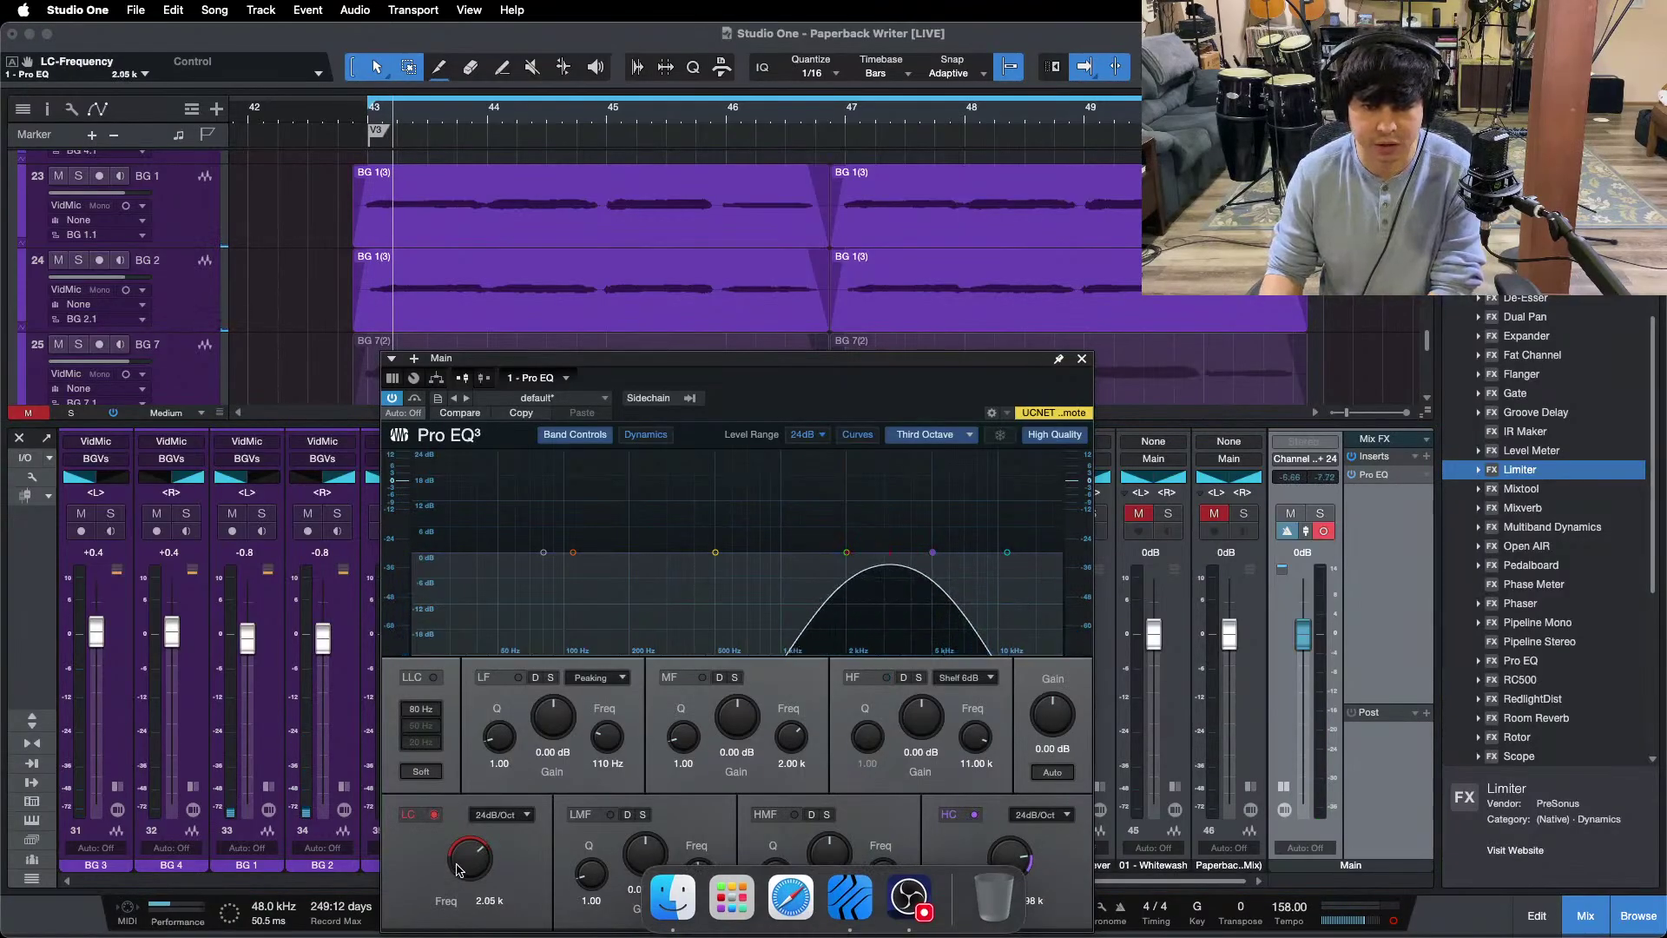
key(space)
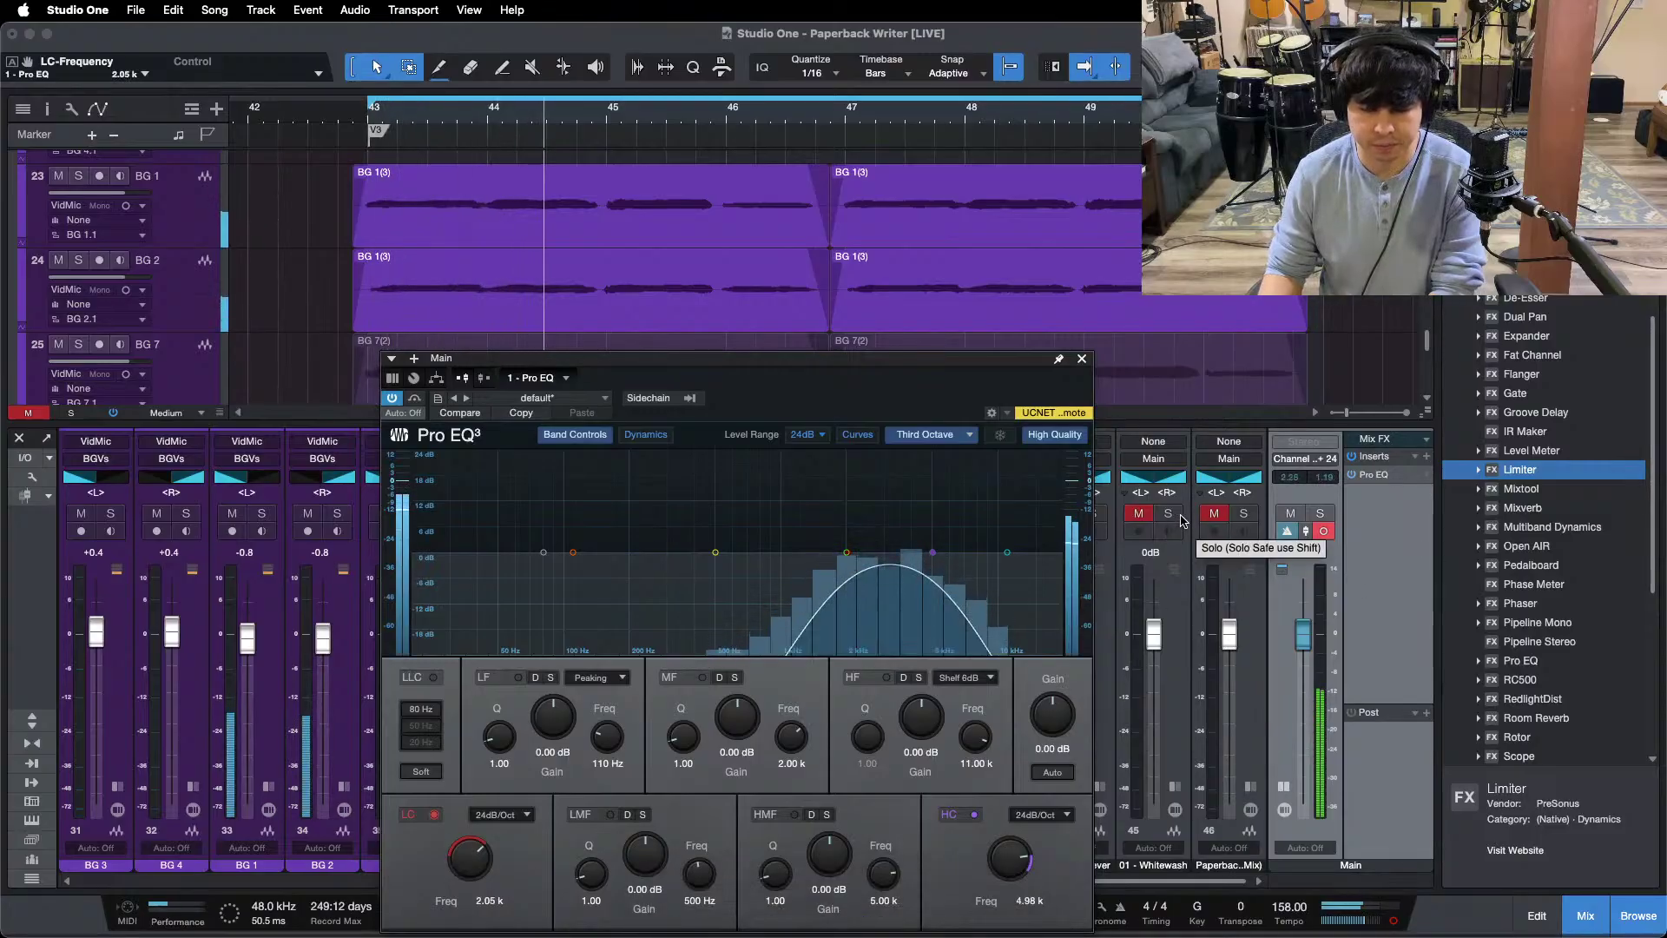
Step: Alternate between the mix and the soloed 01 - Whitewash reference to compare their upper mids between 2.05 and 4.98 kHz
click(1169, 514)
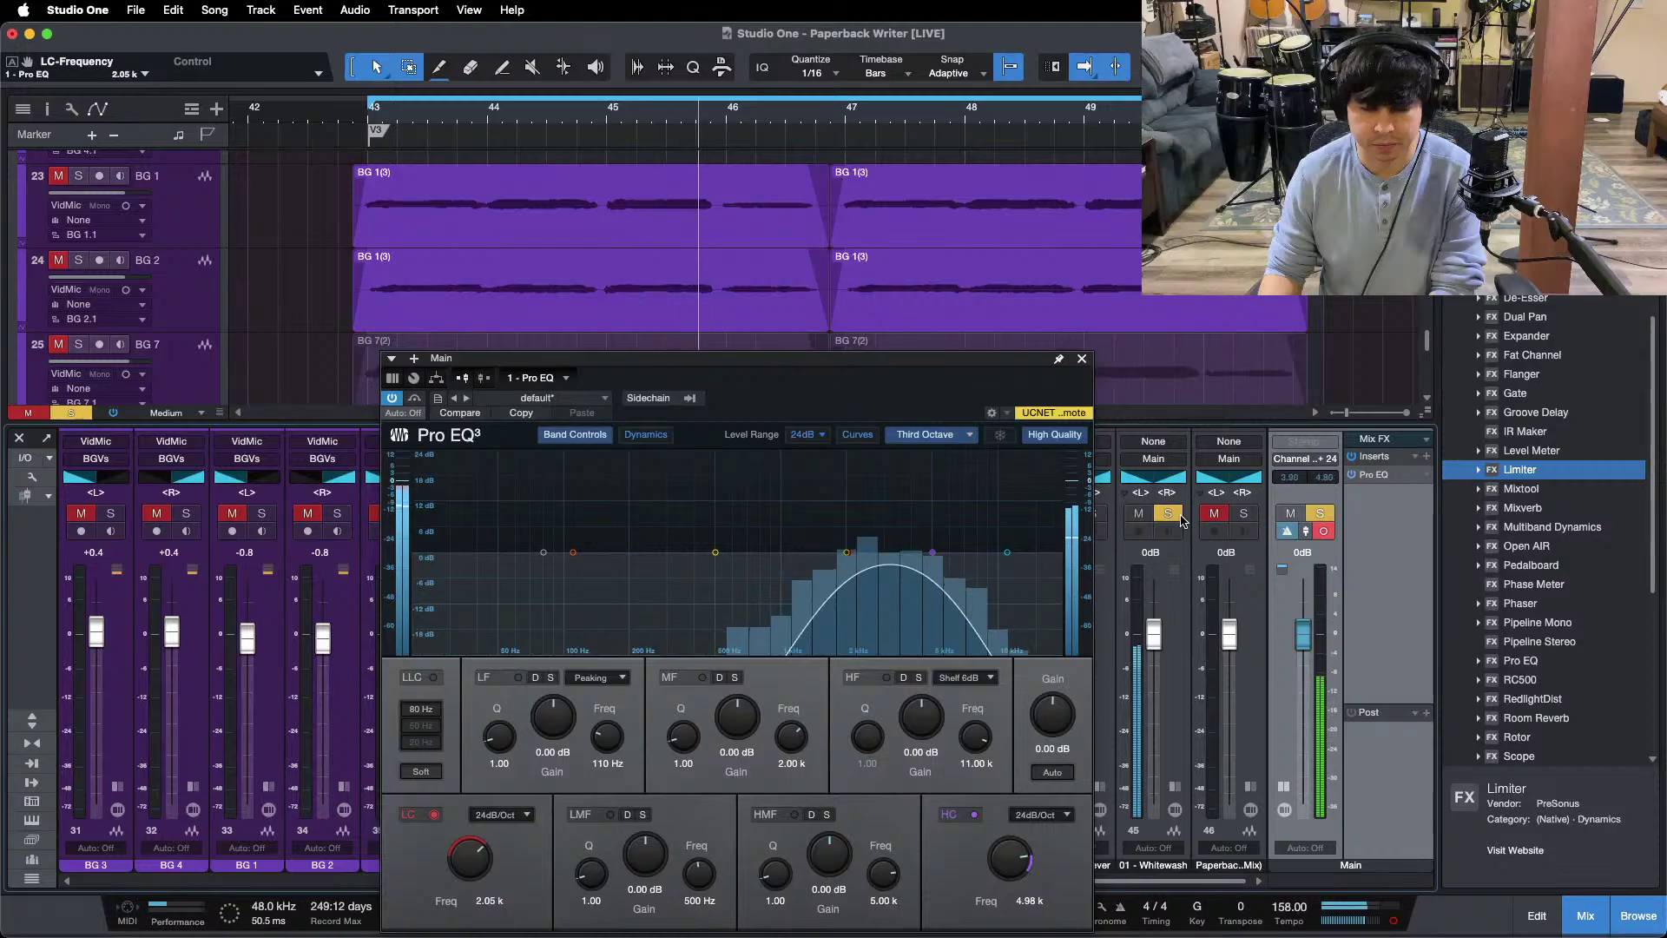
click(1180, 517)
click(1179, 518)
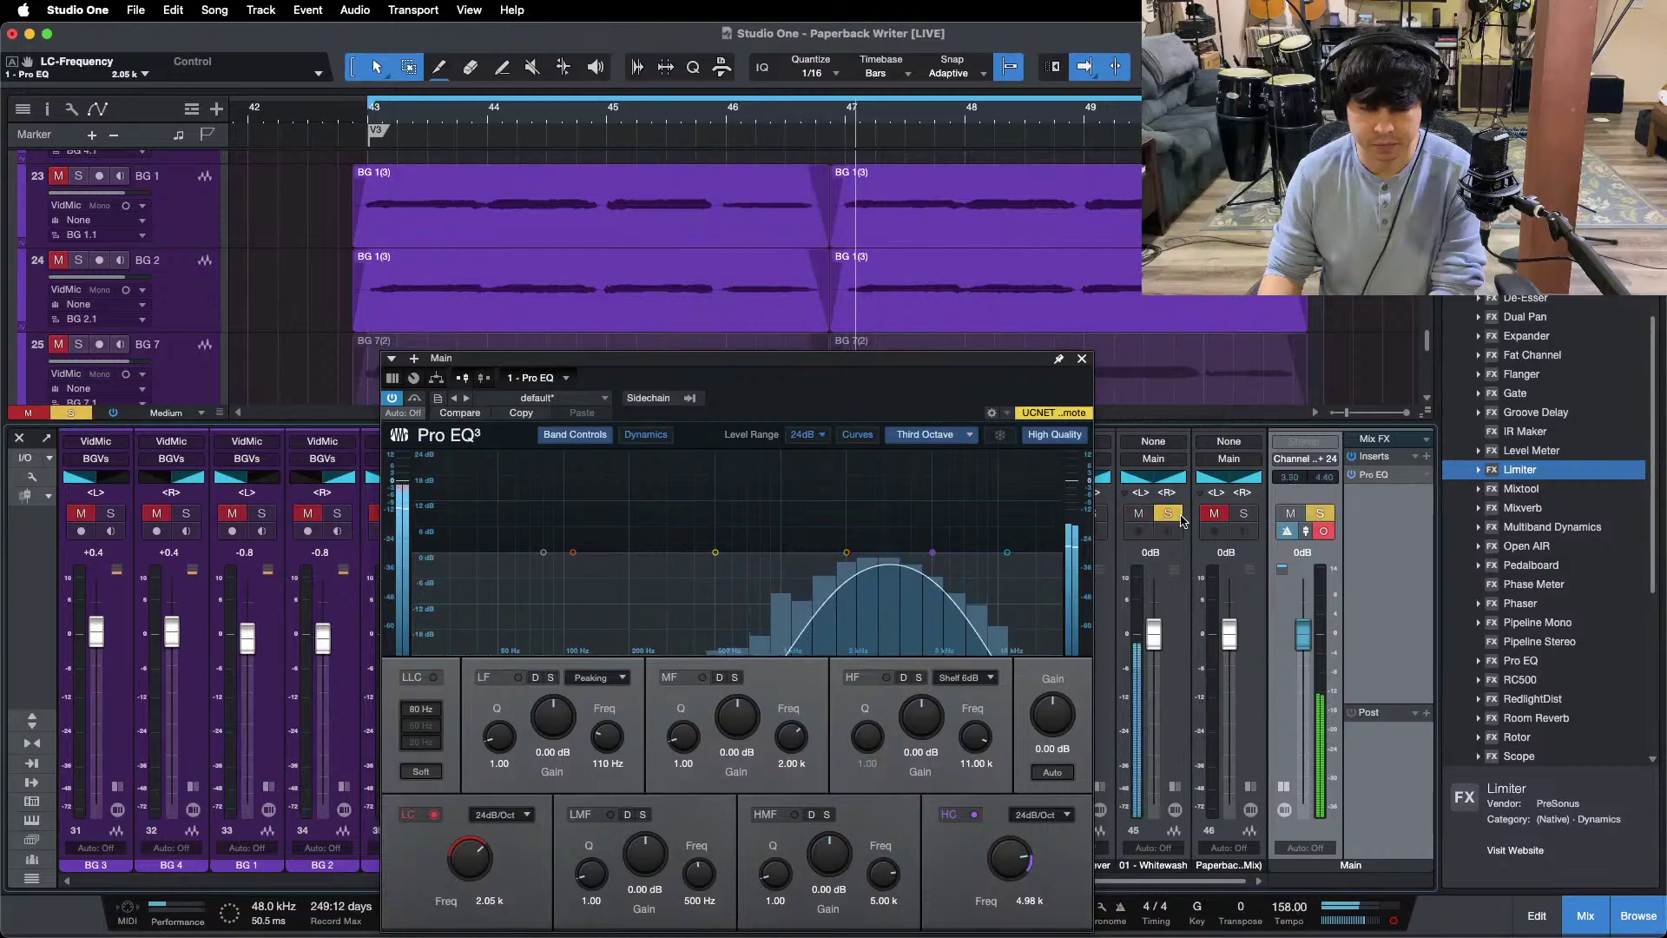
click(1179, 518)
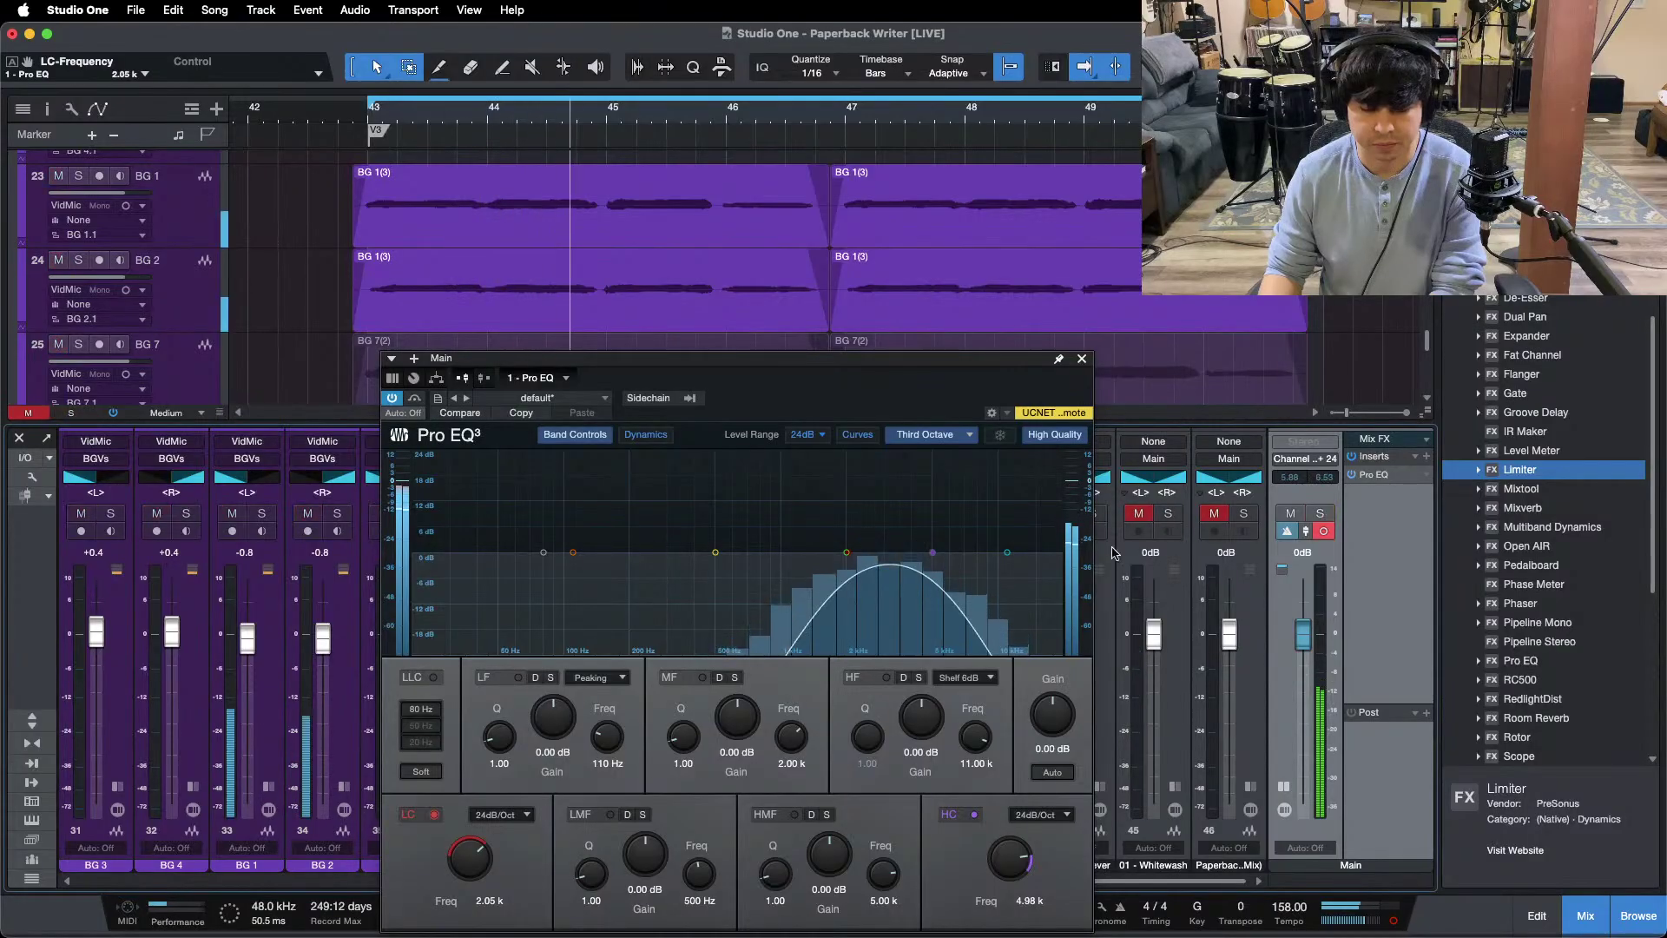
Step: Set the HMF band gain in the SnareLvl channel's Pro EQ to 11.04 dB and bring the reference channels back into view
drag(1208, 880, 527, 857)
click(267, 811)
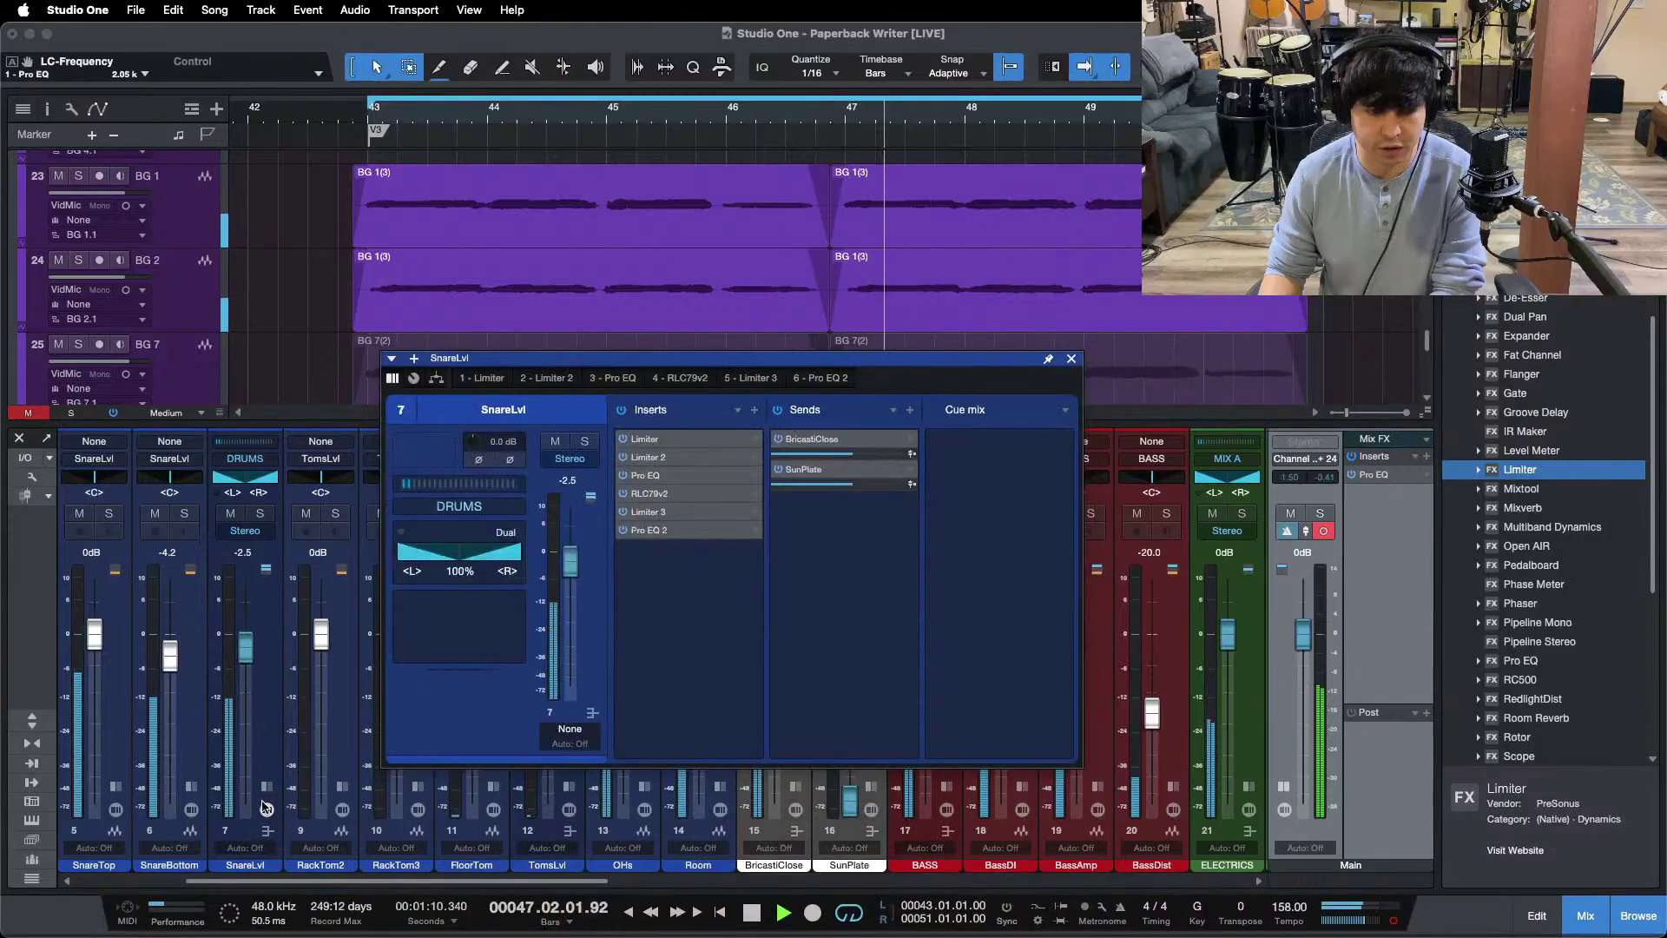
click(266, 809)
click(267, 788)
click(318, 514)
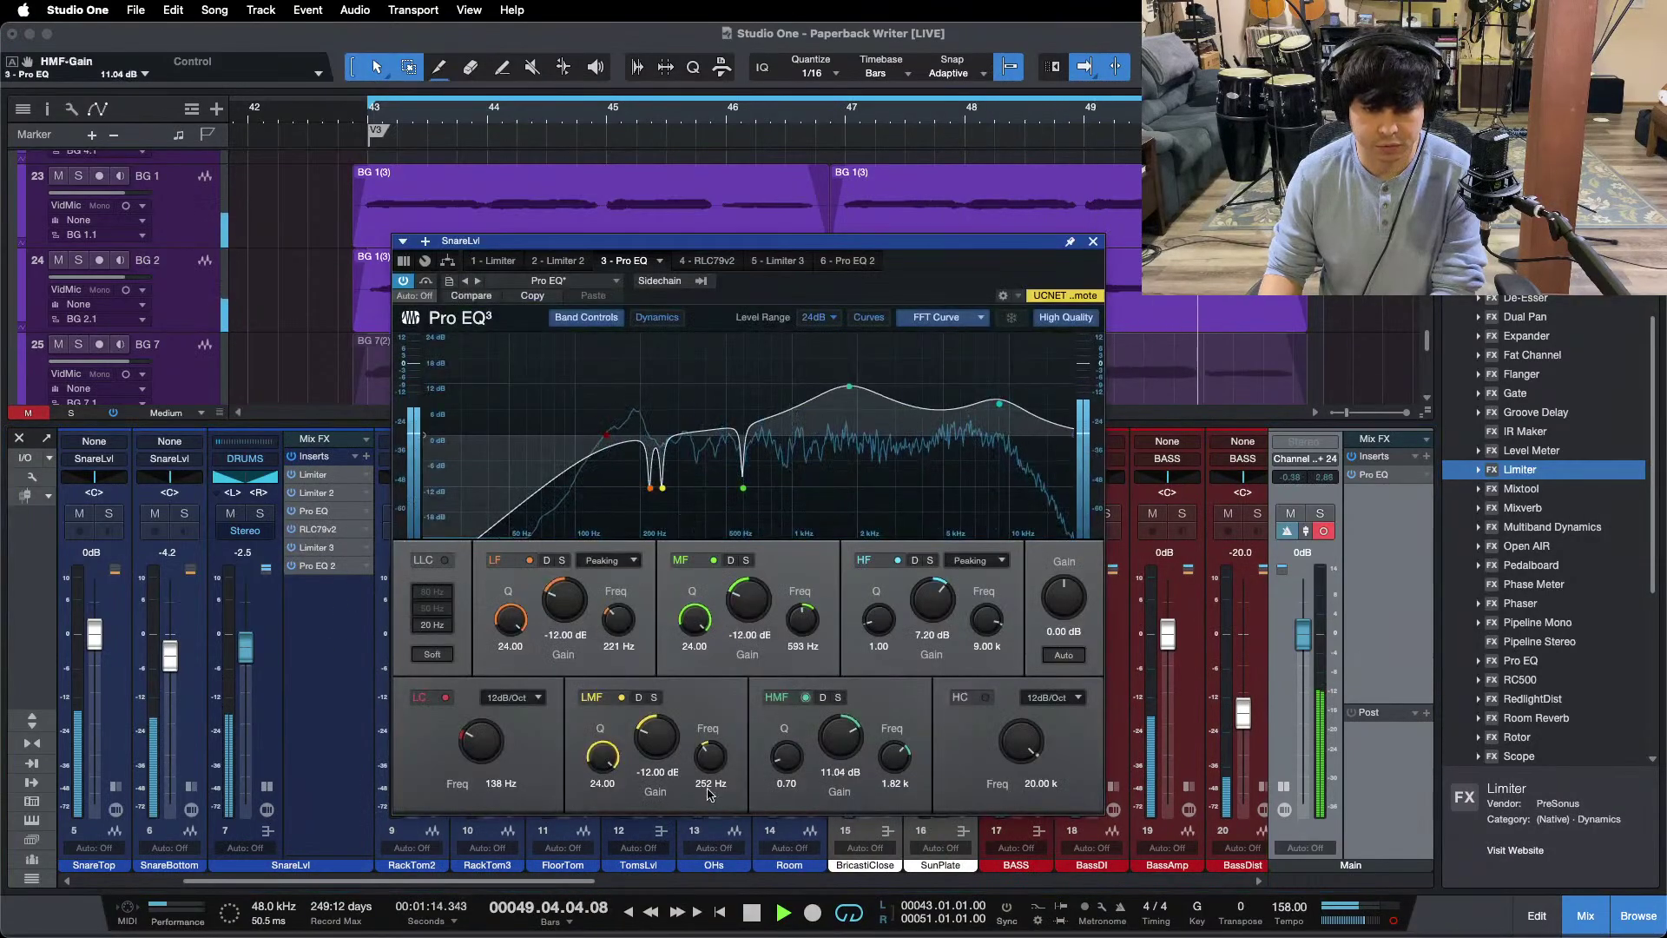
click(999, 880)
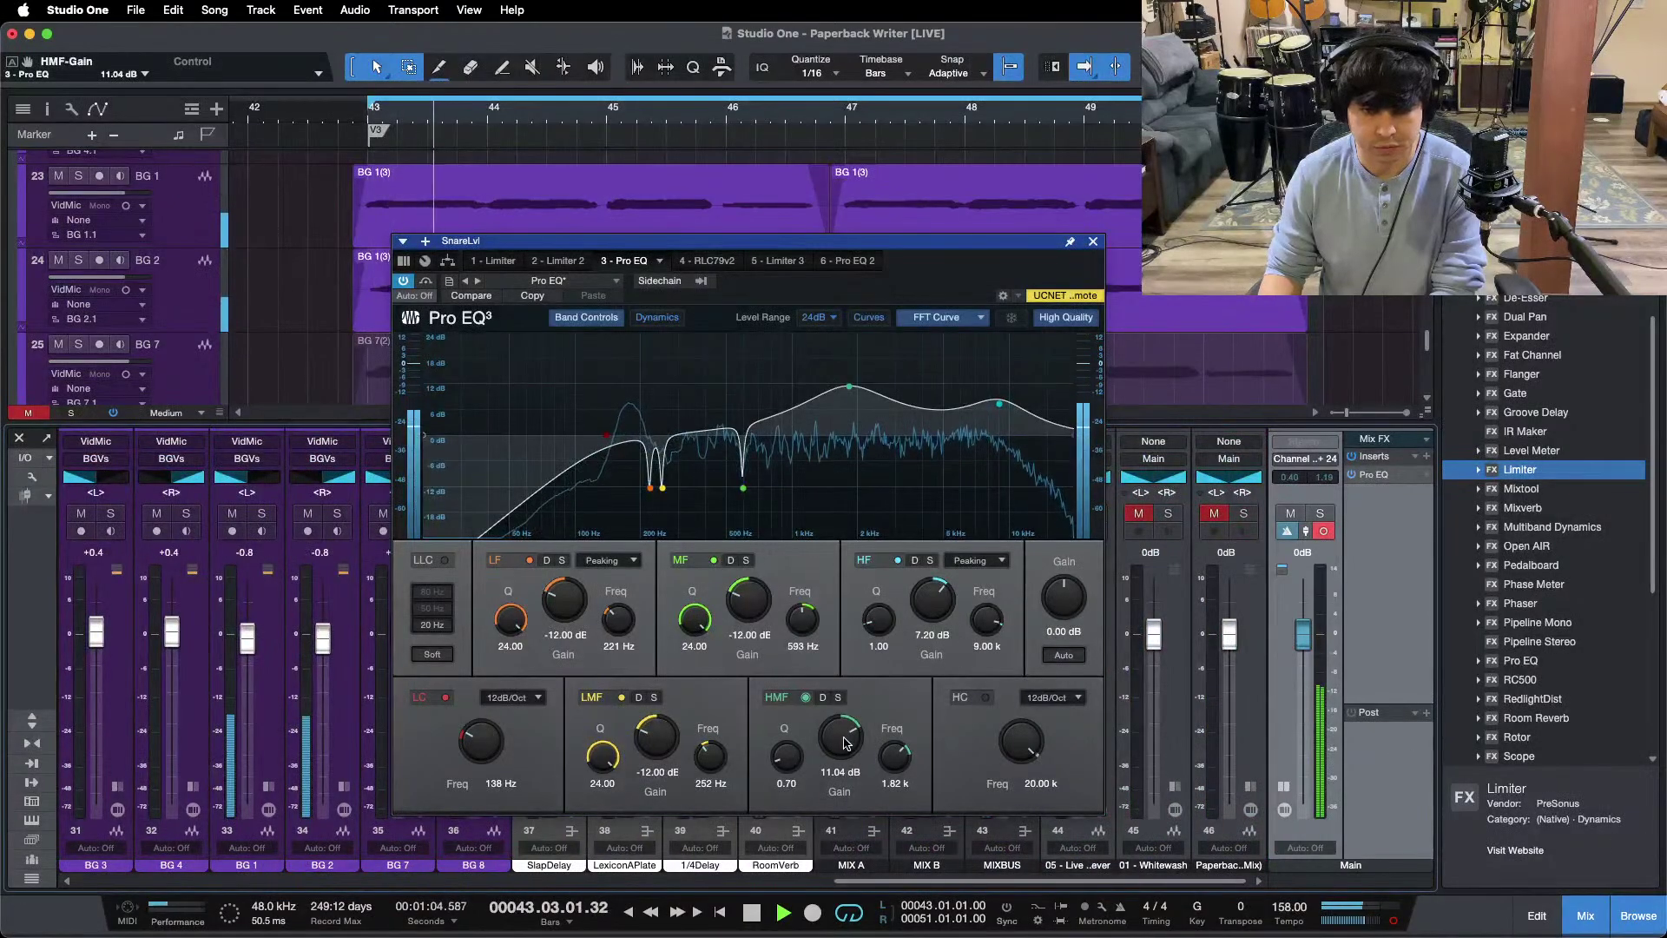
Step: Compare the mix's upper mids with the soloed 01 - Whitewash reference and close the SnareLvl channel's Pro EQ
click(1169, 514)
click(1169, 514)
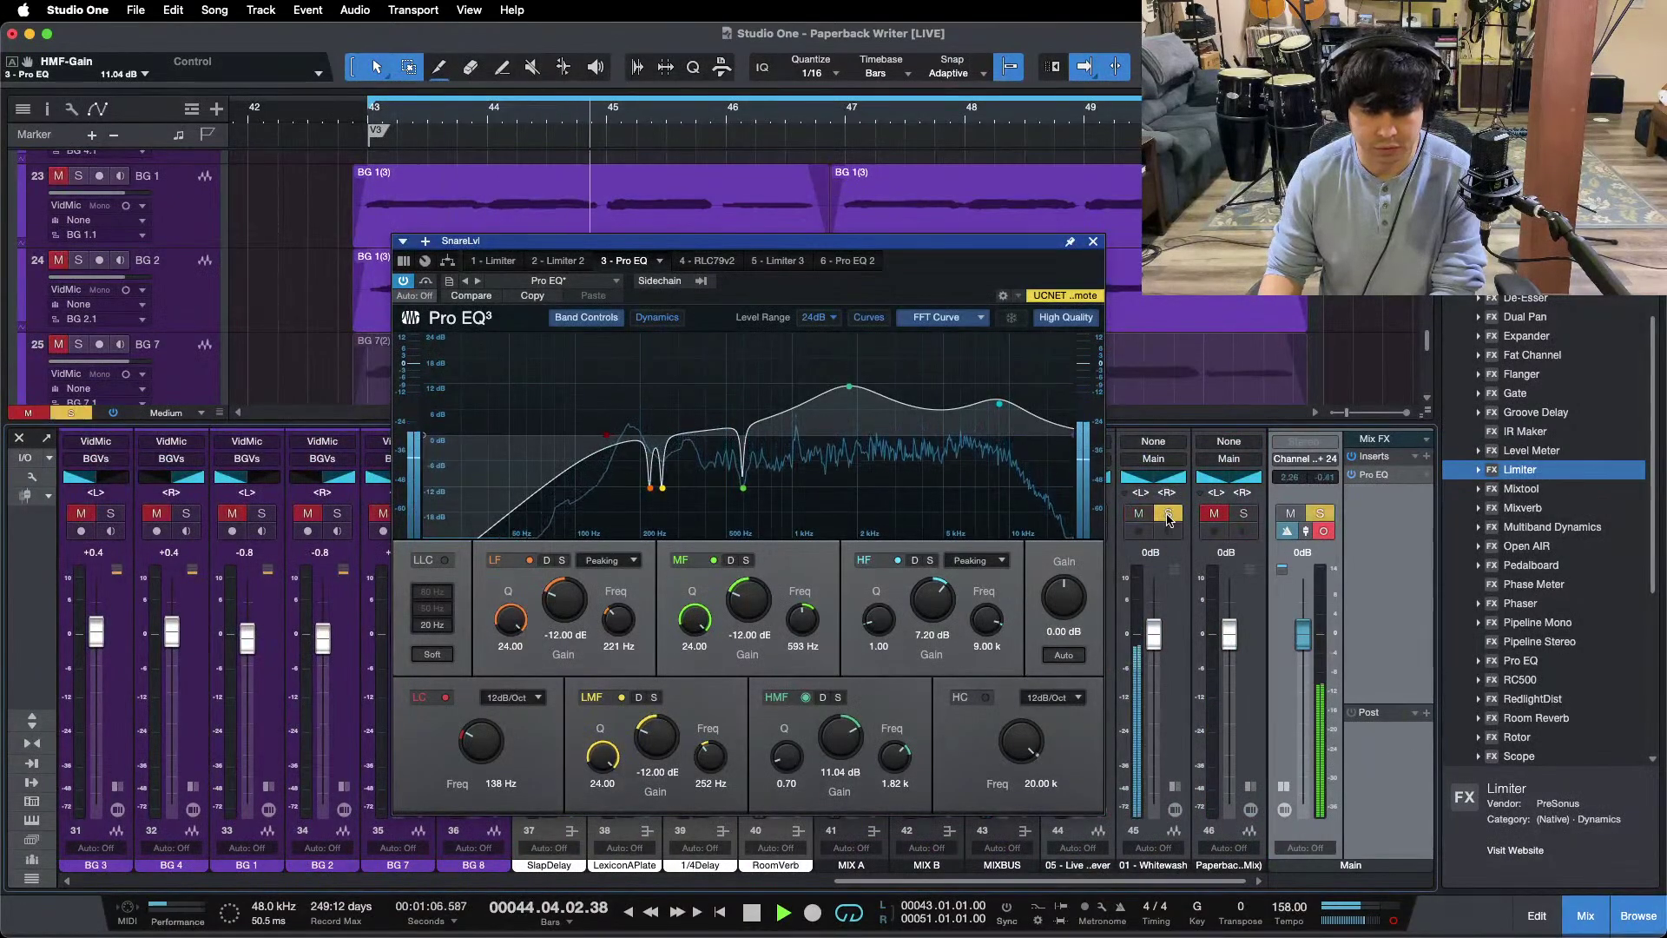
click(1139, 514)
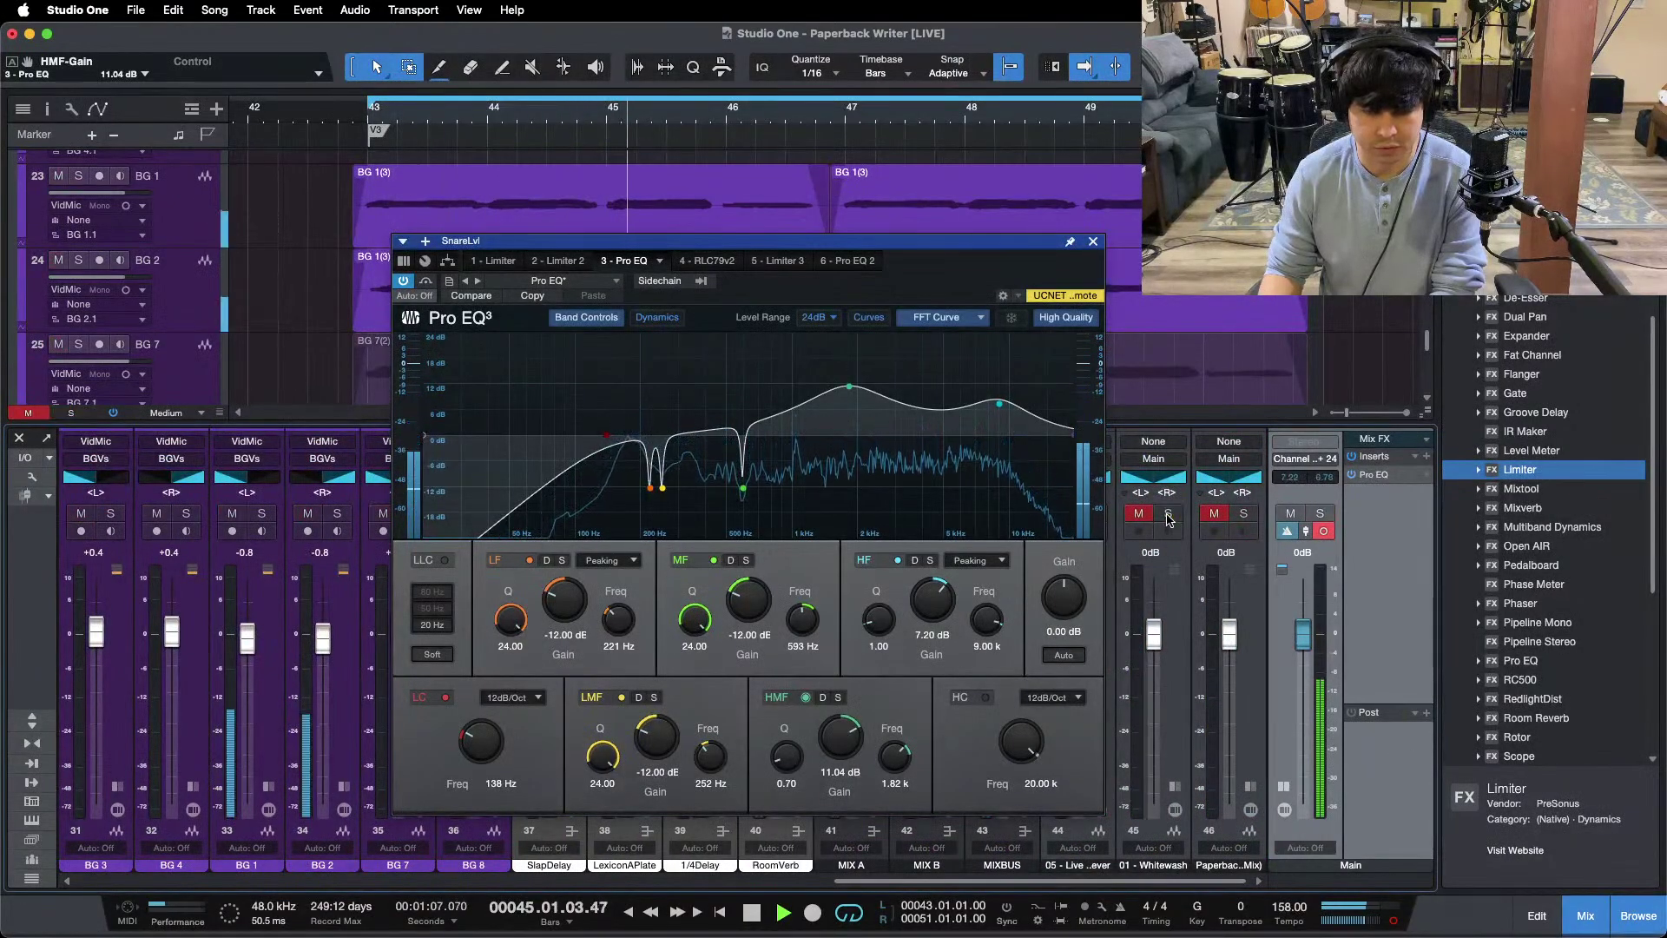
click(1093, 241)
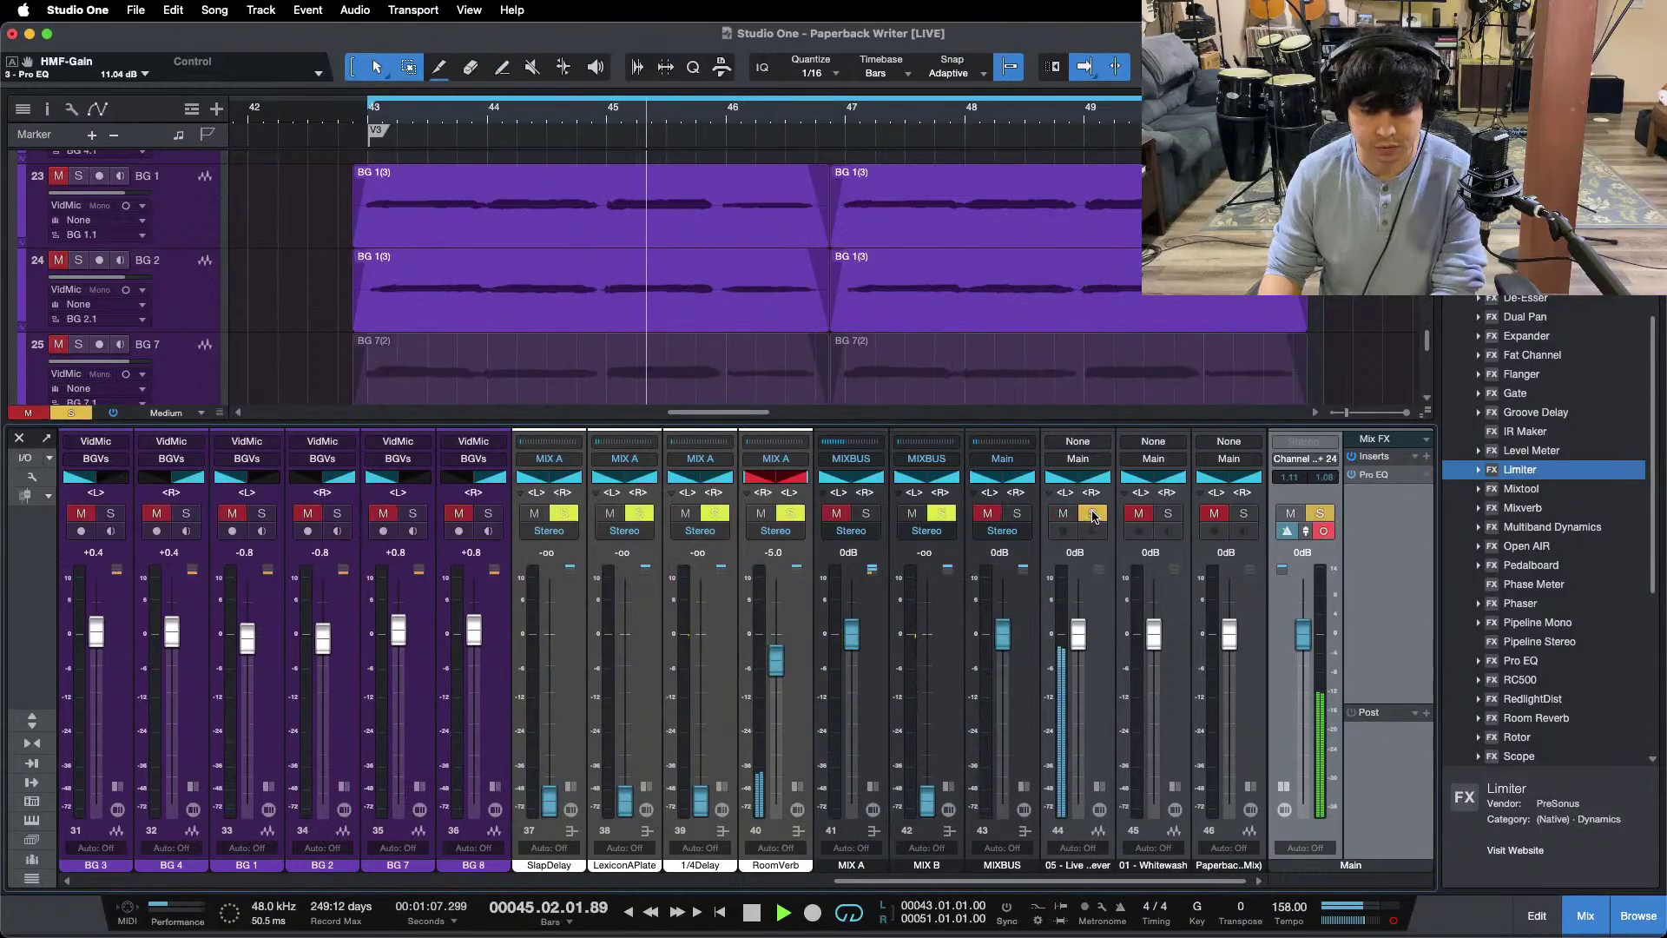
Step: Switch the Main output to stereo and alternate between the mix and the soloed 05 - Live reference to compare their upper mids
key(KP_1)
click(1395, 922)
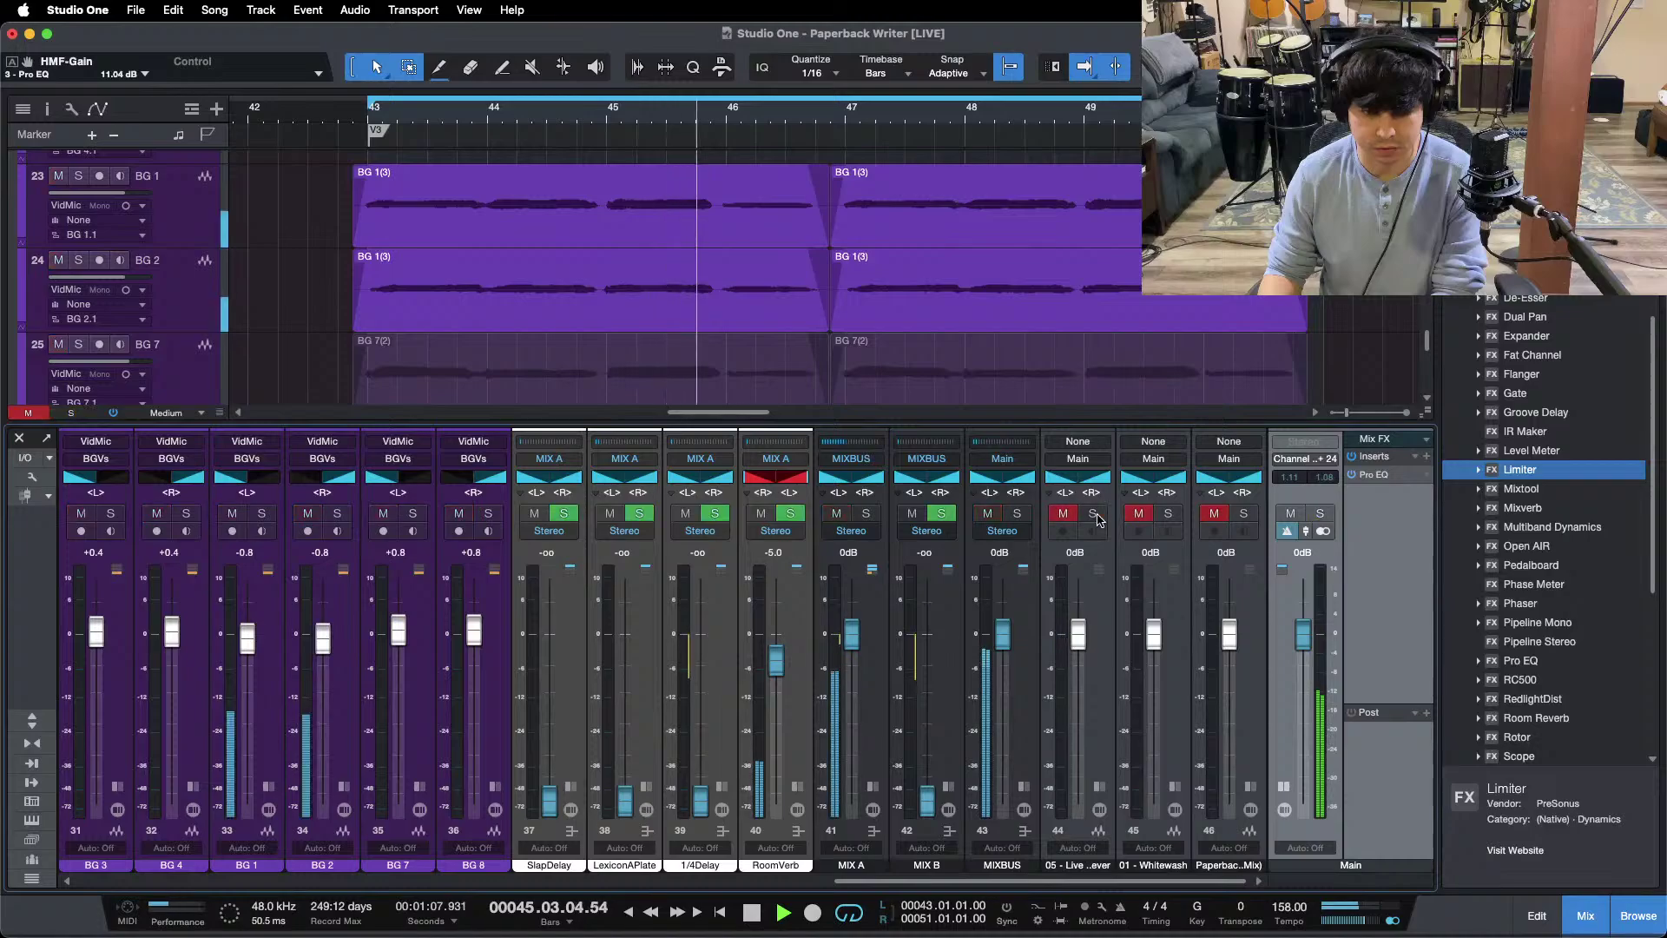
click(1094, 514)
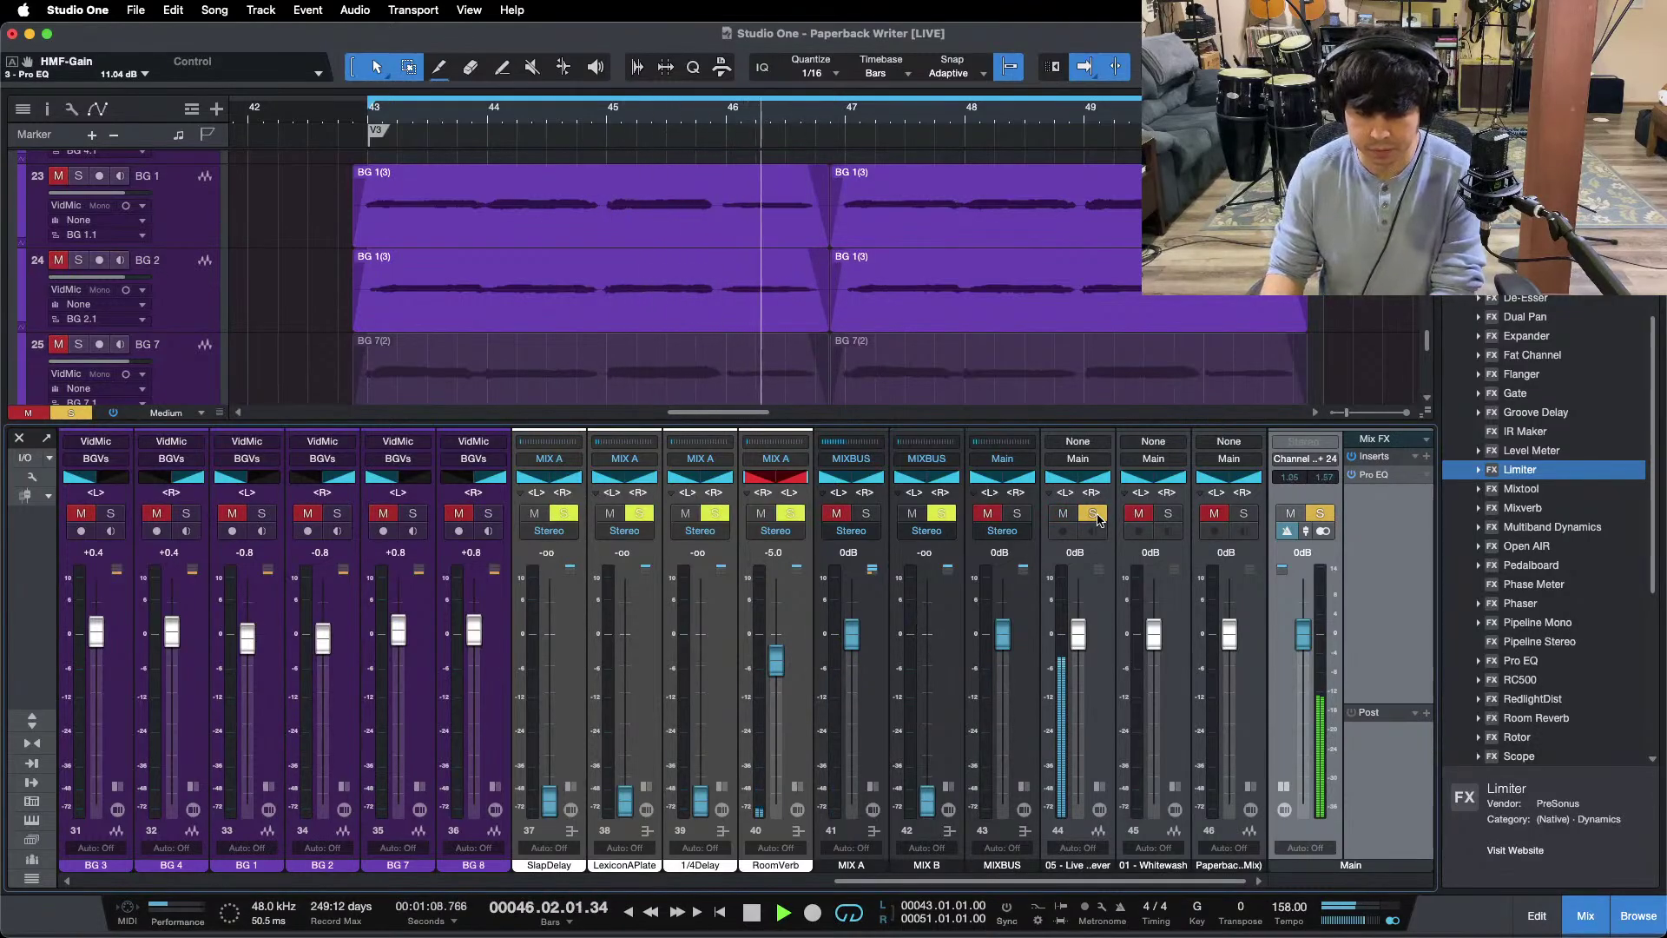
click(1093, 515)
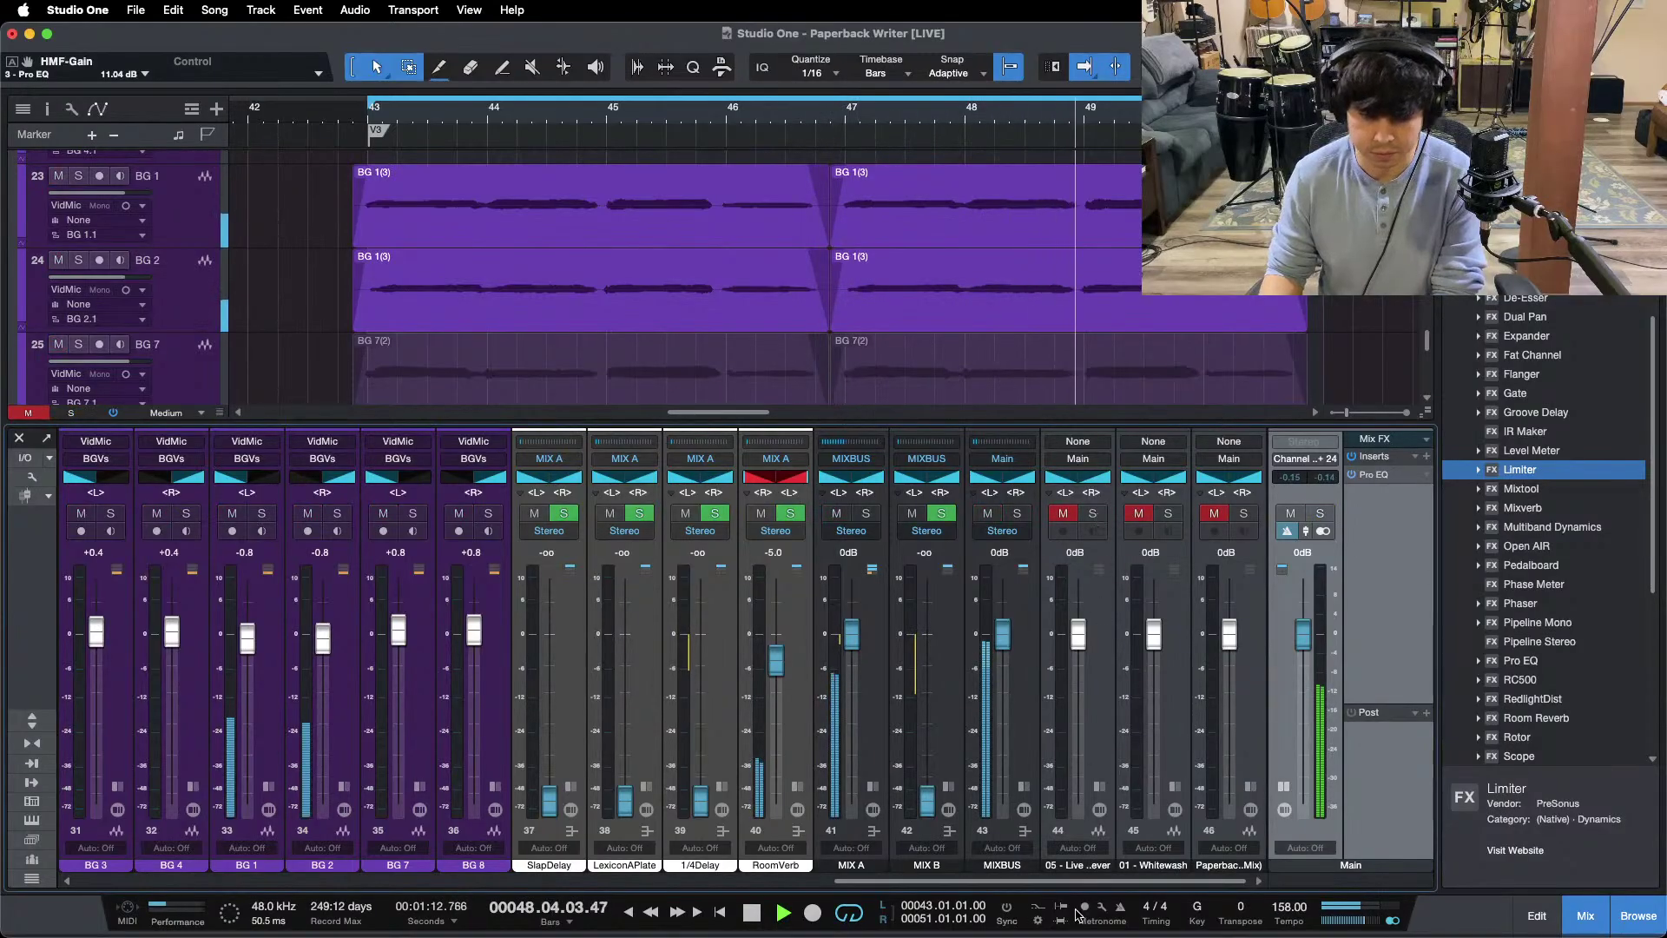
mouse_move(1088, 881)
mouse_down()
mouse_move(797, 868)
mouse_move(1094, 877)
mouse_up()
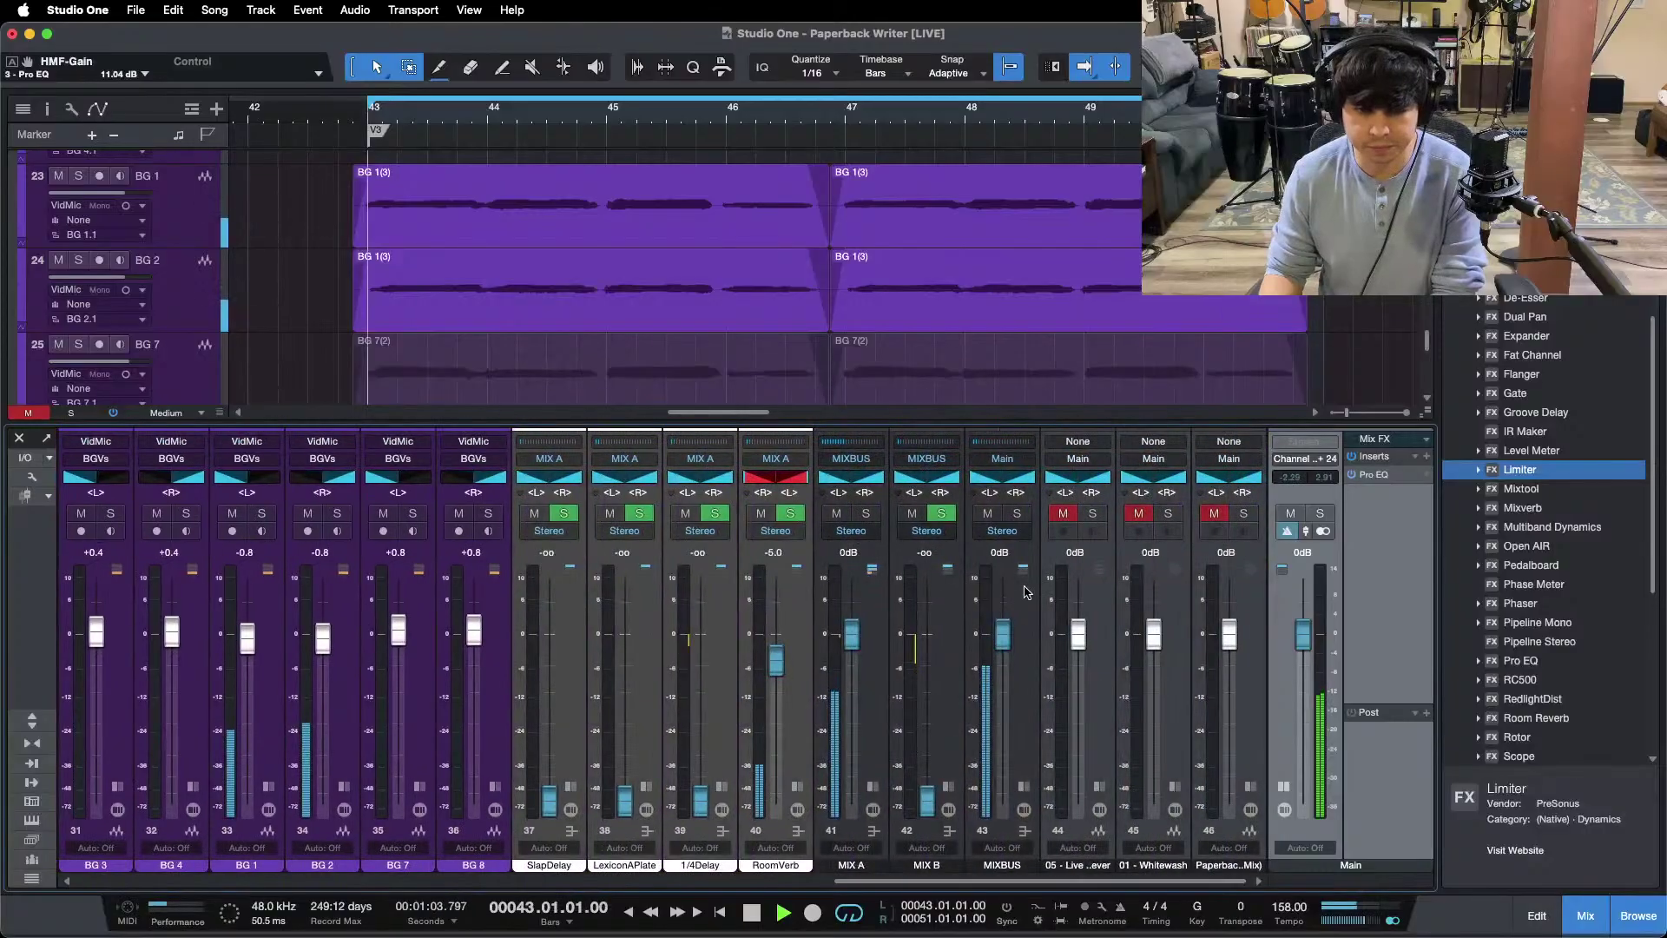
click(1093, 514)
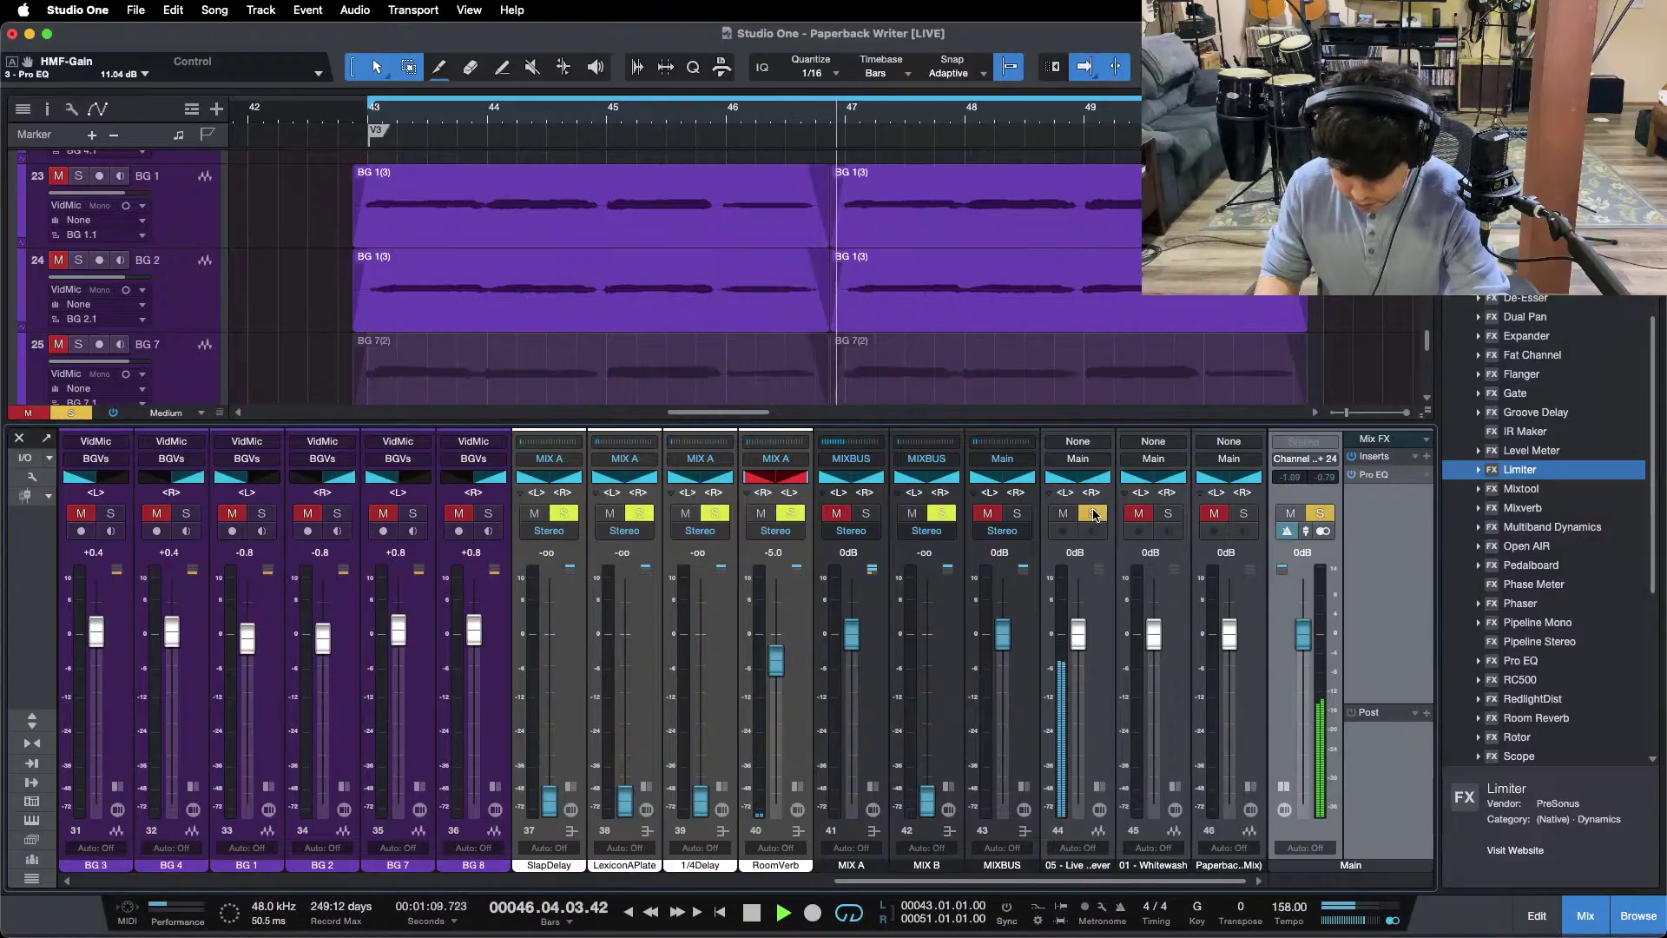
click(1094, 514)
Step: Expand the ELECTRICS bus channel, insert a Pro EQ on it and set its spectrum display to FFT Curve
drag(993, 883, 602, 882)
click(542, 787)
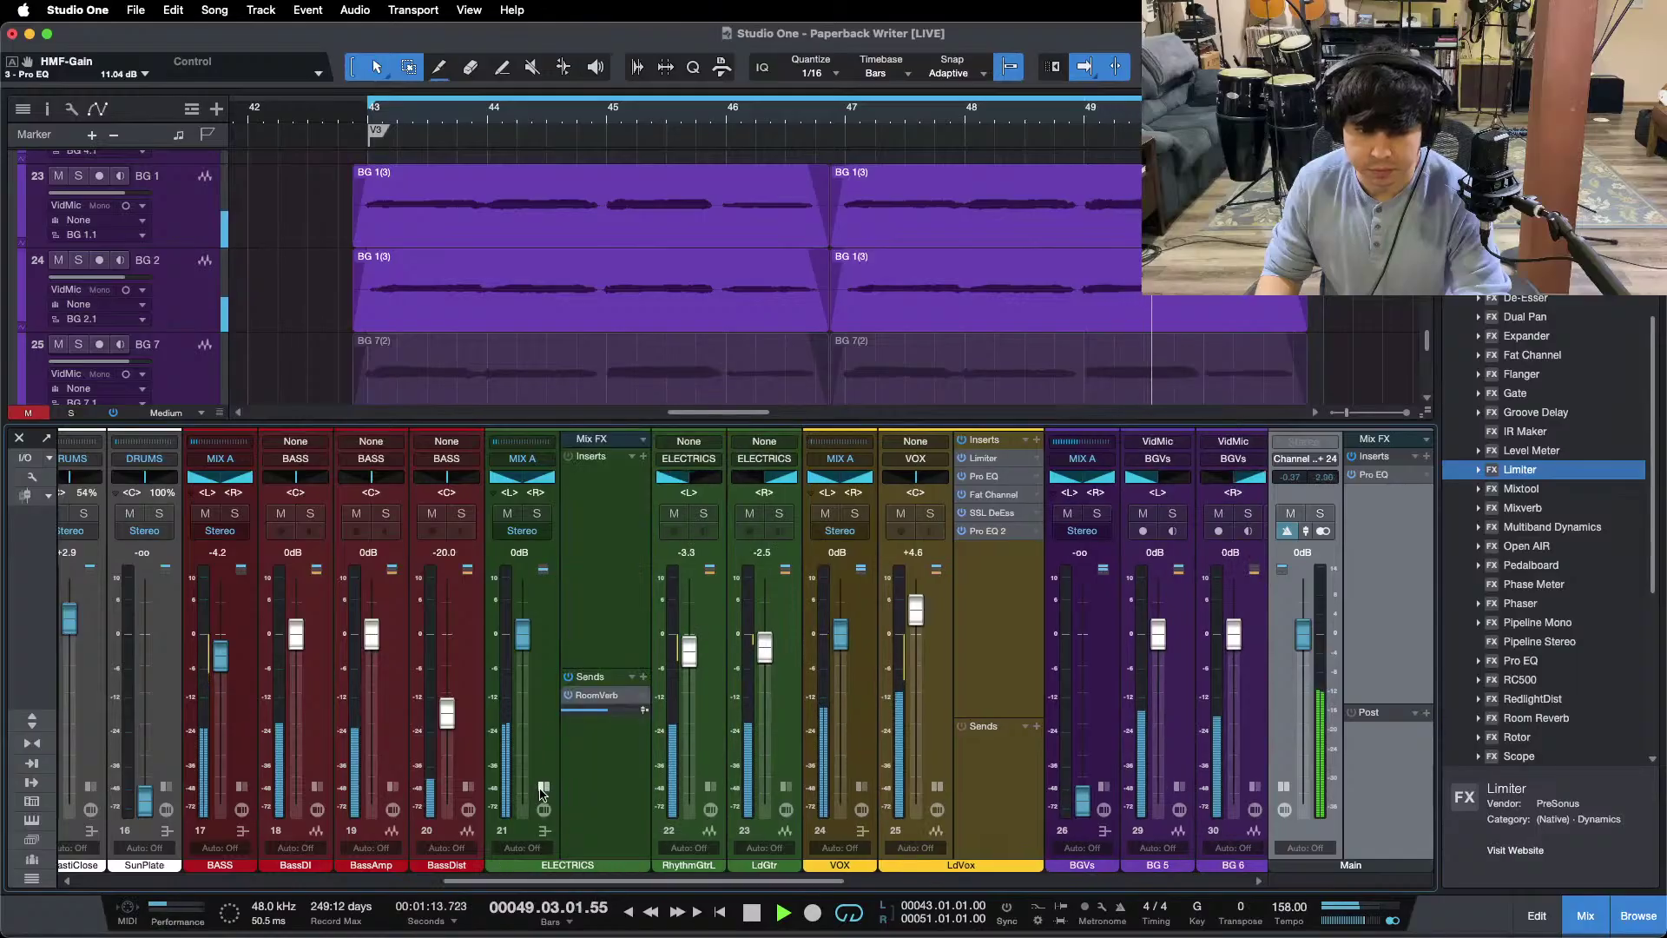
click(593, 521)
drag(1537, 669, 577, 677)
click(936, 317)
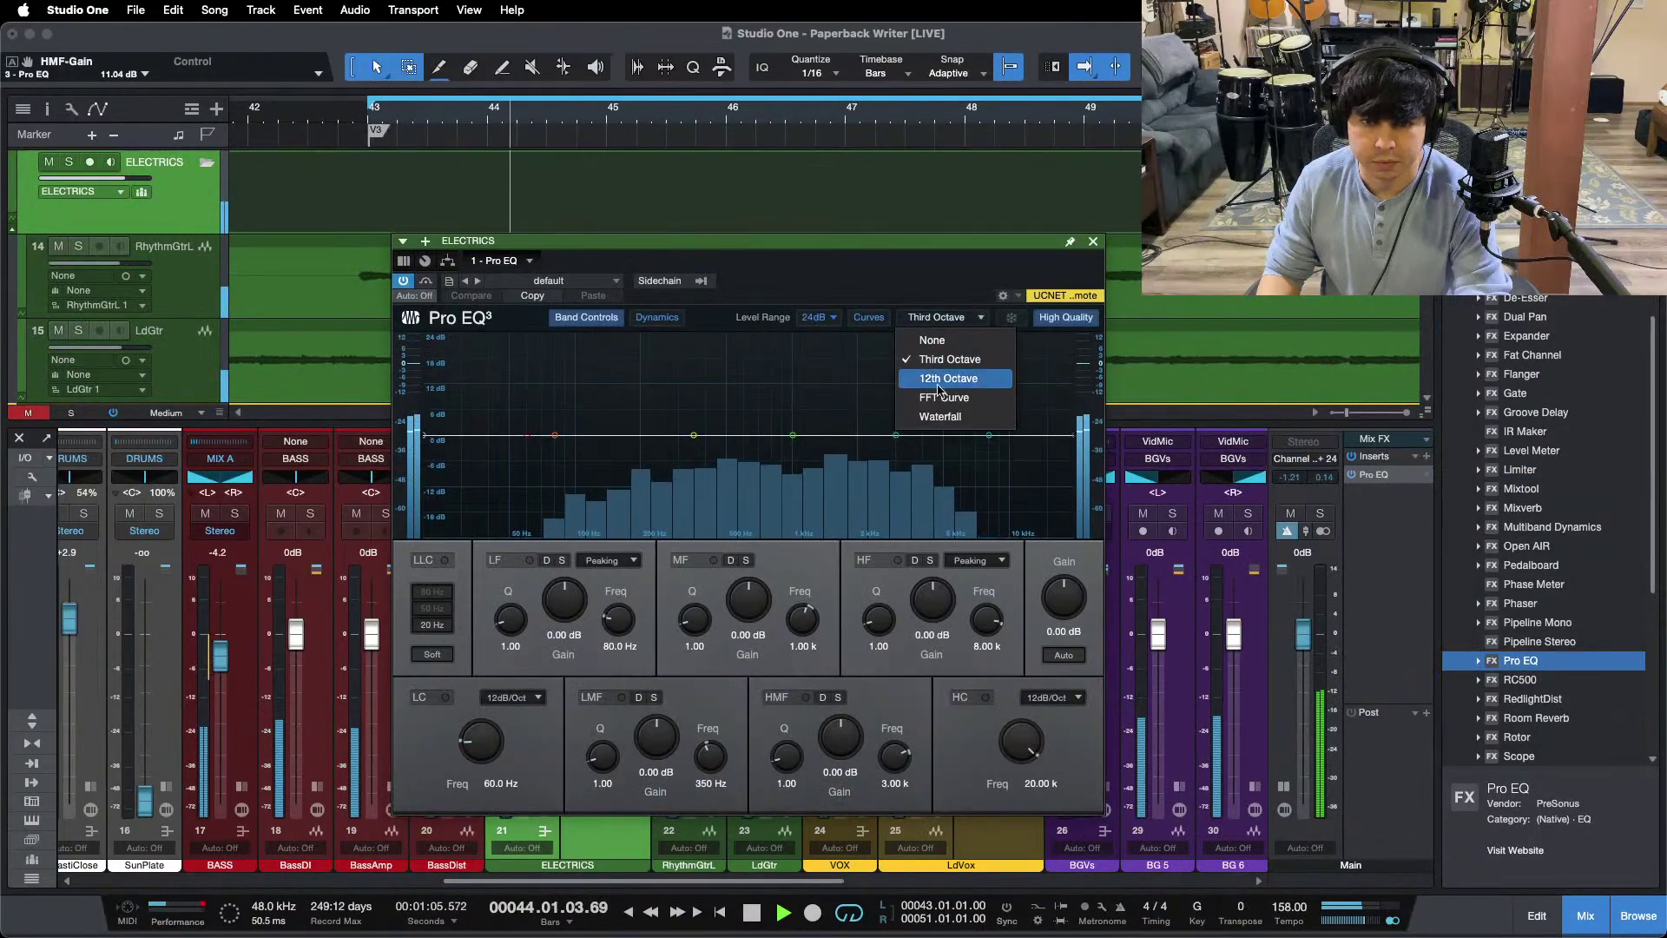
click(936, 382)
Step: Sweep a narrow HMF boost with Q 24.00 and up to 23.01 dB around 4 kHz in the ELECTRICS Pro EQ
drag(786, 756, 786, 729)
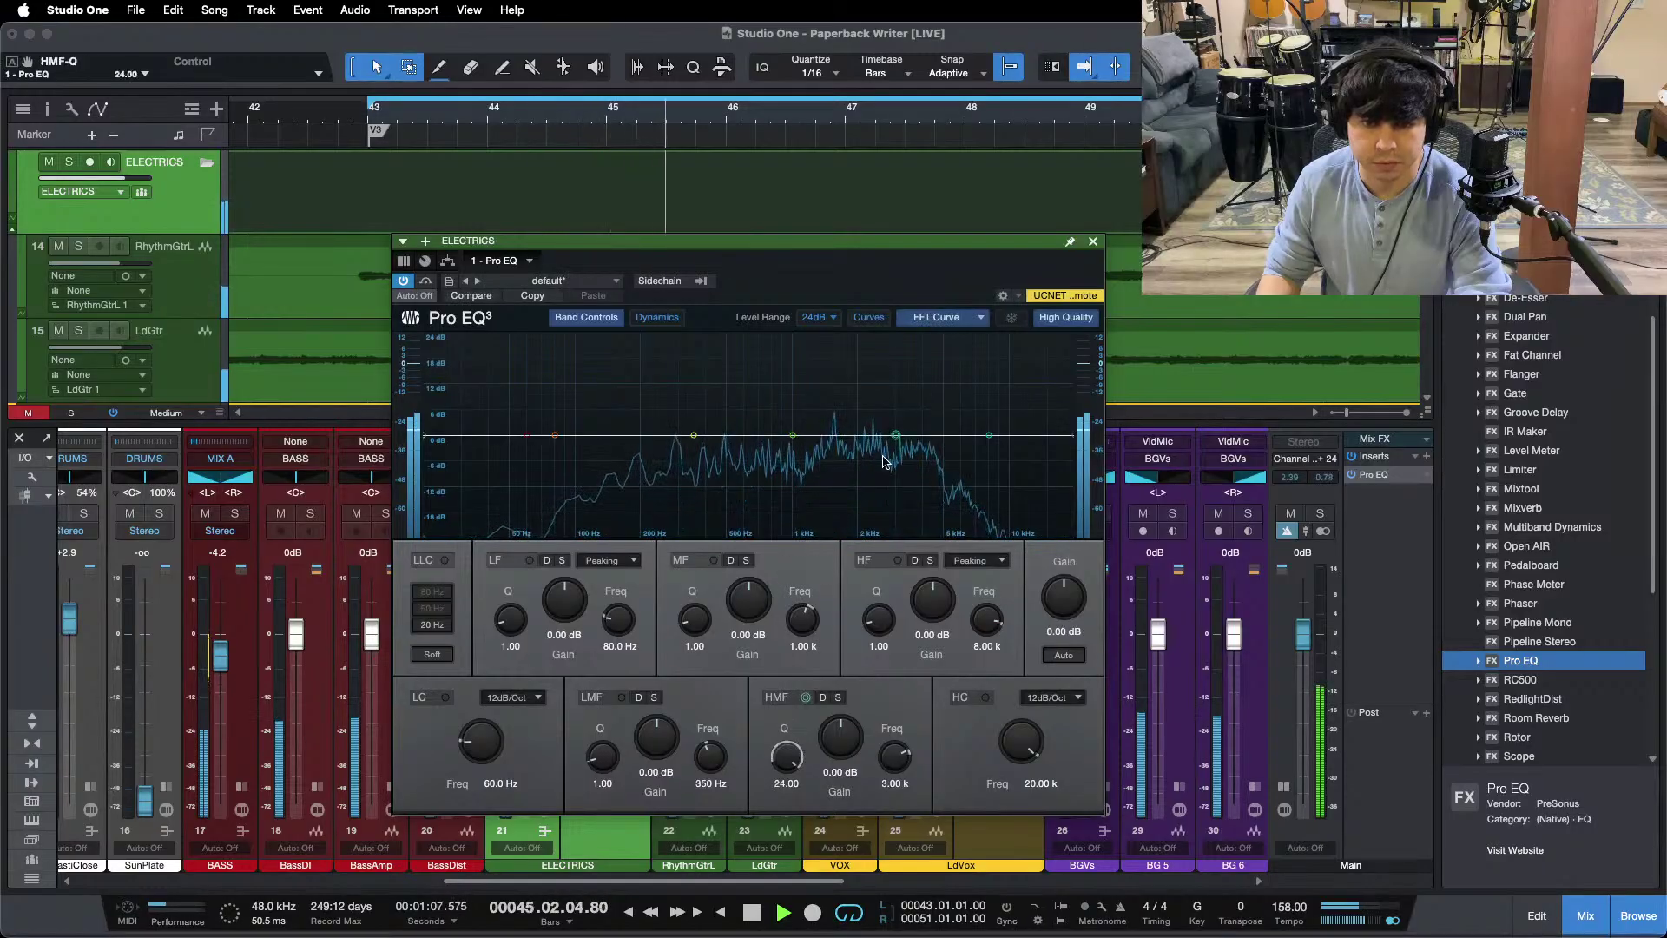
drag(863, 376, 886, 356)
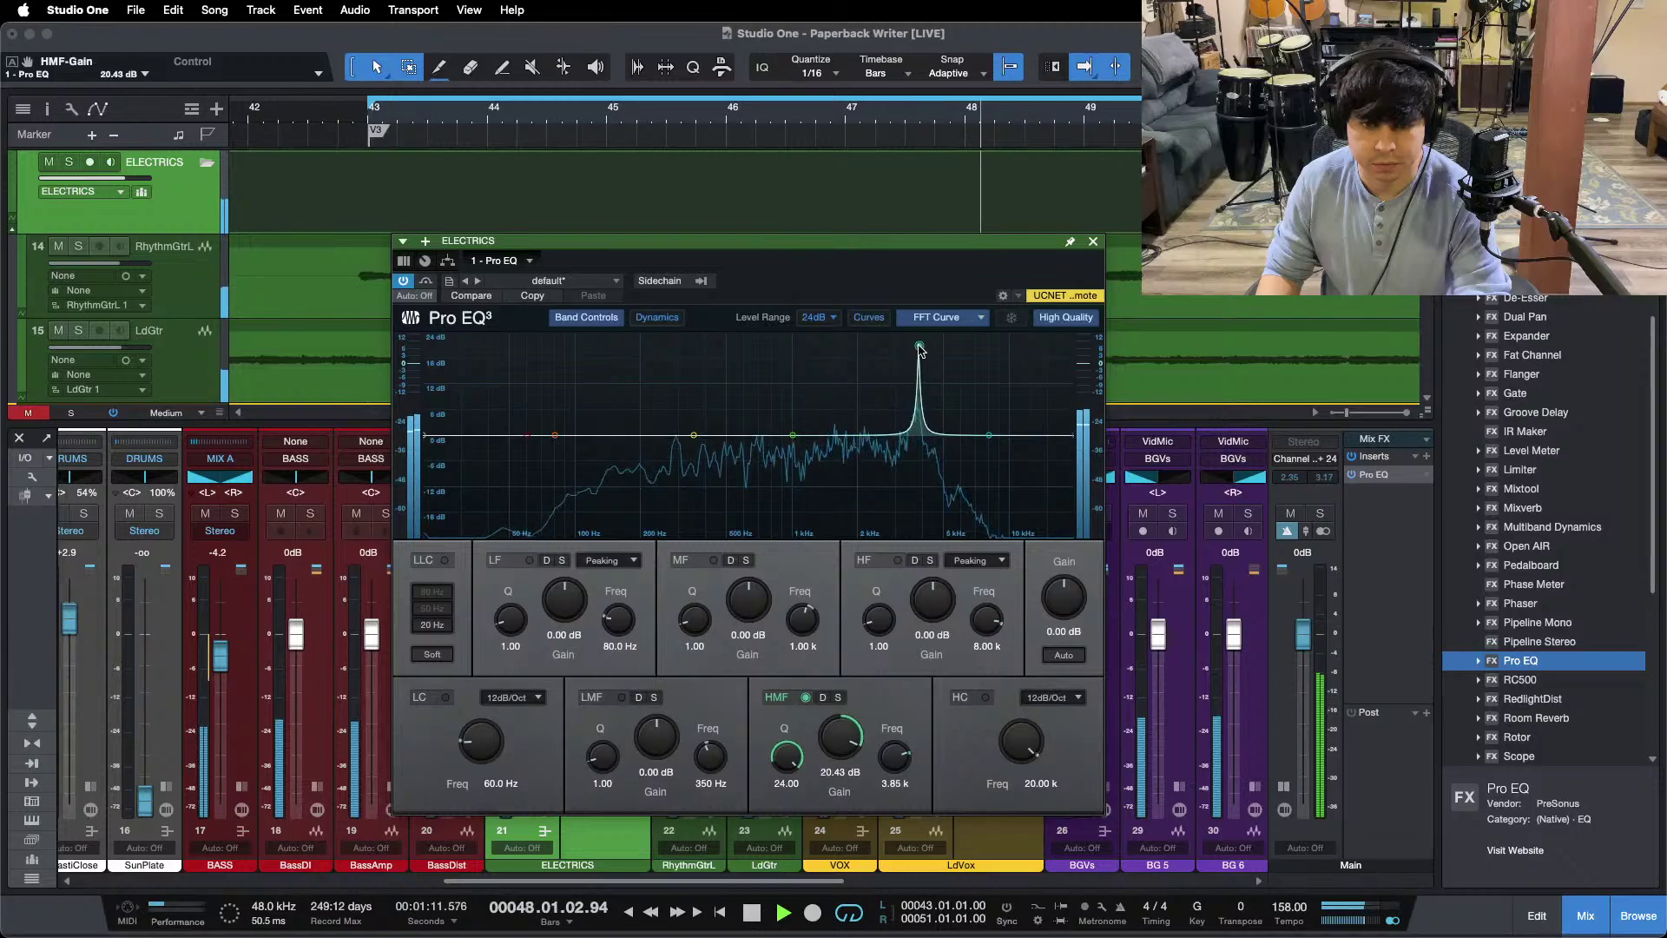
drag(922, 348, 925, 339)
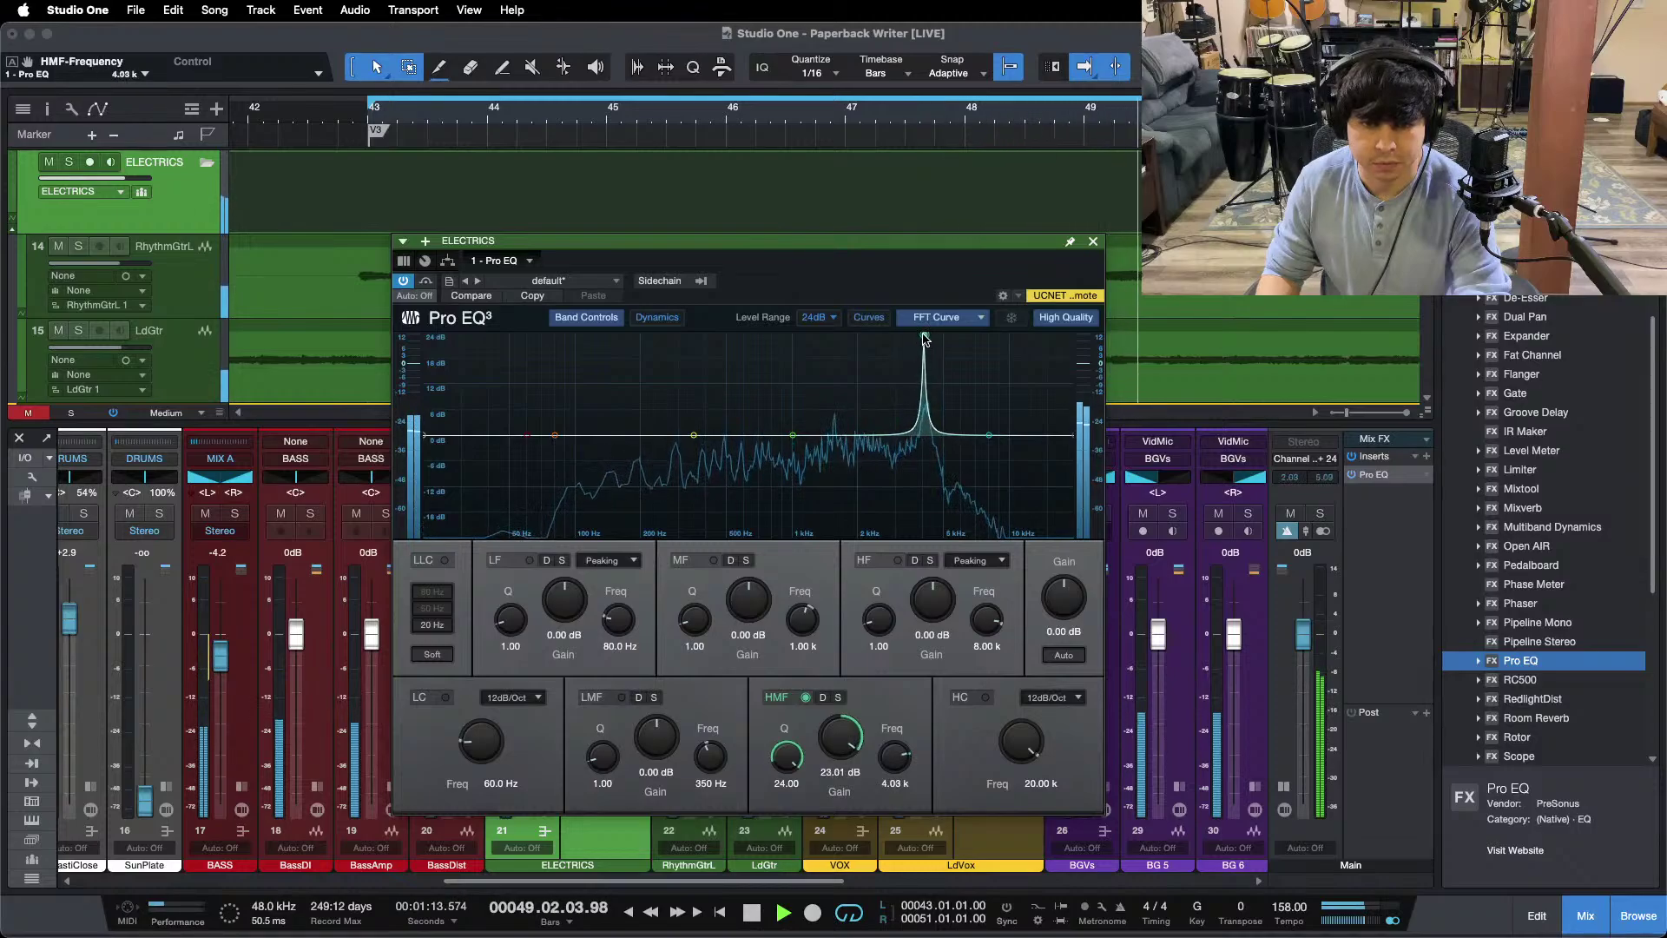
drag(917, 417, 898, 436)
Step: Reset the ELECTRICS Pro EQ's HMF band to Q 1.00 and set its gain to -0.48 dB at 3.06 kHz
super+click(837, 744)
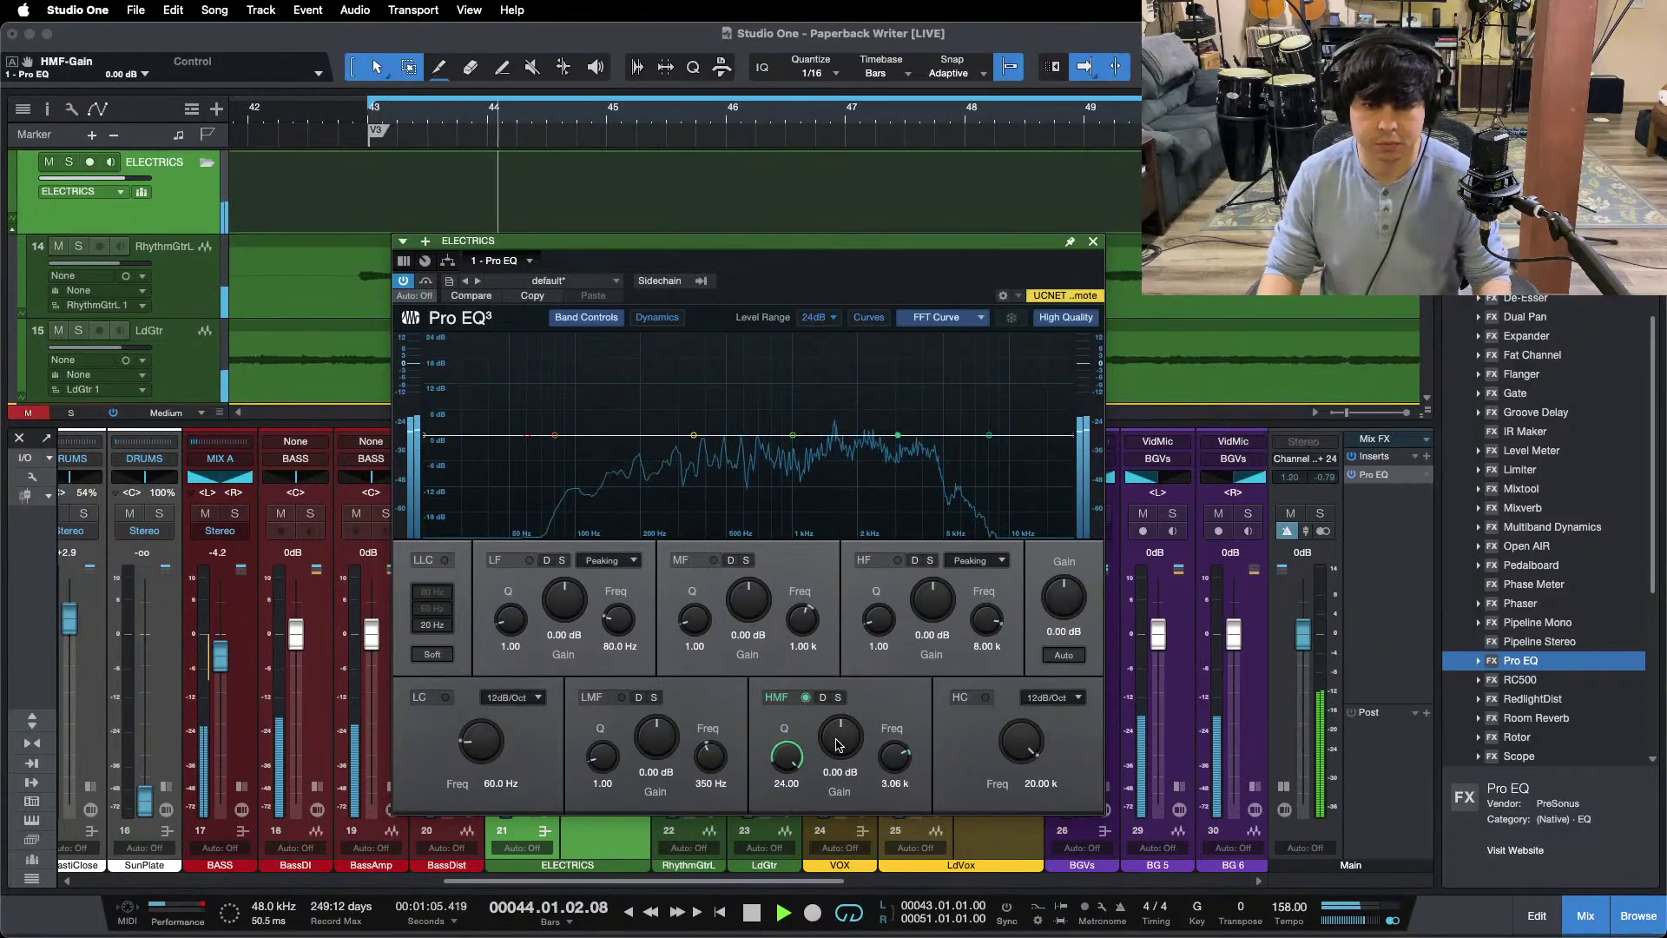
super+click(786, 756)
scroll(850, 743, down, 1)
Step: Bring the reference channels into view beside the EQ window and compare the mix with the soloed 05 - Live reference
scroll(1233, 490, right, 10)
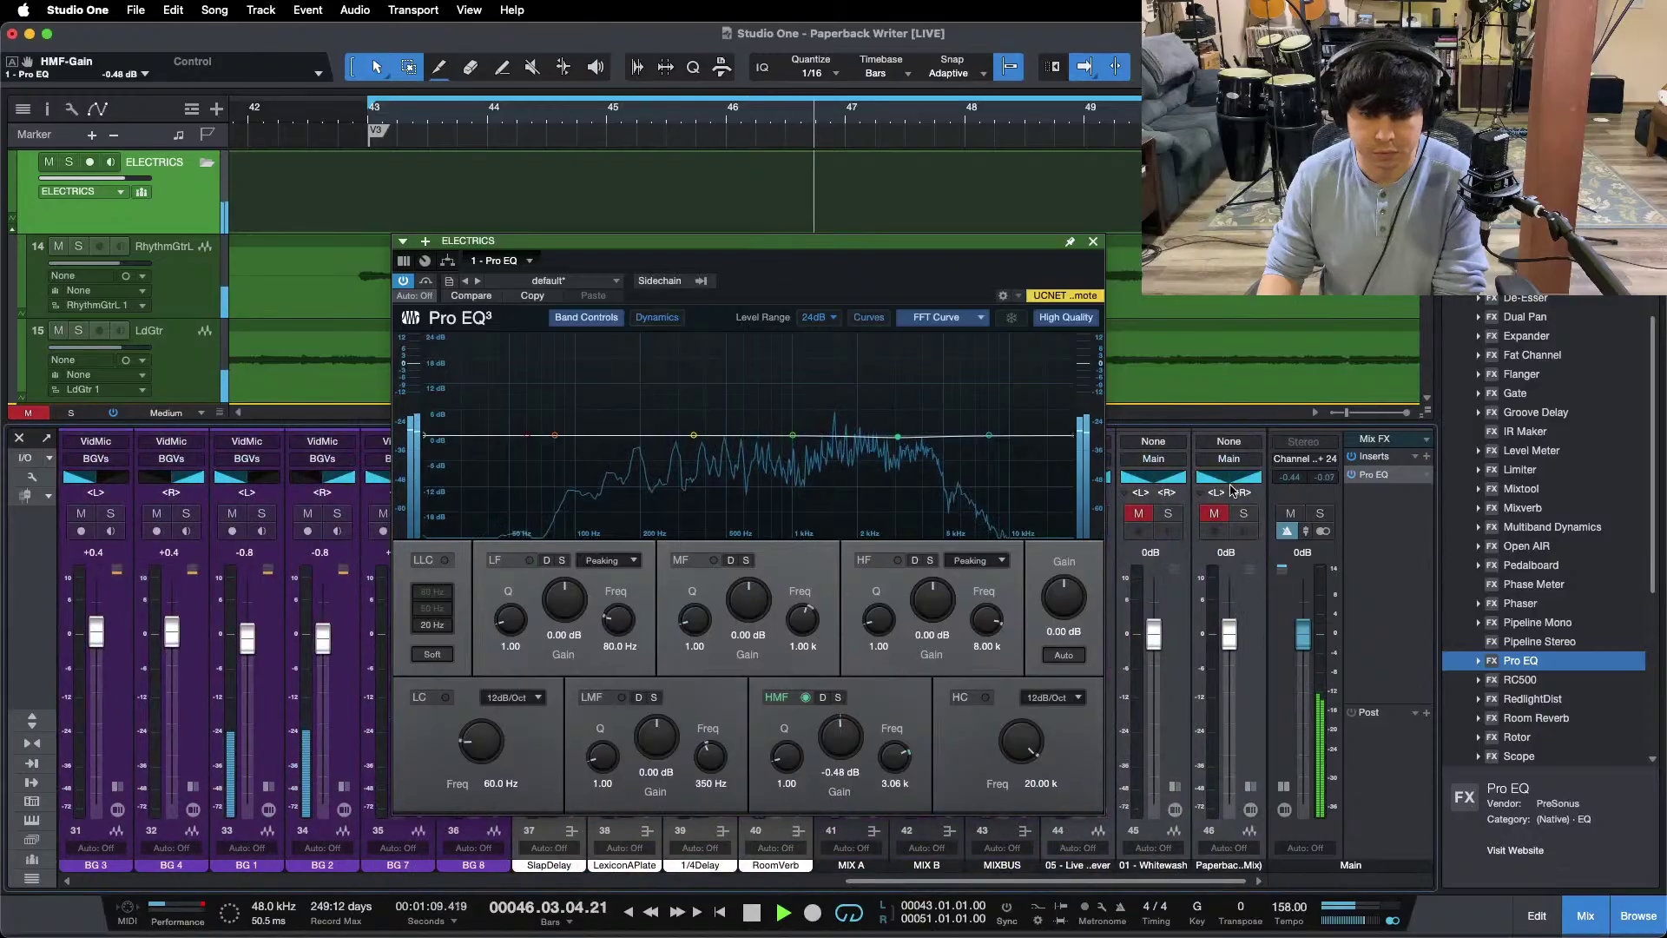
key(KP_Subtract)
key(KP_Subtract)
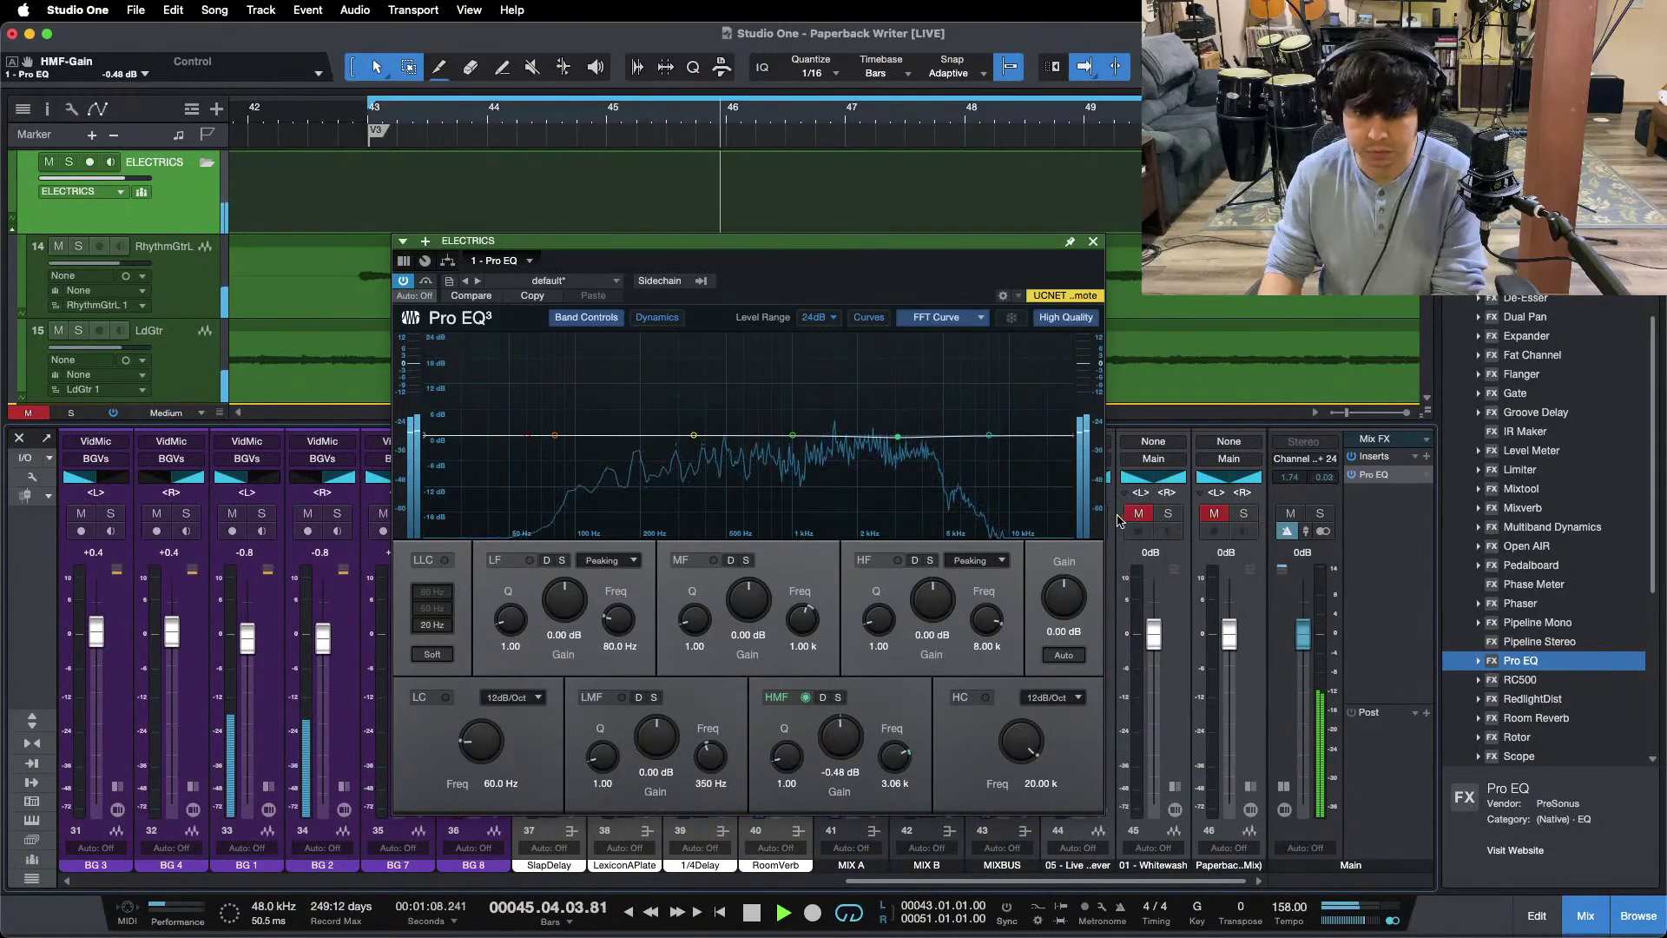
drag(961, 296, 878, 298)
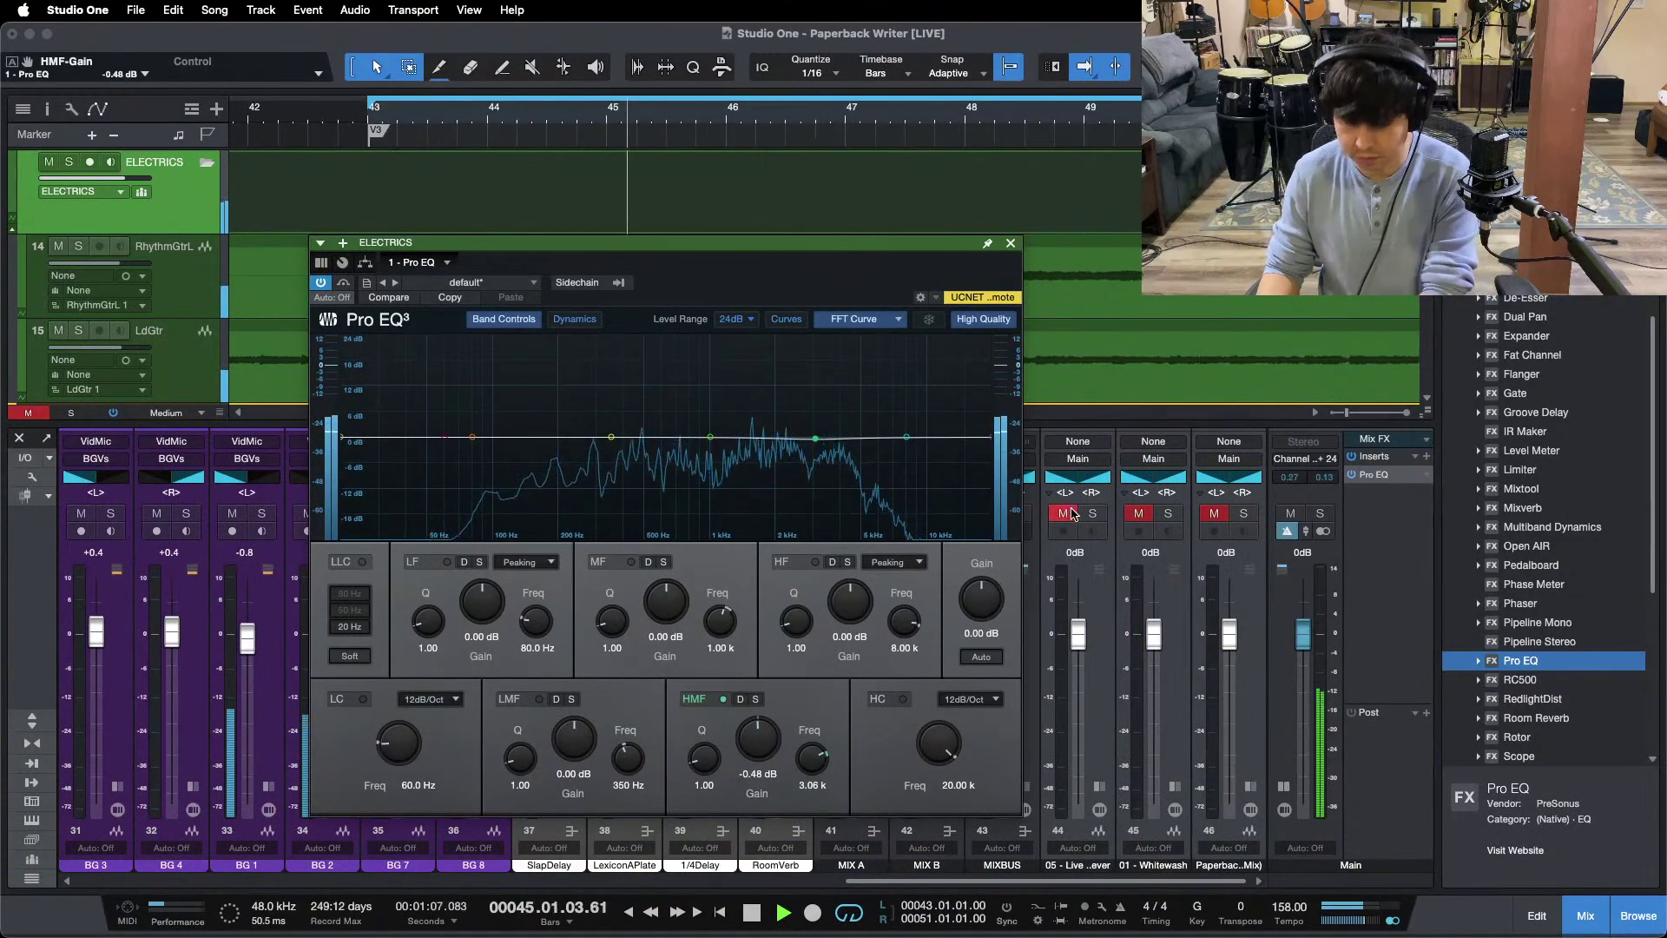
click(1088, 515)
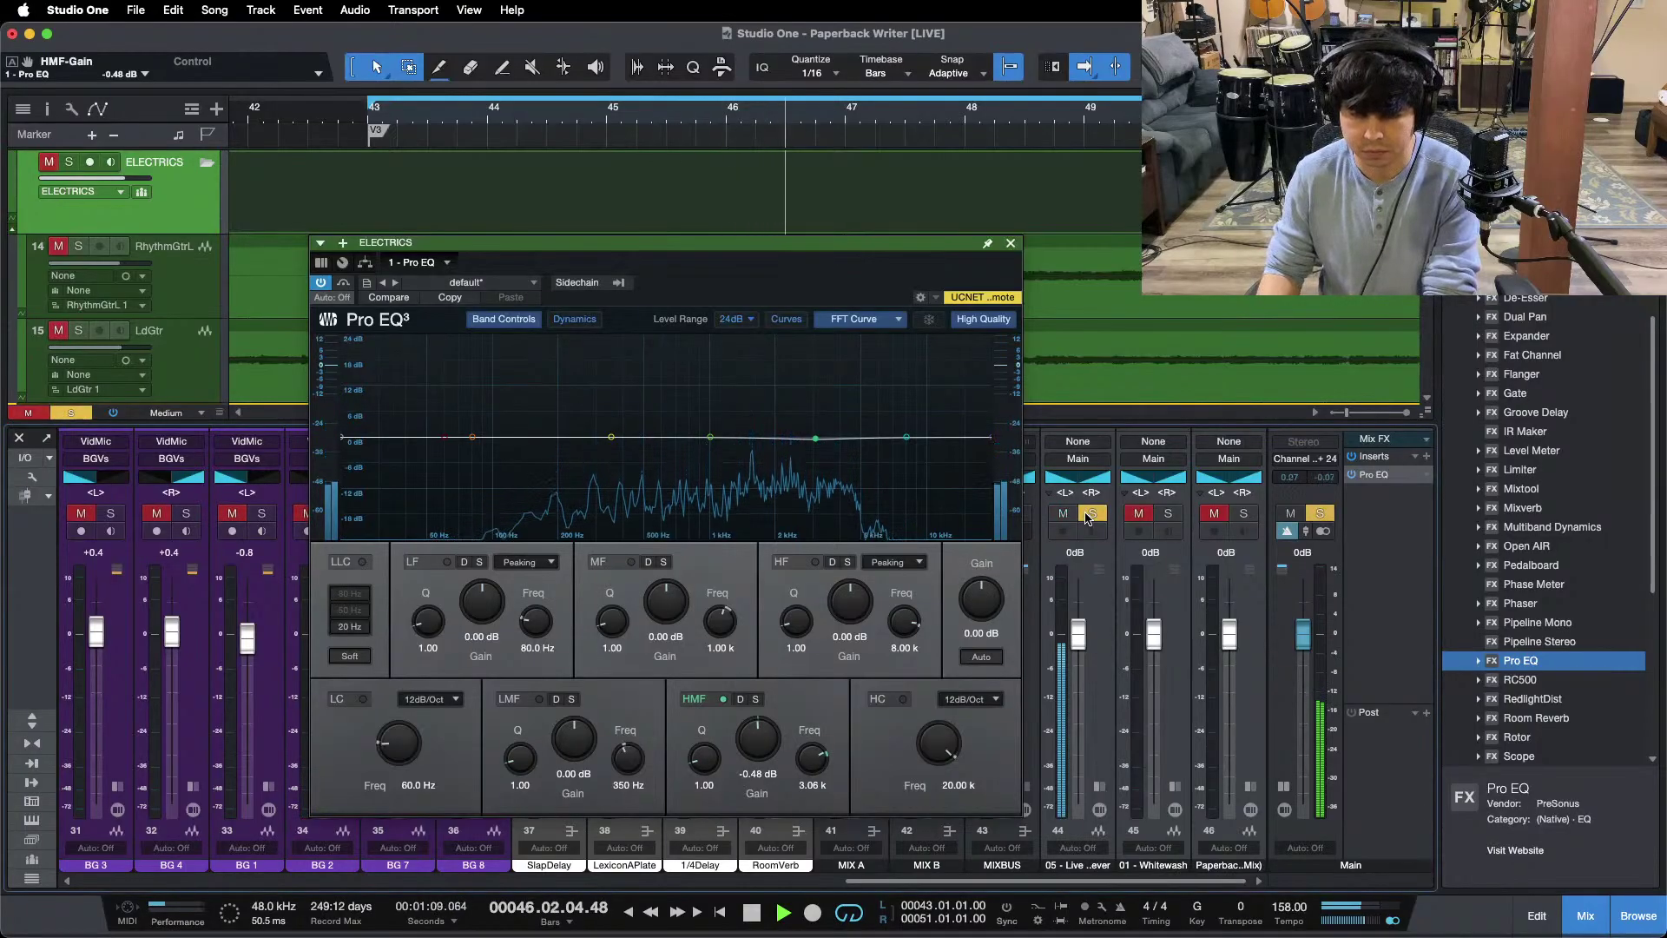
click(1089, 515)
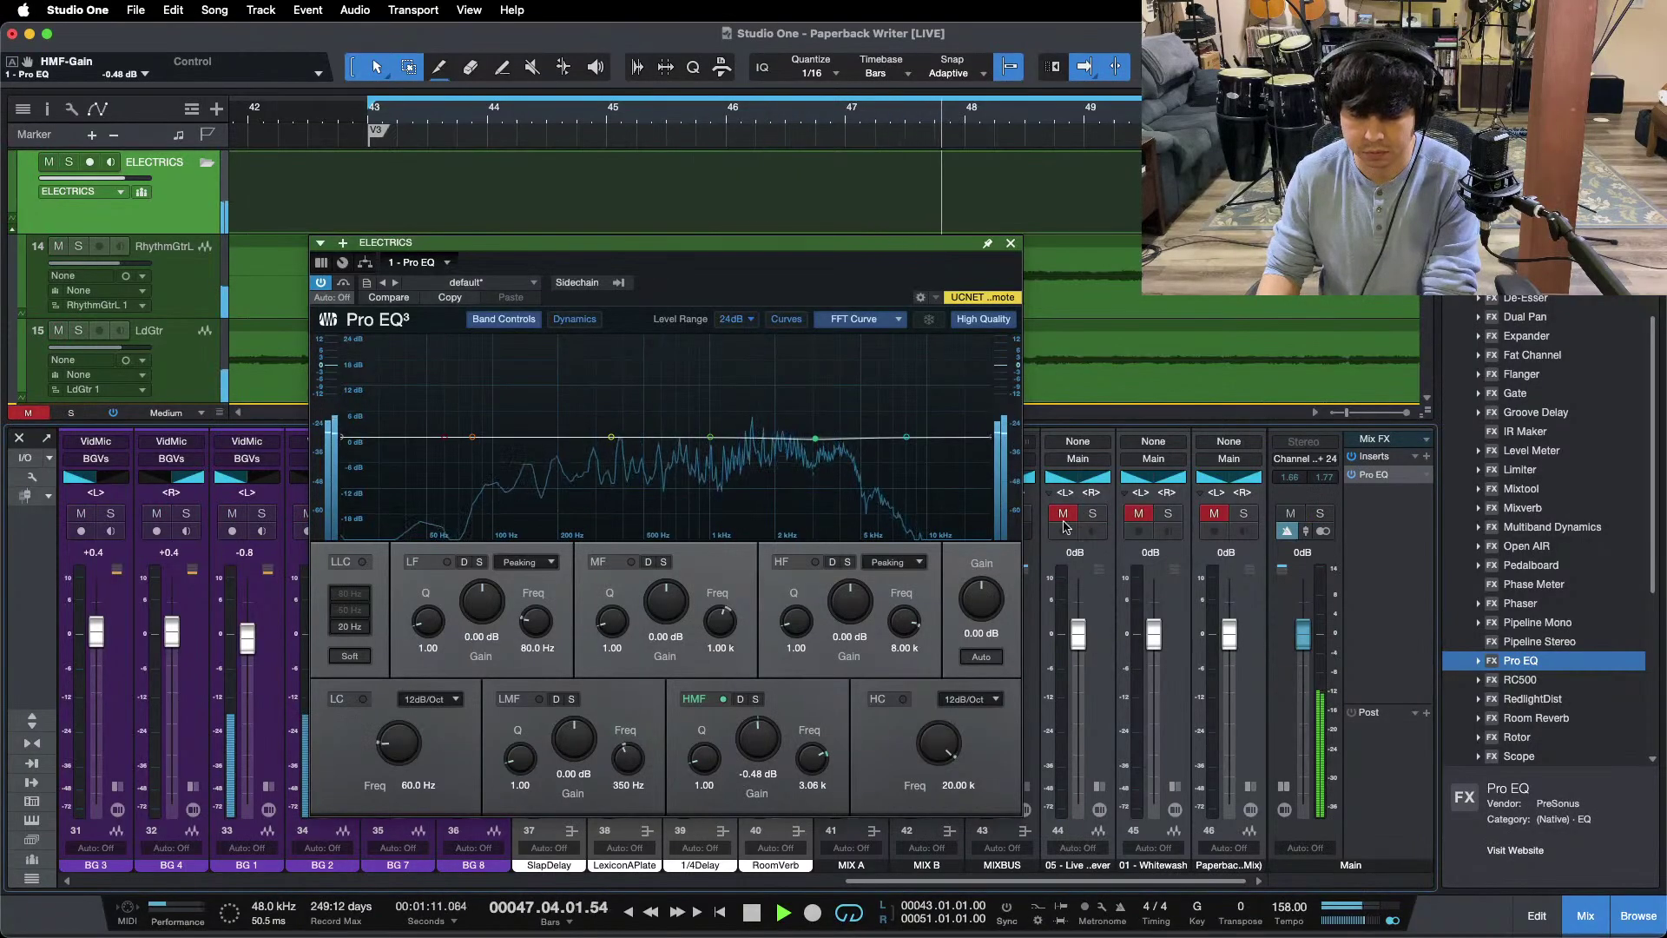
Step: Set the Main Pro EQ's low cut to 957 Hz and high cut to 2.00 kHz, and play the mix in mono
click(1374, 474)
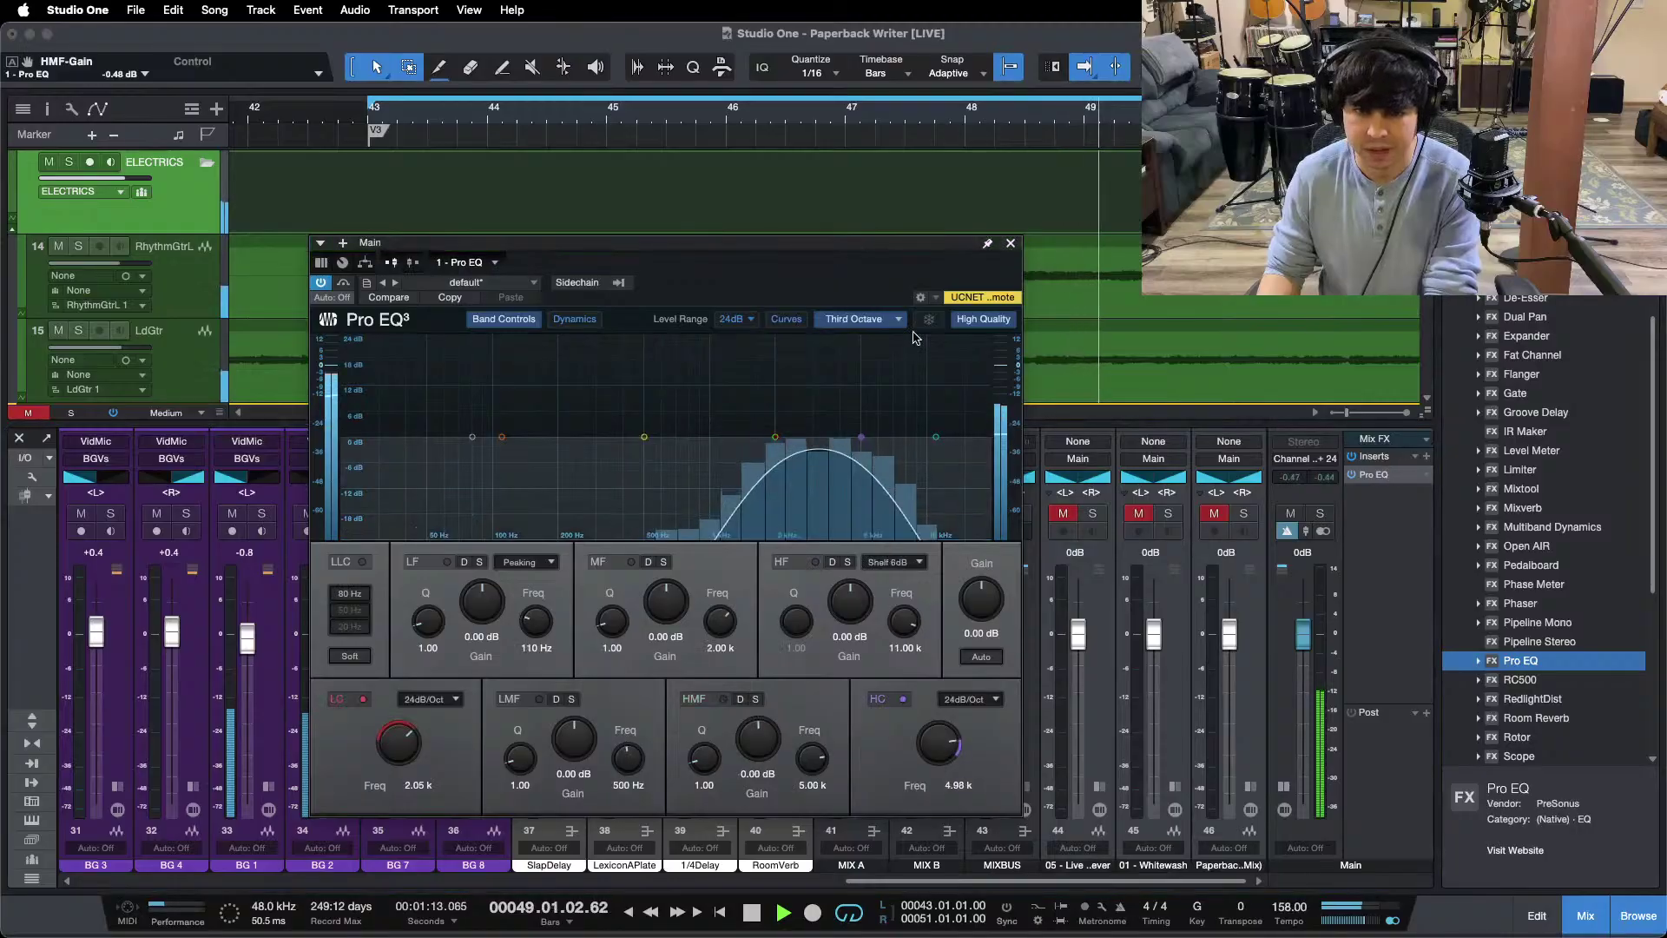
click(1009, 244)
key(space)
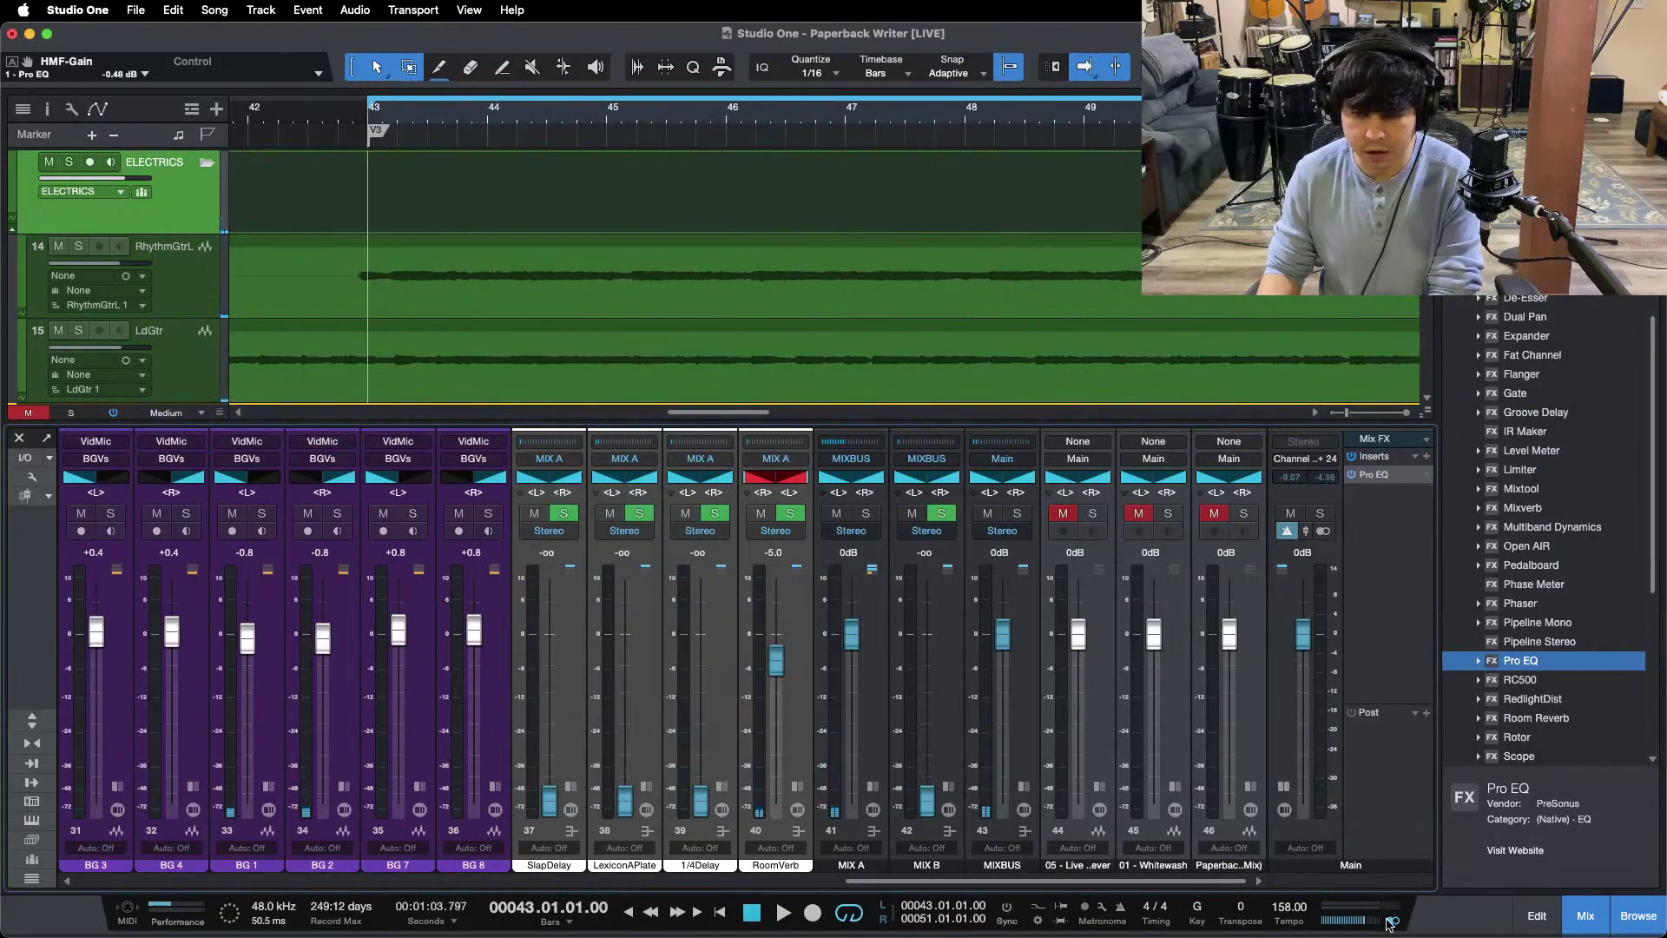
click(1376, 475)
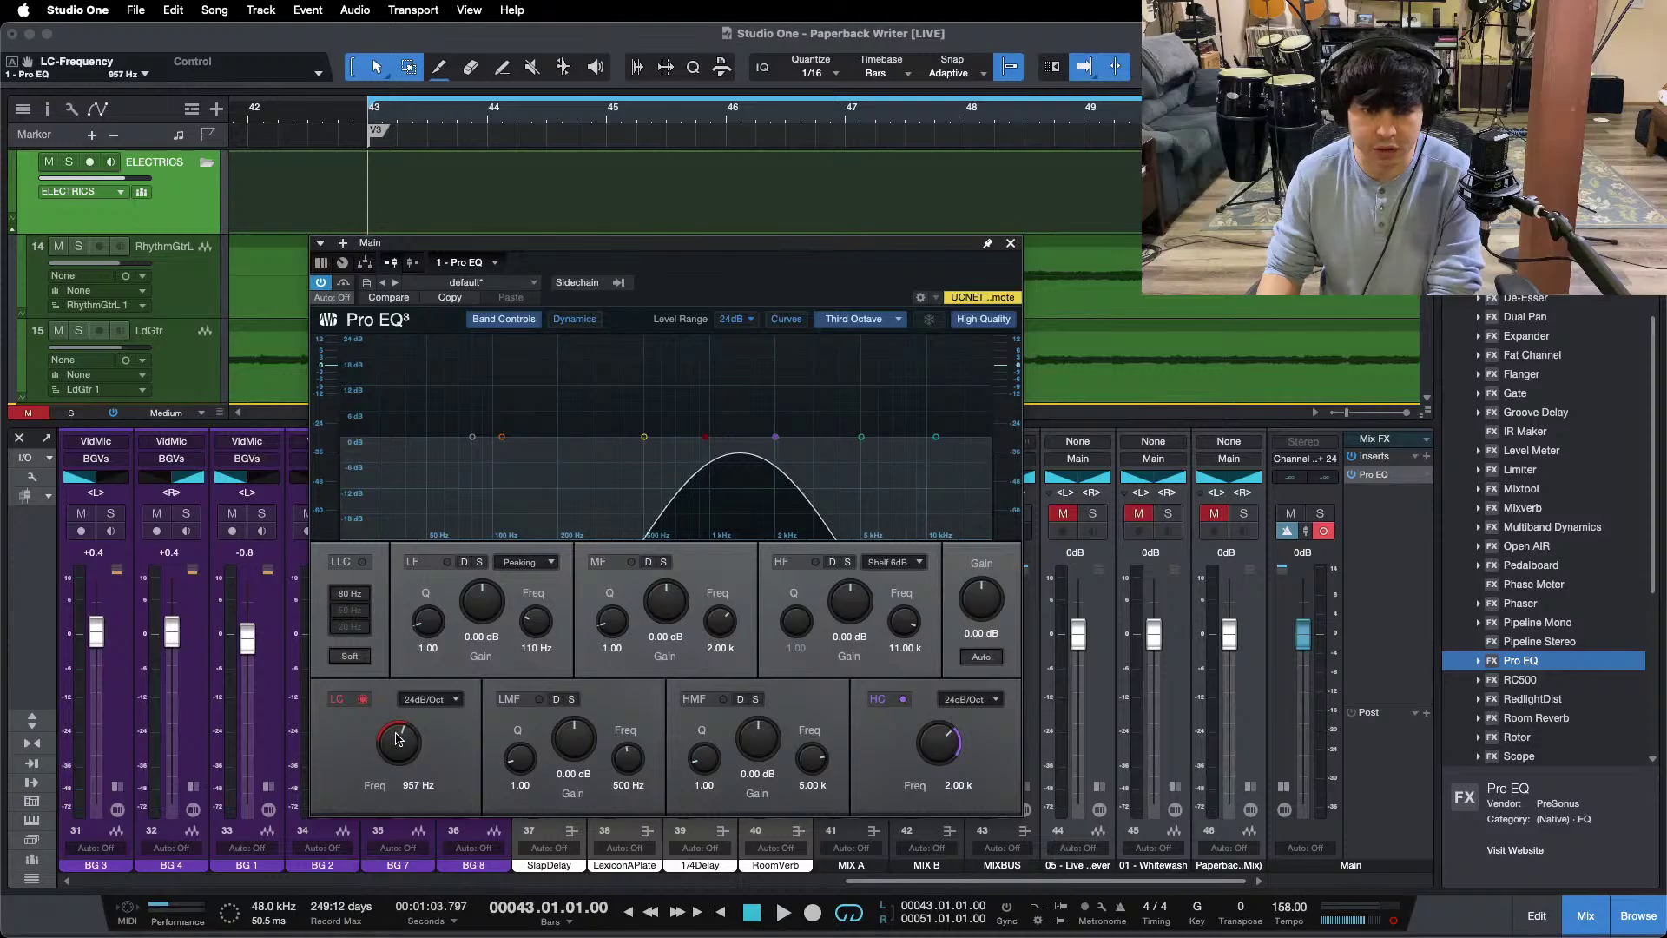
key(space)
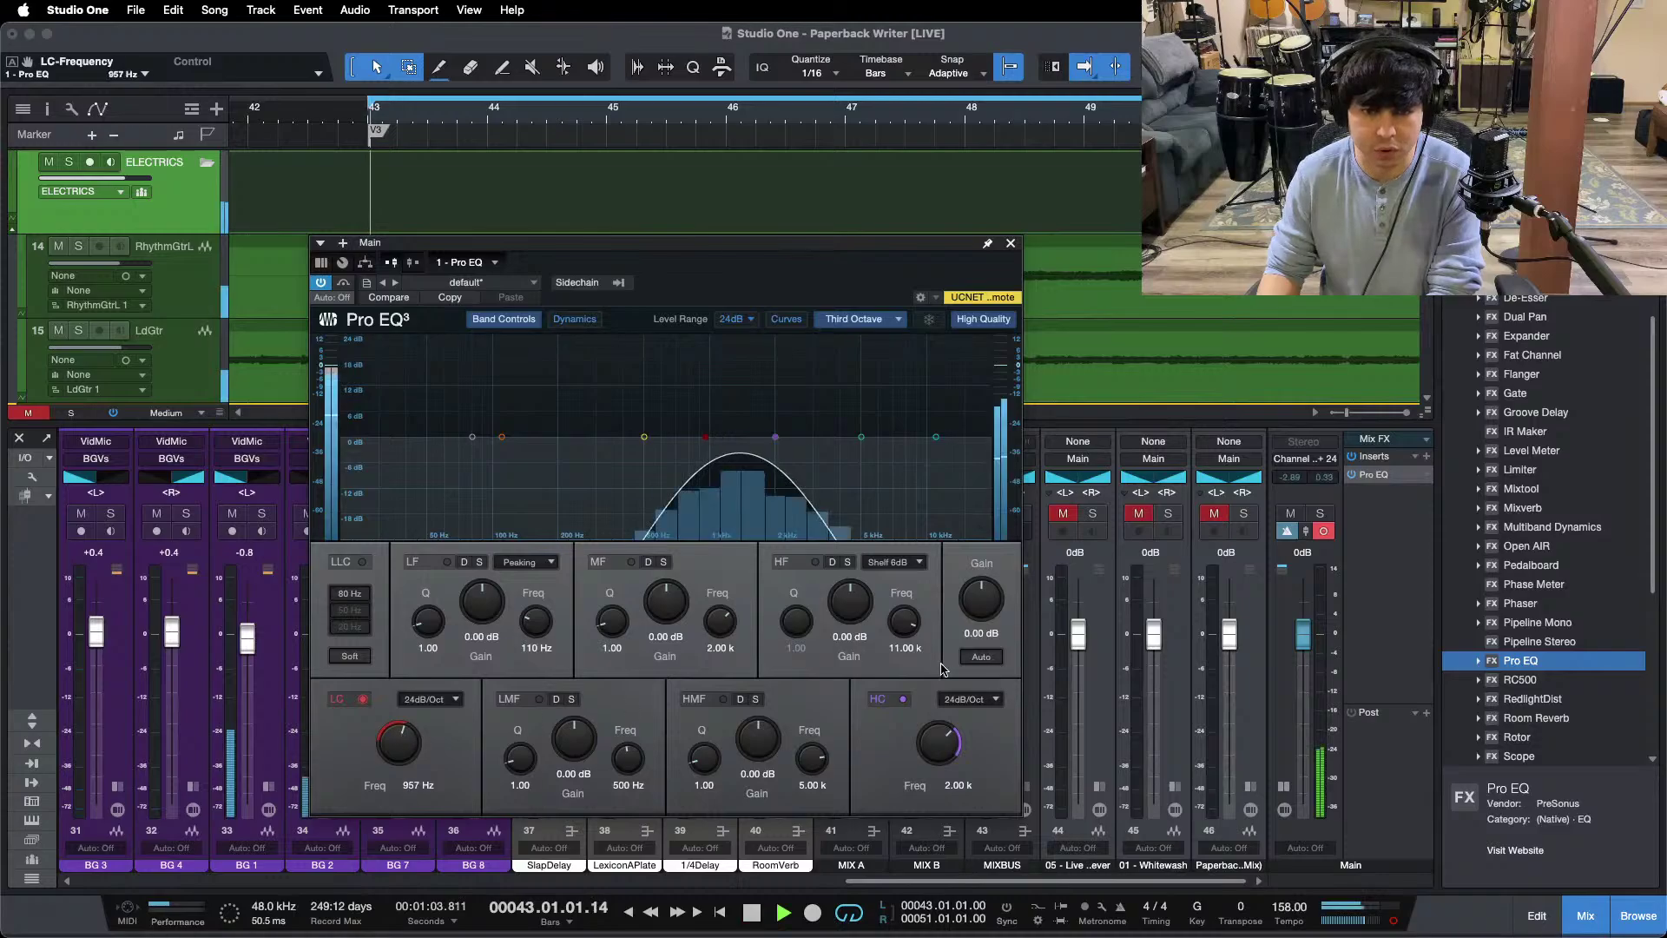
Step: Alternate between the mix and the soloed 05 - Live and 01 - Whitewash references to compare their mids between 957 Hz and 2.00 kHz
click(1094, 516)
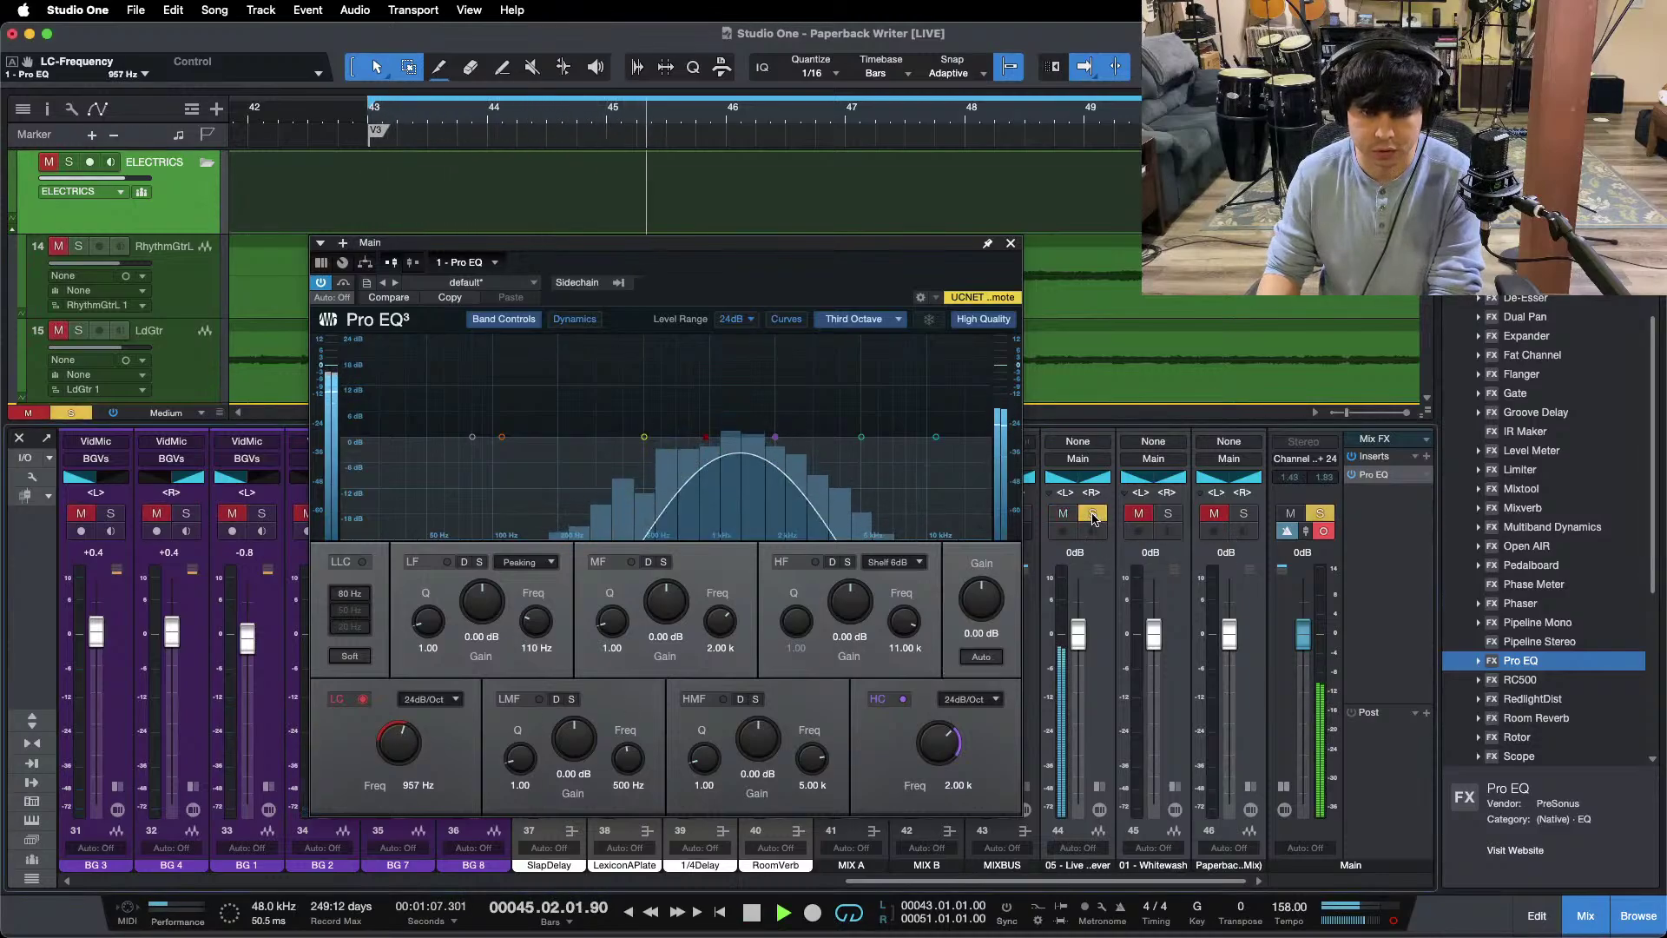
click(1094, 516)
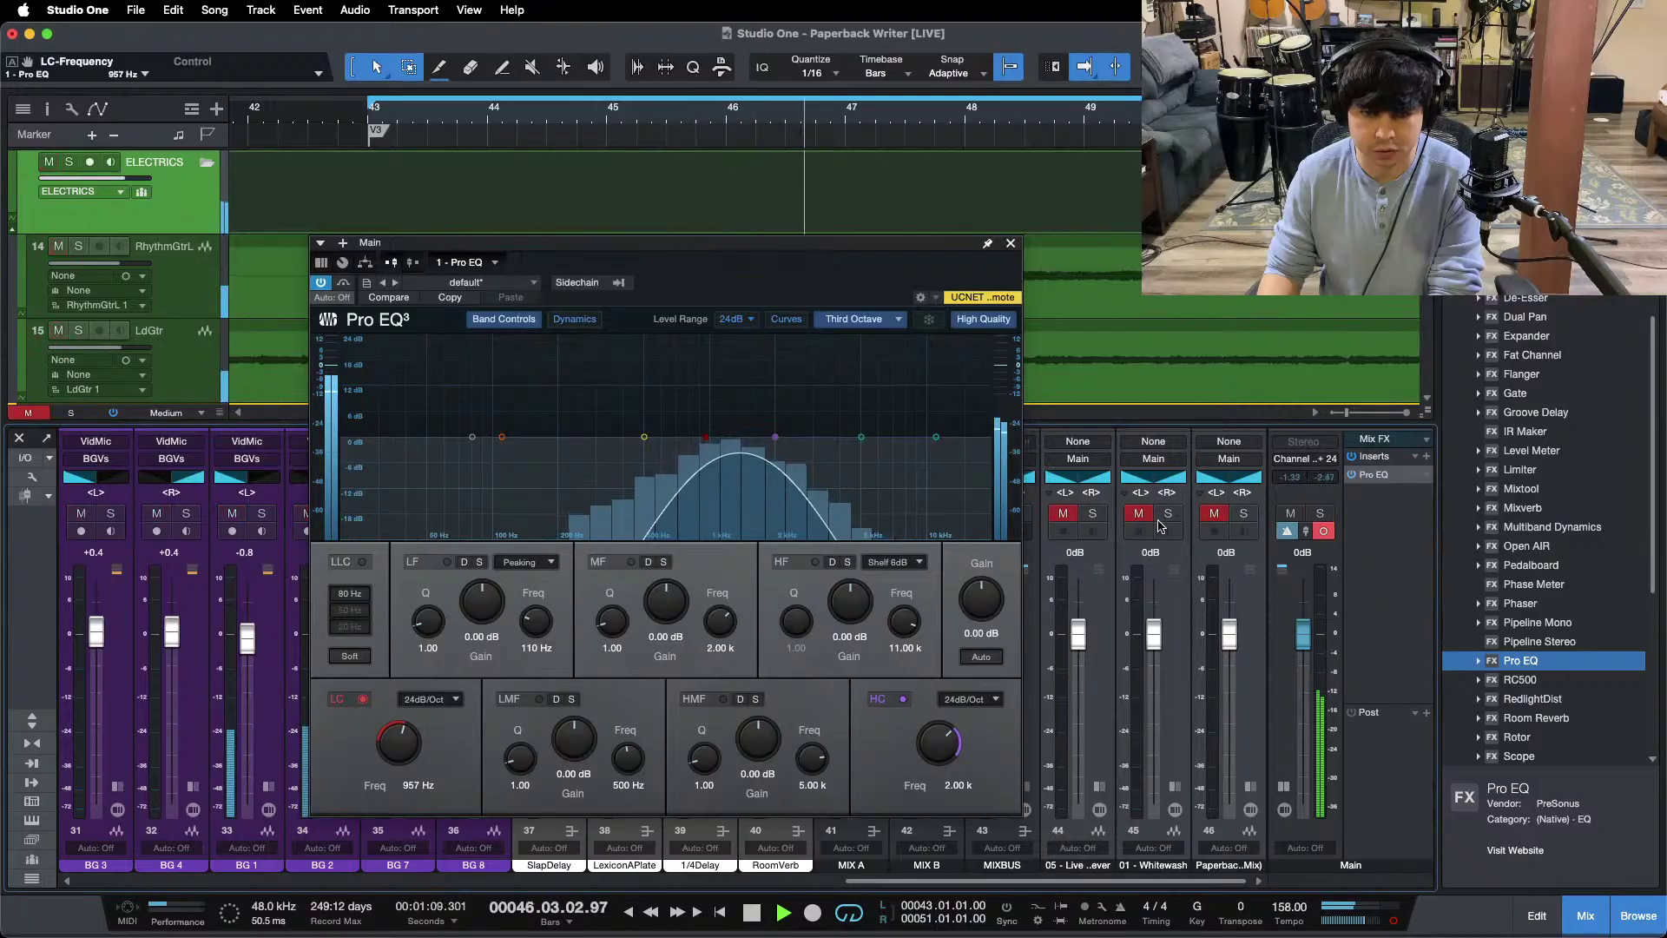
click(1168, 516)
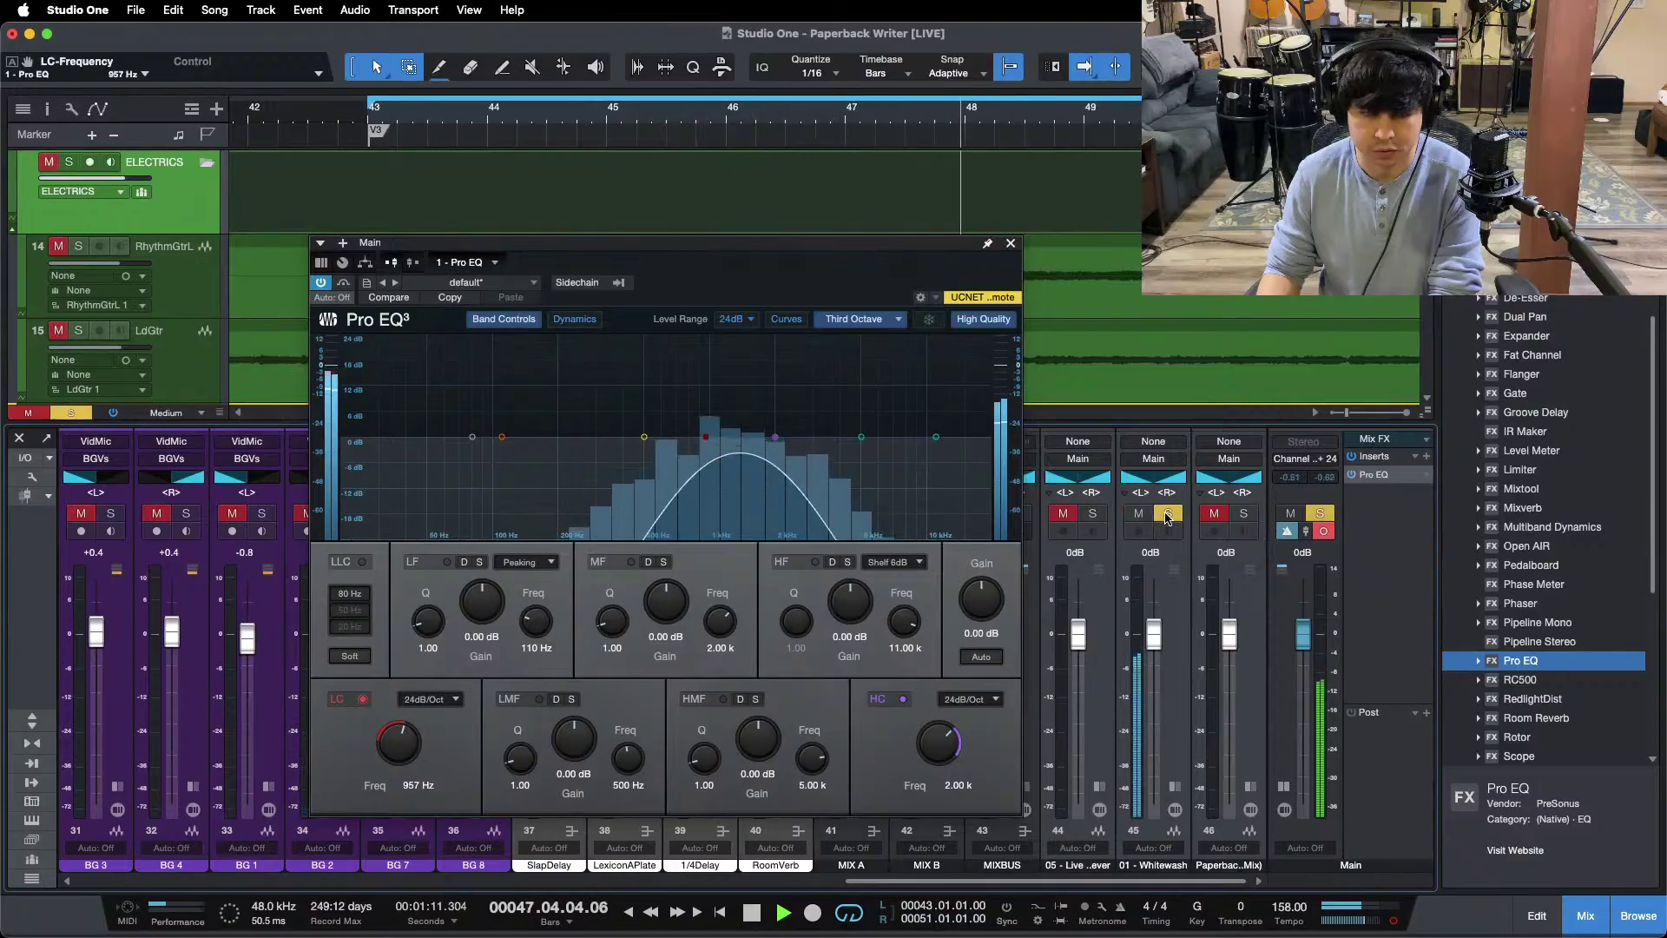
click(1168, 516)
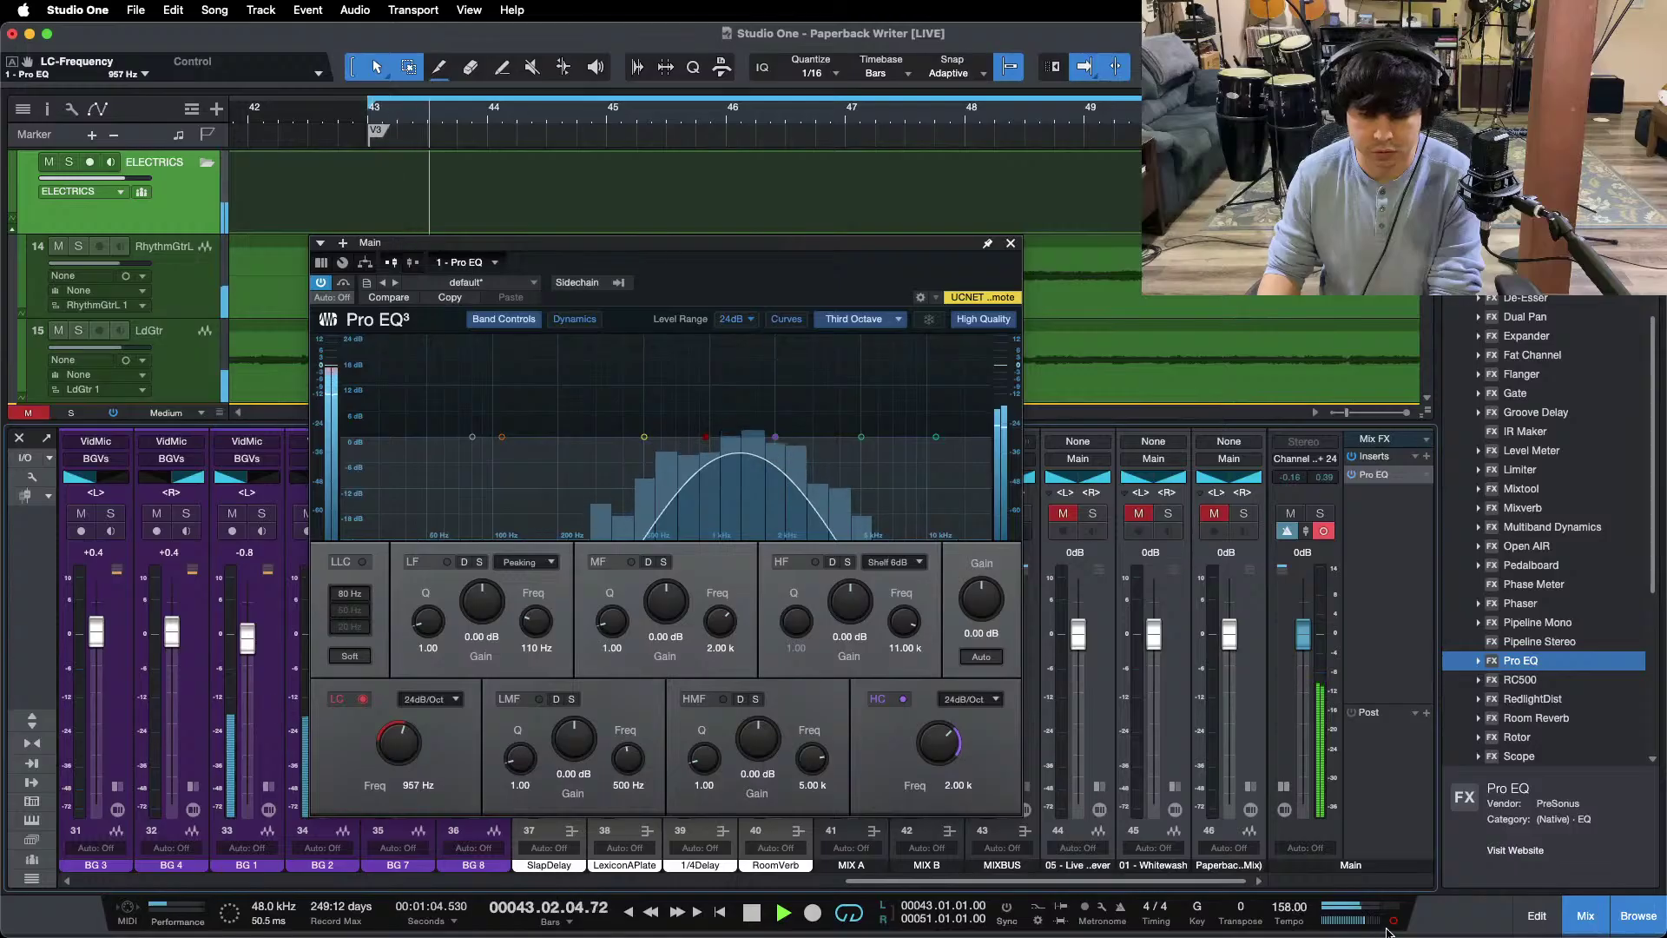
click(1094, 516)
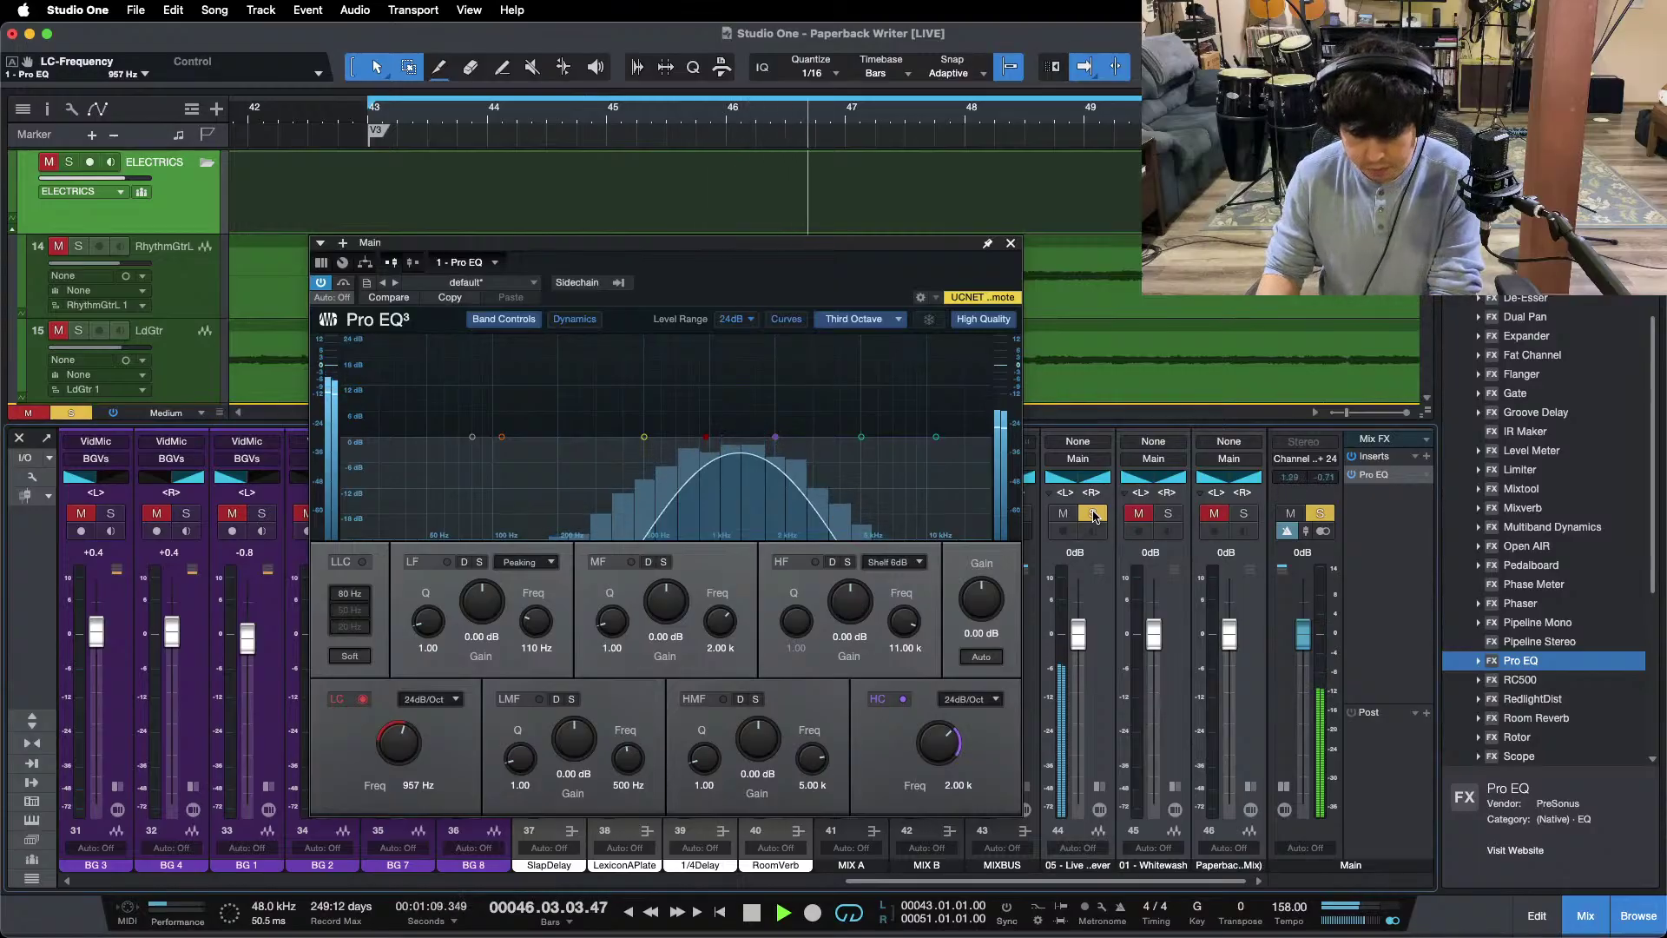
click(1093, 516)
Step: Try an MF boost of about 10.5 dB near 1.42 kHz in the ELECTRICS Pro EQ and reduce its gain to -0.48 dB
drag(966, 878, 694, 879)
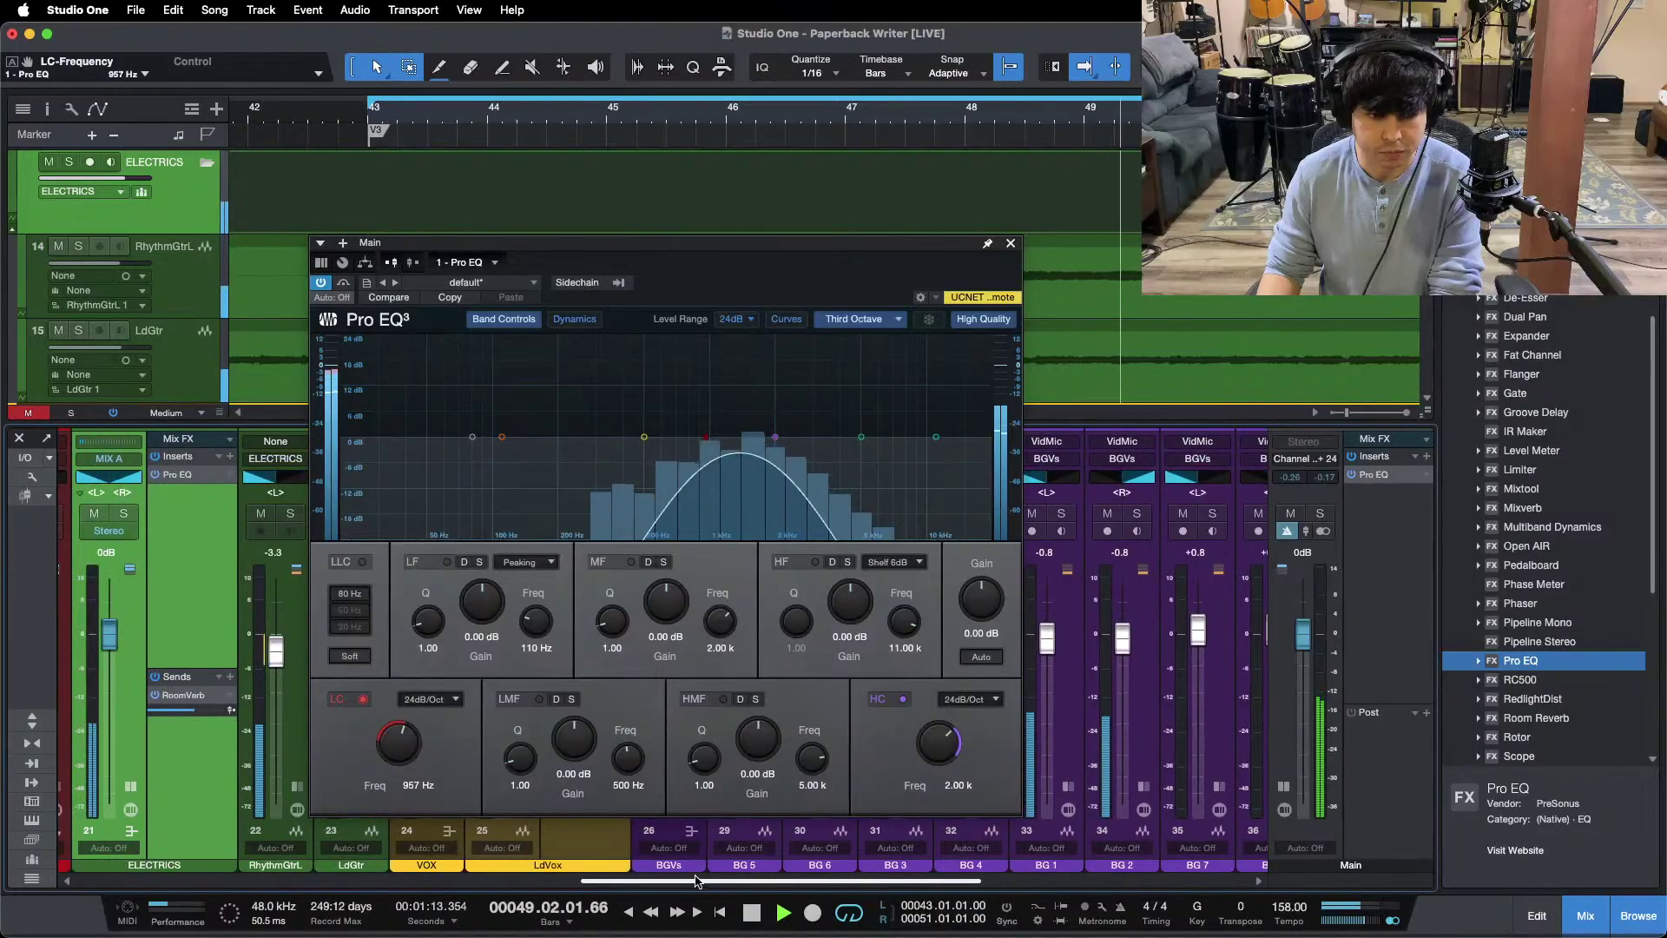
click(169, 476)
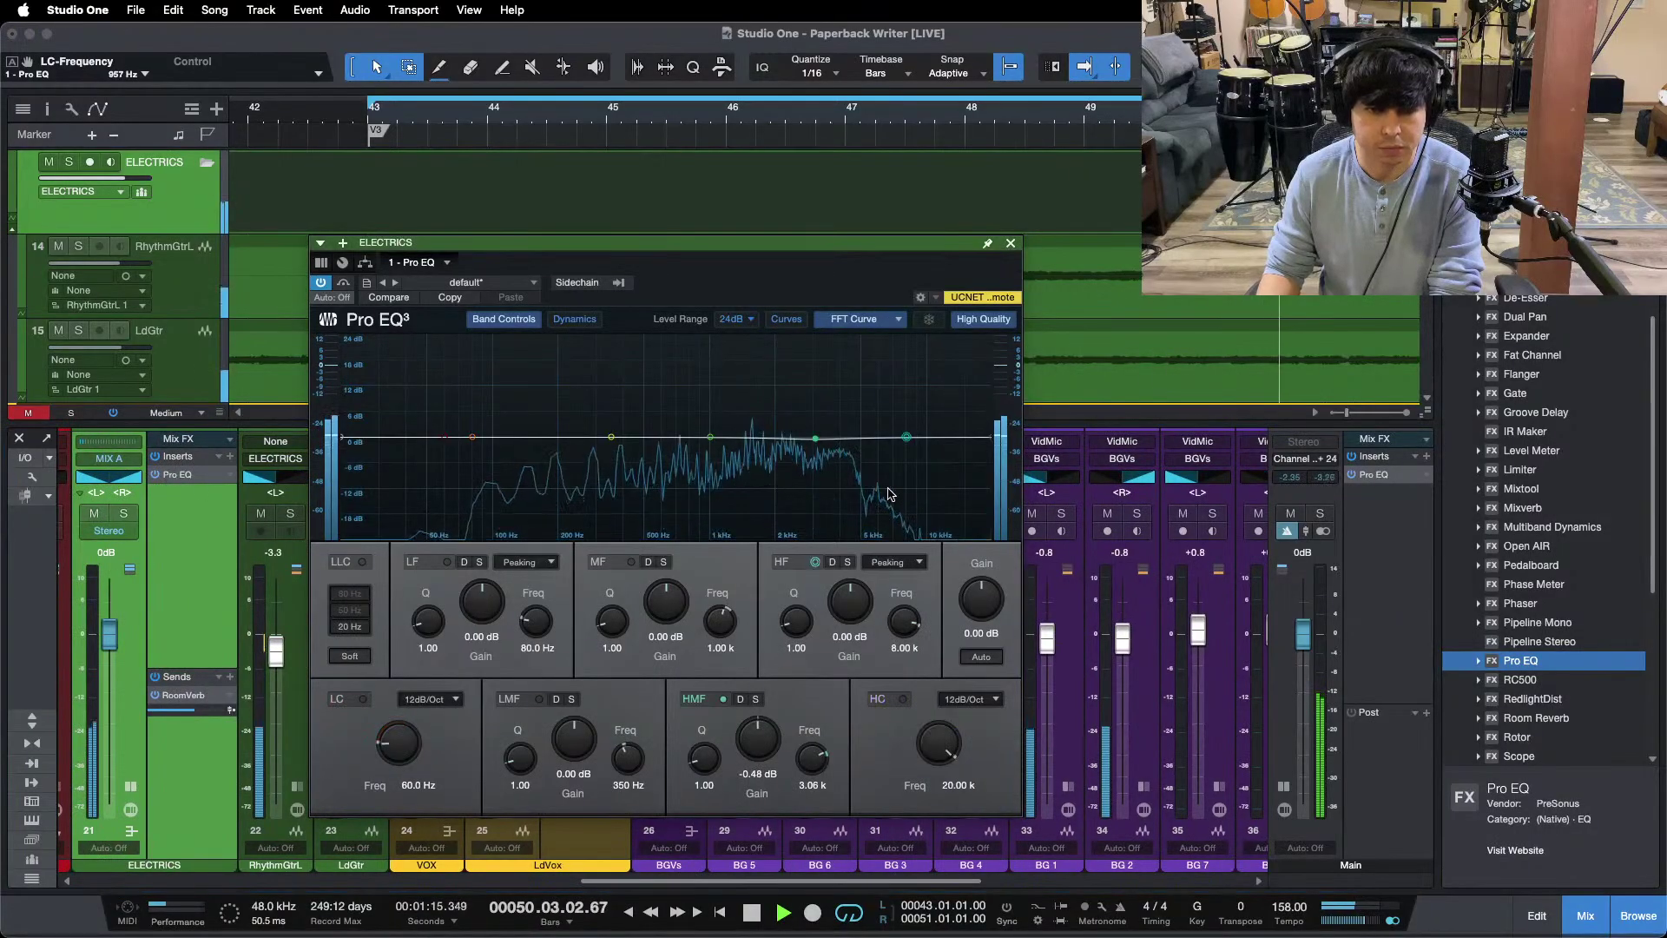
drag(710, 437, 744, 395)
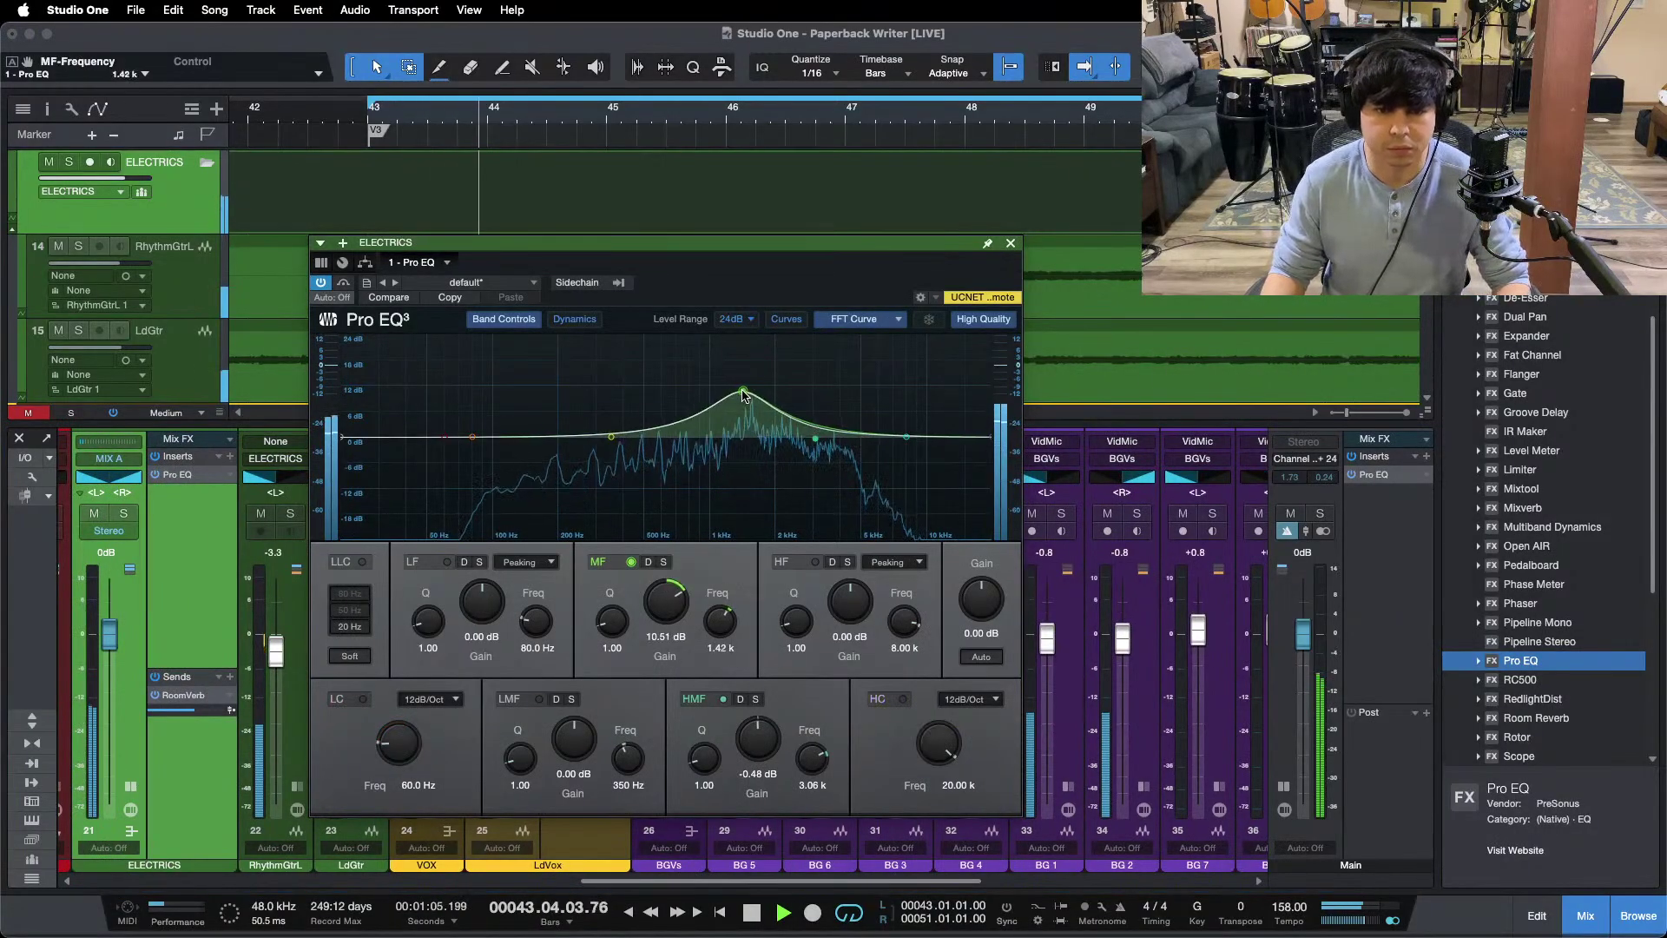
drag(669, 598, 671, 629)
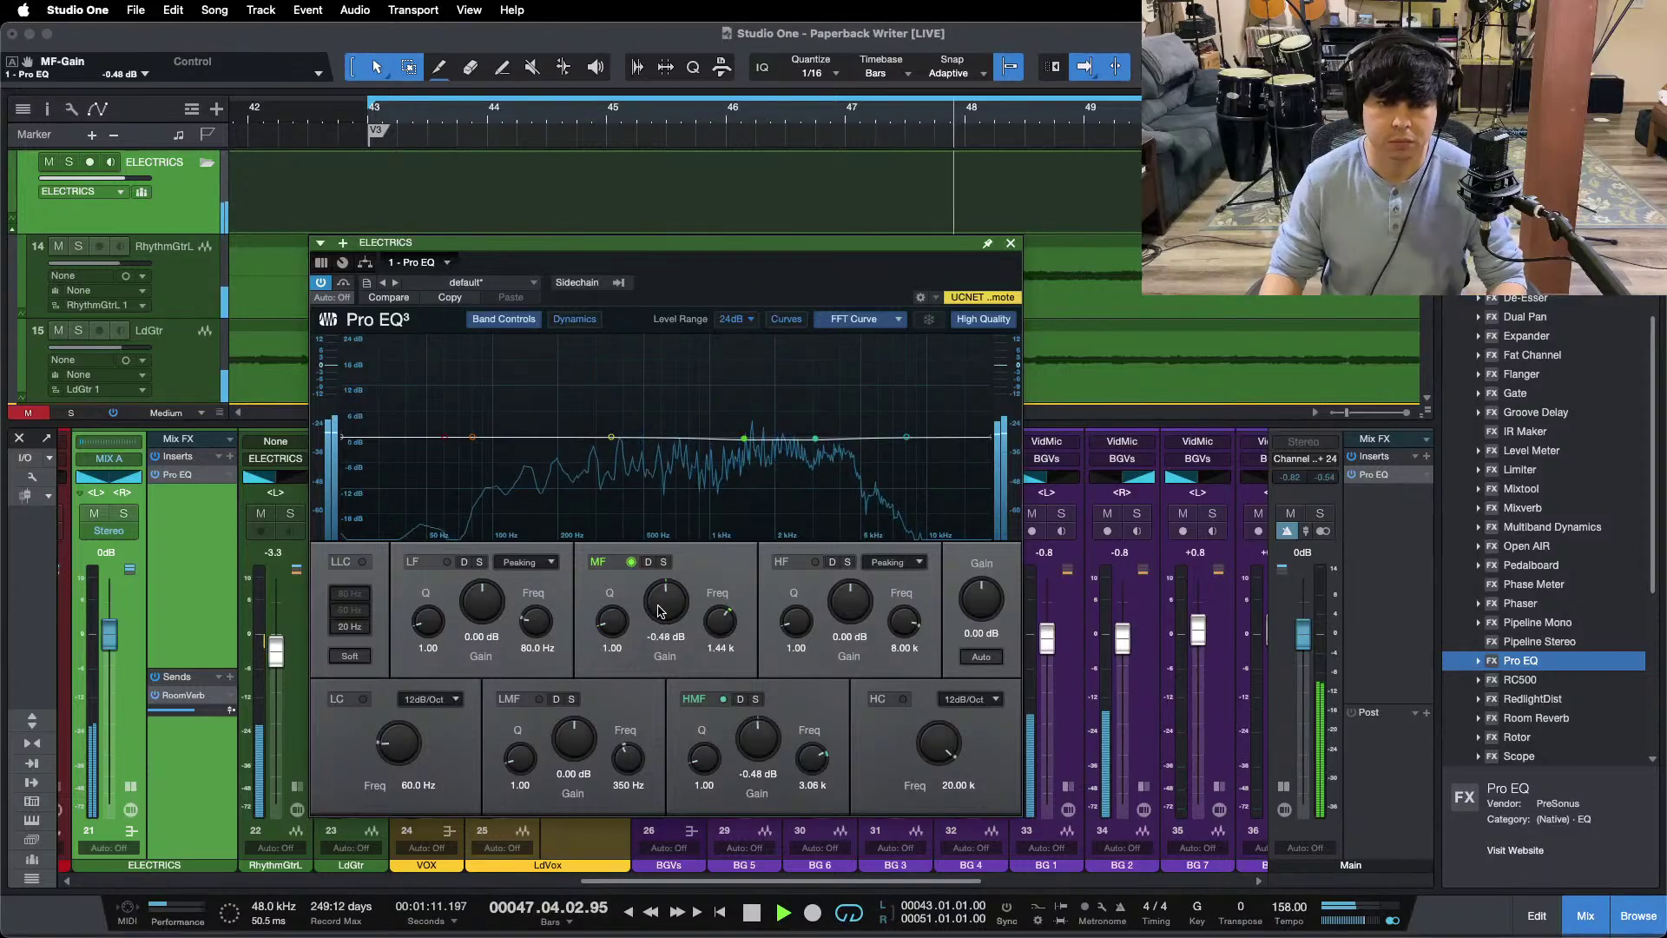
Step: Reset the gains of the ELECTRICS Pro EQ's HMF and MF bands, deactivate both bands and close the EQ
double_click(748, 736)
click(724, 699)
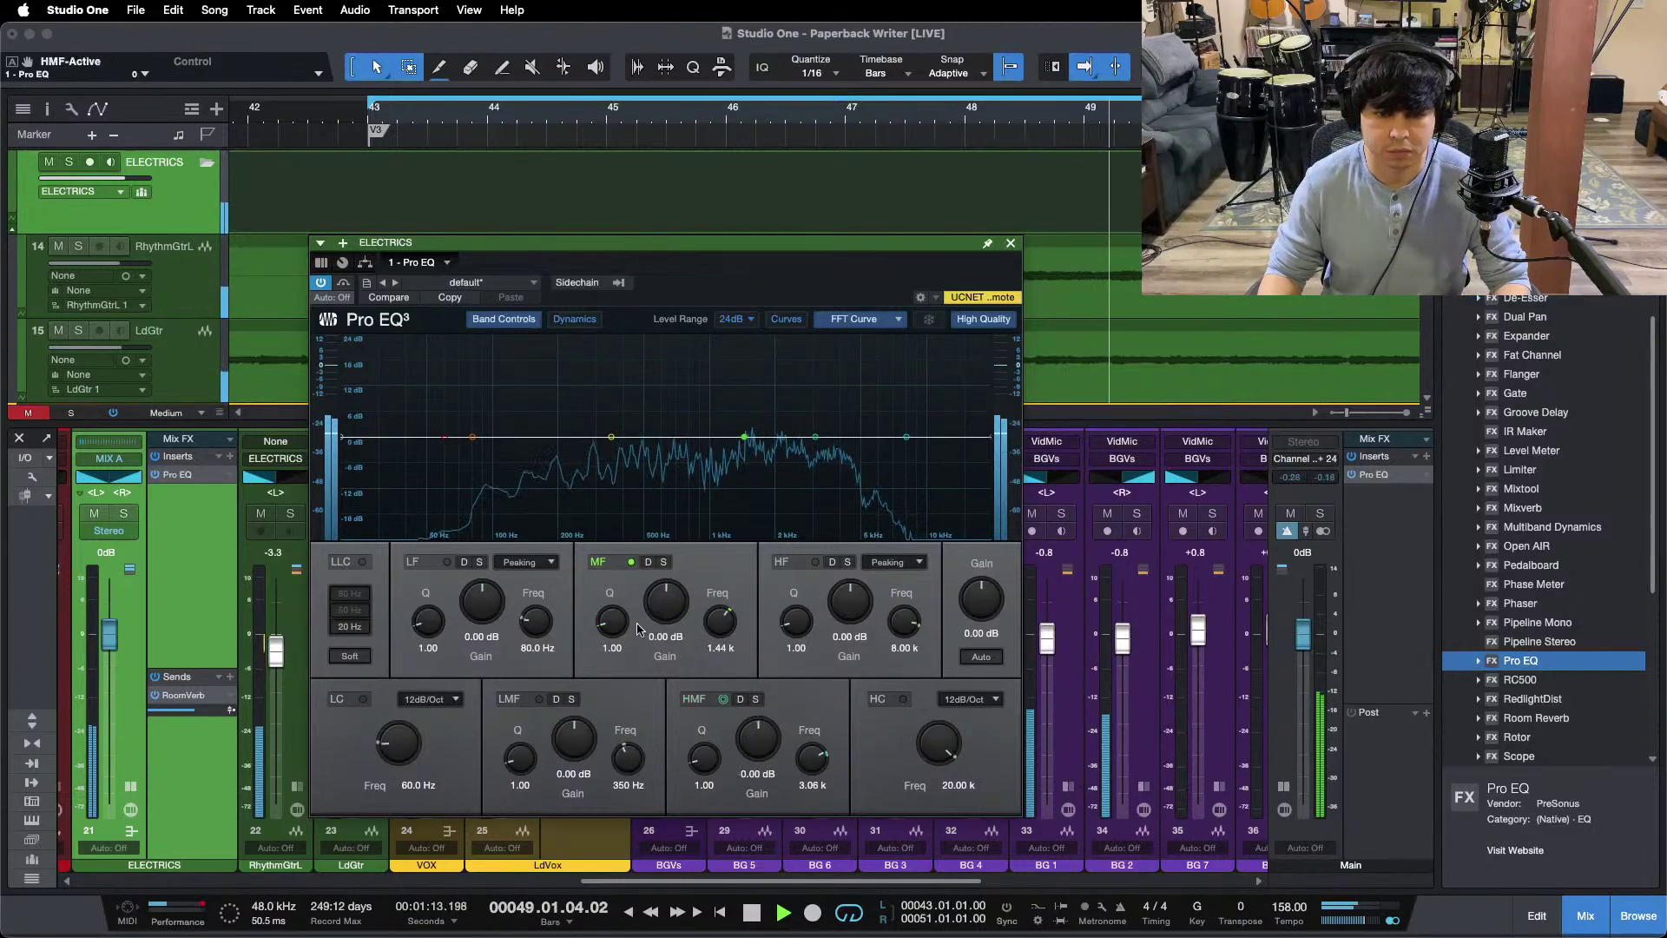
click(1007, 242)
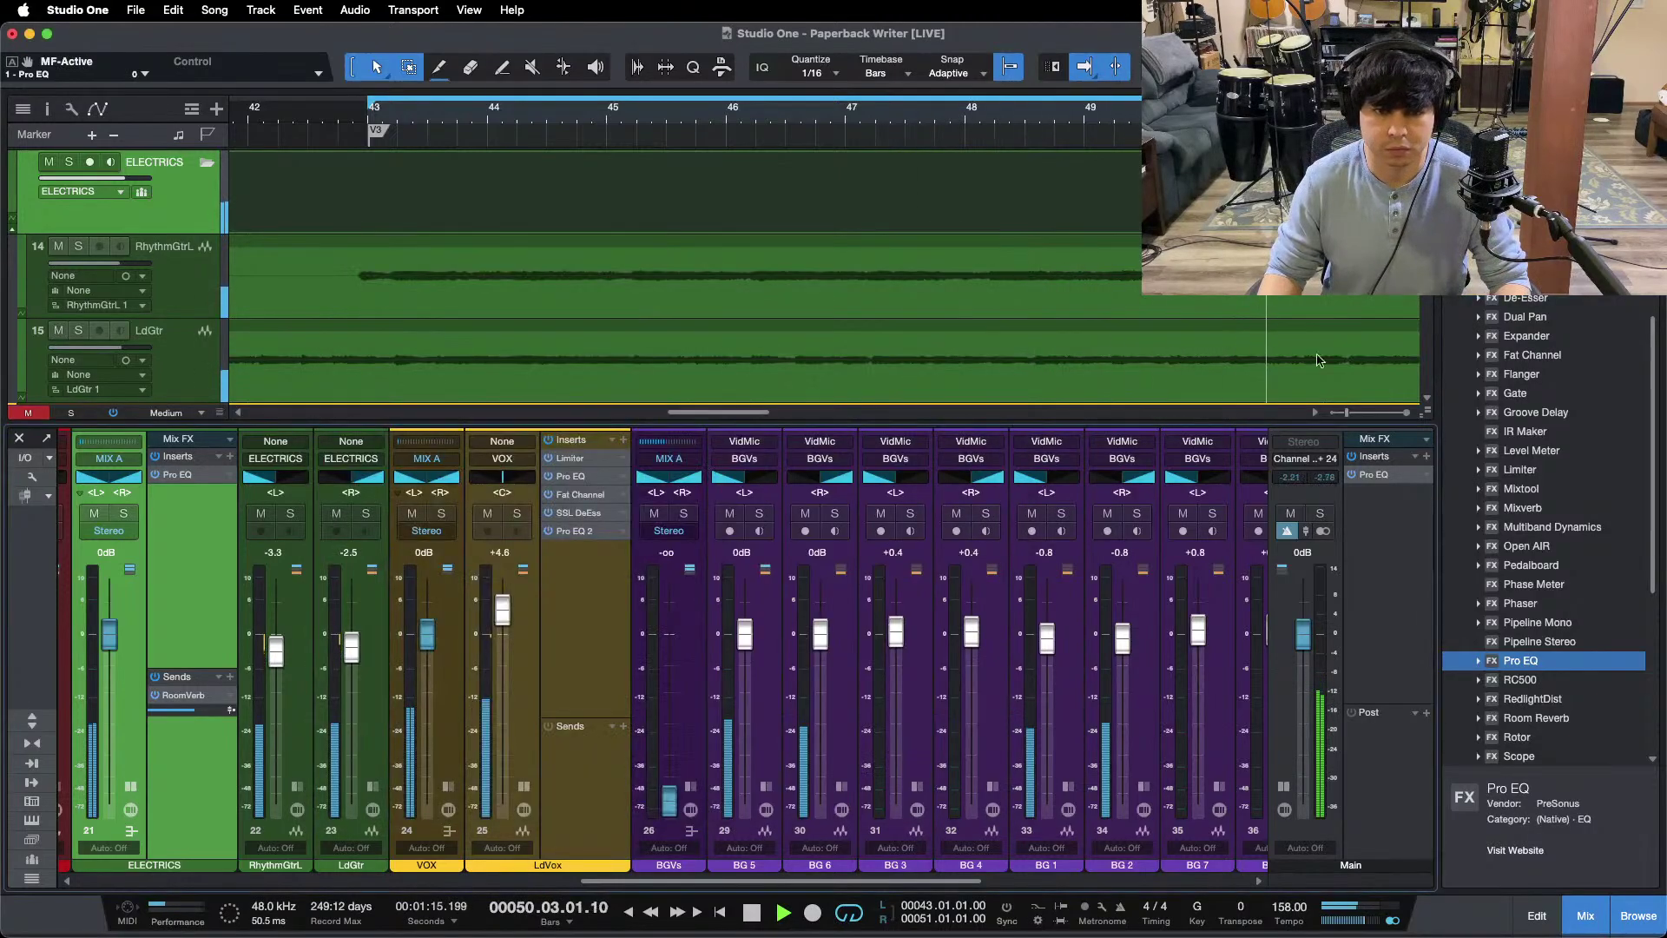
Step: Insert Multiband Dynamics ahead of the Pro EQ on ELECTRICS, load the Guitar Tamer preset and select the H band
drag(1537, 529, 193, 473)
click(491, 285)
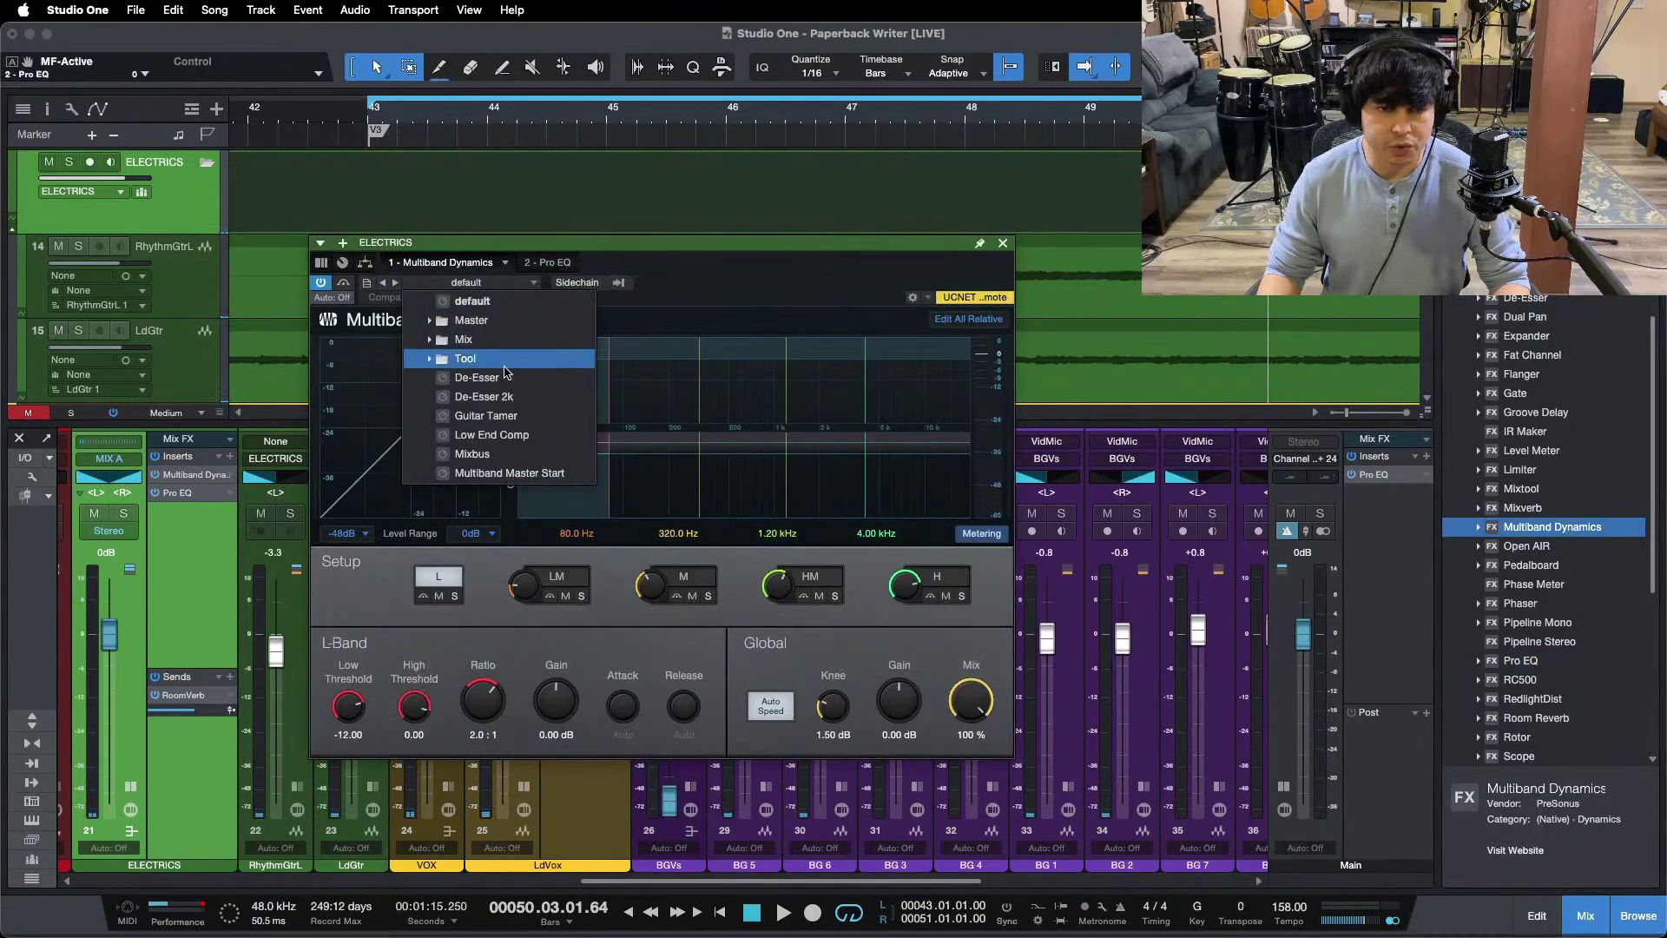
click(508, 415)
click(953, 584)
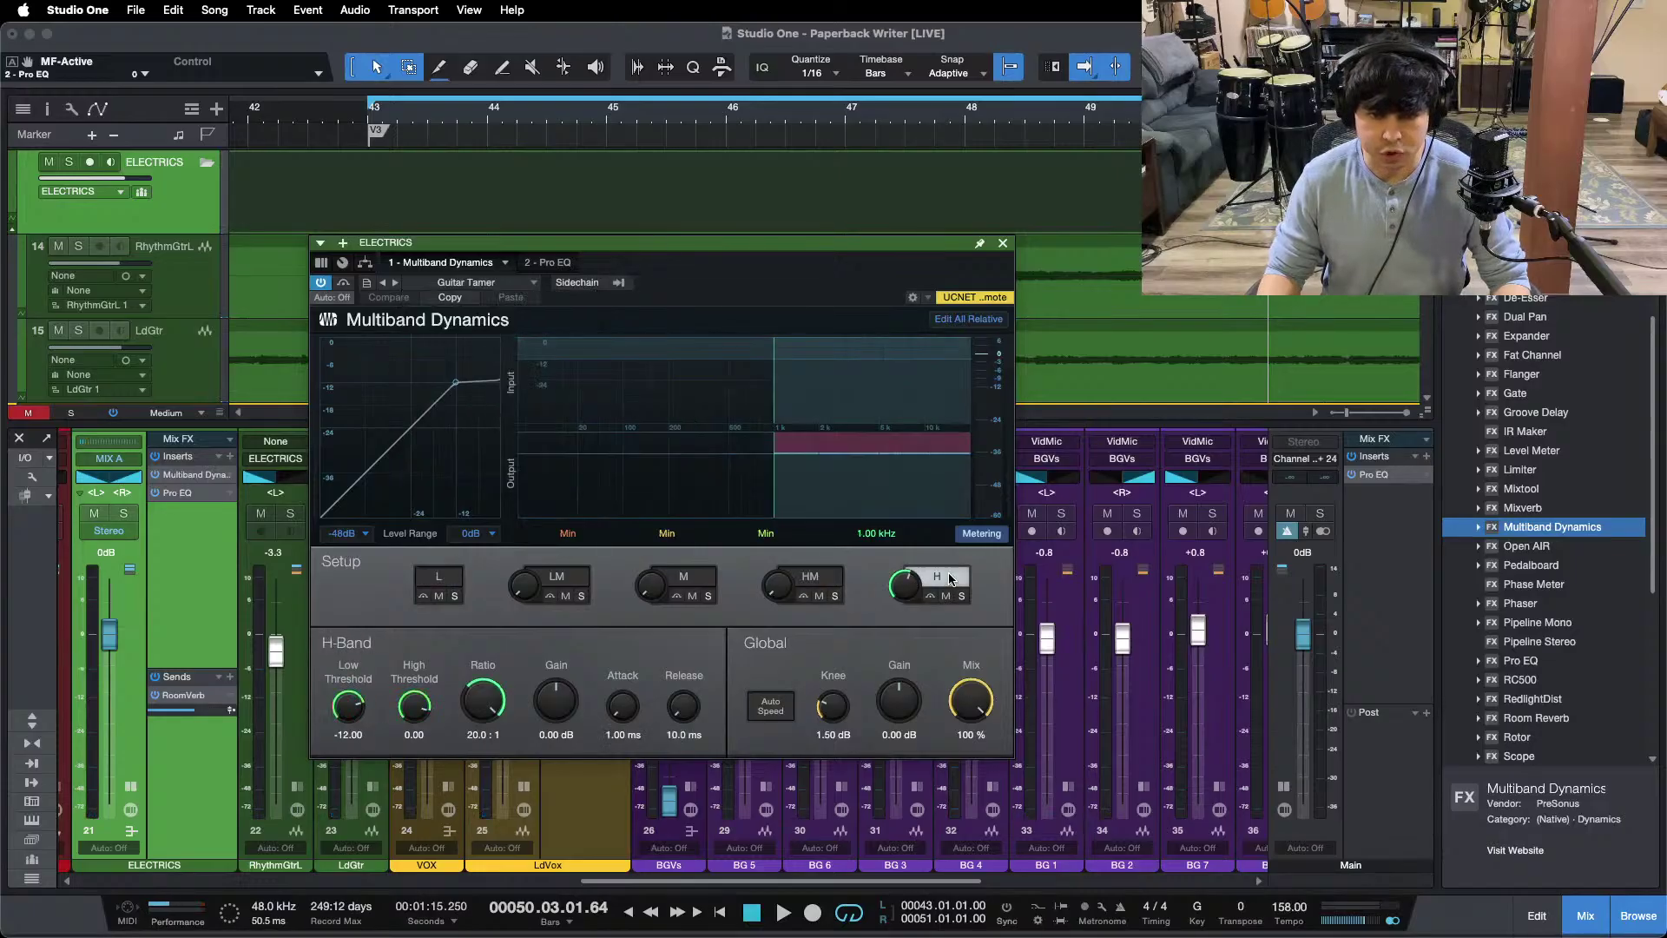
key(space)
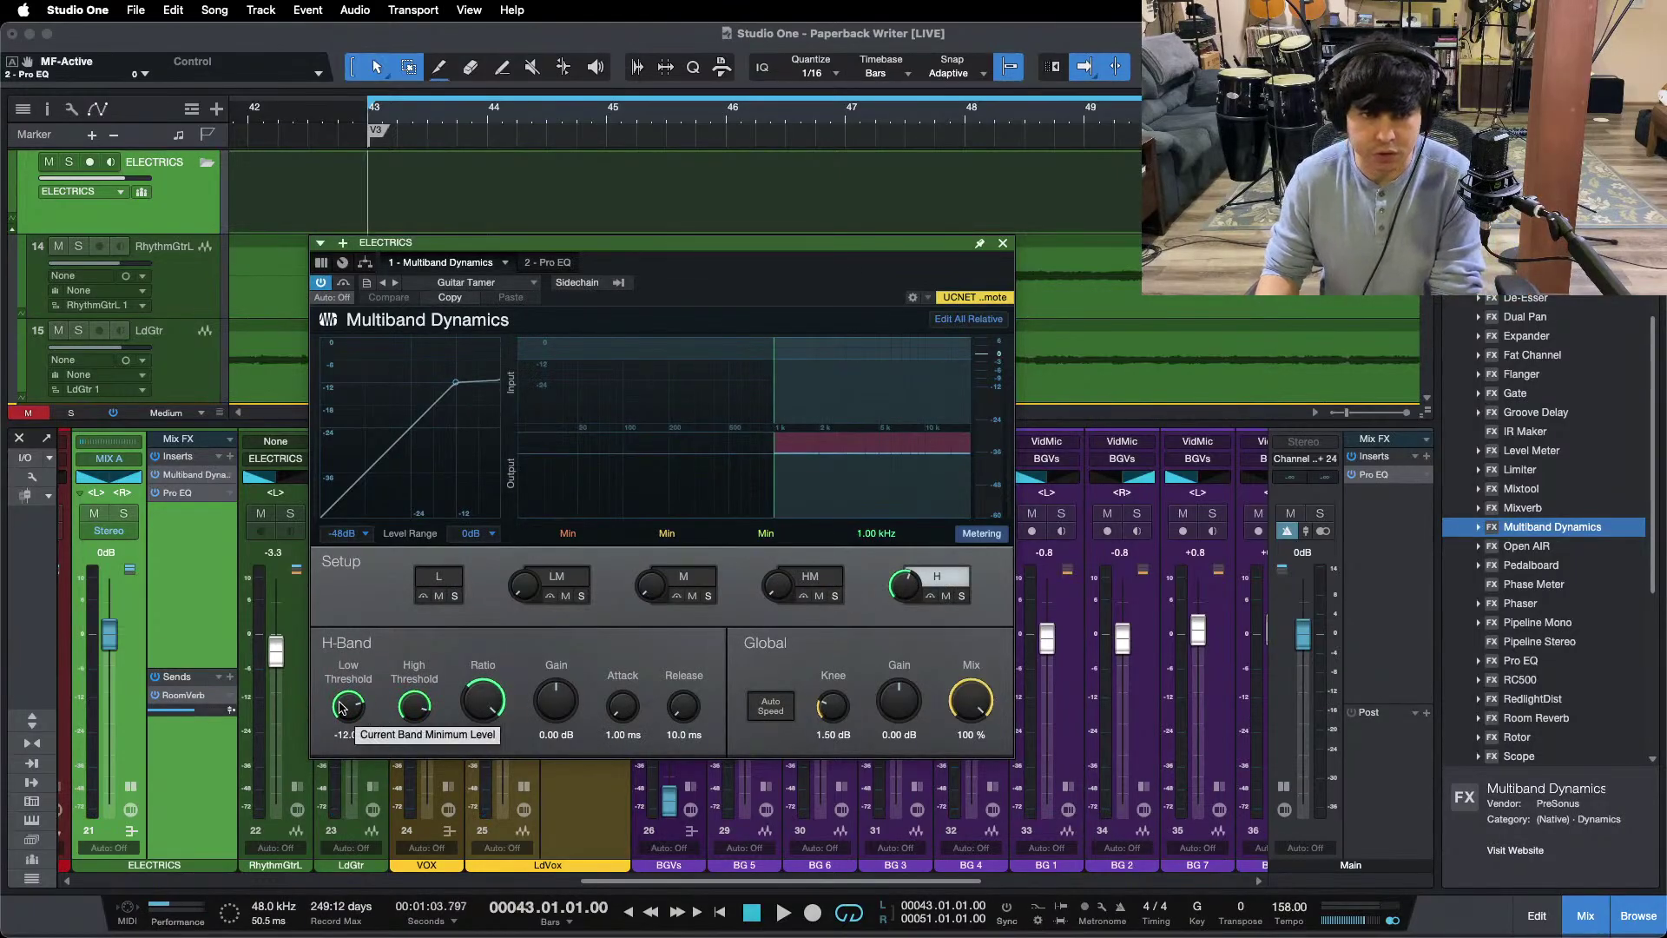
Step: Lower the H band's low threshold to -24.72 dB, soloing ELECTRICS while adjusting it against playback
key(space)
click(340, 708)
drag(340, 708, 340, 709)
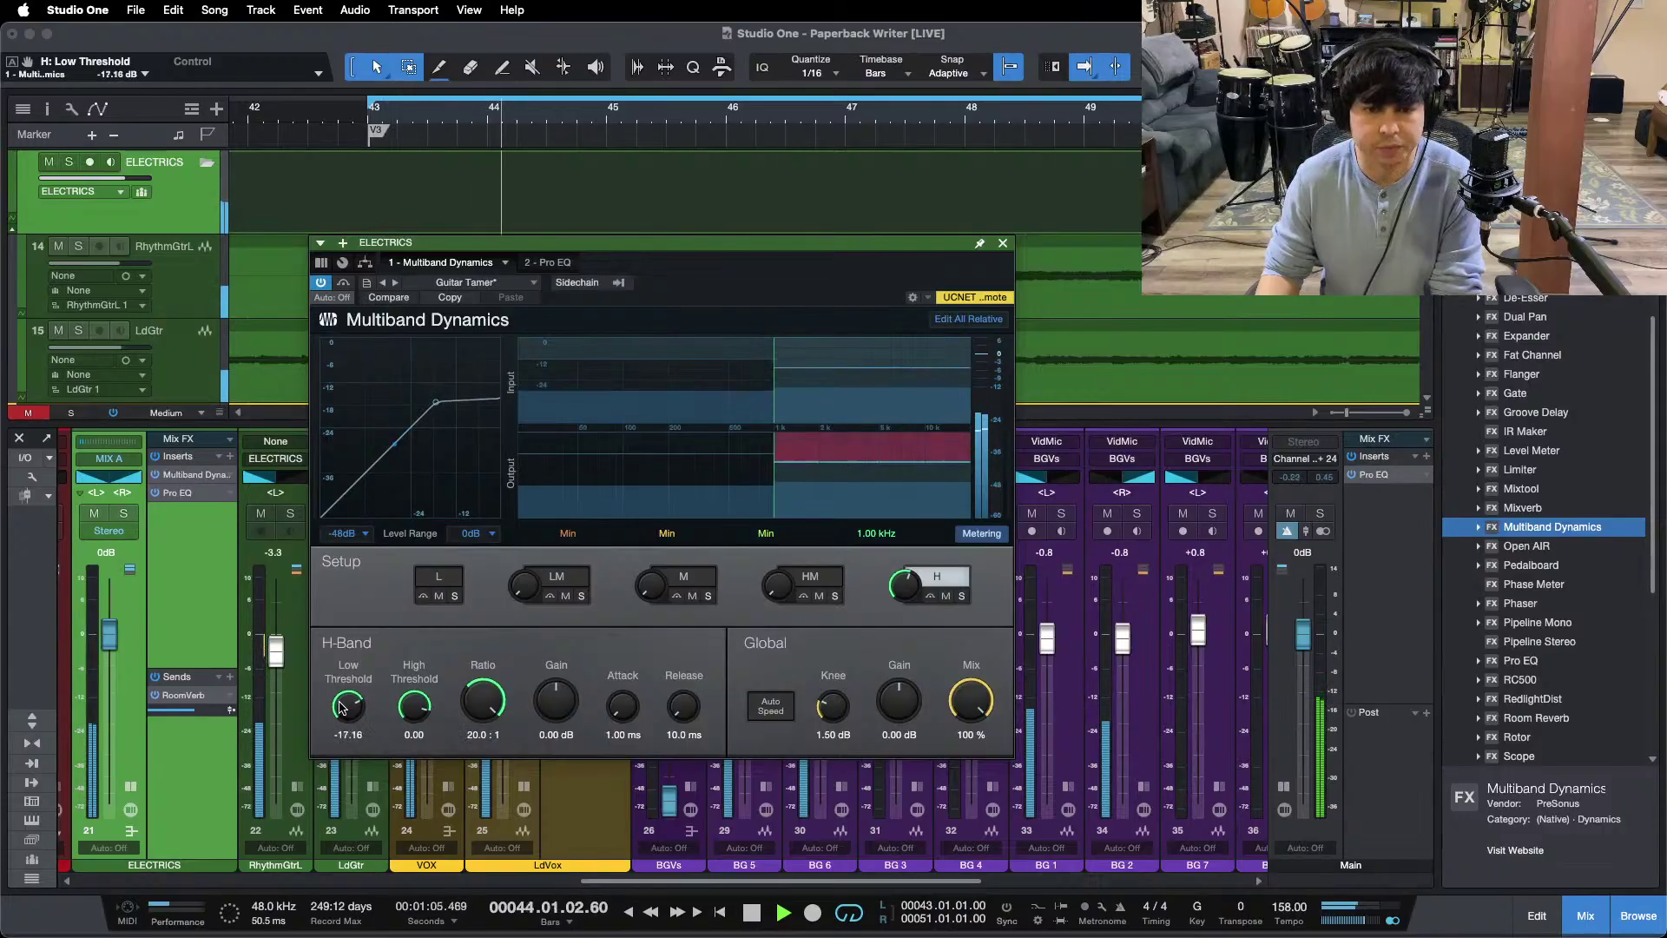
key(s)
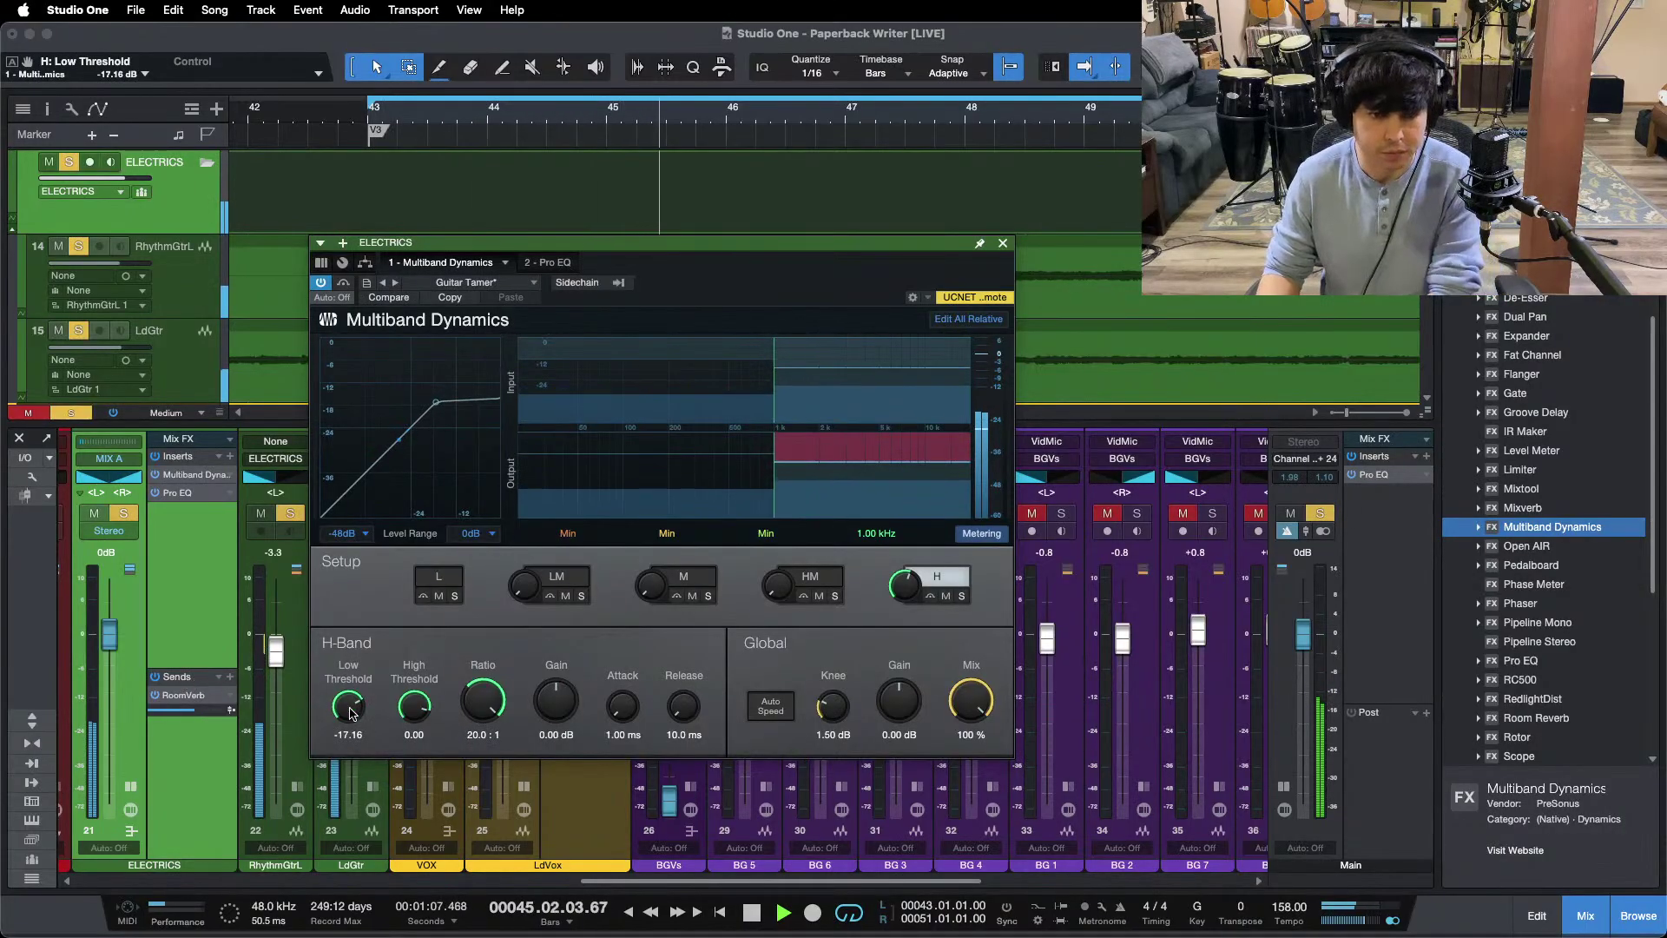
drag(352, 713, 352, 715)
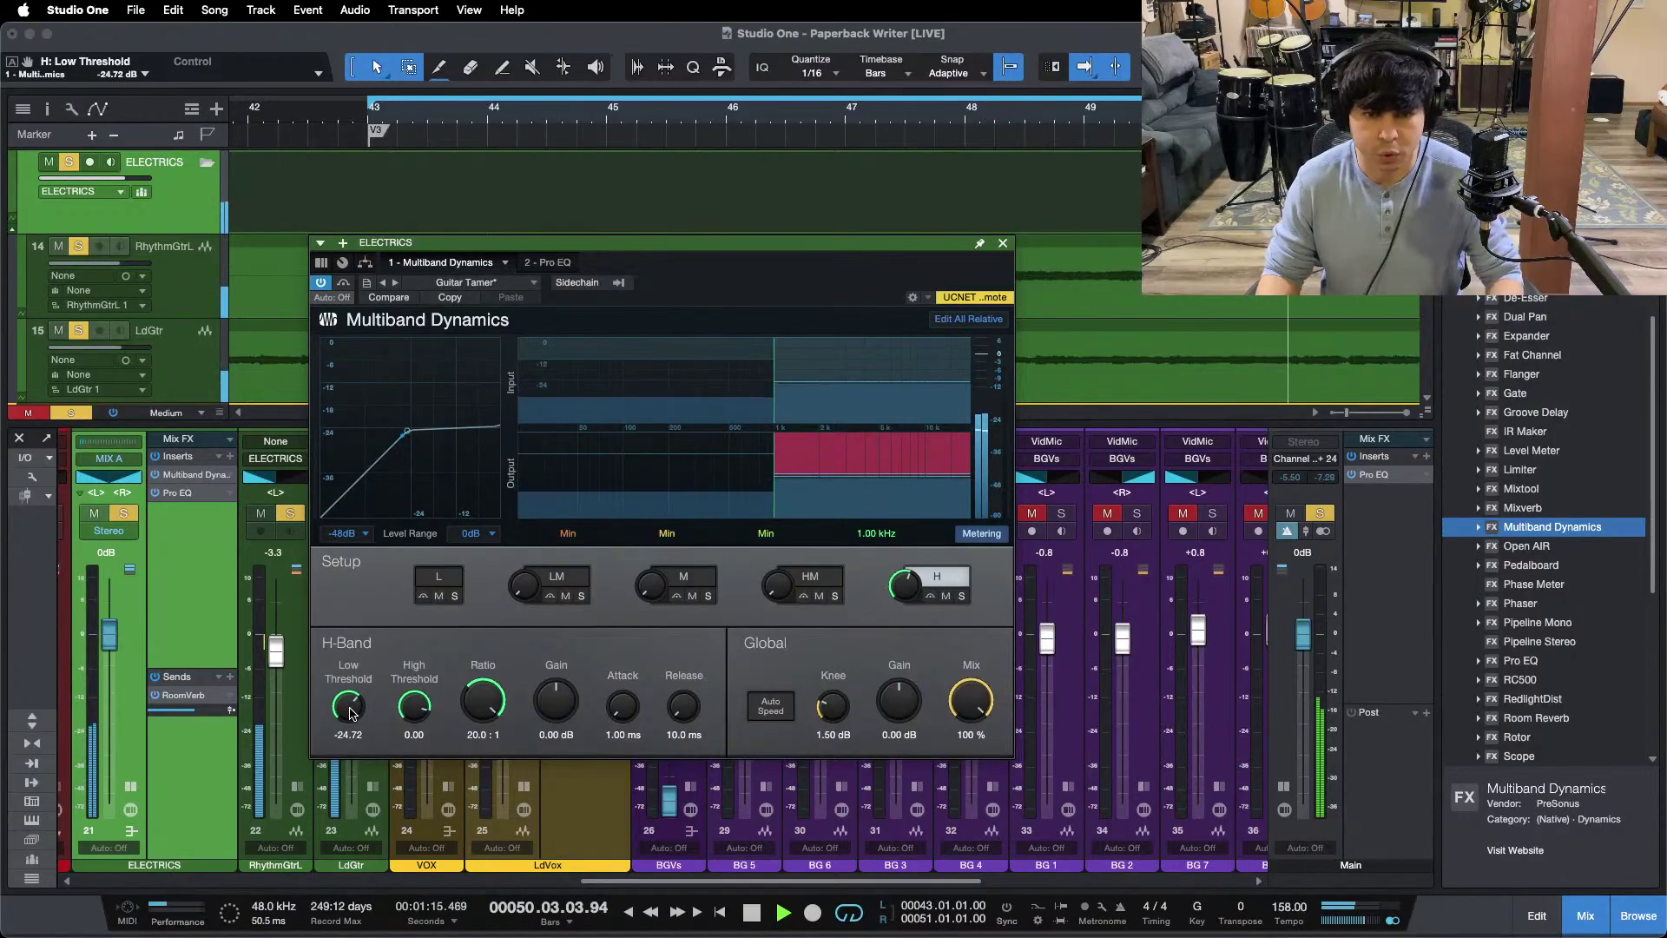
click(72, 412)
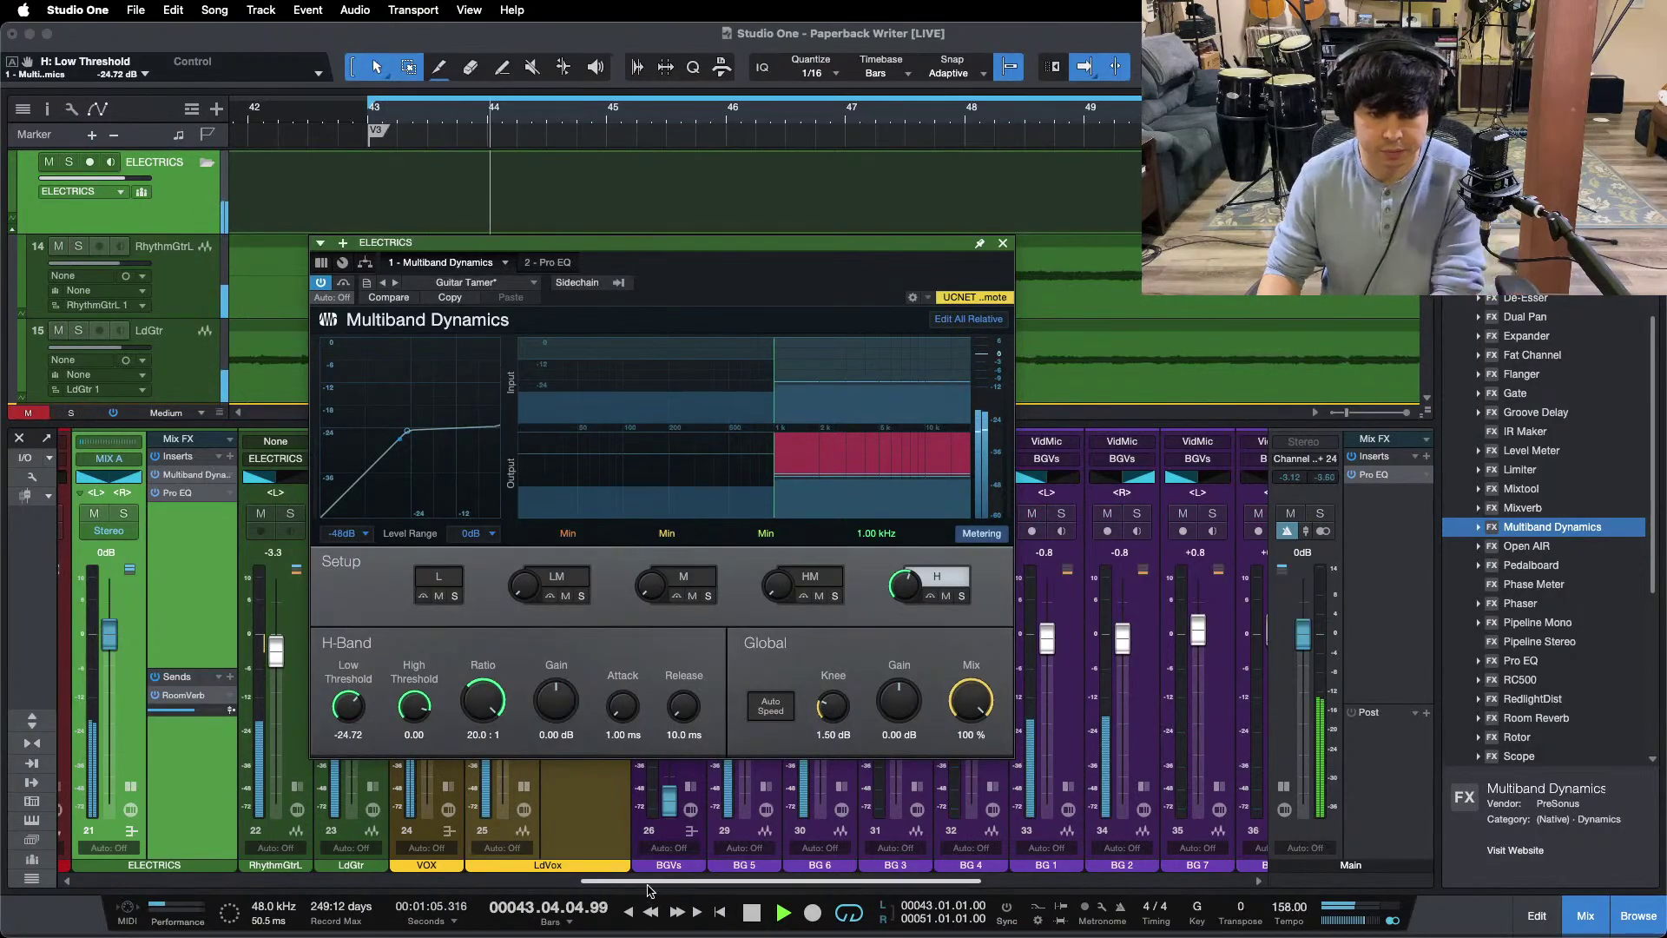
Step: Solo the 05 - Live reference briefly to compare it with the full mix after taming the guitars' high band
scroll(1129, 660, right, 10)
click(1092, 514)
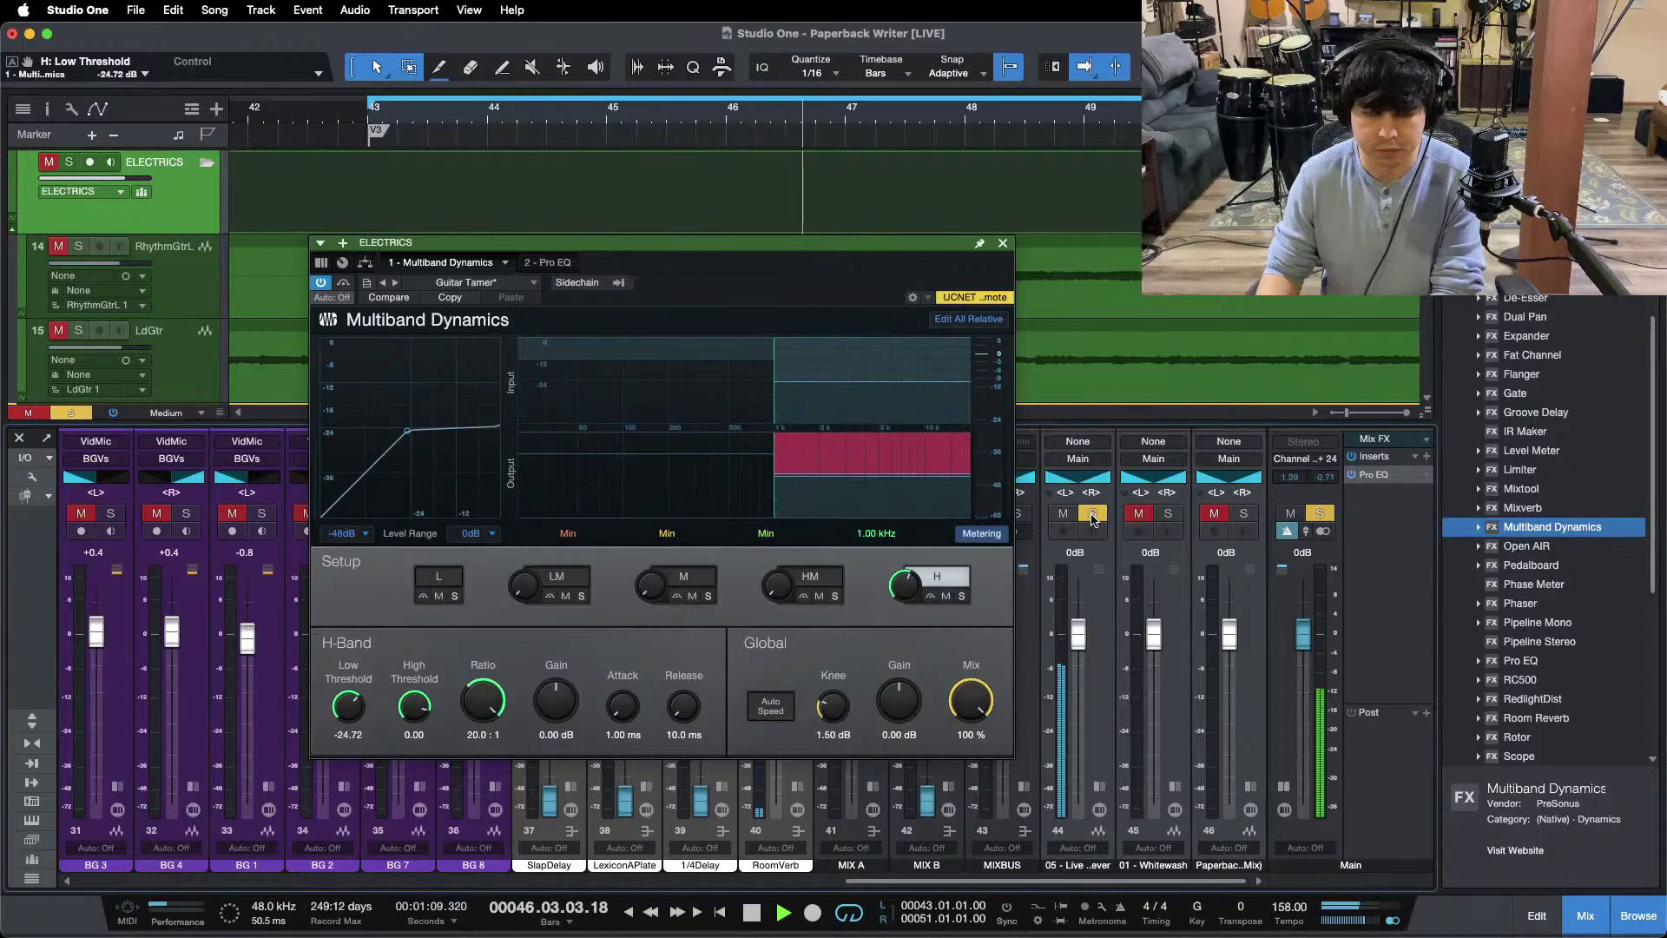
click(1093, 514)
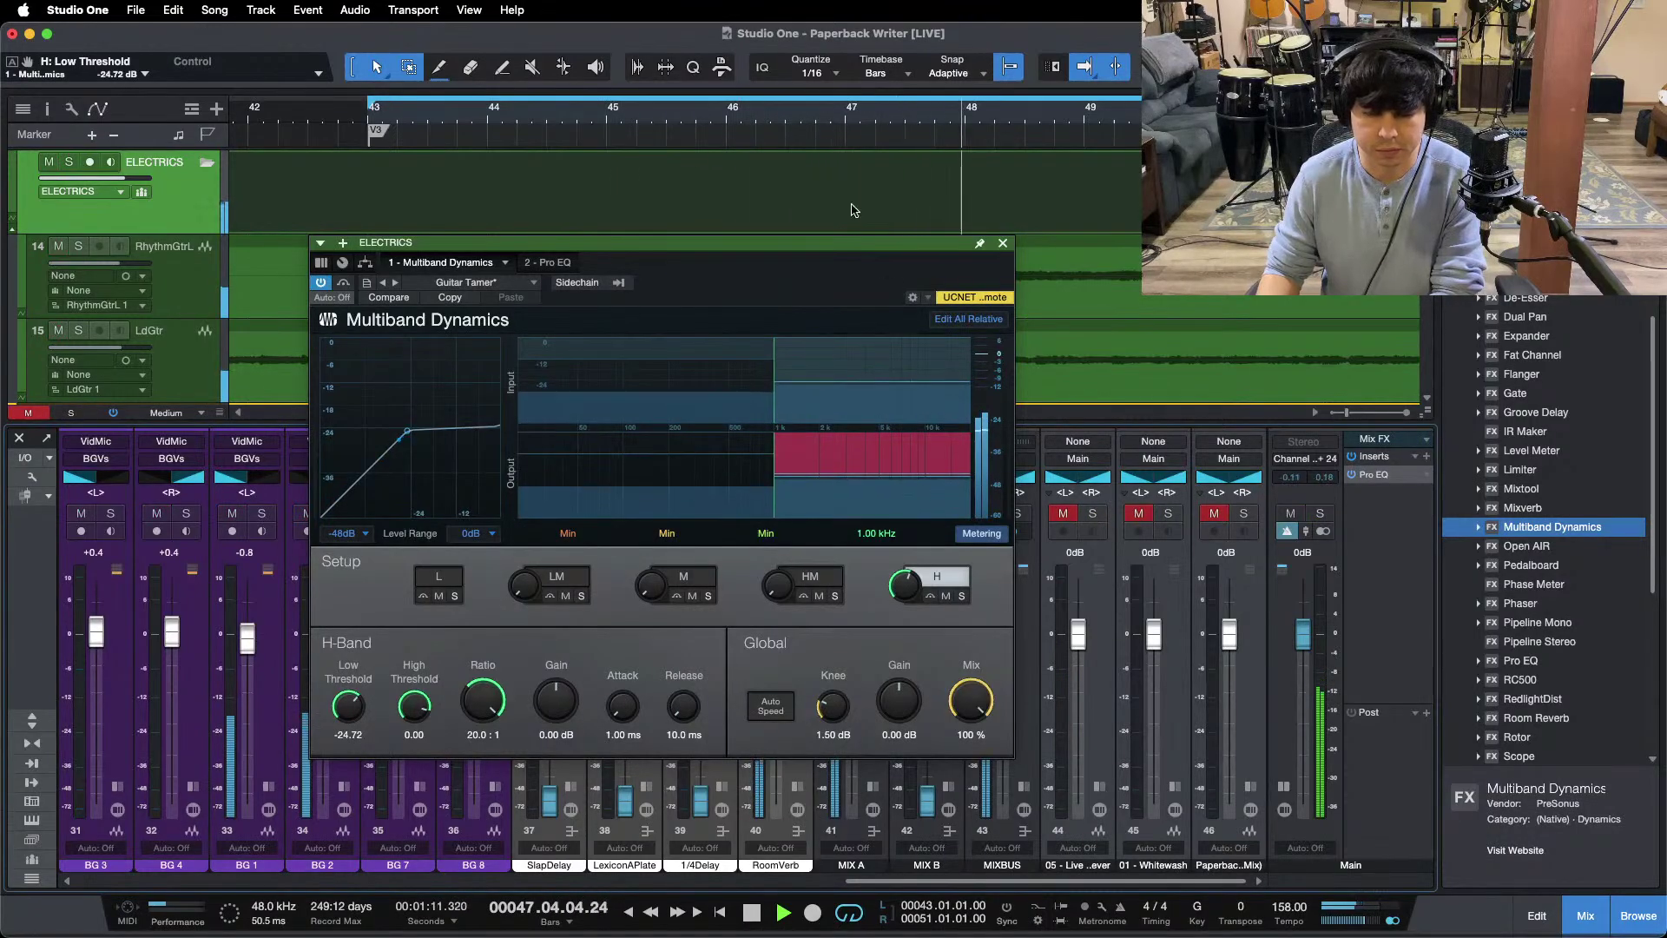
Step: Set the H band's low threshold on ELECTRICS to -23.64 dB and remove the channel's Pro EQ insert
click(1003, 244)
drag(1021, 881, 674, 860)
click(435, 475)
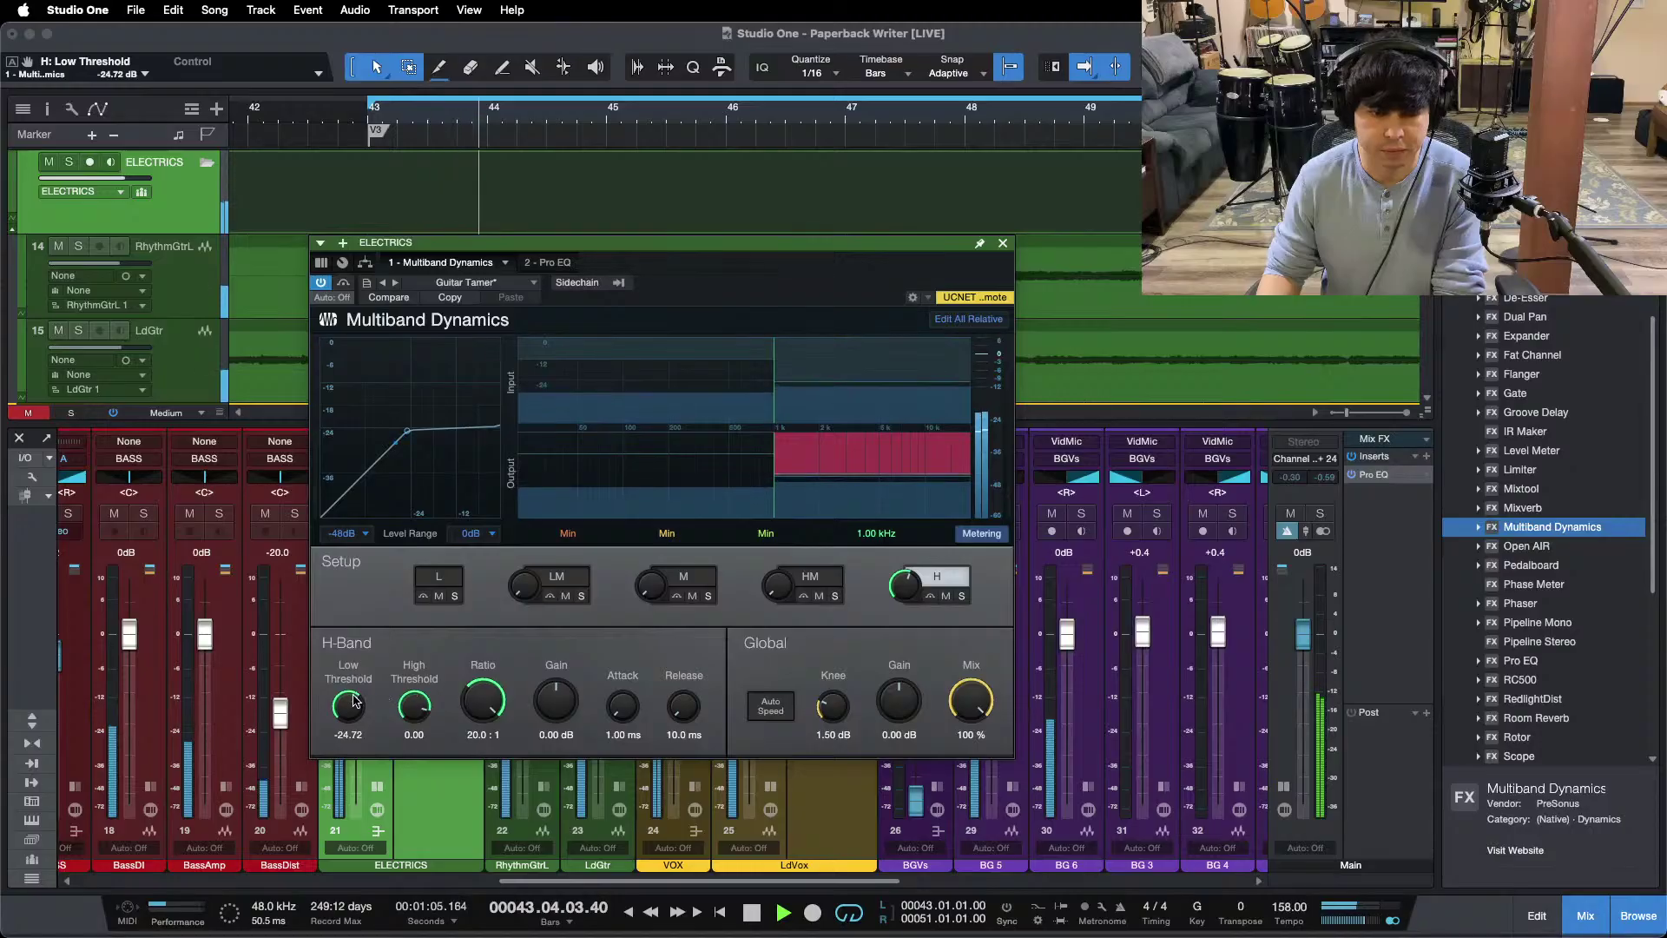
click(1003, 243)
right_click(444, 492)
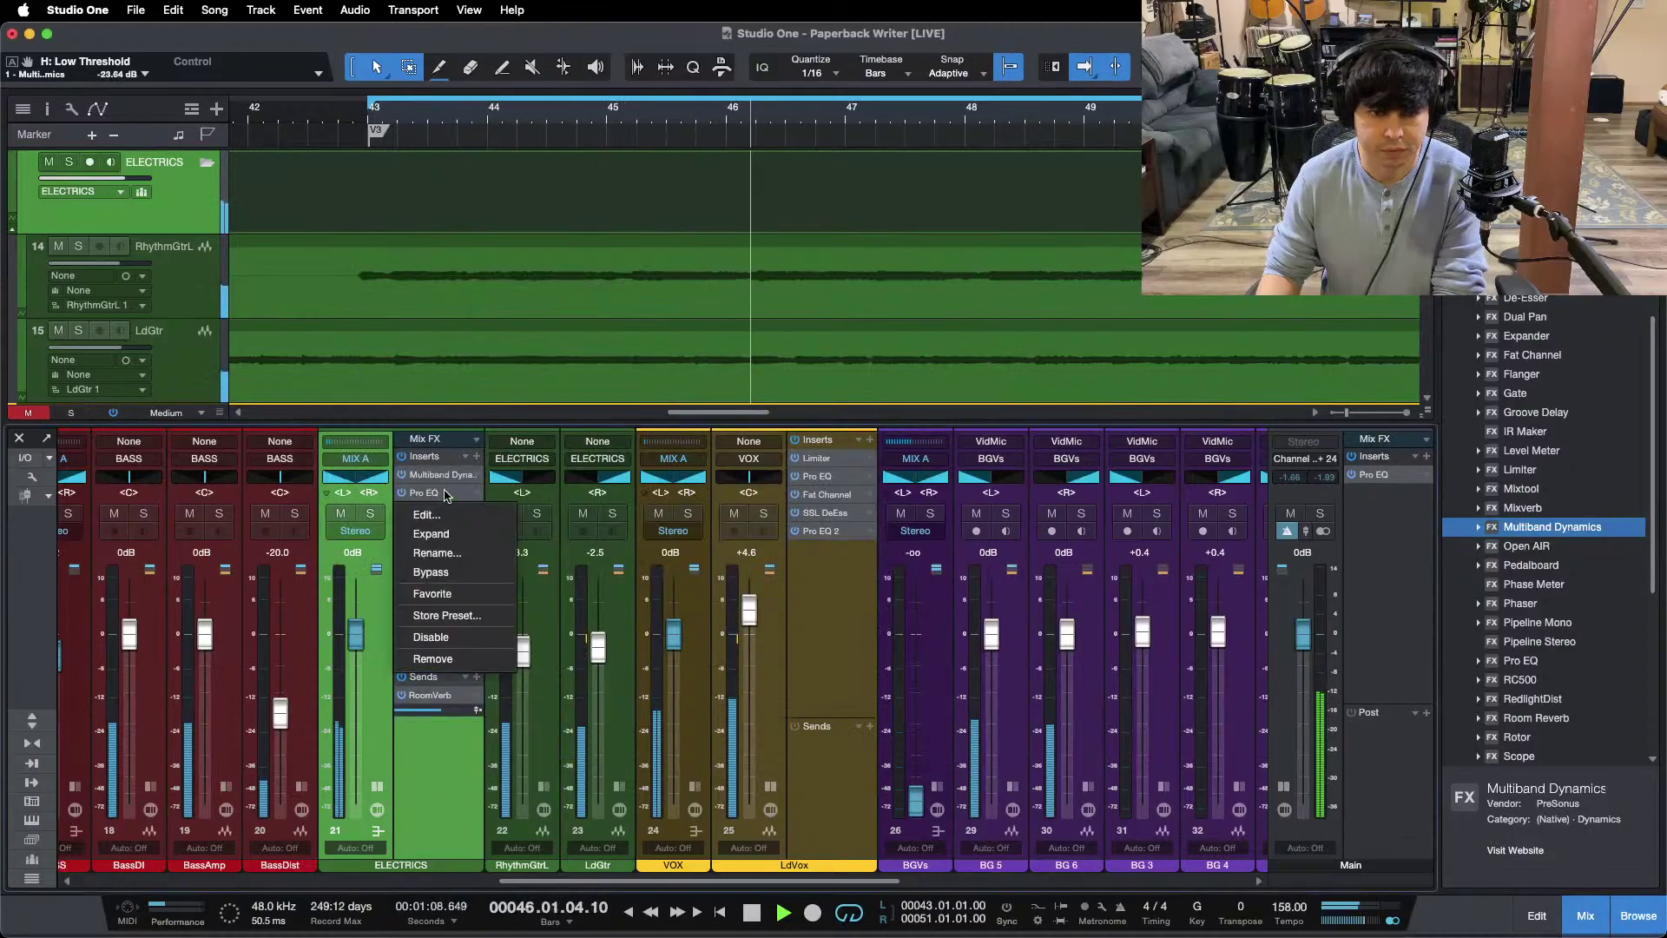
click(433, 658)
Step: Set the Main Pro EQ's high cut to 993 Hz and low cut to 480 Hz, and play the mix in mono
drag(995, 880, 1355, 895)
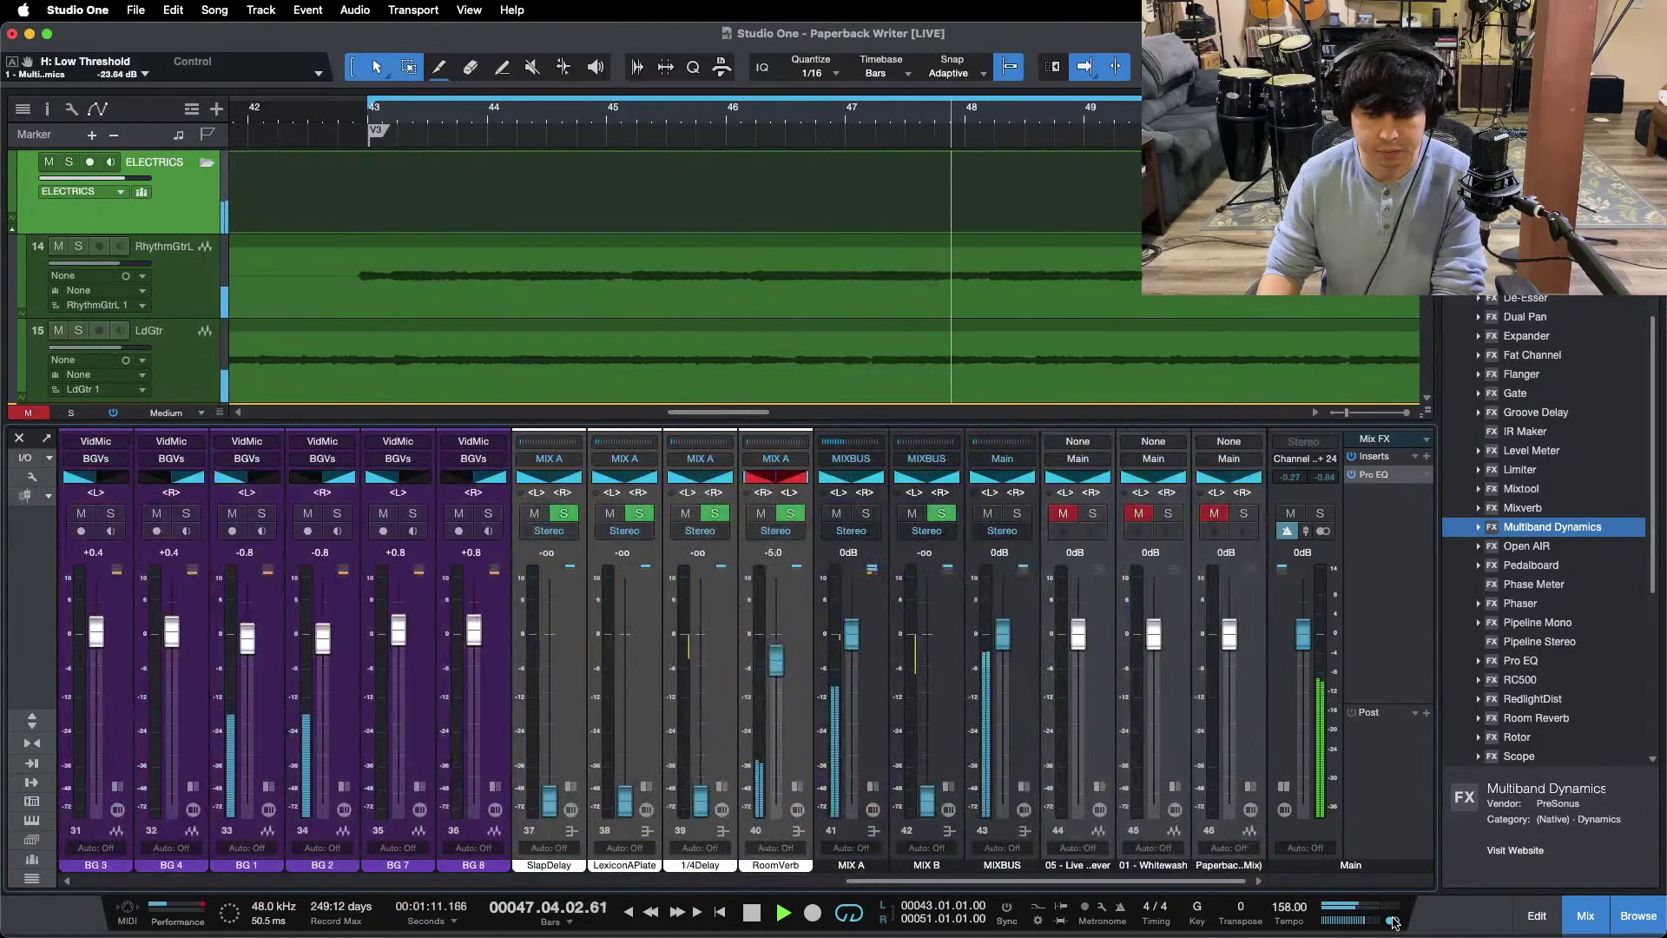
double_click(1377, 476)
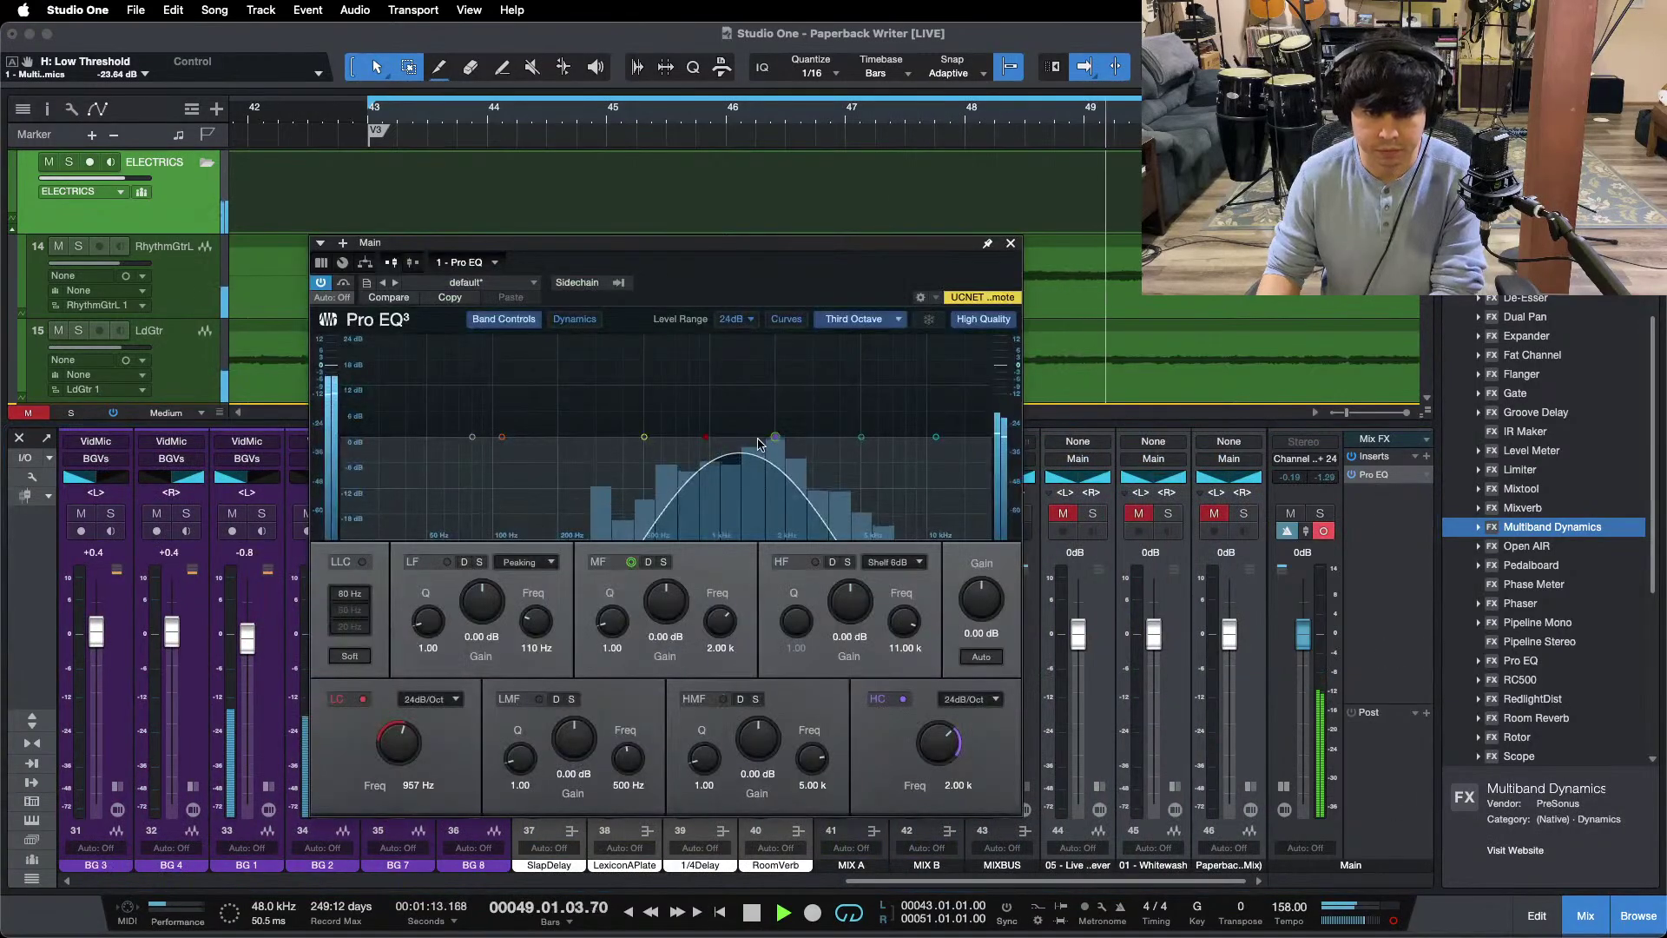
drag(775, 436, 707, 447)
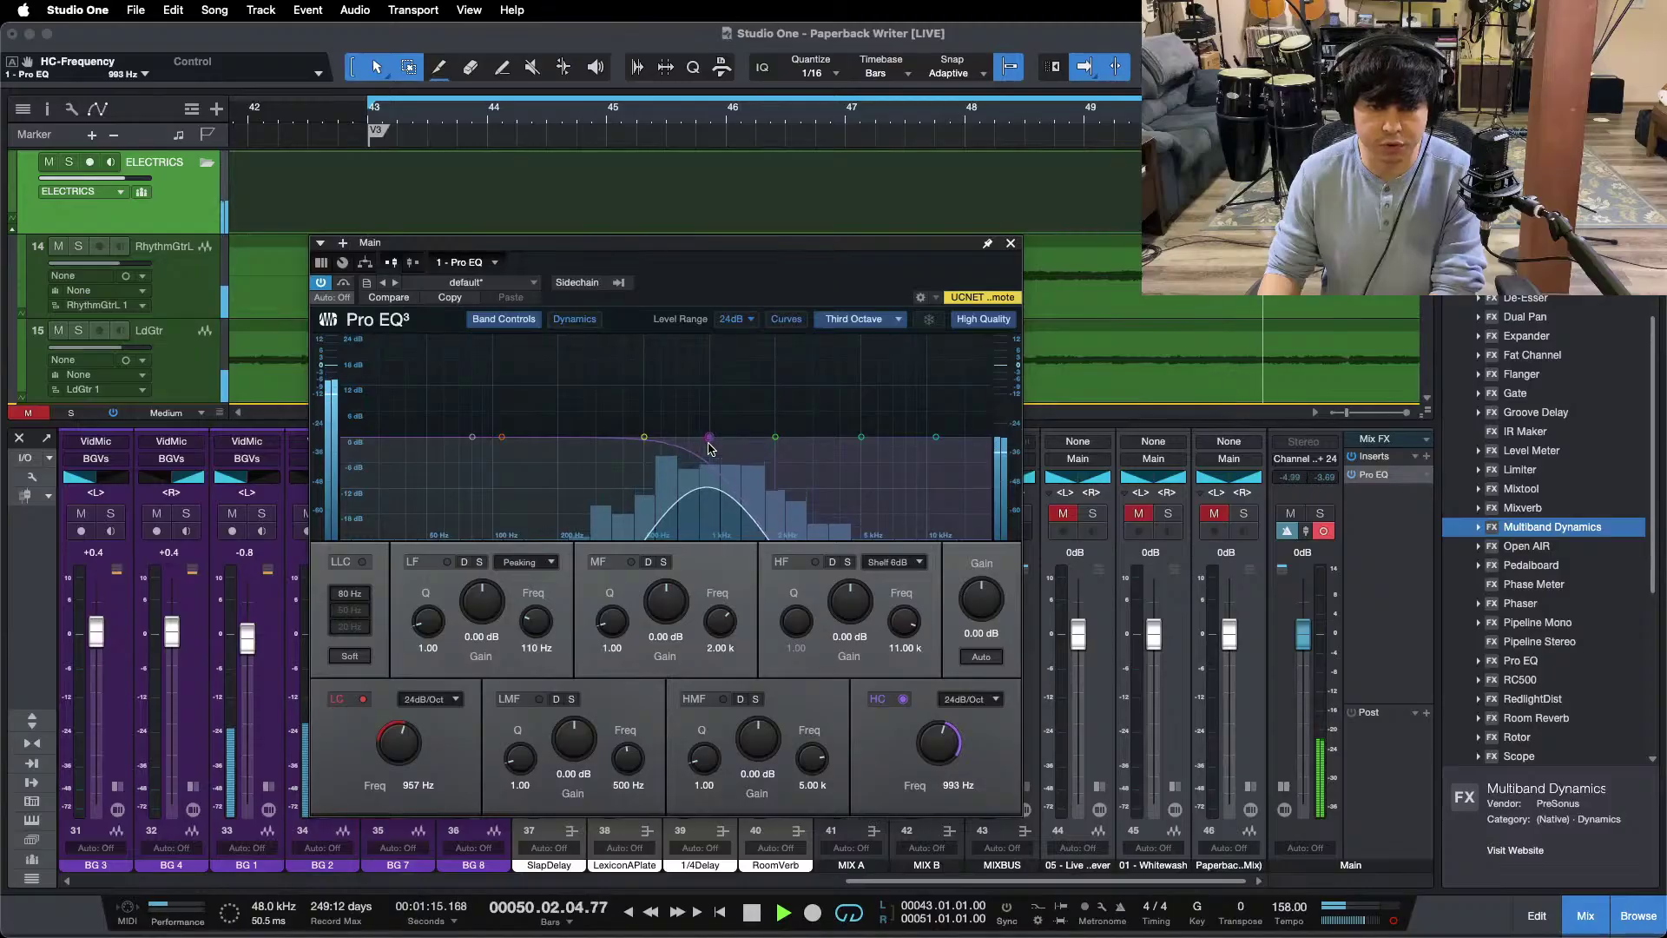
scroll(415, 740, down, 3)
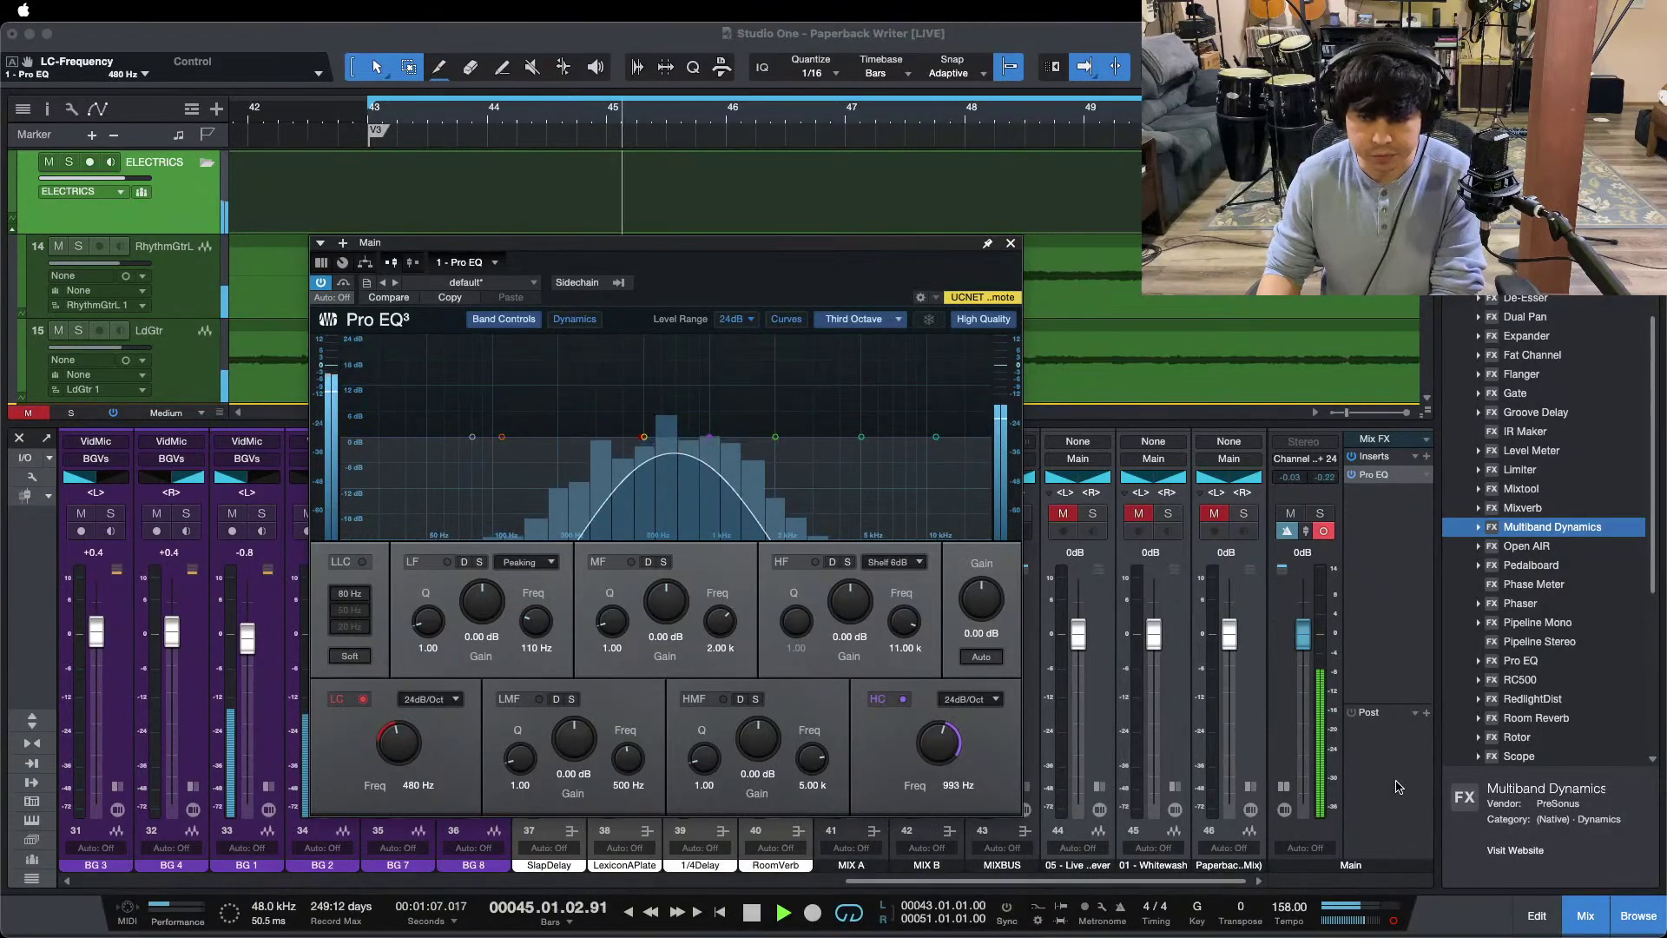
Step: Alternate between the mix and the soloed 05 - Live reference to compare their mids between 480 and 993 Hz
click(1094, 515)
click(1093, 515)
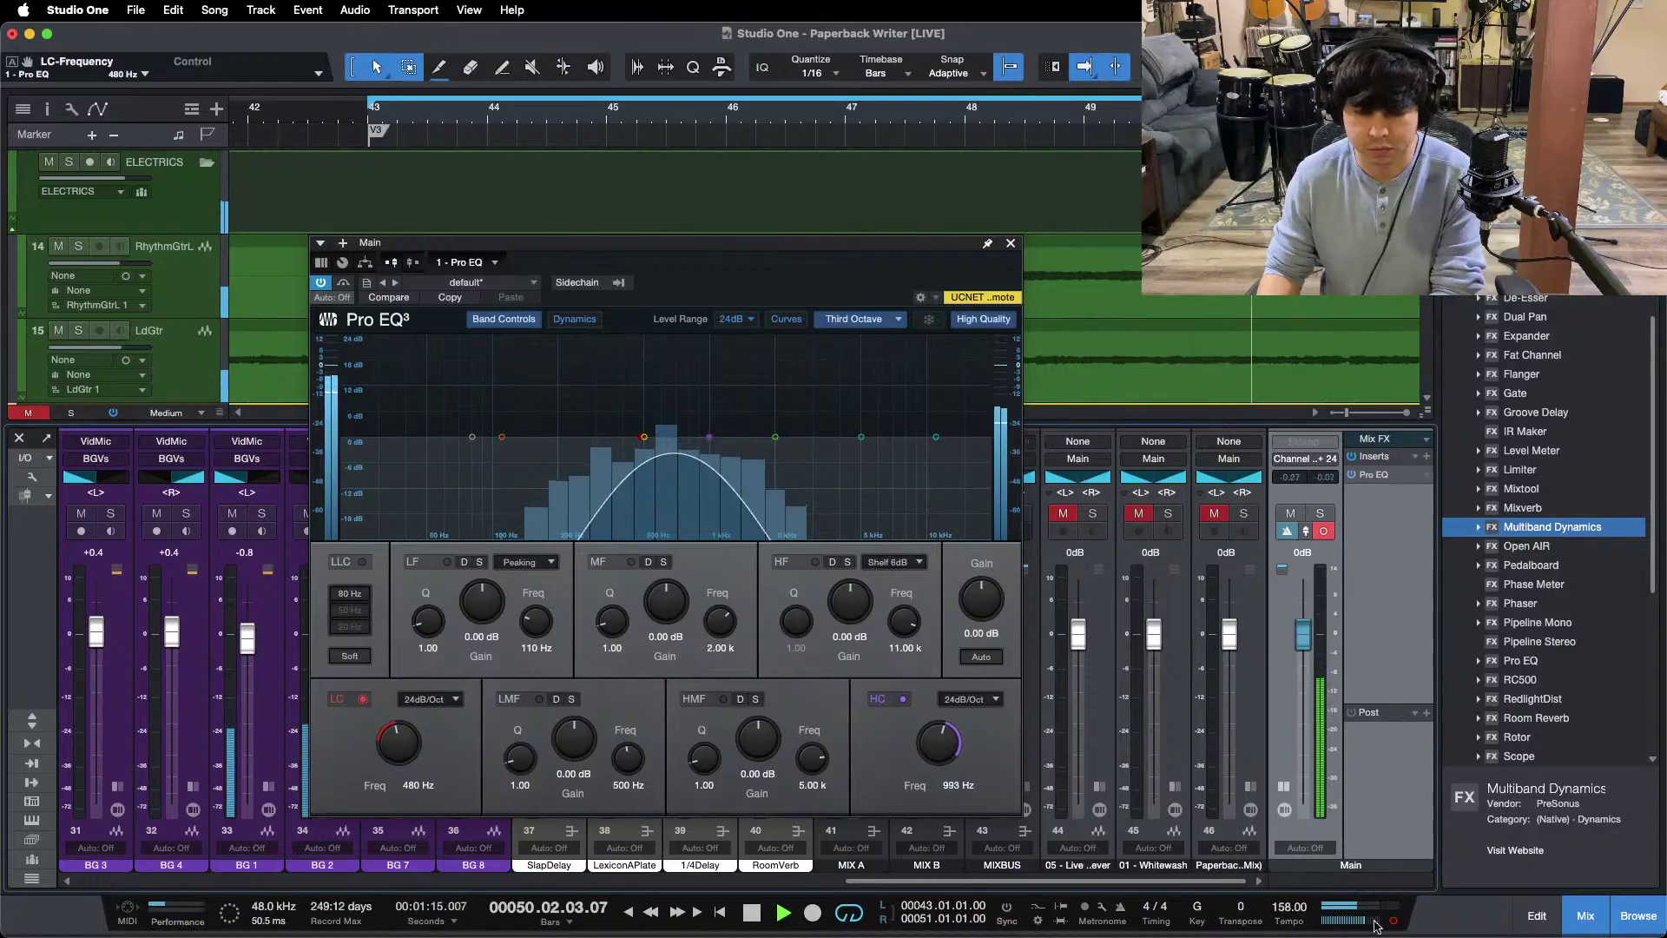
click(1096, 516)
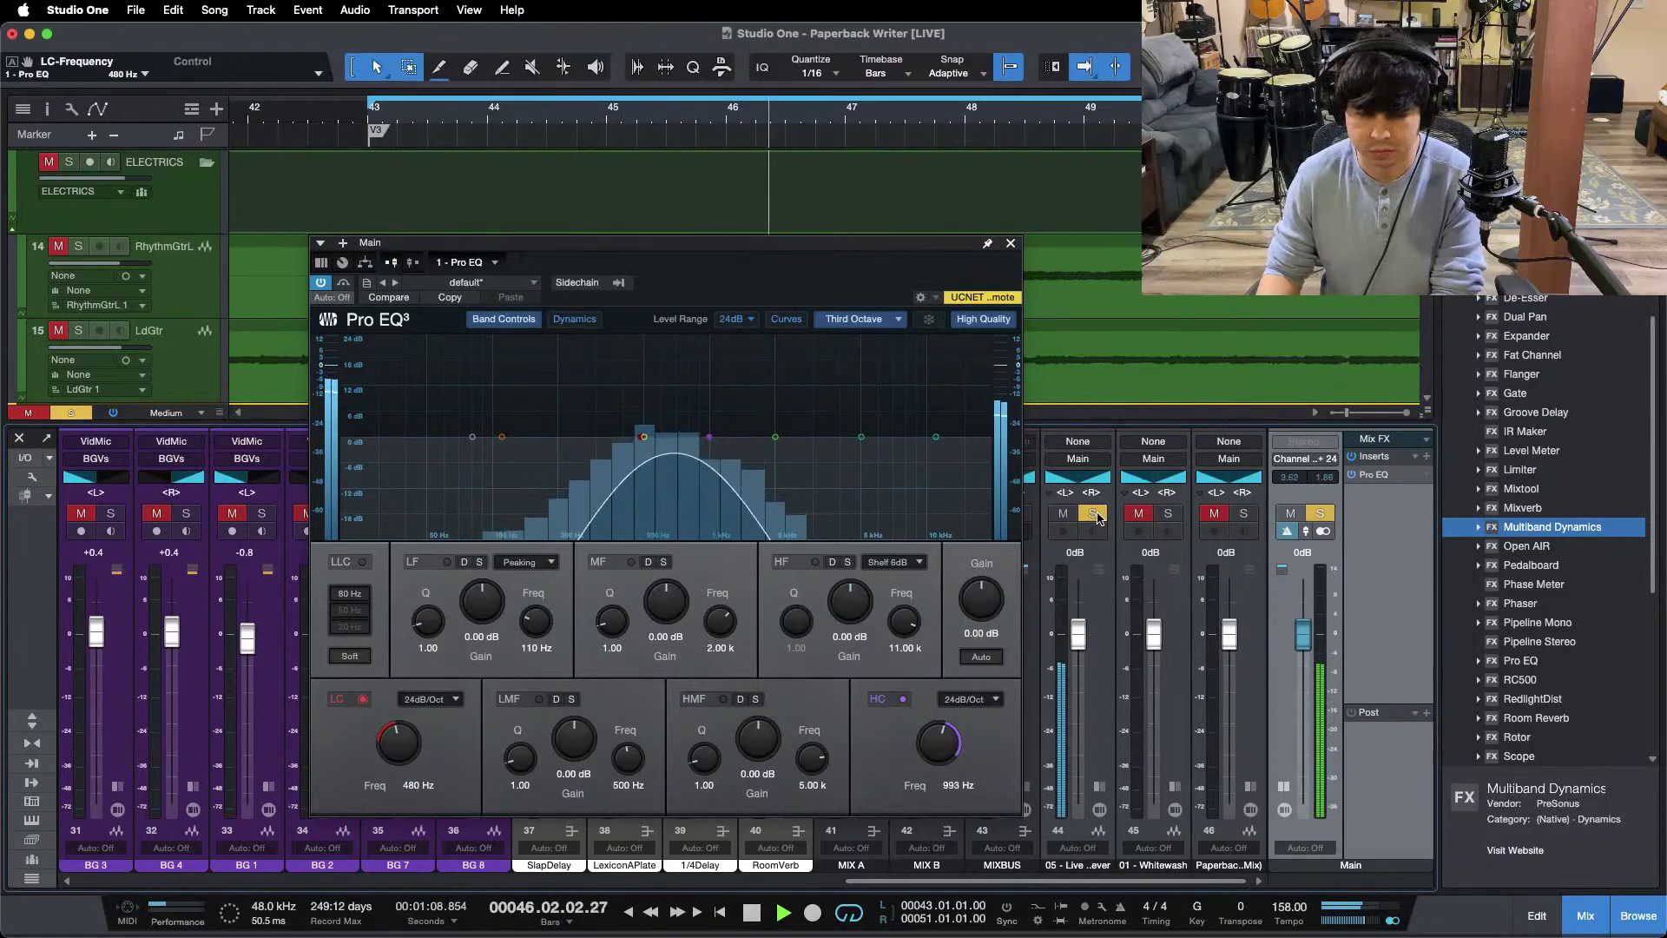
click(1093, 514)
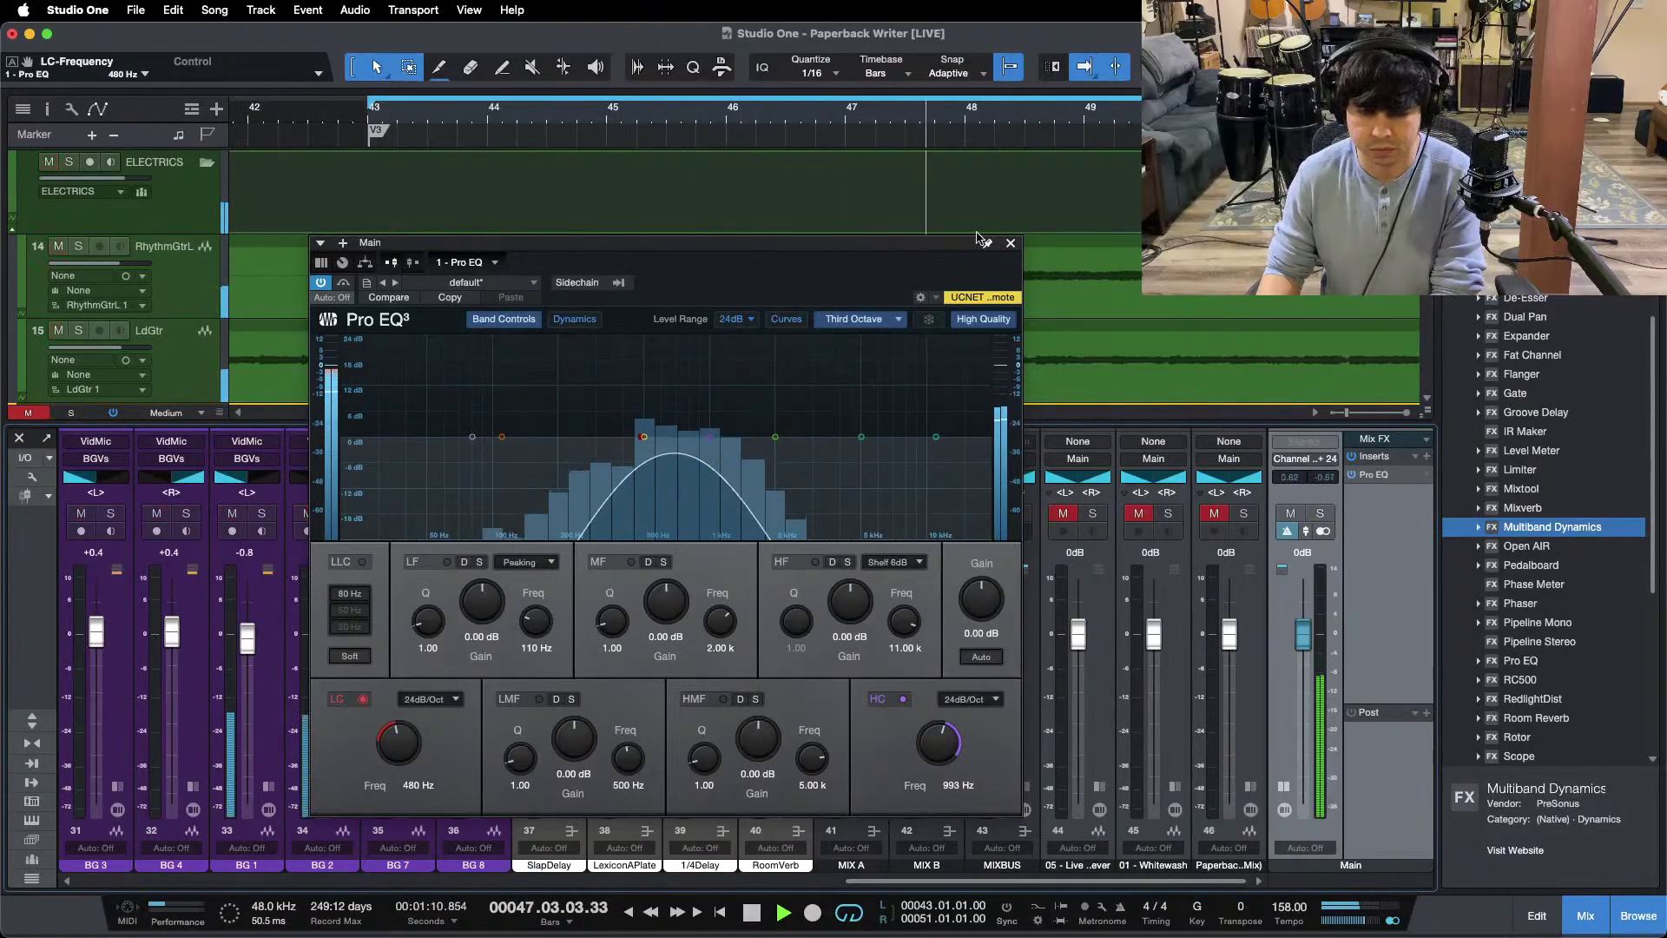
Step: Solo ELECTRICS and its Multiband Dynamics HM band, and set that band's ratio to 20.0:1 and low threshold to -27.96 dB
click(1010, 242)
scroll(706, 868, left, 10)
scroll(706, 868, left, 5)
click(502, 486)
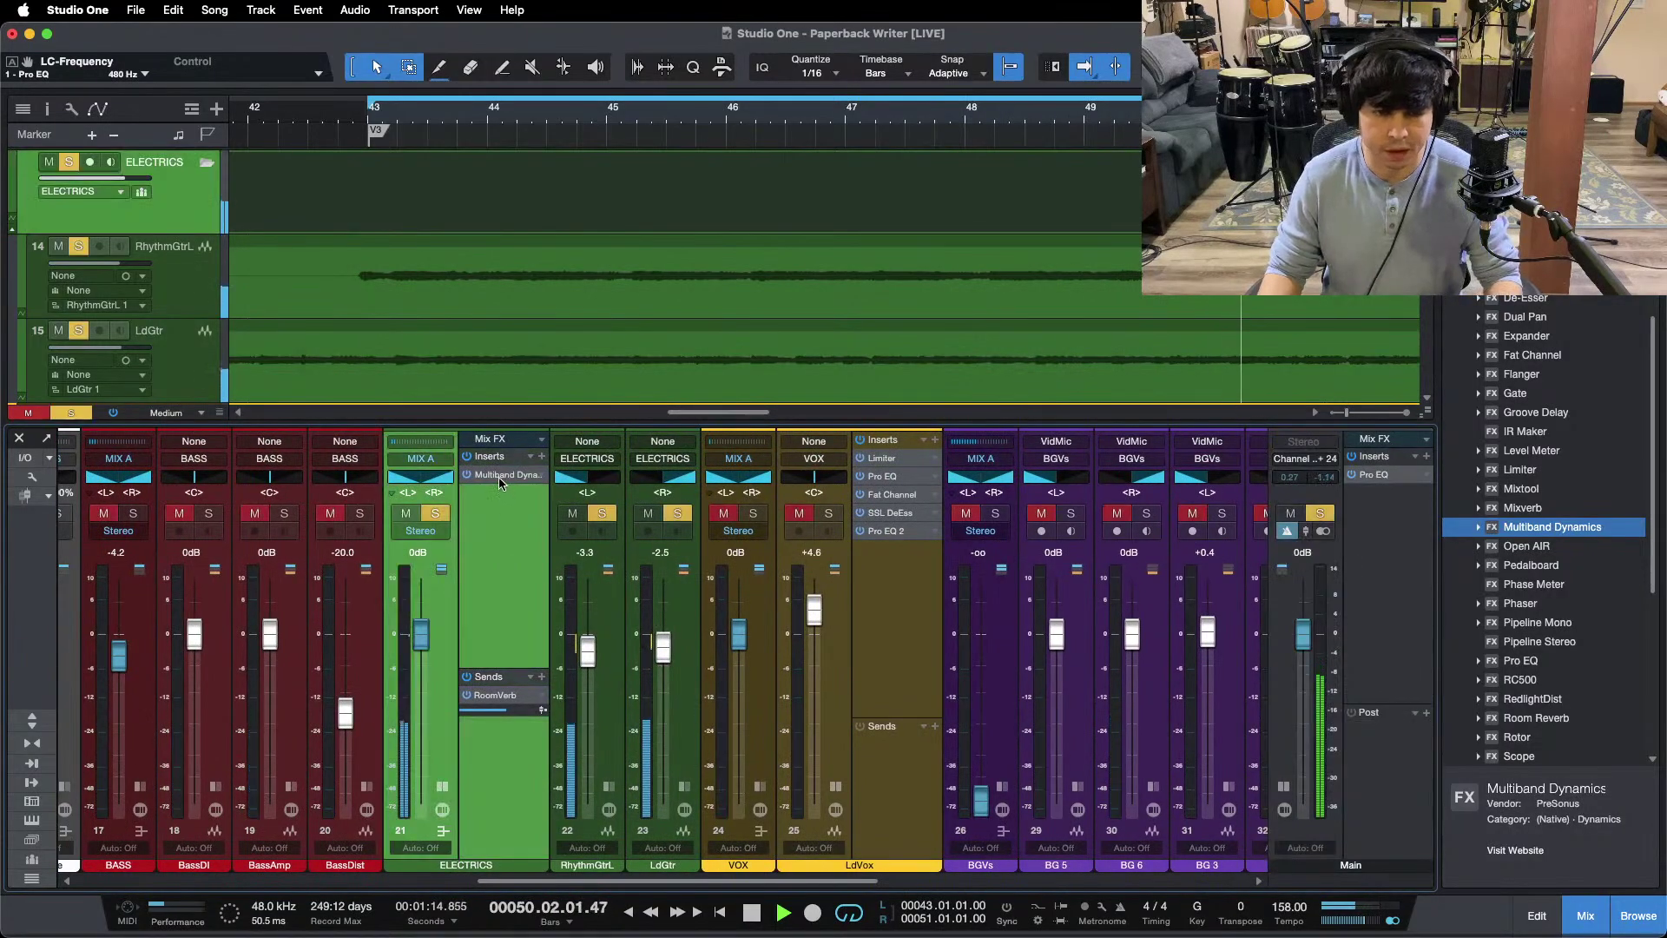
click(498, 477)
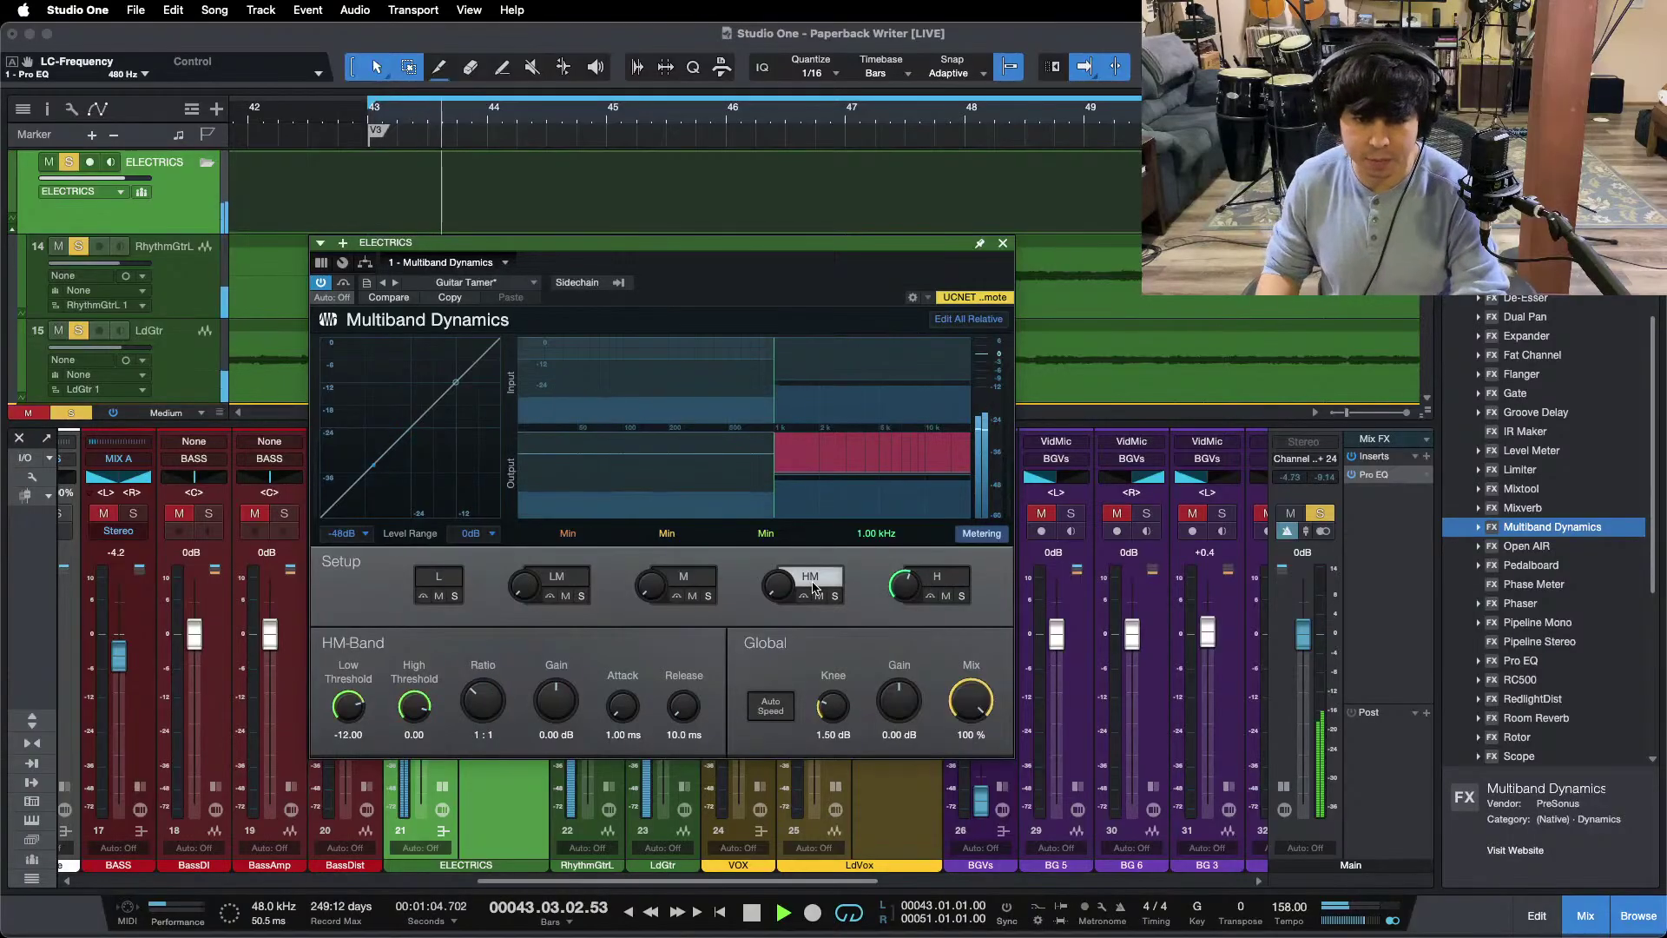
click(833, 596)
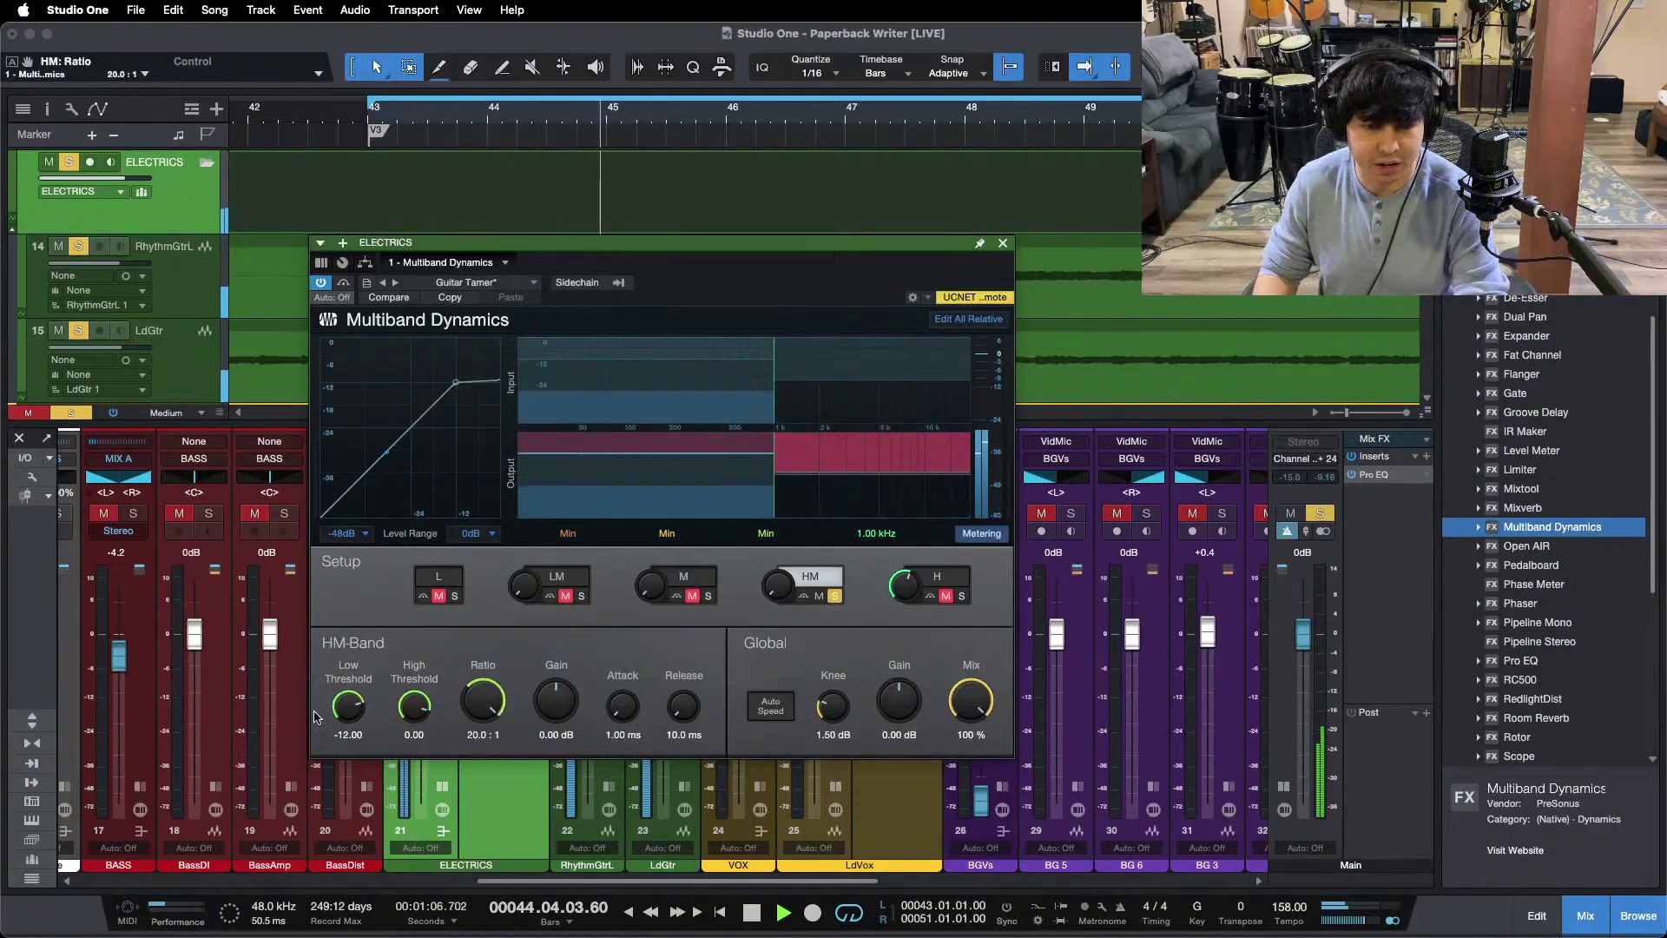
drag(346, 700, 345, 711)
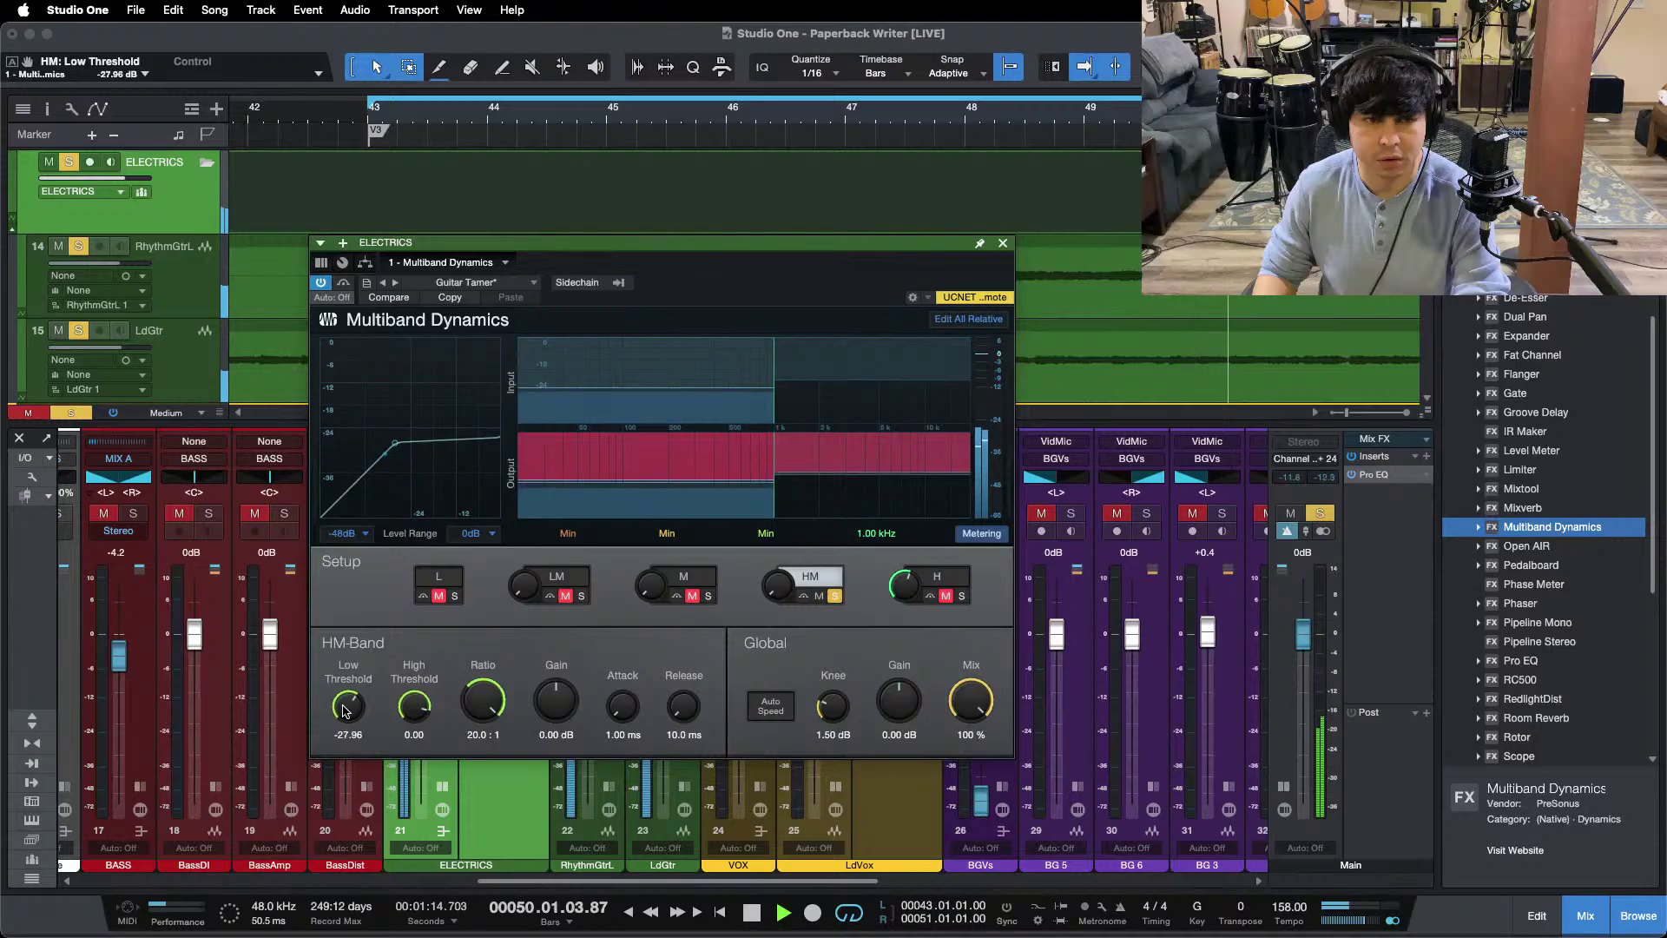
Step: Set the HM band's gain to 0.72 dB and turn off the solo on both ELECTRICS and the band
drag(567, 705, 566, 700)
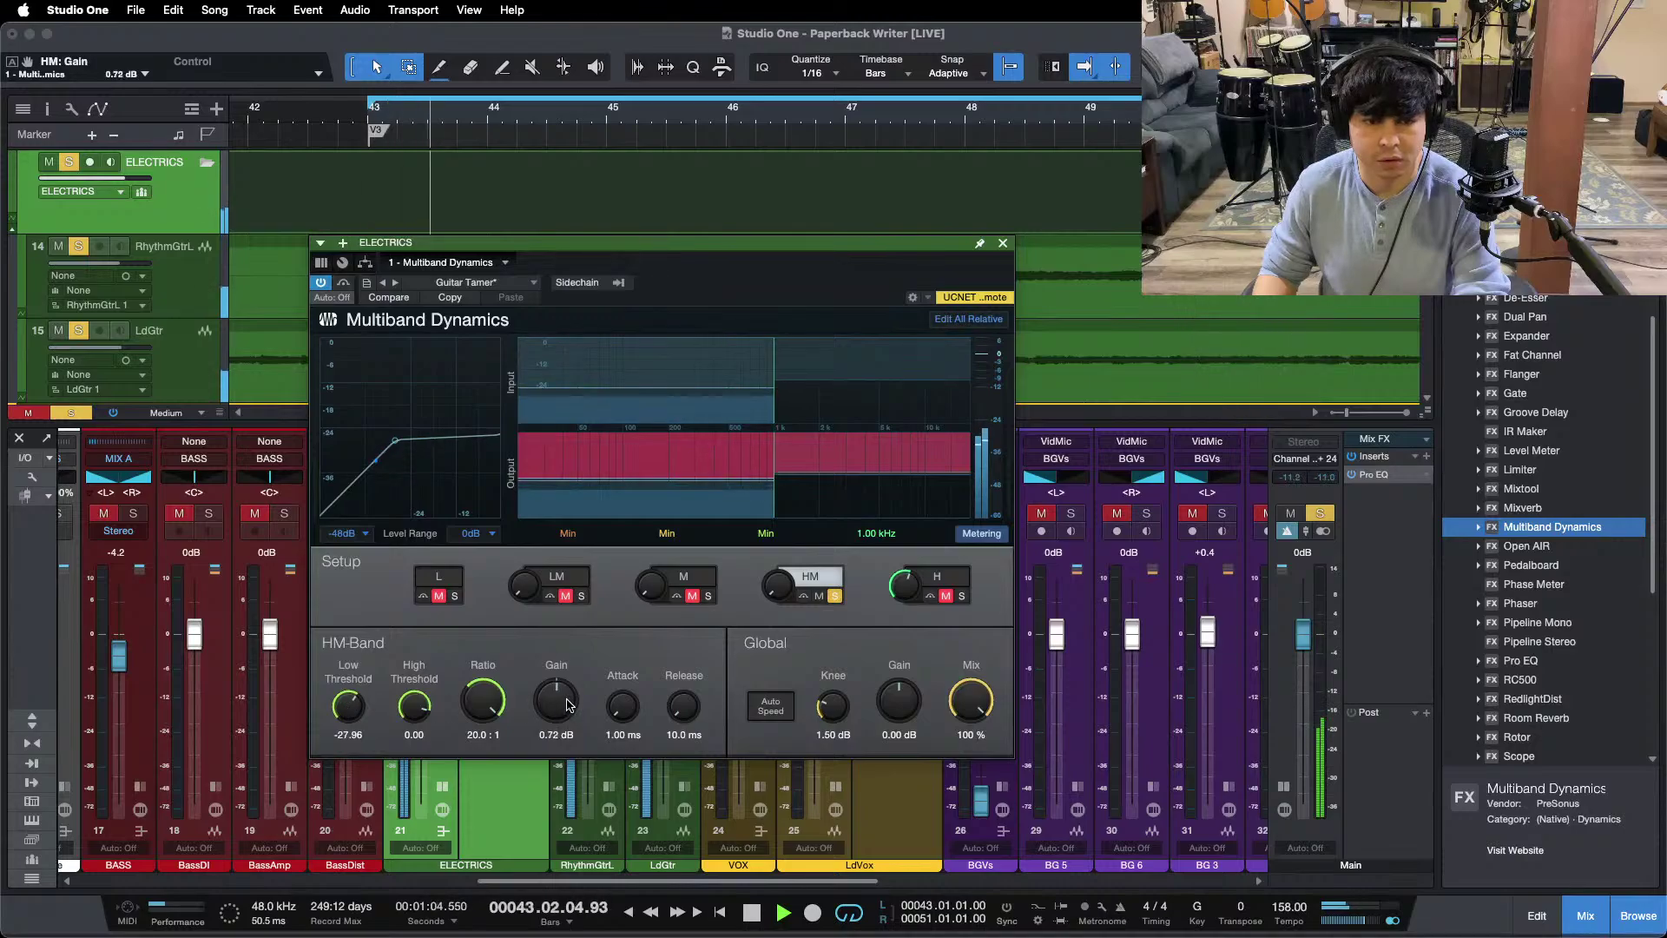
key(s)
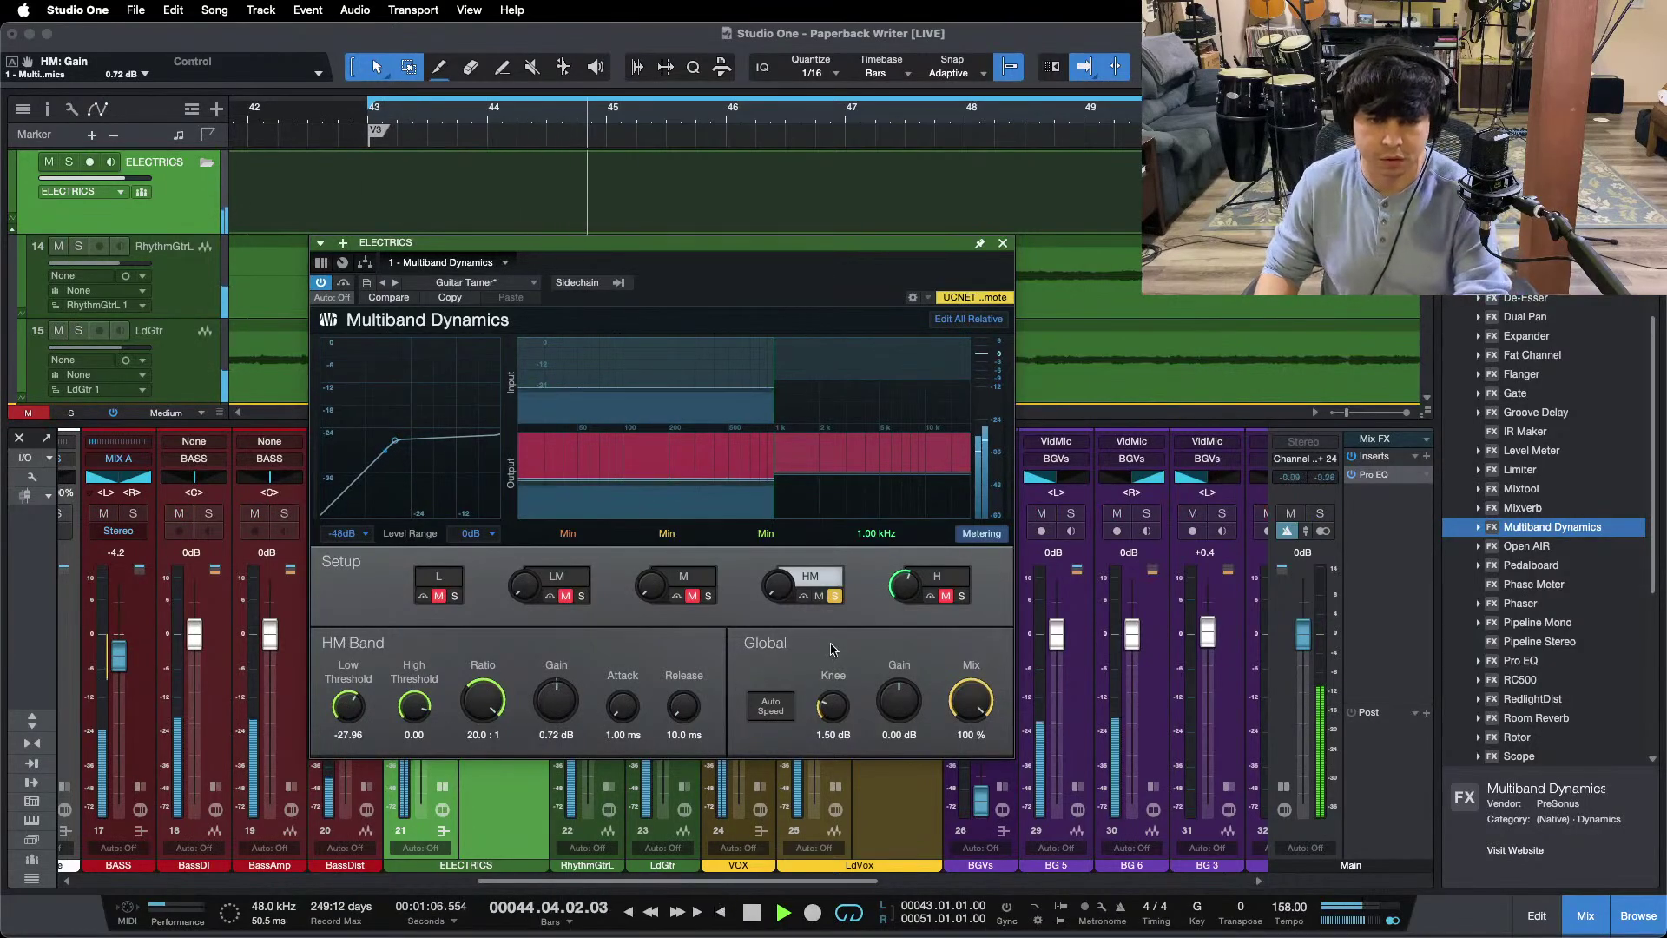
click(835, 597)
Step: Compare the full mix with the soloed 05 - Live reference to judge the compressed guitars
drag(739, 882, 1114, 881)
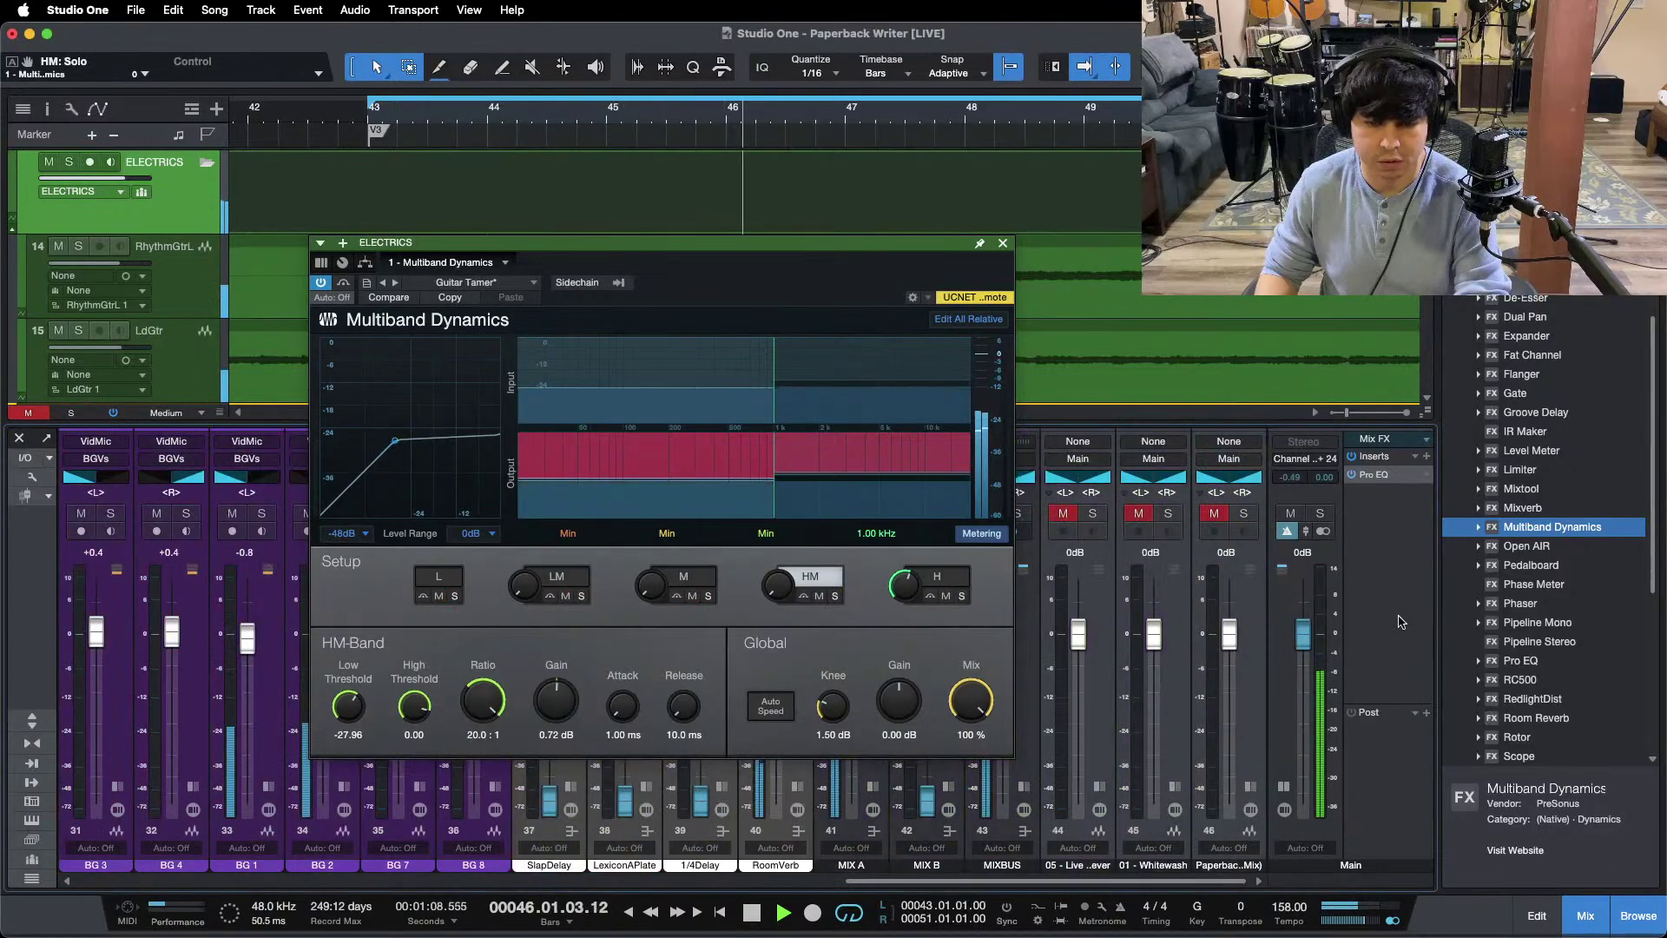
click(1092, 514)
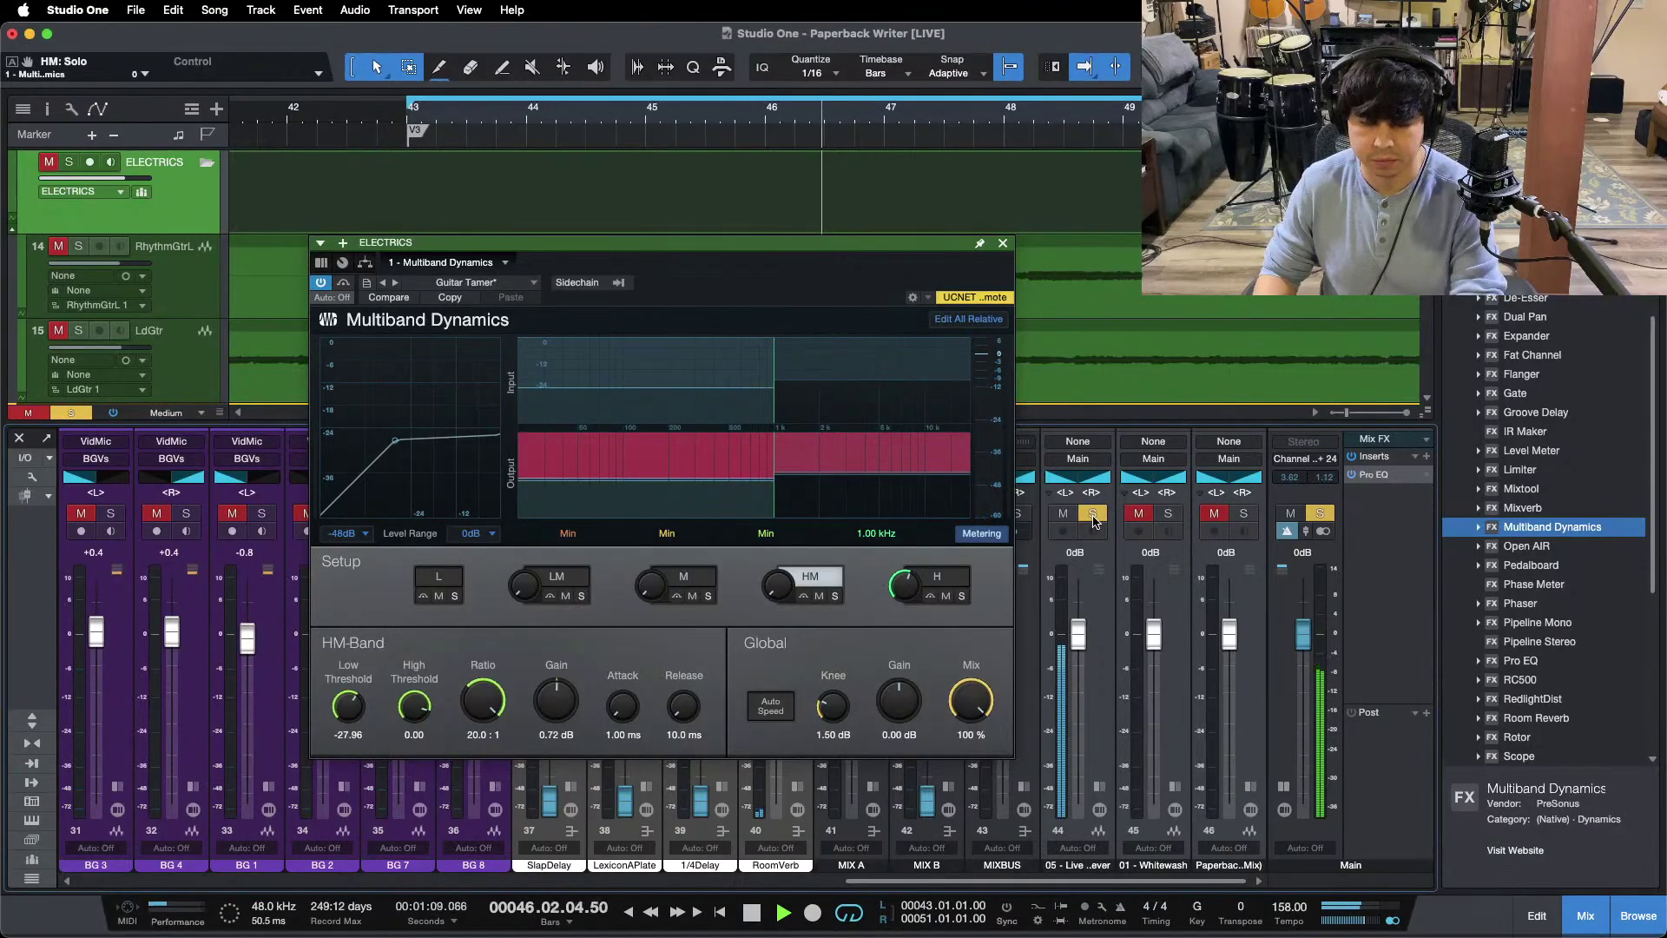
click(1092, 514)
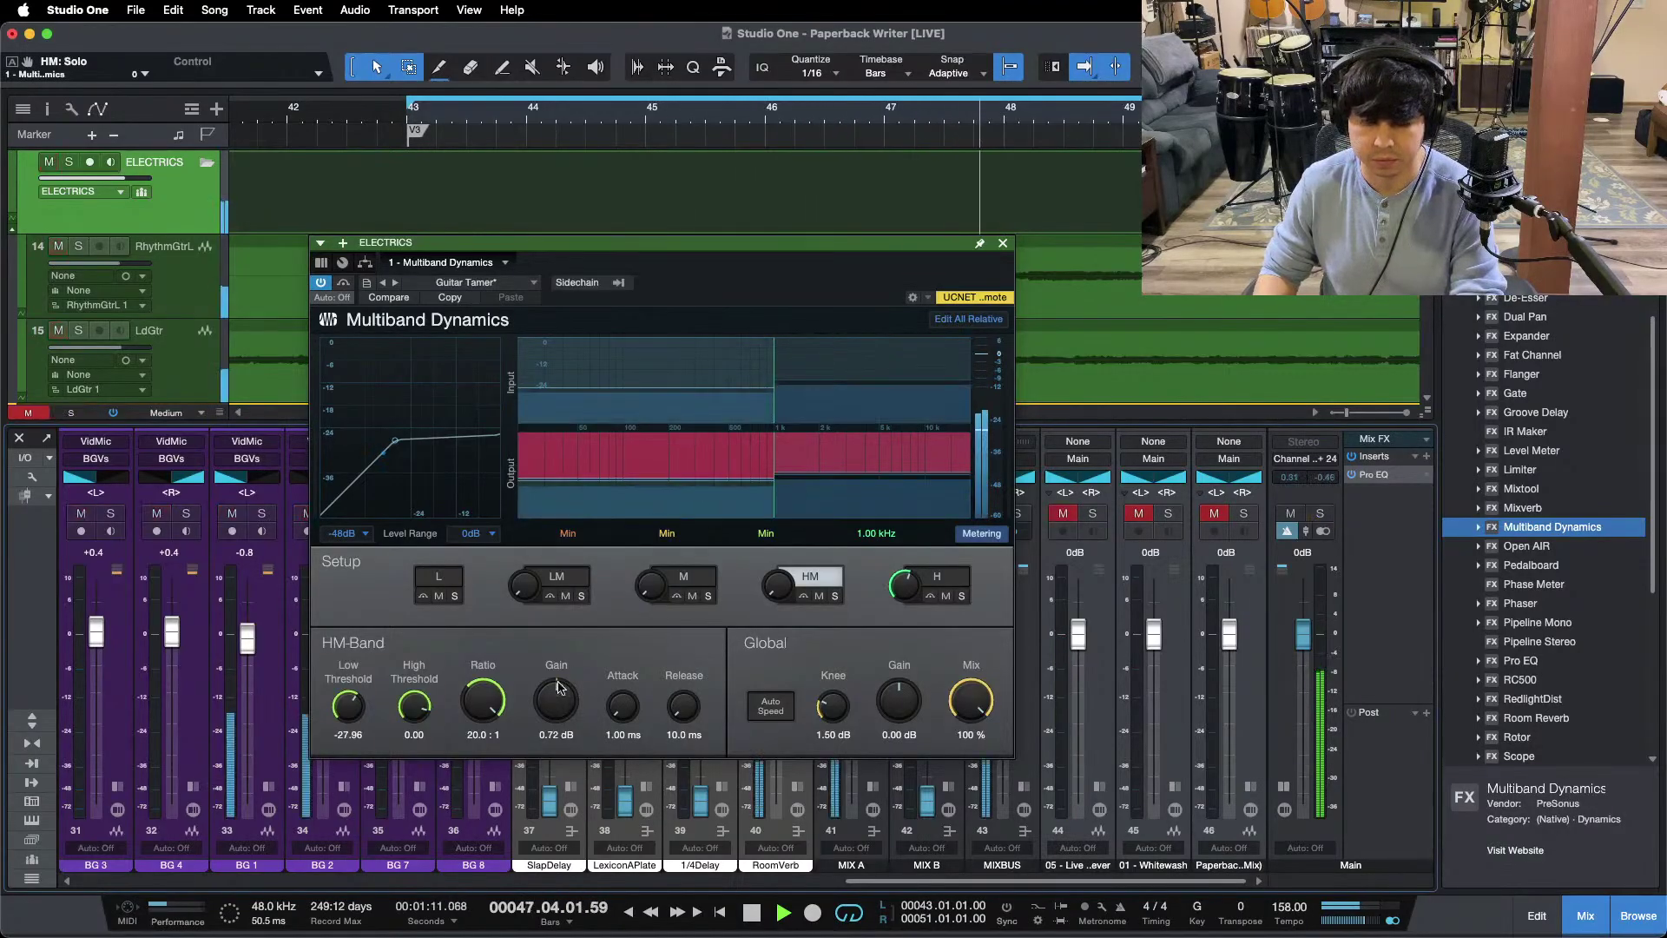
Step: Raise the HM band's gain to 1.44 dB and on to 2.16 dB while checking the mix against 05 - Live
scroll(557, 702, up, 1)
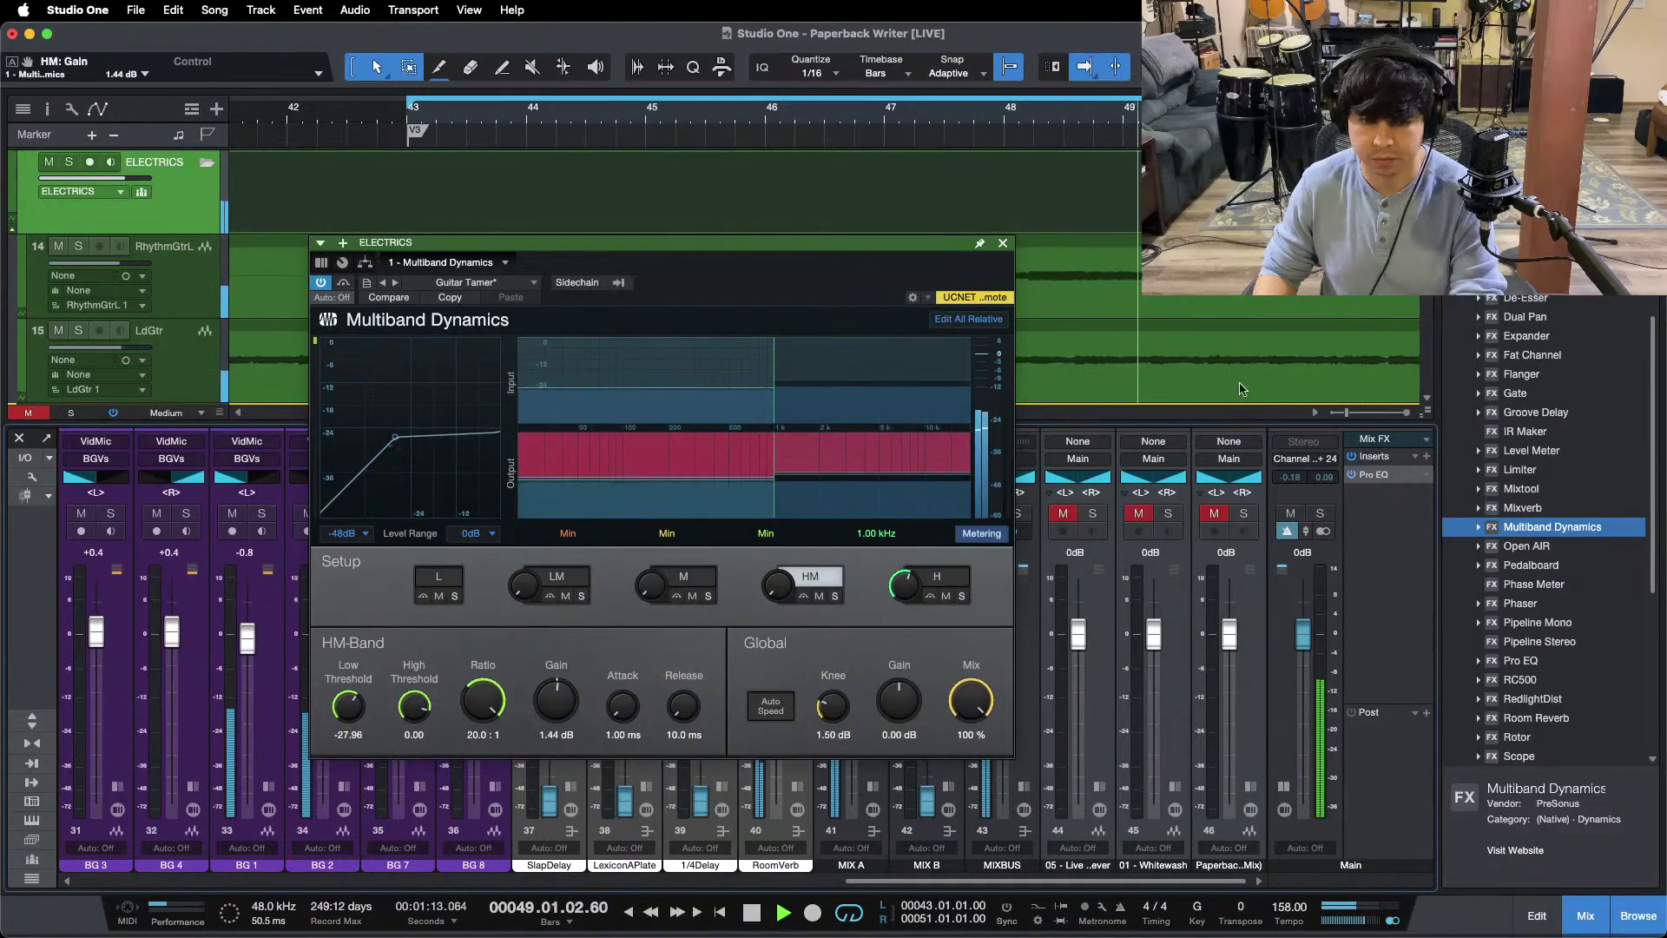
click(597, 114)
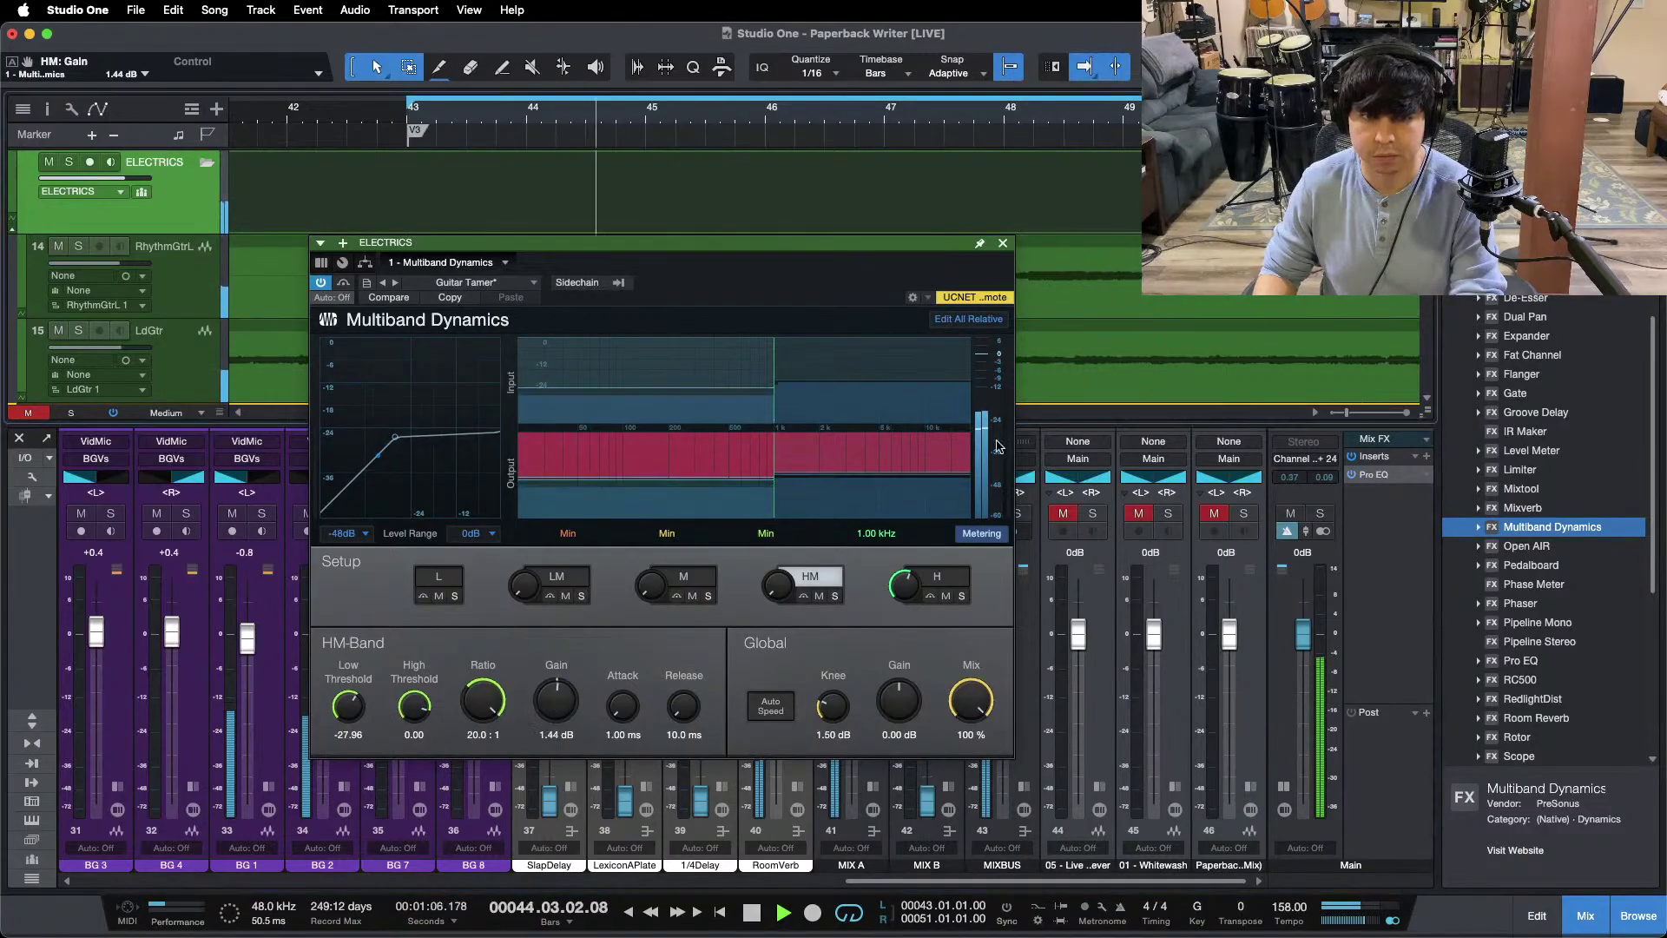
click(1093, 514)
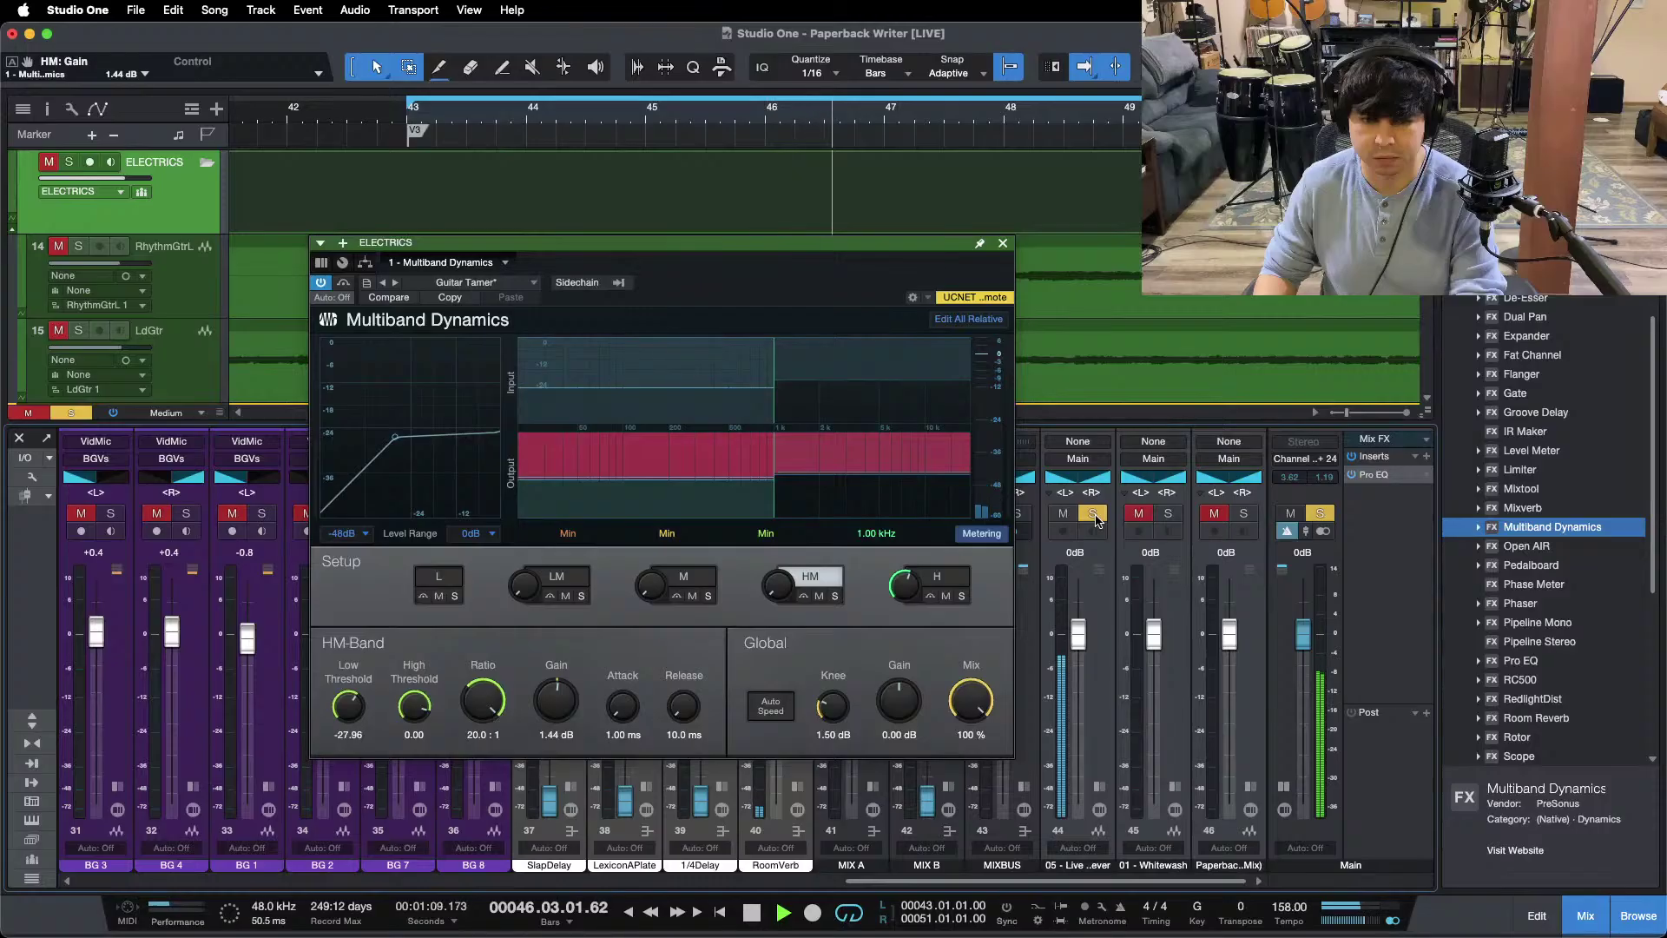
click(1092, 514)
click(1064, 514)
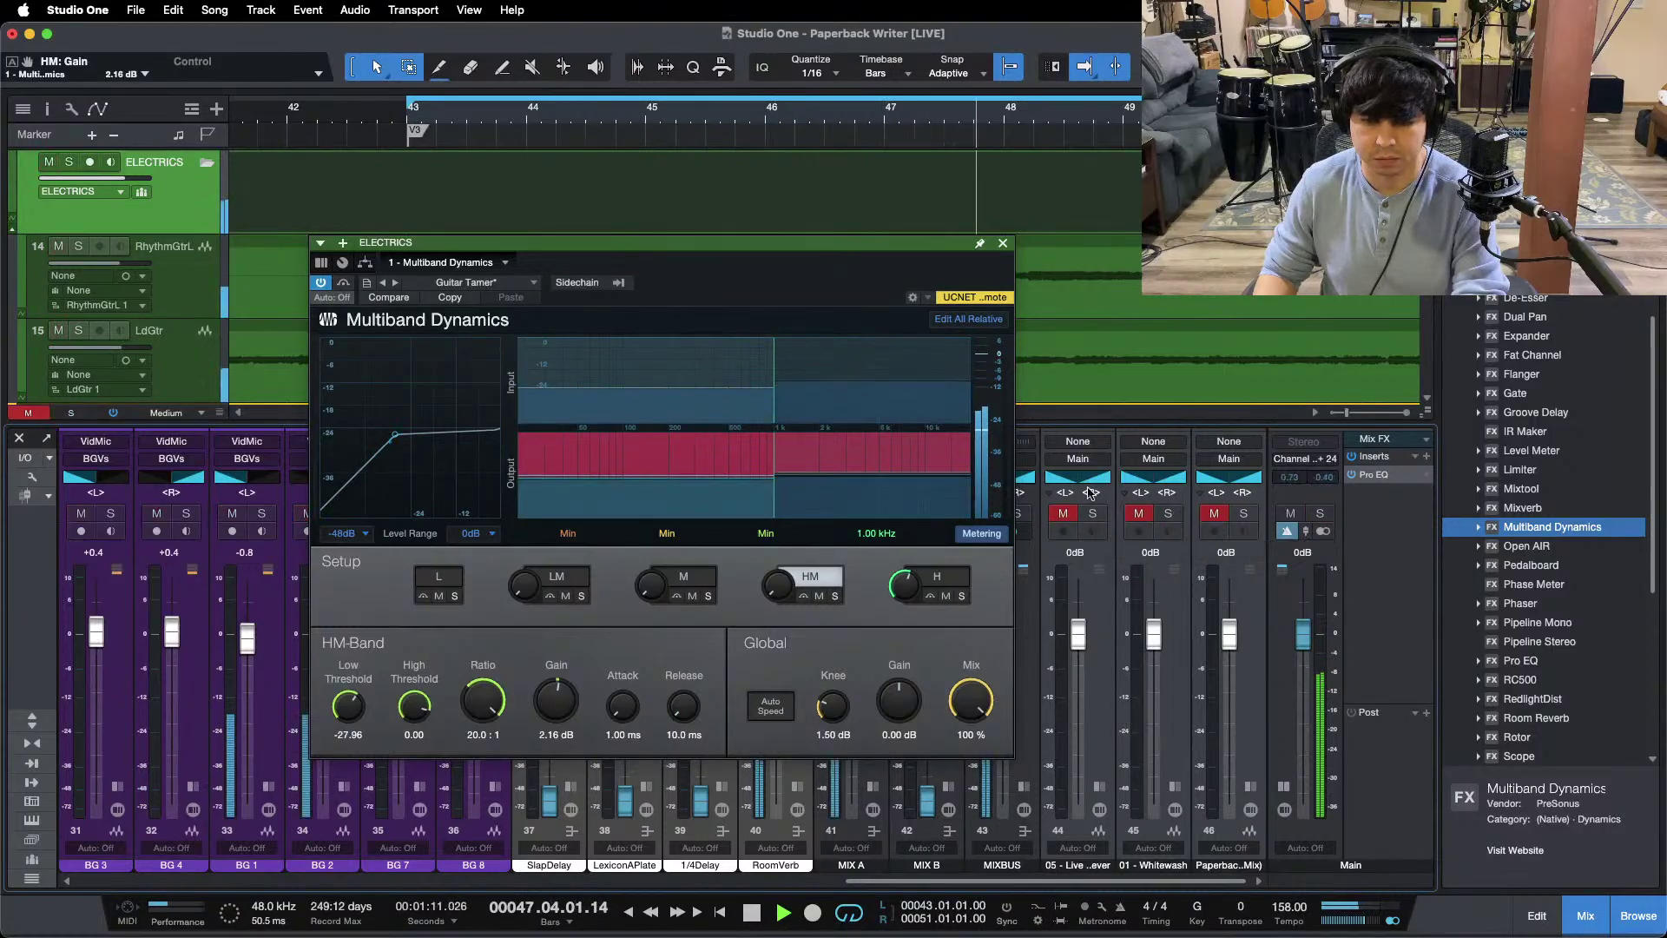
Step: Switch Main to mono, set its Pro EQ's high cut to 507 Hz and low cut to 195 Hz, and restart playback
click(1323, 531)
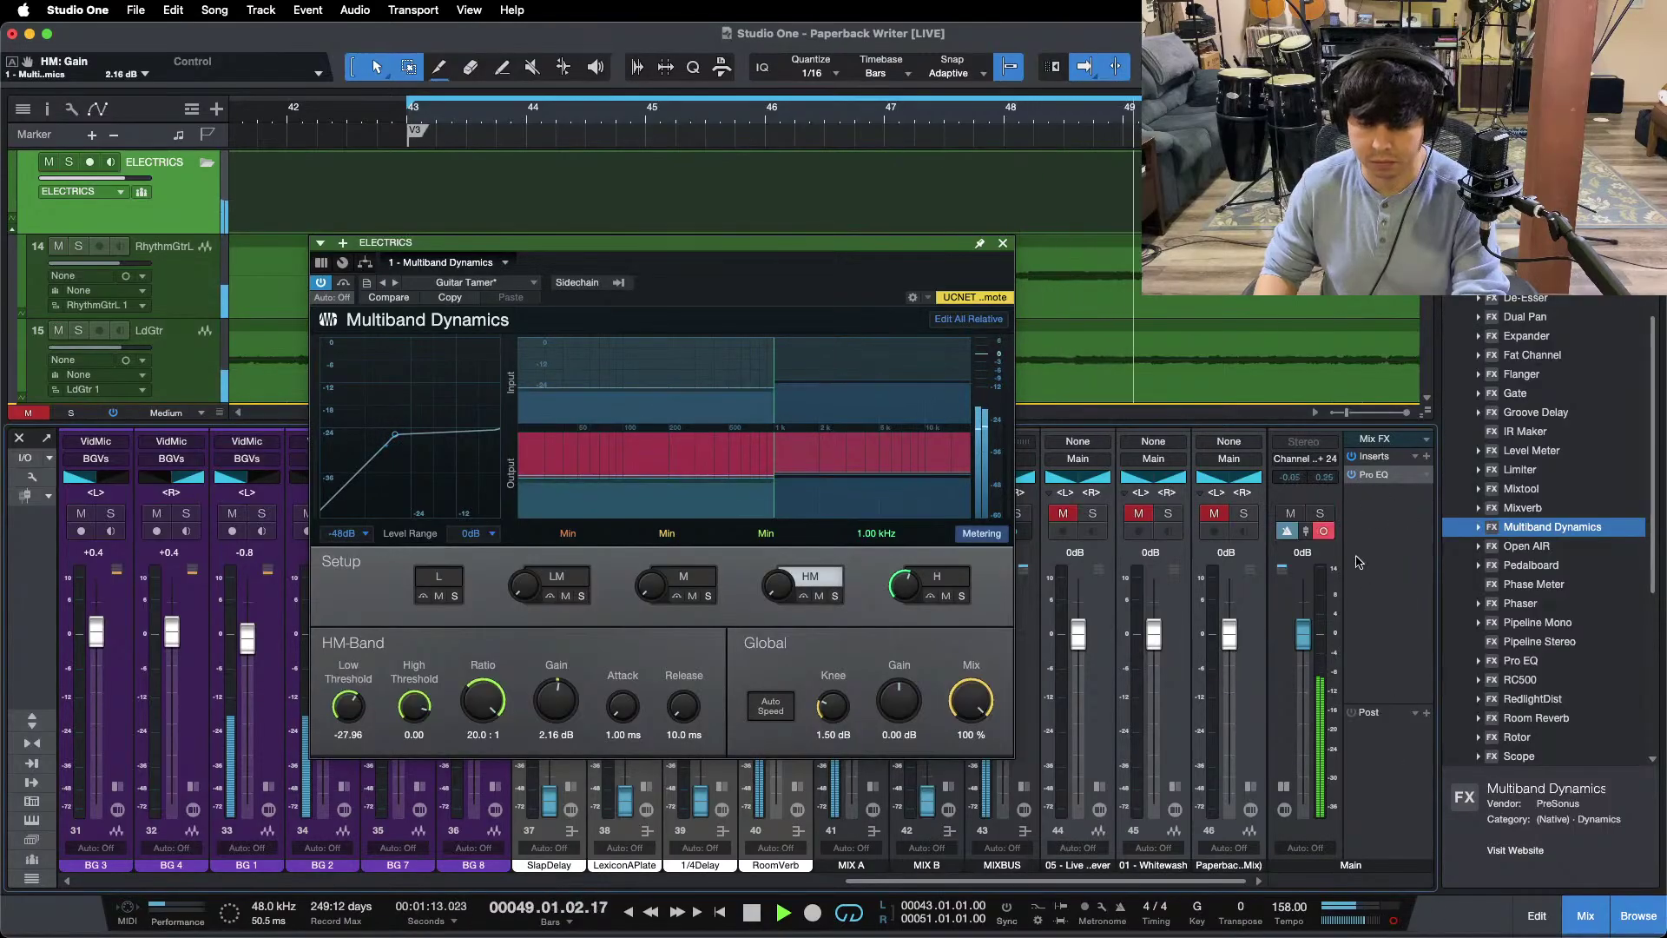
click(1374, 475)
key(space)
drag(716, 443, 646, 446)
drag(398, 740, 400, 760)
key(Home)
key(space)
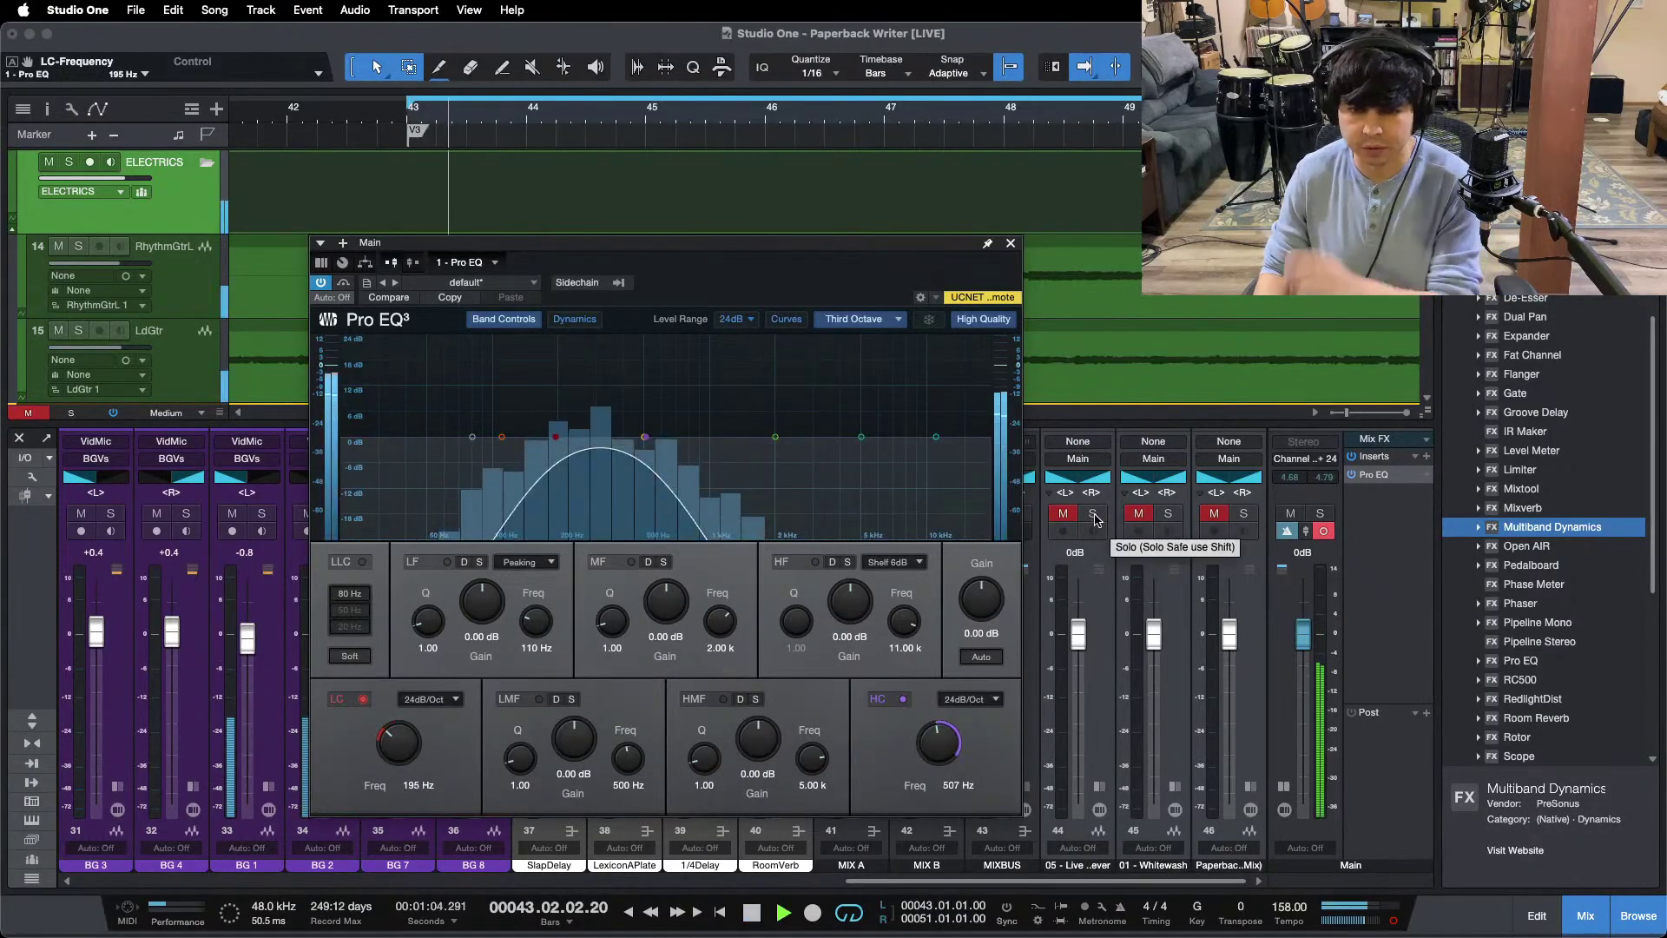
Step: Solo the 05 - Live reference briefly to compare its low mids between 195 and 507 Hz with the mix
click(1094, 516)
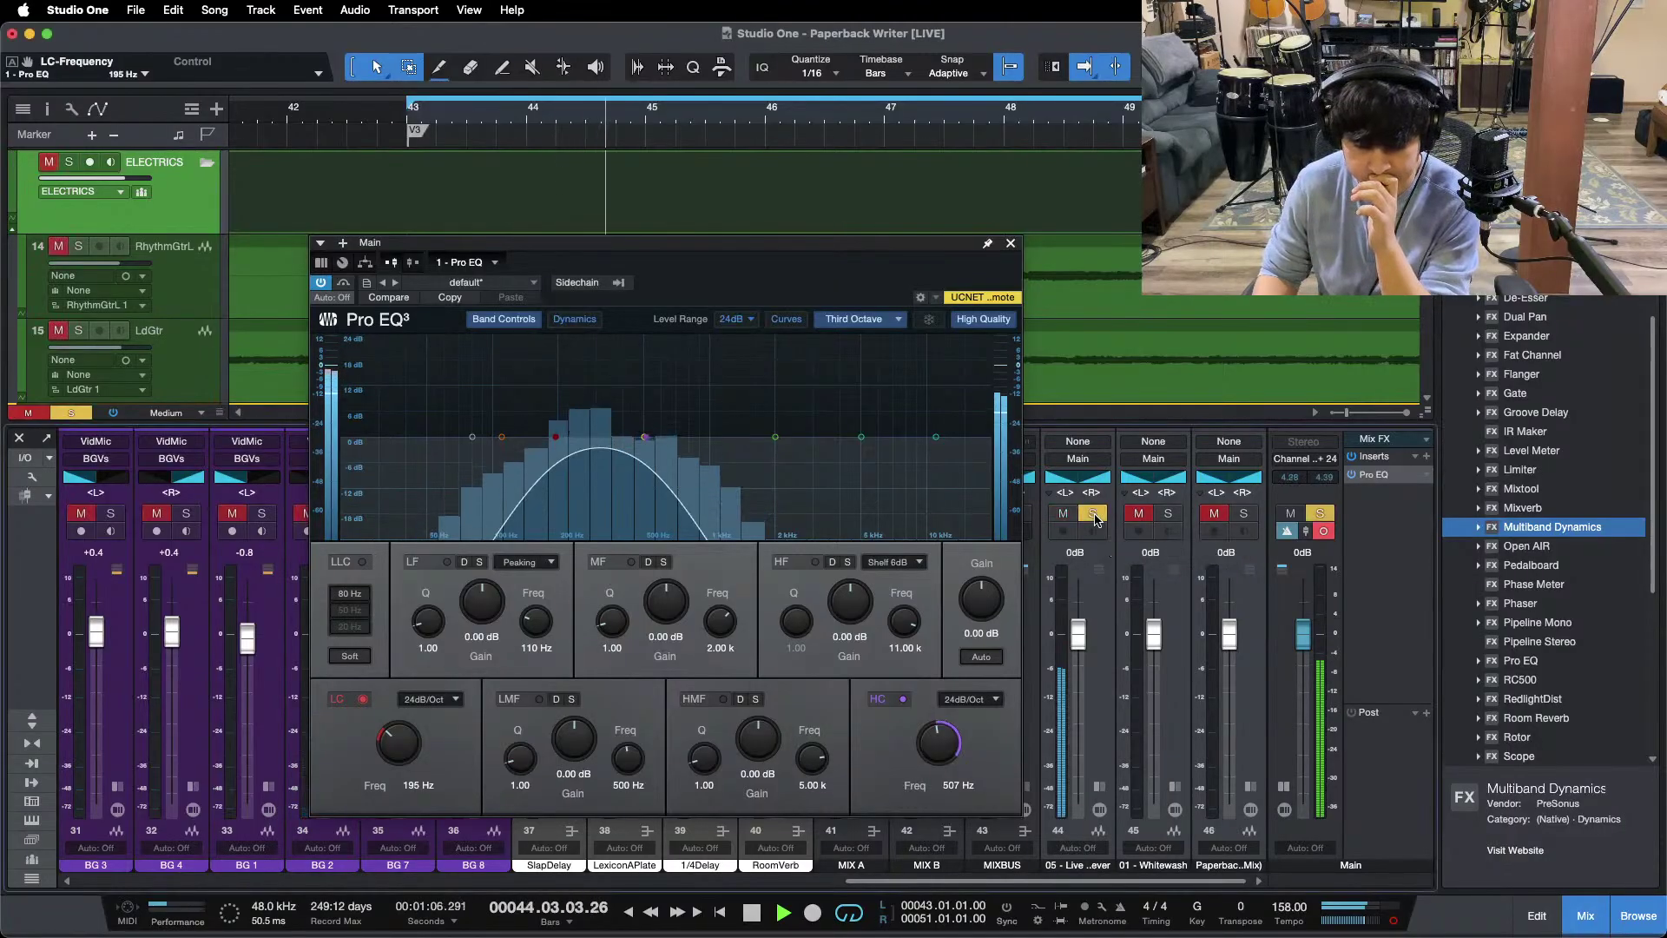
click(1093, 515)
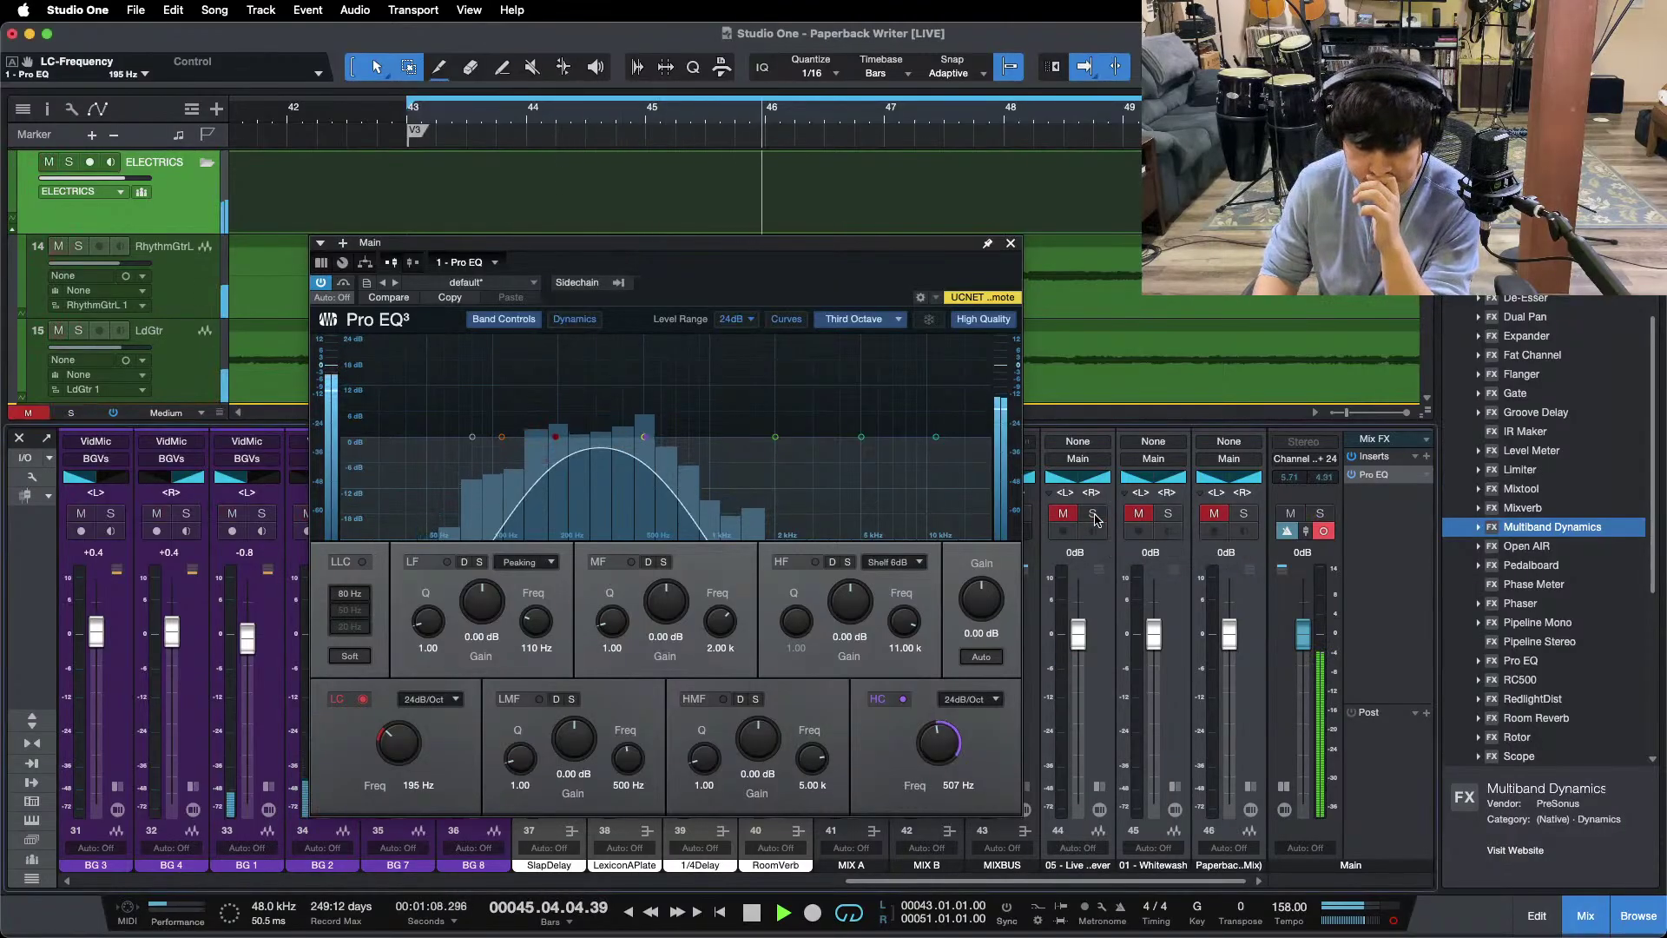
Step: Solo the 05 - Live and 01 - Whitewash references in turn to compare their low mids with the mix
click(1095, 516)
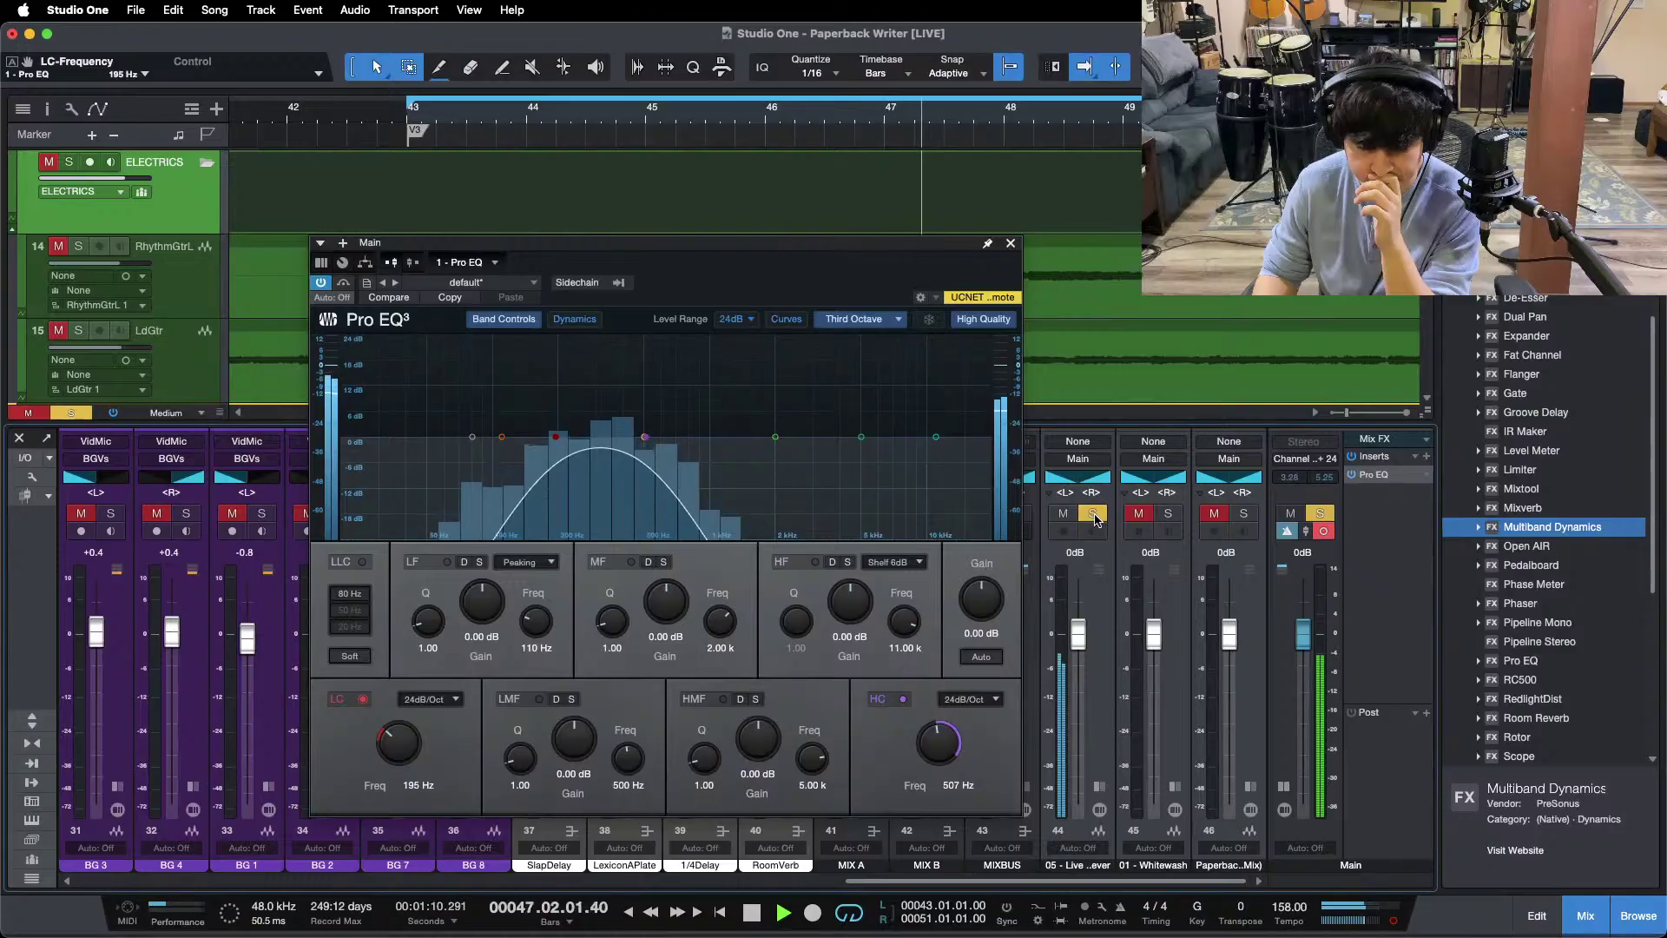
click(1094, 517)
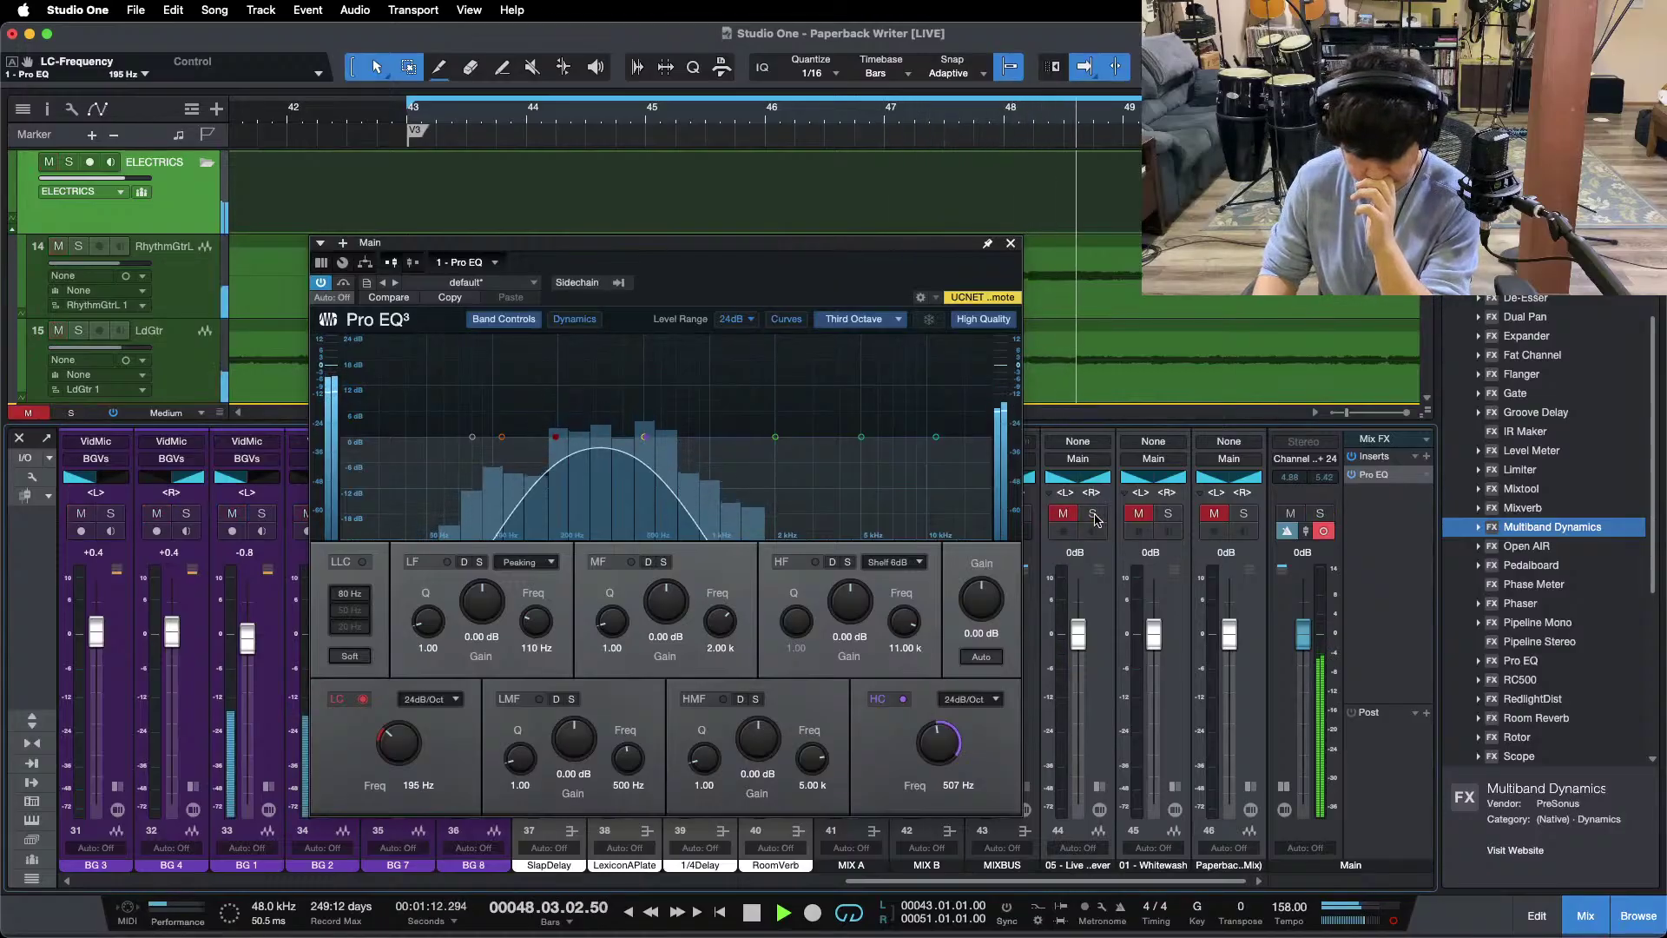
click(1169, 516)
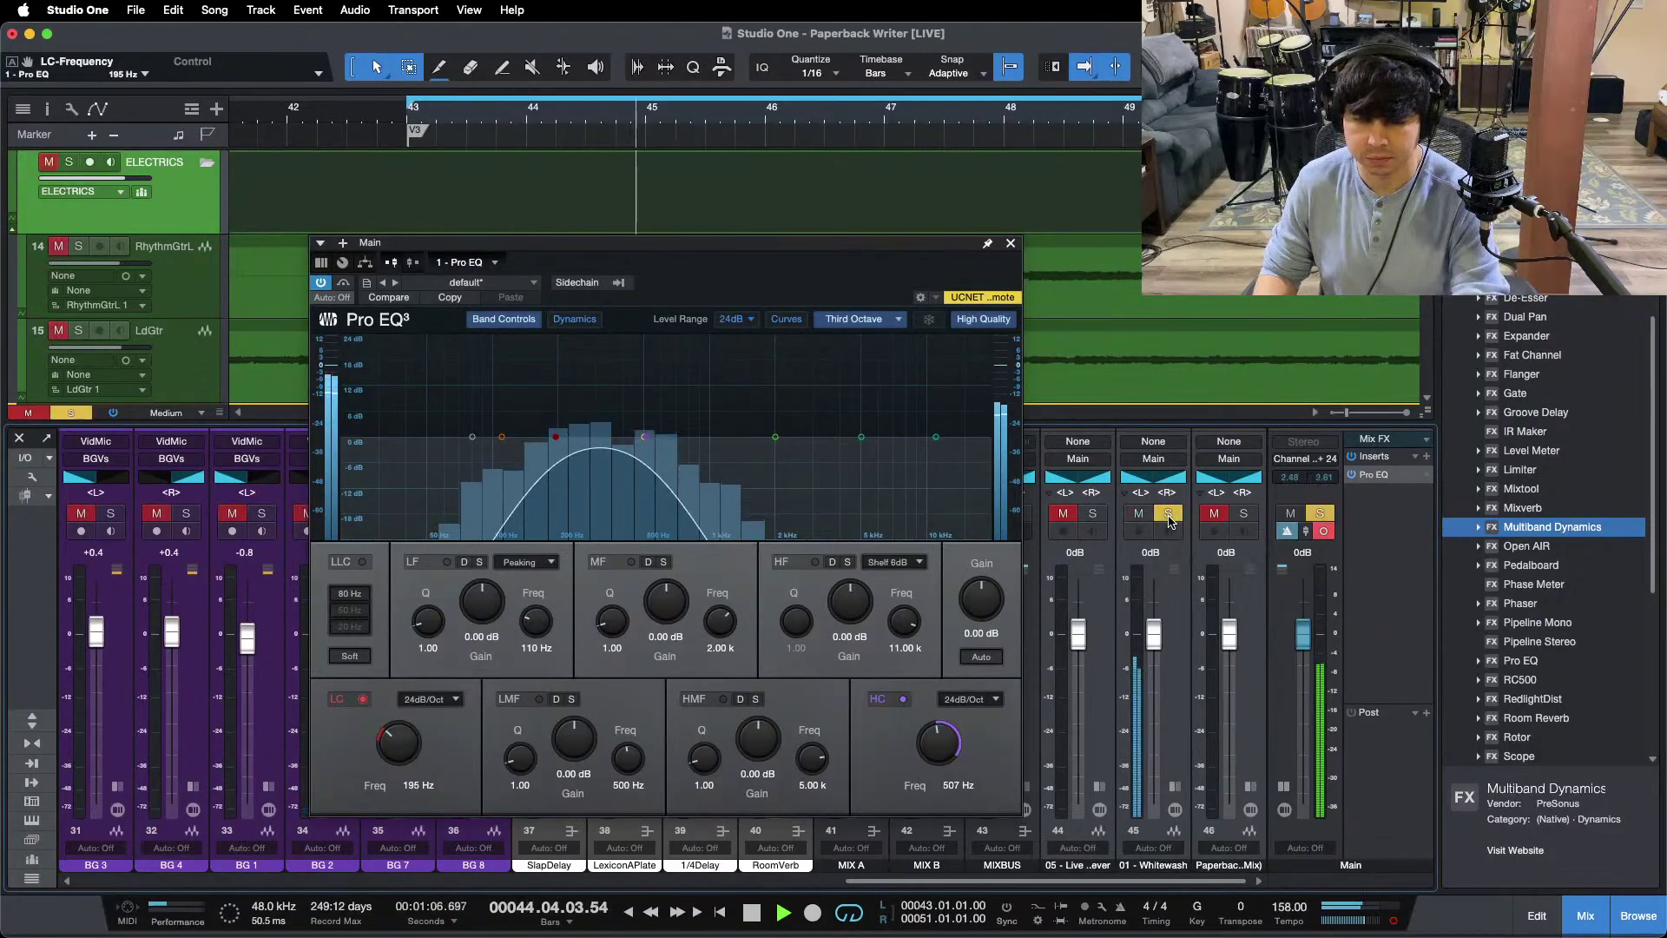
click(1168, 516)
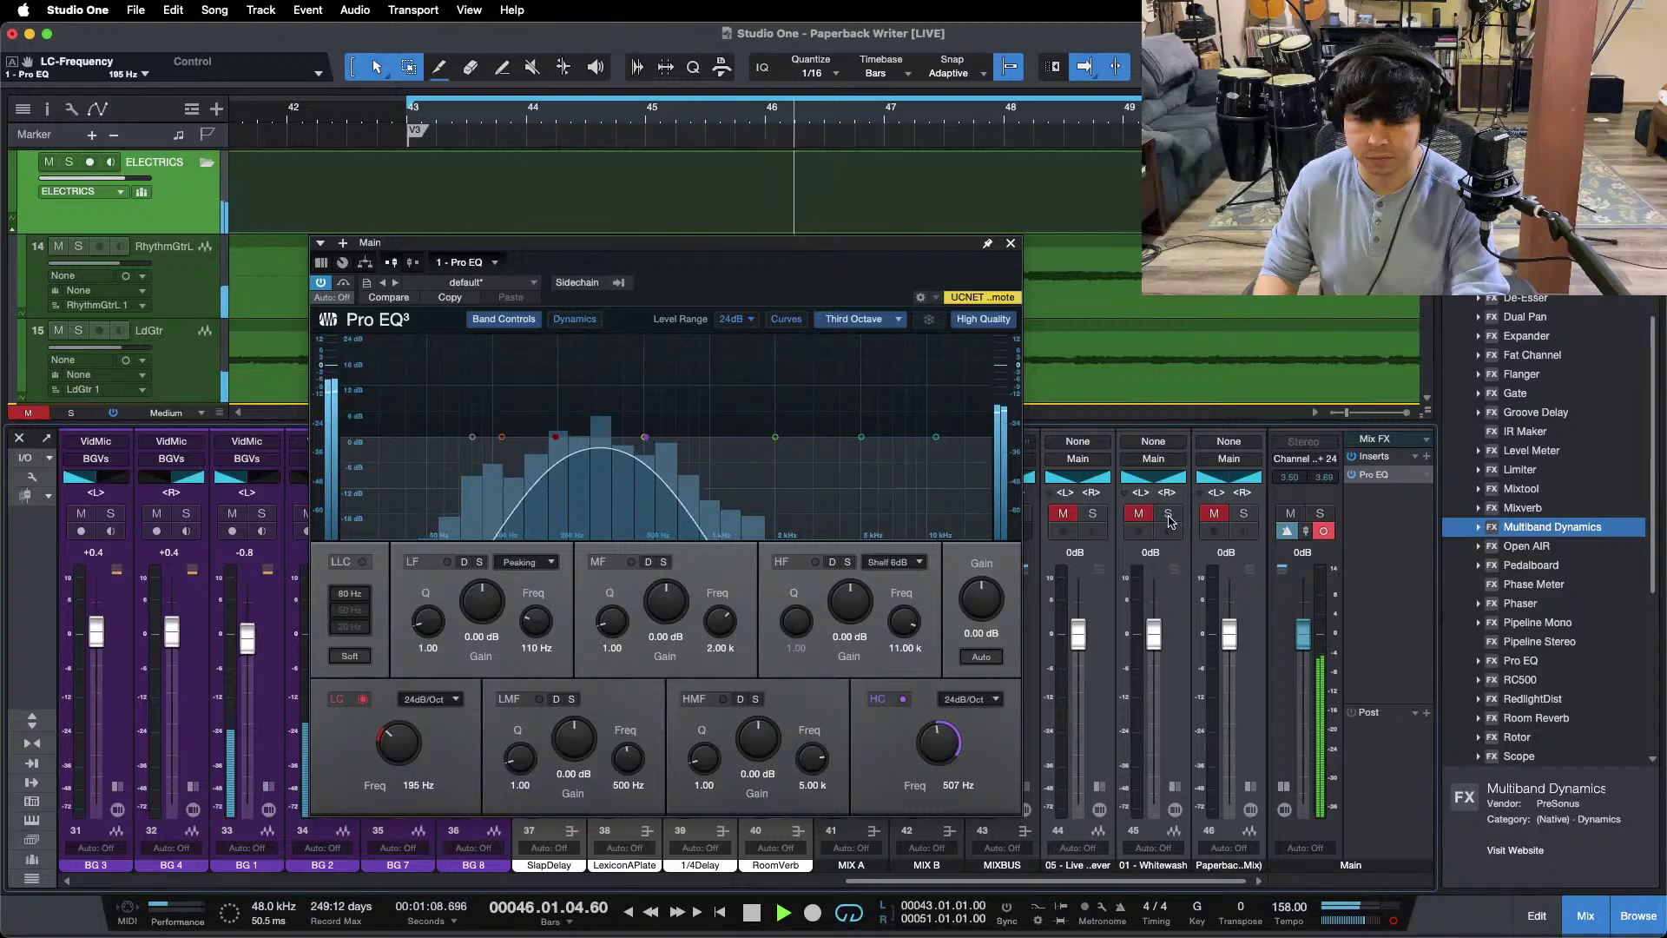
click(1169, 516)
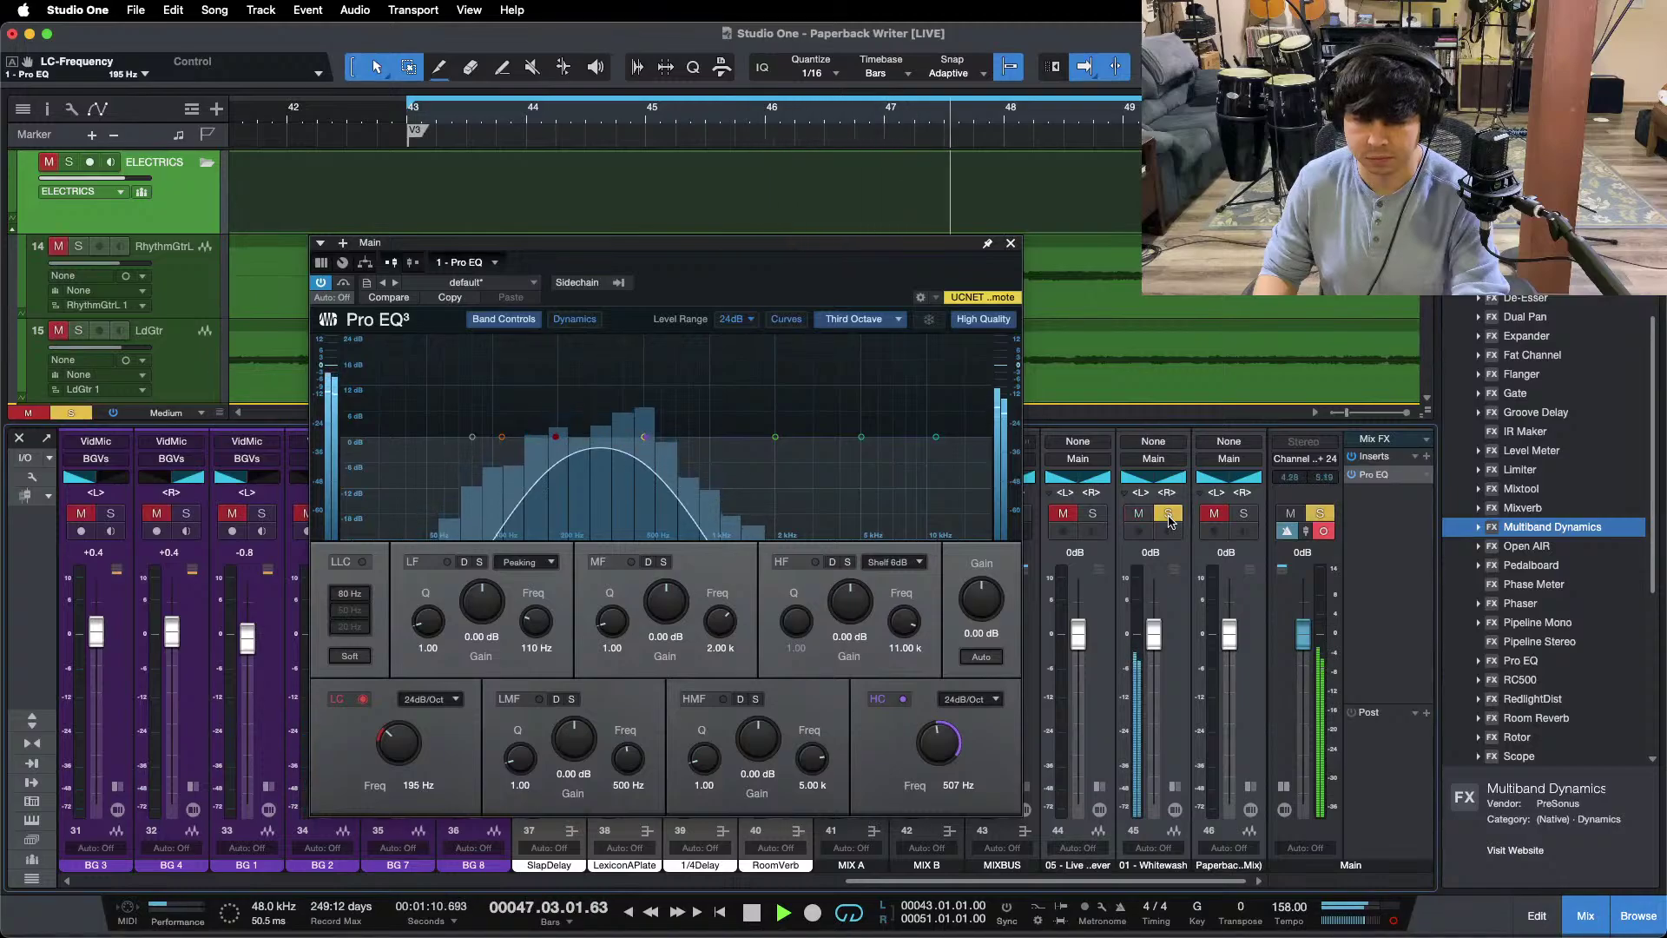
click(1169, 515)
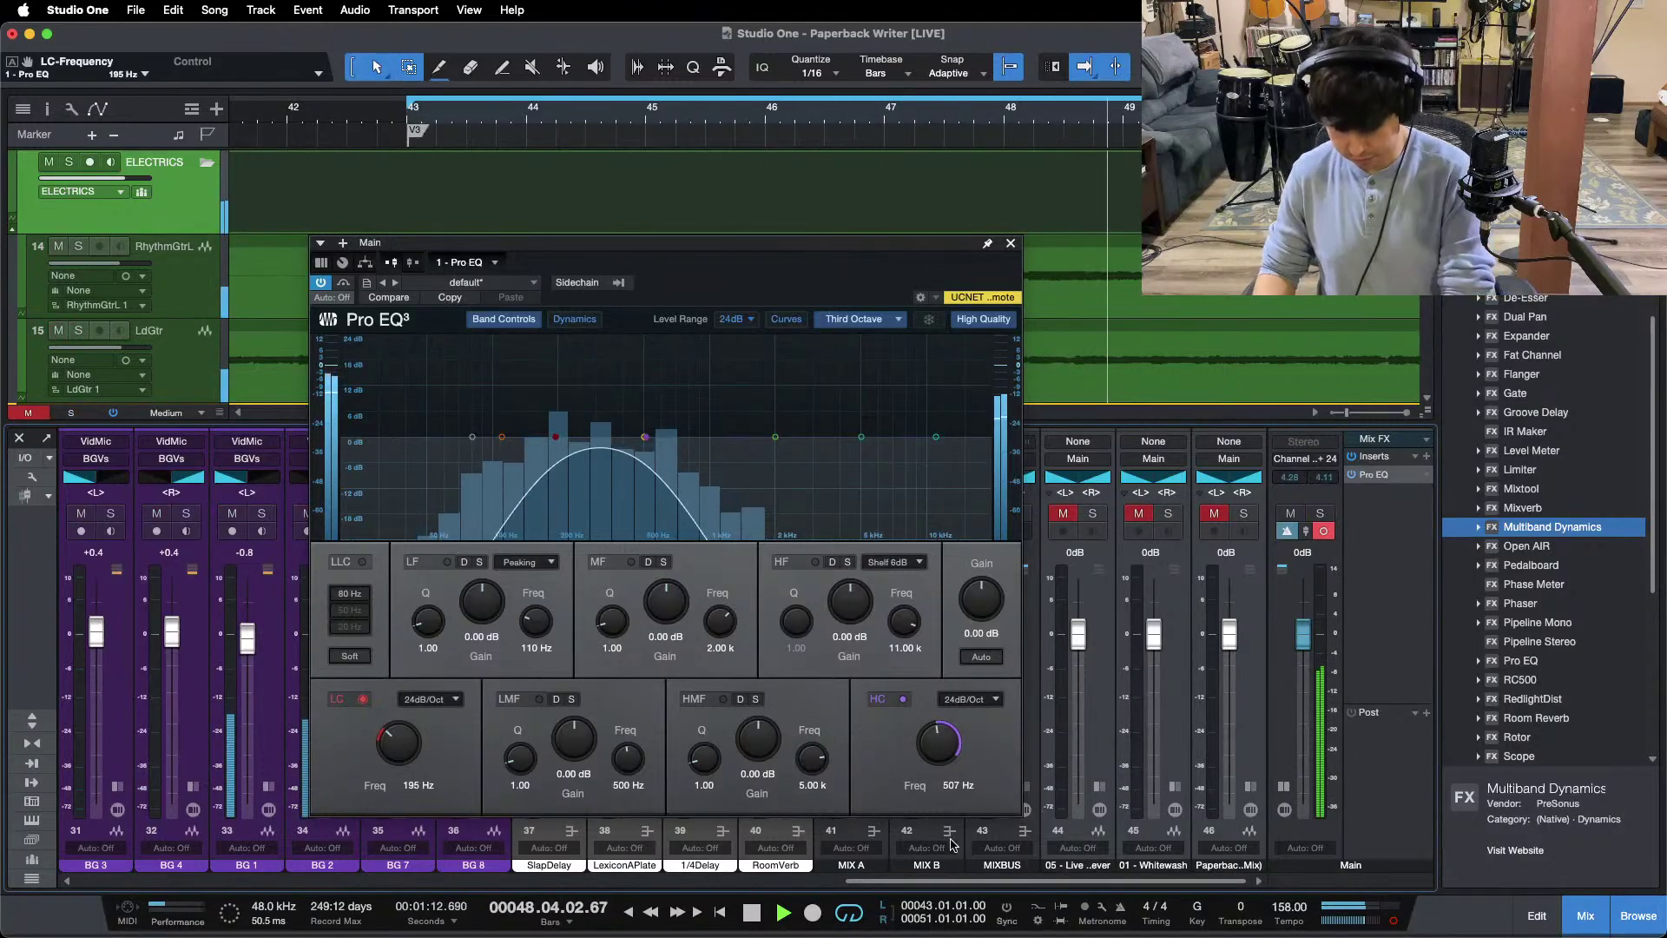
Step: Open SnareLvl's second Pro EQ and examine its curve during playback
drag(897, 882, 305, 889)
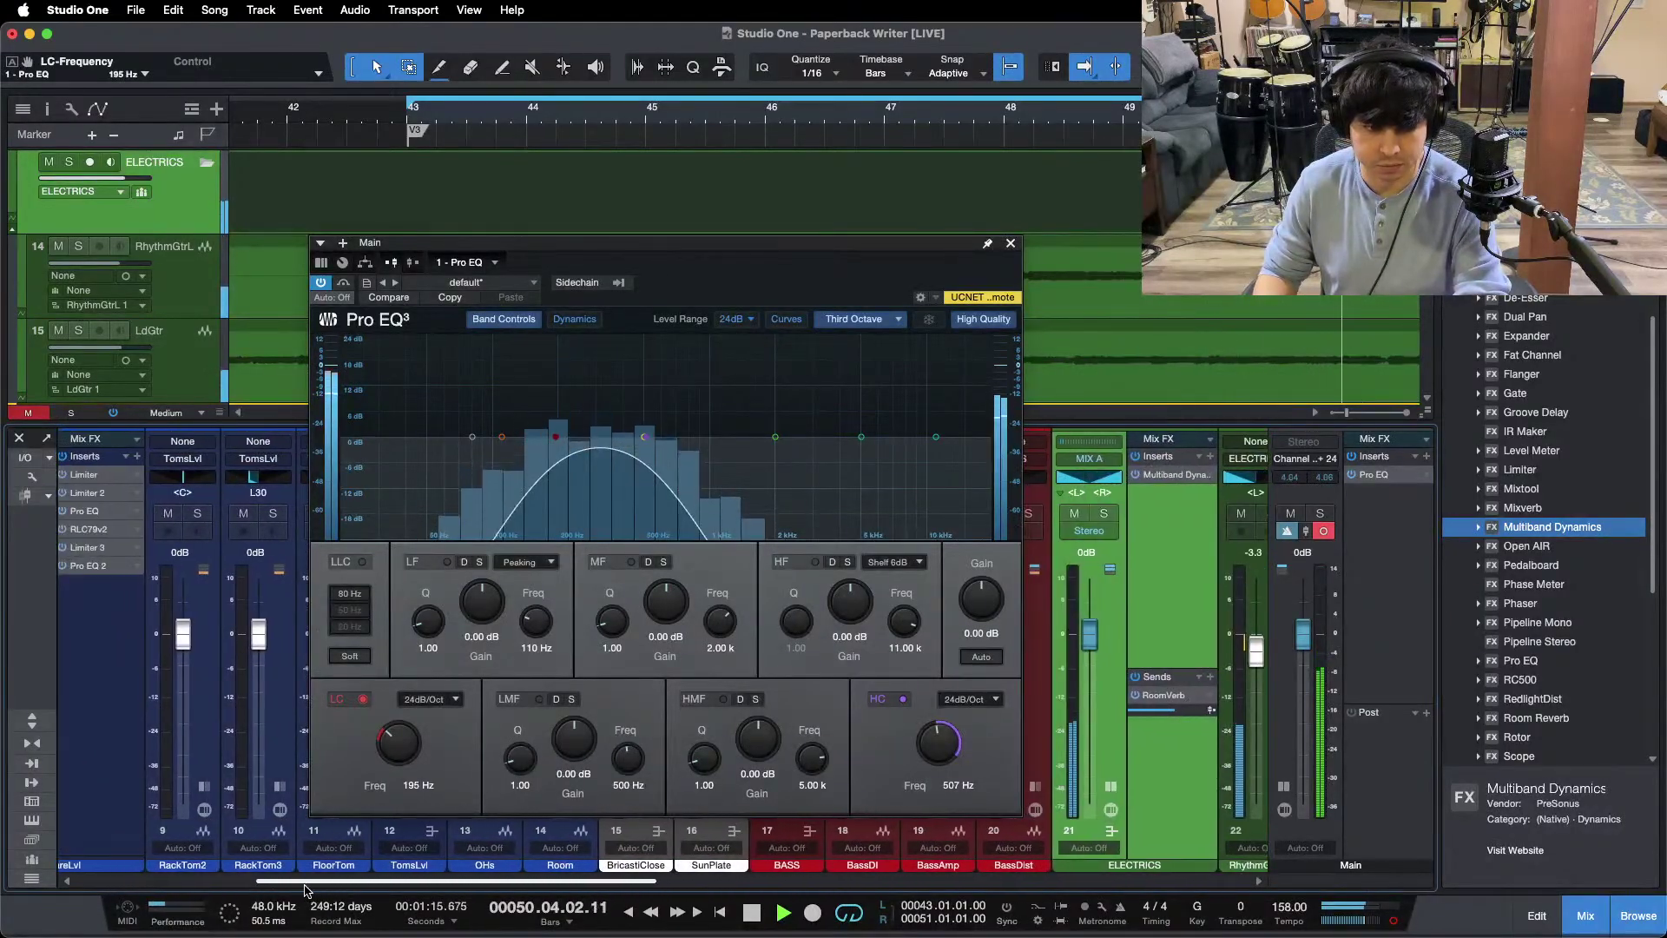
click(88, 566)
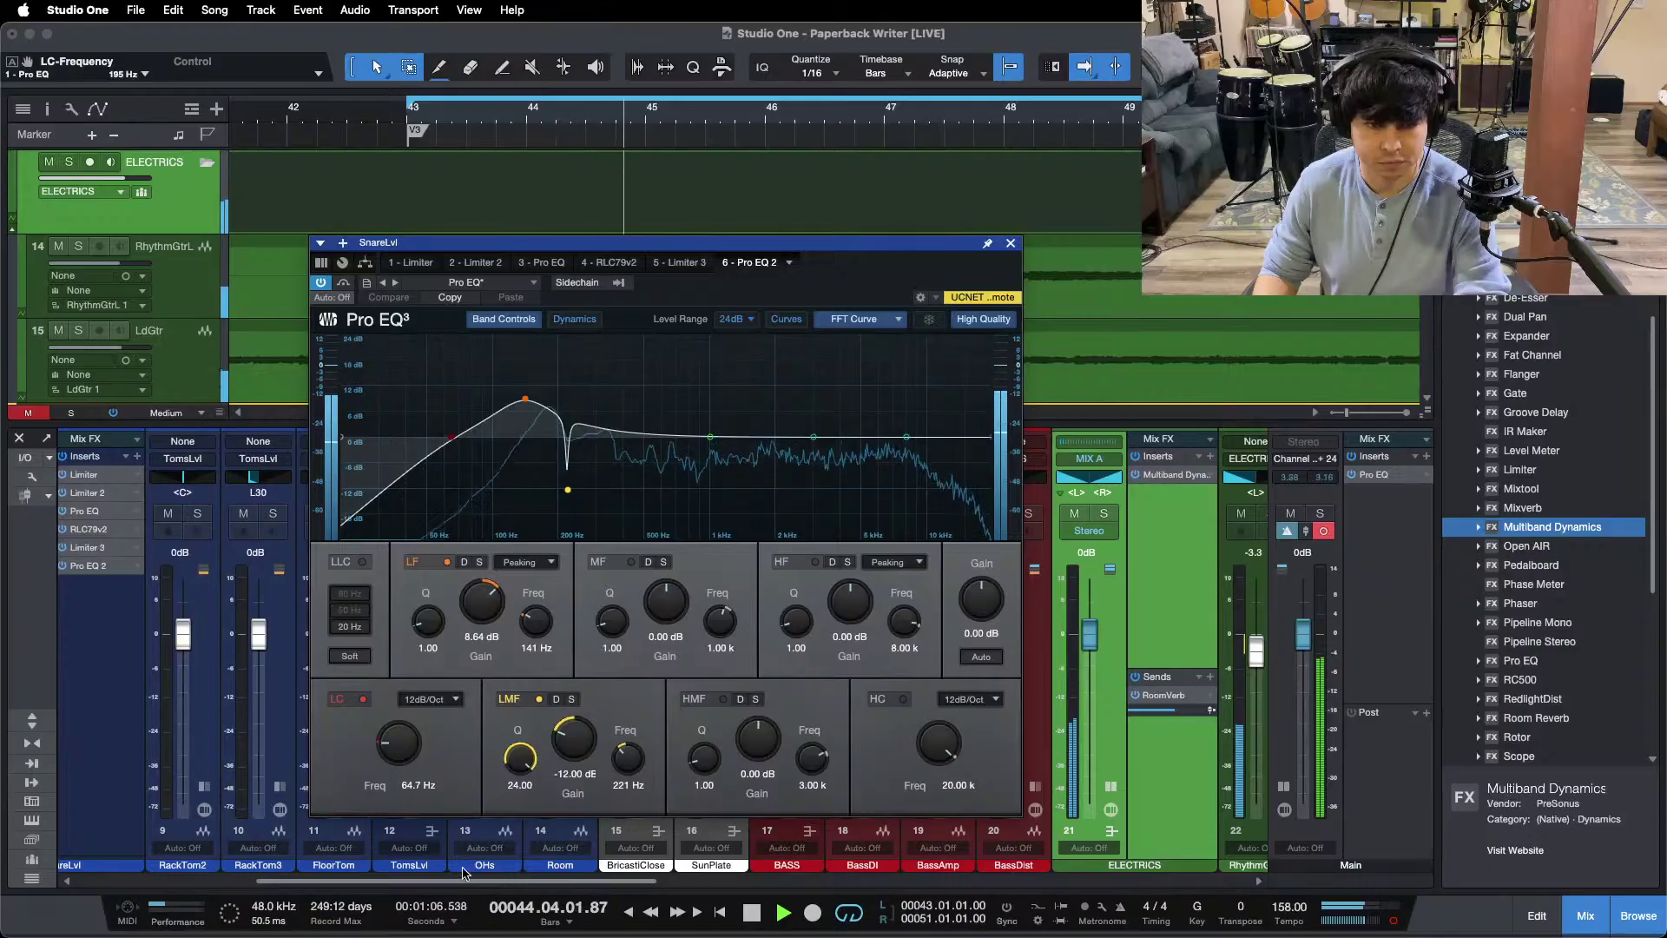
scroll(467, 873, left, 5)
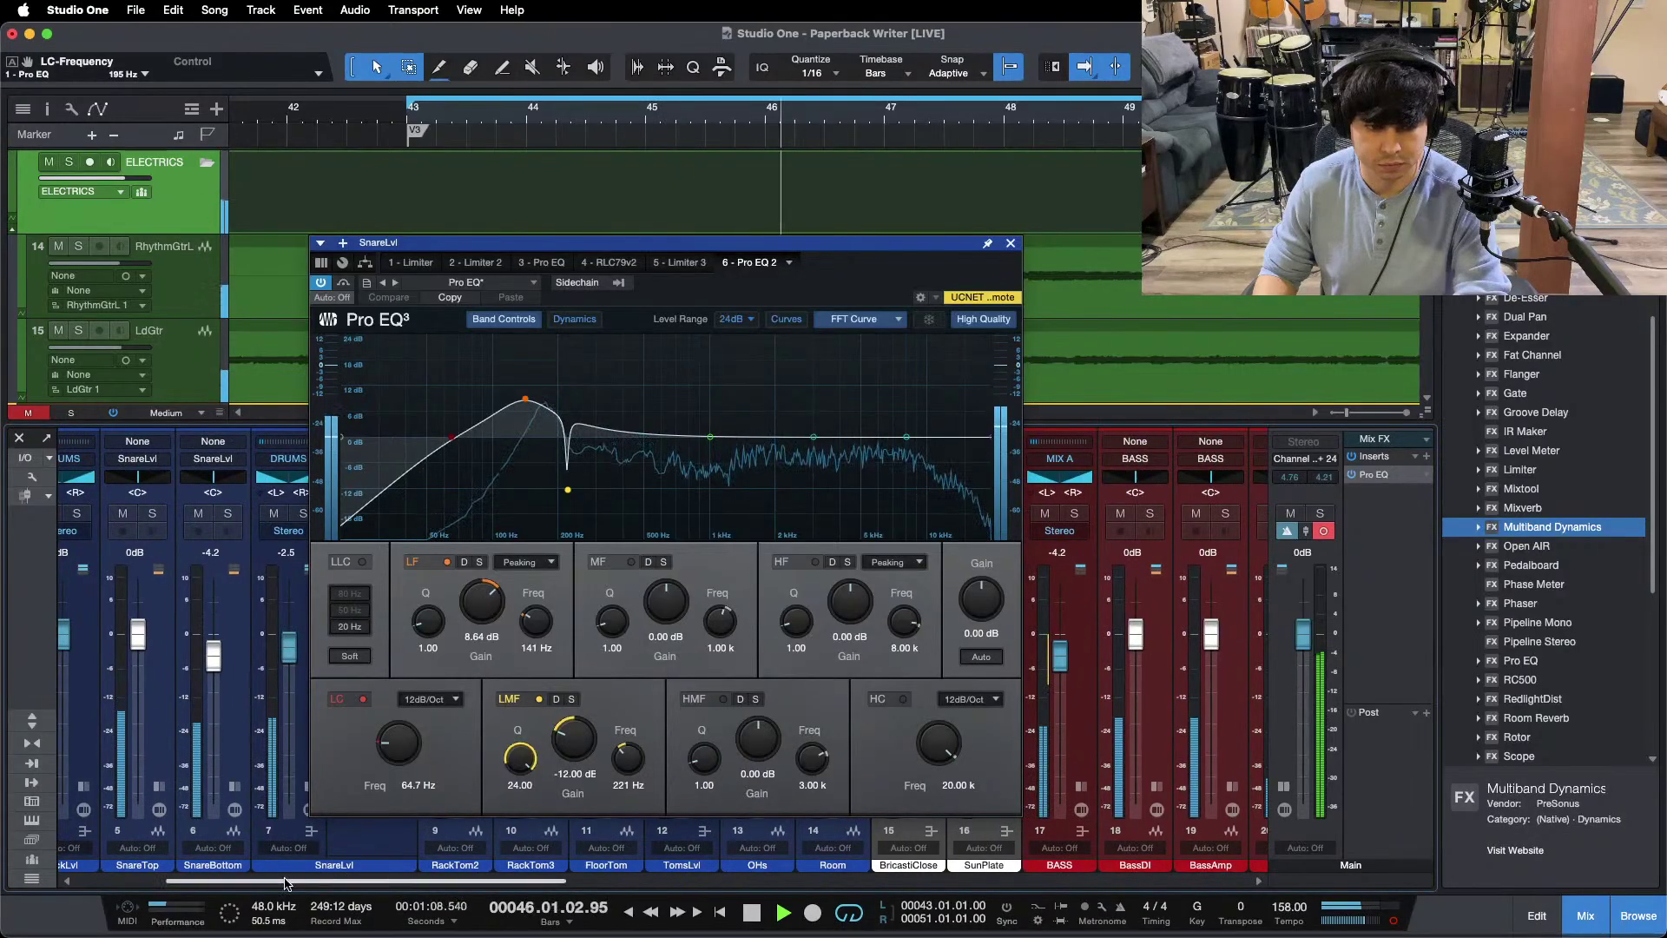
scroll(286, 803, right, 2)
scroll(246, 789, right, 15)
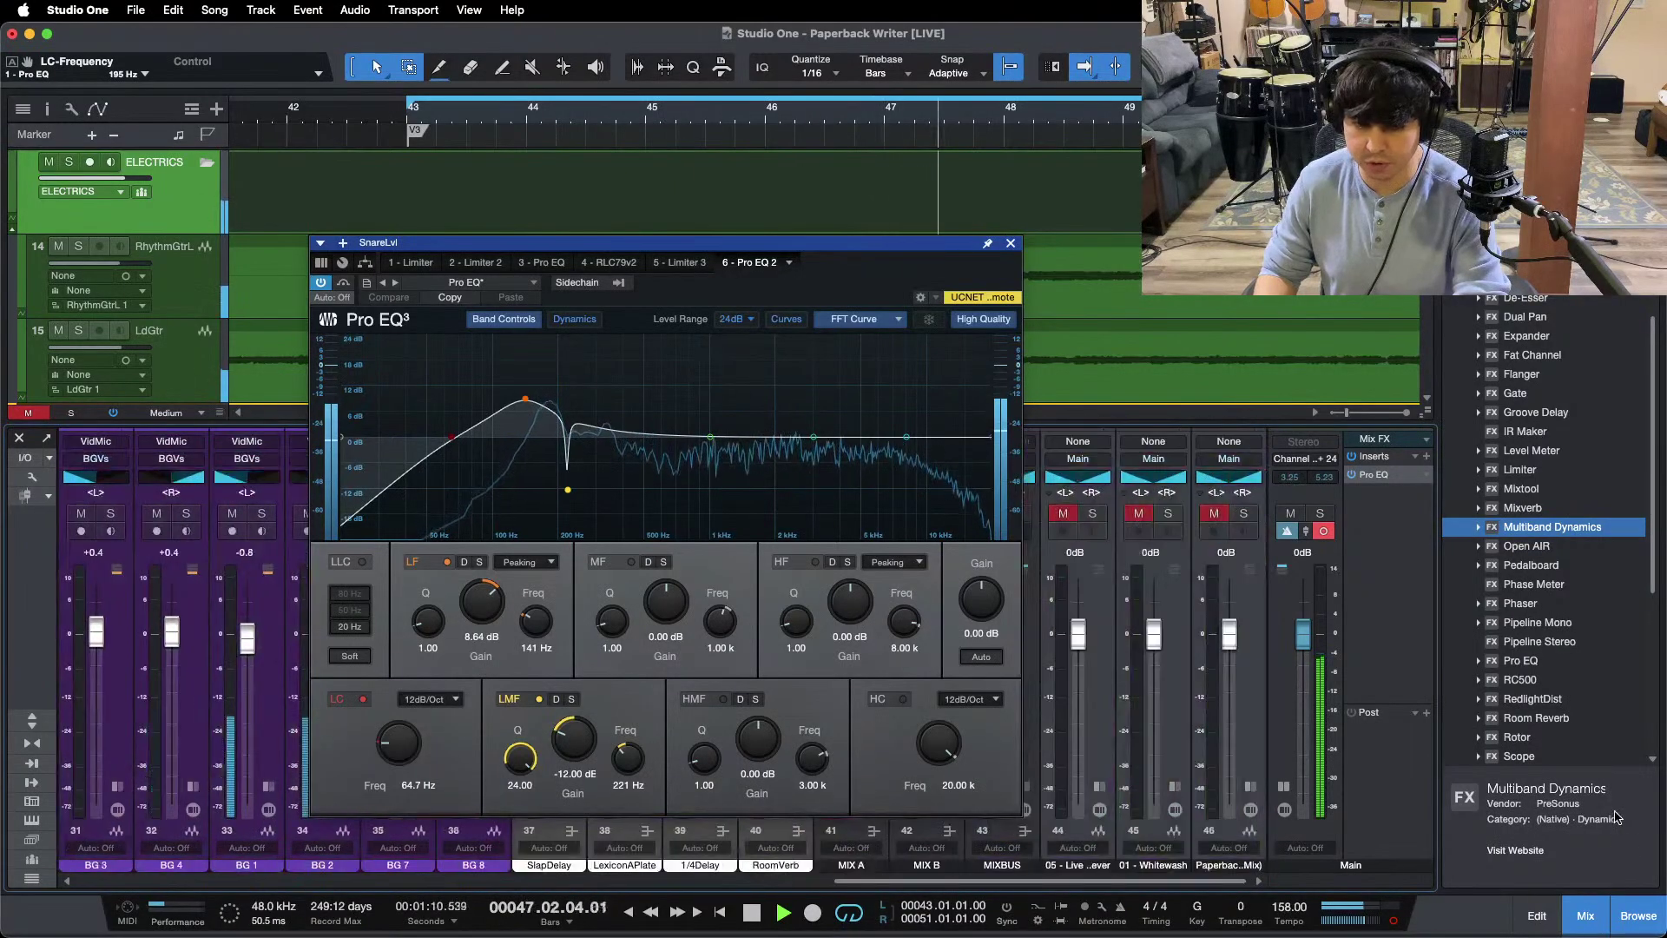
Step: Compare the mix with the soloed 05 - Live reference in mono and again with Main switched to stereo
click(1093, 513)
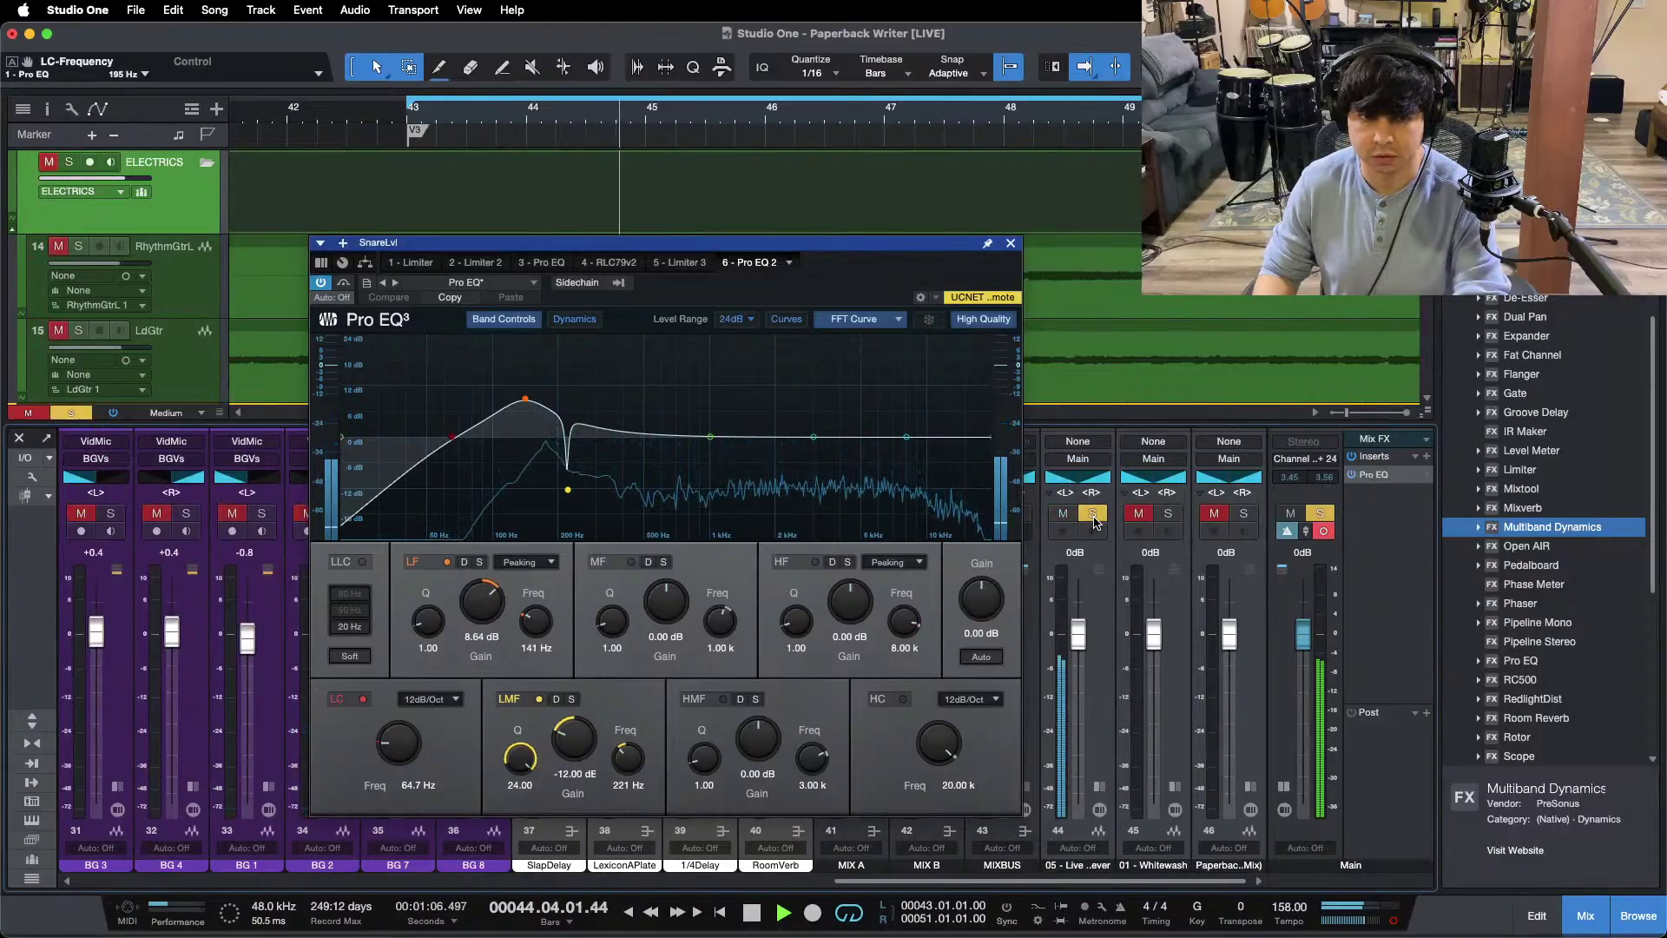
click(1093, 515)
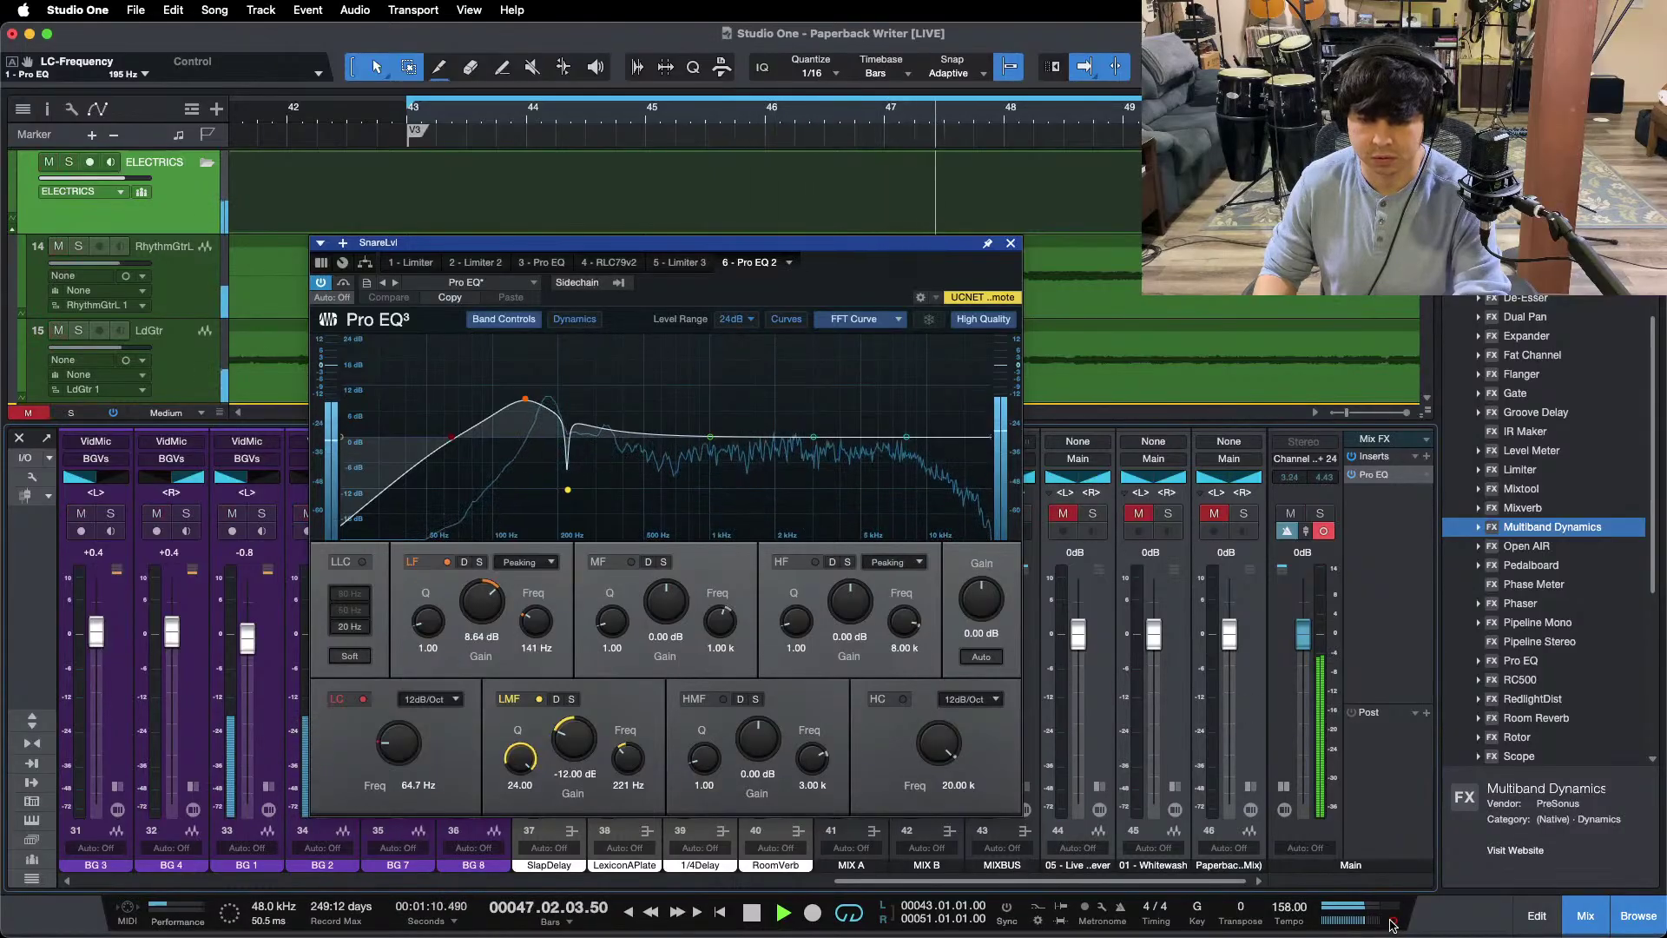
click(1093, 515)
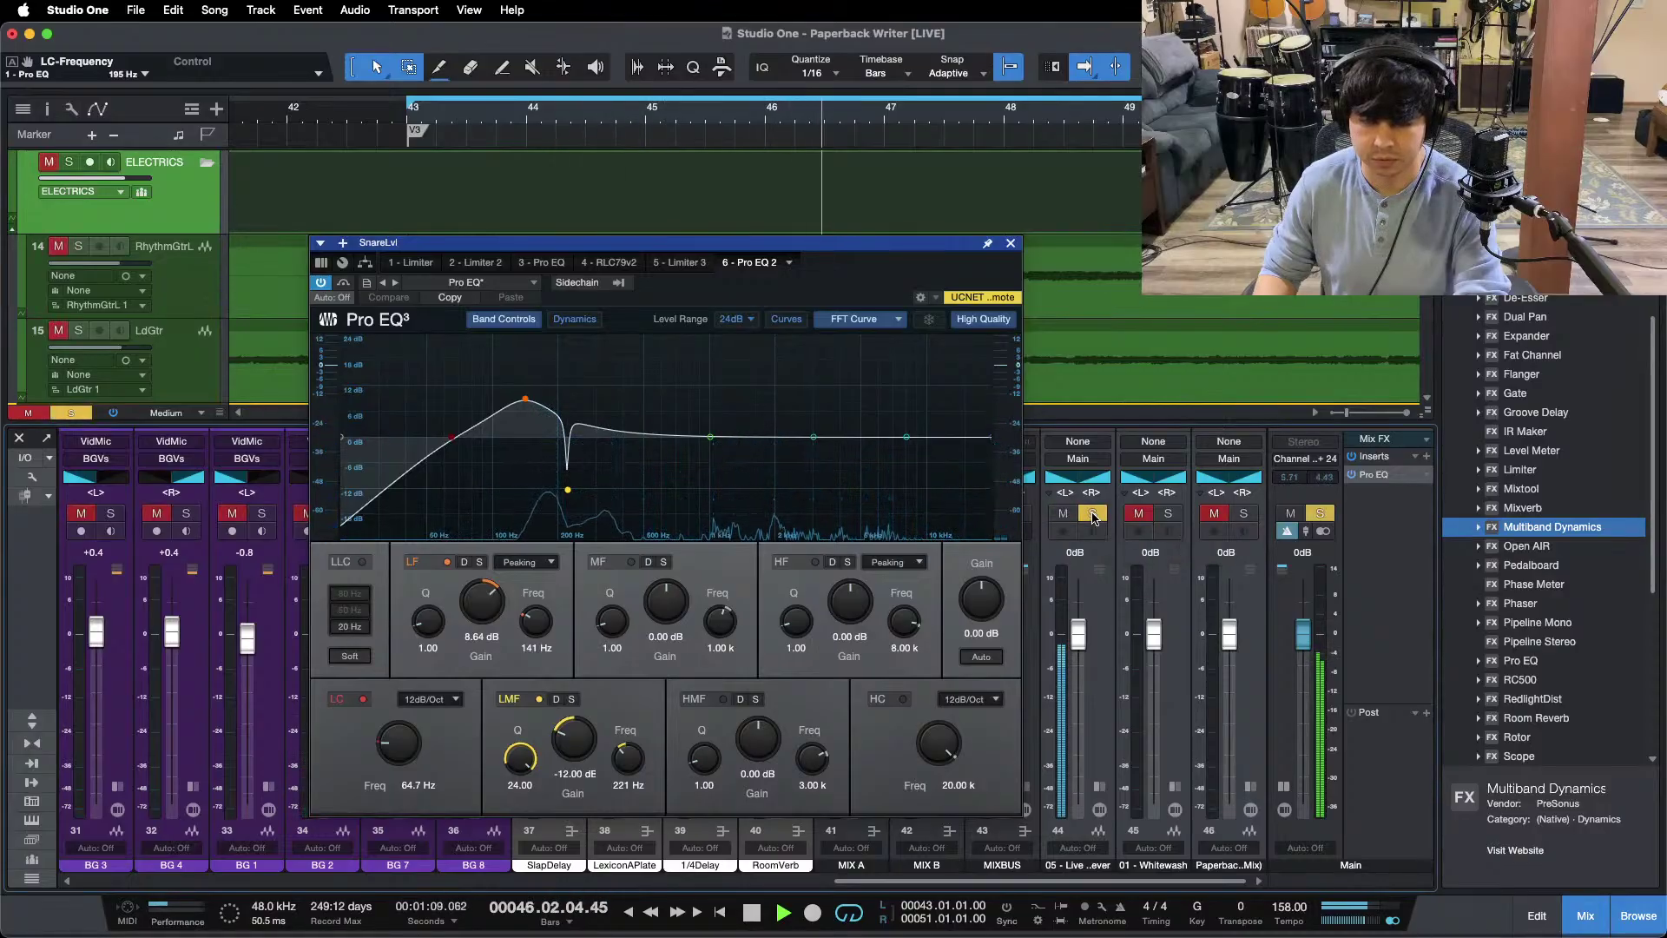
click(1093, 515)
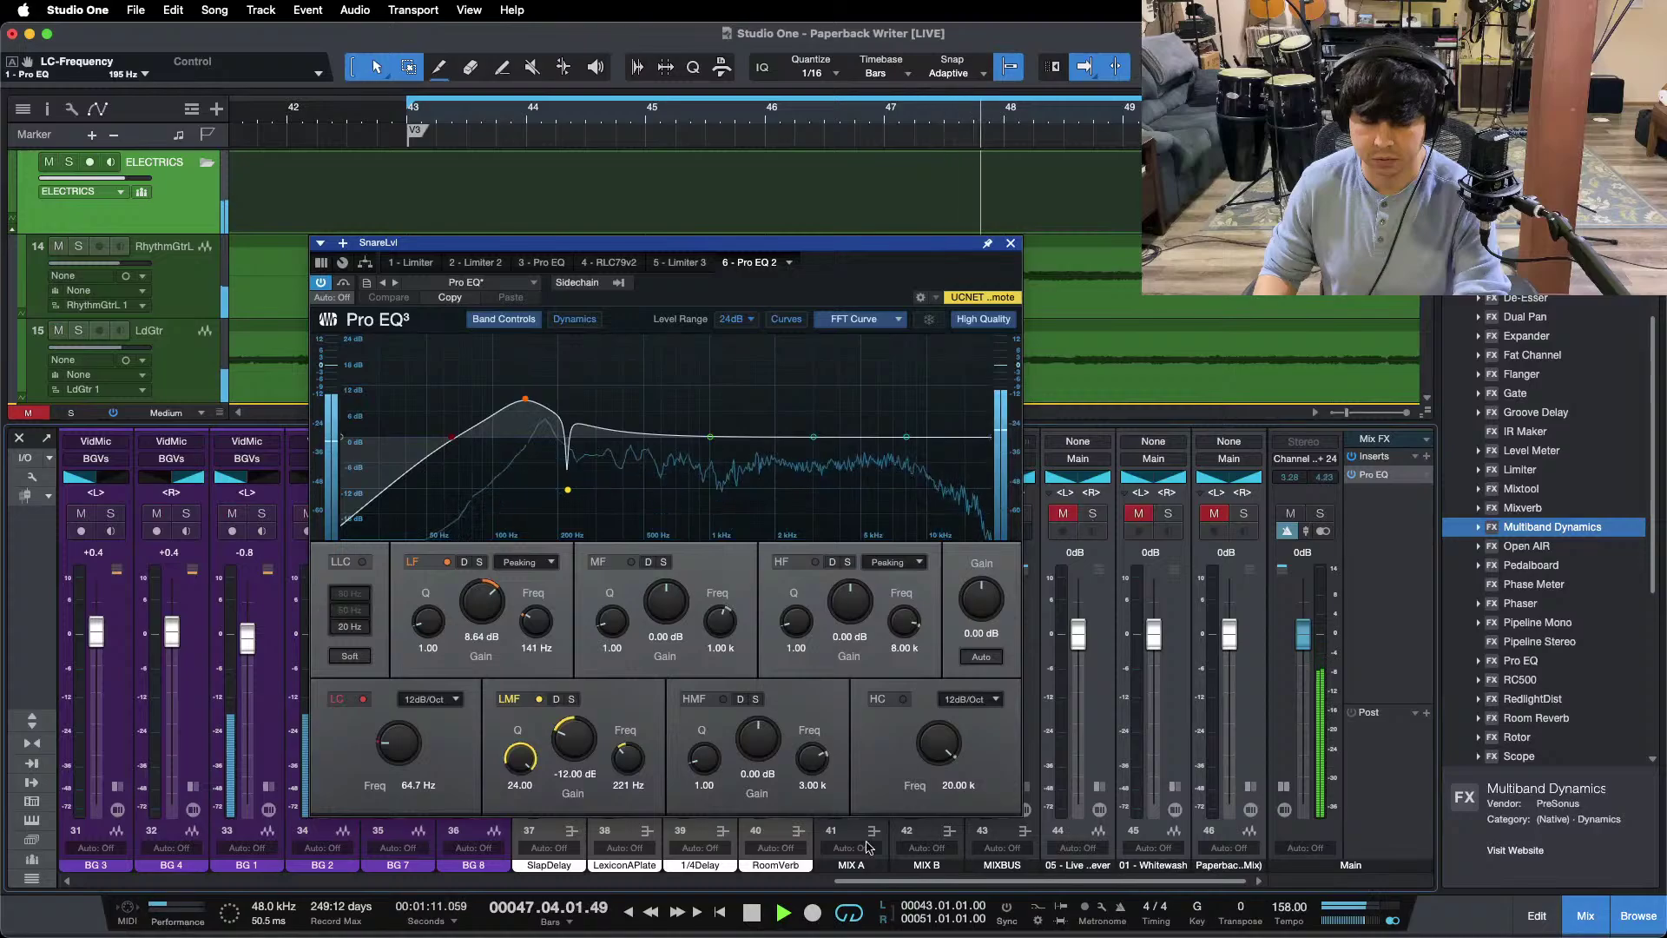
Step: Raise the HM band's gain to 2.88 dB in the ELECTRICS Multiband Dynamics and close the plug-in
scroll(885, 881, left, 10)
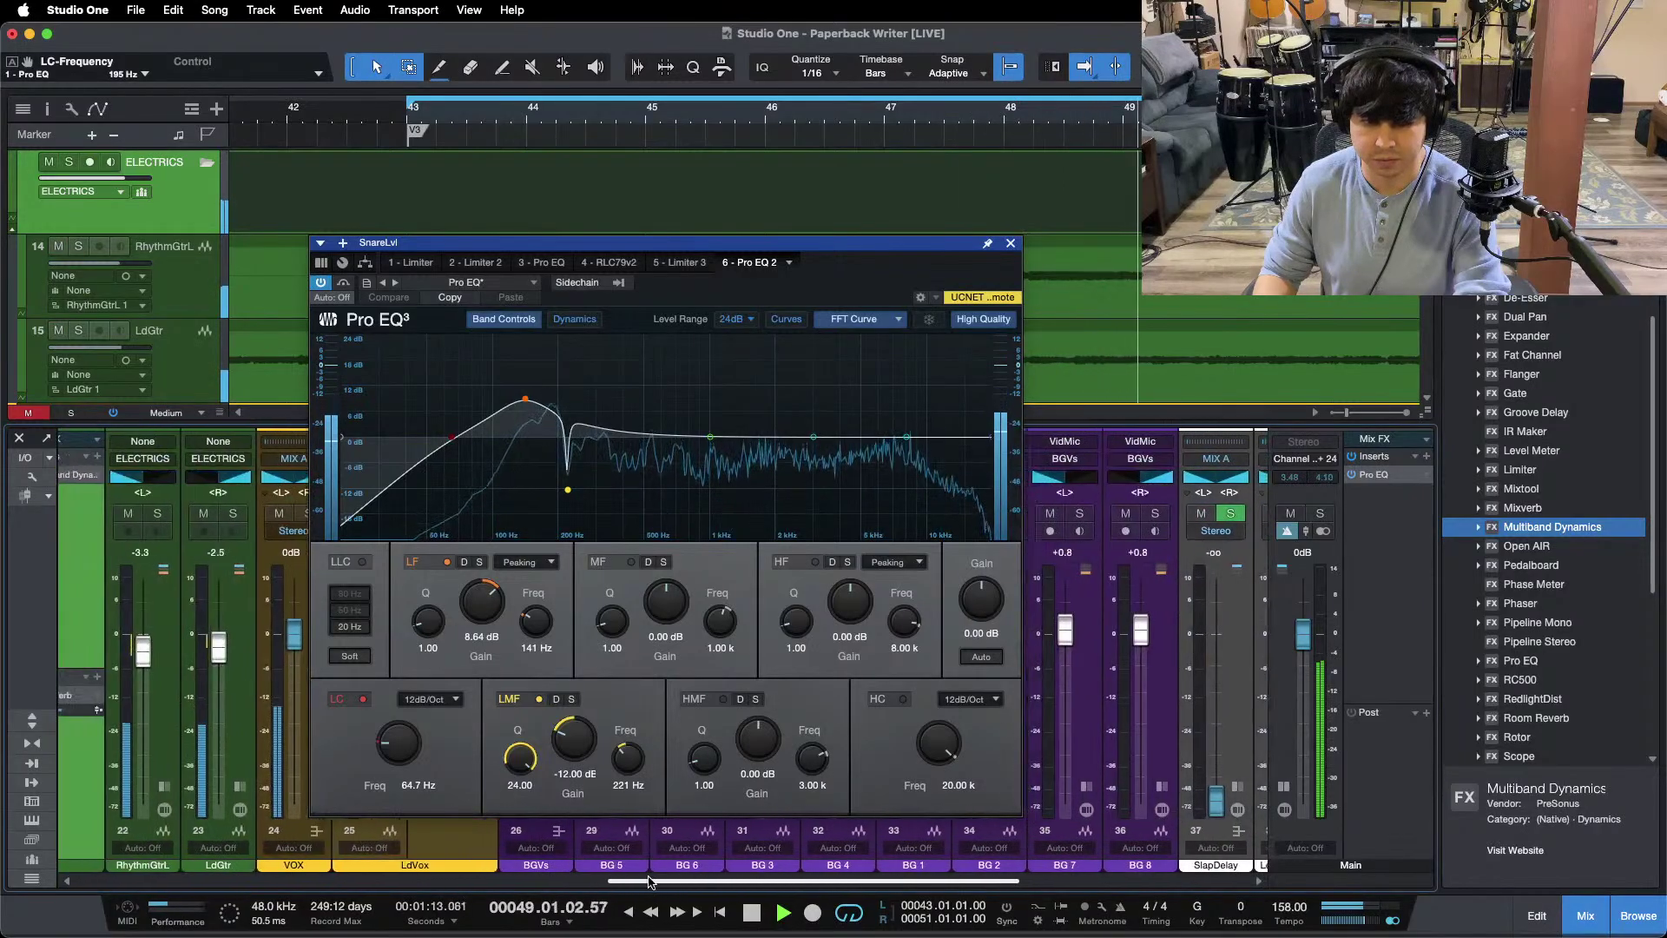
click(155, 475)
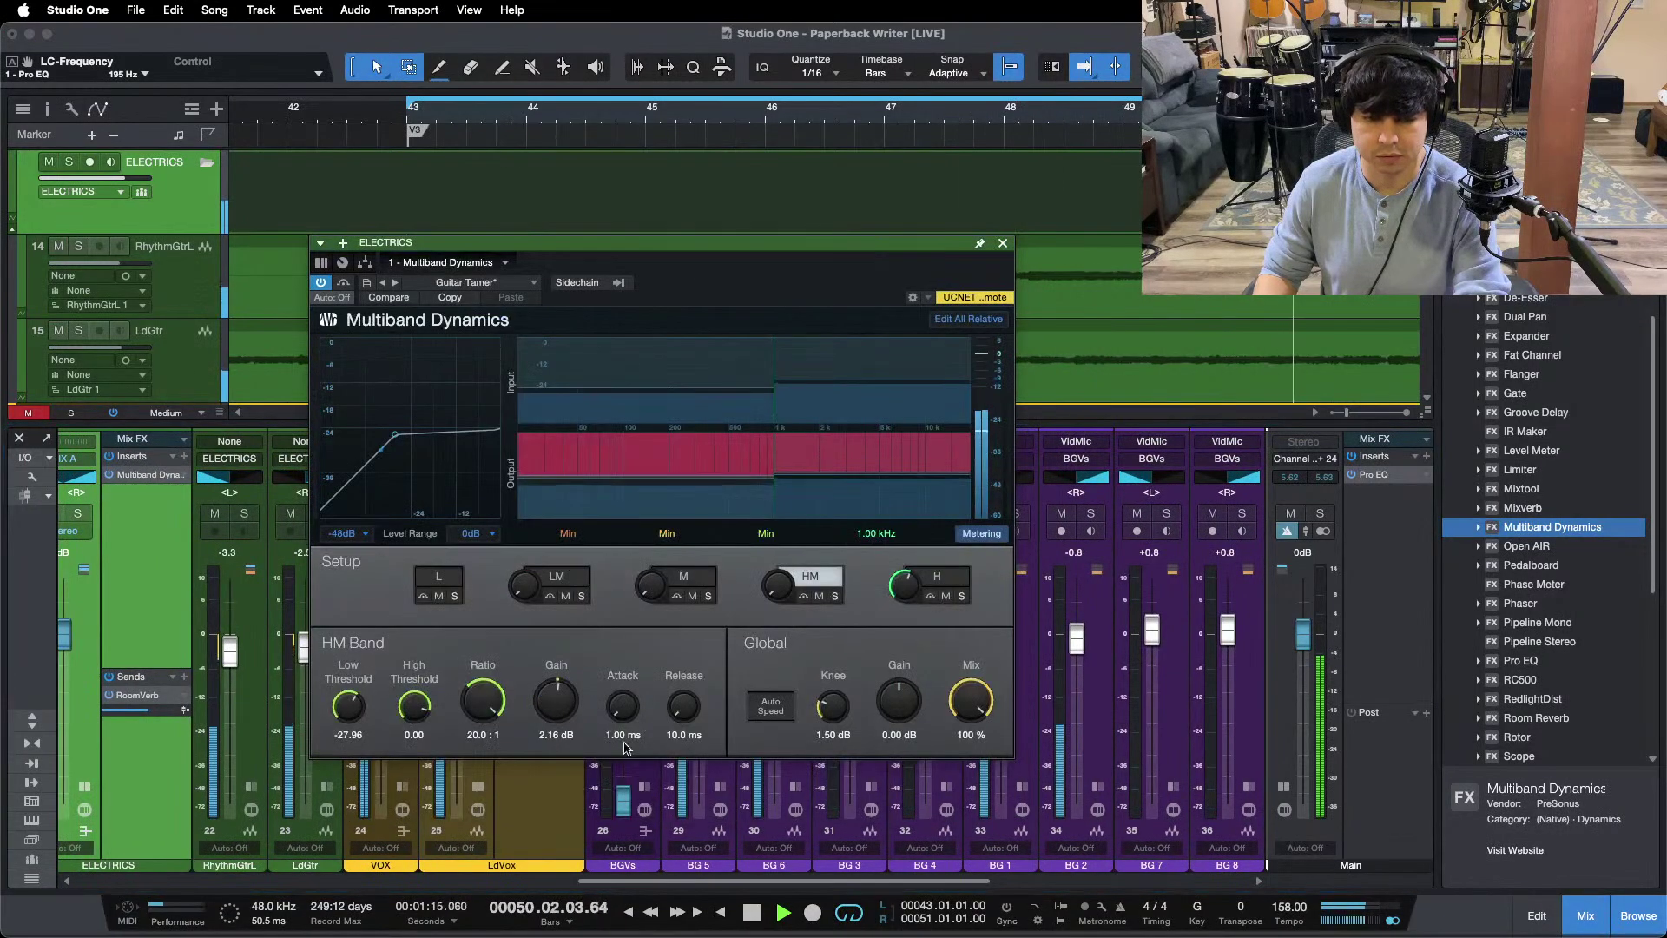
drag(560, 705, 561, 697)
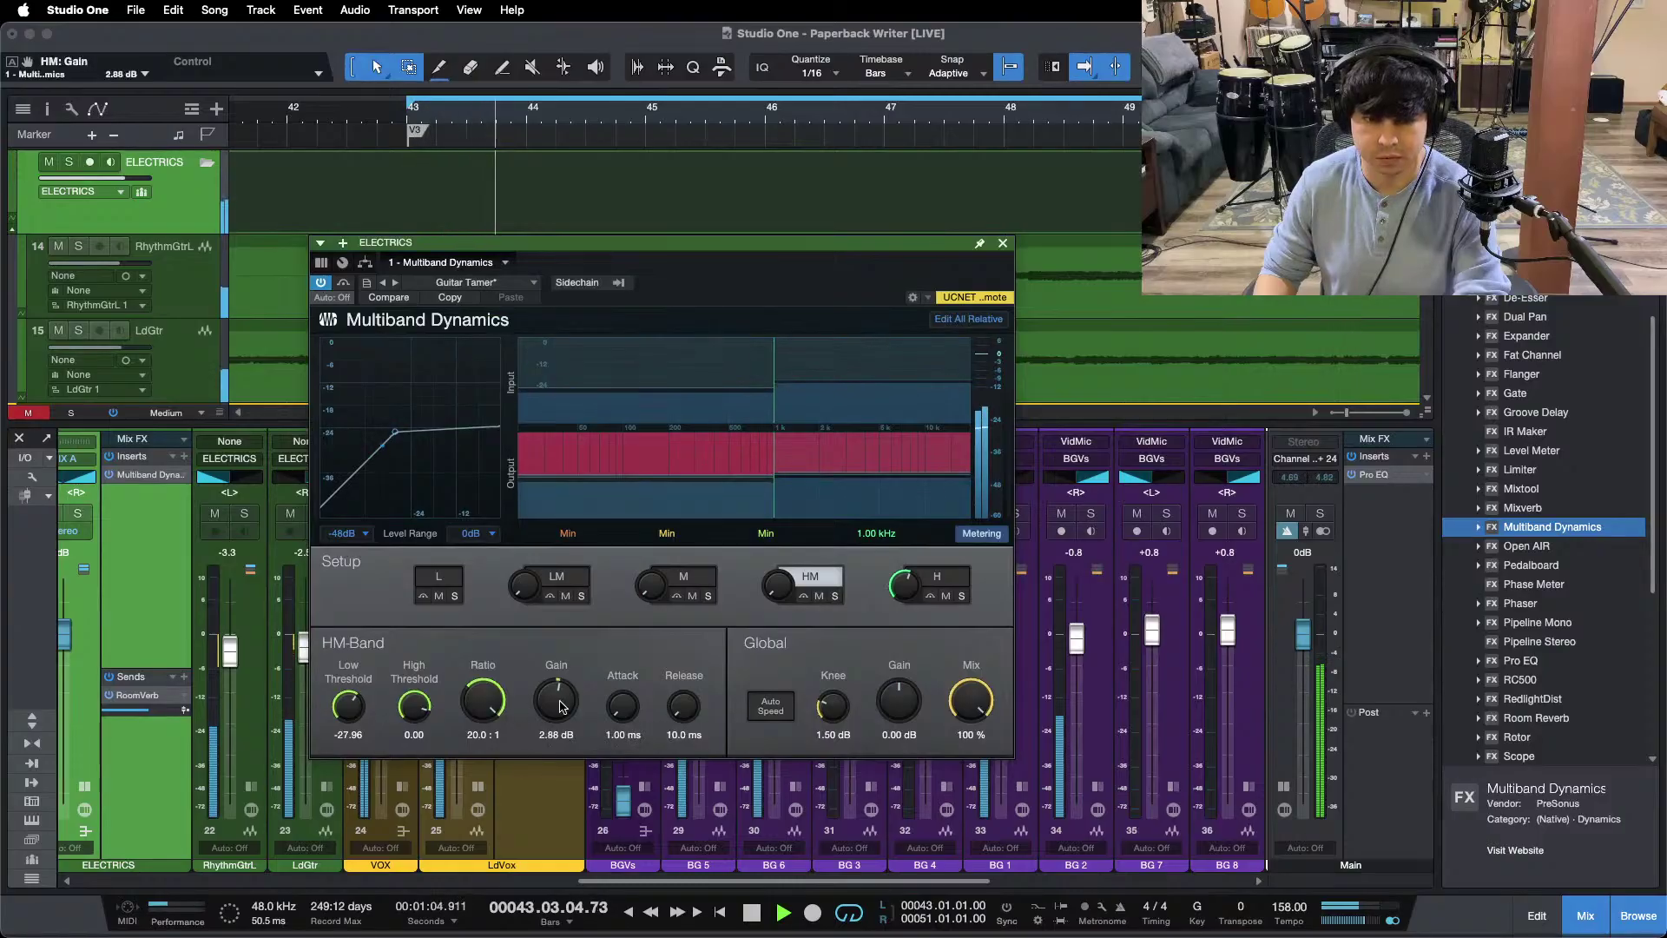
click(1003, 243)
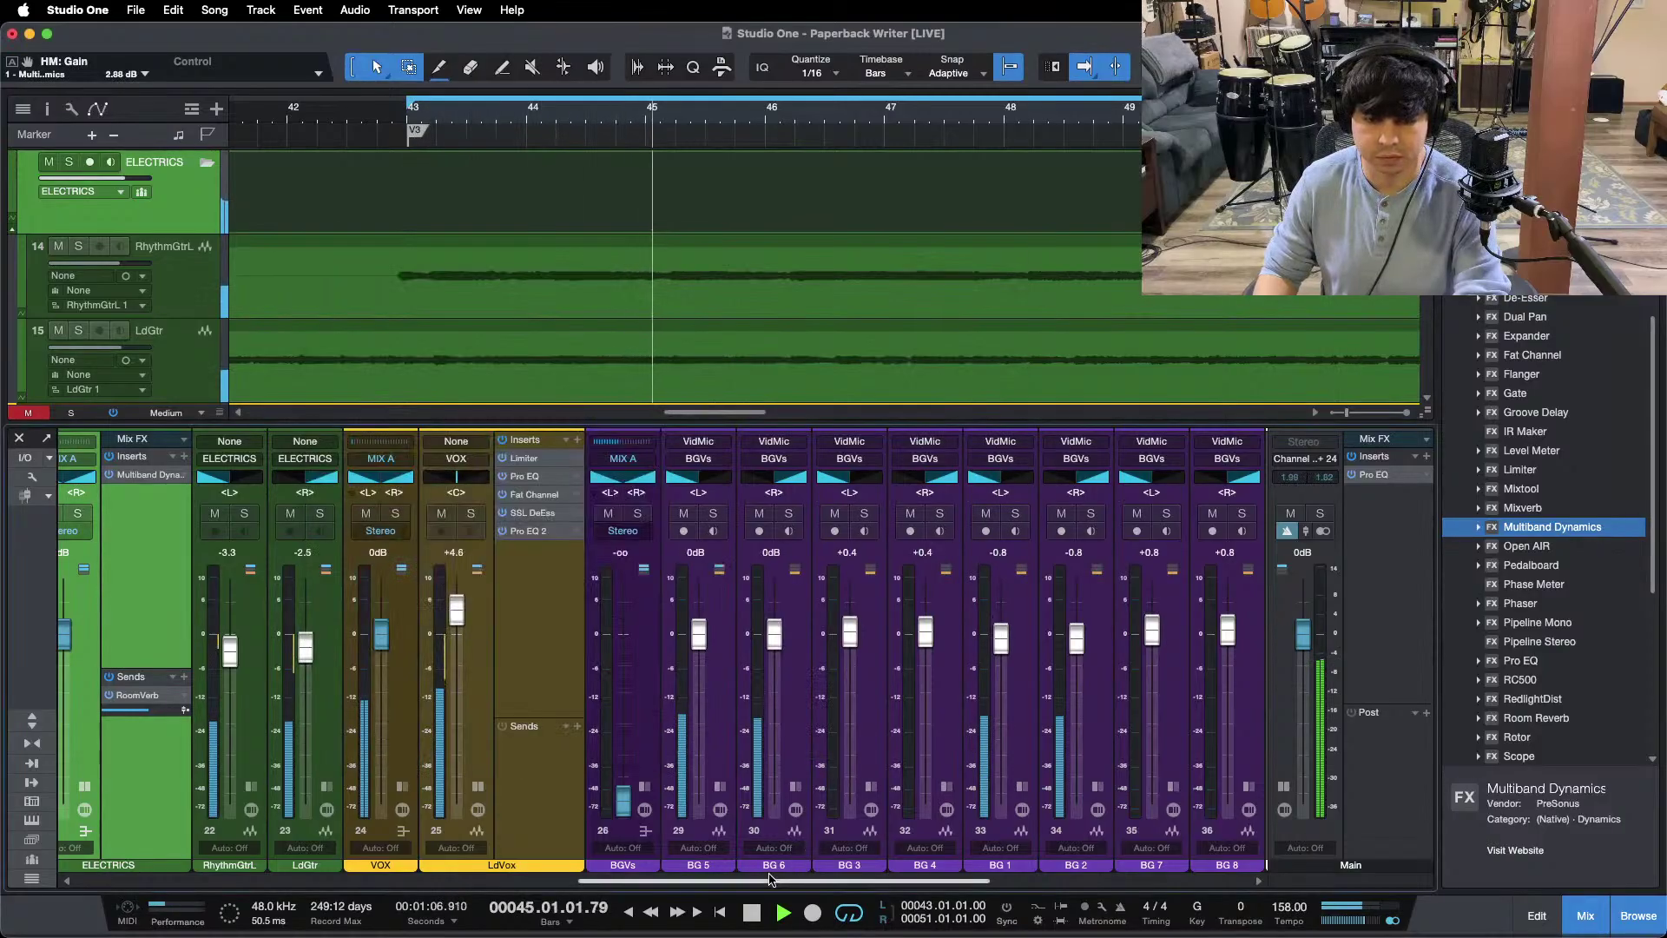
Step: Insert a default Pro EQ after Multiband Dynamics on the ELECTRICS bus and close its window
scroll(1162, 528, right, 10)
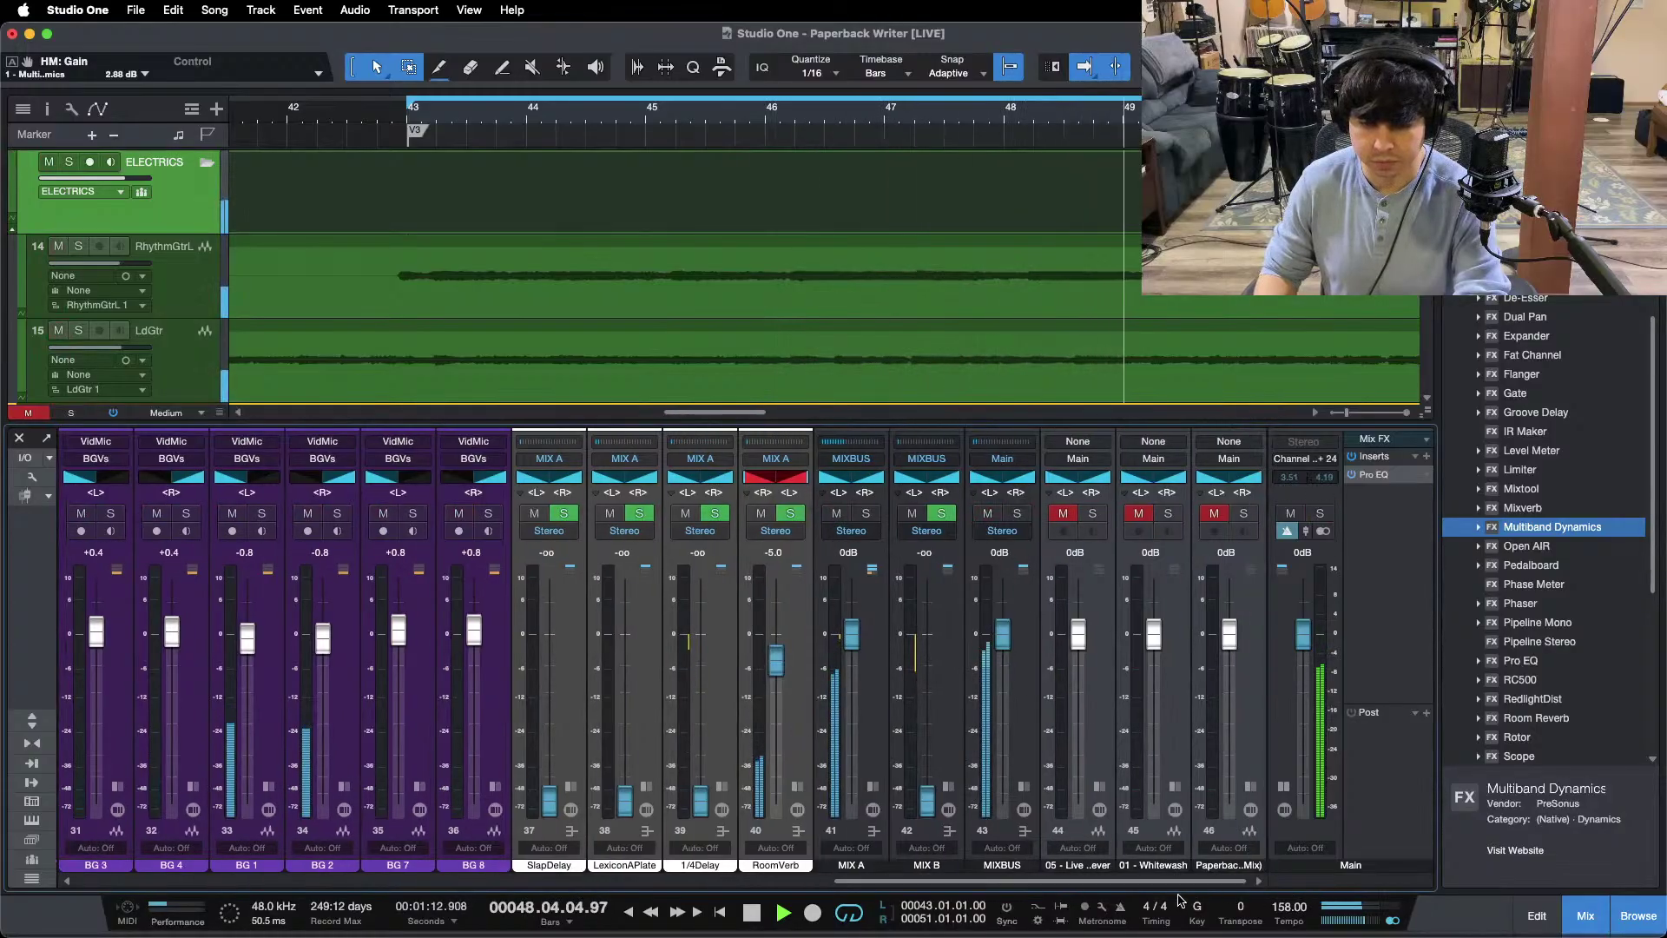
drag(911, 884, 509, 884)
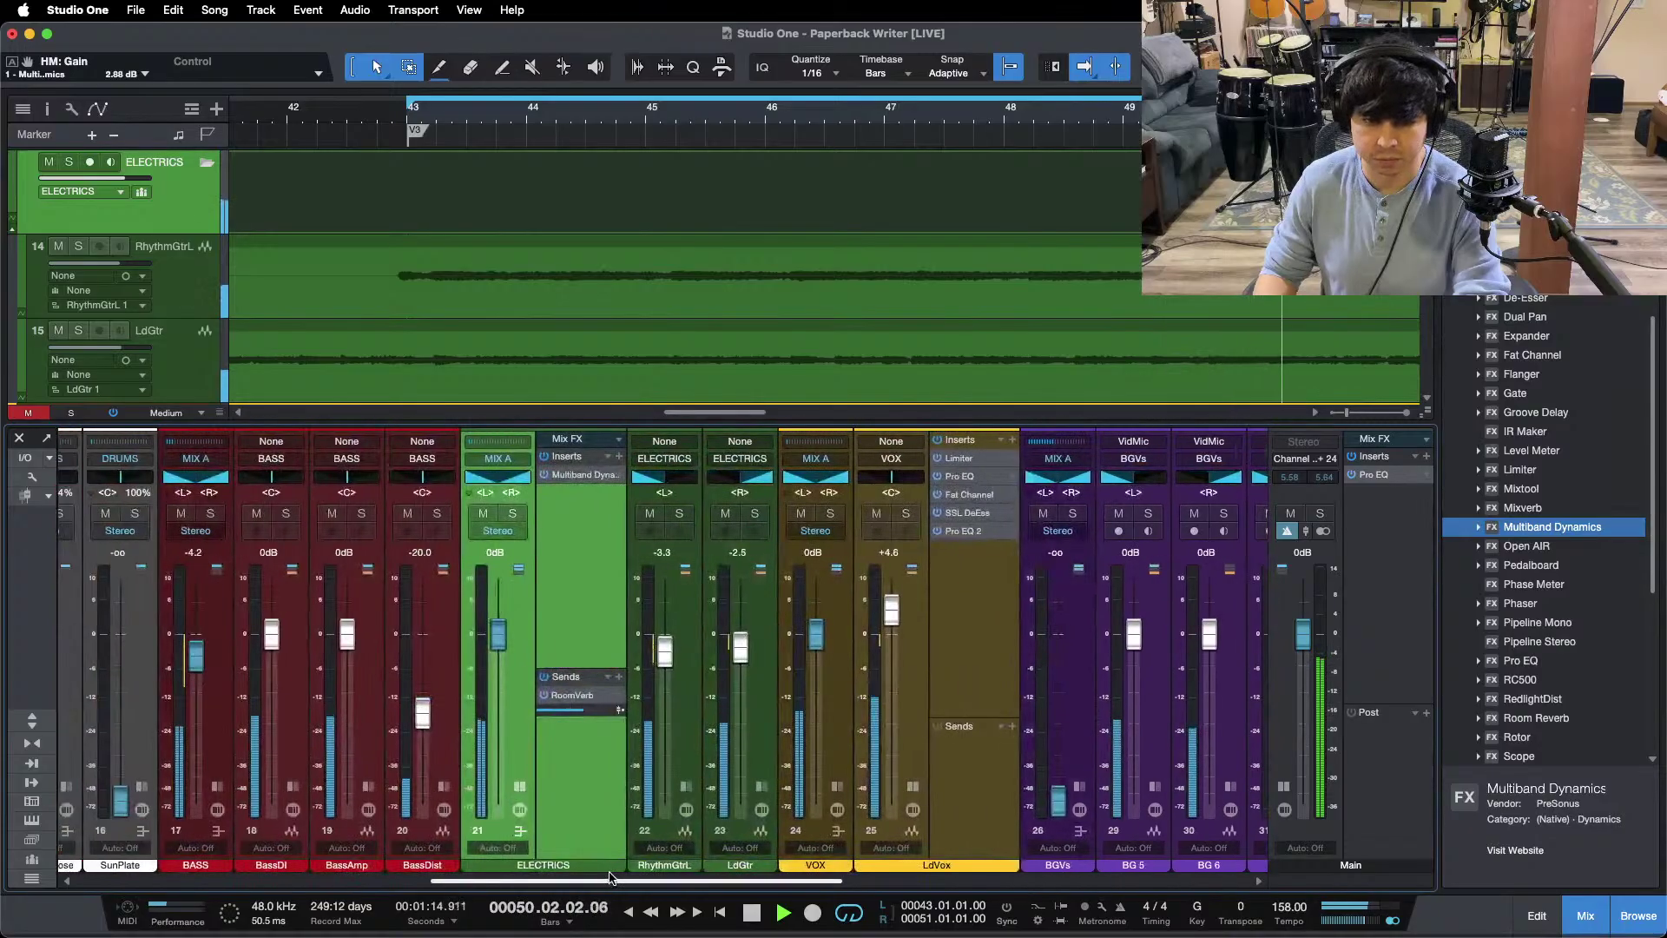
drag(1520, 660, 539, 518)
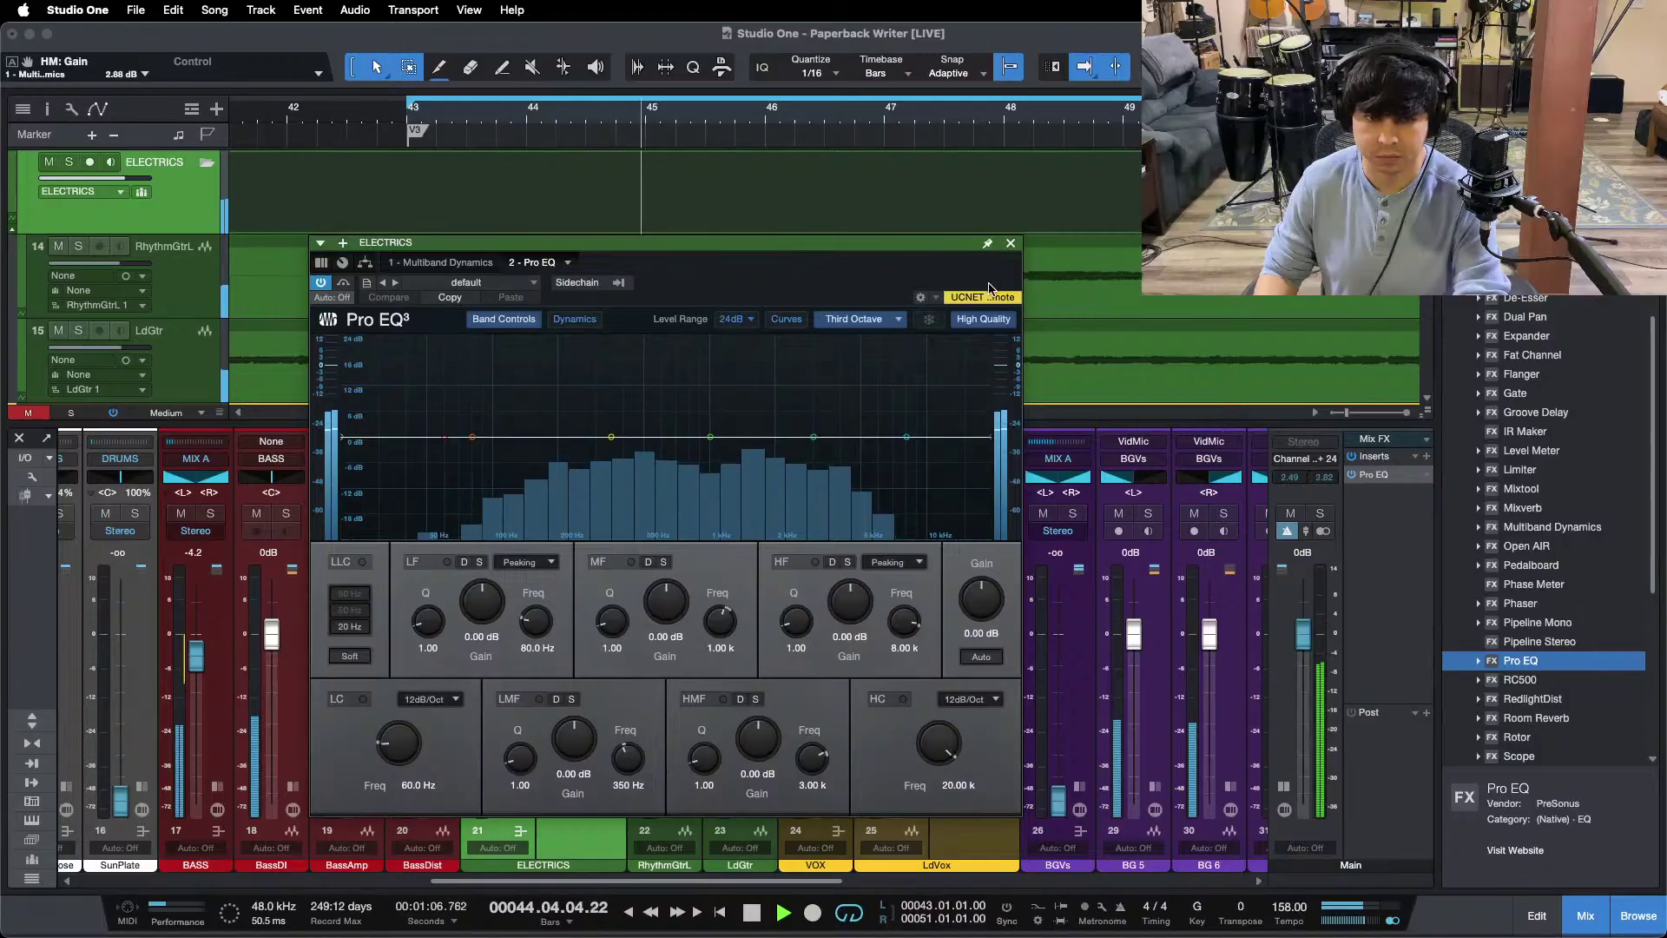
click(1010, 244)
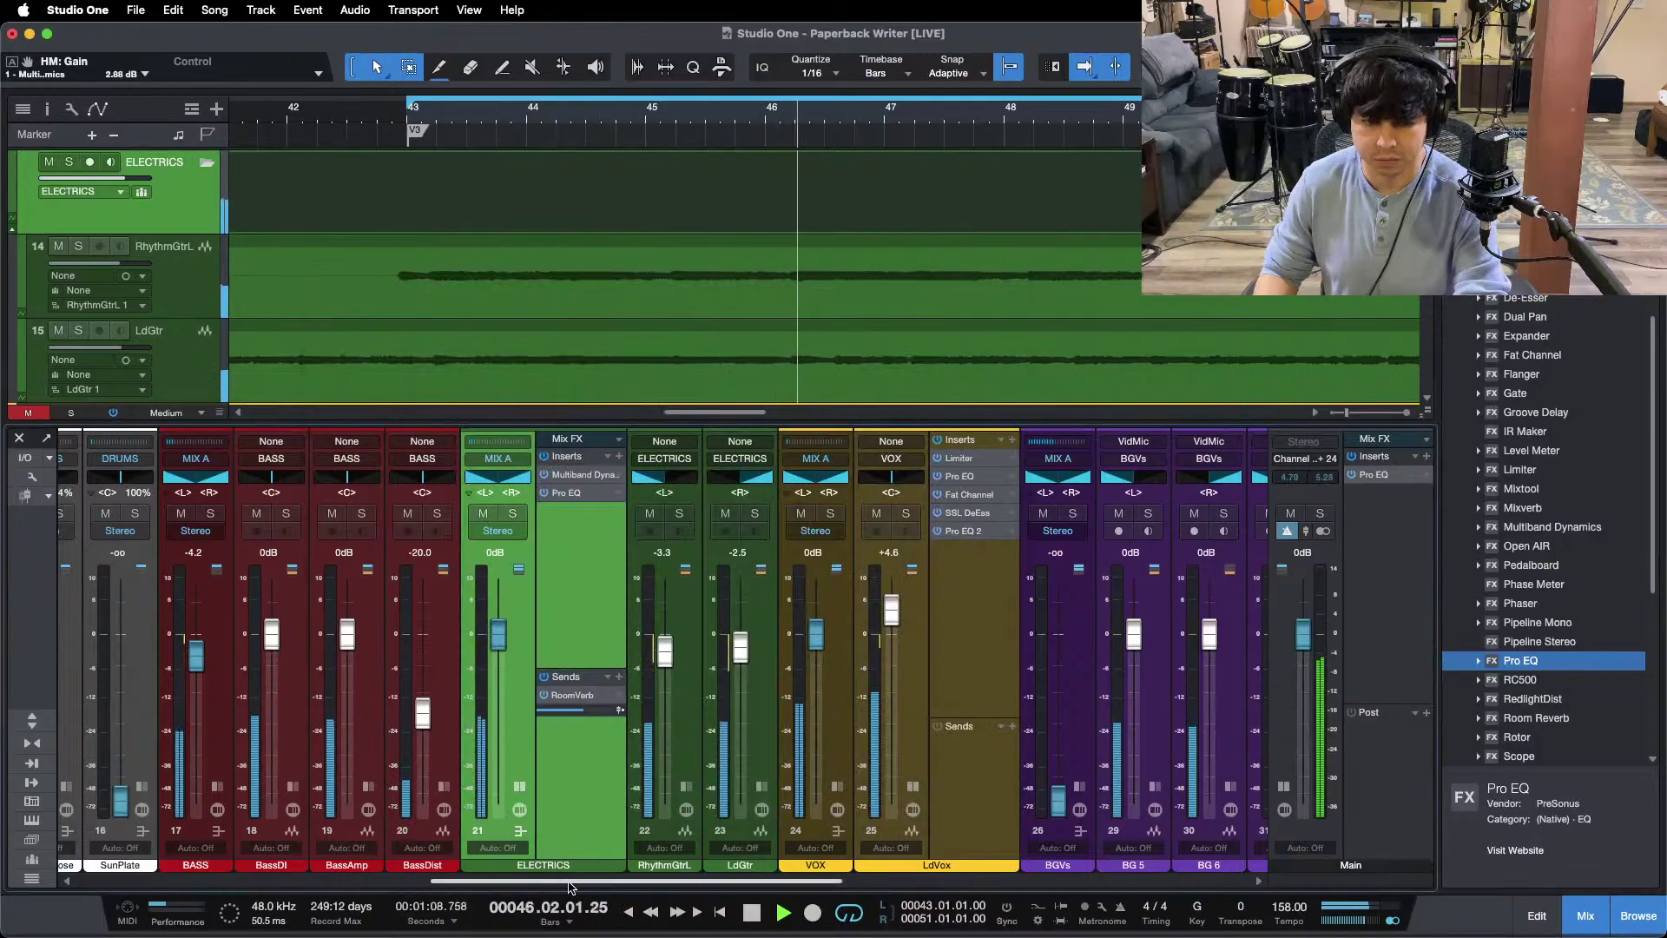
Step: Switch Main back to mono, reopen its Pro EQ, and restart playback of the loop
click(1043, 880)
key(space)
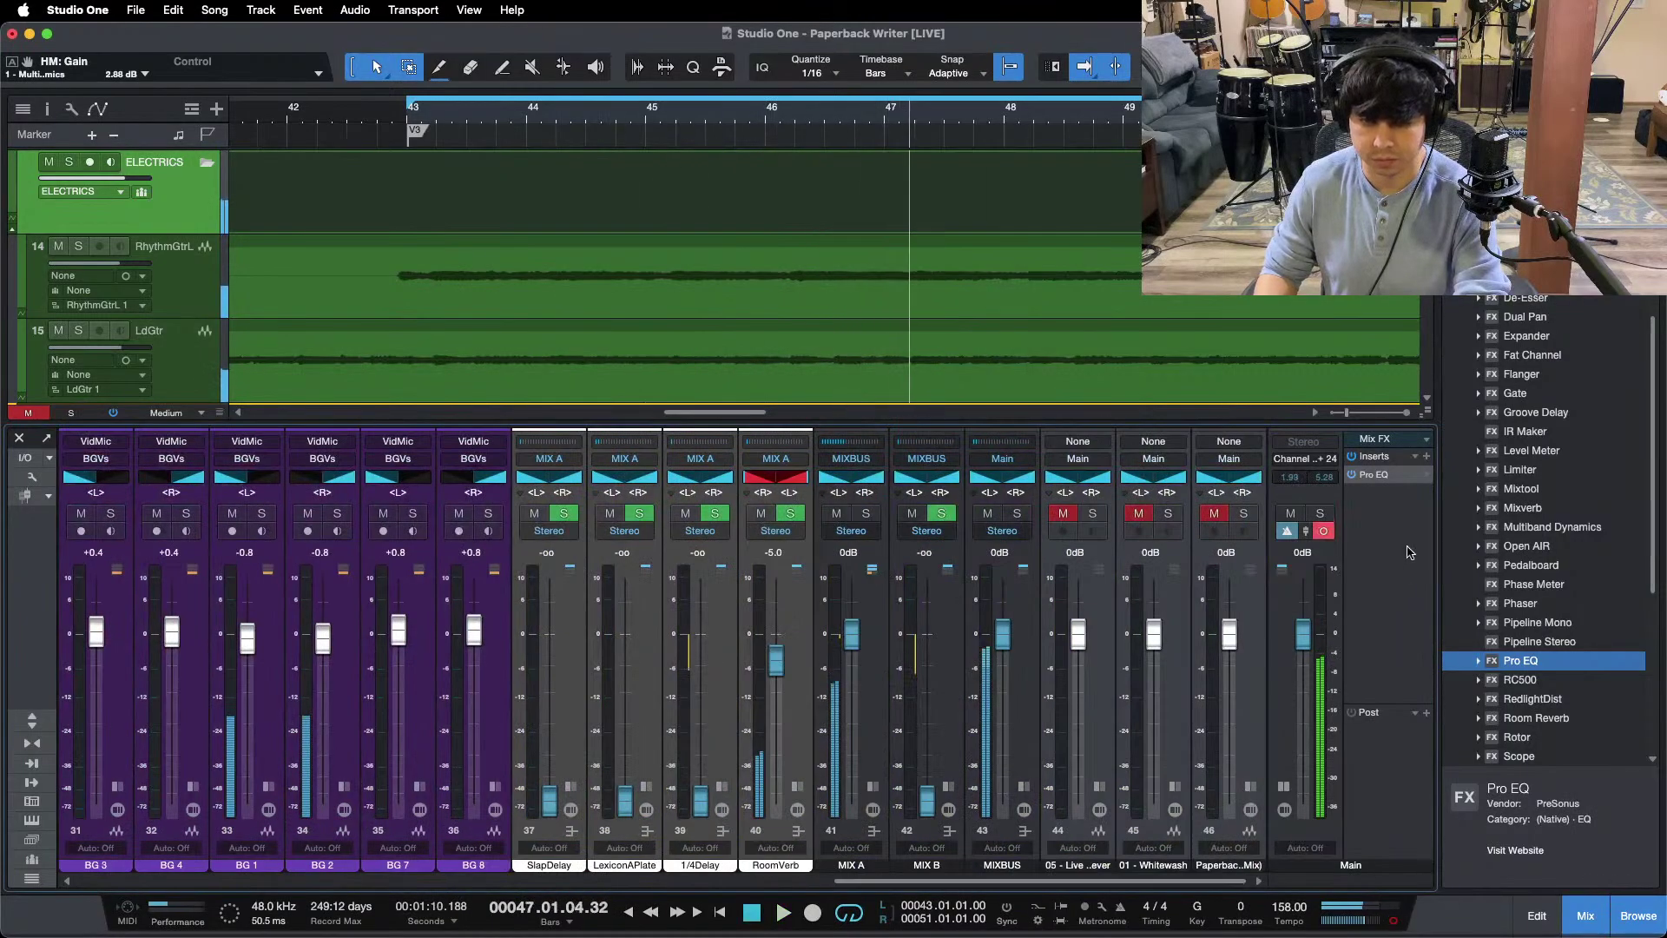
click(1374, 474)
key(space)
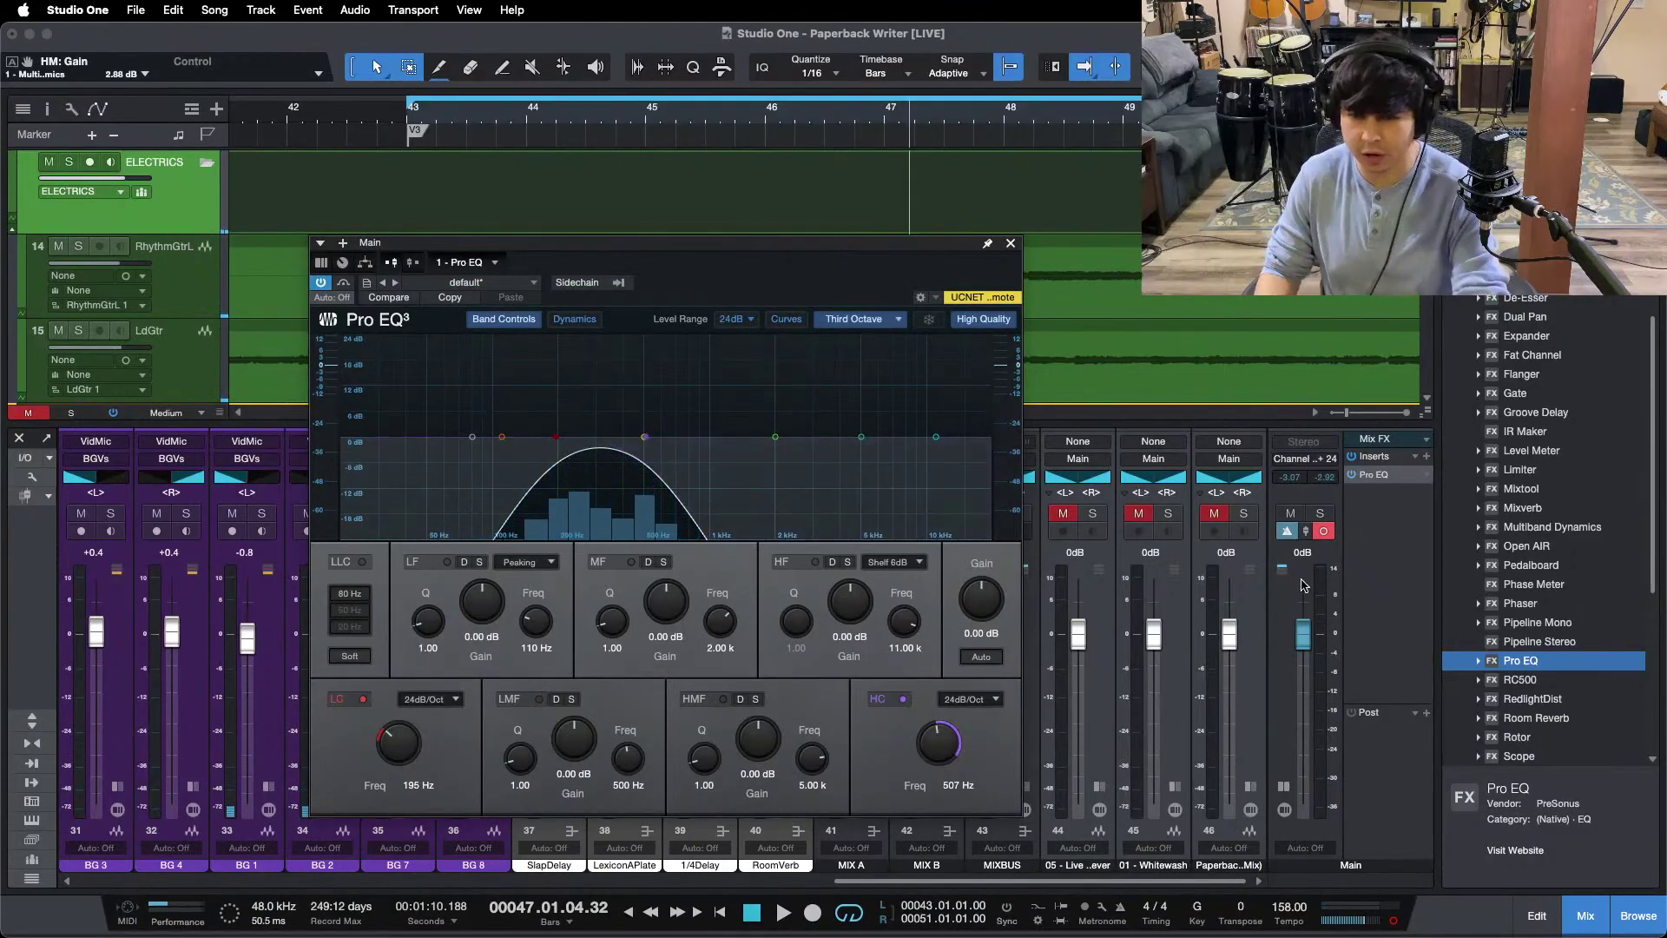
key(space)
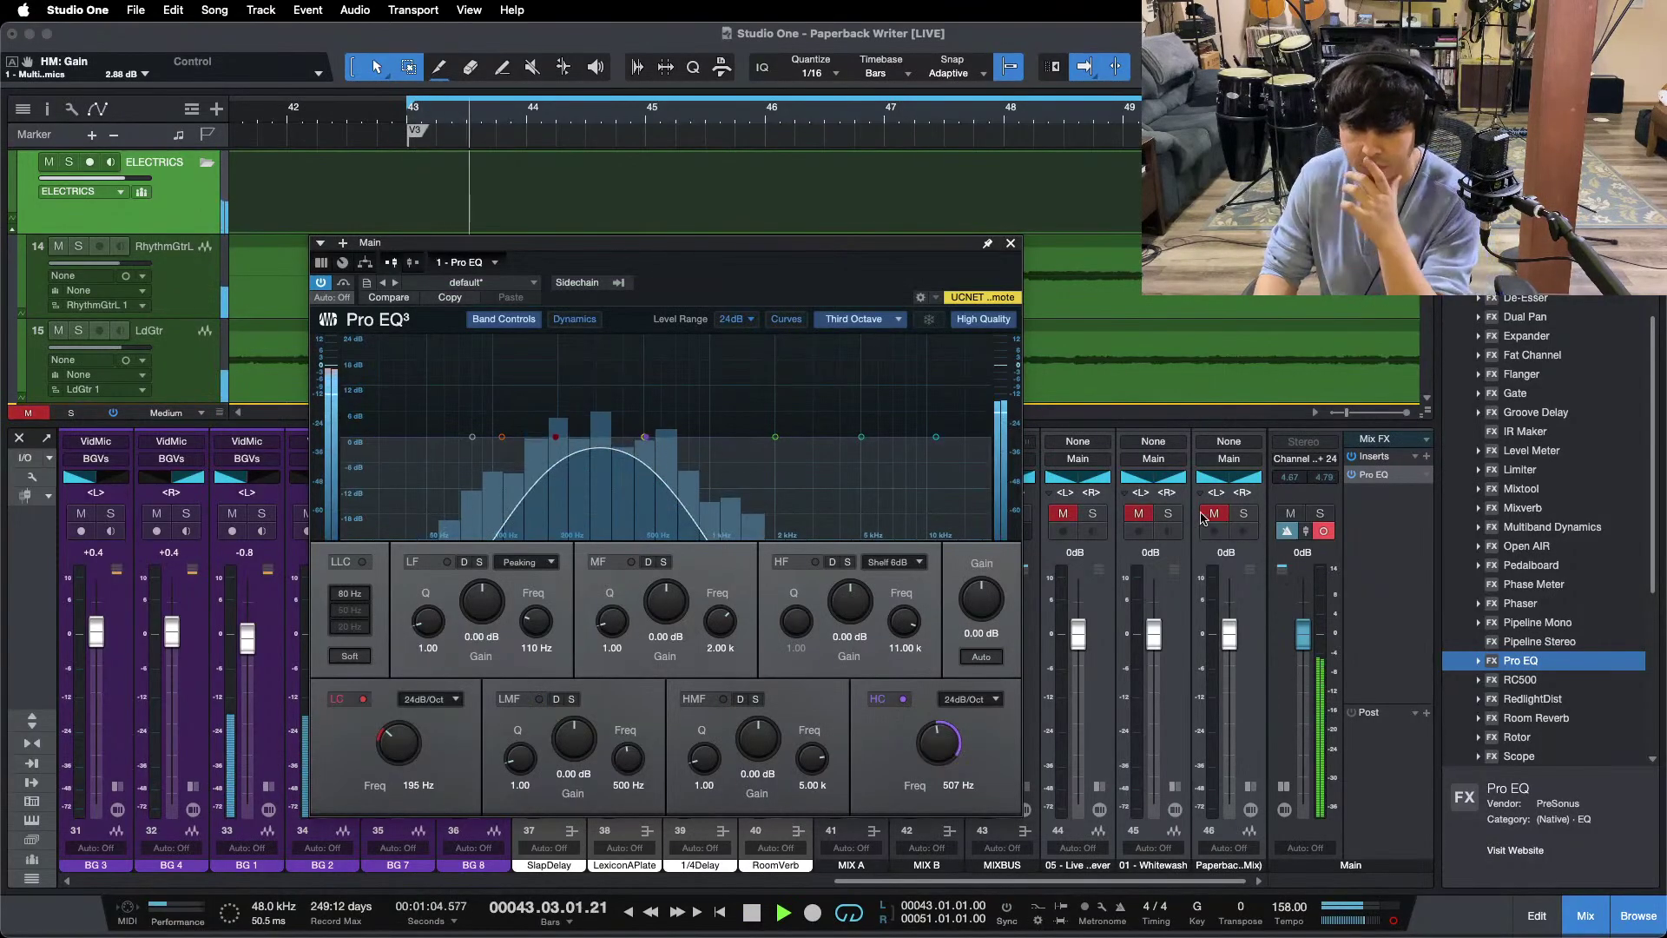
Step: Solo the Paperback Writer and 01 - Whitewash references briefly to compare their low mids with the mix
click(1177, 518)
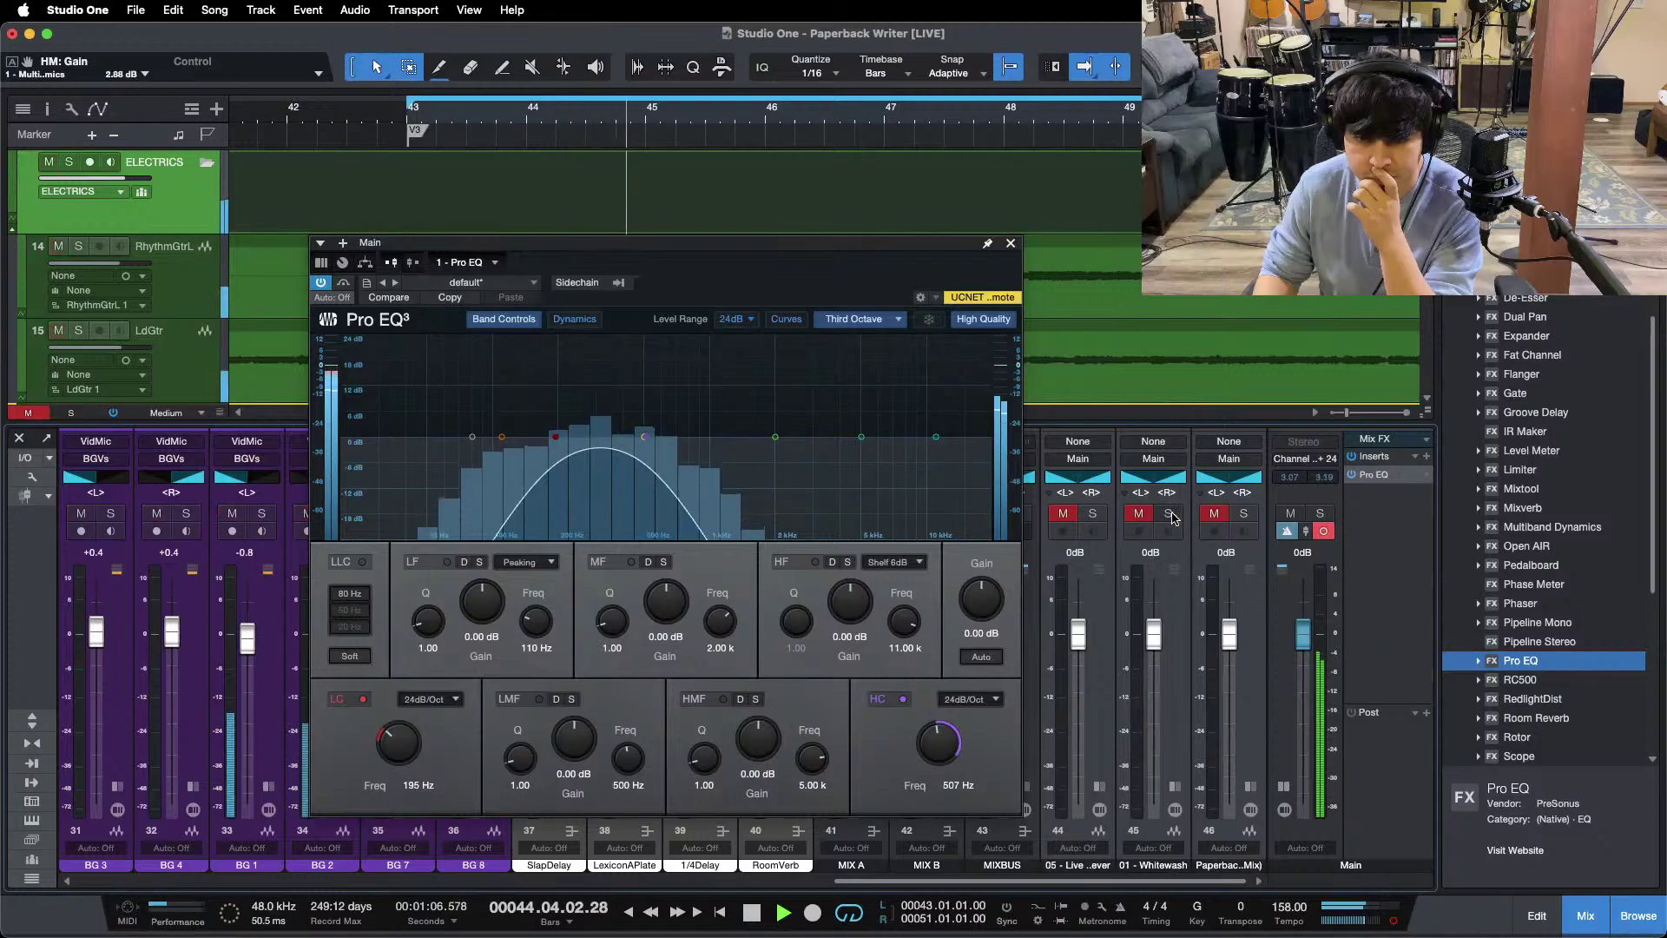
click(1243, 514)
click(1245, 515)
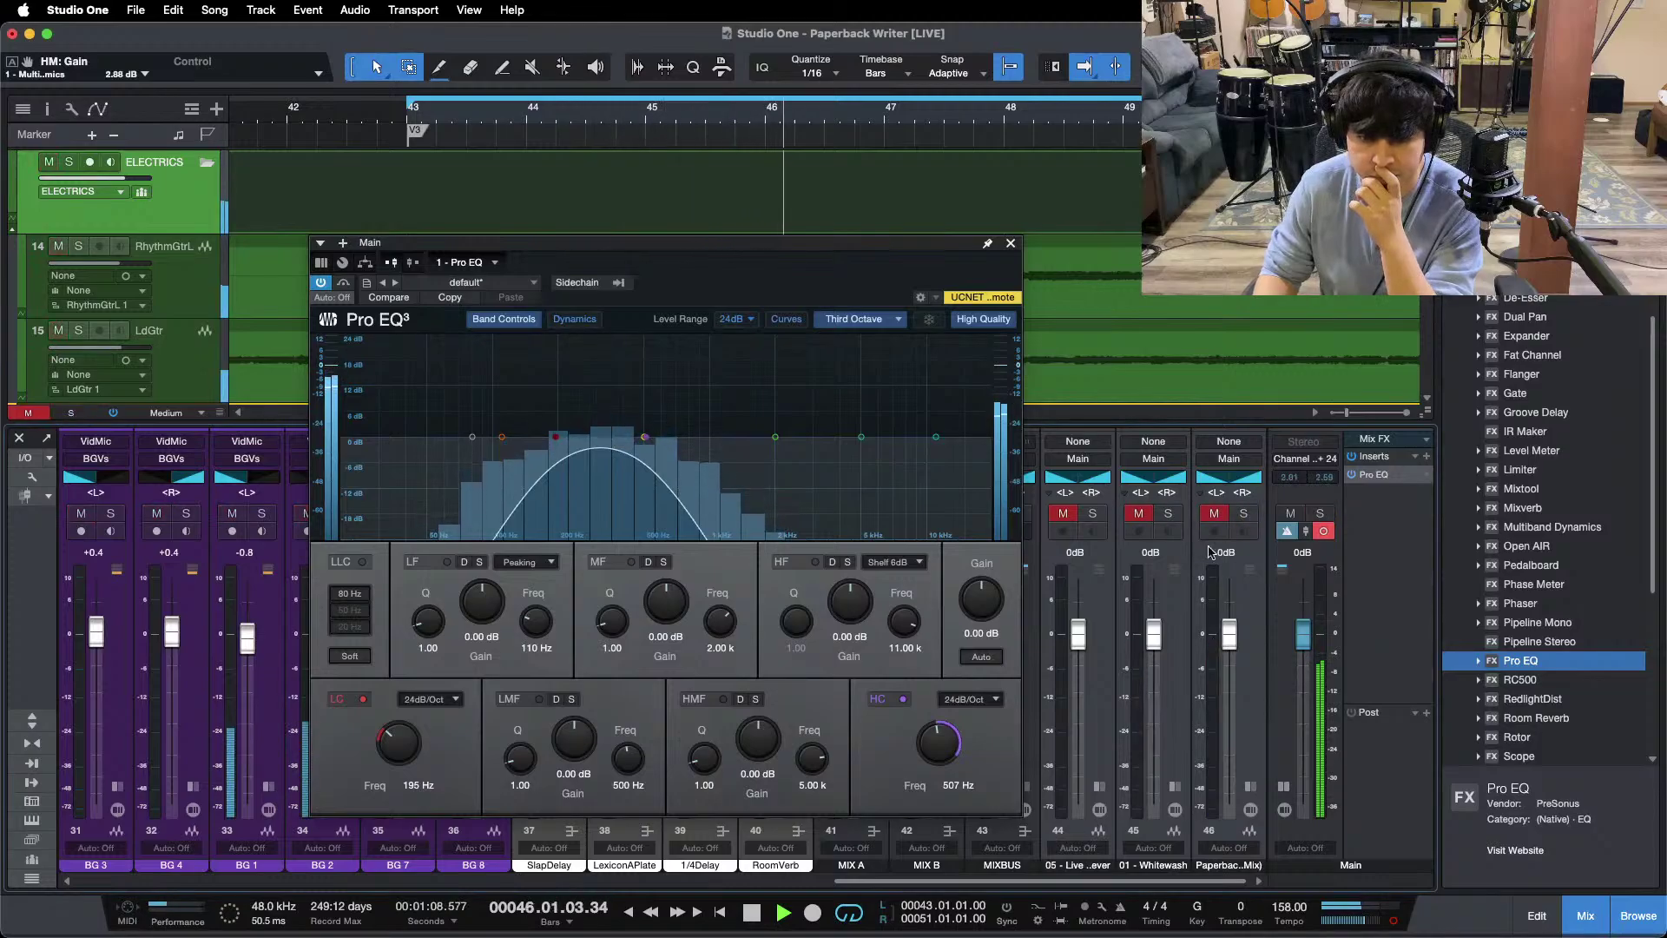
click(1168, 514)
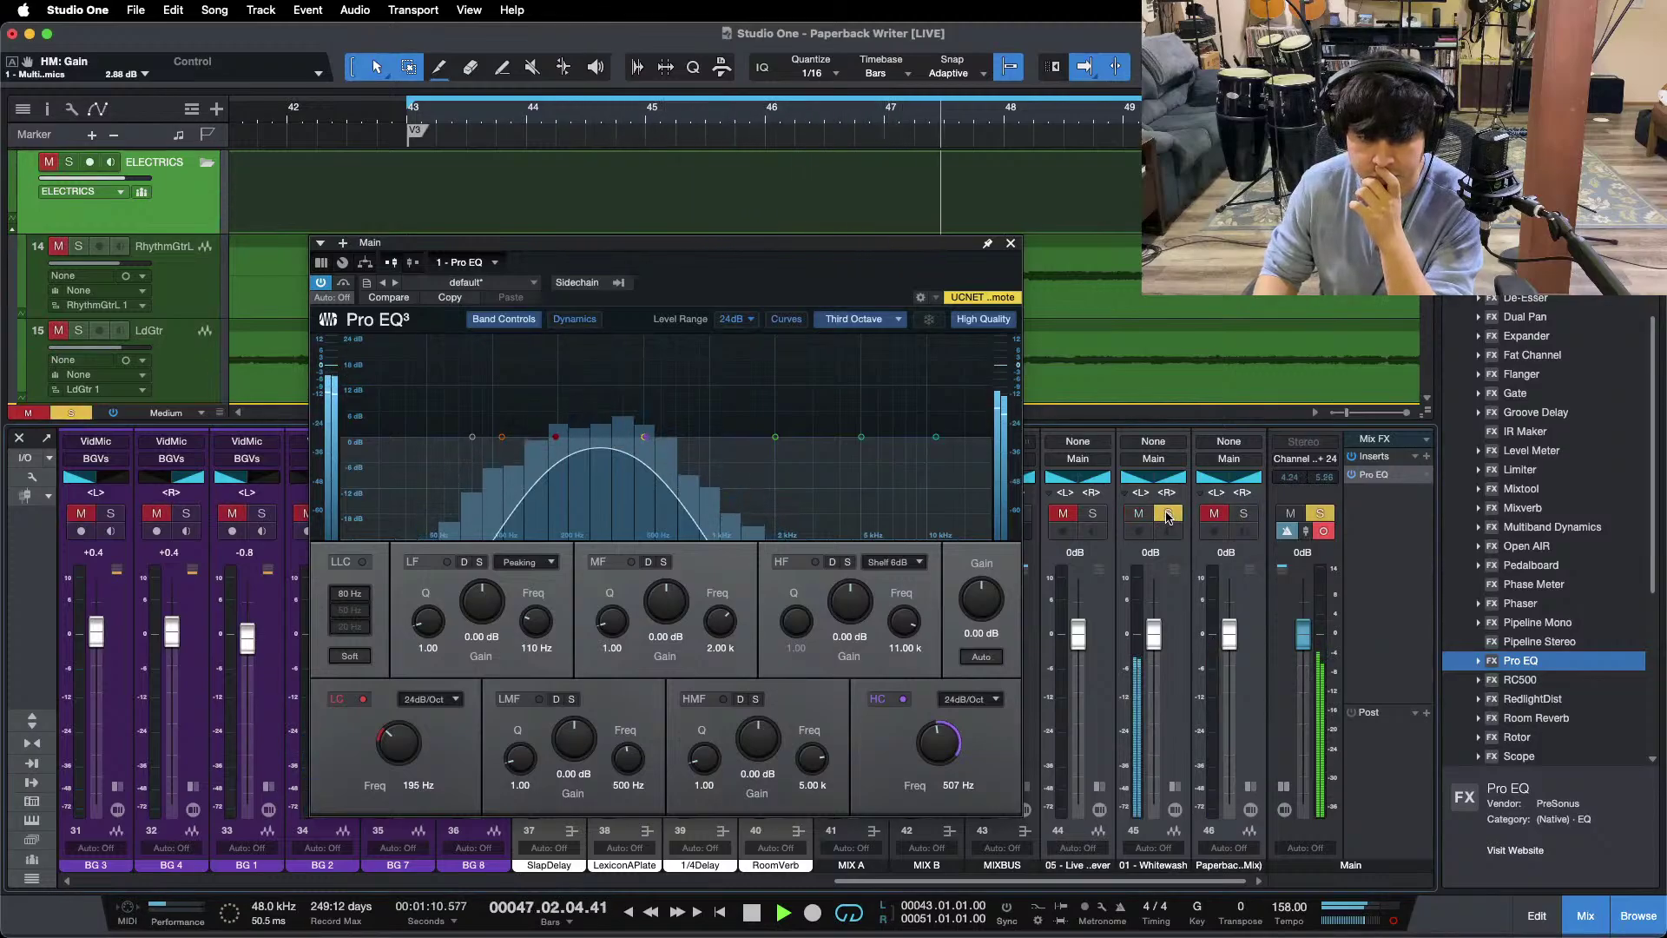
click(1168, 514)
click(1138, 514)
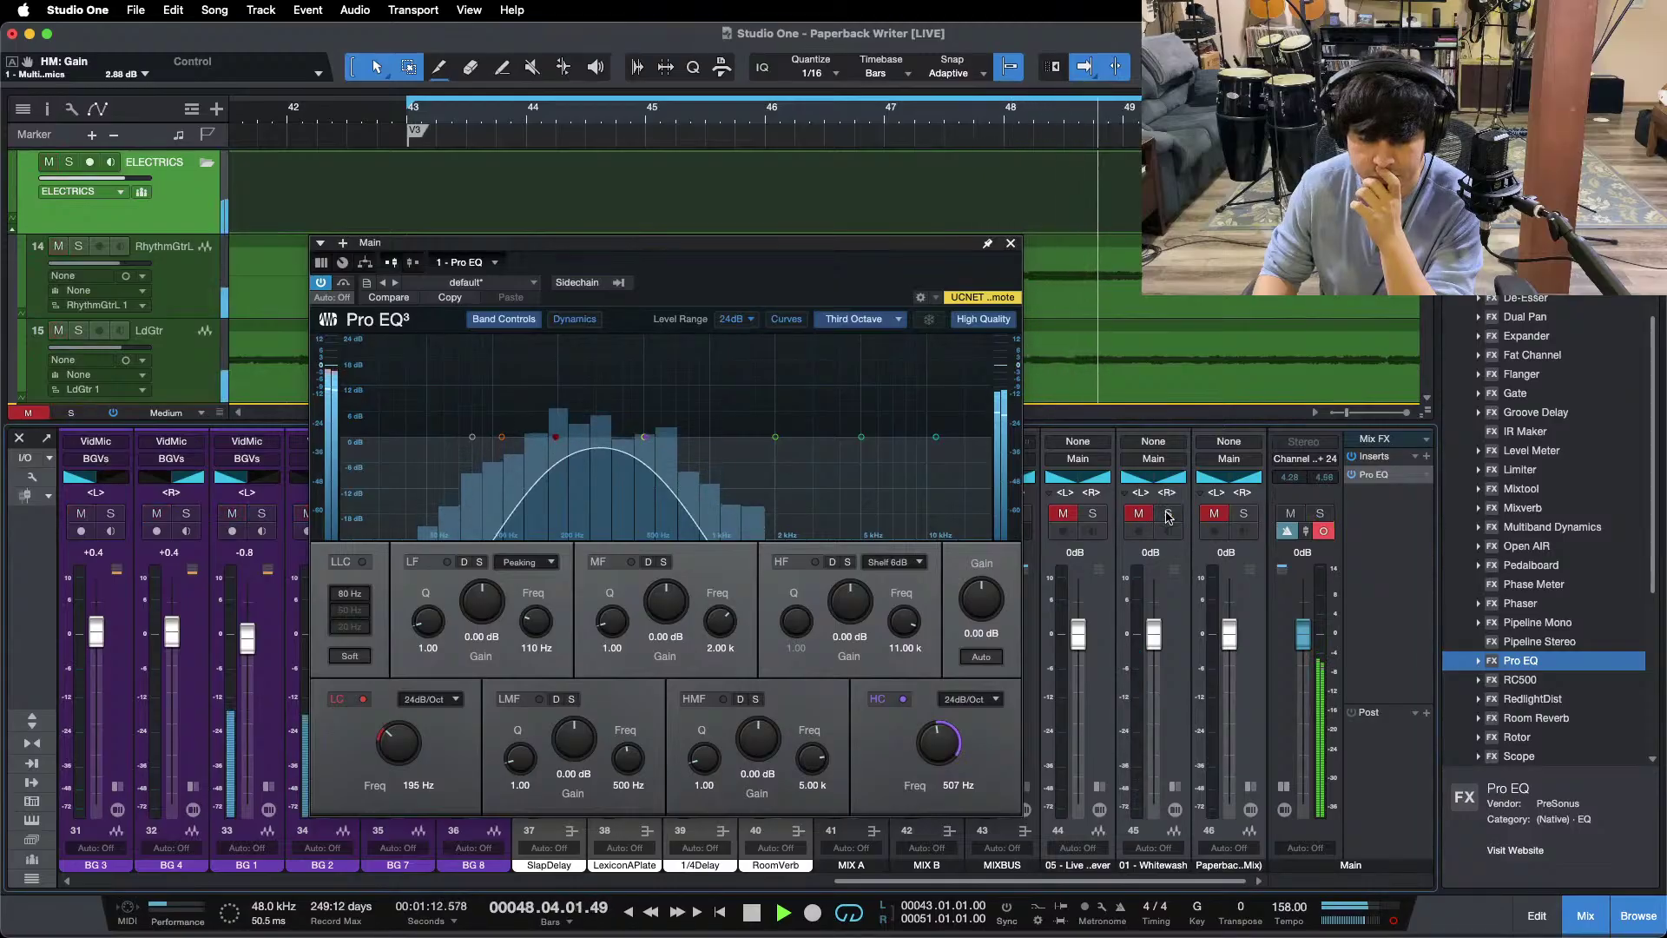
Step: Raise the BassDist channel's level to -19.2 dB and move Main's Pro EQ window clear of the bass channels
scroll(346, 734, left, 10)
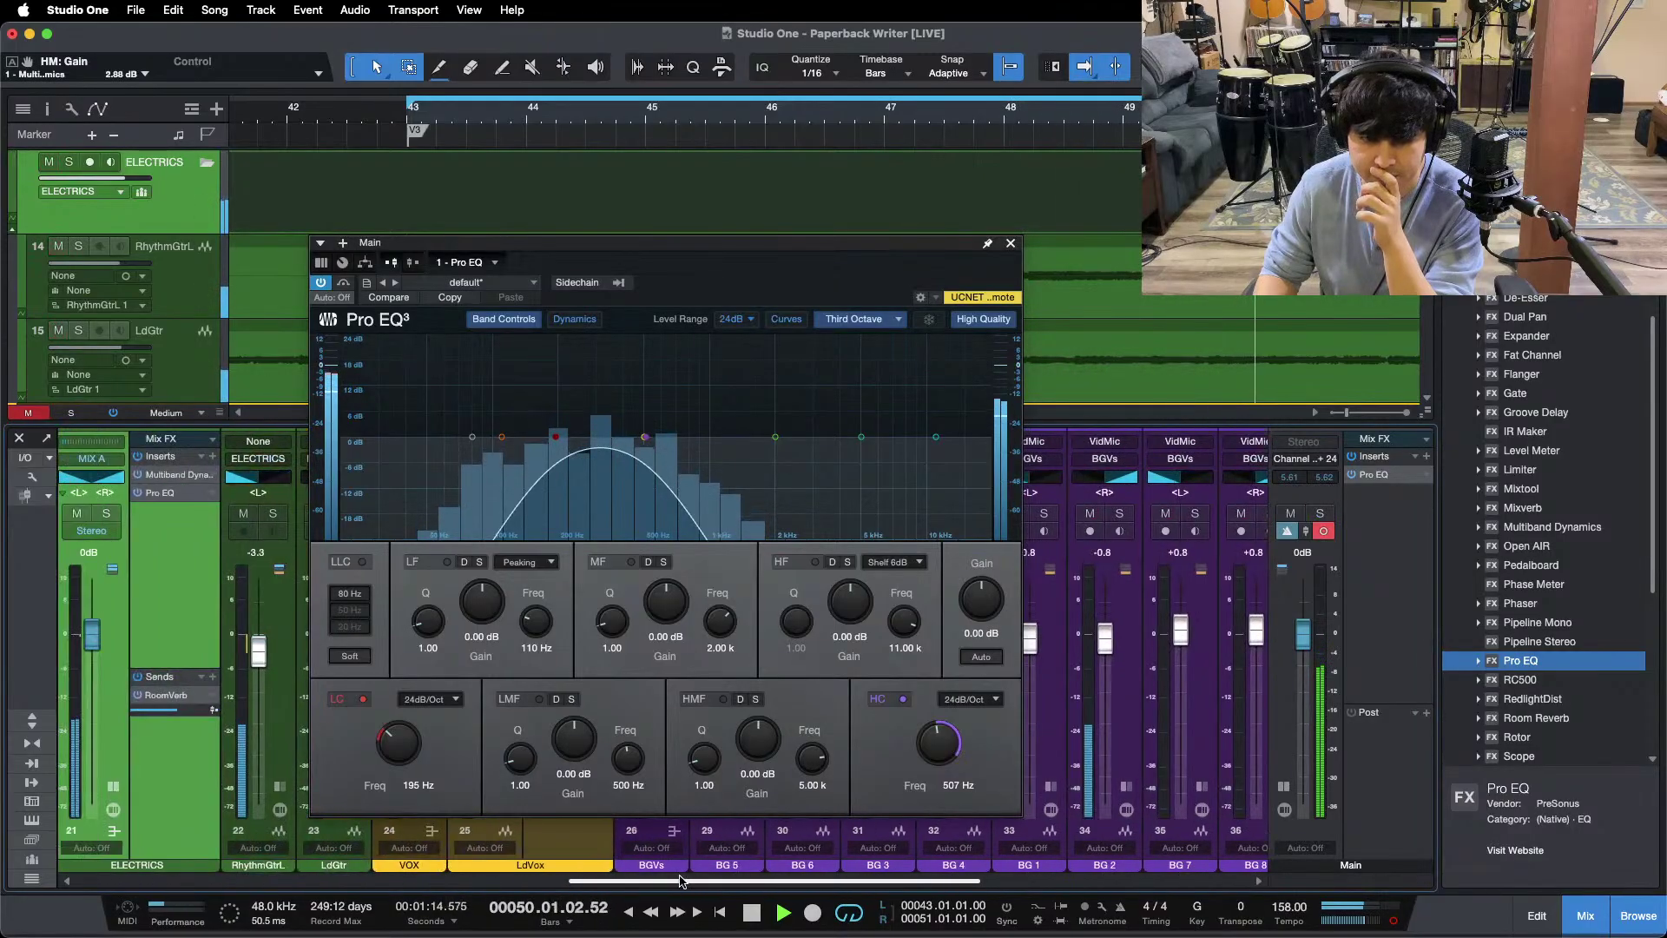
drag(698, 296, 843, 299)
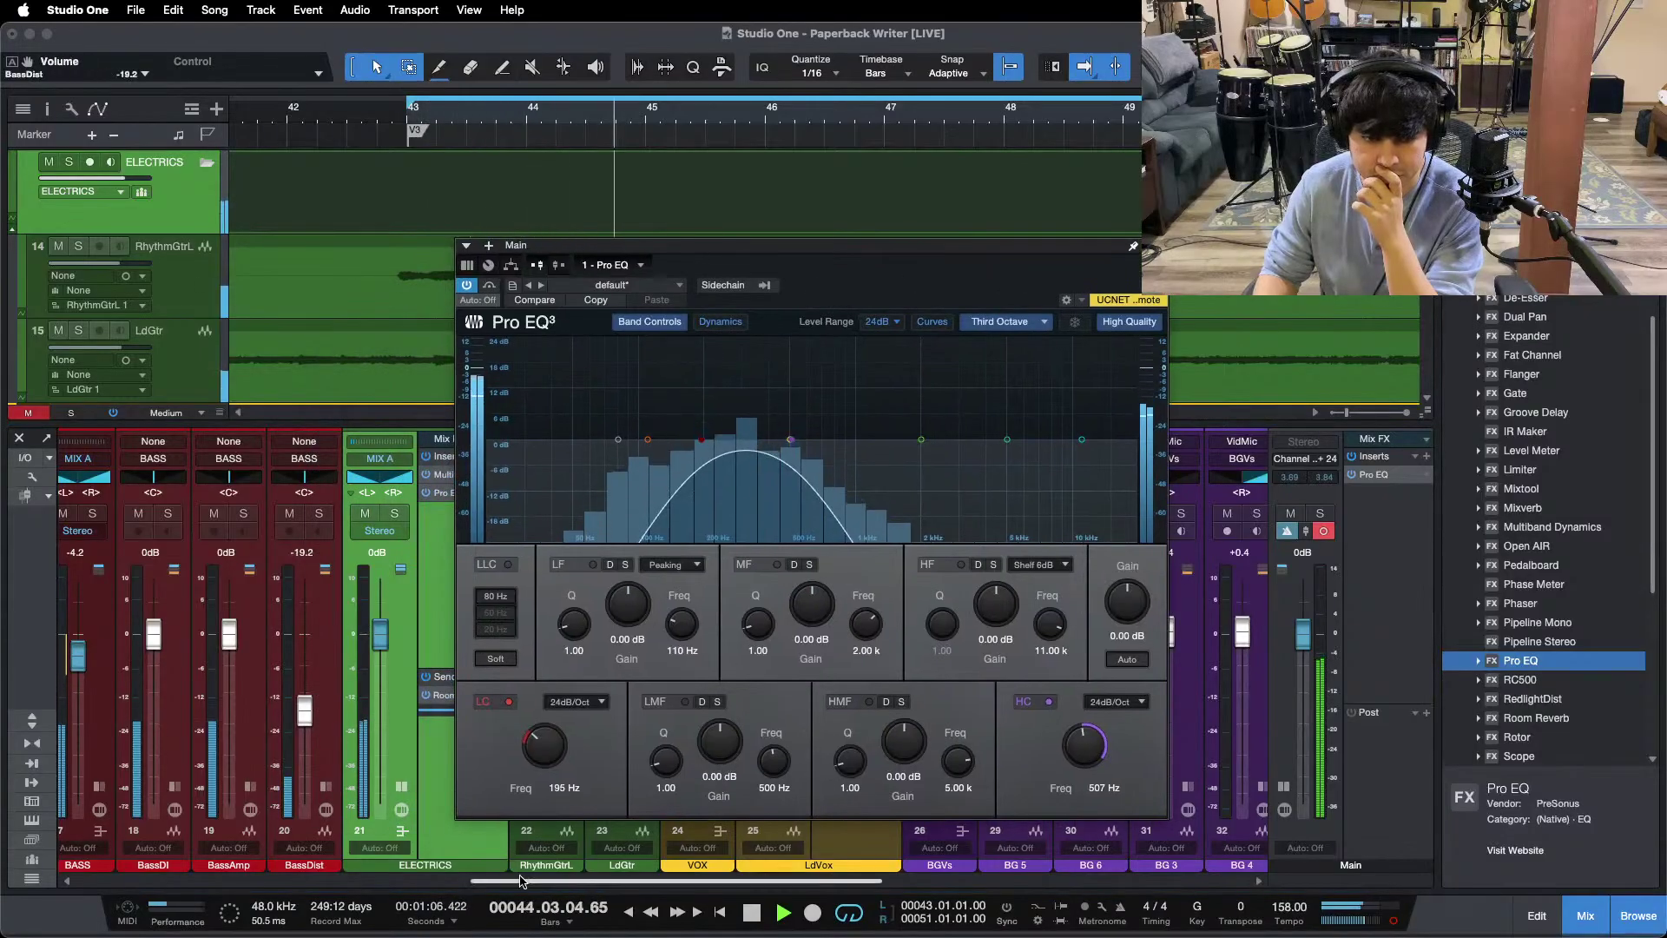
Step: Set Main's Pro EQ high cut to 245 Hz and low cut to 98.0 Hz, and restart playback
scroll(508, 846, right, 10)
drag(790, 439, 725, 446)
drag(544, 745, 546, 747)
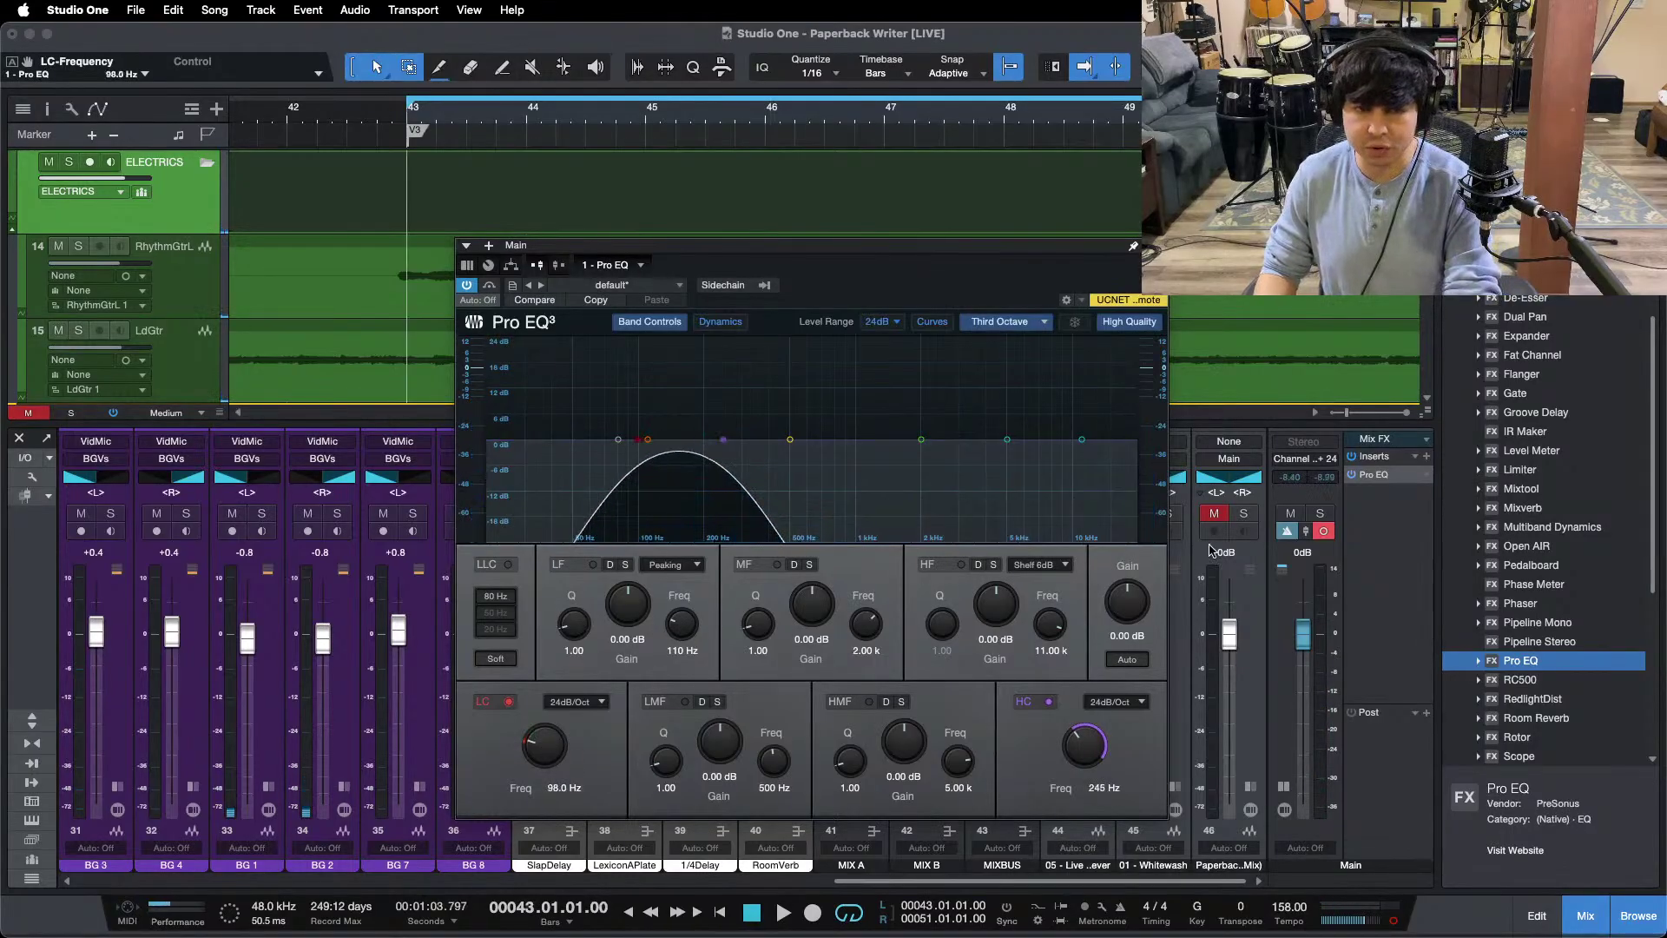
key(space)
Step: Uncover the reference channels and briefly solo 05 - Live to compare the band between 98 and 245 Hz
drag(695, 246, 579, 273)
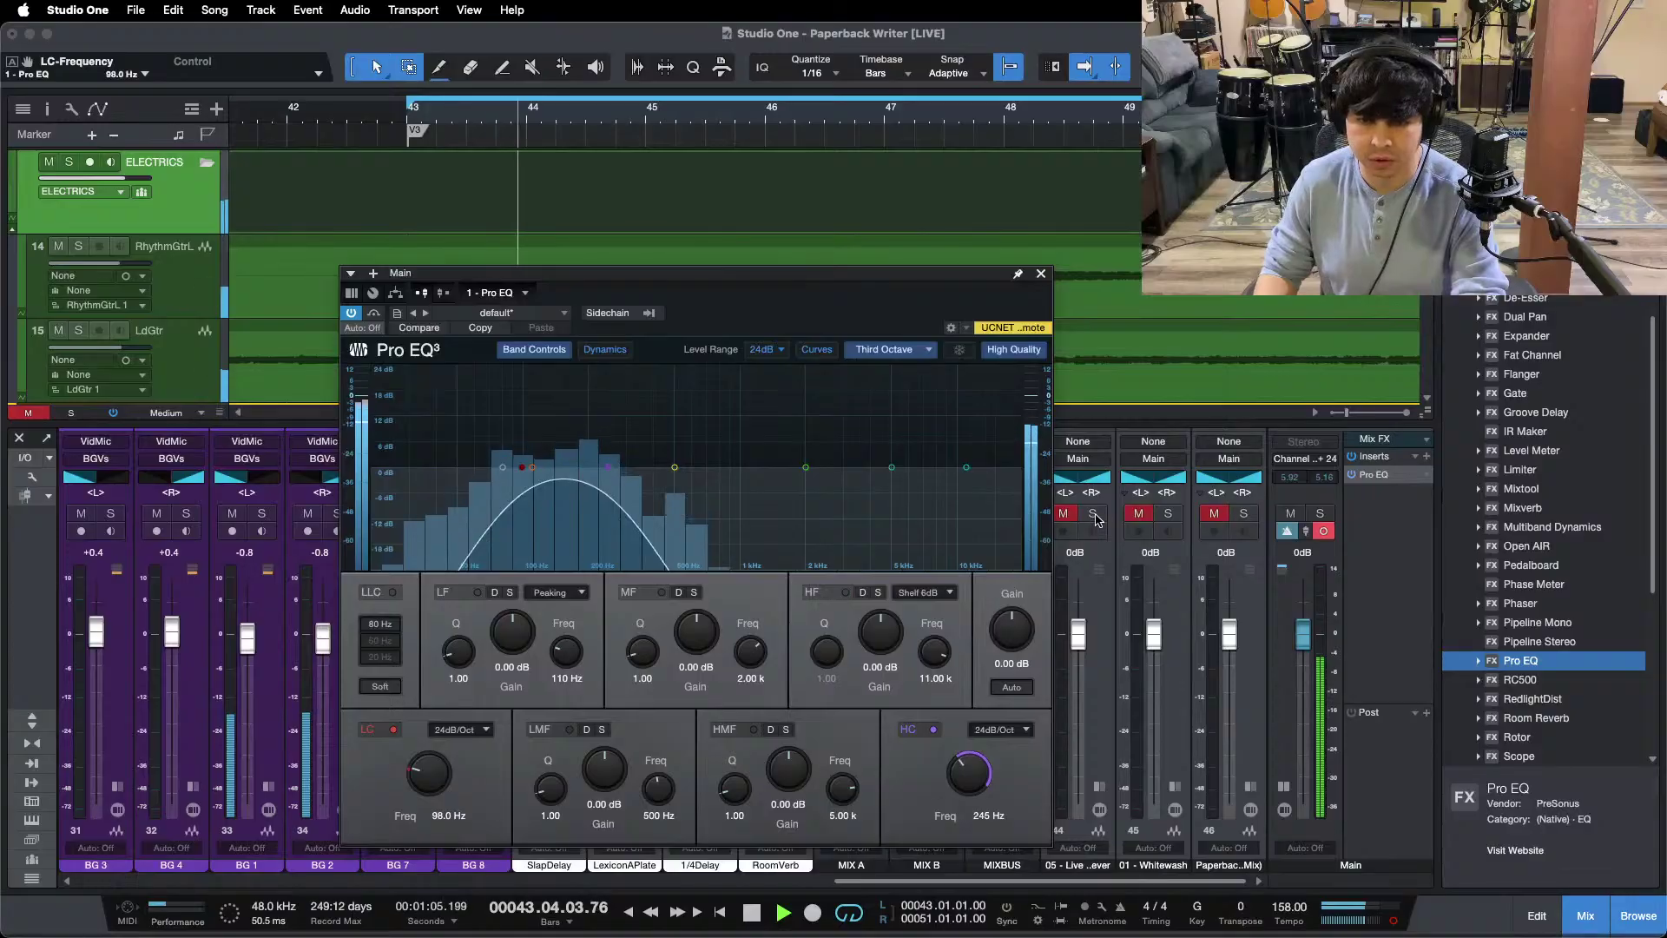
click(1093, 514)
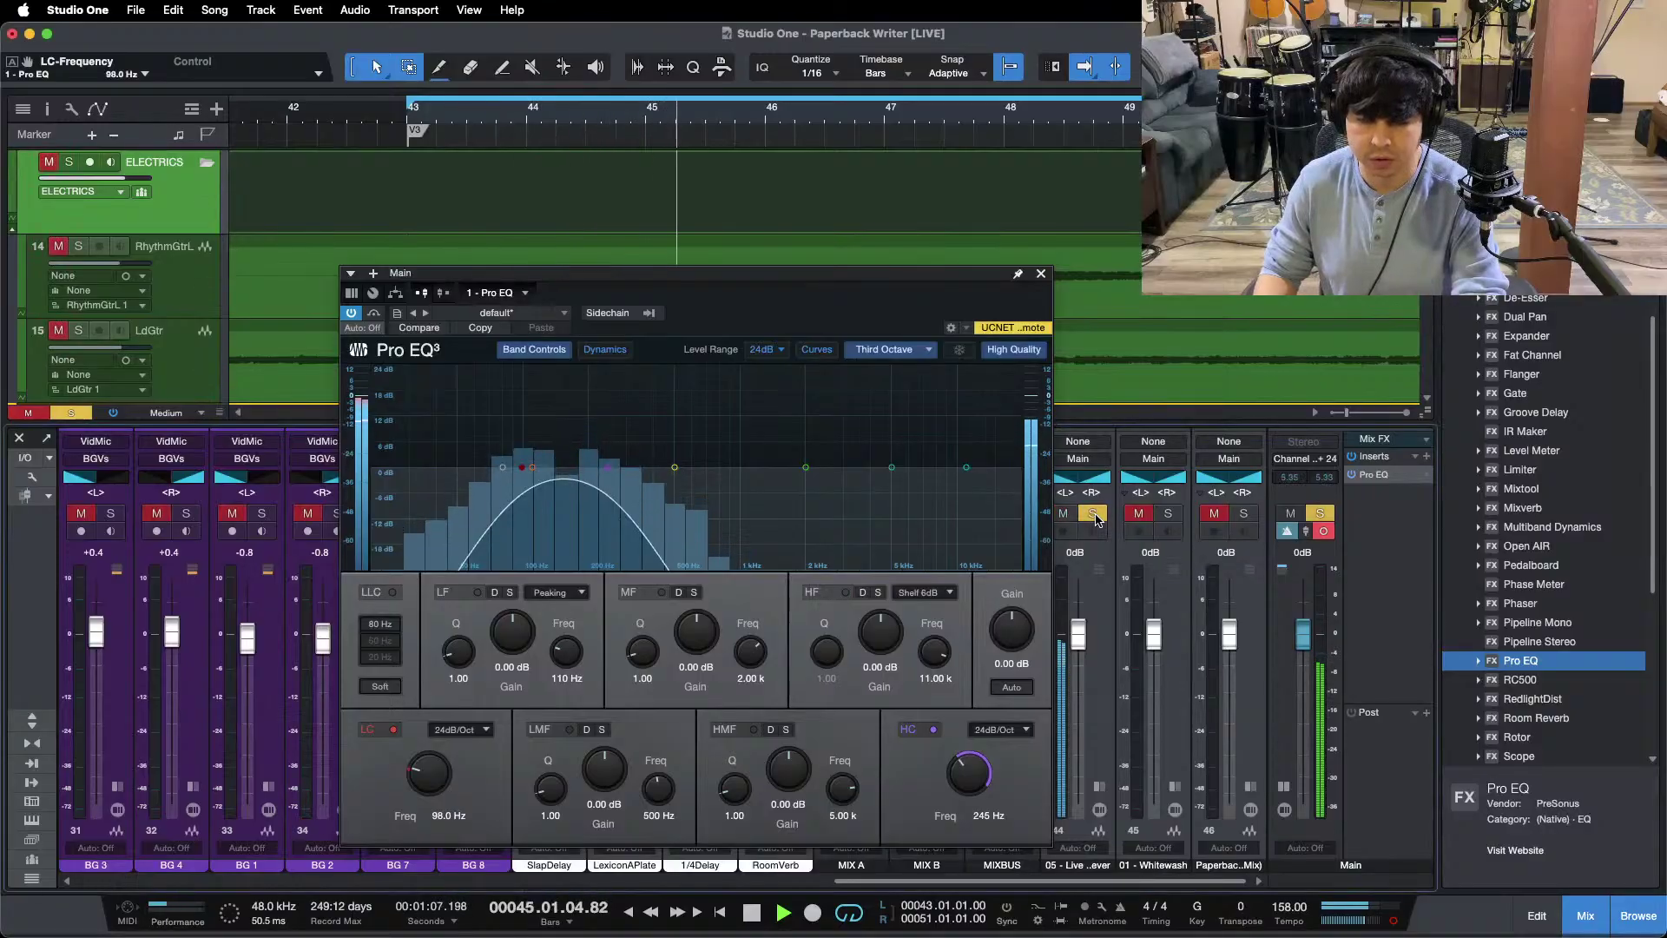
click(1094, 516)
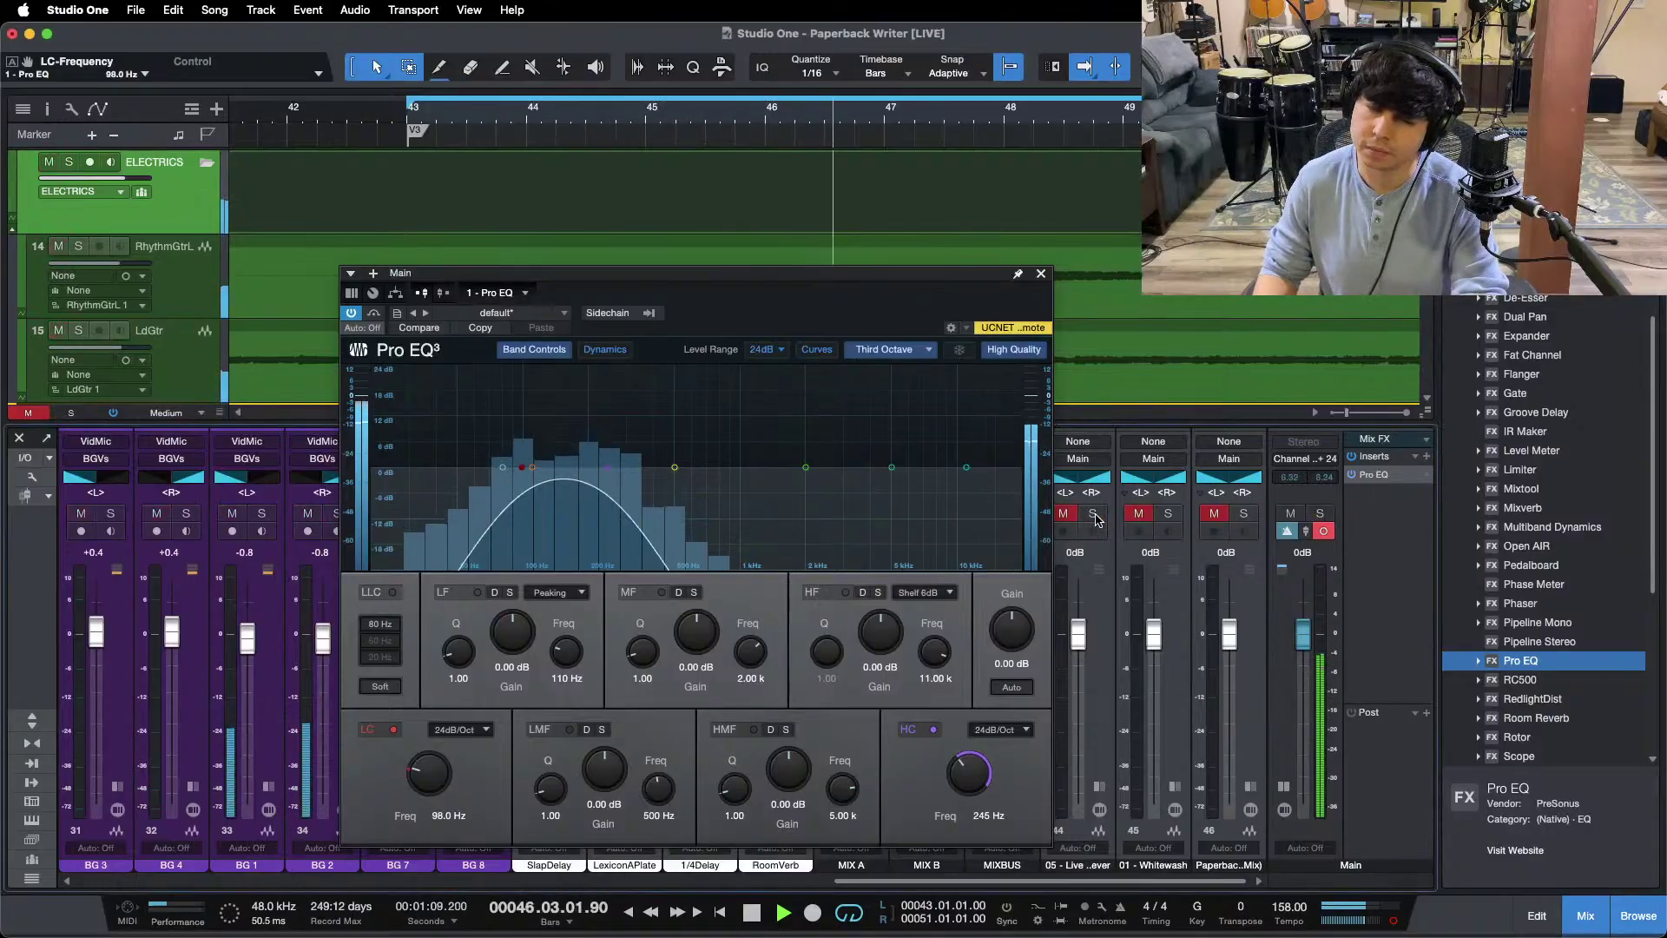
Step: Solo the 01 - Whitewash reference on and off to compare its 98 to 245 Hz band with the mix
click(1173, 516)
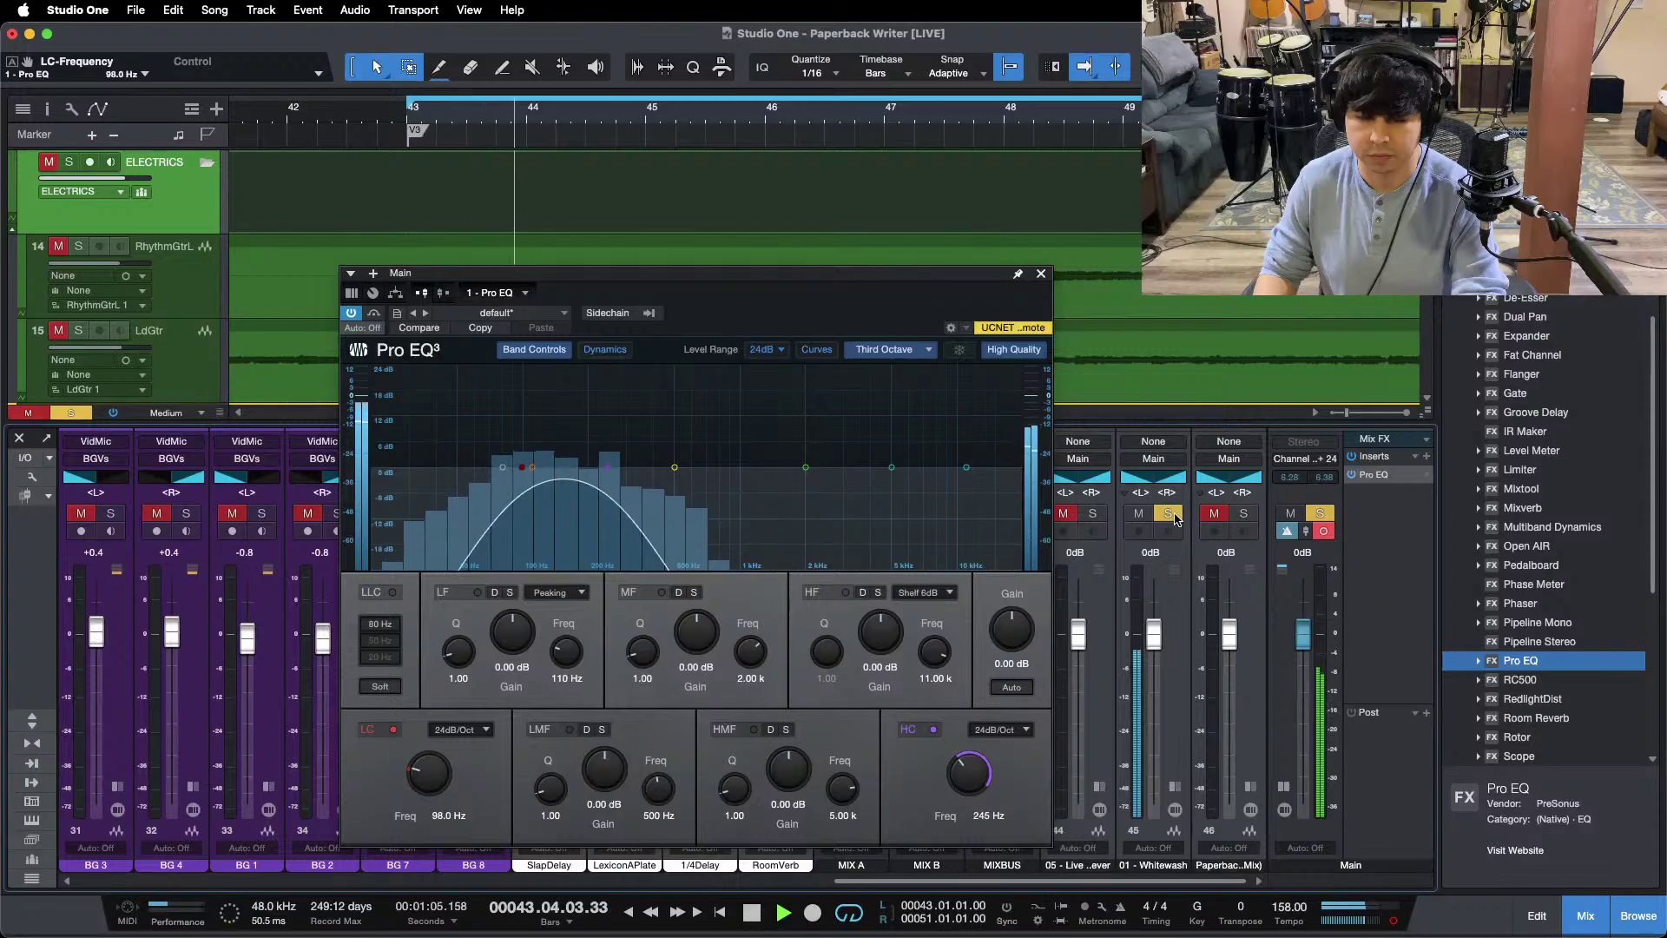
click(1172, 516)
click(1175, 517)
click(1175, 517)
click(1172, 516)
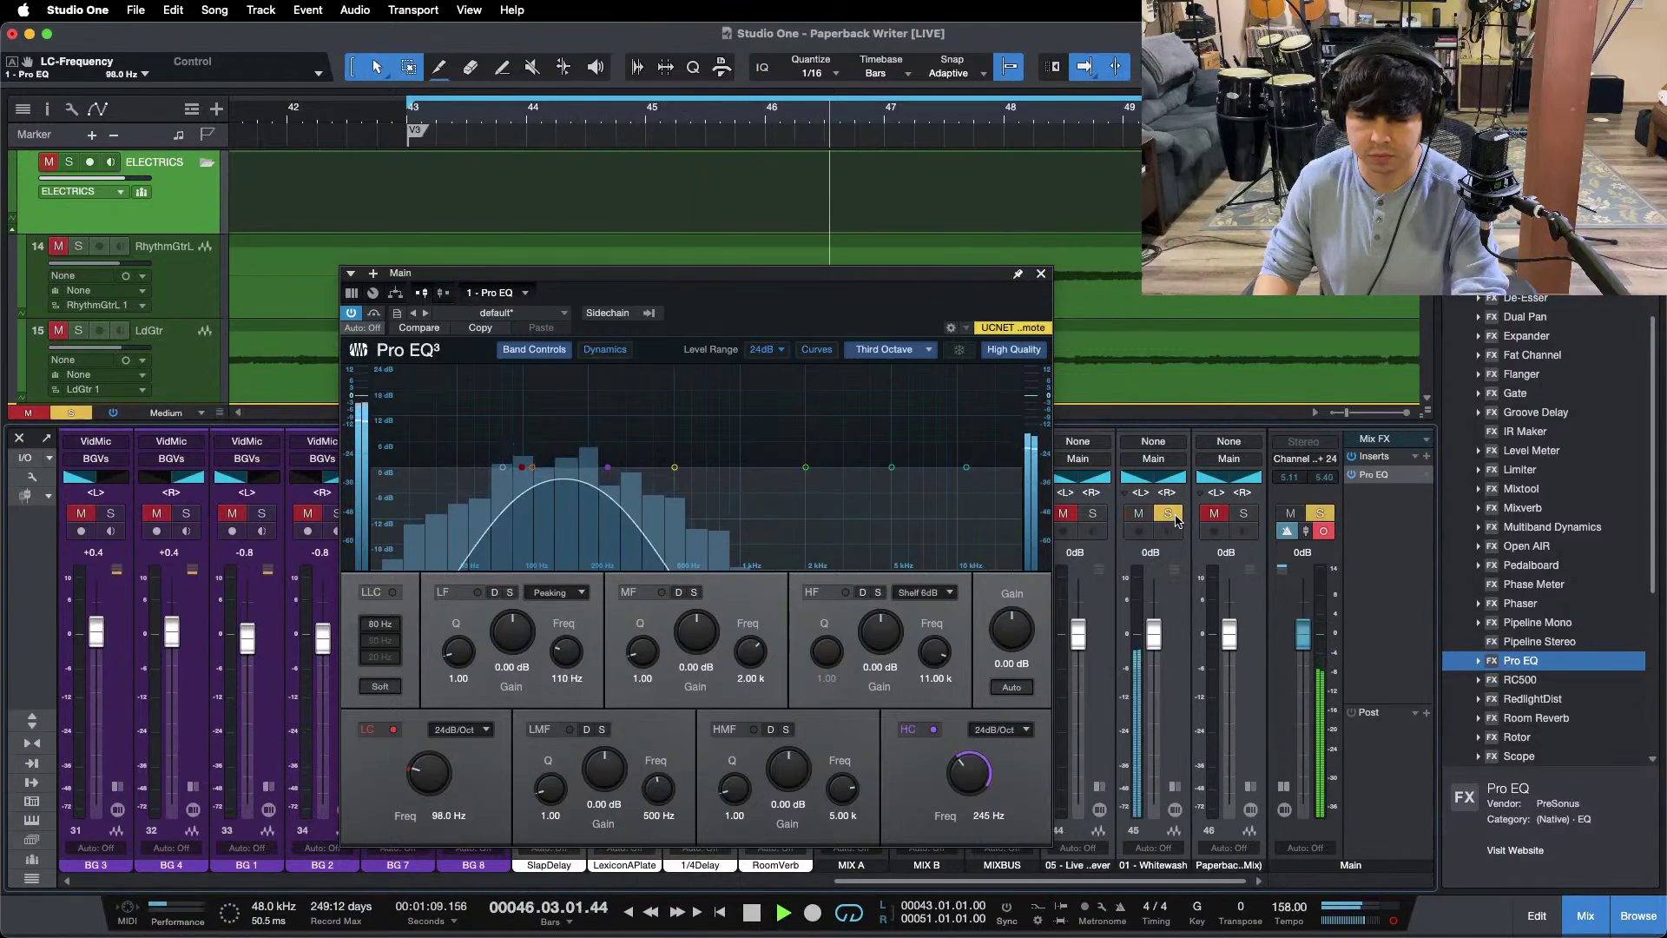
click(1175, 517)
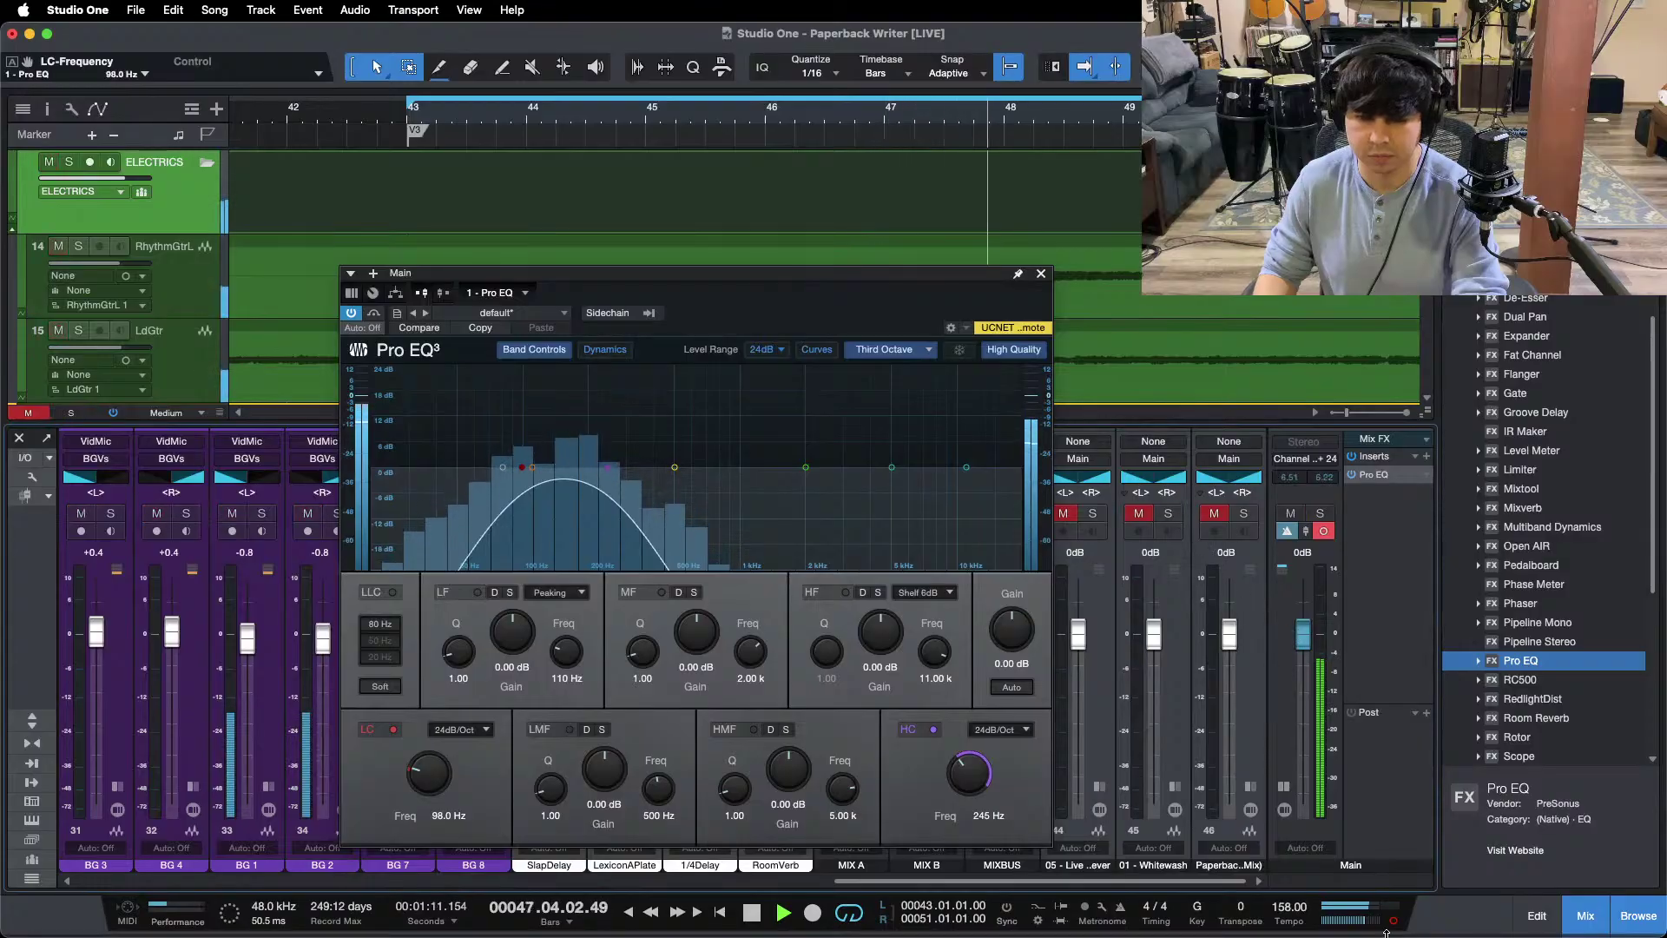
Step: Compare the soloed 05 - Live reference with the mix, switching the main output from mono back to stereo between listens
click(1094, 517)
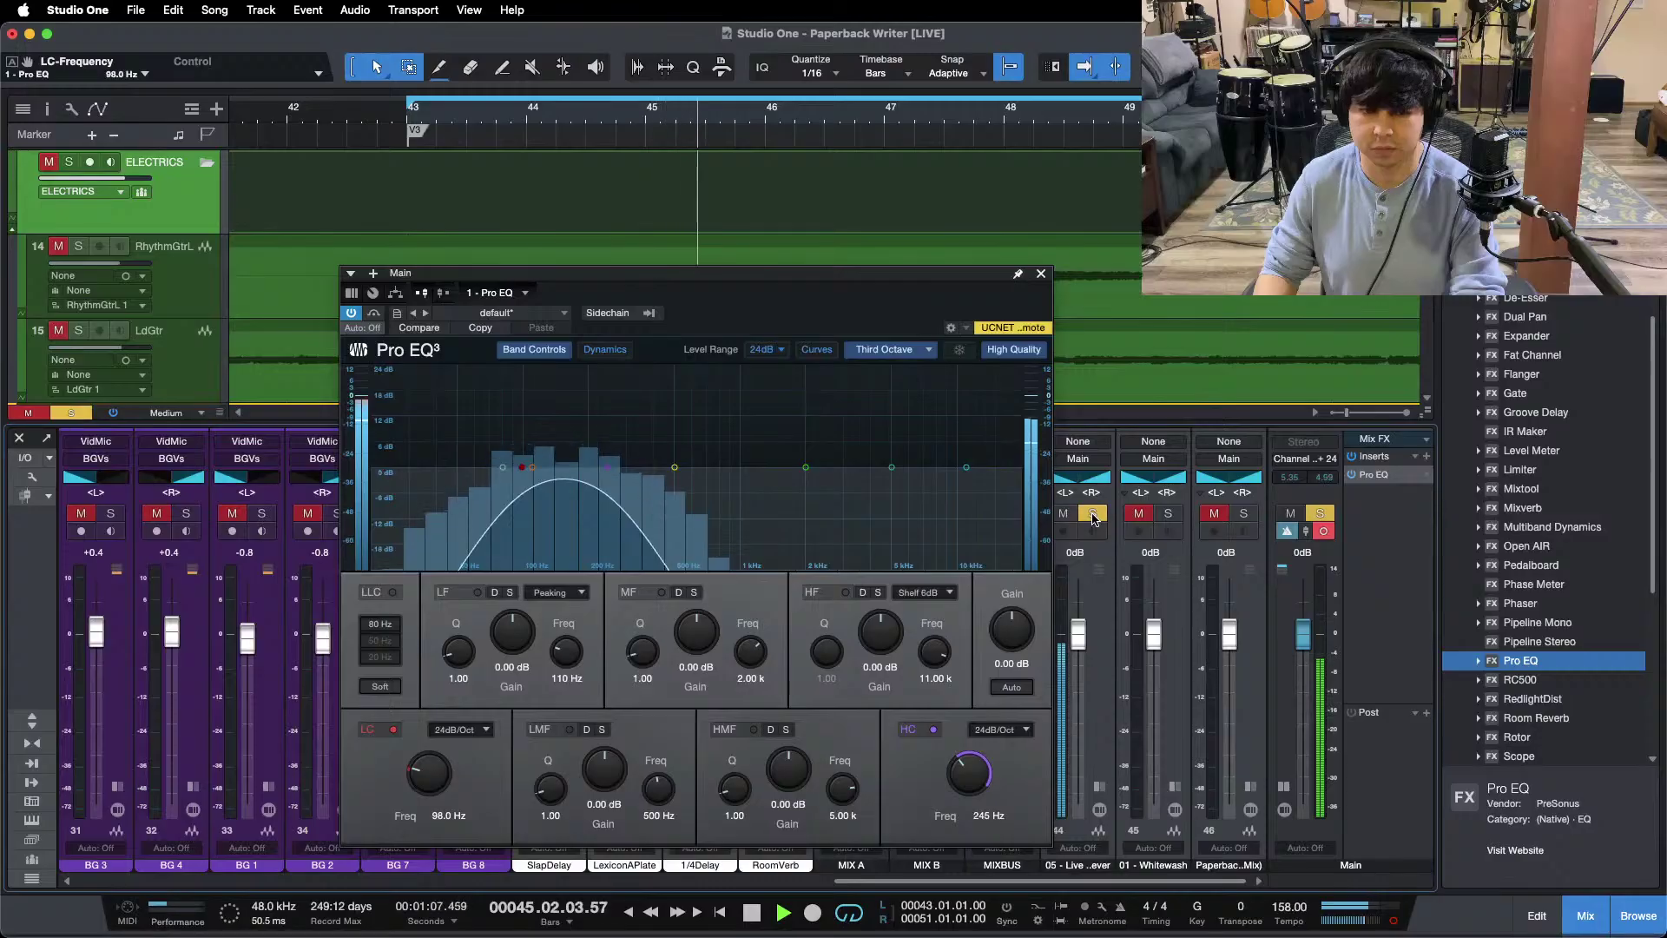
click(1094, 518)
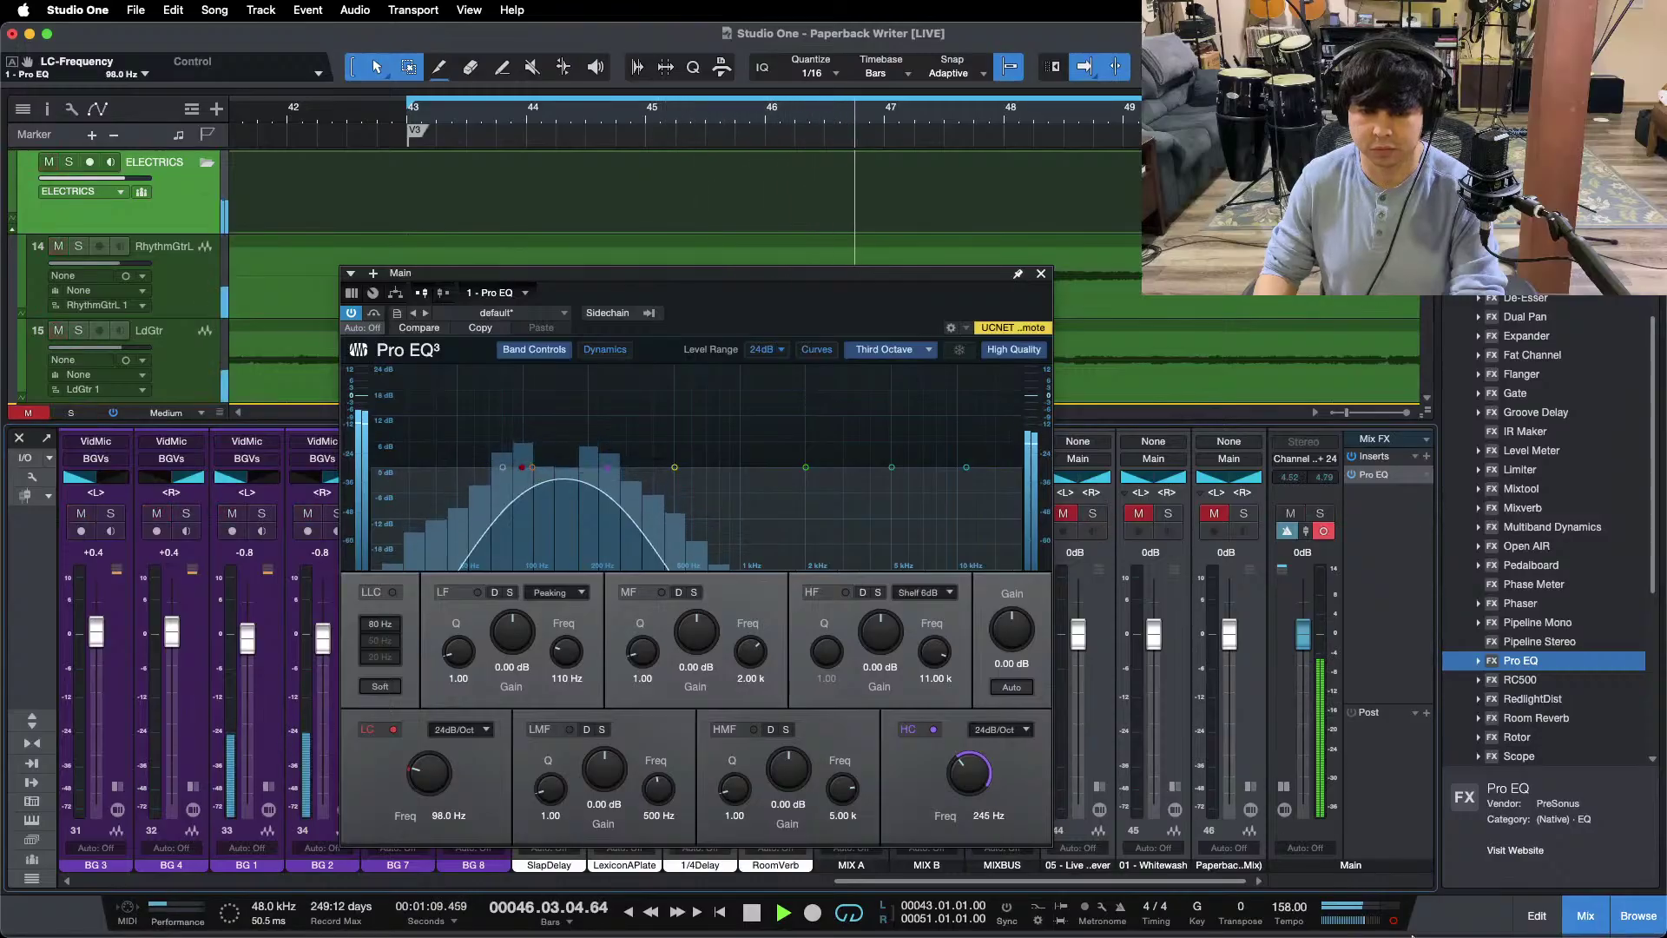
key(KP_1)
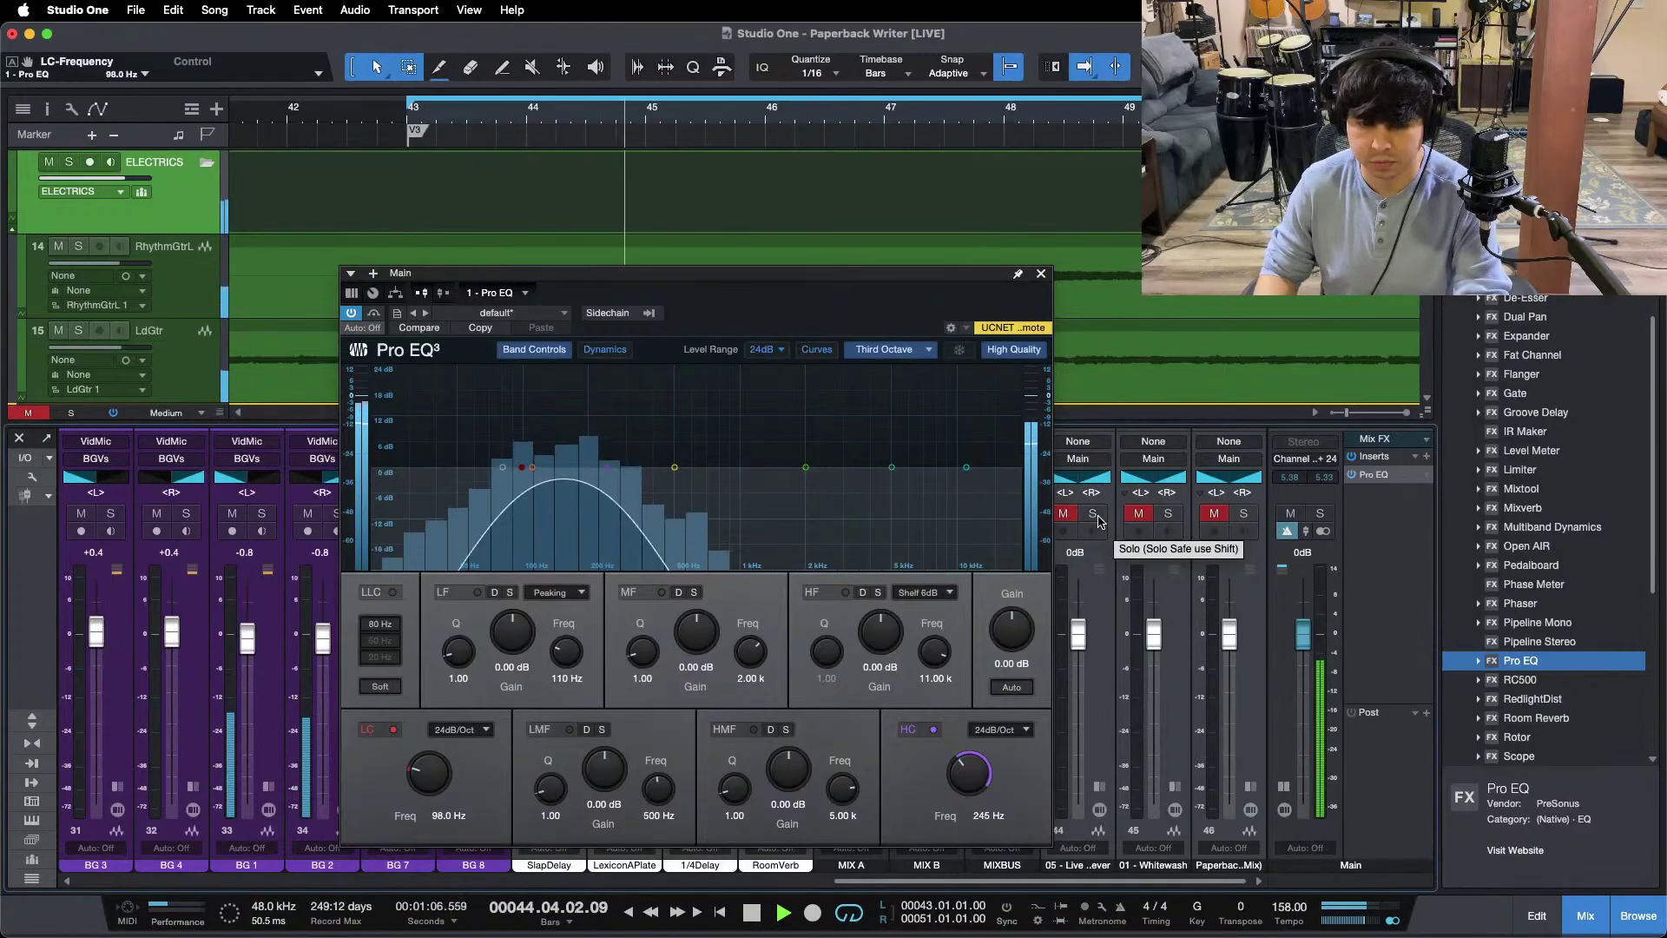
click(1095, 516)
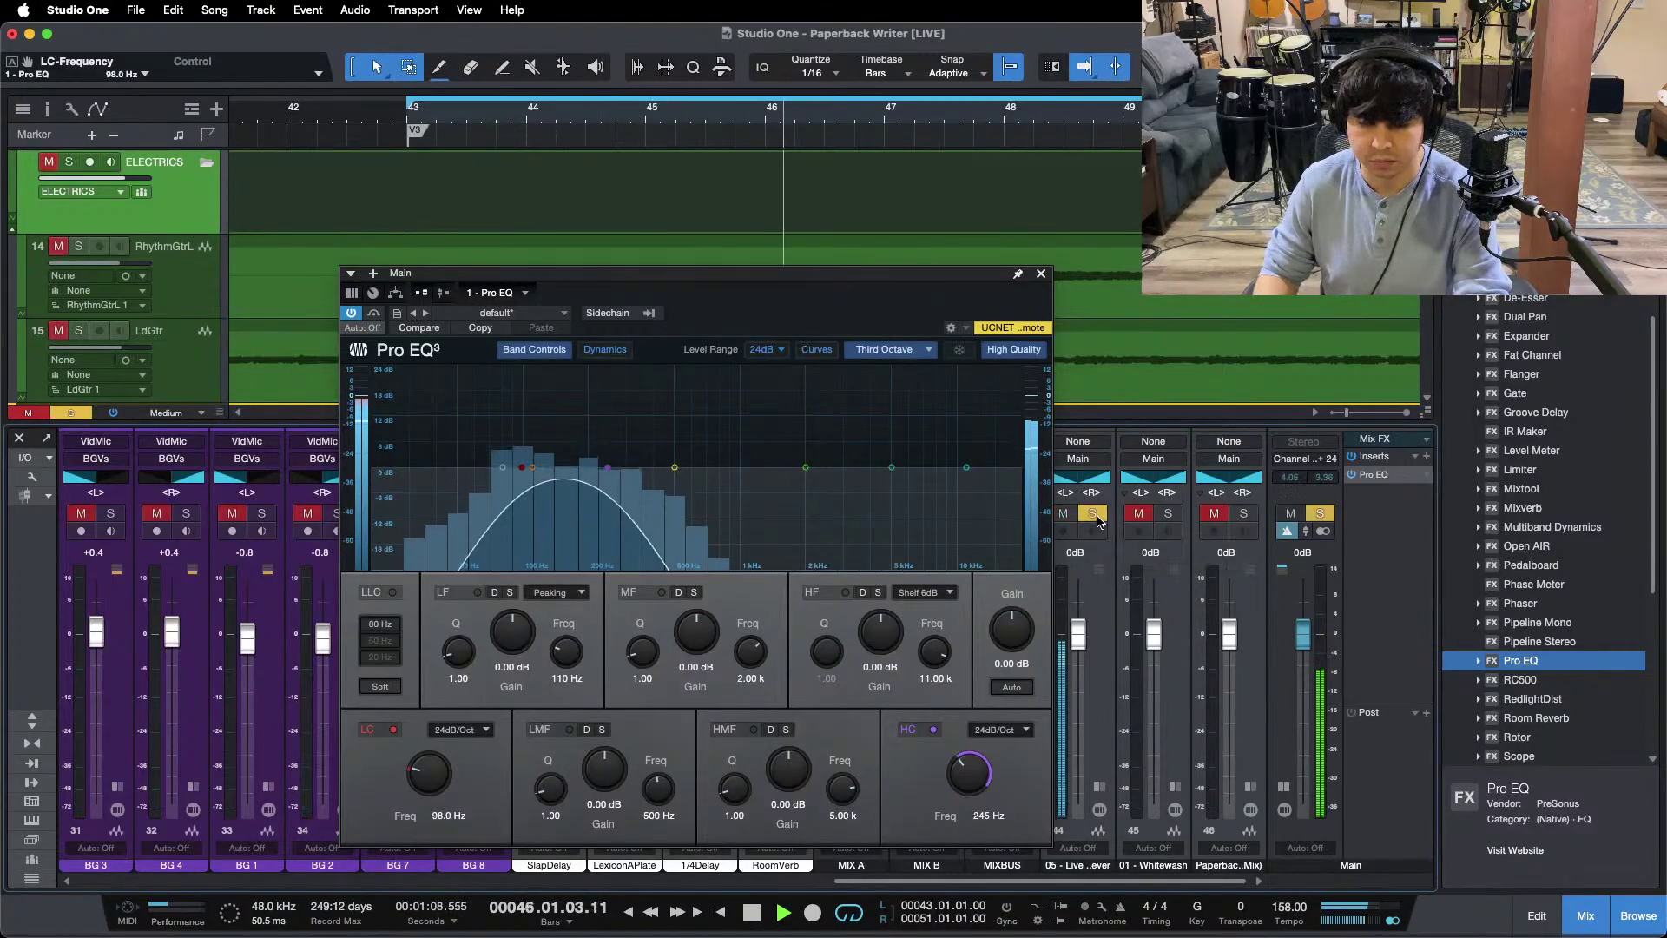
click(1096, 518)
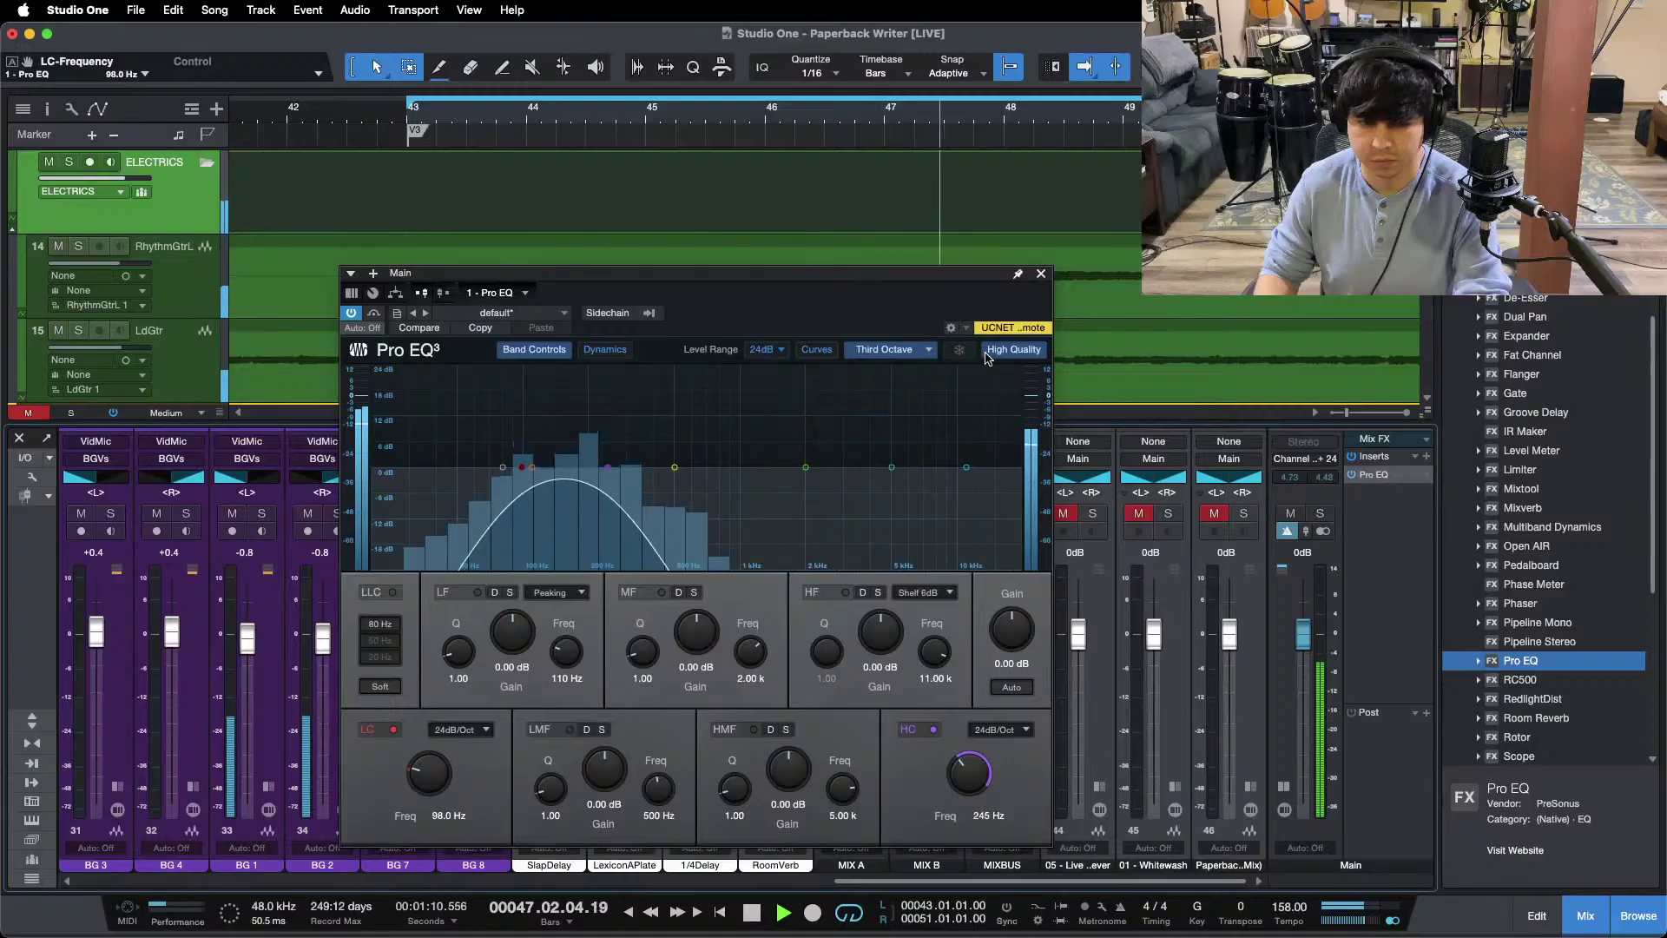
Step: Close Main's Pro EQ window and set the LF band of the ELECTRICS Pro EQ to 138 Hz with 0.48 dB gain
click(1042, 275)
scroll(555, 695, left, 10)
click(550, 849)
click(414, 506)
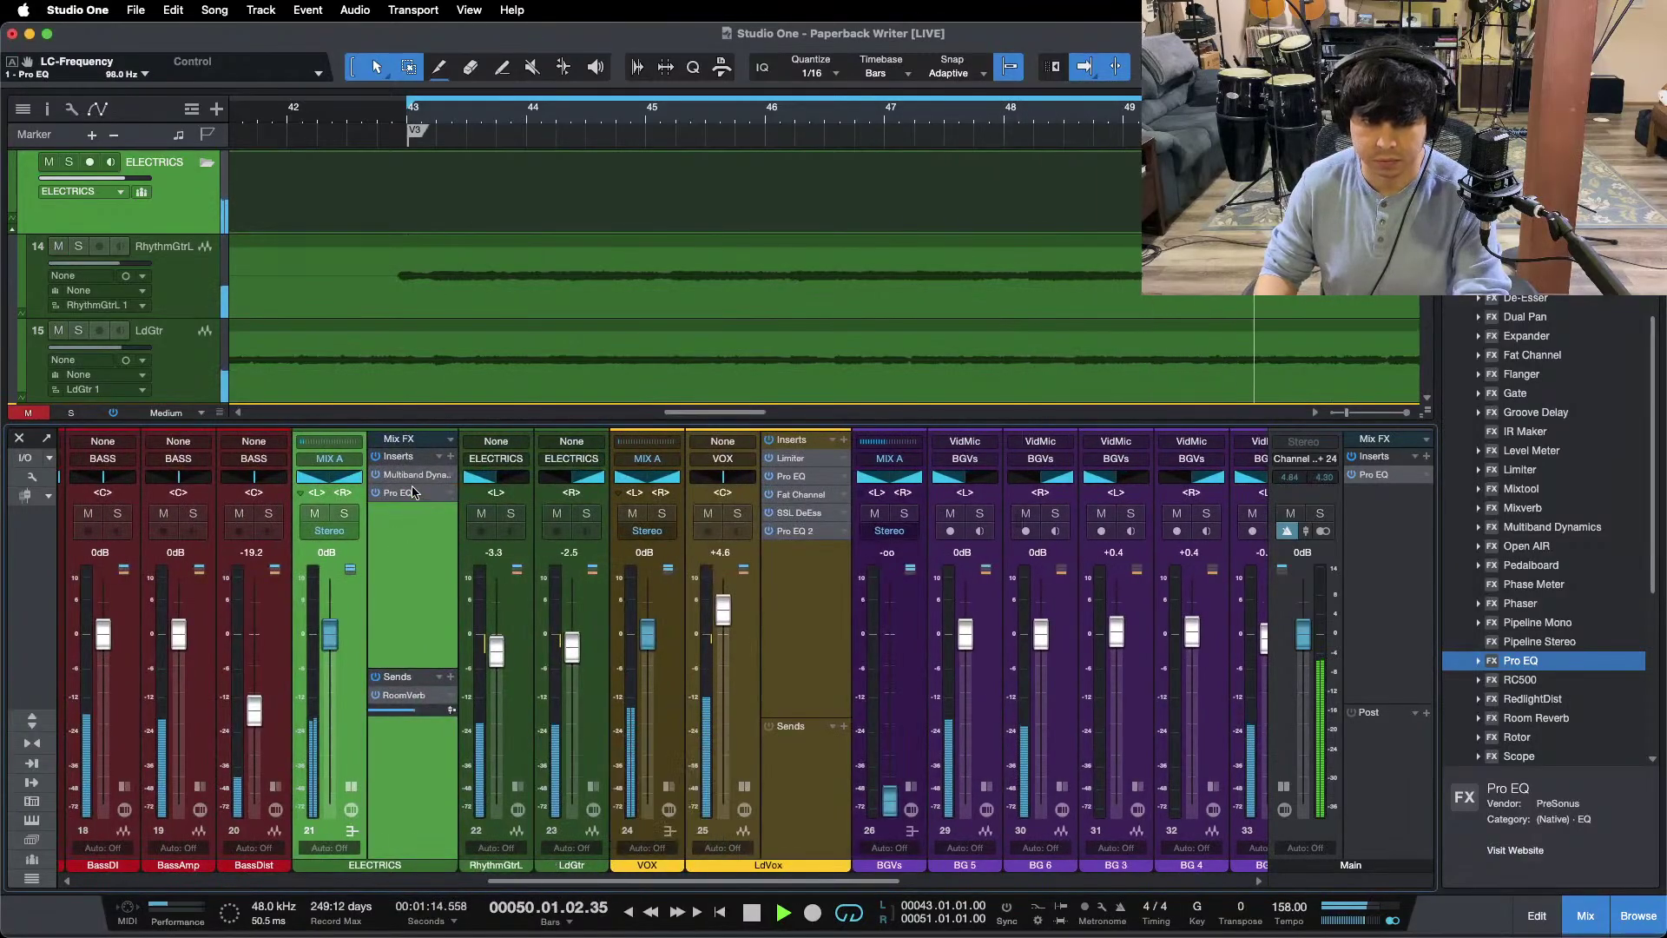
click(413, 492)
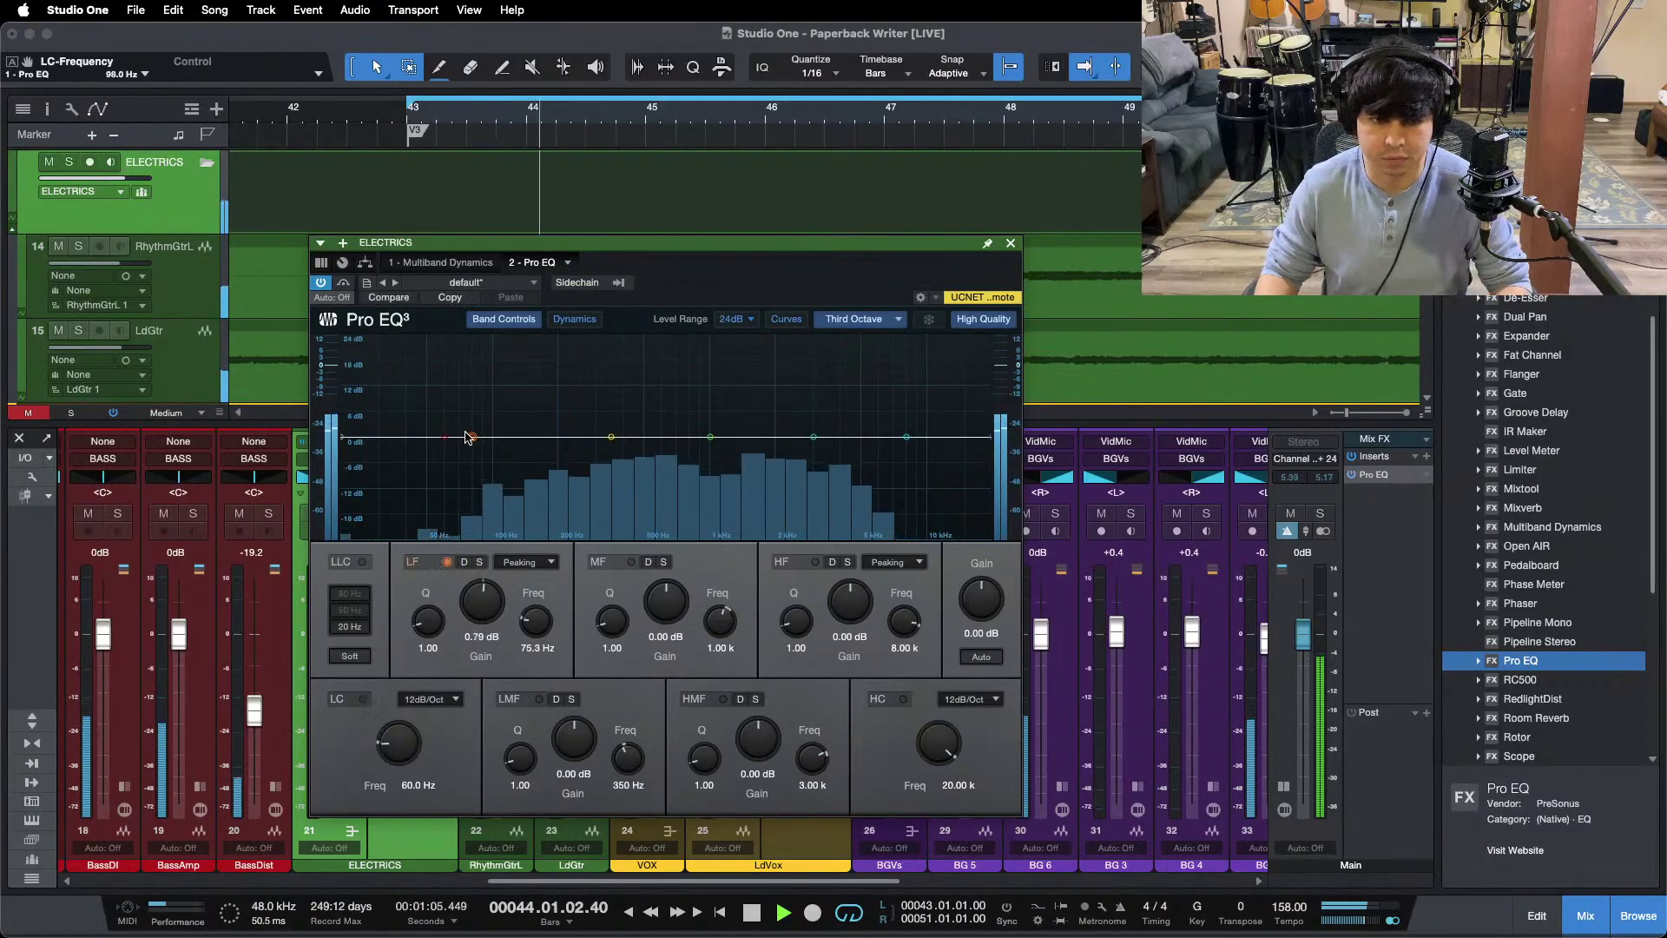
drag(467, 437, 517, 405)
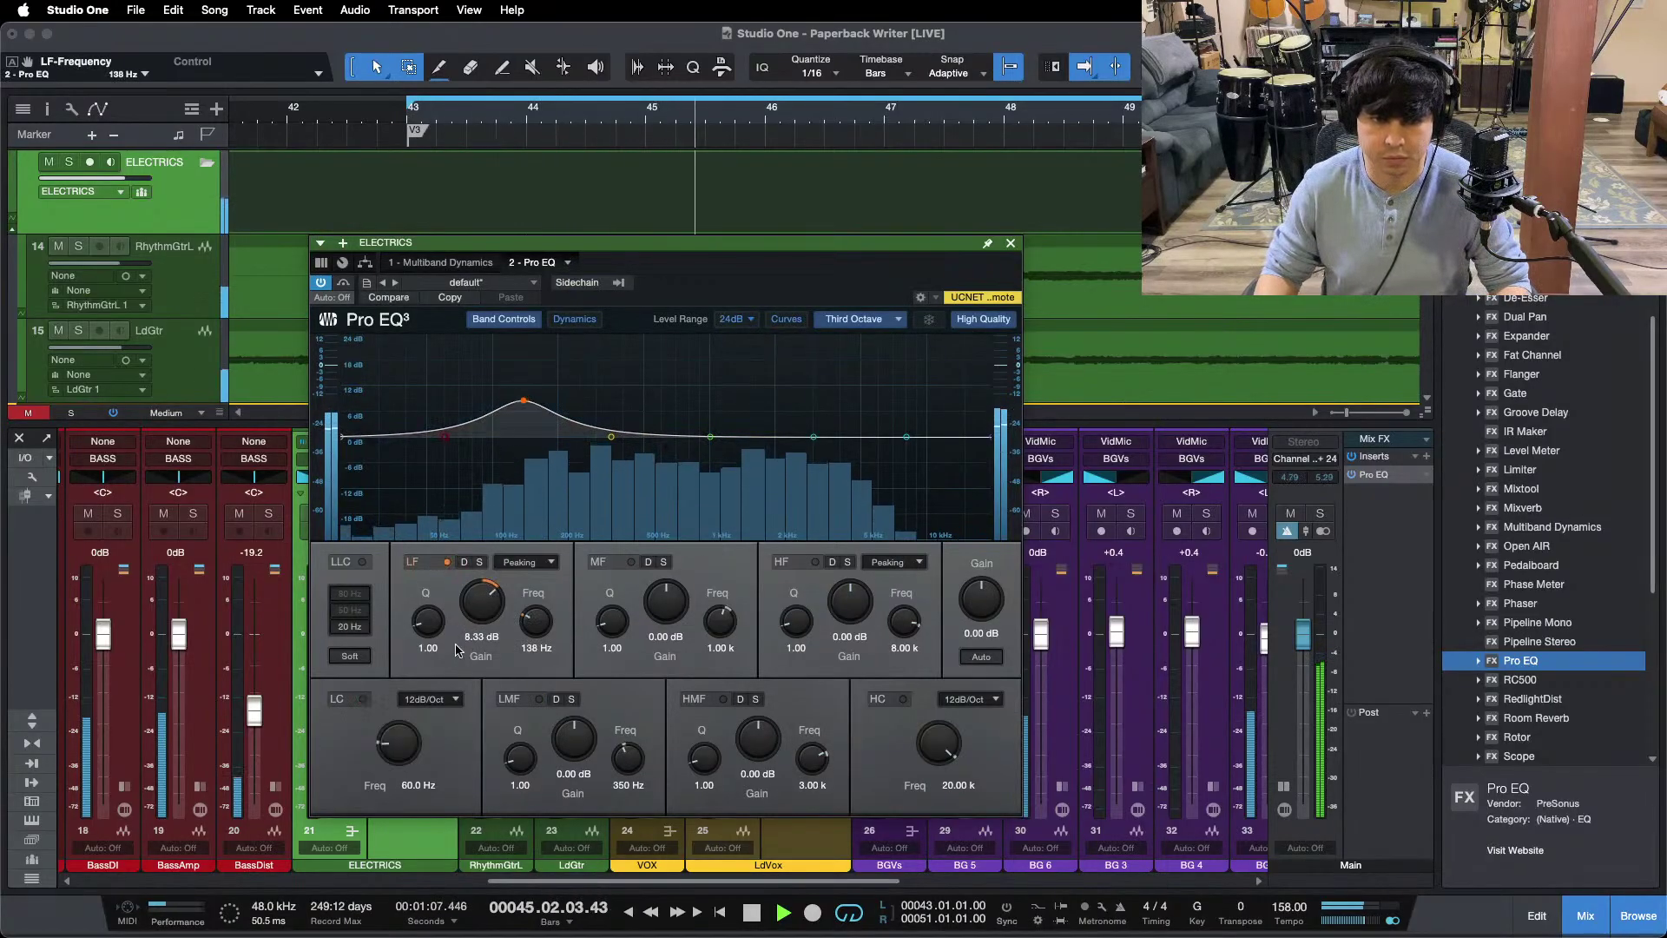
drag(482, 604, 518, 697)
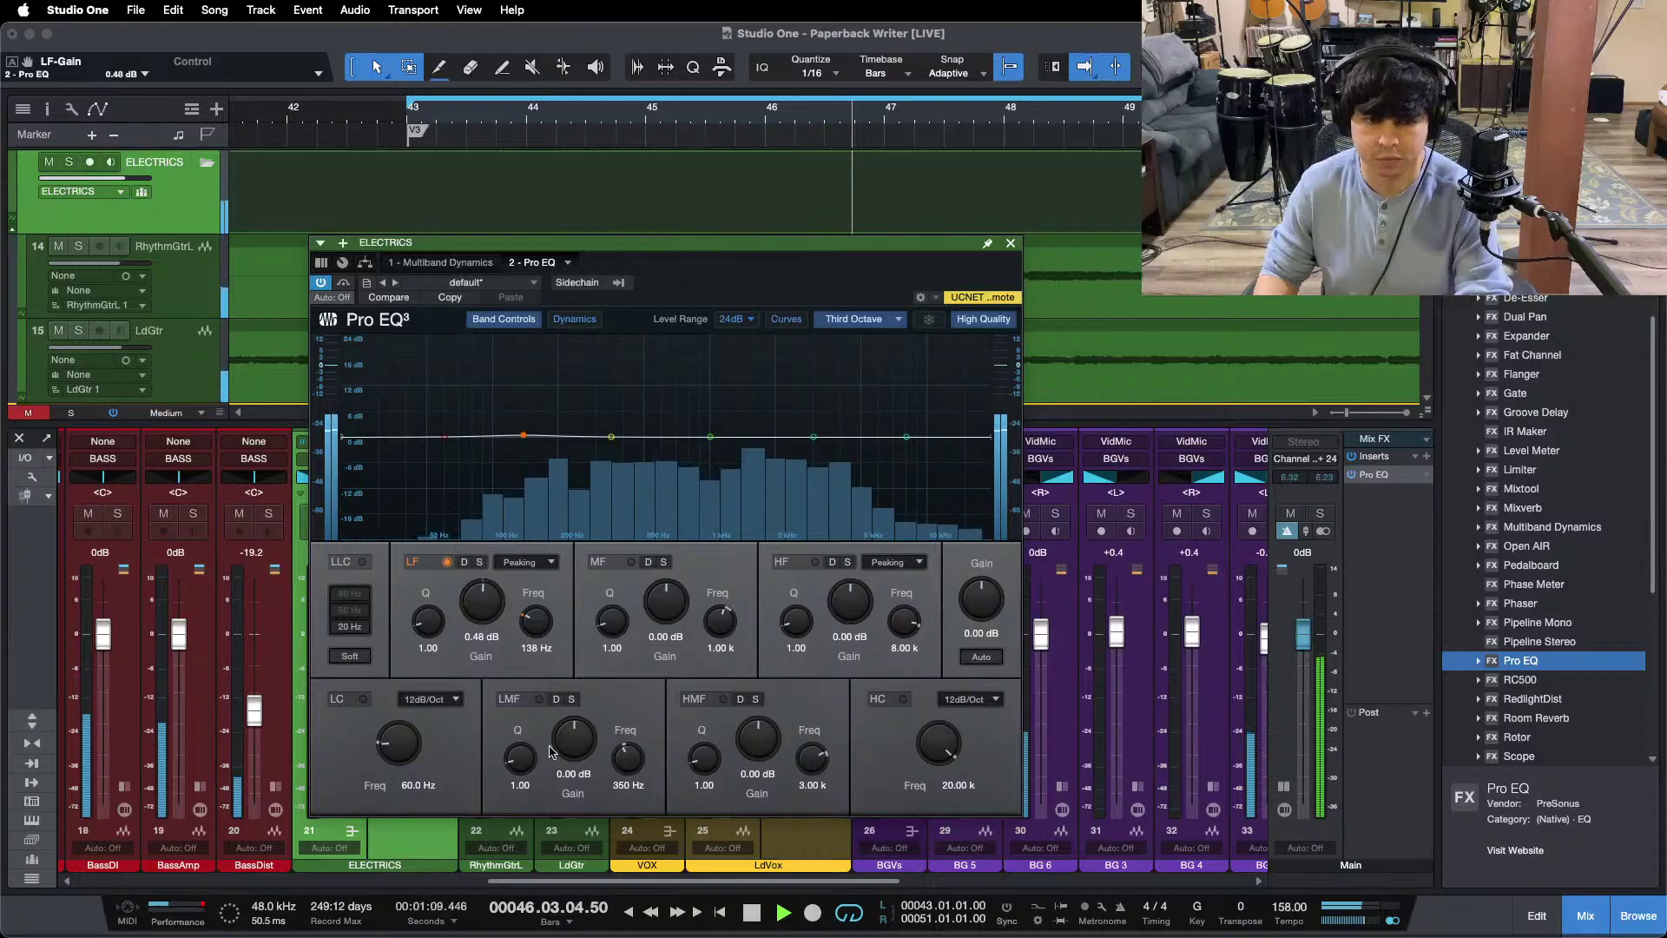
Step: Check the mix against the soloed 05 - Live reference and set the ELECTRICS Pro EQ's LF gain to 0.96 dB
click(772, 94)
click(671, 113)
click(1093, 514)
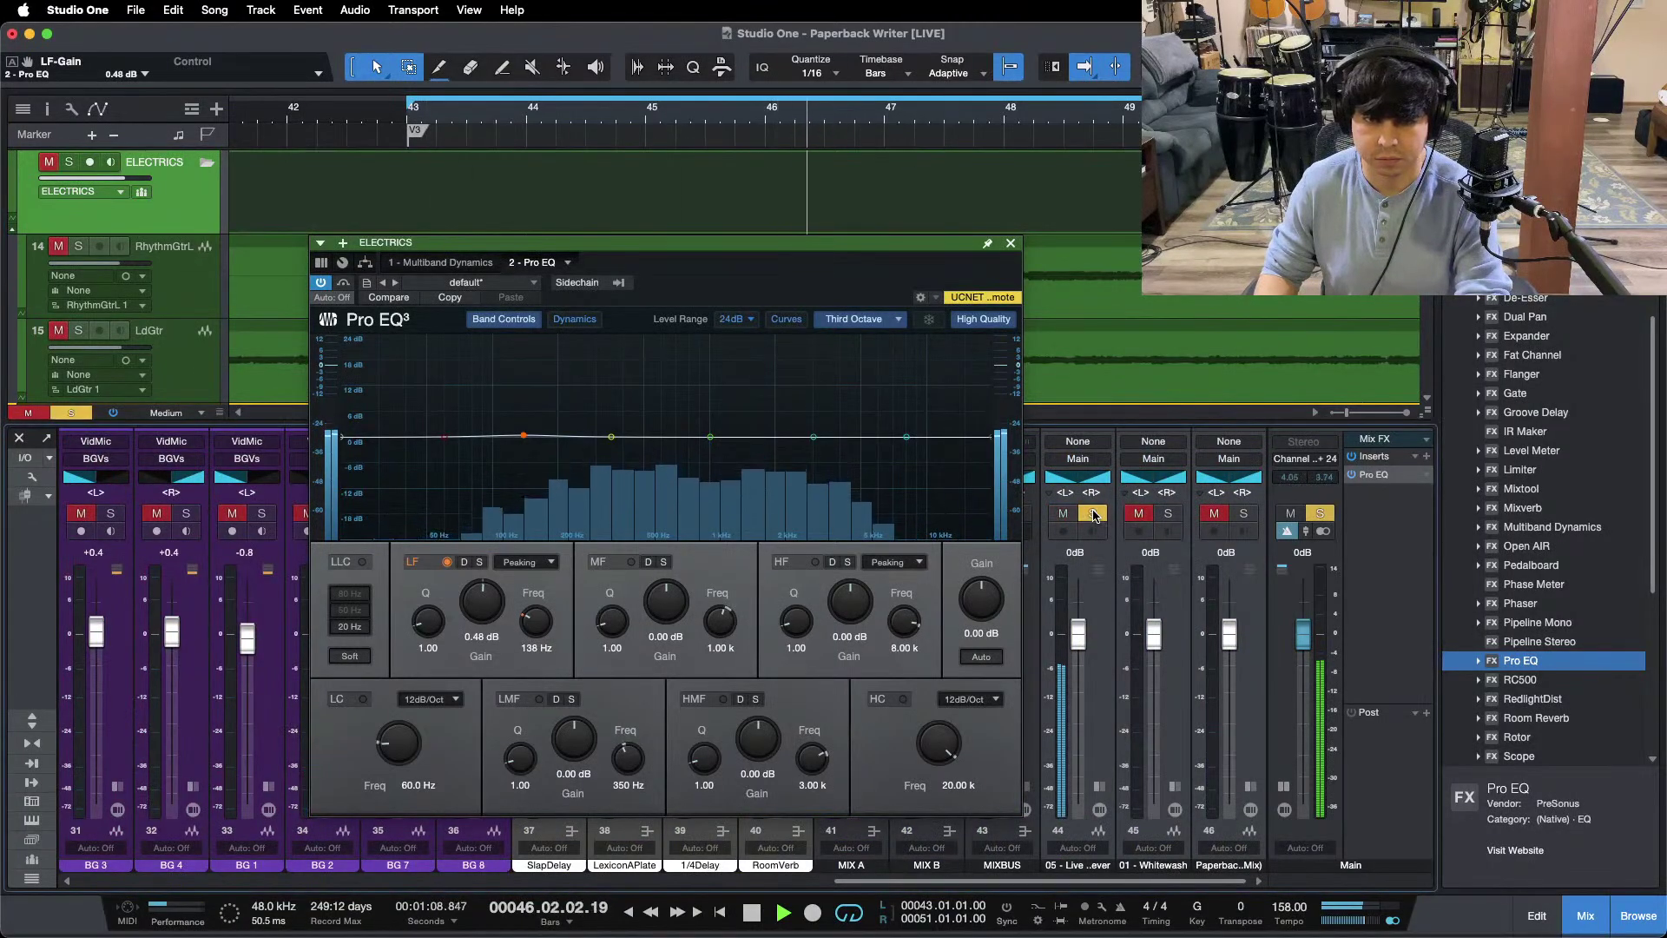
click(1093, 514)
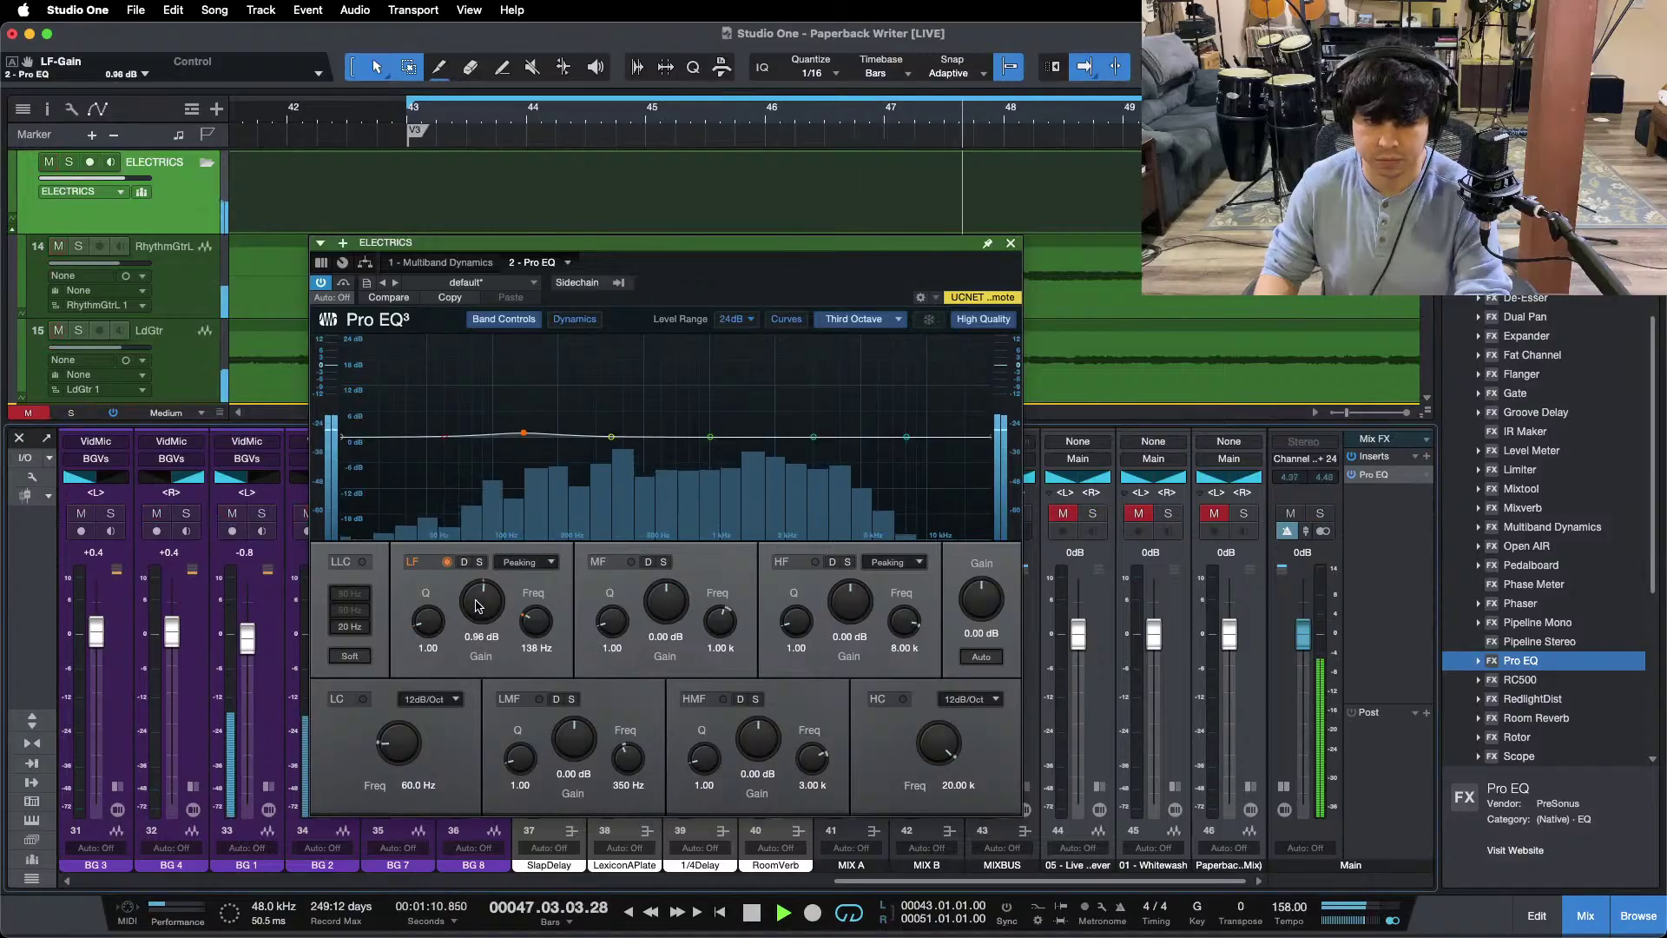
click(616, 115)
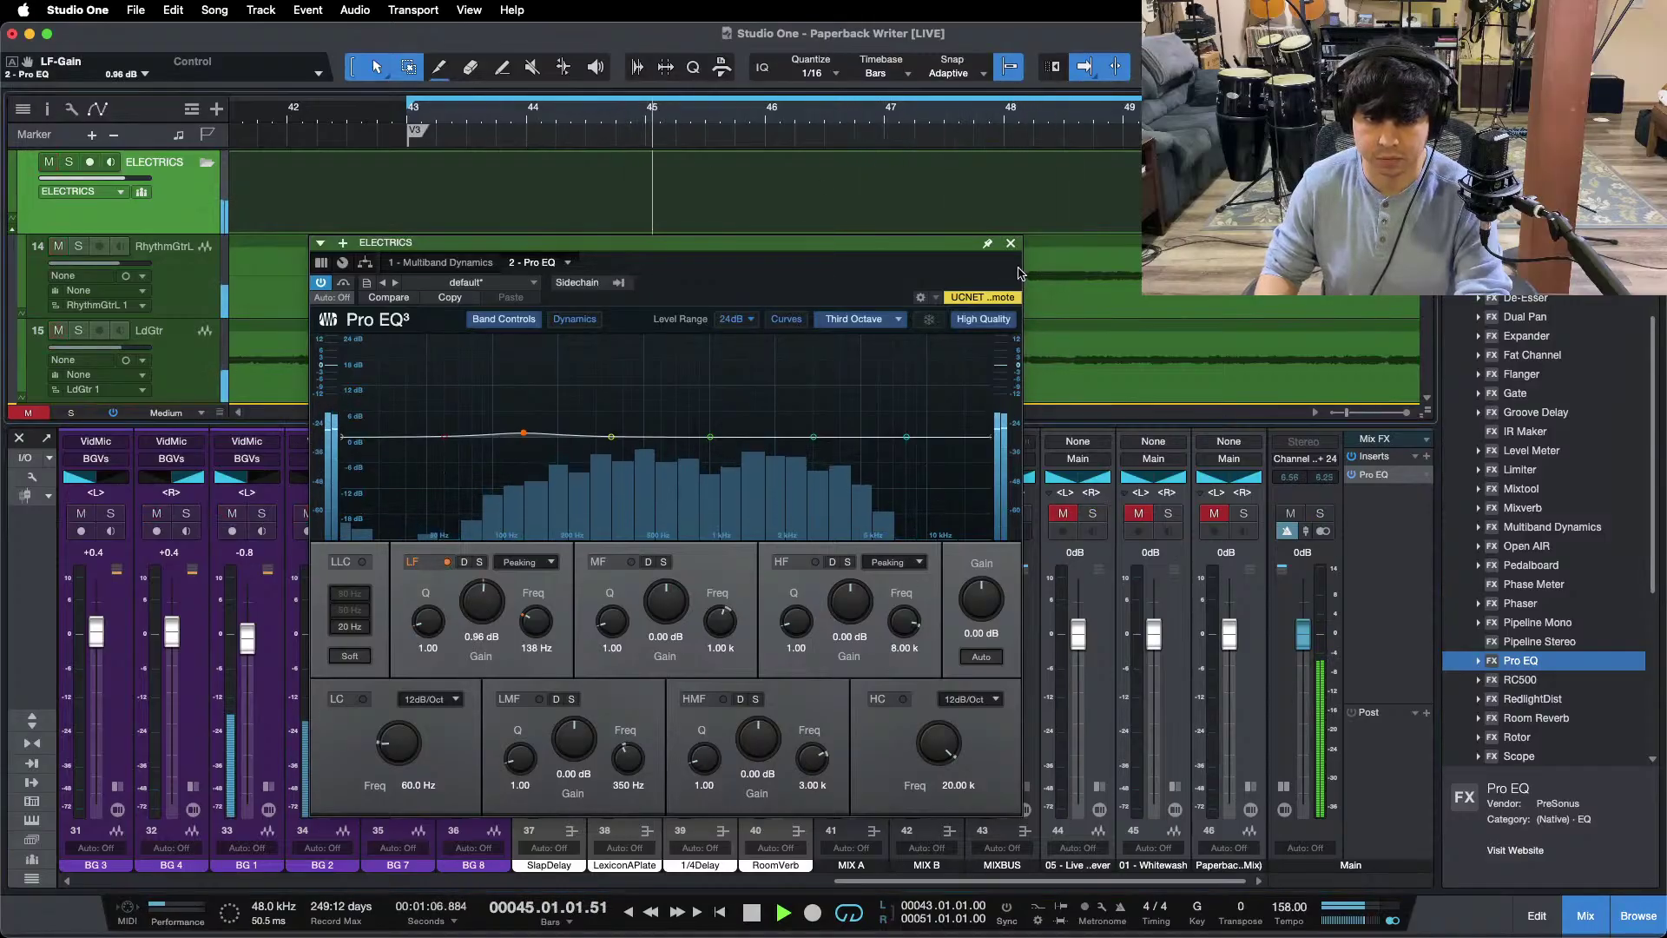
click(1093, 514)
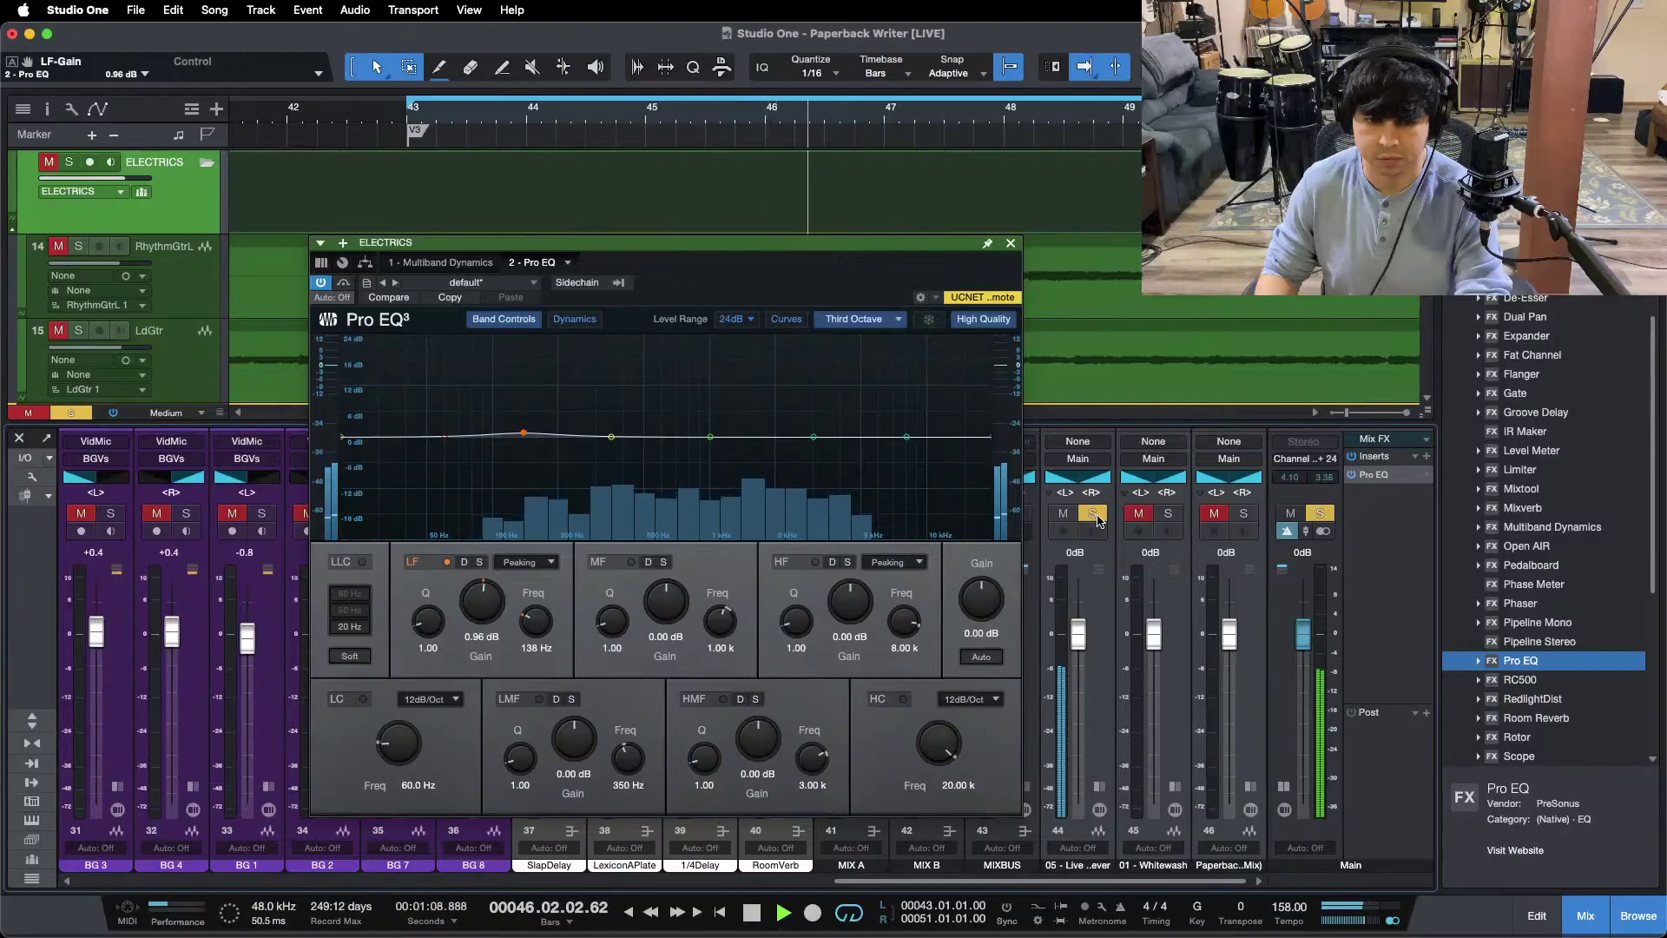
click(1093, 514)
click(1229, 656)
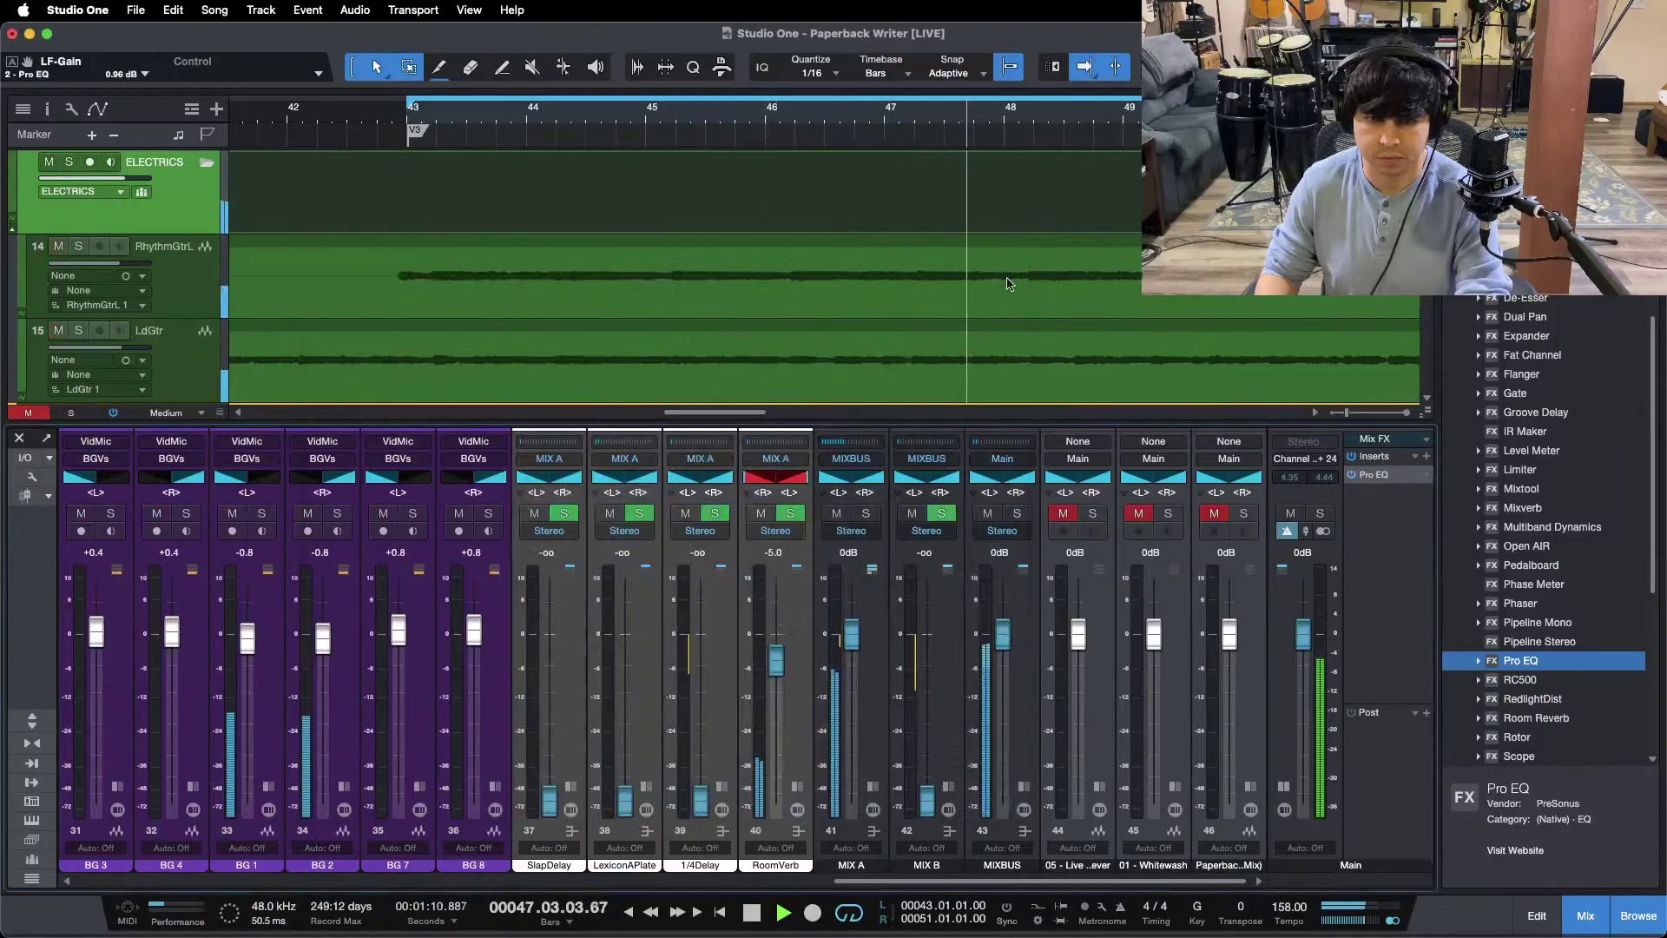
Step: Lower the Main fader to -5.8 dB and remove the Pro EQ from Main's inserts
mouse_move(910, 880)
mouse_down()
mouse_move(612, 881)
mouse_move(911, 879)
mouse_up()
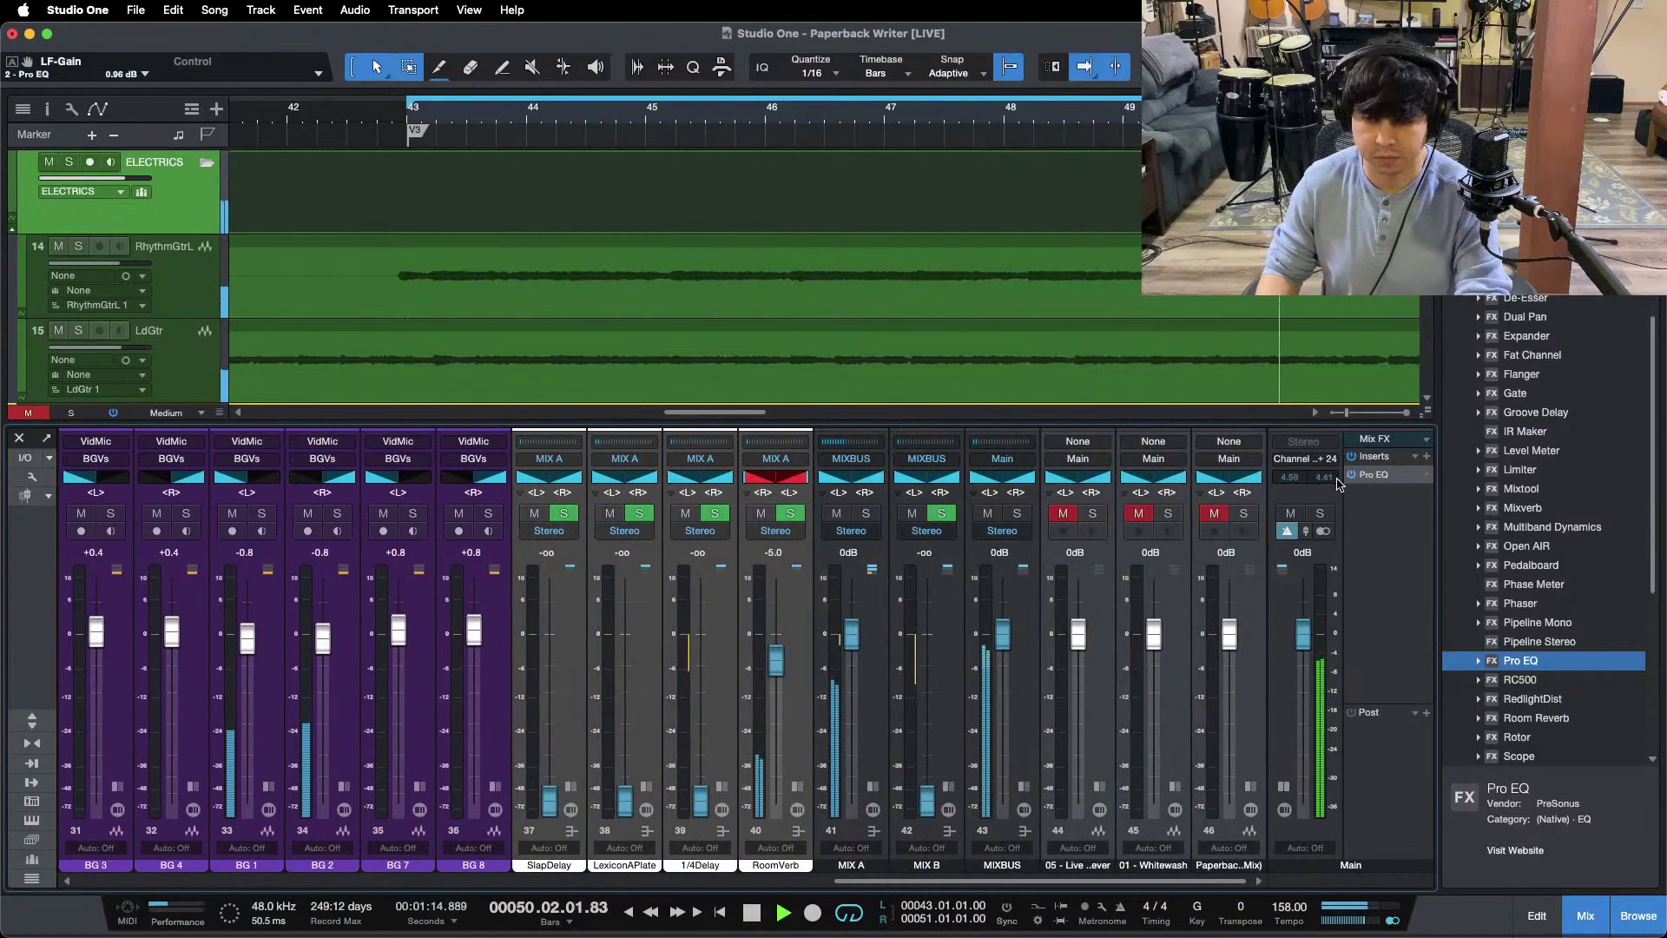
drag(1303, 633, 1303, 667)
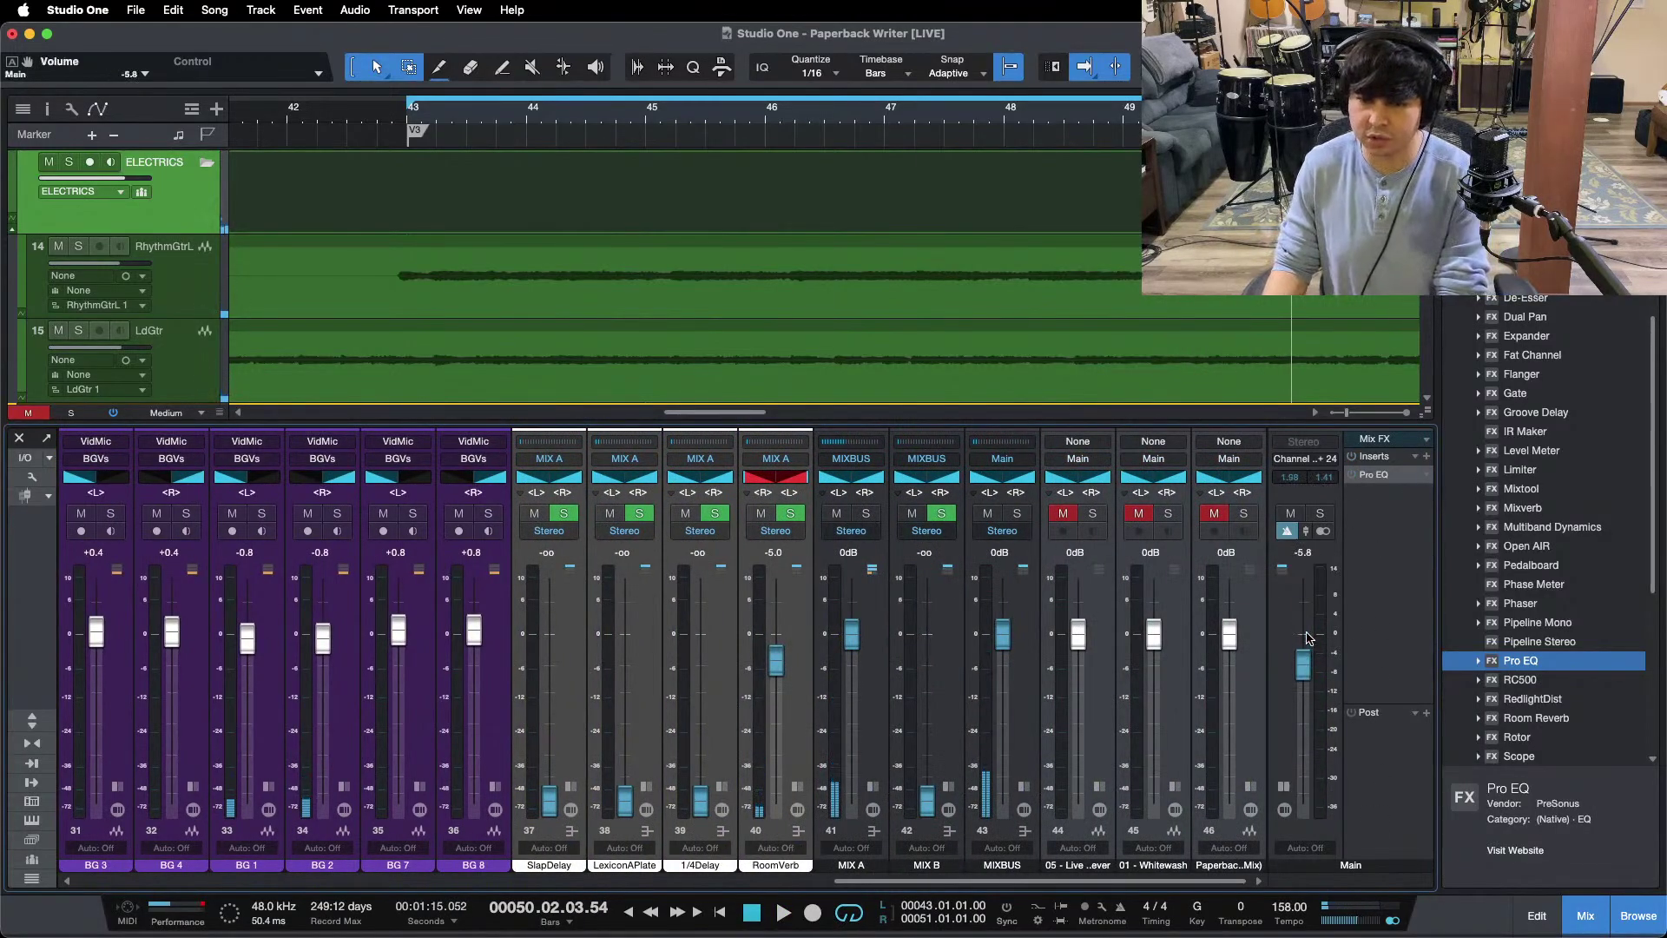
scroll(1309, 639, up, 1)
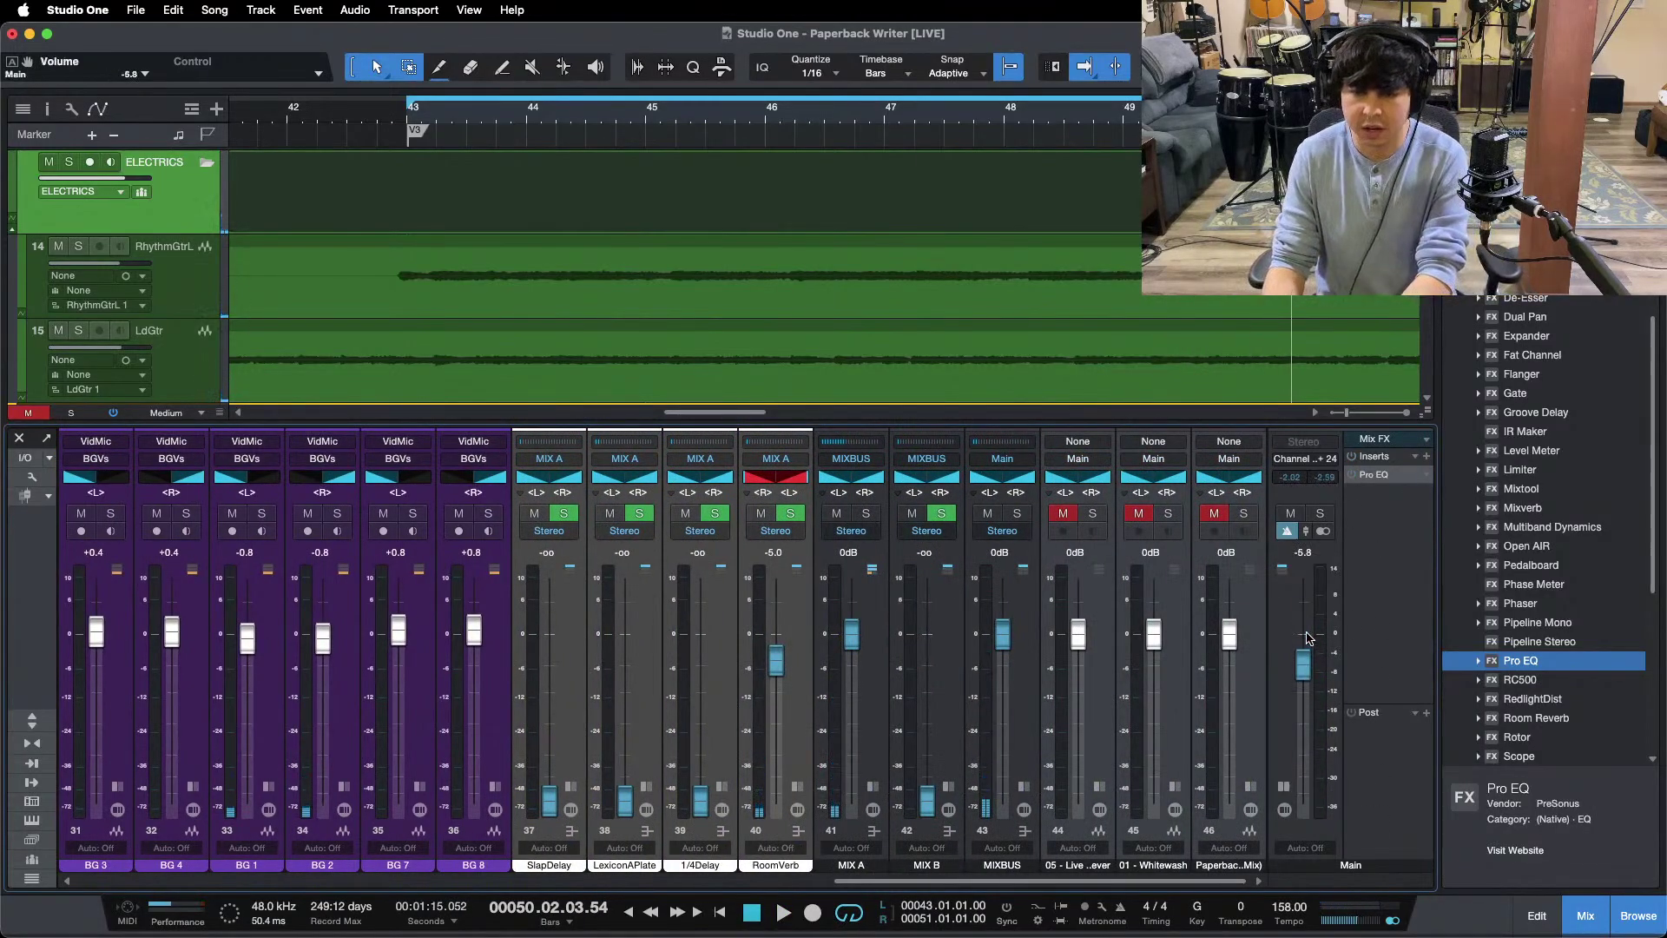
right_click(1391, 475)
click(1391, 641)
Step: Set the ELECTRICS Pro EQ's LF gain to 1.44 dB while the bus is soloed, and end the solo
scroll(1003, 845, left, 10)
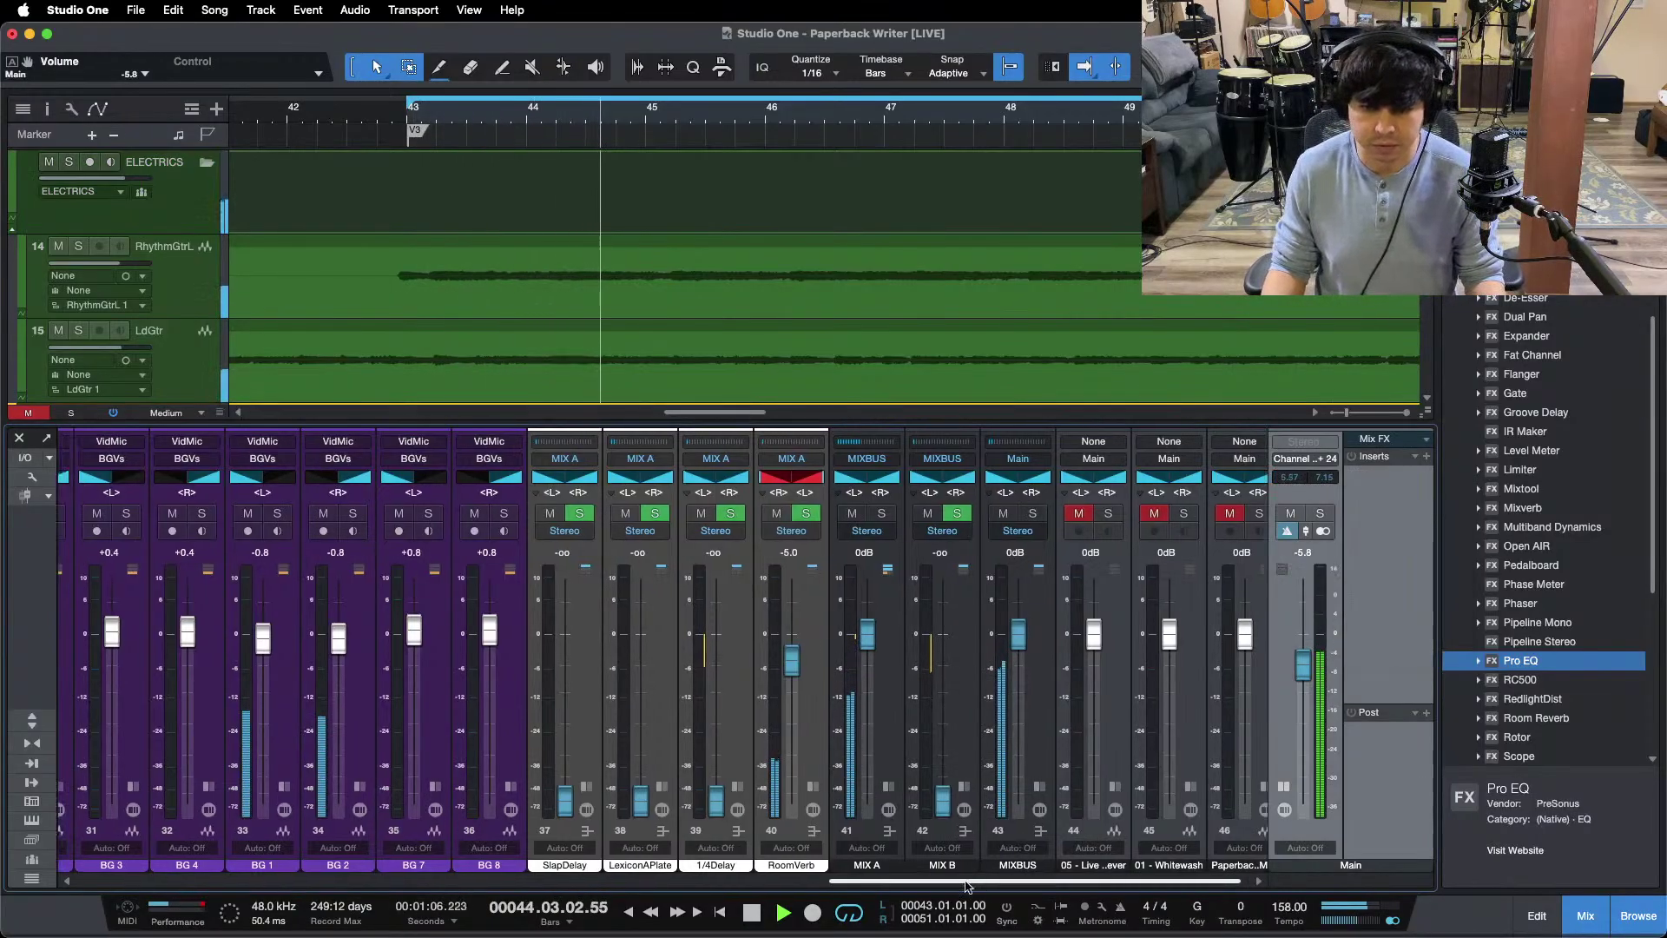
click(476, 797)
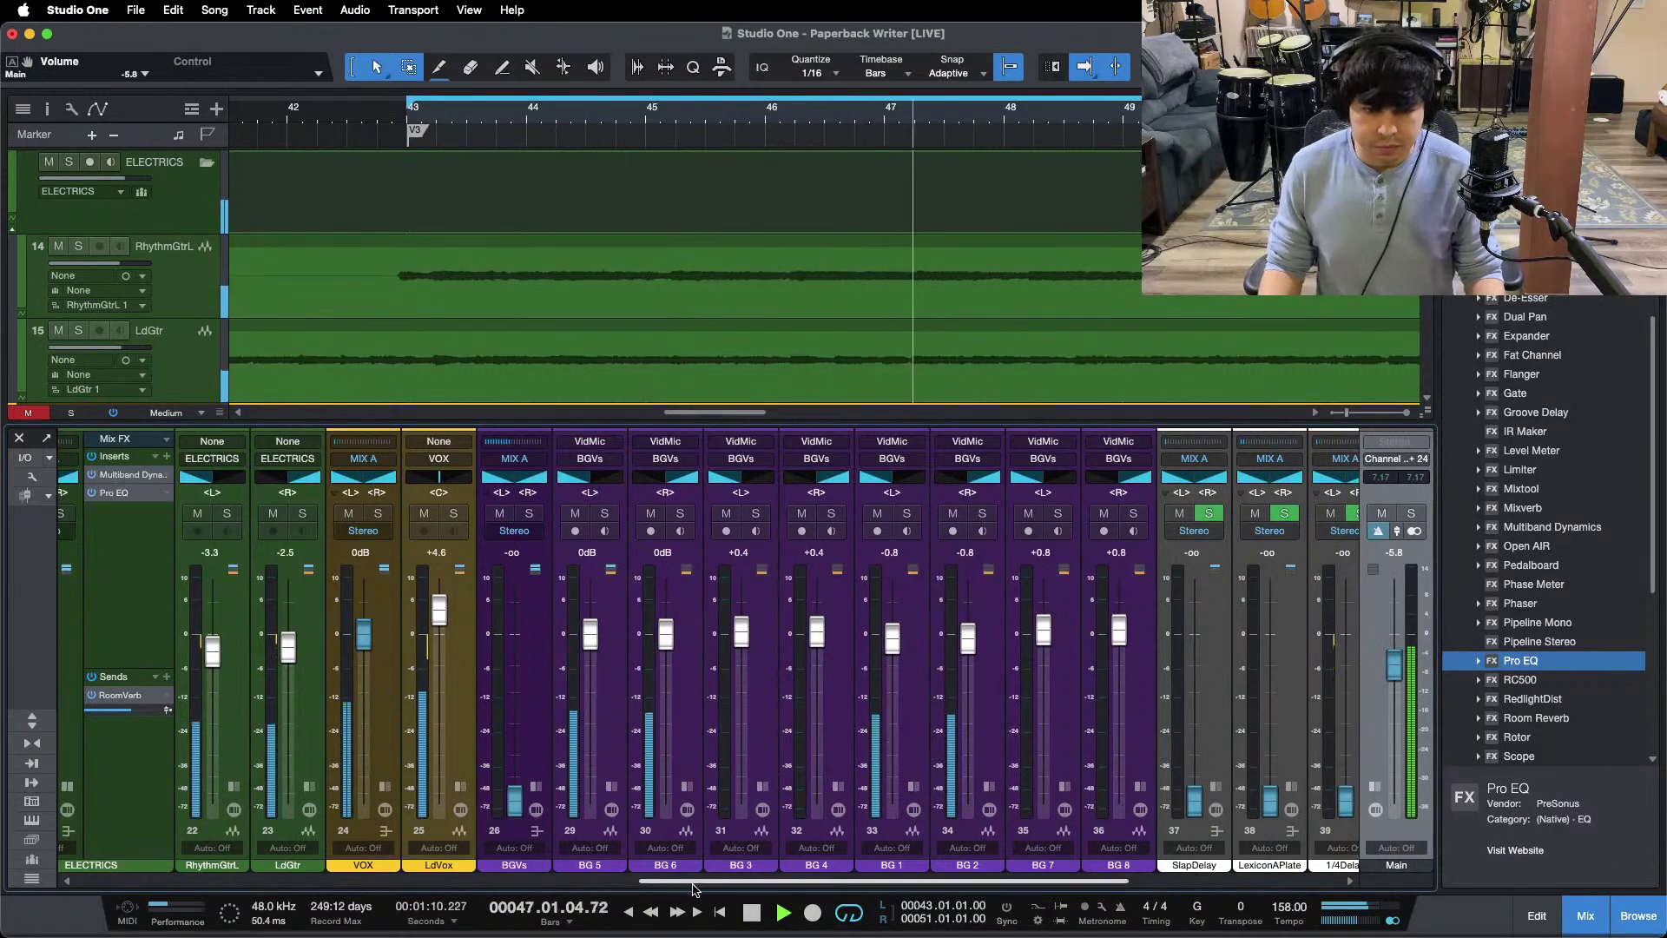
scroll(529, 589, left, 8)
click(582, 513)
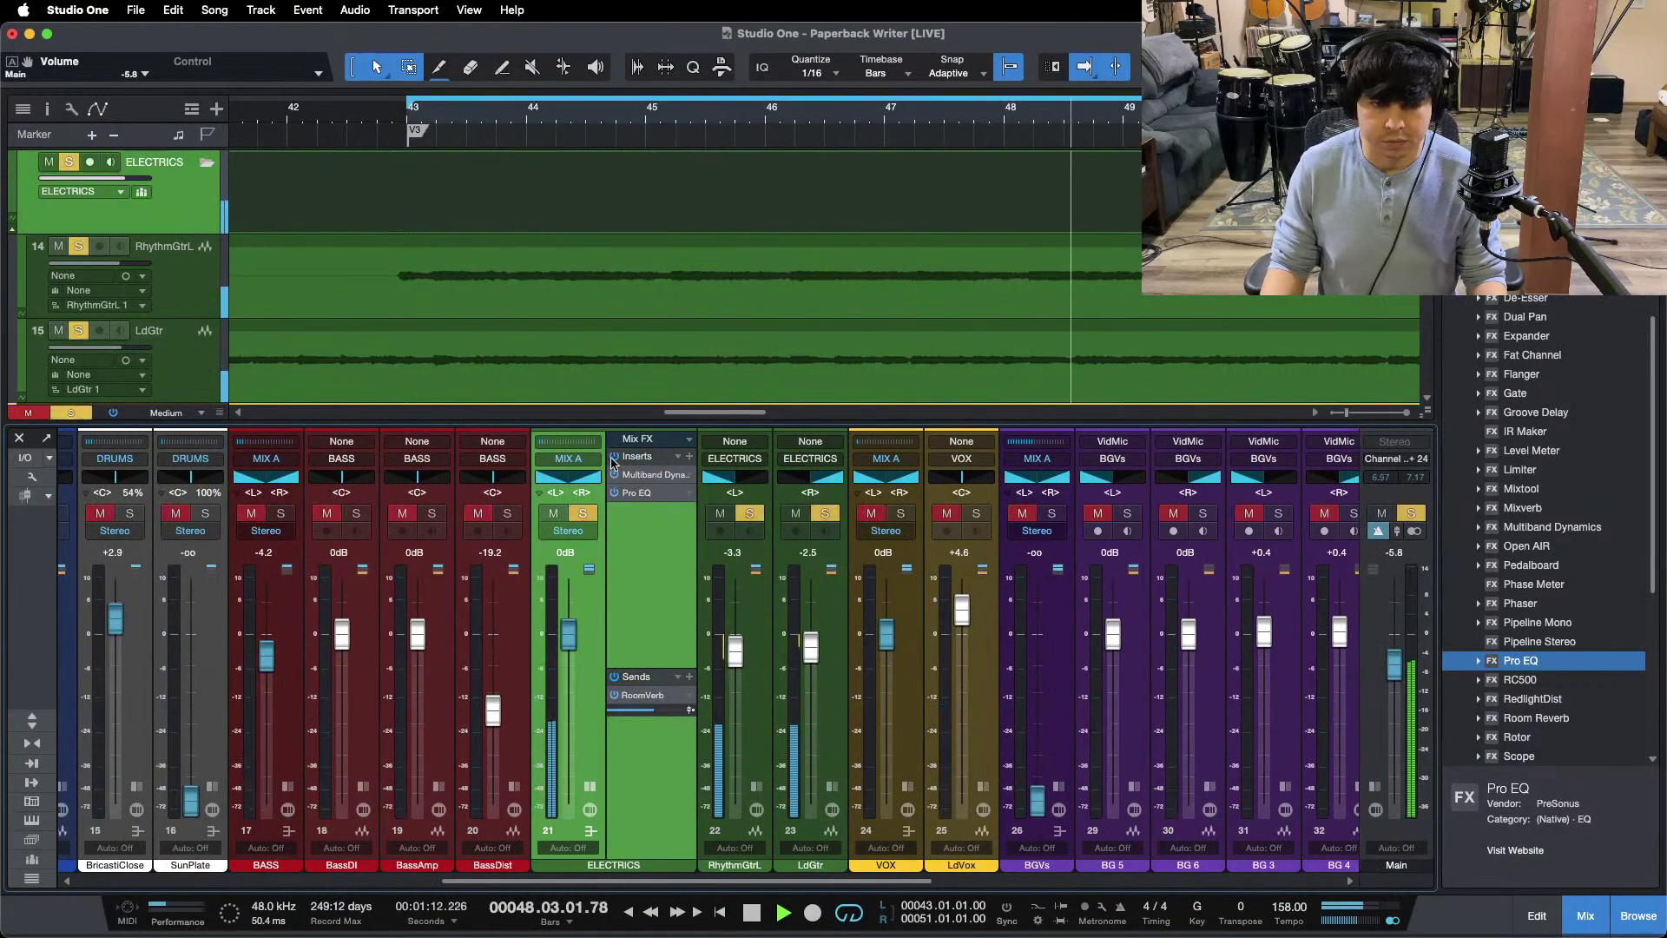
click(635, 495)
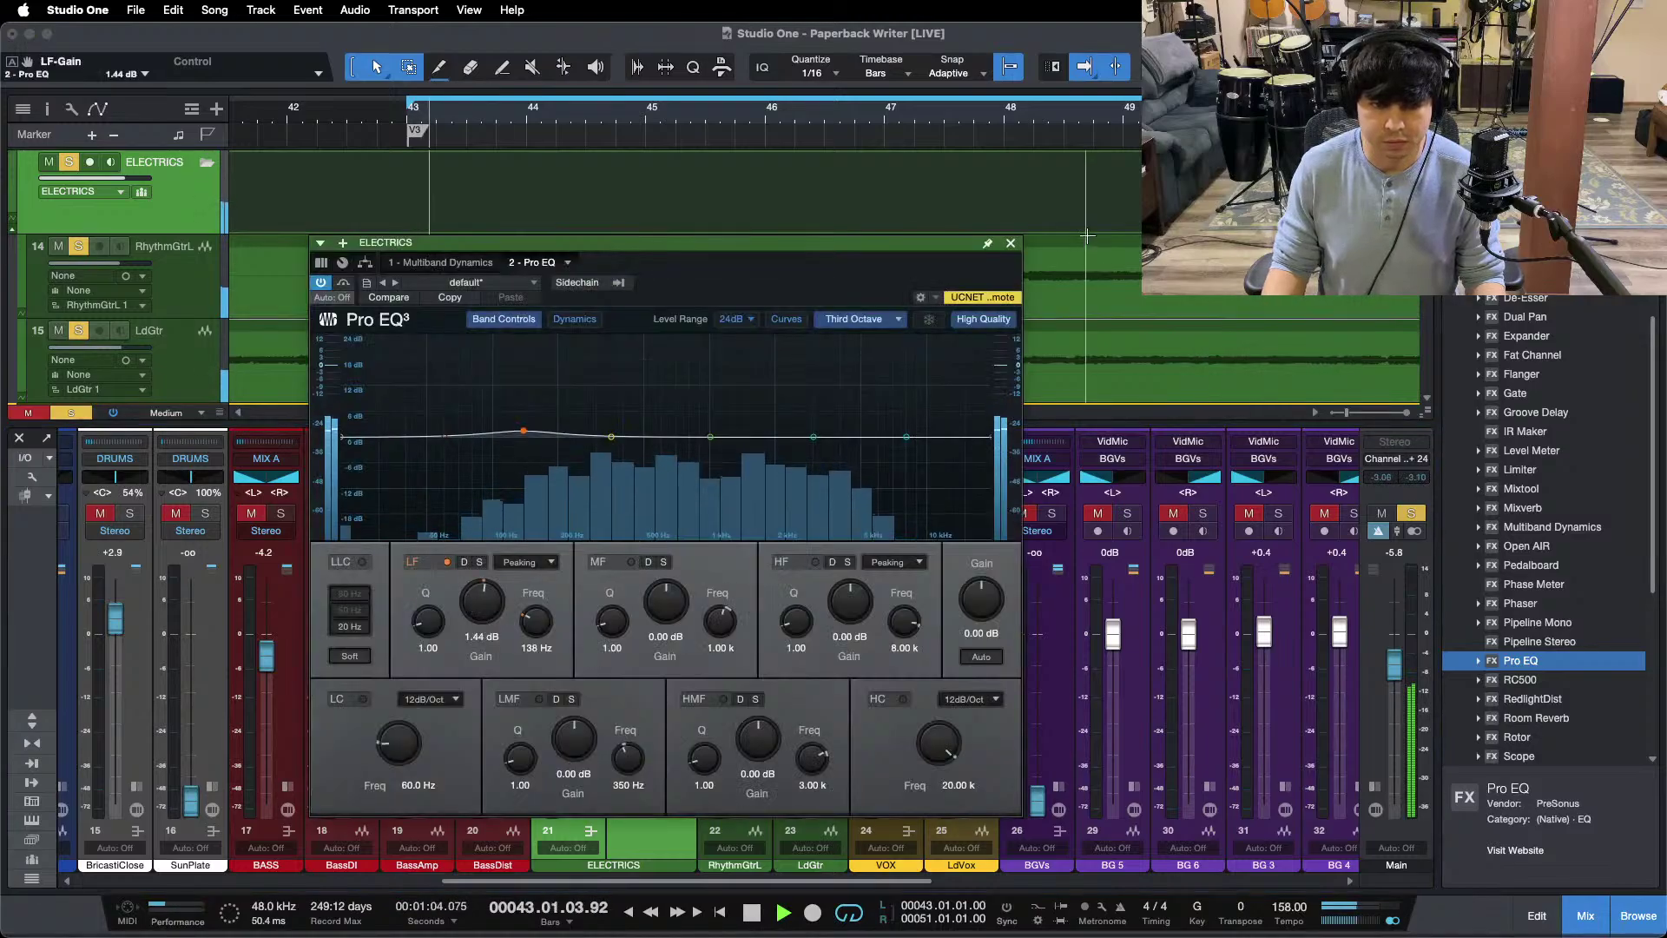
click(1010, 242)
click(583, 513)
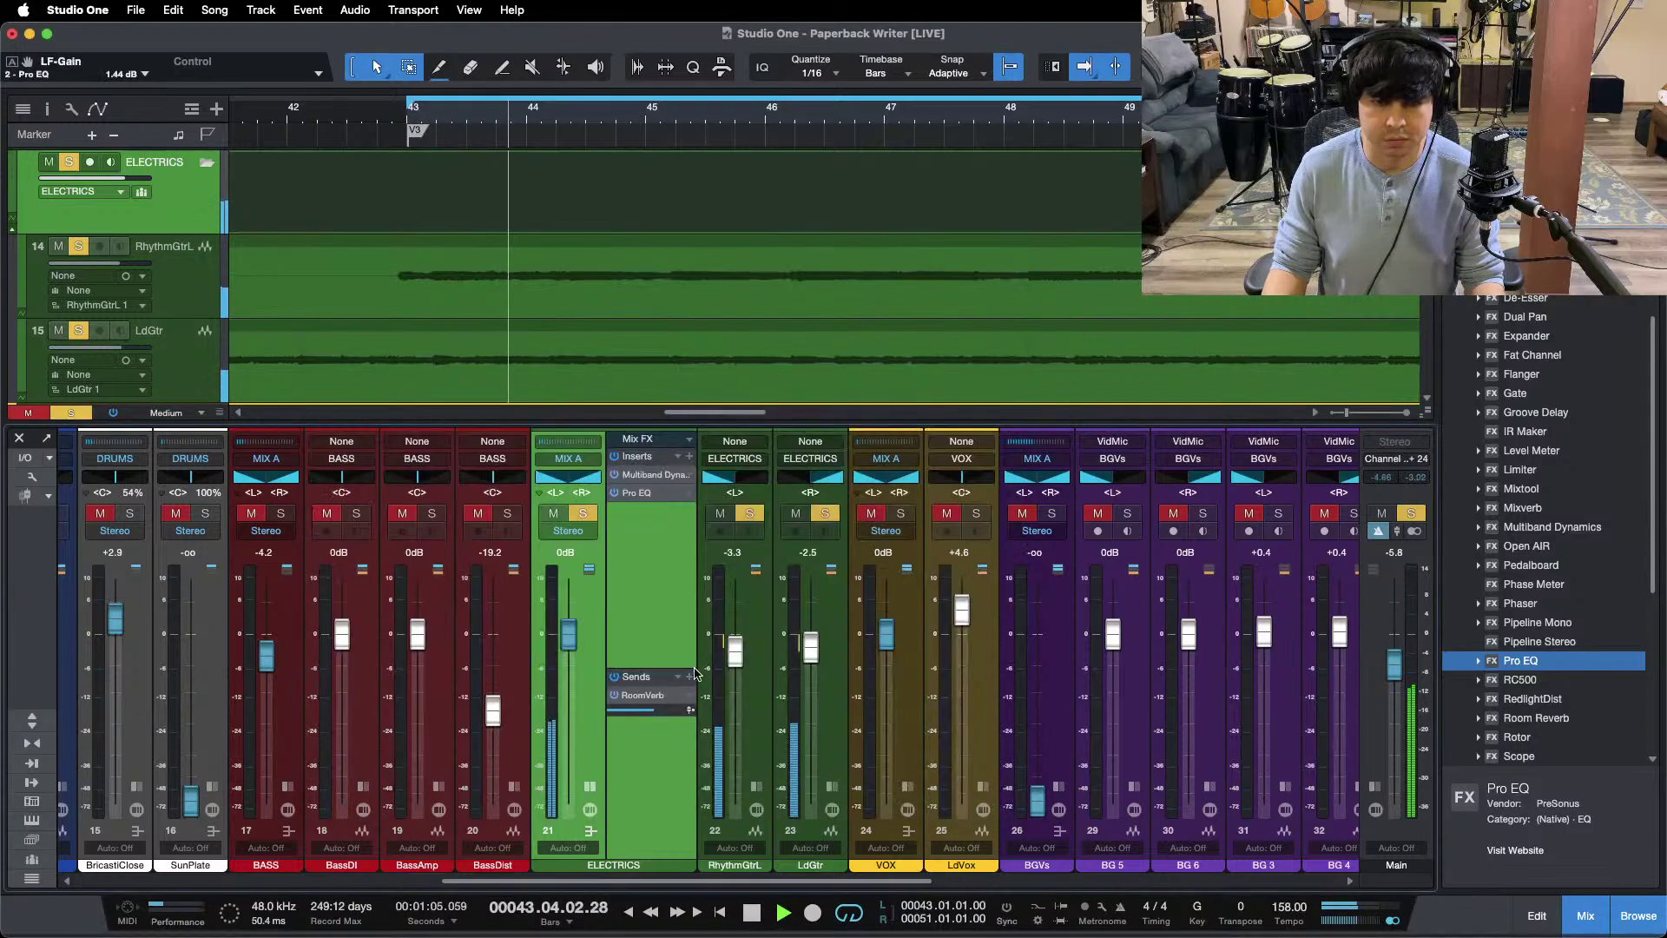
Step: Collapse the ELECTRICS channel and show the background vocal tracks in the full-height arrangement with the mixer hidden
click(591, 786)
drag(648, 882, 113, 892)
key(z)
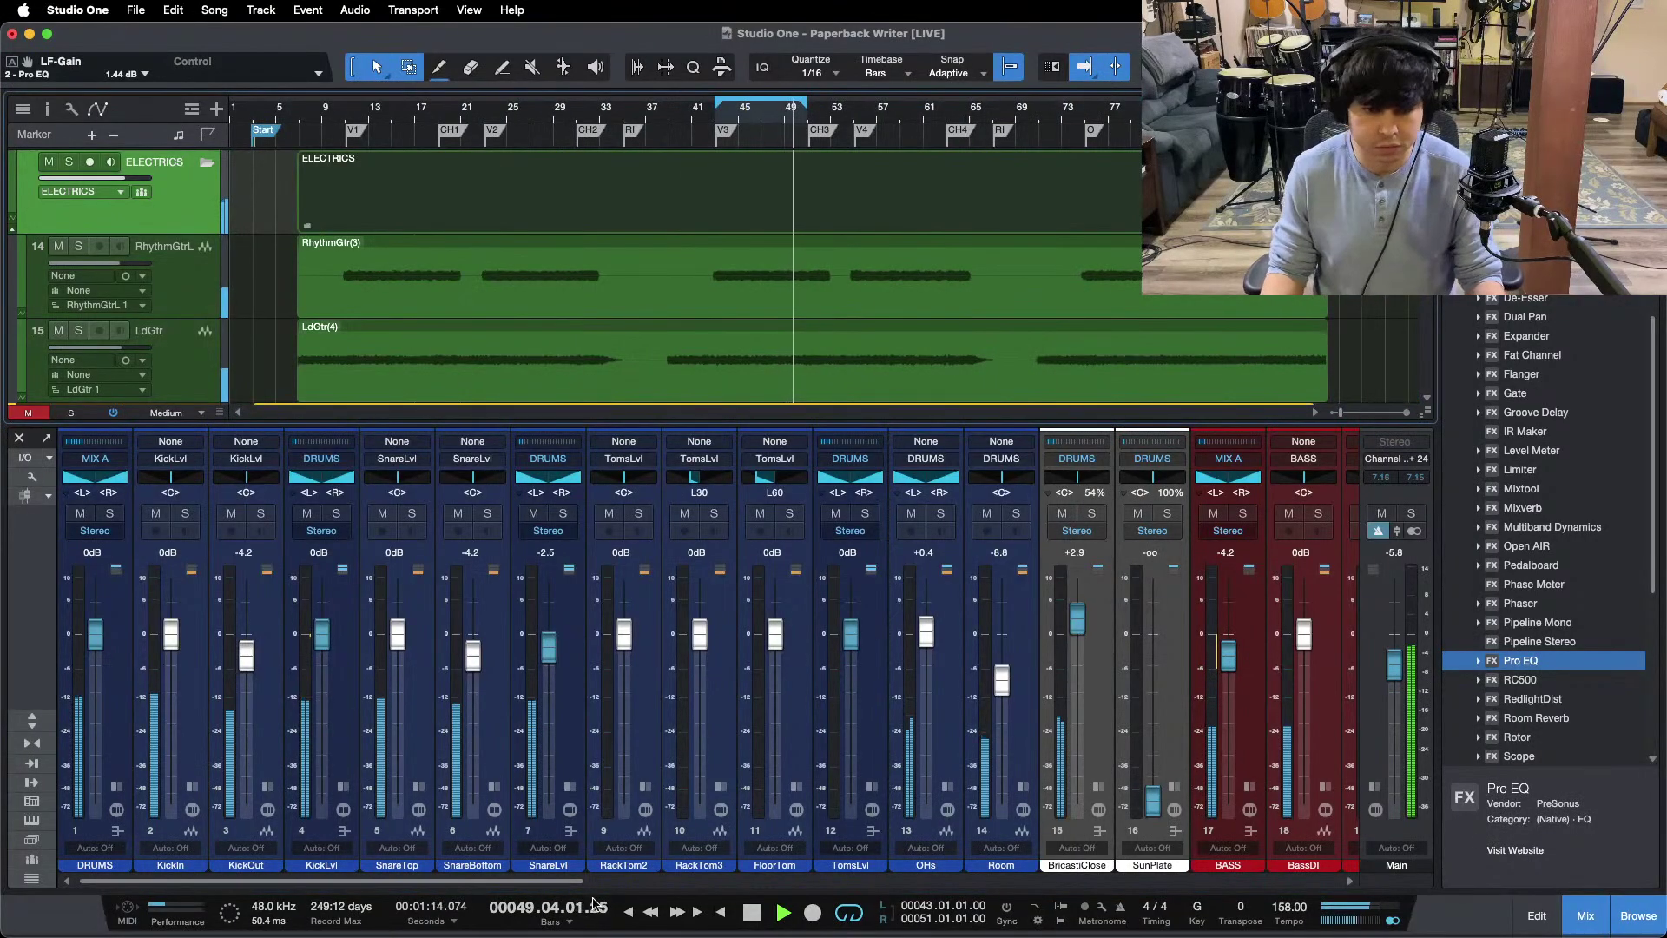
drag(570, 881, 1128, 887)
key(F3)
scroll(1035, 620, down, 10)
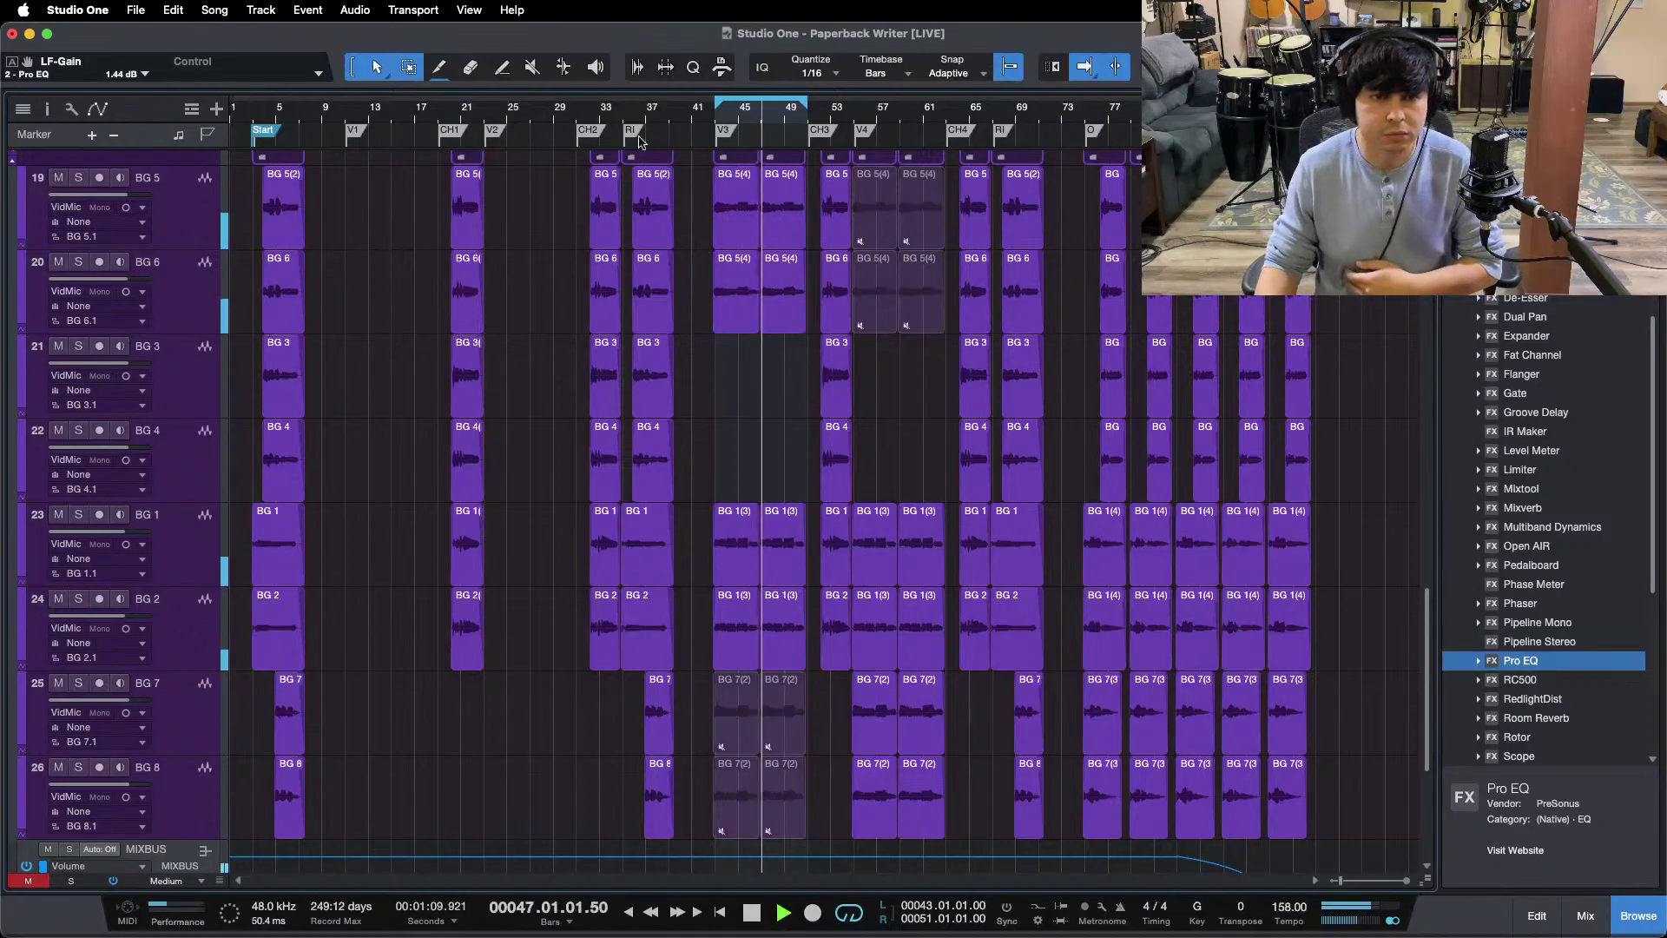
Step: Loop the background vocal clips after marker CH2 from 32.01.04 to 34.04.03 and show the mixer again
drag(615, 116, 612, 167)
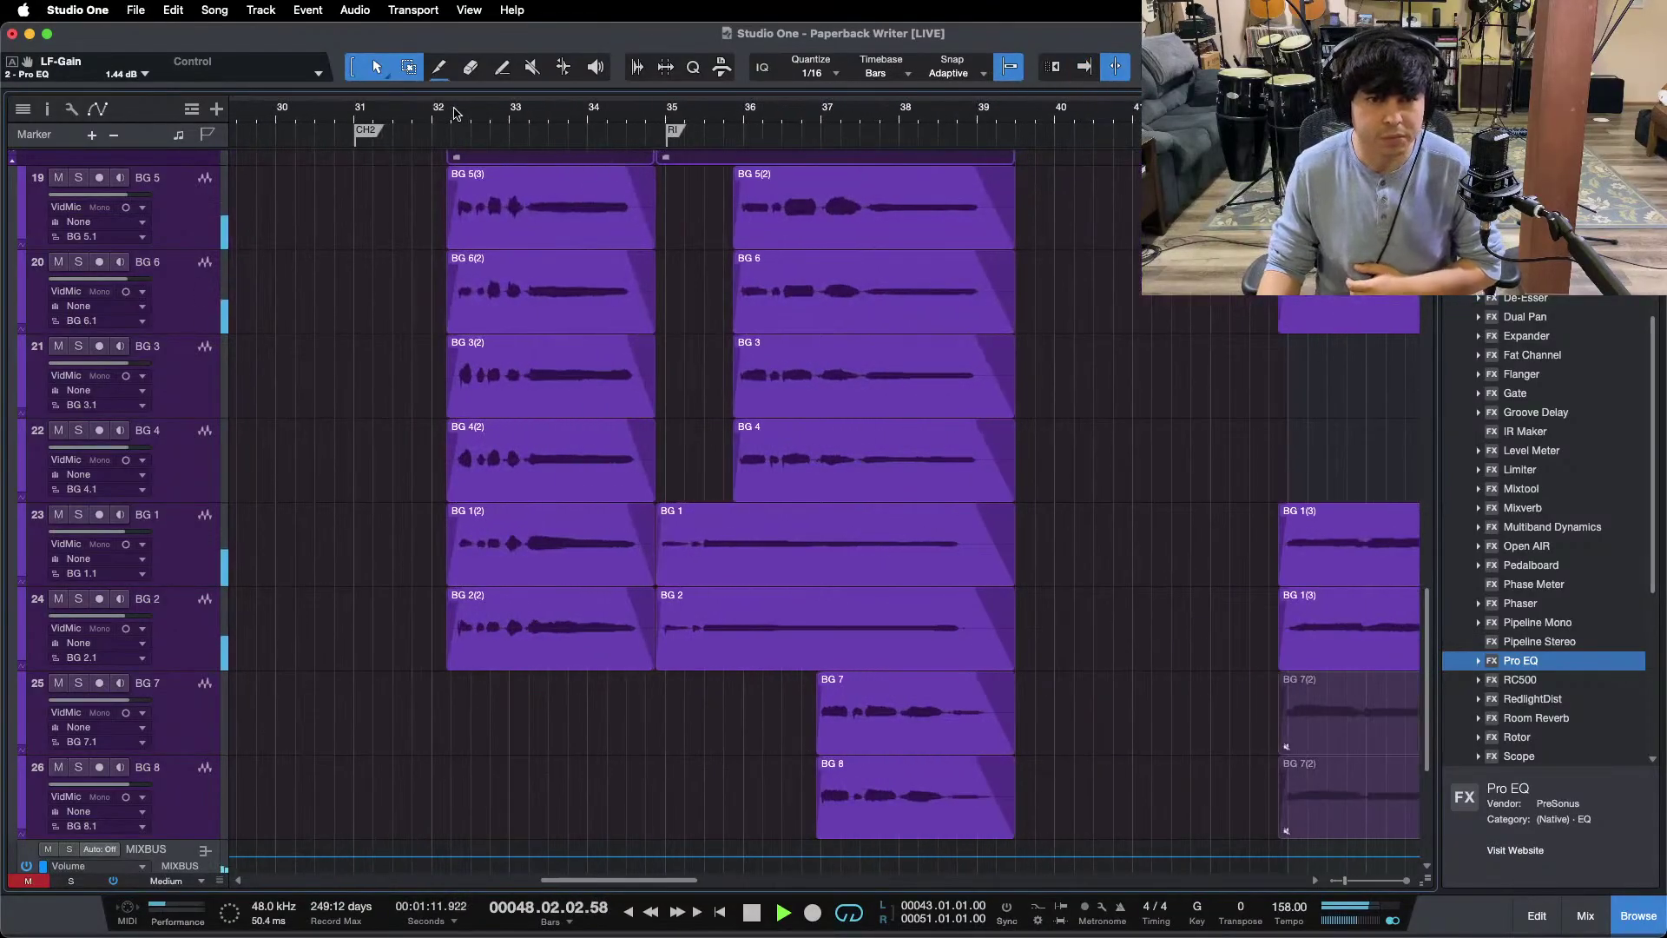
key(w)
key(f)
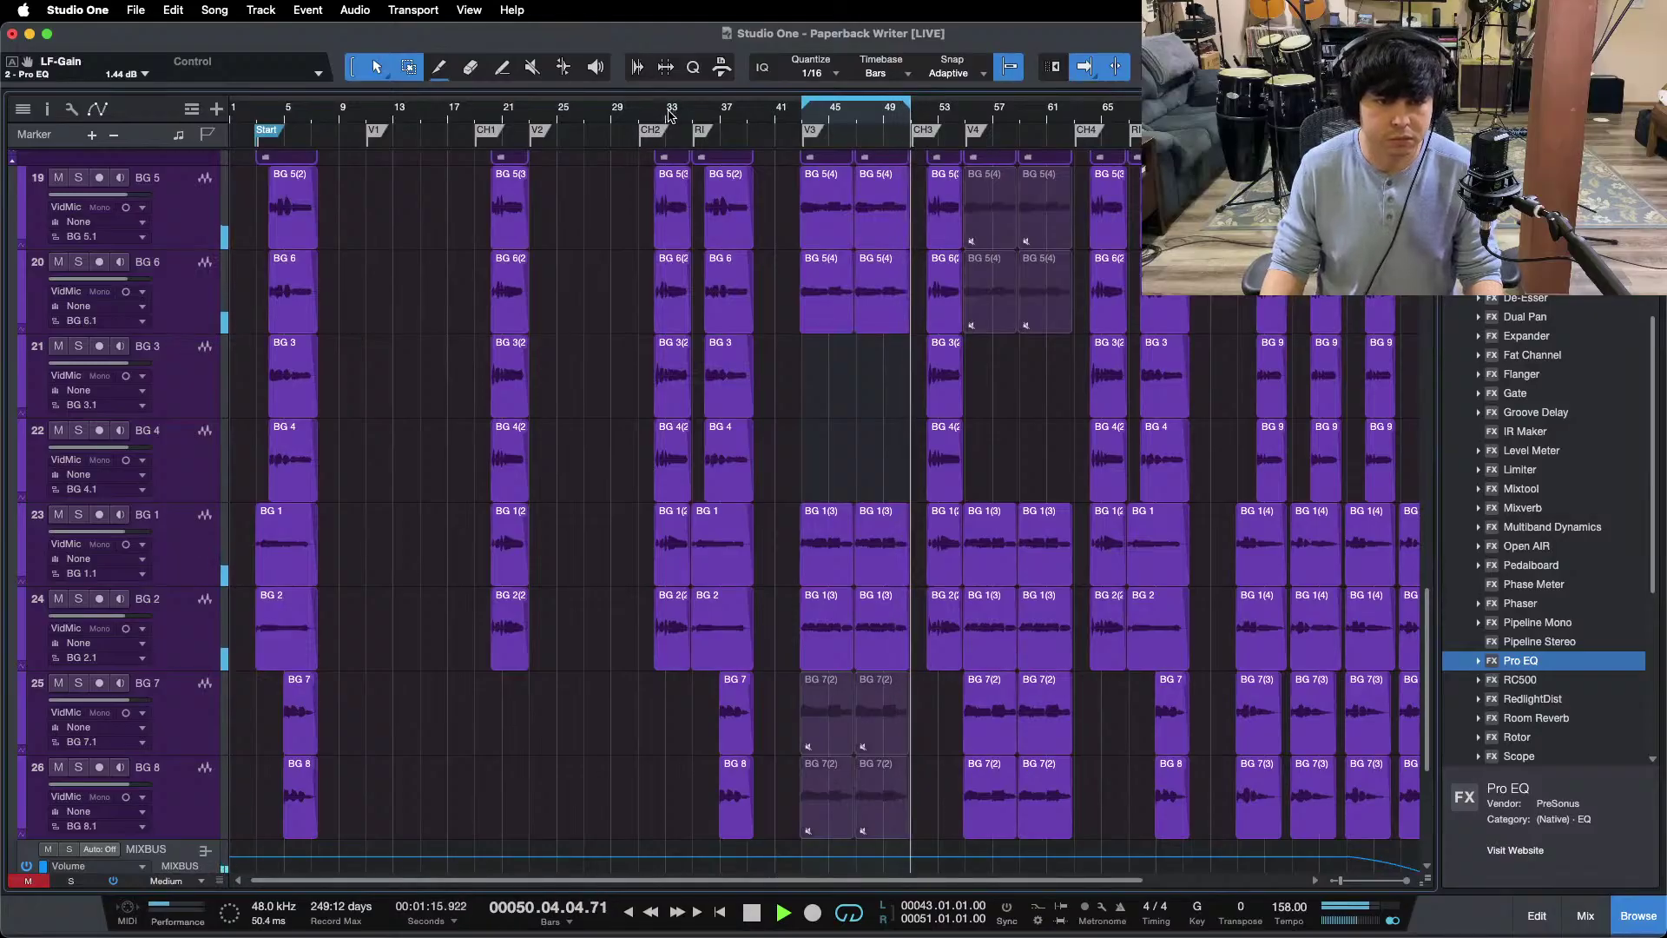
key(space)
drag(670, 115, 752, 188)
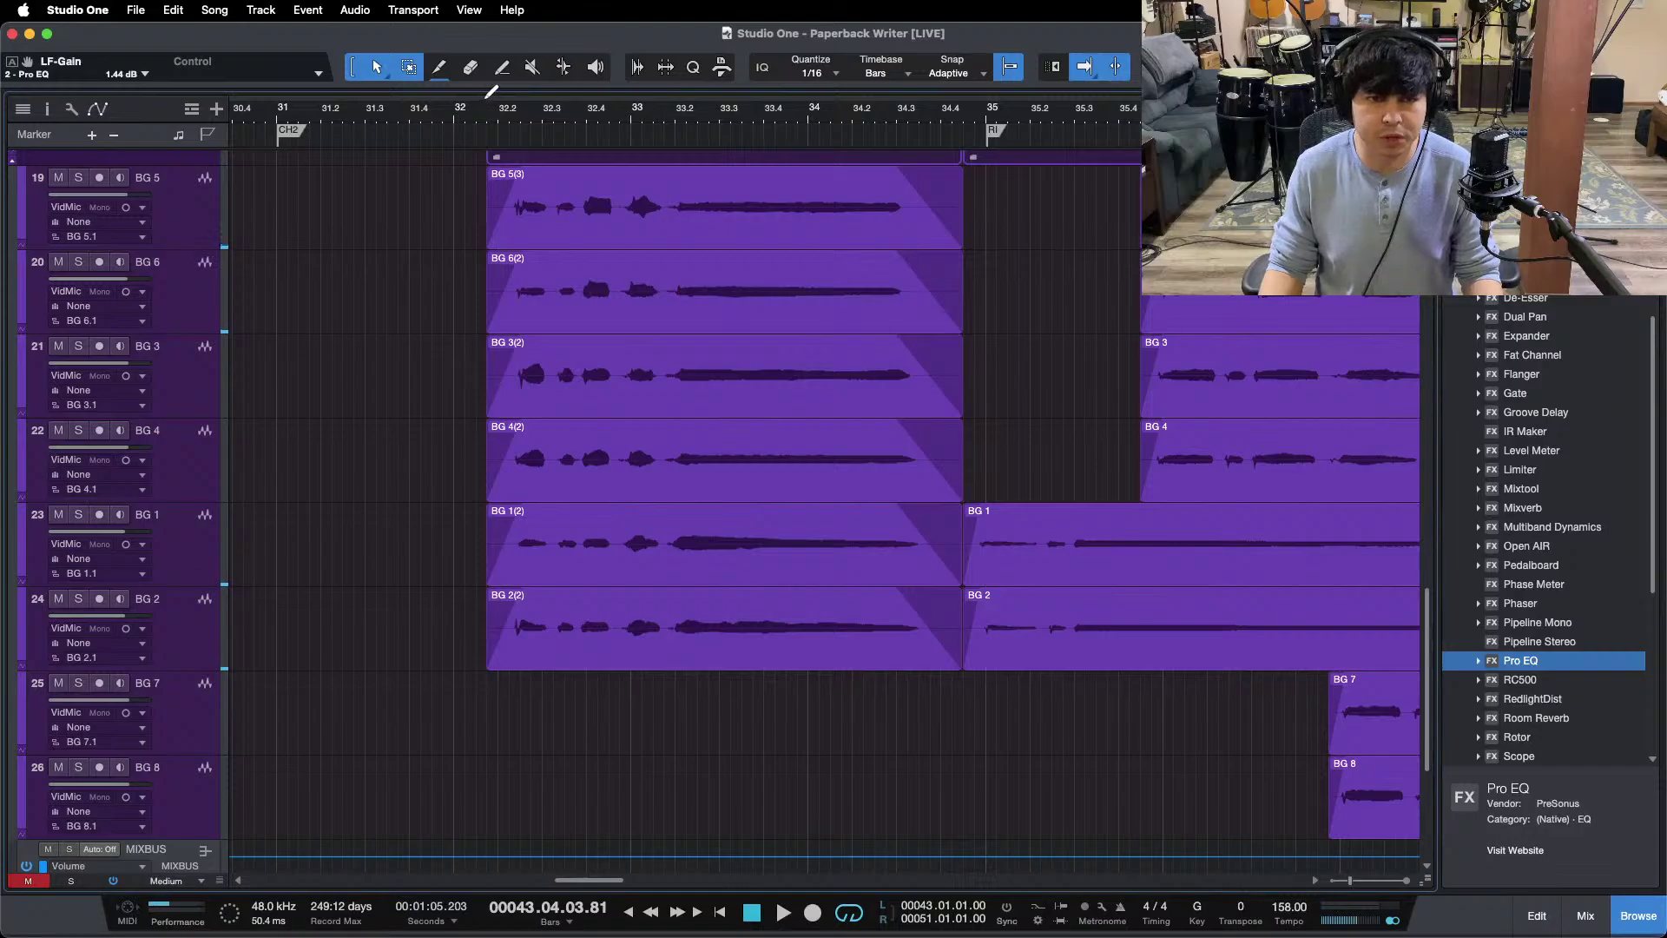
drag(561, 94, 969, 142)
key(slash)
key(F3)
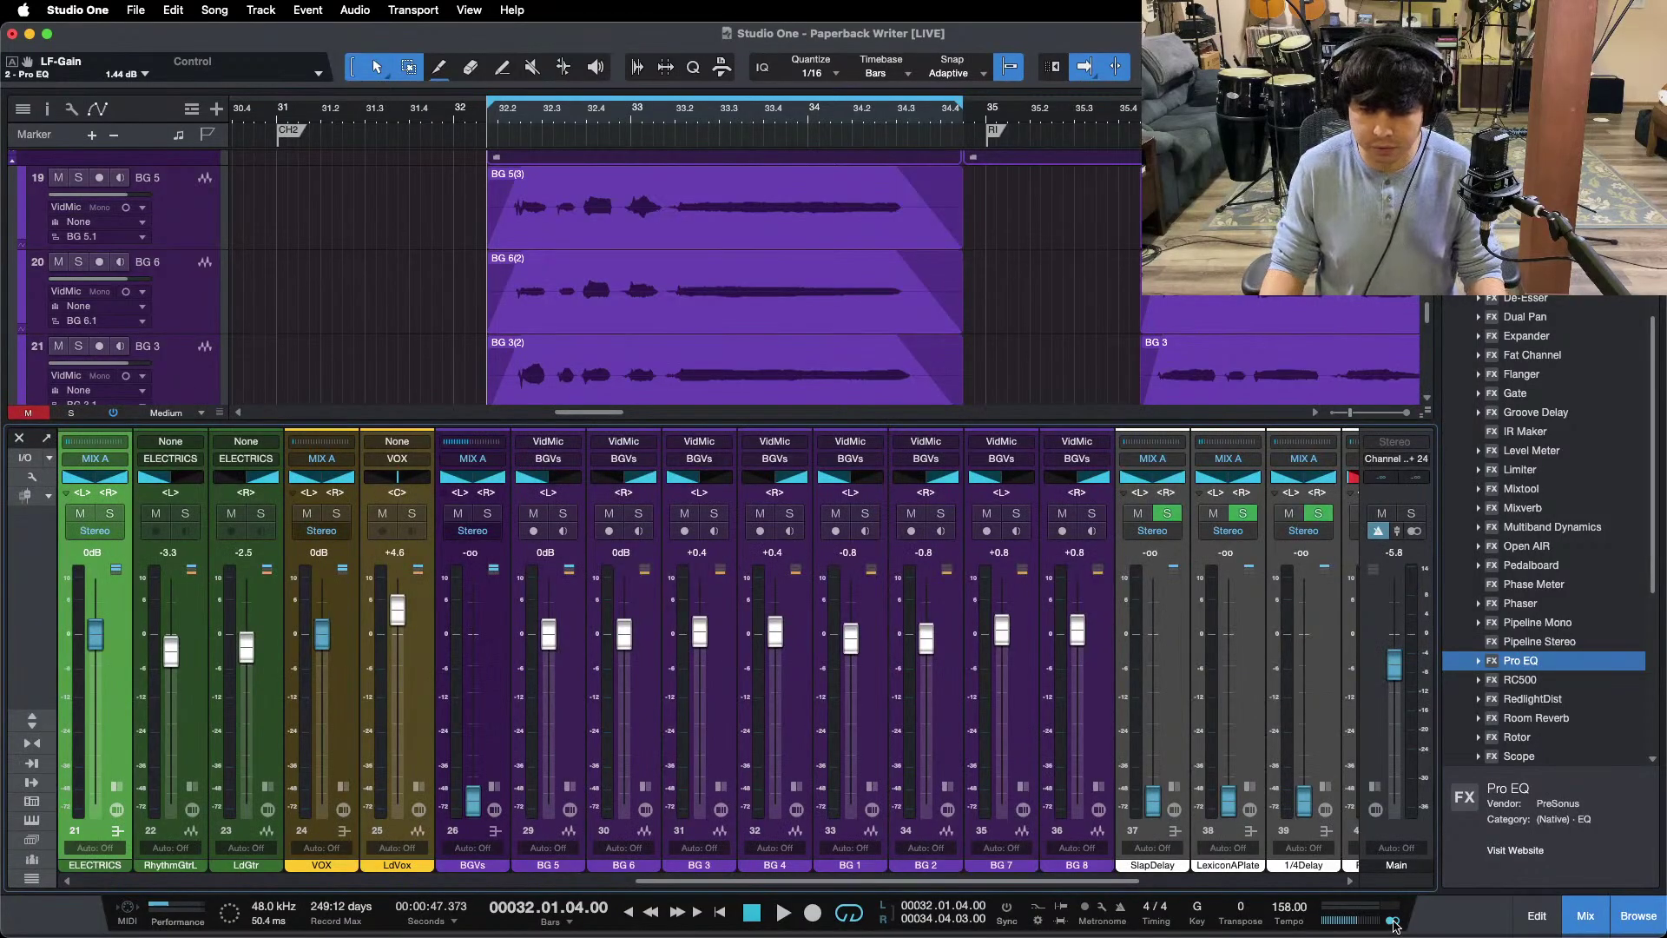
Step: Set the BGVs fader to 0 dB, solo BG 5, and show its inserts while auditioning the loop
click(558, 744)
key(s)
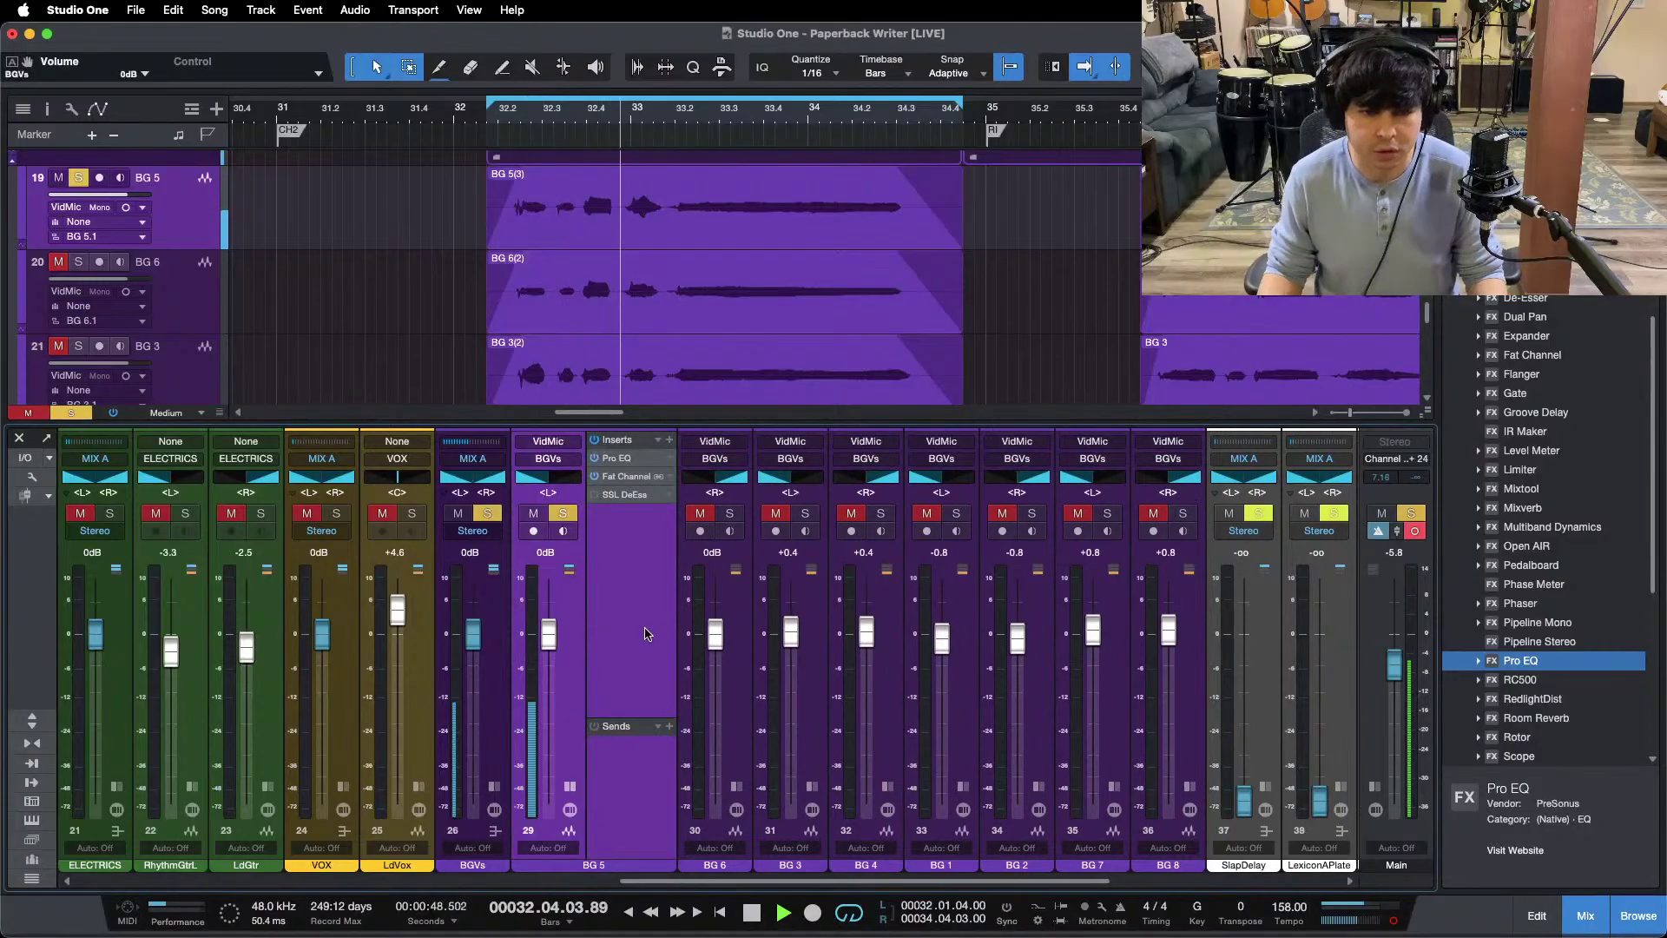
click(570, 786)
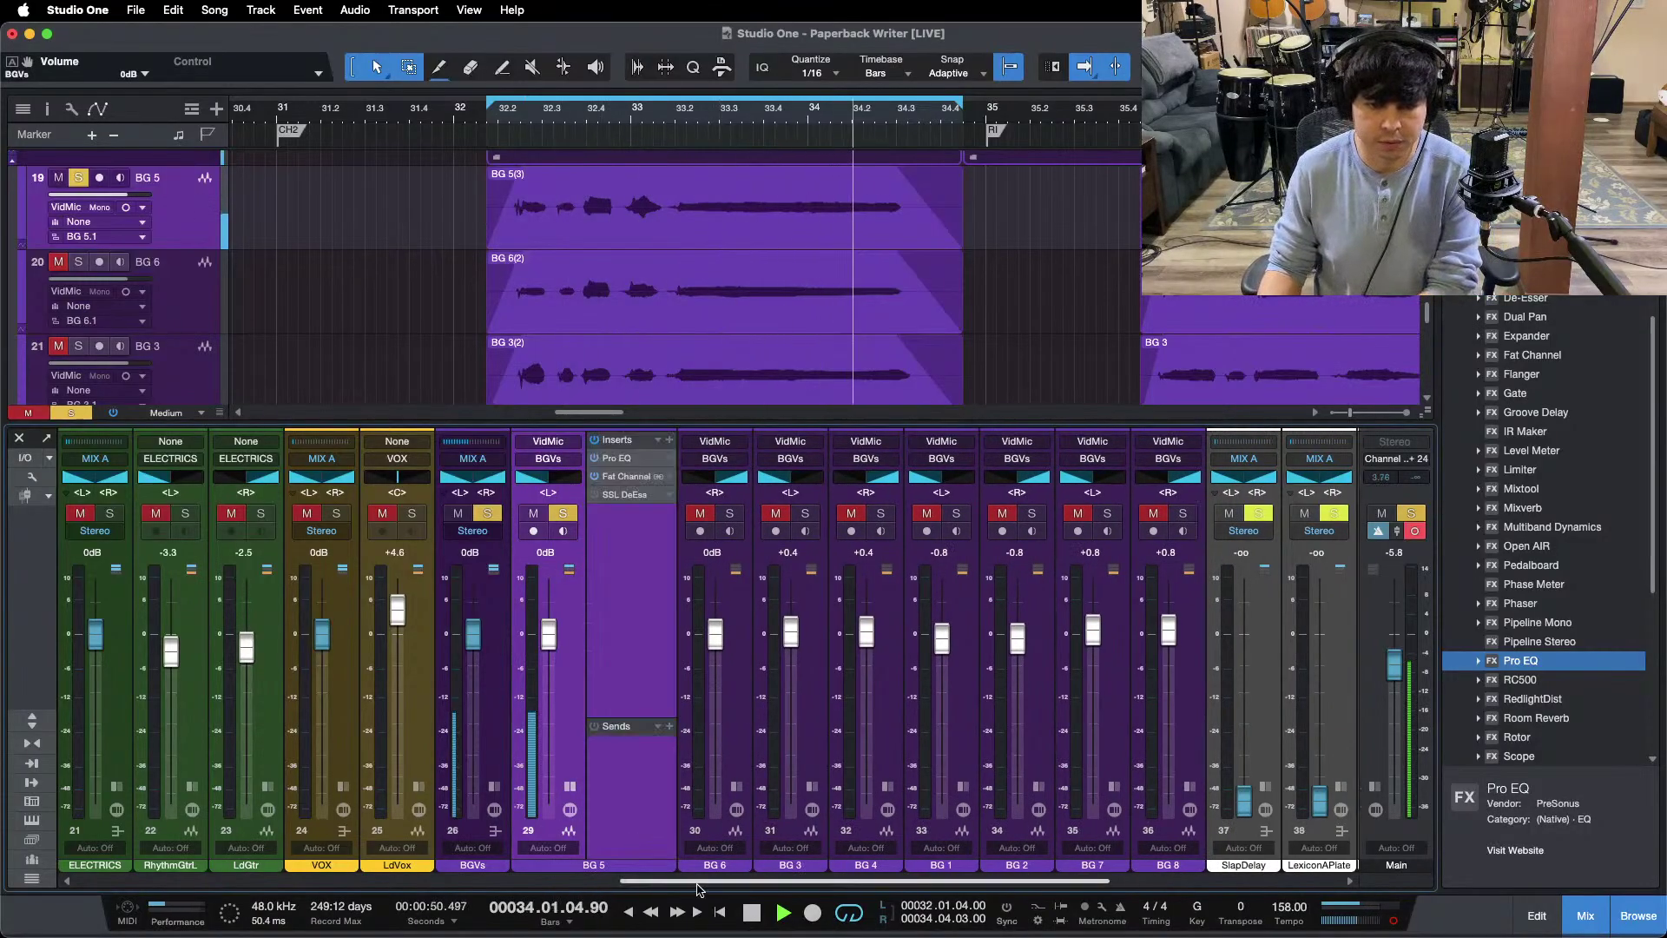
key(space)
Step: Enable the low cut in BG 5's Pro EQ and set its frequency to 224 Hz
click(878, 460)
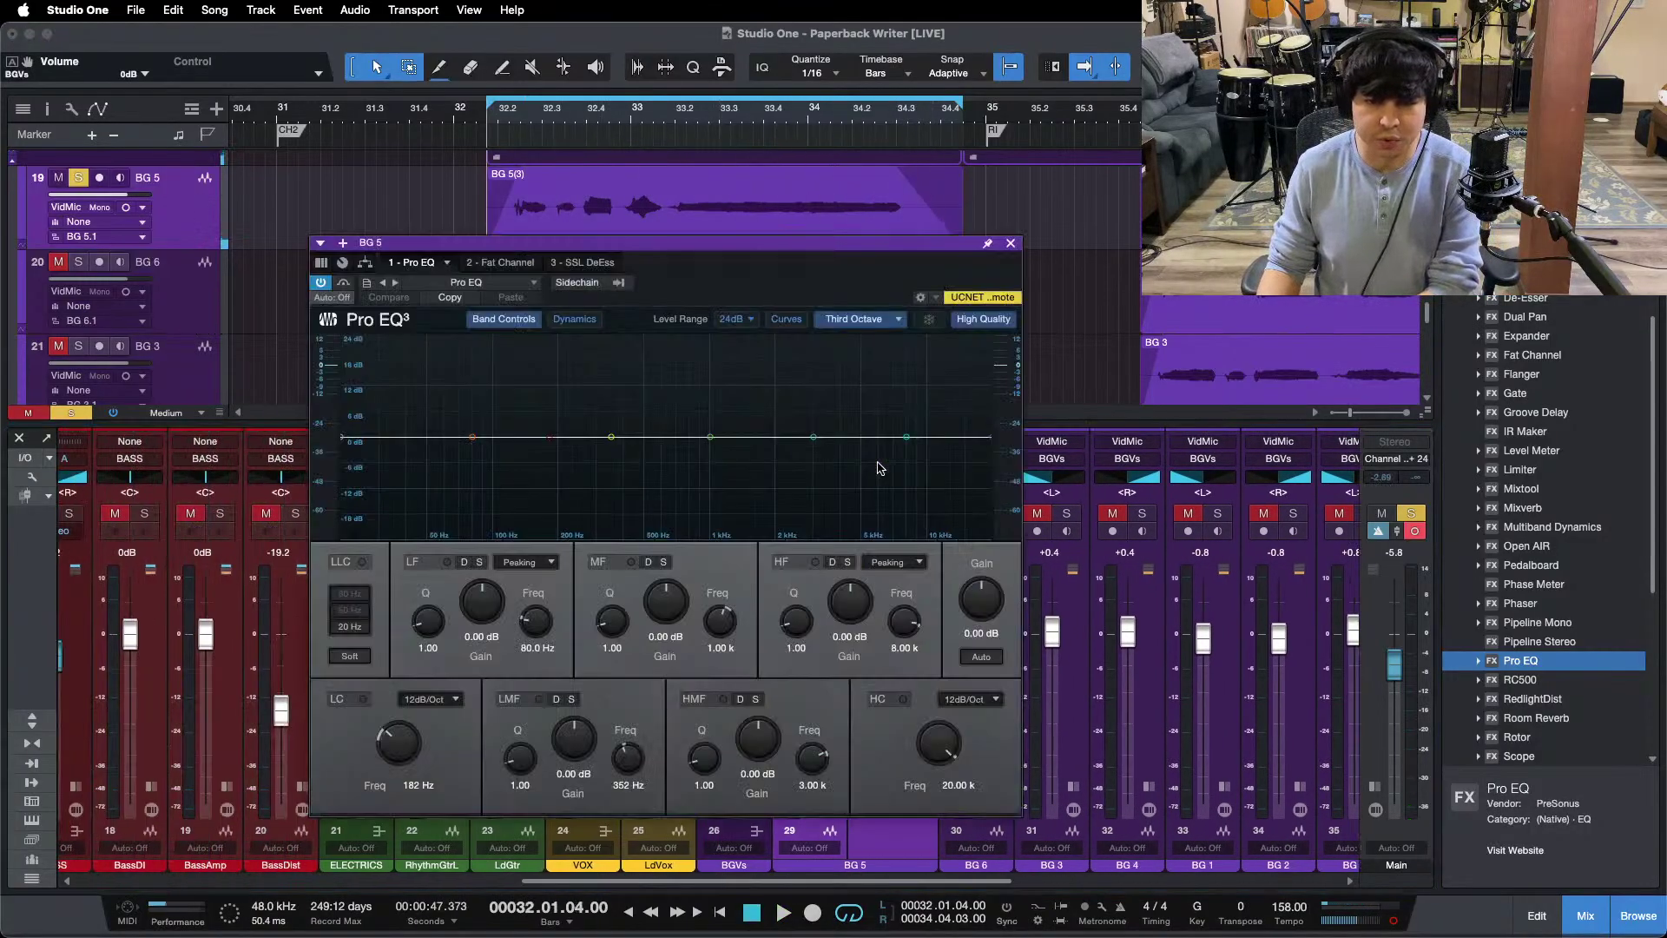
key(space)
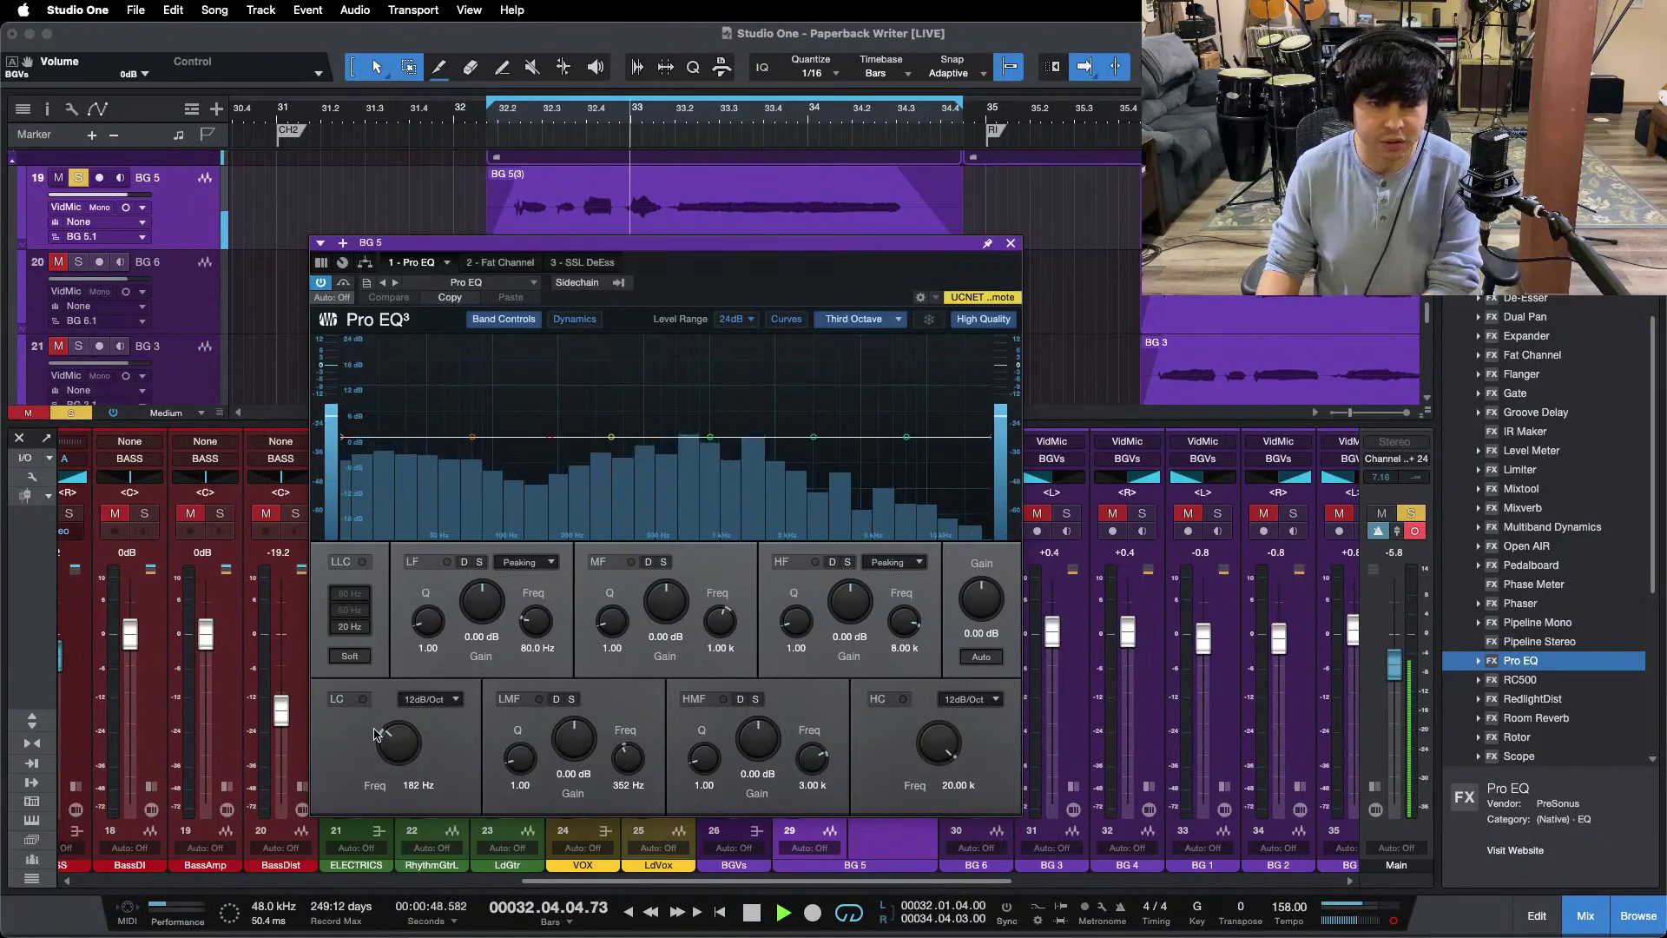
click(362, 700)
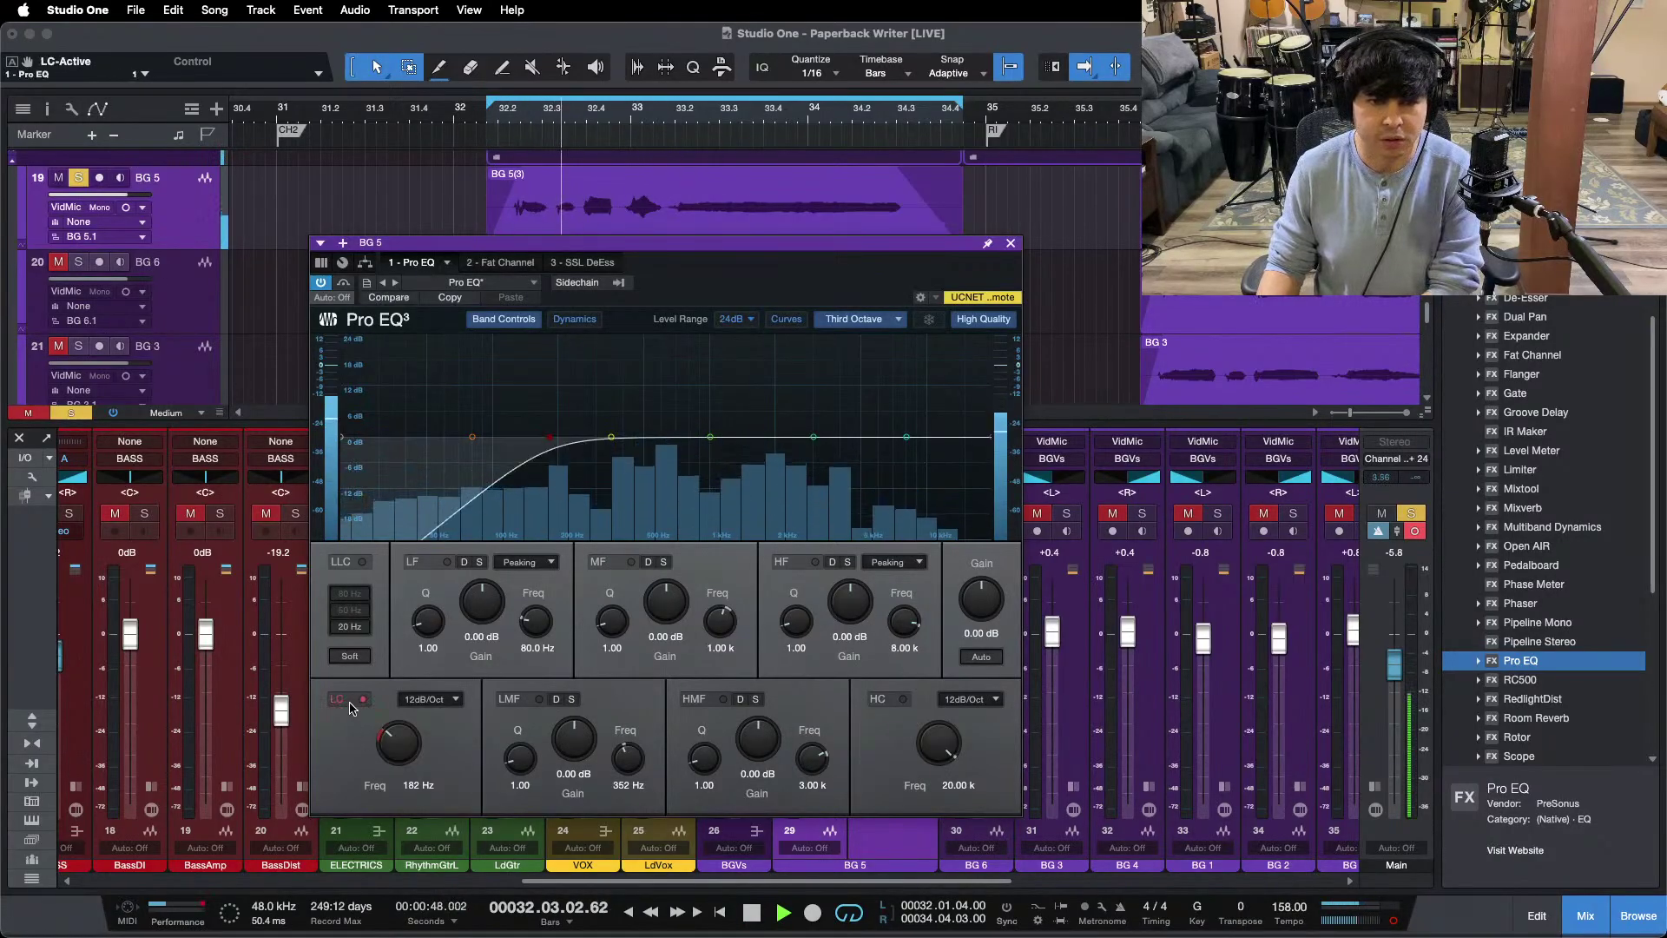
drag(387, 737, 390, 740)
key(space)
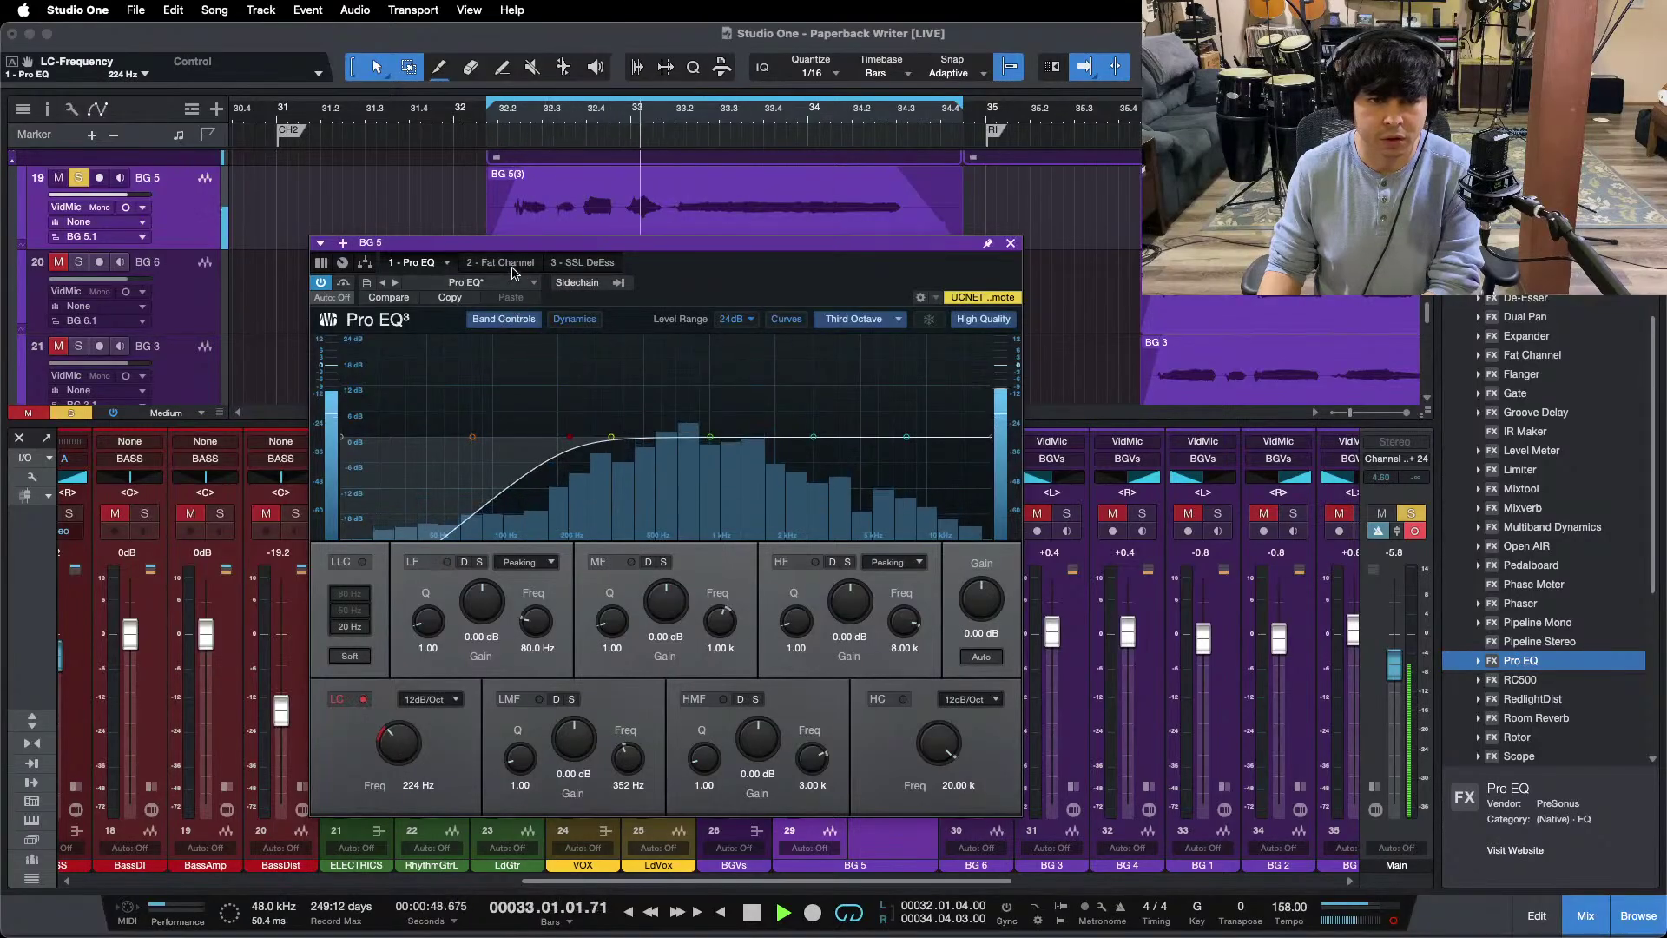
Step: Enable the compressor in BG 5's Fat Channel with input at about -16 dB and output at -25.76 dB, auditioning the vocal clips
click(519, 265)
click(886, 323)
drag(578, 444, 605, 647)
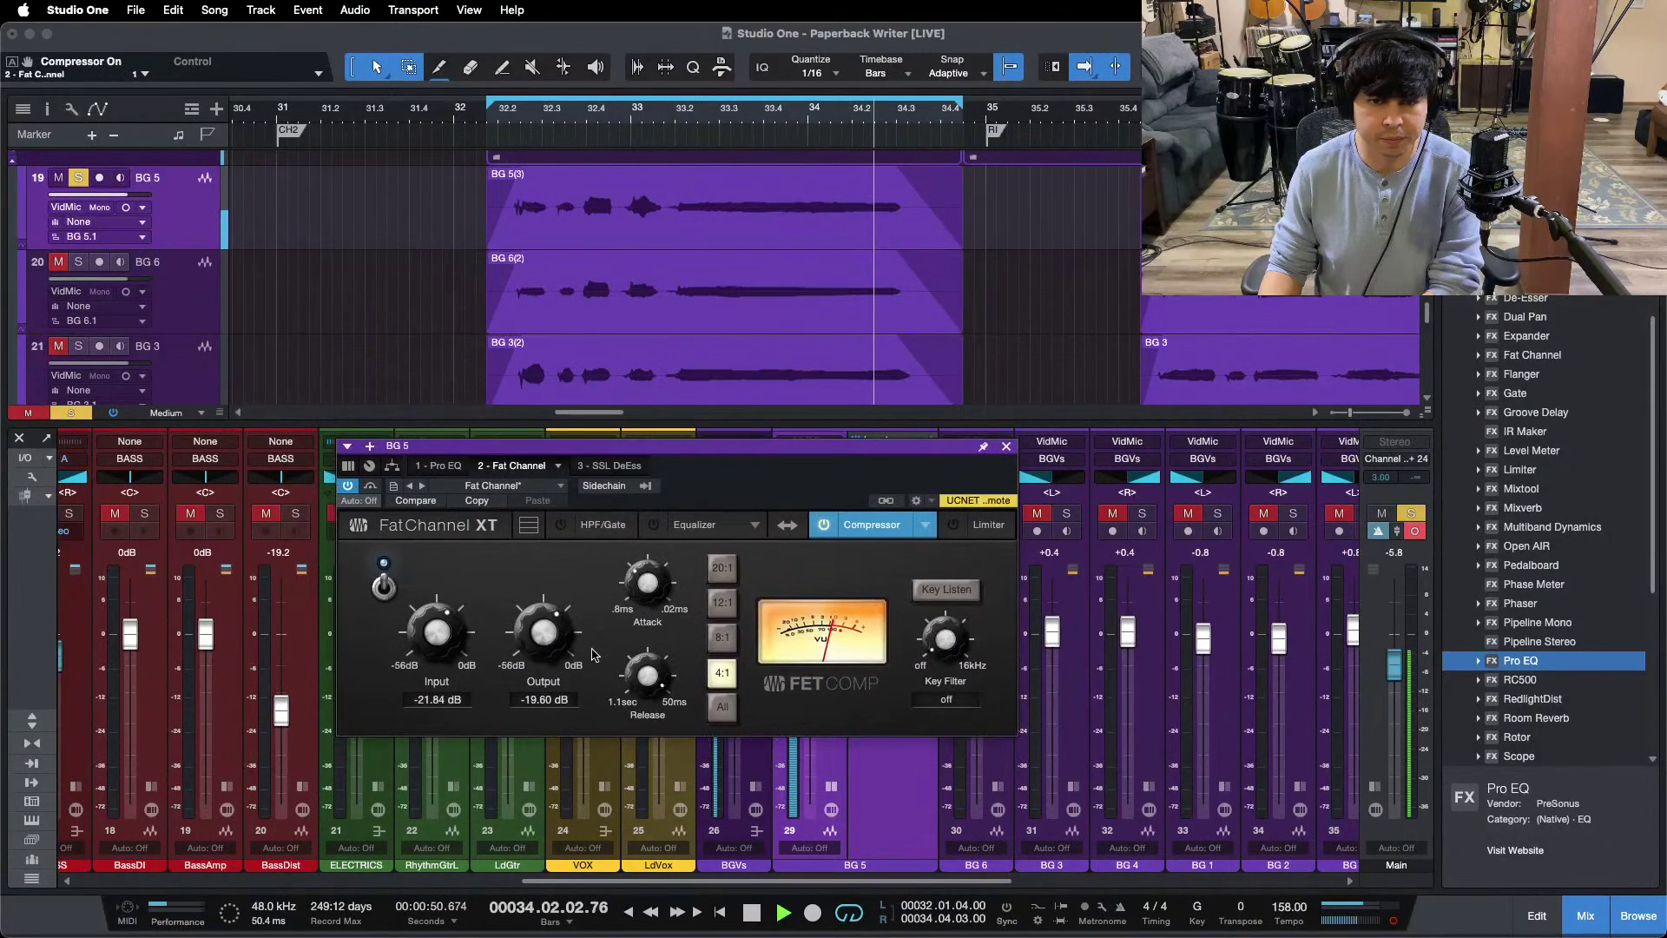
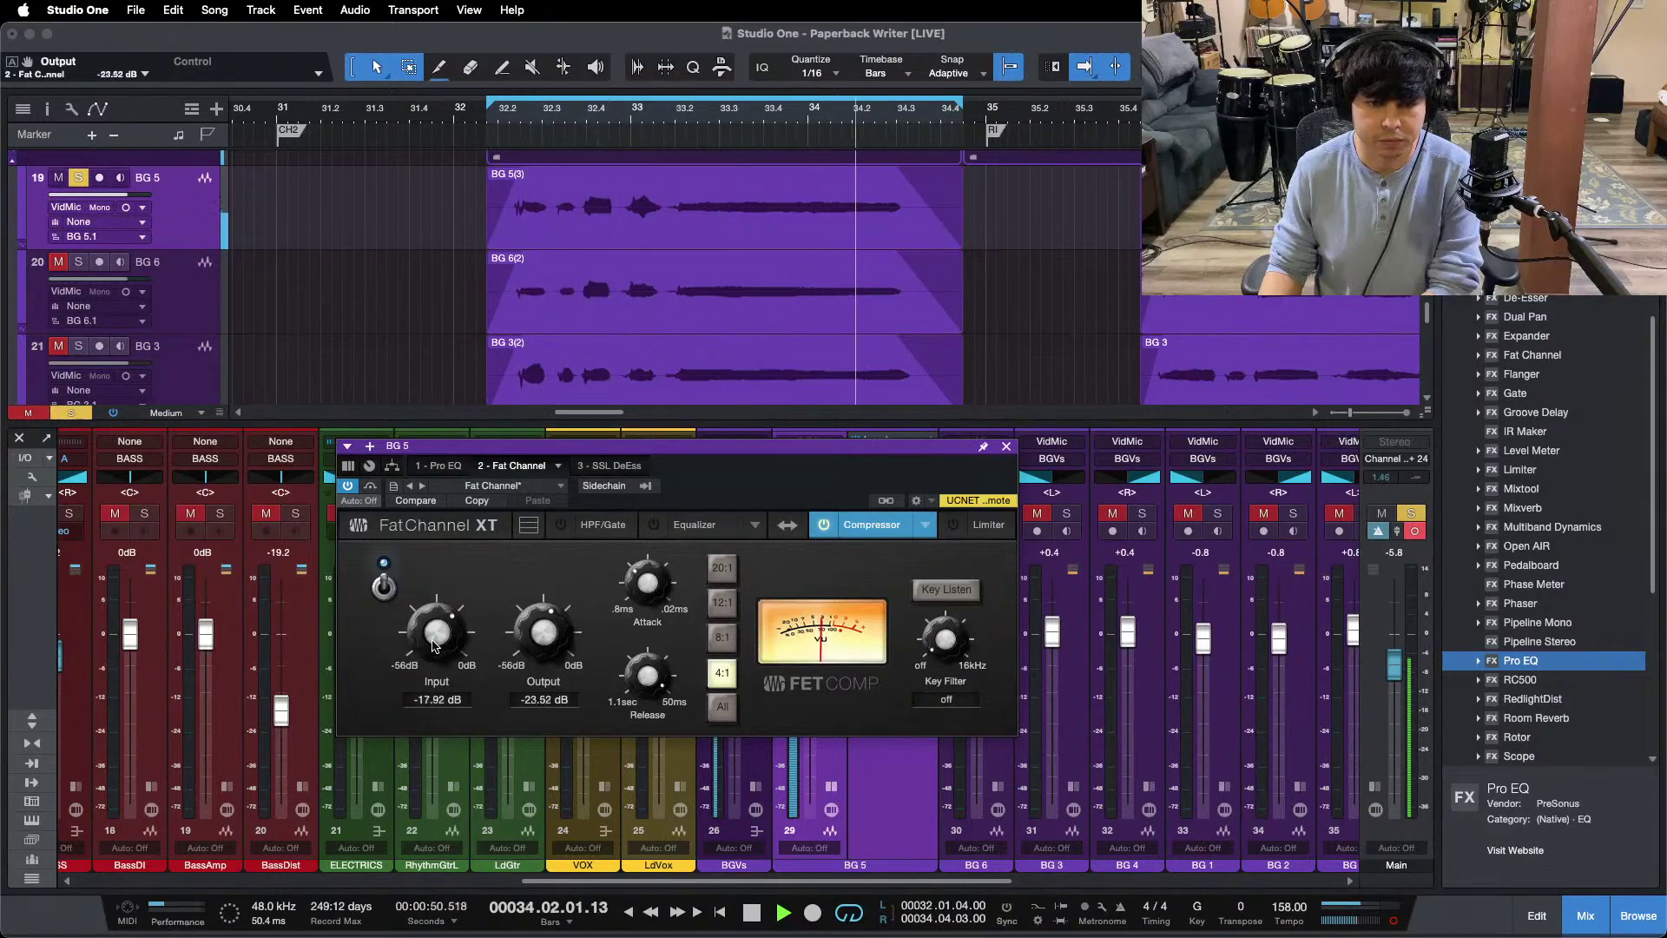
key(space)
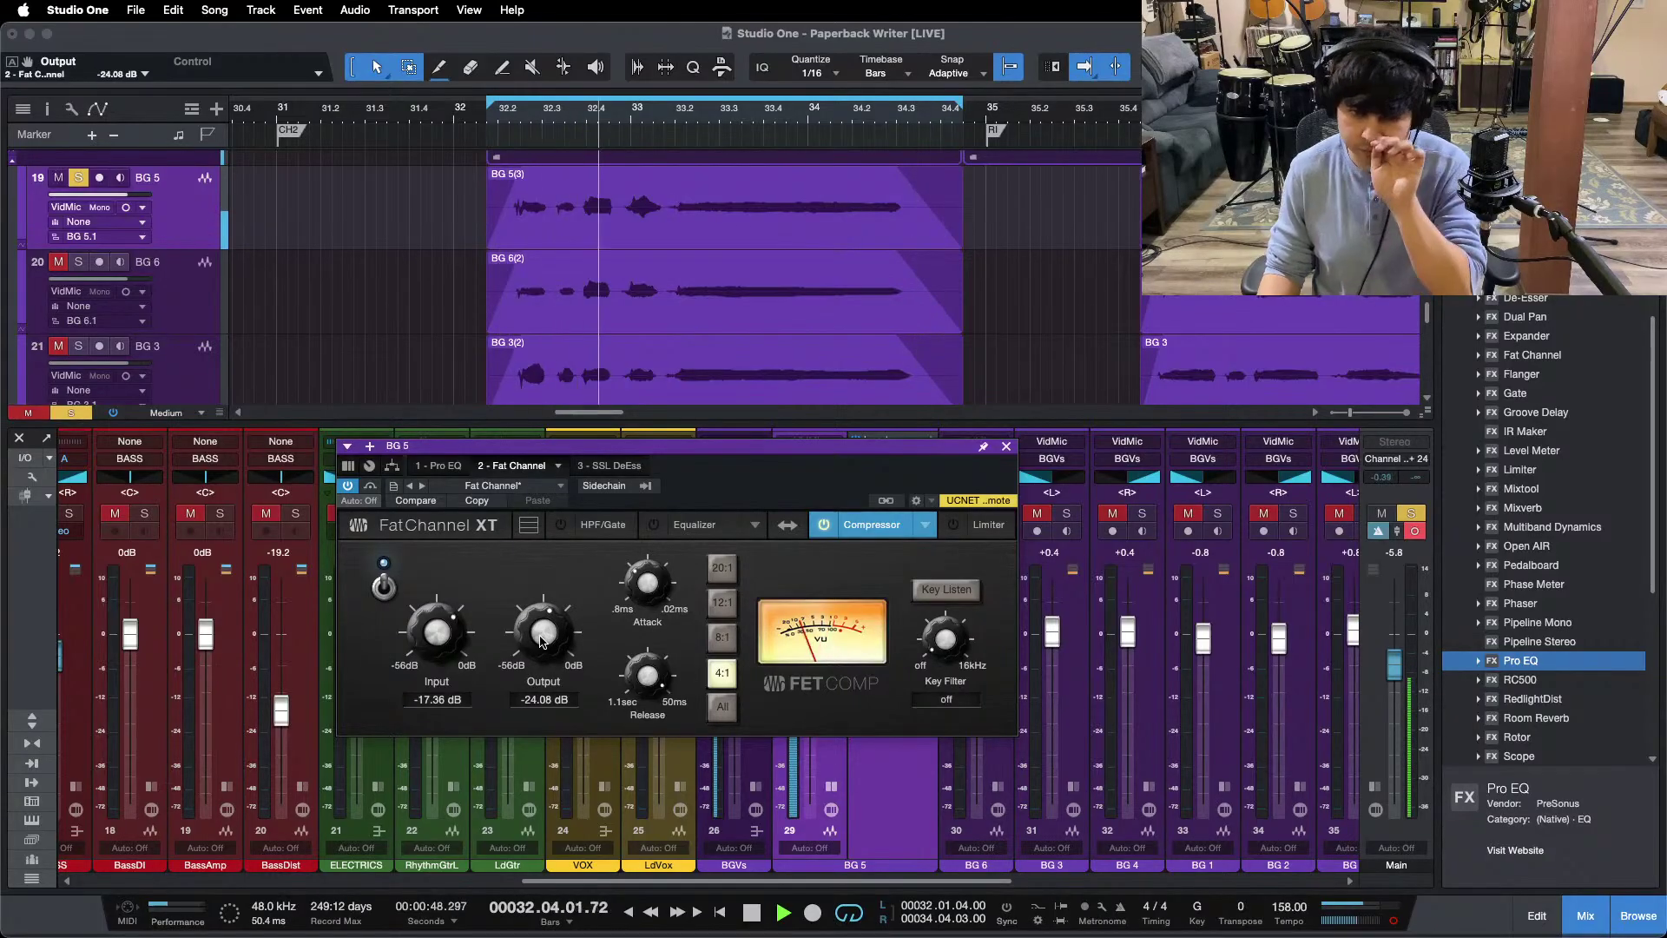
scroll(453, 655, up, 1)
scroll(536, 651, down, 1)
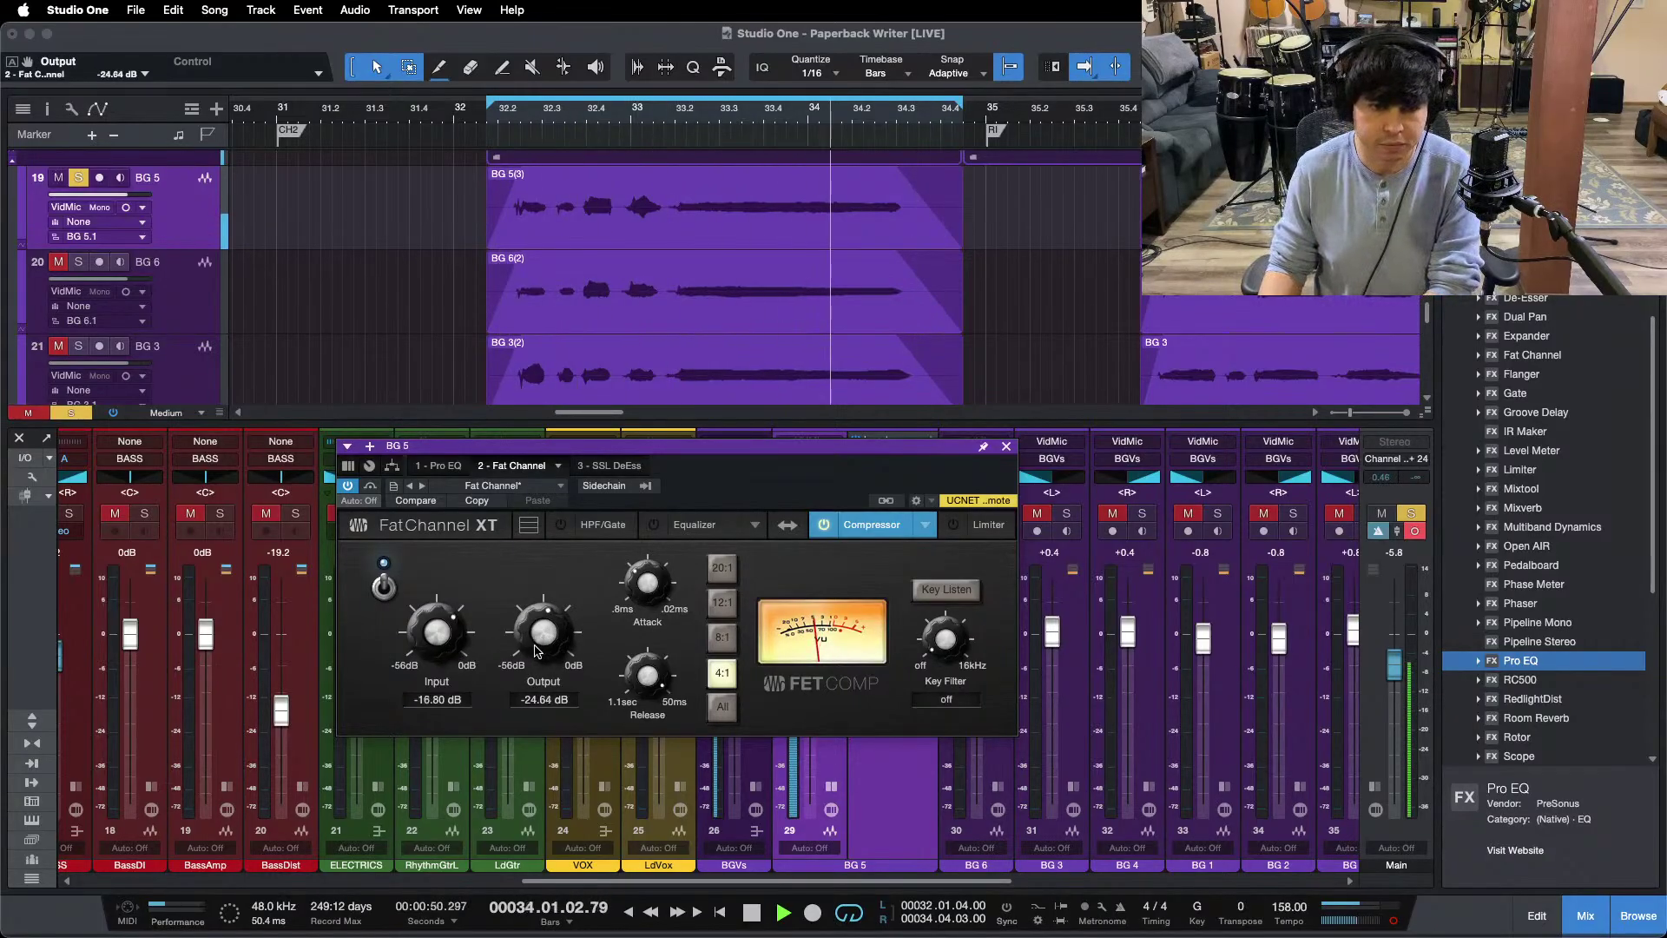
drag(769, 107, 829, 129)
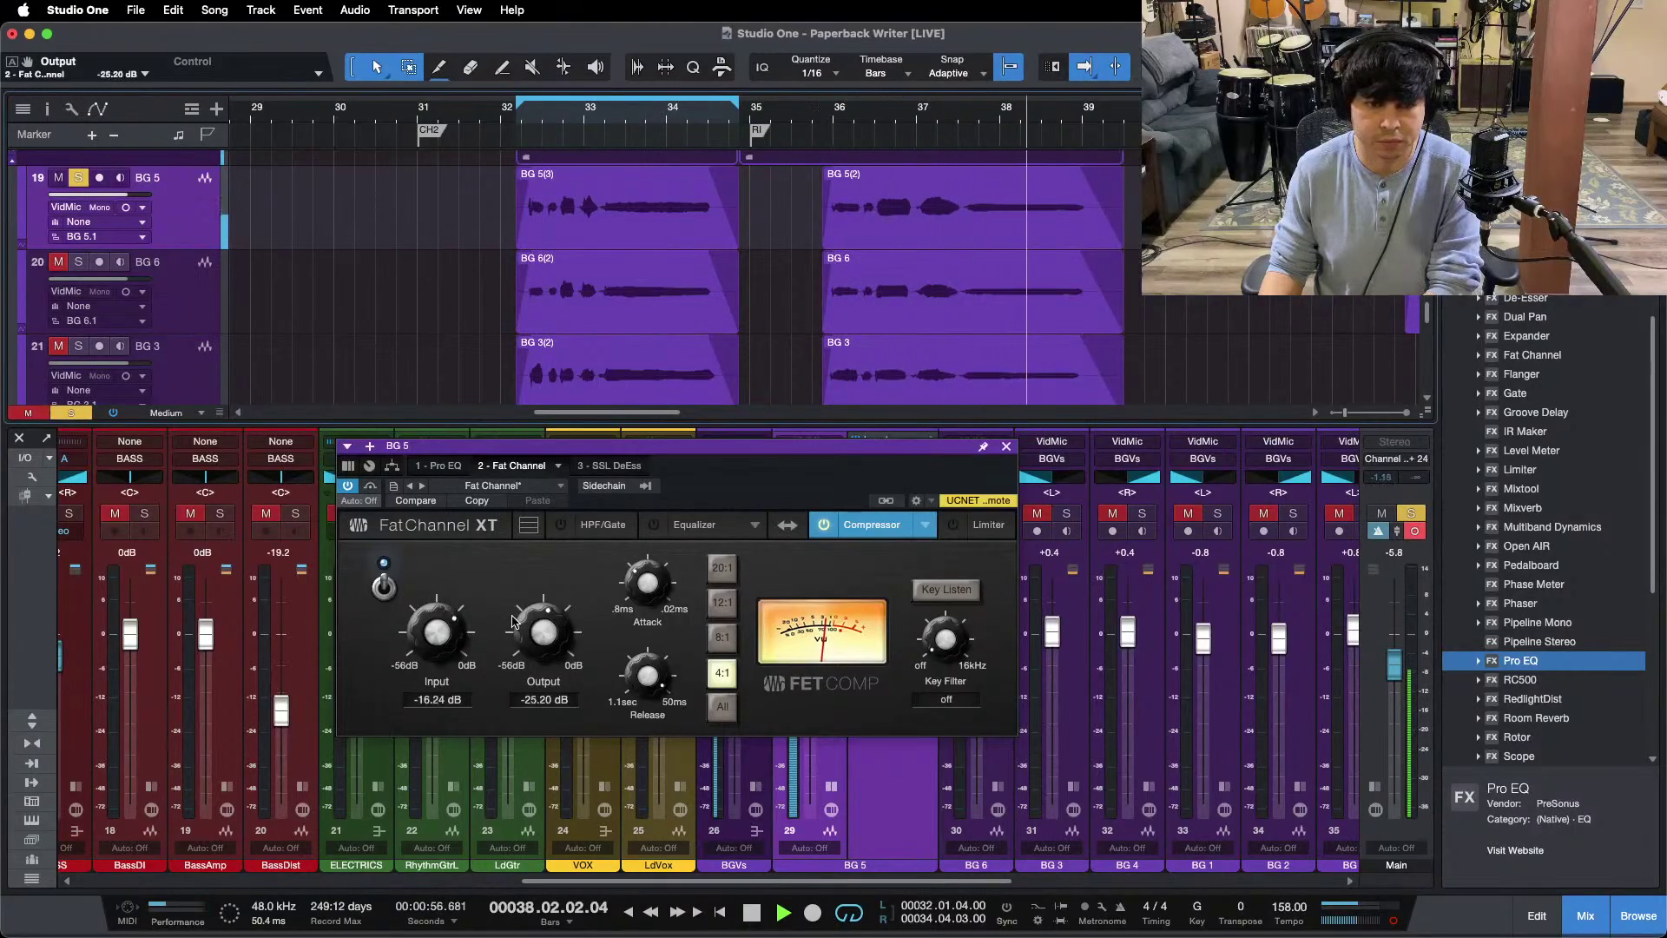
Step: Raise the BGVs fader to +3.7 dB while checking BG 5's spectrum in its Pro EQ
click(441, 467)
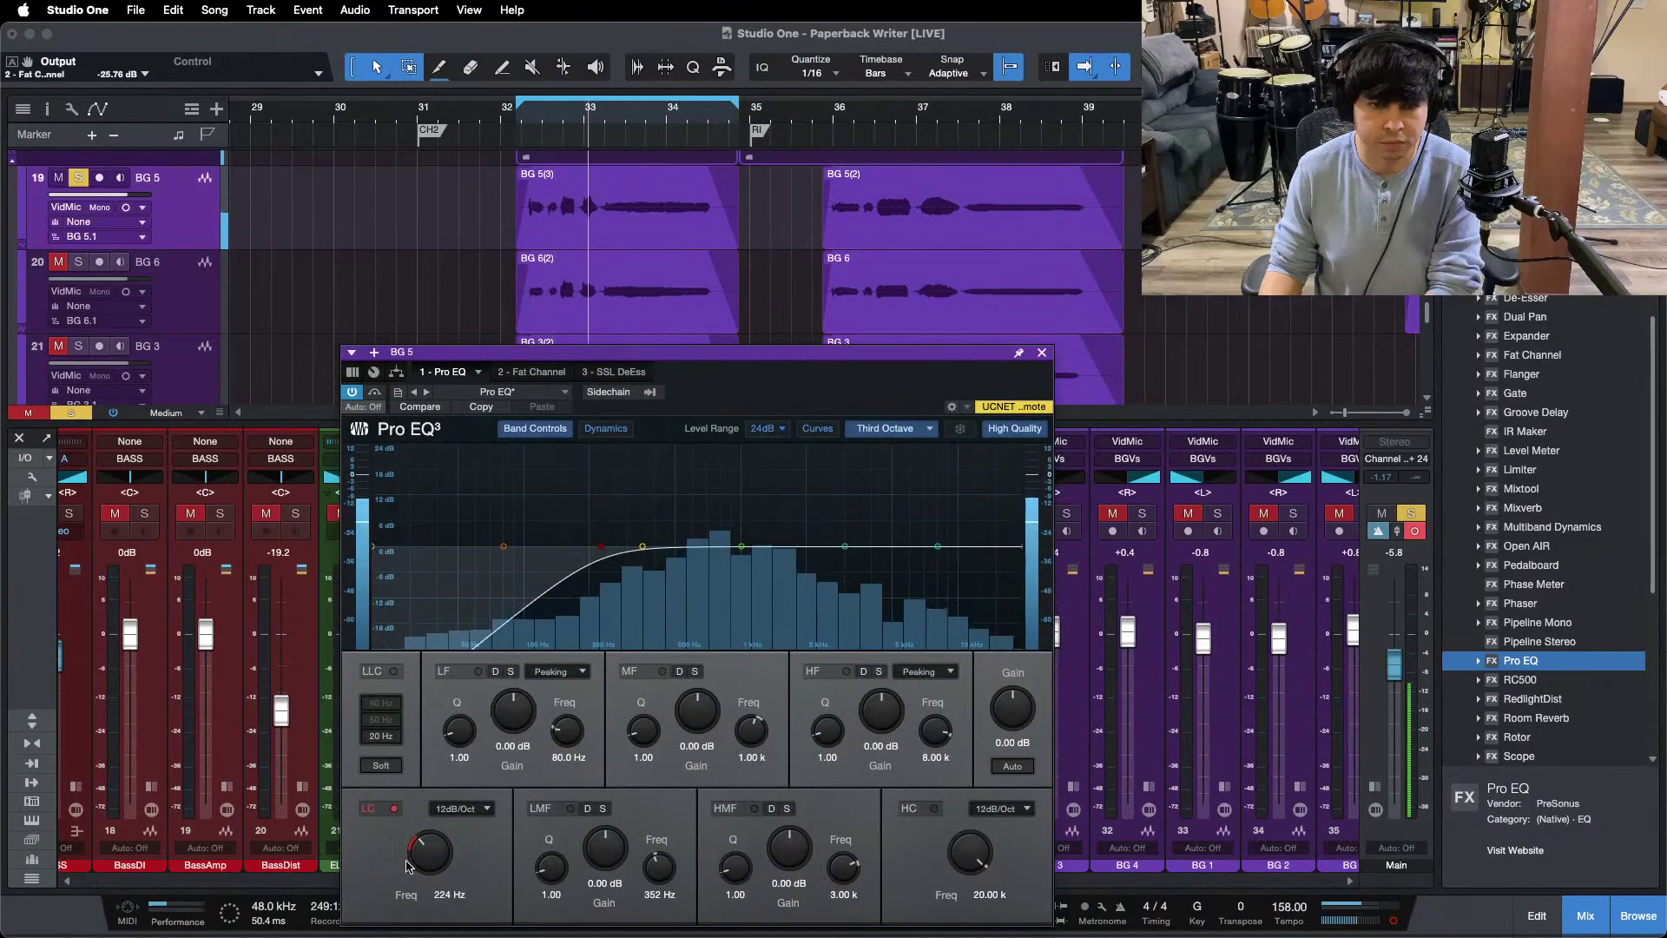
click(643, 546)
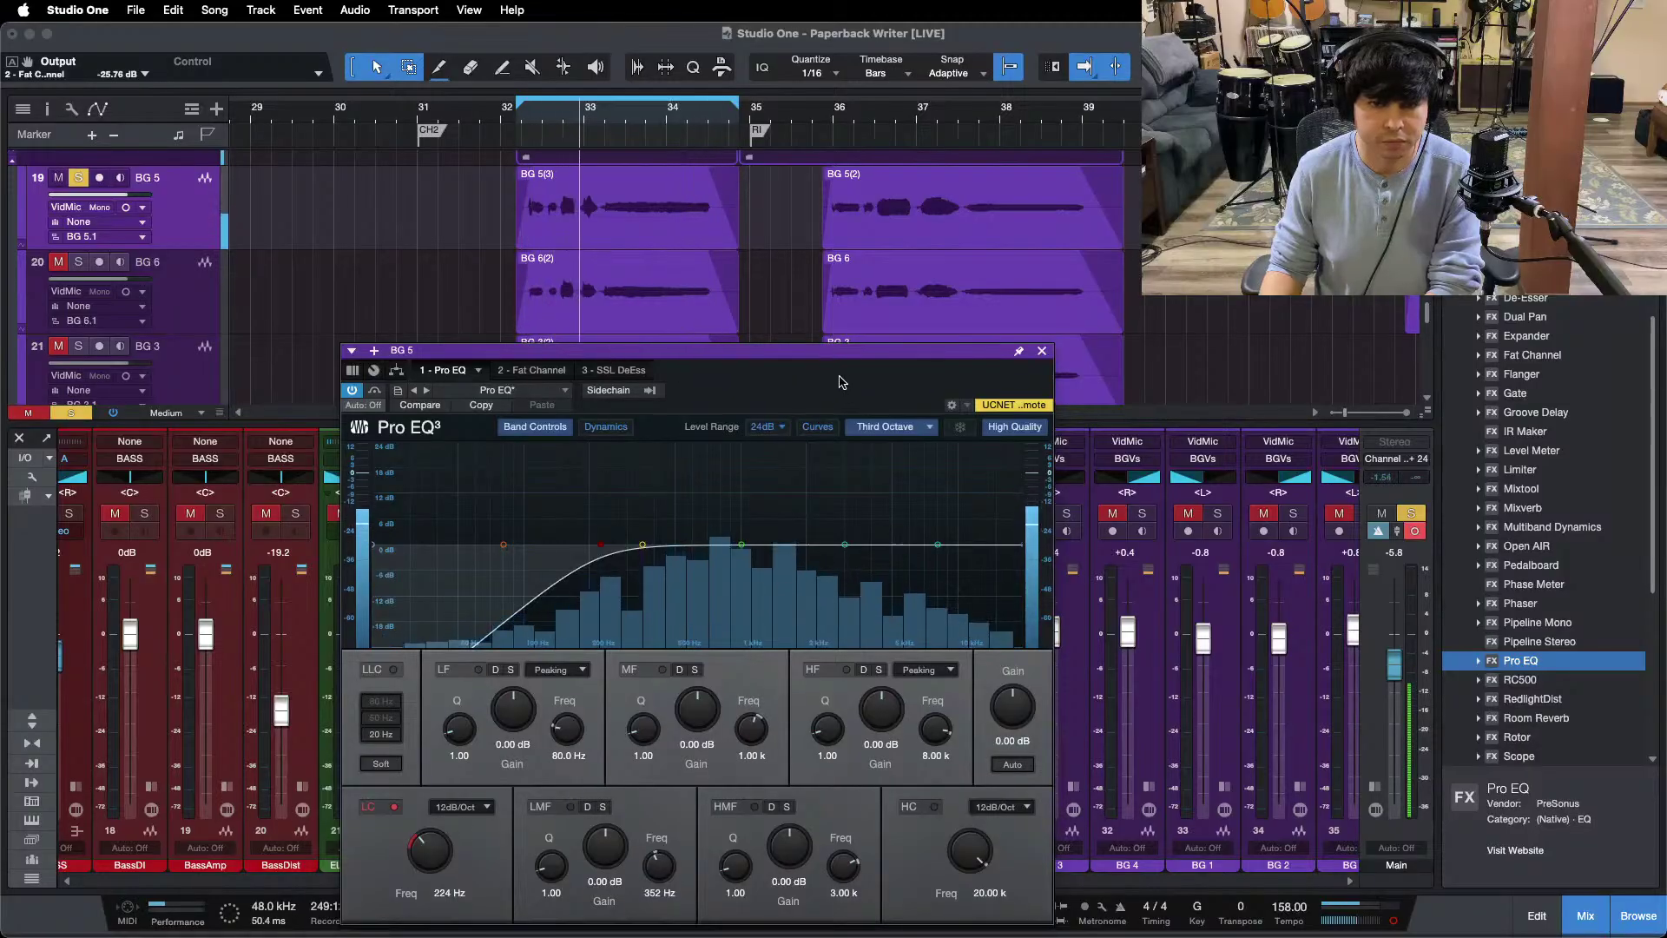
drag(547, 352, 1061, 199)
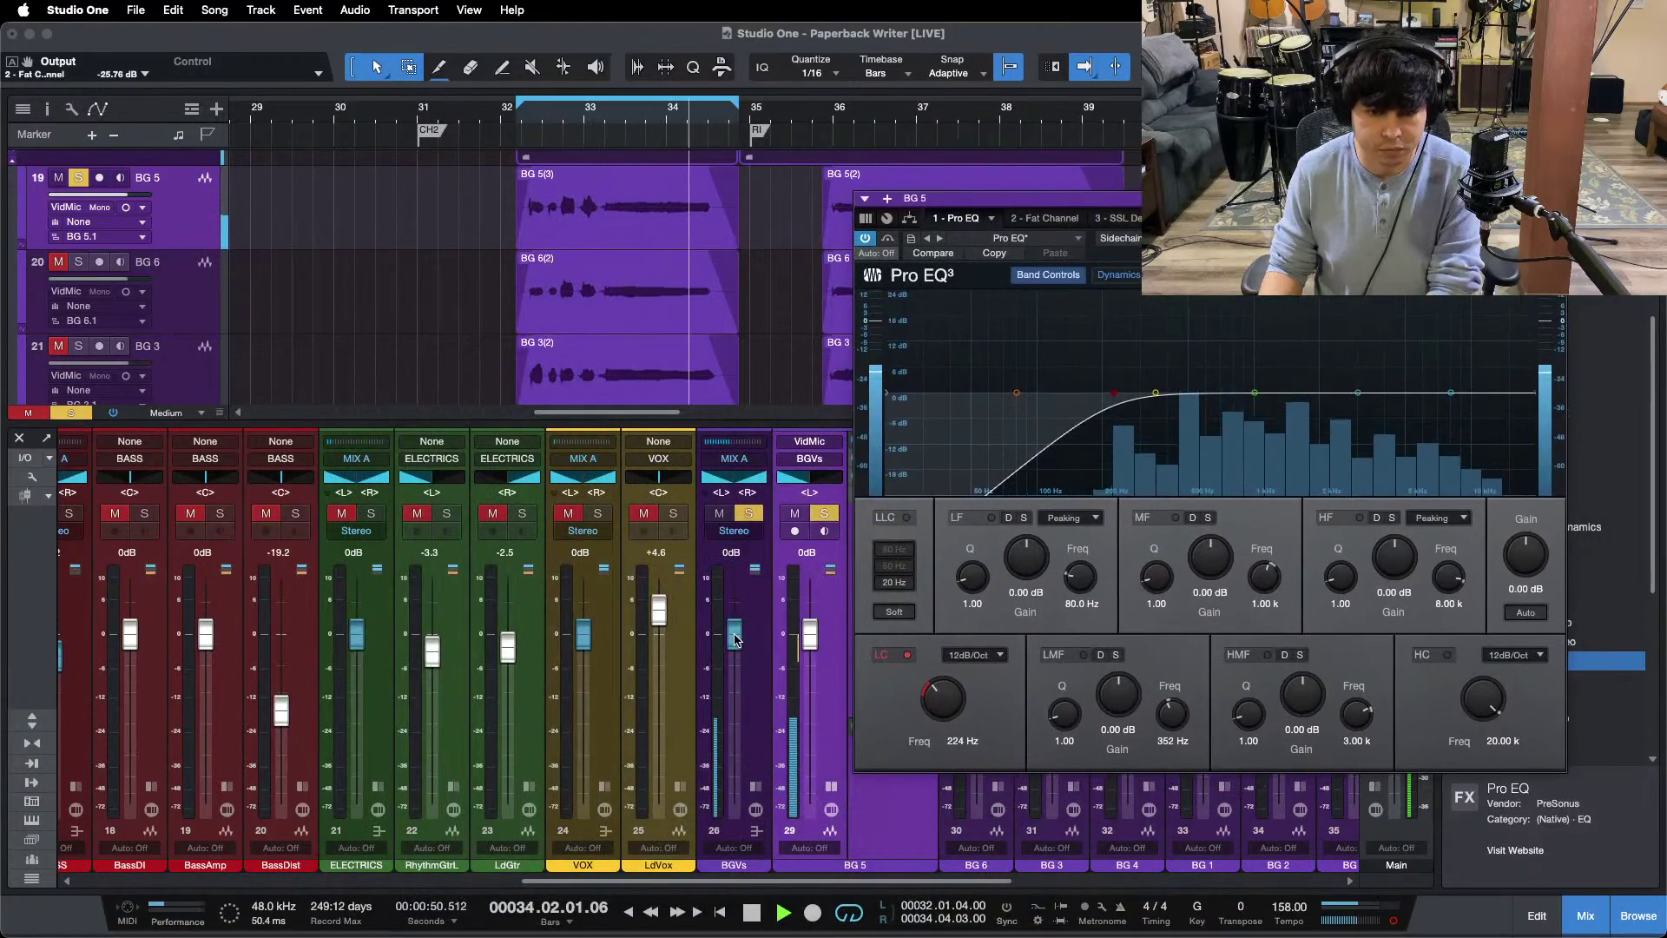
drag(735, 635, 734, 613)
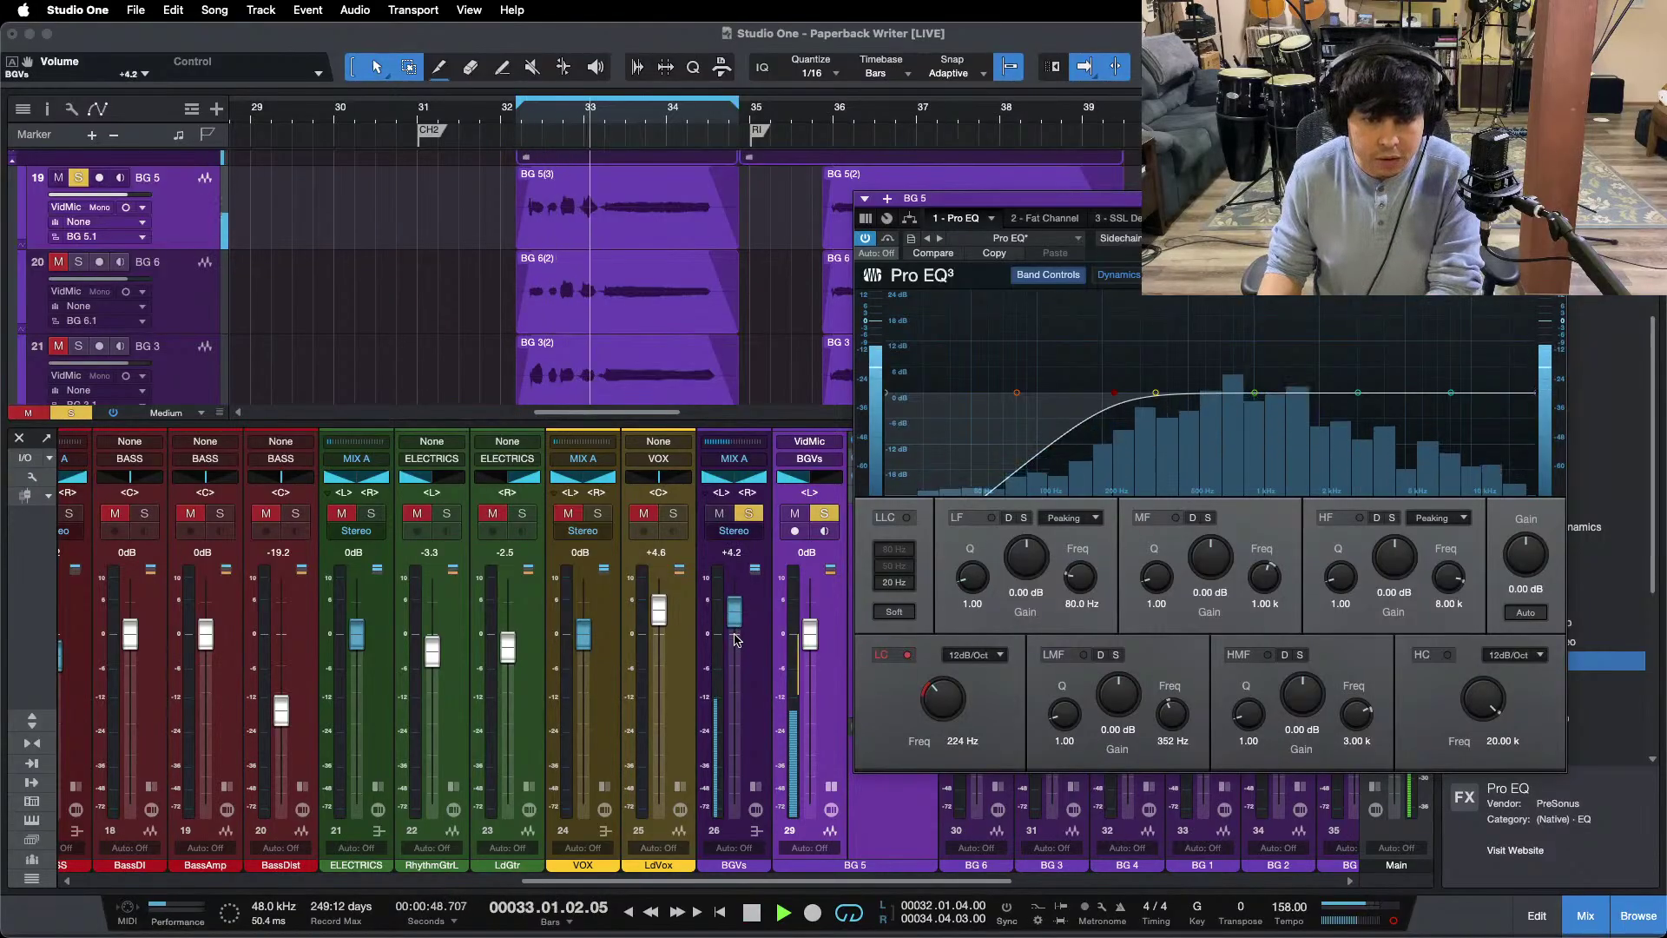
Step: Boost BG 5's Pro EQ by 7.20 dB in the HF band and 2.88 dB in the HMF band
drag(1208, 199, 900, 249)
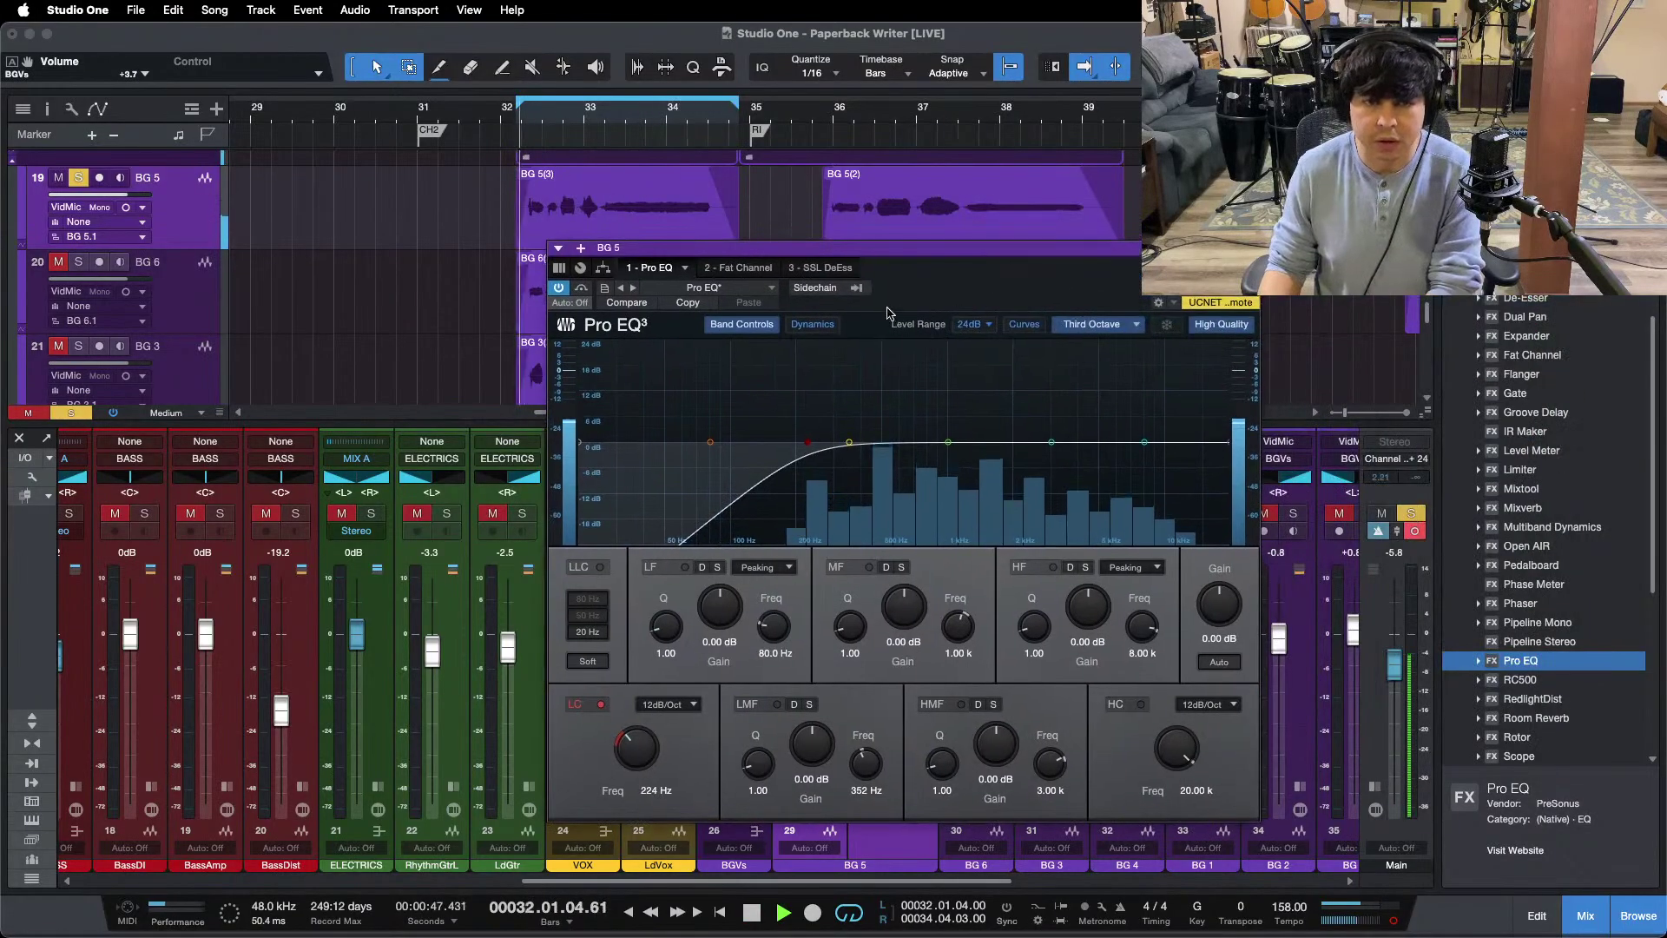
drag(1081, 613, 1081, 605)
scroll(1081, 606, up, 3)
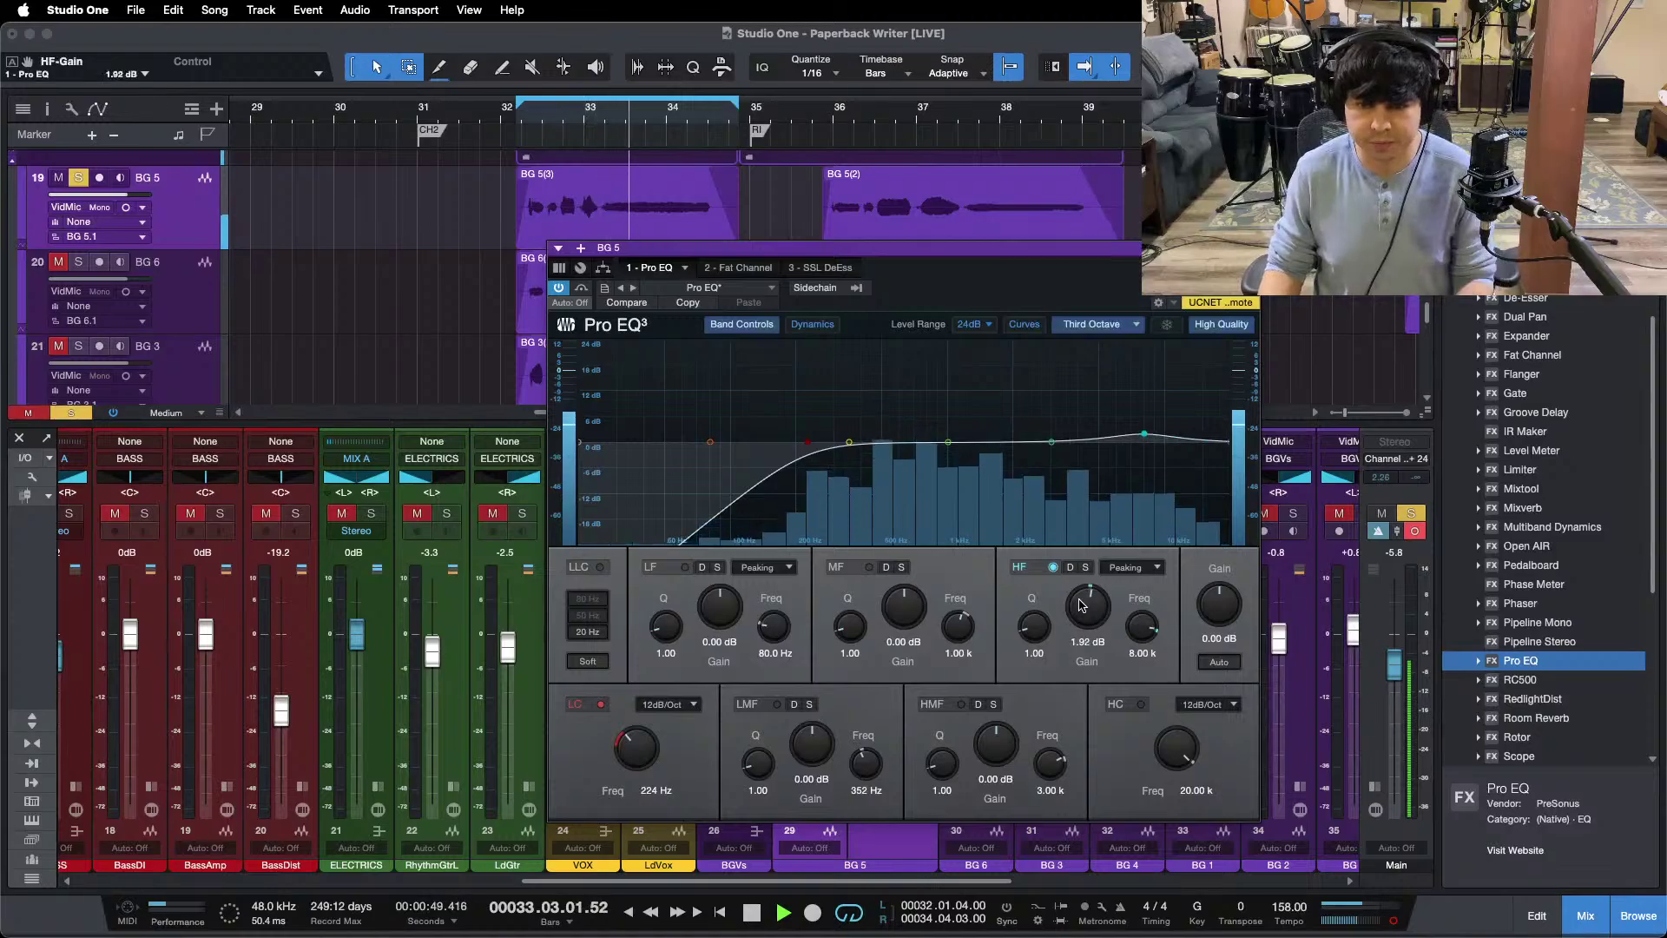
scroll(1082, 606, up, 2)
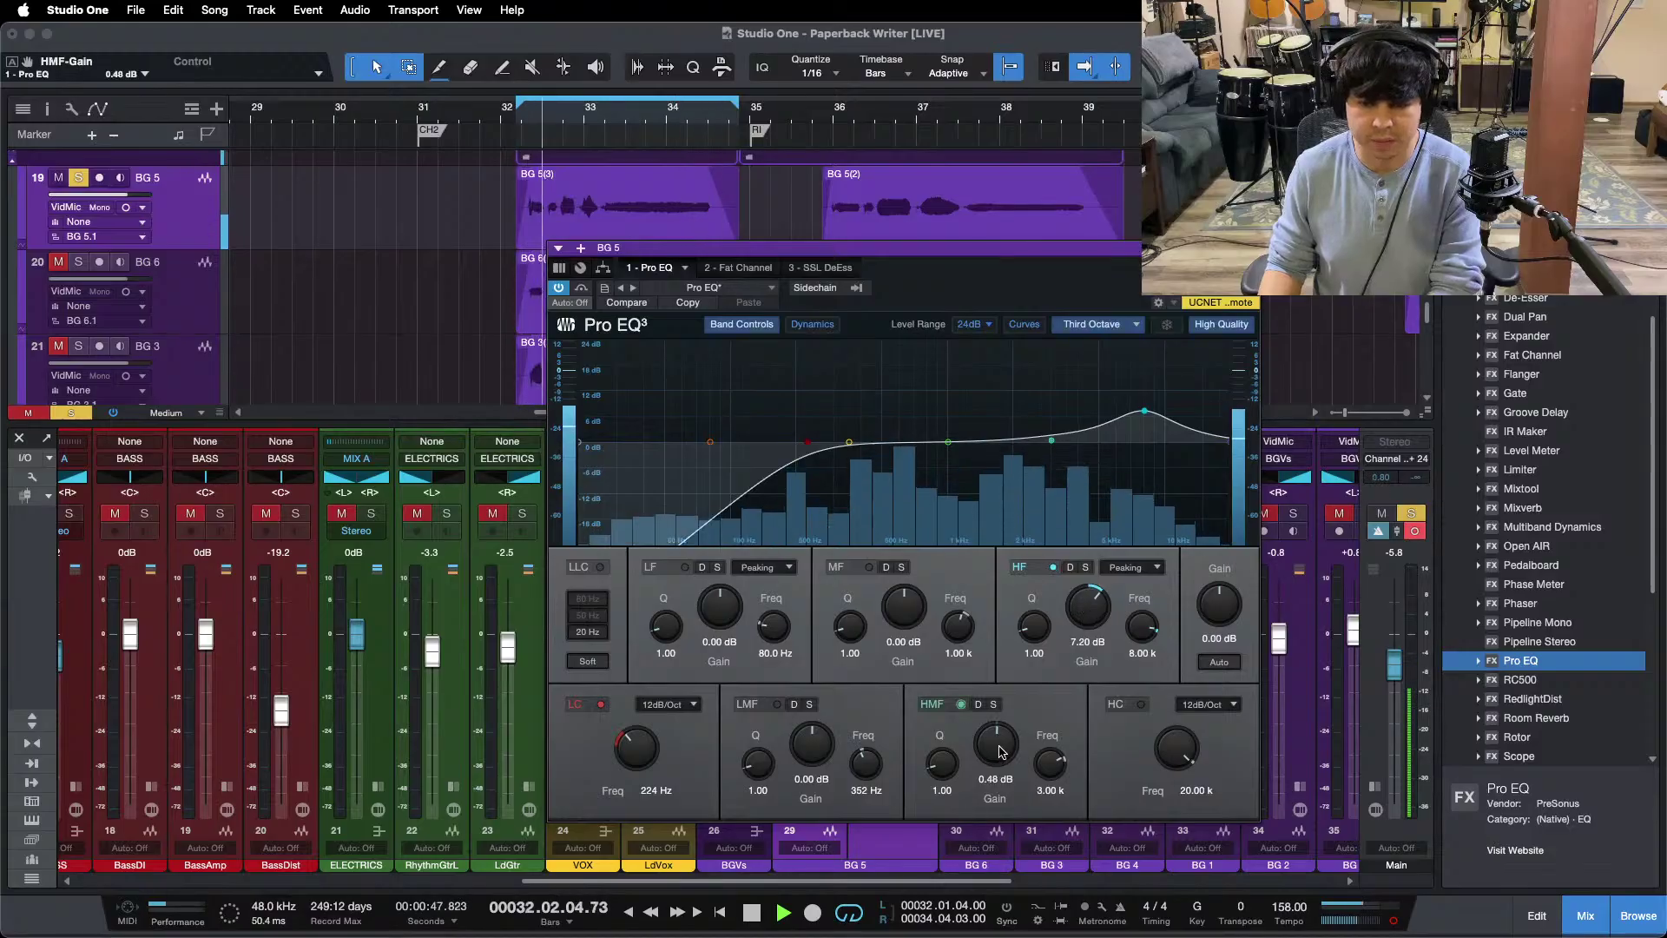
scroll(1001, 751, up, 2)
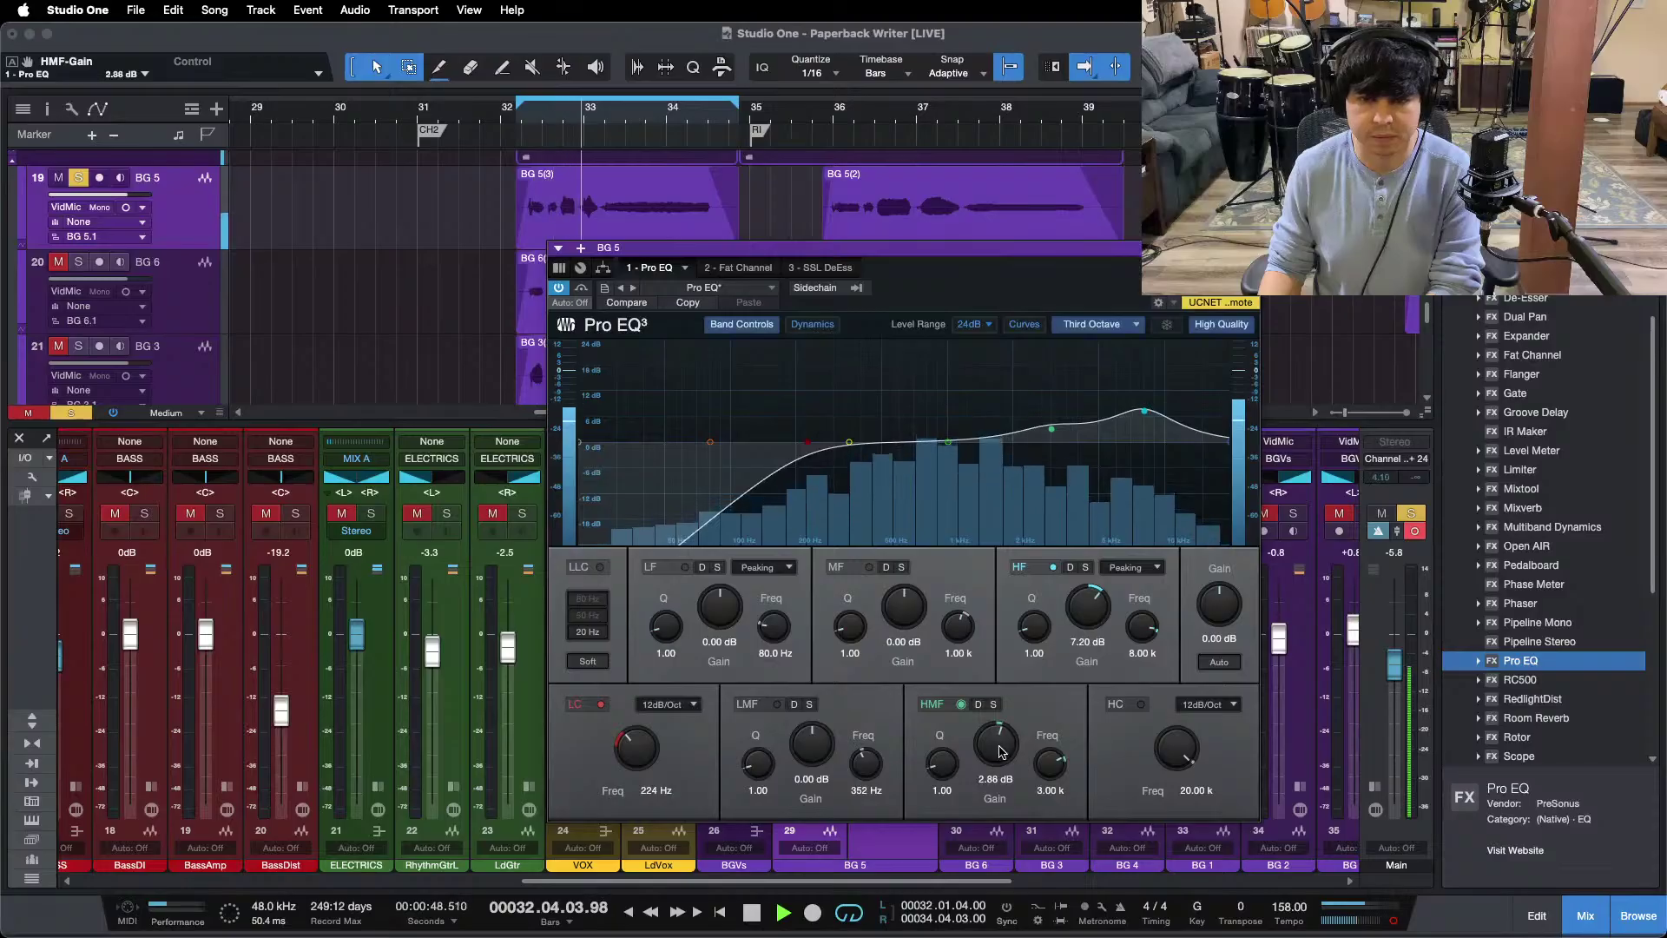
Step: Activate the SSL DeEss on BG 5, set its threshold to -7.5 dB, and close the plug-in
click(855, 270)
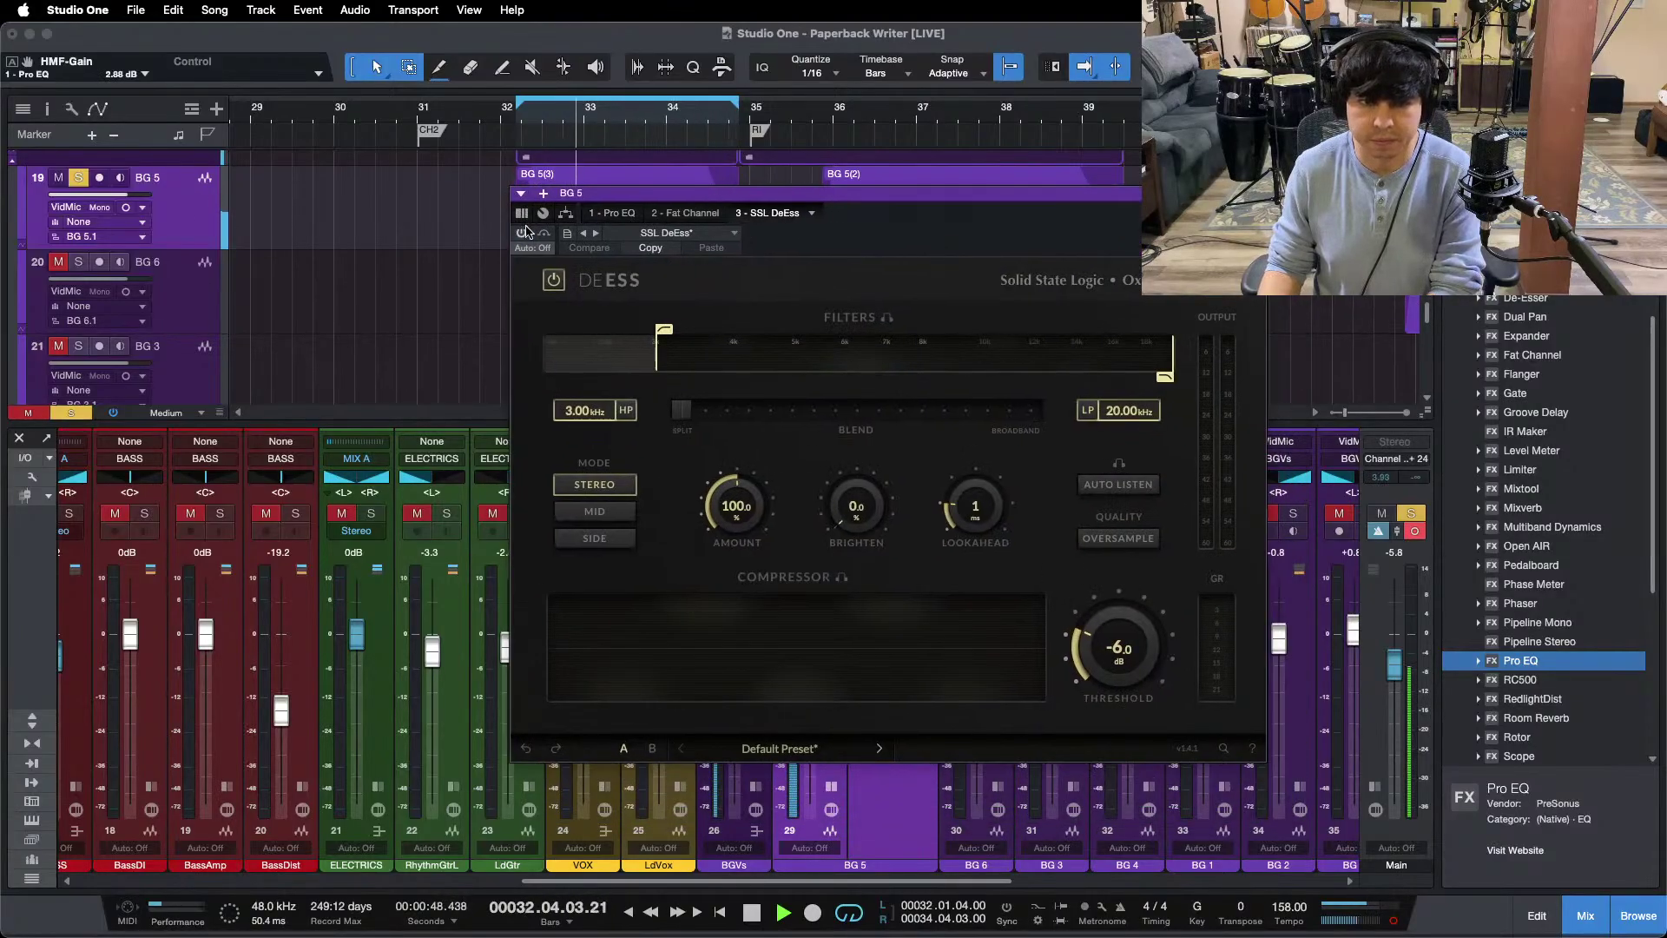
click(521, 232)
scroll(1120, 625, down, 1)
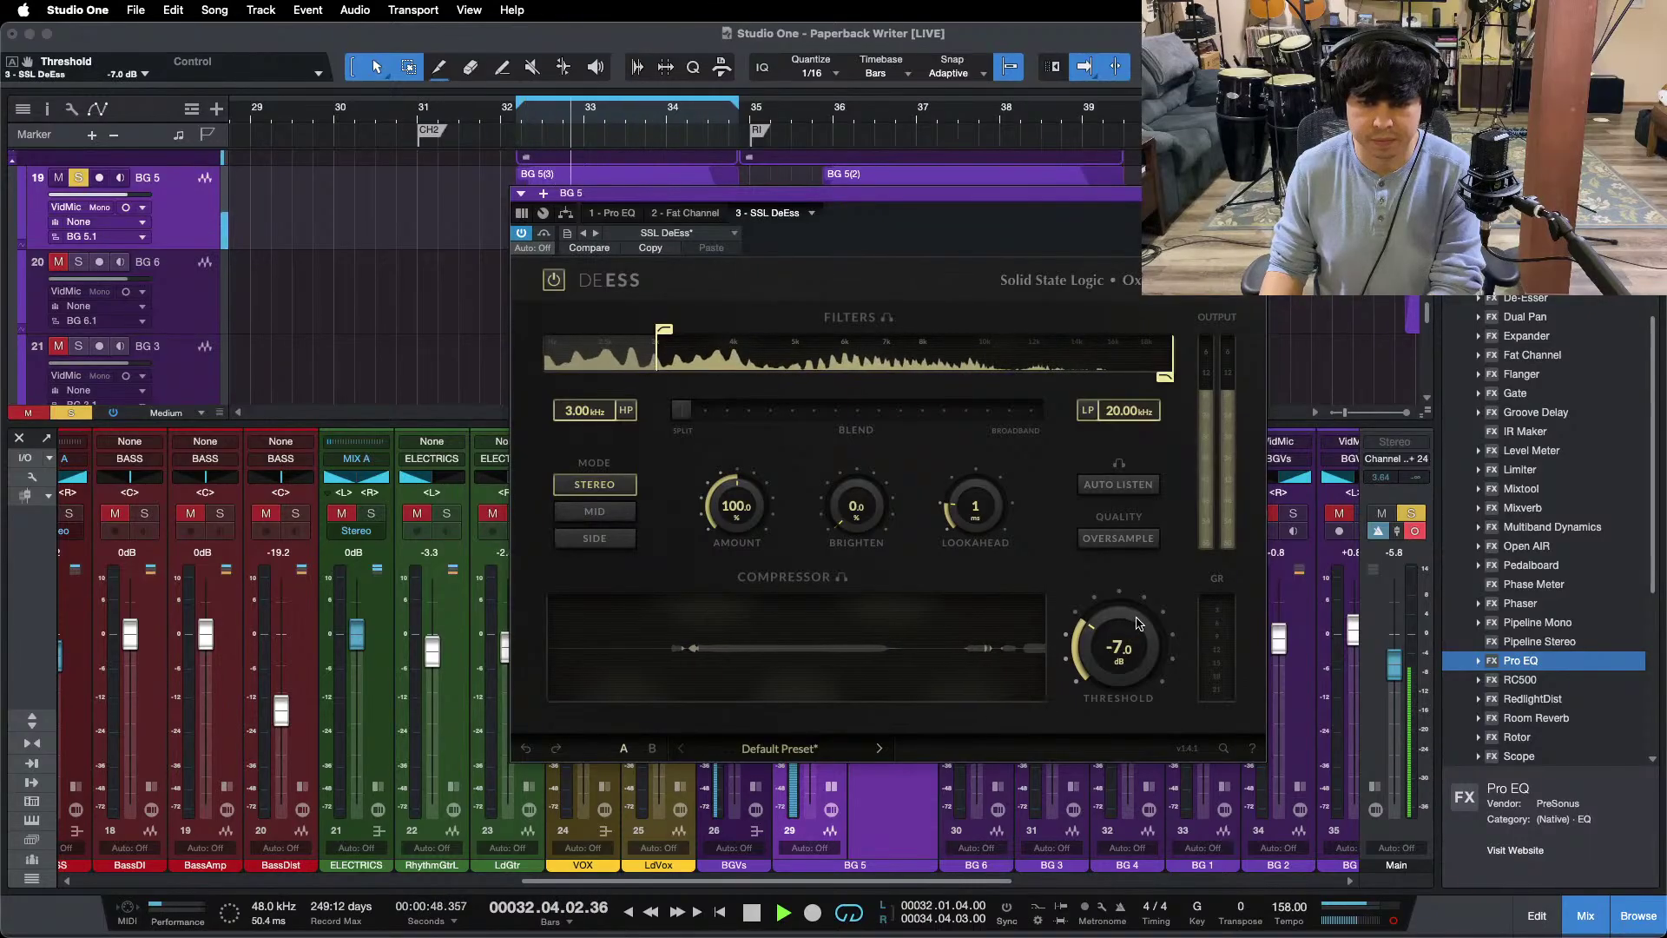
scroll(1136, 618, down, 2)
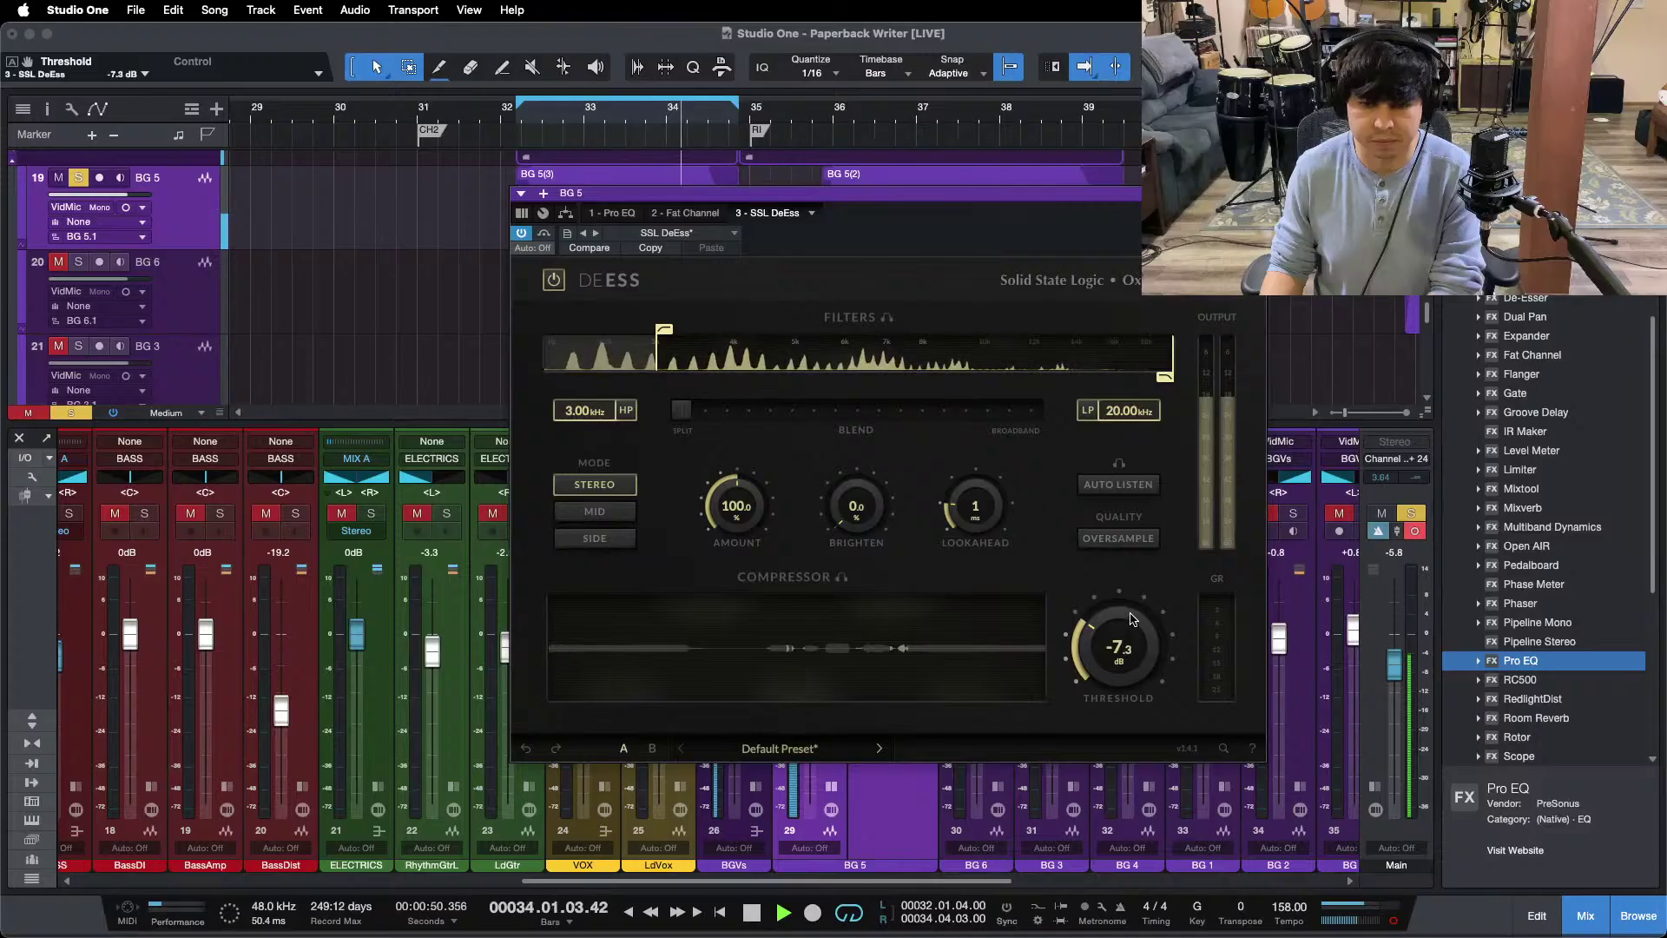
click(823, 111)
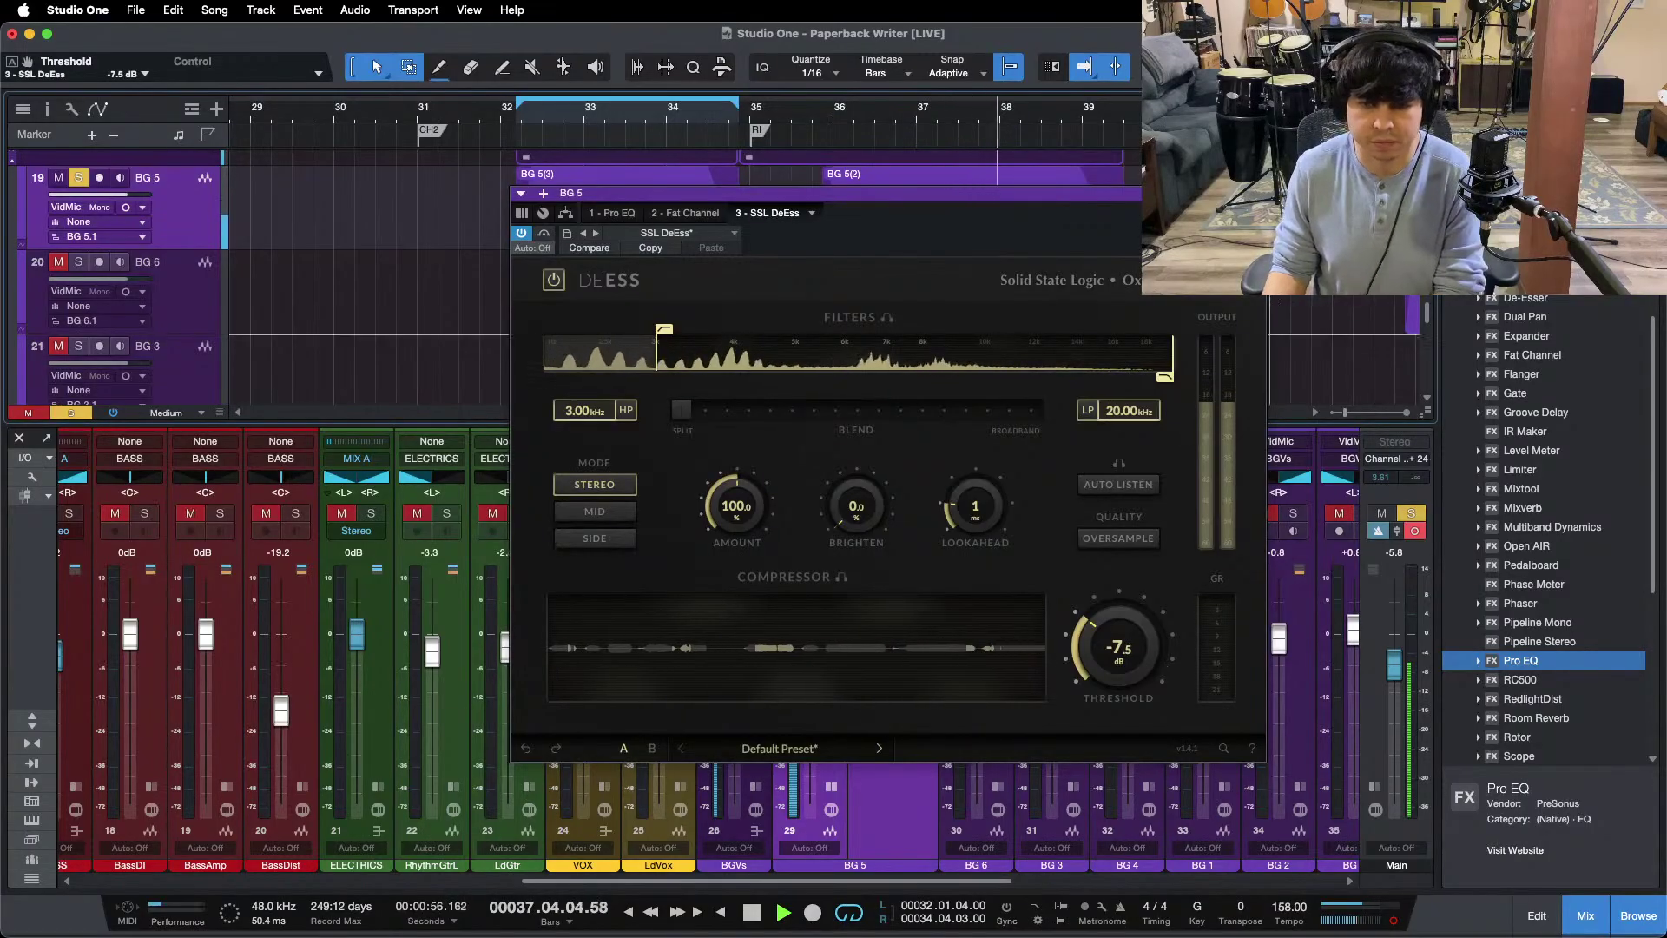
key(super+w)
Step: Copy BG 5's whole insert chain to BG 6 and solo both channels during playback
click(997, 807)
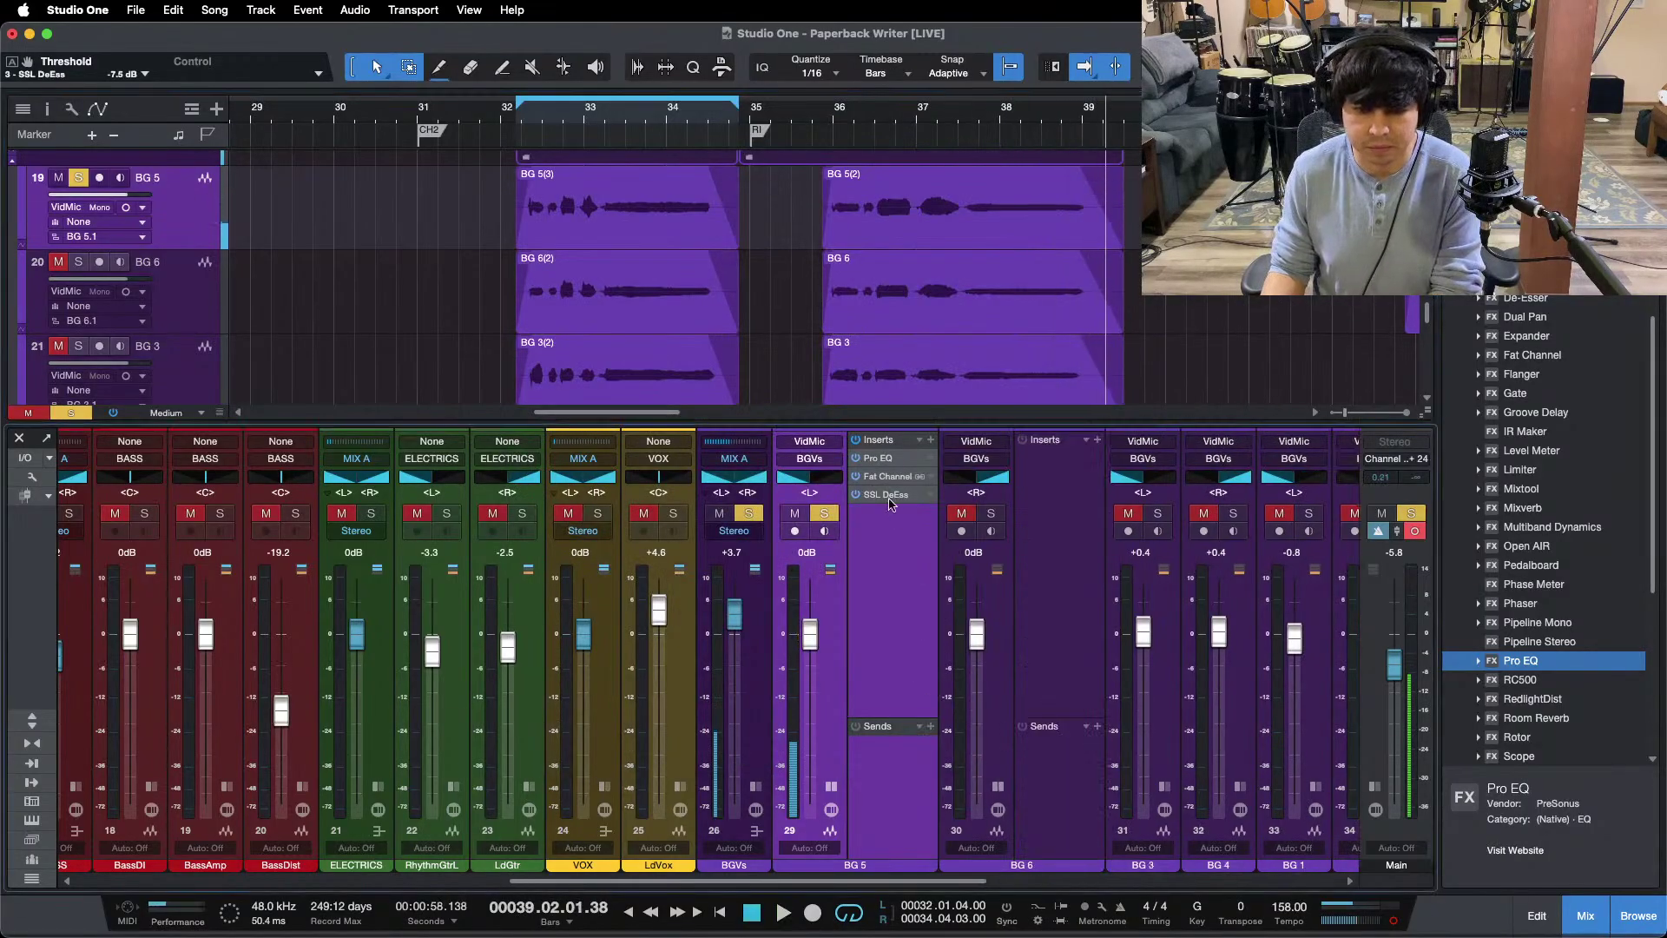
drag(883, 445, 1060, 530)
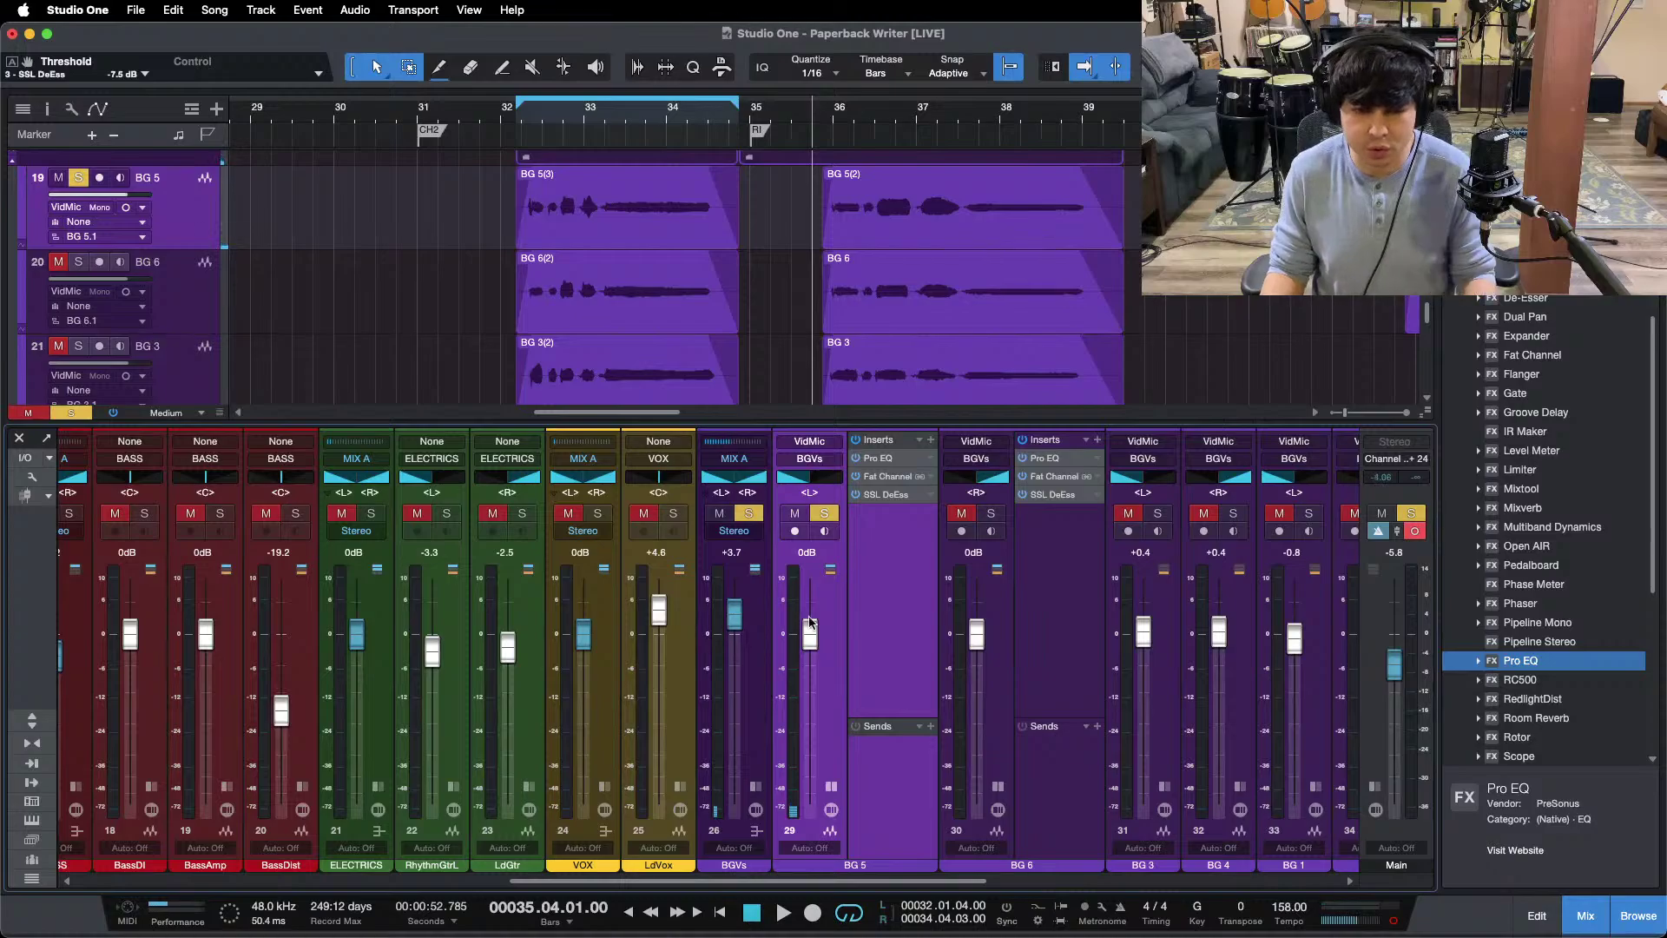
key(space)
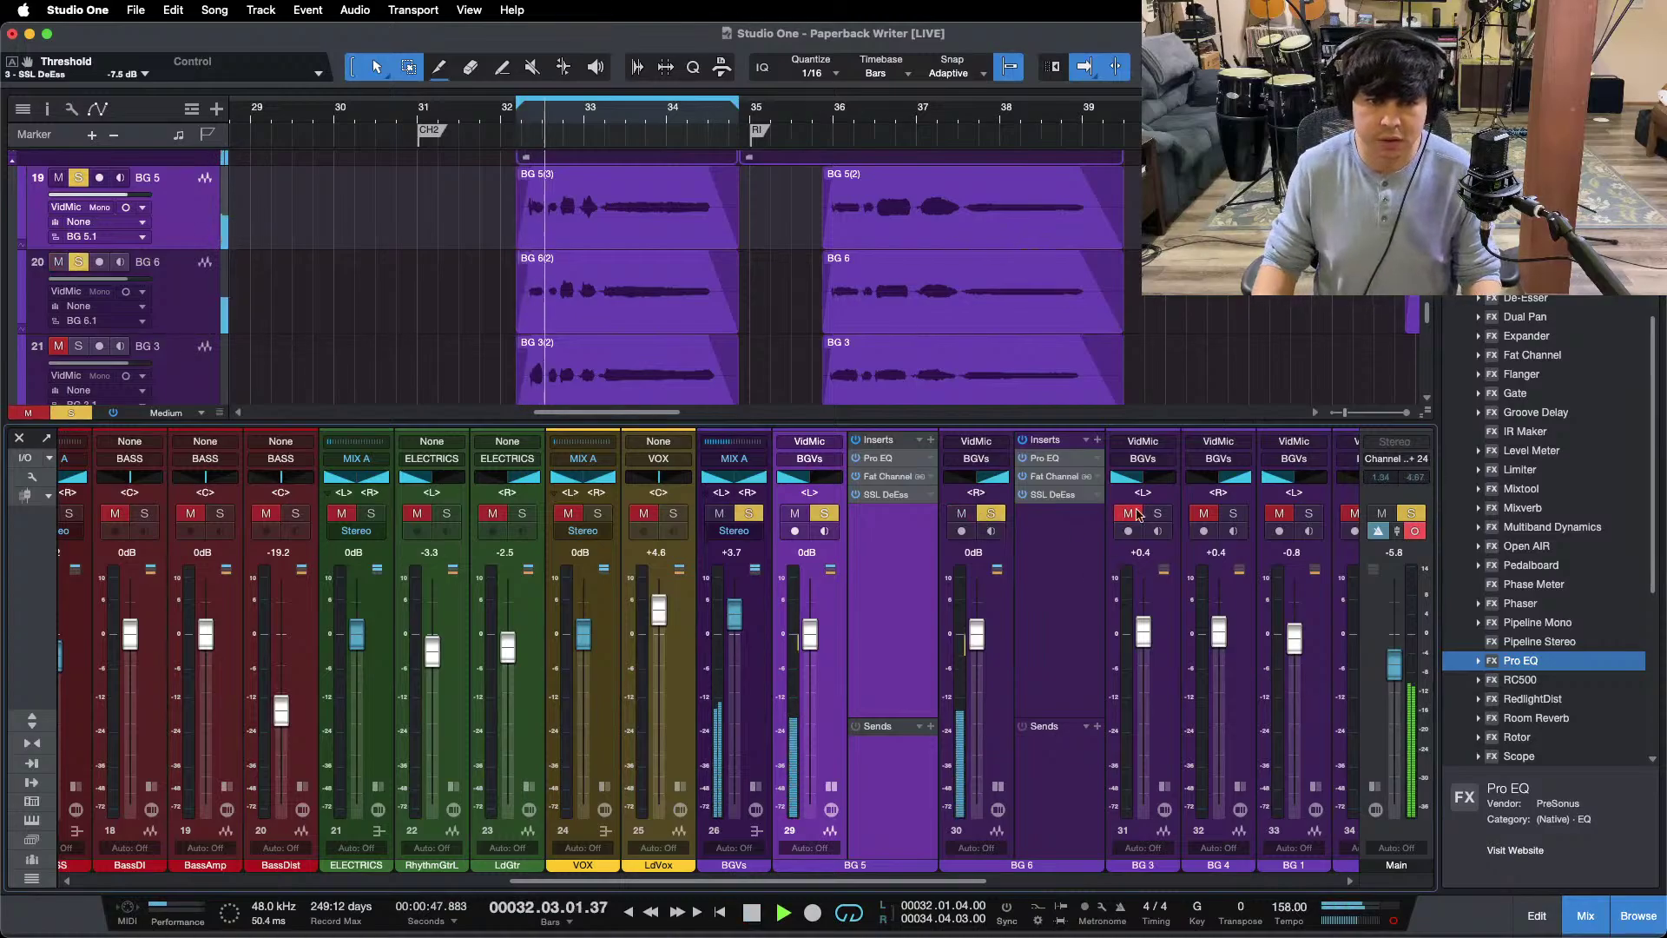
Step: Set BG 6's Fat Channel compressor to -15.68 dB input and -26.32 dB output, and collapse the BG 6 and BG 5 channels
click(1045, 480)
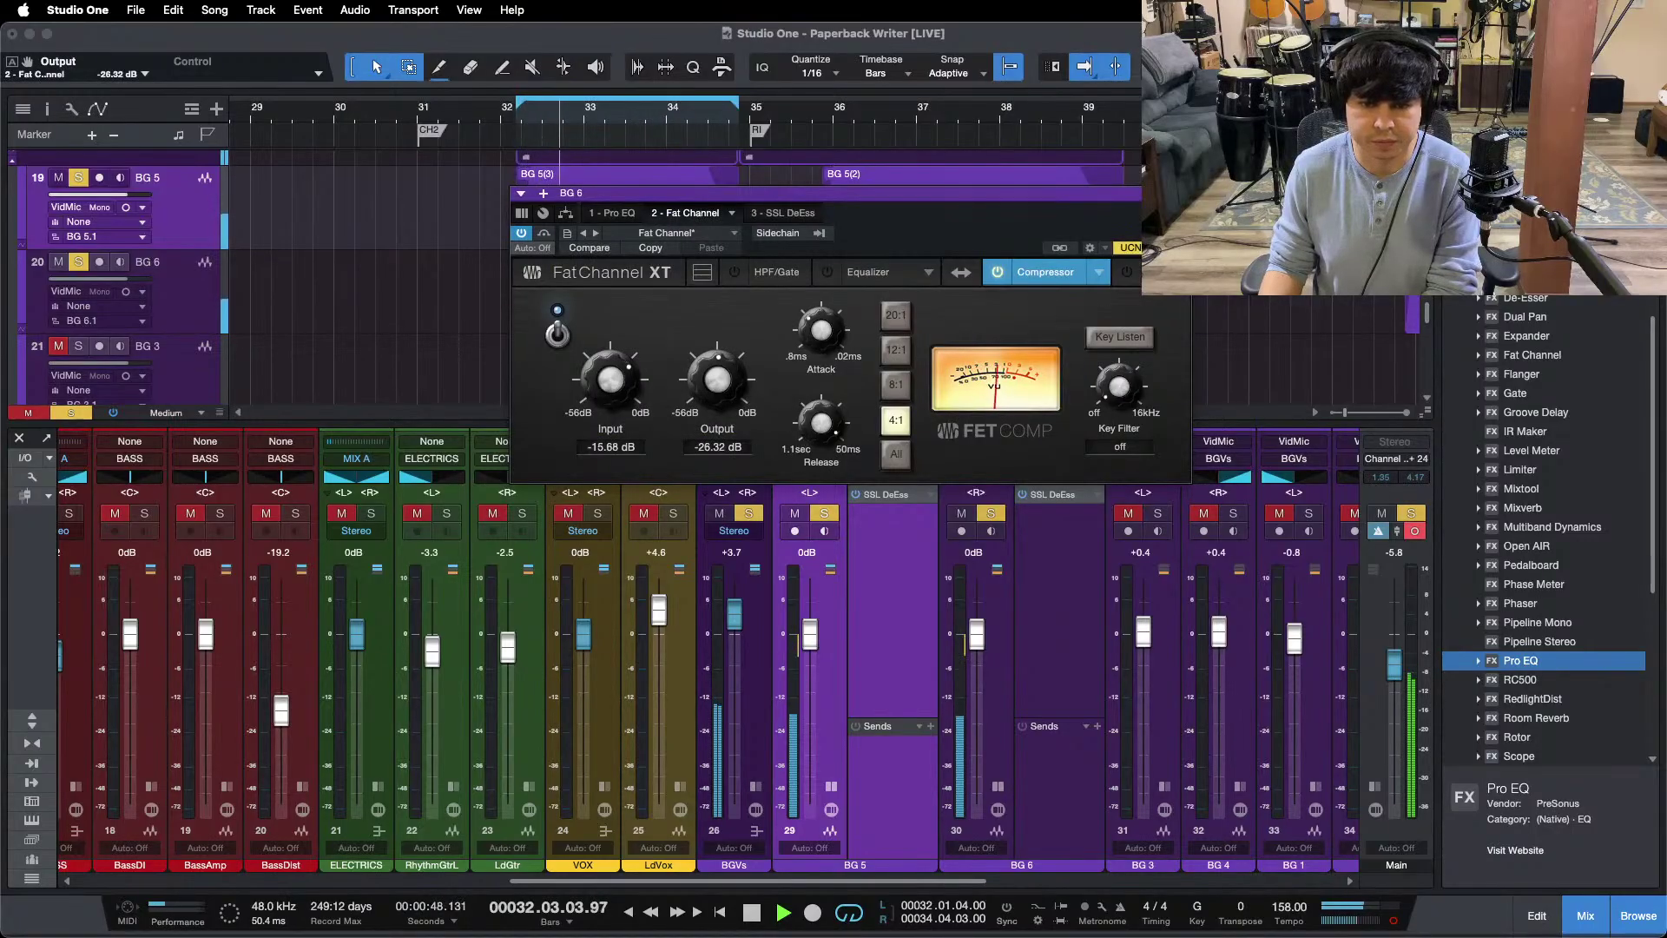
click(1010, 782)
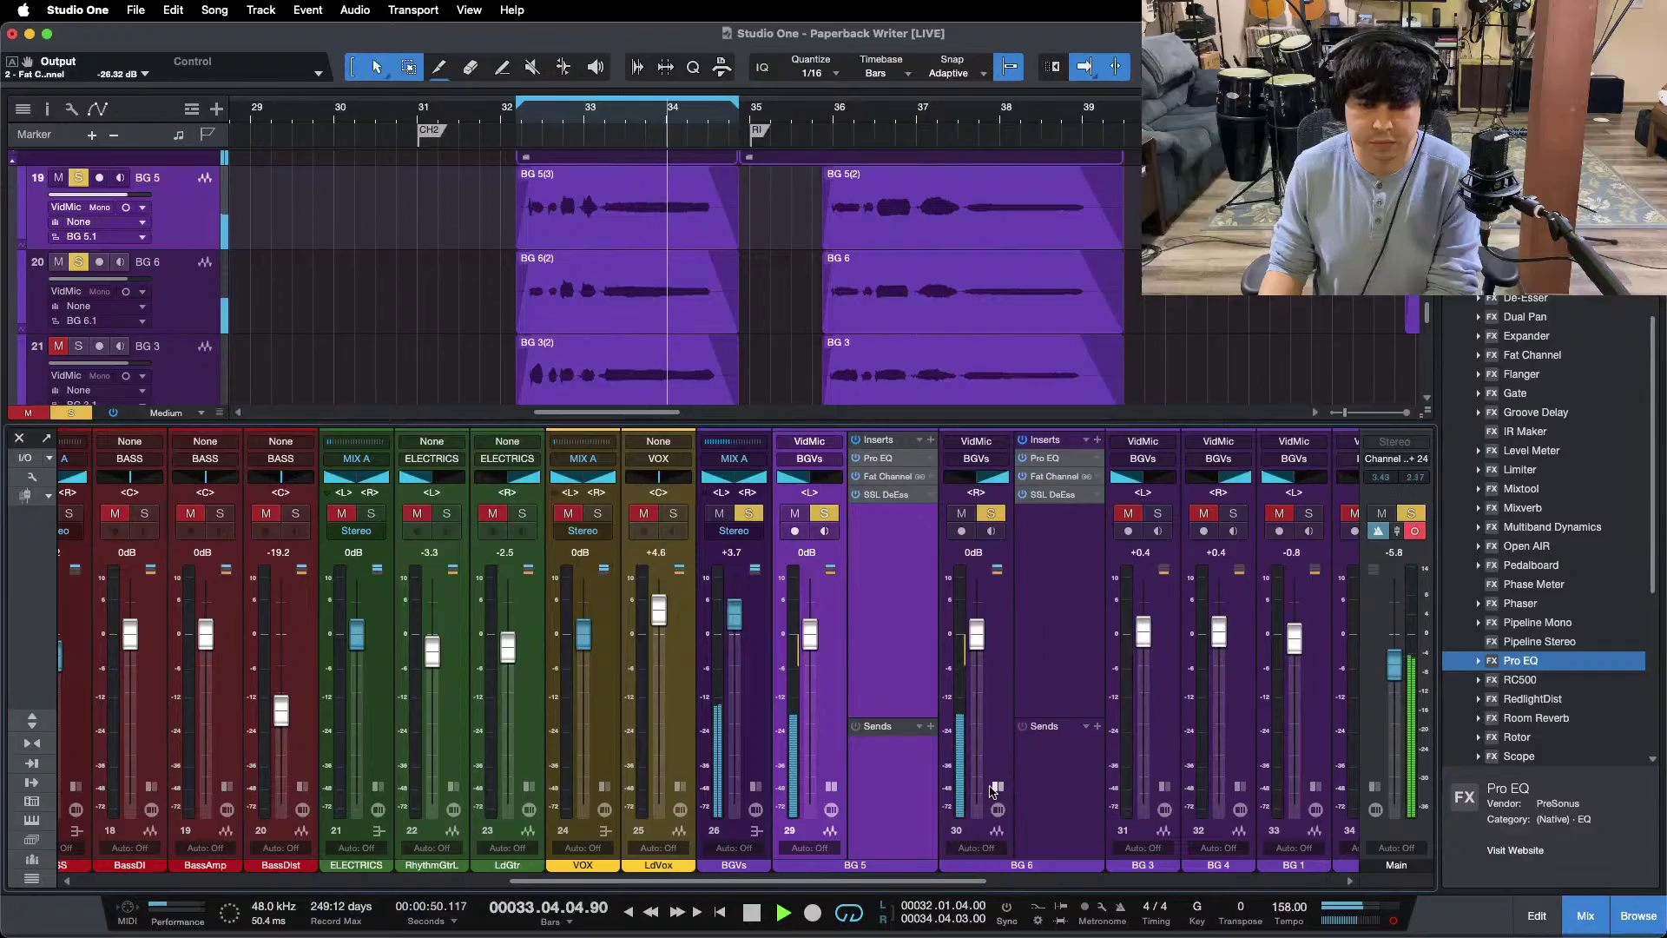
click(997, 786)
click(831, 786)
Step: Enable the low cut in the BGVs bus Pro EQ at 138 Hz and close the plug-in
click(756, 787)
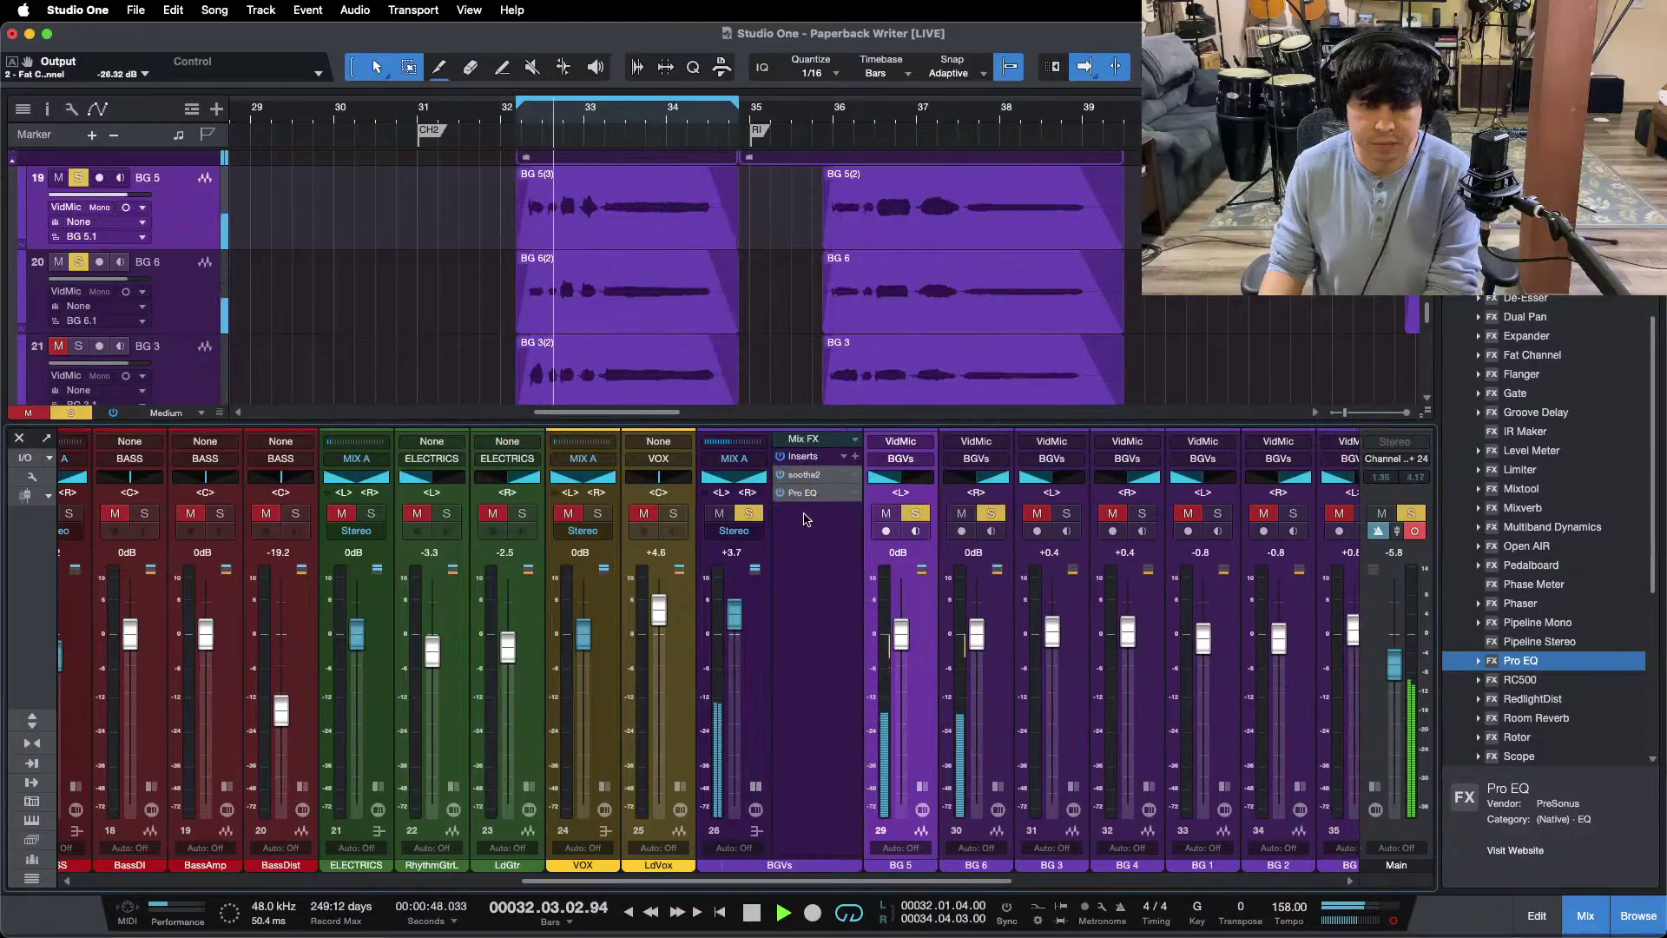
double_click(801, 494)
click(547, 639)
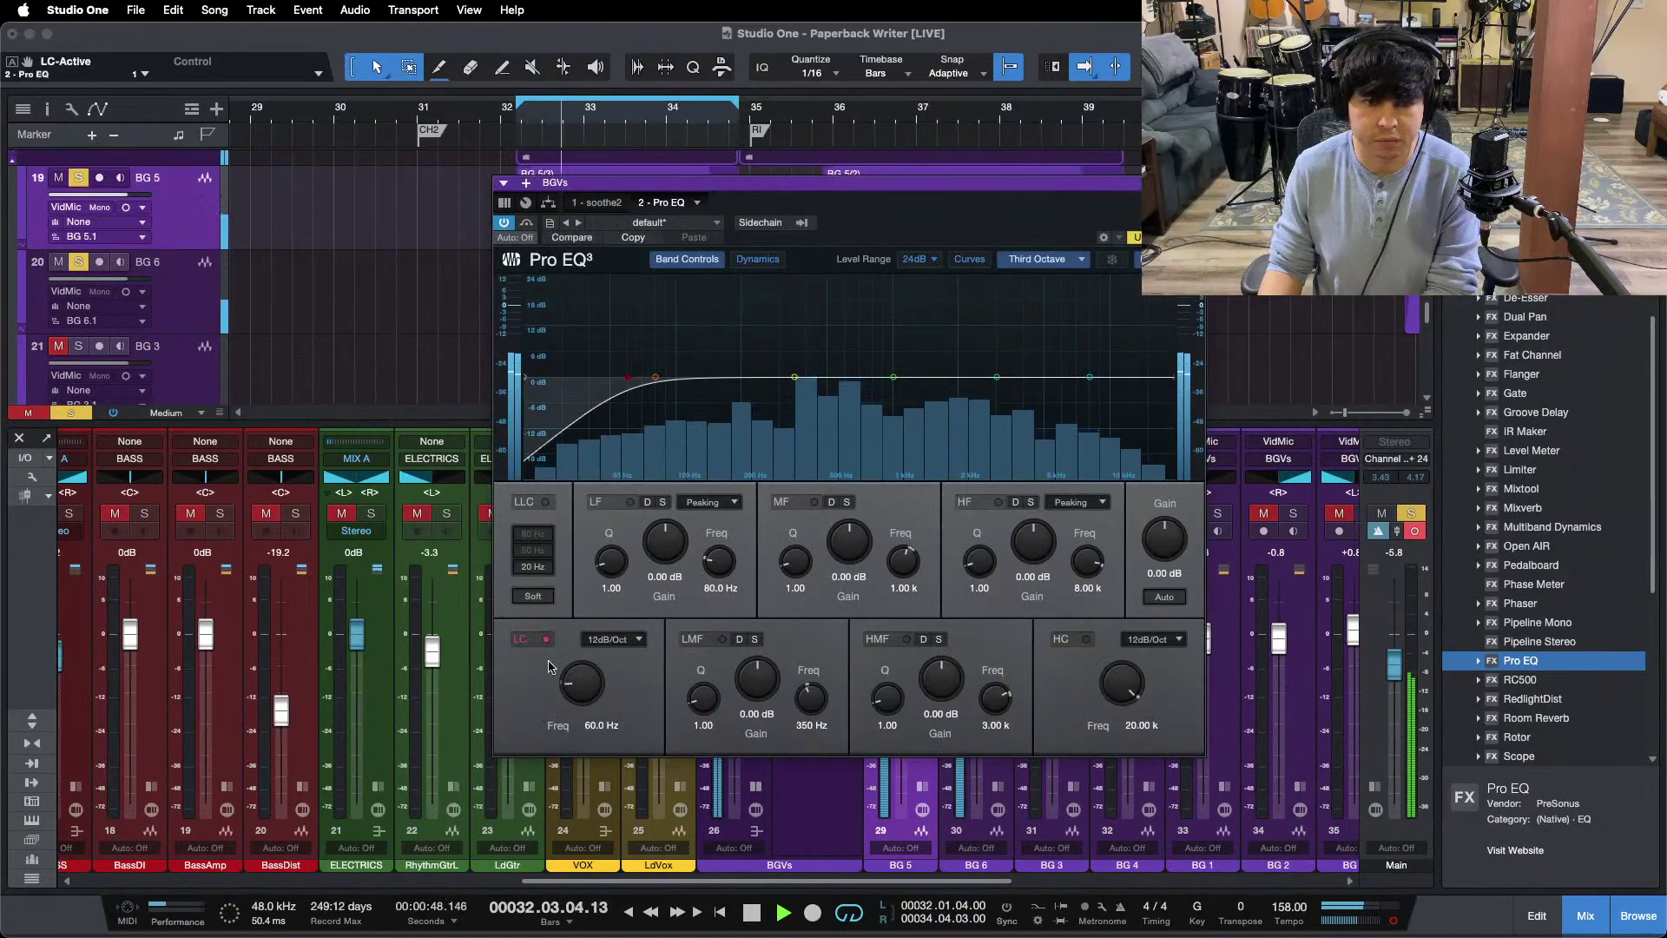
scroll(582, 701, up, 5)
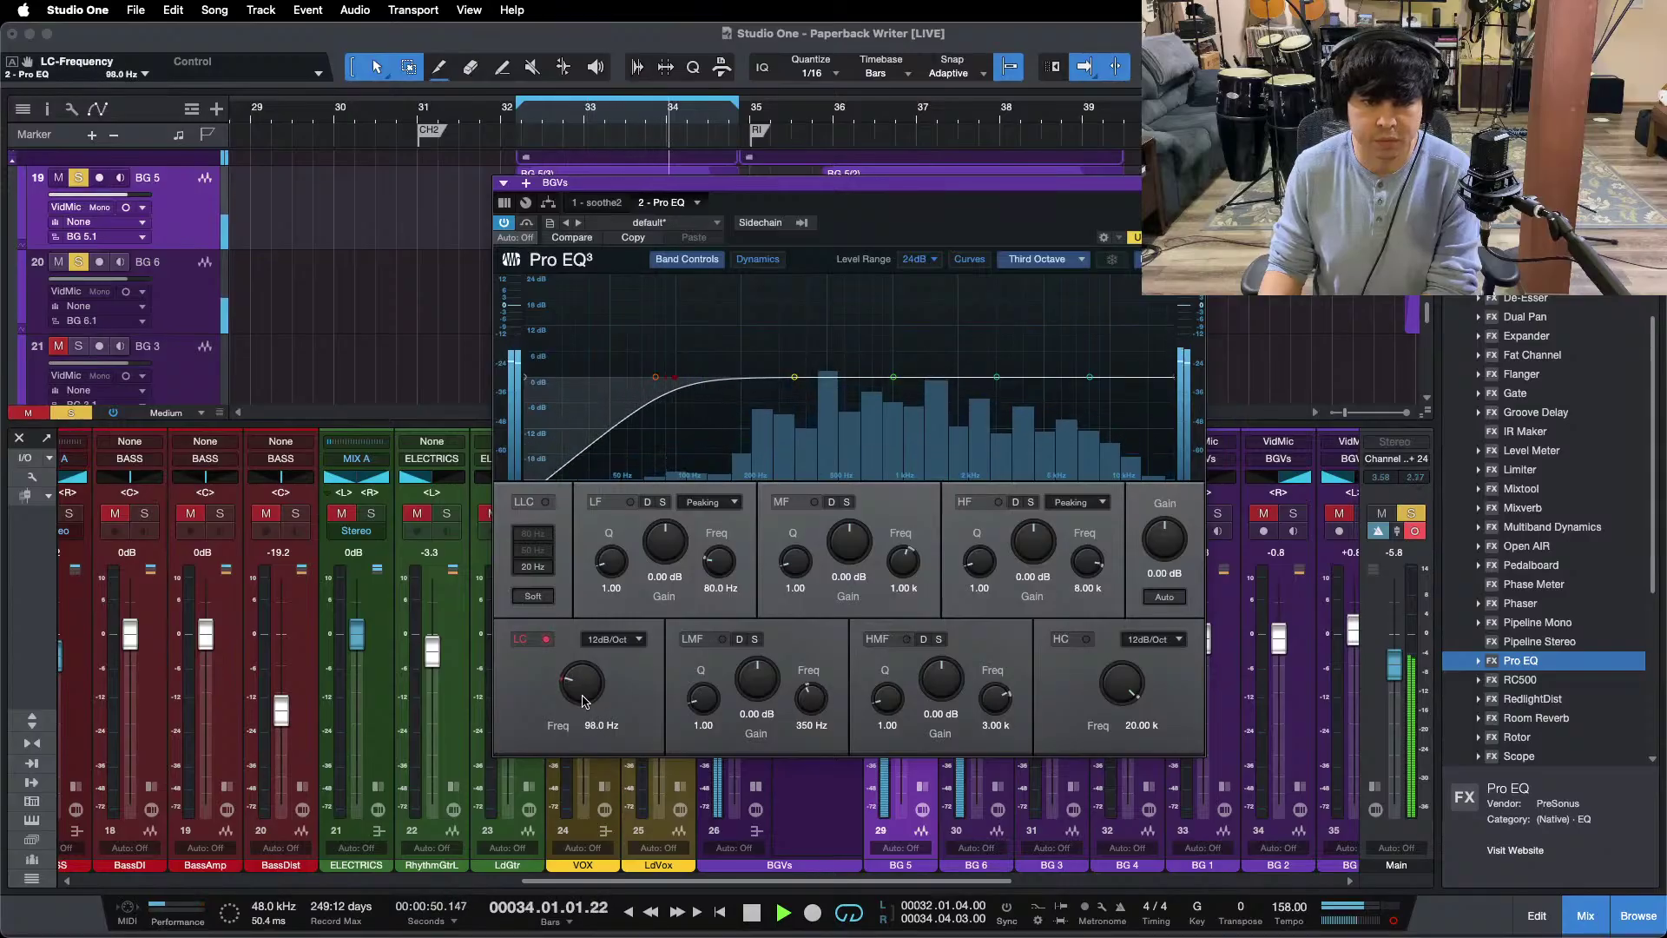
scroll(583, 702, up, 4)
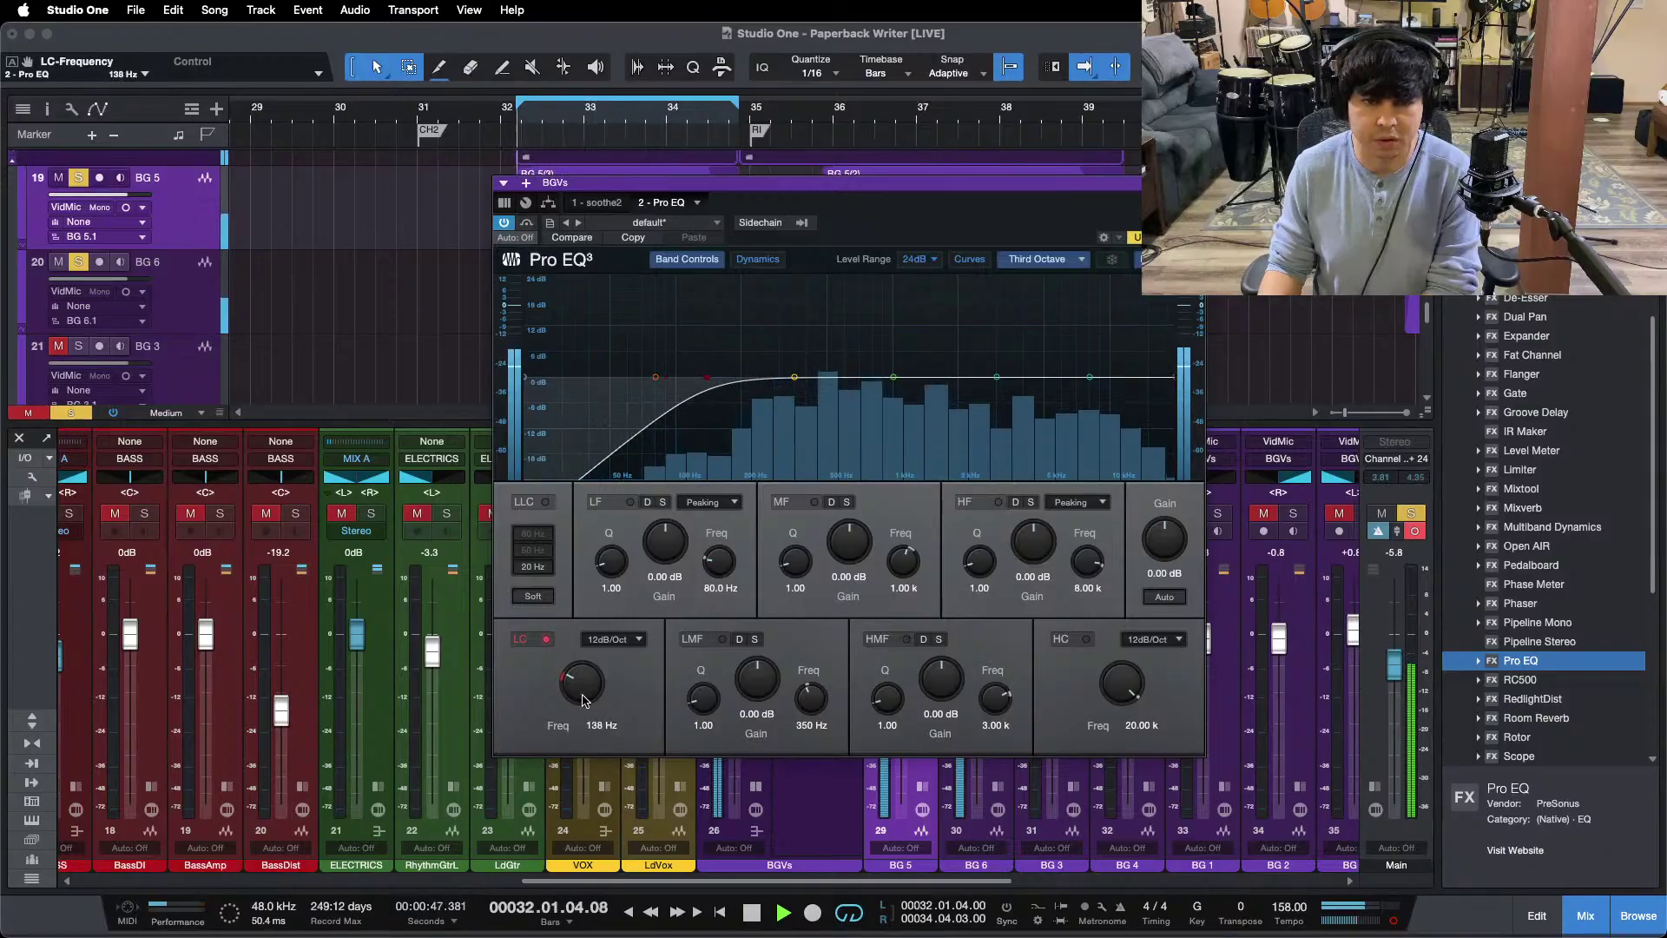
key(super+w)
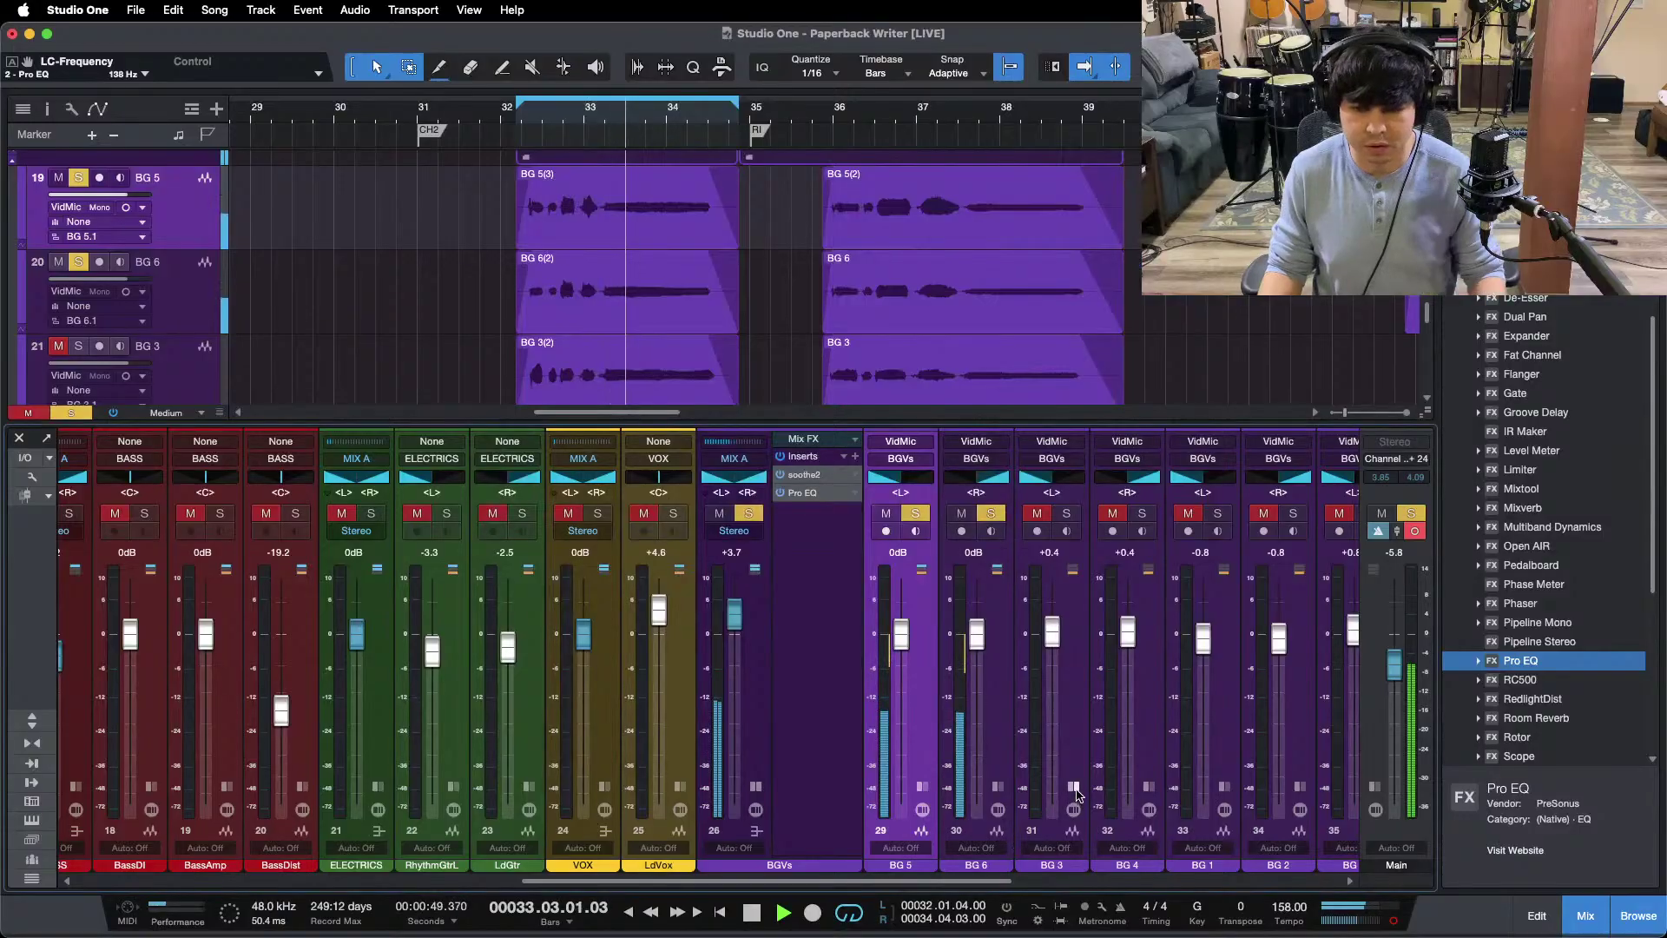
Step: Clear all solos, copy BG 6's insert chain to BG 3, and collapse the BG 6 channel
click(1016, 810)
key(shift+super+s)
click(997, 787)
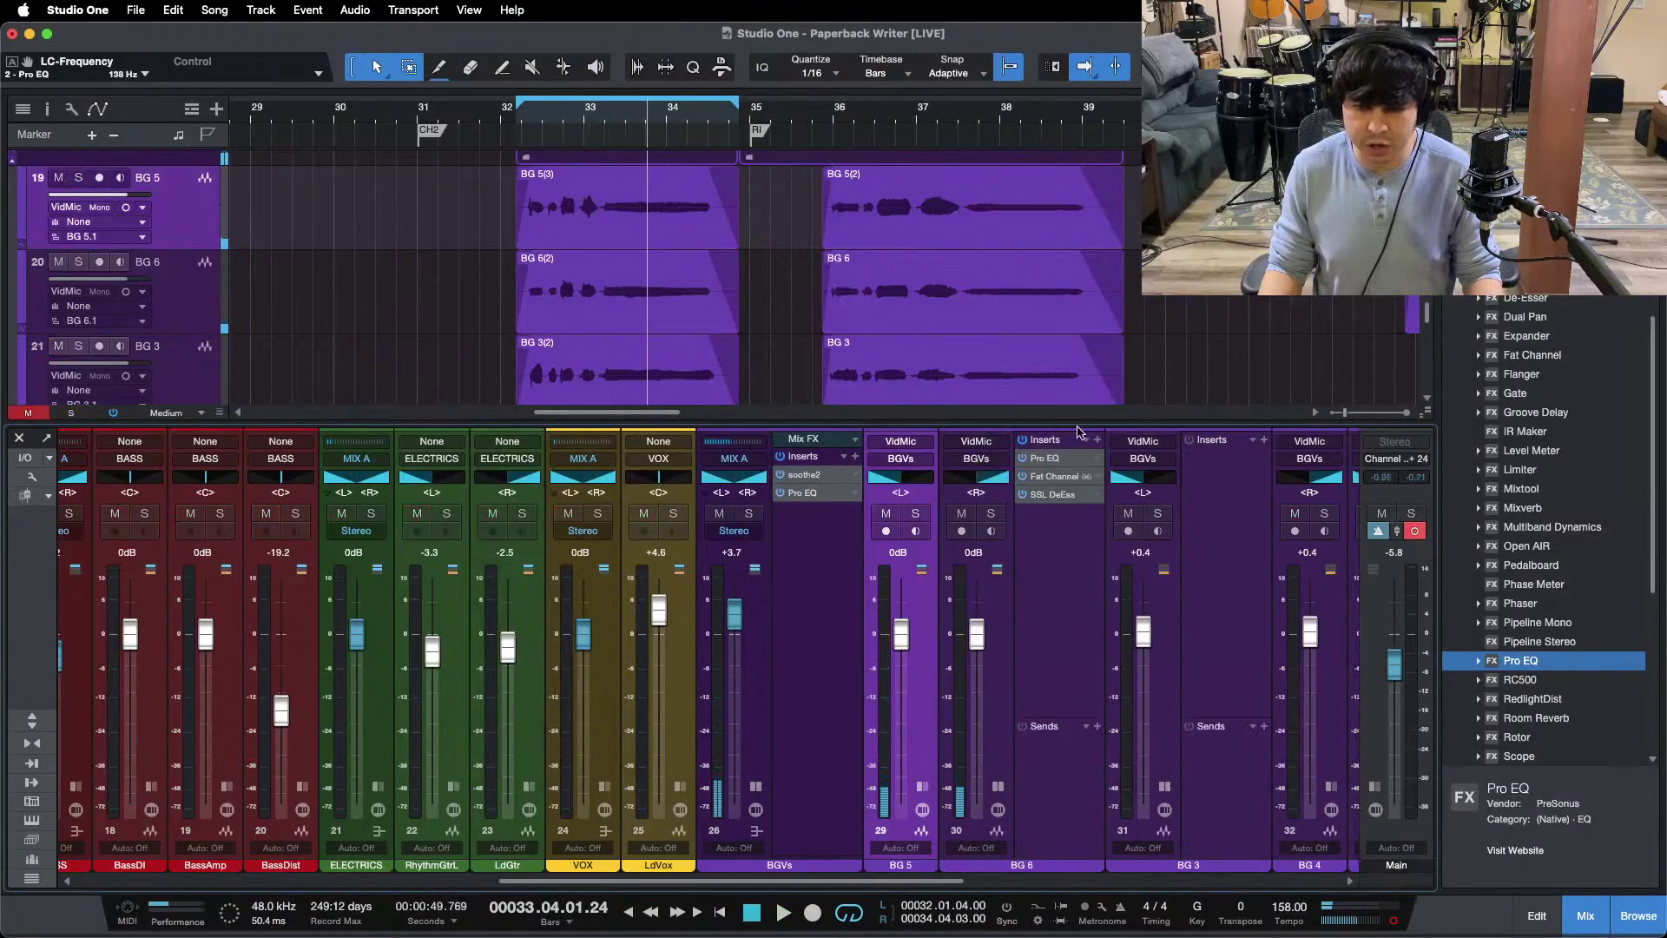
drag(1046, 443, 1216, 525)
click(997, 787)
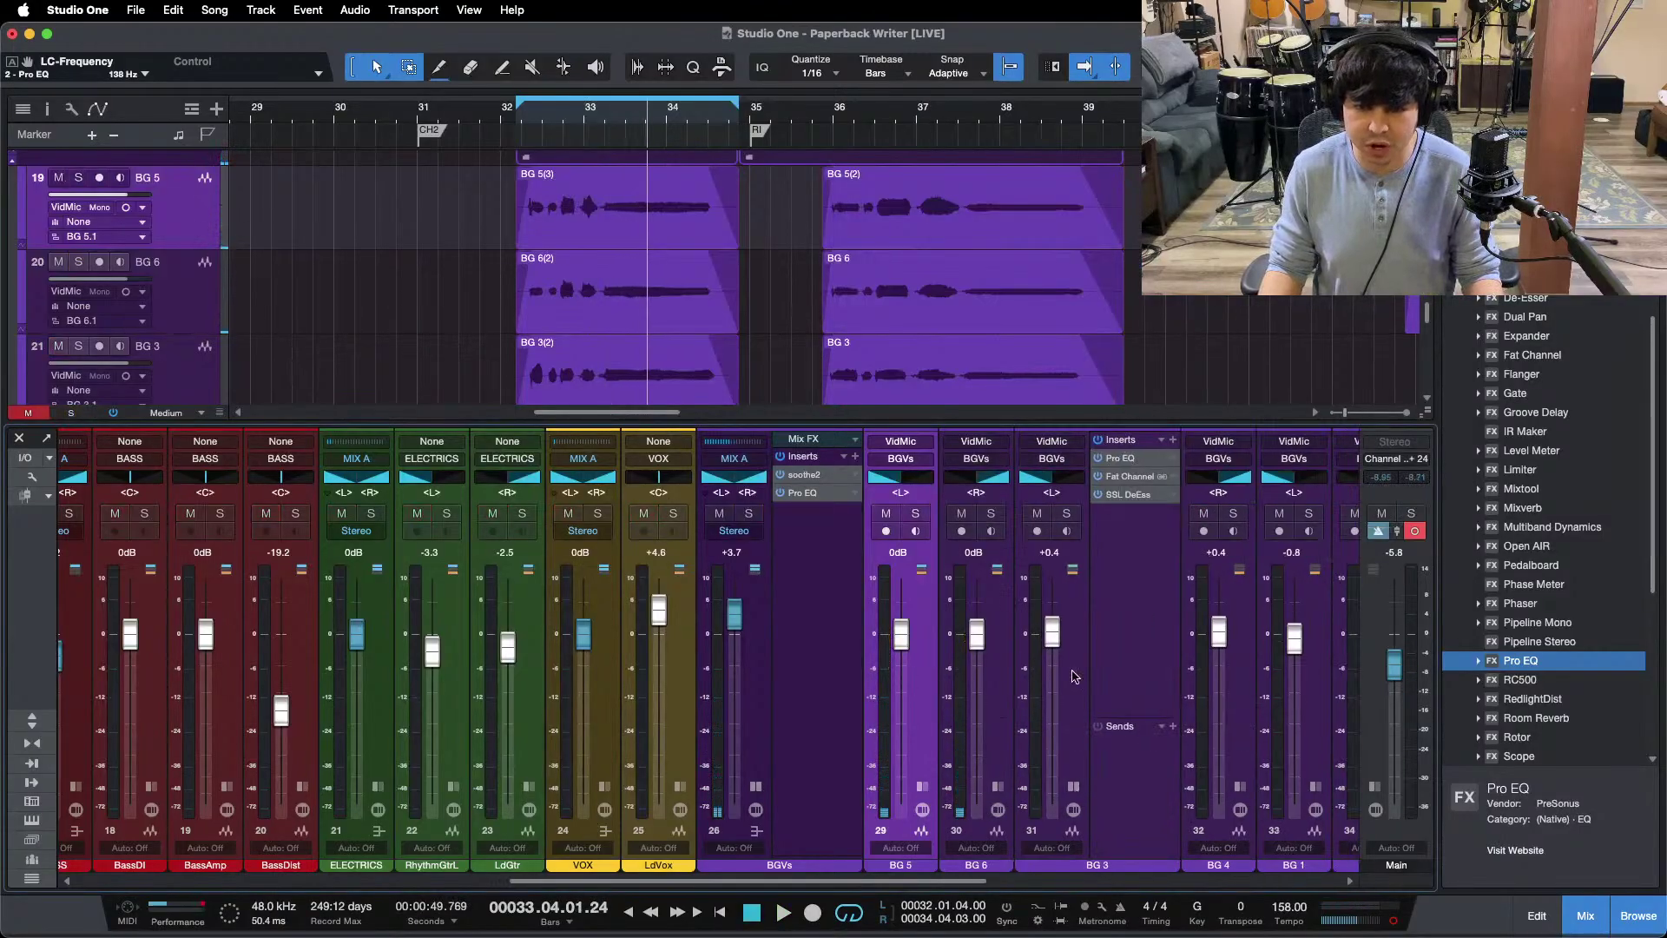
Step: Solo BG 3, turn off the HF and HMF bands in its Pro EQ, and set the low cut to 276 Hz
click(1109, 653)
key(s)
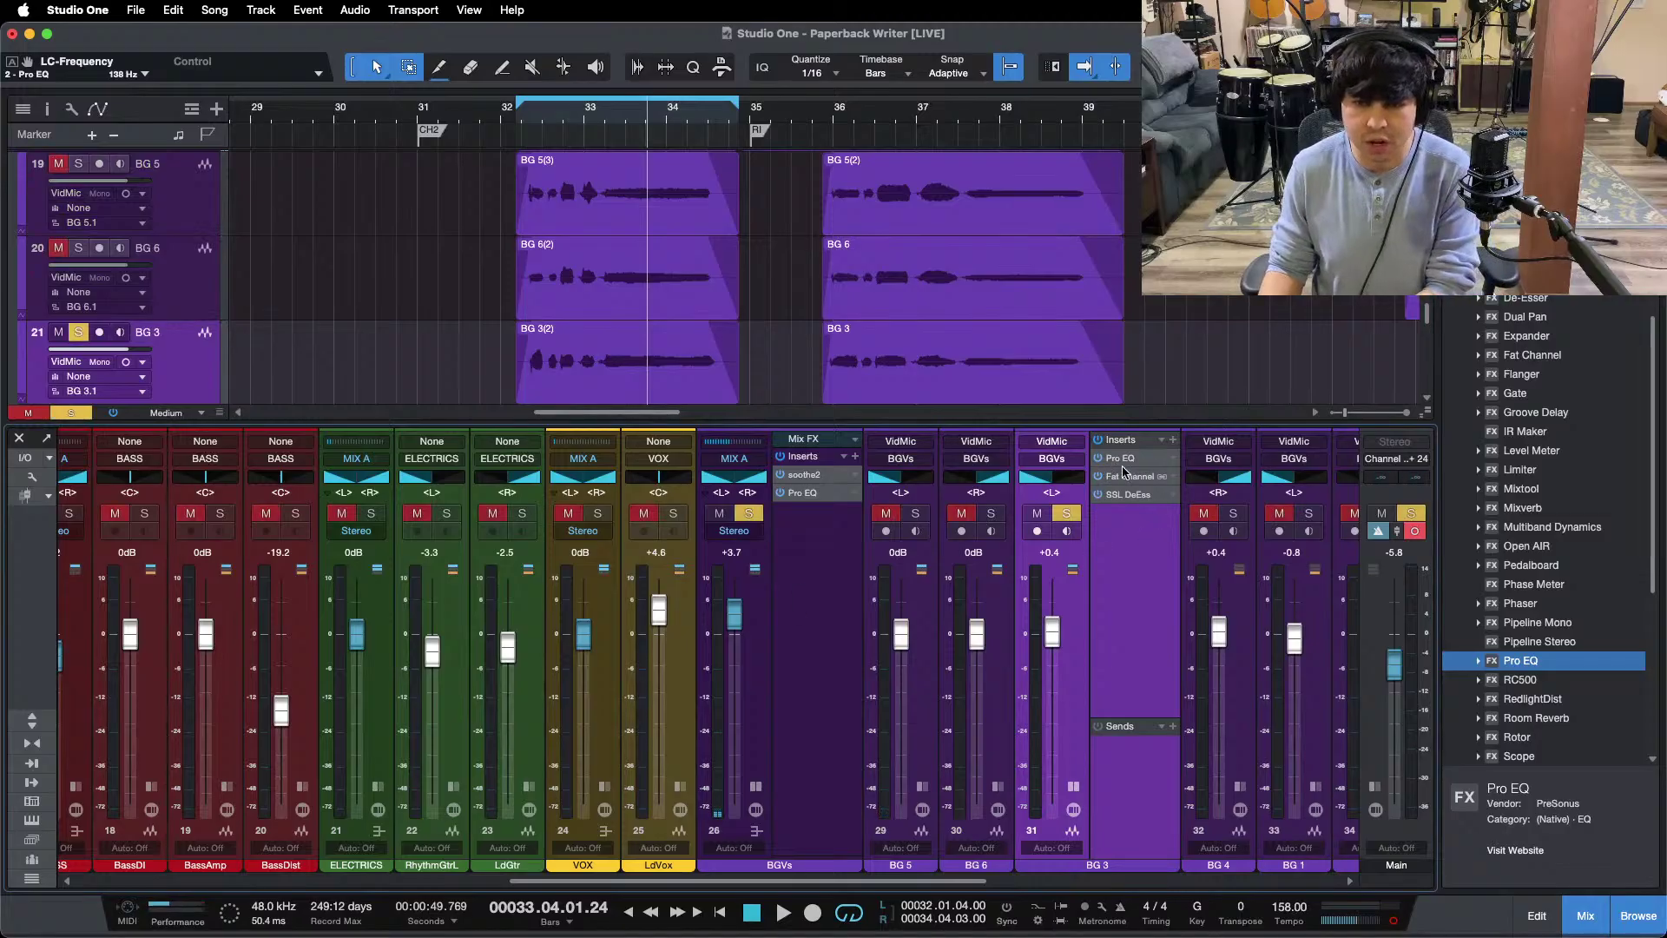
click(1123, 459)
click(998, 503)
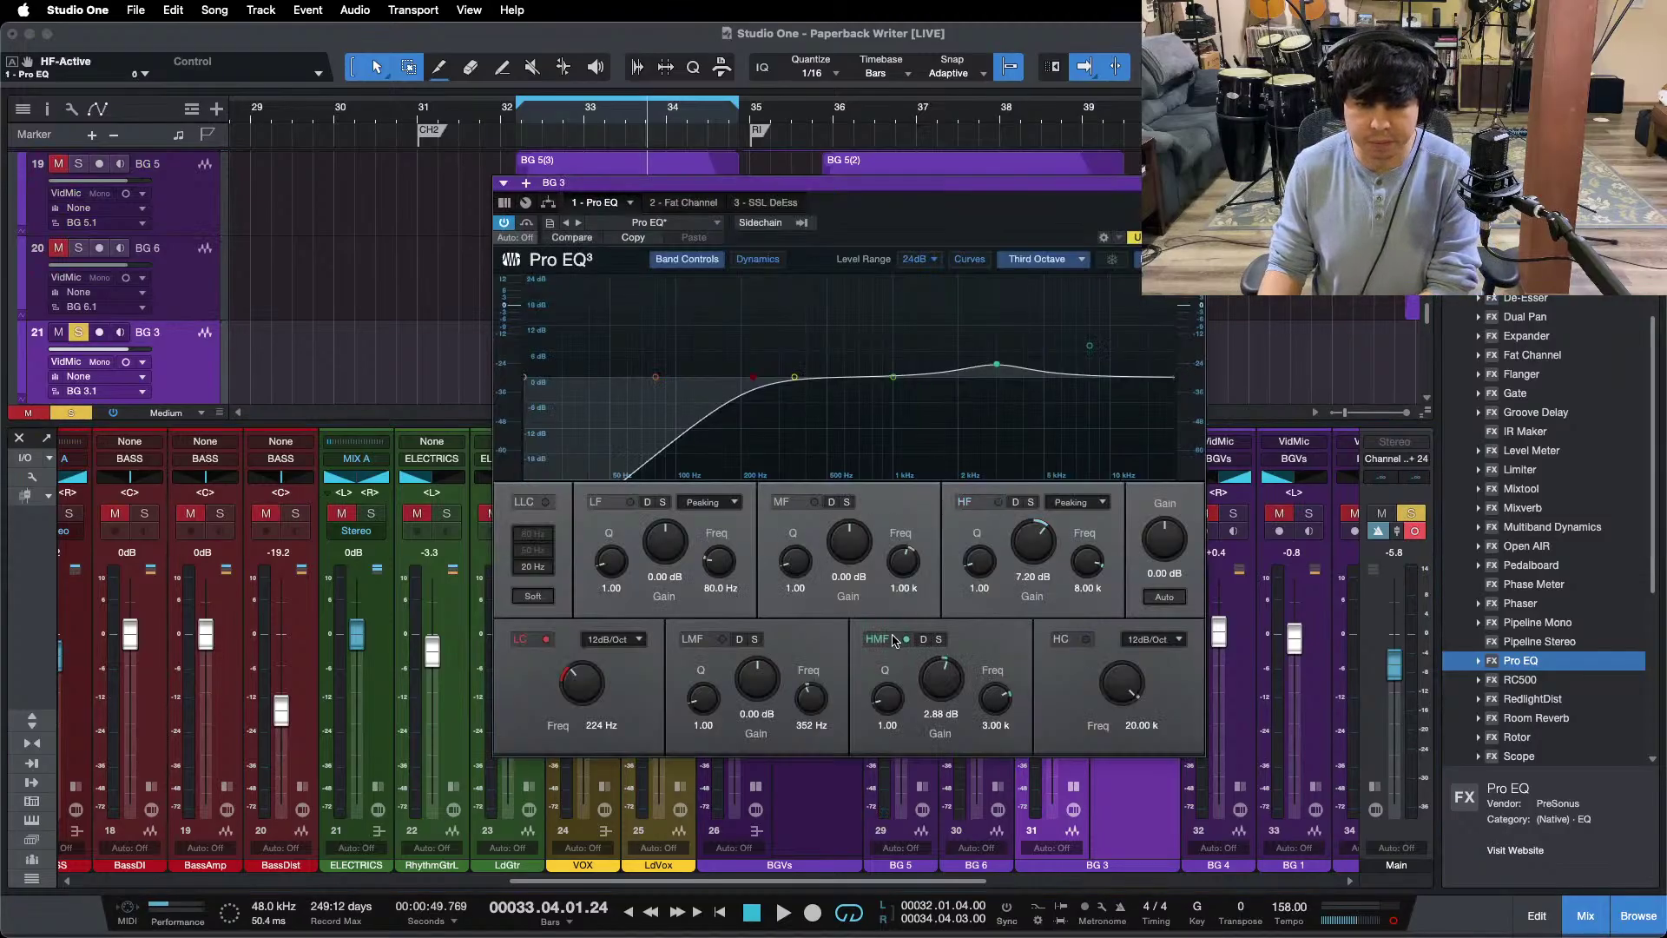
key(space)
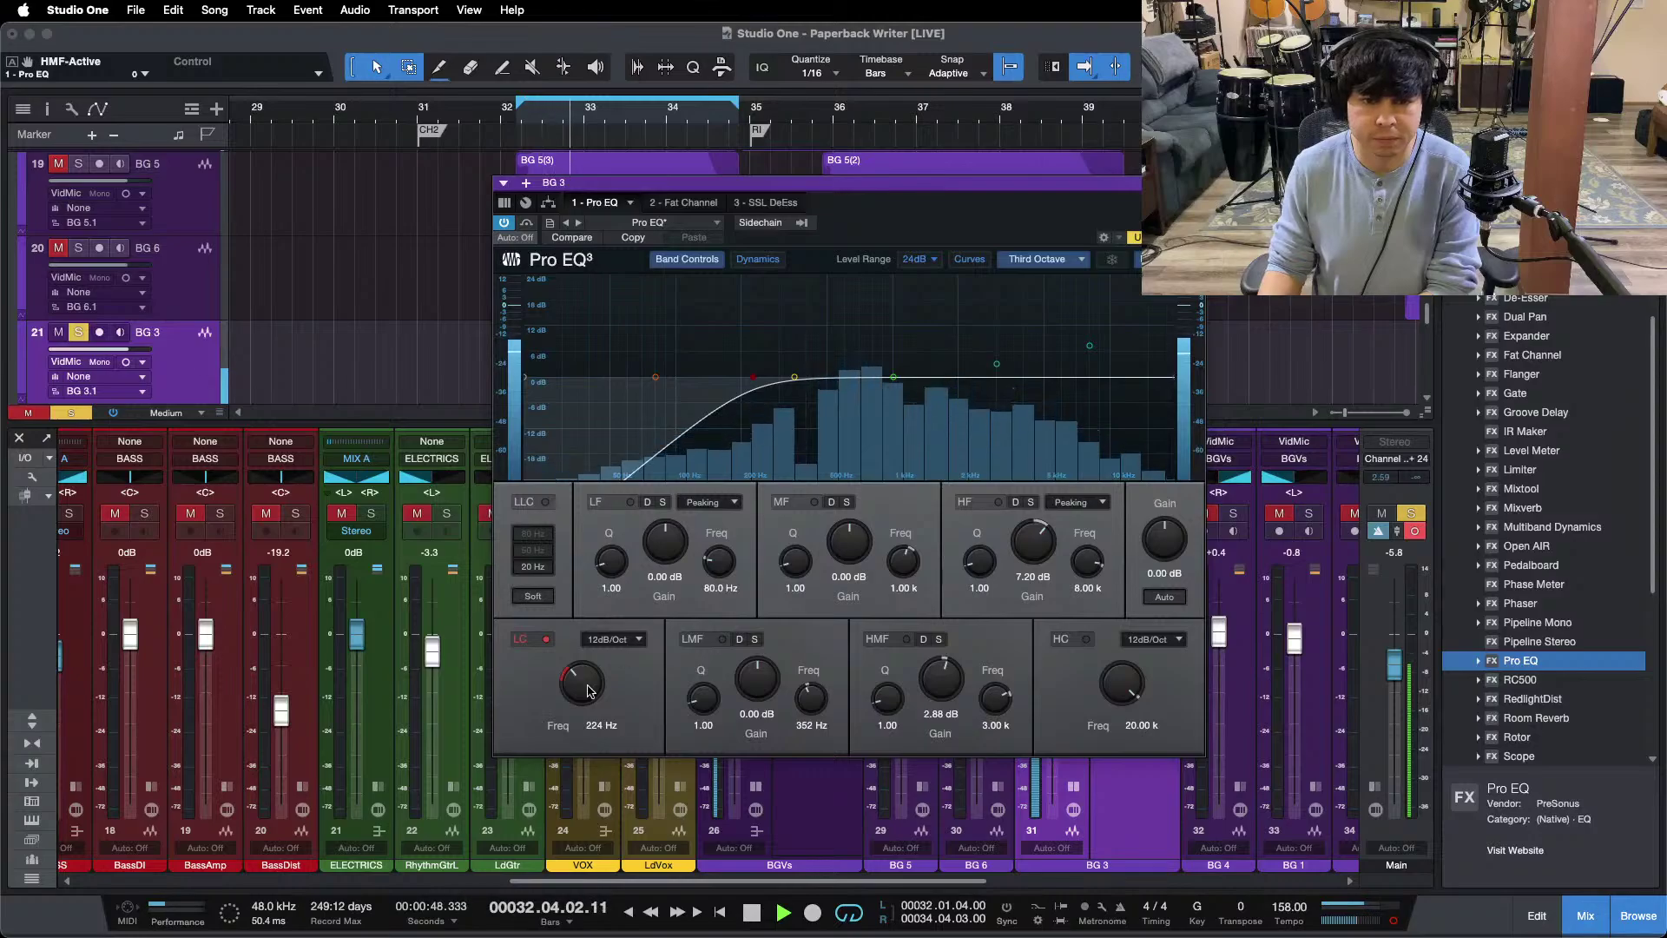
drag(580, 695, 580, 687)
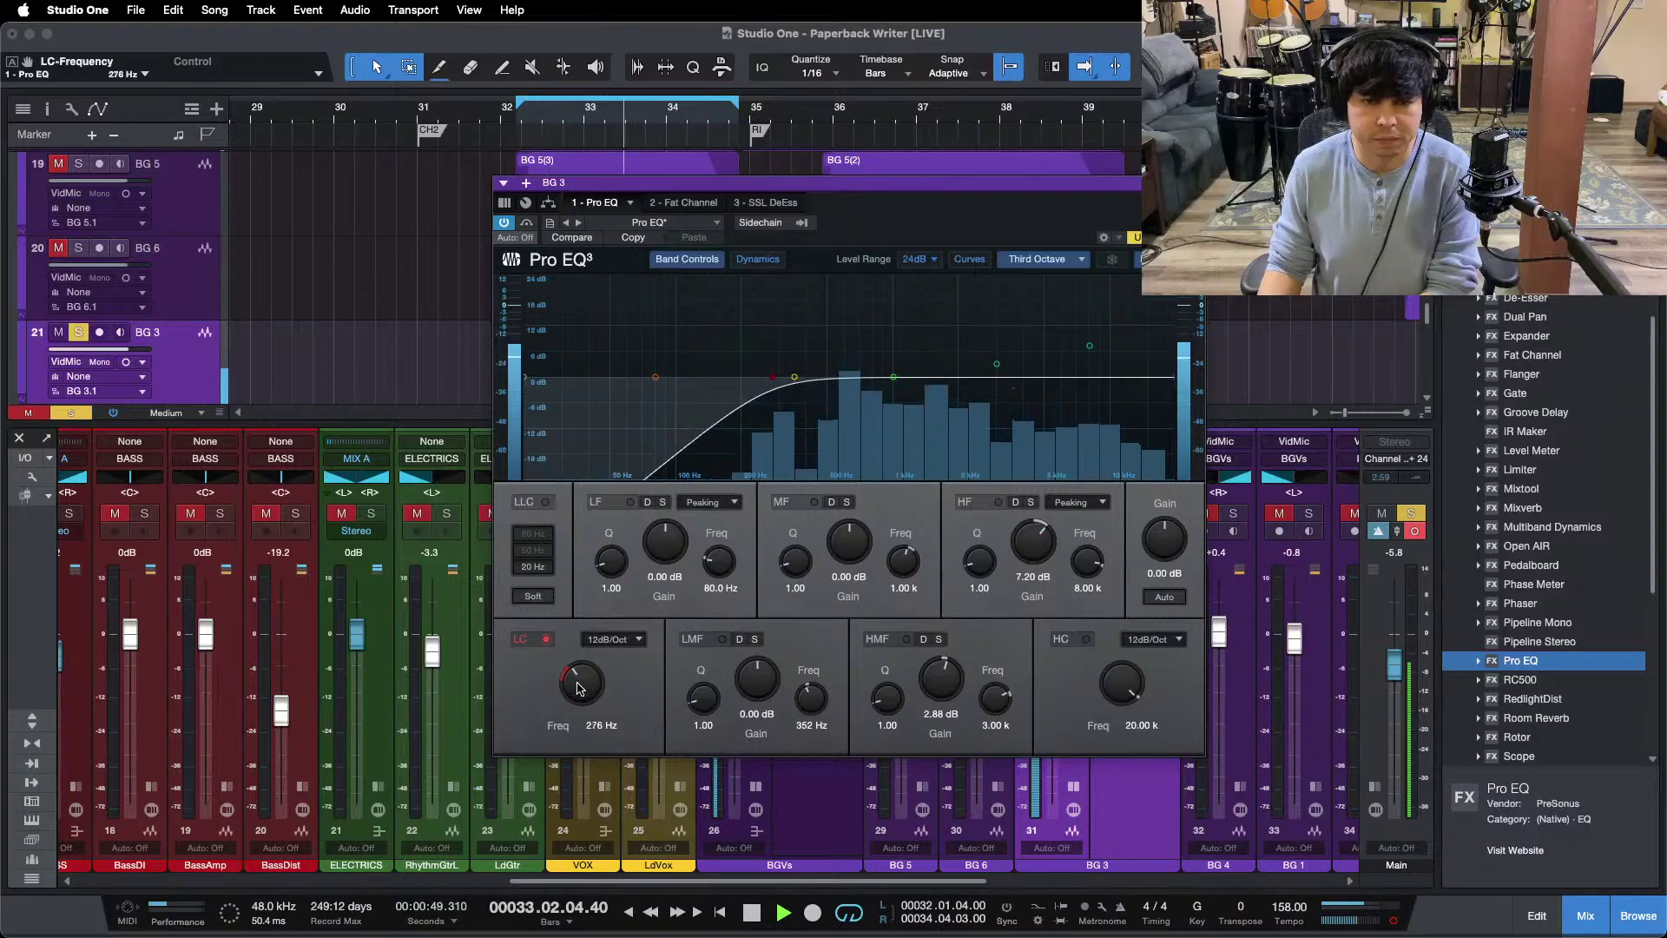
Step: Set BG 3's Fat Channel compressor to -15.12 dB input and -26.88 dB output during playback
click(700, 204)
drag(937, 296, 889, 474)
scroll(739, 271, down, 2)
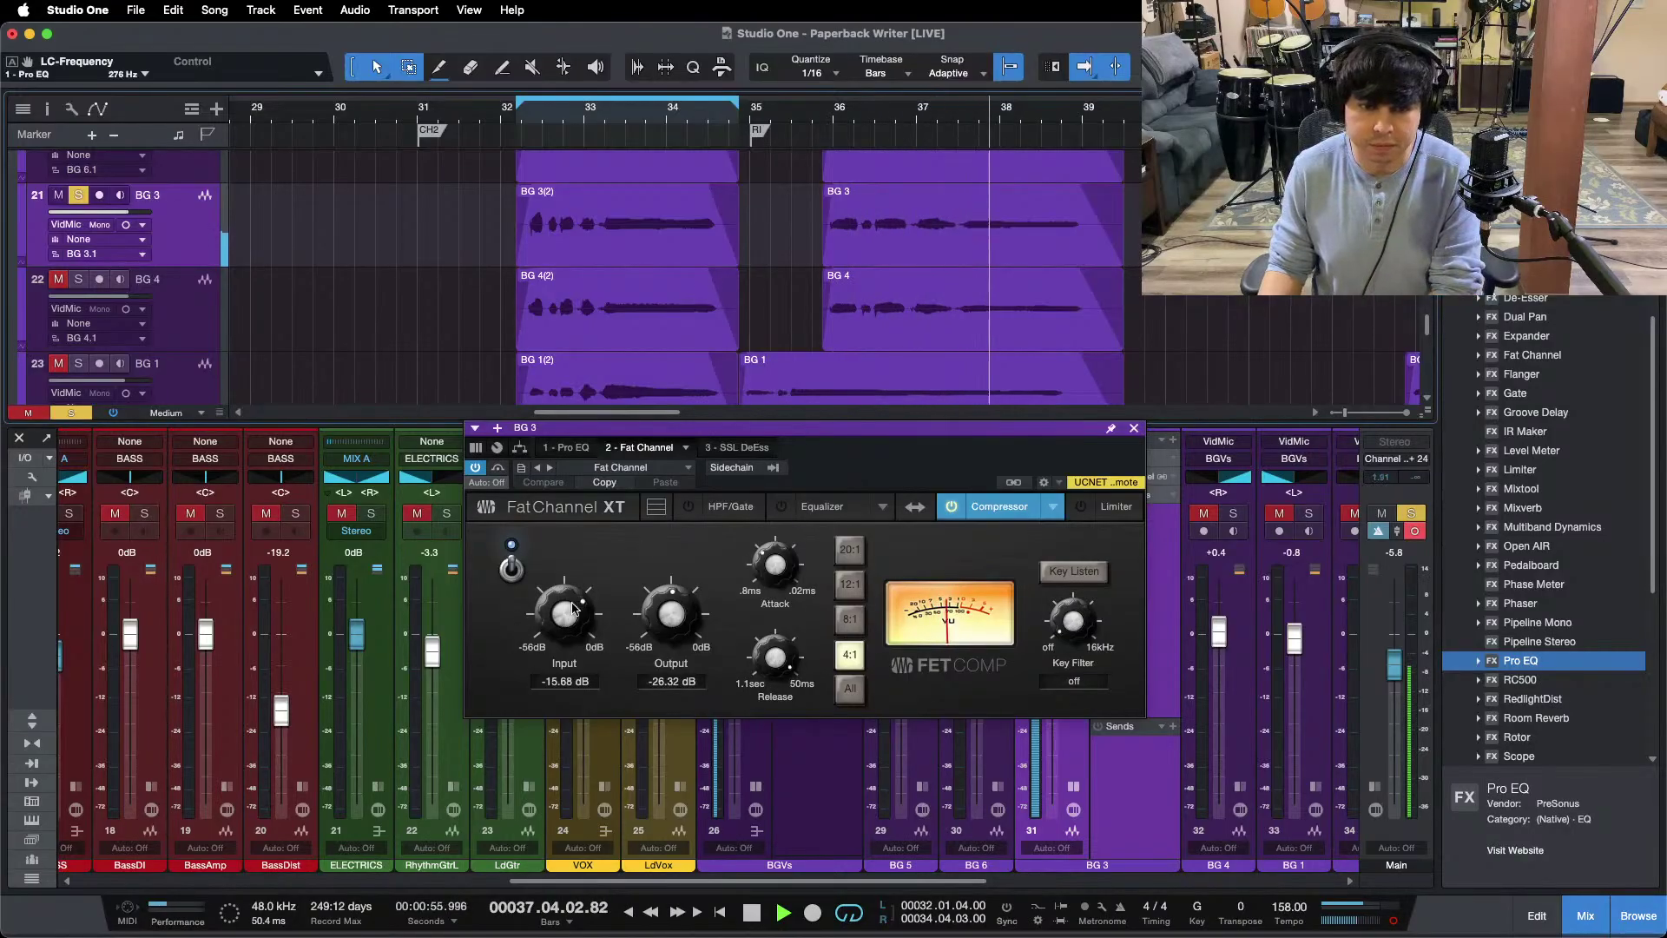
Step: Boost BG 3's HF band by 5.76 dB and HMF band by 2.40 dB, and set its SSL DeEss threshold to -8.0 dB
click(566, 447)
drag(651, 427, 616, 200)
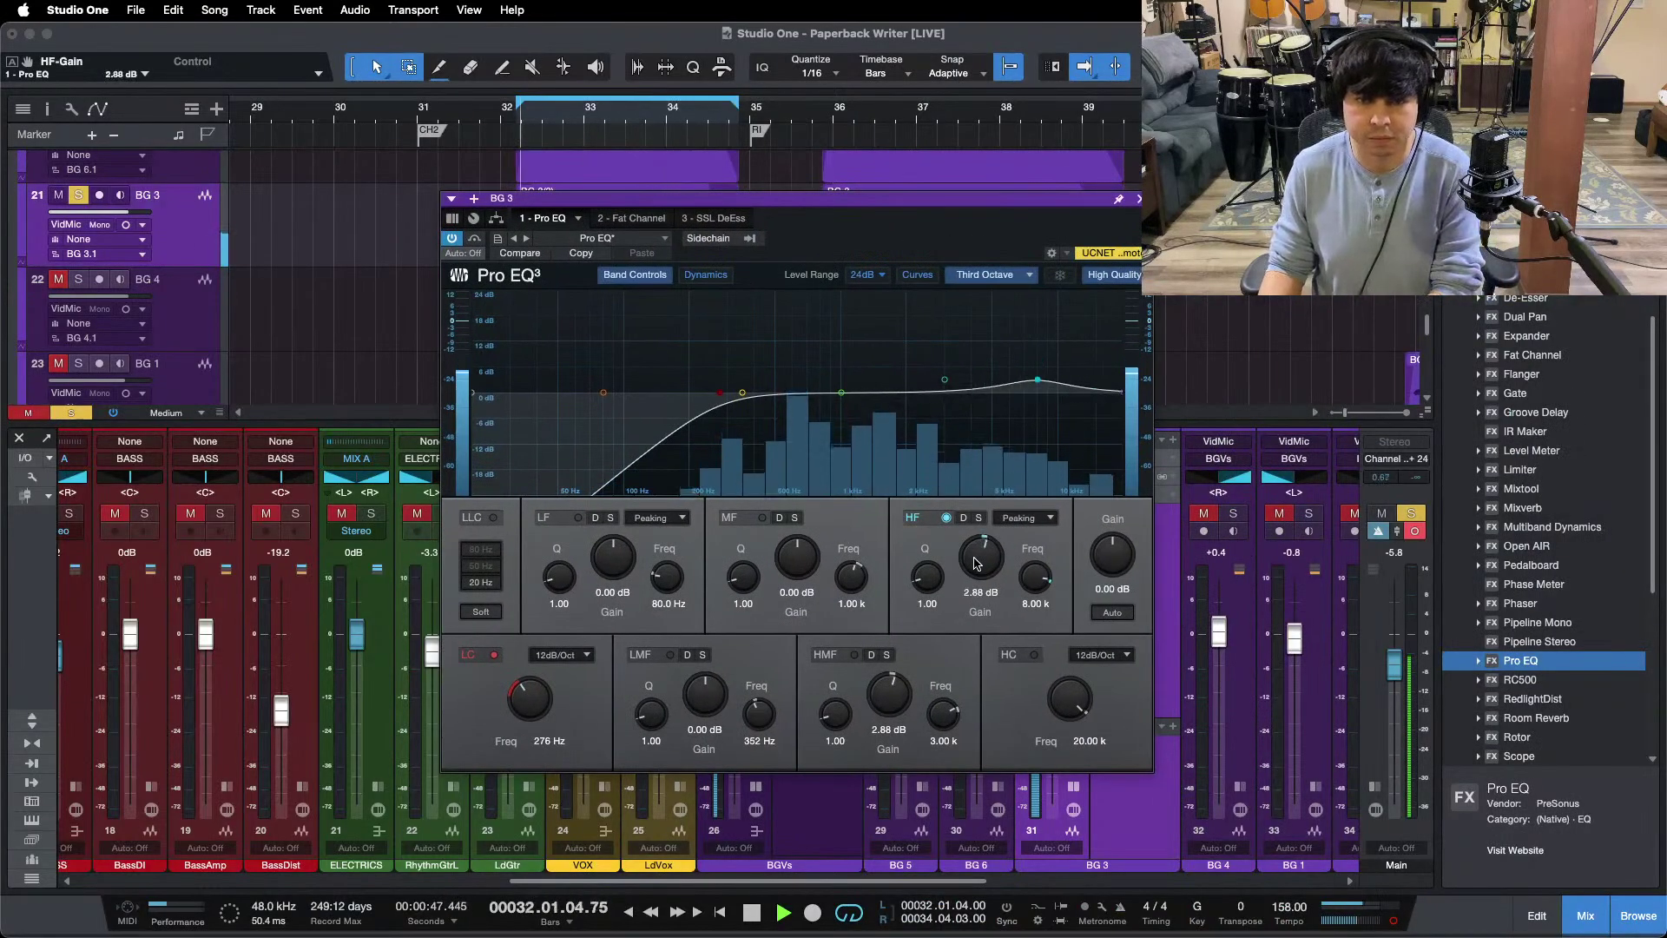
scroll(976, 563, up, 3)
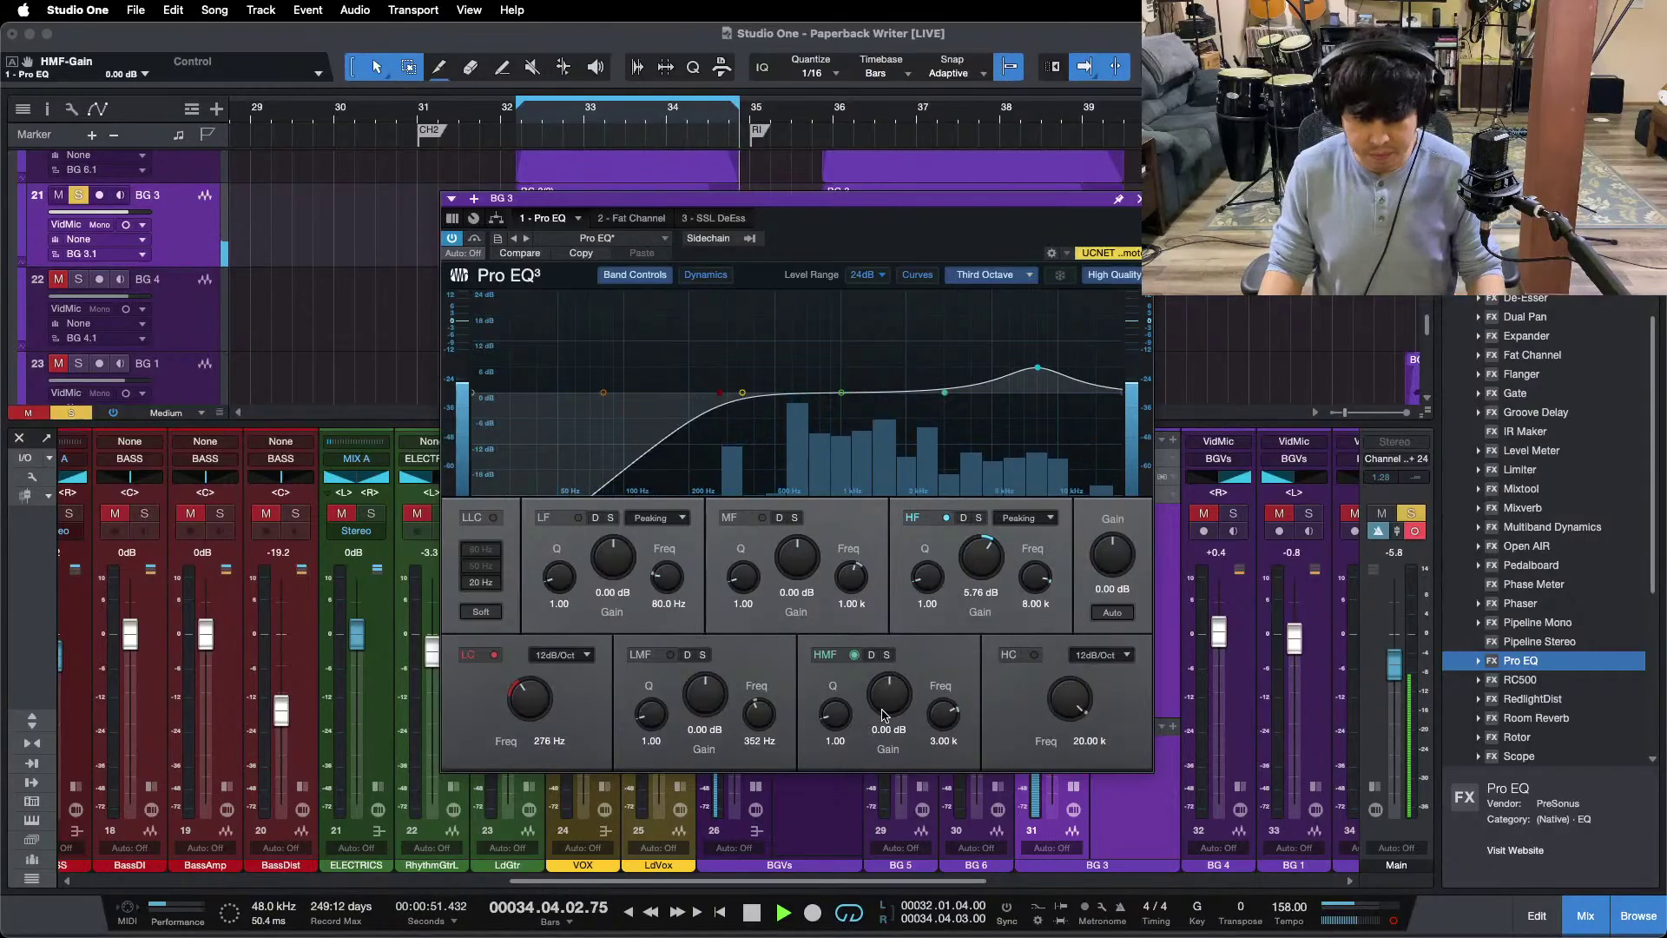
scroll(878, 717, down, 1)
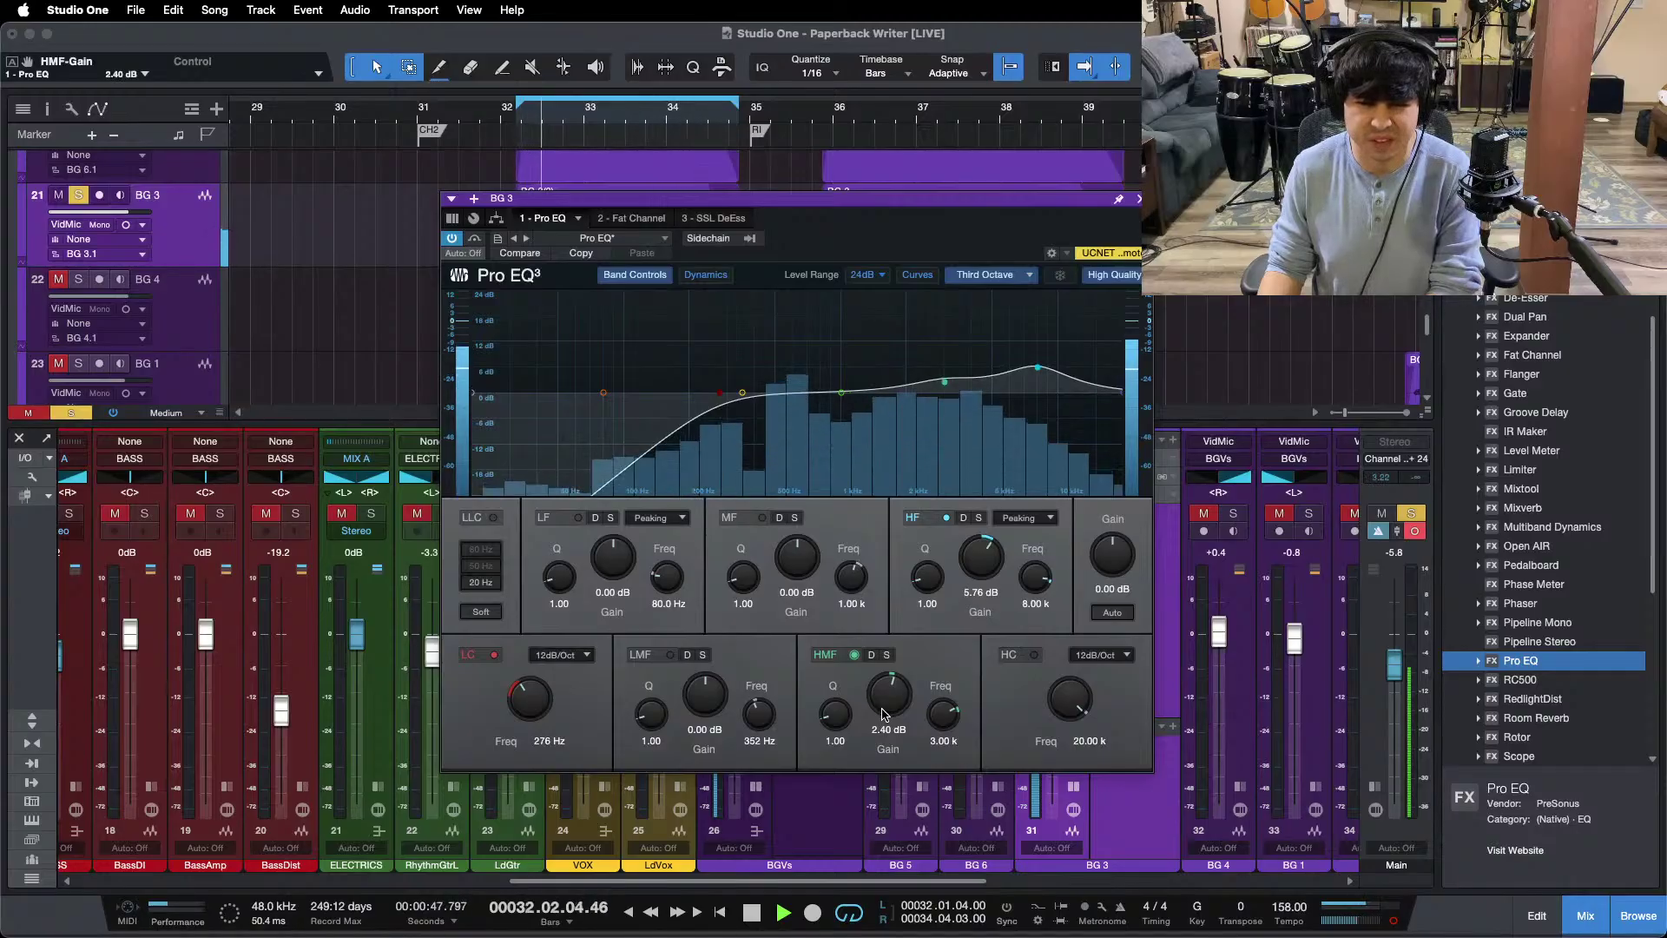
click(720, 218)
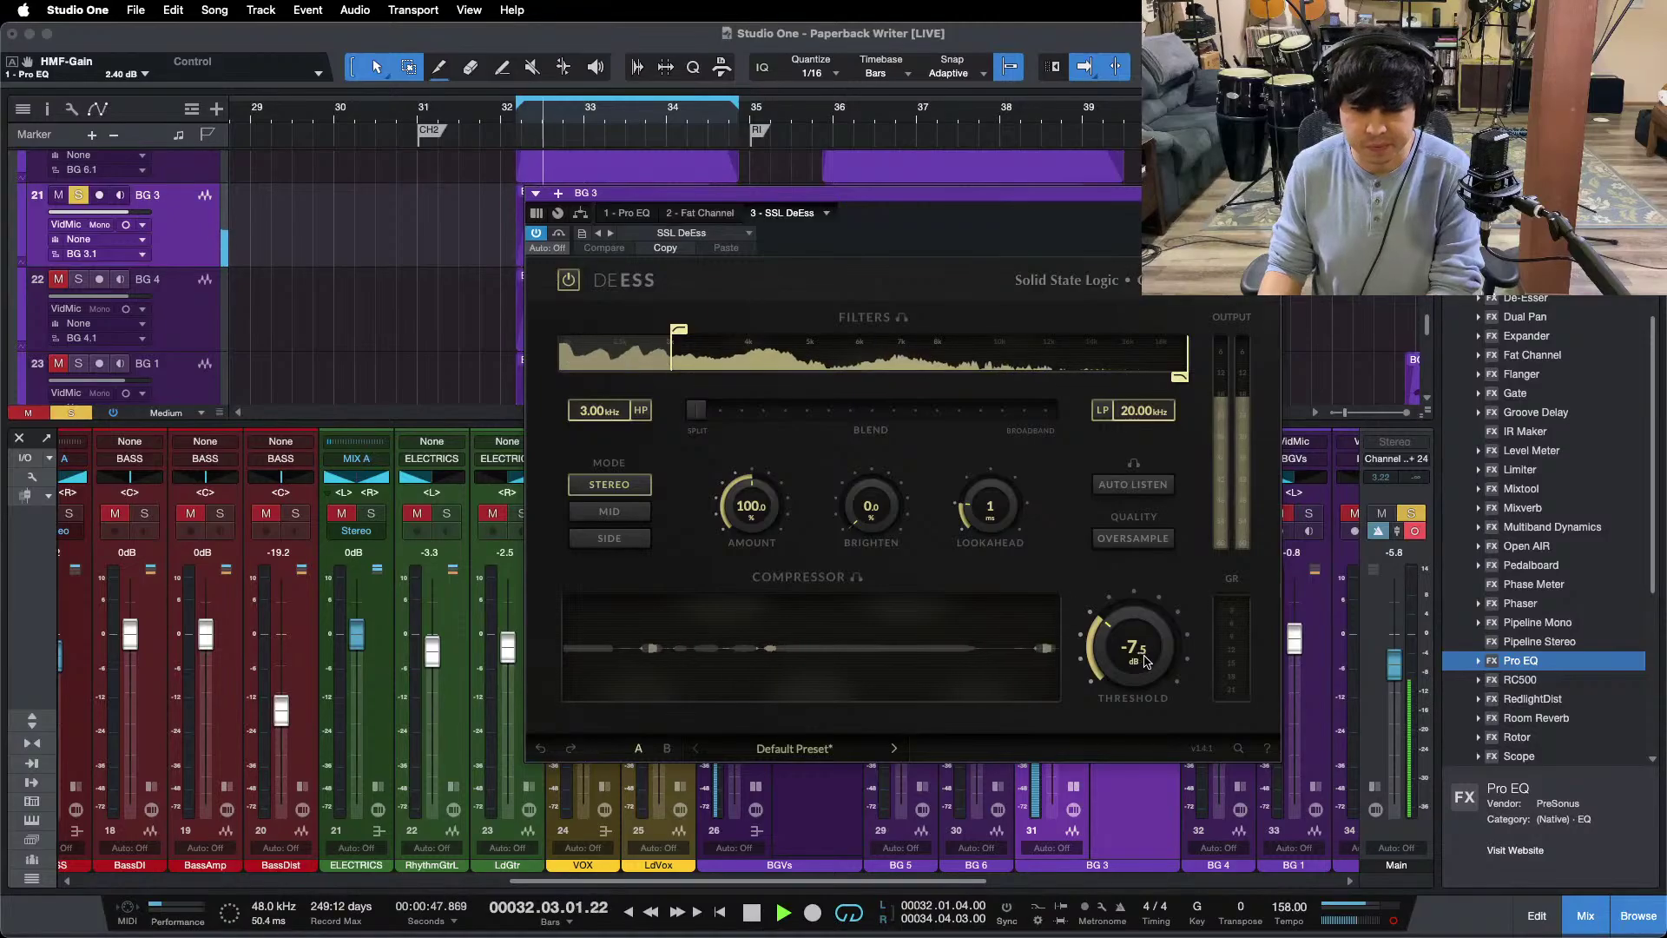
scroll(1147, 633, down, 1)
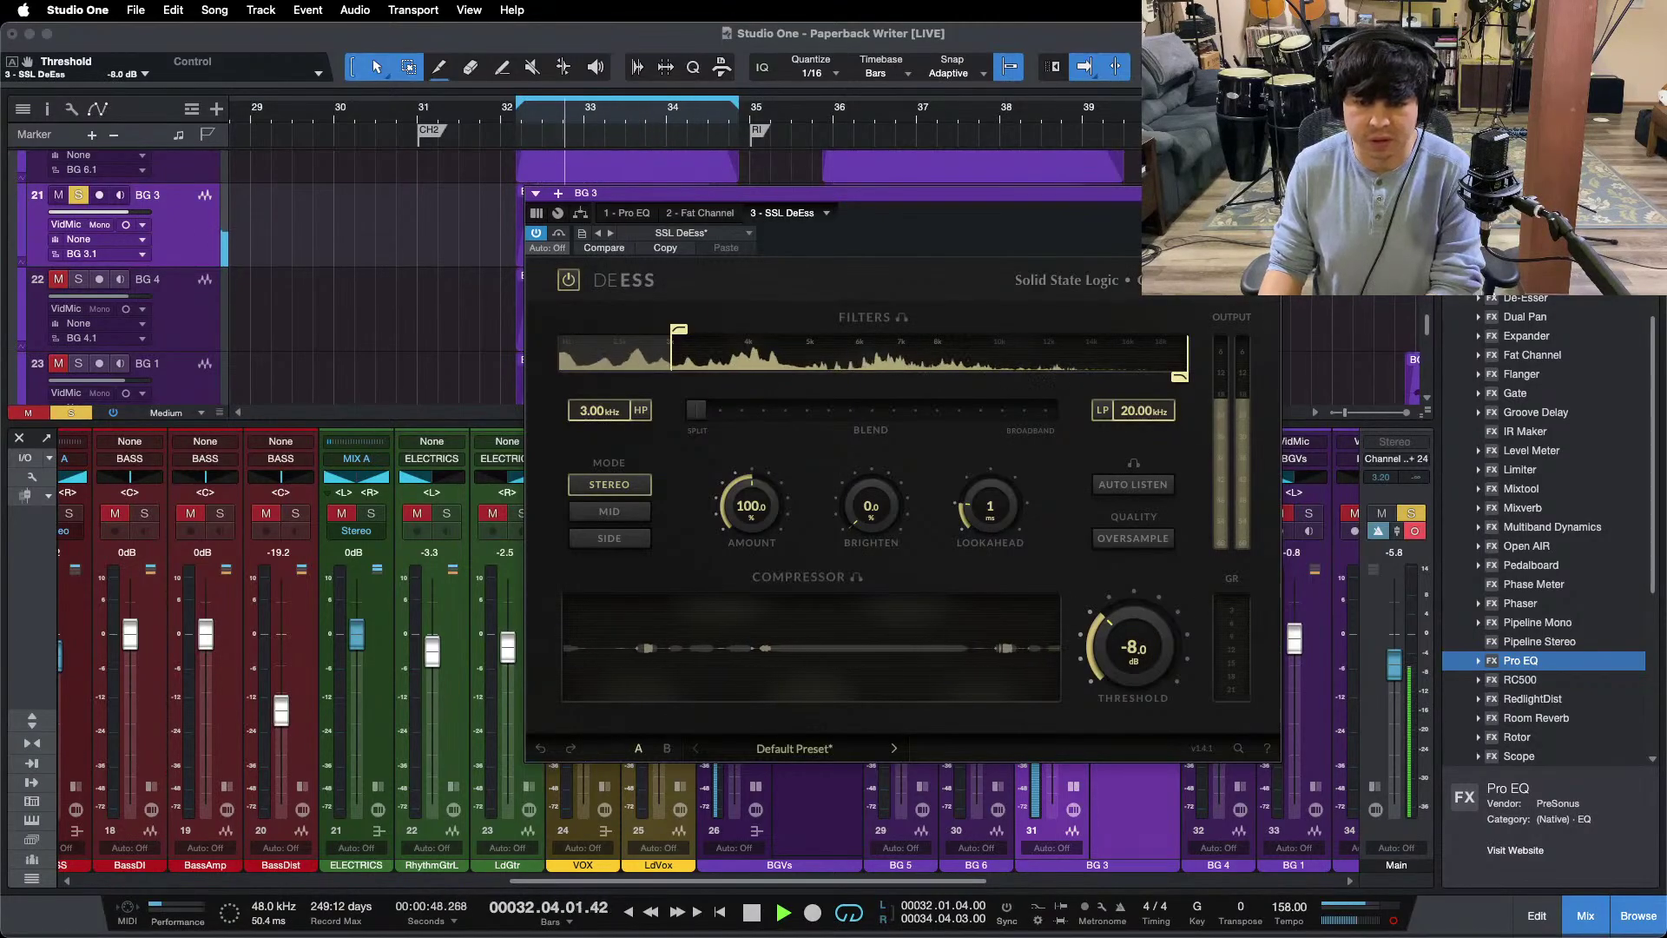
Step: Stop playback, expand the BG 4 channel, and copy BG 3's whole insert chain to it
click(919, 827)
key(space)
drag(892, 876, 1012, 886)
click(898, 829)
drag(775, 447, 920, 517)
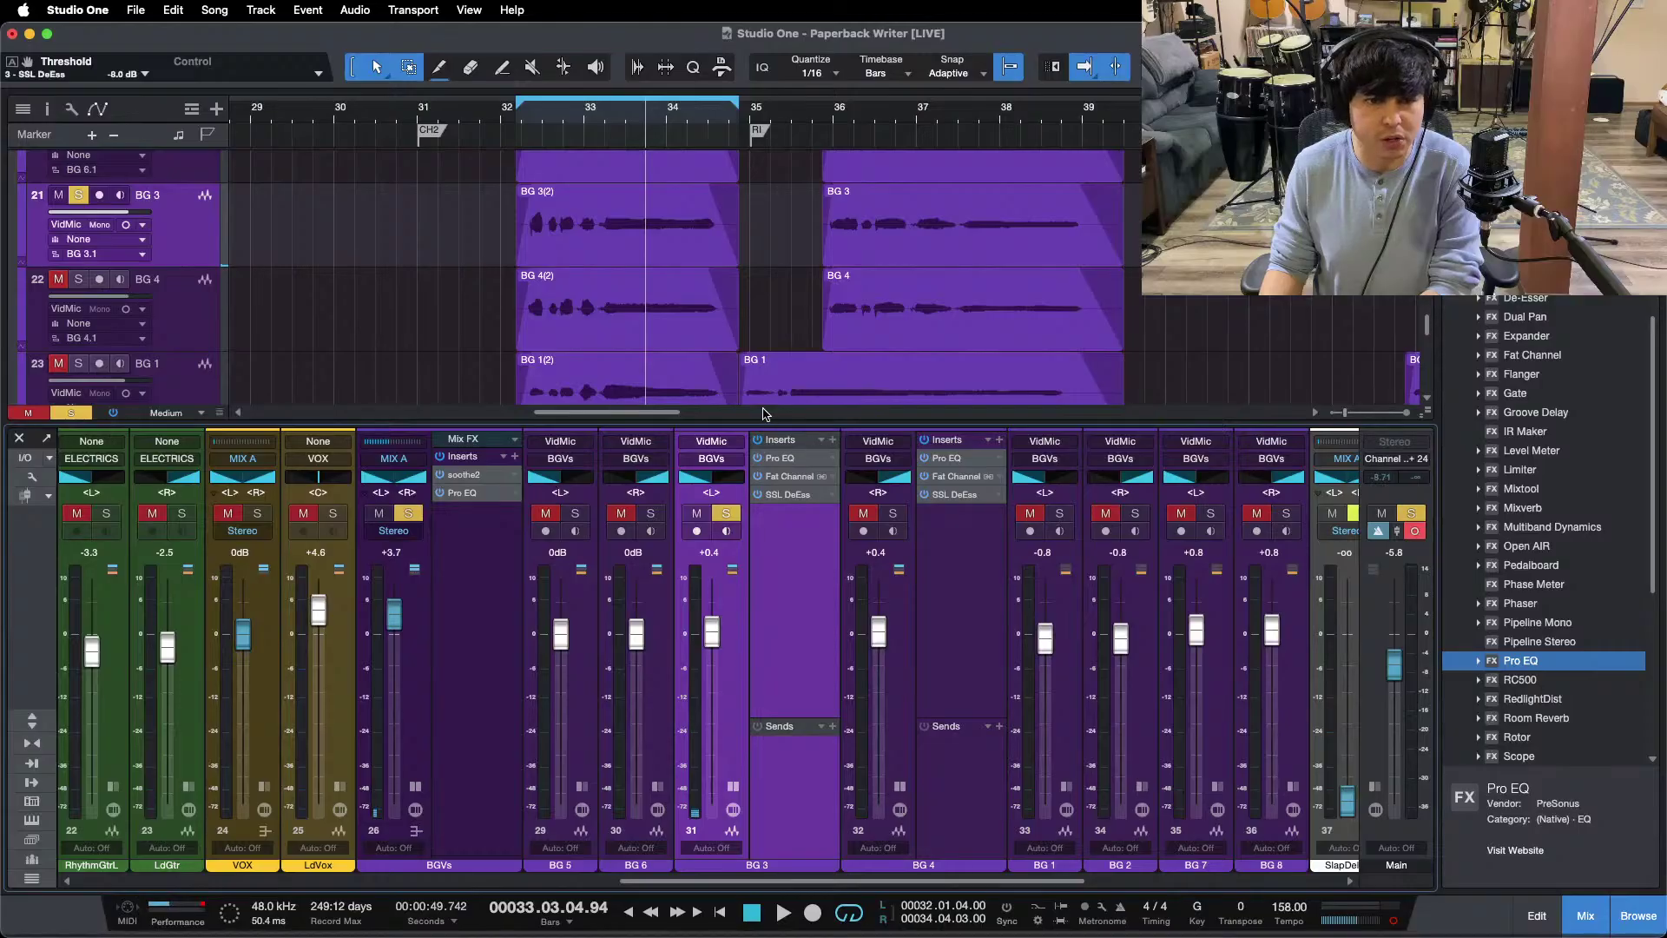
Step: Solo BG 4, BG 5 and BG 6 together with BG 3 during playback, and collapse the BG 3 and BG 4 channels
double_click(958, 477)
key(space)
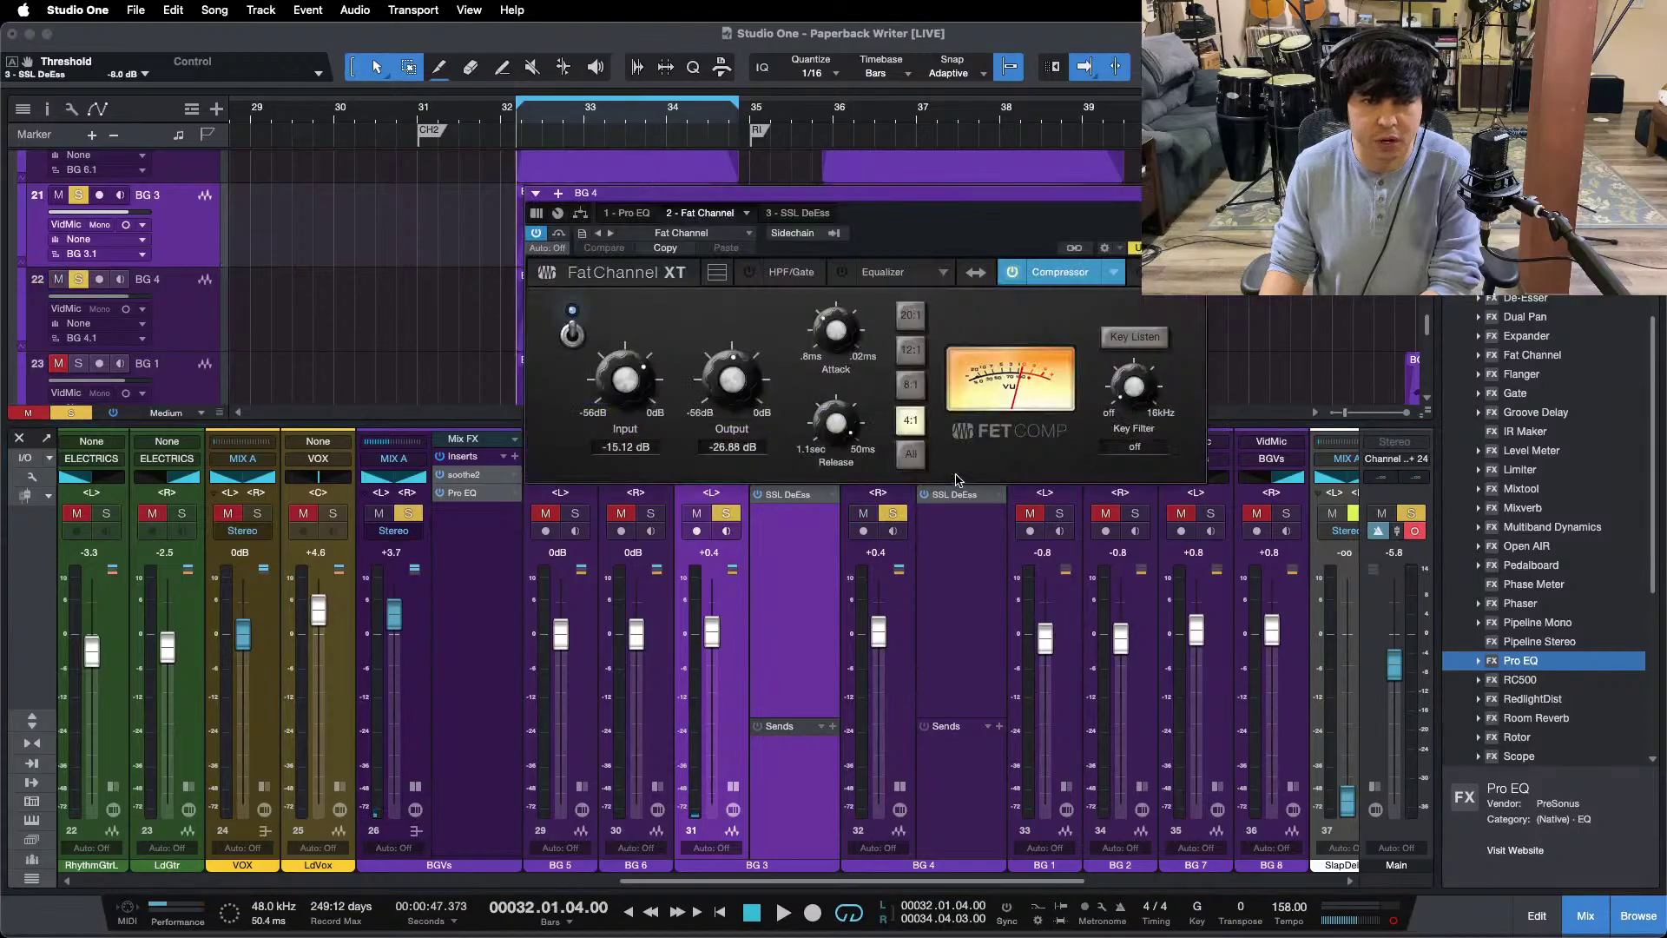
click(1195, 192)
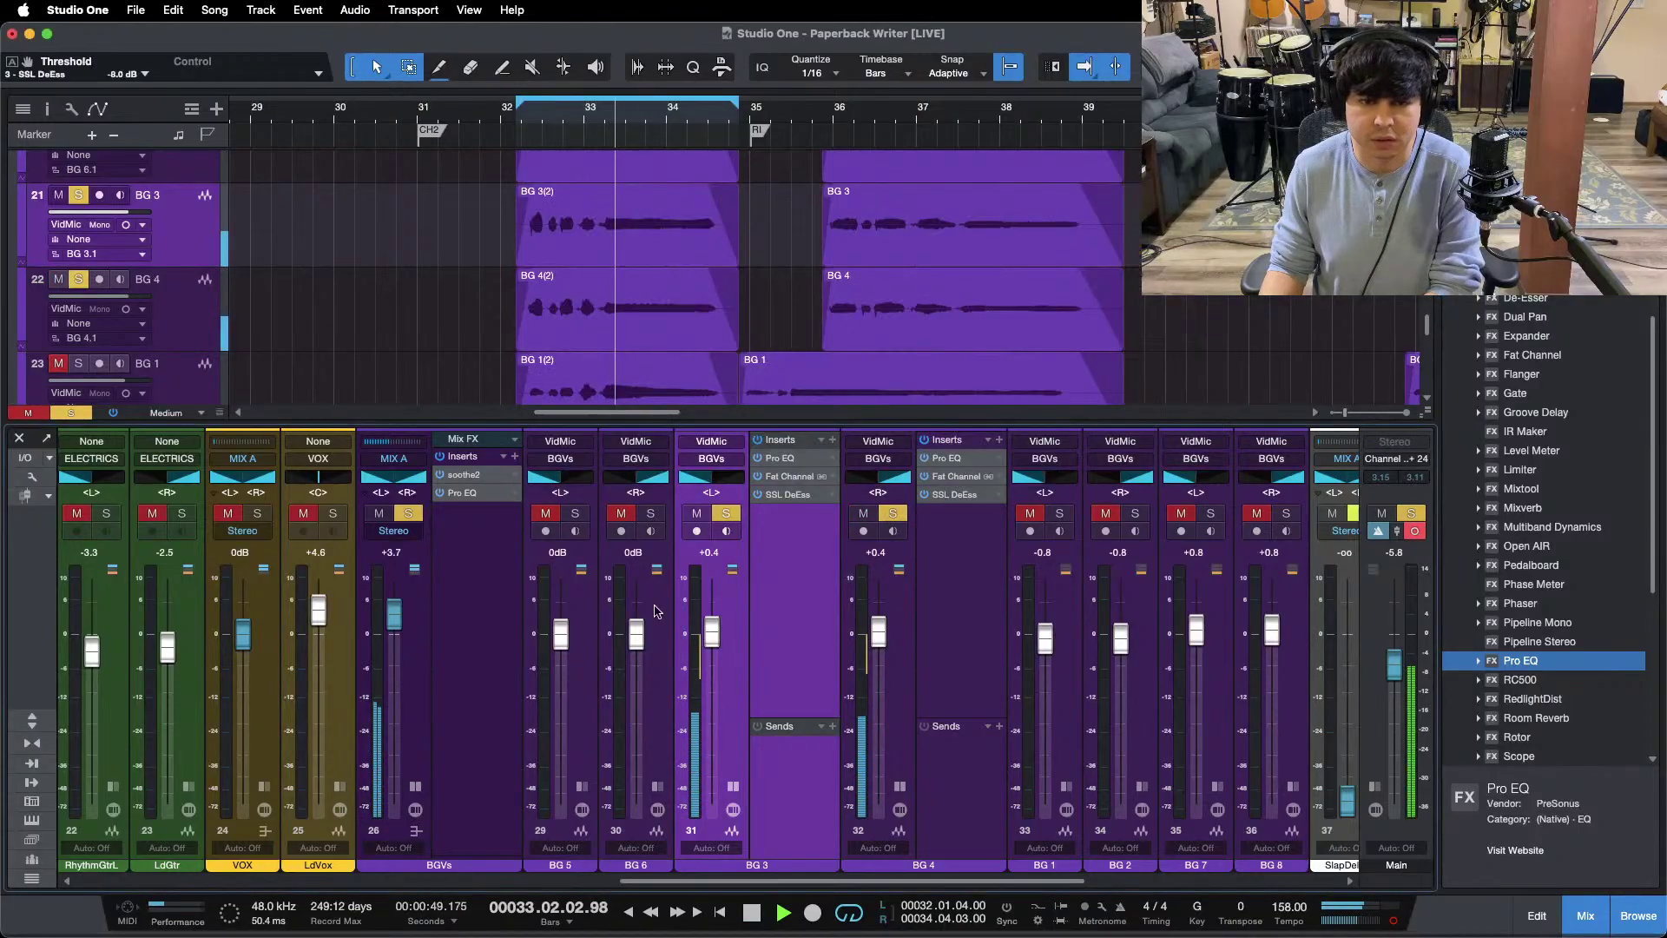
click(650, 514)
click(575, 514)
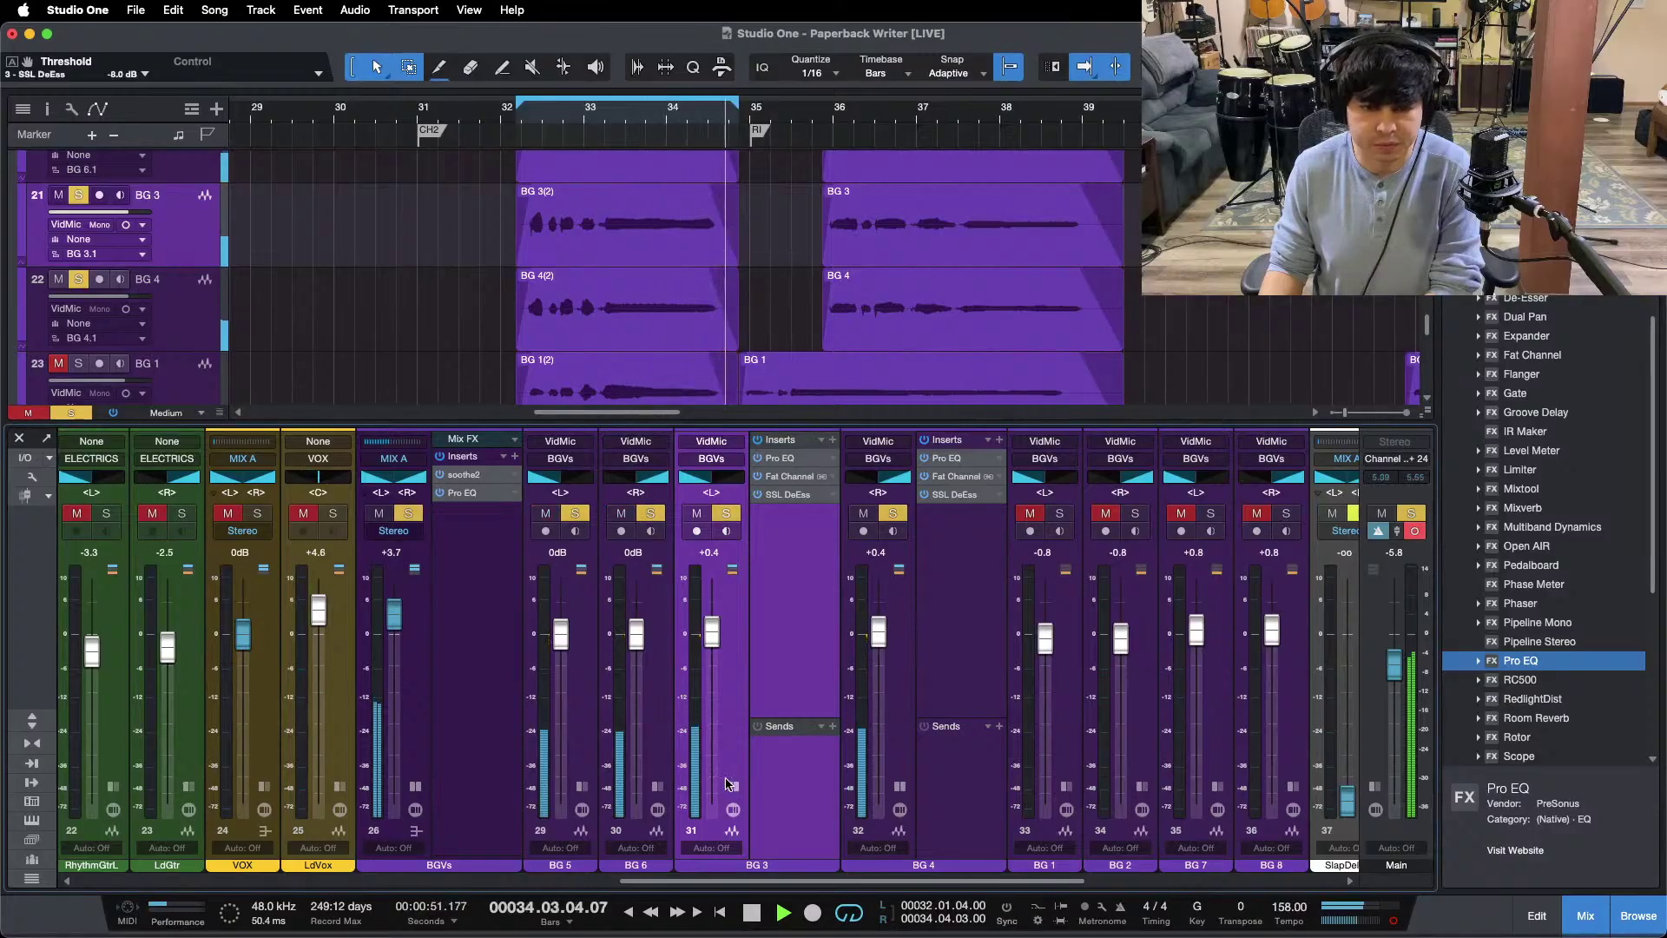
click(732, 831)
click(807, 831)
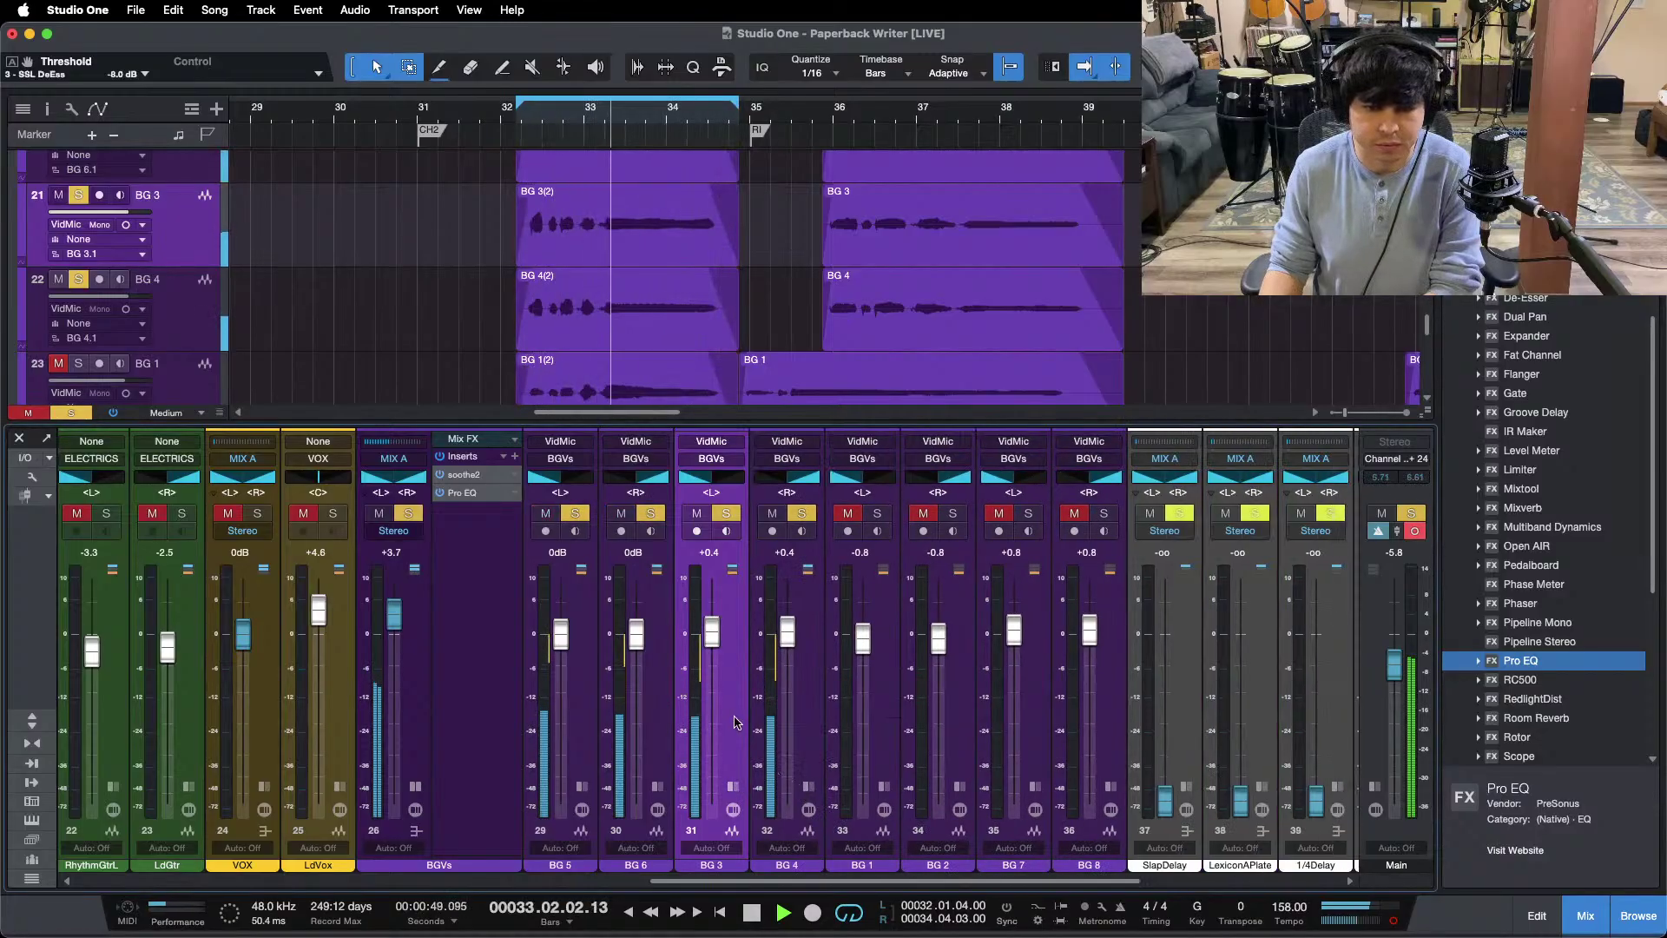
key(space)
Step: Clear all solos, copy BG 4's insert chain to BG 1, and collapse the BG 4 channel
click(807, 831)
click(974, 831)
key(shift+s)
click(865, 576)
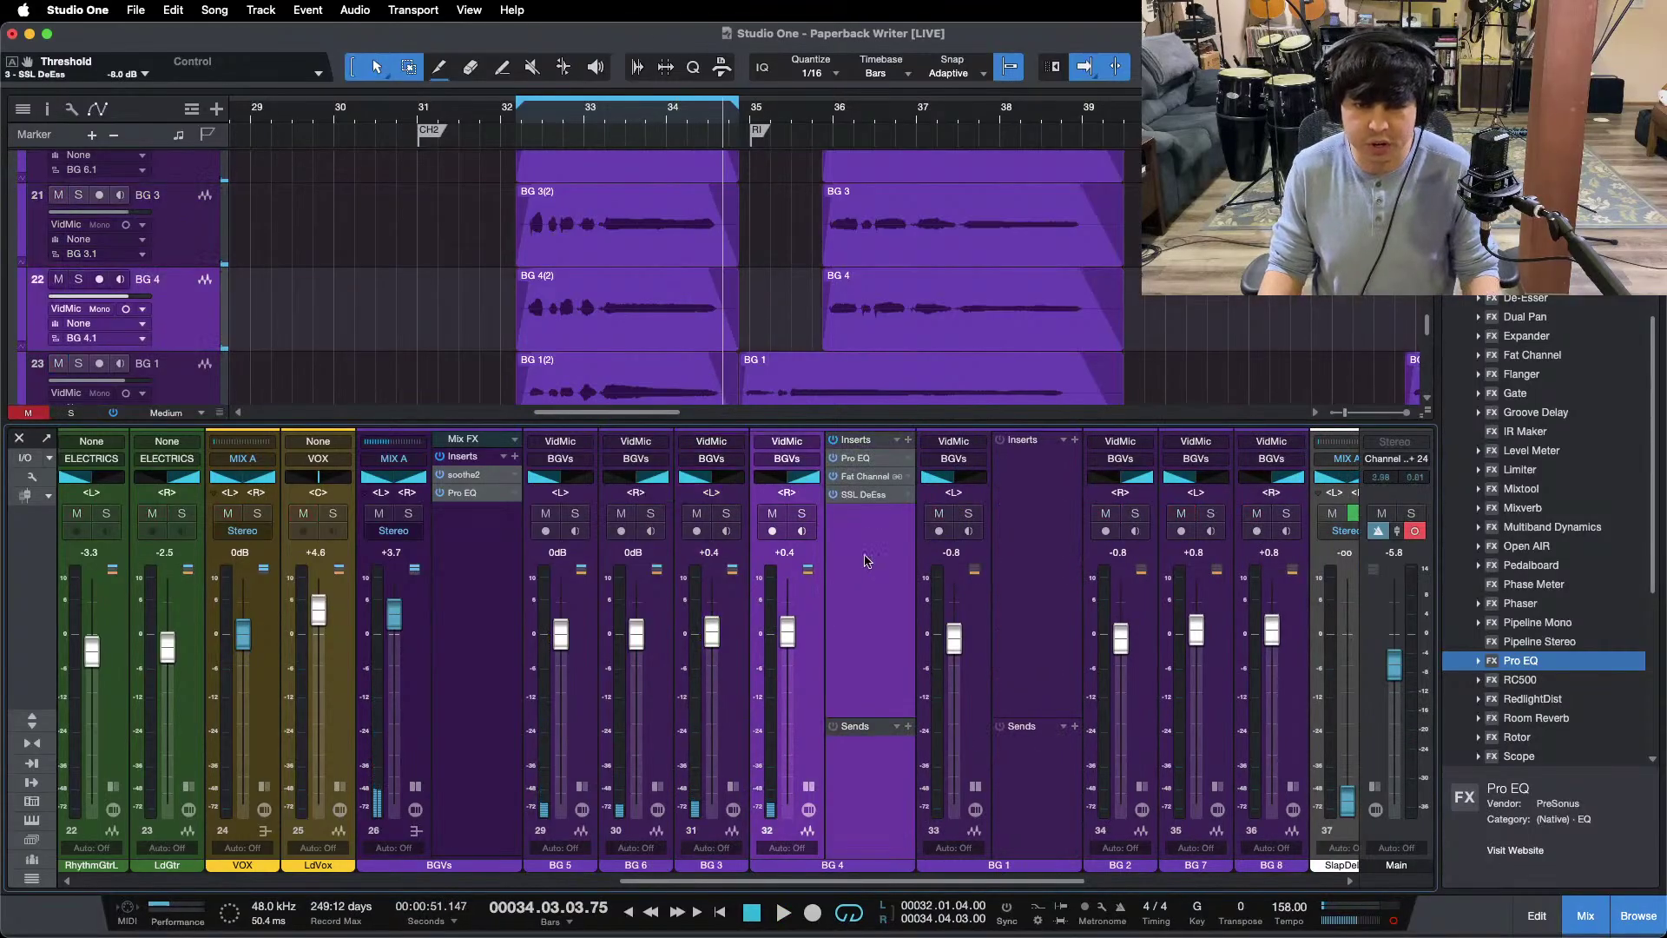
drag(861, 445, 1053, 532)
click(808, 786)
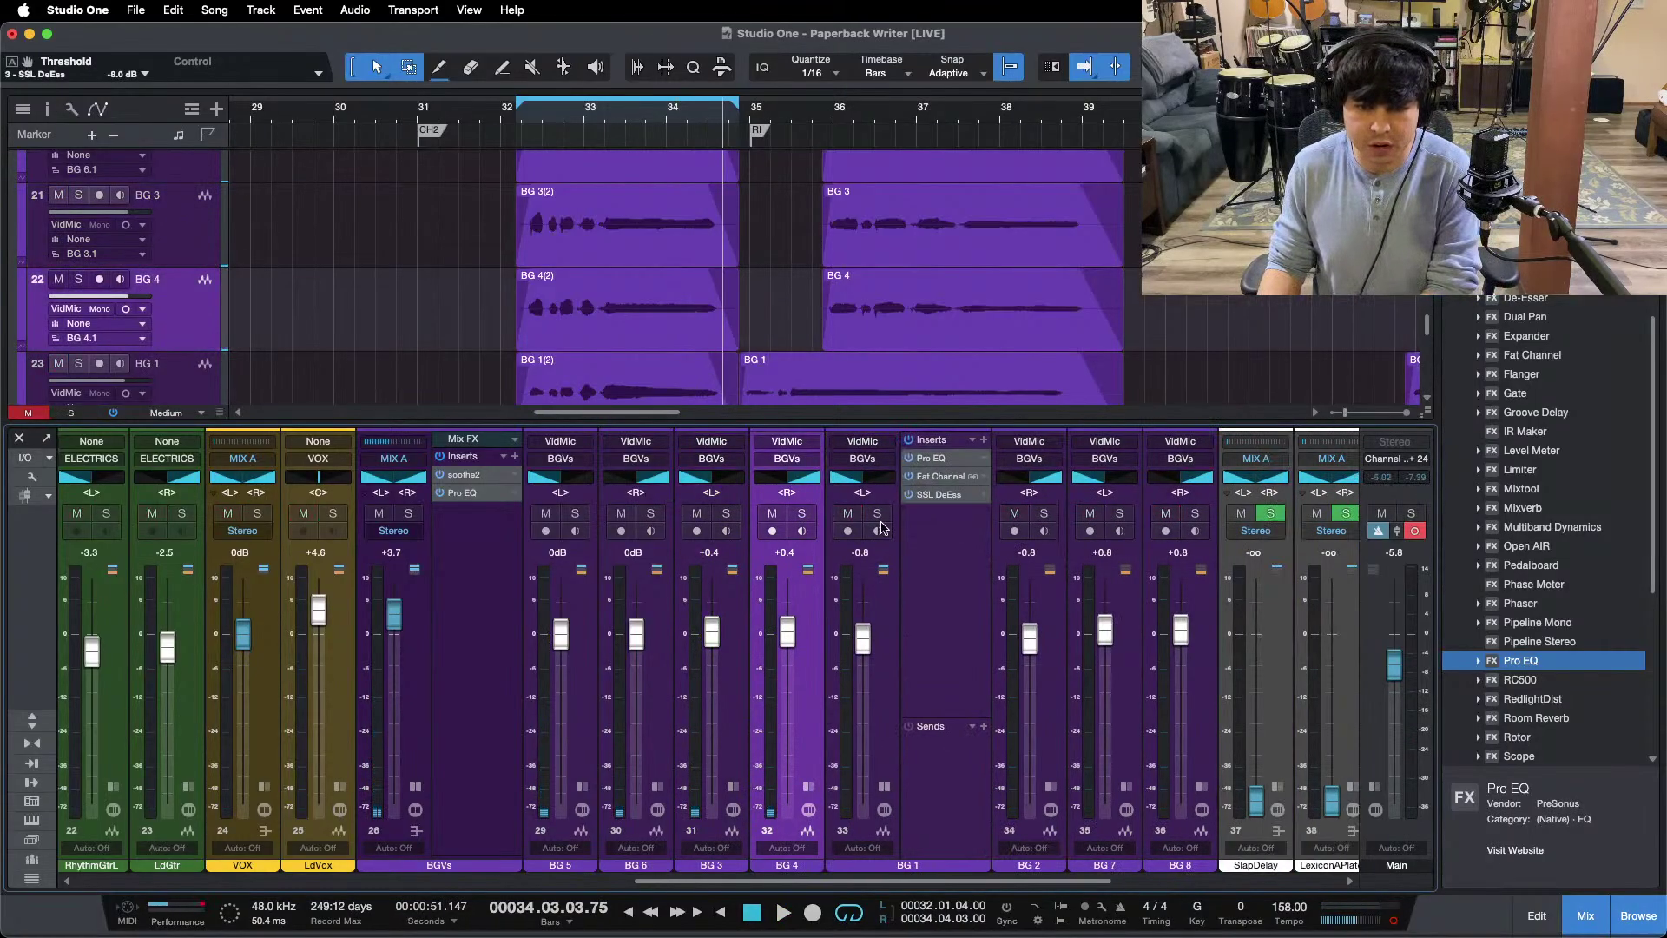
Step: Solo BG 1, turn off the HF and HMF bands in its Pro EQ, and set the low cut to 340 Hz
click(877, 516)
scroll(934, 384, down, 3)
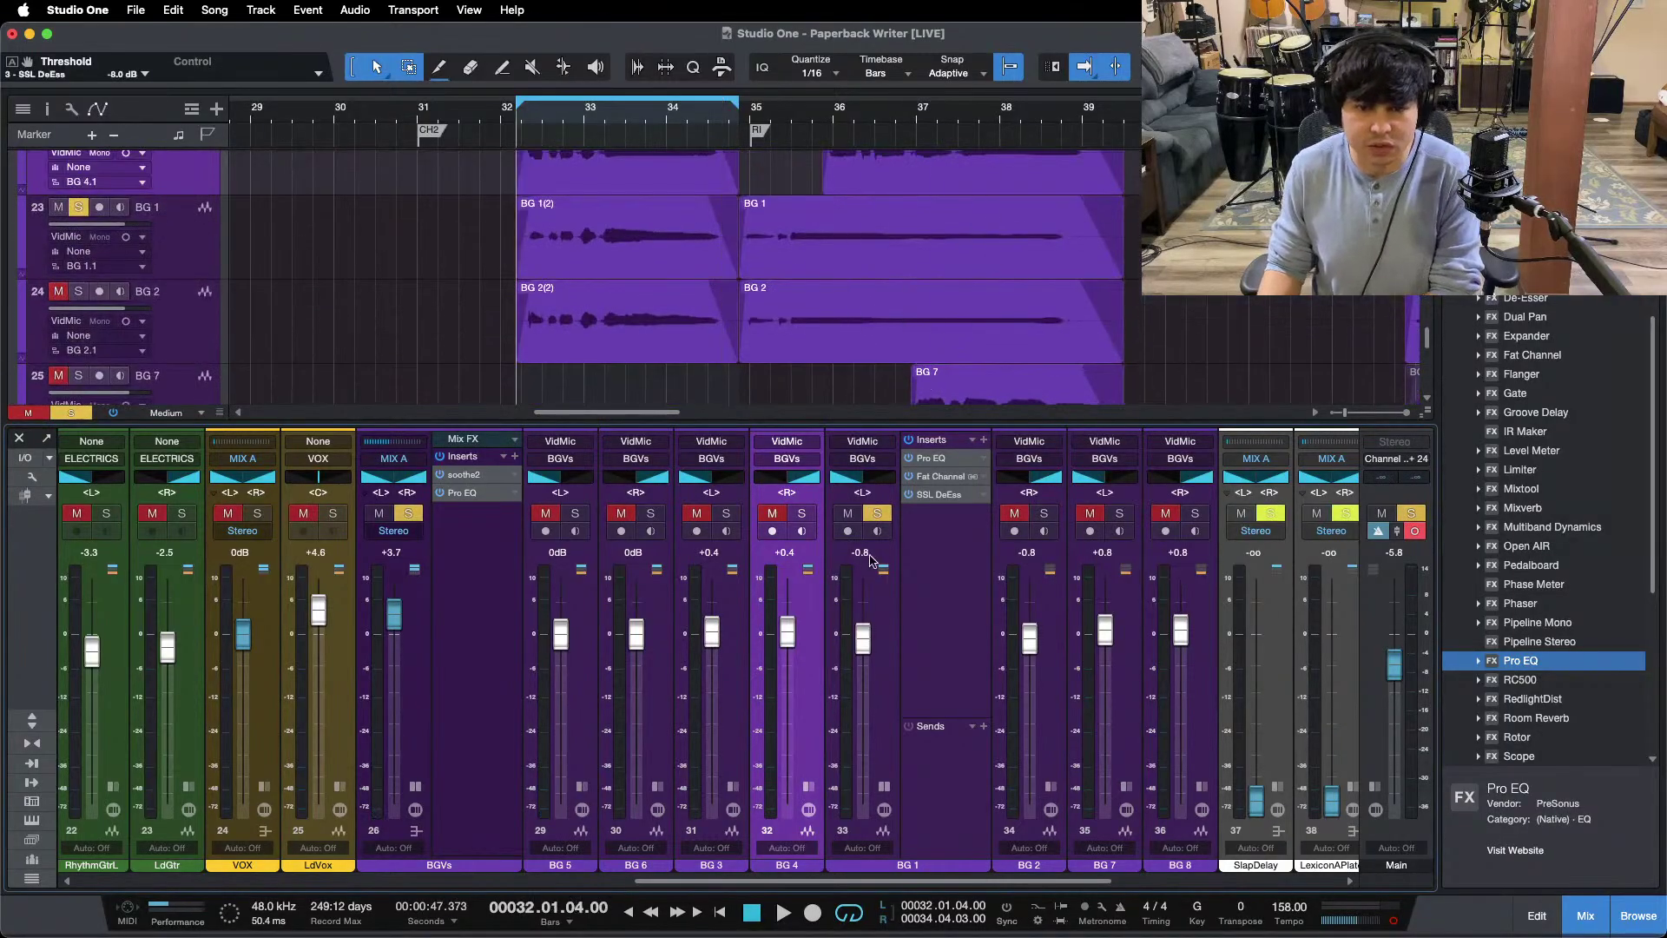
click(937, 463)
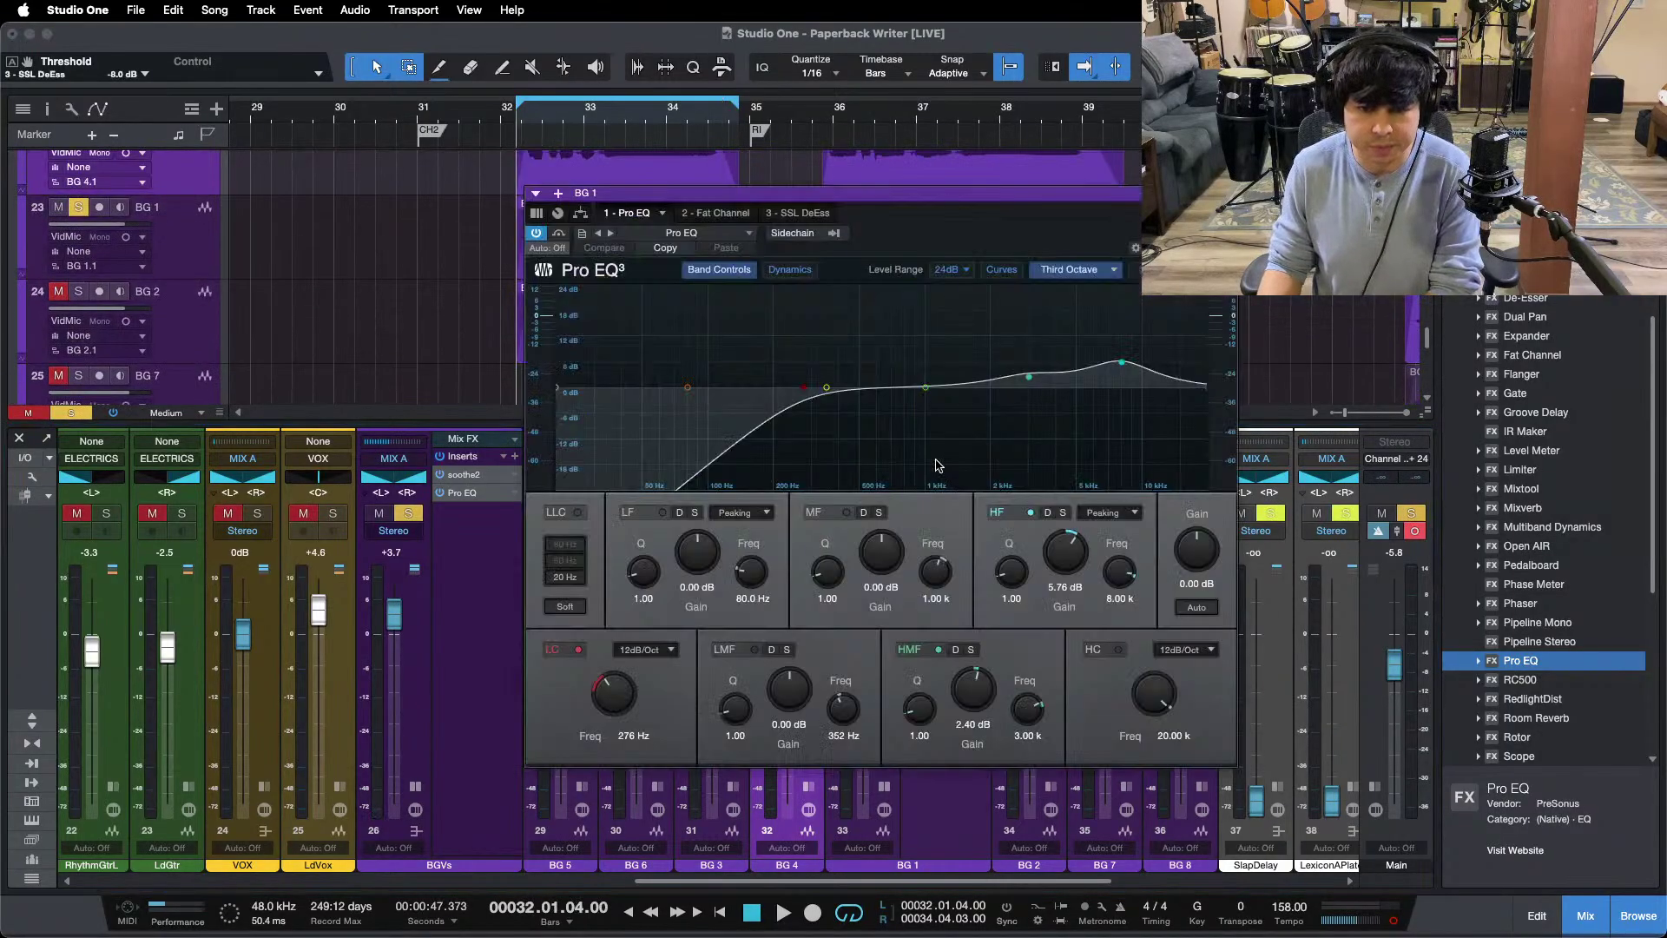
click(1028, 514)
key(space)
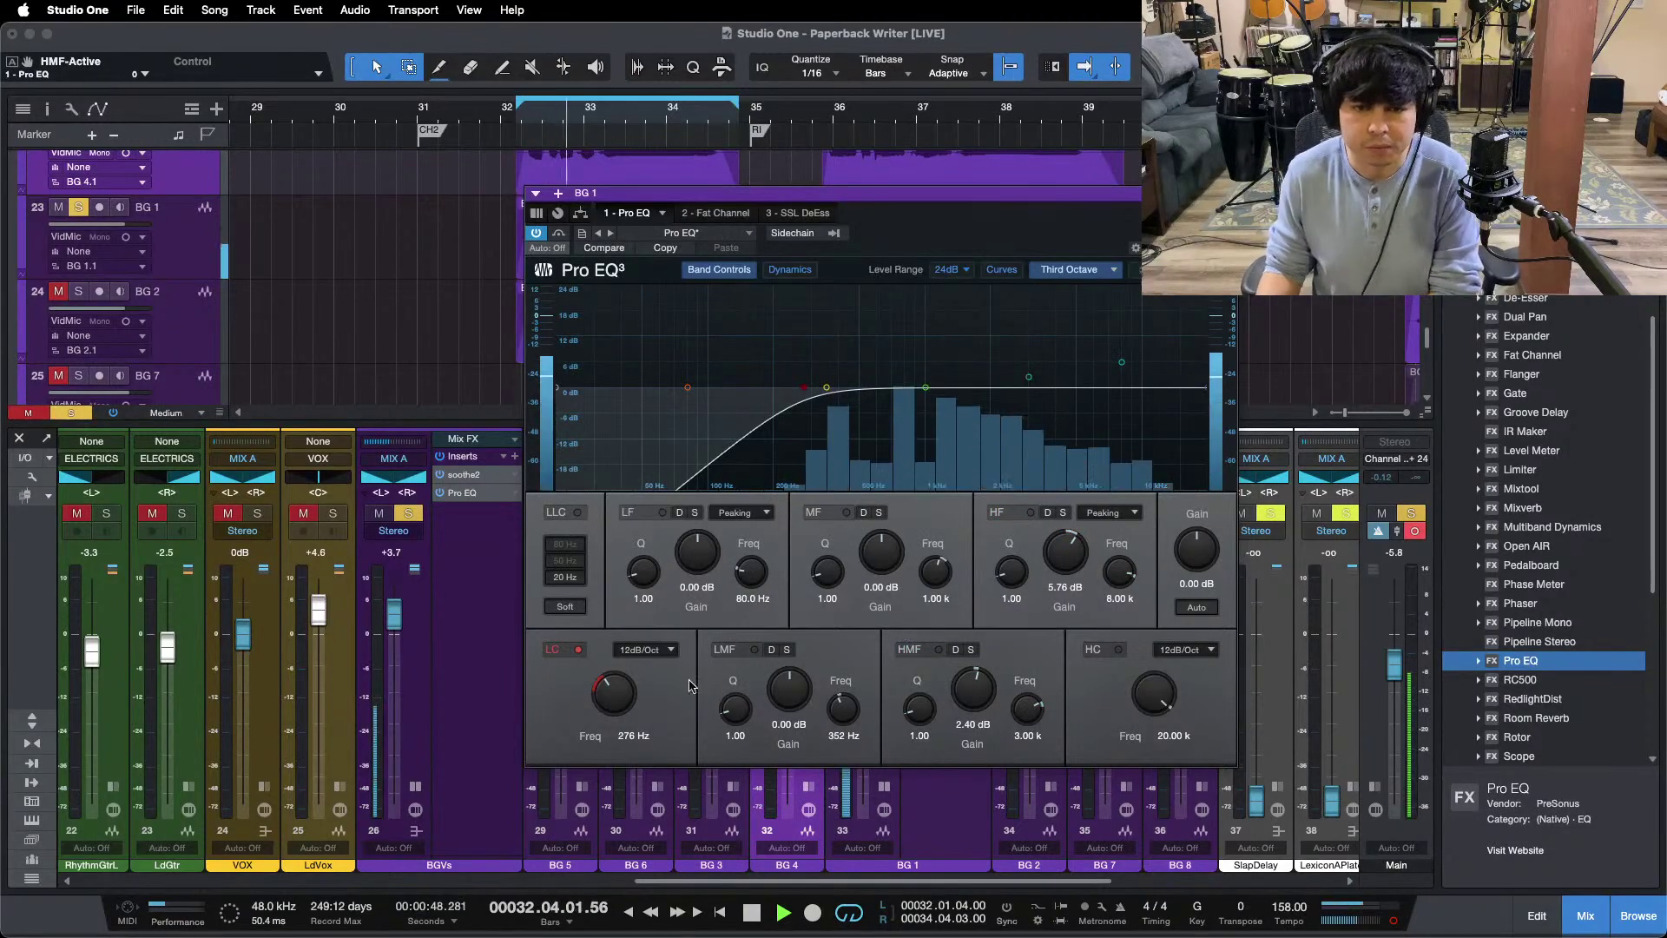
drag(614, 702, 613, 694)
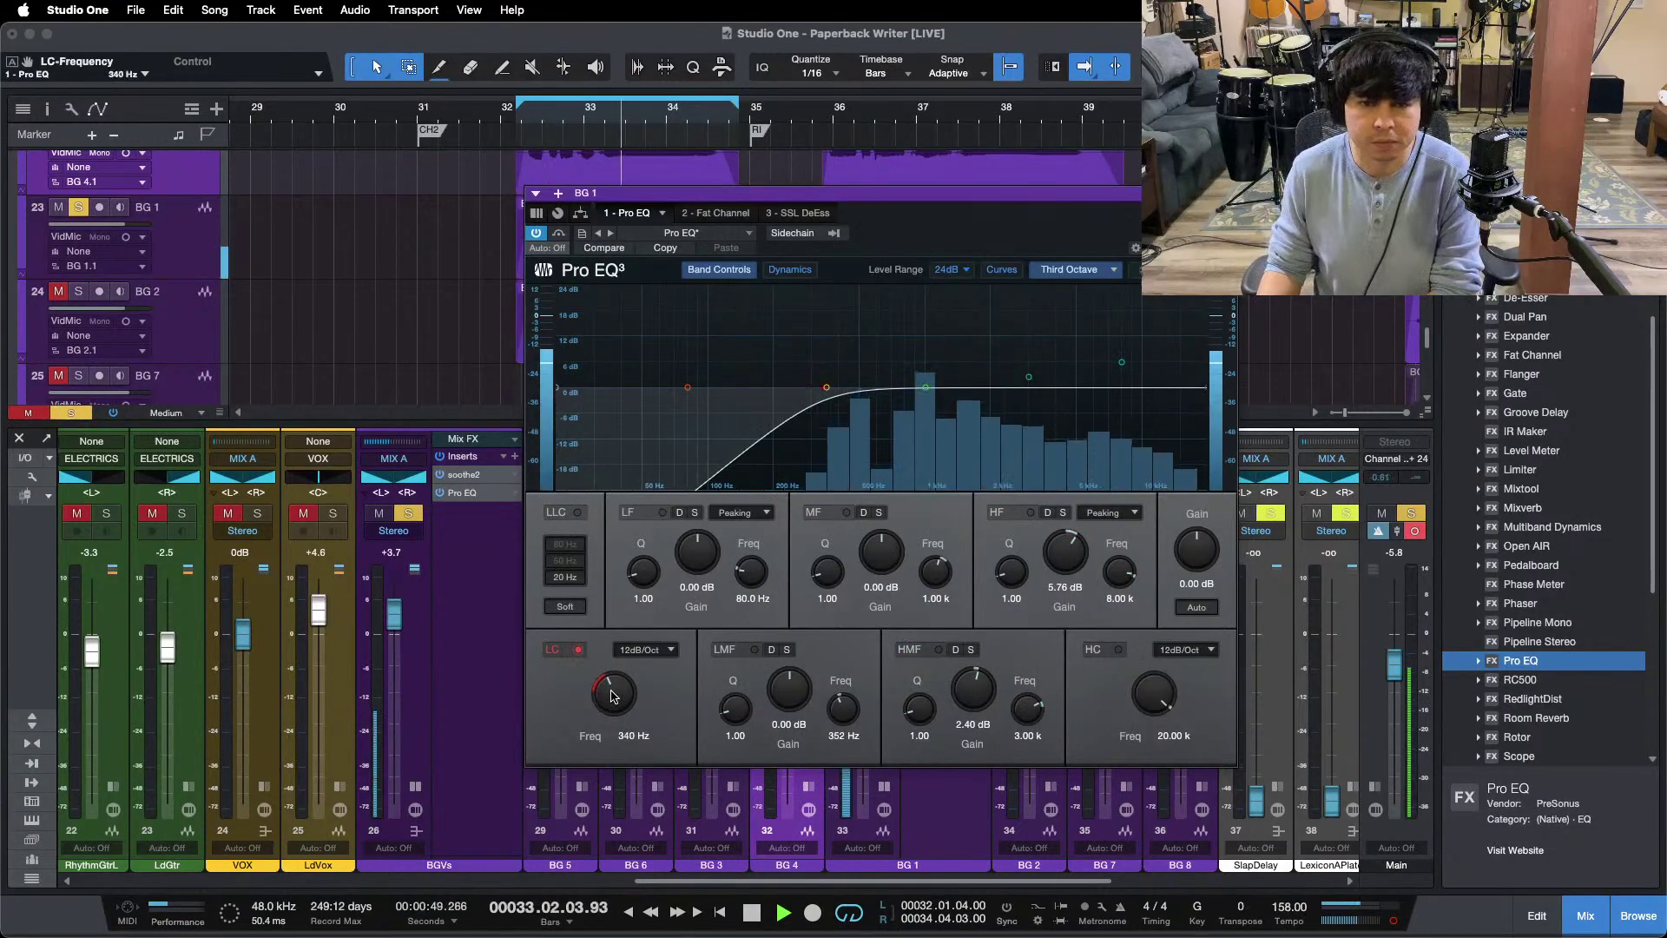
Step: Check BG 1's Fat Channel compression, and boost the Pro EQ's HF band by 6.24 dB and HMF band by 3.36 dB
click(715, 213)
drag(993, 248, 988, 445)
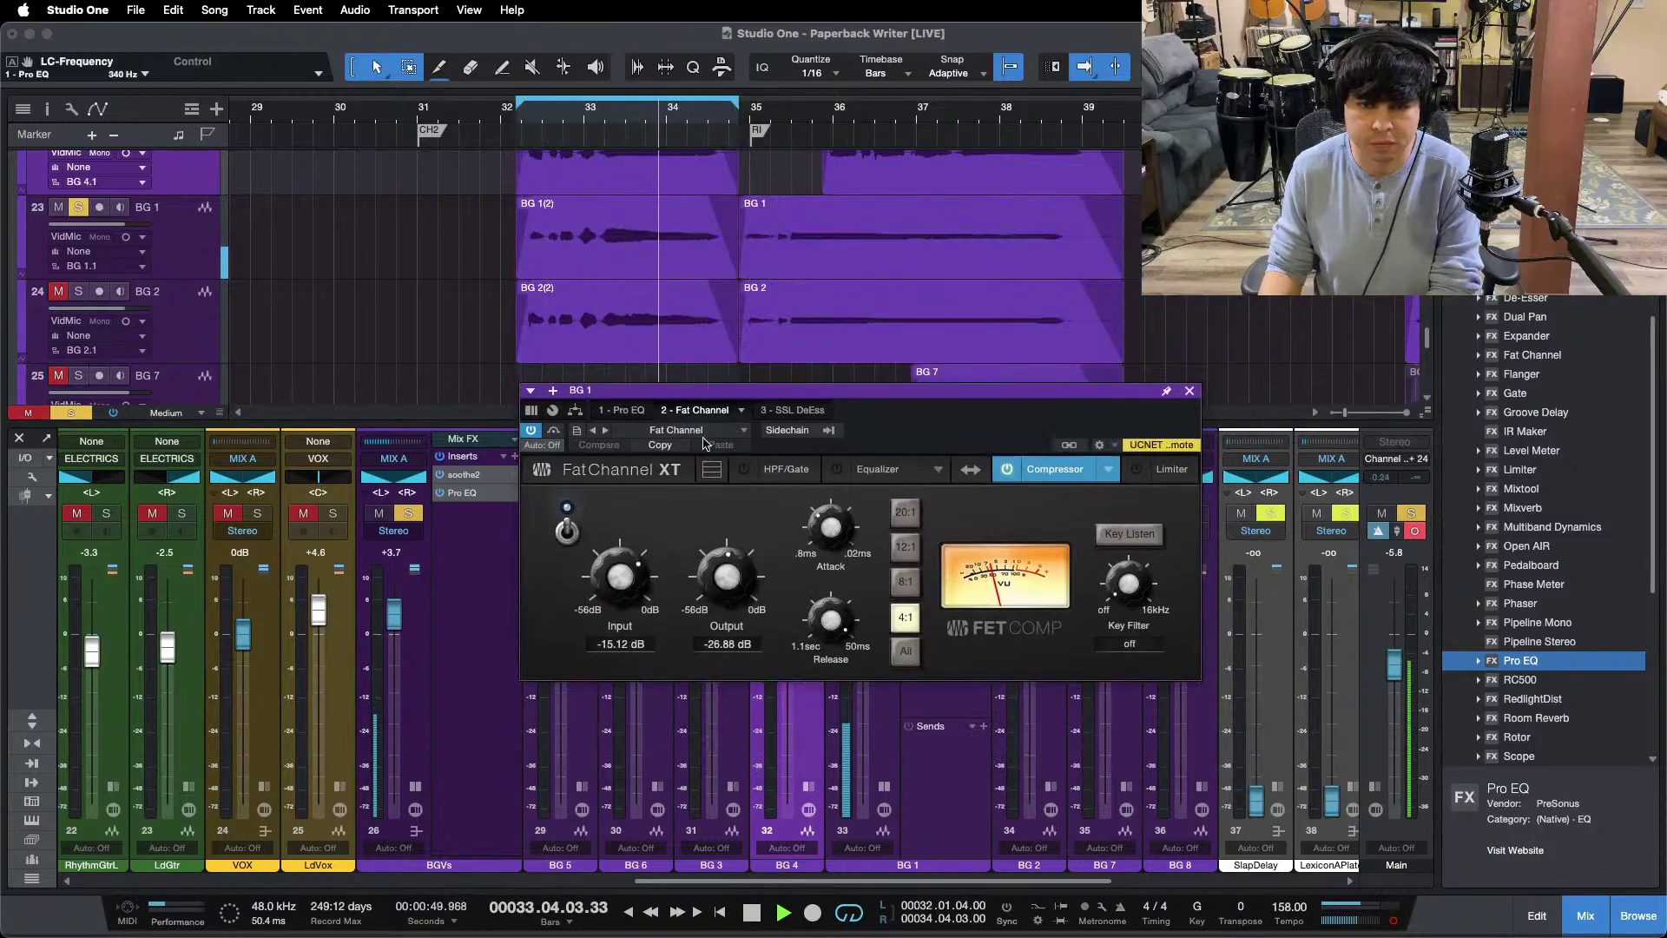
click(621, 410)
drag(868, 390, 869, 222)
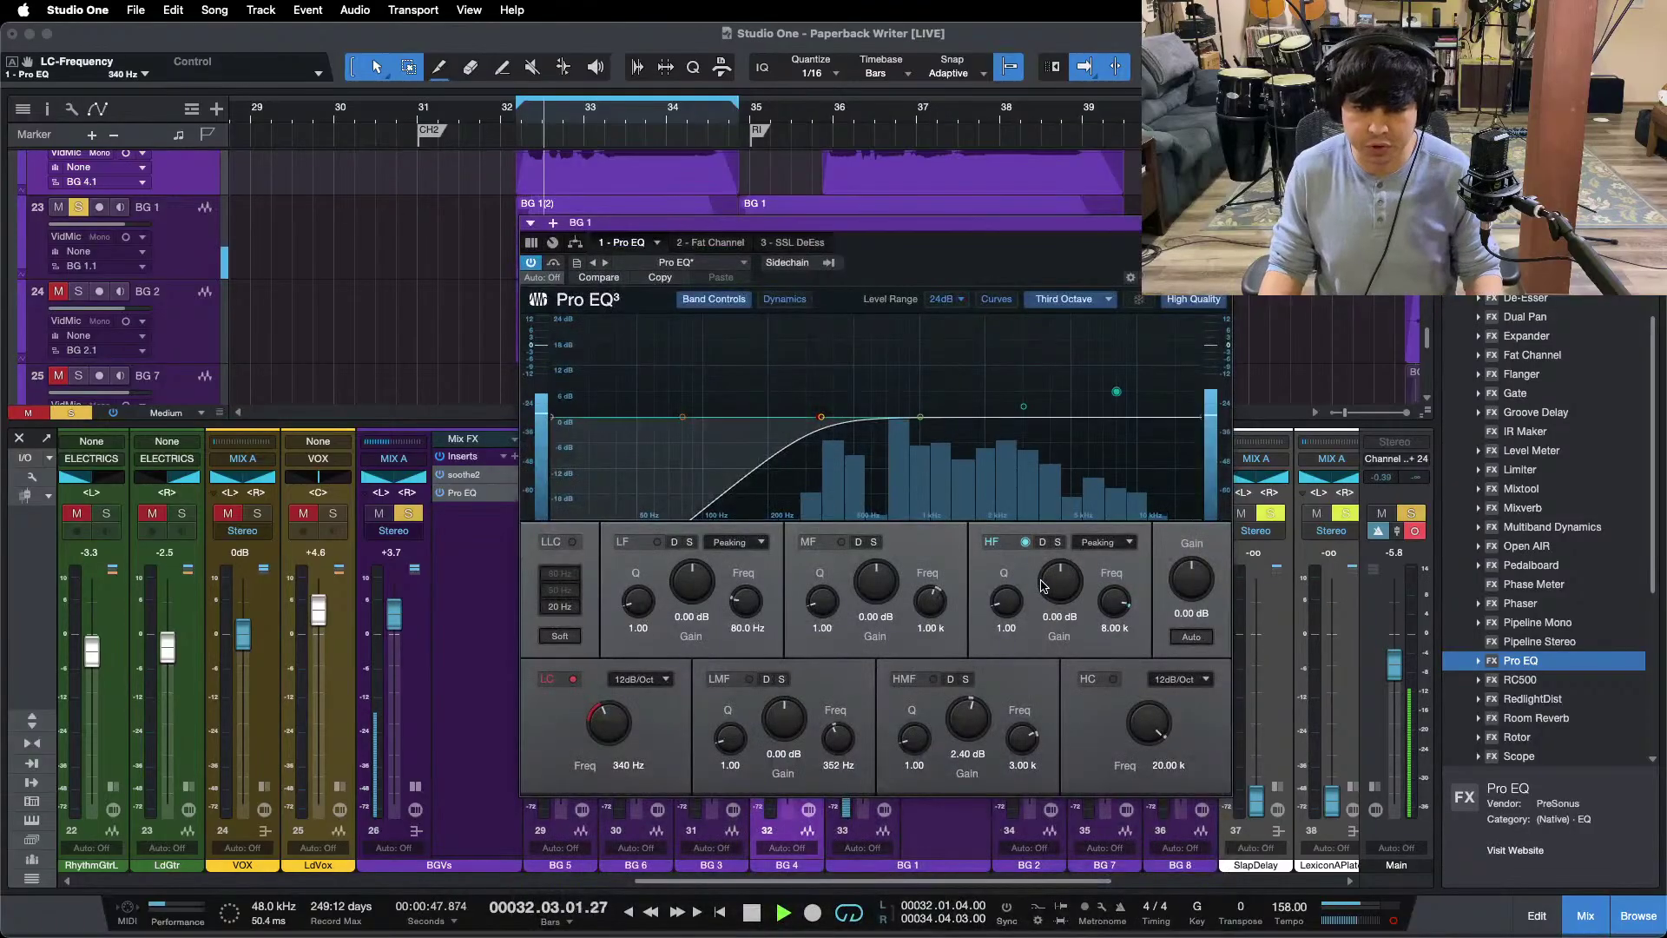
scroll(1043, 586, up, 4)
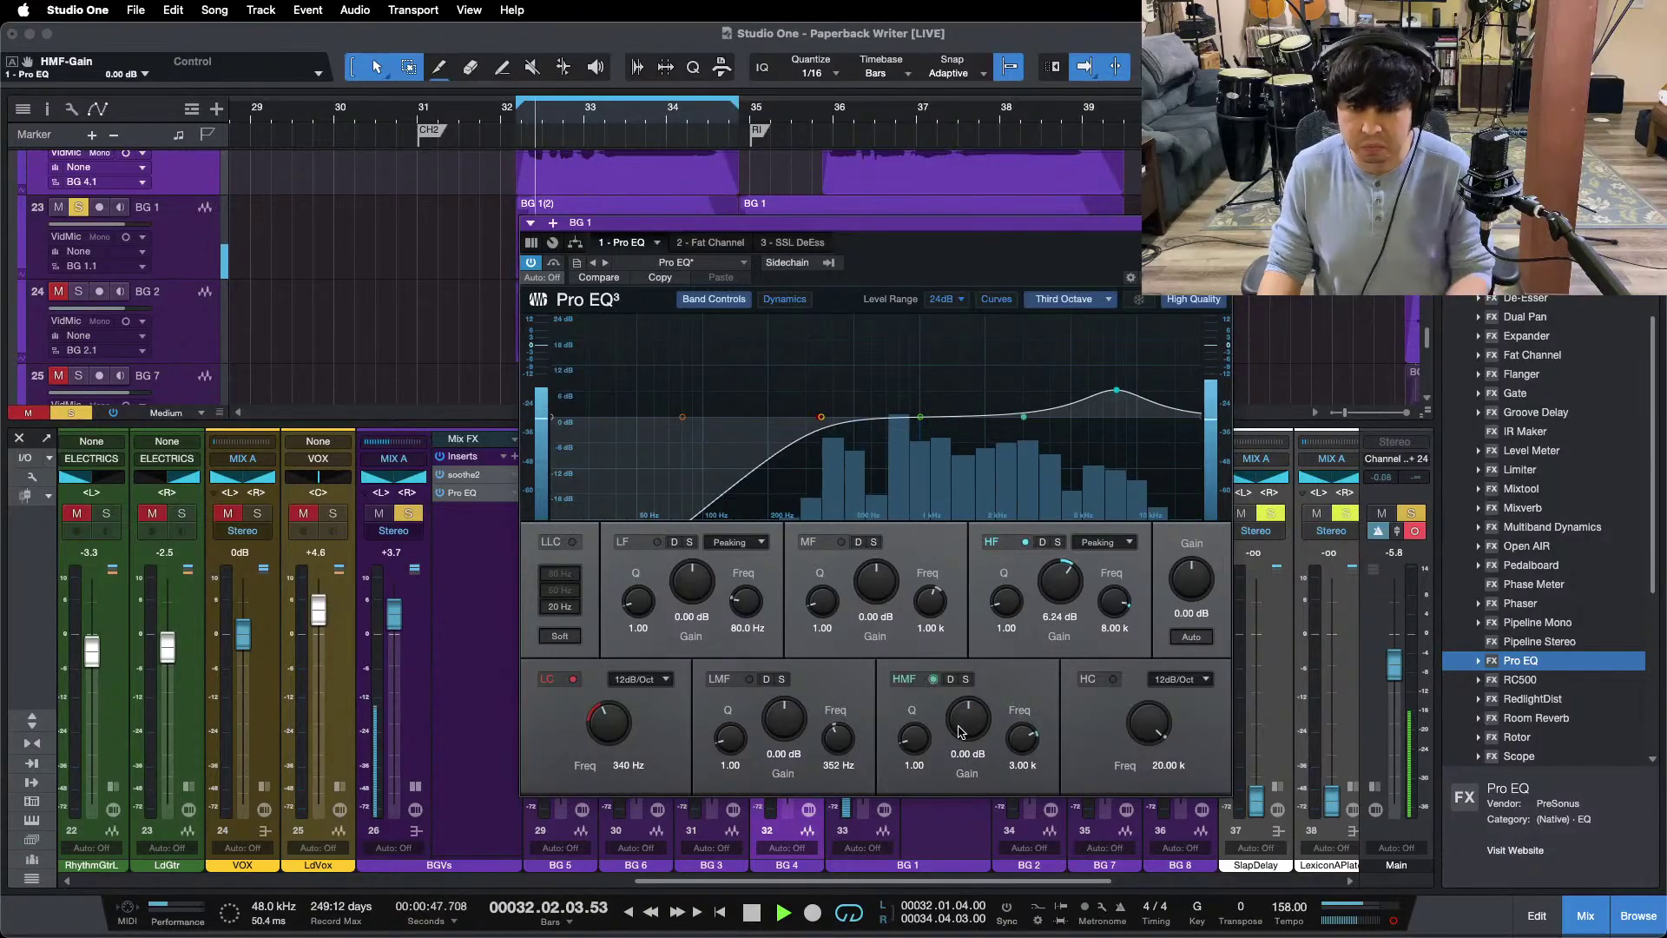
scroll(959, 732, down, 2)
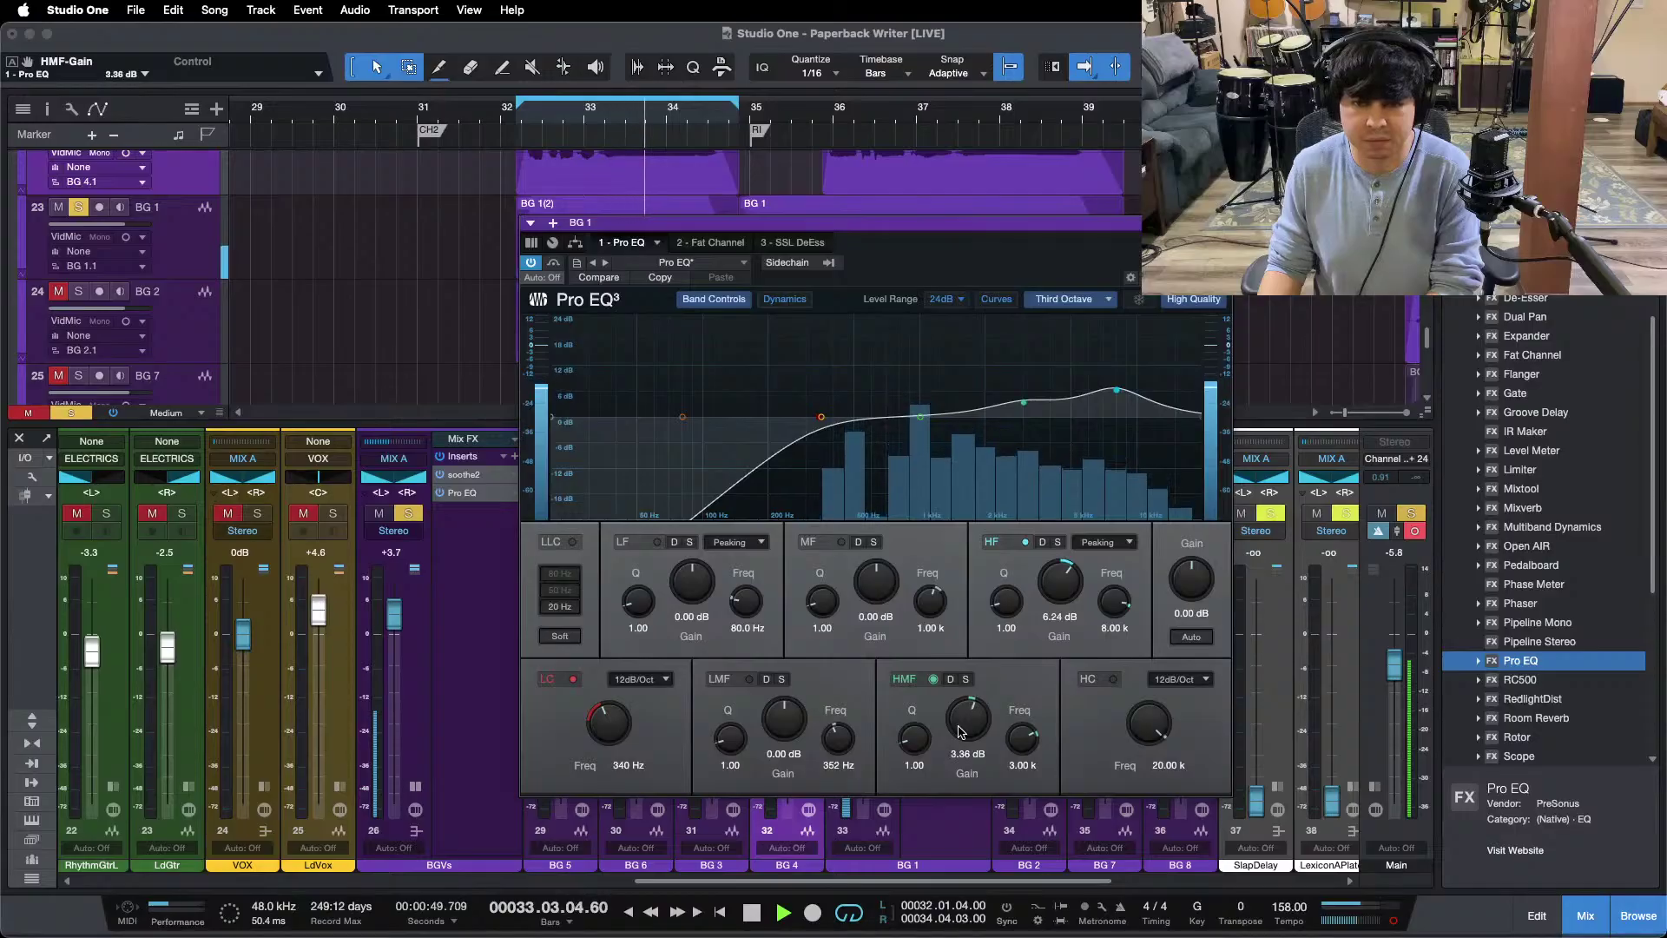
scroll(960, 732, down, 1)
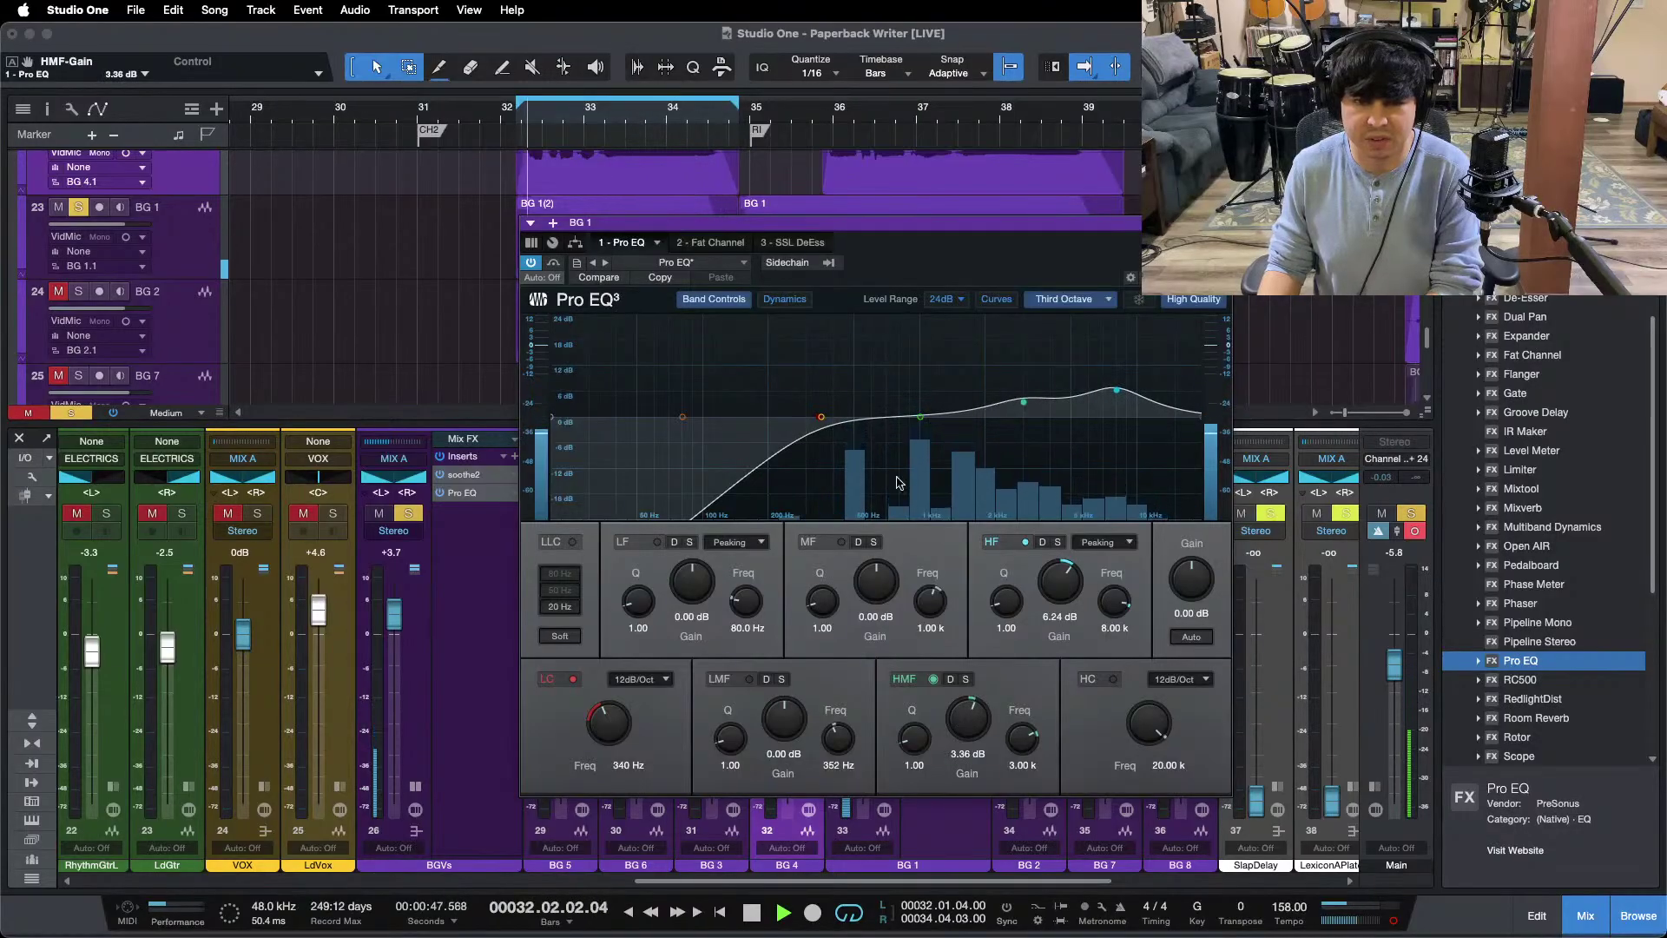
scroll(968, 727, up, 1)
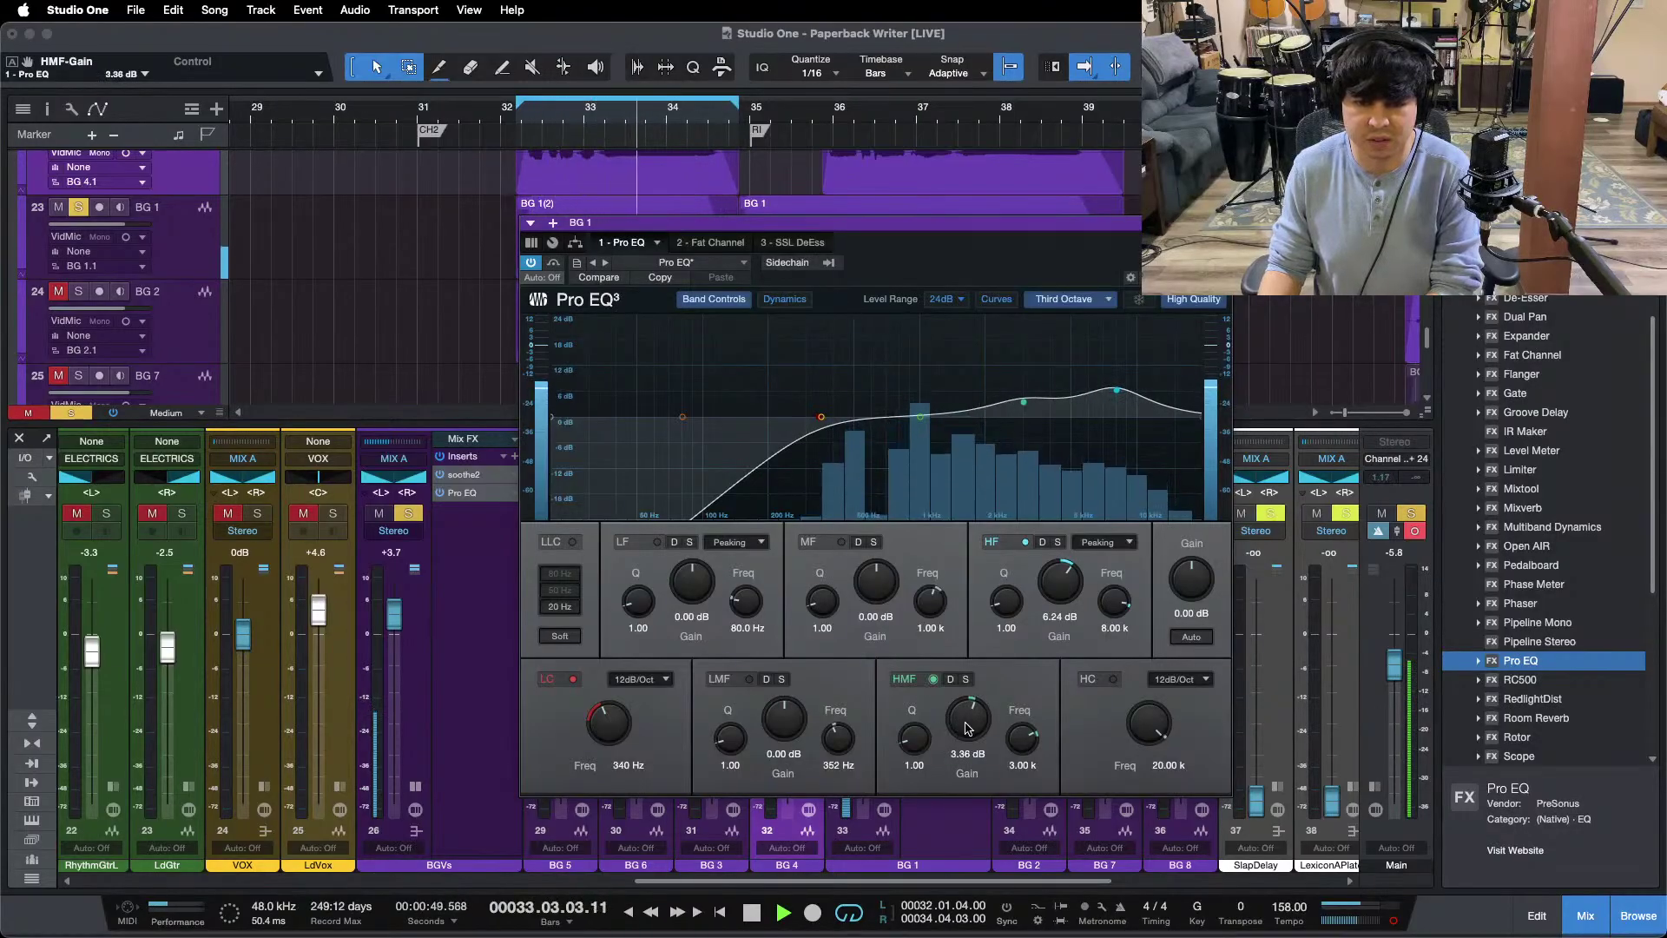
Step: Set BG 1's SSL DeEss threshold to -8.5 dB, close the plug-in, and stop playback
click(790, 244)
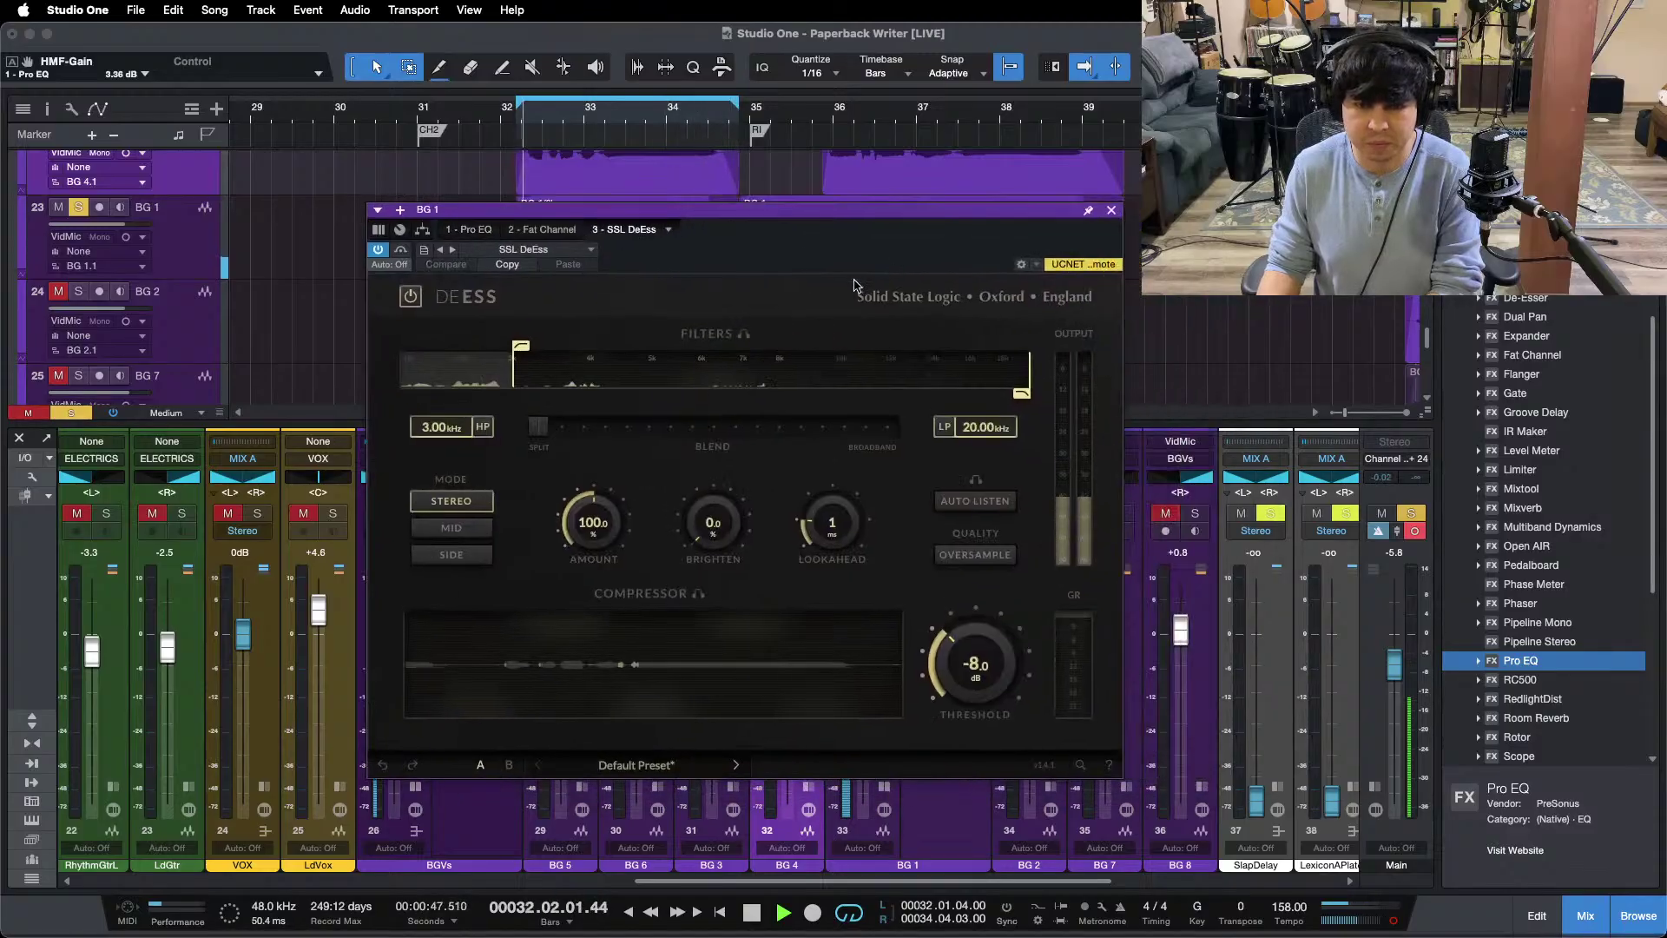
scroll(979, 638, down, 1)
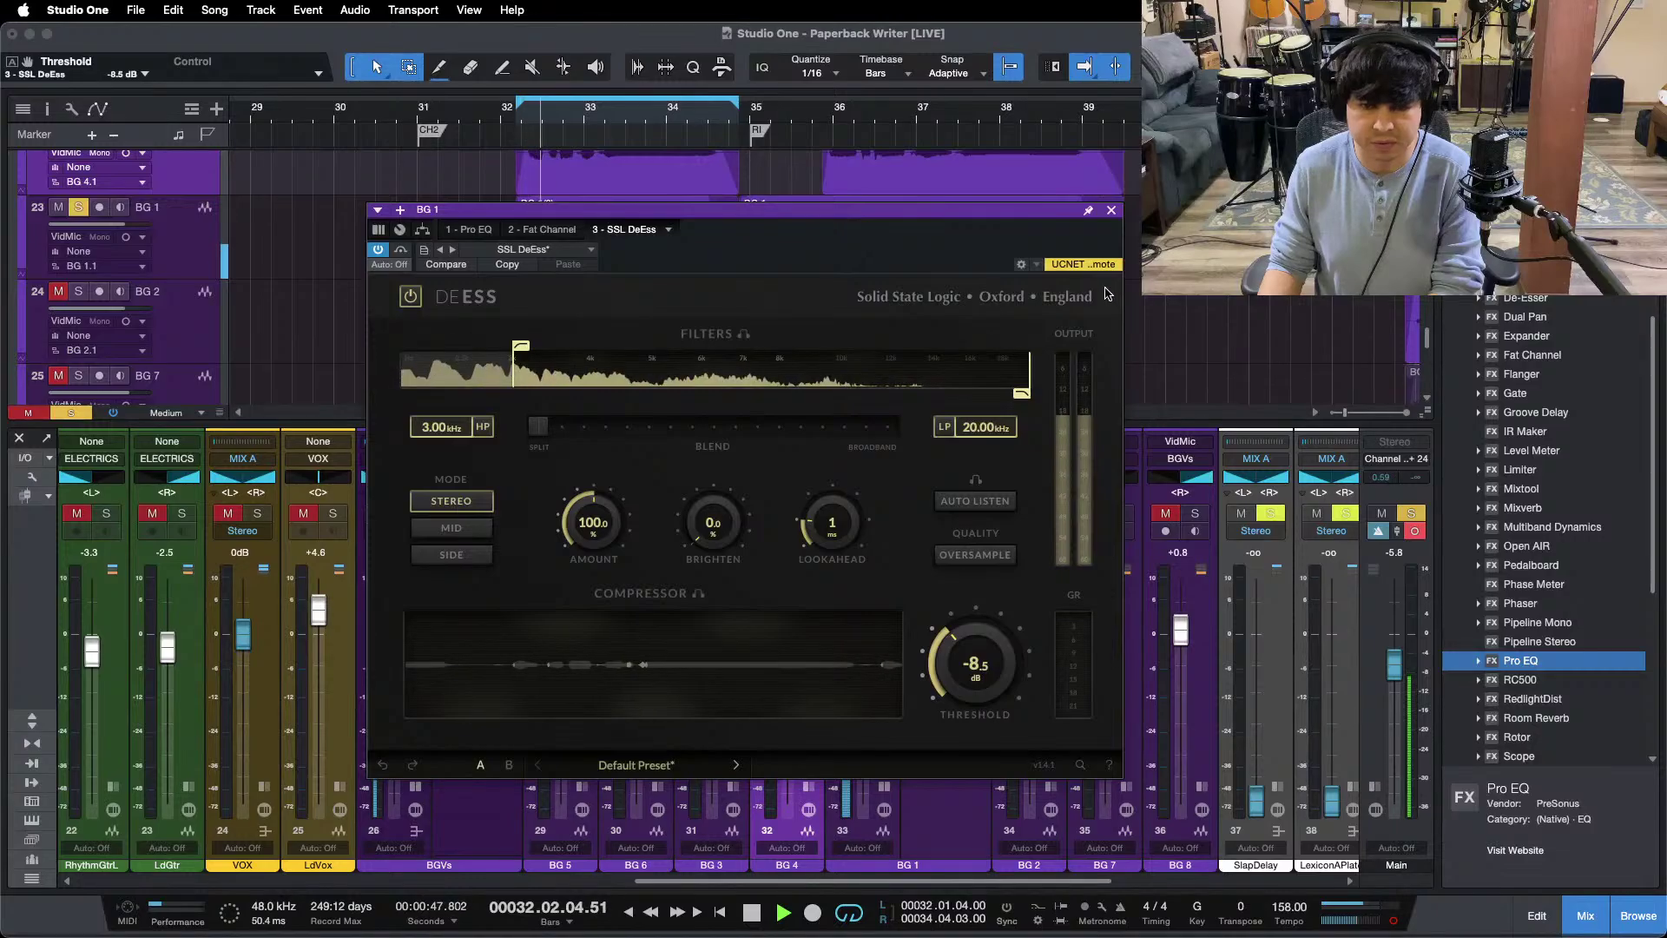
click(1111, 212)
key(space)
Step: Copy BG 1's insert chain to BG 2, solo BG 2, and check its Fat Channel compression during playback
drag(936, 446, 1112, 522)
click(1044, 513)
click(1110, 481)
key(space)
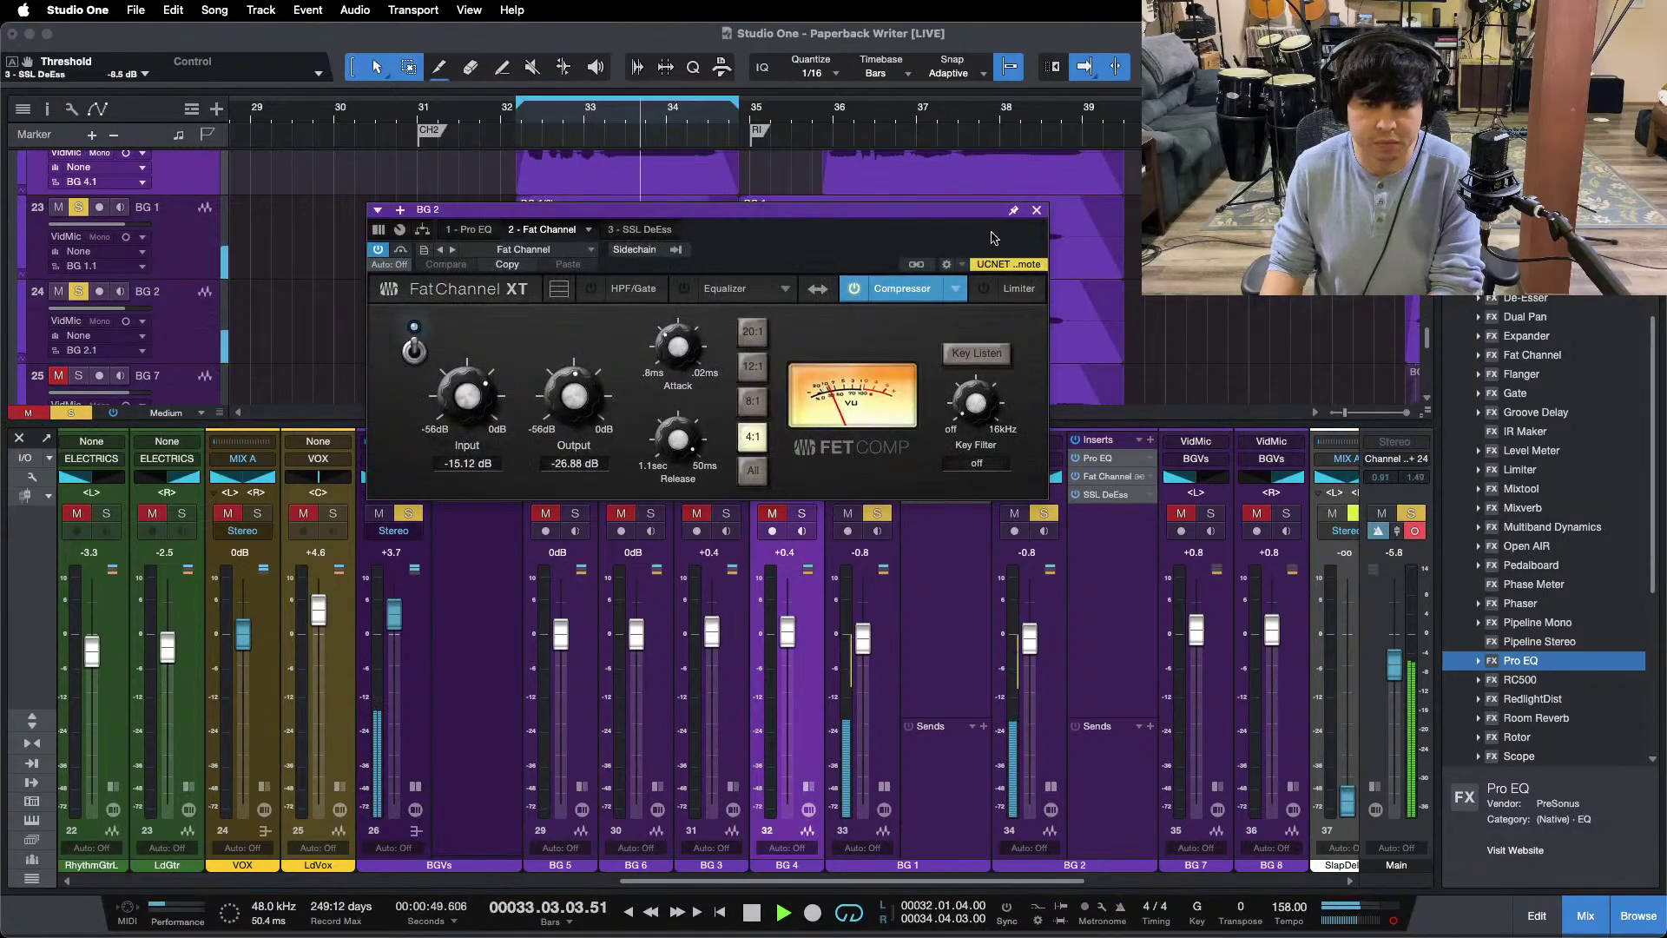
click(1036, 211)
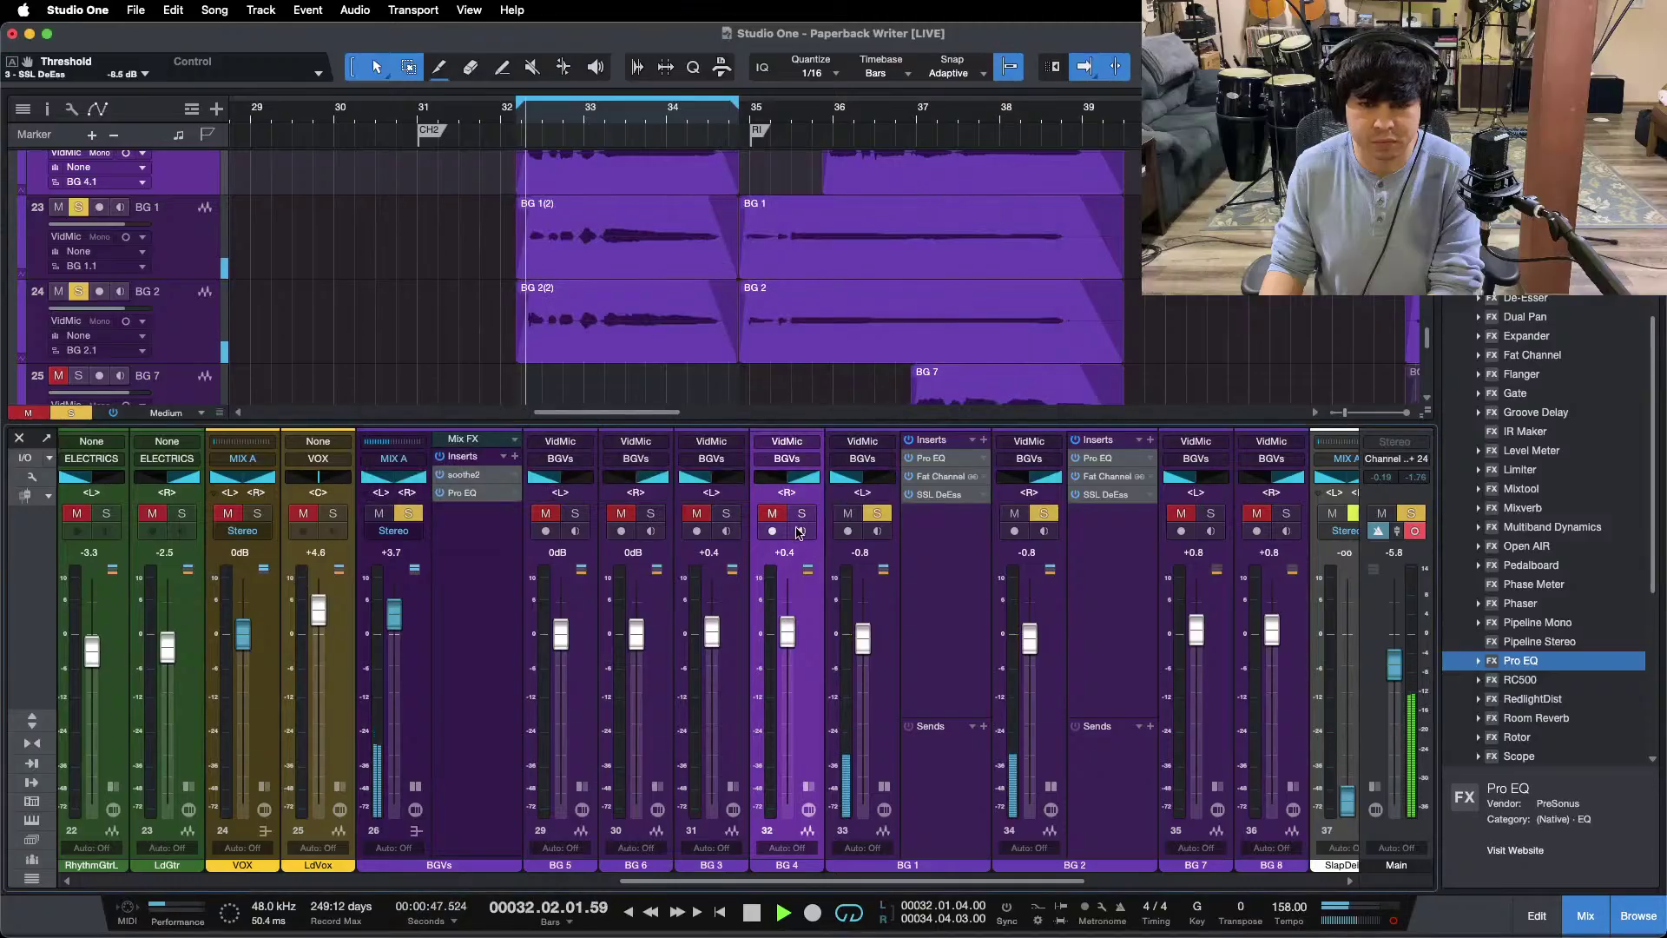
Step: Solo BG 3 through BG 6 alongside the collapsed BG 1 and BG 2, and set the BG 1 and BG 2 faders to 0 dB
click(884, 786)
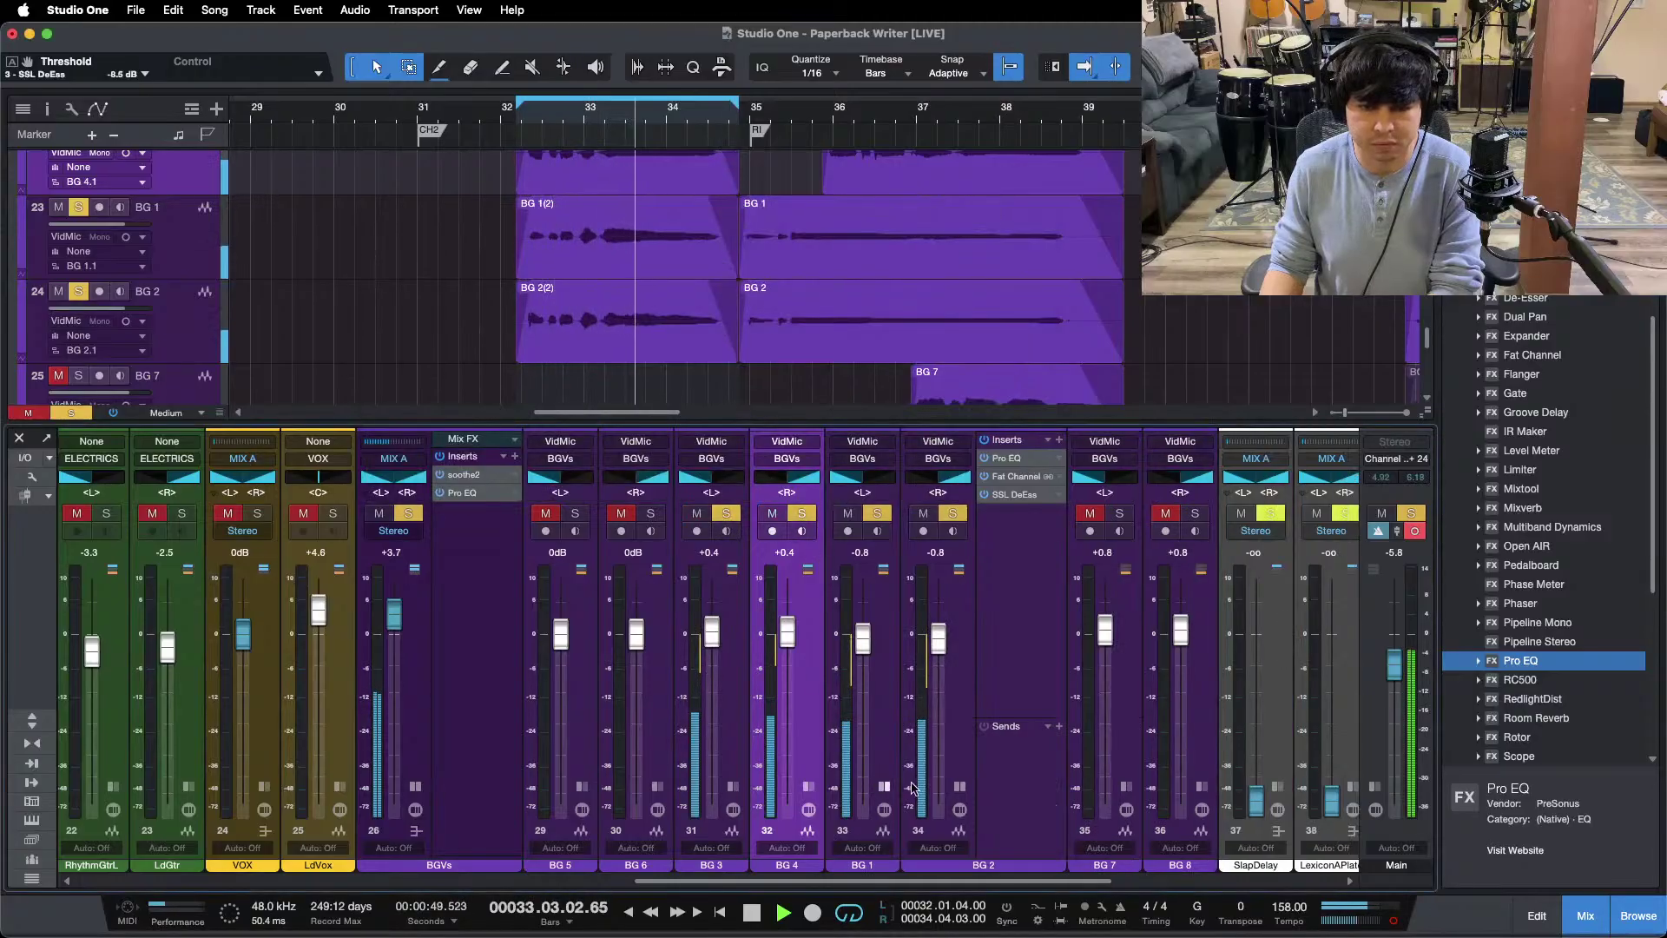
click(960, 787)
click(876, 728)
shift+click(948, 698)
drag(861, 639, 860, 636)
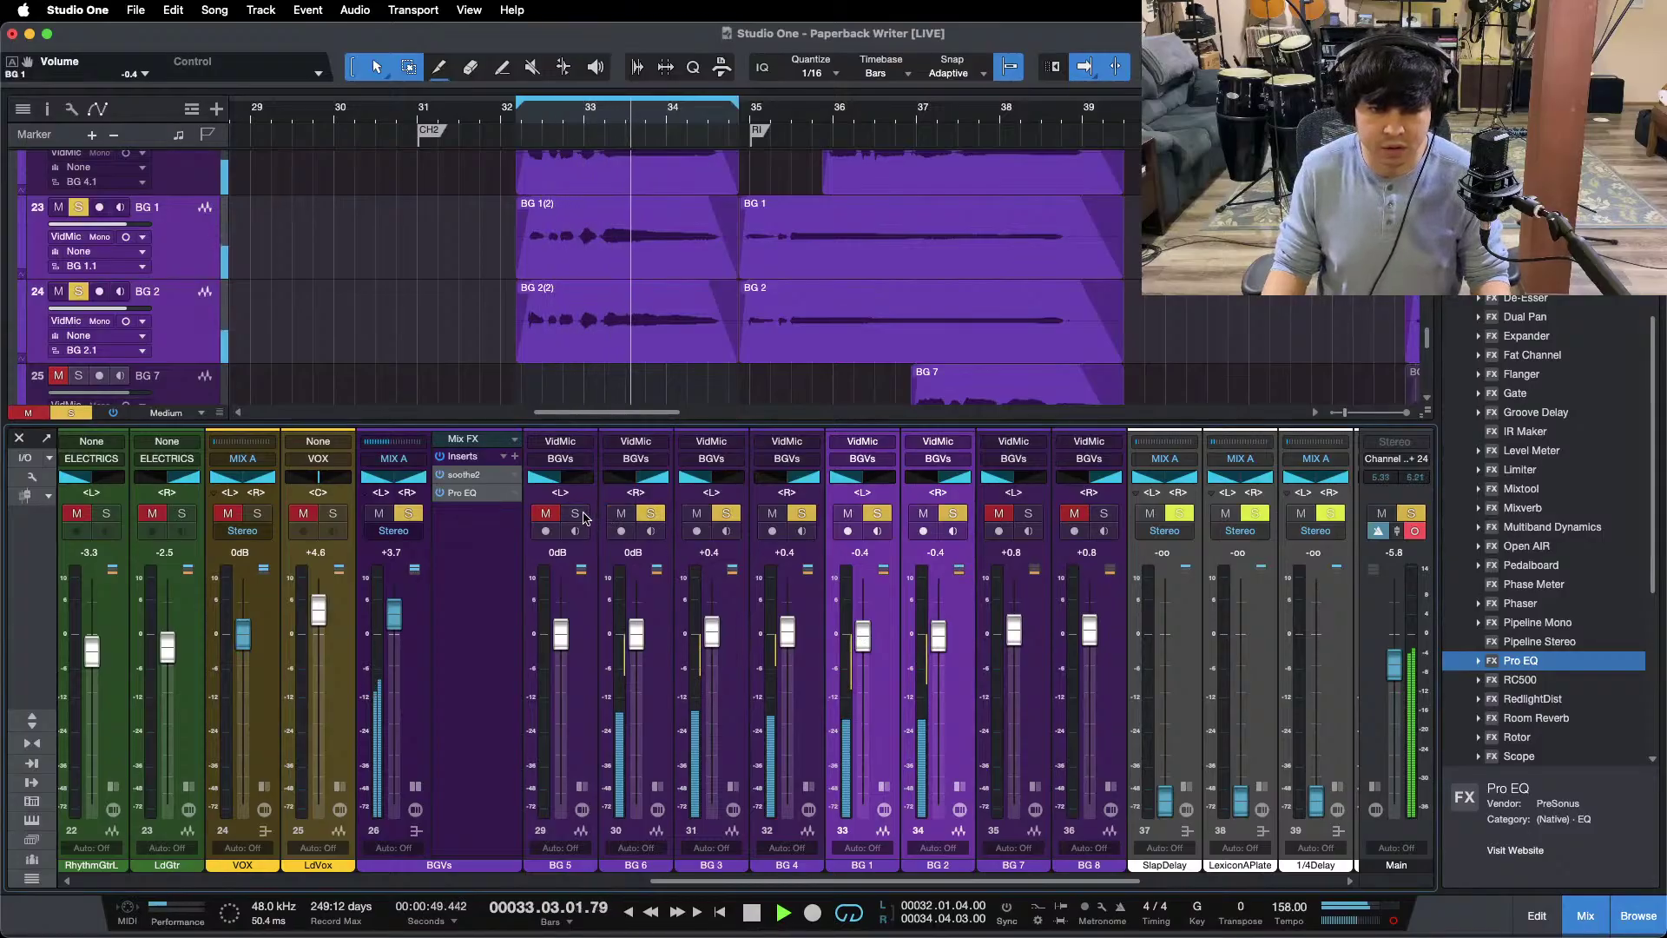
alt+click(863, 635)
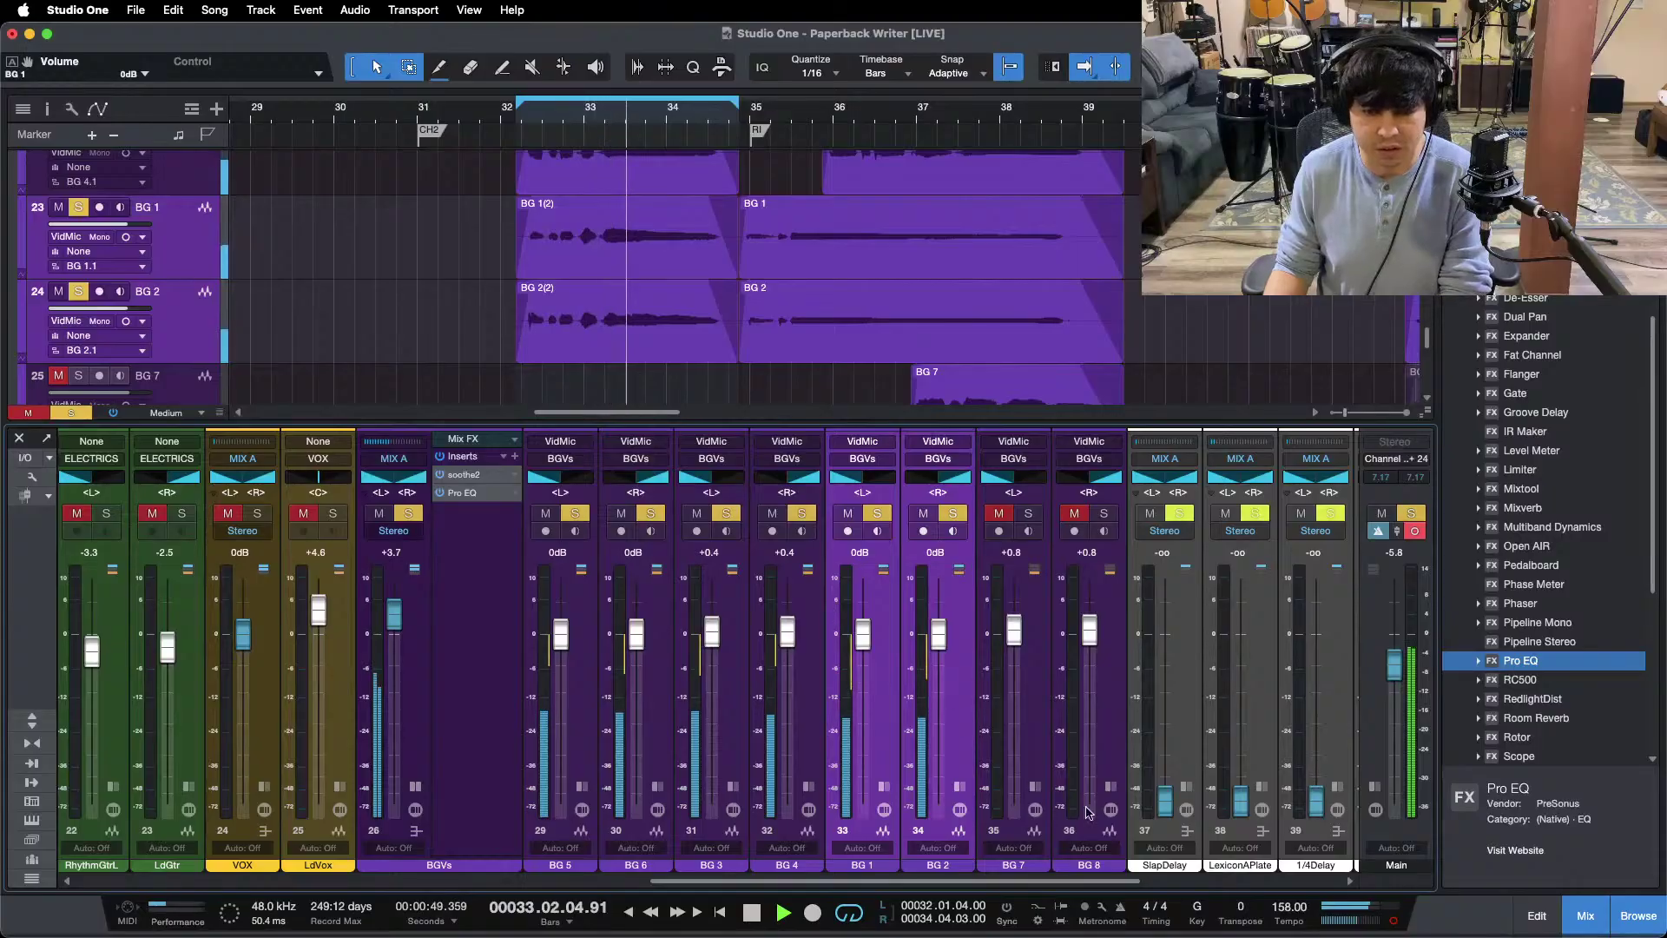
Step: Expand BG 7's inserts, clear the solos, and place the playhead at the start of the BG 7 clip near bar 37
click(1033, 786)
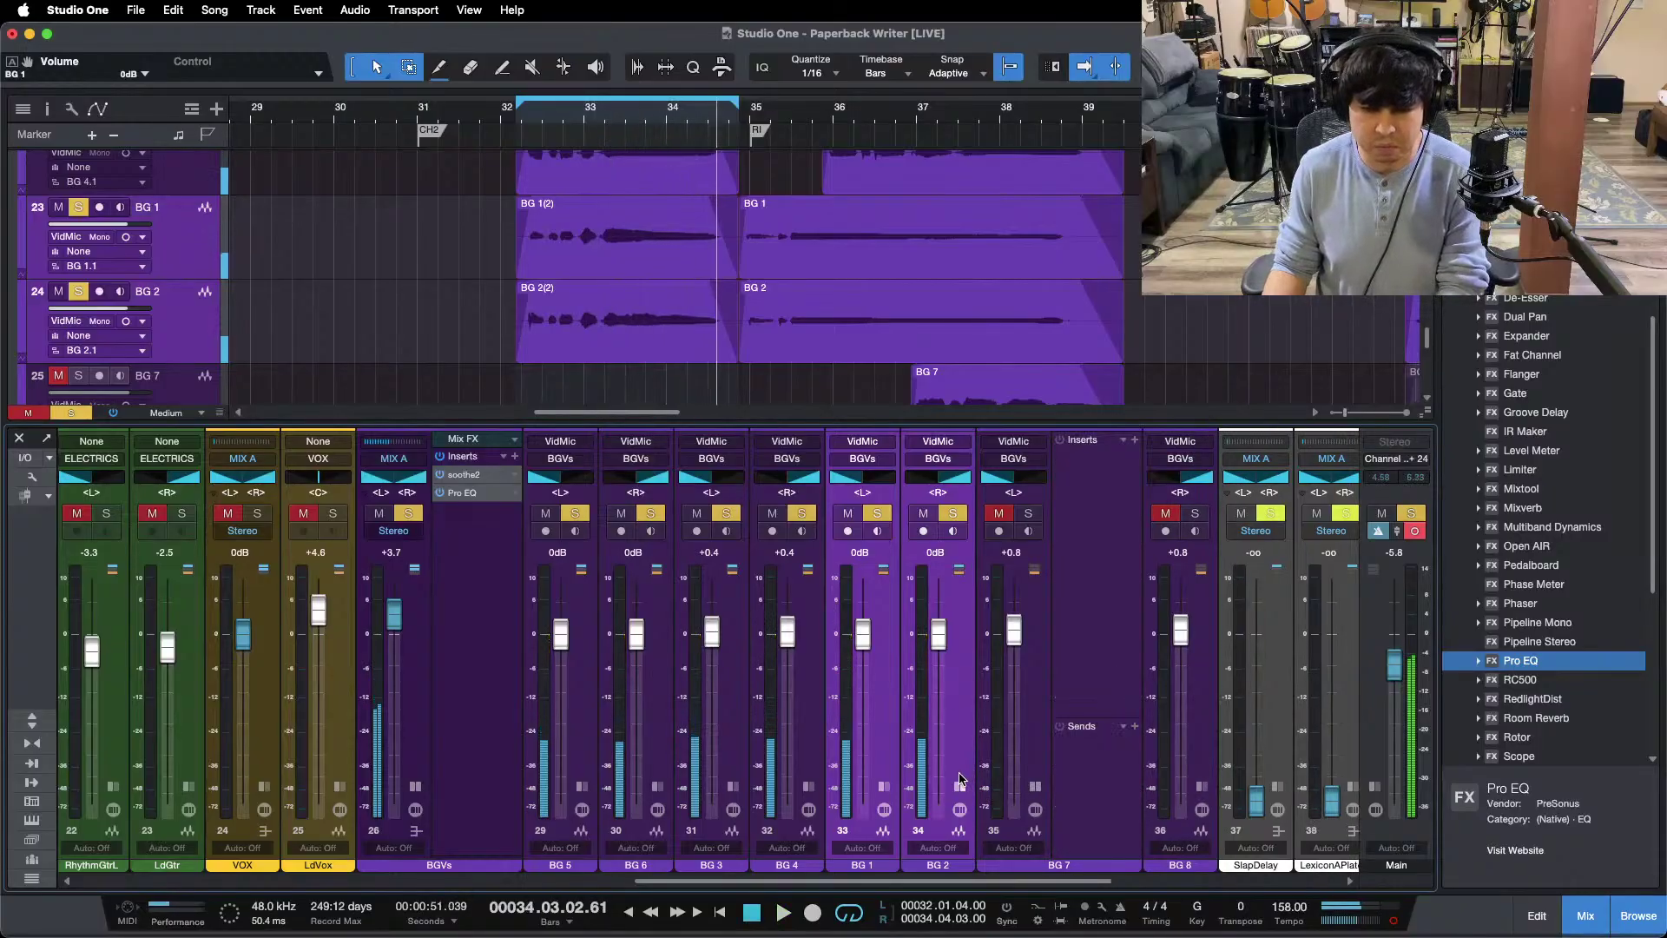
scroll(953, 253, down, 3)
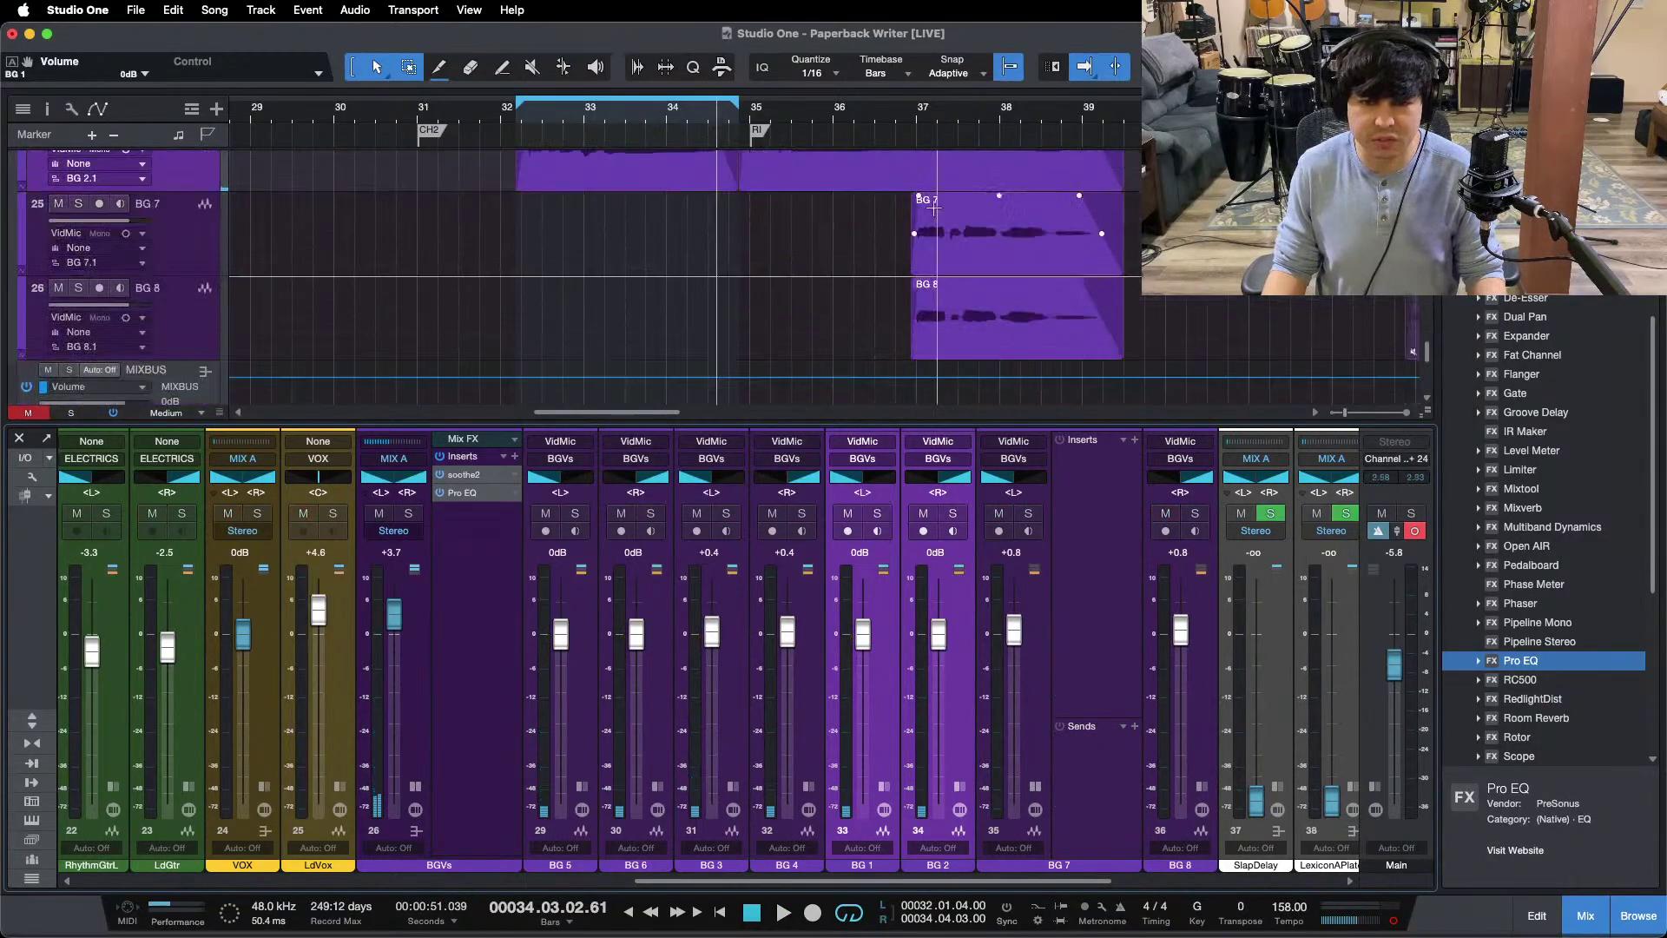
key(shift+f)
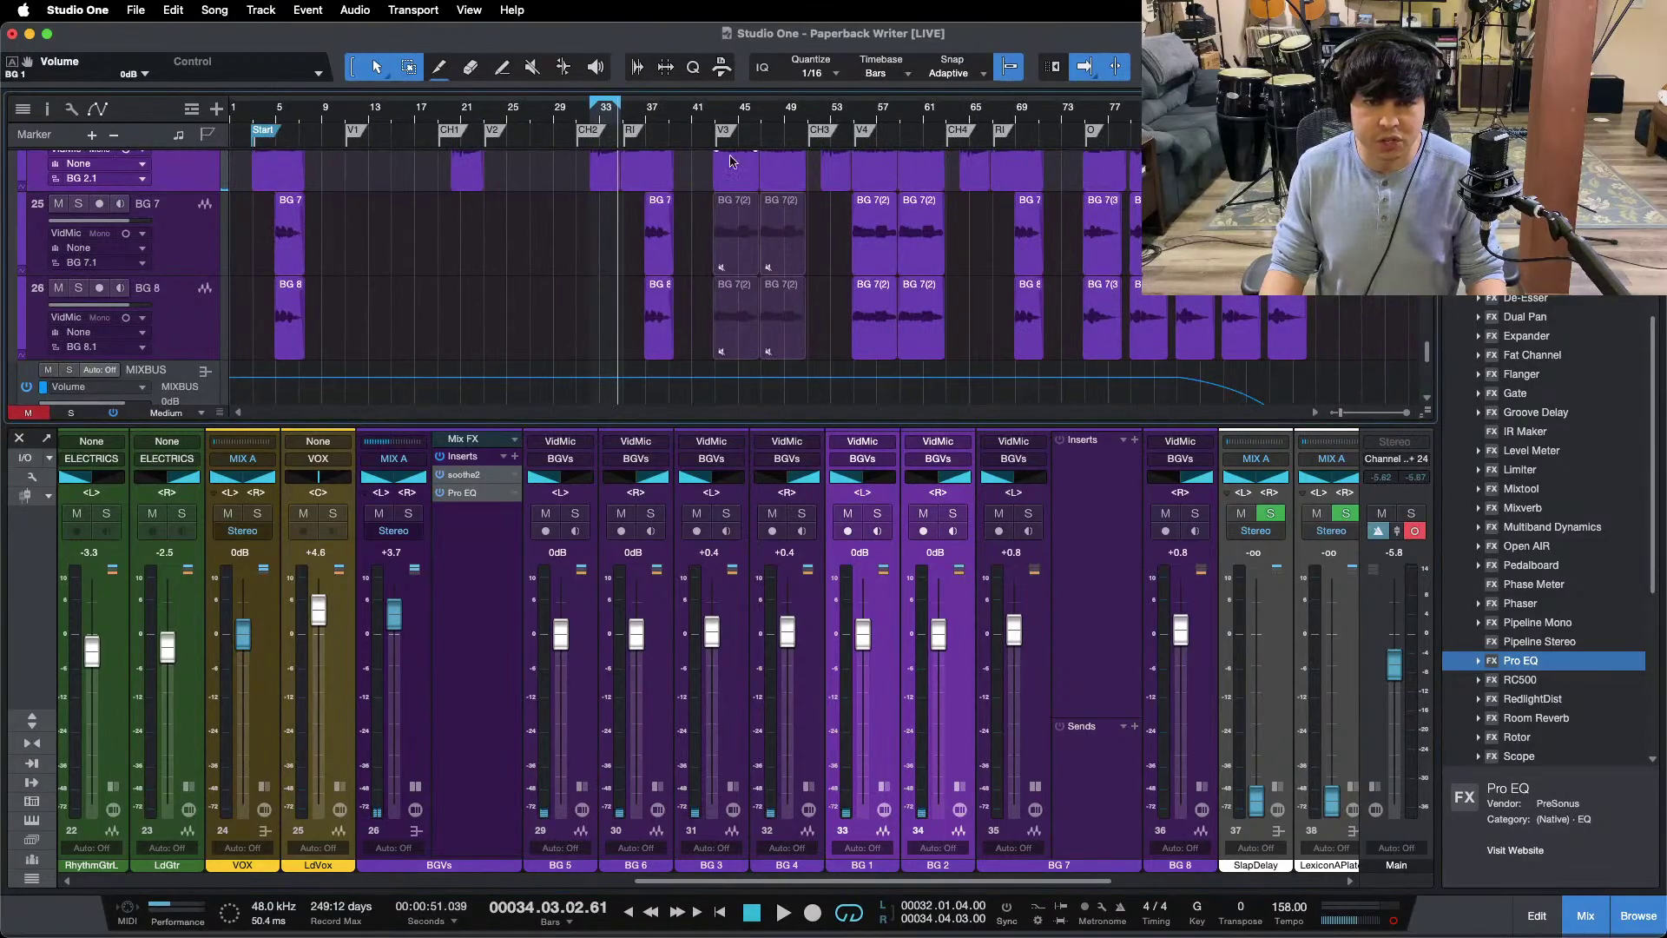
key(e)
key(e)
key(e)
key(e)
key(e)
key(e)
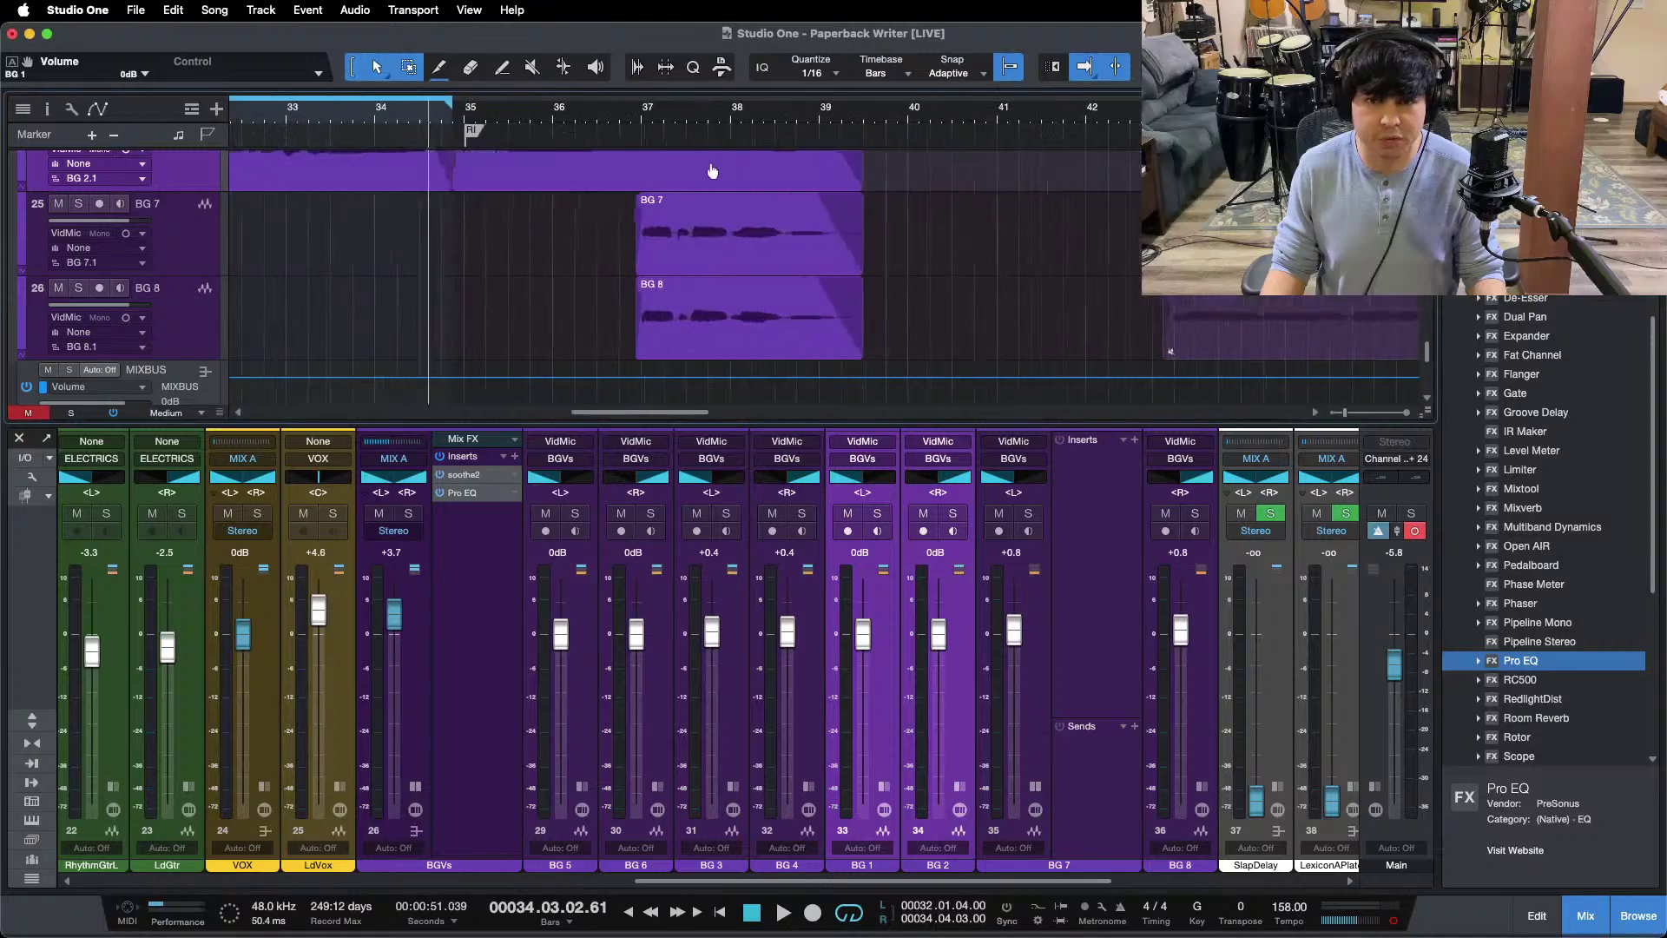
click(651, 137)
Step: Copy BG 2's insert chain to BG 7, collapse BG 2's inserts, and solo BG 7
click(966, 792)
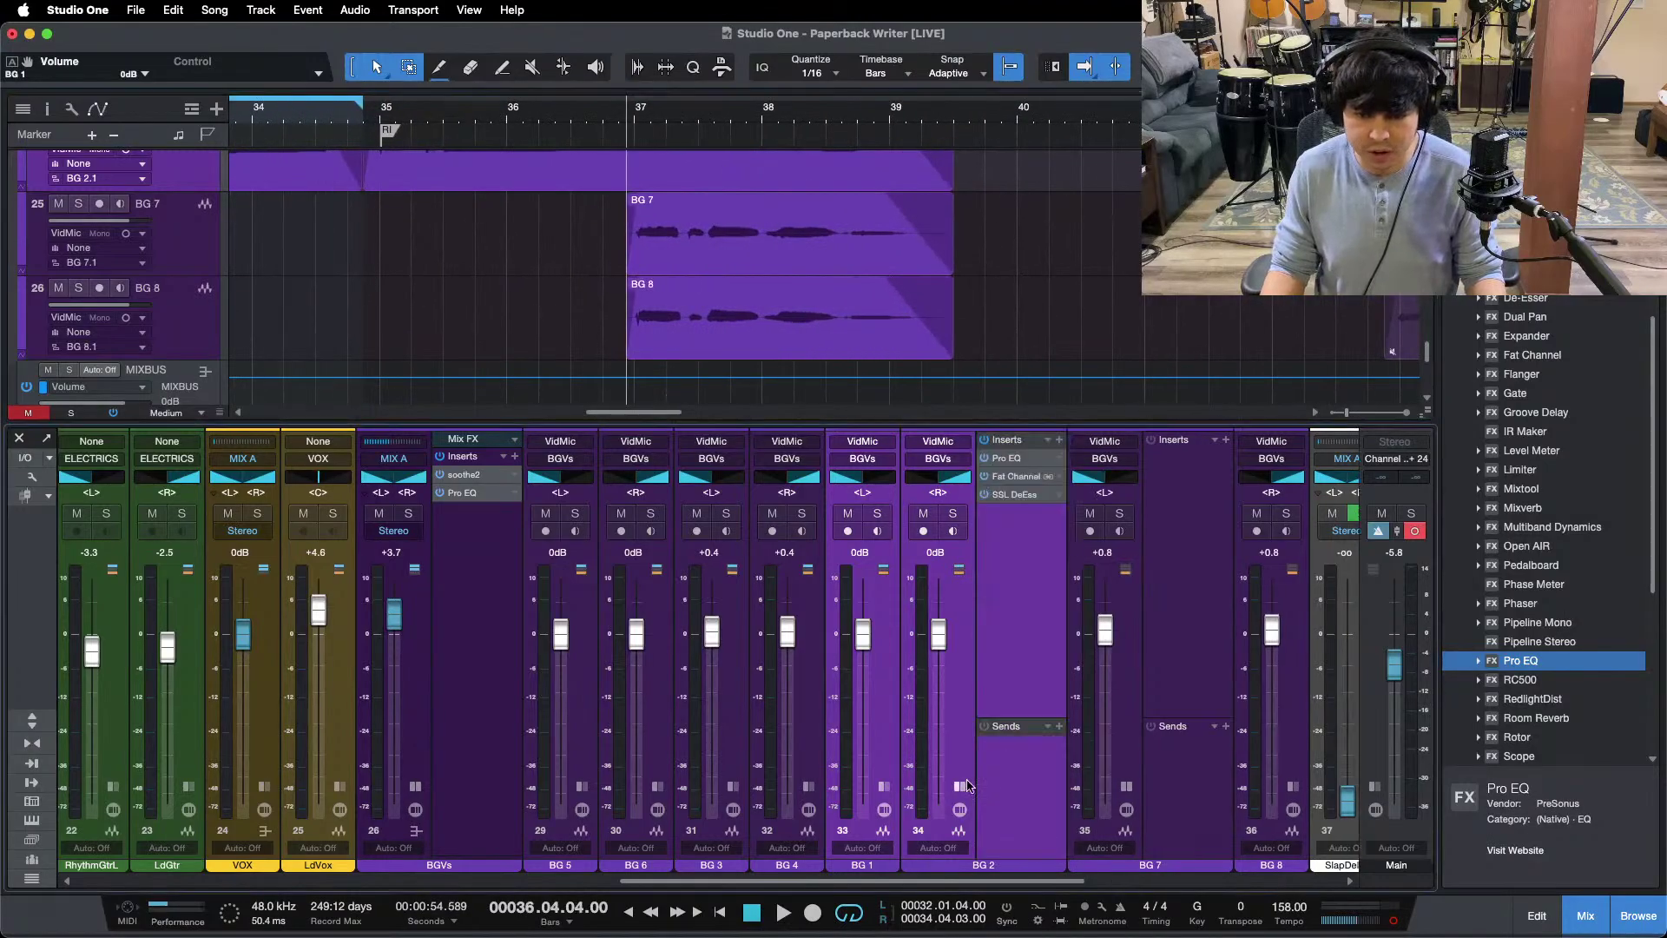
drag(1001, 456, 1155, 538)
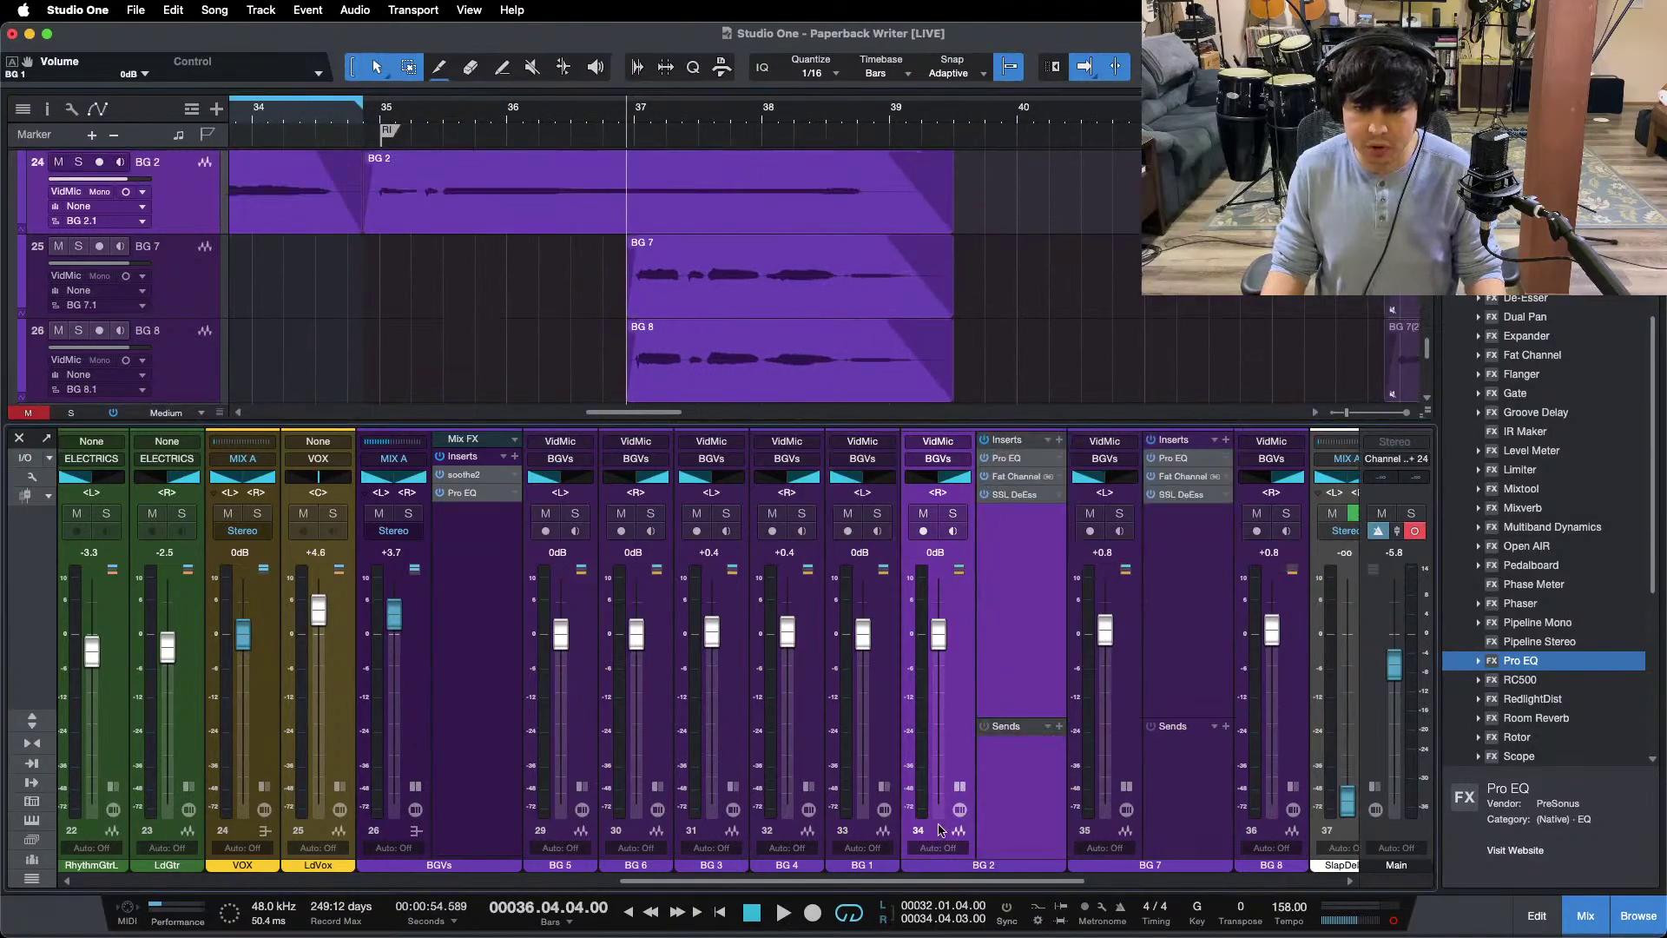
click(959, 787)
click(1031, 512)
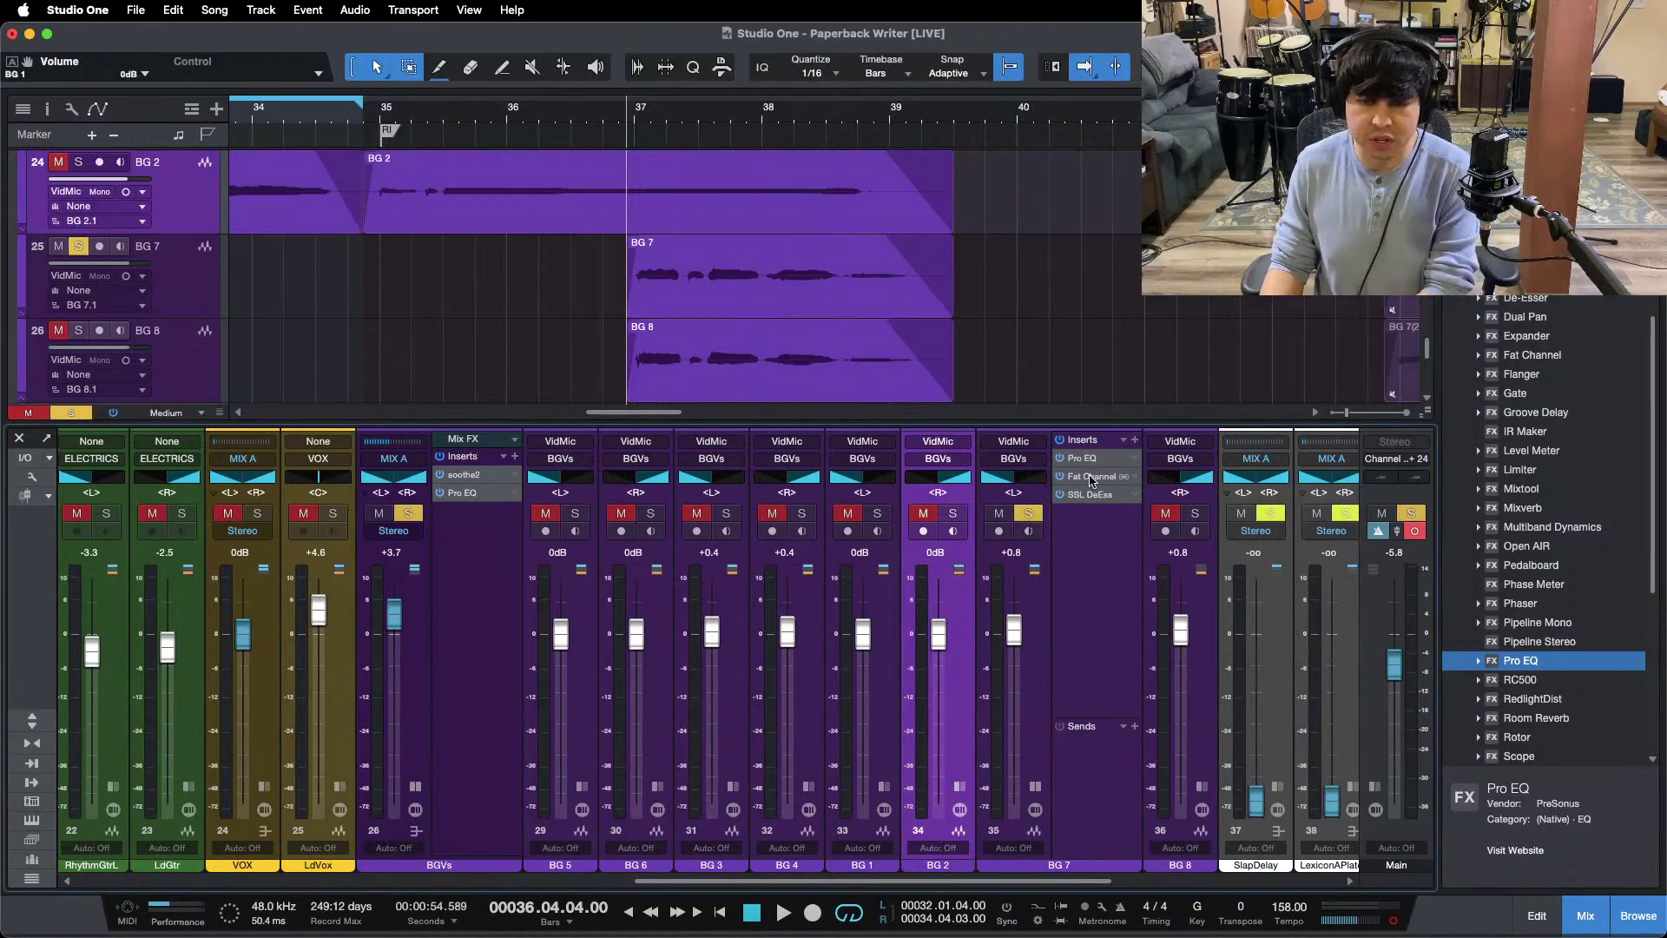
Step: Turn off the HF and HMF bands in BG 7's Pro EQ and position its window clear of the BG 7 clip
click(1085, 457)
click(840, 527)
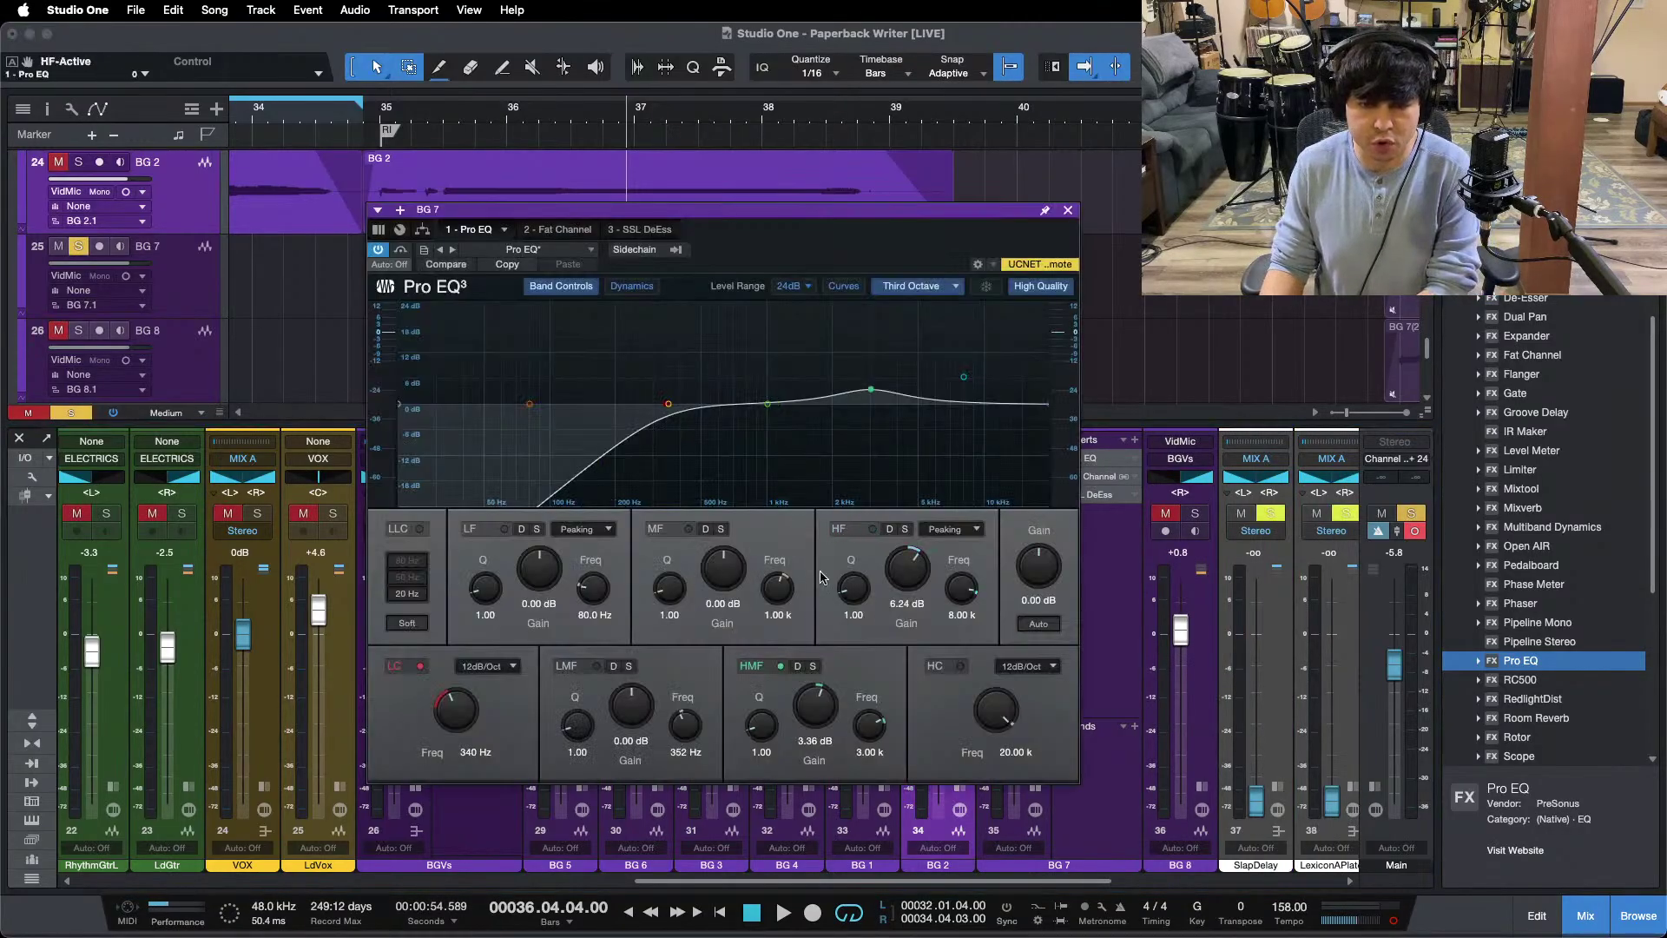
click(780, 667)
drag(694, 209, 848, 394)
scroll(849, 233, down, 2)
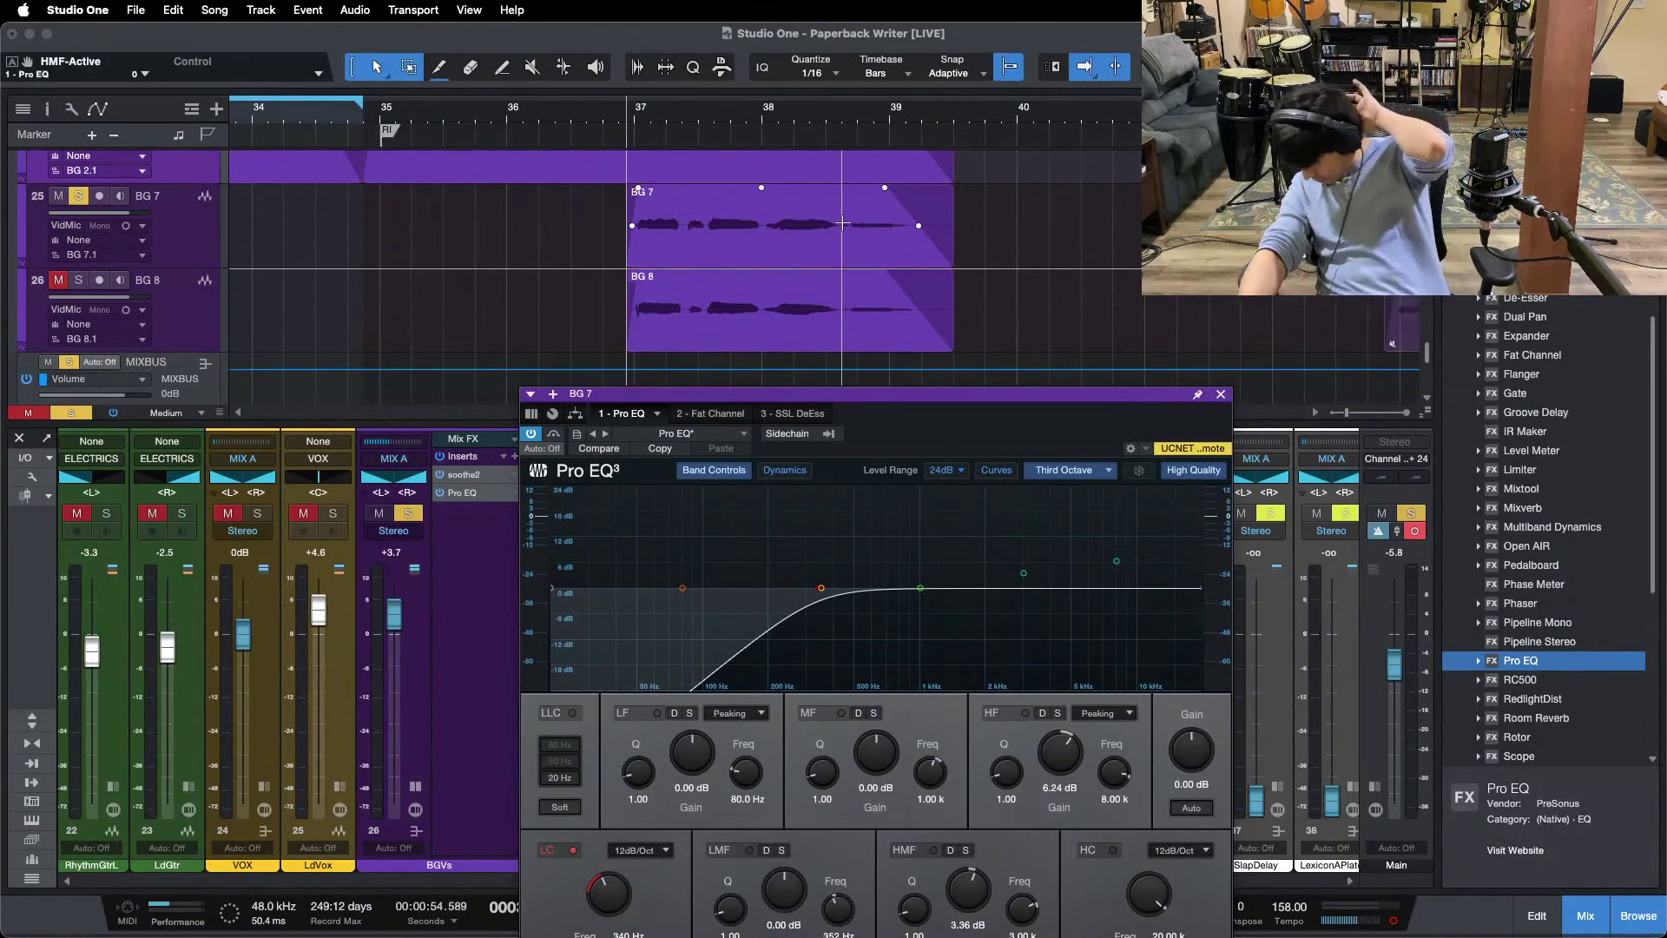
mouse_move(937, 902)
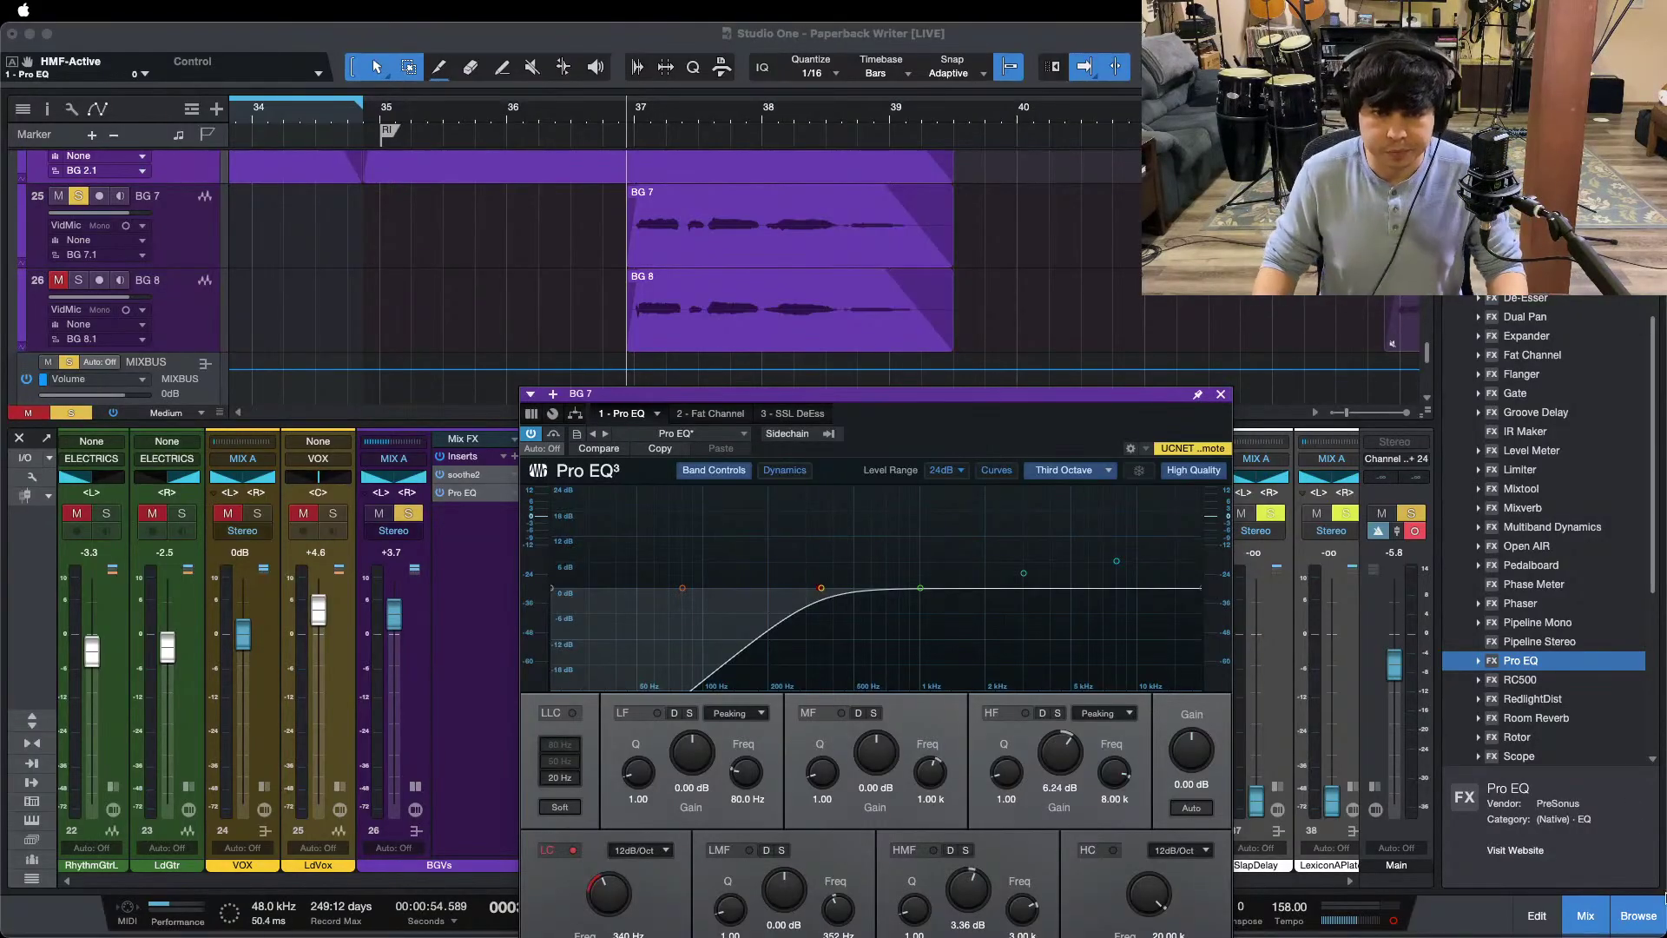
Step: Play BG 7 from just before bar 37 and set its Pro EQ low-cut frequency to 390 Hz
click(1060, 694)
click(836, 129)
key(space)
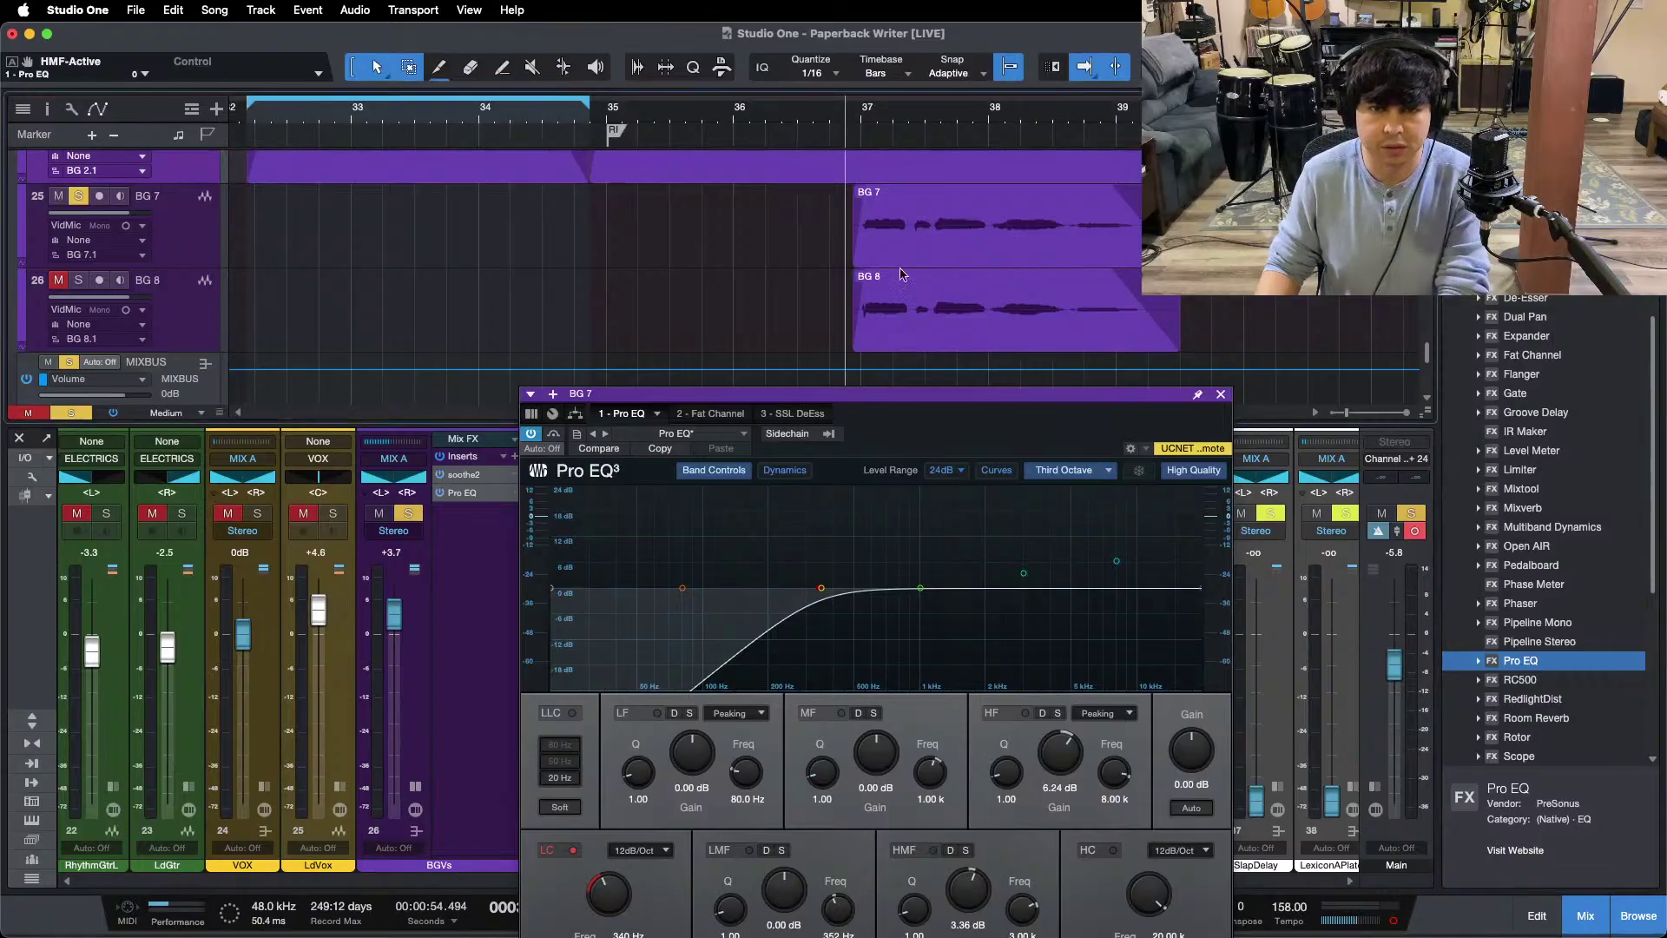
drag(660, 394, 610, 219)
drag(561, 737, 561, 732)
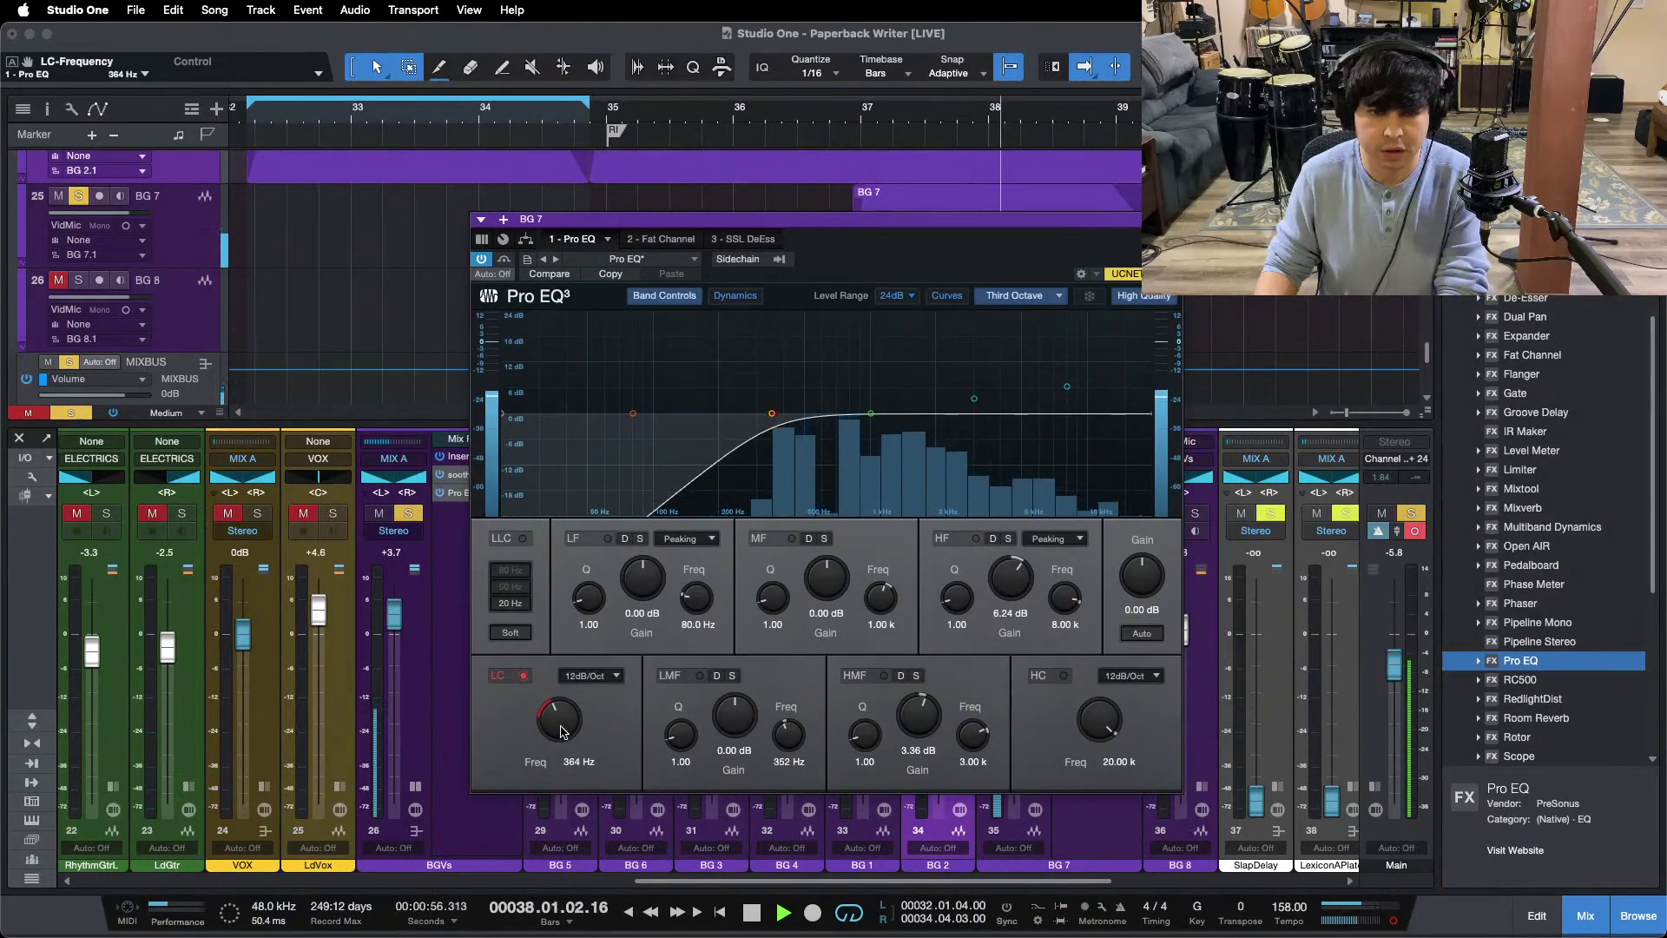
key(KP_1)
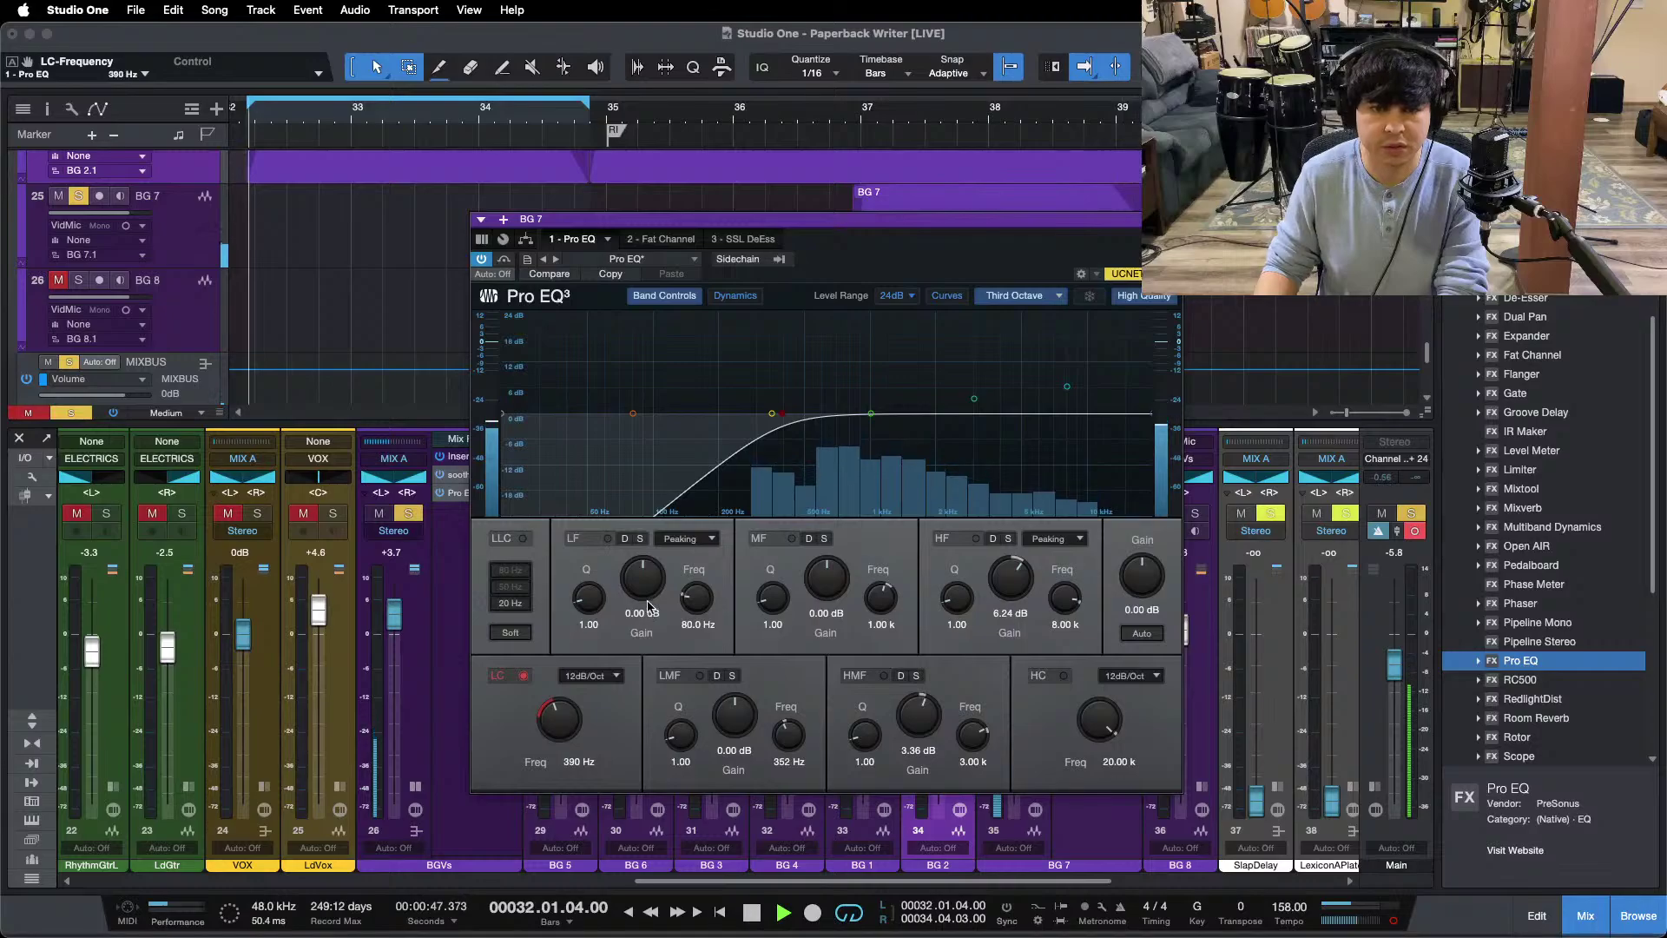
key(space)
click(842, 114)
key(space)
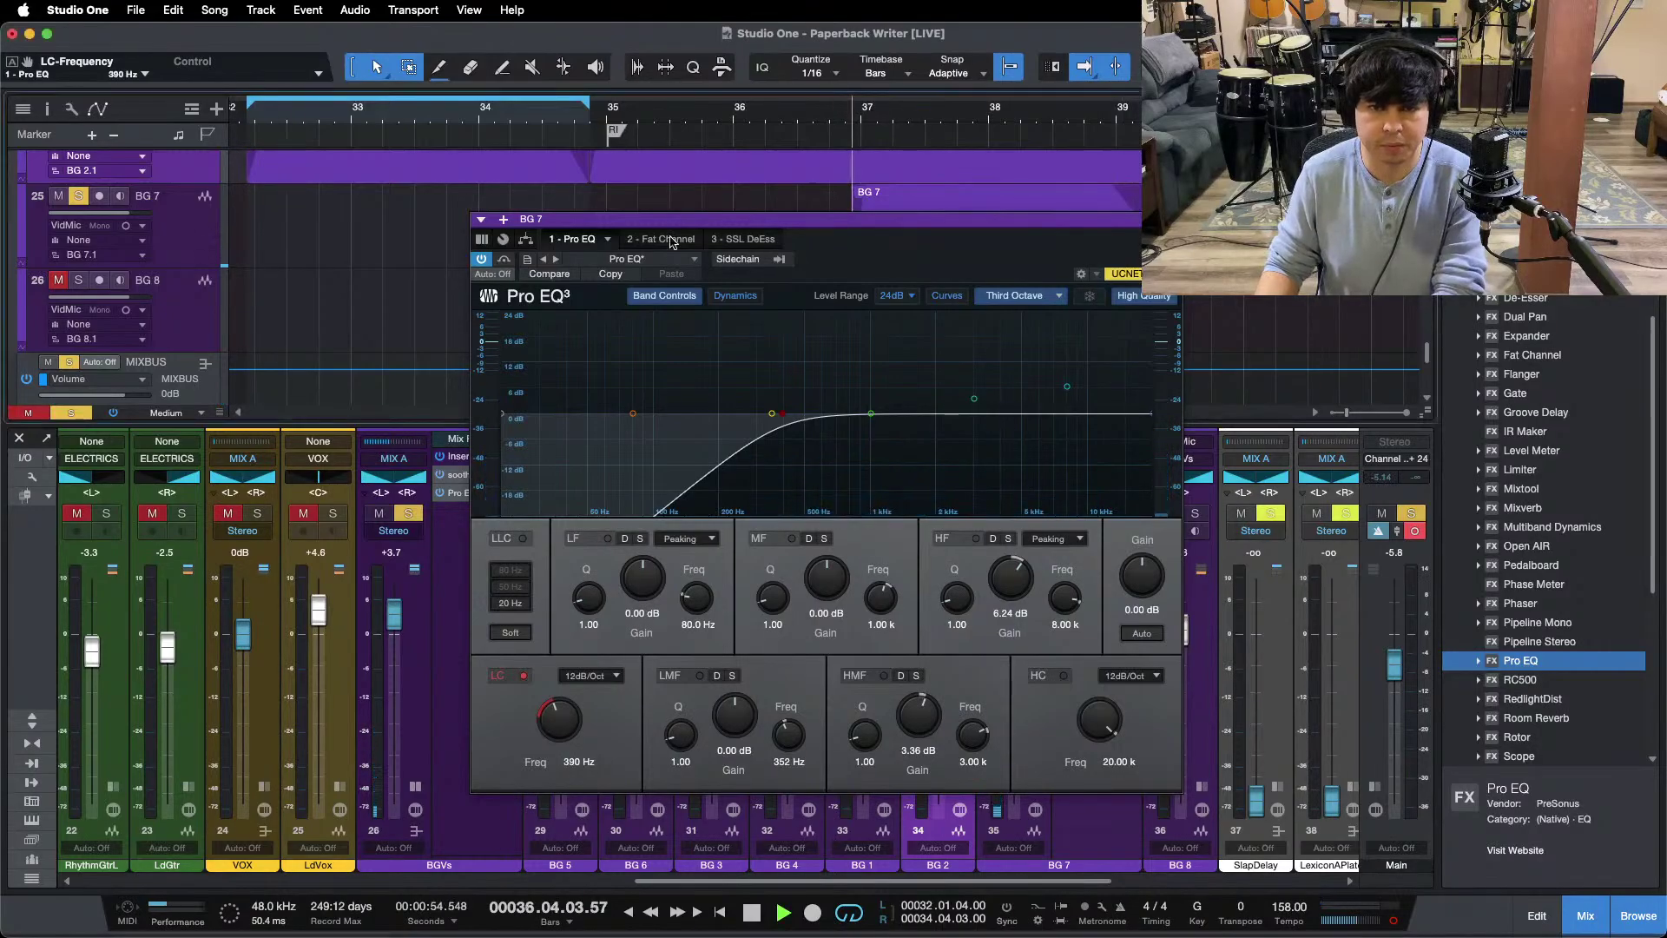
Step: Set BG 7's Fat Channel compressor input to -14.00 dB and output to -28.00 dB while playing the clip
click(661, 238)
drag(939, 318, 946, 378)
key(space)
key(space)
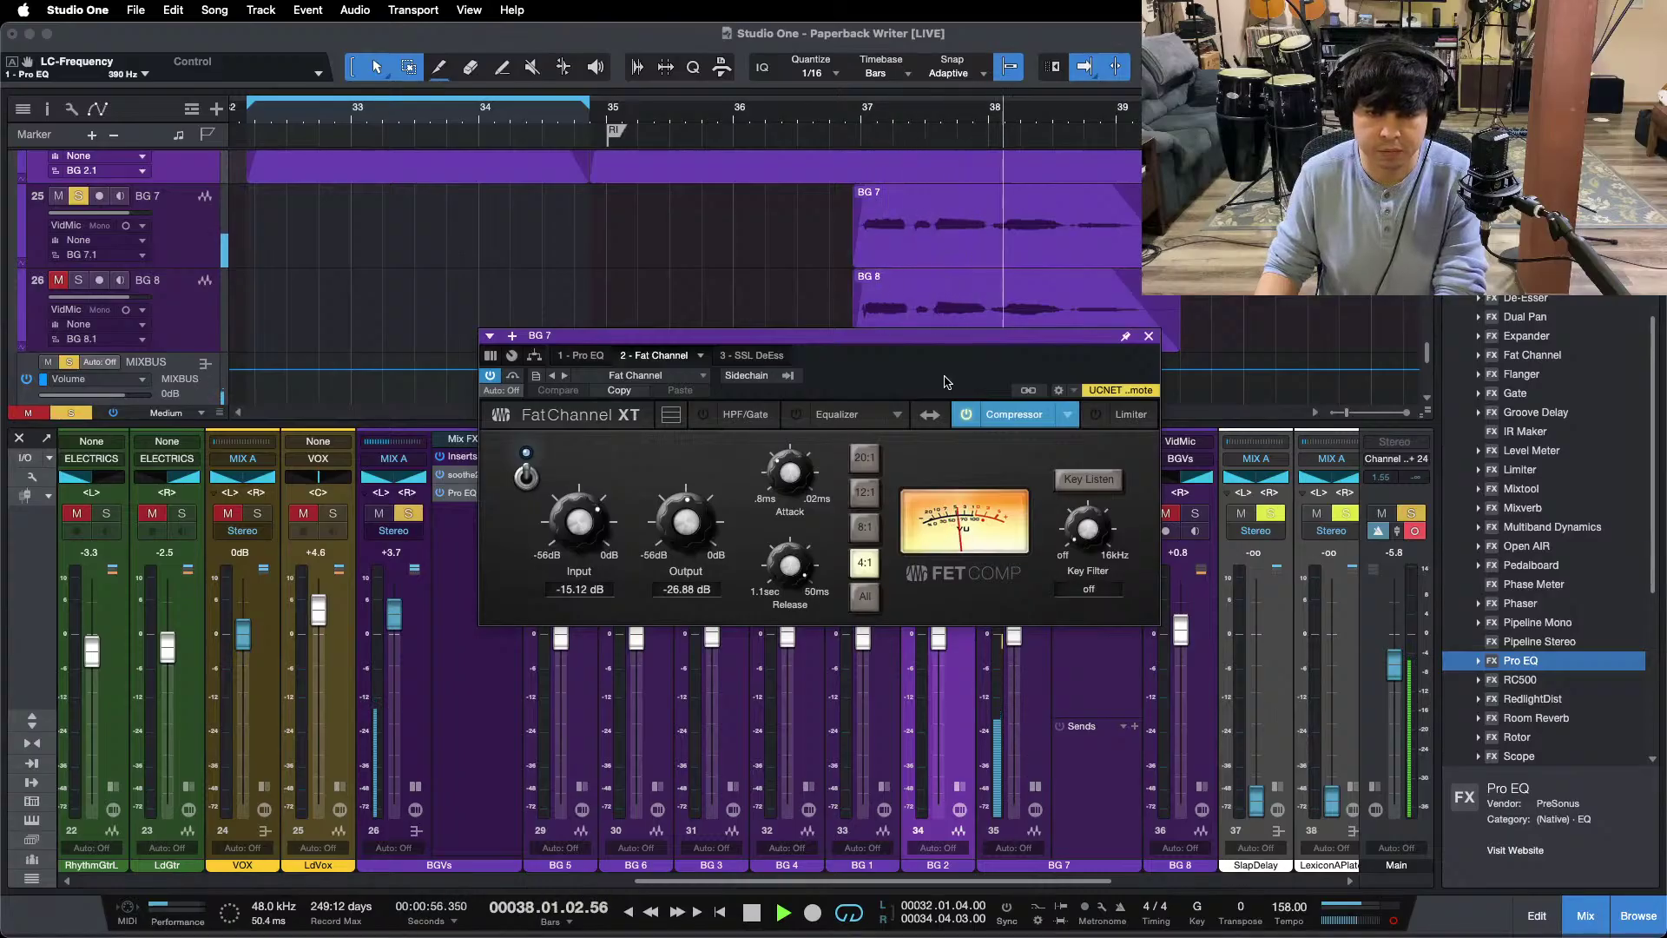
scroll(583, 532, up, 2)
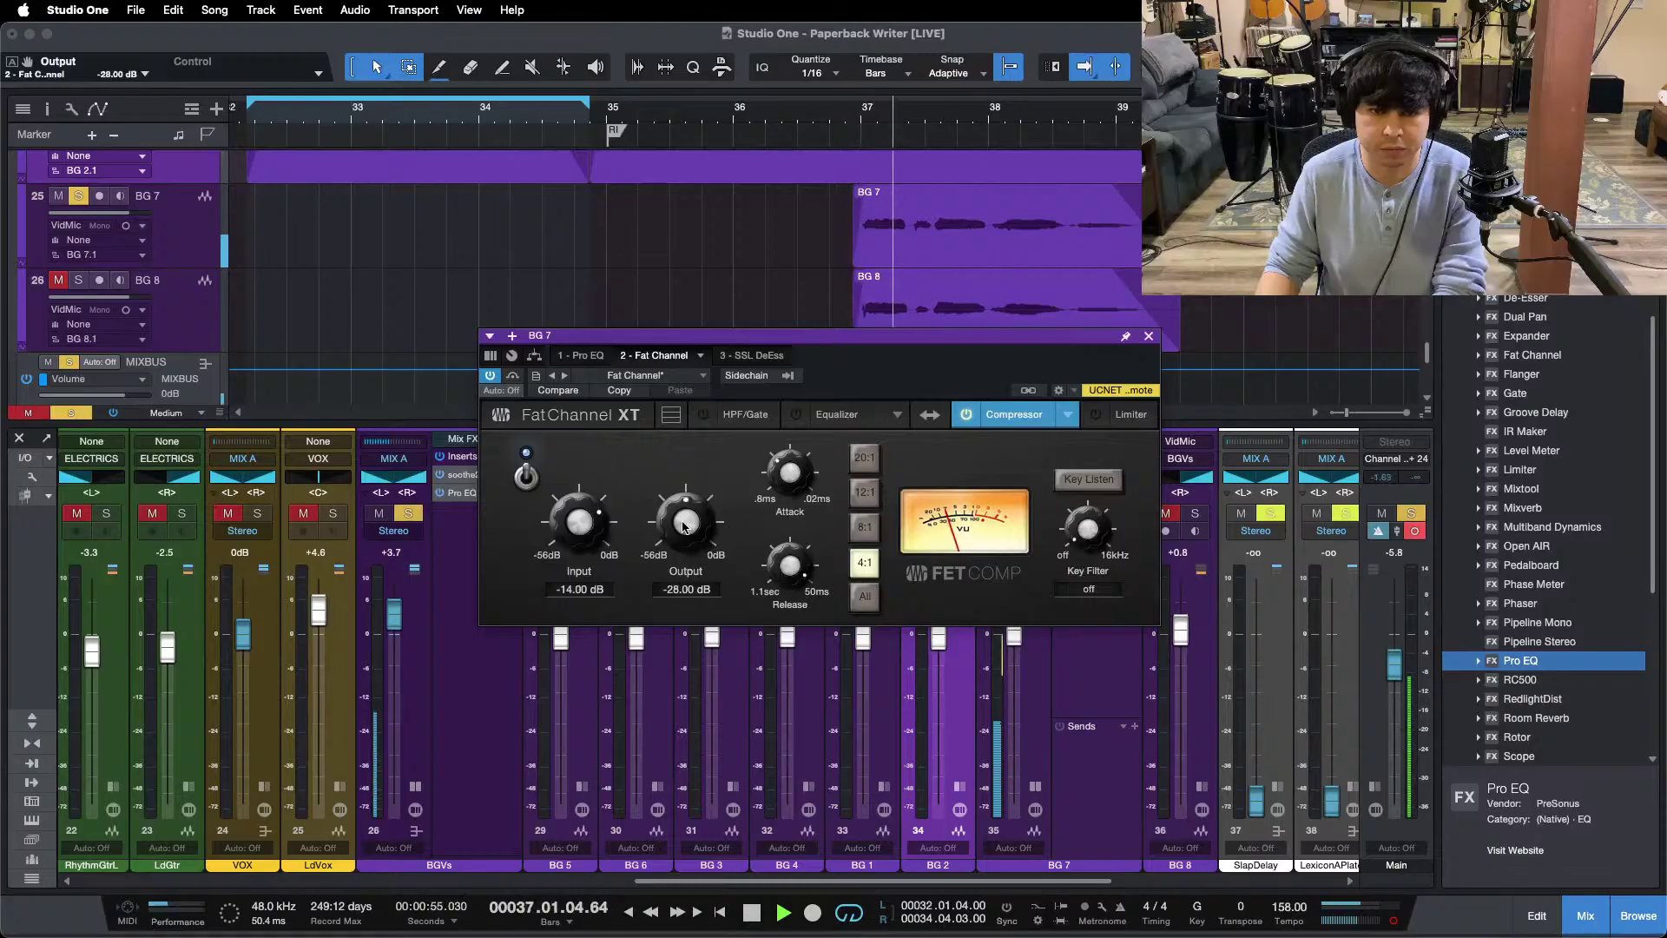
Step: Reset the HF gain in BG 7's Pro EQ and raise it to 6.24 dB during playback
click(581, 355)
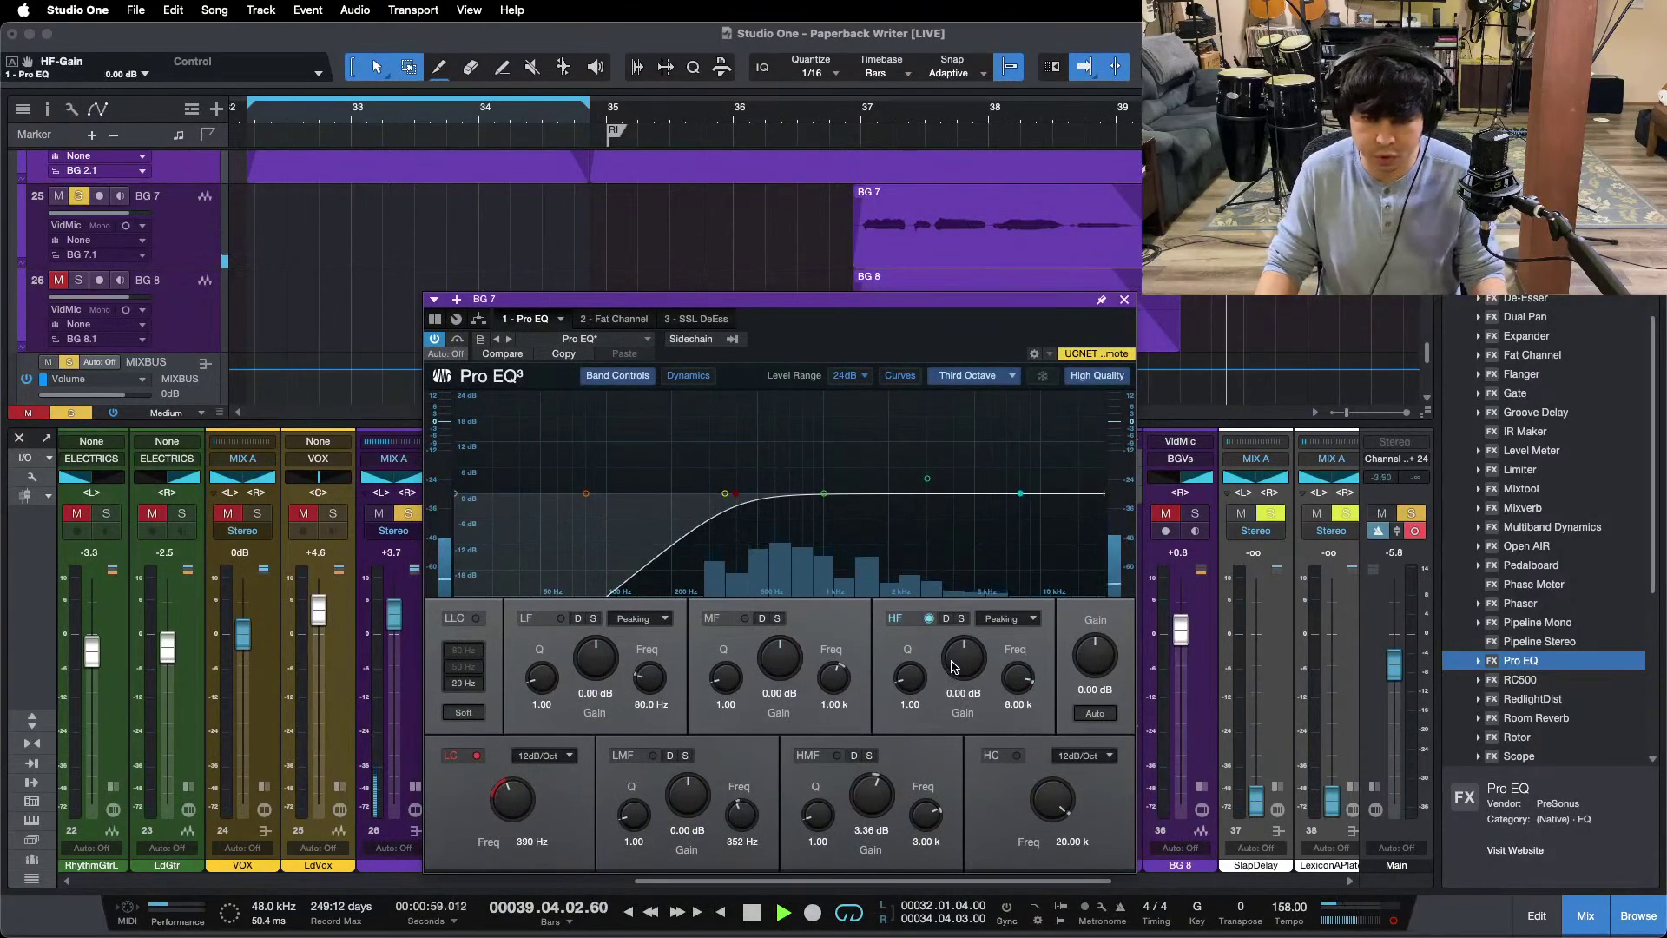
drag(962, 653, 953, 666)
scroll(953, 666, up, 10)
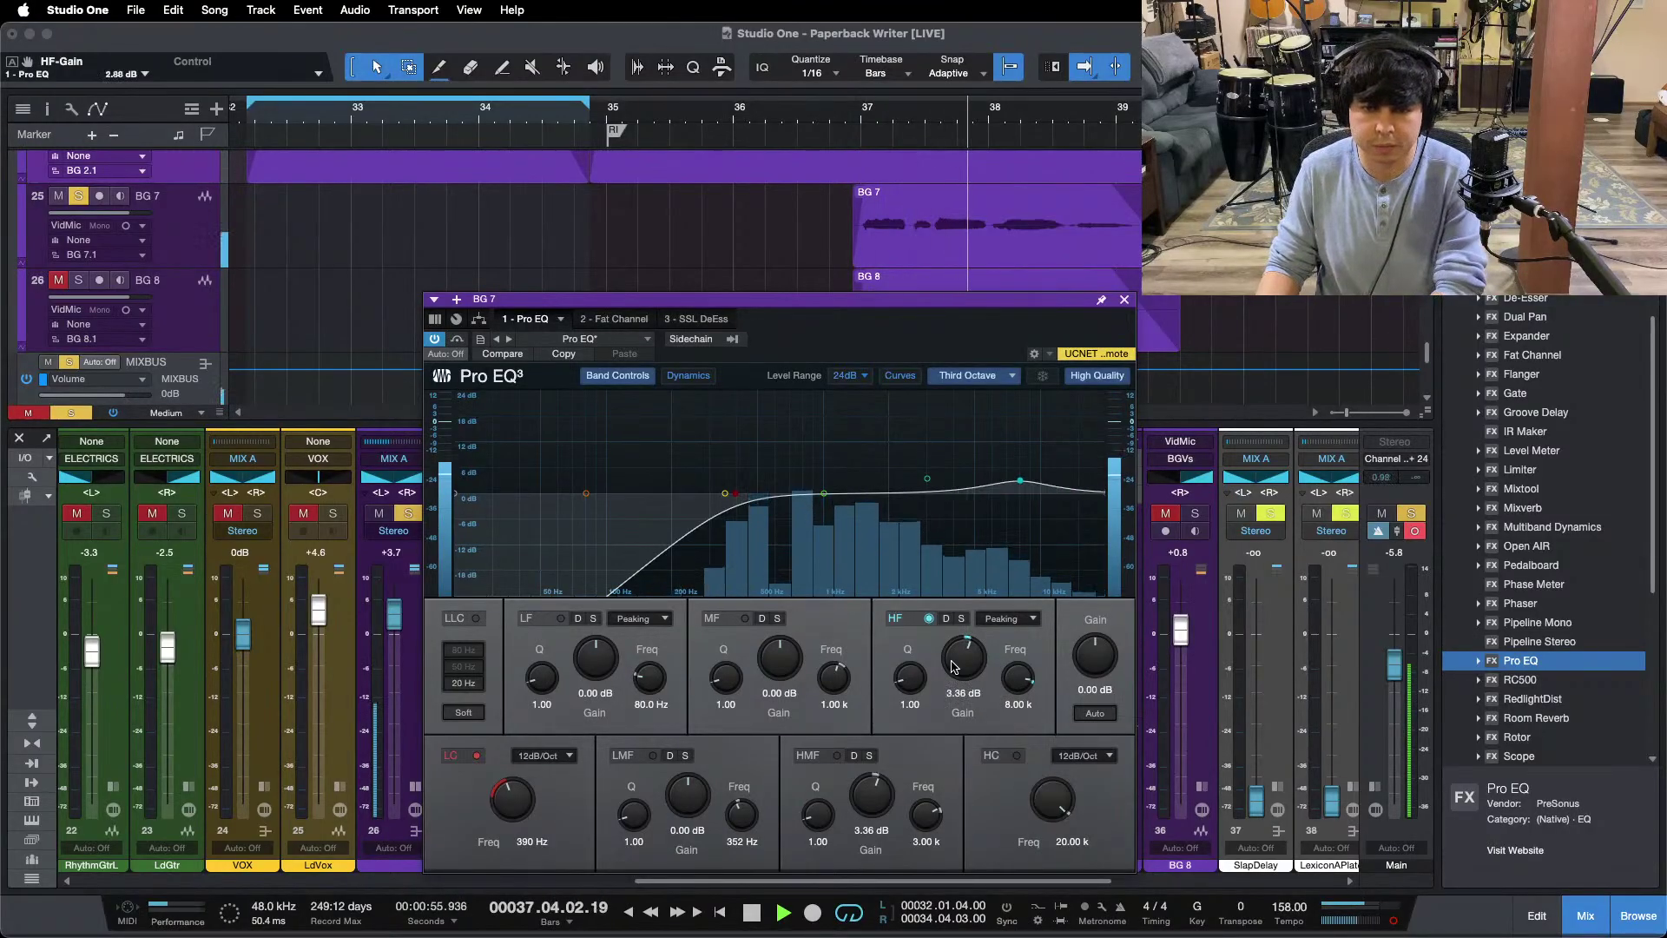
scroll(952, 666, up, 1)
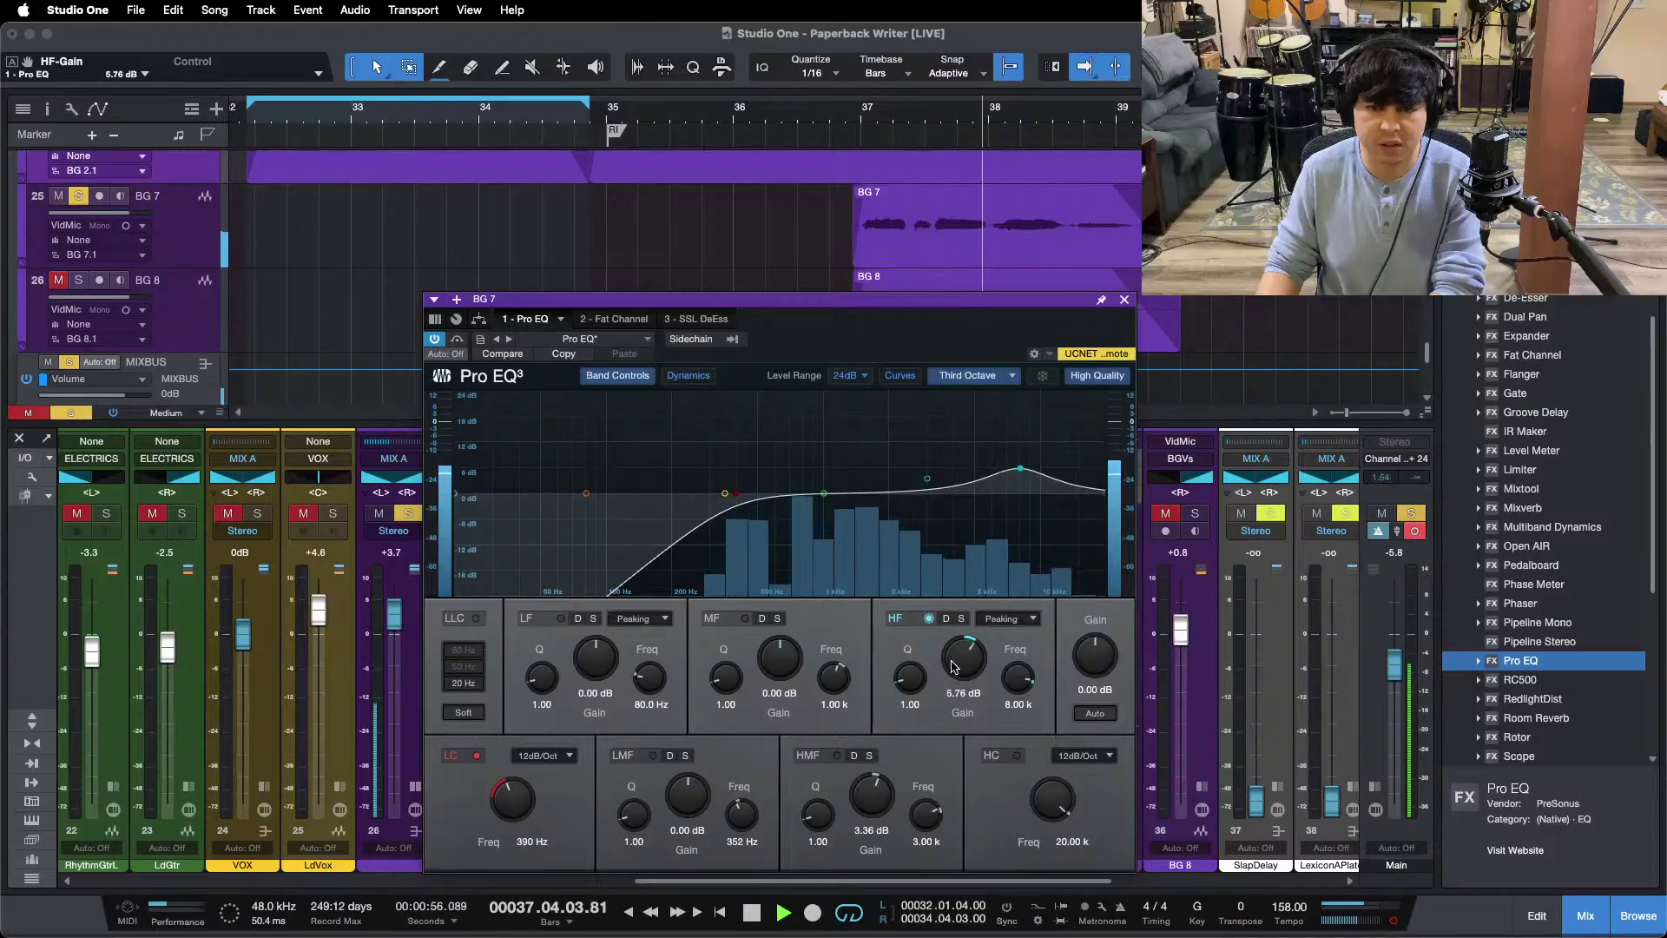
scroll(964, 657, up, 1)
key(space)
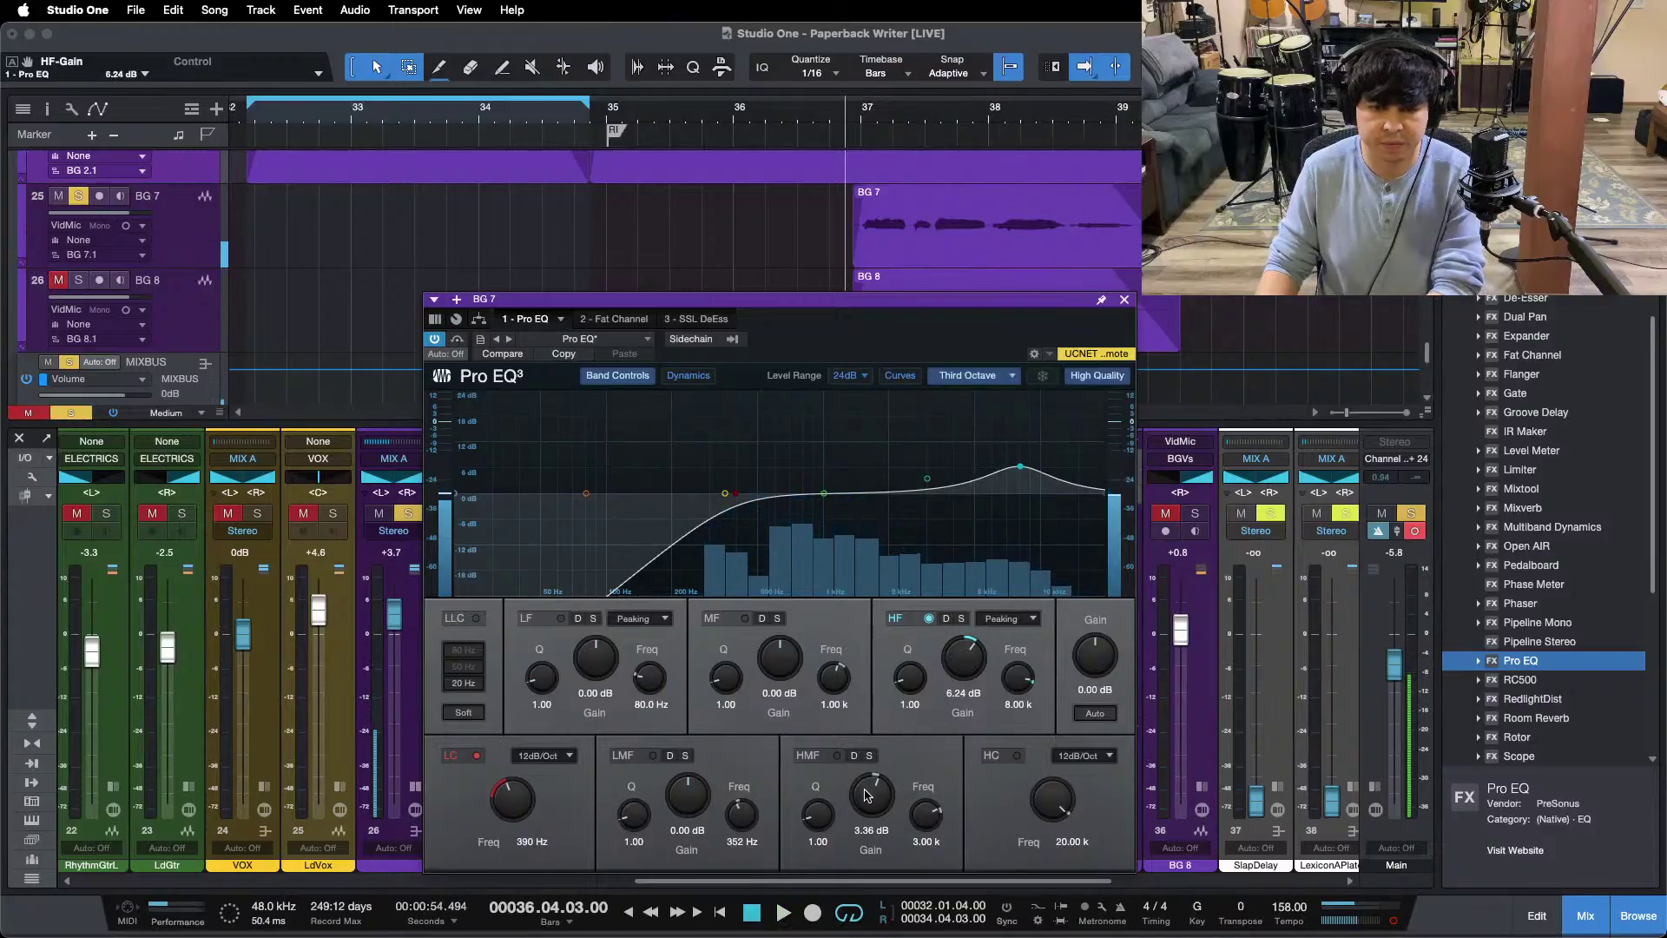
Step: Set the HMF gain in BG 7's Pro EQ to 1.92 dB while listening, and stop playback
scroll(867, 795, down, 7)
key(space)
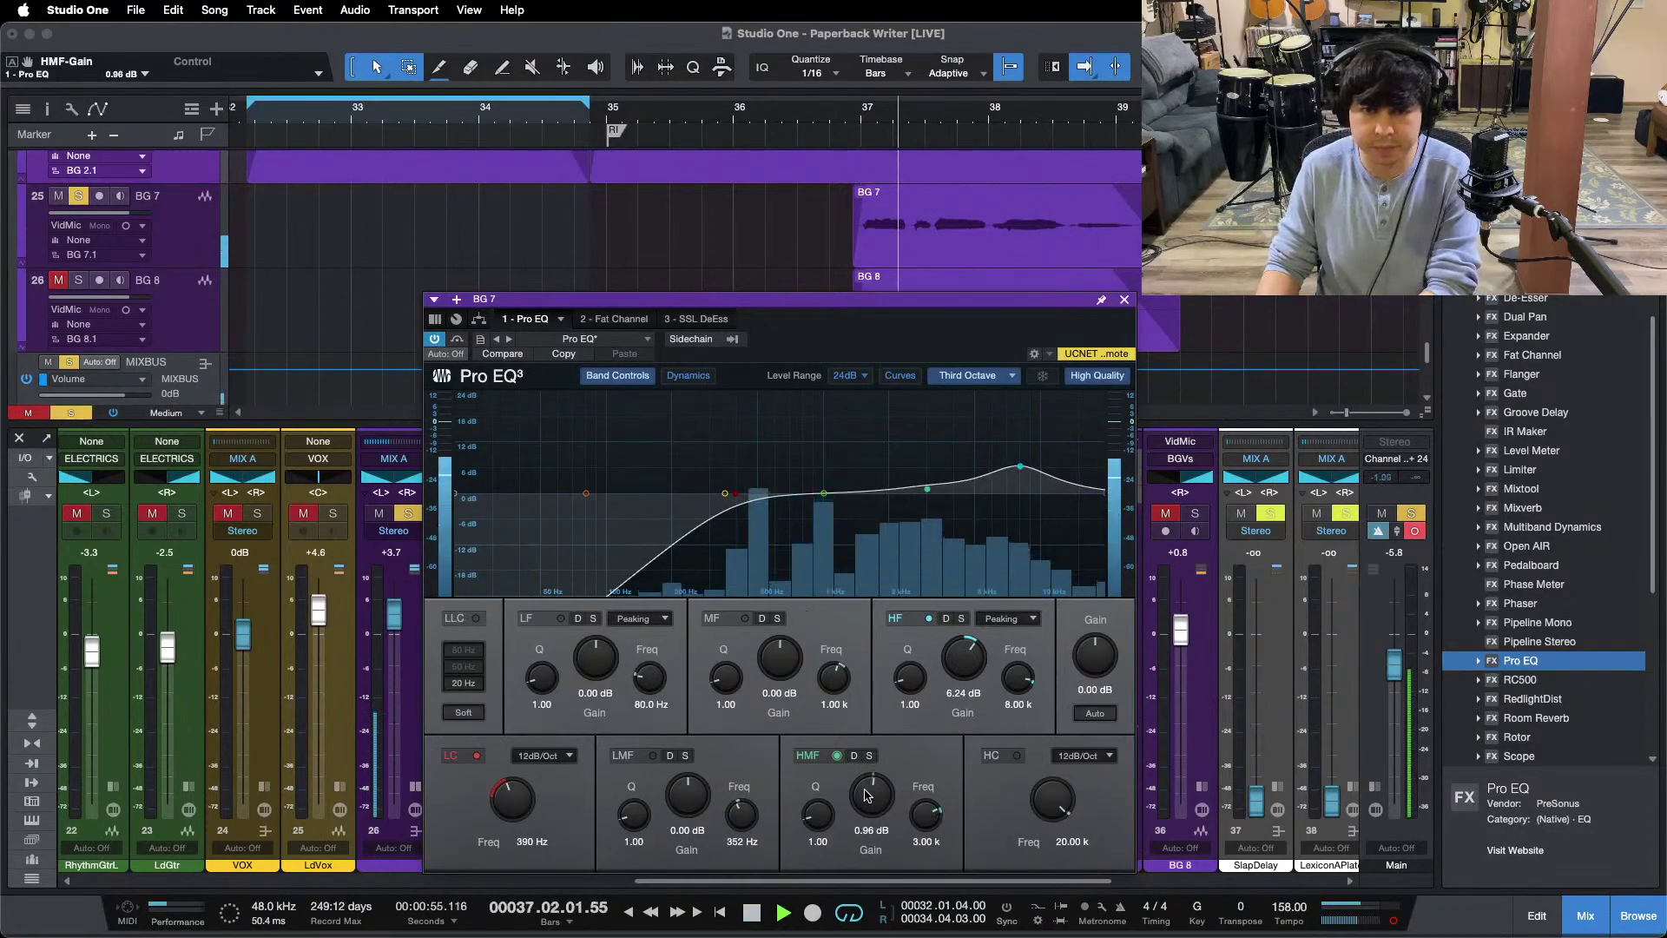
scroll(867, 794, up, 5)
scroll(867, 794, down, 1)
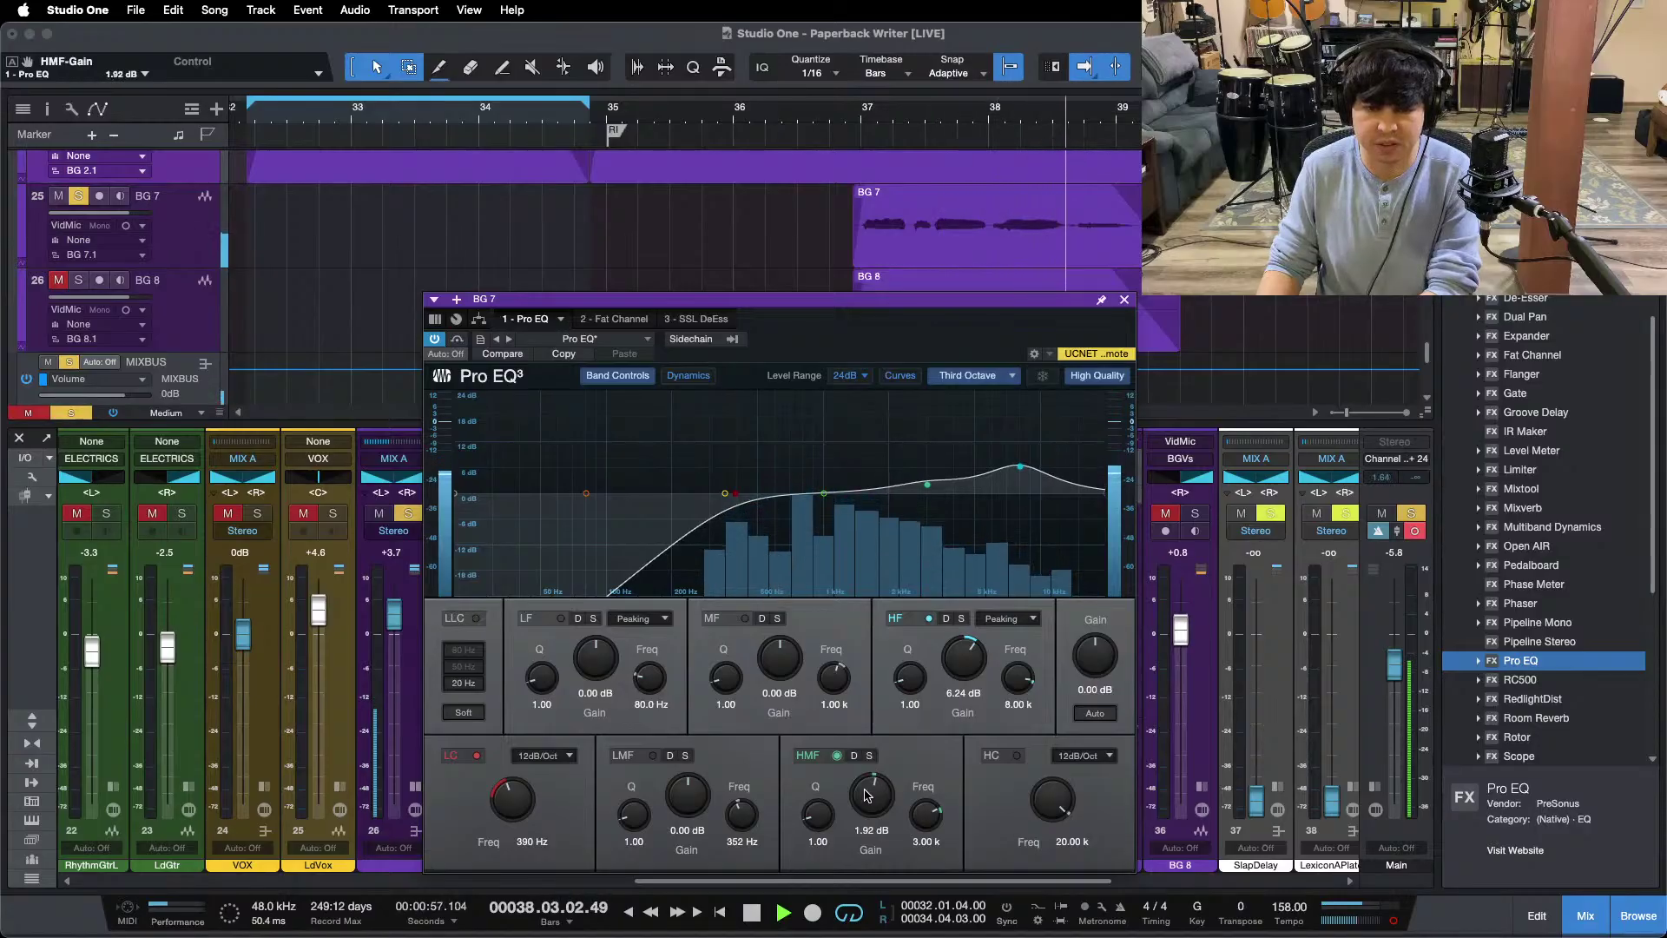
key(space)
Step: Set BG 7's SSL DeEss threshold to -9.5 dB, close the plug-in, and stop playback
click(682, 326)
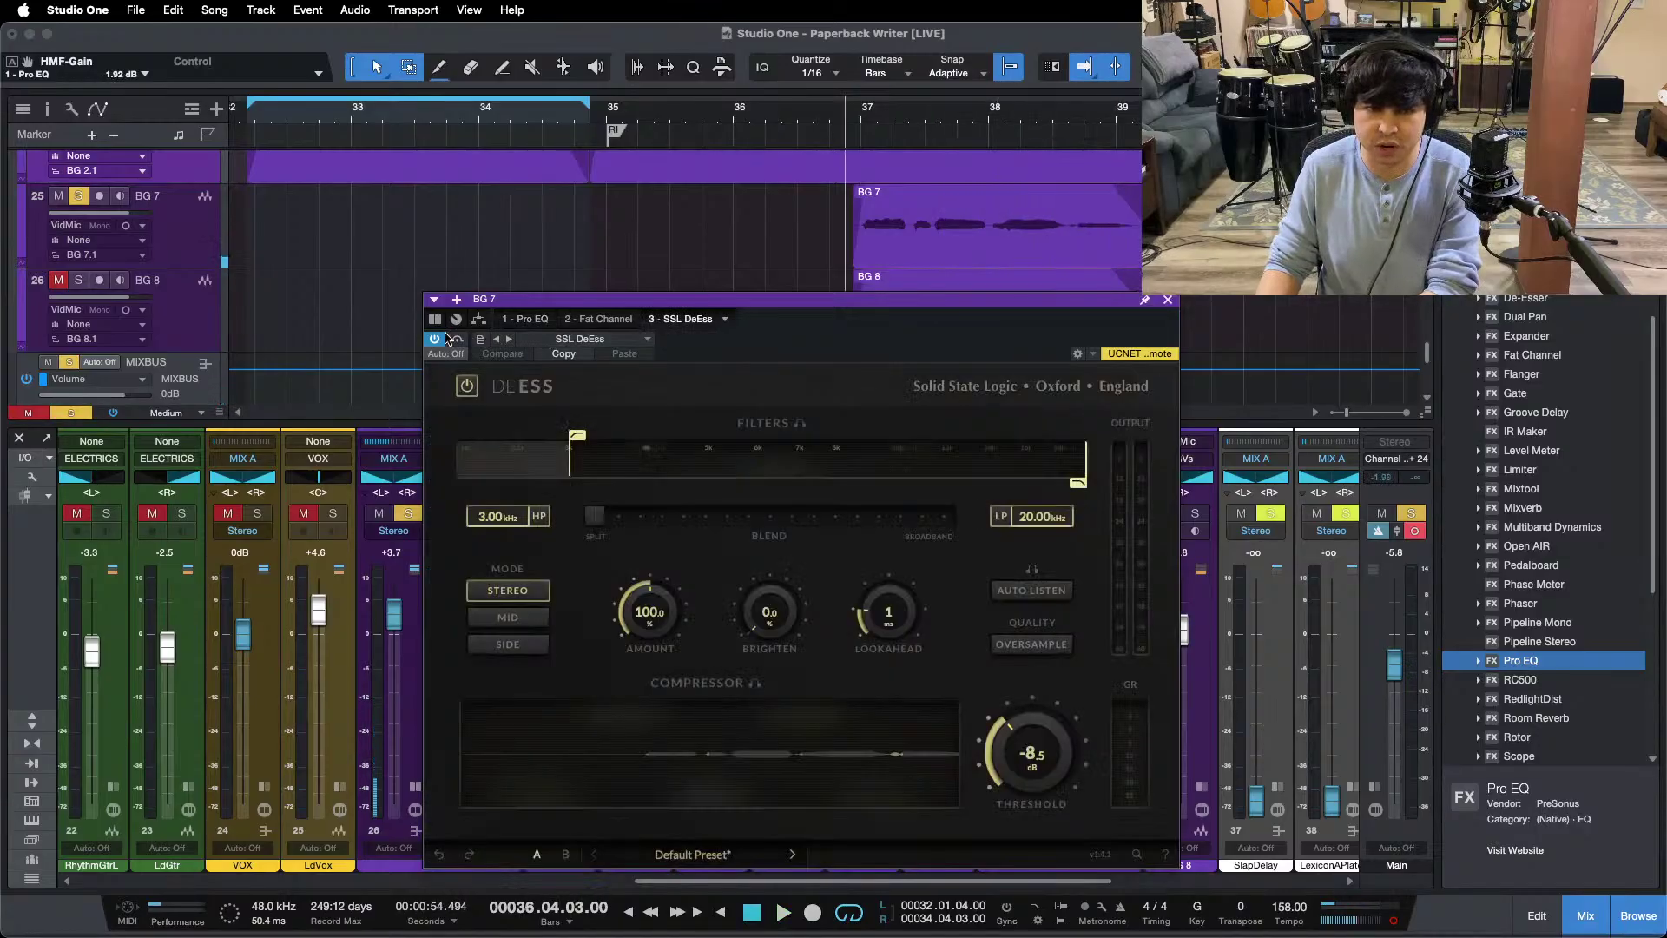
key(space)
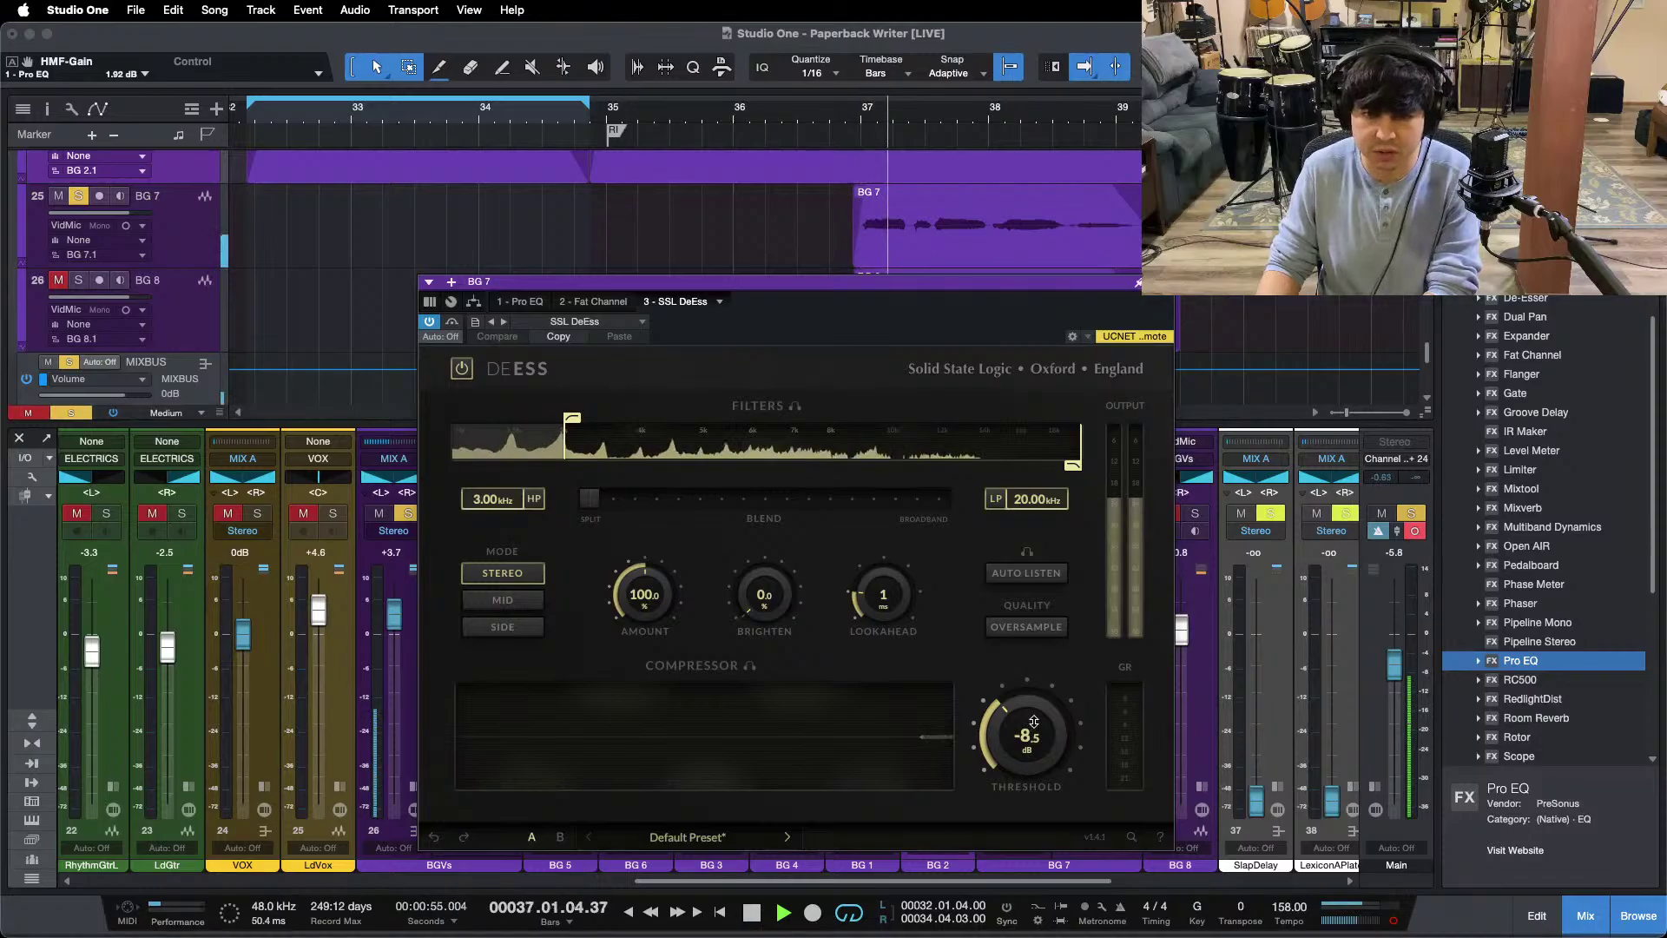
scroll(1037, 719, down, 6)
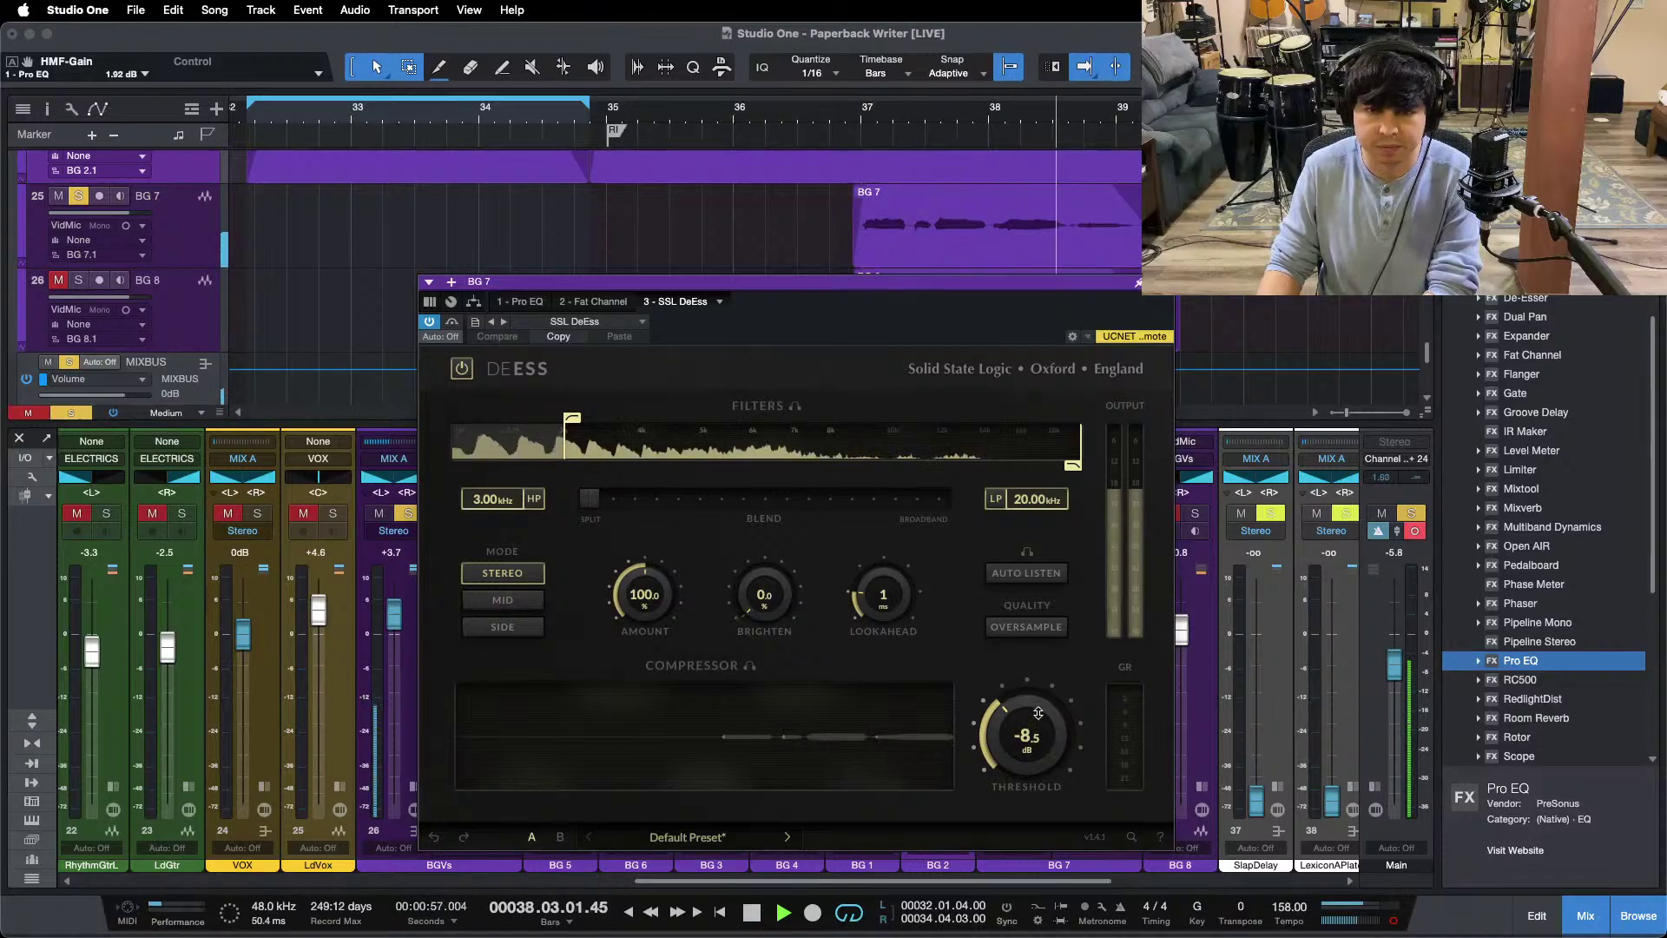
scroll(1039, 708, down, 4)
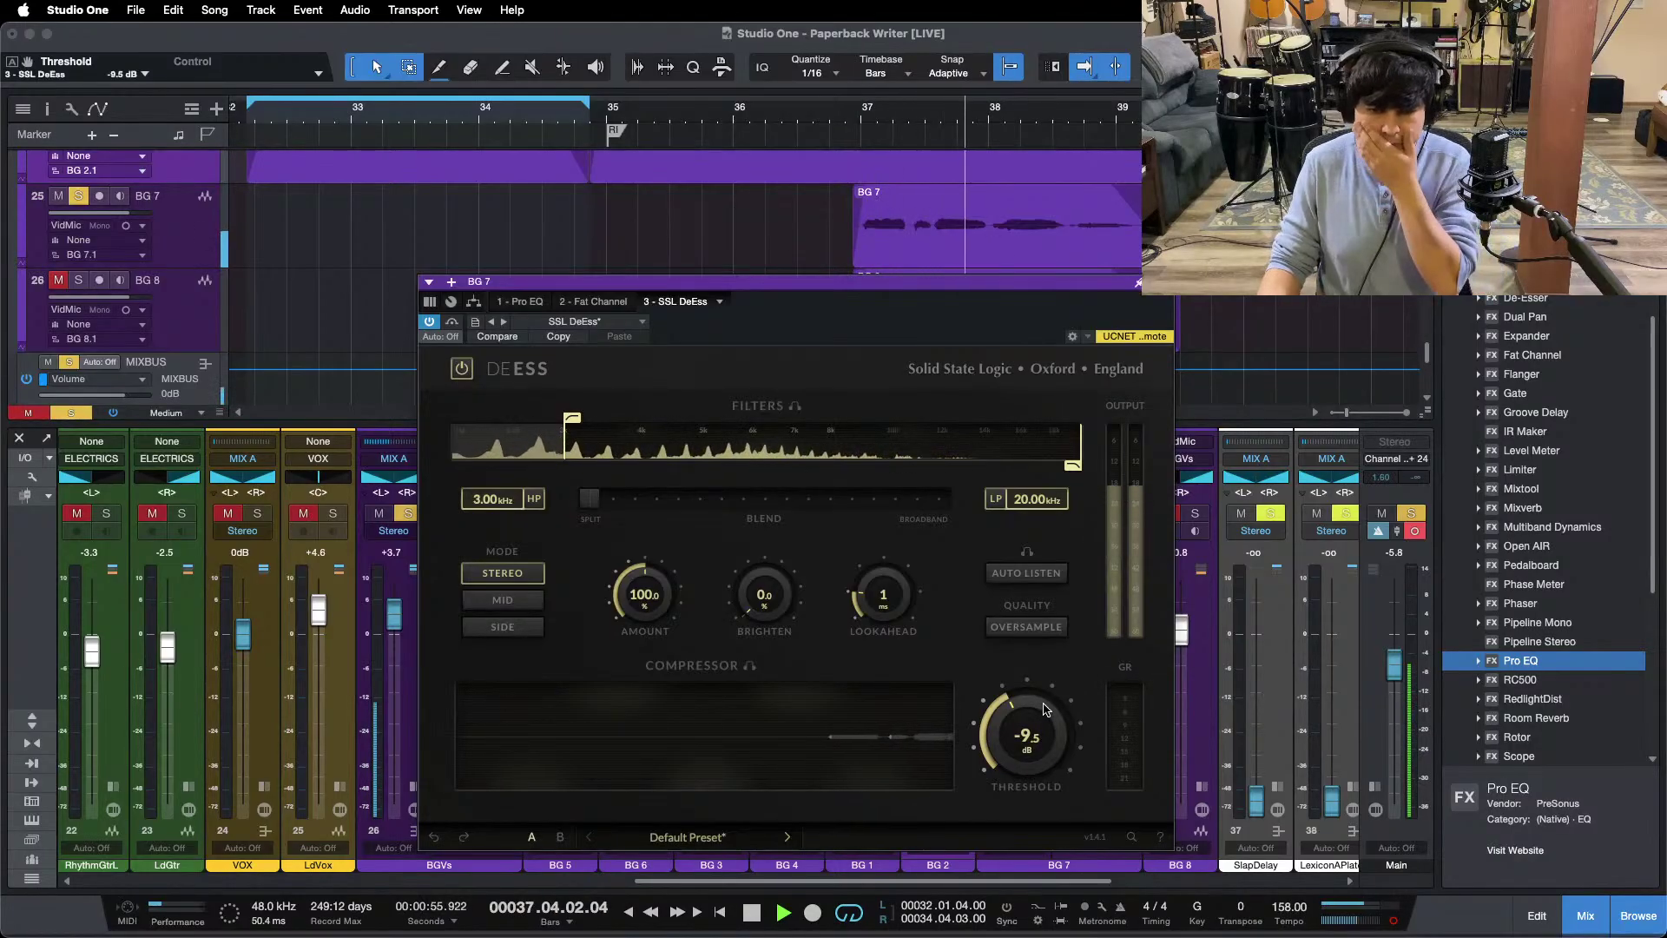
click(1139, 282)
key(space)
Step: Copy BG 7's insert chain to BG 8 and play BG 7 and BG 8 soloed together with BG 1 and BG 2
click(1199, 788)
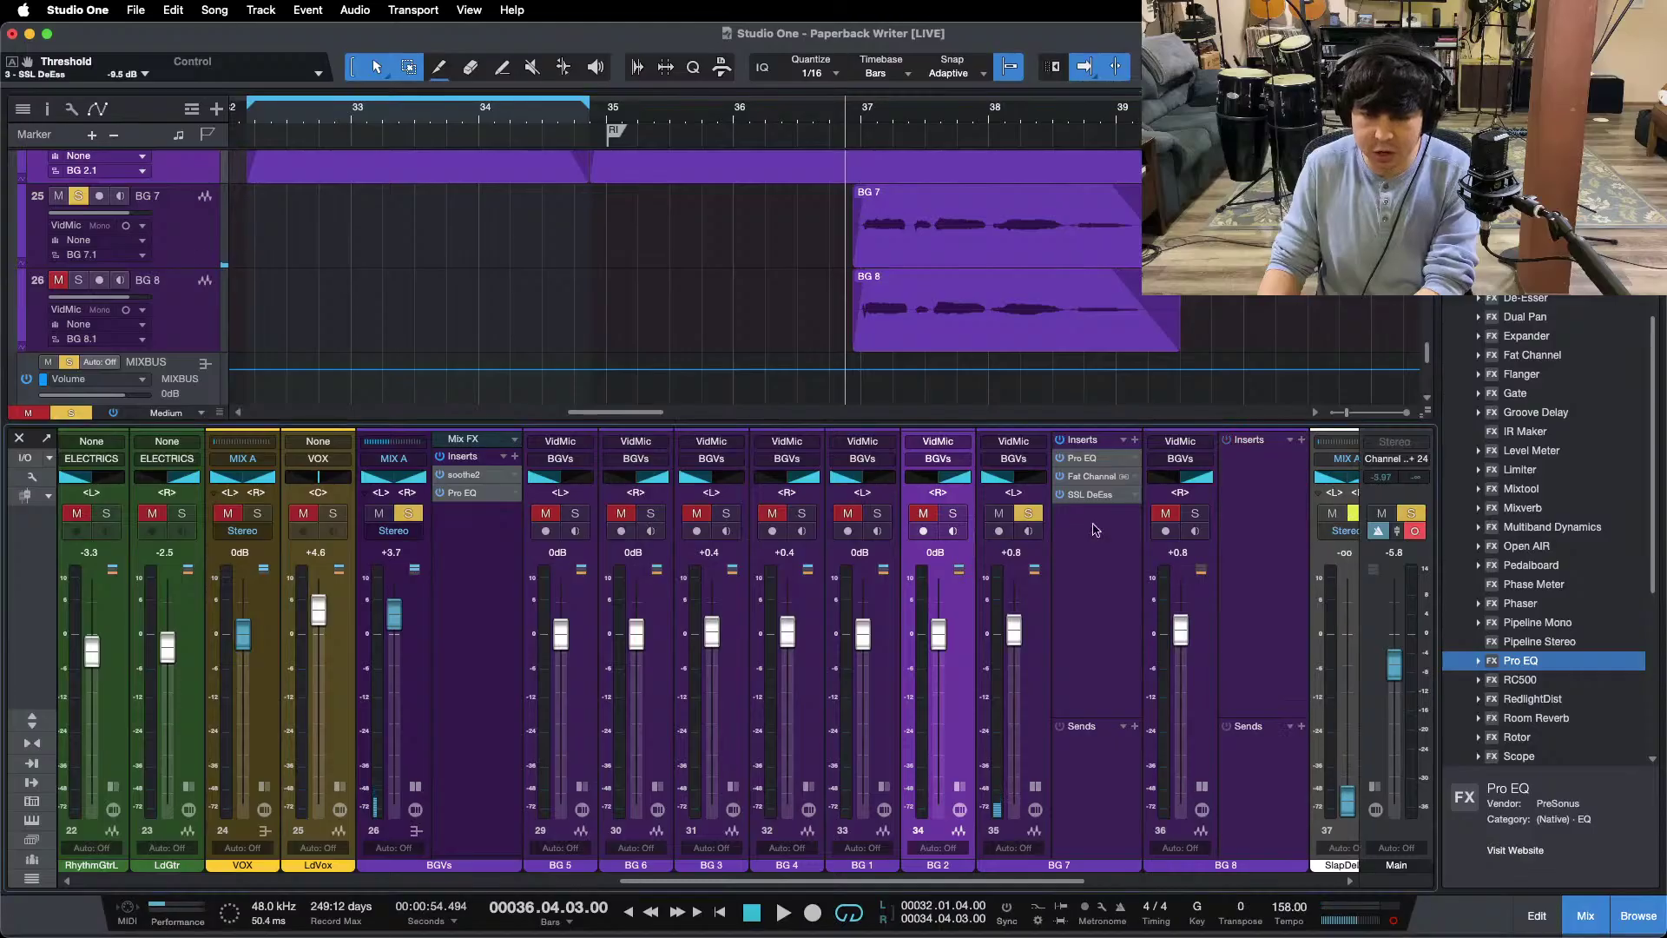
drag(1092, 452, 1216, 510)
key(space)
click(952, 513)
click(877, 513)
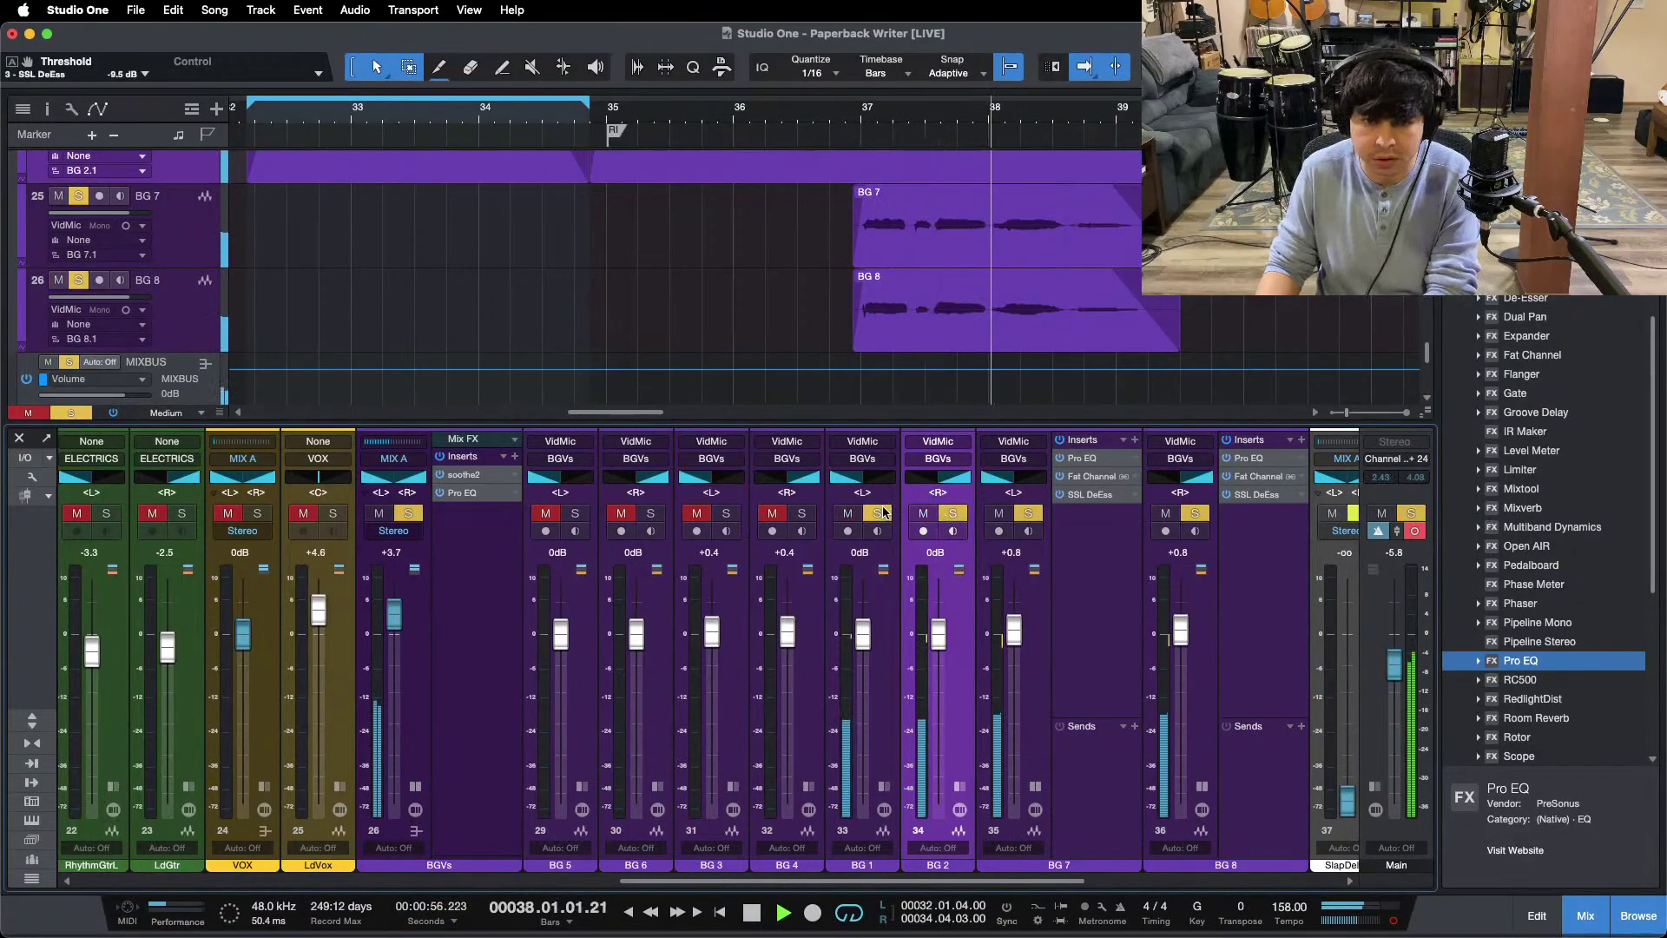
click(1025, 747)
key(space)
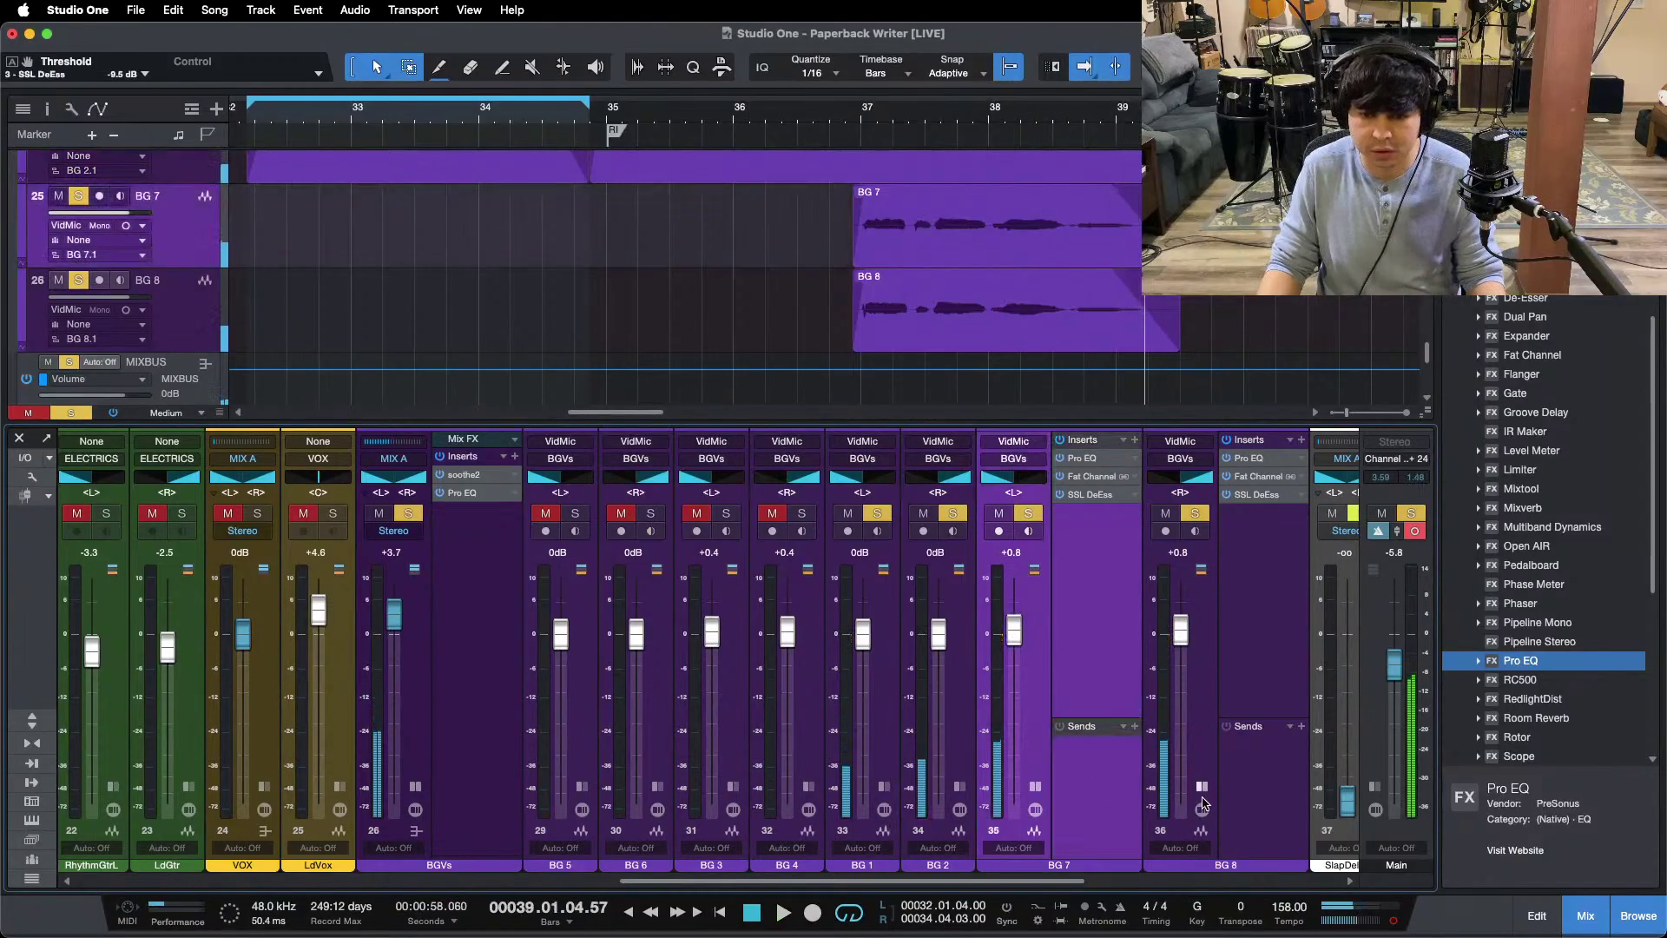
Step: Collapse BG 7 and BG 8, play them with BG 1 through BG 6 soloed, and set their faders to +1.2 dB
click(1202, 788)
click(1035, 787)
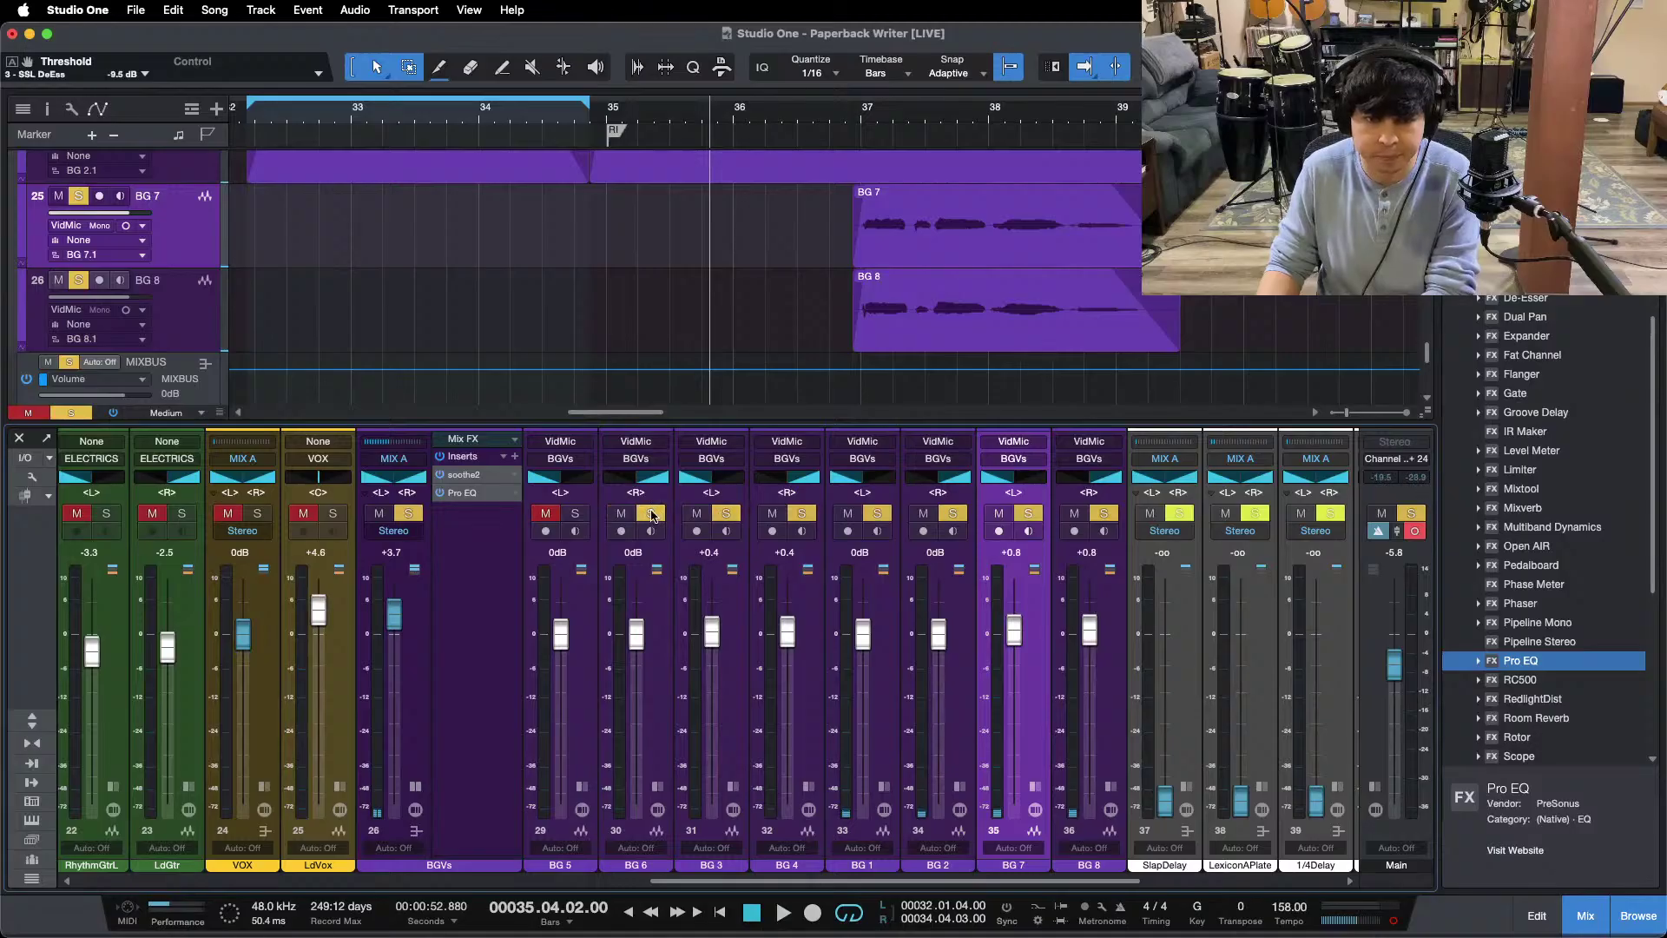
key(space)
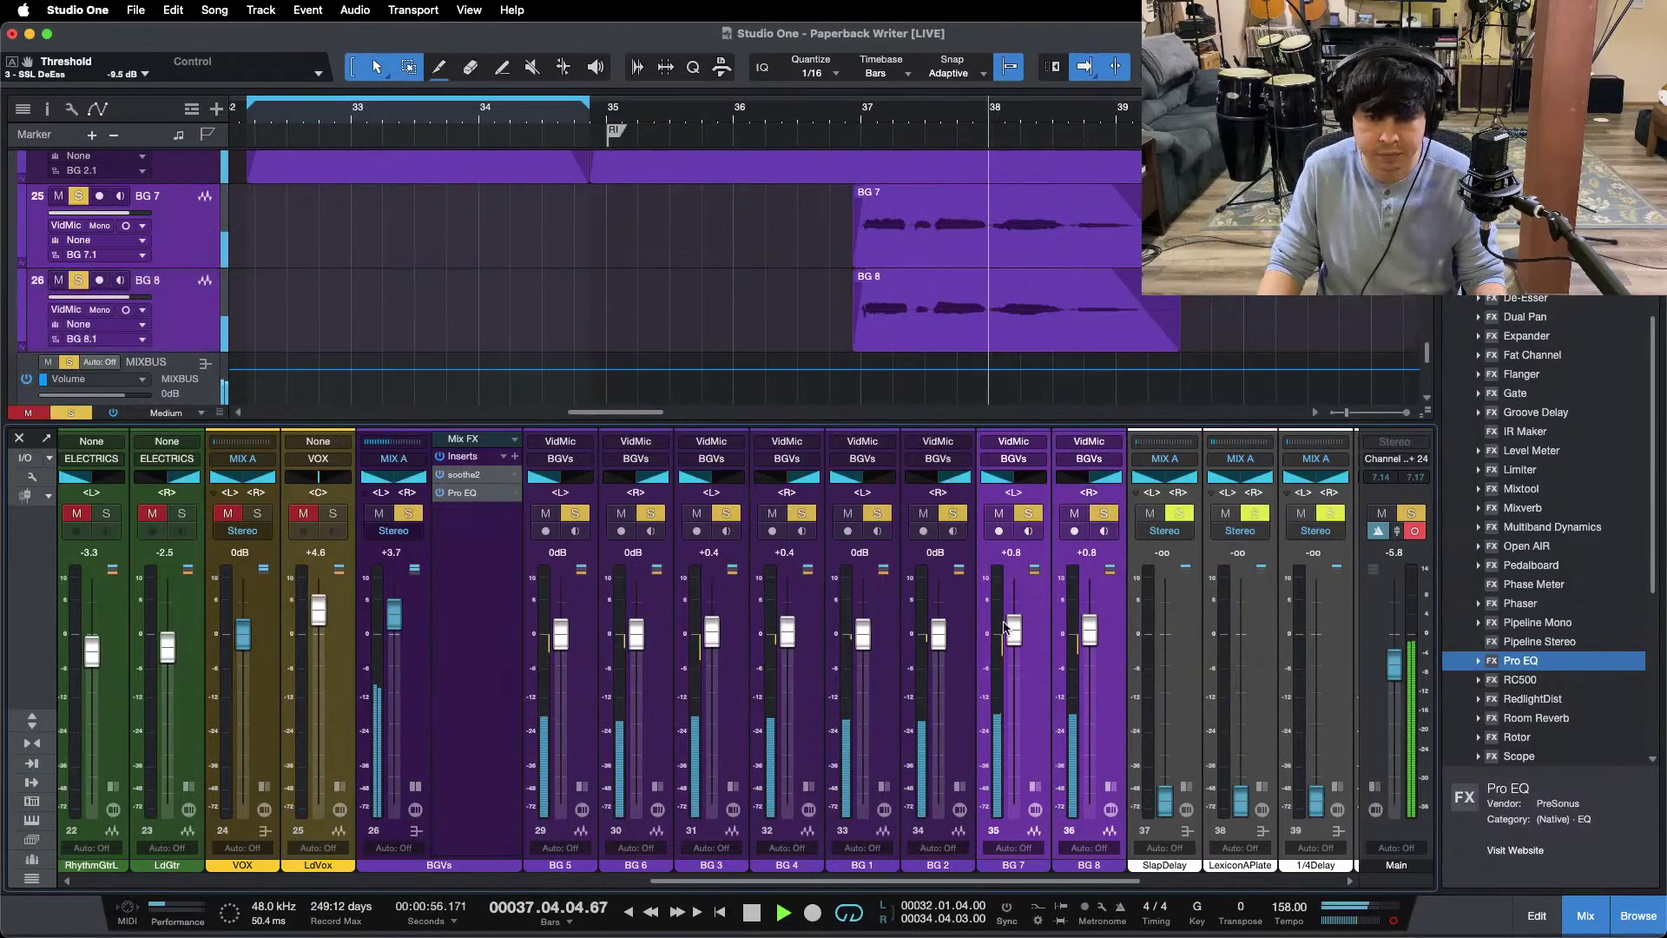
drag(1014, 624, 1014, 622)
key(space)
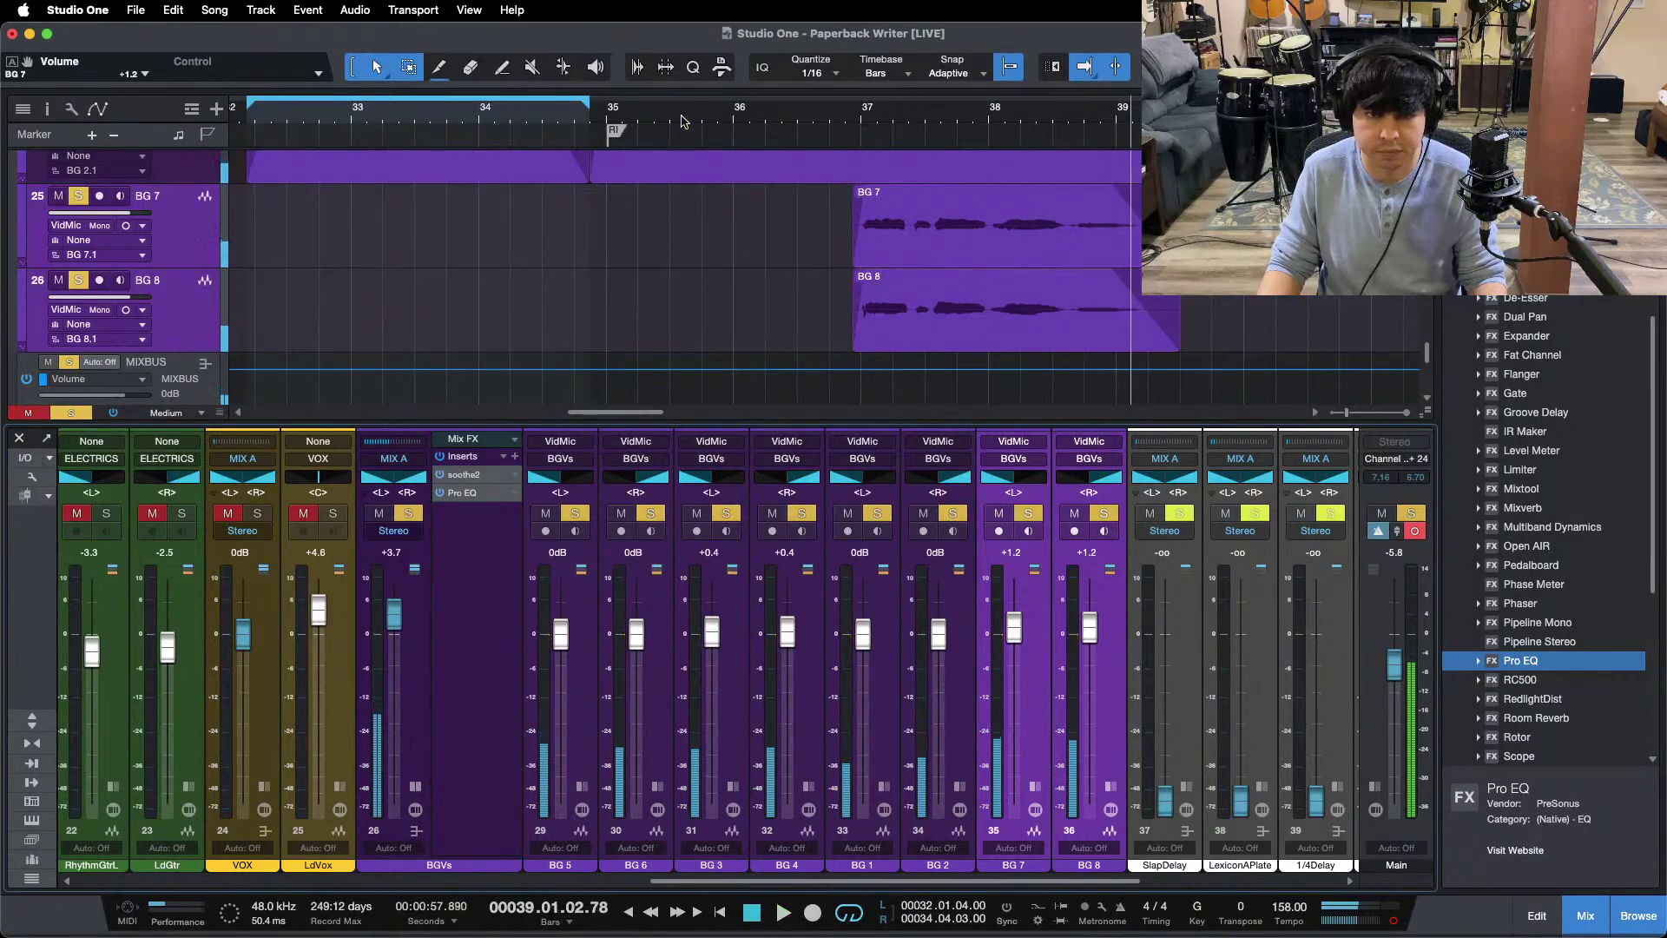
Step: Clear the solos and place the playhead at bar 31, at the CH2 marker
key(shift+s)
drag(681, 121, 625, 109)
click(647, 115)
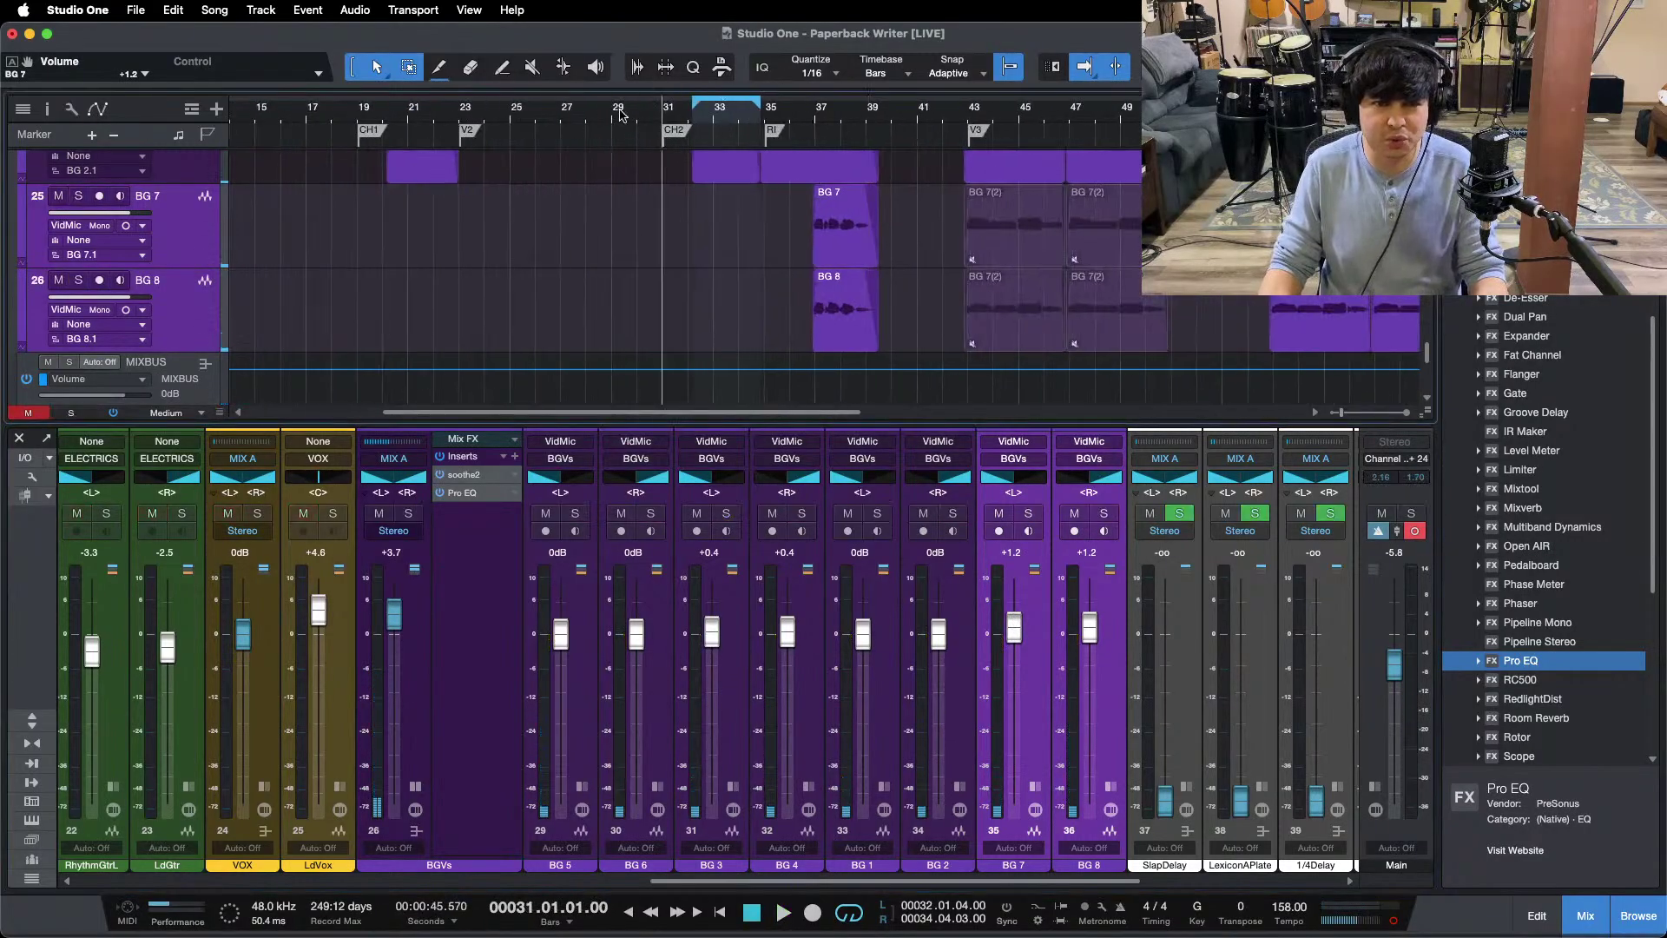
Step: Solo the BGVs bus and hide the mixer to show the background vocal tracks around bars 31 to 39
click(408, 513)
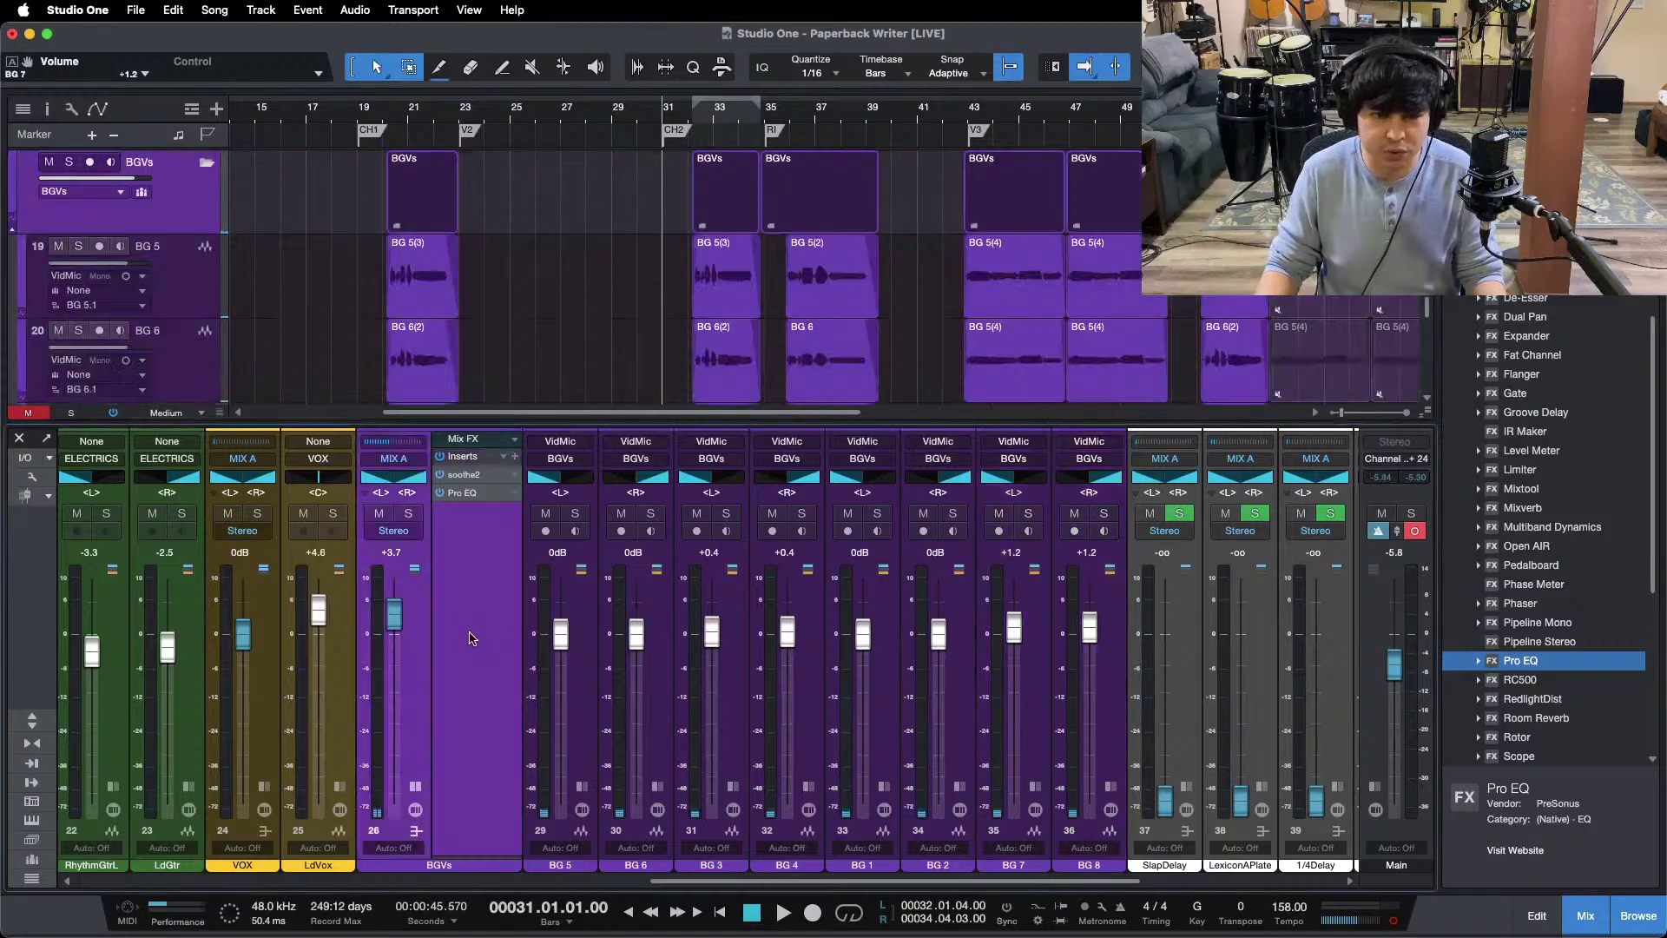
key(F3)
drag(792, 121, 829, 142)
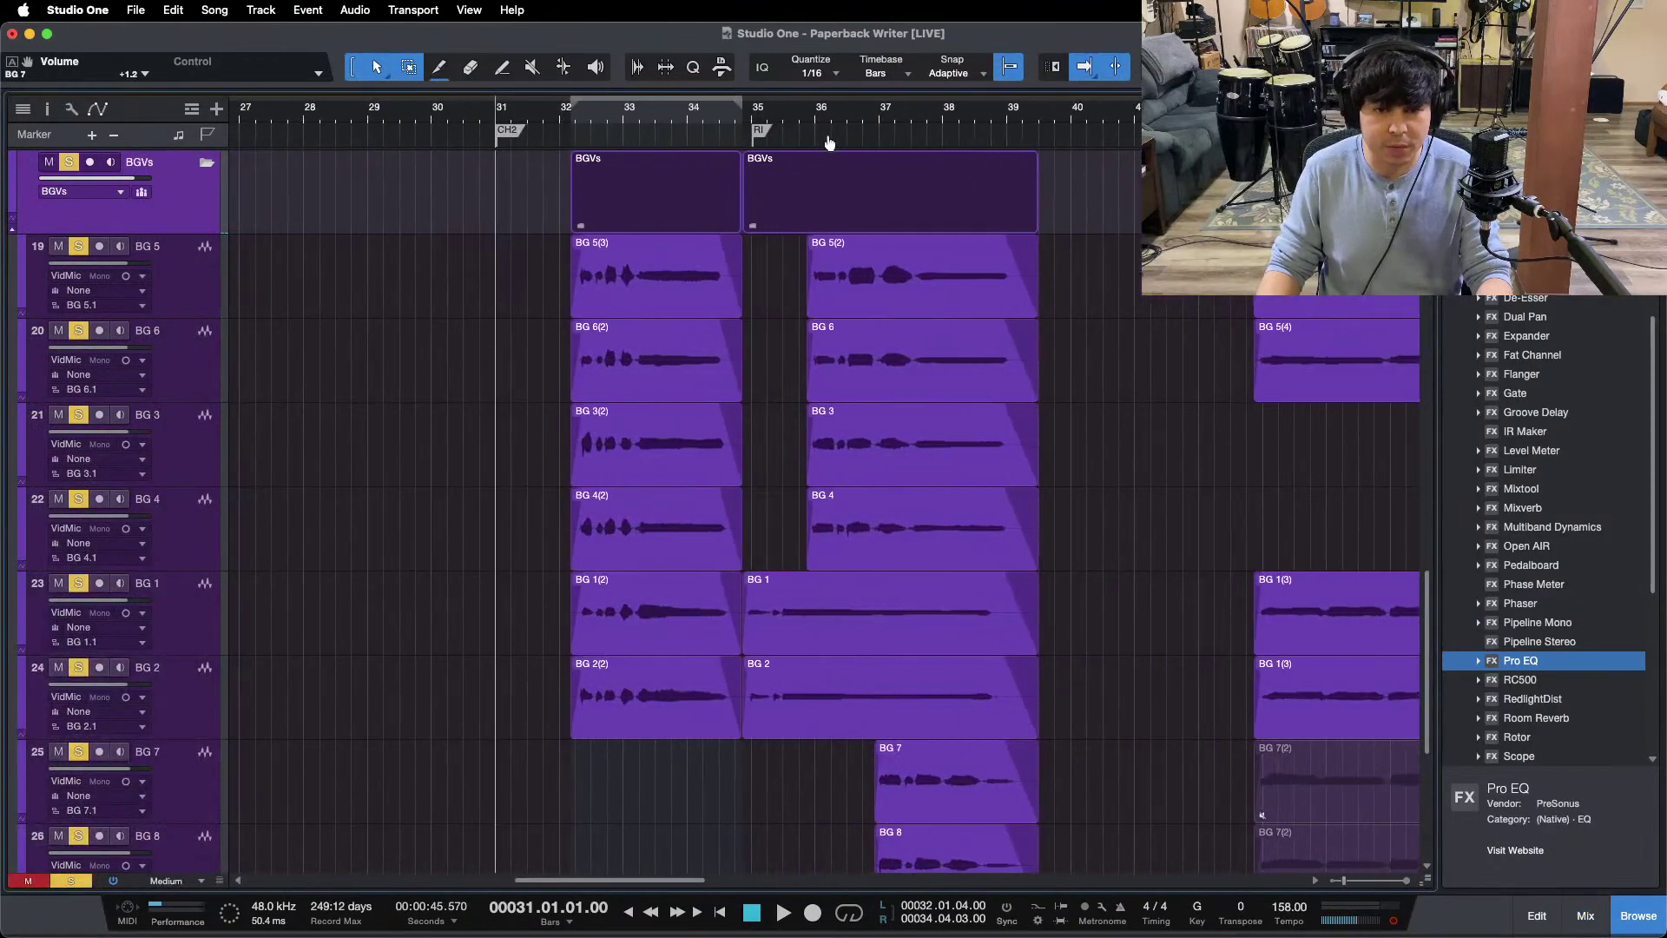
Step: Play the soloed background vocals and set the soothe2 depth on the BGVs bus to 3.0
key(F3)
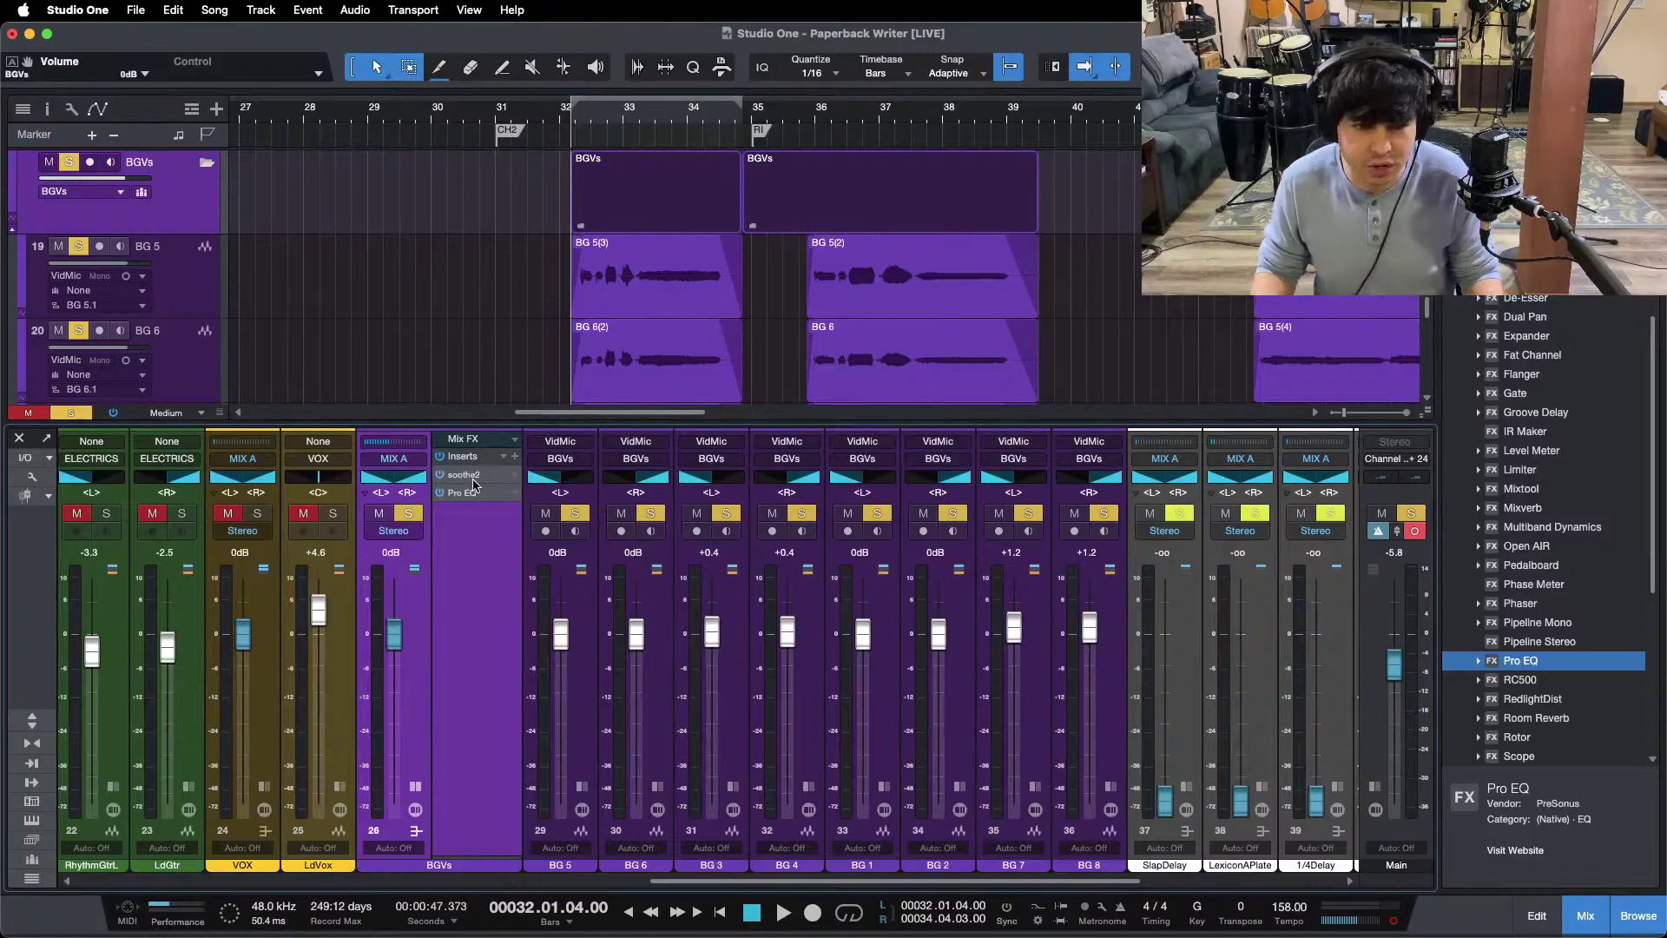
click(473, 480)
key(space)
click(566, 392)
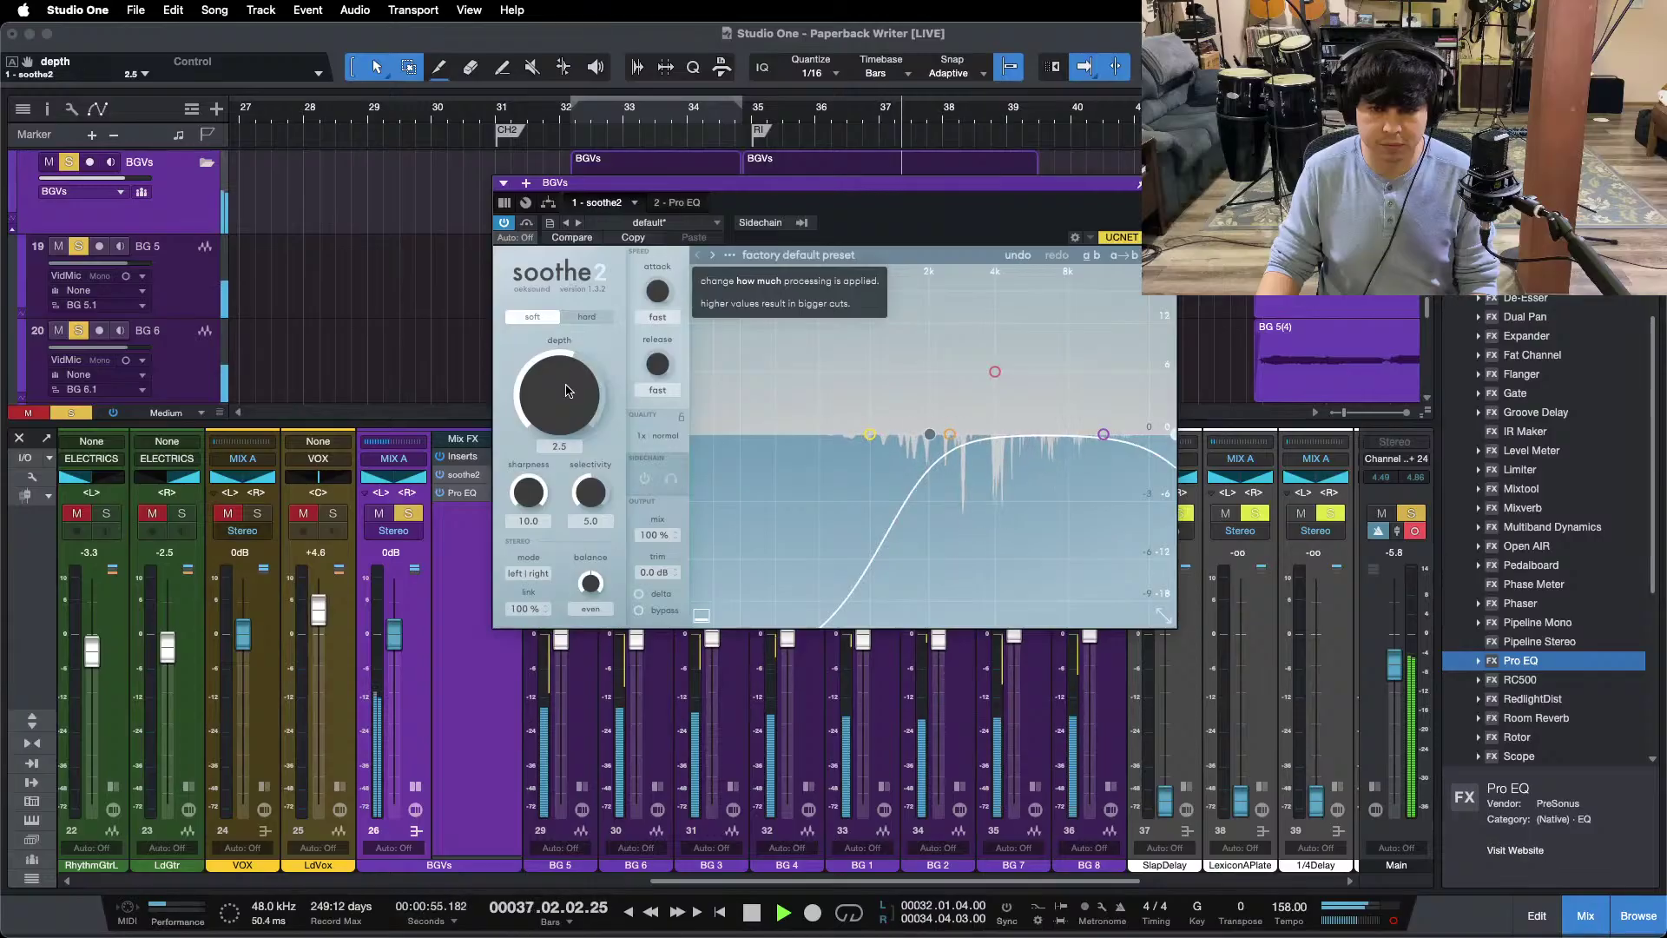
scroll(565, 391, up, 2)
key(KP_1)
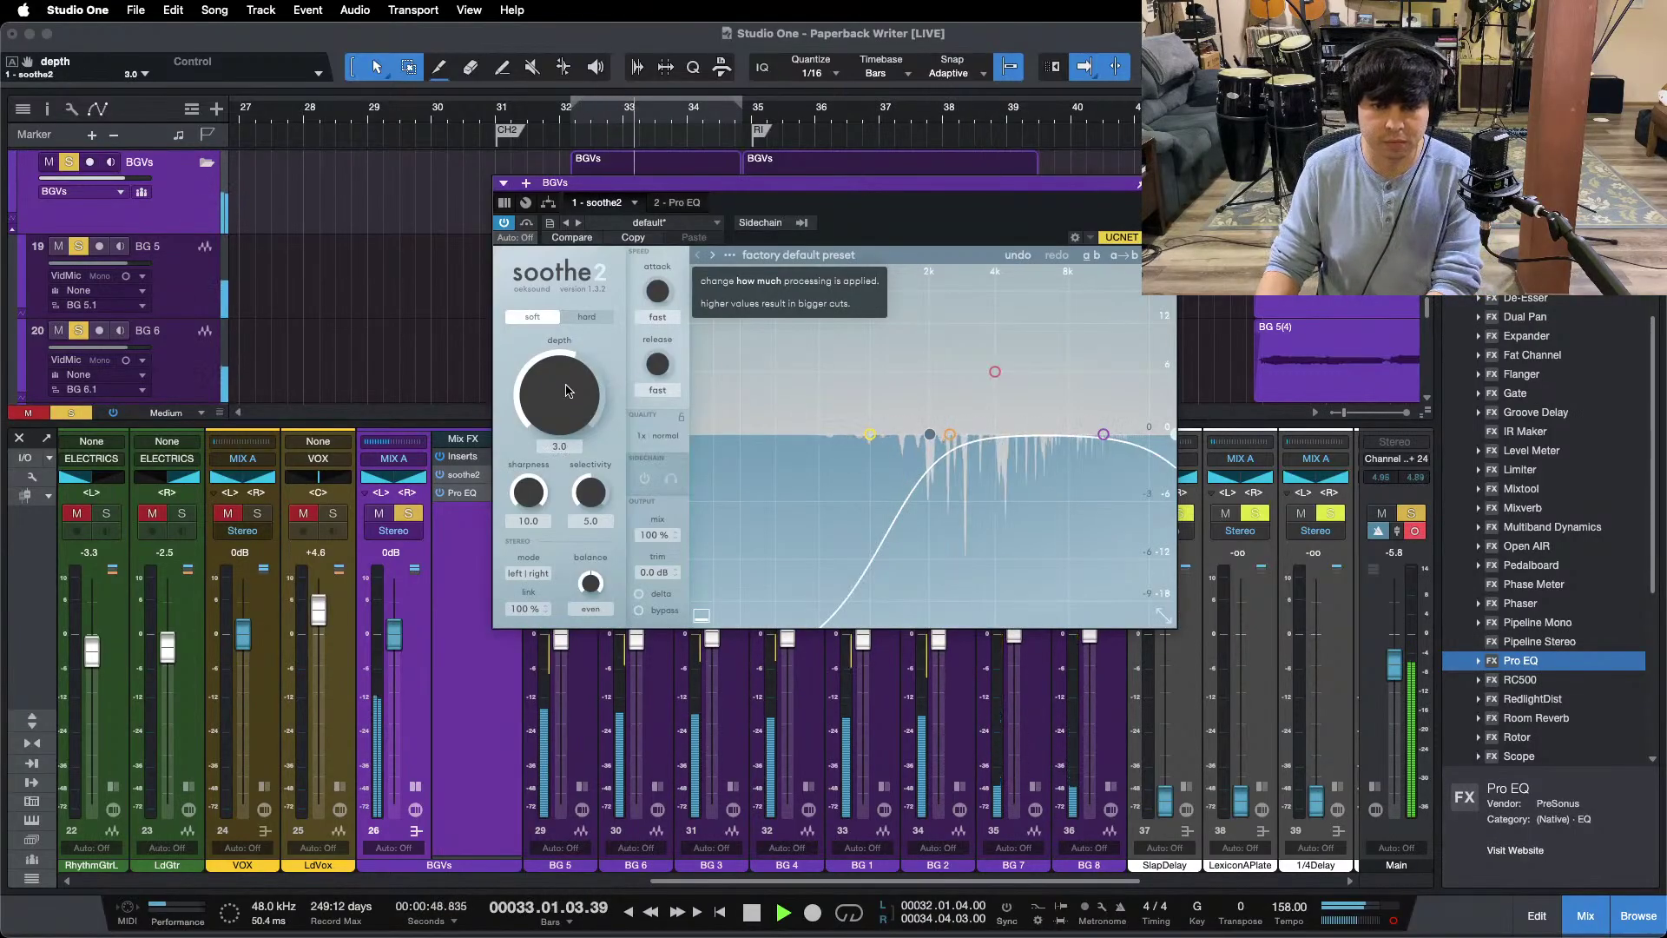
Step: Raise the low-cut frequency of the BGVs bus Pro EQ to 195 Hz and close the plug-in window
click(676, 202)
scroll(578, 683, up, 5)
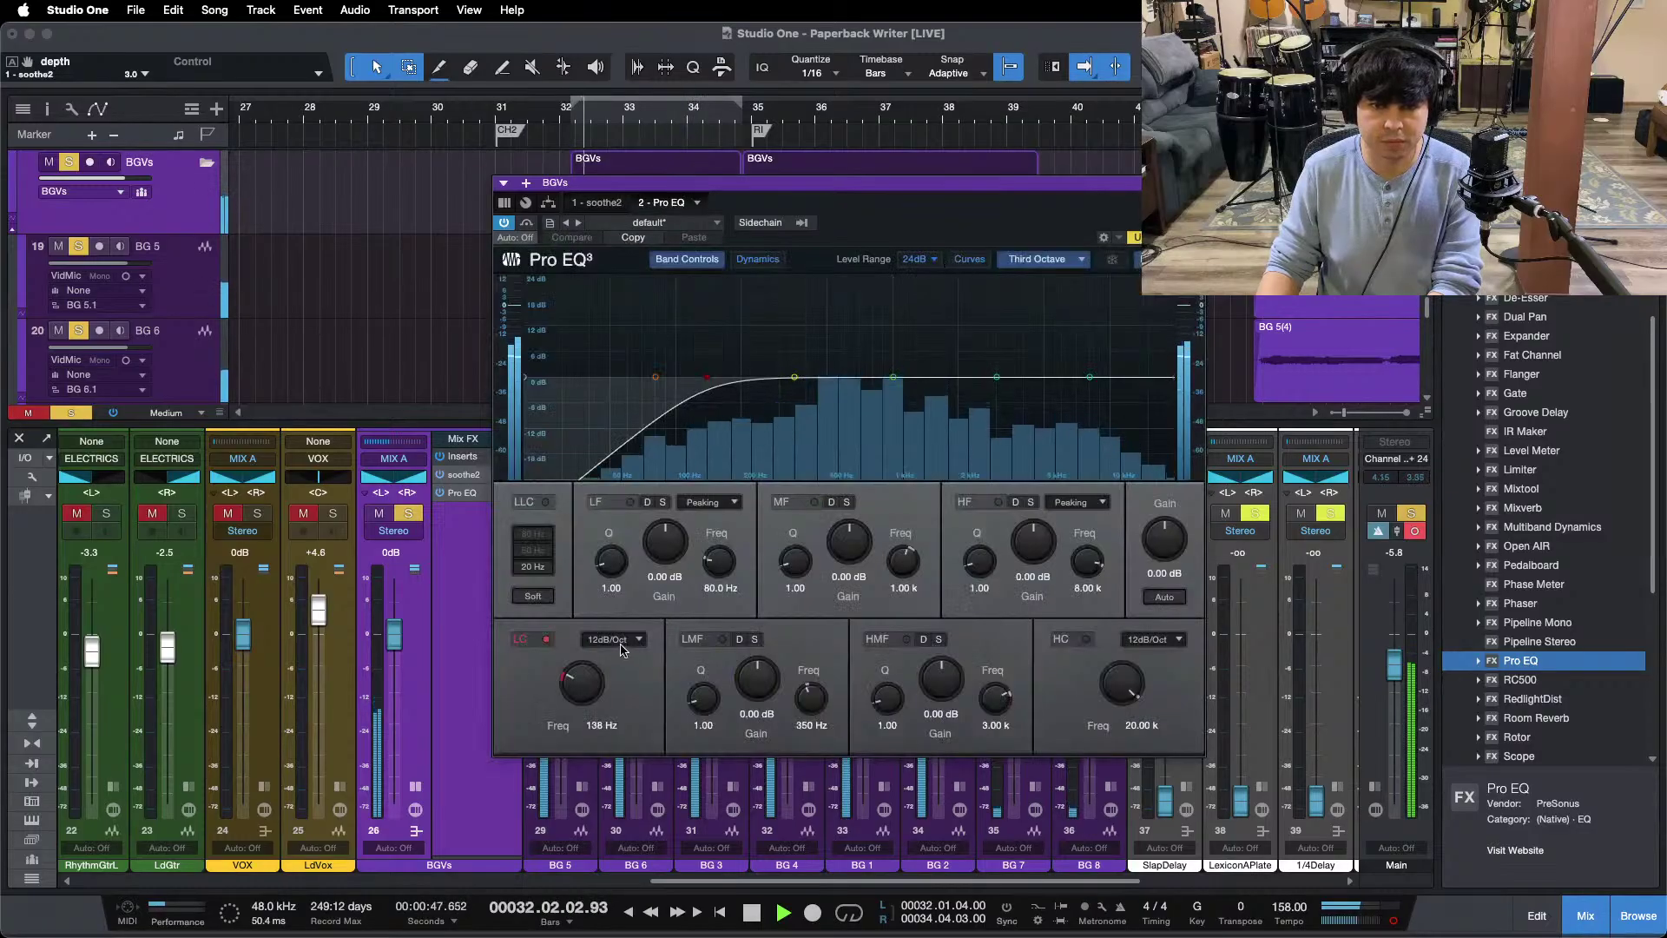
scroll(579, 687, up, 3)
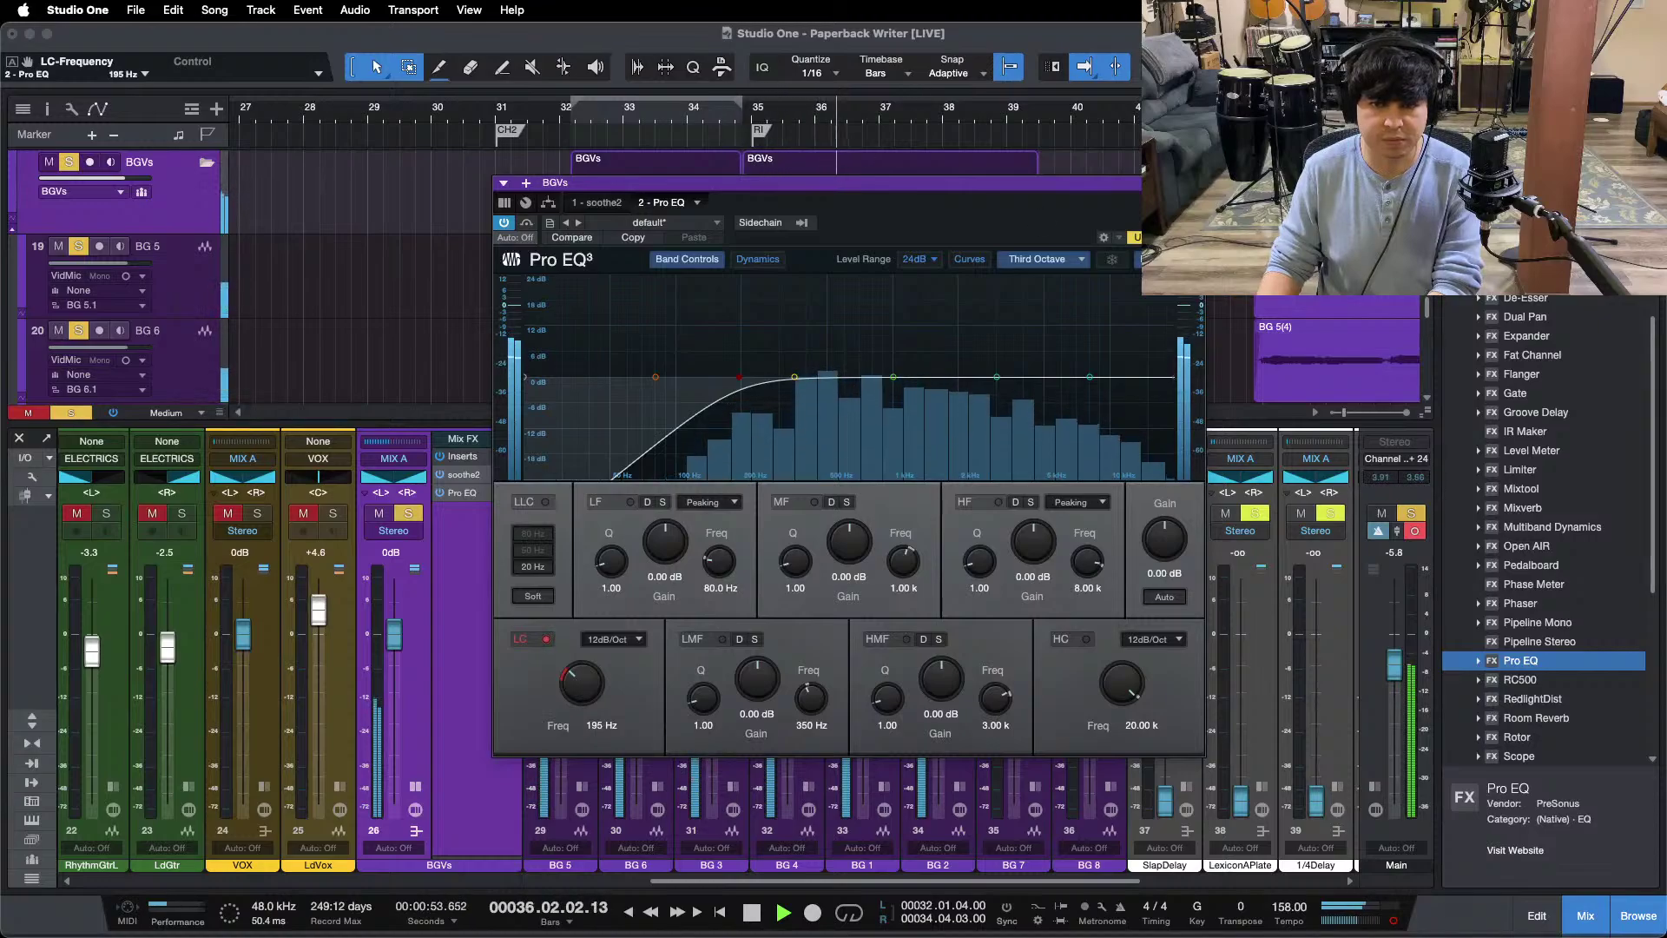
key(super+w)
Step: Clear the BGVs bus solo and lower its fader to -2.1 dB while playing the full mix
drag(387, 639, 391, 644)
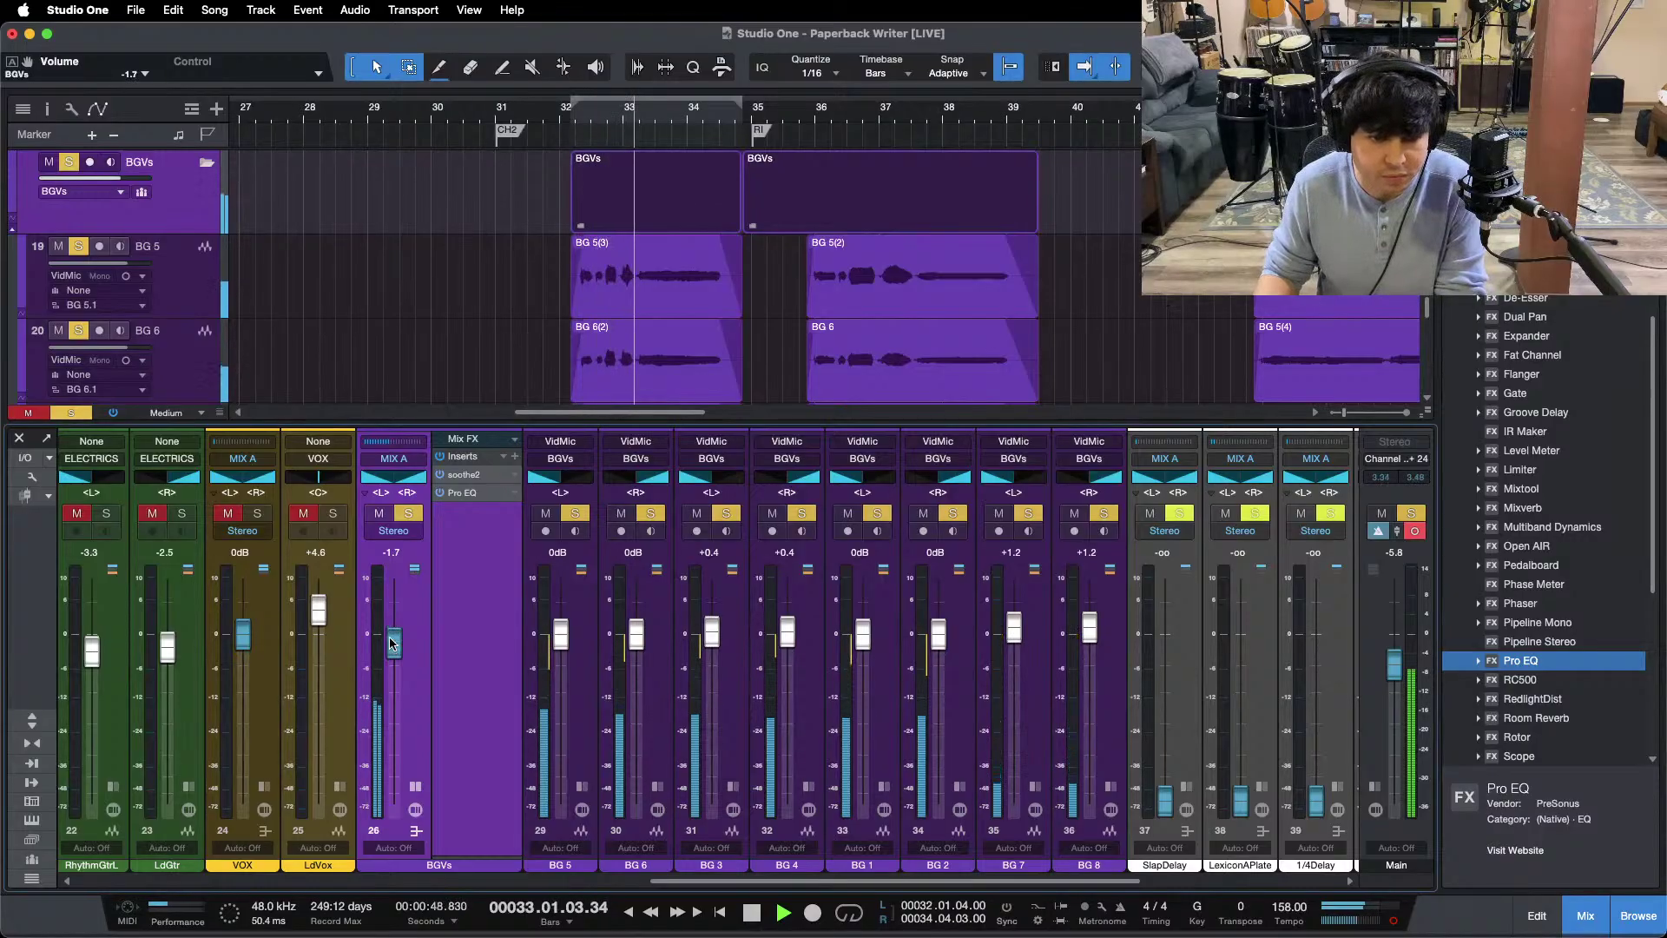
key(s)
click(474, 109)
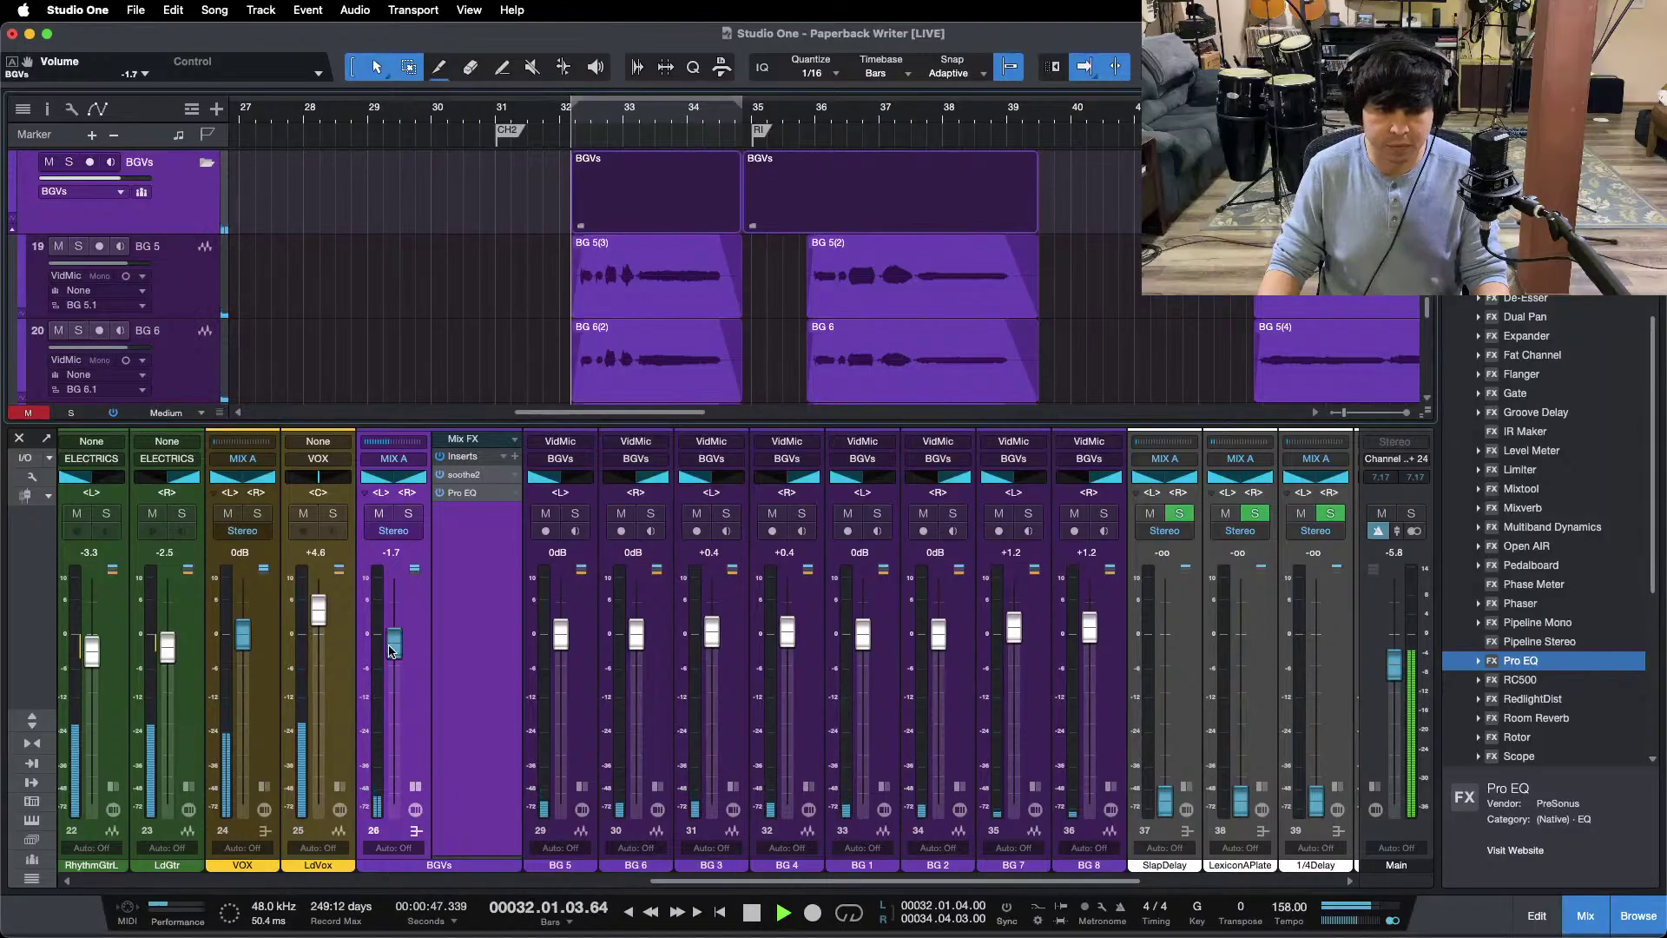
drag(394, 644, 393, 651)
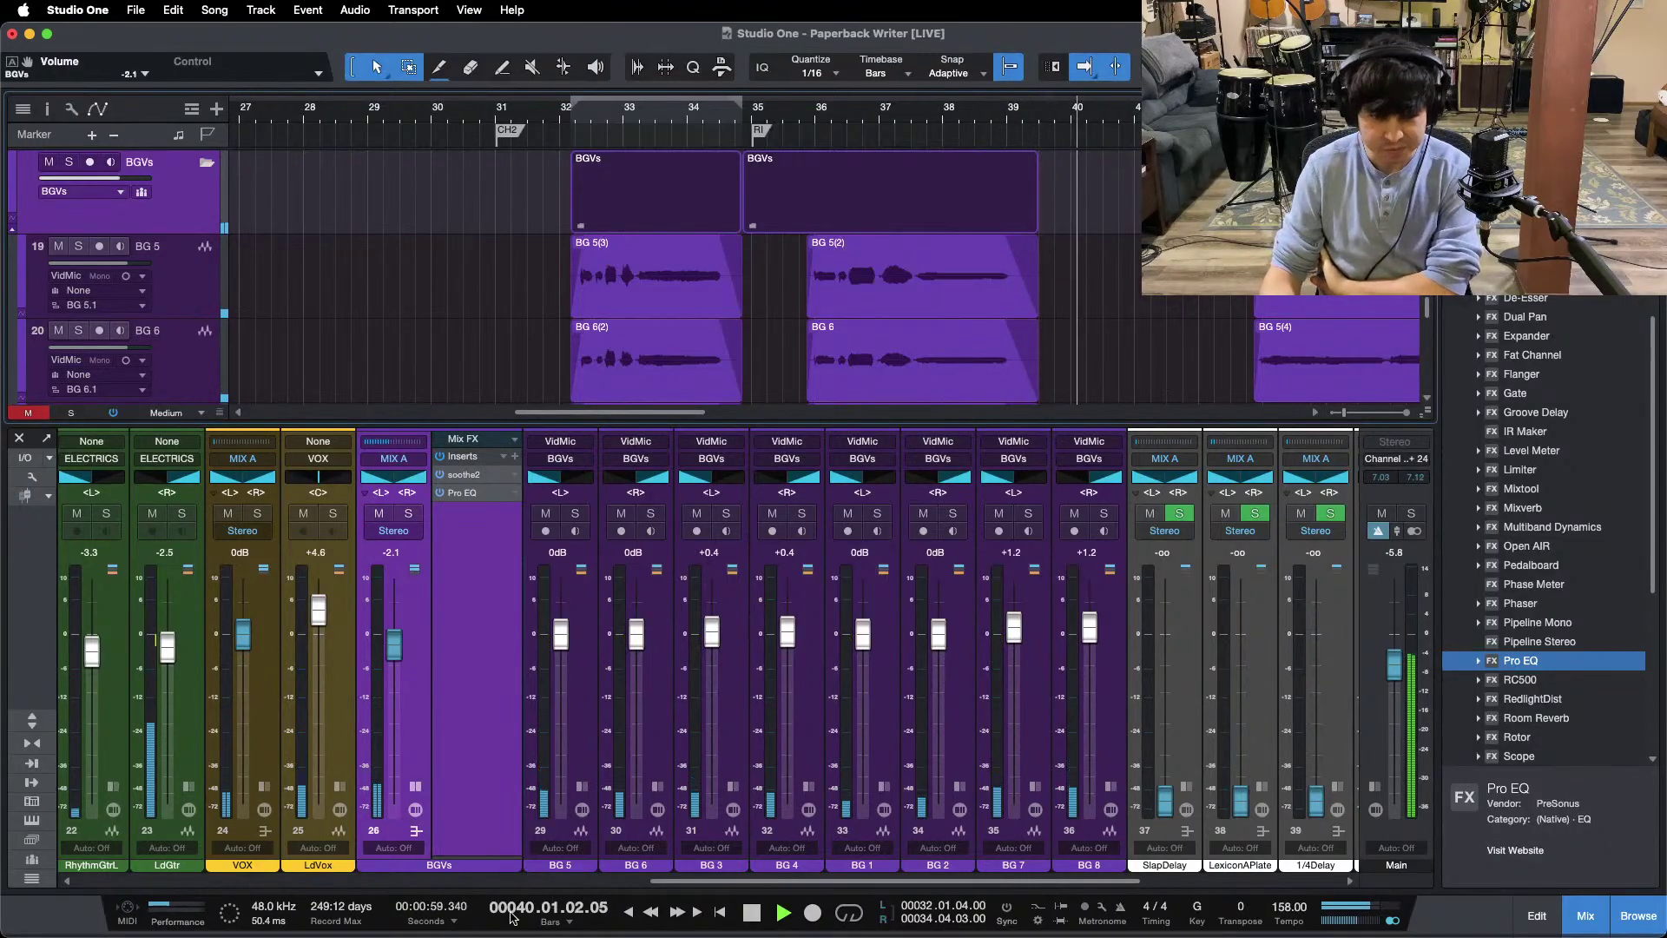
Step: Hide the mixer, stop playback and place the playhead just before bar 42, ahead of the V3 marker
click(912, 908)
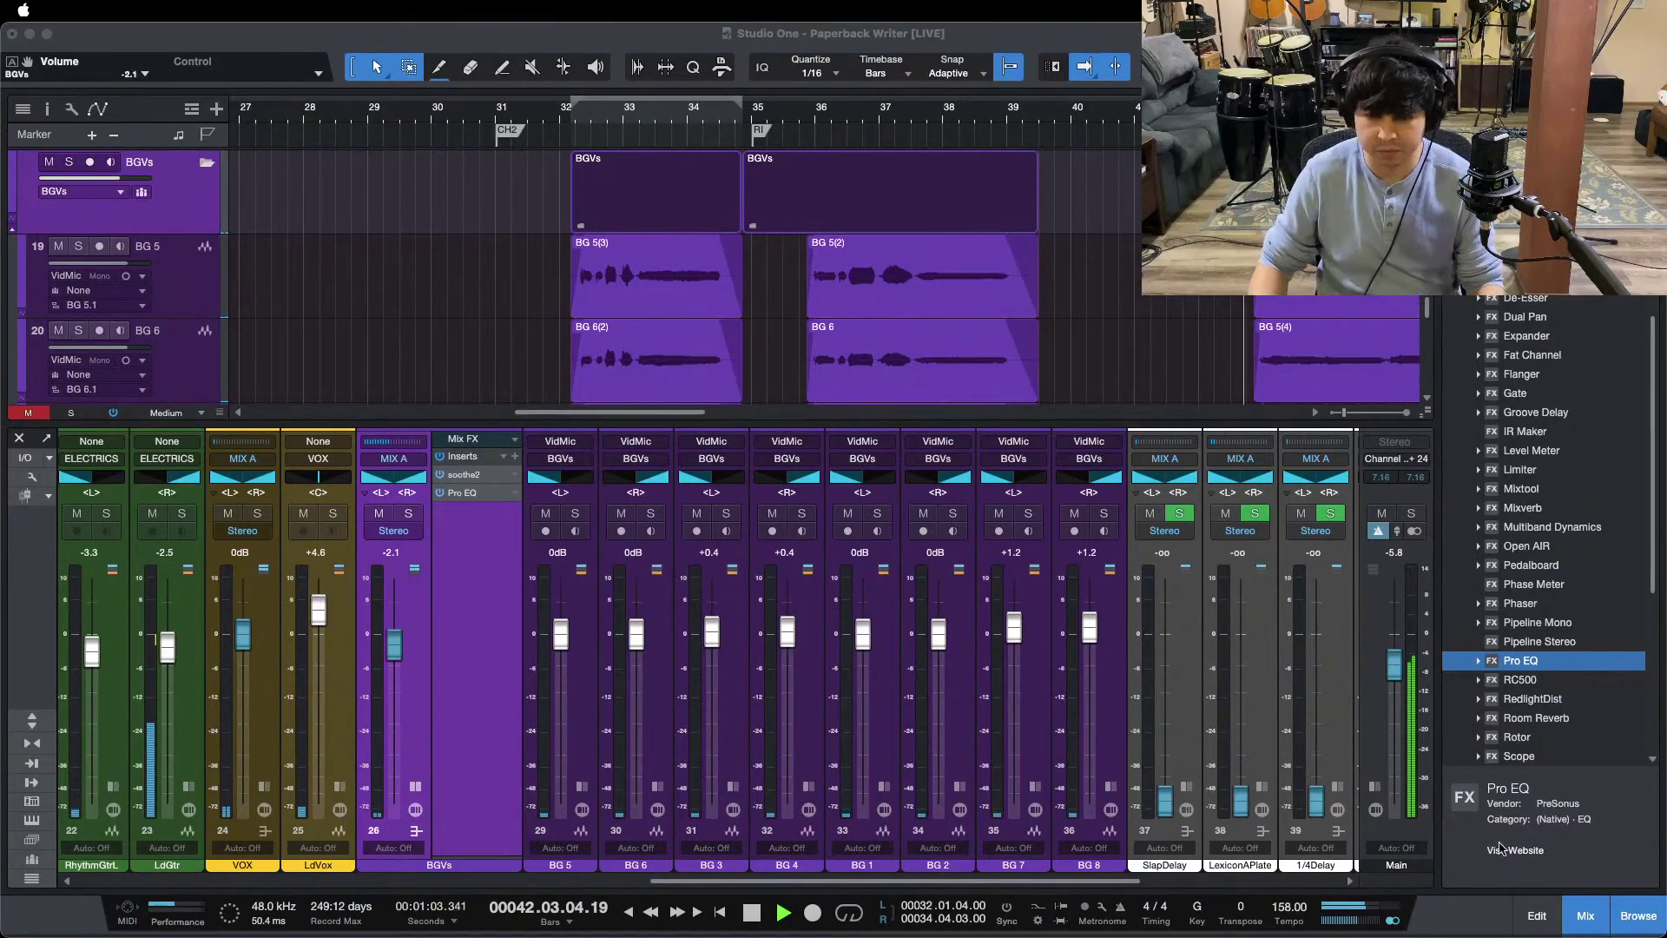
click(1459, 842)
key(F3)
key(z)
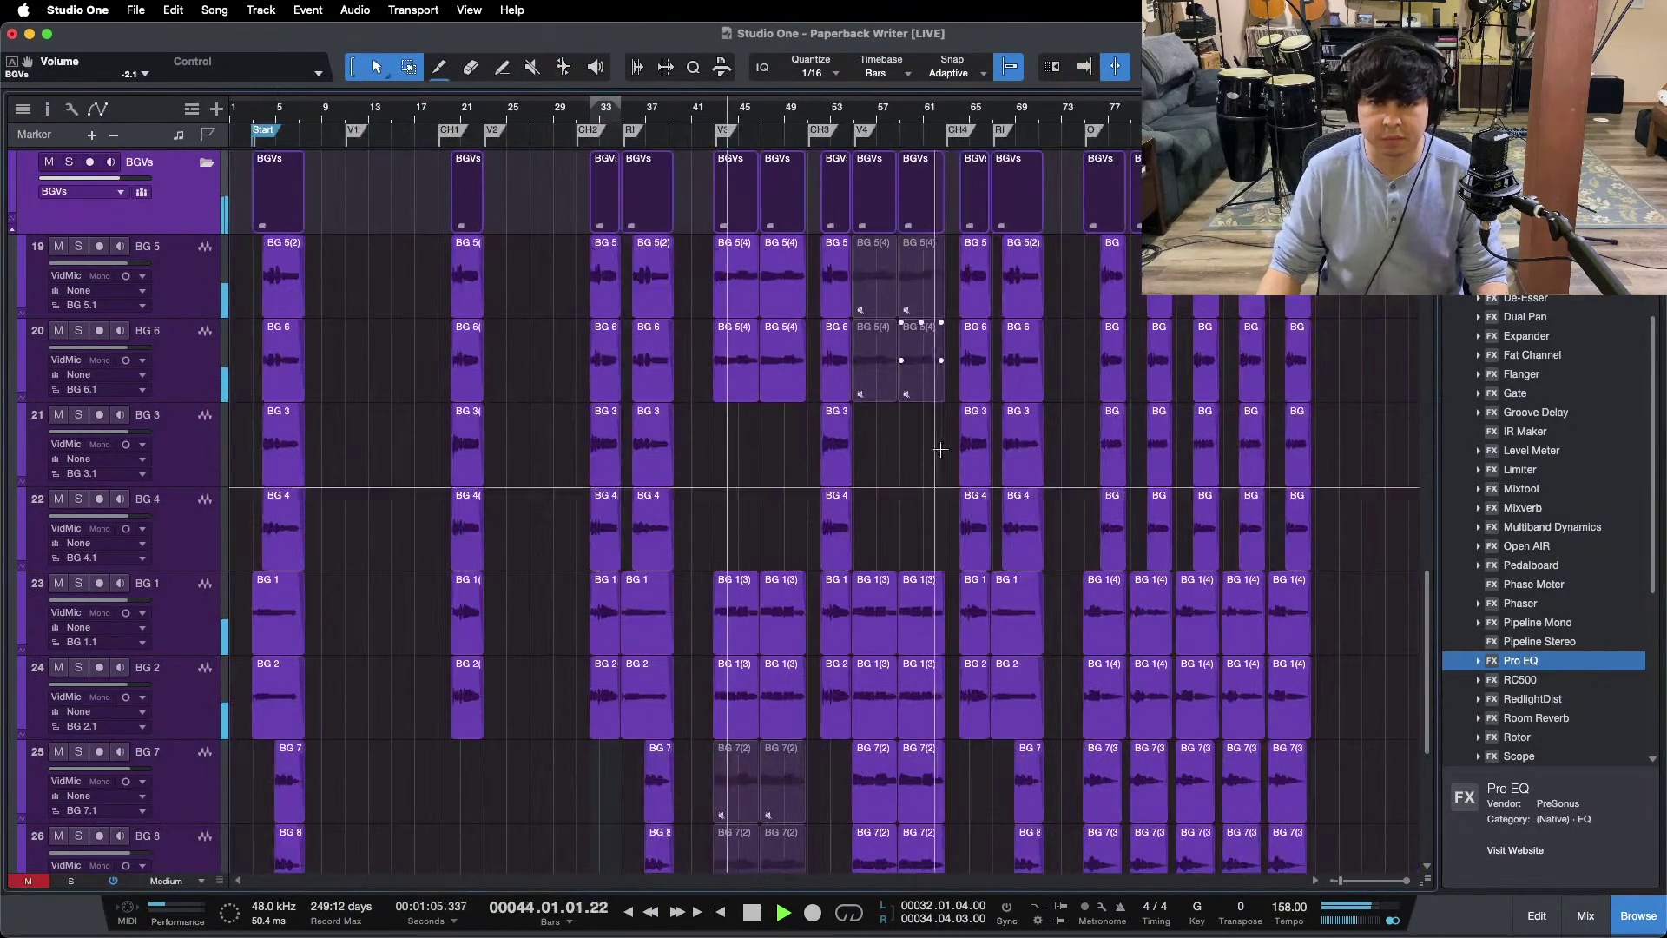
scroll(934, 437, up, 10)
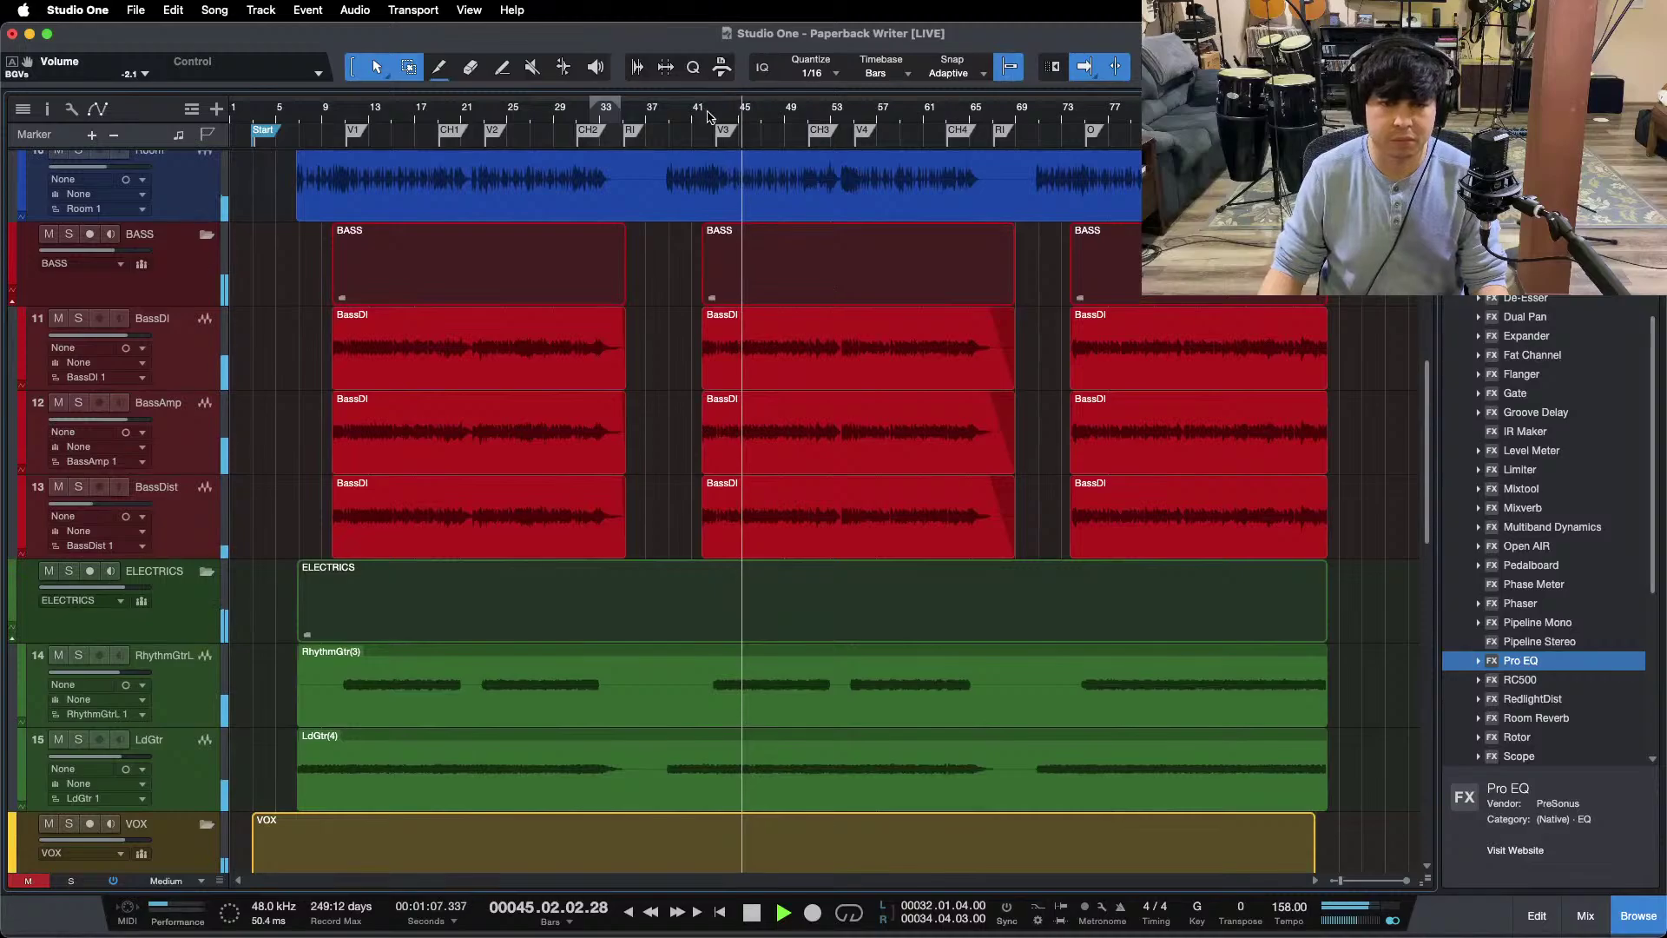
scroll(707, 116, up, 10)
click(574, 117)
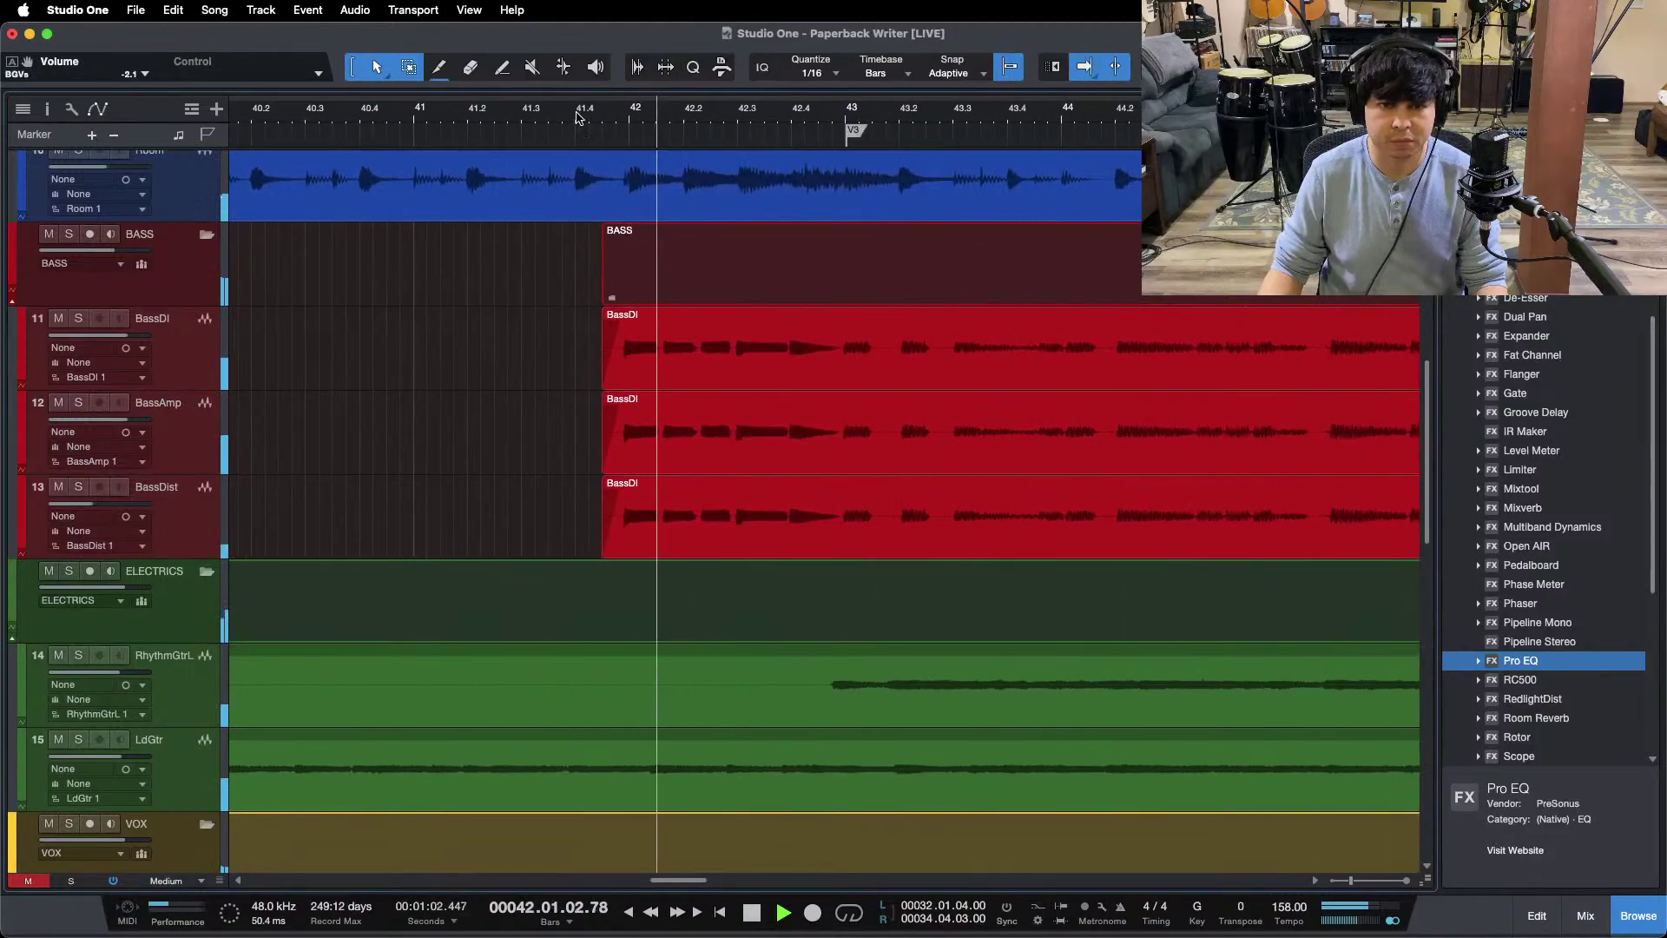
key(e)
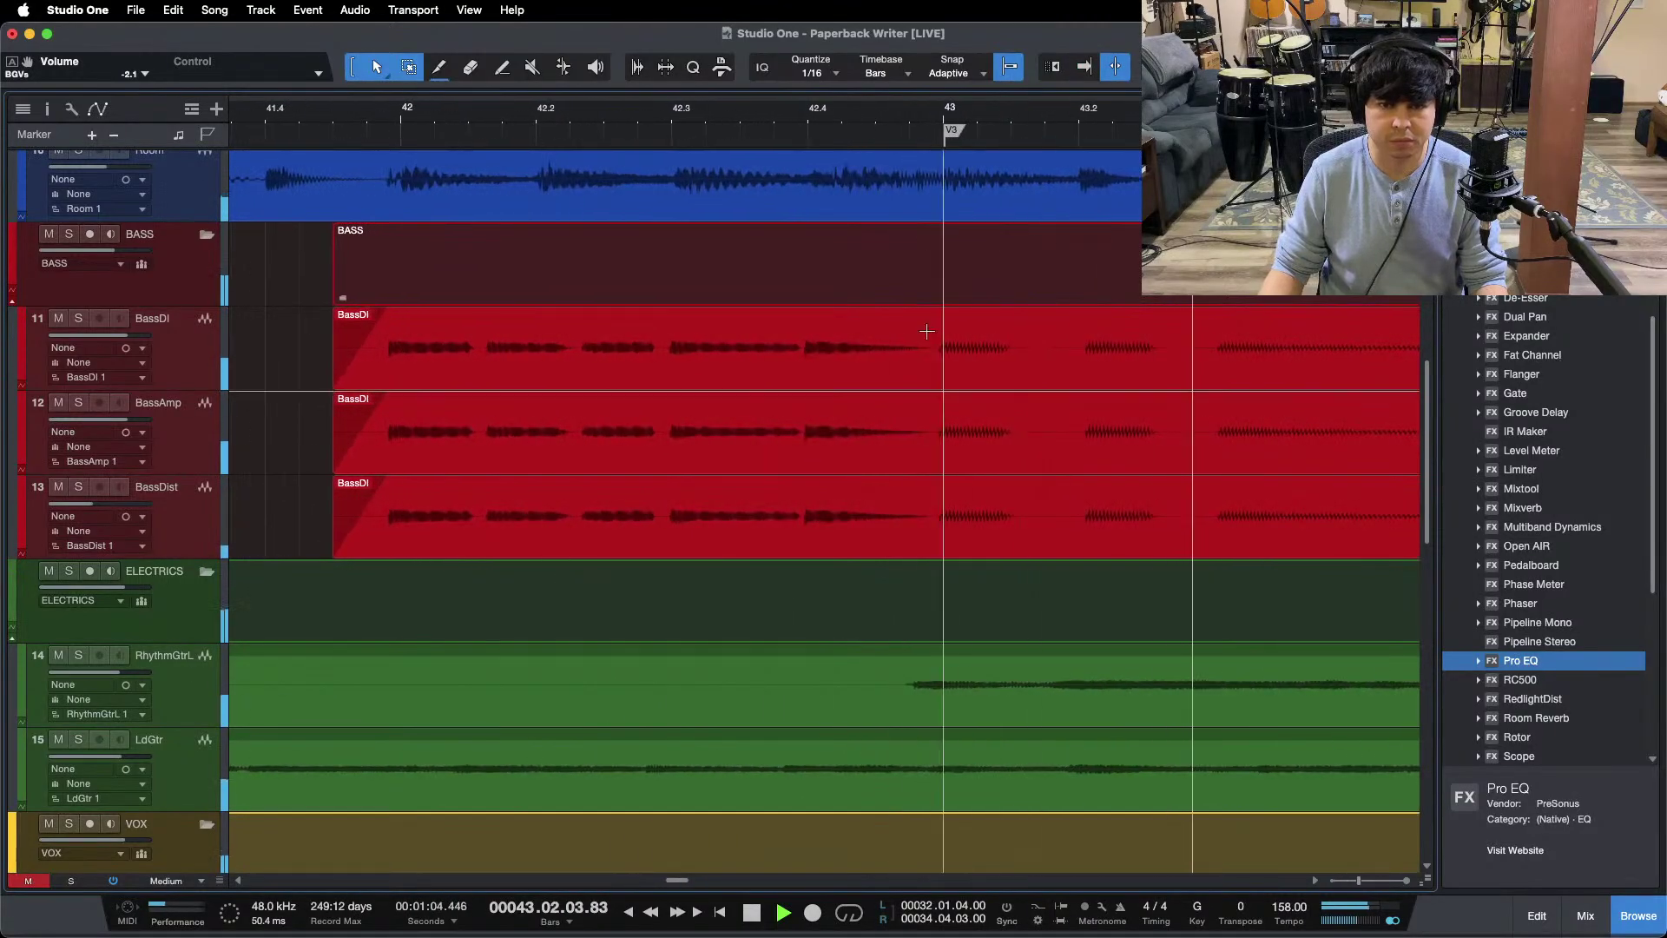
key(f)
key(space)
click(295, 115)
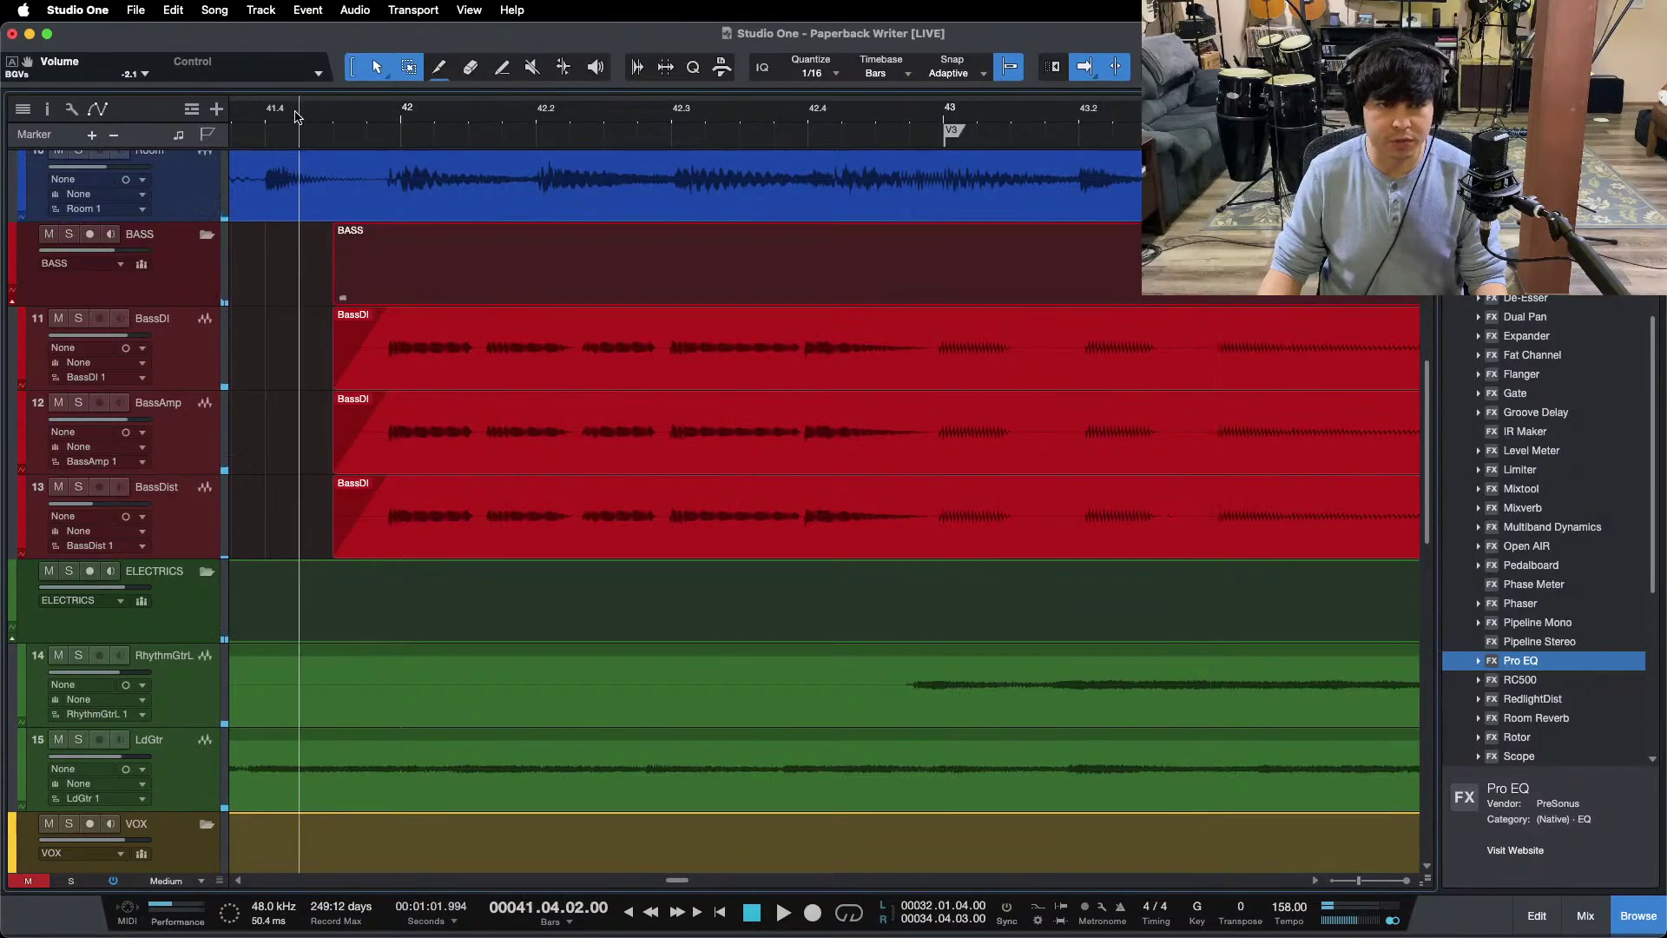
Step: Play the full mix into the V3 section and collapse the insert list of the BGVs bus in the mixer
scroll(295, 115, down, 10)
key(space)
key(F3)
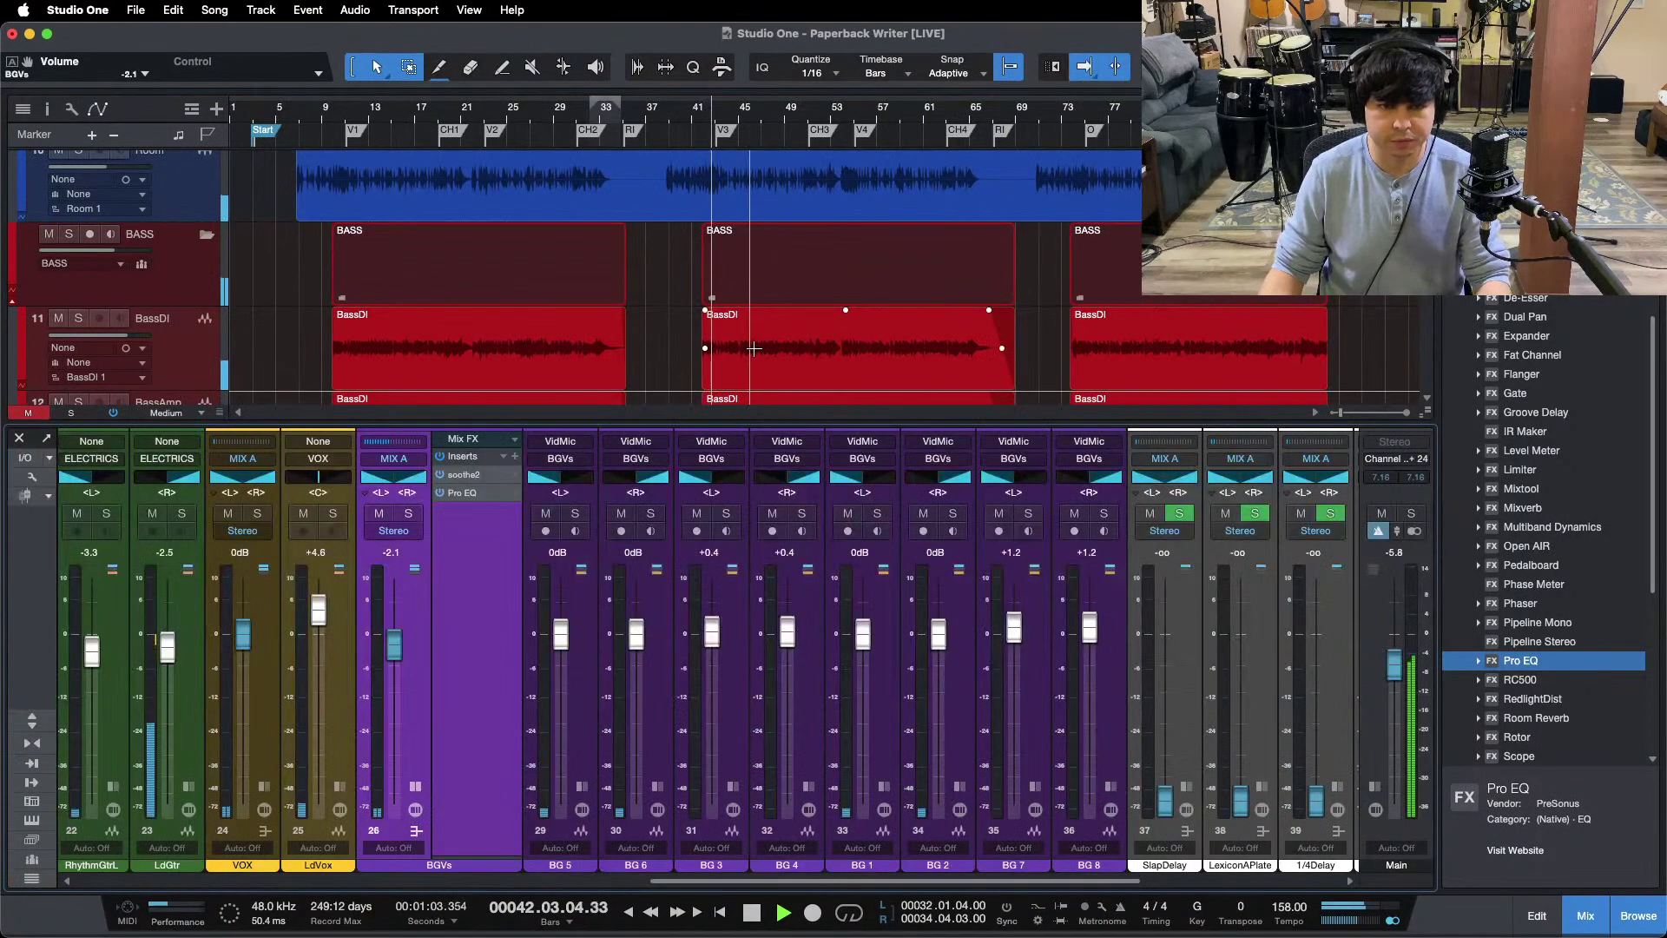
click(415, 787)
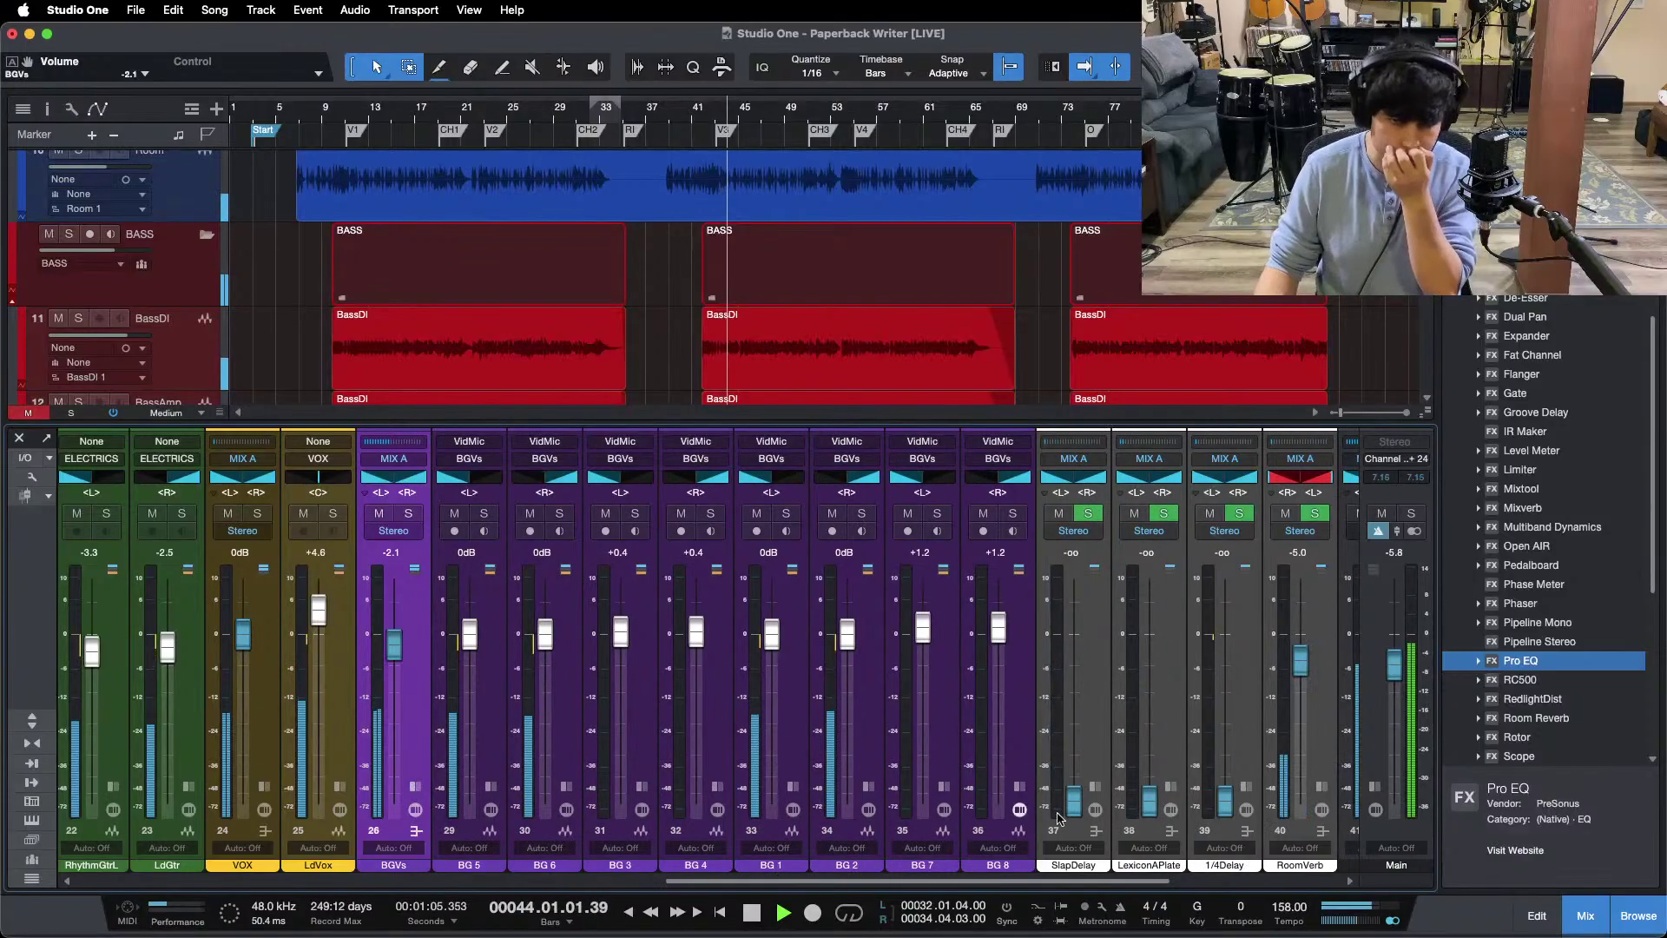
Step: Hide the mixer and continue playback from bar 22, just before the V2 marker
key(F3)
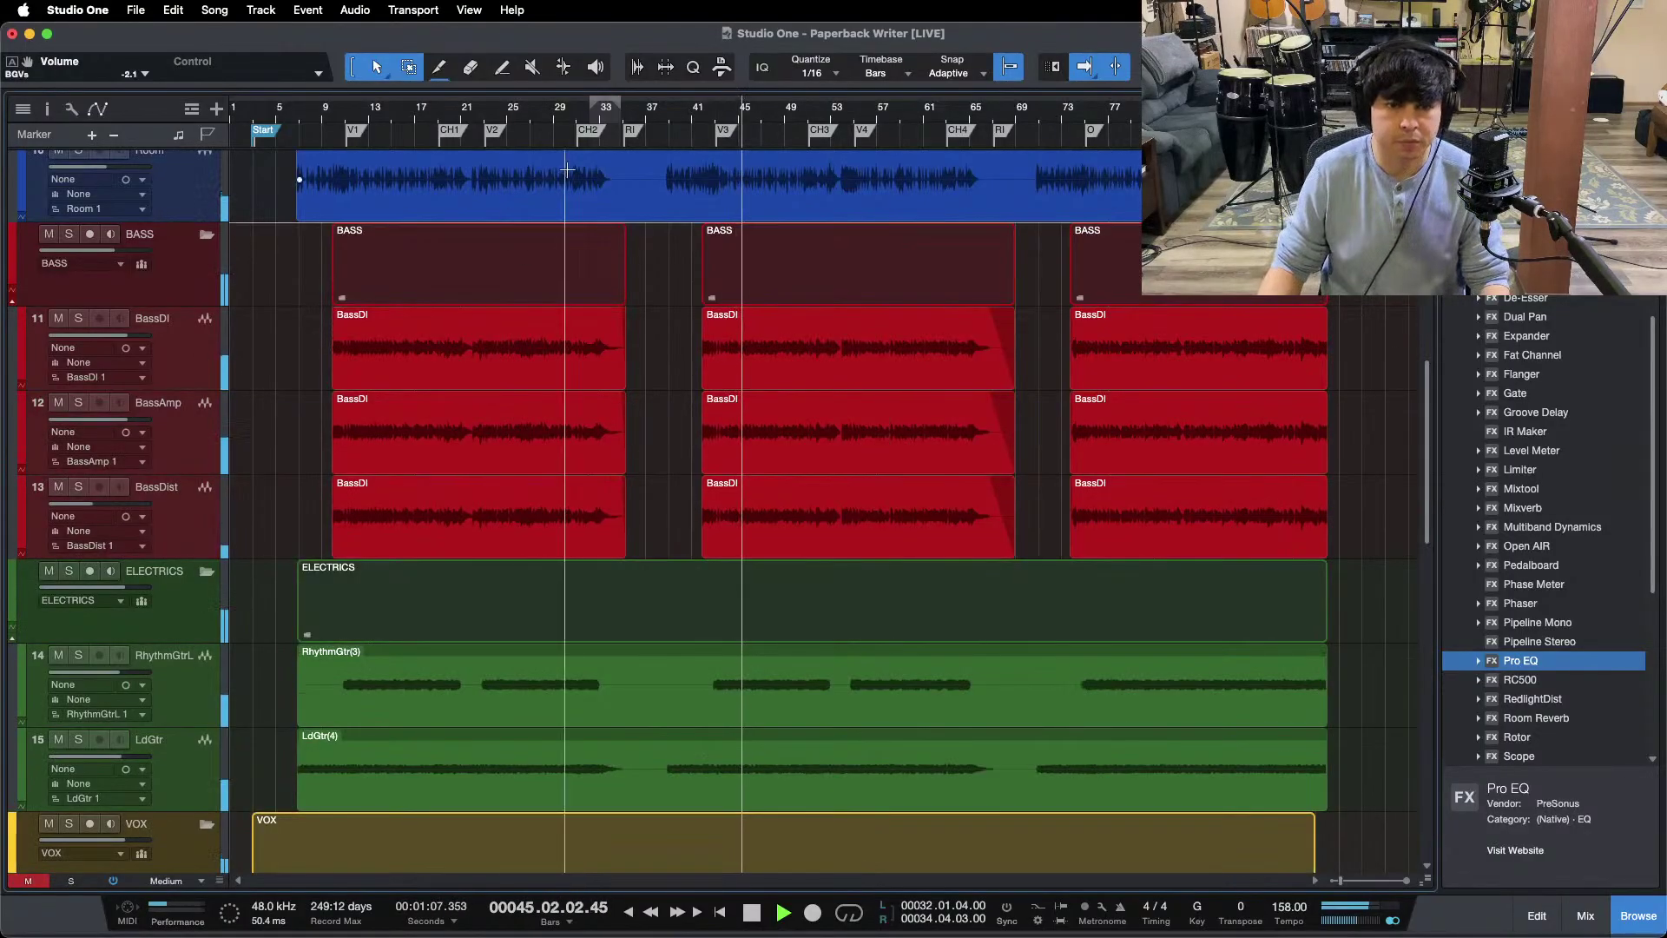
scroll(491, 121, up, 5)
click(532, 112)
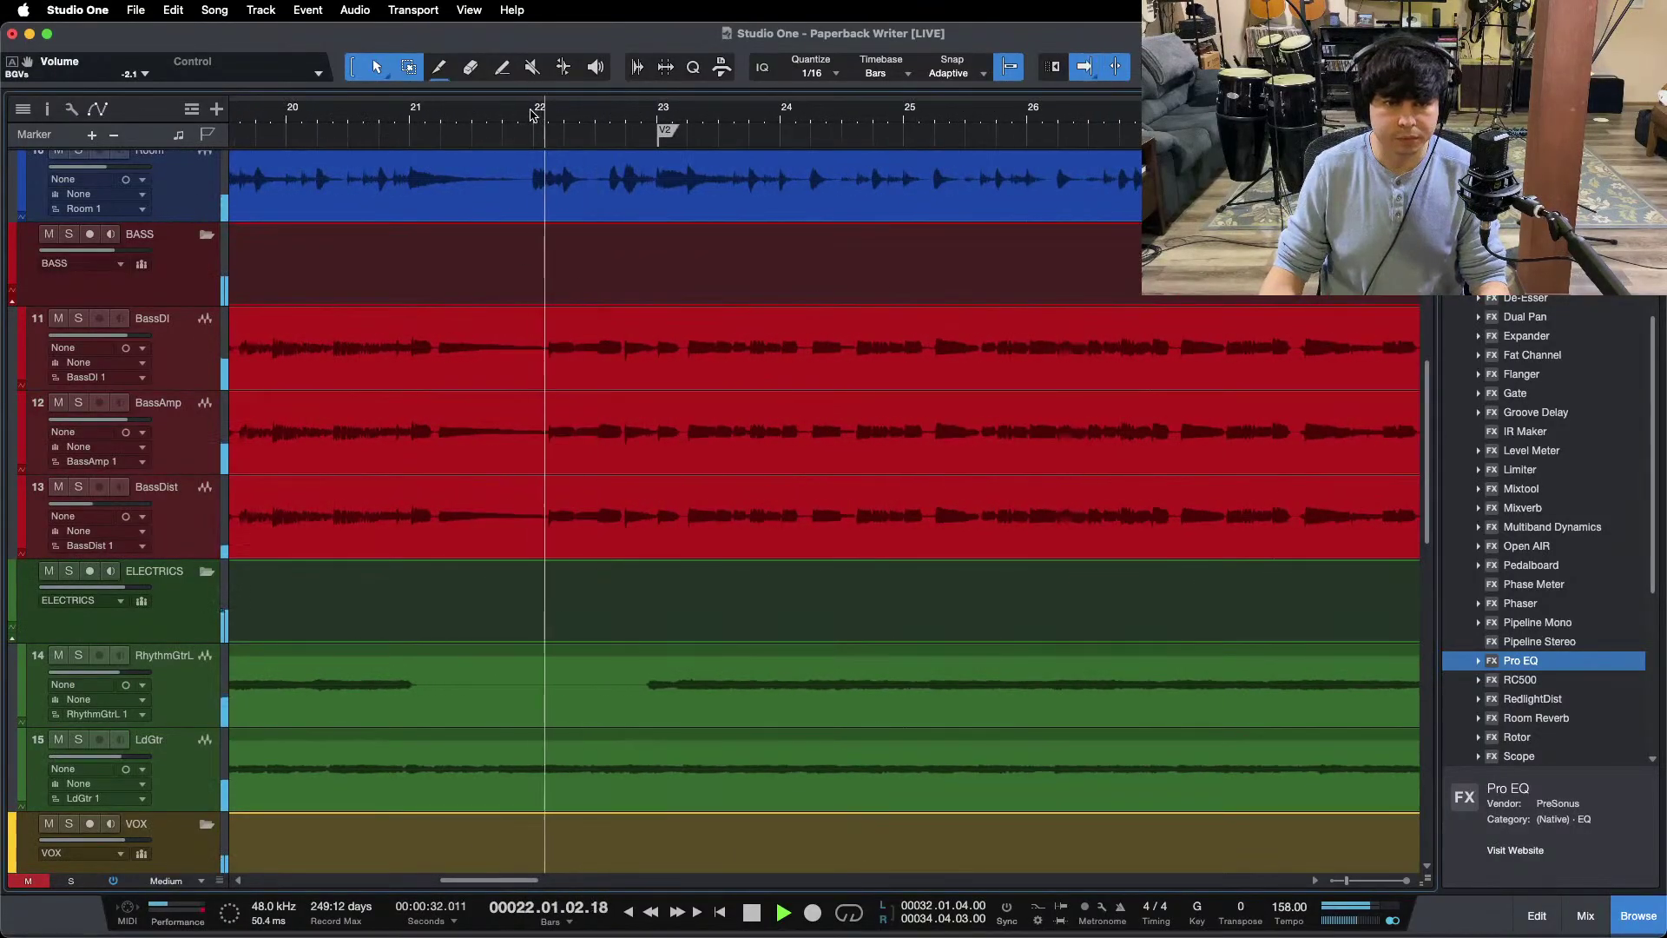
Step: Solo the BASS folder and replay the bass entry just before bar 22
click(506, 118)
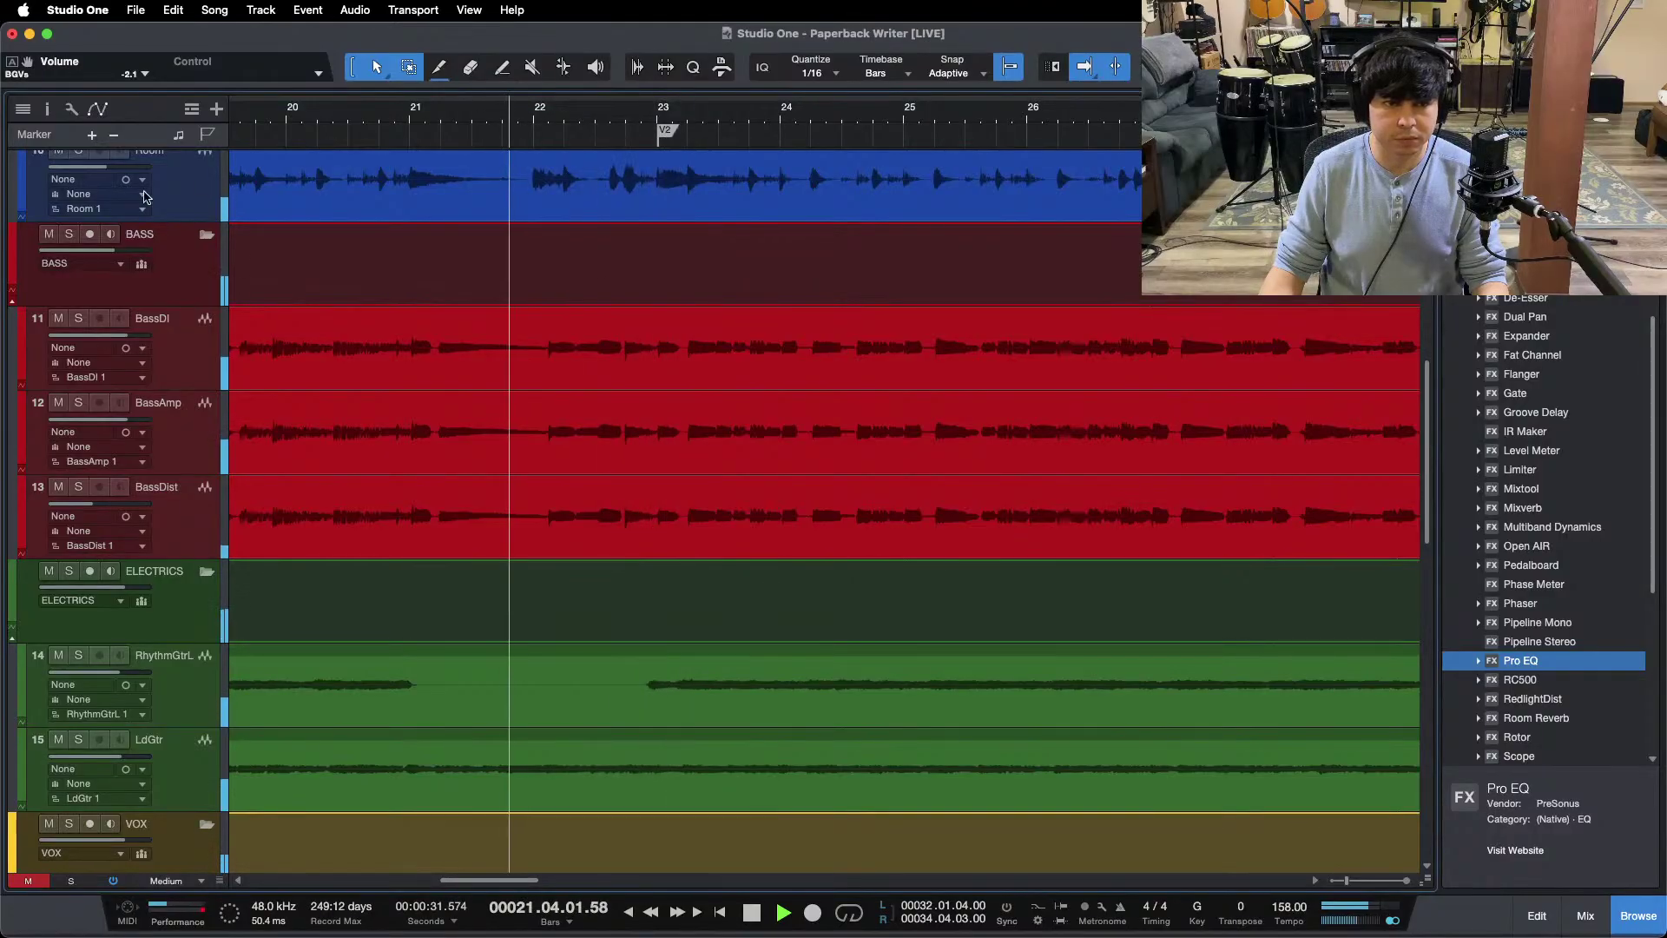
click(524, 118)
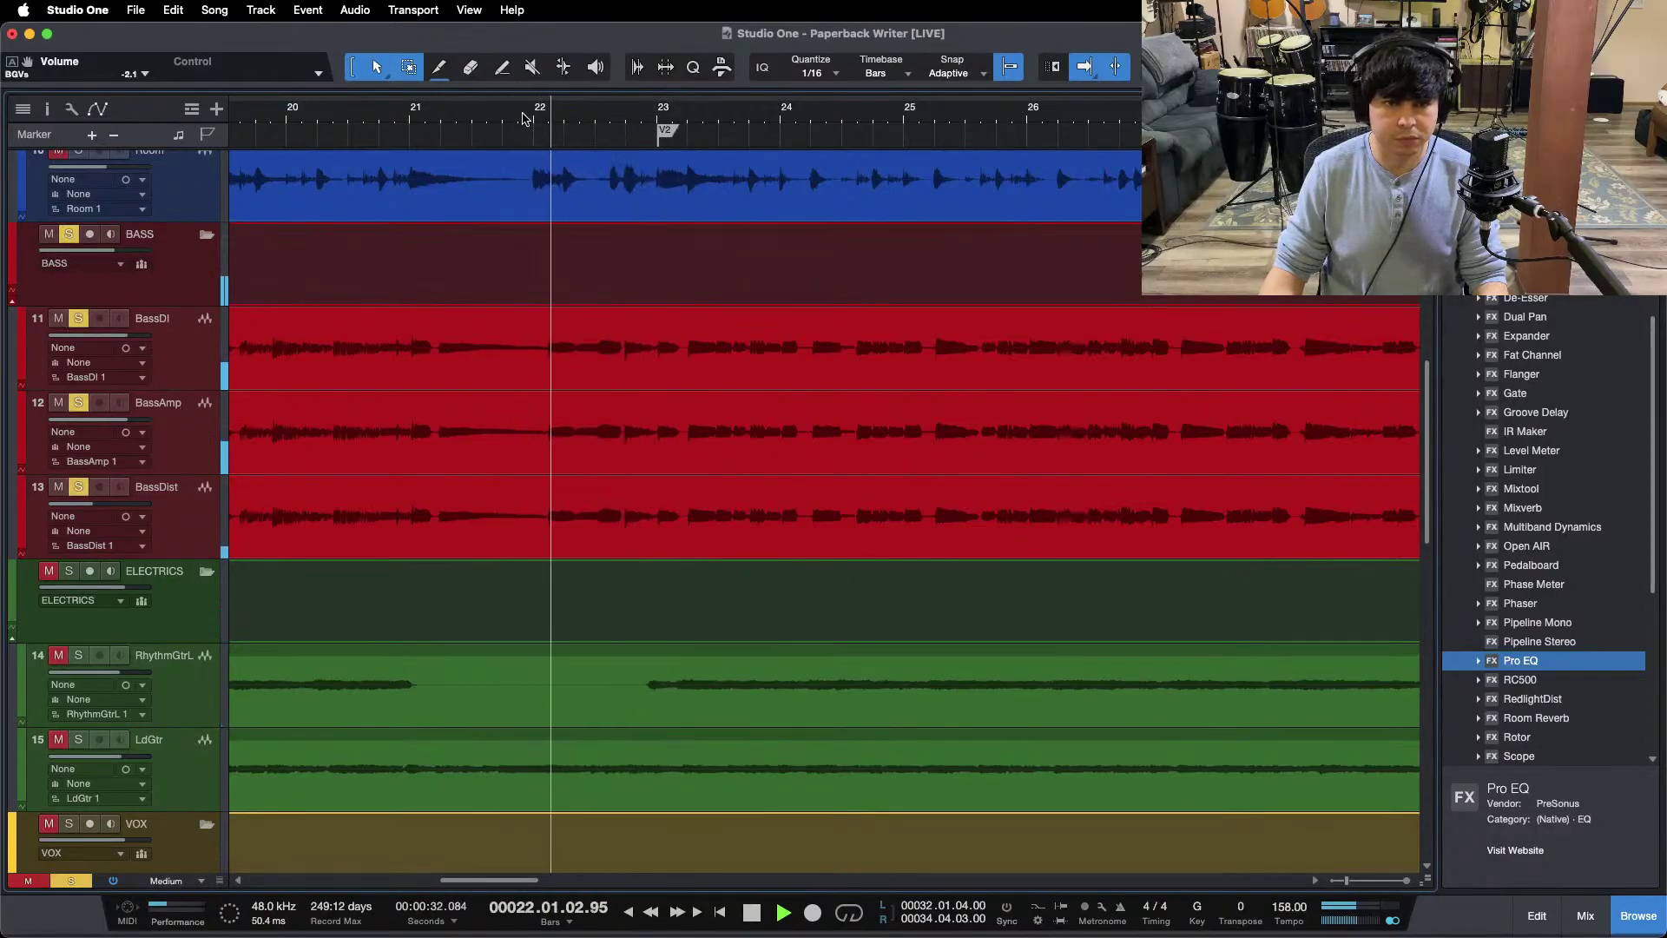
scroll(608, 139, down, 5)
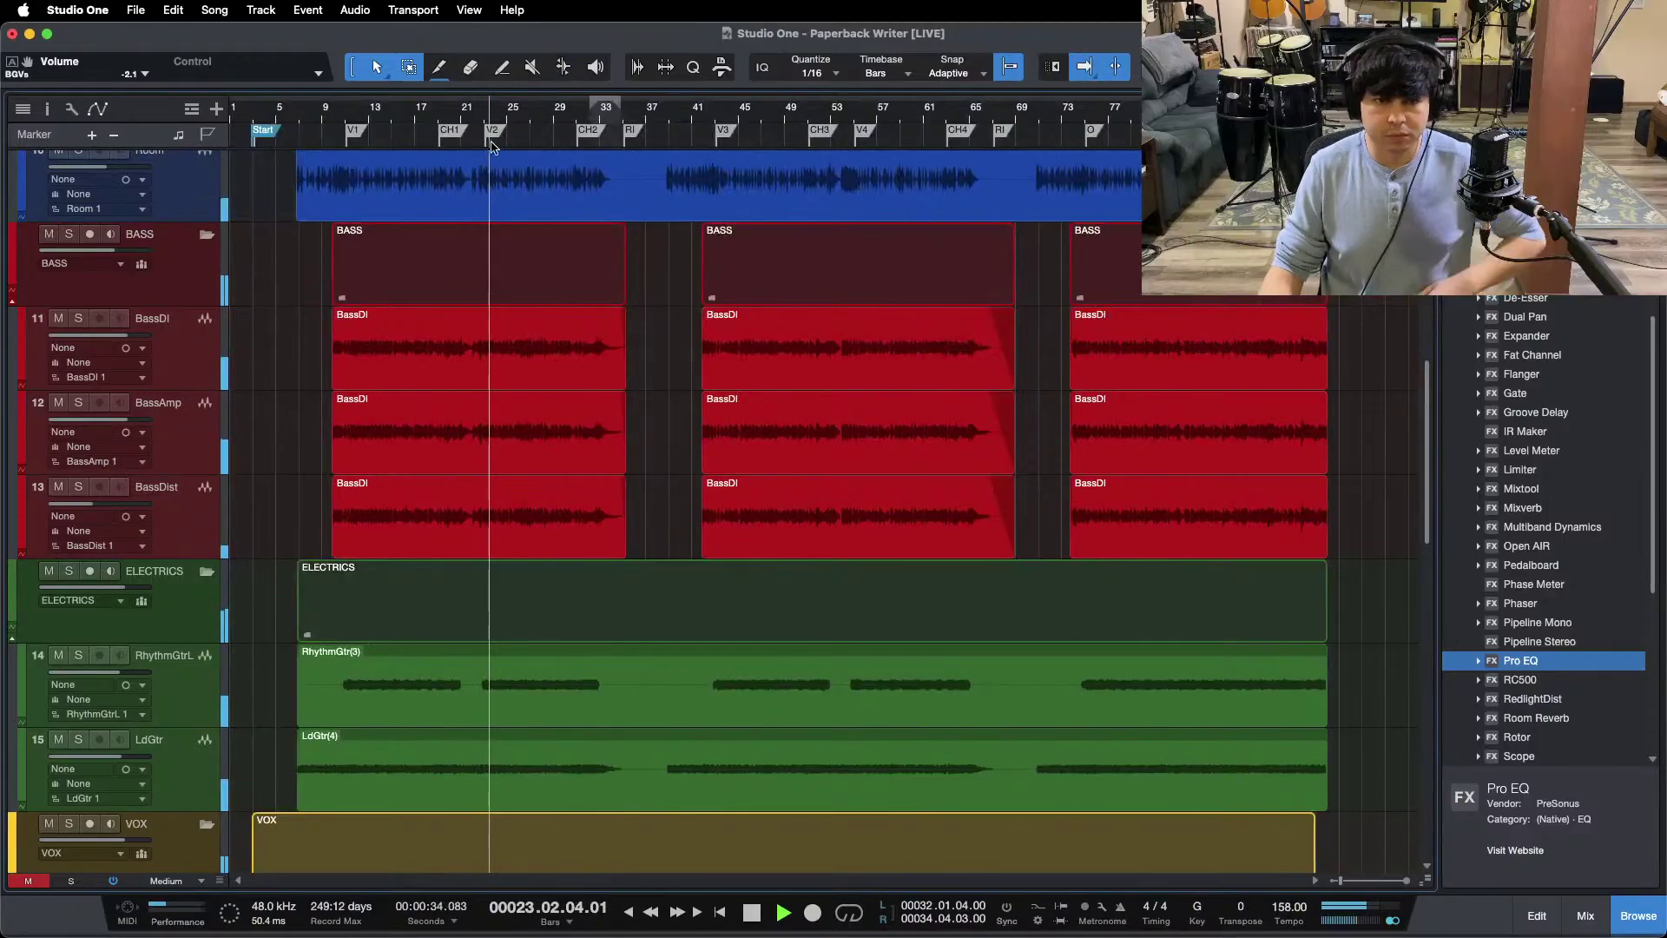
Step: Solo the Paperback Writer (2022 Stereo Mix) reference track and listen to the section from about bar 41 into verse 3
click(698, 117)
scroll(271, 708, down, 15)
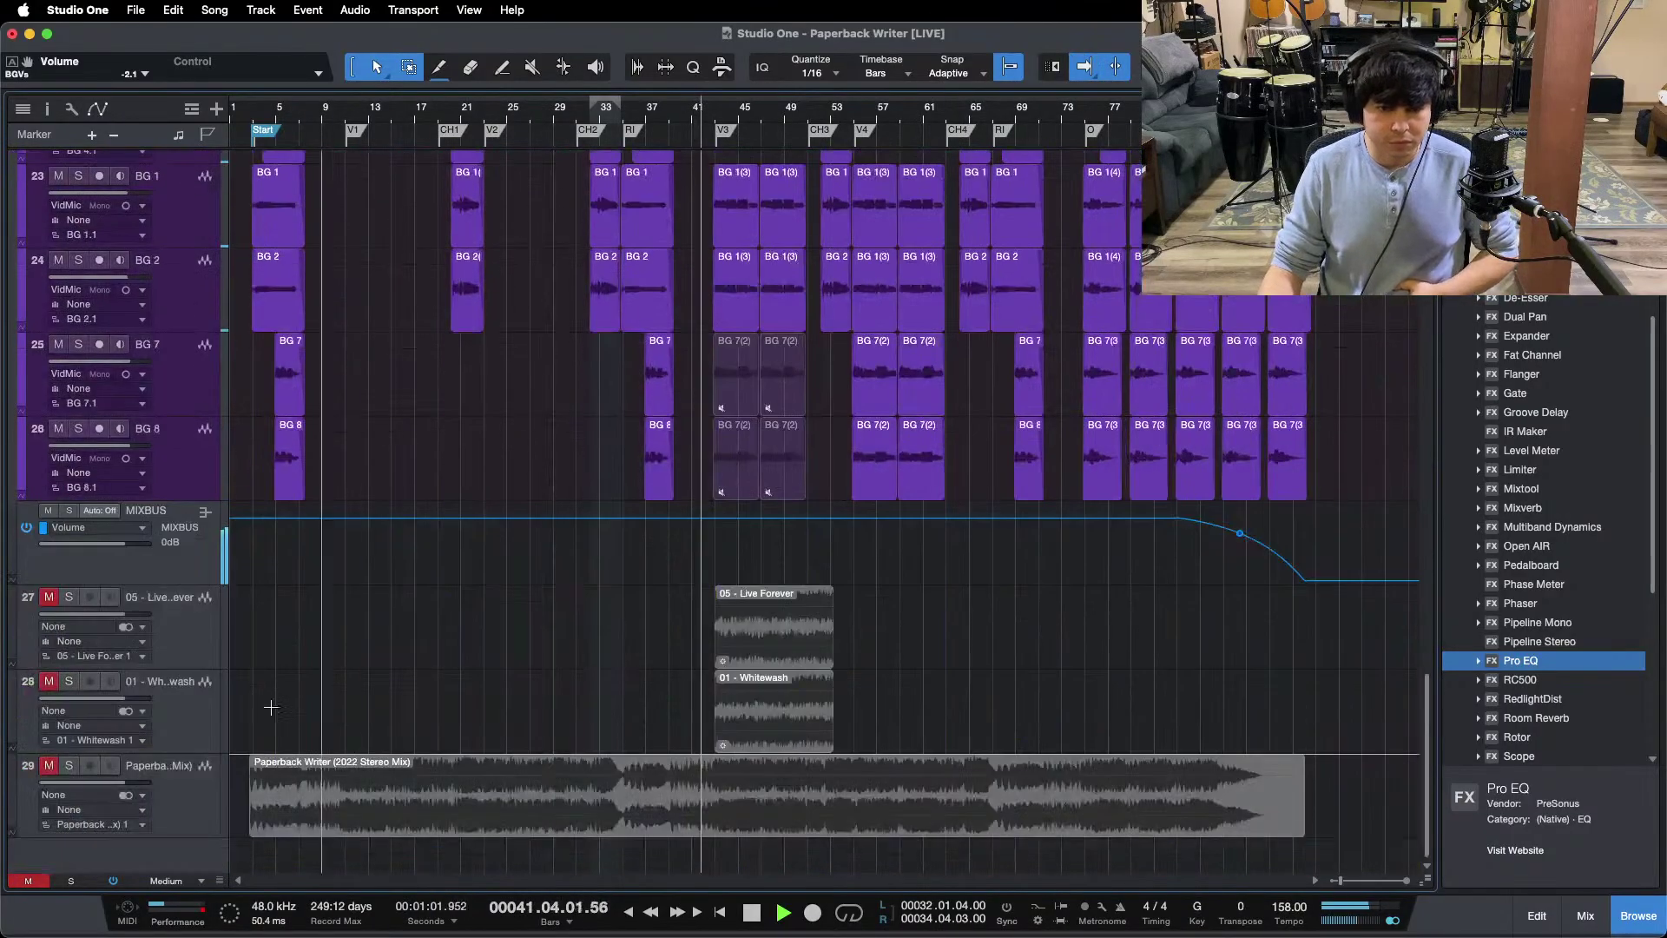
click(48, 765)
click(69, 765)
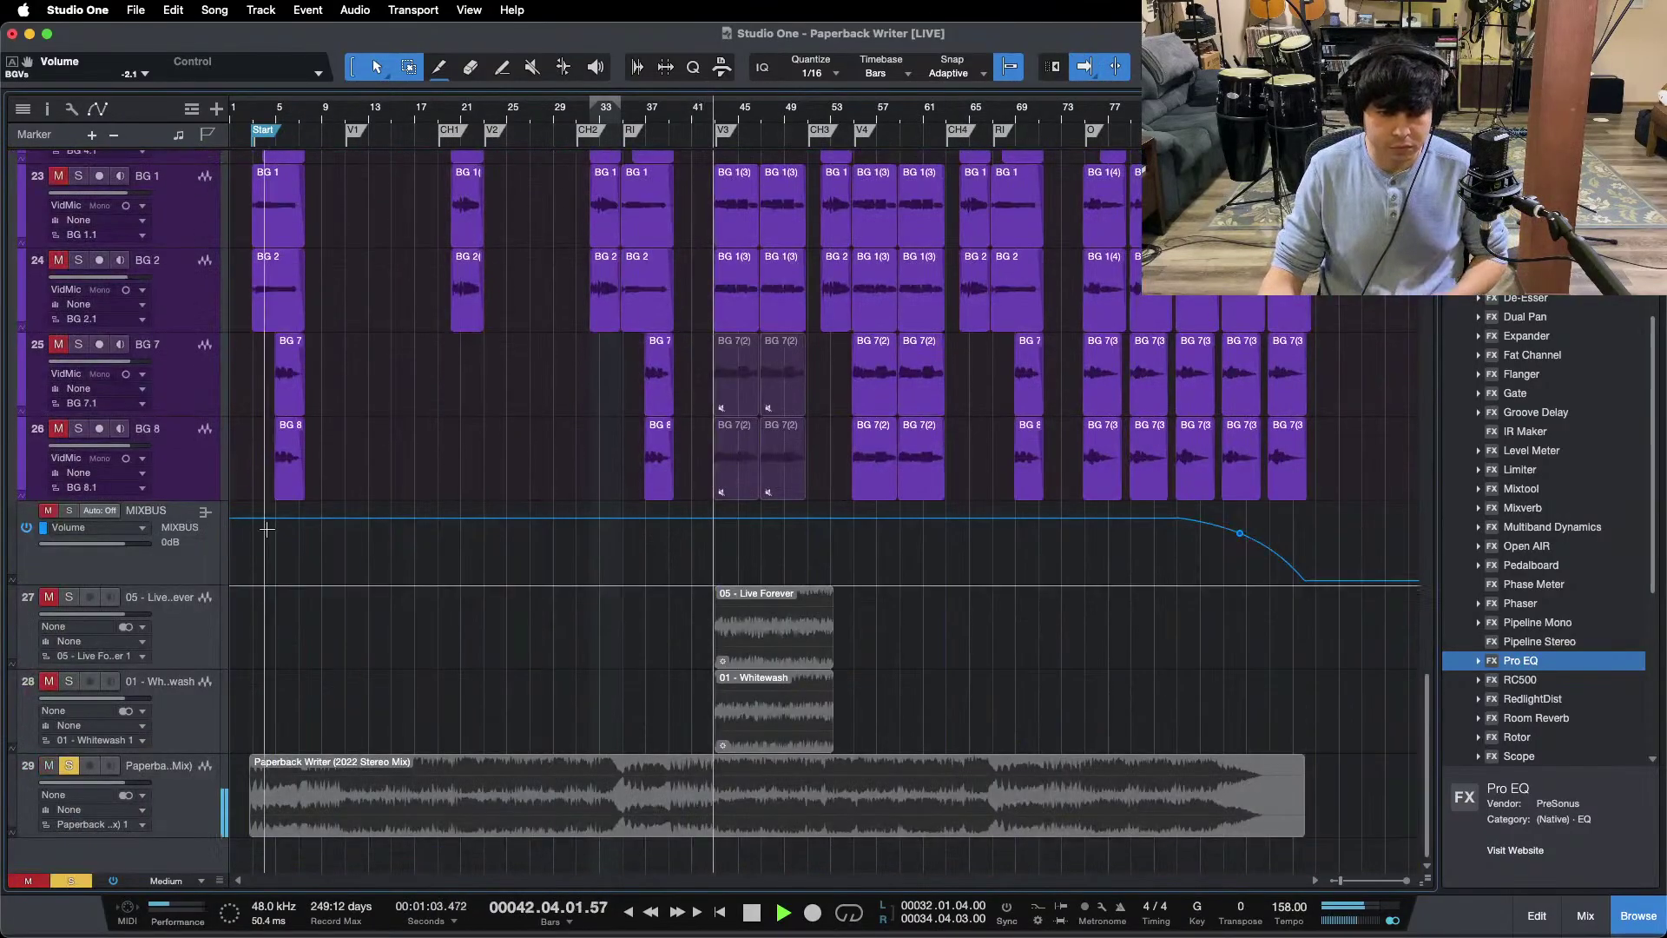
scroll(705, 130, up, 5)
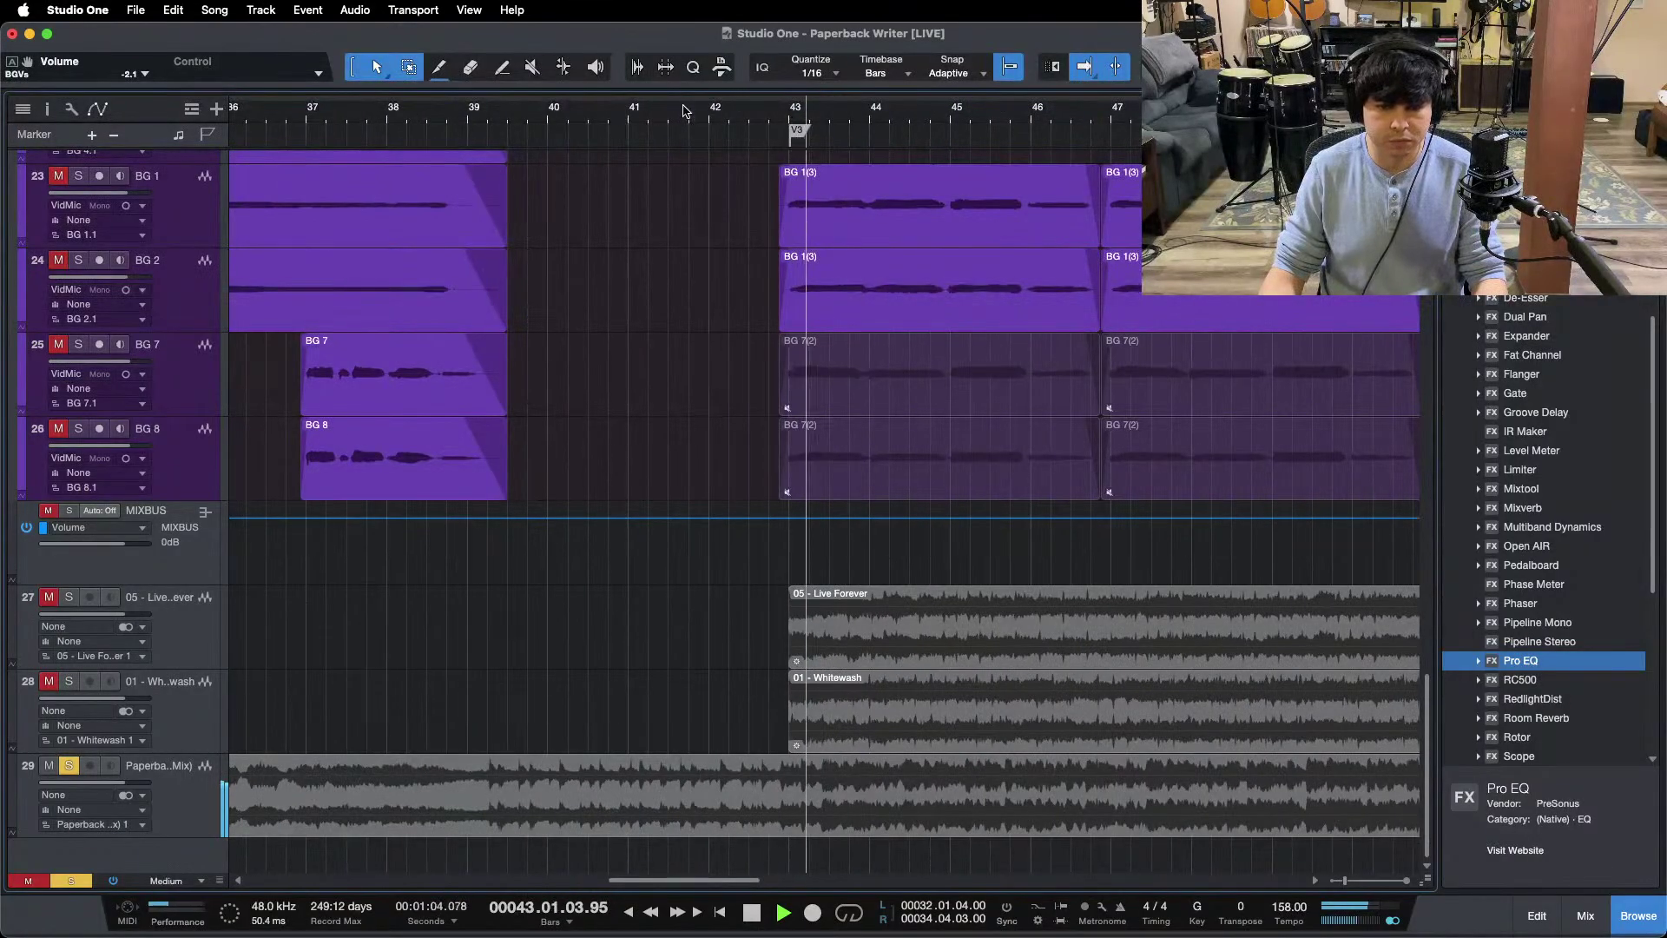
key(s)
Step: Replay the lead-in to verse 3 with the full session mix instead of the reference
click(683, 111)
scroll(707, 132, up, 15)
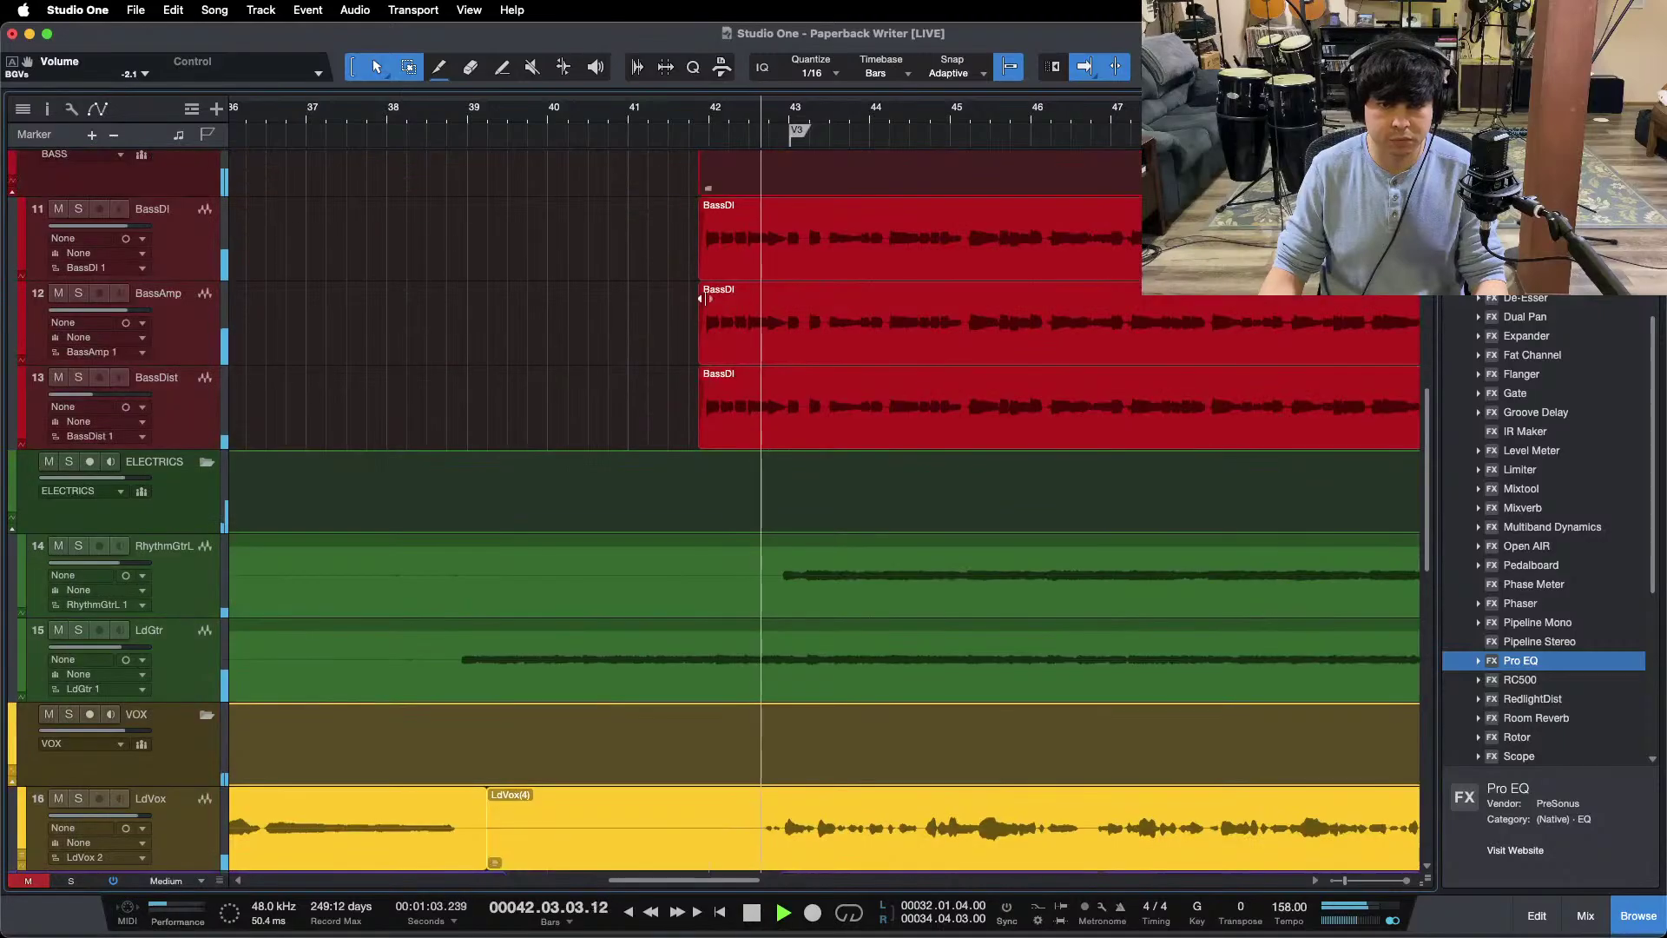
scroll(707, 132, down, 5)
Step: Play the passage before verse 3 and raise the RoomVerb channel level to -4.6 dB
key(F3)
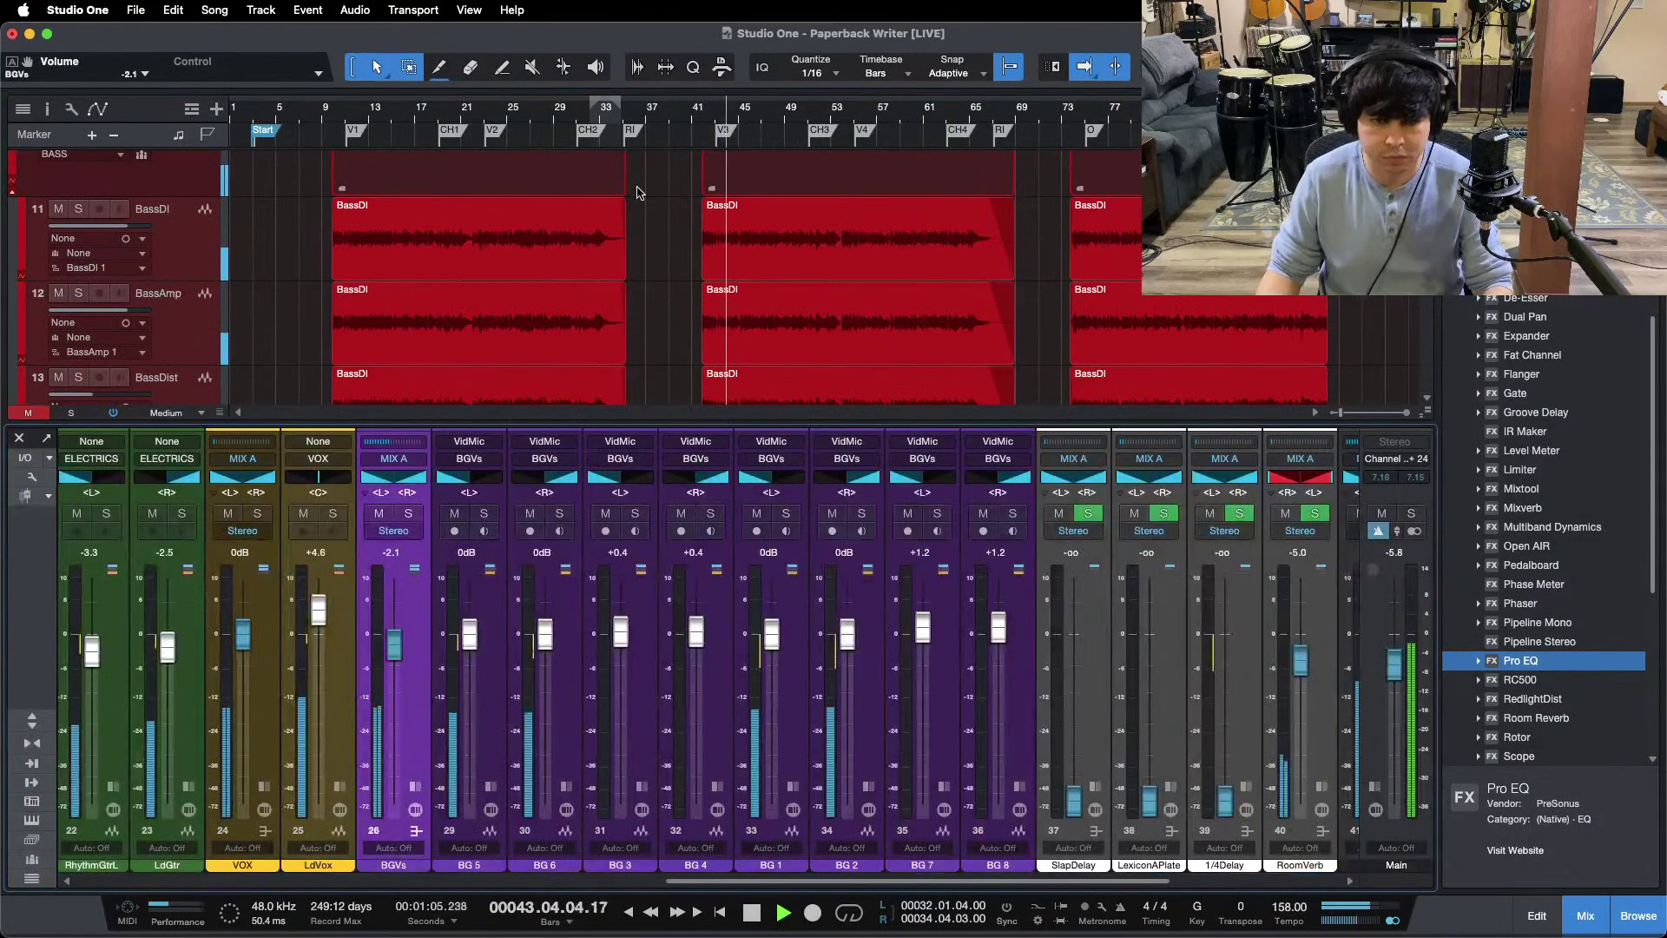
click(656, 111)
key(F3)
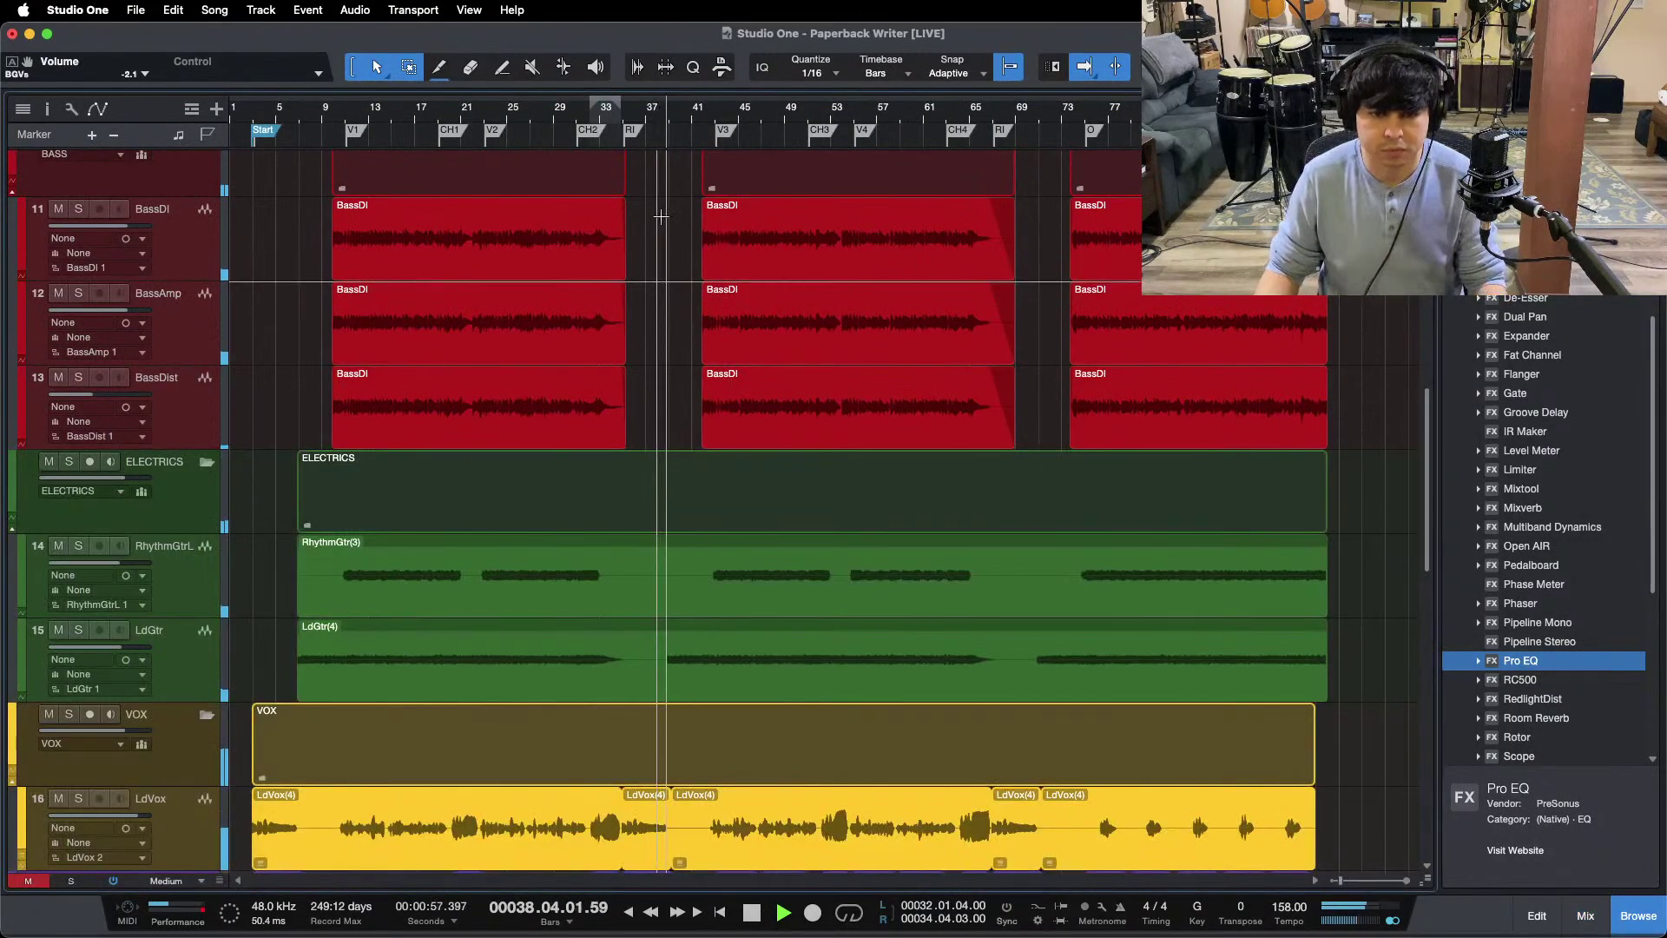
key(F3)
scroll(938, 667, right, 5)
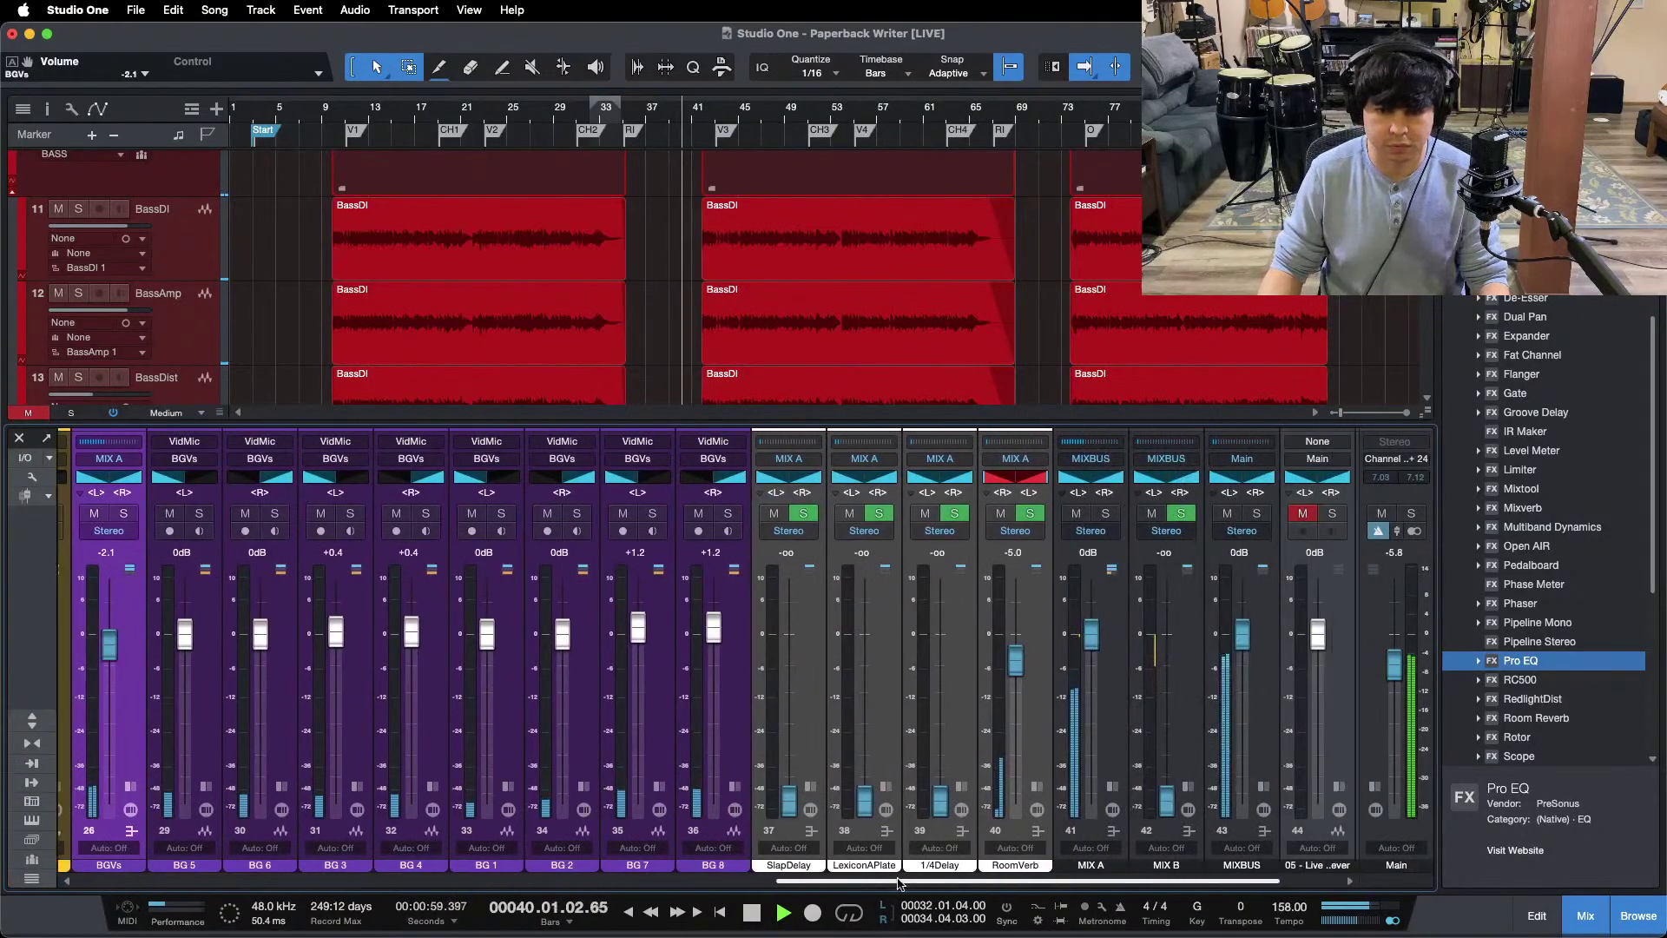
drag(903, 659, 903, 657)
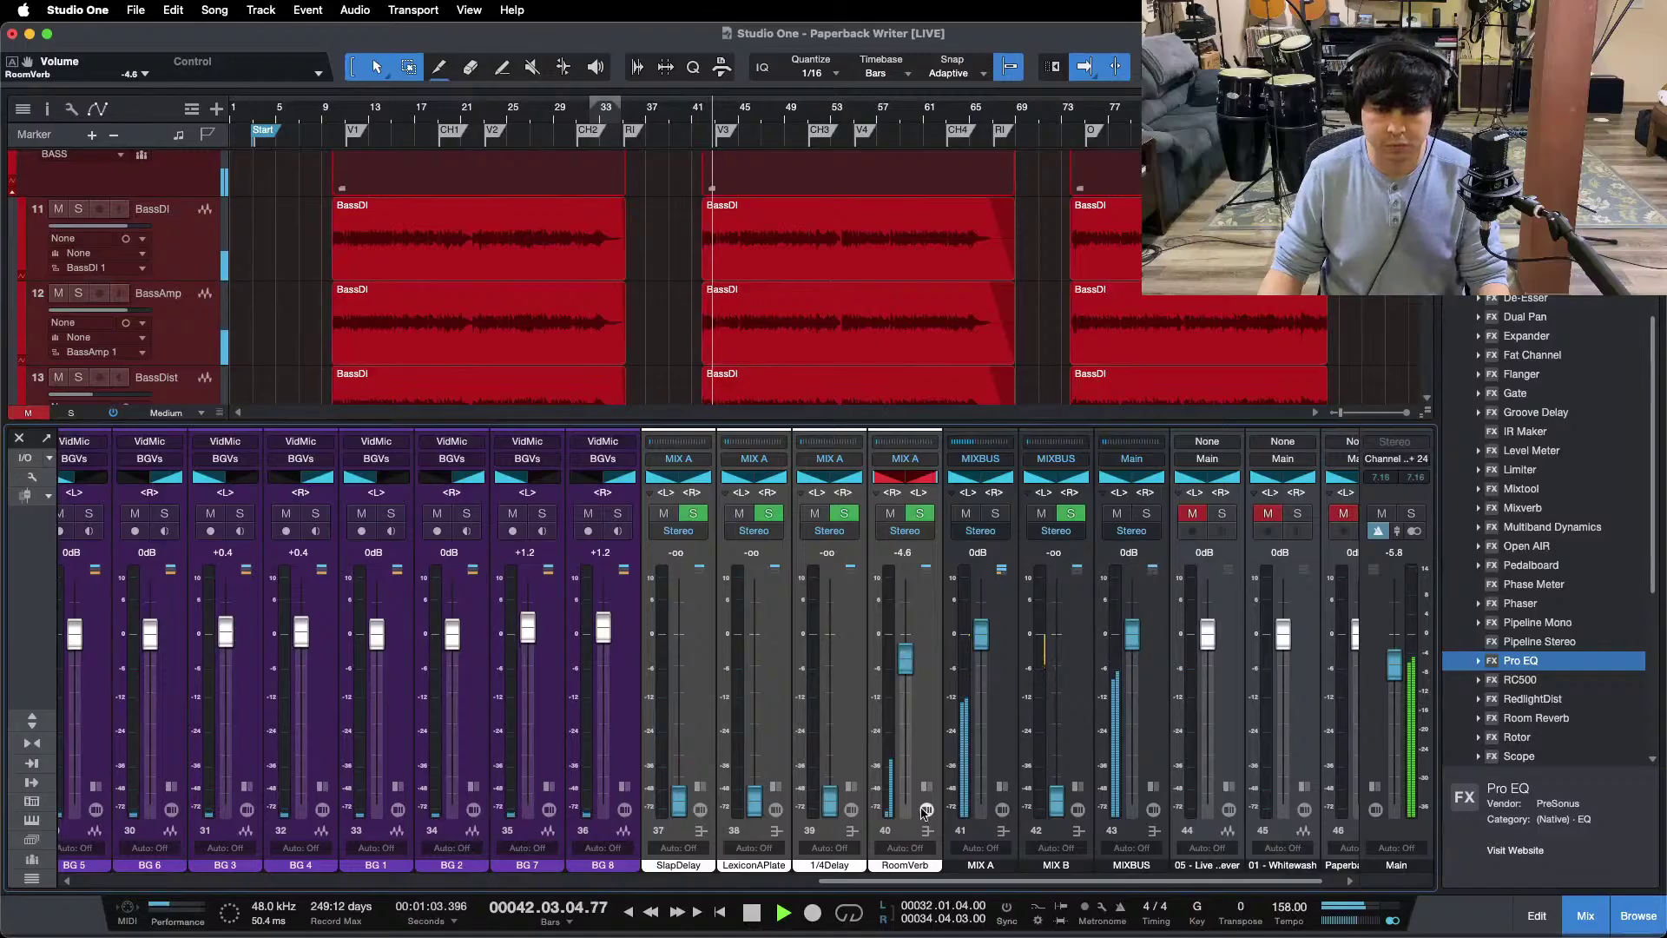
key(F3)
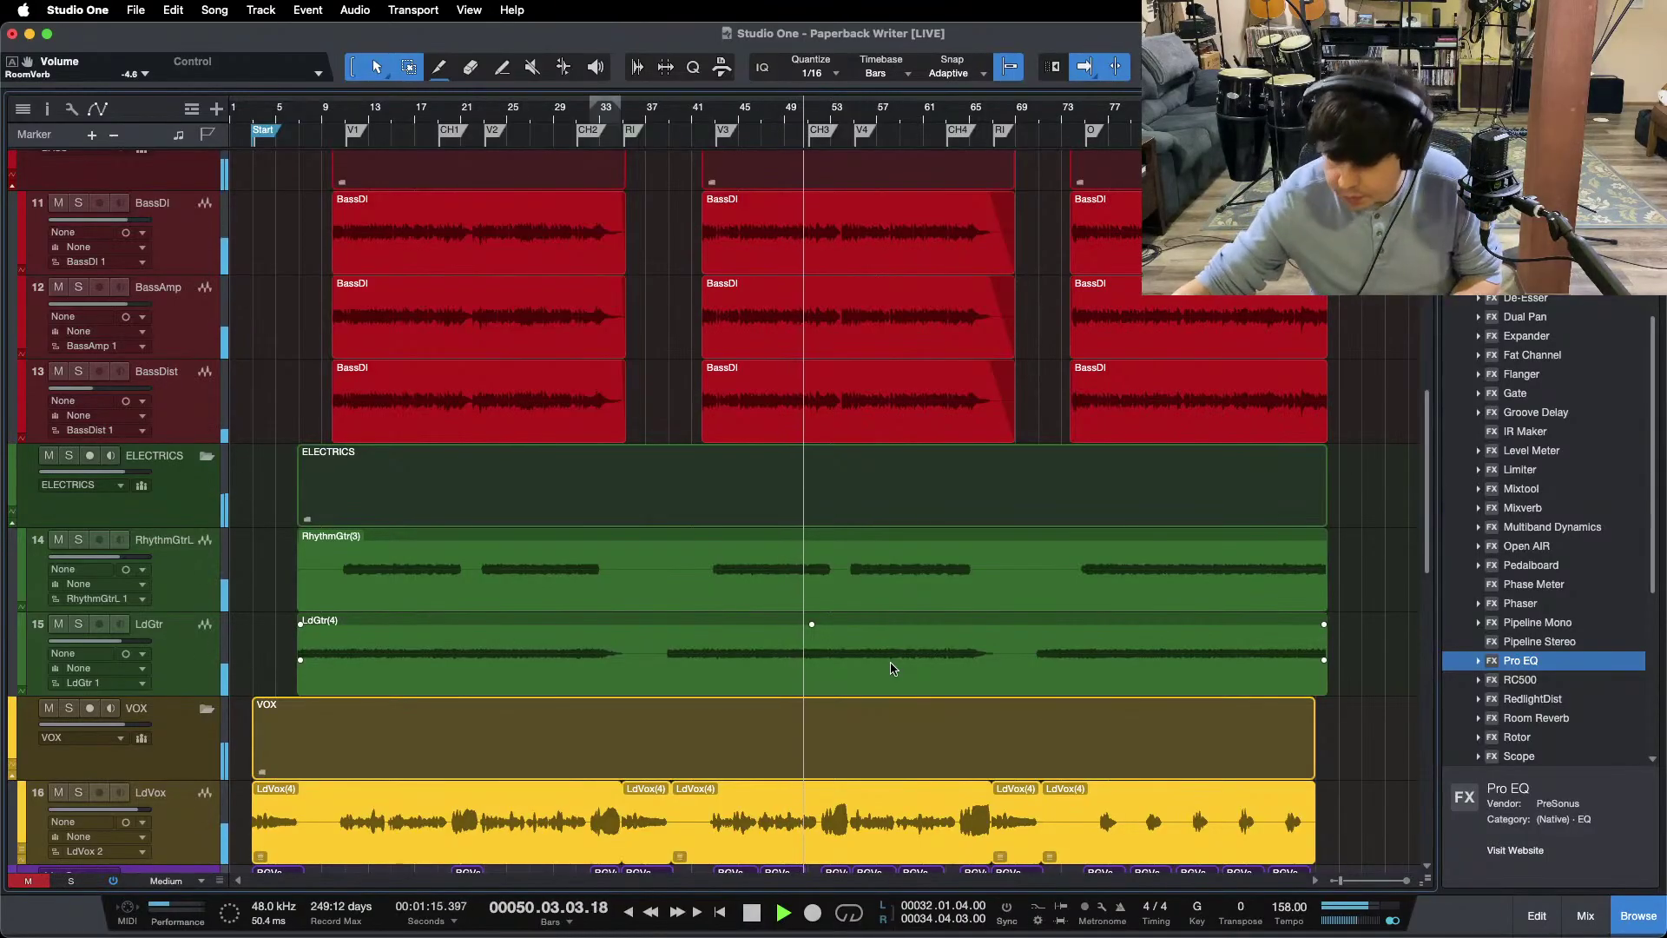
Step: Review the channel levels in the mixer and the background vocal tracks while playing from chorus 3 through chorus 4
key(F3)
drag(772, 892, 452, 892)
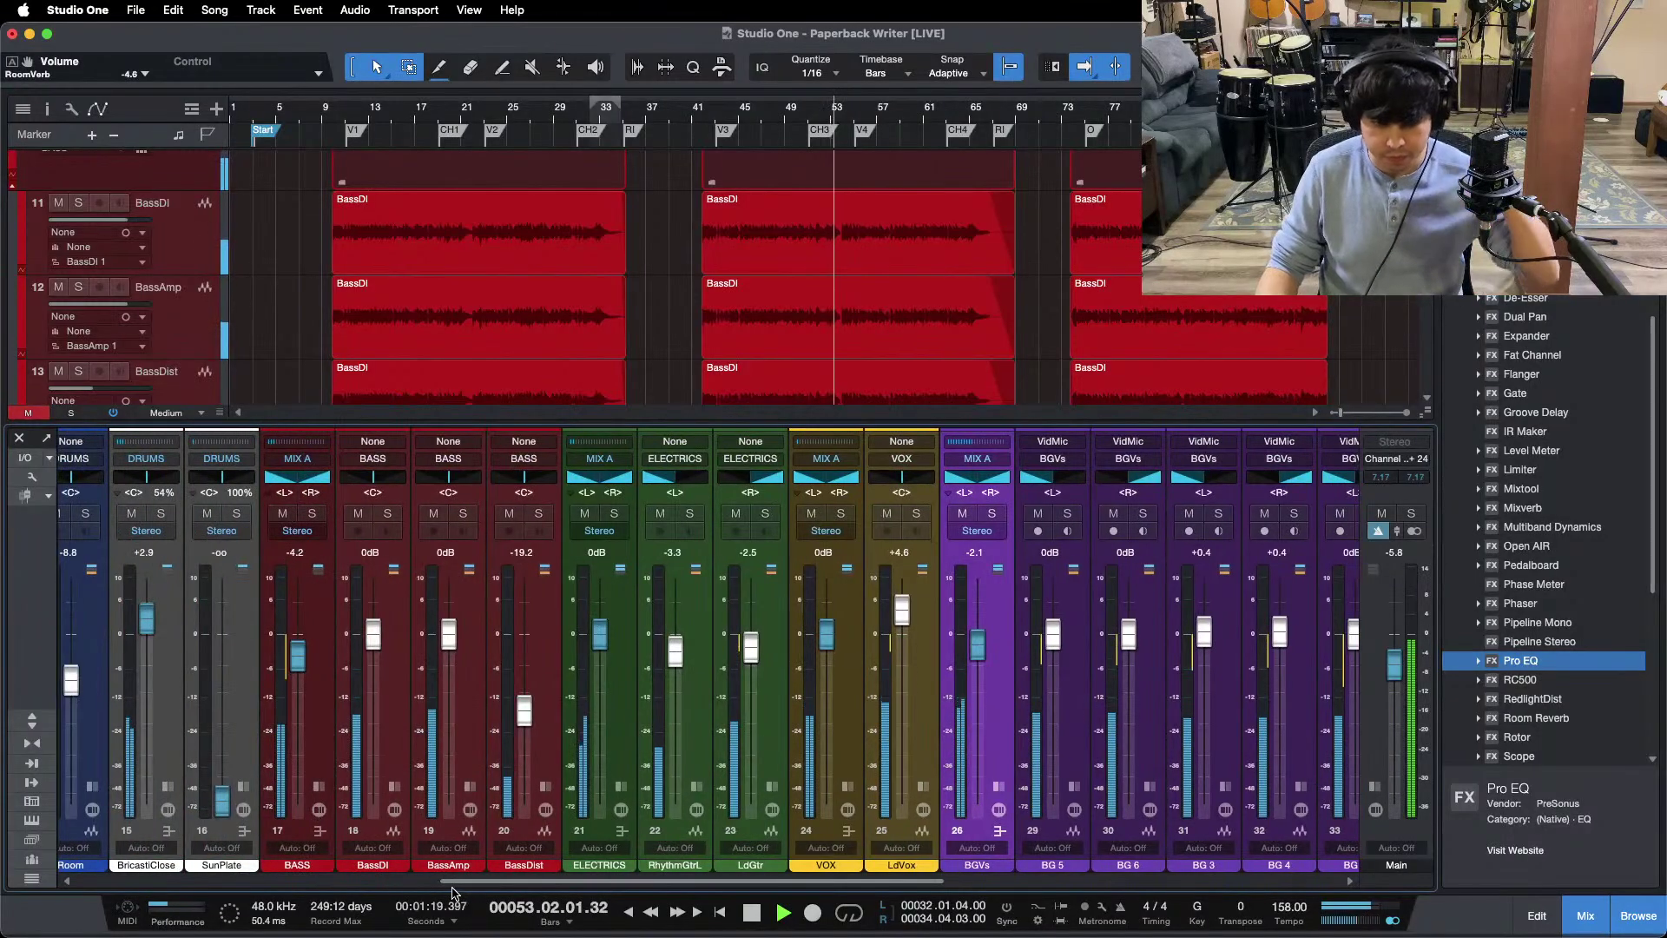
key(F3)
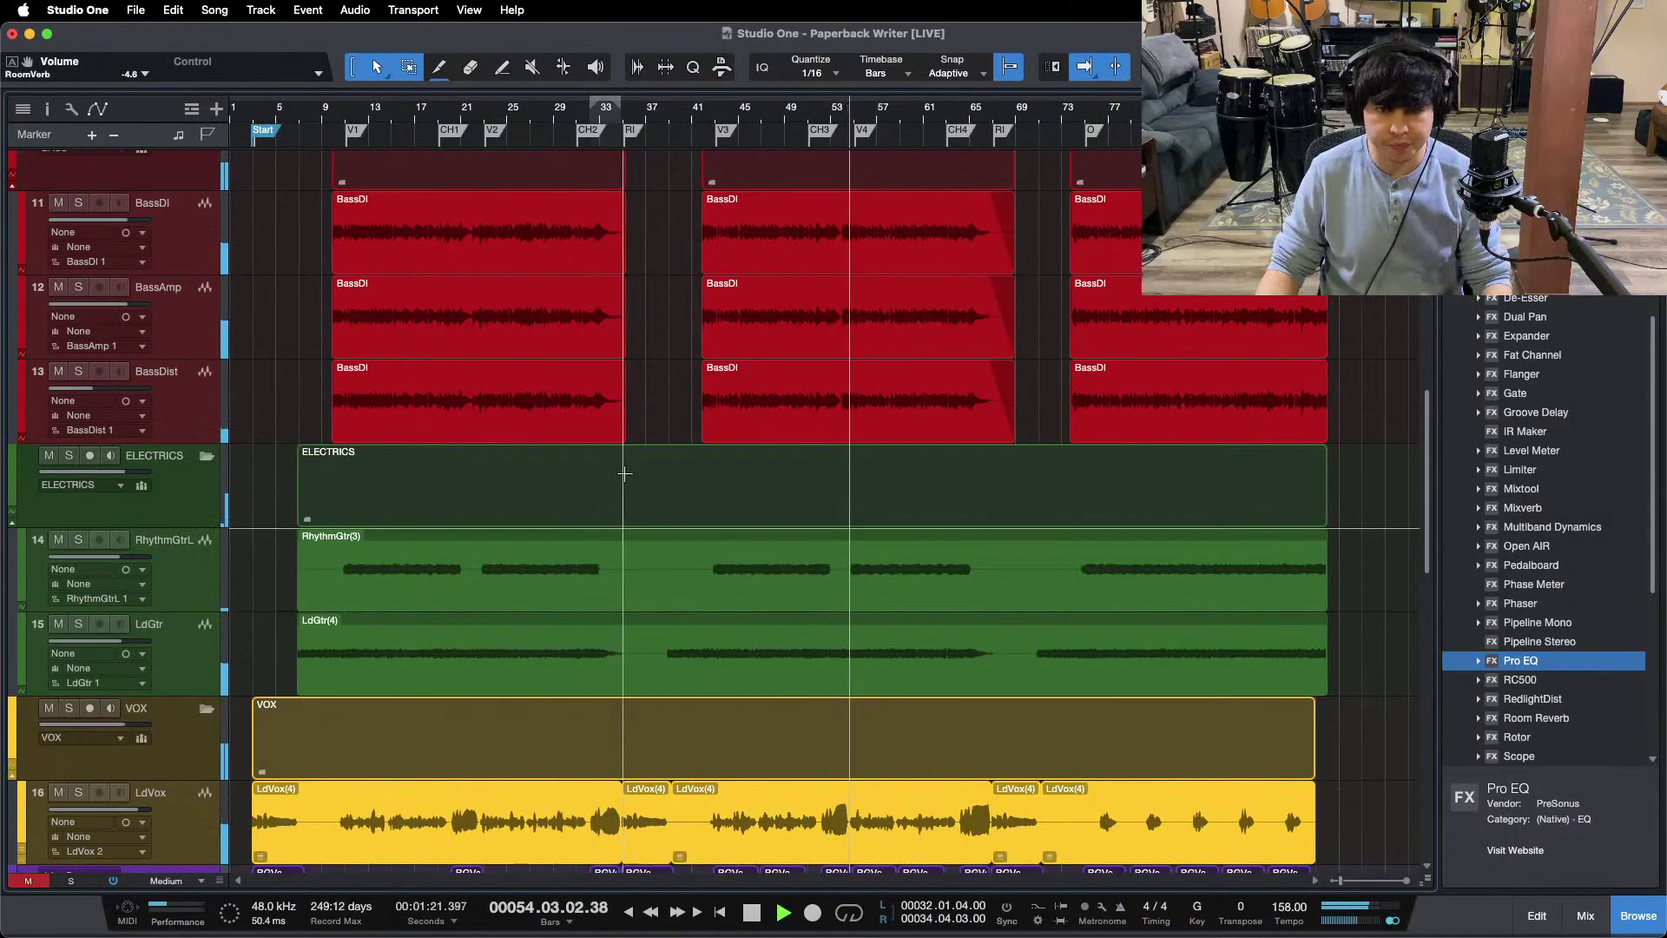
key(f)
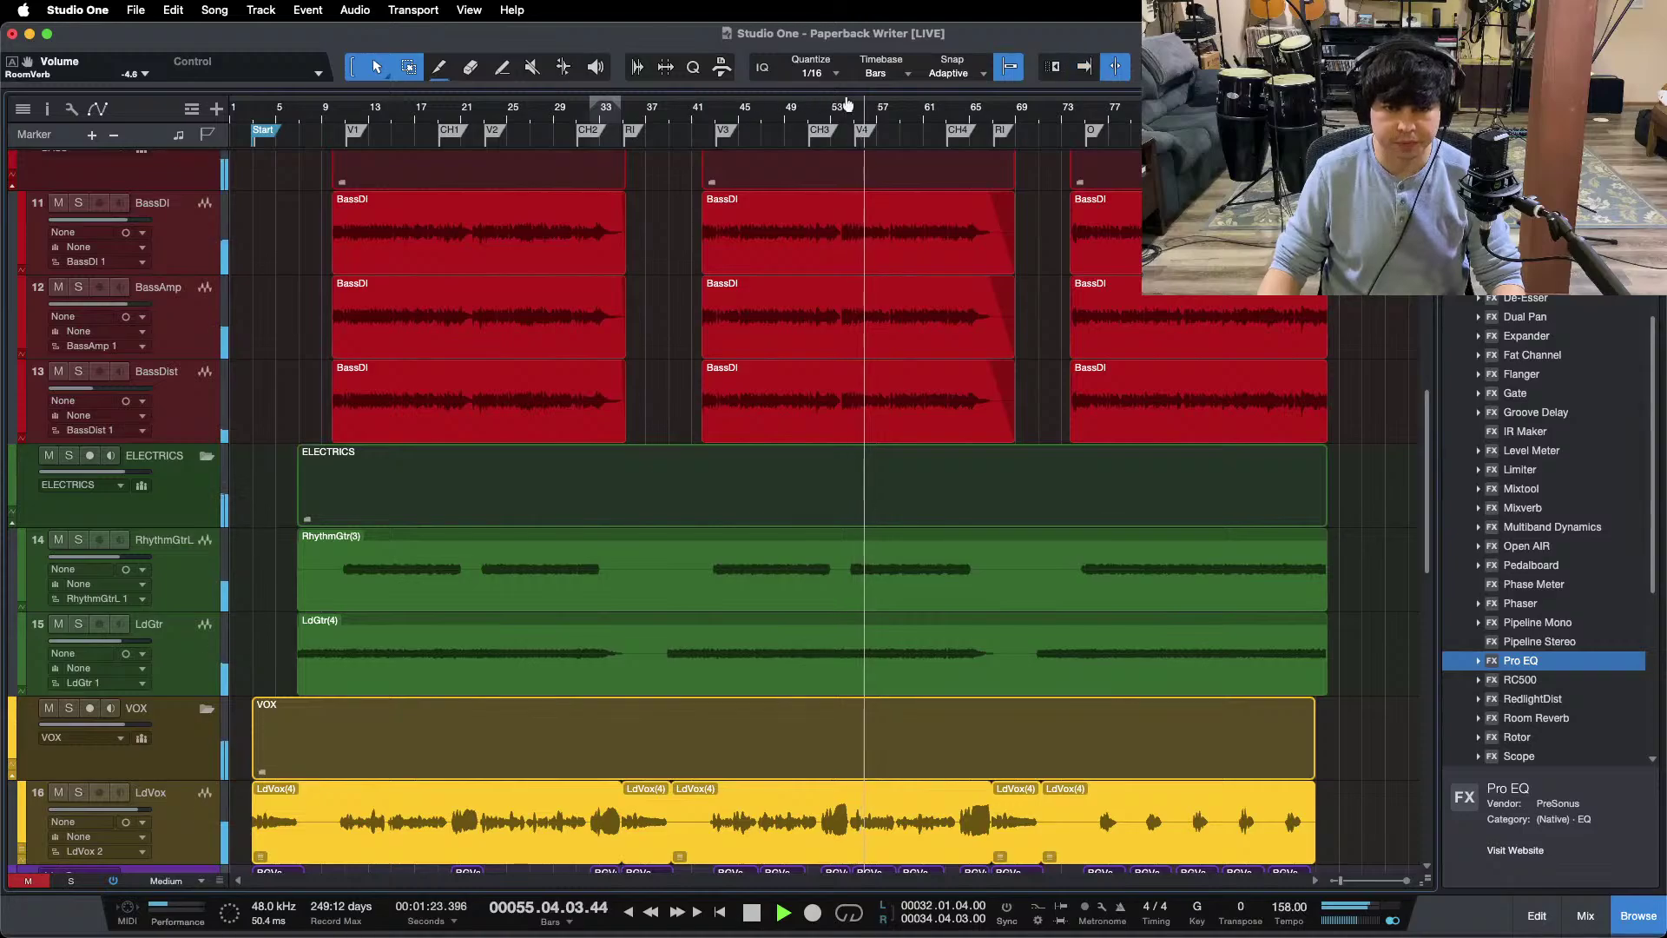
key(f)
key(F3)
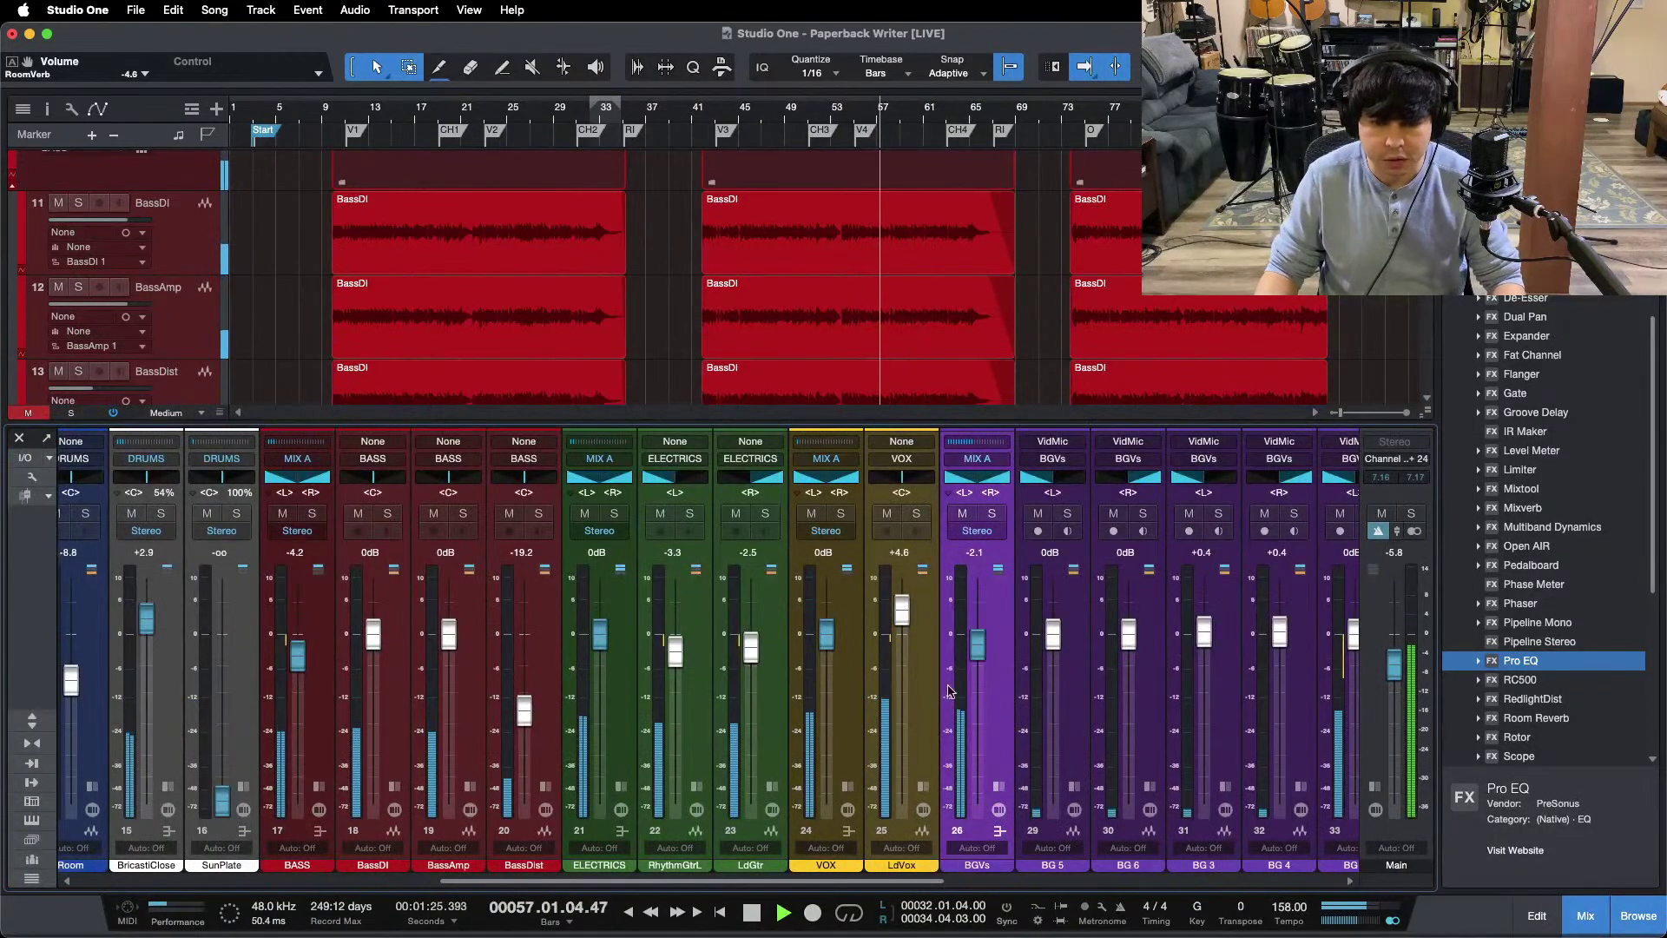
key(F3)
scroll(1042, 341, down, 5)
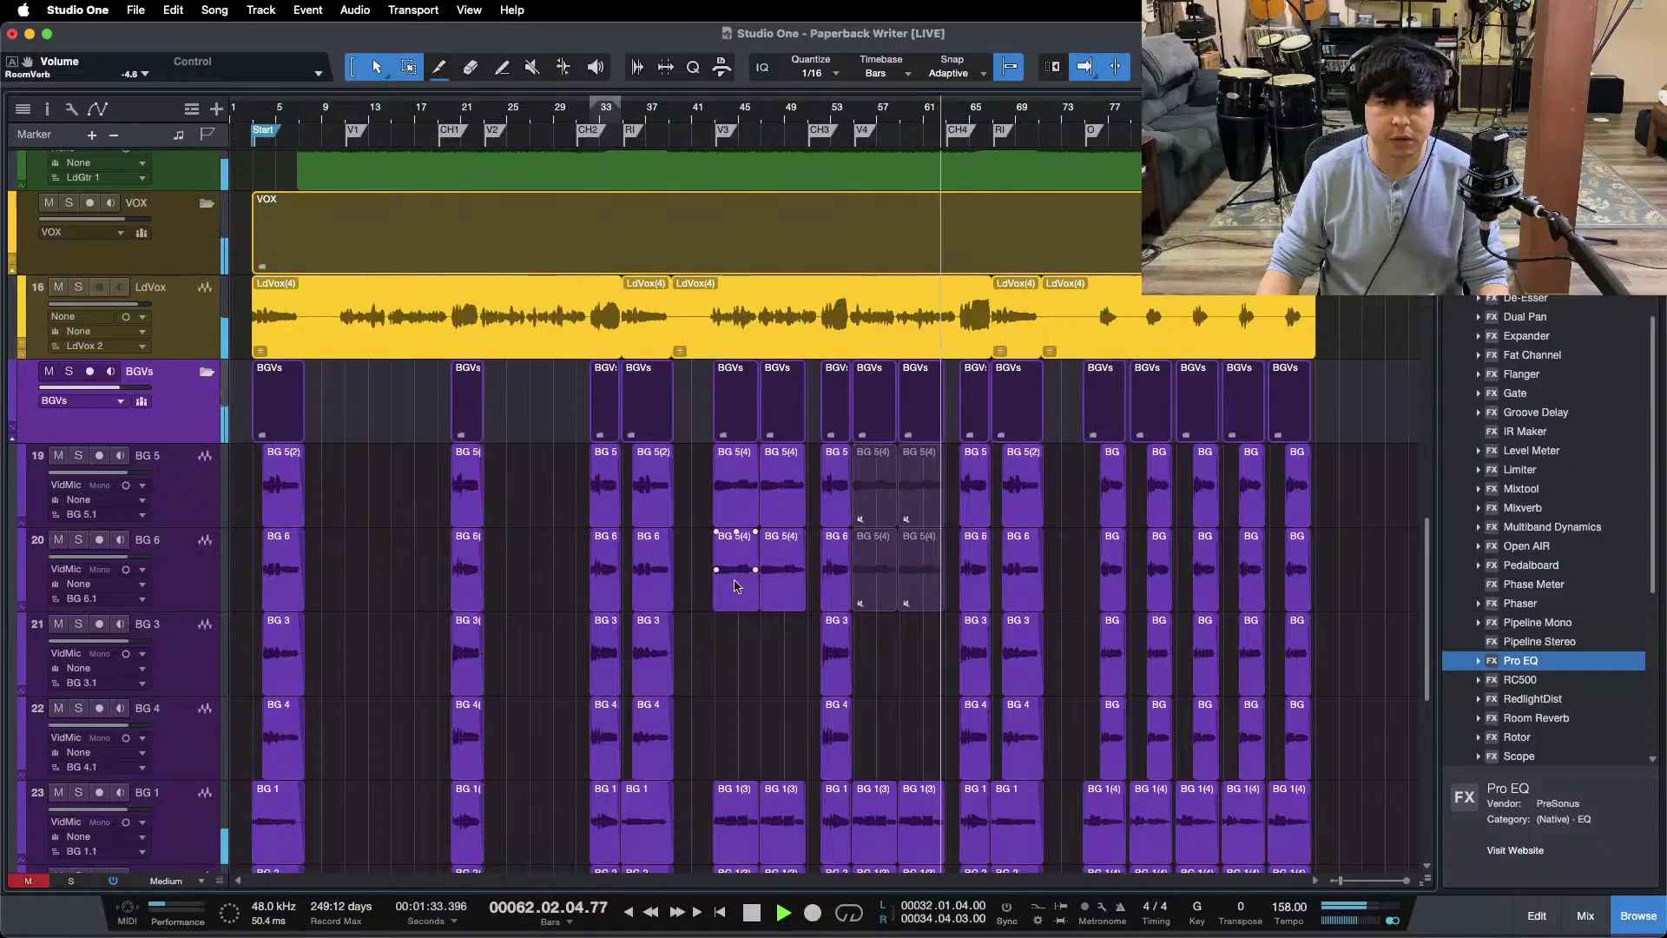
scroll(1065, 516, down, 3)
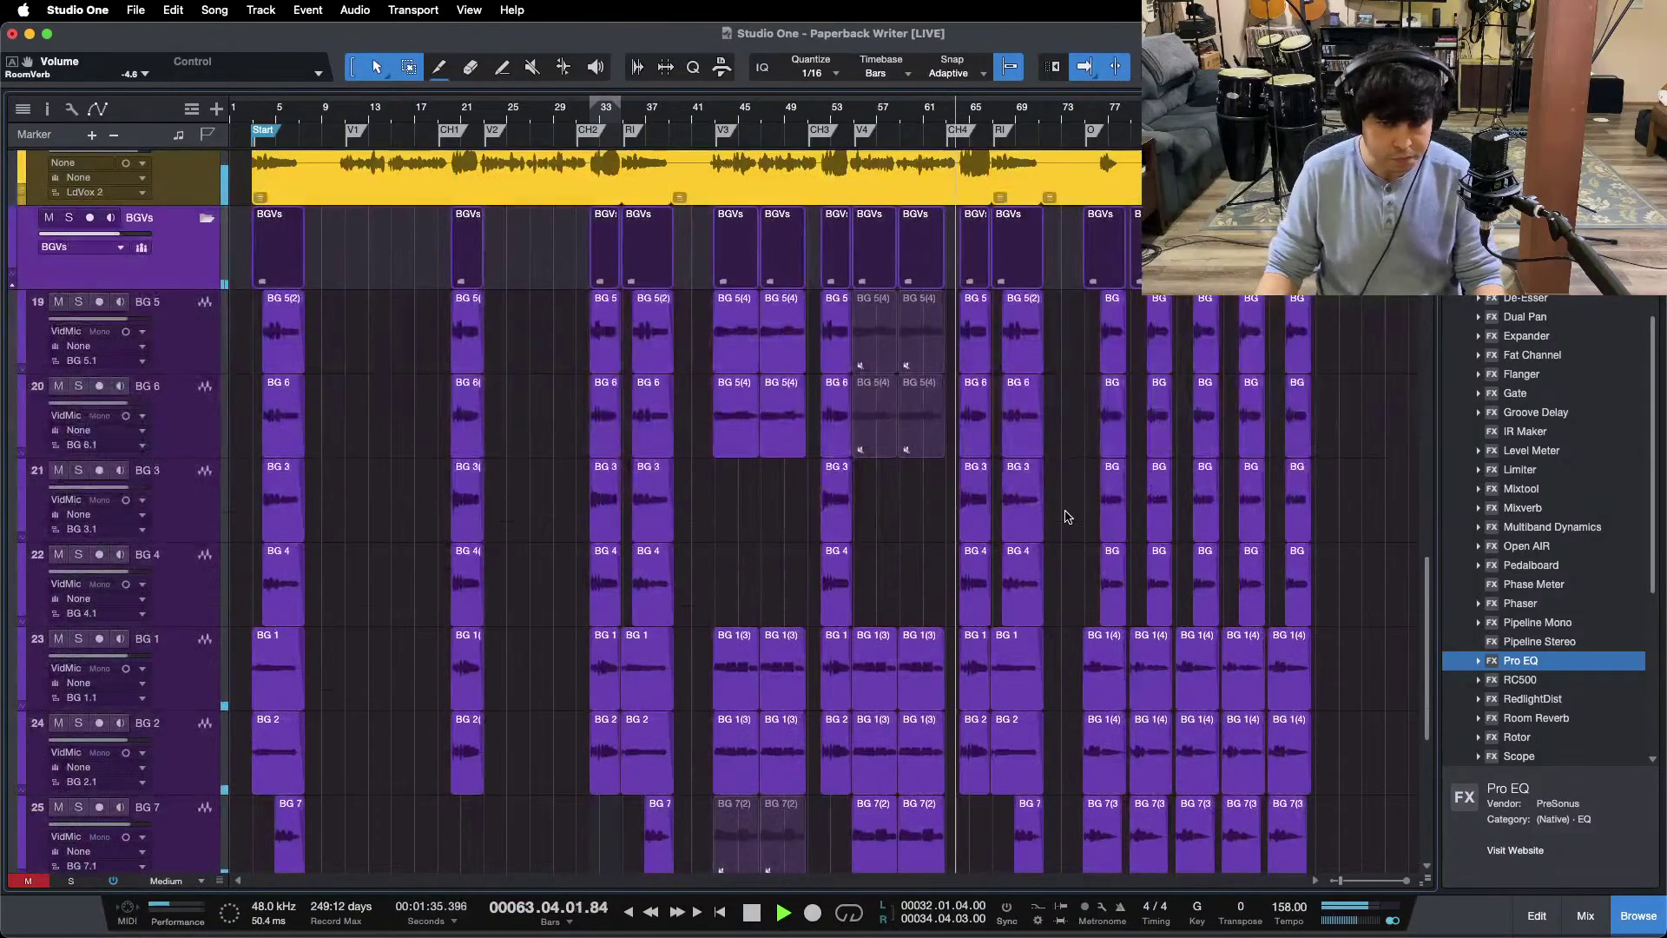
key(F3)
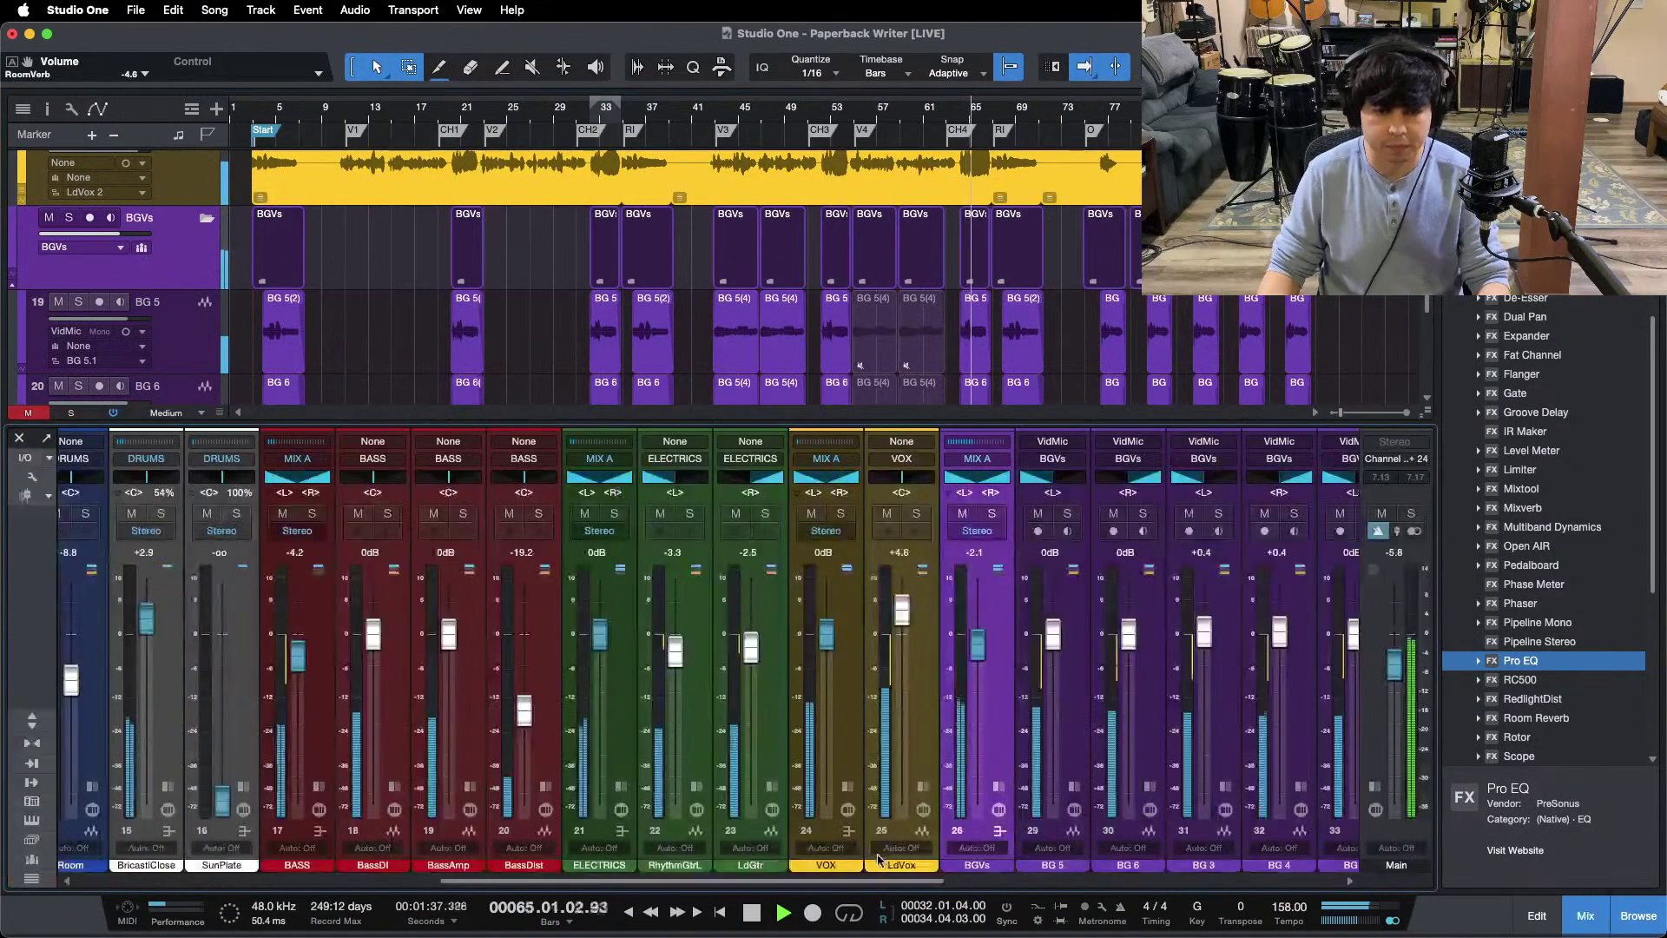
drag(837, 882, 903, 882)
key(F3)
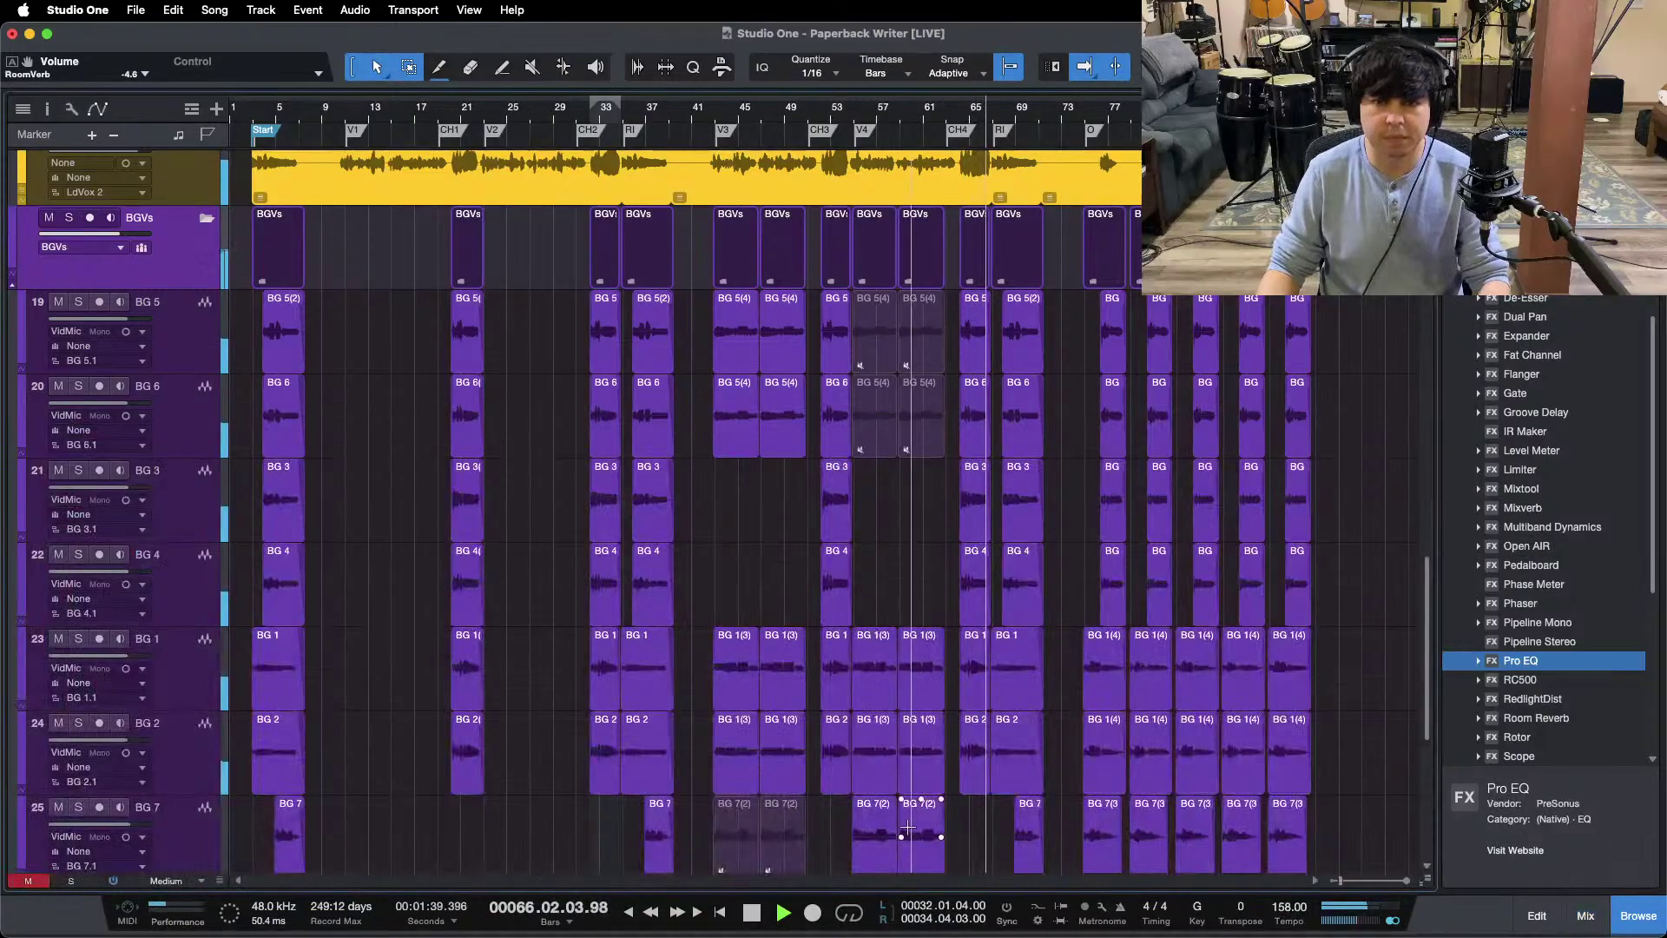
Step: Compare verse 1 of the session mix with the Paperback Writer stereo reference by soloing the reference channel in the mixer
key(F3)
key(space)
drag(688, 884, 1285, 416)
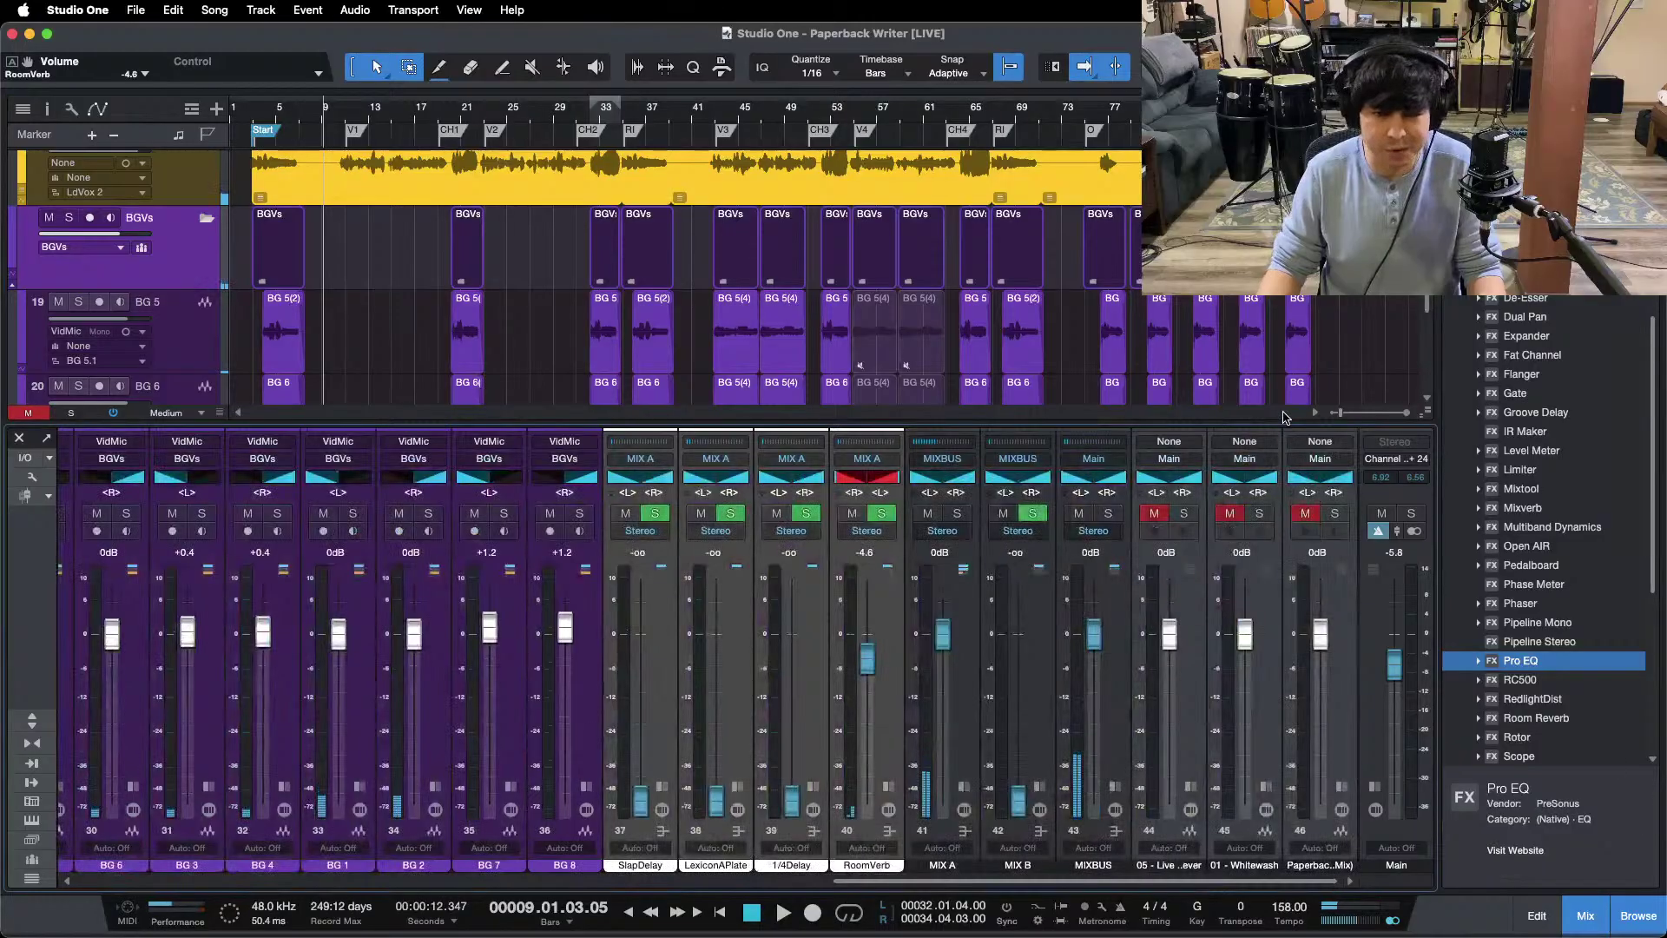
click(1334, 515)
key(space)
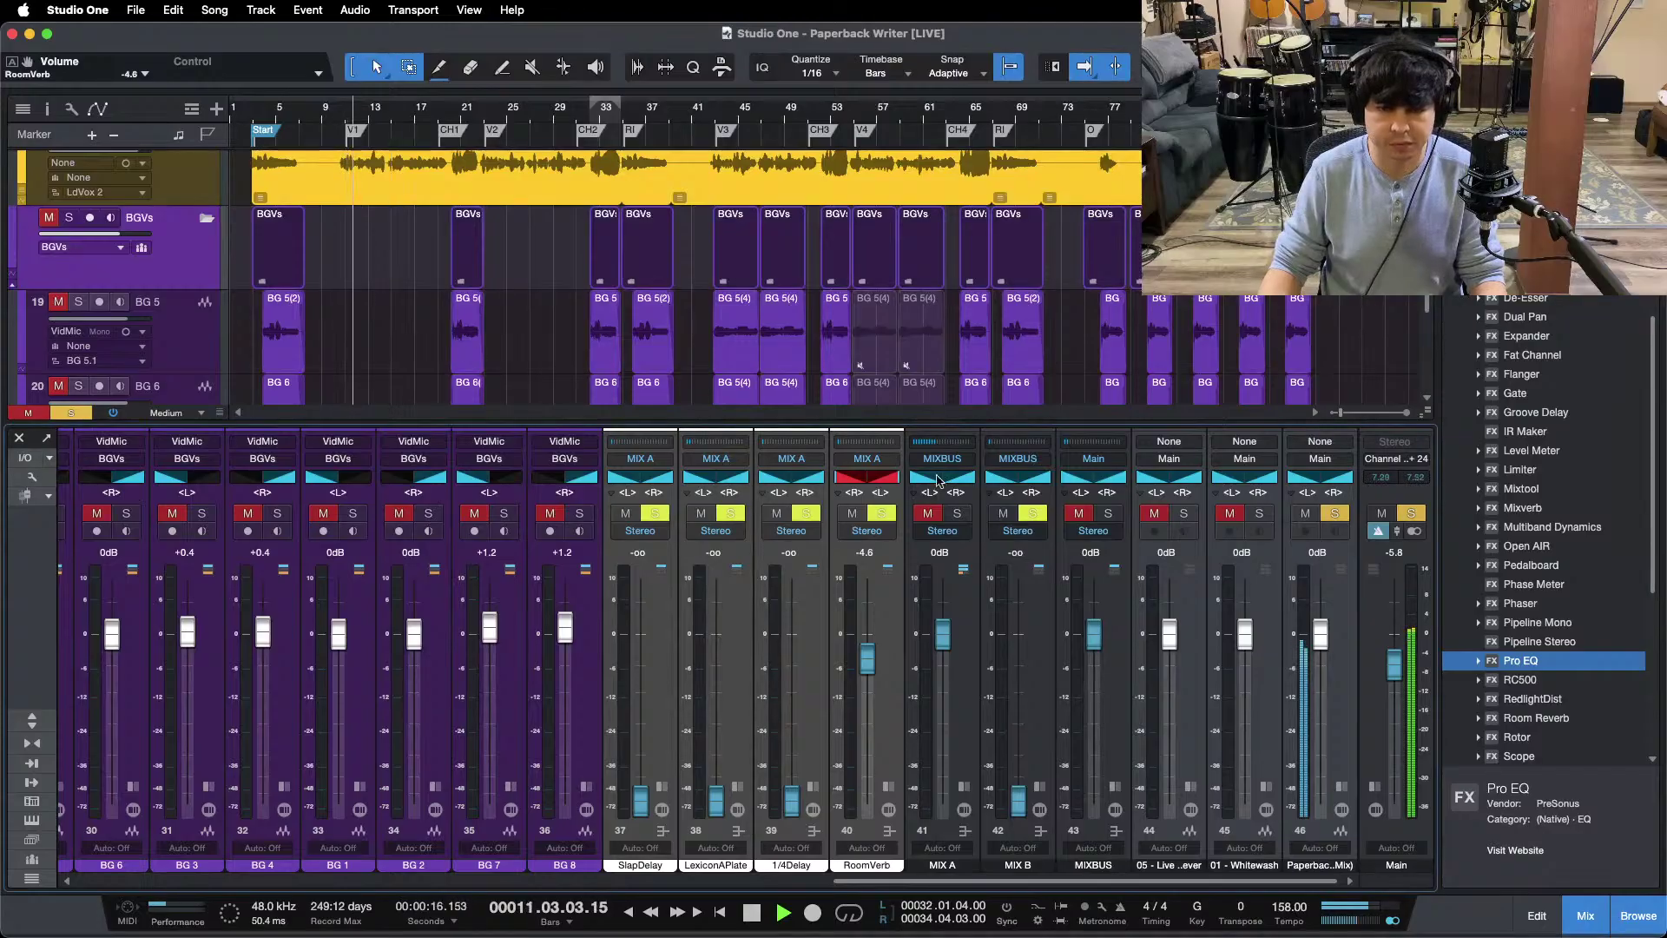
click(1334, 516)
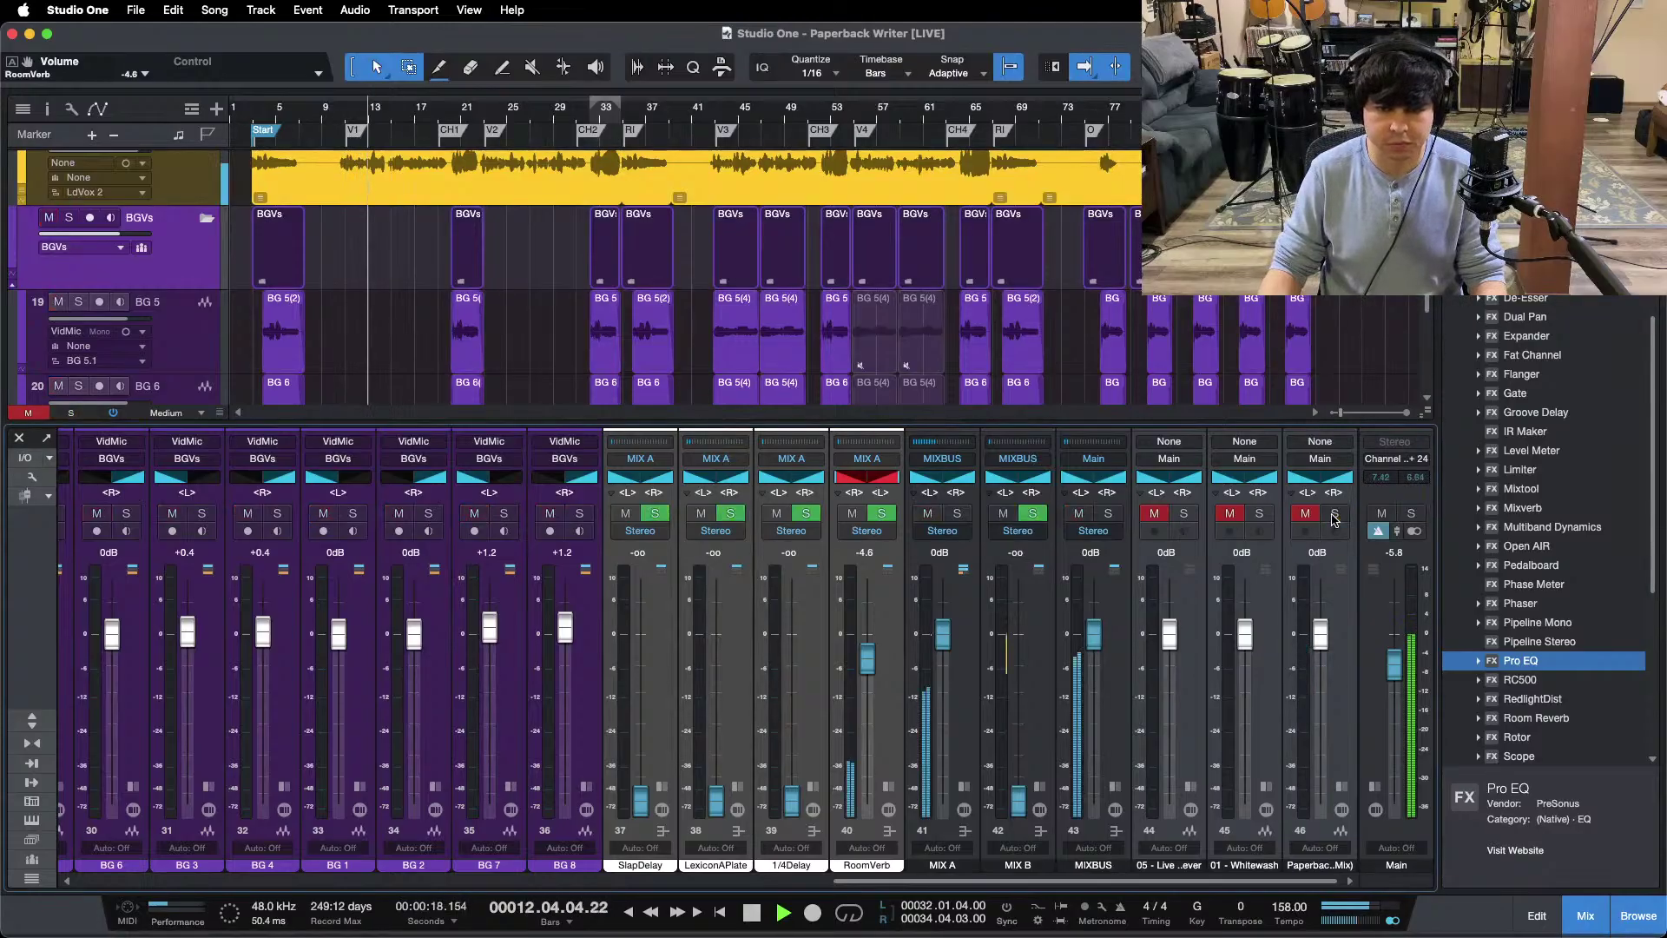
Step: Bring the SlapDelay channel fader up to 0 dB and resume playback
scroll(781, 695, left, 5)
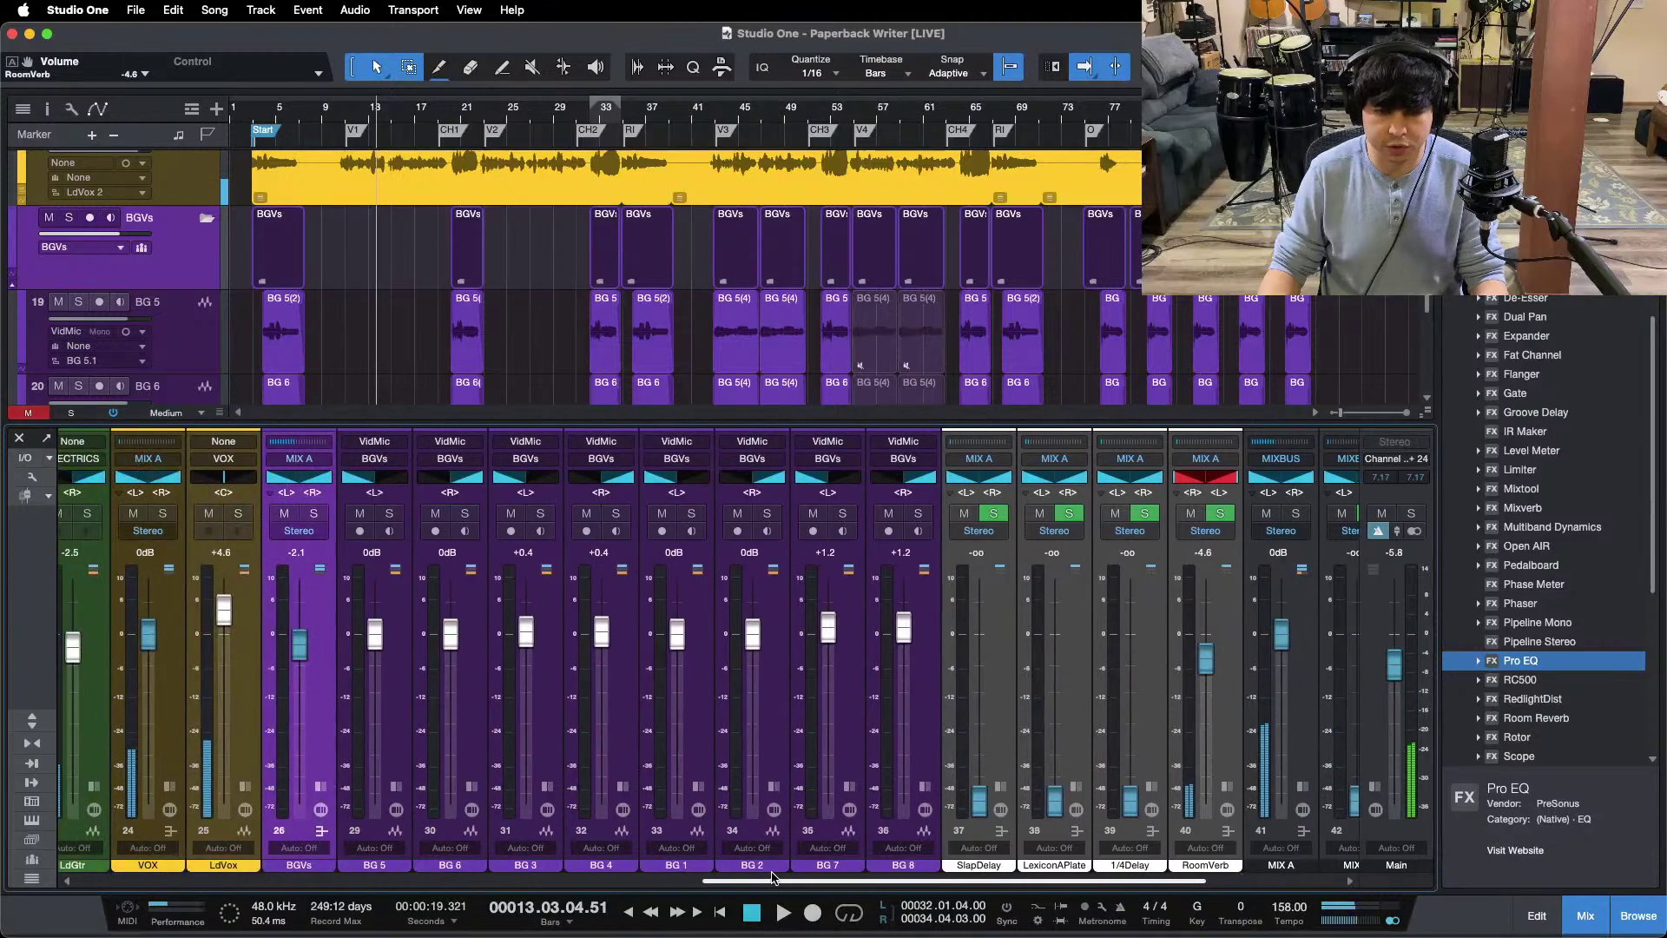
alt+click(977, 796)
key(space)
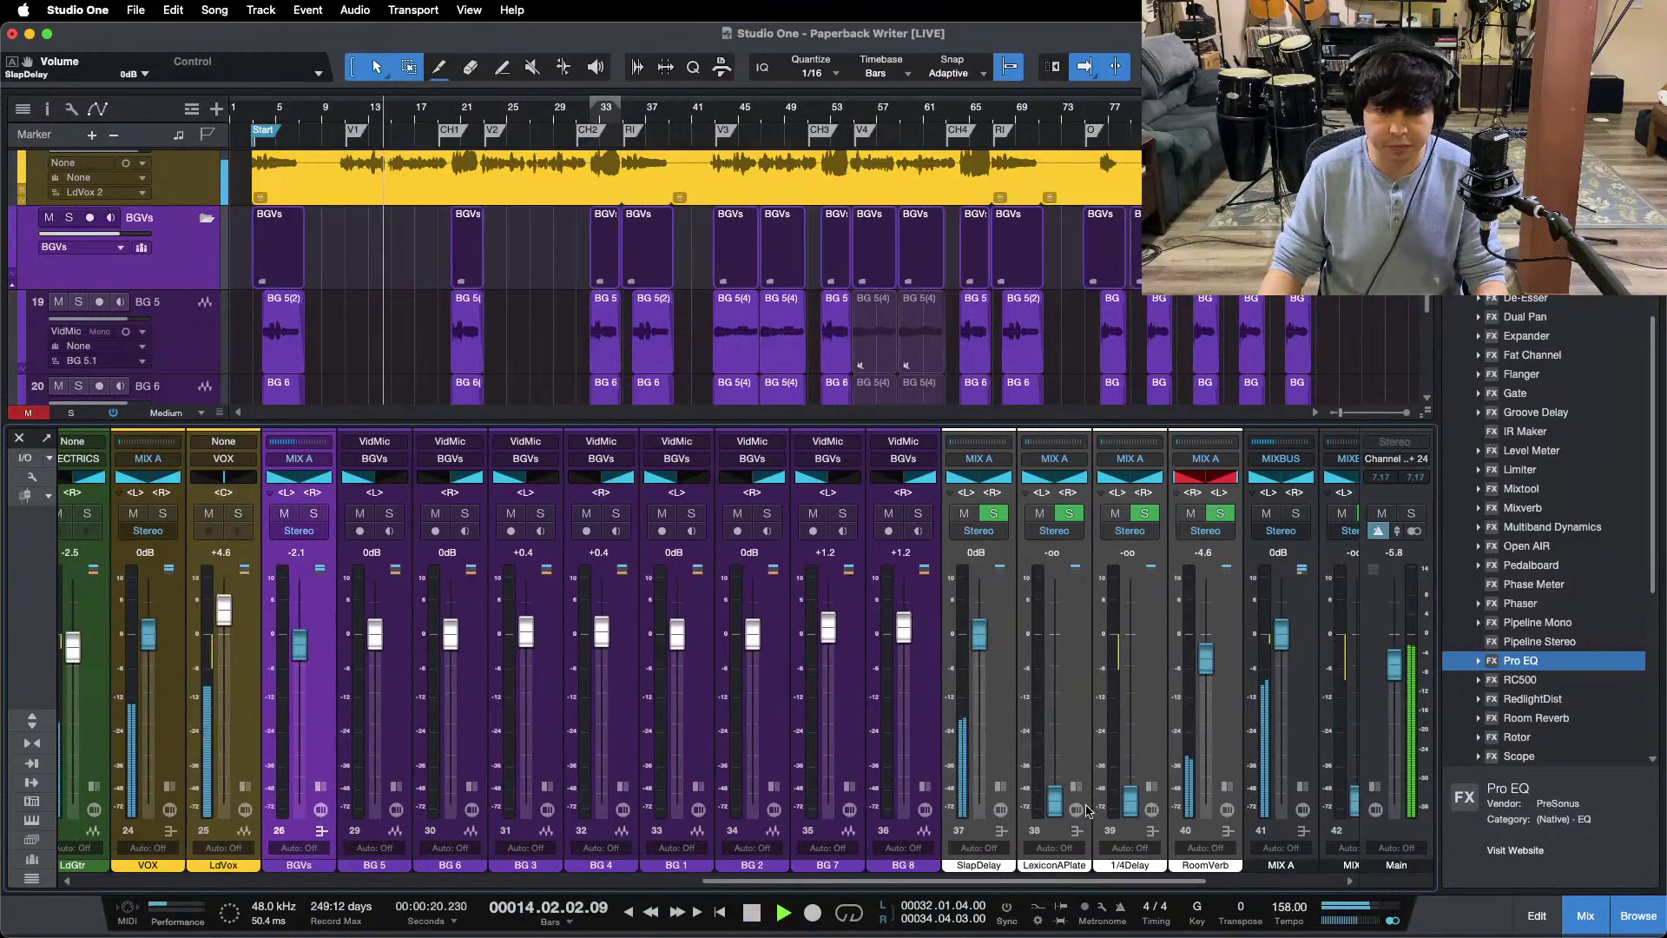
Step: Check the Analog Delay settings on the SlapDelay channel, including its delay time, feedback and filters
click(1004, 786)
click(1042, 486)
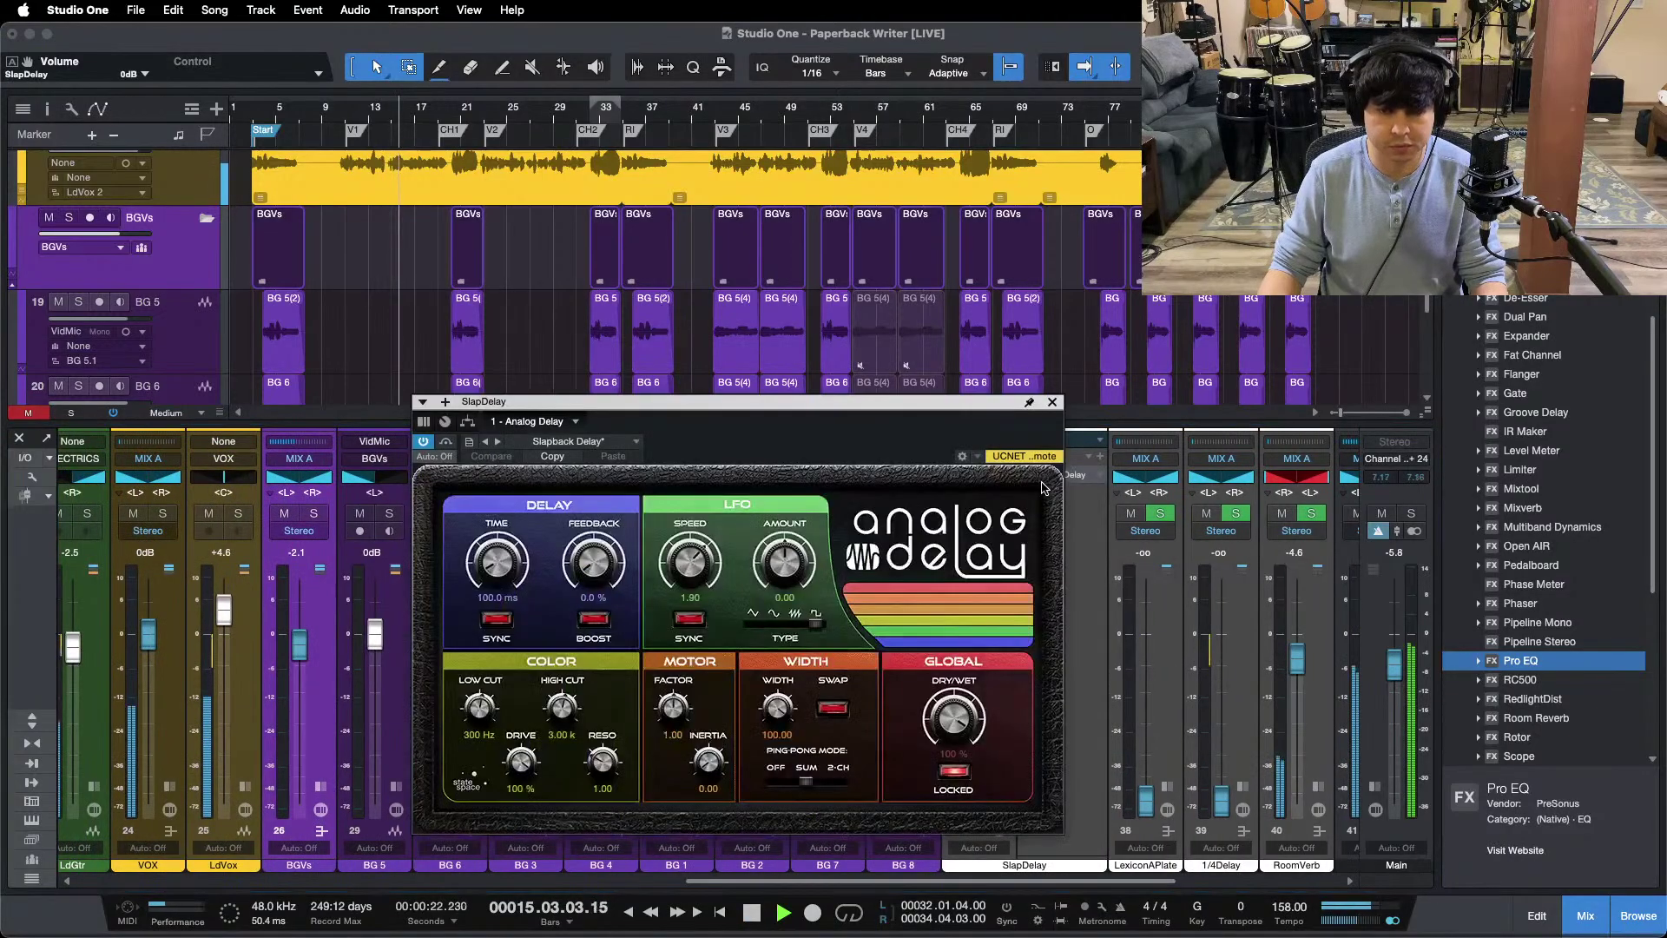
click(1051, 402)
click(1089, 456)
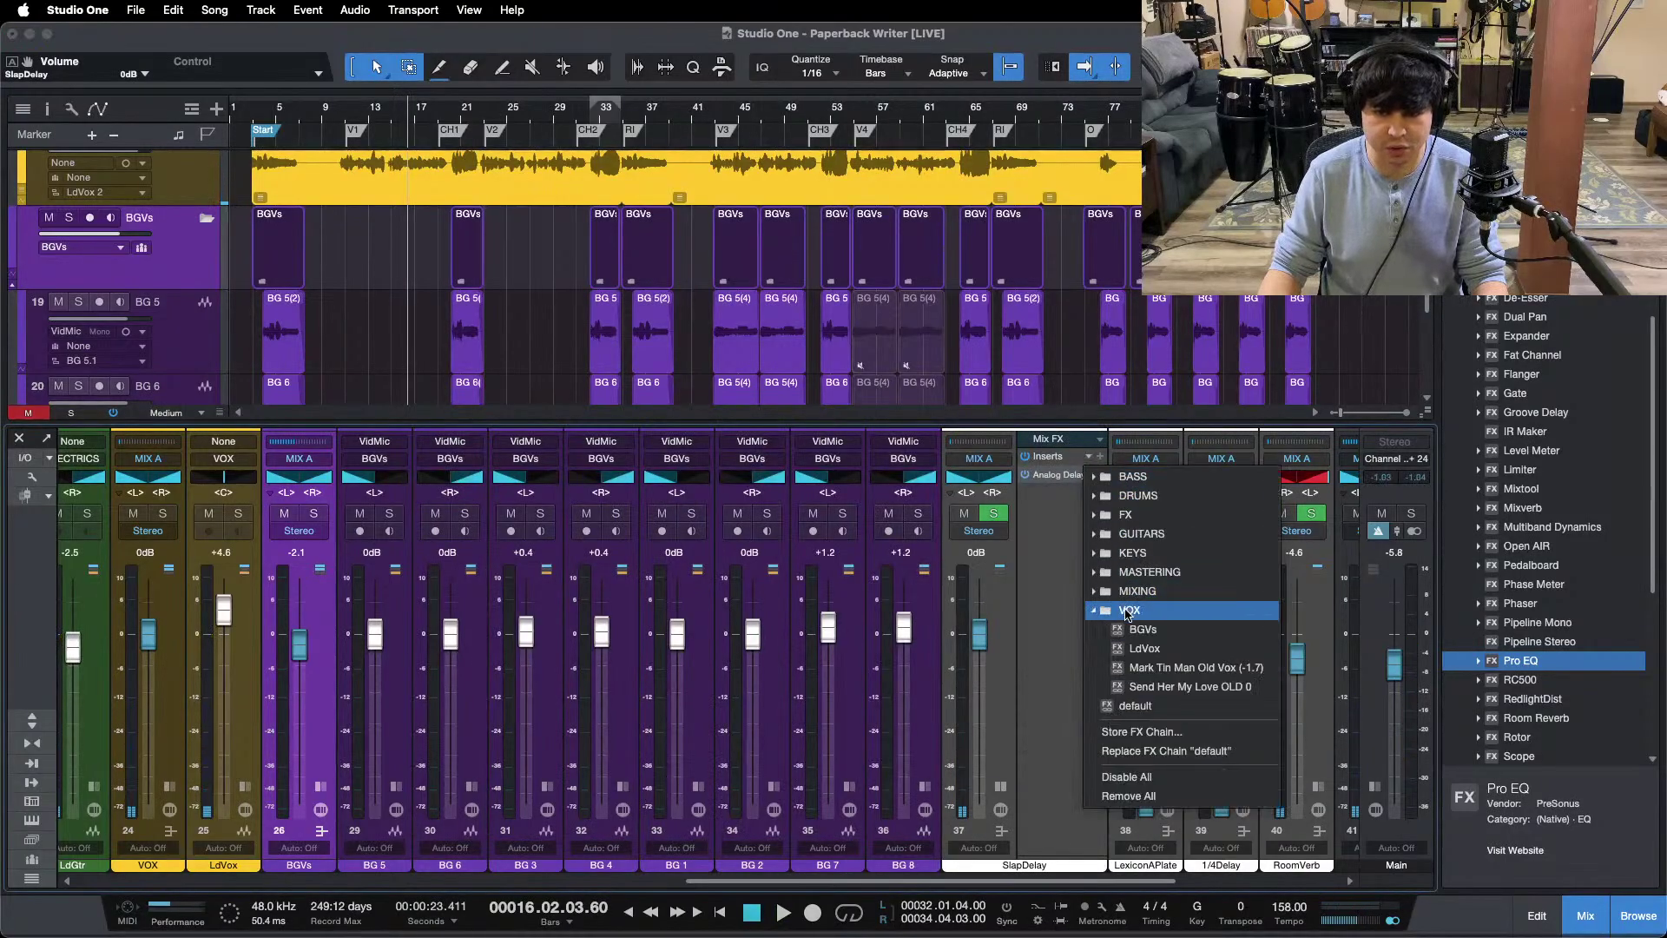
mouse_move(1136, 521)
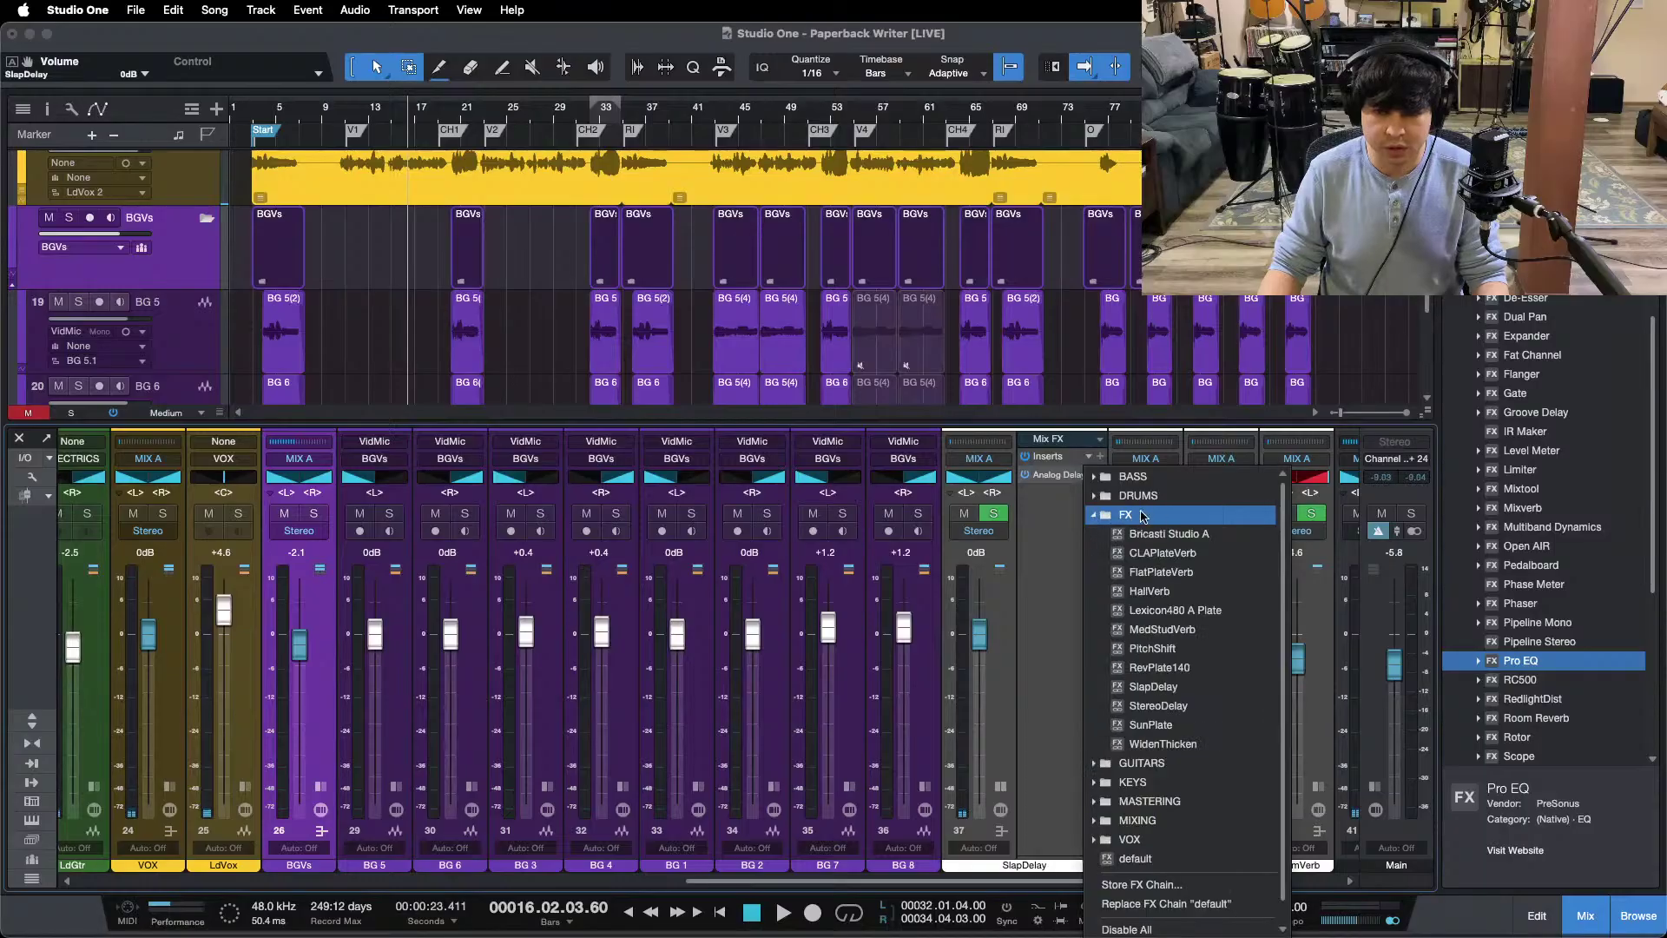
key(Escape)
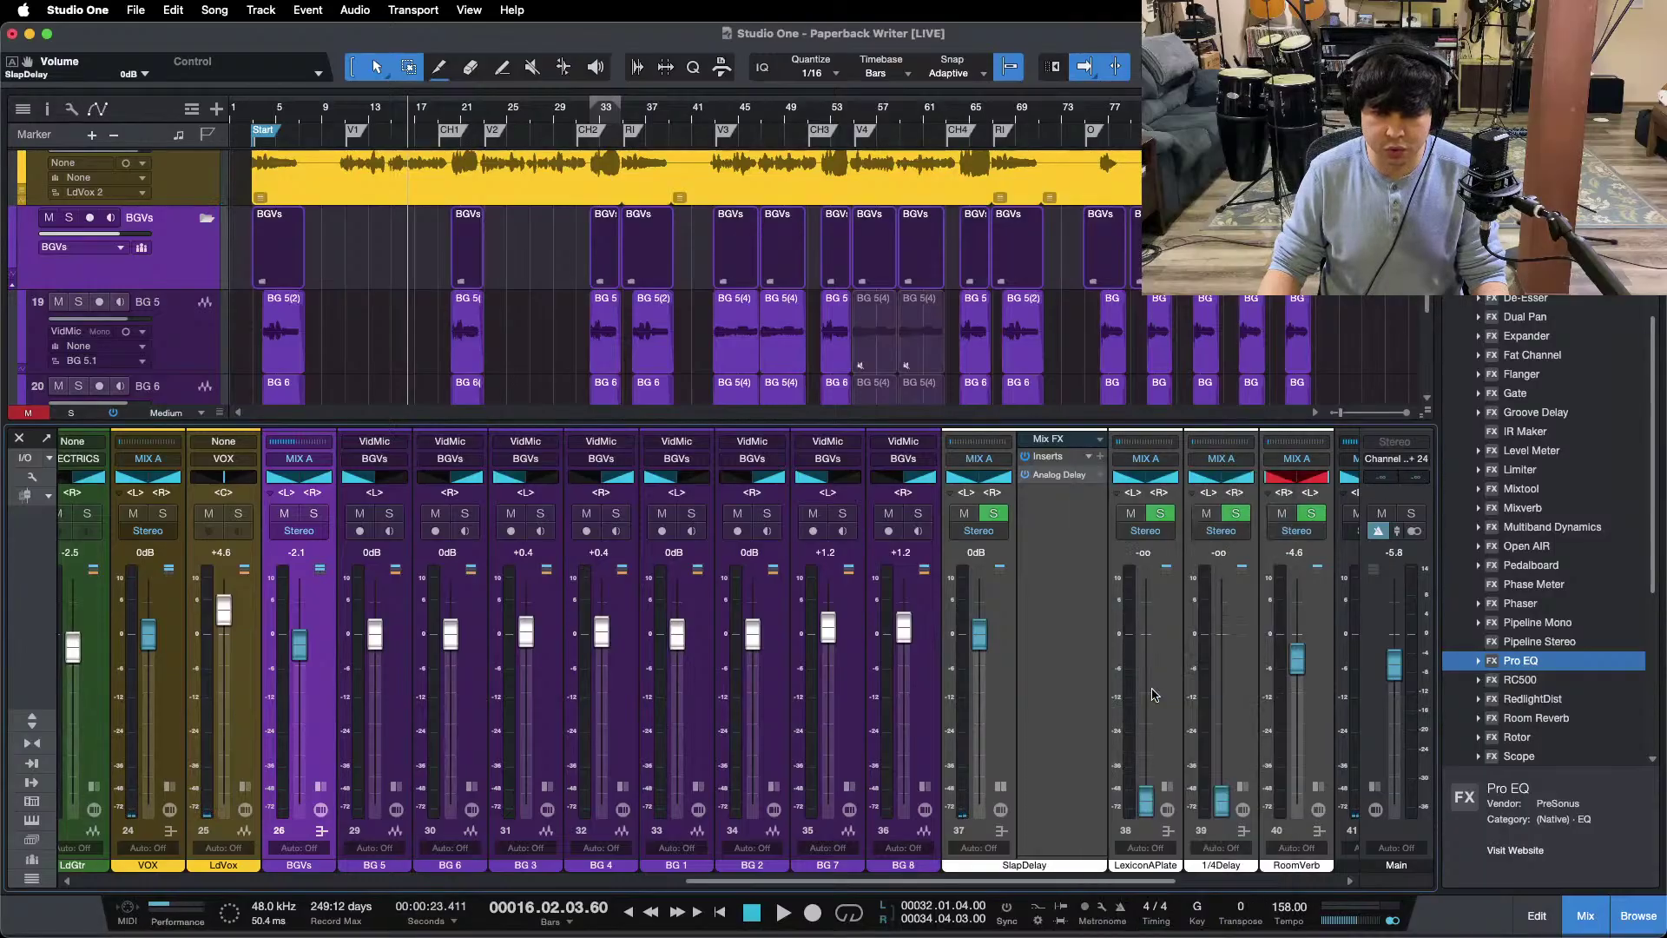
Step: Replay verse 1 and lower the SlapDelay channel level to -11.7 dB, collapsing its inserts
key(space)
click(339, 113)
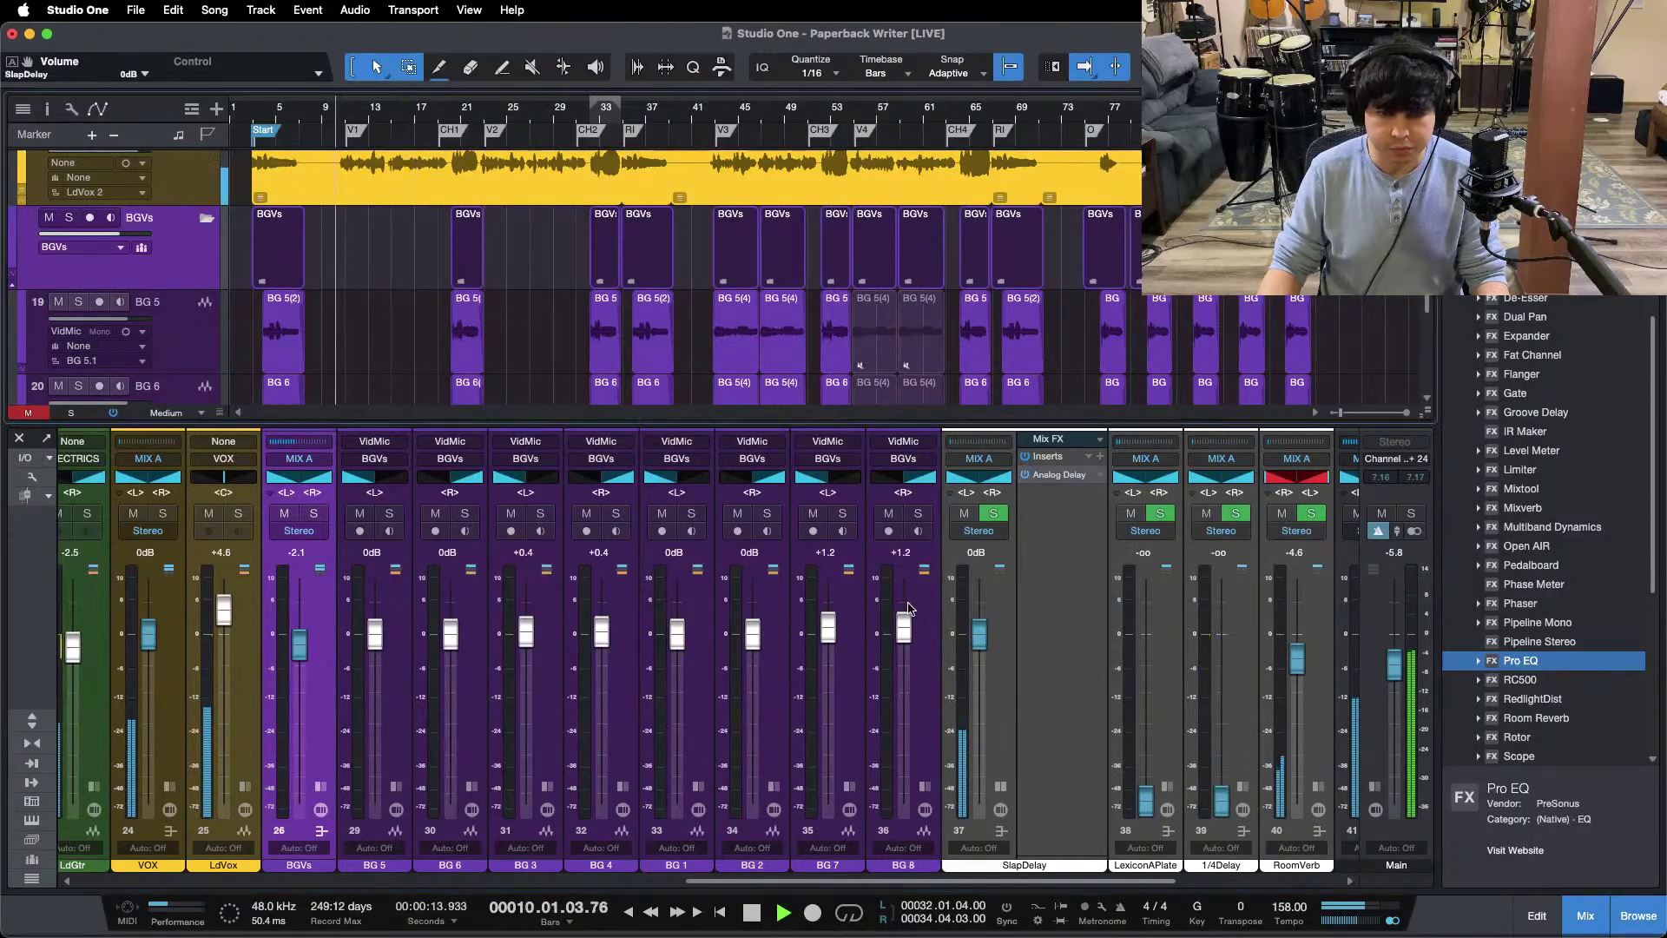
drag(977, 635, 977, 638)
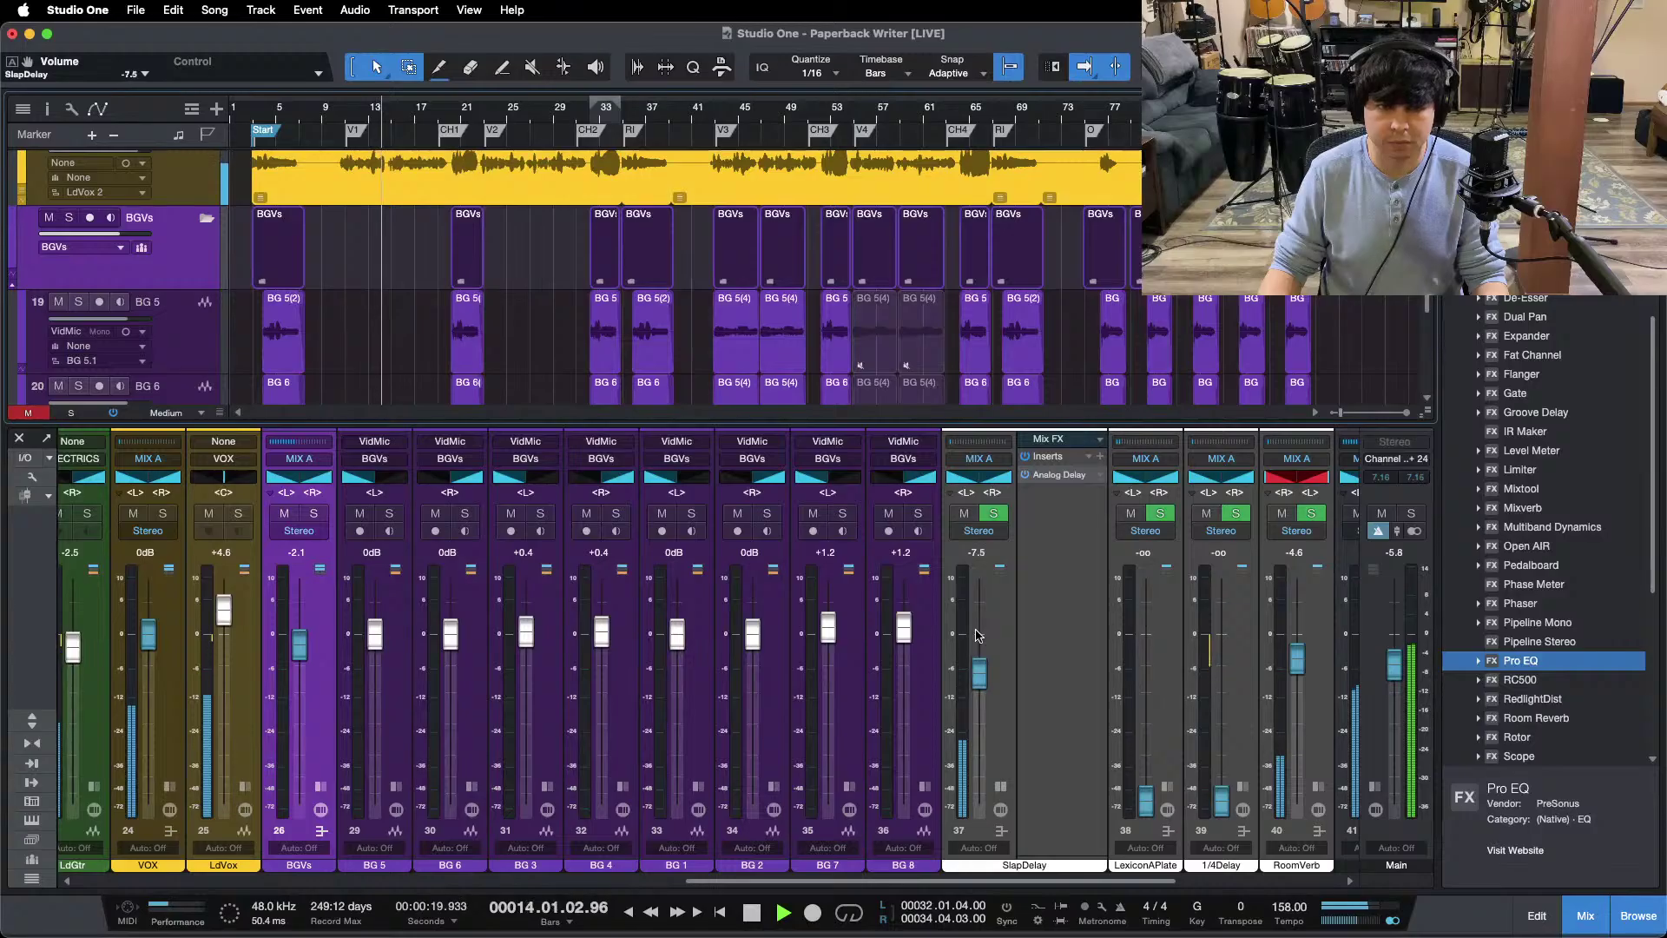
drag(977, 635, 977, 634)
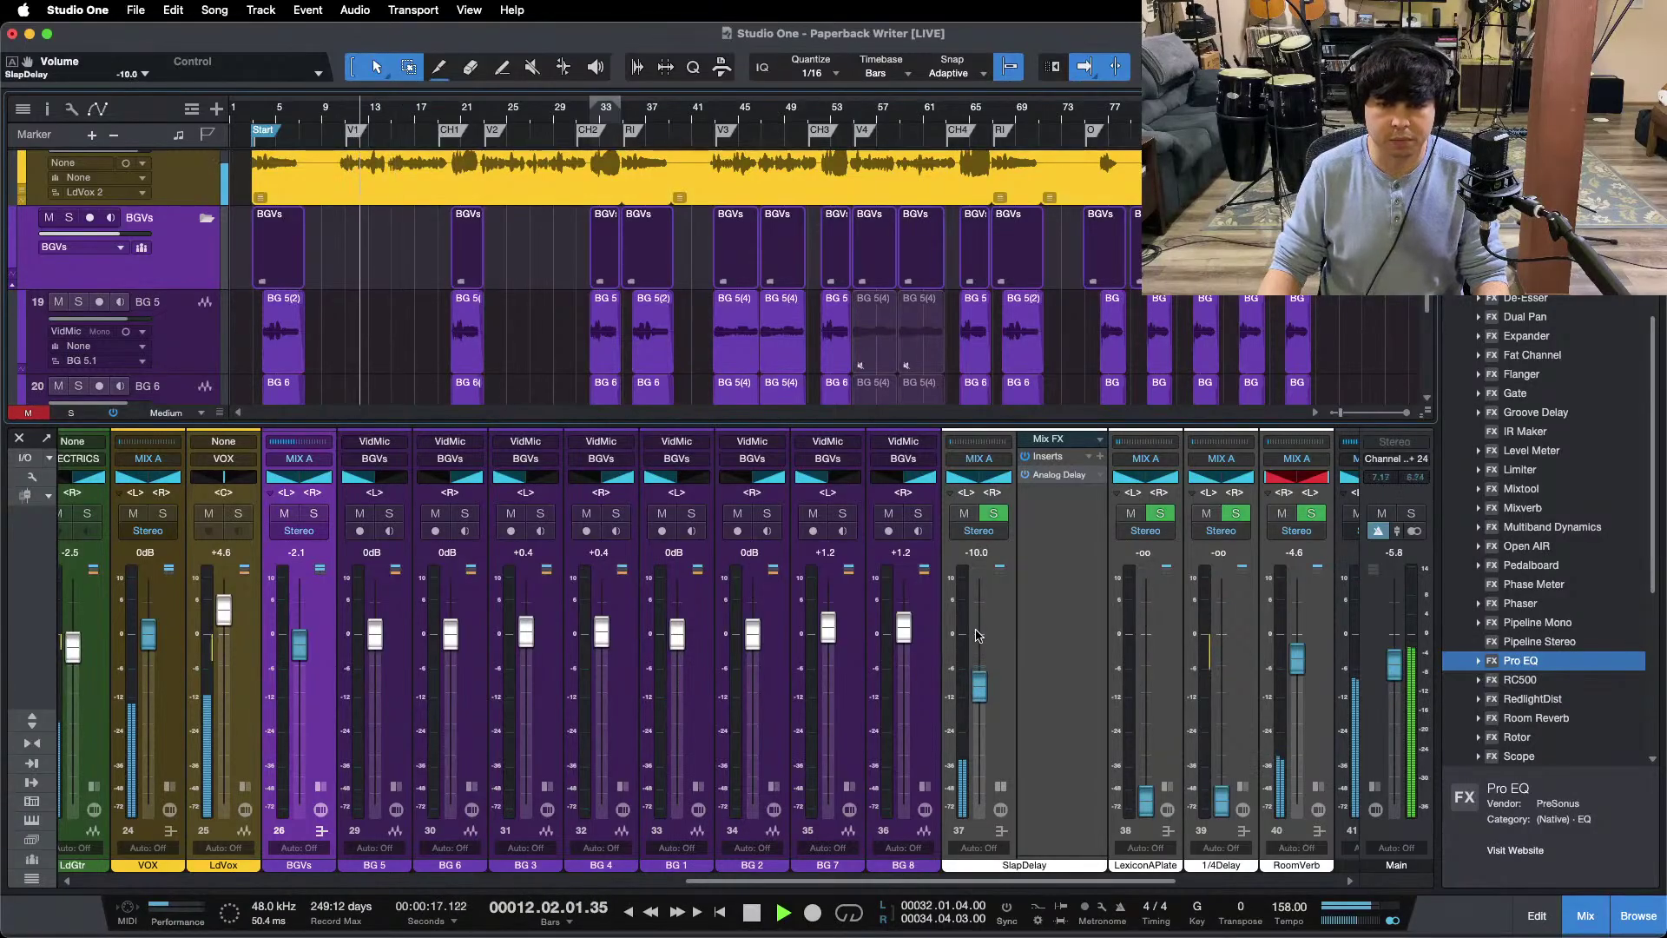
click(1001, 786)
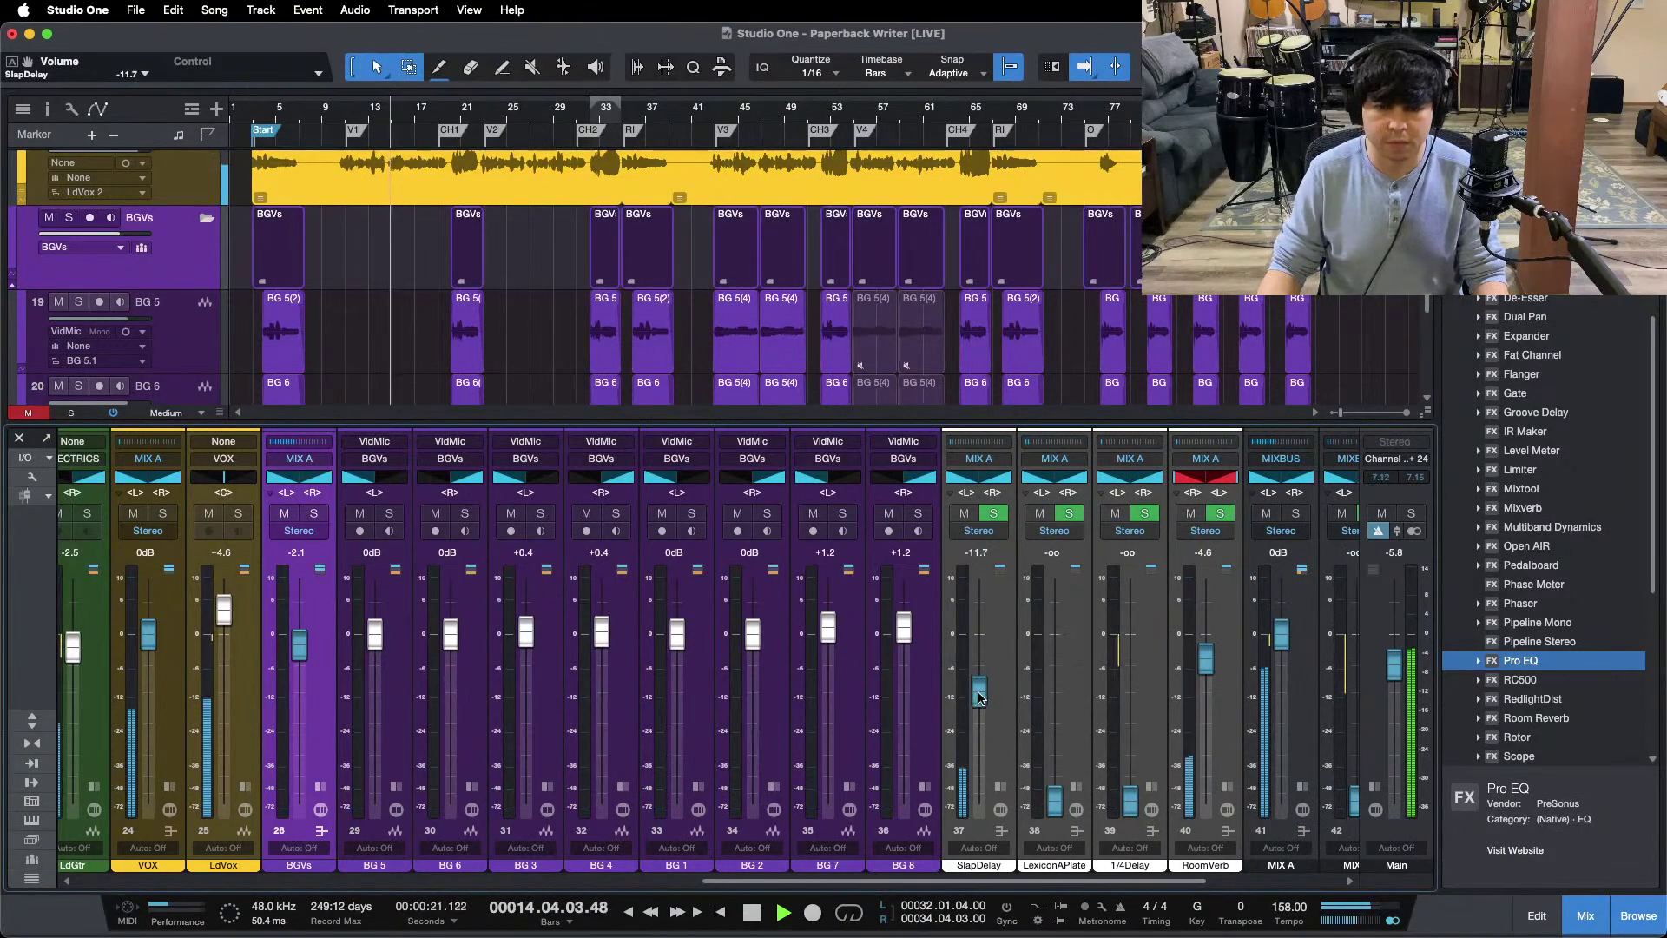
Step: Trim the SlapDelay level to -12.5 dB and raise the LexiconAPlate level to -14.2 dB during playback
click(962, 514)
key(shift+b)
drag(1056, 768, 1056, 747)
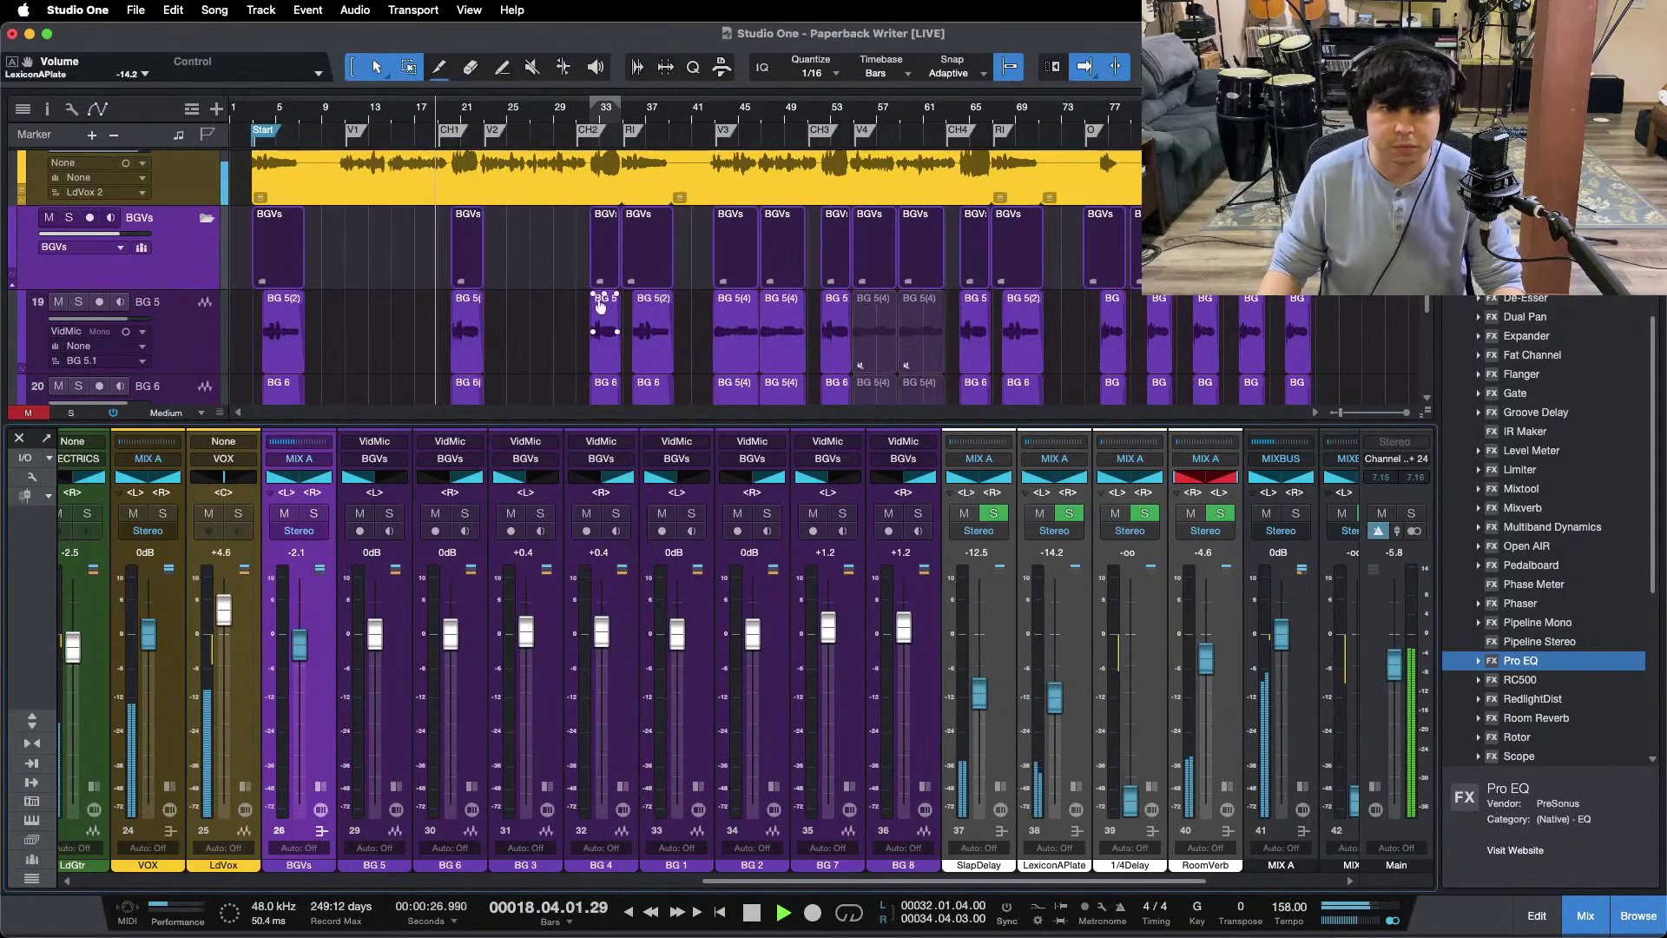
mouse_move(285, 684)
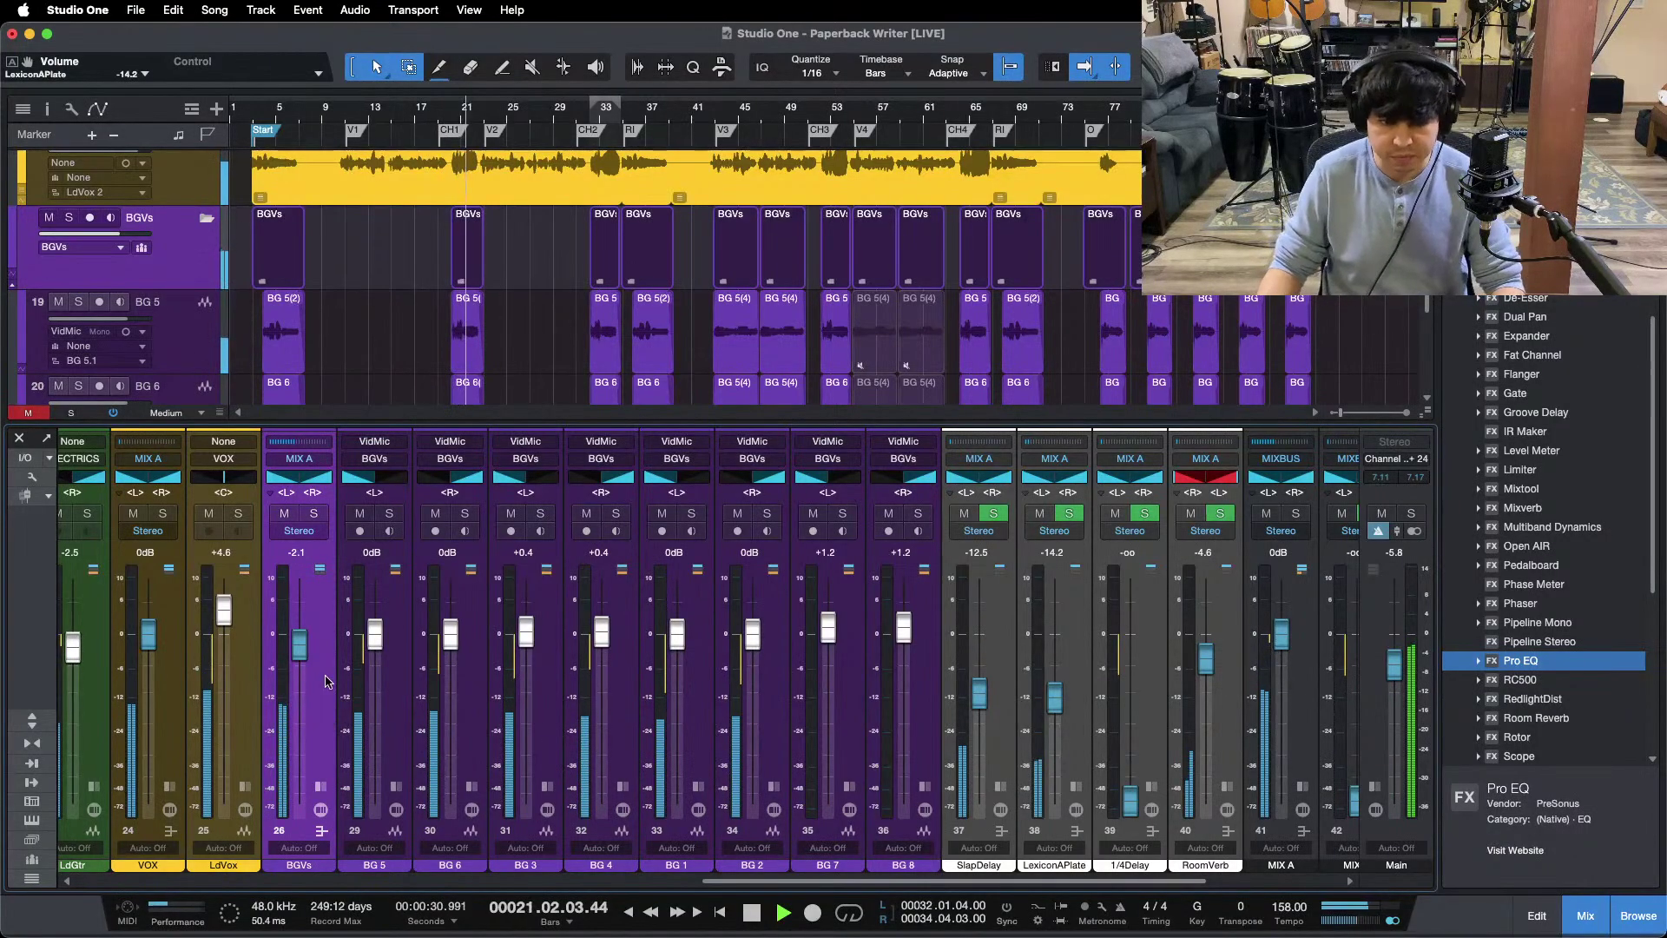
Step: Set the BGVs level to -2.5 dB, SlapDelay to -11.7 dB and LexiconAPlate to -13.3 dB during playback
drag(304, 657, 304, 656)
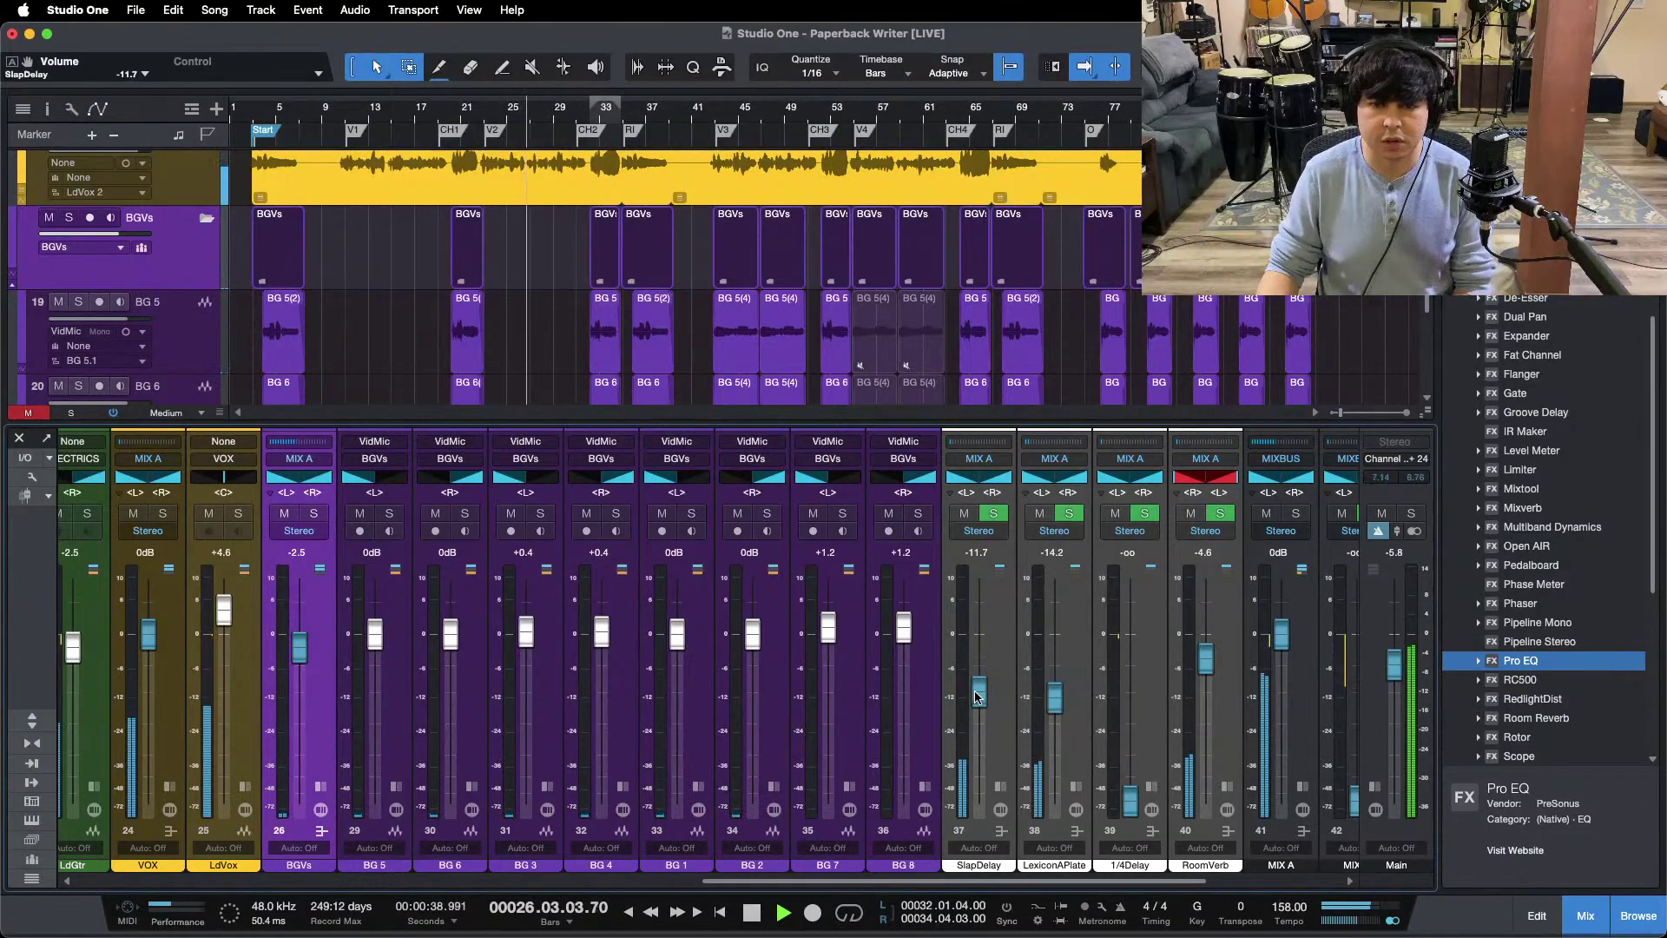
drag(1053, 696, 1054, 695)
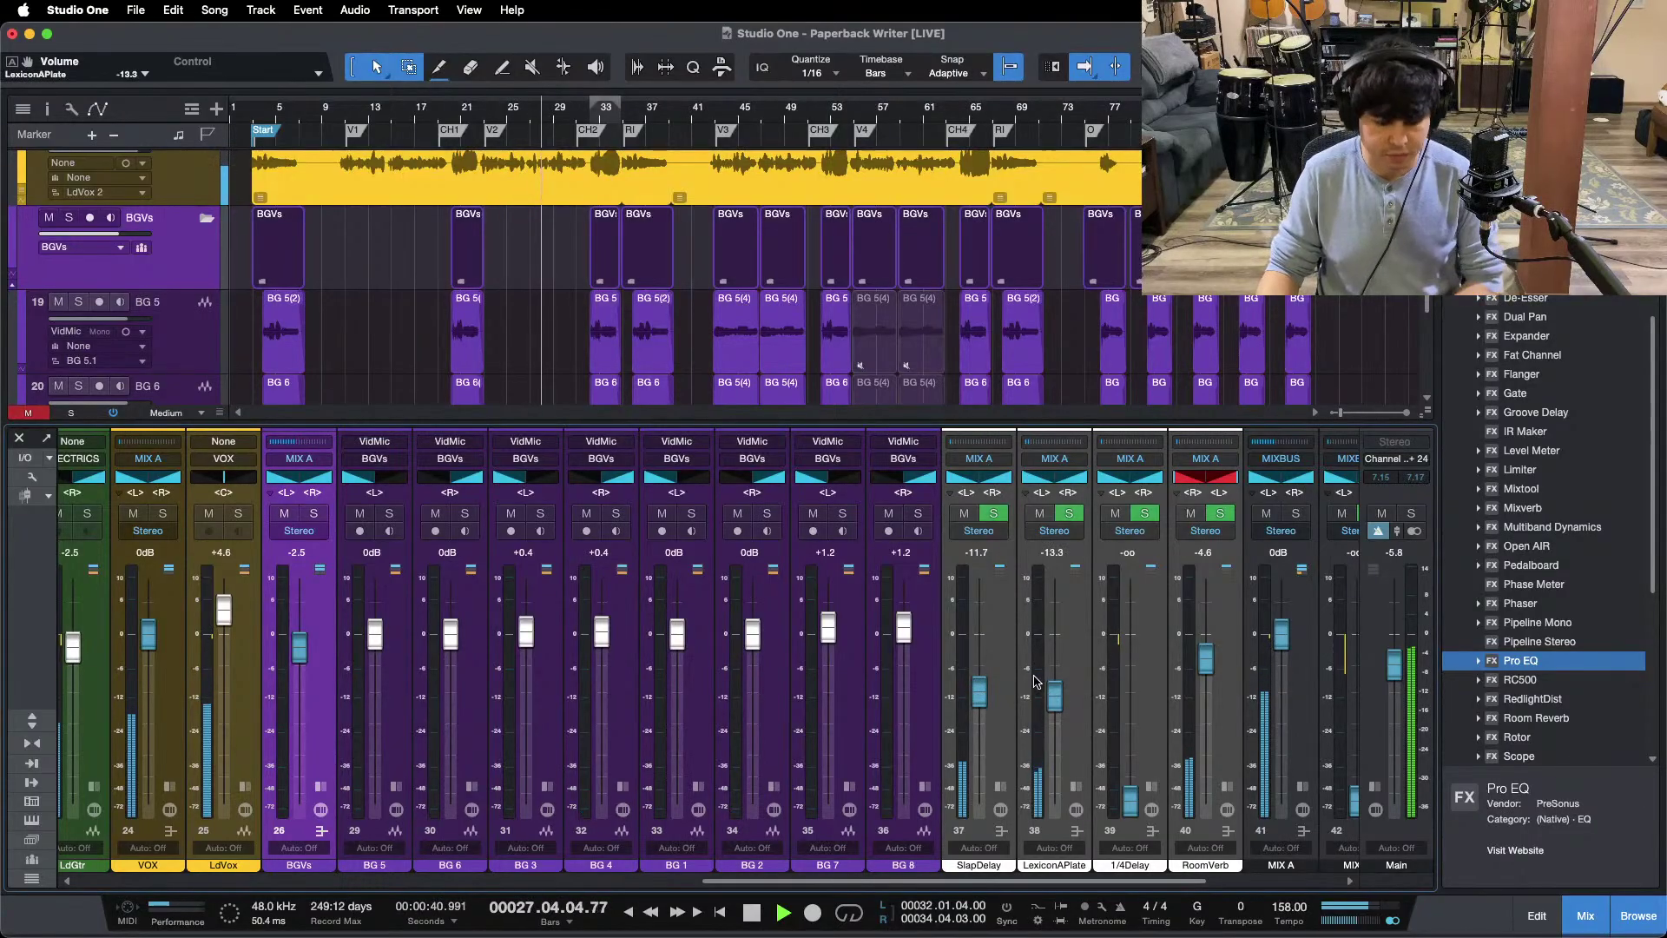
Step: Look through the arrangement tracks during playback and set the BGVs level to -2.1 dB
key(F3)
scroll(560, 614, up, 10)
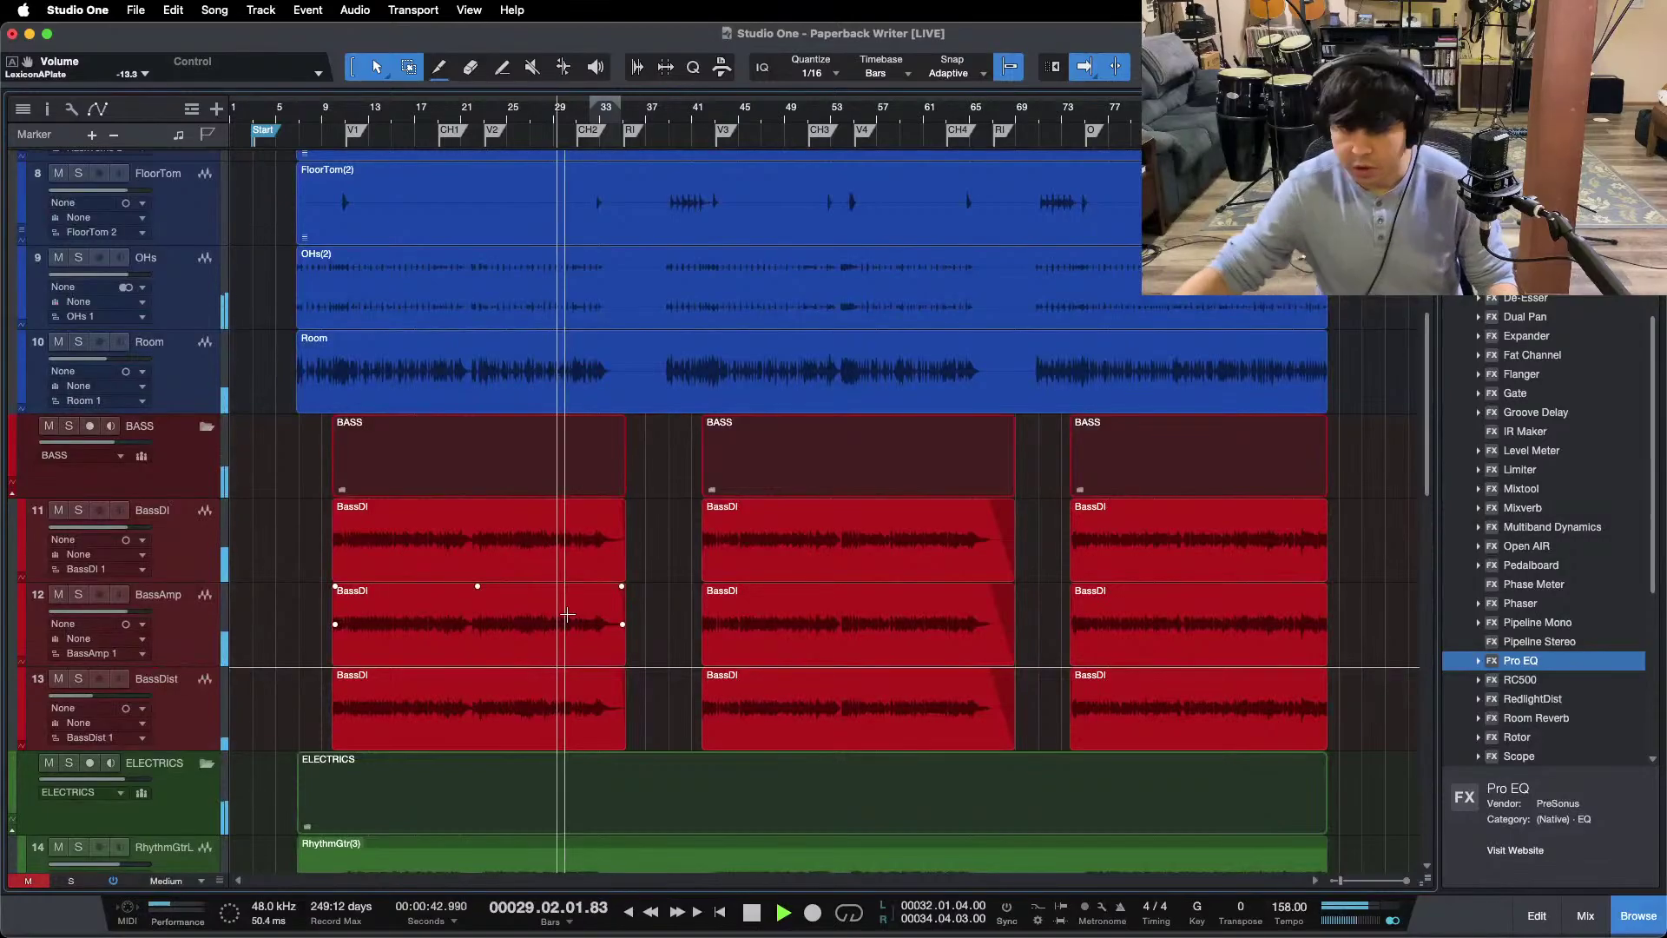
scroll(728, 656, down, 4)
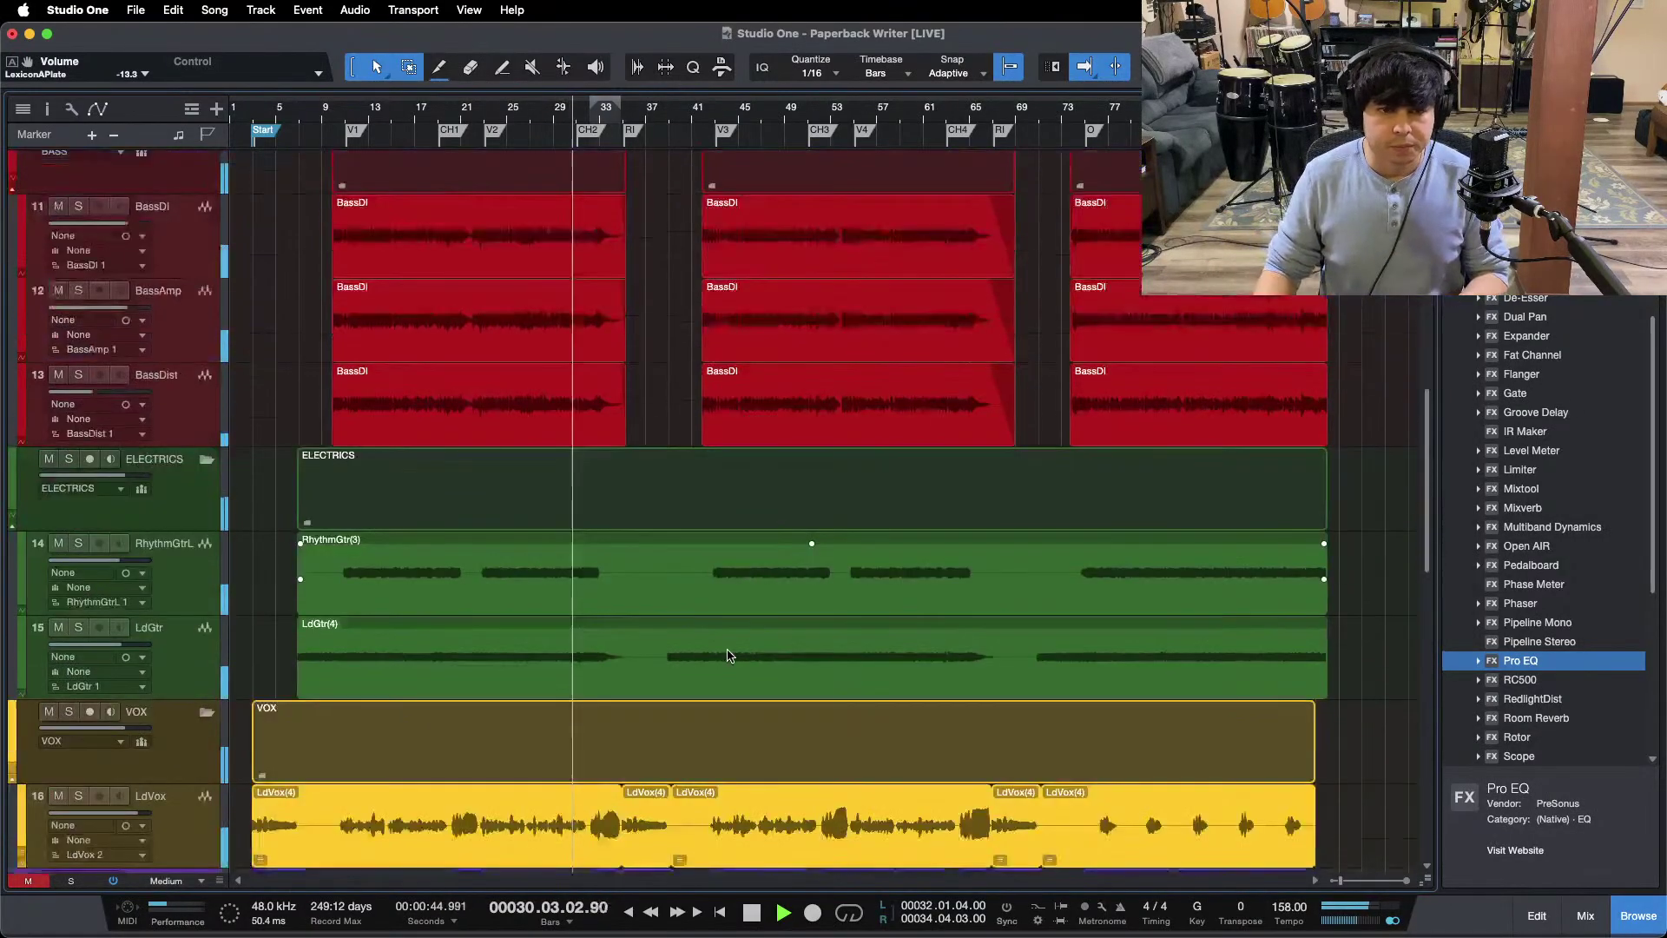
scroll(728, 656, down, 12)
scroll(553, 552, up, 4)
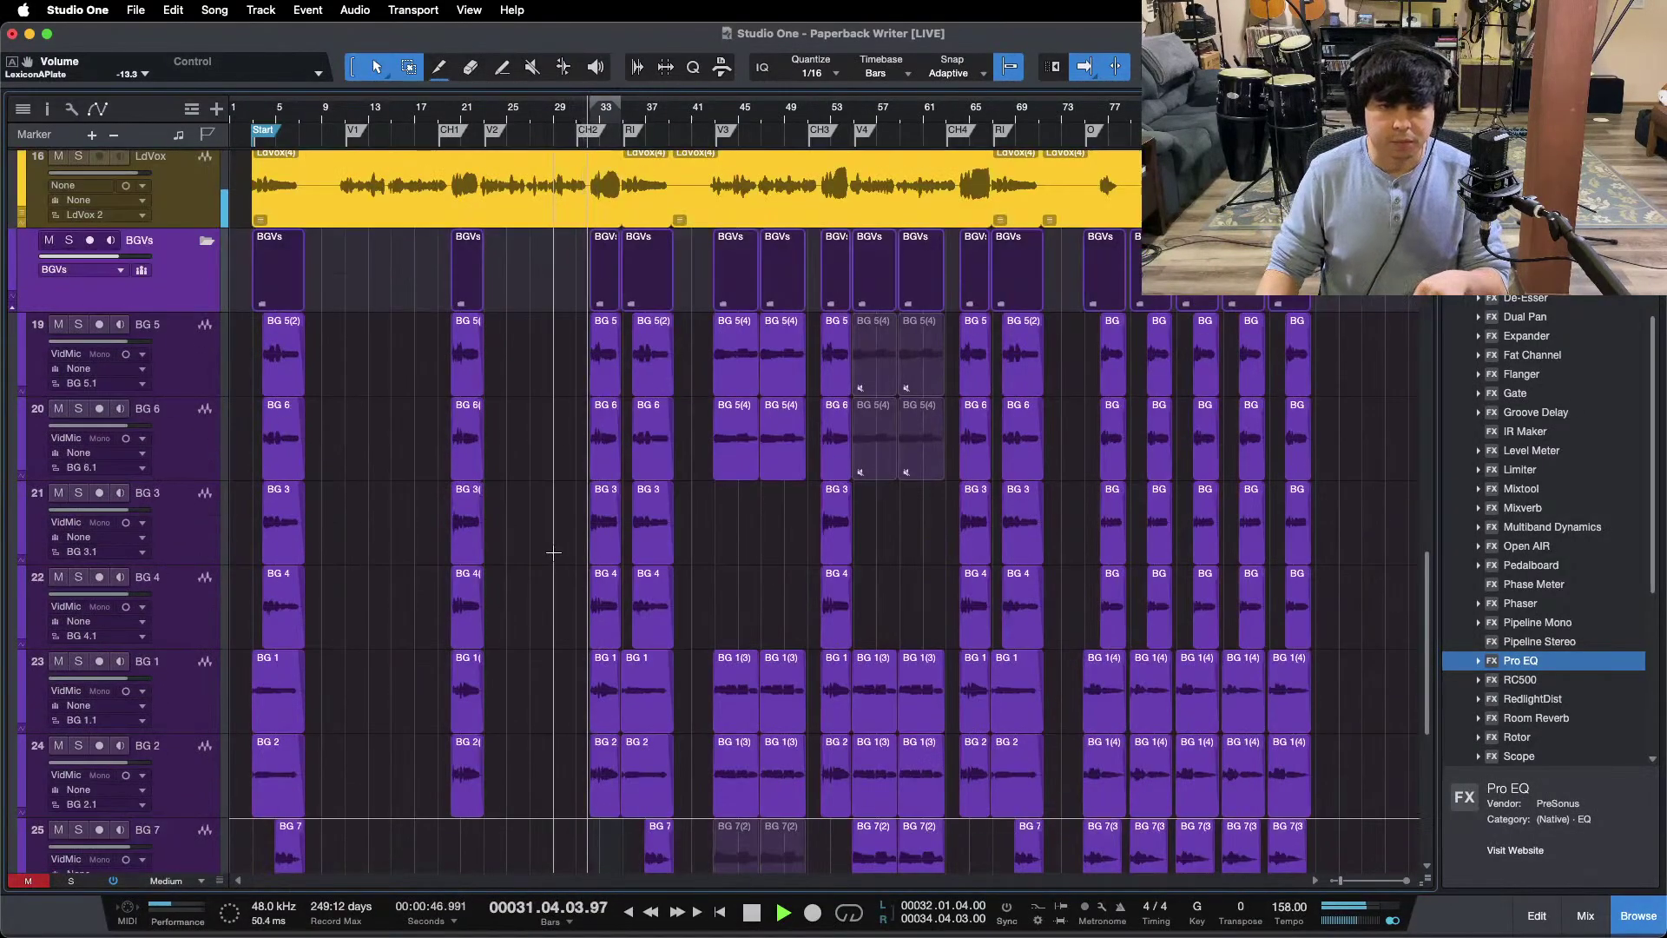
key(F3)
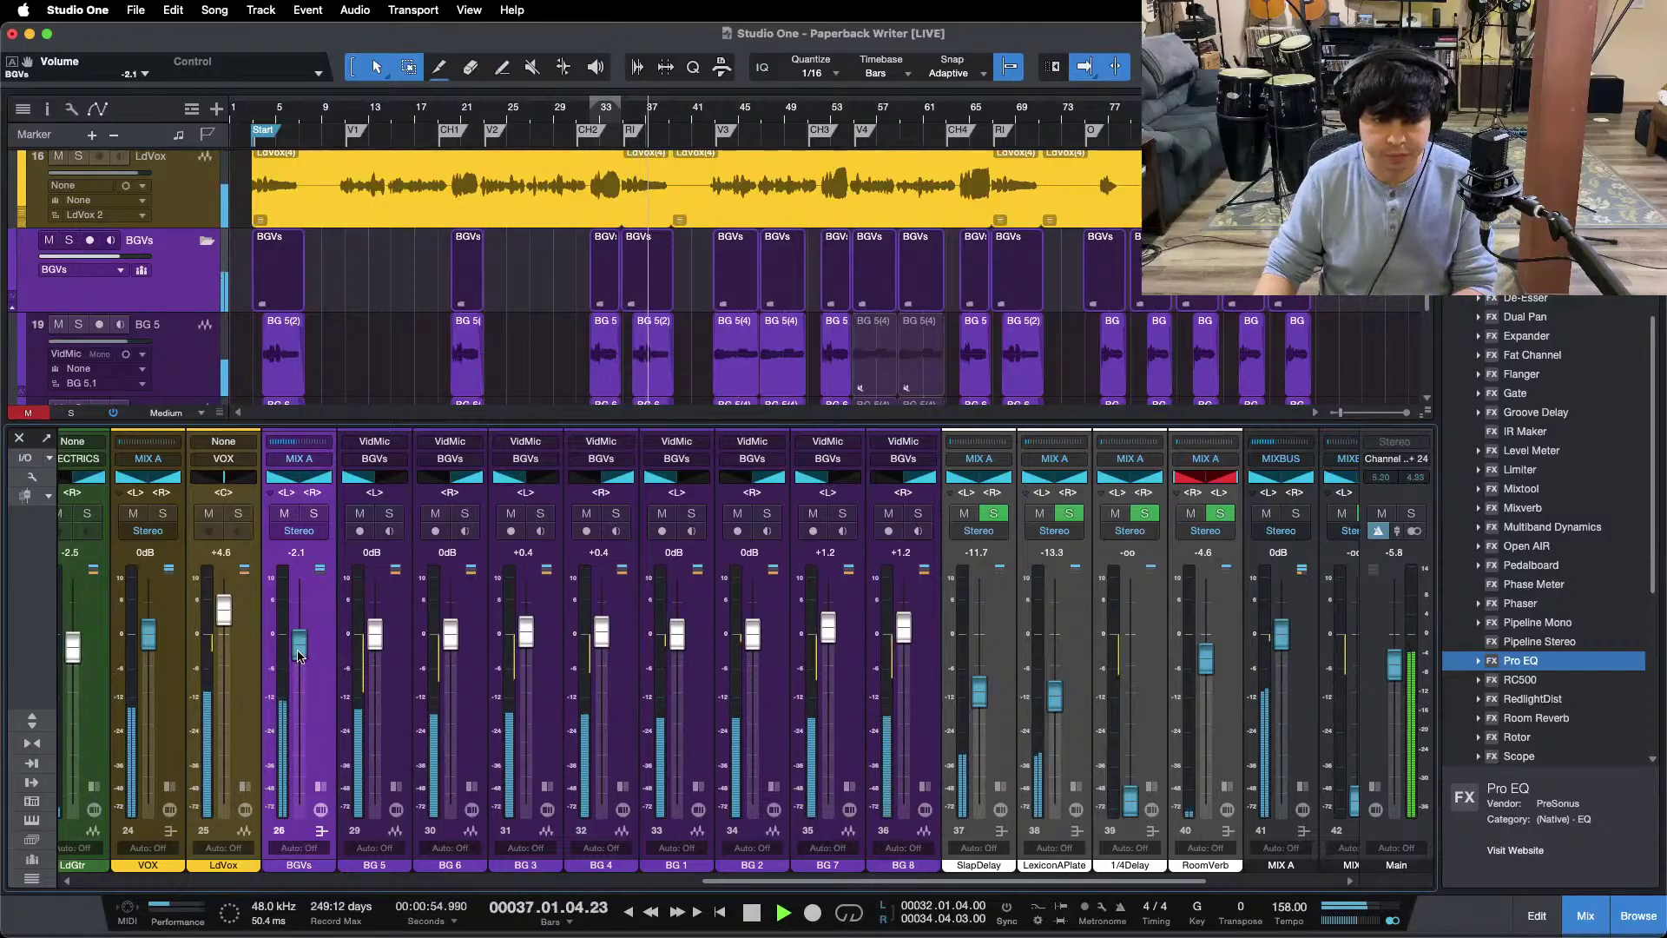
click(837, 695)
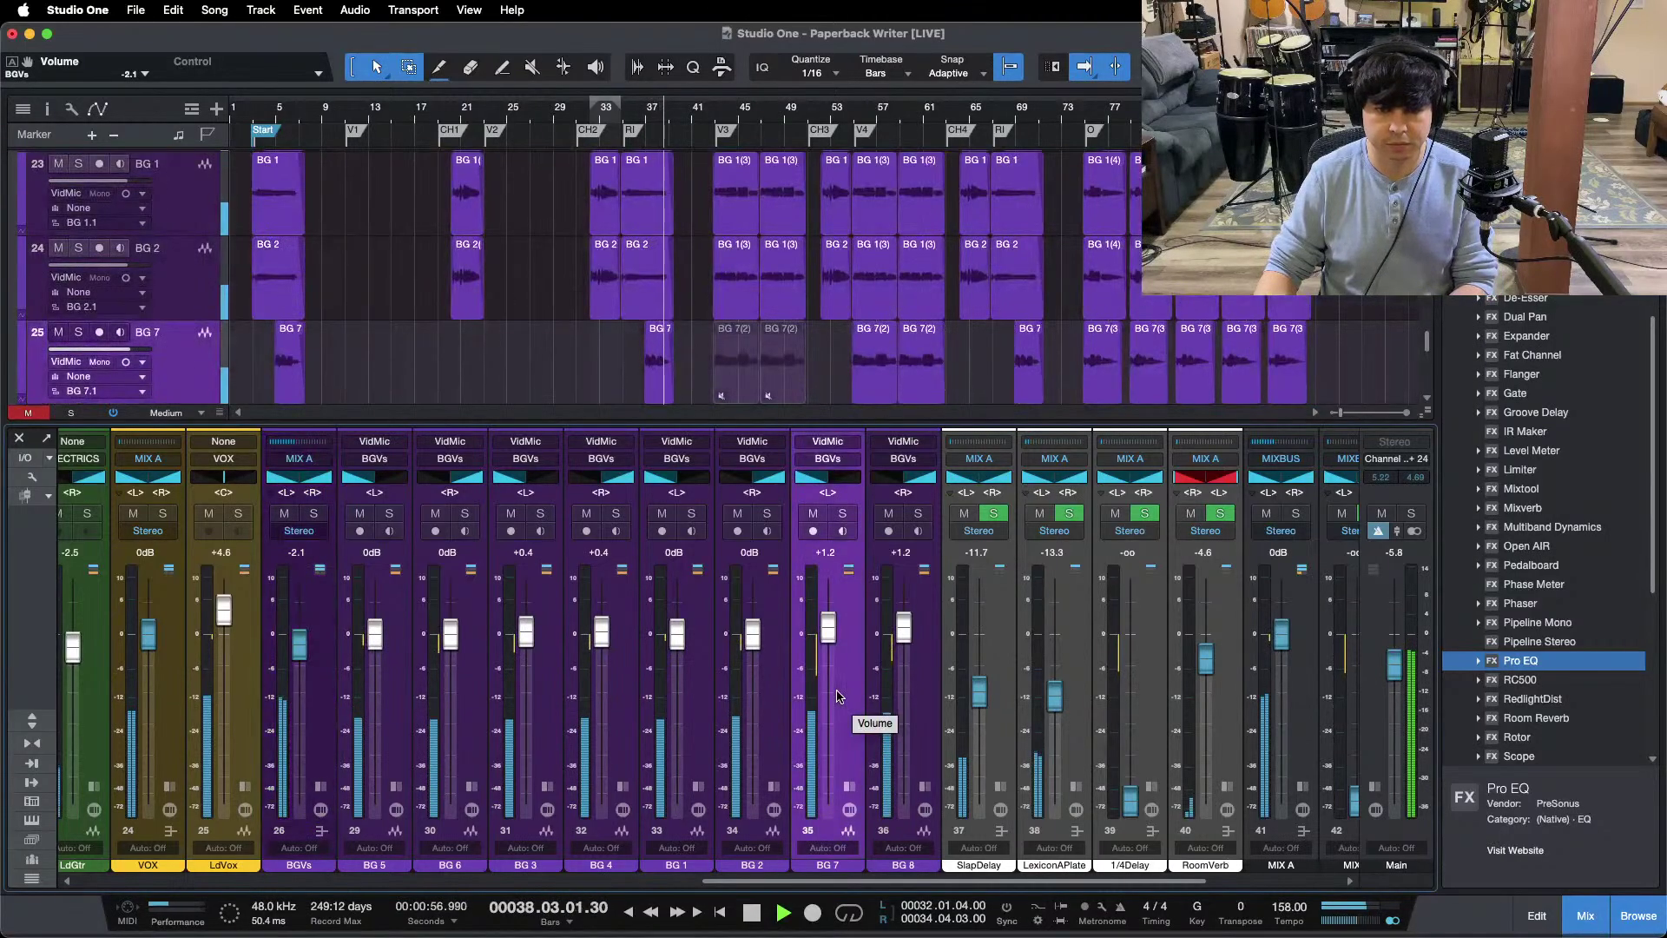
key(F3)
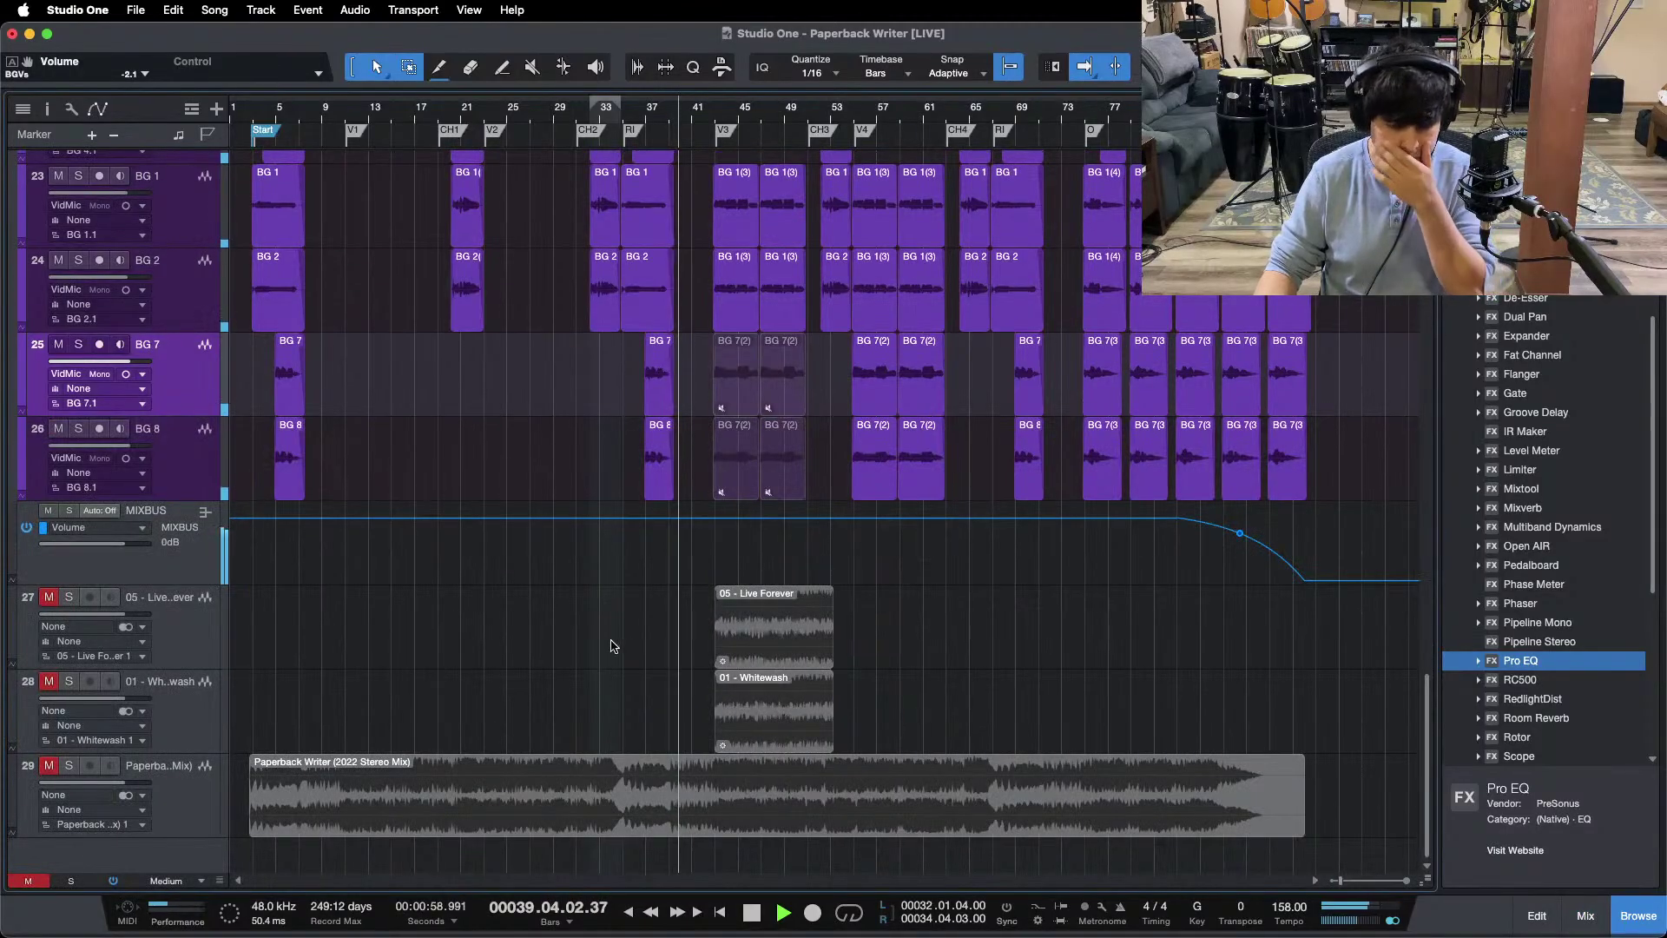
key(F3)
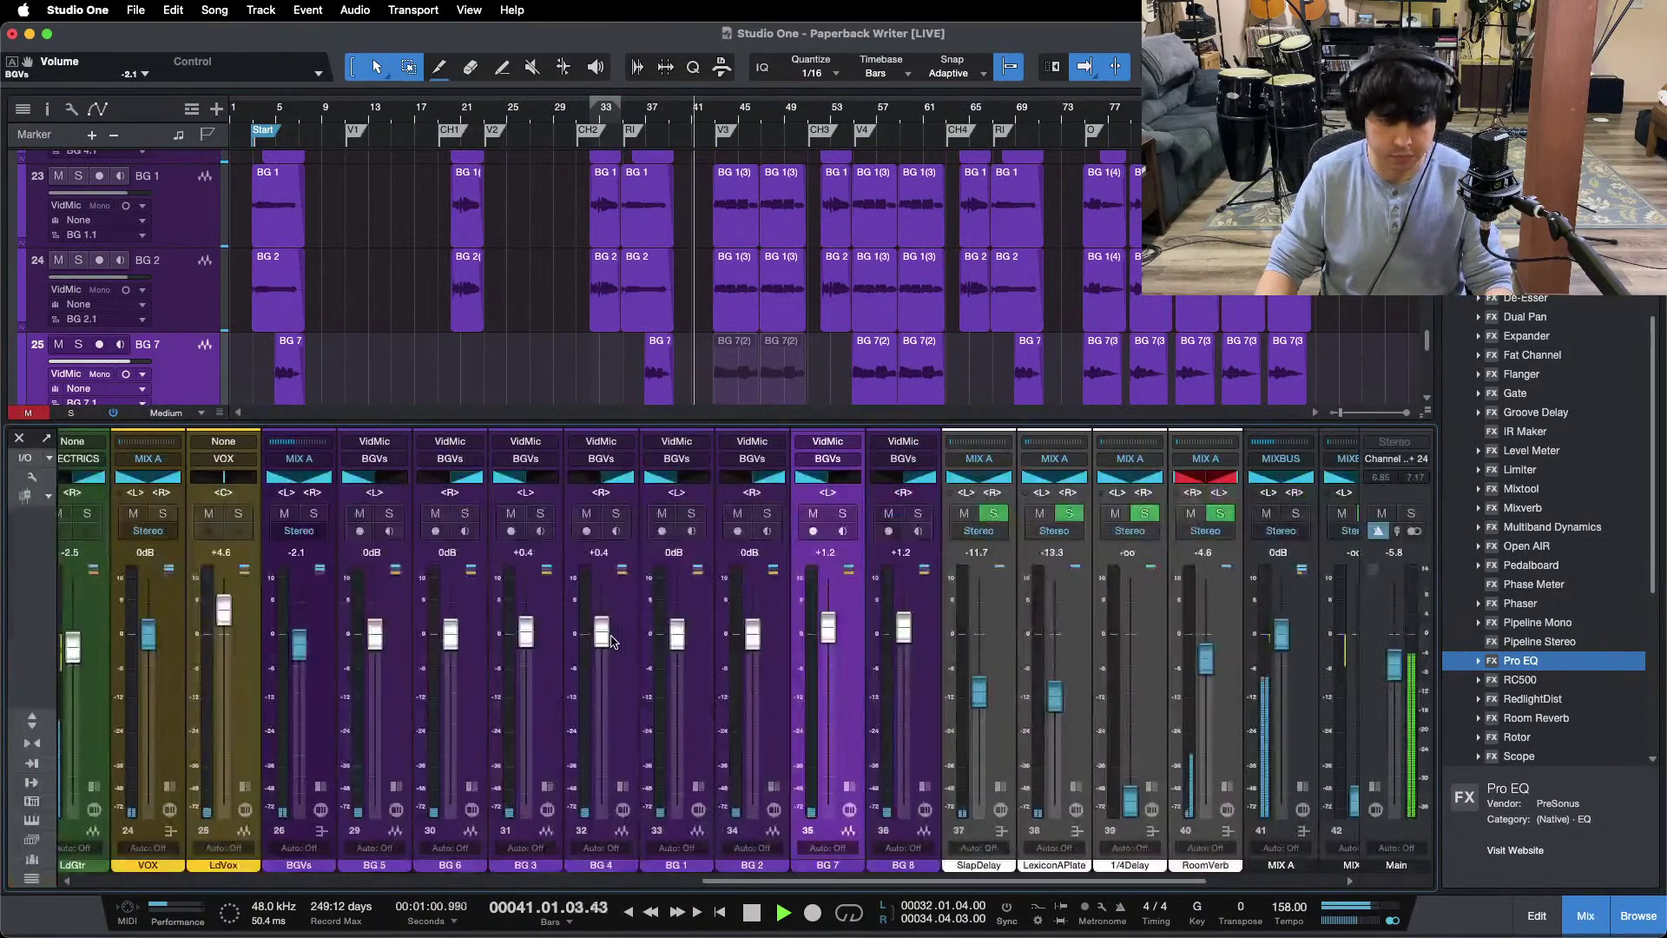
Step: Expand the ELECTRICS channel to check its inserts and sends while the song plays
drag(724, 882, 717, 884)
scroll(499, 878, left, 2)
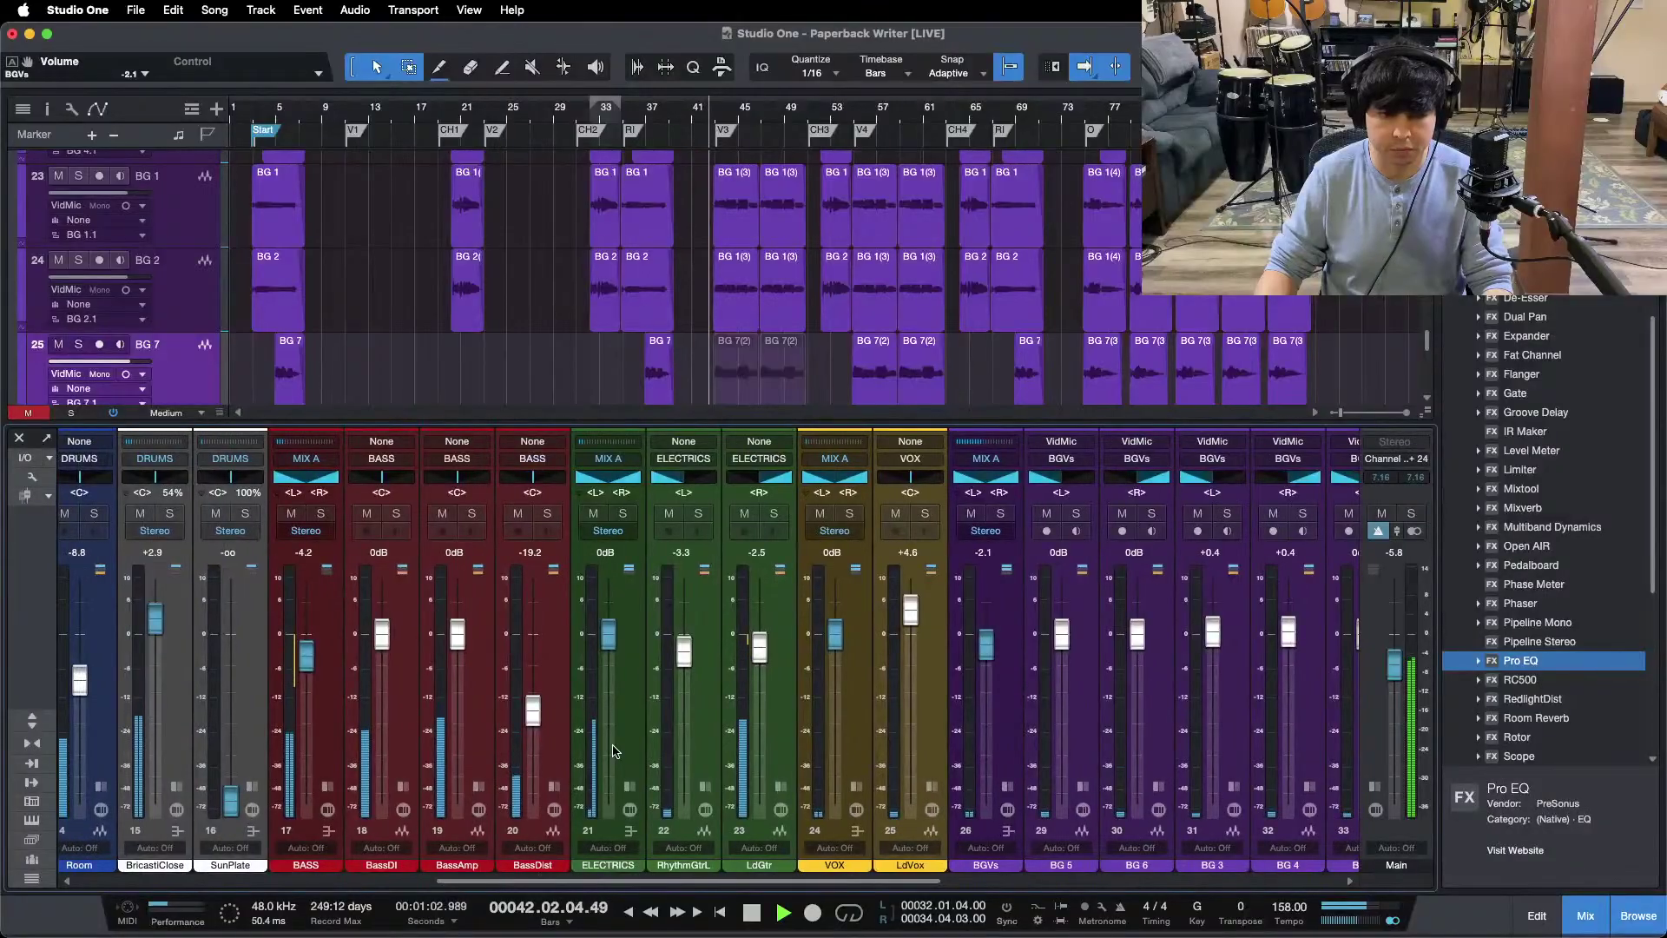
click(670, 653)
click(670, 653)
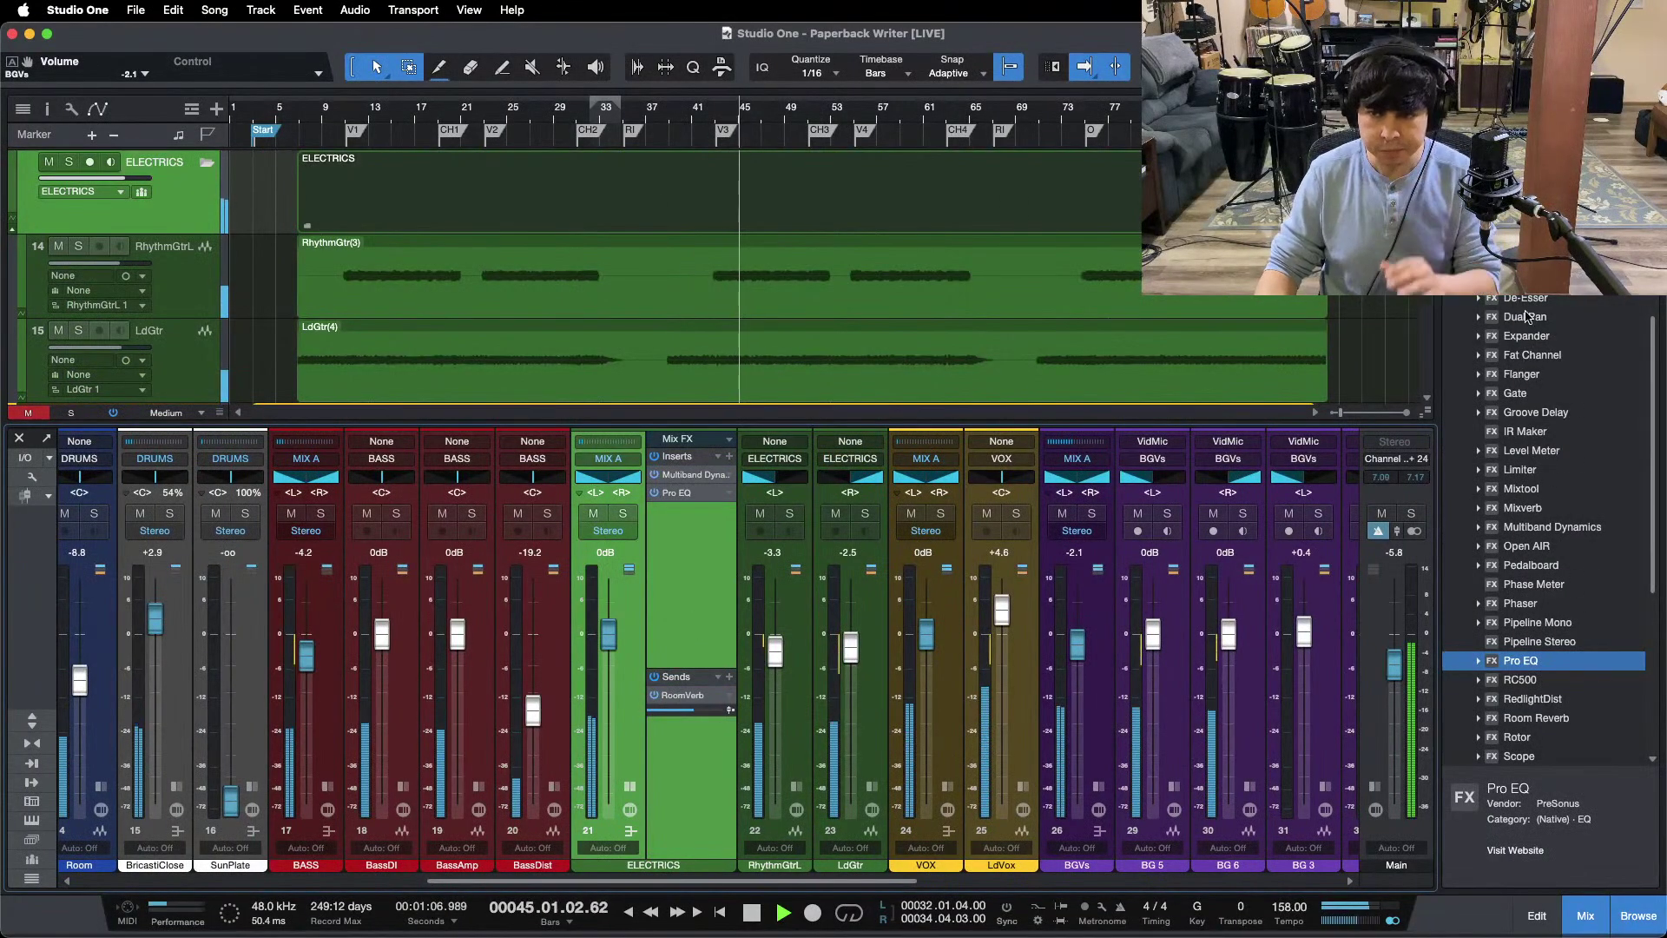
key(F3)
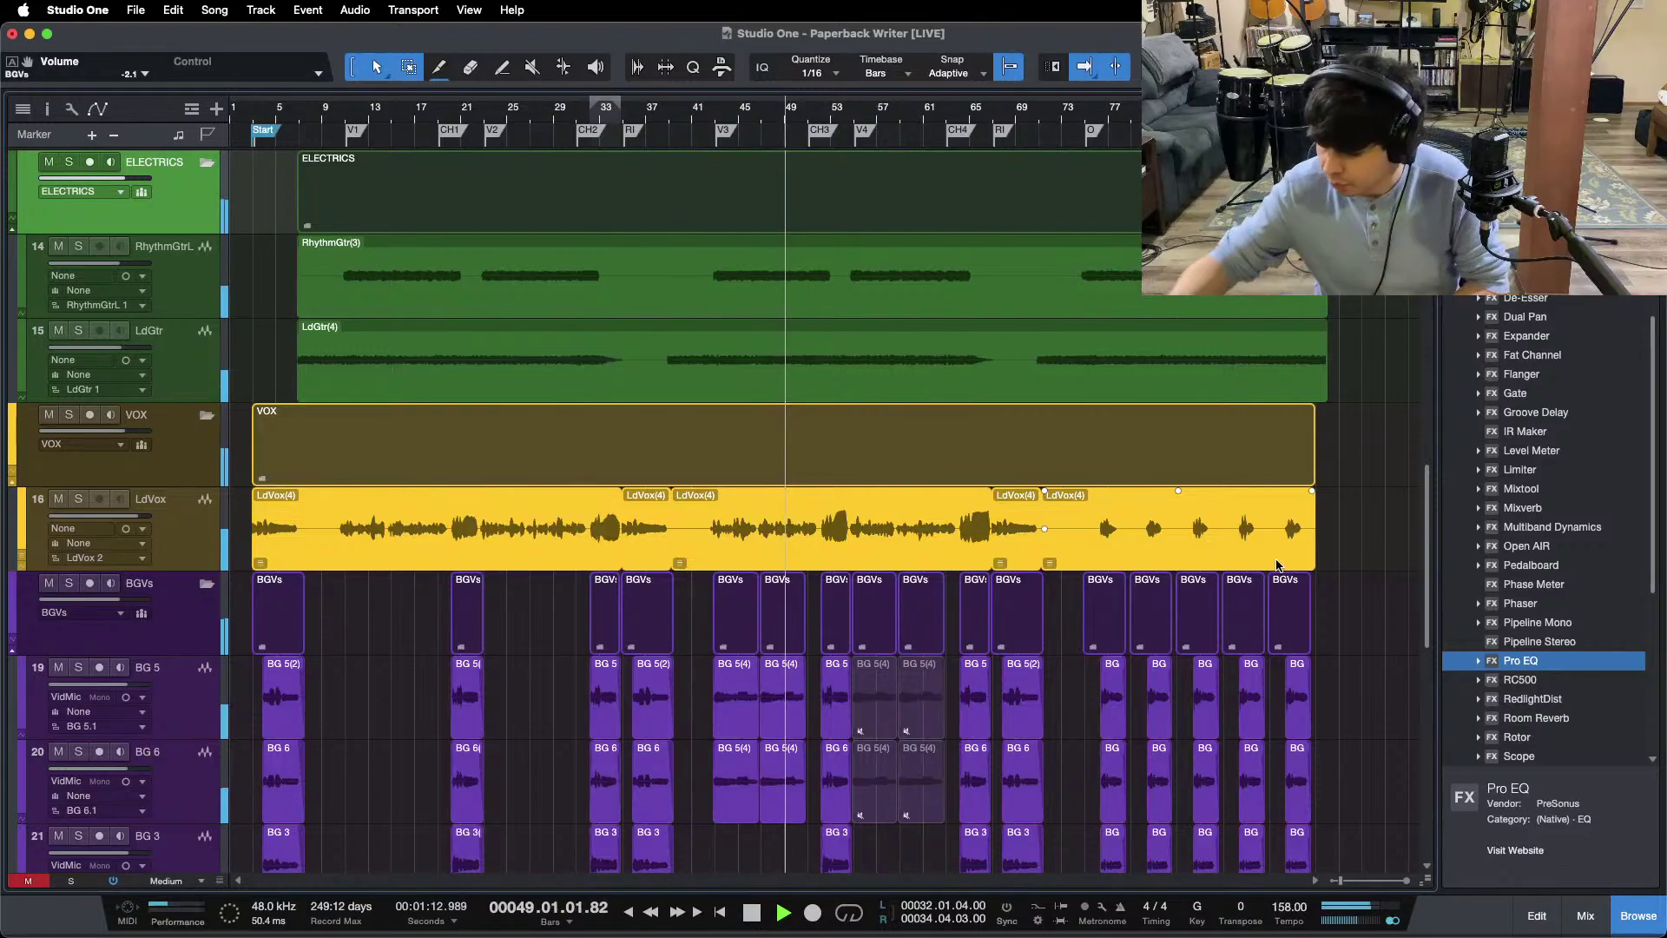
key(F3)
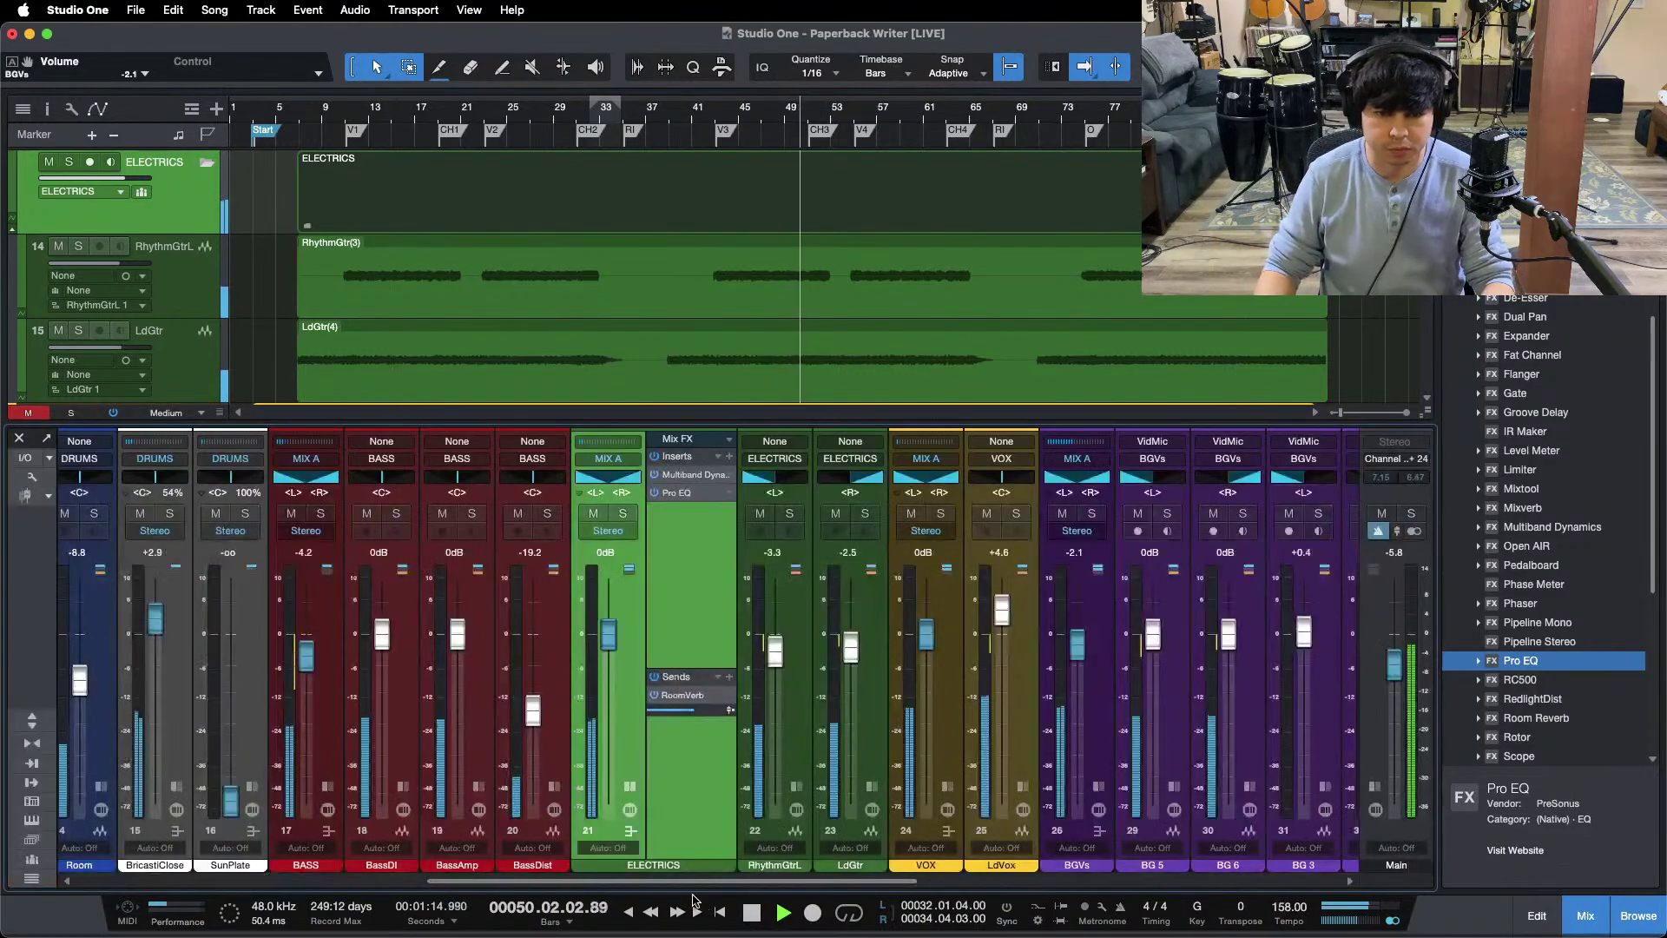
Step: Compare the mix with the Paperback Writer stereo reference by briefly soloing the reference channel
scroll(1349, 532, right, 5)
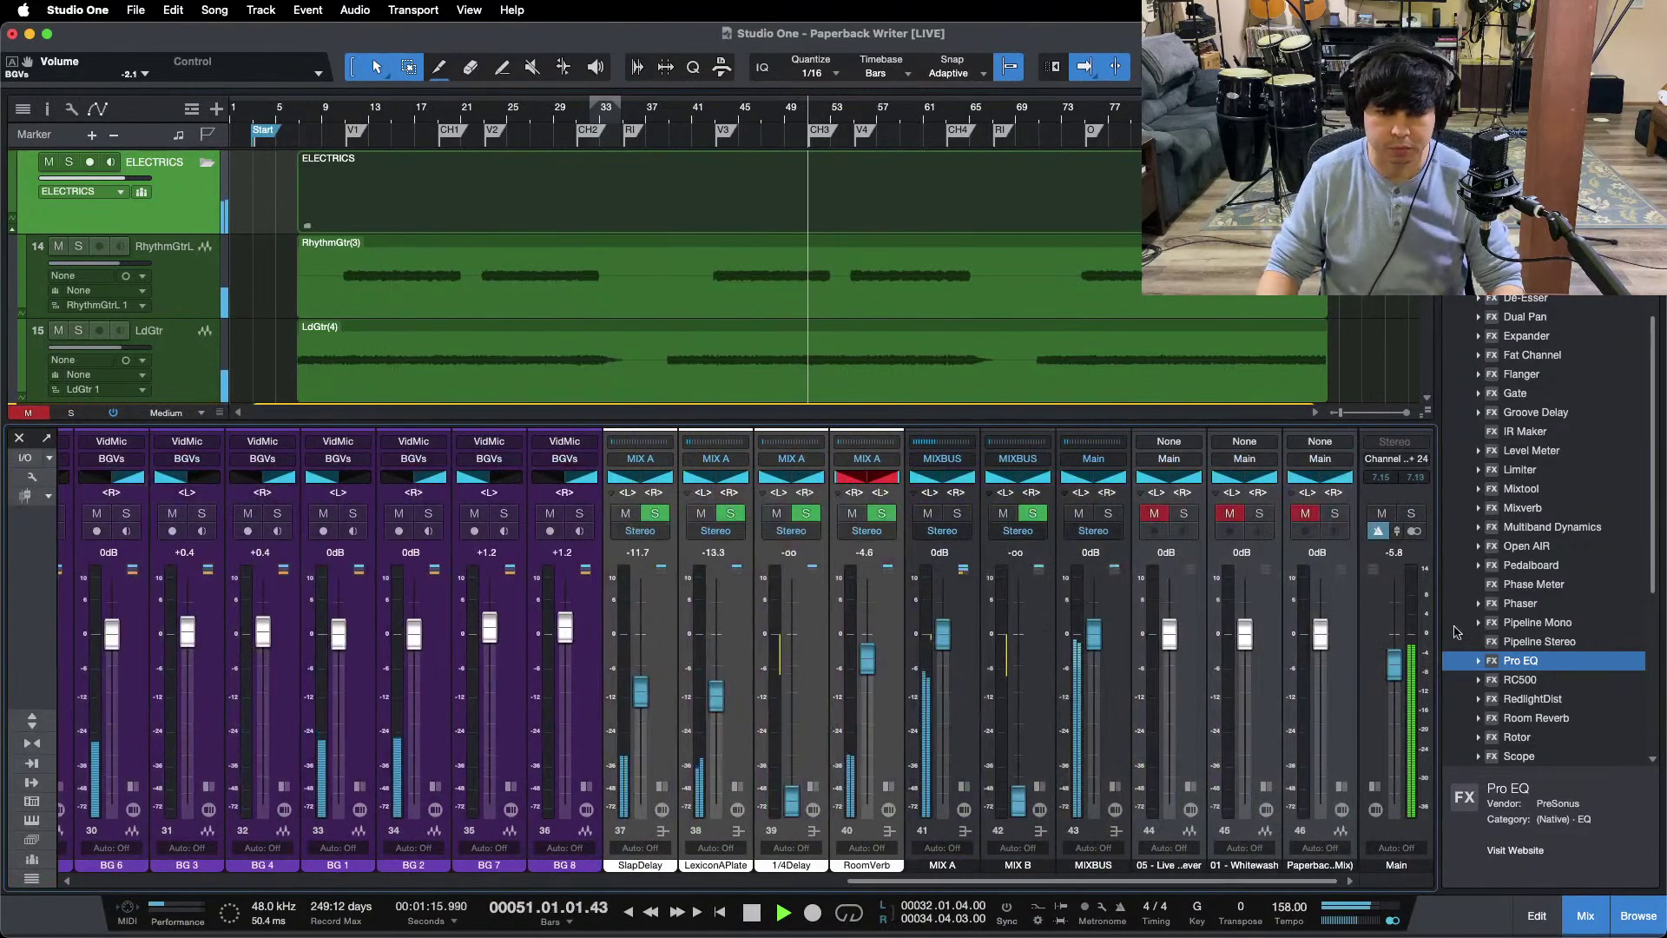
click(1335, 515)
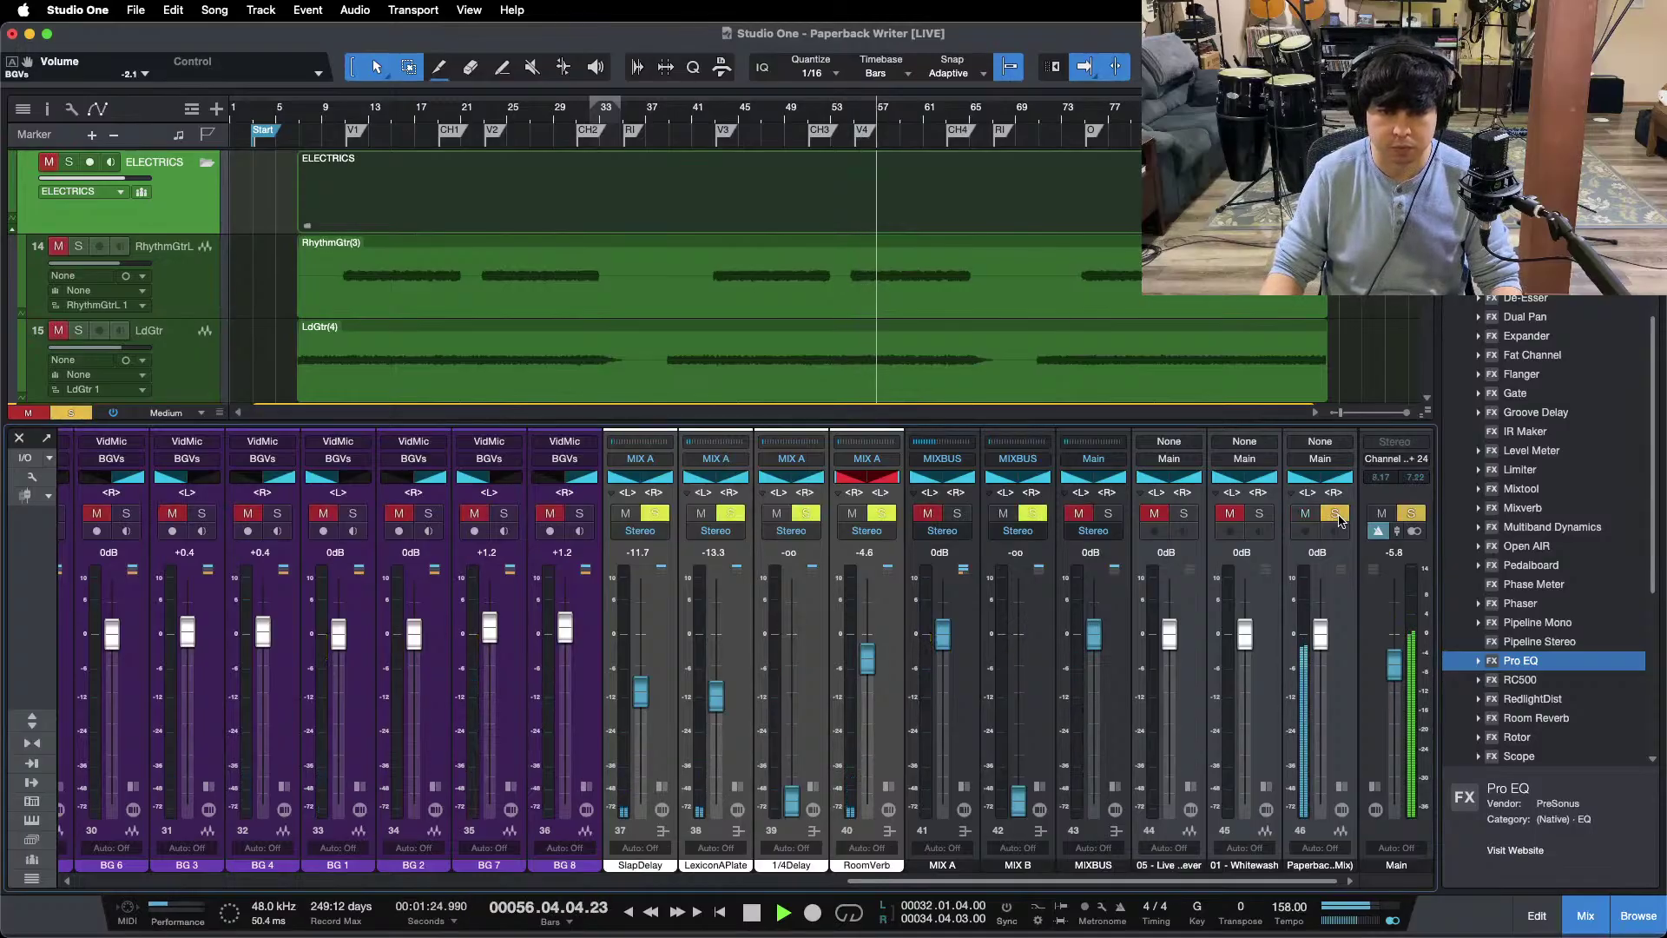
click(1335, 515)
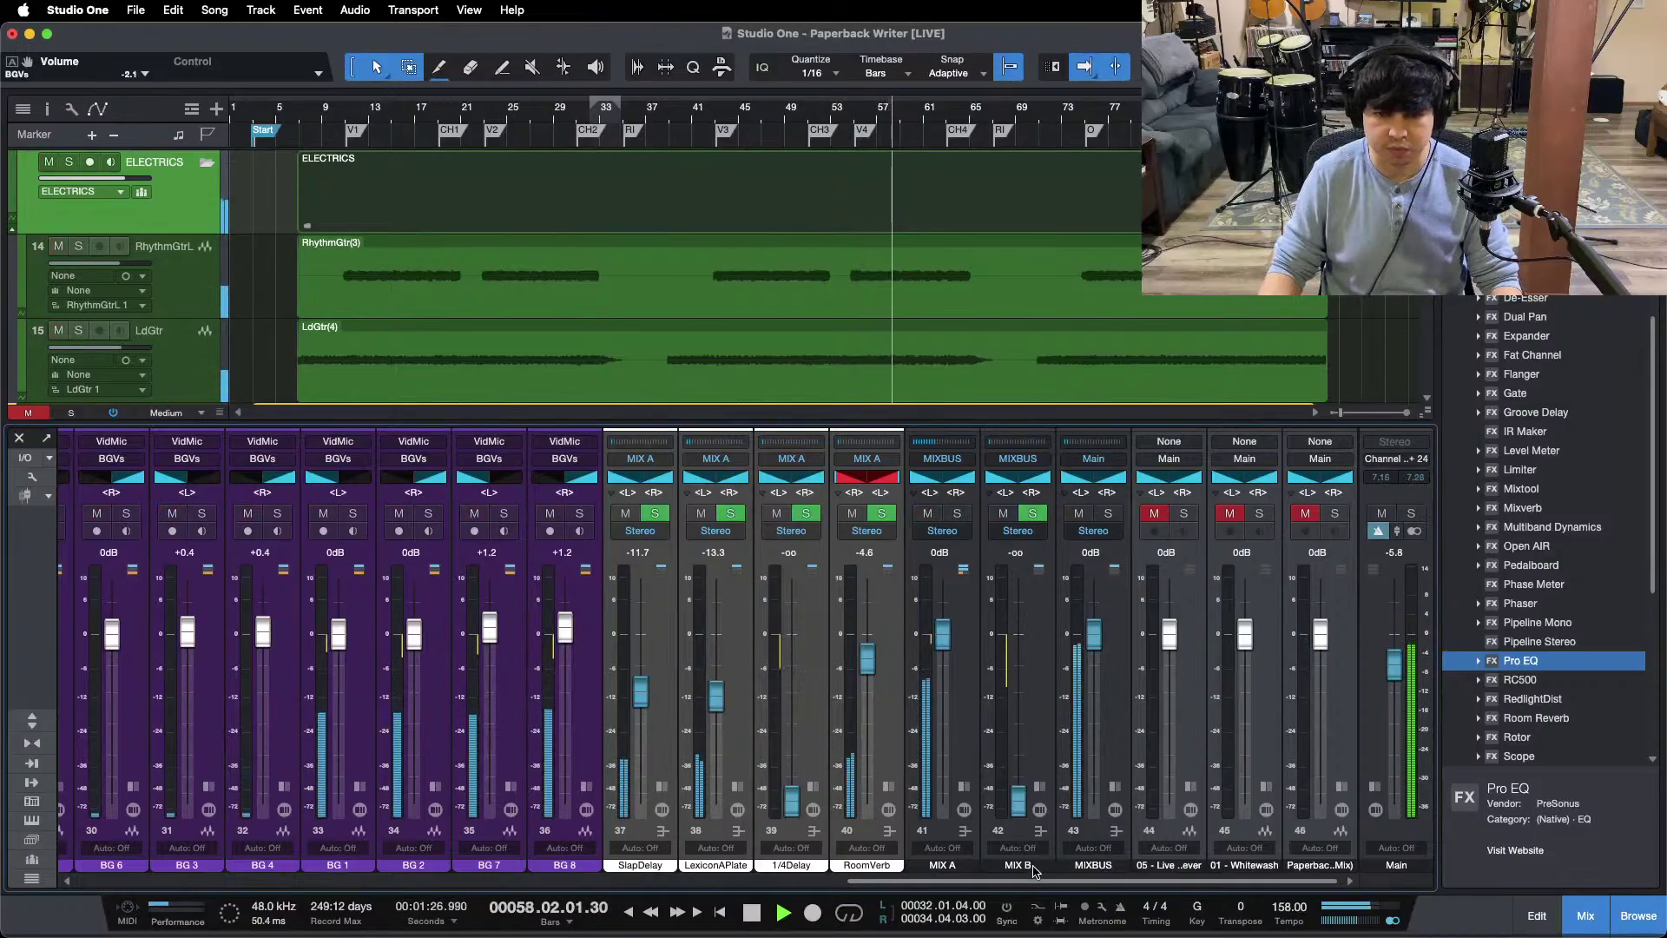
Step: Collapse the ELECTRICS channel details and raise SlapDelay to -10.8 dB and LexiconAPlate to -12.5 dB
drag(1033, 881, 599, 882)
click(521, 794)
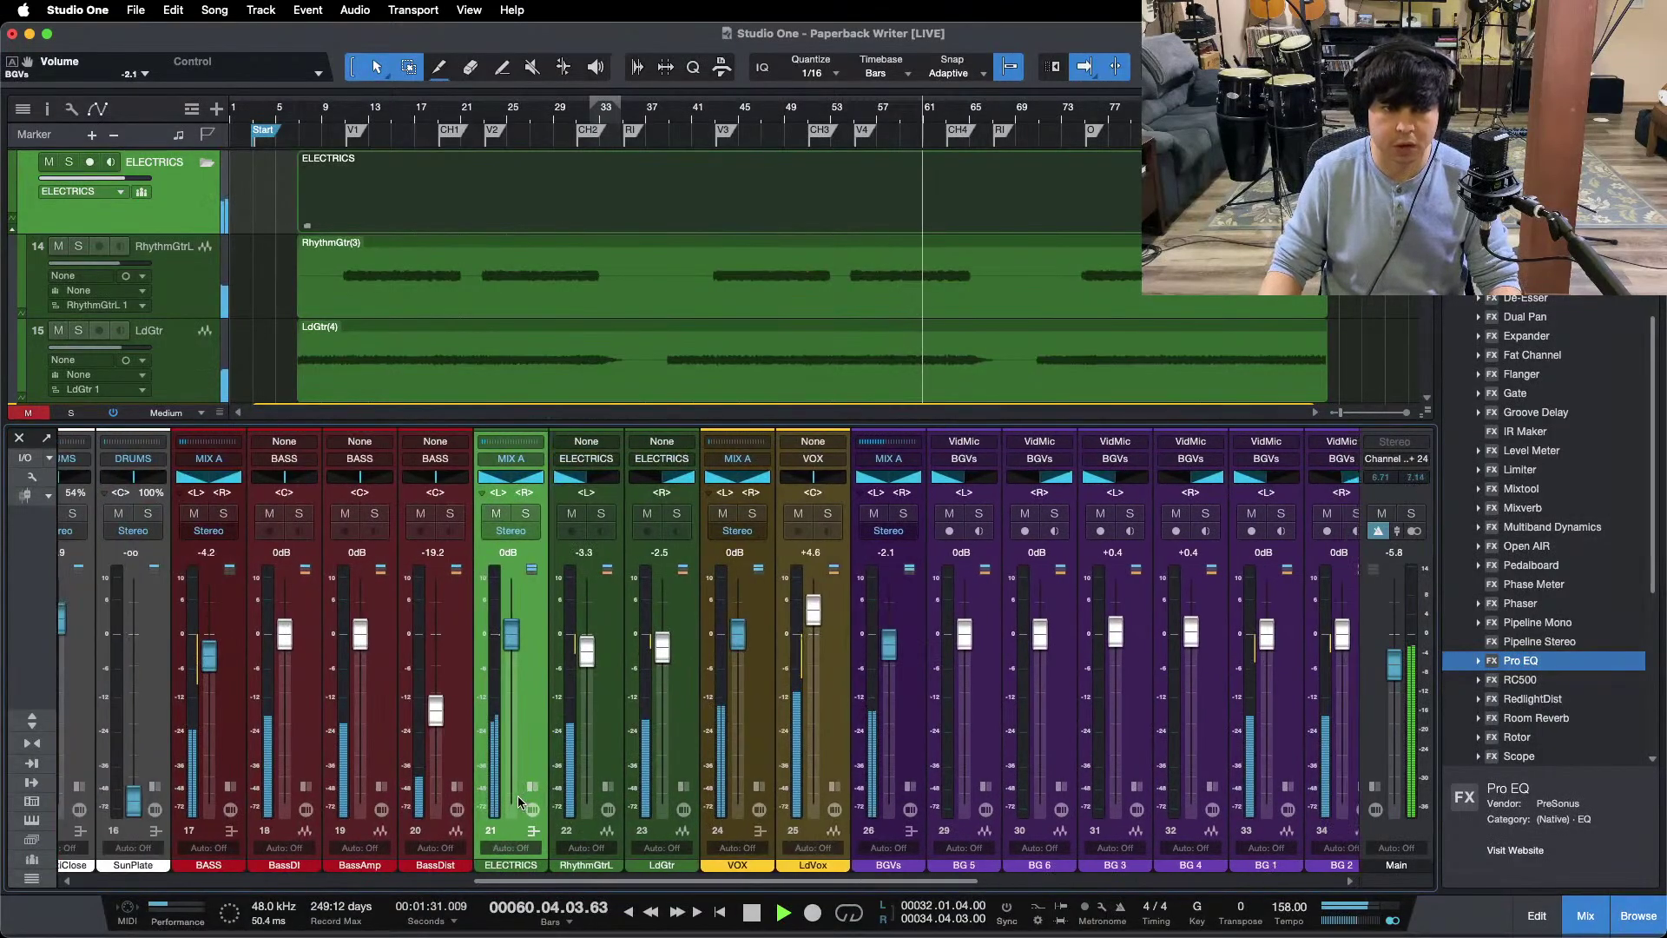
drag(738, 880, 1003, 880)
drag(889, 671, 970, 674)
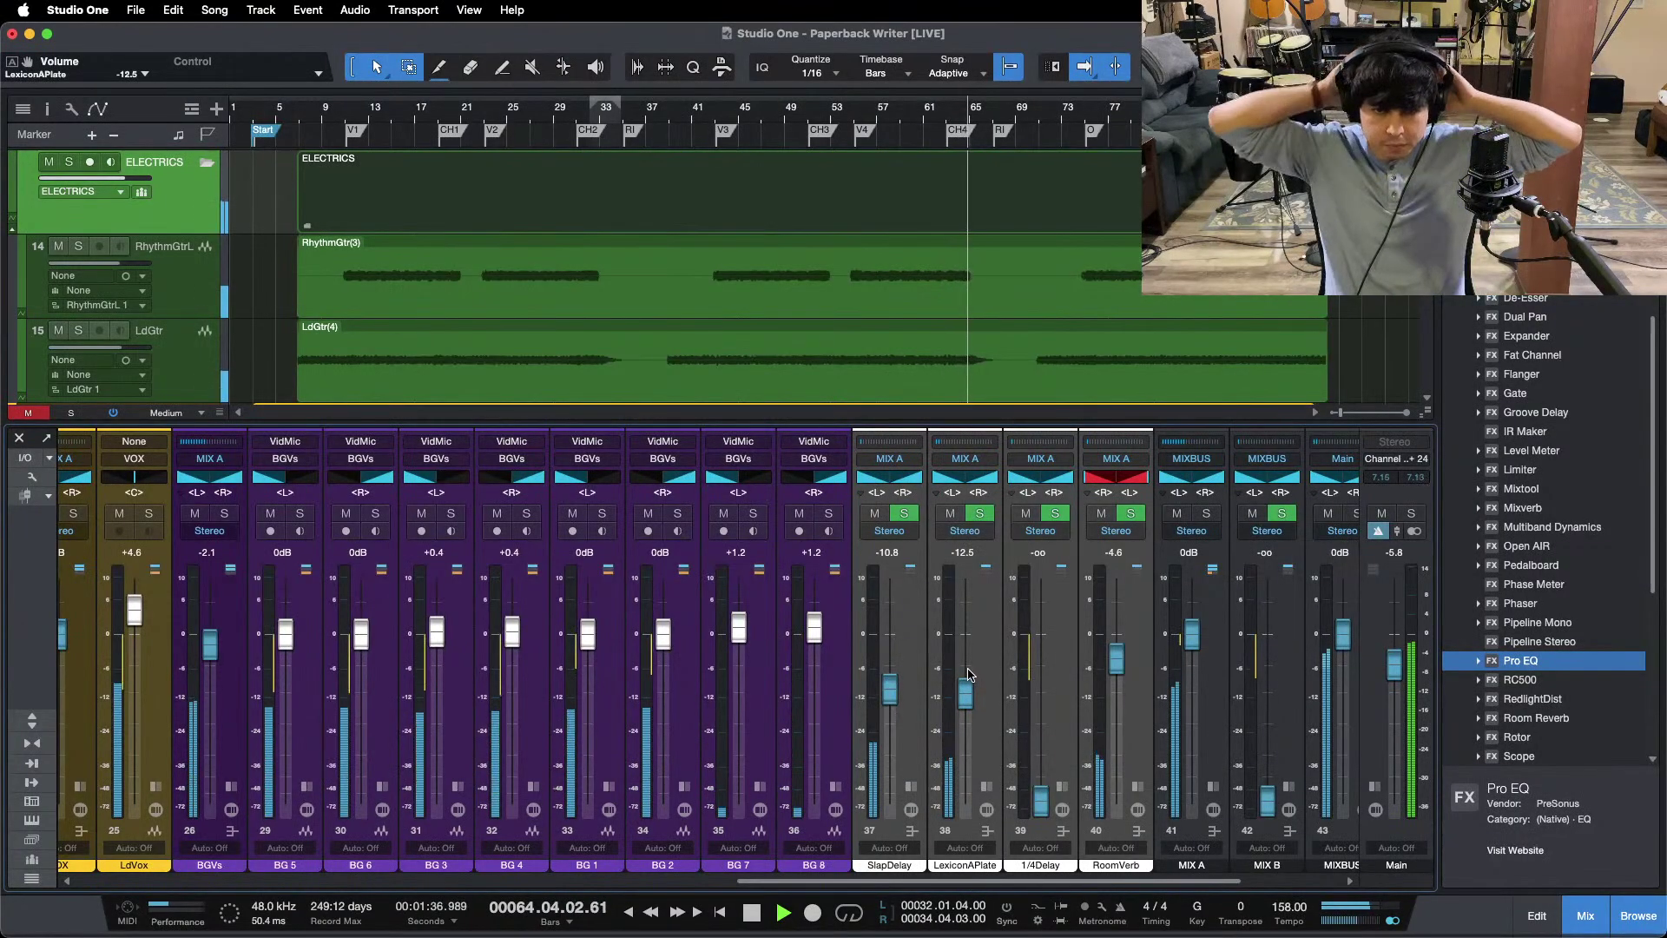
Step: Go back to verse 1, raise the 1/4Delay channel to -30.3 dB and expand its inserts
mouse_move(1120, 925)
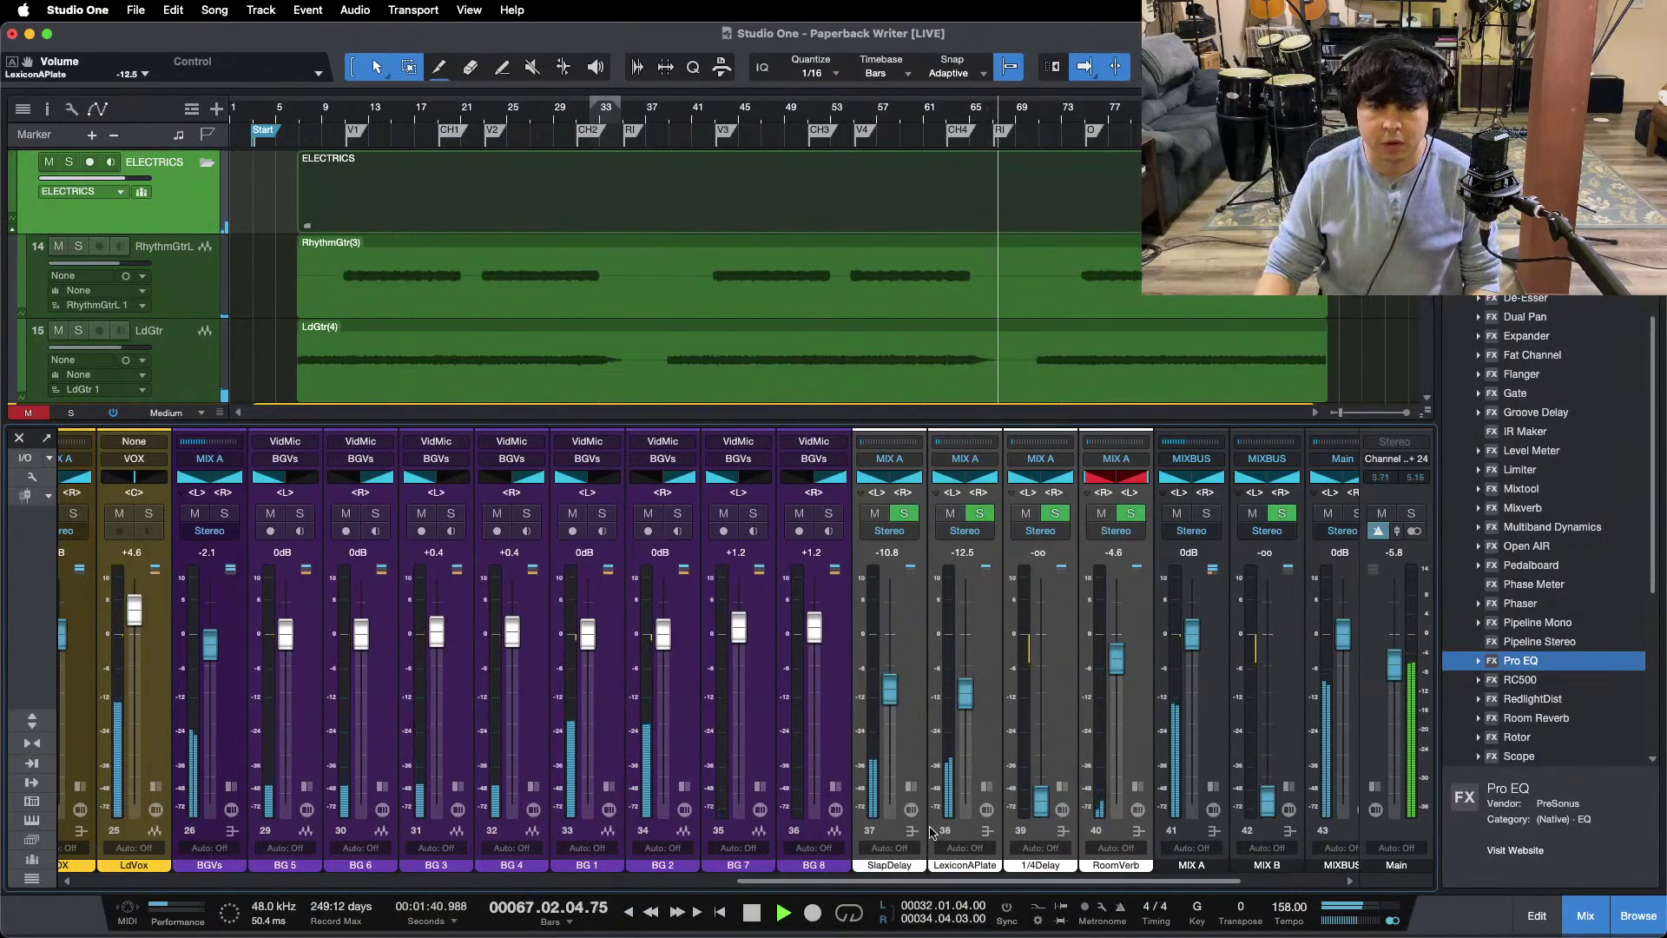
scroll(860, 877, left, 2)
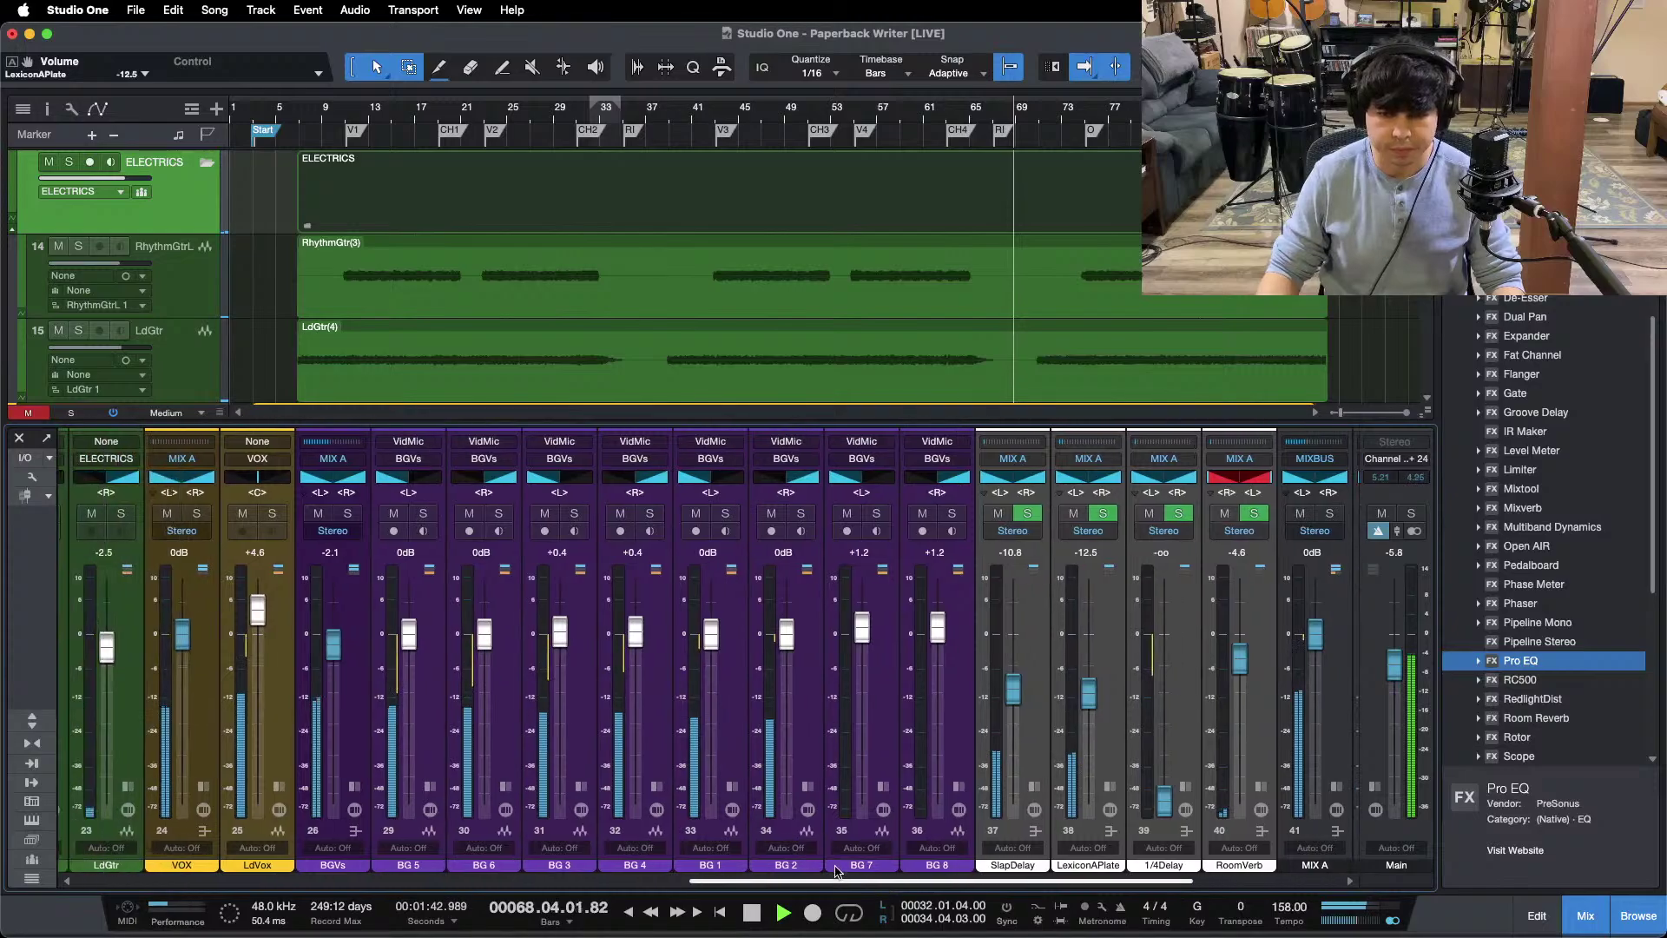
scroll(834, 871, right, 1)
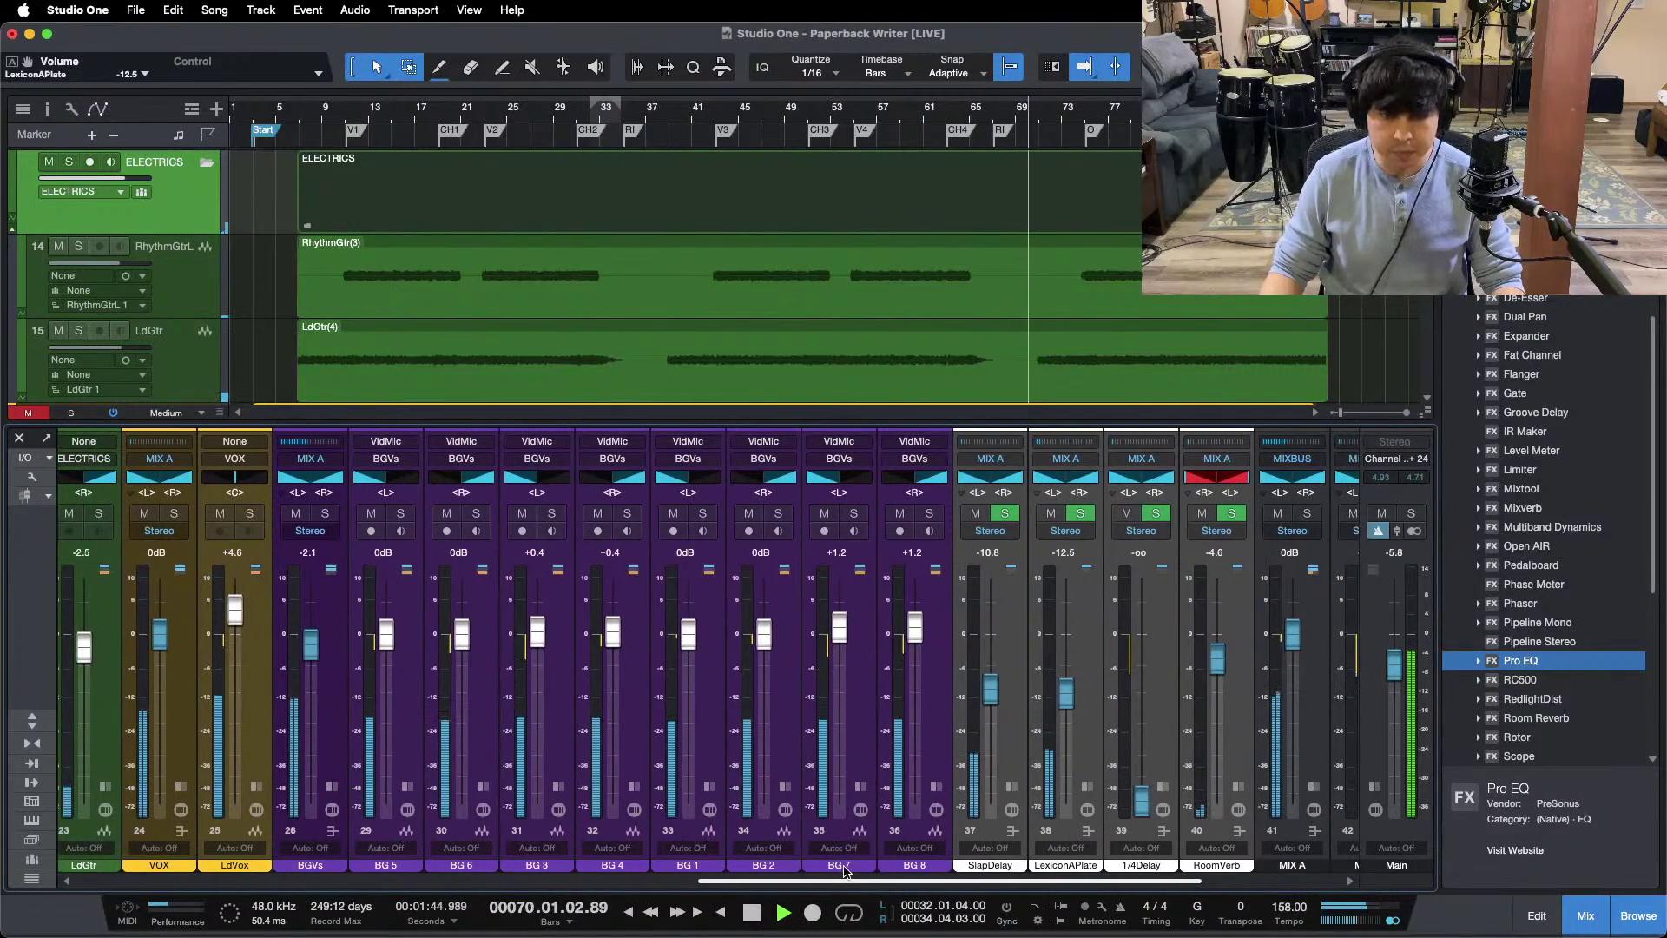
click(352, 129)
drag(1142, 797, 1144, 739)
double_click(1160, 783)
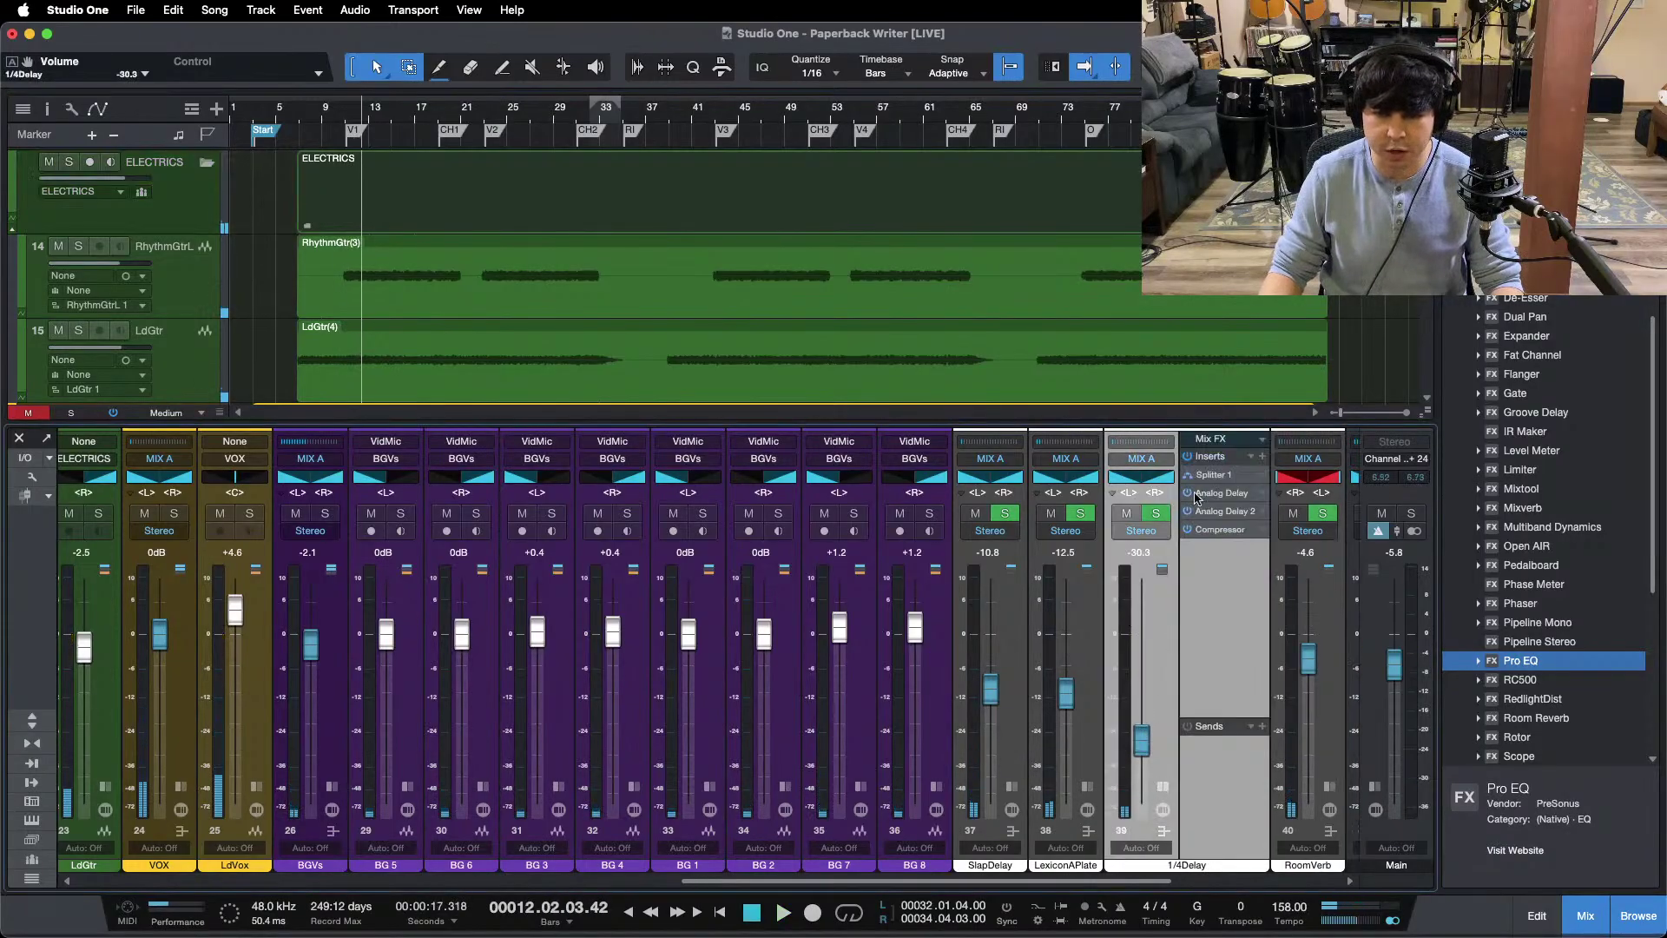
Step: Examine the 1/4Delay channel's splitter routing, its two Analog Delay units and its sidechained Compressor
click(1216, 475)
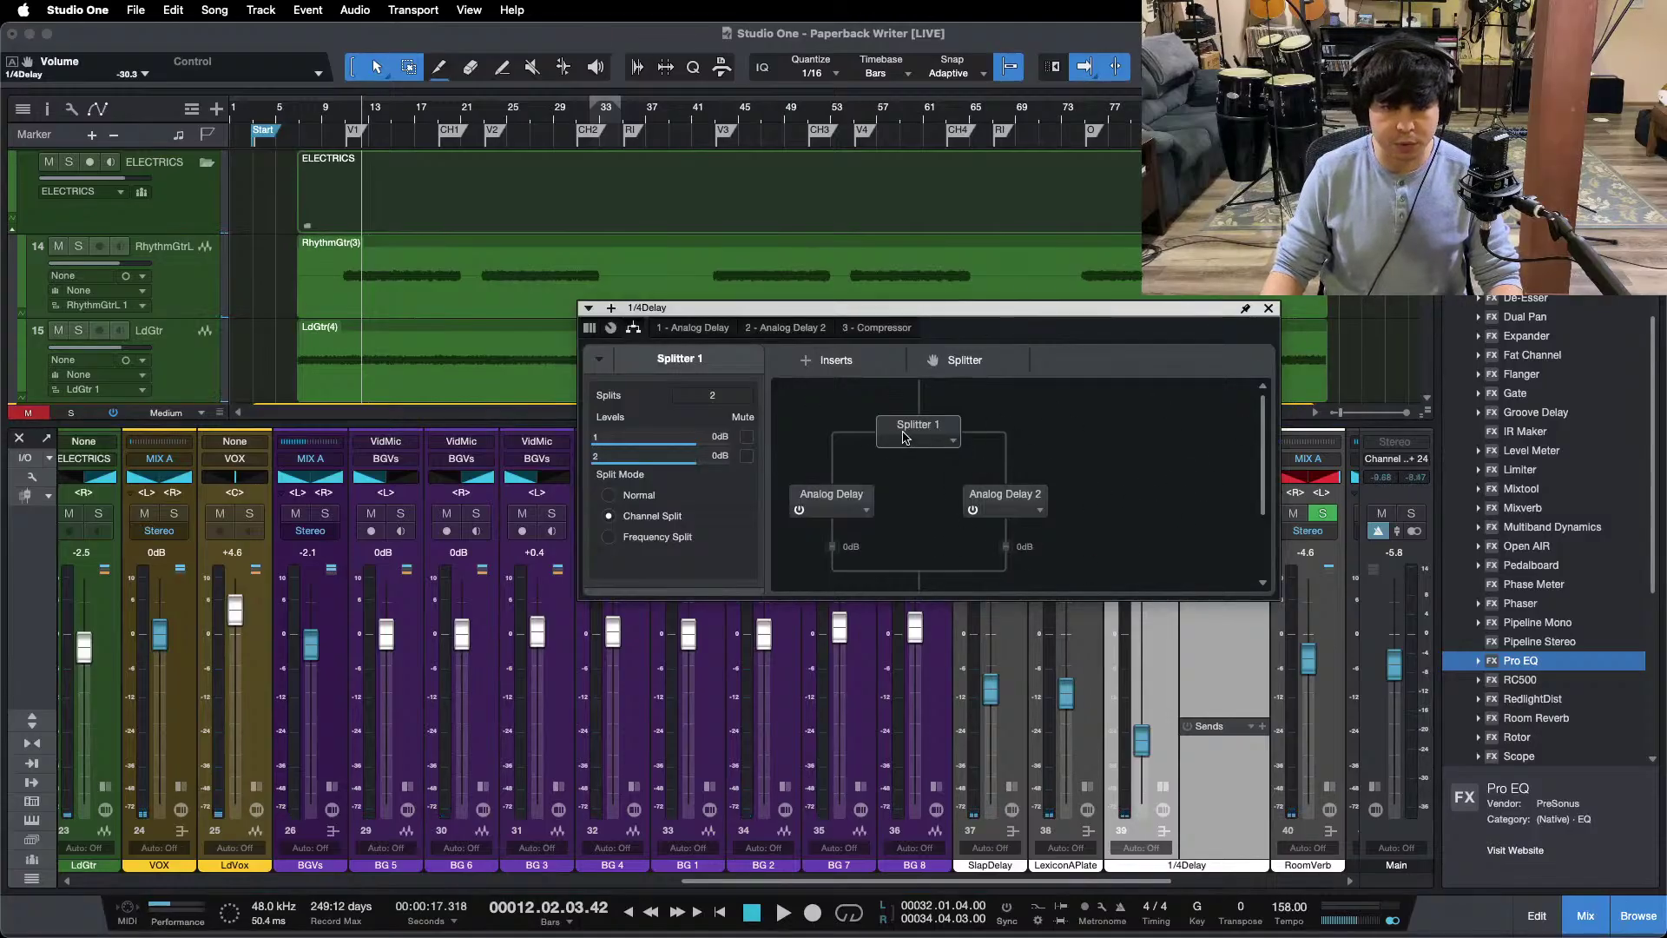
double_click(829, 499)
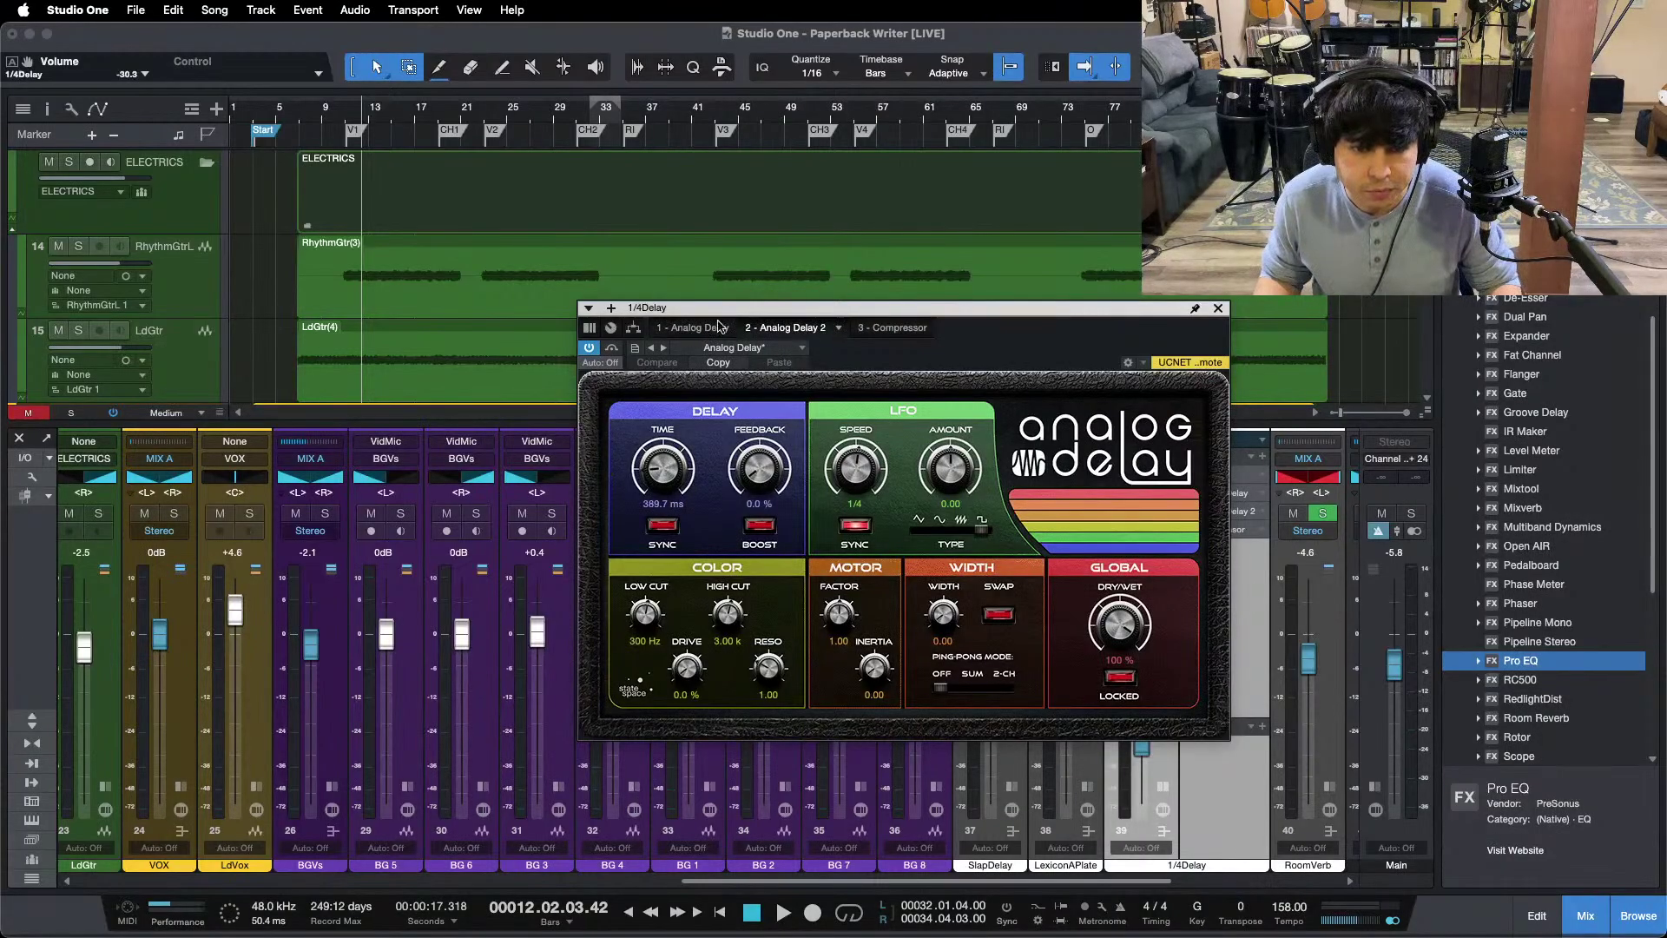
click(896, 331)
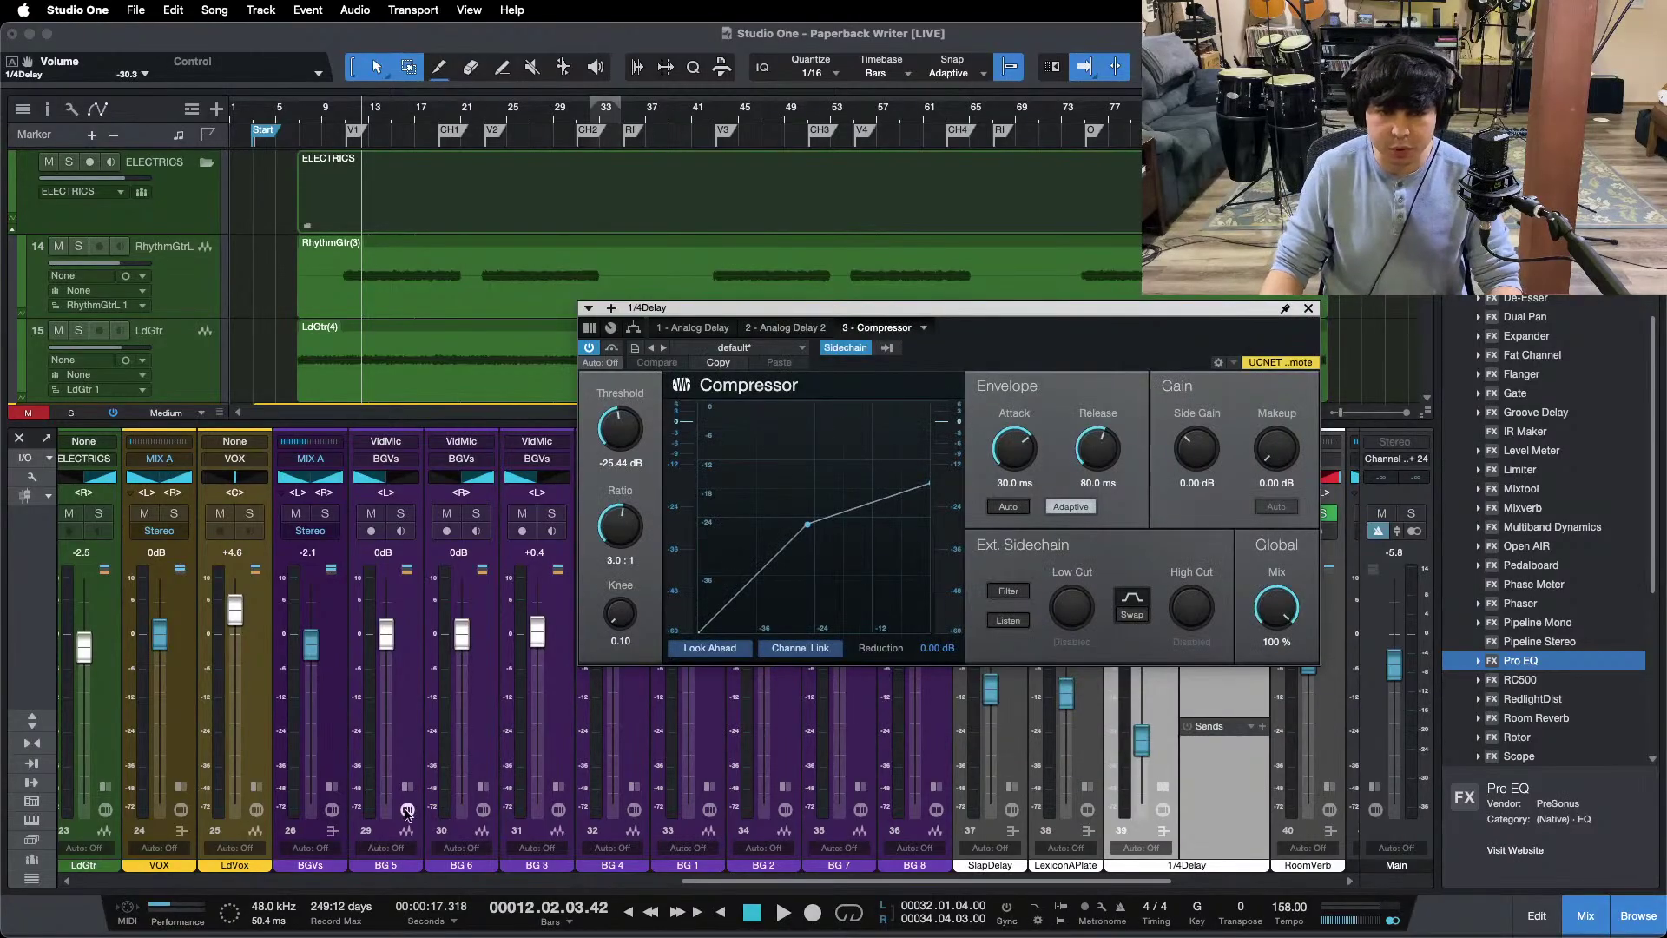
Step: Expand the VOX channel to check its effect sends and the sidechain send feeding the 1/4Delay compressor
click(184, 786)
mouse_move(222, 853)
mouse_down()
mouse_move(228, 686)
mouse_move(228, 821)
mouse_up()
mouse_move(1322, 680)
mouse_down()
mouse_move(1322, 824)
mouse_move(1323, 659)
mouse_up()
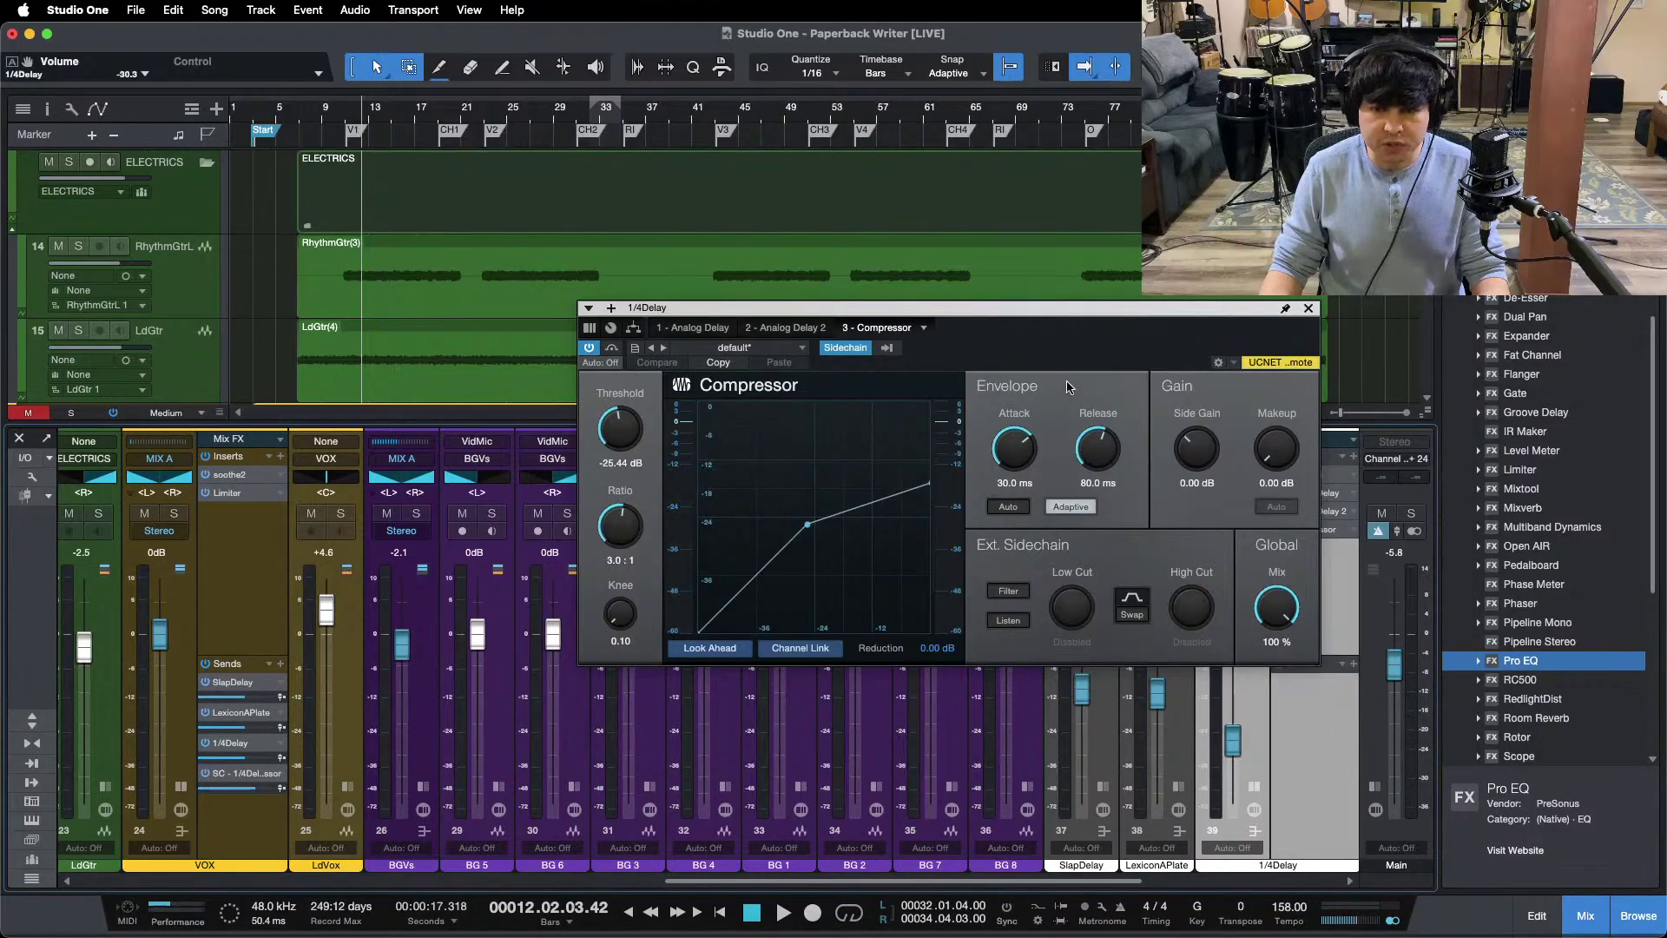
Step: Replay verse 1 and lower the 1/4Delay compressor's threshold to -25.92 dB
drag(1054, 356, 1021, 389)
key(shift+b)
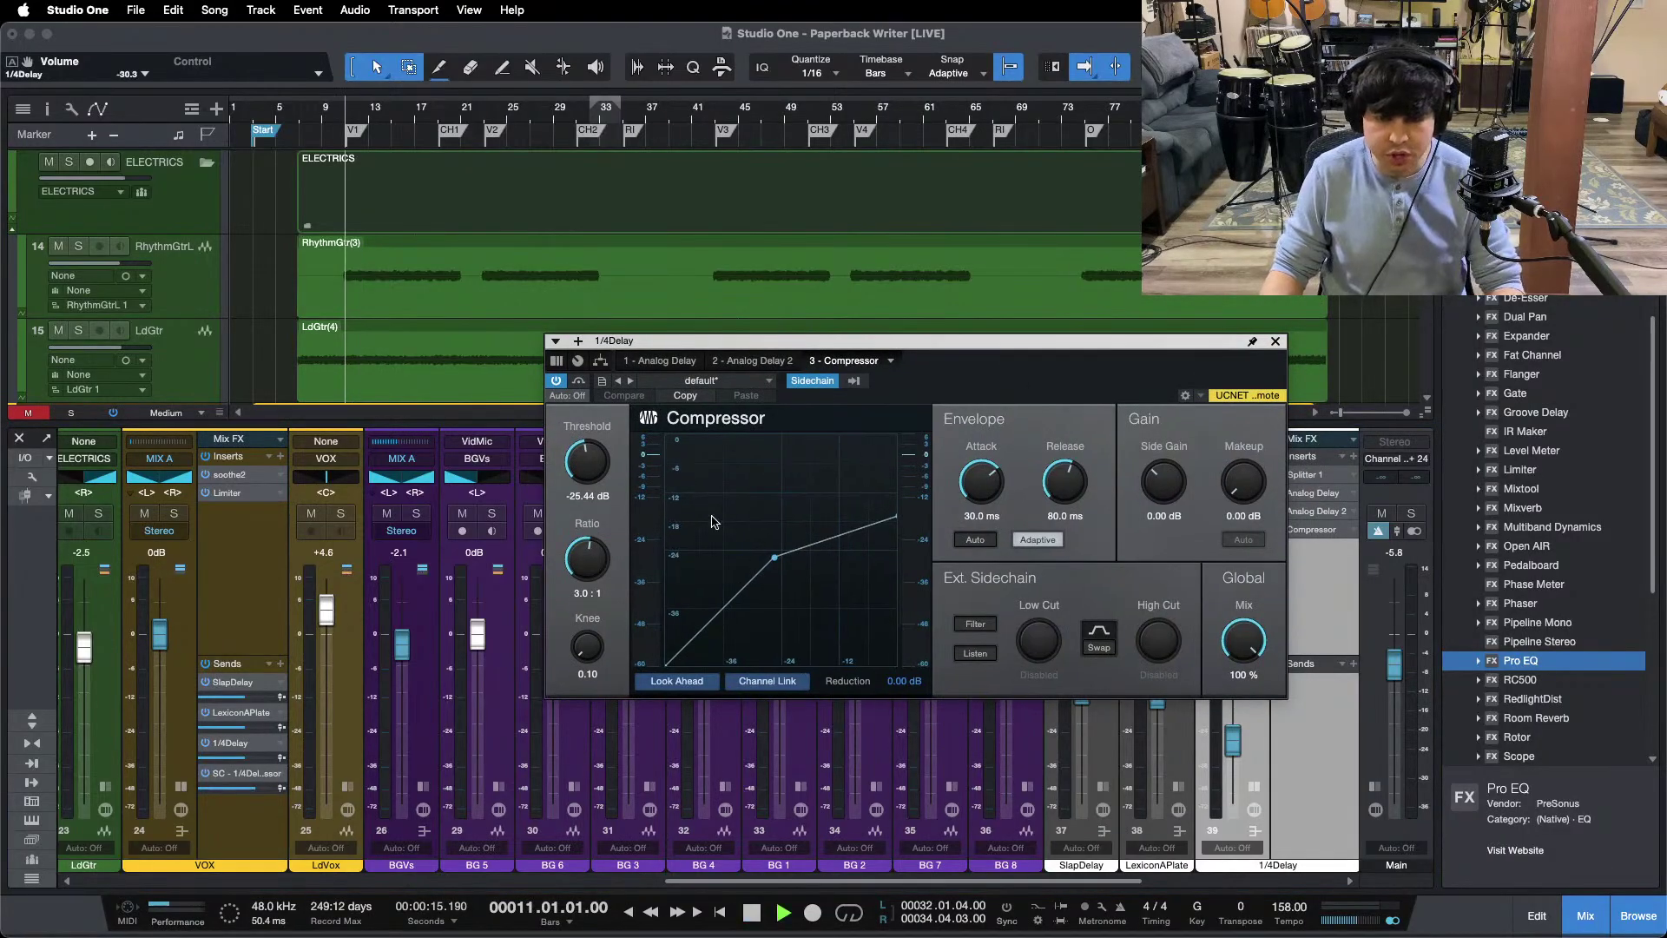
key(space)
drag(587, 482, 587, 486)
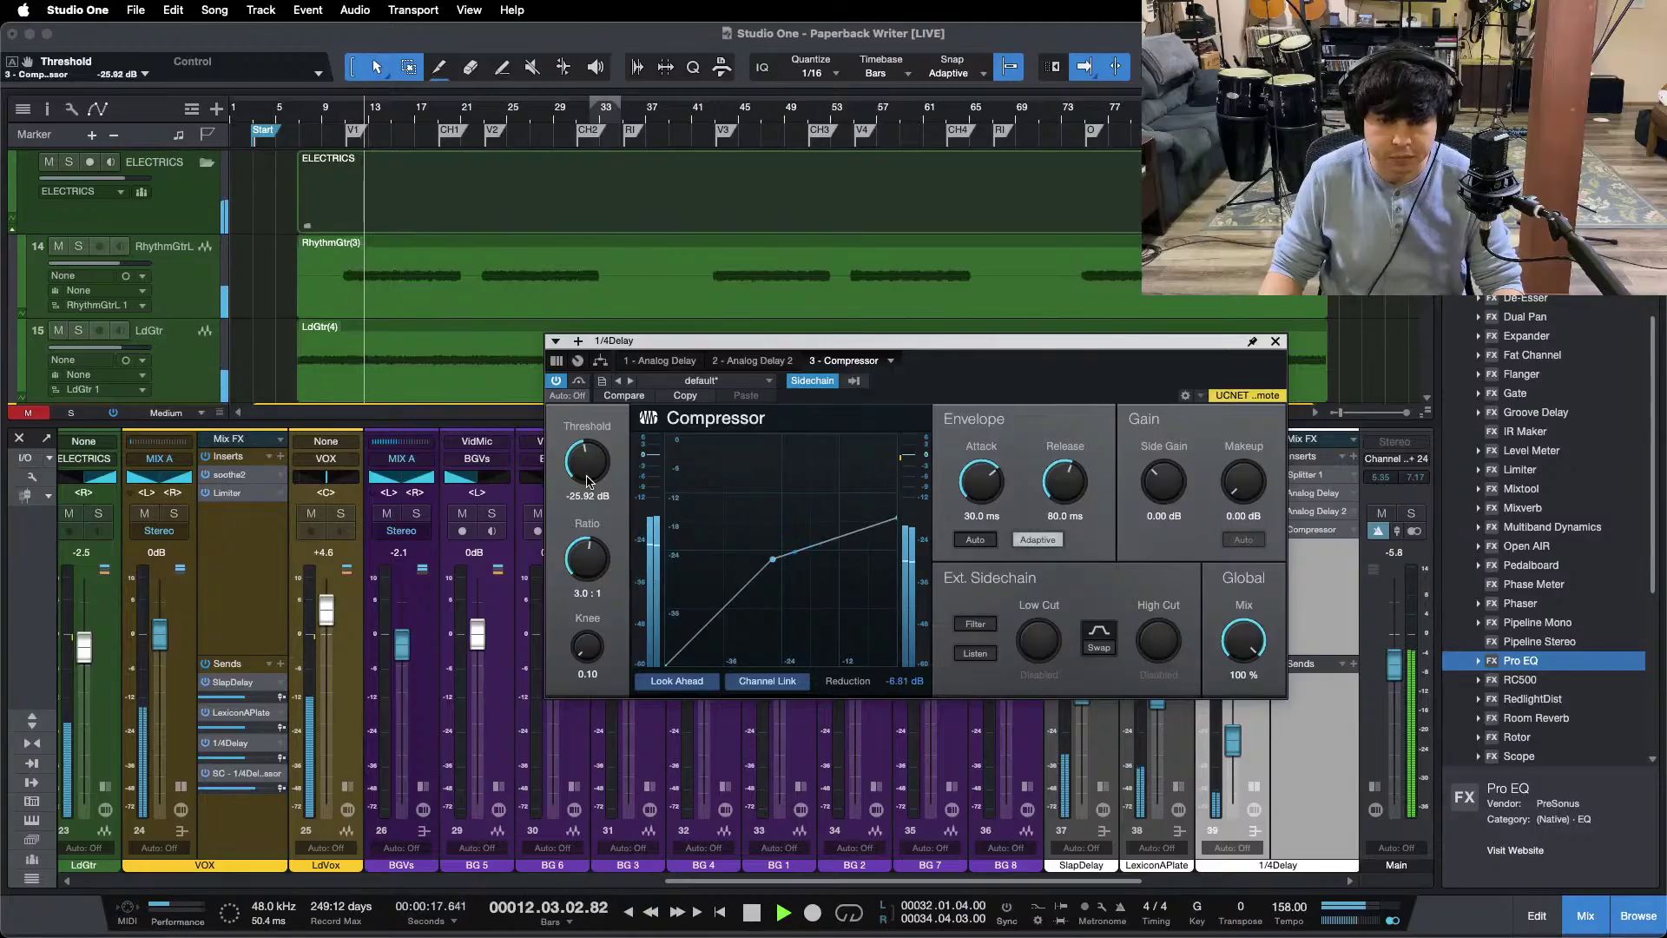
Step: Close the compressor and raise the 1/4Delay level to -20.8 dB while SlapDelay and LexiconAPlate are muted
click(1275, 341)
drag(1233, 741, 1232, 724)
click(1067, 513)
click(1142, 513)
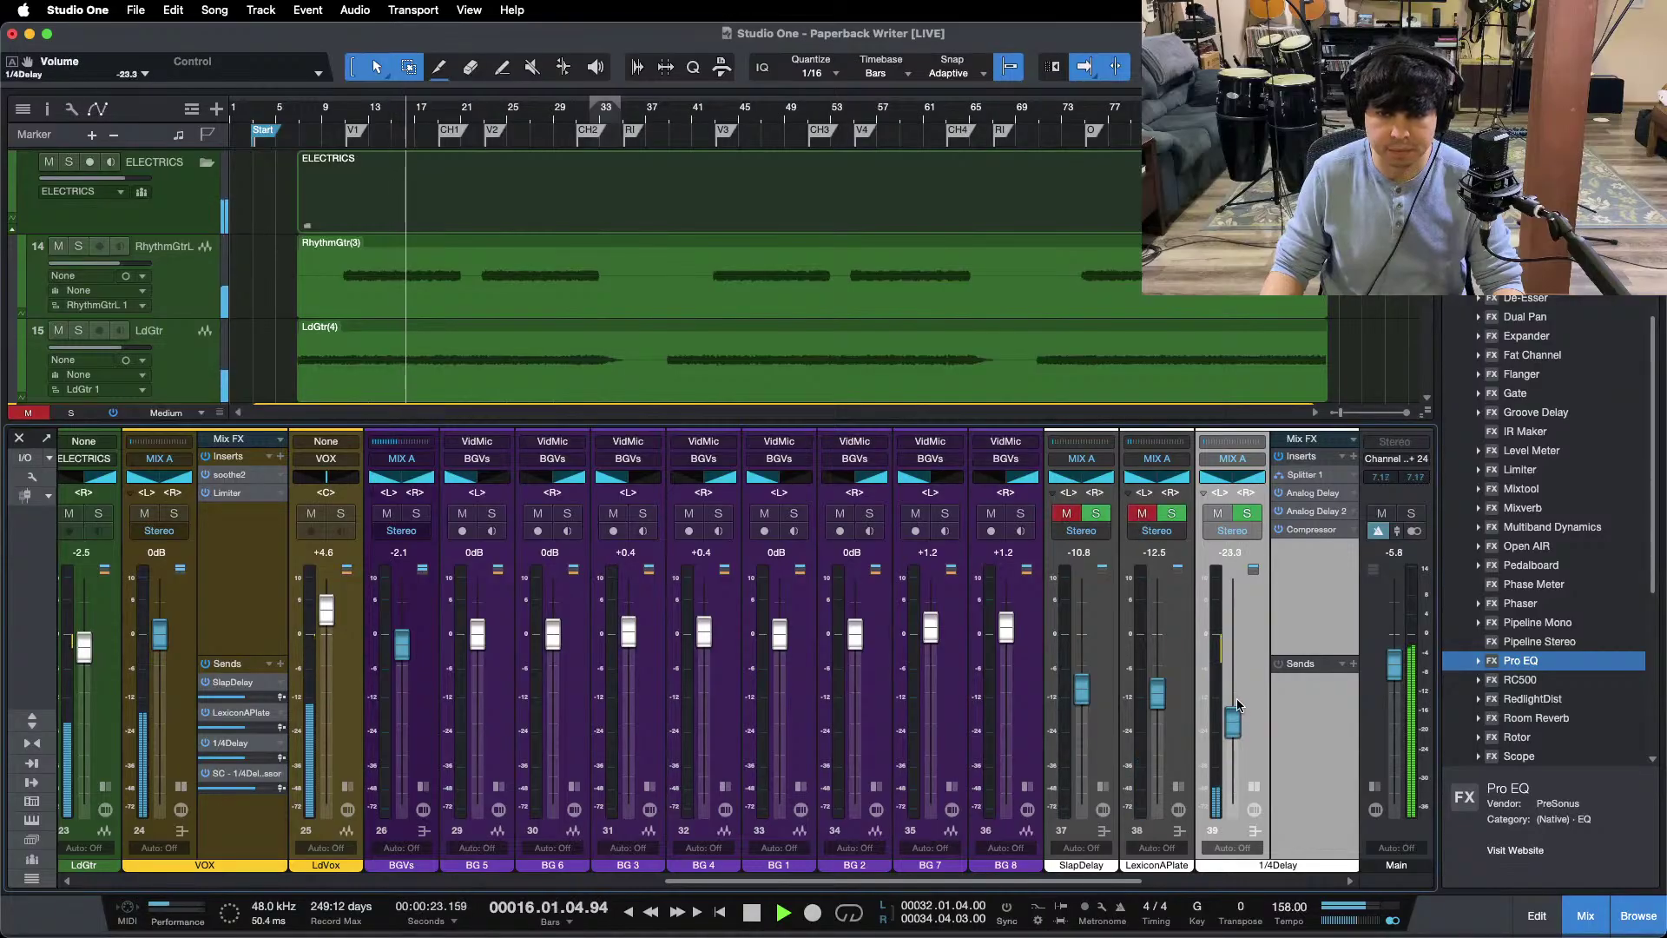
drag(1238, 705, 1237, 703)
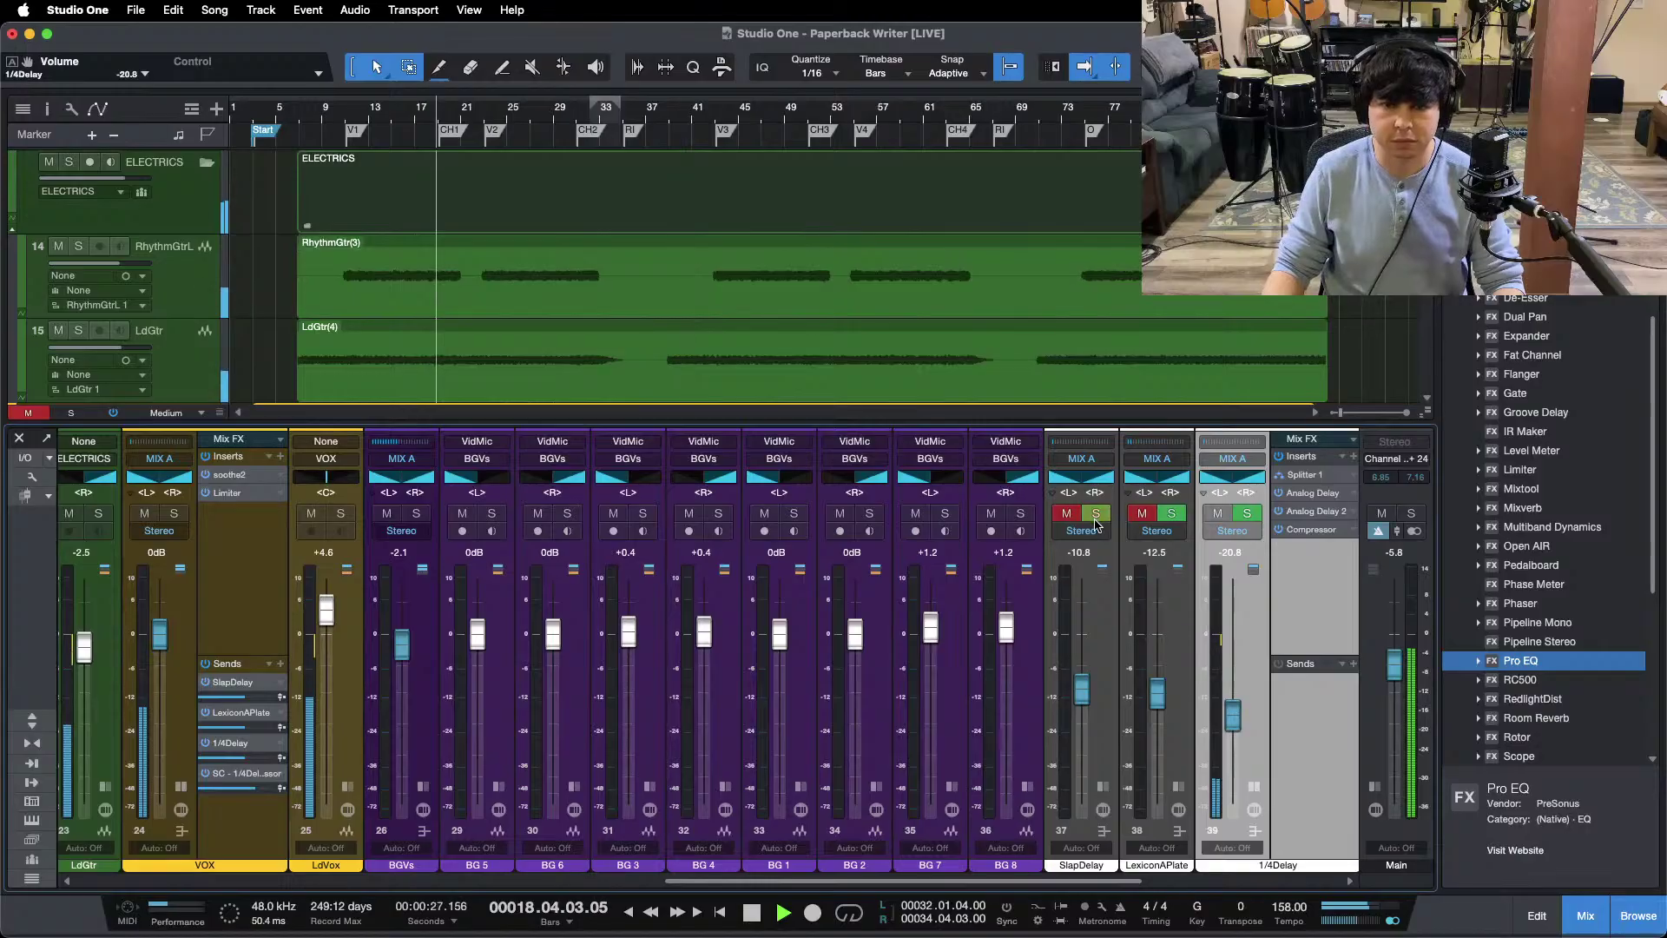
Step: Replay verse 1 with SlapDelay and LexiconAPlate unmuted, and collapse the 1/4Delay and VOX channel details
click(352, 115)
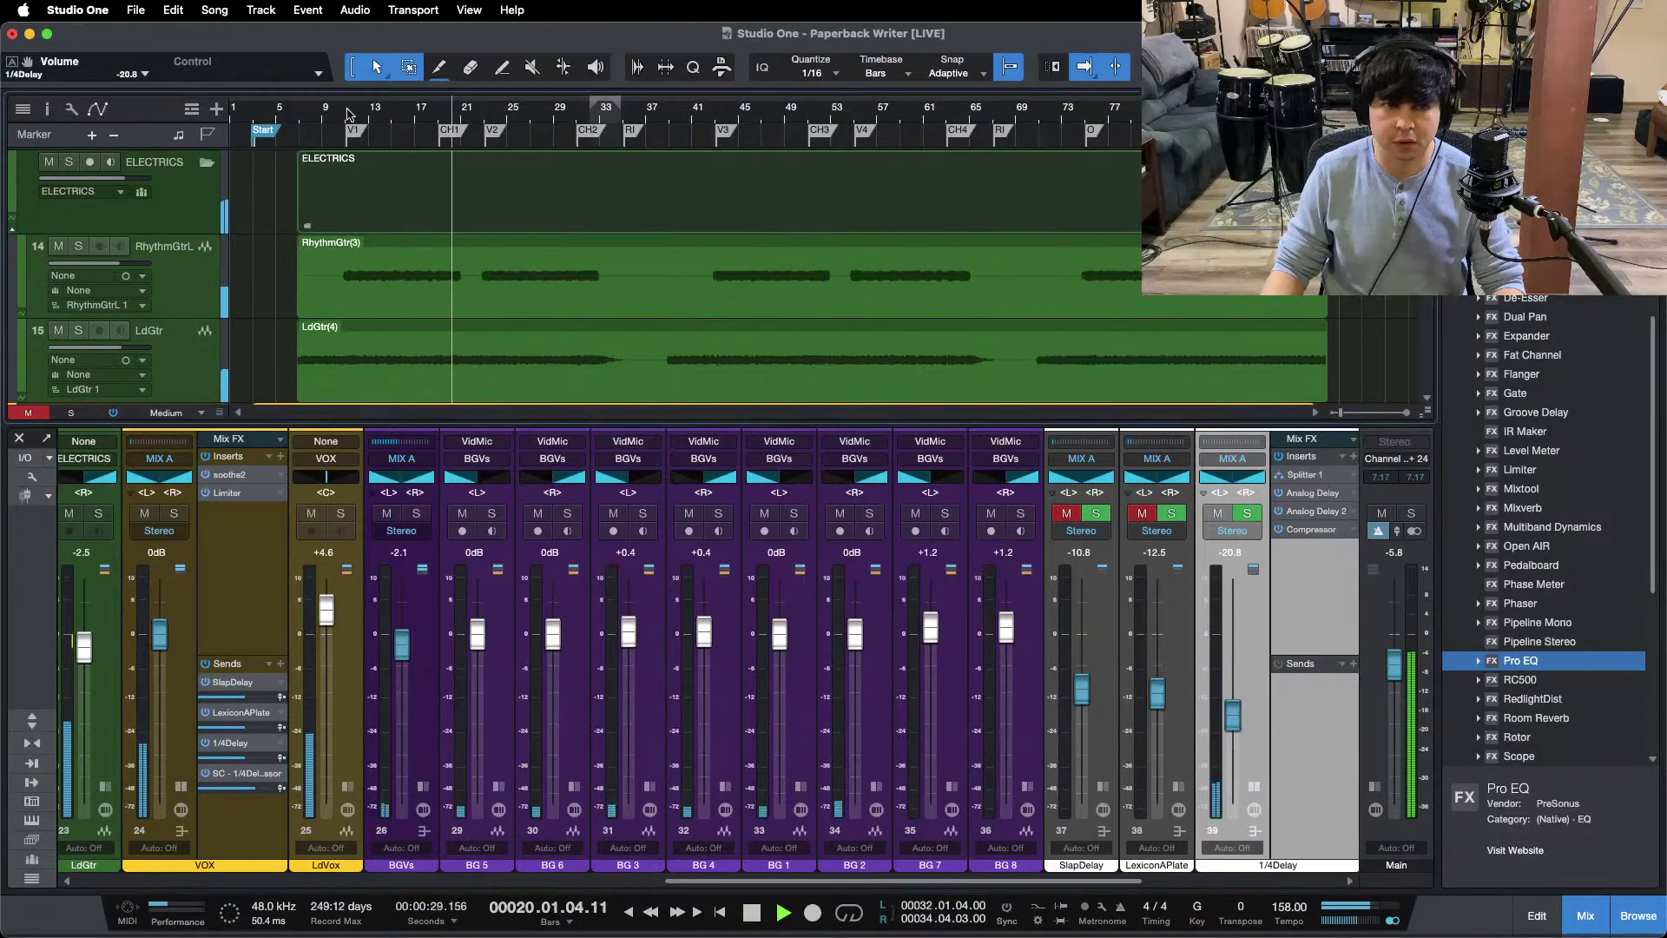
click(1066, 514)
click(1140, 515)
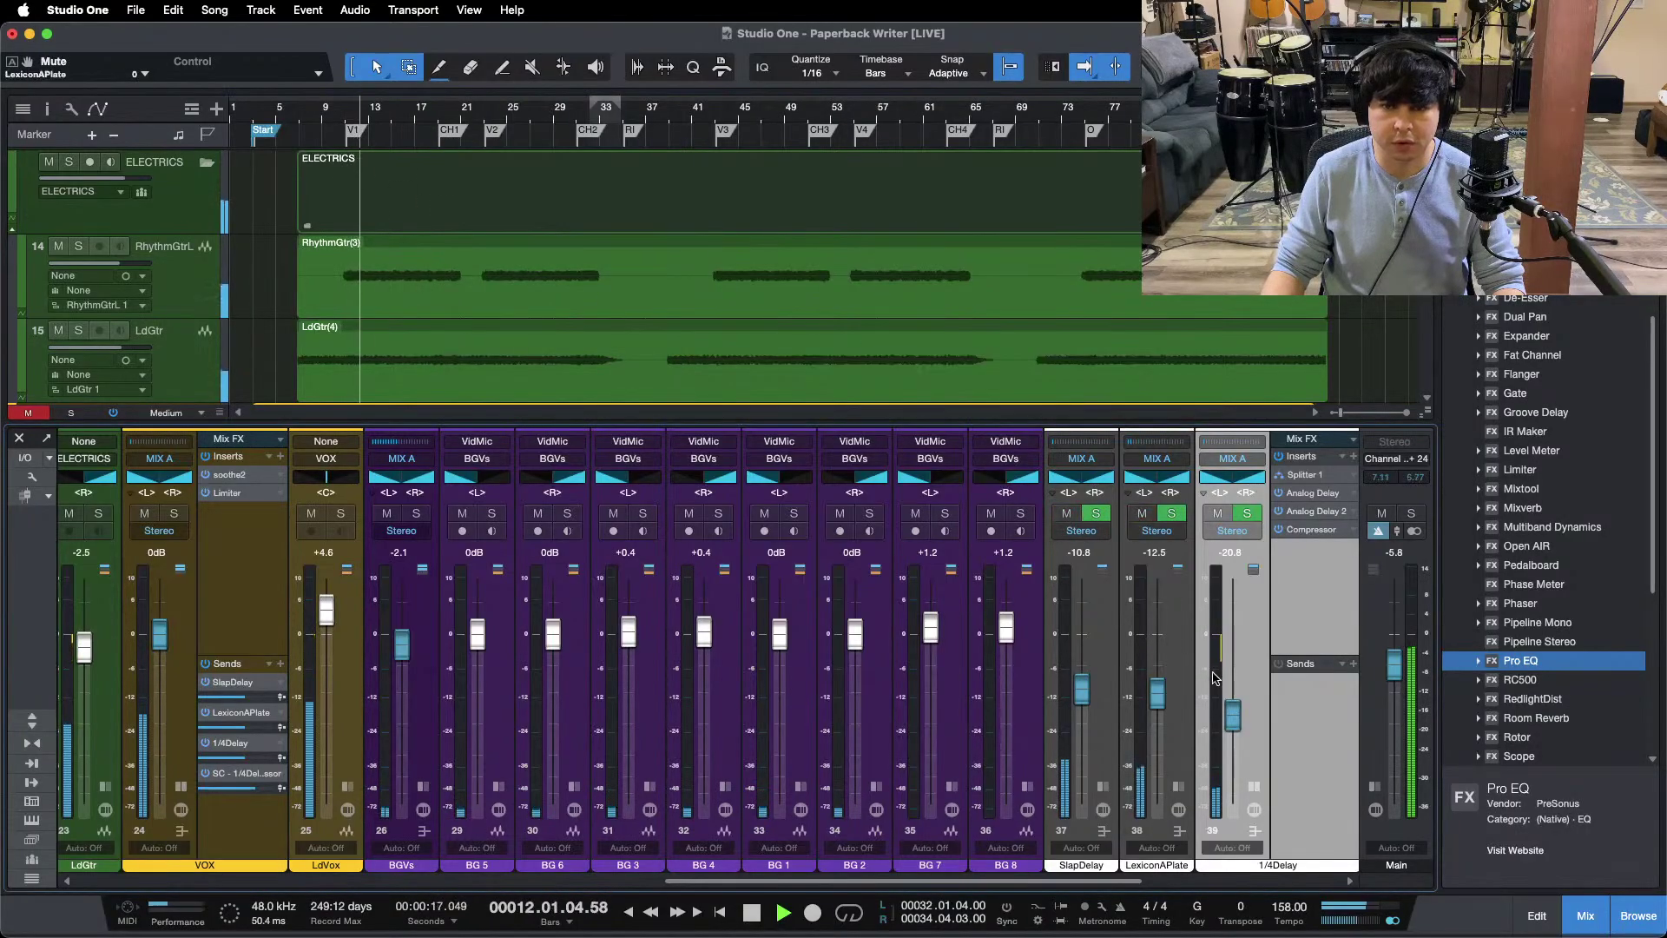
click(1254, 810)
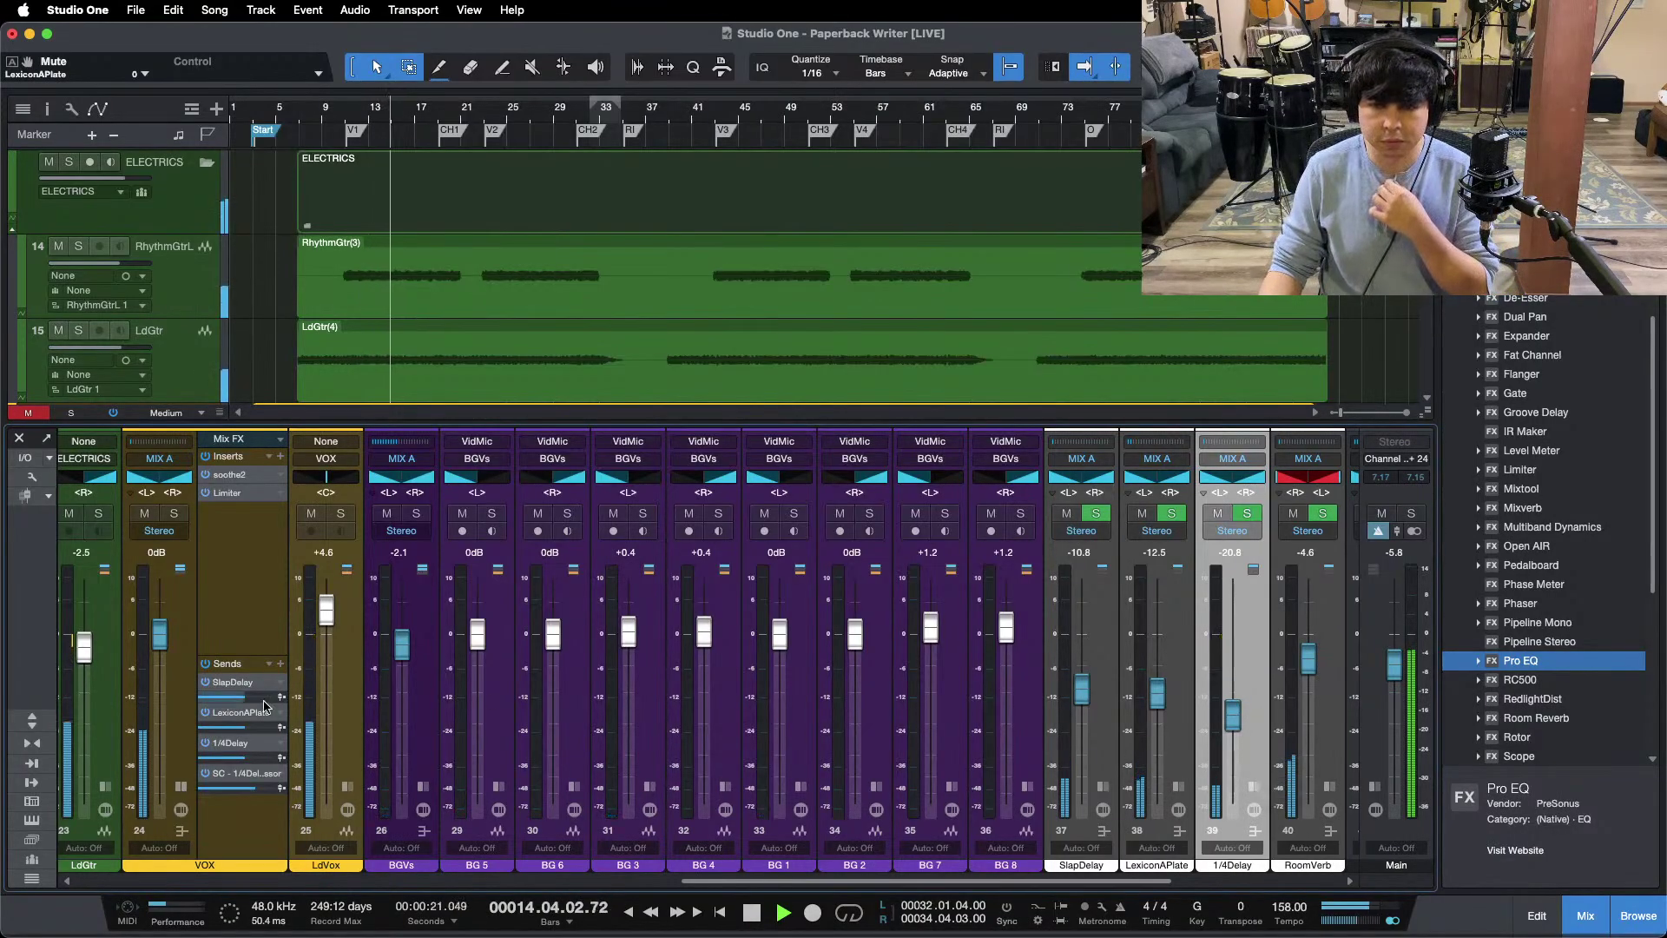
click(183, 792)
key(F3)
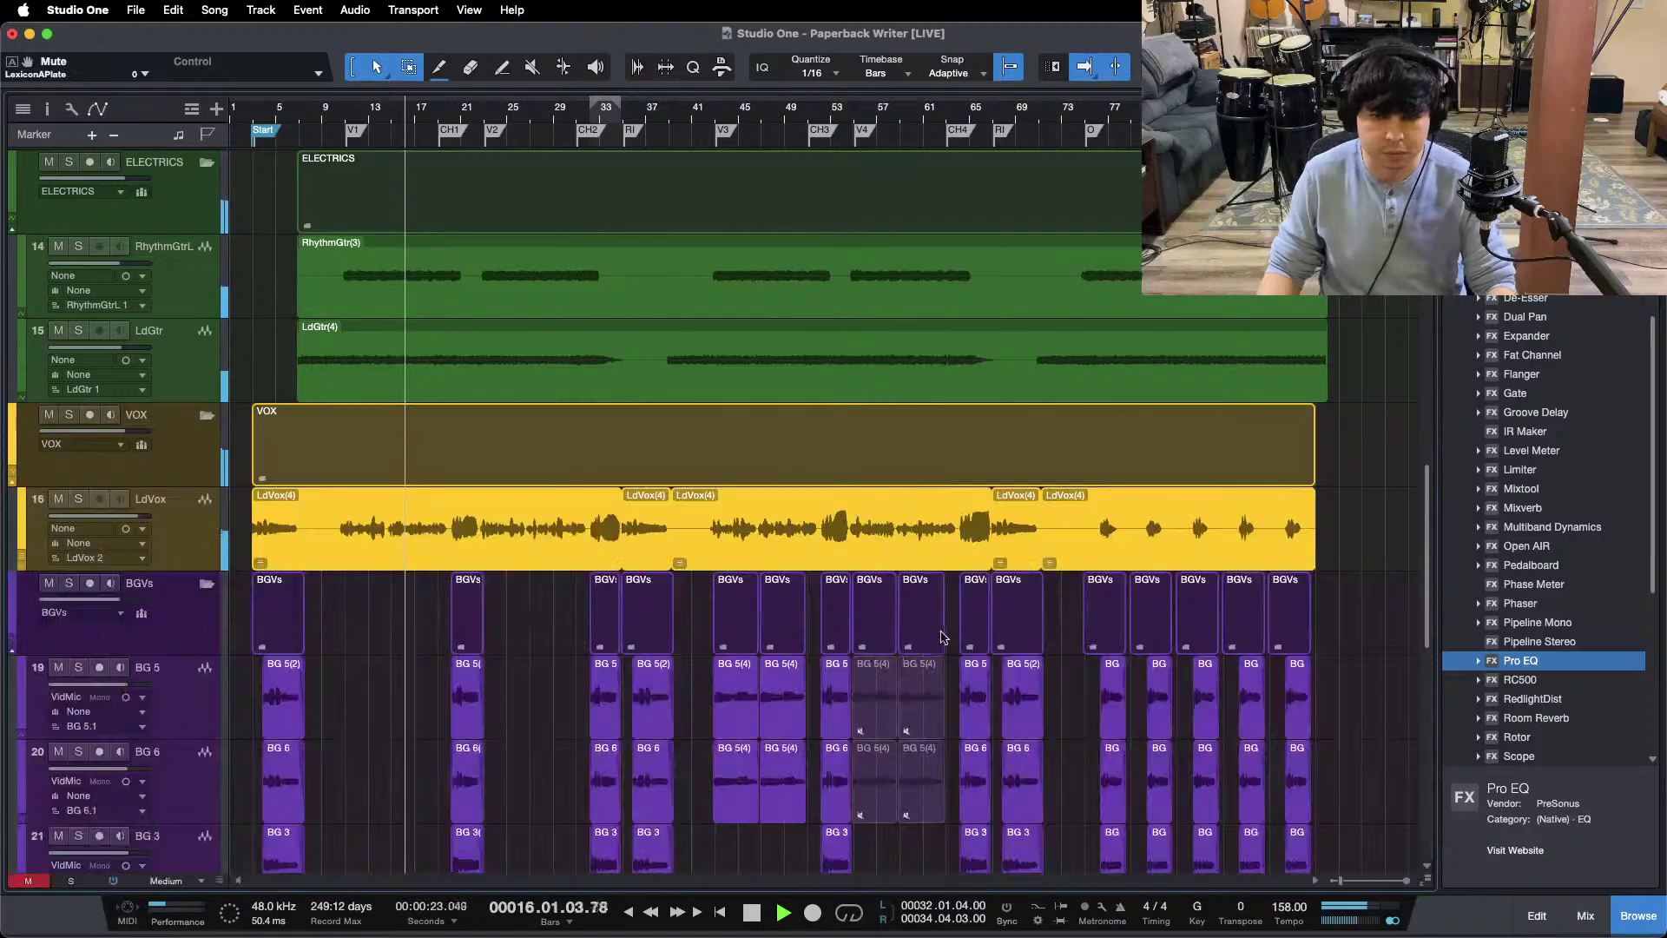
scroll(525, 671, down, 5)
scroll(531, 666, down, 10)
scroll(534, 669, up, 5)
scroll(534, 671, up, 15)
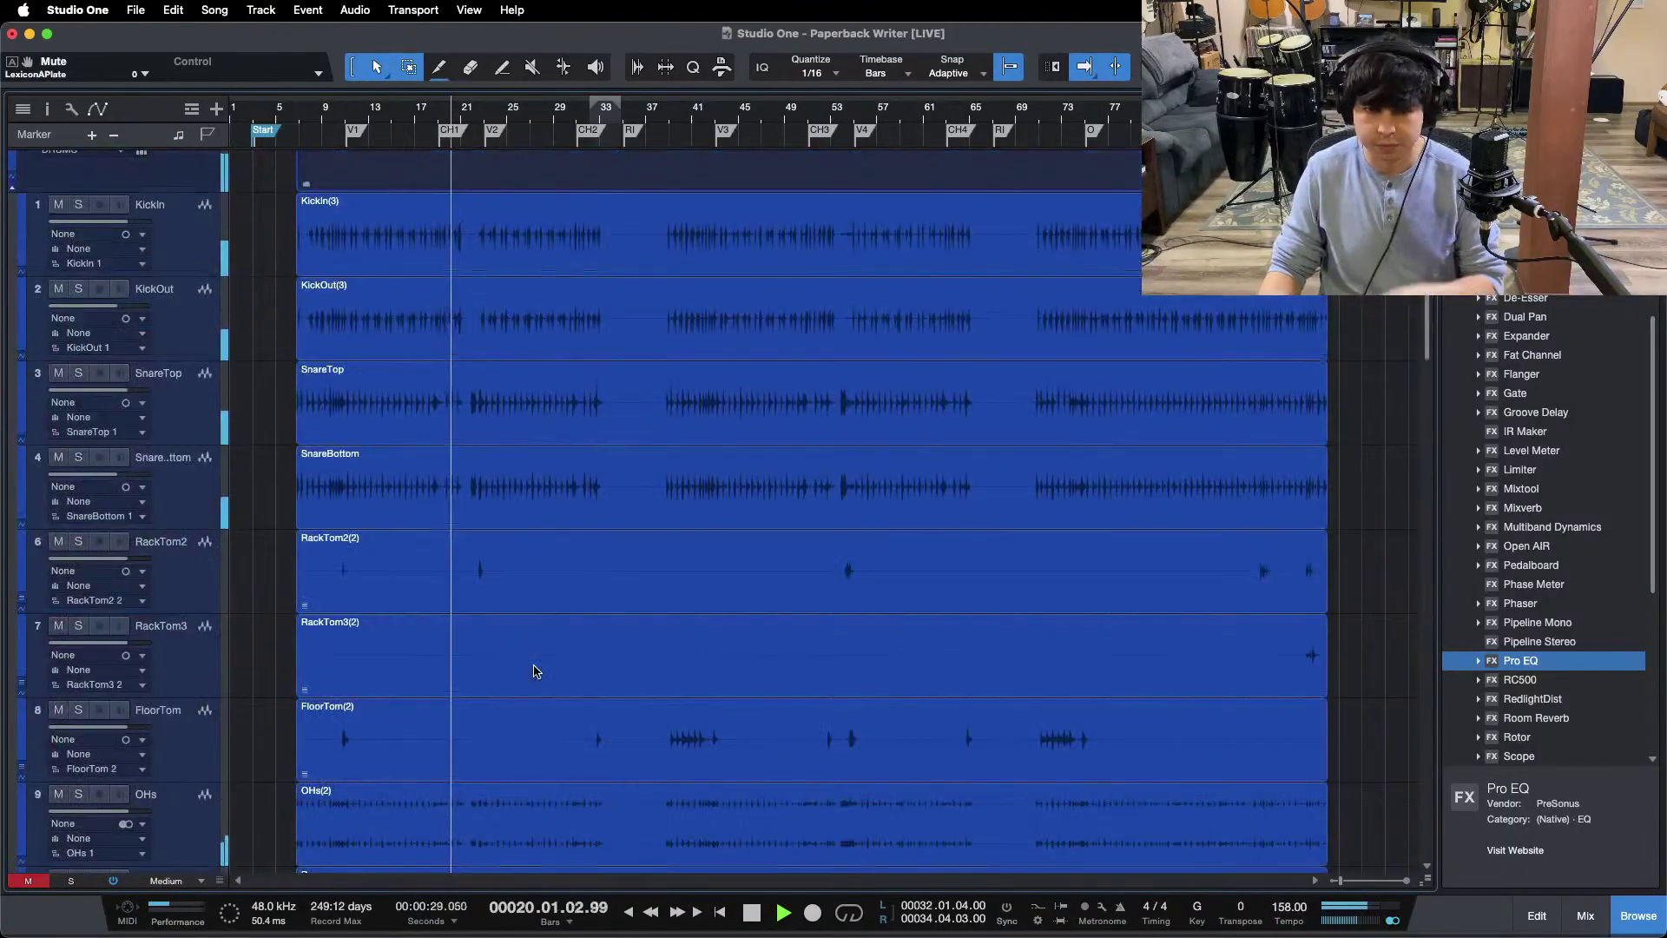
Step: Listen through chorus 1 into verse 2, jump playback to around bar 38, and check the drum, bass and guitar channel levels
scroll(534, 671, down, 3)
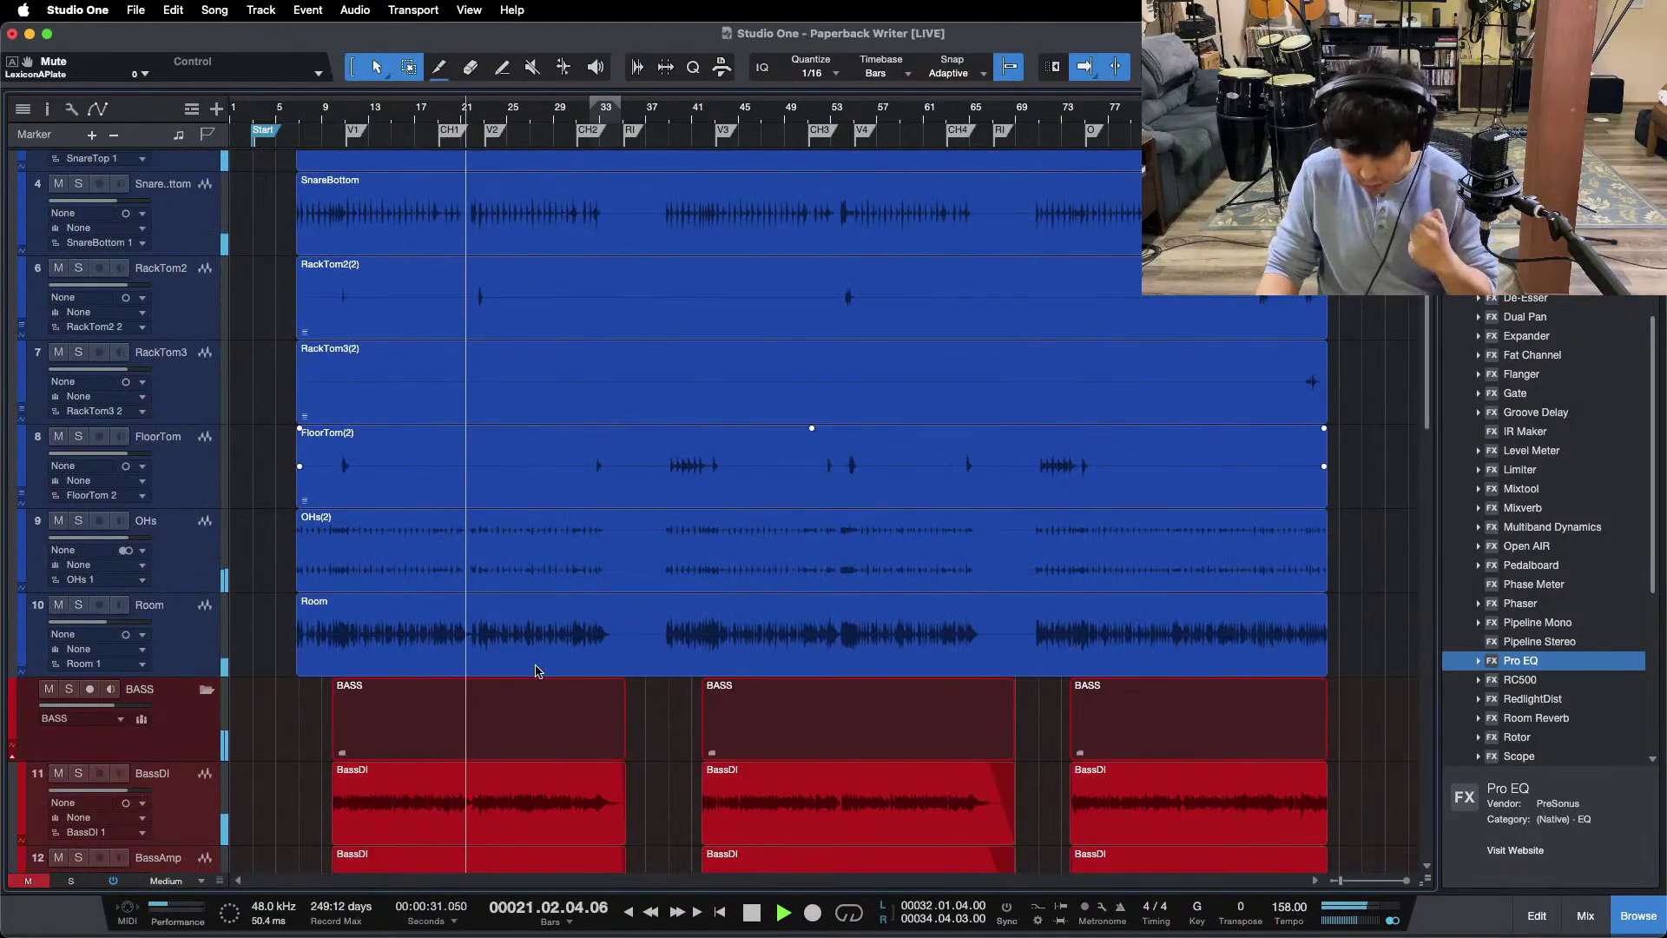
scroll(625, 642, down, 5)
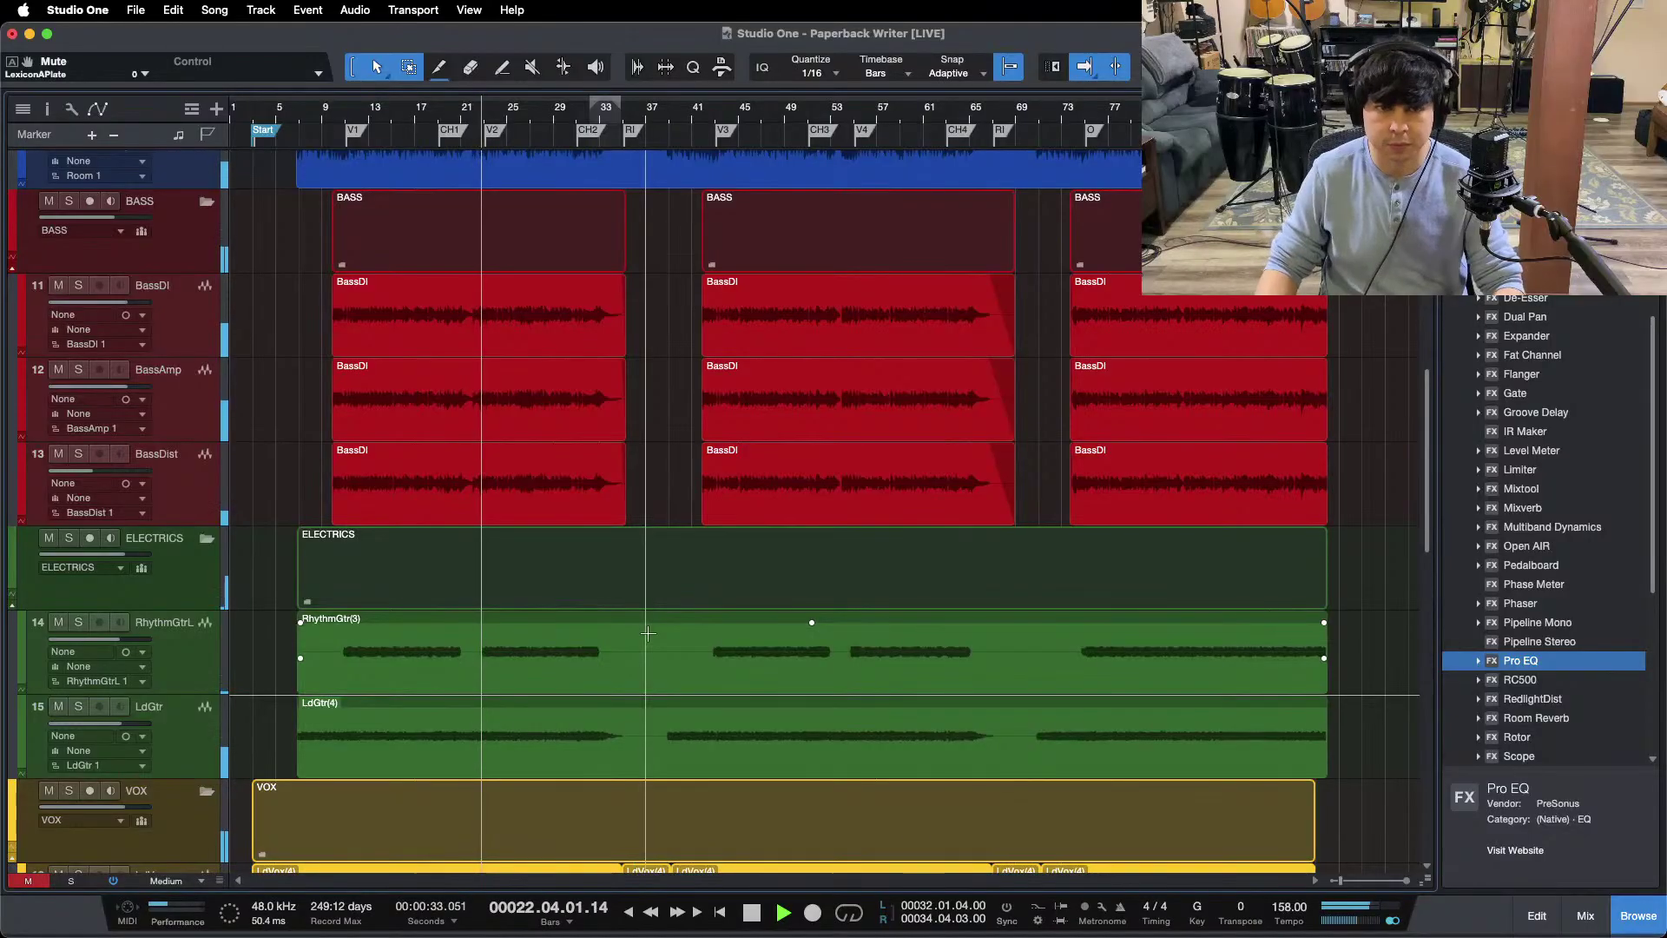
scroll(617, 521, up, 7)
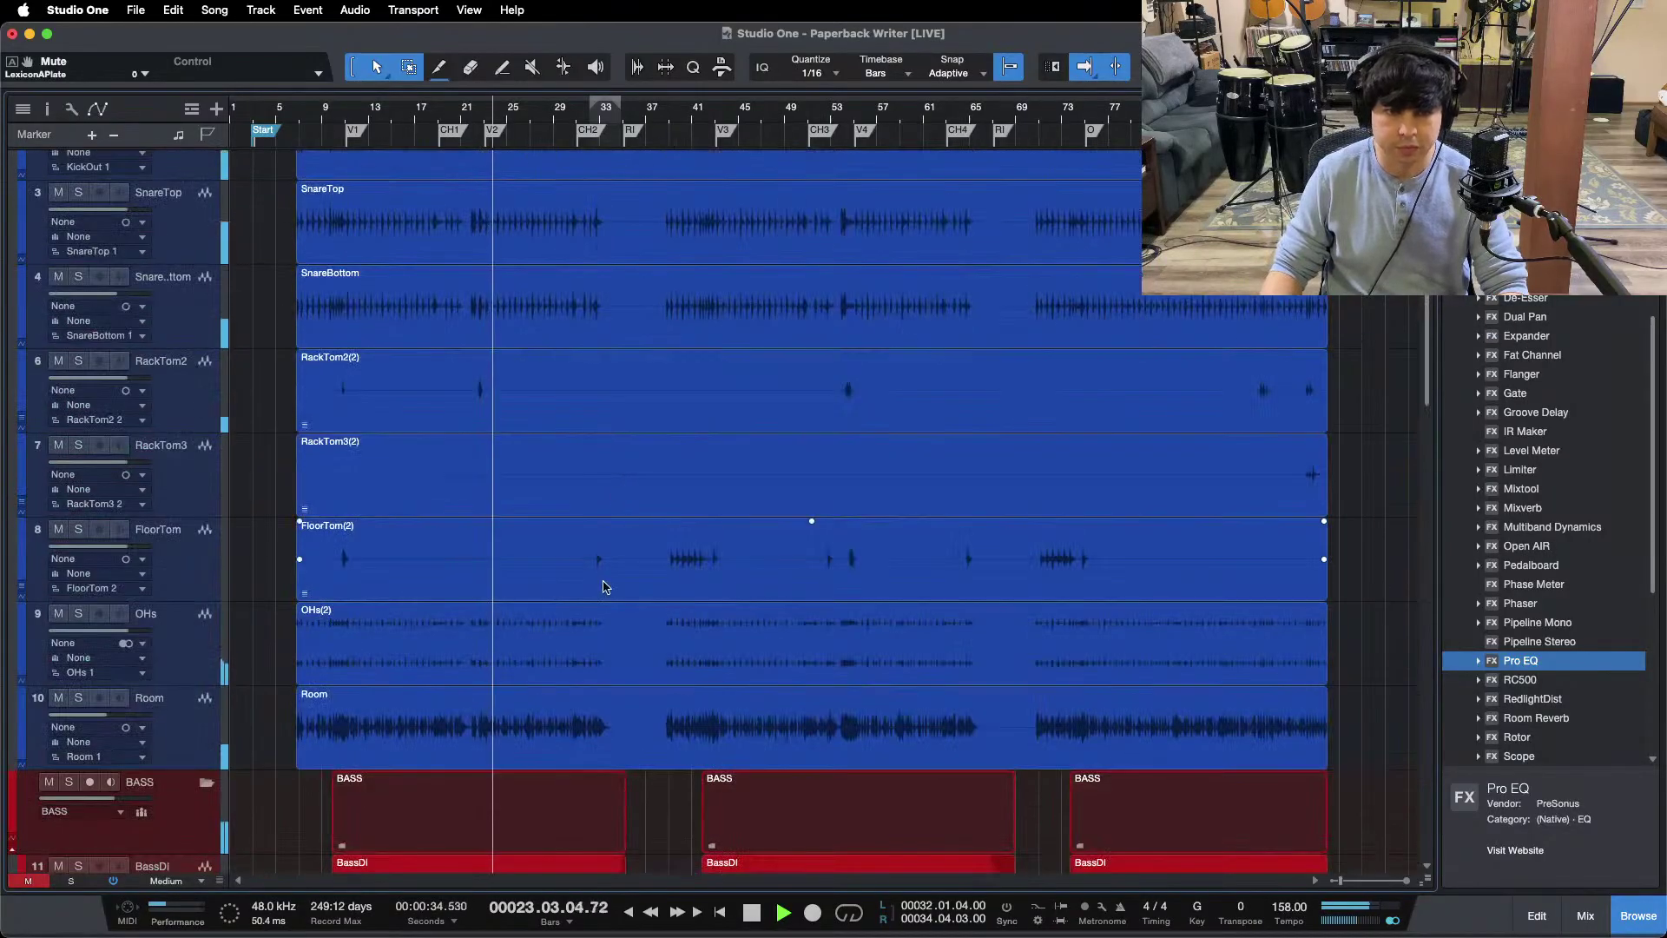
click(657, 112)
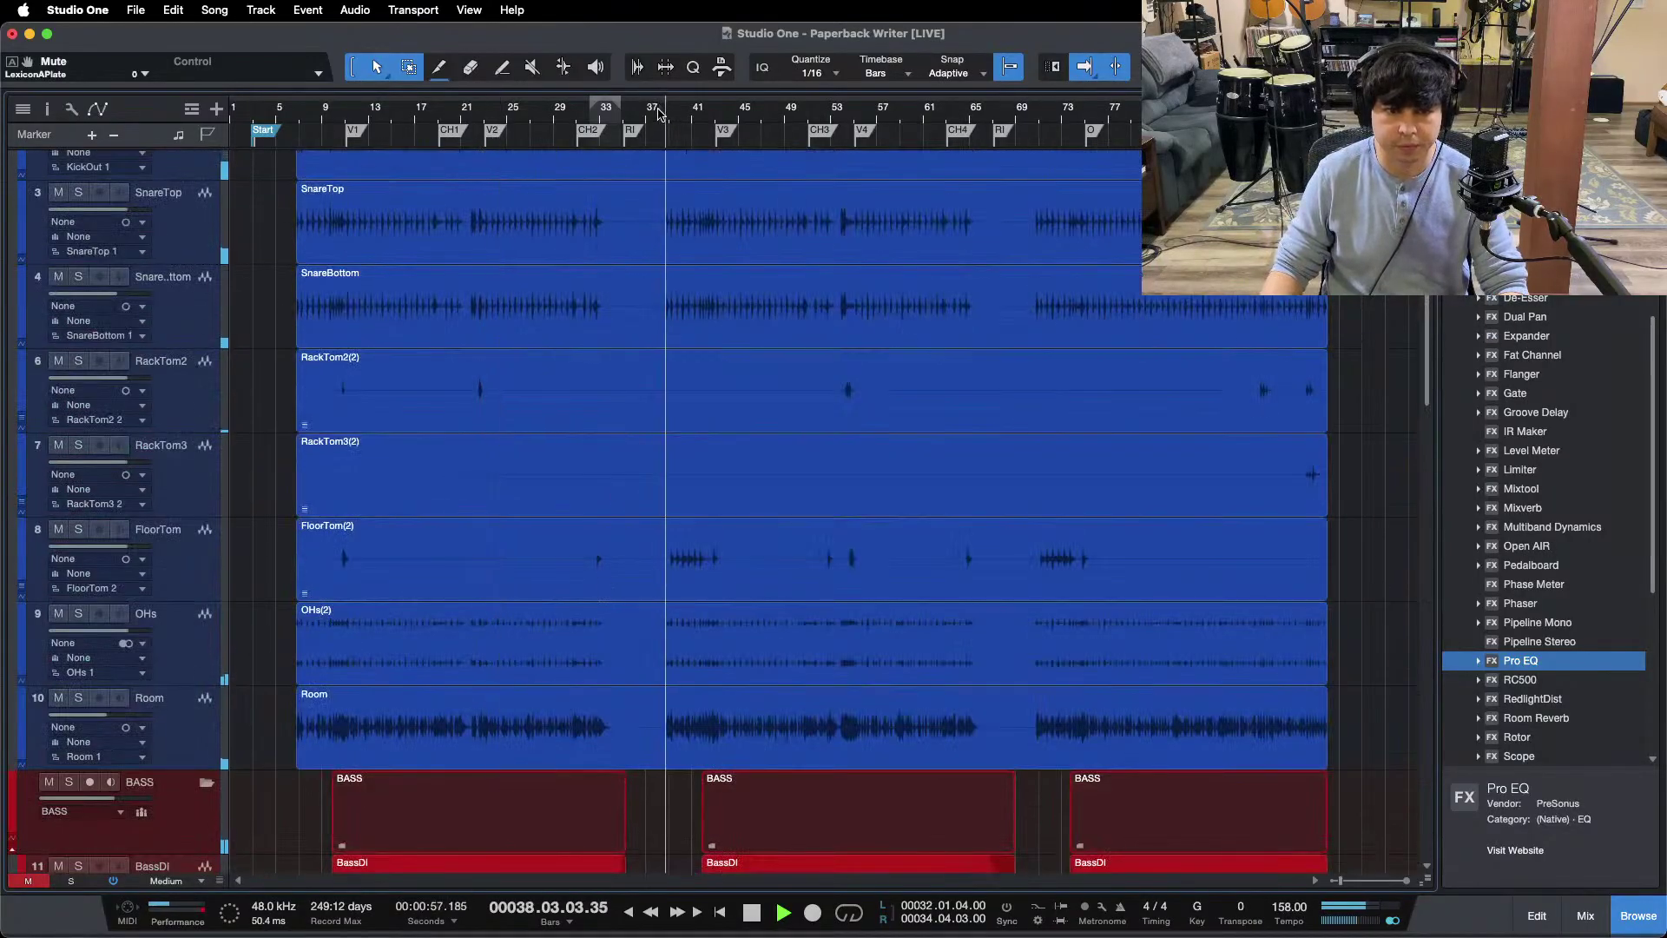
key(F3)
scroll(790, 891, left, 5)
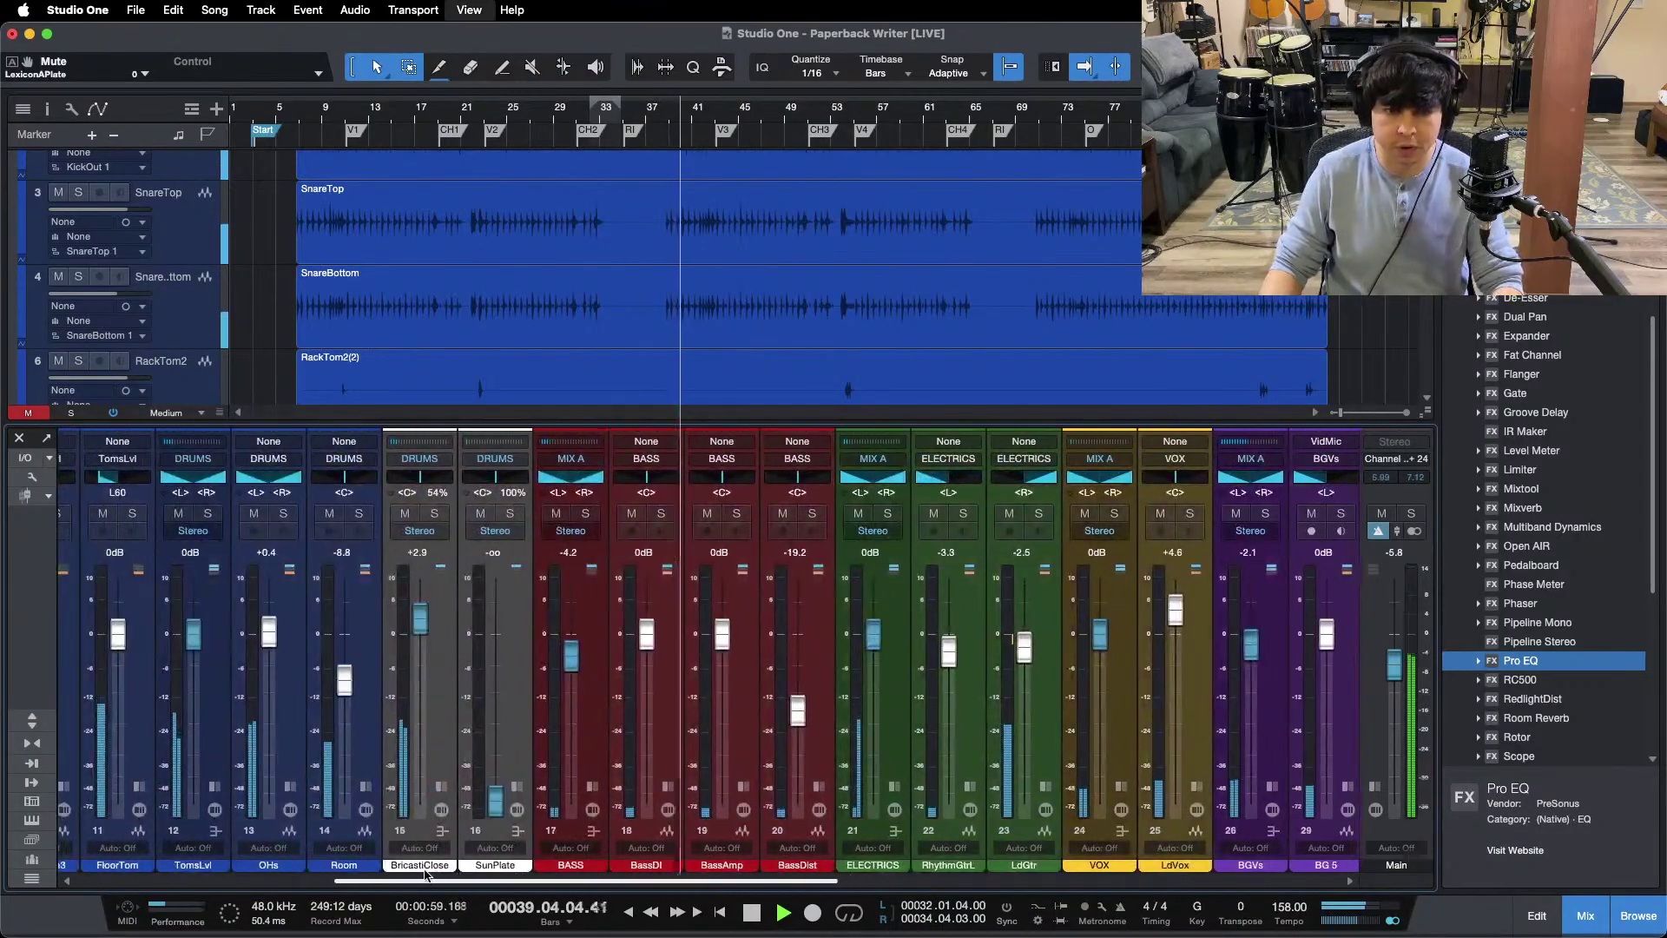
key(F3)
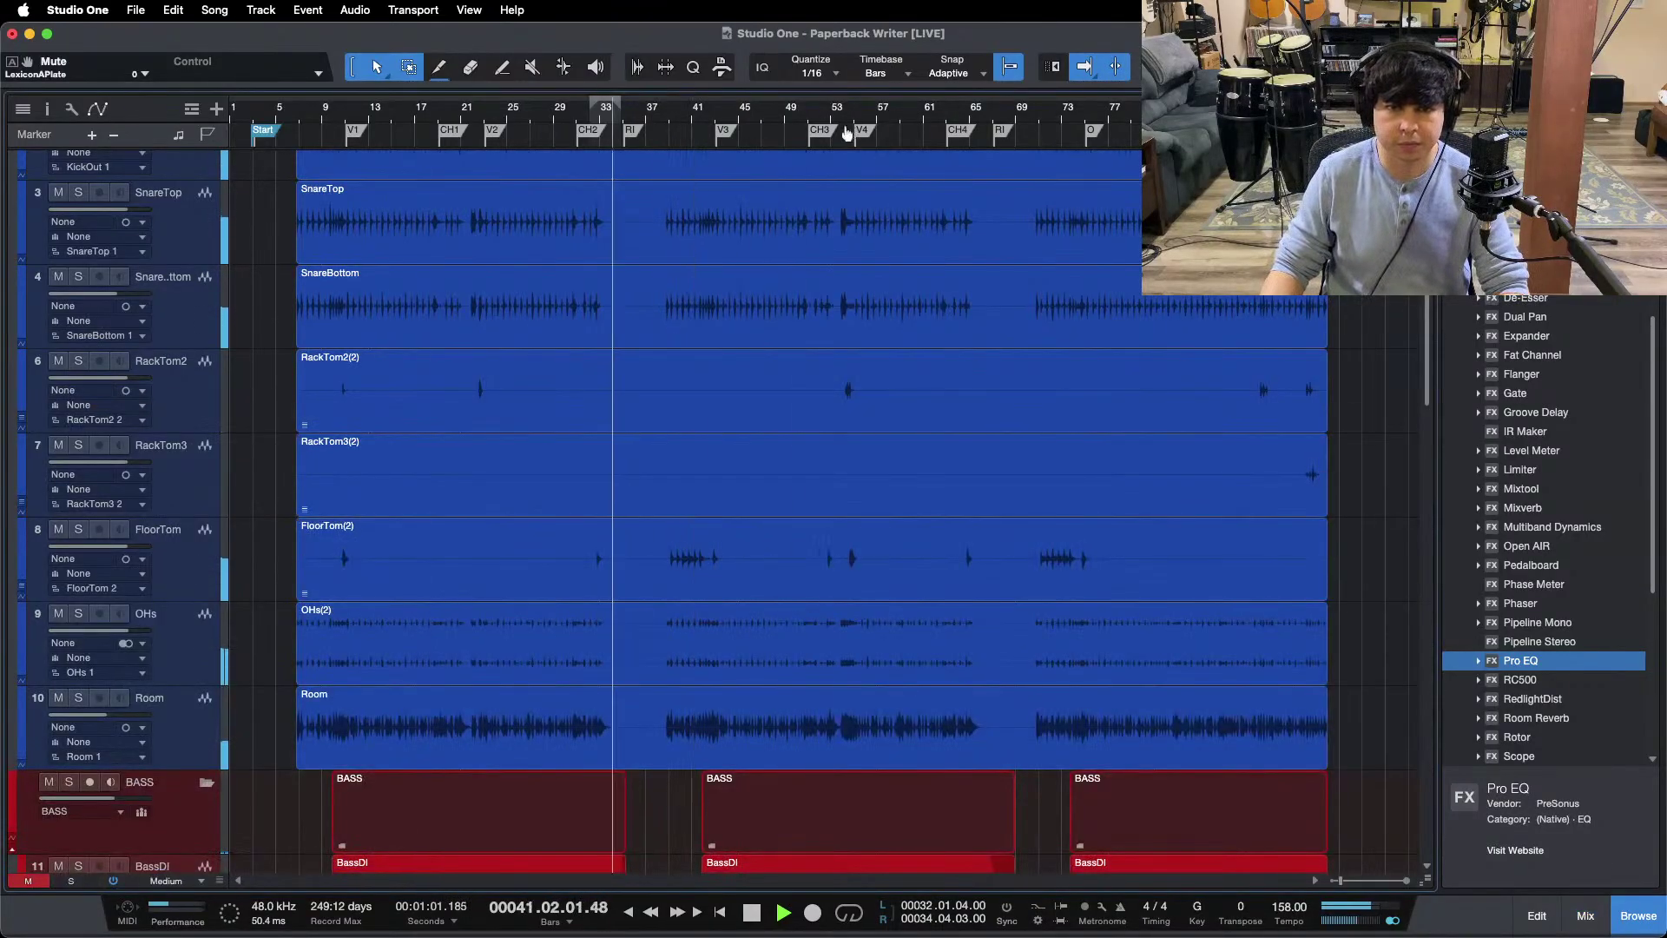
Step: Jump playback to the end of chorus 3 near bar 54 and check levels across the mixer channels
drag(847, 118, 816, 212)
click(684, 111)
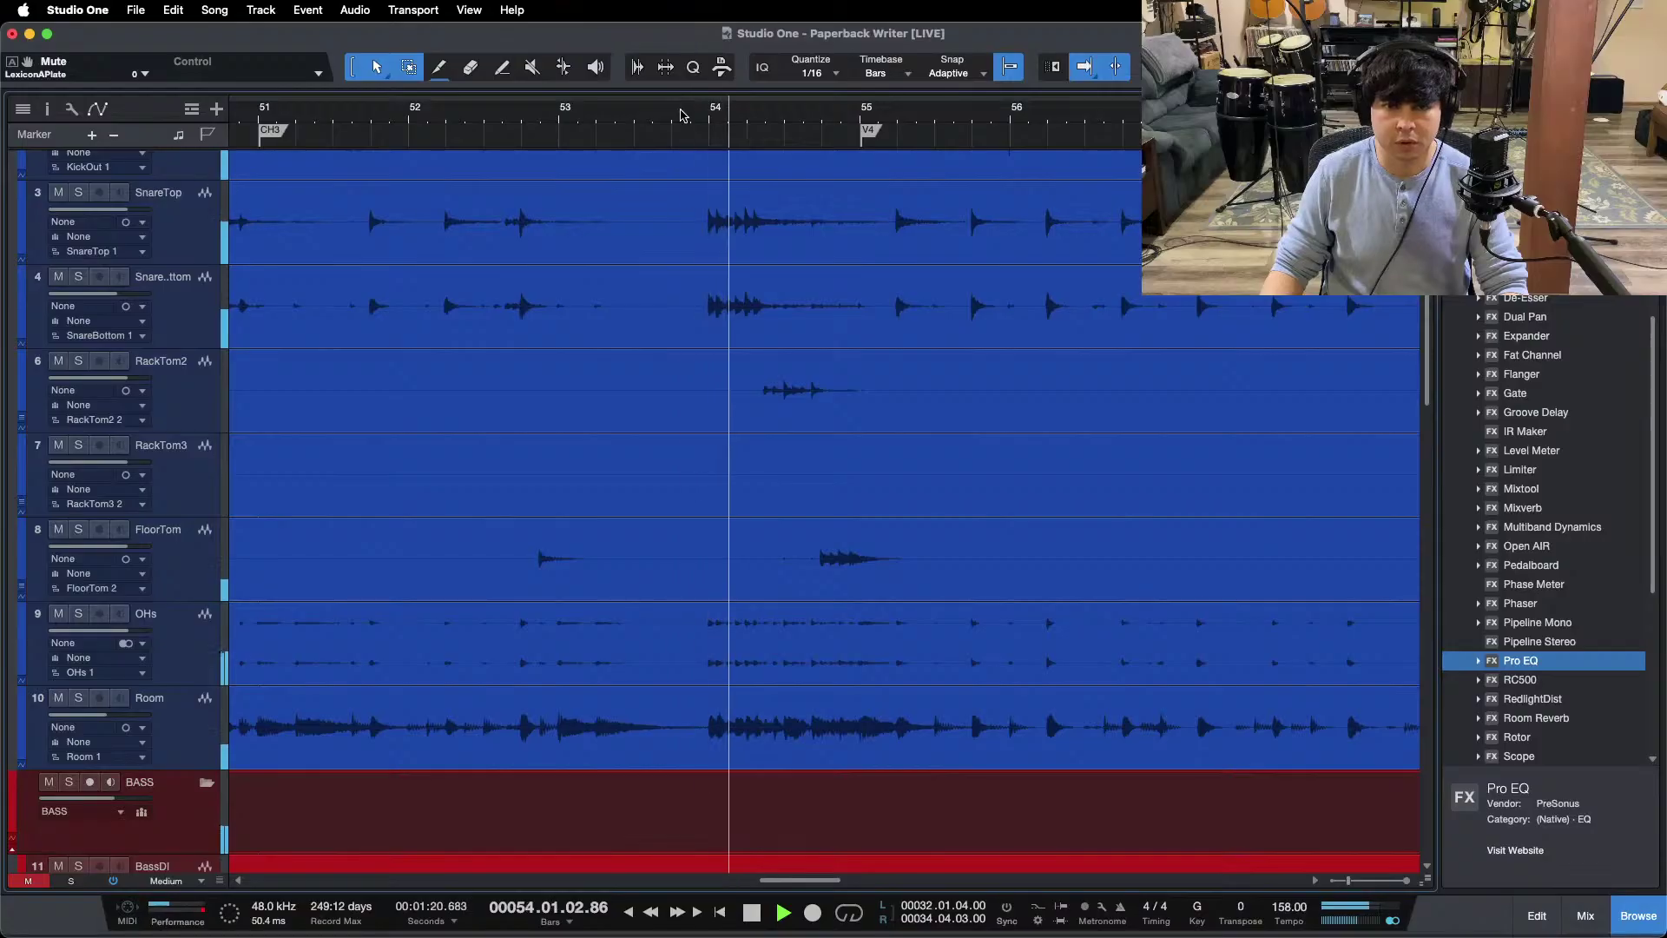
key(alt+z)
key(F3)
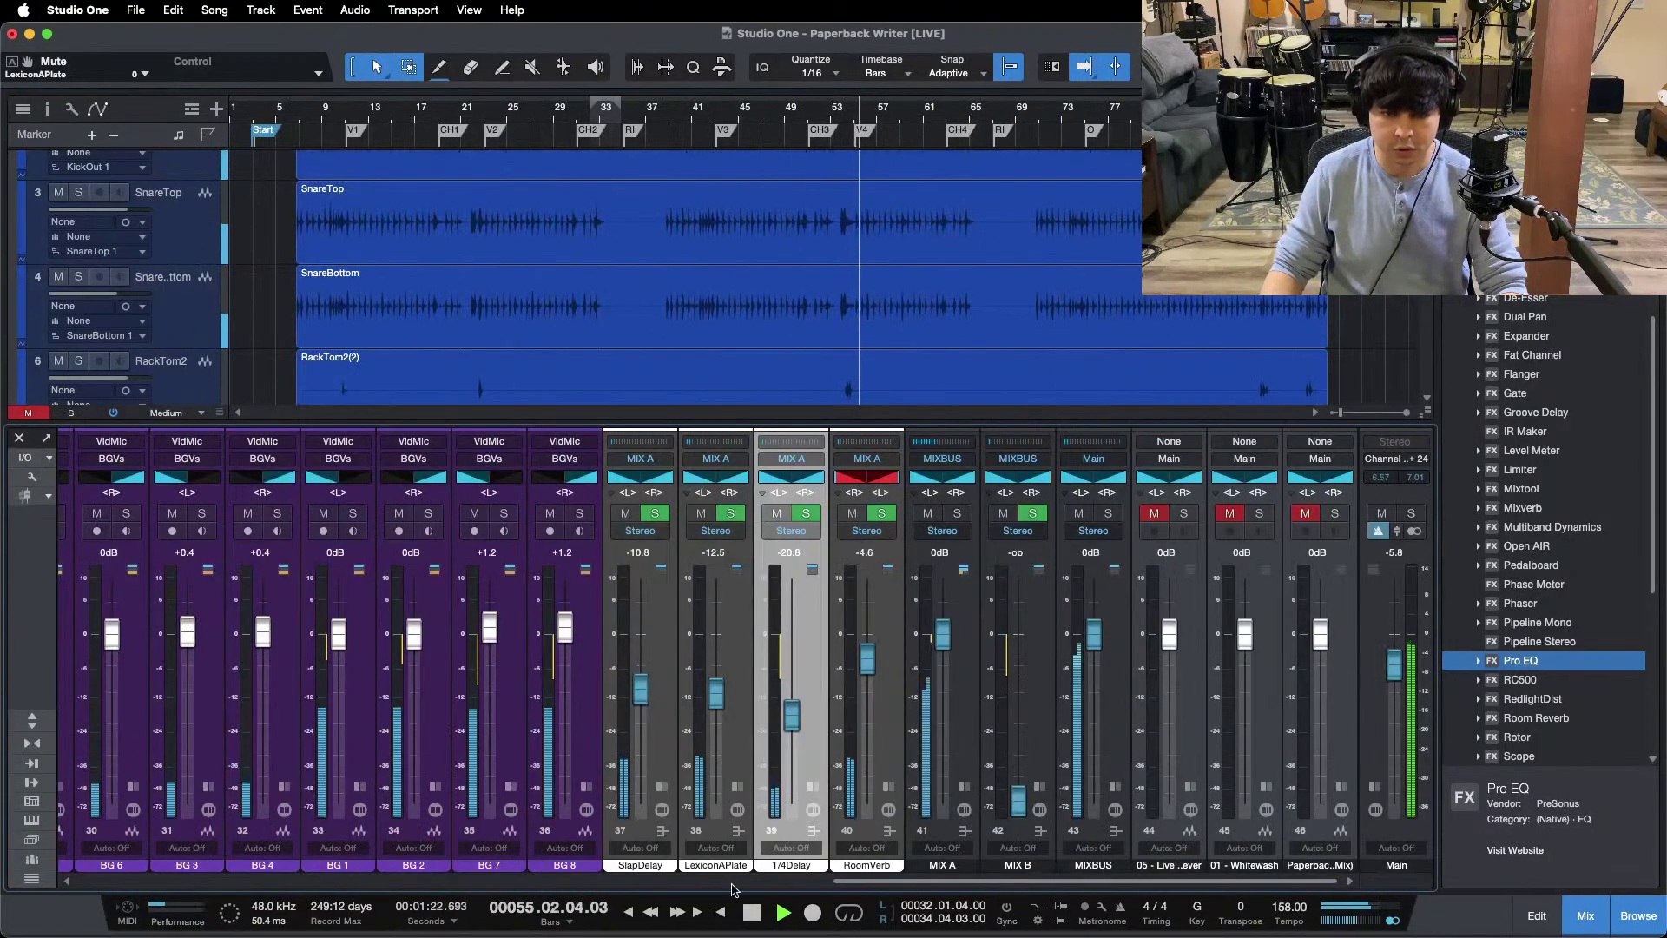
drag(883, 887, 245, 883)
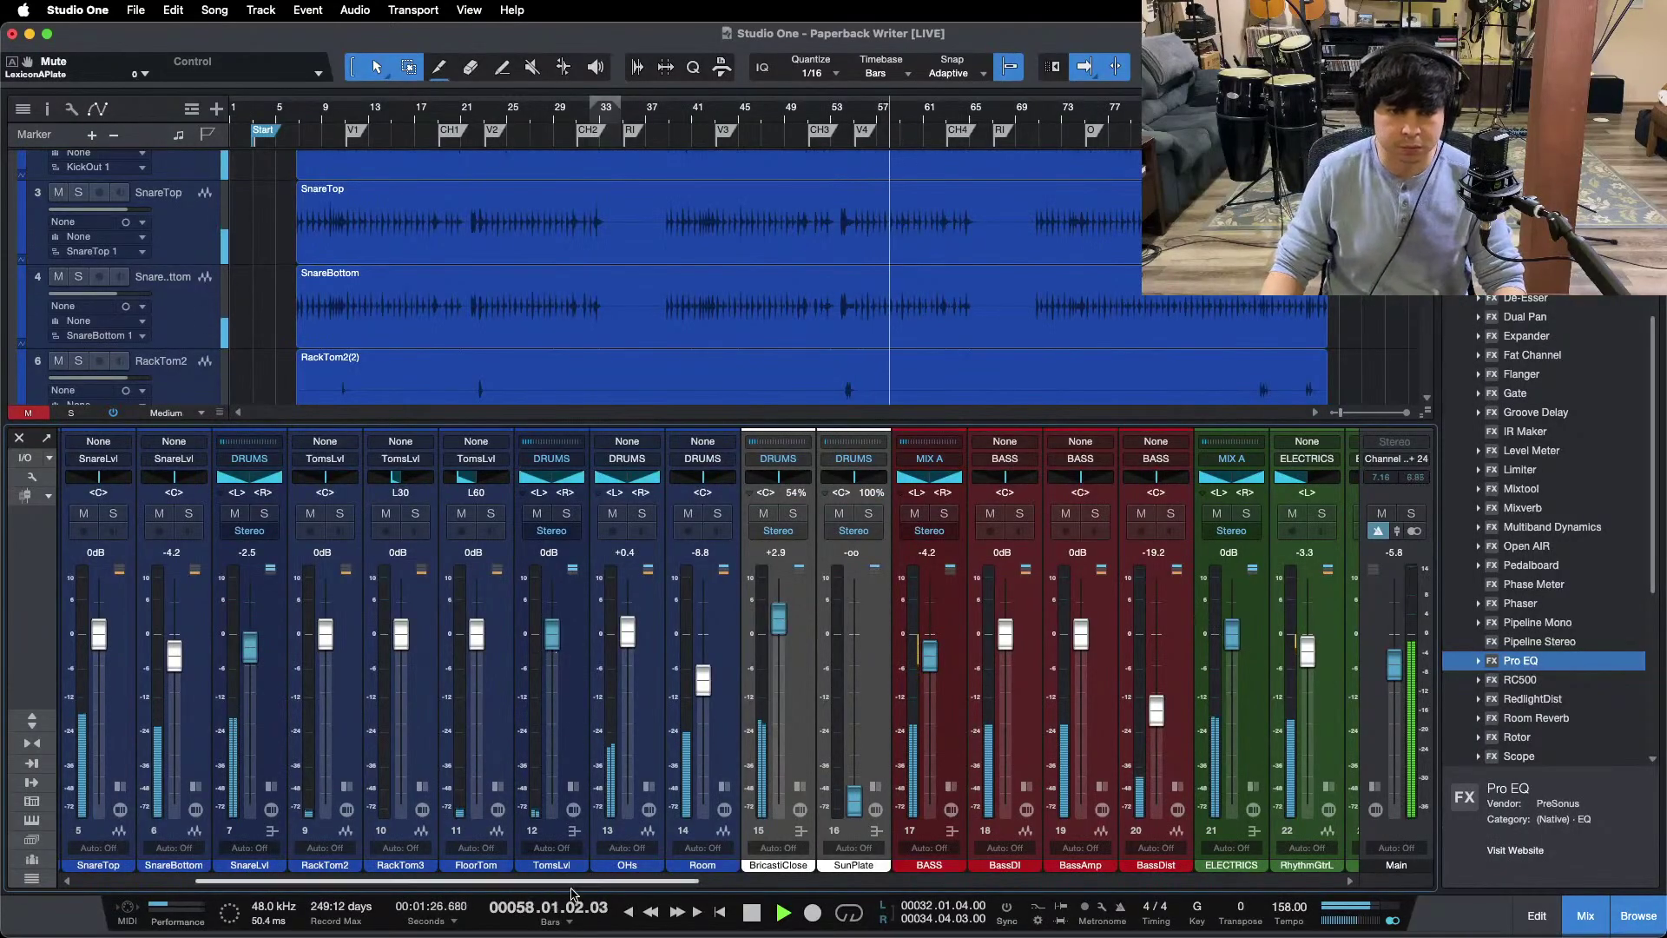
drag(591, 882, 1068, 851)
key(F3)
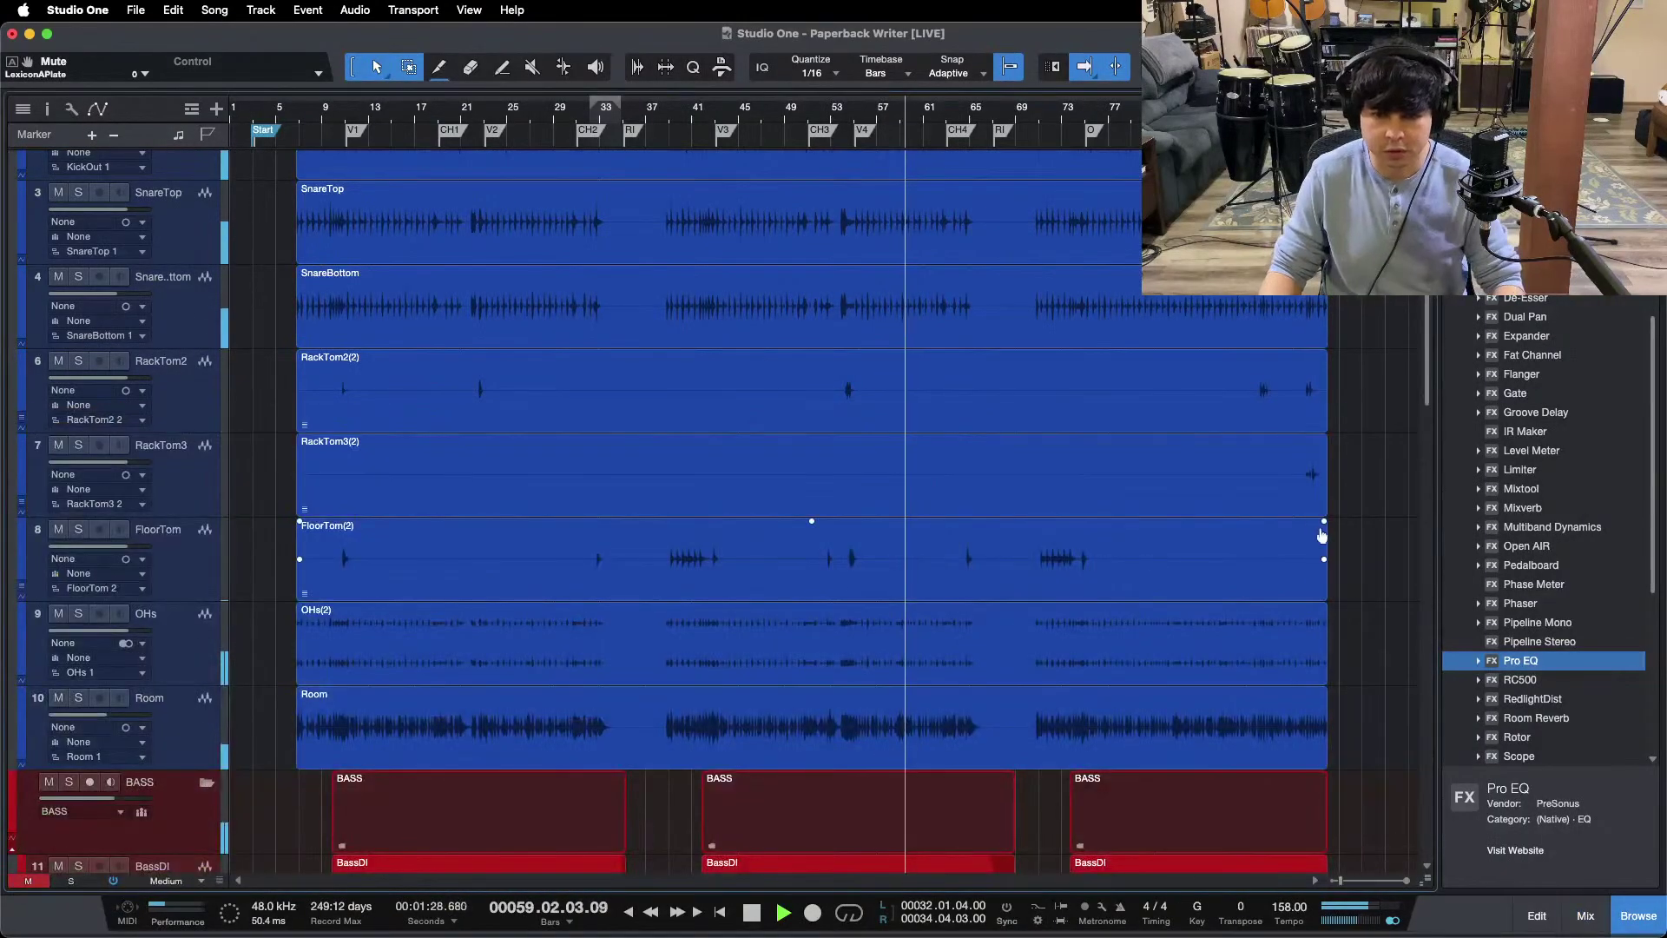
Step: Play the song from around bar 73 into the outro, look over the lead and background vocal tracks, and stop playback
scroll(1321, 532, down, 10)
scroll(1361, 527, down, 10)
scroll(1360, 527, up, 1)
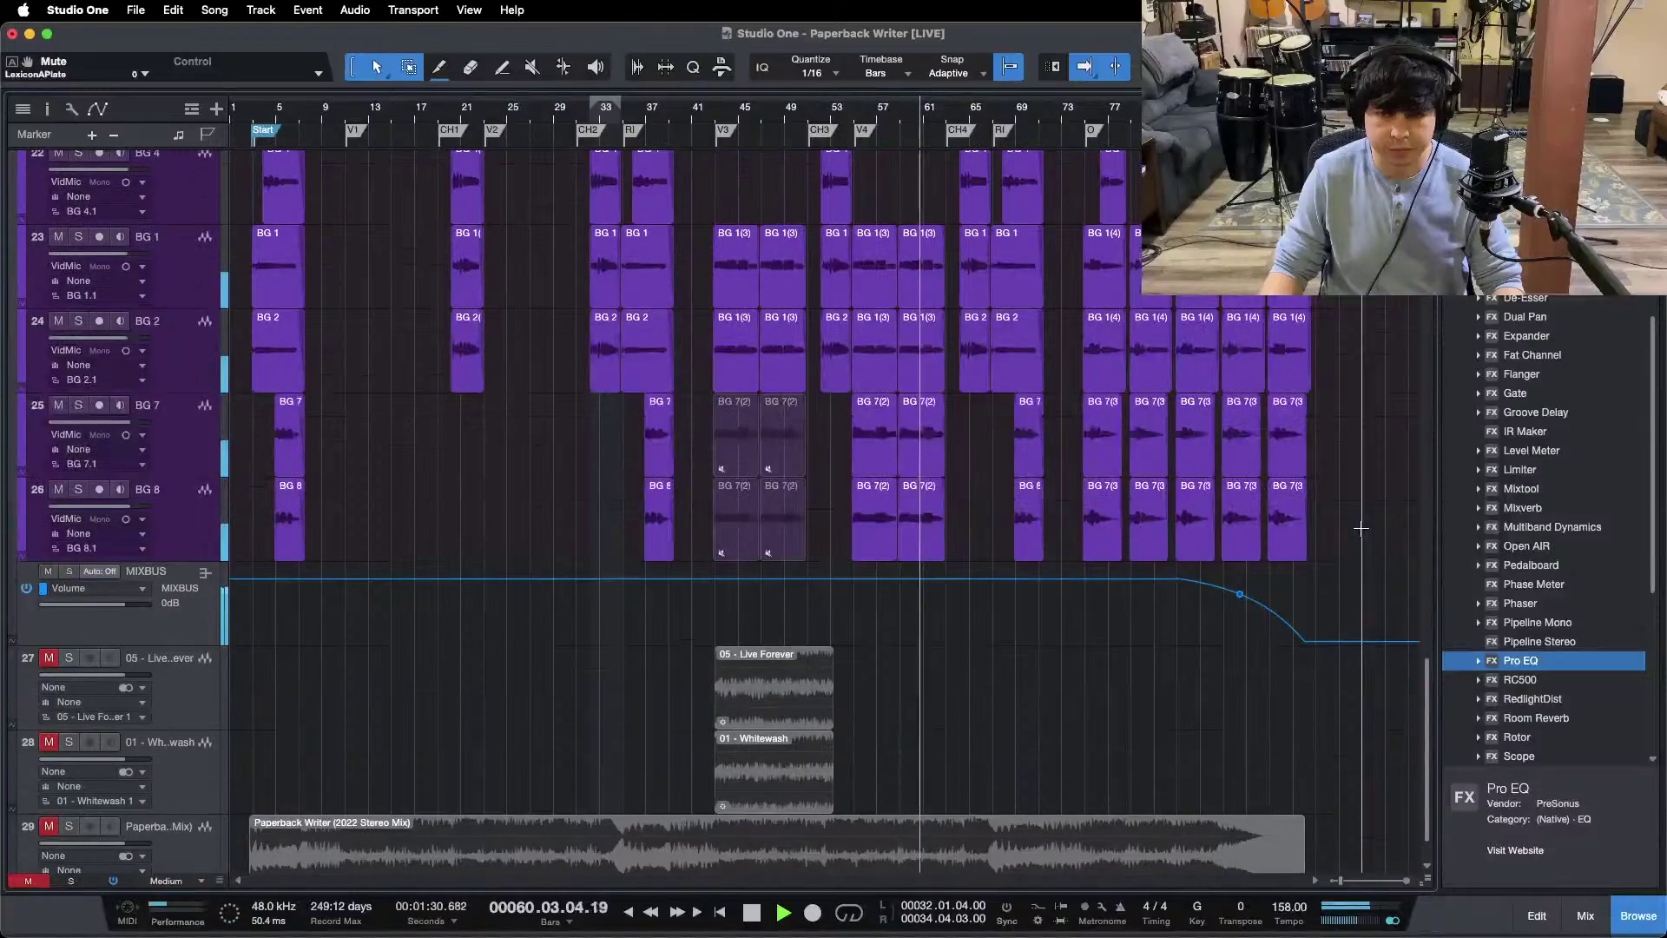
click(1072, 114)
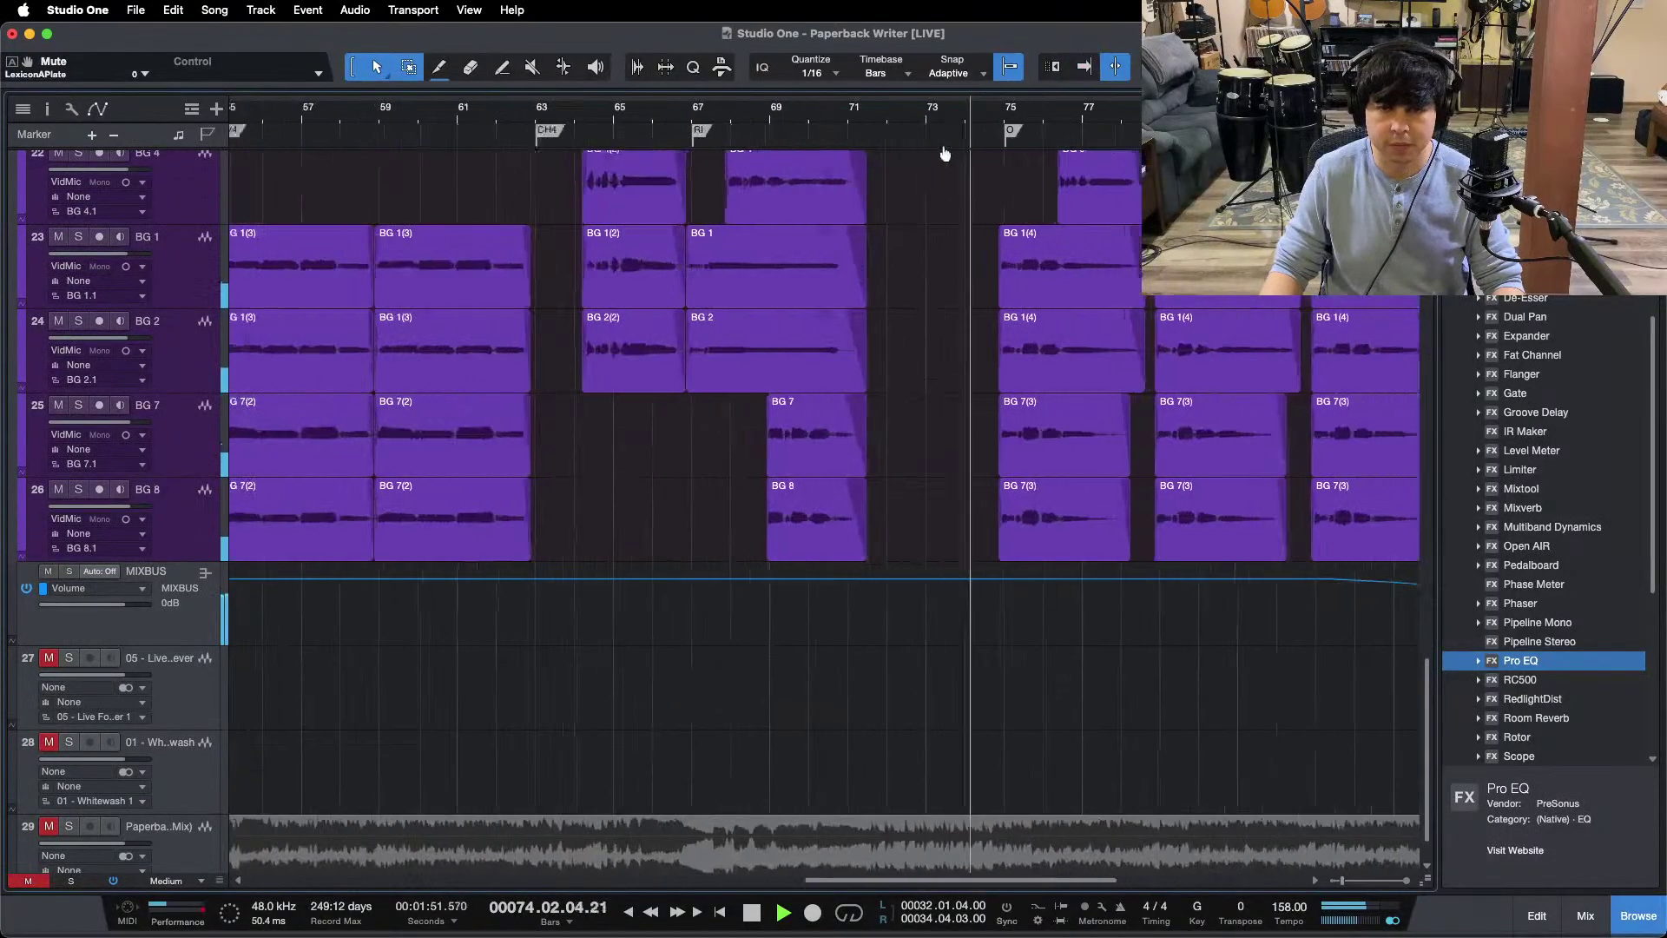
key(f)
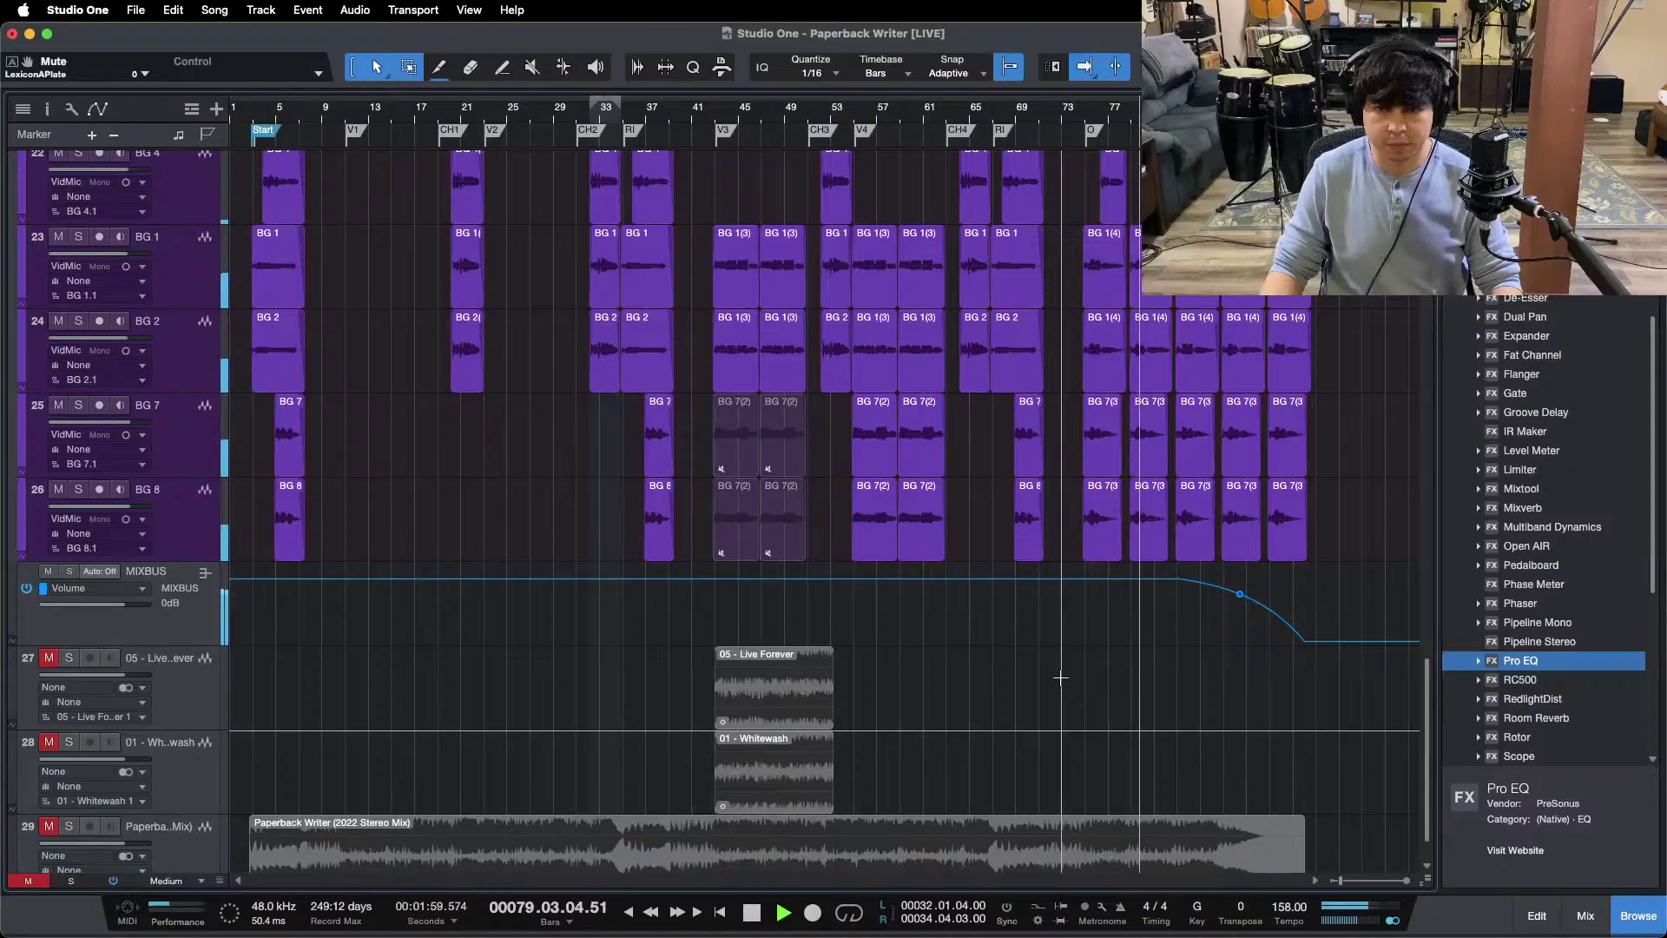
scroll(1060, 678, up, 10)
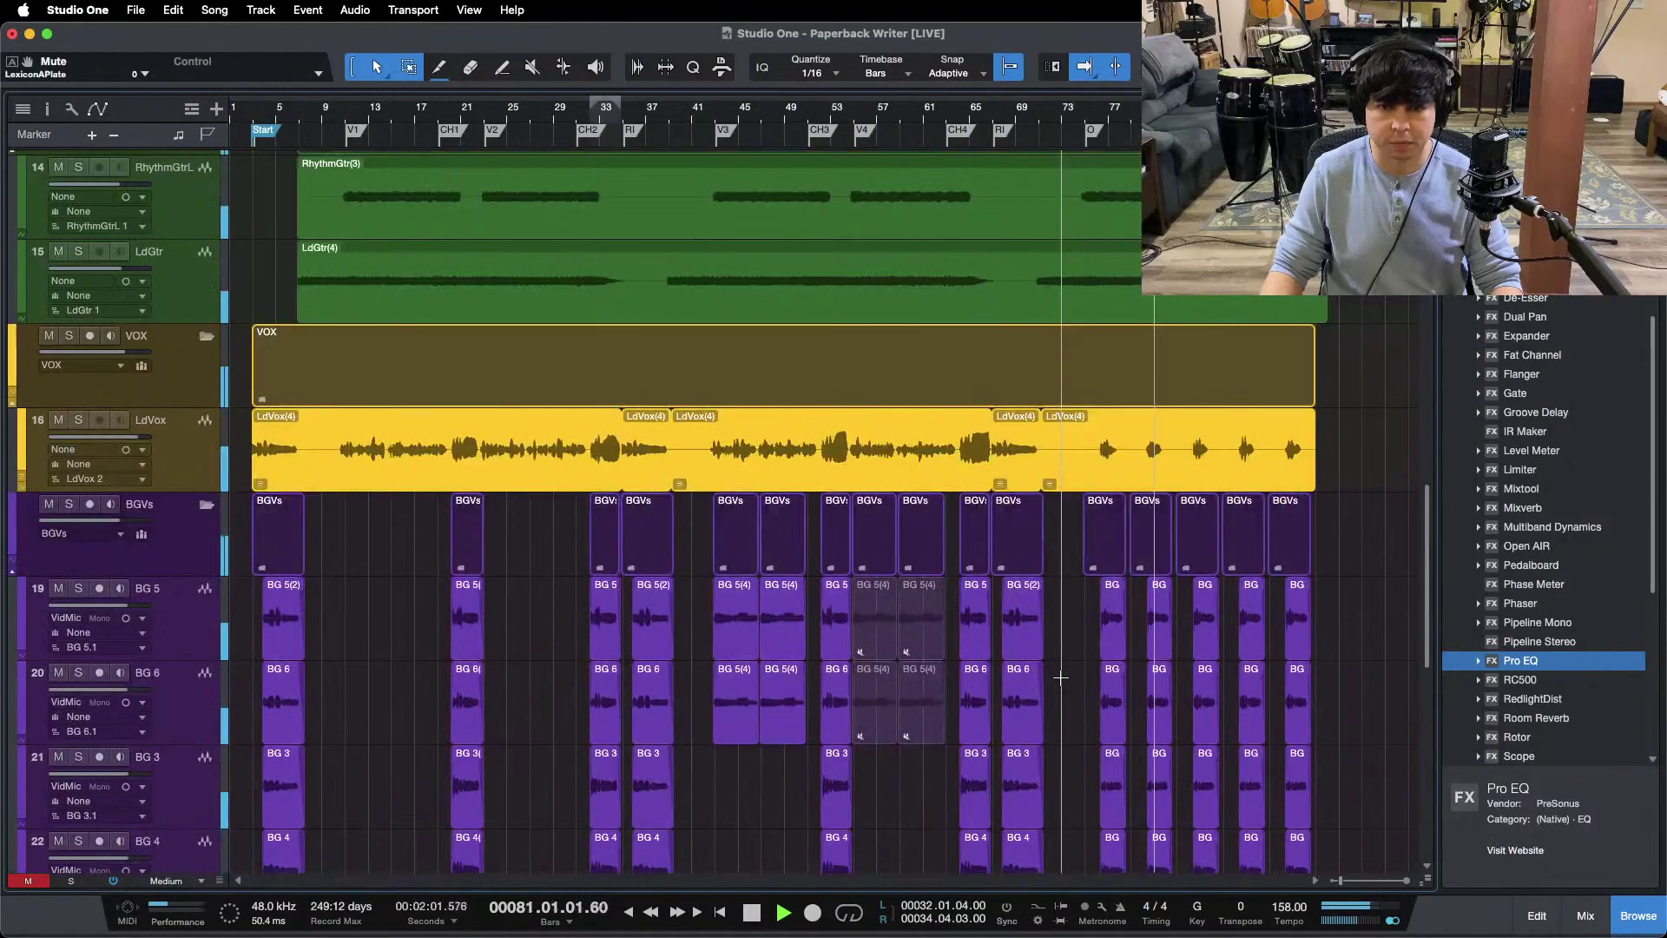
key(space)
scroll(368, 341, up, 2)
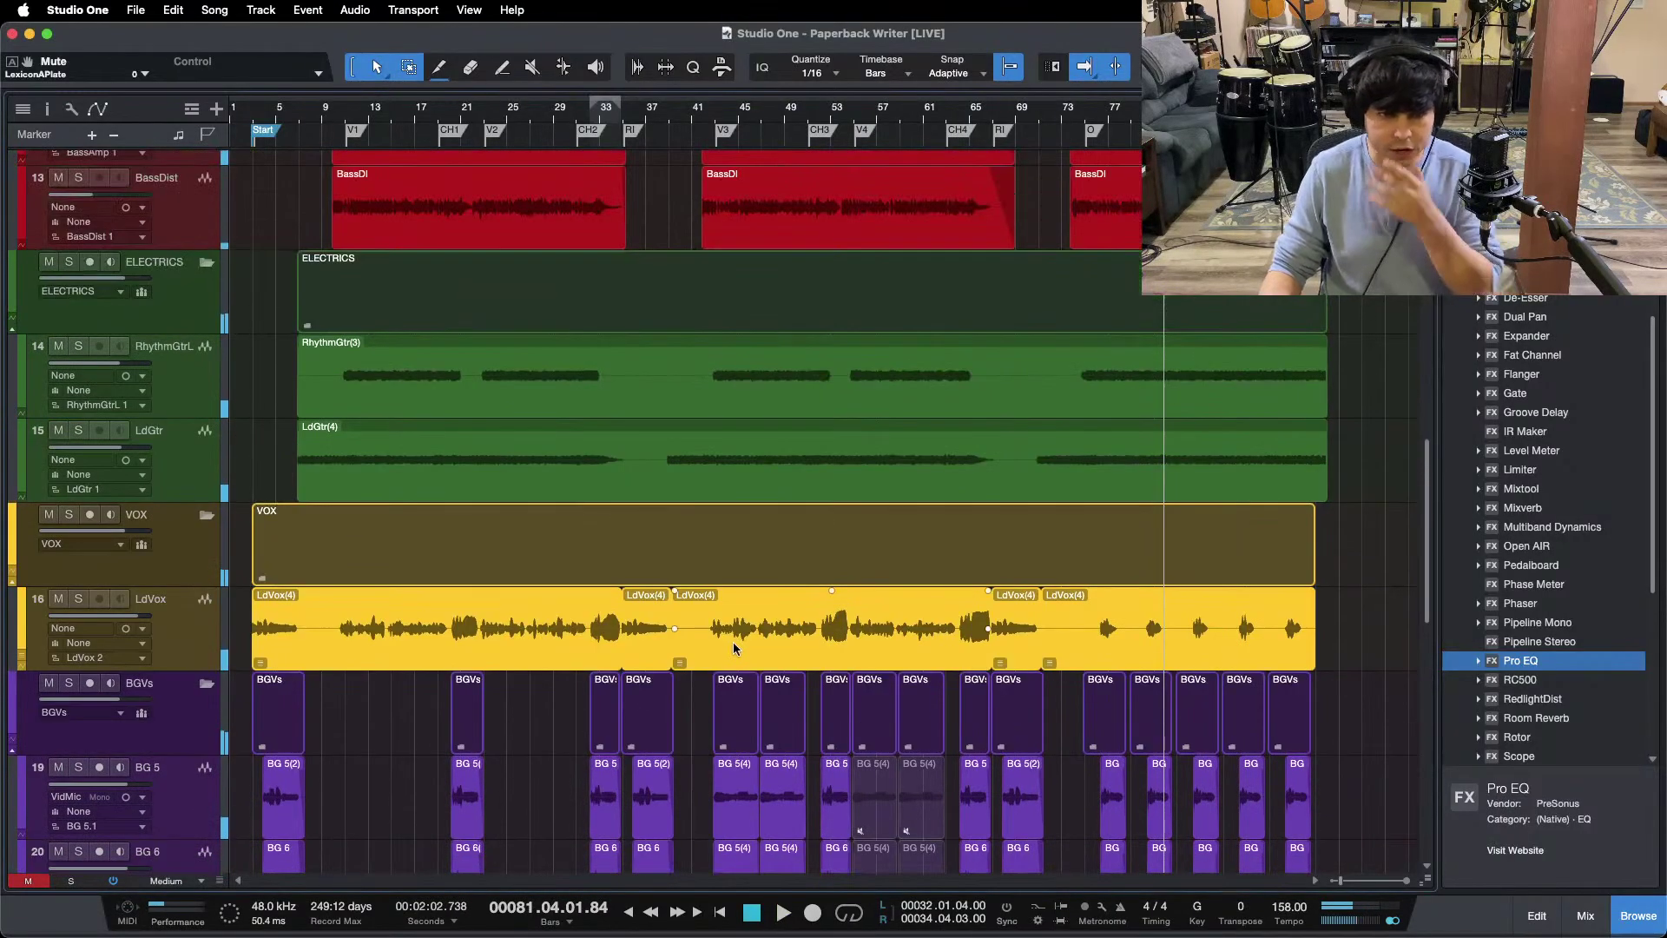
Step: Expand the MIX A channel, set the loop range over verse 3 (bars 43 to 51), and insert a Limiter on MIX A
key(F3)
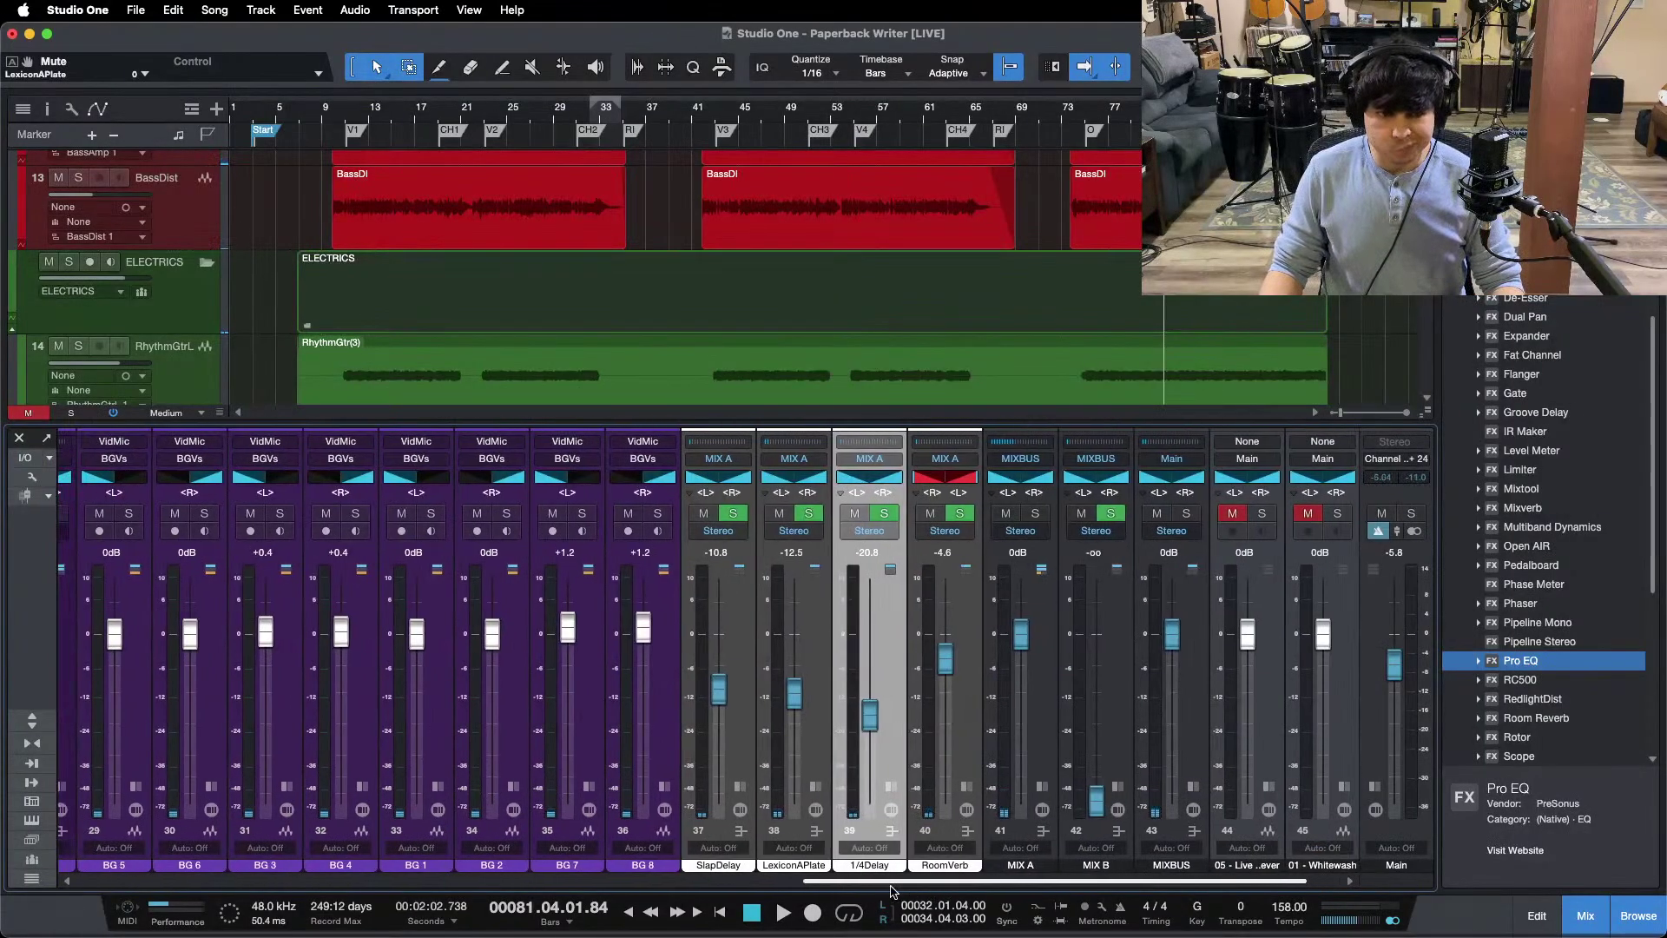
click(963, 810)
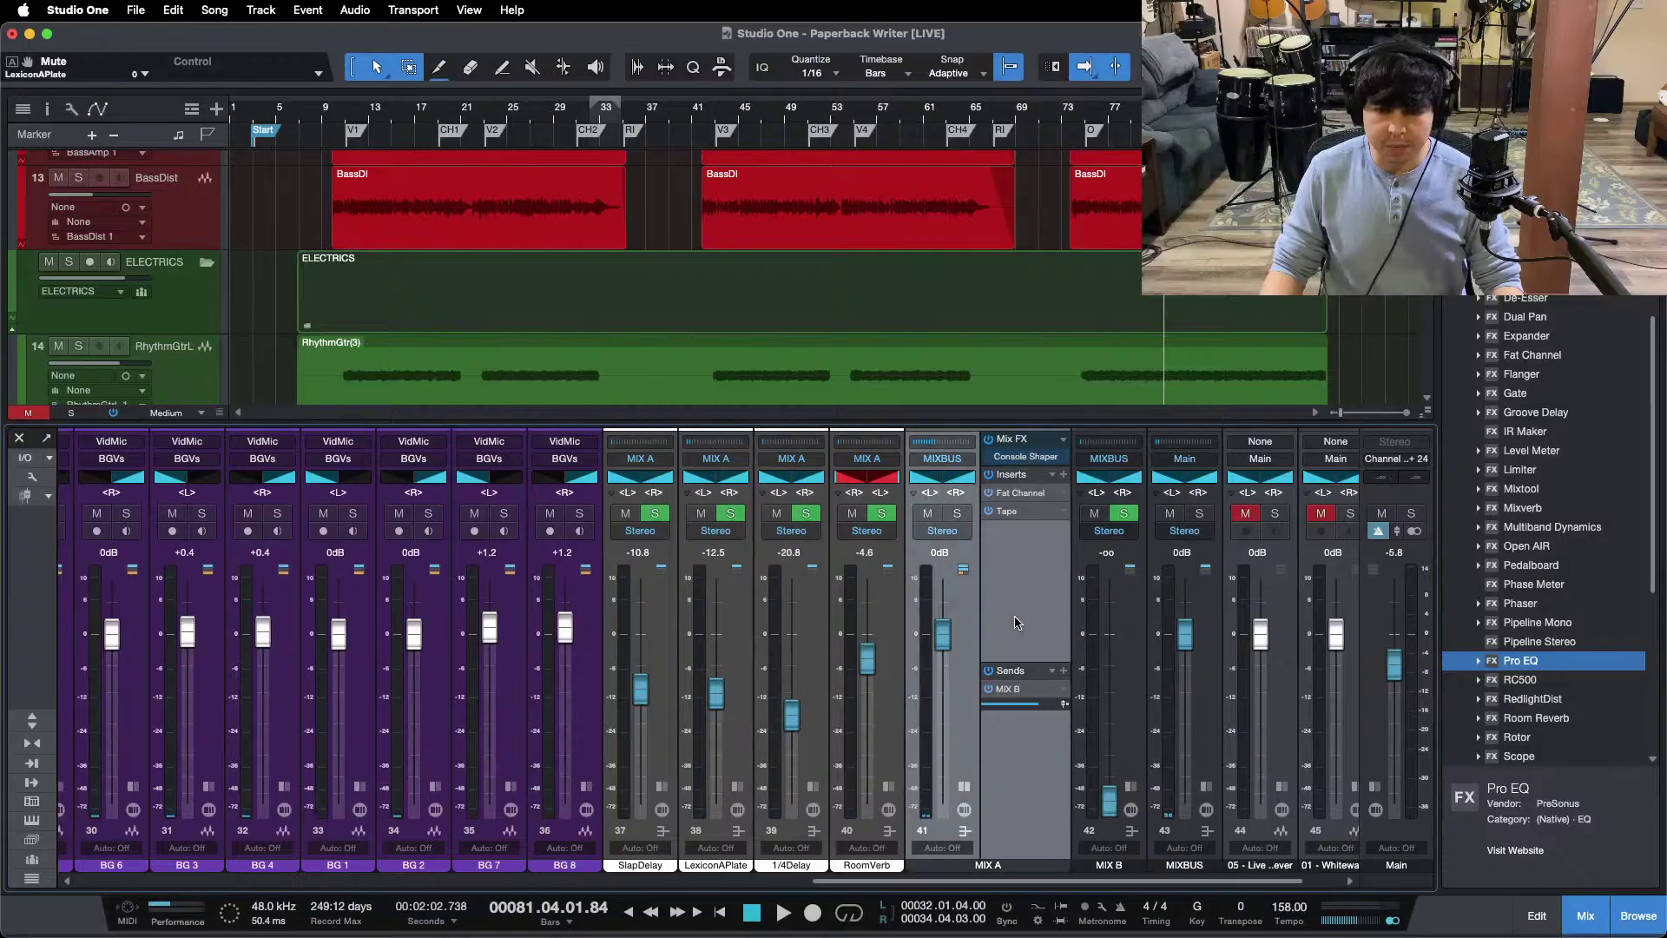
double_click(799, 140)
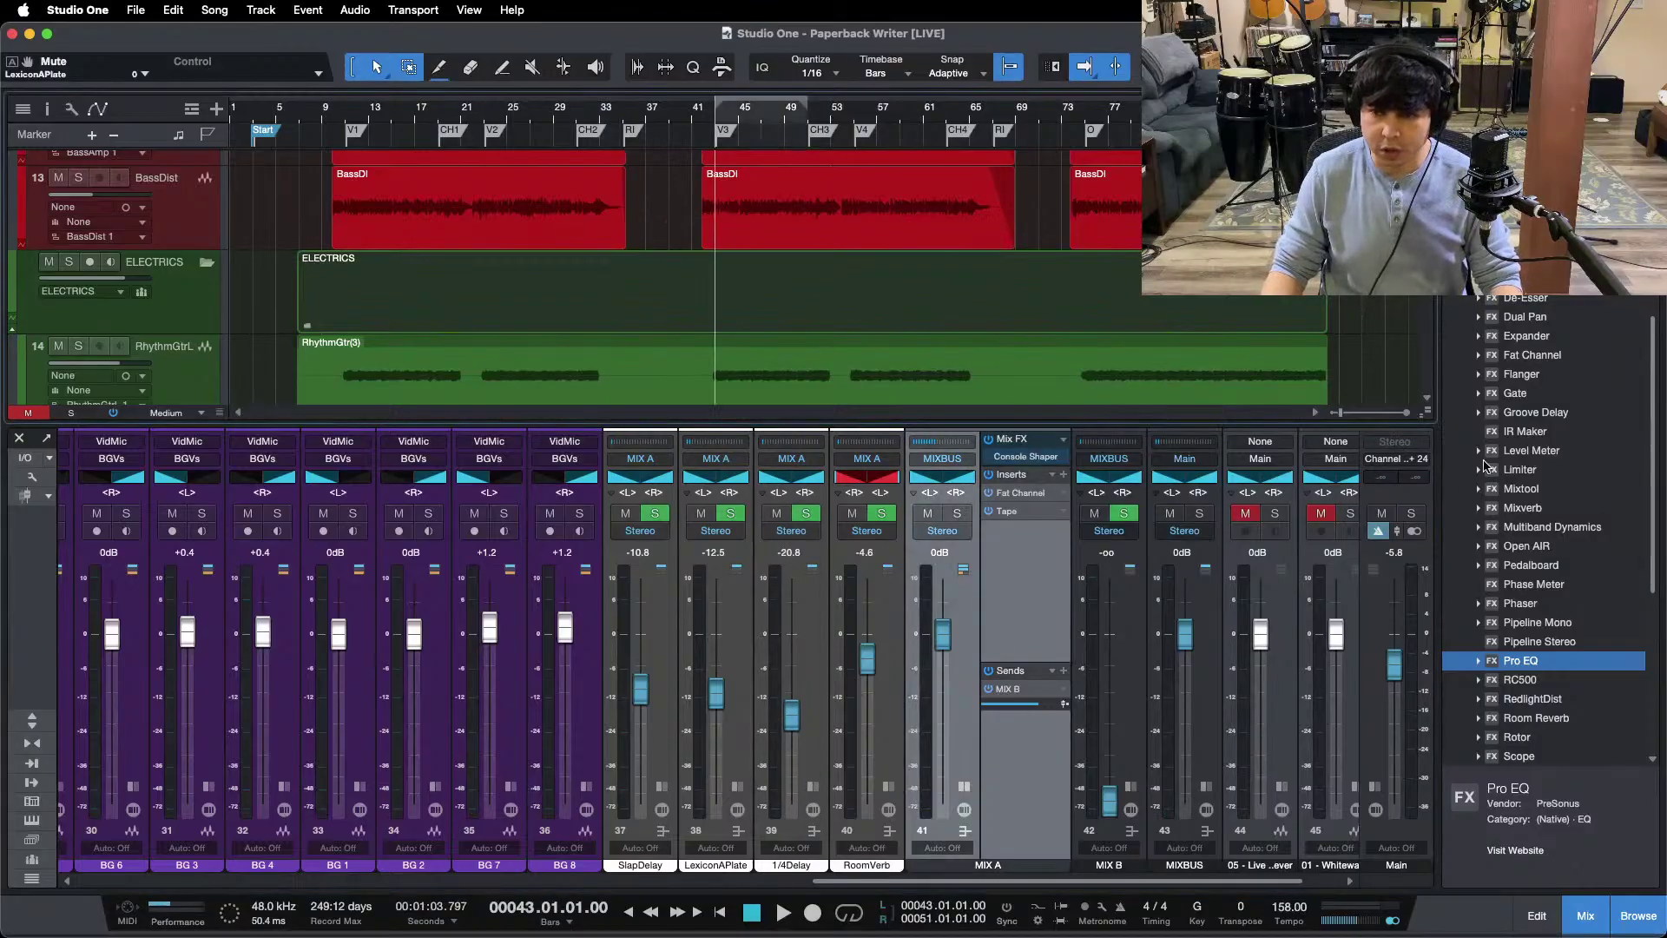
drag(1507, 471, 1038, 543)
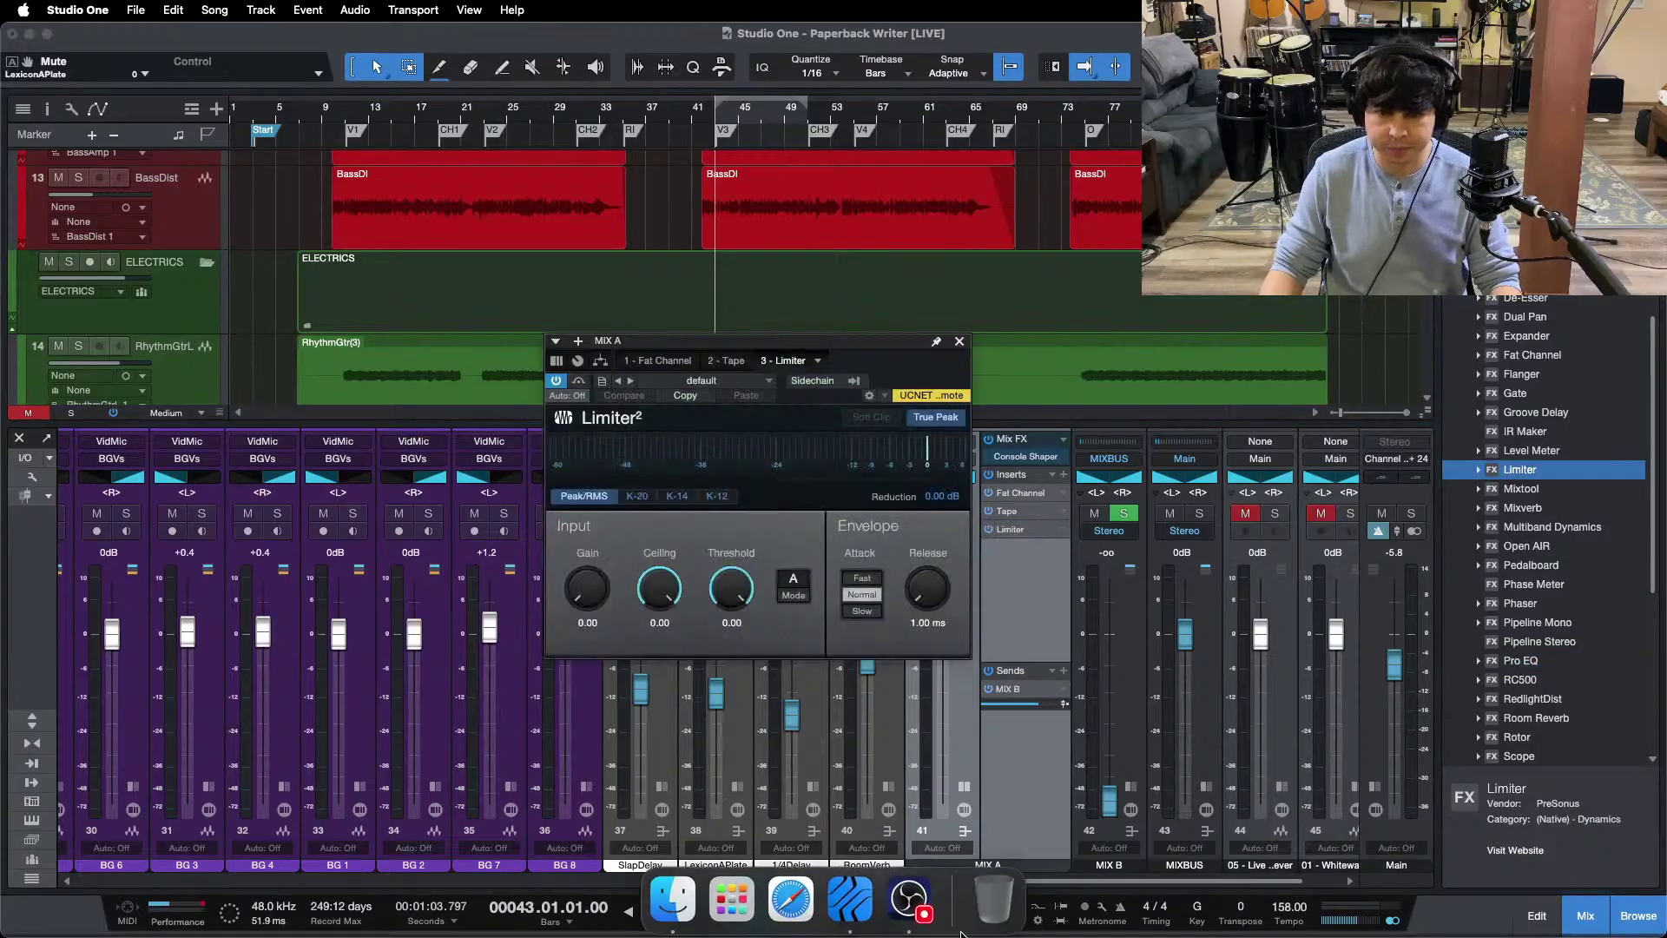
Step: Play verse 3, switch the MIX A Limiter from True Peak to Soft Clip with a -5 dB ceiling, and reset its reduction reading
click(903, 907)
click(1602, 872)
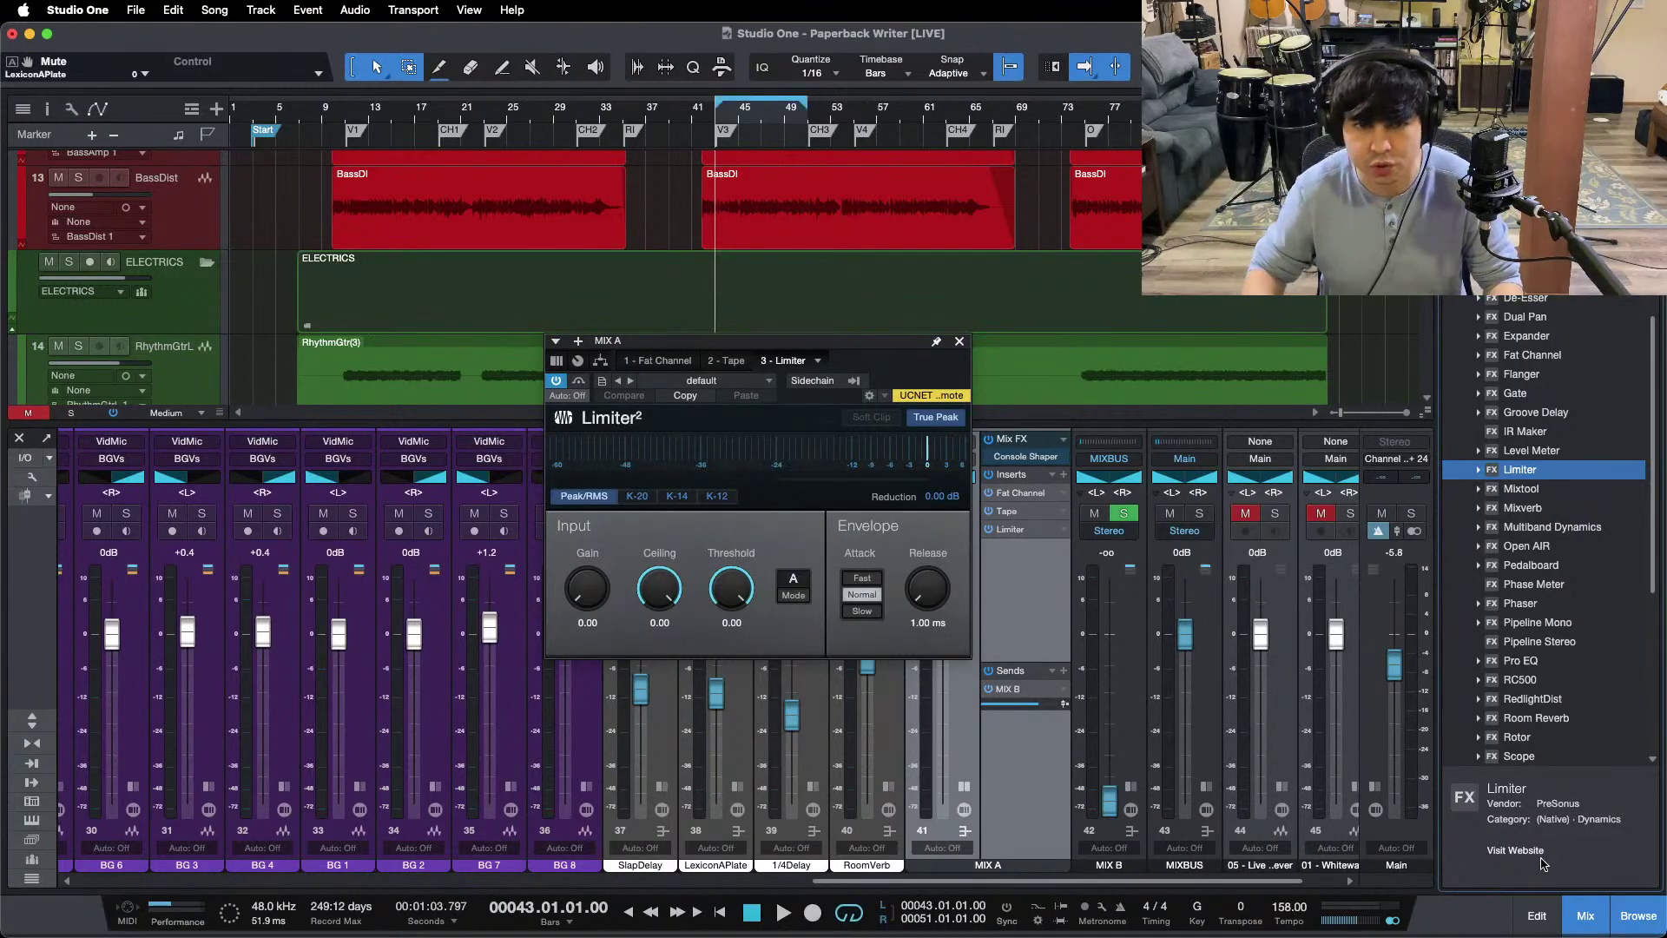
key(space)
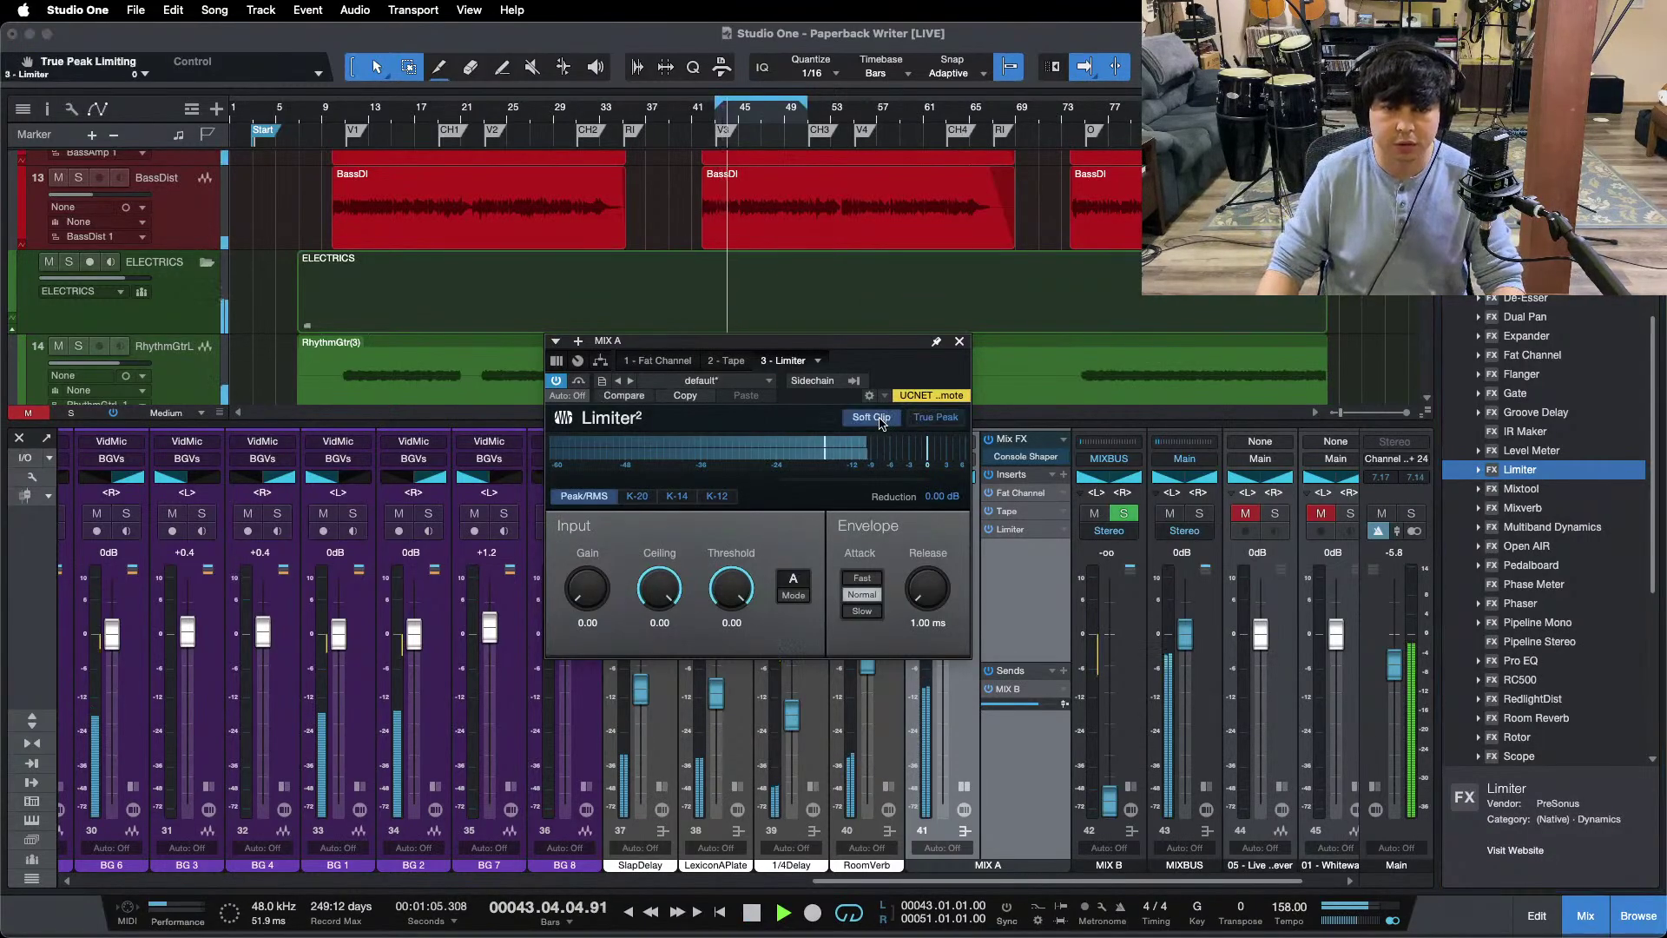
text(-5)
key(Return)
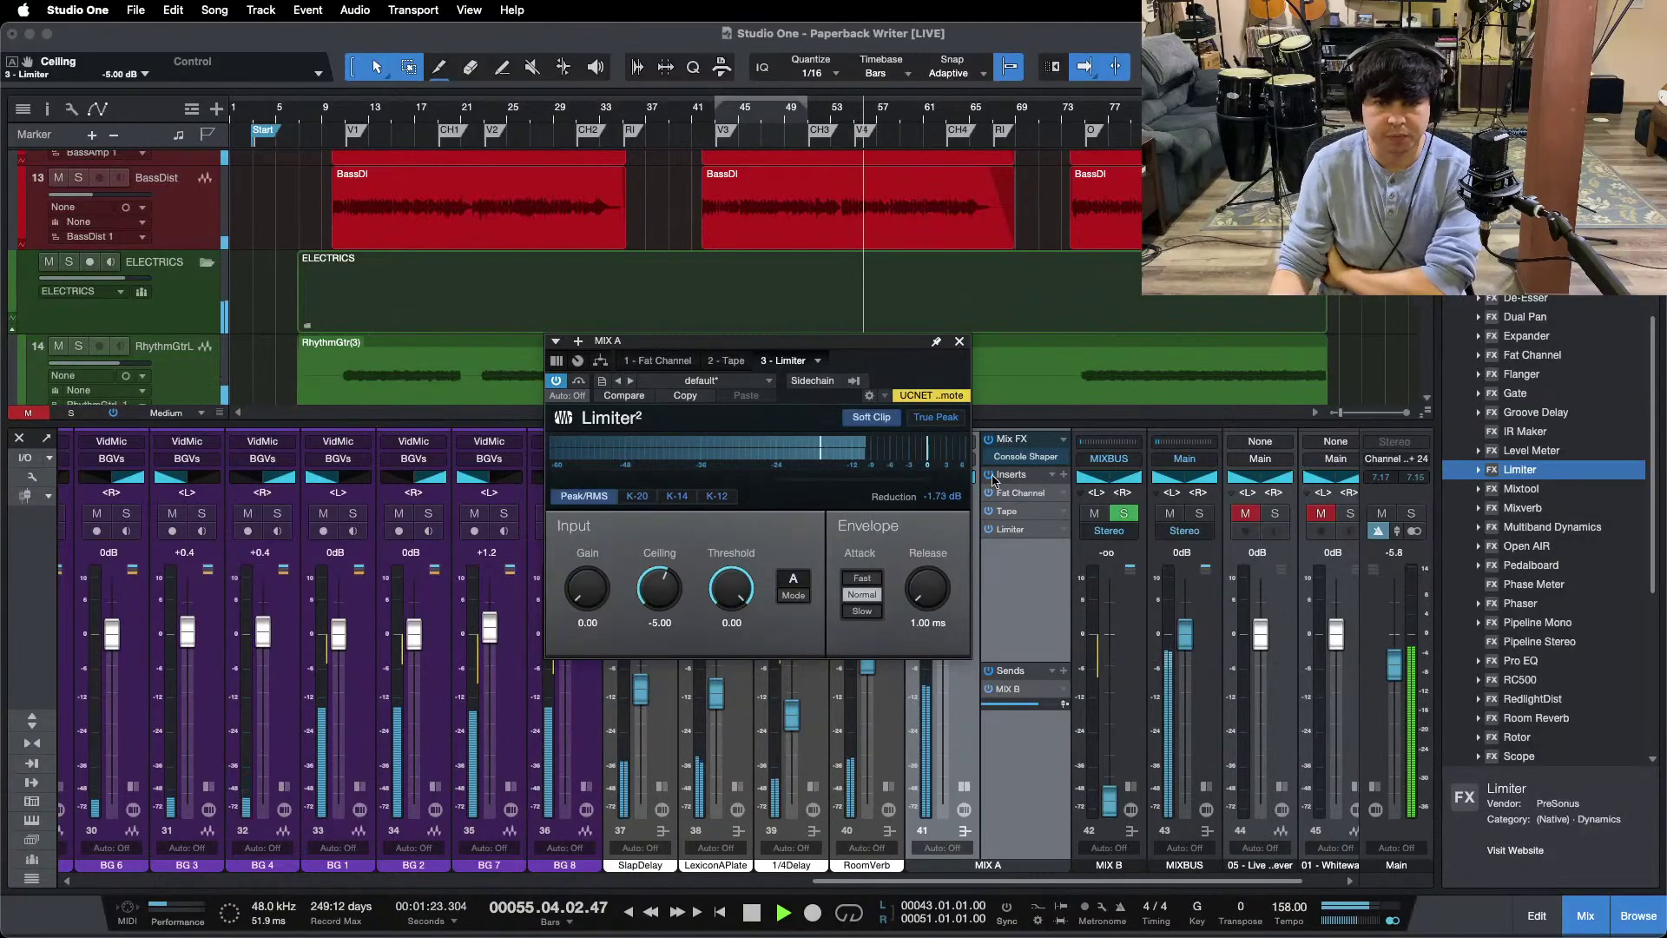
click(954, 496)
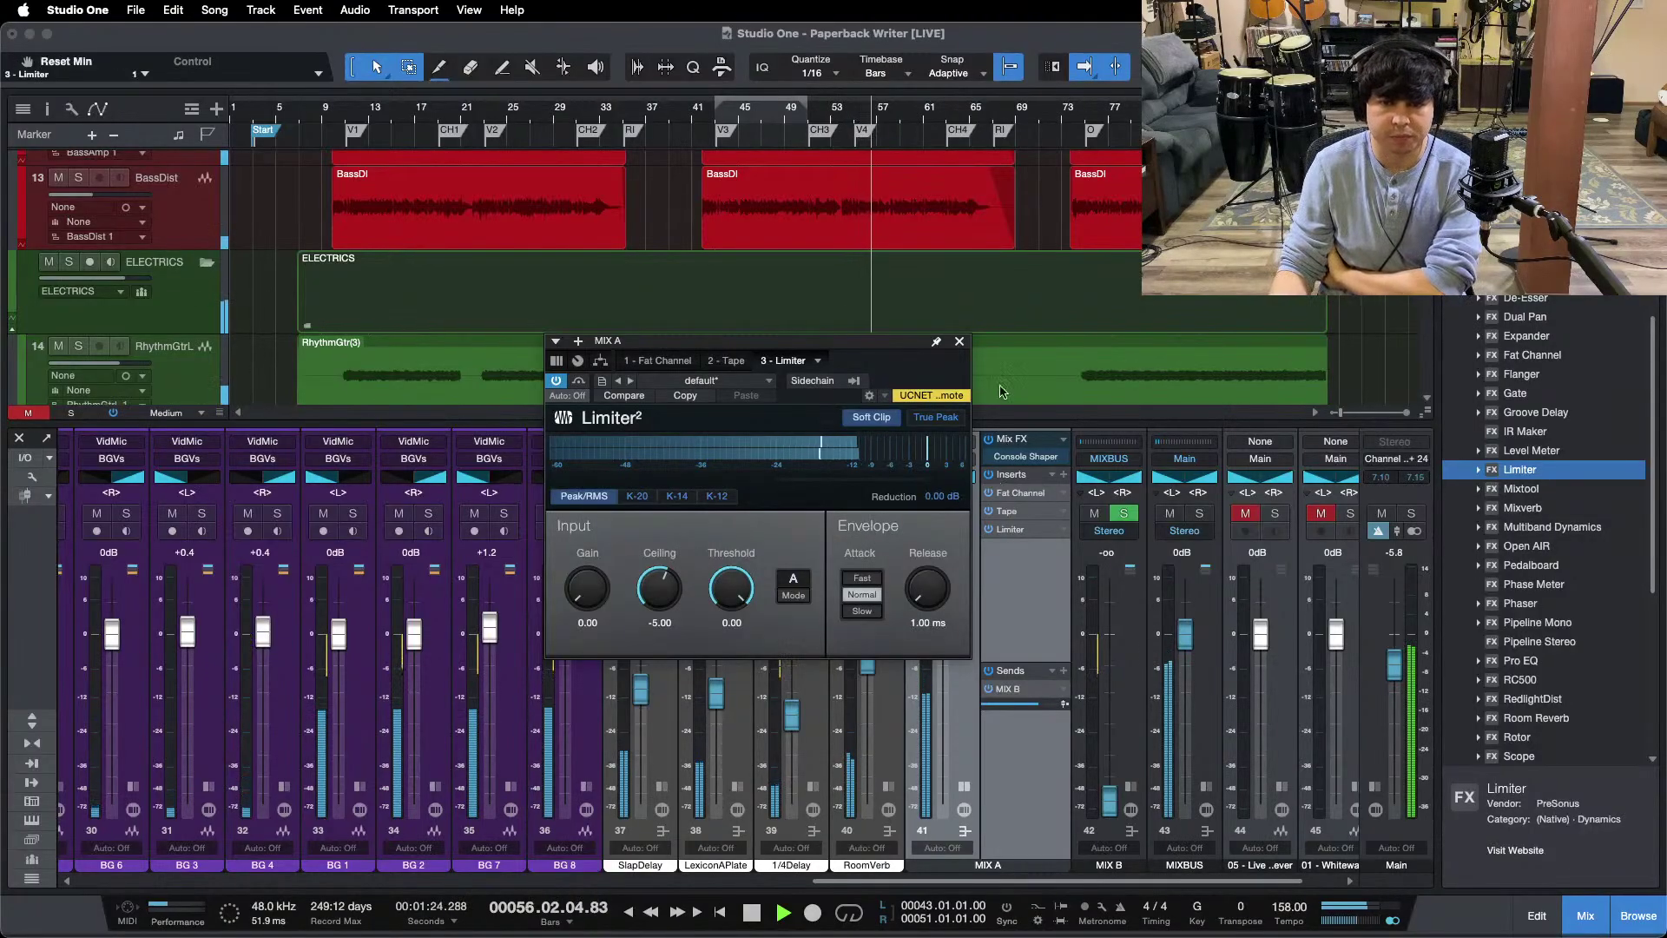
click(959, 342)
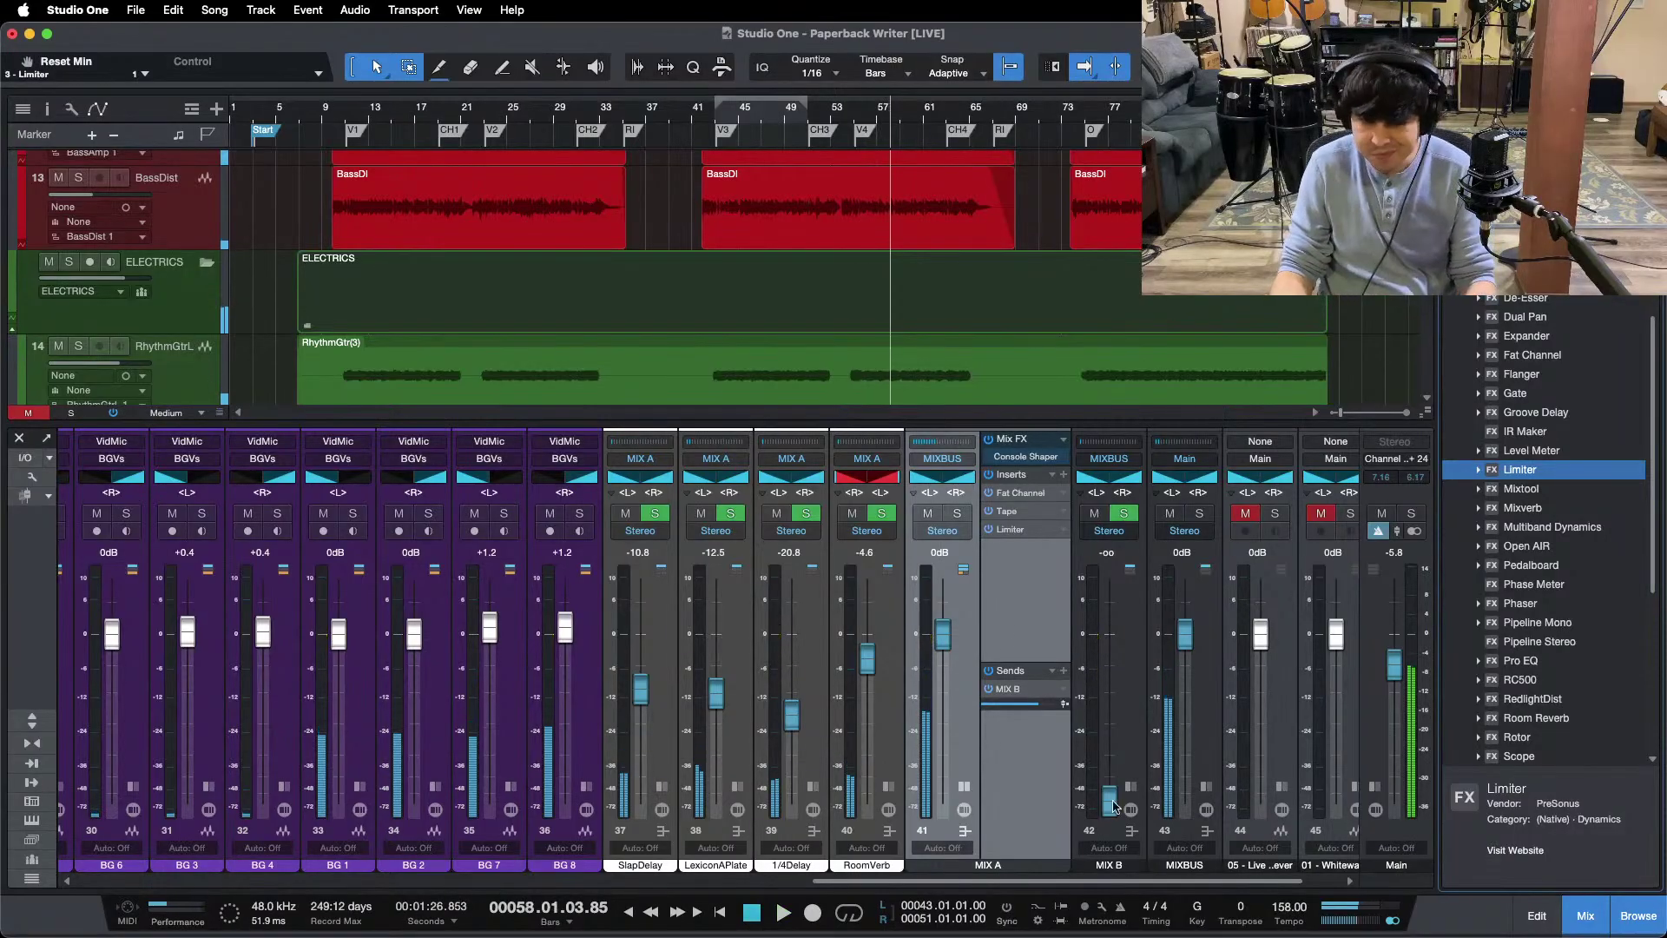
Step: Expand MIX B and review the compressor and equalizer settings in its Fat Channel
click(1131, 787)
click(1208, 477)
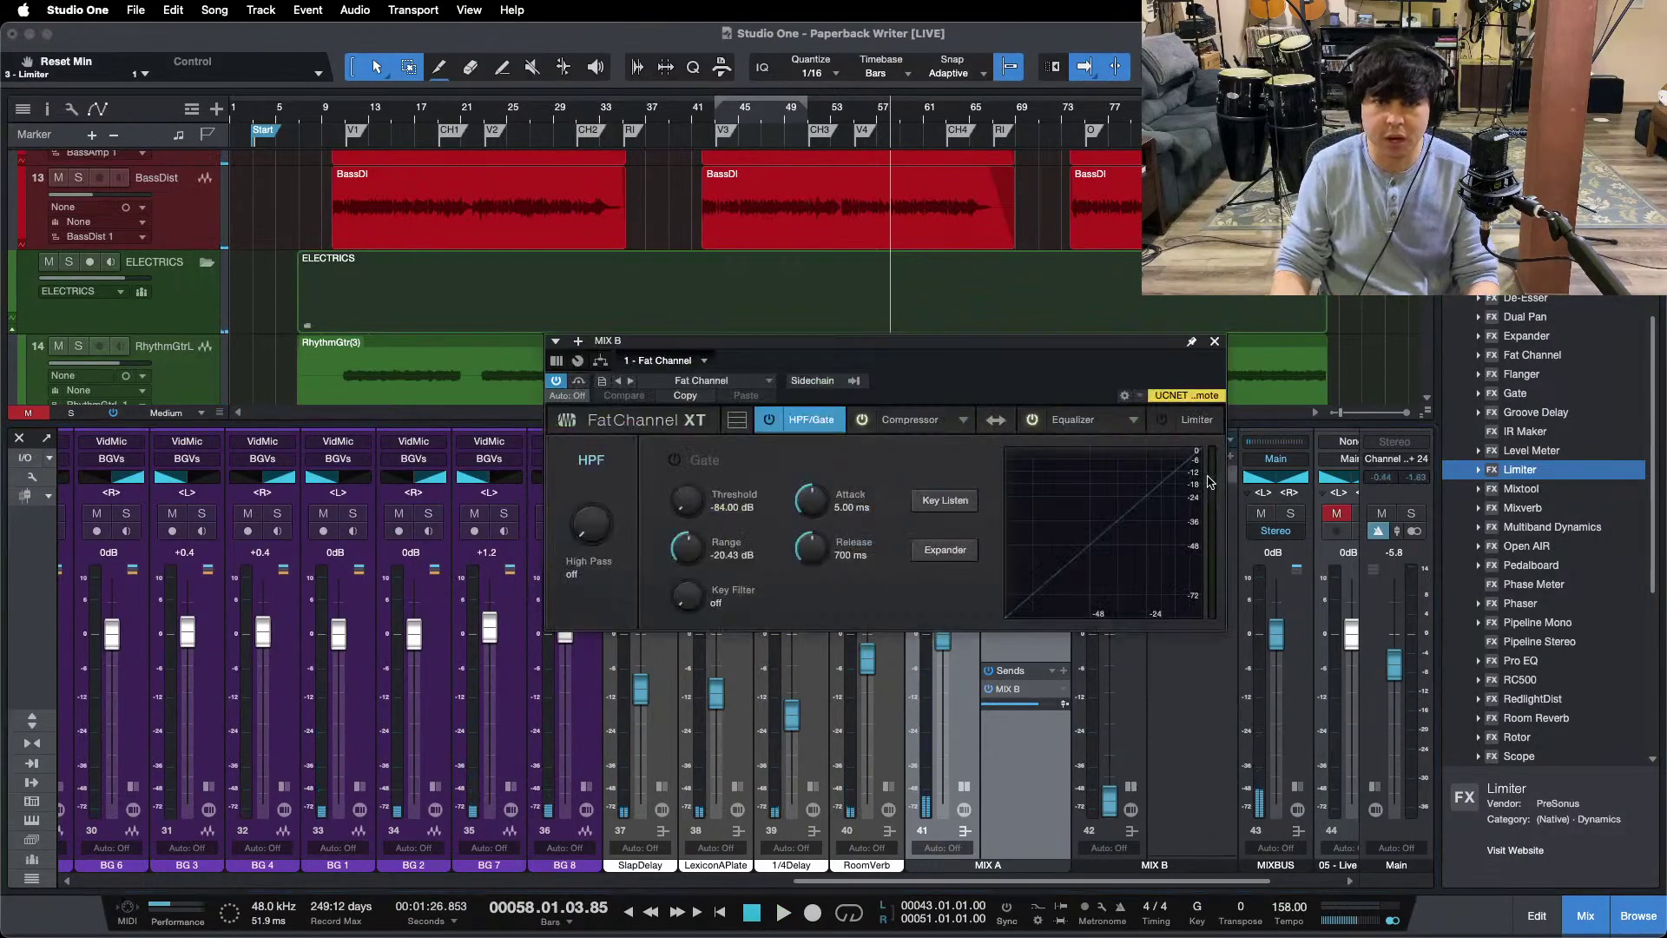
click(910, 419)
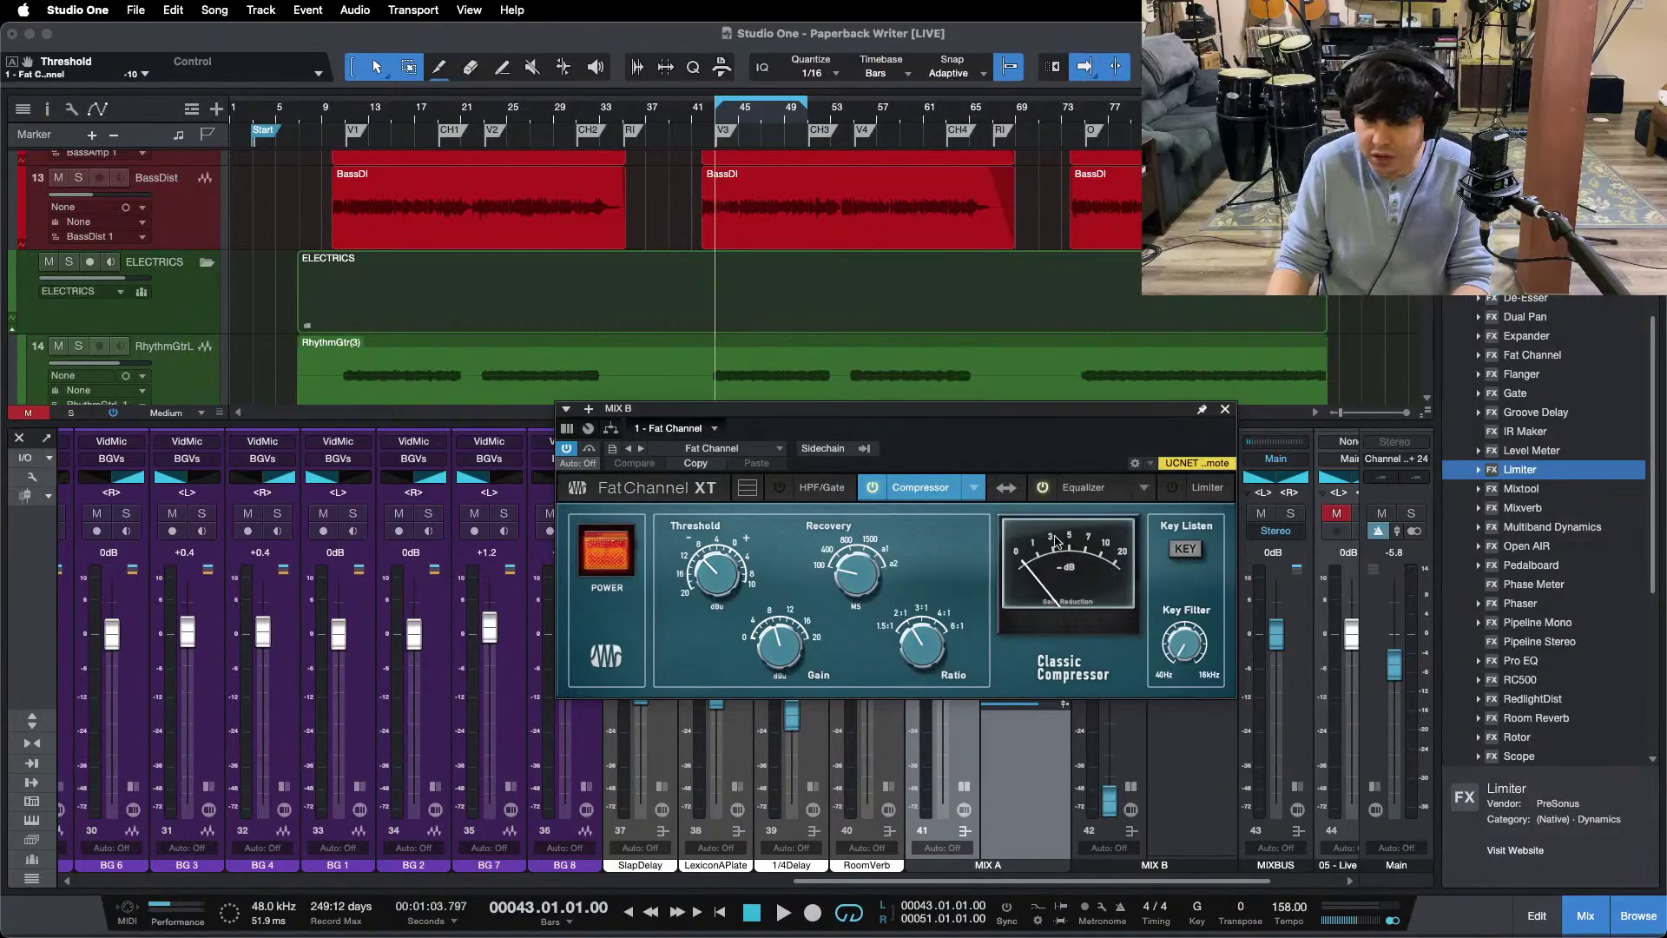
click(1083, 484)
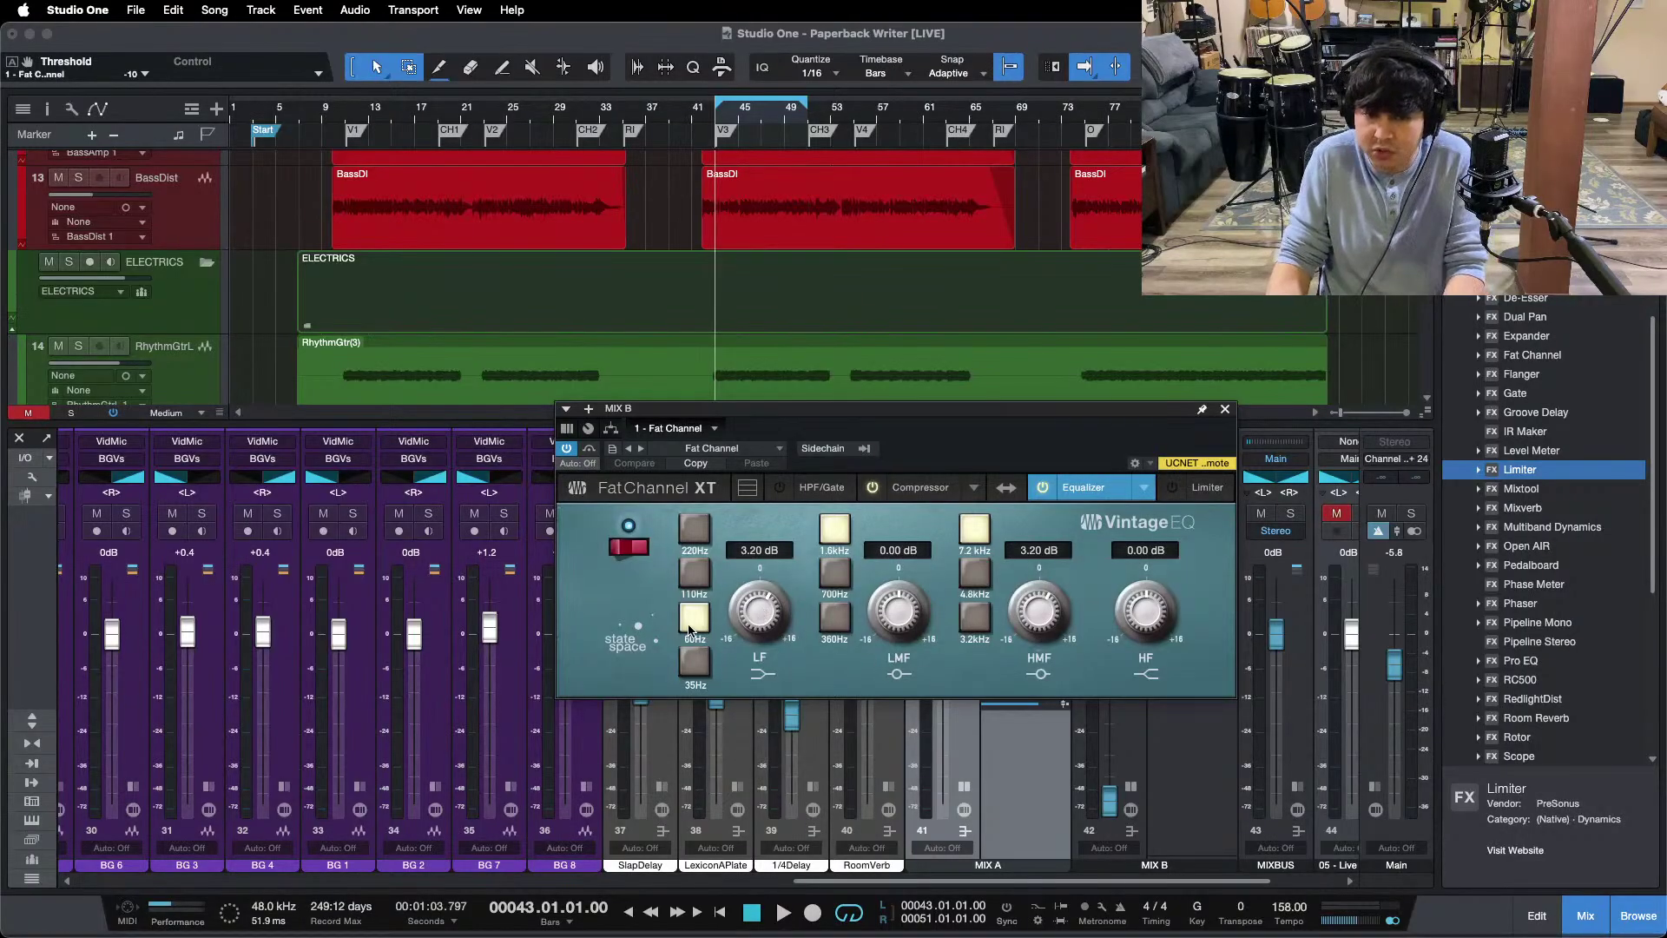
click(1225, 410)
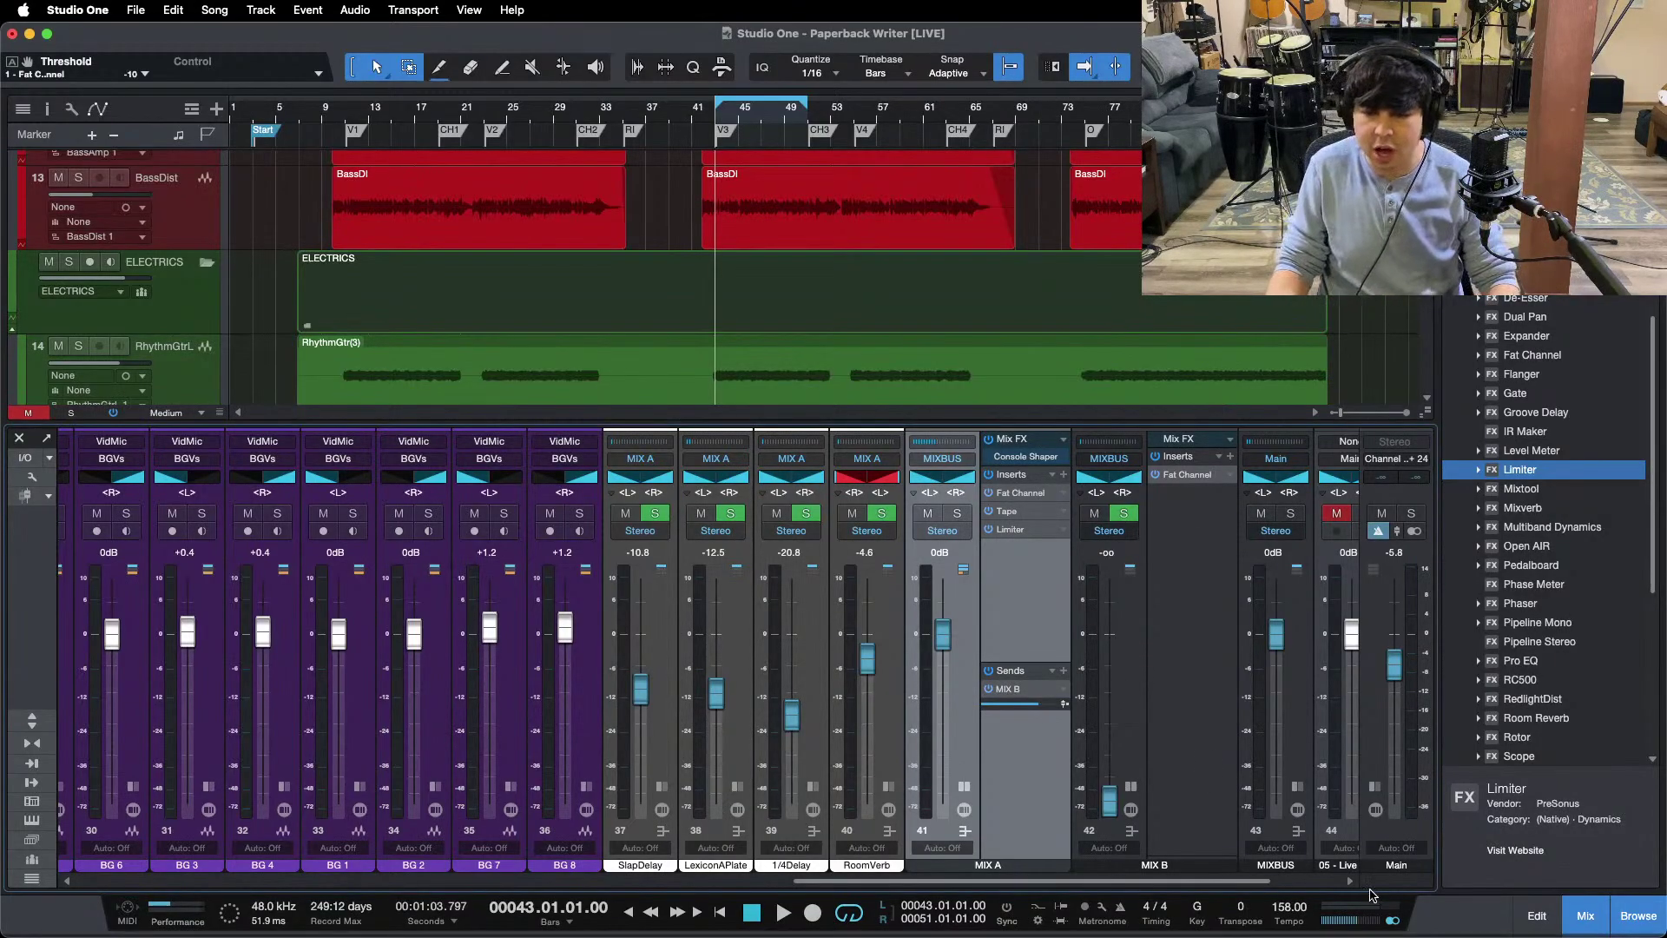
Step: Collapse the MIX A details and raise the MIX B level to -20.0 dB while looping verse 3
key(space)
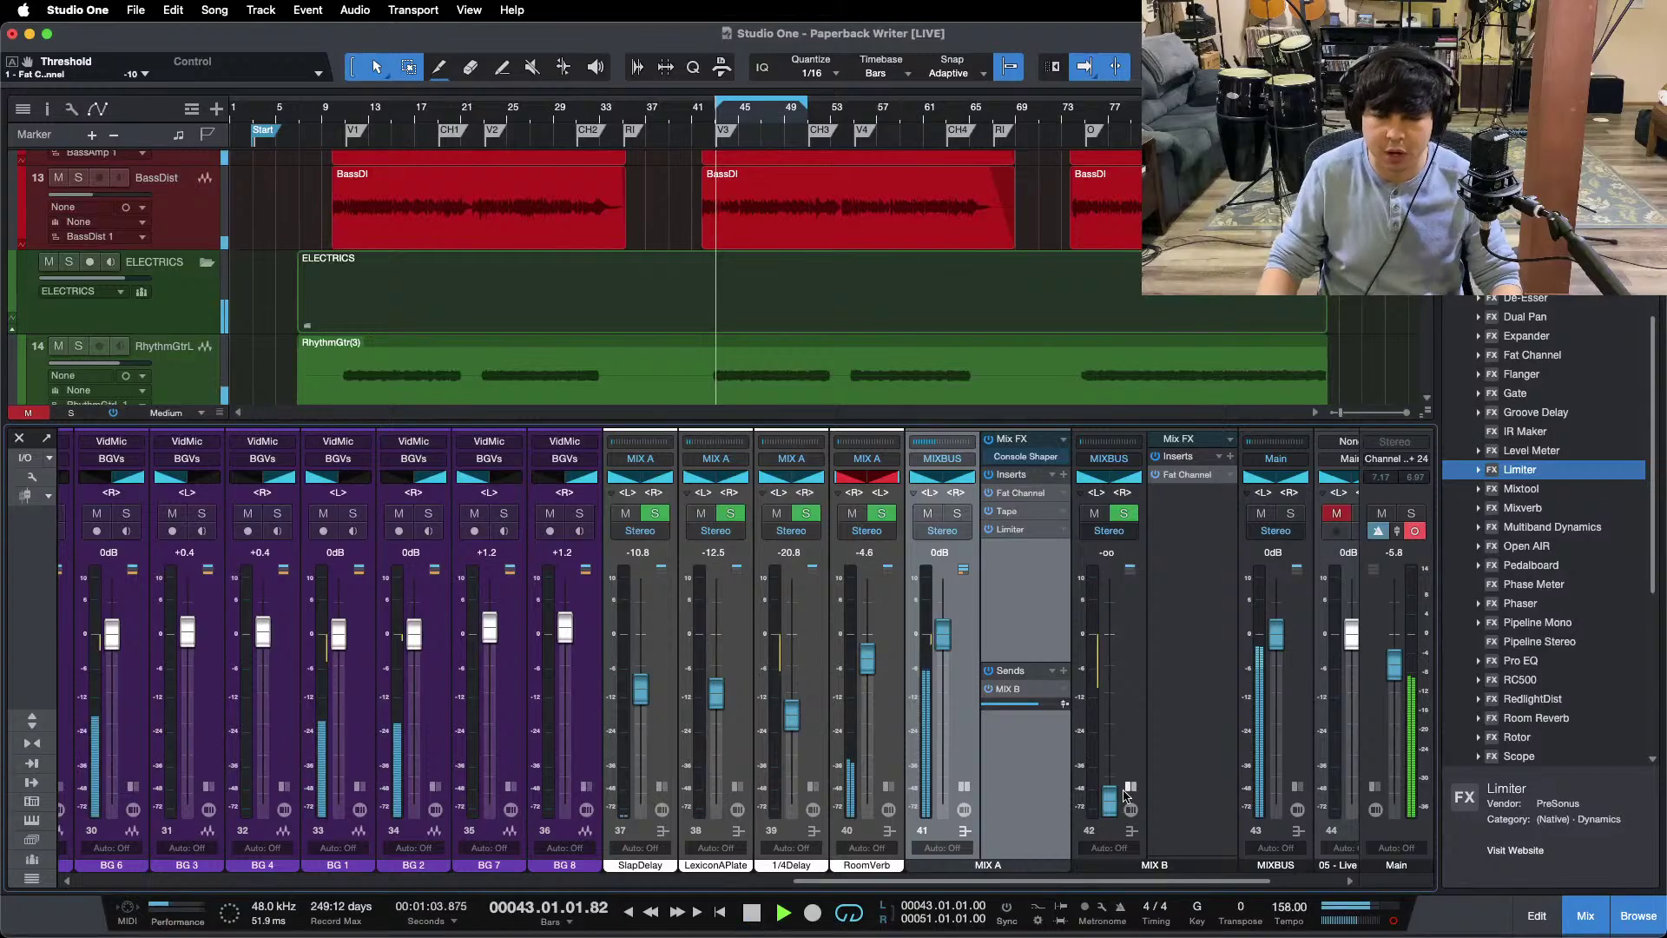
click(963, 789)
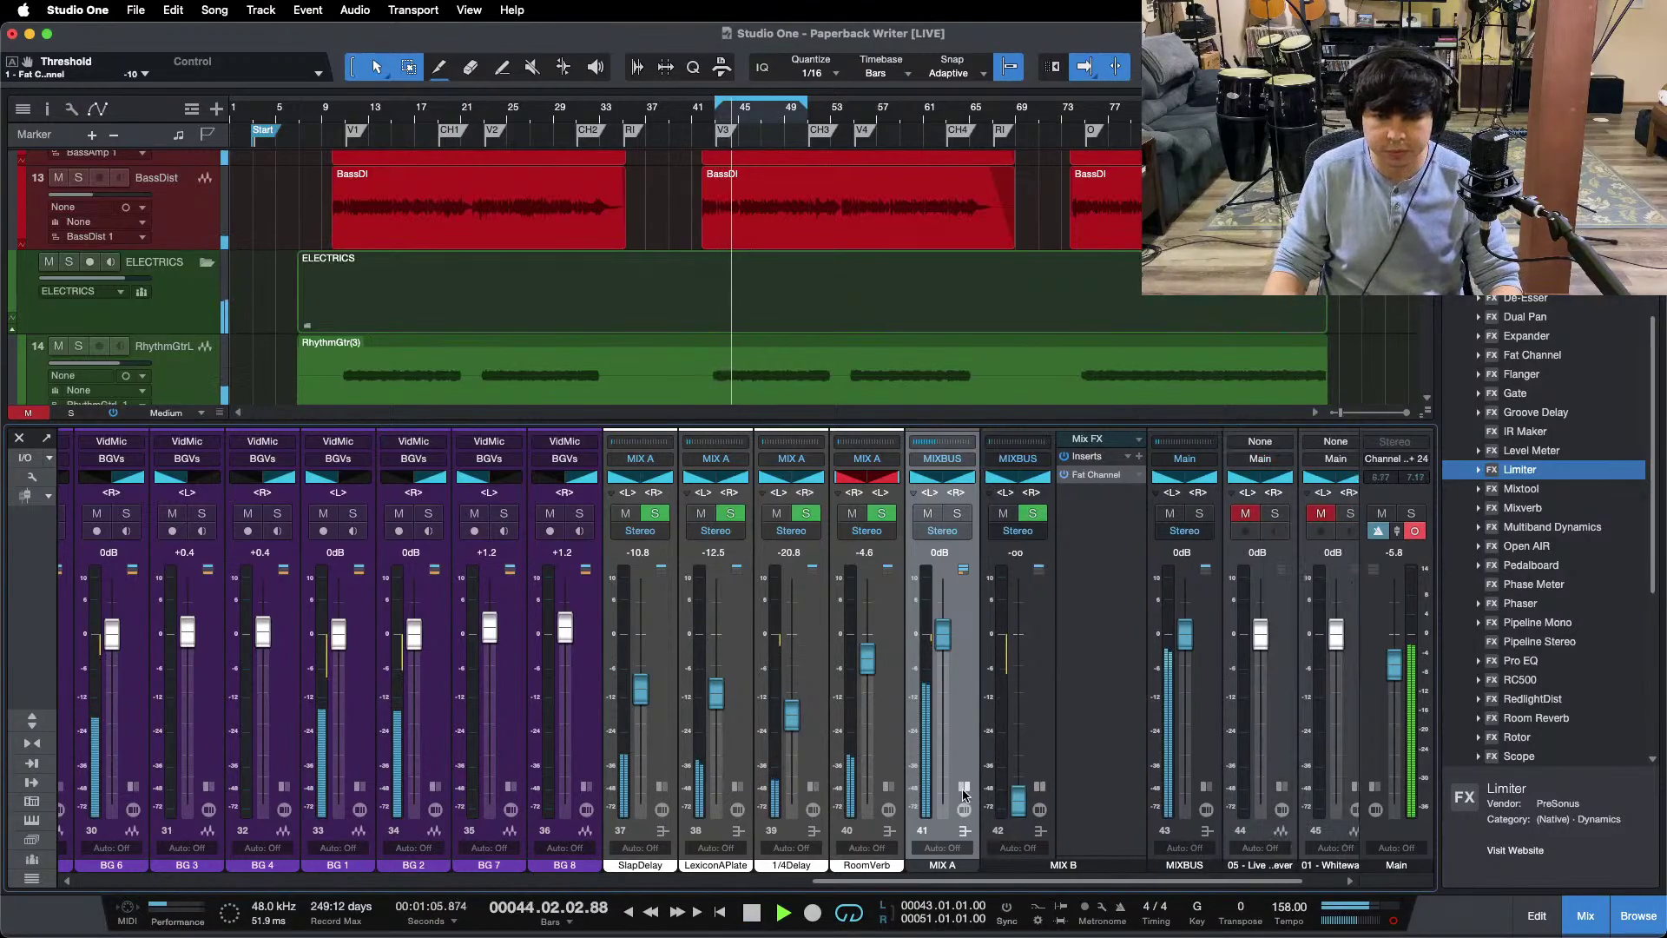
drag(1012, 797, 1015, 742)
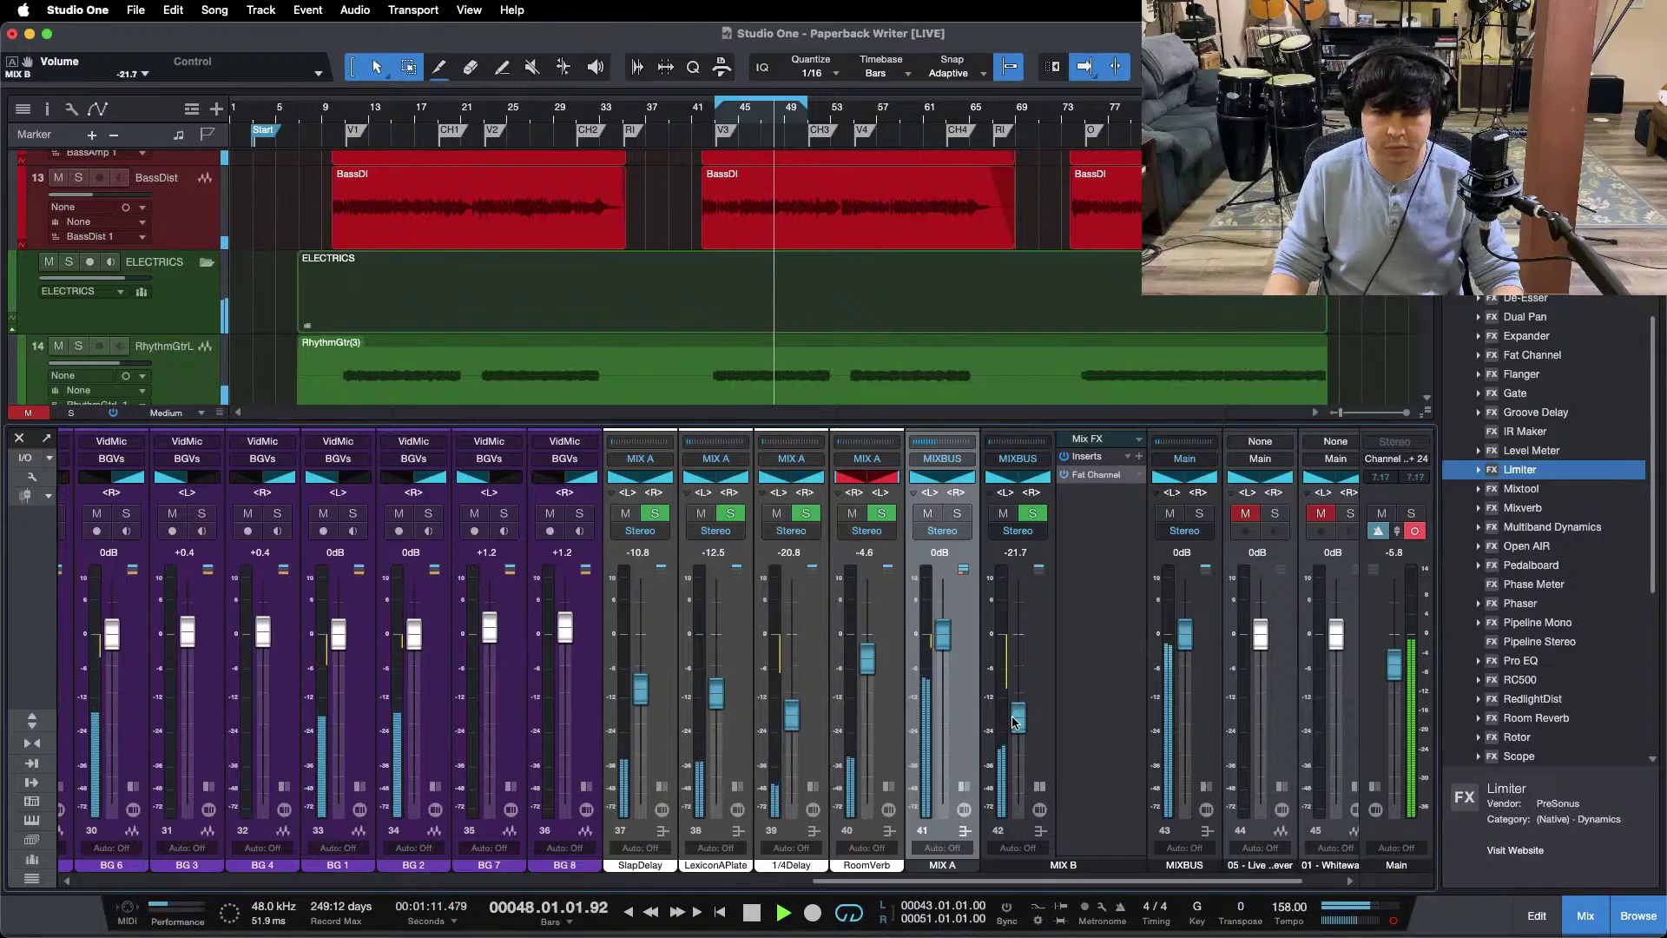
key(KP_1)
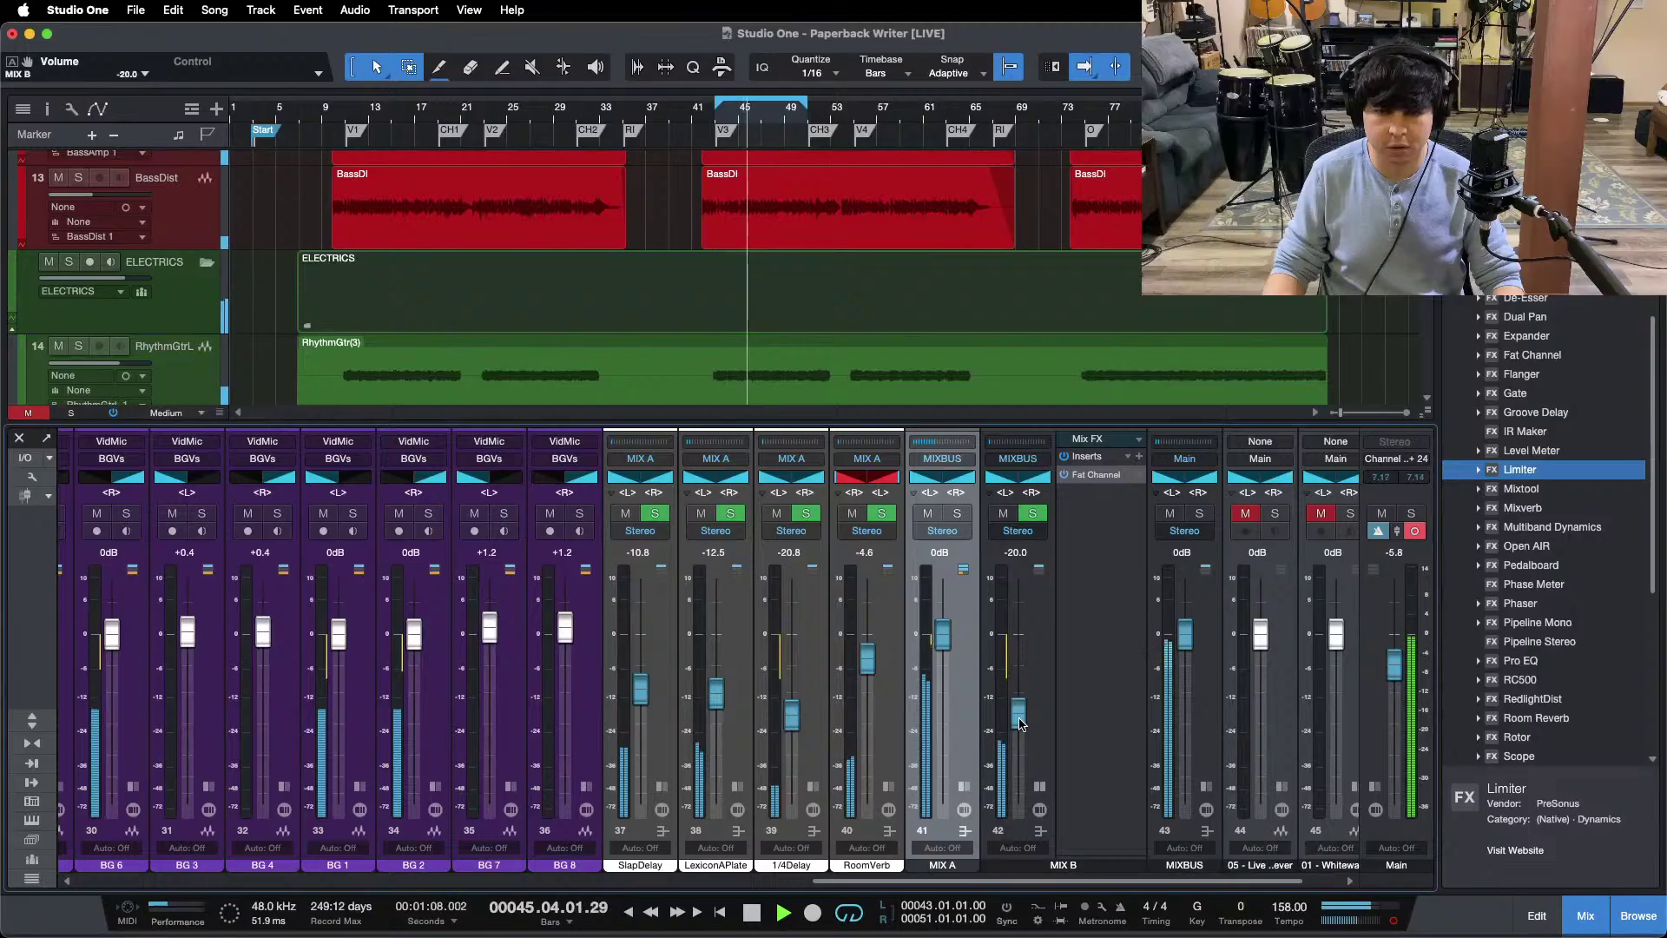
Step: Collapse the MIX B details, set MIX B to -20.8 dB, and audition it soloed and in the full mix over verse 3
click(1040, 787)
click(1033, 515)
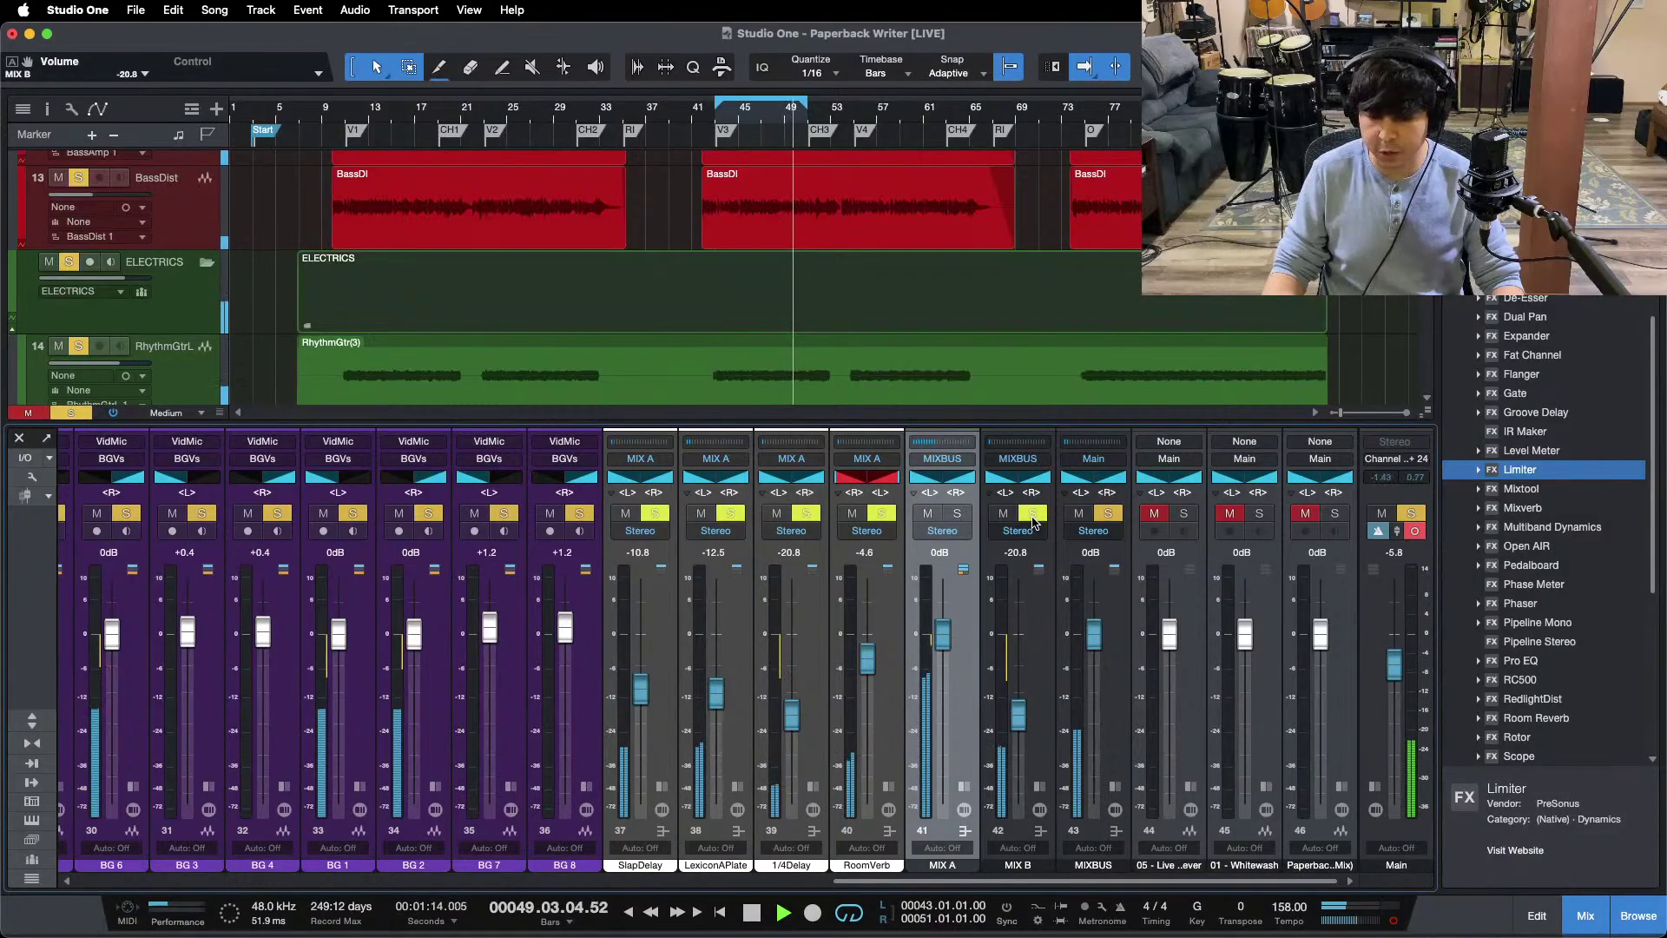
click(1032, 515)
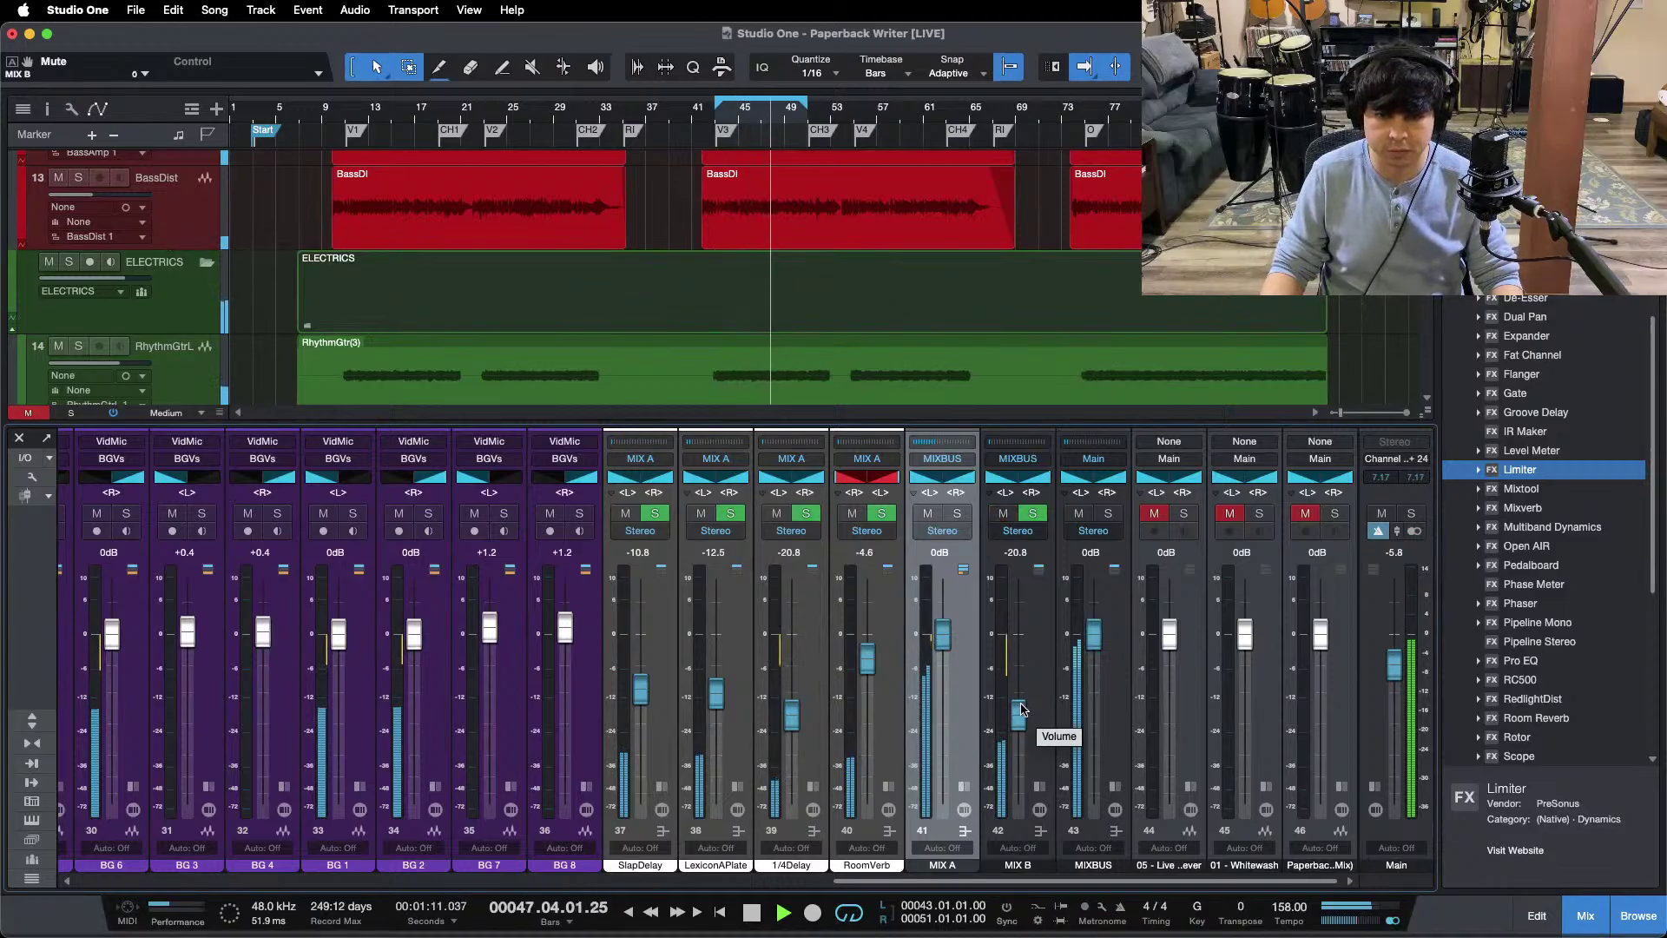
scroll(1022, 710, up, 1)
key(KP_1)
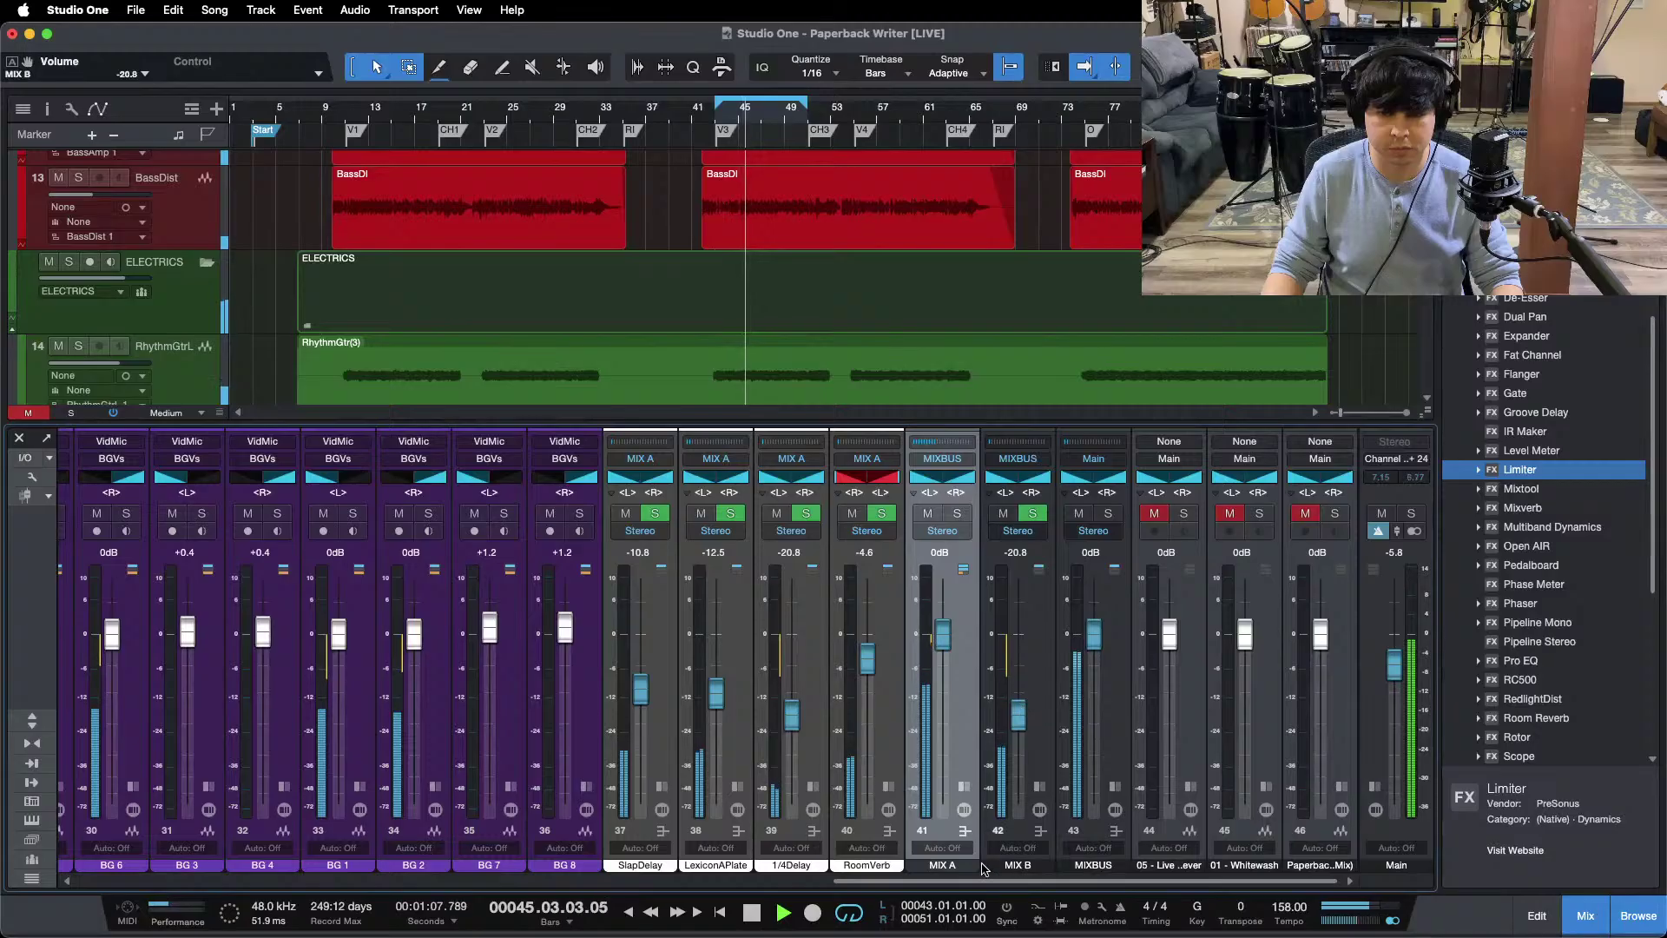
Step: Raise the SunPlate drum reverb level to -8.3 dB while listening to verse 1 in the full mix
scroll(990, 879, left, 15)
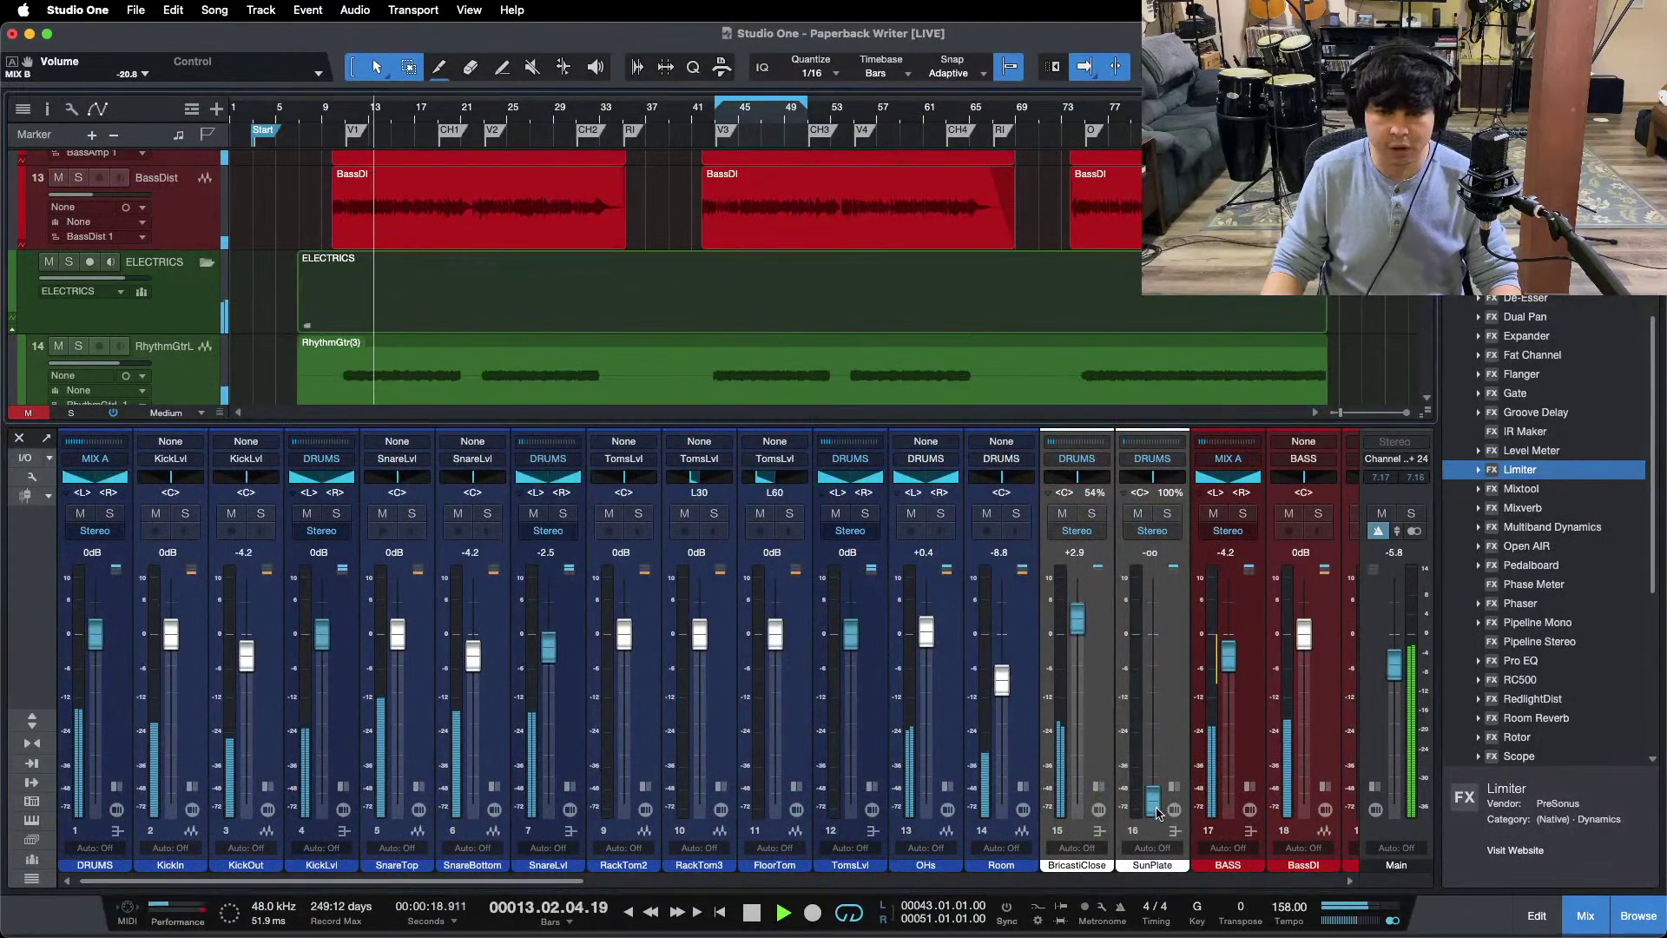
drag(1157, 812, 1155, 749)
scroll(1155, 749, up, 5)
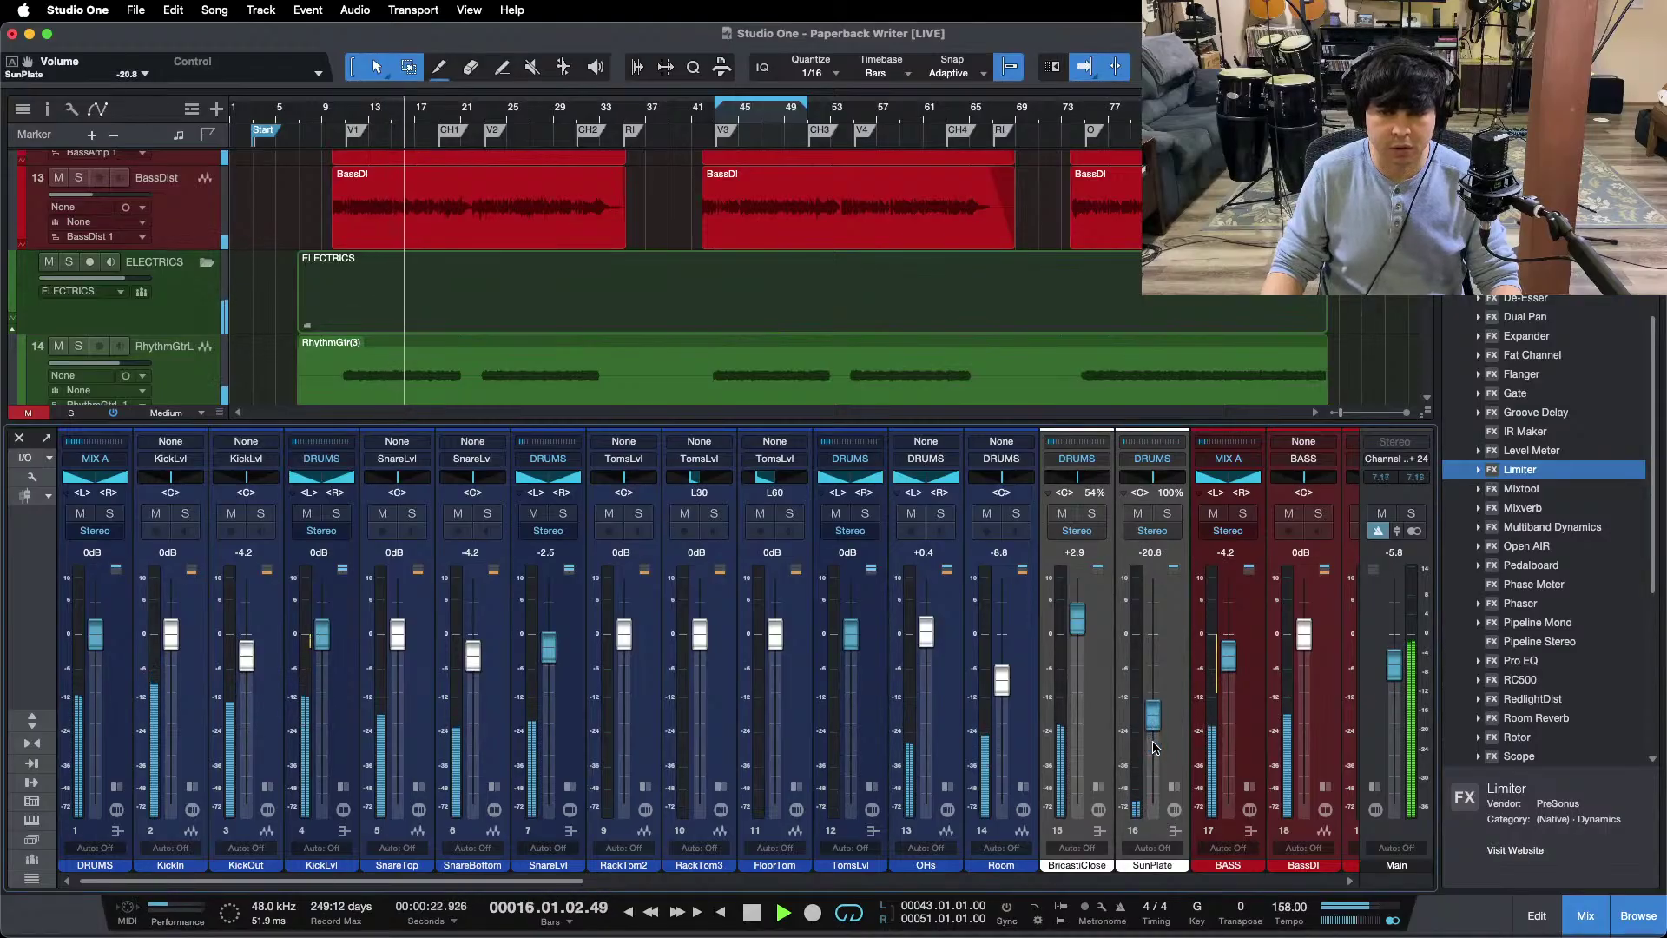
scroll(1155, 749, up, 2)
scroll(1155, 748, up, 1)
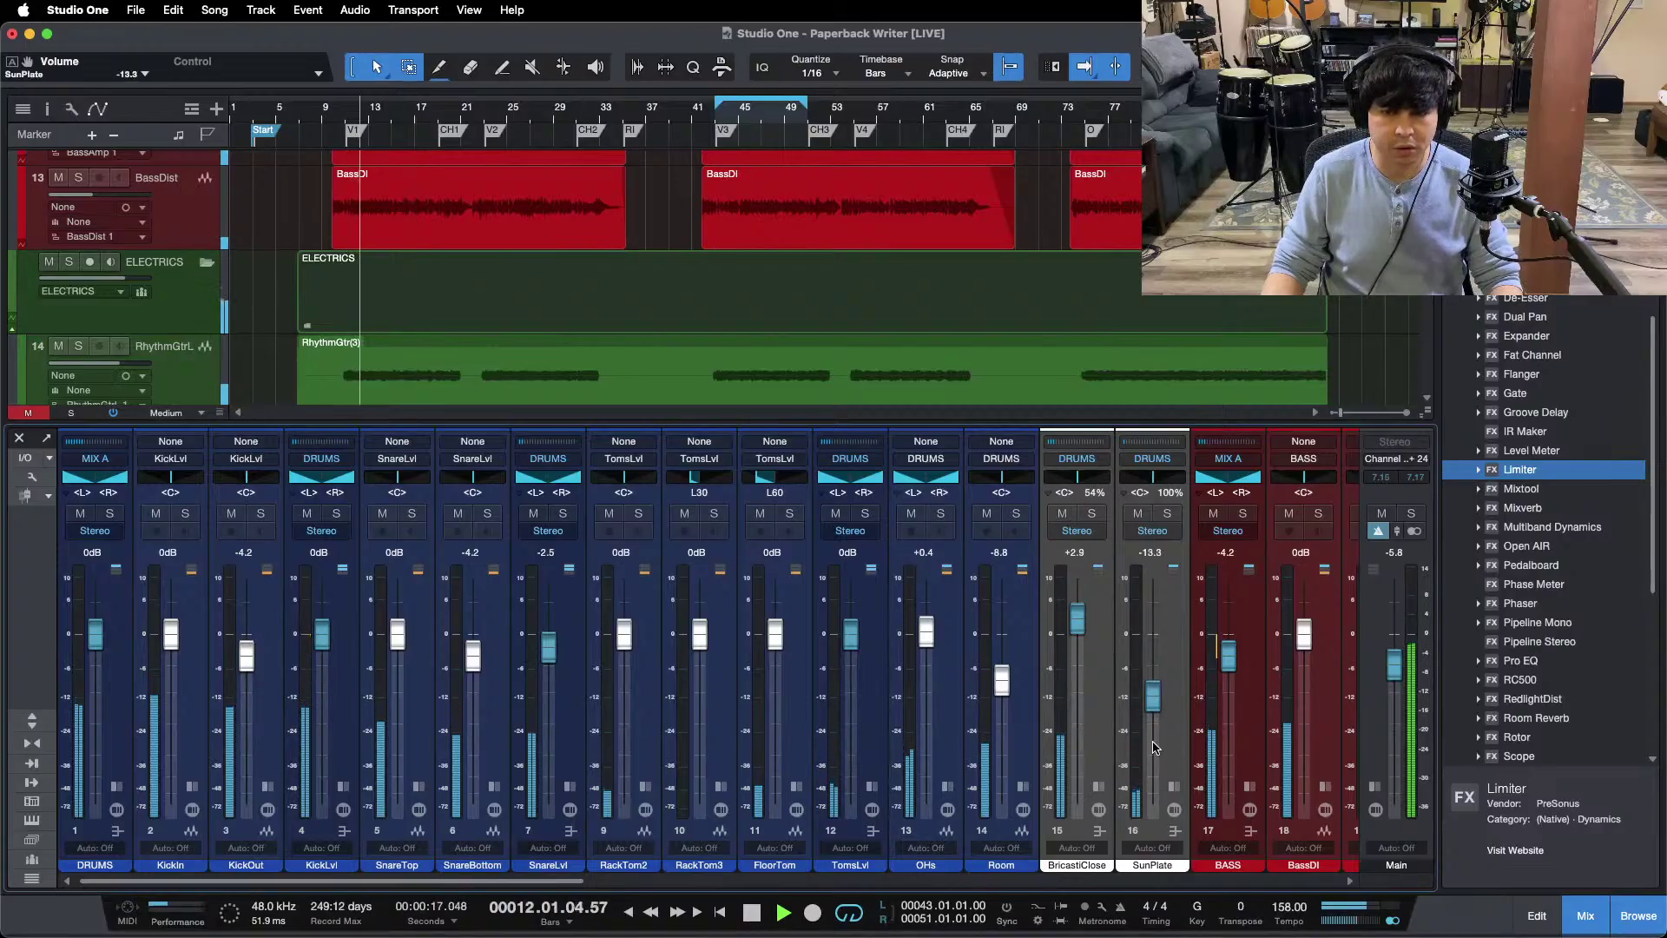
scroll(1155, 748, up, 2)
scroll(1155, 748, up, 2)
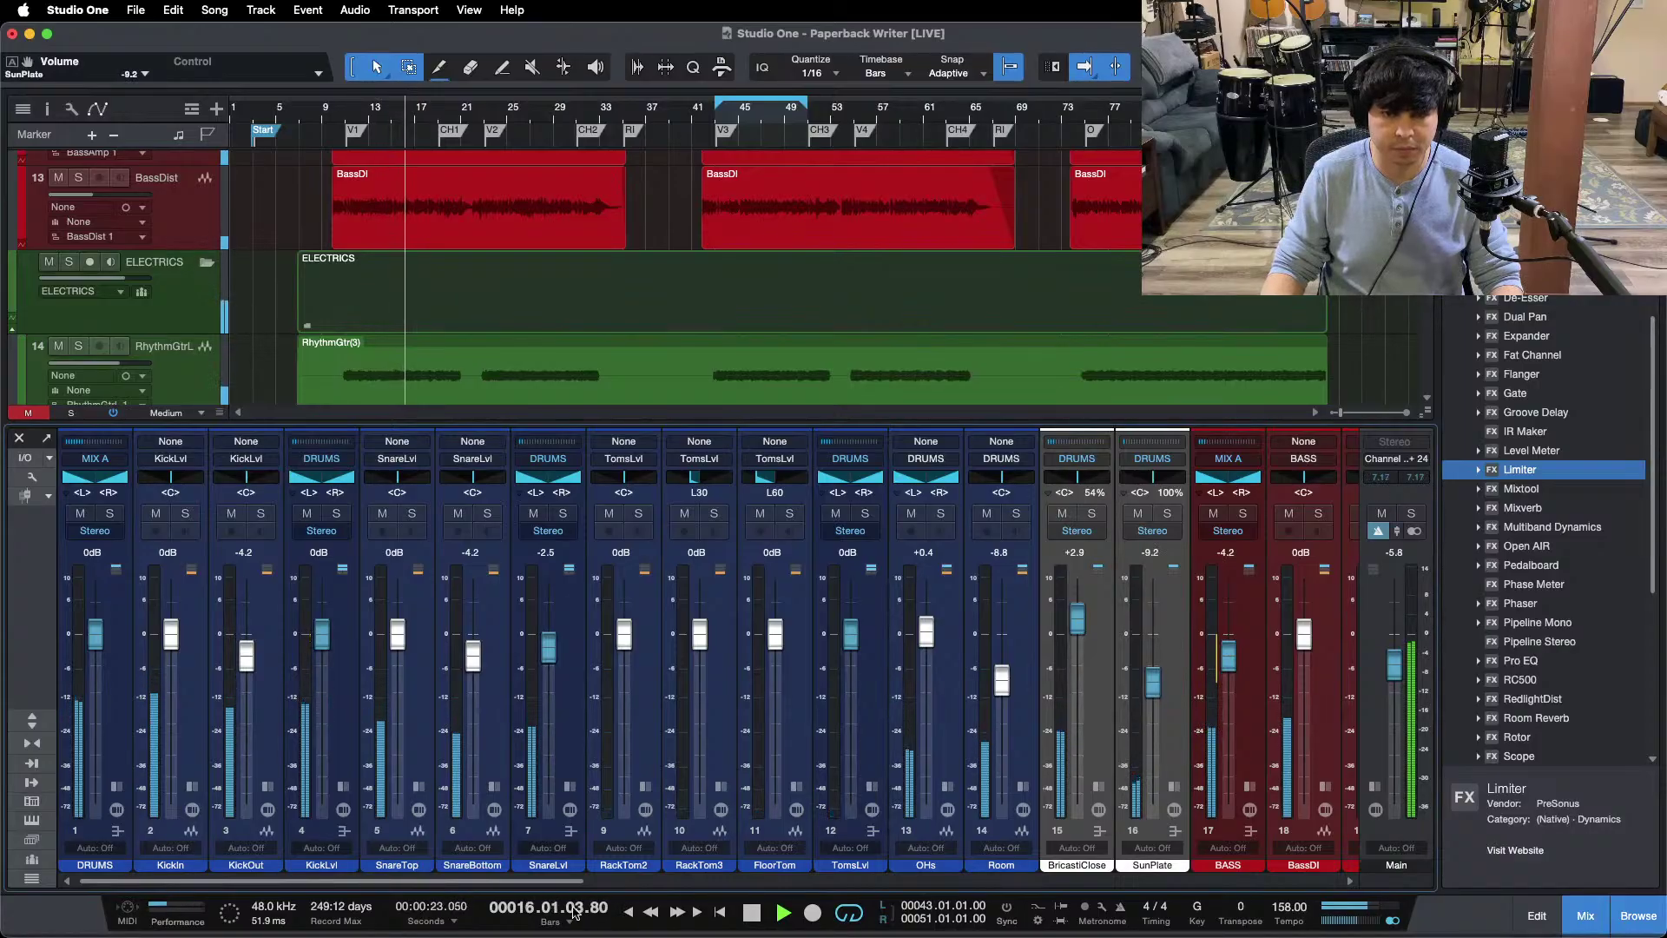
drag(556, 881, 942, 881)
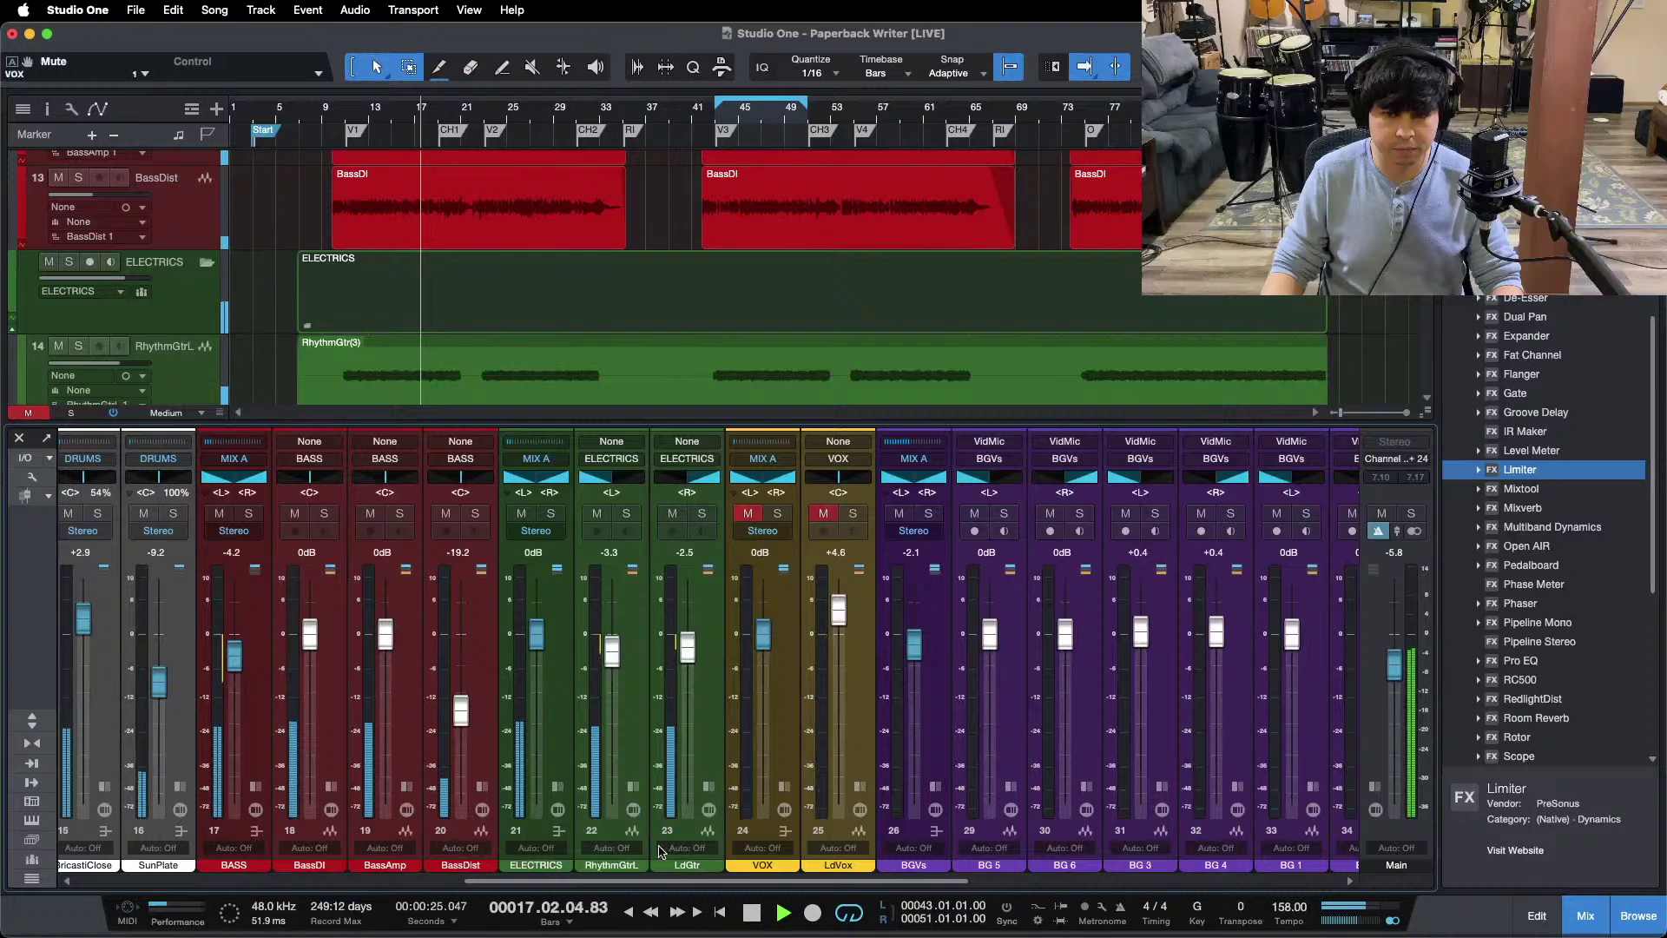
drag(695, 881, 304, 881)
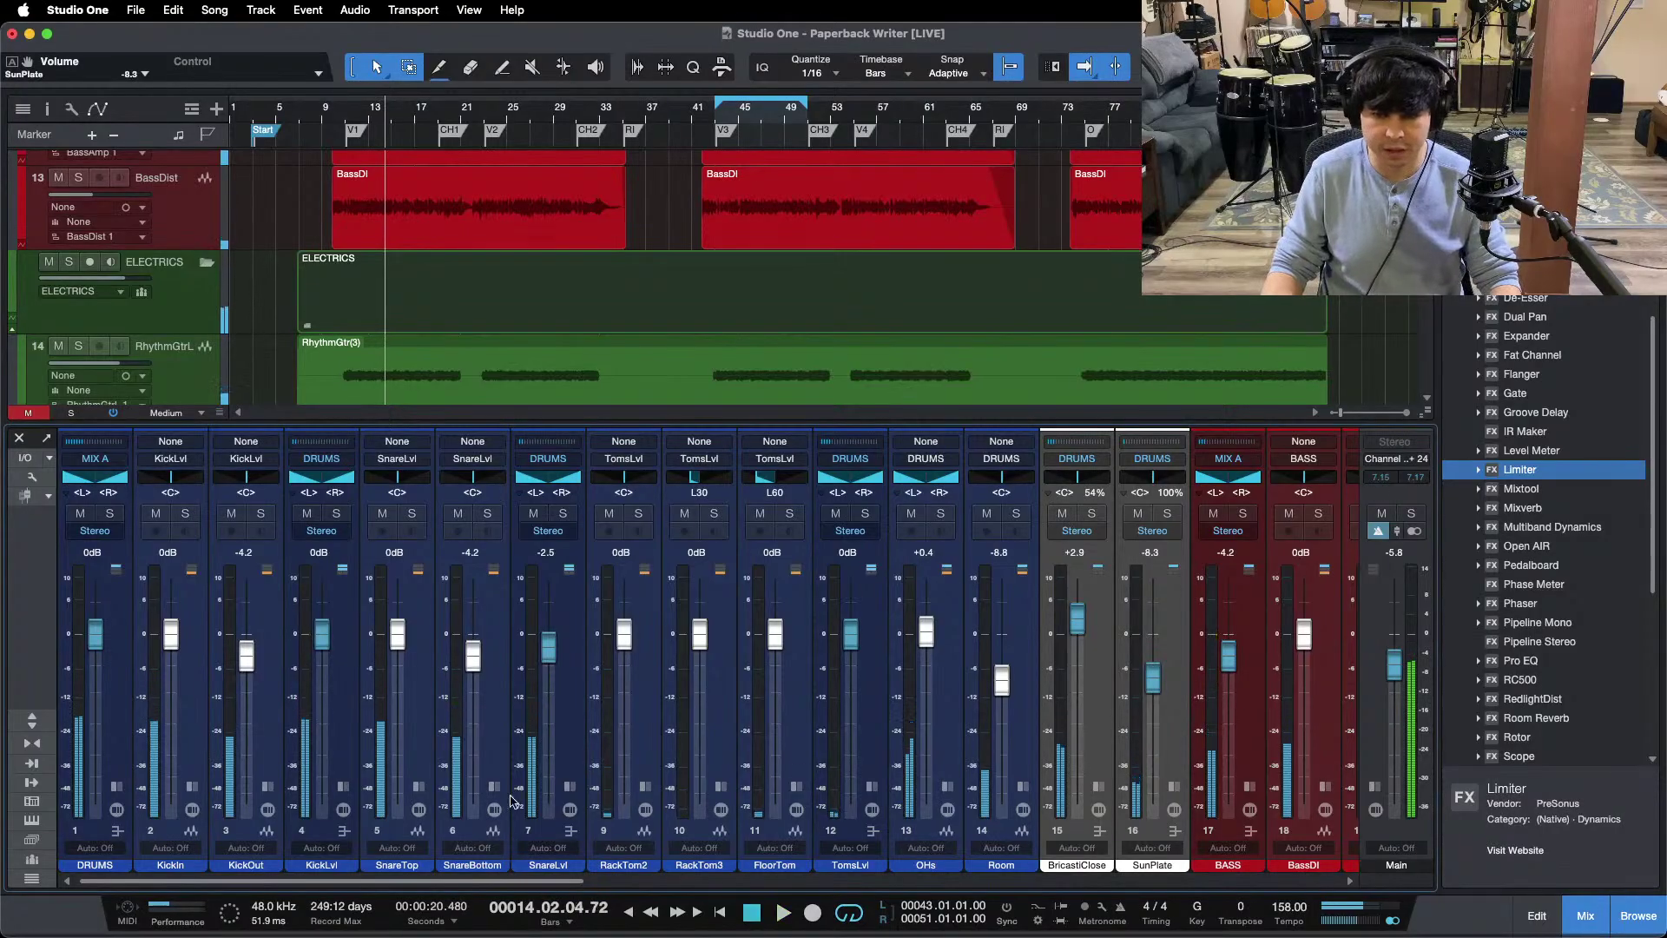
Step: Unmute the VOX bus and resume playback to check the drums against the lead vocal
drag(520, 884, 880, 869)
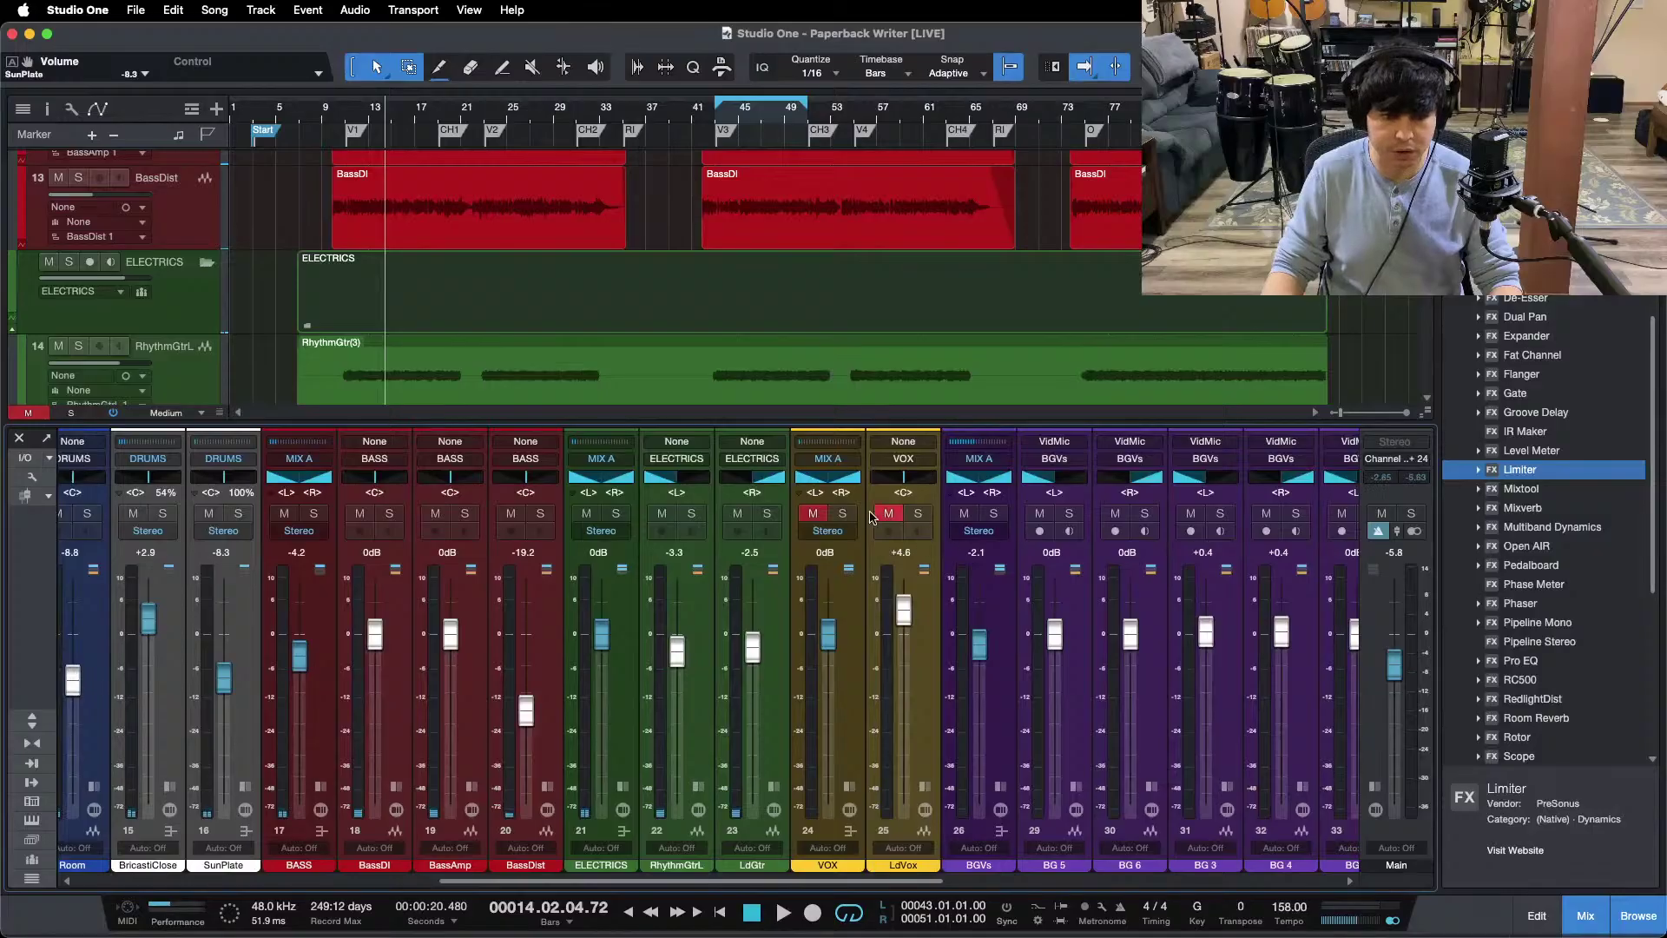
click(814, 514)
key(space)
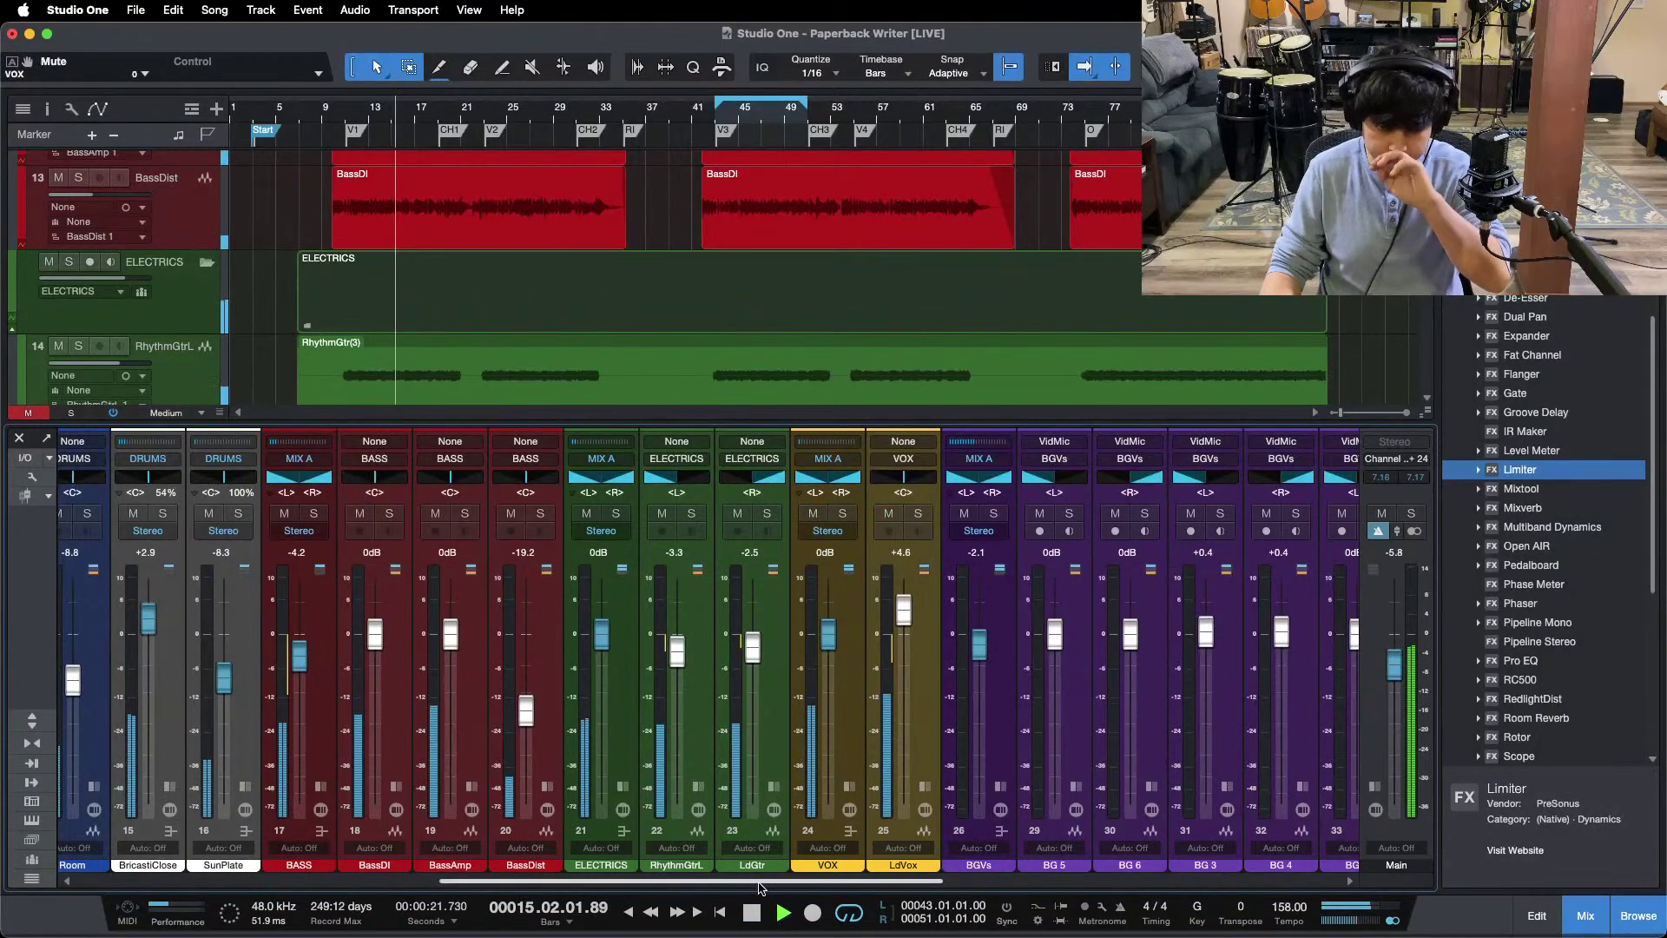
scroll(733, 847, left, 1)
scroll(734, 847, left, 10)
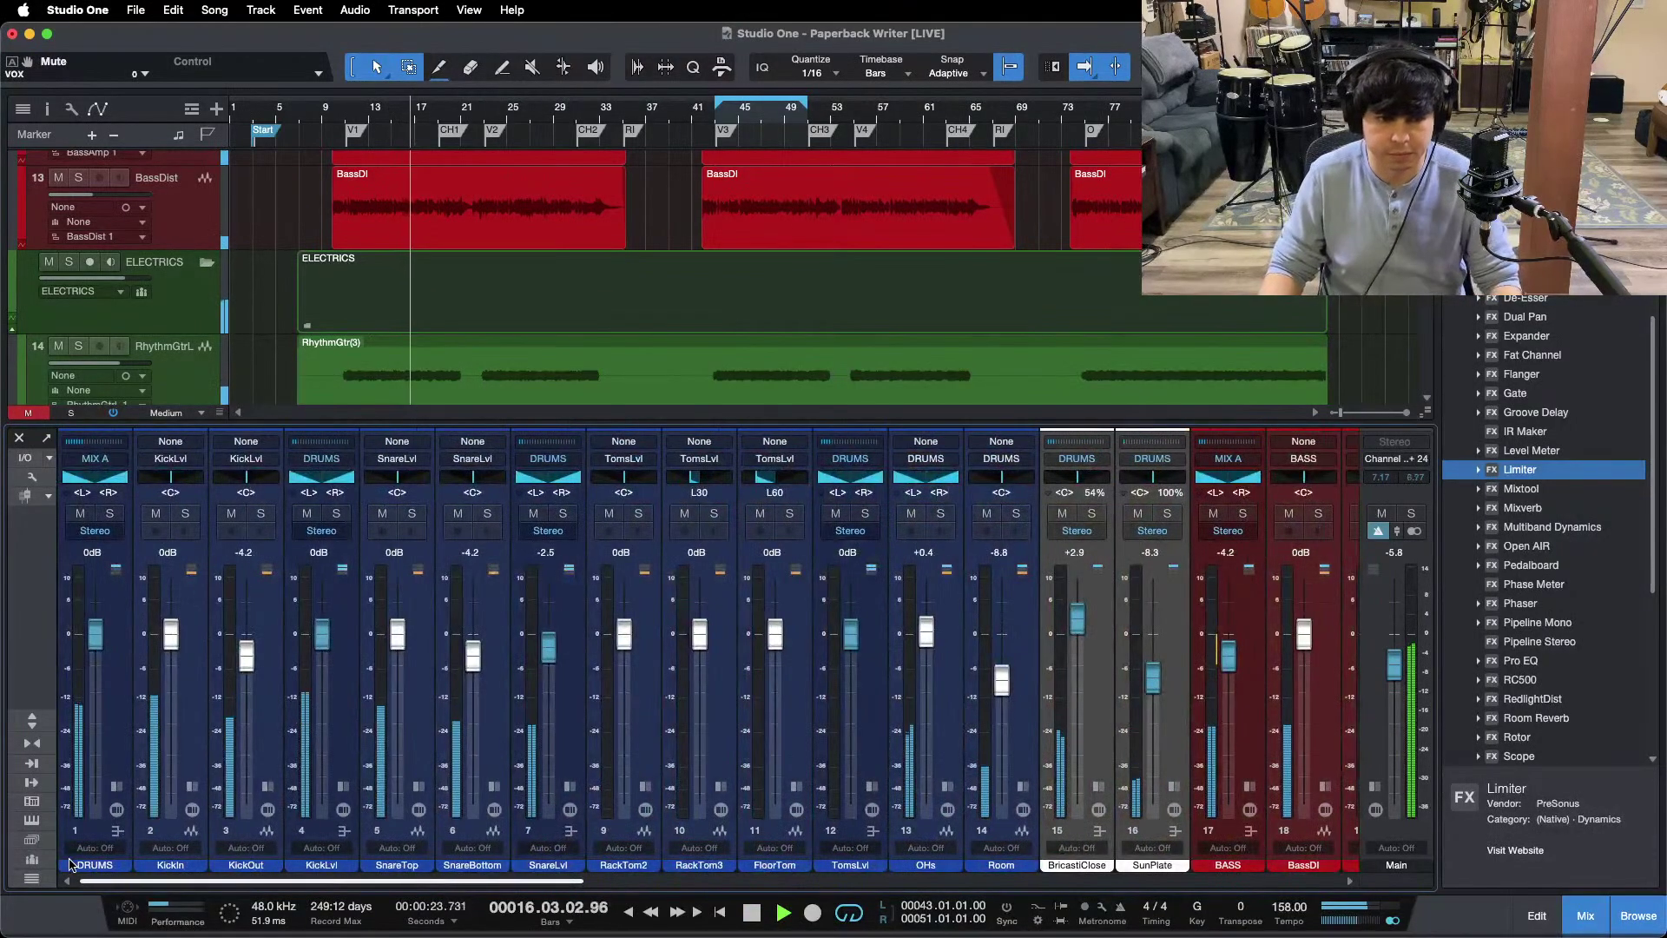
scroll(519, 856, right, 10)
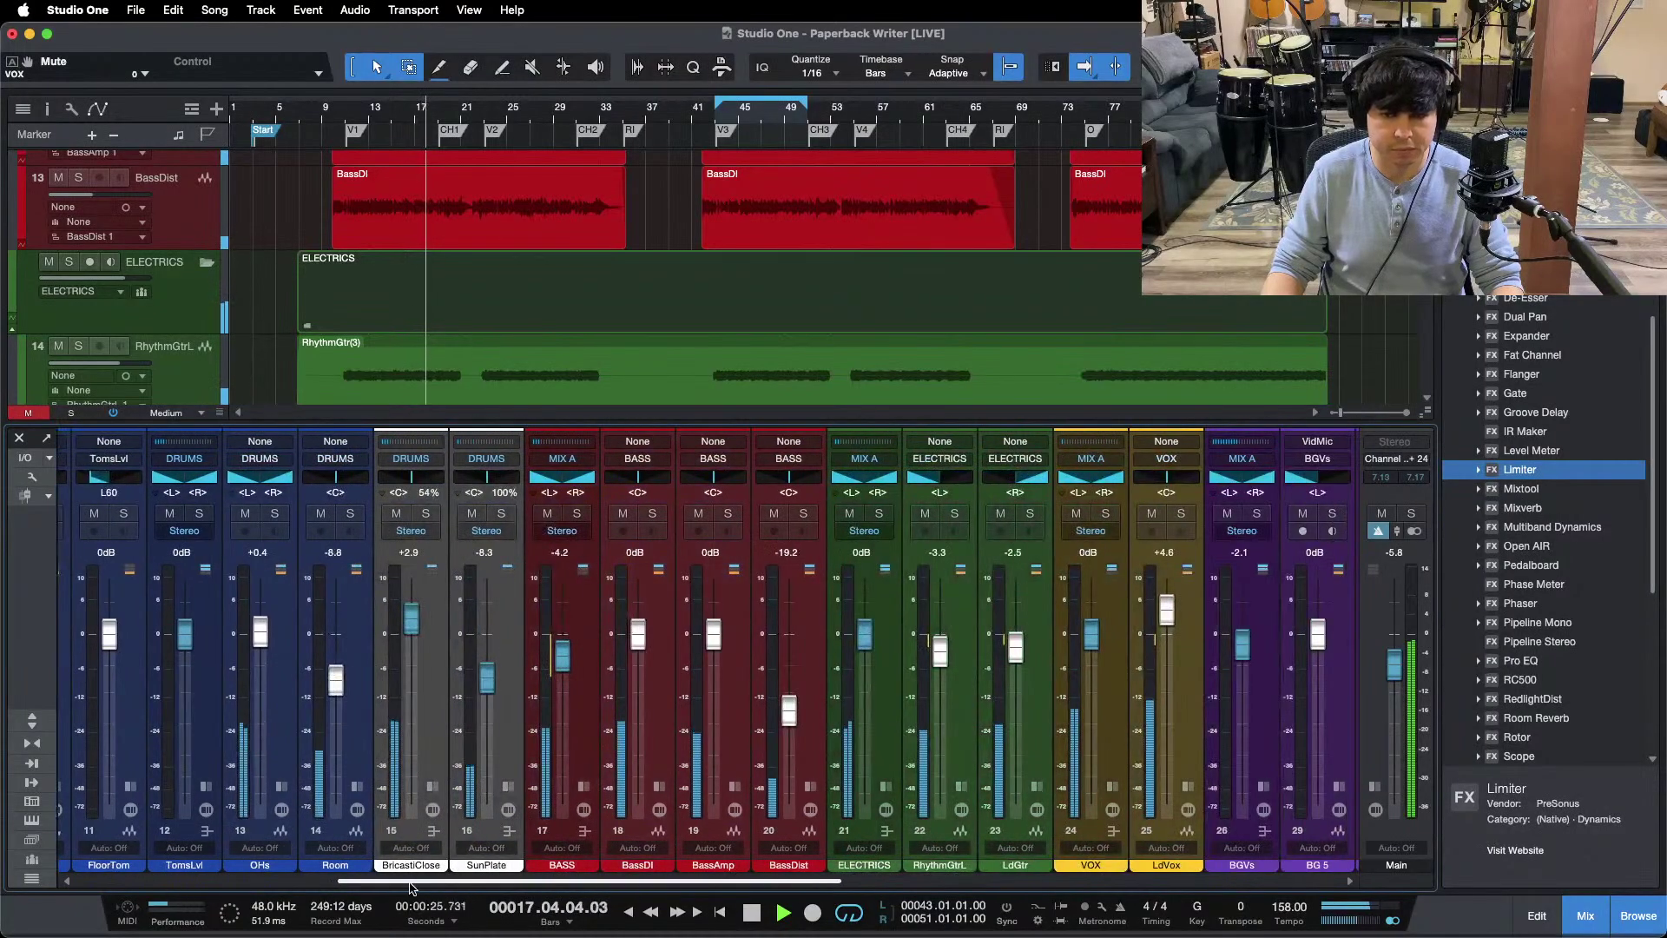
Step: Add a Mixtool after the Pro EQ on the ELECTRICS bus and raise its gain to 1.92 dB
click(886, 608)
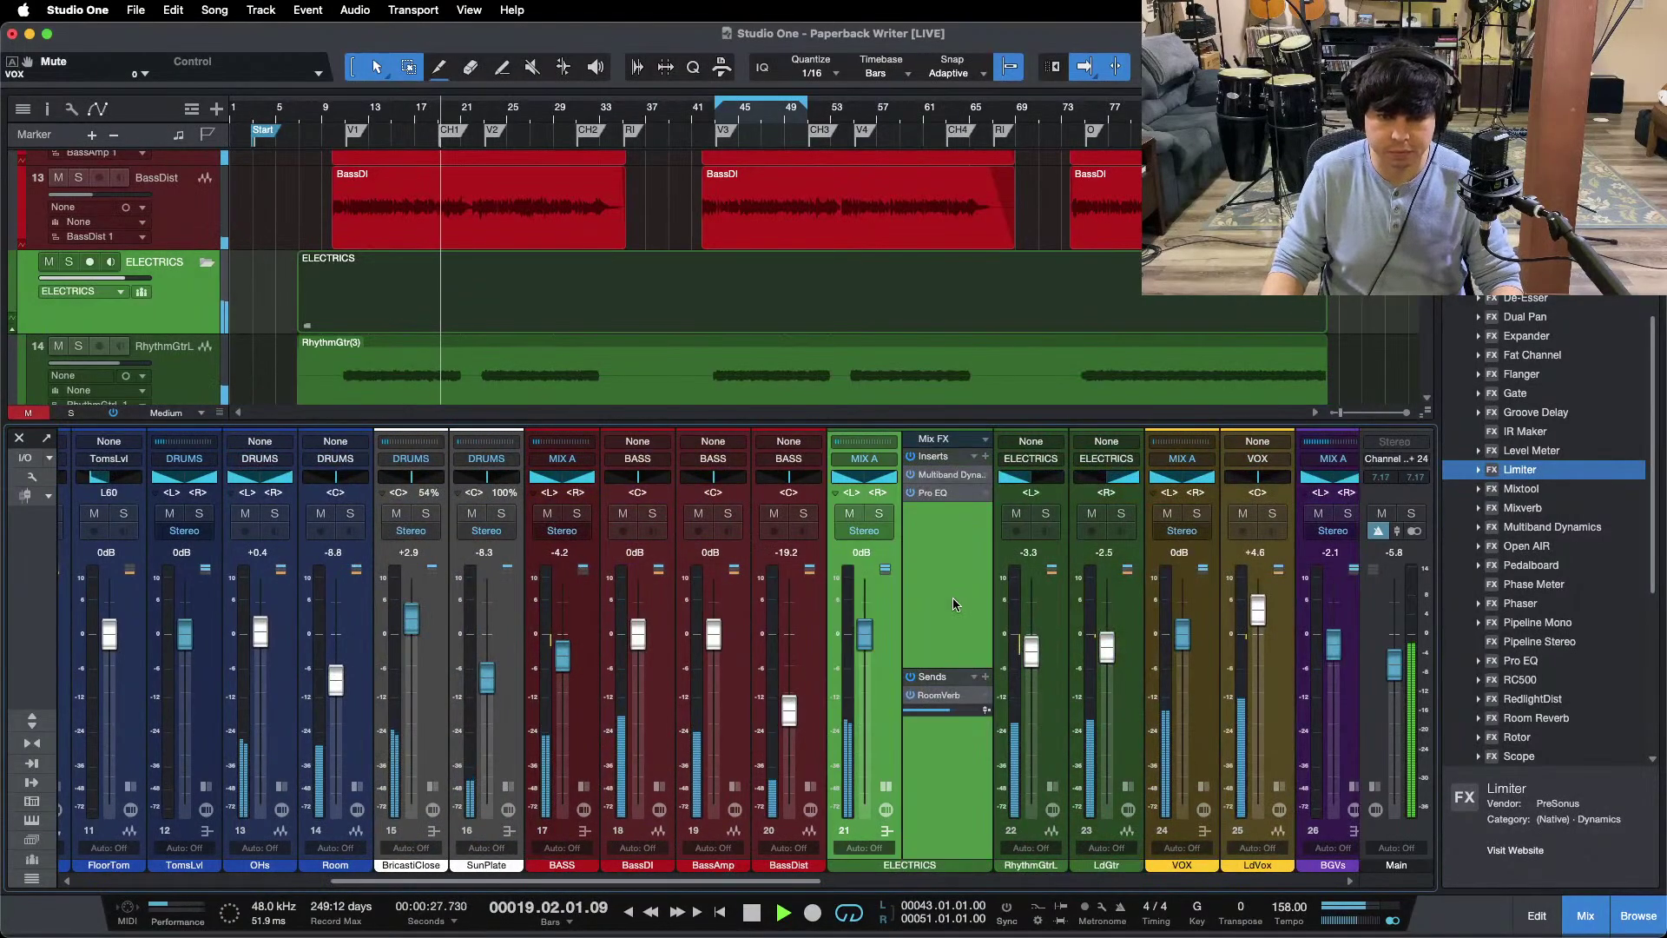
drag(1521, 488, 950, 561)
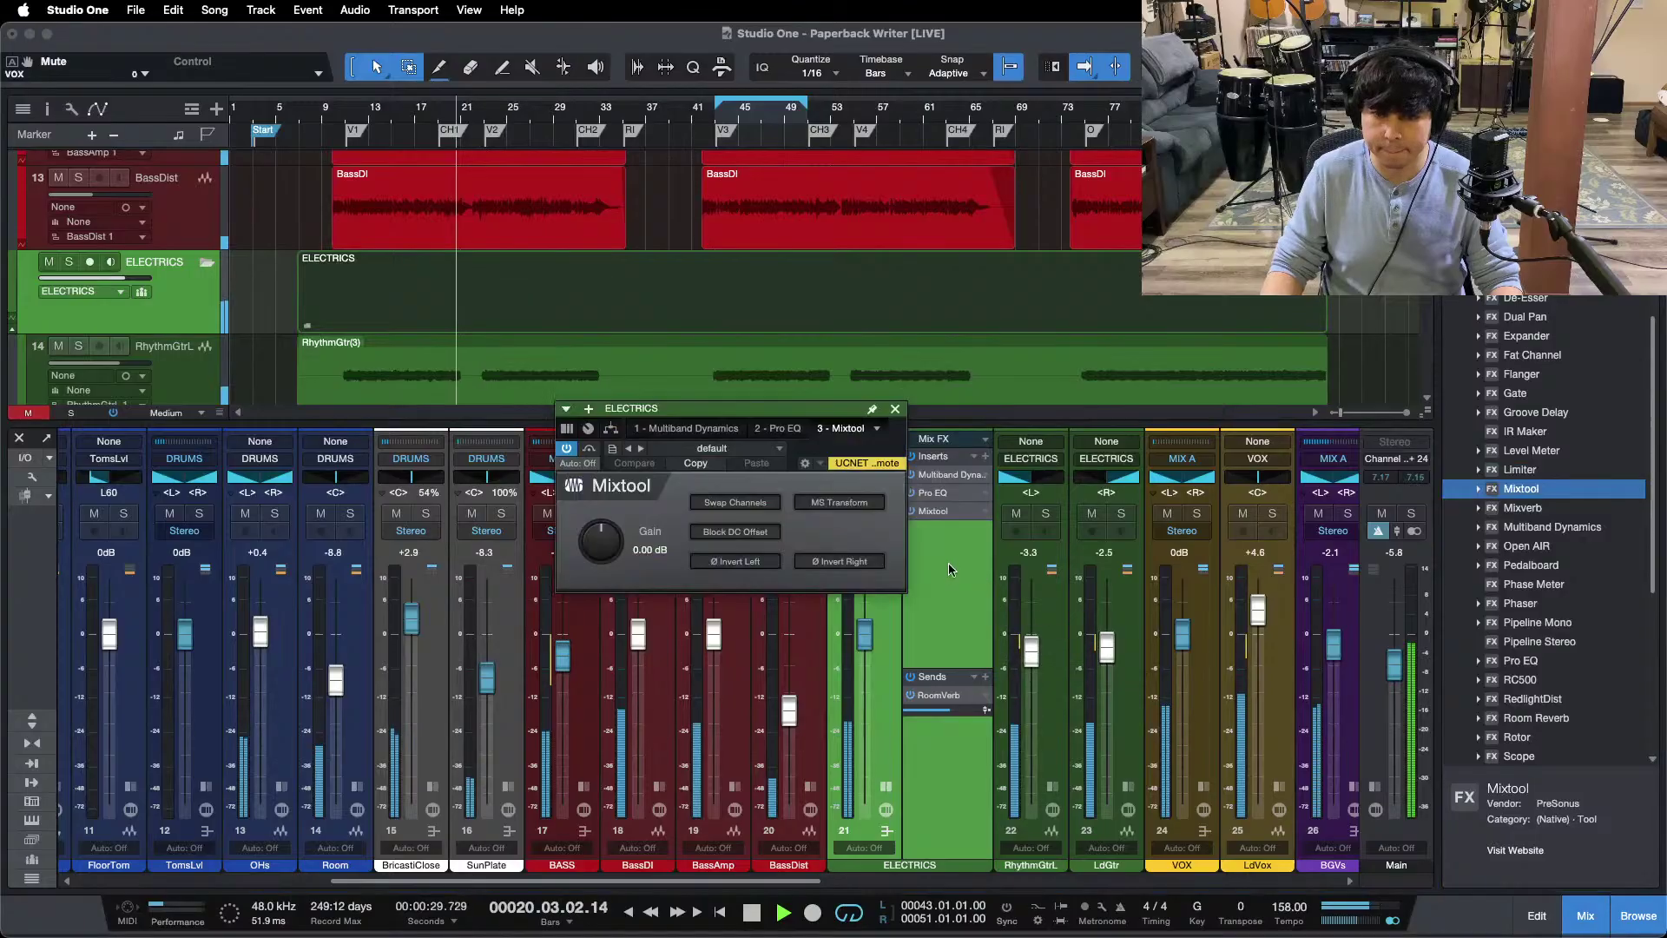
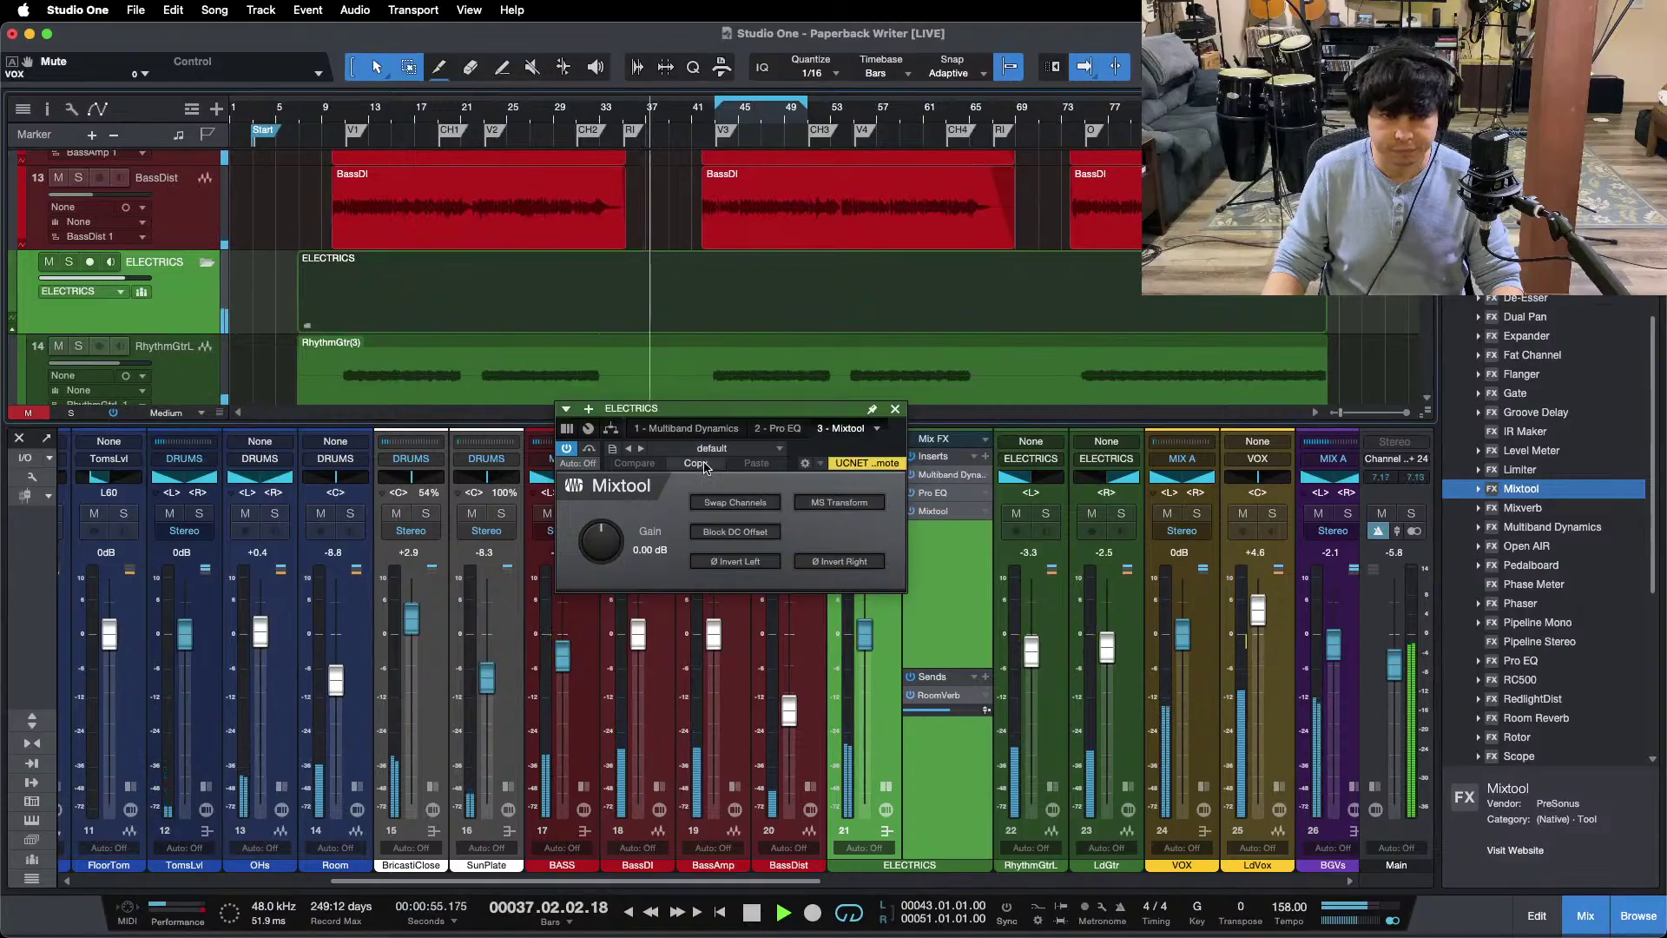
scroll(597, 540, up, 3)
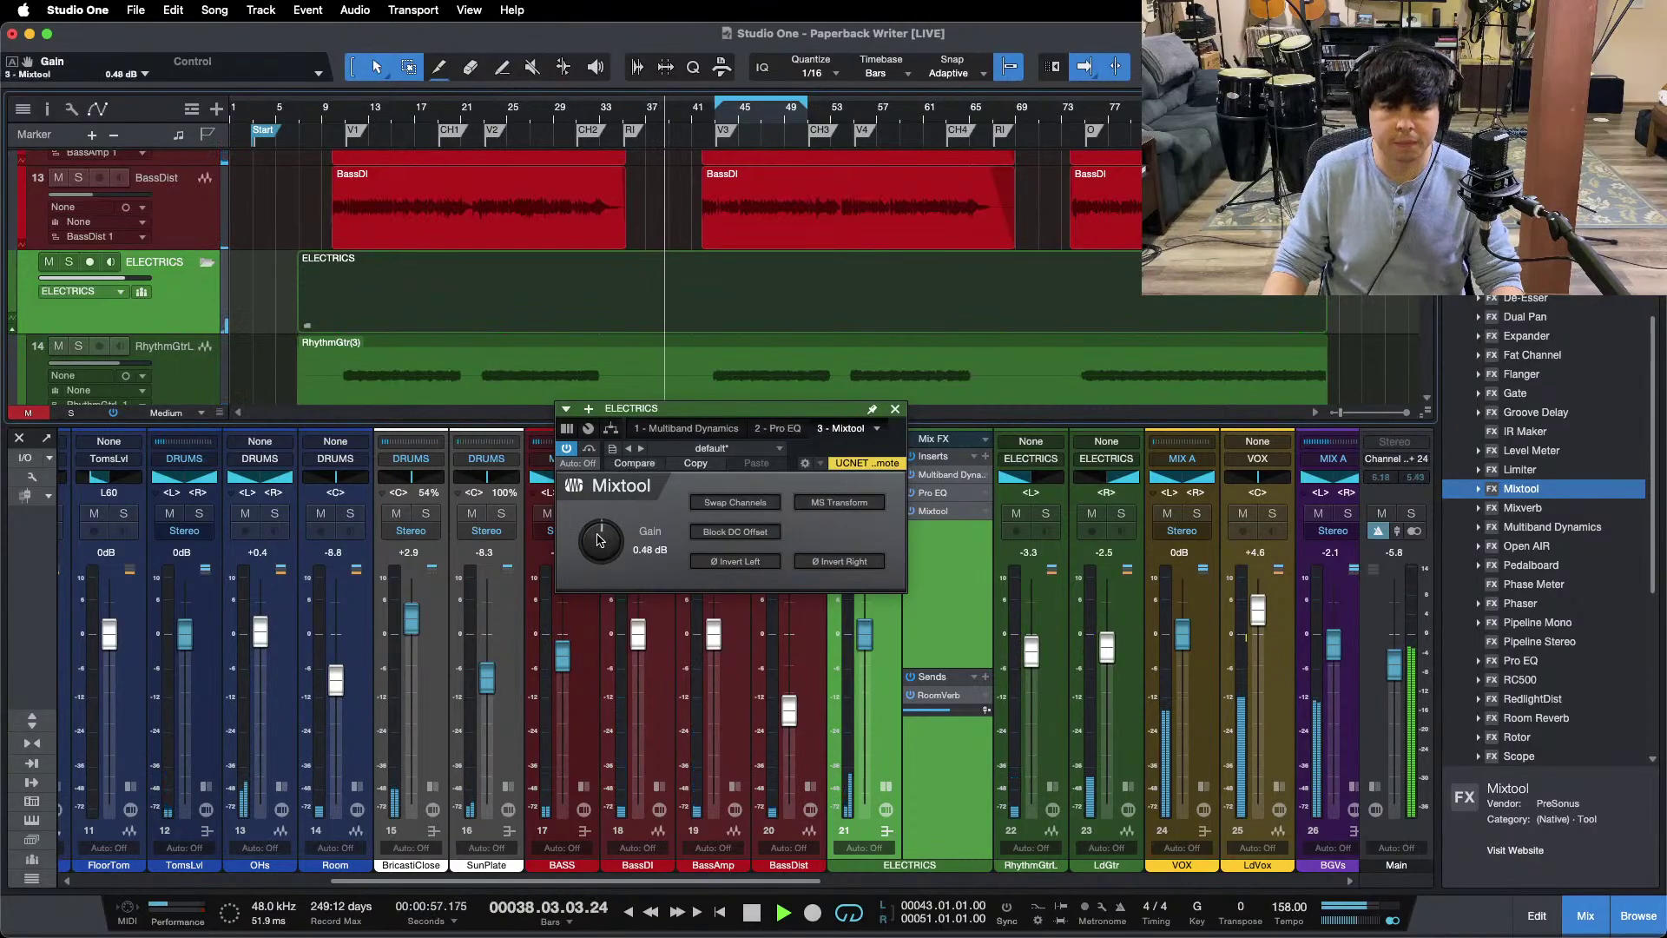
scroll(598, 540, up, 1)
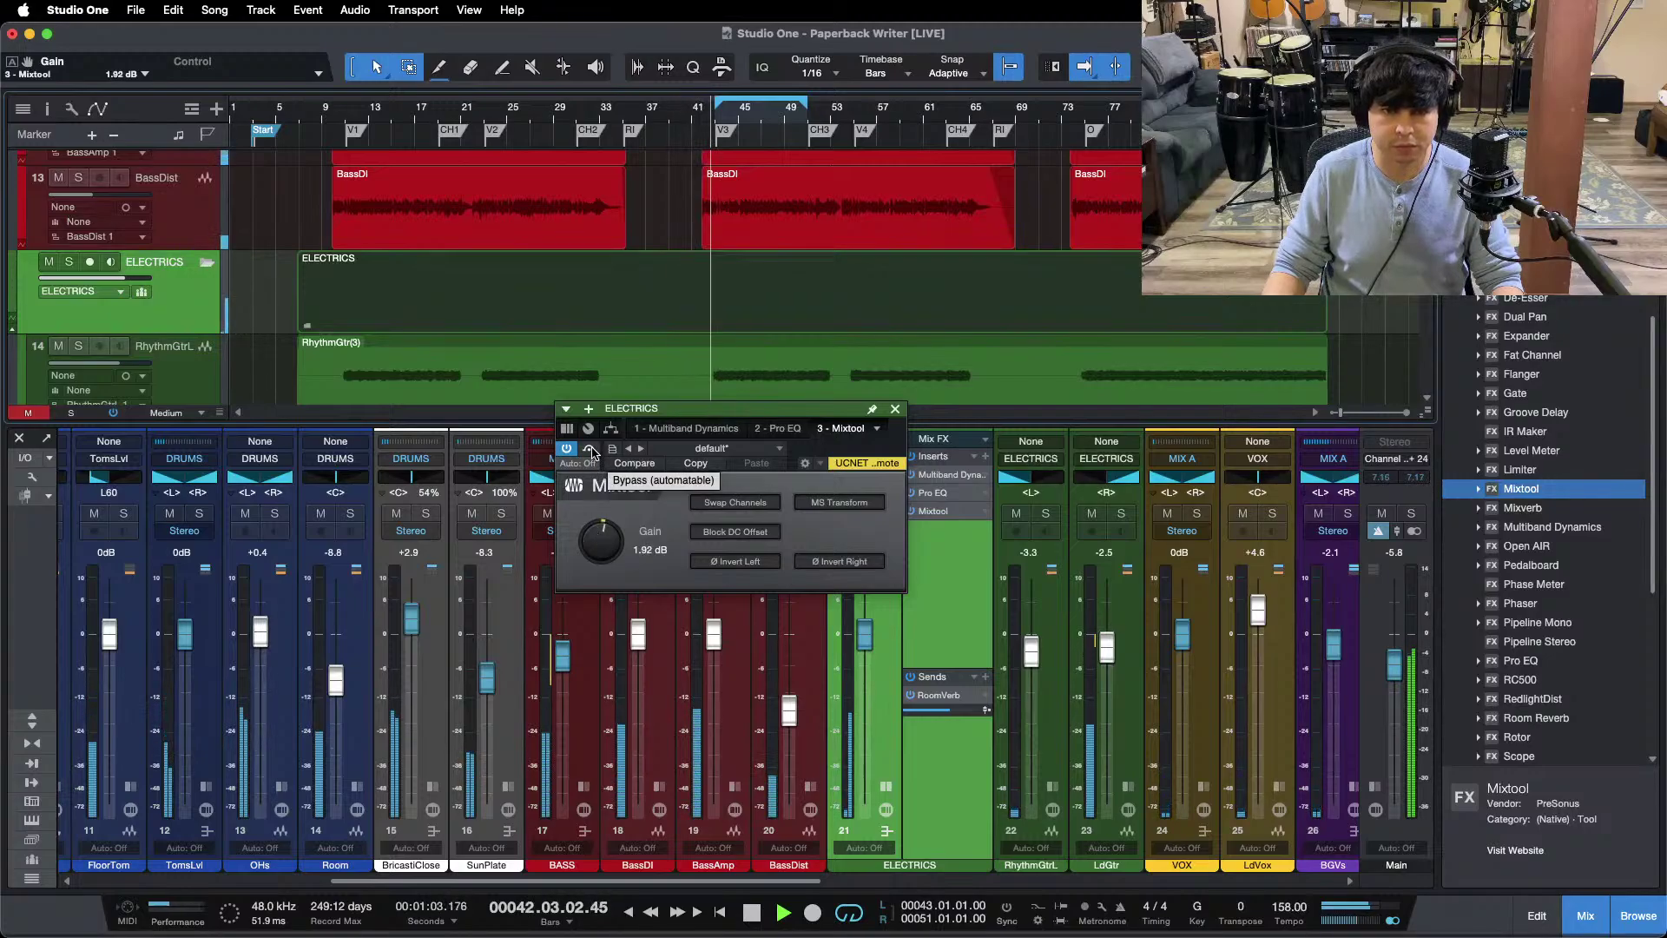
Step: Save the song, leave the ELECTRICS Mixtool bypassed, and show its Bypass automation on the ELECTRICS track
click(591, 450)
click(591, 450)
key(space)
key(F3)
key(super+s)
click(591, 450)
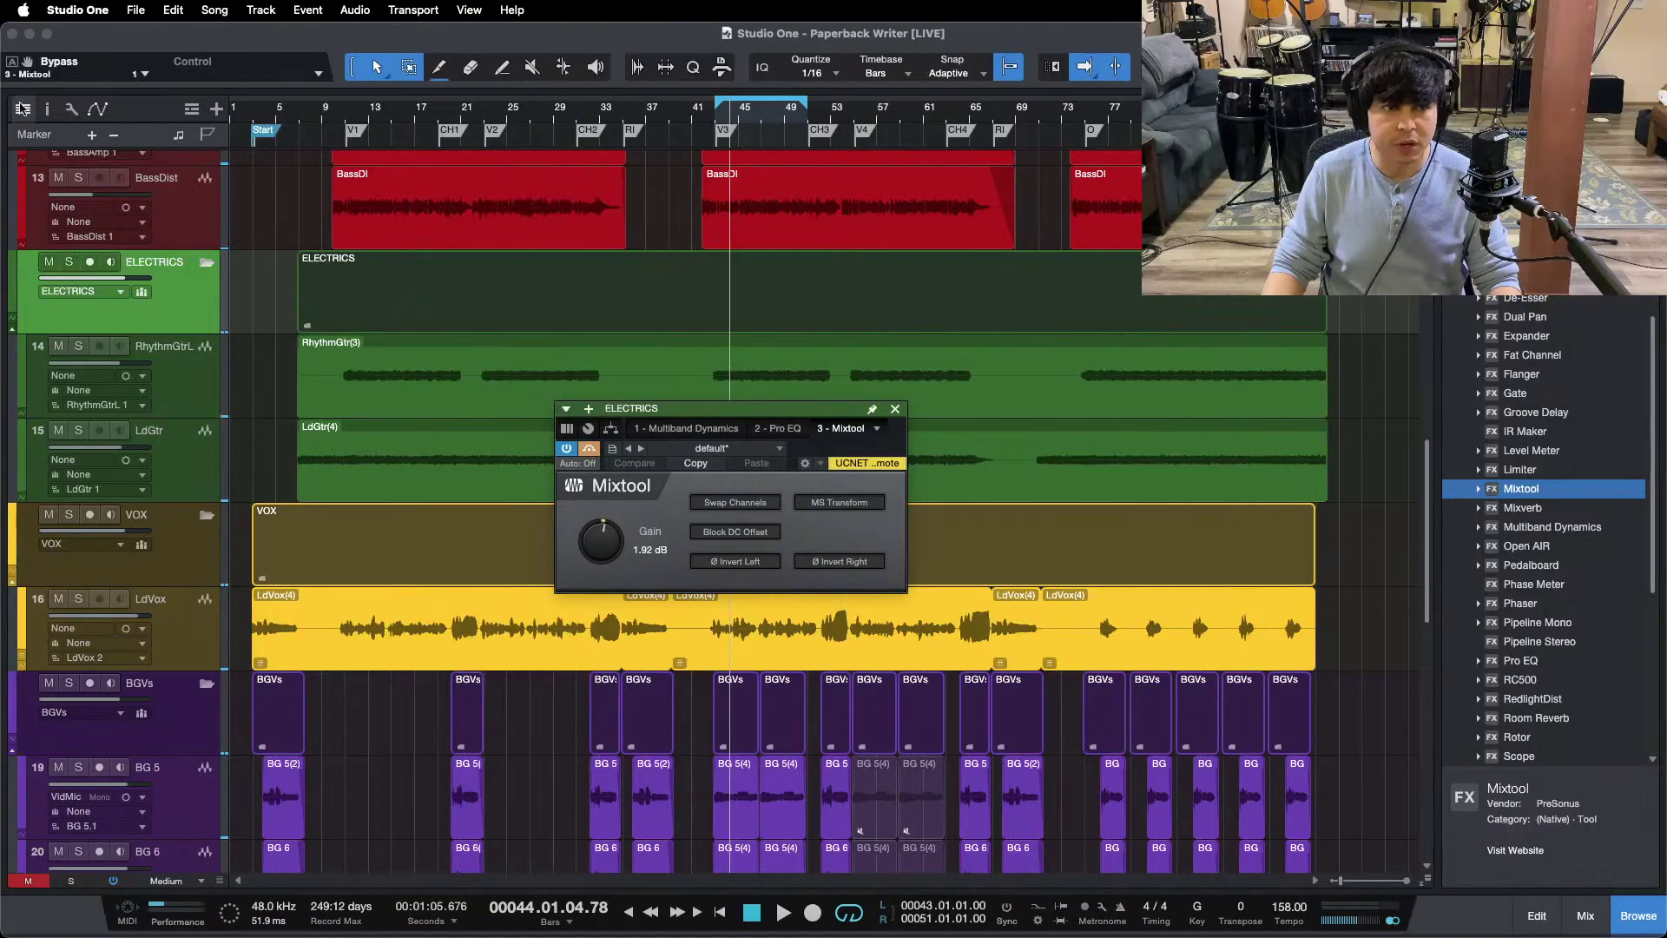
click(12, 66)
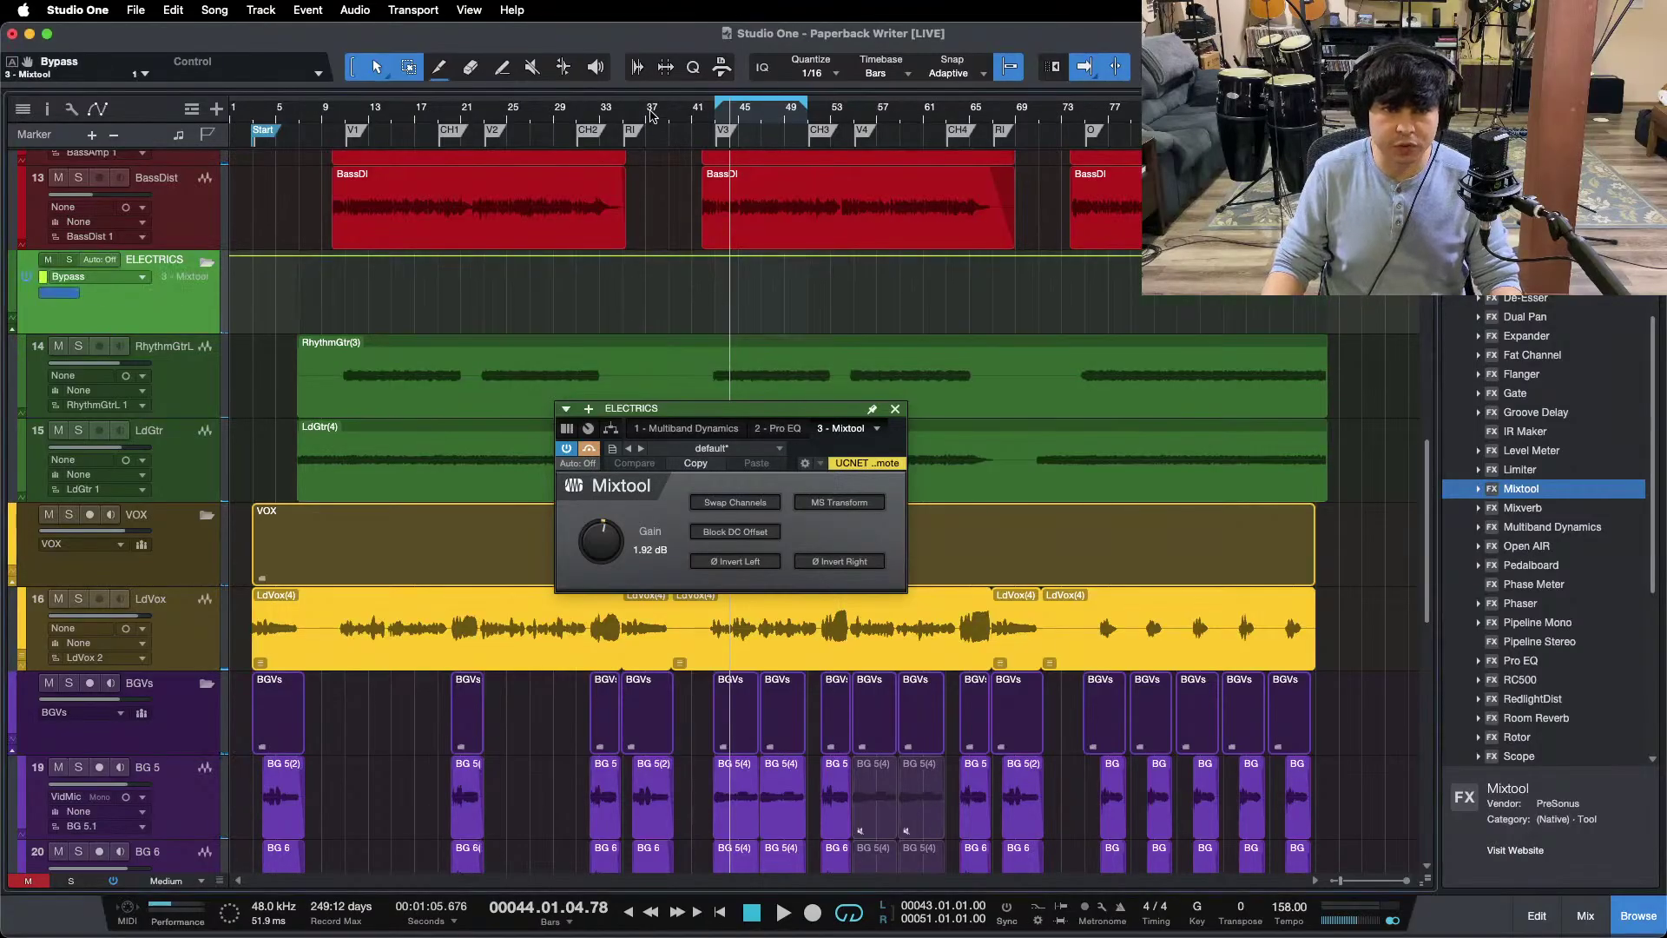
Step: Add Bypass automation points on ELECTRICS at 38.04.01.00 and 42.04.04.00, and lower the segment between them to 0
scroll(652, 115, up, 5)
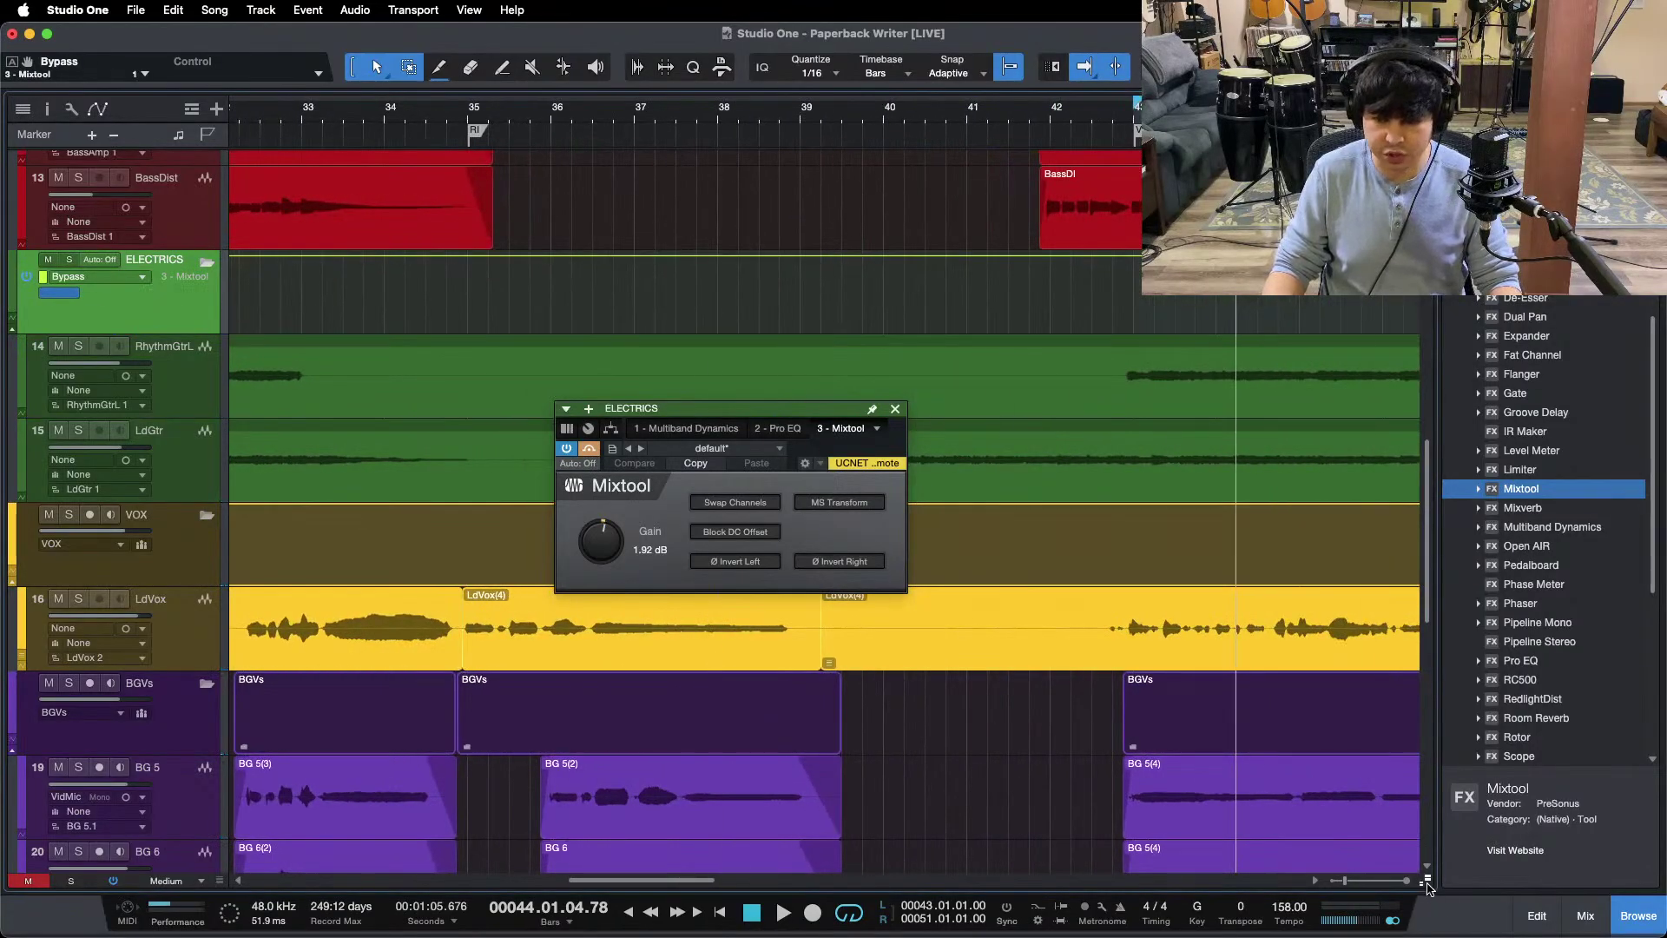
drag(1425, 871, 1424, 790)
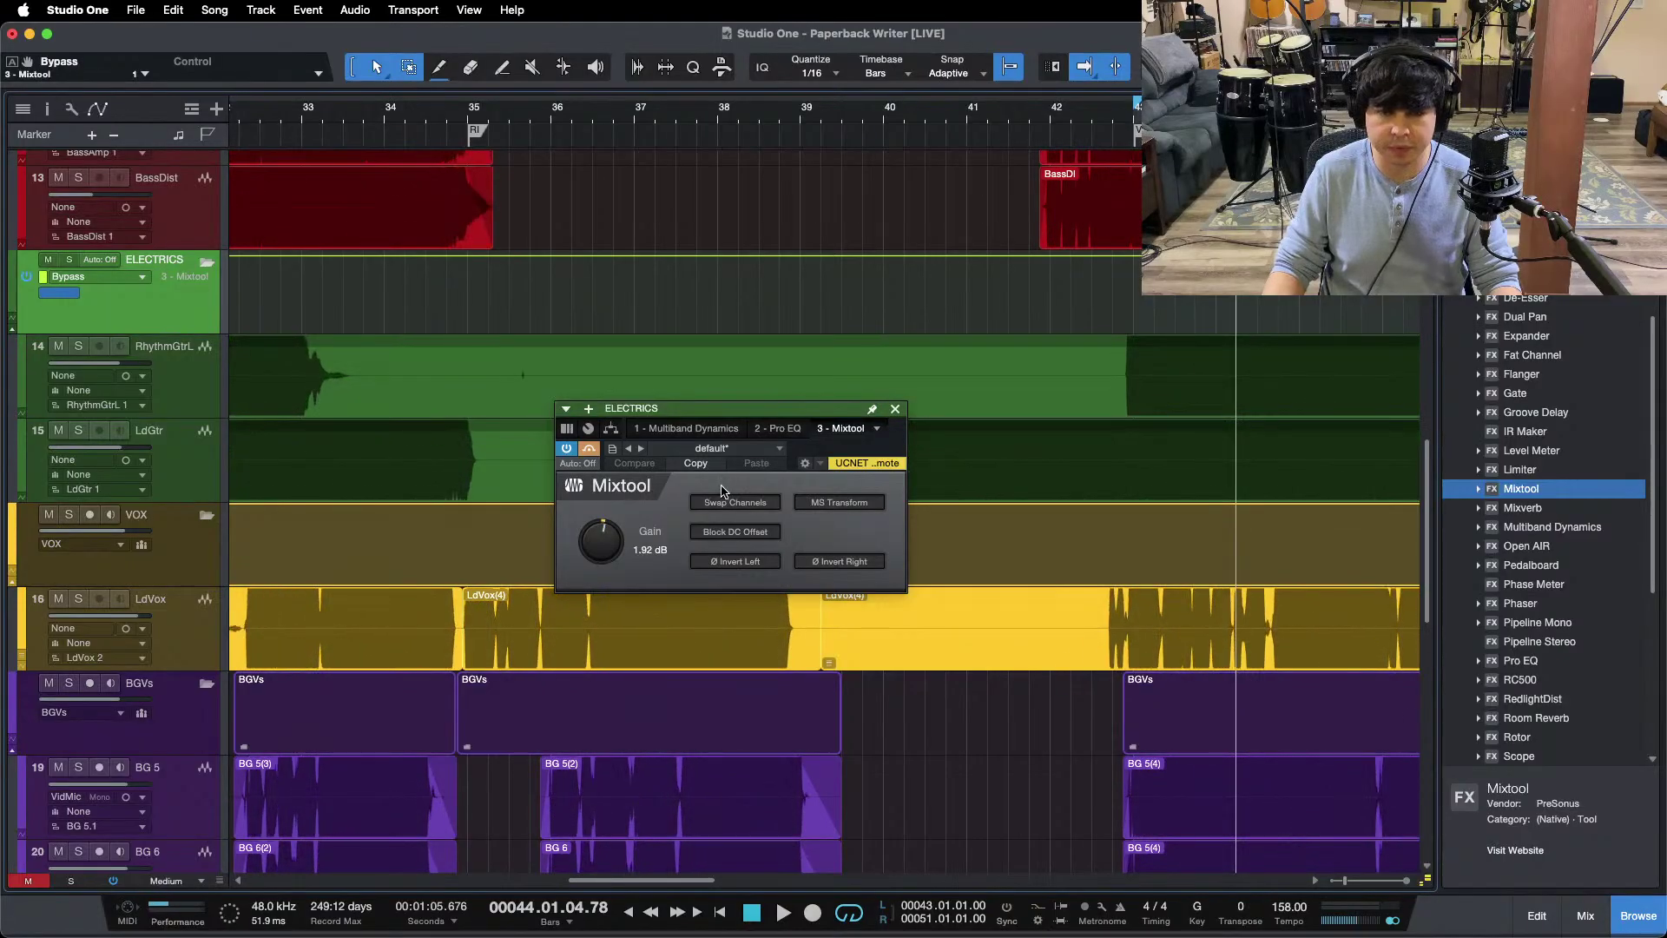
drag(748, 409, 768, 613)
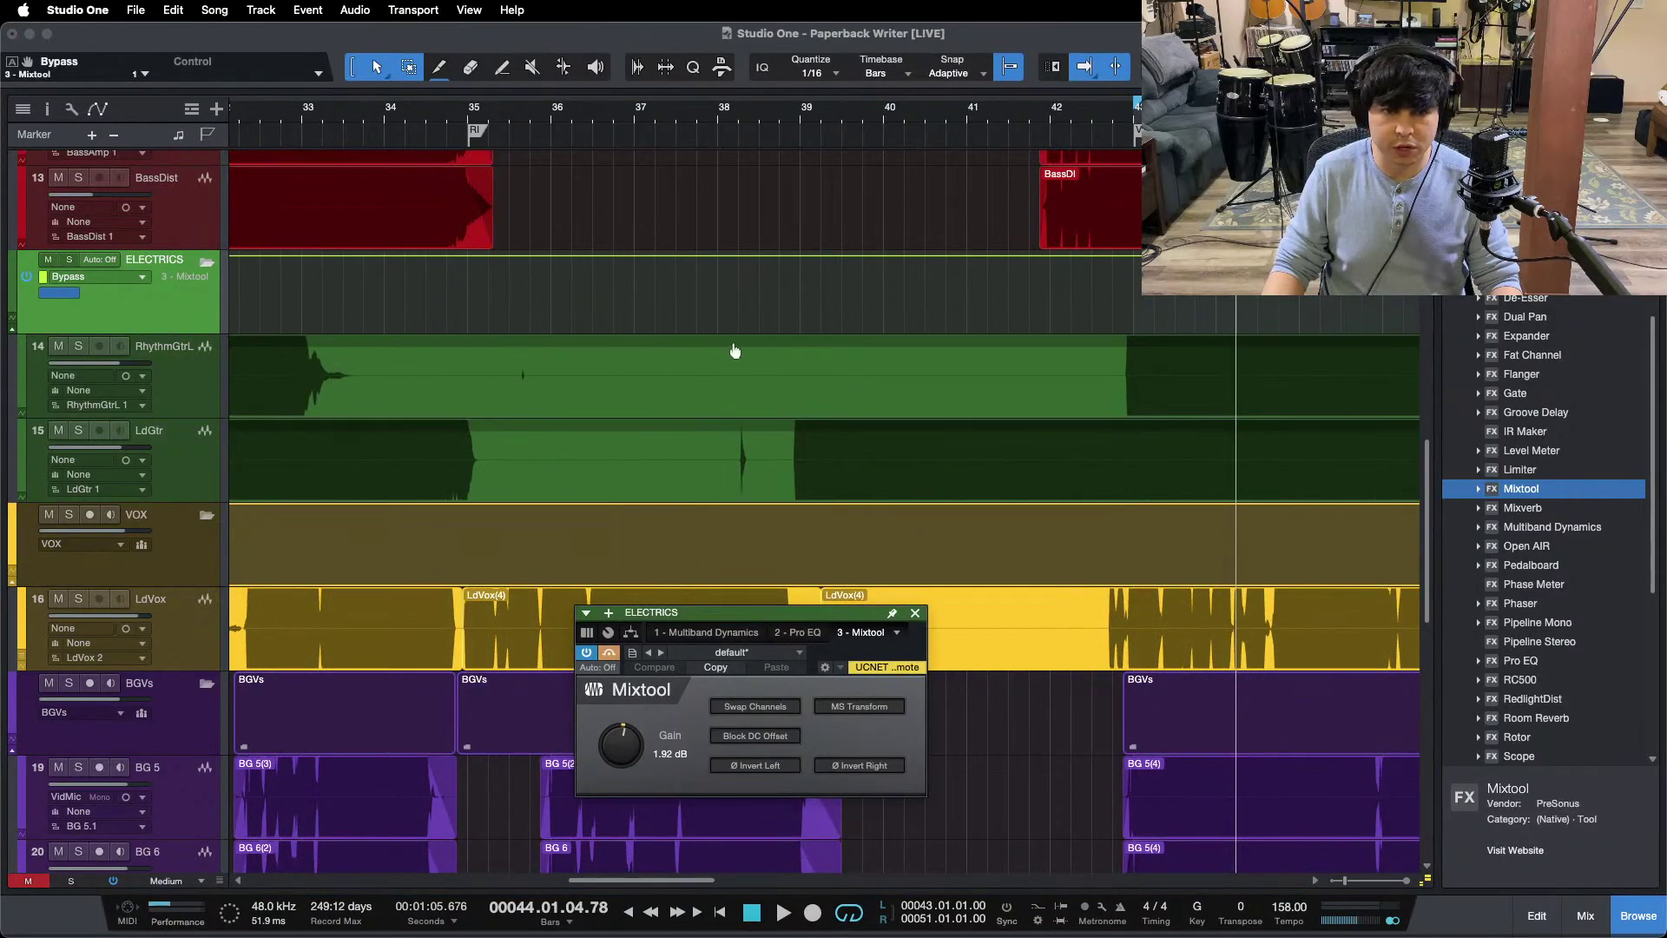
click(781, 334)
click(779, 255)
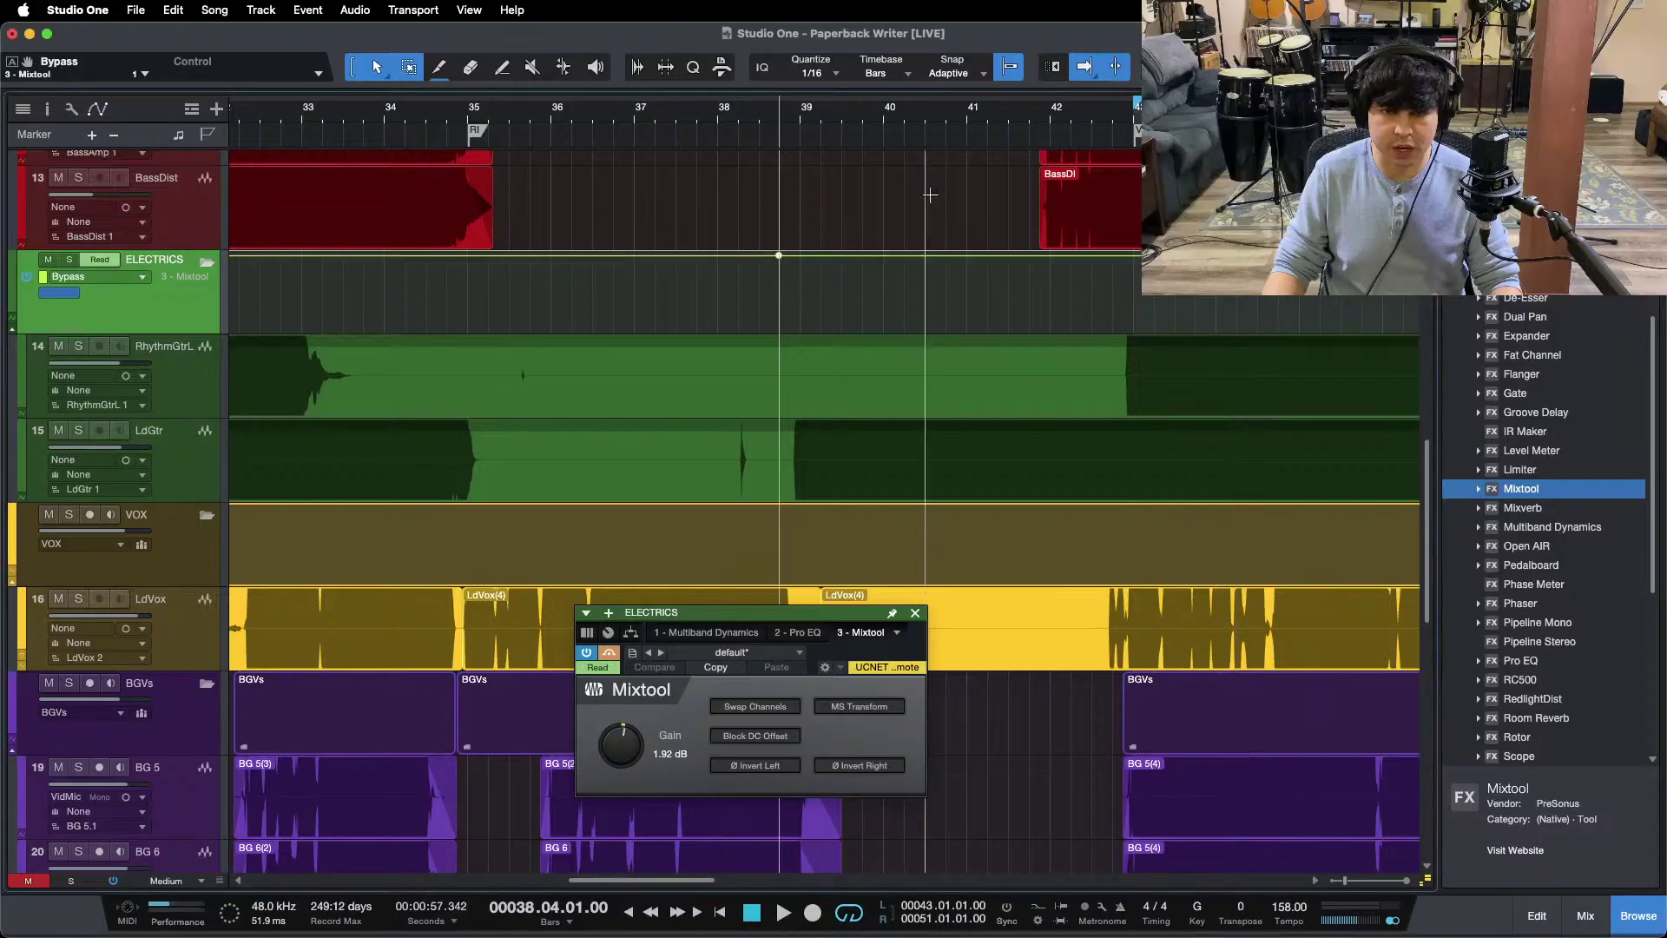
scroll(1102, 116, up, 10)
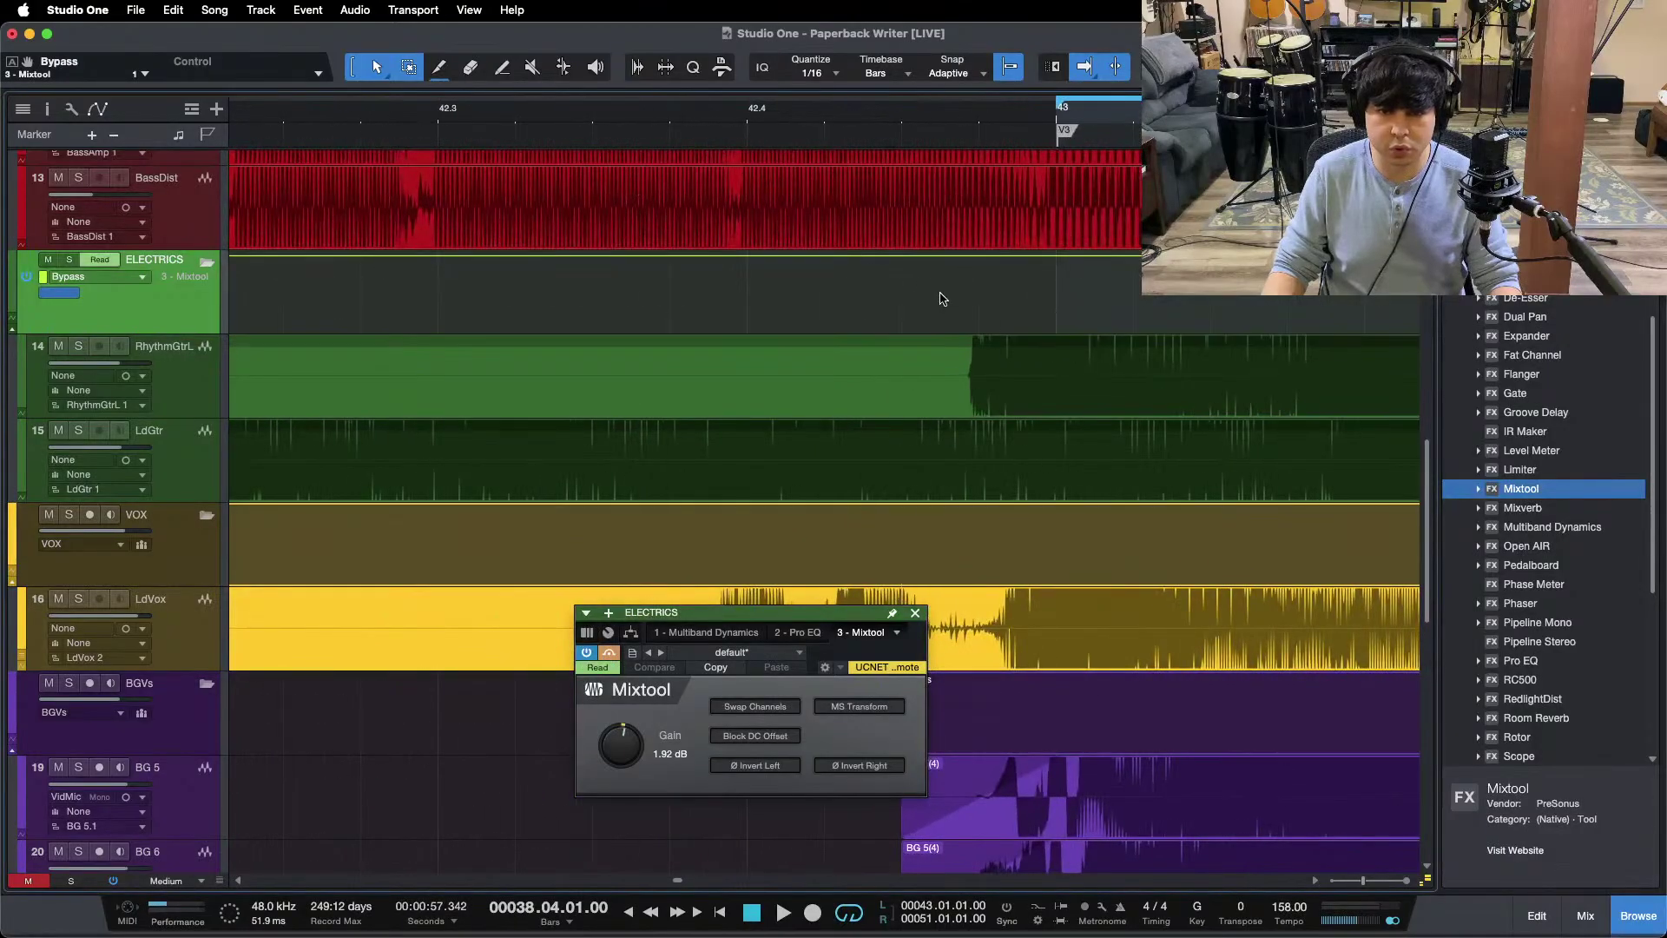
click(980, 258)
drag(806, 263, 811, 372)
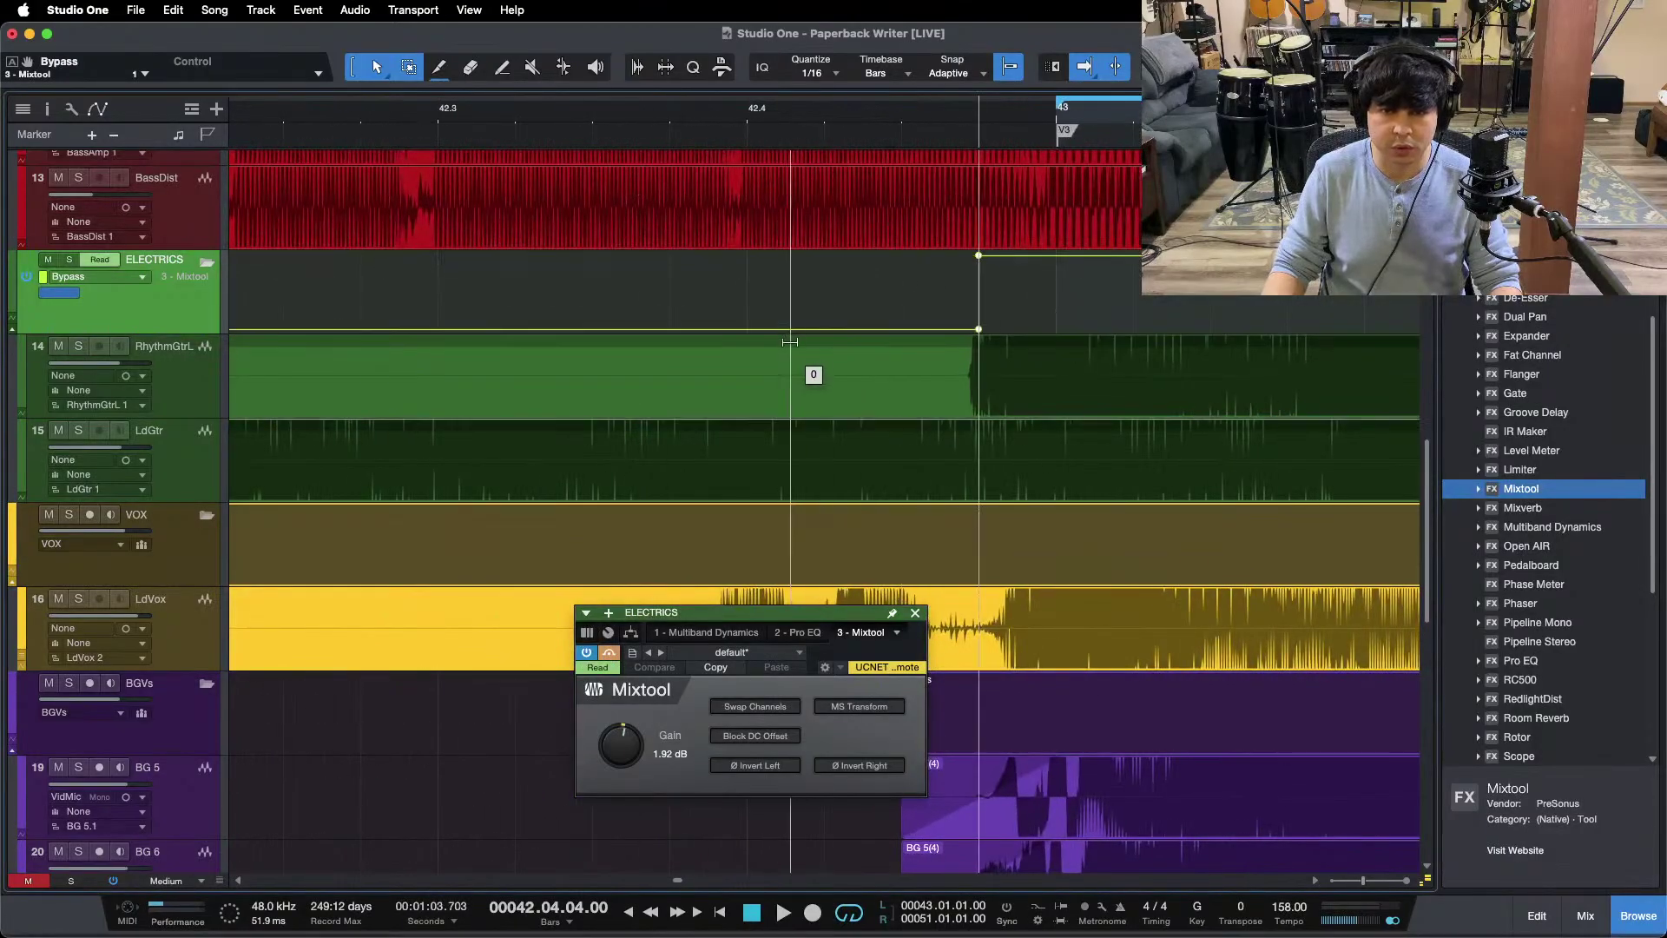
scroll(727, 127, down, 10)
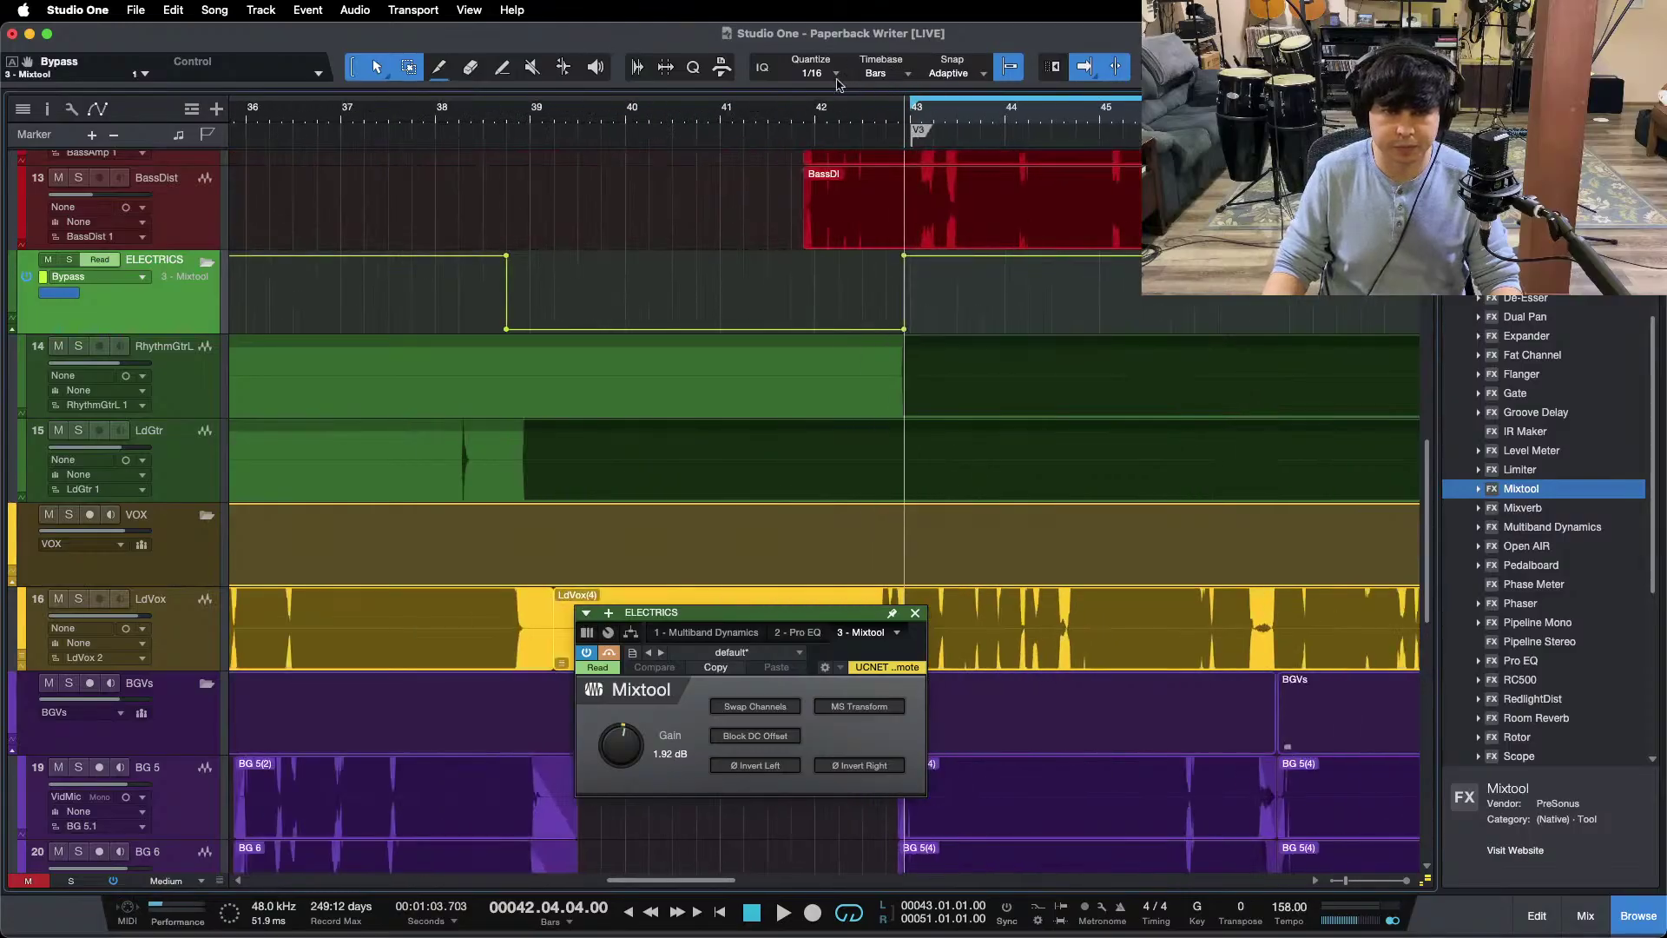
Step: Play the riff from just before bar 38, set the ELECTRICS Mixtool gain to 2.40 dB, and close the plug-in
click(400, 111)
key(space)
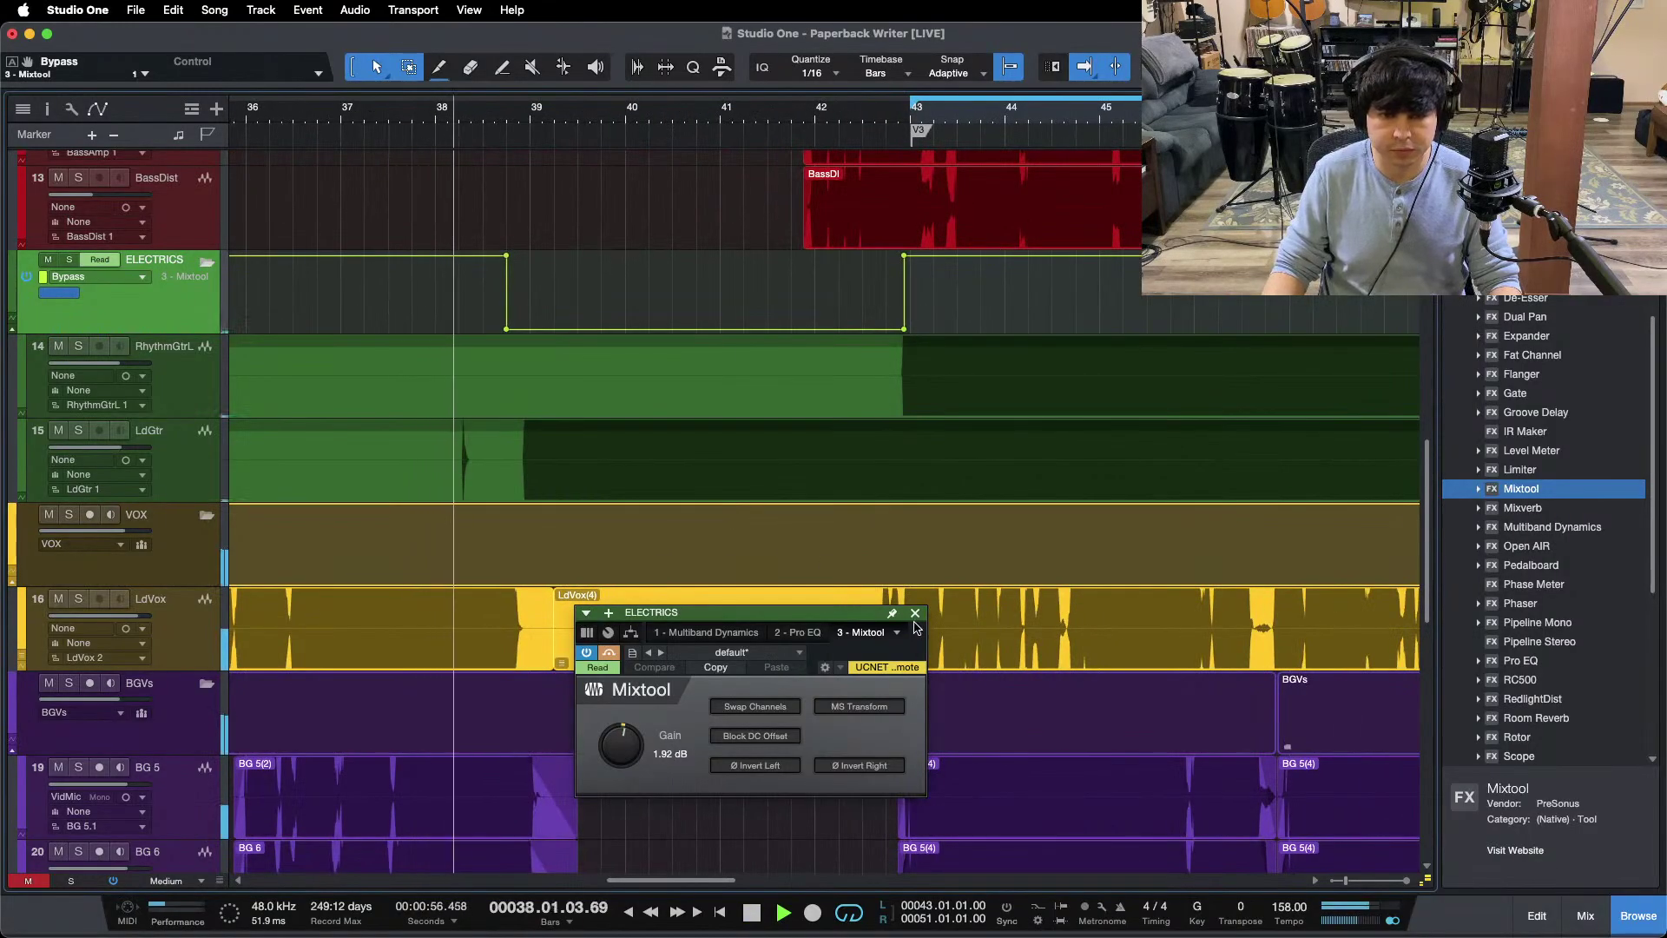
drag(614, 752, 613, 747)
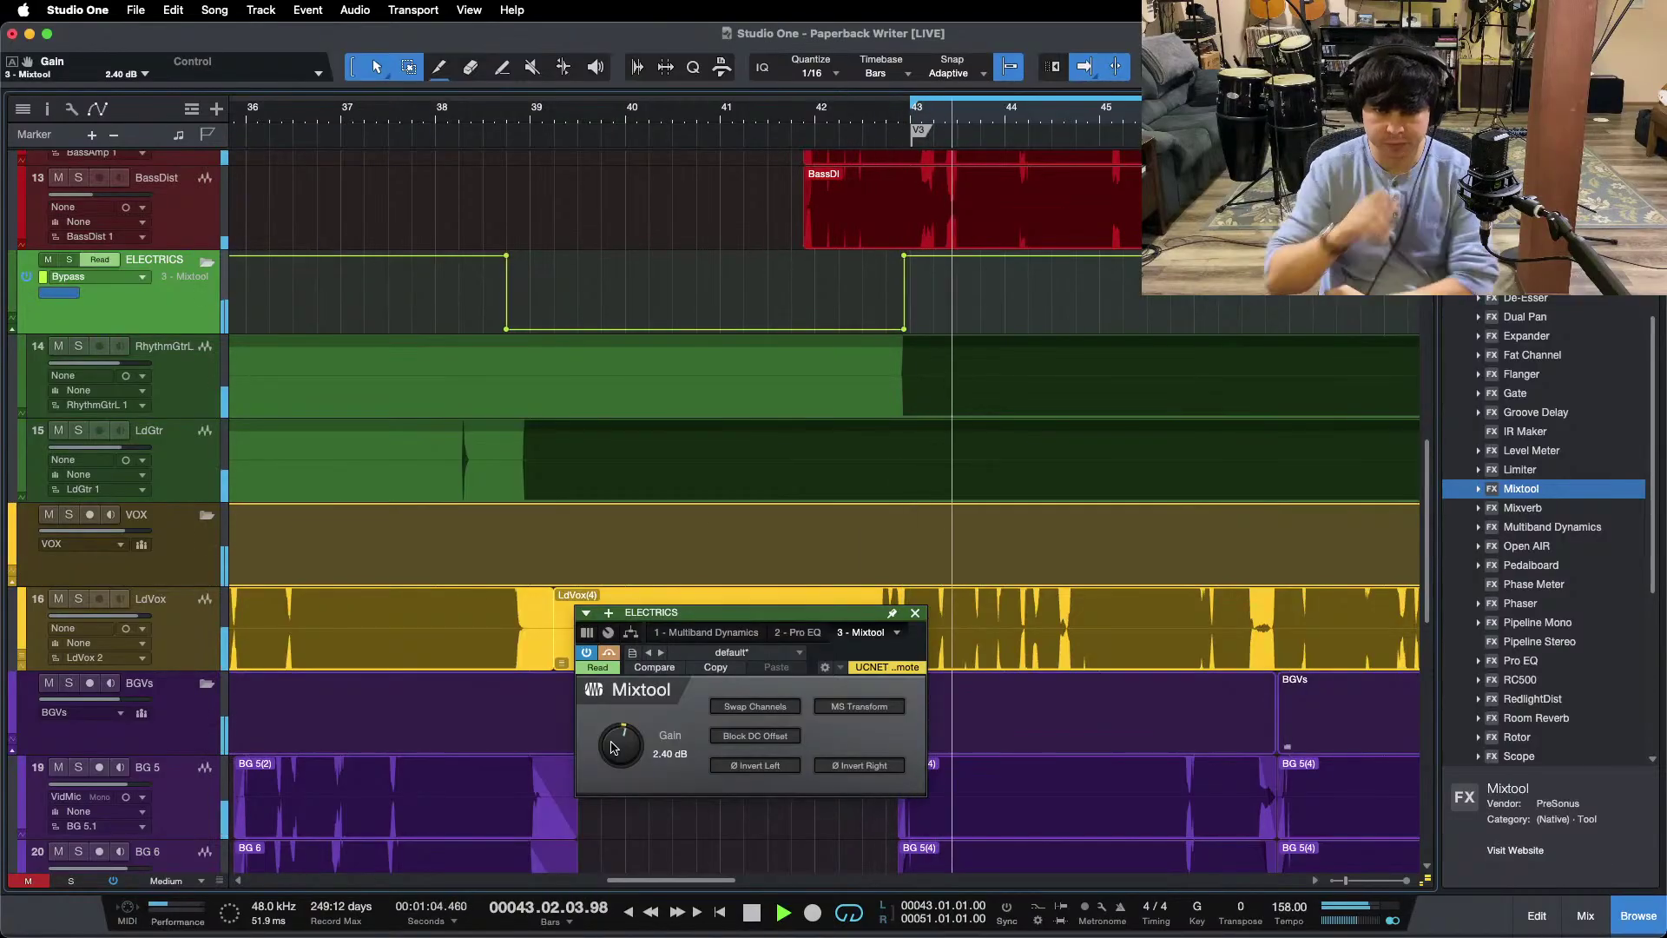
click(915, 613)
Step: Reset the ELECTRICS bus fader to 0 dB, stop playback, and bring the bass tracks into view in the arrangement
key(F3)
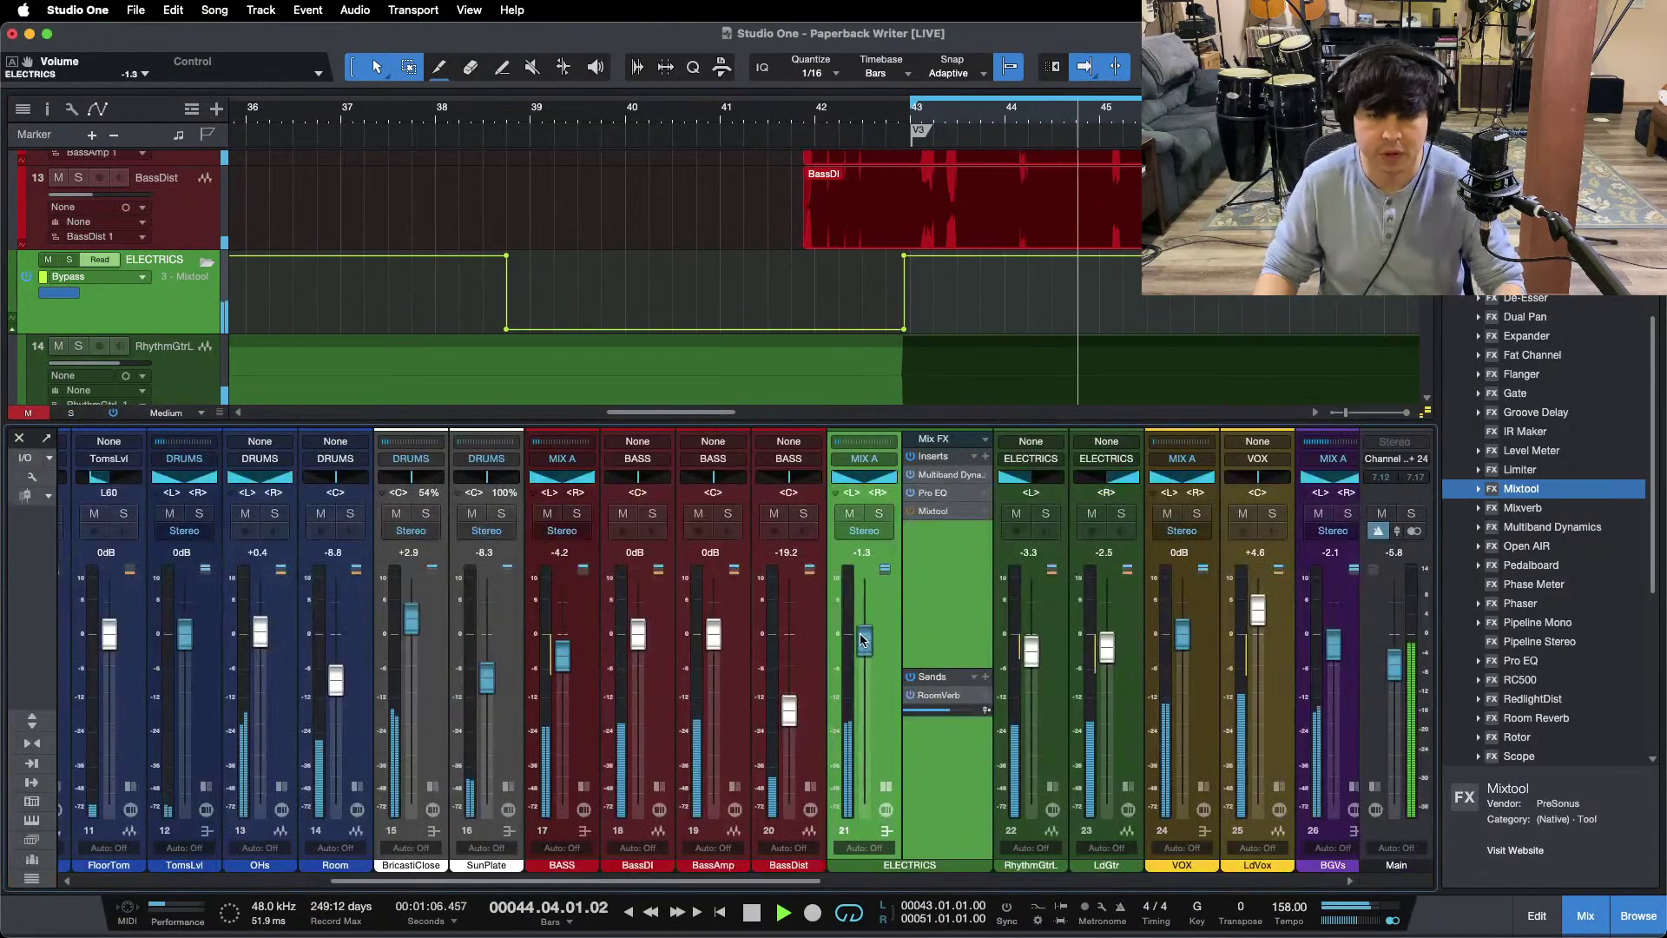
alt+click(862, 640)
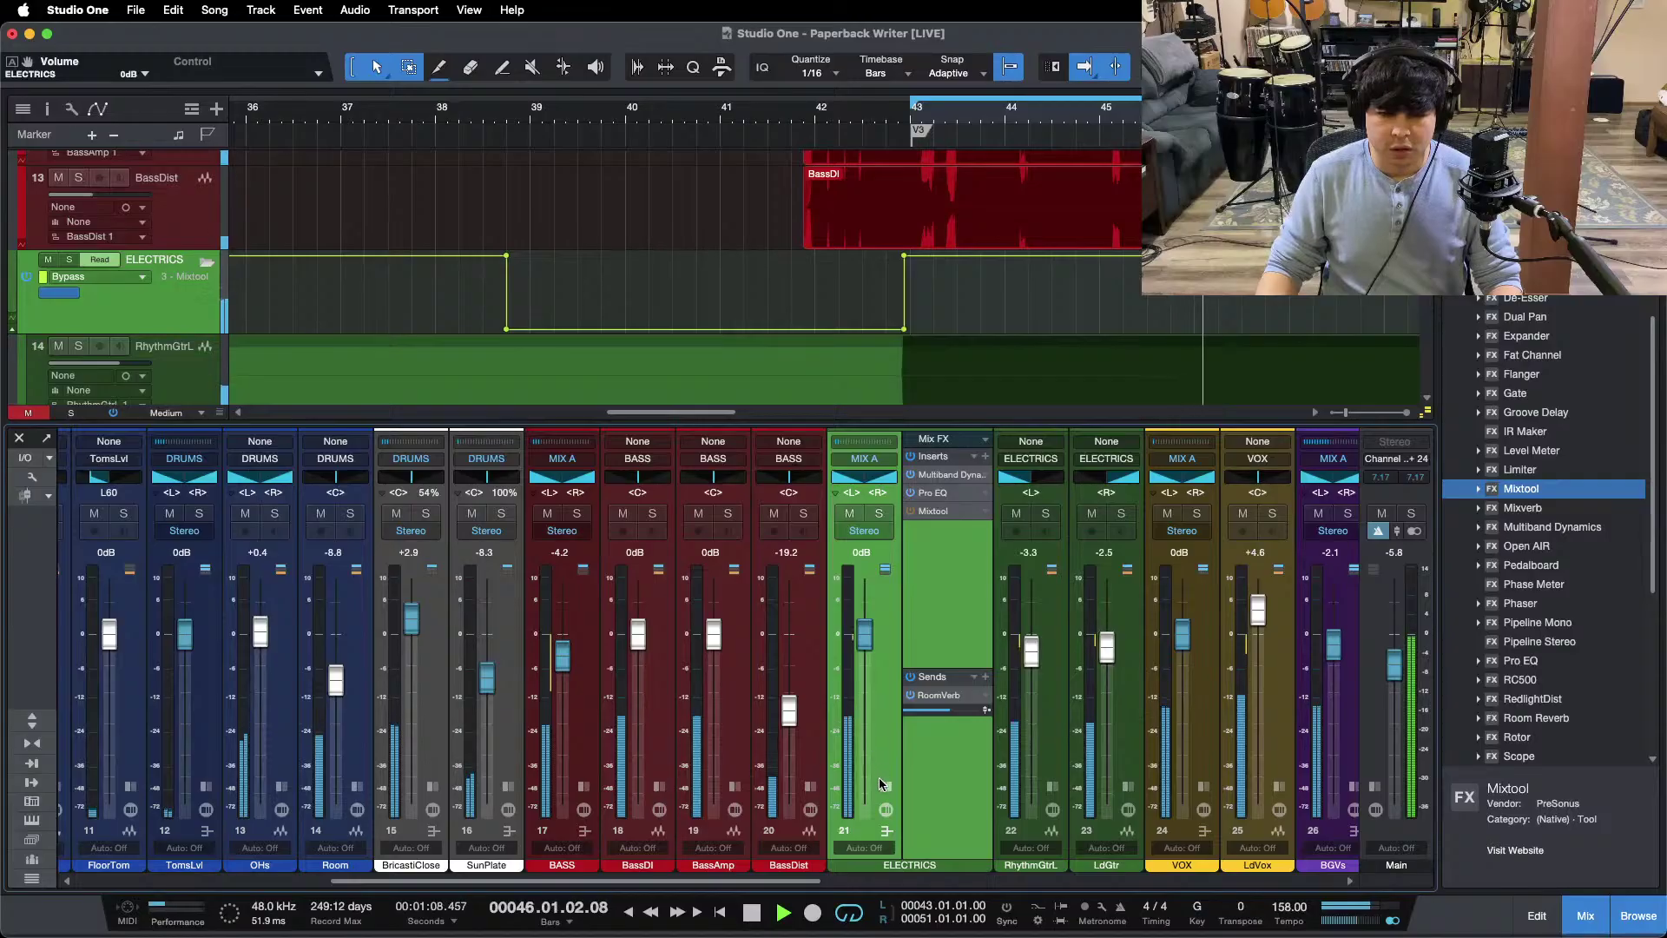
key(F3)
scroll(875, 328, up, 5)
key(space)
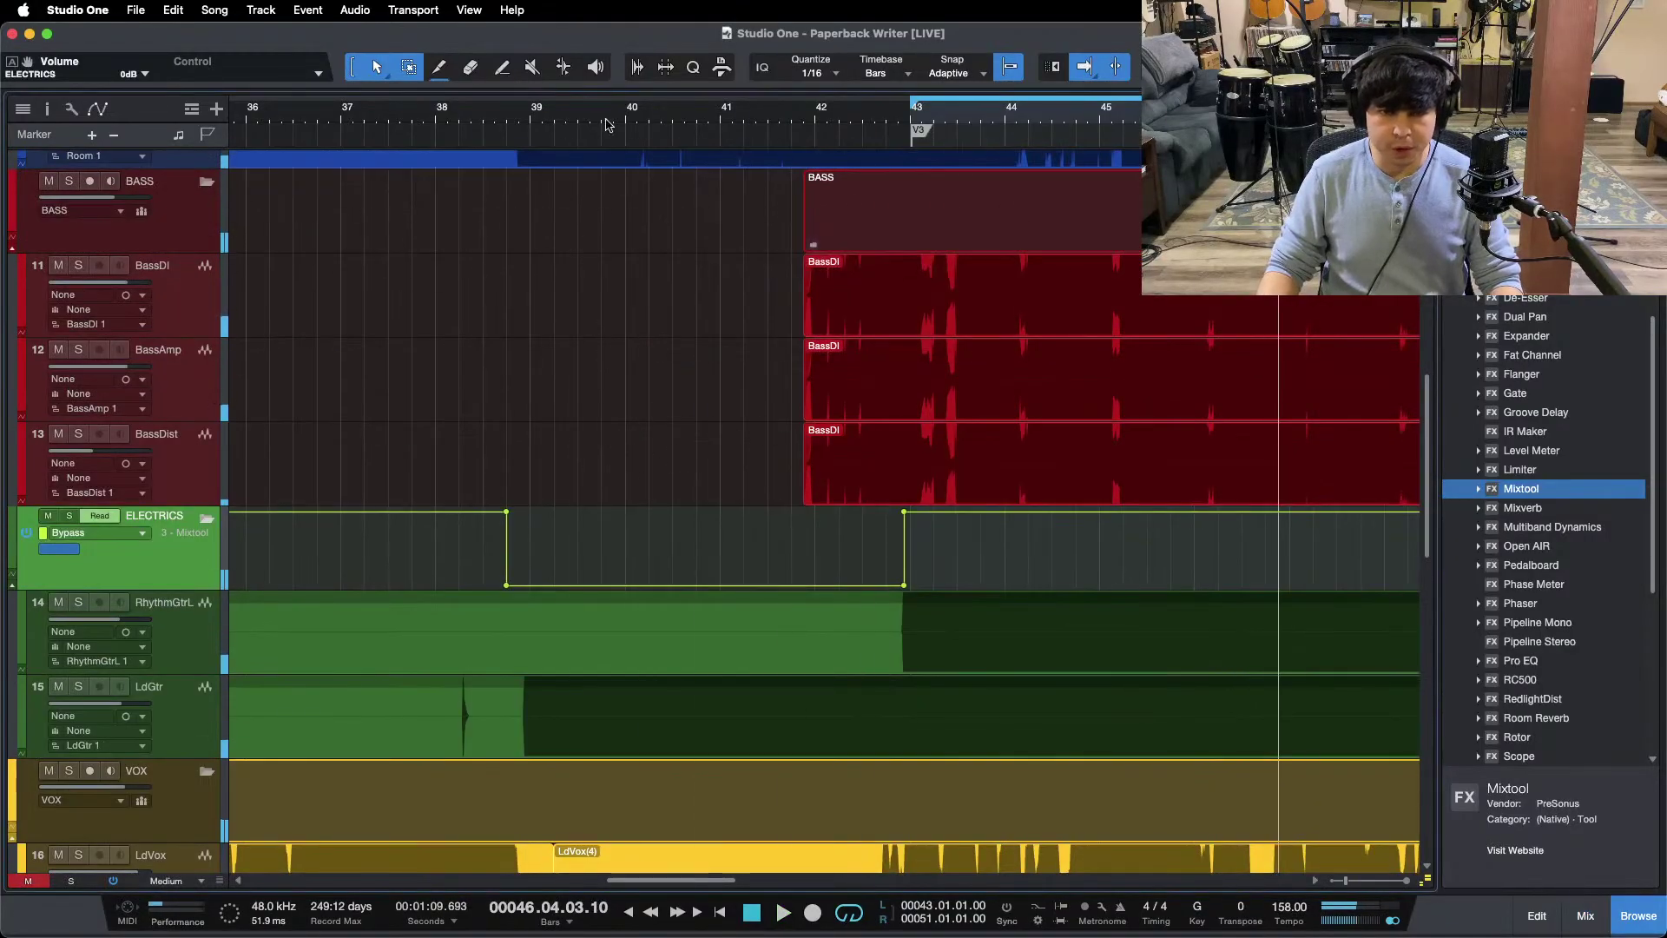
Step: Expand the BASS bus inserts in the mixer and audition the bass soloed and in the full mix around bar 42
key(F3)
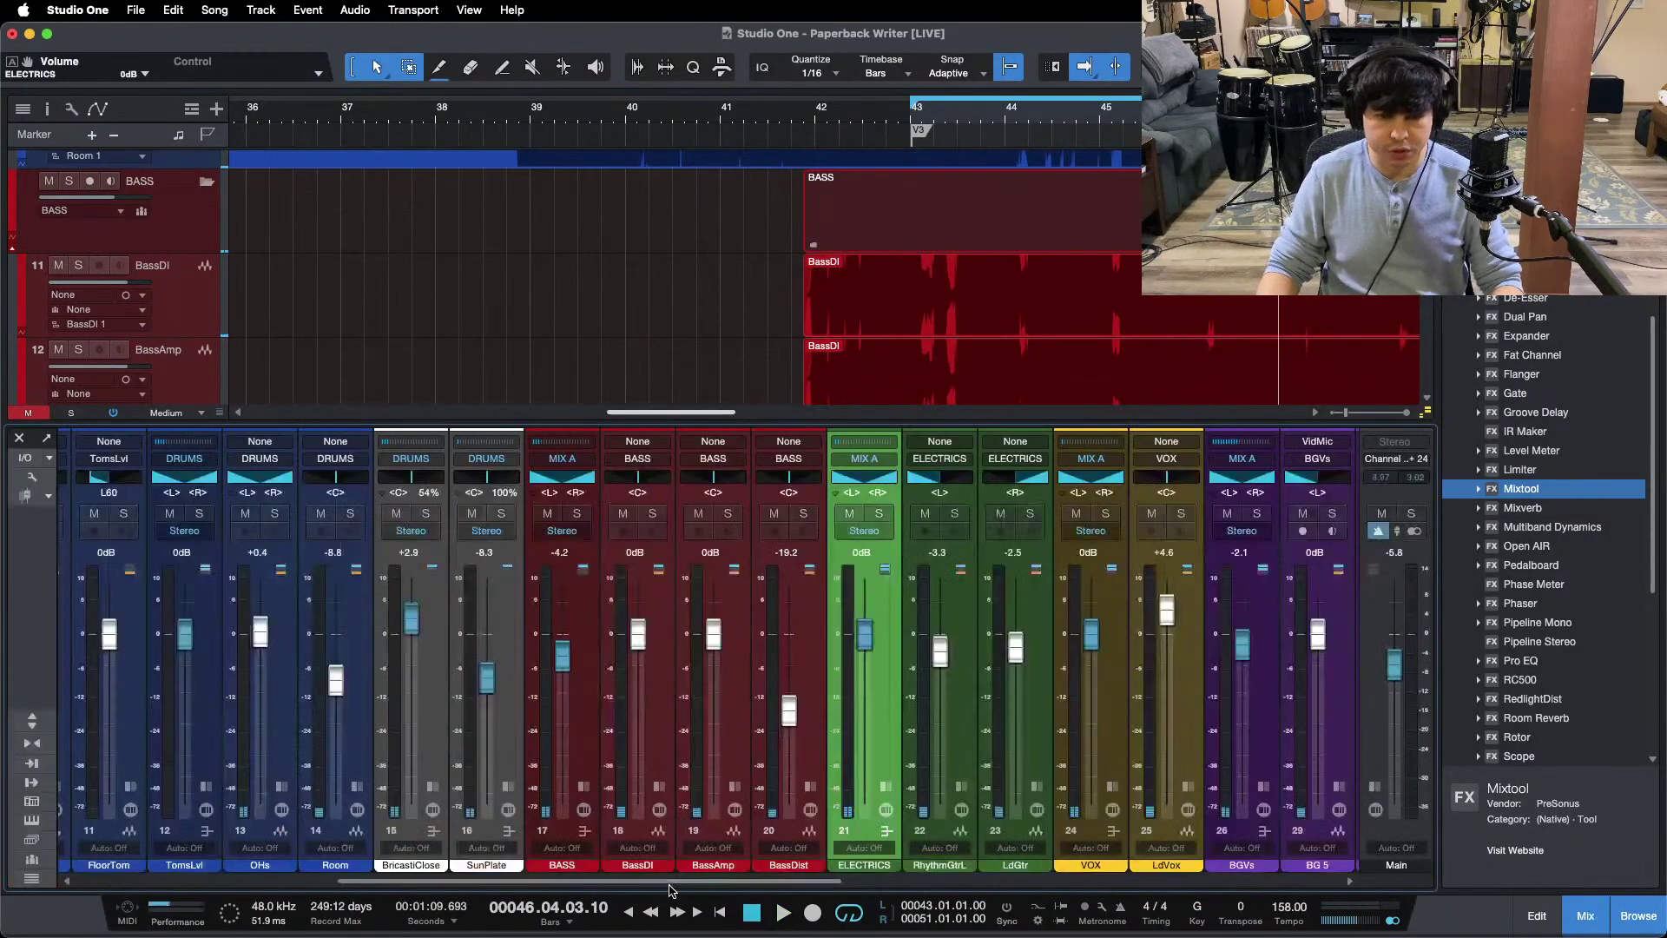
click(583, 791)
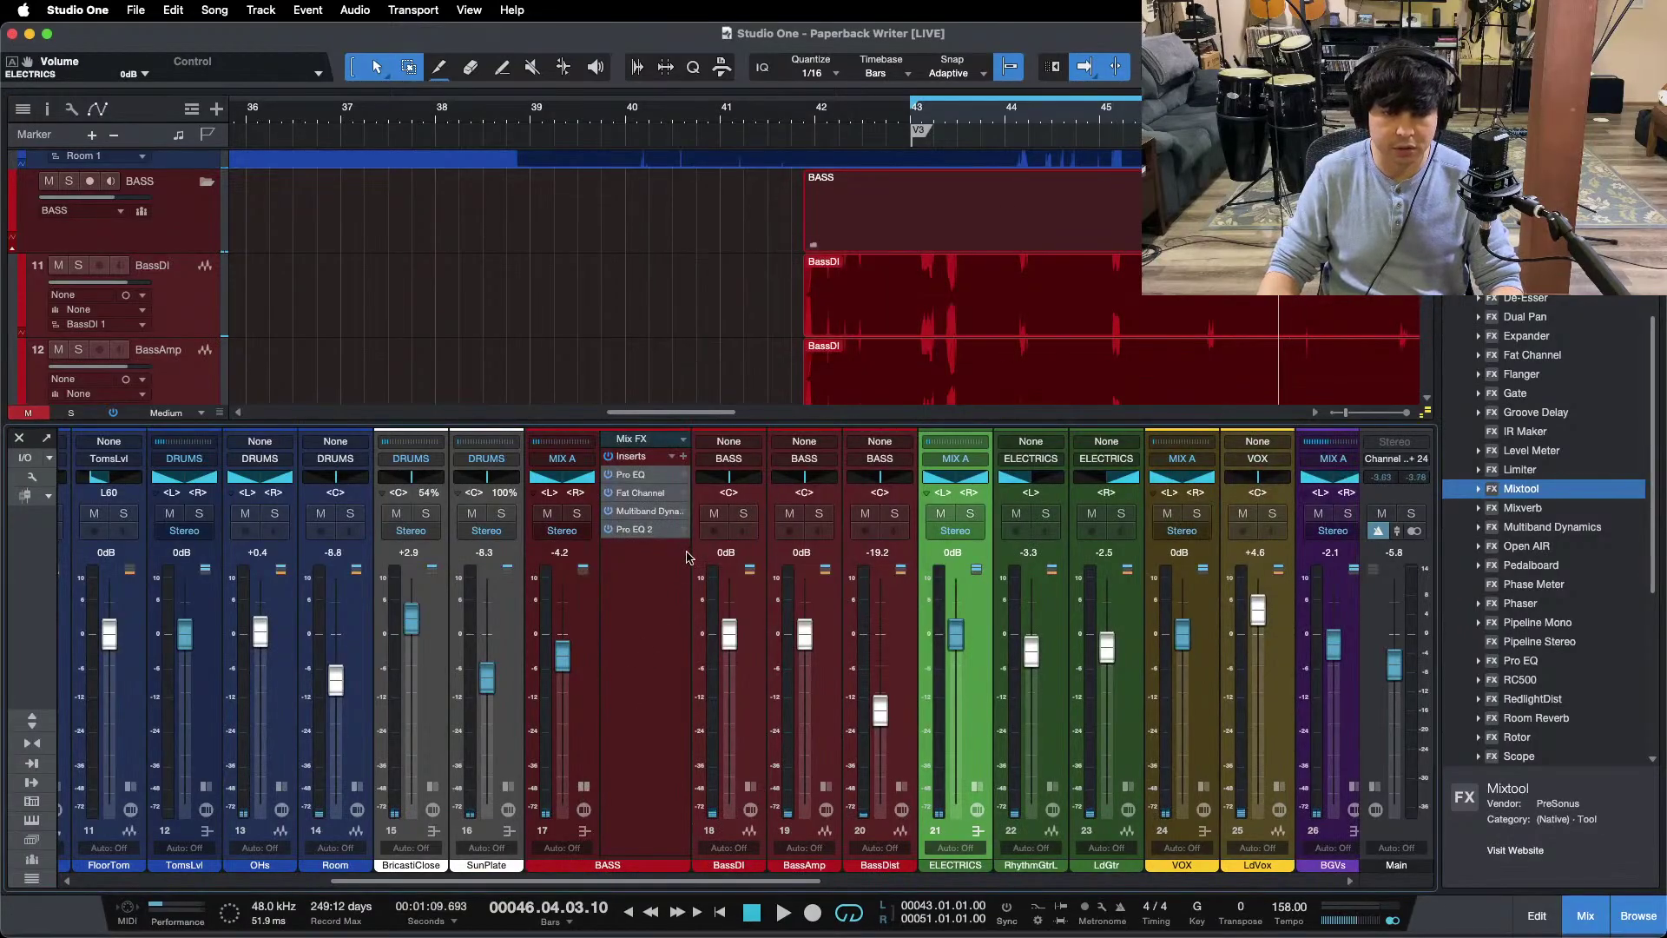
click(572, 519)
key(space)
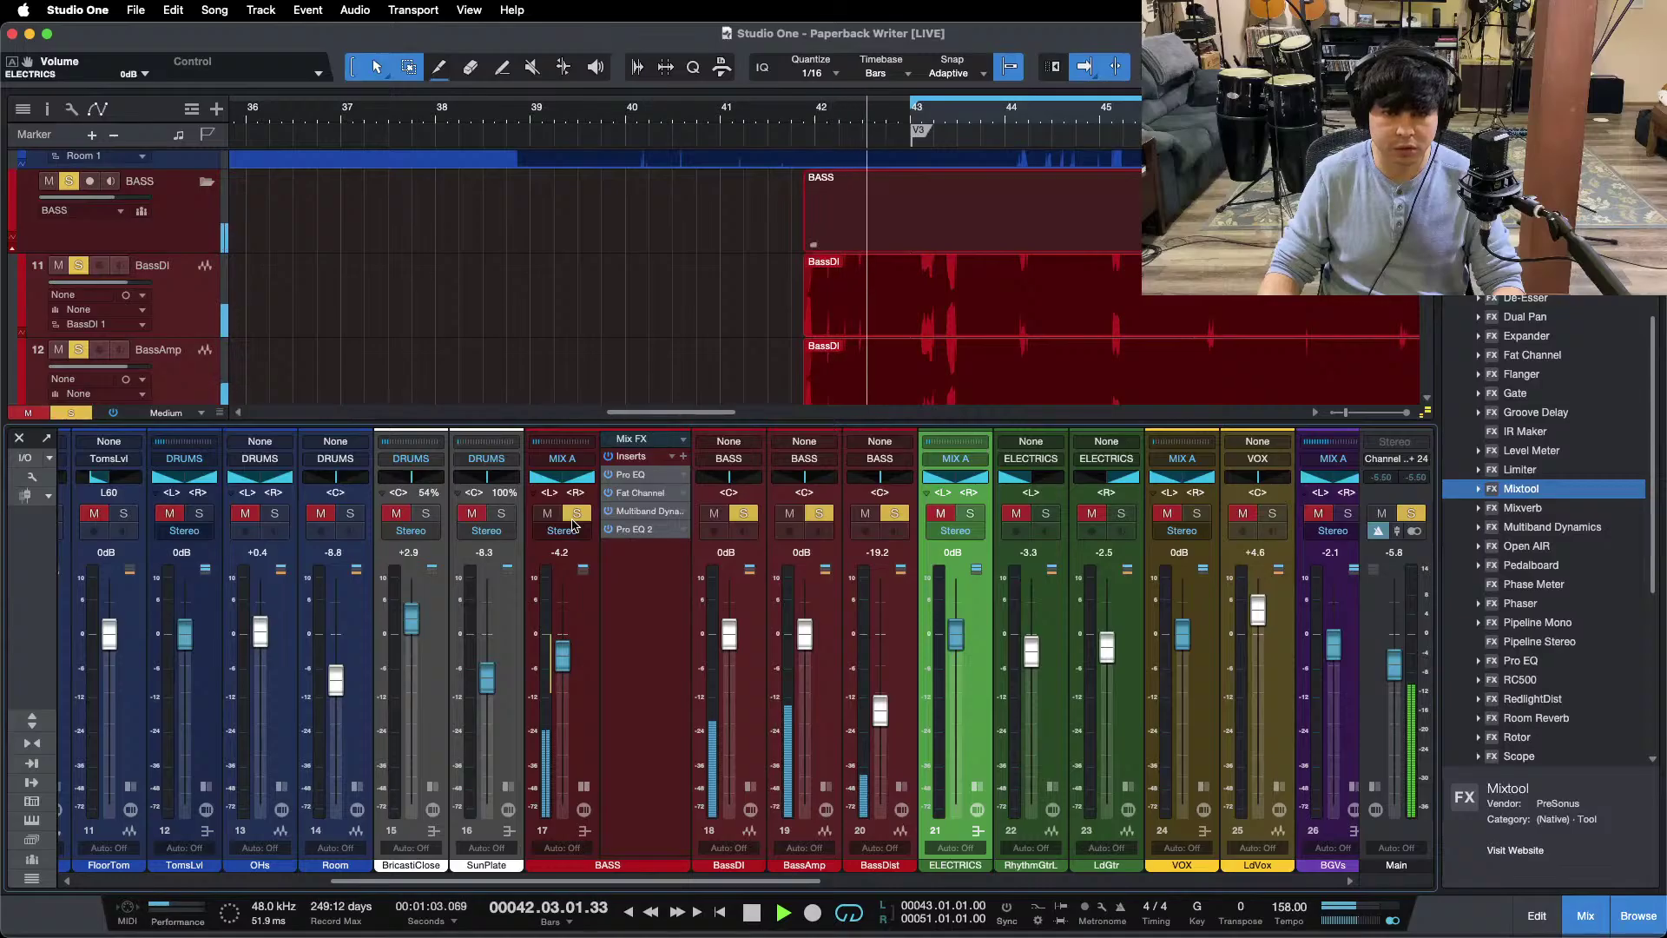
click(575, 517)
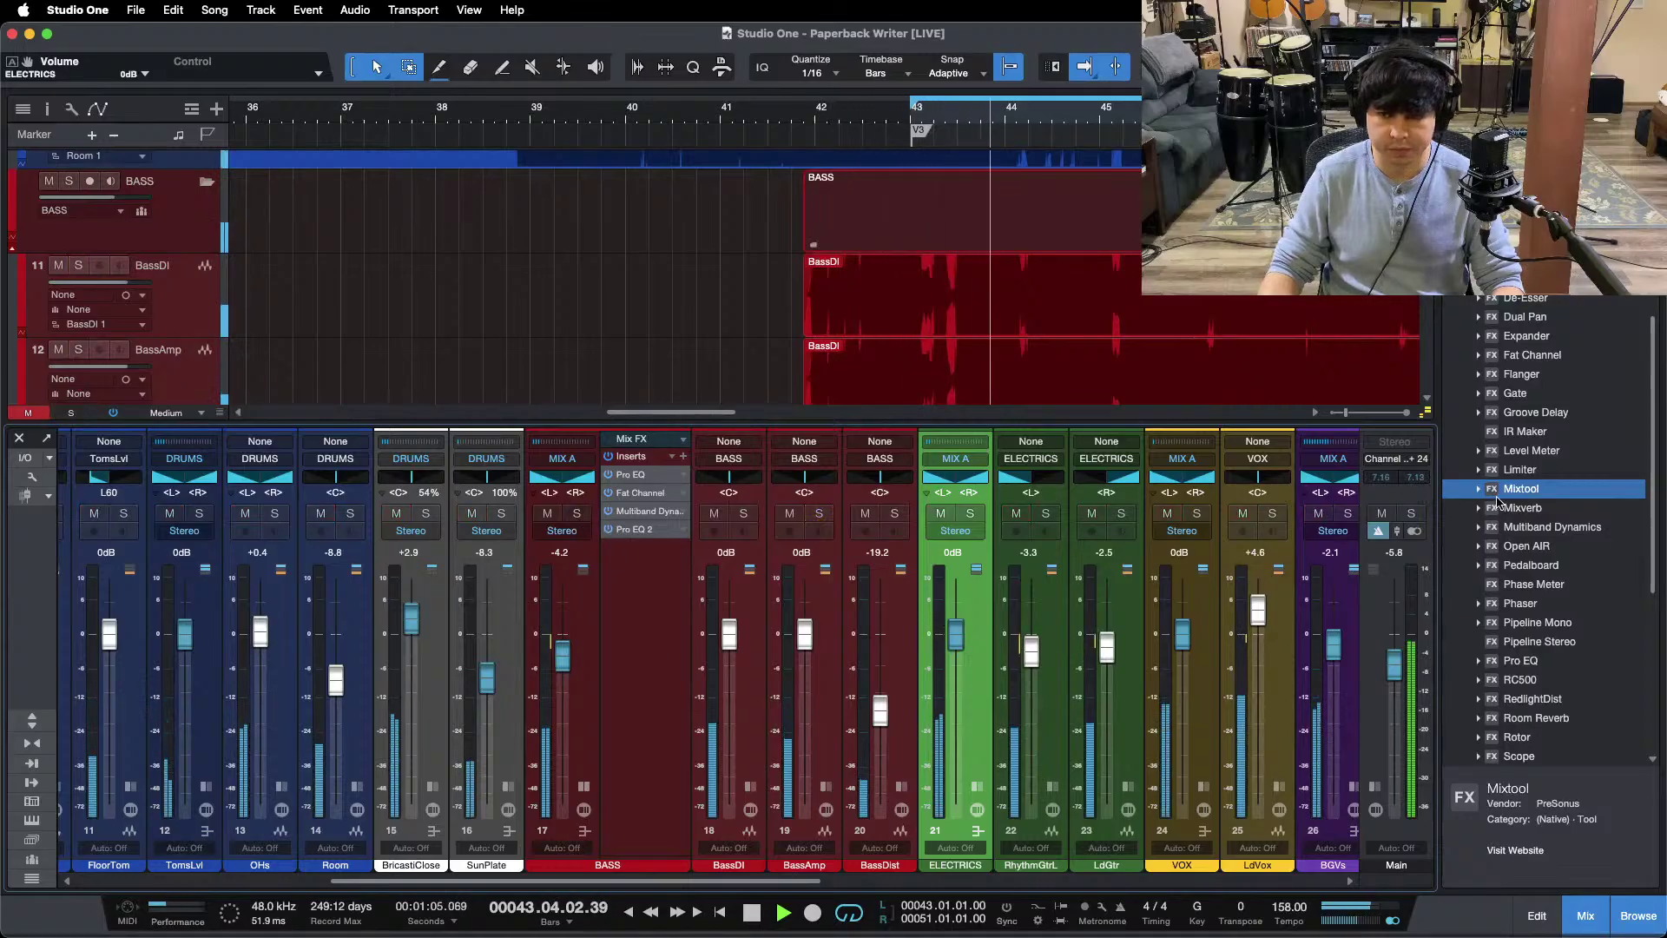
Step: Add a Mixtool after Pro EQ 2 on the BASS bus and raise its gain to 2.88 dB during playback
drag(1515, 495, 670, 614)
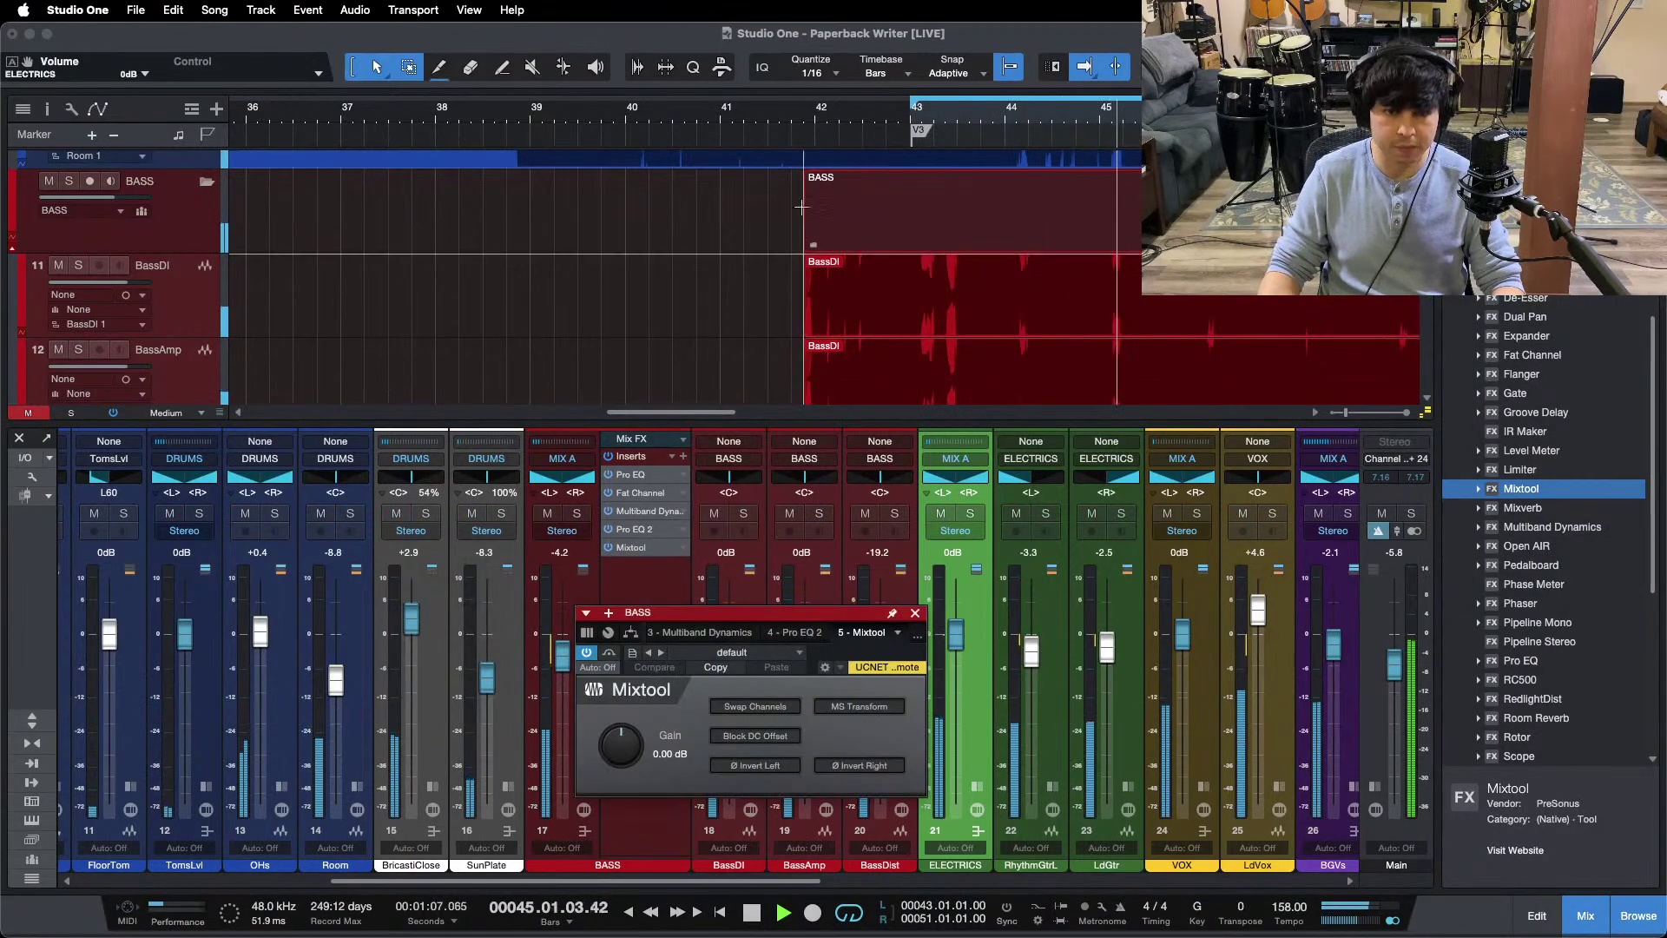
click(677, 121)
drag(624, 763, 625, 752)
scroll(624, 752, up, 2)
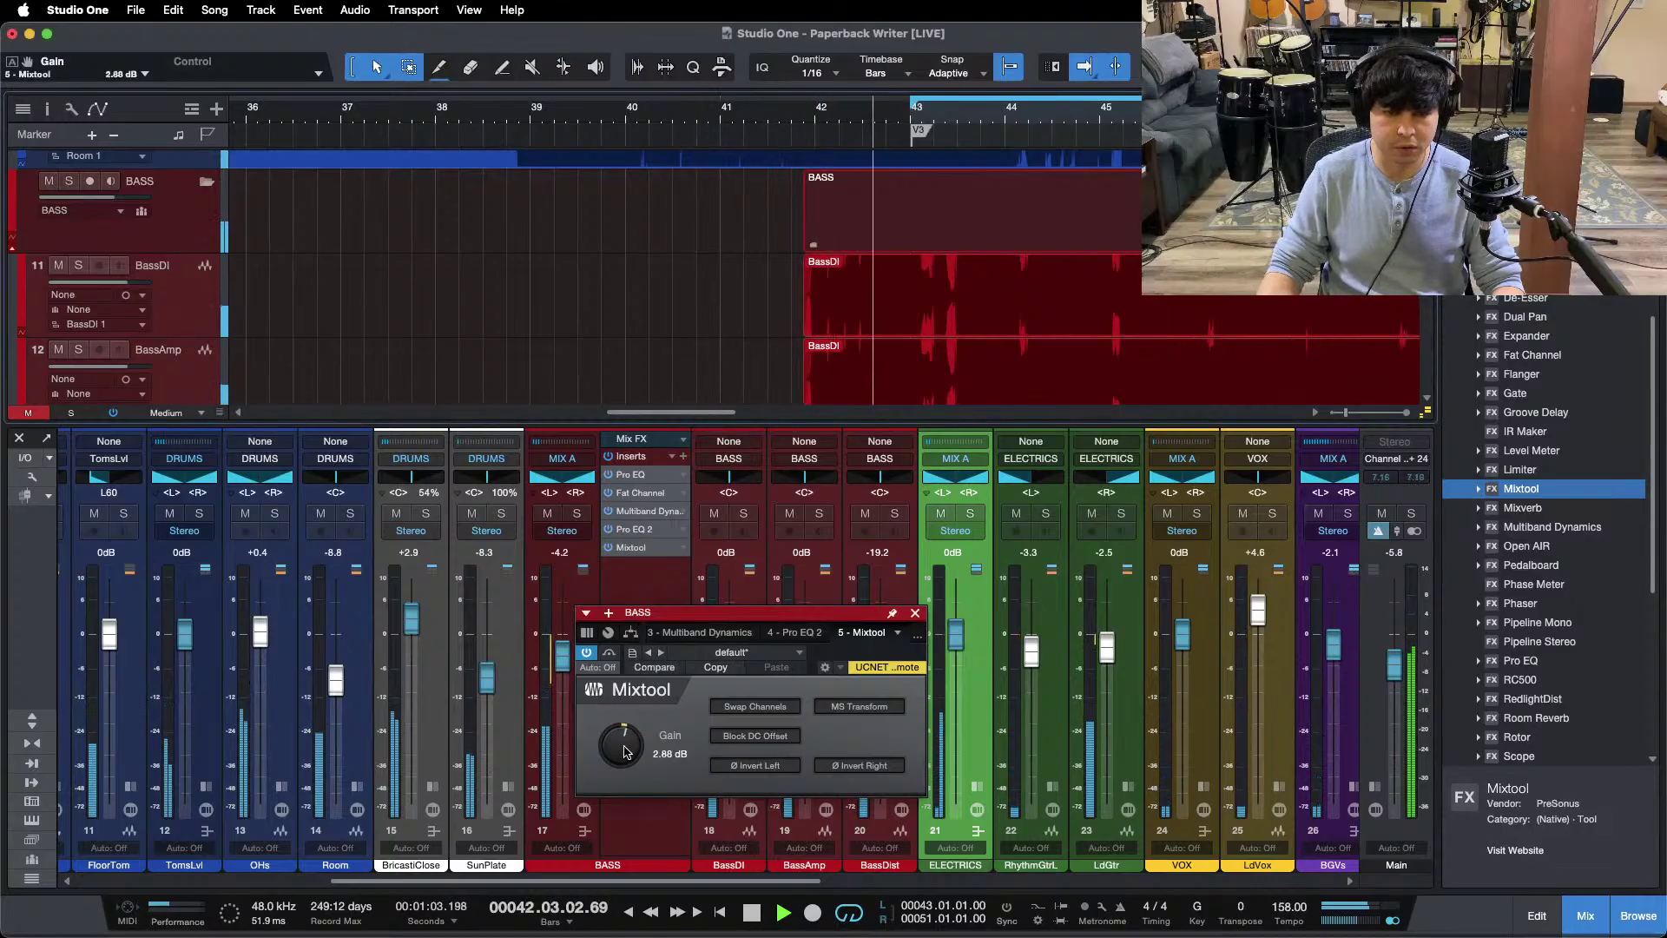
Step: Stop playback, bypass the BASS bus Mixtool, and show its Bypass automation lane on the BASS track around bar 42
key(space)
click(609, 652)
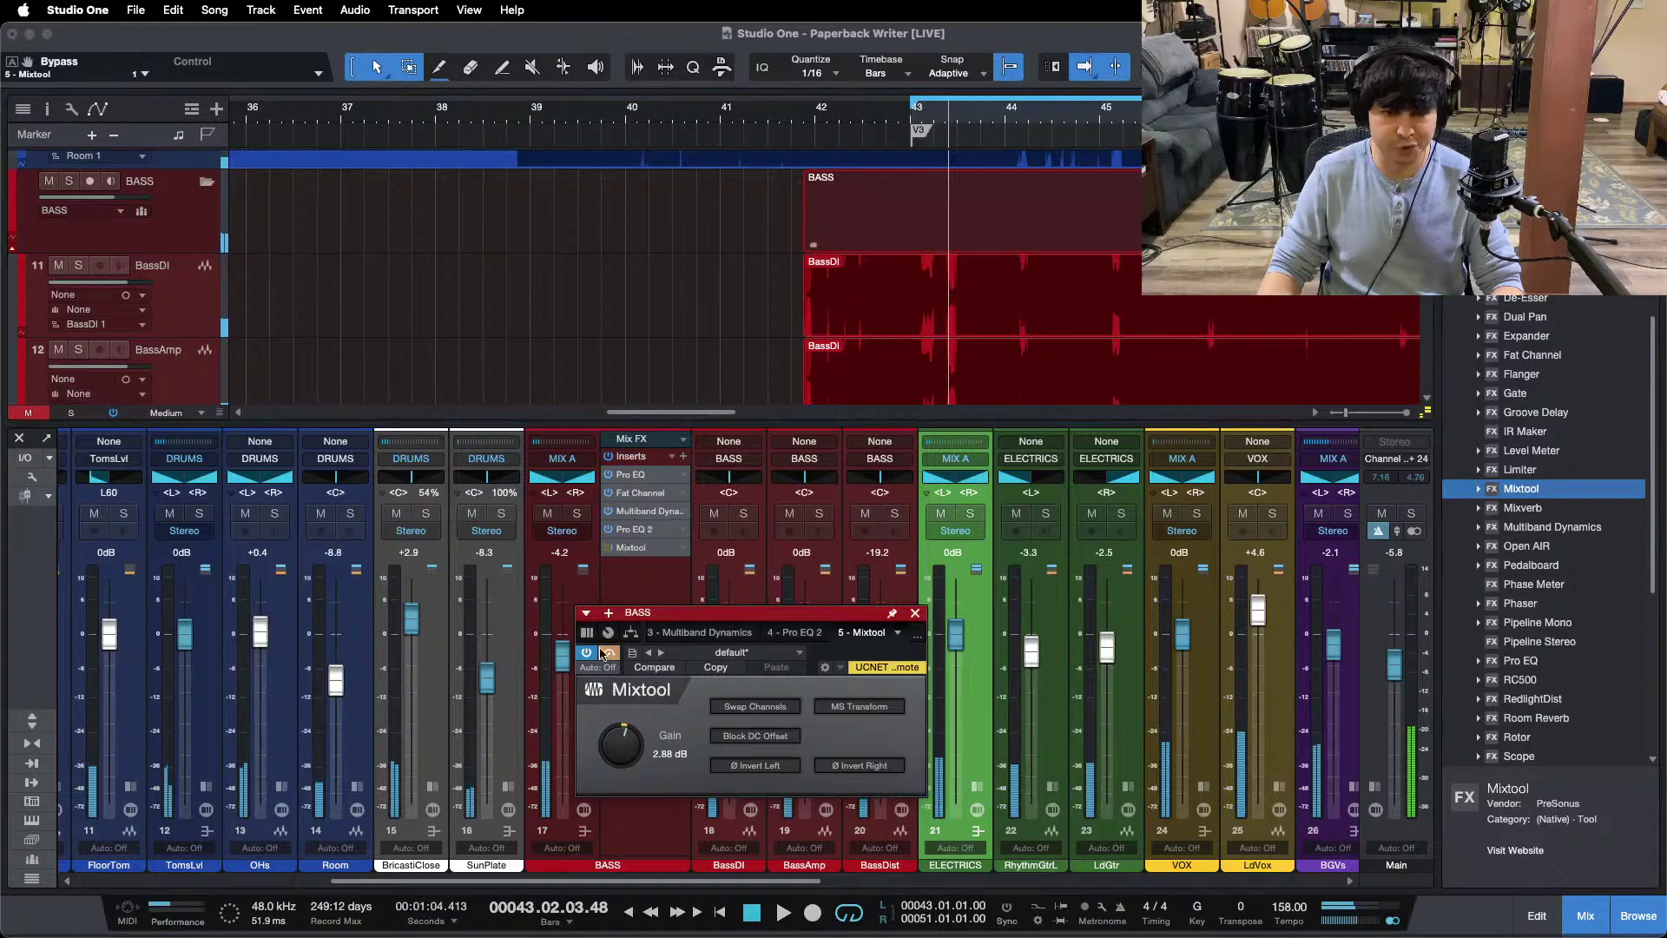
click(11, 61)
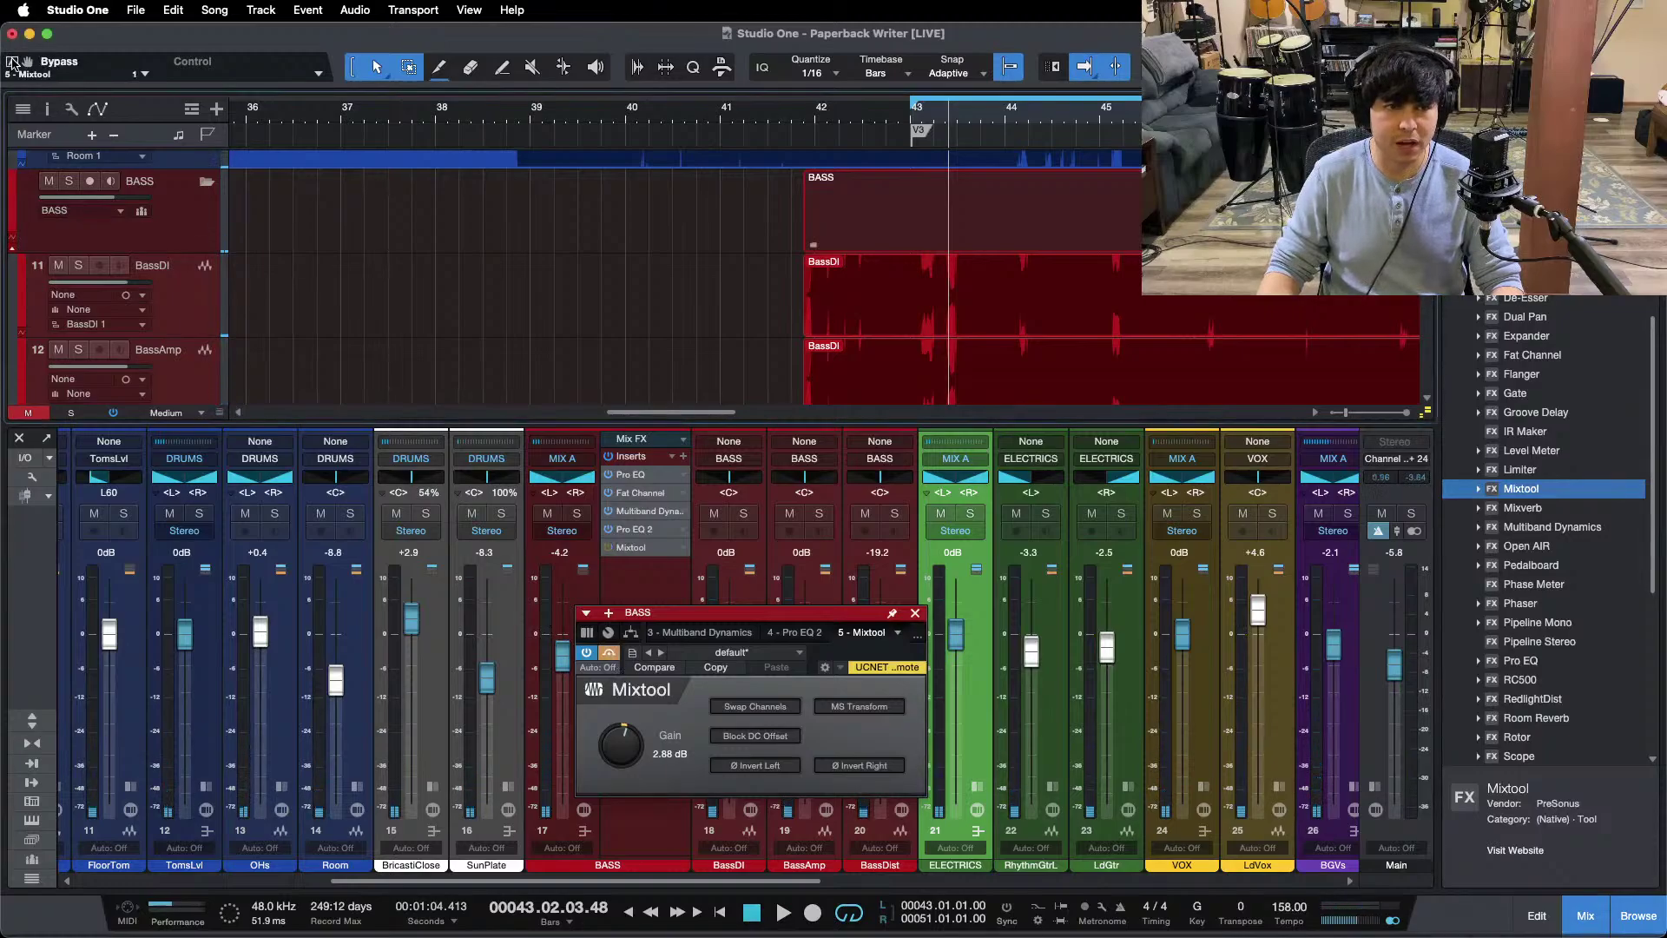
click(12, 62)
scroll(764, 170, up, 5)
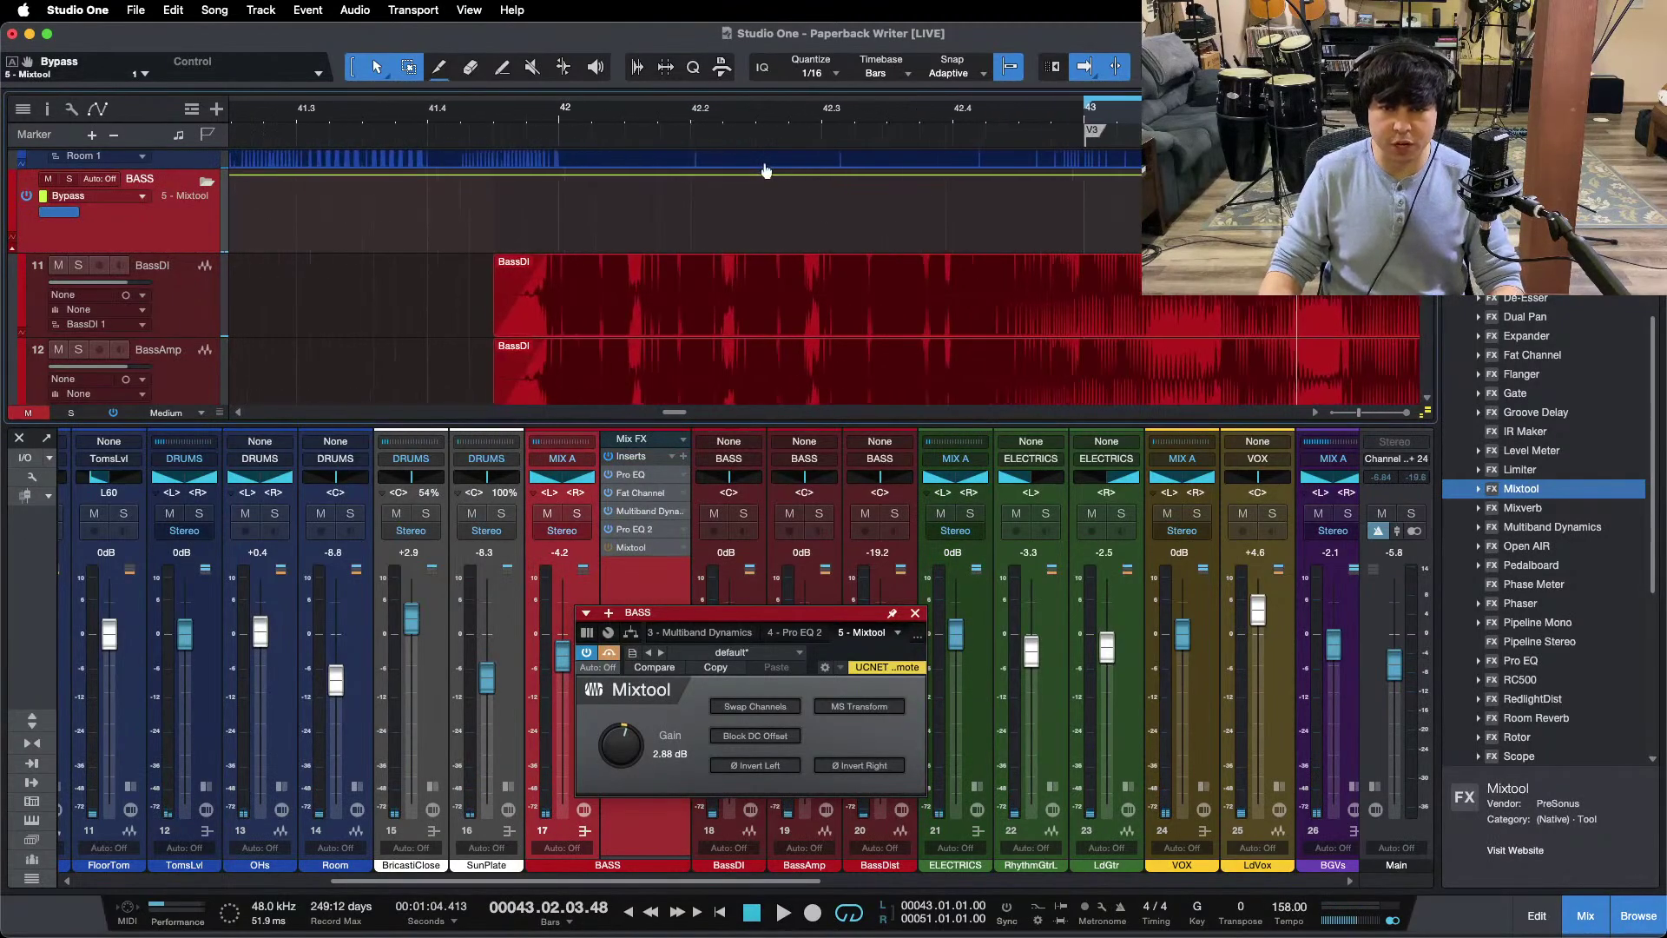
Step: Solo the bass, add Bypass points at 41.4 and just before bar 43, and lower the segment between them to 0
click(69, 178)
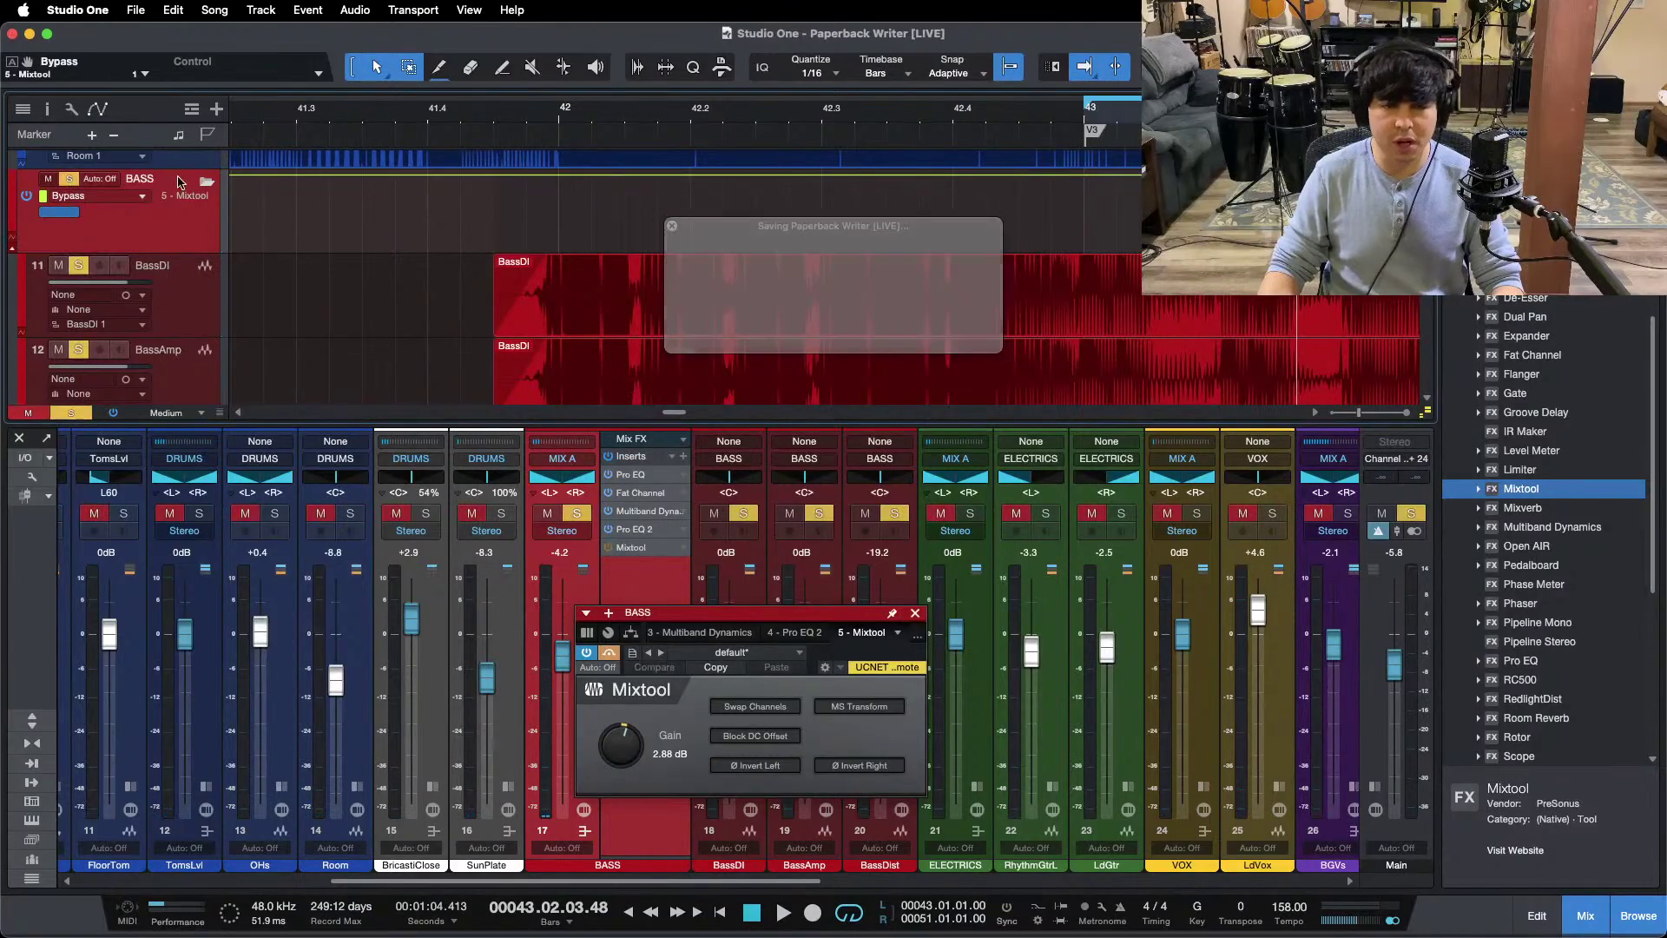
click(427, 174)
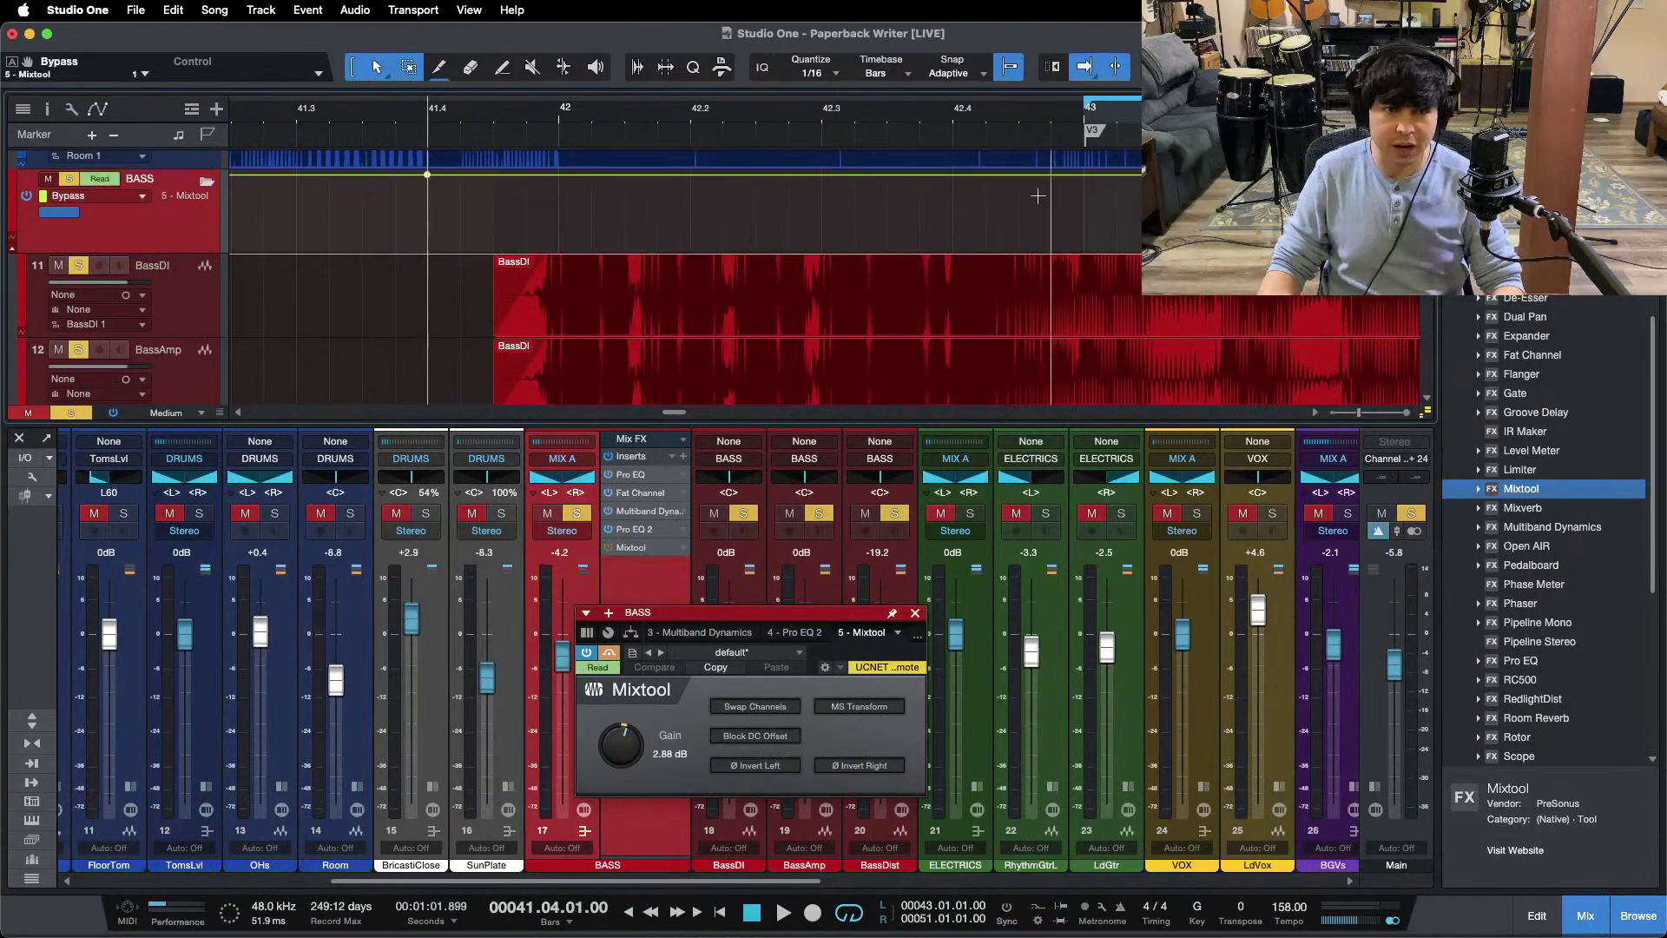
key(space)
key(space)
drag(1080, 132, 840, 187)
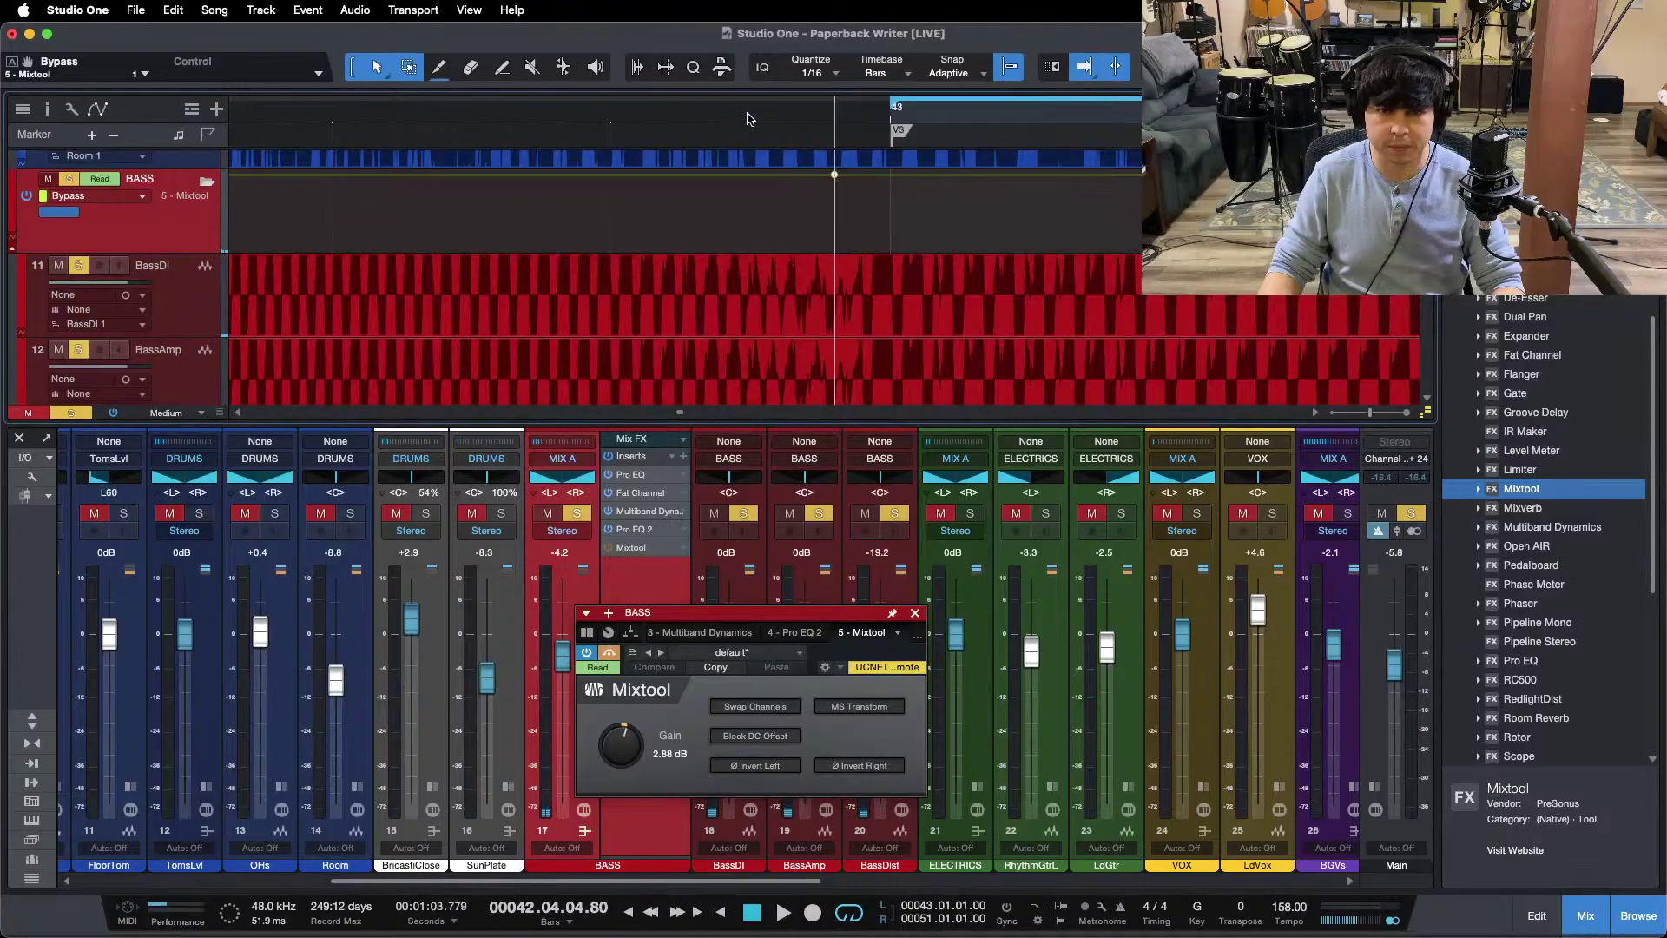
key(w)
drag(829, 185, 848, 290)
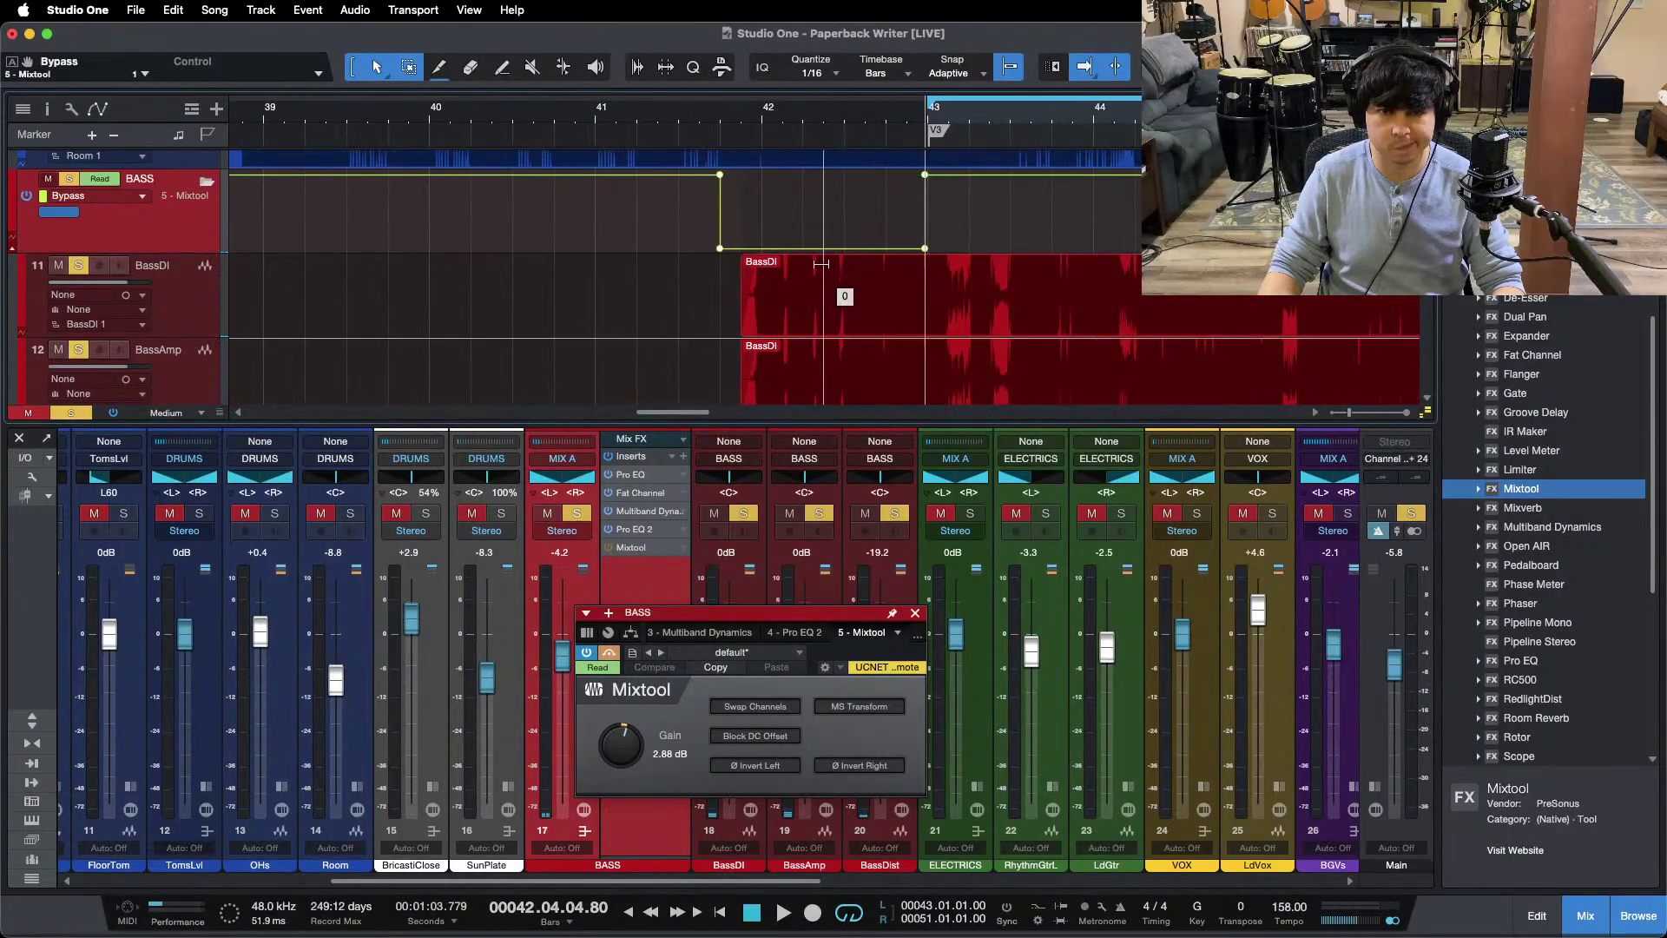
Step: Play the full mix from just before bar 42 and set the BASS Mixtool gain to 3.36 dB
click(729, 113)
key(space)
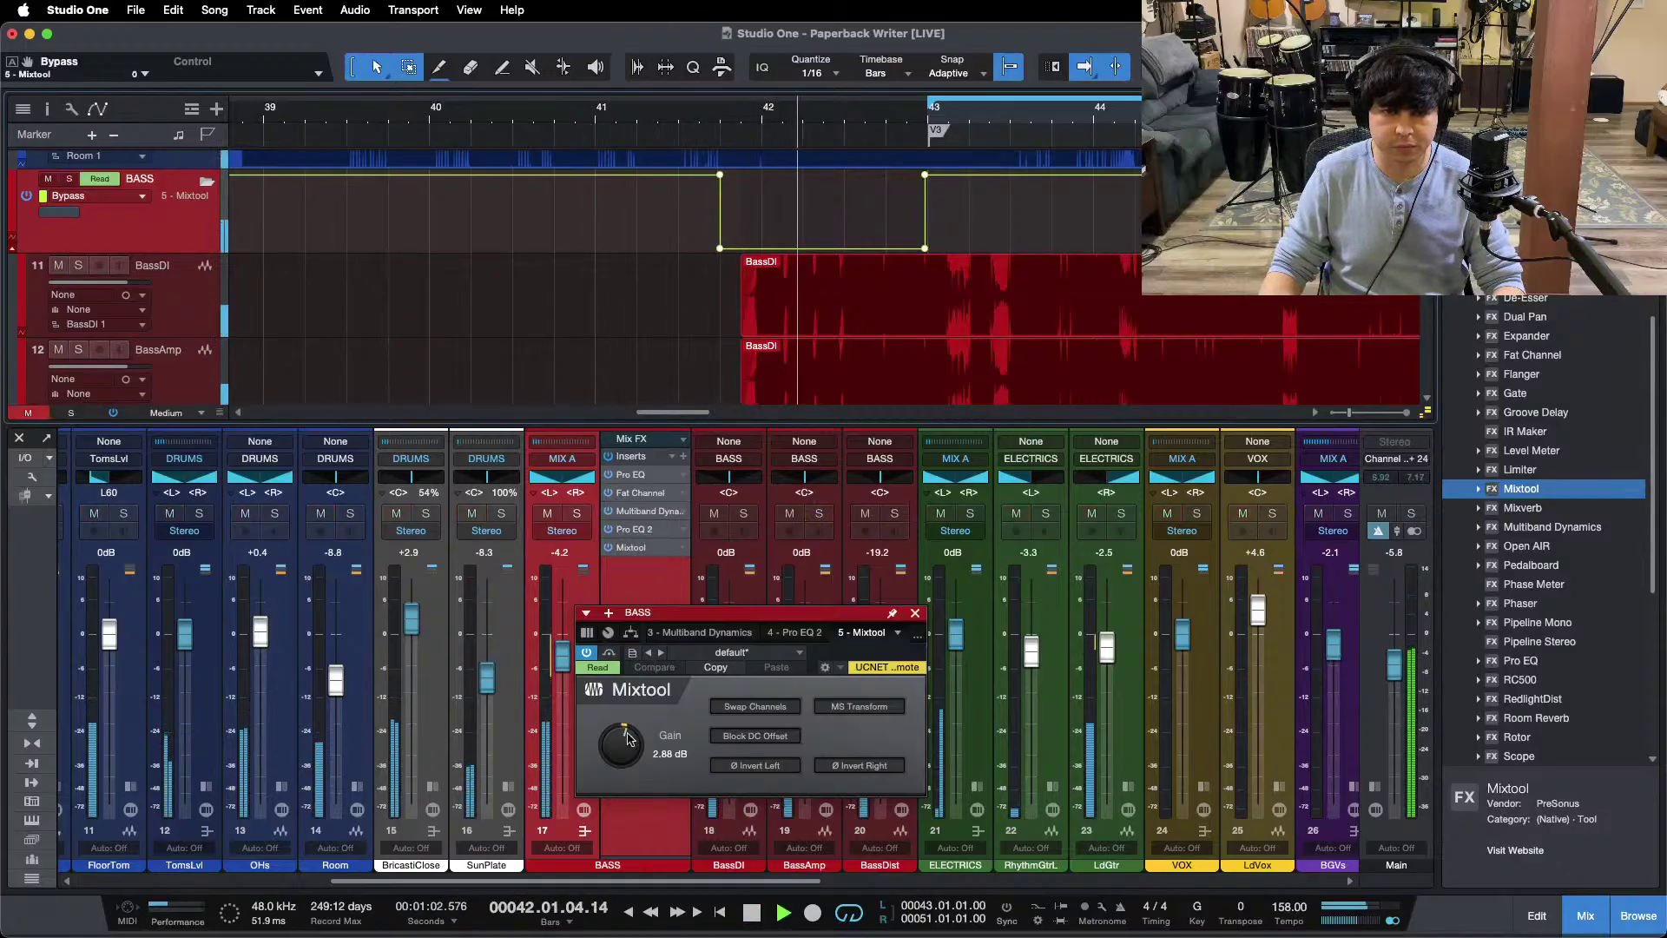
drag(607, 767, 608, 760)
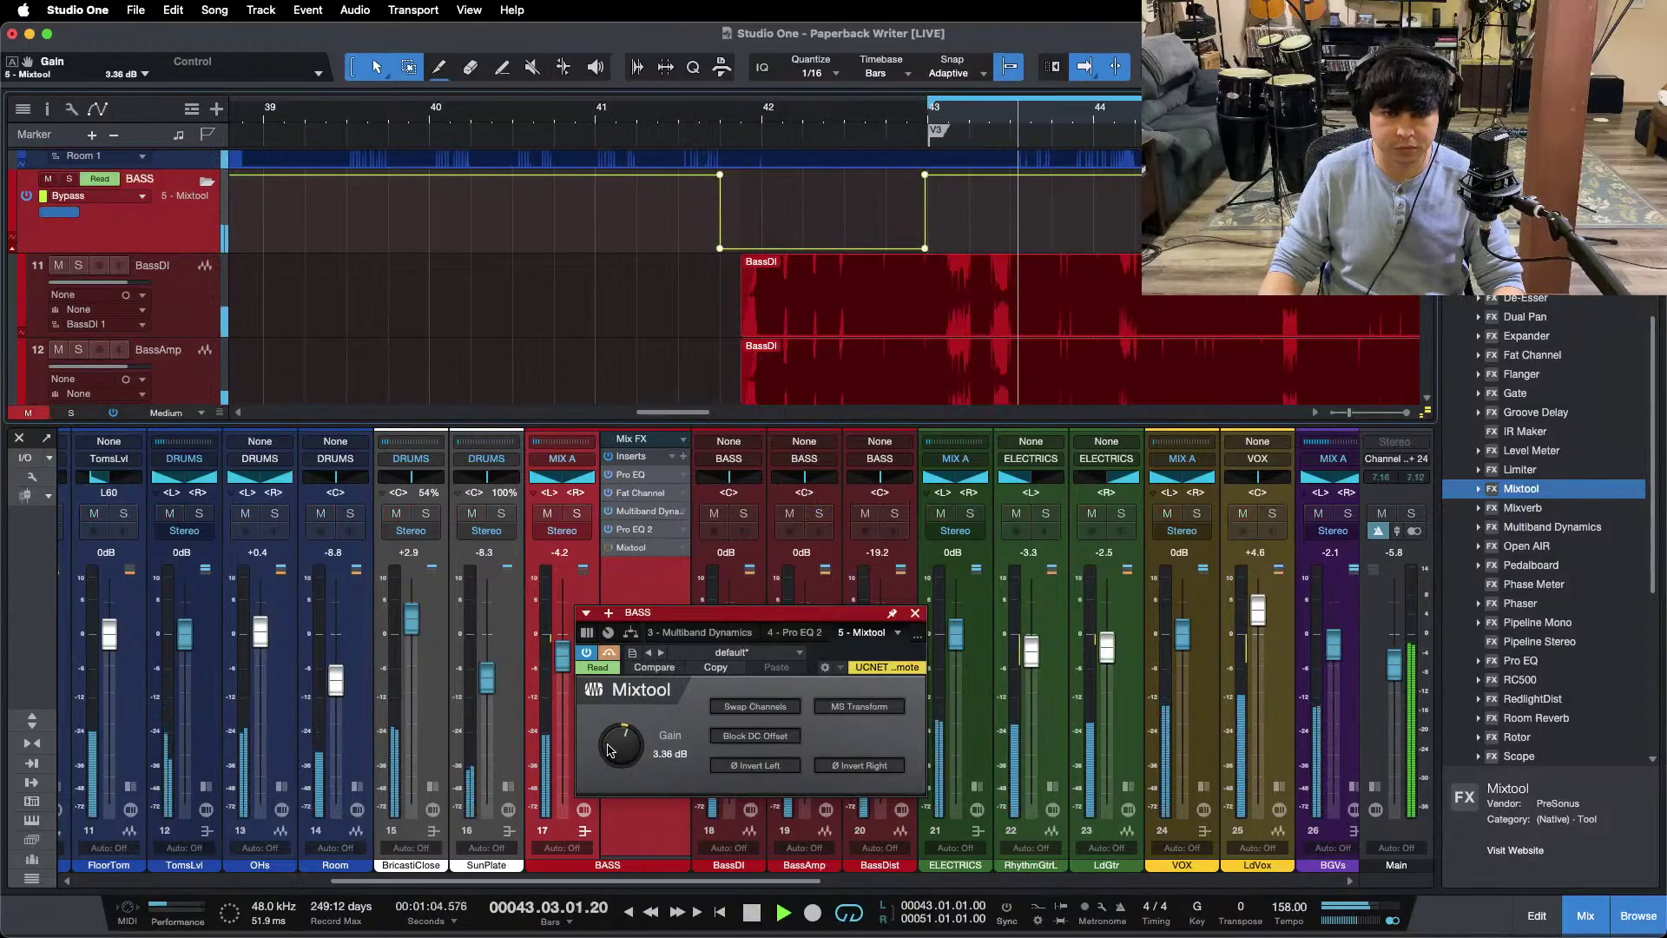
Step: Solo the bass and add a Bypass automation point just before the bass entry ahead of bar 10
key(f)
key(z)
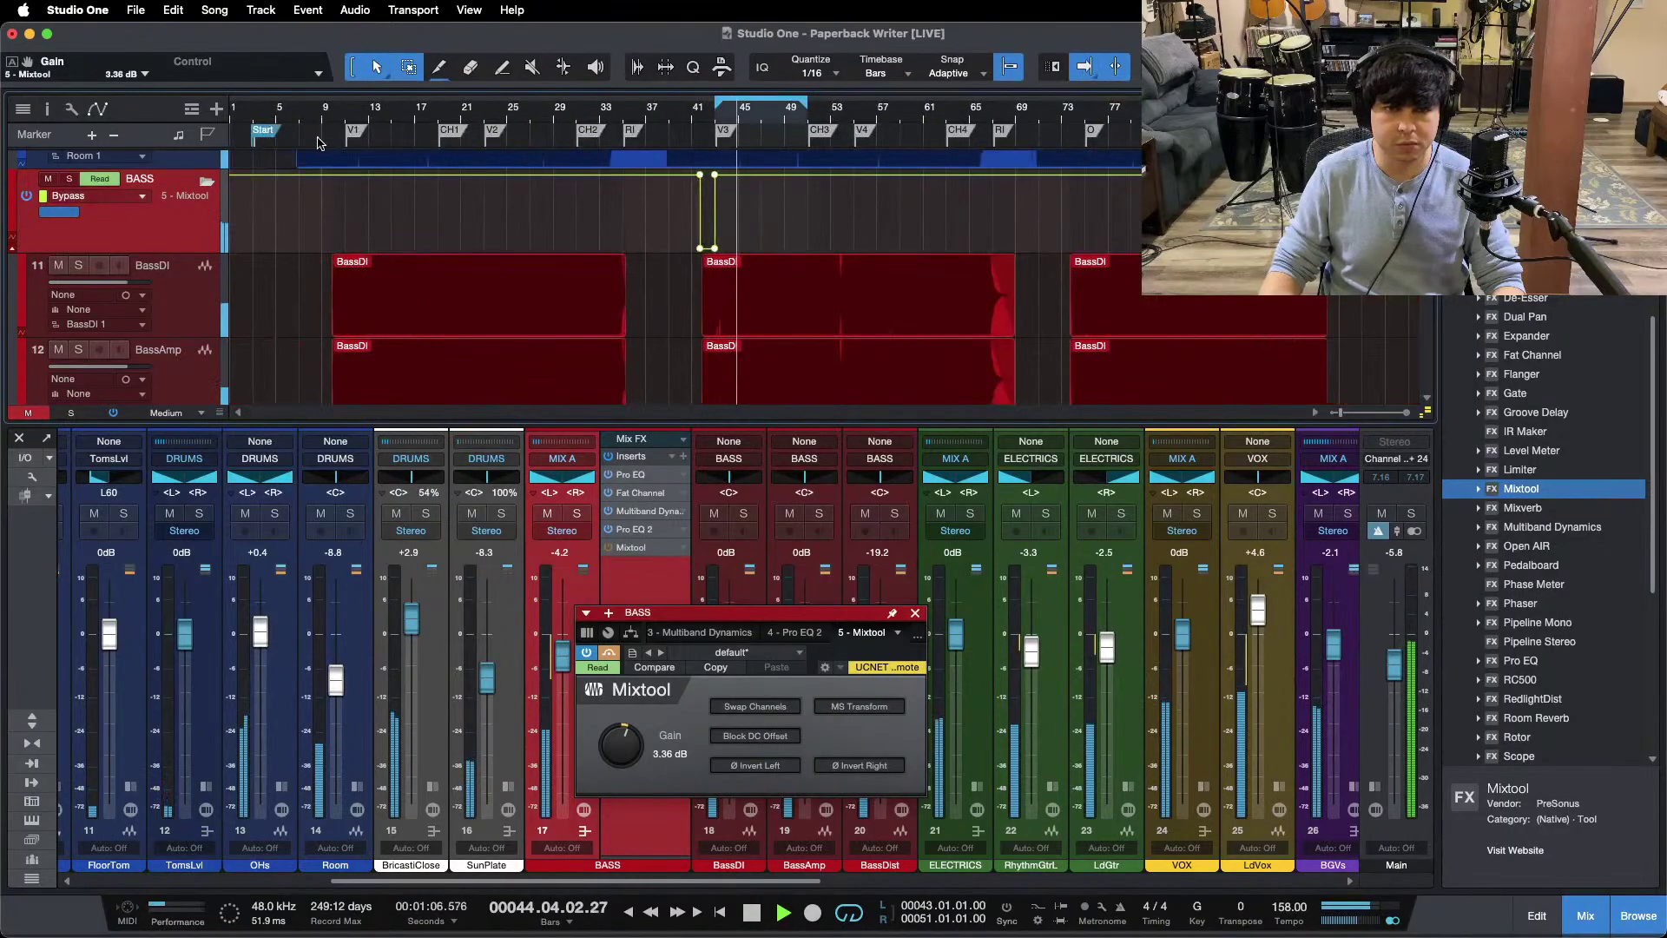
click(323, 113)
key(z)
key(e)
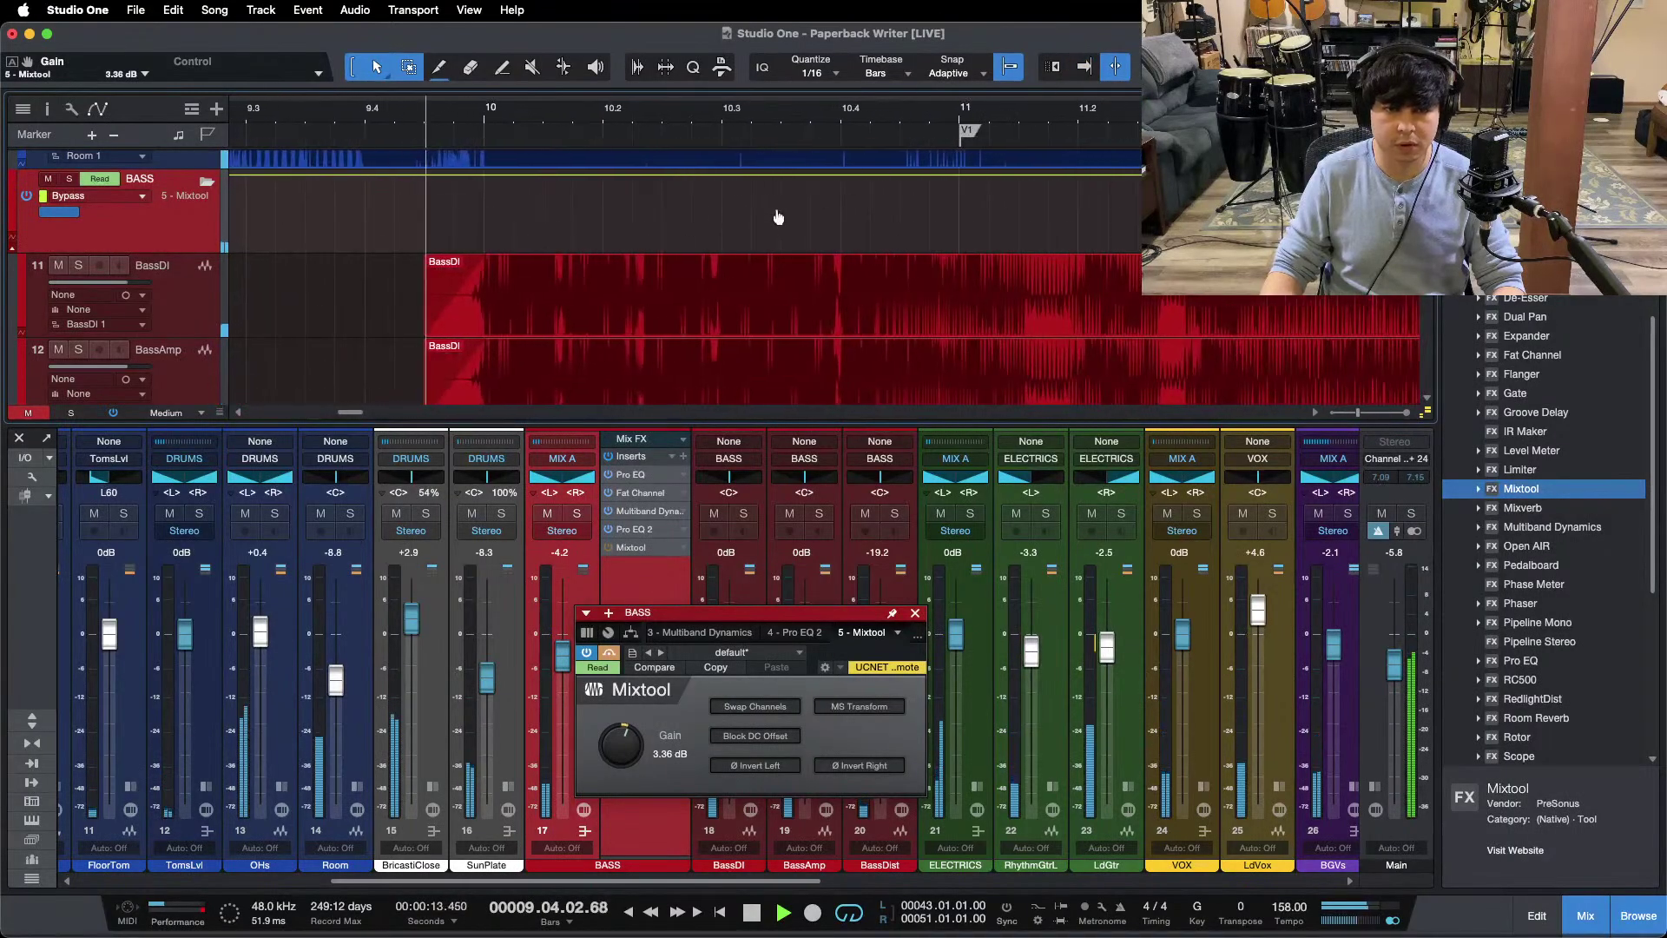
key(f)
key(space)
key(s)
key(space)
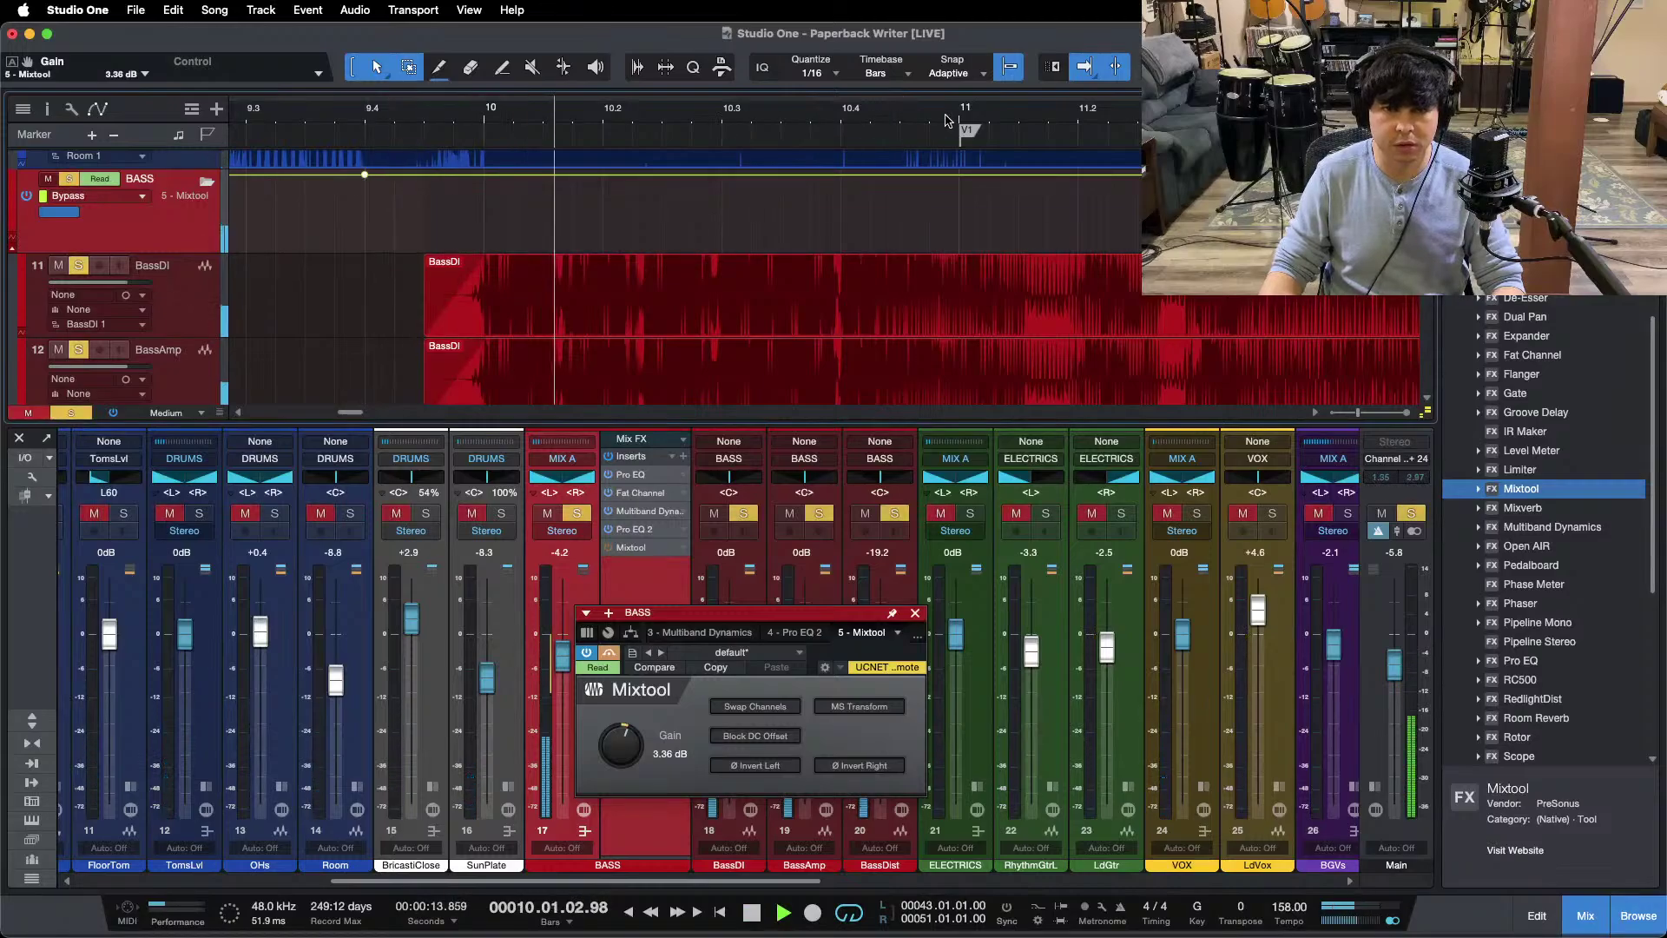
Step: Add a Bypass point just before bar 11, lower the segment before it to 0, and play it in the full mix
drag(889, 144, 737, 159)
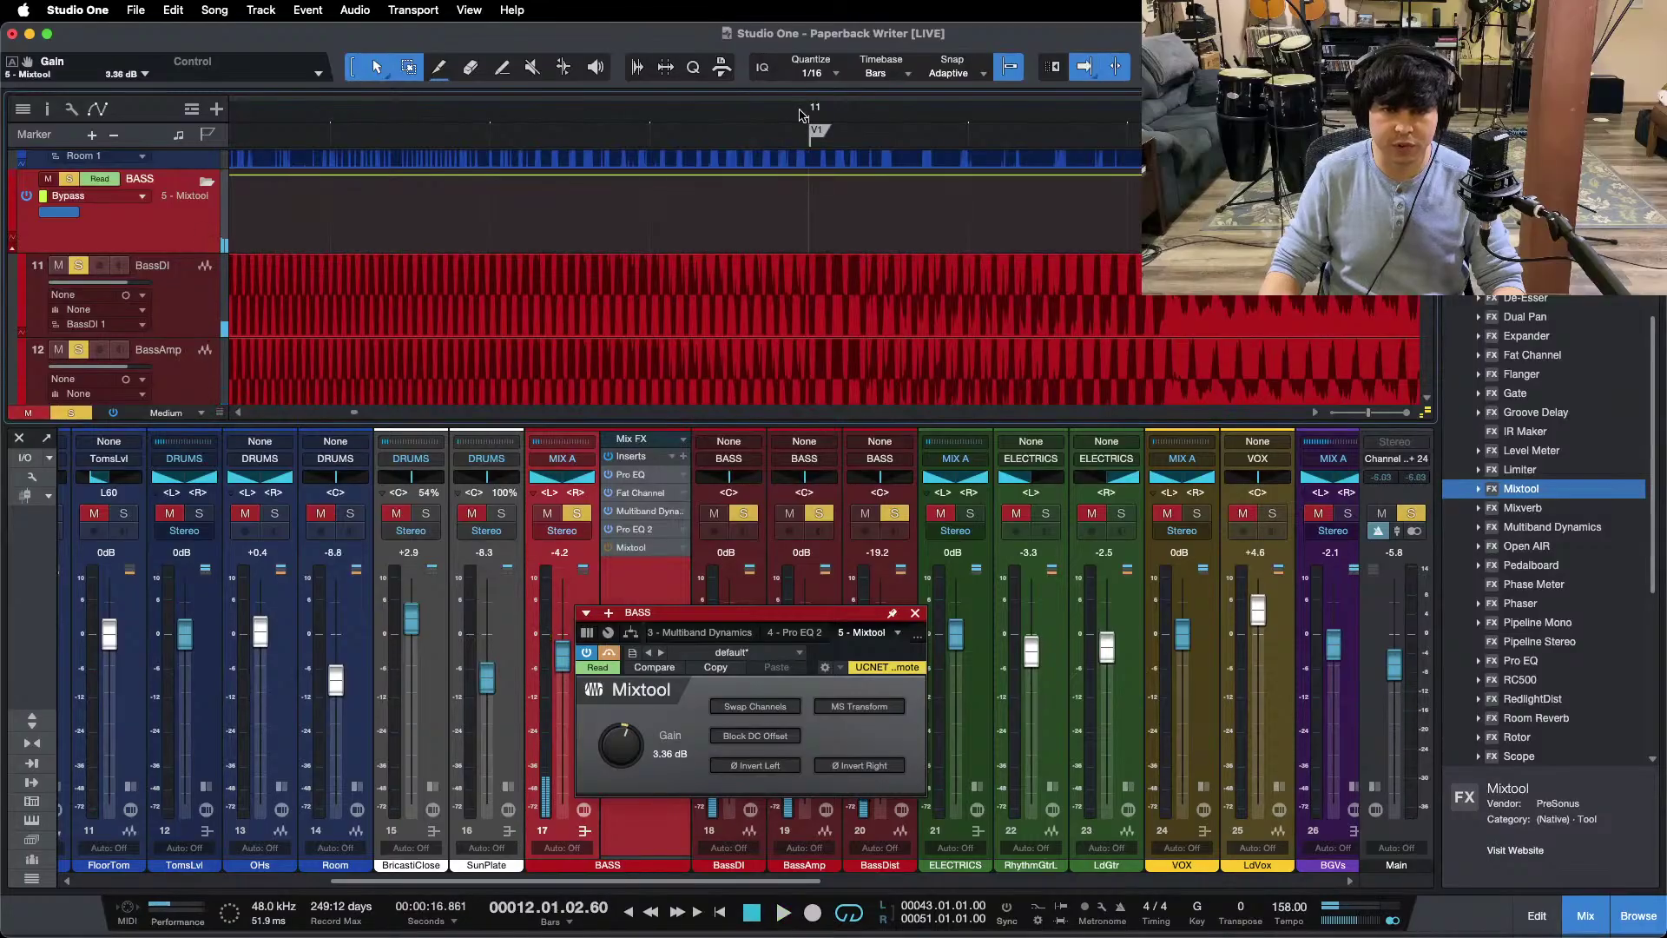
key(e)
key(e)
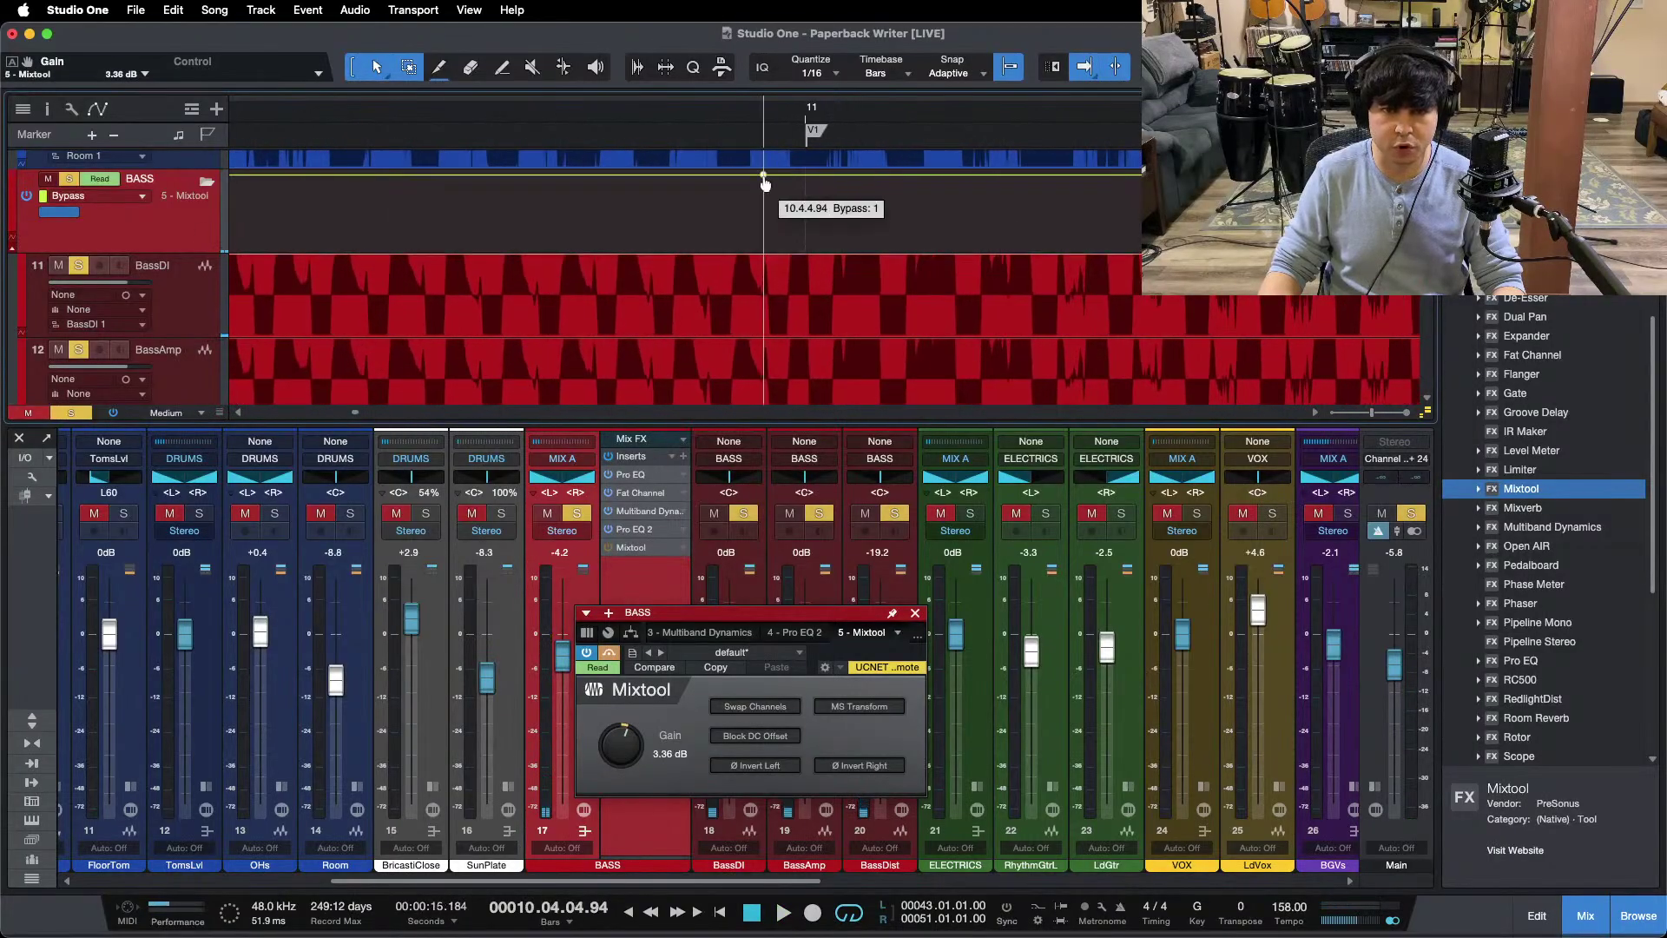
key(w)
drag(798, 180, 798, 250)
key(s)
key(space)
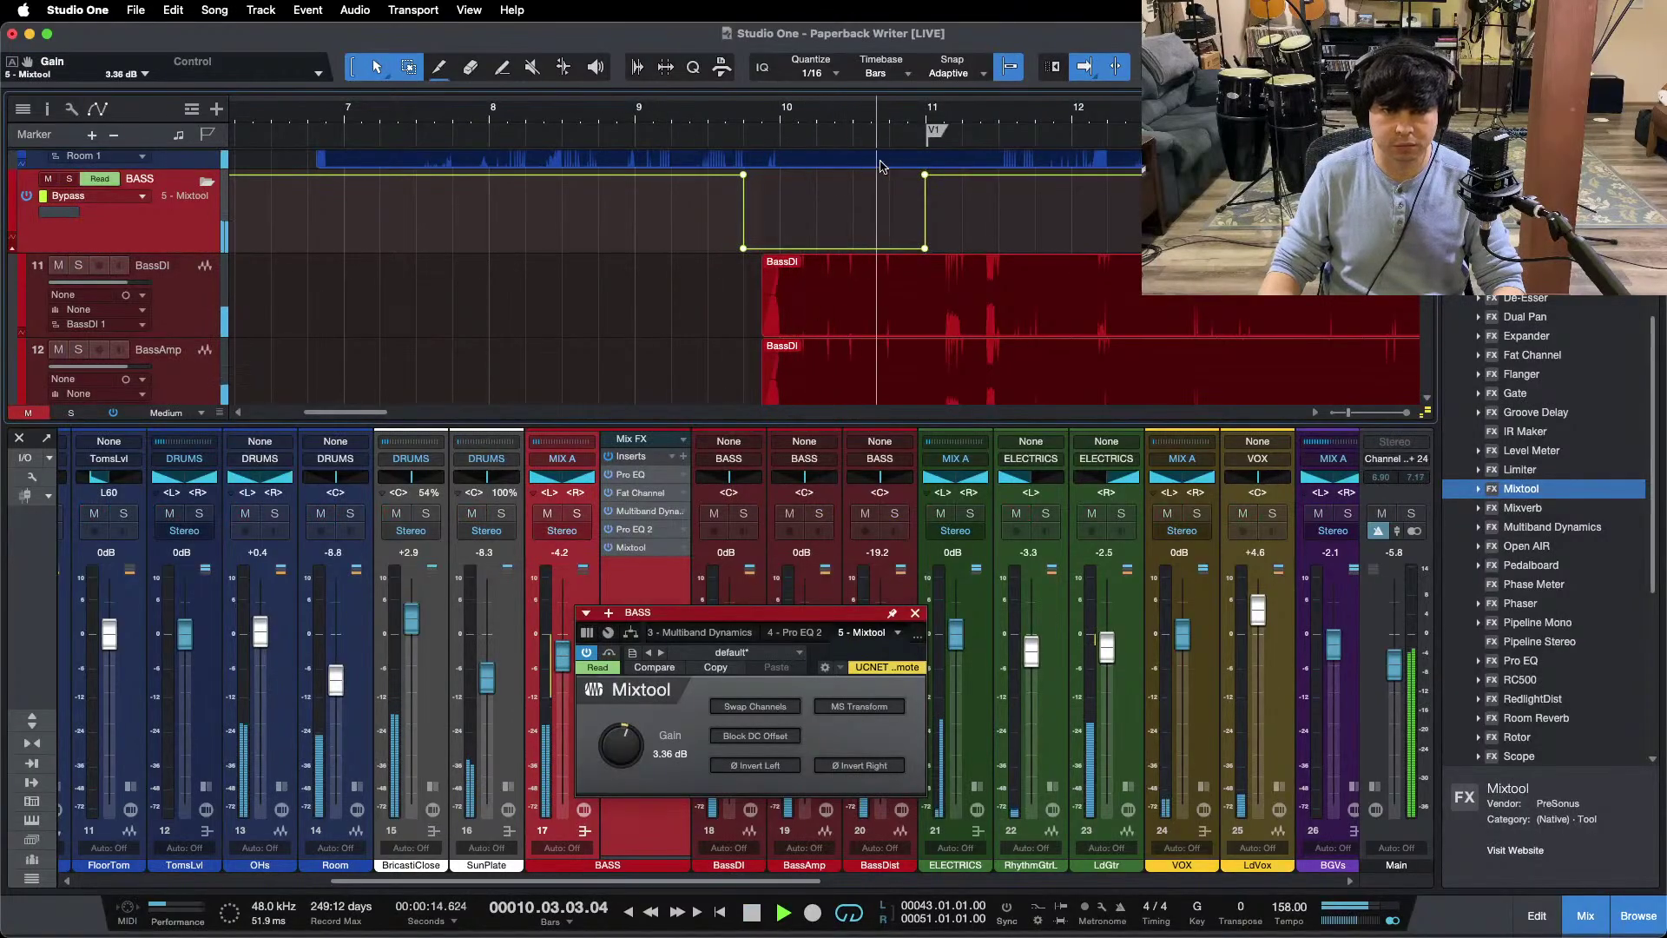
Step: Audition the bass through CH3 up to bar 55, then add a Bypass automation point at bar 54 with the bass soloed
key(w)
key(w)
key(w)
key(w)
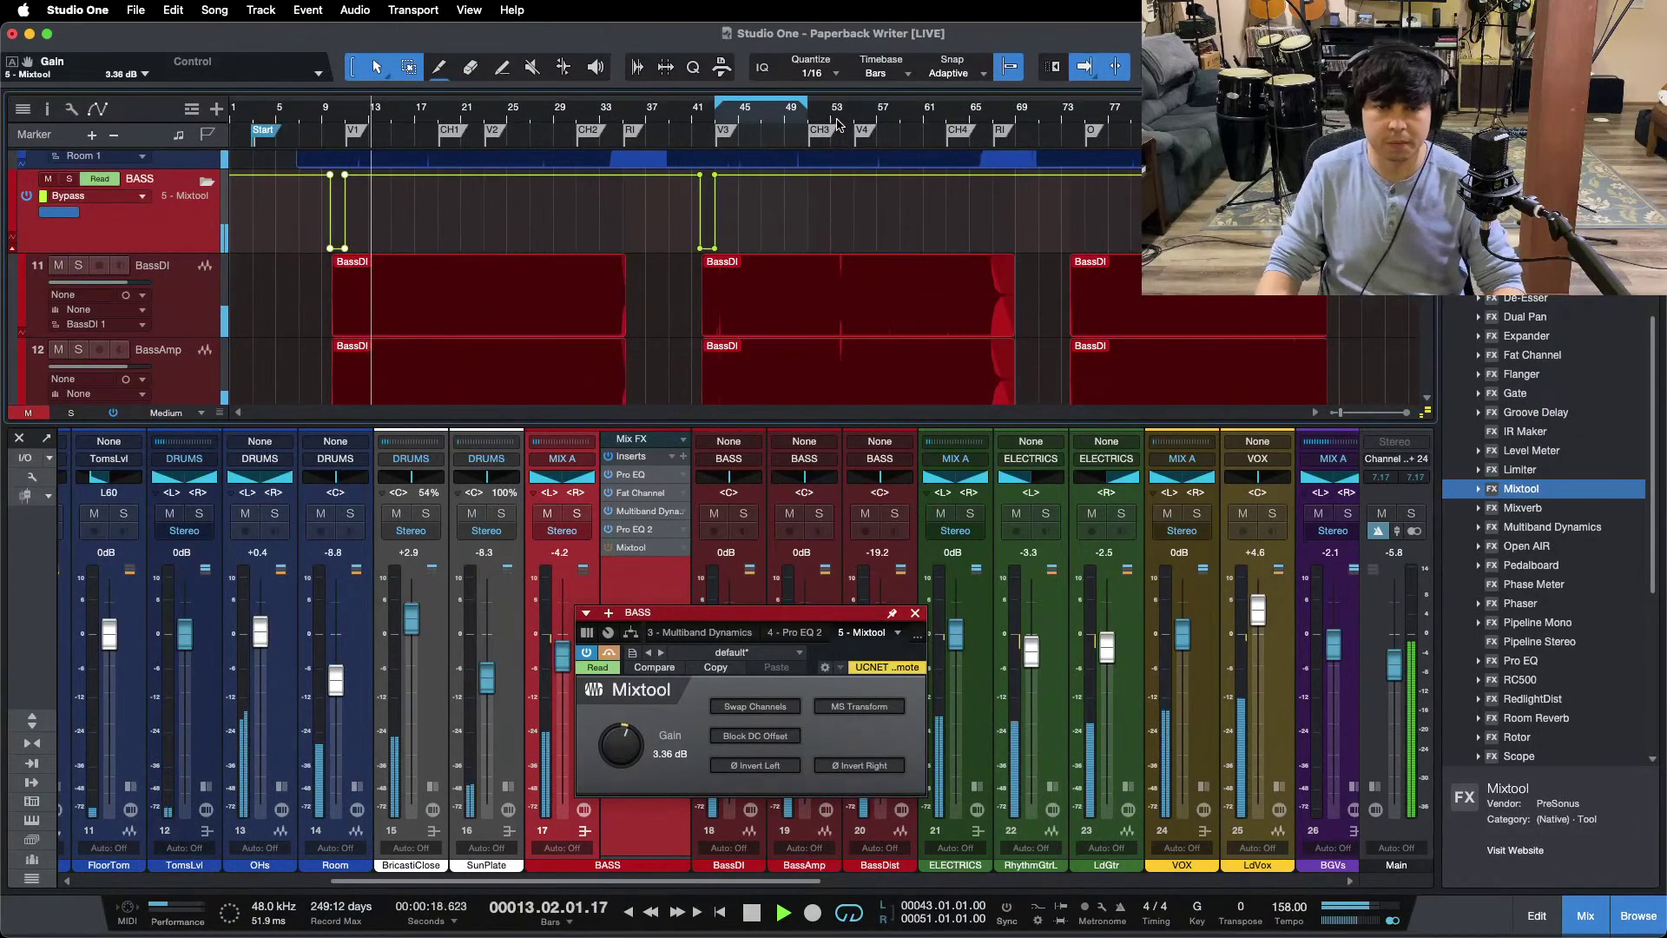
scroll(838, 126, up, 5)
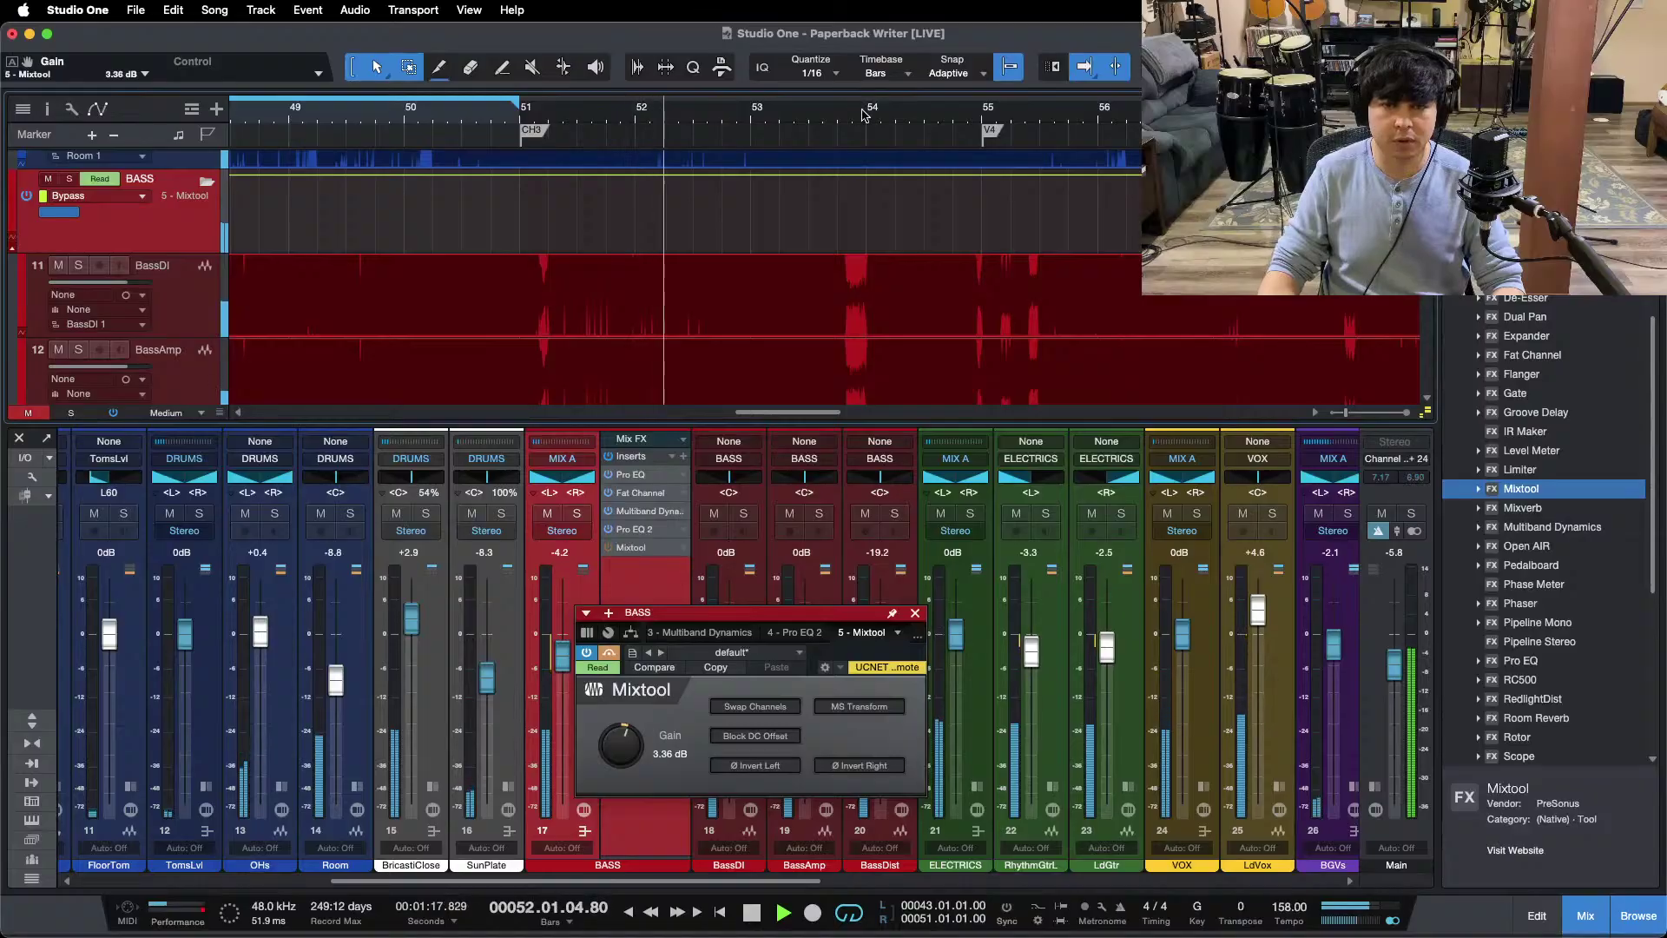
scroll(920, 122, up, 3)
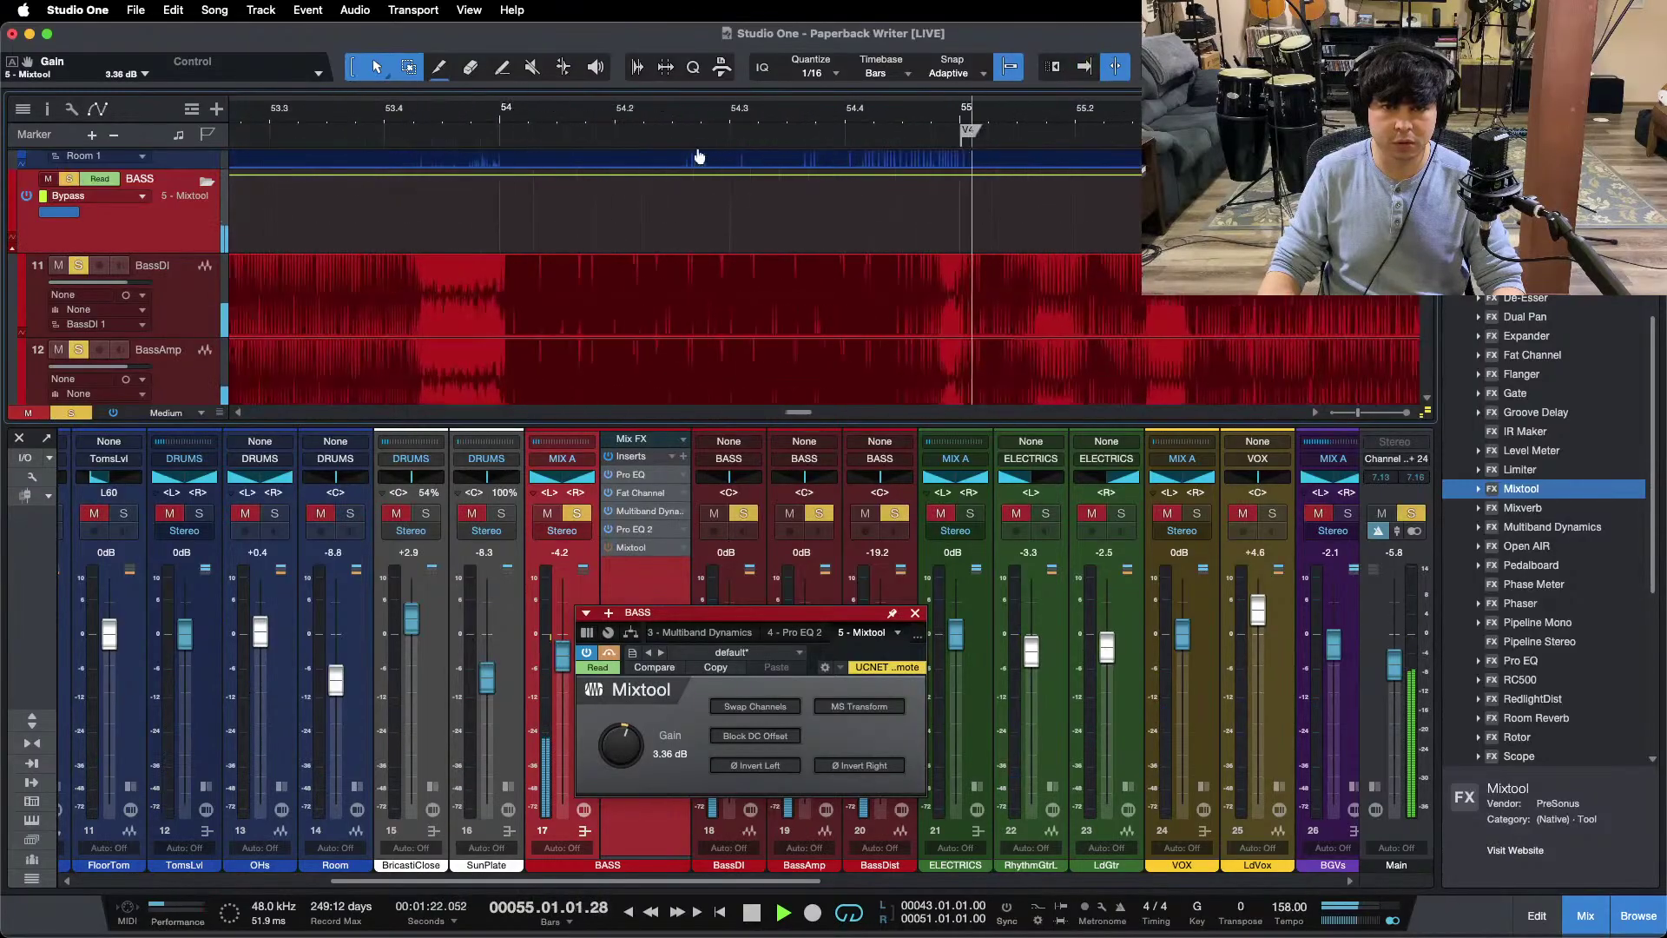
key(s)
key(space)
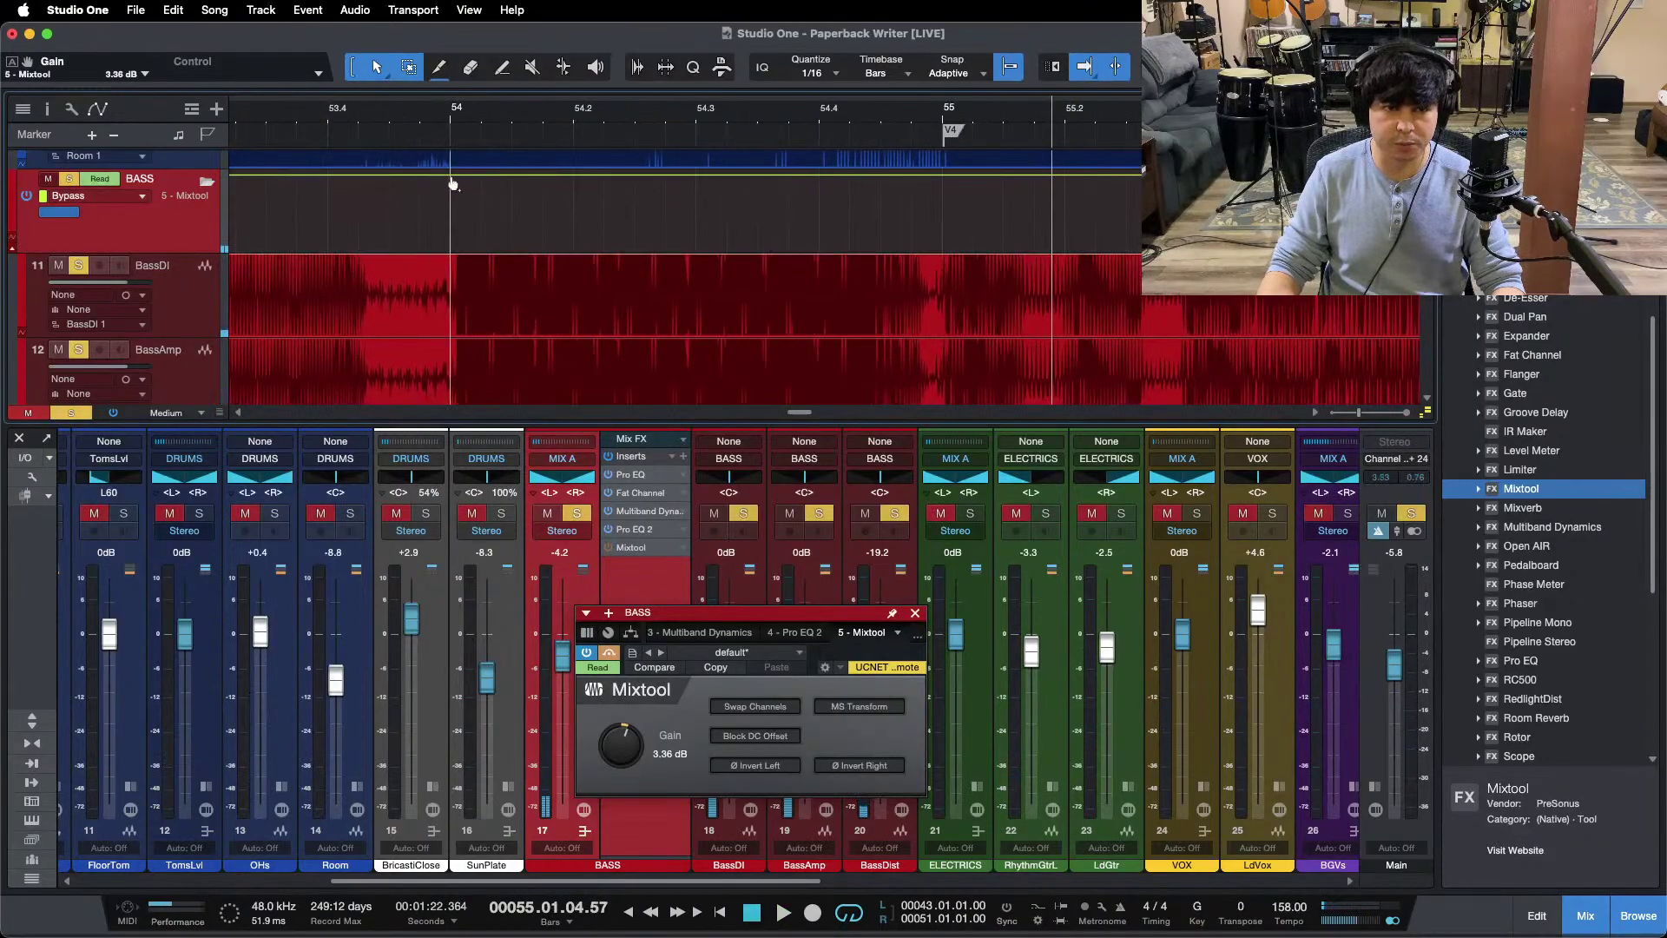
key(space)
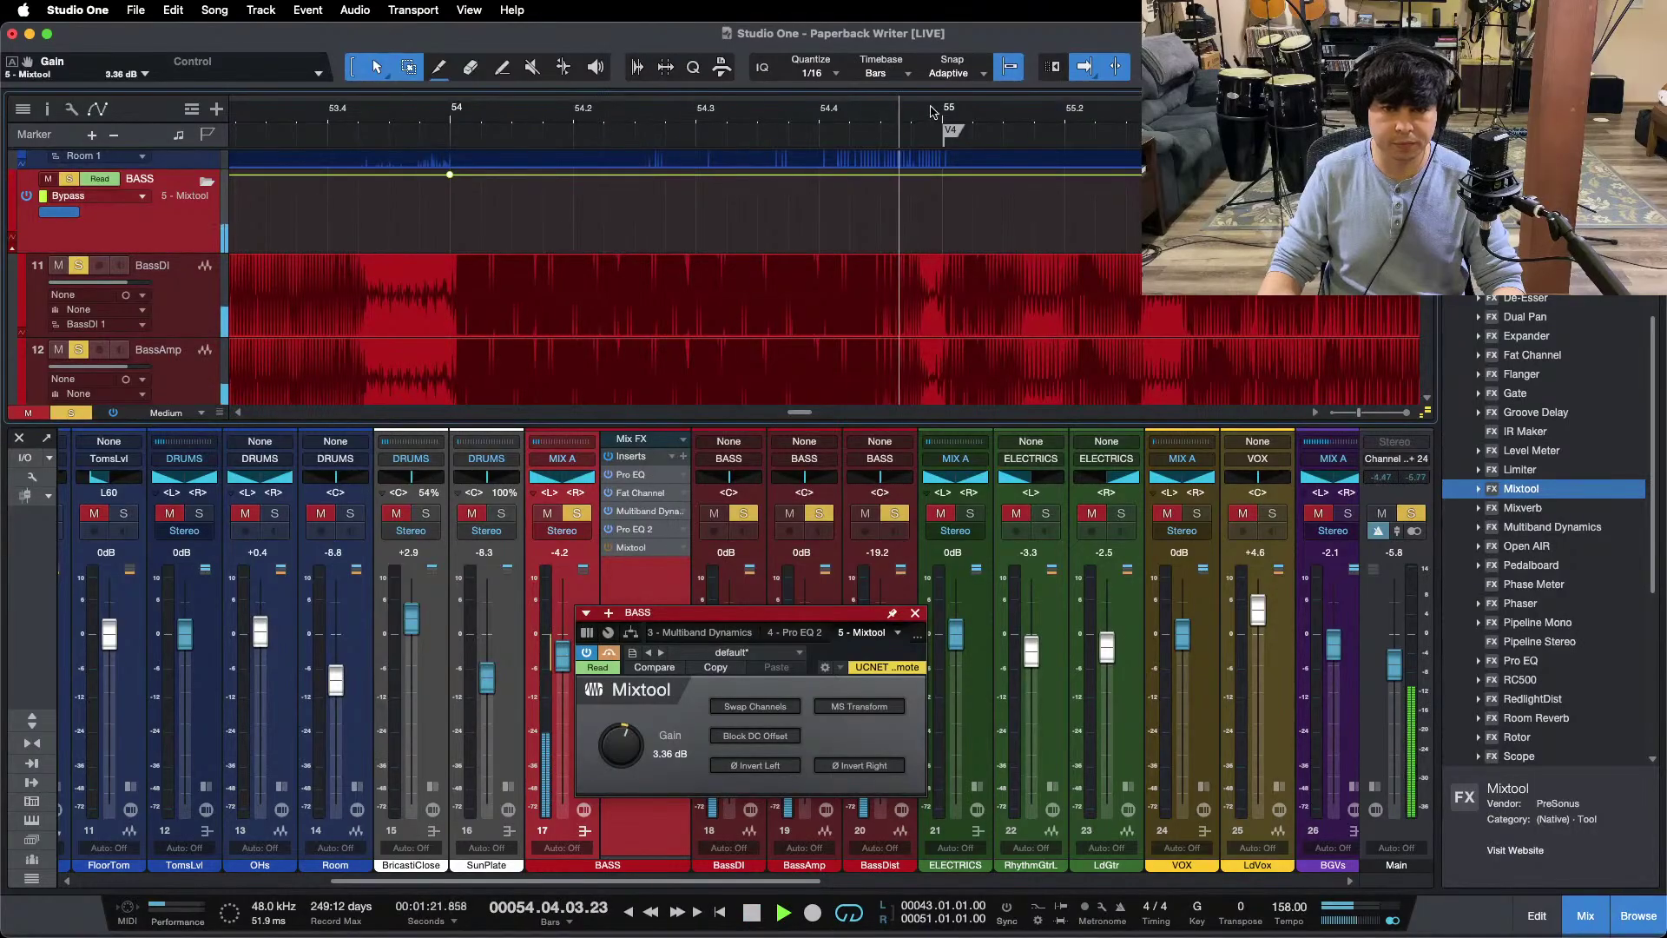
Step: Add a Bypass point just before bar 55, lower the segment from bar 54 to 0, and play it in the full mix
scroll(949, 109, up, 3)
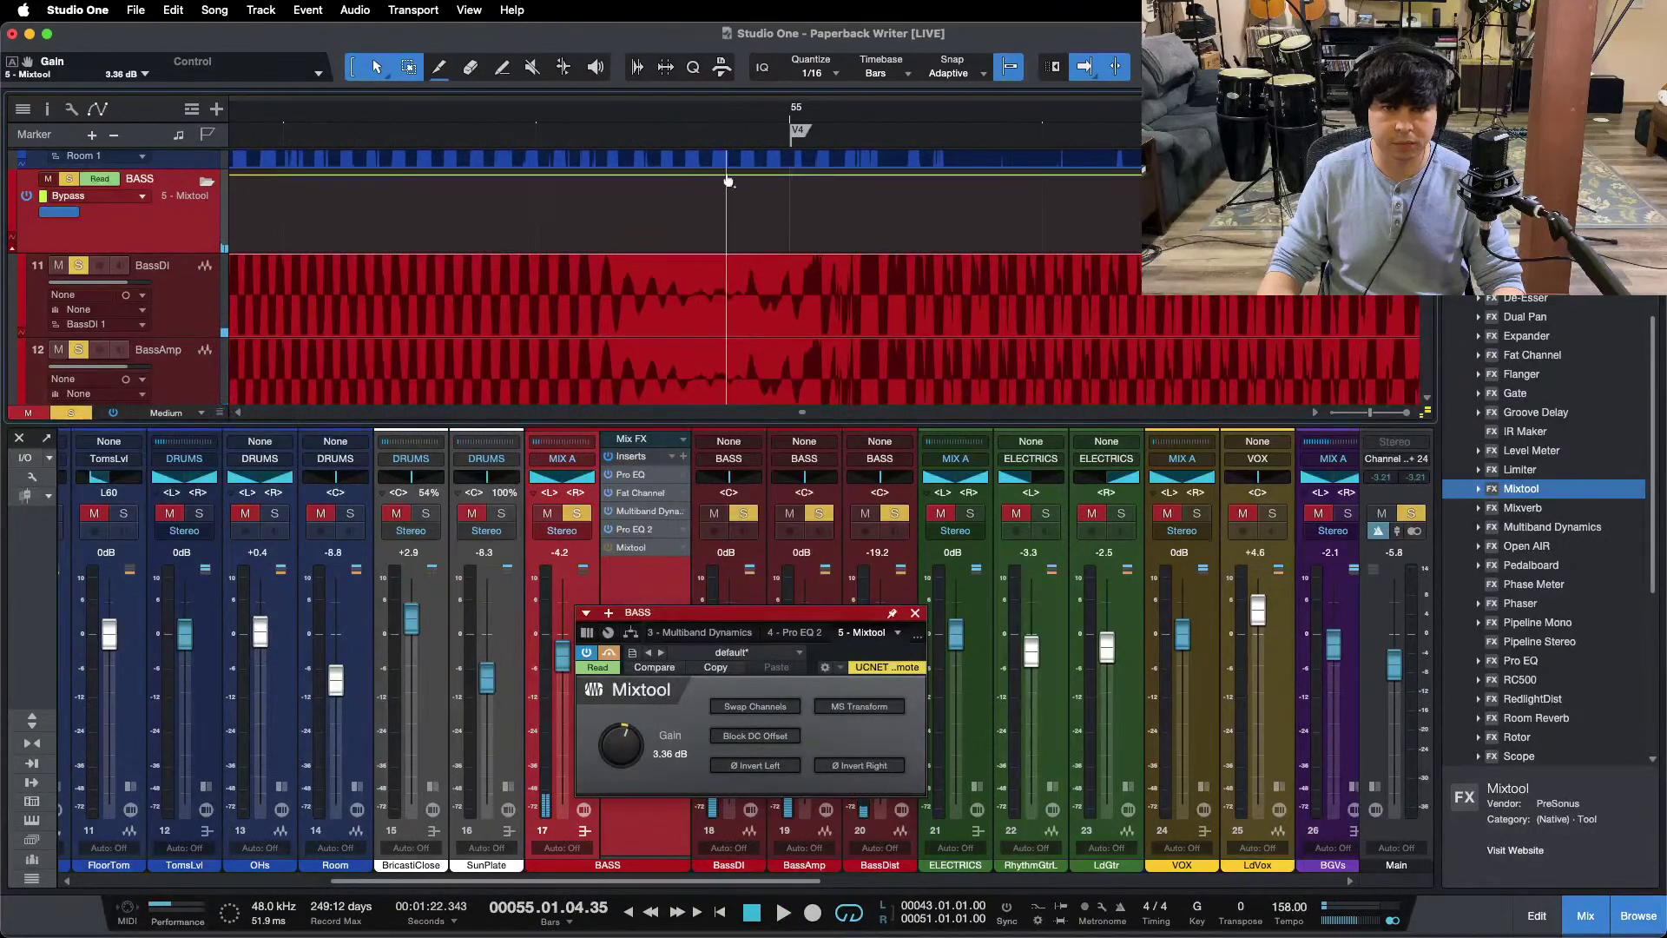
scroll(712, 106, down, 3)
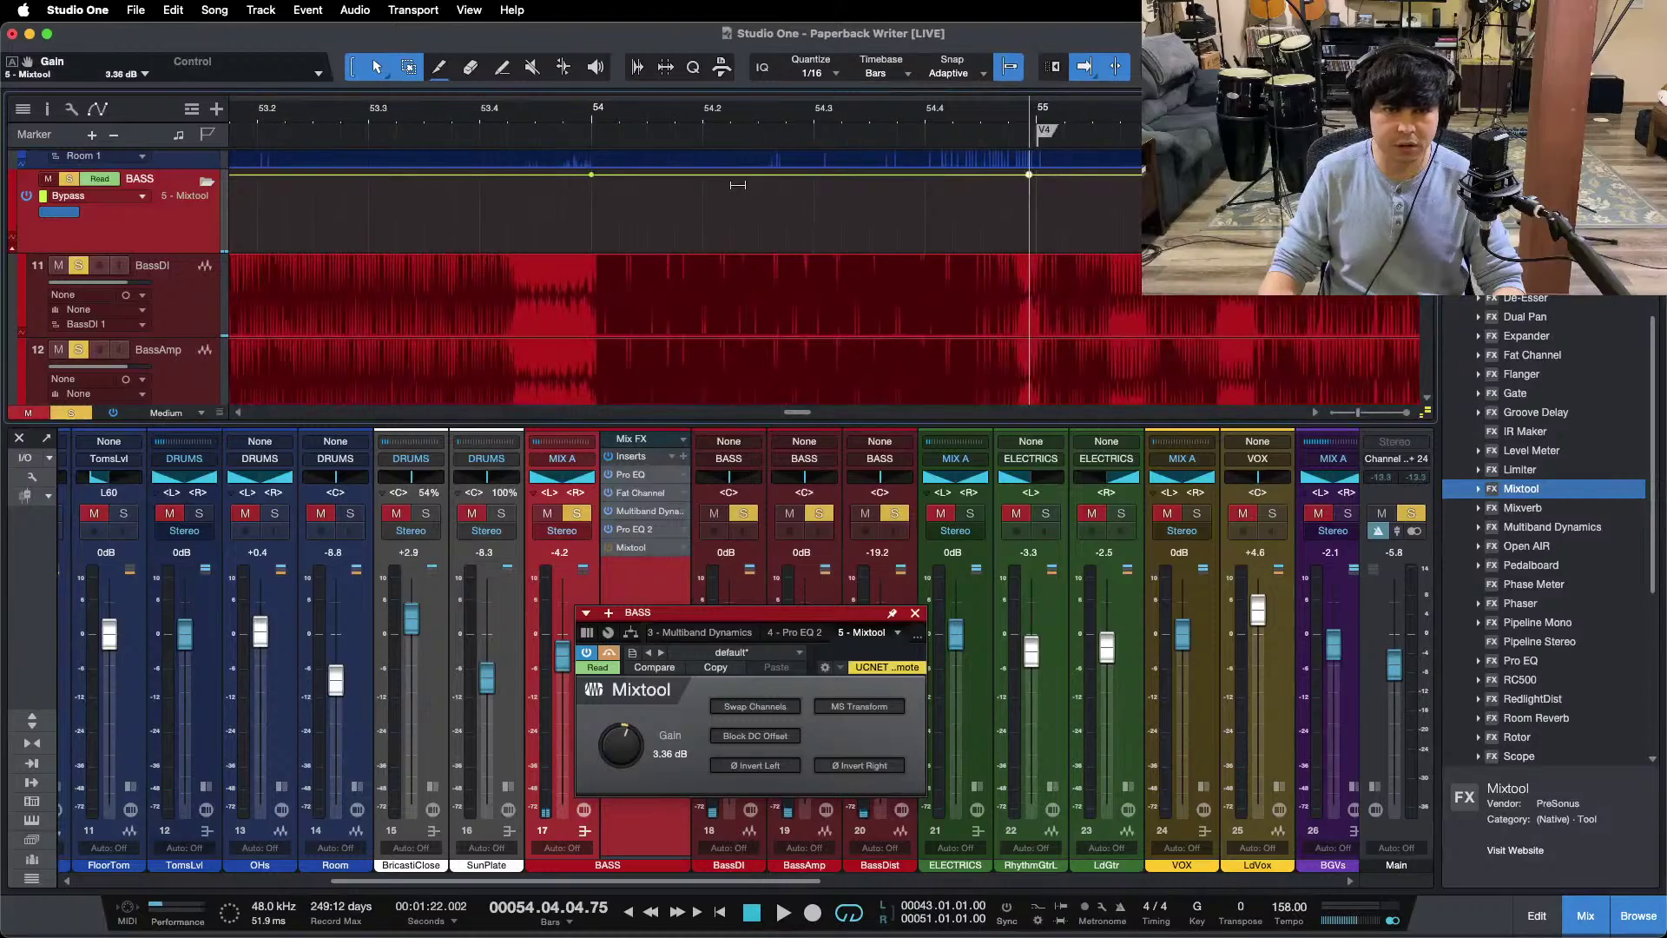
drag(738, 176, 738, 250)
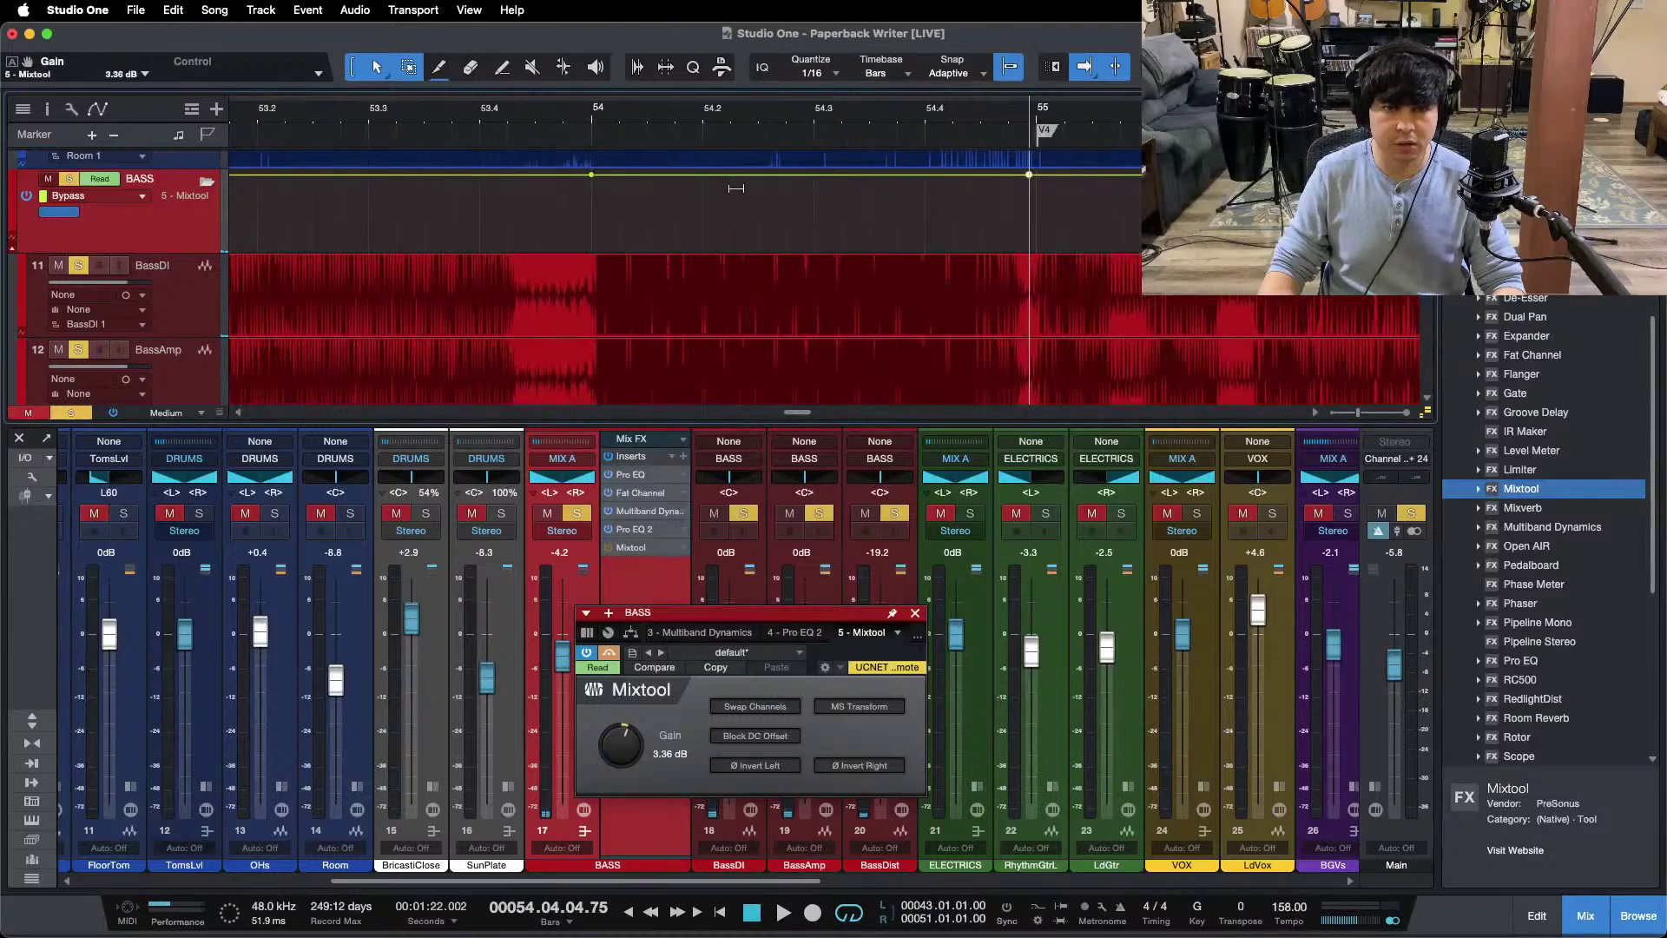
click(286, 113)
key(shift+s)
key(space)
scroll(560, 119, down, 5)
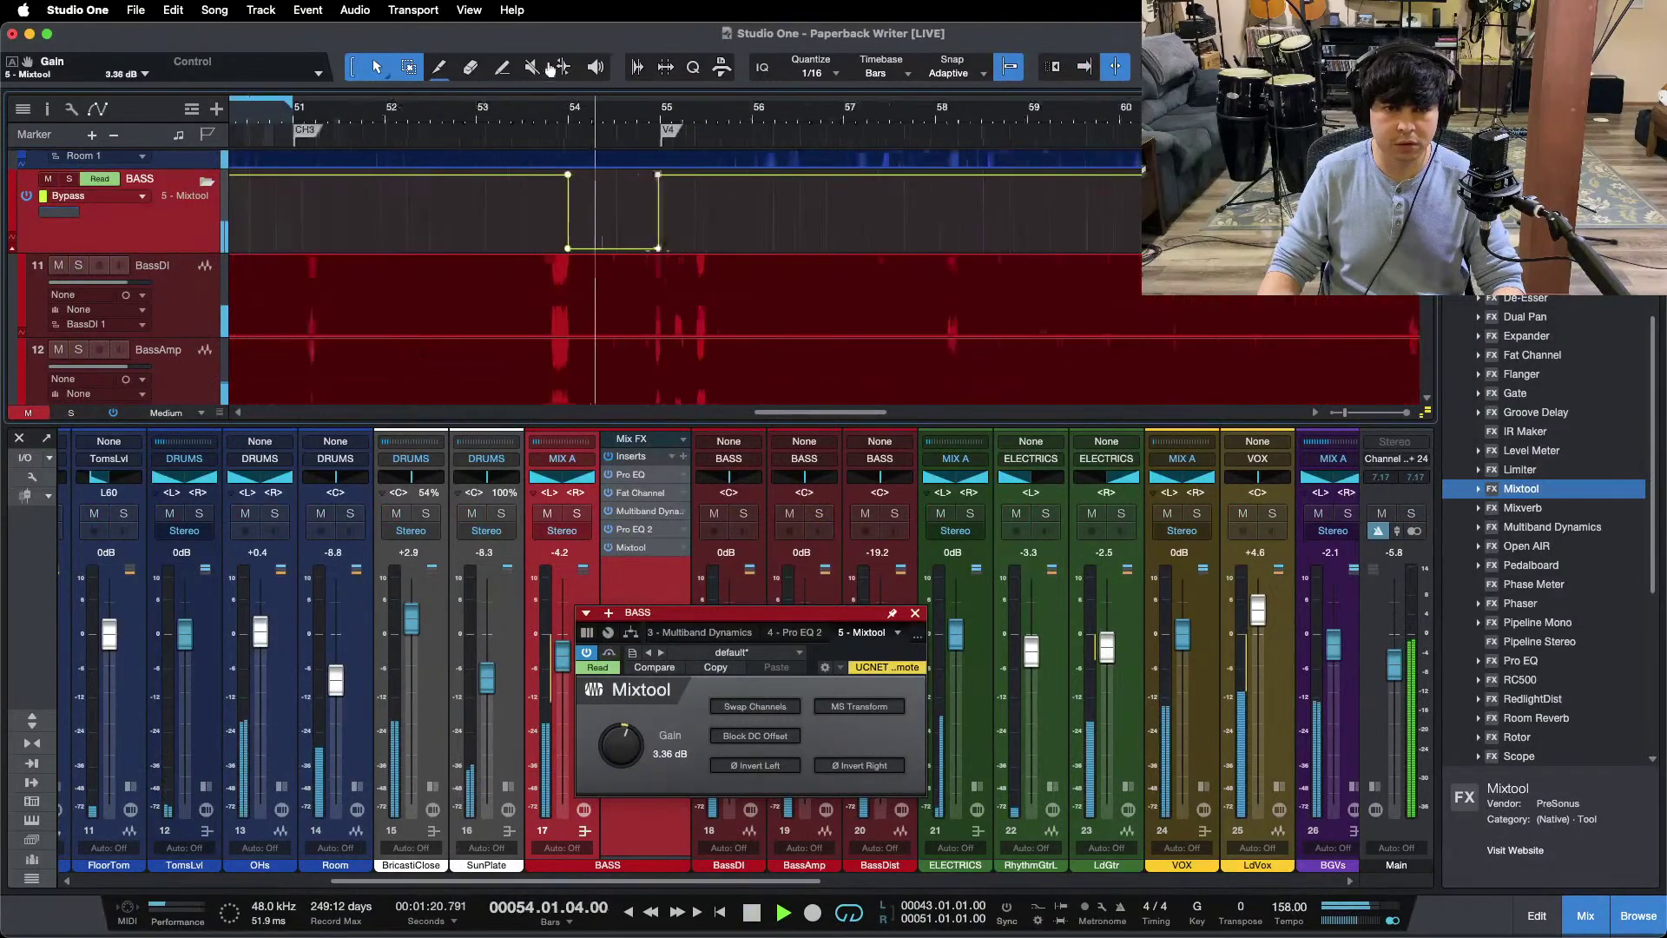
Step: Add a Bypass automation point at the bass entry ahead of bar 74 and play the passage with the bass soloed
scroll(673, 118, down, 5)
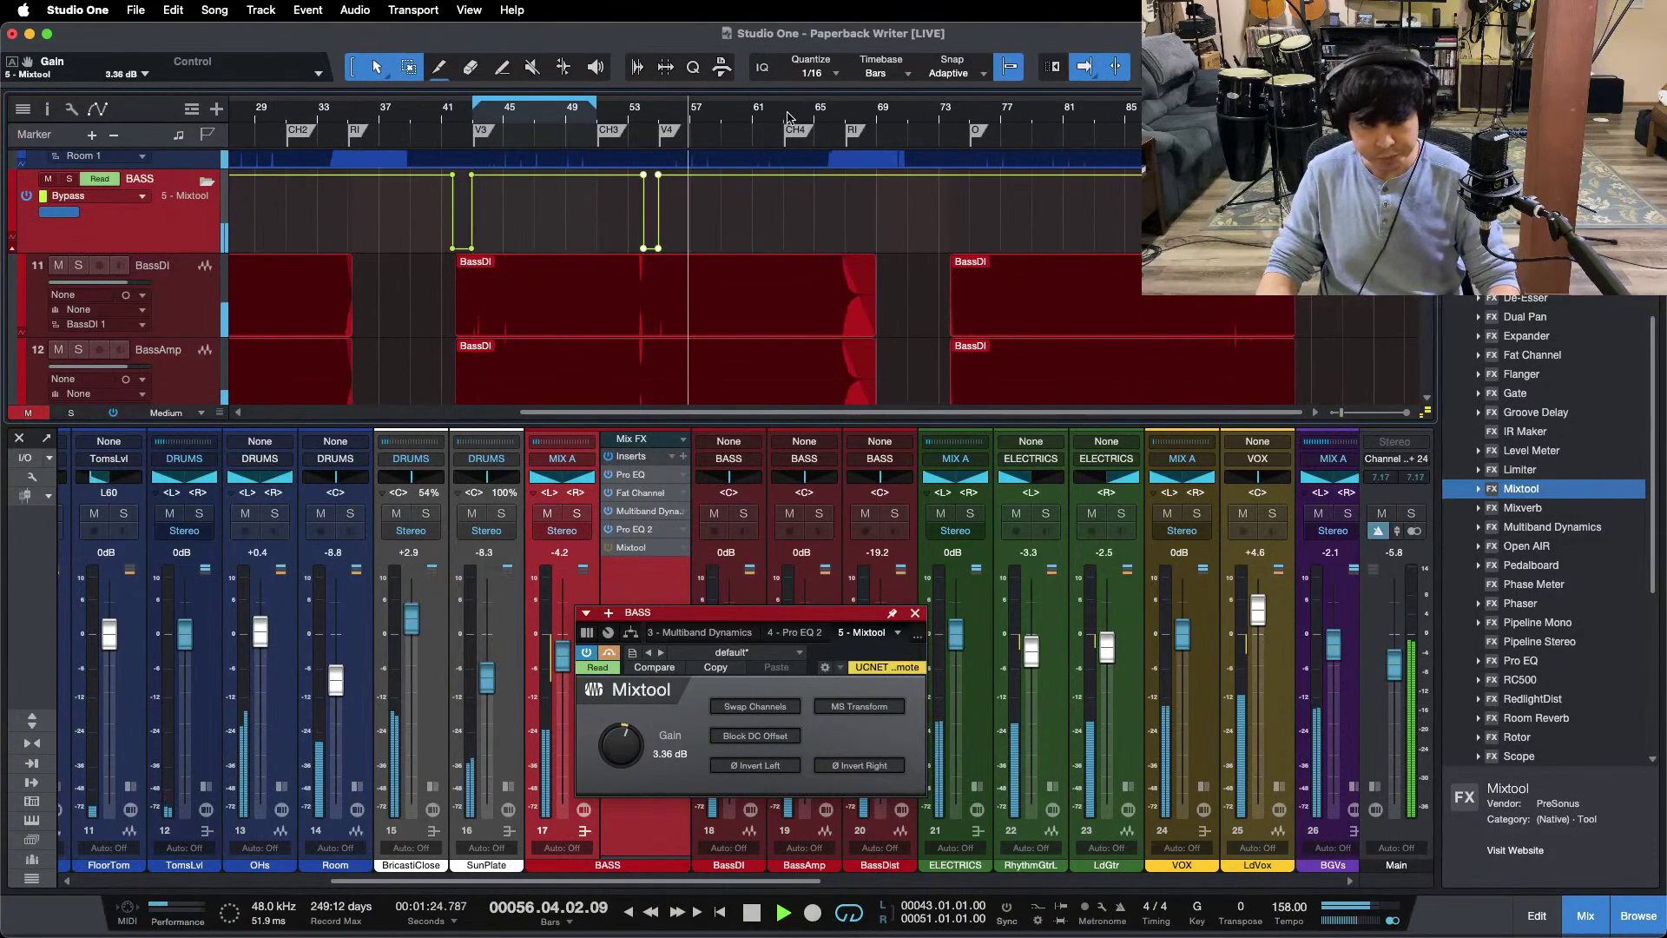
click(955, 114)
scroll(729, 180, up, 10)
drag(729, 180, 665, 210)
key(s)
key(f)
key(space)
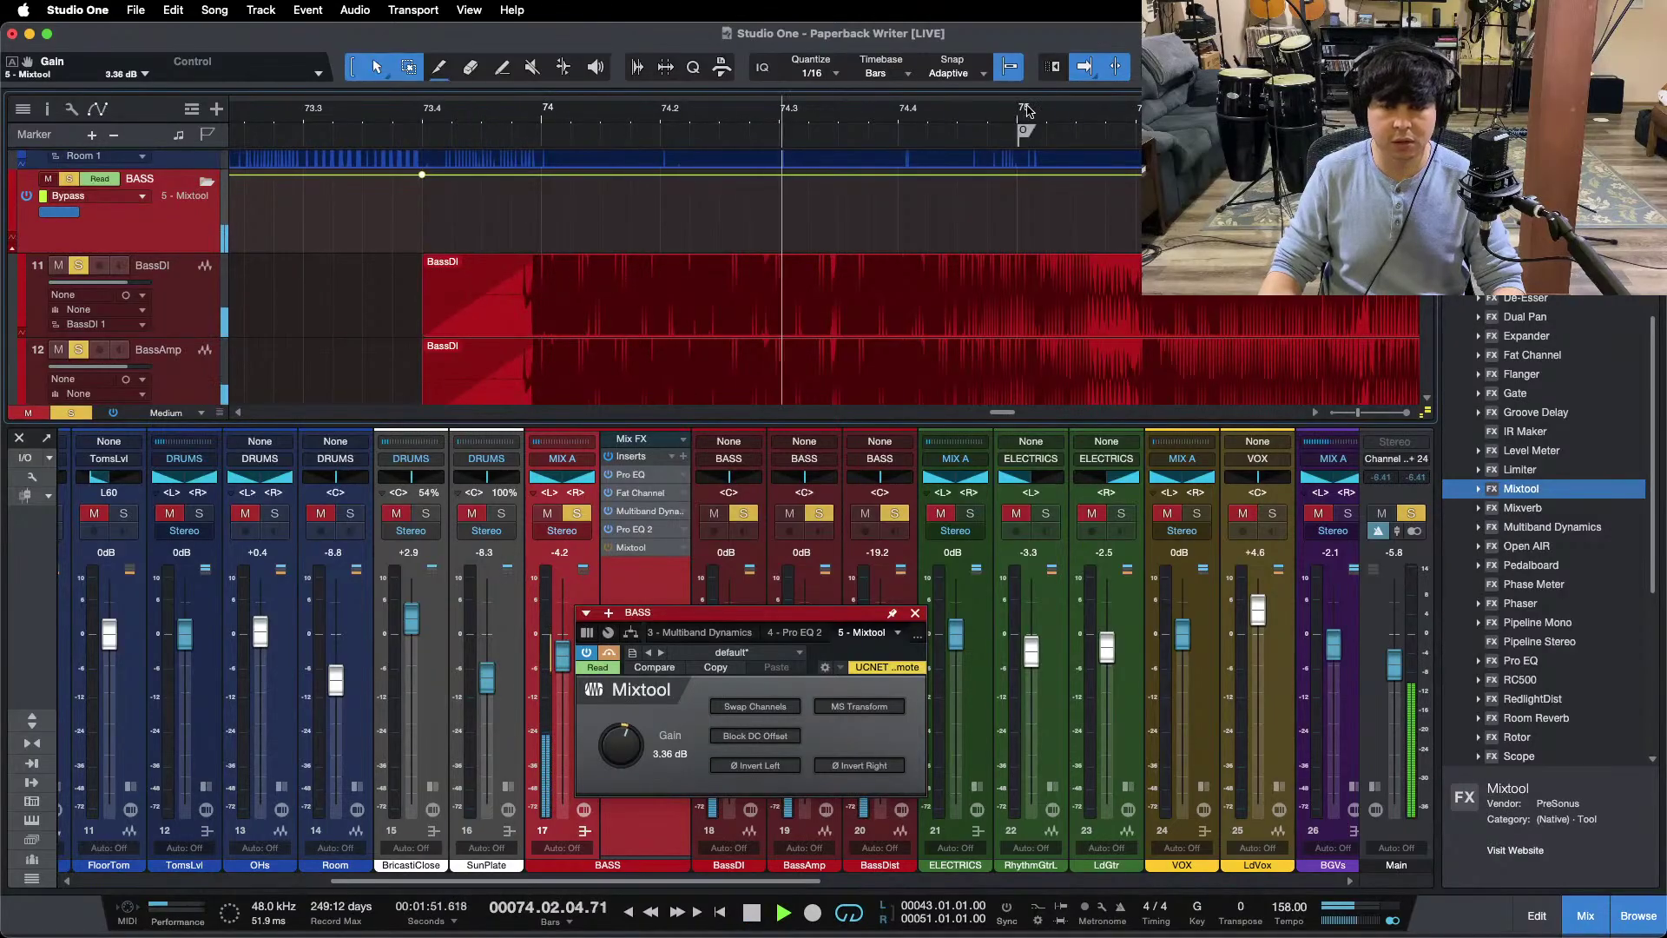
Step: Add a Bypass point just before bar 75, lower the segment before it to 0, and play it in the full mix
drag(1045, 111, 785, 161)
key(space)
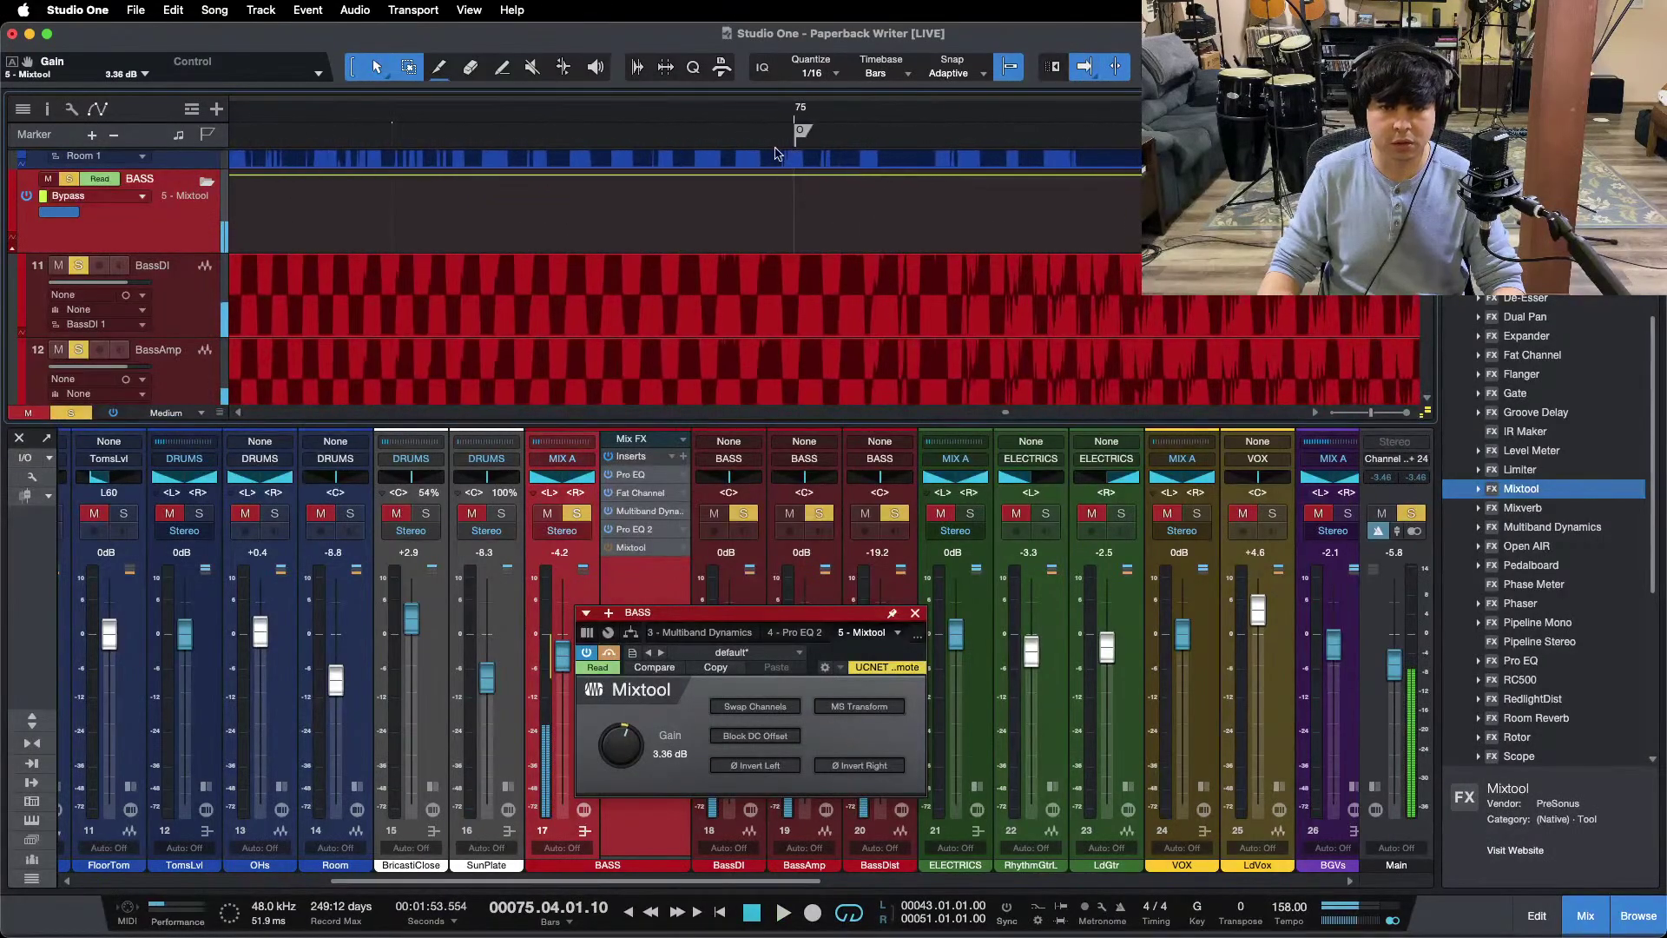
drag(517, 111, 1115, 48)
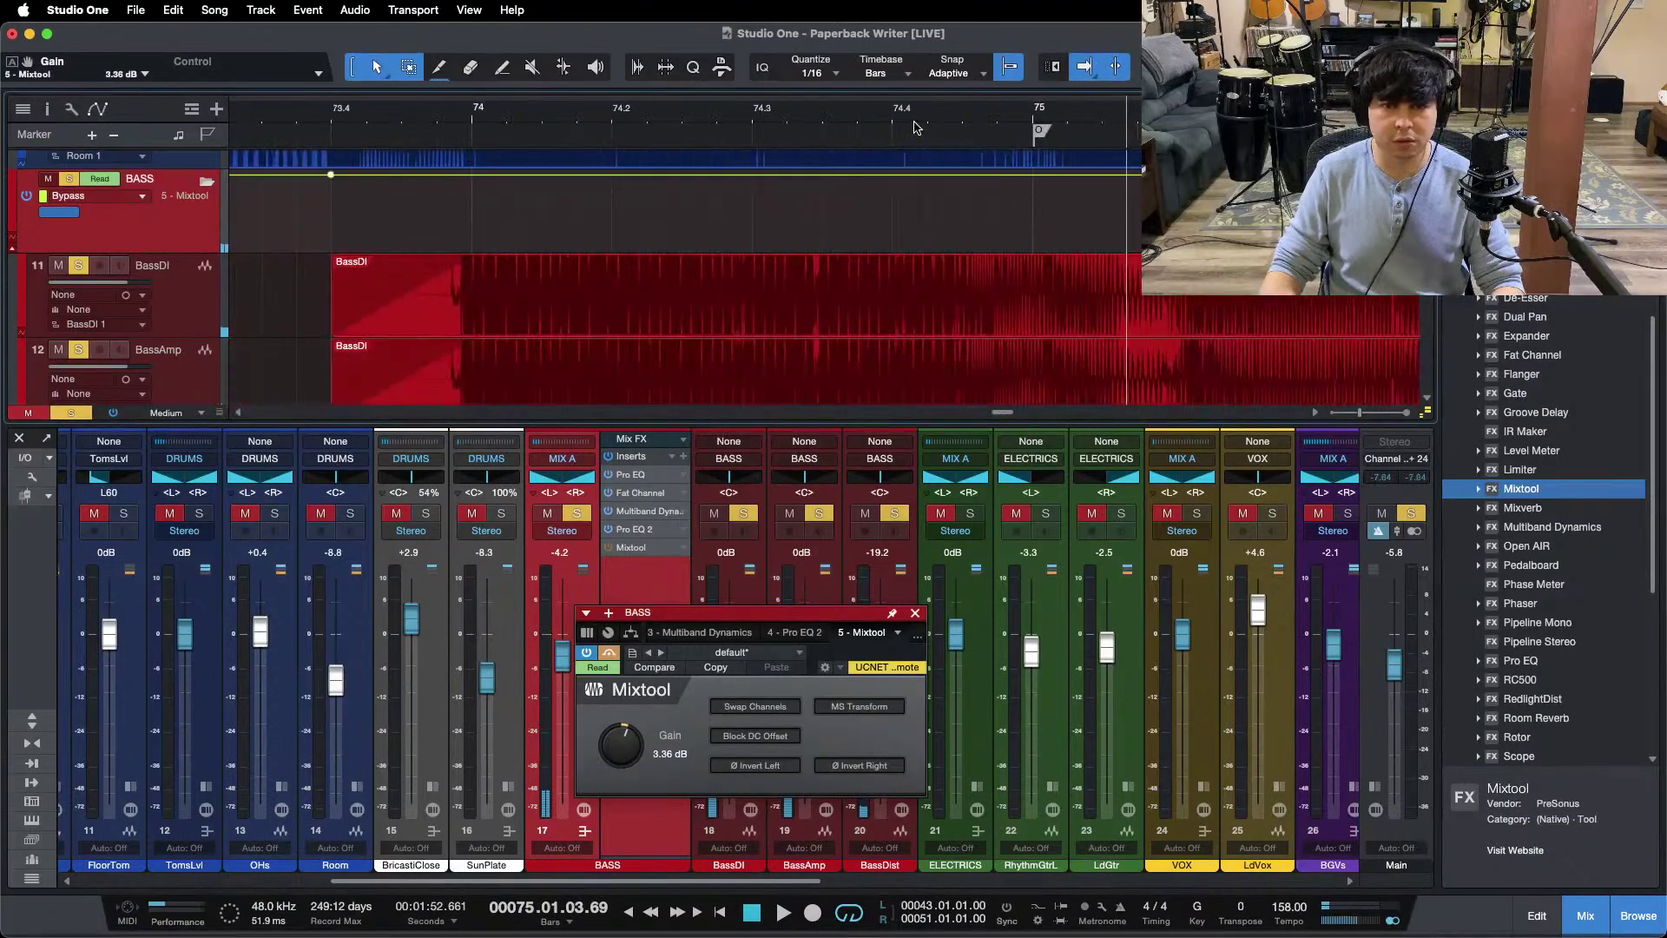
key(space)
drag(983, 124, 764, 187)
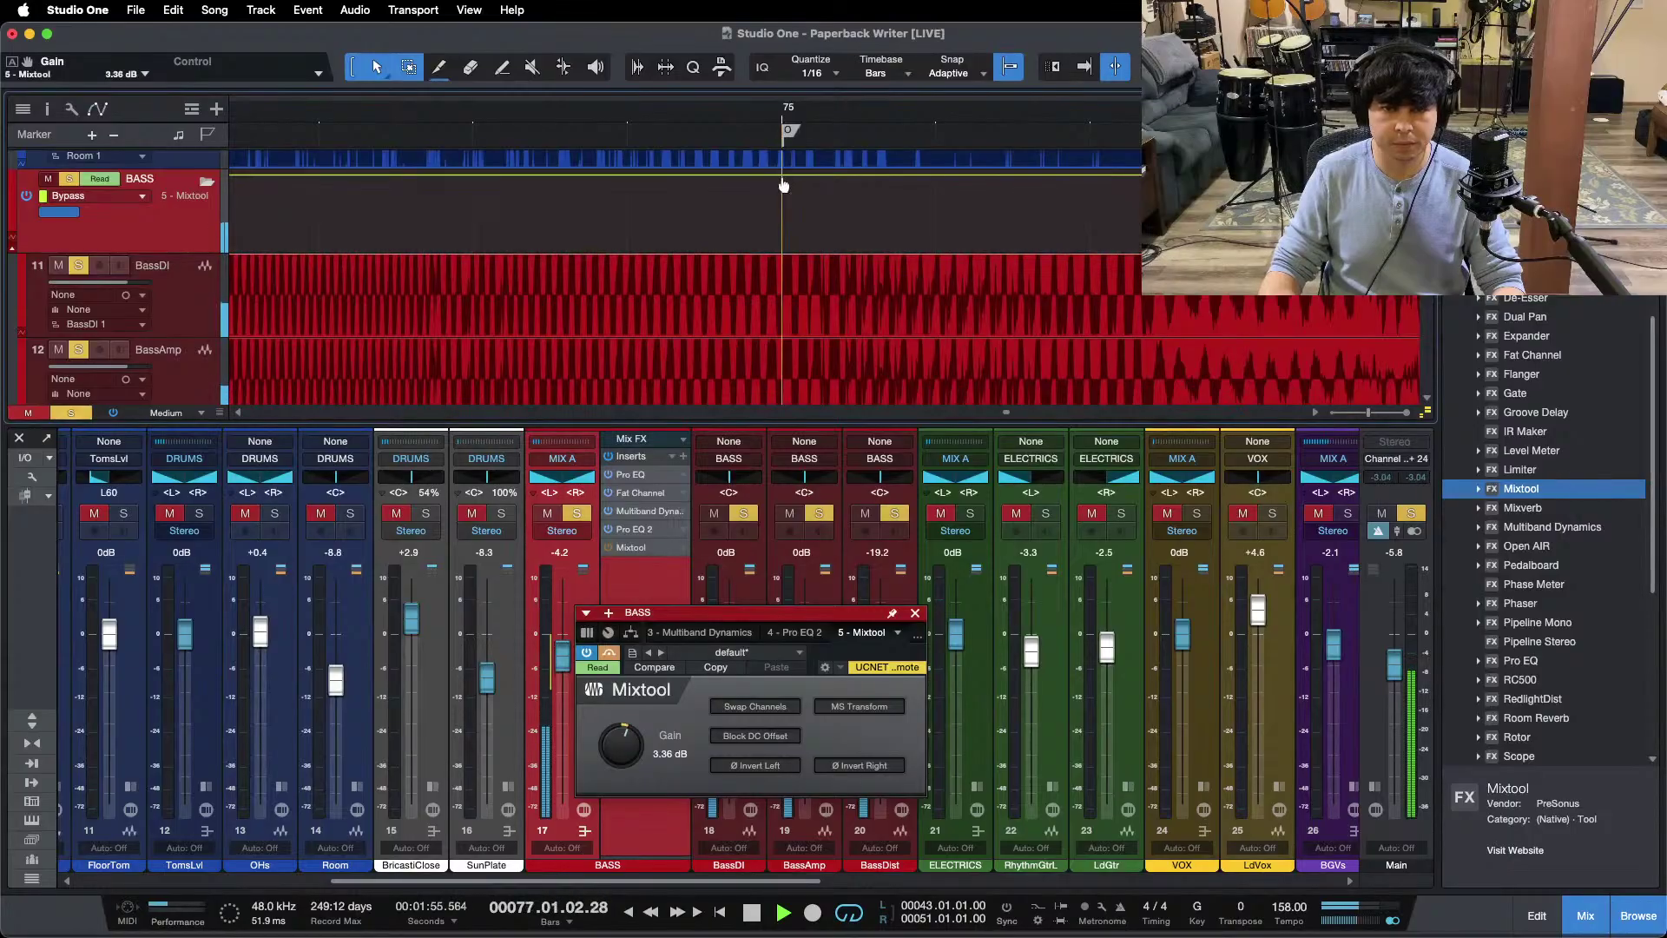
scroll(972, 188, down, 5)
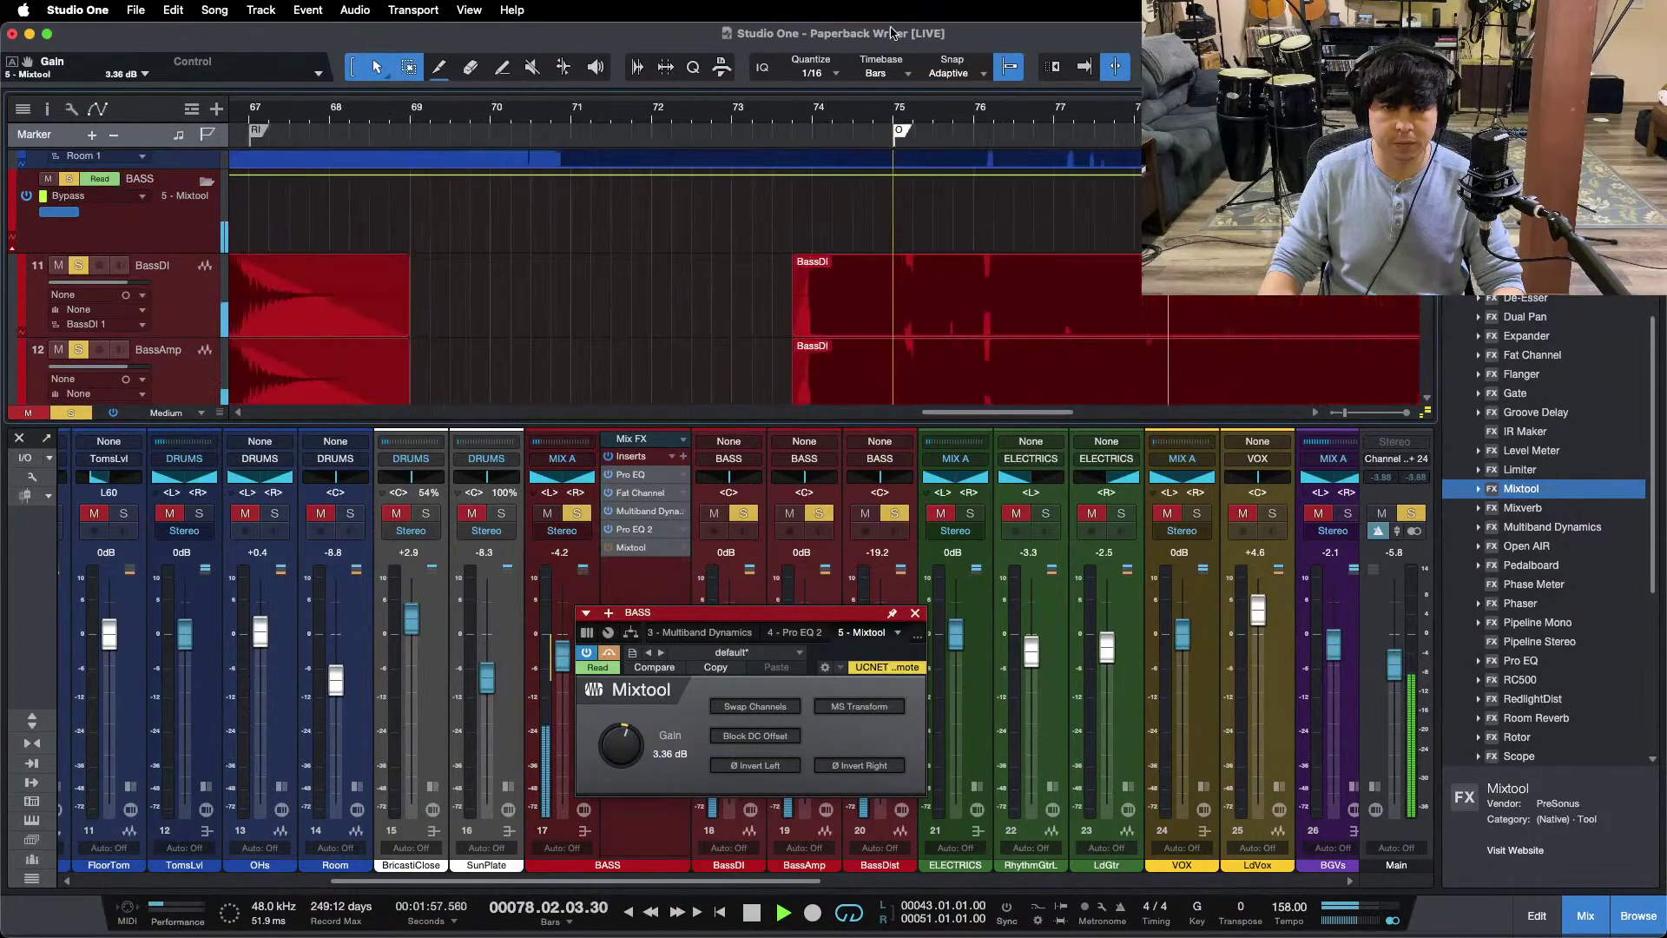
drag(765, 124, 683, 139)
click(220, 232)
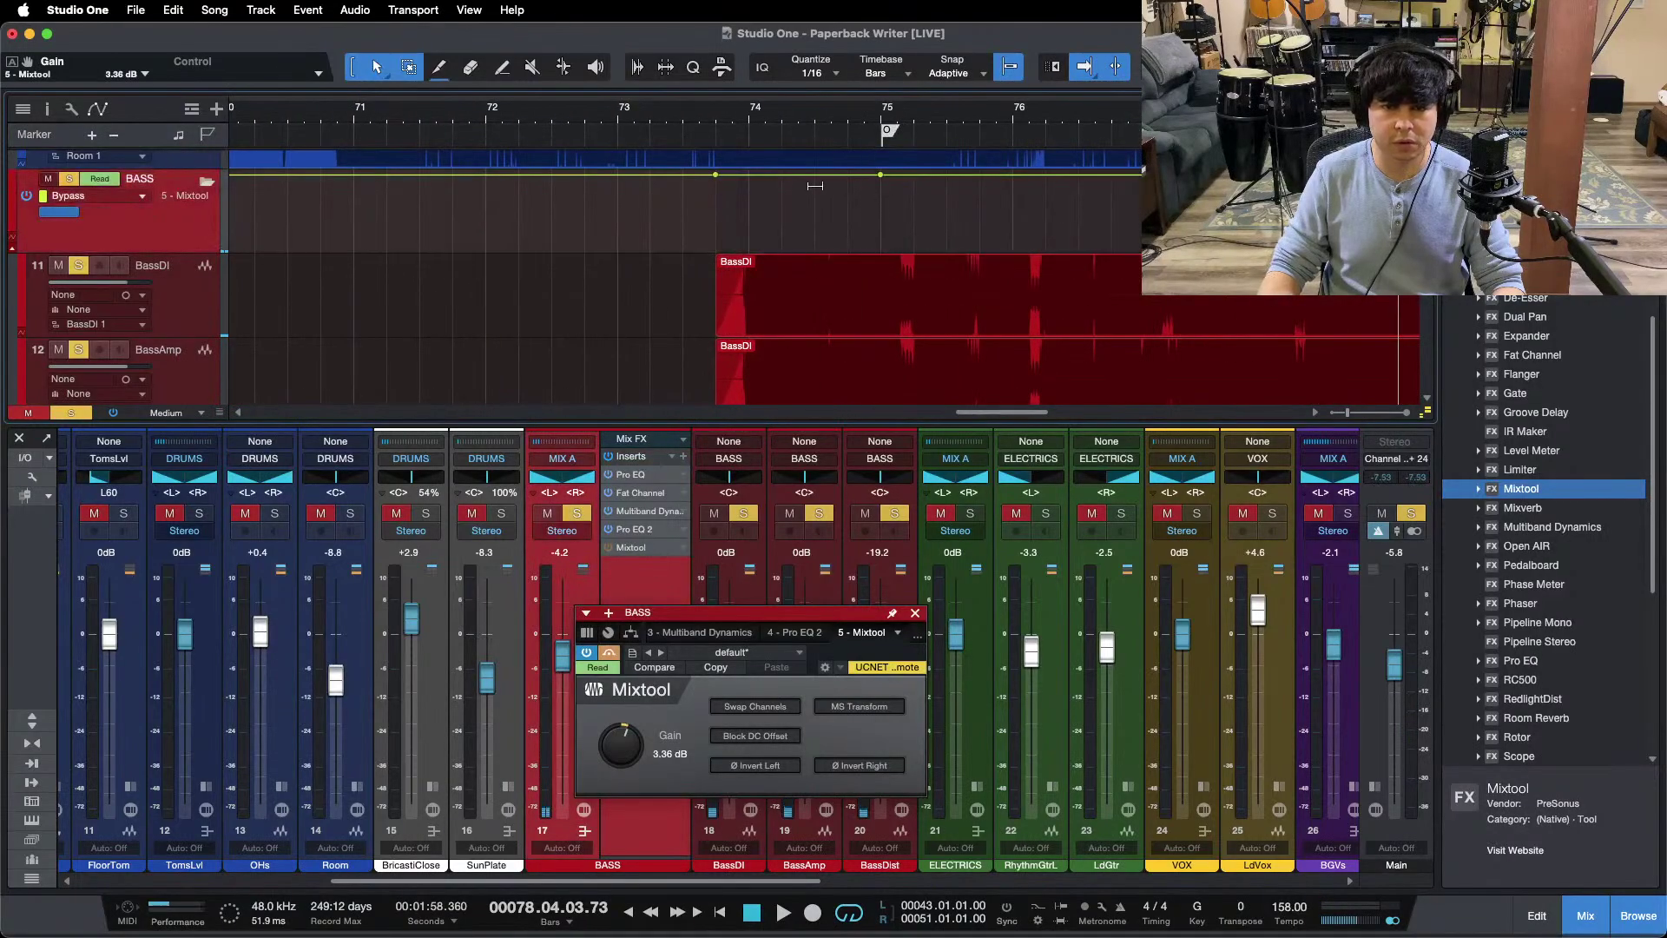
drag(815, 186, 815, 248)
key(s)
key(space)
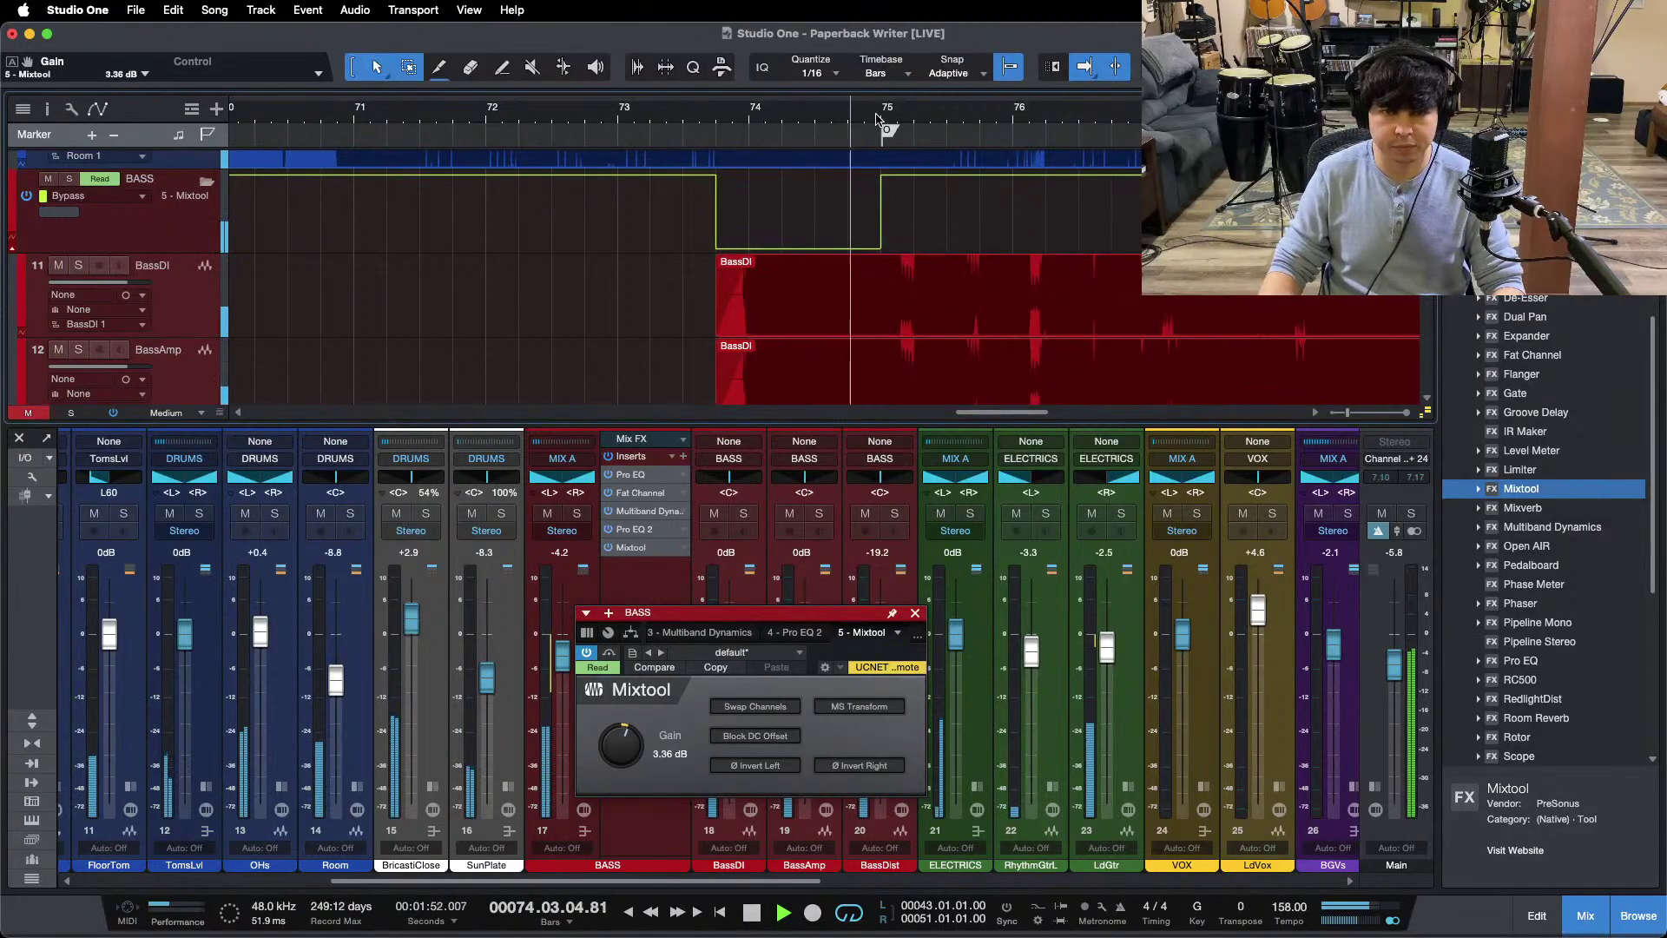
Step: Fit the whole song in the arrangement, close the Mixtool, collapse the BASS inserts, and bring the BGVs channels into view
key(shift+z)
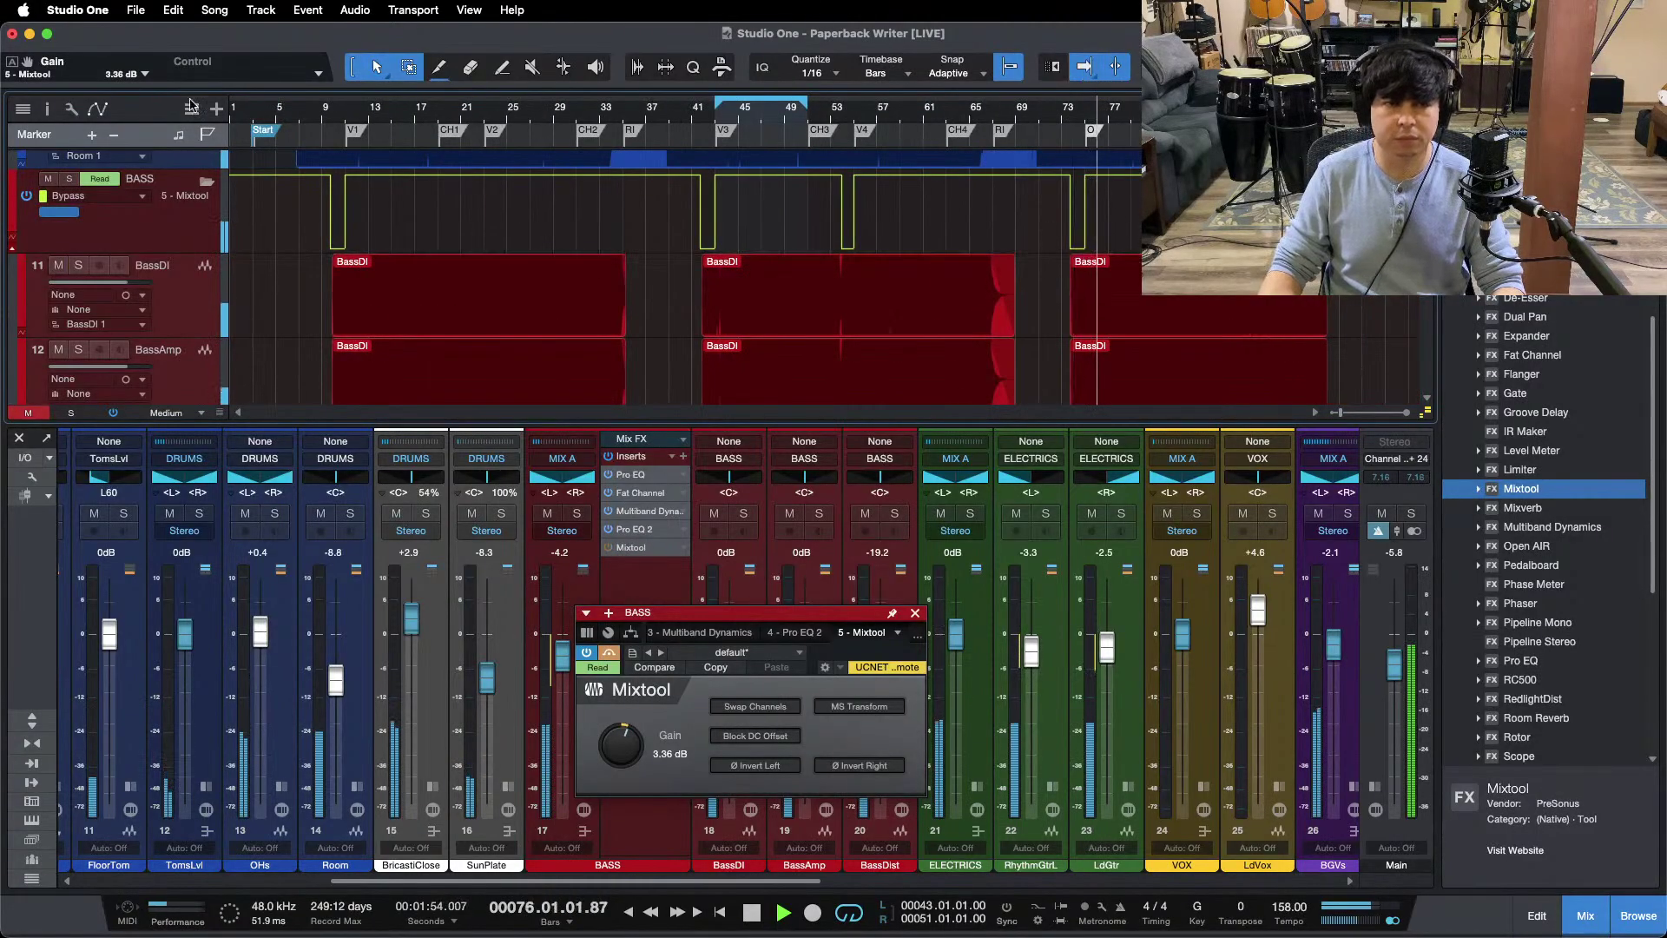
click(915, 613)
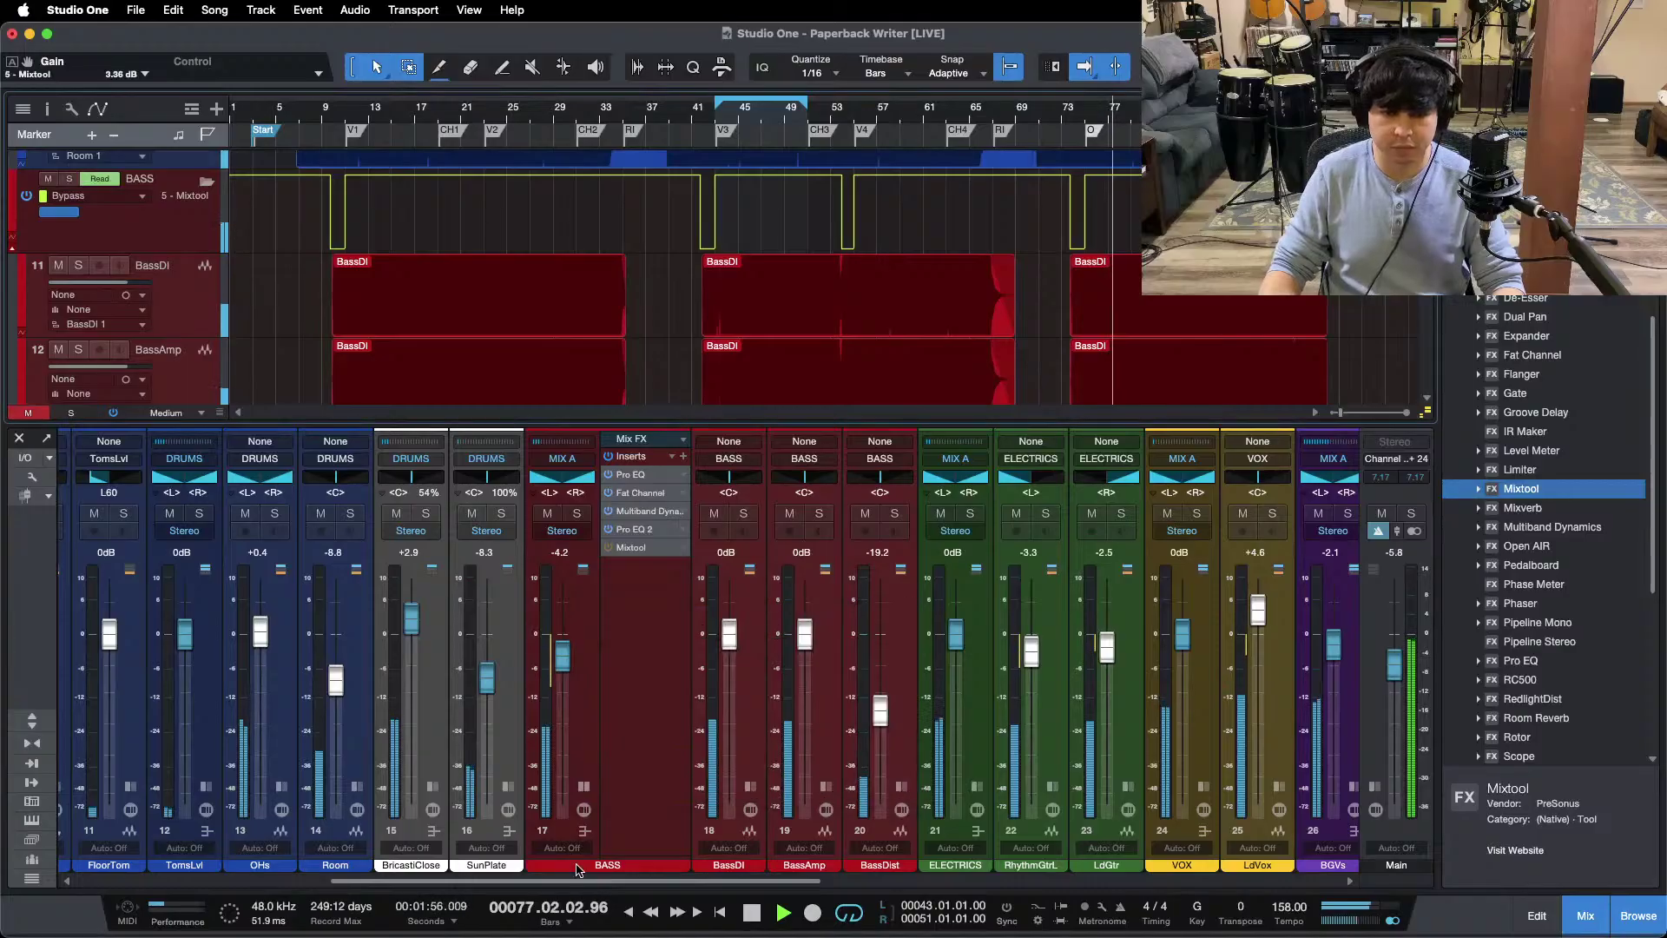
click(583, 787)
scroll(644, 717, right, 3)
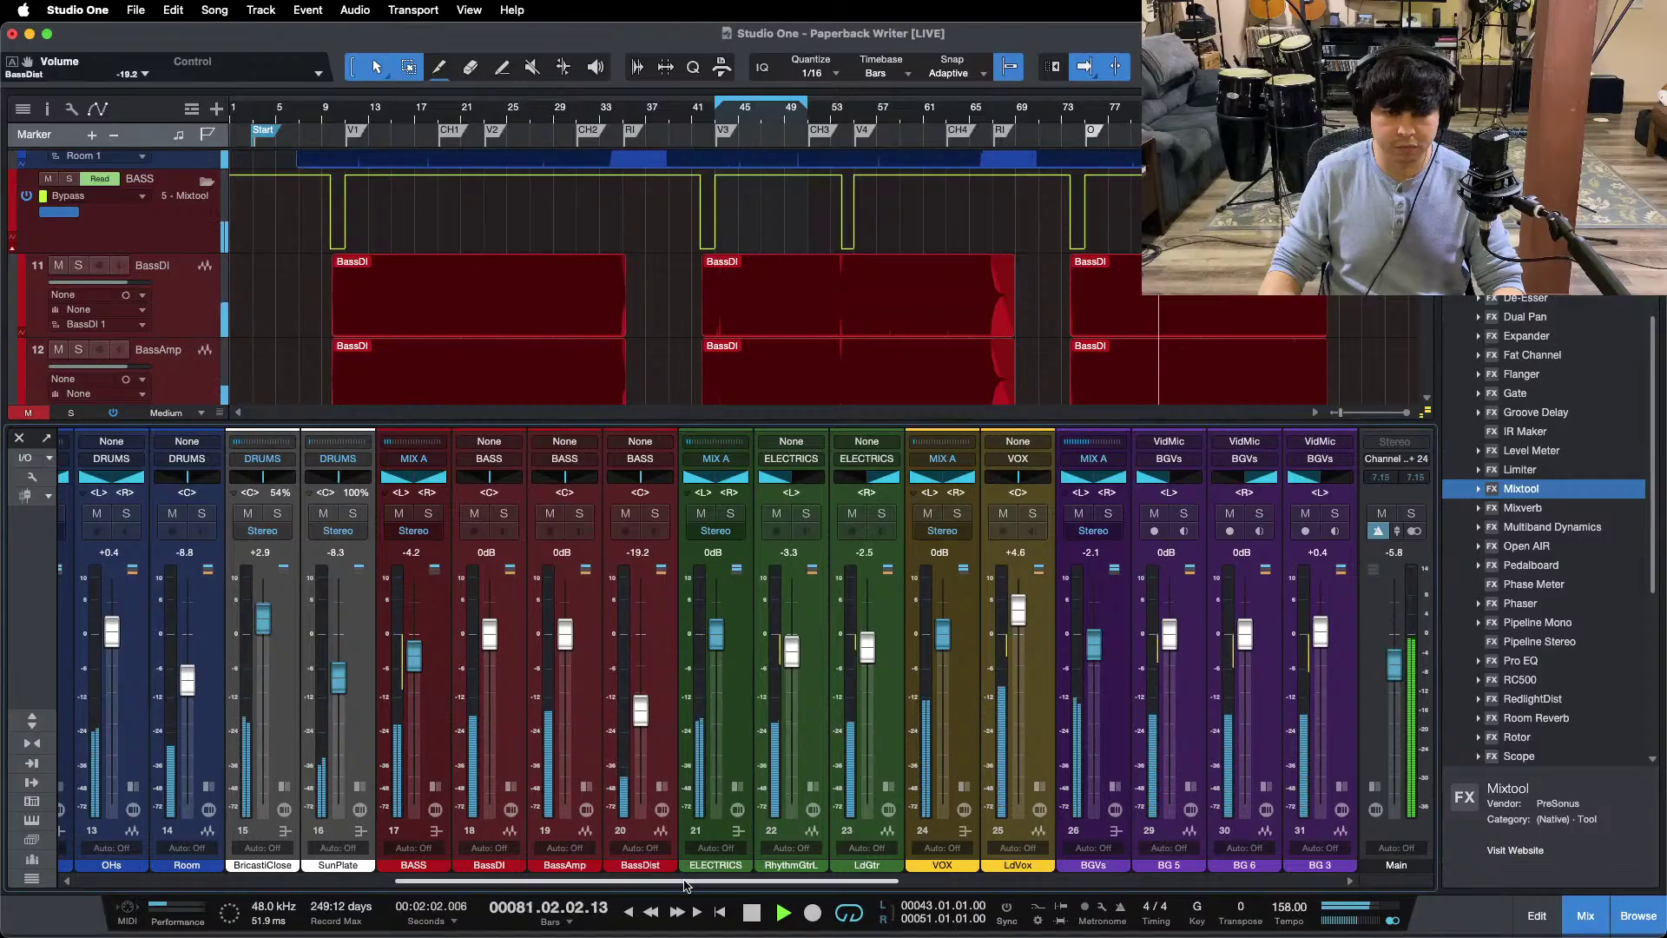
Step: Set the automation mode of the MIXBUS channel to Read
drag(685, 884, 1636, 838)
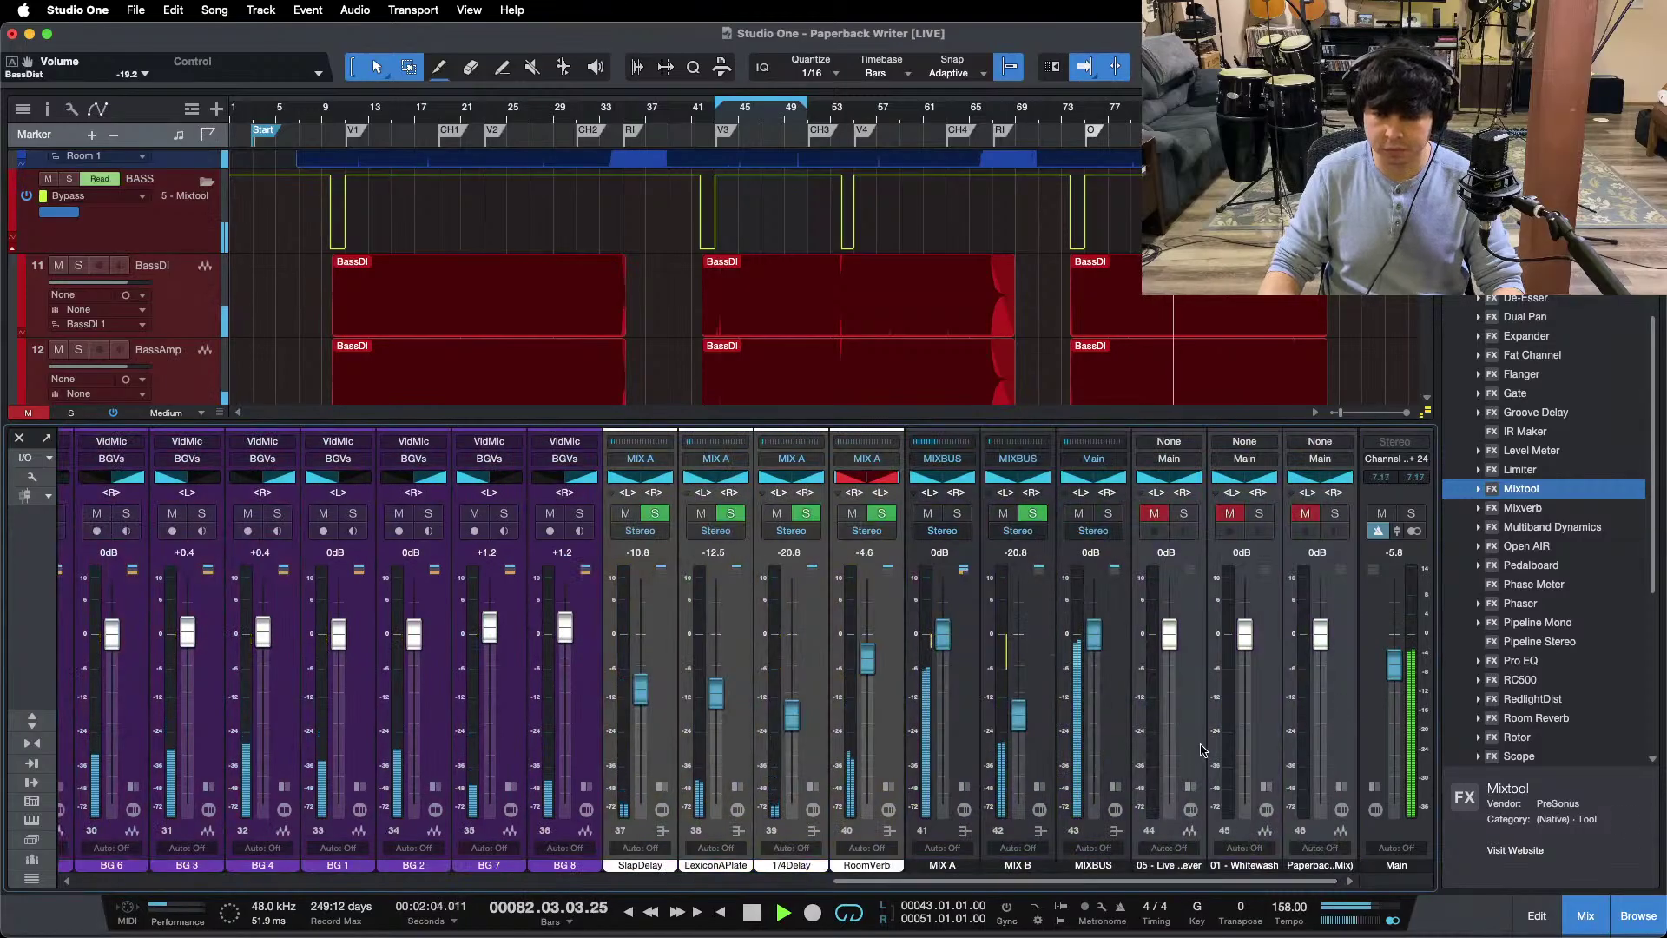
click(1086, 851)
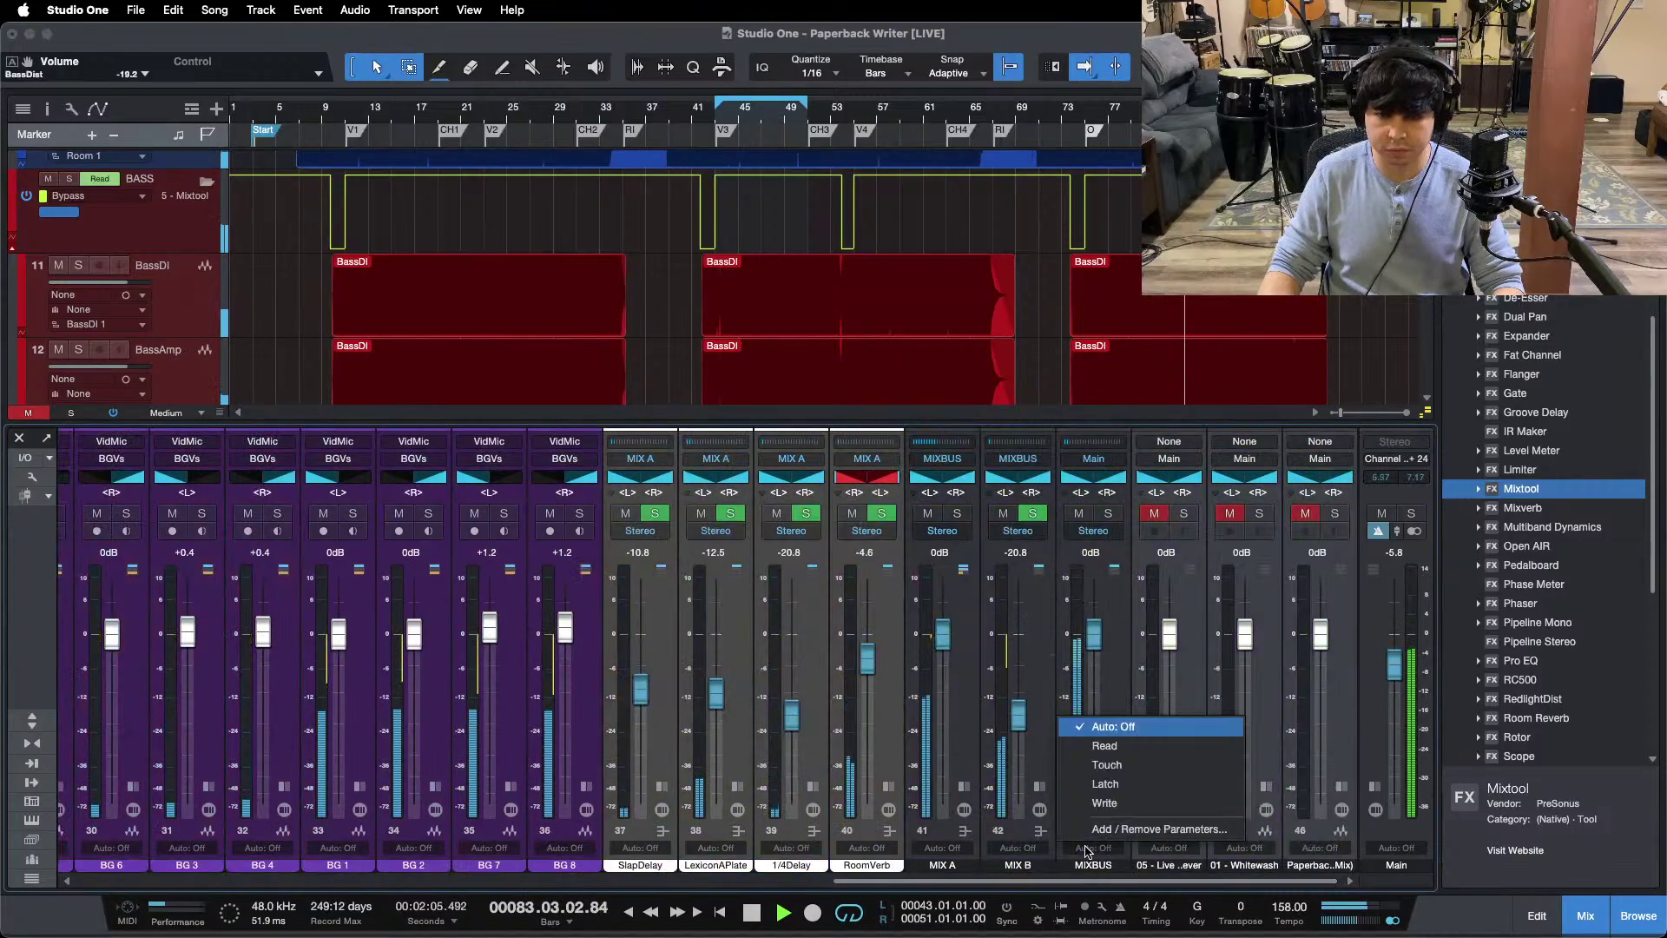
click(1118, 761)
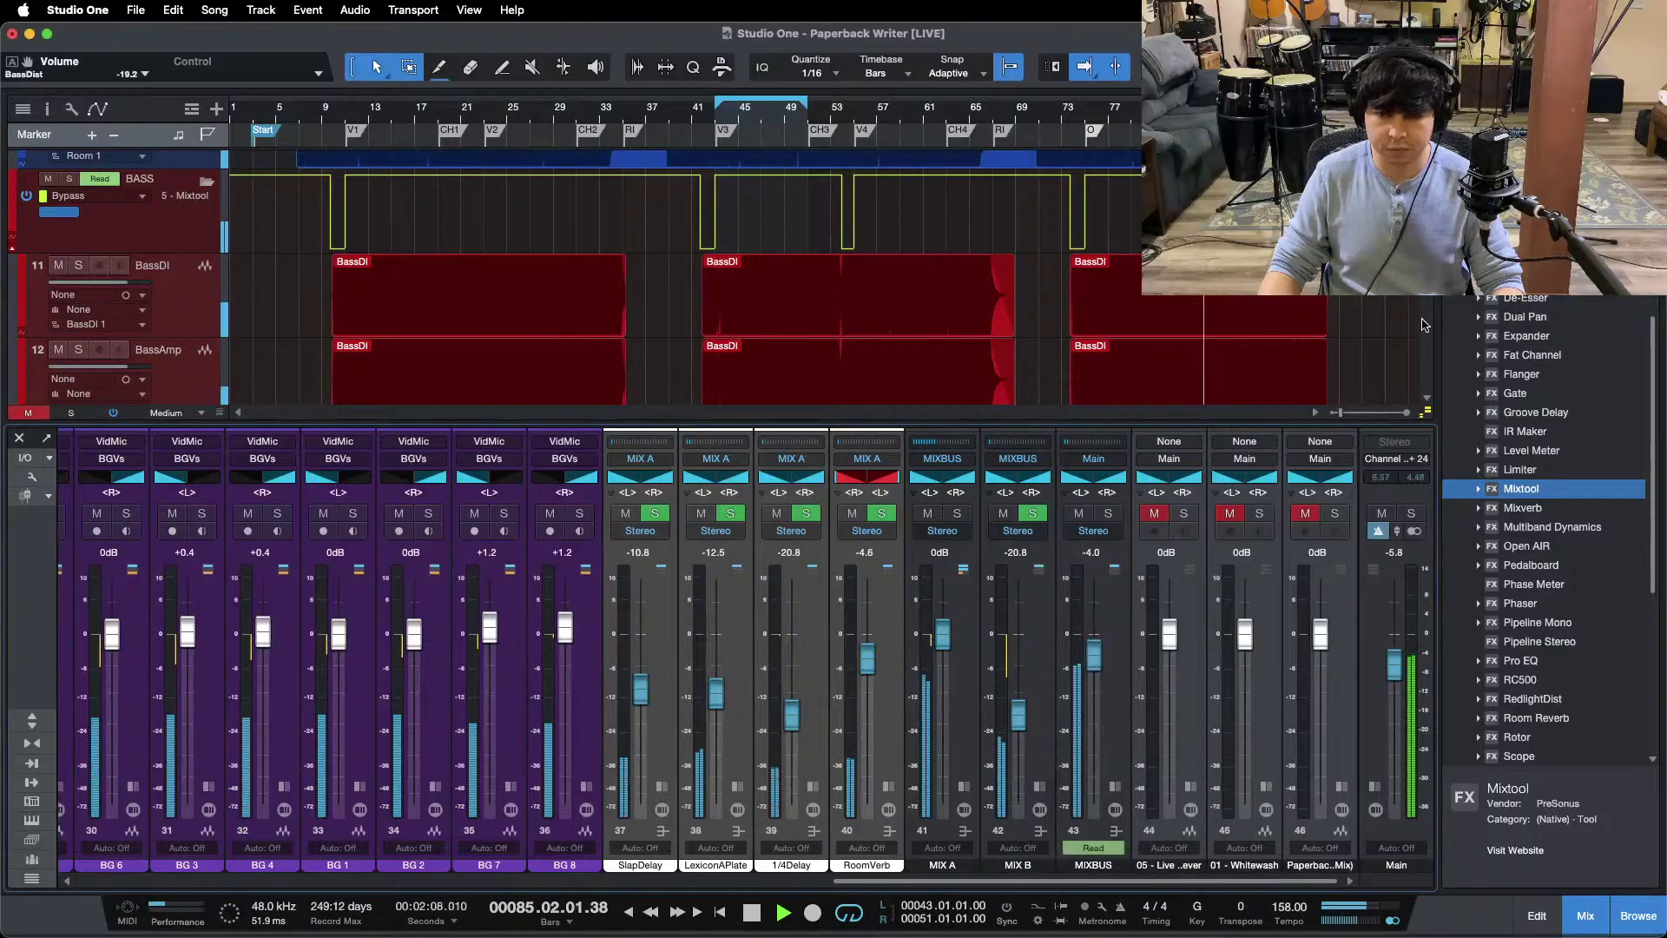
Step: Inspect the MIXBUS volume fade-out in the arrangement and play through it to the end of the song
key(F3)
scroll(868, 521, down, 10)
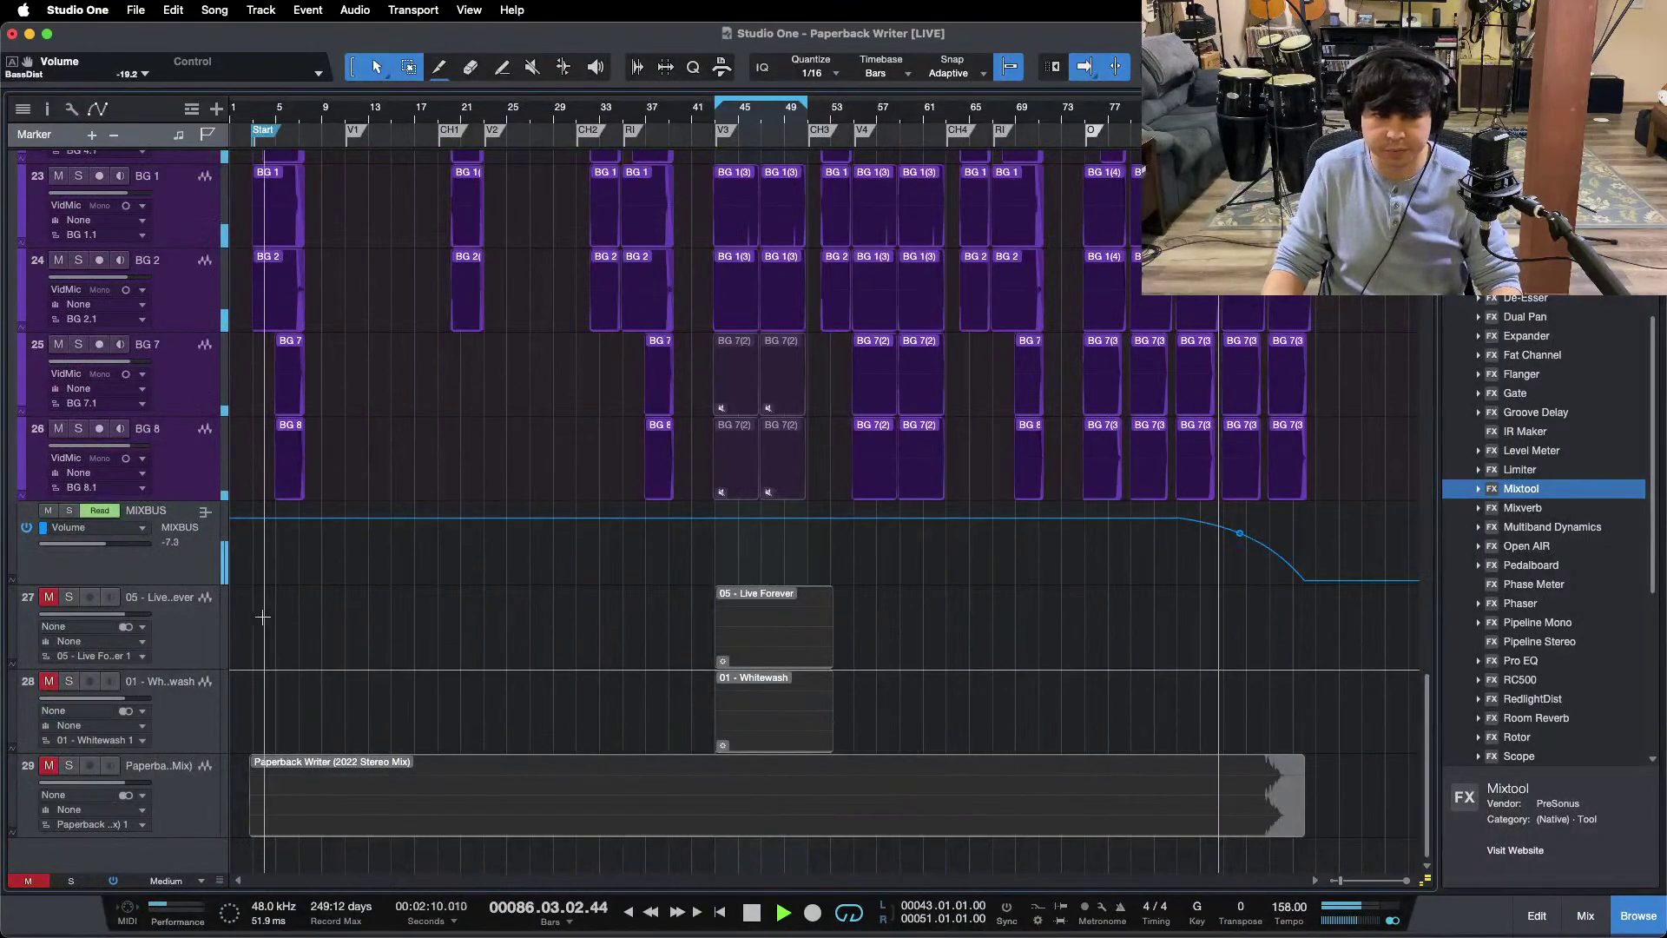
click(208, 580)
key(e)
key(e)
key(e)
key(e)
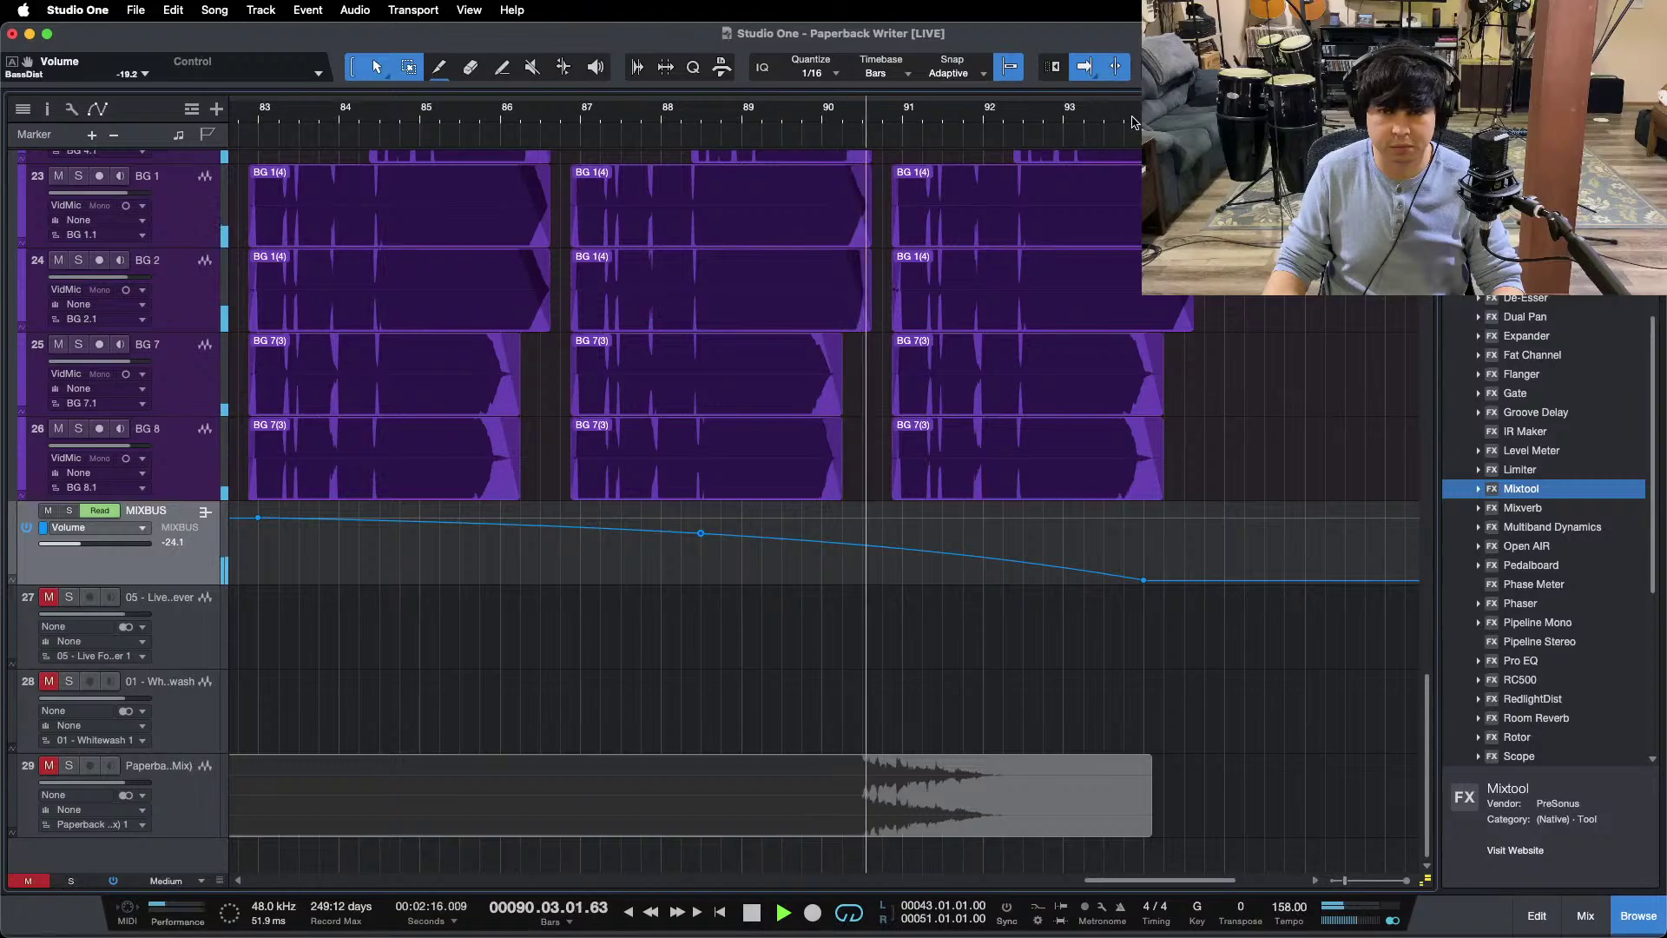
key(w)
key(w)
key(w)
key(w)
key(space)
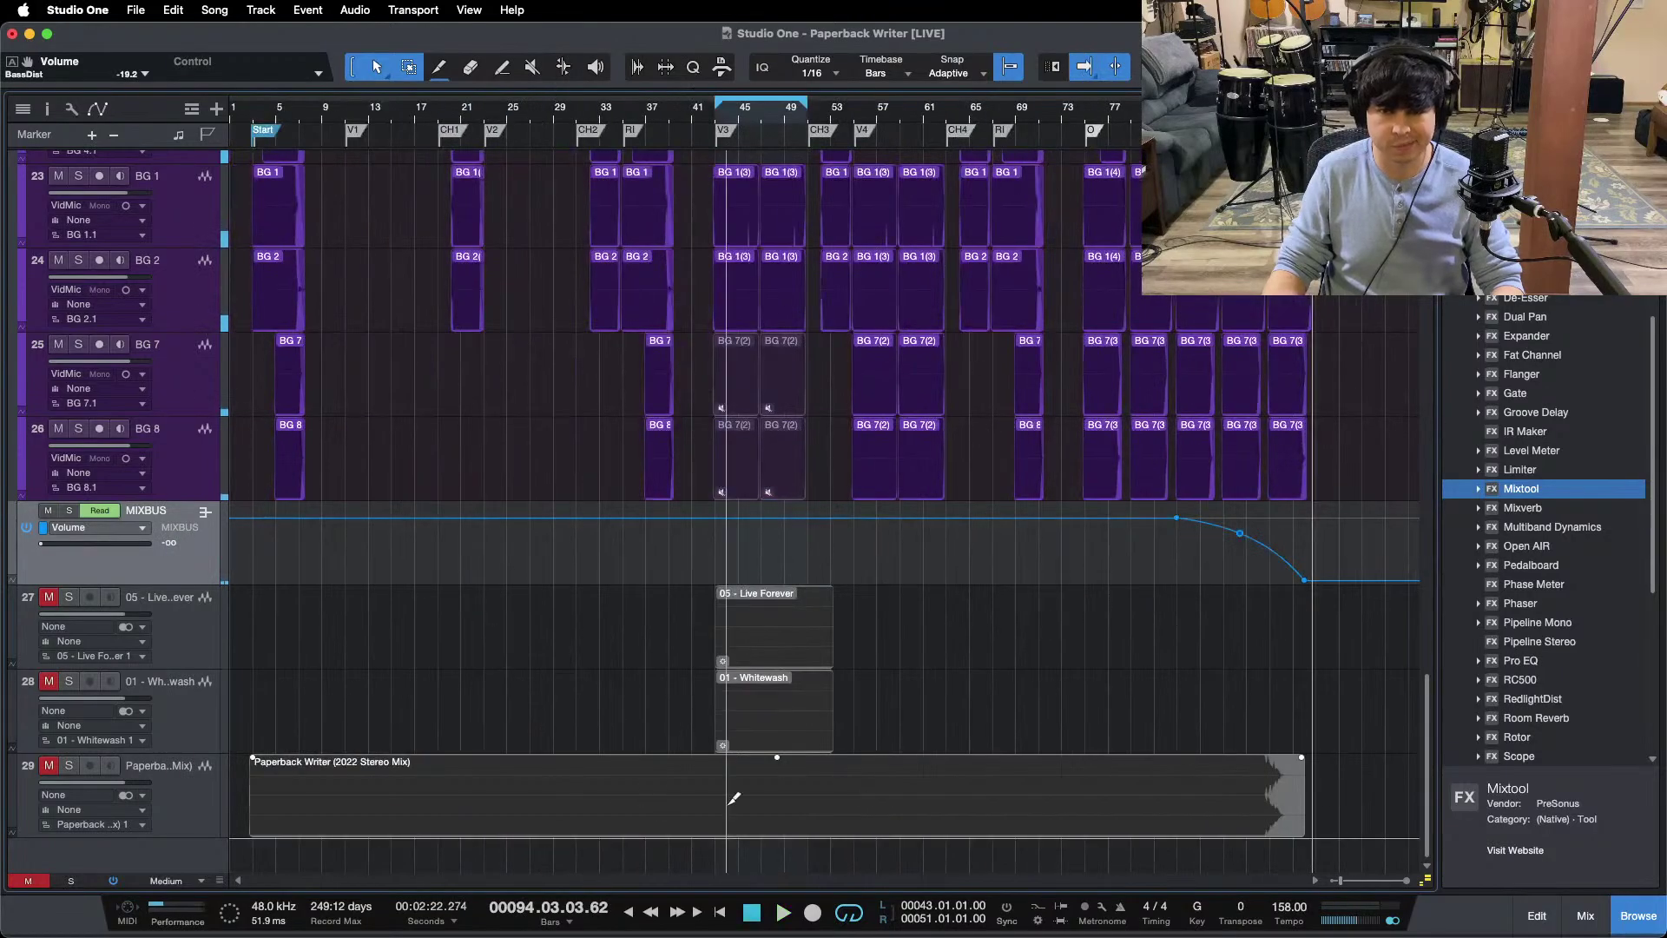
Step: Reset the Main output fader to 0 dB in the mixer
key(F3)
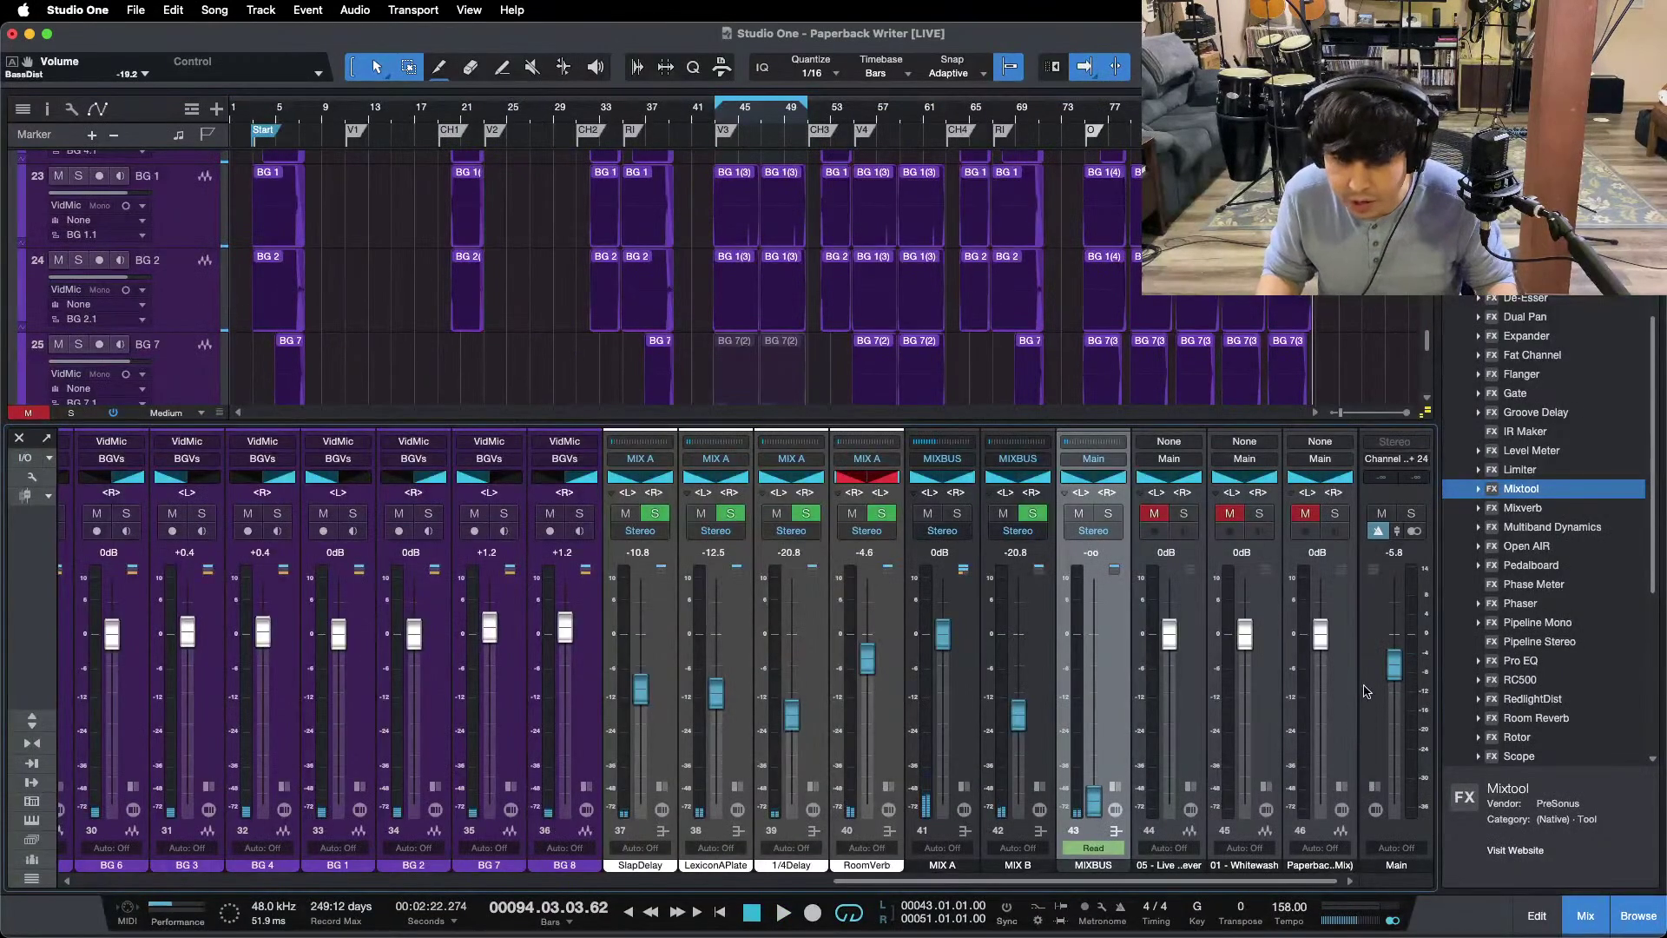
click(1388, 739)
alt+click(1389, 679)
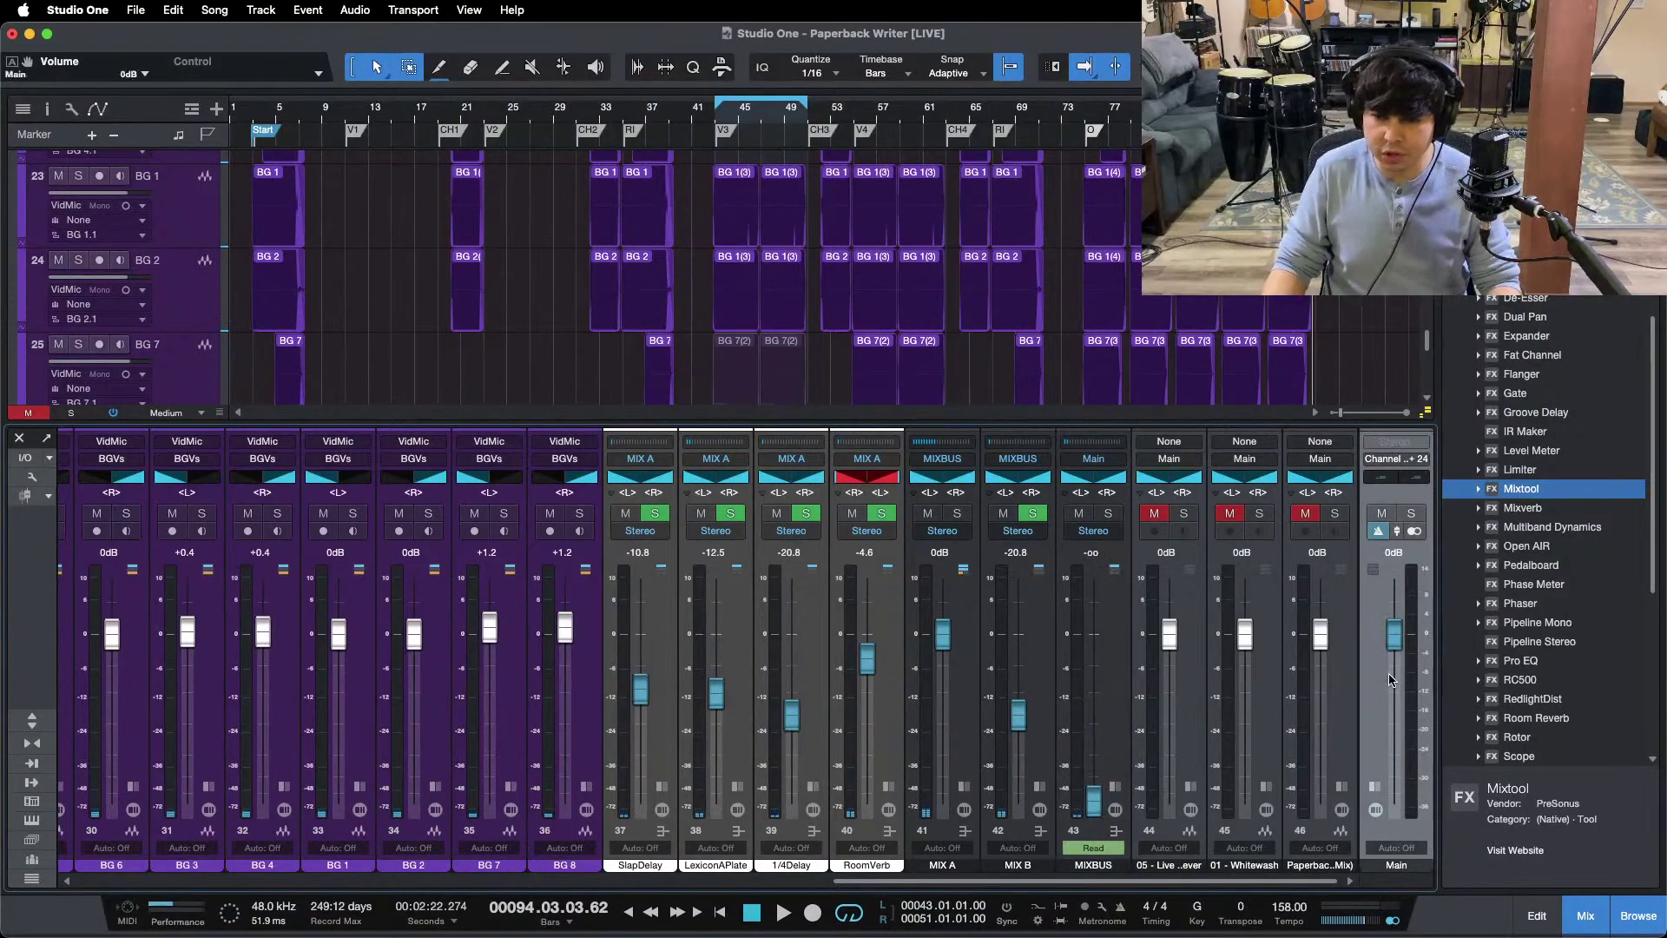
click(907, 898)
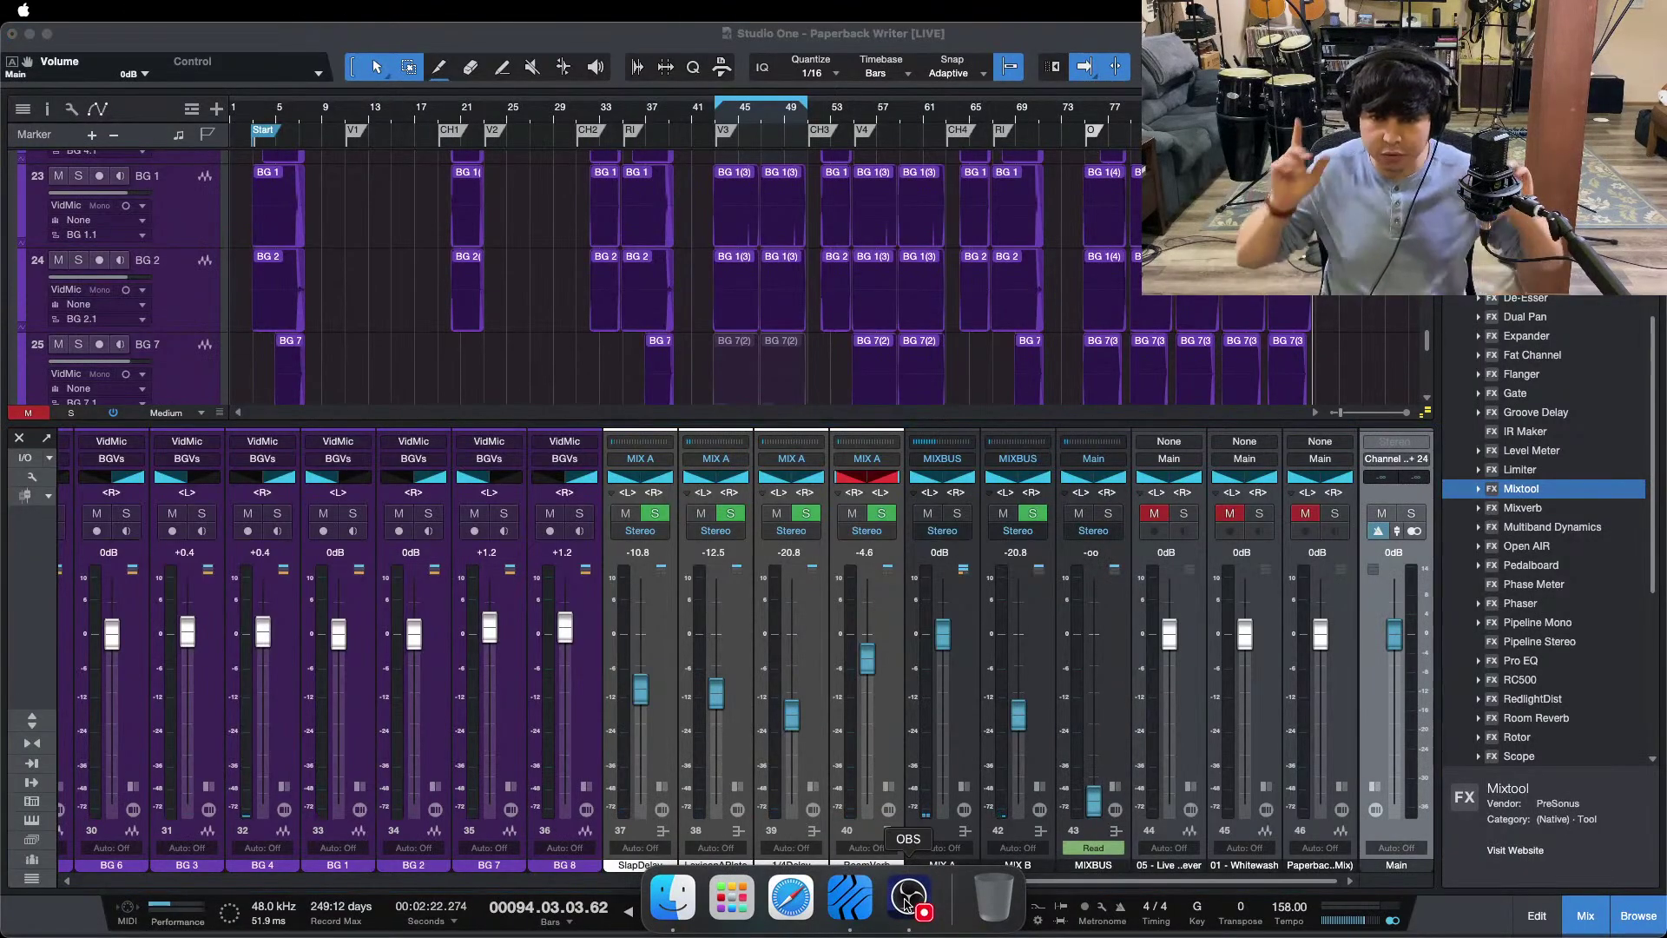
key(super+Tab)
Step: Solo the ELECTRICS bus and add a point to its Mixtool Bypass automation at bar 6
key(F3)
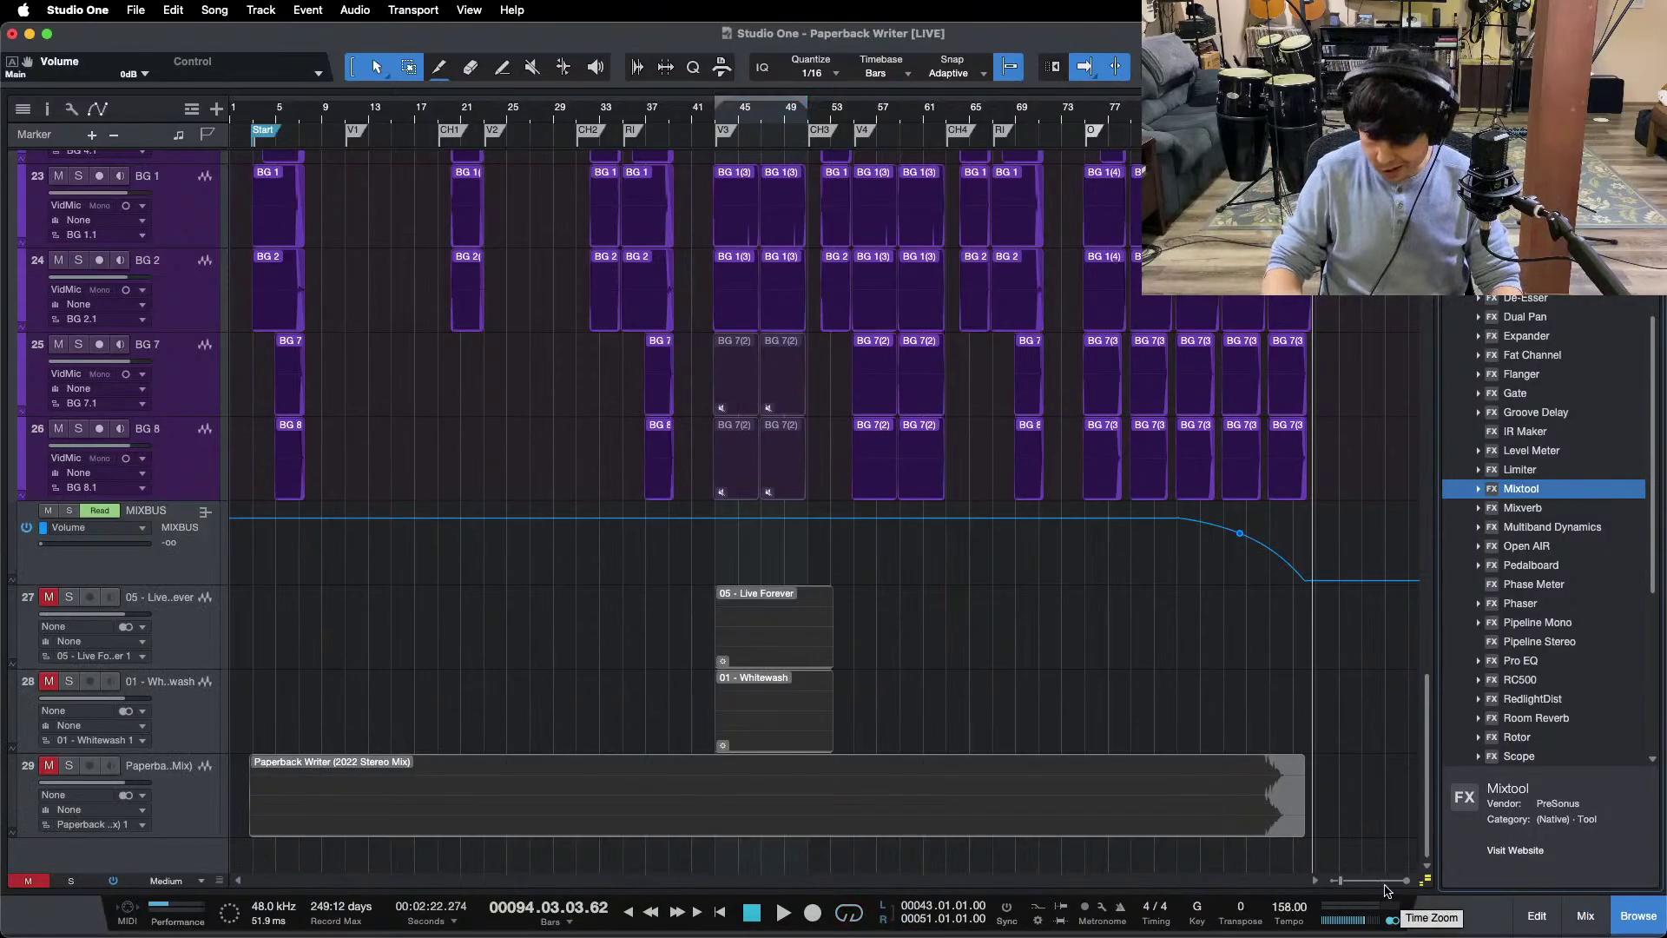
click(268, 118)
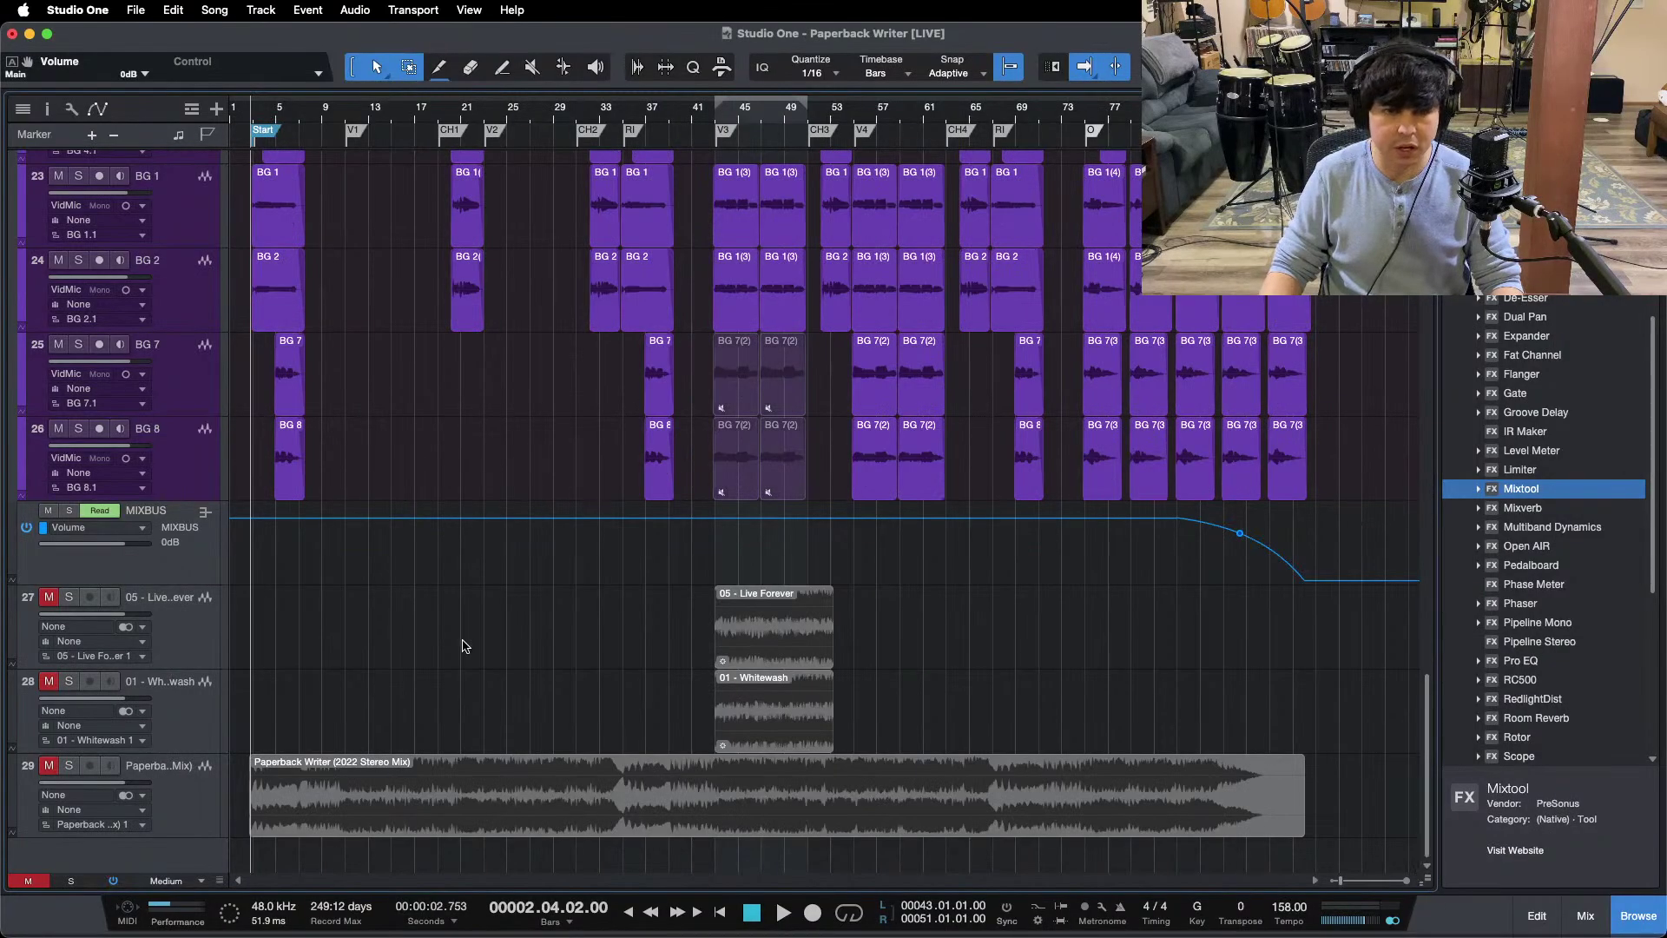
scroll(464, 646, up, 15)
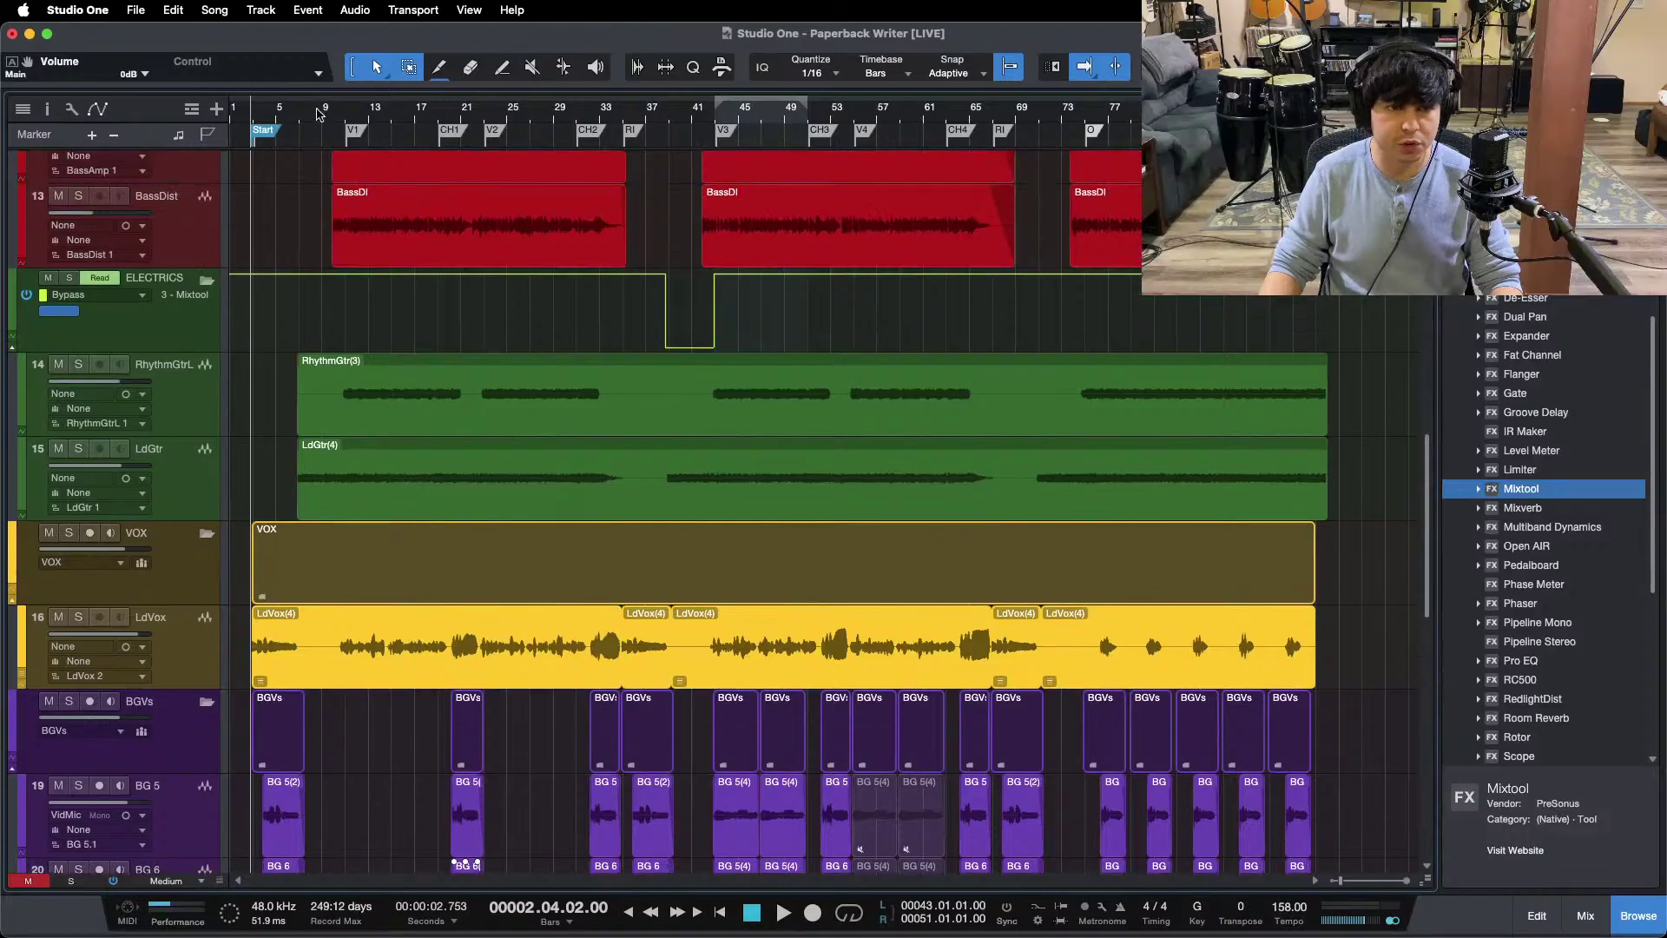
scroll(321, 110, up, 8)
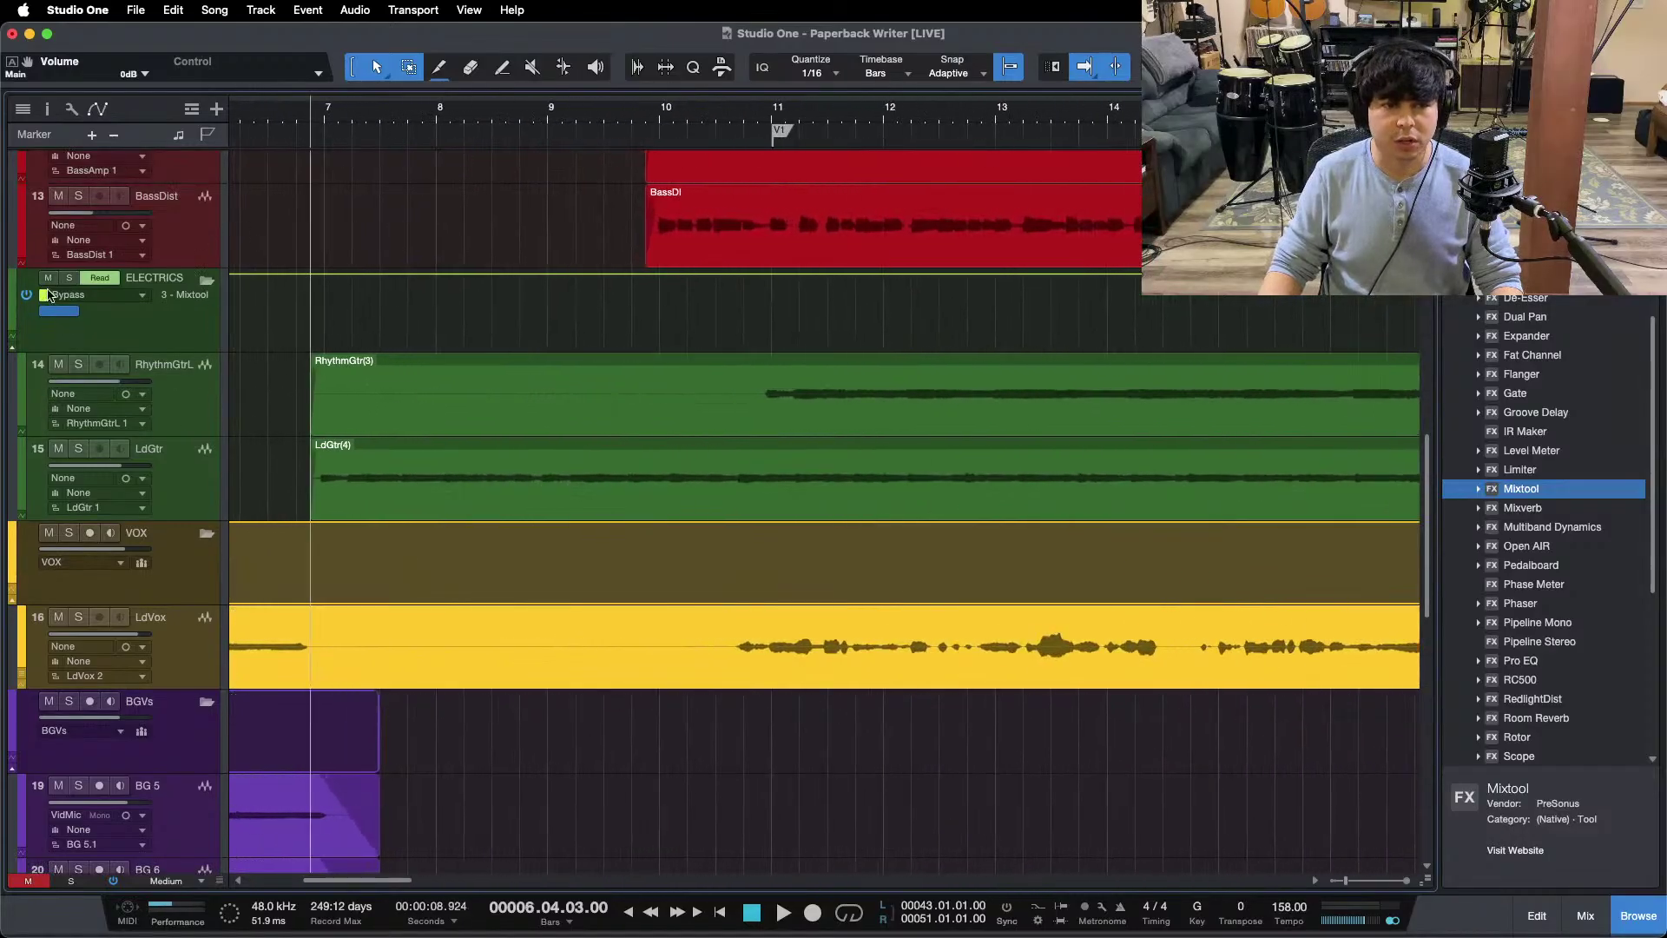
key(F3)
key(F3)
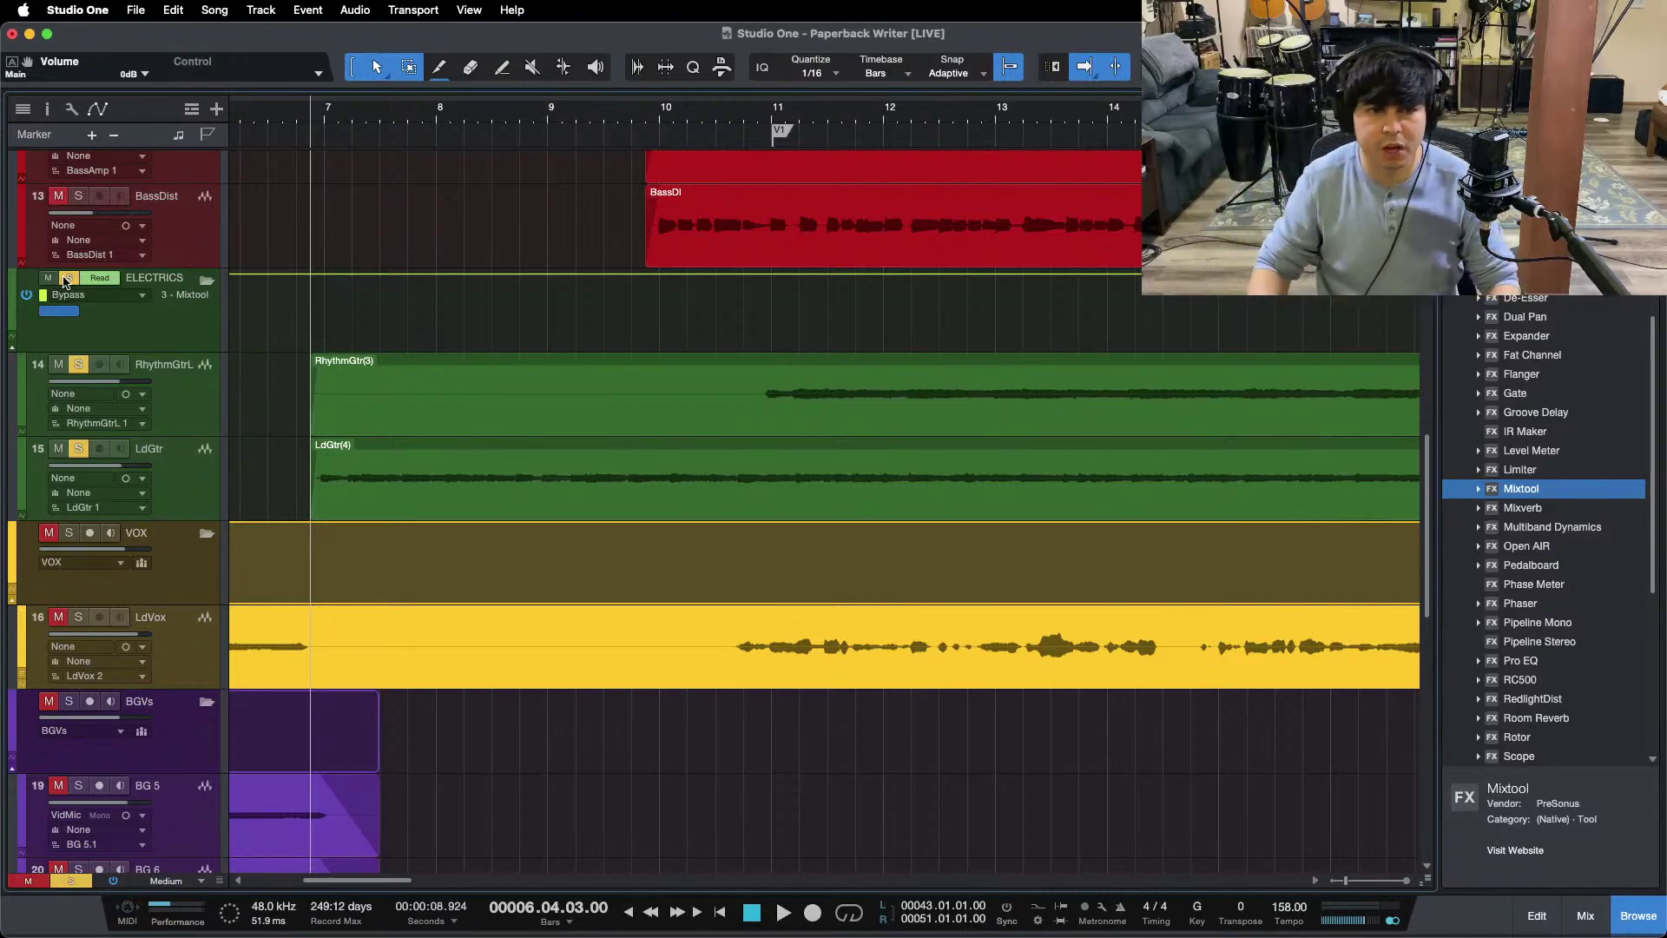
drag(306, 126, 494, 126)
click(393, 275)
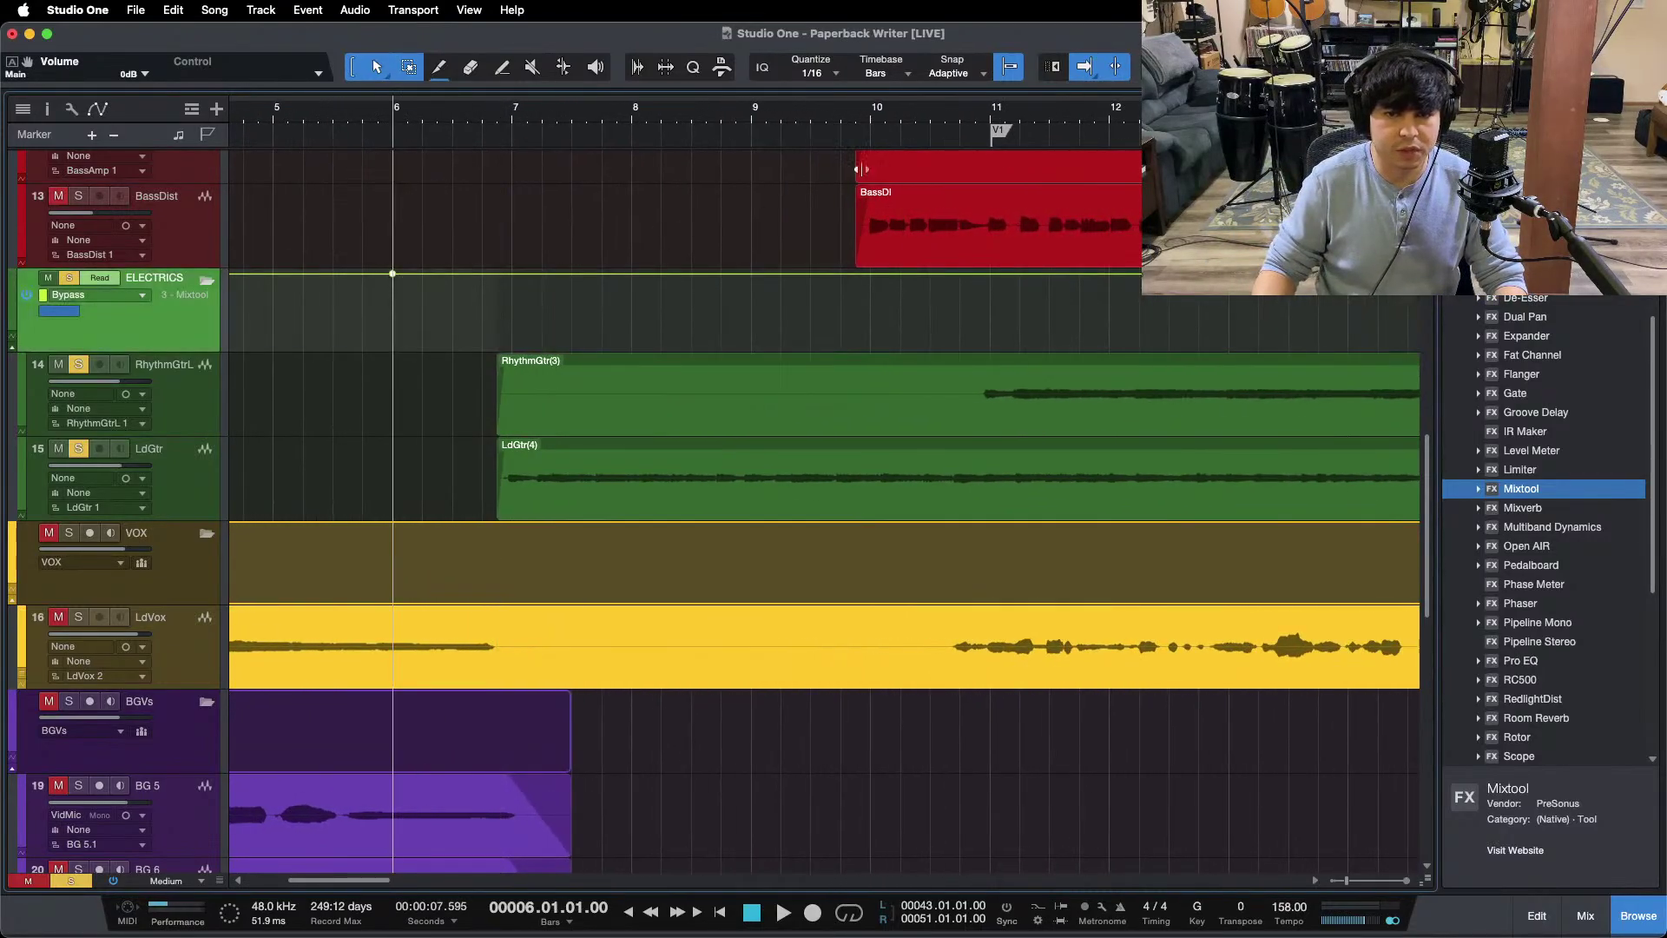
Step: Add an ELECTRICS Bypass point just before bar 11 and lower the segment from bar 6 to 0
click(847, 119)
key(space)
key(e)
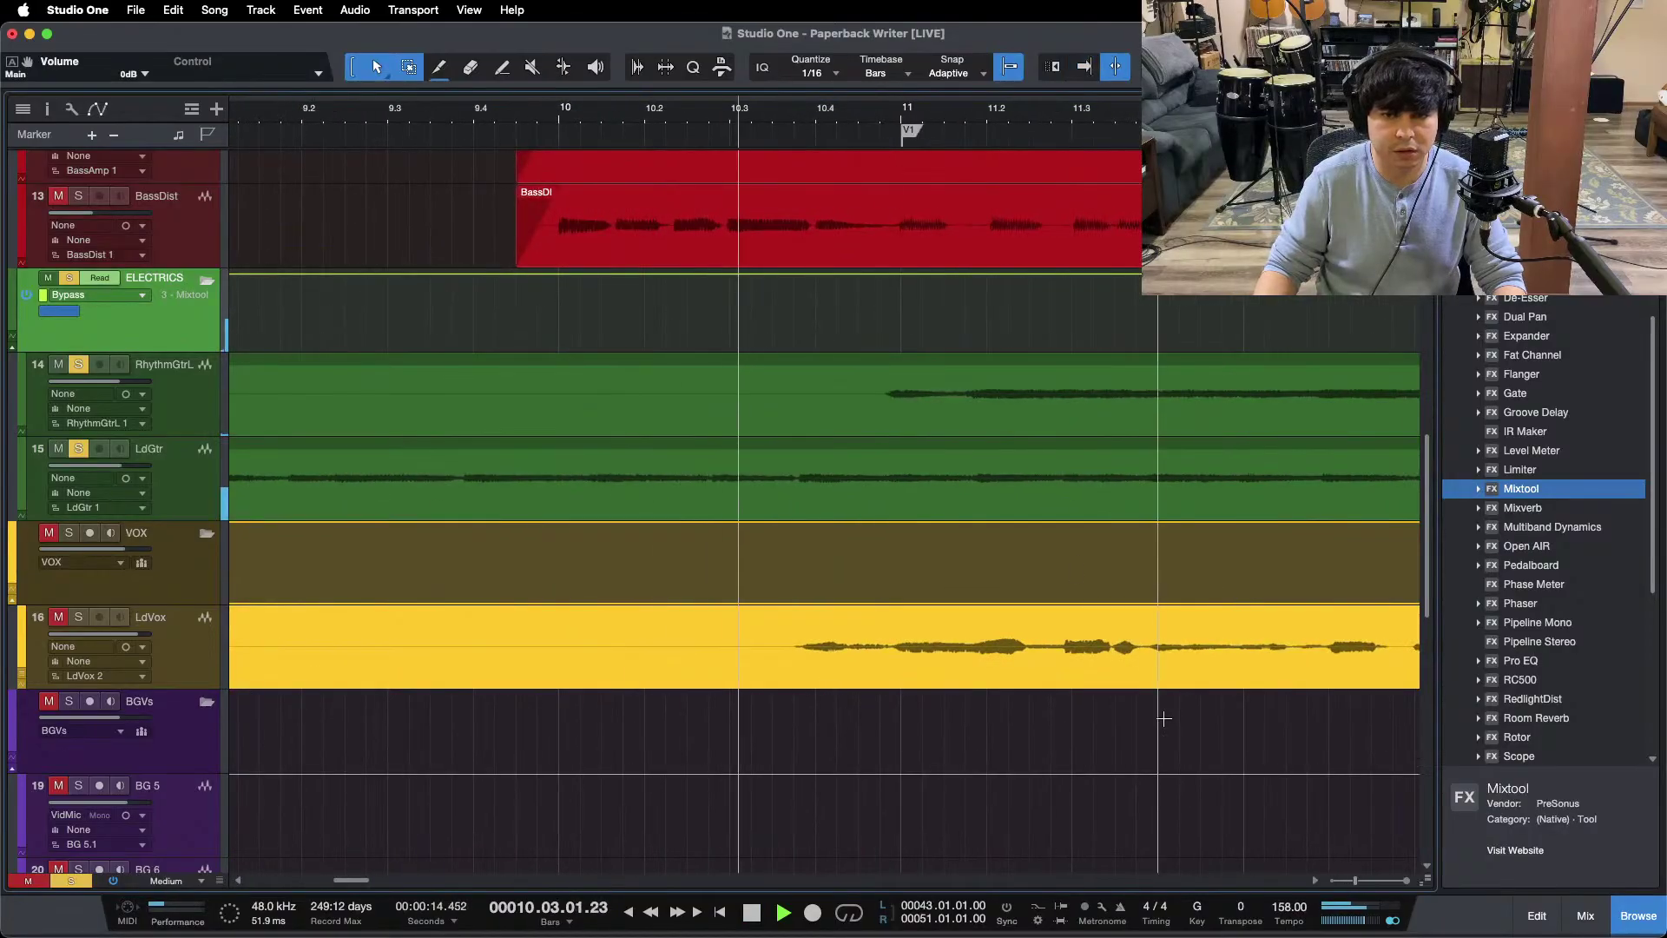
key(space)
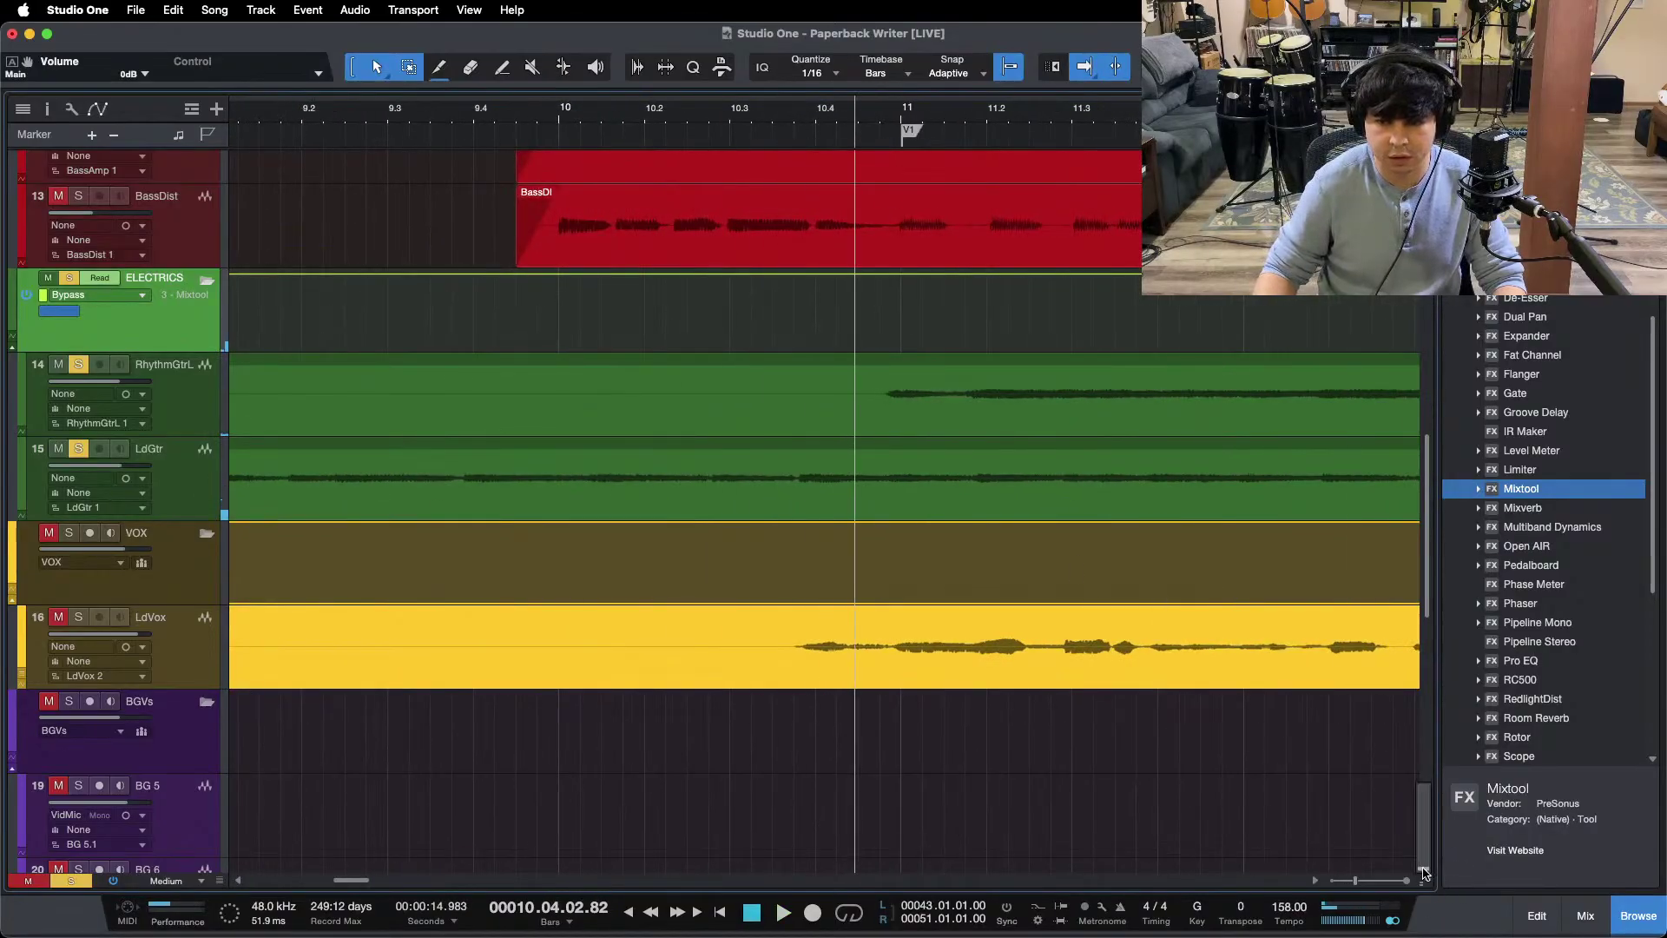
drag(1425, 873, 1425, 791)
key(space)
key(space)
click(881, 279)
drag(709, 292, 711, 366)
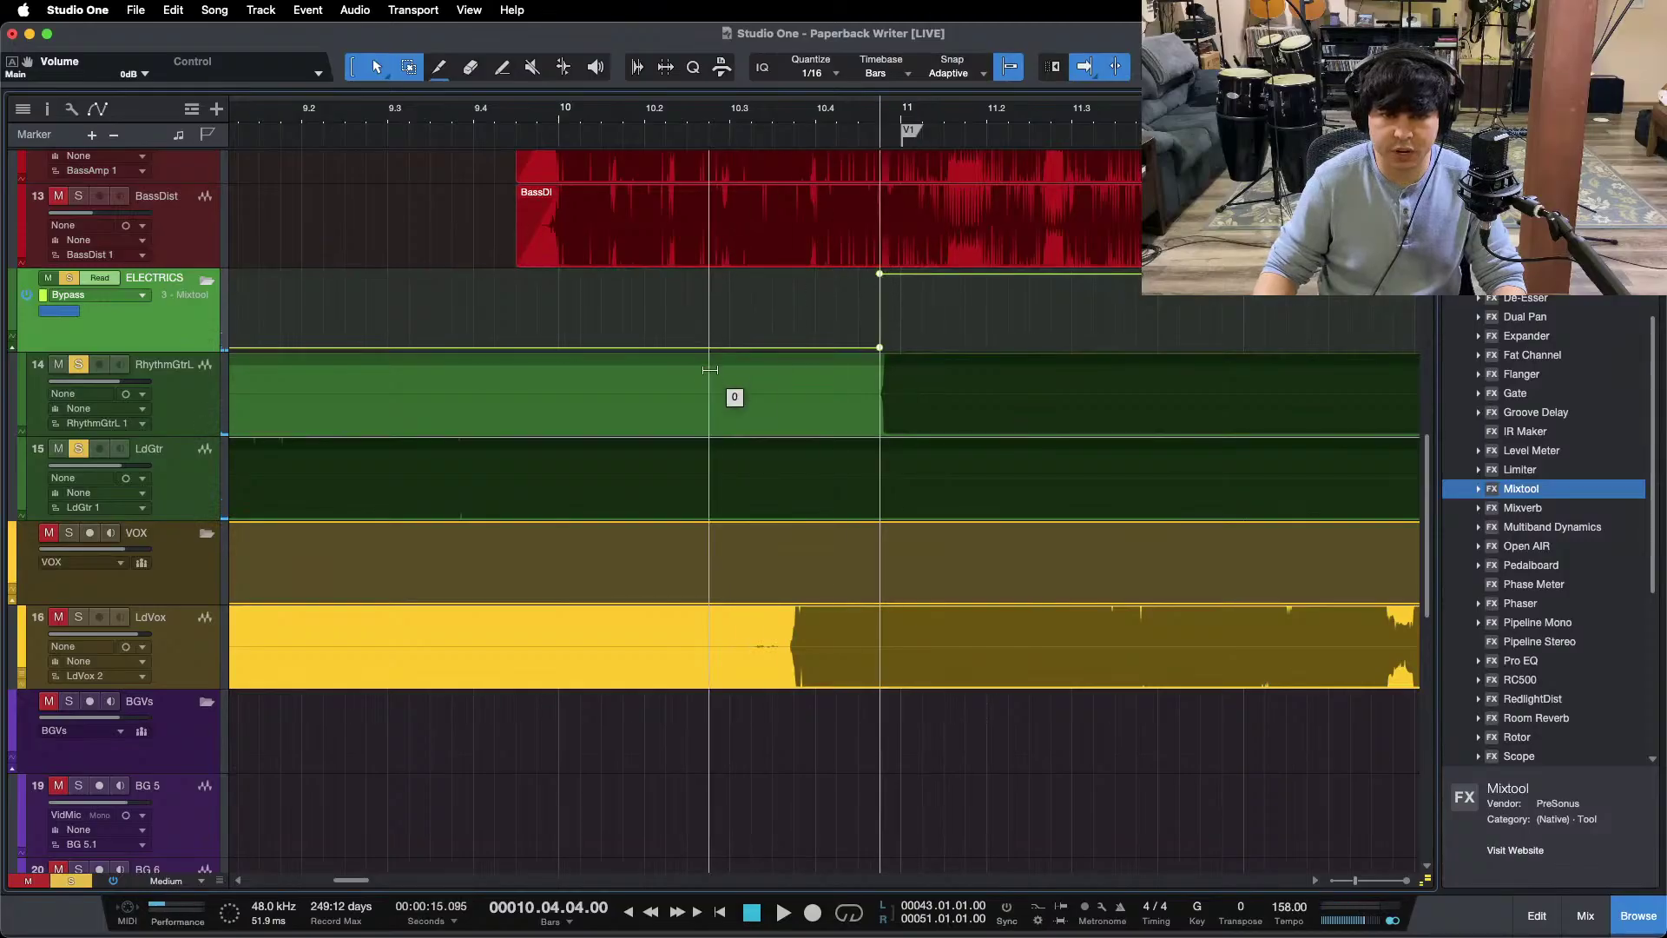
Step: Add ELECTRICS Bypass points just before bars 21 and 23 and lower the segment between them to 0
drag(647, 111, 651, 44)
drag(657, 110, 808, 163)
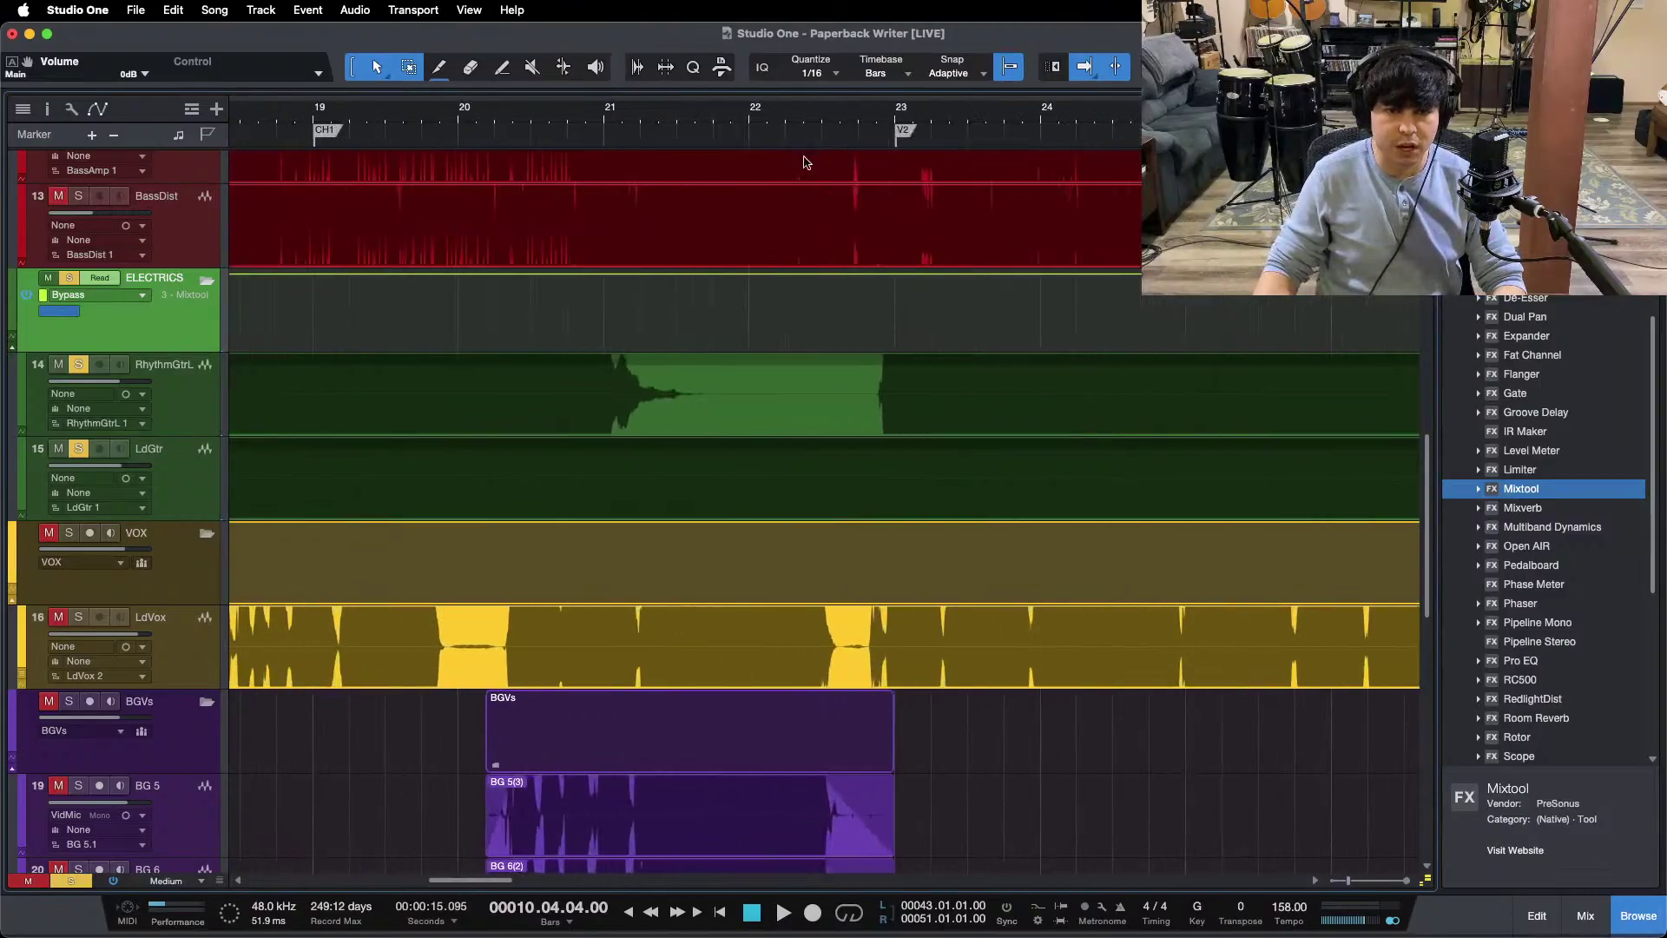
key(space)
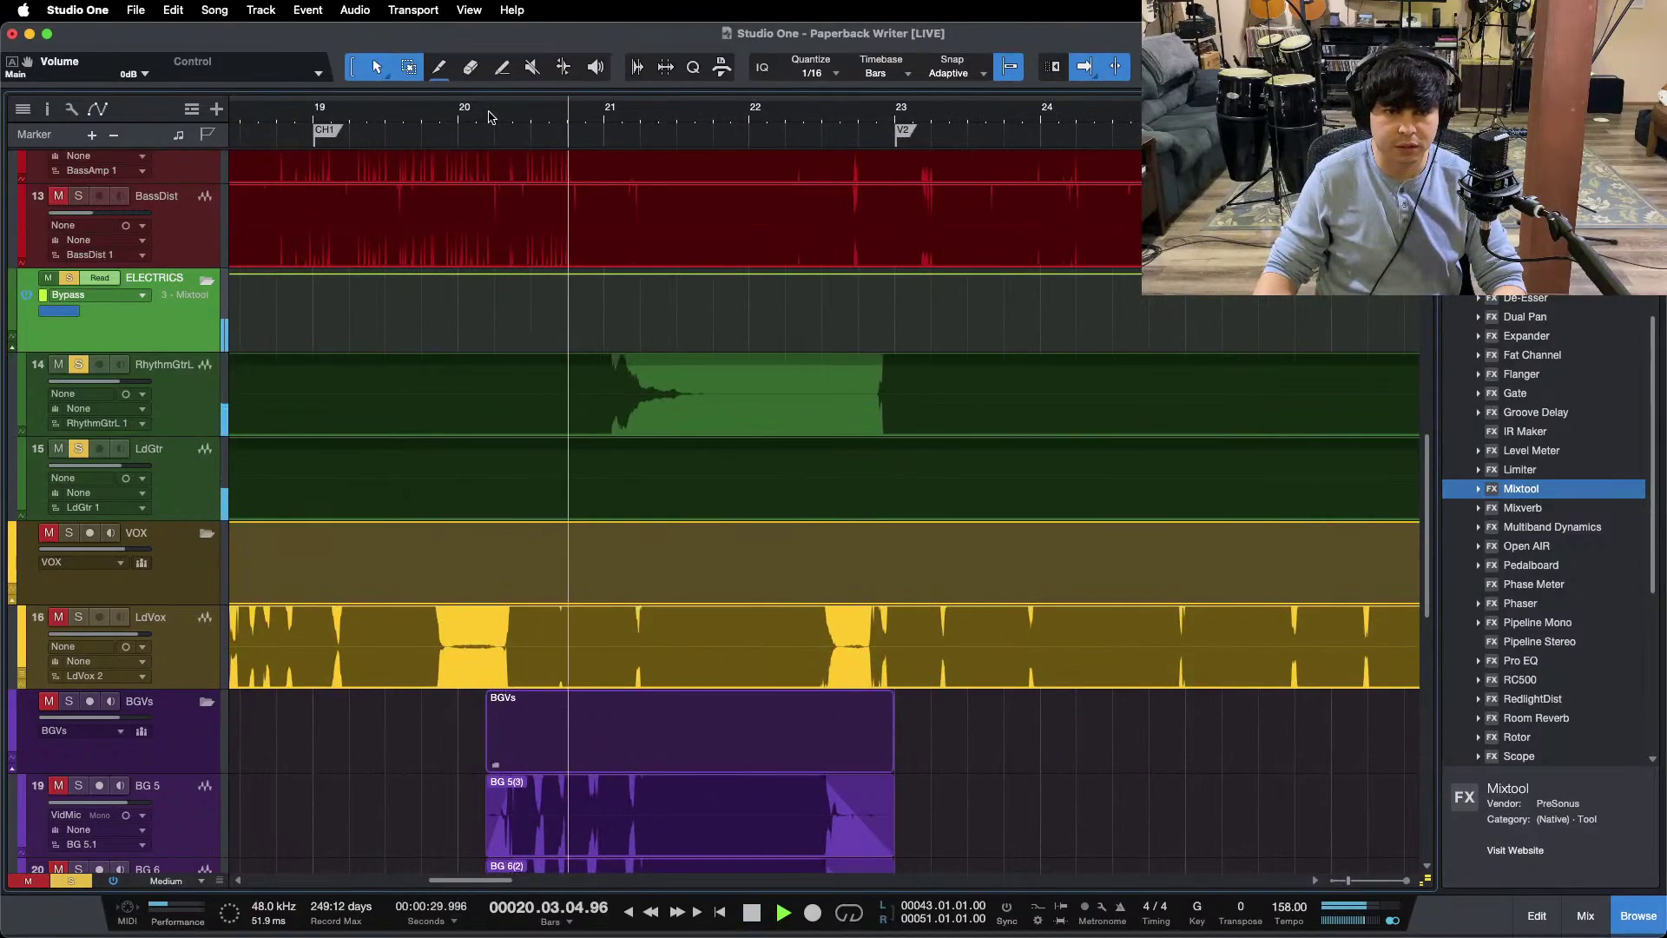
drag(721, 118, 397, 113)
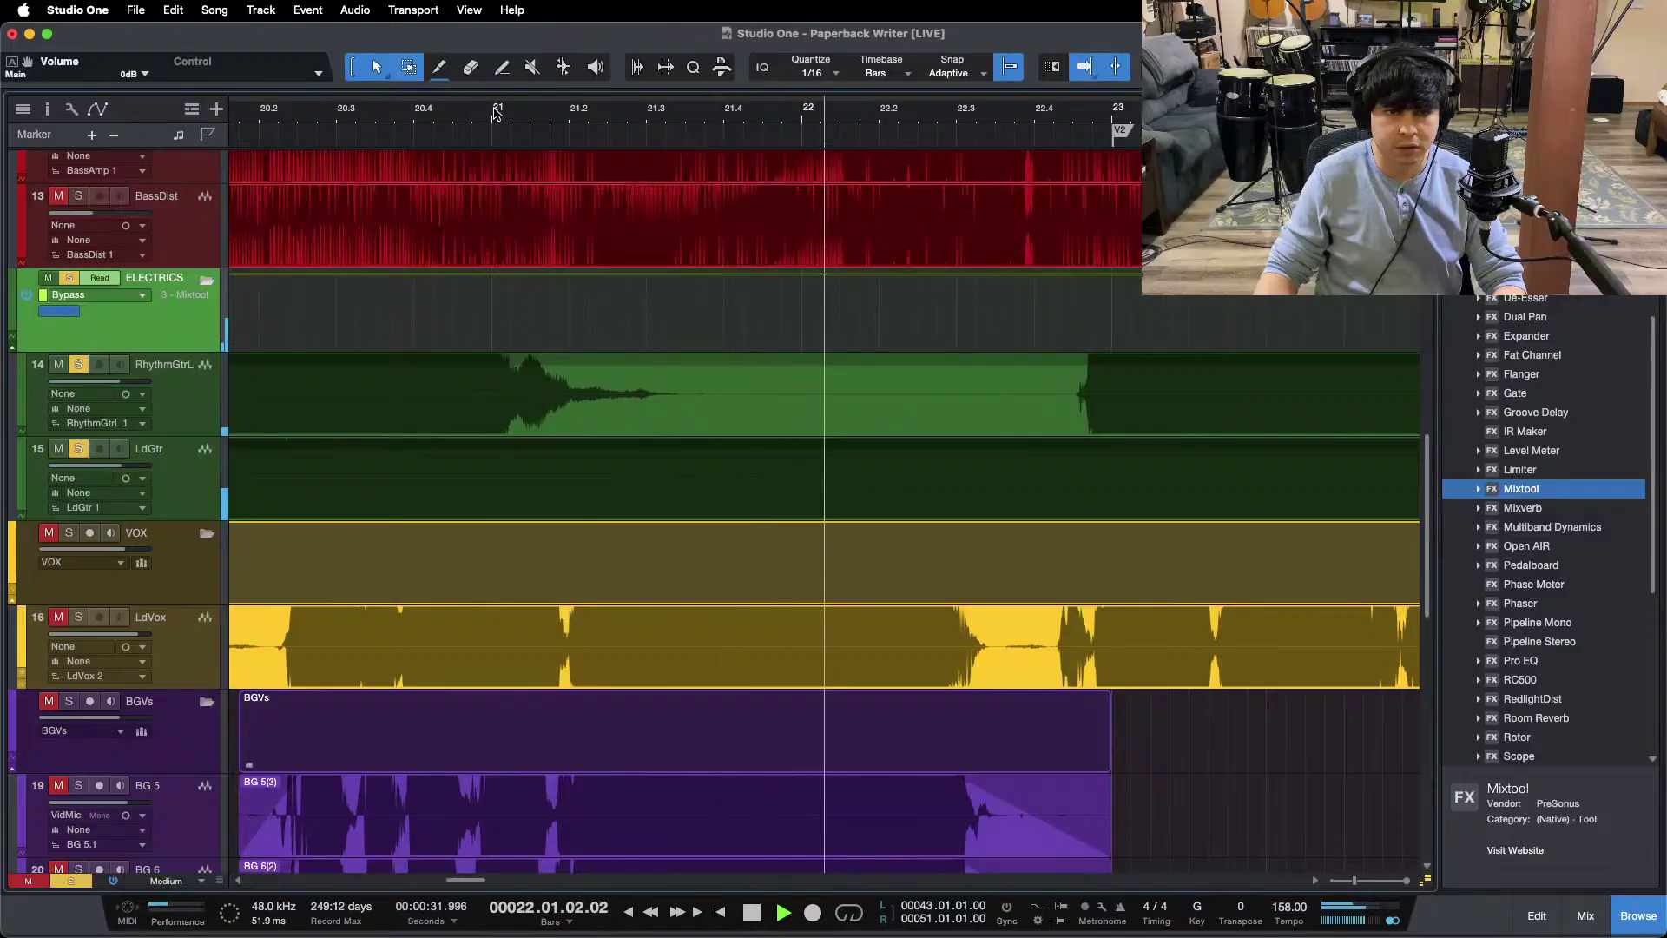
click(491, 276)
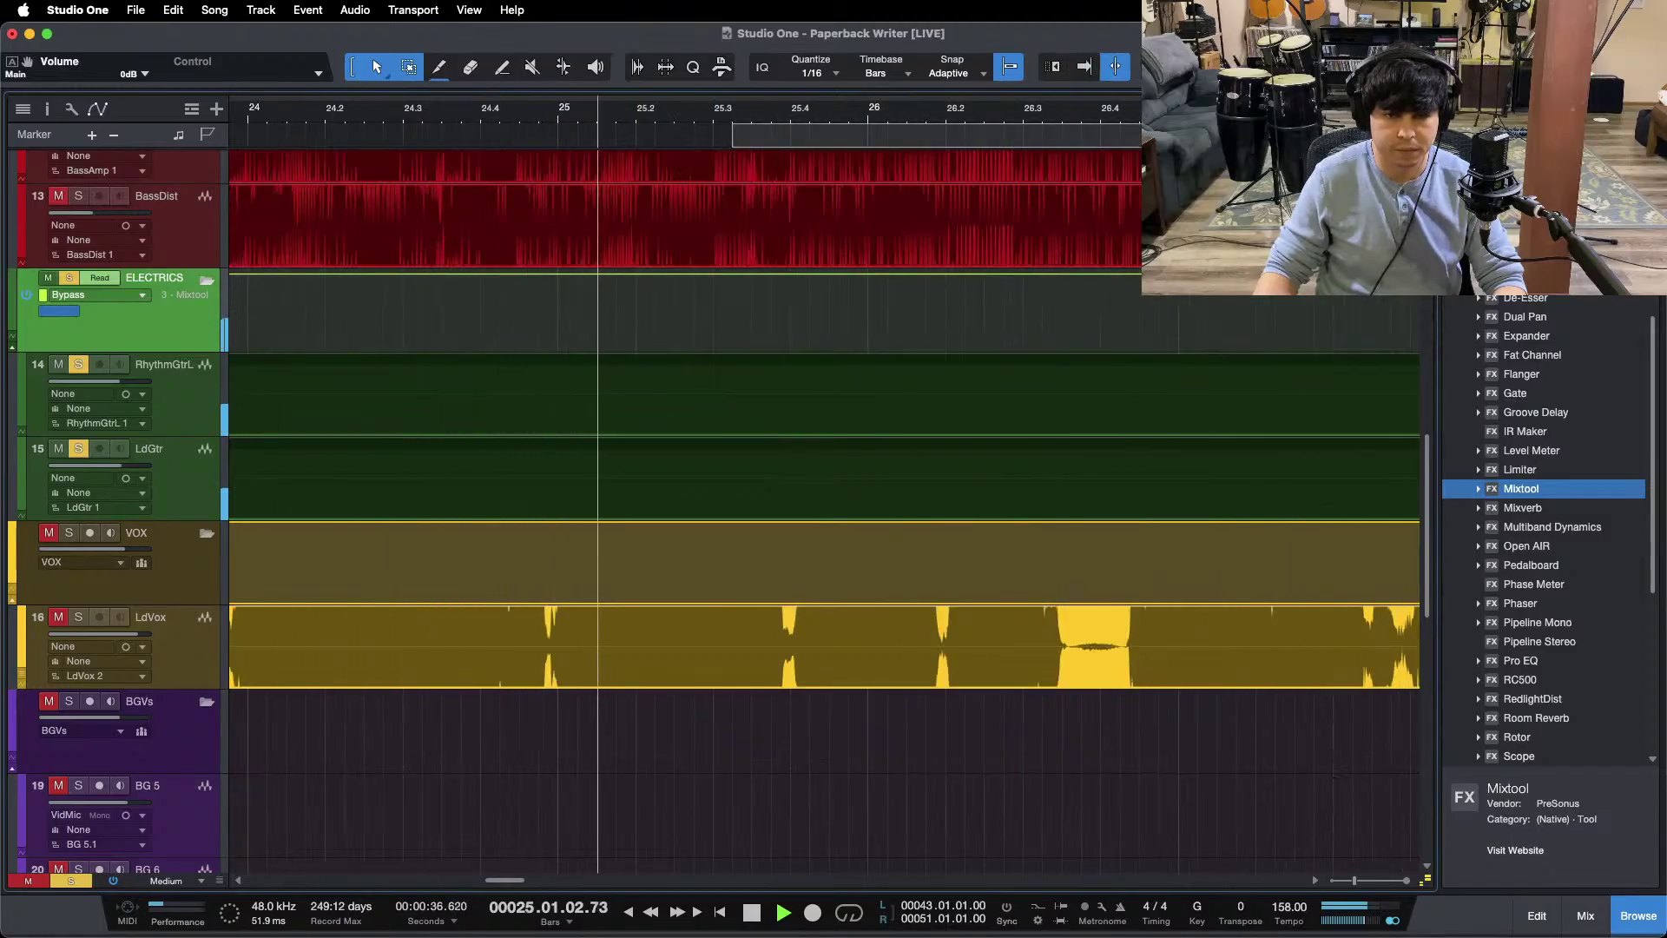
key(w)
key(w)
key(w)
key(space)
key(f)
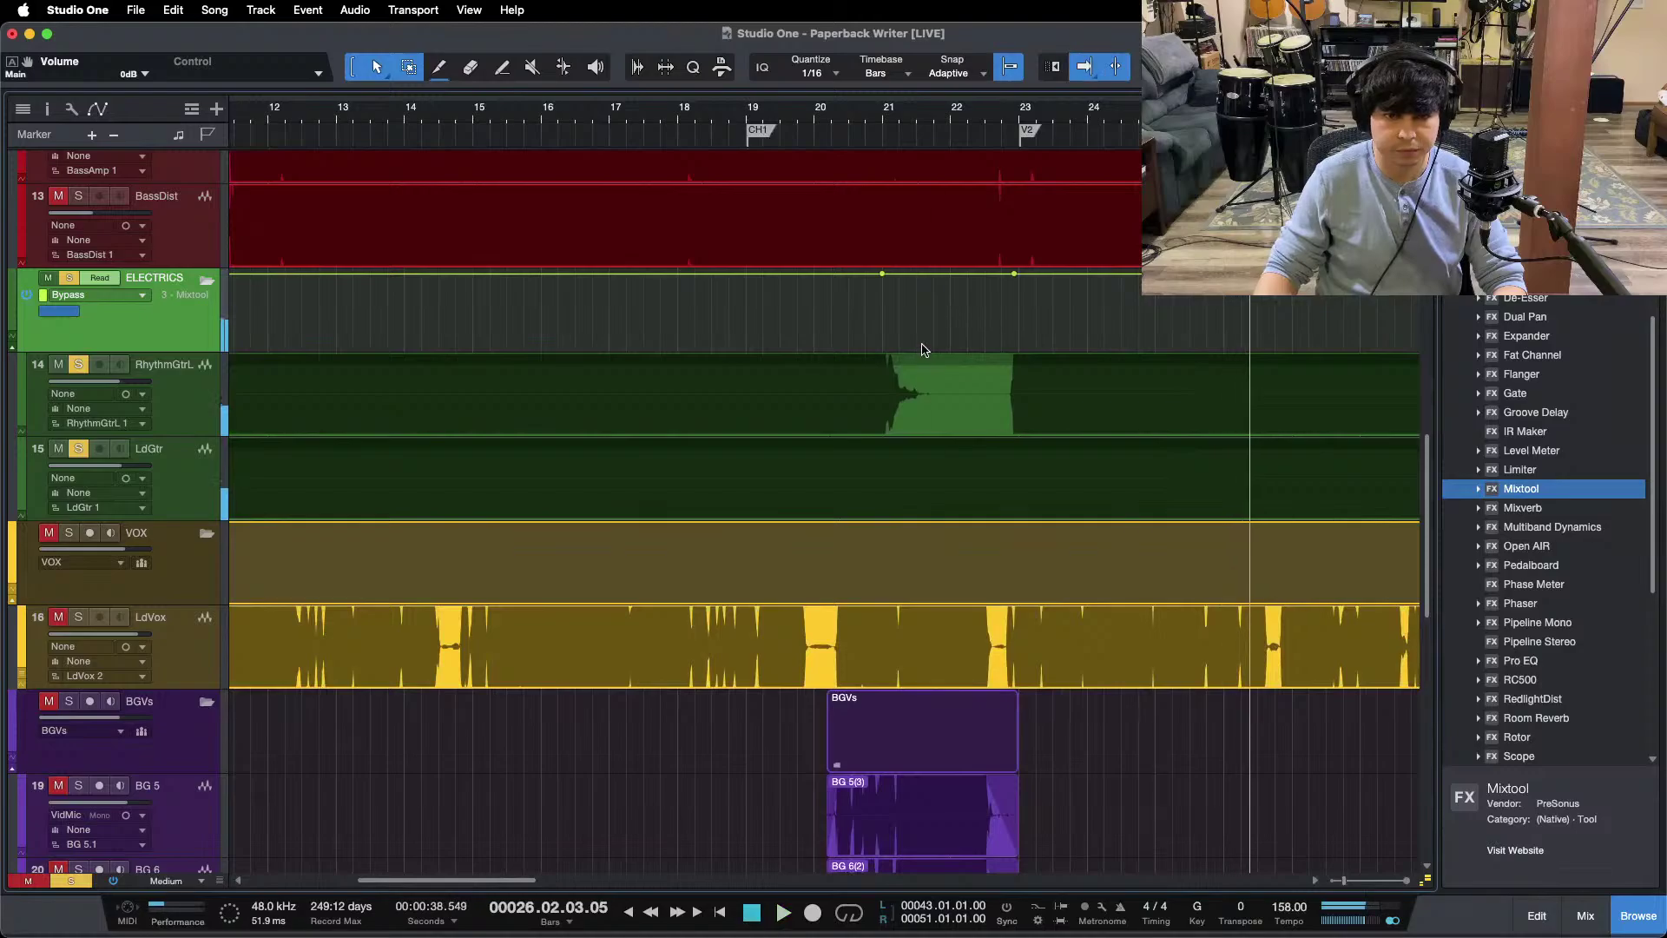
drag(930, 332, 930, 345)
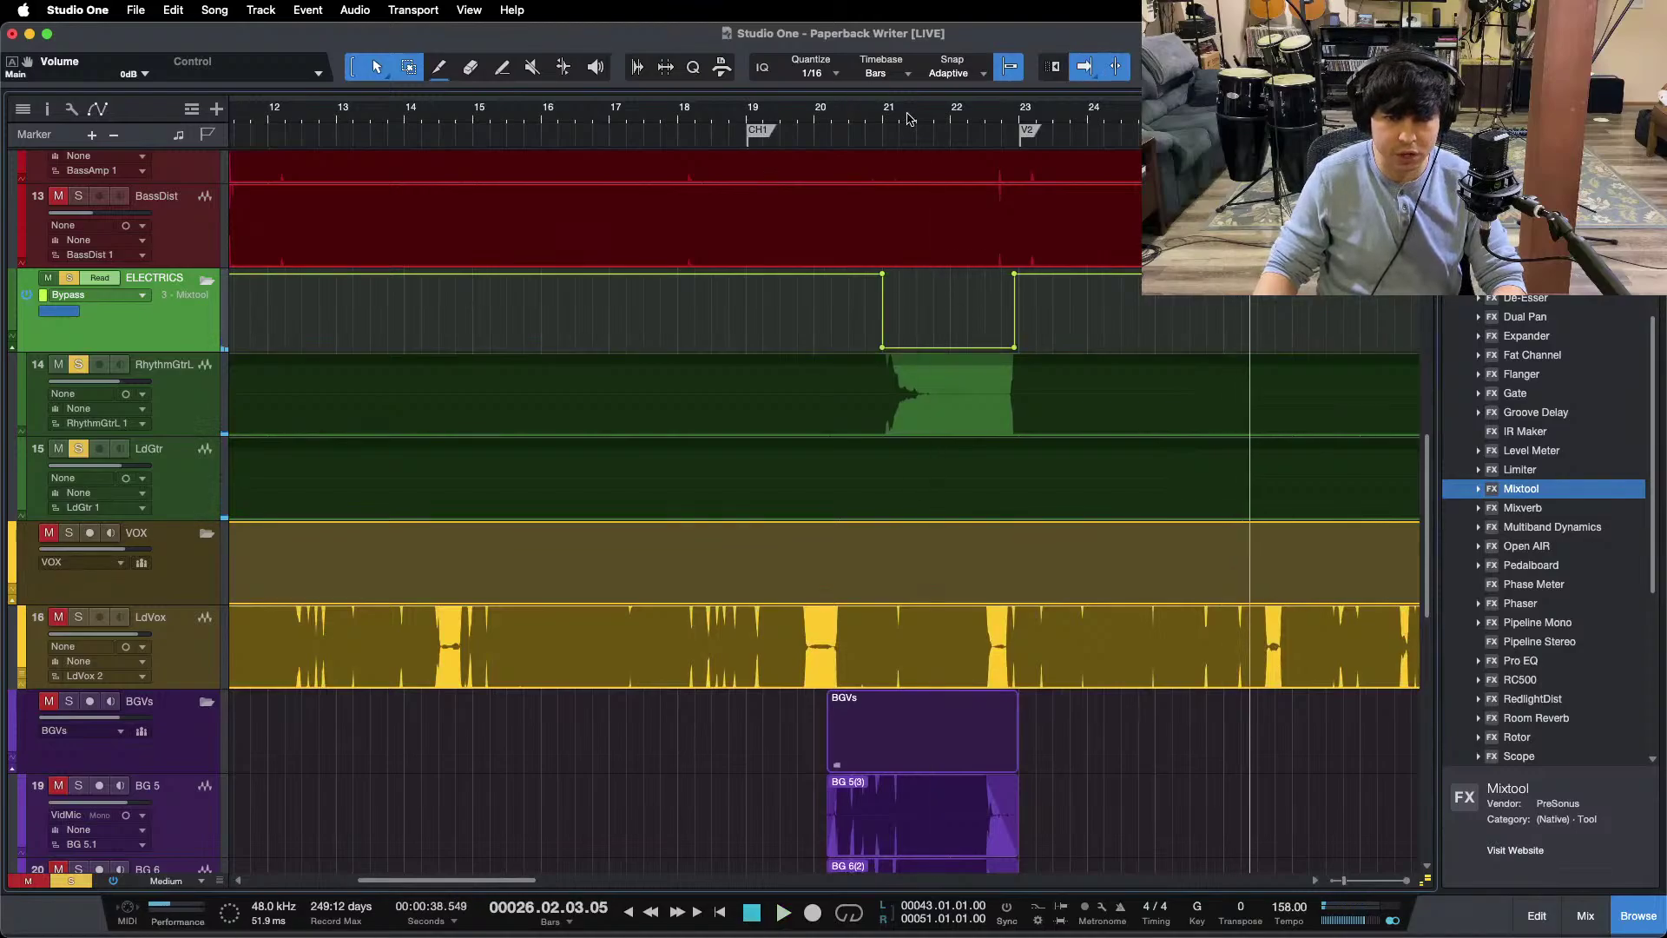
Step: Add ELECTRICS Bypass points at bar 53 and just before bar 55, and lower the segment between them to 0
key(w)
key(w)
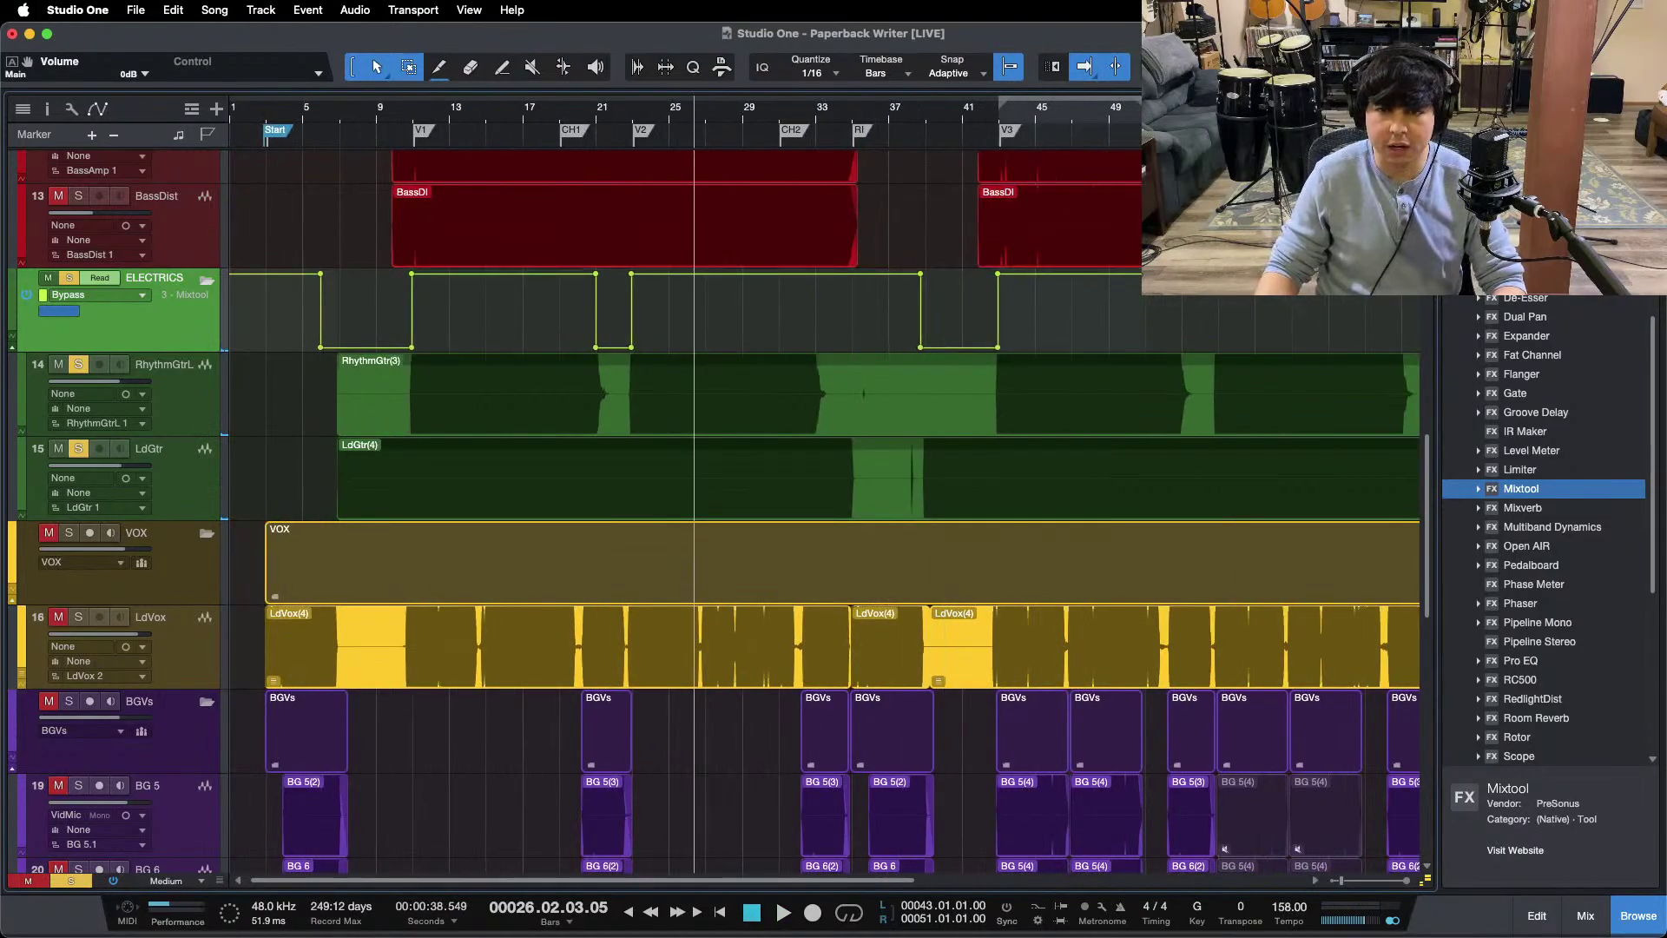
key(e)
key(e)
key(e)
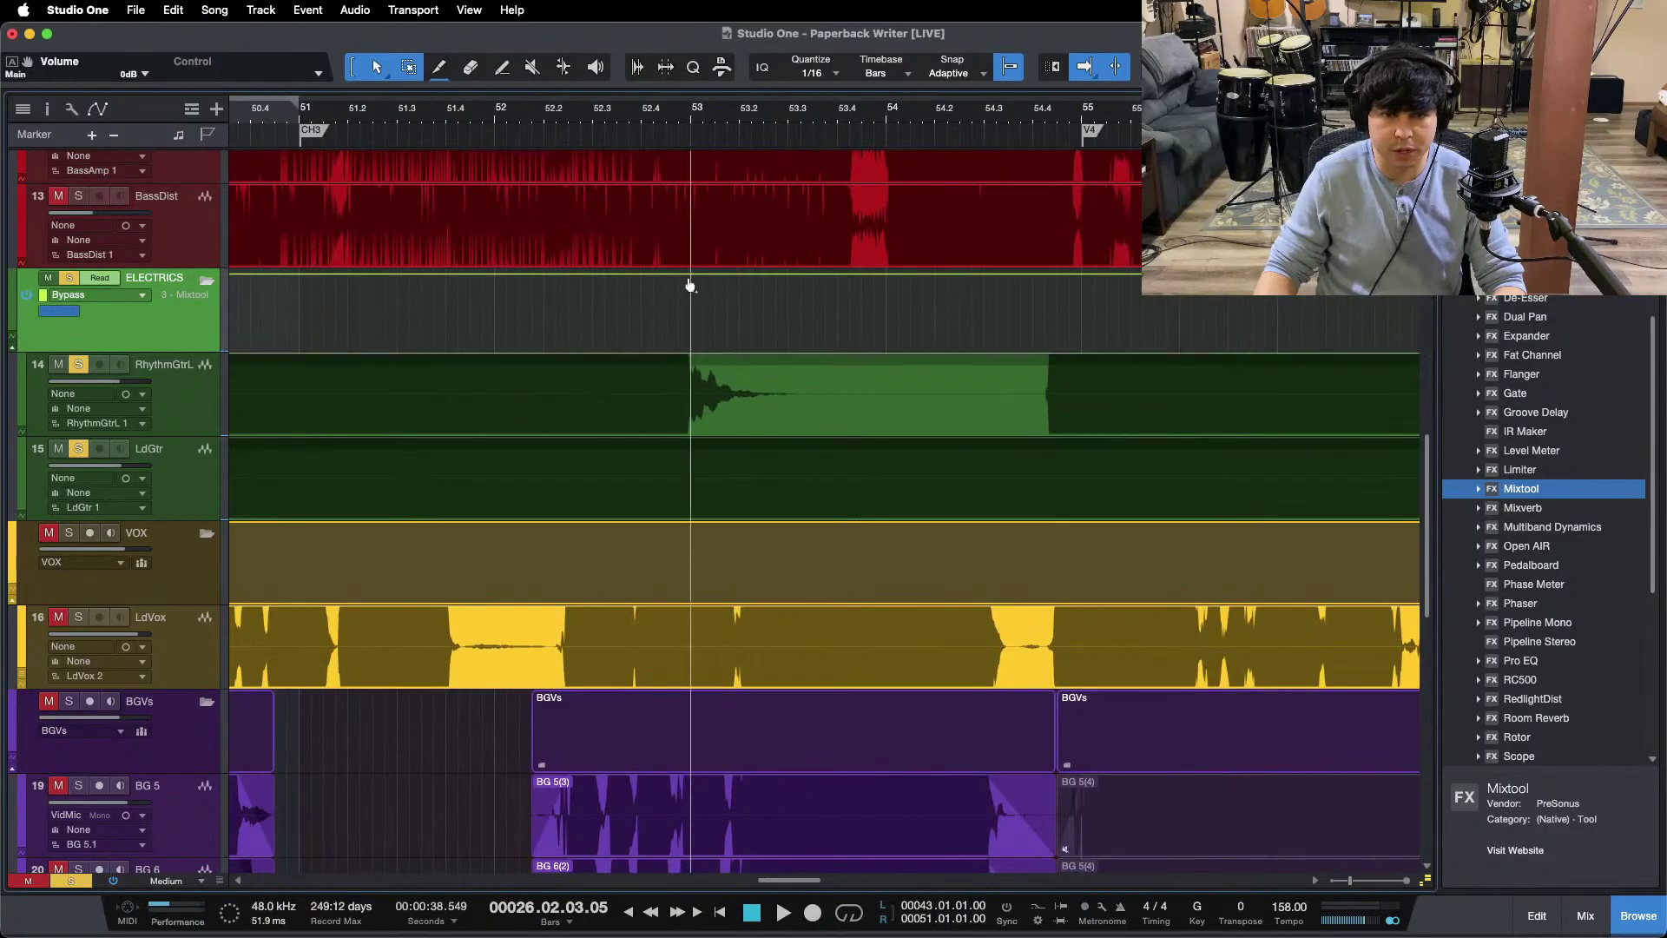
click(463, 111)
key(space)
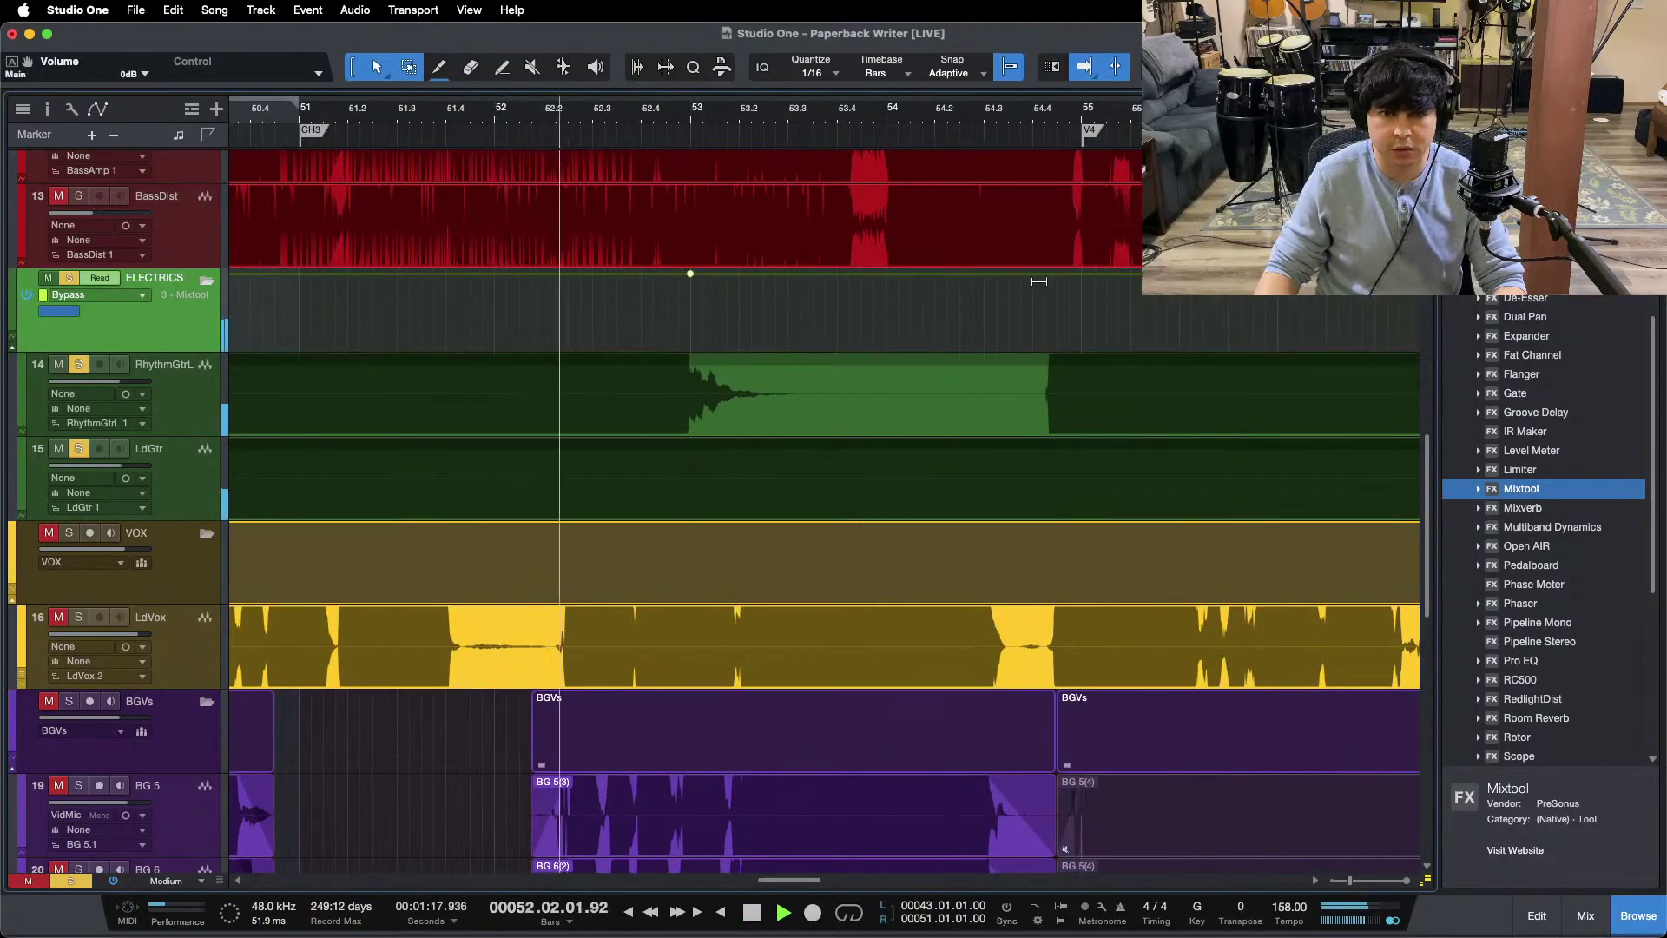
key(f)
drag(1045, 276, 875, 440)
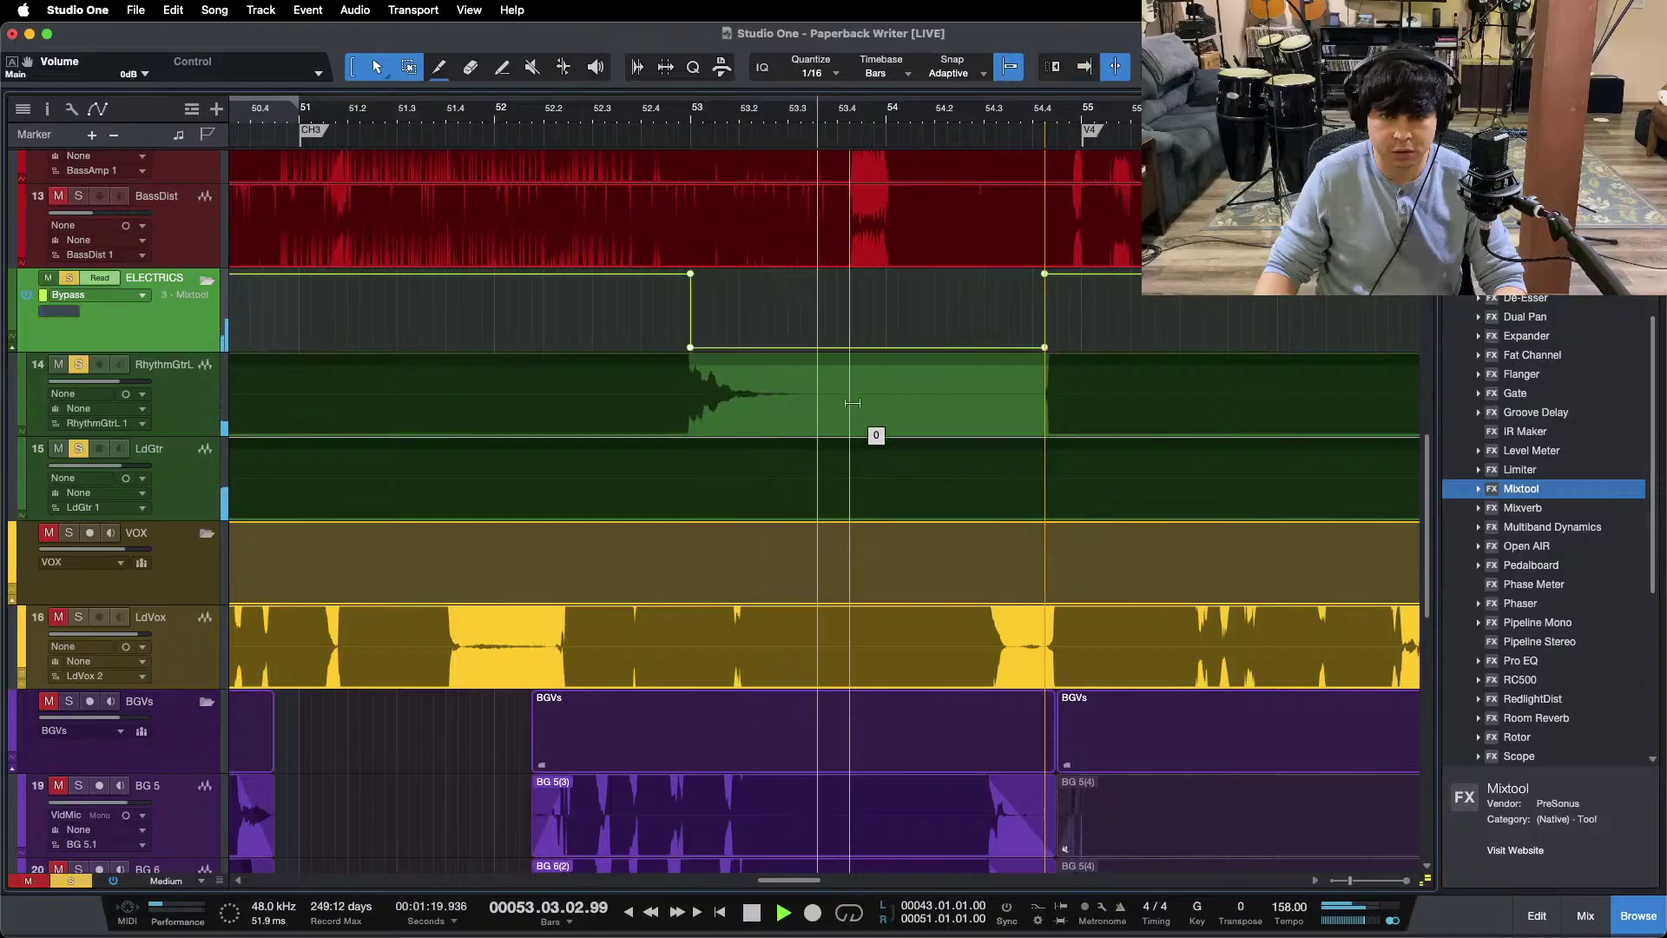
Step: Play the soloed guitars from bar 65 and add an ELECTRICS Bypass point just before bar 71
key(w)
key(w)
key(f)
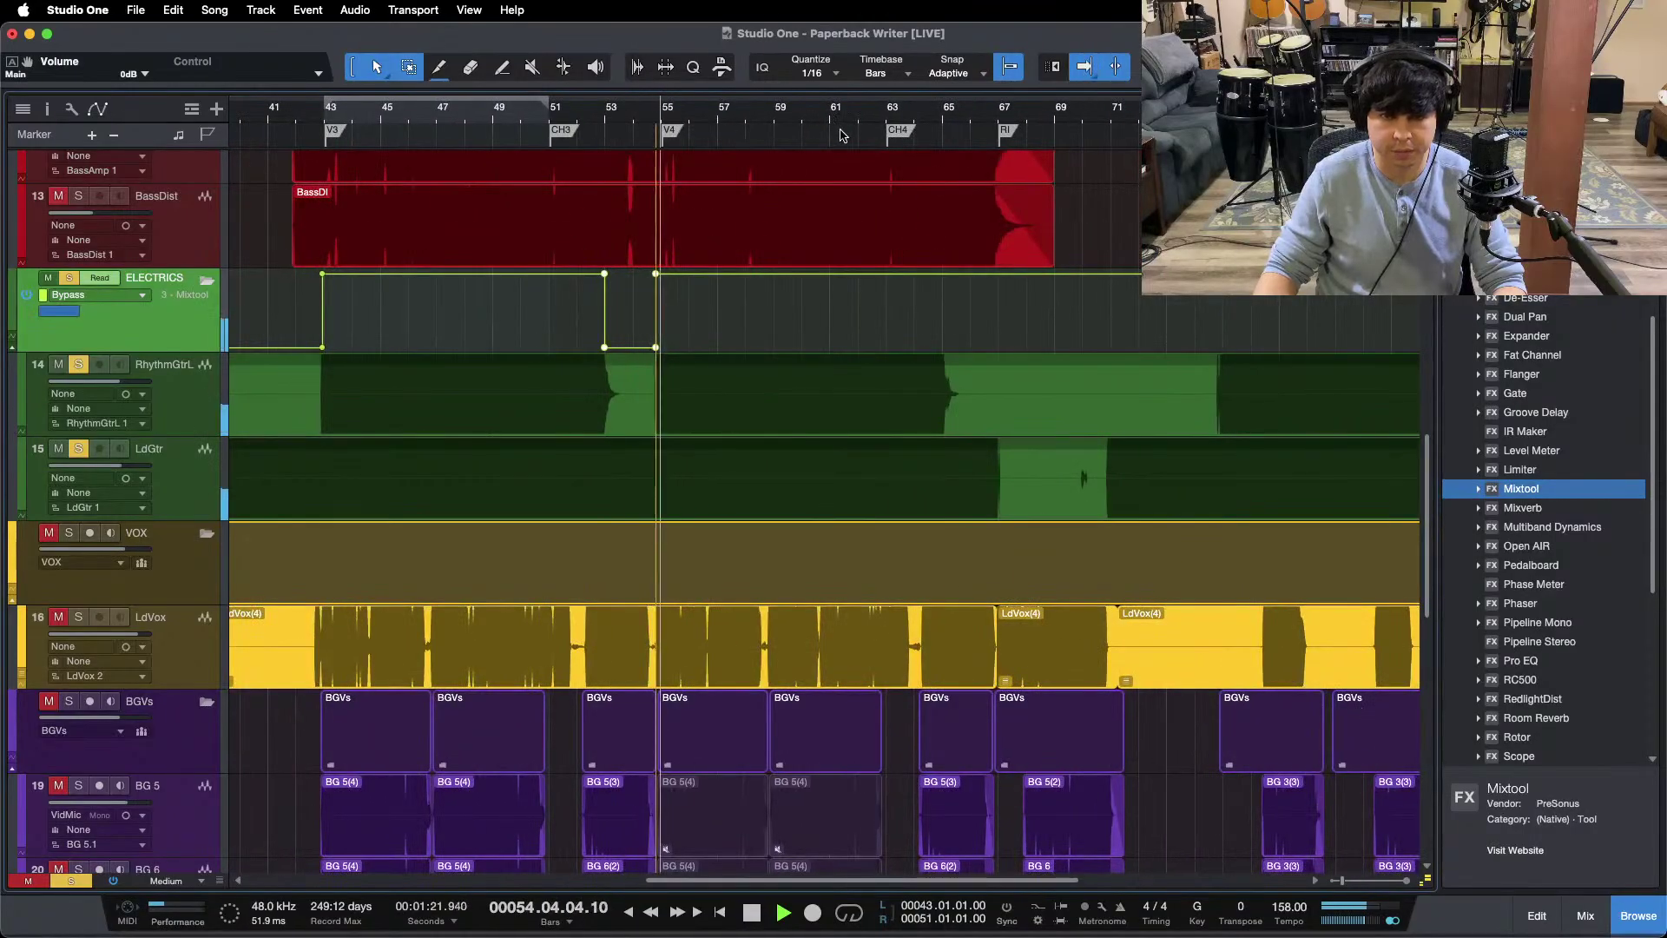
scroll(1041, 131, up, 5)
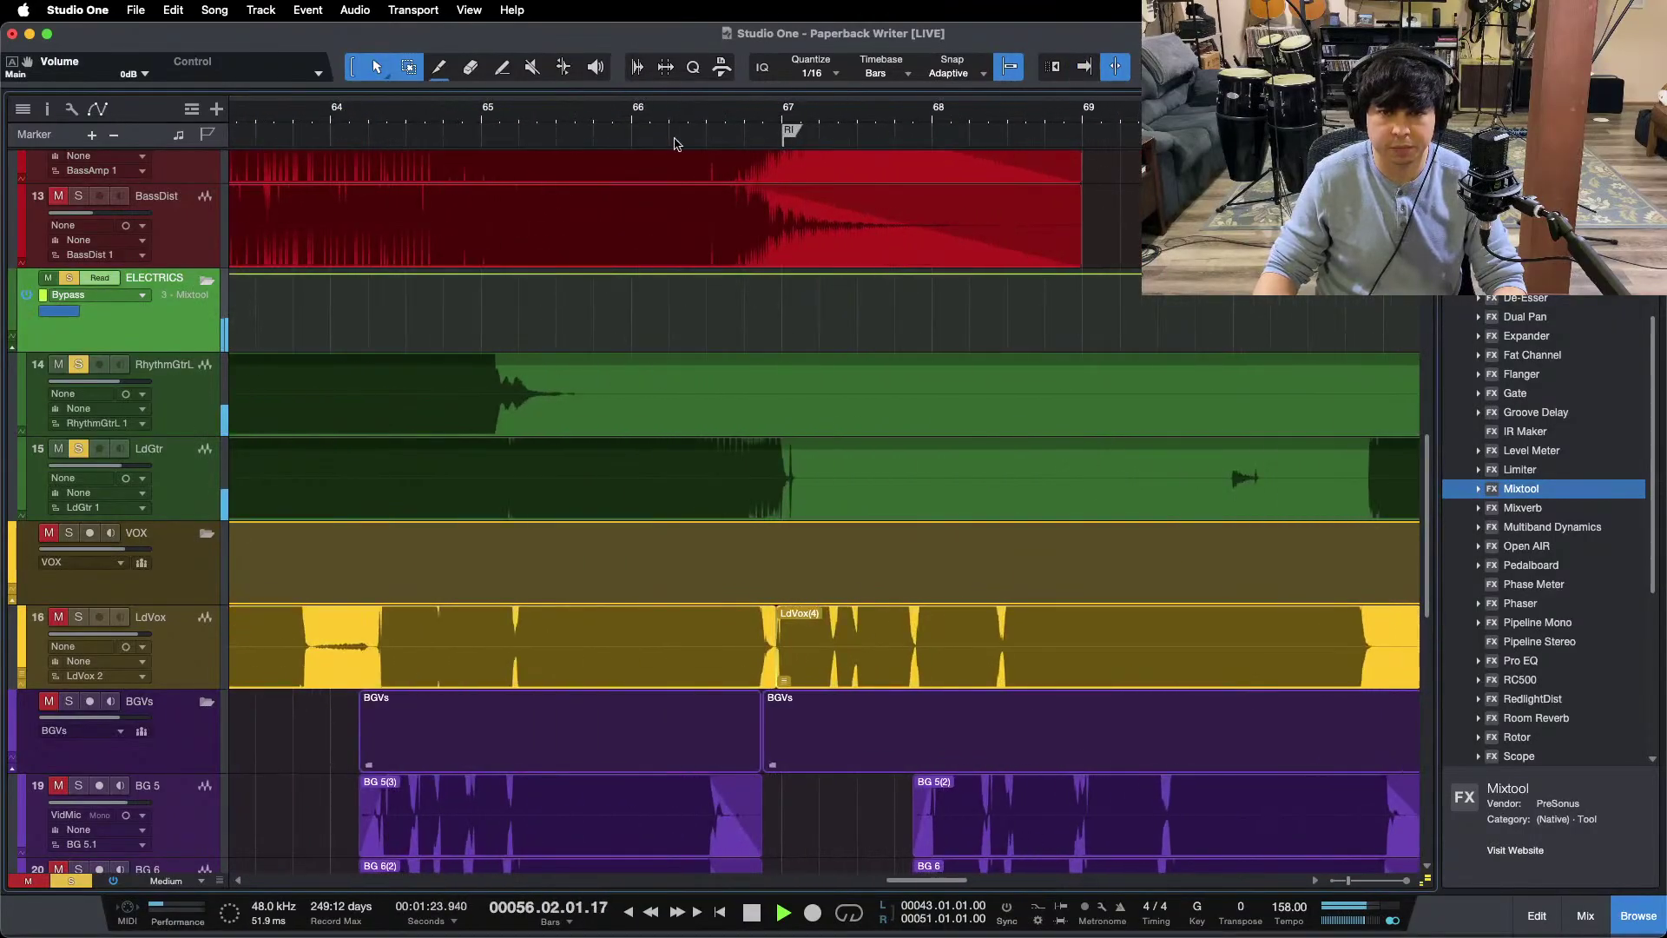
click(505, 111)
key(w)
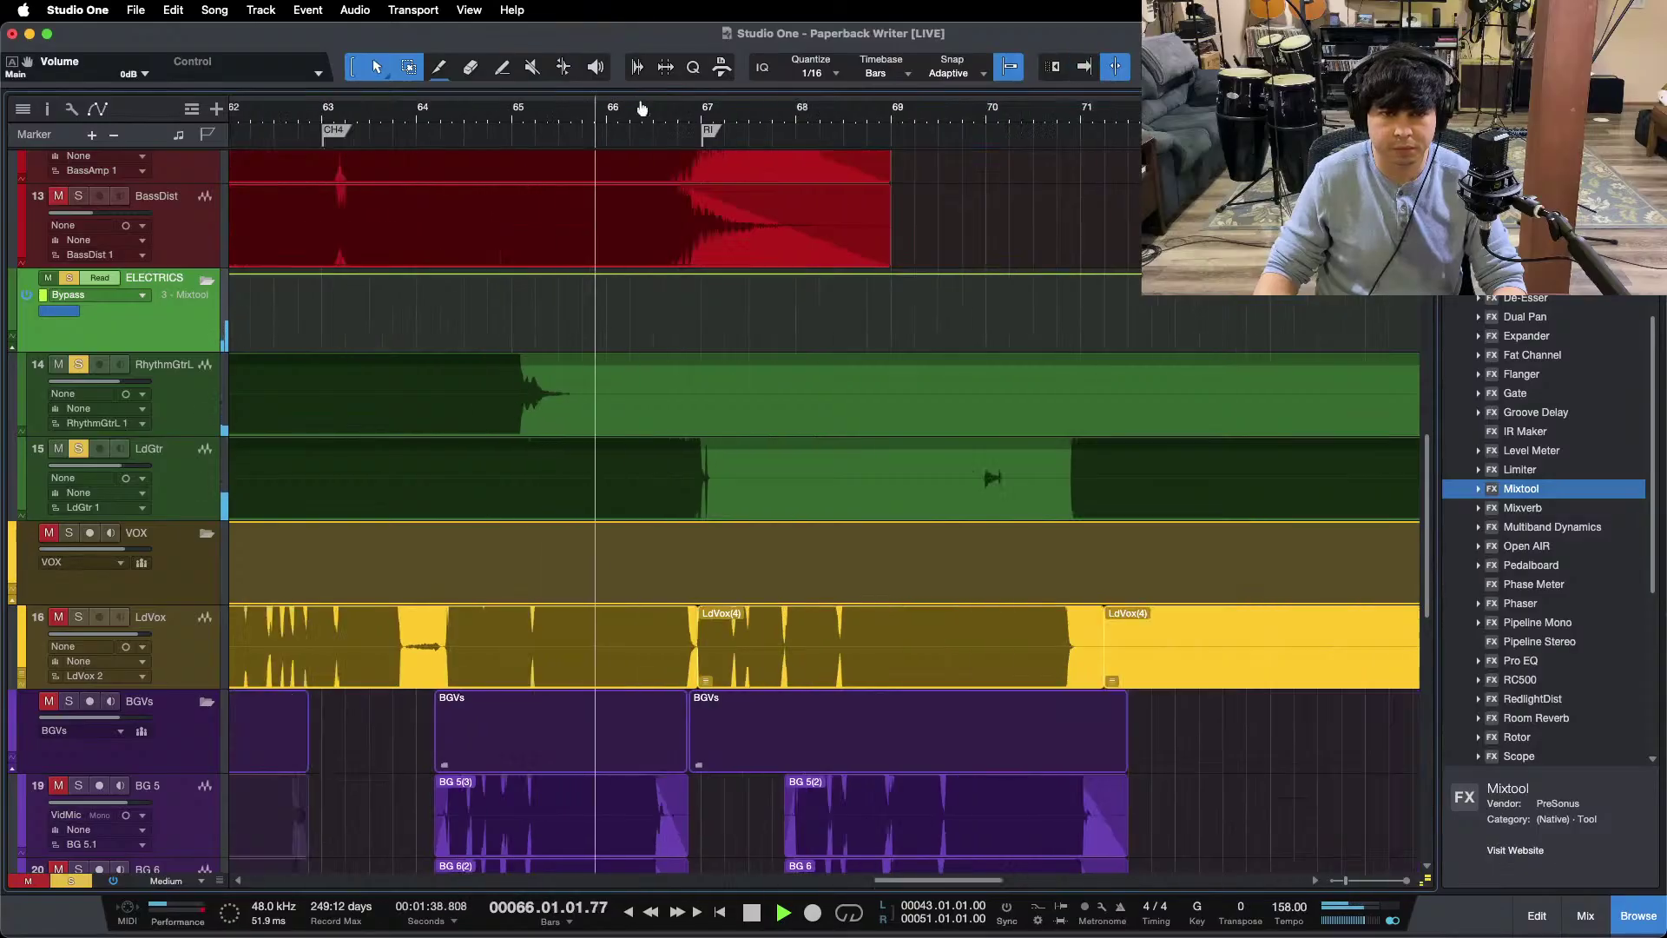
key(e)
key(space)
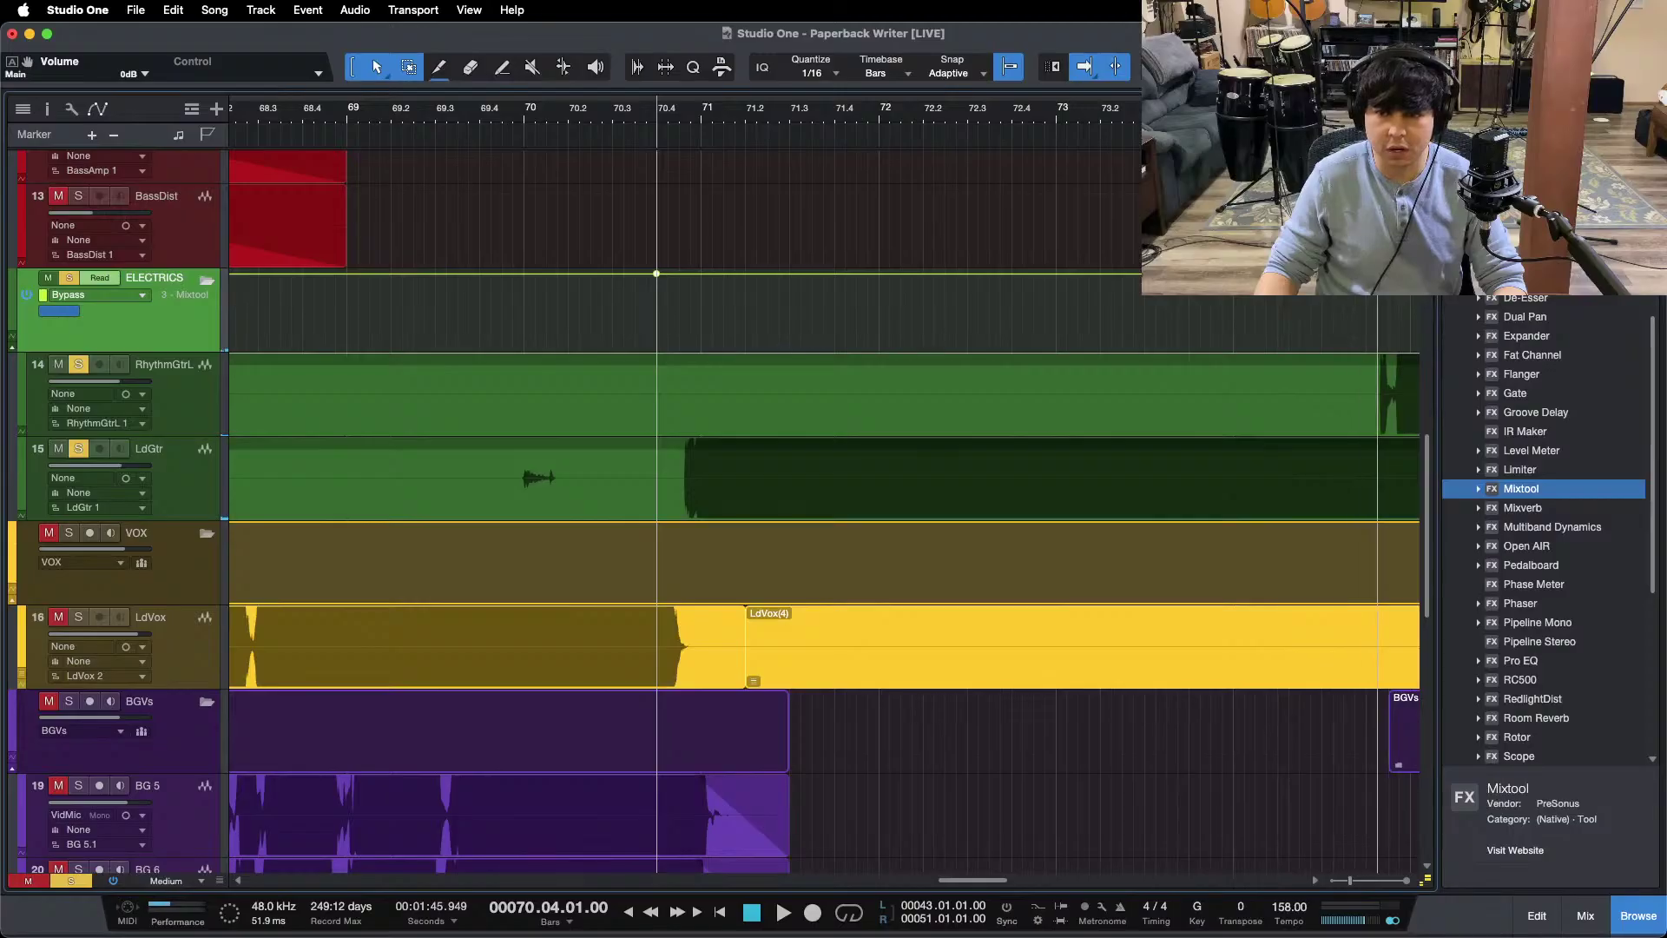
Step: Add an ELECTRICS Bypass point just before bar 75, lower the segment before it to 0, and play the transition
key(e)
scroll(903, 278, right, 10)
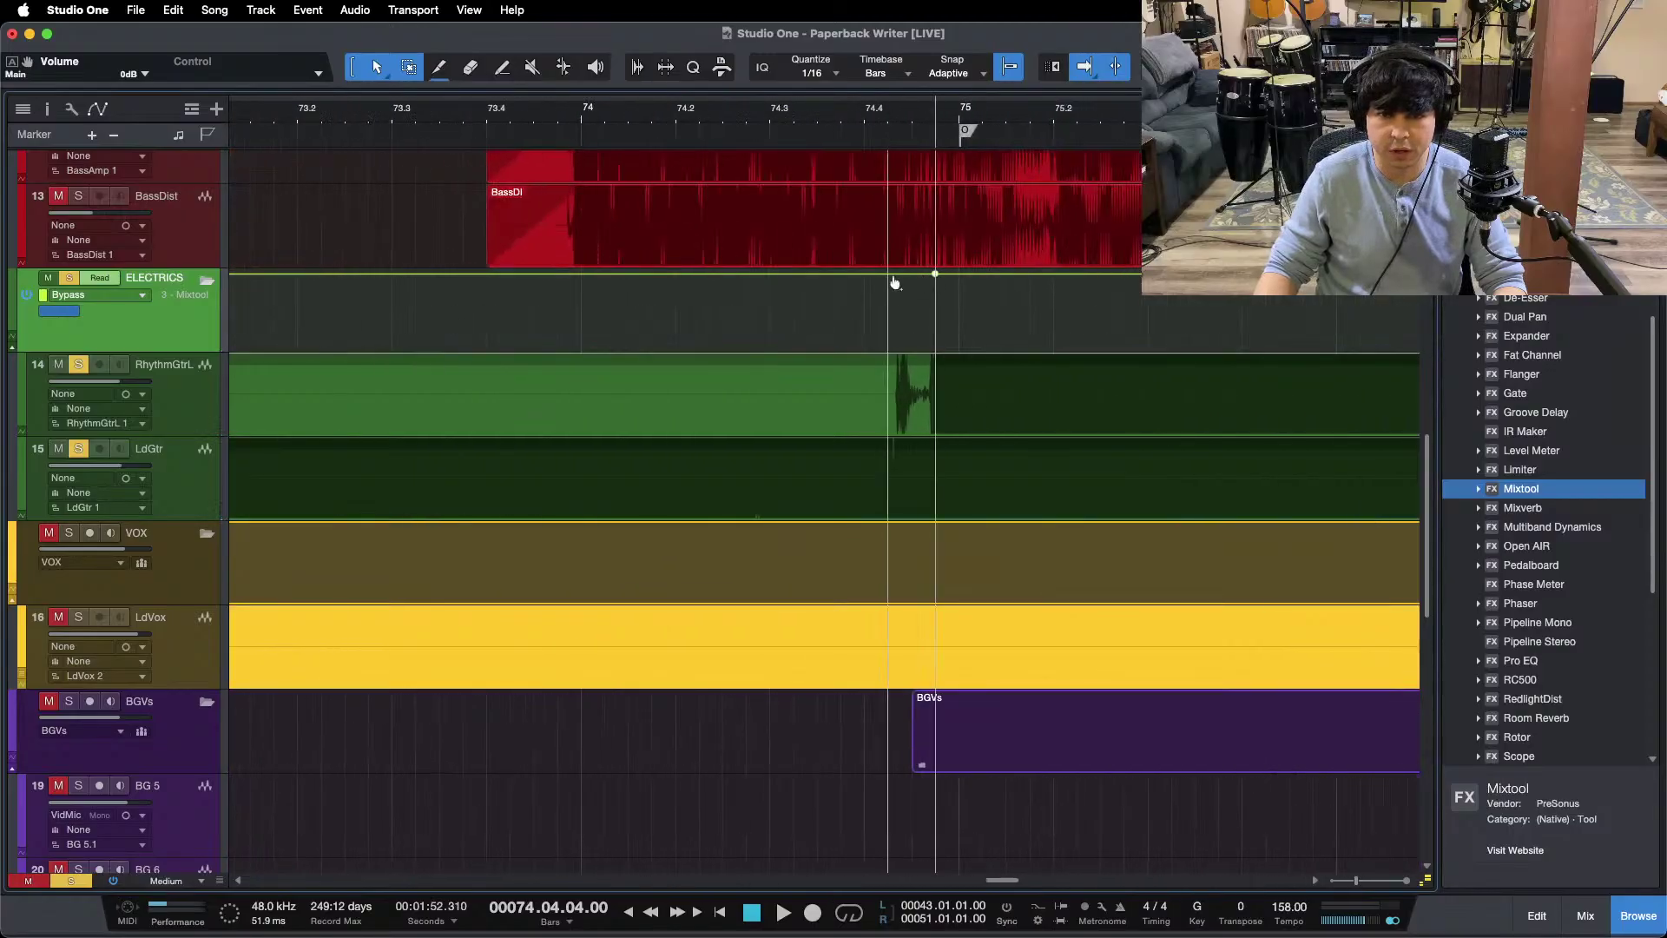
drag(744, 276, 743, 347)
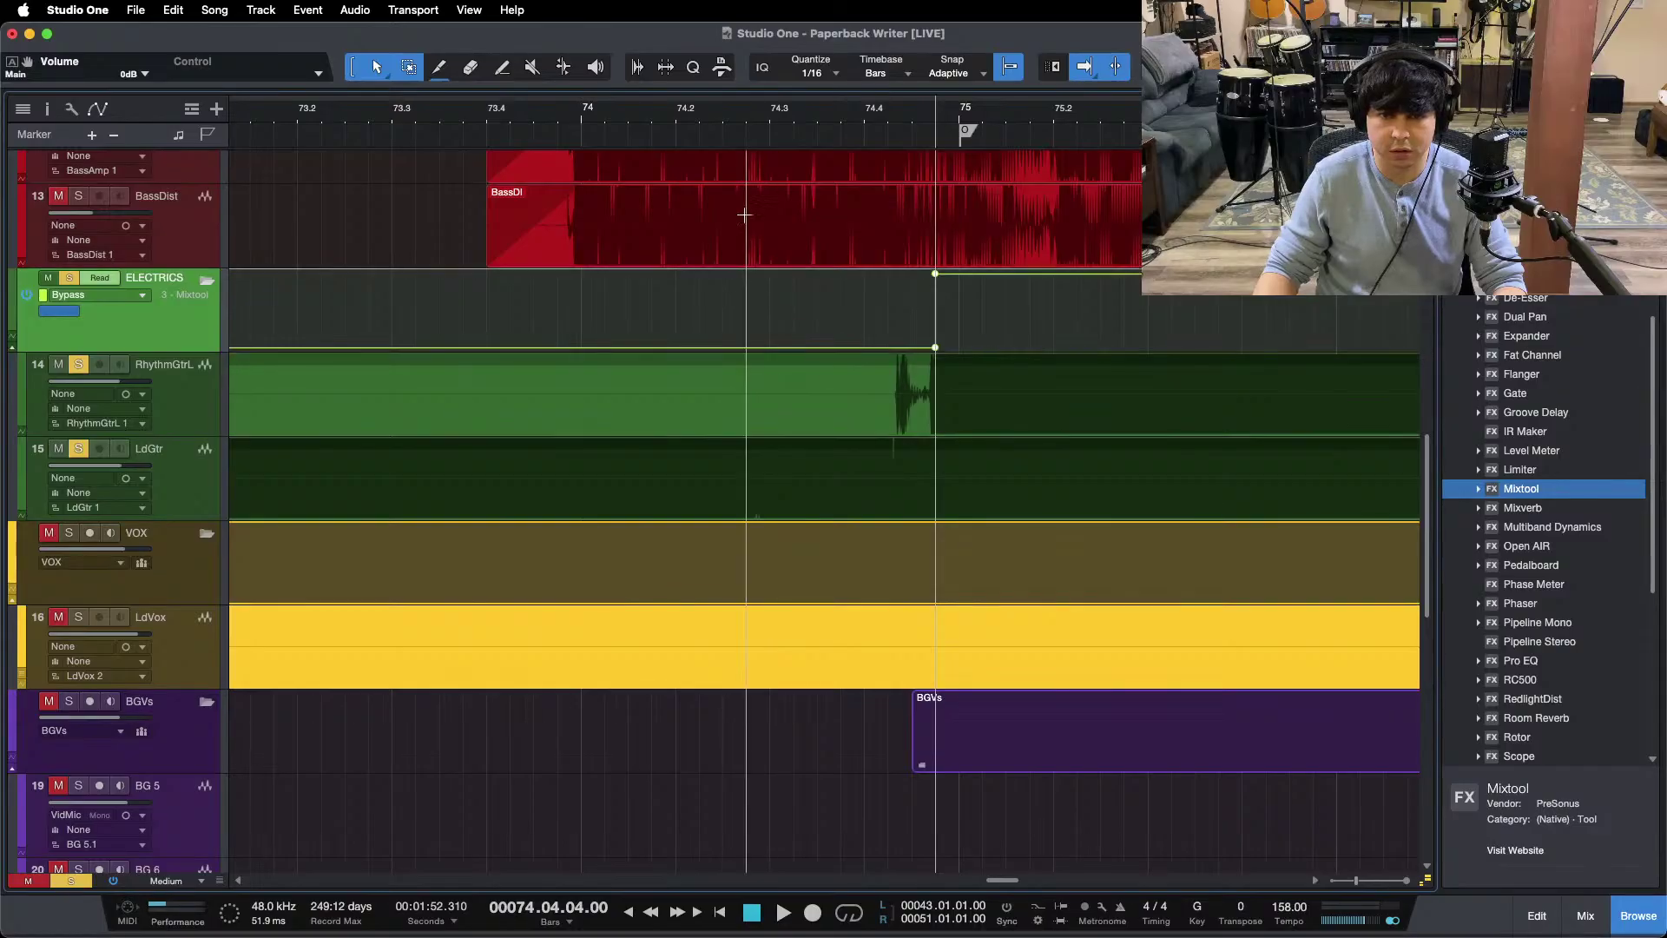
click(743, 117)
key(w)
key(space)
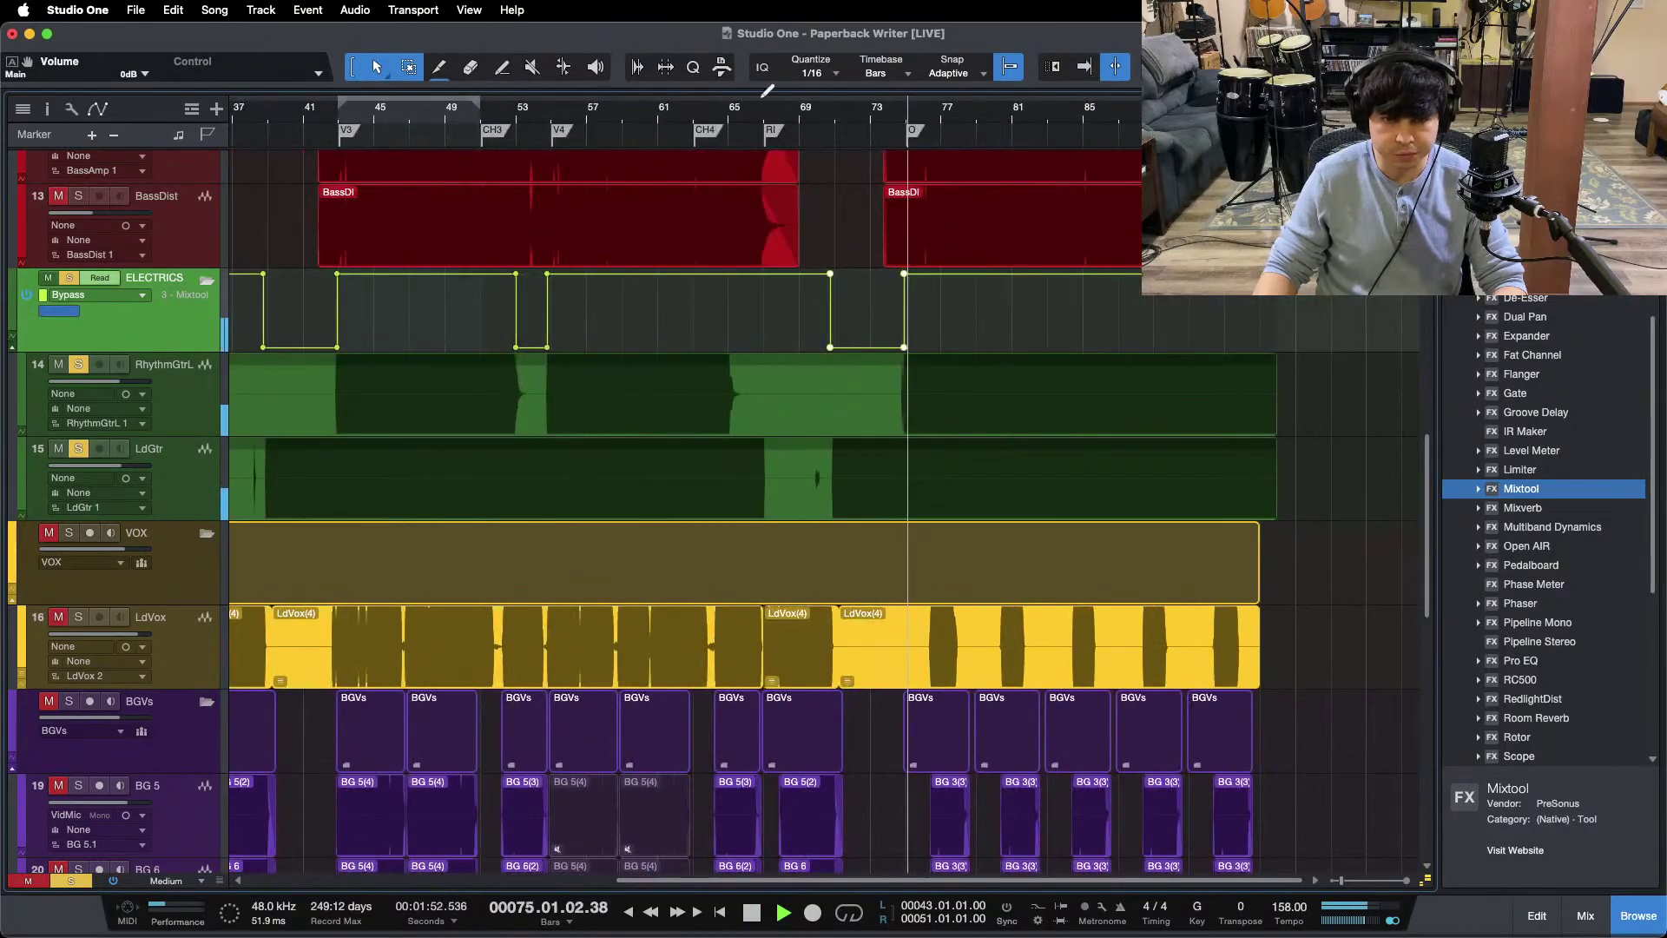
Step: Stop playback, fit the whole song in the arrangement view, and play it from the Start marker
key(space)
key(w)
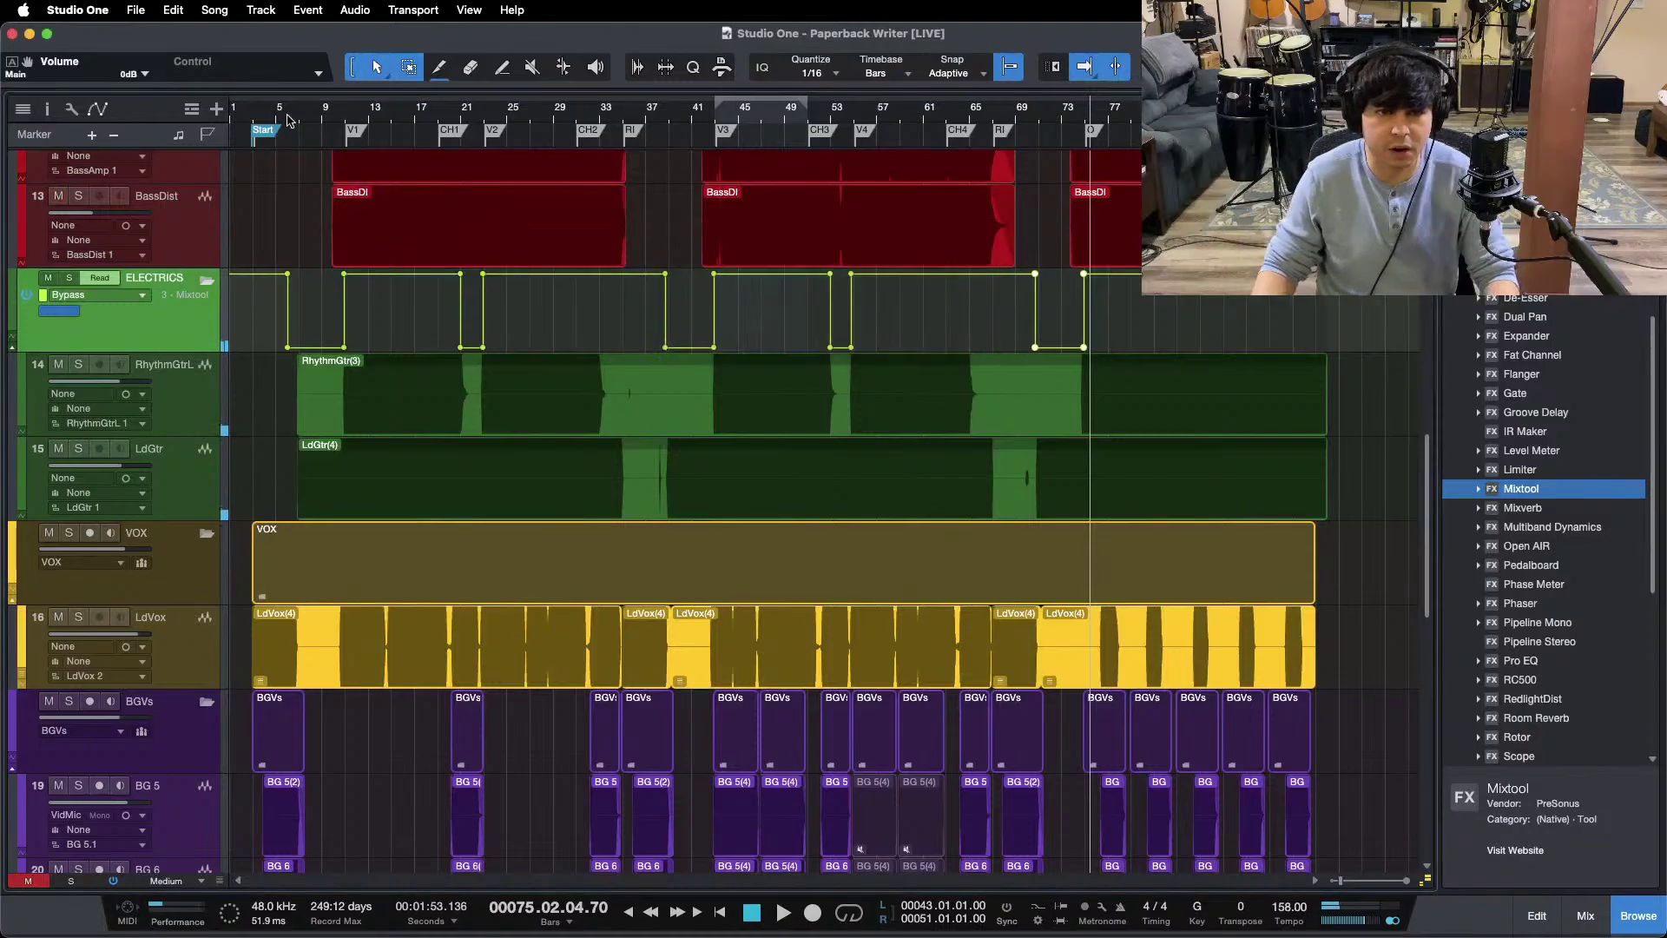
drag(277, 111, 253, 112)
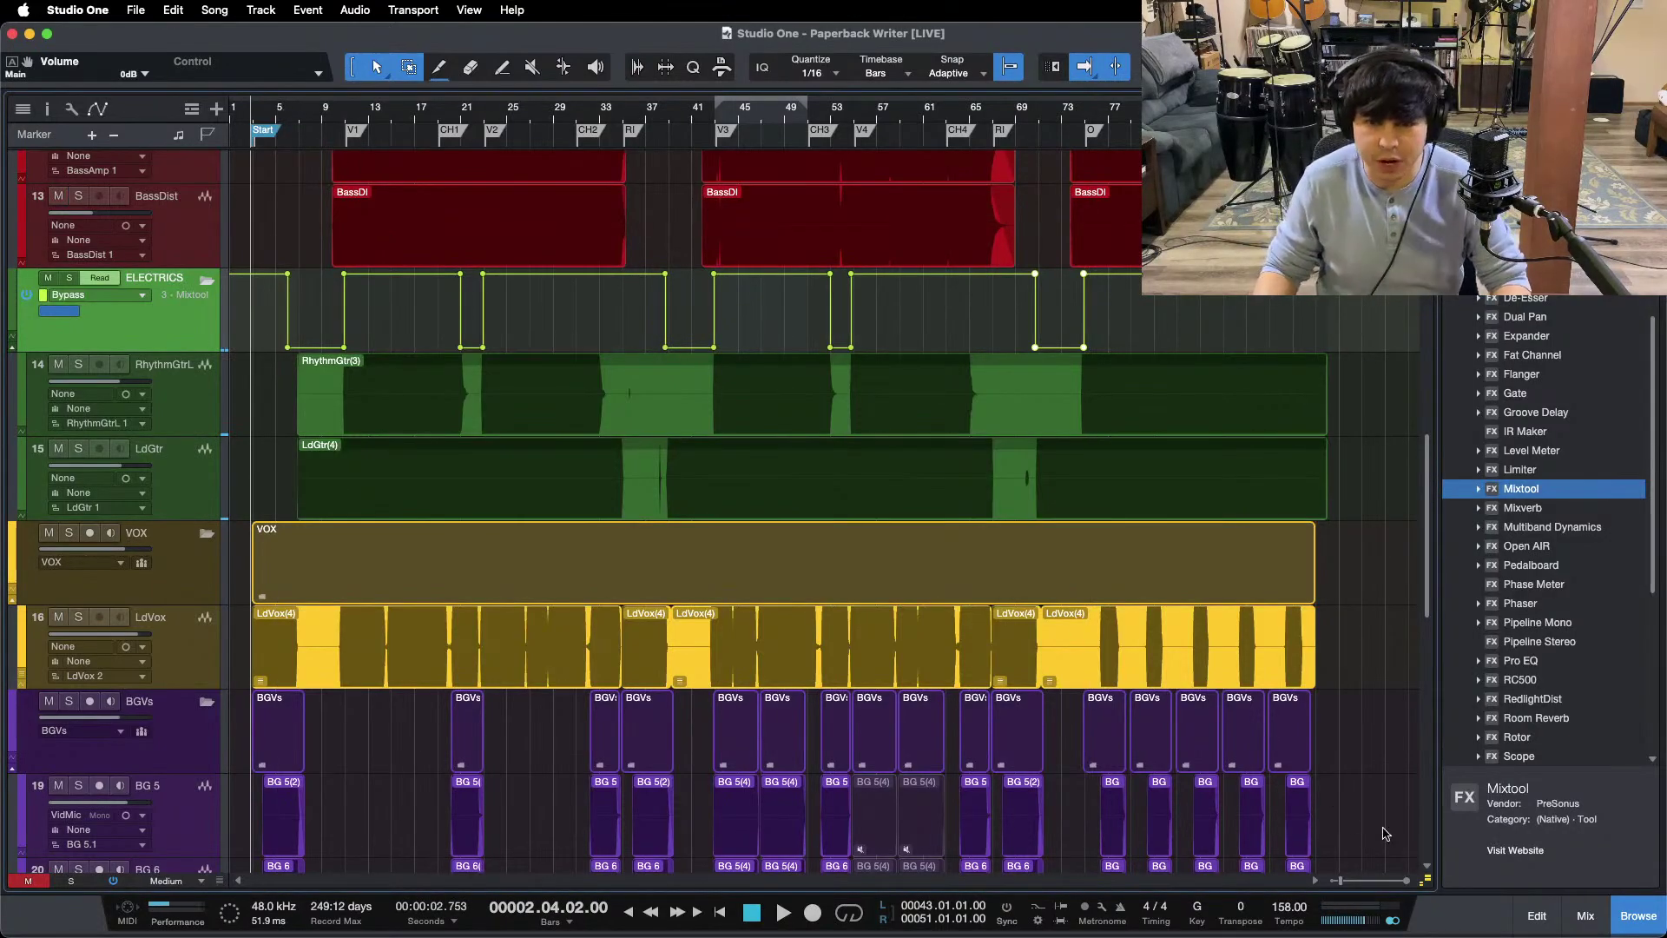
mouse_move(1424, 792)
mouse_down()
mouse_move(1426, 883)
mouse_move(1424, 790)
mouse_up()
key(shift+z)
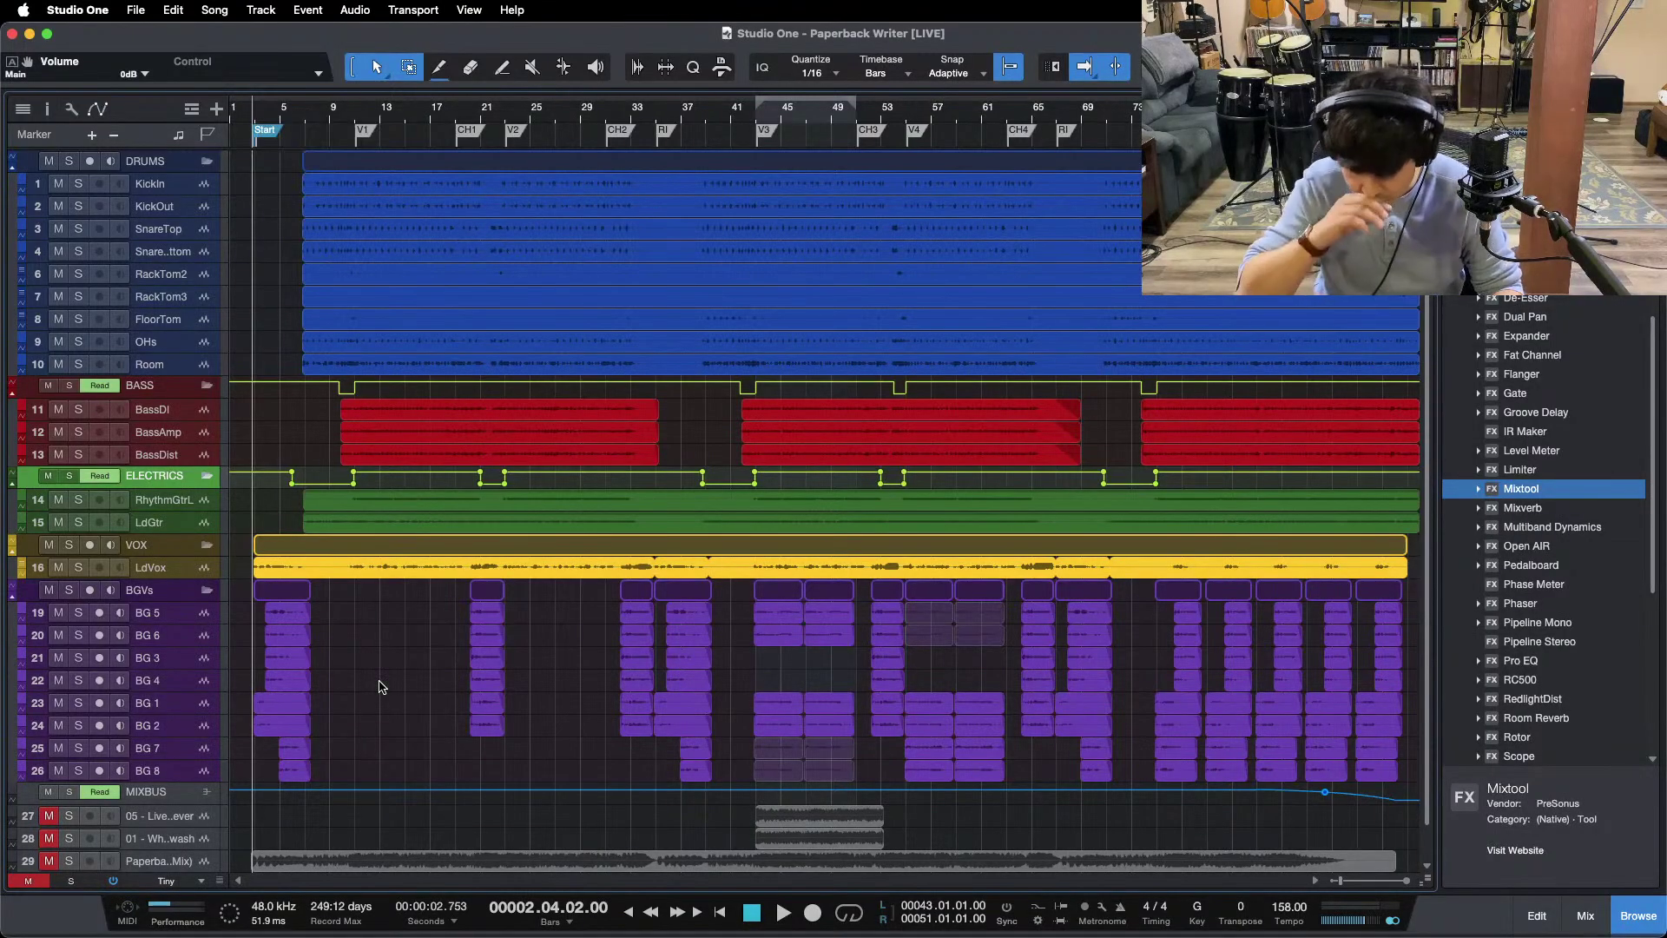
key(space)
Step: Set the SunPlate effect channel's level to -7.9 dB while the song plays
mouse_move(812, 916)
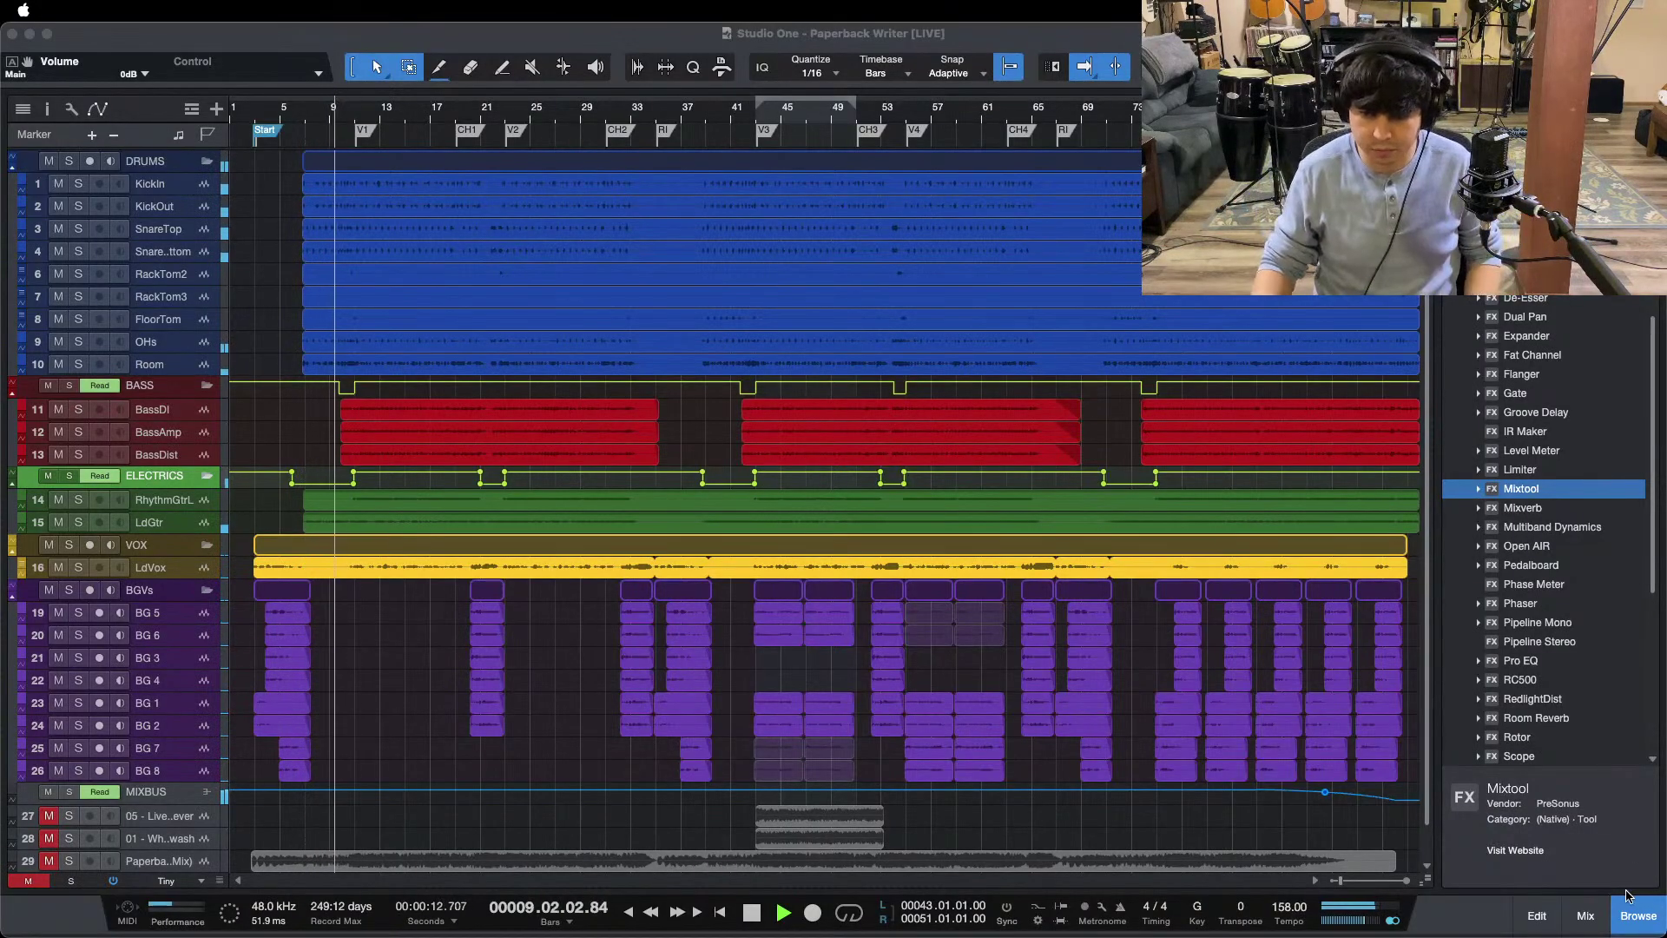
click(1585, 915)
drag(723, 888, 165, 885)
scroll(1149, 676, up, 2)
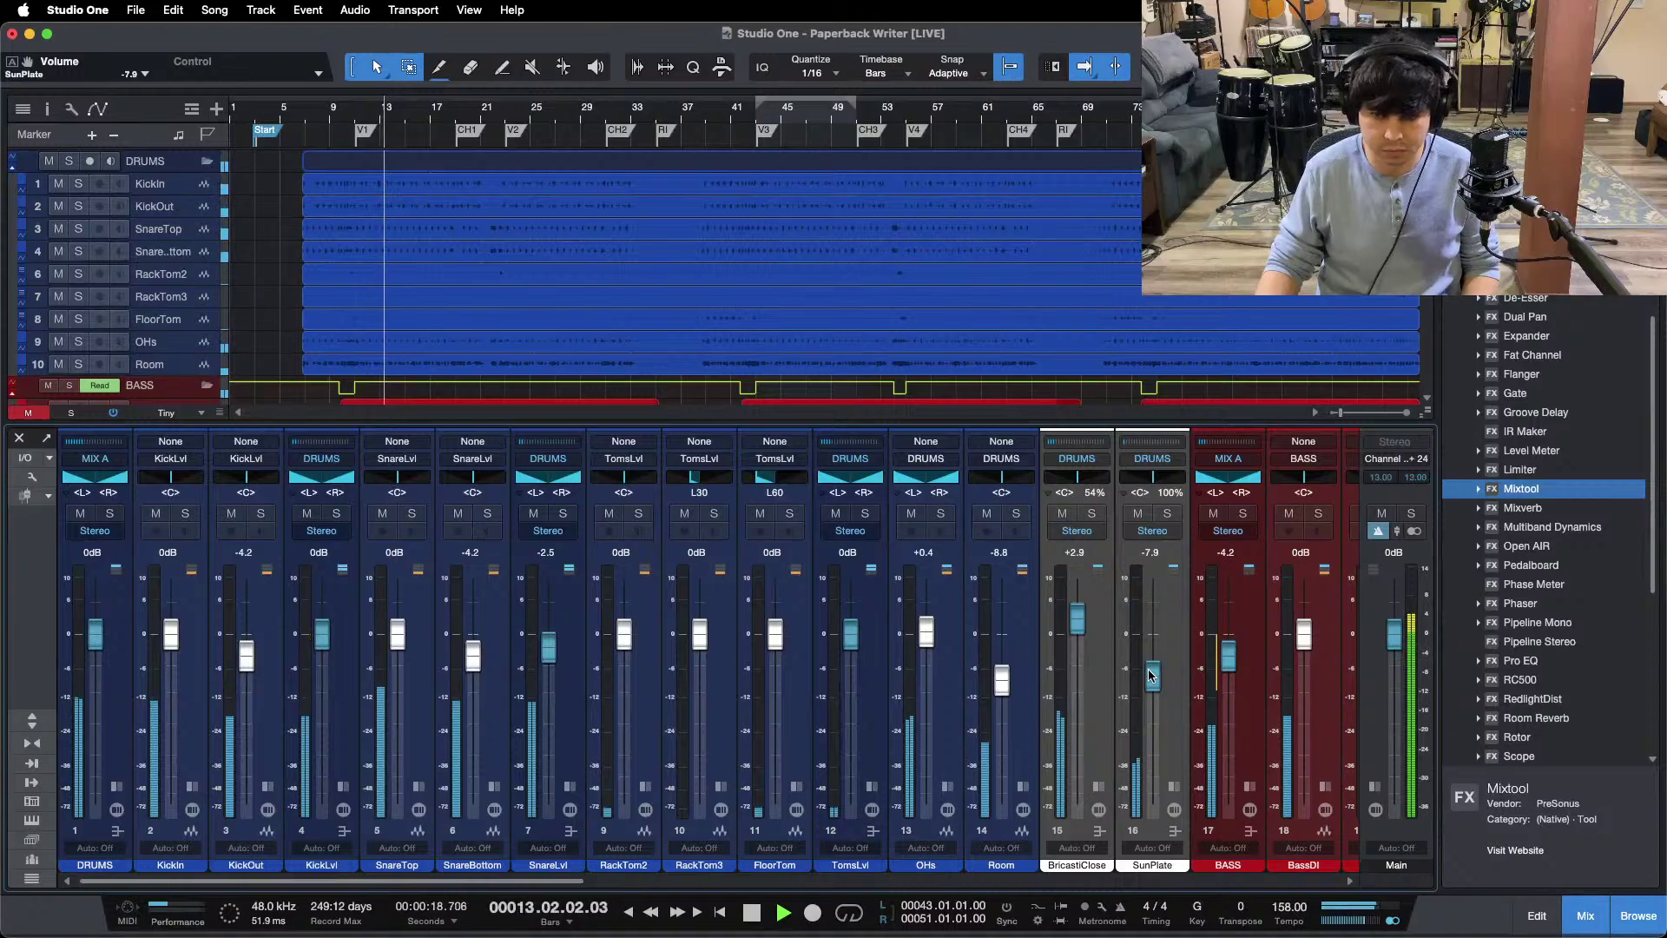
key(F3)
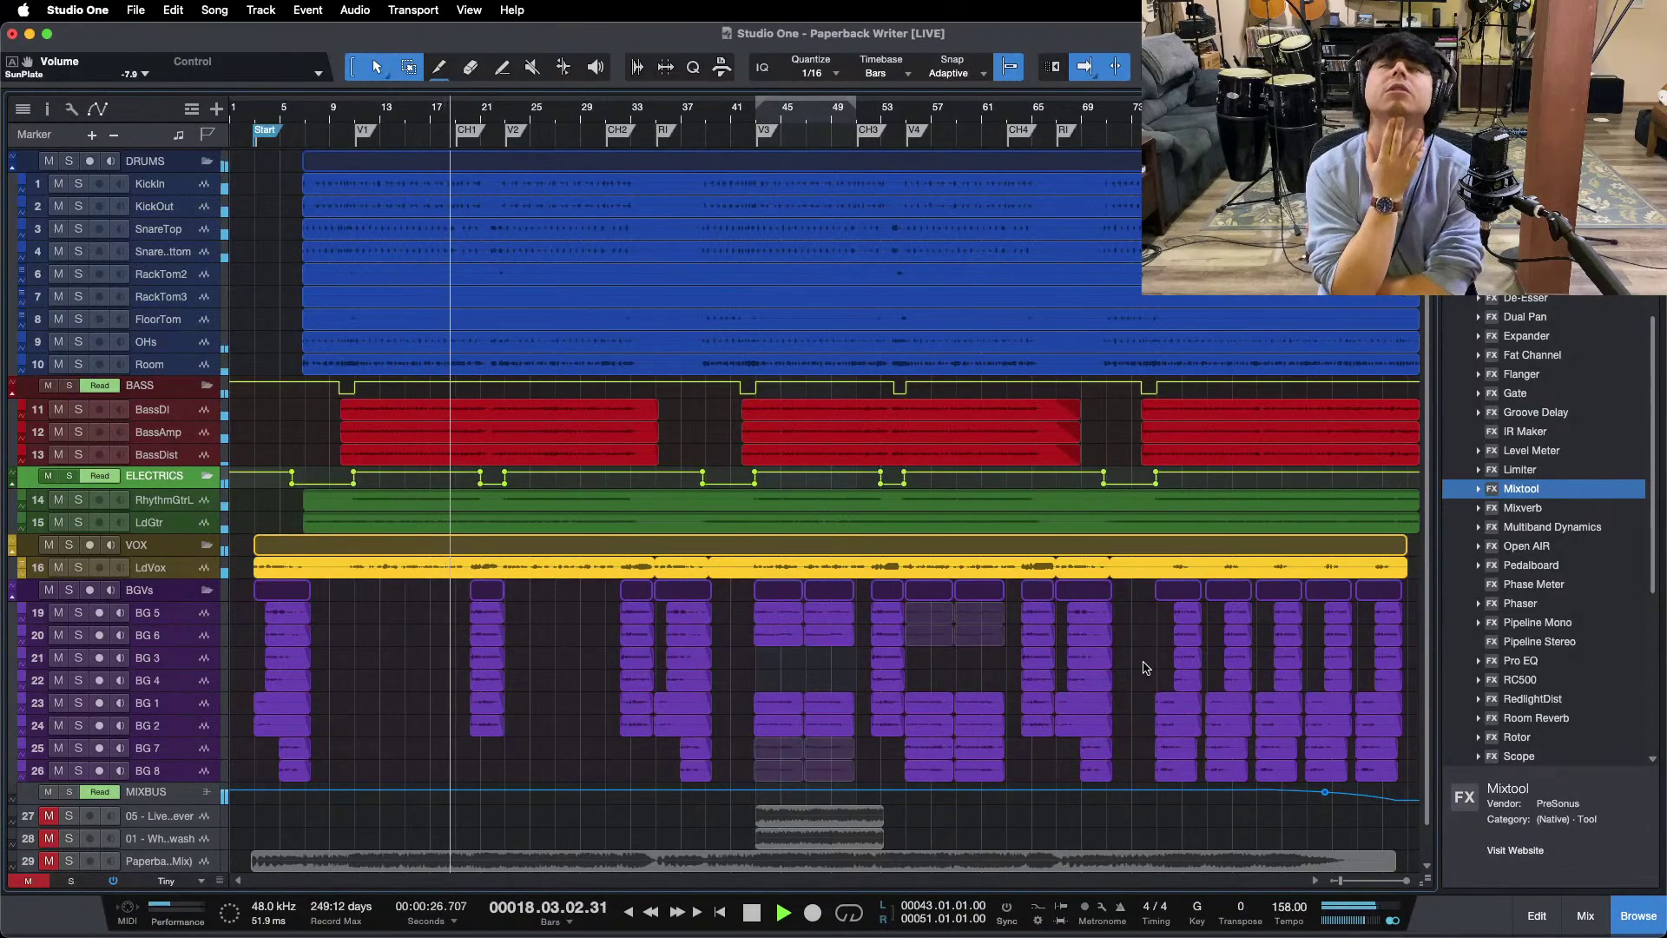
Step: Raise the LdVox channel to +5.0 dB during playback
key(F3)
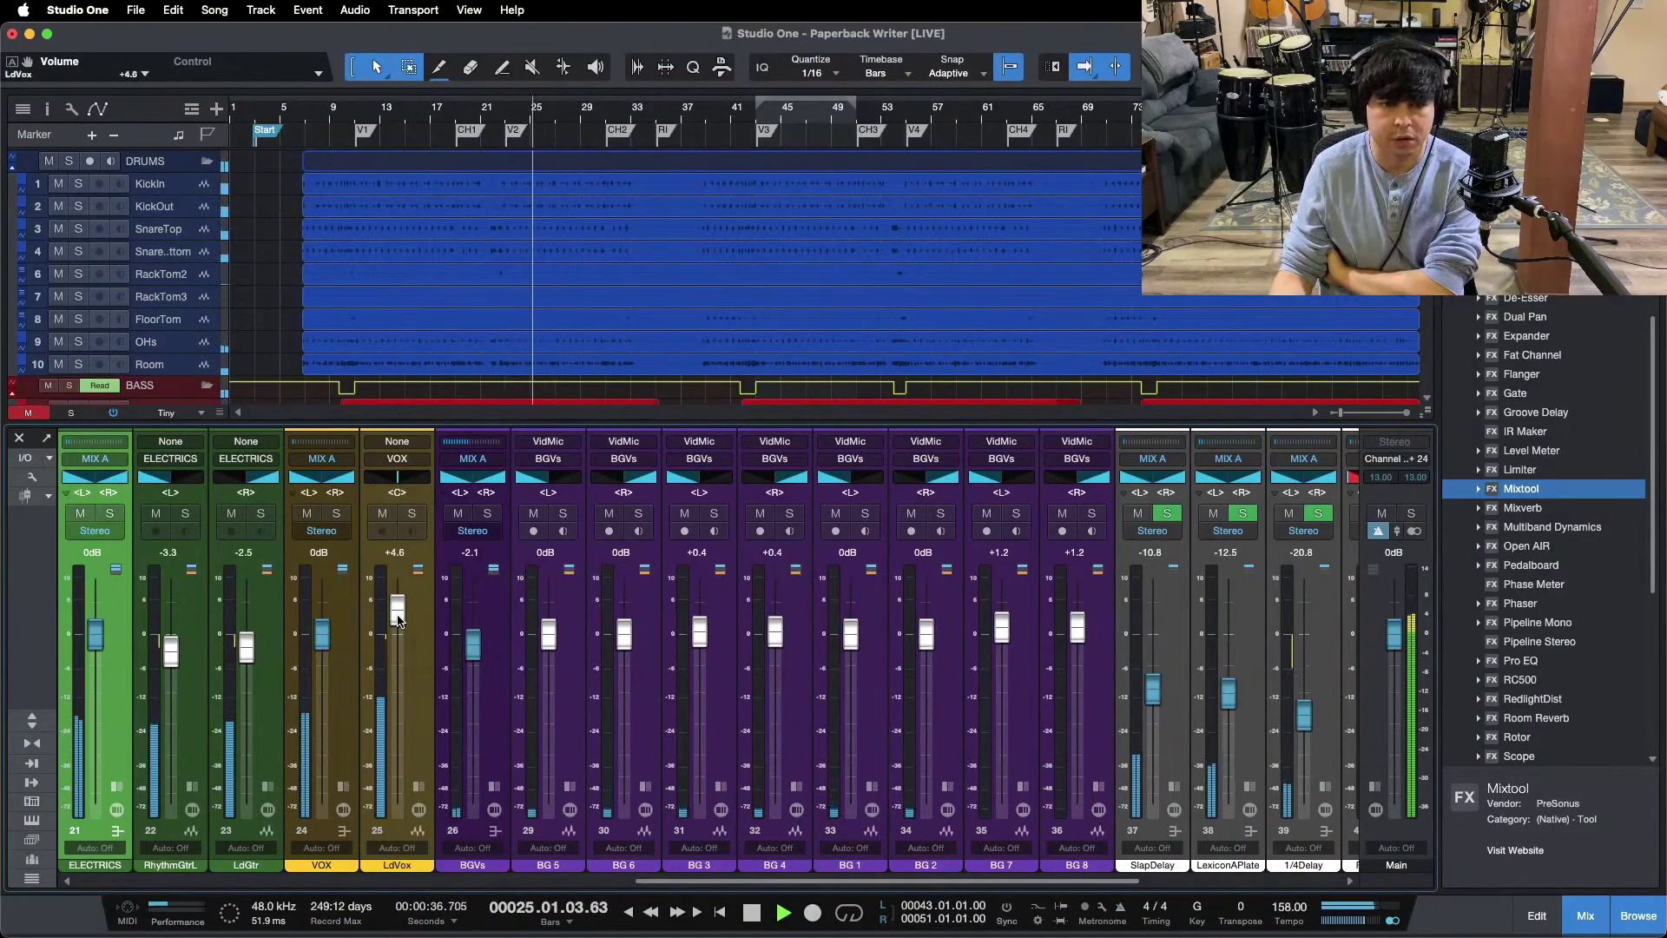
key(F3)
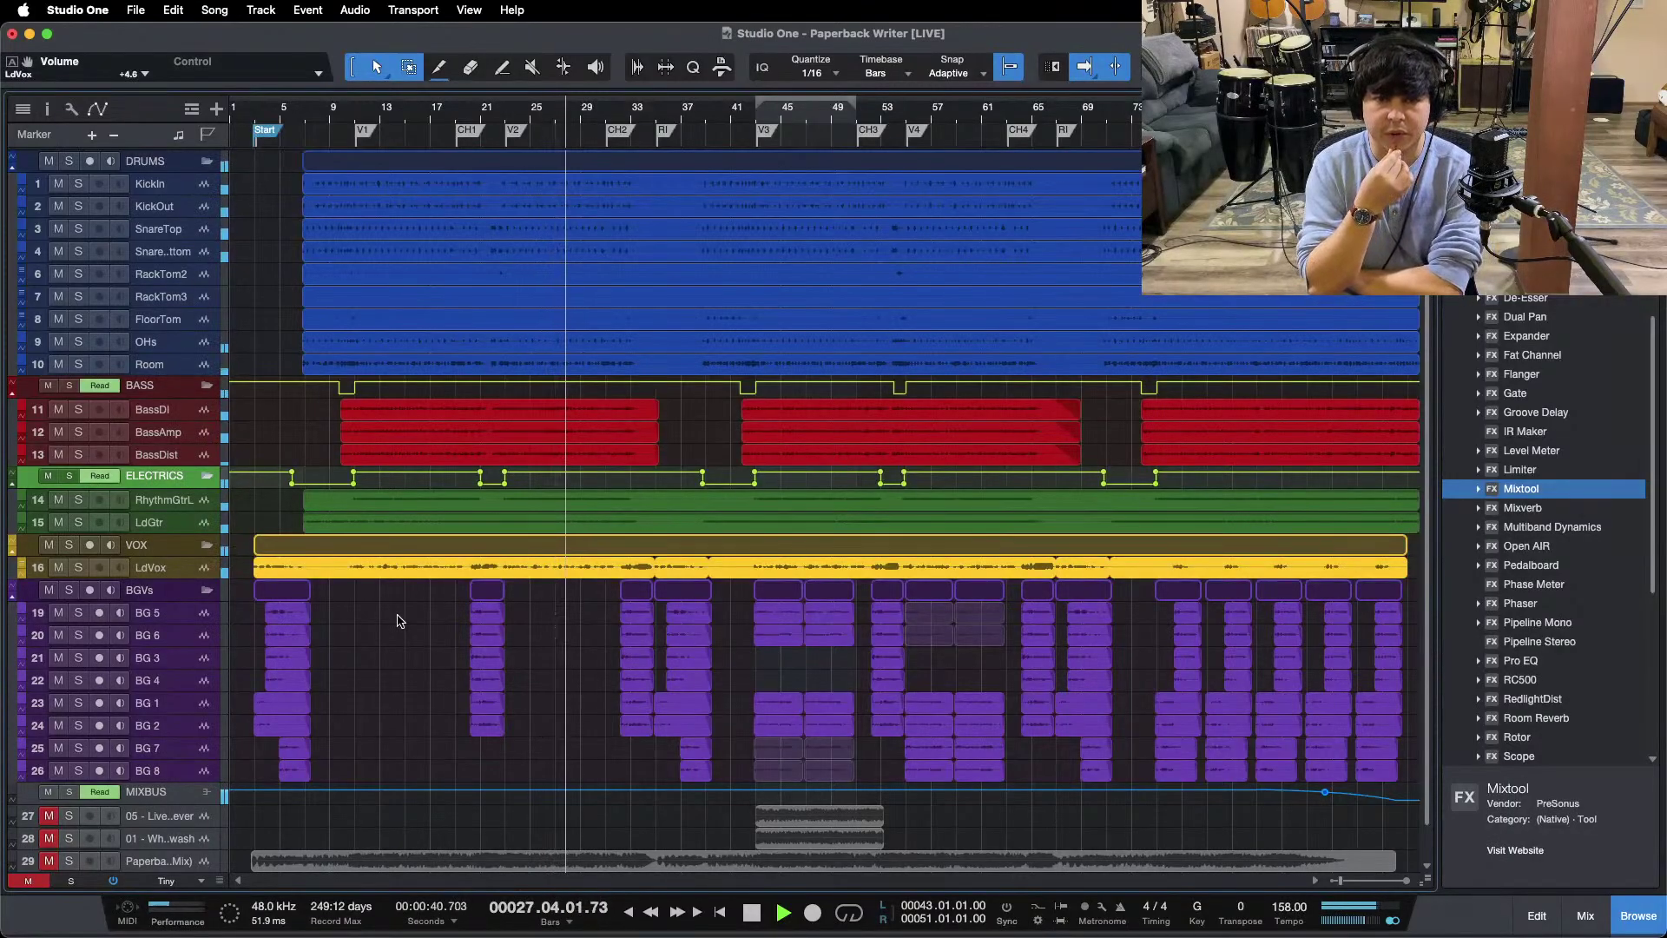
key(F3)
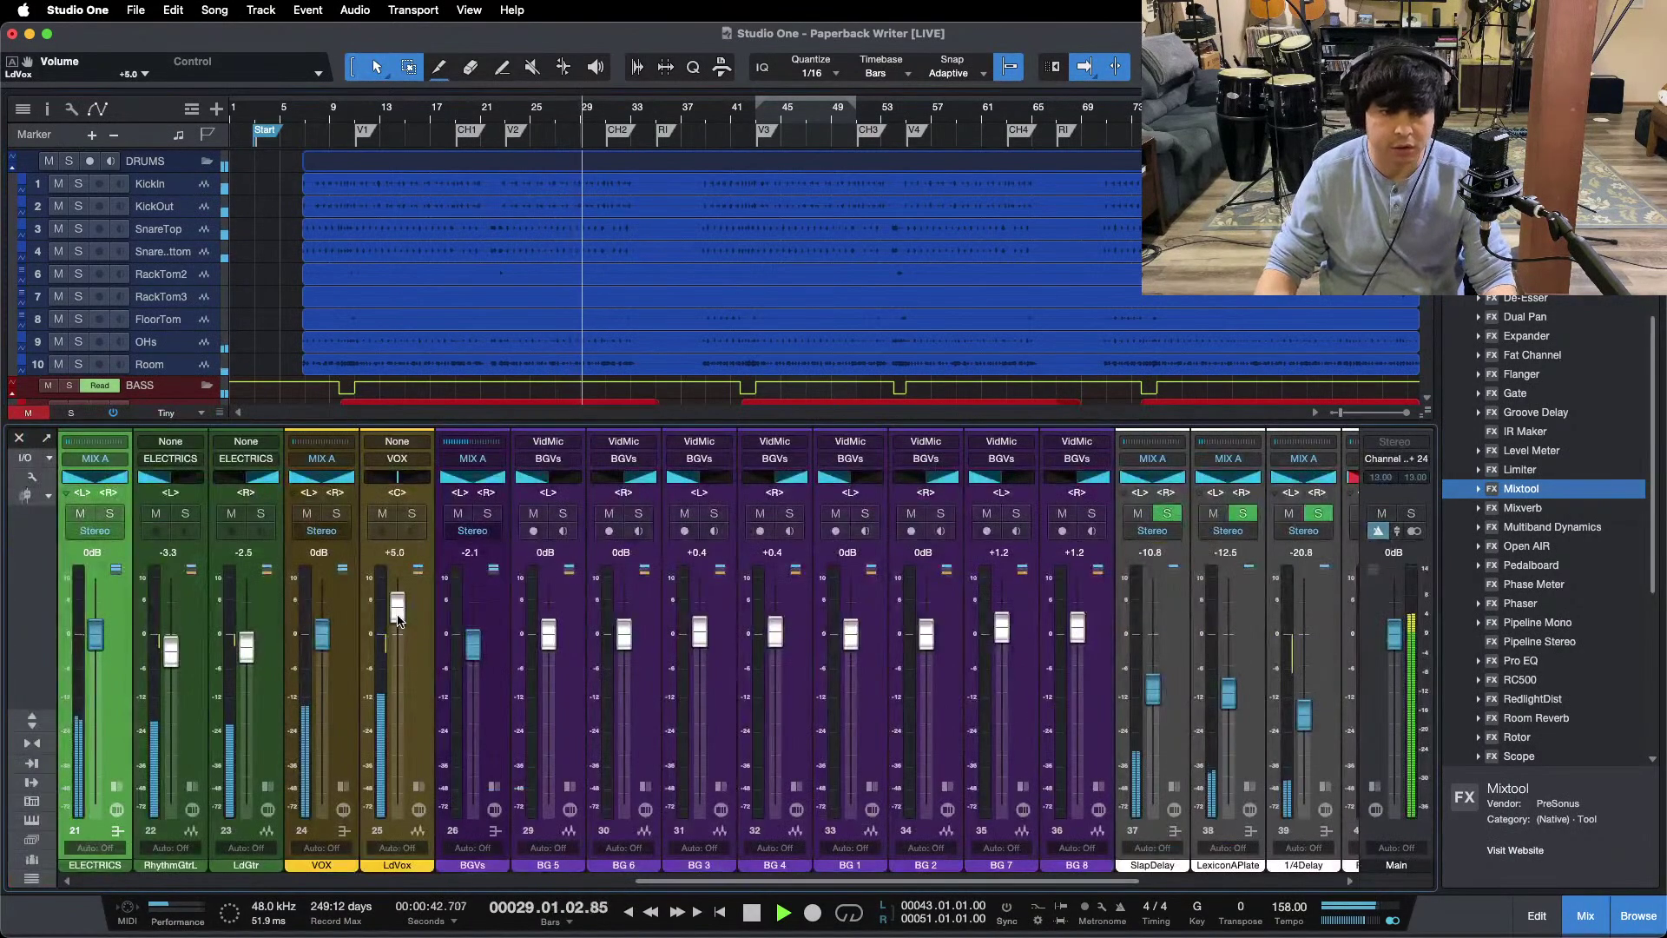
key(F3)
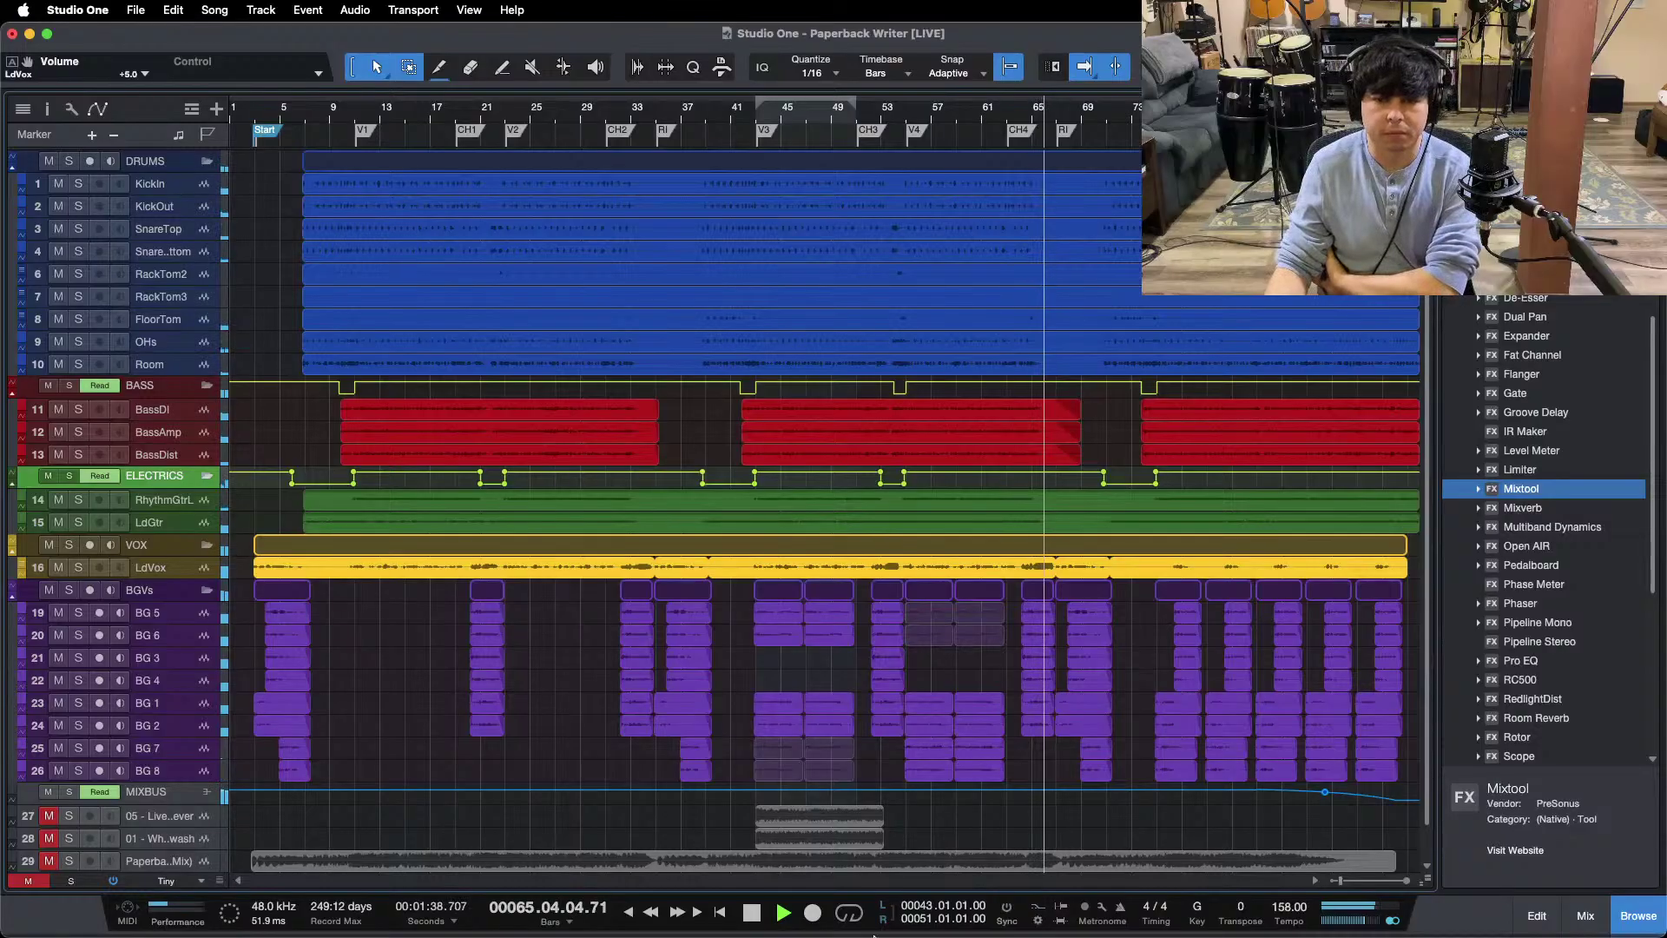
Step: Play the song through its fade-out, return to the beginning, and save the song
mouse_move(873, 936)
click(908, 901)
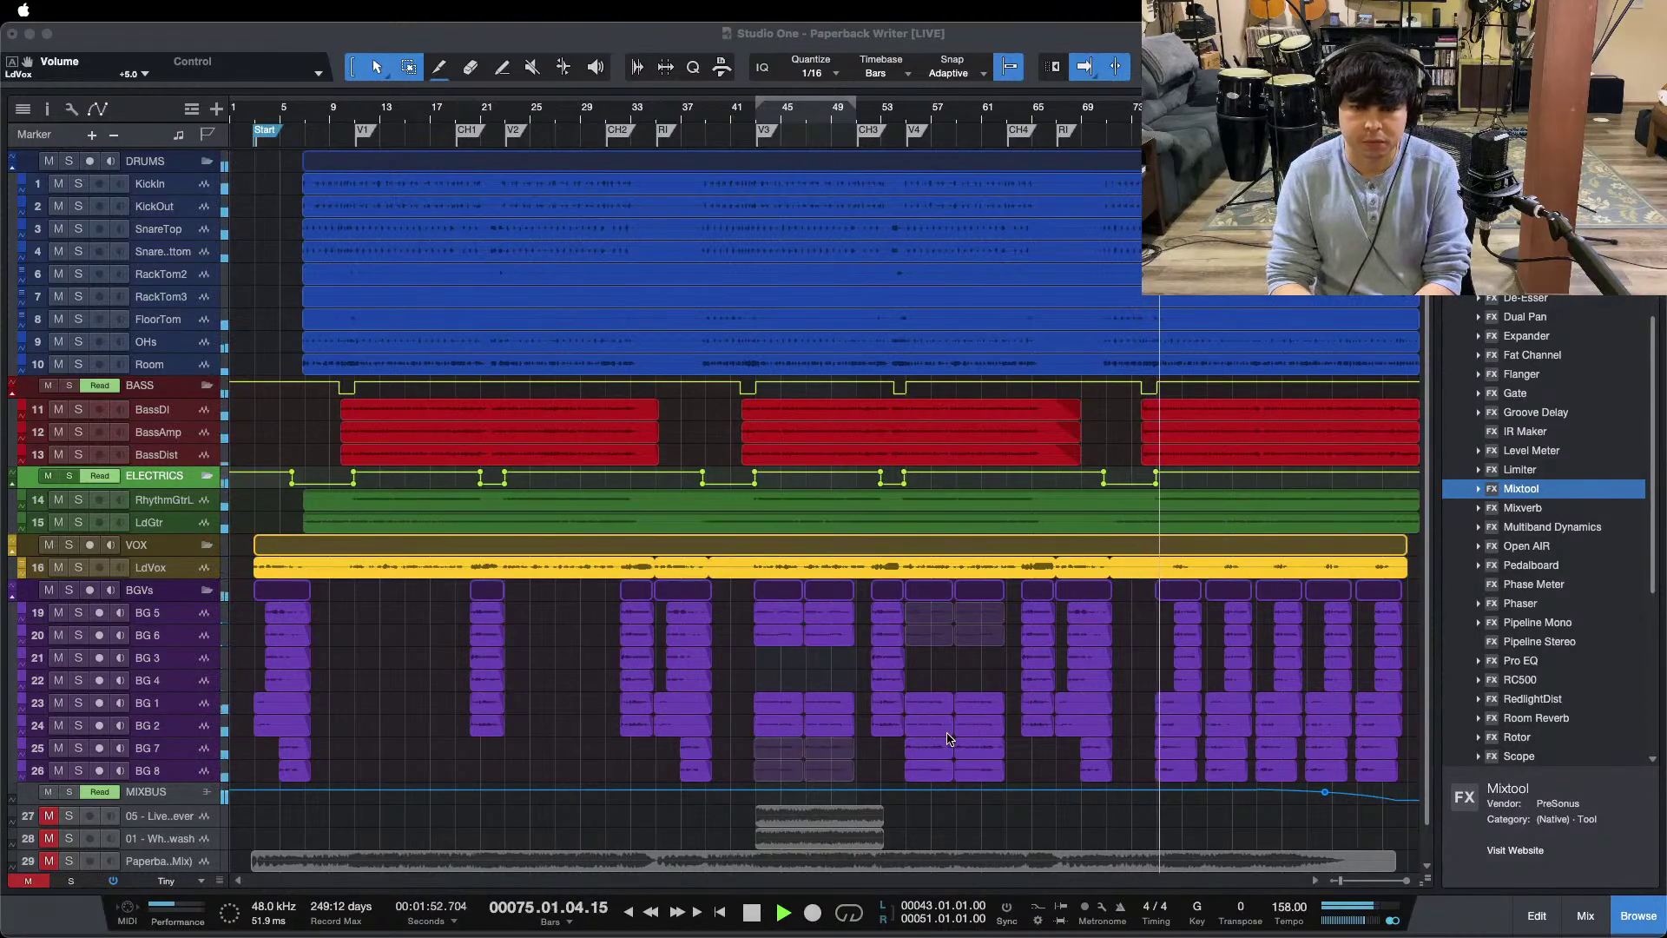
click(1456, 920)
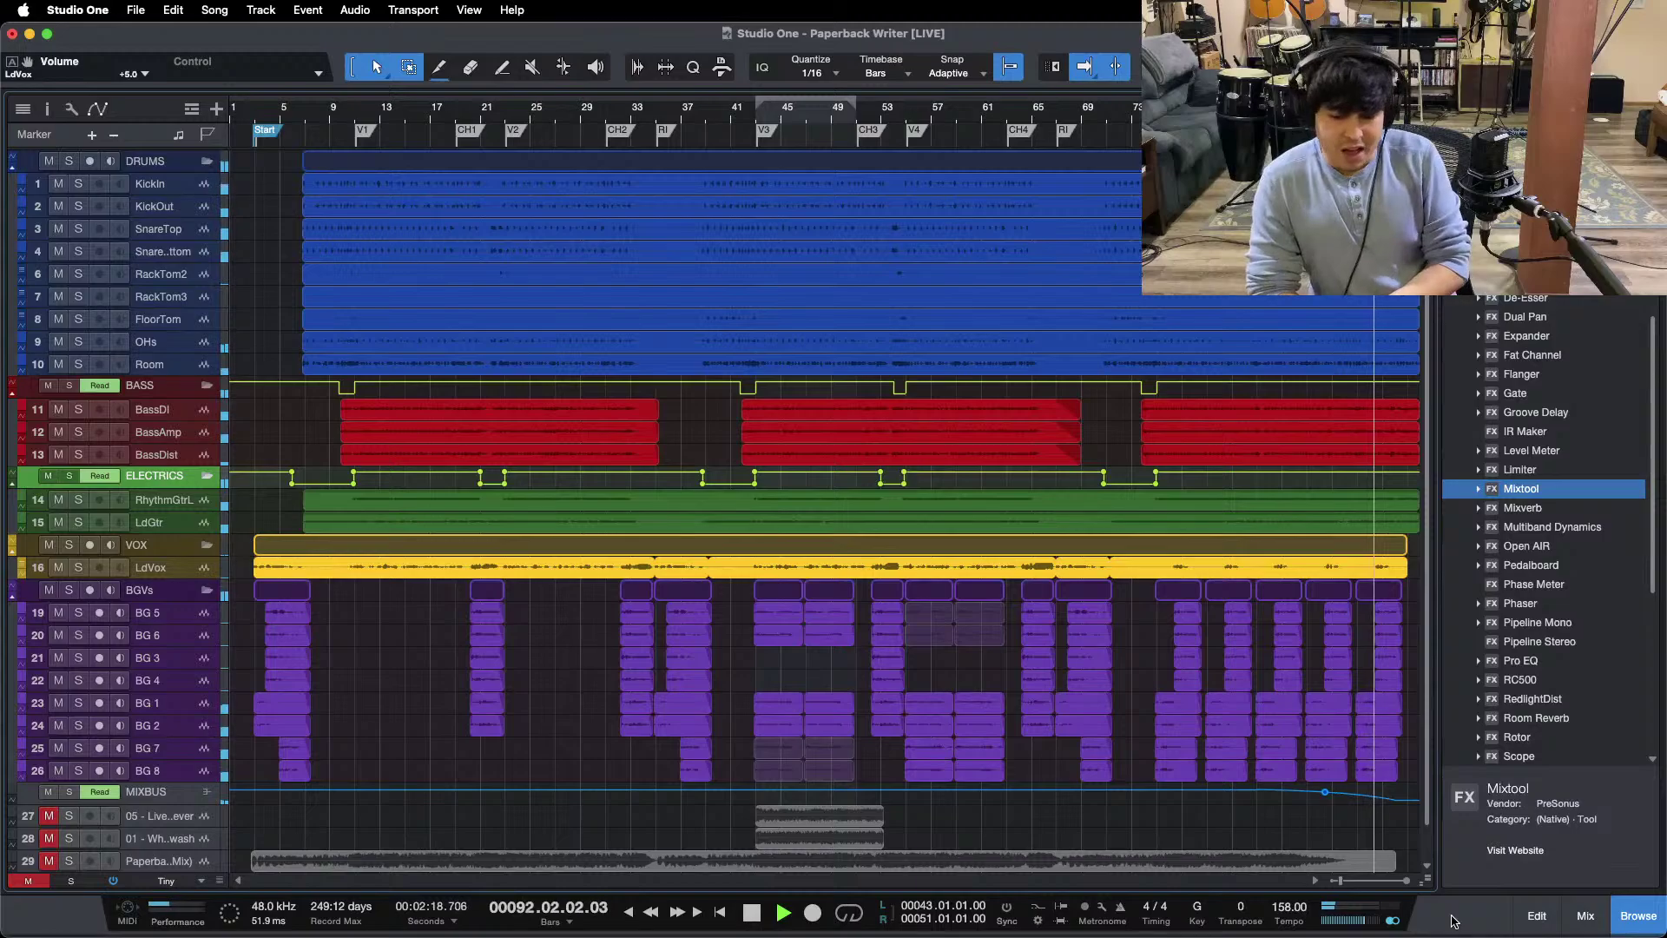
key(Home)
key(super+s)
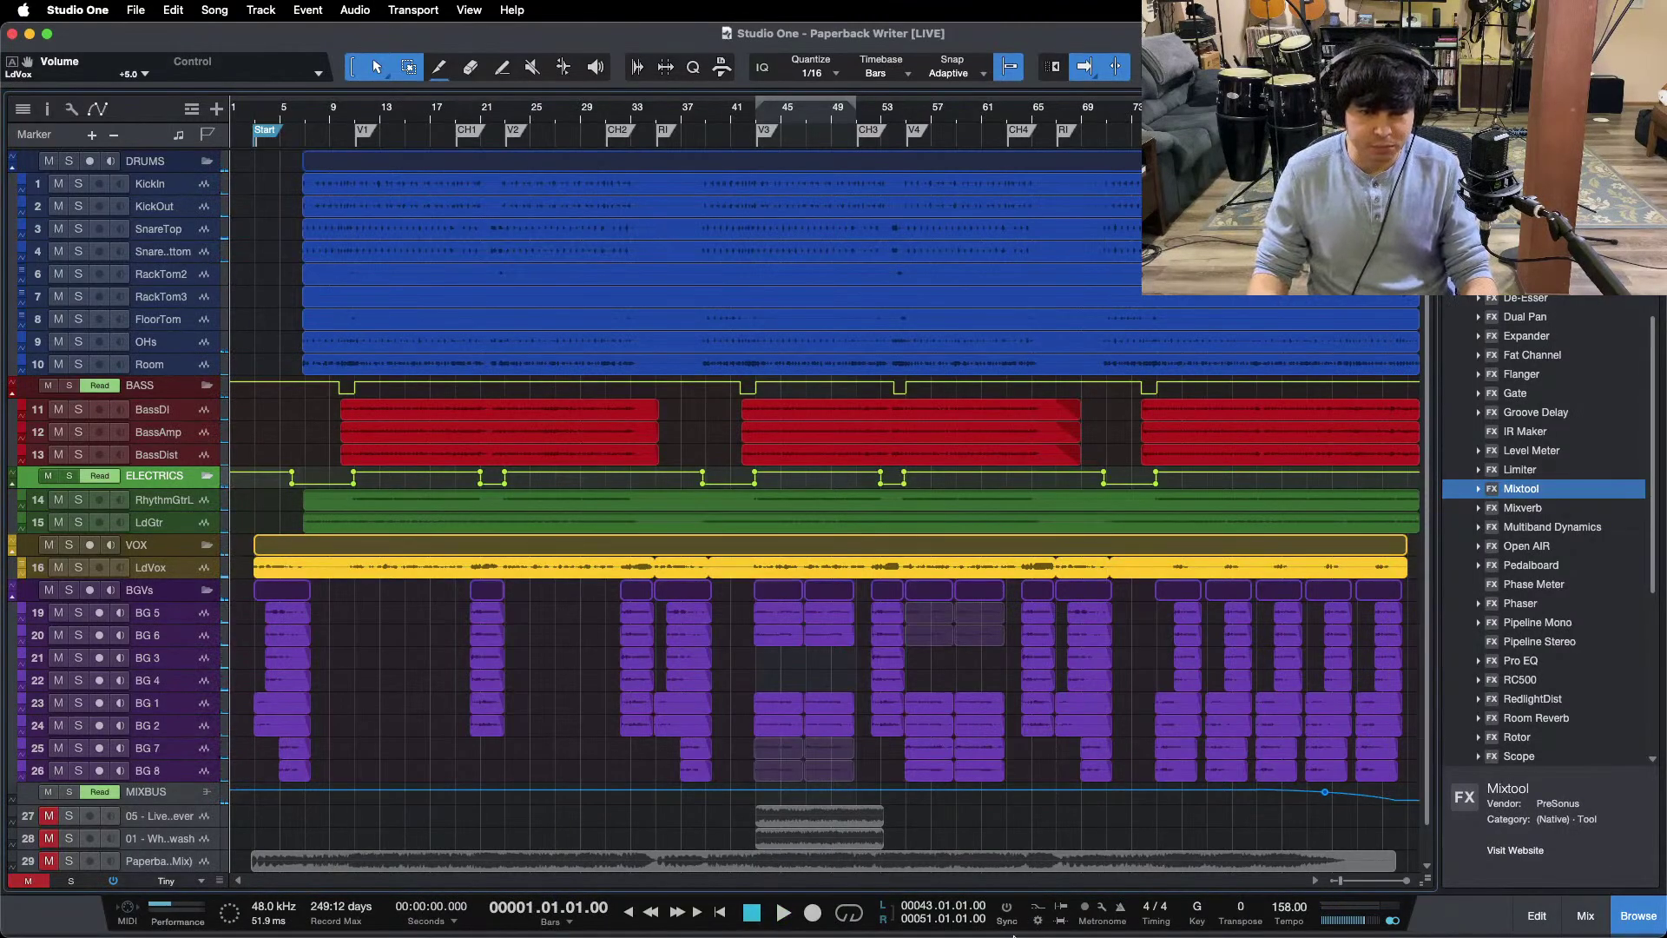
mouse_move(1083, 921)
click(903, 901)
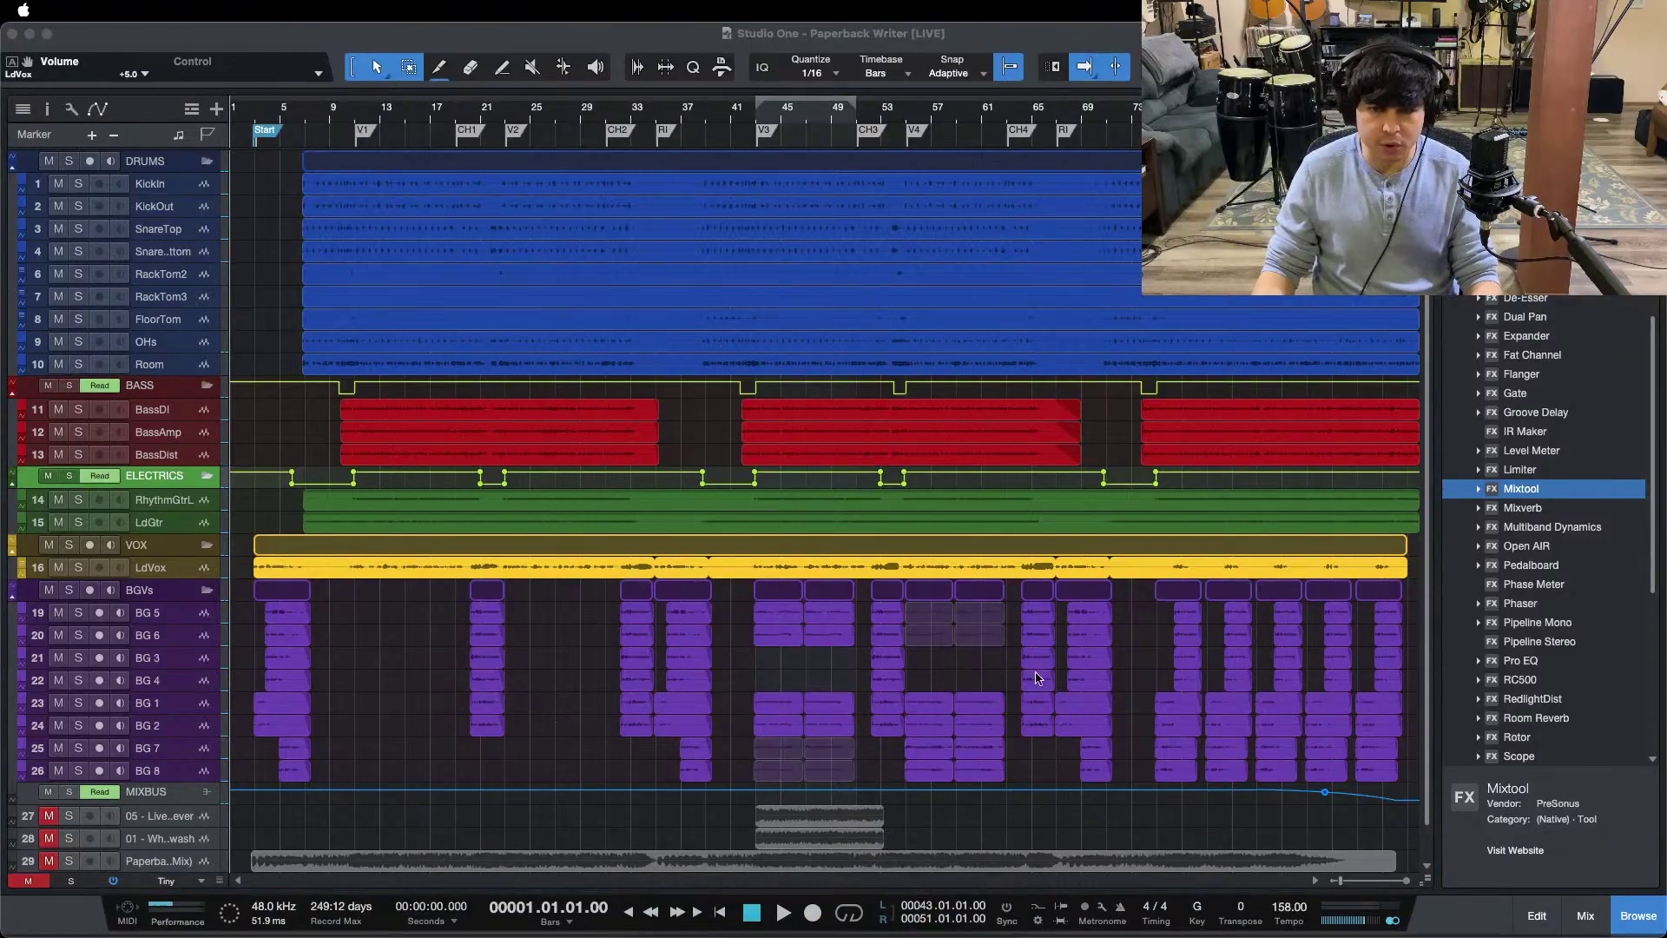
click(1594, 856)
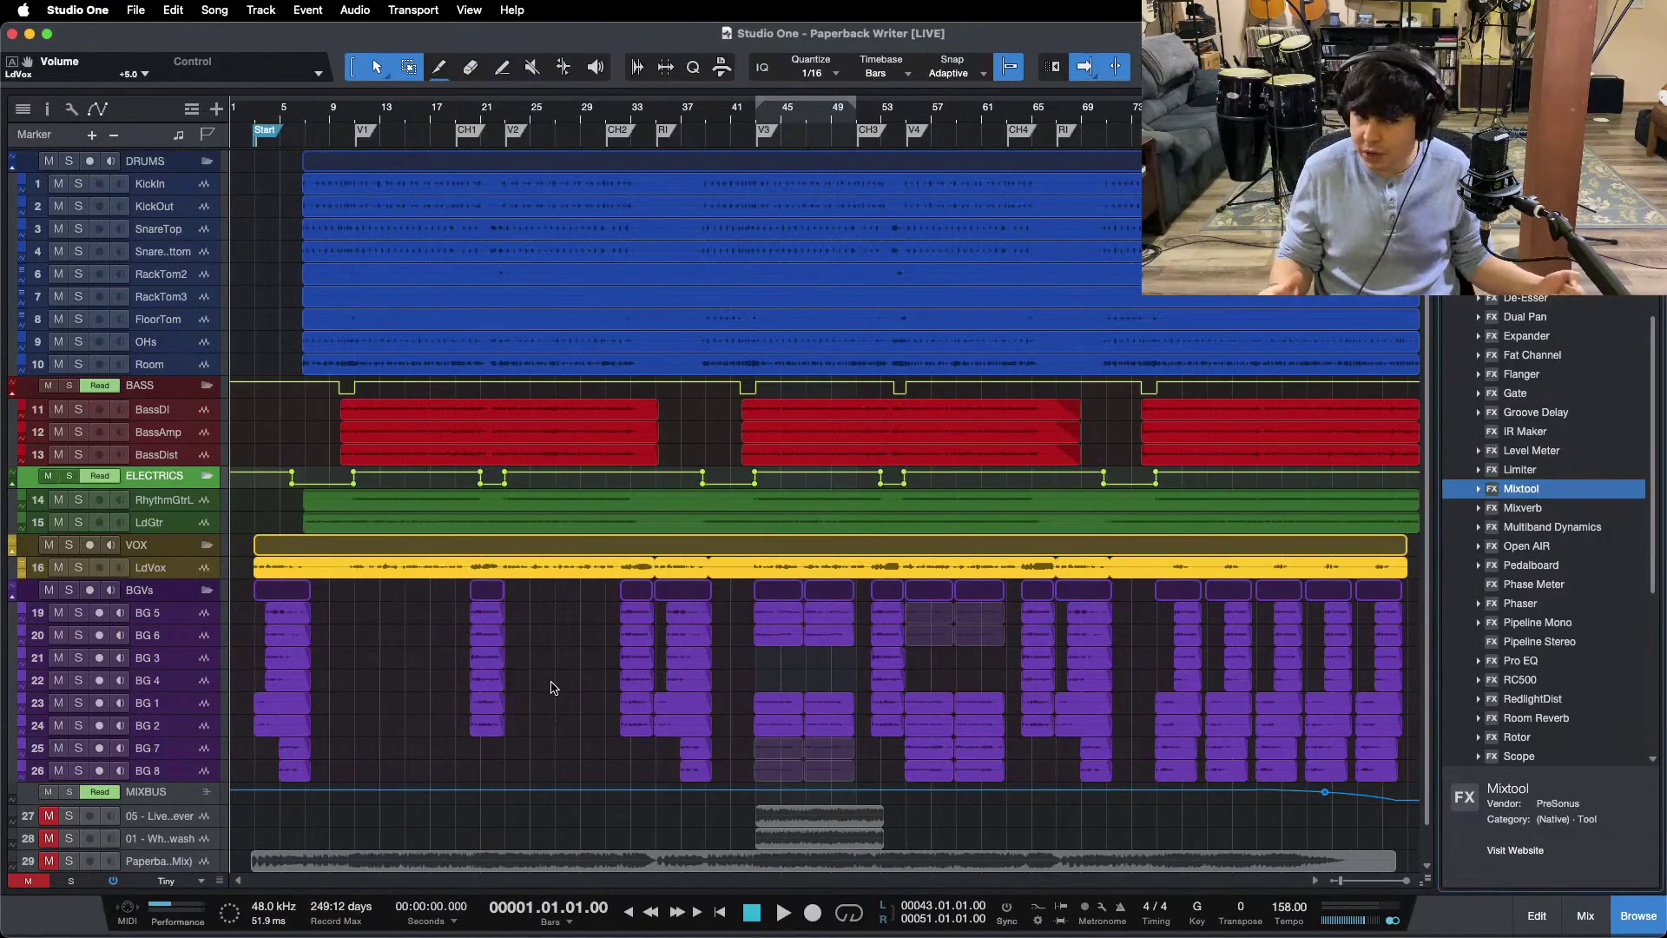
Step: Solo the lead vocal bus and play its intro from the Start marker with the mixer open
key(space)
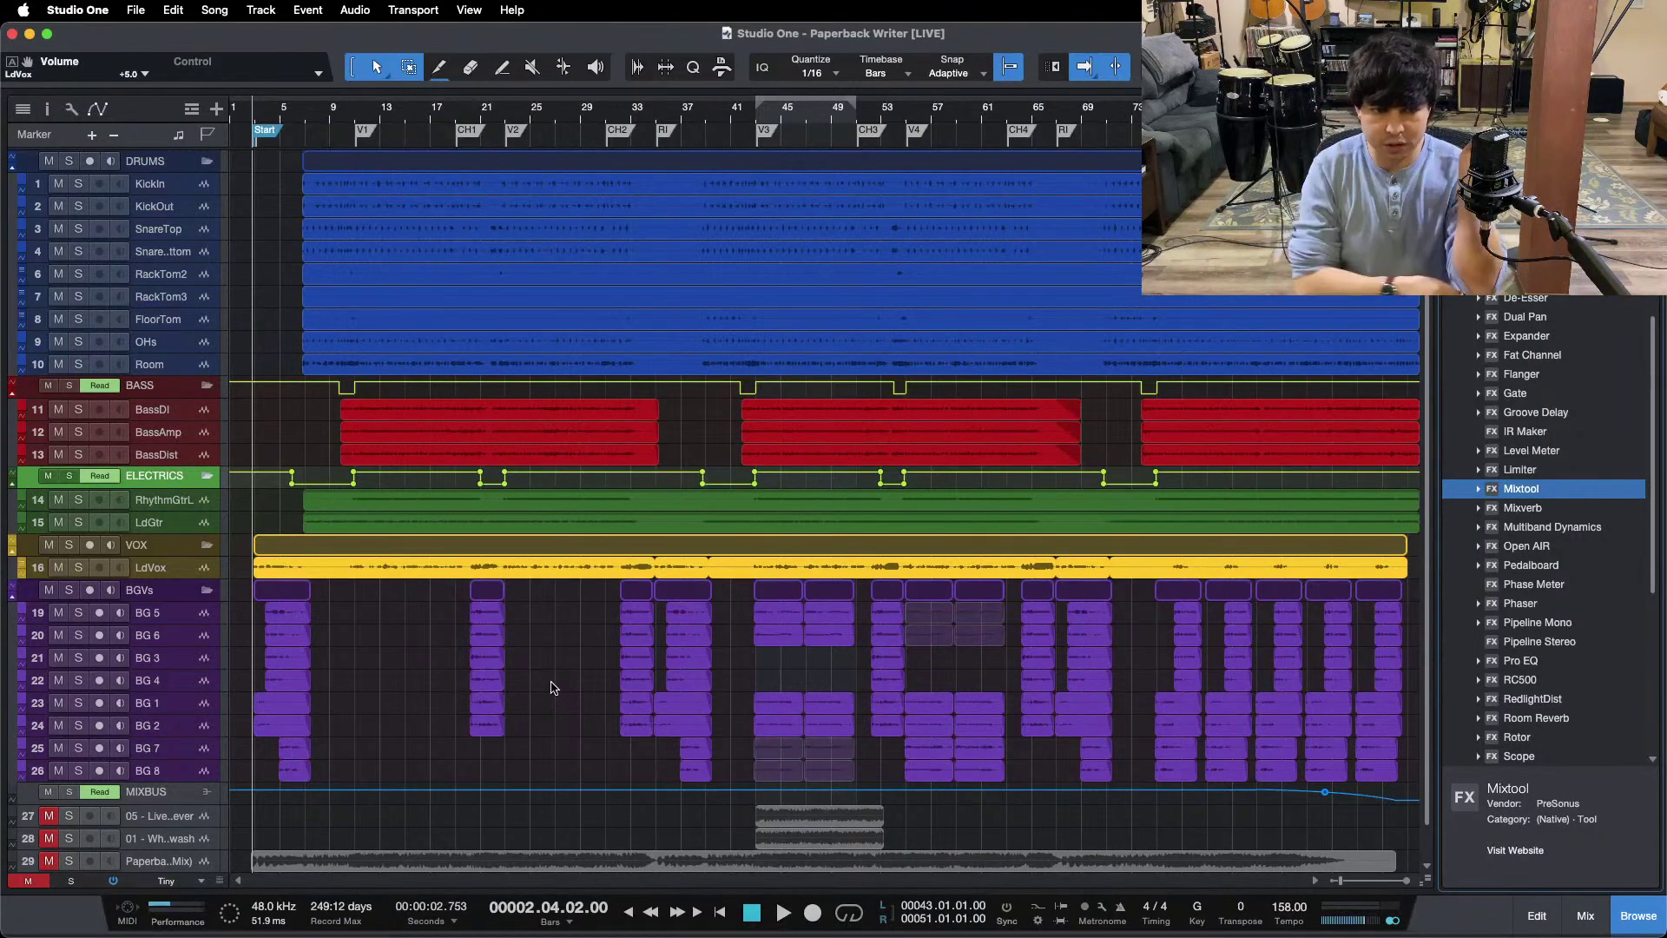
key(space)
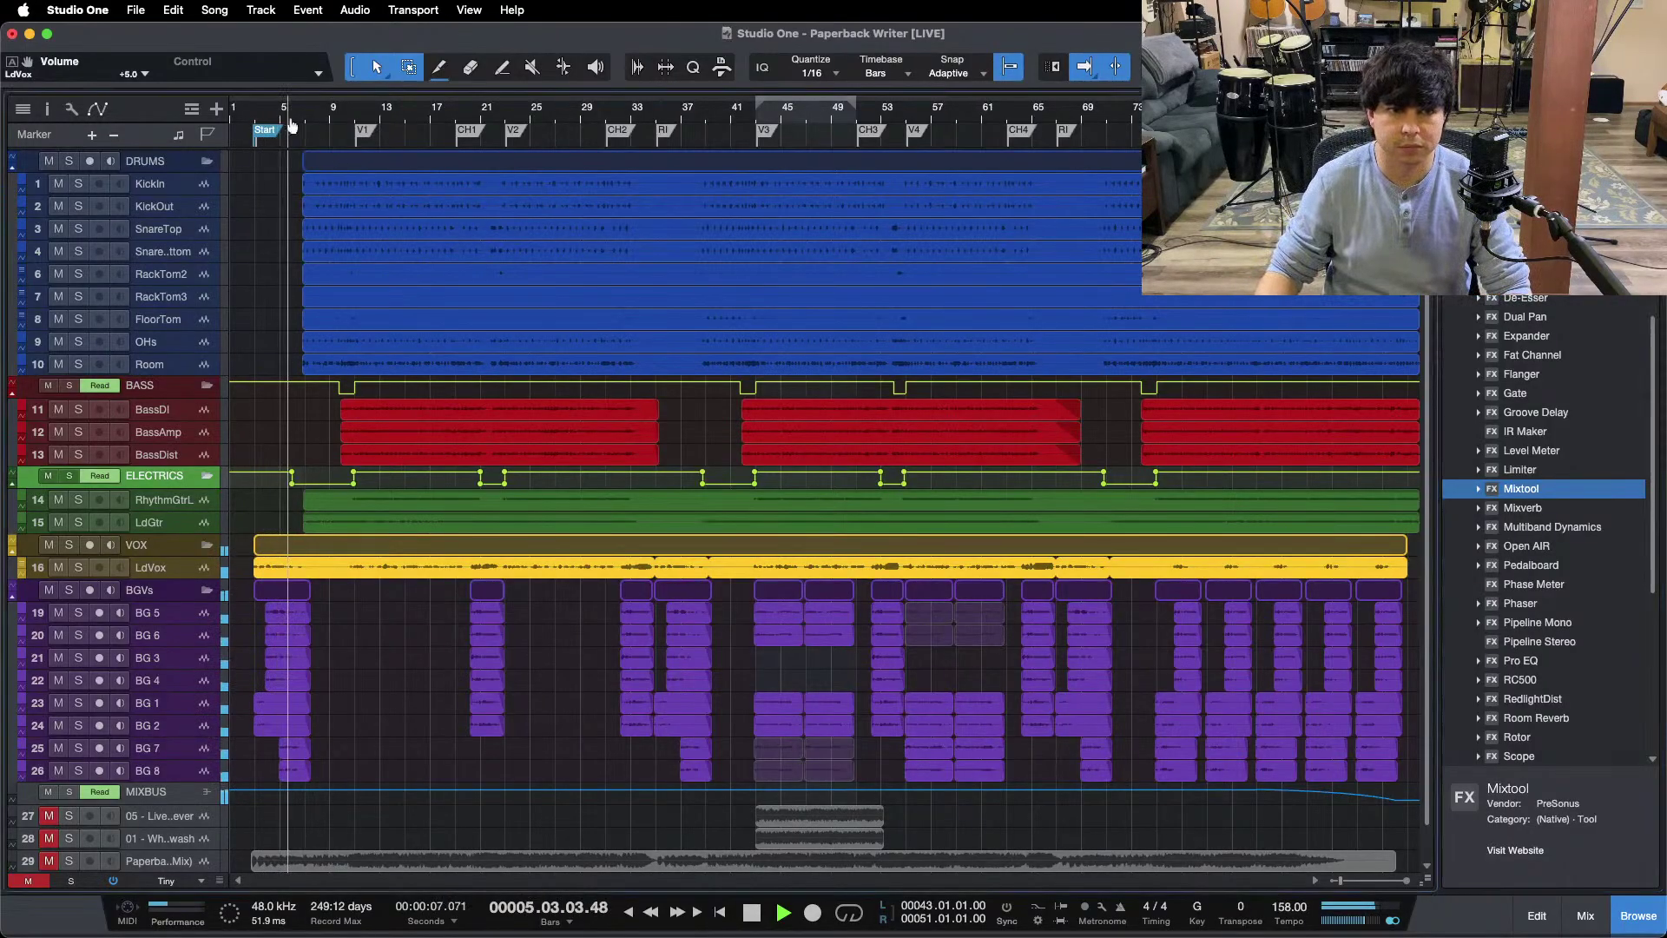
scroll(376, 113, up, 5)
click(376, 113)
key(s)
key(F3)
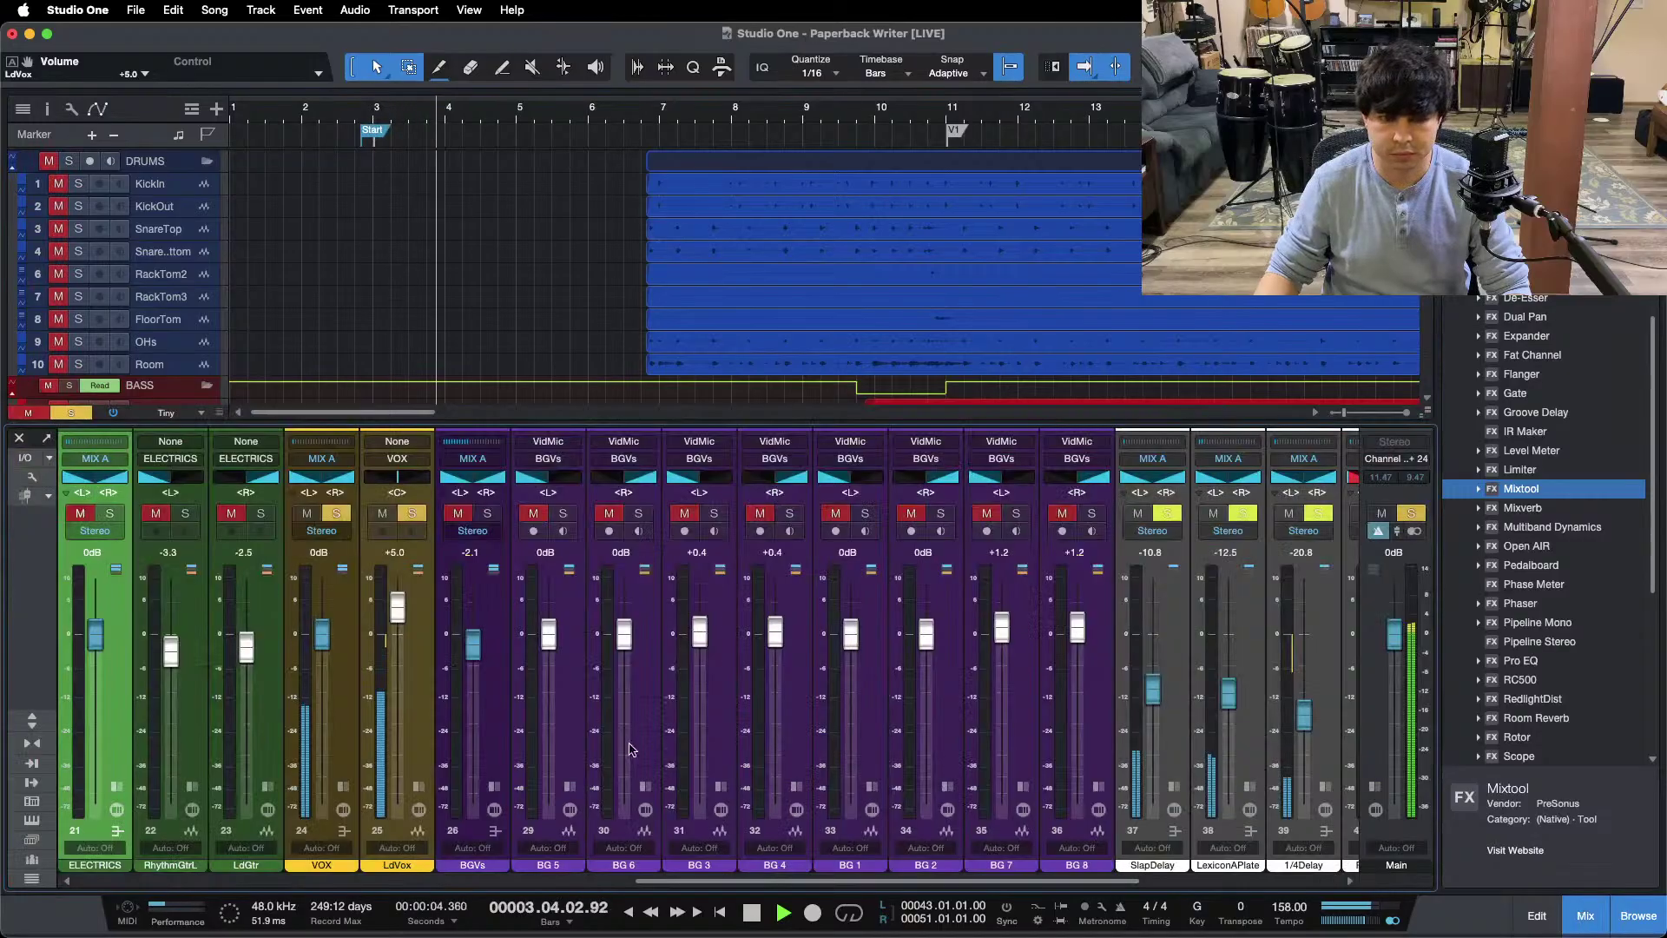
Step: Insert a Pro EQ after the Limiter on the VOX bus and set its analyzer display to FFT Curve
click(344, 808)
drag(1513, 663, 404, 510)
click(362, 119)
click(959, 372)
click(955, 445)
Step: Set the VOX Pro EQ's HMF Q to 24, boost the band 24 dB, and sweep it to 3.85 kHz over the intro
drag(797, 813, 909, 483)
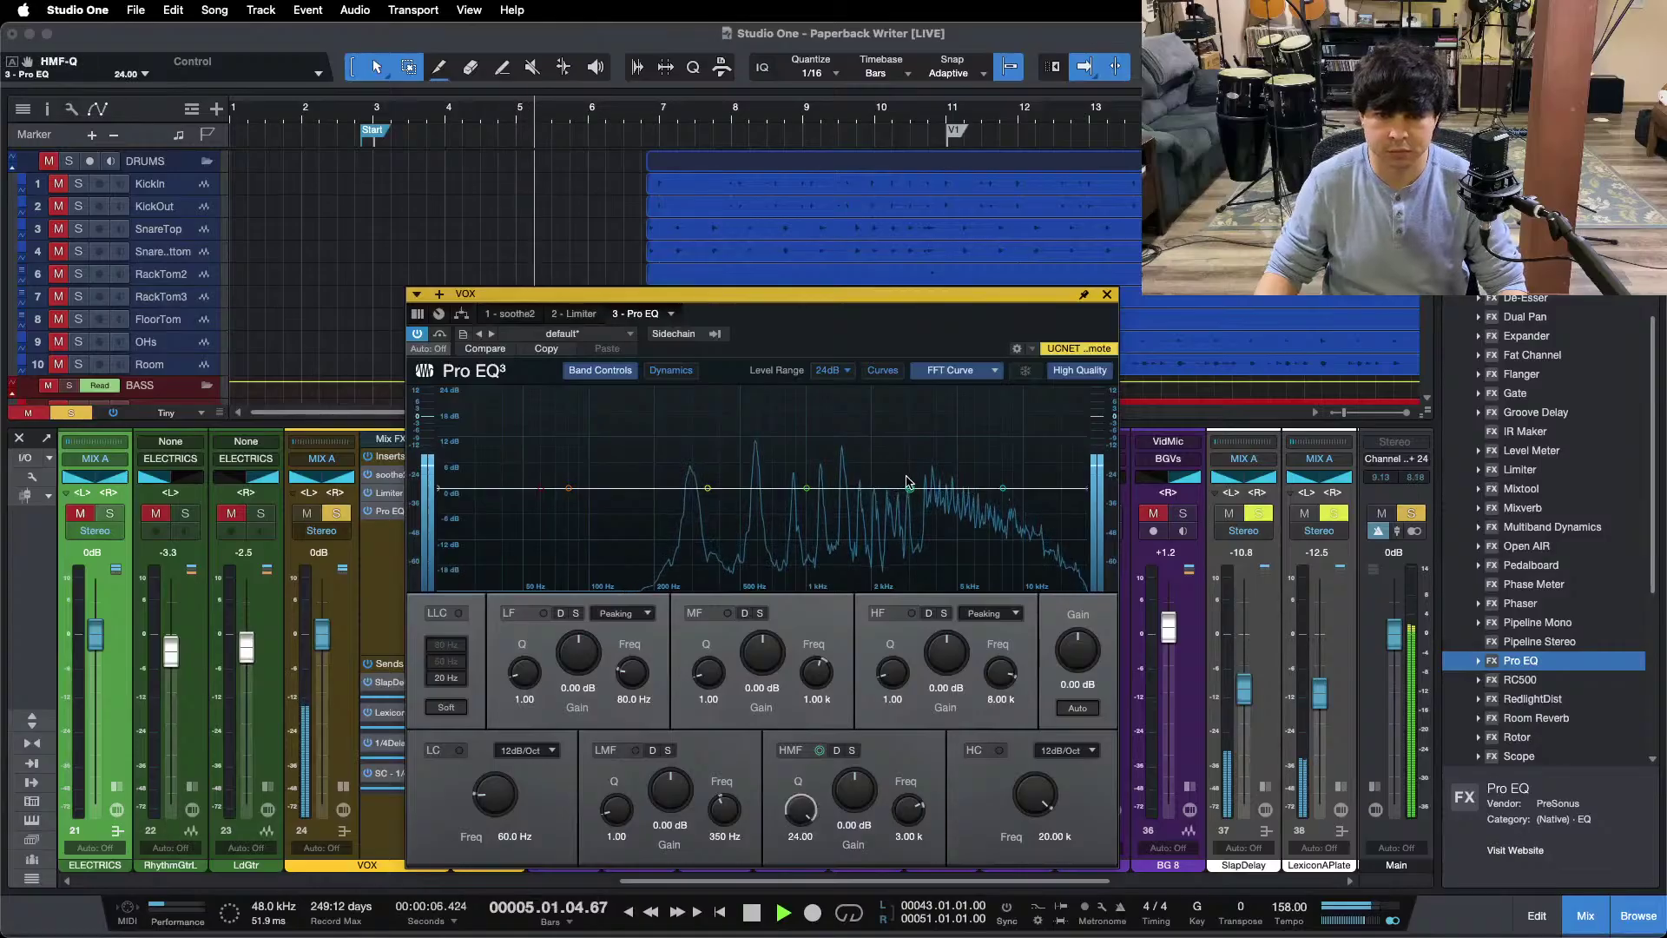
key(space)
key(space)
drag(934, 409, 946, 485)
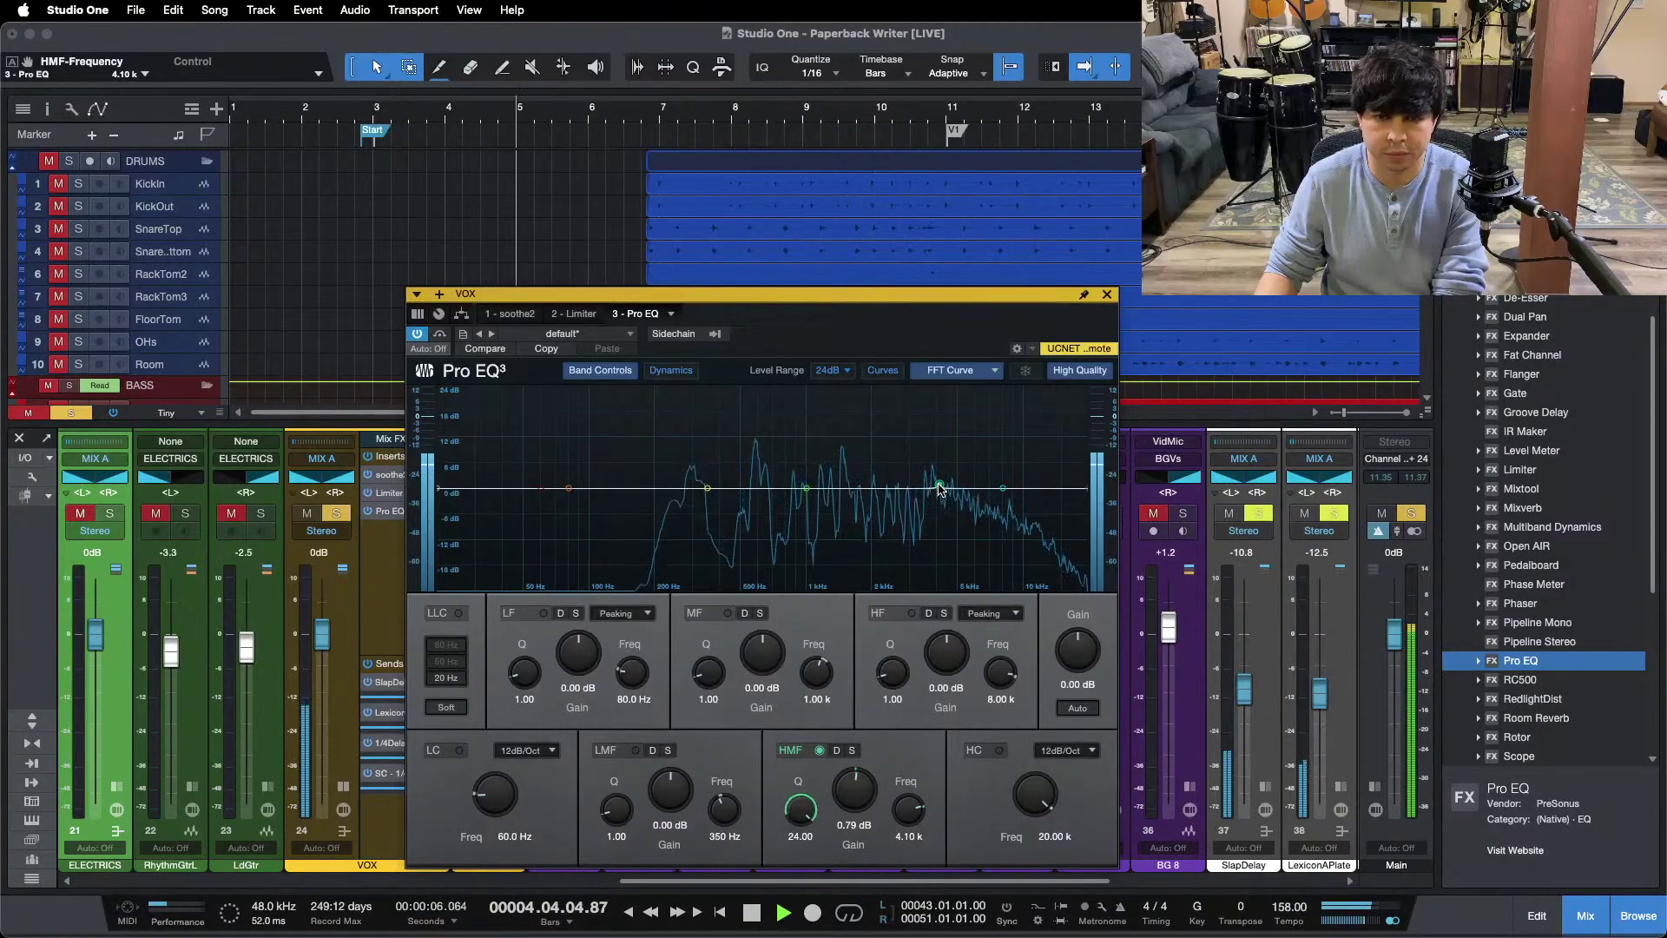
drag(934, 405, 934, 392)
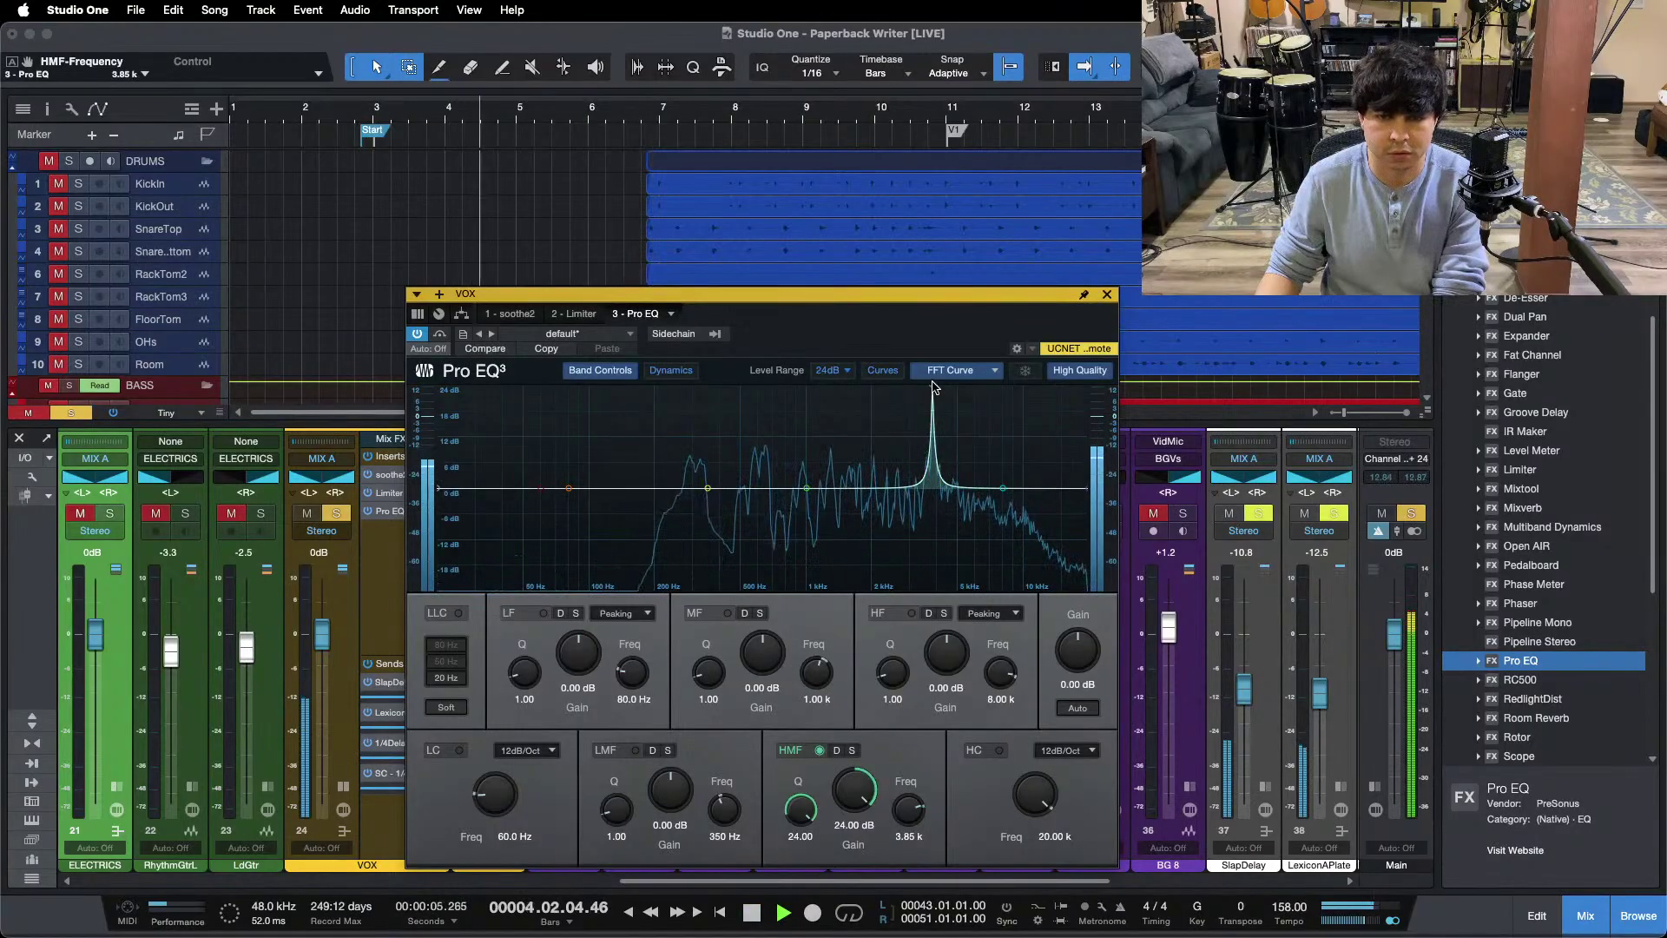
Step: Lower the VOX Pro EQ's HMF gain to -12 dB, replay the intro, and close the EQ window
drag(849, 849, 849, 895)
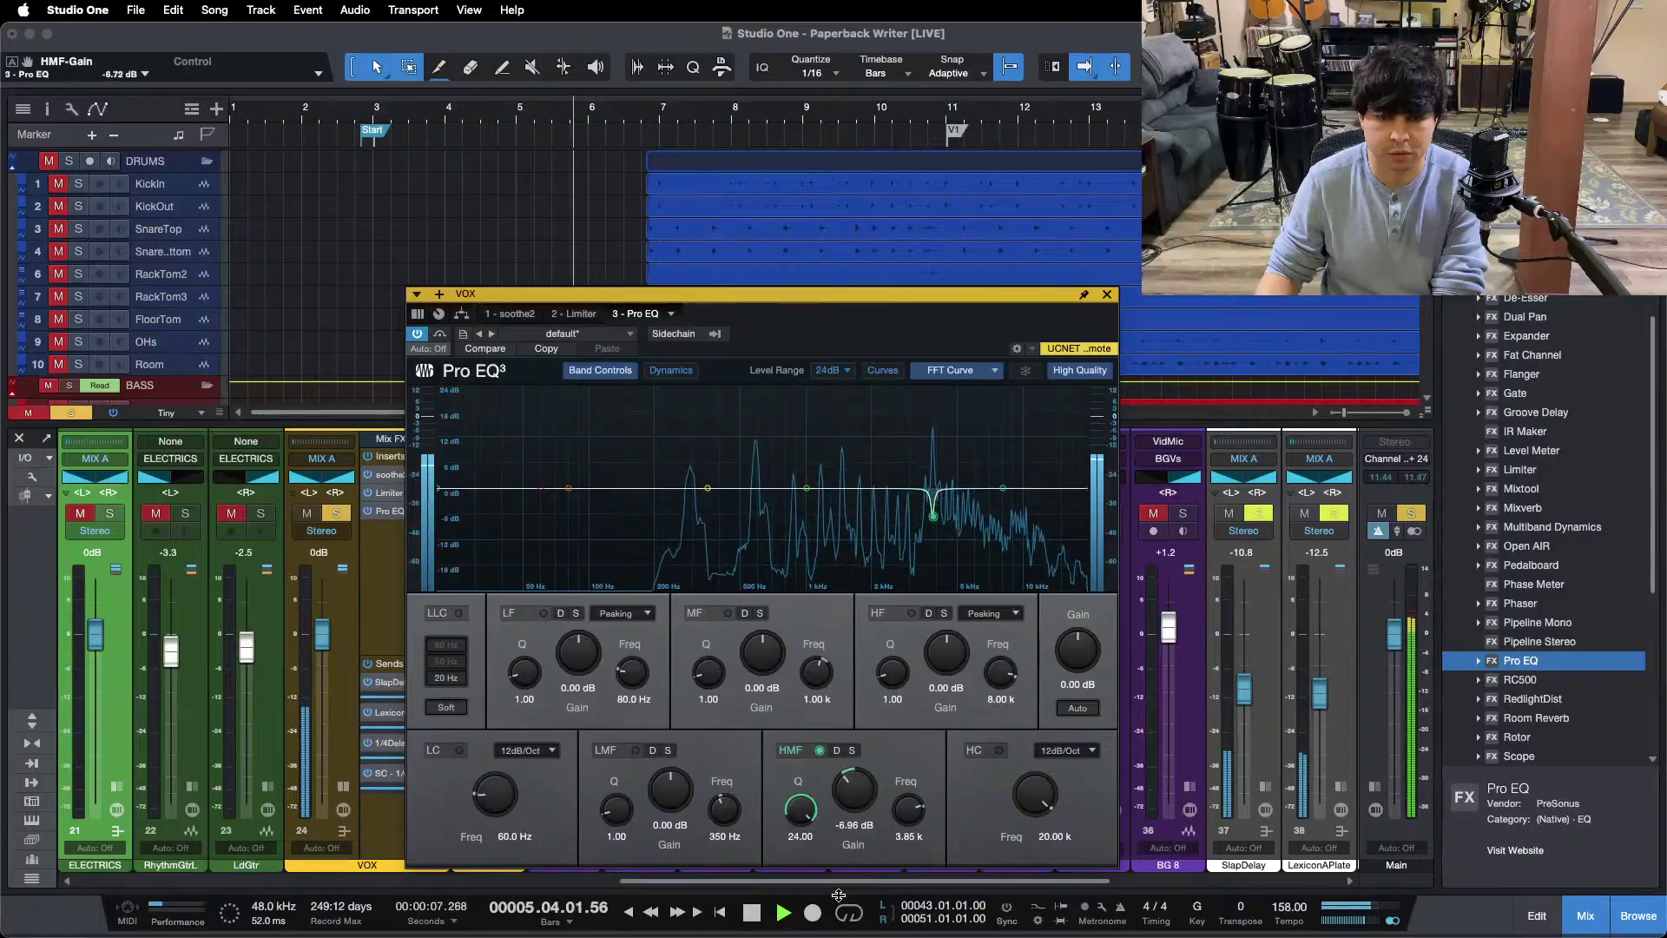
drag(864, 787, 864, 792)
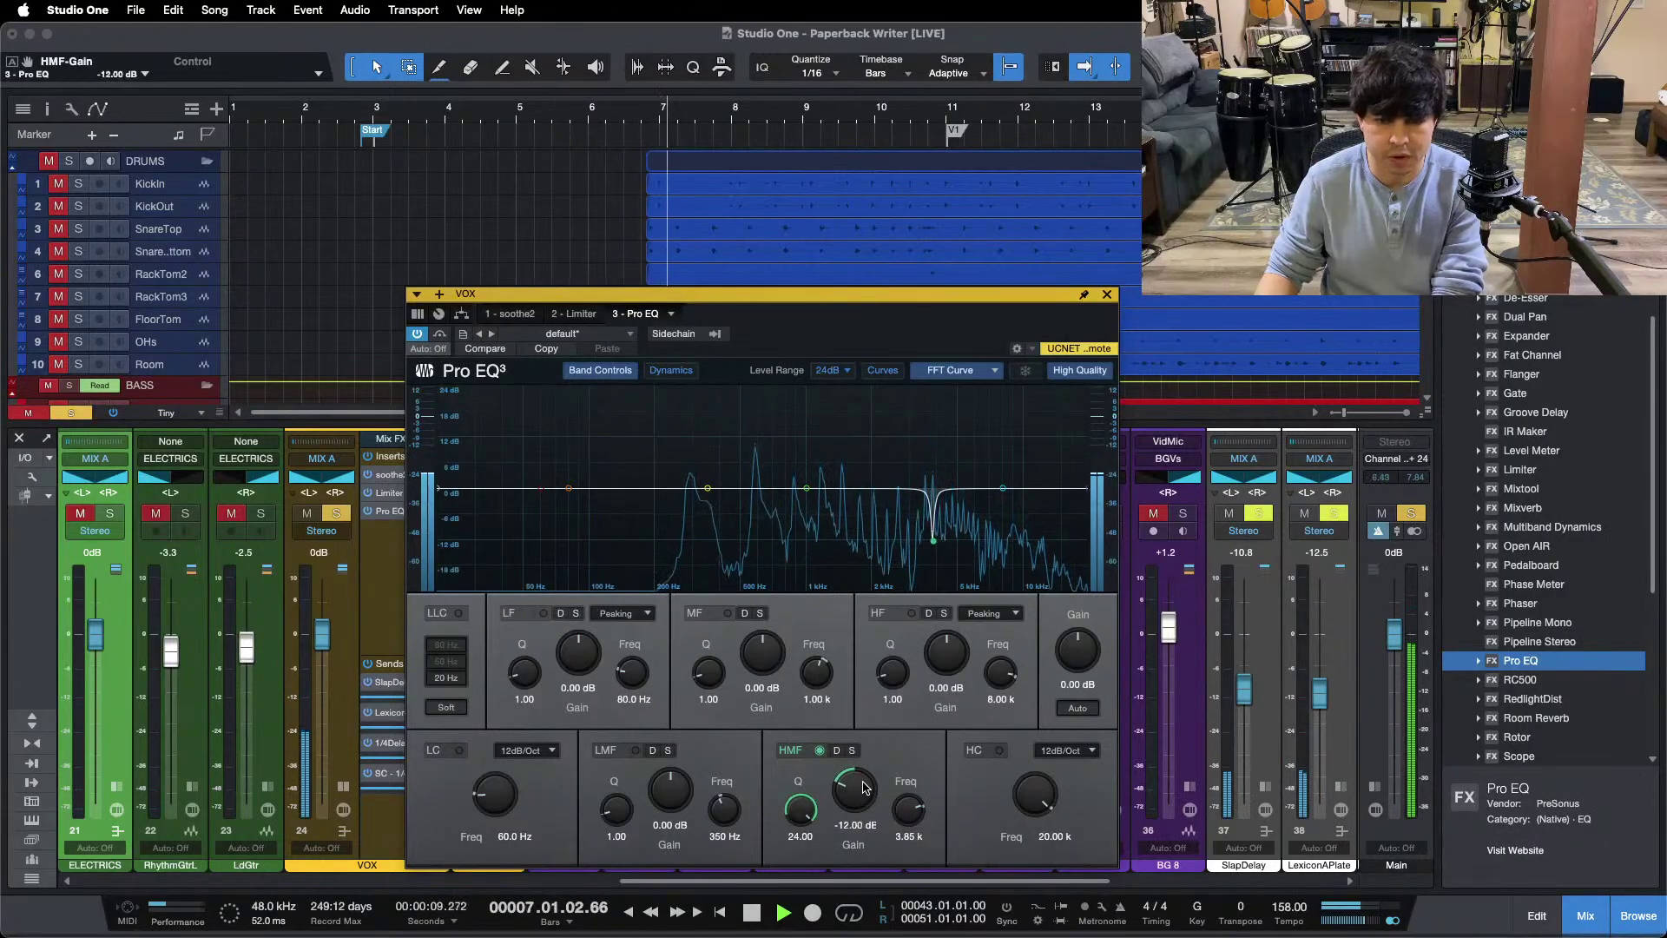
key(space)
key(space)
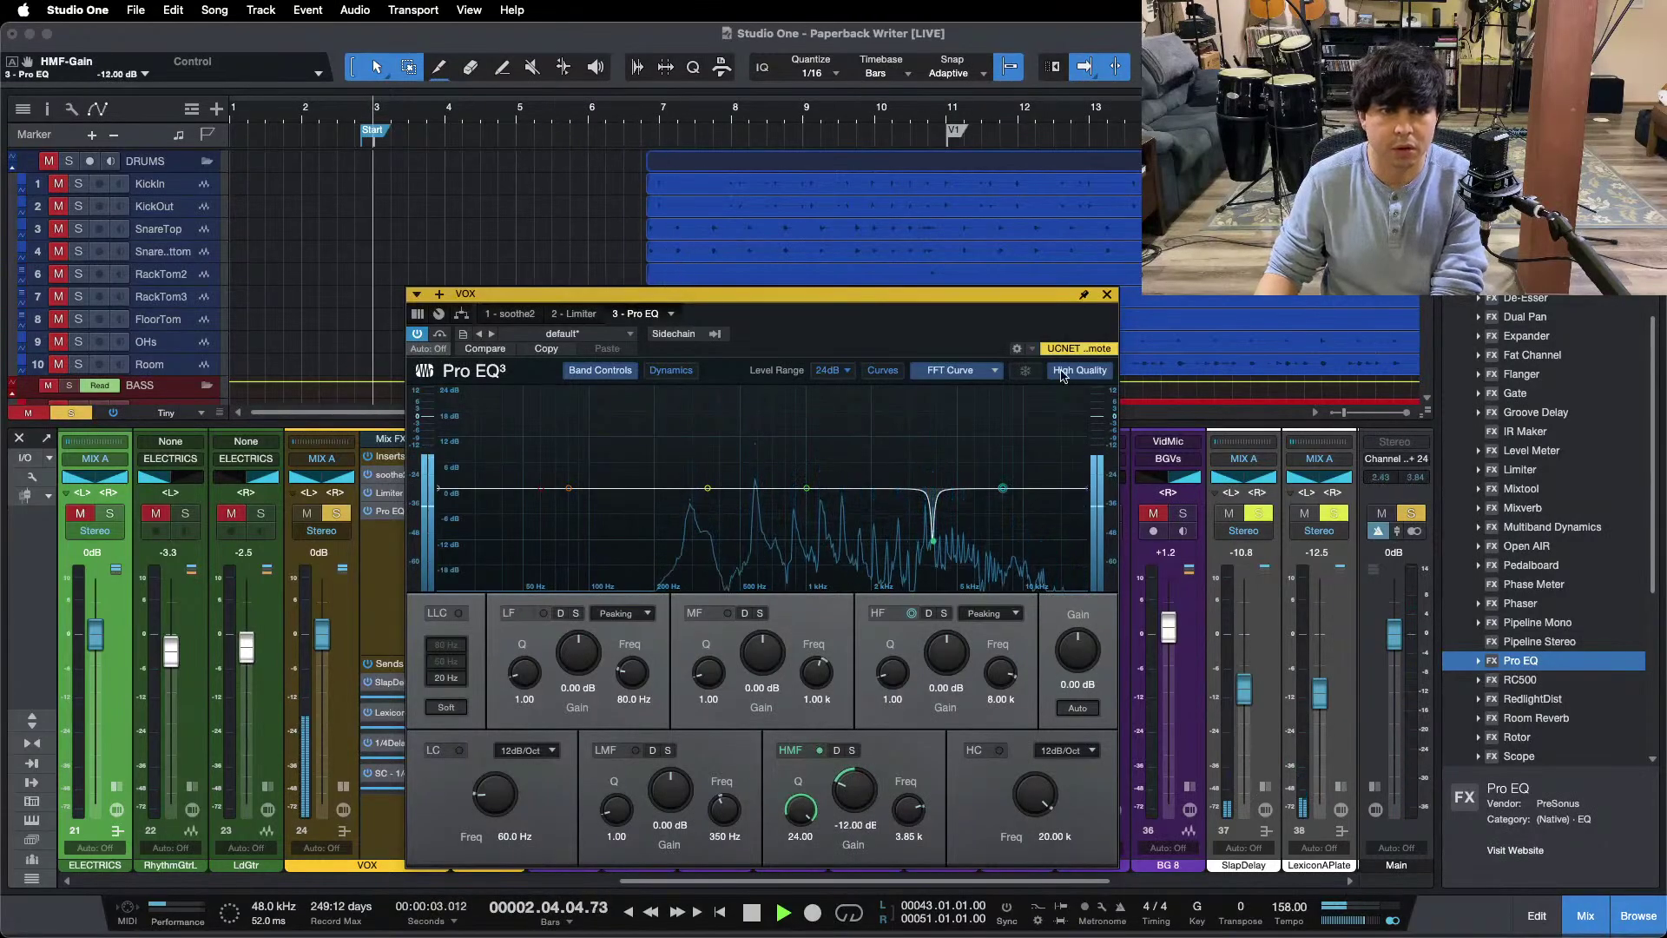
click(1107, 295)
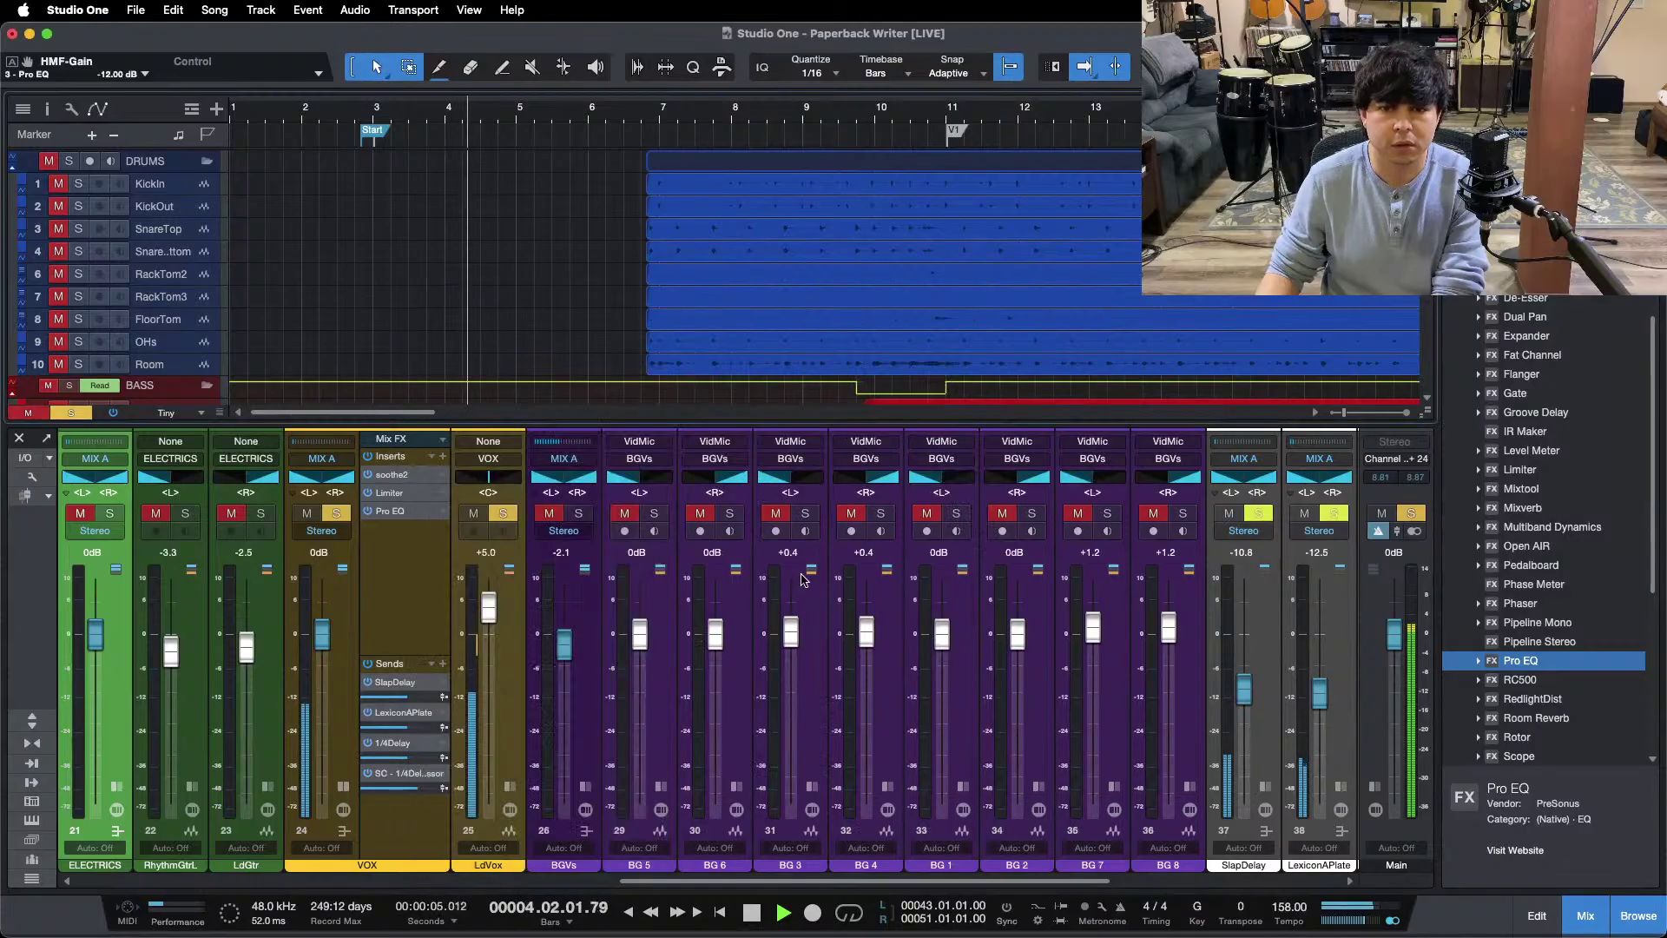
Step: Solo the BGVs bus, replay the intro, and inspect the bus's Pro EQ curve
click(578, 513)
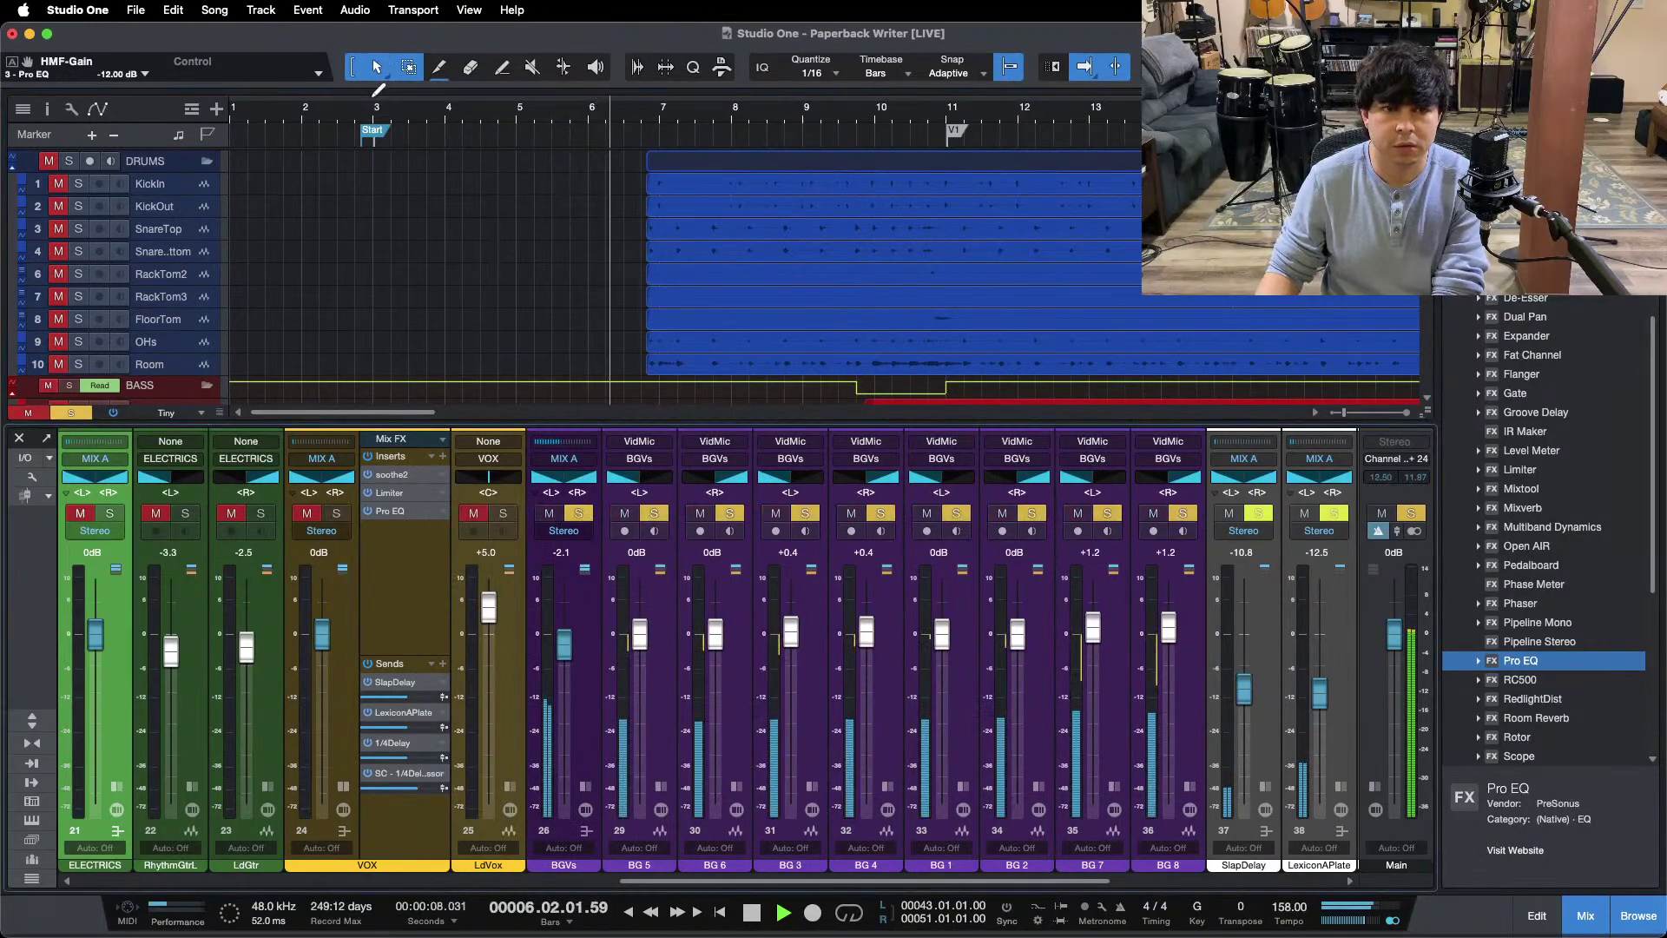
key(space)
key(space)
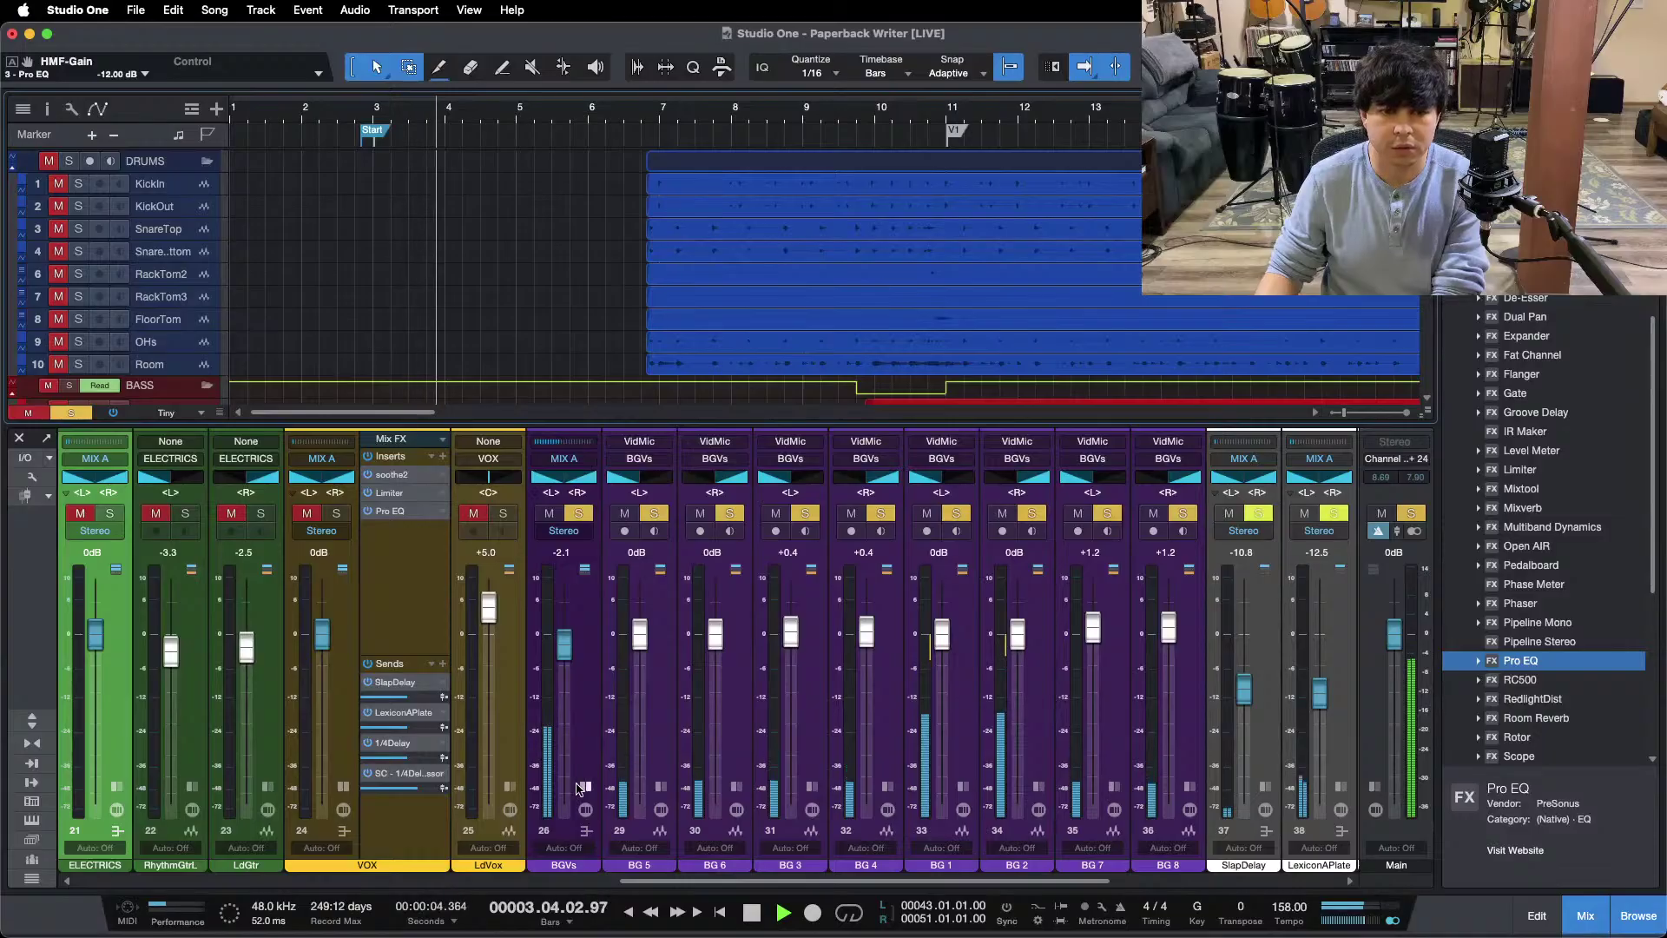
click(535, 492)
click(632, 493)
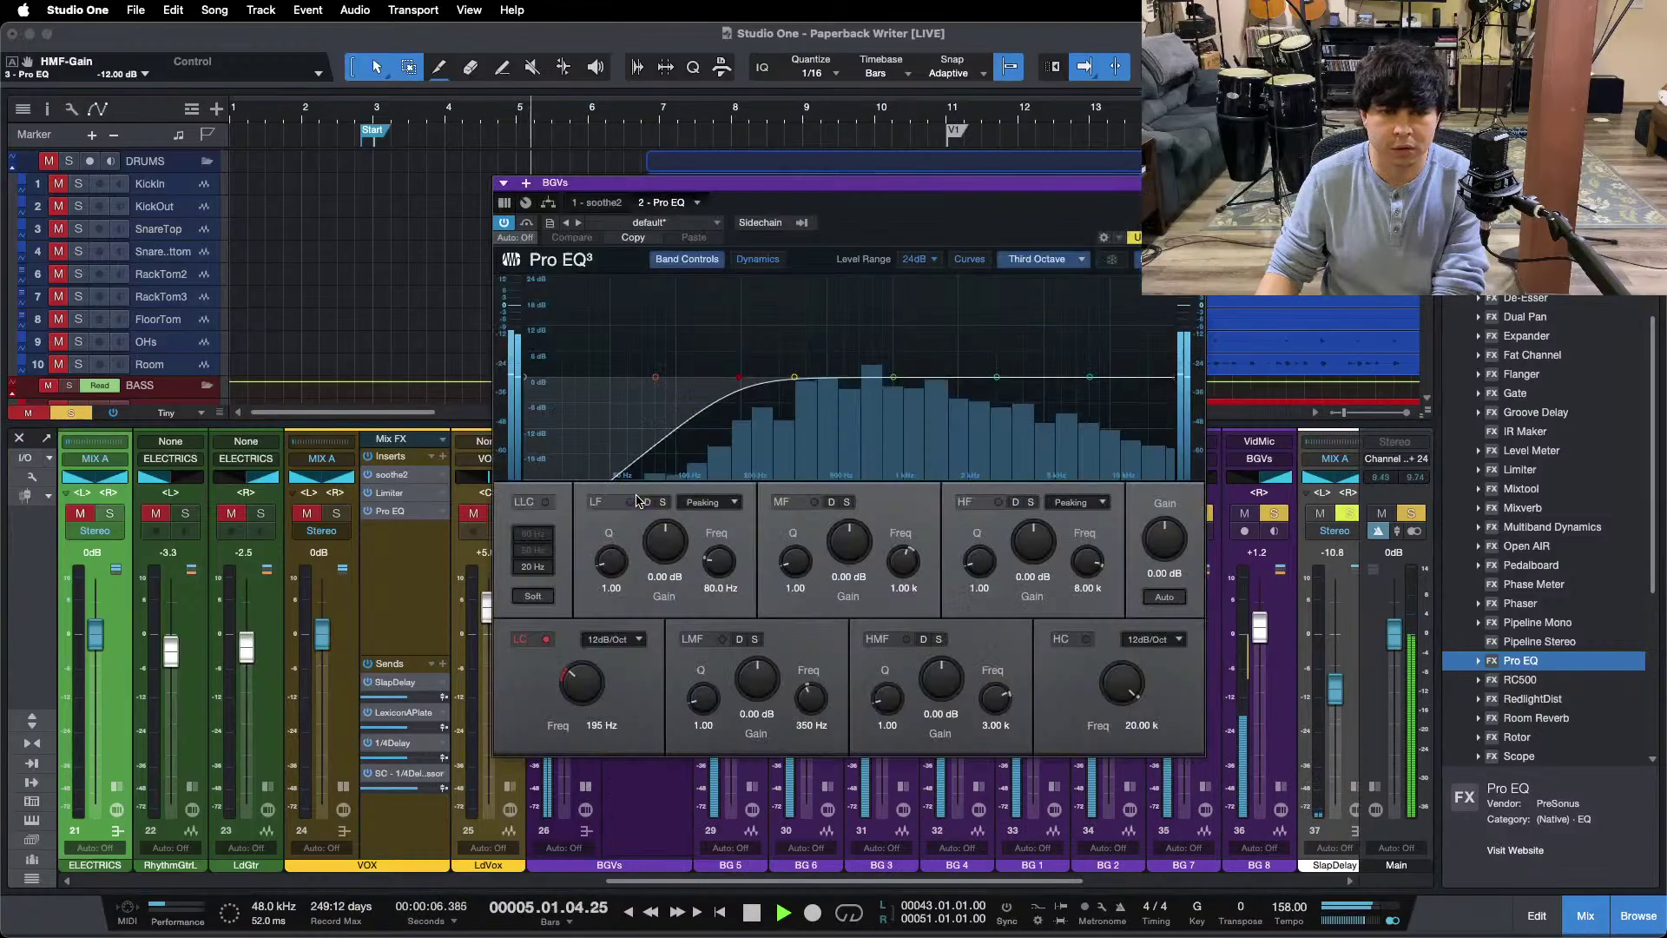
click(1199, 182)
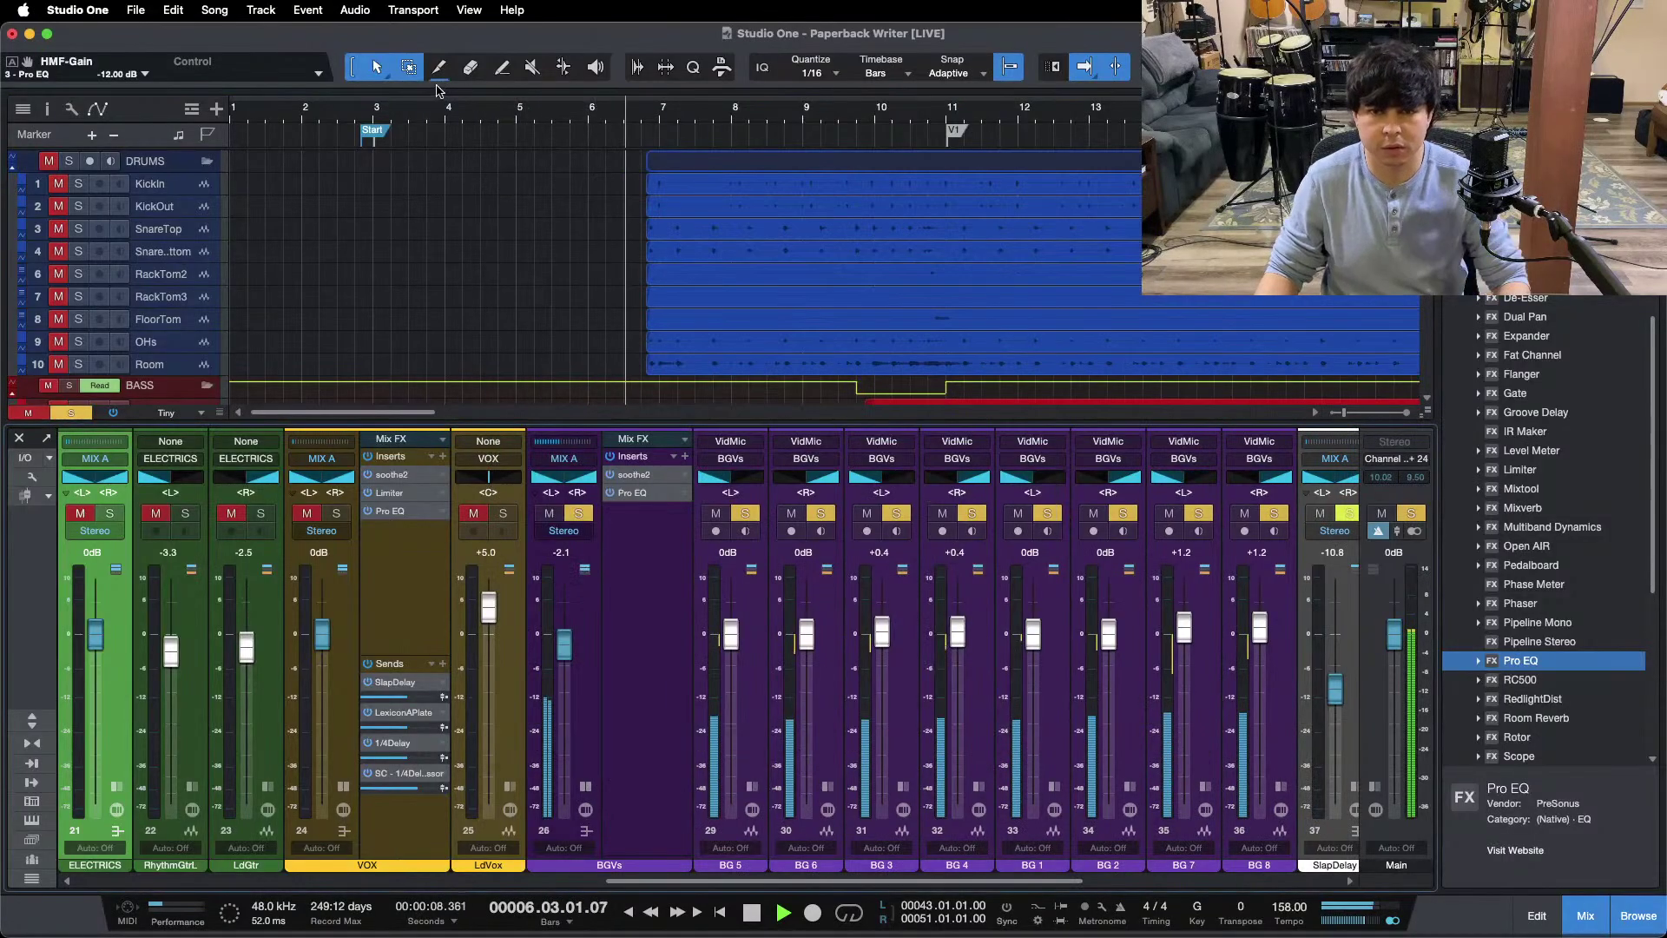
Step: Replay the intro with every track unsoloed, and solo the VOX bus to hear it alone from near bar 3
click(344, 115)
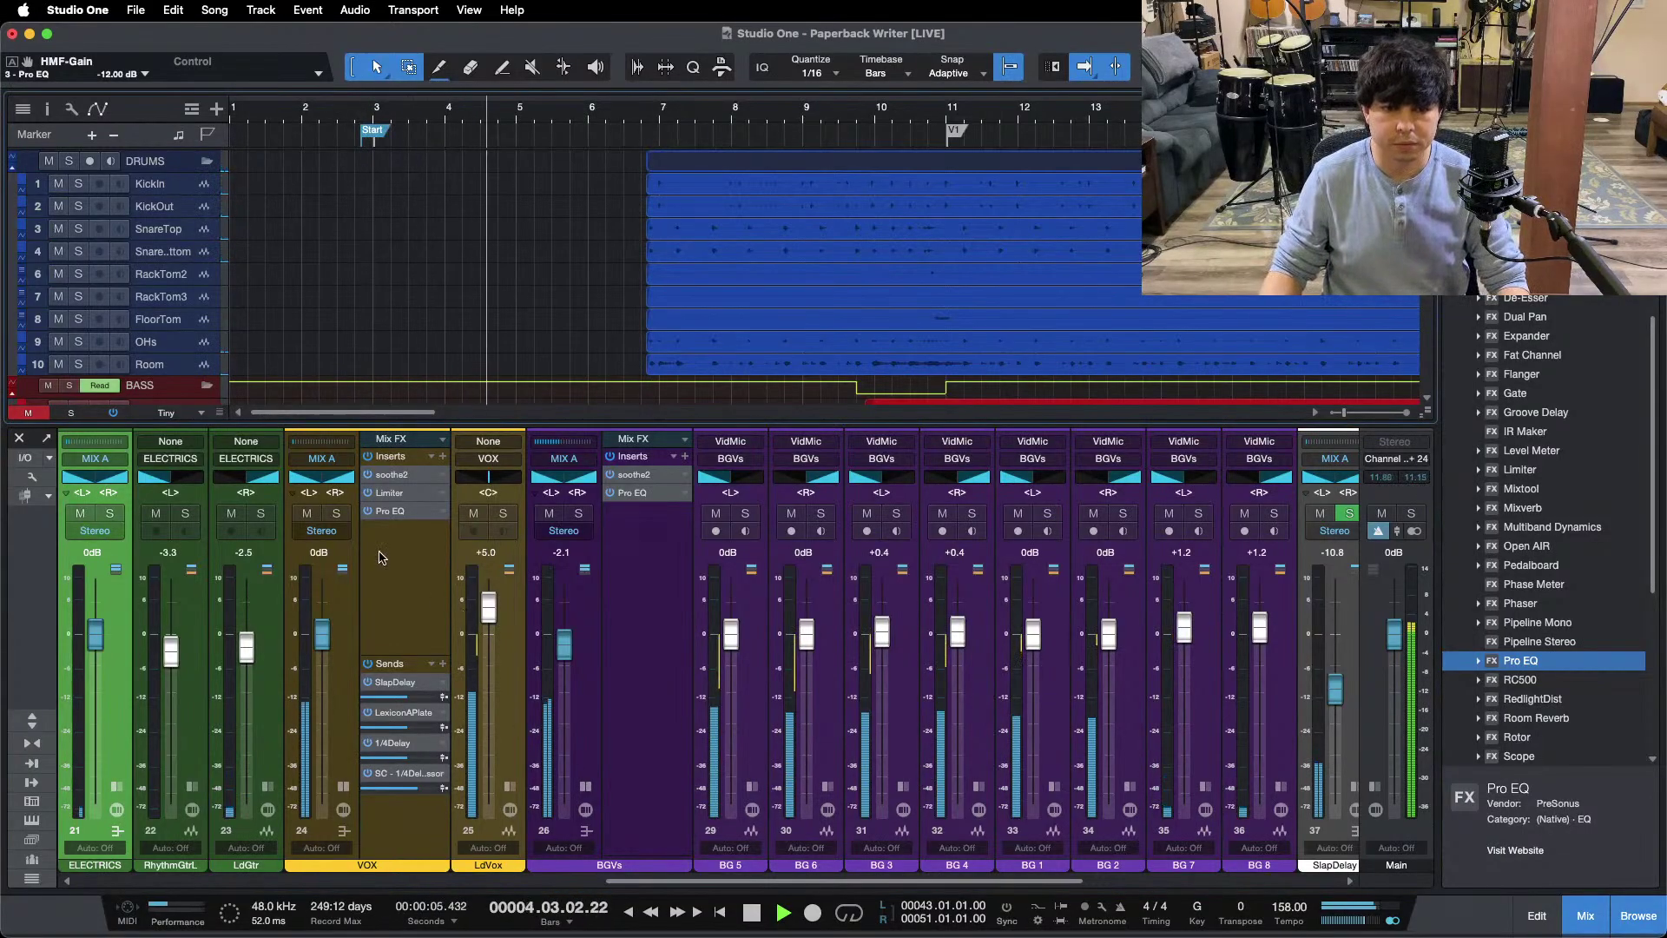
click(414, 113)
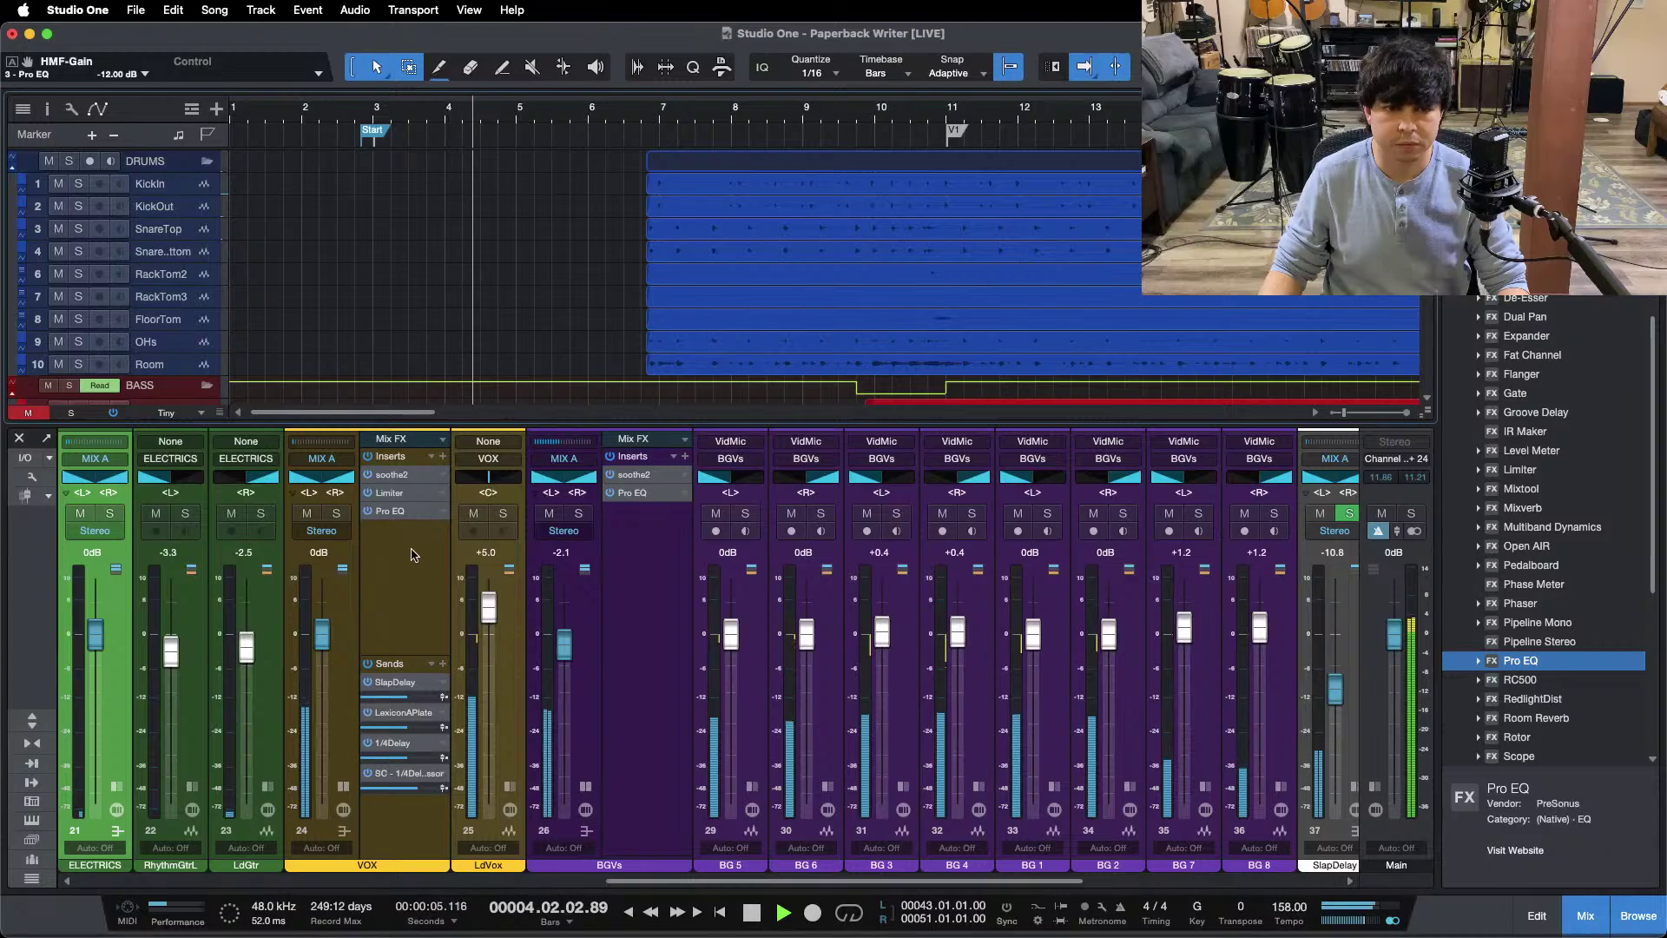
click(423, 590)
key(s)
click(409, 114)
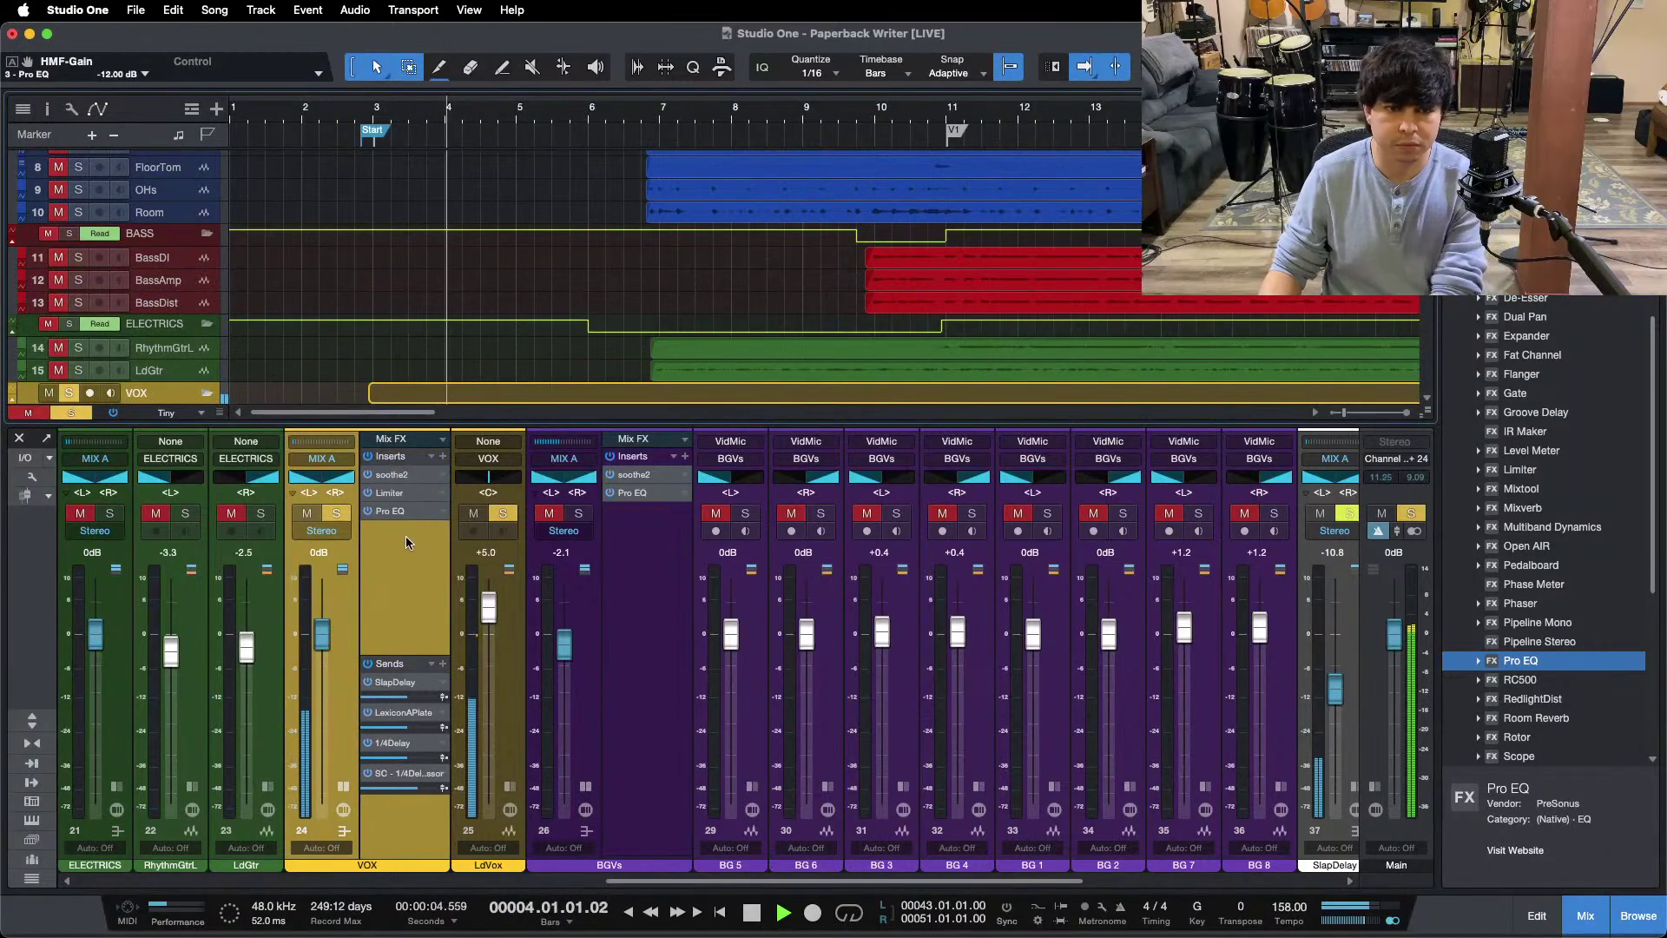
Step: Open the VOX Pro EQ, set the MF band's Q to 24, boost it 24 dB, and sweep it to 3.64 kHz during playback
click(390, 511)
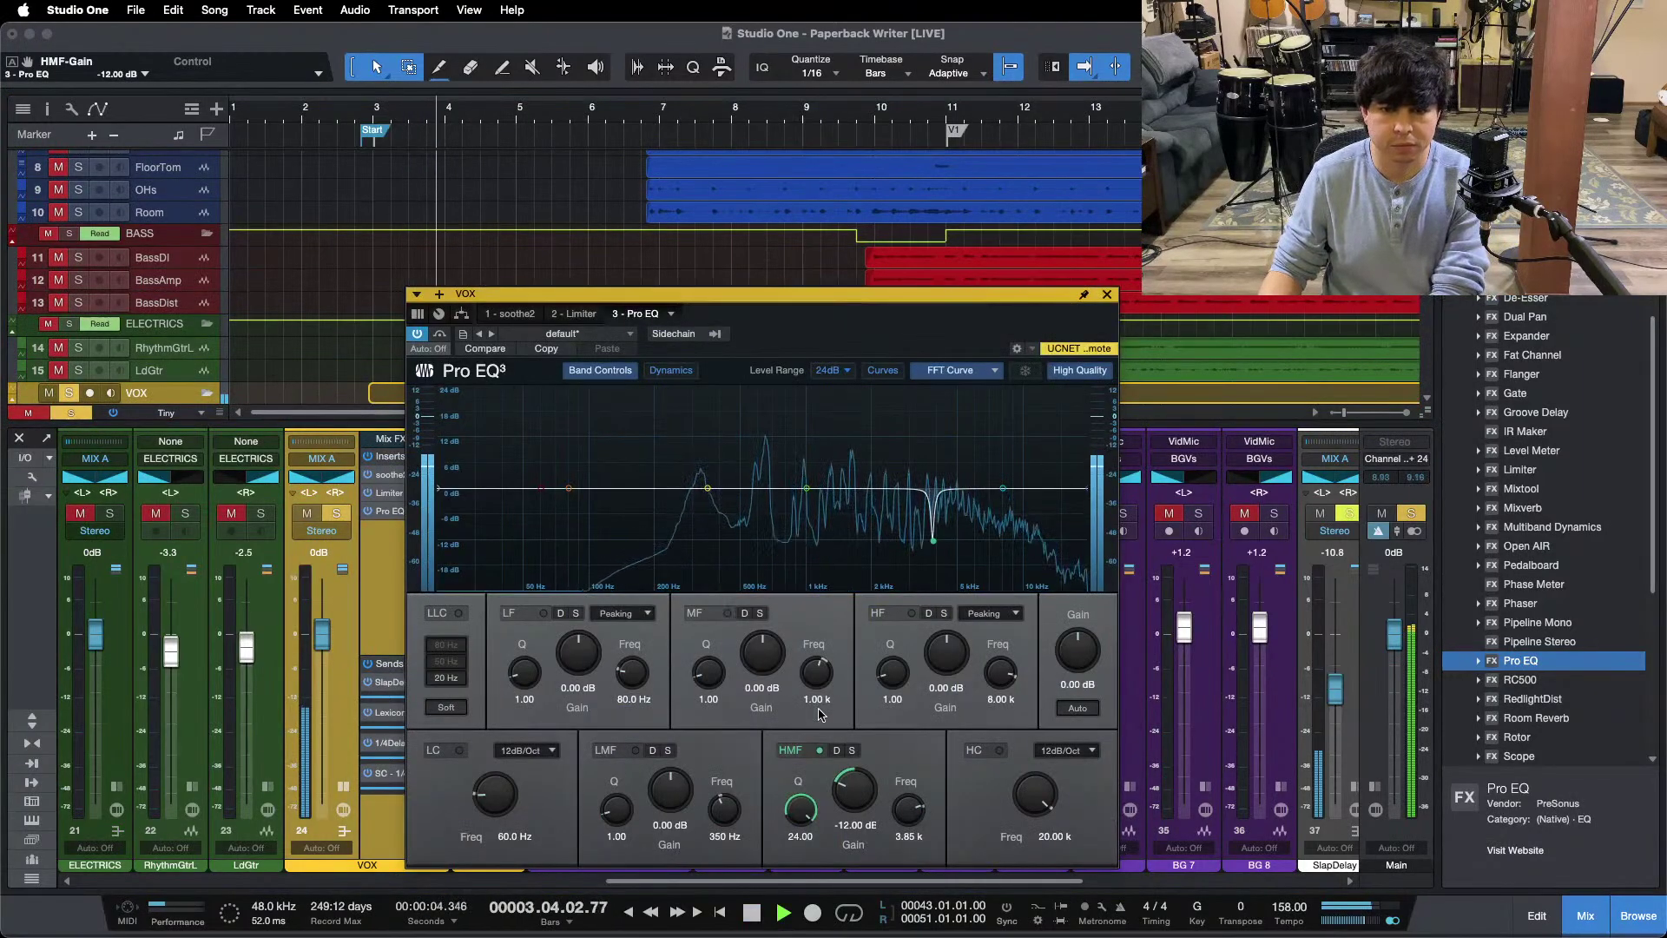
drag(702, 677, 855, 304)
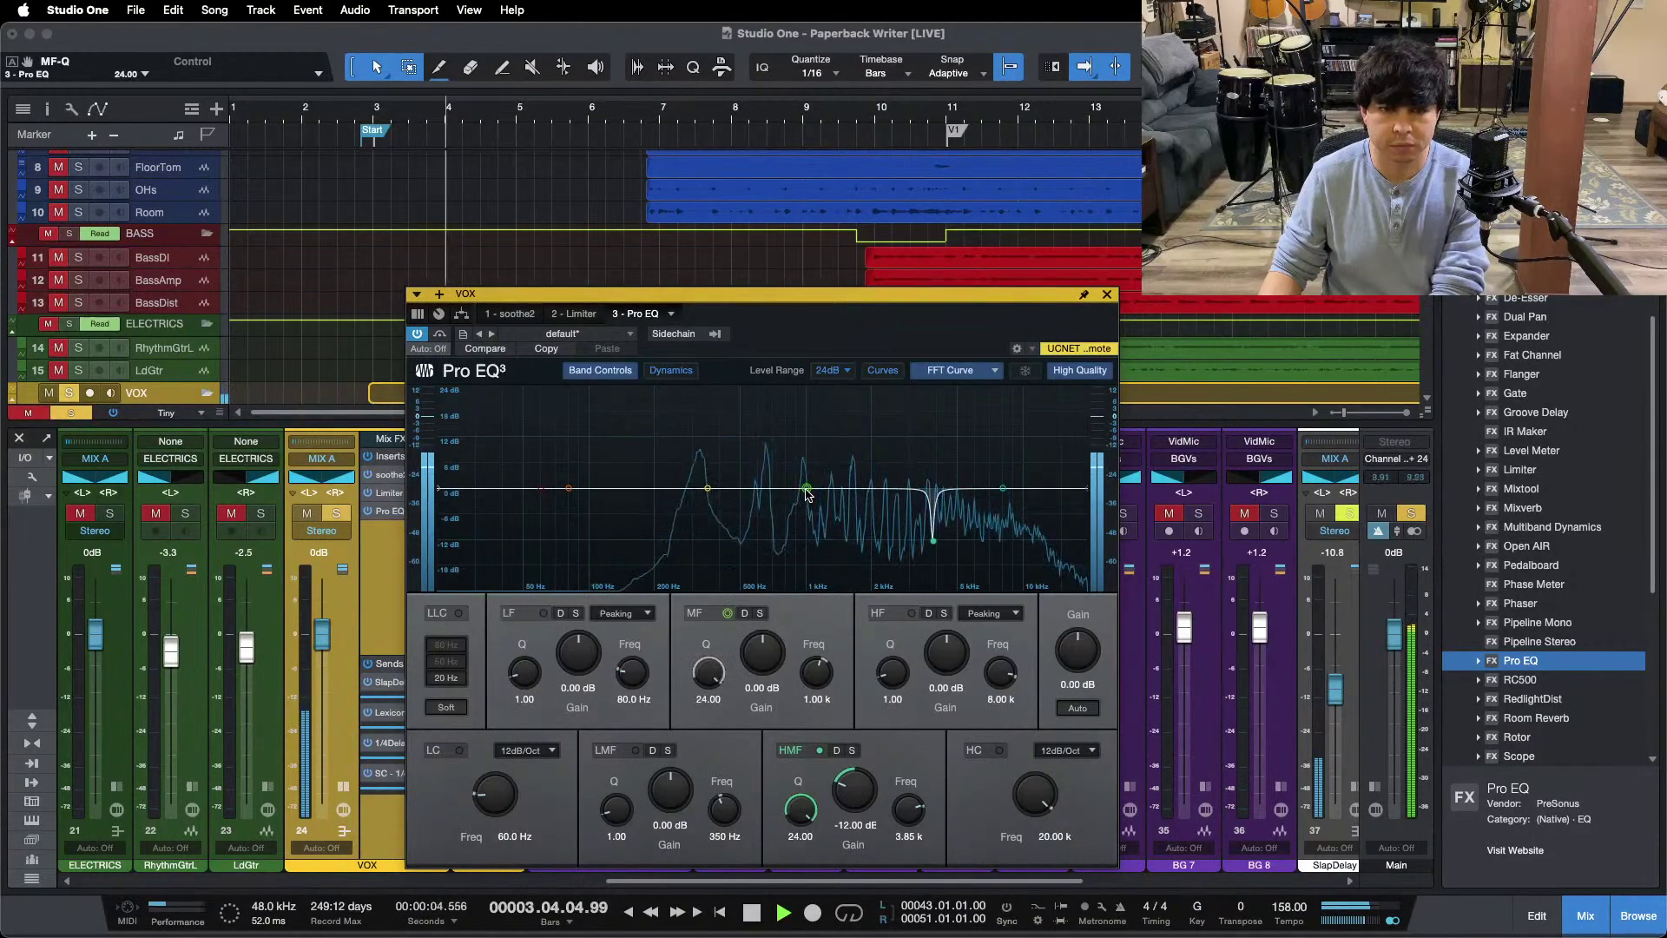
drag(809, 490, 929, 378)
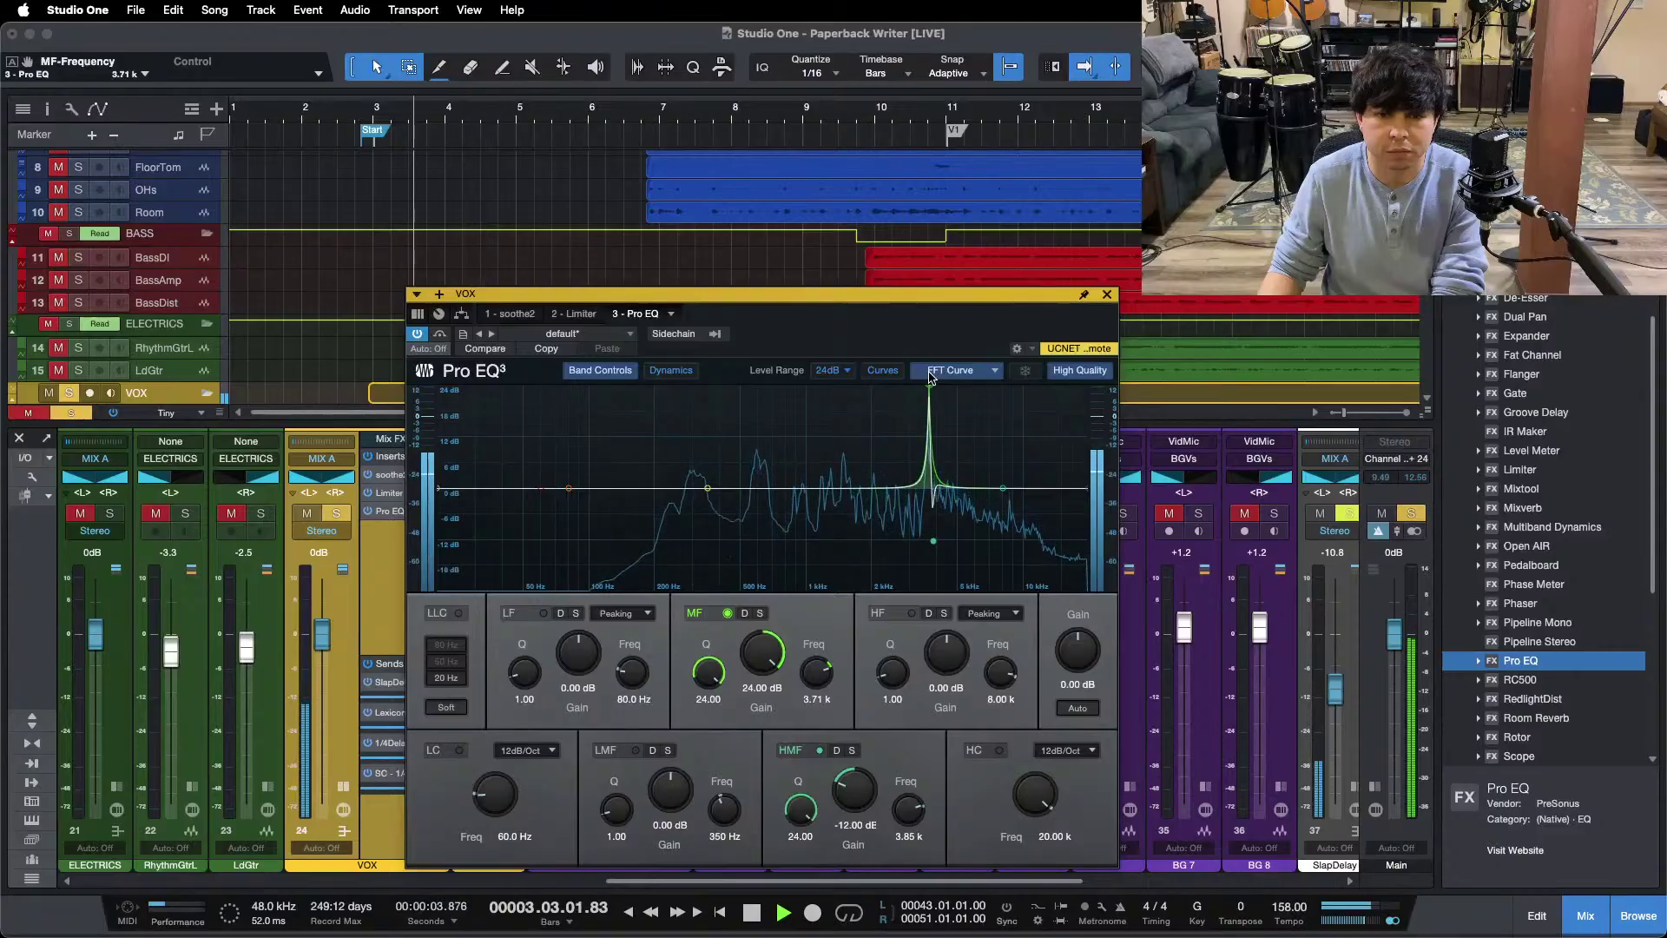
drag(927, 375, 926, 375)
key(KP_Subtract)
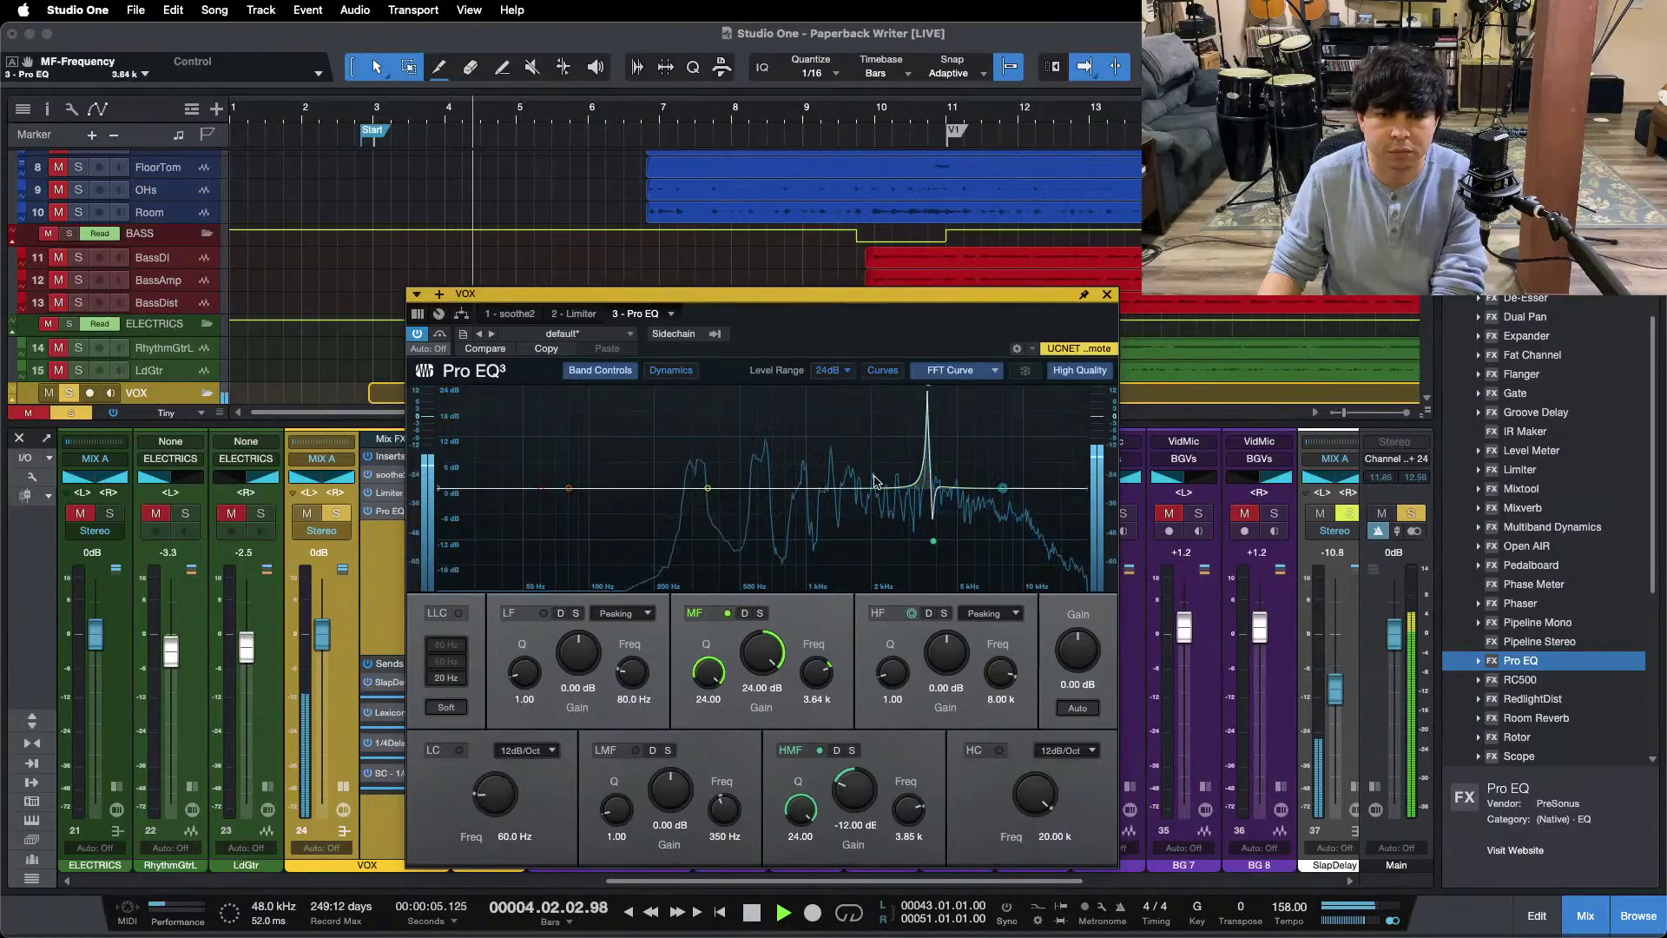
Step: Lower the VOX Pro EQ's MF gain to -12 dB, replay the intro, and close the EQ window
drag(759, 658, 753, 725)
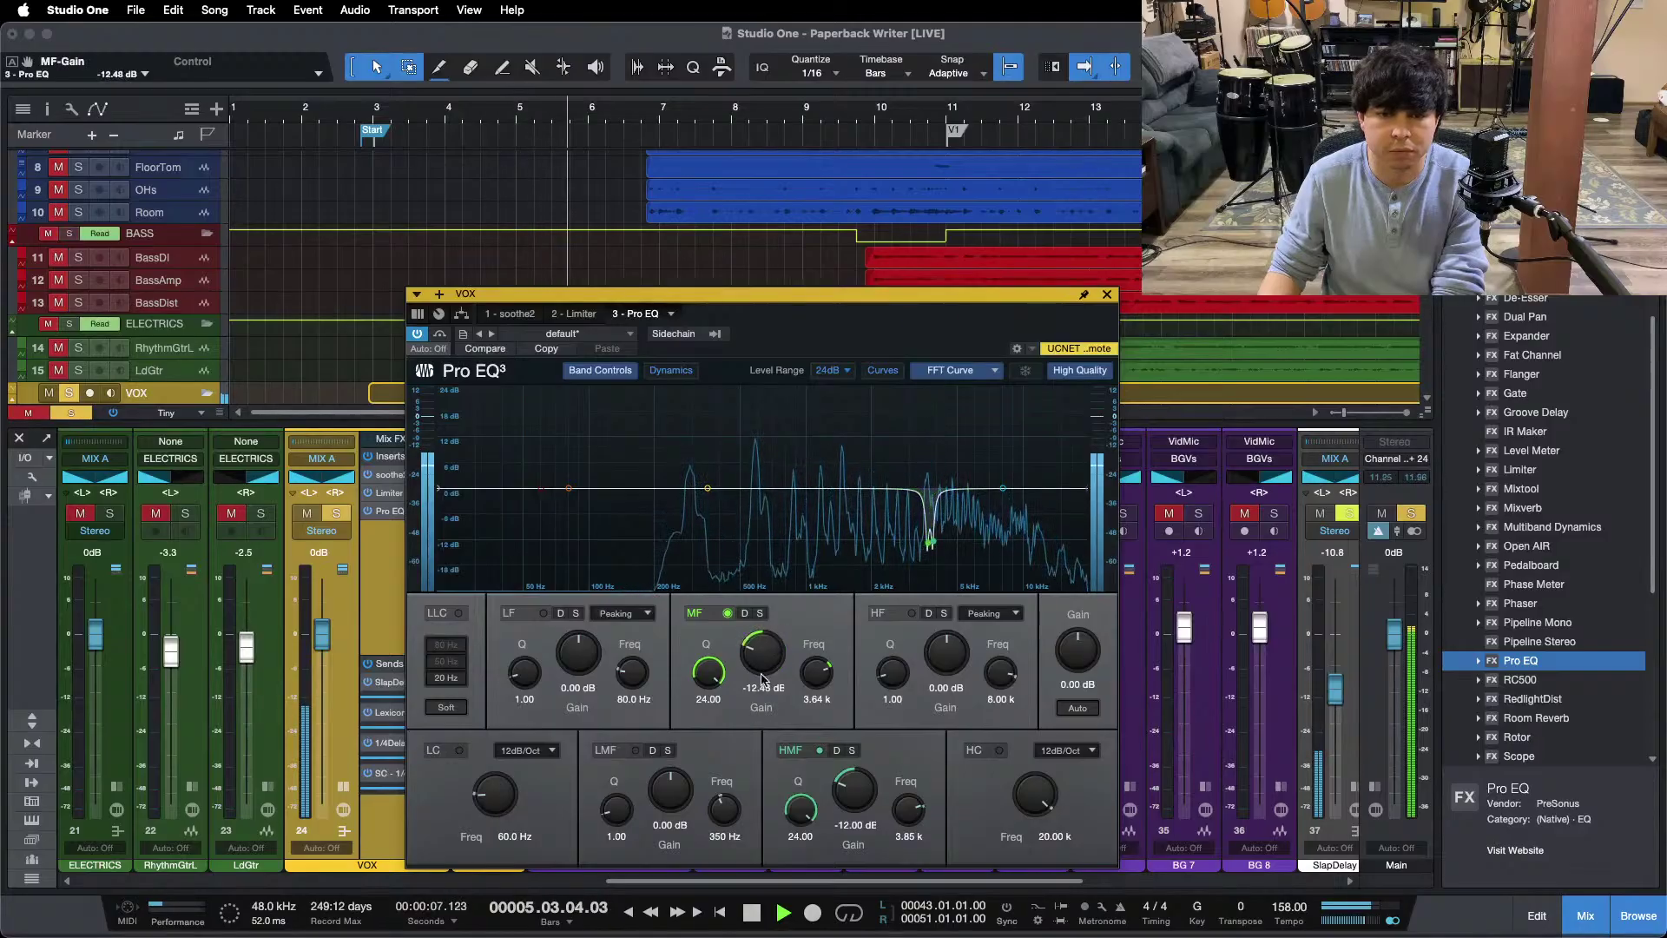
key(KP_Subtract)
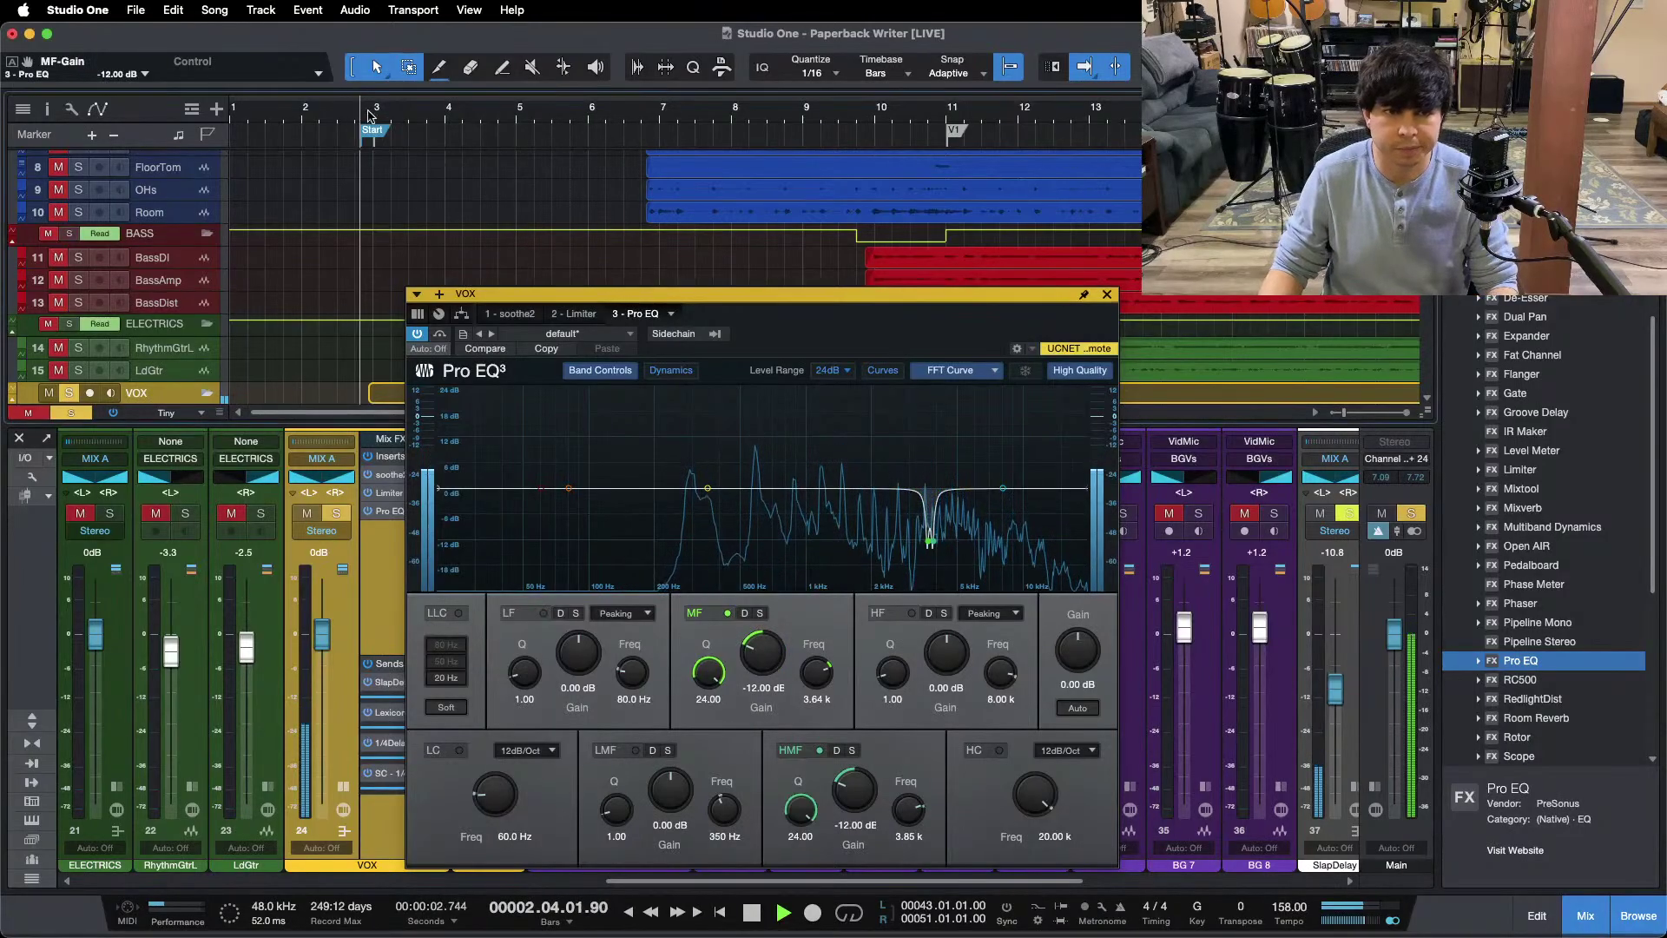
click(1108, 294)
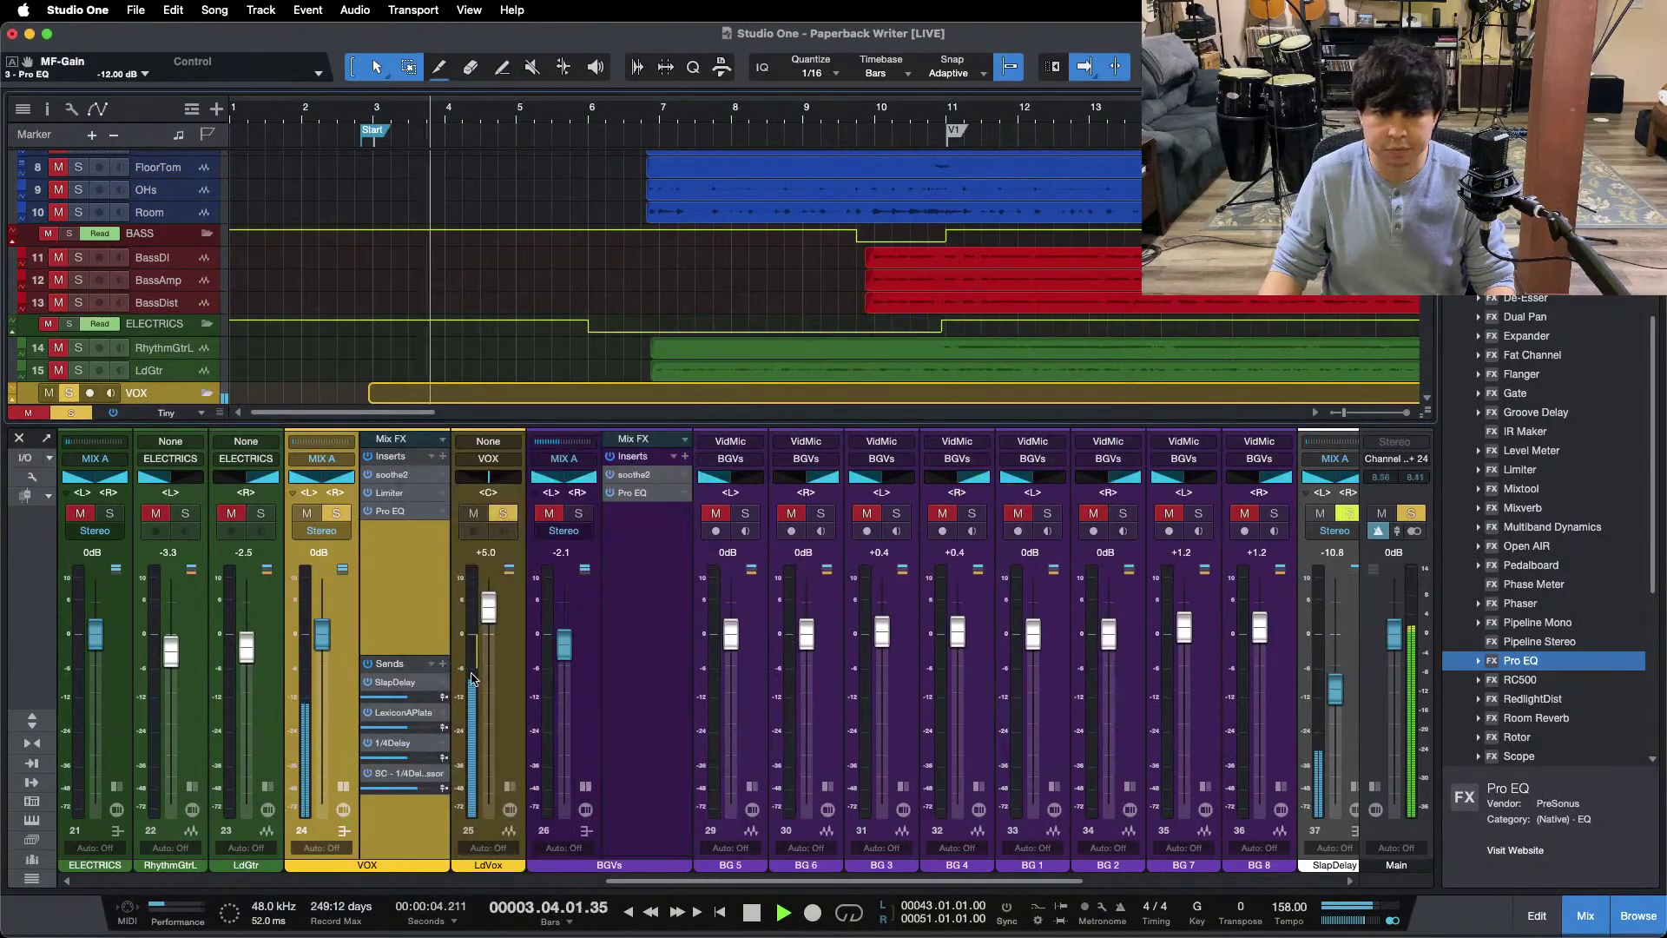
Step: Reset the VOX bus fader to 0 dB and check the bus's Limiter gain reduction while replaying from near bar 5
drag(319, 636, 324, 632)
alt+click(322, 631)
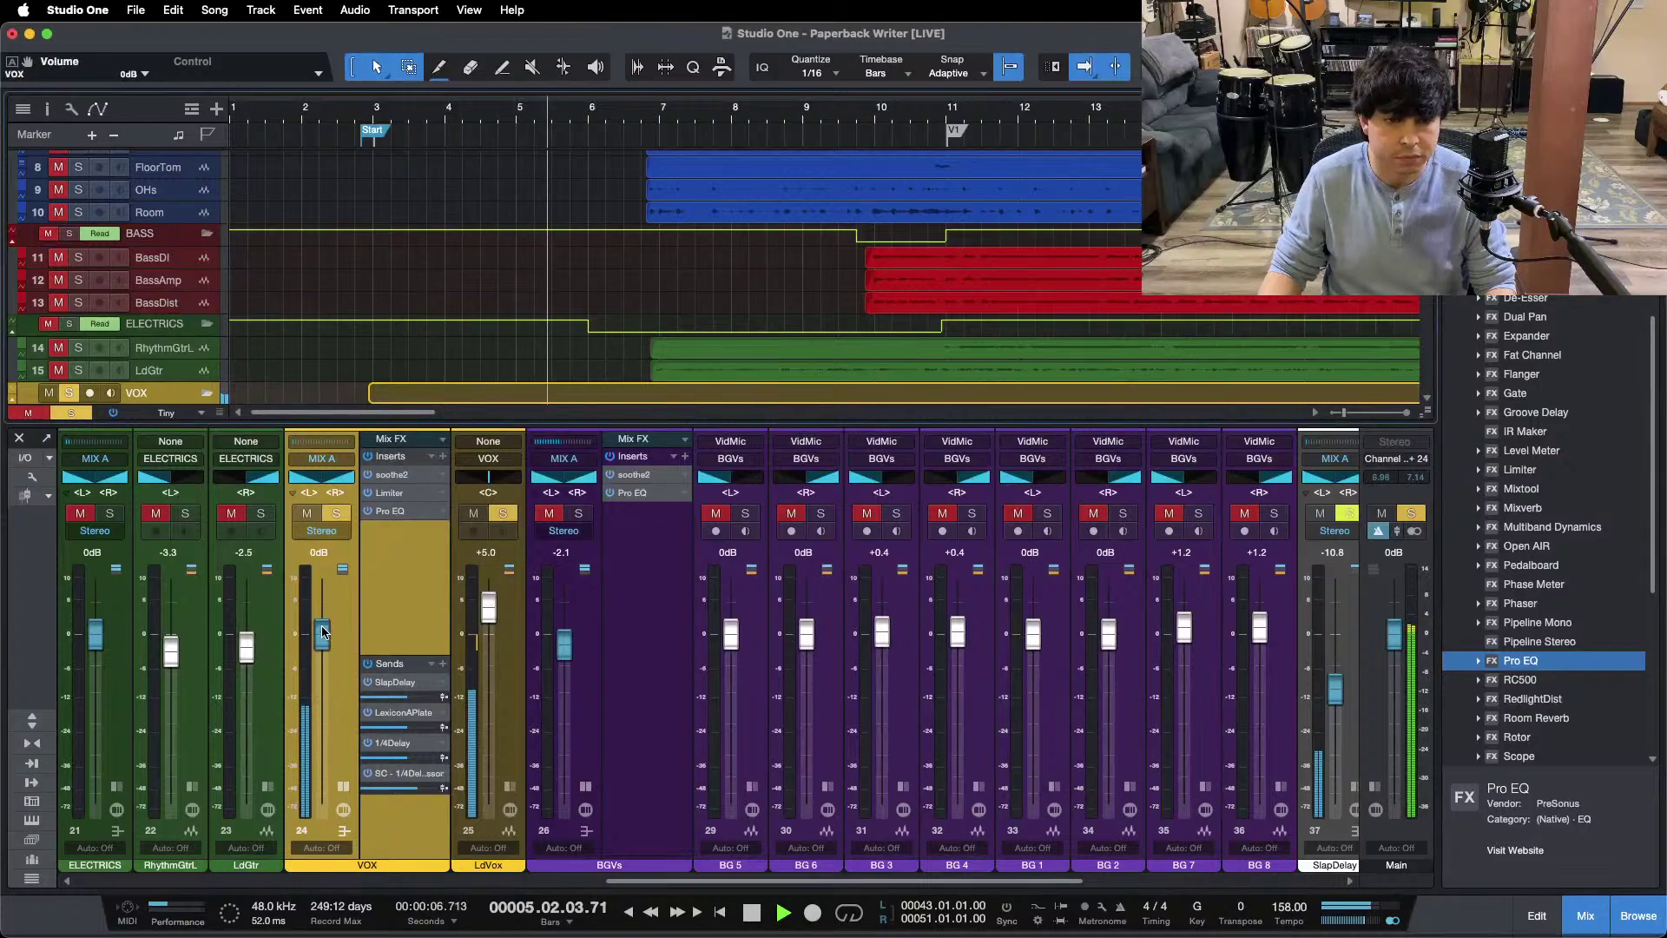
click(392, 474)
click(402, 495)
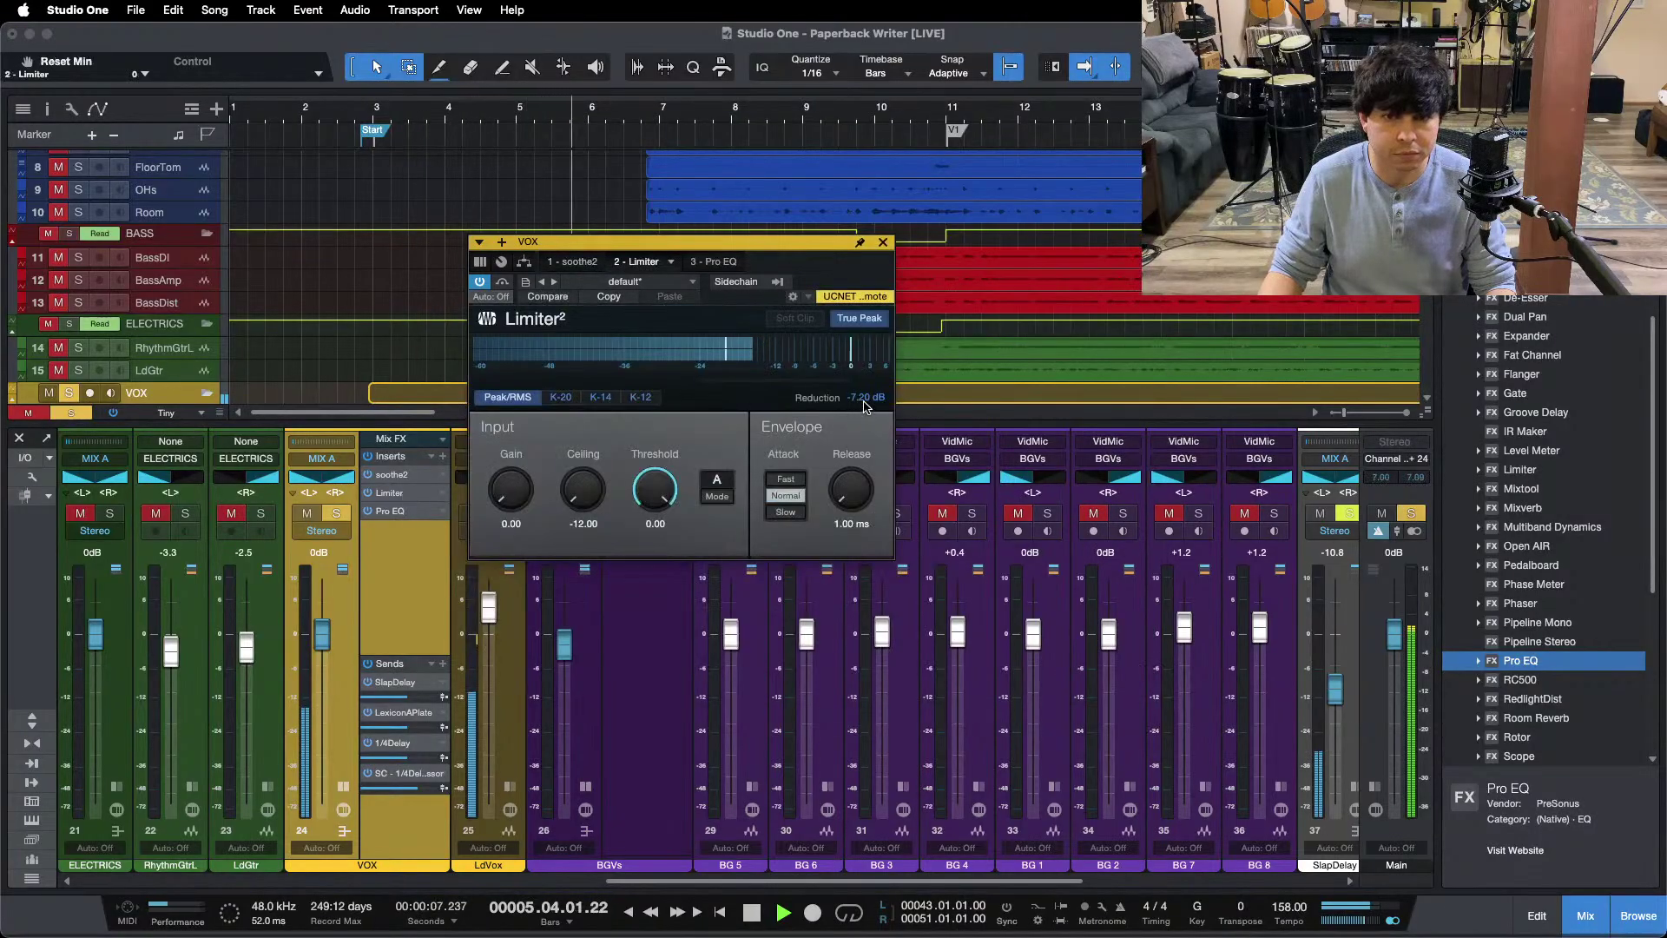
click(512, 113)
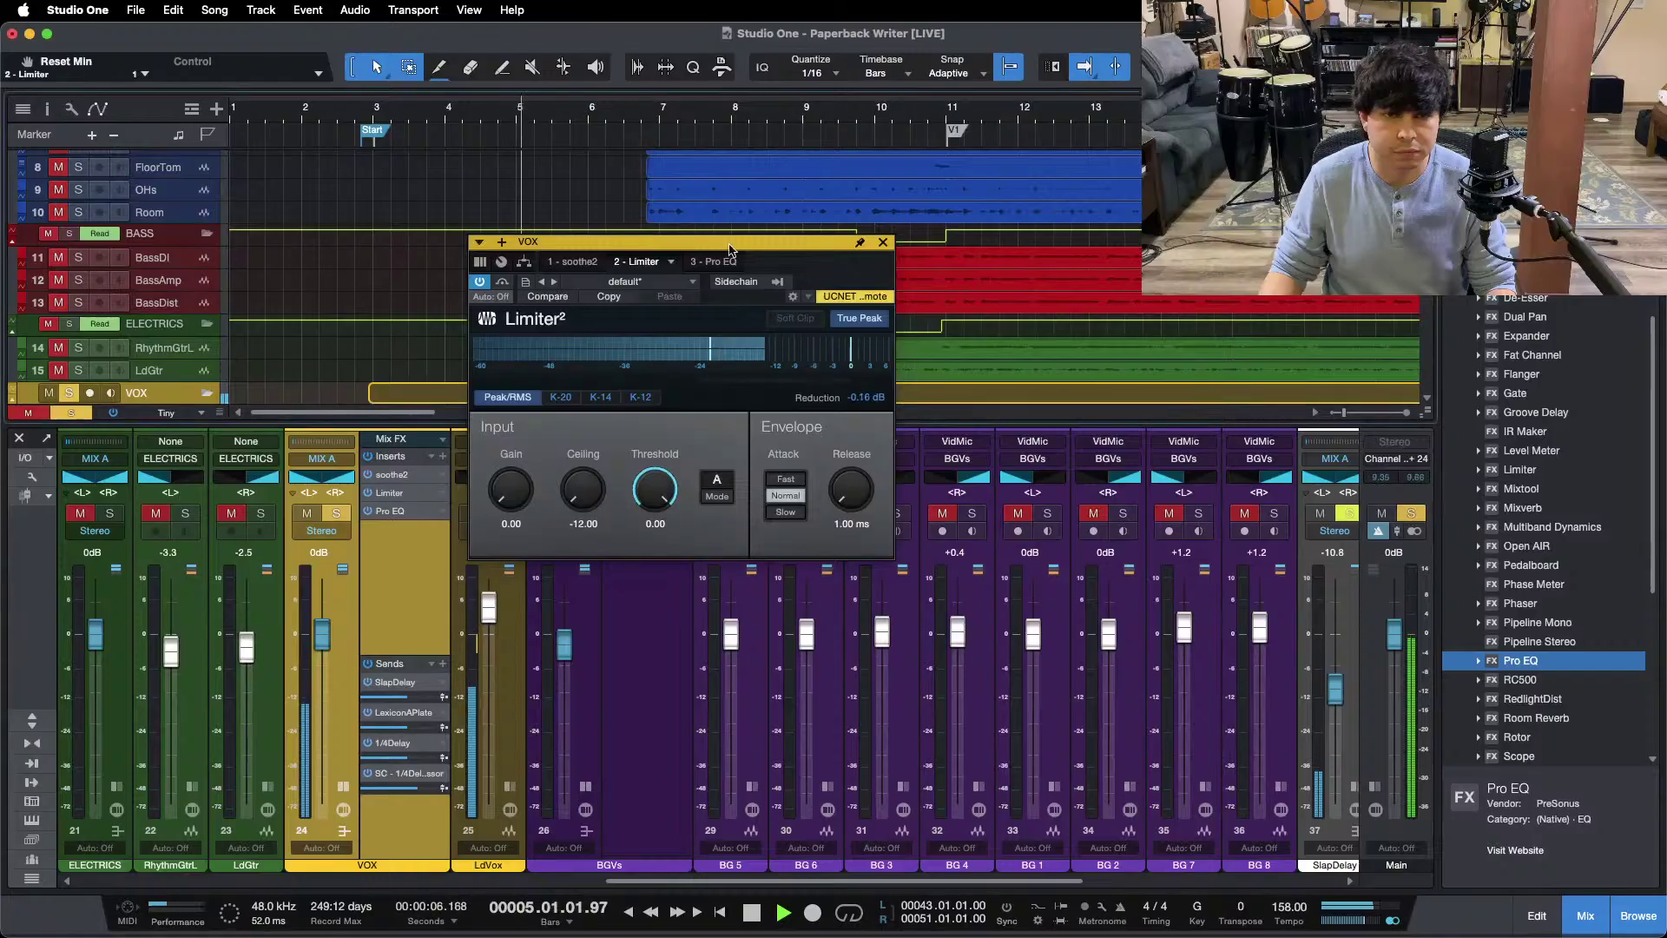
Step: Set the VOX Pro EQ's HF Q to 24, boost the band 24 dB, and sweep it to 3.54 kHz over the intro
click(720, 261)
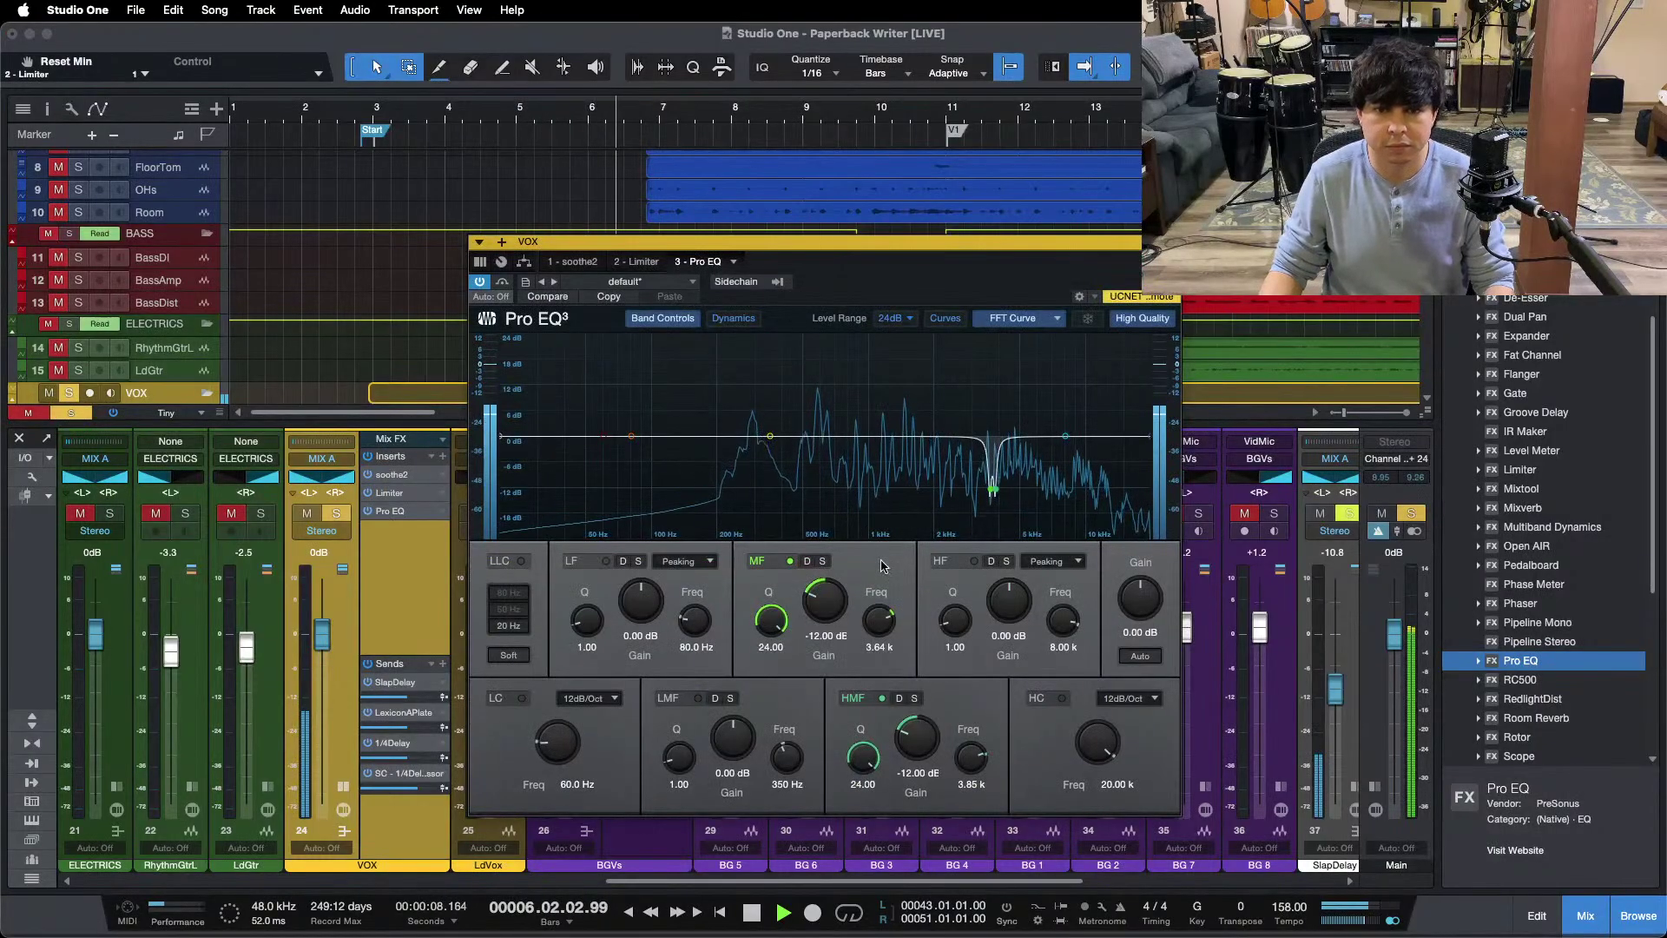
drag(955, 620, 1089, 352)
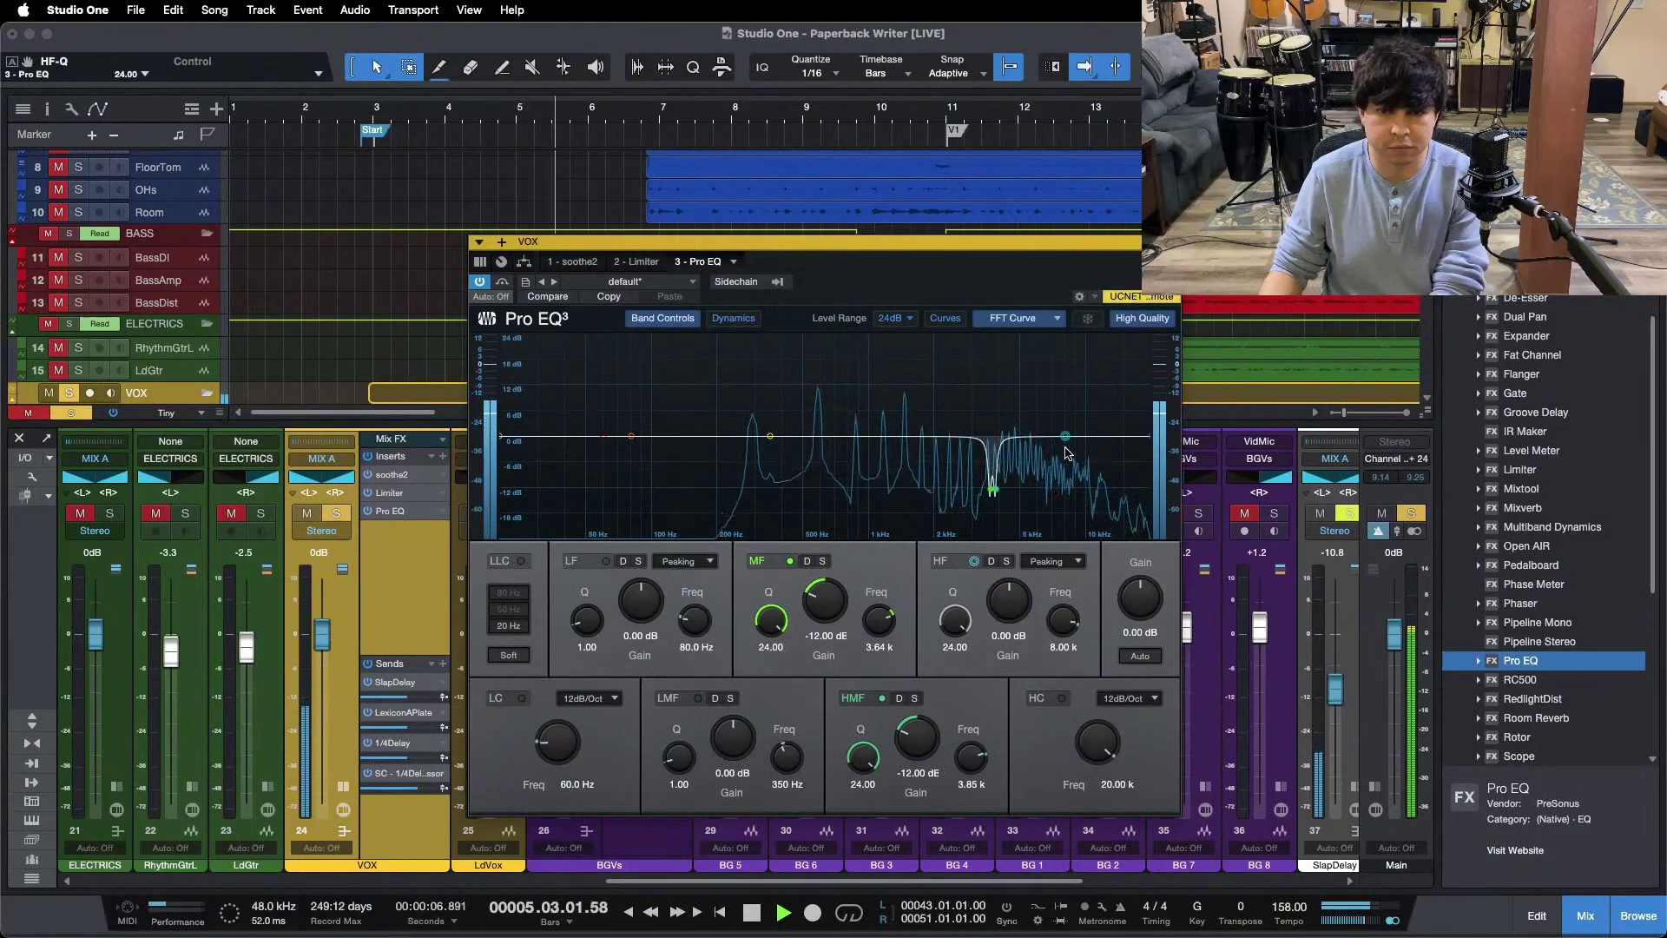
drag(975, 368, 987, 341)
key(space)
key(space)
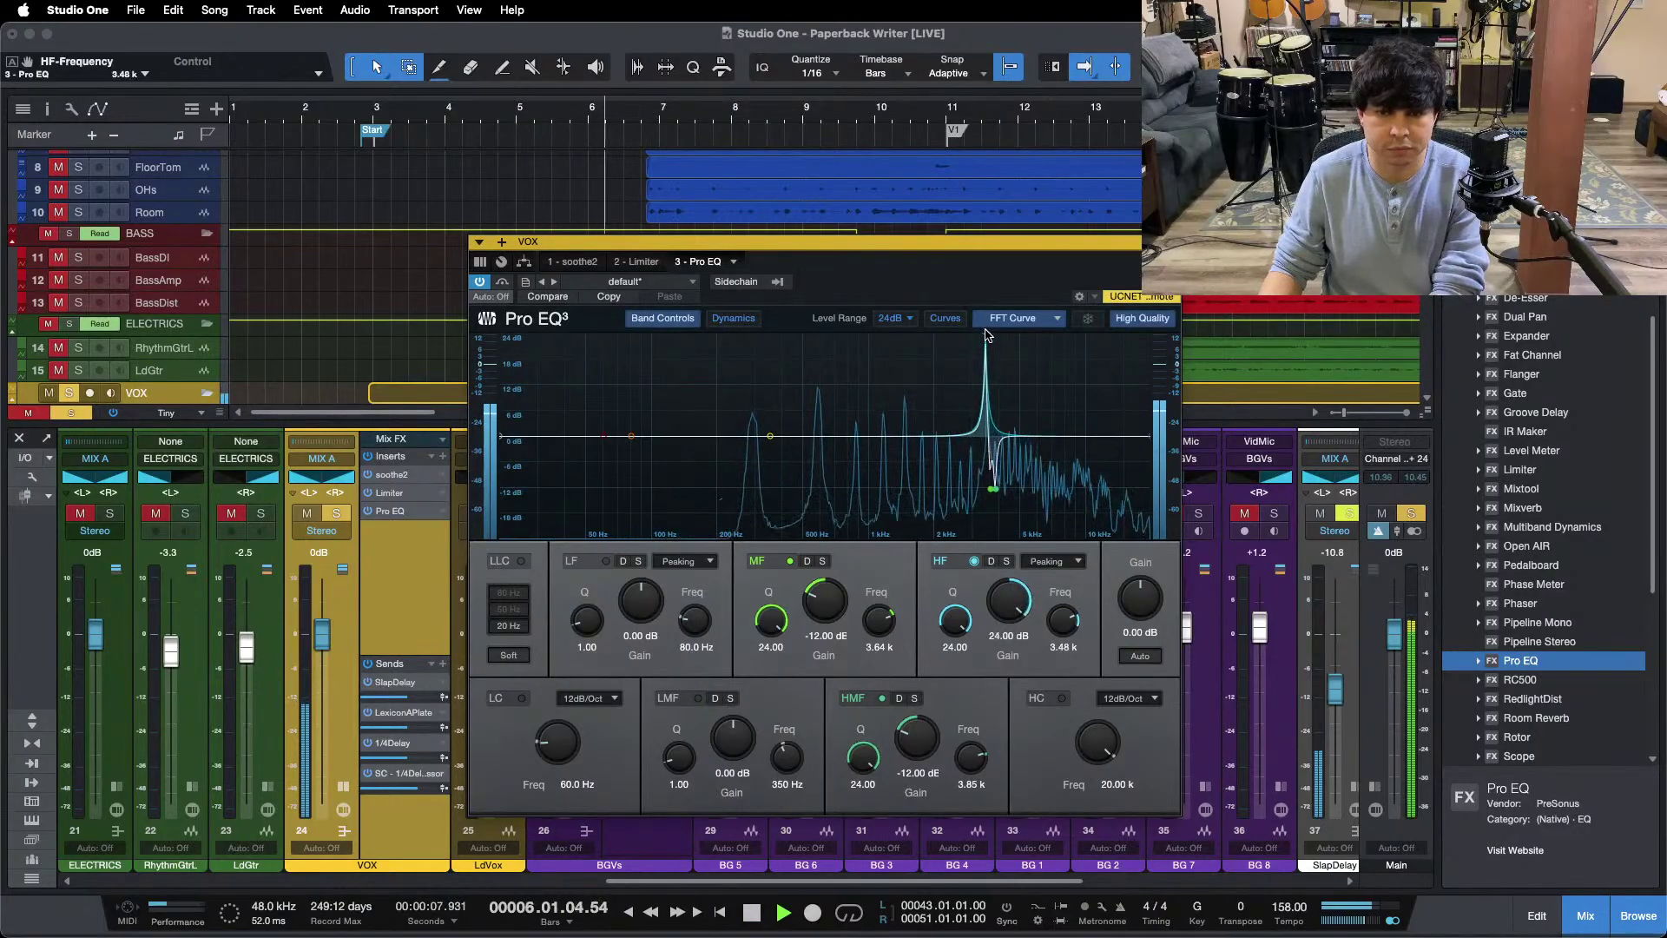
key(space)
key(space)
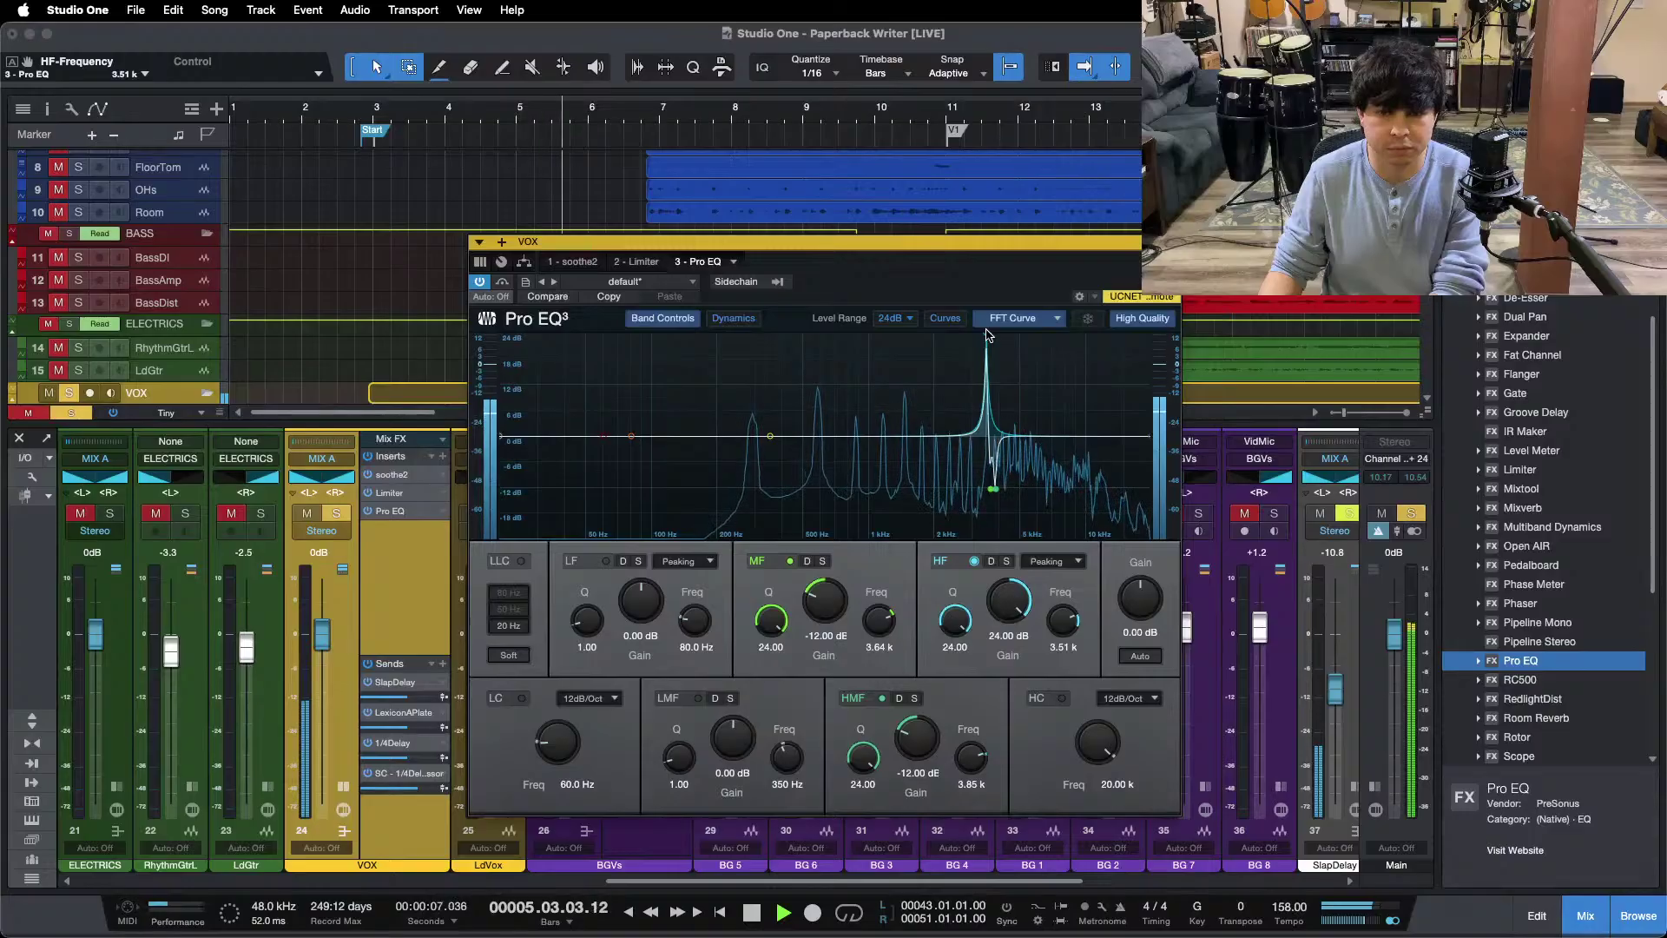
Step: Lower the VOX Pro EQ's HF gain to -12 dB, replay the phrase, and close the EQ window
drag(998, 623, 1004, 599)
key(space)
key(space)
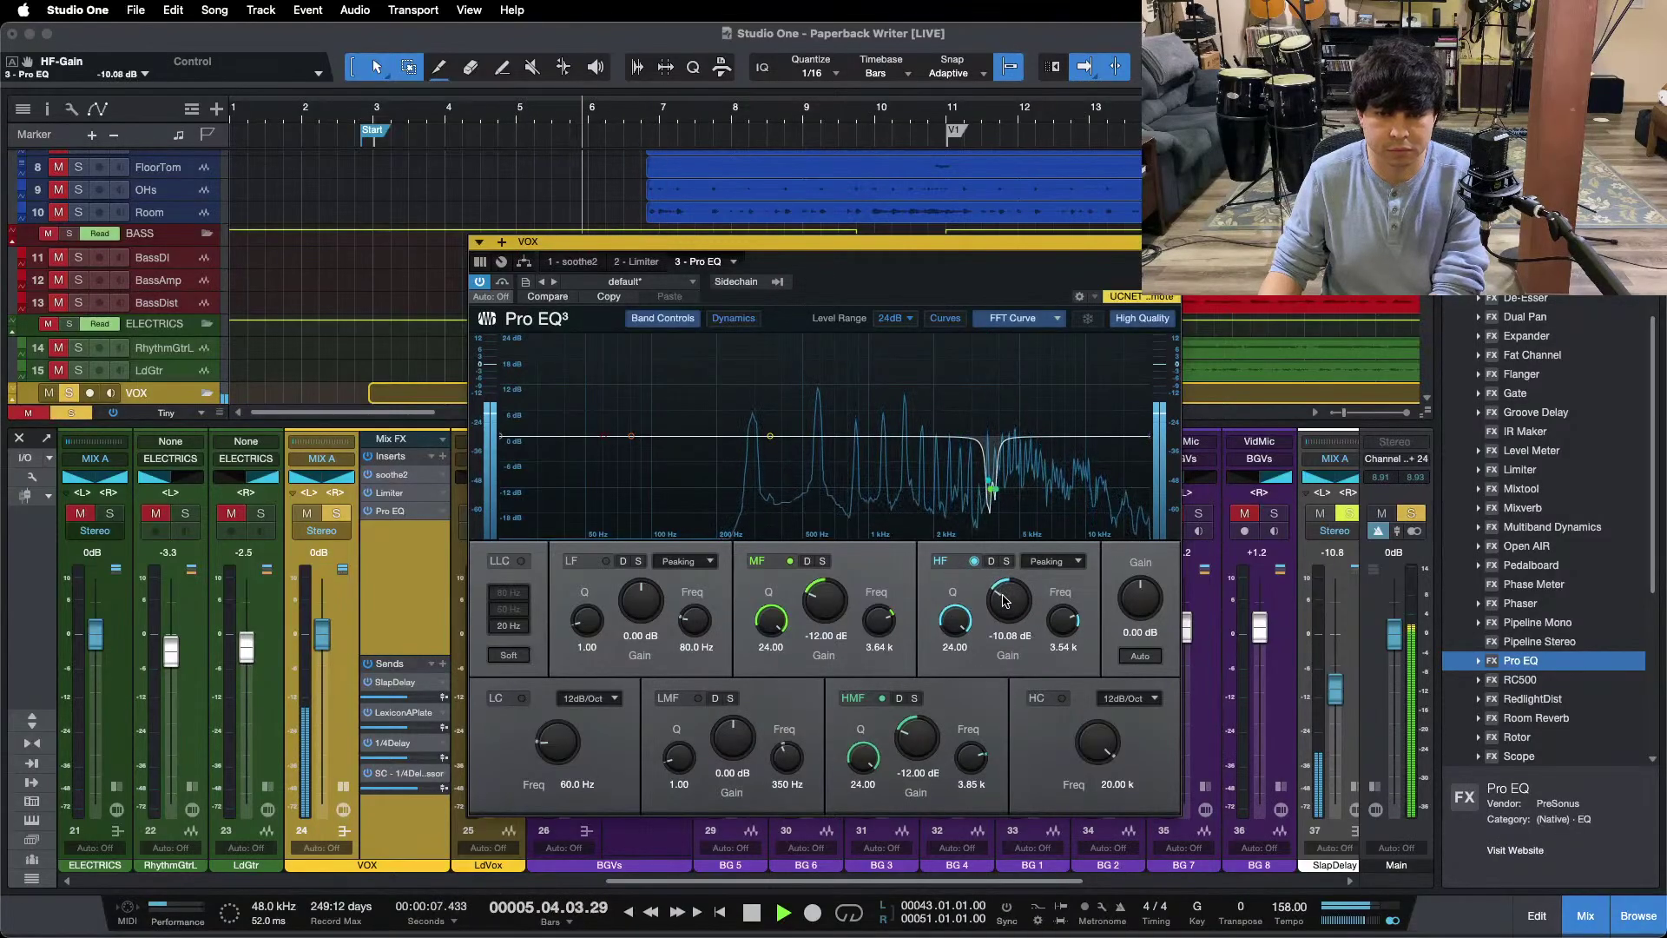
key(shift+b)
click(1169, 242)
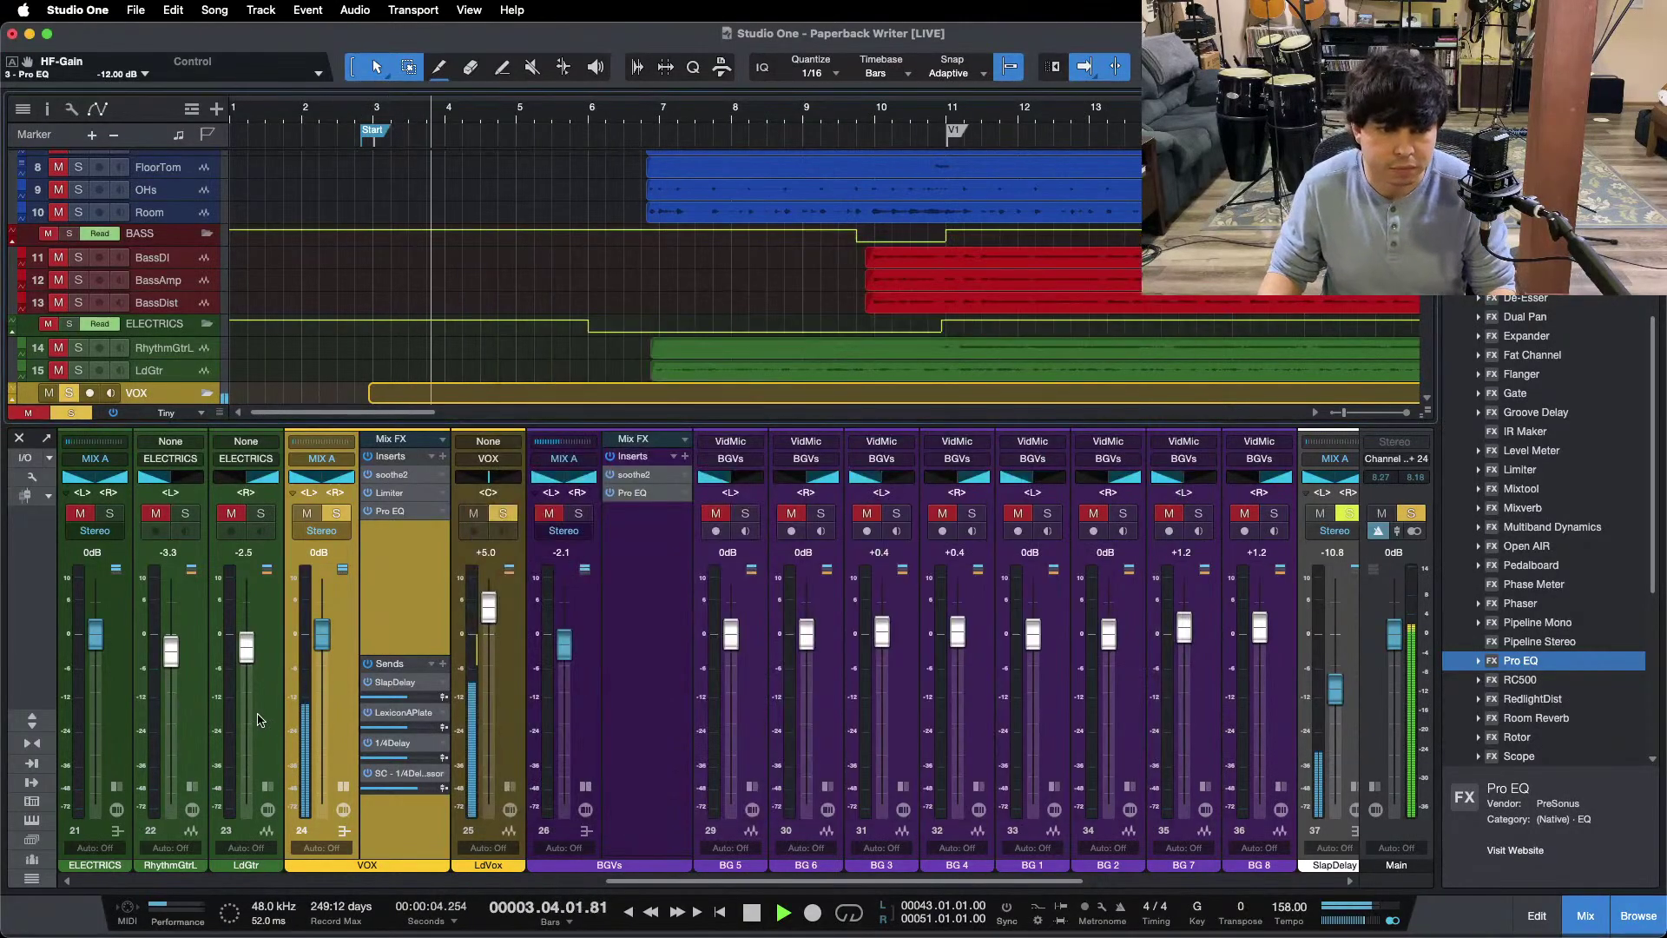
Step: Raise the LdVox fader to +5.4 dB and the VOX bus to +1.2 dB, unsolo VOX, and collapse the BGVs inserts view
click(488, 606)
drag(318, 642, 321, 638)
click(337, 514)
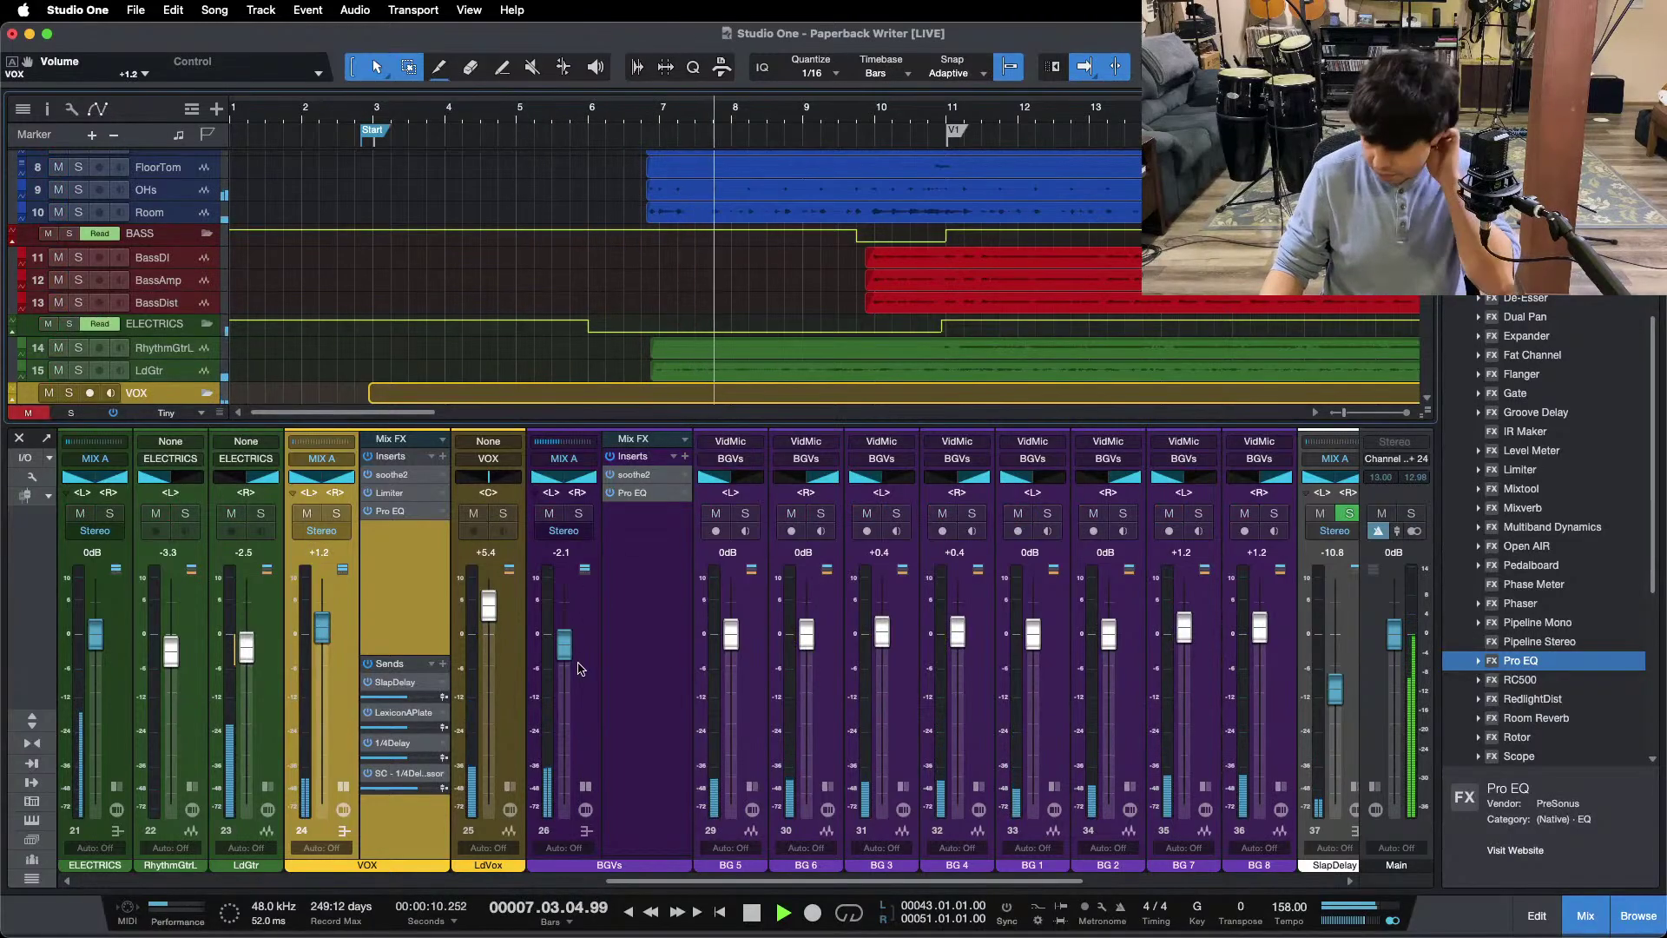
click(585, 786)
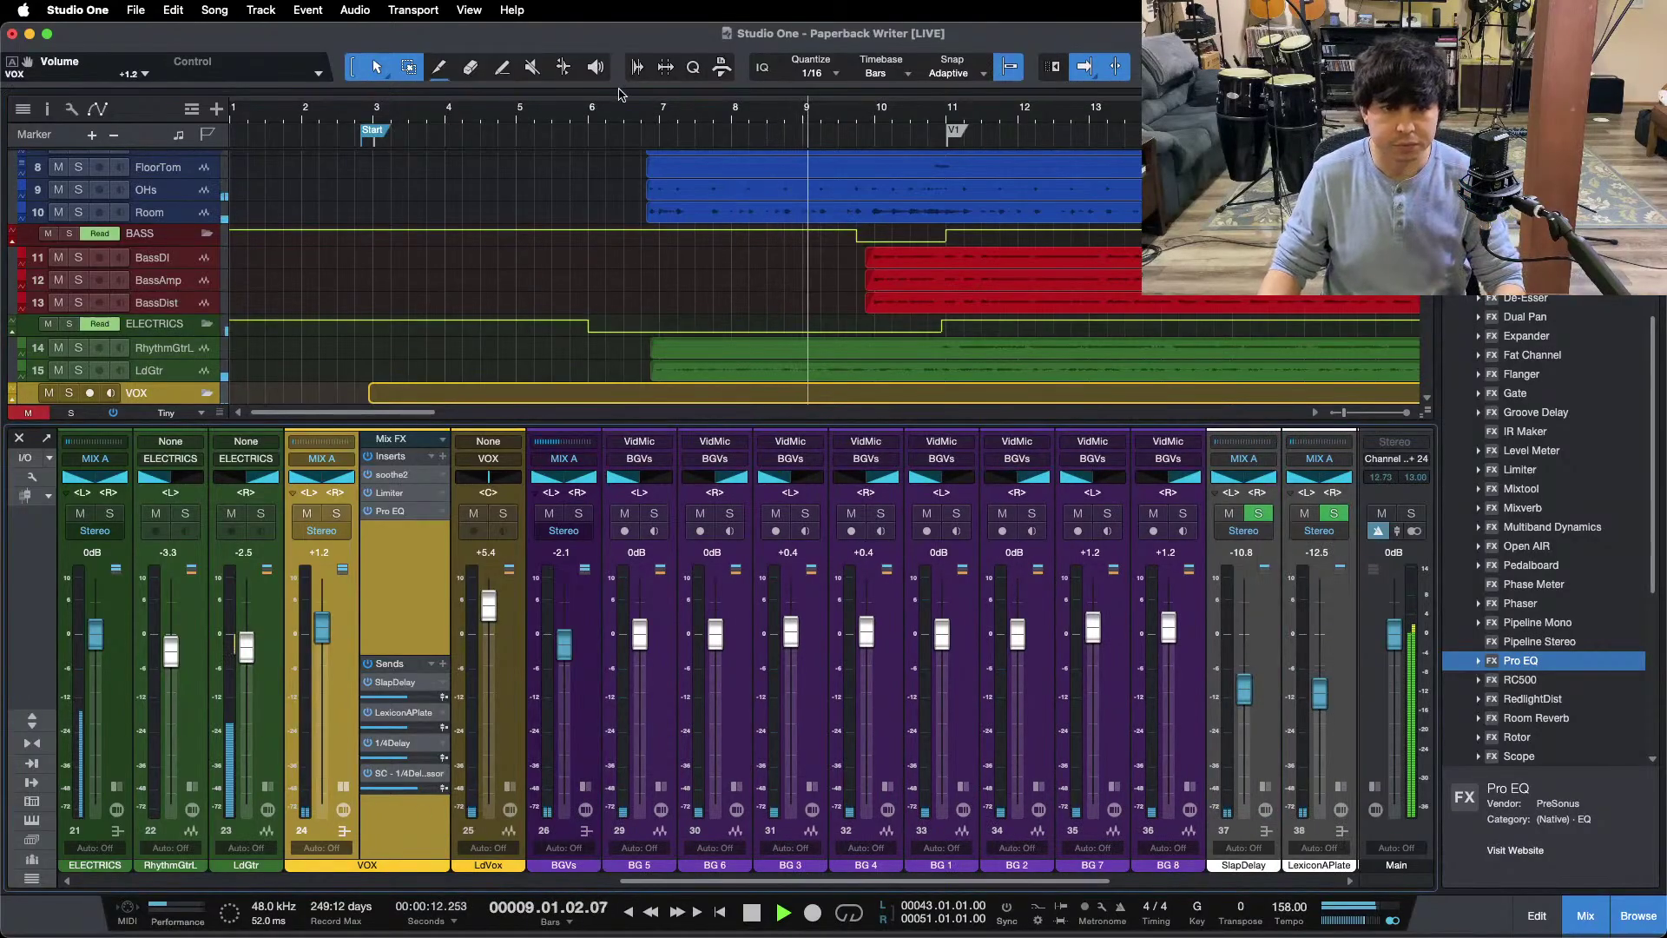
Step: Raise the VOX bus fader to +1.7 dB during verse 1, checking the bus's soothe2 and Pro EQ displays
key(w)
key(f)
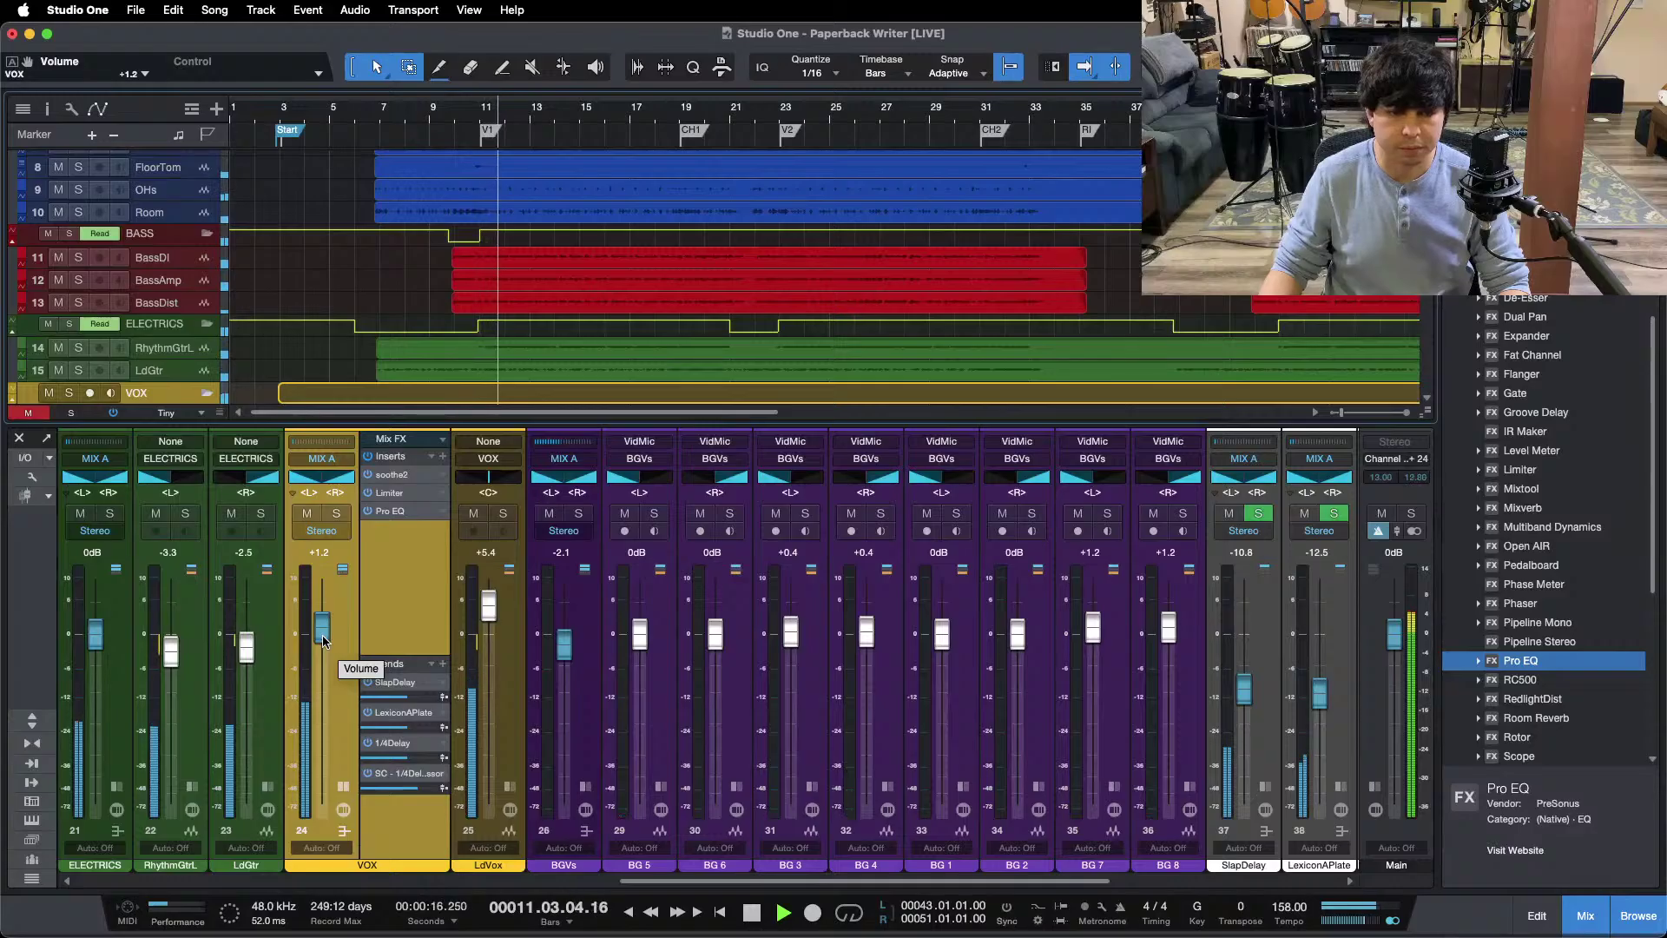
click(392, 474)
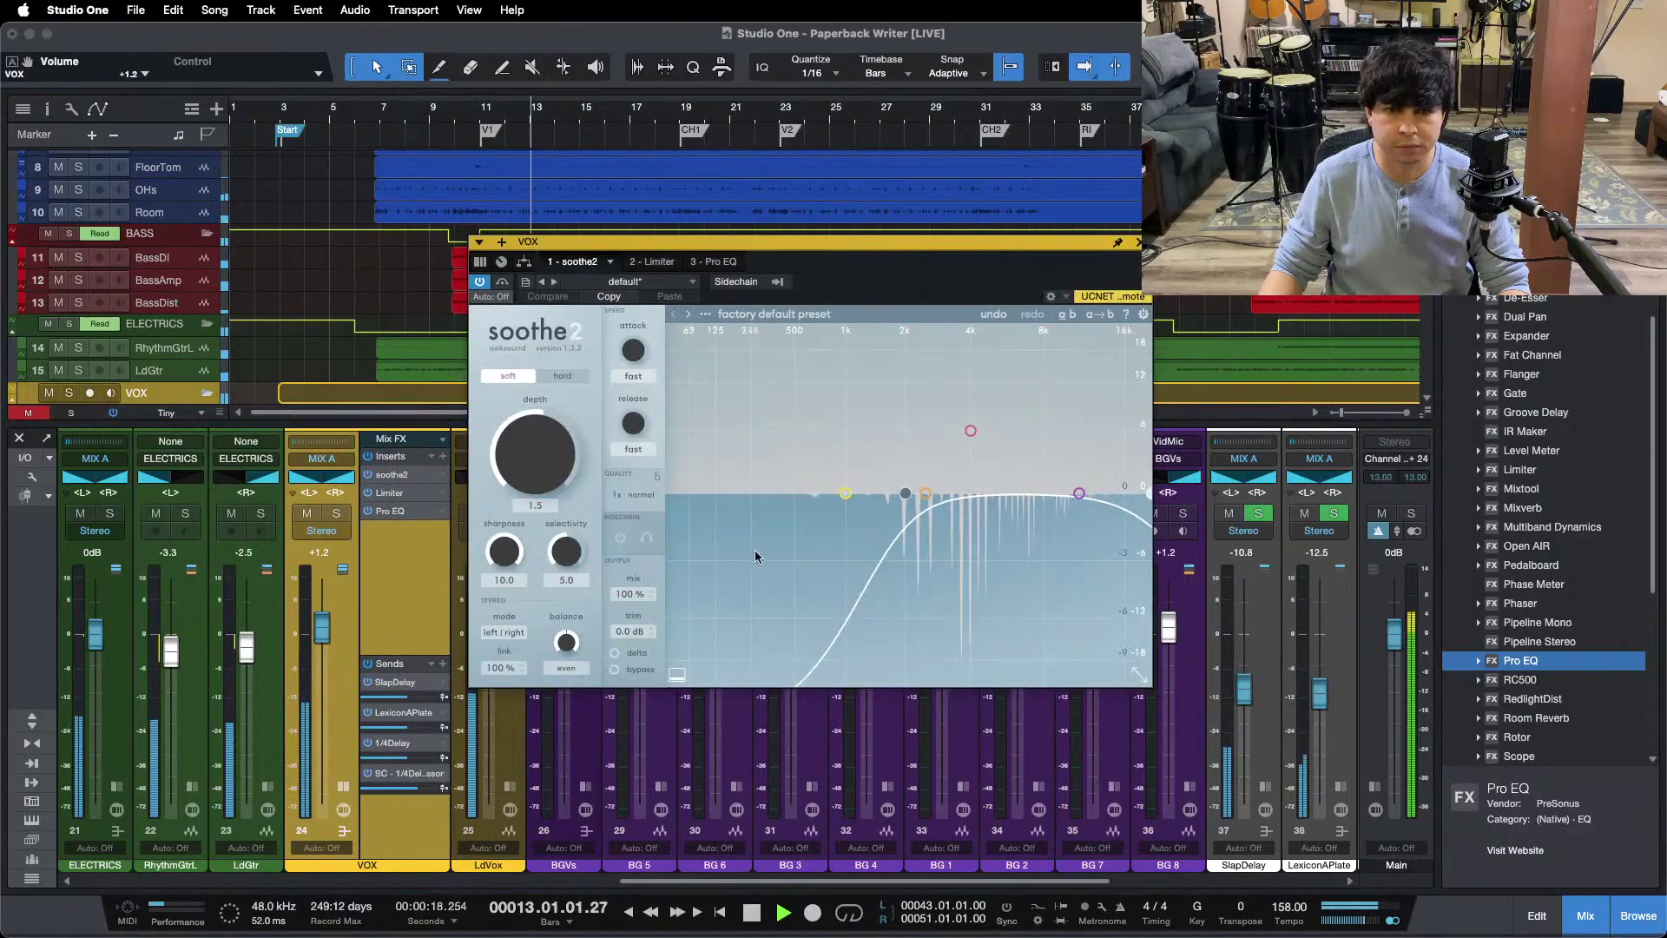
click(400, 616)
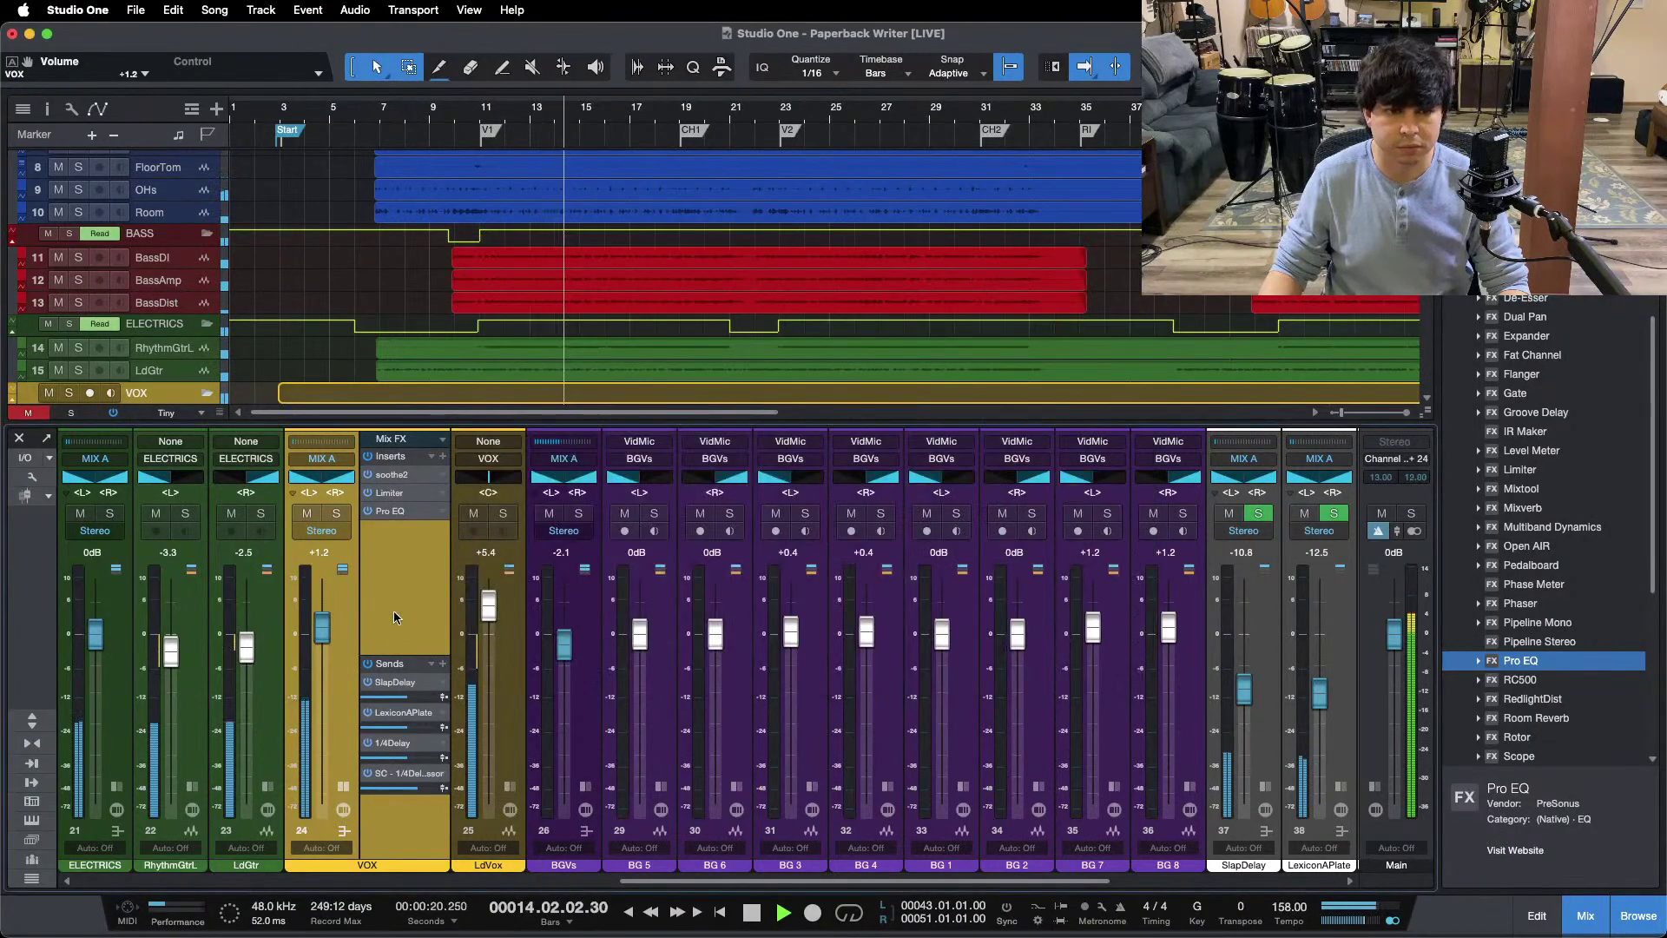
drag(324, 632, 321, 629)
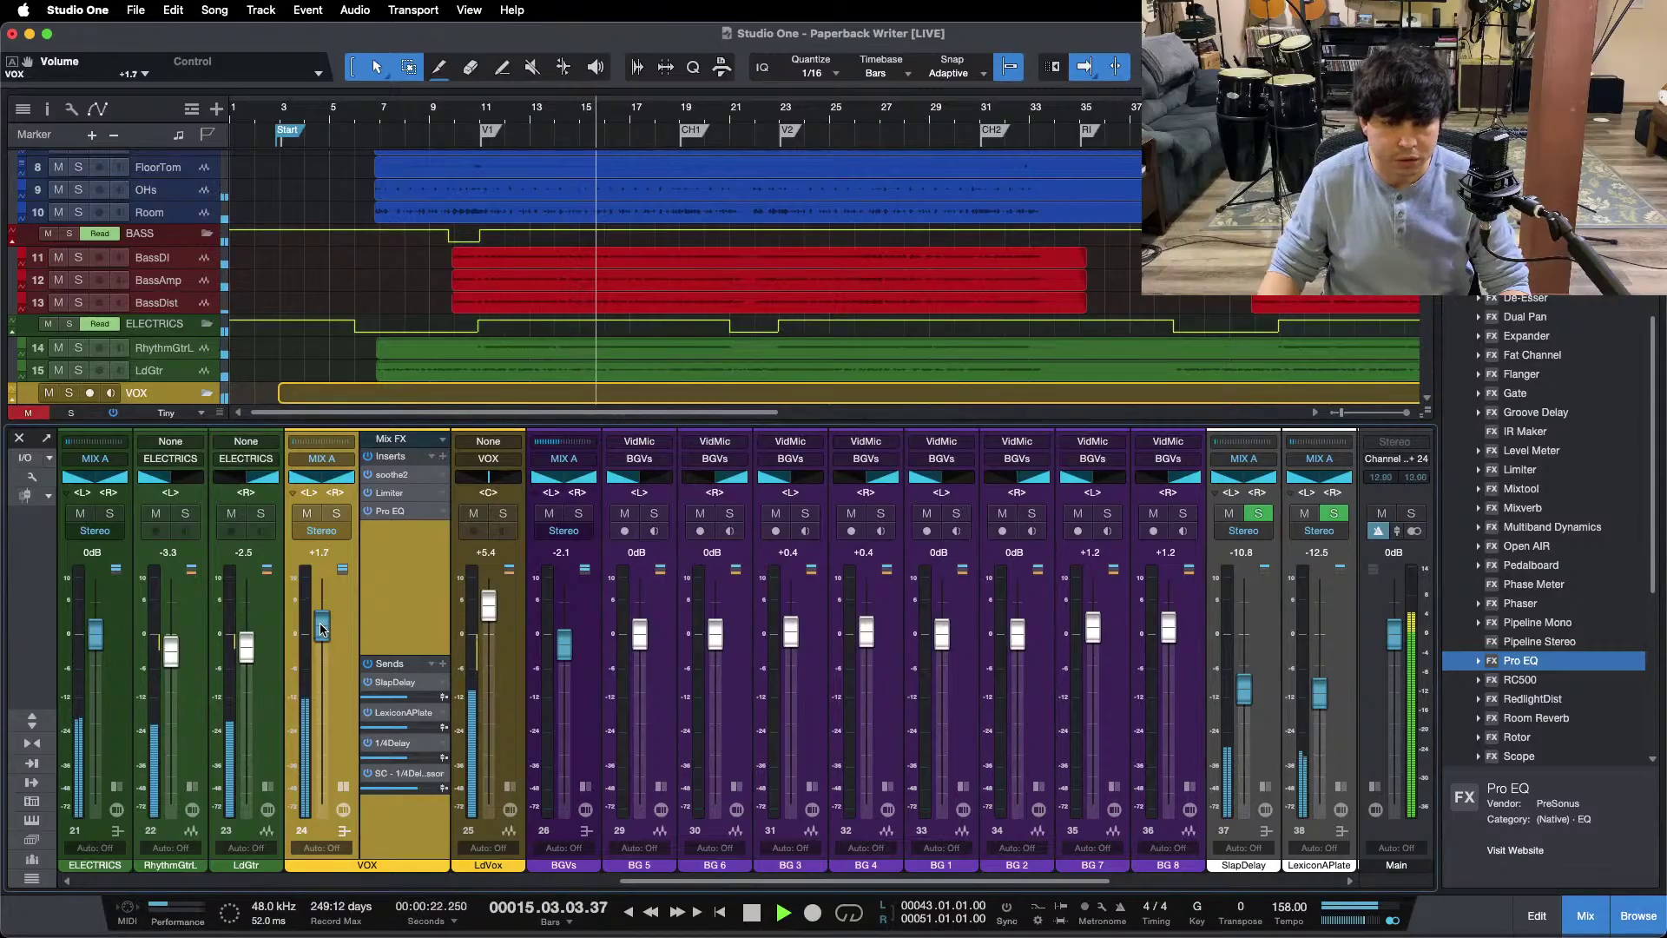
click(391, 511)
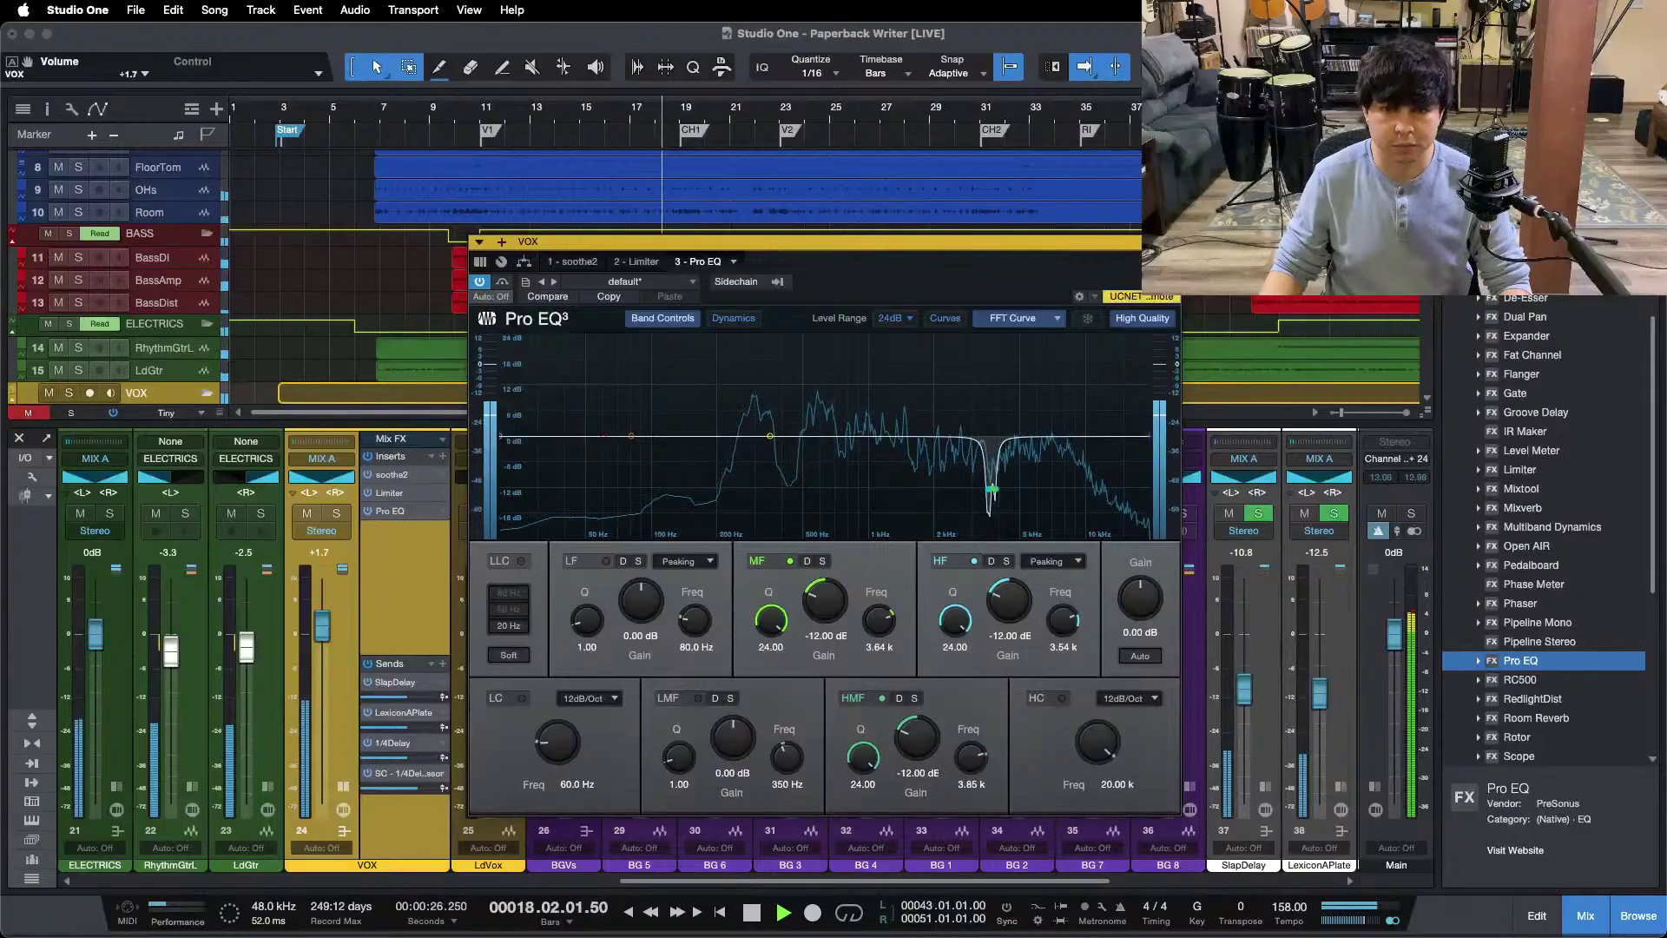
key(Escape)
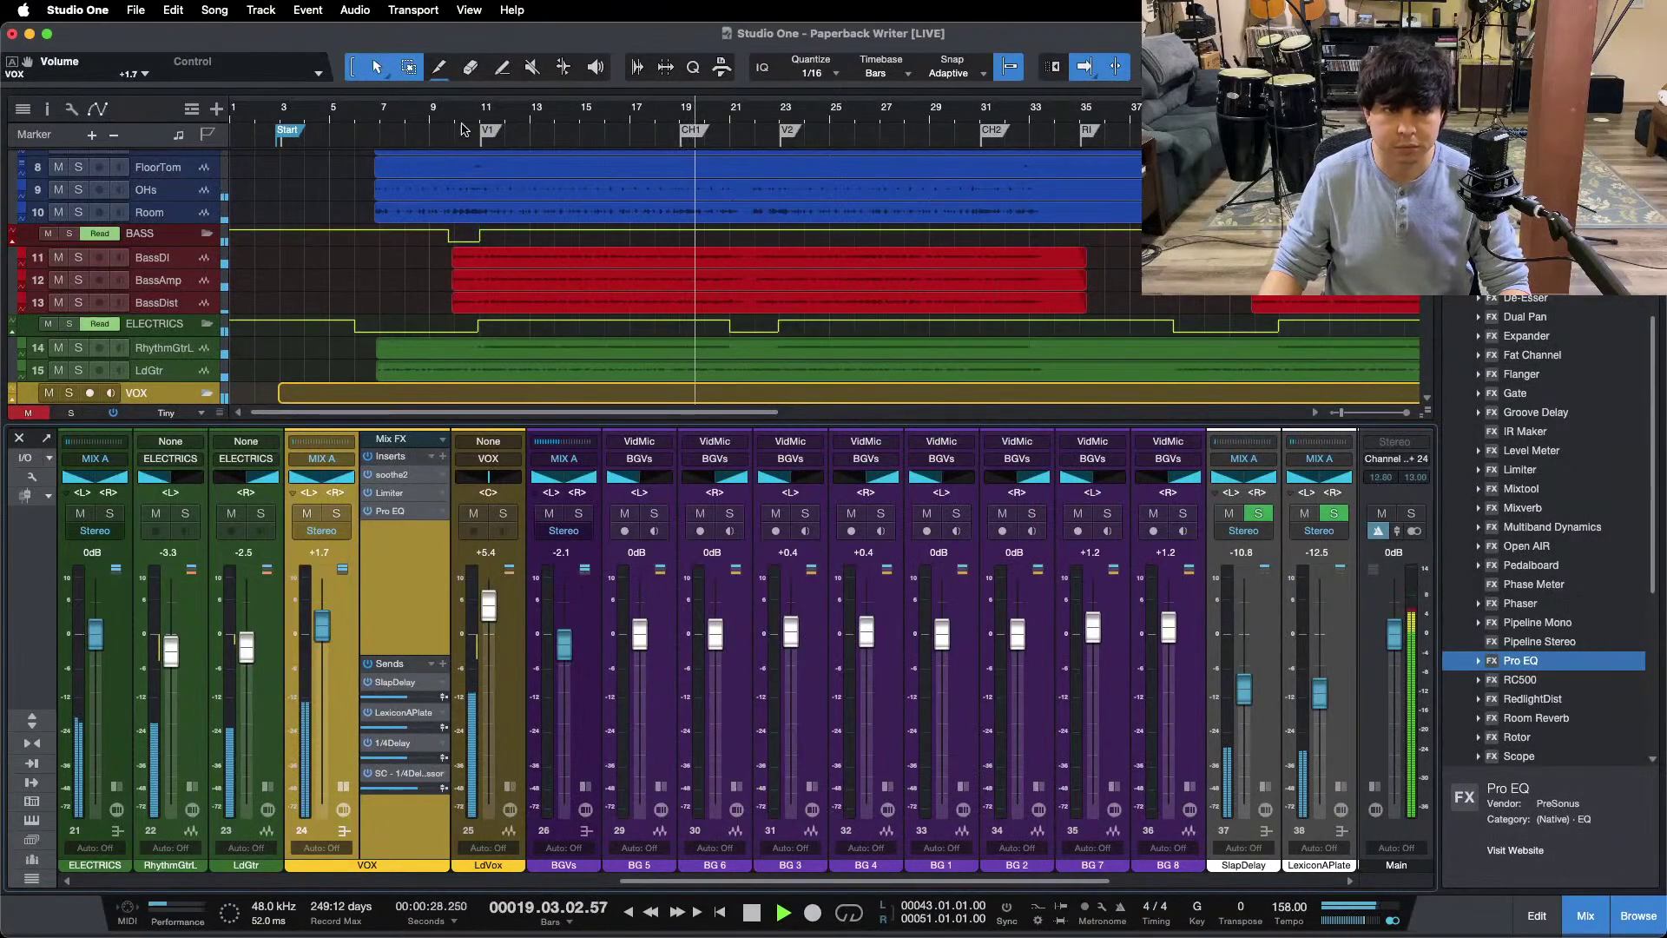
Step: Solo the VOX bus with its Pro EQ open and replay the vocal phrase around the V2 marker
key(w)
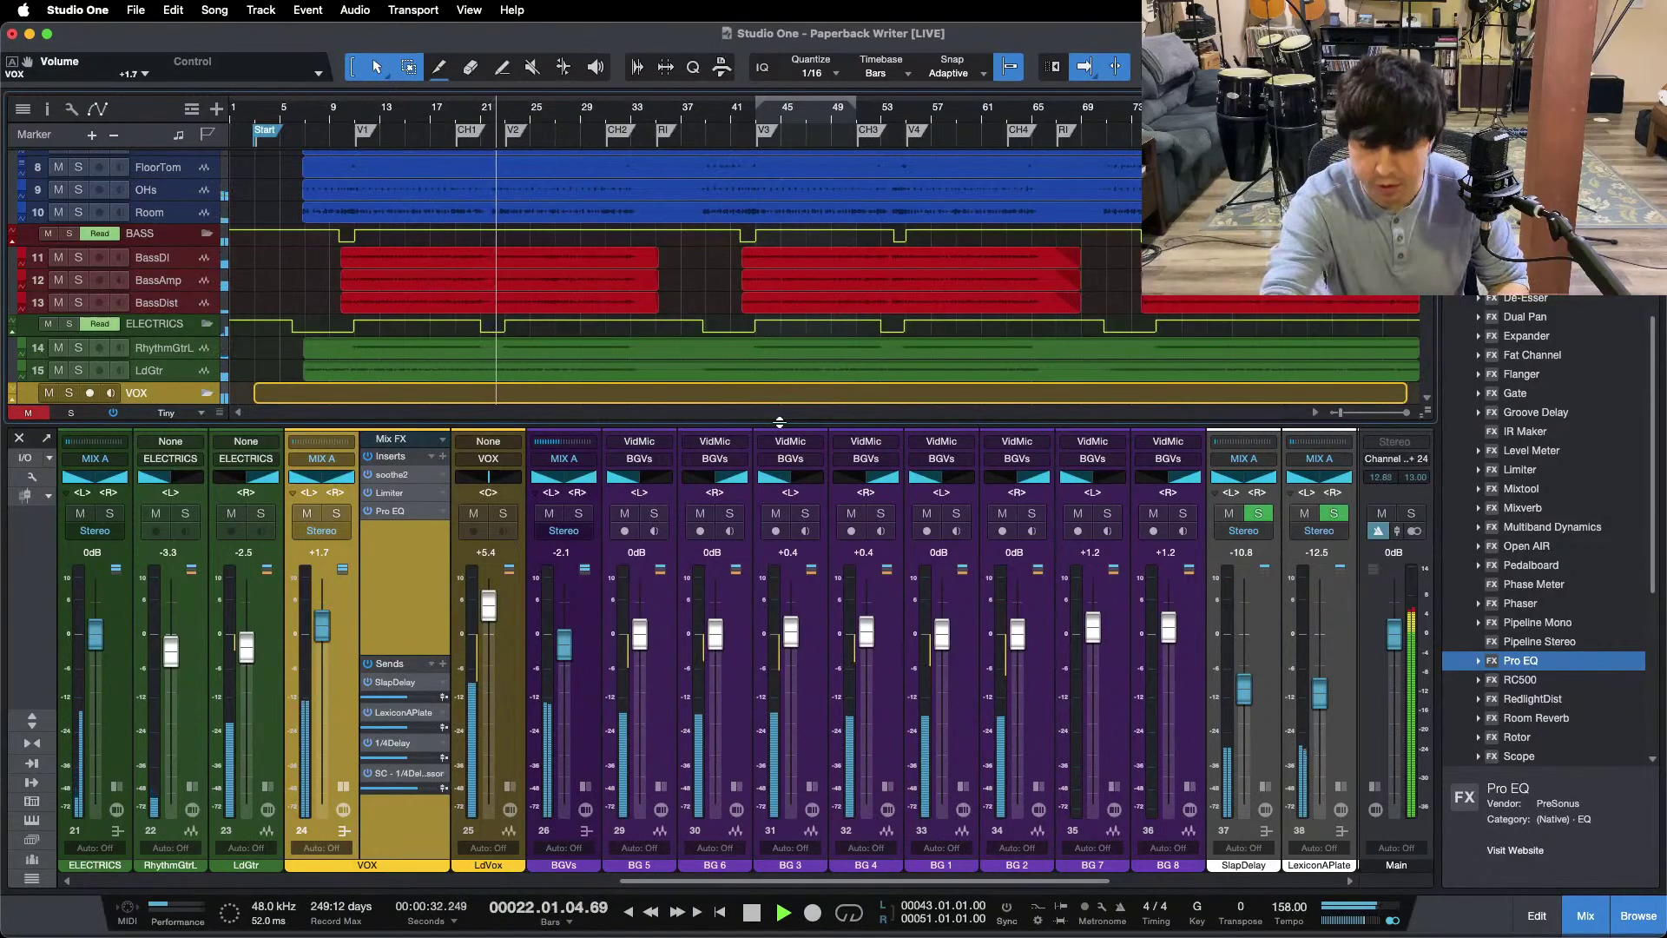
click(390, 511)
key(e)
key(e)
key(e)
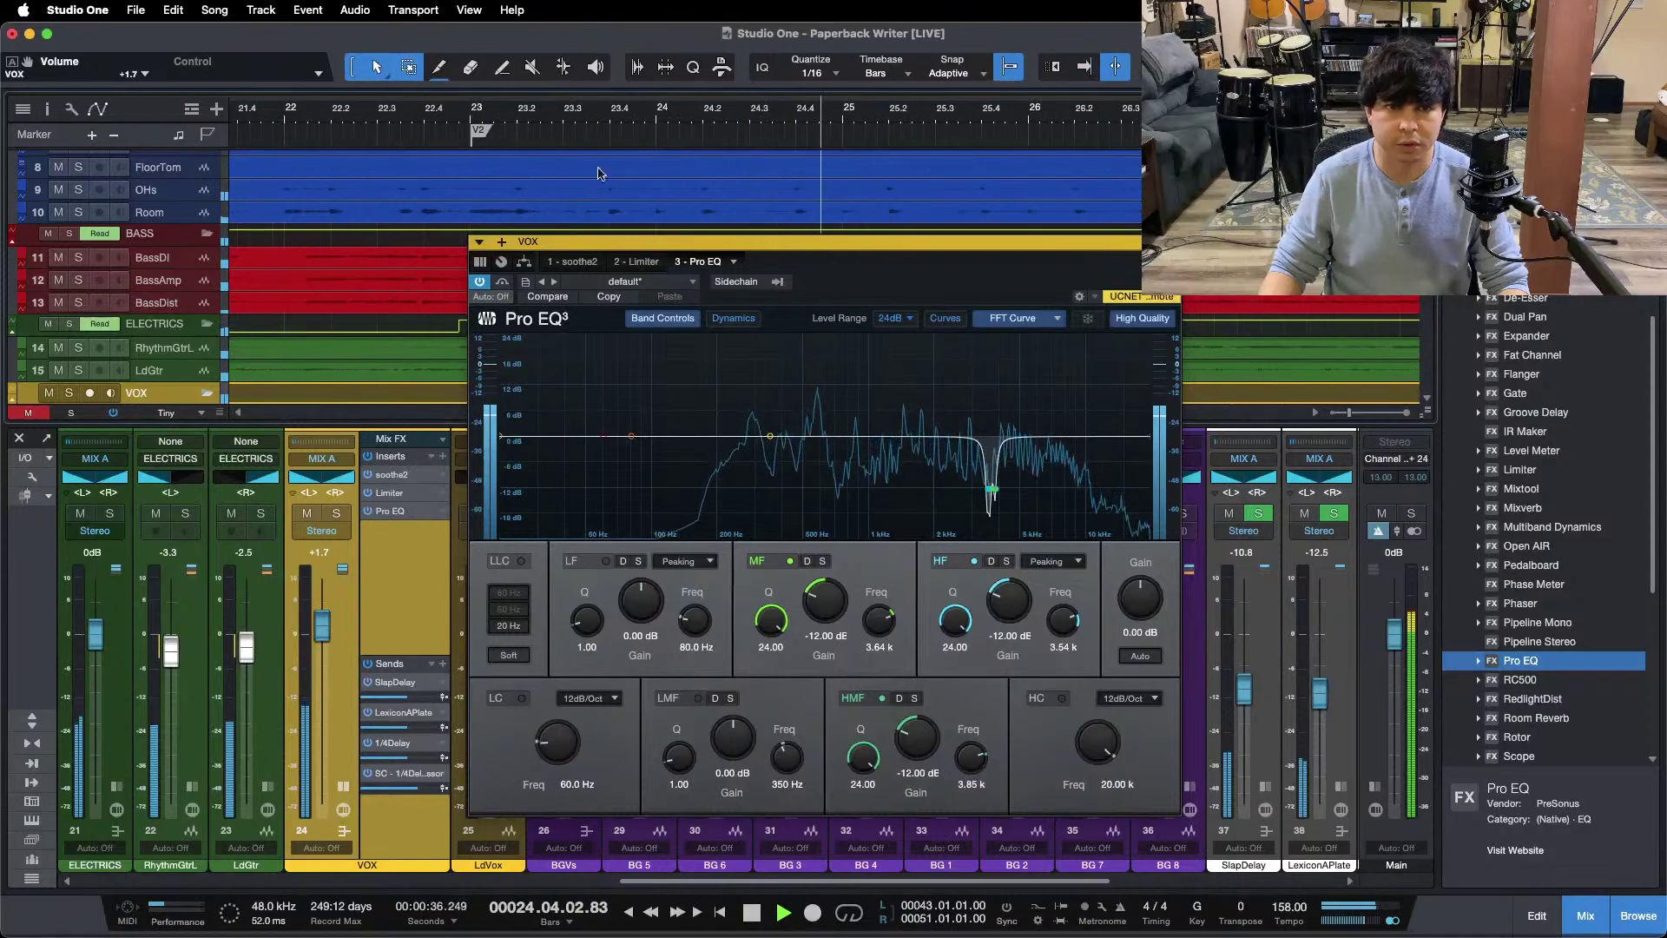
click(426, 121)
key(f)
click(340, 514)
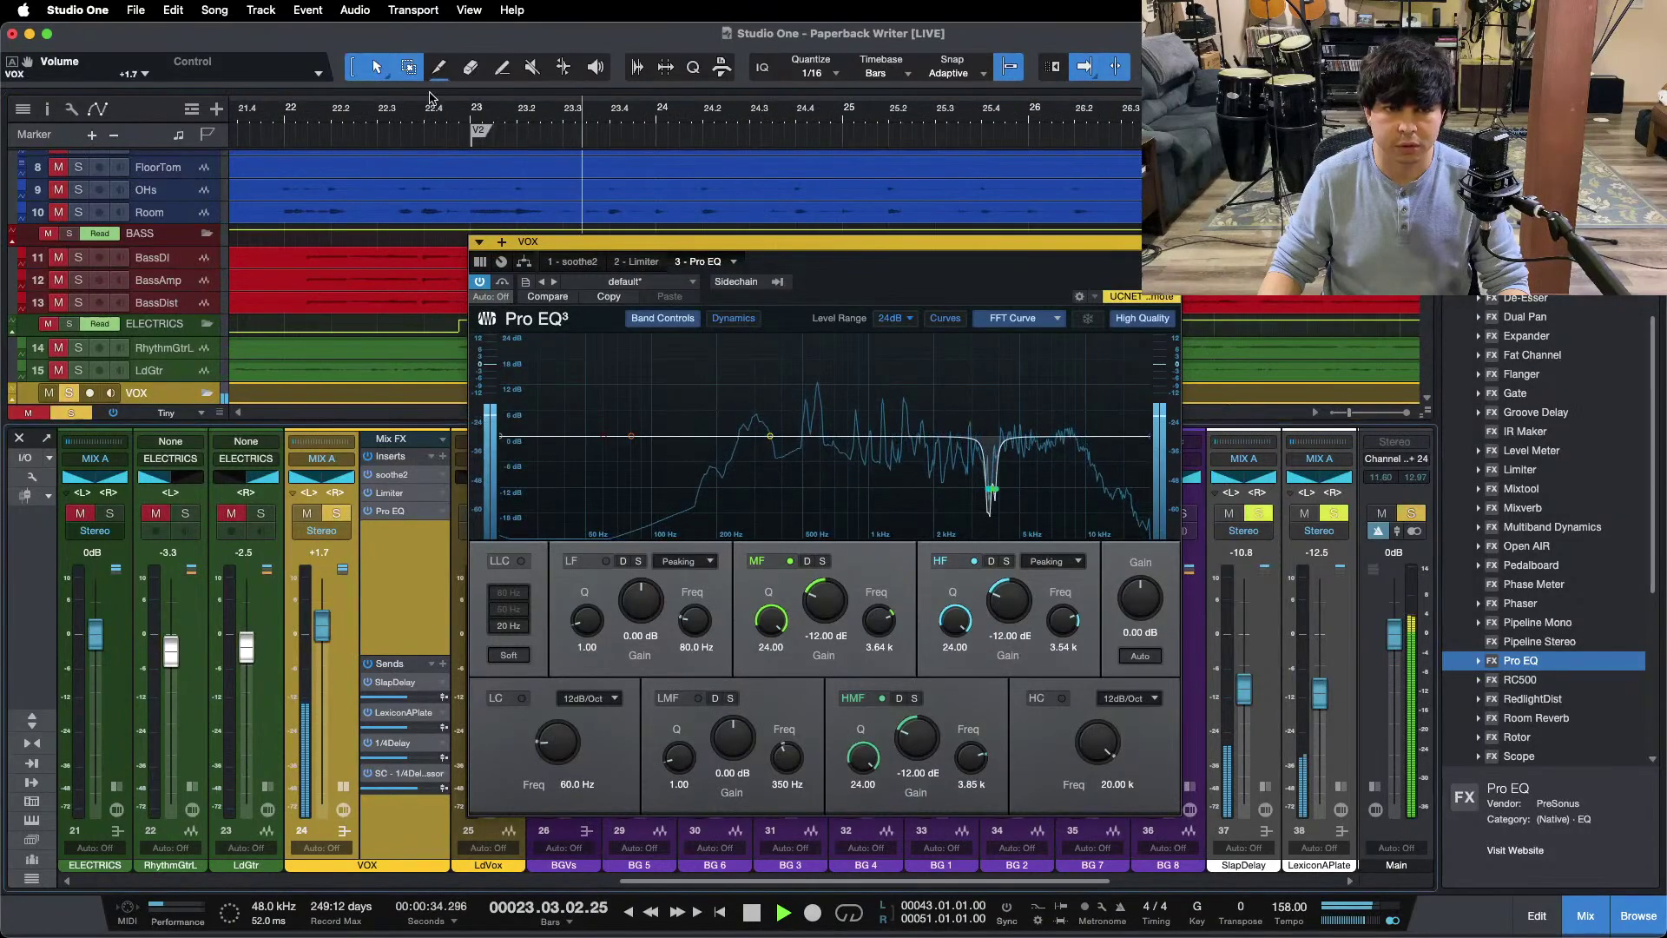
click(439, 119)
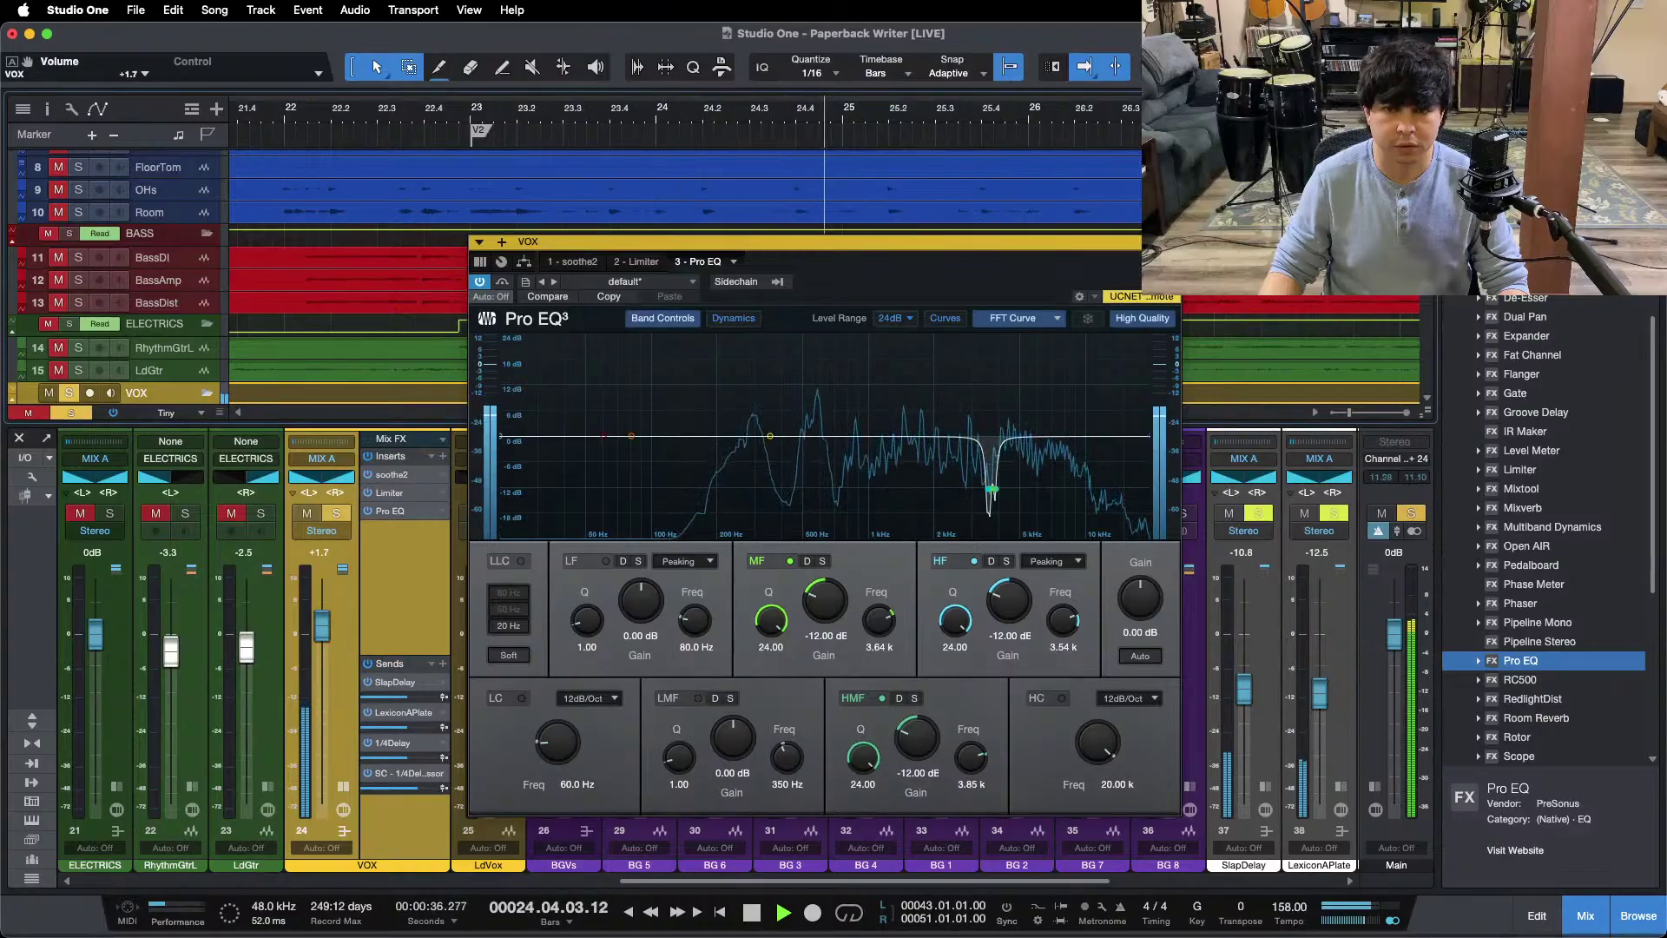
Step: Add a second Pro EQ to the end of the VOX bus inserts and switch its spectrum display to FFT Curve
drag(1535, 676, 391, 529)
click(438, 112)
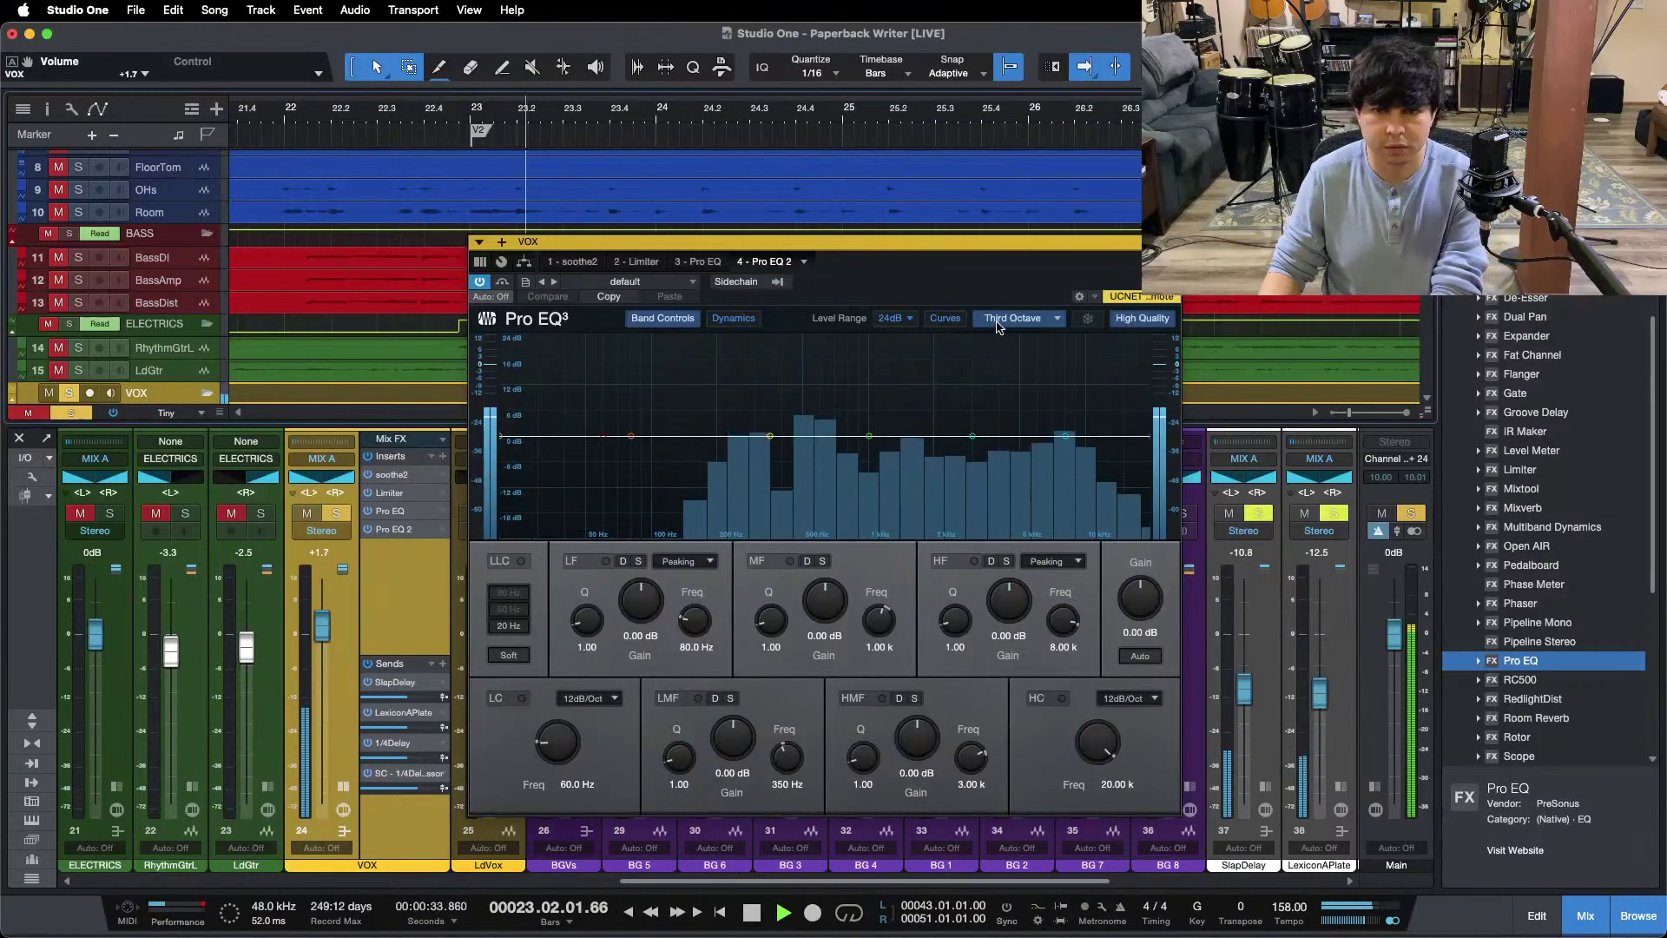
click(1057, 318)
click(1028, 411)
click(544, 120)
Step: Set the second Pro EQ's HMF Q to 24, boost the band 24 dB, and sweep it to 4.10 kHz over verse 2
drag(861, 805, 1036, 330)
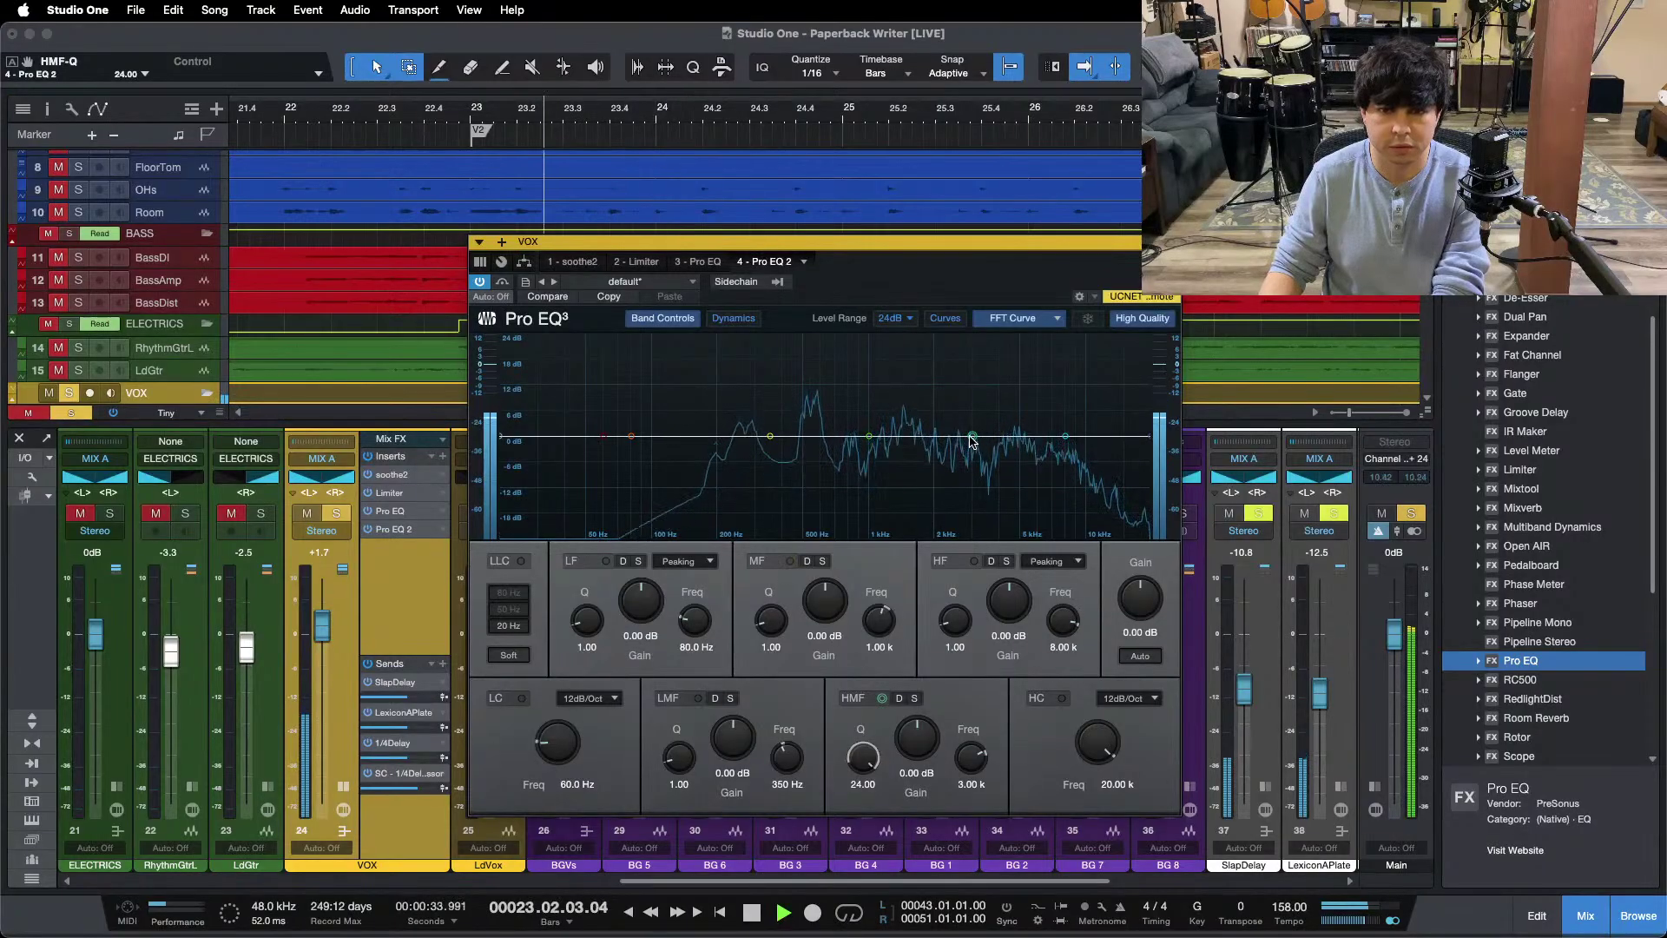
drag(971, 440, 1004, 347)
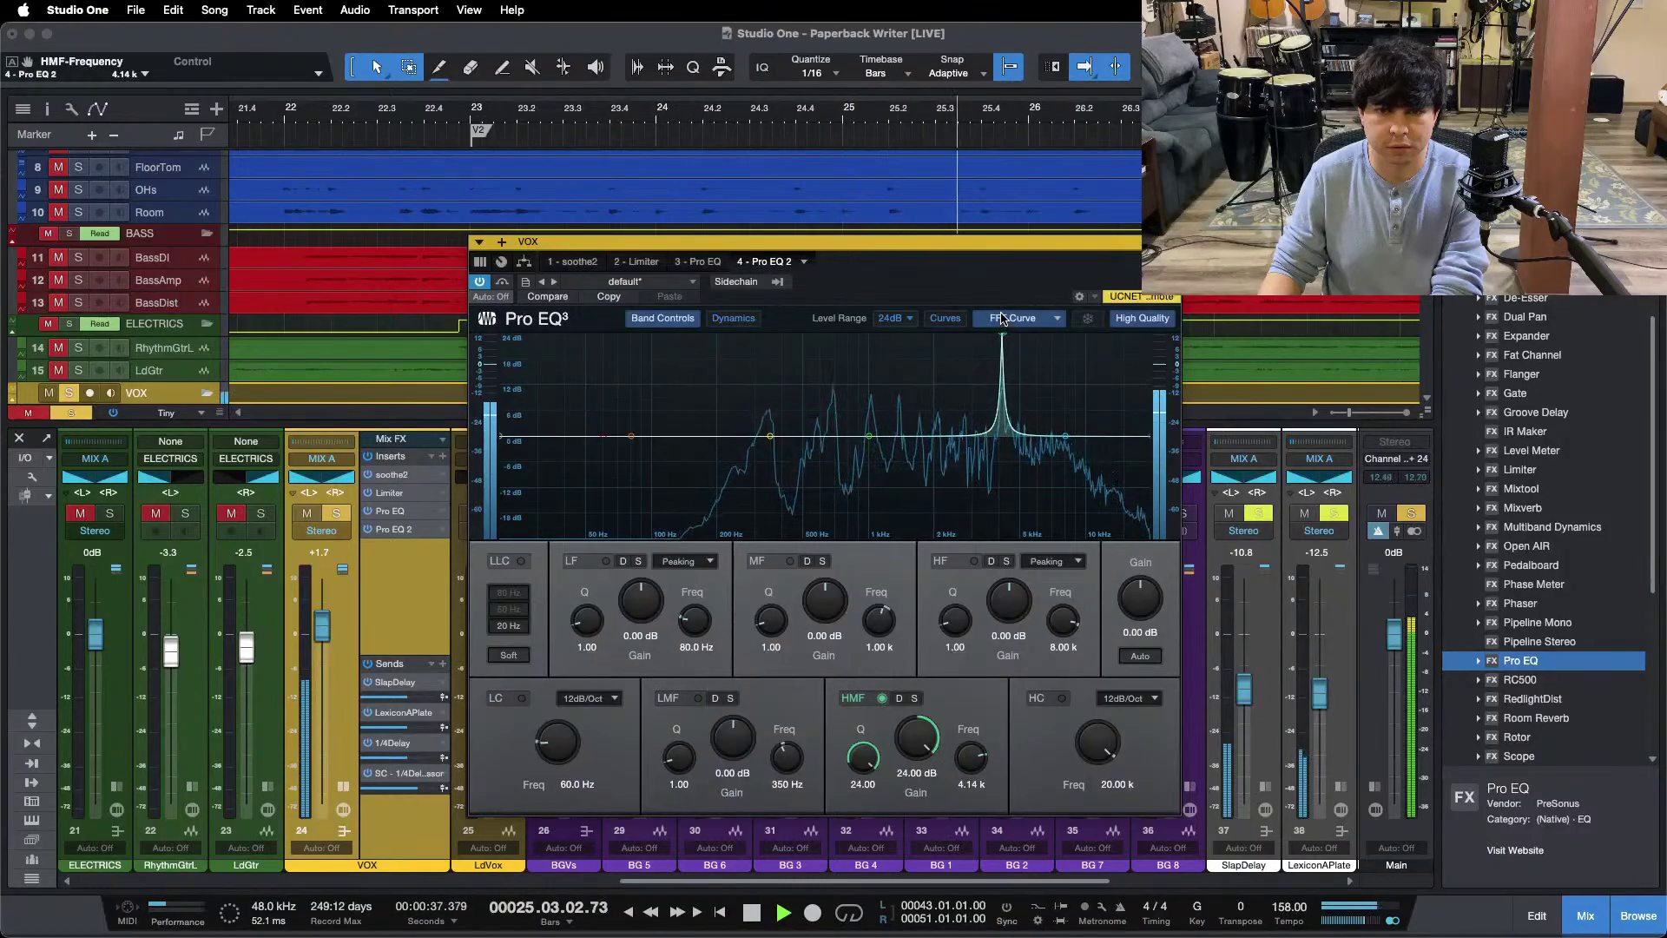
key(space)
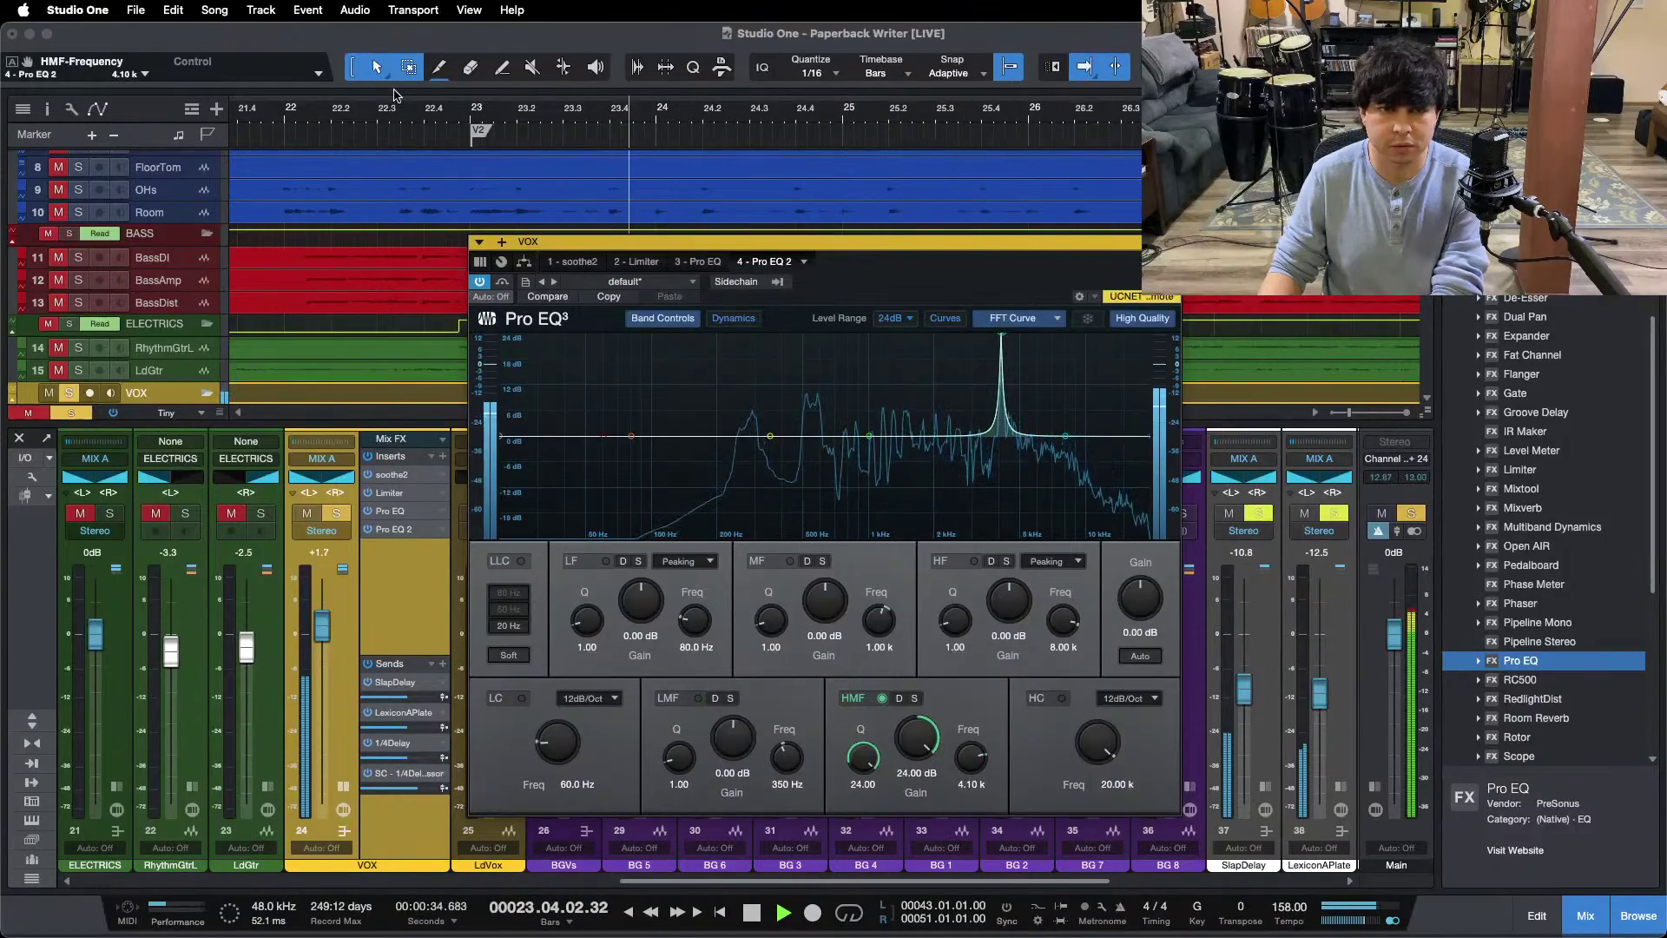
drag(1003, 340, 1005, 341)
key(space)
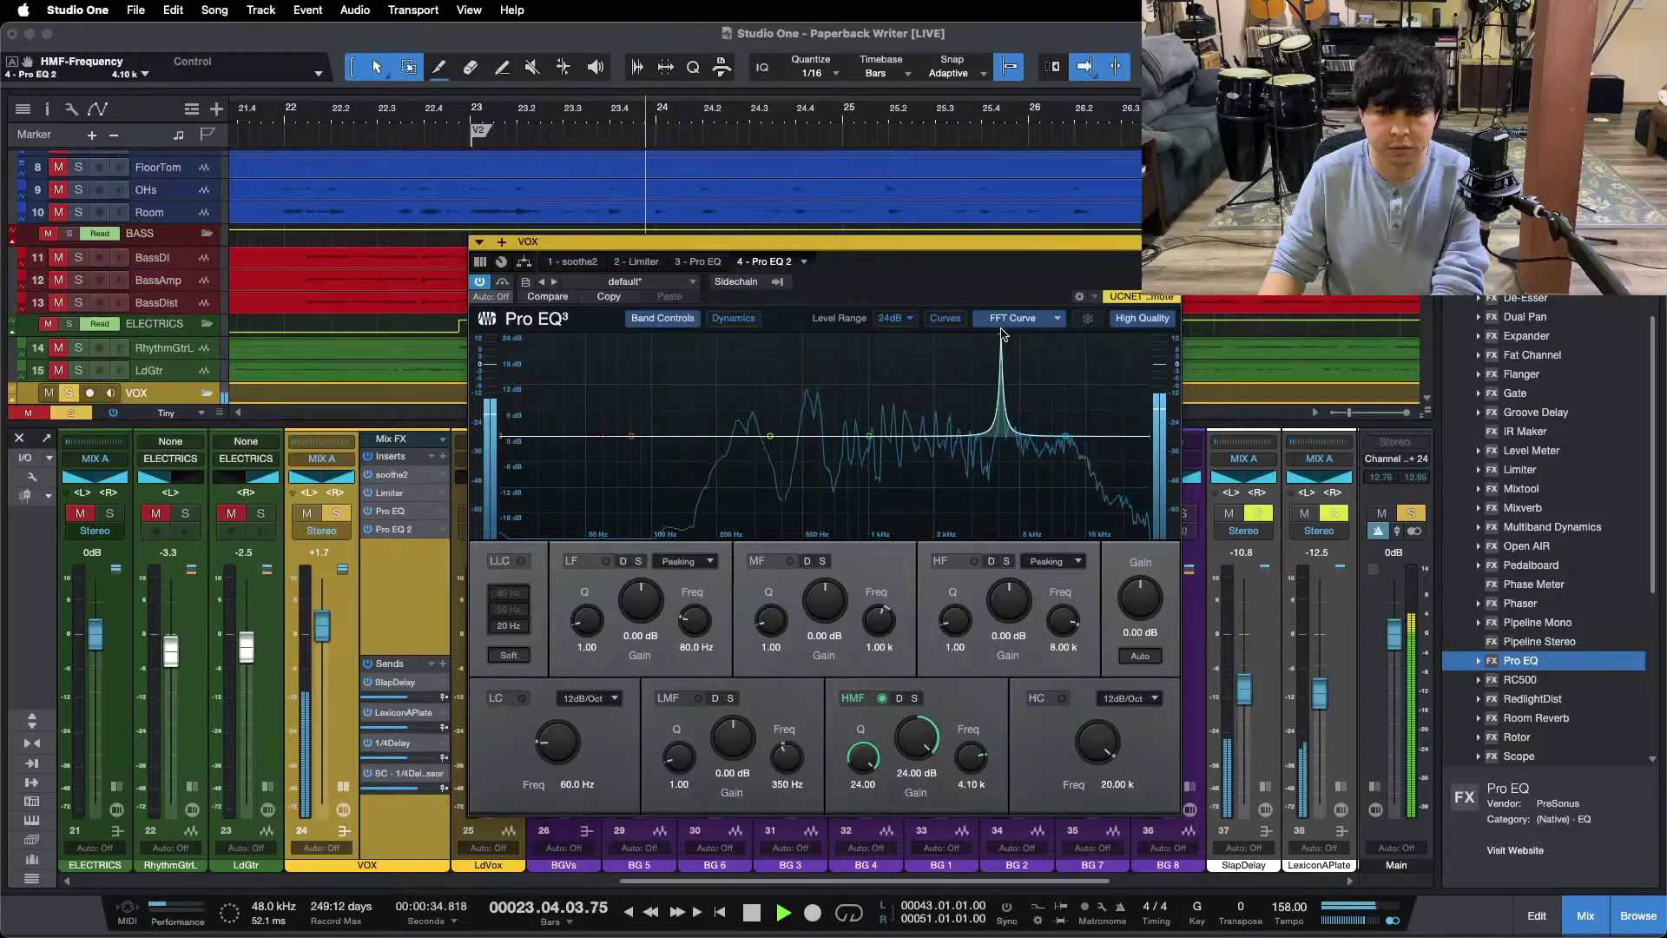
Step: Lower the second Pro EQ's HMF gain to -12 dB, unsolo the VOX bus, and replay the start of verse 2
drag(917, 738, 895, 843)
key(space)
scroll(923, 736, down, 1)
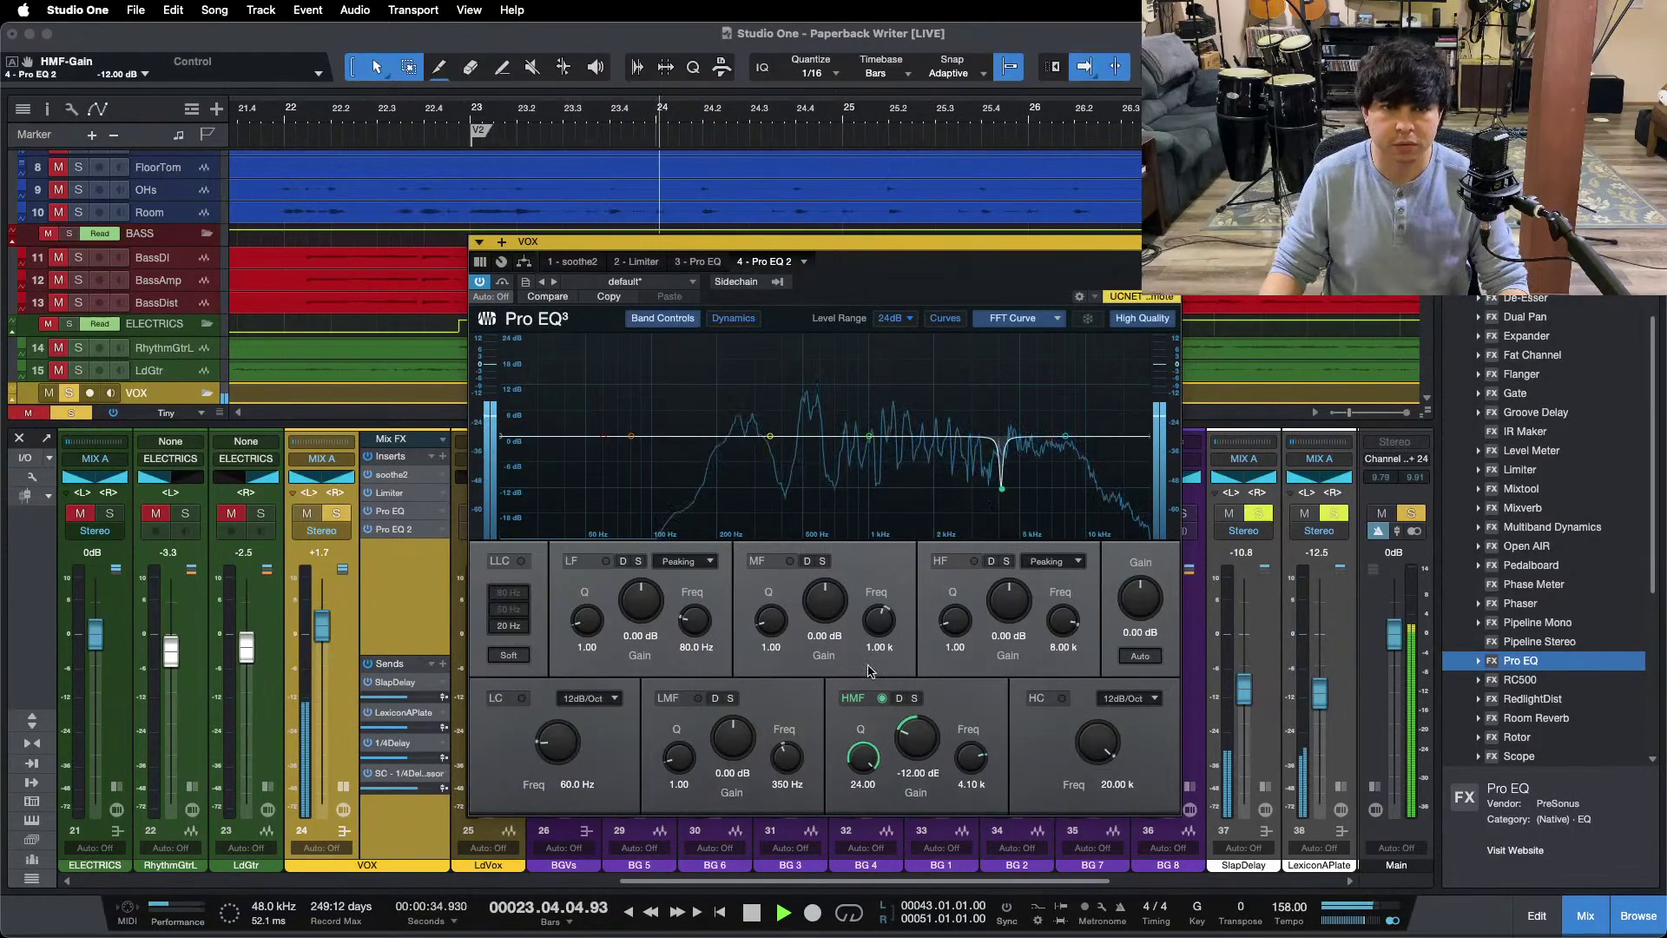
key(s)
key(space)
key(space)
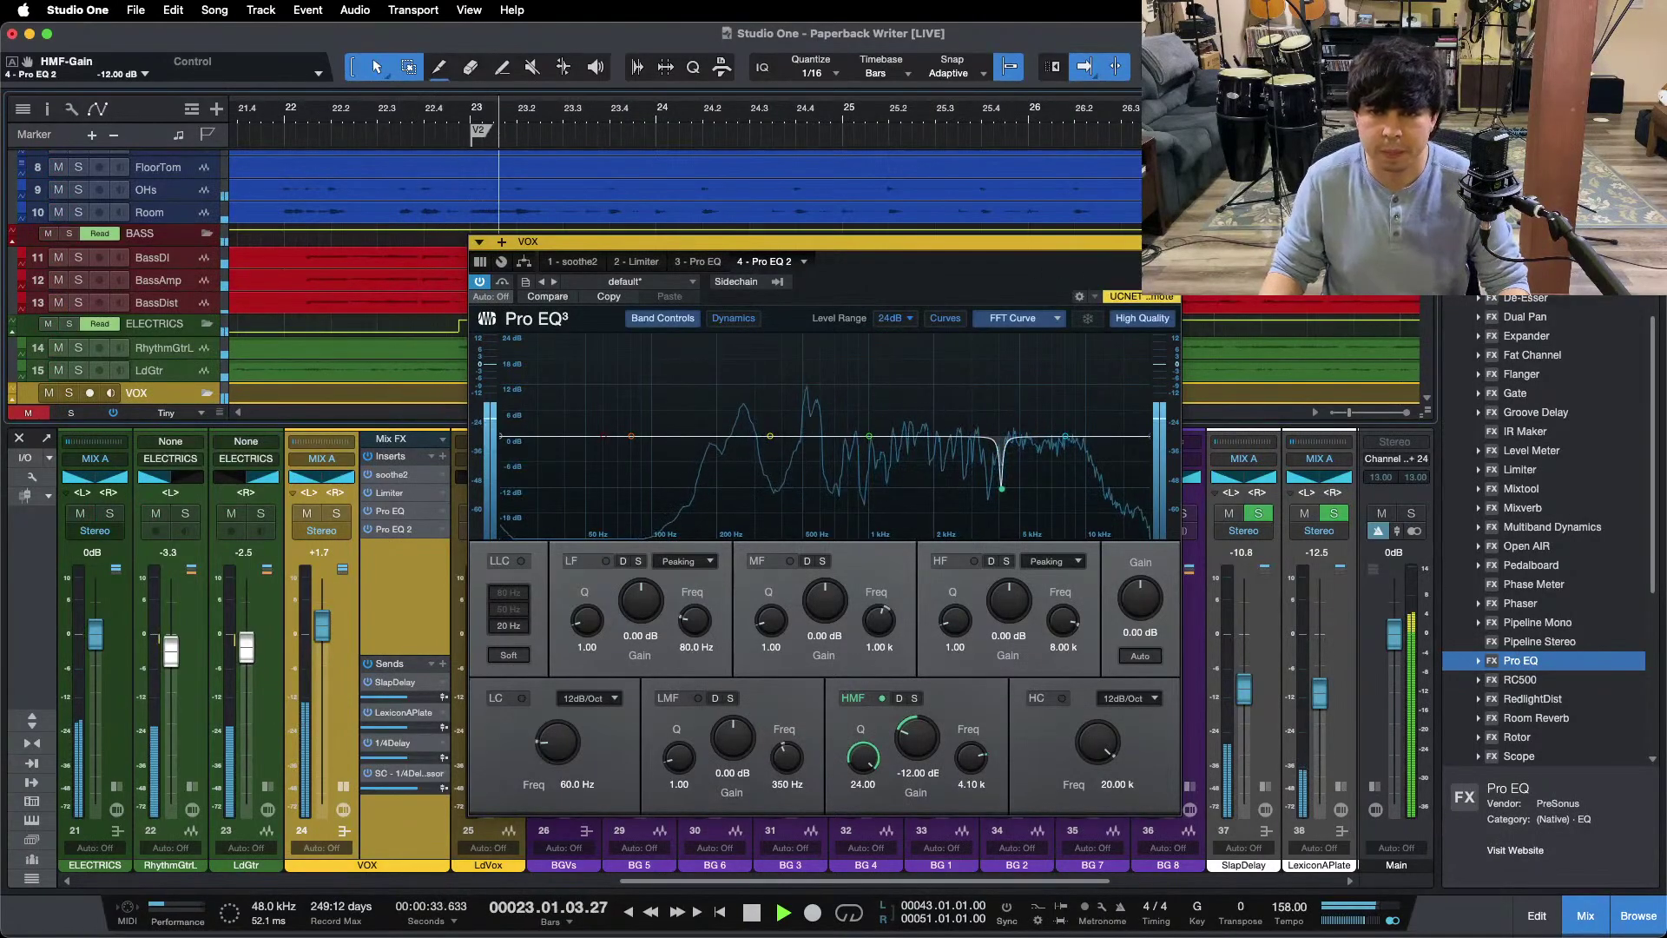
Step: Close the VOX bus's second Pro EQ and raise the VOX bus volume to +2.1 dB while the song plays
key(super+w)
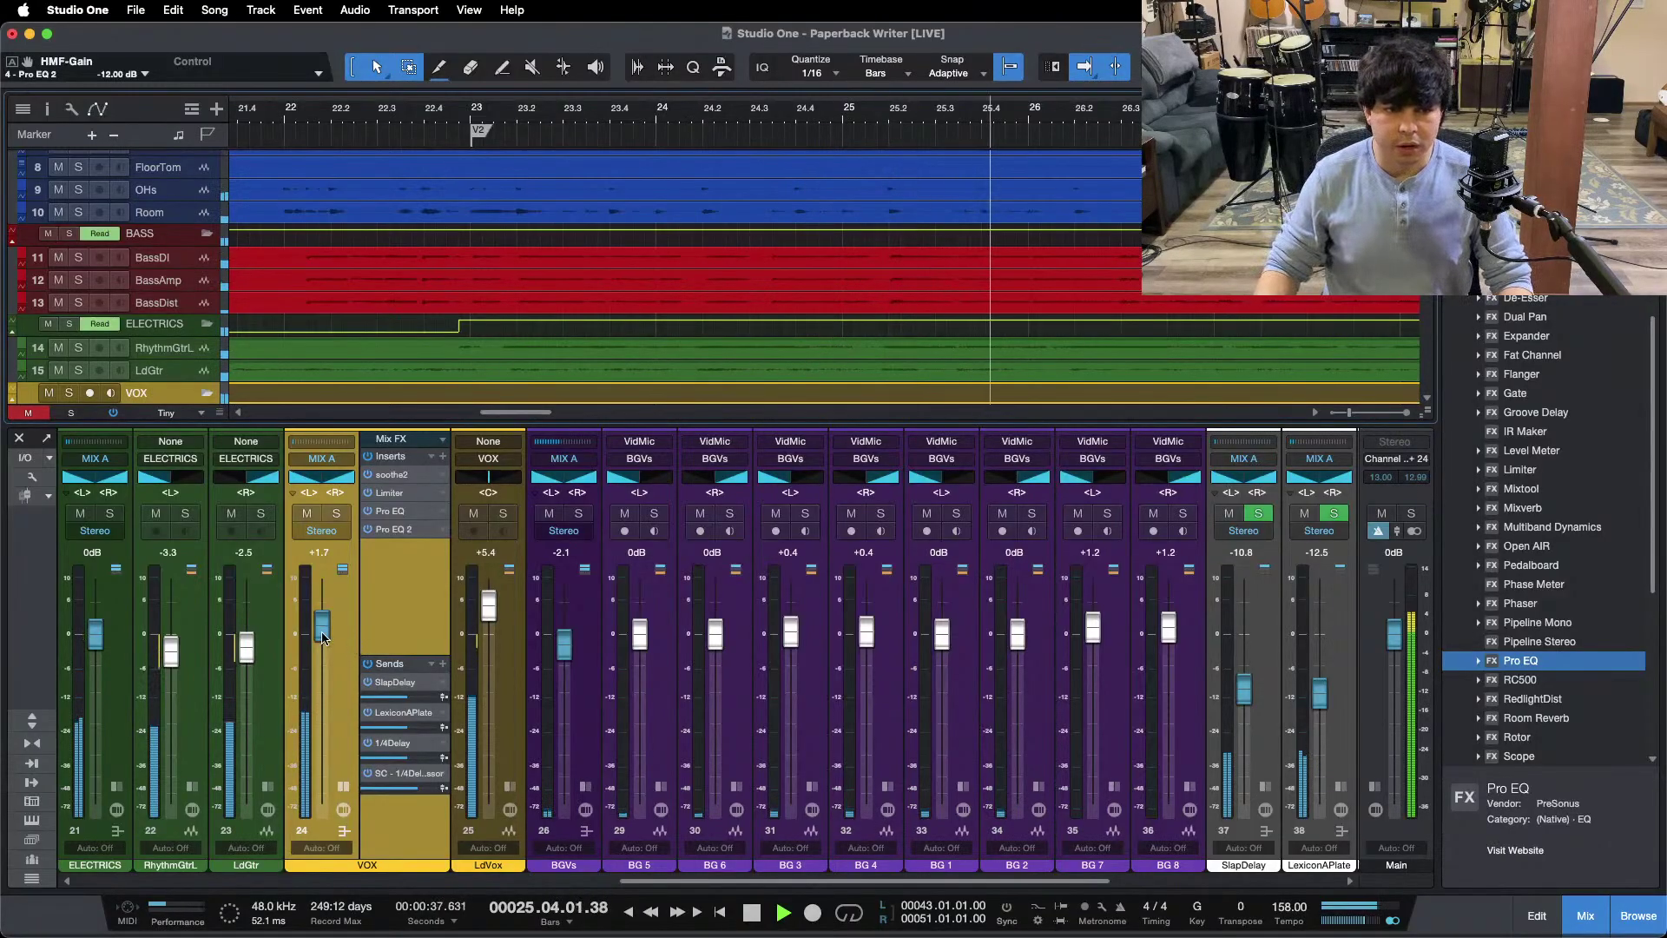
scroll(322, 638, up, 2)
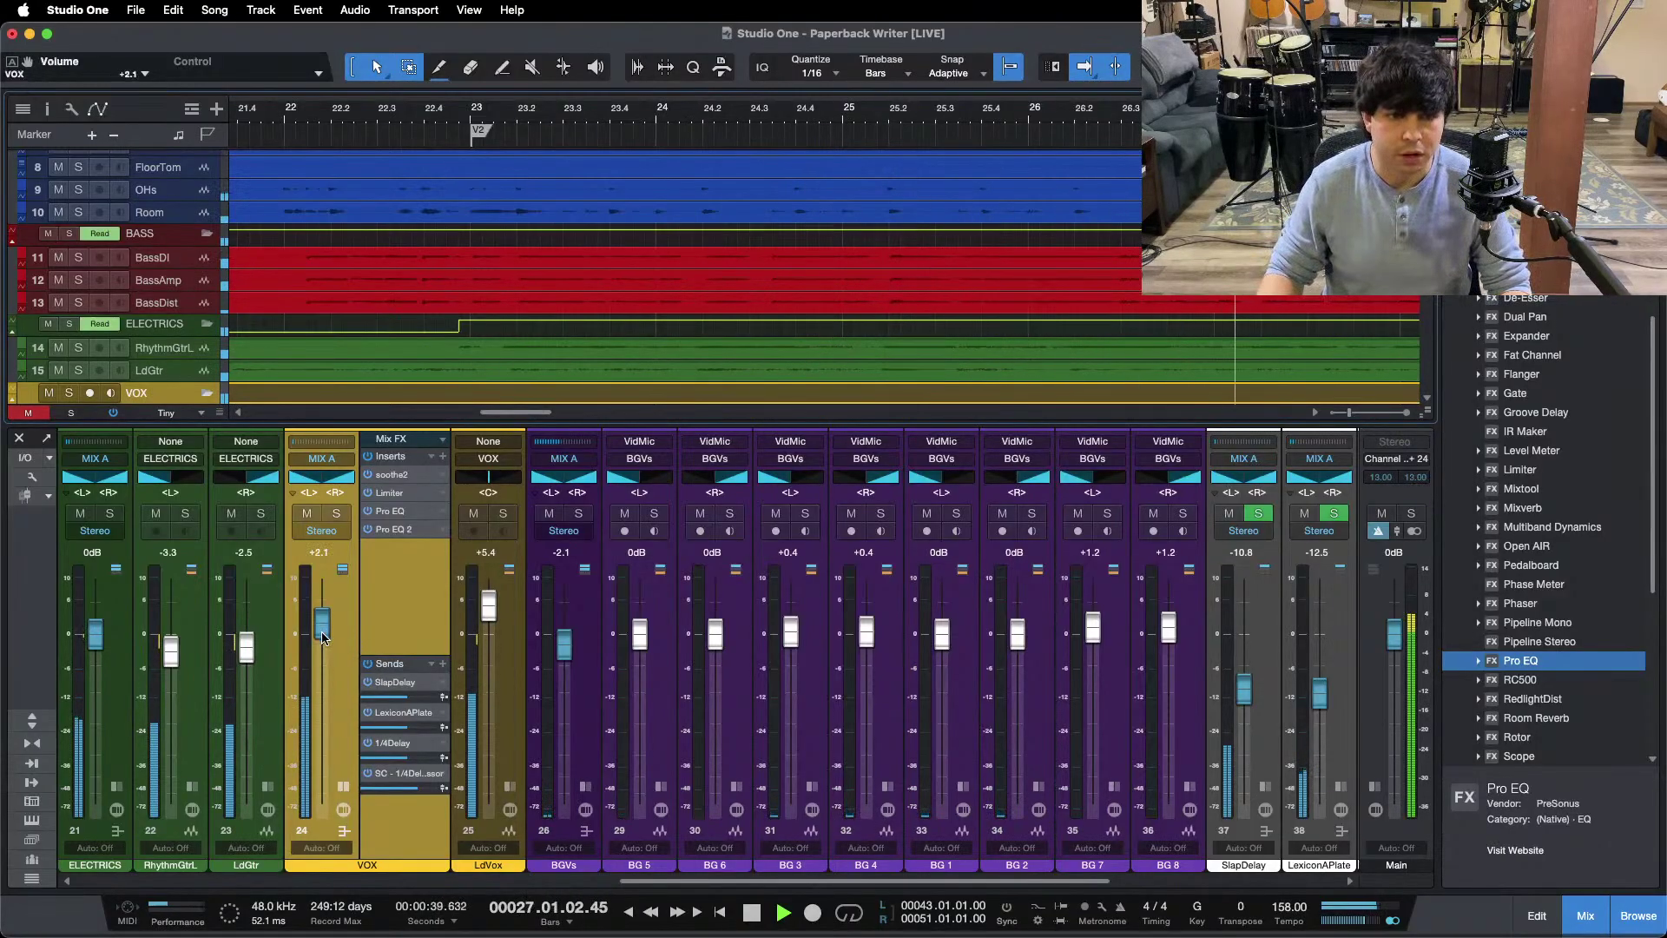
scroll(323, 639, up, 2)
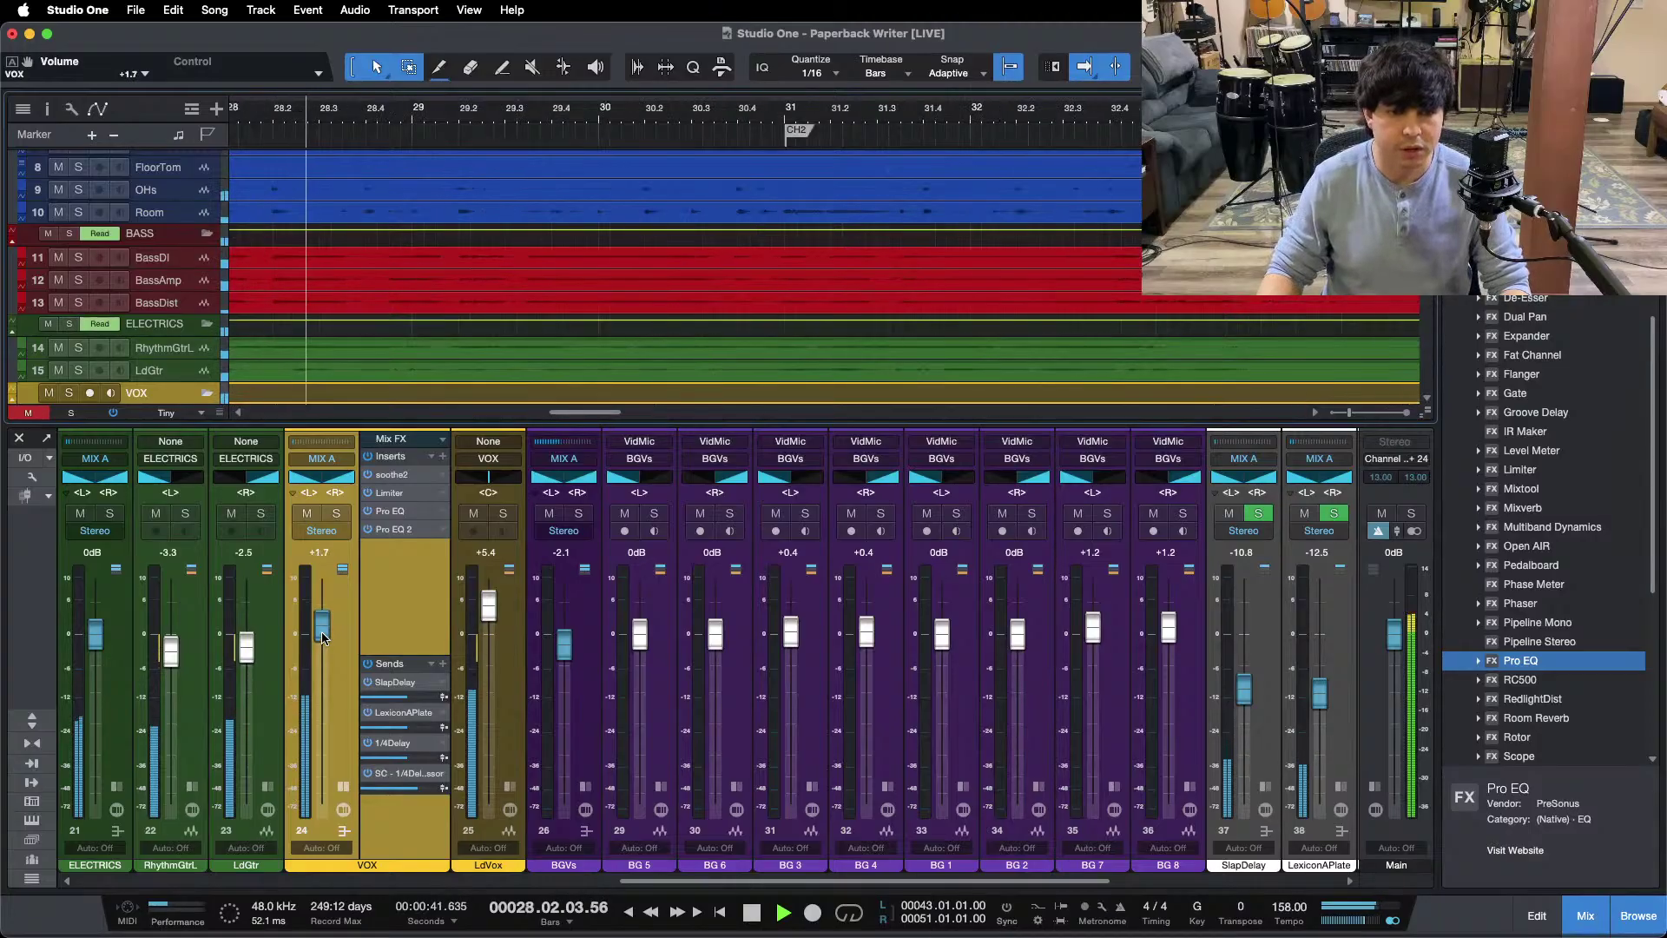
mouse_move(533, 142)
mouse_down()
mouse_move(844, 66)
mouse_move(832, 53)
mouse_up()
key(f)
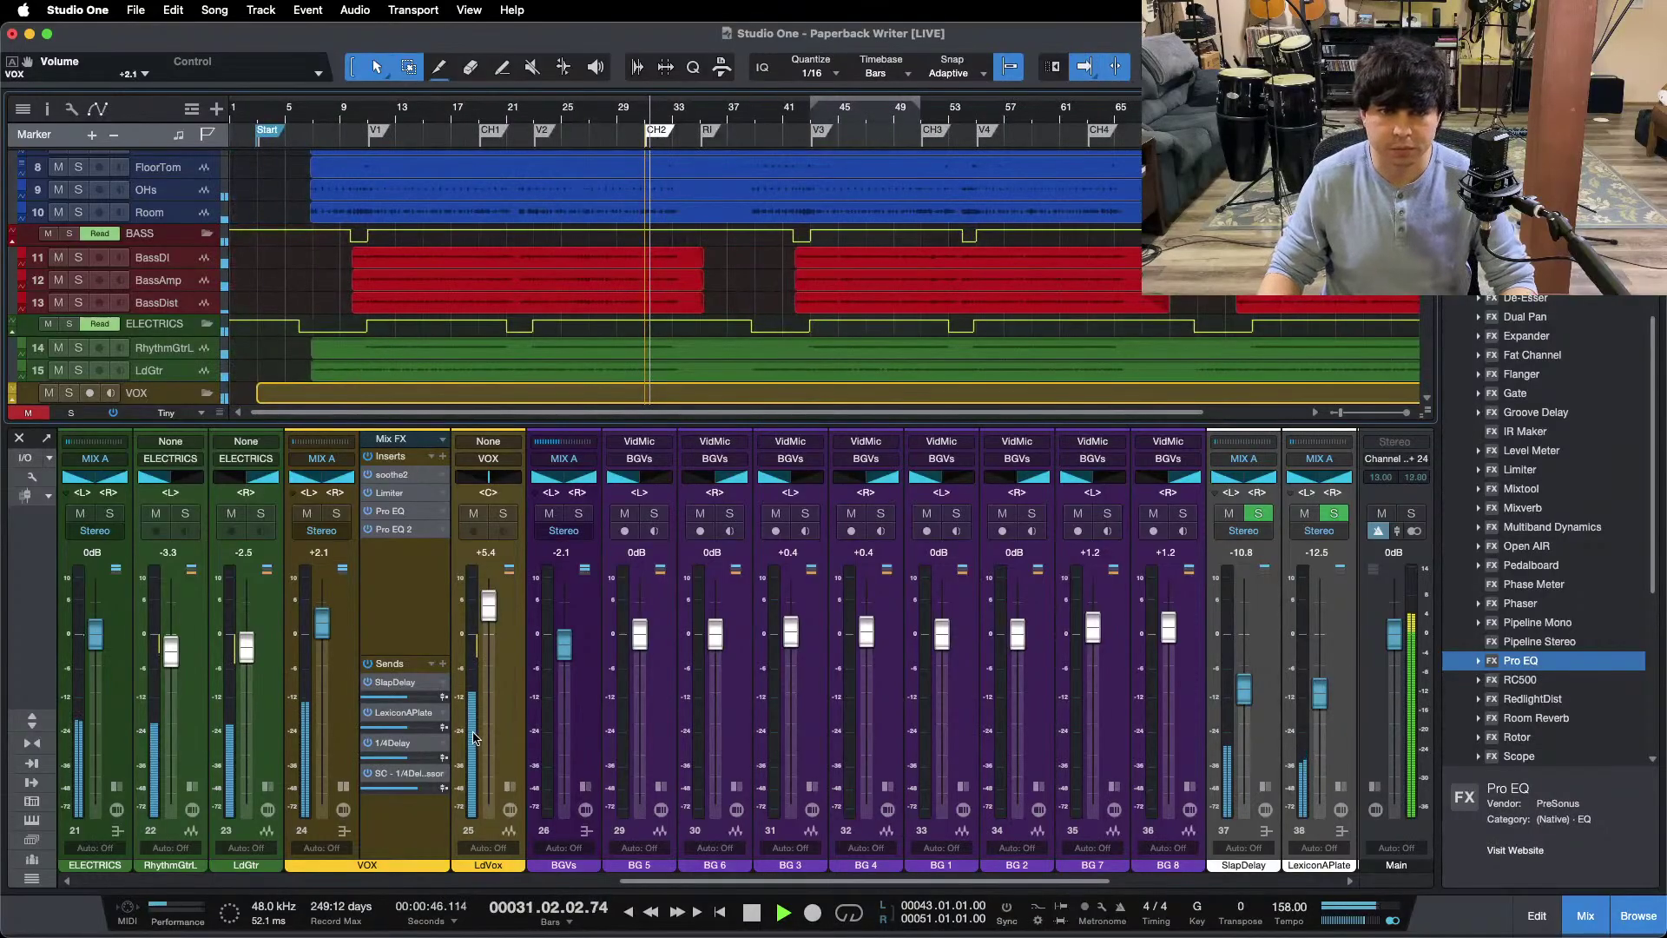
click(343, 787)
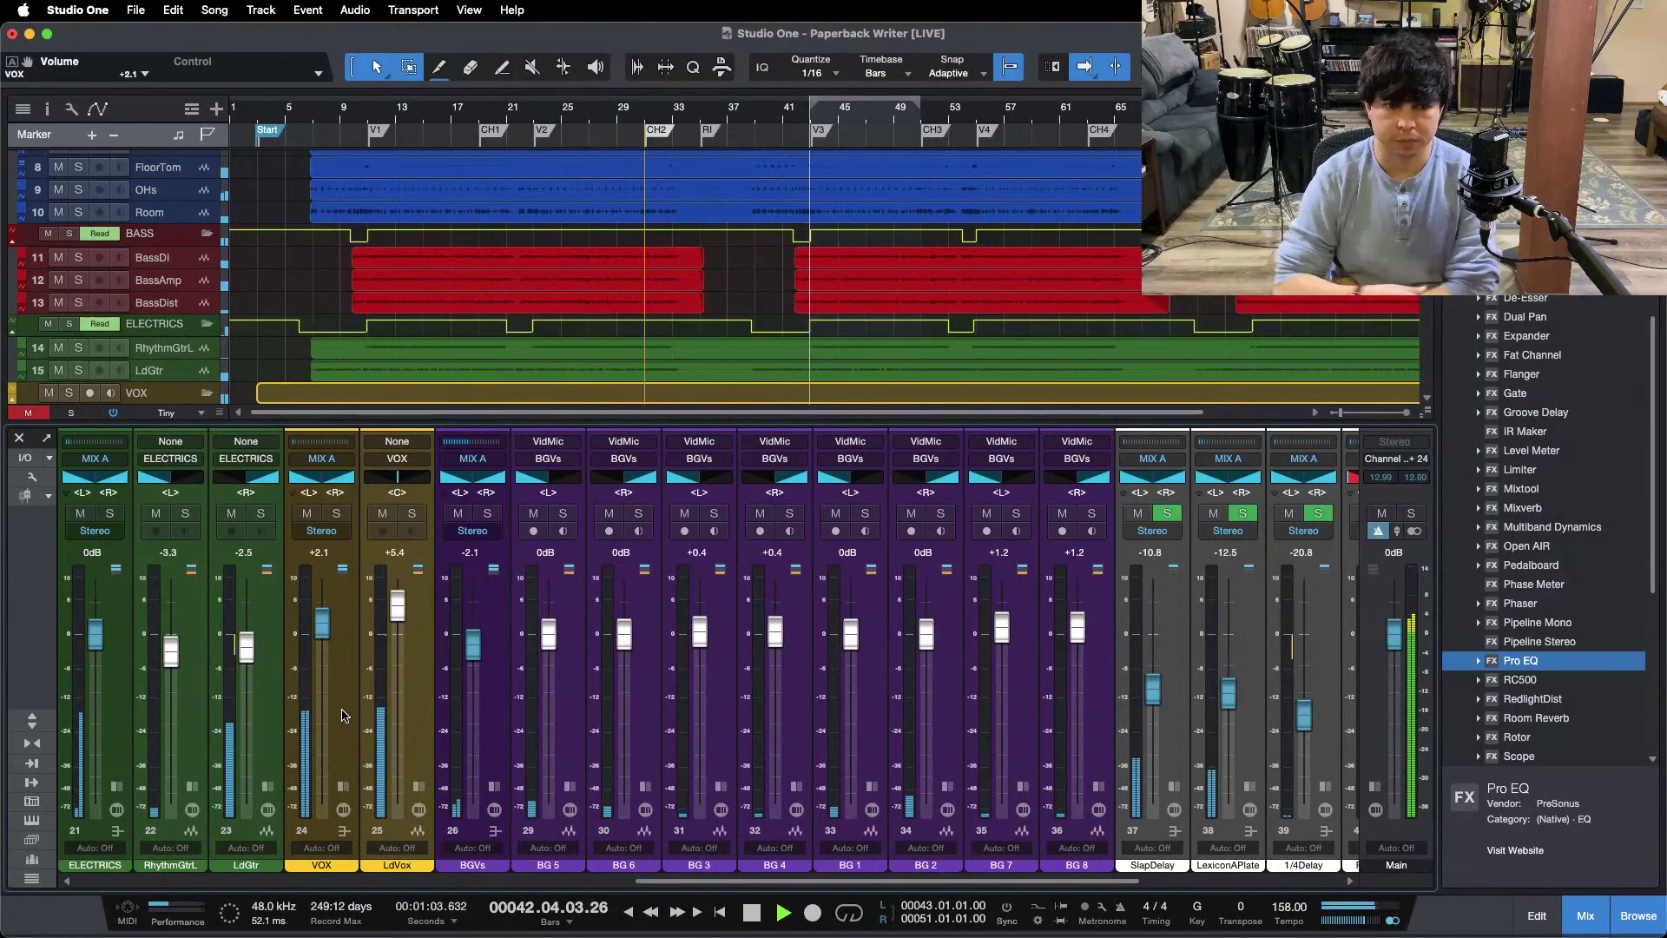
Step: Open the Mixtool on the BASS bus, check its gain setting, and close it again
drag(649, 886, 404, 886)
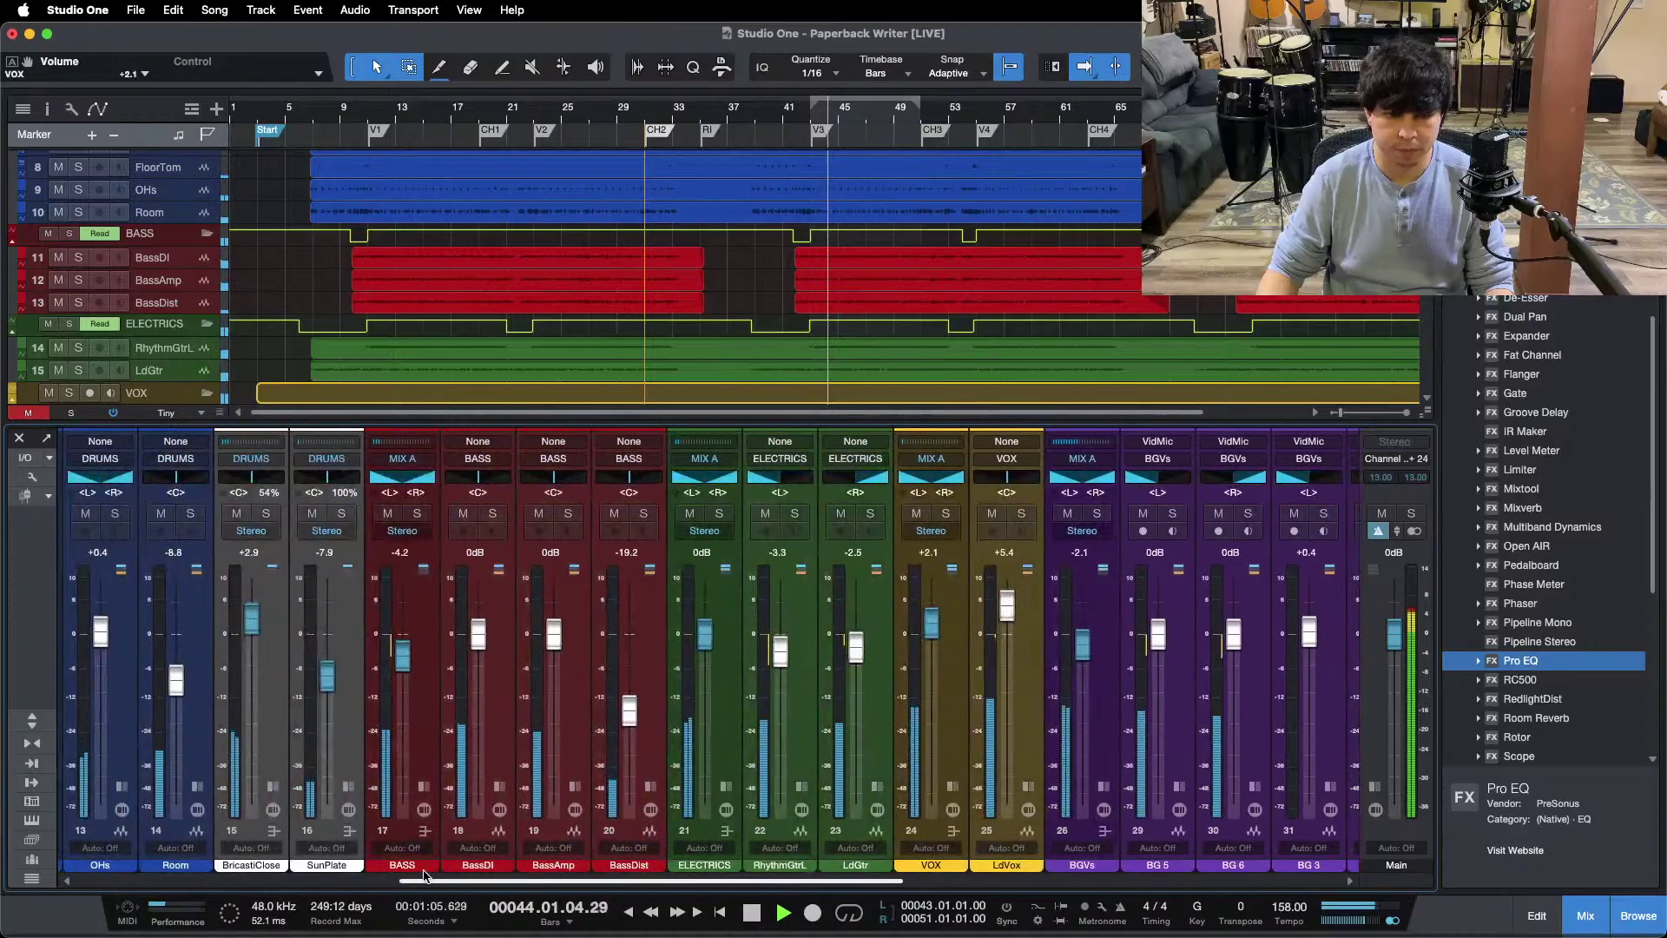
click(484, 551)
click(483, 550)
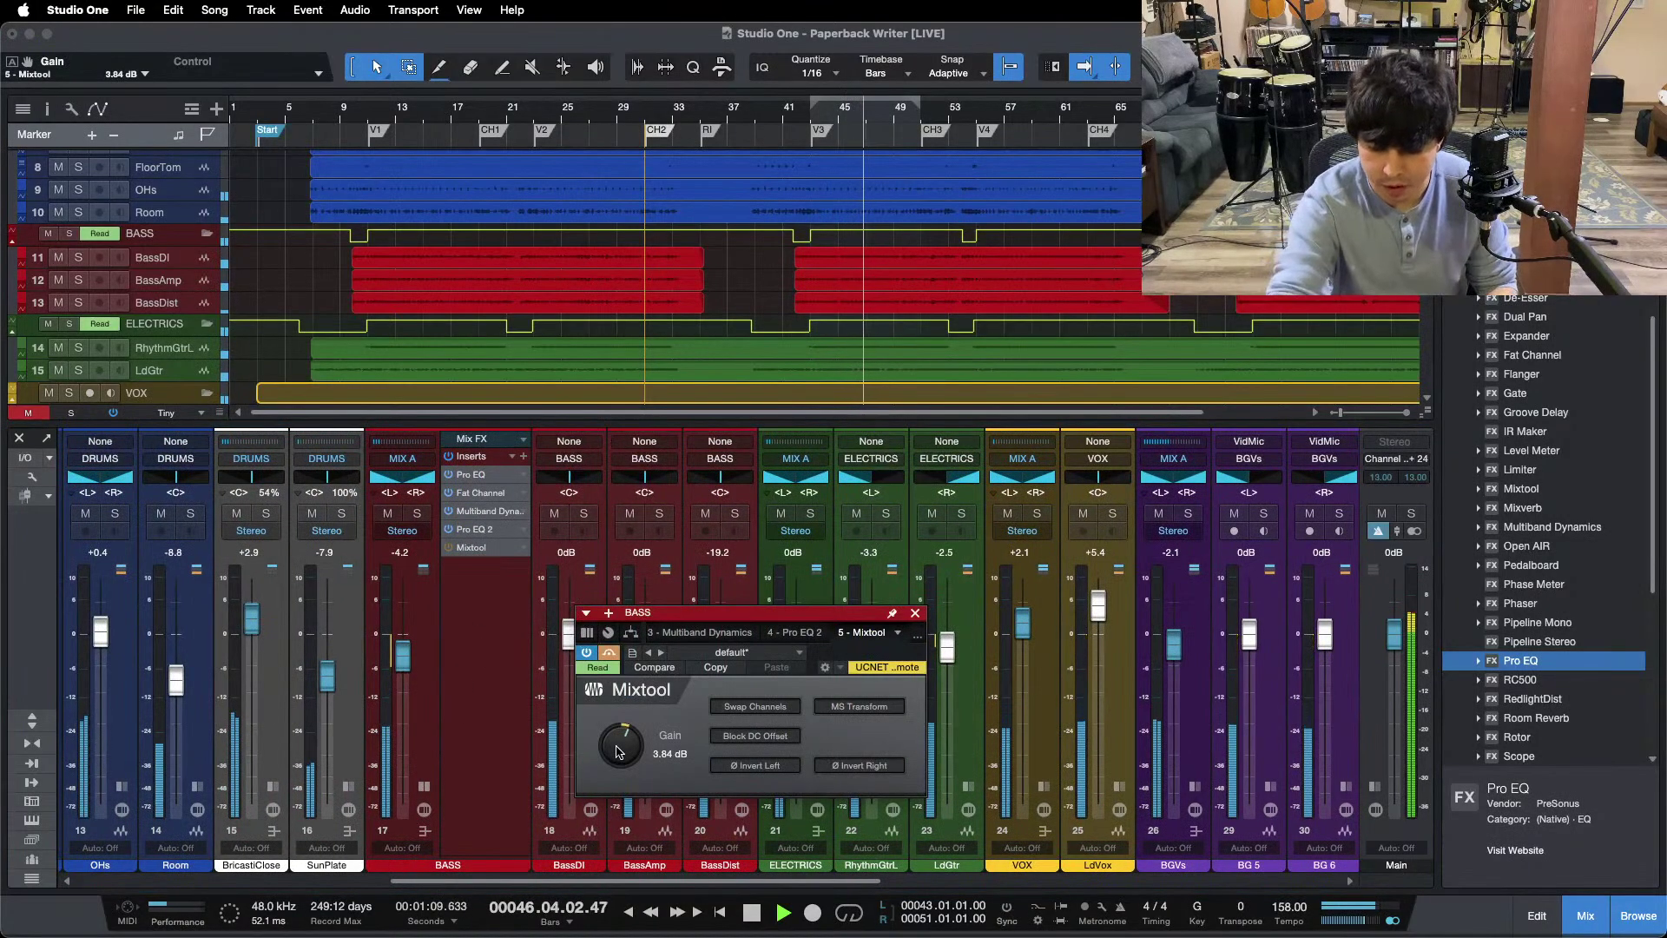
click(915, 614)
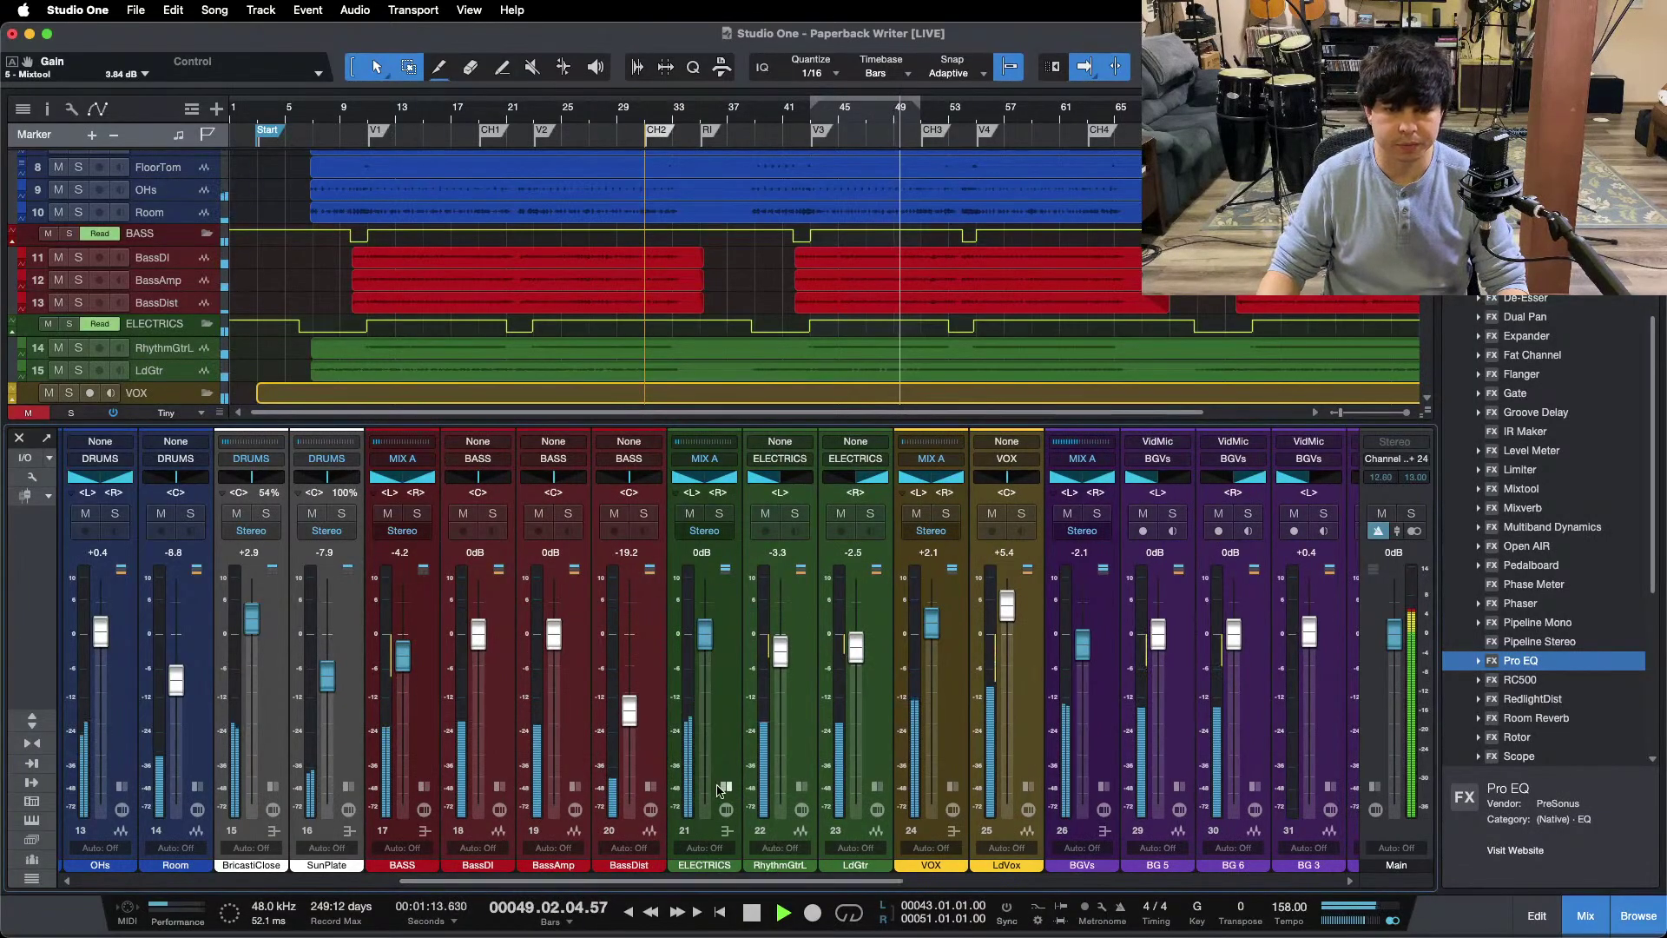
Step: Solo the ELECTRICS bus around verse 3 and switch its Pro EQ's spectrum display to FFT Curve
click(727, 831)
click(781, 495)
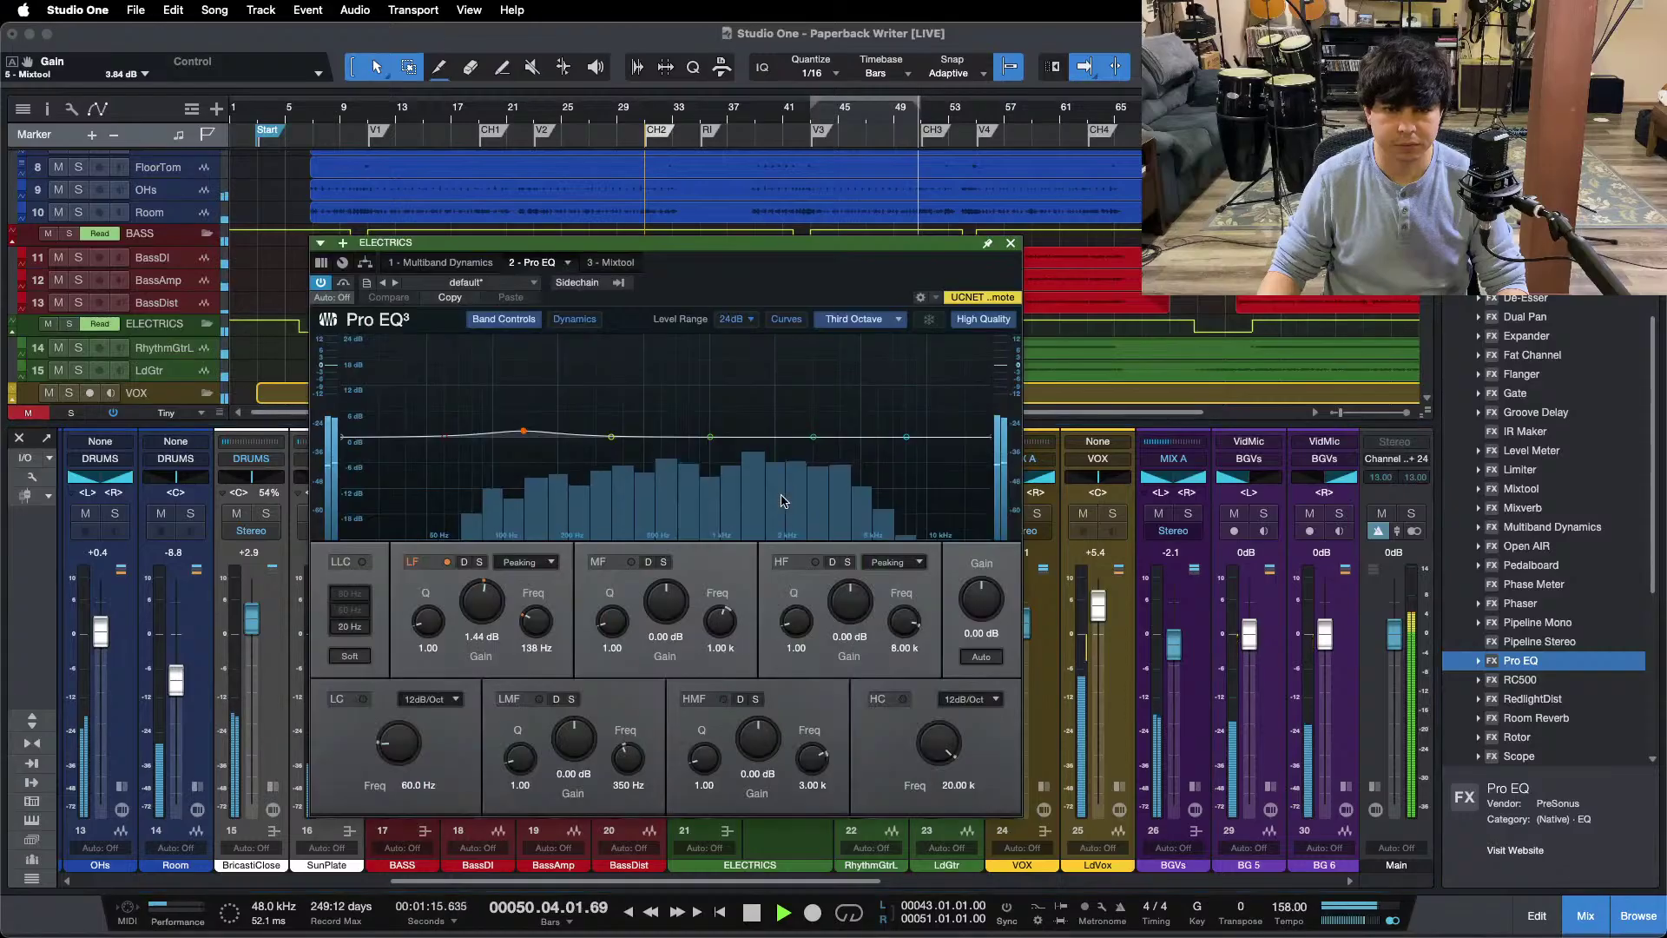
click(839, 117)
key(s)
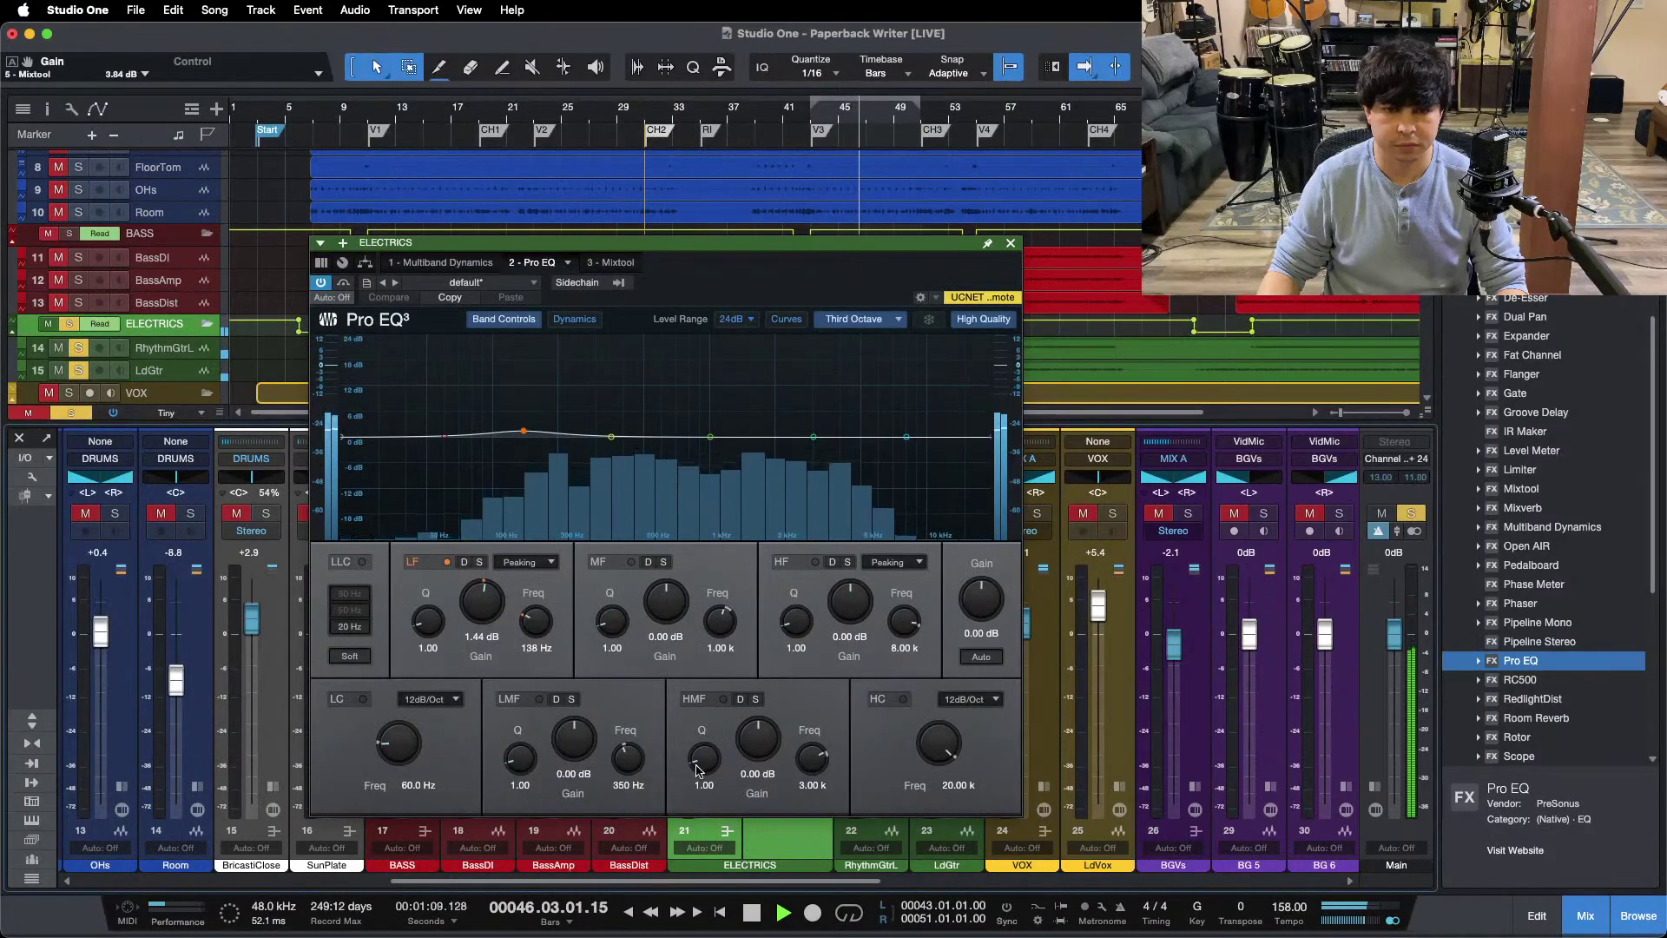
click(855, 319)
click(855, 399)
Step: Notch the ELECTRICS bus at 3.74 kHz with the Pro EQ's HMF band at Q 24 and -12 dB, and replay verse 3 unsoloed
drag(804, 440, 838, 369)
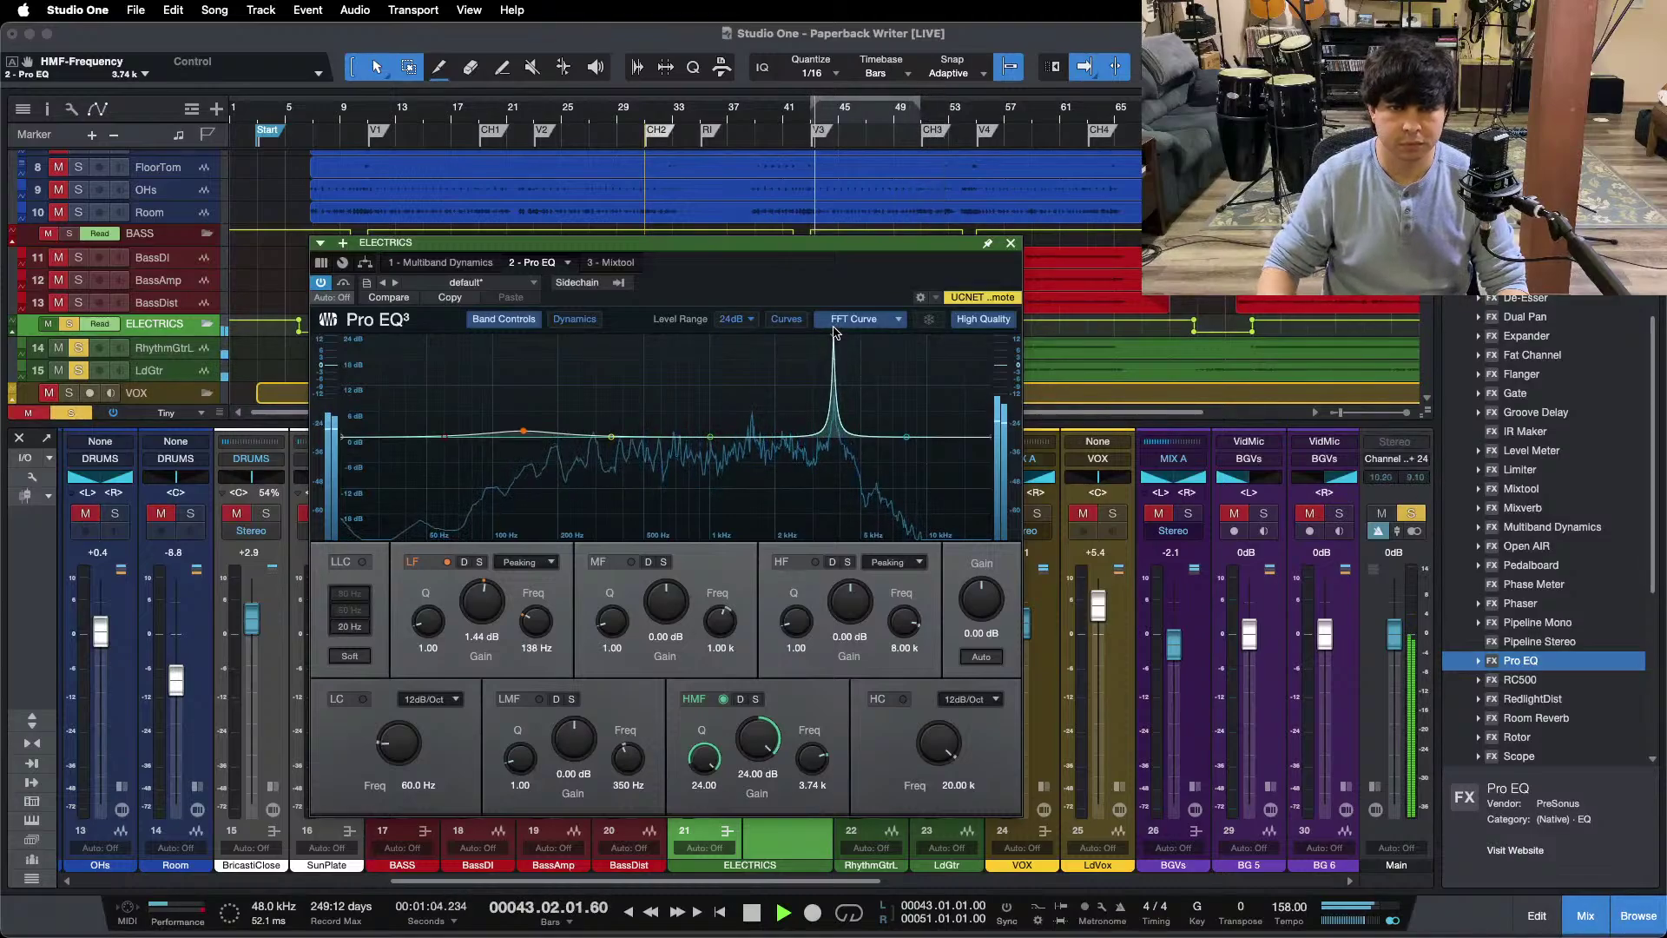
drag(836, 345, 833, 338)
drag(758, 738, 756, 827)
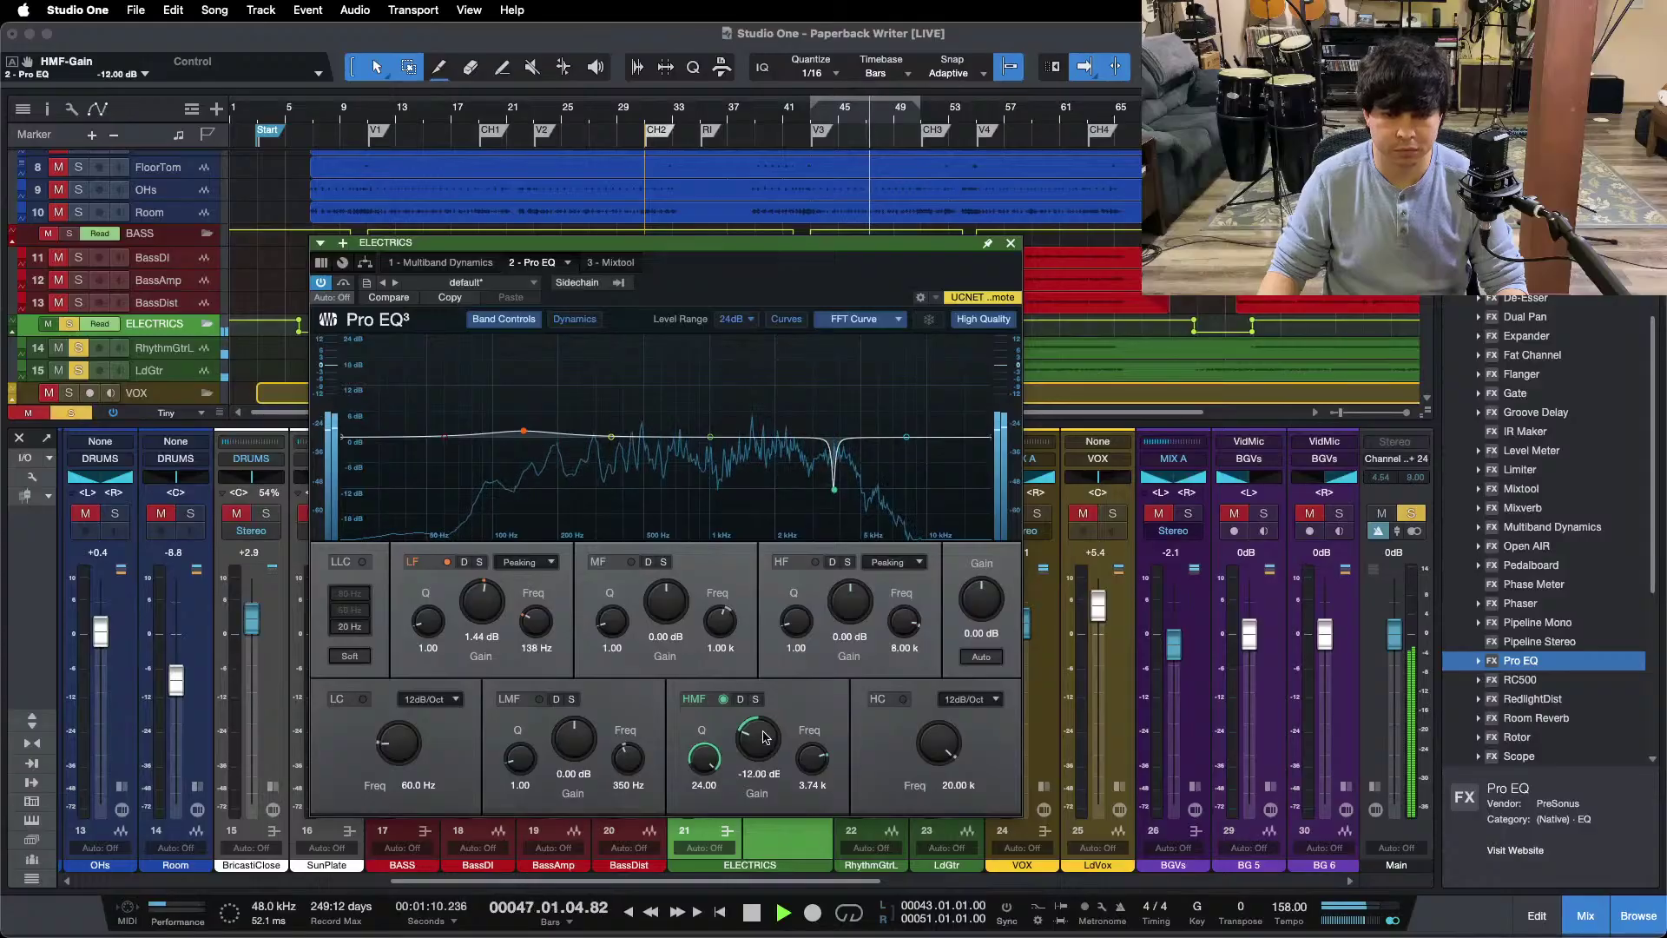
click(811, 113)
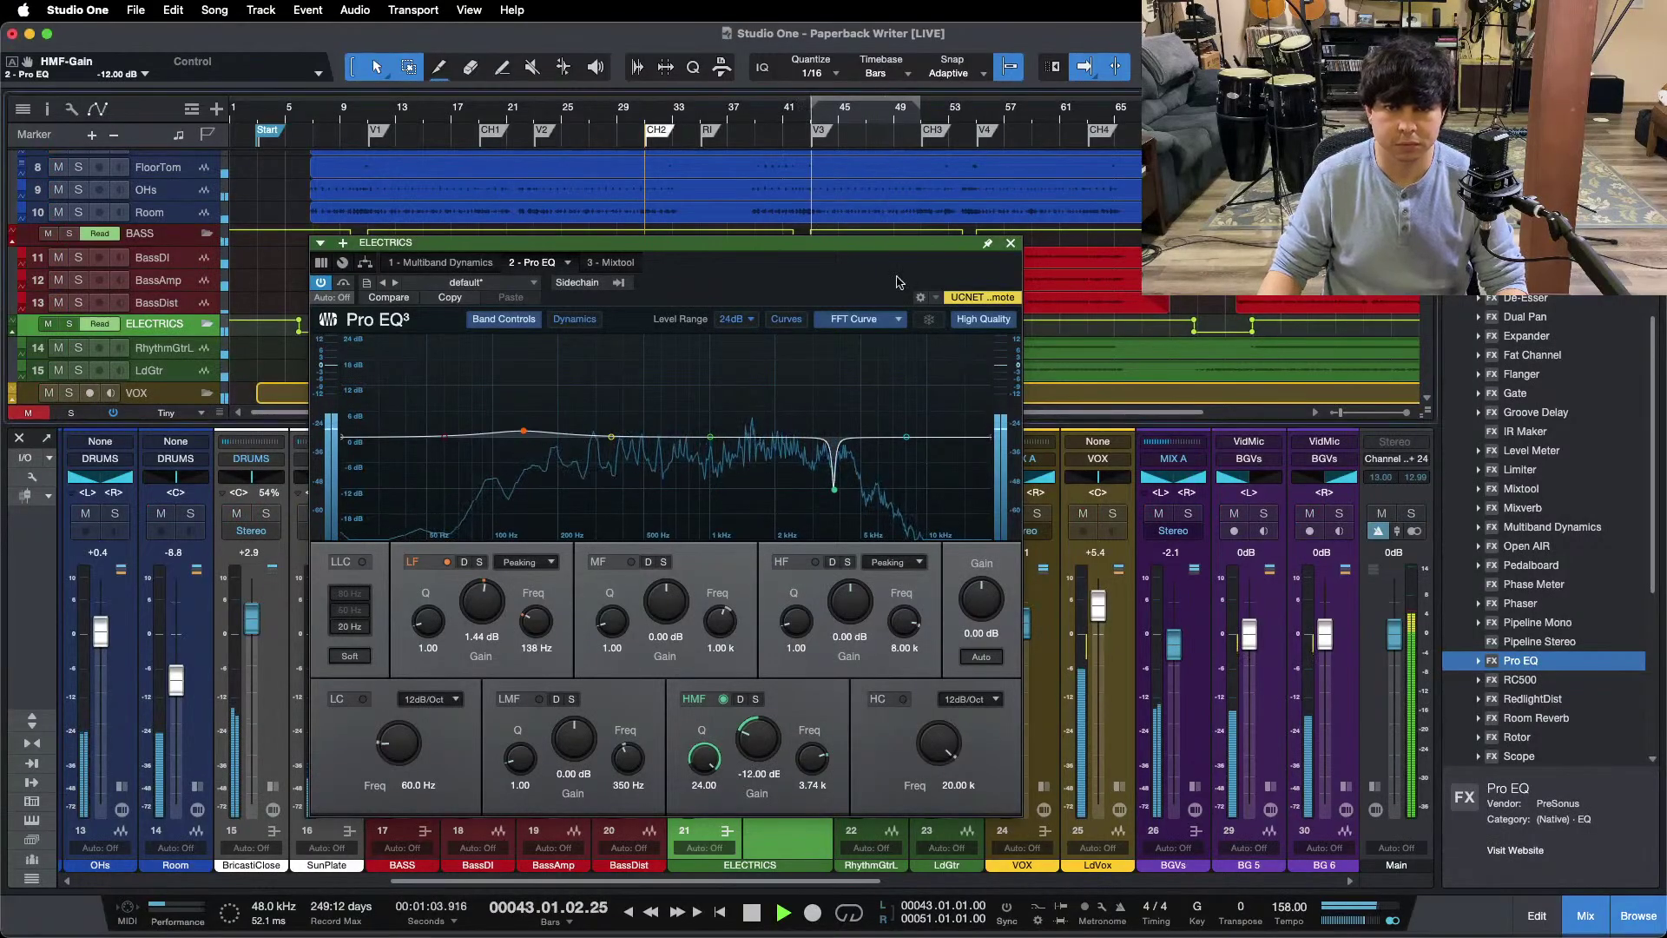
click(1010, 243)
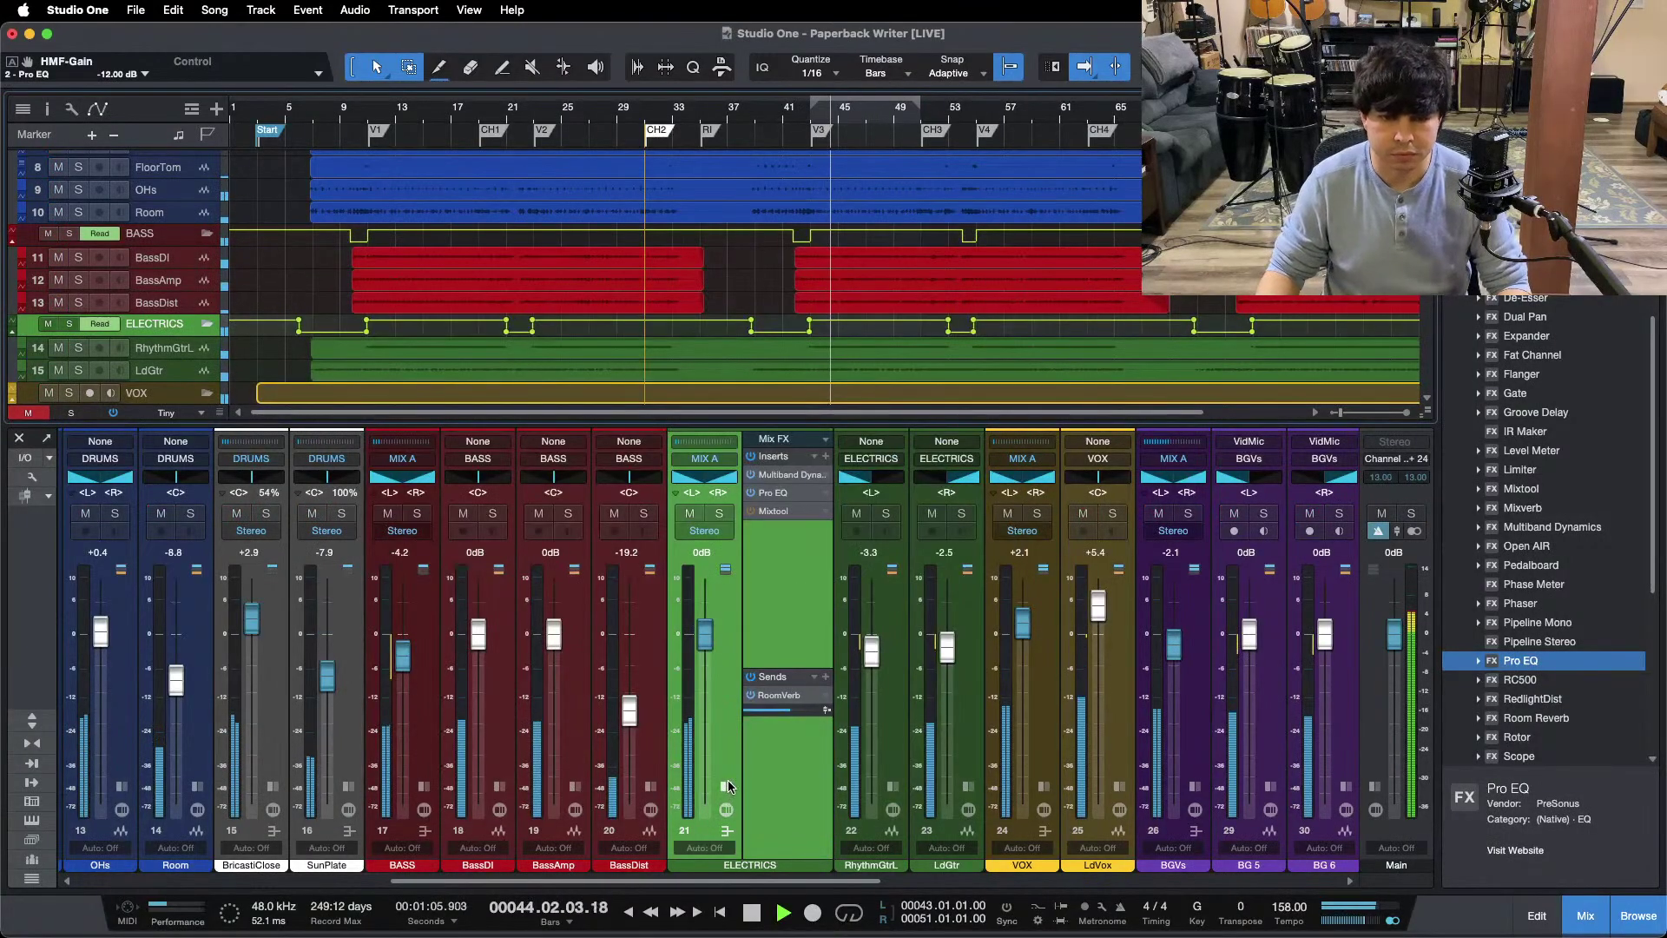
click(727, 830)
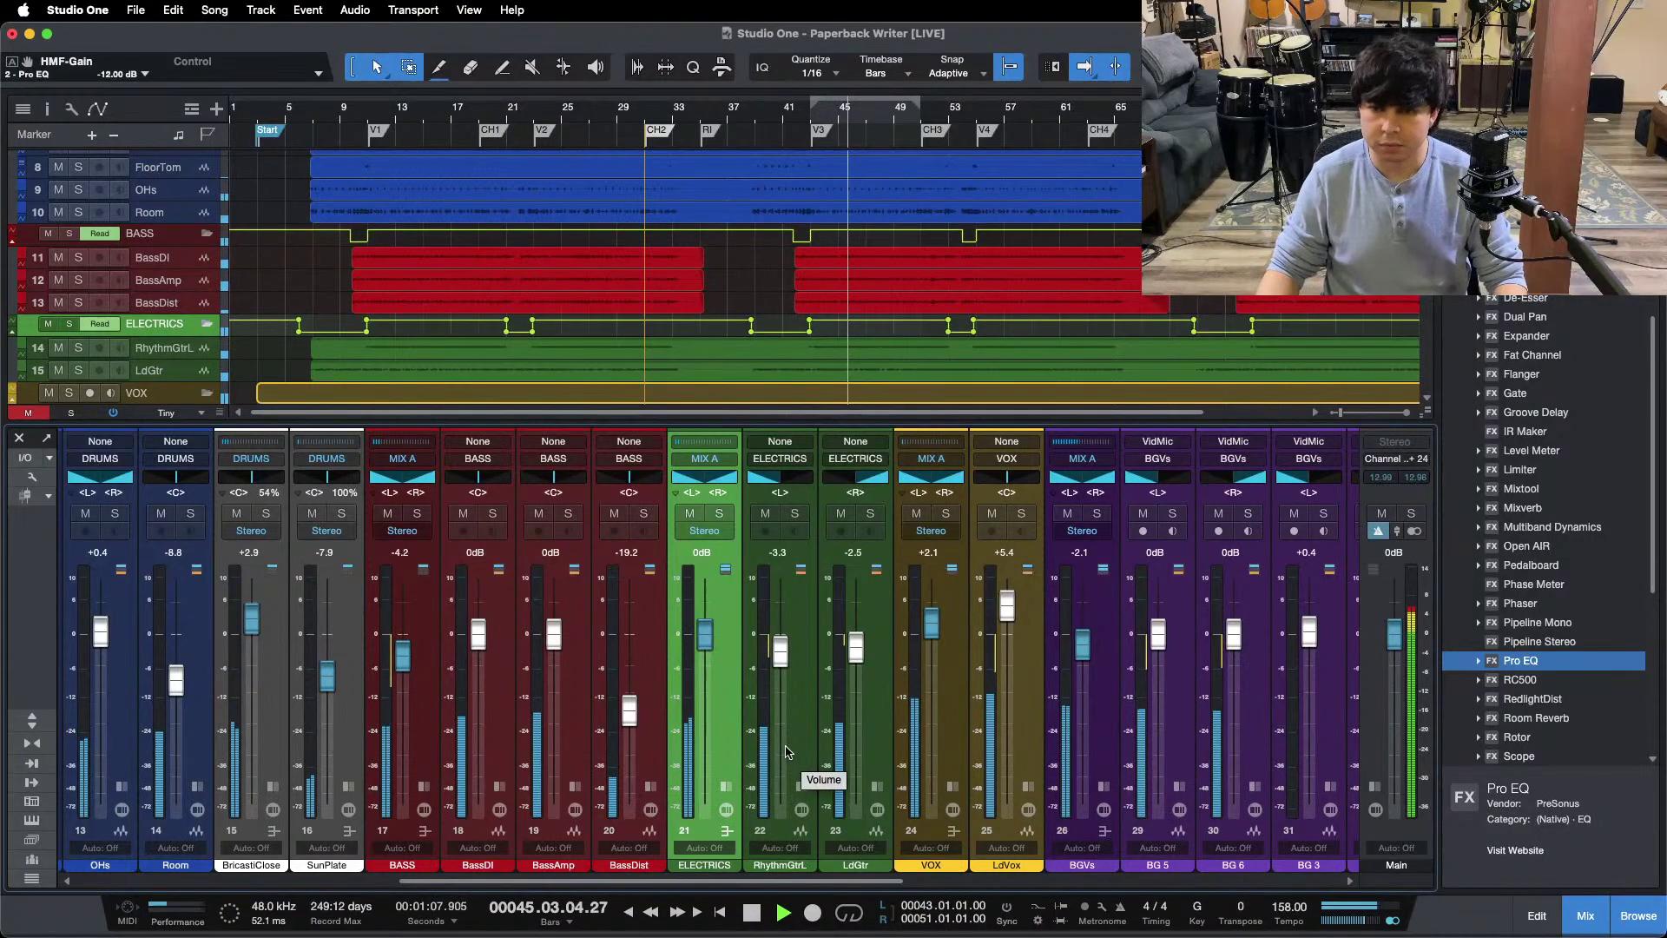
Step: Enable the low cut in the VOX bus's second Pro EQ at 98.0 Hz, and review the first Pro EQ
click(953, 831)
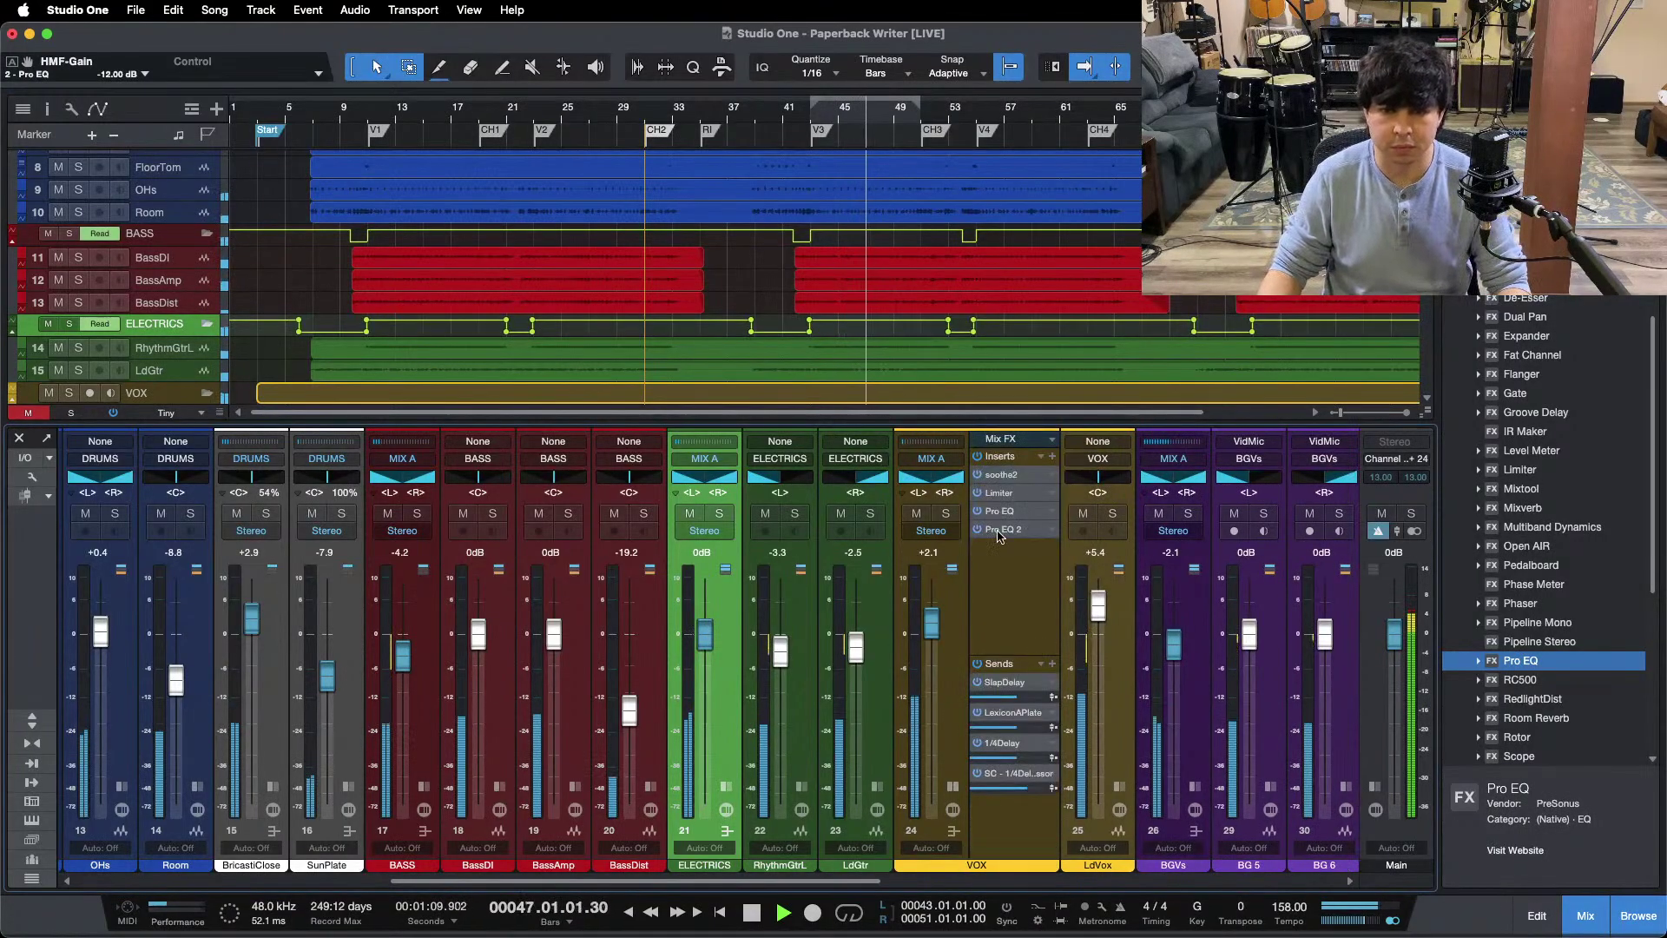
click(1007, 734)
click(521, 698)
scroll(558, 761, up, 3)
scroll(558, 761, up, 1)
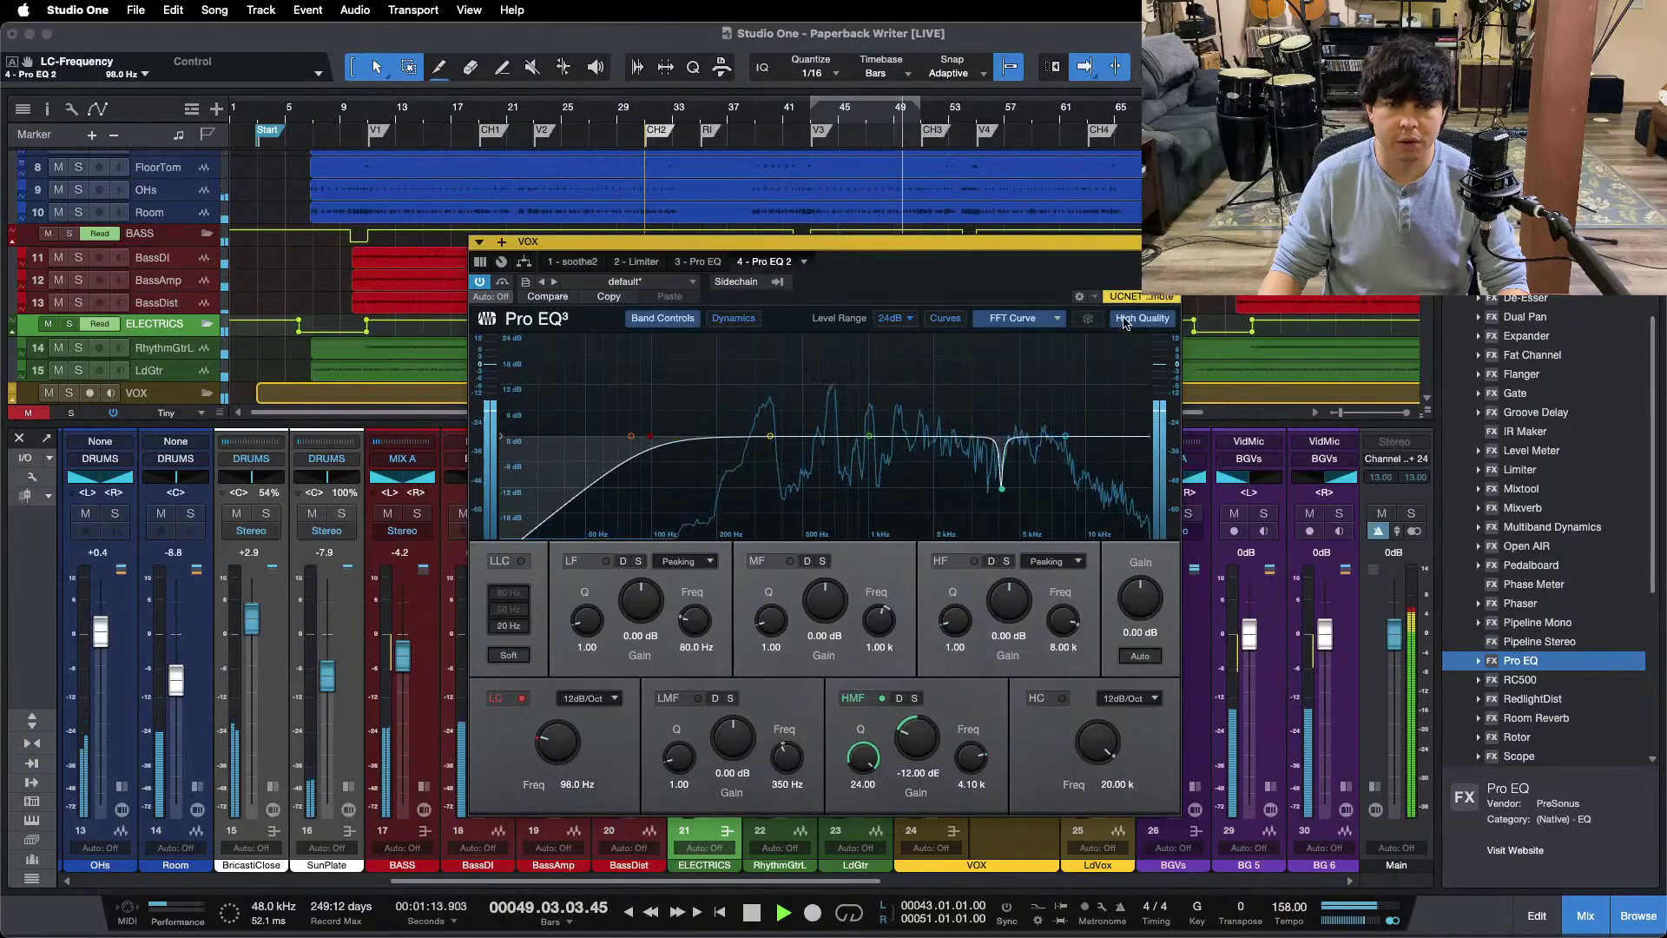
click(697, 262)
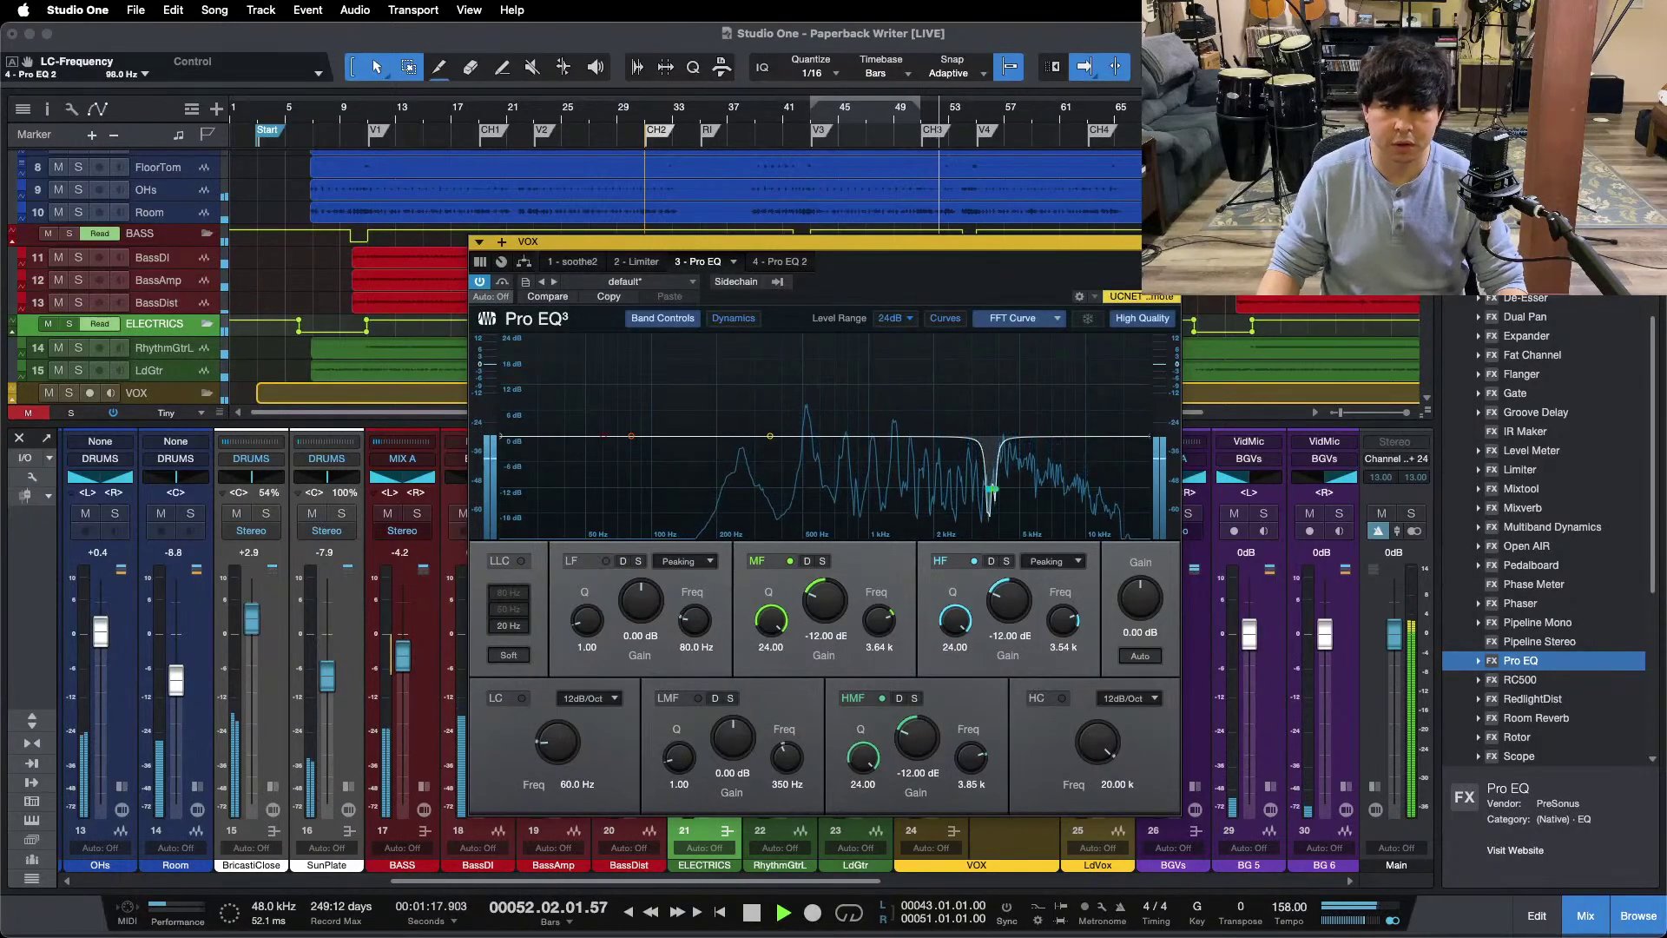
key(Escape)
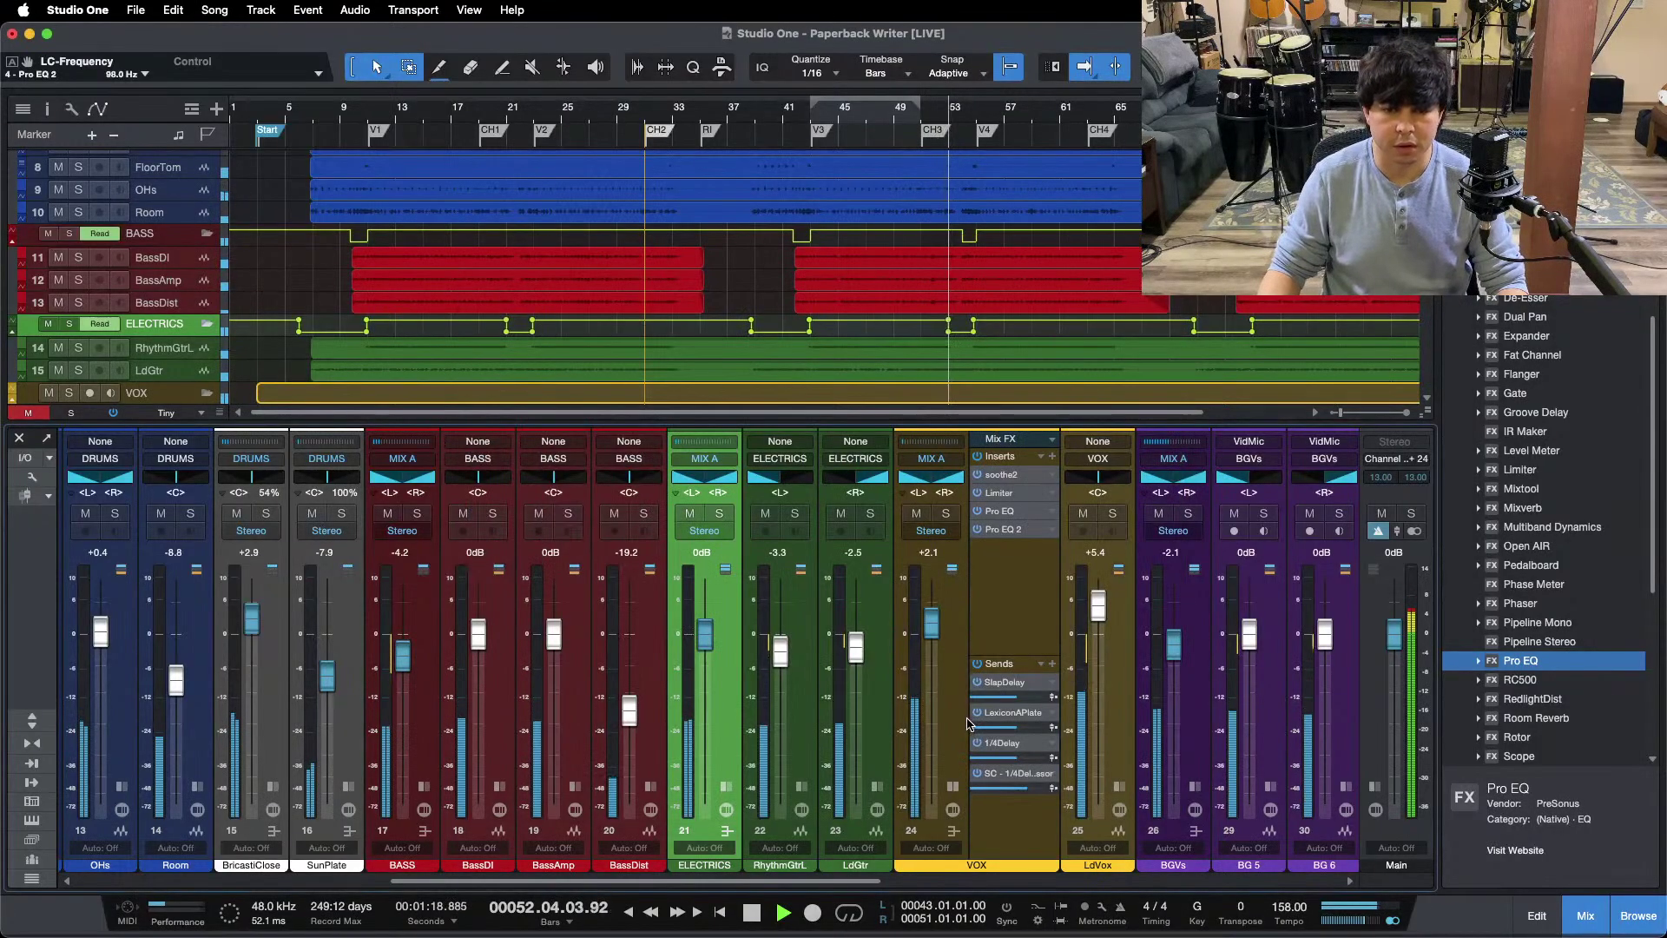
Step: Compare the LF boost in LdVox's second Pro EQ on and off, and set its gain to 2.40 dB
click(1120, 809)
double_click(1168, 531)
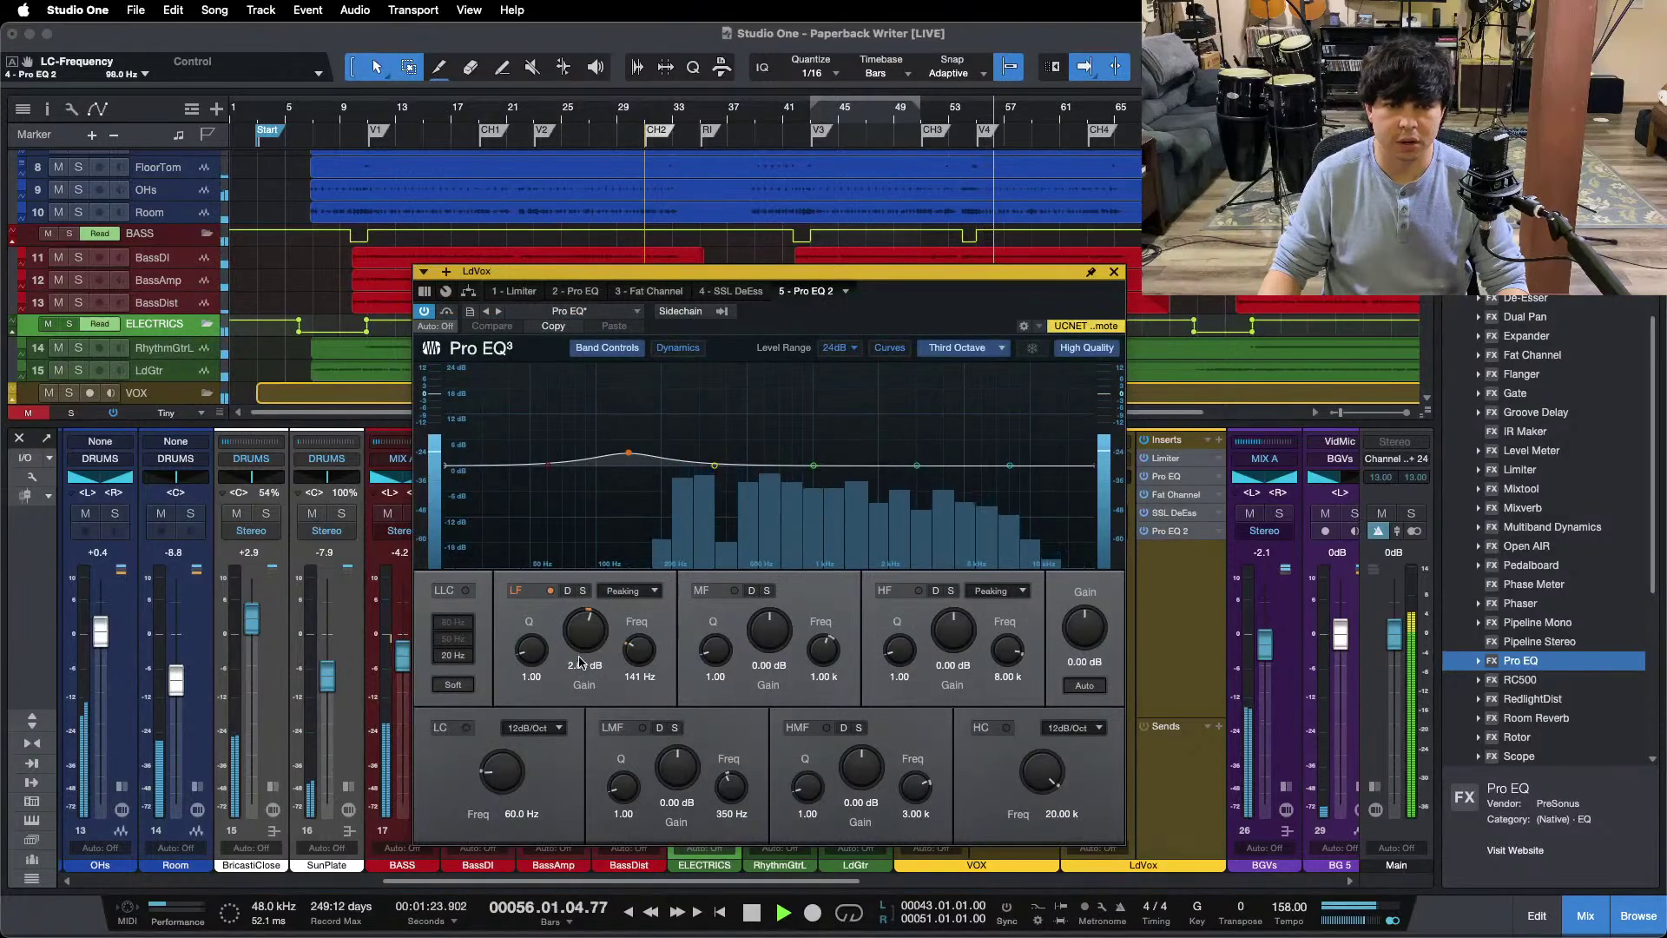
click(550, 592)
click(550, 591)
scroll(573, 626, down, 2)
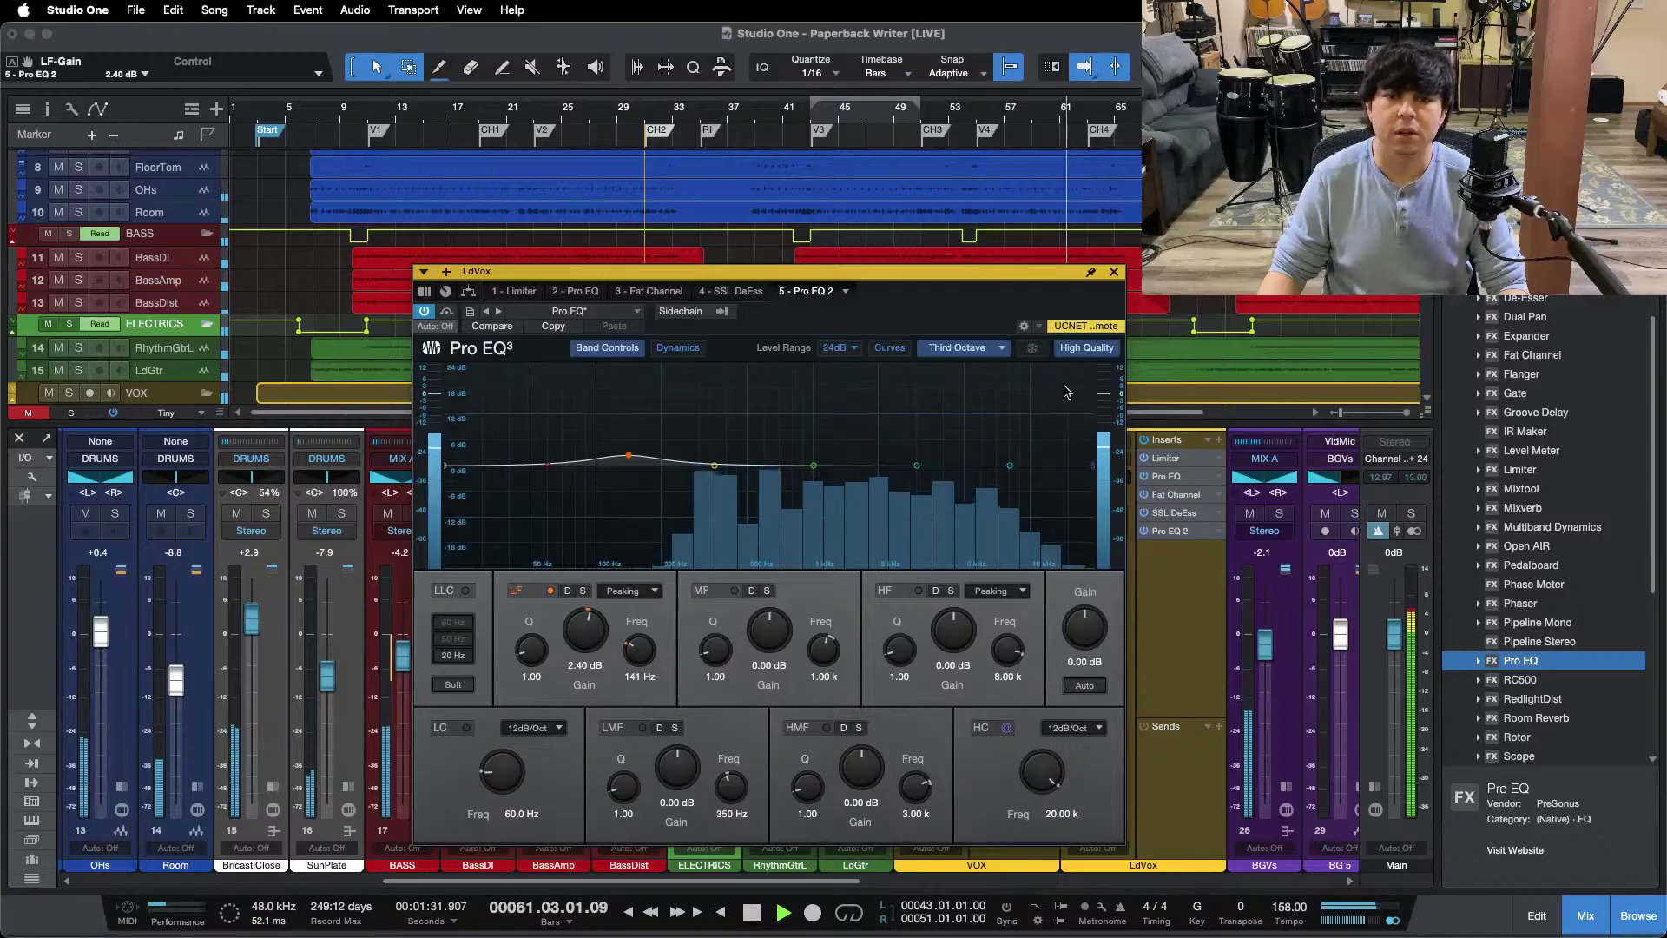
click(1114, 272)
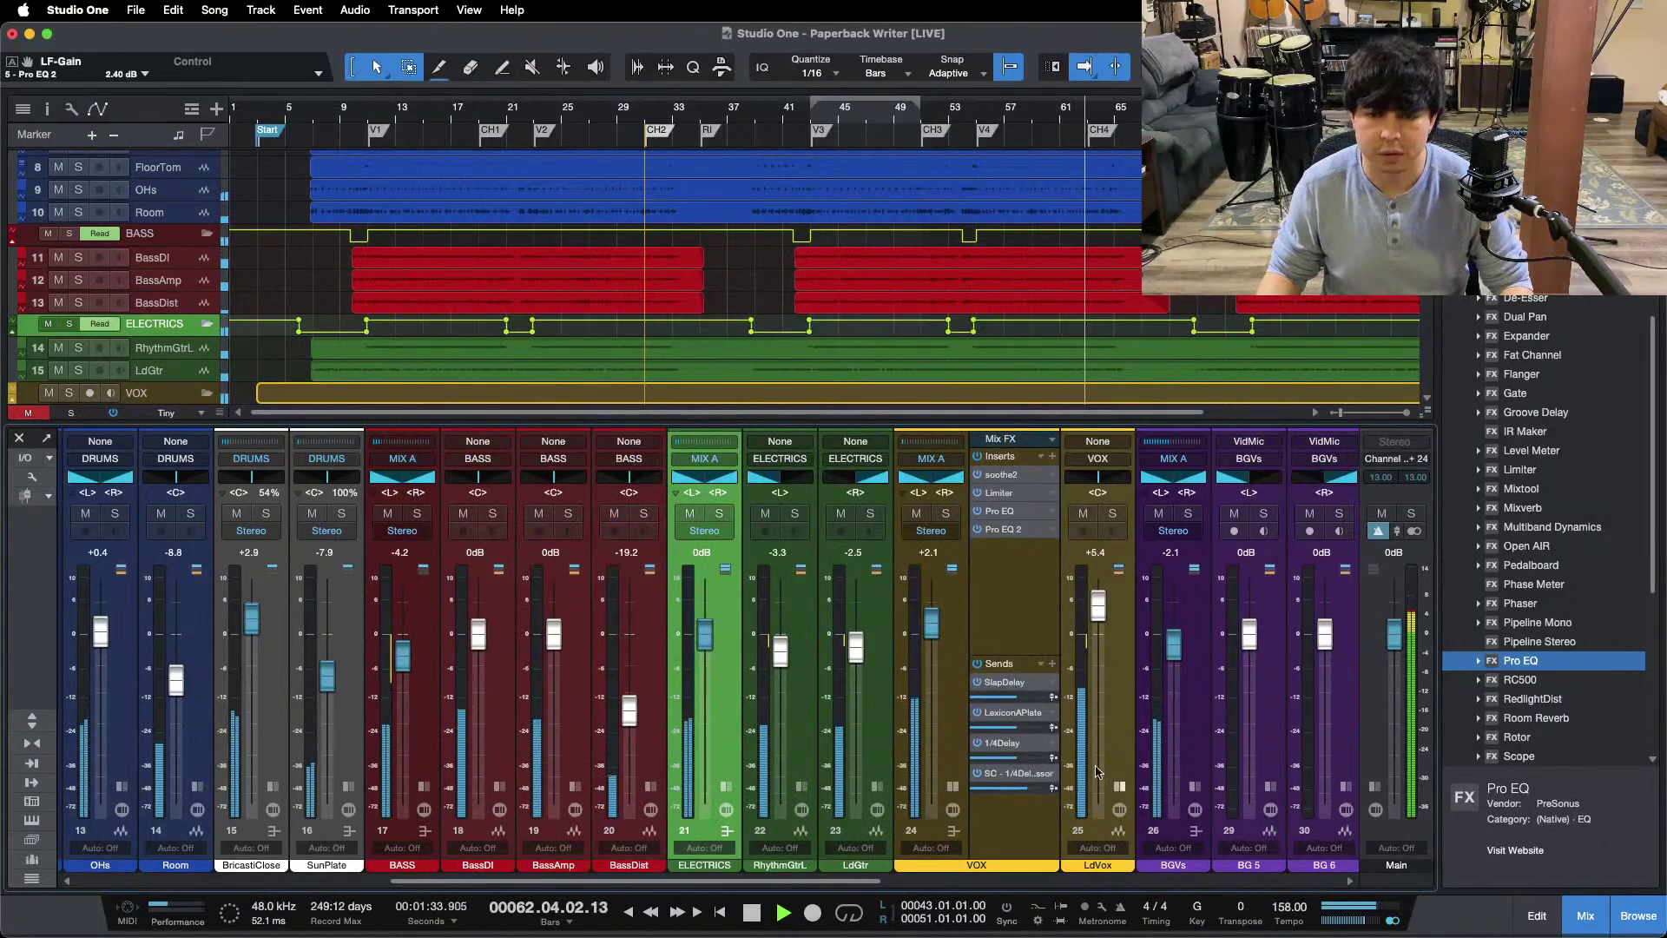
click(956, 788)
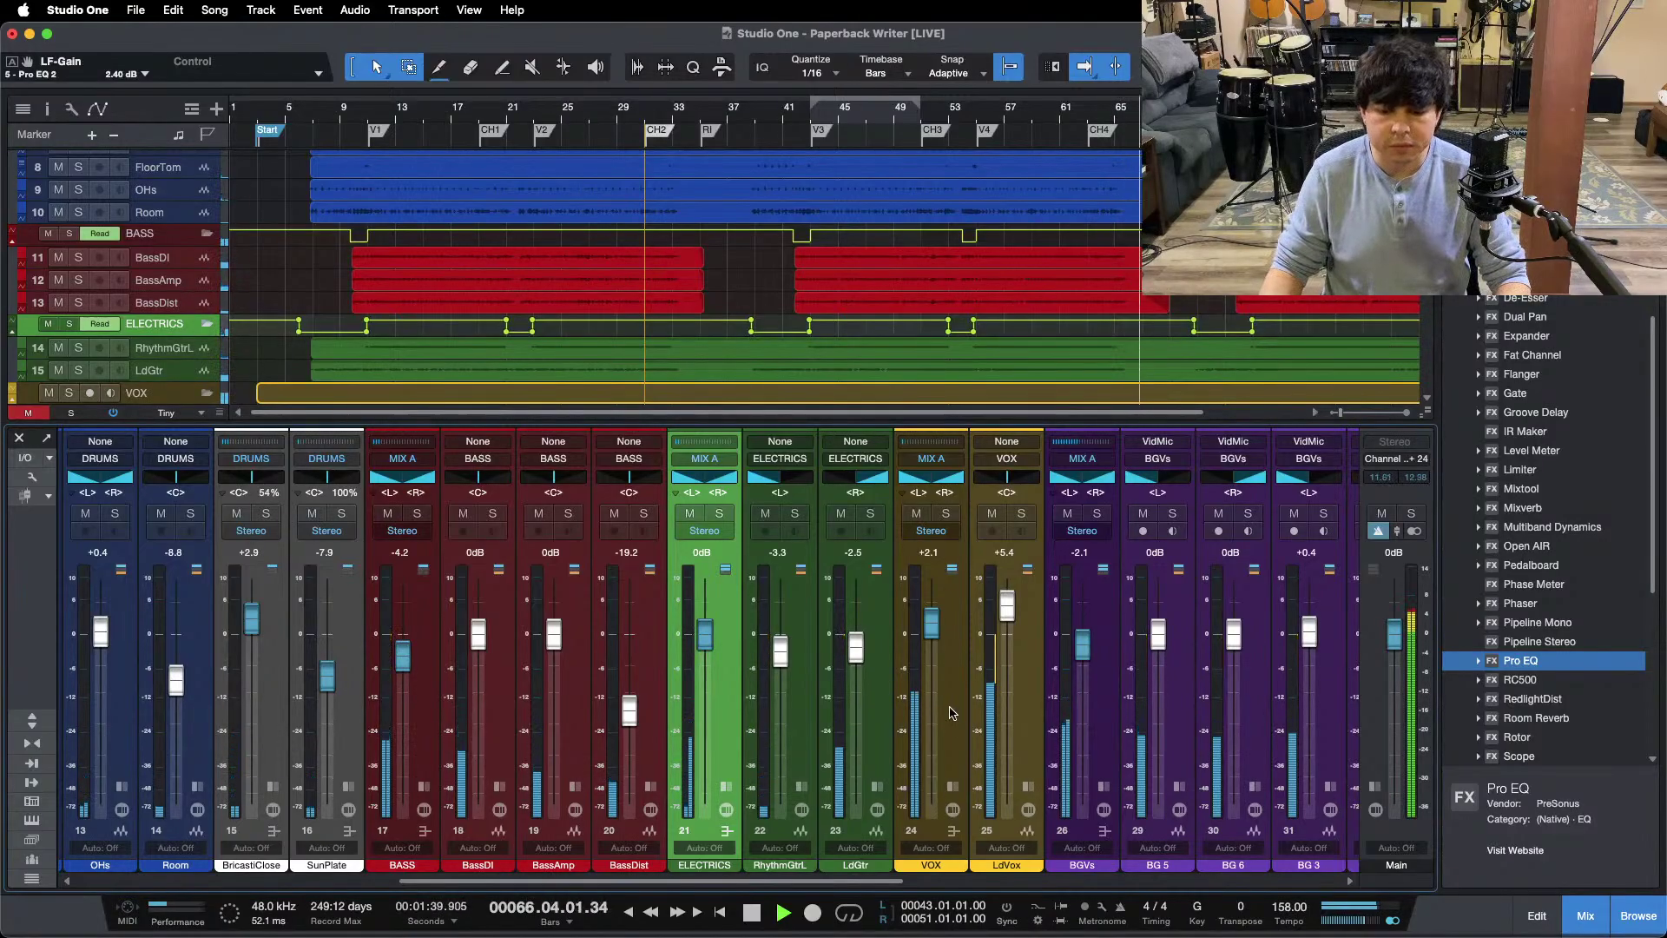
mouse_move(851, 927)
click(909, 925)
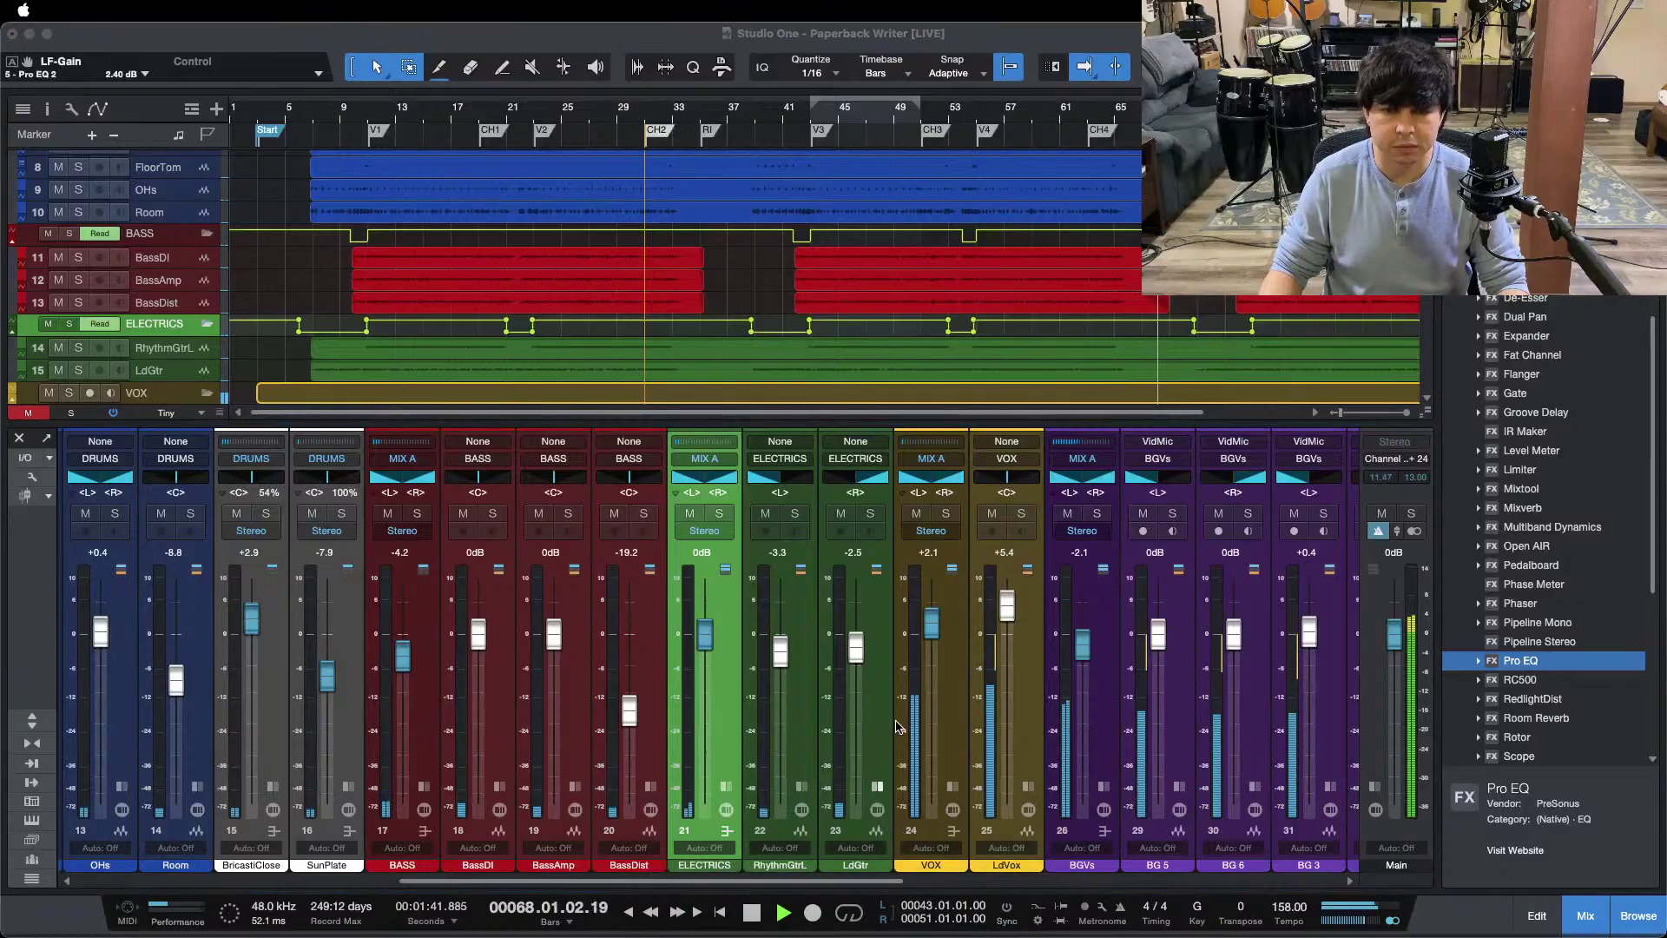
click(1594, 841)
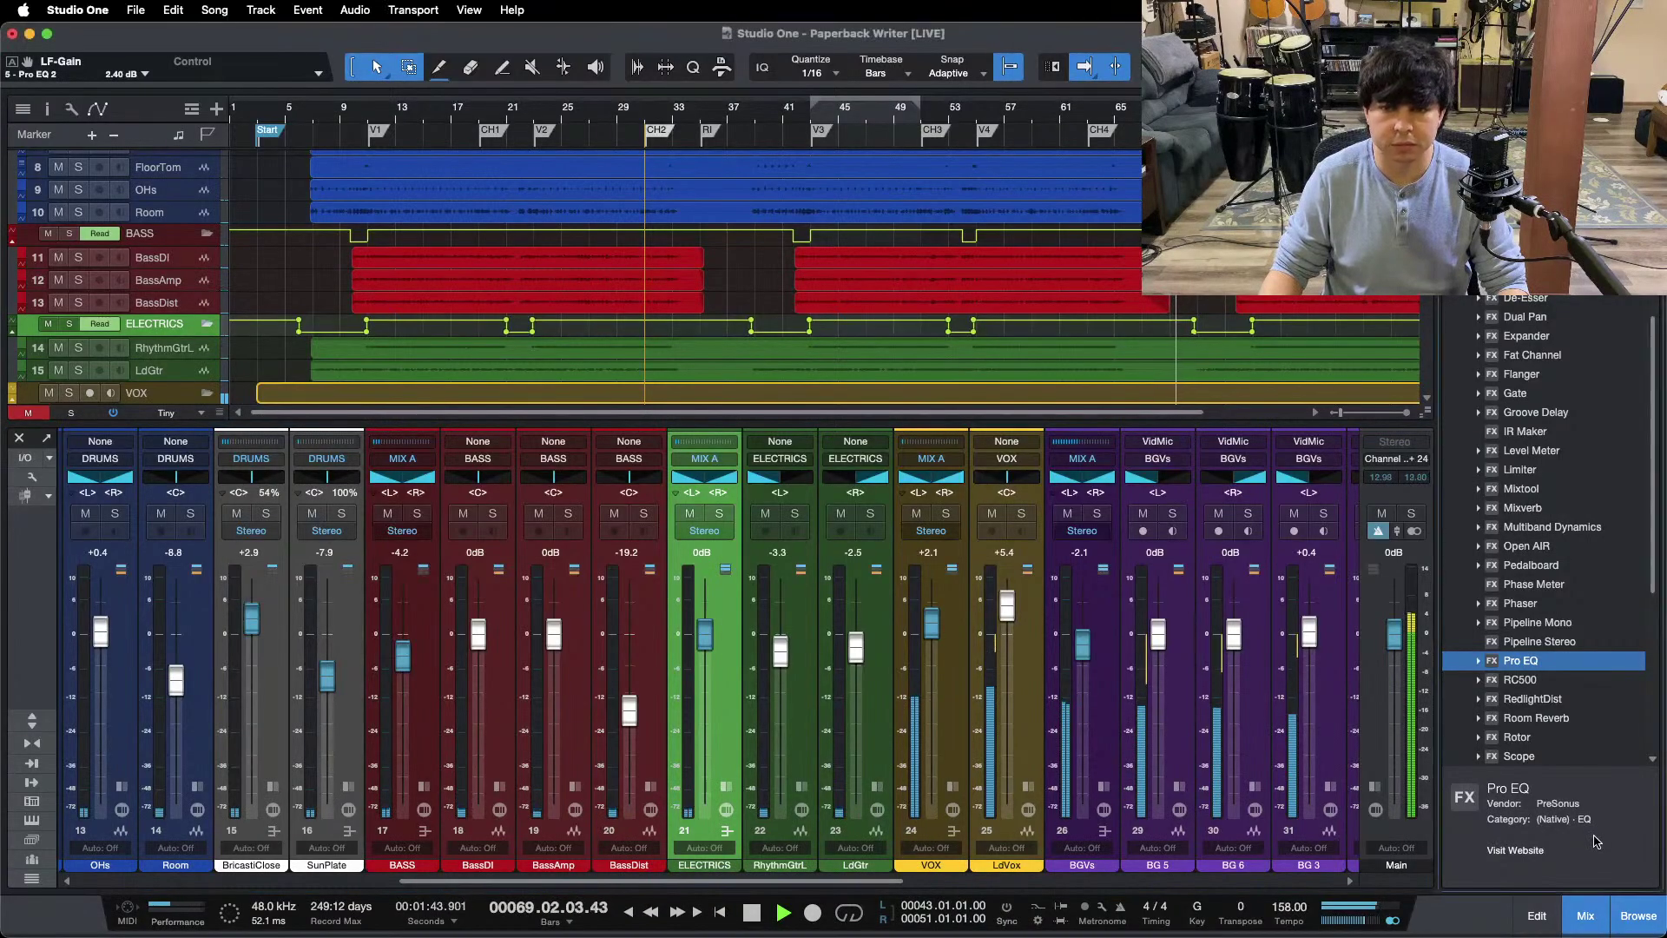
Step: Listen to the mix through to the end of the song, stop playback, and return to the start
key(w)
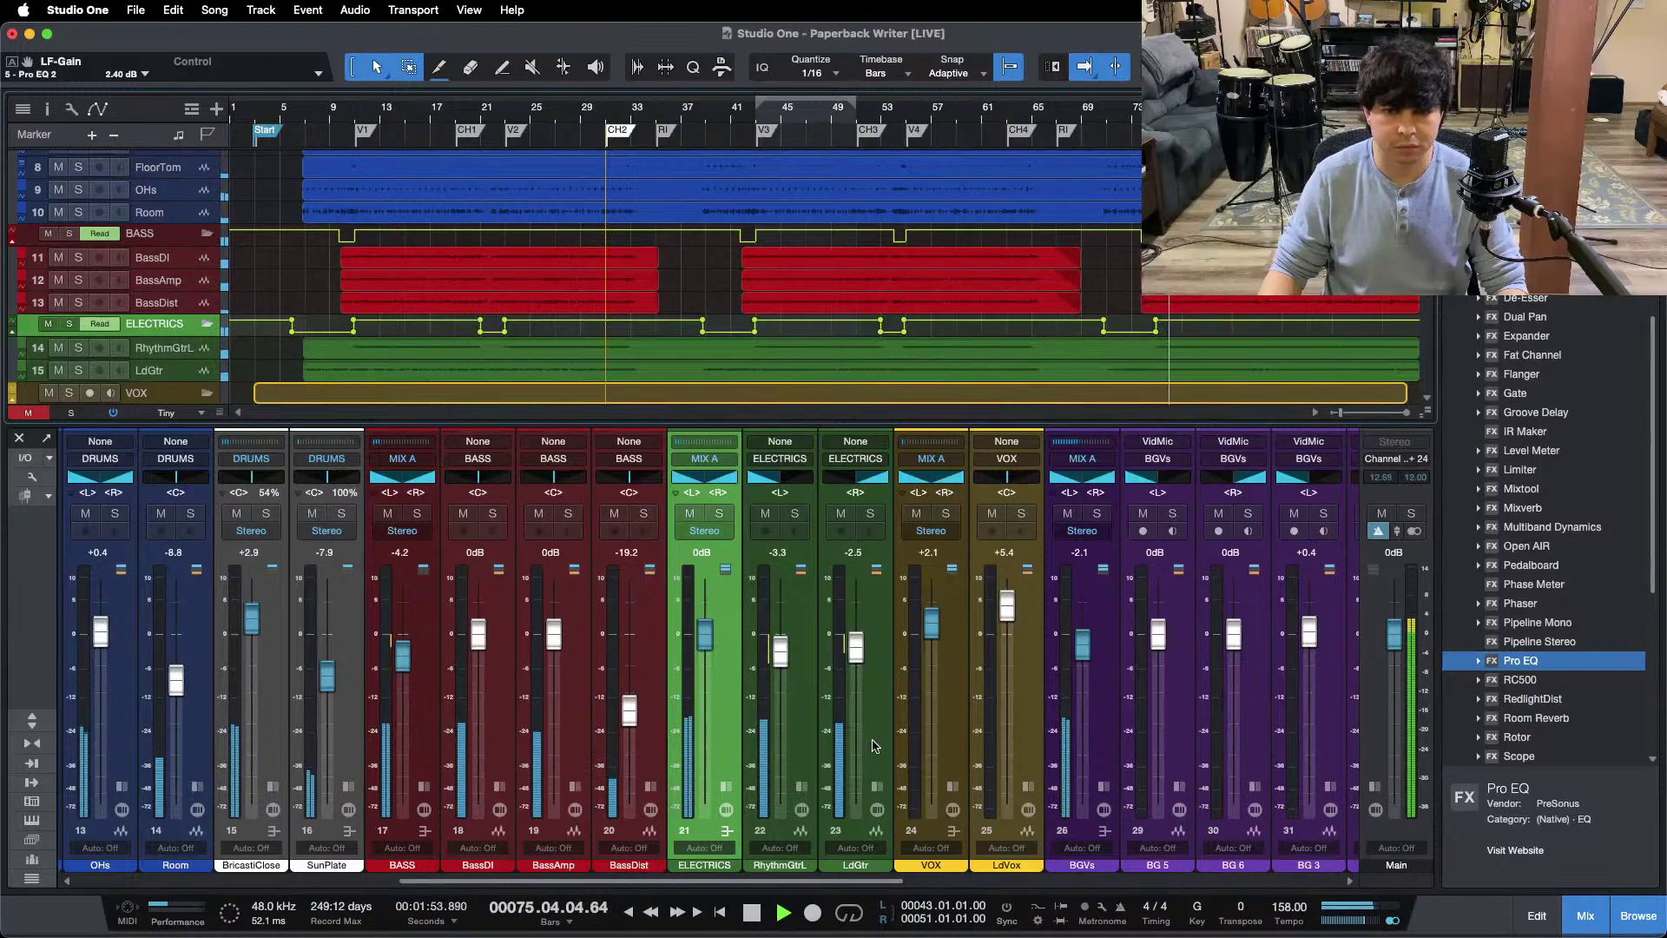
drag(877, 881, 947, 885)
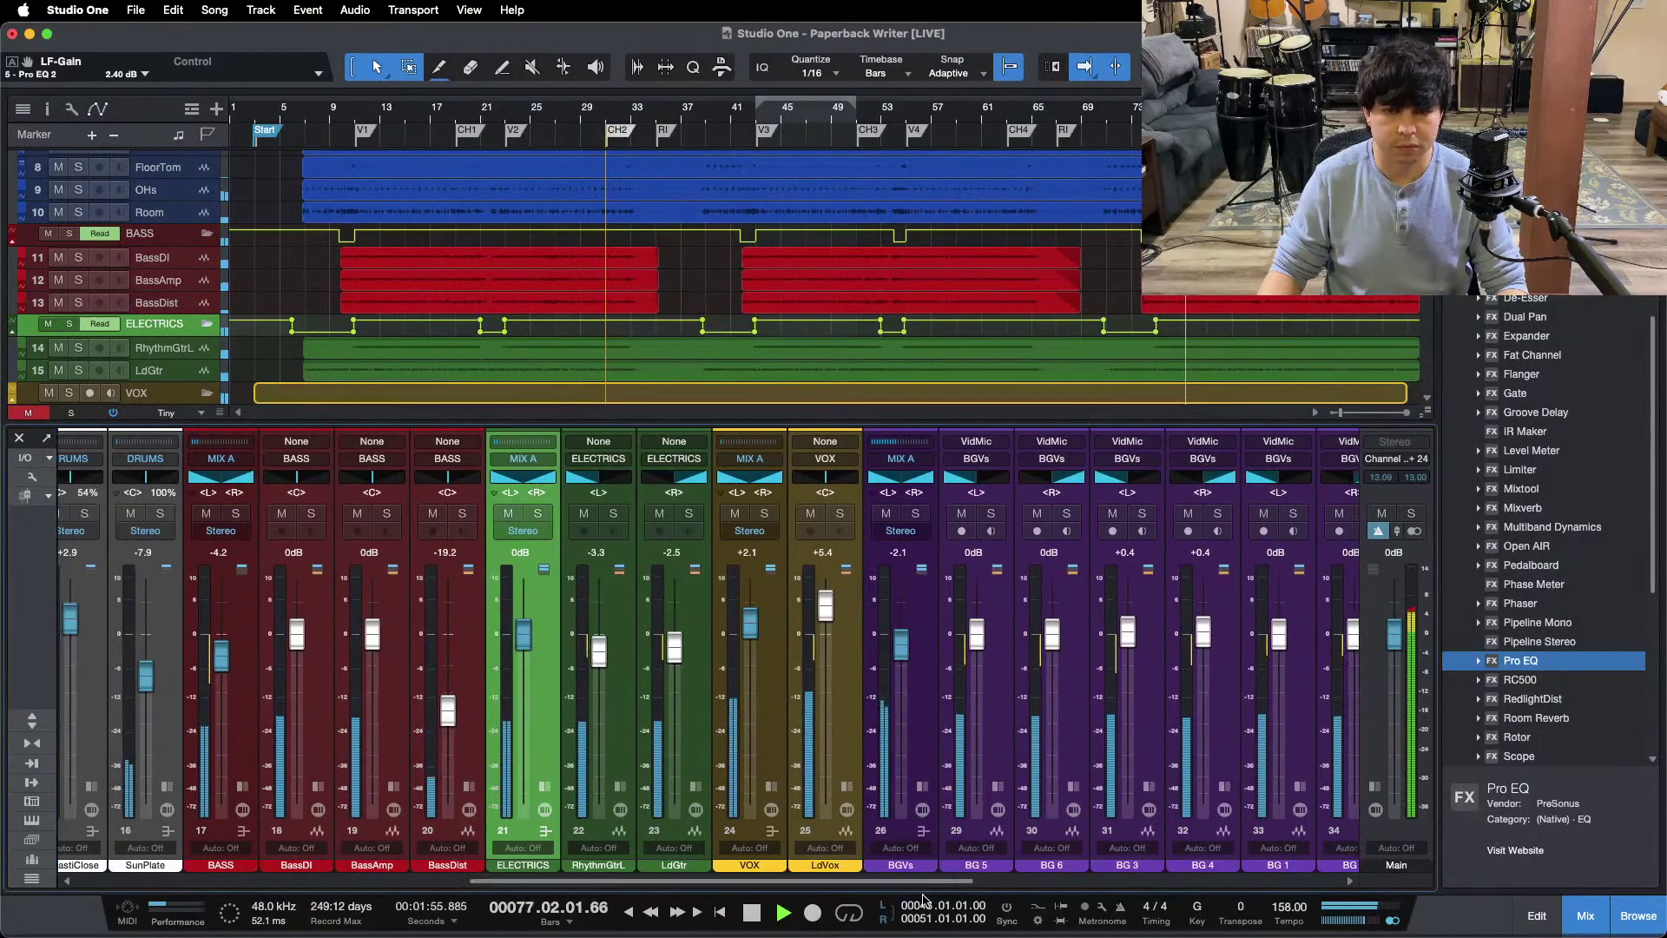
scroll(846, 779, right, 3)
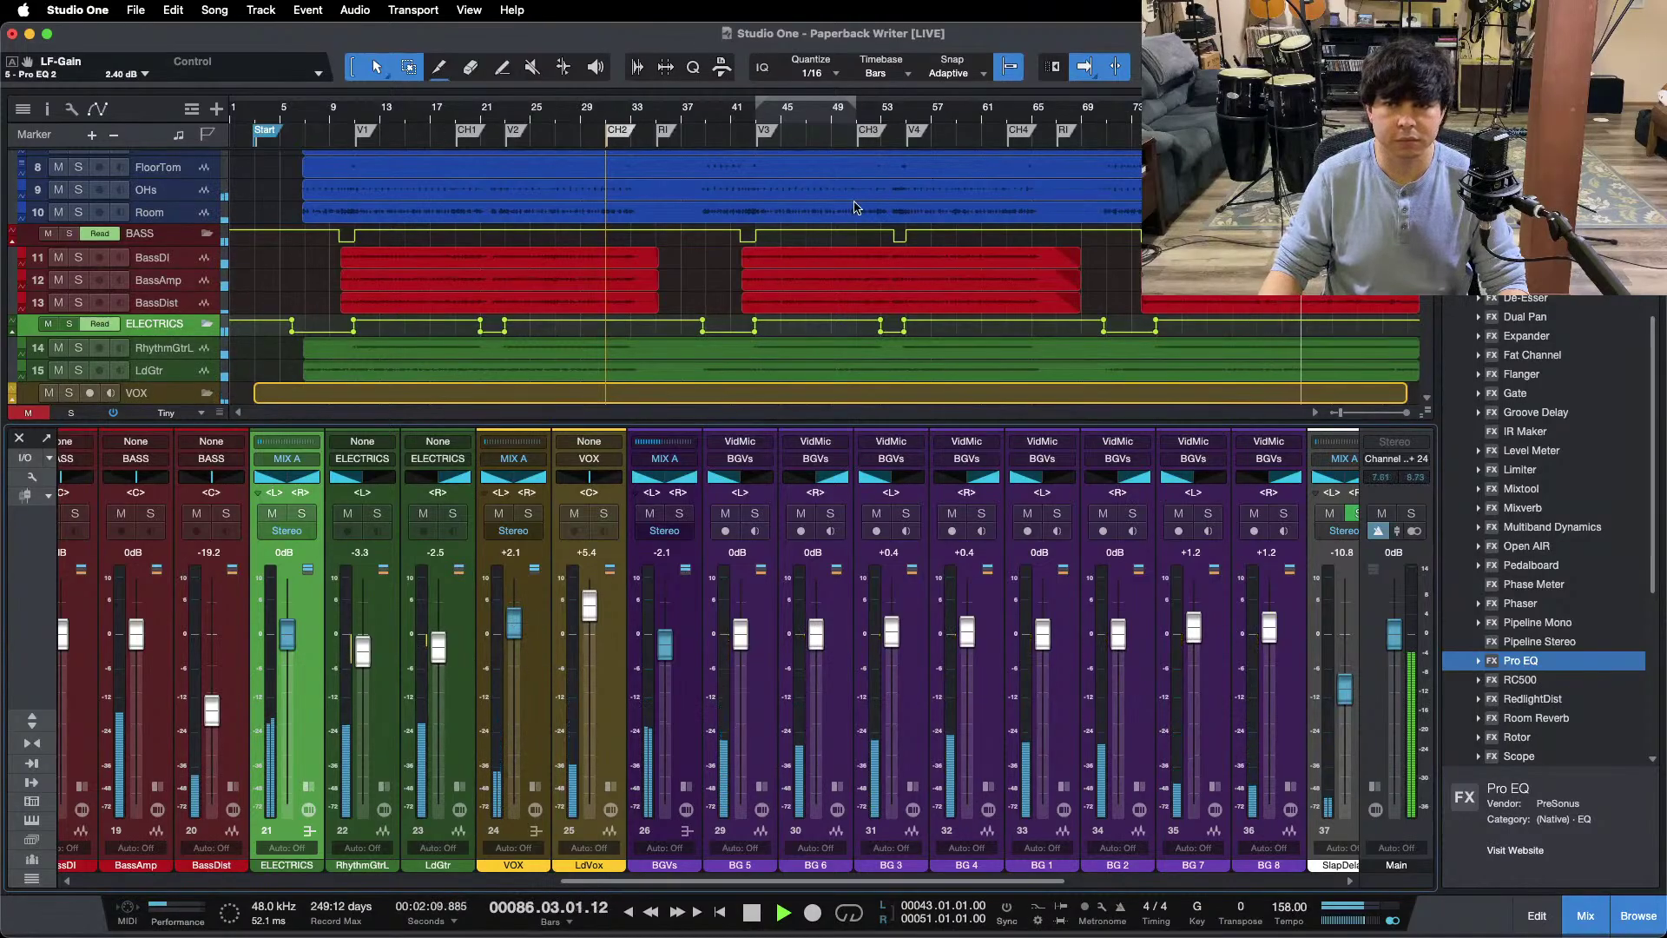
key(F3)
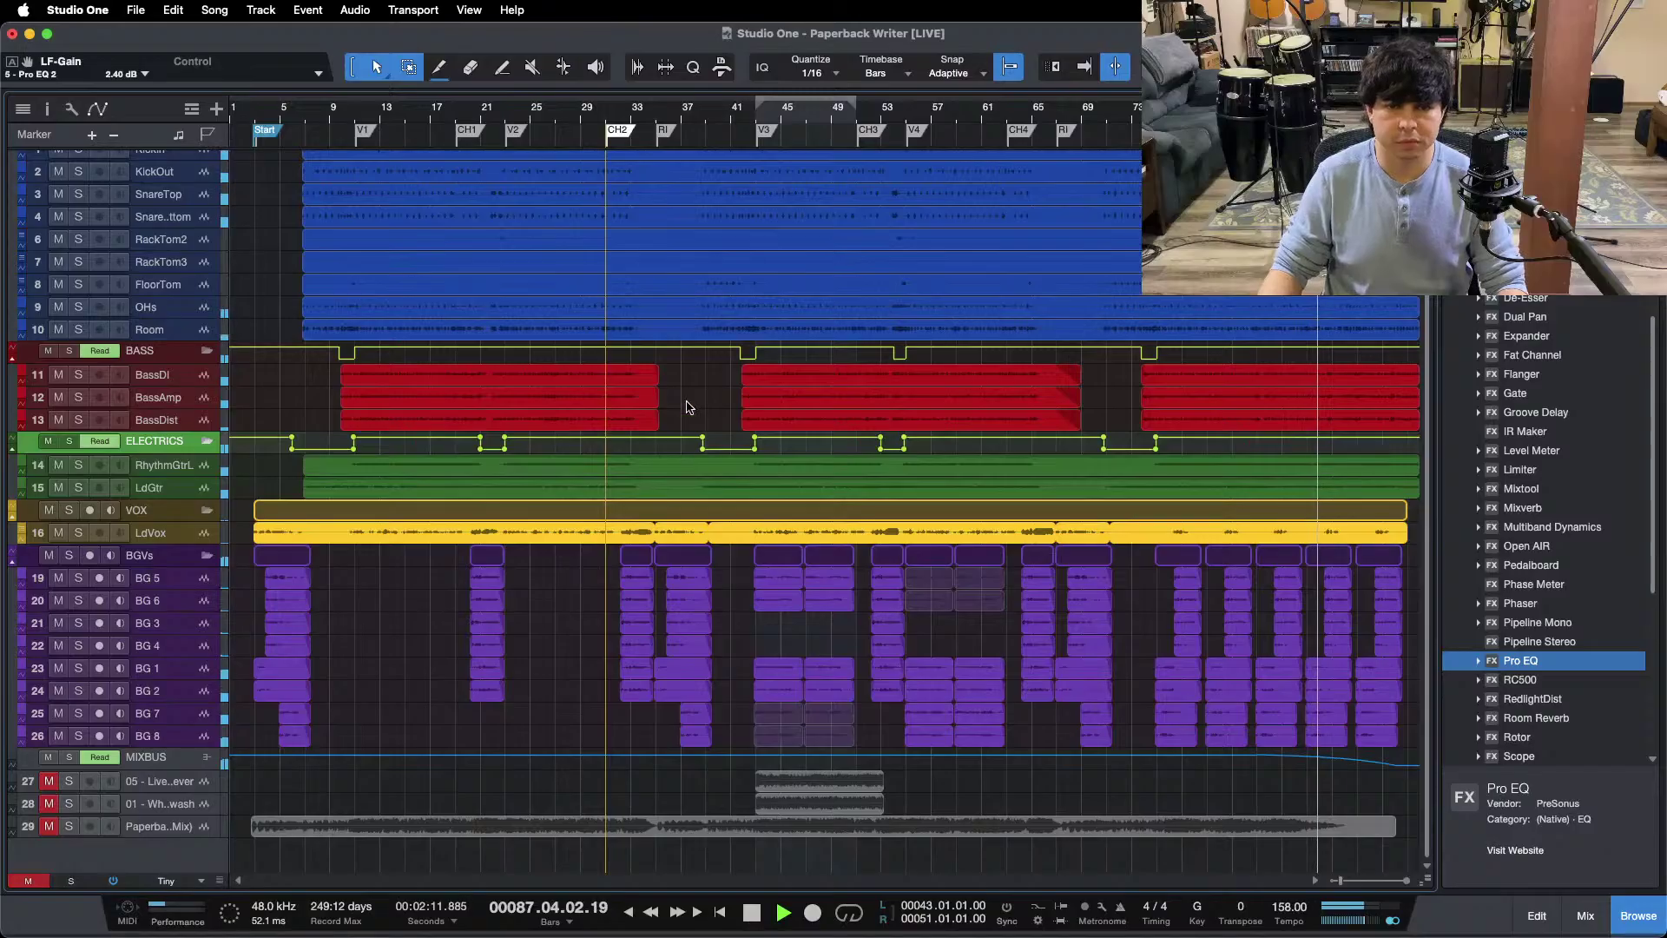
key(f)
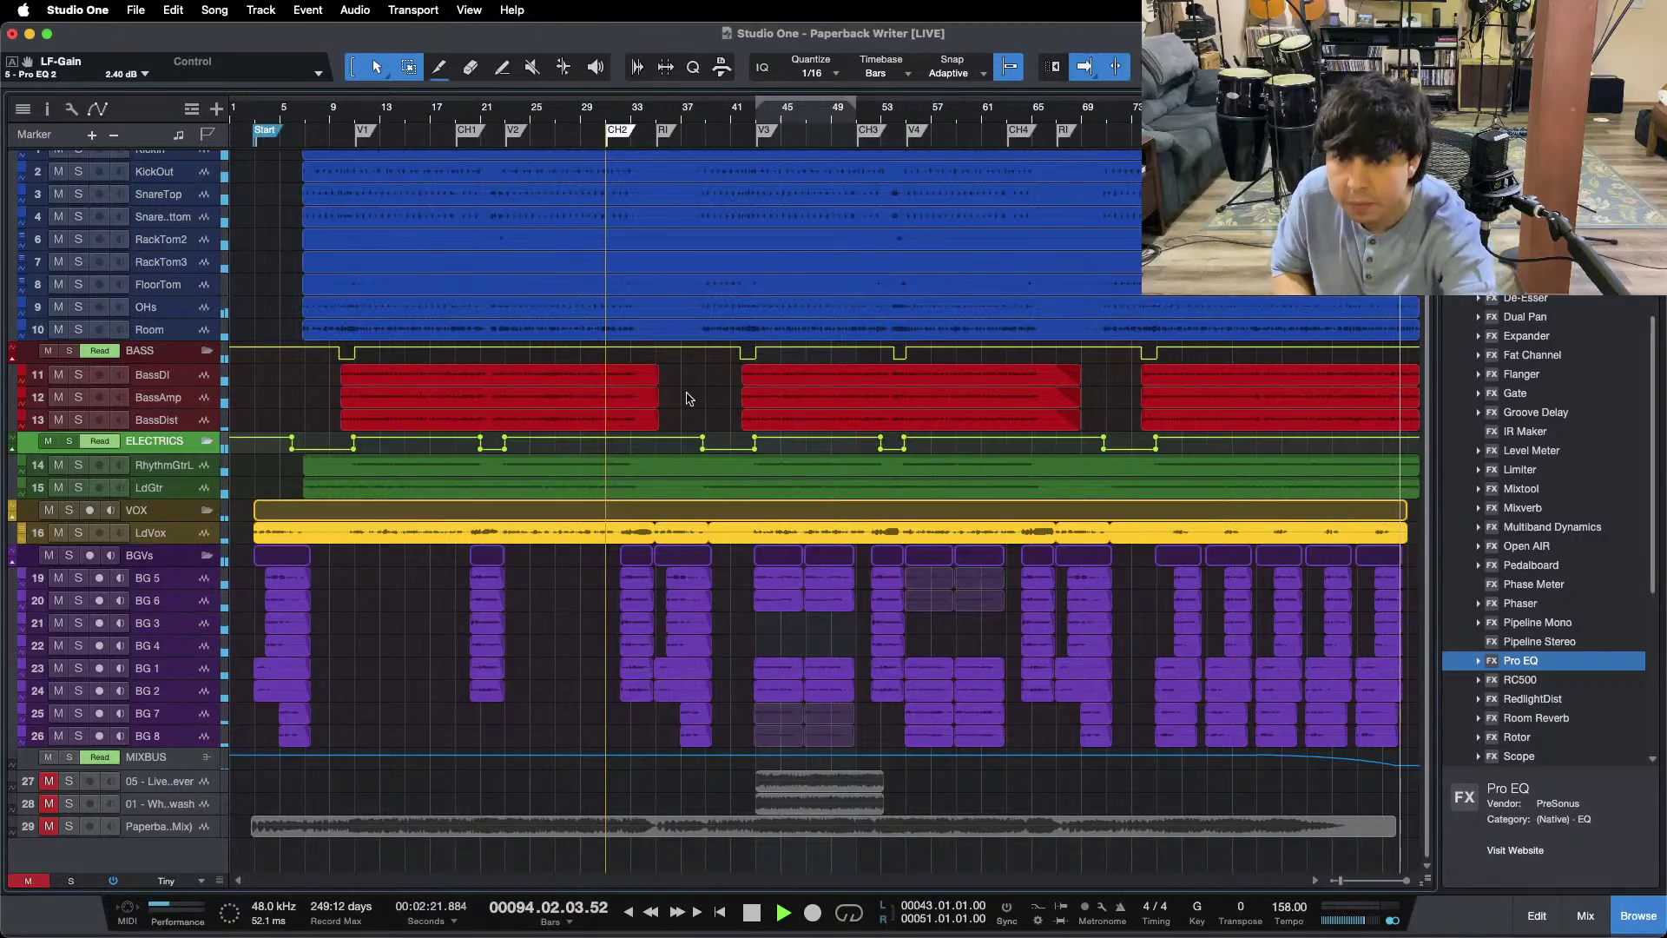
key(space)
key(Home)
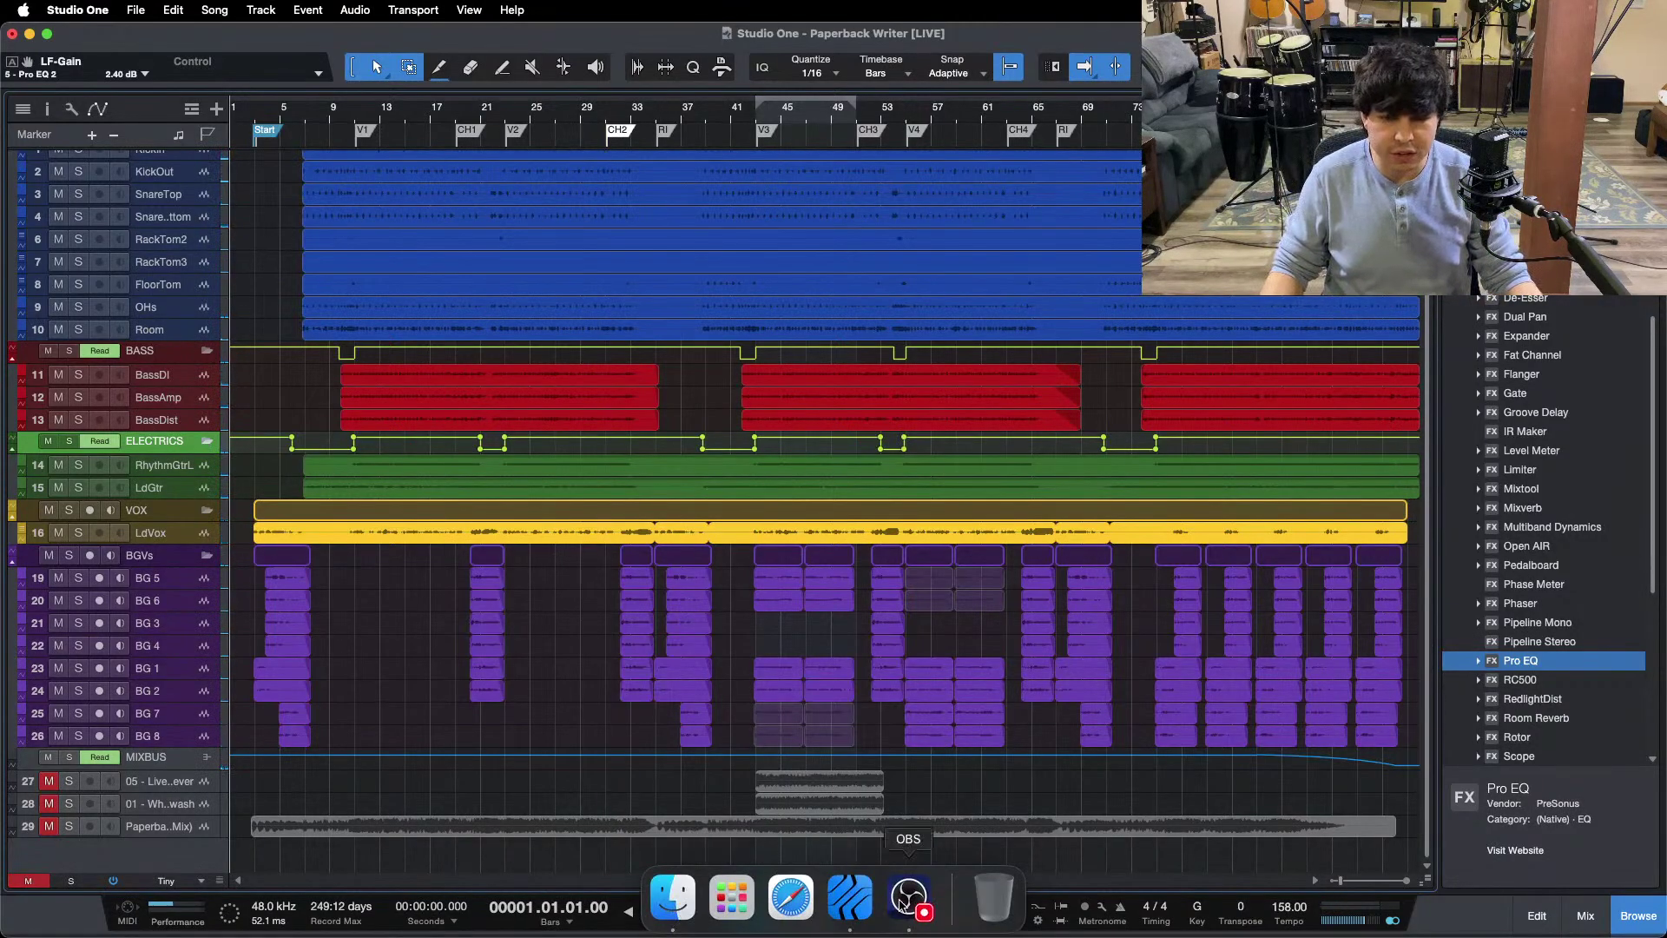
Step: Open the two Pro EQs on the VOX bus in turn and examine their notch and low-cut settings
key(F3)
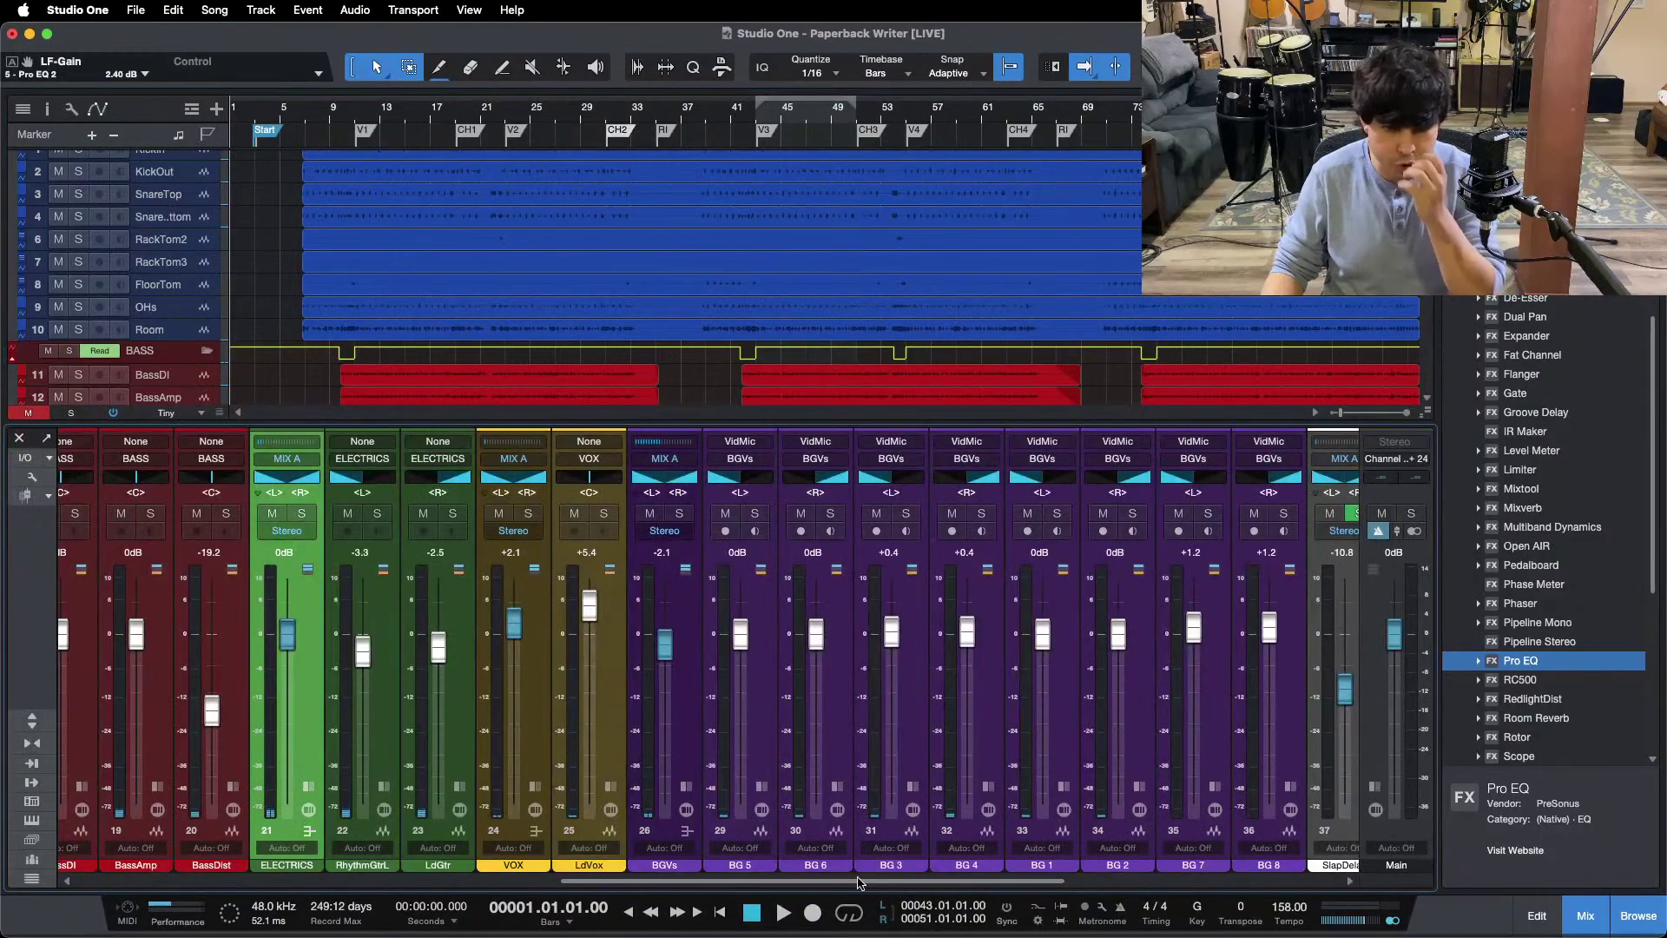
scroll(752, 834, left, 3)
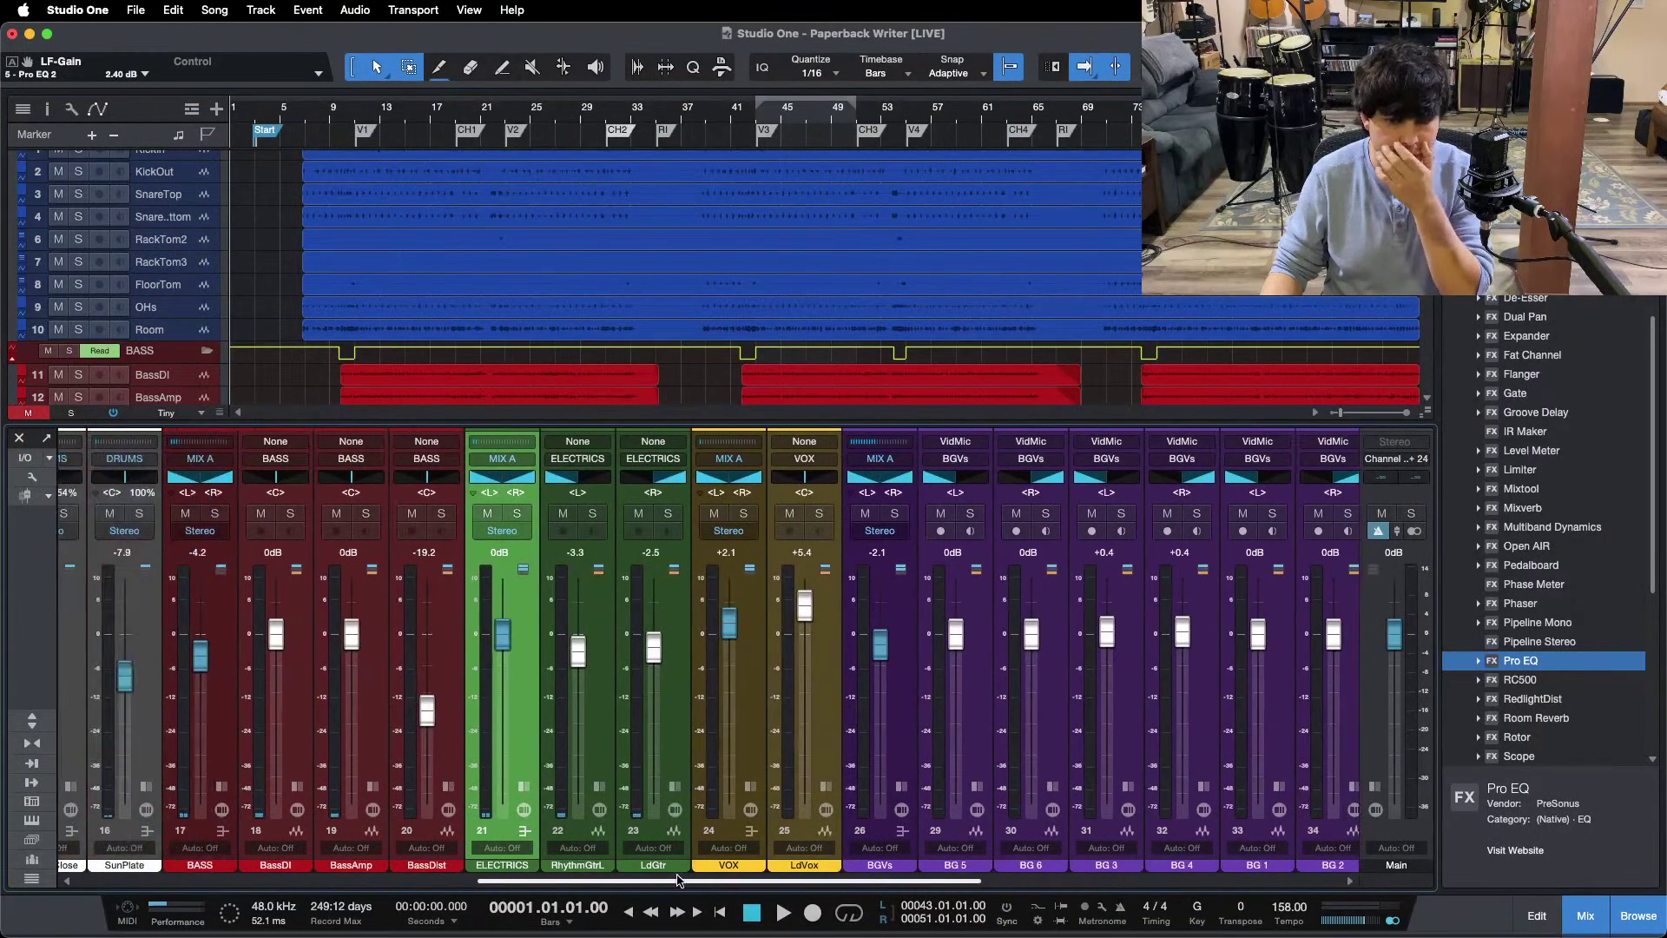
click(747, 806)
click(791, 512)
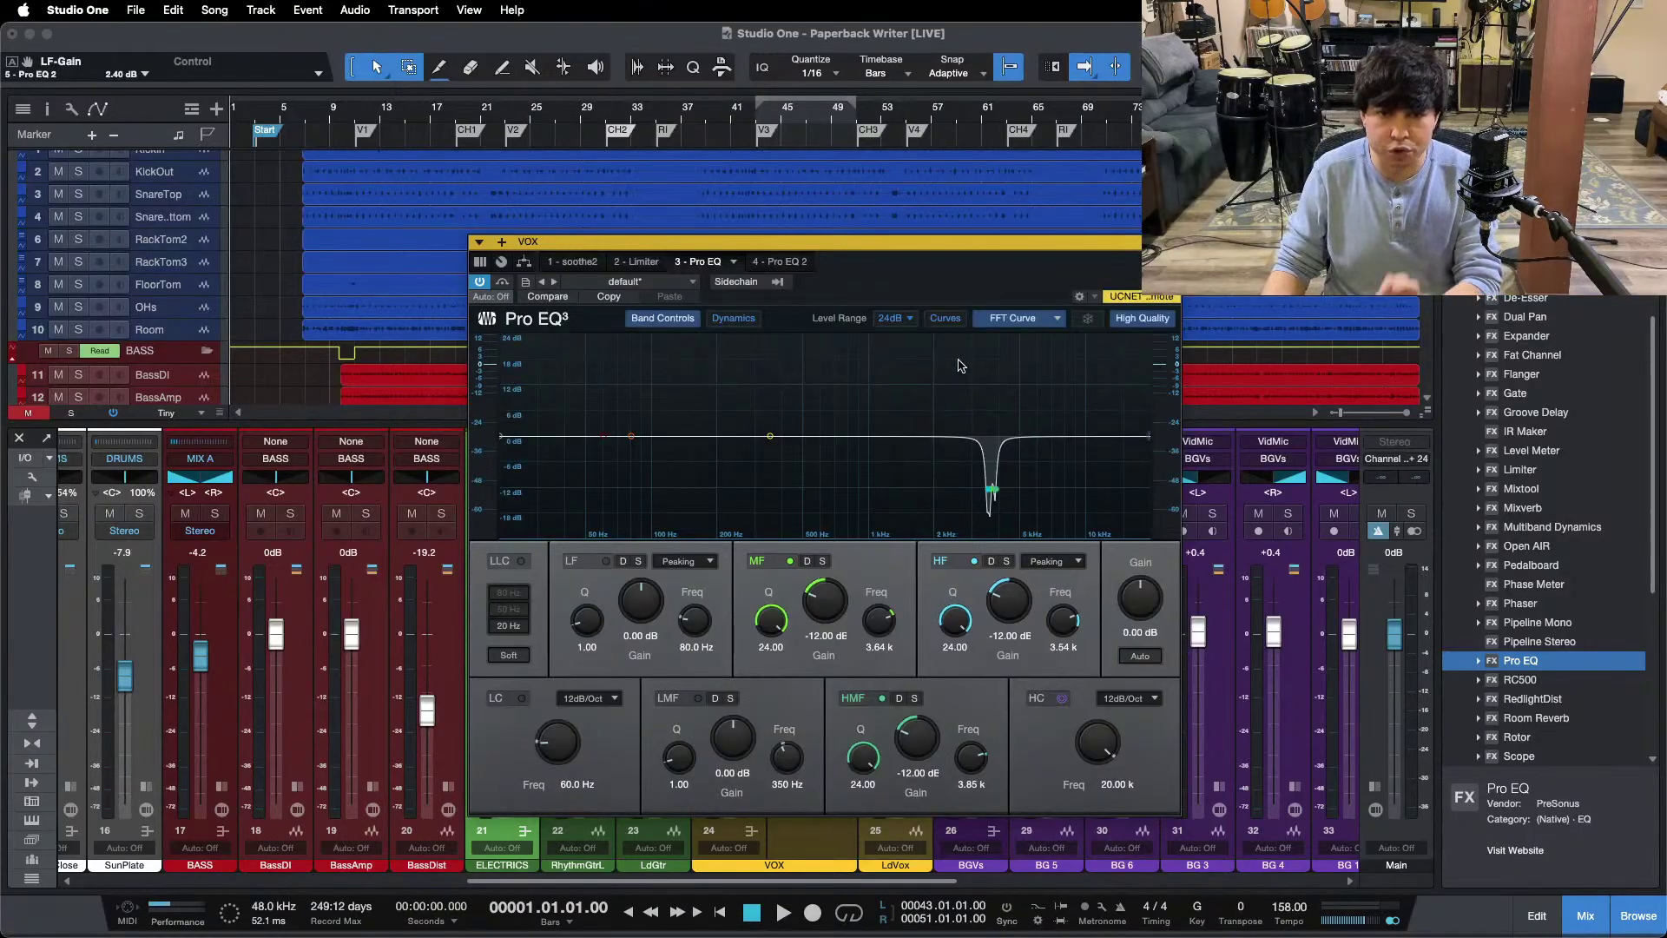
click(786, 262)
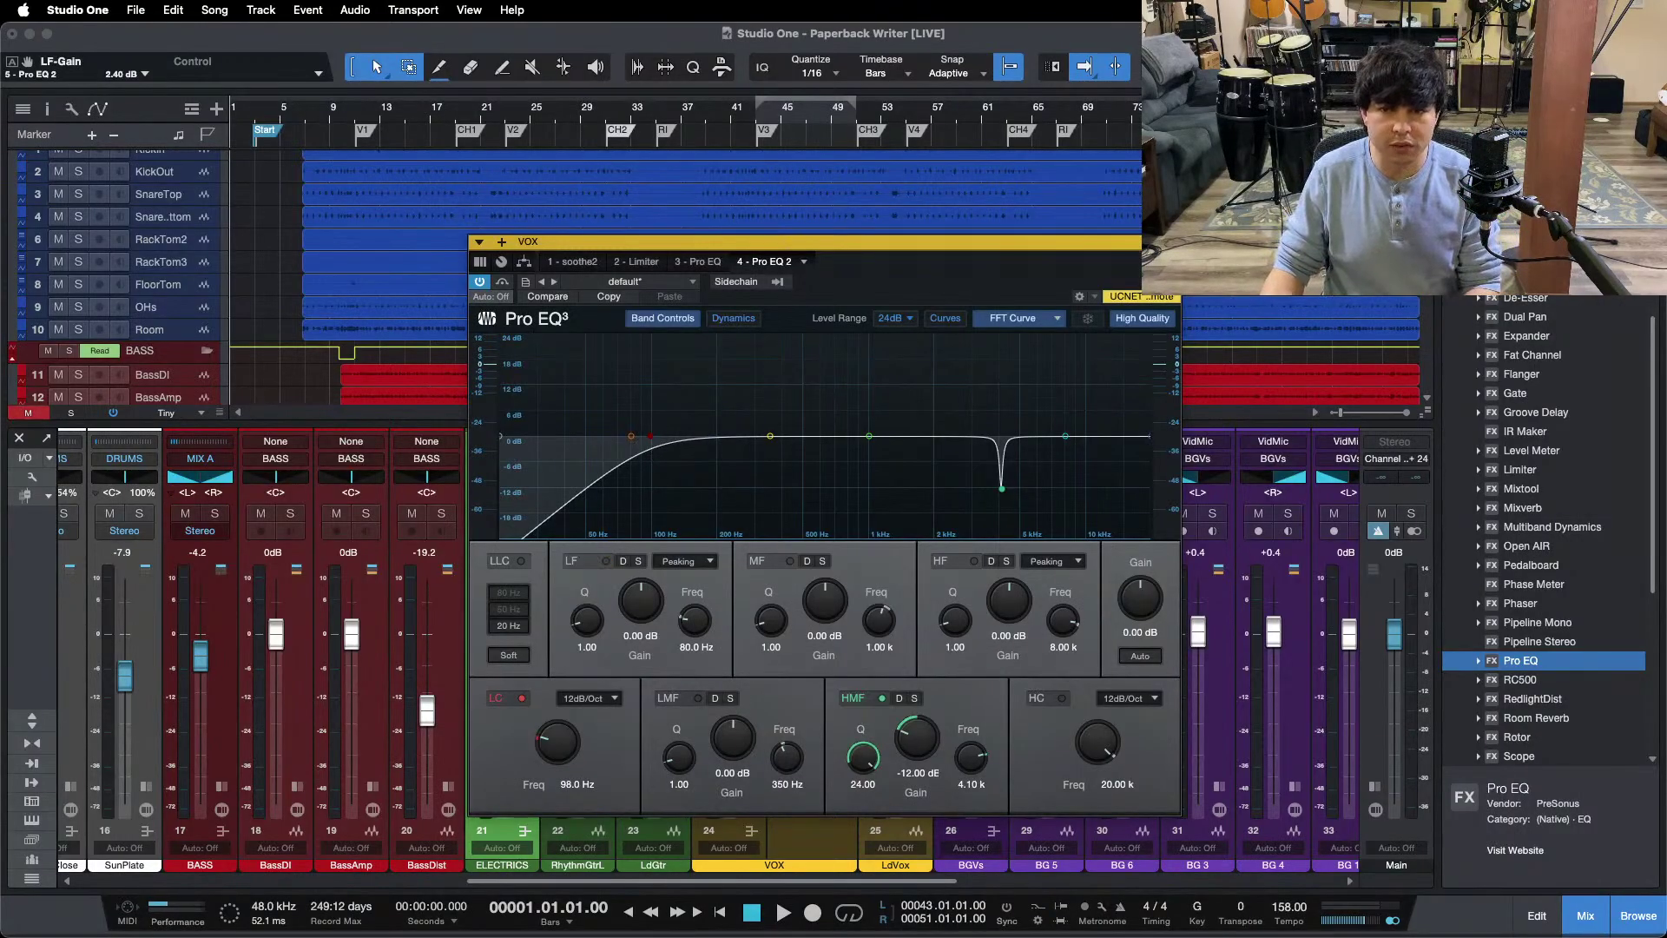
Step: Close the VOX bus's Pro EQ and inserts, and examine the low boost and high-mid notch in the ELECTRICS bus's Pro EQ
key(super+w)
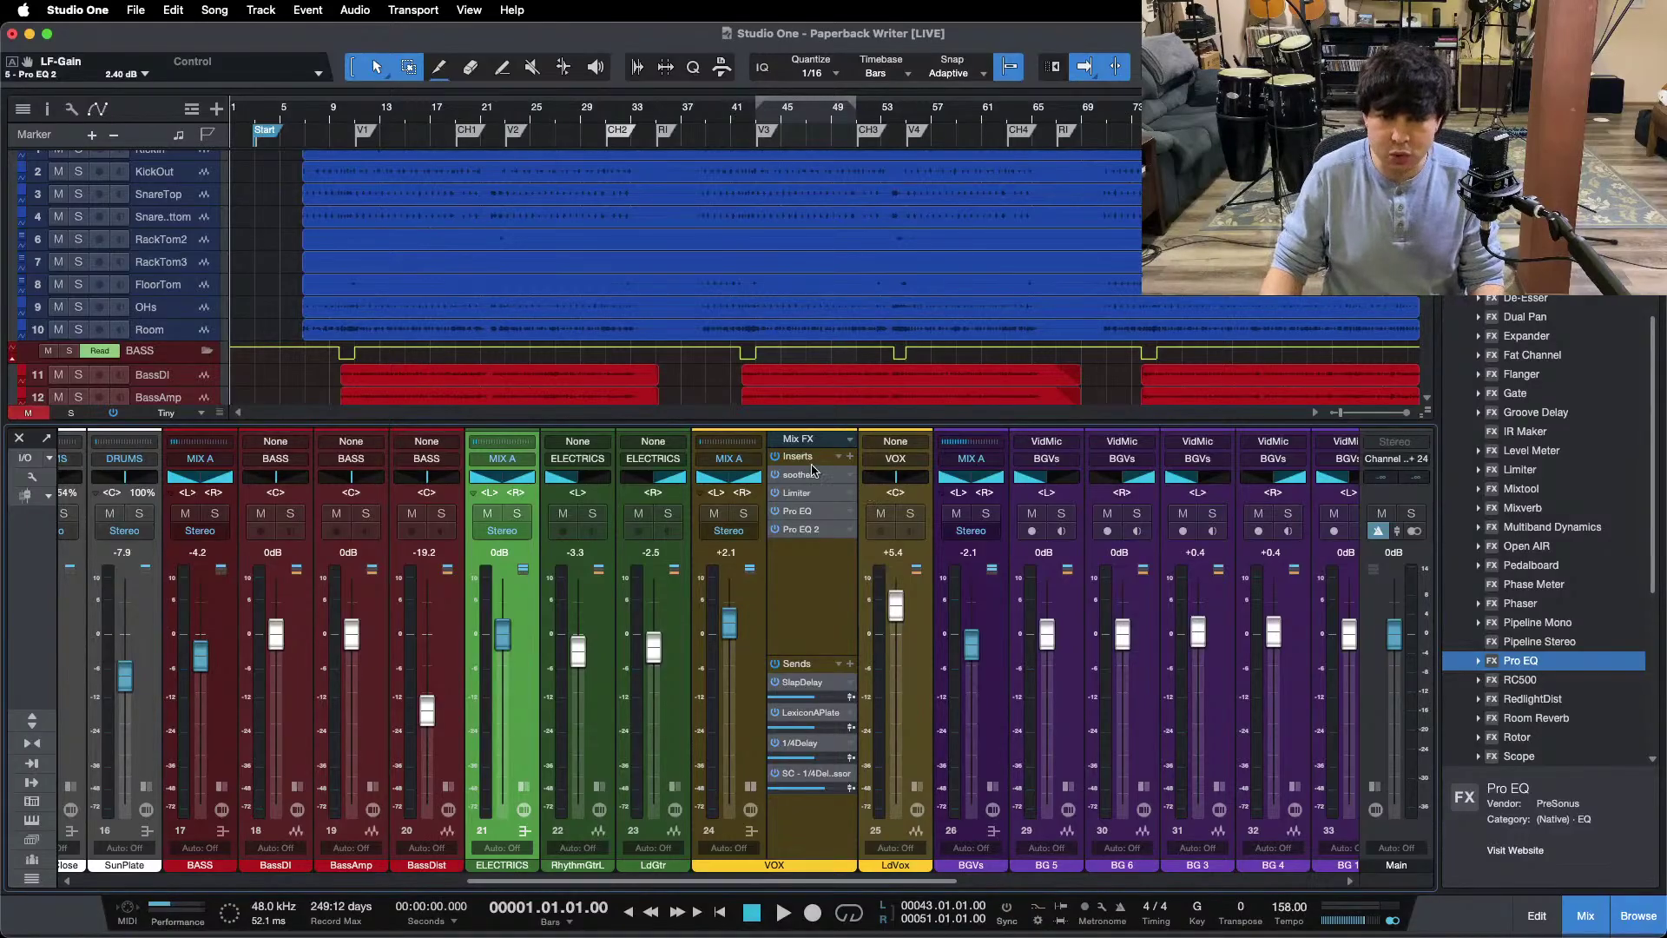
click(752, 787)
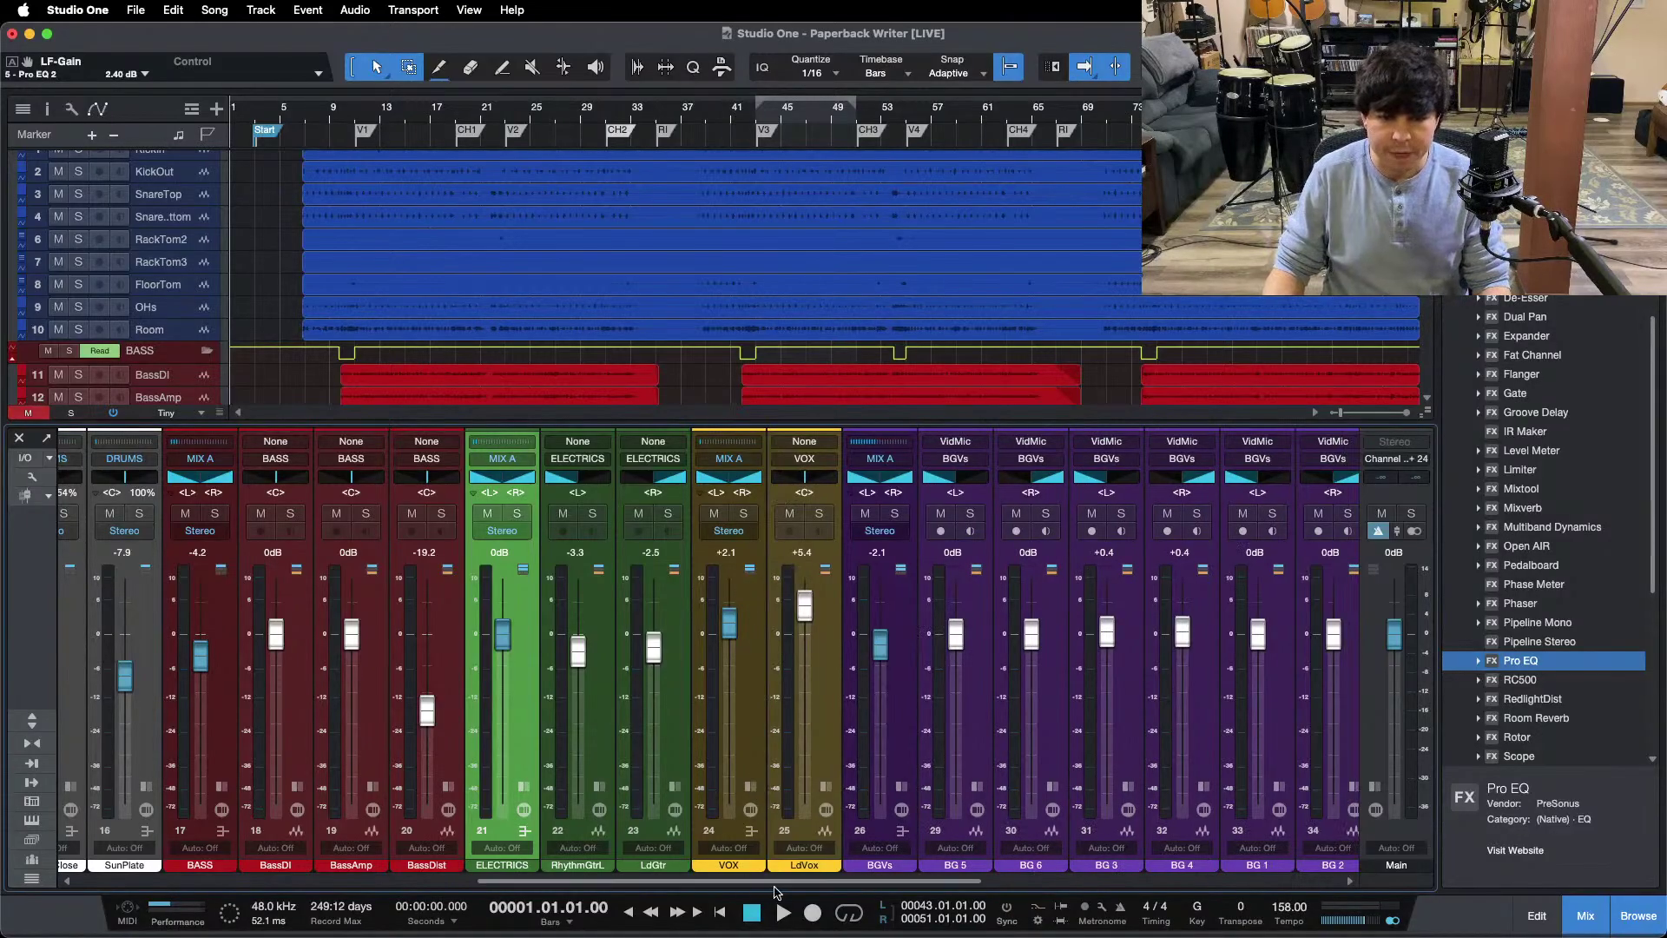
click(516, 788)
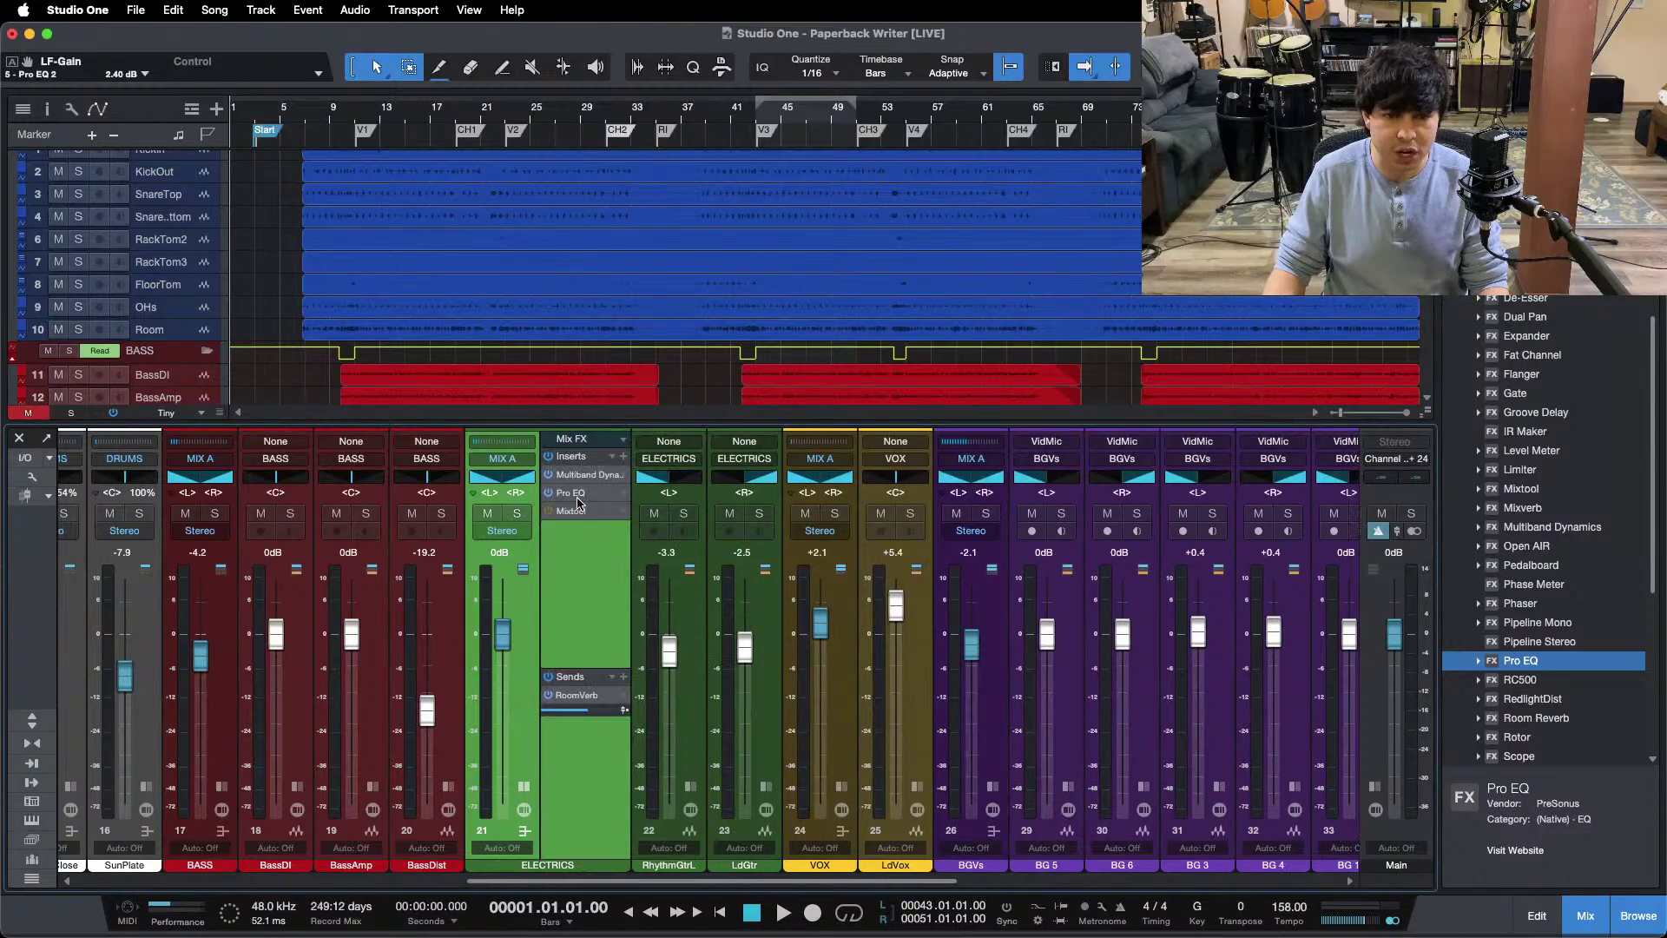
click(580, 492)
drag(721, 473, 836, 493)
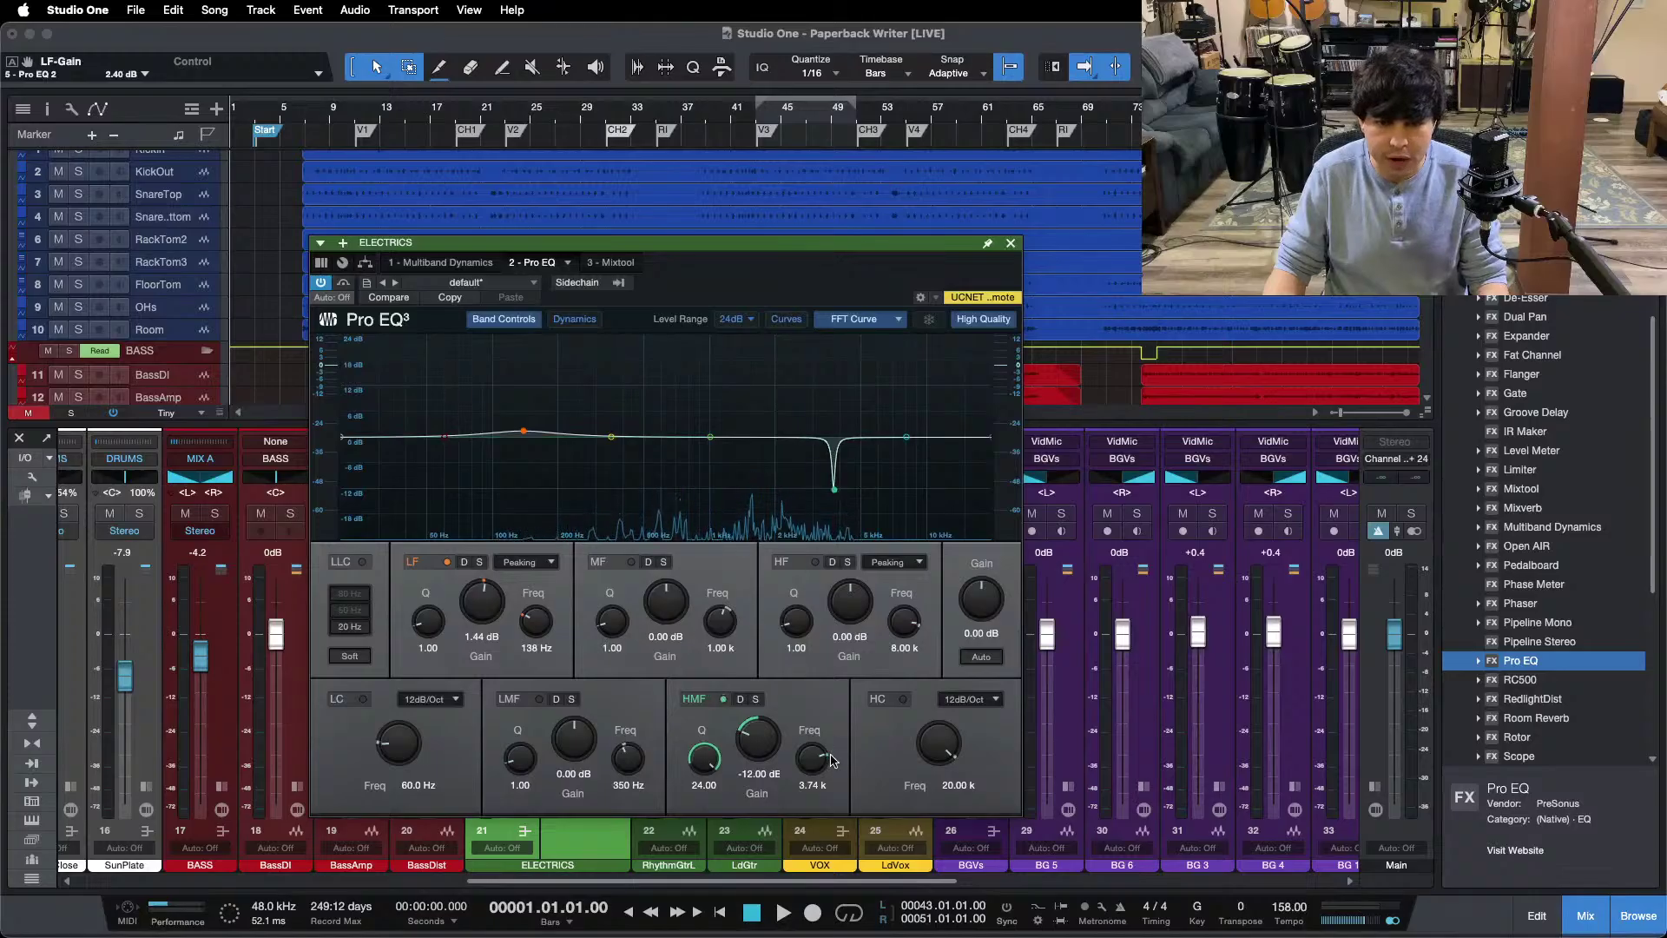
click(1009, 246)
Step: Check the gain setting of the Mixtool on the BASS bus, and close its window and insert list
click(219, 790)
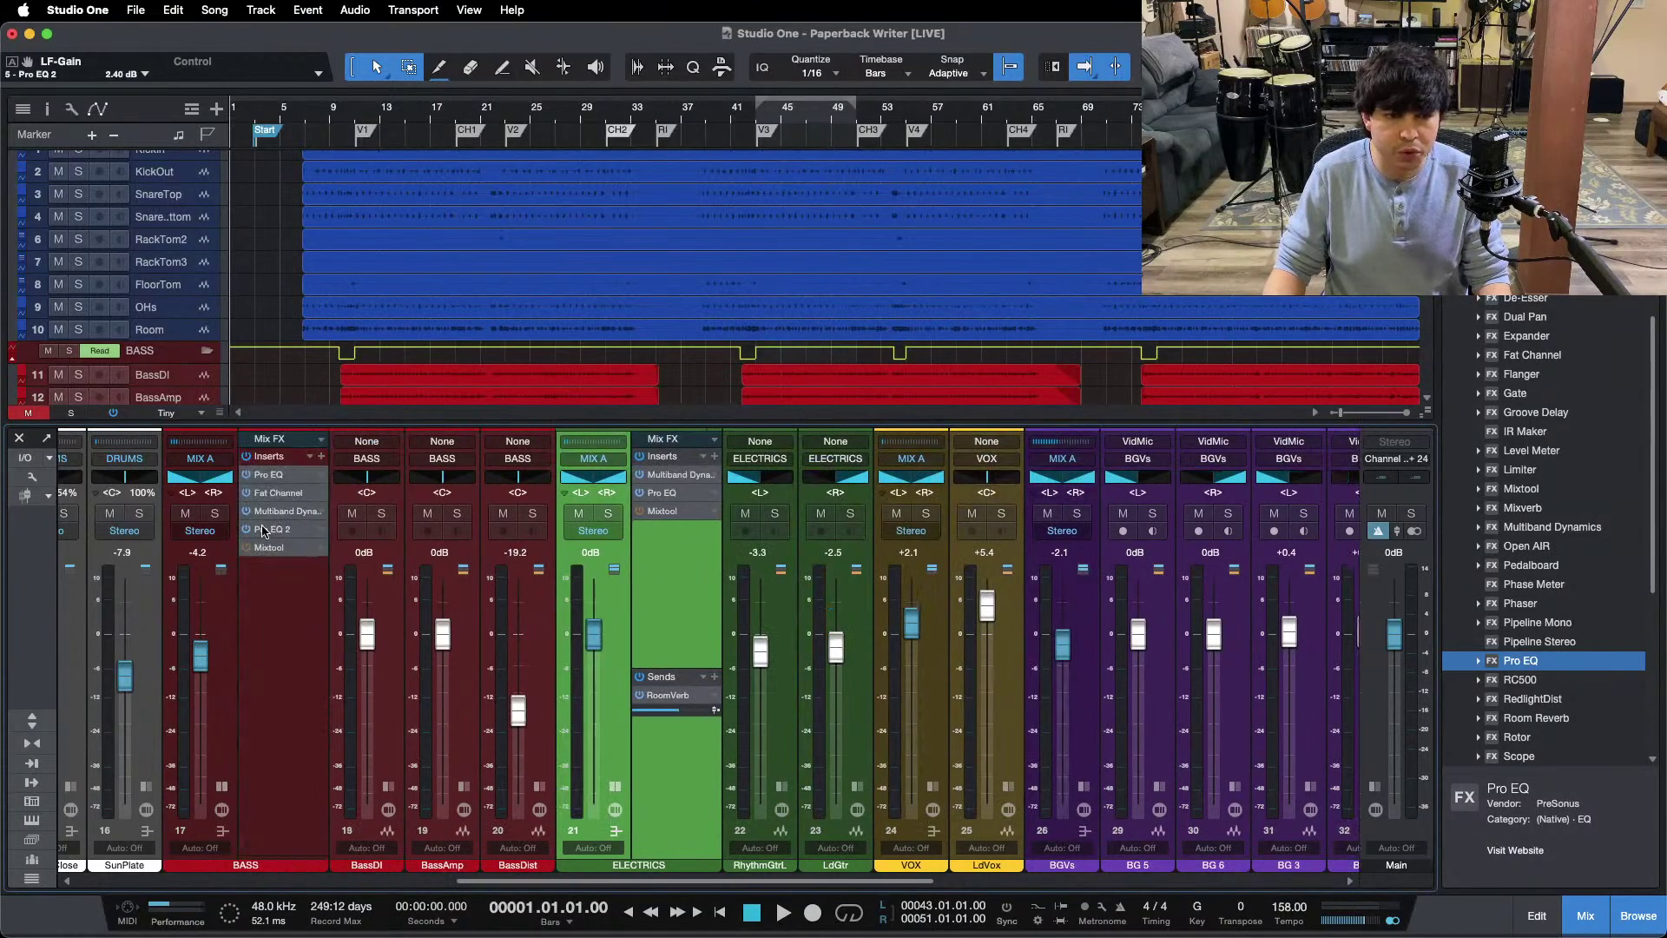
click(272, 551)
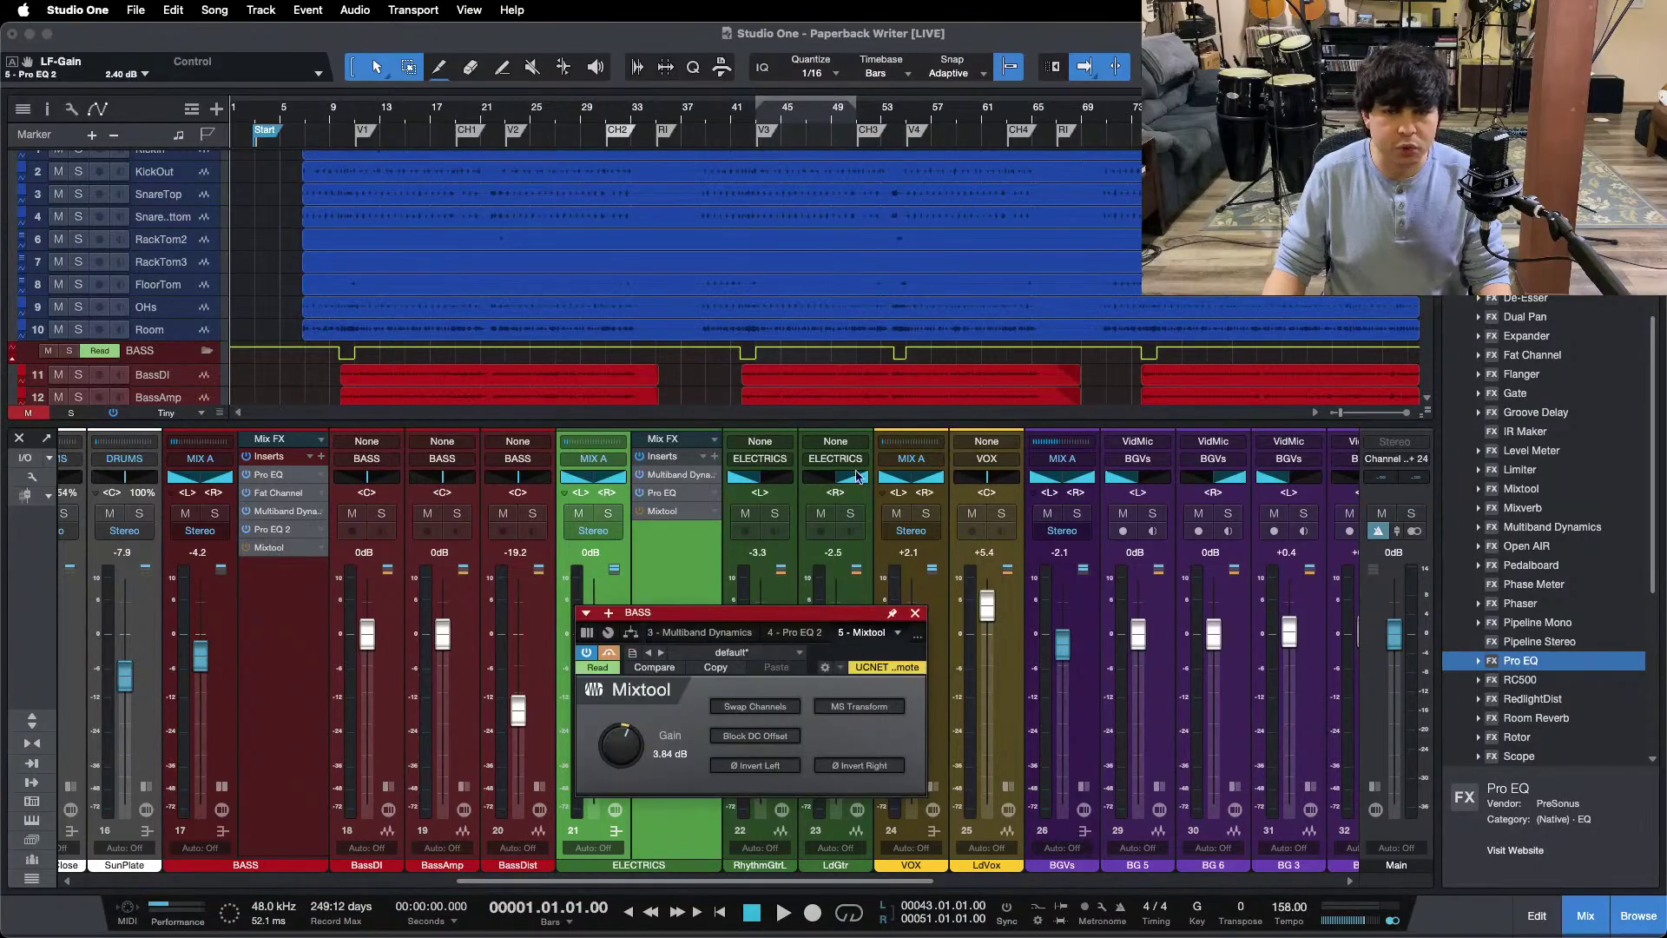
click(914, 614)
click(223, 787)
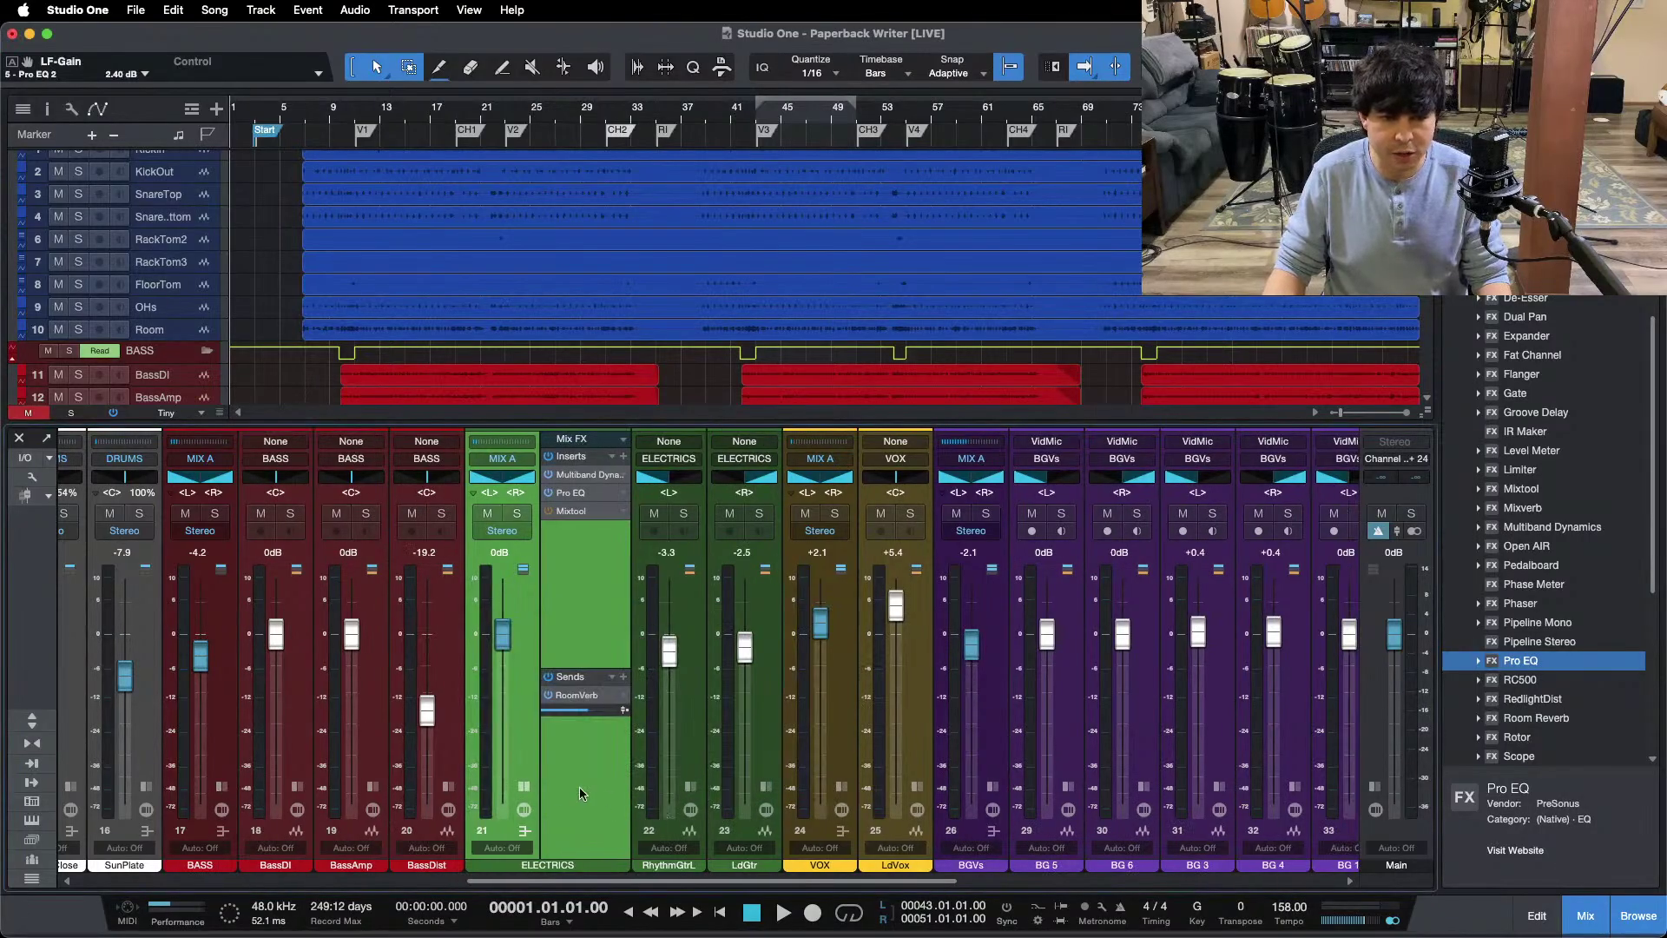
Step: Review the full arrangement with its bus automation, and the effects returns and mix buses in the mixer
drag(726, 880, 1091, 873)
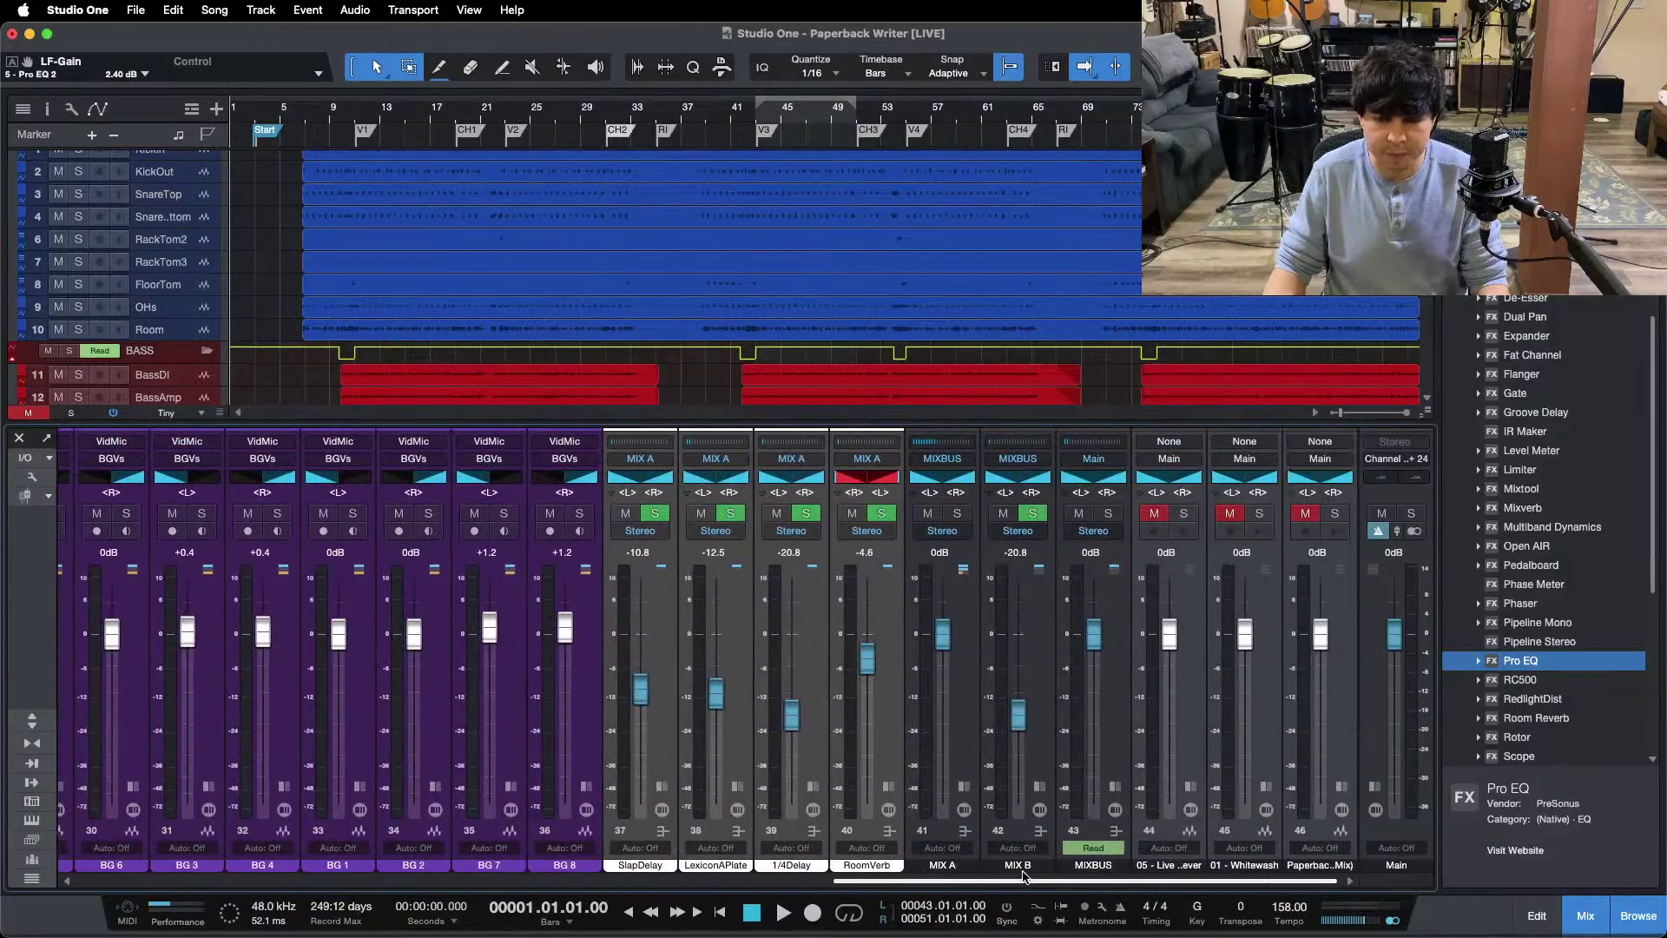
key(F3)
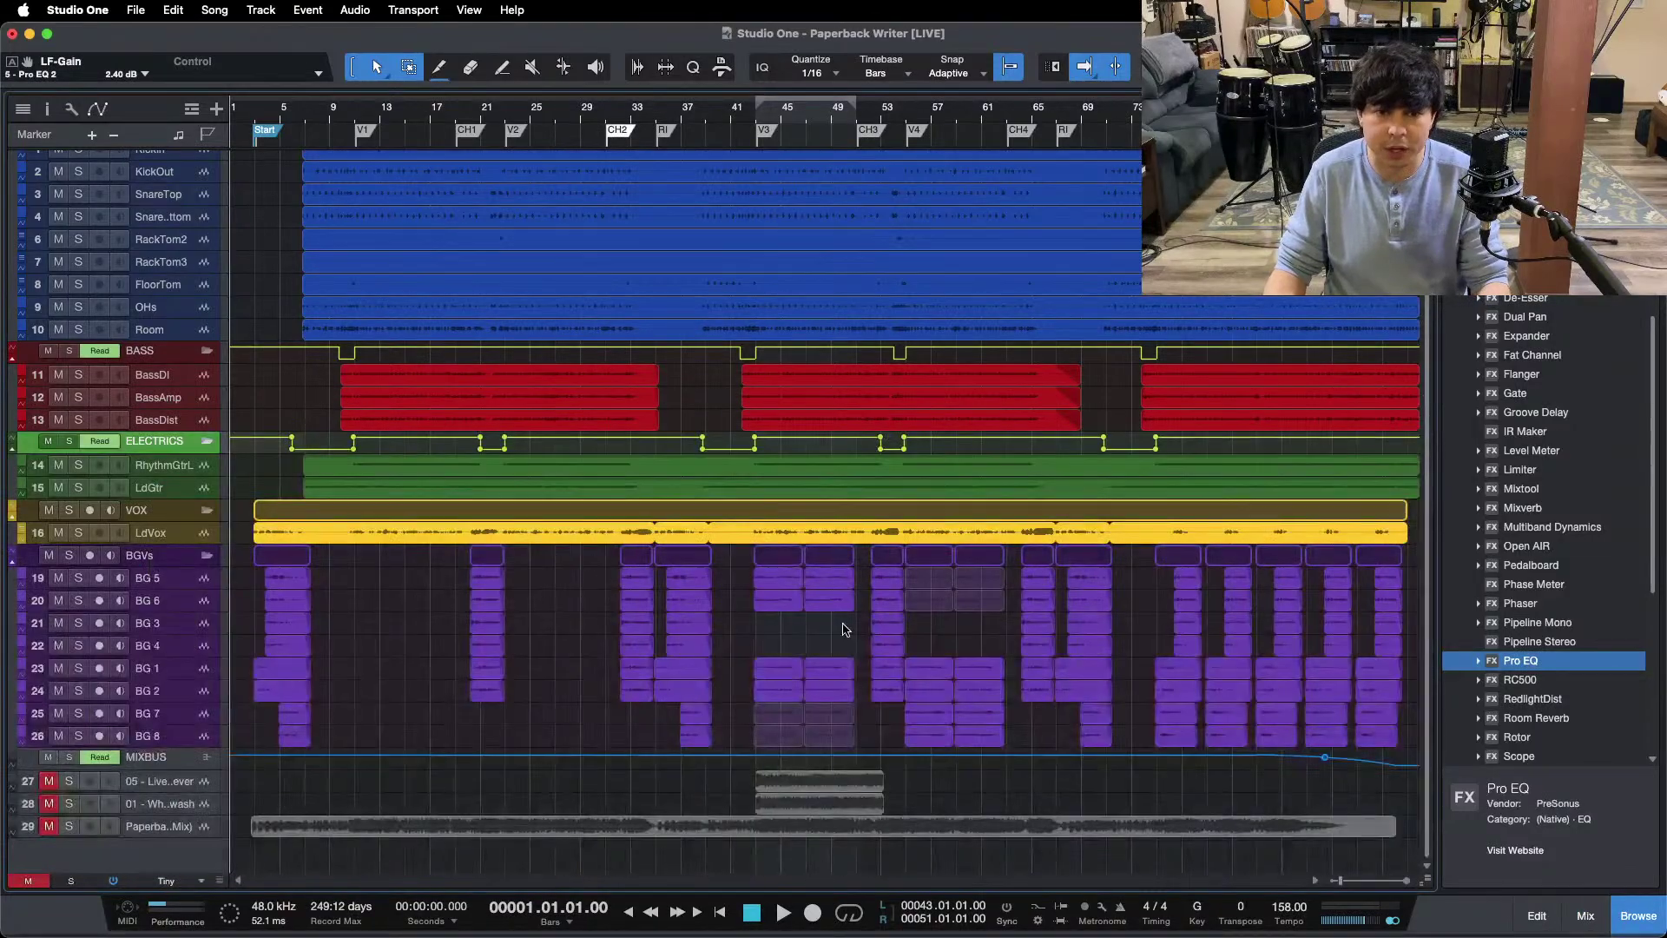
scroll(685, 425, up, 2)
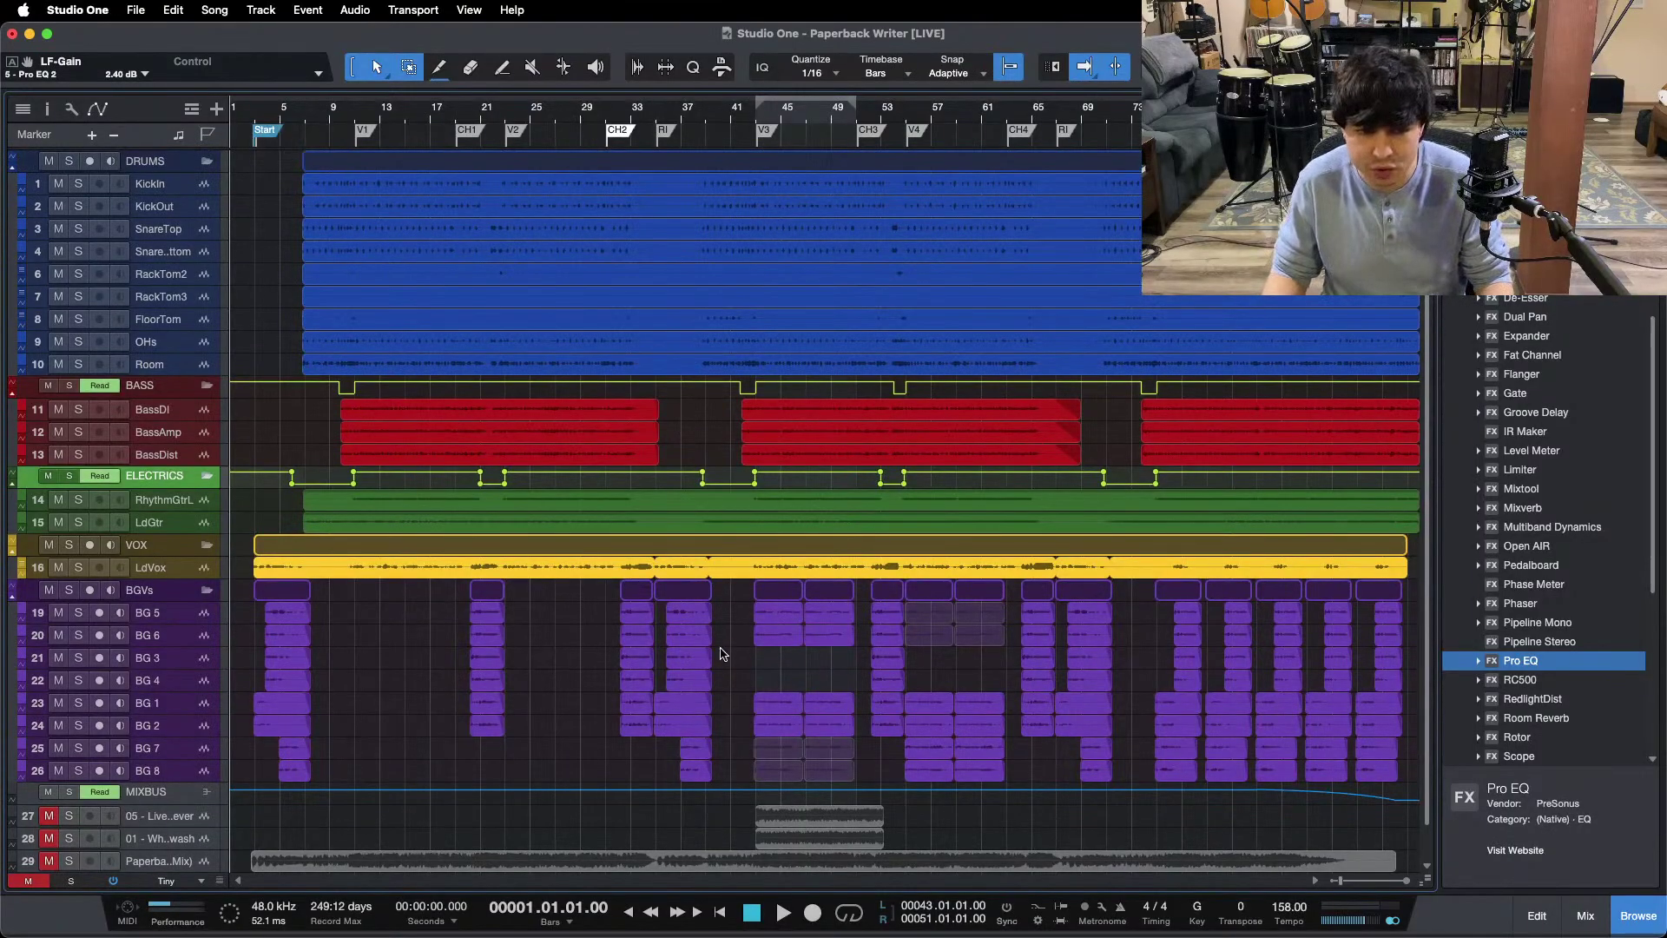
key(F3)
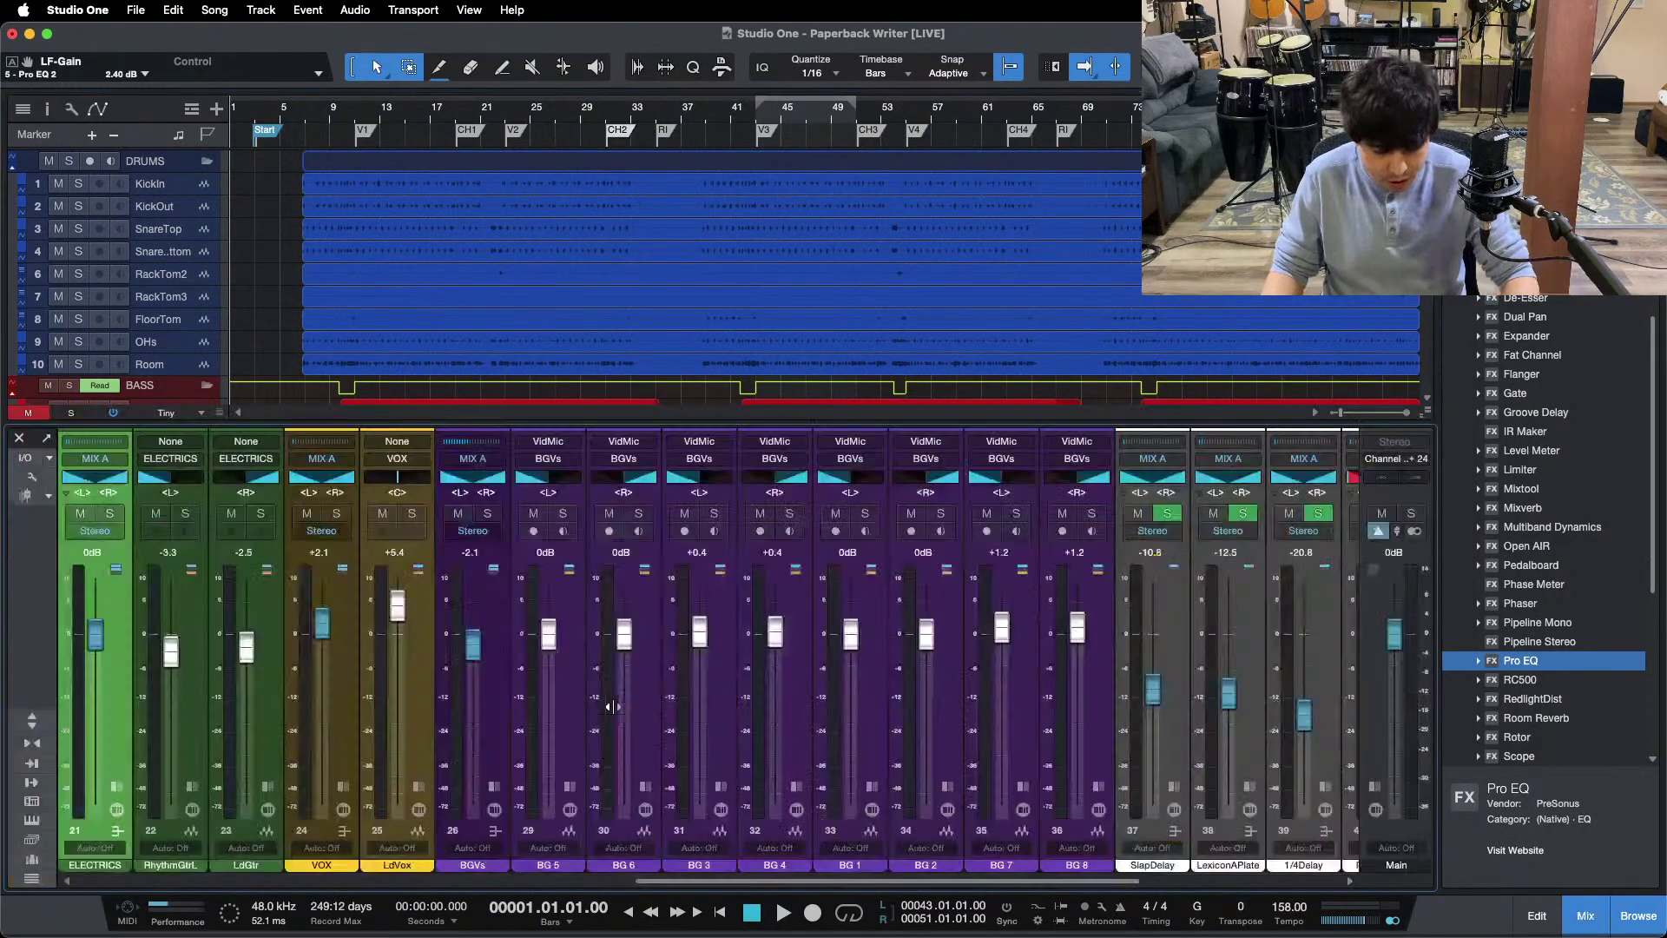
drag(707, 879, 900, 880)
click(908, 908)
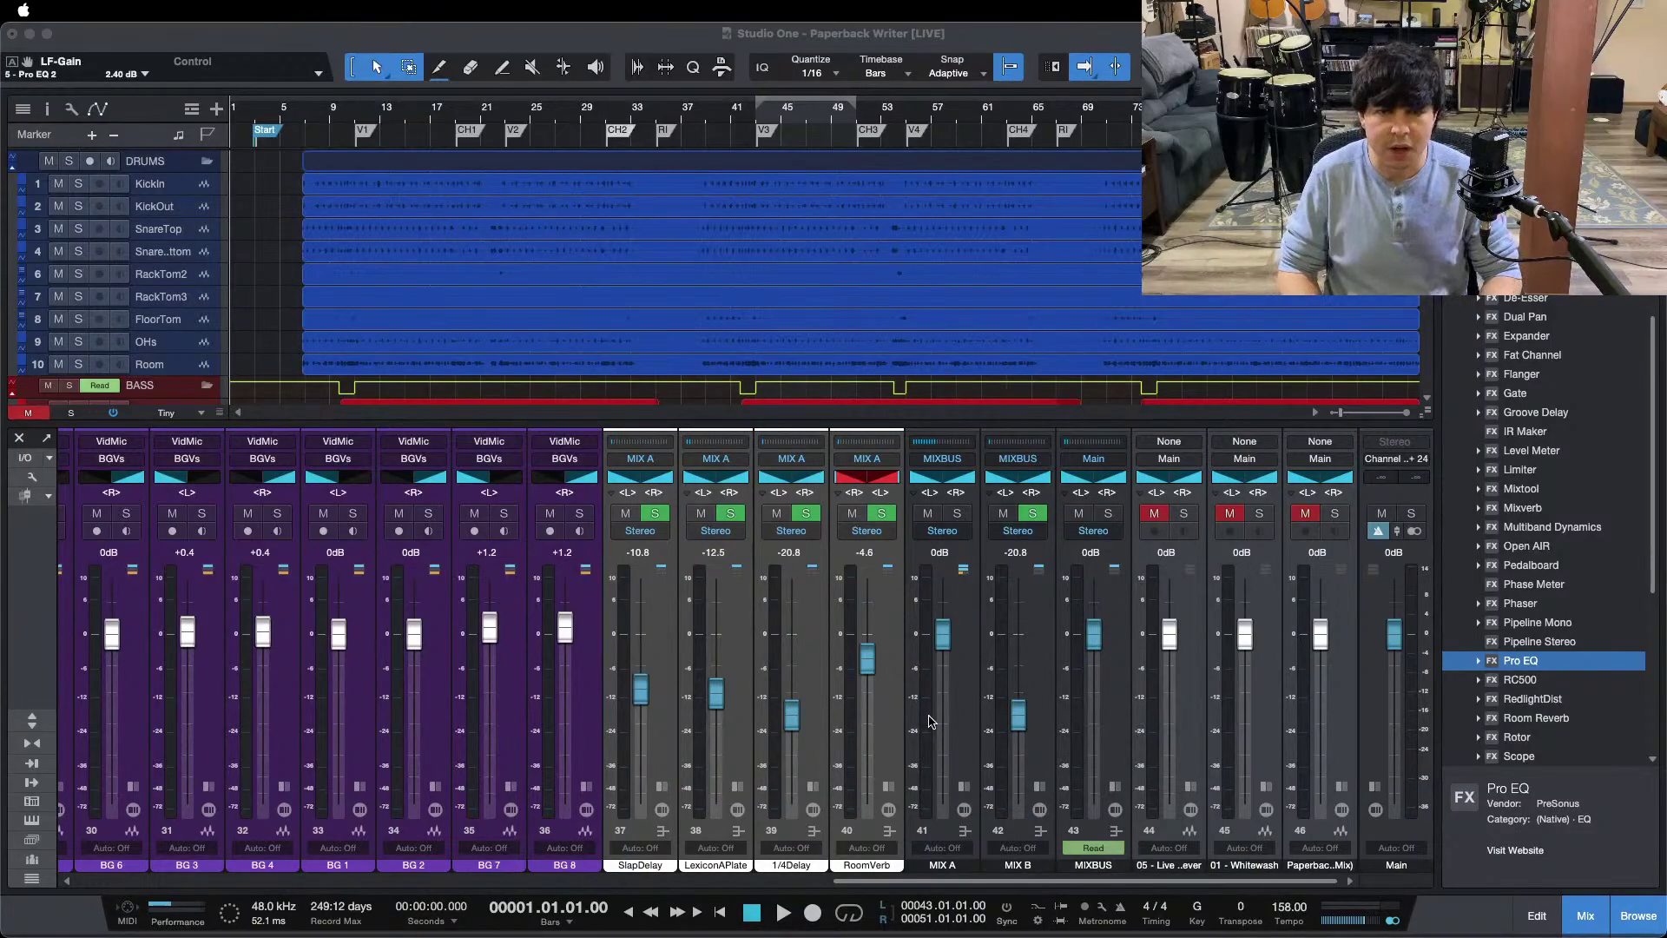